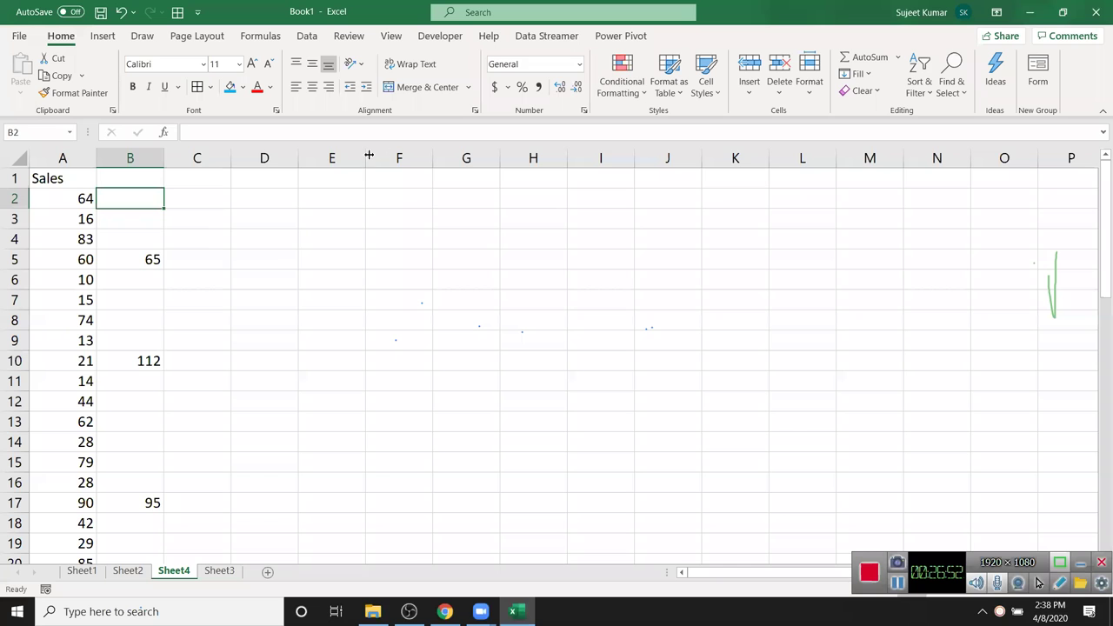
# - Copy column B onto column A with Skip blanks, bringing in 65, 112 and 95
pyautogui.click(204, 233)
pyautogui.click(118, 160)
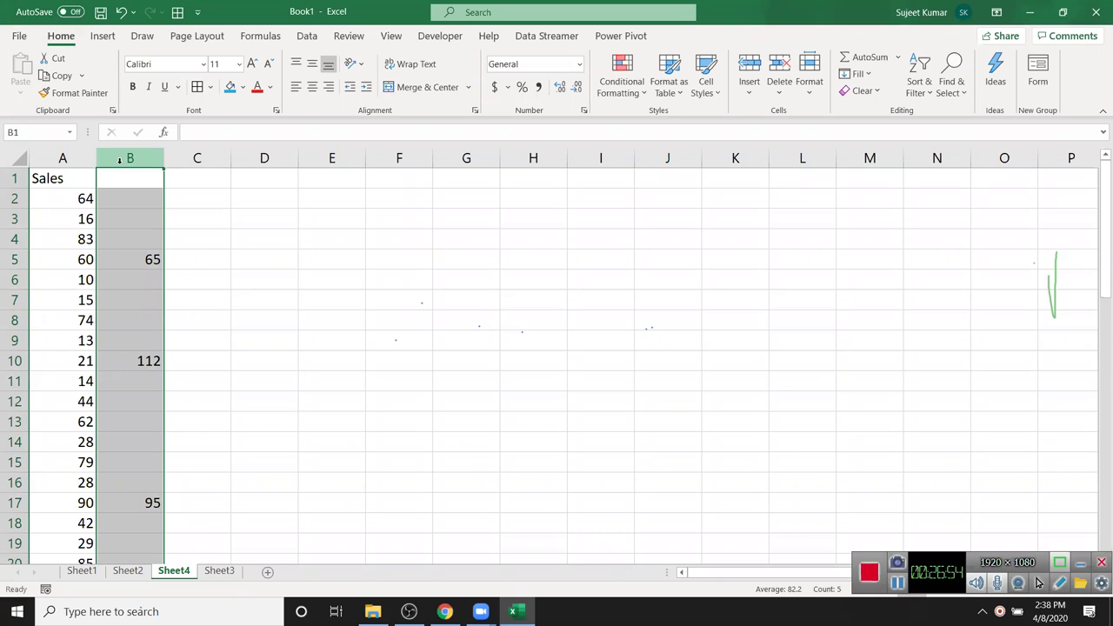
pyautogui.hotkey('ctrl', 'c')
pyautogui.rightClick(77, 160)
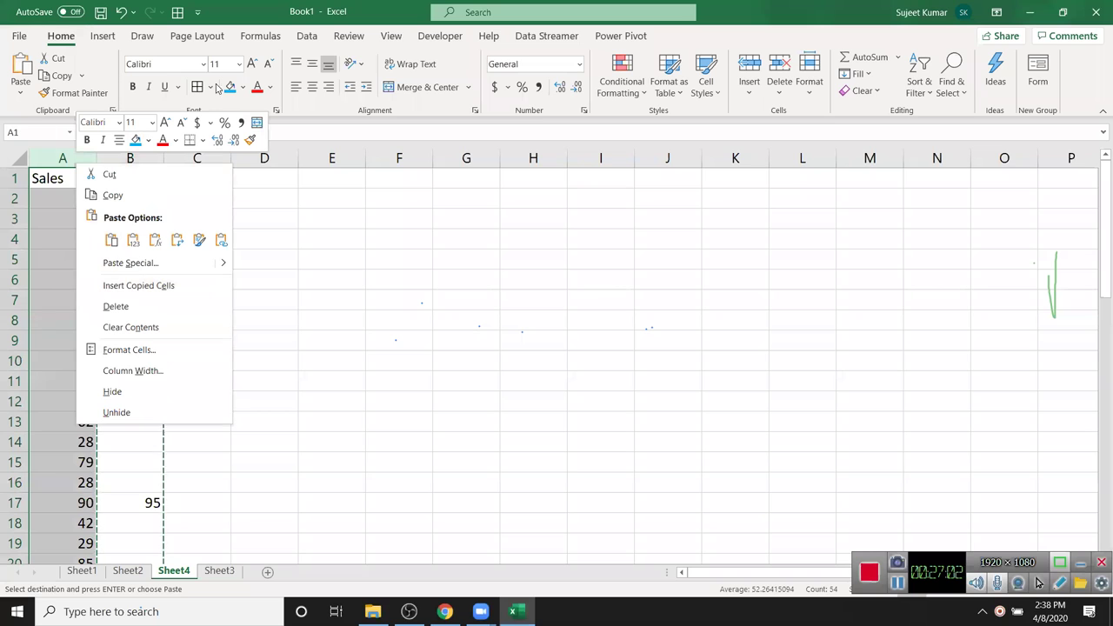
pyautogui.press('Escape')
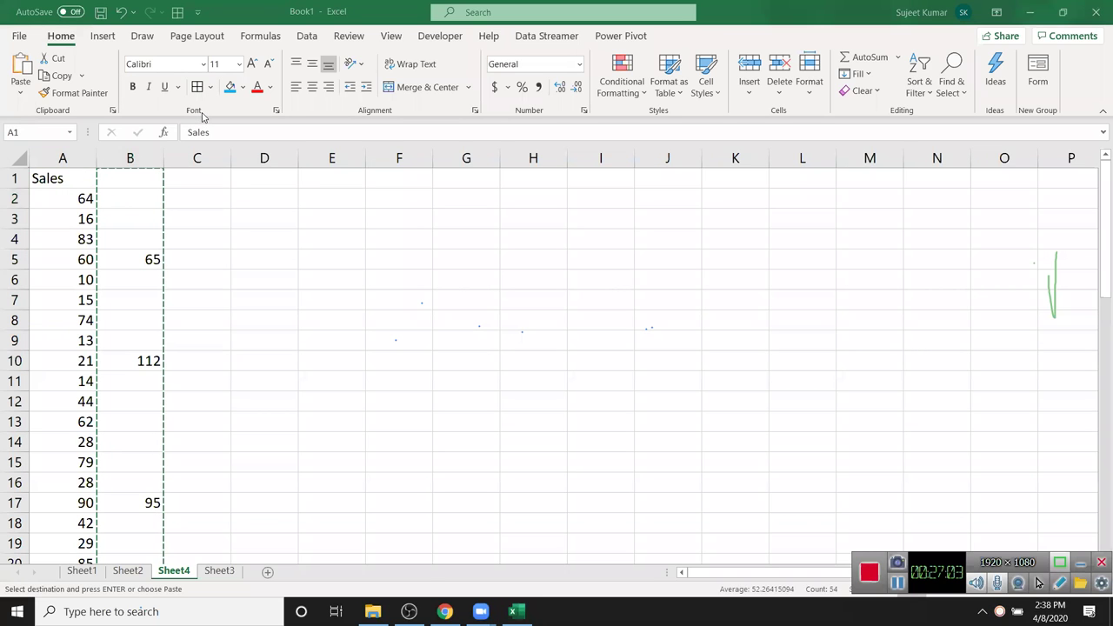
pyautogui.click(63, 157)
pyautogui.click(20, 92)
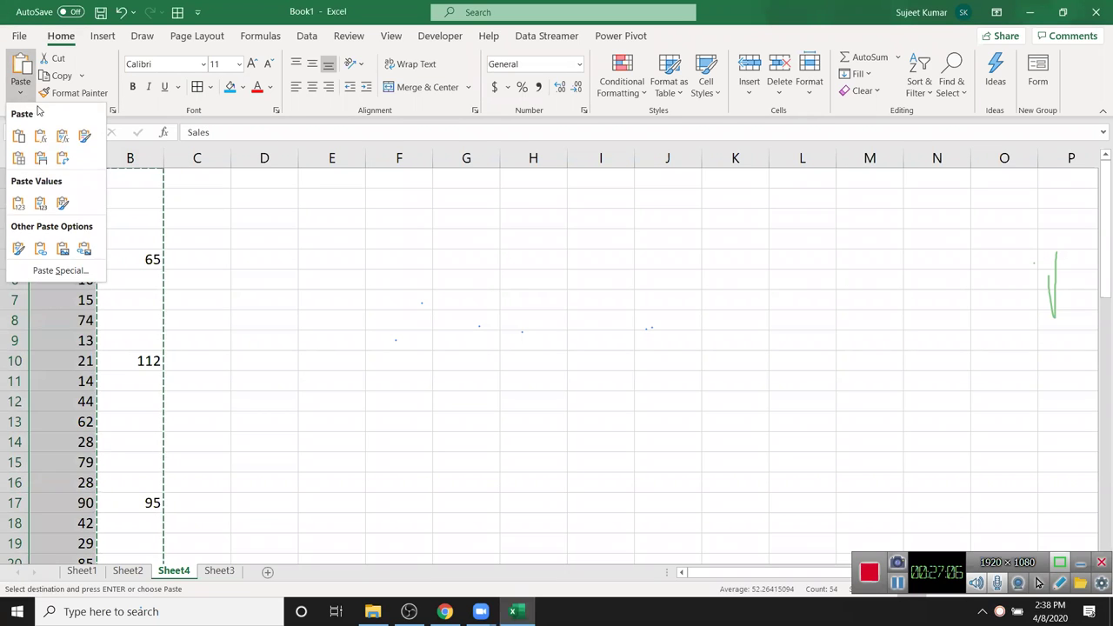
pyautogui.click(60, 270)
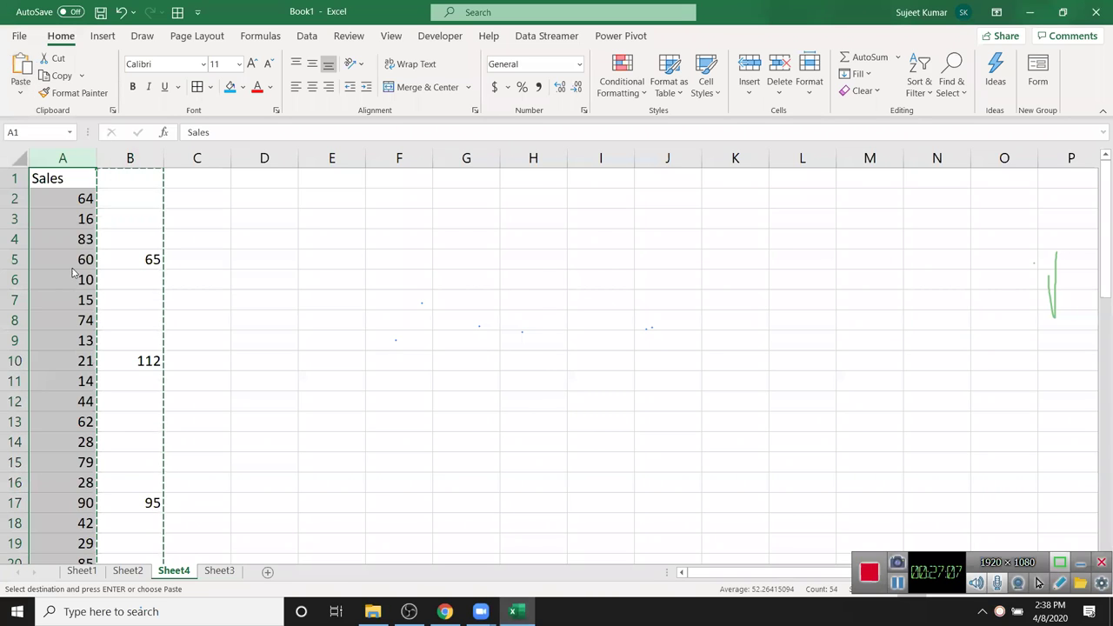
pyautogui.click(299, 364)
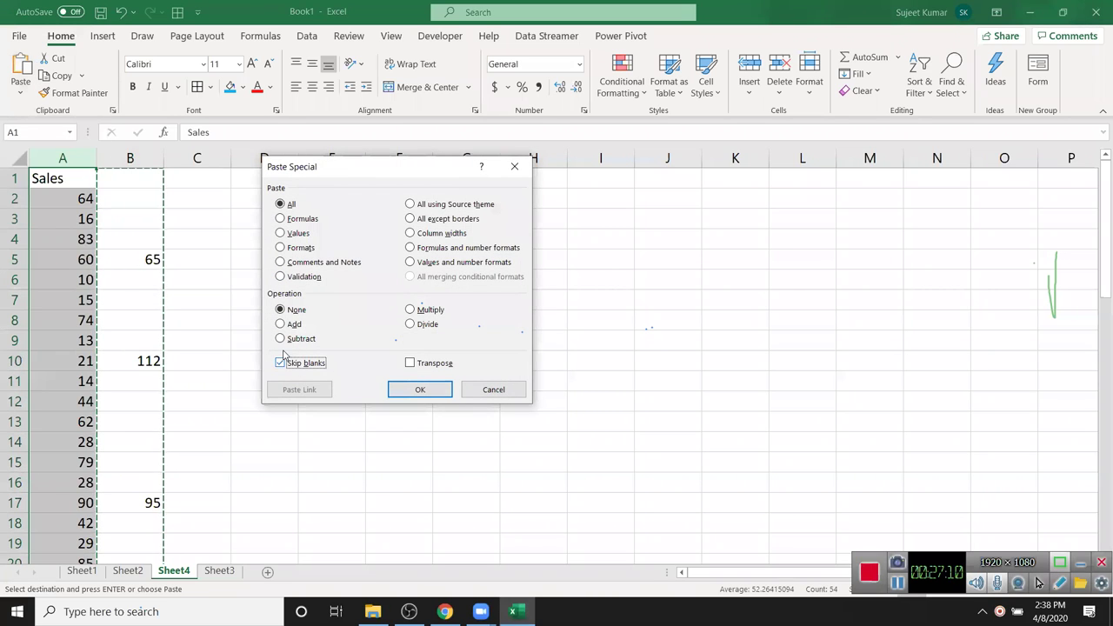
pyautogui.click(418, 388)
# - Compare the pasted values with their sources, then try a plain paste over column A and undo it
pyautogui.moveTo(81, 360); pyautogui.dragTo(139, 361)
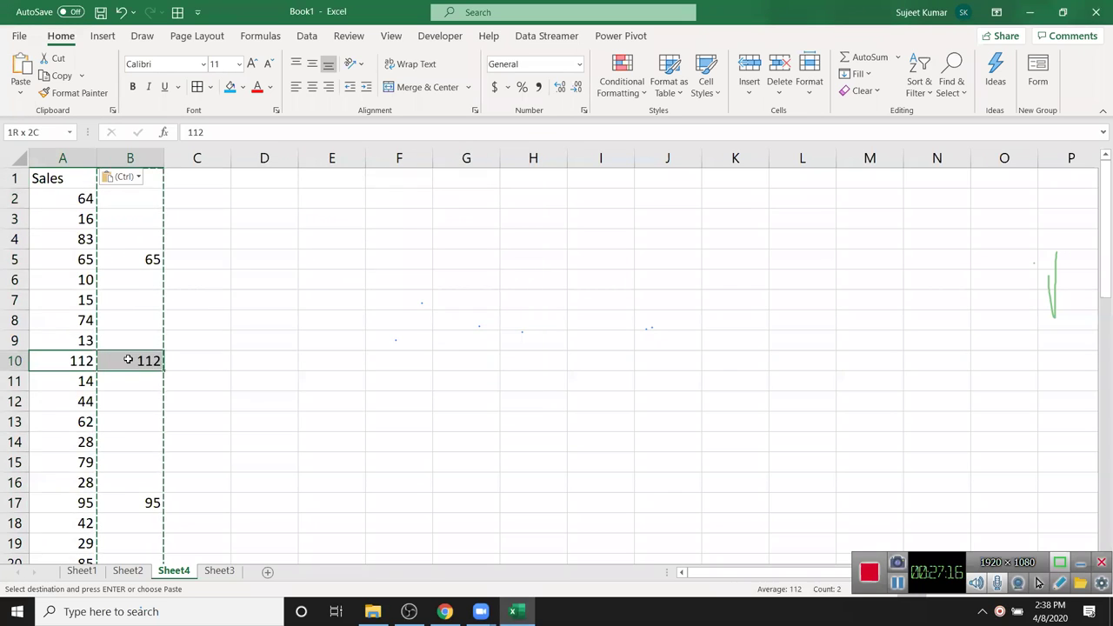
pyautogui.moveTo(76, 262); pyautogui.dragTo(150, 260)
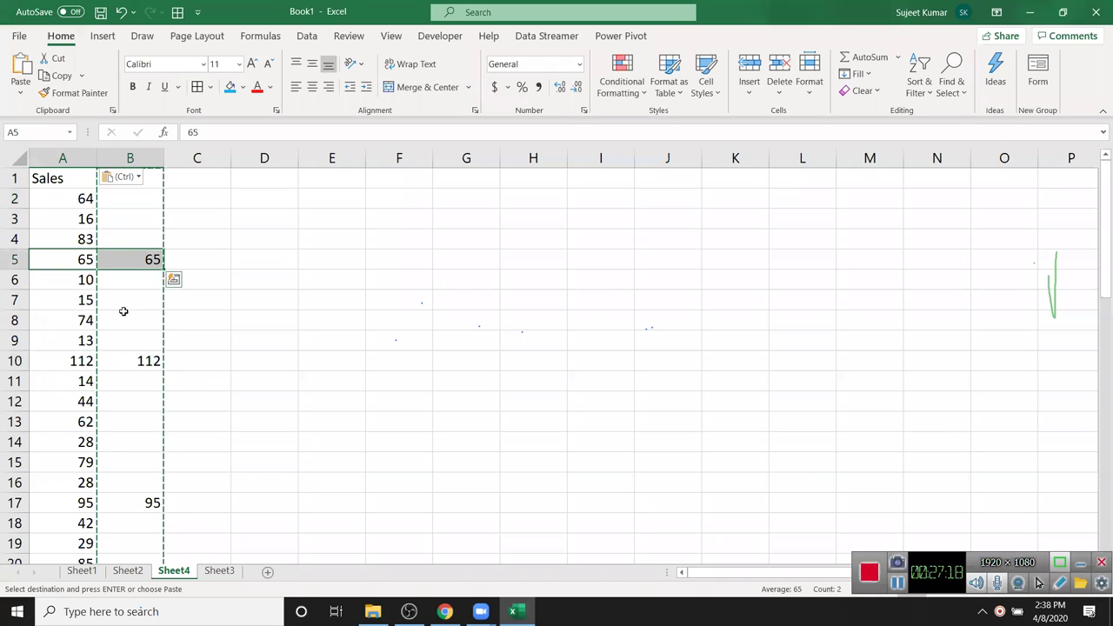
pyautogui.click(73, 160)
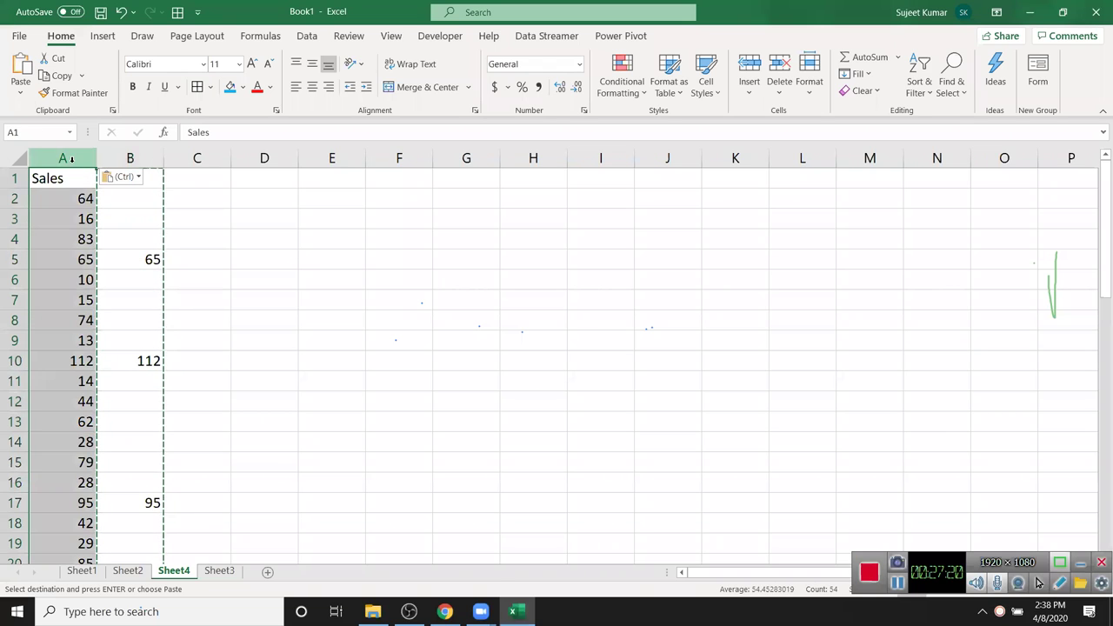
pyautogui.hotkey('ctrl', 'v')
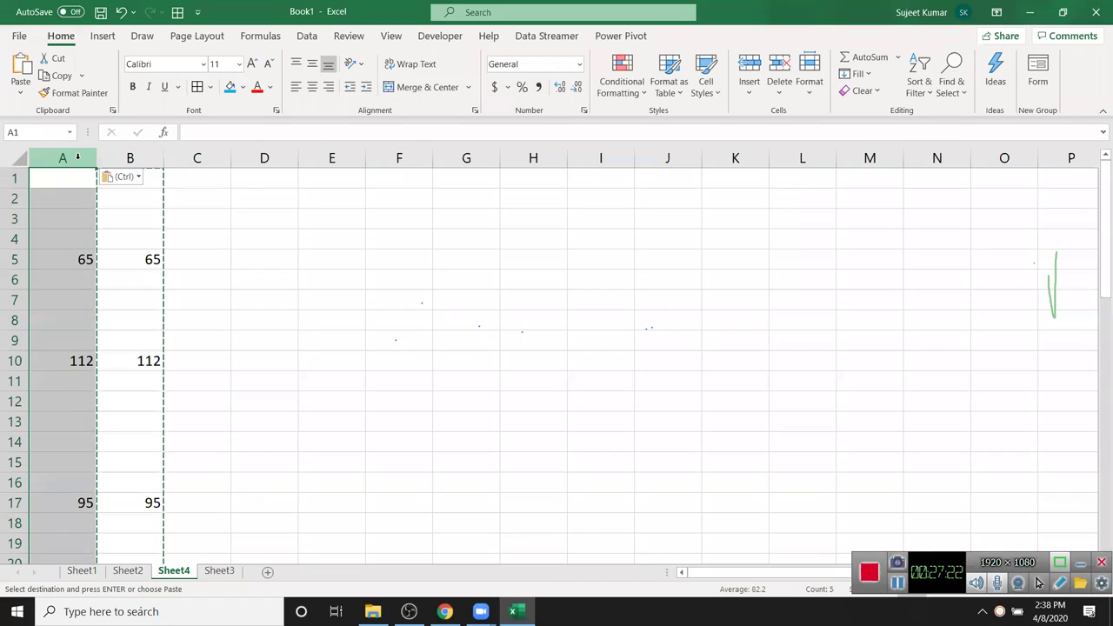
pyautogui.hotkey('ctrl', 'z')
pyautogui.press('Escape')
pyautogui.moveTo(149, 229); pyautogui.dragTo(139, 206)
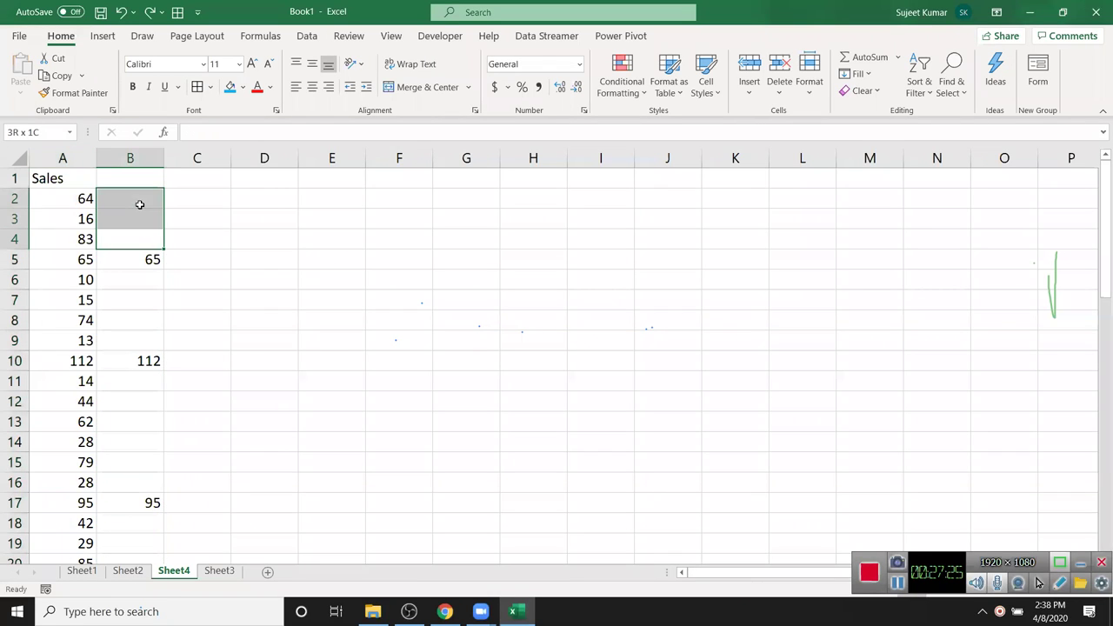
pyautogui.click(221, 245)
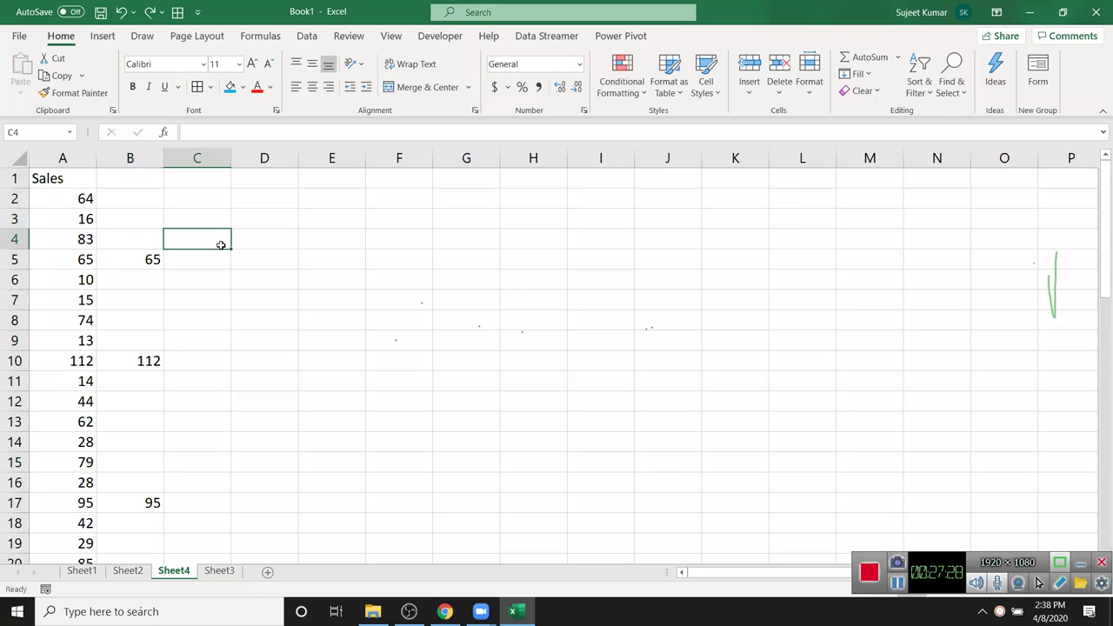
# - Switch to Sheet3 and select cells F3, D5 and G7 in turn
pyautogui.click(219, 570)
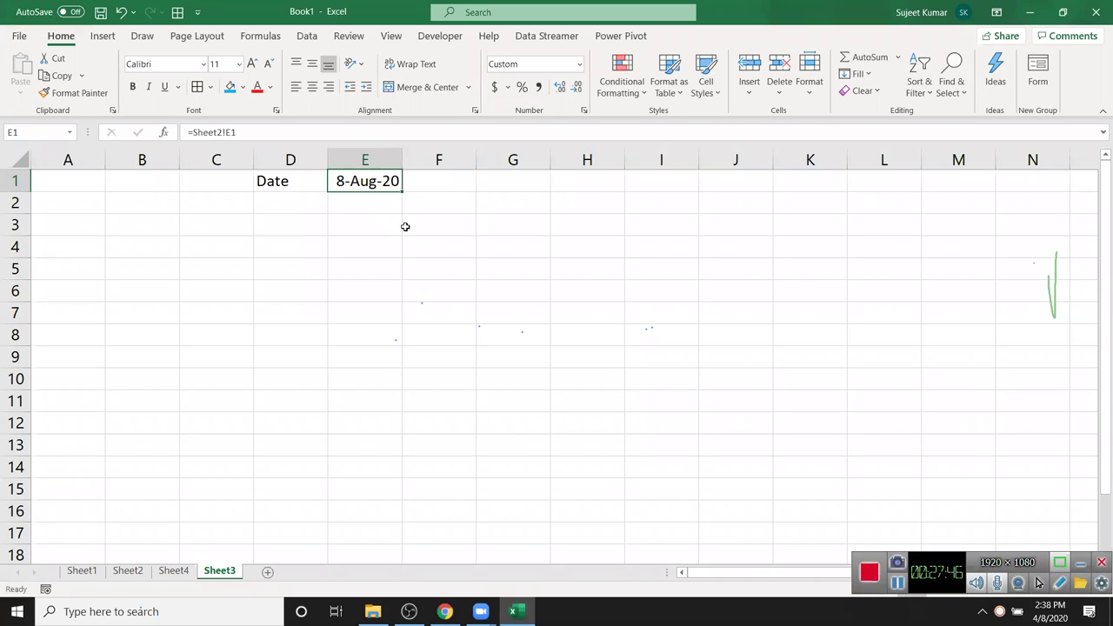
pyautogui.click(405, 226)
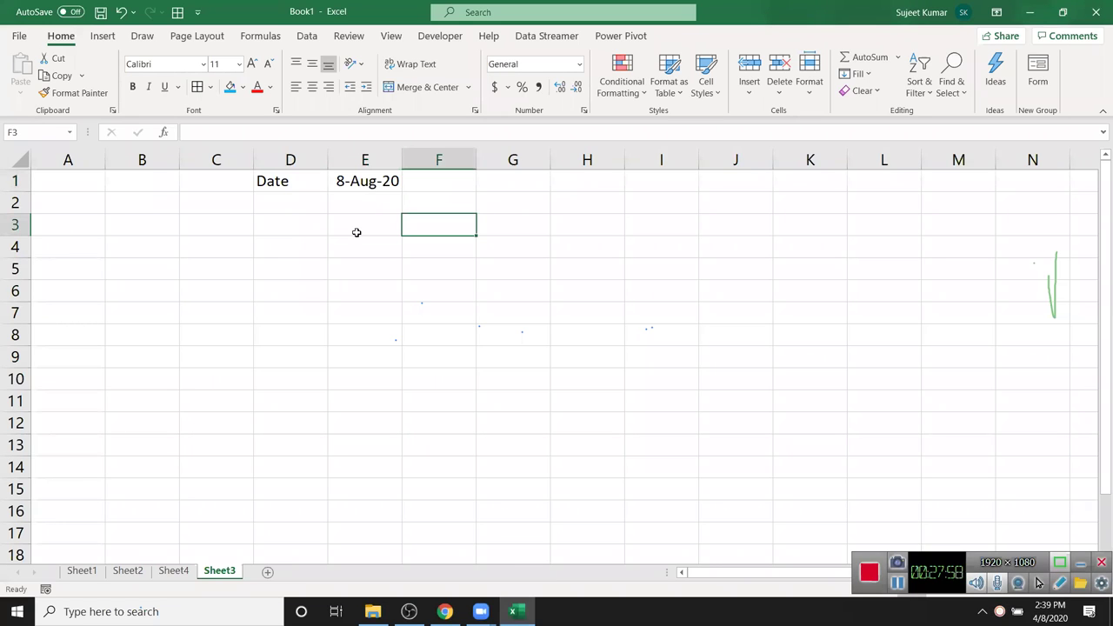
pyautogui.click(315, 266)
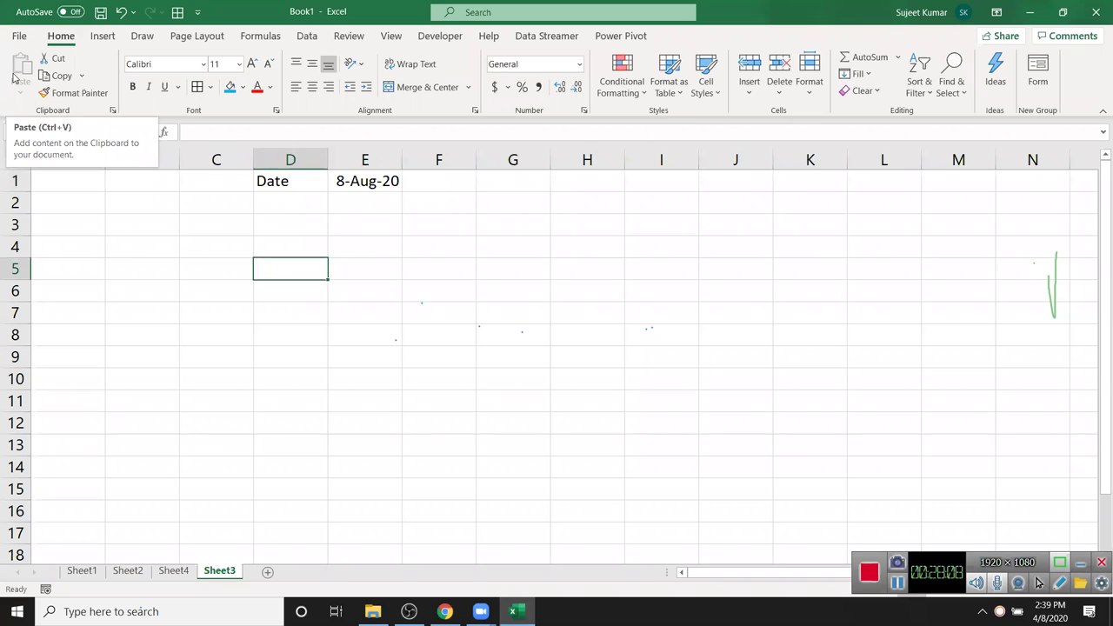
pyautogui.click(519, 317)
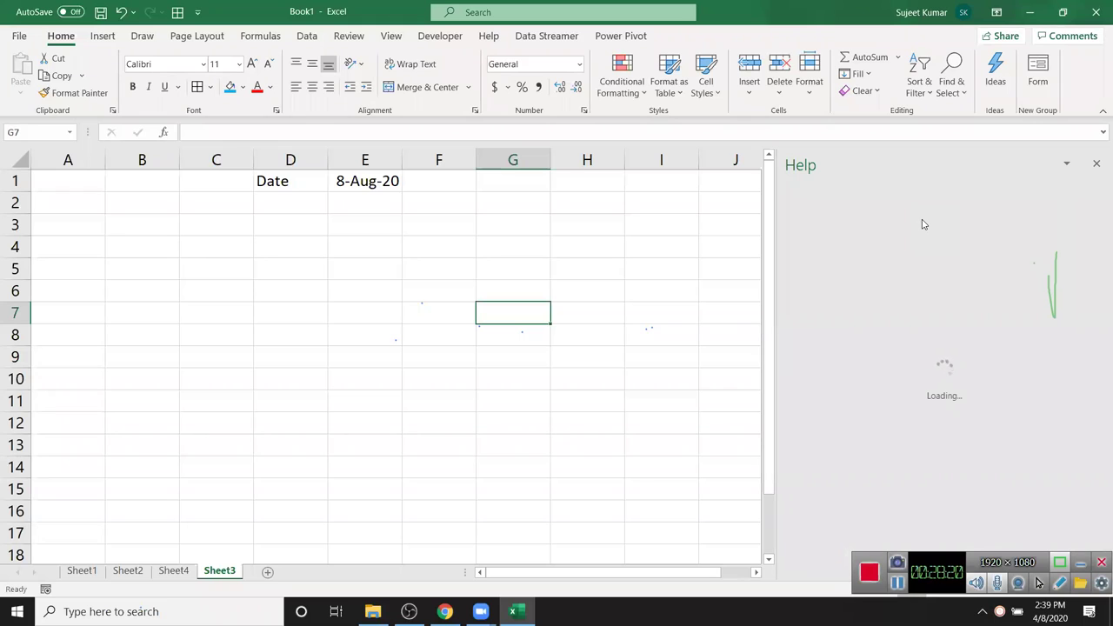
# - Search help for 'sortcut' and open the Keyboard shortcuts in Excel article
pyautogui.click(583, 12)
pyautogui.write('s')
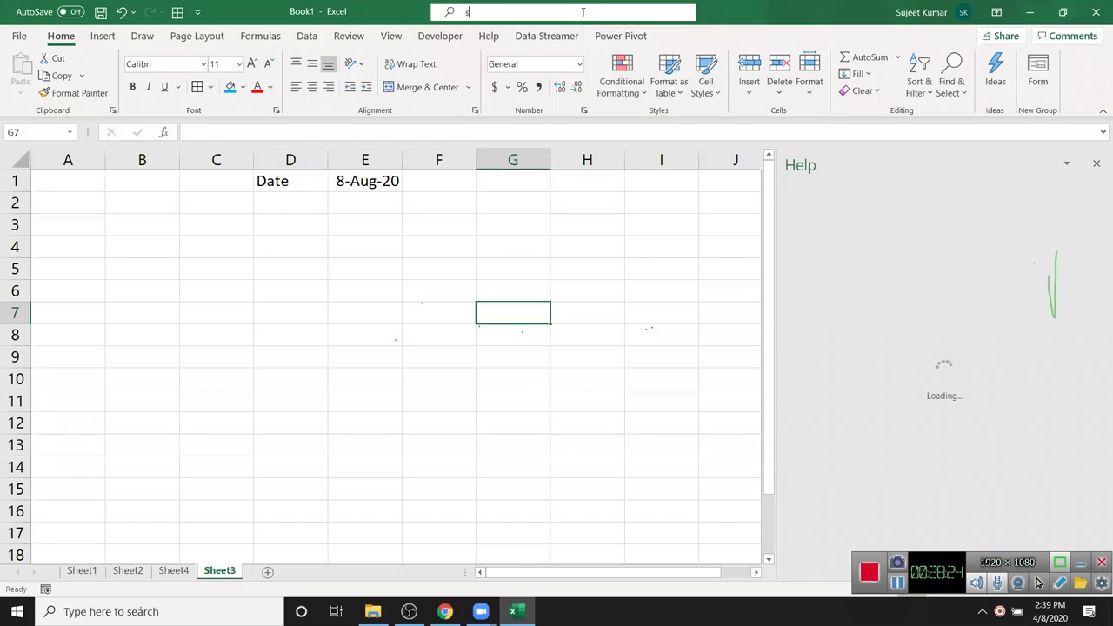
pyautogui.write('ortcut')
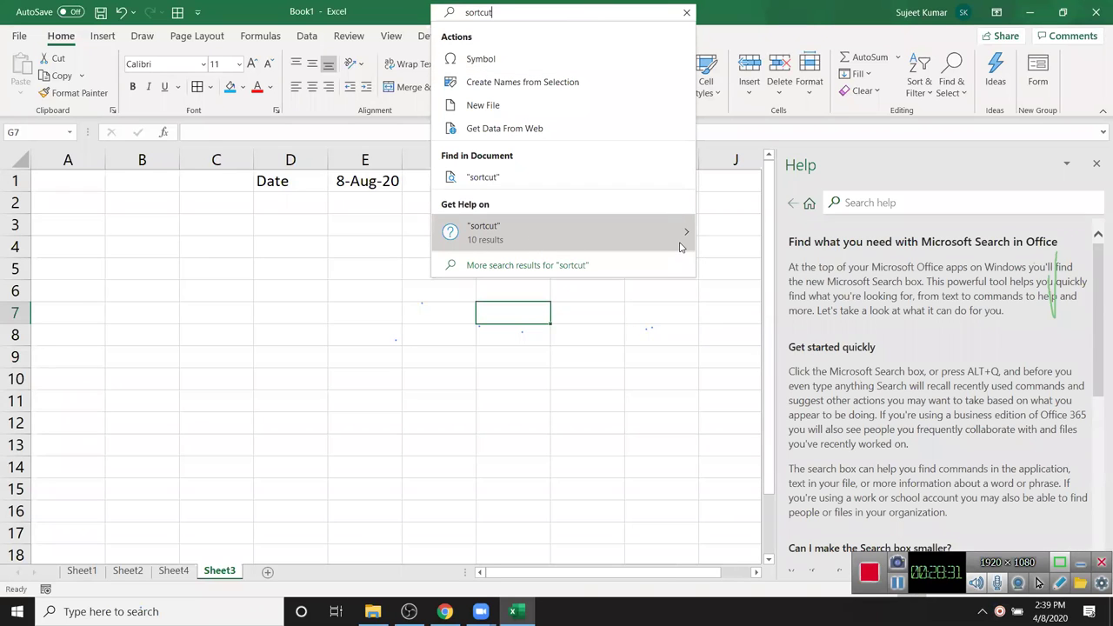
pyautogui.moveTo(688, 246)
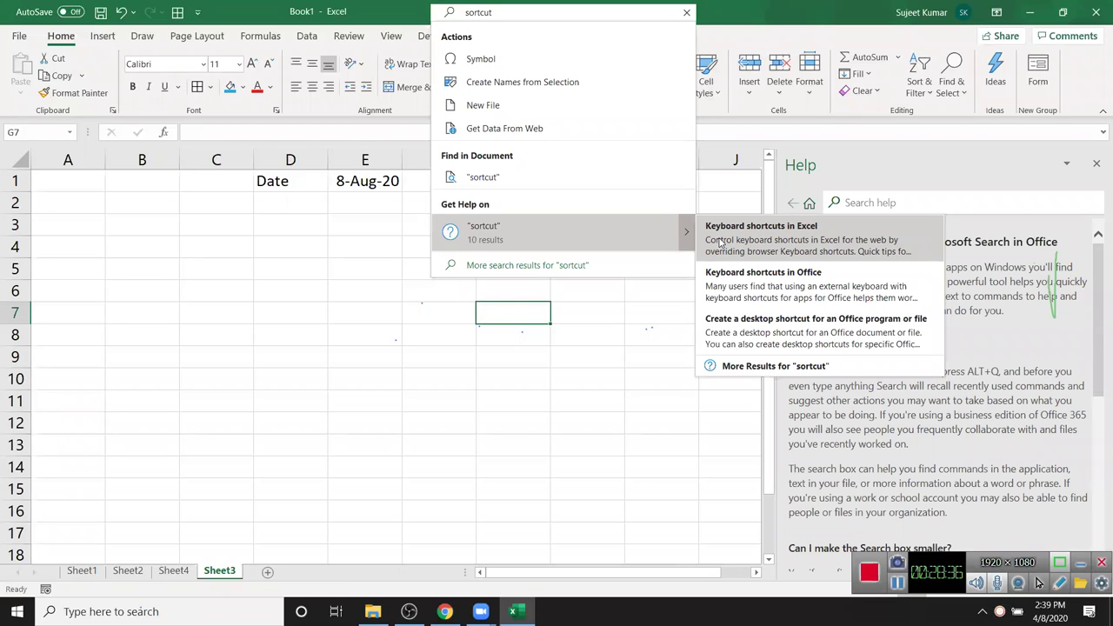
pyautogui.click(721, 242)
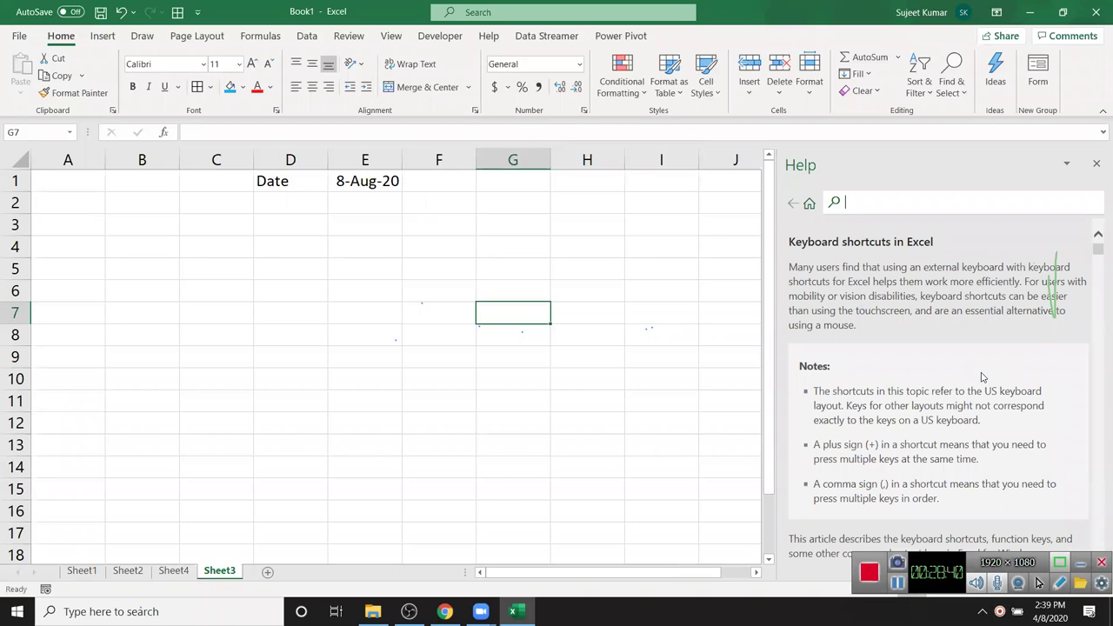
# - Scroll through the keyboard shortcuts article, then close the Help pane
pyautogui.scroll(-15, 983, 366)
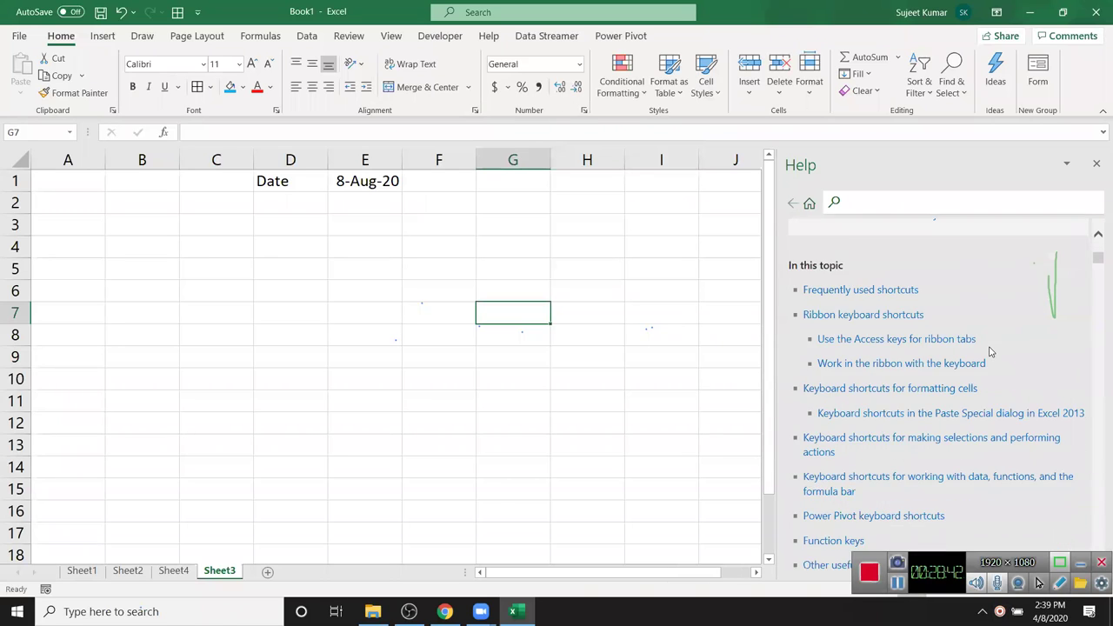
pyautogui.scroll(-3, 990, 351)
pyautogui.scroll(4, 989, 350)
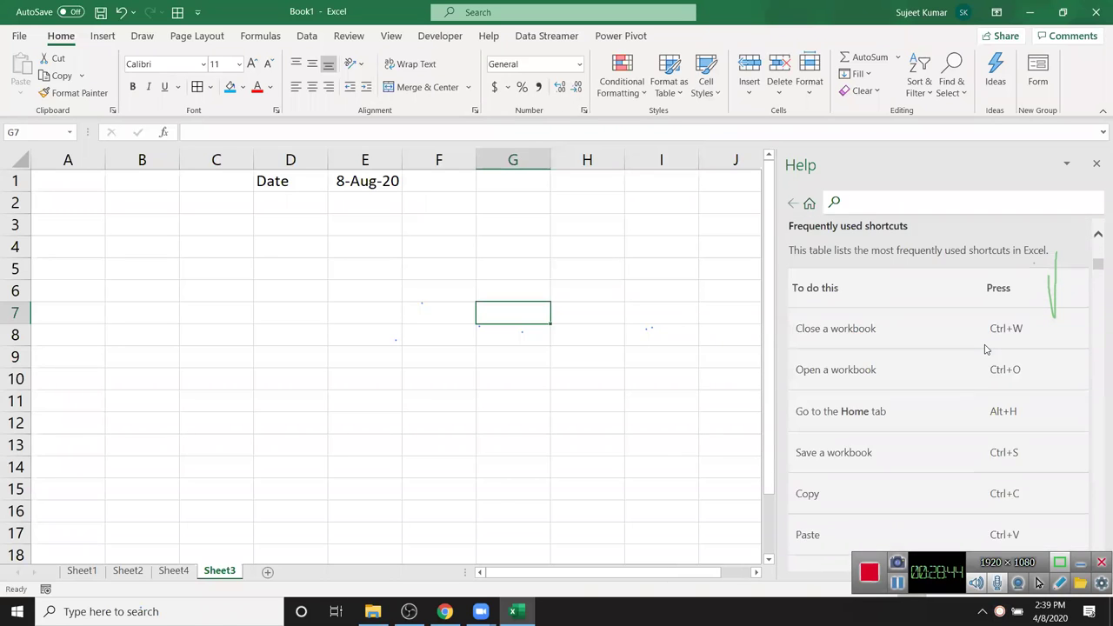
pyautogui.scroll(-12, 985, 349)
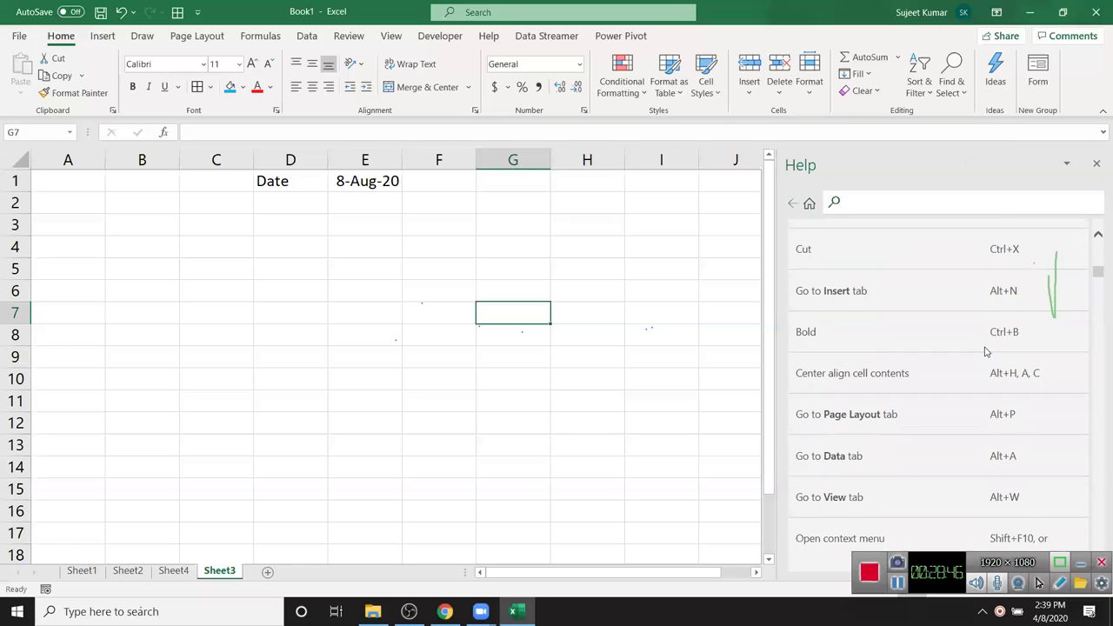
pyautogui.scroll(-15, 985, 351)
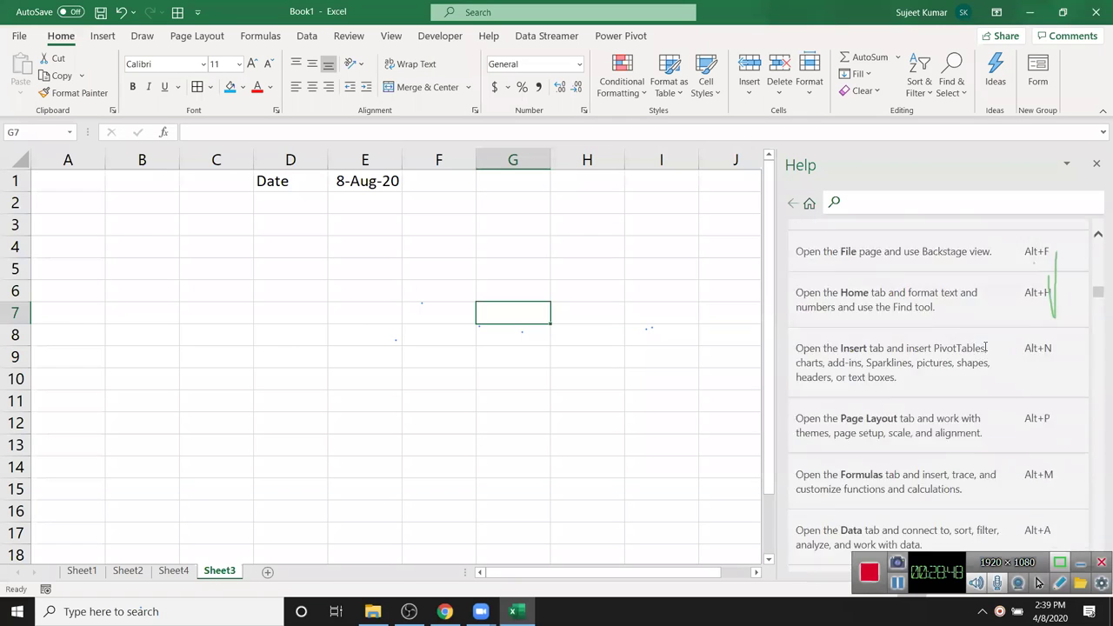
pyautogui.scroll(-15, 987, 348)
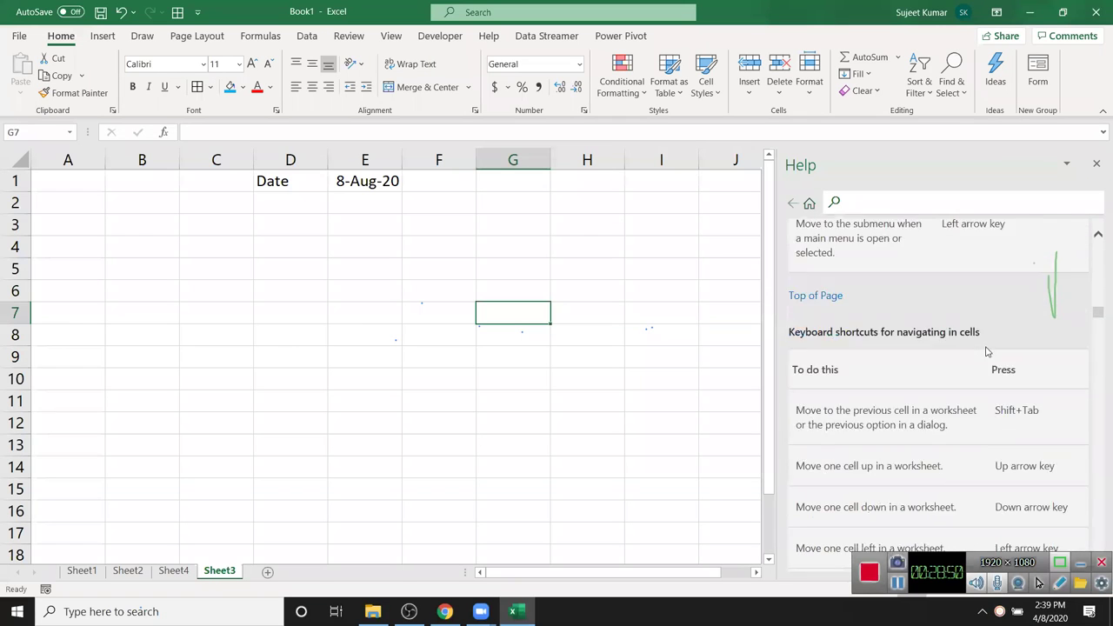
pyautogui.scroll(-15, 986, 351)
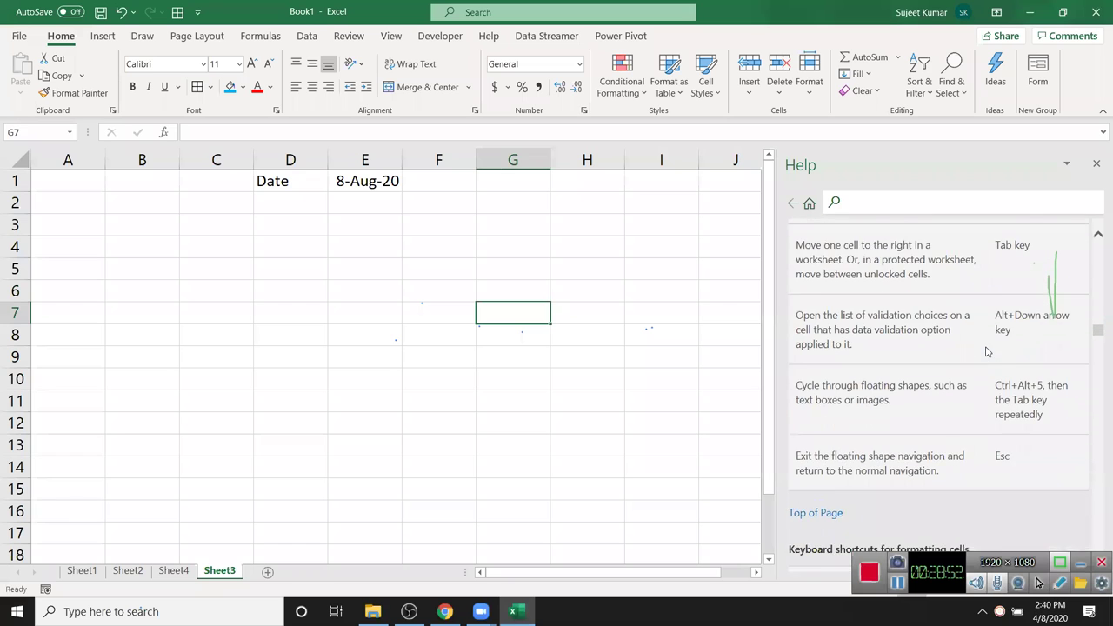
pyautogui.click(1097, 162)
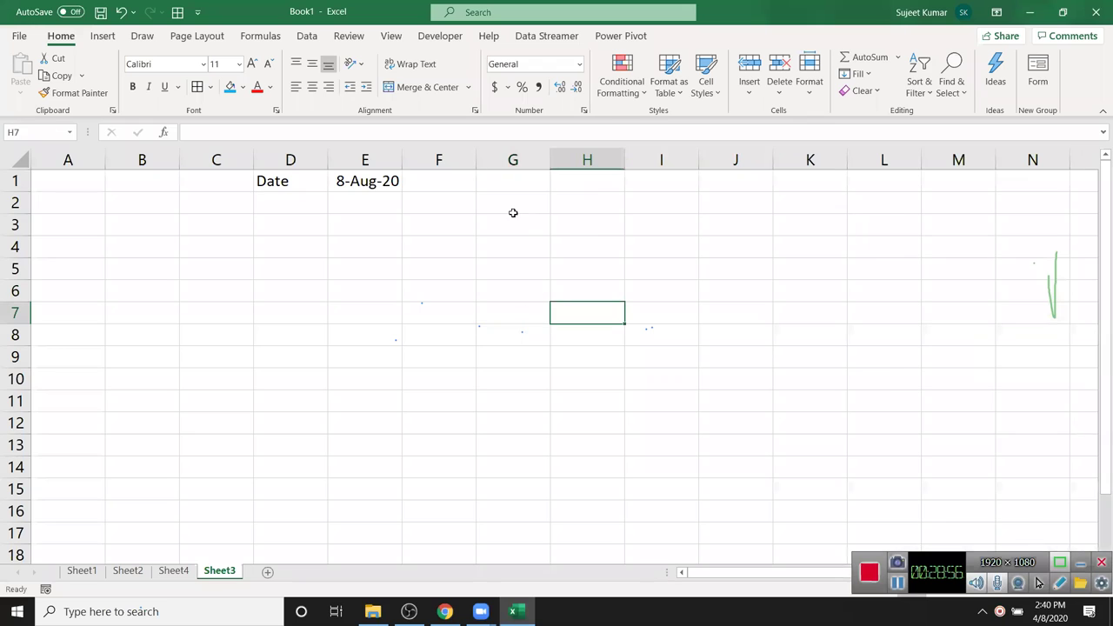
# - Apply All Borders to G2:I7 with the Alt, H, B, A shortcut
pyautogui.moveTo(512, 211); pyautogui.dragTo(514, 259)
pyautogui.moveTo(610, 313); pyautogui.dragTo(659, 317)
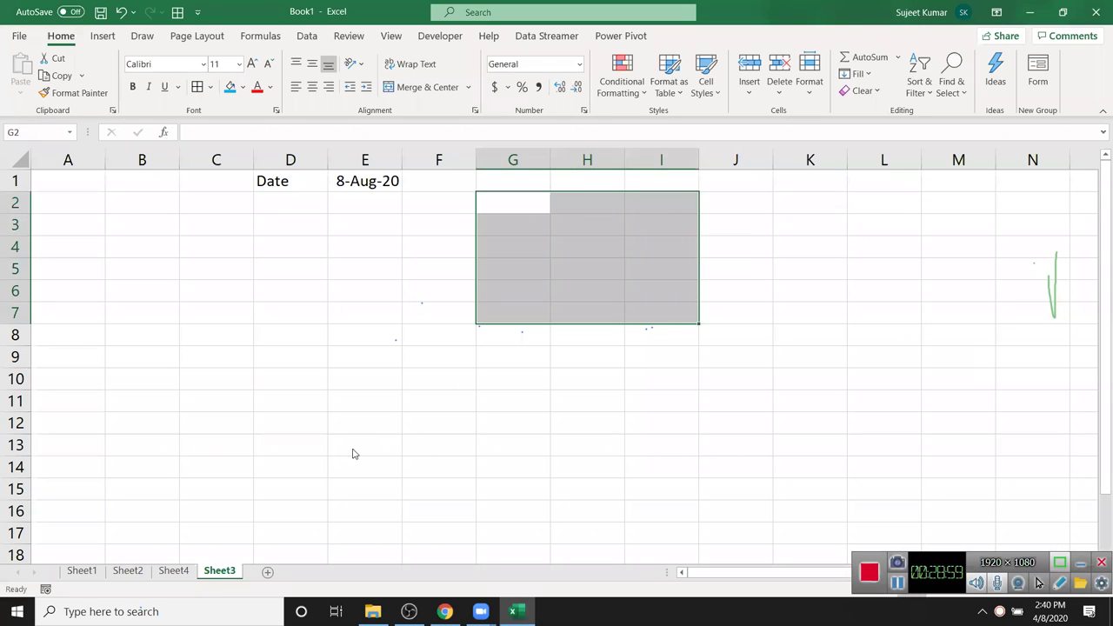
pyautogui.hotkey('alt', 'h')
pyautogui.press('b')
pyautogui.press('a')
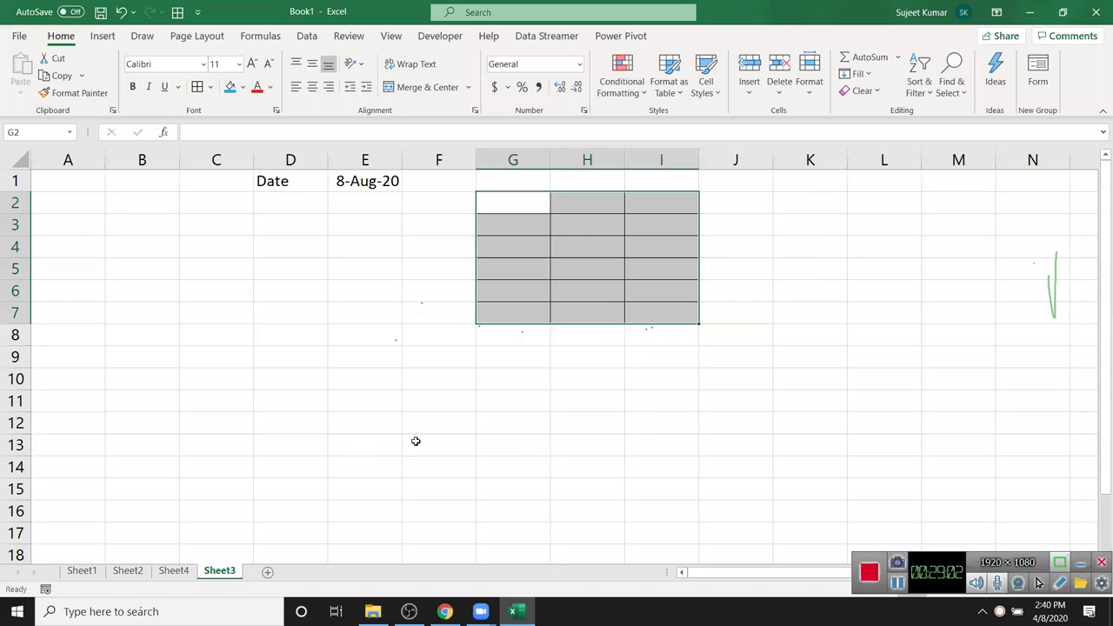
pyautogui.click(418, 441)
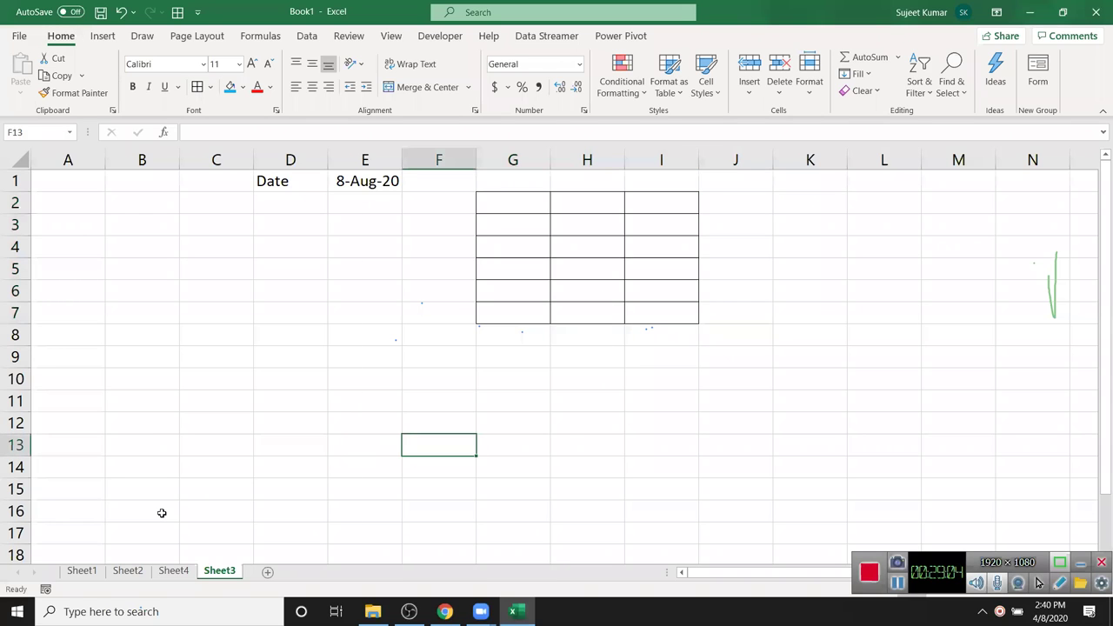
# - Apply All Borders to the block B3:D9
pyautogui.moveTo(150, 228); pyautogui.dragTo(296, 367)
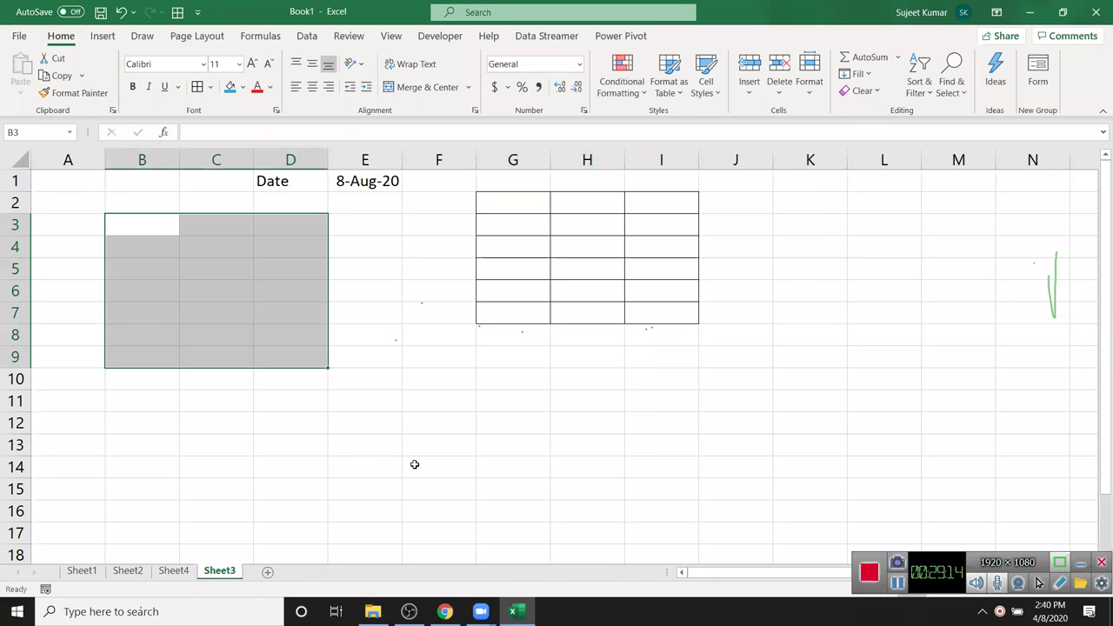
pyautogui.press('alt')
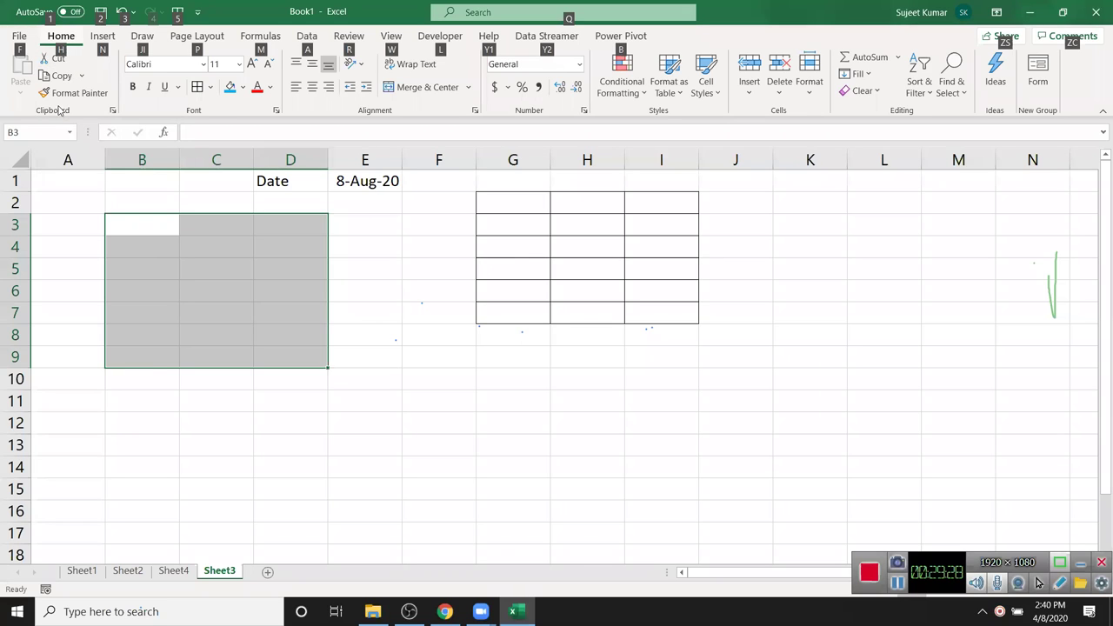
pyautogui.press('Escape')
pyautogui.hotkey('alt', 'h')
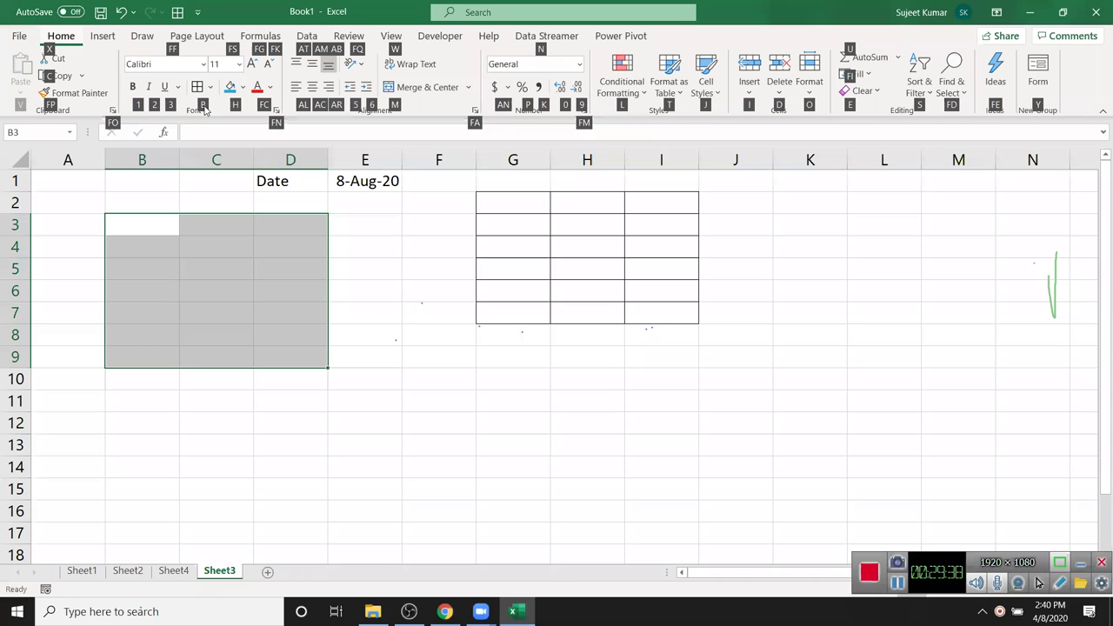
pyautogui.press('b')
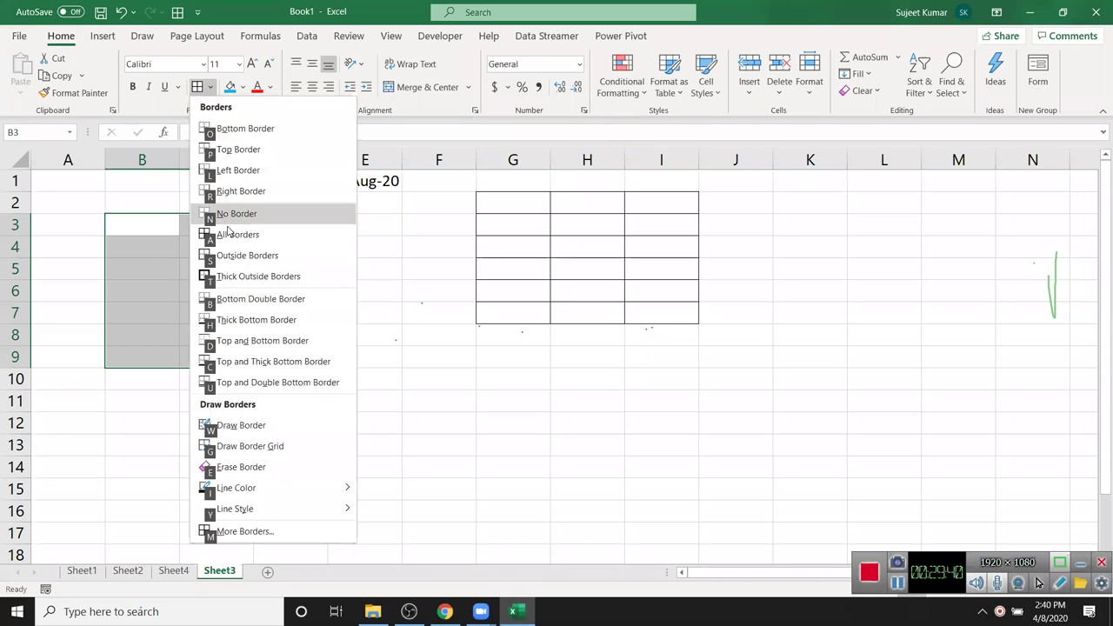
pyautogui.click(234, 236)
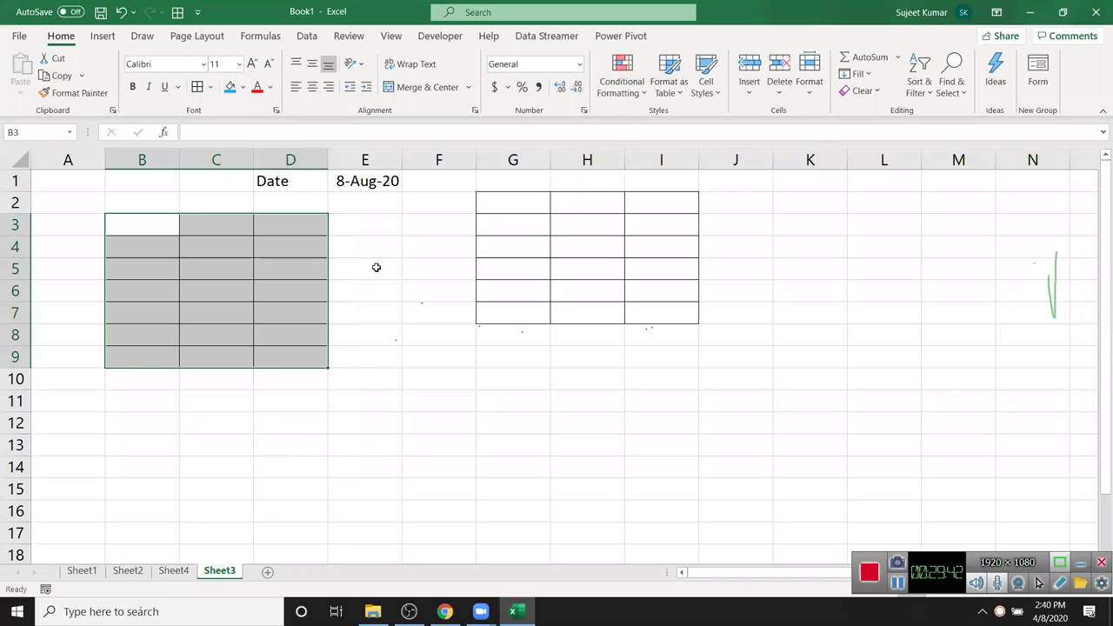
pyautogui.click(415, 293)
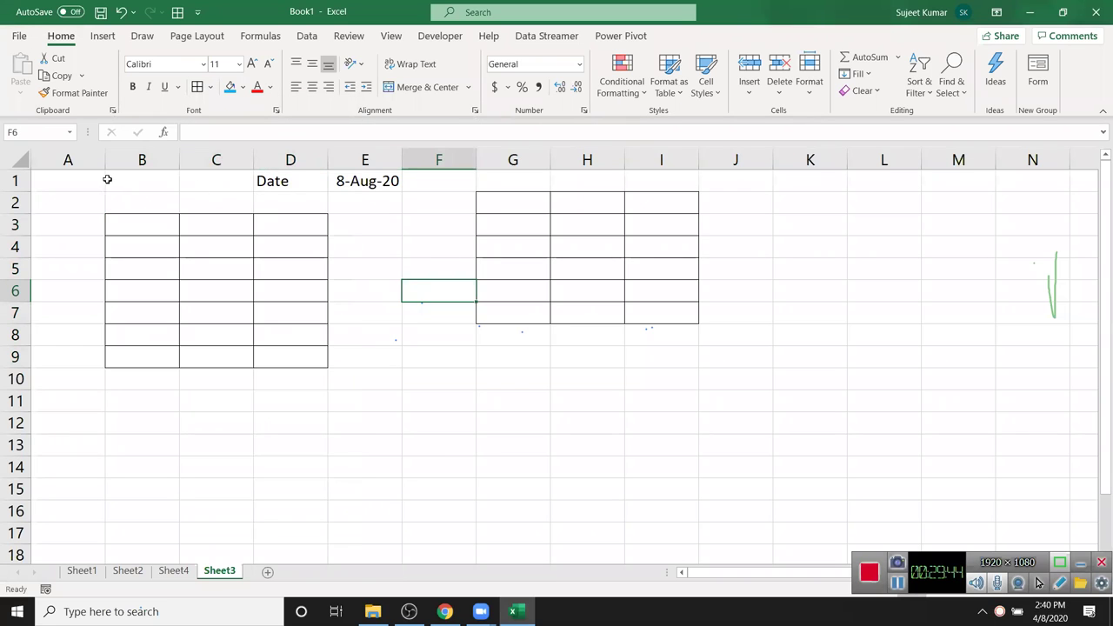
# - Clear everything from A1:K10 with Clear All, then switch to Sheet1
pyautogui.moveTo(94, 178); pyautogui.dragTo(831, 388)
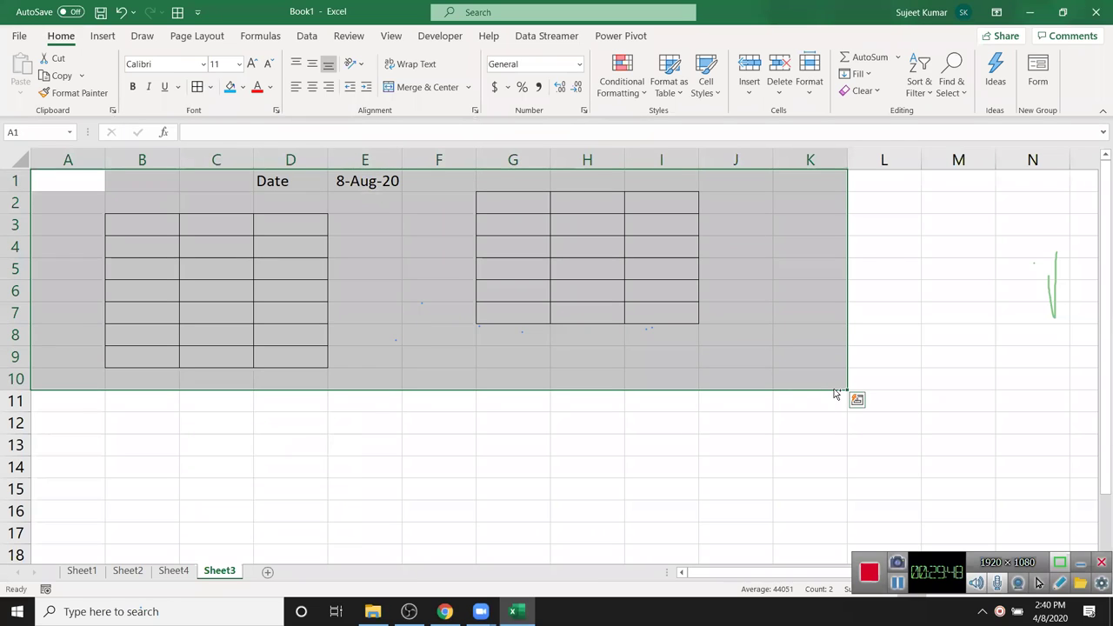
pyautogui.hotkey('alt', 'h')
pyautogui.press('e')
pyautogui.press('a')
pyautogui.click(616, 335)
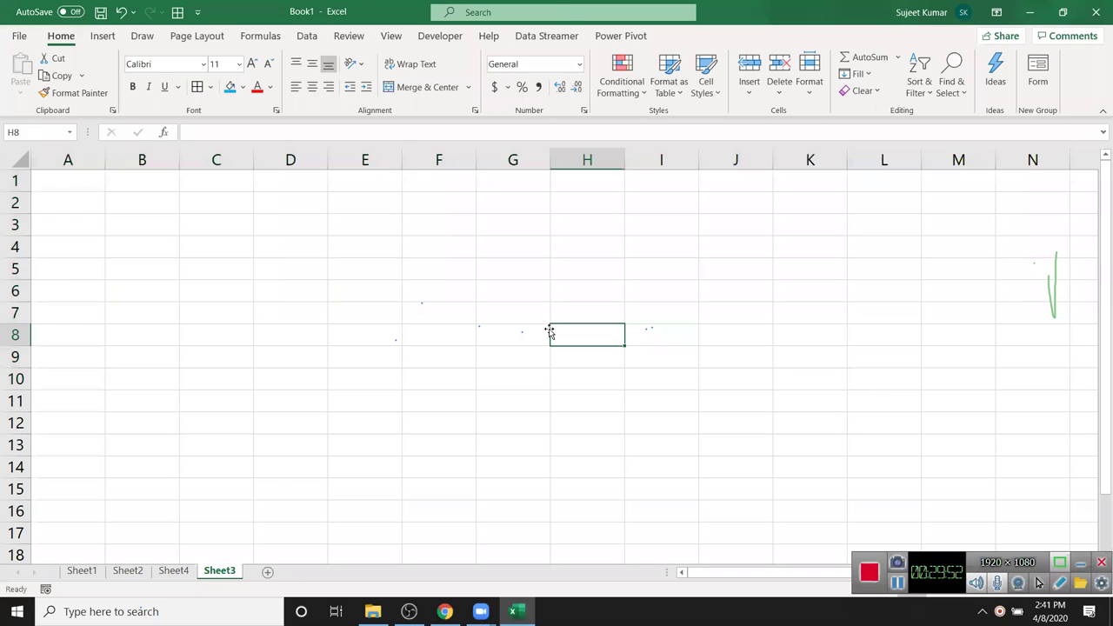
pyautogui.press('alt')
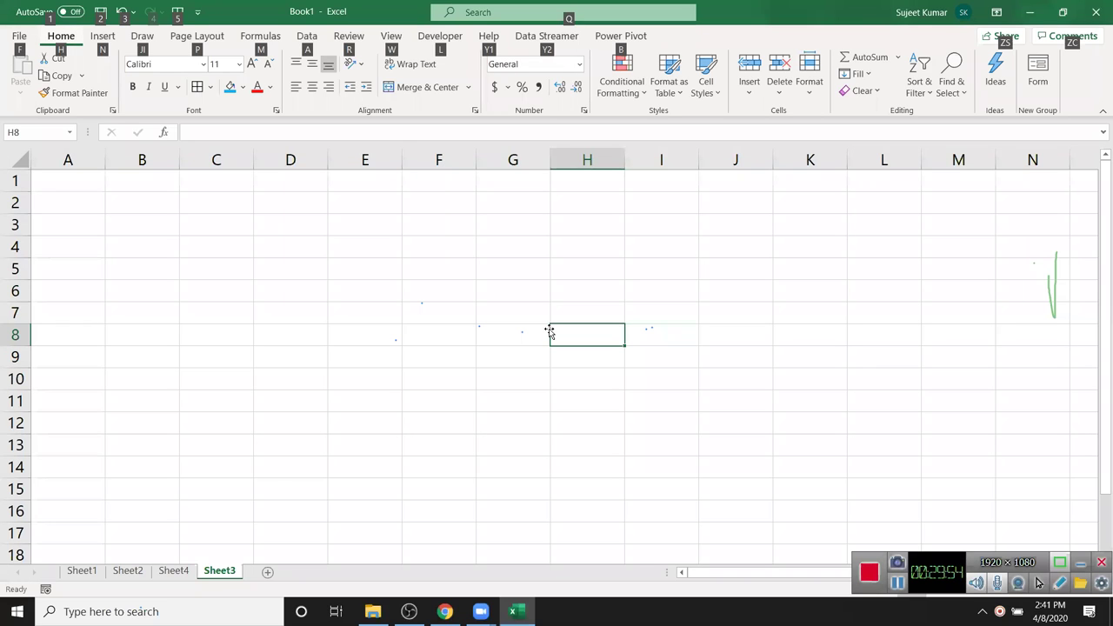
pyautogui.click(445, 249)
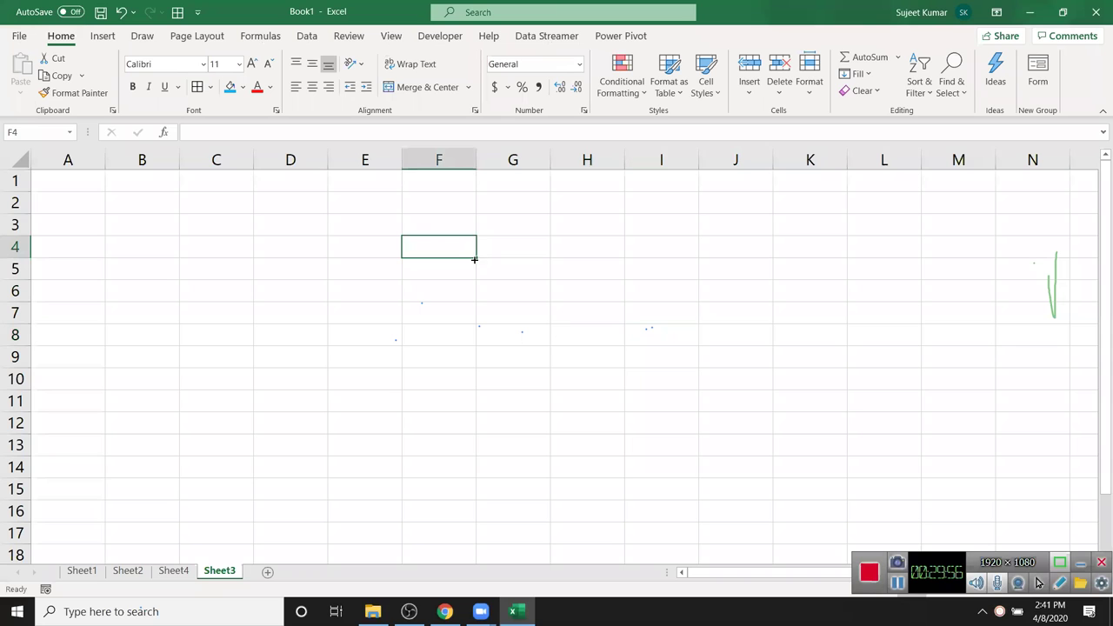
pyautogui.moveTo(269, 234); pyautogui.dragTo(270, 248)
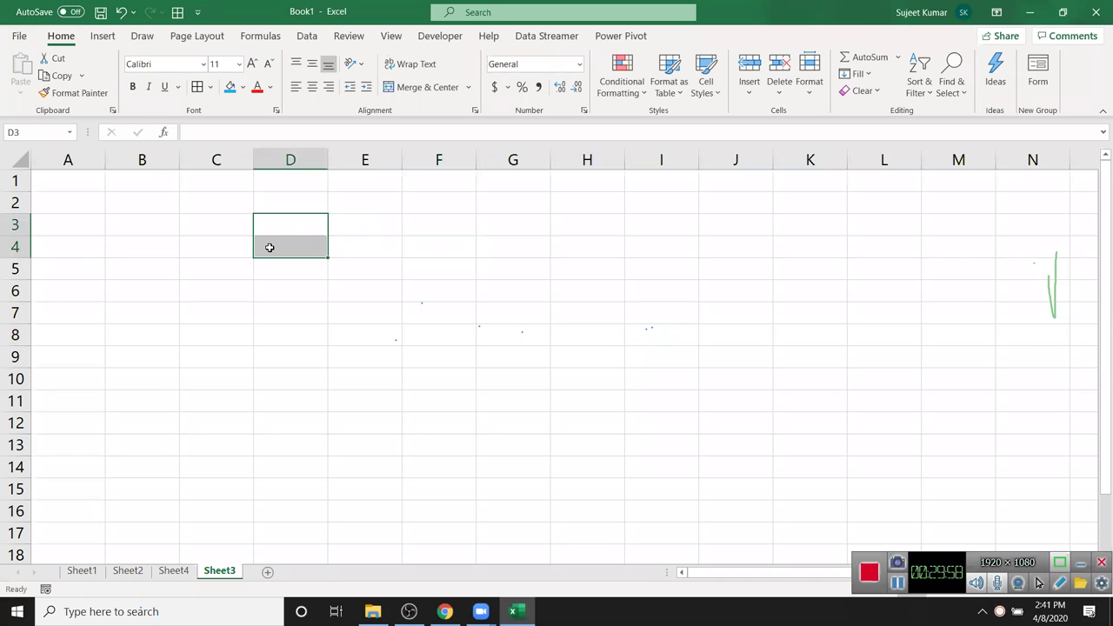
pyautogui.click(94, 572)
pyautogui.click(193, 444)
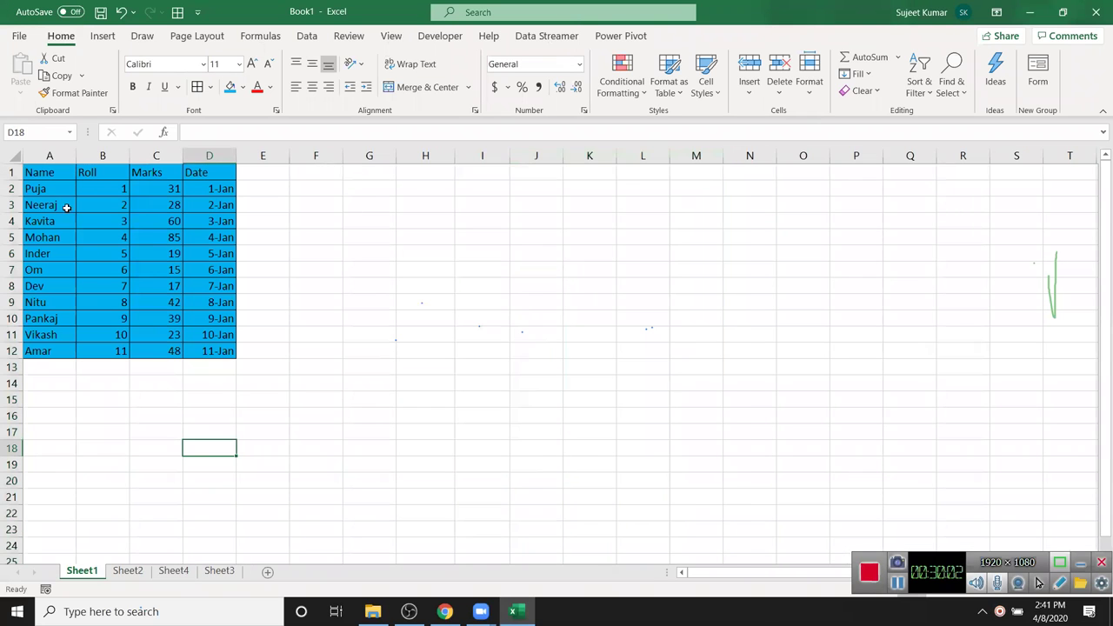
# - Select the table A1:D12 and open the Format Cells font settings
pyautogui.click(55, 179)
pyautogui.moveTo(56, 182)
pyautogui.mouseDown()
pyautogui.moveTo(174, 337)
pyautogui.moveTo(233, 353)
pyautogui.mouseUp()
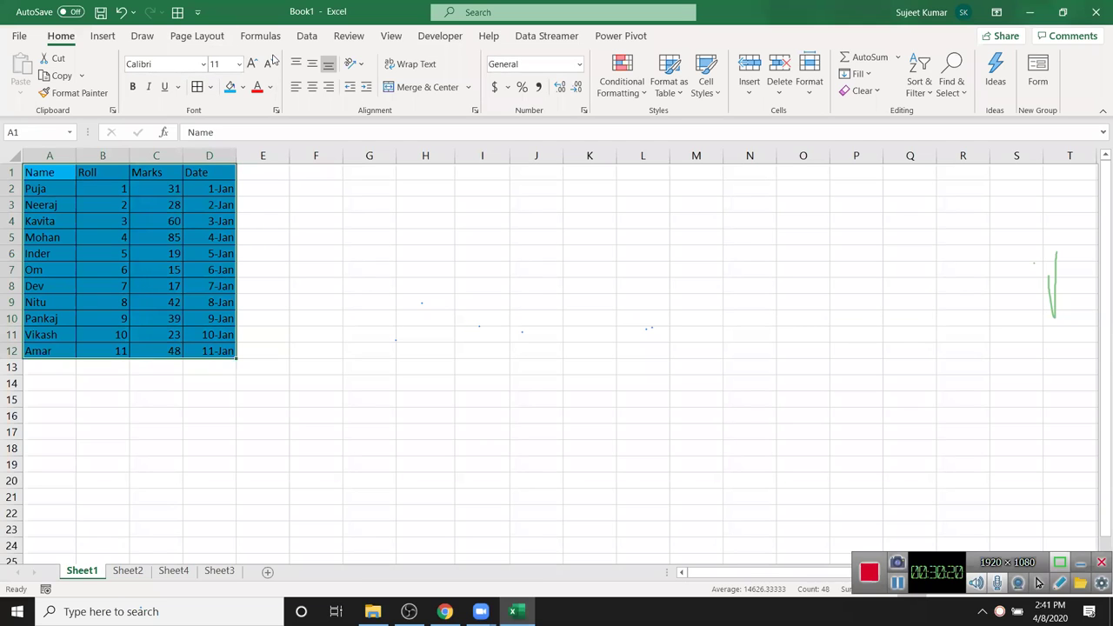
pyautogui.click(277, 111)
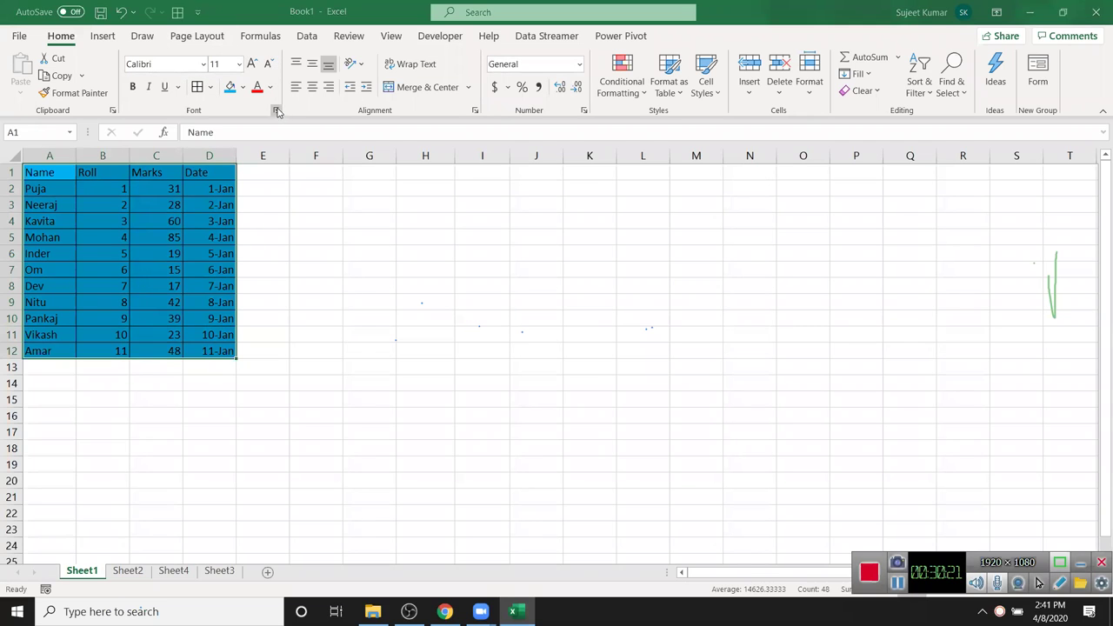
# - In Format Cells, keep Underline at None and Color at black, then close without changes
pyautogui.moveTo(318, 117); pyautogui.dragTo(490, 109)
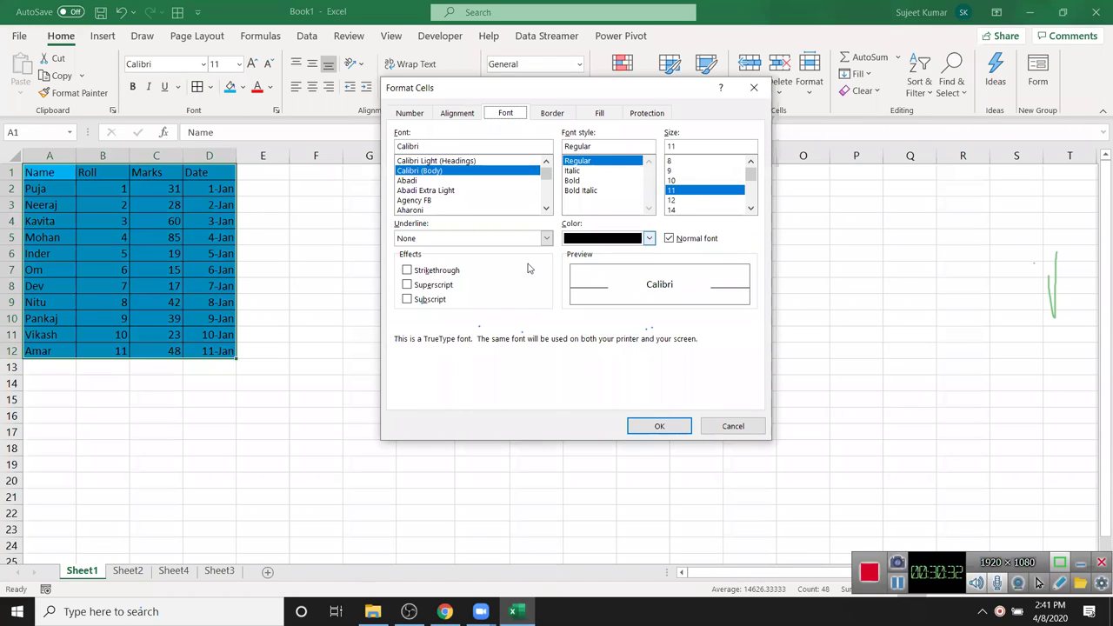
pyautogui.click(545, 238)
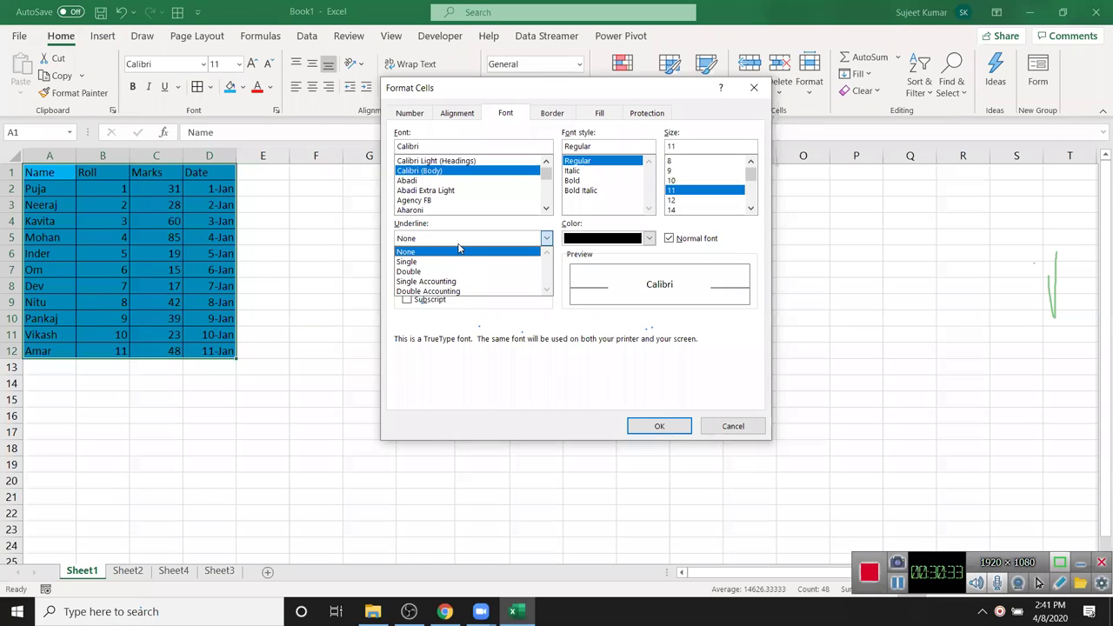
pyautogui.click(460, 250)
pyautogui.click(585, 243)
pyautogui.click(585, 243)
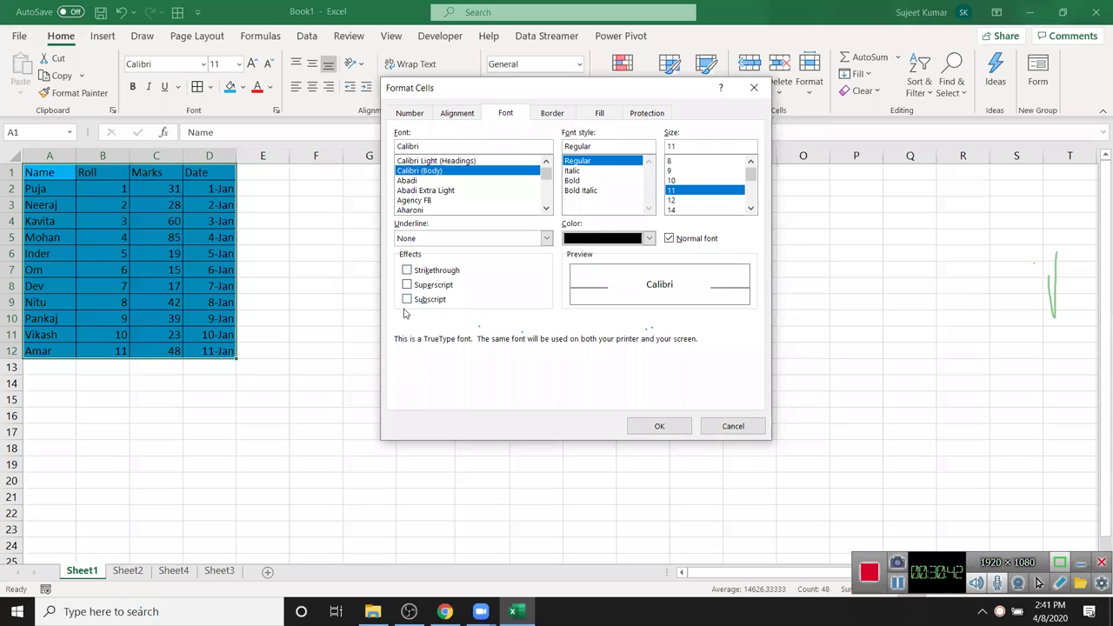
pyautogui.press('Escape')
# - Enter 10o in cell H2
pyautogui.click(422, 184)
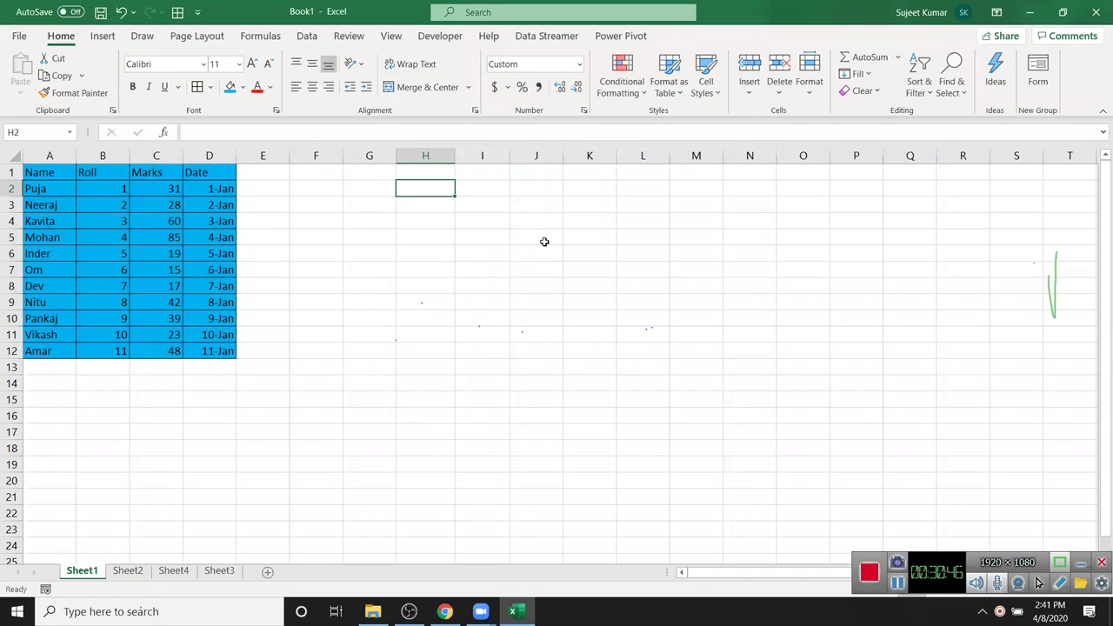
pyautogui.write('10')
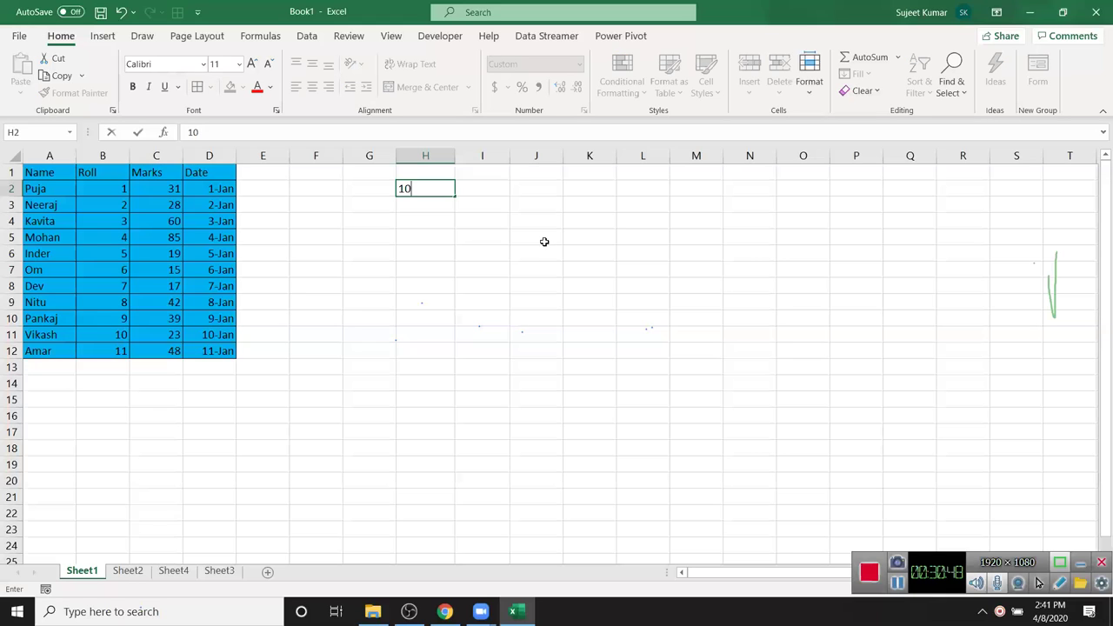
pyautogui.write('o')
pyautogui.press('Return')
# - Make the trailing o in H2 superscript so it reads like 10°
pyautogui.press('Up')
pyautogui.press('F2')
pyautogui.hotkey('shift', 'Right')
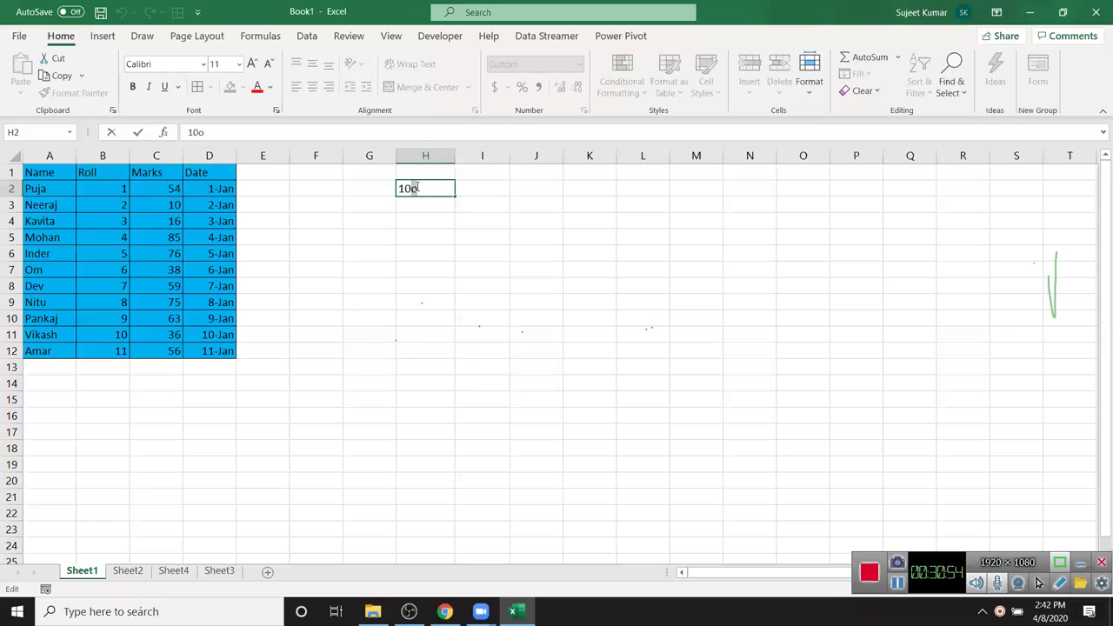
pyautogui.rightClick(416, 188)
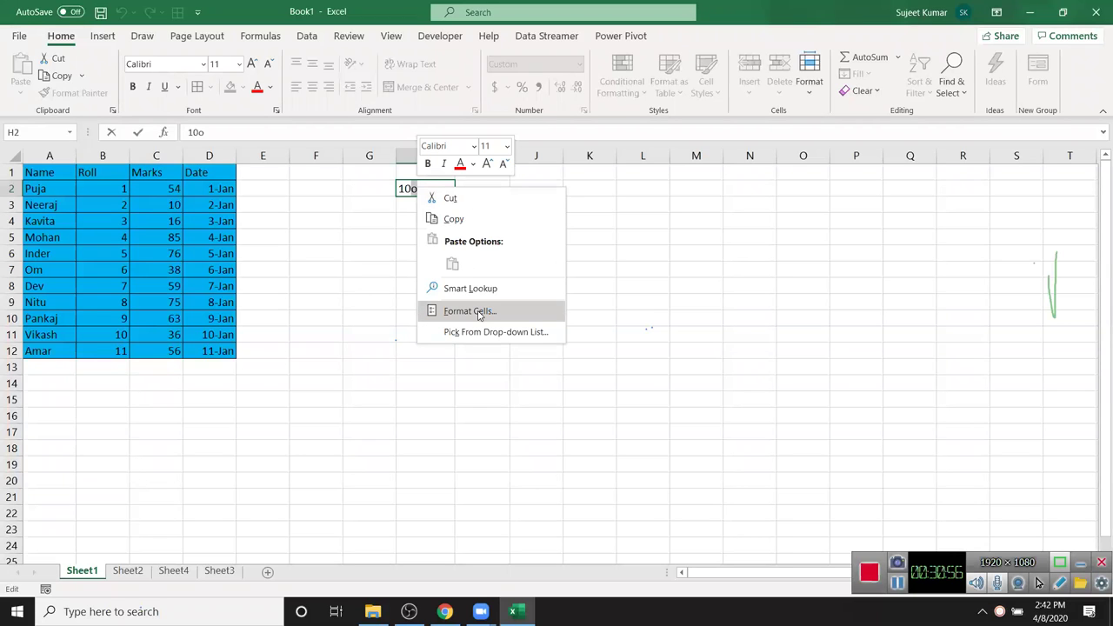
pyautogui.click(470, 311)
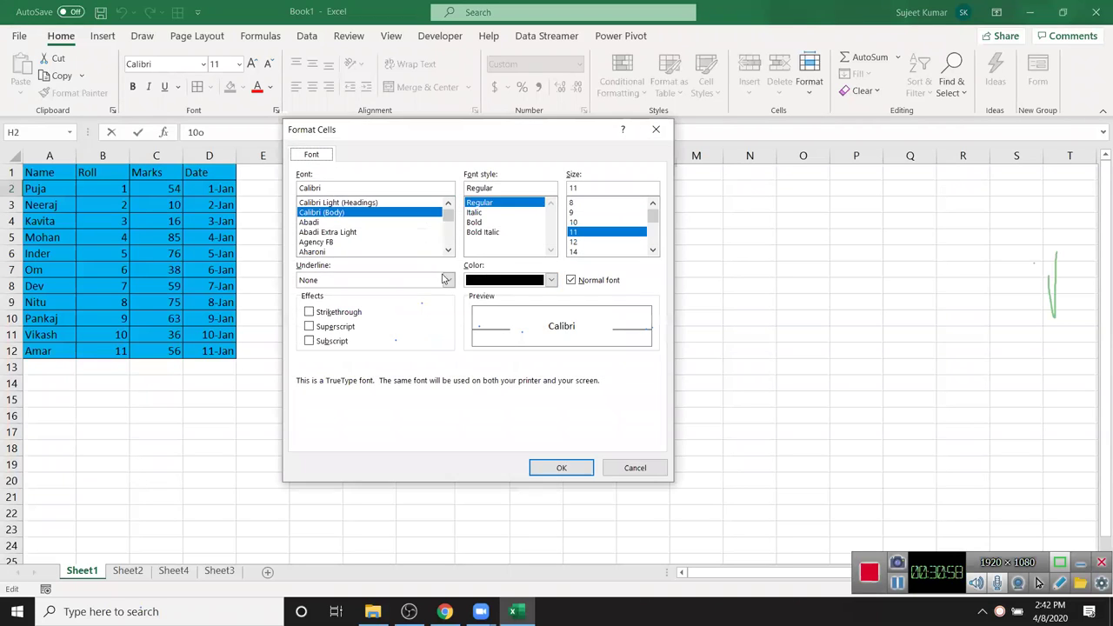
pyautogui.click(338, 327)
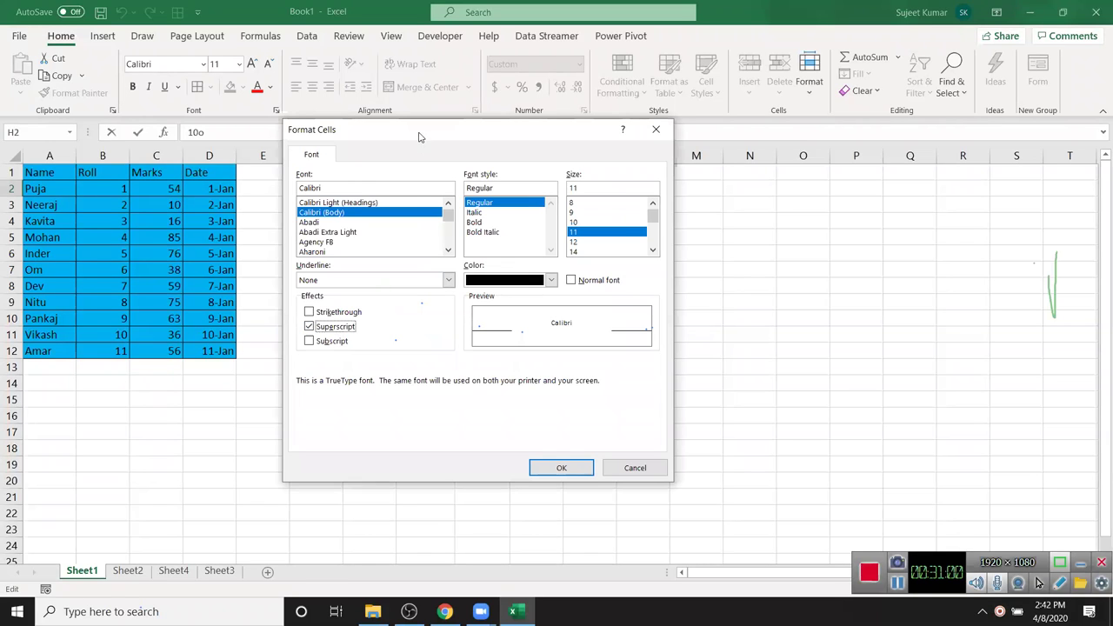
pyautogui.moveTo(435, 134); pyautogui.dragTo(439, 135)
pyautogui.moveTo(709, 133); pyautogui.dragTo(709, 133)
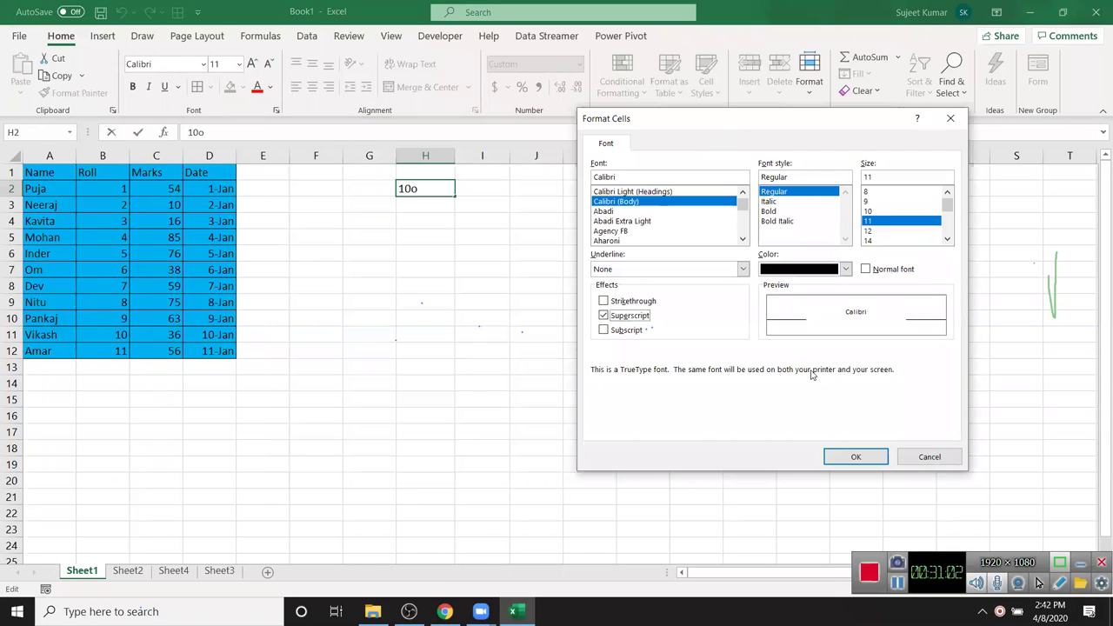
pyautogui.click(855, 455)
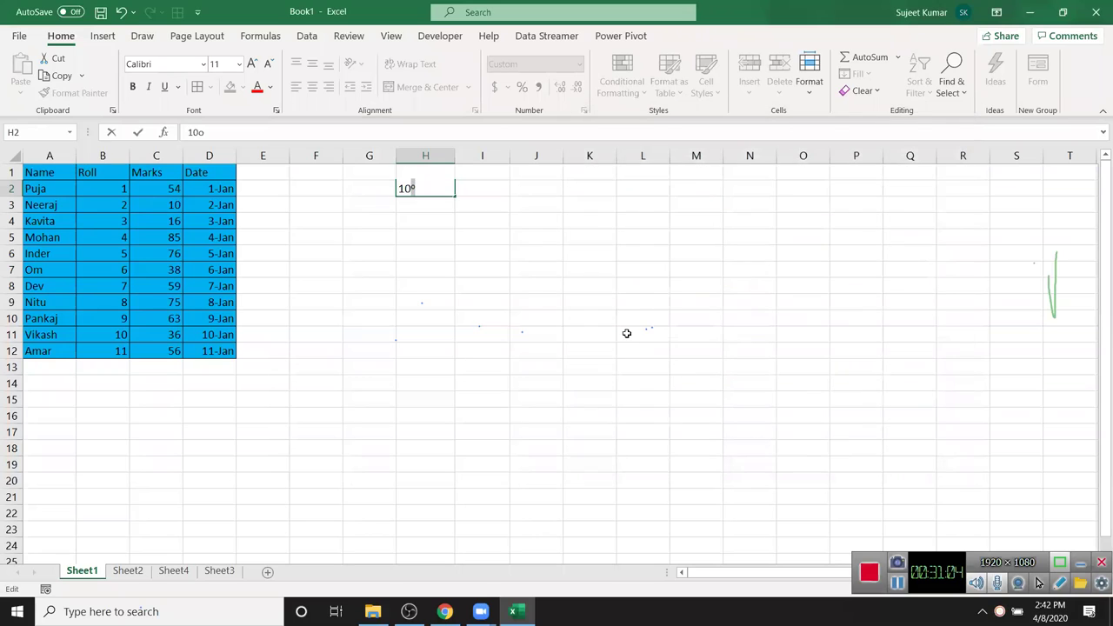
pyautogui.click(620, 338)
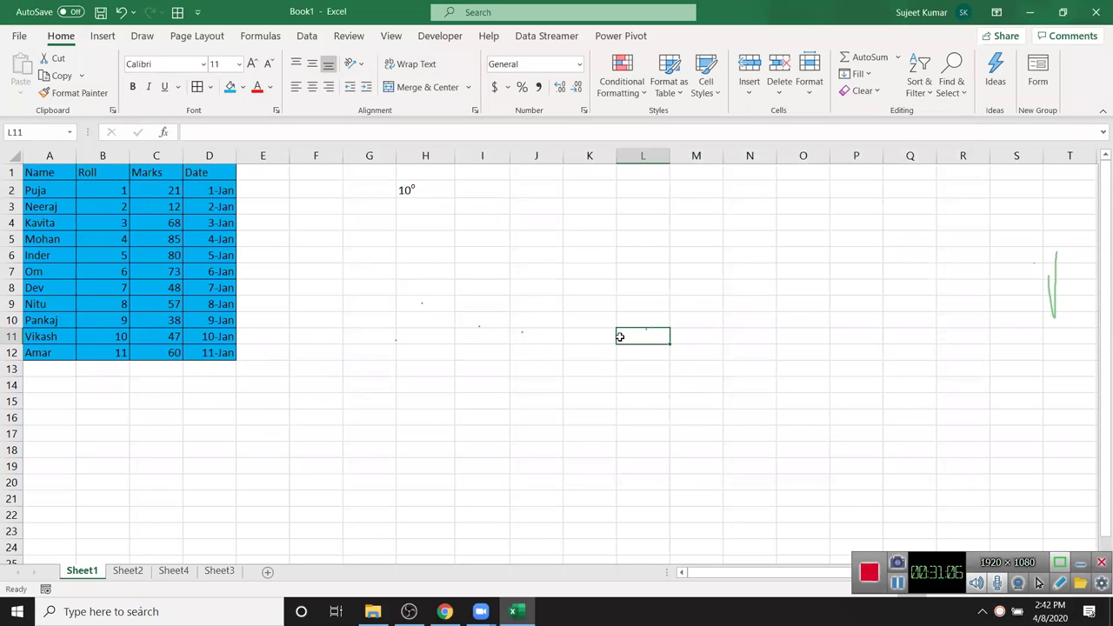
pyautogui.click(450, 254)
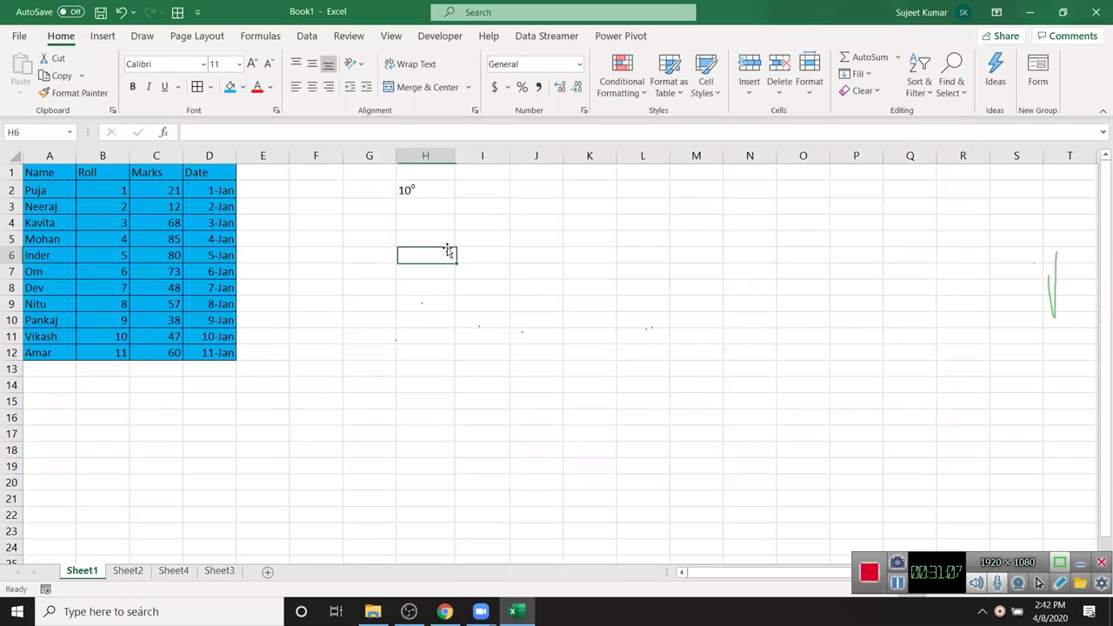
pyautogui.click(490, 234)
pyautogui.click(583, 184)
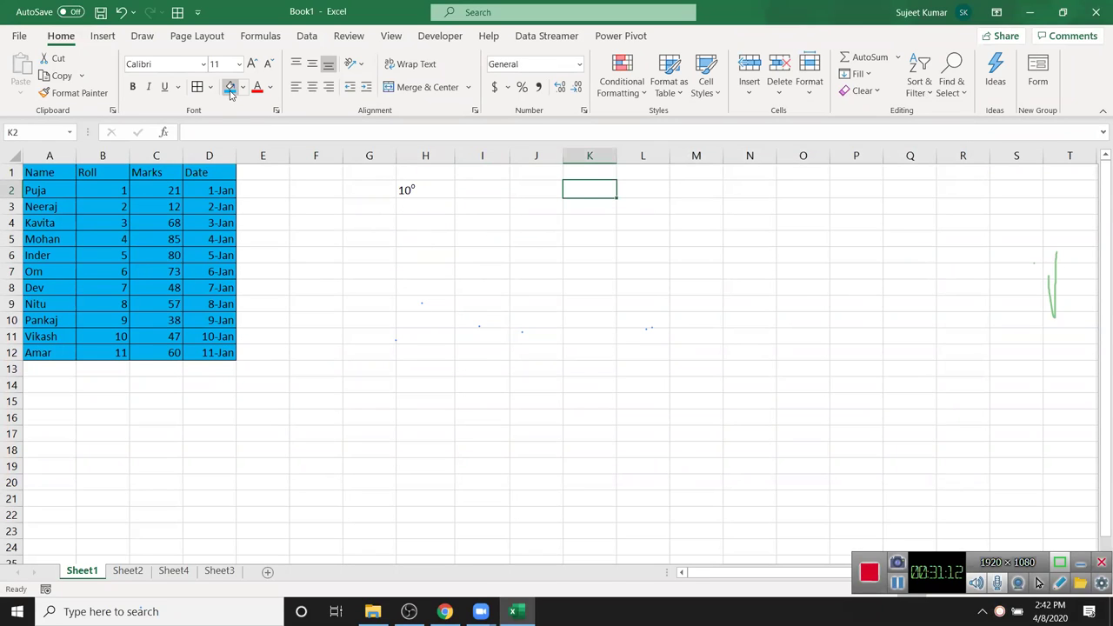
pyautogui.click(252, 222)
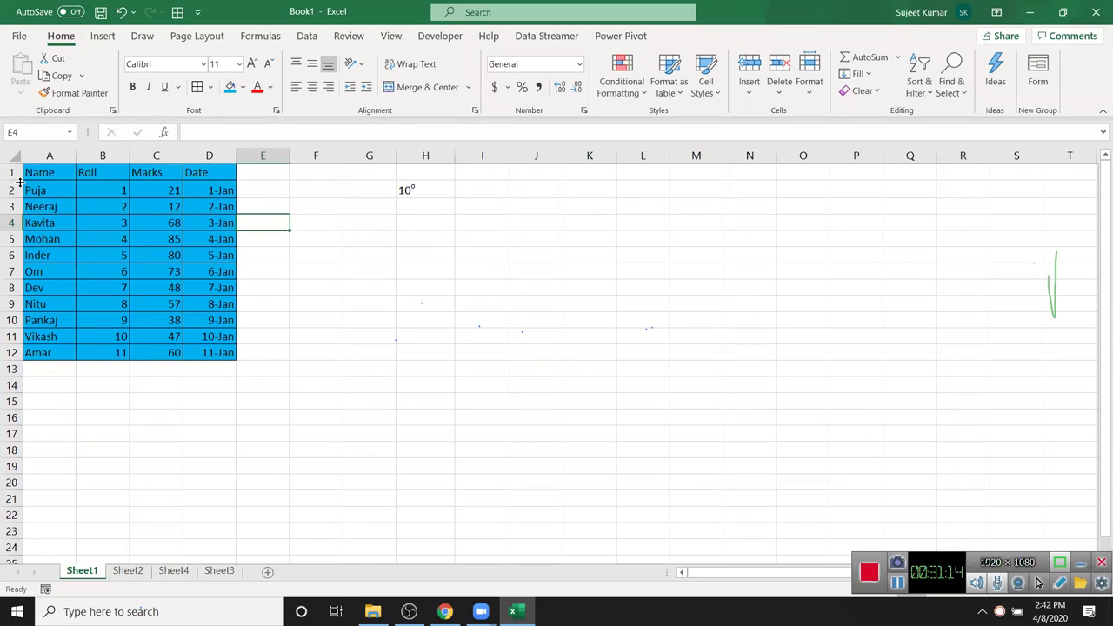
pyautogui.moveTo(30, 172); pyautogui.dragTo(205, 355)
pyautogui.click(243, 87)
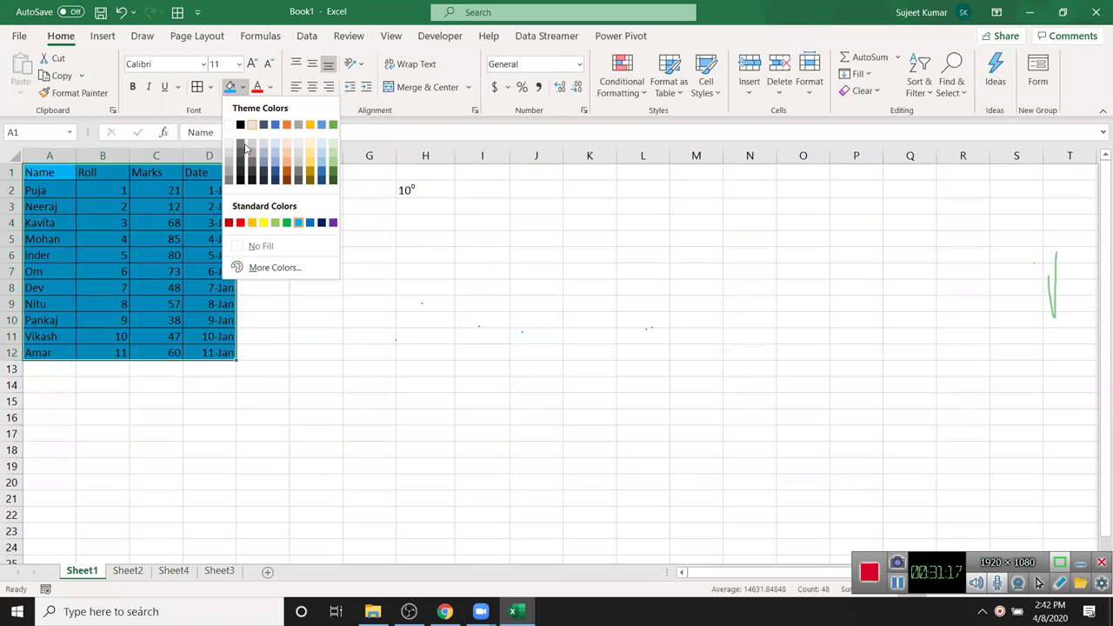
pyautogui.click(270, 268)
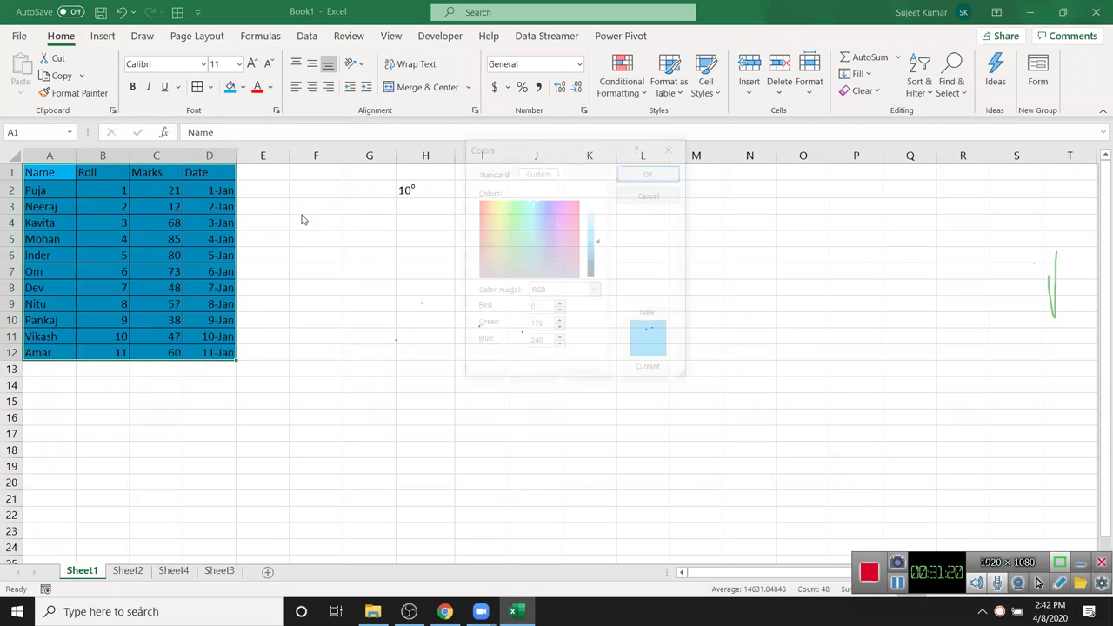
pyautogui.click(490, 173)
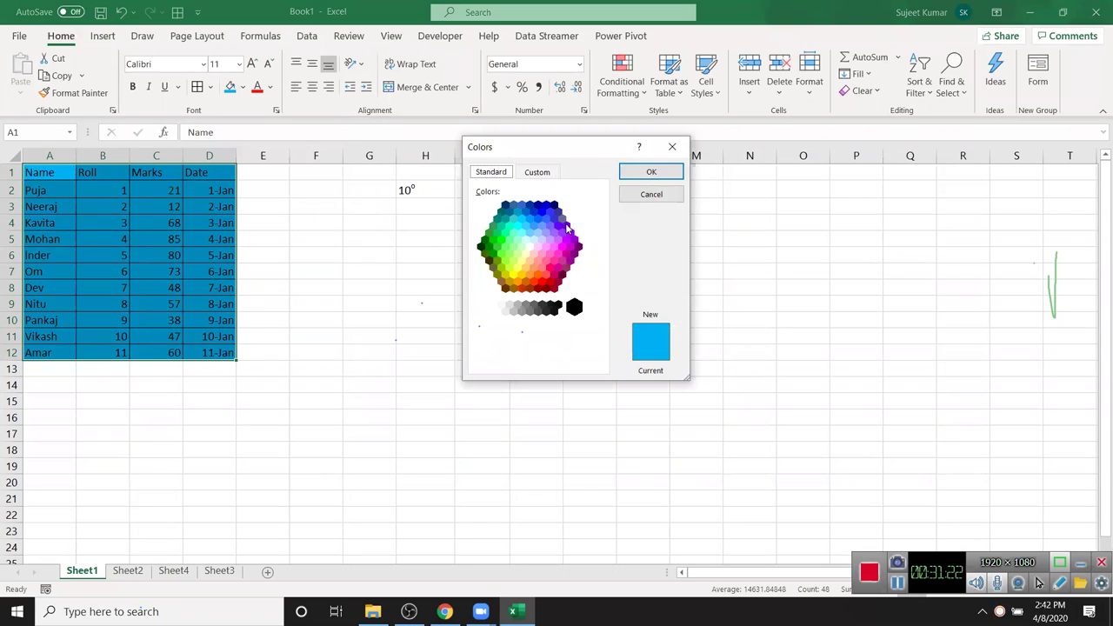
pyautogui.click(539, 173)
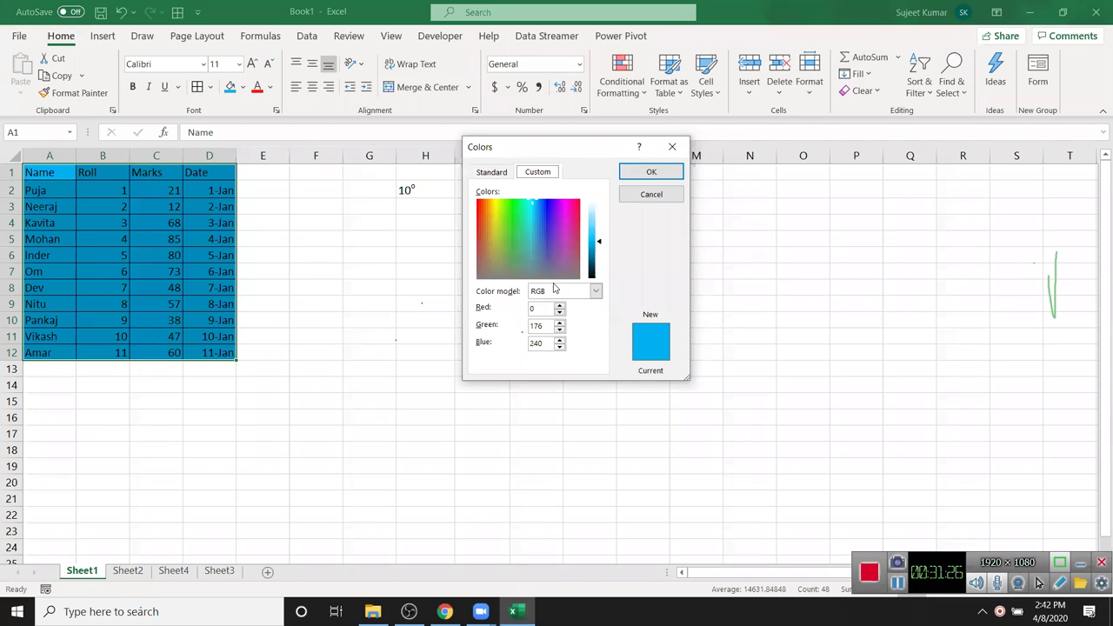
pyautogui.click(561, 230)
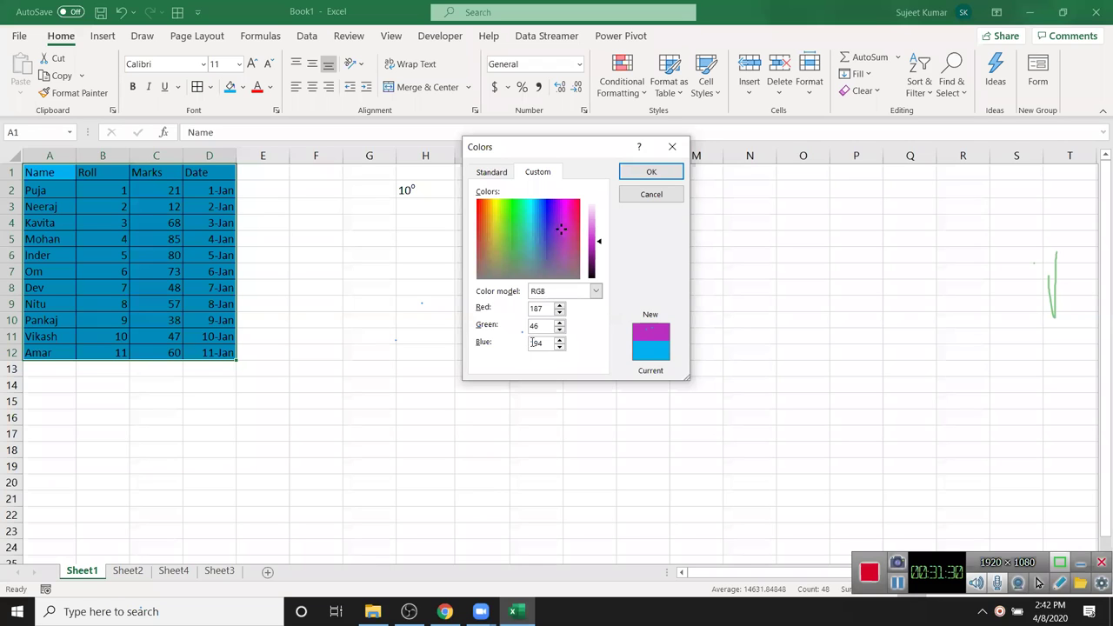
pyautogui.press('Return')
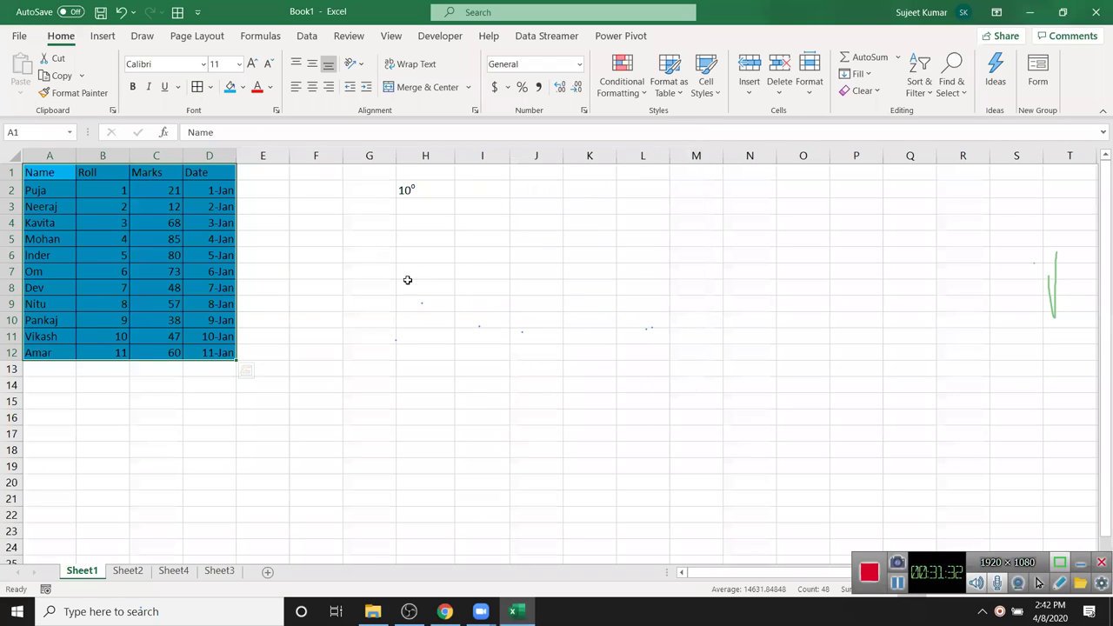
pyautogui.rightClick(231, 222)
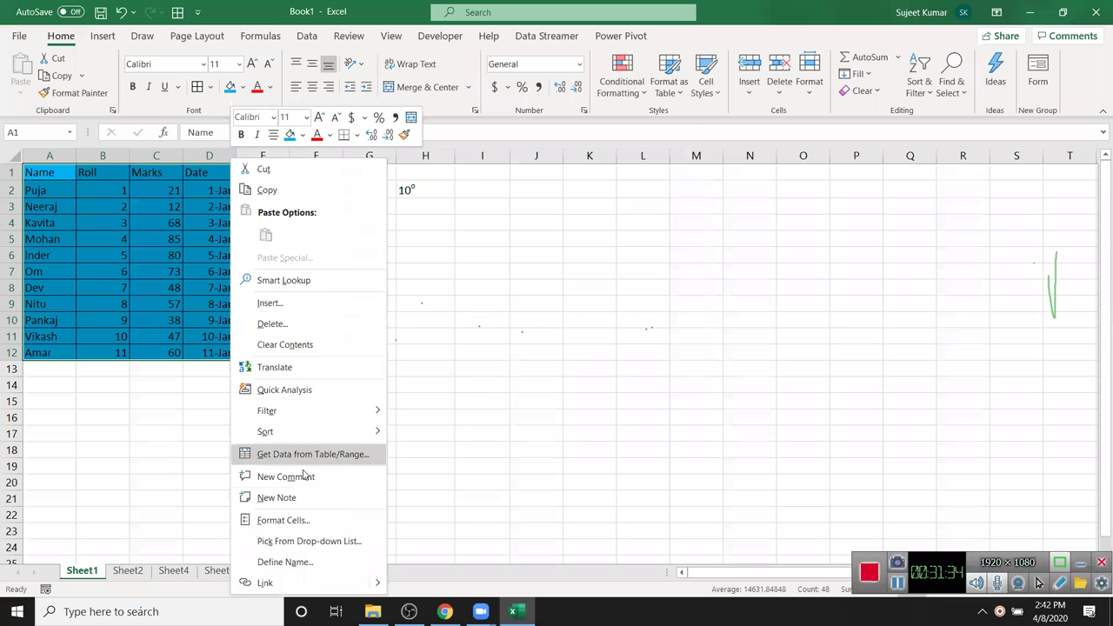
pyautogui.click(302, 520)
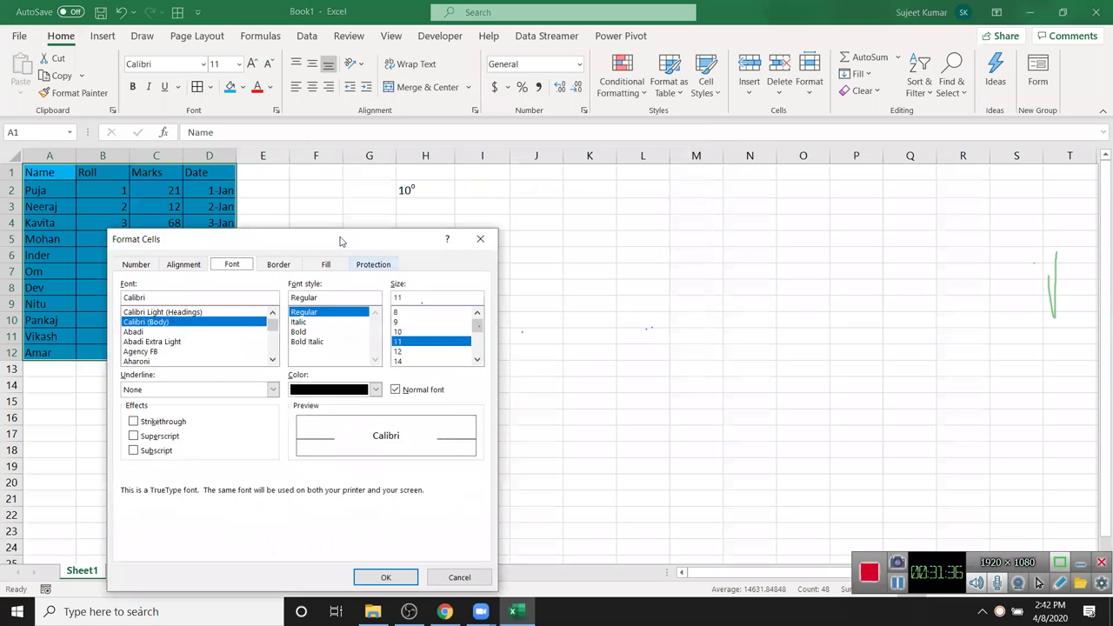
pyautogui.moveTo(338, 240); pyautogui.dragTo(549, 162)
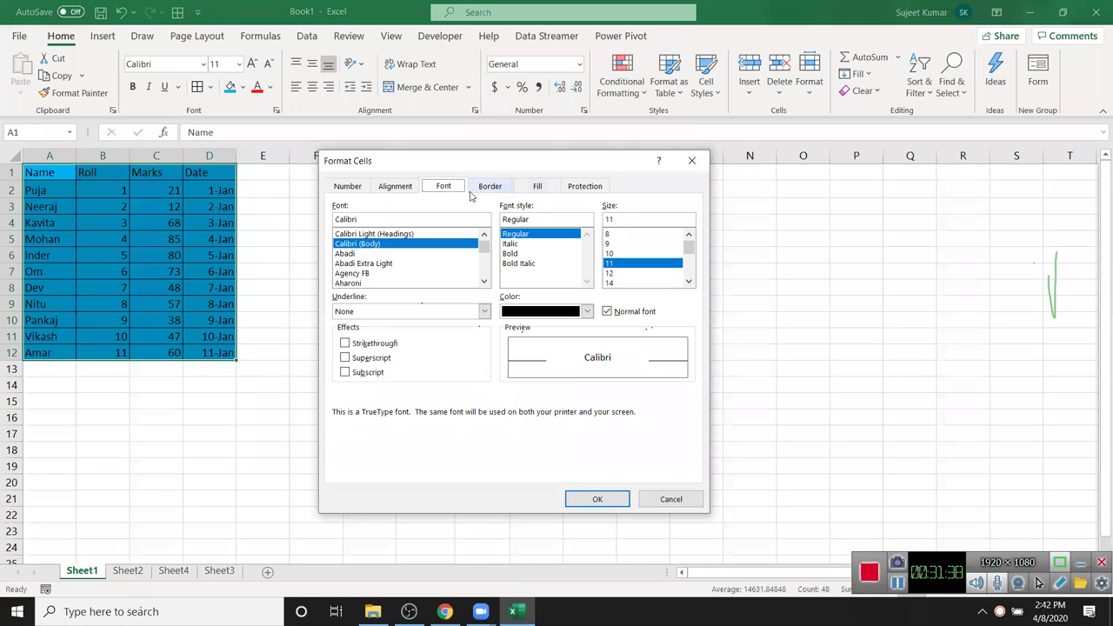
pyautogui.click(532, 186)
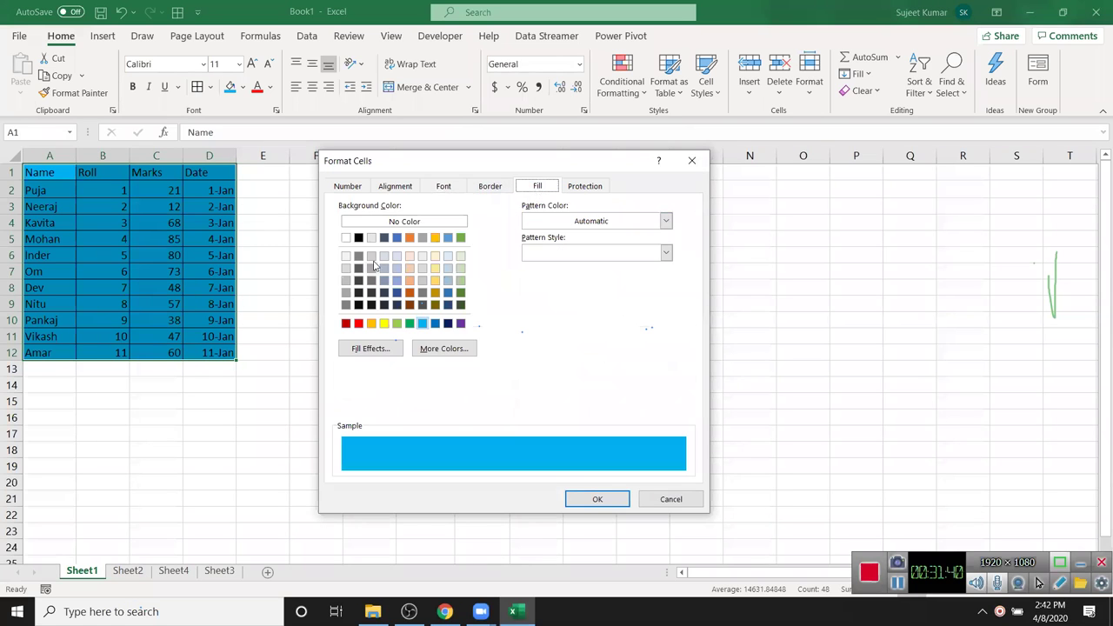
pyautogui.click(370, 347)
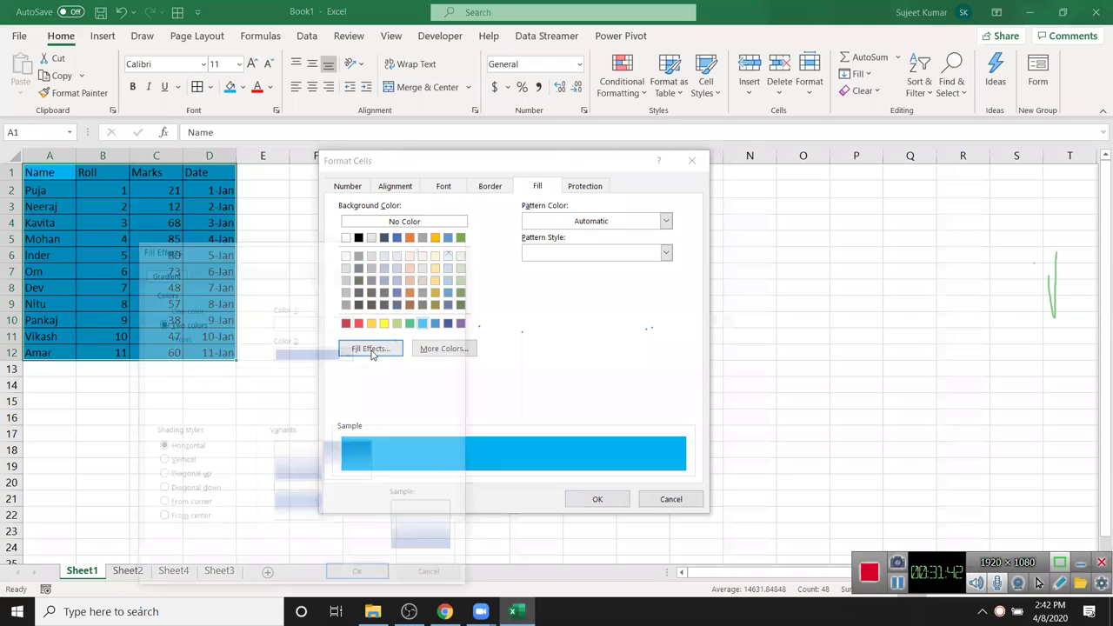
pyautogui.moveTo(361, 247); pyautogui.dragTo(827, 56)
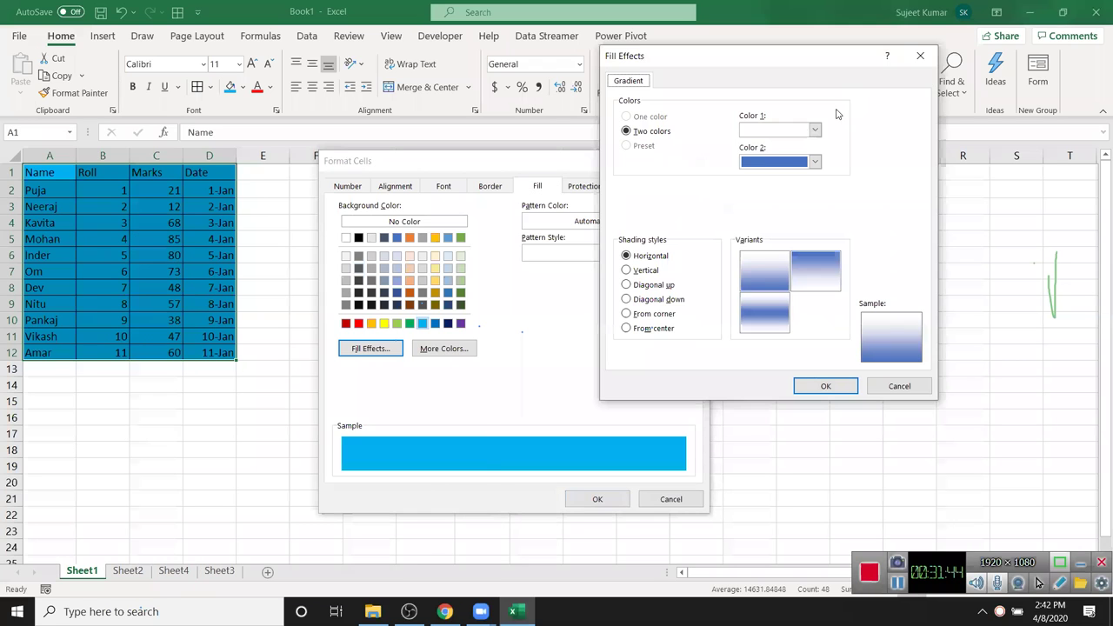
pyautogui.click(814, 130)
pyautogui.click(804, 198)
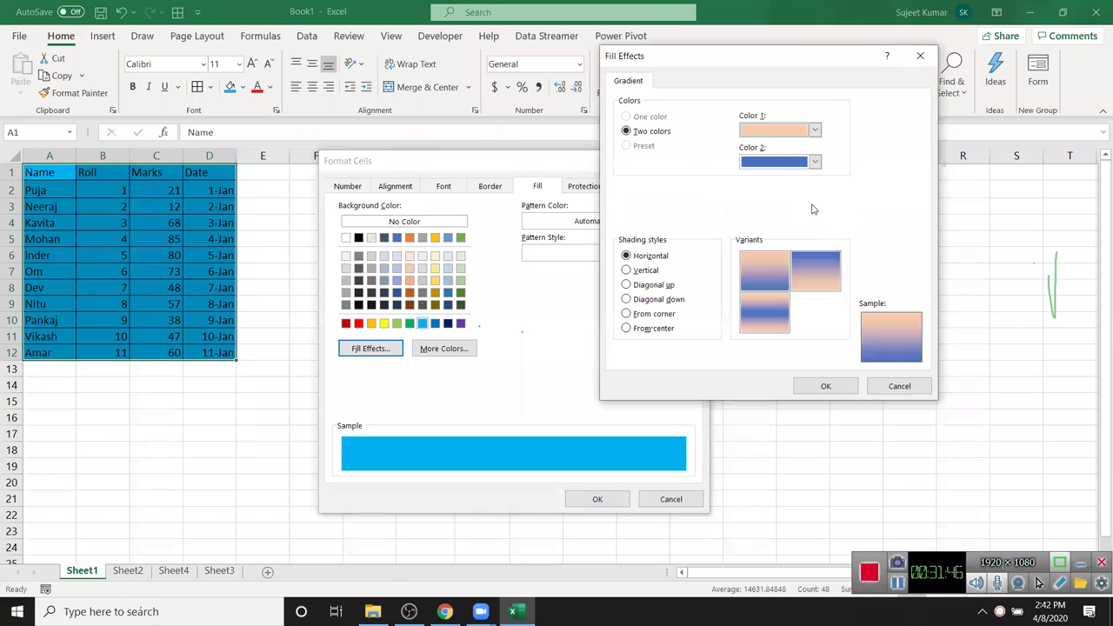
pyautogui.click(640, 270)
pyautogui.click(645, 285)
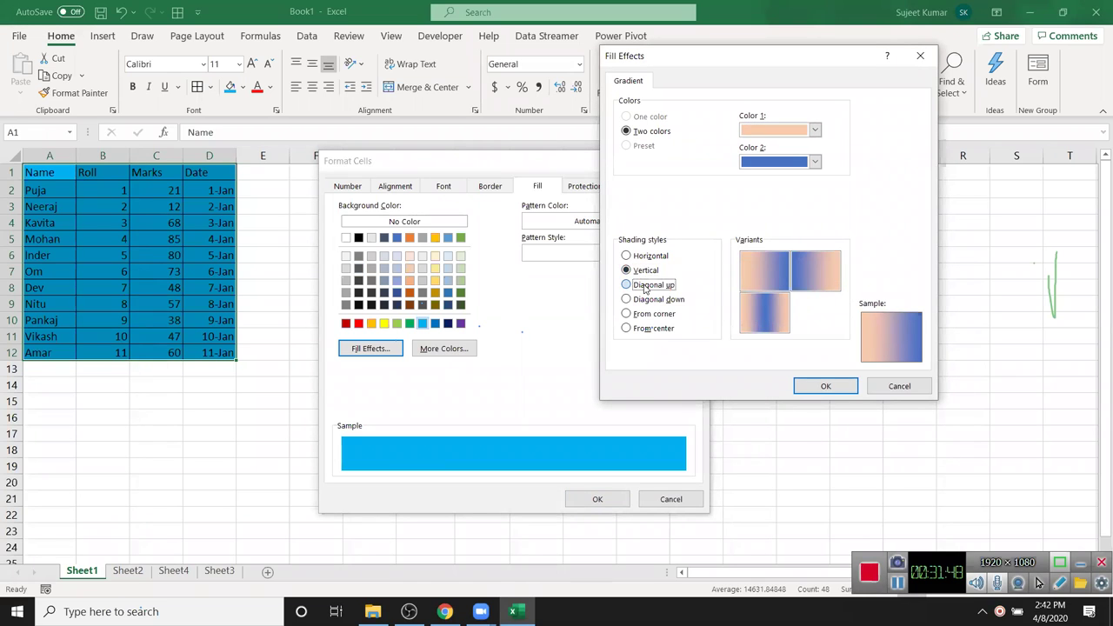
pyautogui.click(650, 314)
pyautogui.click(652, 329)
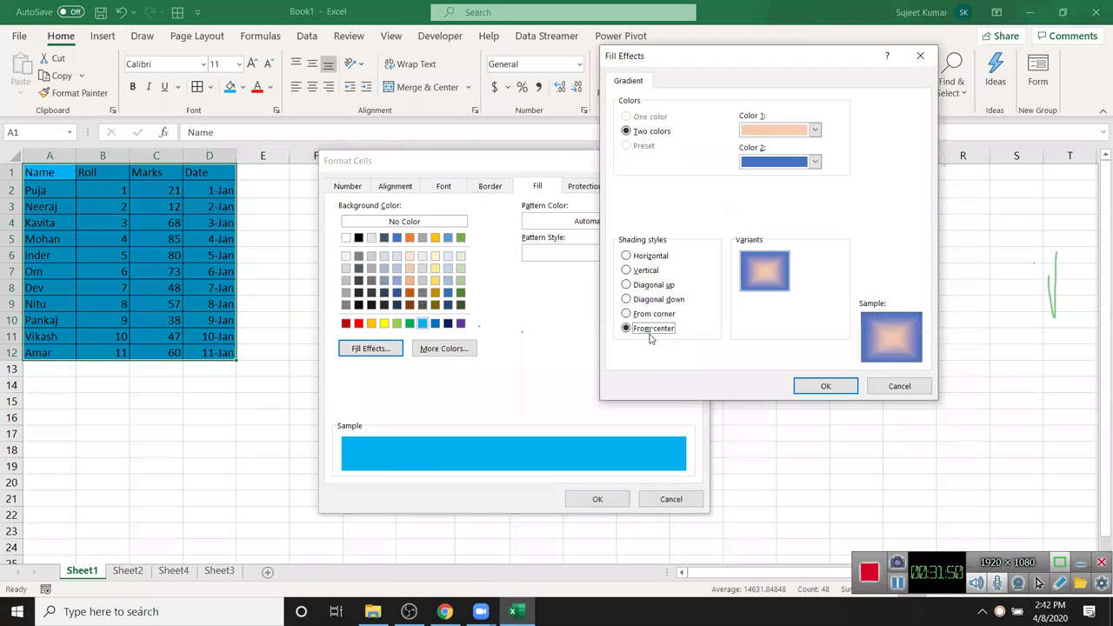
pyautogui.press('Return')
pyautogui.click(613, 224)
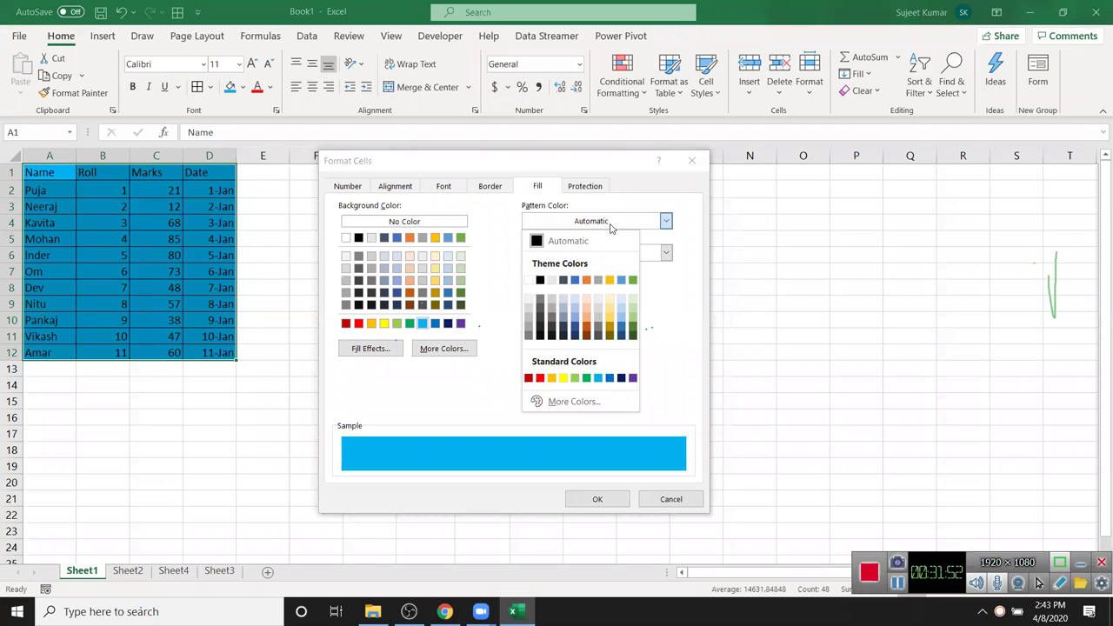
pyautogui.click(709, 311)
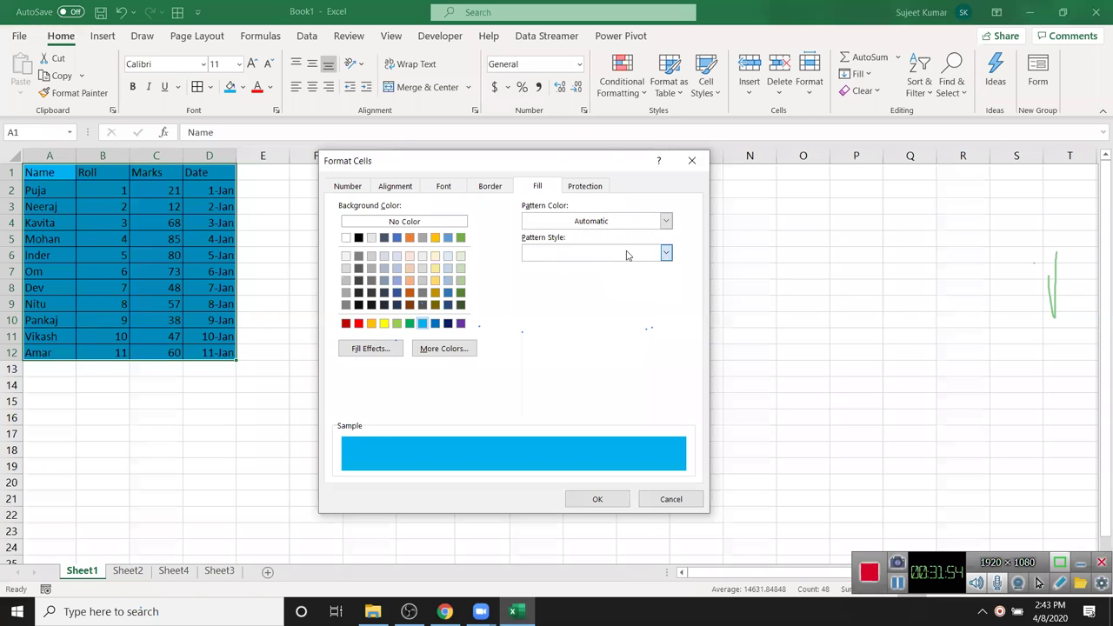
pyautogui.click(626, 253)
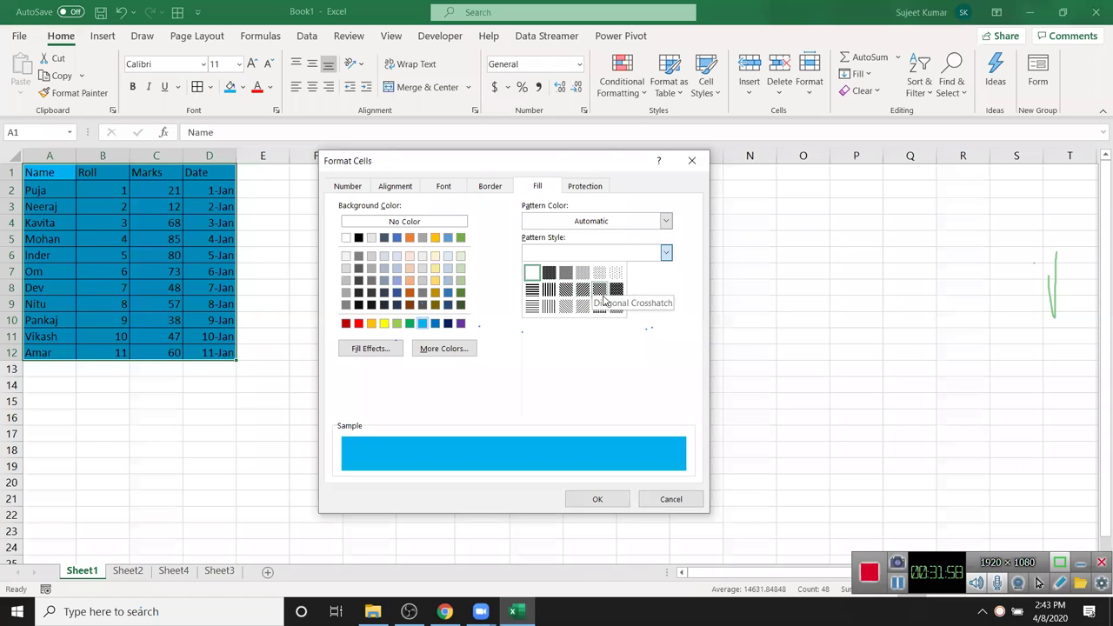
pyautogui.click(670, 295)
pyautogui.press('Escape')
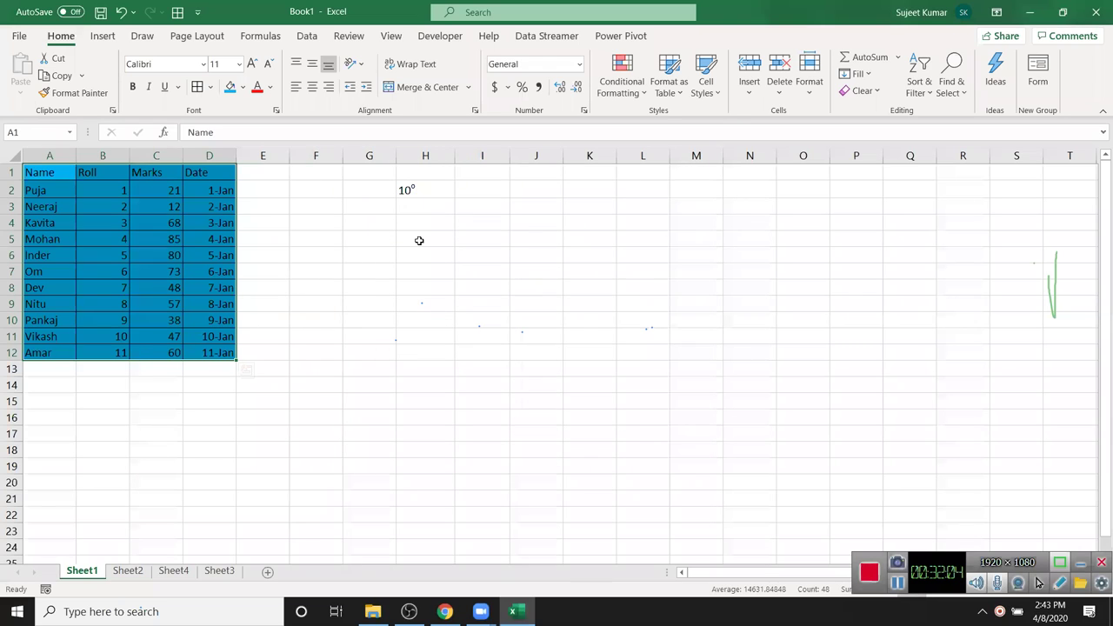
# - Remove the 10° entry from G1:H2
pyautogui.click(450, 241)
pyautogui.click(378, 178)
pyautogui.keyDown('shift'); pyautogui.click(407, 190); pyautogui.keyUp('shift')
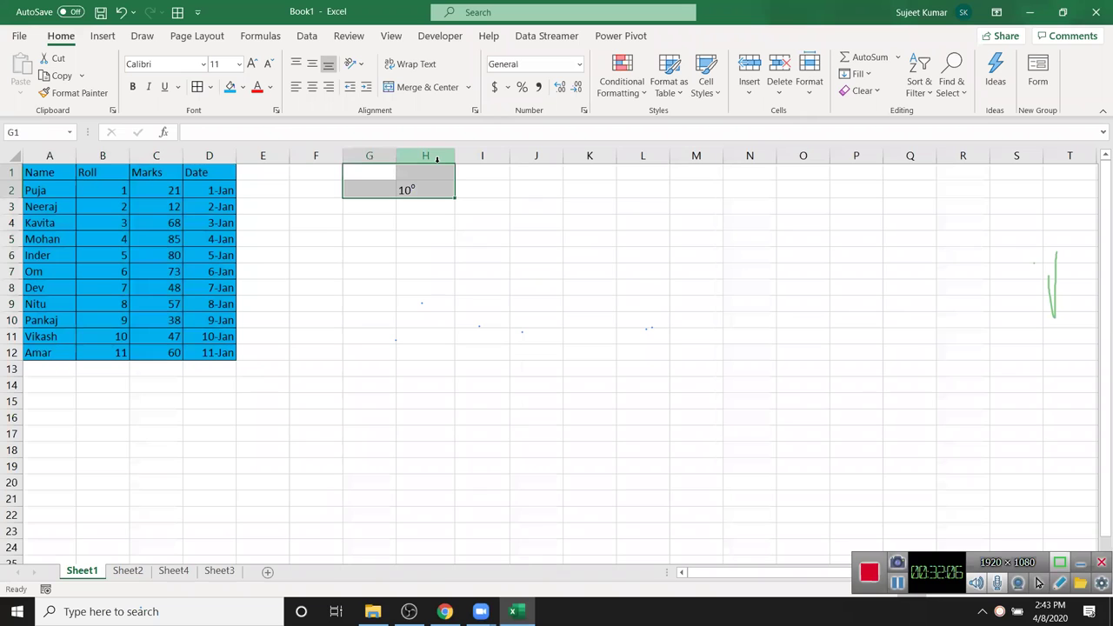
pyautogui.hotkey('ctrl', 'z')
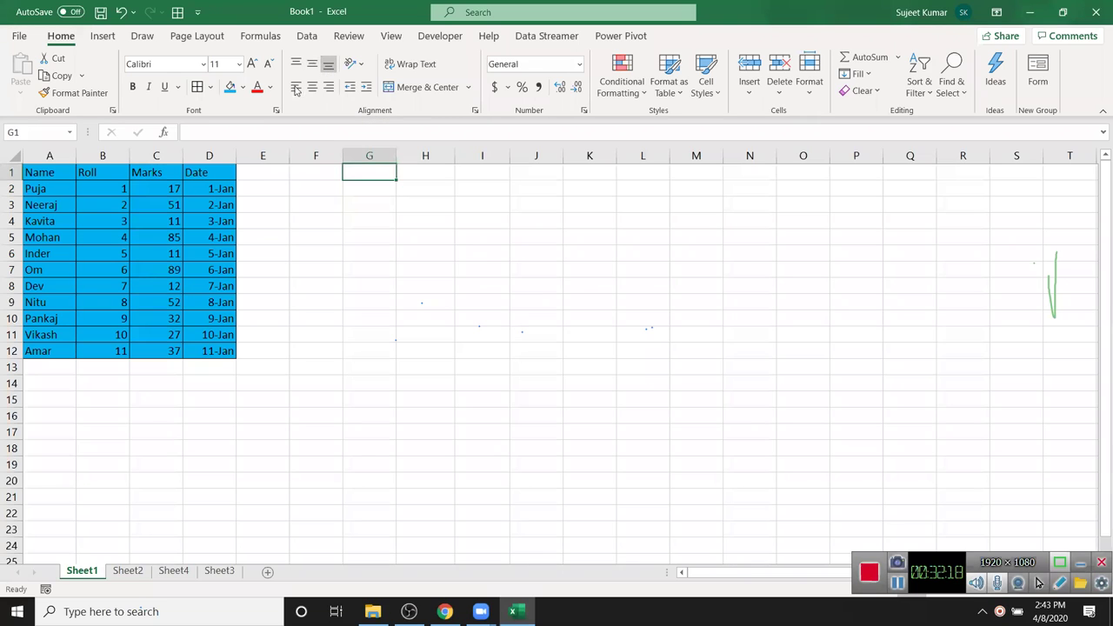
# - Enter a name in H4, make row 4 much taller and widen column H to 12.22
pyautogui.click(452, 218)
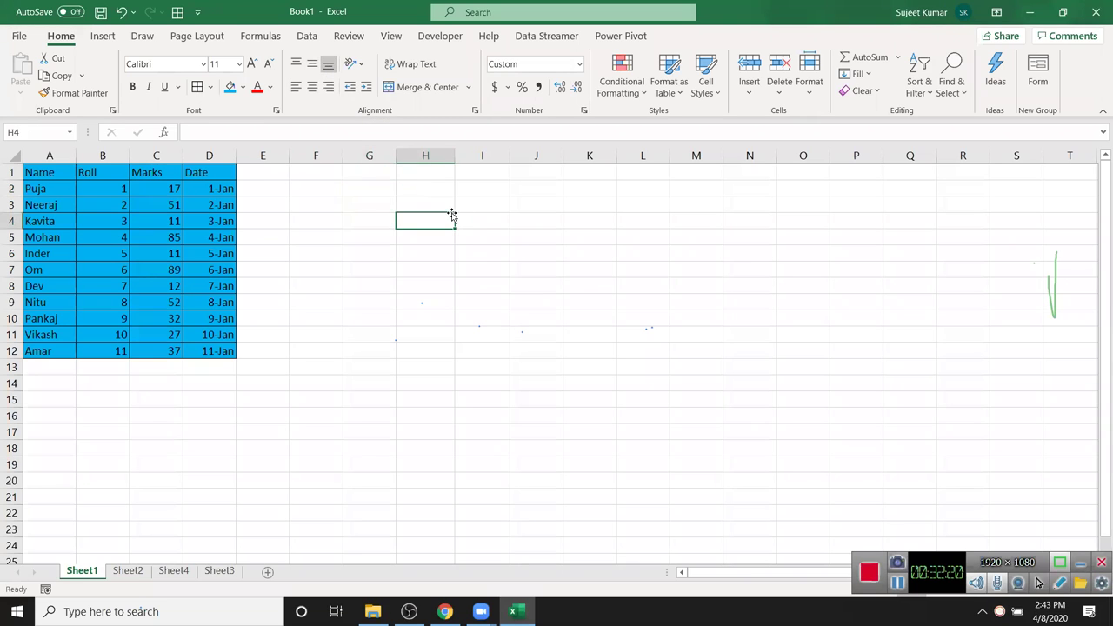
pyautogui.write('O')
pyautogui.press('BackSpace')
pyautogui.press('BackSpace')
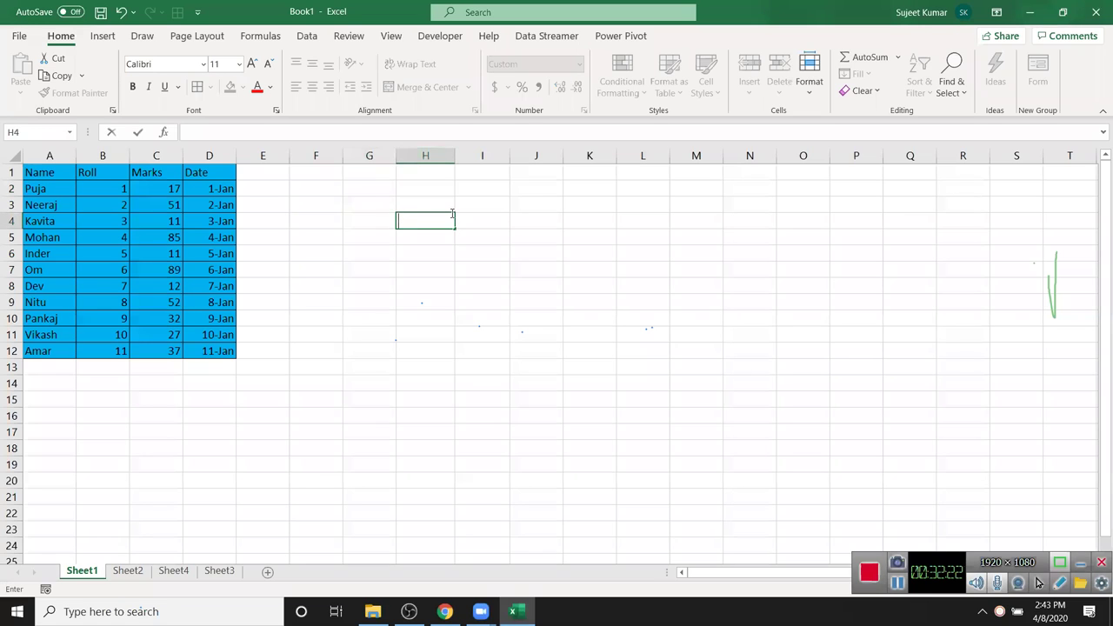
pyautogui.write('Puja')
pyautogui.press('Return')
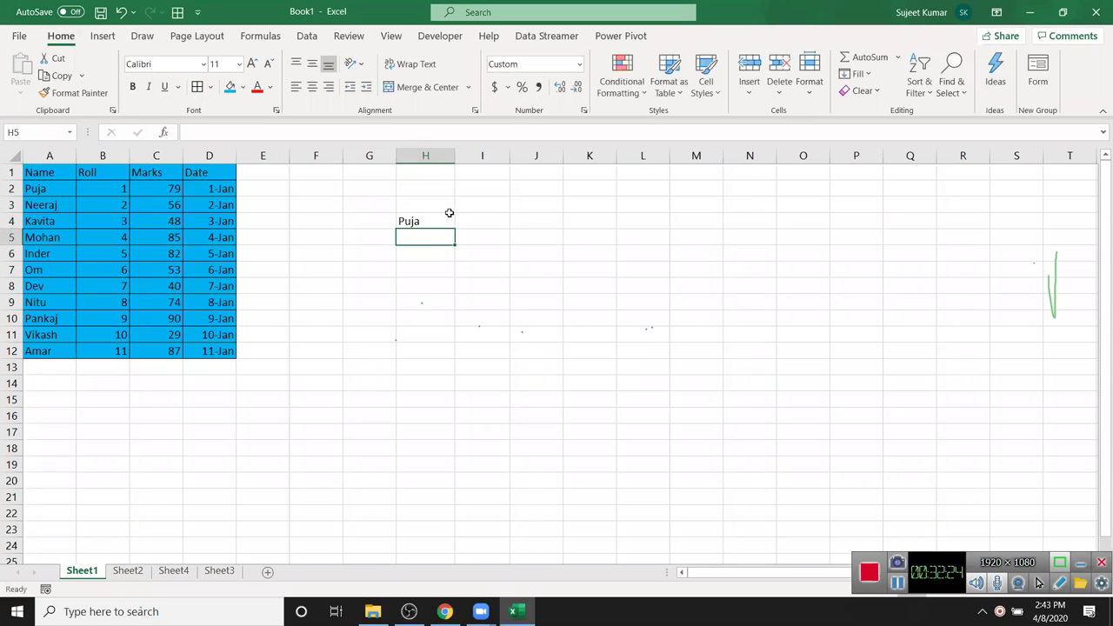
pyautogui.moveTo(17, 227); pyautogui.dragTo(17, 269)
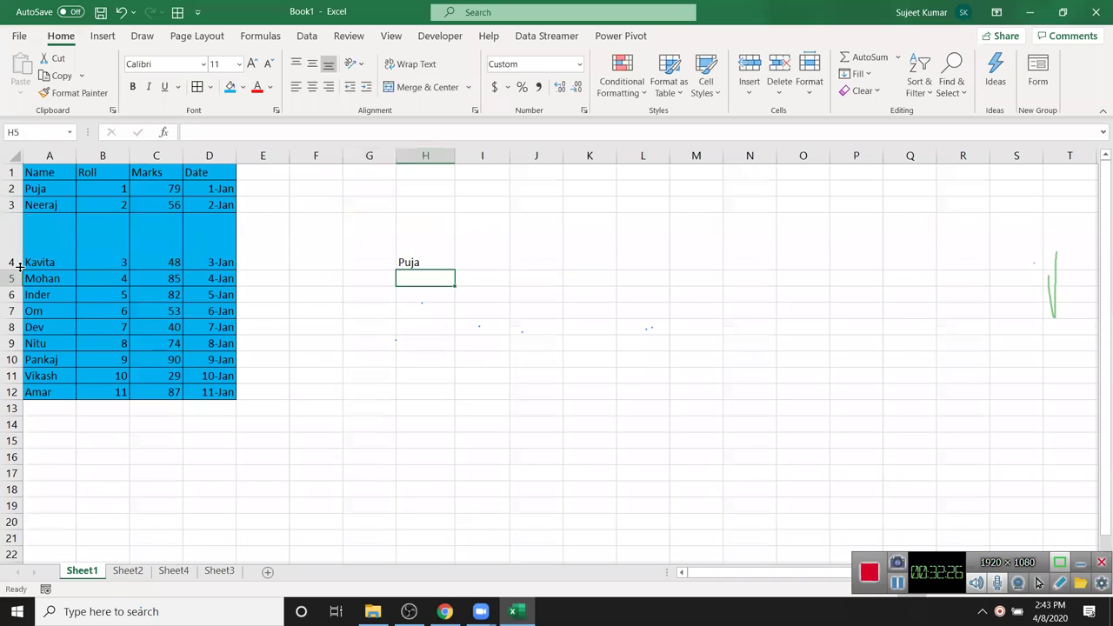
pyautogui.click(410, 236)
pyautogui.moveTo(452, 151); pyautogui.dragTo(475, 152)
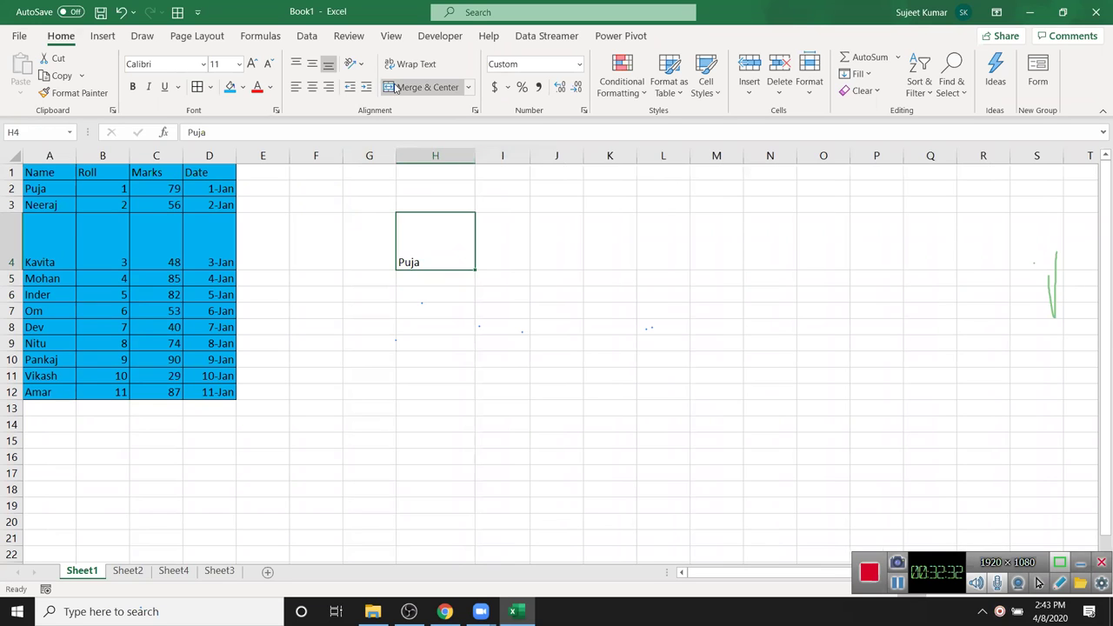
pyautogui.click(310, 67)
pyautogui.click(297, 67)
pyautogui.click(312, 66)
pyautogui.click(328, 65)
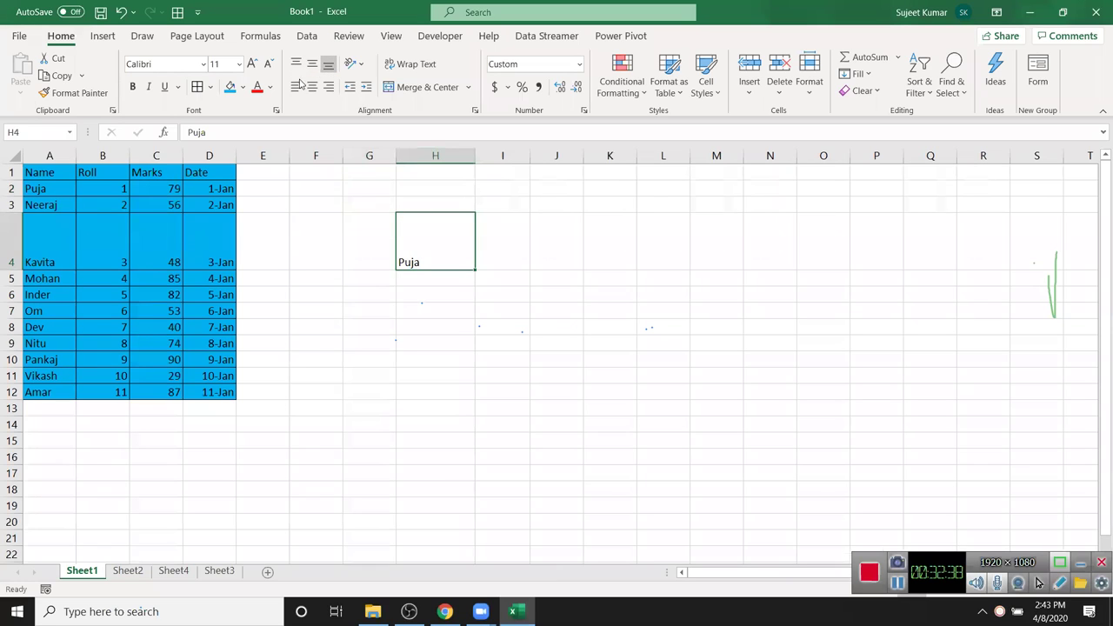
pyautogui.click(311, 87)
pyautogui.click(328, 87)
pyautogui.click(297, 87)
pyautogui.click(366, 87)
pyautogui.click(369, 89)
pyautogui.click(369, 88)
pyautogui.click(369, 89)
pyautogui.click(352, 89)
pyautogui.click(352, 88)
pyautogui.click(352, 88)
pyautogui.click(352, 88)
pyautogui.click(353, 89)
pyautogui.click(366, 88)
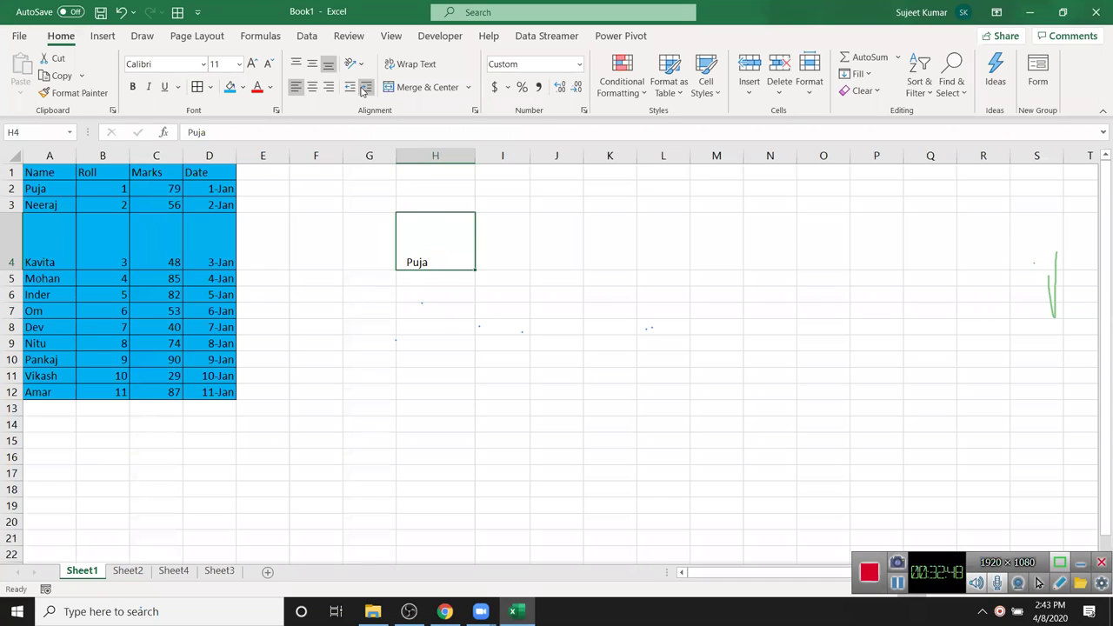
pyautogui.click(352, 89)
pyautogui.click(392, 310)
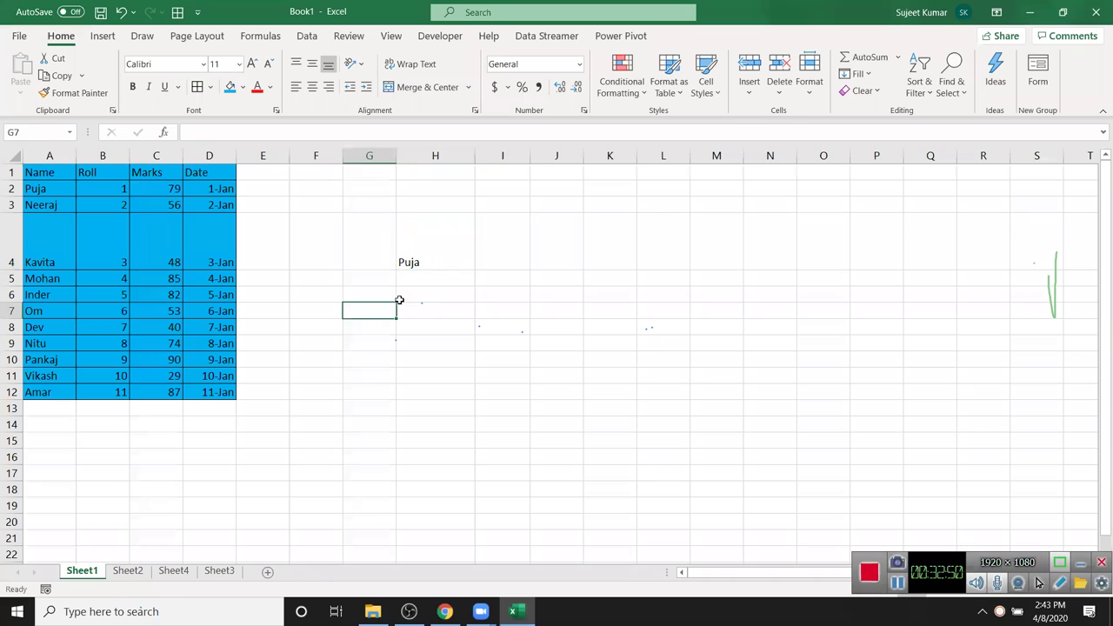
pyautogui.click(475, 327)
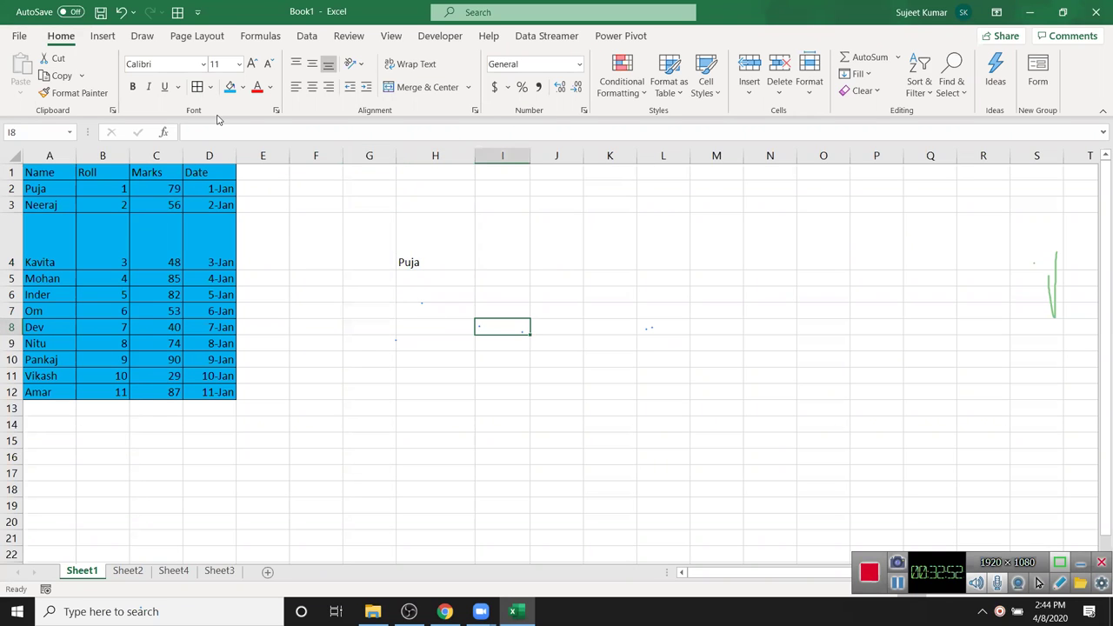
pyautogui.click(498, 327)
# - On Sheet3, enter a person's full name in A1 and 12 in B1
pyautogui.click(219, 571)
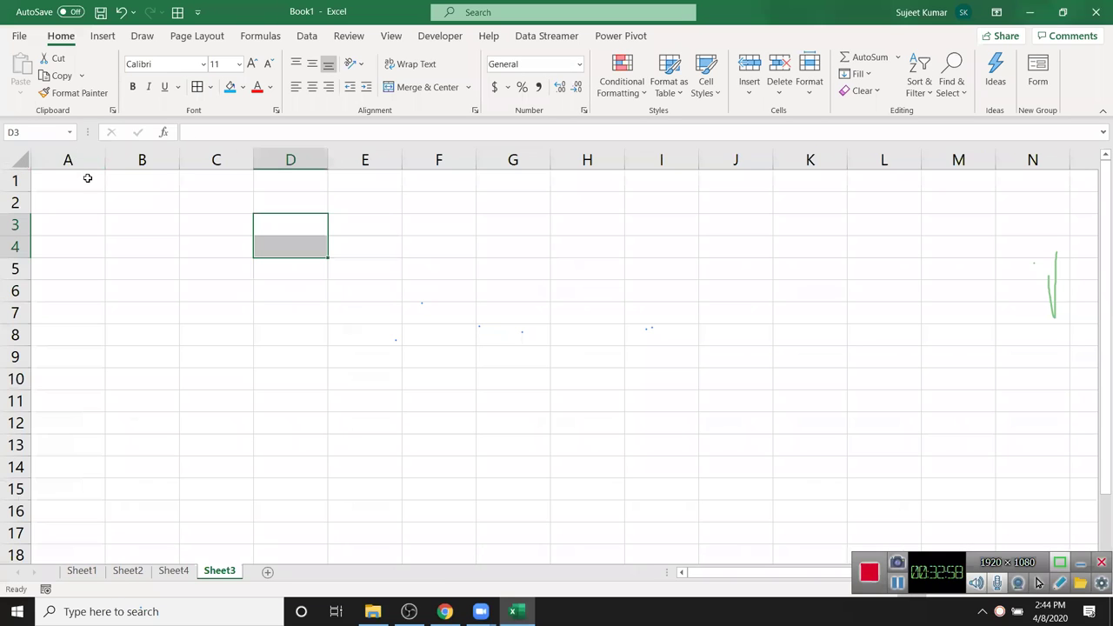
pyautogui.click(87, 178)
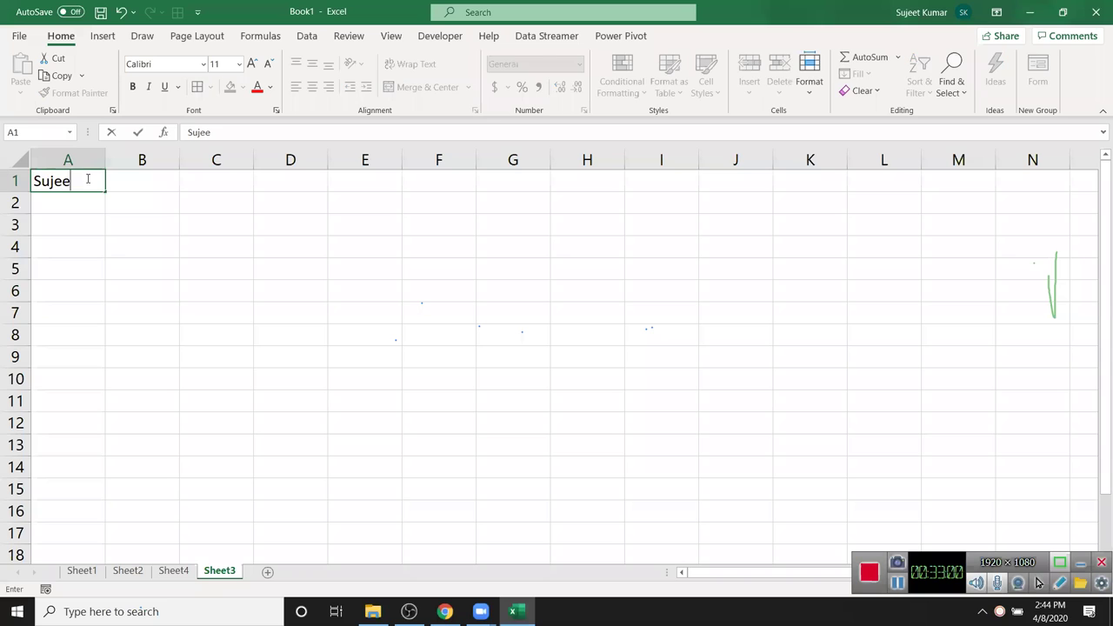
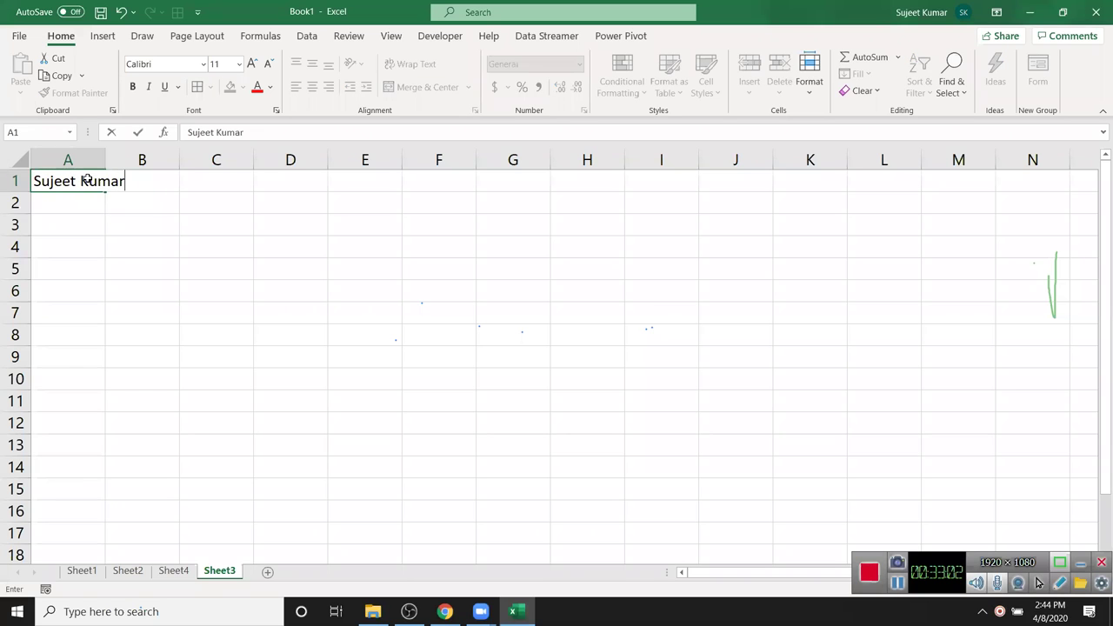
pyautogui.press('Return')
pyautogui.click(85, 178)
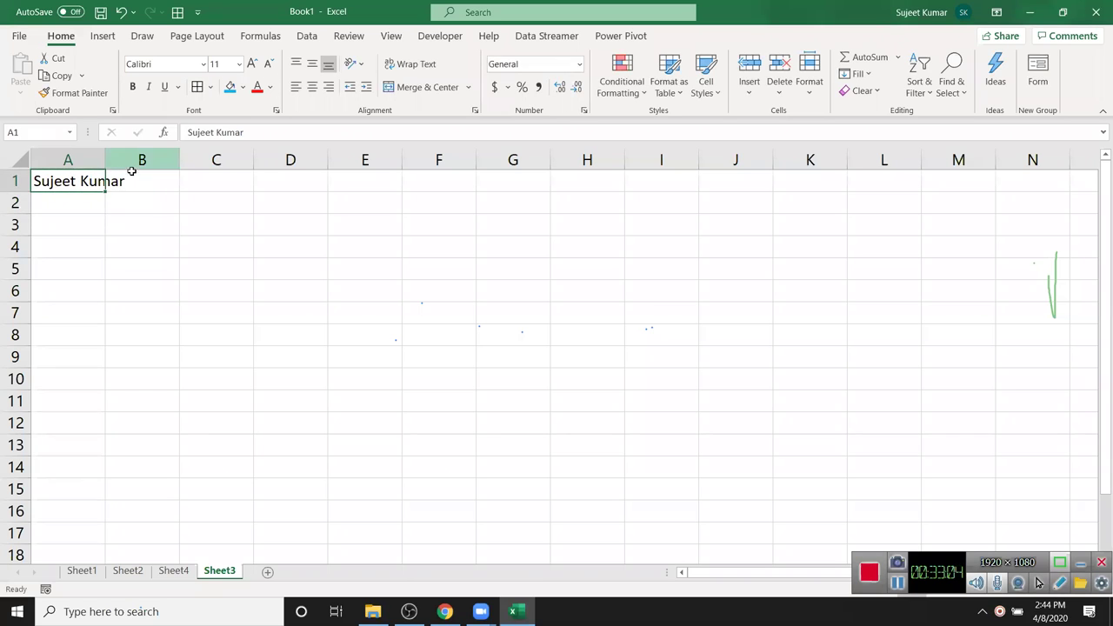
pyautogui.click(107, 206)
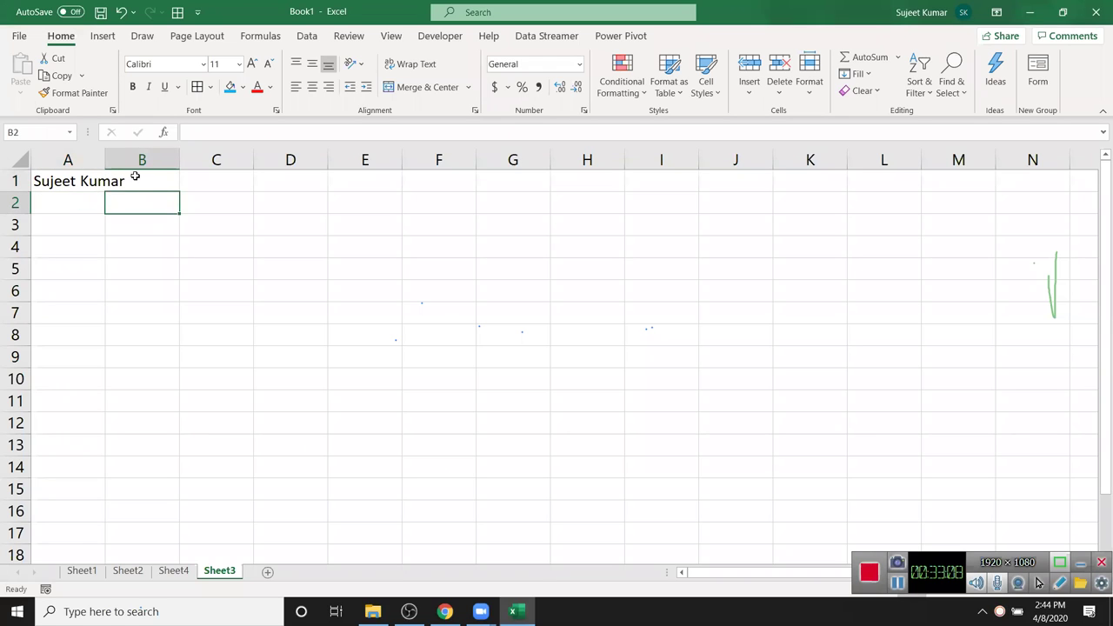
pyautogui.click(136, 177)
pyautogui.write('12')
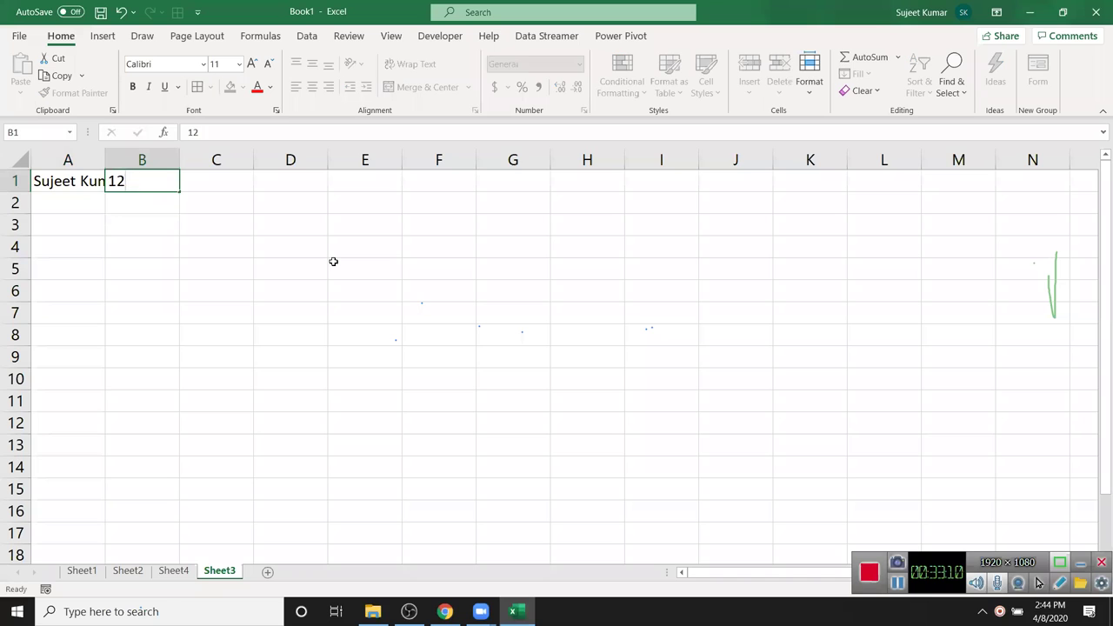
pyautogui.press('Return')
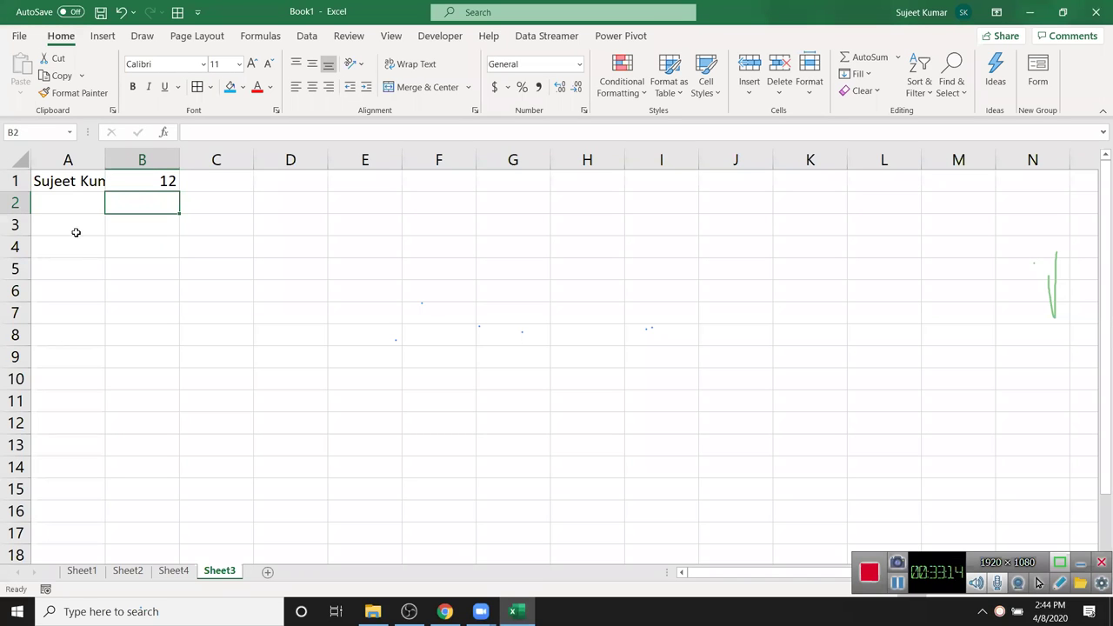
# - Autofit column A and undo it, then apply Wrap Text to A1
pyautogui.doubleClick(109, 162)
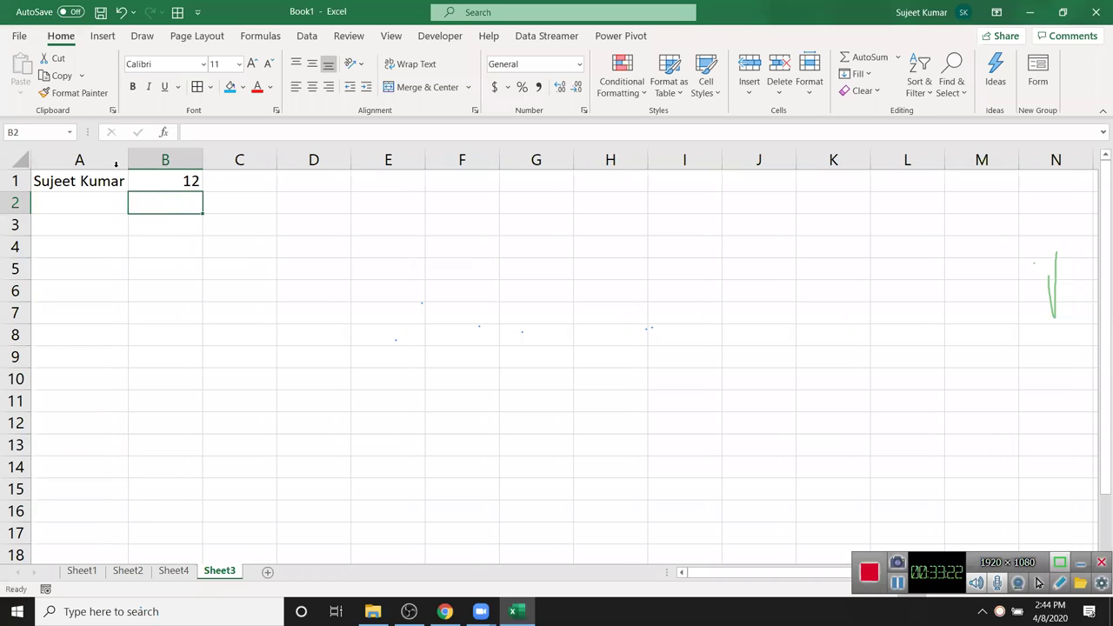
pyautogui.hotkey('ctrl', 'z')
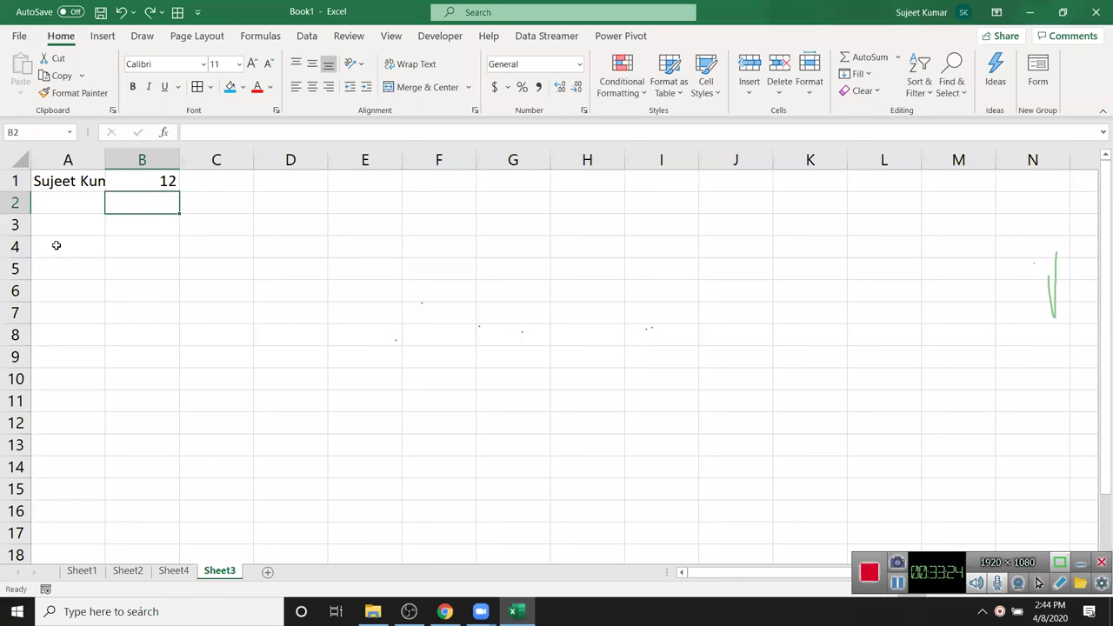
pyautogui.click(75, 178)
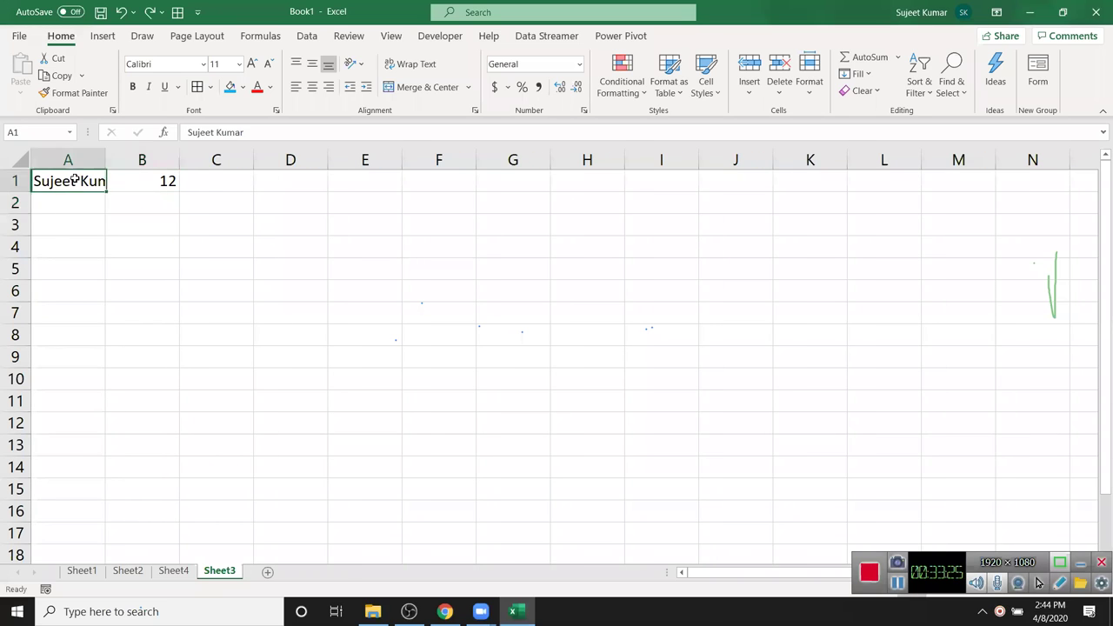
pyautogui.click(408, 67)
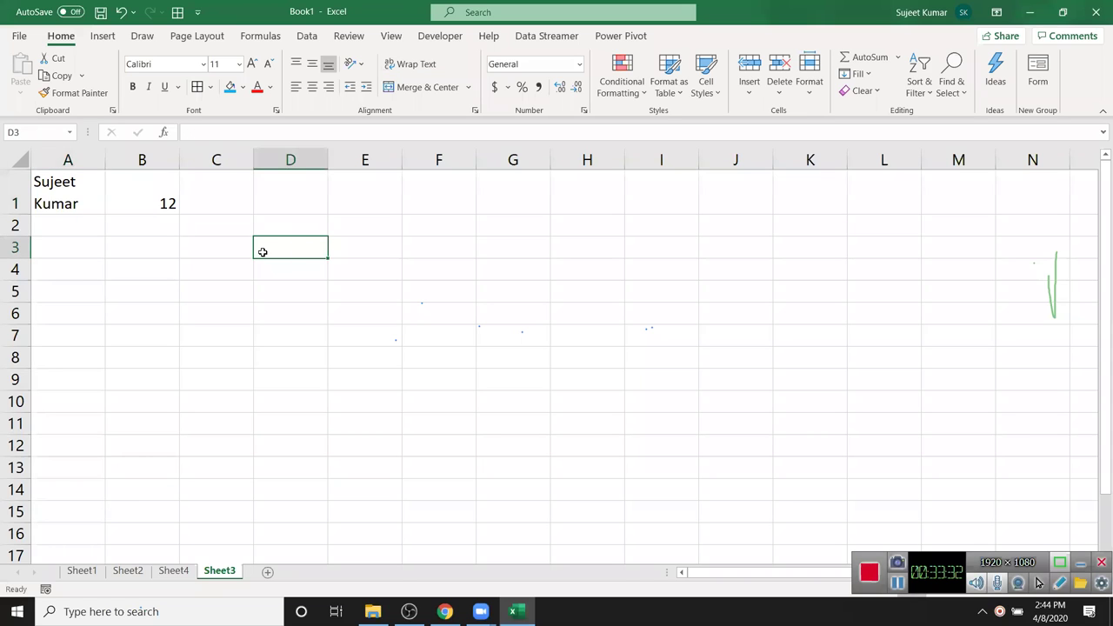
# - Enter 123, 852 and 369 as separate lines in D3, then delete the entry
pyautogui.write('123')
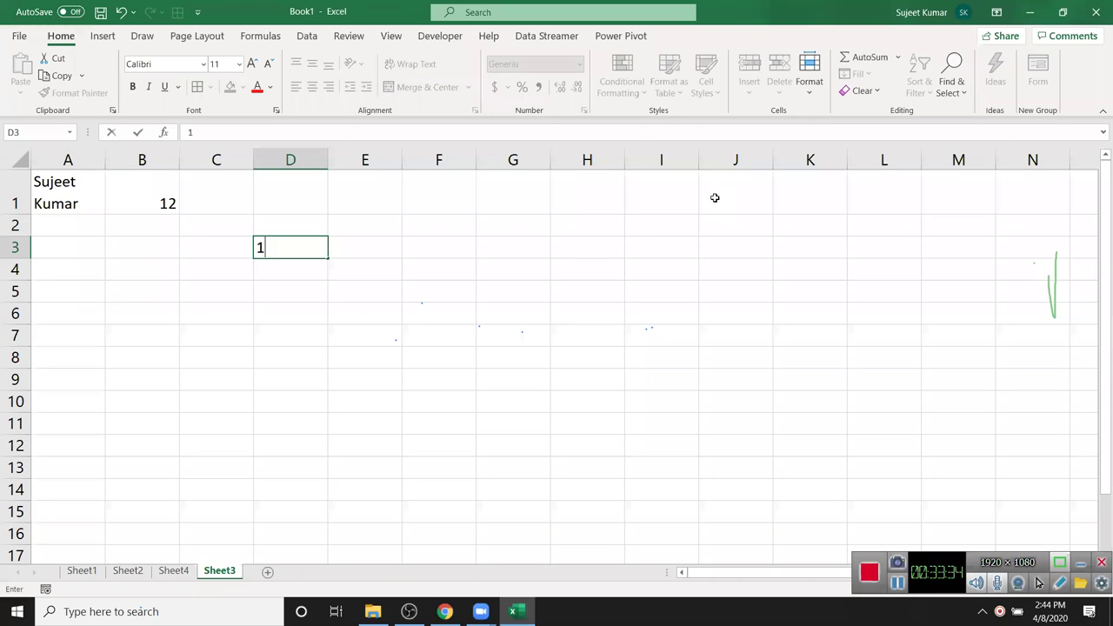
pyautogui.press('Return')
pyautogui.write('852')
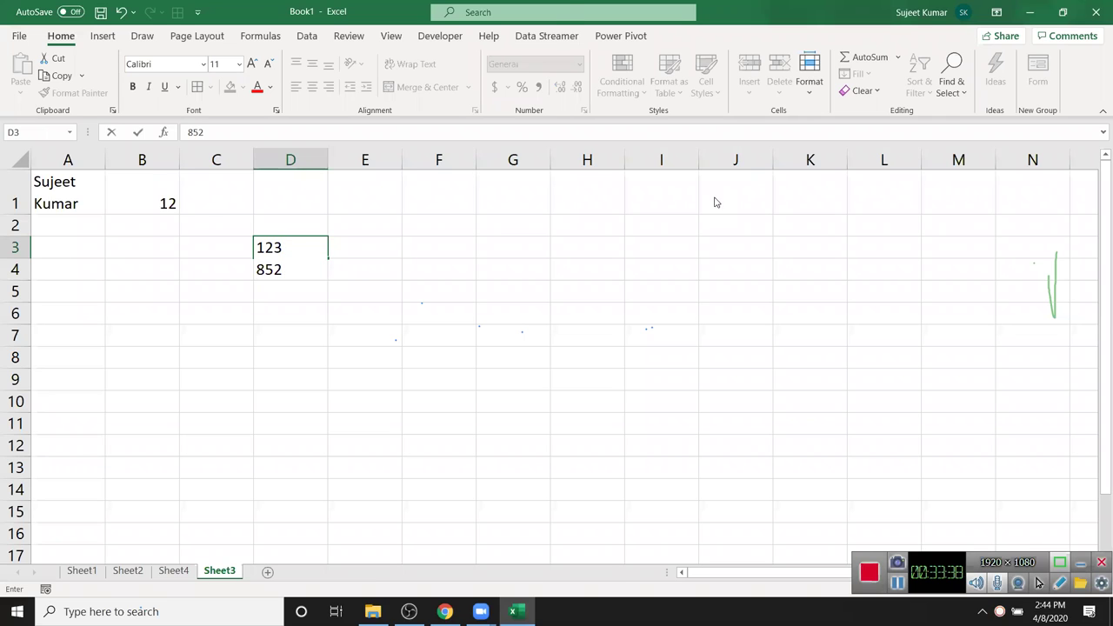
pyautogui.press('alt')
pyautogui.press('alt')
pyautogui.hotkey('alt', 'Return')
pyautogui.write('369')
pyautogui.click(486, 343)
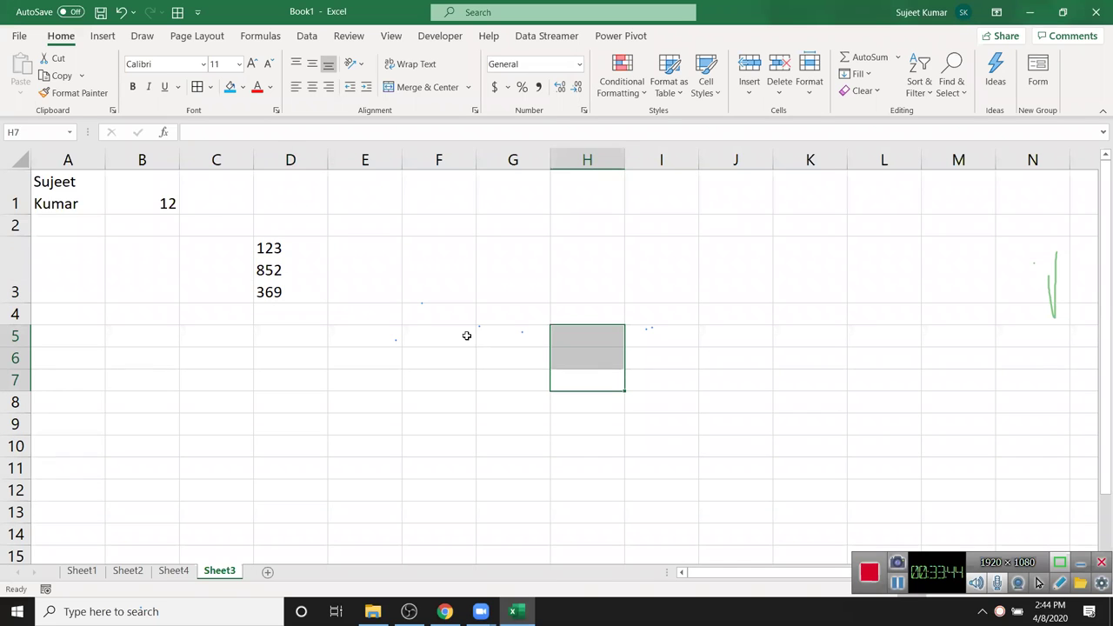
pyautogui.click(272, 269)
pyautogui.press('Delete')
# - Clear the 12 from B1 and turn Wrap Text off for A1
pyautogui.press('Up')
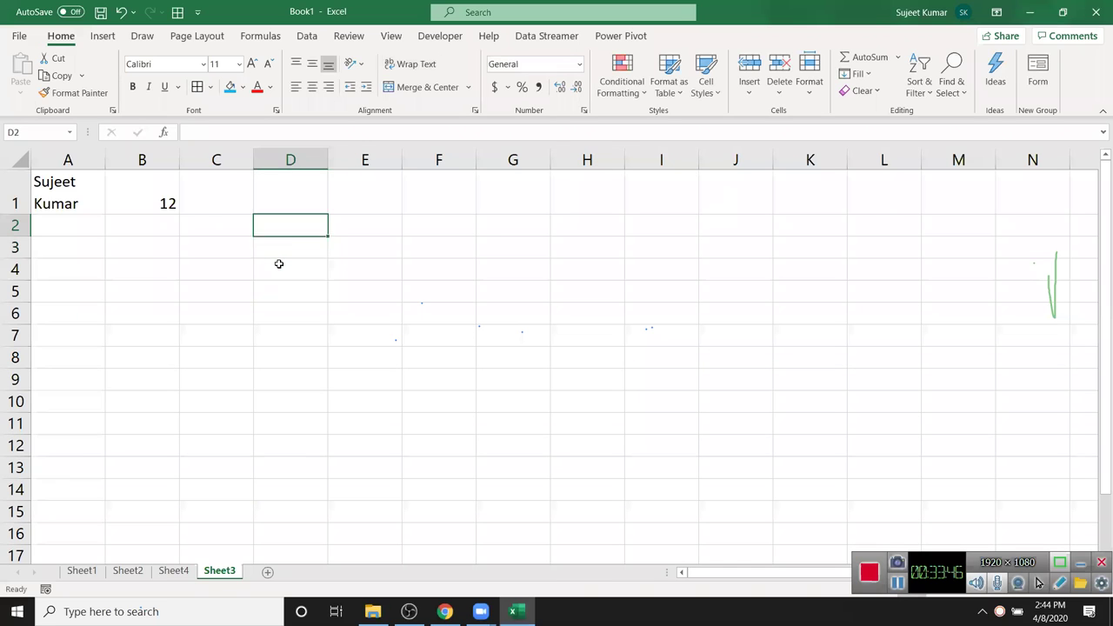
pyautogui.press('Left')
pyautogui.press('Left')
pyautogui.press('Up')
pyautogui.press('Delete')
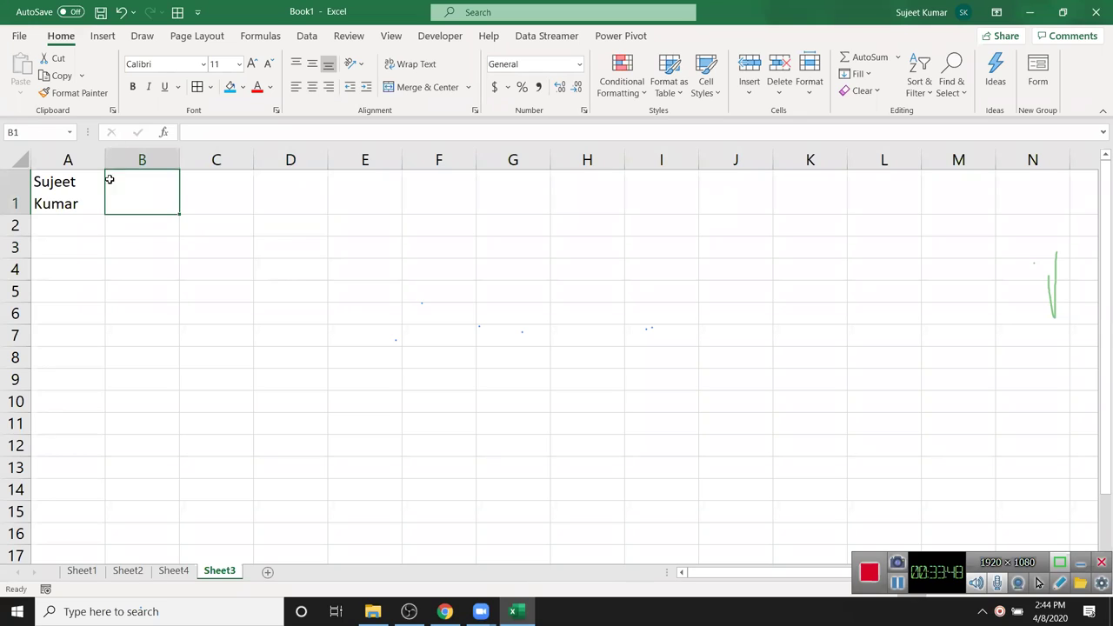
pyautogui.click(94, 185)
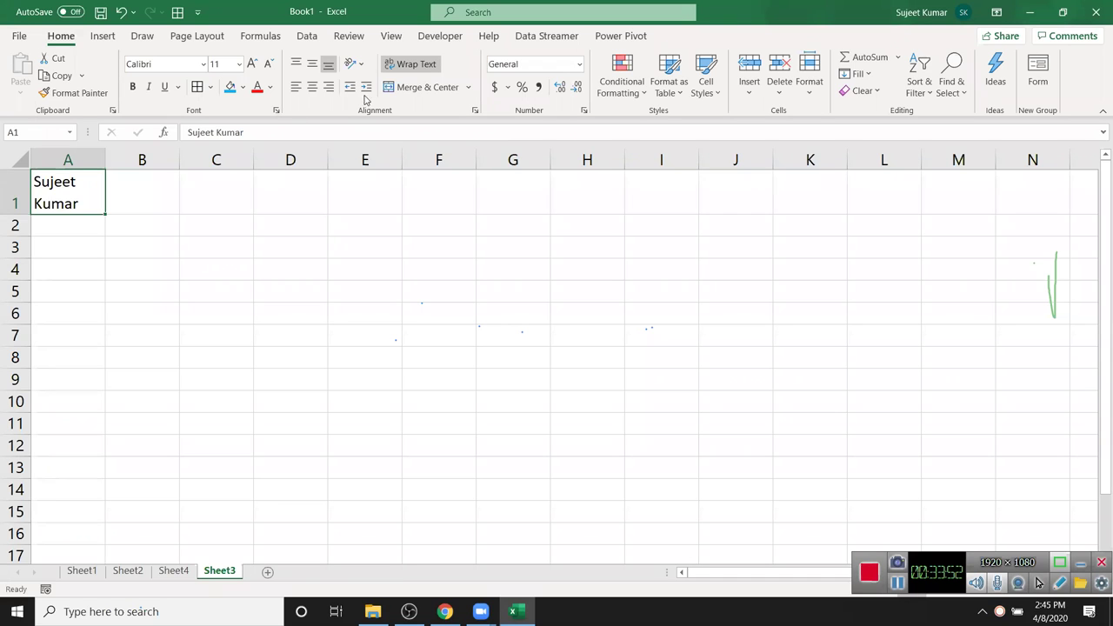
pyautogui.click(411, 64)
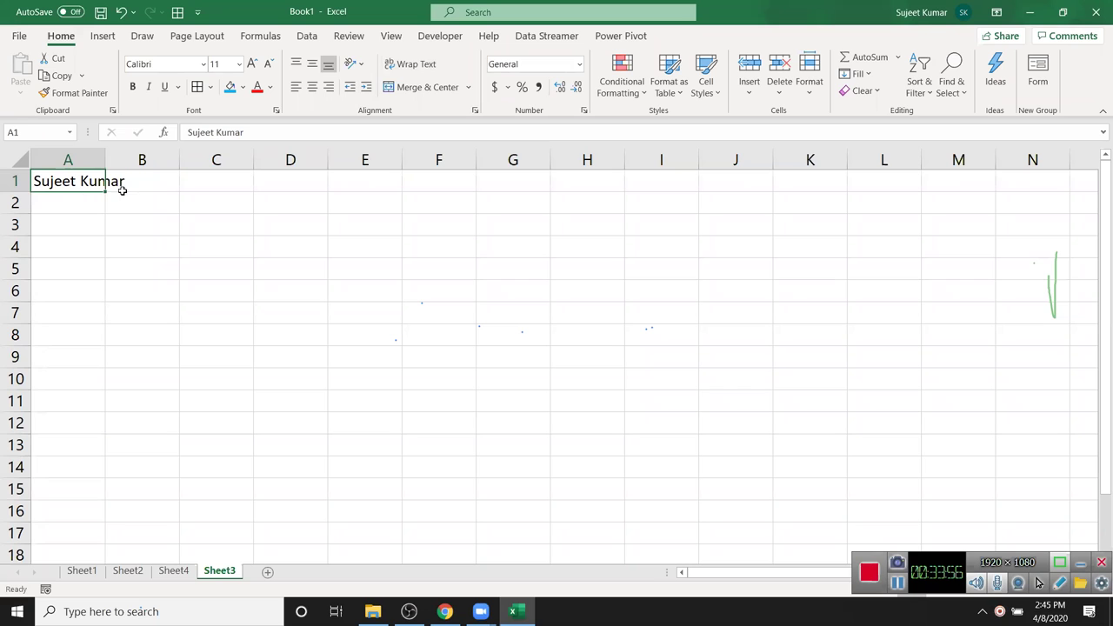
# - Turn on Shrink to fit for A1, then widen column A to show the full name
pyautogui.click(475, 112)
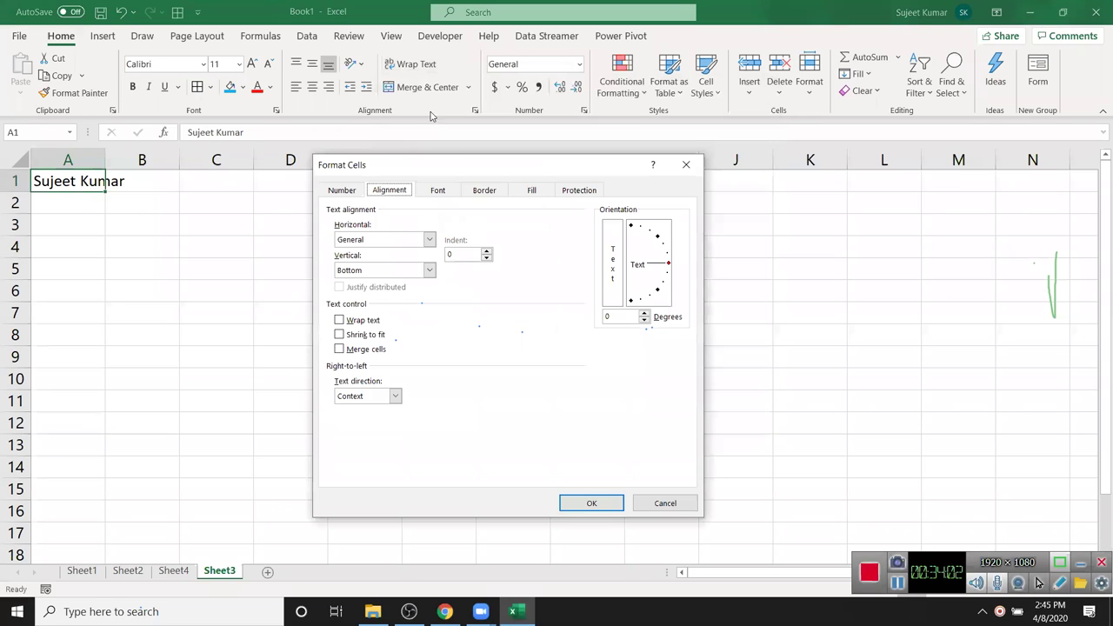
pyautogui.click(366, 337)
pyautogui.click(587, 503)
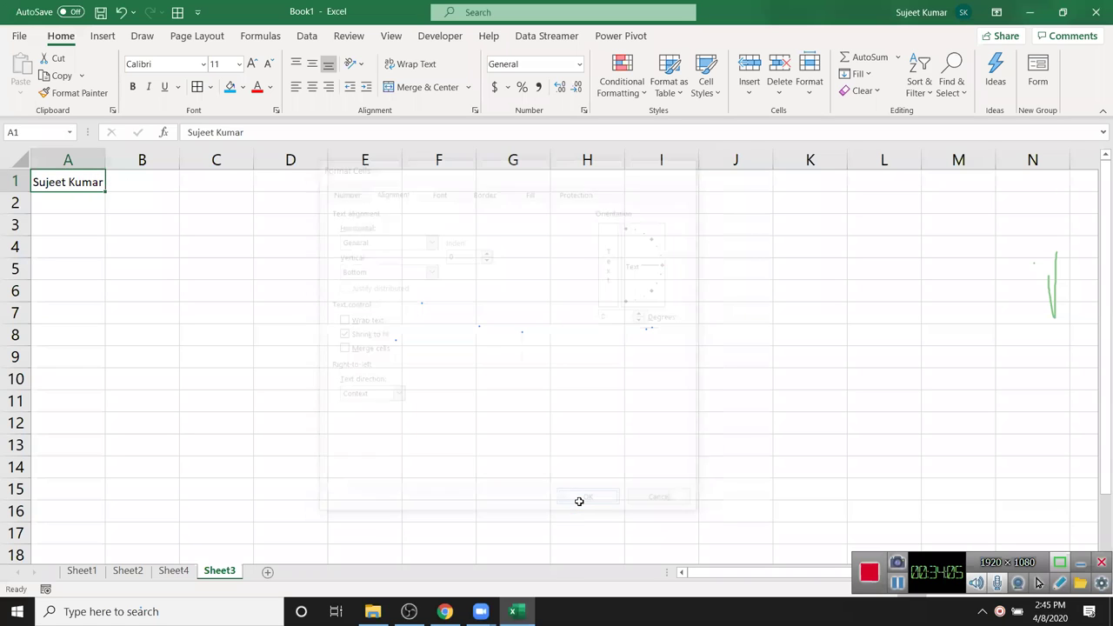
pyautogui.click(82, 199)
pyautogui.click(82, 185)
pyautogui.moveTo(105, 162)
pyautogui.mouseDown()
pyautogui.moveTo(146, 162)
pyautogui.moveTo(90, 162)
pyautogui.moveTo(127, 162)
pyautogui.moveTo(104, 161)
pyautogui.mouseUp()
# - Merge and center C2:F5, then switch it to Merge Across so each row merges separately
pyautogui.click(83, 161)
pyautogui.click(77, 183)
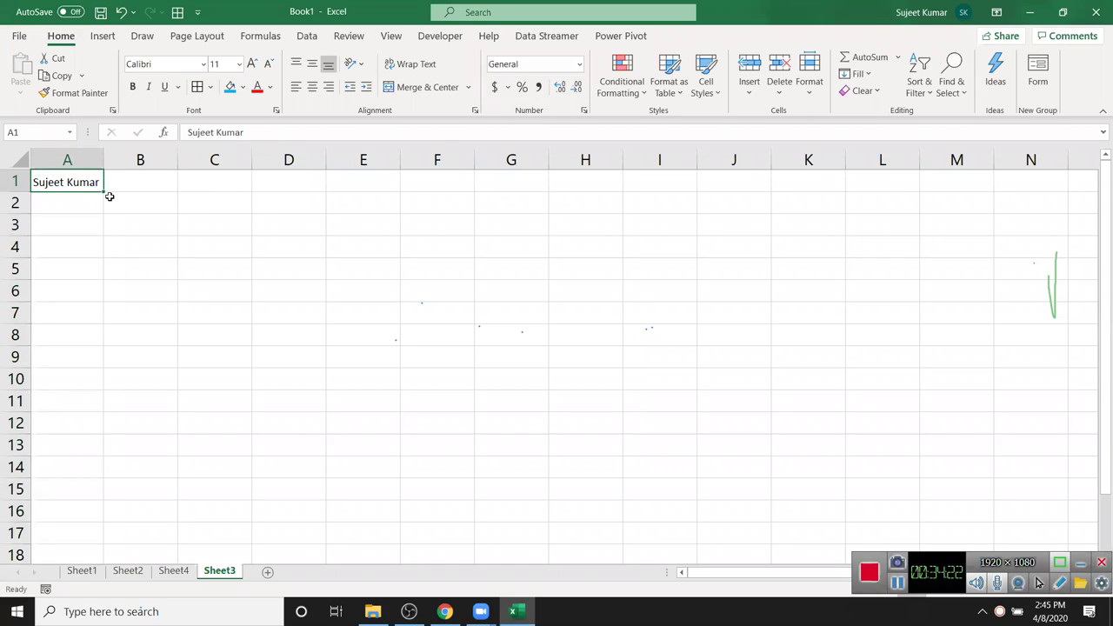
pyautogui.click(119, 206)
pyautogui.moveTo(219, 195); pyautogui.dragTo(444, 279)
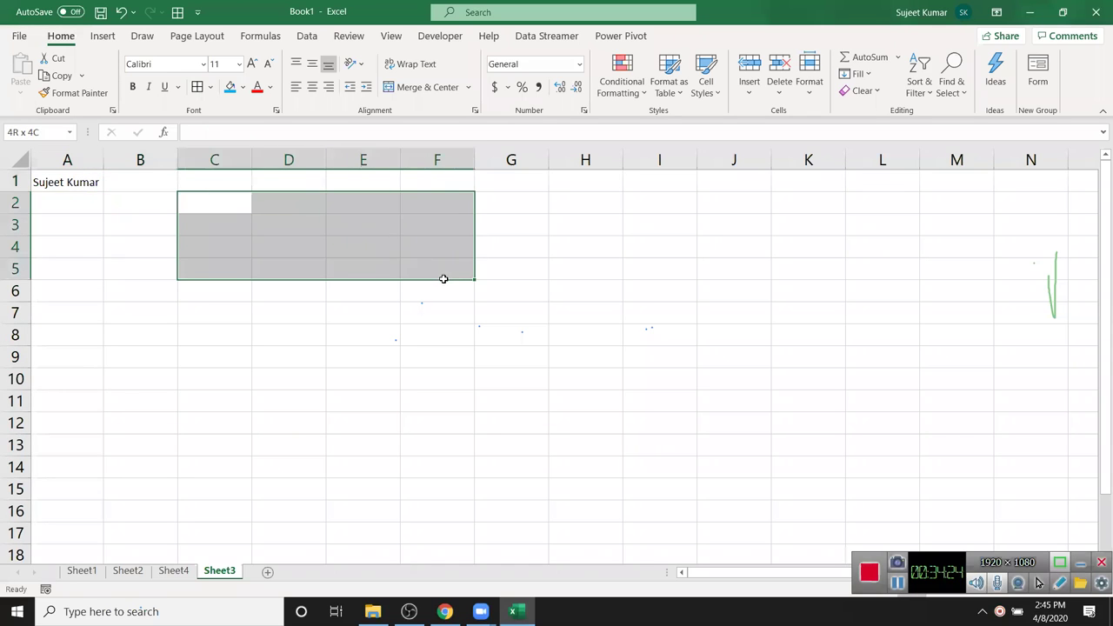
pyautogui.click(426, 87)
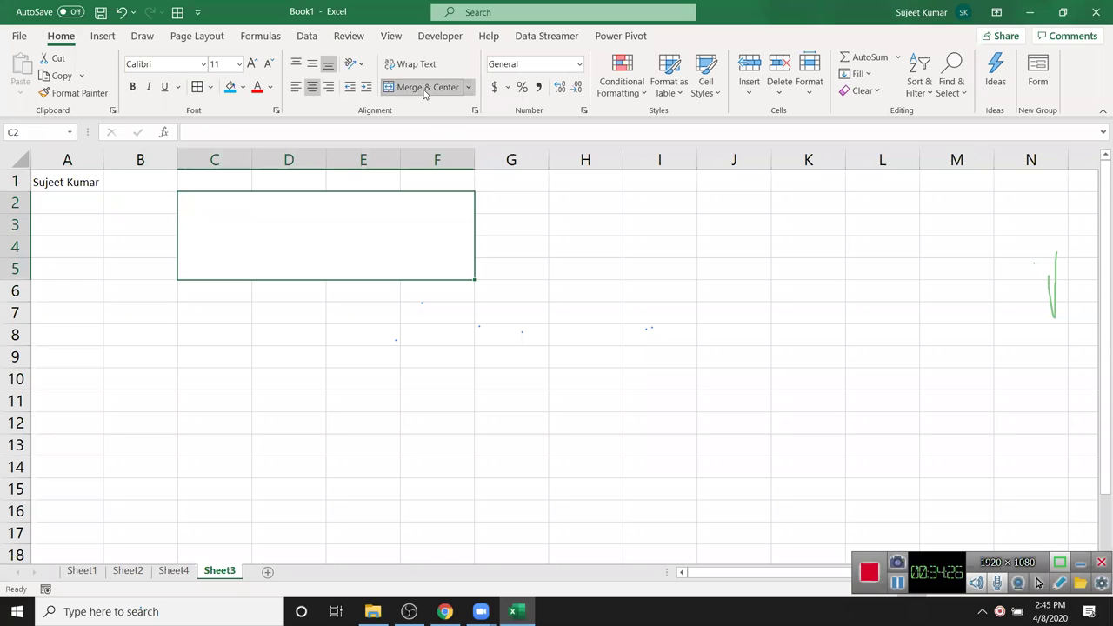
pyautogui.click(468, 88)
pyautogui.click(468, 129)
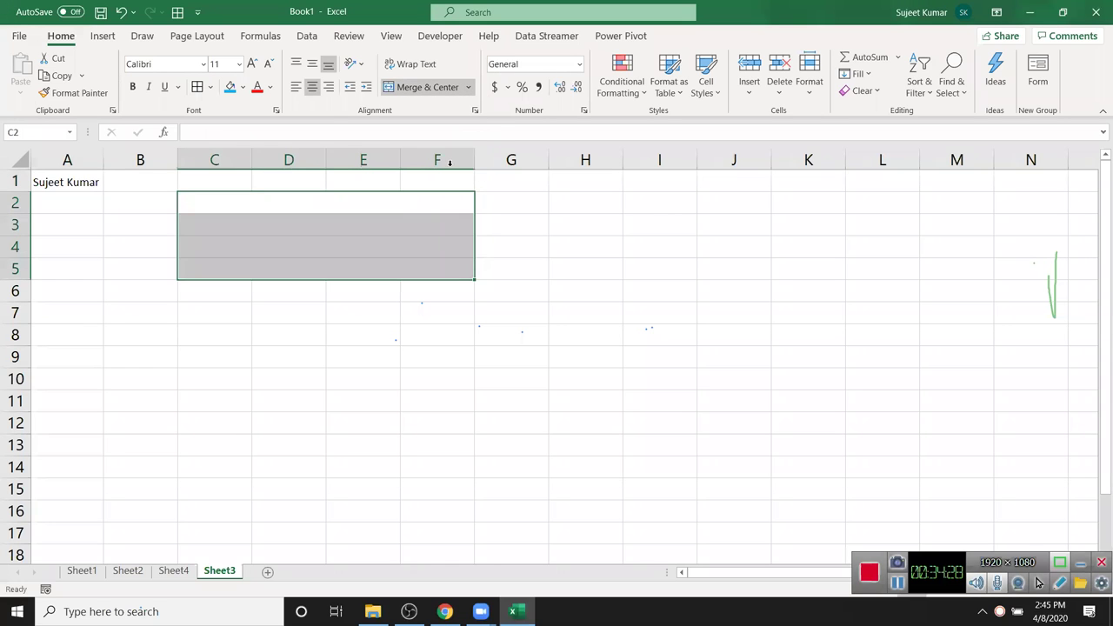
# - Select B1:F5, dismiss the merged-cells warning, and select columns A through H
pyautogui.click(395, 227)
pyautogui.click(398, 247)
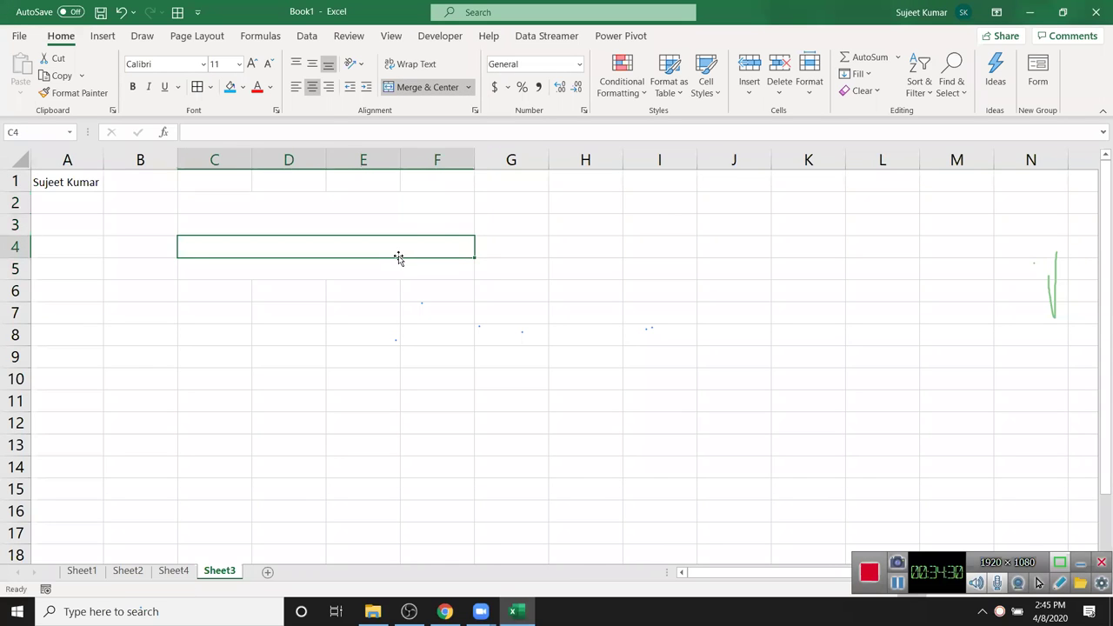
pyautogui.moveTo(144, 189); pyautogui.dragTo(423, 281)
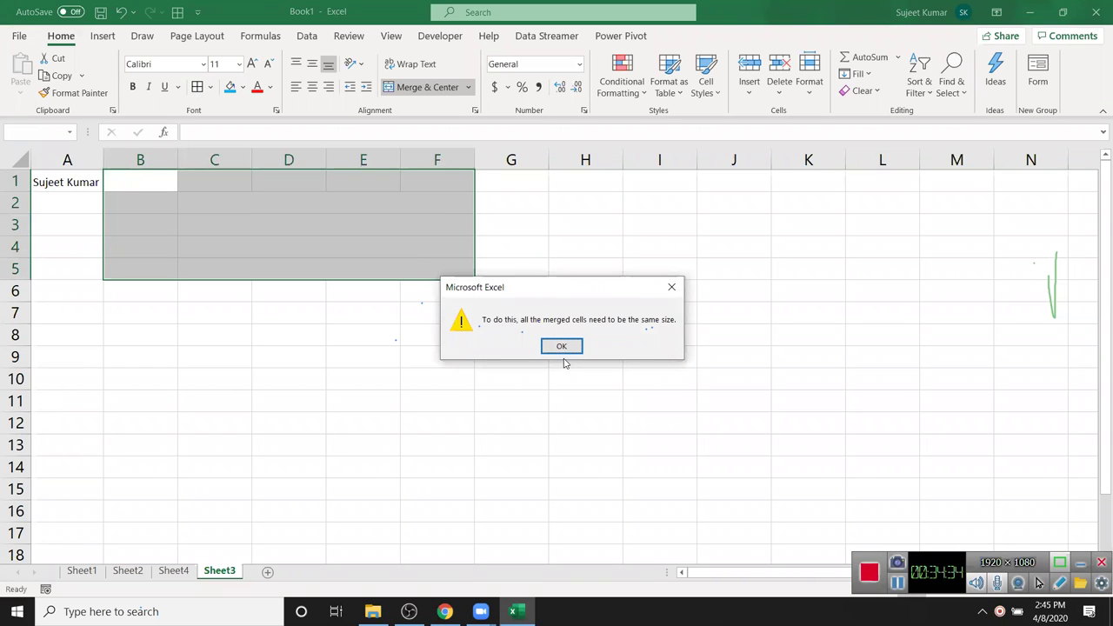
pyautogui.press('Return')
pyautogui.click(311, 381)
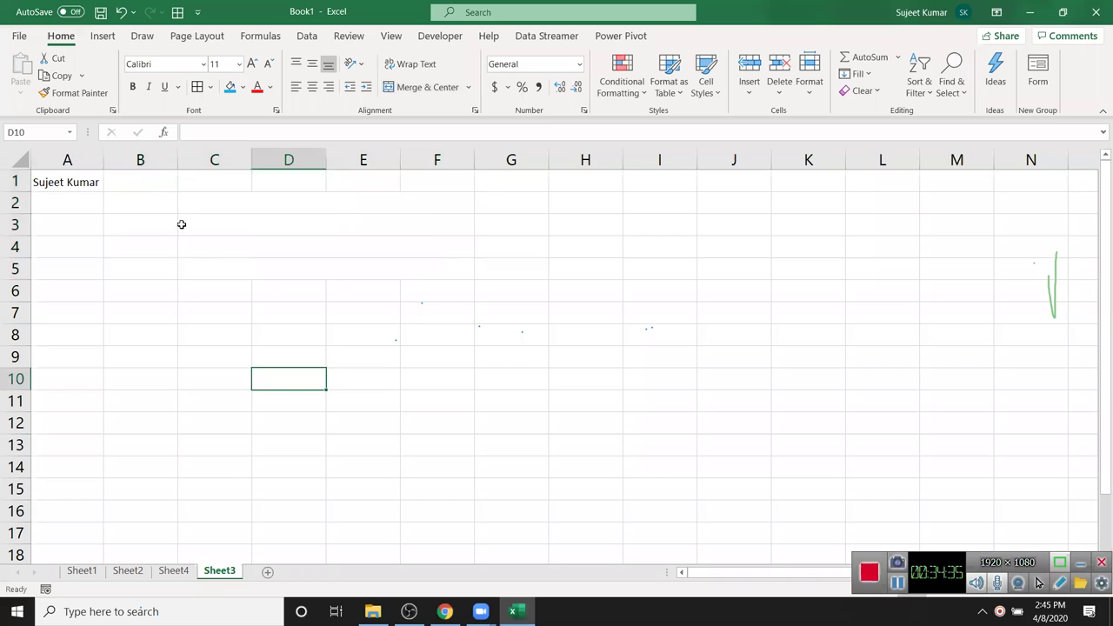
pyautogui.moveTo(84, 157); pyautogui.dragTo(565, 165)
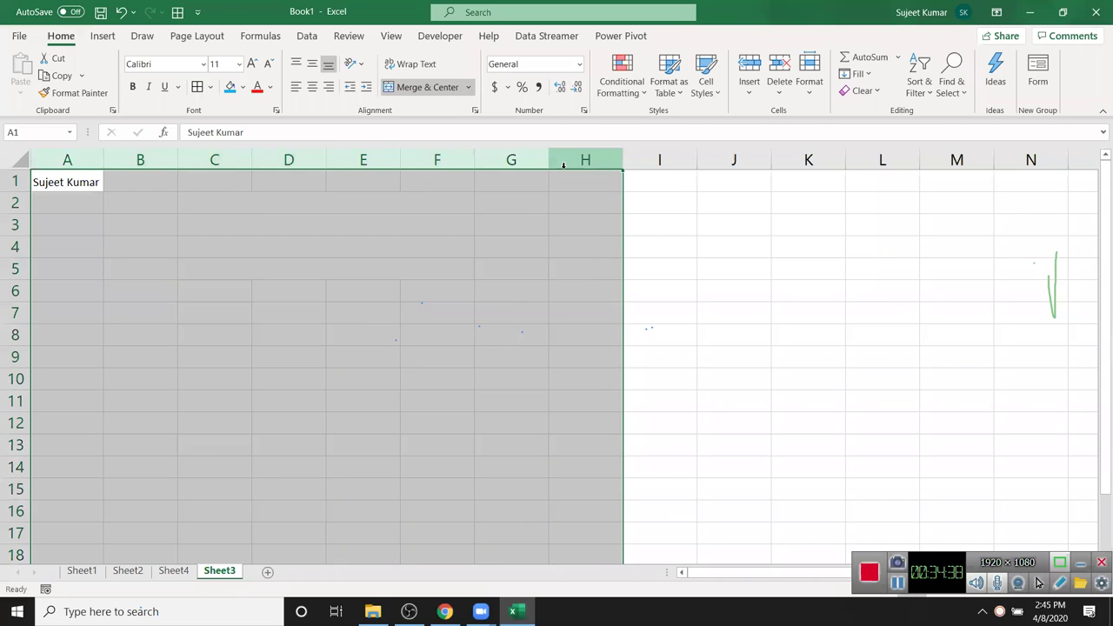
# - Clear columns A–H, then preview Number, Currency and Accounting formats for B2 without applying
pyautogui.press('Delete')
pyautogui.click(127, 196)
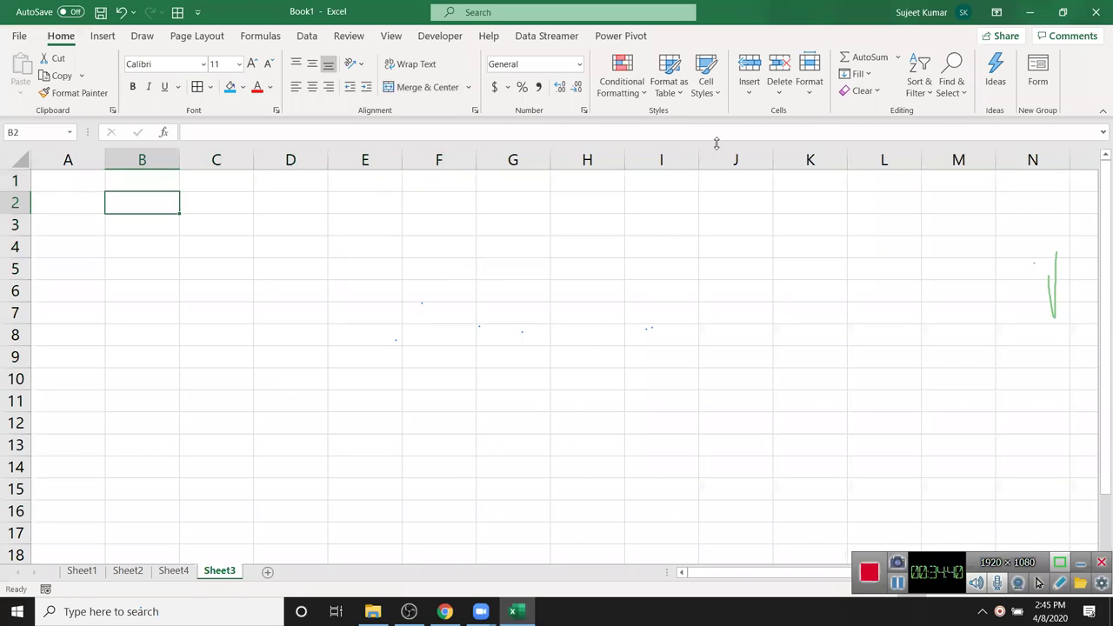
pyautogui.click(584, 111)
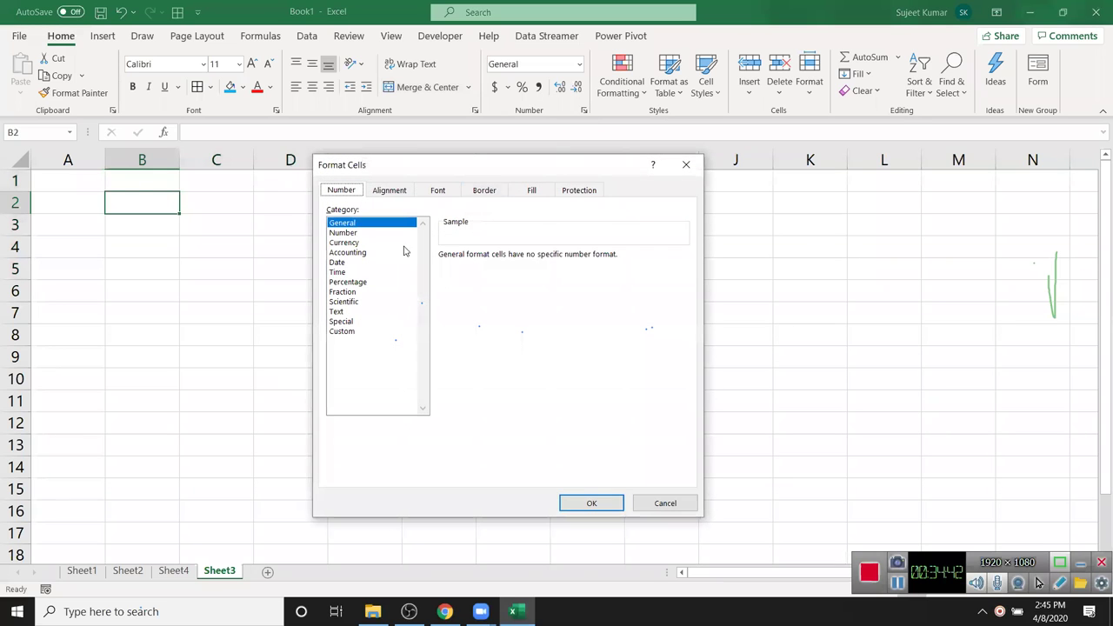
pyautogui.click(357, 232)
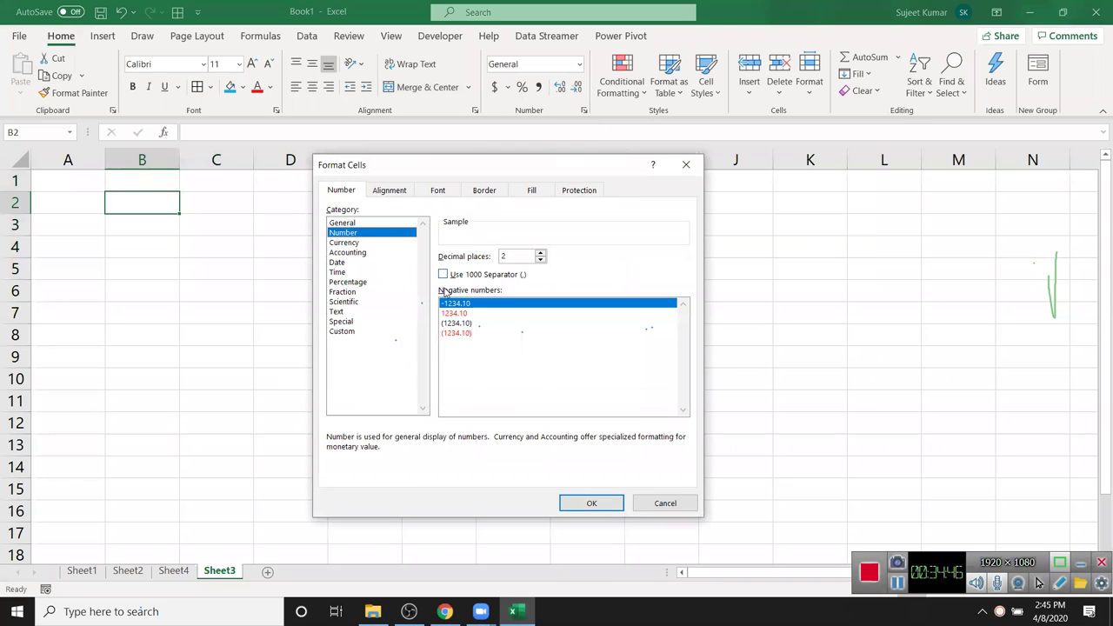
pyautogui.click(368, 246)
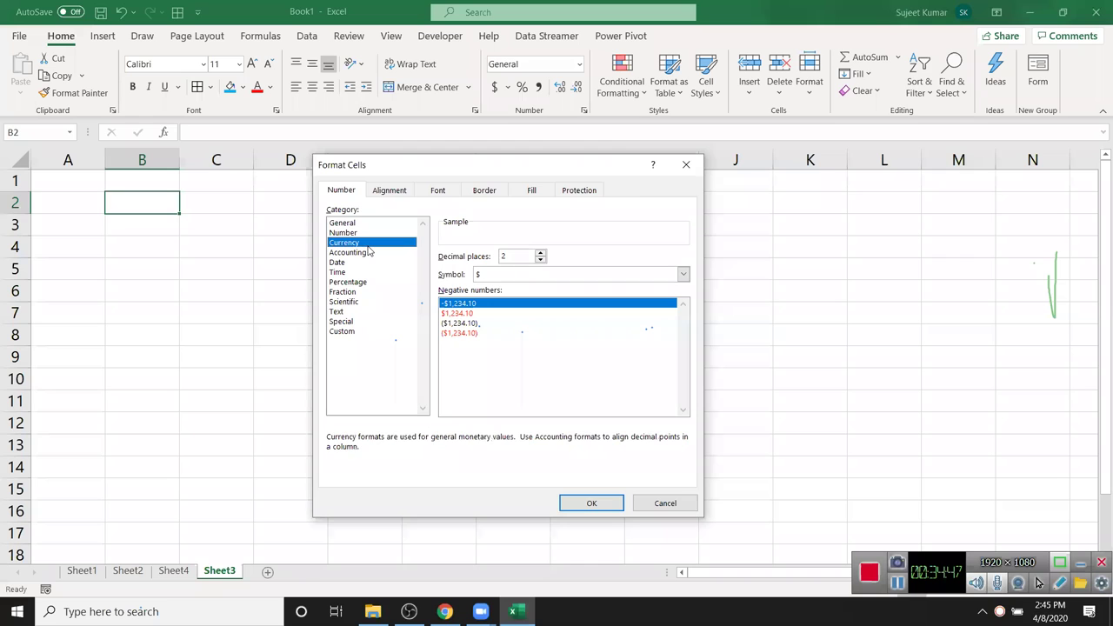
pyautogui.click(370, 252)
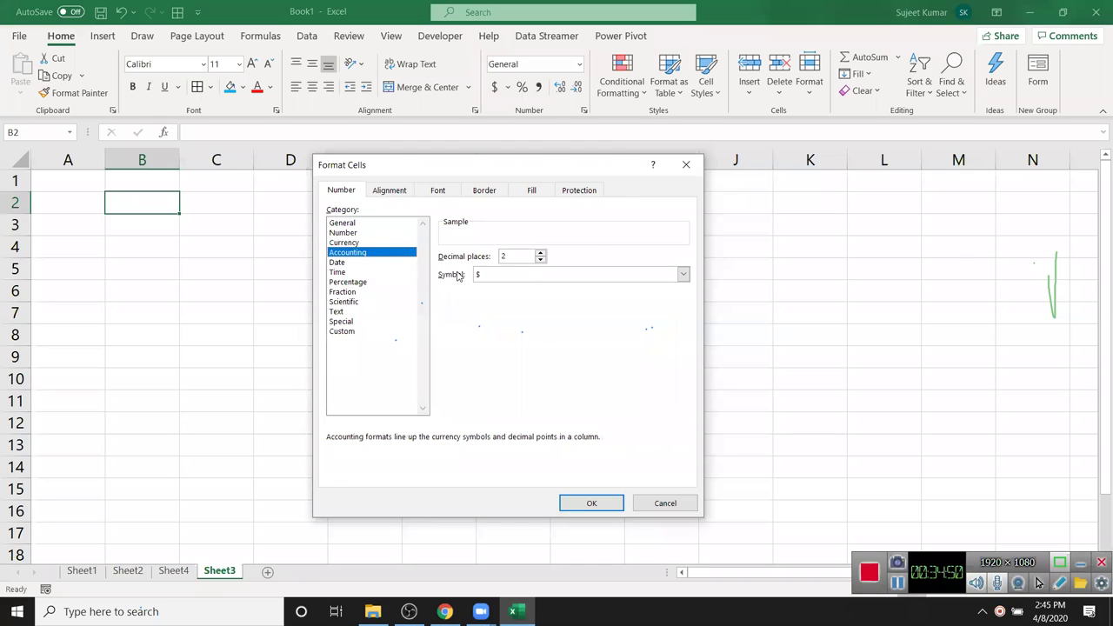
pyautogui.press('Return')
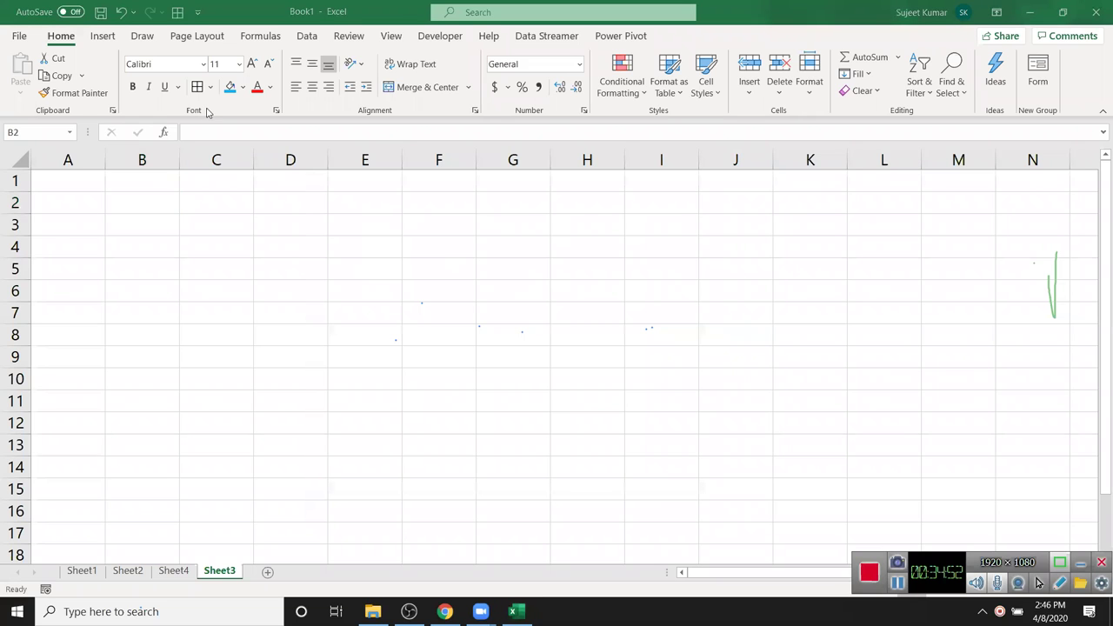
# - Enter =RANDBETWEEN(10,90) in A1 and fill it across A1:L14
pyautogui.click(97, 261)
pyautogui.click(85, 179)
pyautogui.write('=ra')
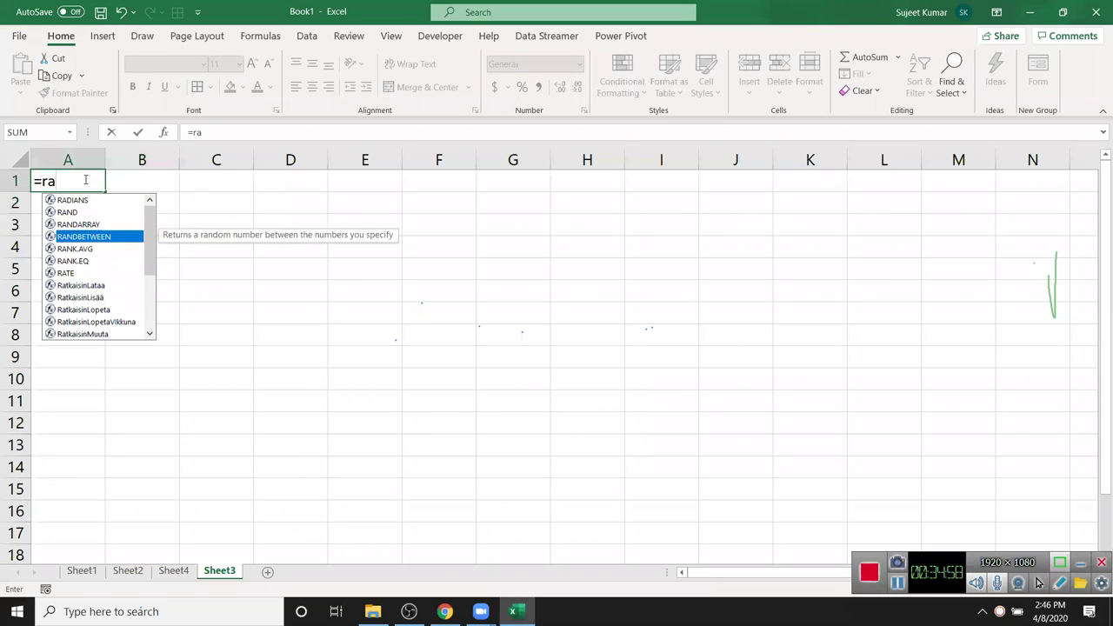
pyautogui.press('Tab')
pyautogui.write('10,90)')
pyautogui.moveTo(86, 180); pyautogui.dragTo(87, 180)
pyautogui.hotkey('shift', 'Right')
pyautogui.hotkey('shift', 'Right')
pyautogui.hotkey('shift', 'Right')
pyautogui.hotkey('shift', 'Right')
pyautogui.hotkey('shift', 'Right')
pyautogui.hotkey('shift', 'Right')
pyautogui.hotkey('shift', 'Right')
pyautogui.hotkey('shift', 'Right')
pyautogui.hotkey('shift', 'Right')
pyautogui.hotkey('shift', 'Right')
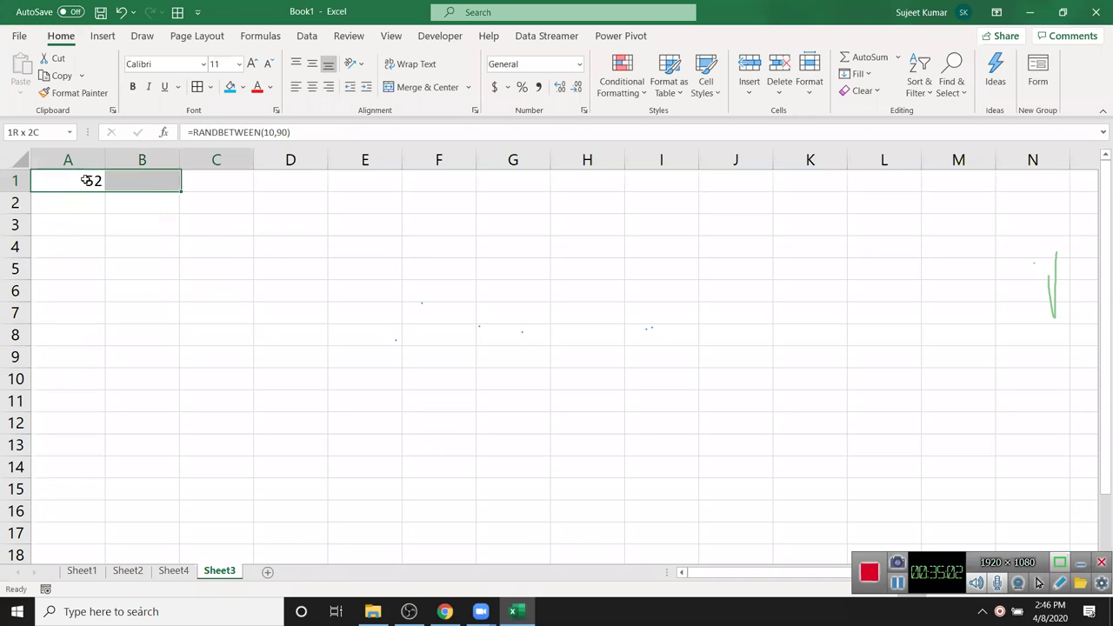
pyautogui.hotkey('shift', 'Down')
pyautogui.hotkey('shift', 'Down')
pyautogui.hotkey('shift', 'Down')
pyautogui.hotkey('shift', 'Down')
pyautogui.hotkey('shift', 'Down')
pyautogui.hotkey('shift', 'Down')
pyautogui.hotkey('shift', 'Down')
pyautogui.hotkey('shift', 'Down')
pyautogui.hotkey('shift', 'Down')
pyautogui.hotkey('shift', 'Down')
pyautogui.hotkey('shift', 'Down')
pyautogui.hotkey('shift', 'Down')
pyautogui.hotkey('shift', 'Down')
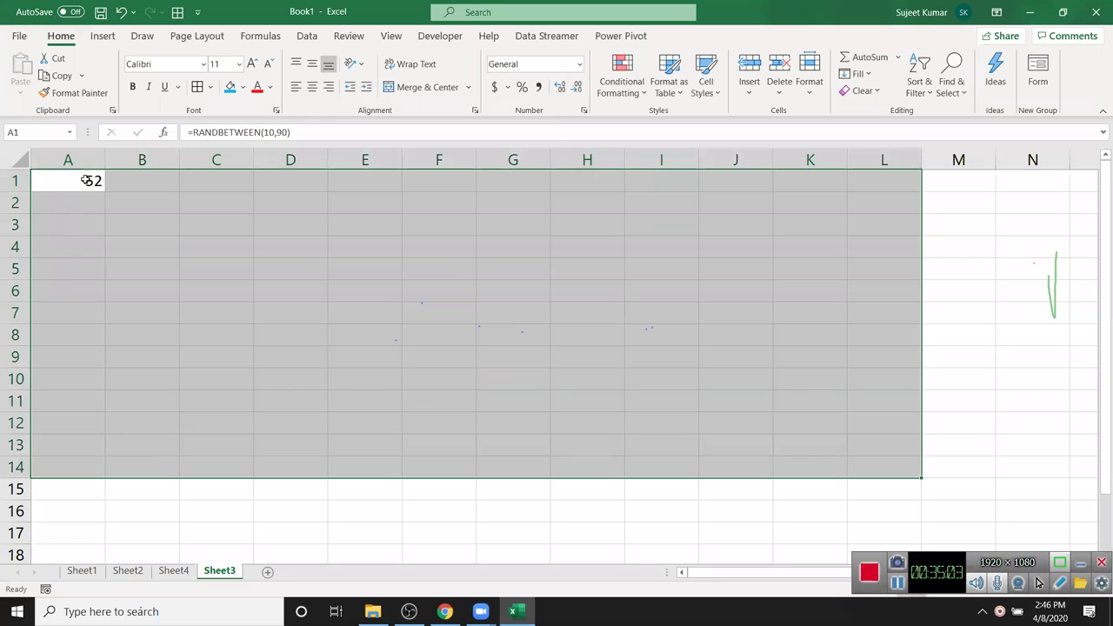
pyautogui.hotkey('ctrl', 'r')
pyautogui.hotkey('ctrl', 'd')
# - Convert the random numbers in A1:L14 to fixed values with Copy and Paste Values
pyautogui.hotkey('ctrl', 'c')
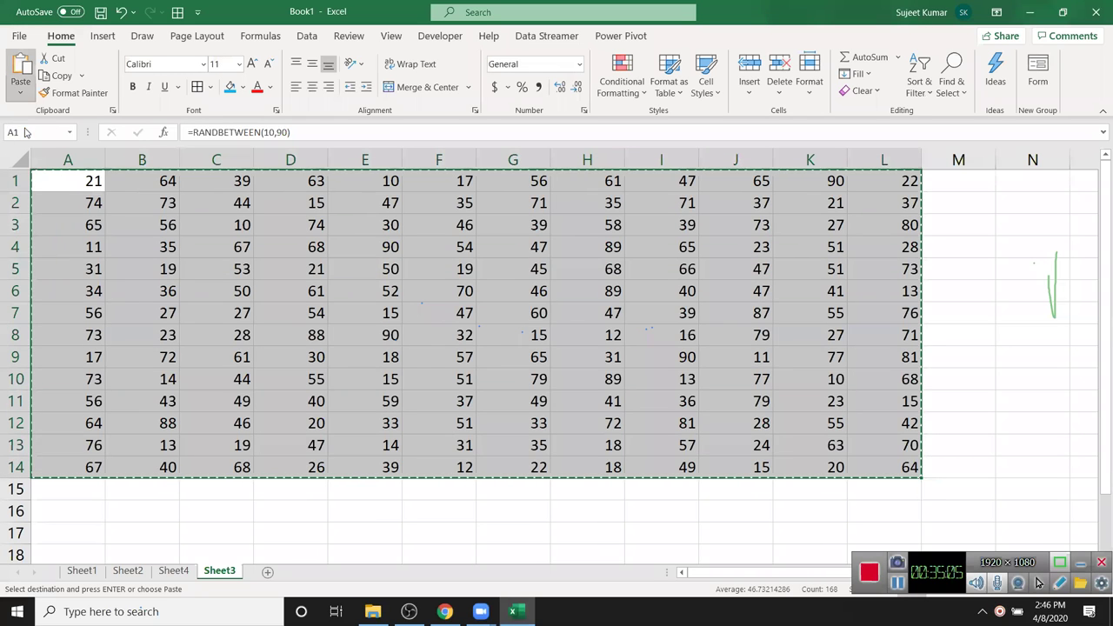
pyautogui.click(20, 94)
pyautogui.click(18, 203)
# - Enter 0 in C5, F3, G11 and J9, then select the whole number block
pyautogui.moveTo(142, 224); pyautogui.dragTo(513, 357)
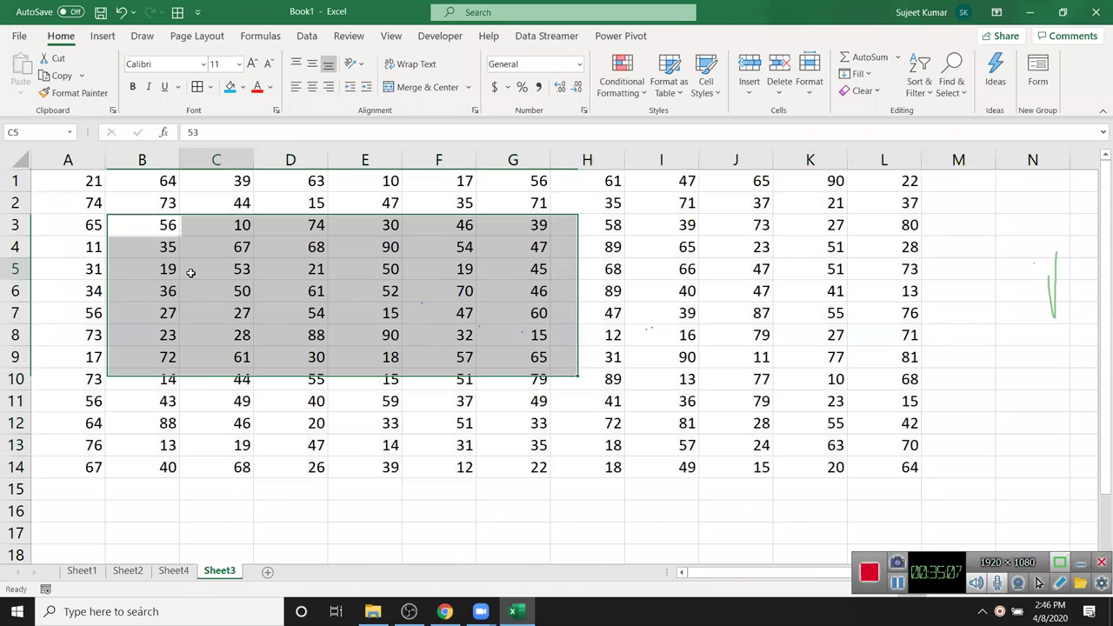
pyautogui.click(190, 272)
pyautogui.write('0')
pyautogui.click(464, 226)
pyautogui.write('0')
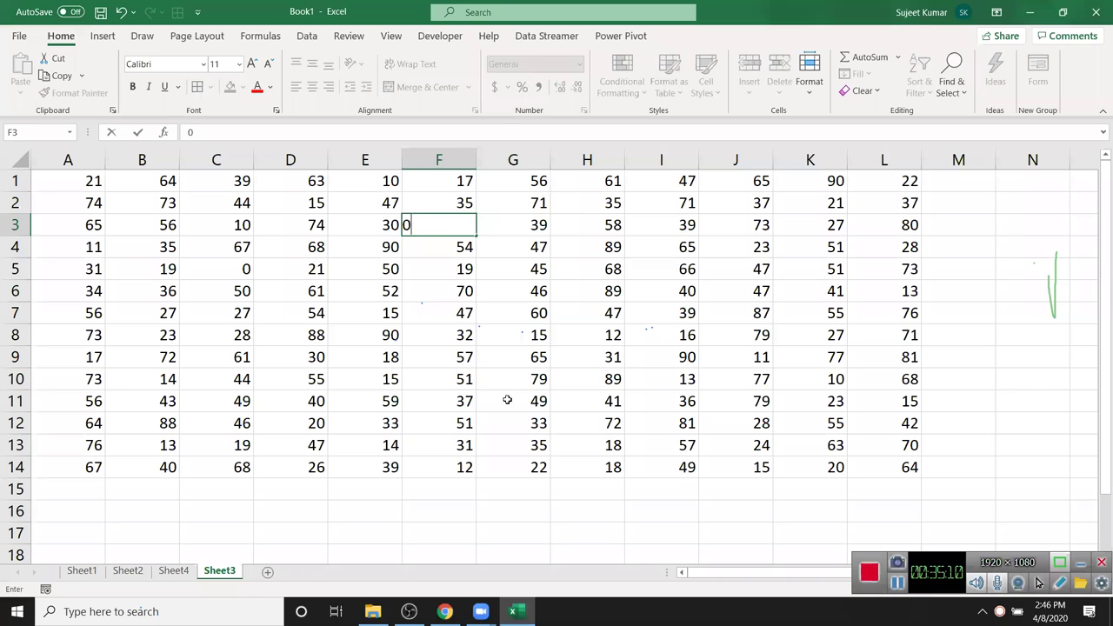
pyautogui.click(513, 400)
pyautogui.write('0')
pyautogui.click(735, 357)
pyautogui.write('0')
pyautogui.click(735, 291)
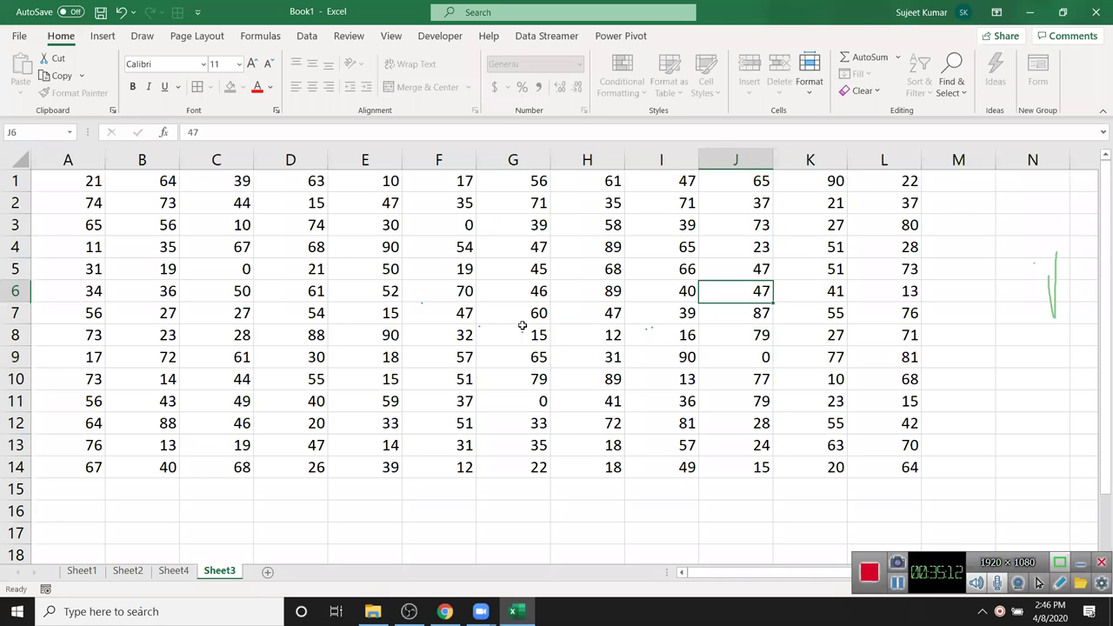
pyautogui.moveTo(55, 179); pyautogui.dragTo(866, 467)
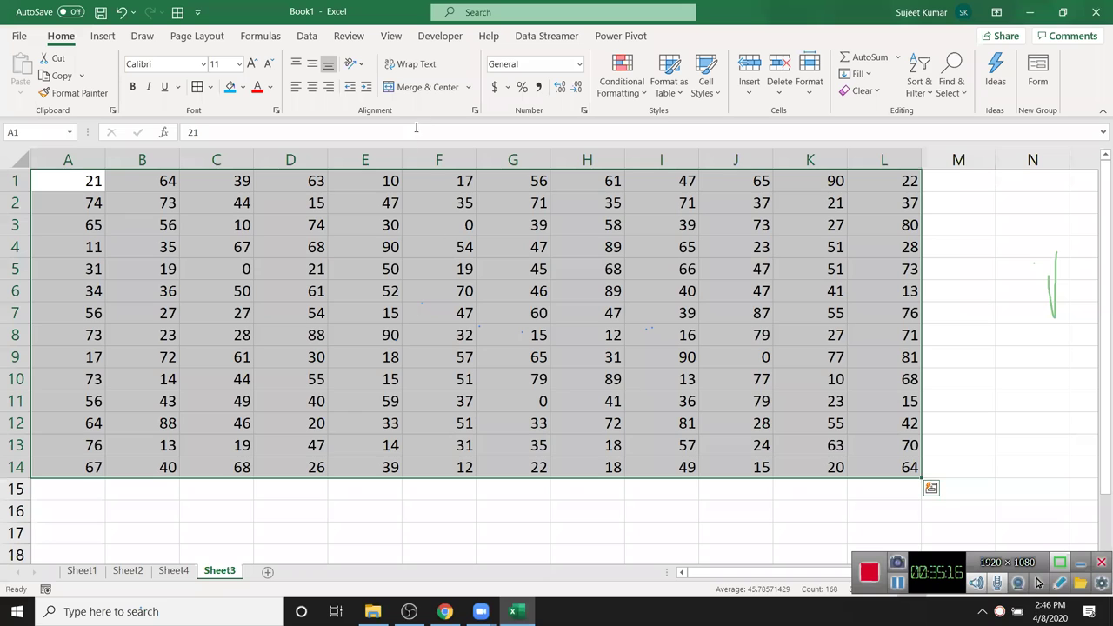
# - Apply Accounting format with 0 decimals and no currency symbol to A1:L14
pyautogui.click(583, 112)
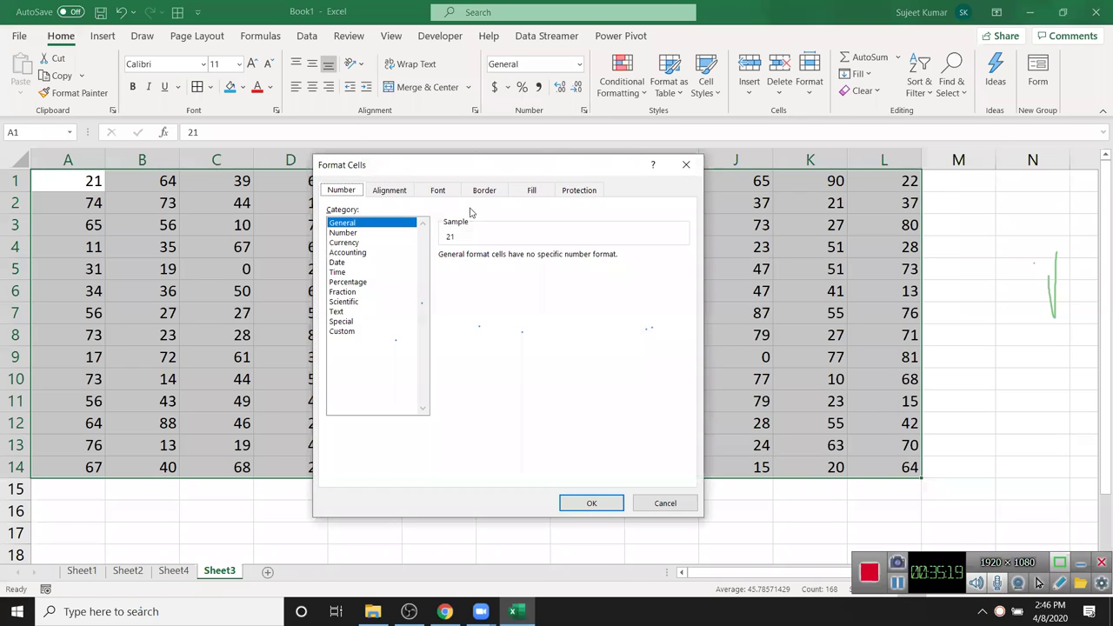
pyautogui.click(359, 253)
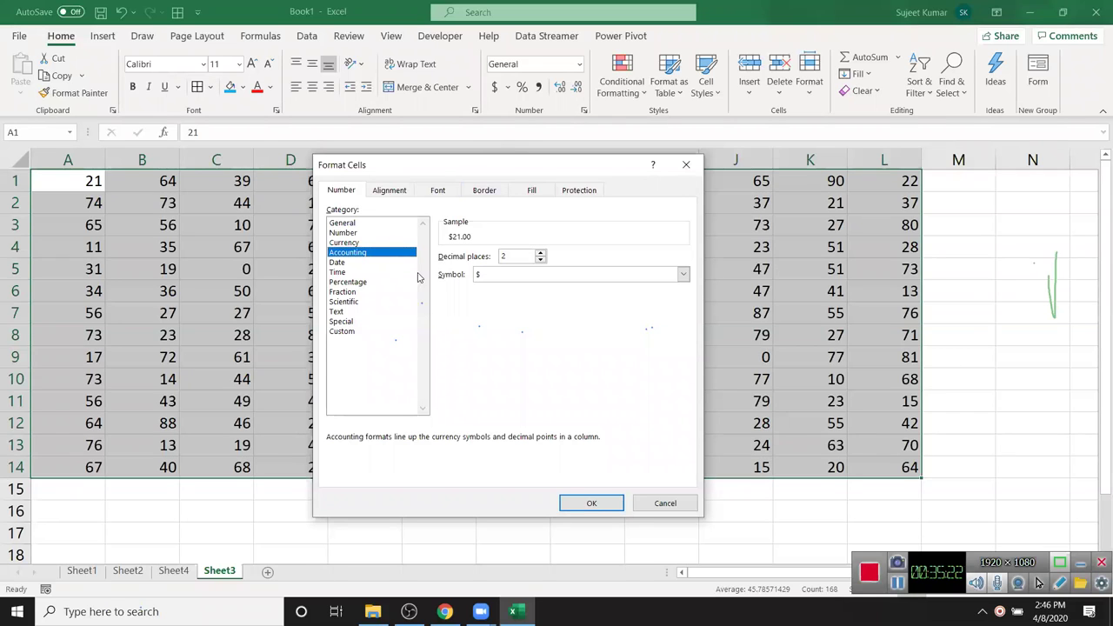
pyautogui.click(480, 276)
pyautogui.click(483, 288)
pyautogui.click(592, 503)
# - Confirm in the formula bar that dash cells like C5 and F3 still hold 0
pyautogui.click(522, 387)
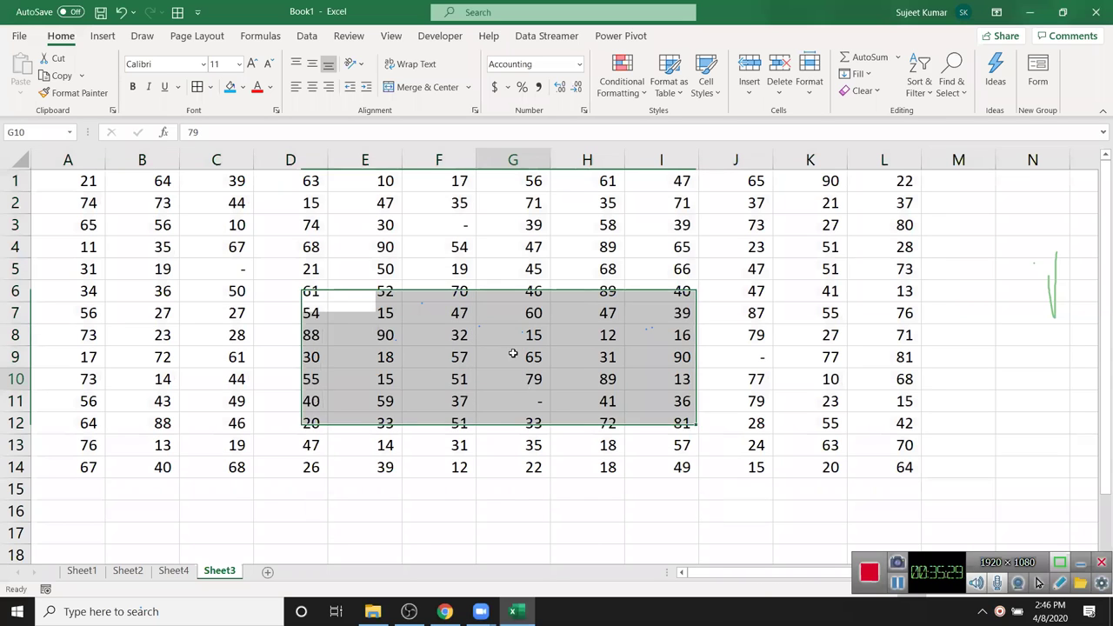
pyautogui.click(445, 211)
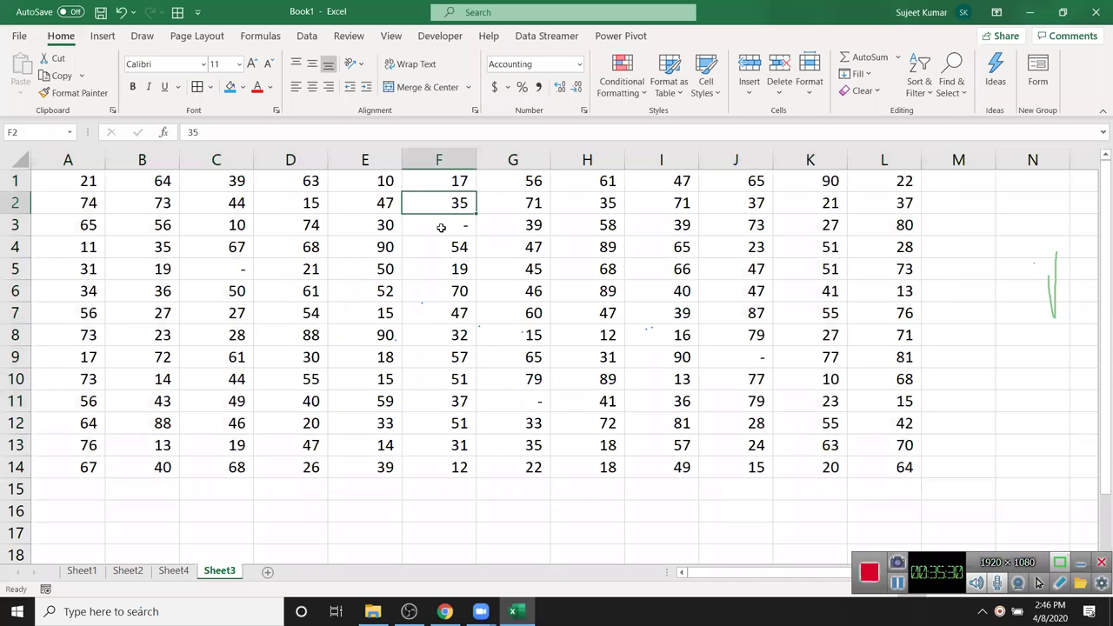
pyautogui.click(216, 269)
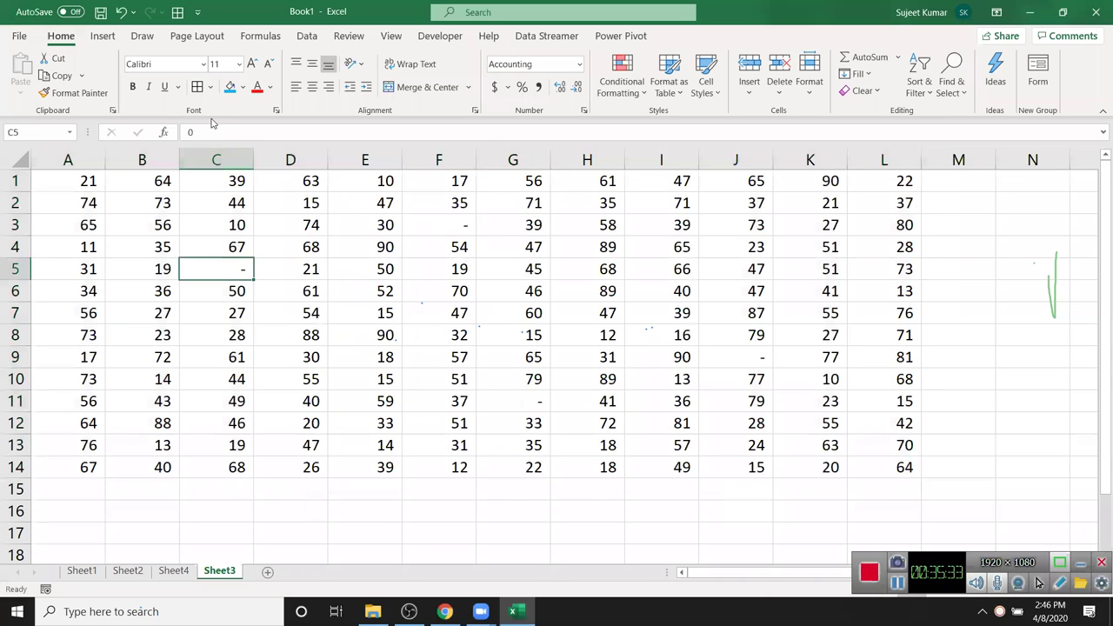
pyautogui.click(451, 223)
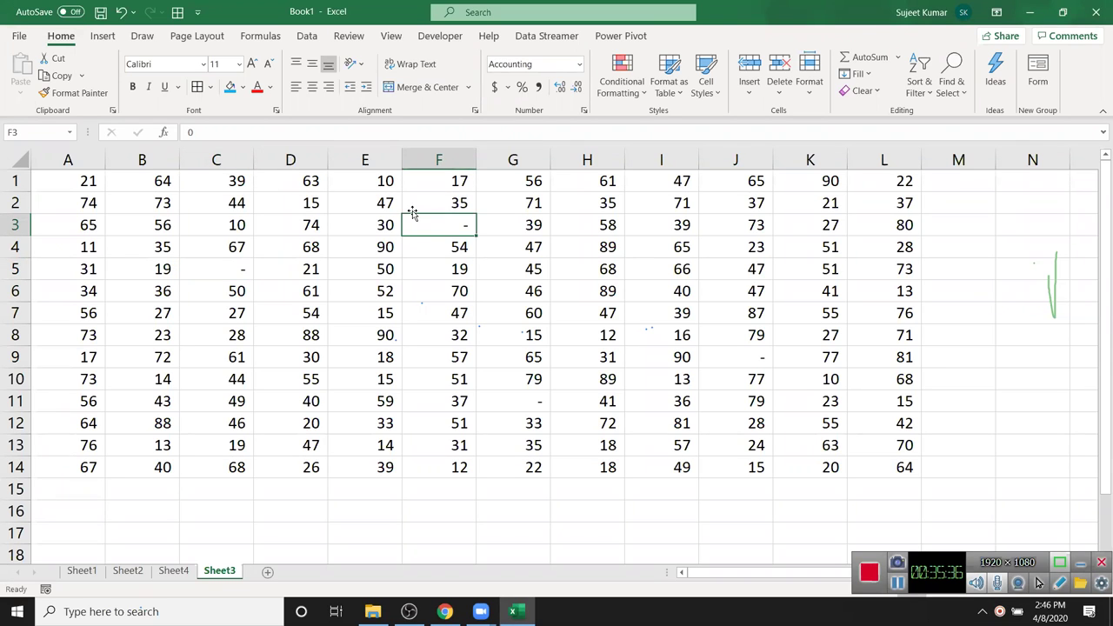
pyautogui.doubleClick(189, 132)
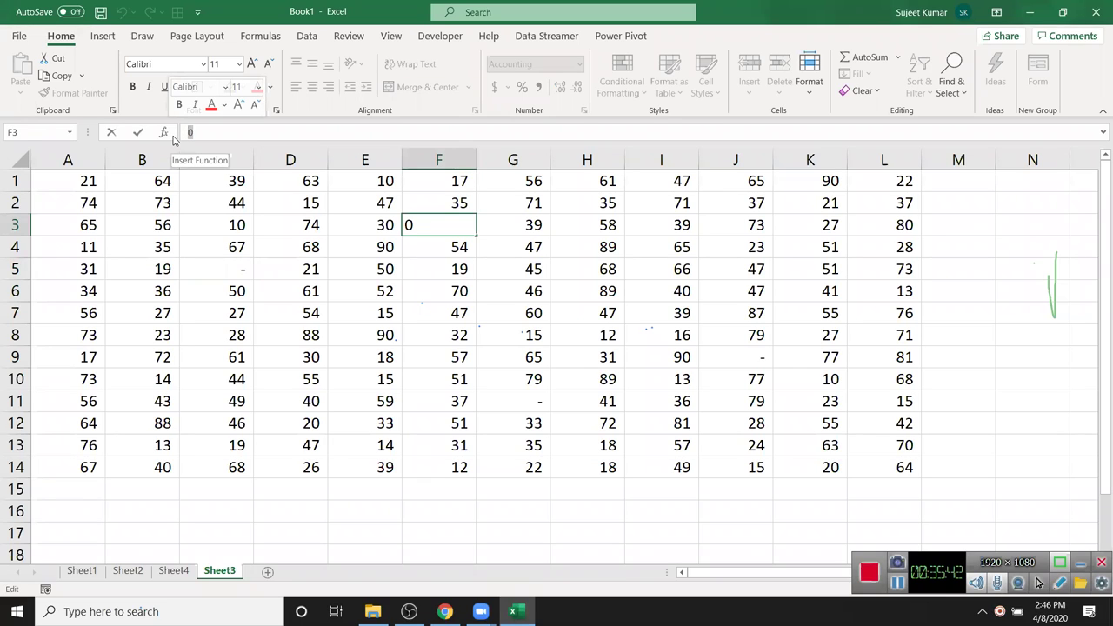
pyautogui.press('Escape')
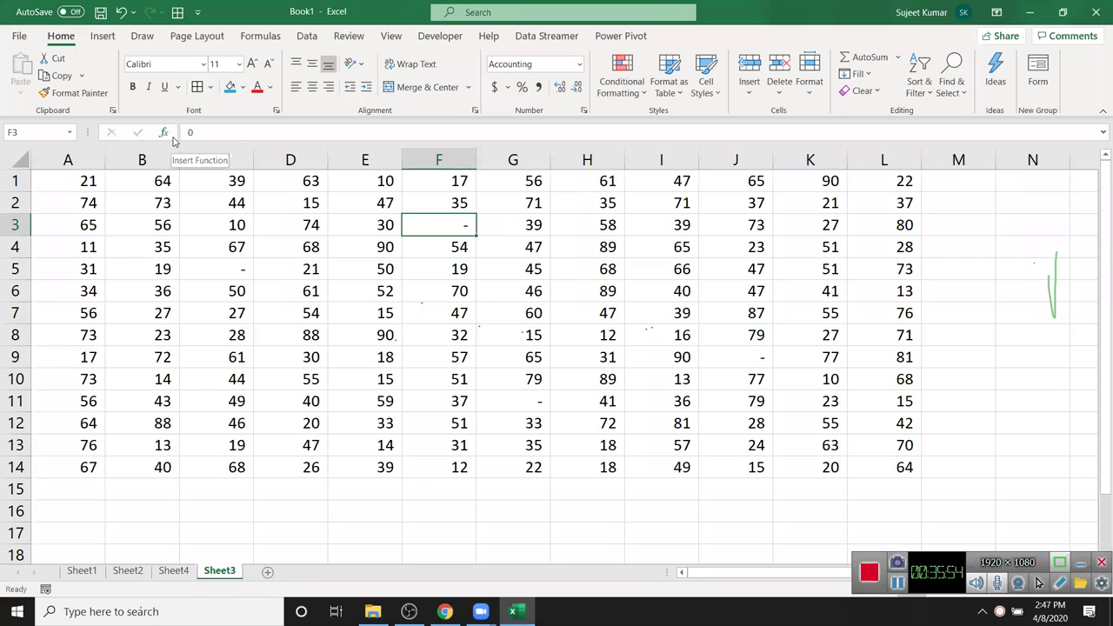
pyautogui.click(203, 131)
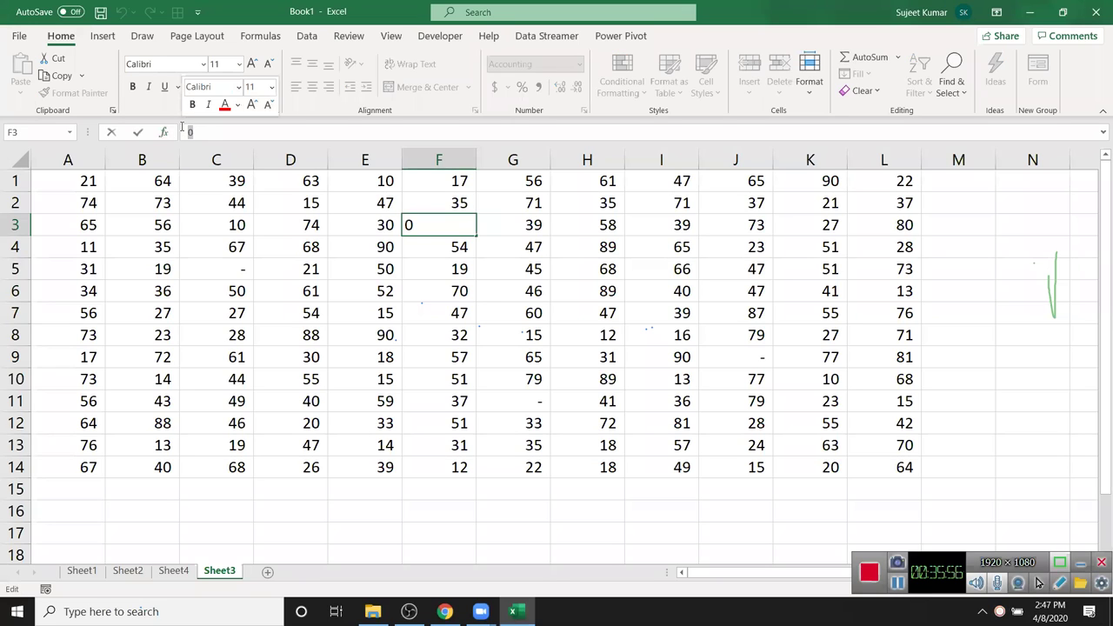
pyautogui.click(352, 468)
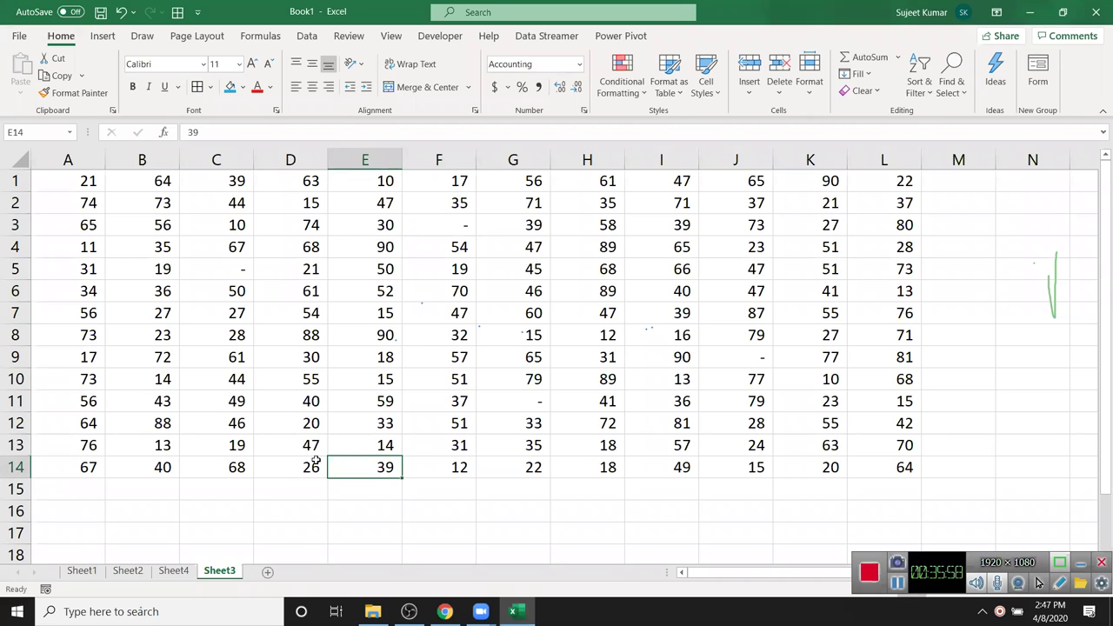
# - Add a new sheet and browse the Time and Date categories in Format Cells for I5
pyautogui.click(280, 574)
pyautogui.click(416, 224)
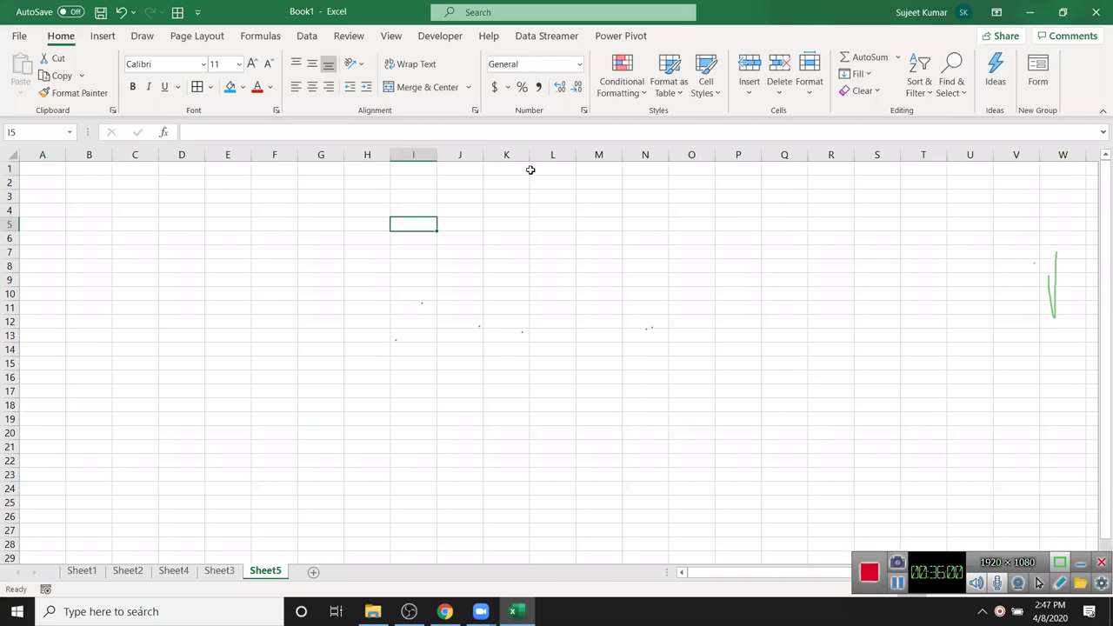
pyautogui.click(584, 111)
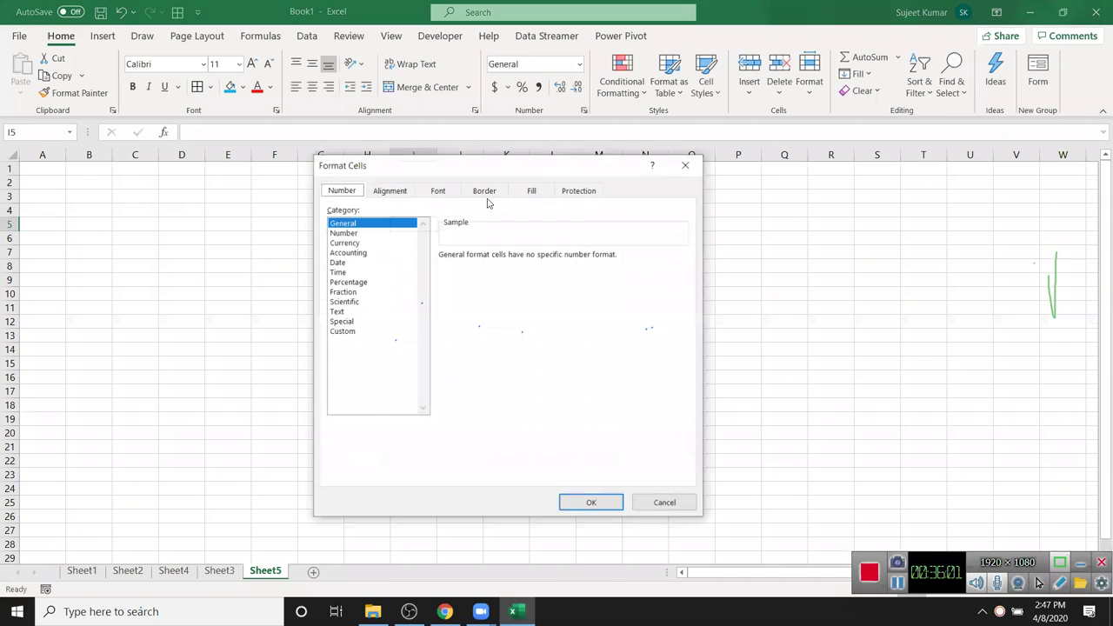
pyautogui.click(358, 273)
pyautogui.click(360, 262)
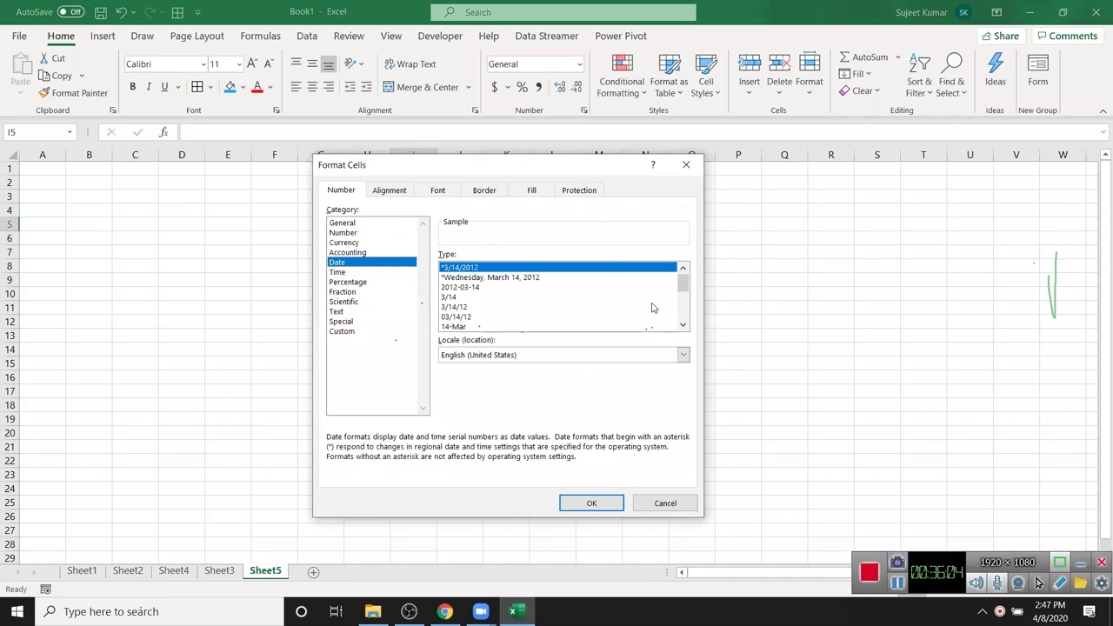
# - Look through the Locale list and Time types, then close Format Cells unchanged and select F7
pyautogui.click(613, 355)
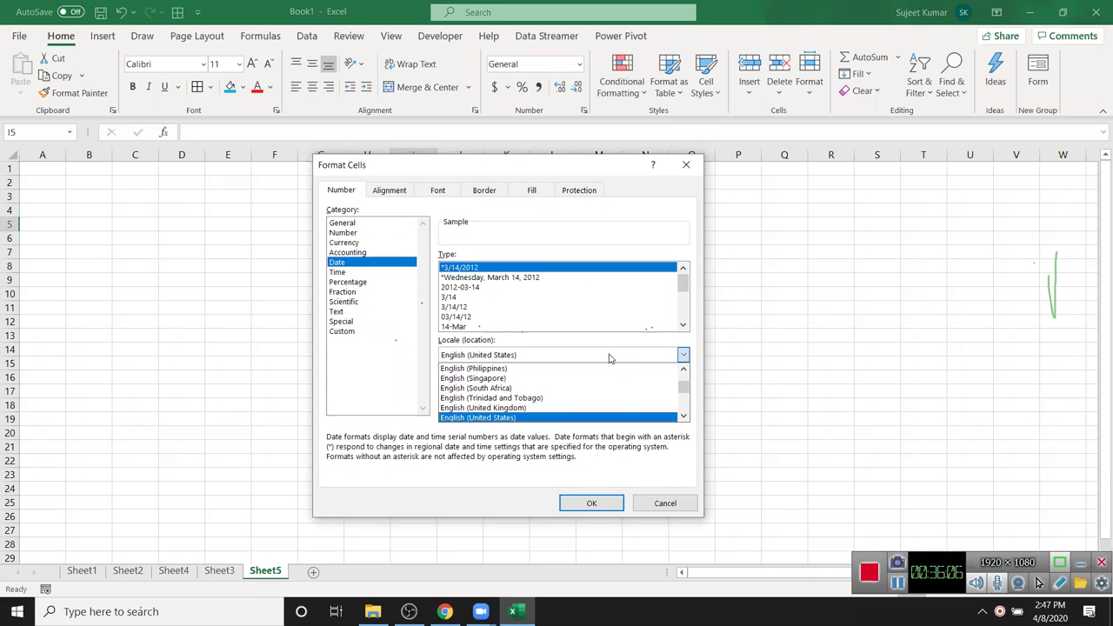
pyautogui.click(609, 358)
pyautogui.click(354, 273)
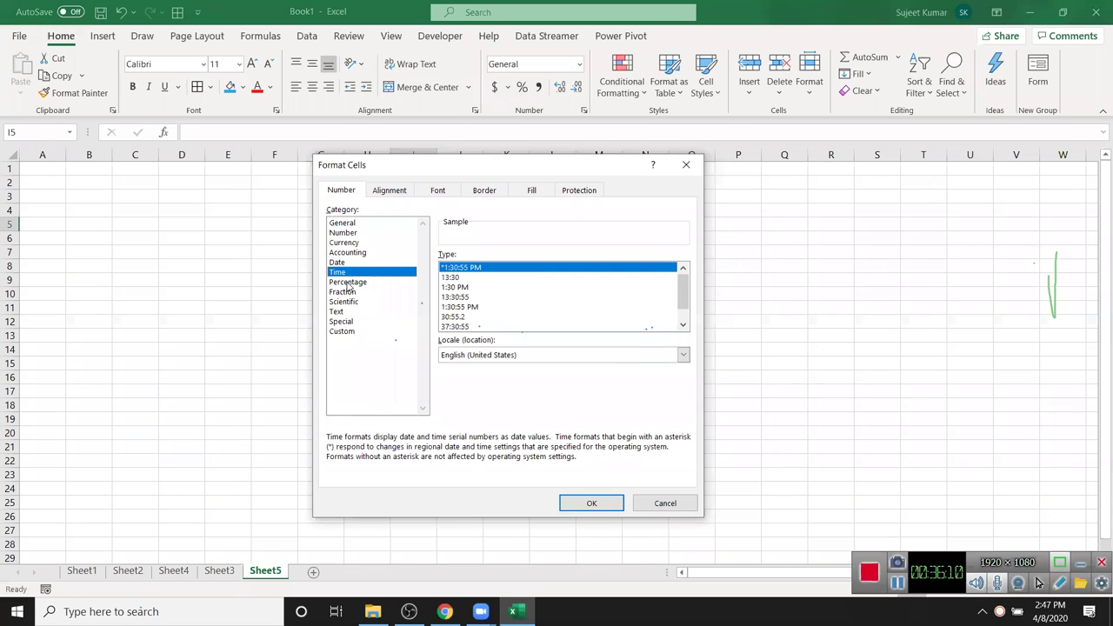
pyautogui.press('Escape')
pyautogui.click(274, 247)
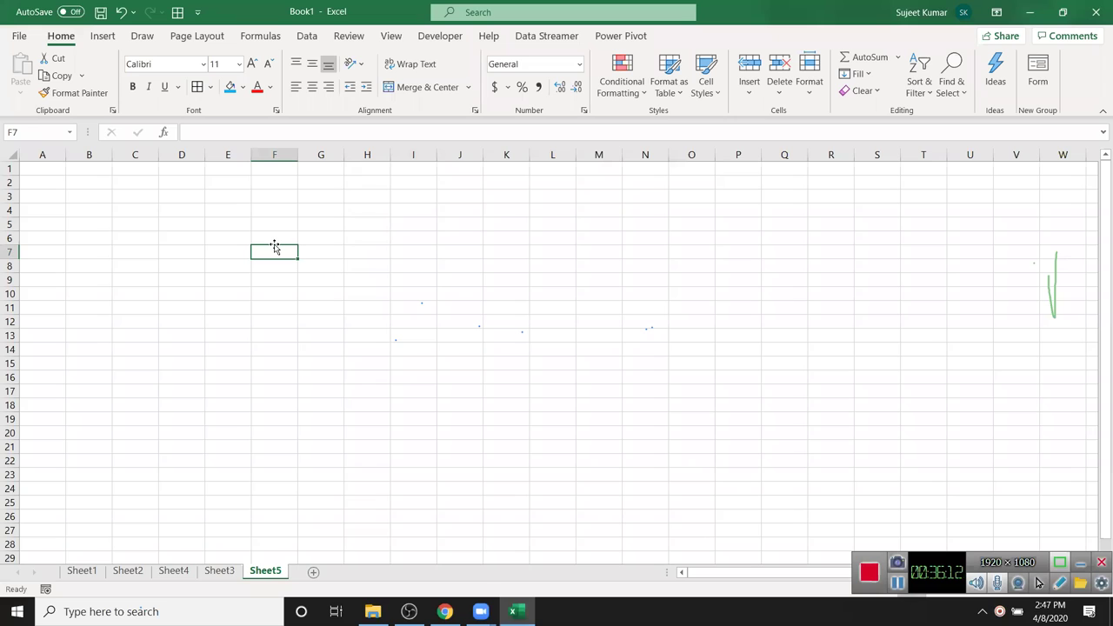
pyautogui.scroll(-1, 275, 243)
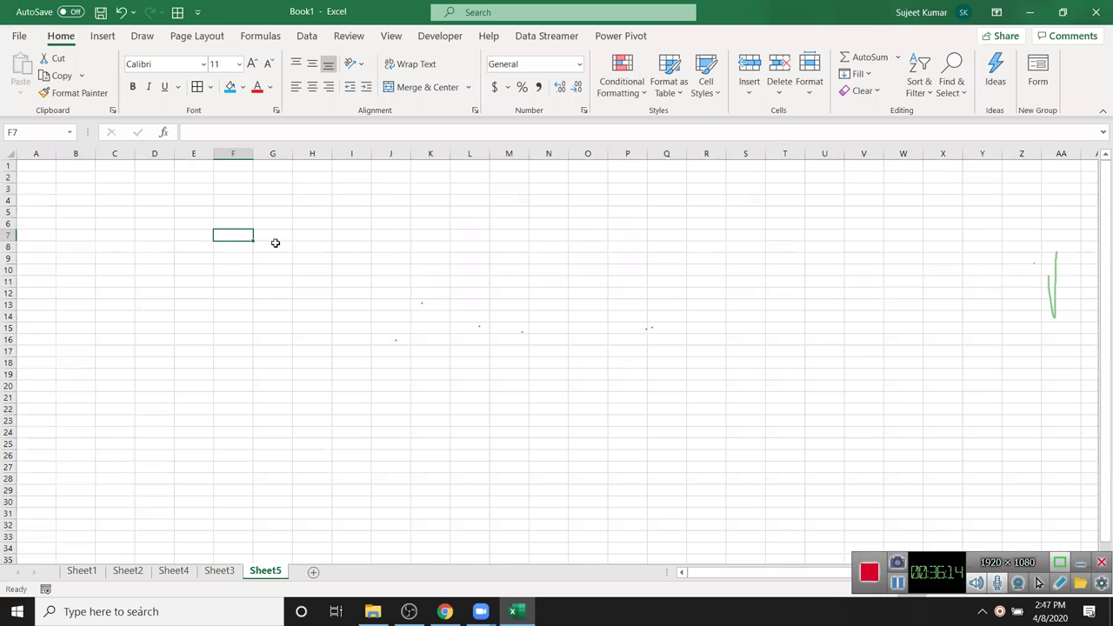
pyautogui.scroll(3, 275, 243)
# - Enter the time 45:30:25 in cell D6
pyautogui.click(333, 326)
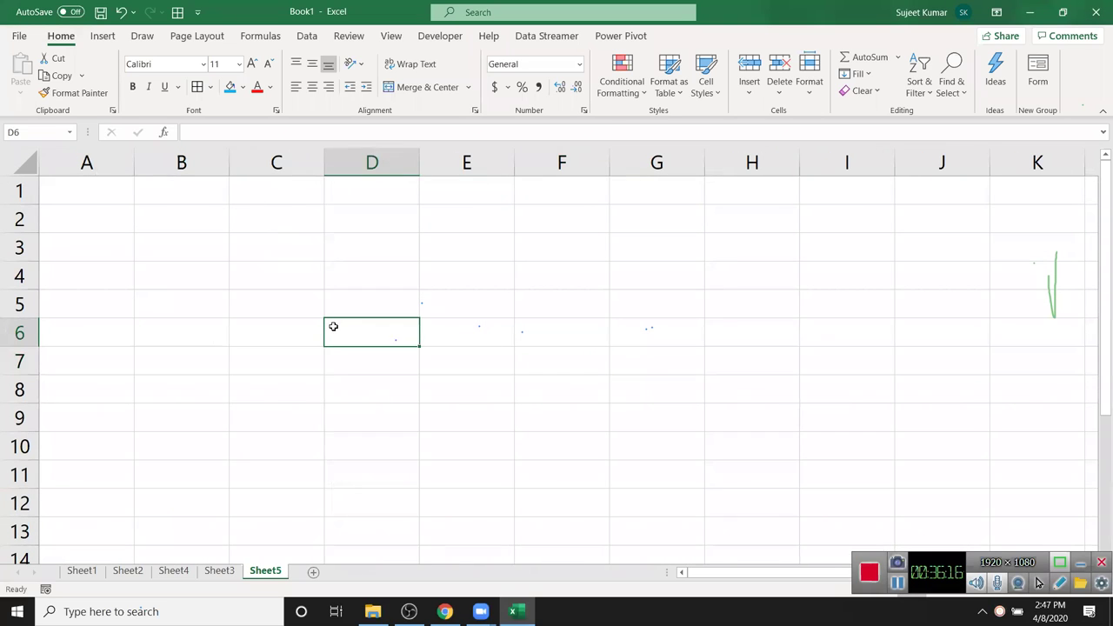
pyautogui.write('45L')
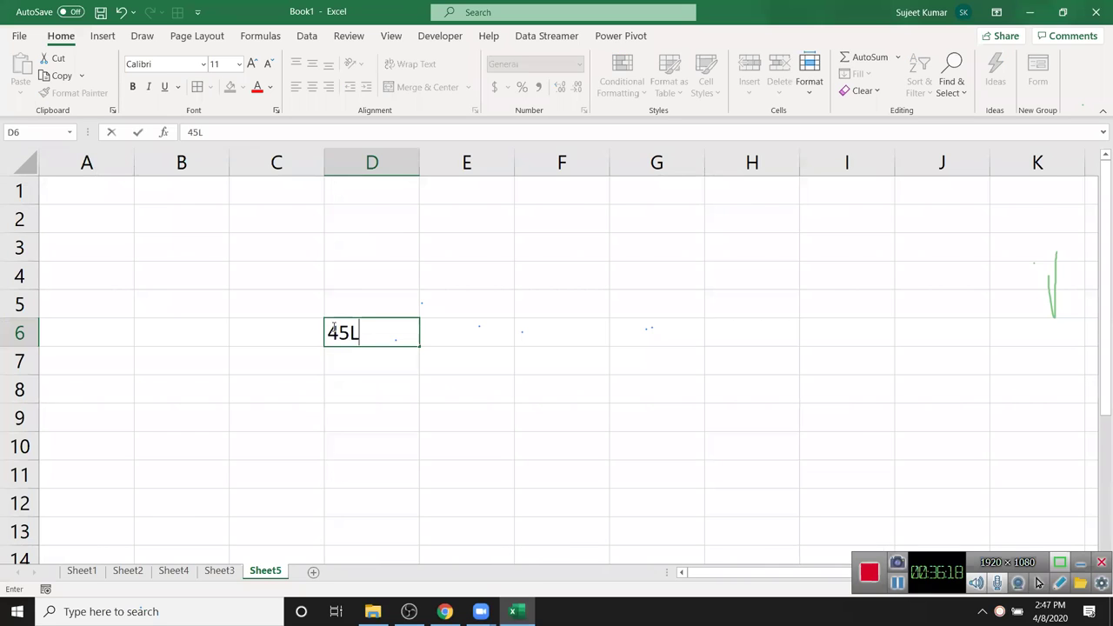
pyautogui.press('BackSpace')
pyautogui.write(':30:25')
pyautogui.press('Return')
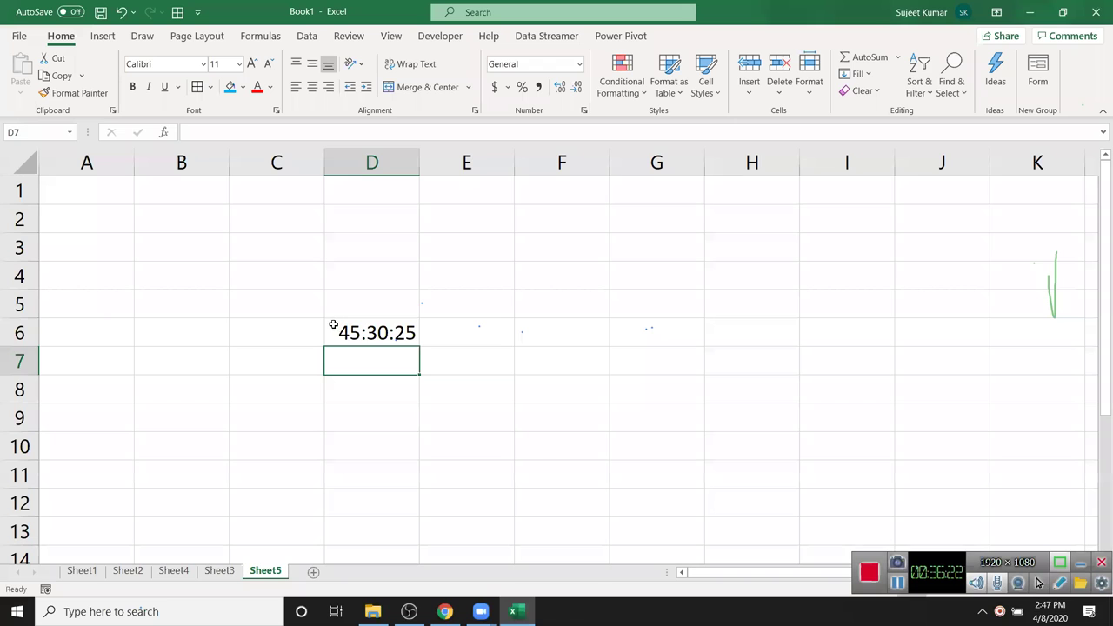
# - Switch D6 to General format so it displays 1.896123
pyautogui.click(363, 313)
pyautogui.click(366, 326)
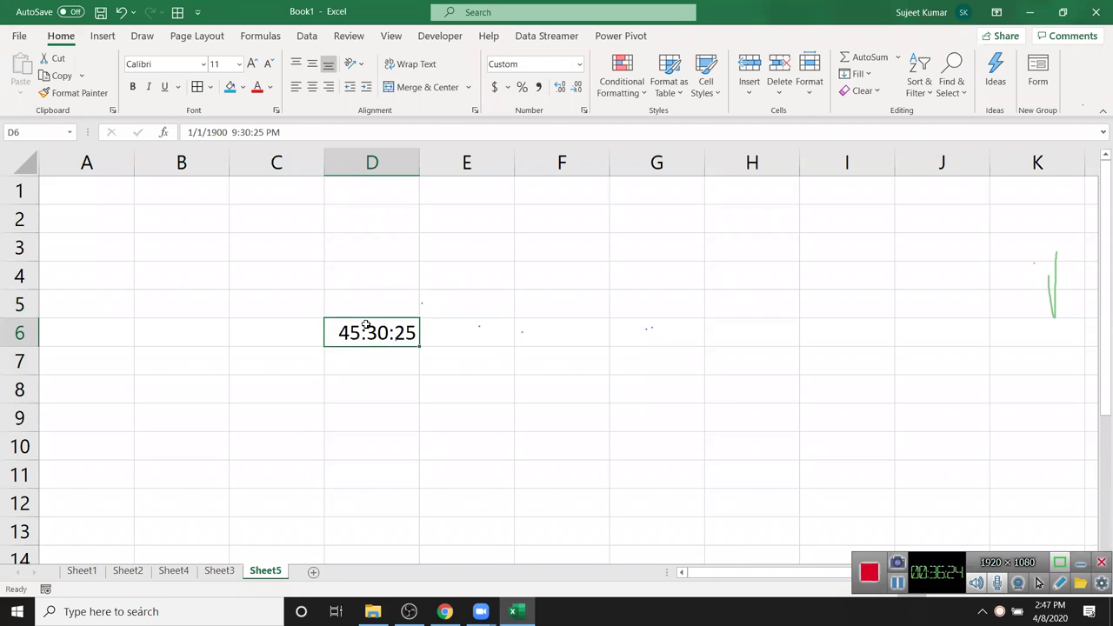
pyautogui.click(579, 67)
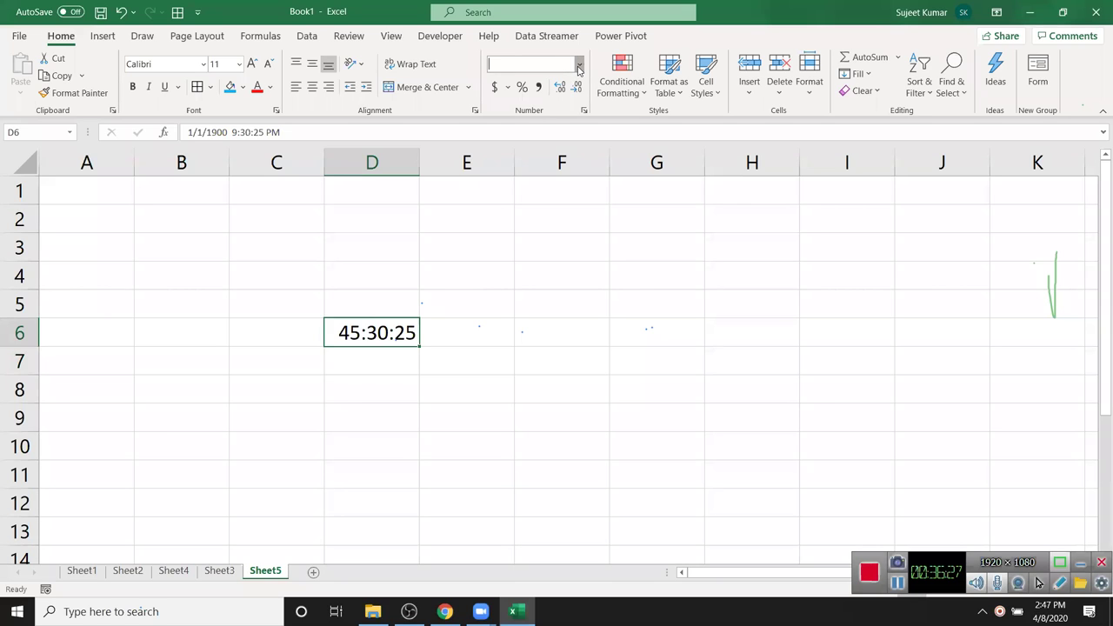
pyautogui.click(522, 97)
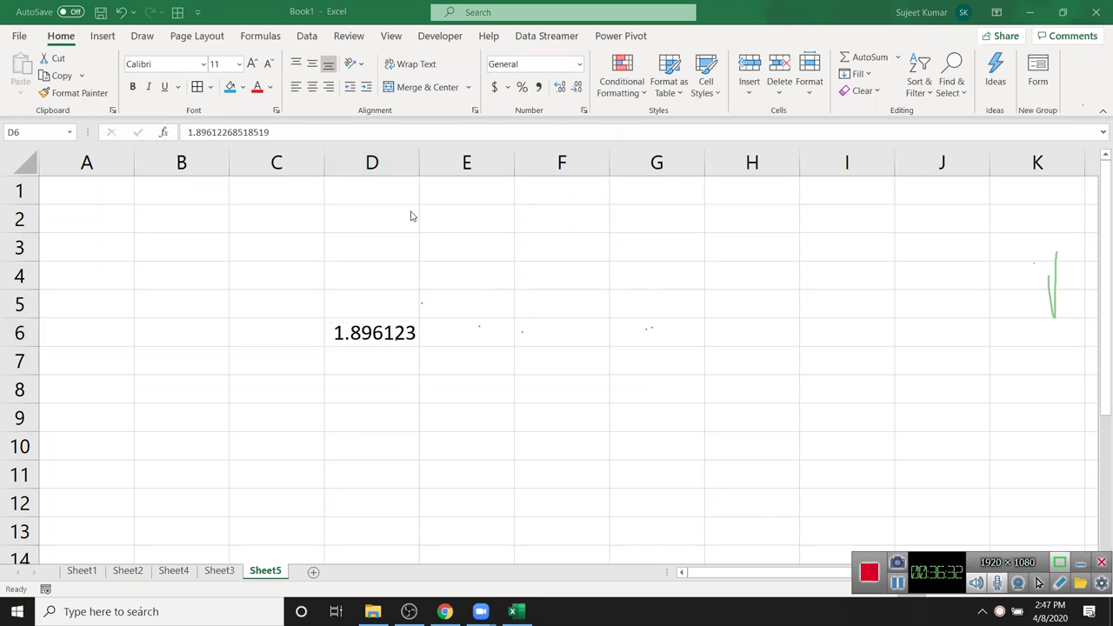
# - Format D6 with the 37:30:55 Time type so it displays 45:30:25
pyautogui.click(353, 332)
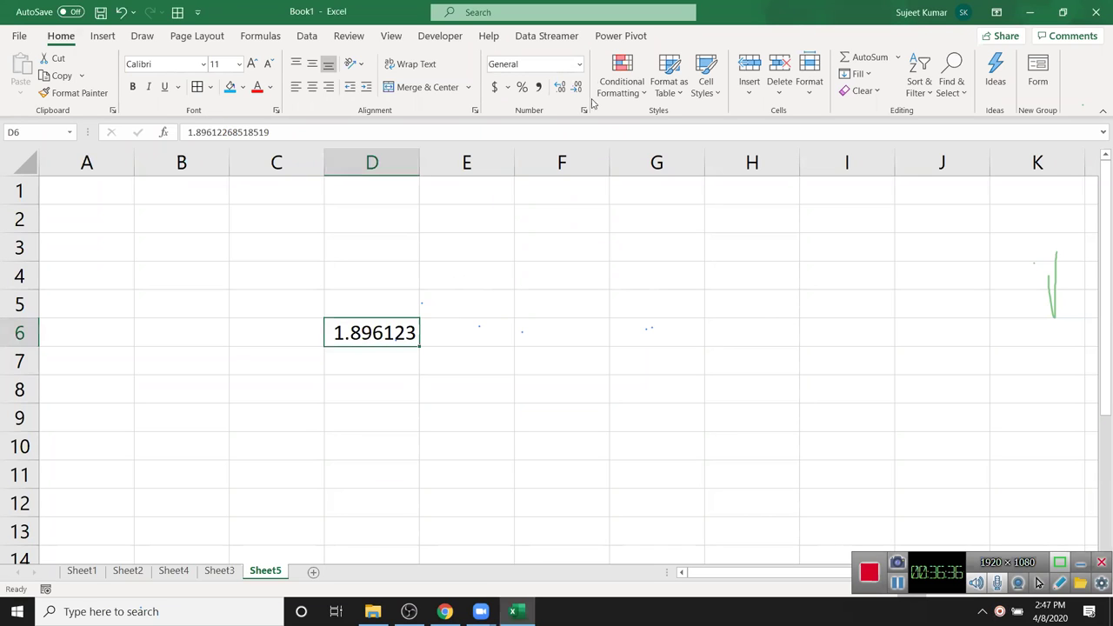
pyautogui.click(583, 110)
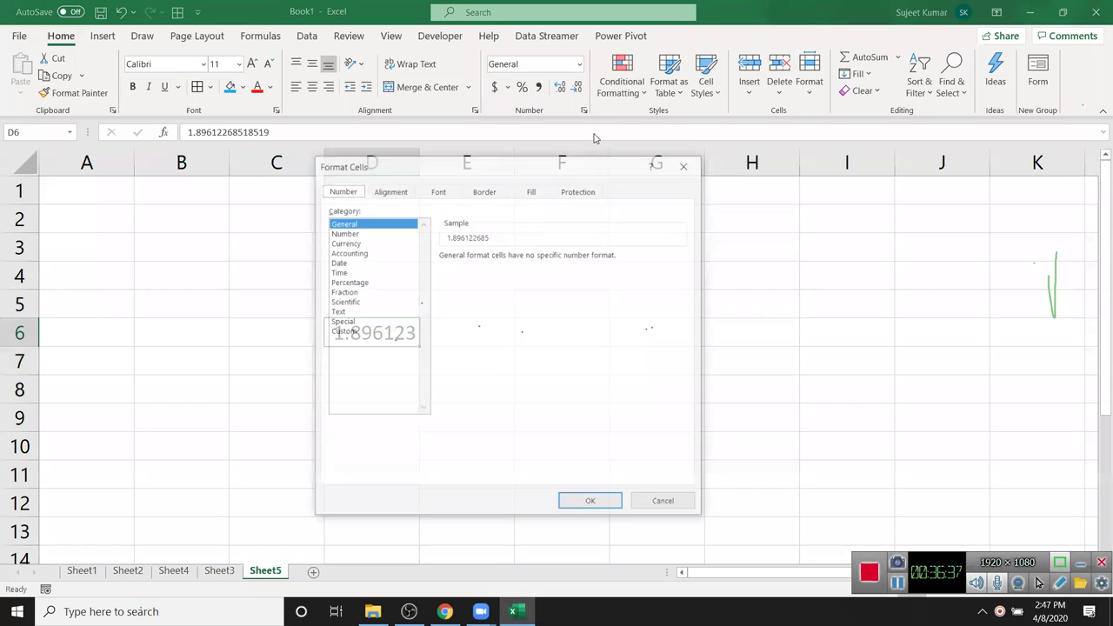
pyautogui.click(348, 273)
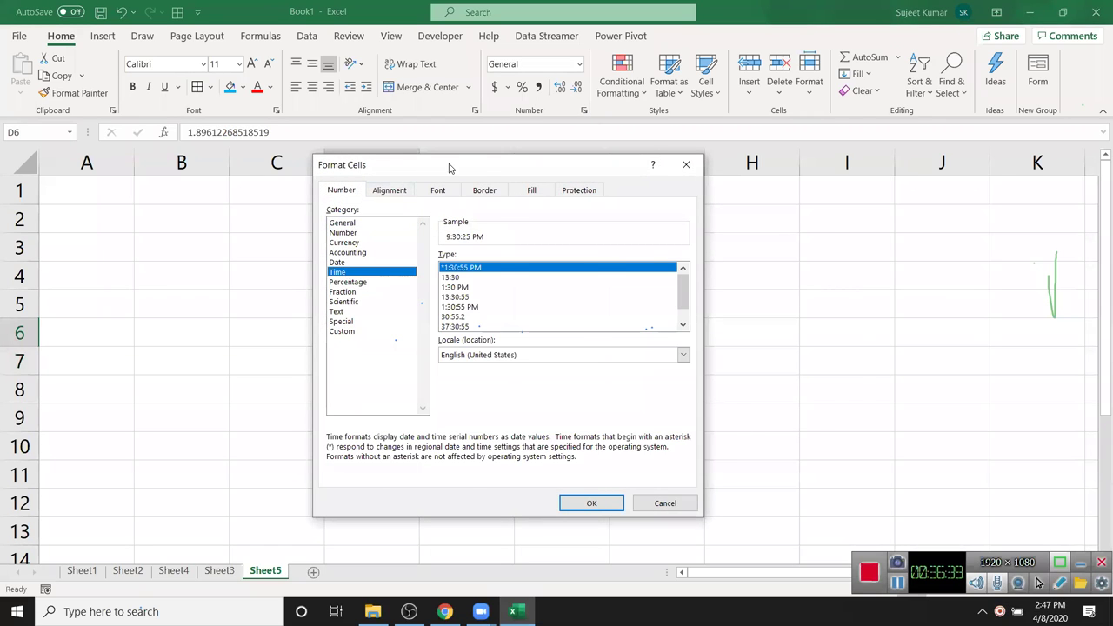
pyautogui.moveTo(450, 167); pyautogui.dragTo(606, 137)
pyautogui.click(612, 248)
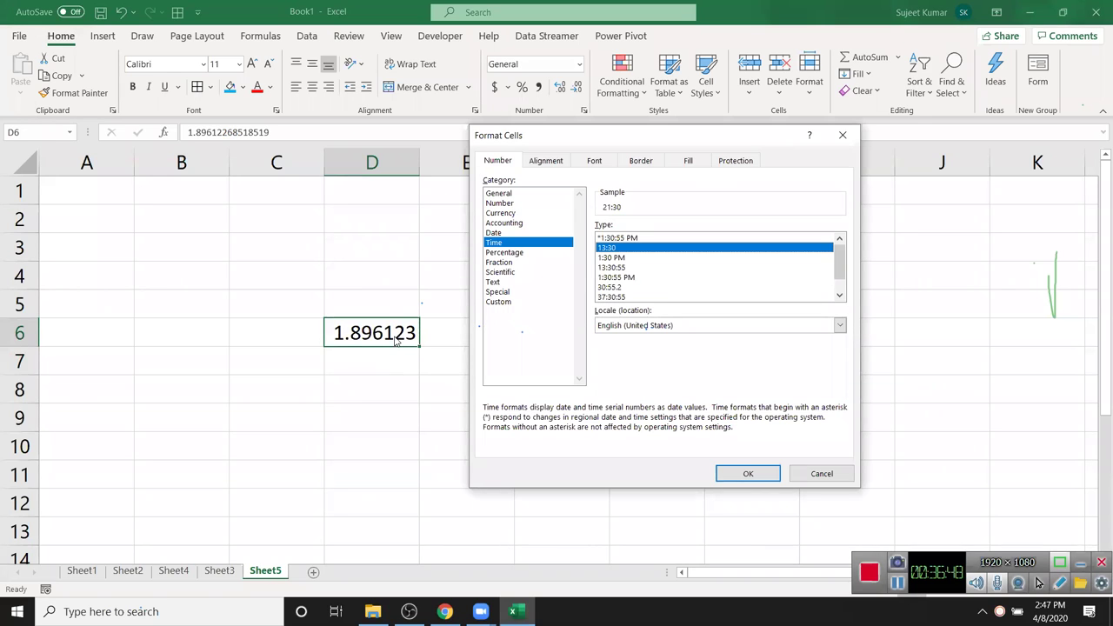
pyautogui.click(624, 298)
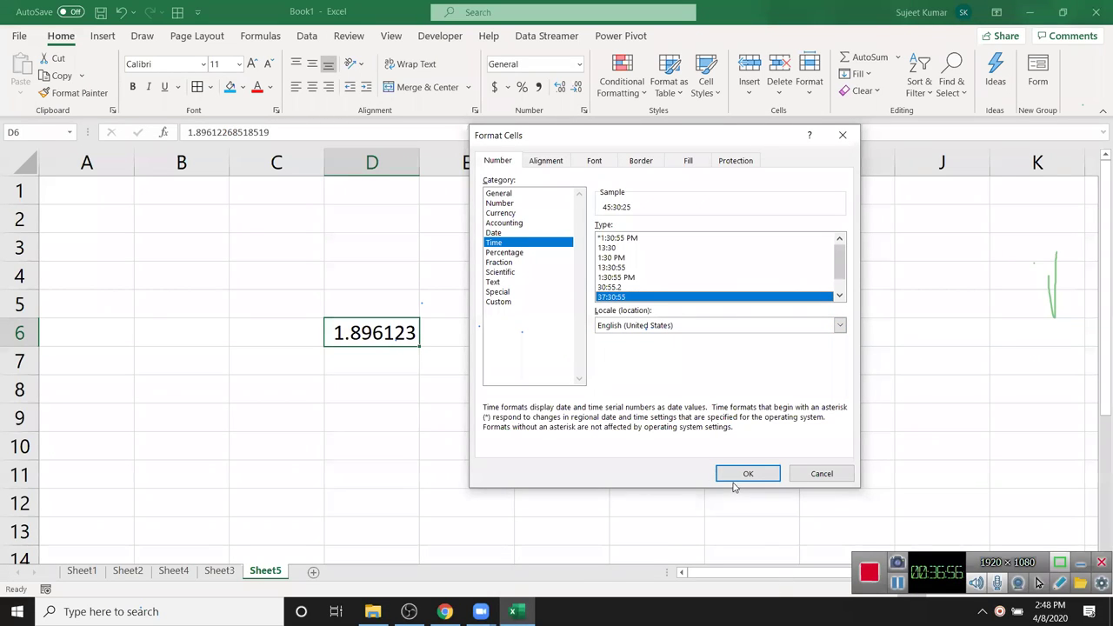
pyautogui.click(745, 475)
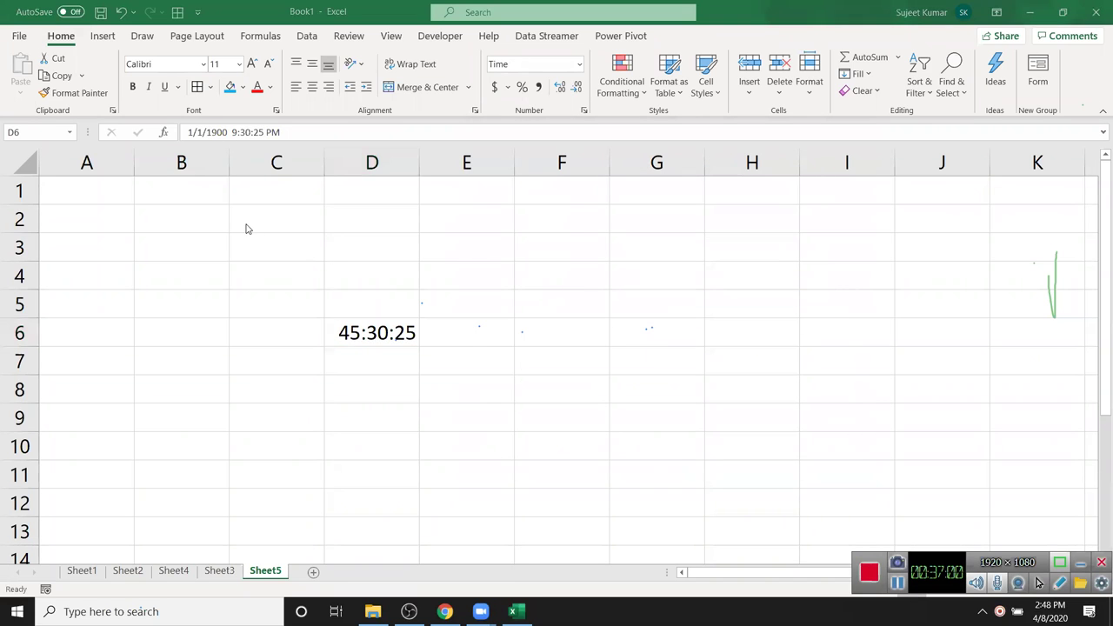
# - Clear C5:E8, then view the Custom number format codes in Format Cells for F3
pyautogui.moveTo(284, 298); pyautogui.dragTo(441, 377)
pyautogui.press('Delete')
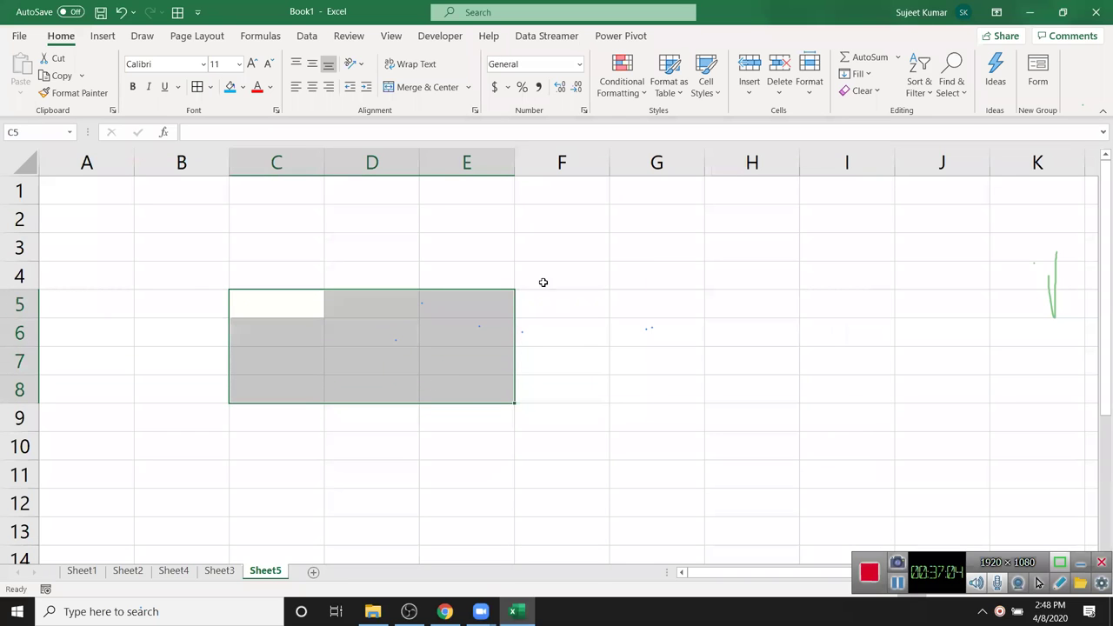
pyautogui.click(560, 253)
pyautogui.click(583, 110)
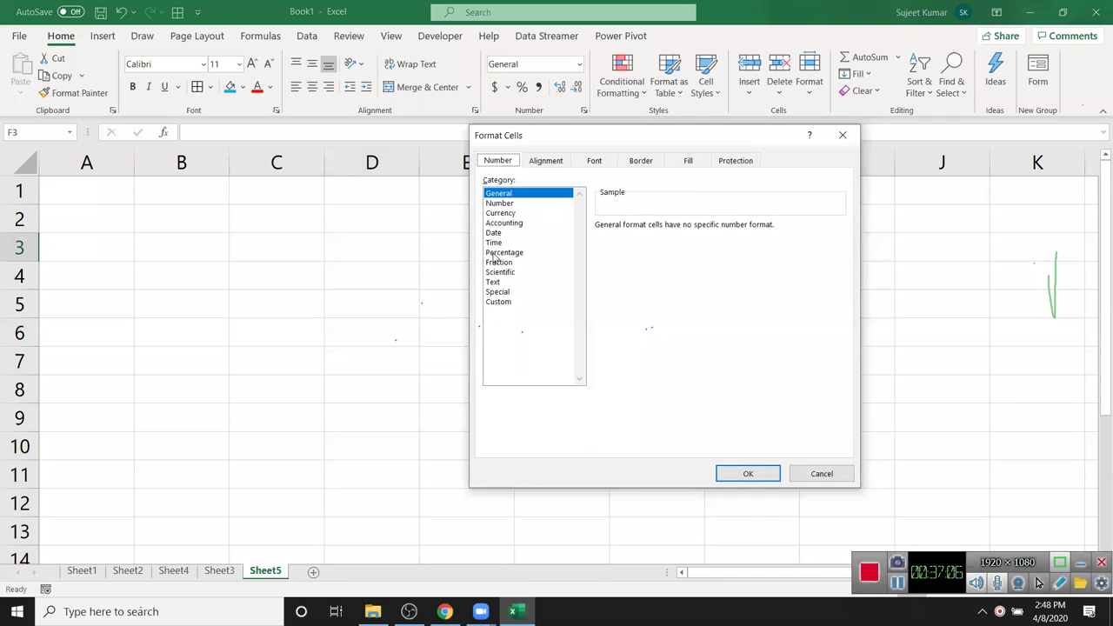
pyautogui.click(502, 303)
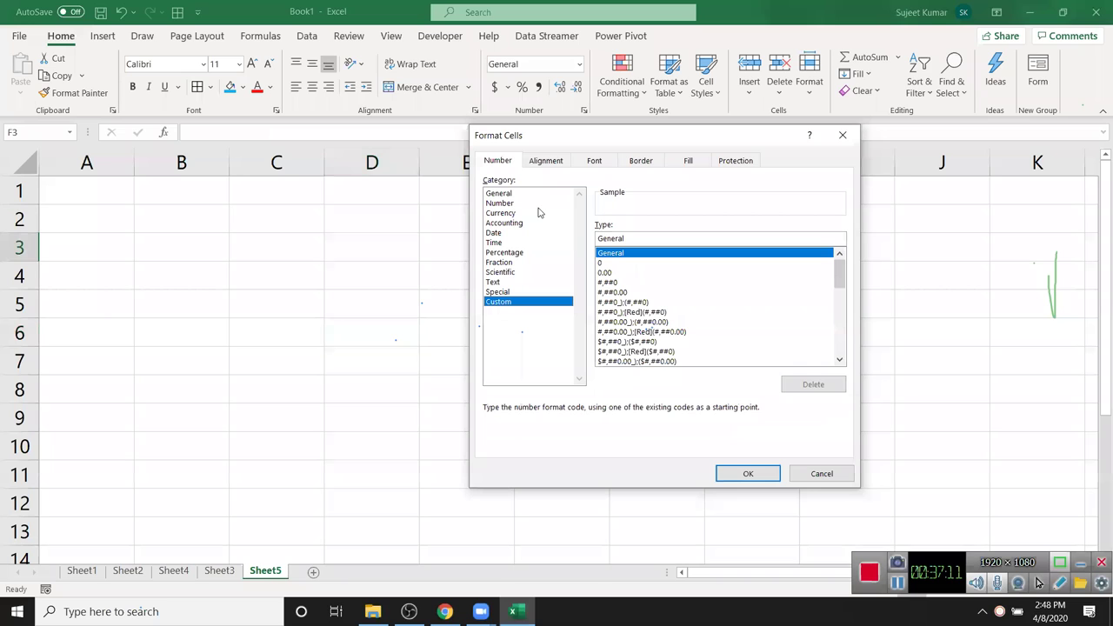
pyautogui.click(222, 132)
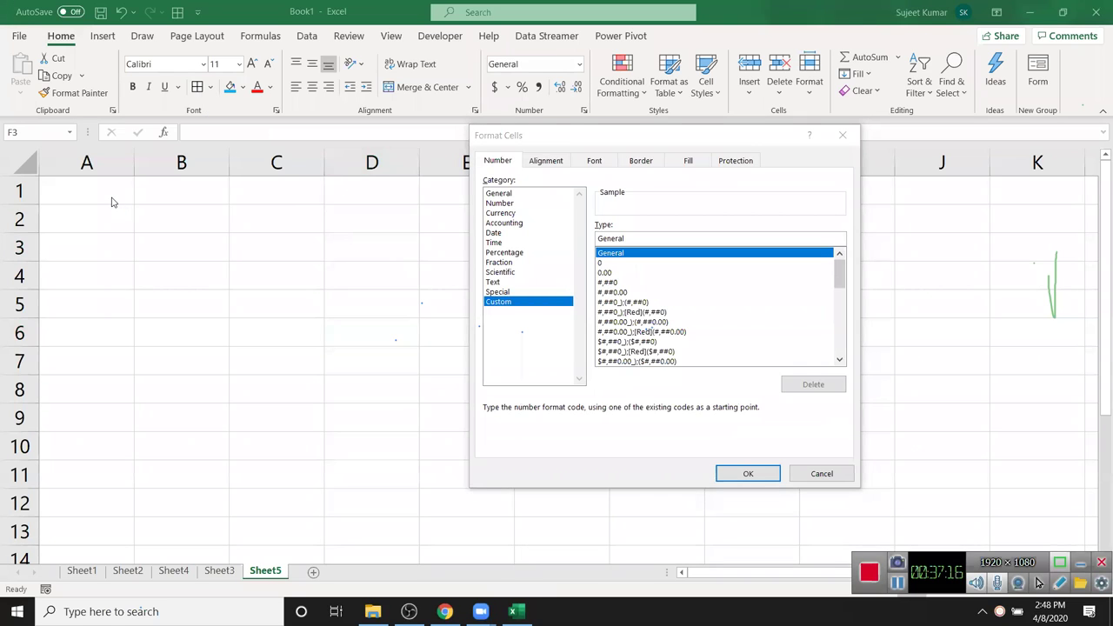
# - Enter the Chq heading in A1 and the number 0013565 in A2
pyautogui.press('Escape')
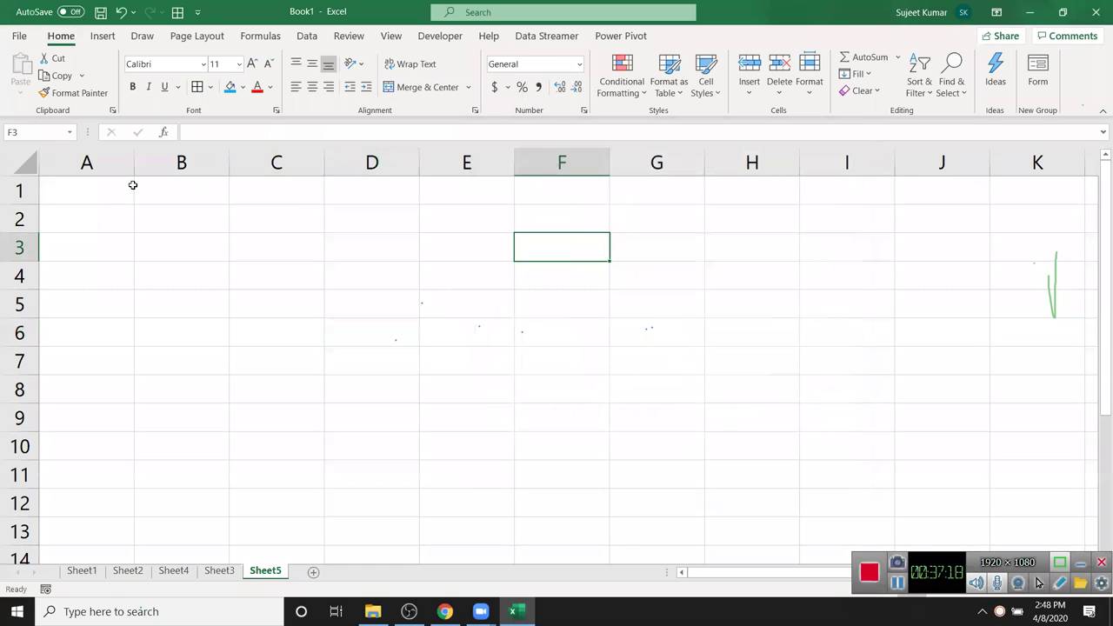
pyautogui.click(108, 191)
pyautogui.write('Chq')
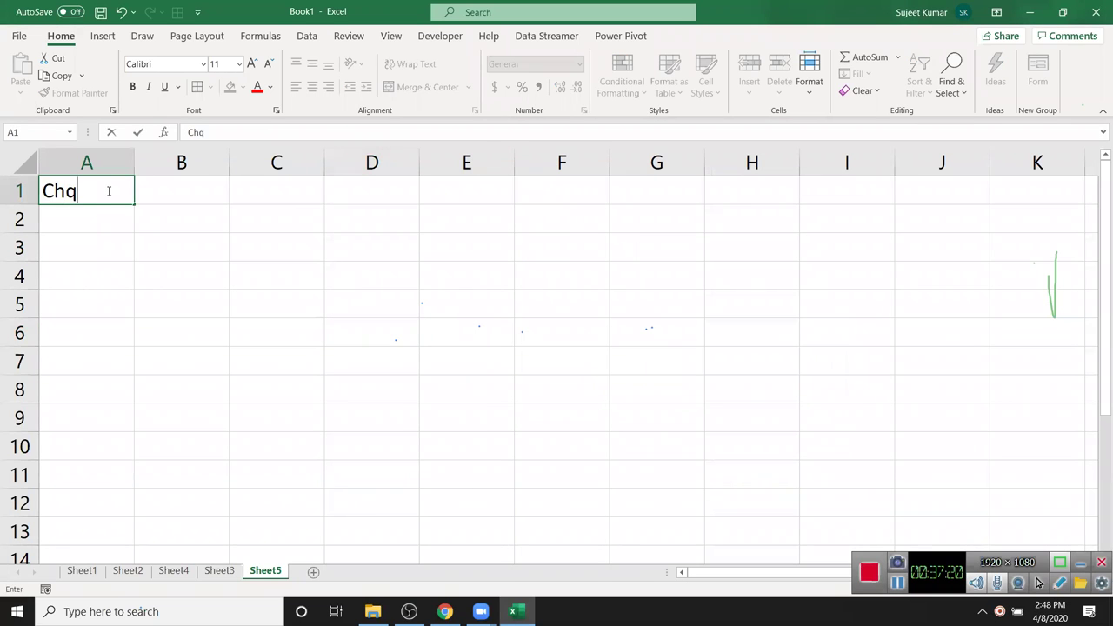
pyautogui.press('Return')
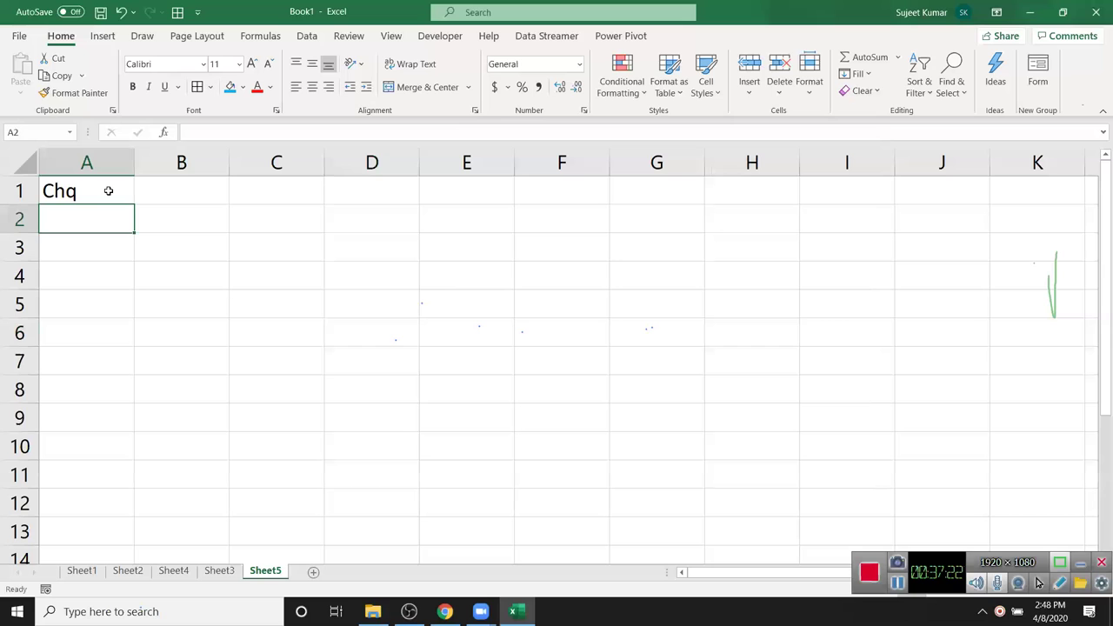
pyautogui.write('0013565')
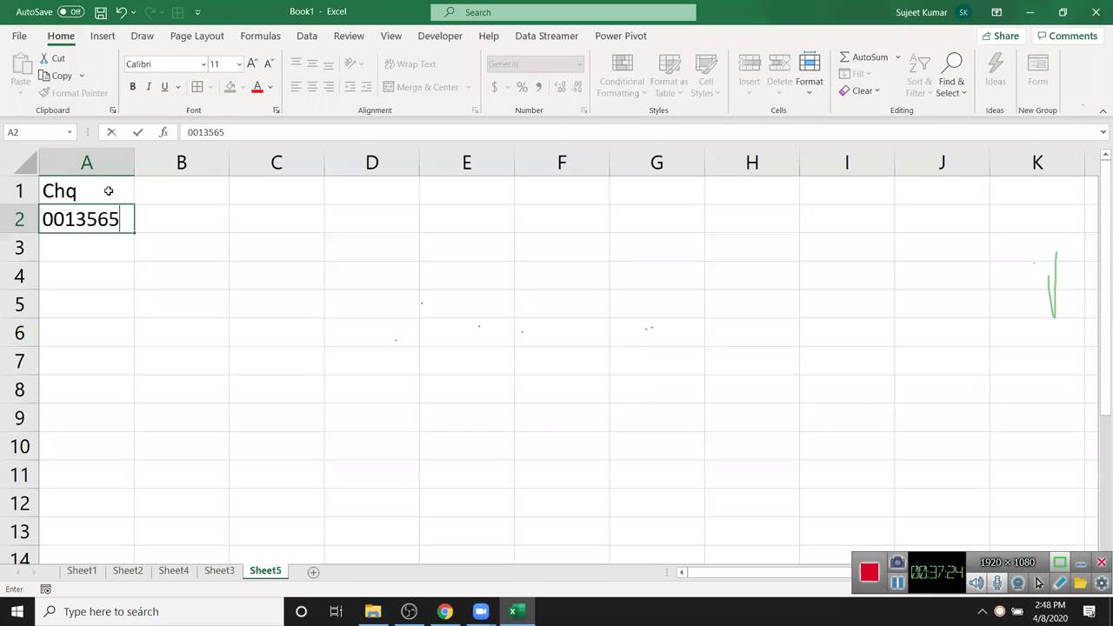
pyautogui.press('Return')
# - Replace A2 with '001341 so the cheque number is stored as text with leading zeros
pyautogui.press('Up')
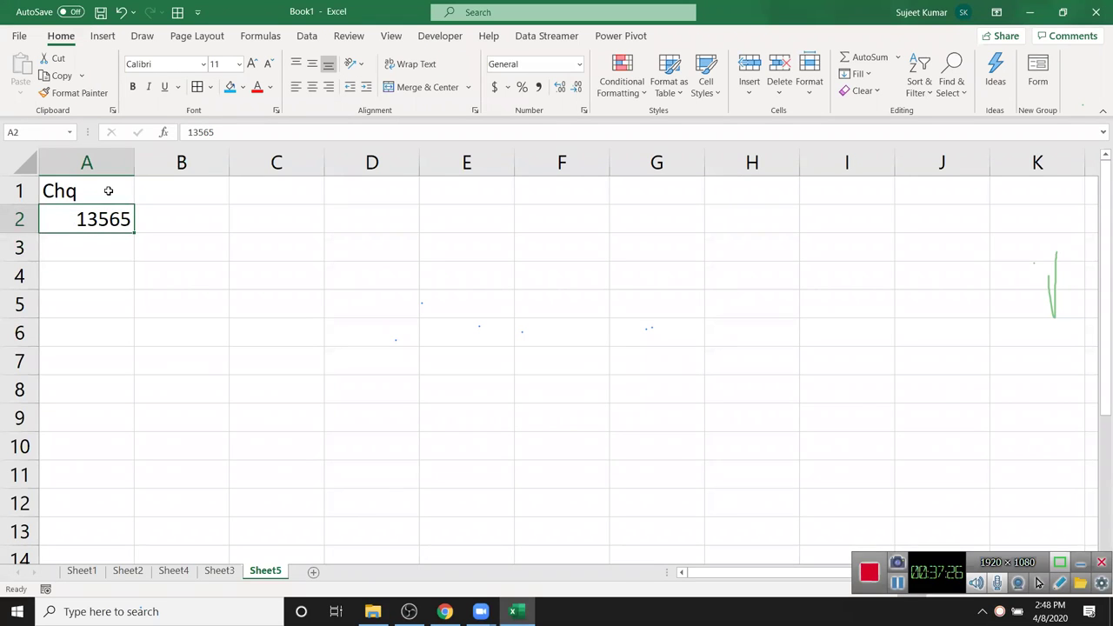
pyautogui.press('Delete')
pyautogui.write("'.0314")
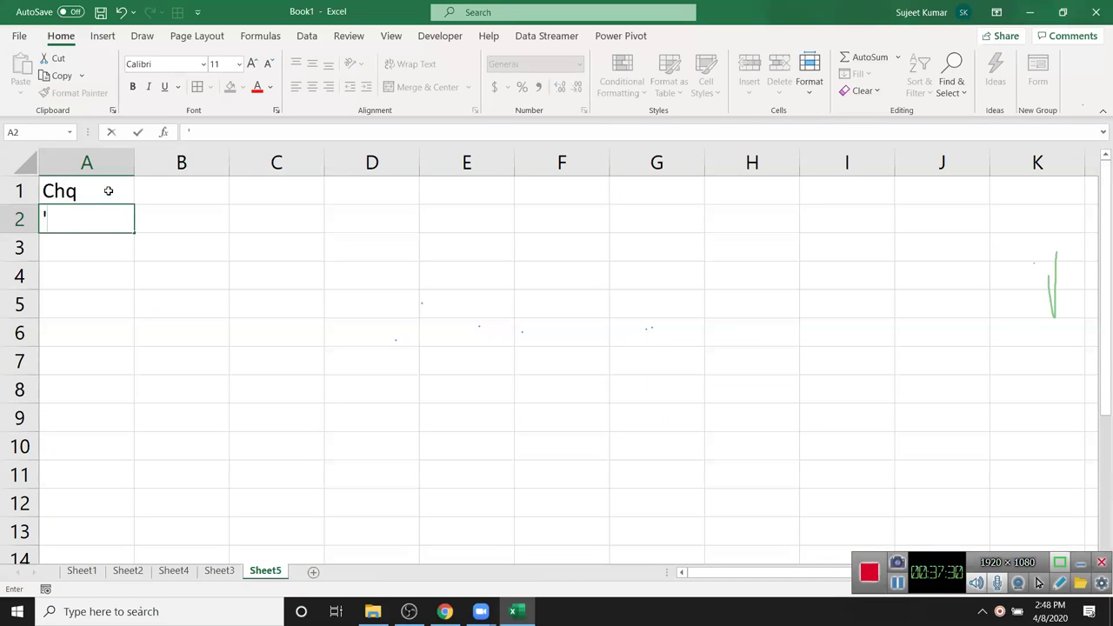
pyautogui.press('Escape')
pyautogui.write("'001341")
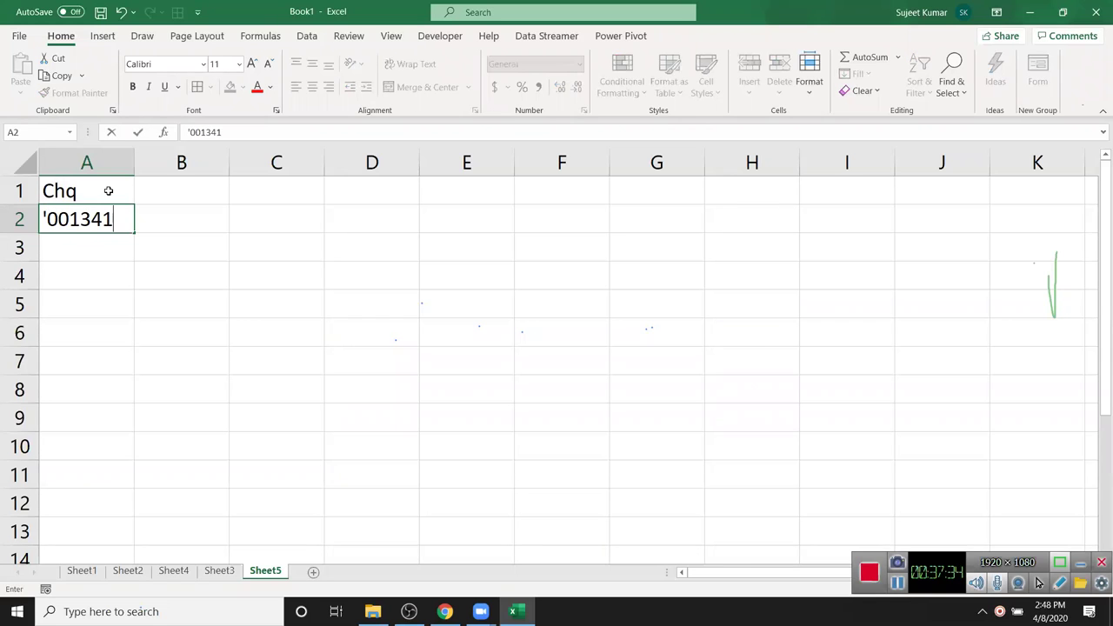
pyautogui.press('Return')
# - Type a long 19-digit card number into cell C2
pyautogui.press('Up')
pyautogui.press('Right')
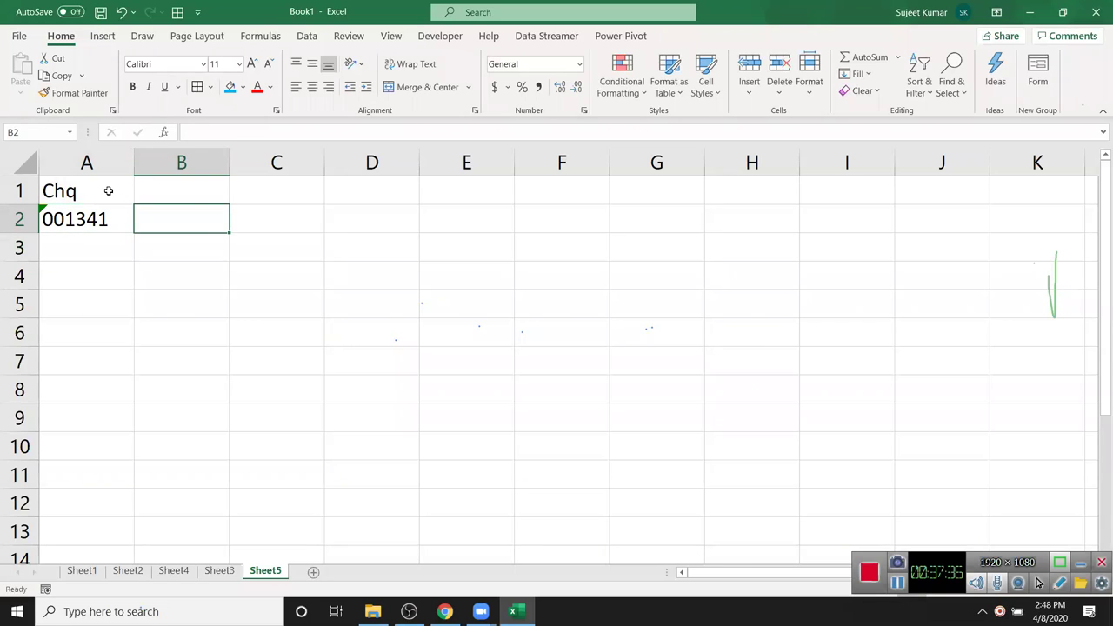
pyautogui.press('Right')
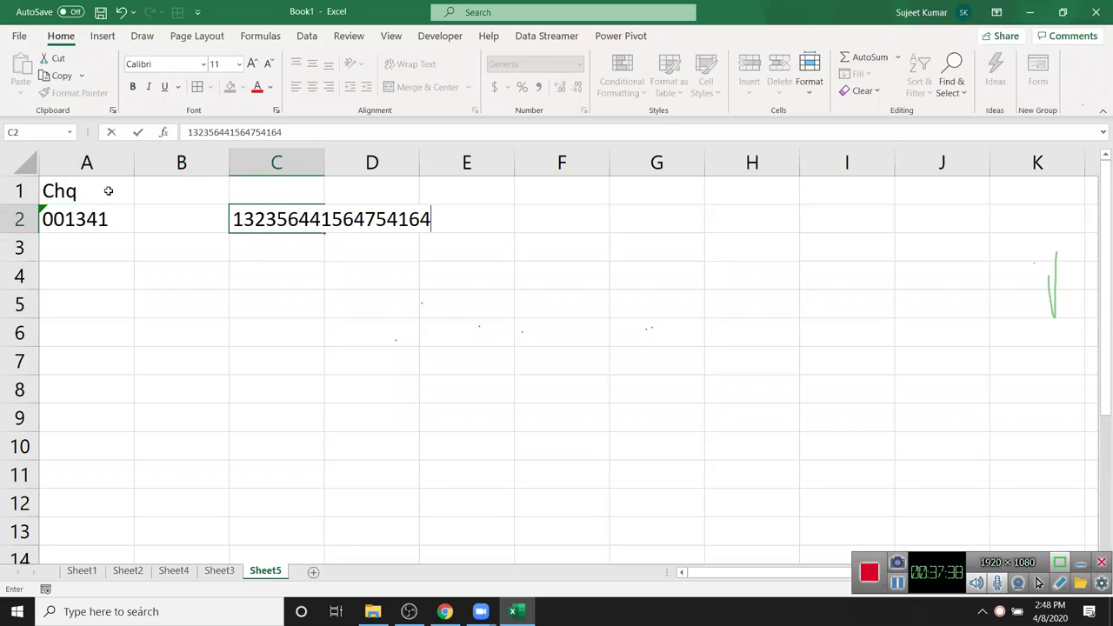
pyautogui.press('Return')
pyautogui.press('Up')
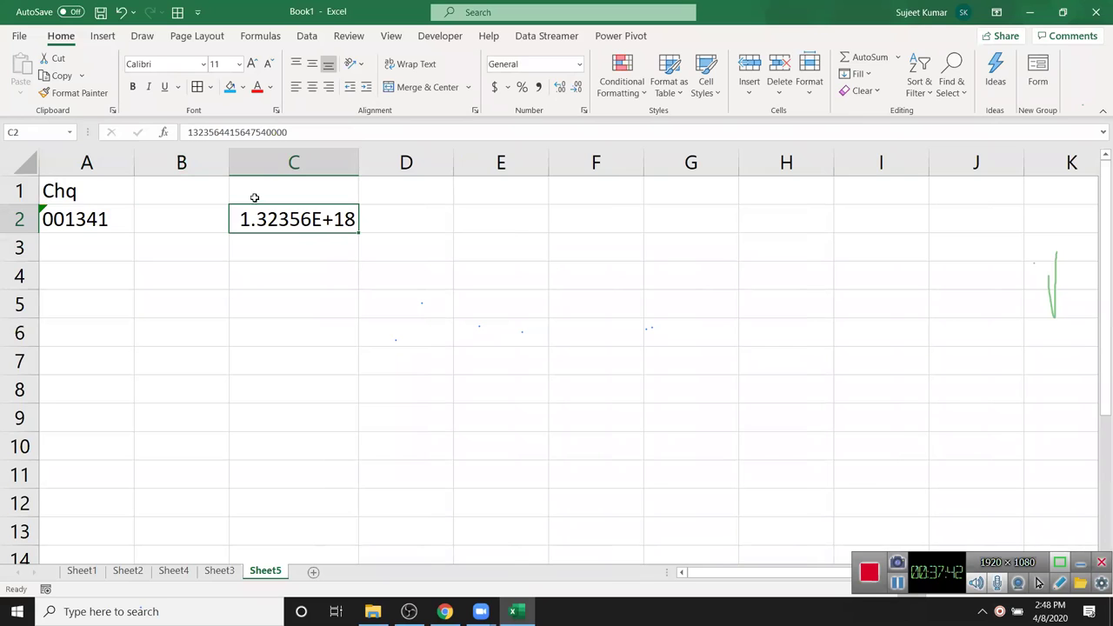
pyautogui.moveTo(267, 132); pyautogui.dragTo(309, 132)
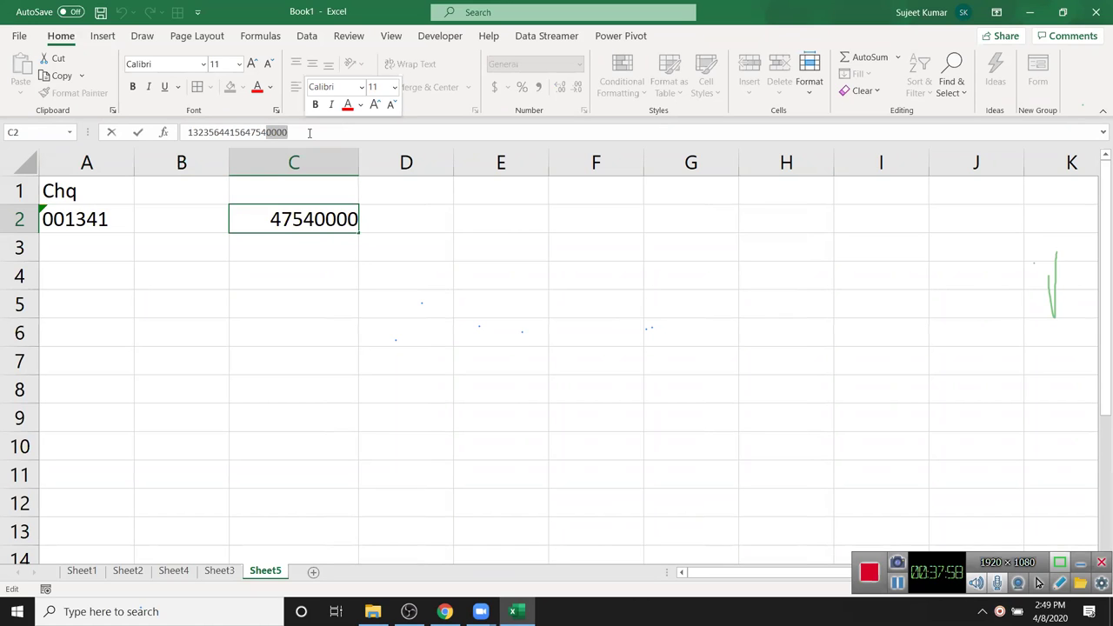
pyautogui.hotkey('ctrl', 'Return')
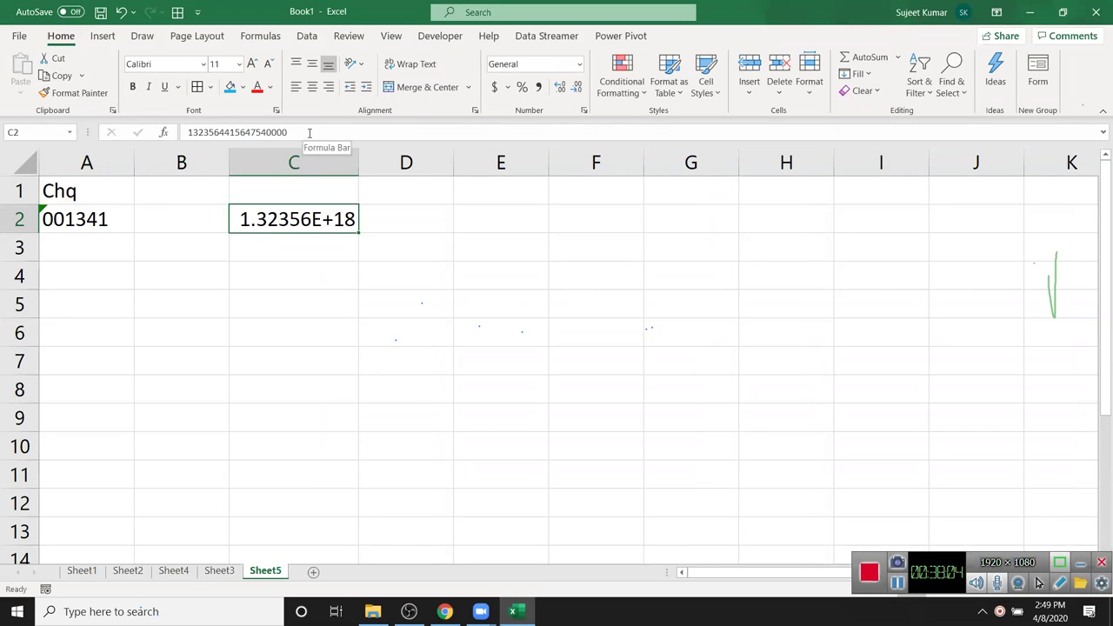
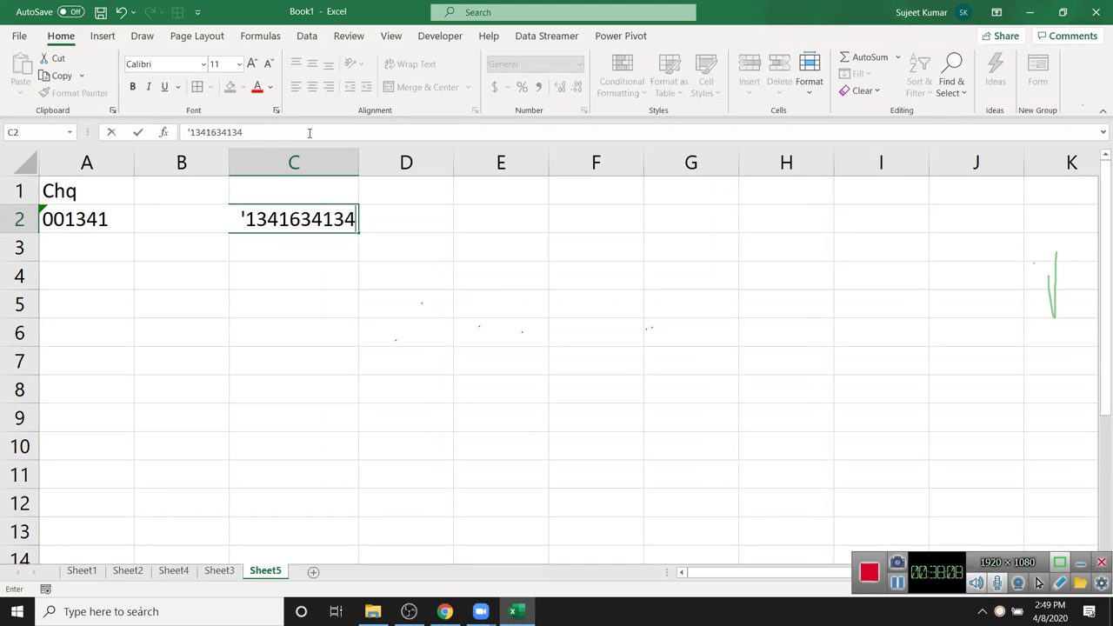
pyautogui.press('Return')
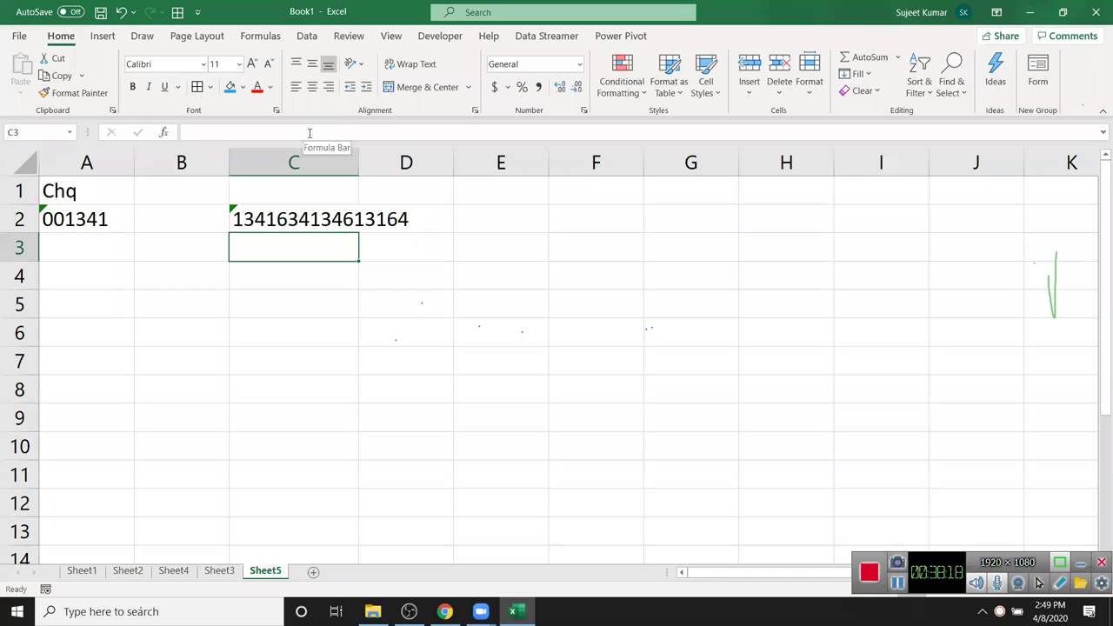
# - Add cheque number '001346 in A3 and open Format Cells for column A
pyautogui.click(117, 221)
pyautogui.click(90, 244)
pyautogui.write("'")
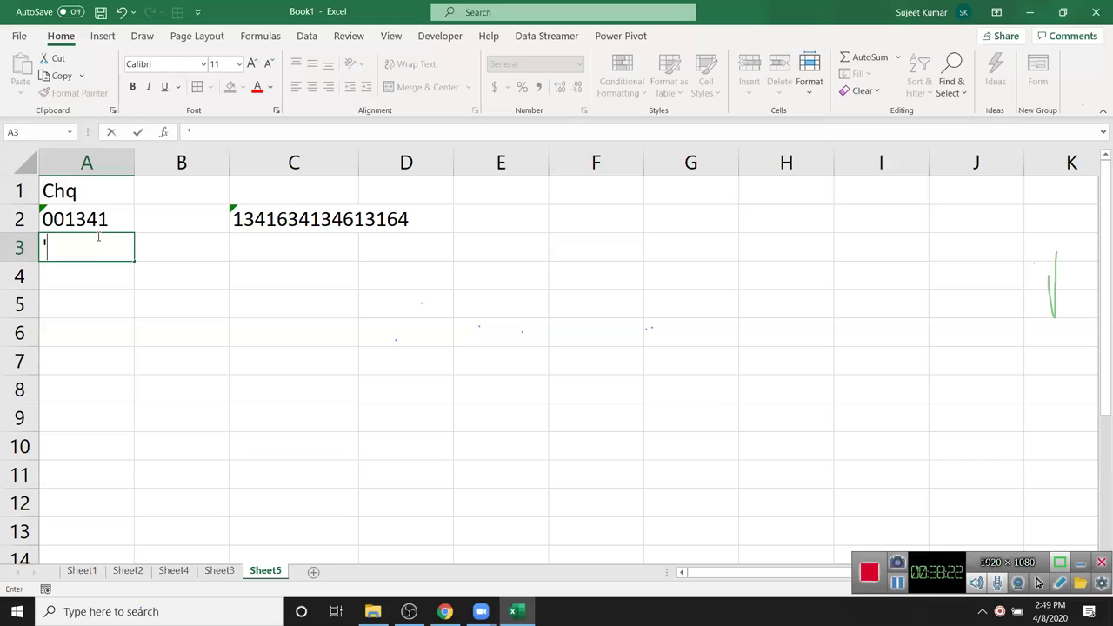
pyautogui.write('001346')
pyautogui.press('Return')
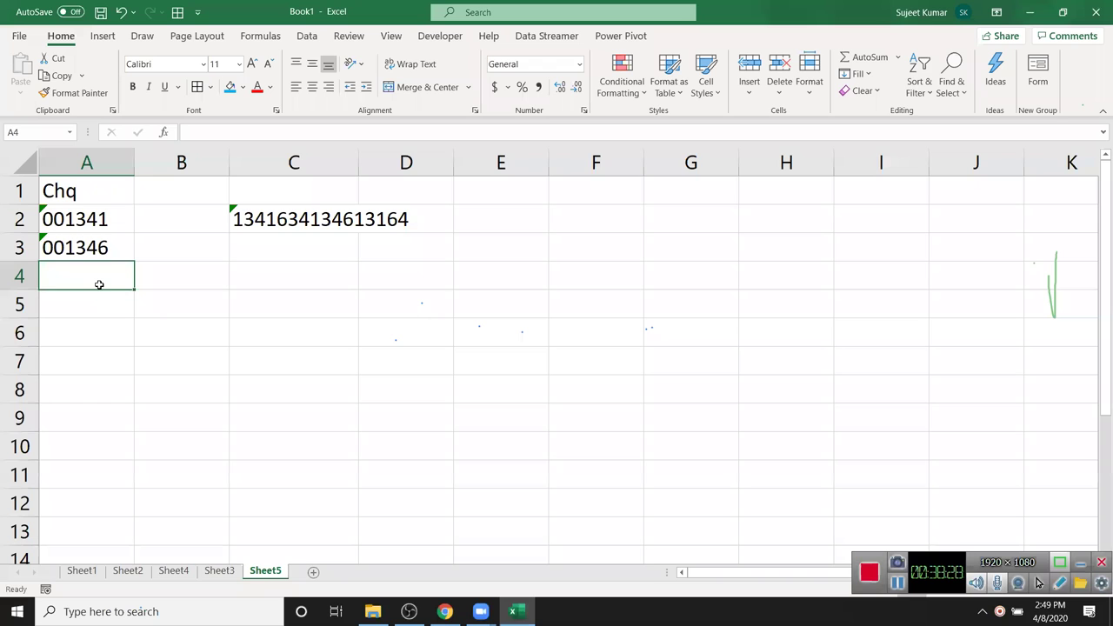
pyautogui.click(102, 164)
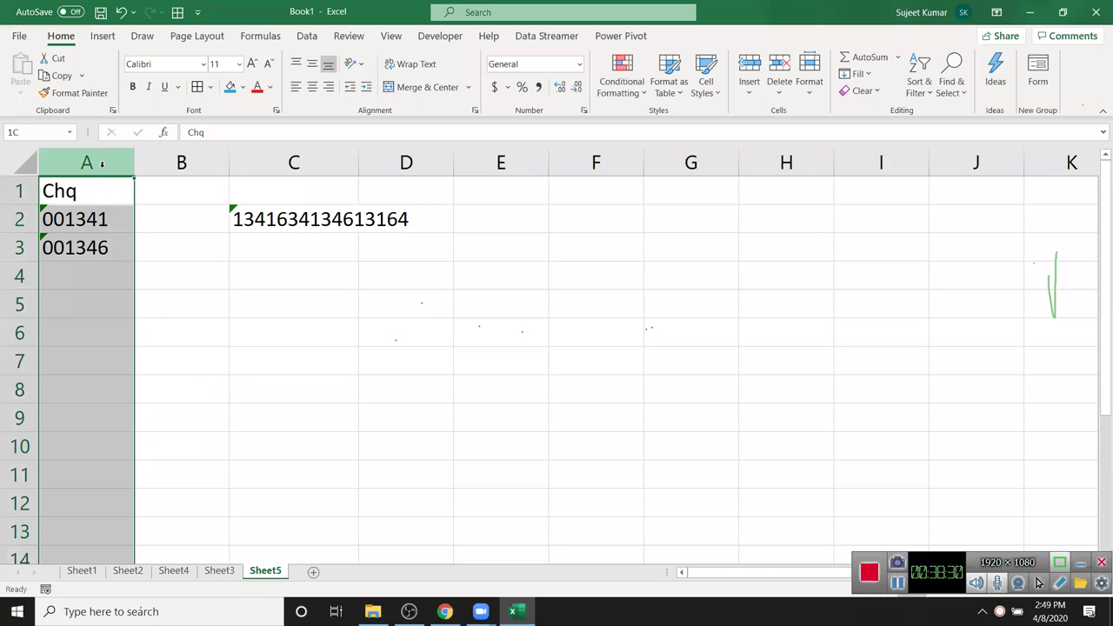
pyautogui.rightClick(102, 164)
pyautogui.click(149, 353)
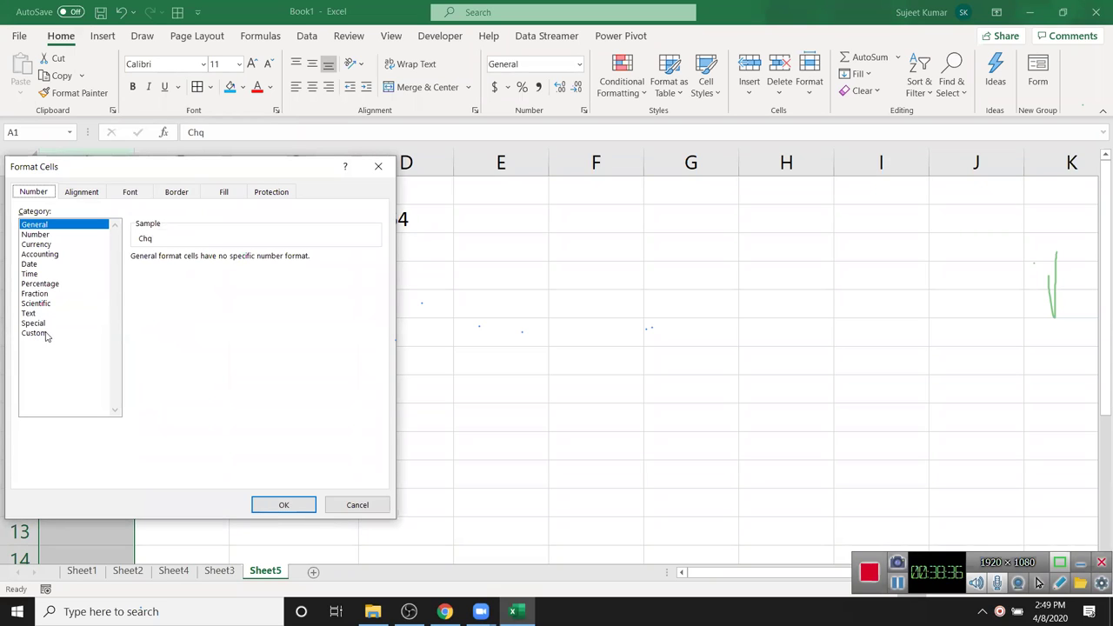
# - Format column A as Text and enter cheque number 0013464 in A4
pyautogui.click(36, 313)
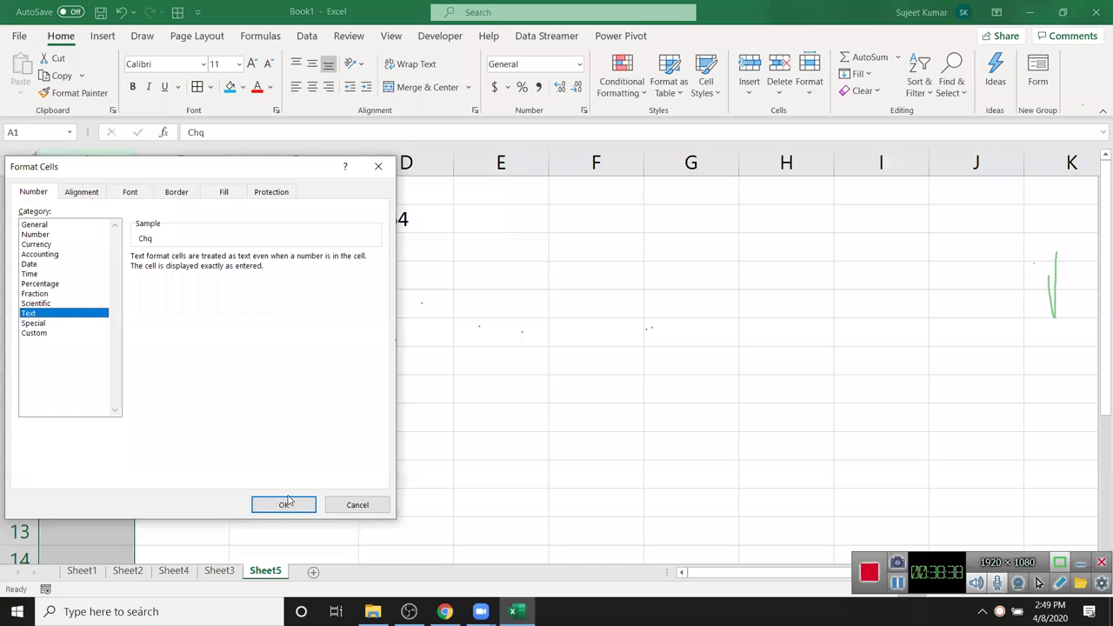
pyautogui.click(285, 505)
pyautogui.click(85, 271)
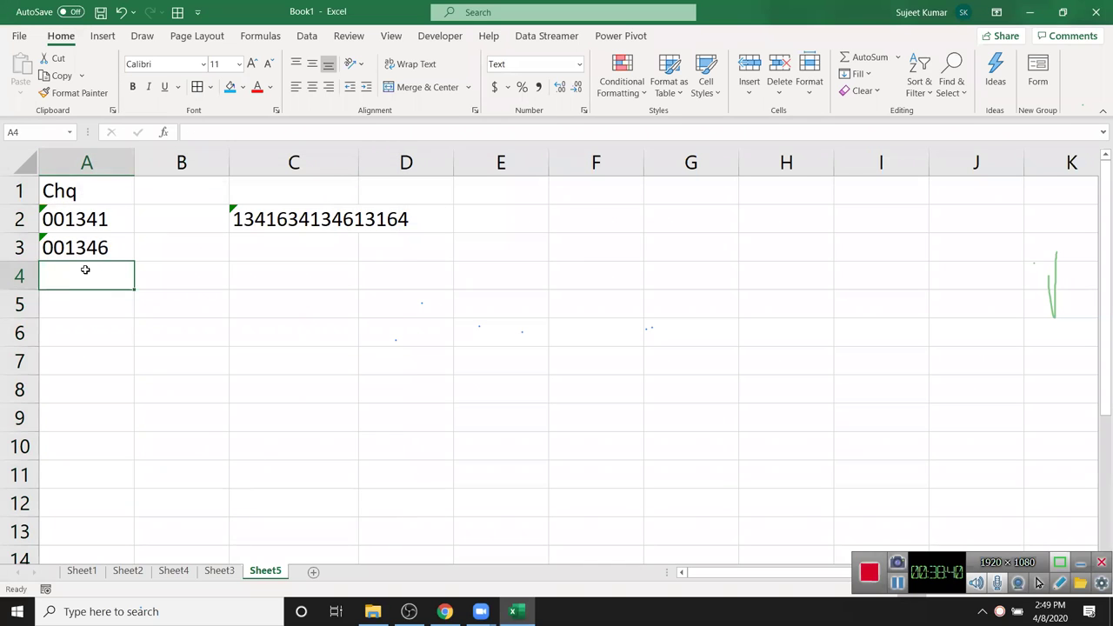
pyautogui.write('0013464')
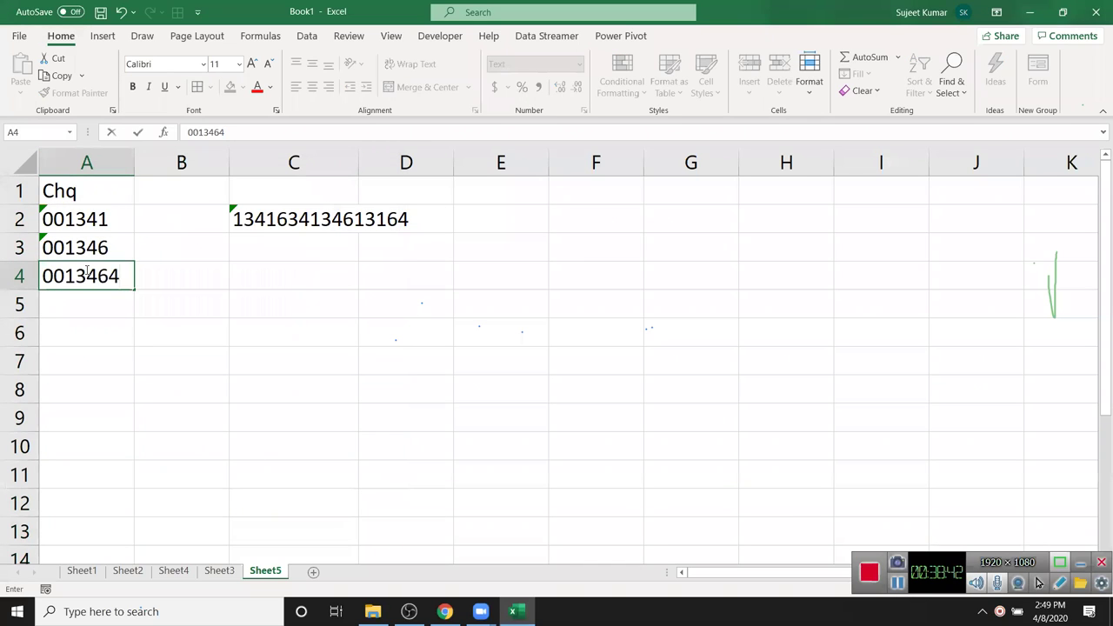
pyautogui.press('Return')
# - Enter 00123463 in A5 and =SUM(A1:A5) in A6, both kept as text
pyautogui.press('Down')
pyautogui.press('Up')
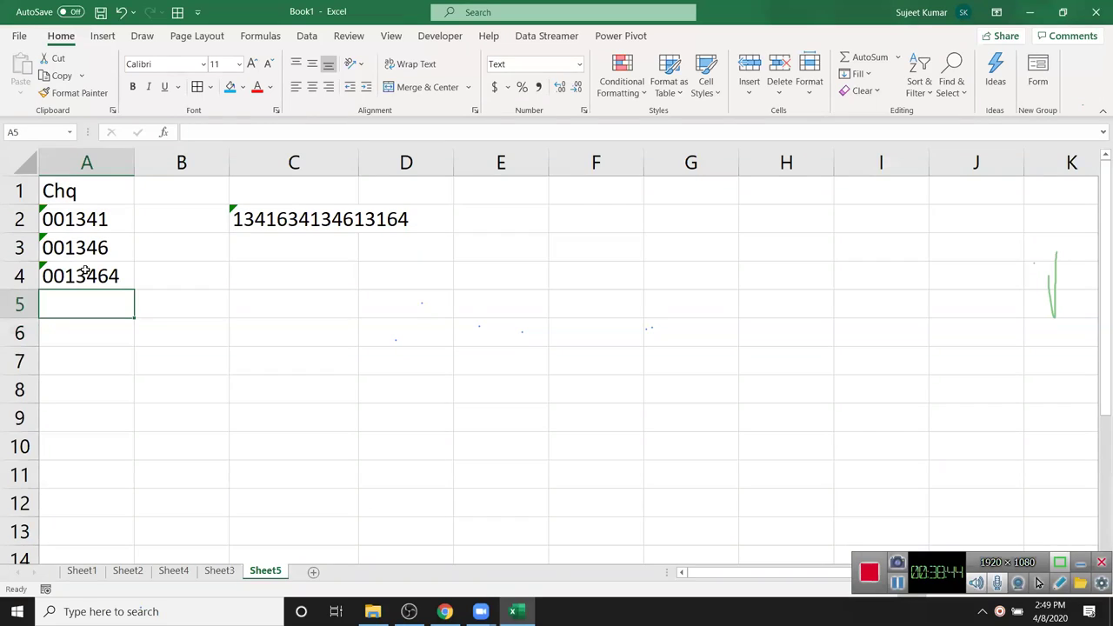
pyautogui.write('00123463')
pyautogui.press('Return')
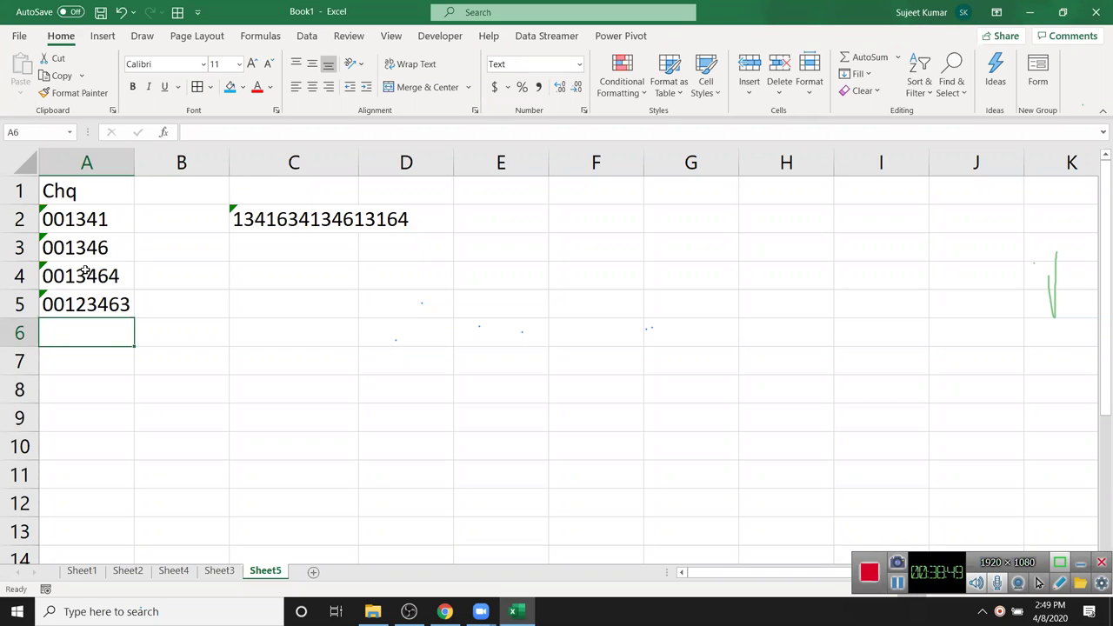
pyautogui.write('=SUM(')
pyautogui.press('Up')
pyautogui.hotkey('shift', 'Up')
pyautogui.hotkey('shift', 'Up')
pyautogui.hotkey('shift', 'Up')
pyautogui.hotkey('shift', 'Up')
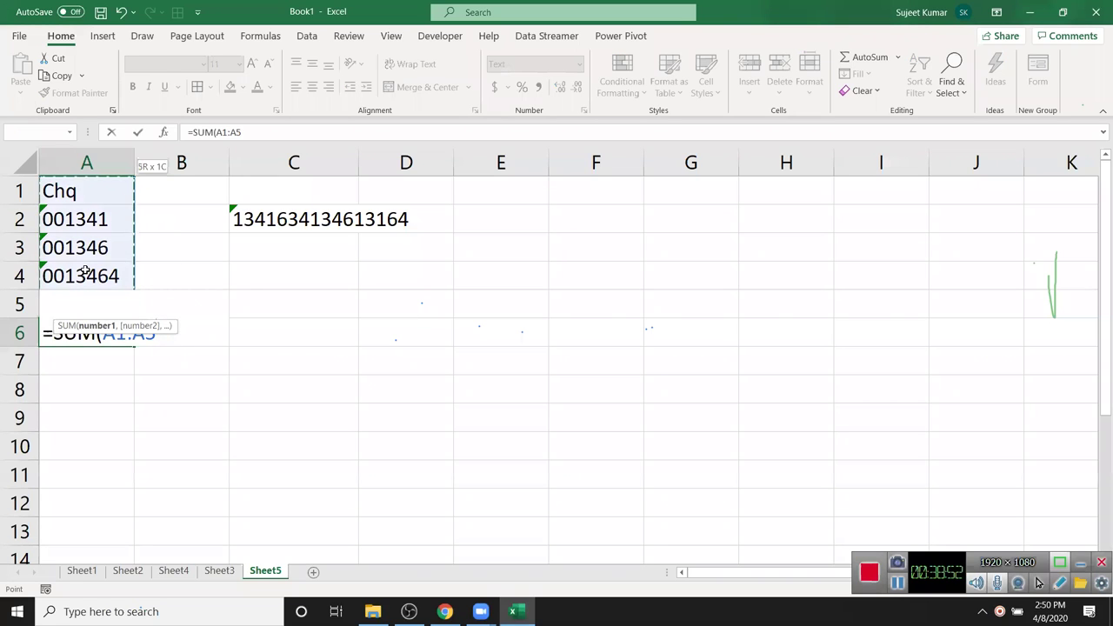
pyautogui.press('Return')
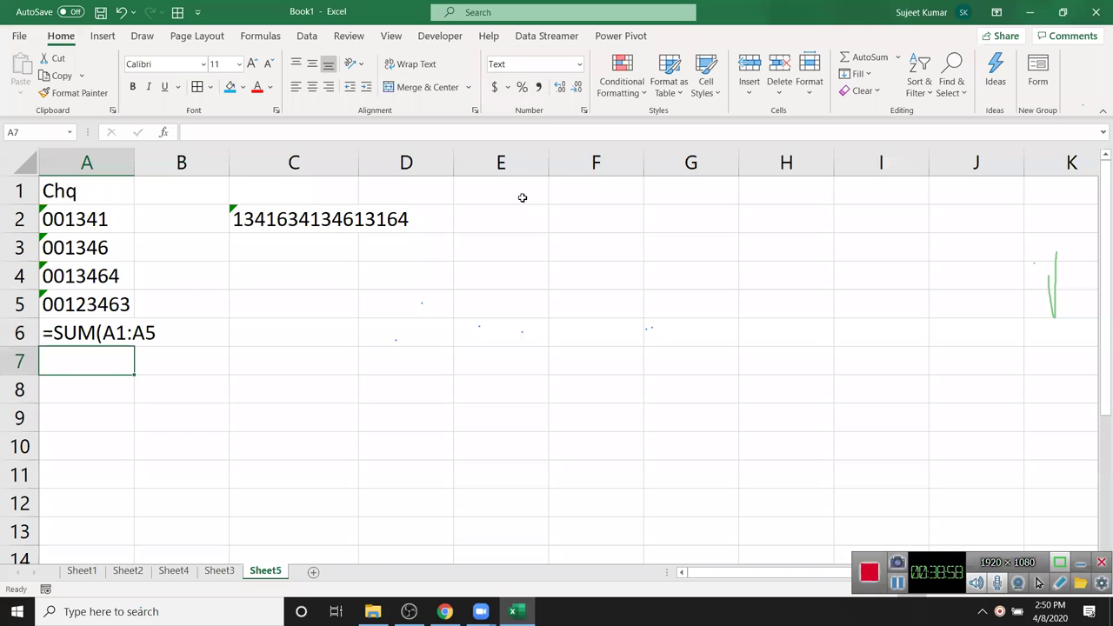
# - Add the Chq header in E1
pyautogui.click(526, 197)
pyautogui.write('Chq')
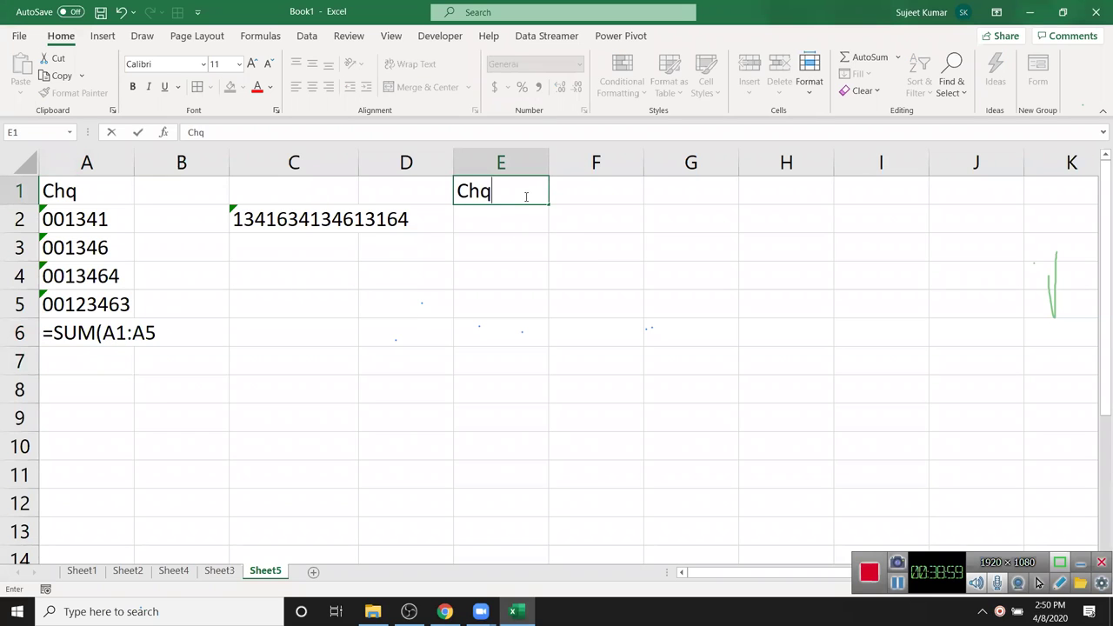
pyautogui.press('Return')
pyautogui.write('.103')
pyautogui.press('Escape')
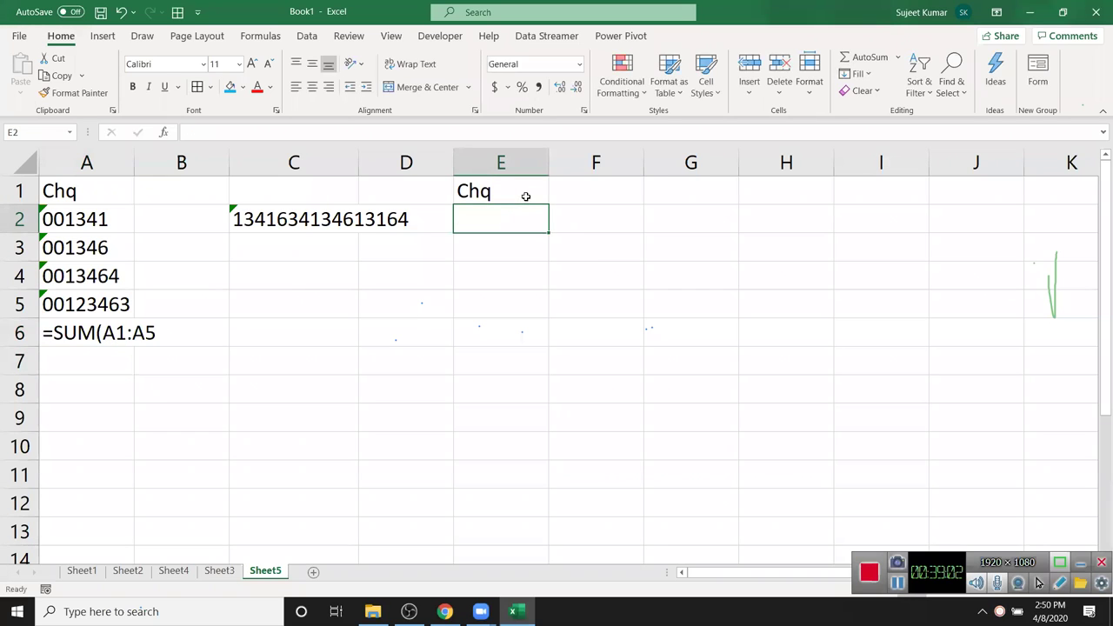
# - Enter 1346, 14, 236565, 6645, 265 and 154 in E2:E7 and select them
pyautogui.write('1346')
pyautogui.press('Return')
pyautogui.write('14')
pyautogui.press('Return')
pyautogui.write('236565')
pyautogui.press('Return')
pyautogui.write('6645')
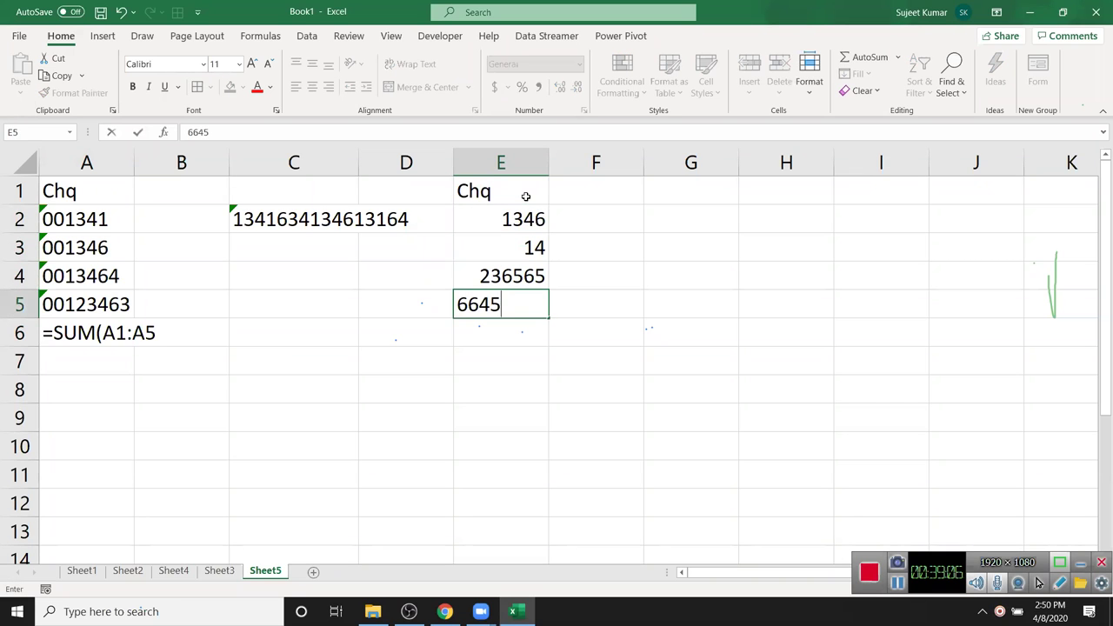
pyautogui.press('Return')
pyautogui.write('265')
pyautogui.press('Return')
pyautogui.write('154')
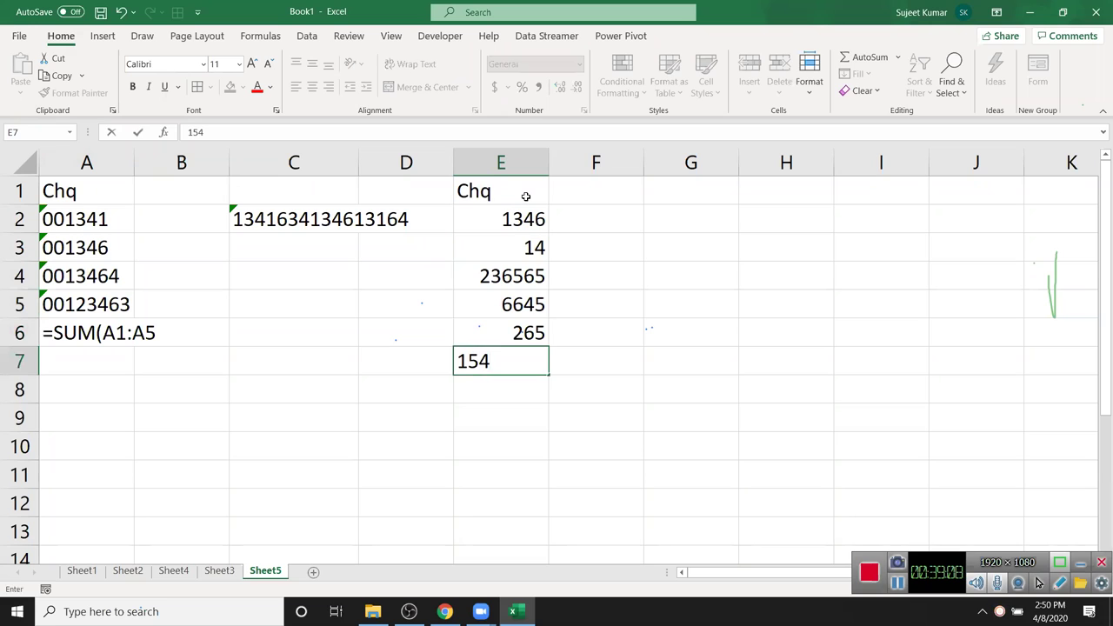
pyautogui.press('Return')
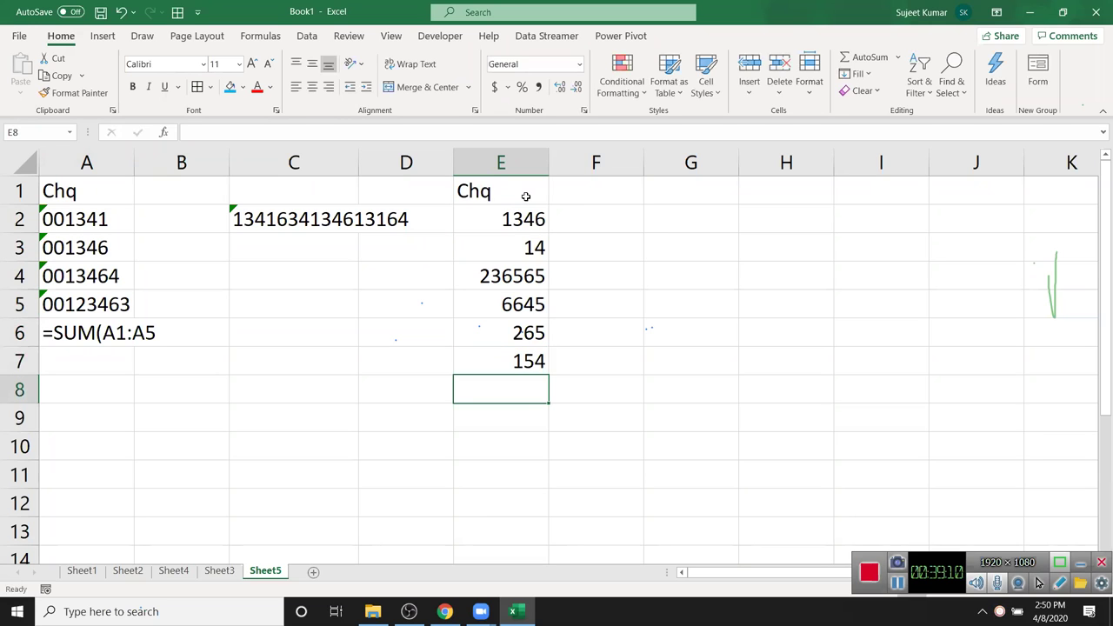
pyautogui.moveTo(530, 219); pyautogui.dragTo(521, 349)
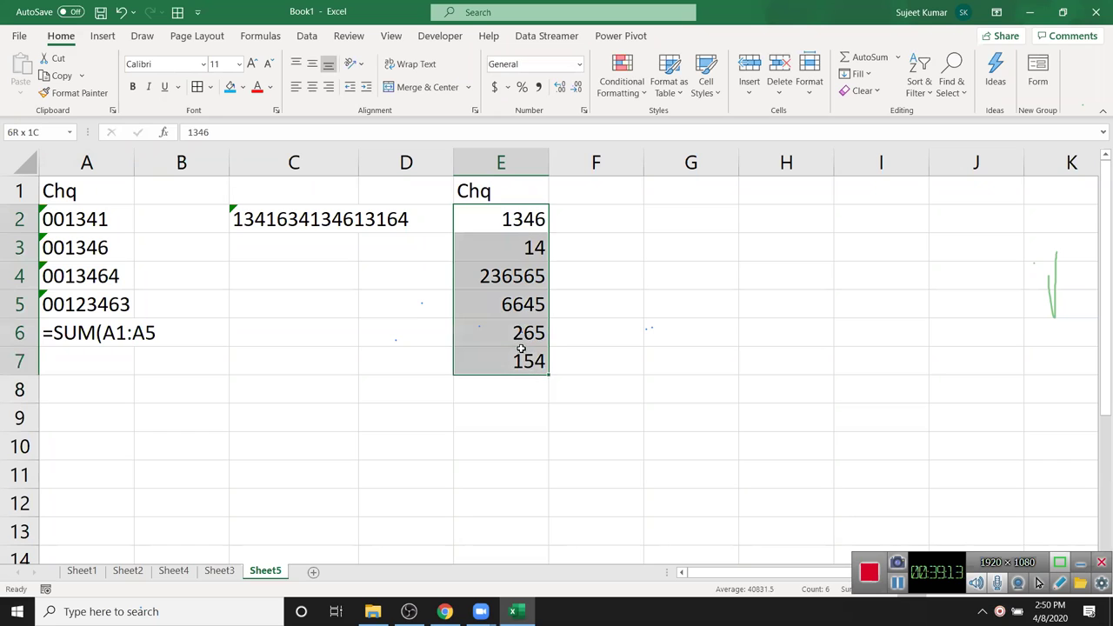
# - Apply the custom format 000000 to E2:E7 so values show as 001346, 000014, etc
pyautogui.click(585, 111)
pyautogui.click(511, 301)
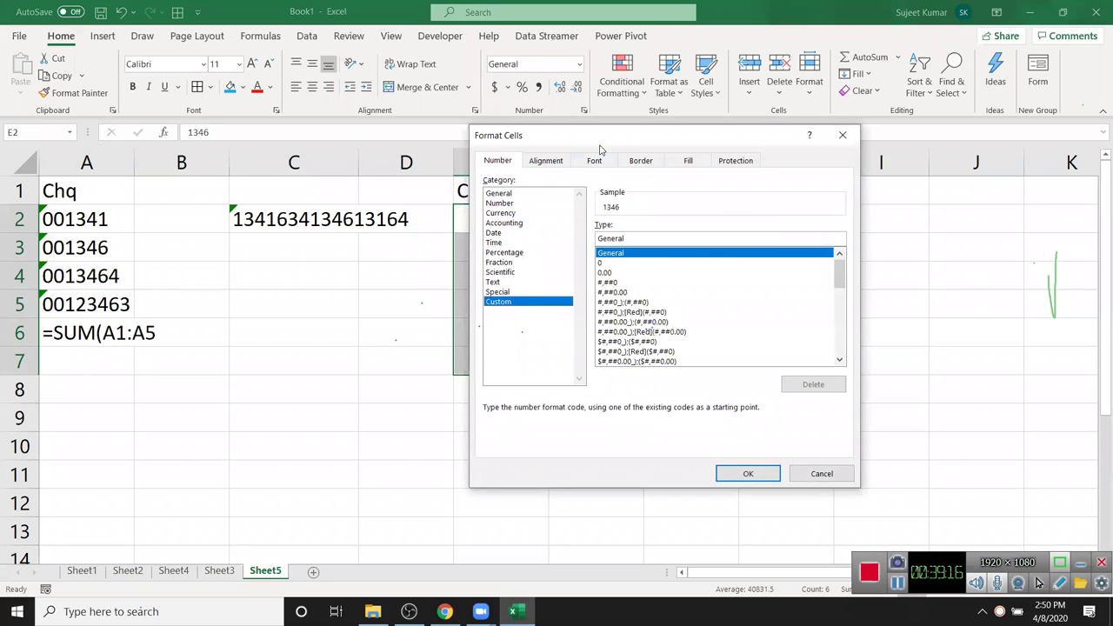
pyautogui.moveTo(606, 142); pyautogui.dragTo(711, 137)
pyautogui.doubleClick(721, 233)
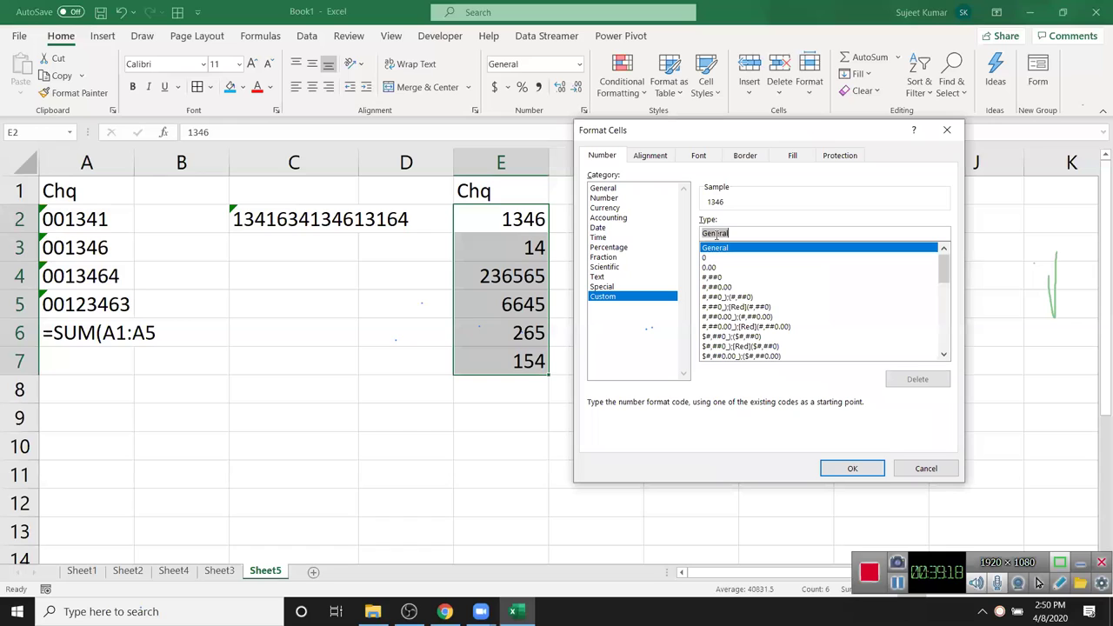
pyautogui.write('0000000')
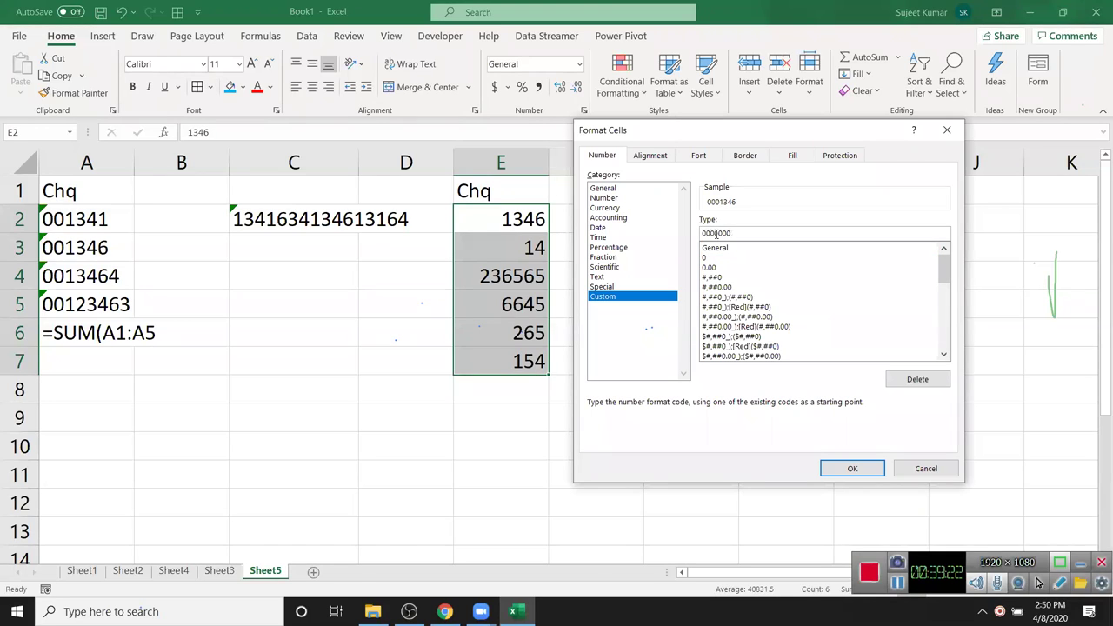
pyautogui.press('BackSpace')
pyautogui.click(842, 470)
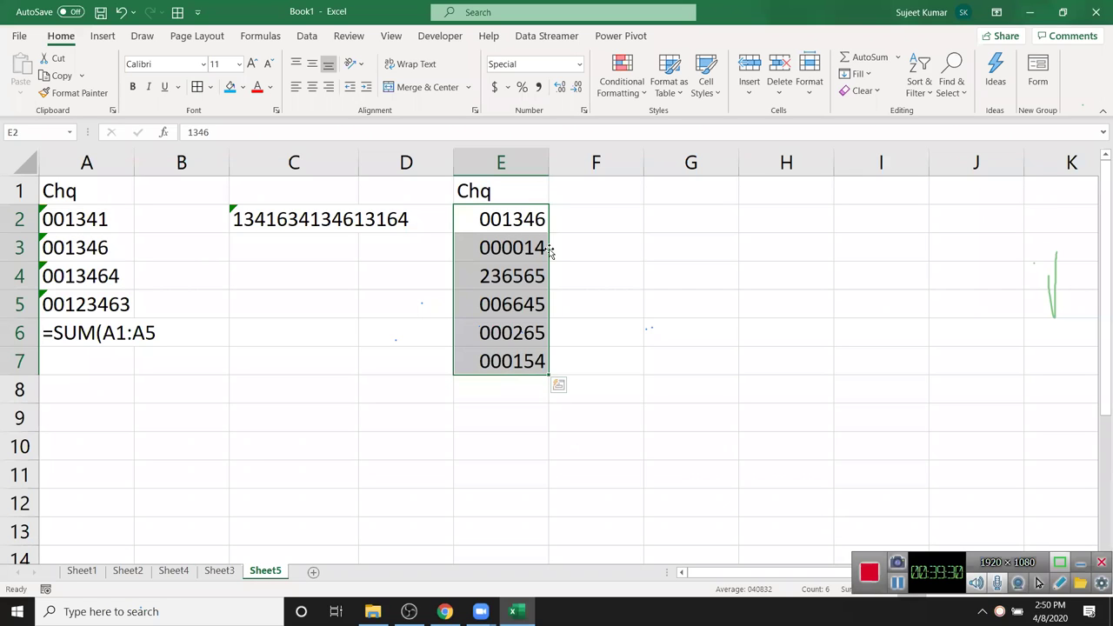
# - Add the Mobile header in F1
pyautogui.click(602, 189)
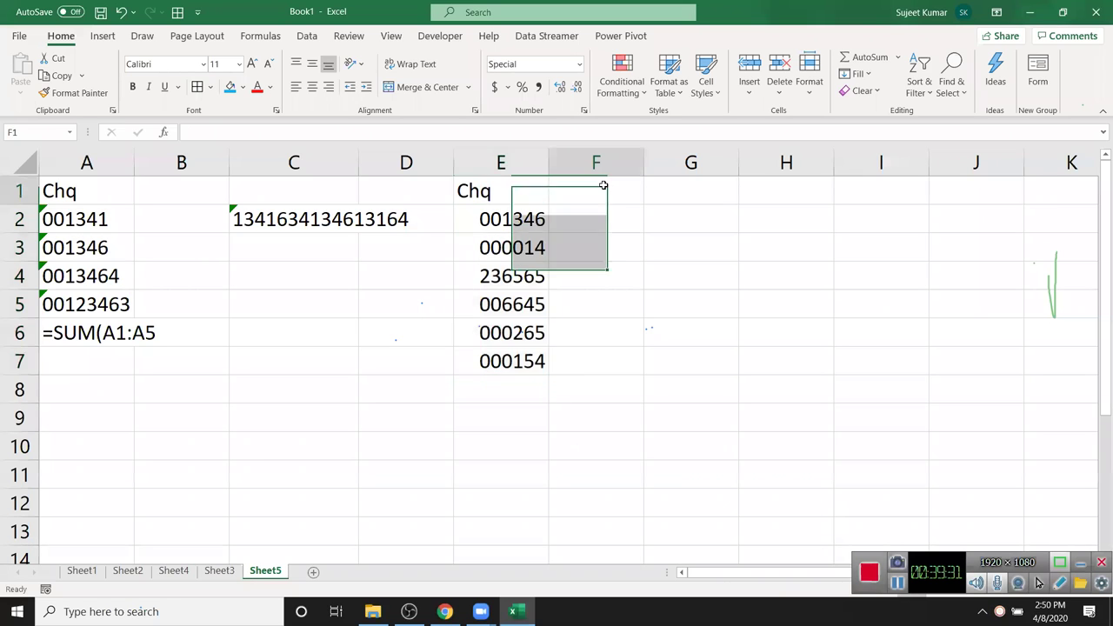
pyautogui.write('Mobile')
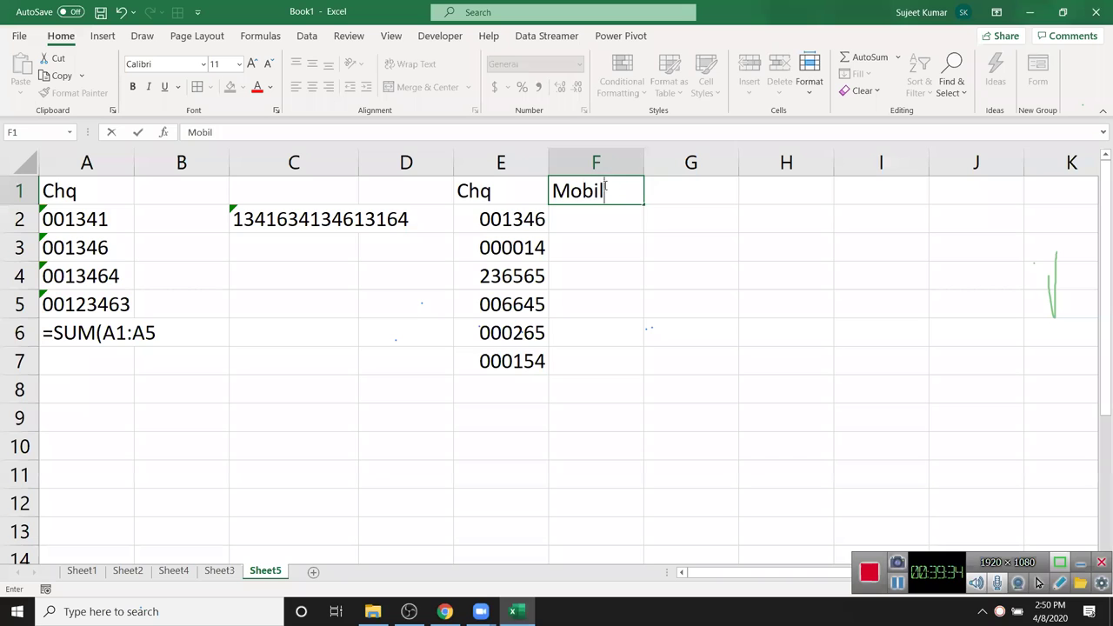
pyautogui.press('Return')
# - Enter a +91 mobile number in F2, clear the auto-corrected result, and select F2:F7
pyautogui.write('+91')
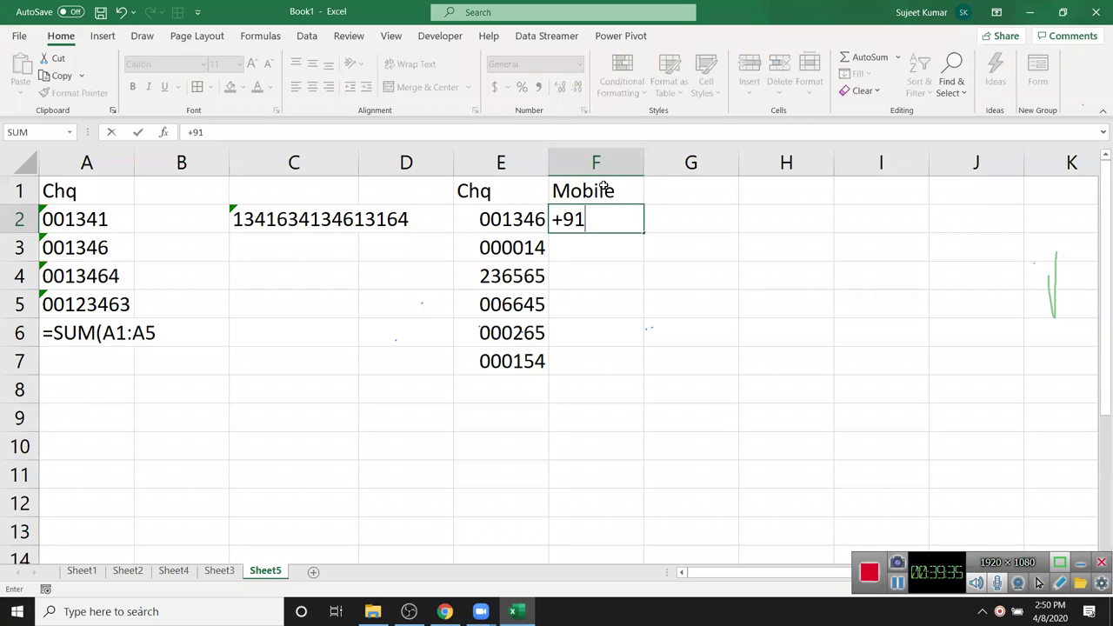
pyautogui.write(' 8802858')
pyautogui.press('Return')
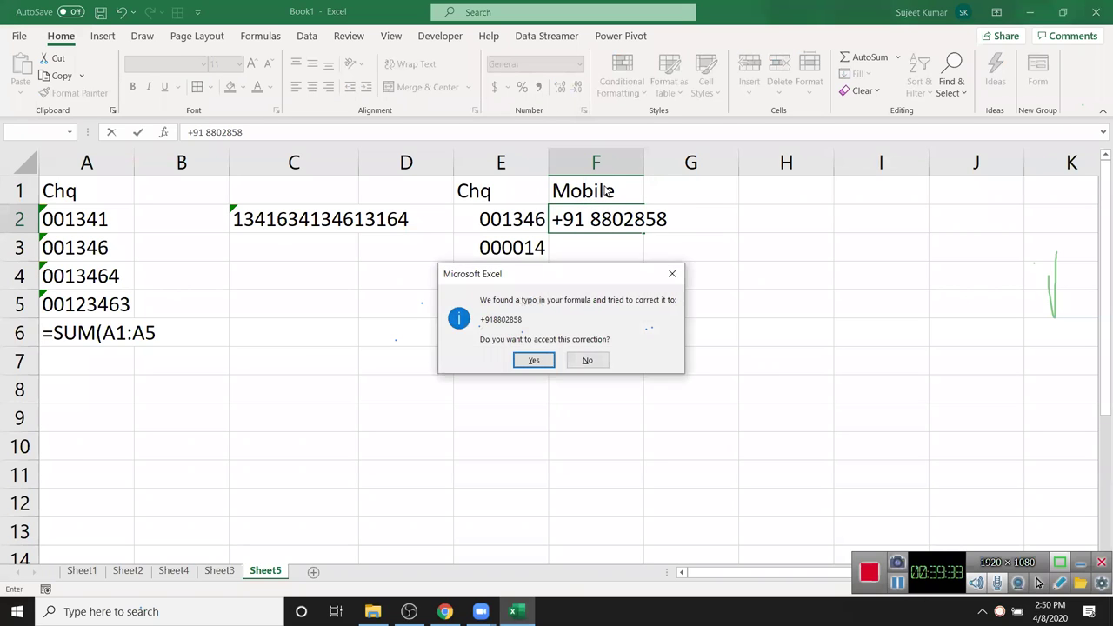
pyautogui.press('Return')
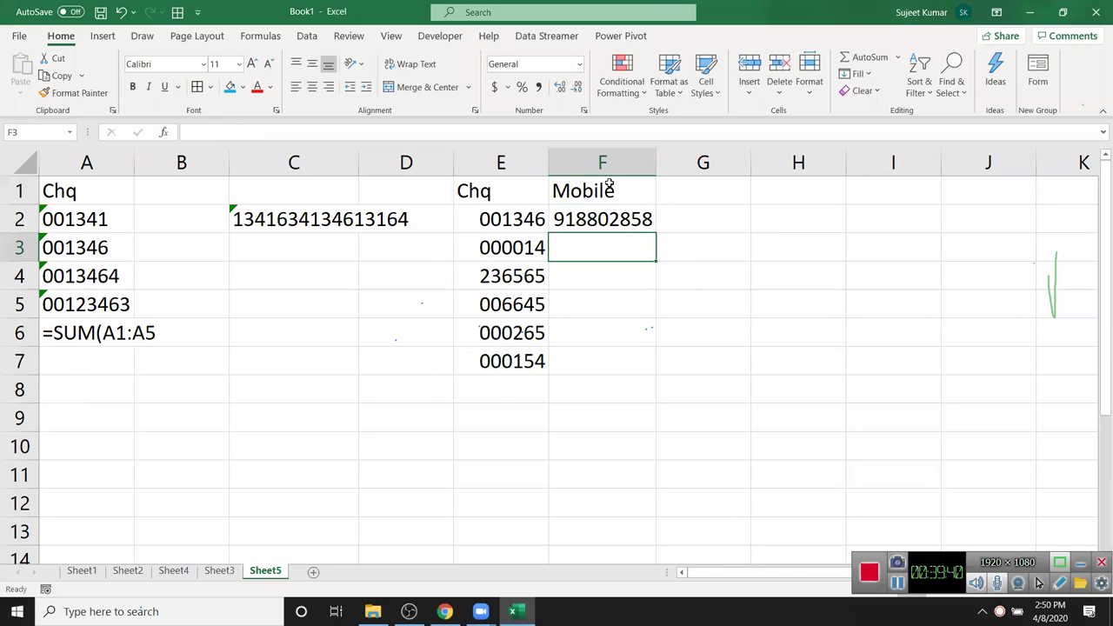
pyautogui.press('Up')
pyautogui.press('Delete')
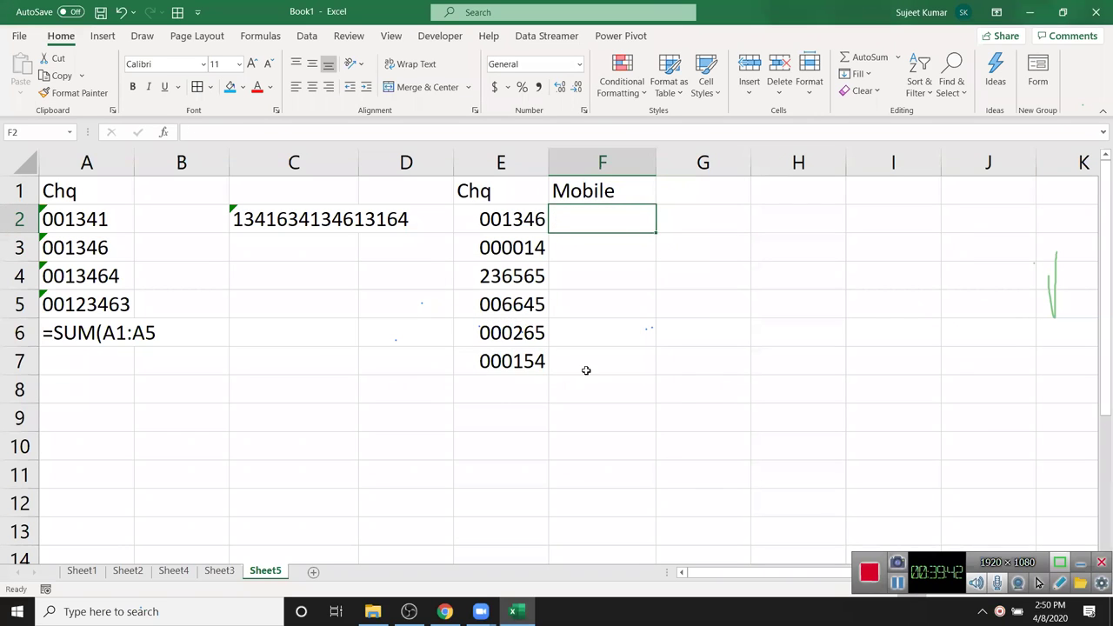
pyautogui.keyDown('shift'); pyautogui.click(586, 370); pyautogui.keyUp('shift')
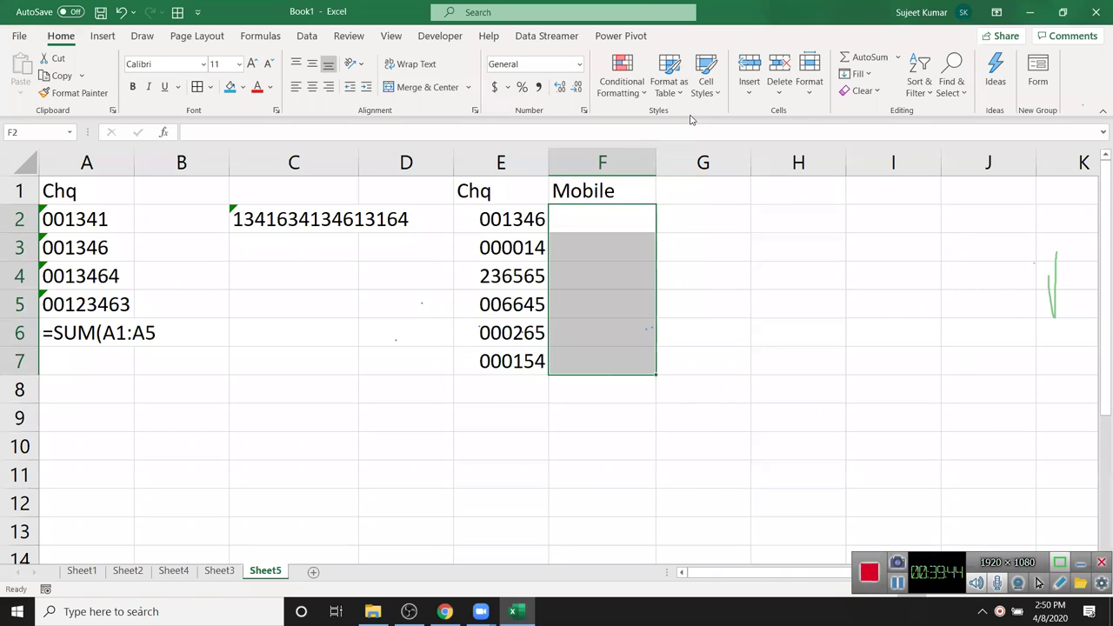
pyautogui.click(584, 110)
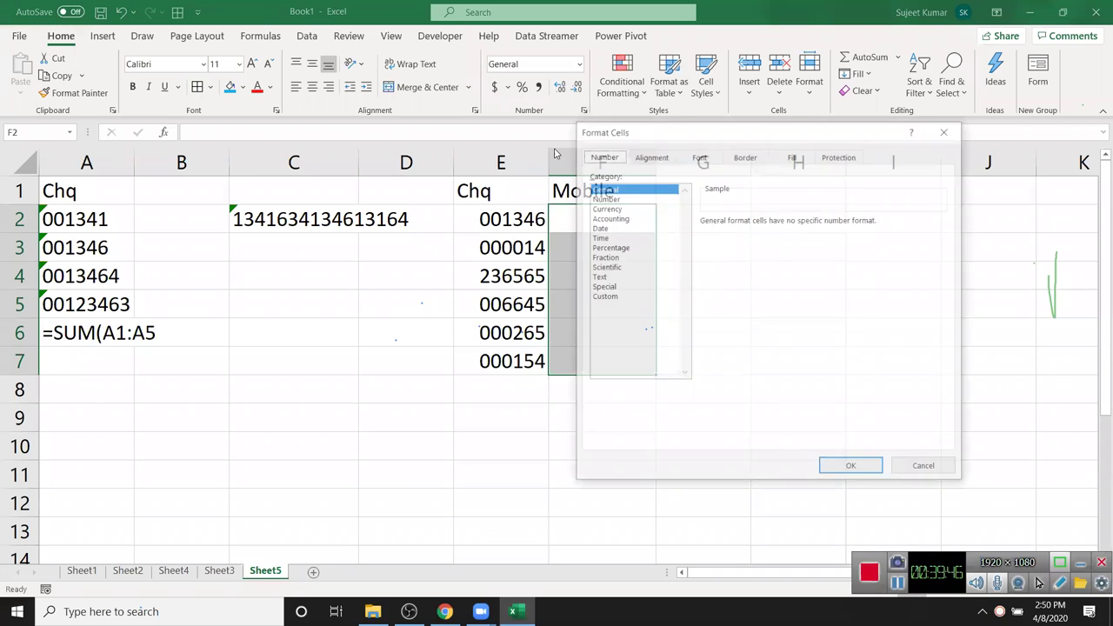
pyautogui.click(608, 298)
pyautogui.doubleClick(711, 234)
pyautogui.write('+91 0000000000')
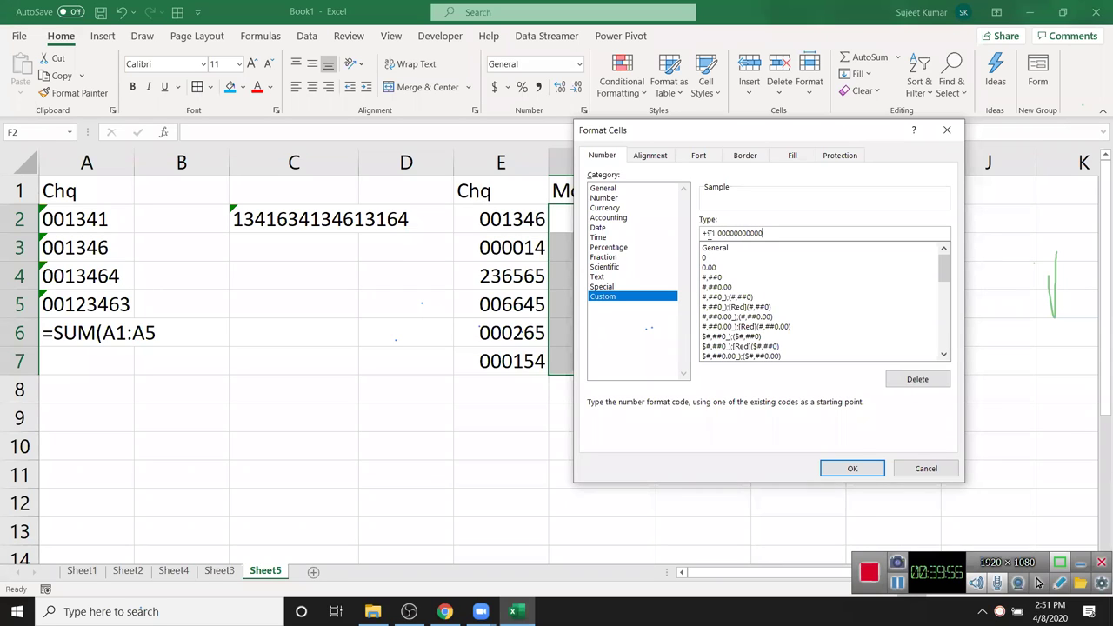
pyautogui.press('Return')
# - Enter a ten-digit mobile number in F2 so it displays with the +91 prefix
pyautogui.press('Up')
pyautogui.press('Down')
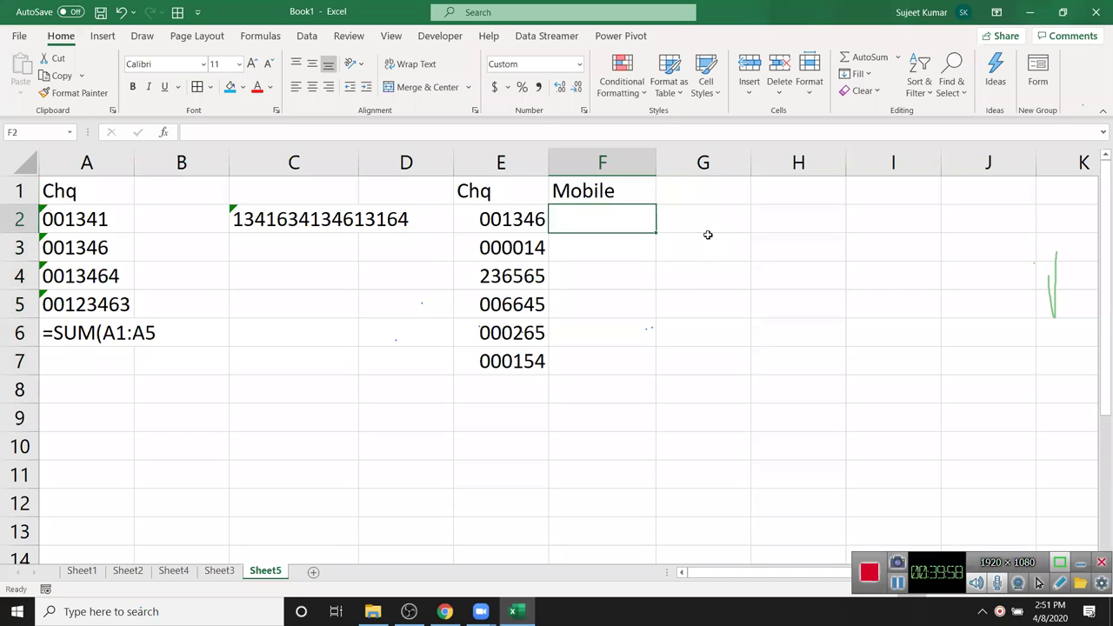
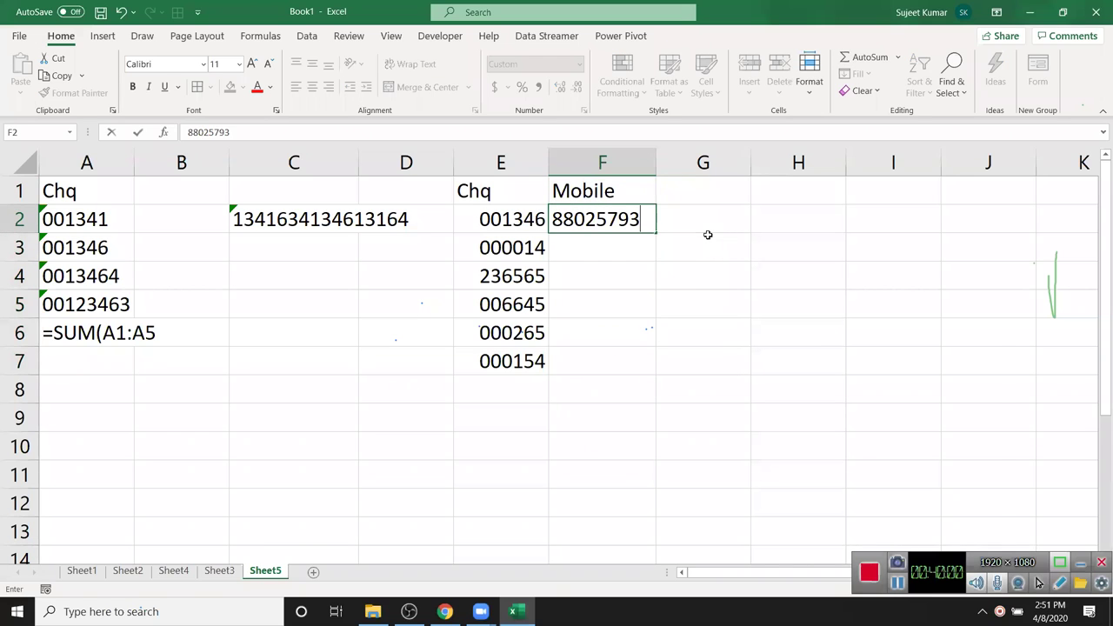
pyautogui.press('Return')
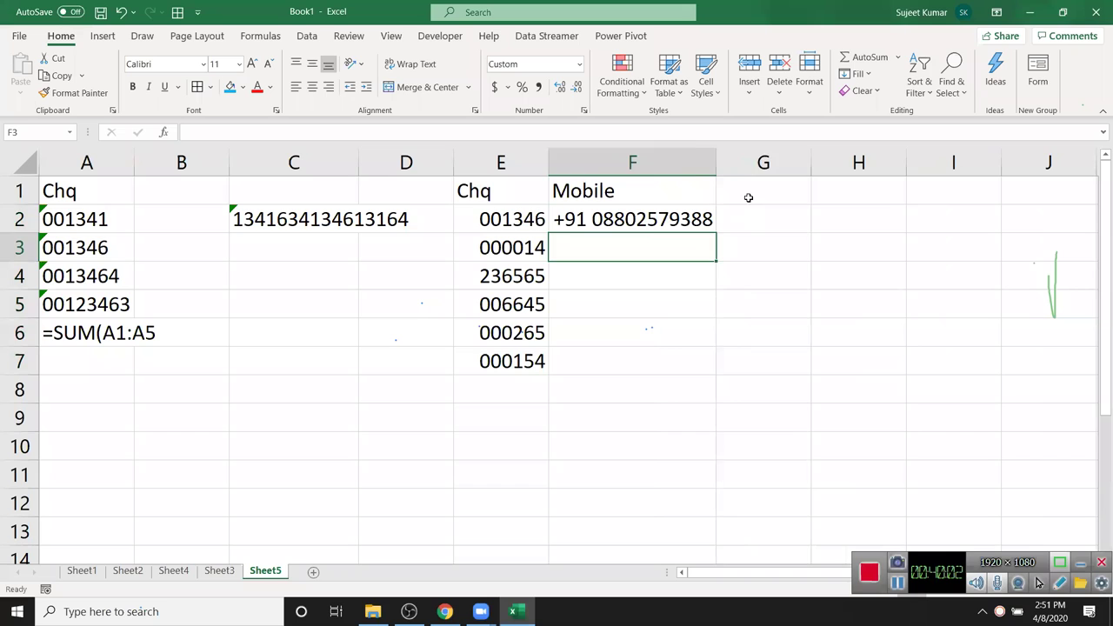
# - Add the CC header in G1
pyautogui.click(748, 198)
pyautogui.write('CC')
pyautogui.press('Return')
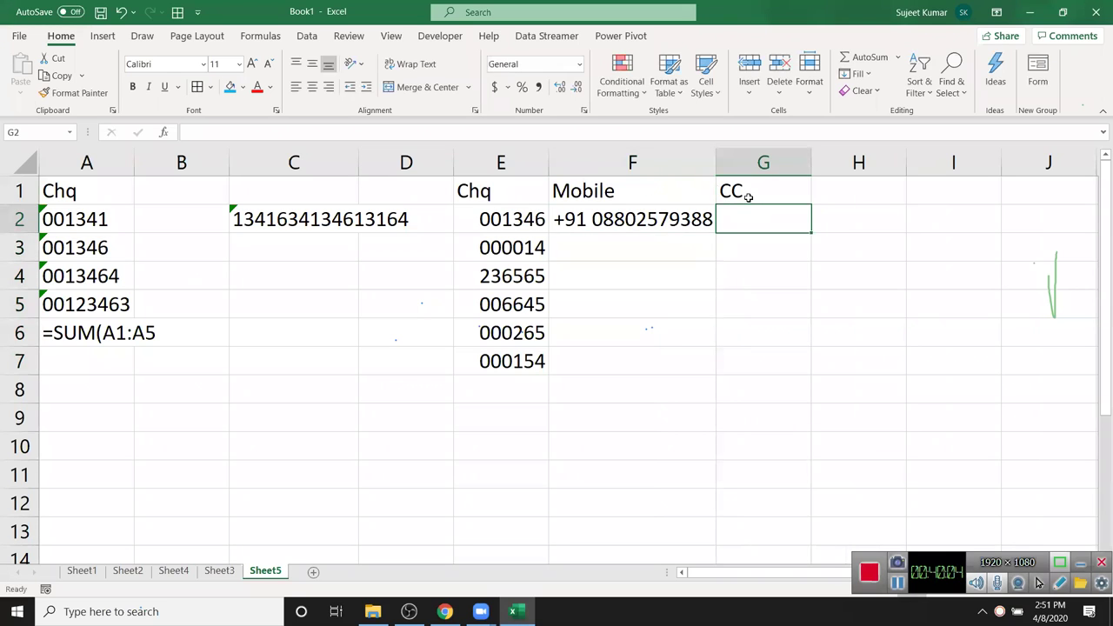
# - Enter a card number with XXXX-masked middle groups in G2, then select G3:G7
pyautogui.write('4512')
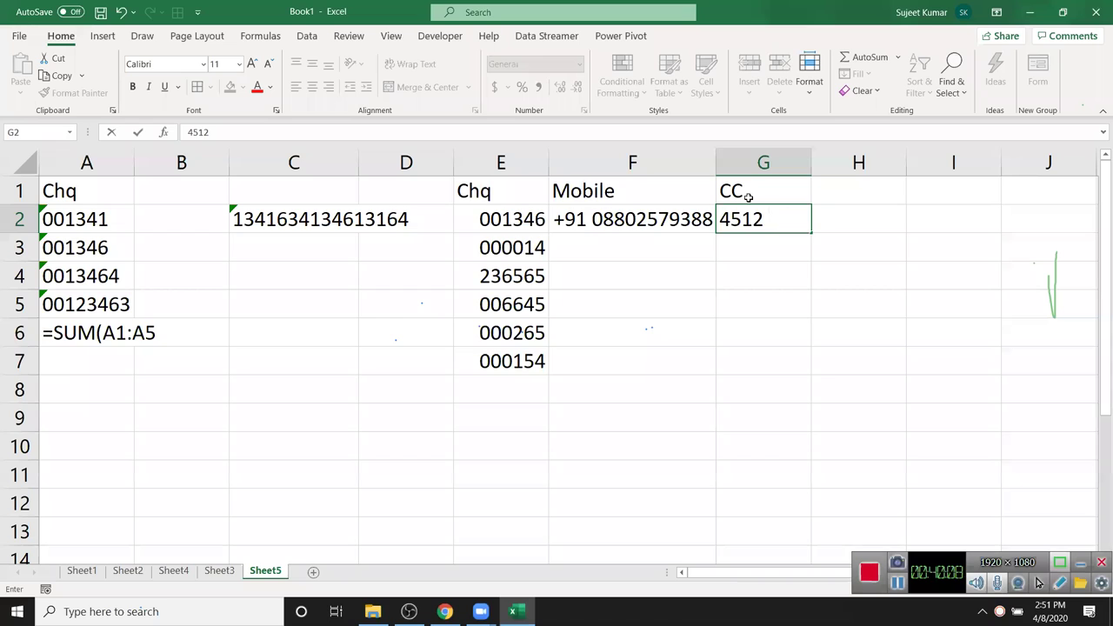
pyautogui.write('###')
pyautogui.press('BackSpace')
pyautogui.press('BackSpace')
pyautogui.press('BackSpace')
pyautogui.write('XXX XXXX')
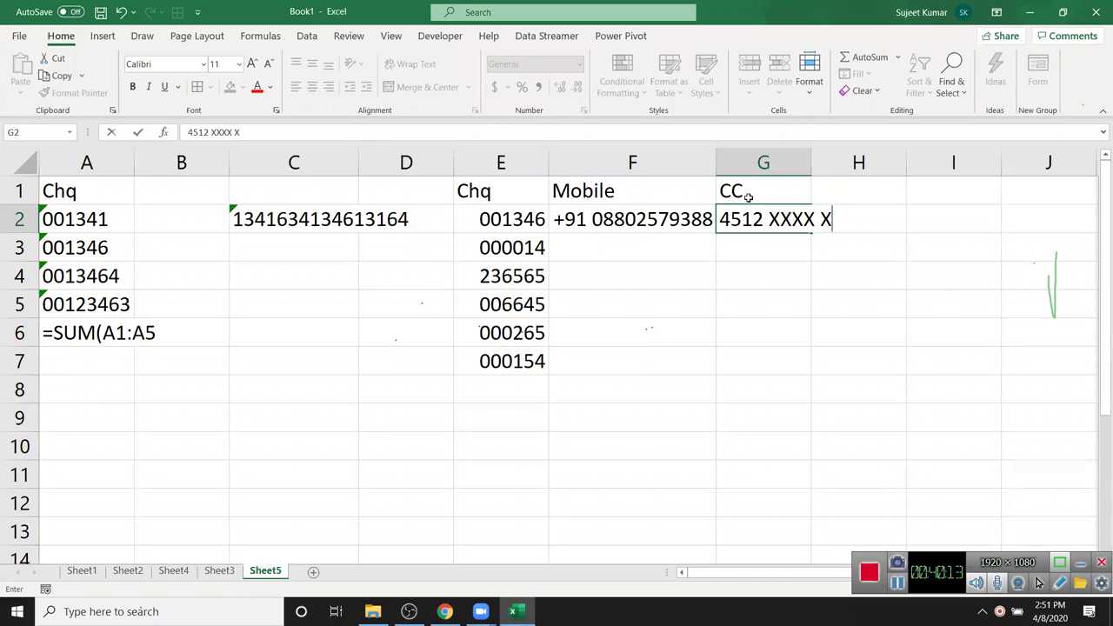
pyautogui.write(' 6526')
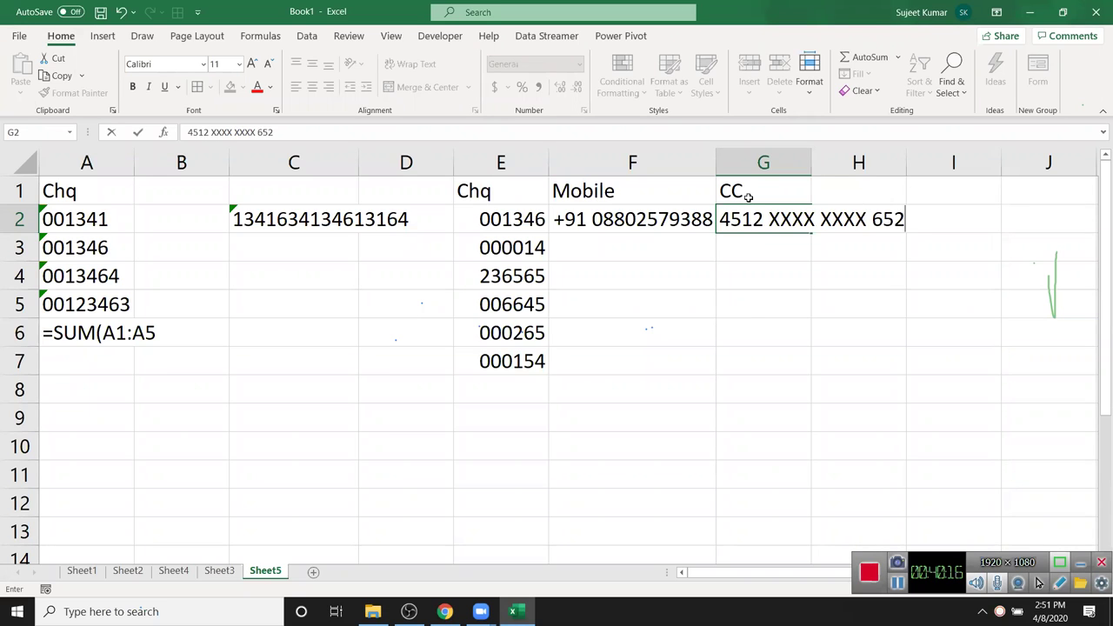
pyautogui.press('Return')
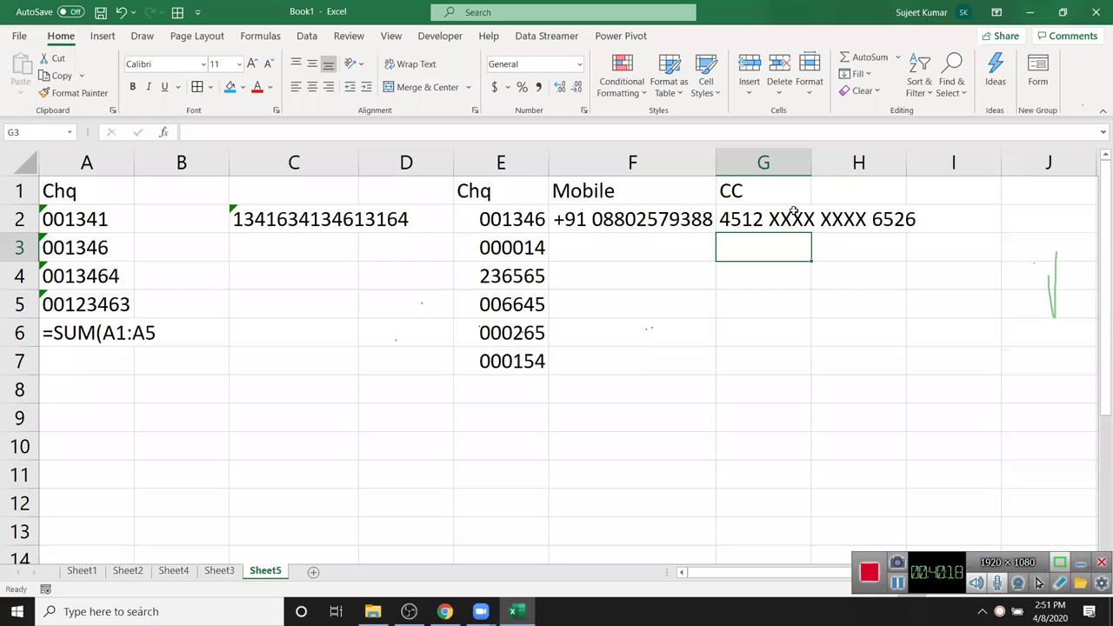
pyautogui.moveTo(788, 246); pyautogui.dragTo(785, 356)
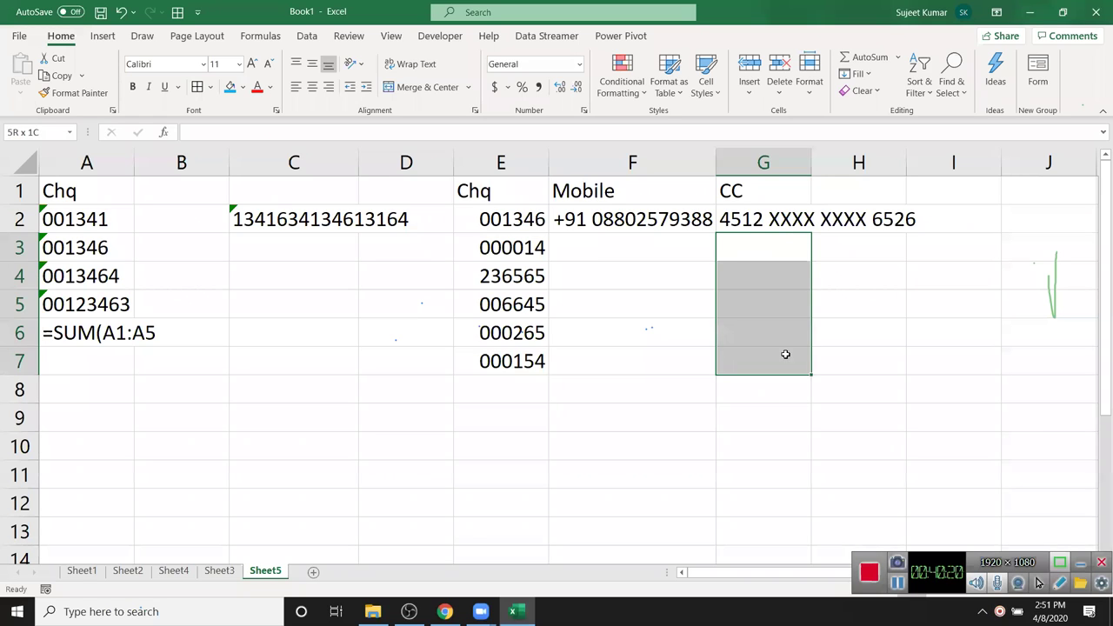
# - Give G3:G7 the custom format 0000 "XXXX XXXX "0000
pyautogui.click(621, 87)
pyautogui.press('Escape')
pyautogui.hotkey('ctrl', '1')
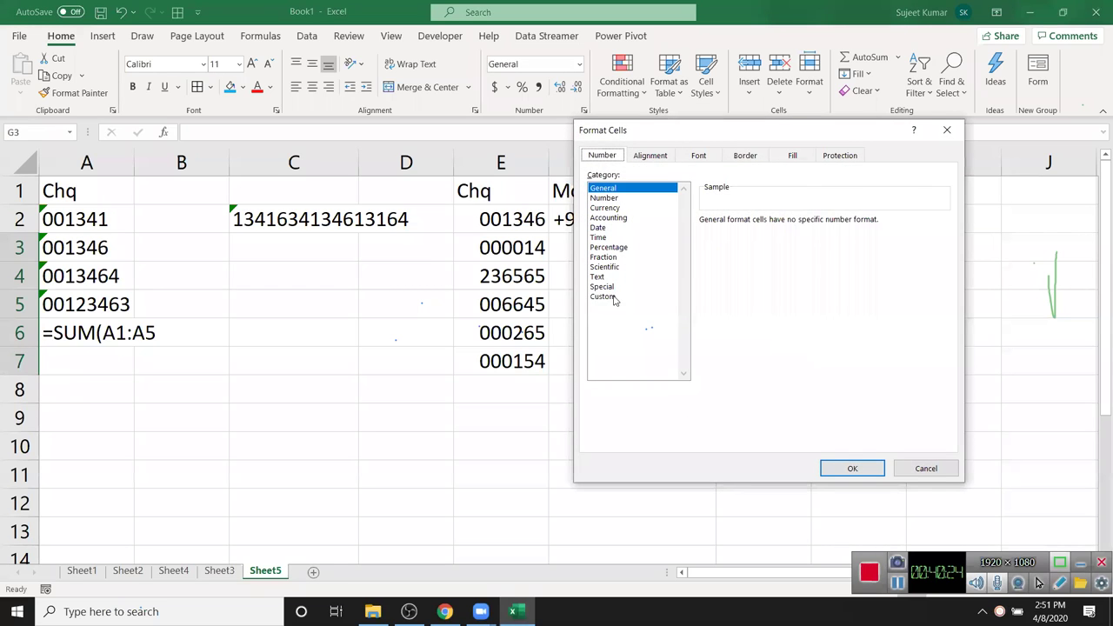
pyautogui.click(614, 297)
pyautogui.moveTo(746, 234); pyautogui.dragTo(671, 233)
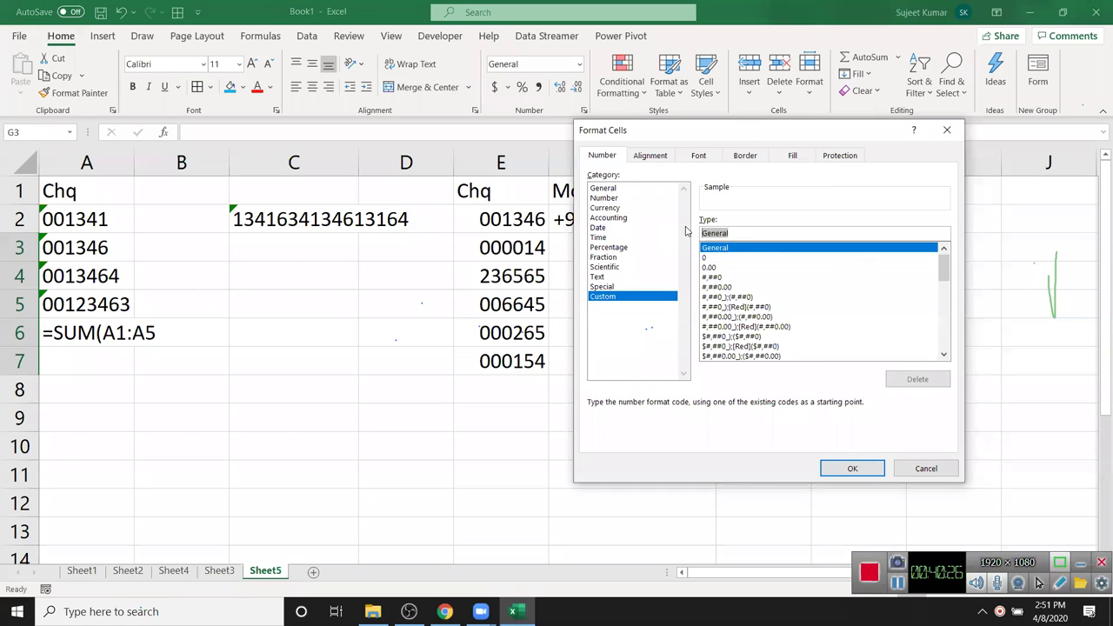
pyautogui.write('0000')
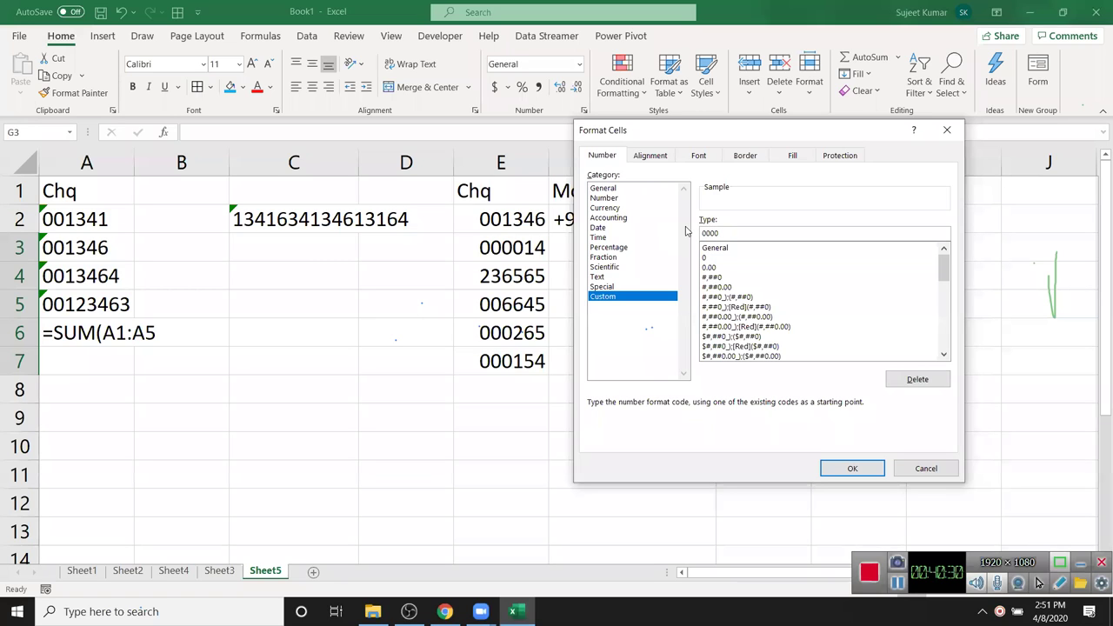
pyautogui.write(' "XXX')
pyautogui.write('0000')
pyautogui.press('Return')
# - Enter an eight-digit card number in G3 so it displays masked as XXXX XXXX
pyautogui.press('Down')
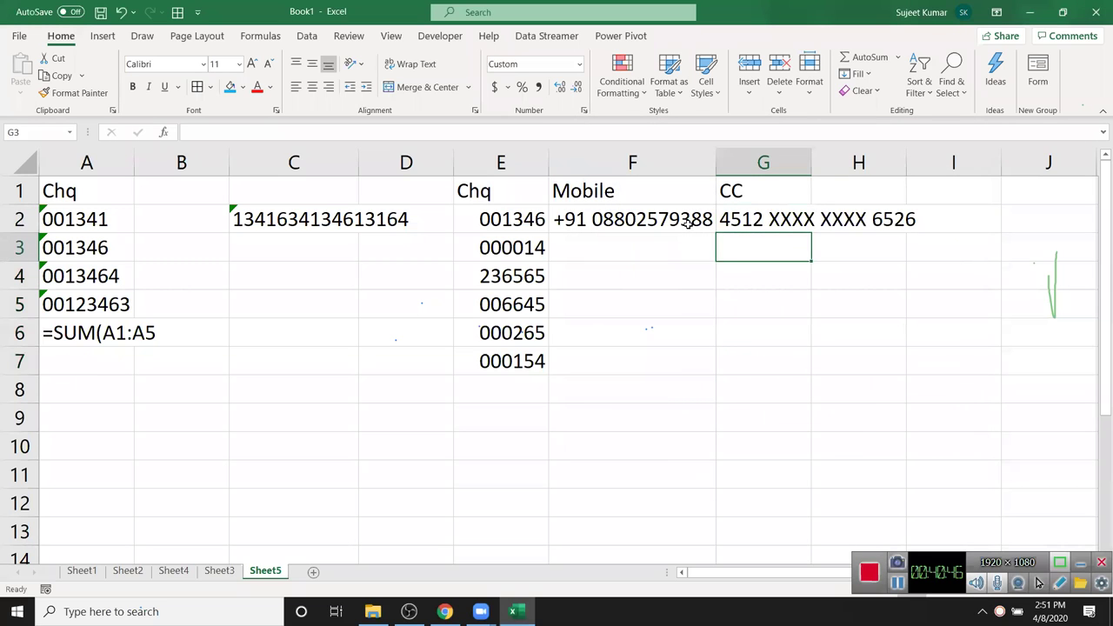
pyautogui.write('123685')
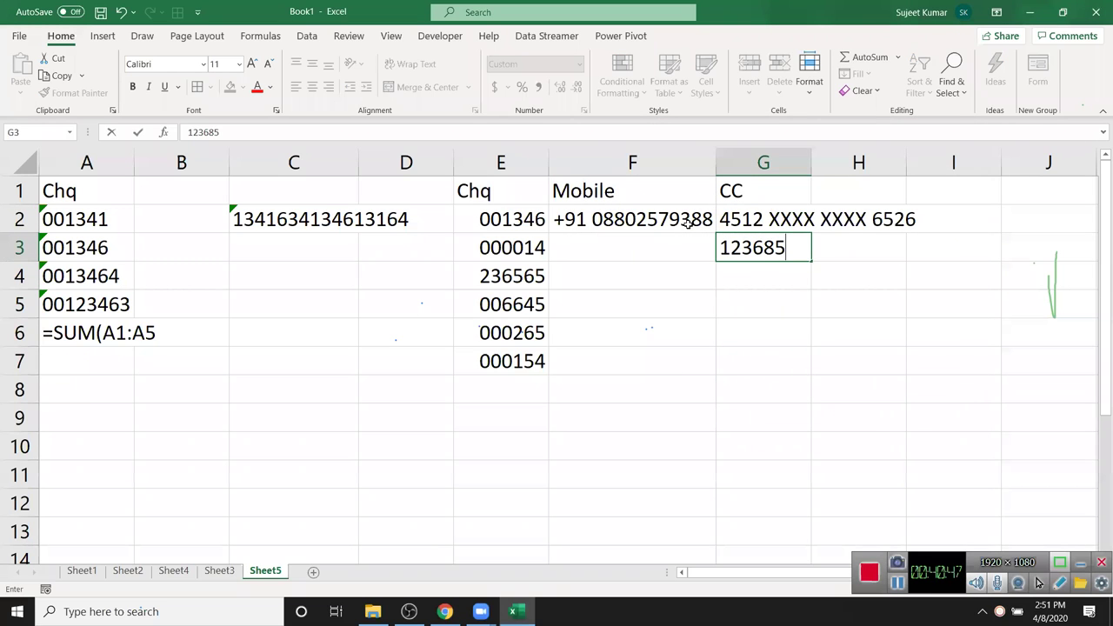
pyautogui.write('21')
pyautogui.press('Return')
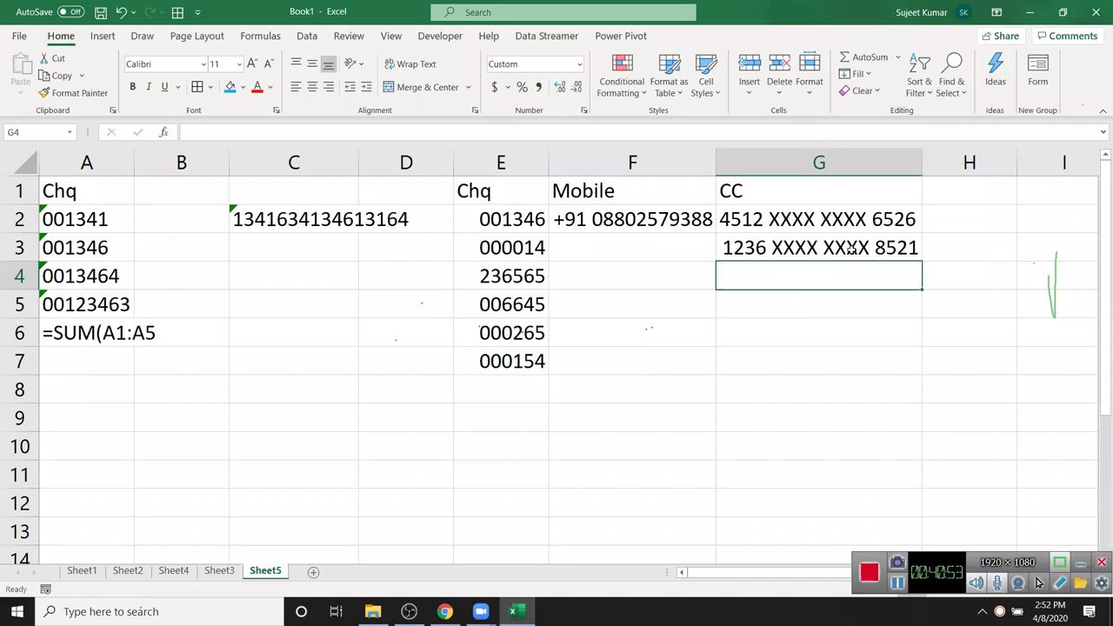
pyautogui.moveTo(848, 247); pyautogui.dragTo(853, 351)
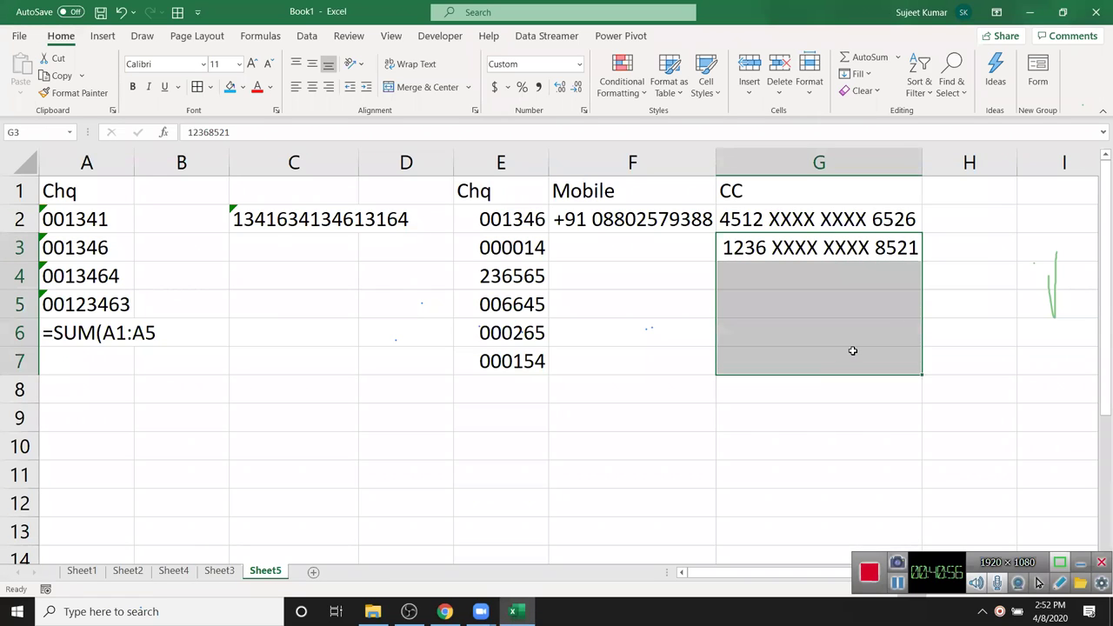
pyautogui.click(797, 252)
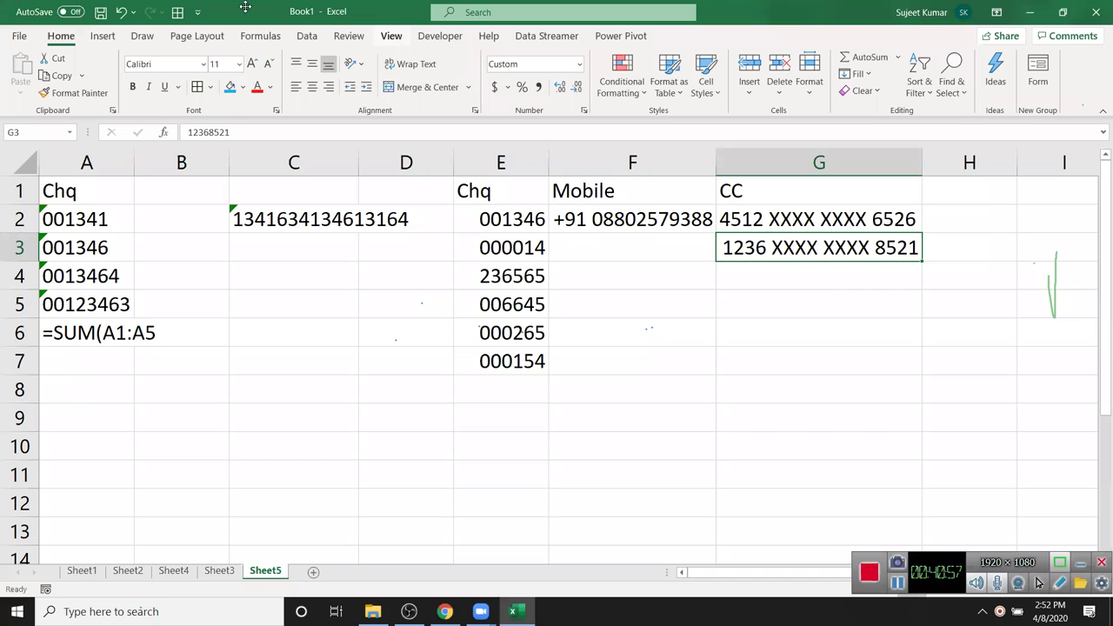
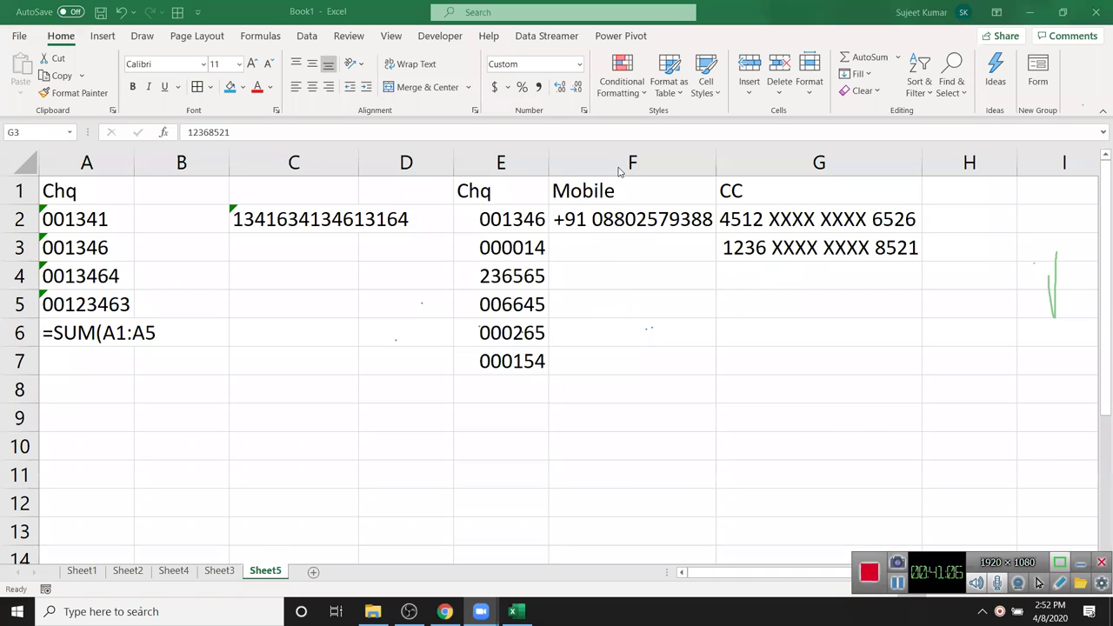
# - Enter the number 1500 in cell C11
pyautogui.click(756, 249)
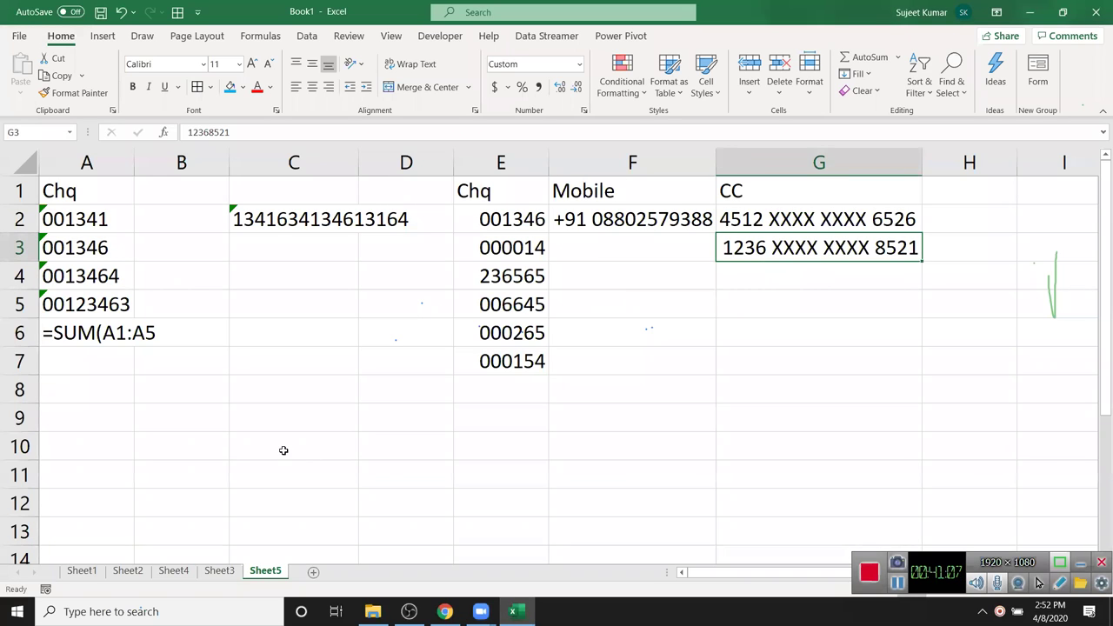
pyautogui.scroll(-2, 283, 450)
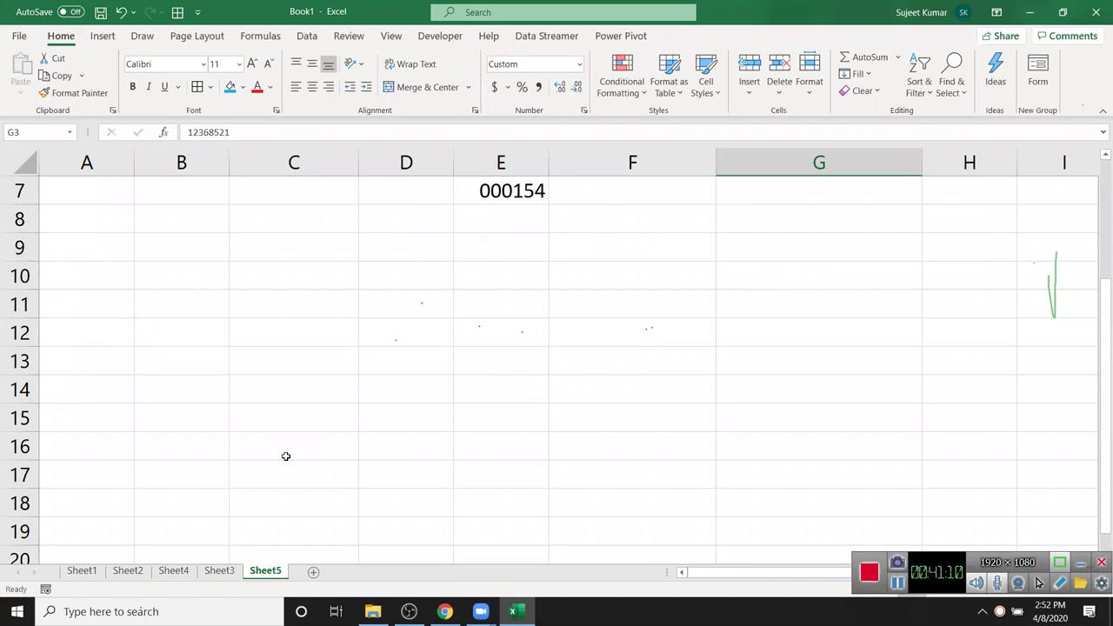
pyautogui.scroll(2, 305, 448)
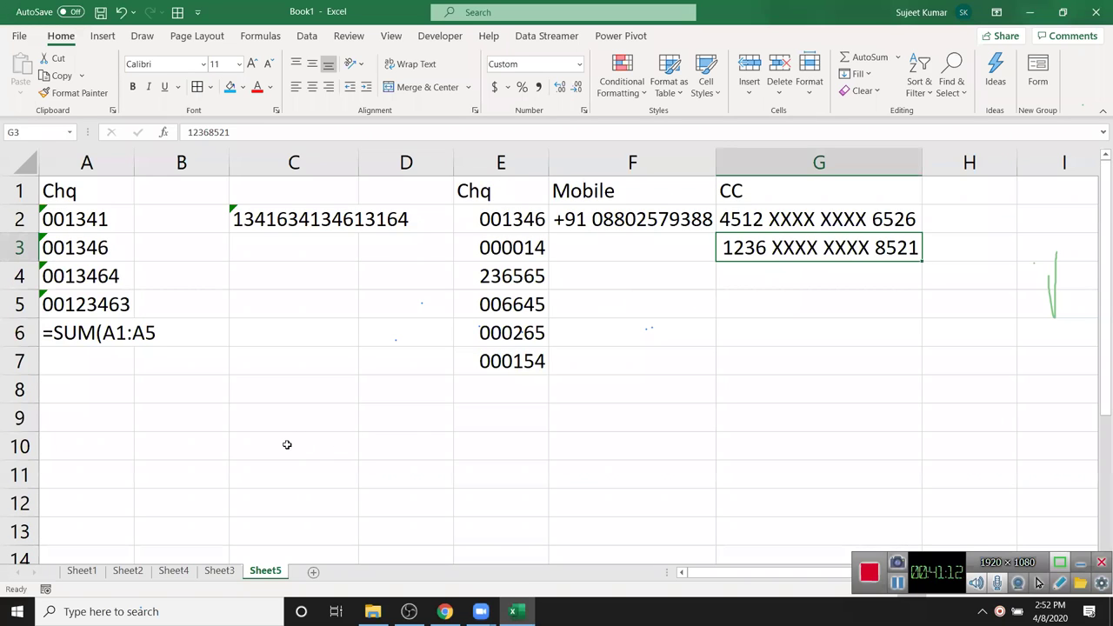
pyautogui.scroll(-2, 287, 444)
pyautogui.click(284, 287)
pyautogui.doubleClick(286, 293)
pyautogui.write('1500')
pyautogui.press('Return')
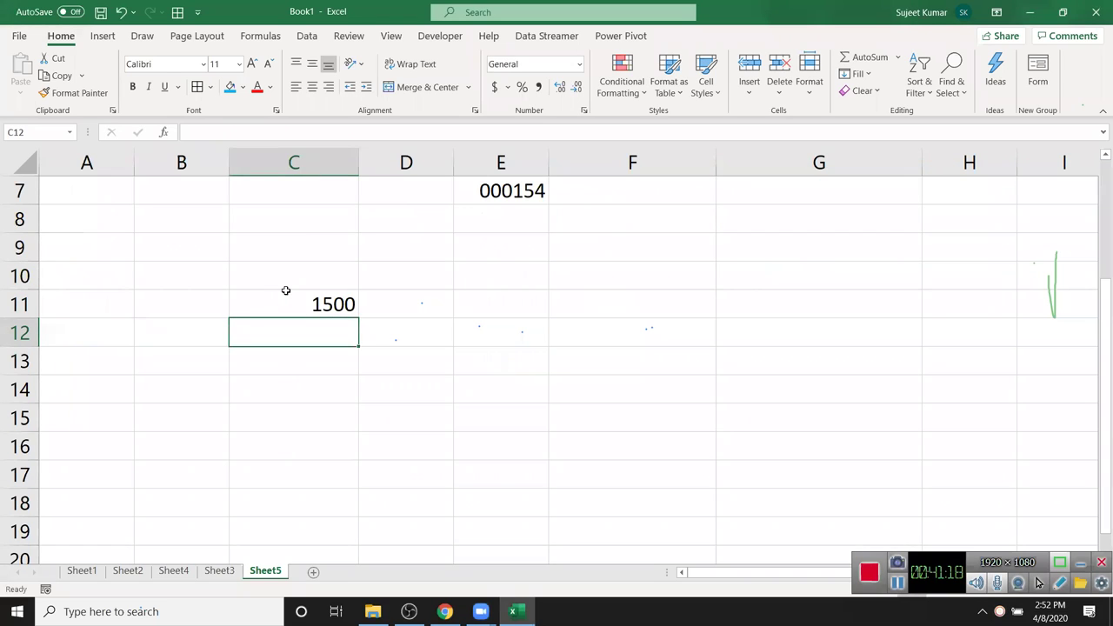
# - Enter the text 'MRP 1500' in C12, then move to cell D11
pyautogui.write('M')
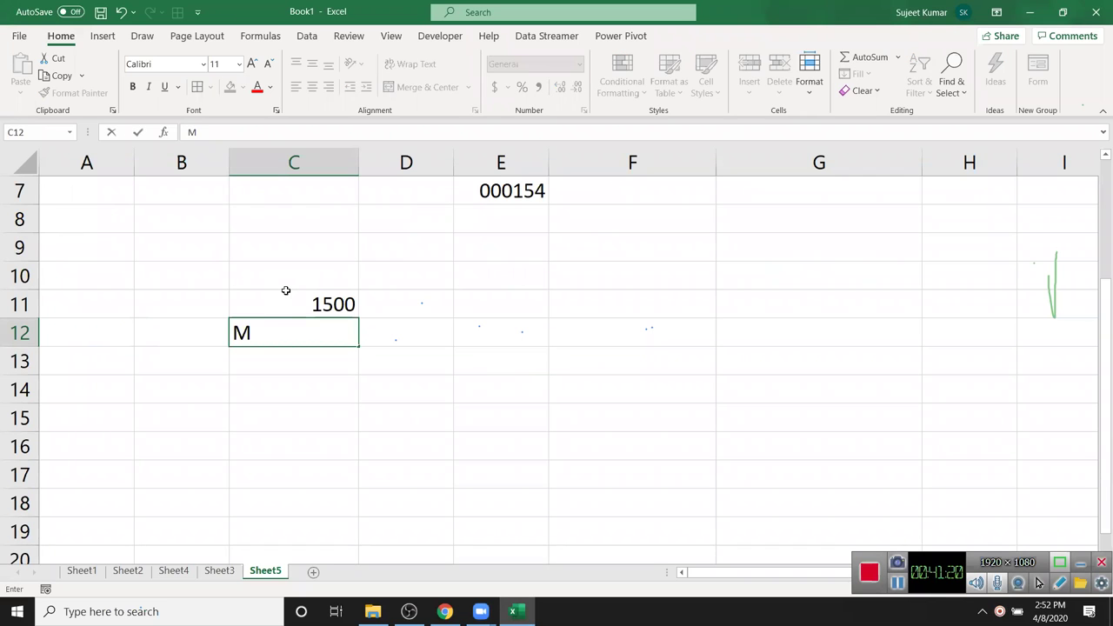
pyautogui.write('RP 1500')
pyautogui.press('Return')
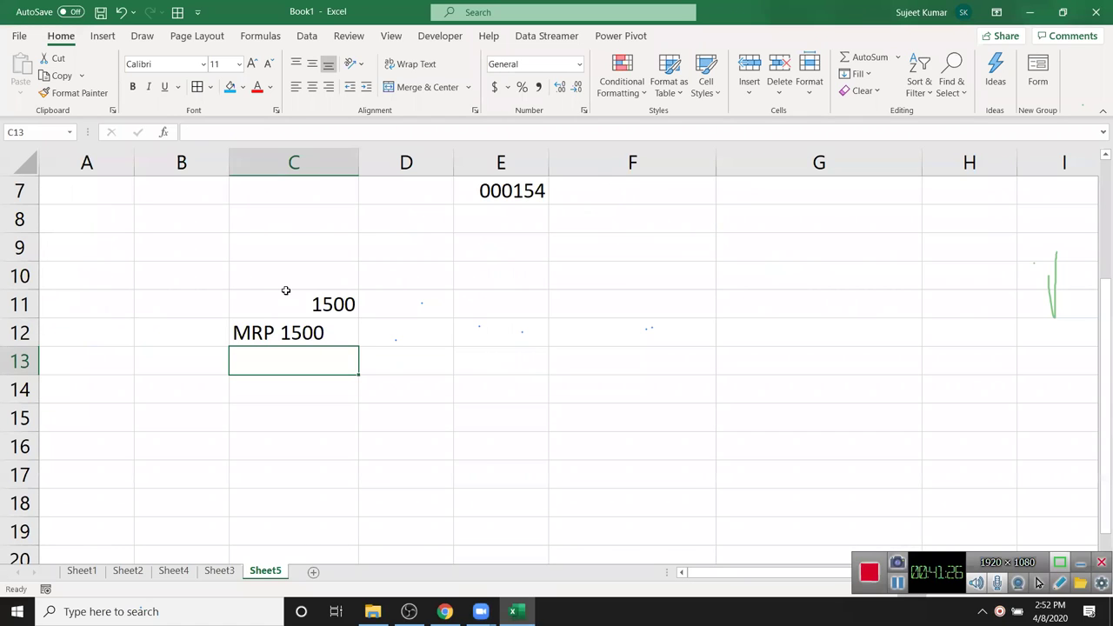
pyautogui.press('Up')
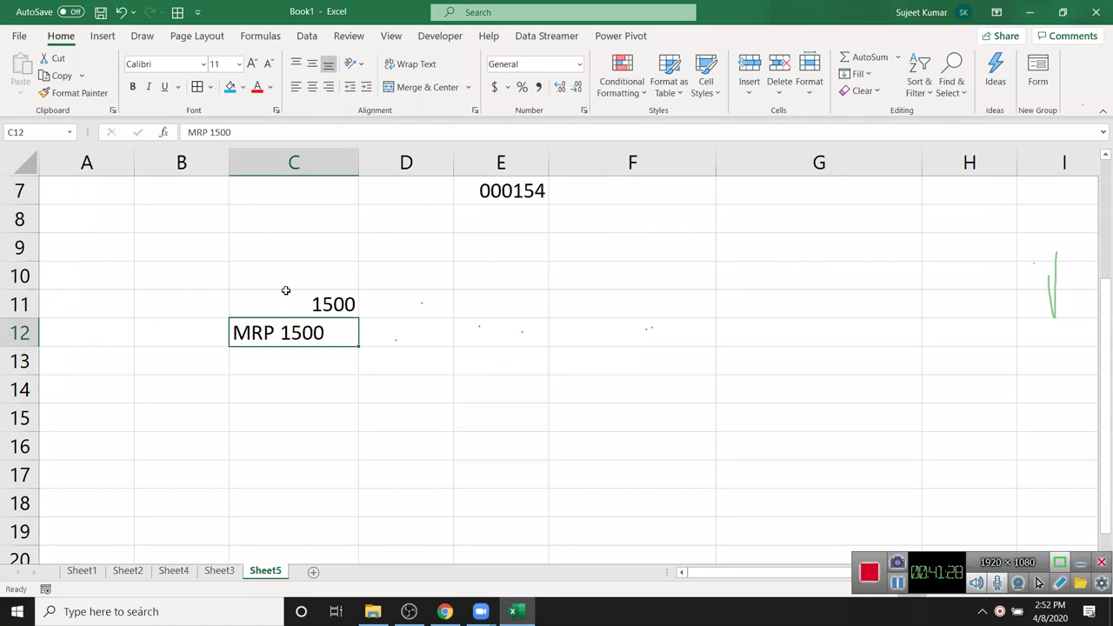
pyautogui.press('Right')
pyautogui.press('Up')
# - Enter the formula =C12+20 in D12, which returns #VALUE!
pyautogui.write('=')
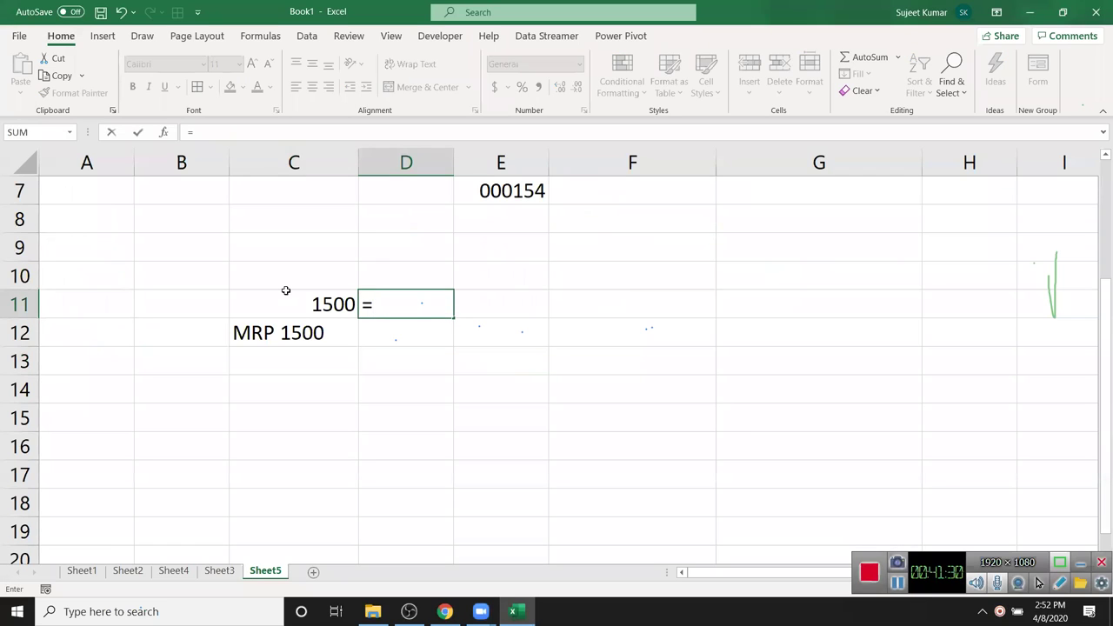
pyautogui.press('Escape')
pyautogui.press('Down')
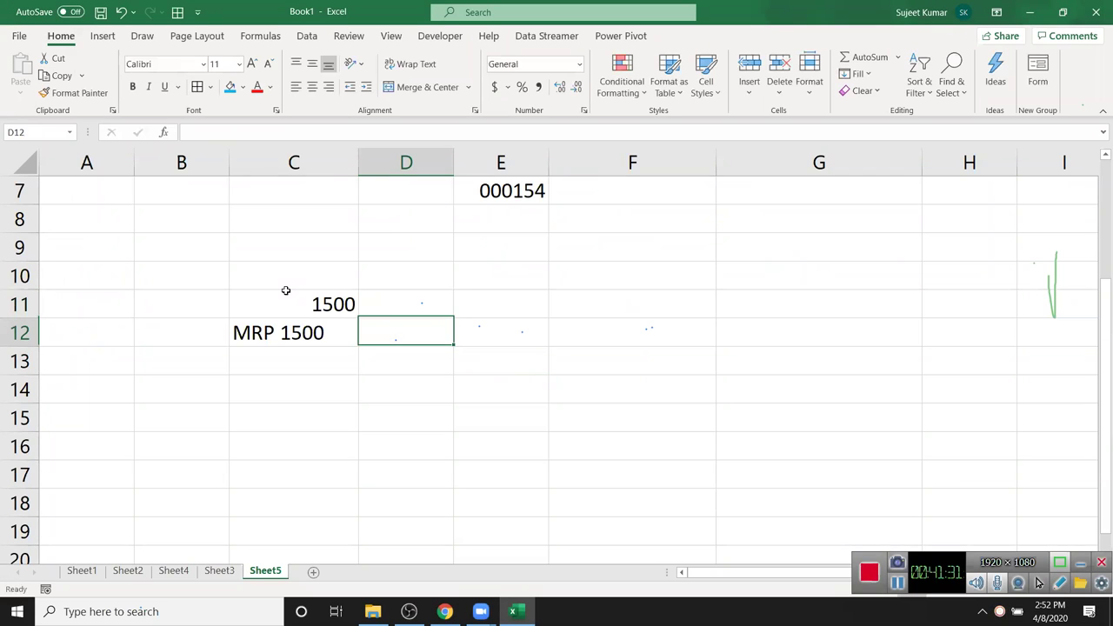
pyautogui.write('=')
pyautogui.press('Left')
pyautogui.write('+20')
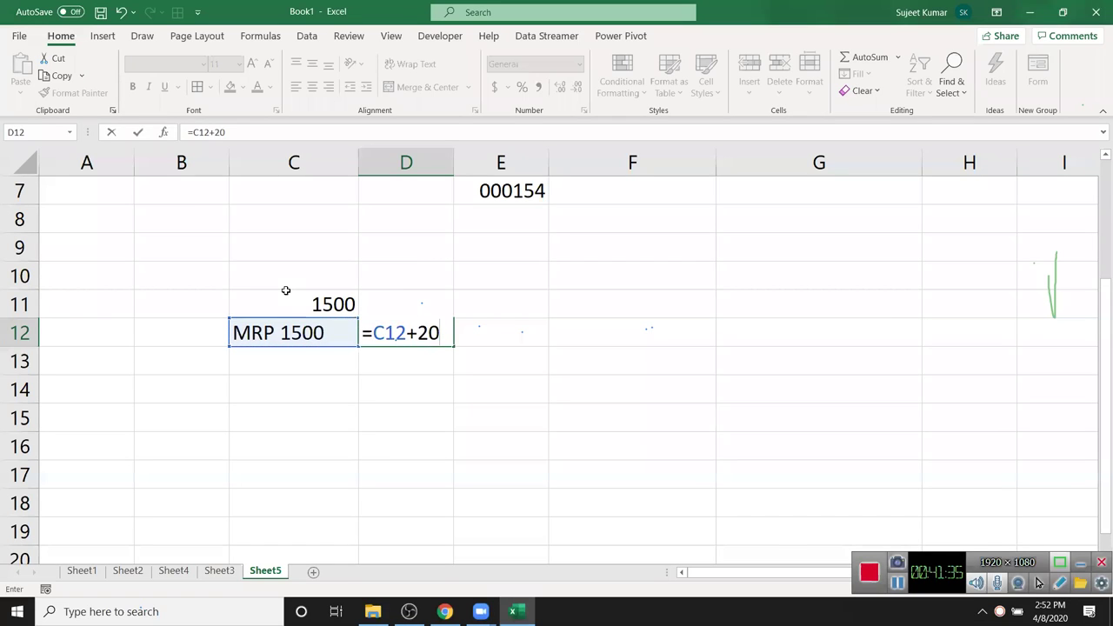
pyautogui.press('Return')
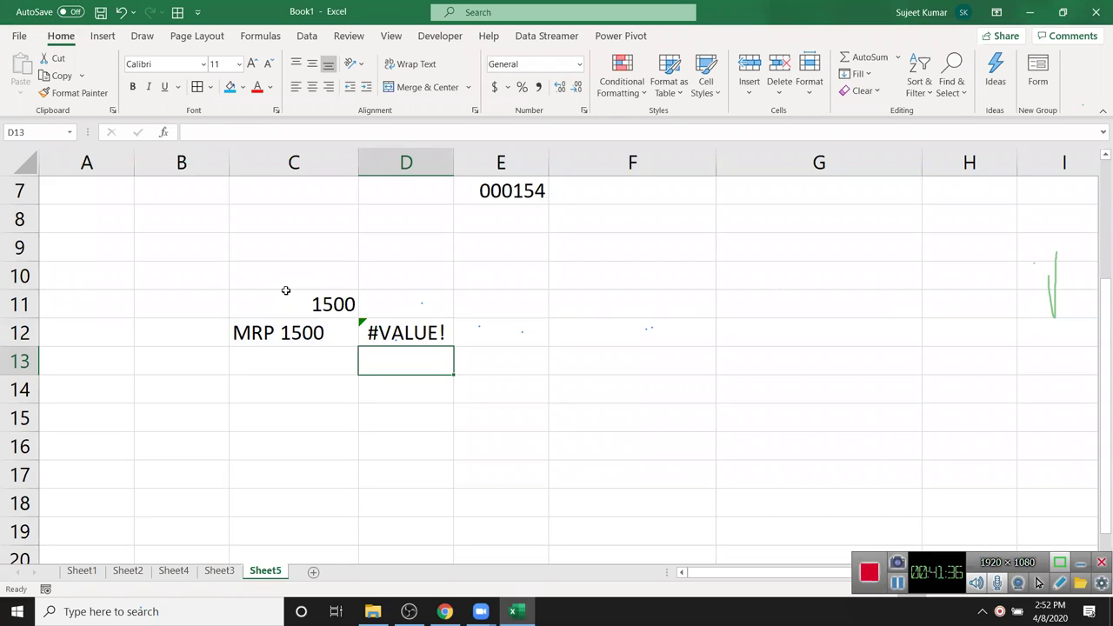
# - Inspect the 'MRP 1500' text in C12 in edit mode, then select C11
pyautogui.press('Up')
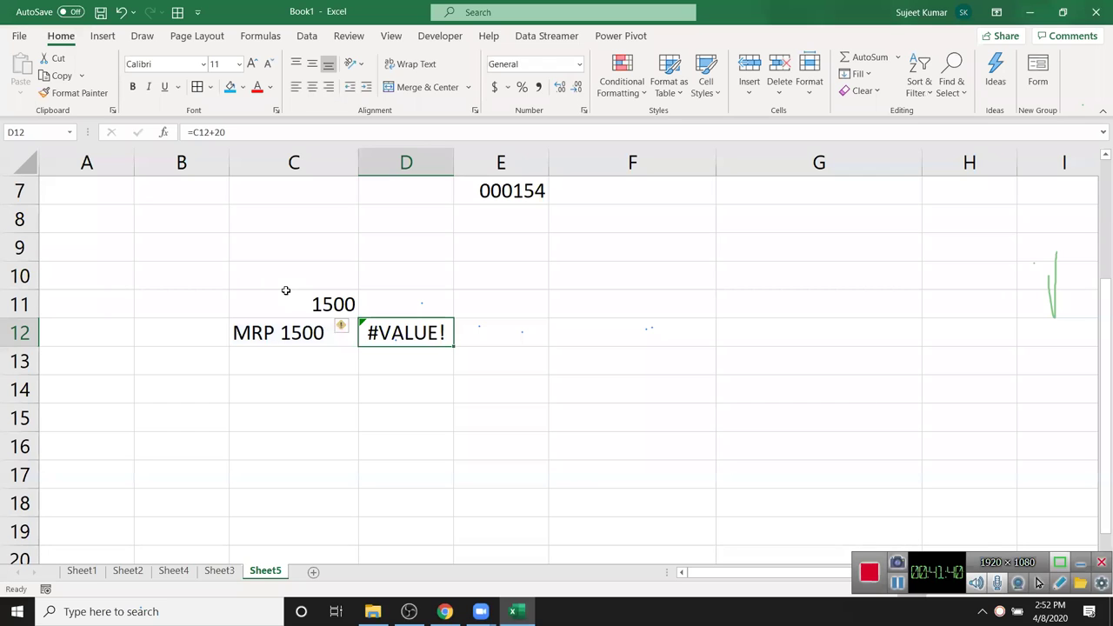
pyautogui.press('Left')
pyautogui.press('F2')
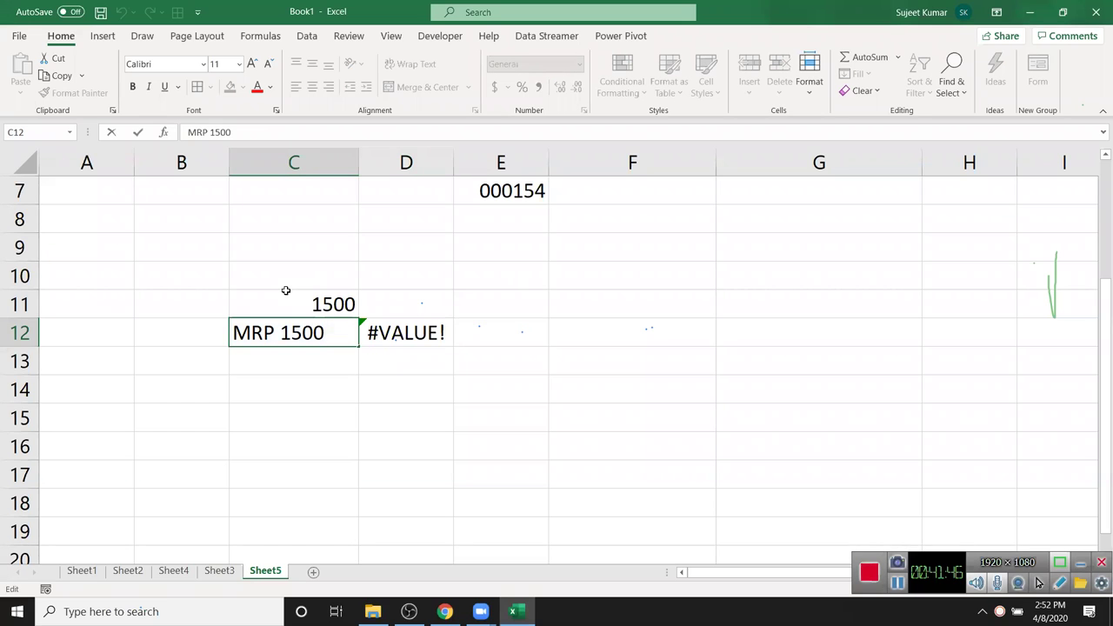
pyautogui.press('Return')
pyautogui.press('Up')
pyautogui.click(286, 291)
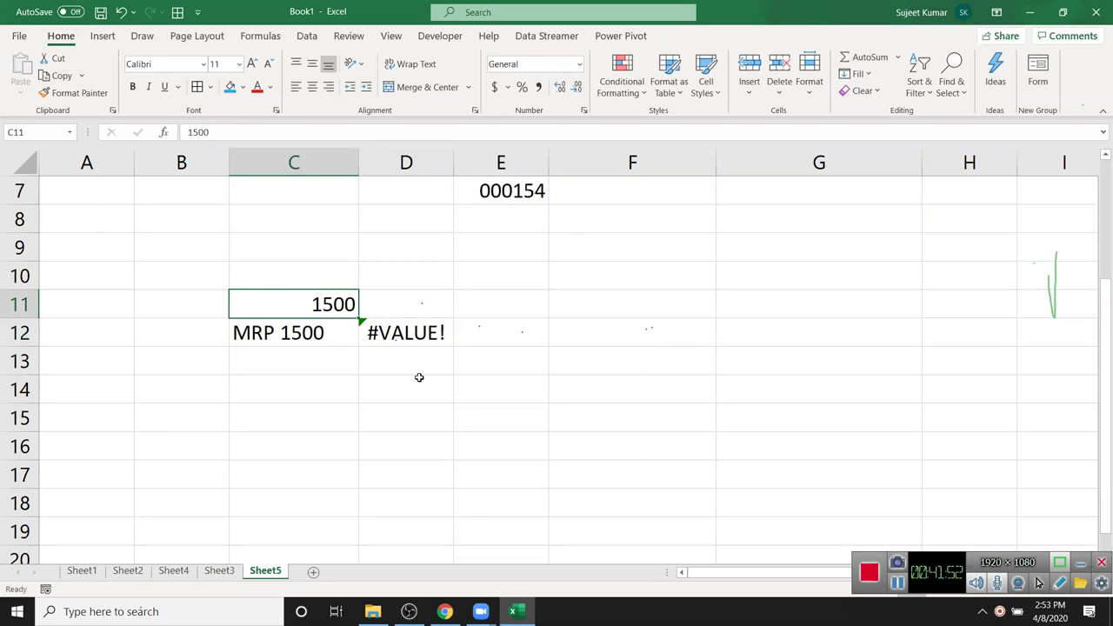
# - Give C11 the custom number format "MRP "# so it displays MRP 1500
pyautogui.click(584, 111)
pyautogui.click(614, 298)
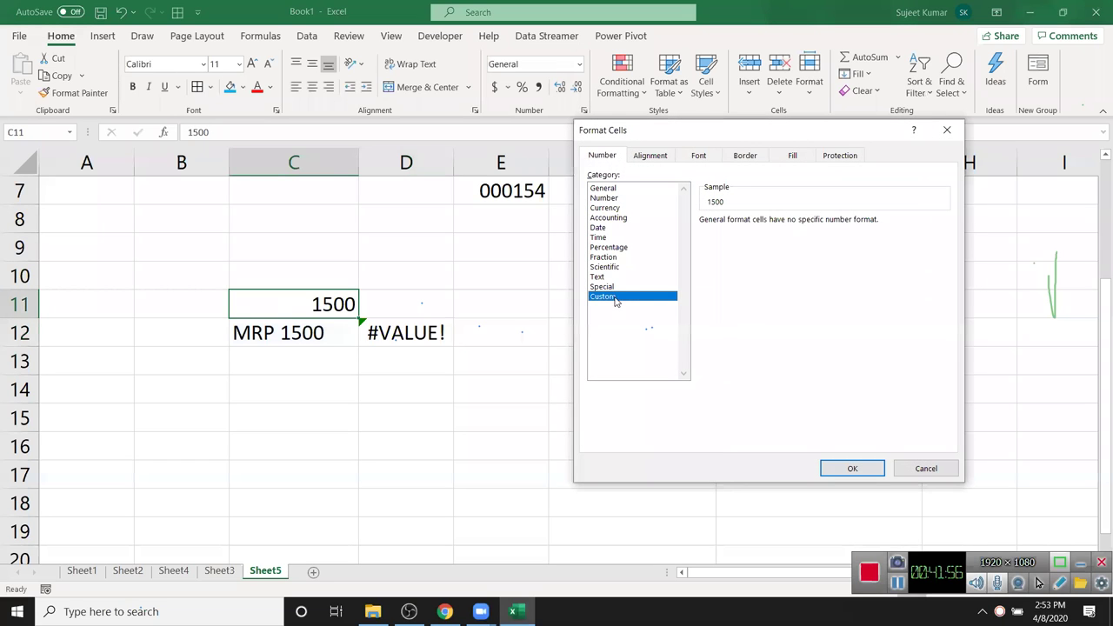
pyautogui.click(721, 232)
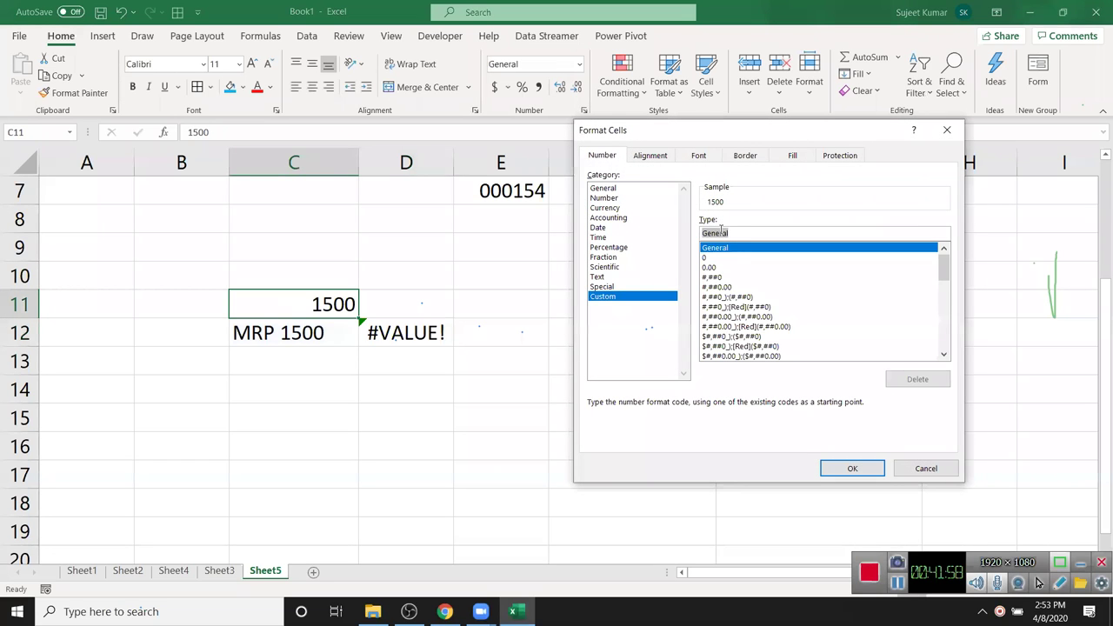
pyautogui.write('"MRP ')
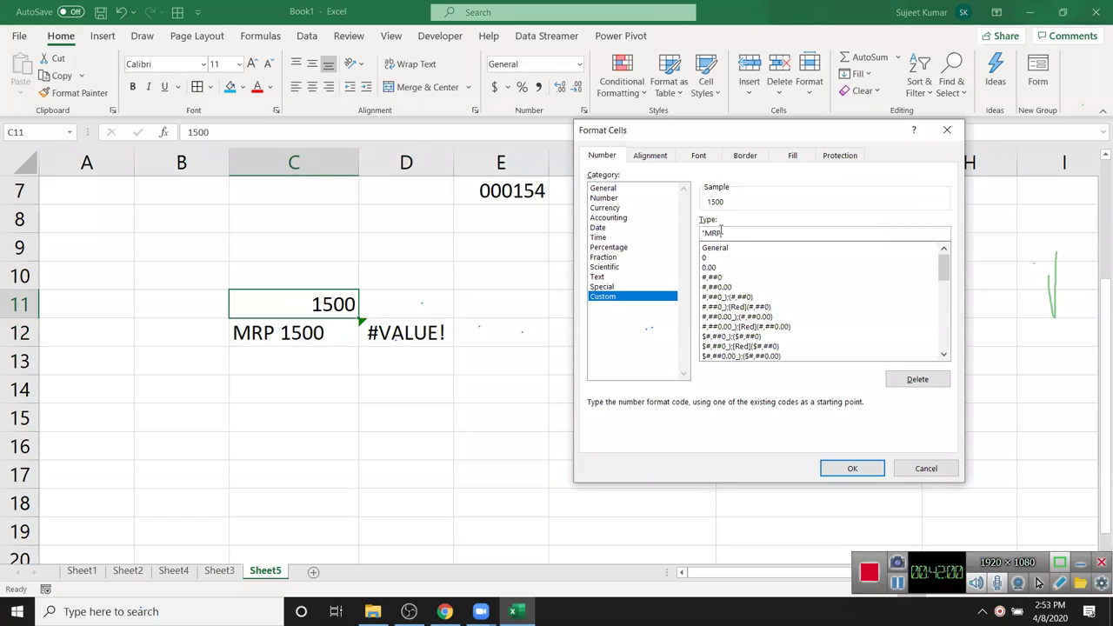
pyautogui.write('"#')
pyautogui.press('Return')
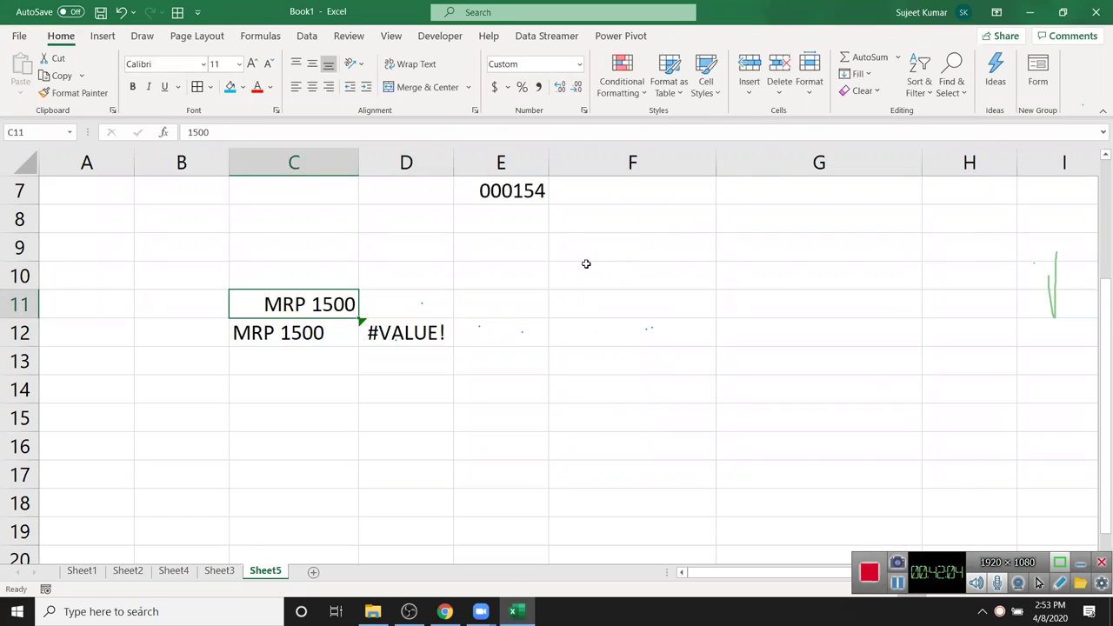
# - Enter =C11+60 in D11 and check that it shows MRP 1560
pyautogui.click(431, 311)
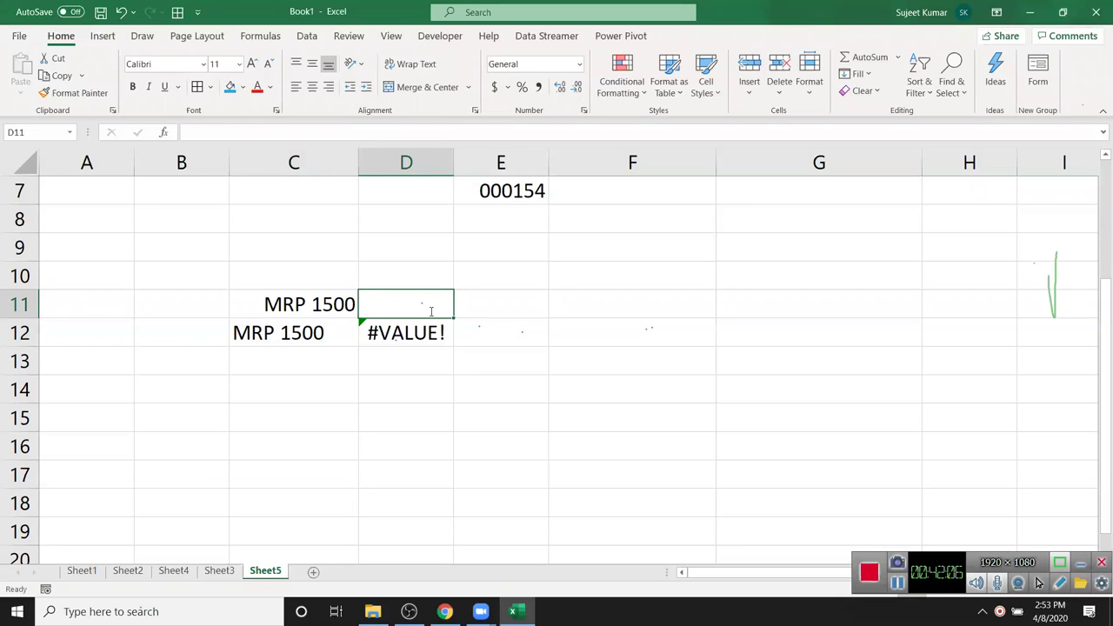
pyautogui.write('=')
pyautogui.press('Left')
pyautogui.write('+60')
pyautogui.press('Return')
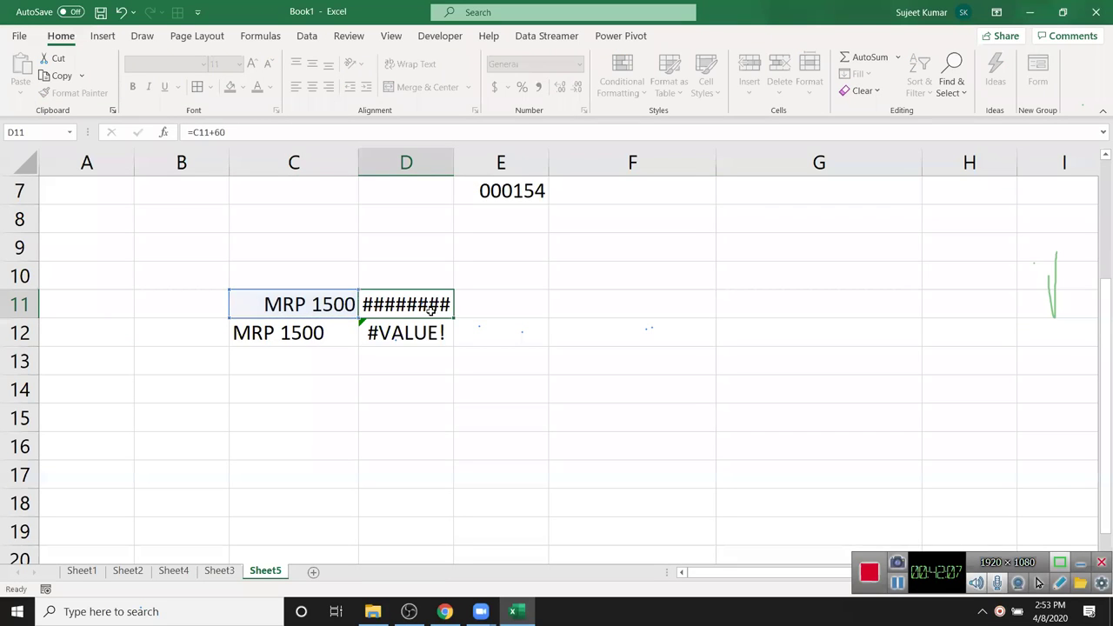
pyautogui.click(432, 310)
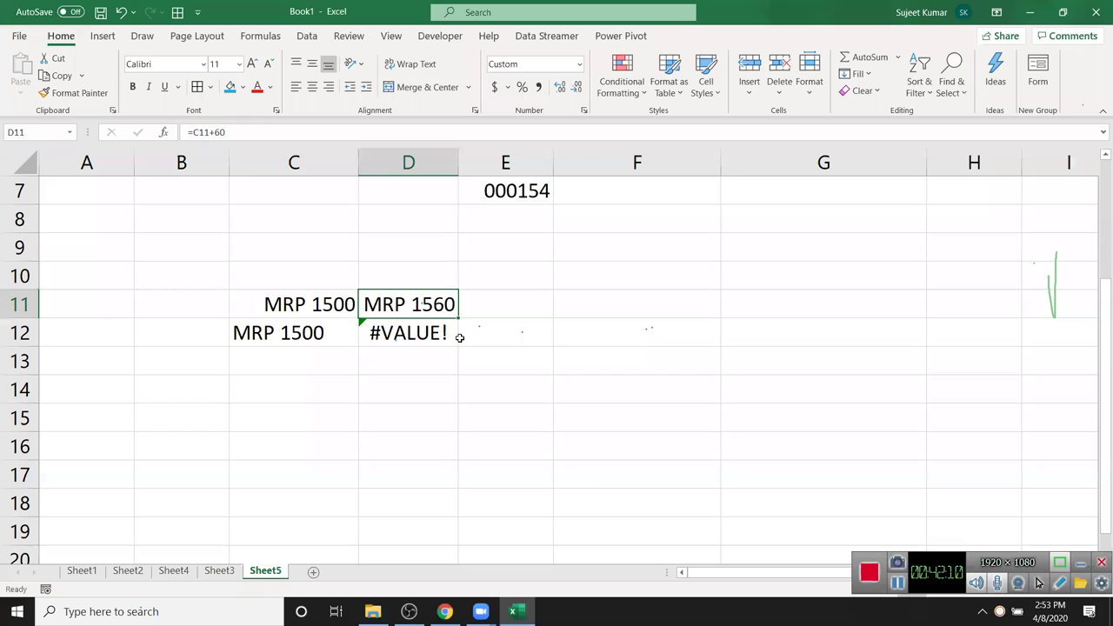
pyautogui.press('F2')
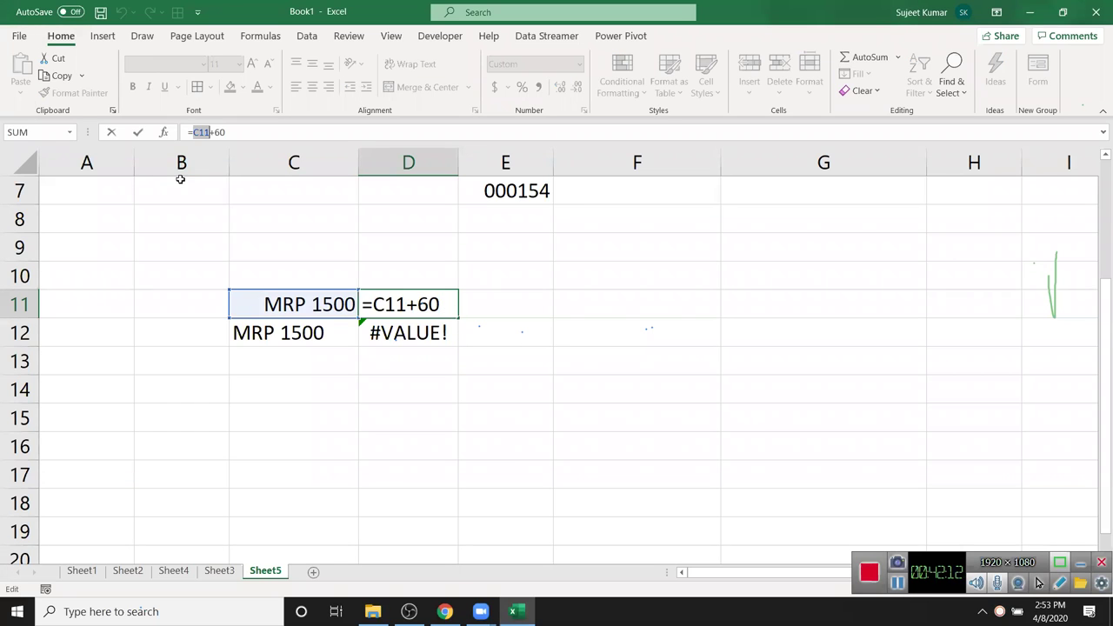
pyautogui.press('Escape')
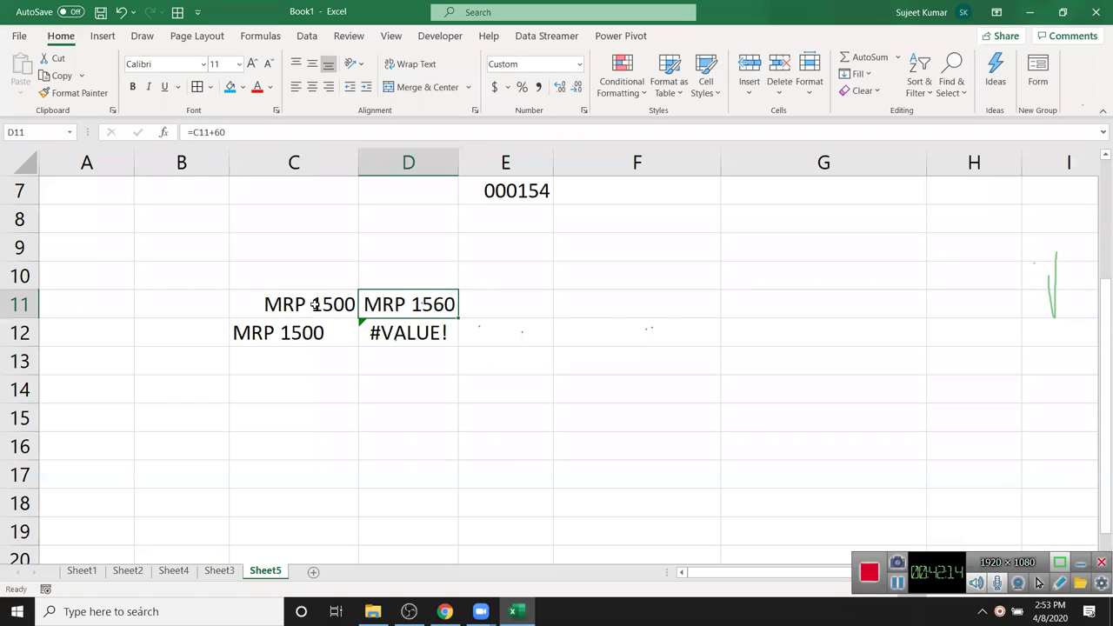
# - Compare C11 and D11, confirming C11 still stores the raw number 1500
pyautogui.click(314, 304)
pyautogui.click(383, 304)
pyautogui.click(306, 304)
pyautogui.click(374, 304)
pyautogui.click(343, 305)
pyautogui.moveTo(357, 305); pyautogui.dragTo(404, 304)
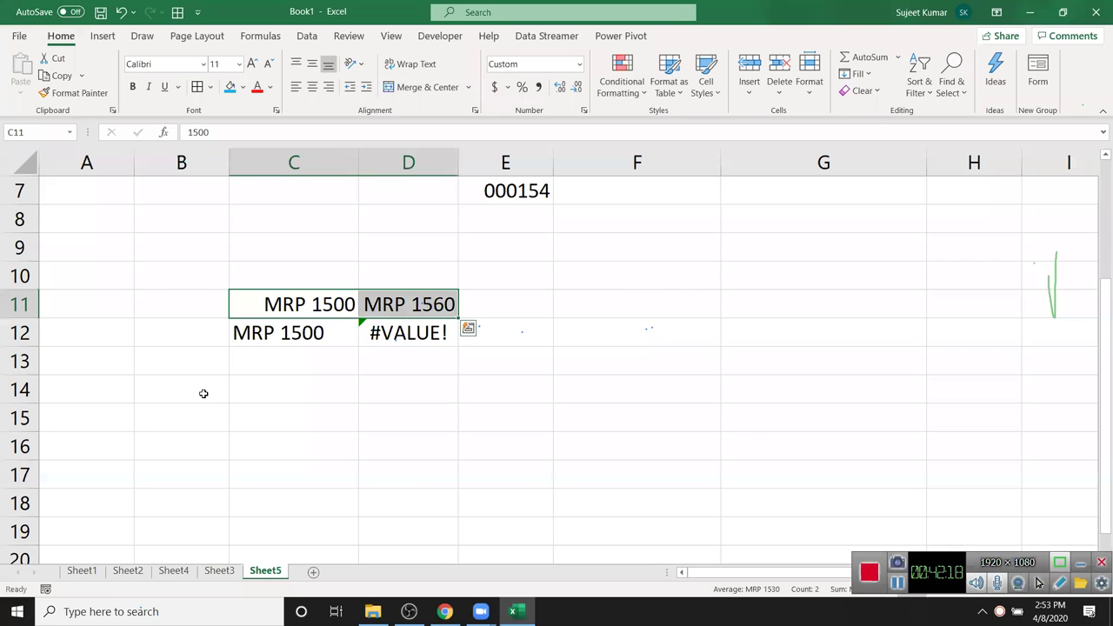
pyautogui.click(293, 305)
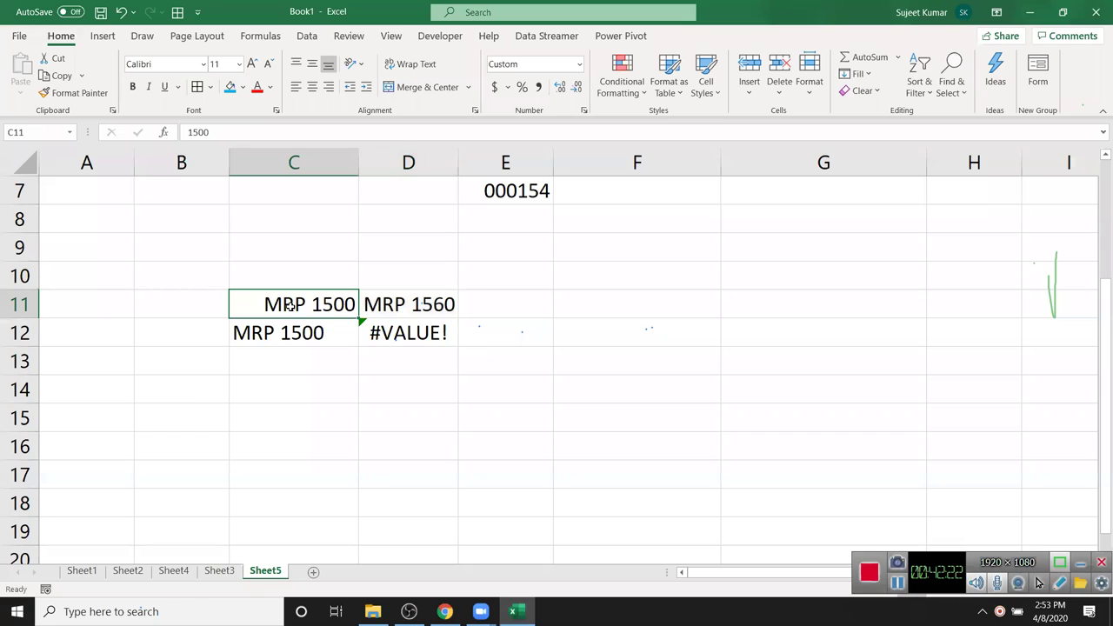
pyautogui.doubleClick(300, 309)
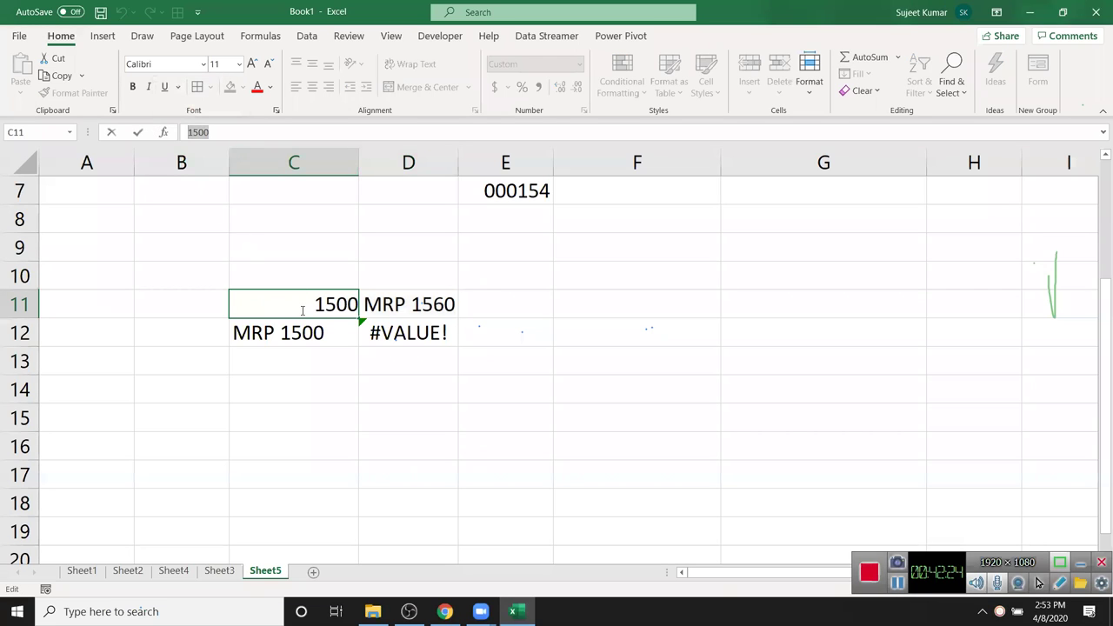
pyautogui.press('Escape')
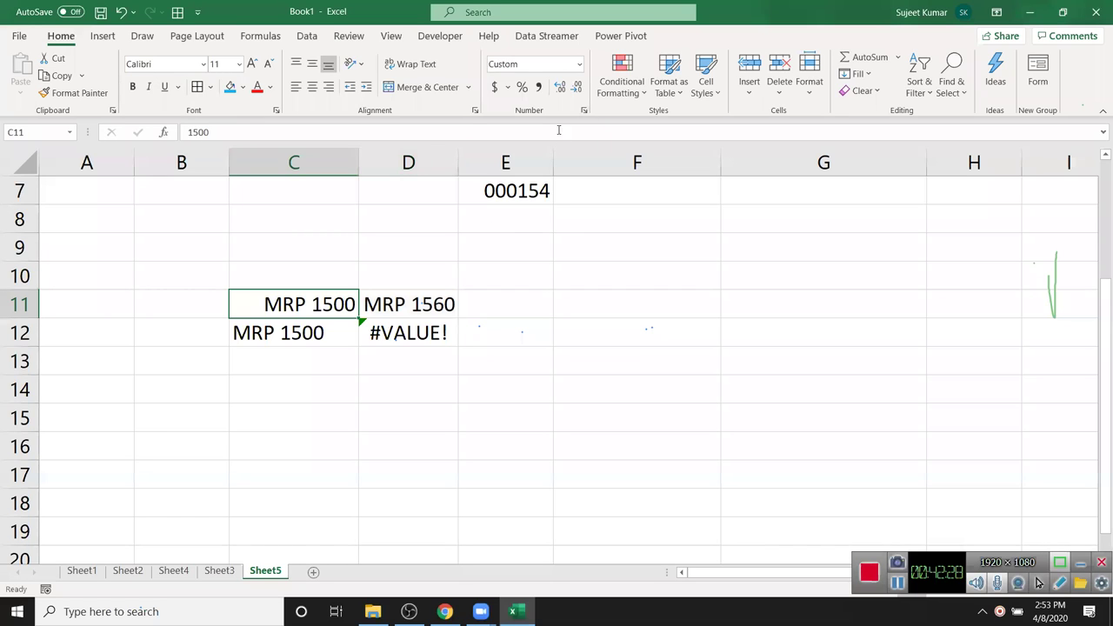
# - Enter 1500 in C14 and apply the custom format "MRP"
pyautogui.click(313, 393)
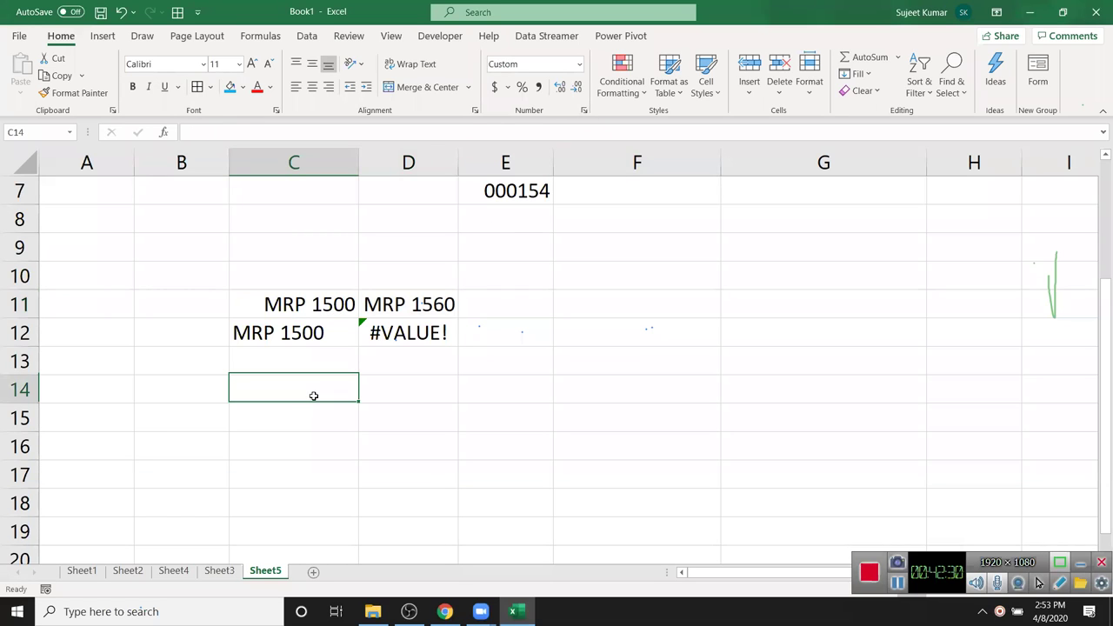
pyautogui.write('1500')
pyautogui.hotkey('ctrl', 'Return')
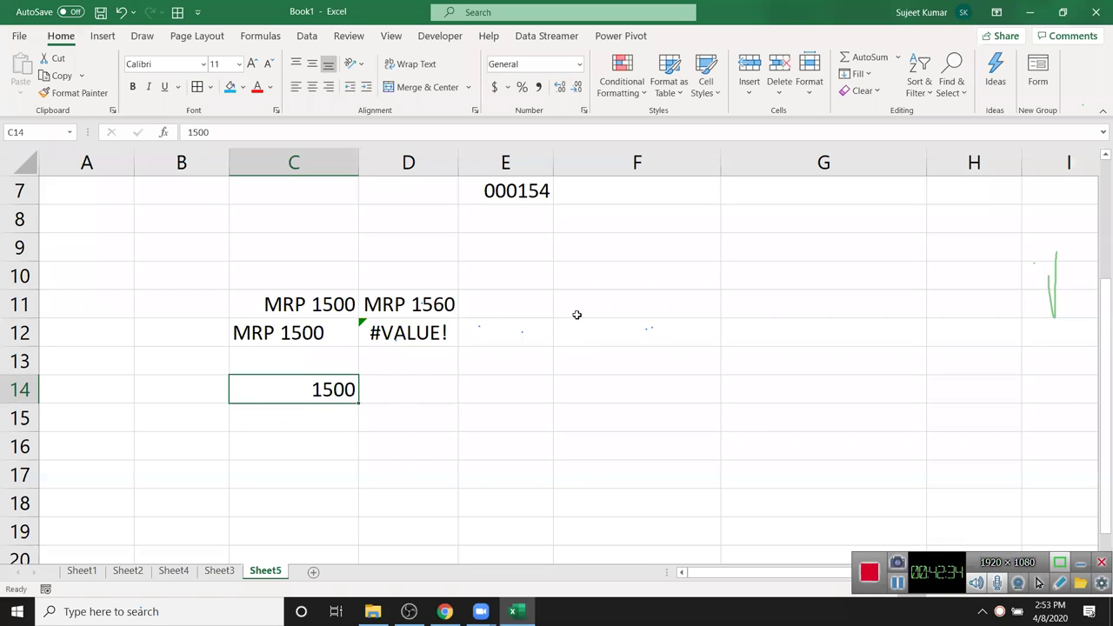
pyautogui.click(586, 112)
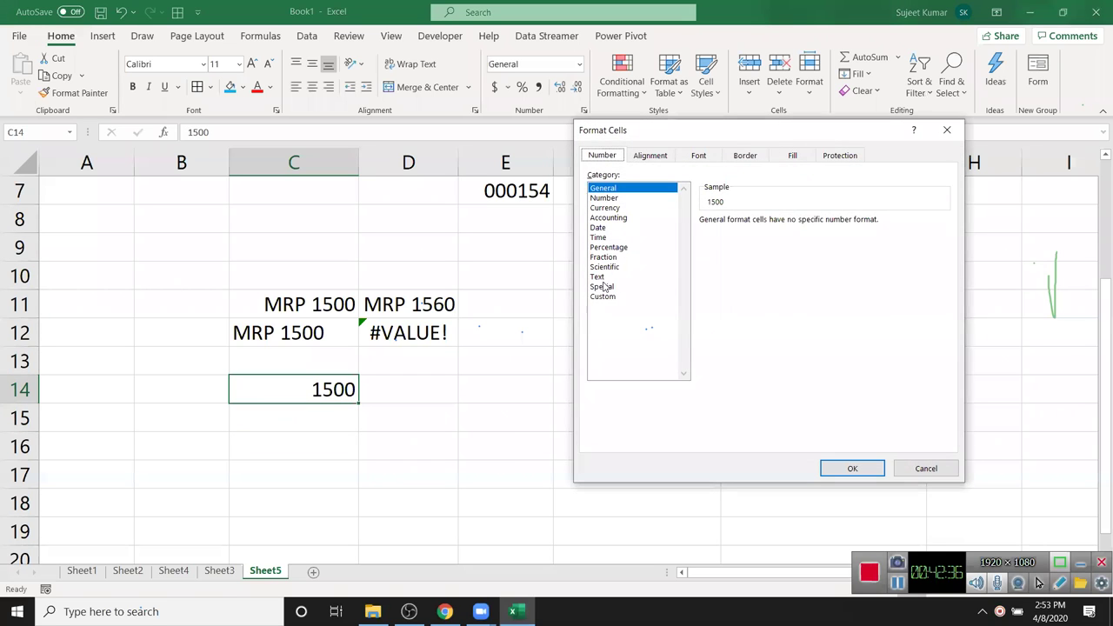
pyautogui.click(603, 297)
pyautogui.doubleClick(739, 233)
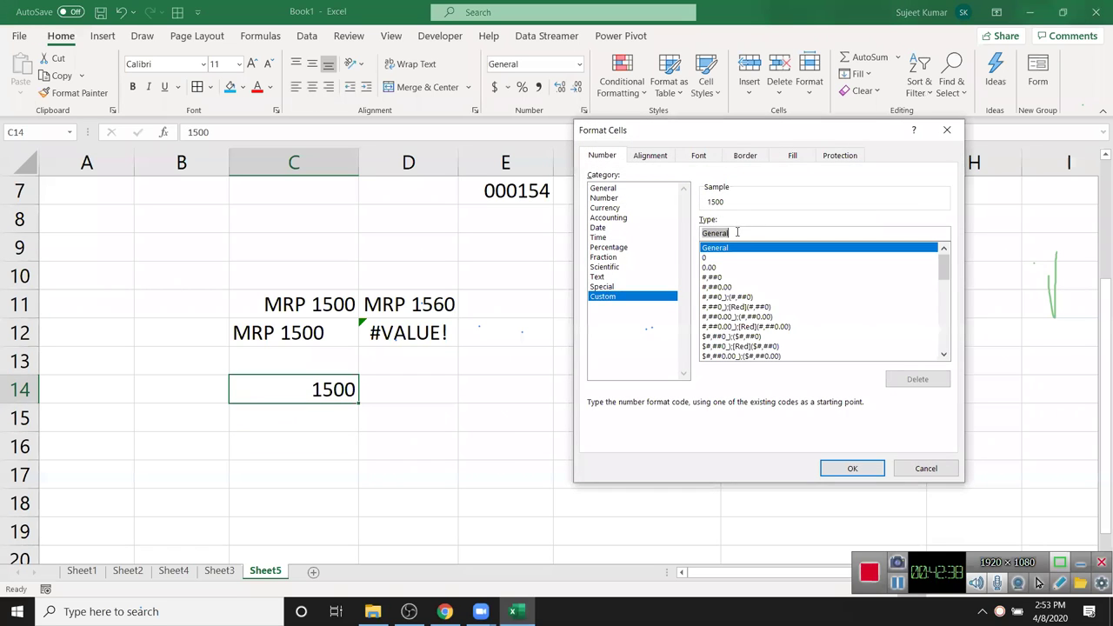
pyautogui.write('"MRP"')
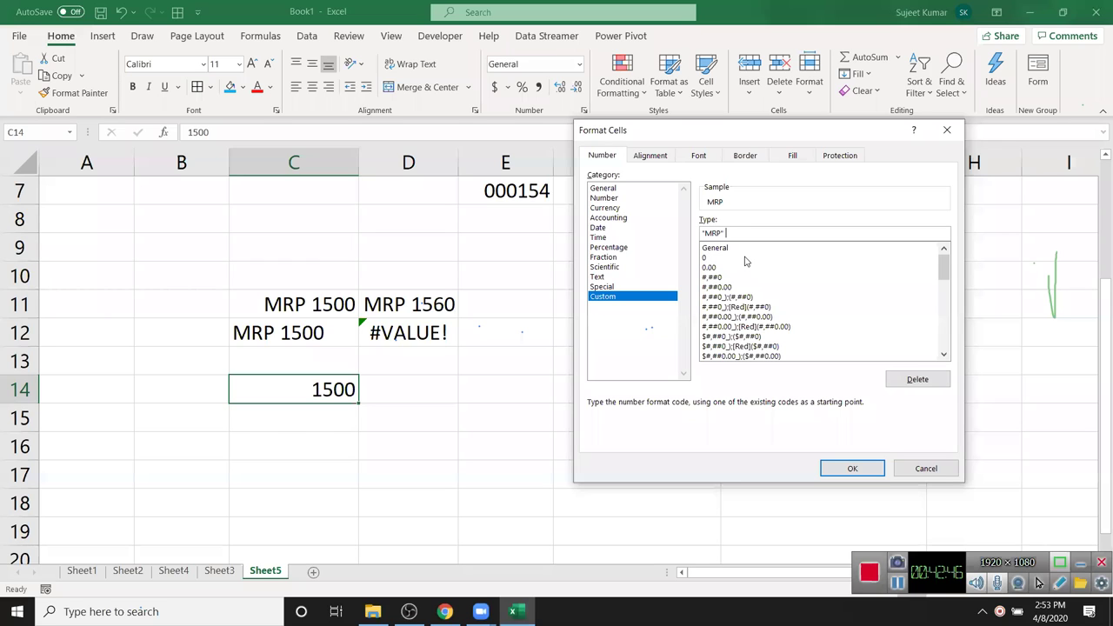
pyautogui.press('Return')
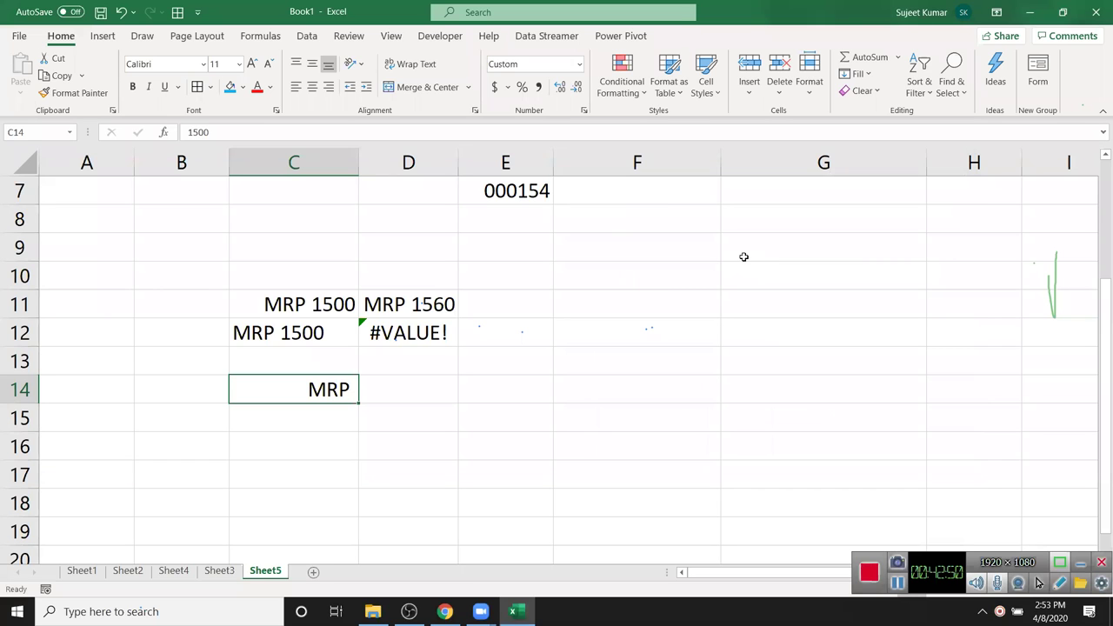
# - Change C14's format to "MRP" 00 and enter 5, showing MRP 05
pyautogui.hotkey('ctrl', '1')
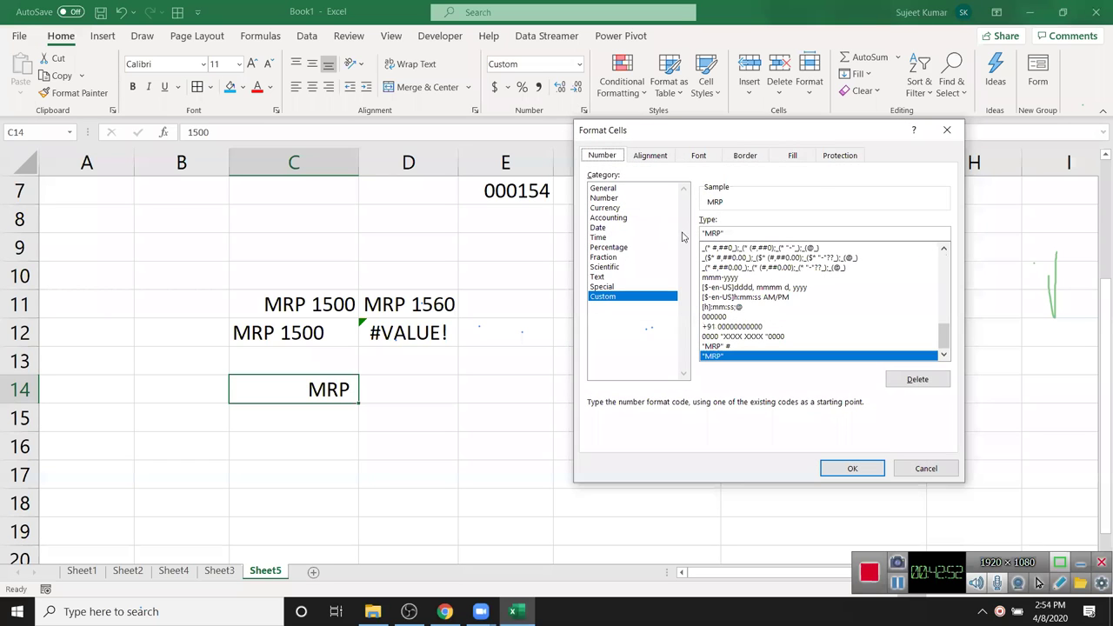
pyautogui.click(738, 232)
pyautogui.write('00')
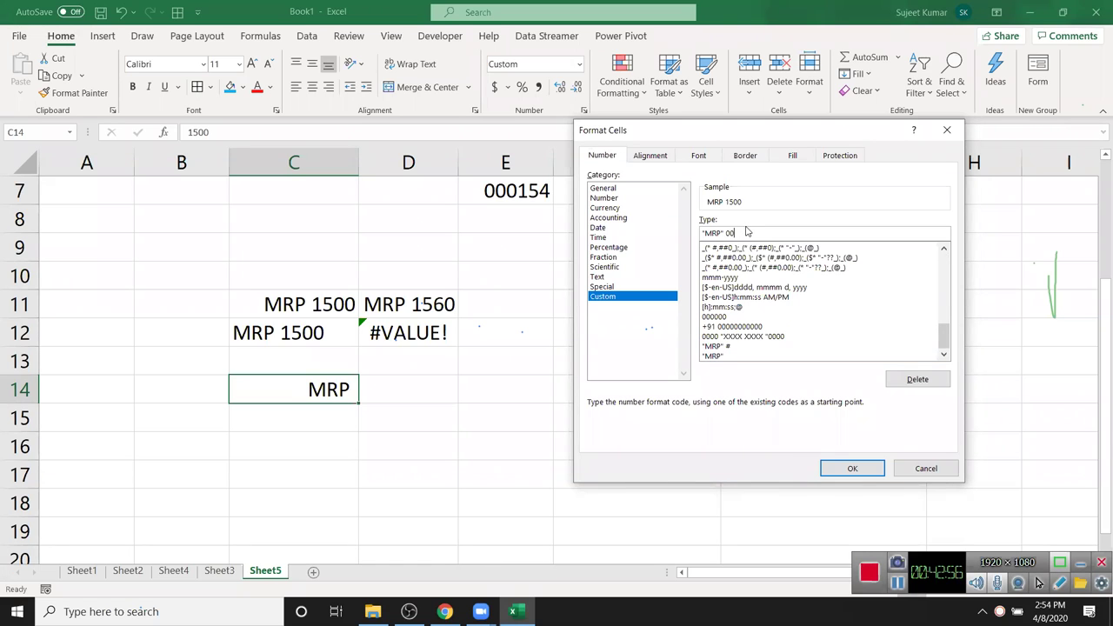
pyautogui.press('Return')
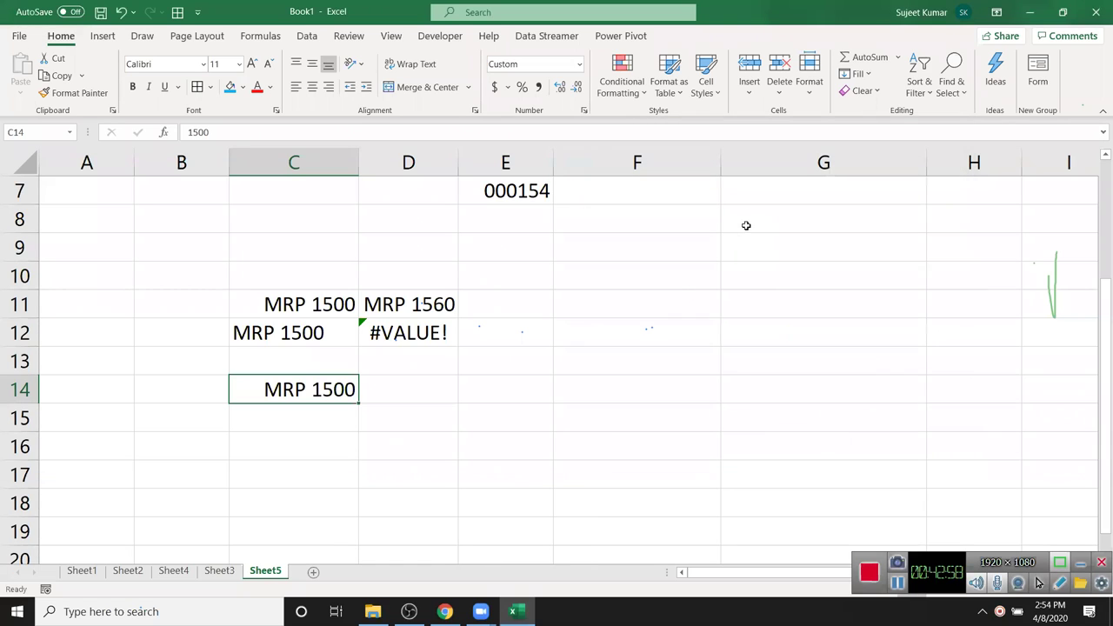
pyautogui.write('5')
pyautogui.press('Return')
pyautogui.press('Up')
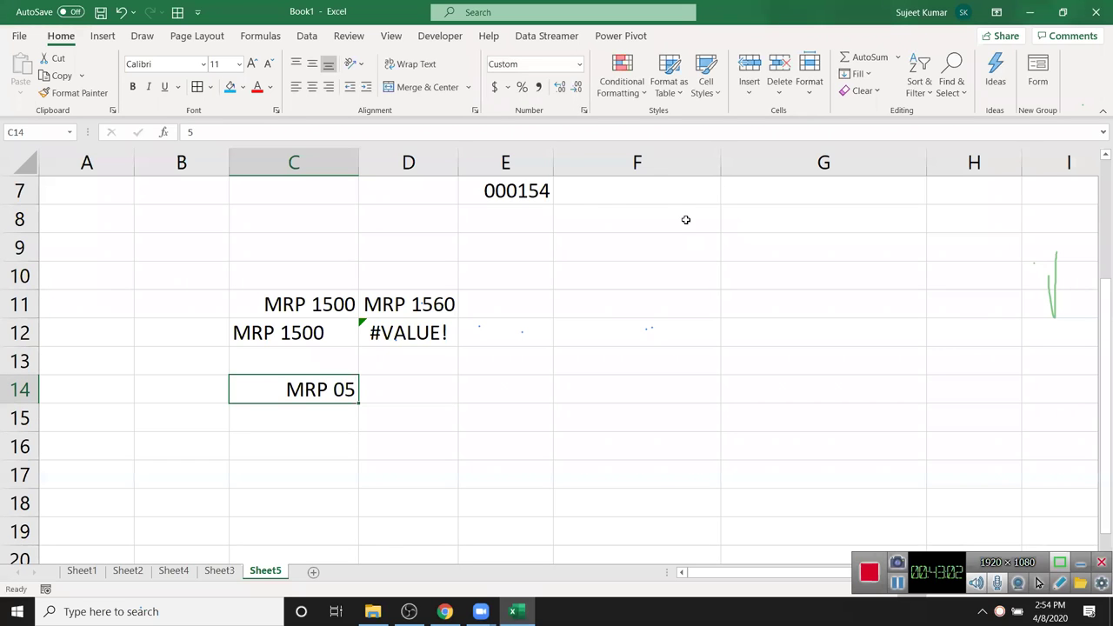
# - Change C14's format to "MRP" # so the 5 displays as MRP 5
pyautogui.click(584, 110)
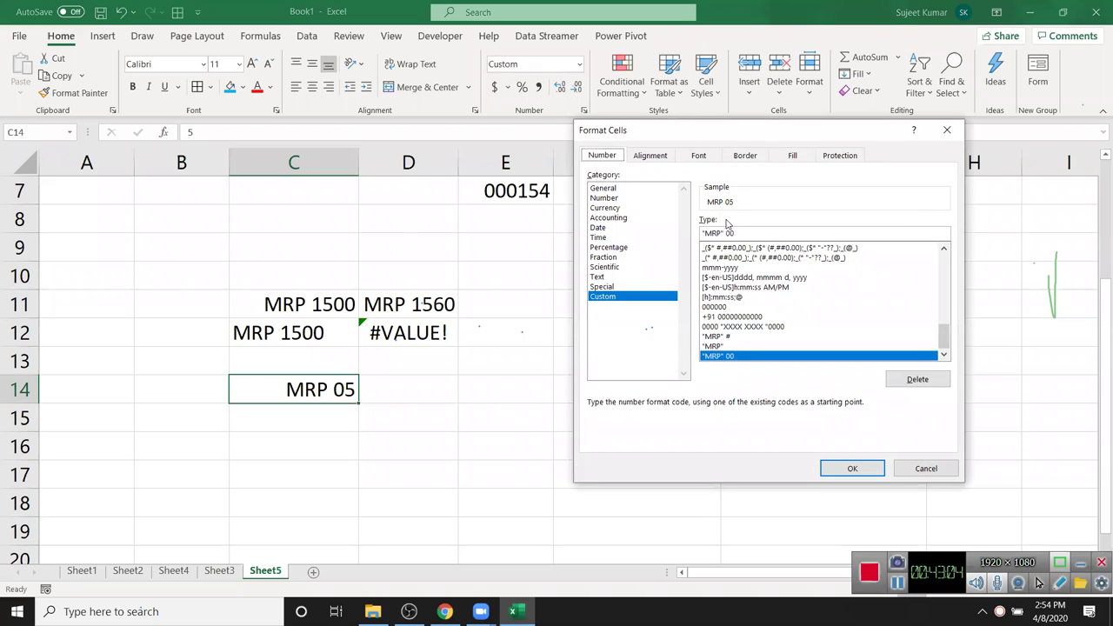
pyautogui.write('#')
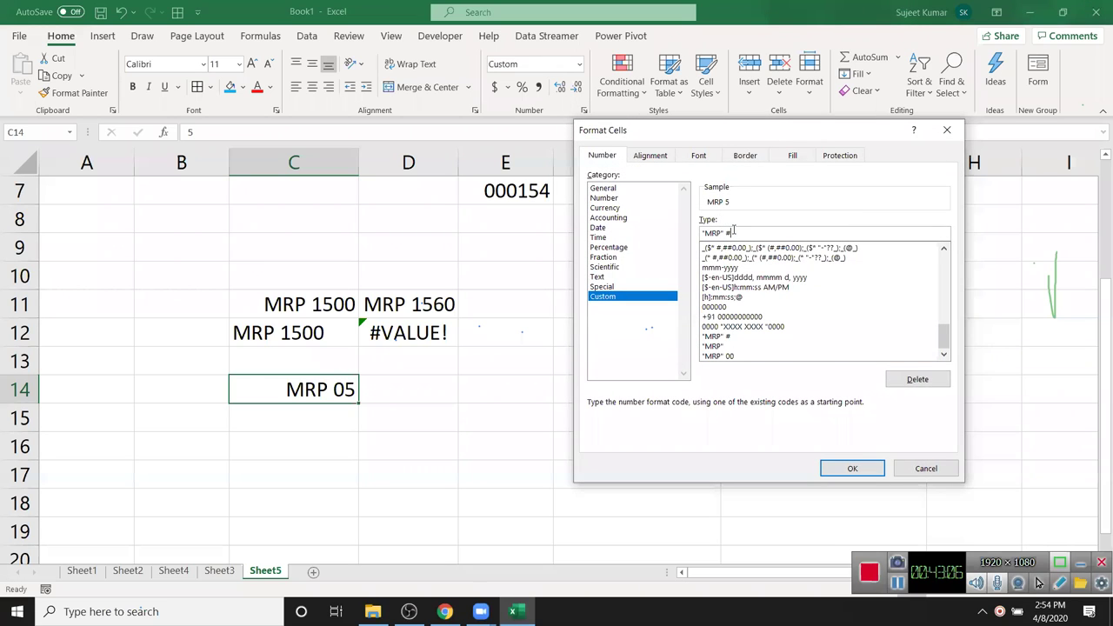
pyautogui.write('#')
pyautogui.press('Return')
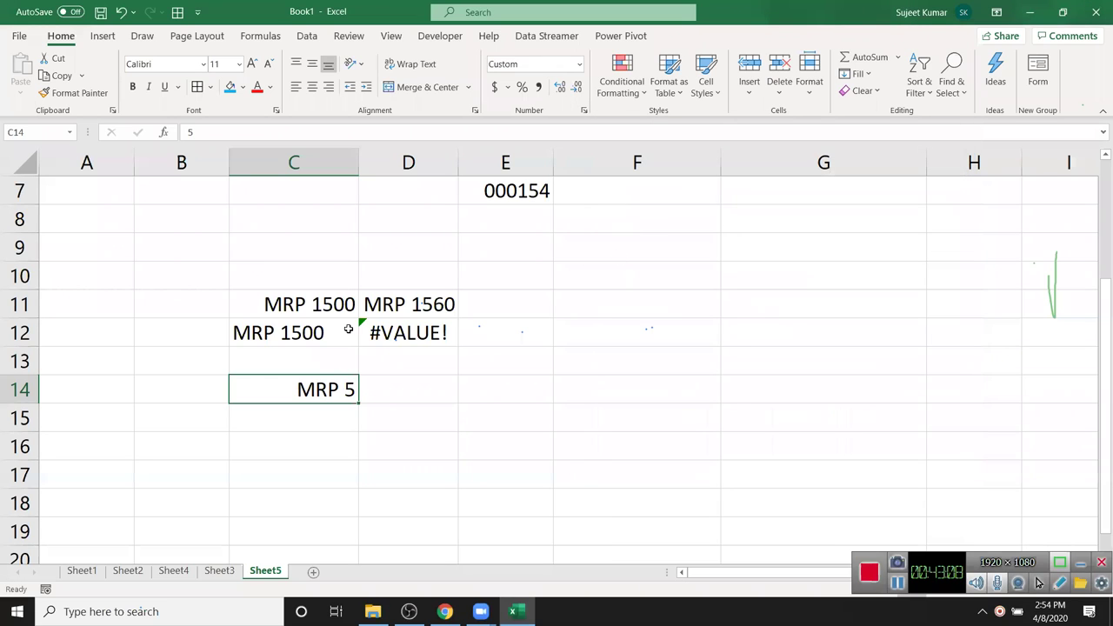
# - Add Sheet6 with a Name header in A1 and nine names filled down A2:A10
pyautogui.click(310, 575)
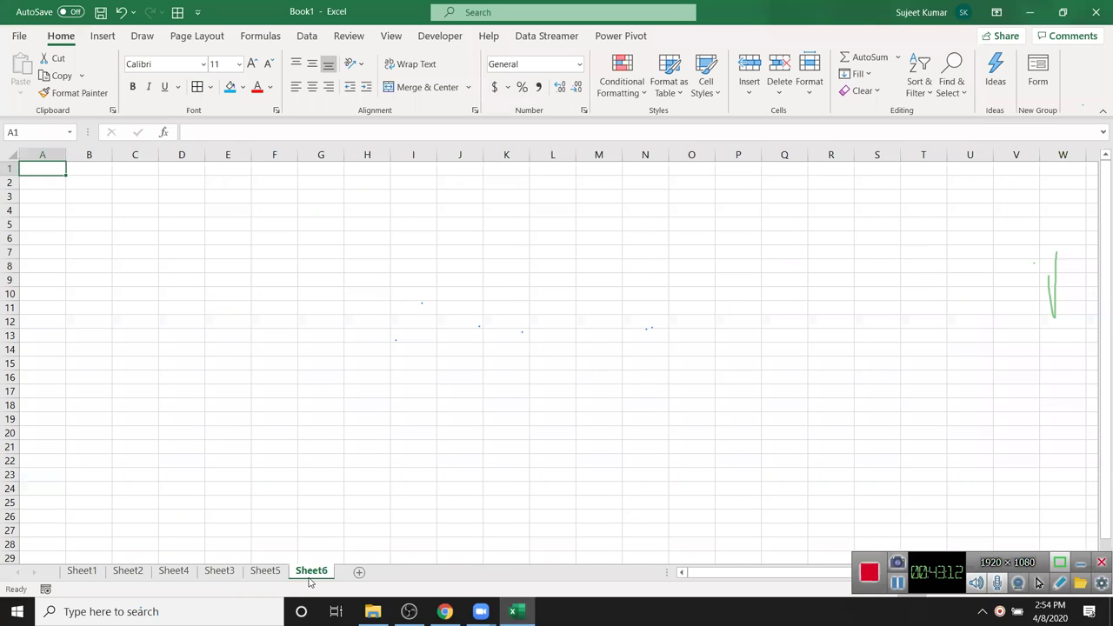
pyautogui.write('Name')
pyautogui.press('Return')
pyautogui.write('Pi')
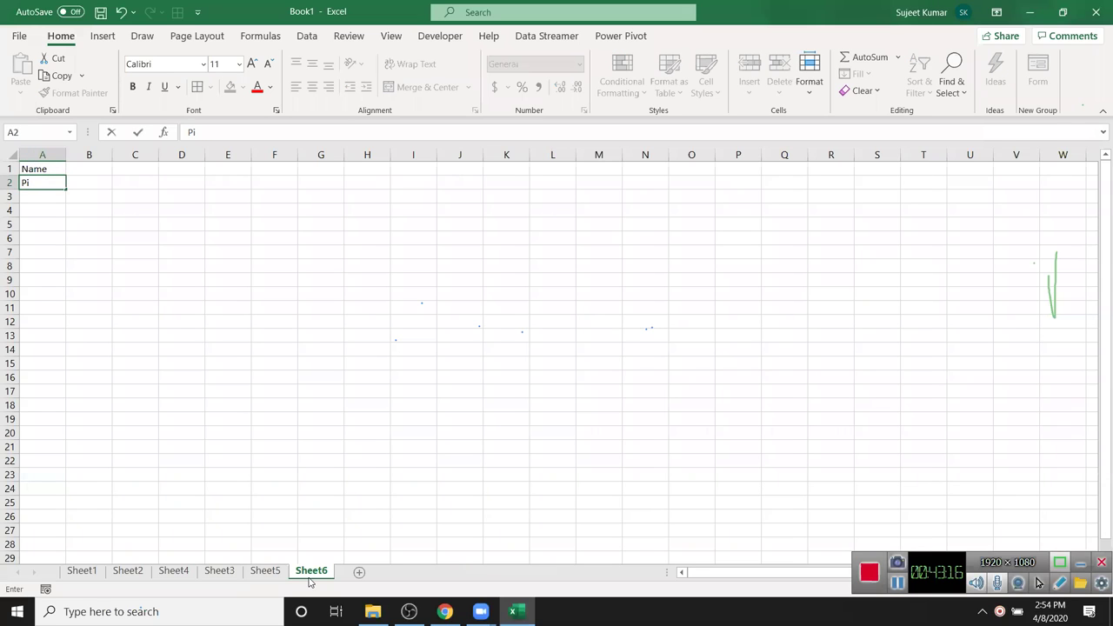
pyautogui.press('BackSpace')
pyautogui.write('uja')
pyautogui.press('Return')
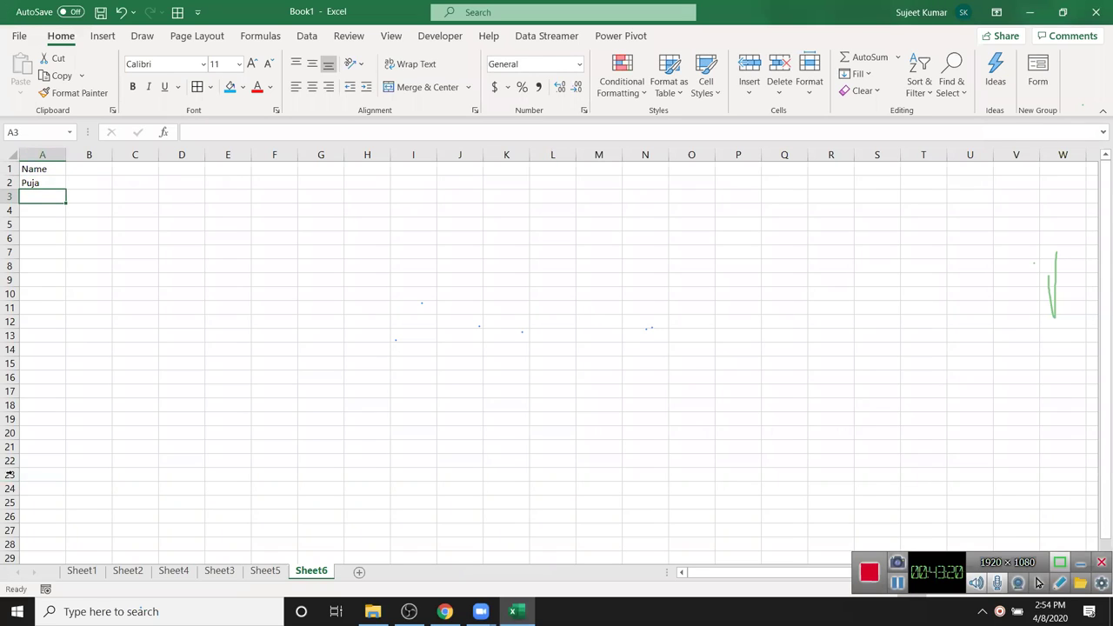
pyautogui.click(40, 185)
pyautogui.moveTo(66, 189); pyautogui.dragTo(65, 300)
# - Fill dates 1-Jan through 31-Jan across row 1, clearing the extra February dates
pyautogui.click(89, 169)
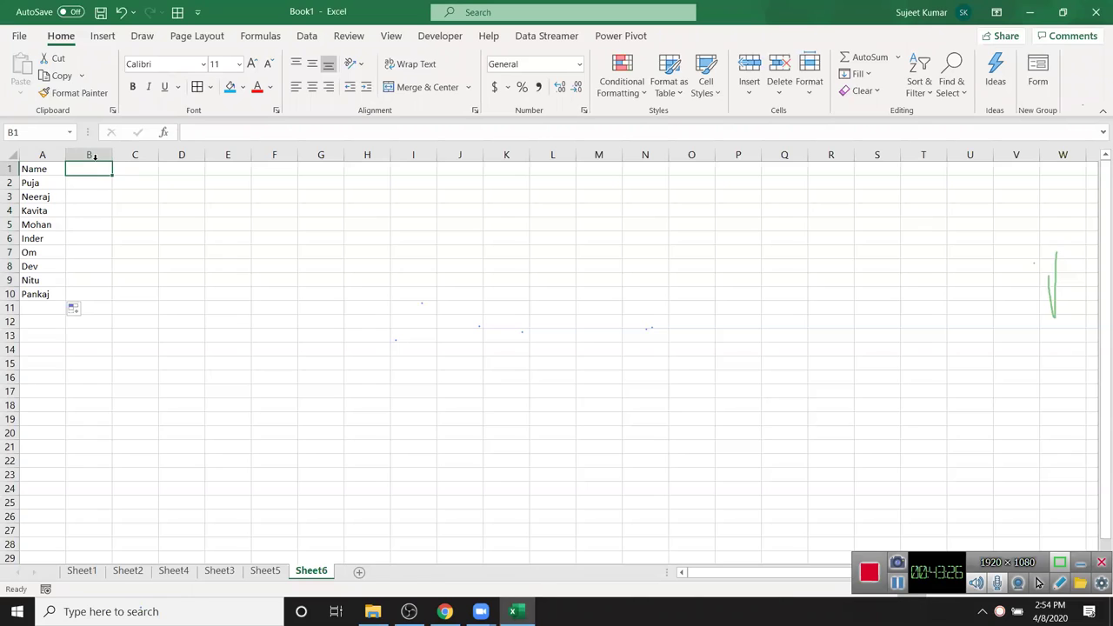
pyautogui.write('1-jan')
pyautogui.press('Return')
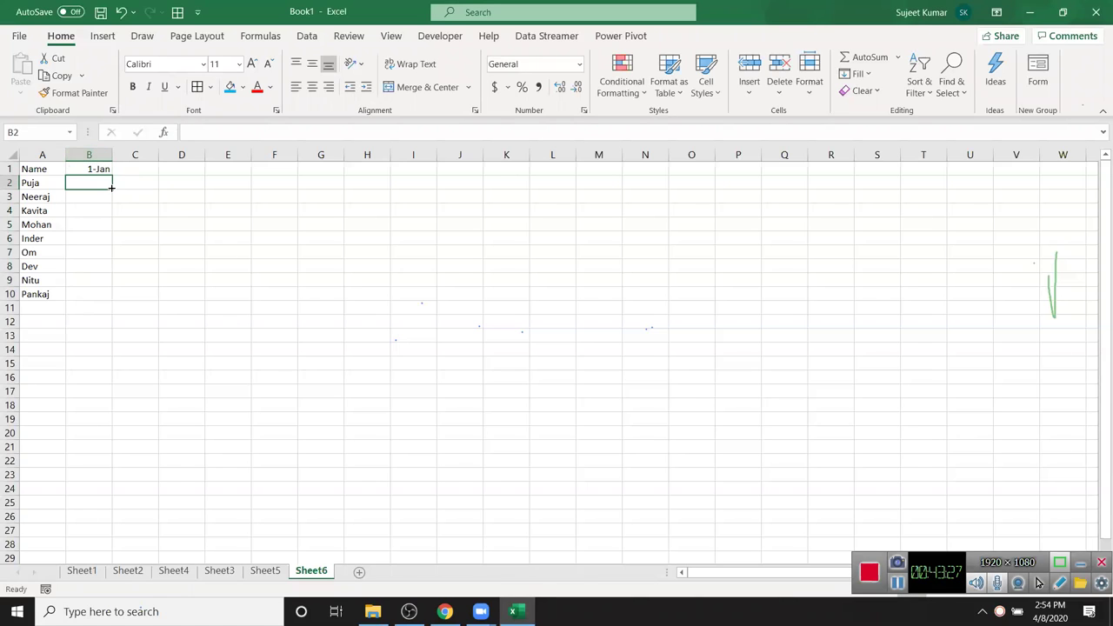
pyautogui.click(101, 170)
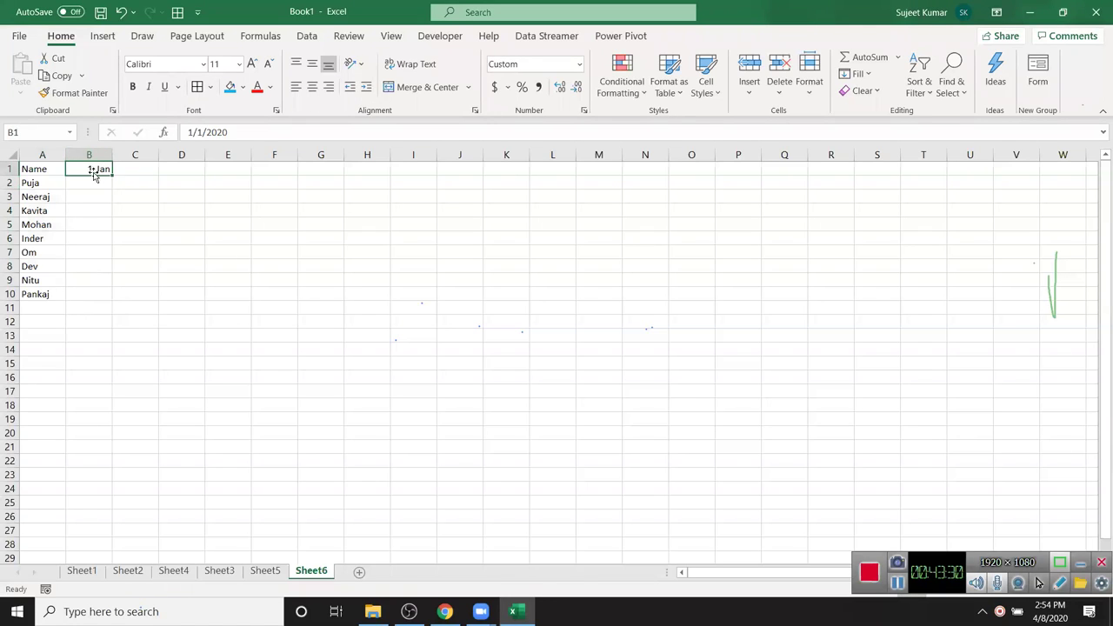
pyautogui.moveTo(112, 176); pyautogui.dragTo(1098, 244)
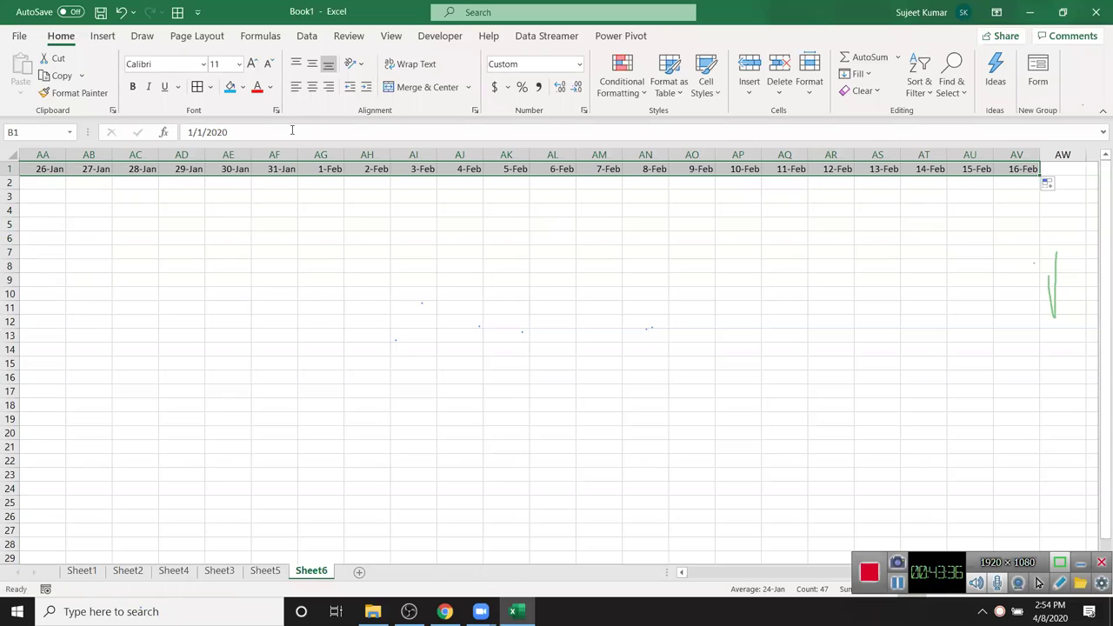
pyautogui.click(312, 178)
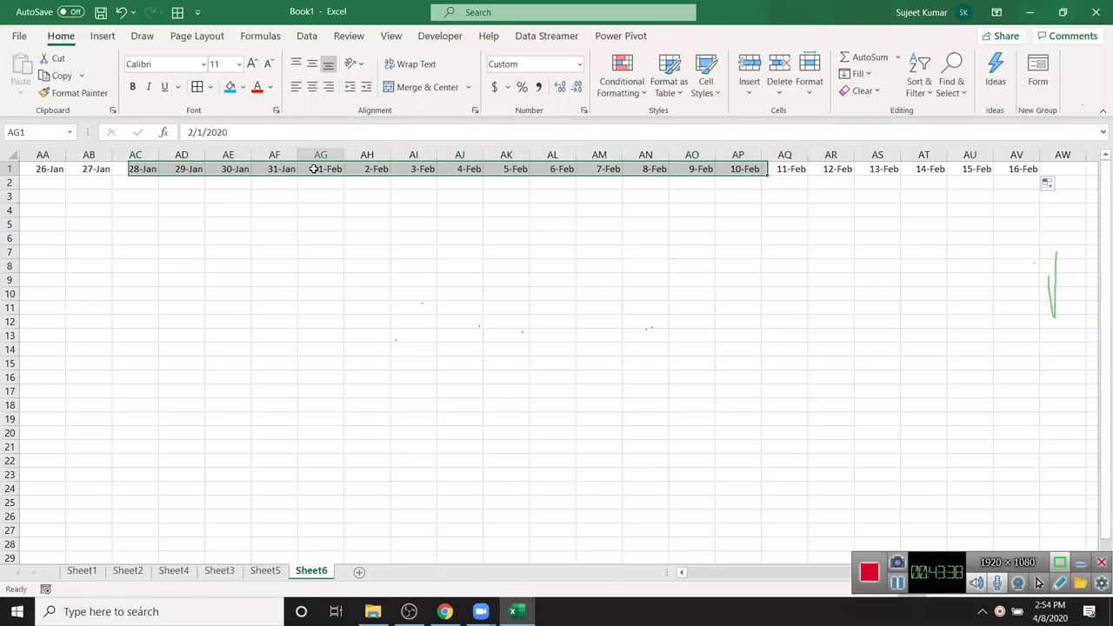
pyautogui.hotkey('ctrl', 'shift', 'Right')
pyautogui.press('Delete')
pyautogui.press('Left')
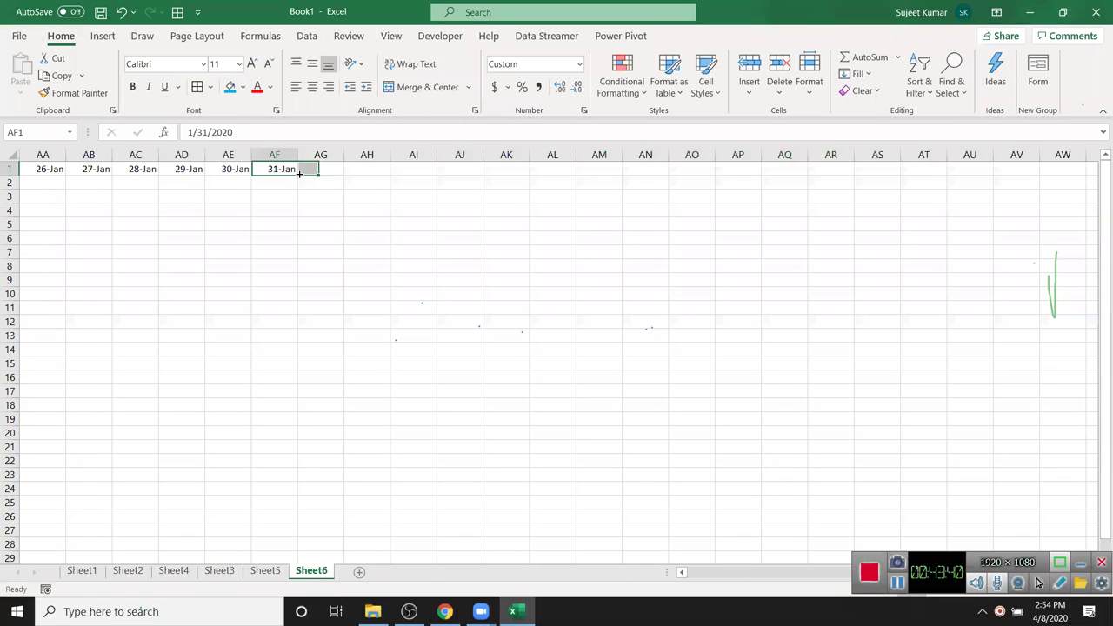
pyautogui.hotkey('ctrl', 'Home')
pyautogui.press('Down')
pyautogui.press('Right')
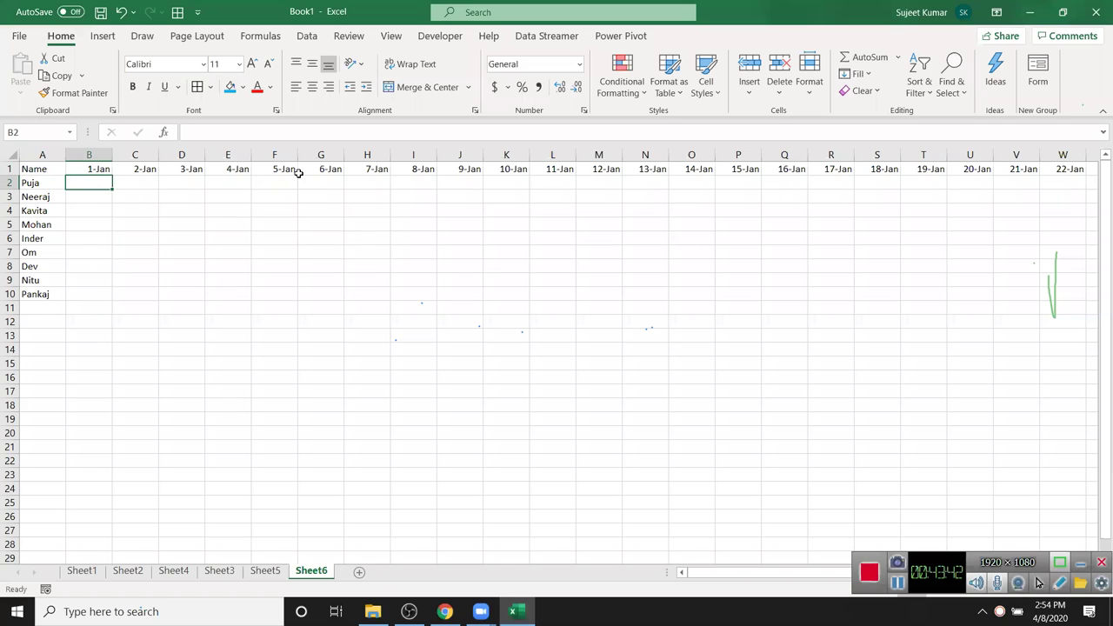
# - Enter the formula =RANDBETWEEN(0,10) in B2
pyautogui.write('=ra')
pyautogui.press('Down')
pyautogui.press('Down')
pyautogui.press('Down')
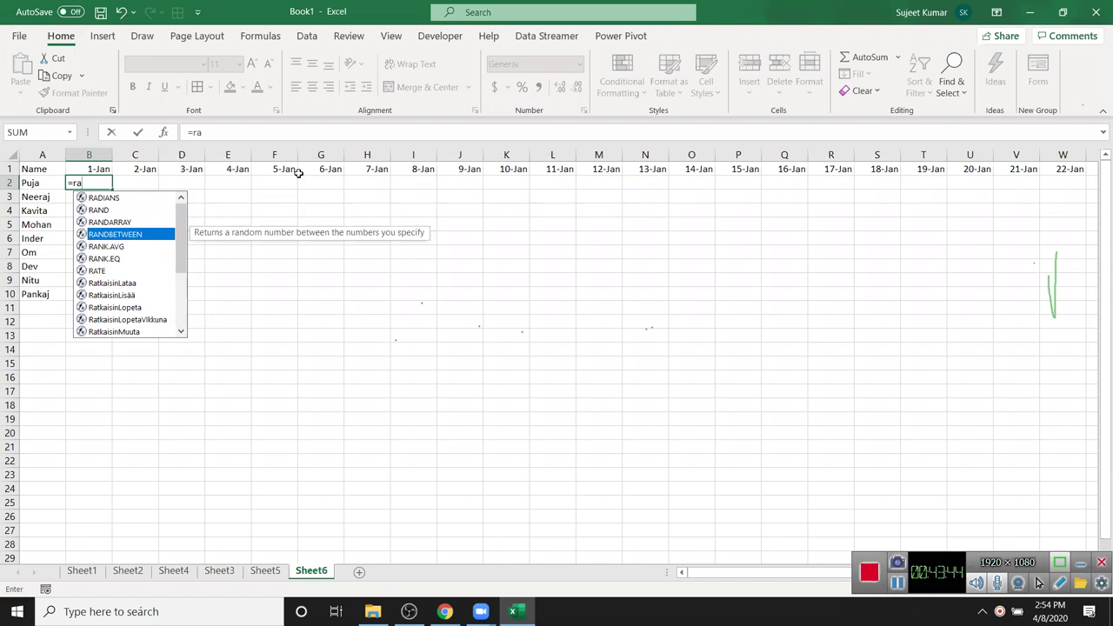
pyautogui.press('Tab')
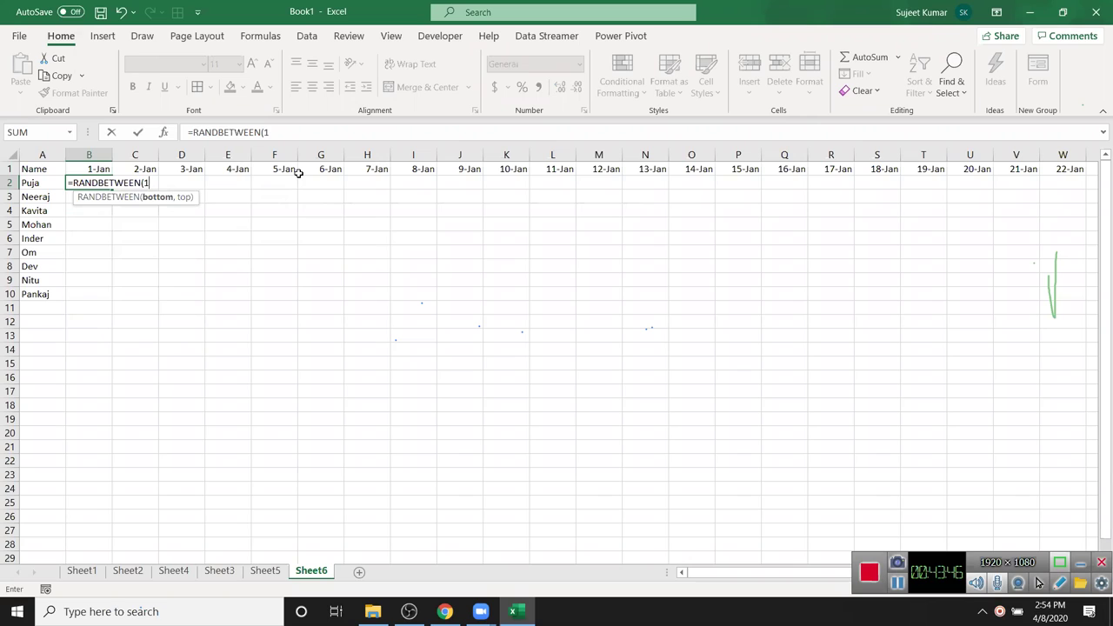
pyautogui.write('0,10')
pyautogui.hotkey('ctrl', 'Return')
# - Fill the RANDBETWEEN formula across and down to cover B2:AF10
pyautogui.press('Up')
pyautogui.hotkey('ctrl', 'Right')
pyautogui.press('Down')
pyautogui.hotkey('ctrl', 'shift', 'Left')
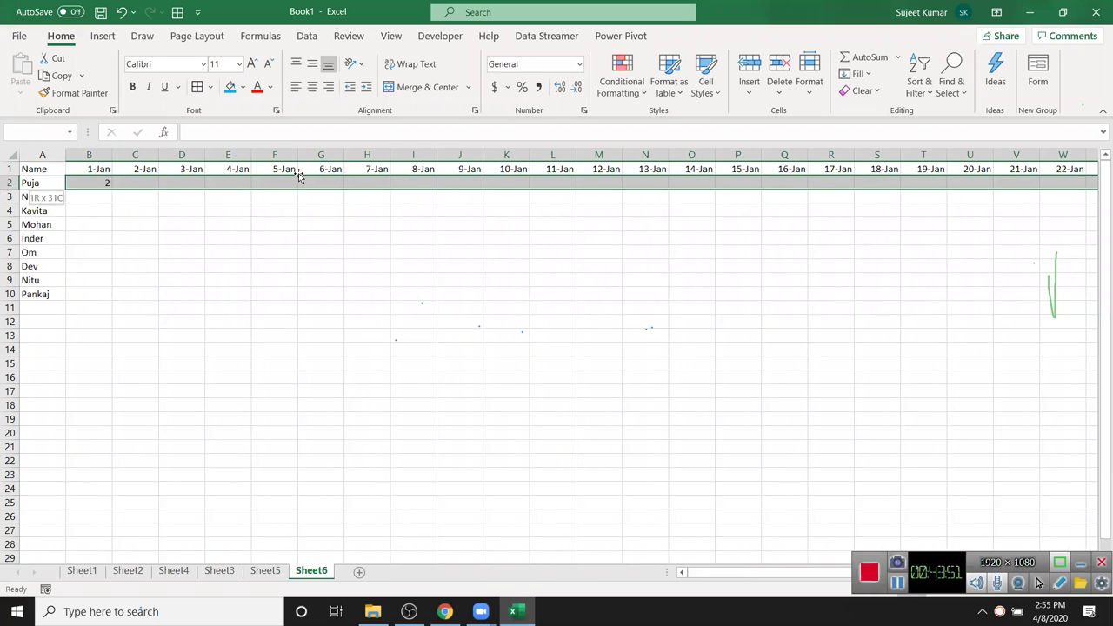
pyautogui.hotkey('shift', 'Down')
pyautogui.hotkey('shift', 'Down')
pyautogui.hotkey('shift', 'Down')
pyautogui.hotkey('shift', 'Down')
pyautogui.hotkey('shift', 'Down')
pyautogui.hotkey('shift', 'Down')
pyautogui.hotkey('shift', 'Down')
pyautogui.hotkey('shift', 'Down')
pyautogui.hotkey('ctrl', 'r')
pyautogui.hotkey('ctrl', 'd')
# - Copy B2:AF10 and paste it back over itself as fixed values
pyautogui.hotkey('ctrl', 'c')
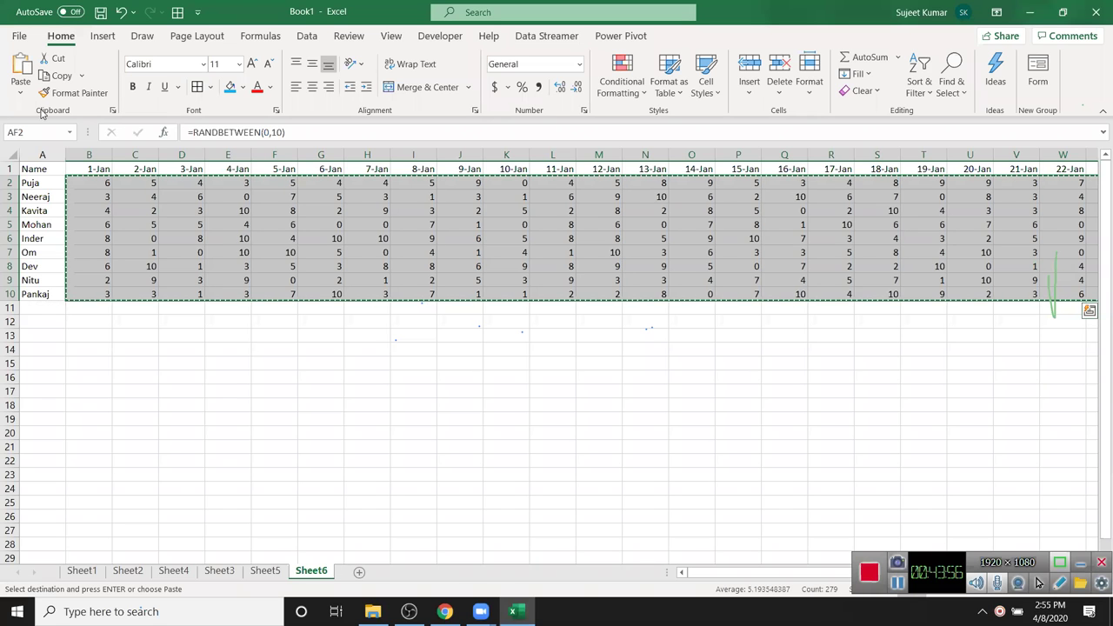
pyautogui.click(21, 94)
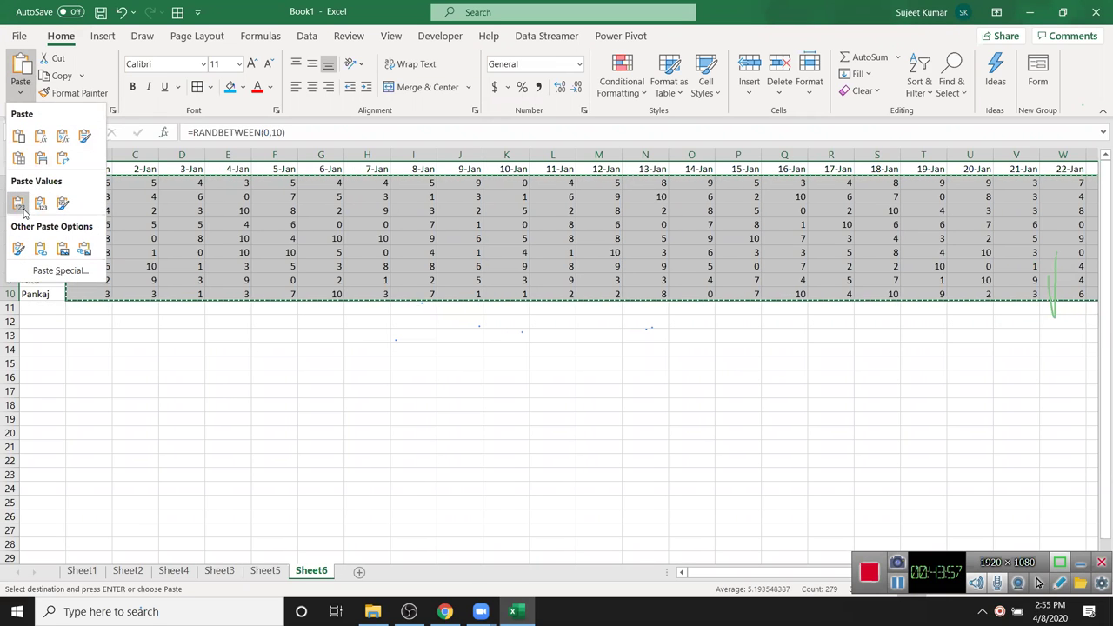
pyautogui.press('Escape')
pyautogui.press('Return')
# - Step along row 3 to check the pasted scores are plain values
pyautogui.click(108, 222)
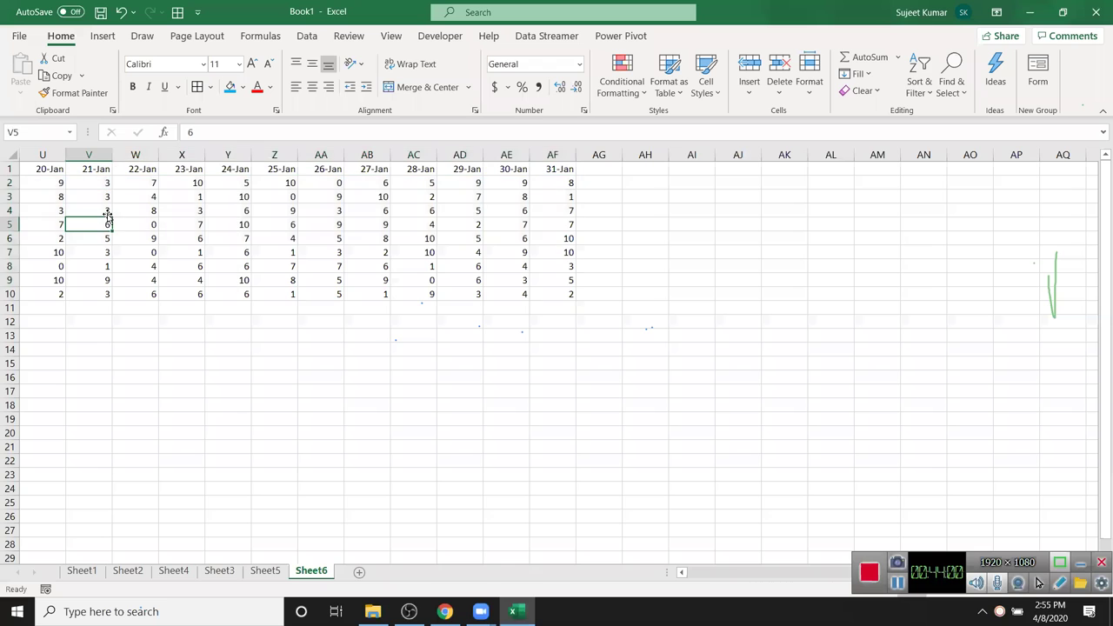
pyautogui.press('Home')
pyautogui.press('Up')
pyautogui.press('Up')
pyautogui.press('Right')
pyautogui.press('Right')
pyautogui.press('Right')
pyautogui.press('Right')
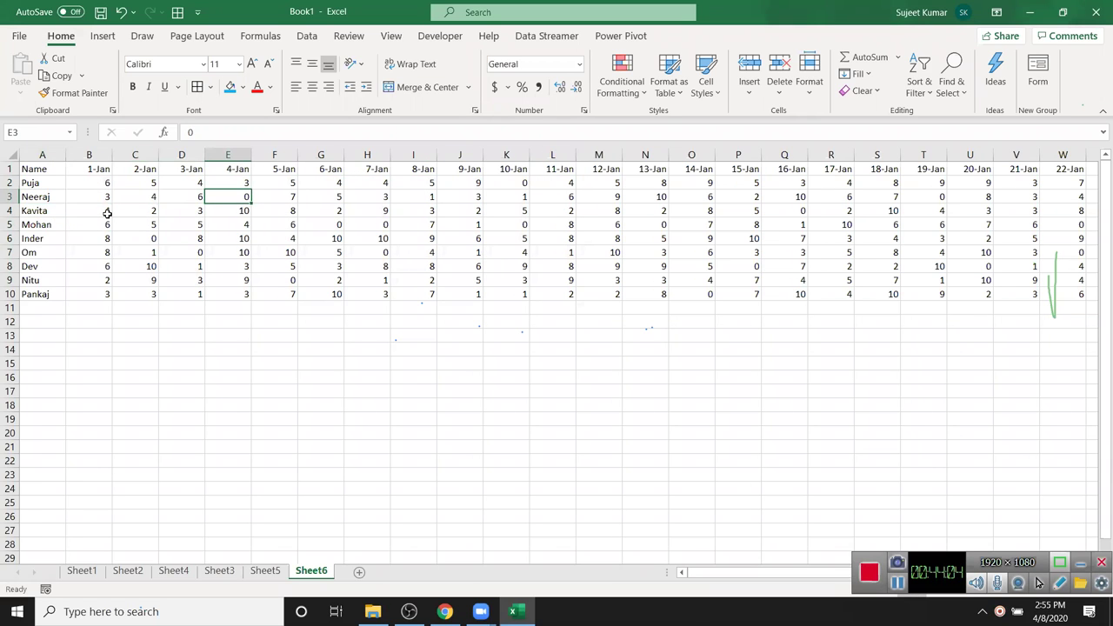
pyautogui.press('Right')
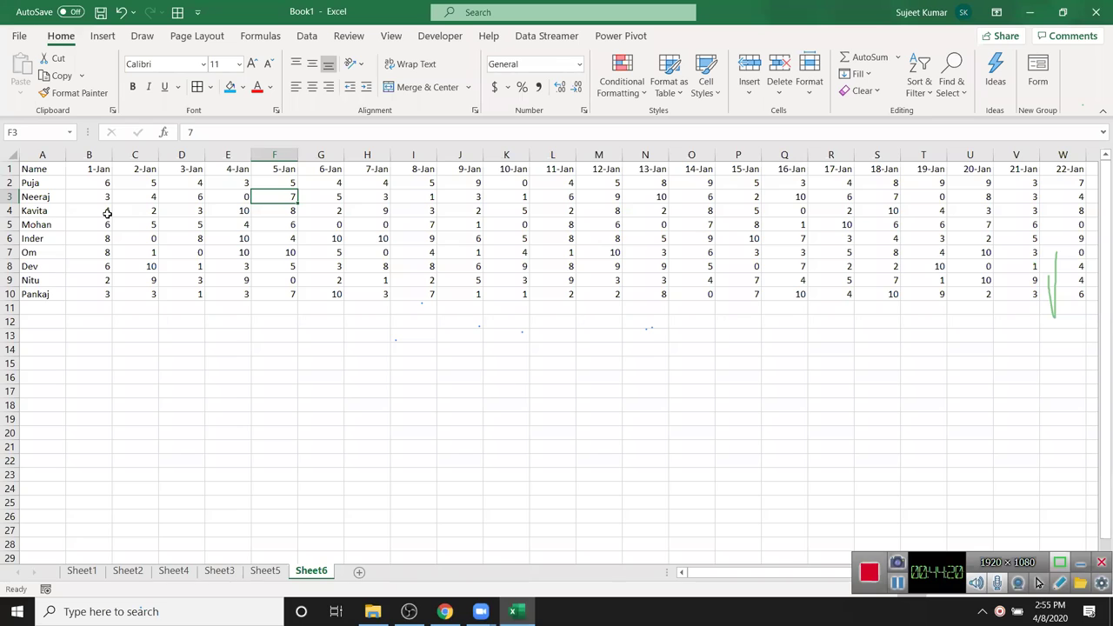
pyautogui.press('Left')
pyautogui.press('Left')
pyautogui.press('Left')
pyautogui.press('Left')
pyautogui.press('Up')
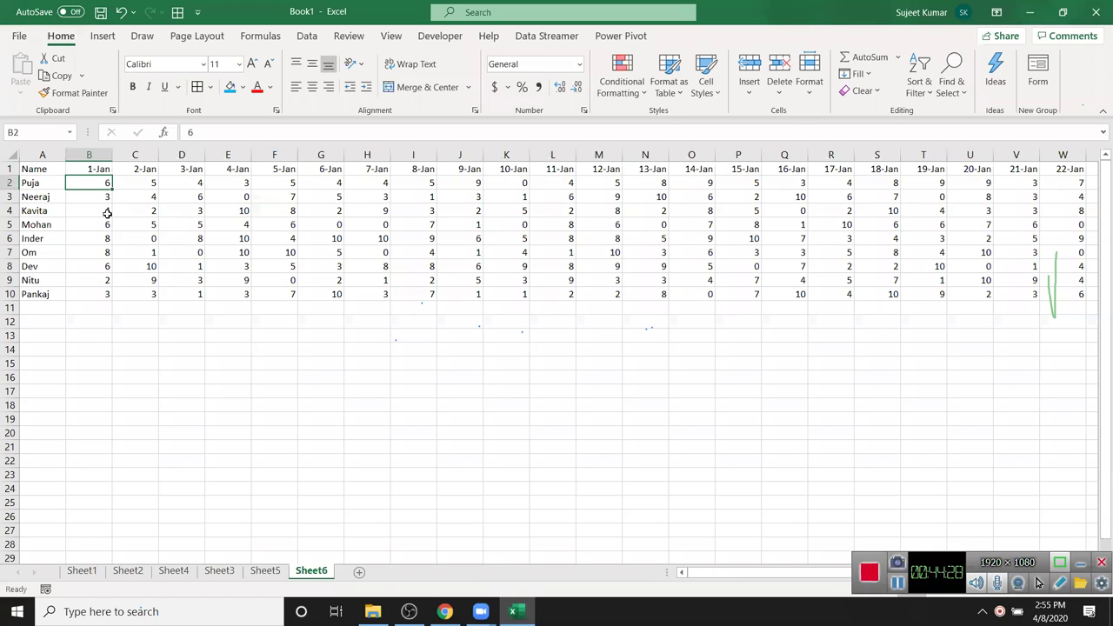
# - Check the values in G6, G4, K2, K5 and H5, then switch to Sheet5
pyautogui.click(341, 237)
pyautogui.click(335, 209)
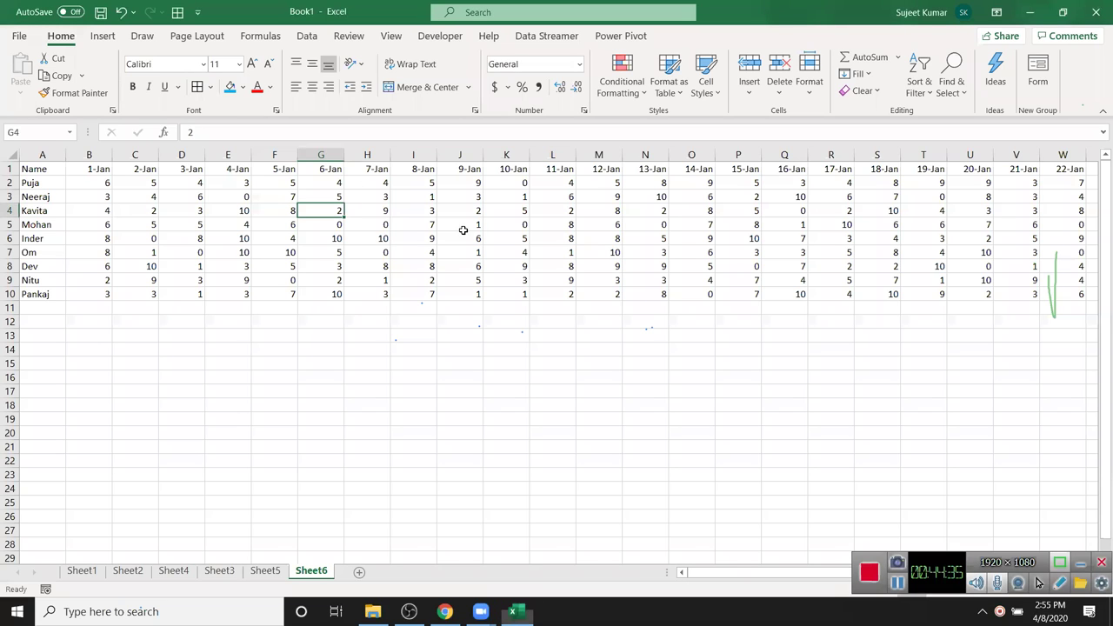
pyautogui.click(528, 187)
pyautogui.scroll(-9, 601, 262)
pyautogui.scroll(9, 601, 263)
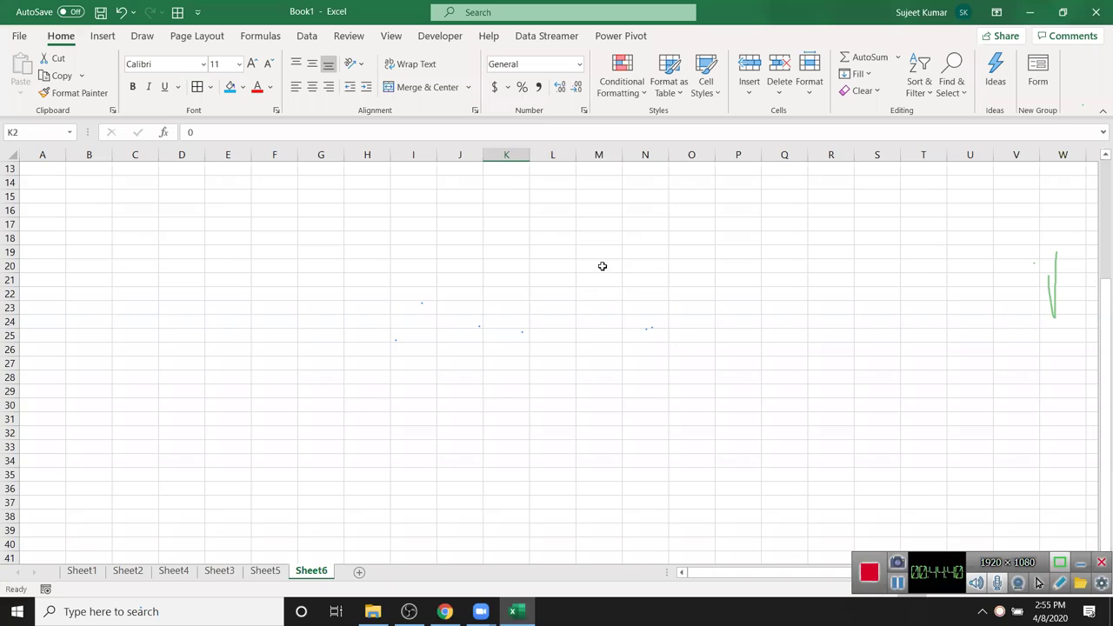
pyautogui.scroll(1, 601, 263)
pyautogui.click(526, 227)
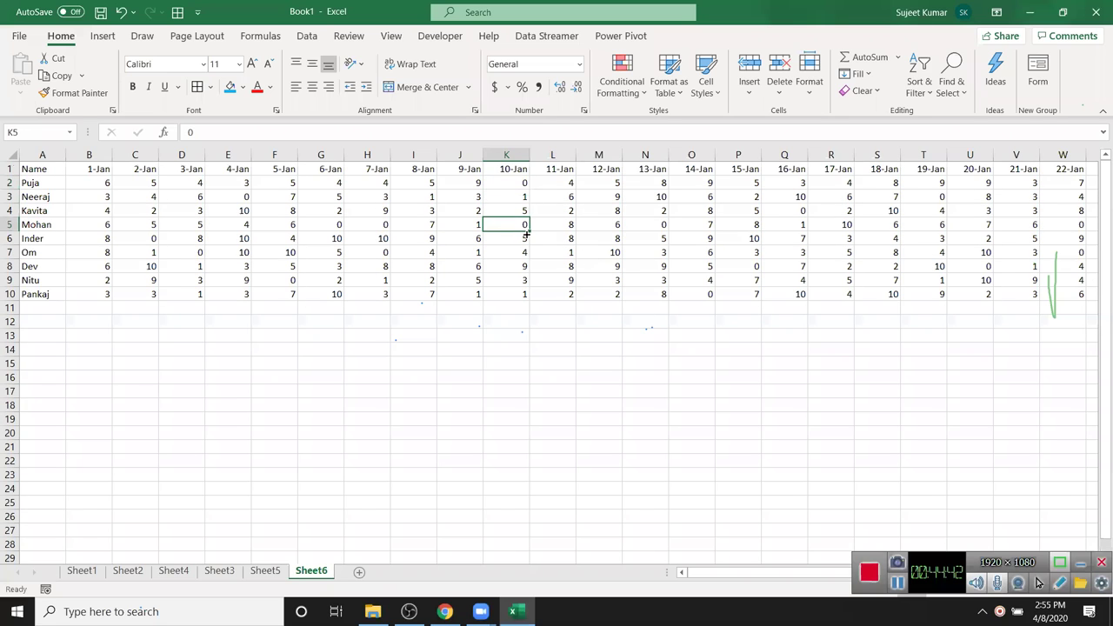
pyautogui.click(366, 228)
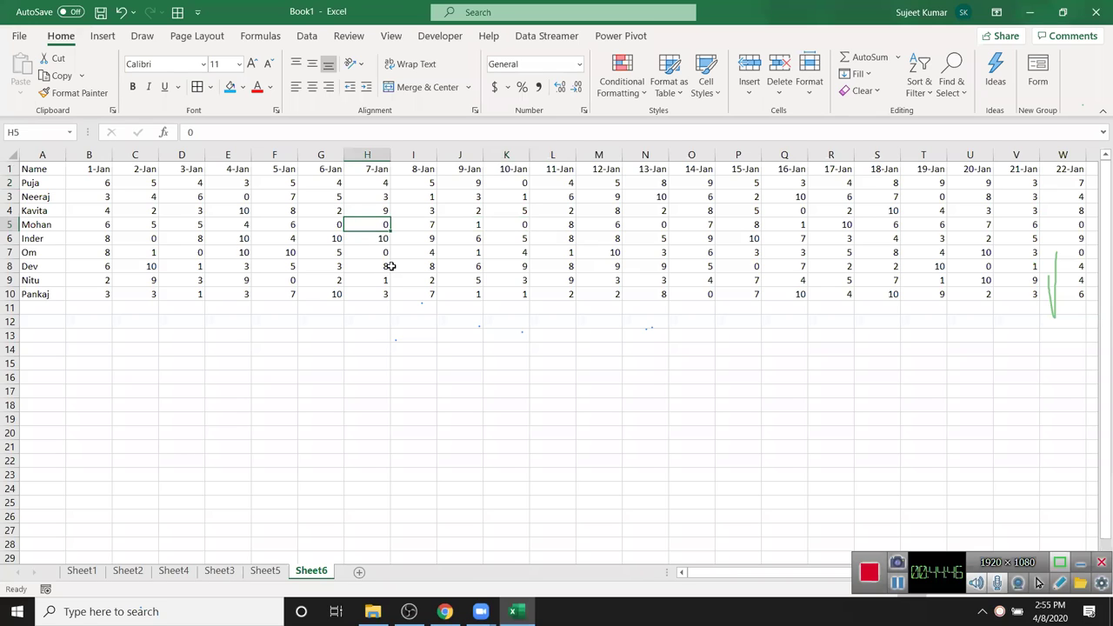
pyautogui.click(101, 183)
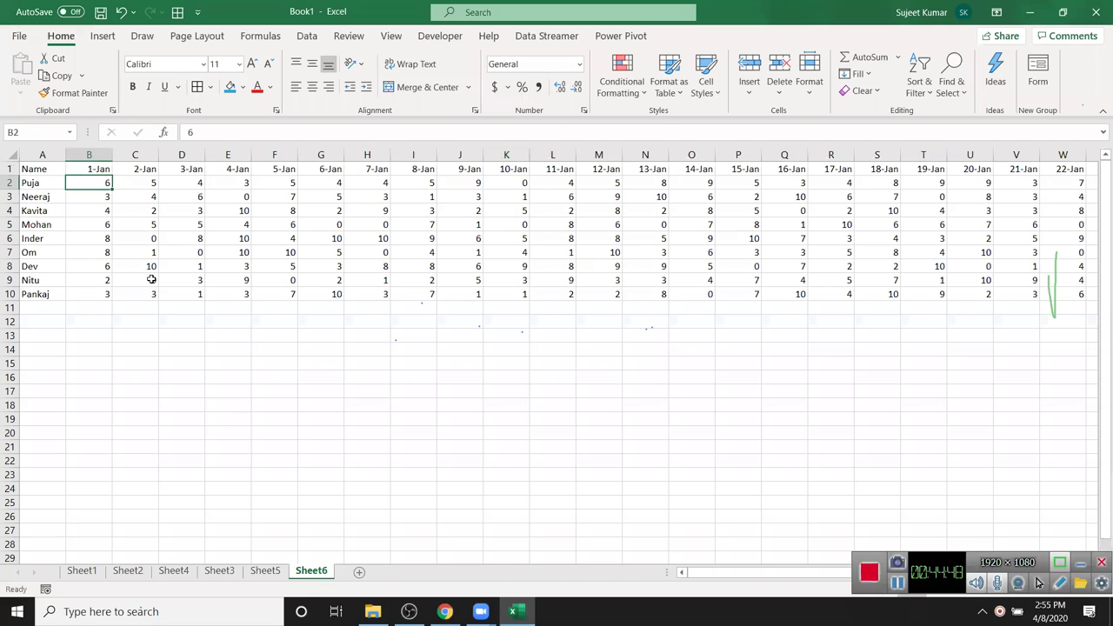
pyautogui.click(267, 570)
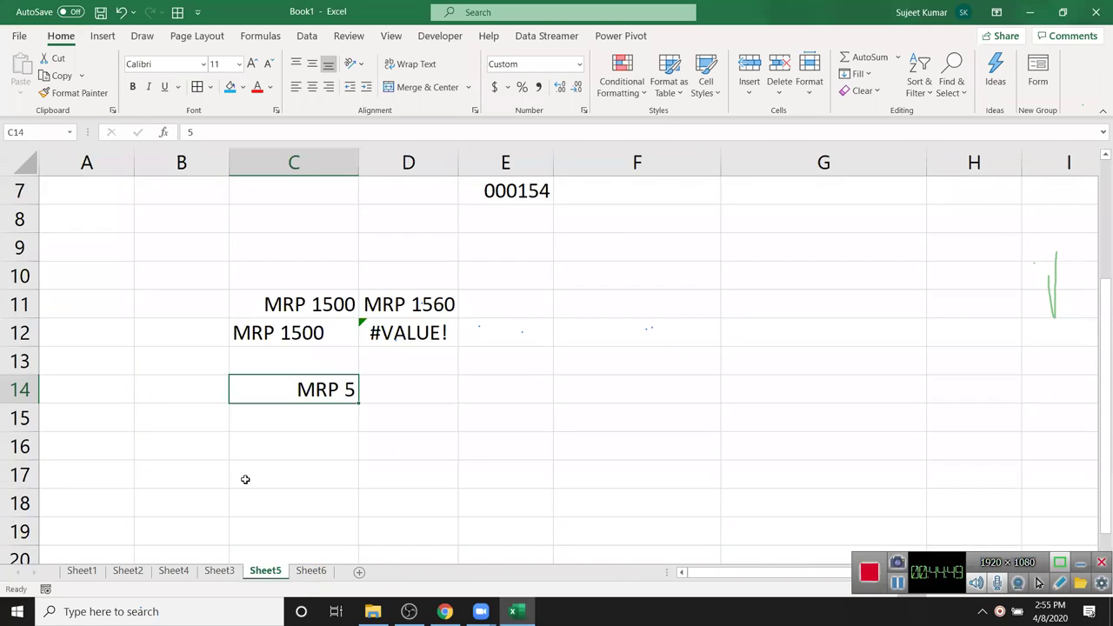
# - Remove the ## from C14's "MRP" ## format so it shows only MRP, then return to Sheet6
pyautogui.rightClick(310, 390)
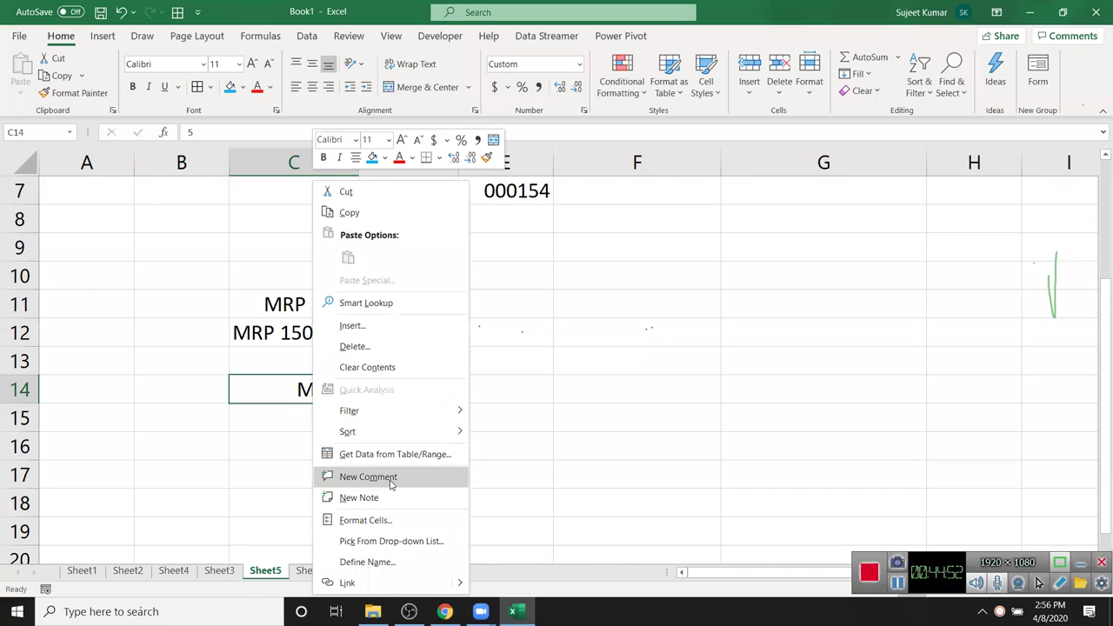
pyautogui.click(391, 520)
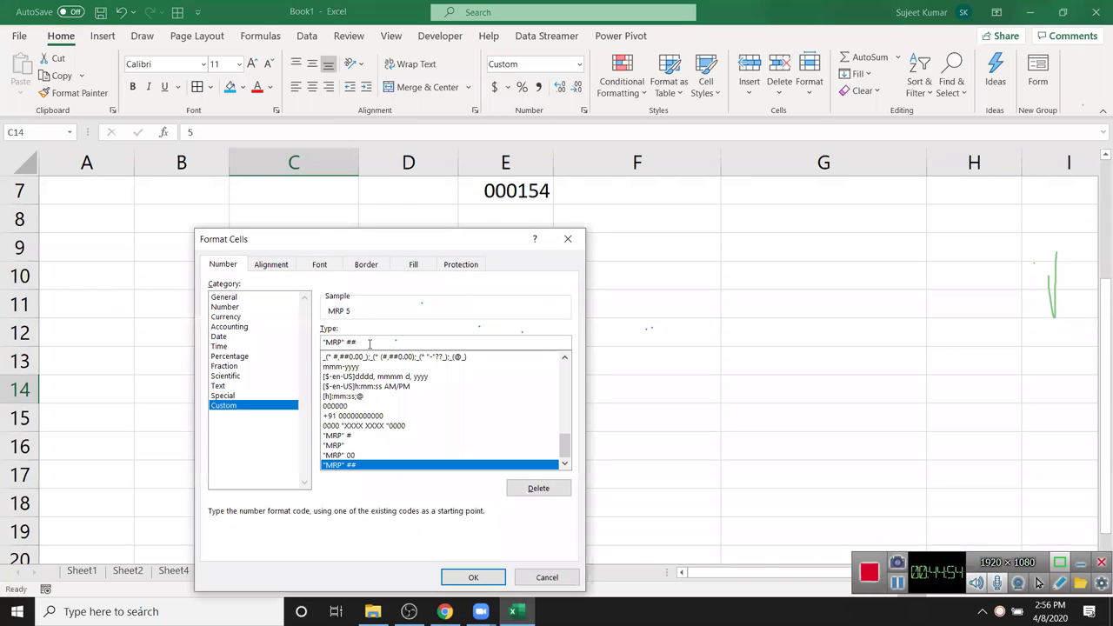
pyautogui.press('BackSpace')
pyautogui.press('BackSpace')
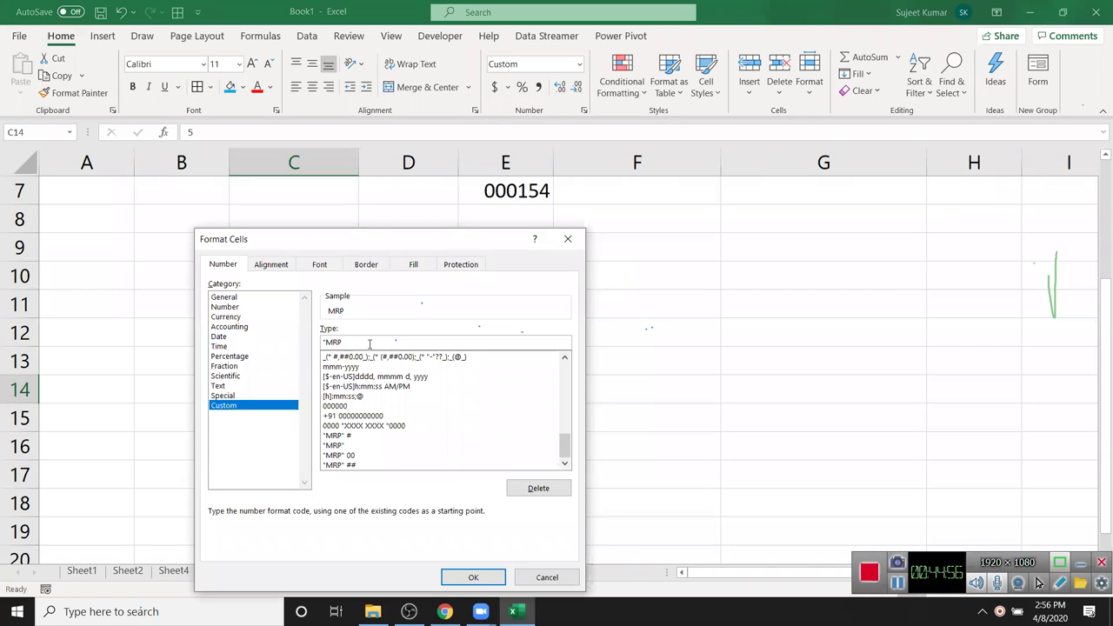
pyautogui.press('Return')
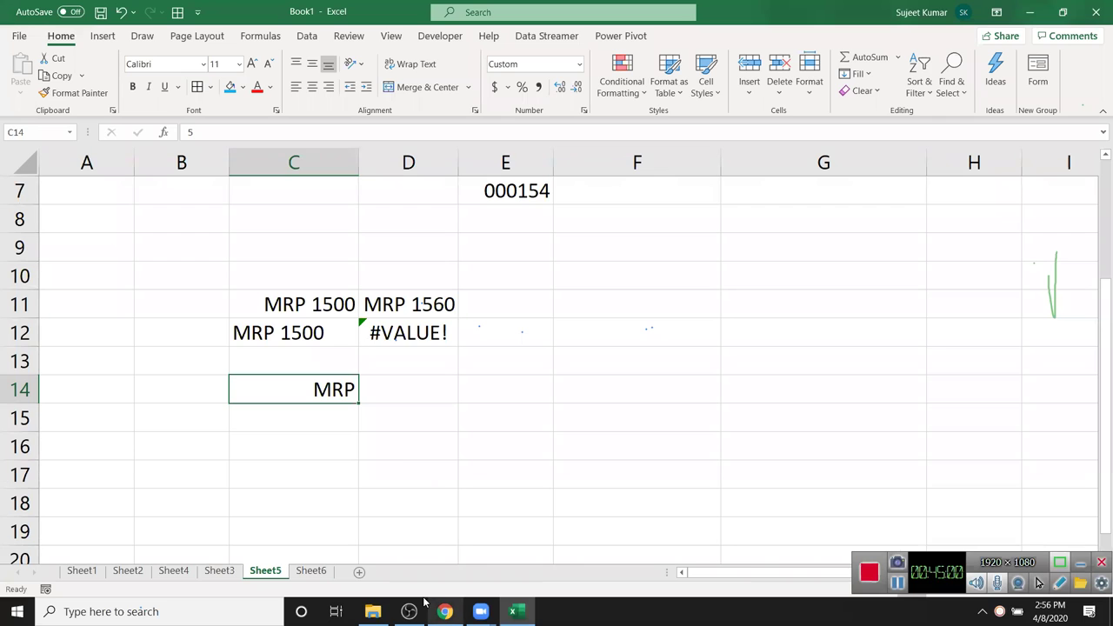
pyautogui.click(311, 571)
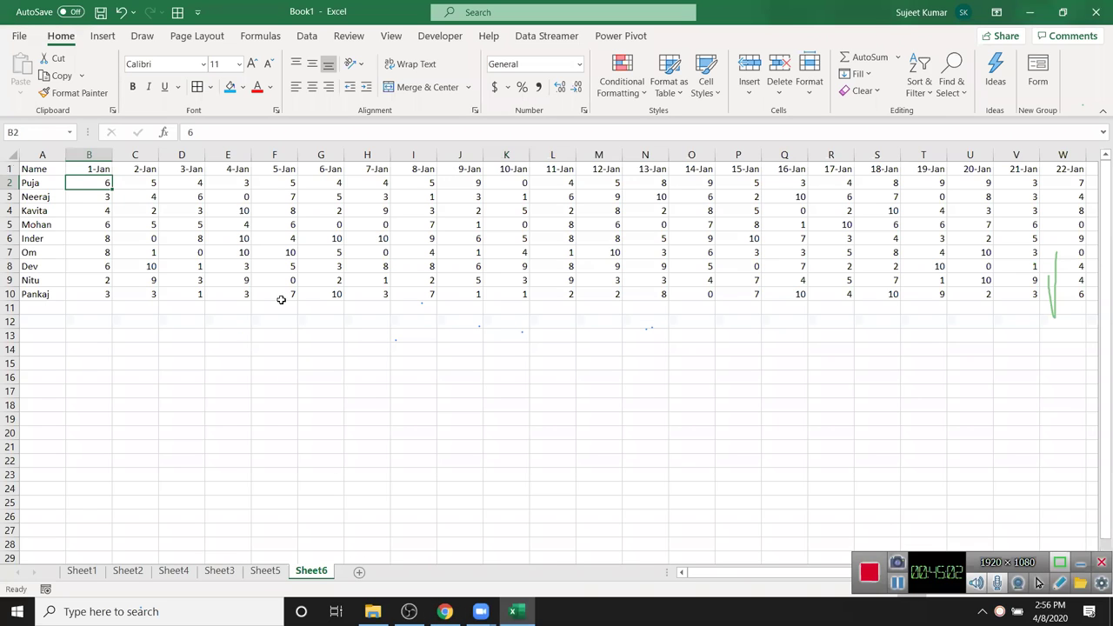
# - Apply the custom format "P";;"A" to B2:AF10 so nonzero scores show P and zeros A
pyautogui.hotkey('ctrl', 'shift', 'End')
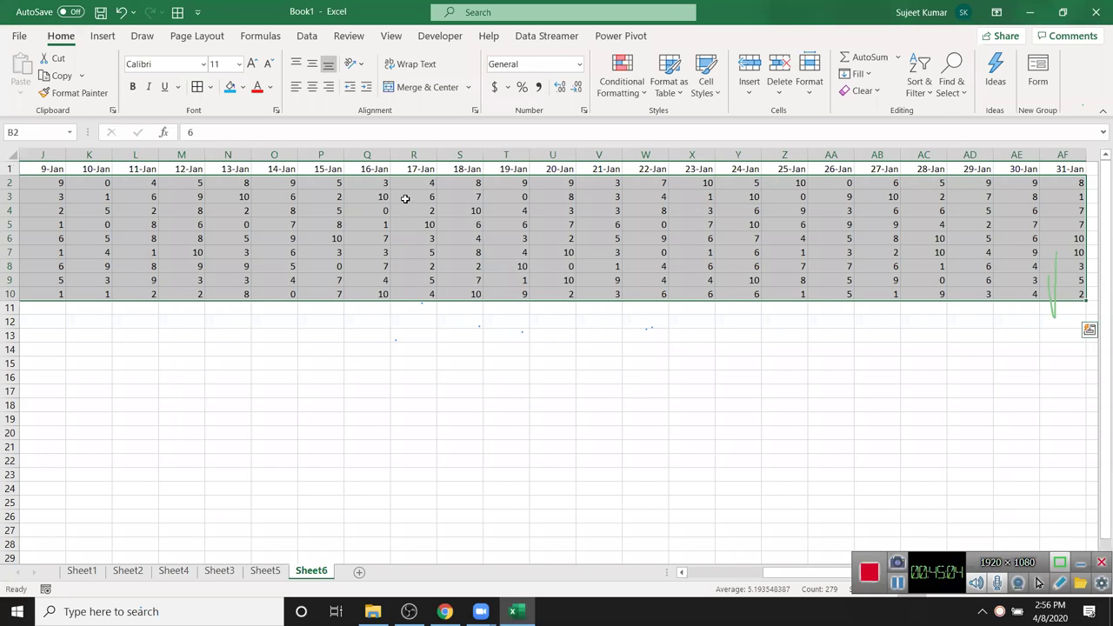
pyautogui.rightClick(405, 201)
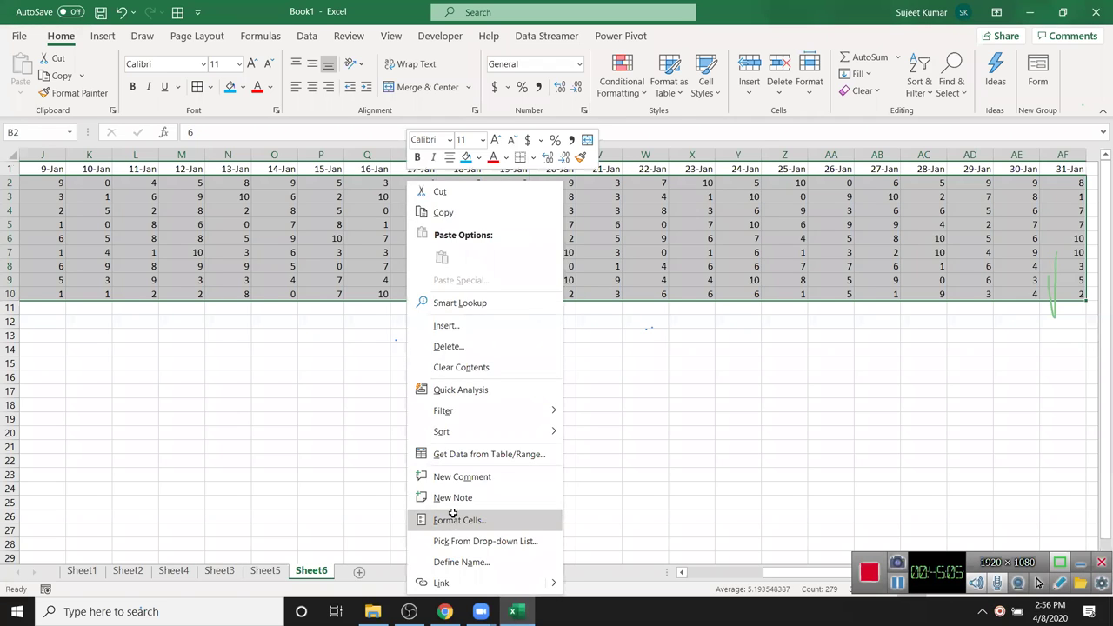
pyautogui.click(453, 520)
pyautogui.click(287, 405)
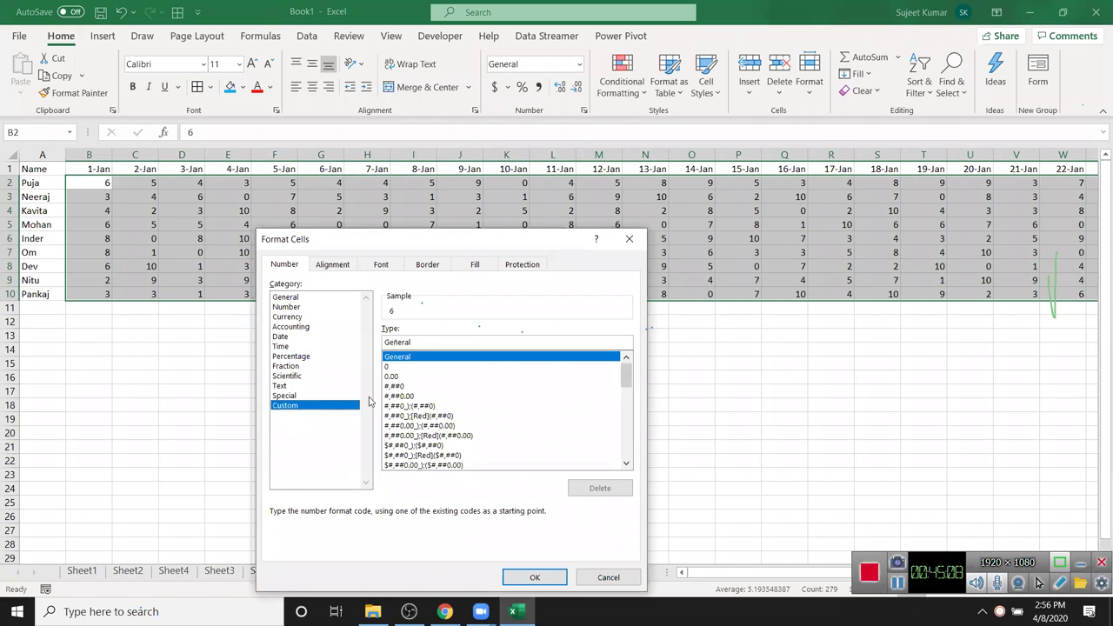
pyautogui.doubleClick(408, 344)
pyautogui.write('"P')
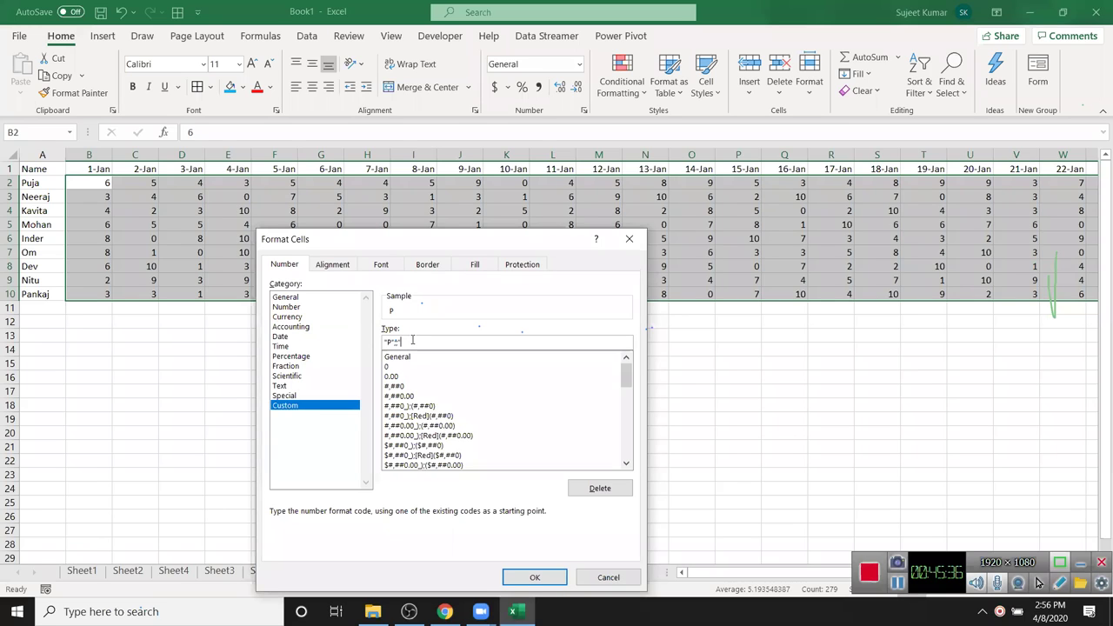
pyautogui.write('"')
pyautogui.click(546, 576)
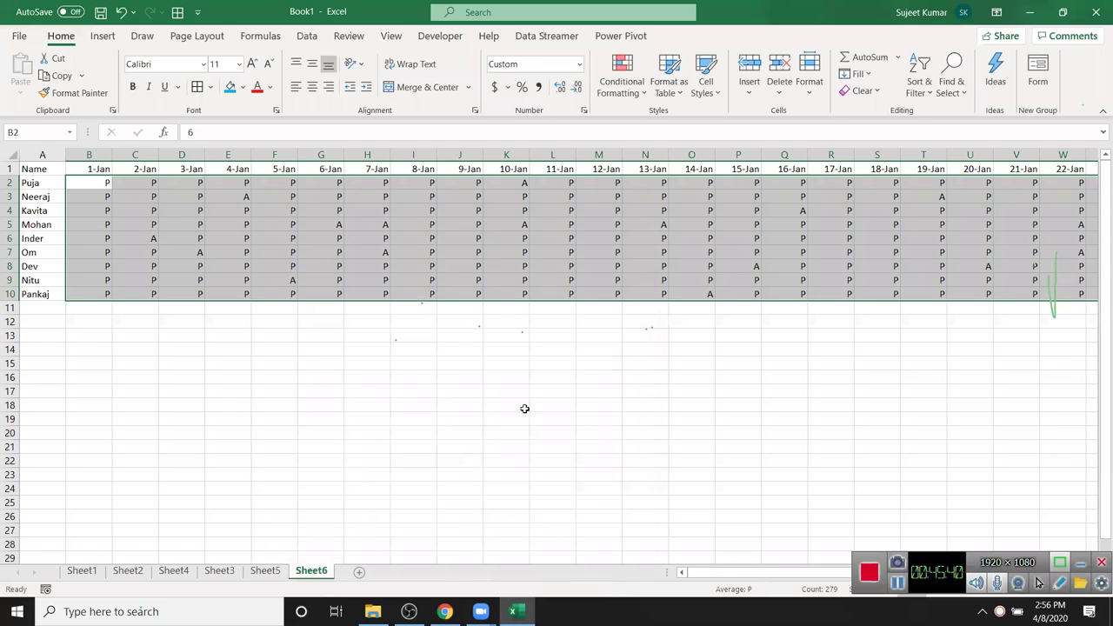
pyautogui.click(502, 238)
pyautogui.press('Down')
pyautogui.press('Down')
pyautogui.press('Up')
pyautogui.press('Up')
pyautogui.press('Up')
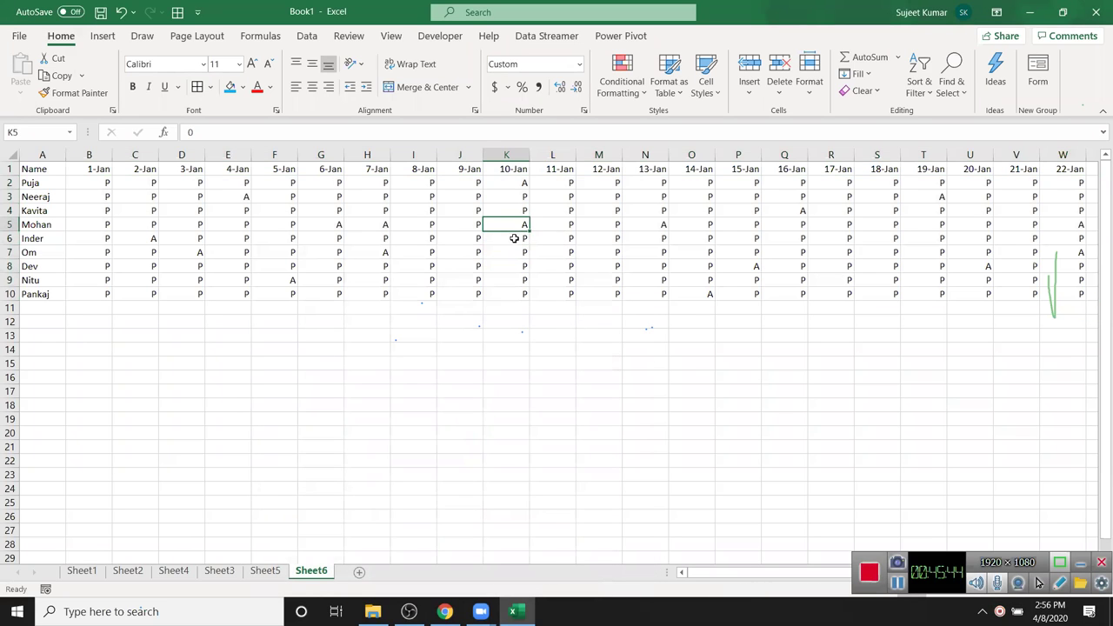
pyautogui.click(517, 250)
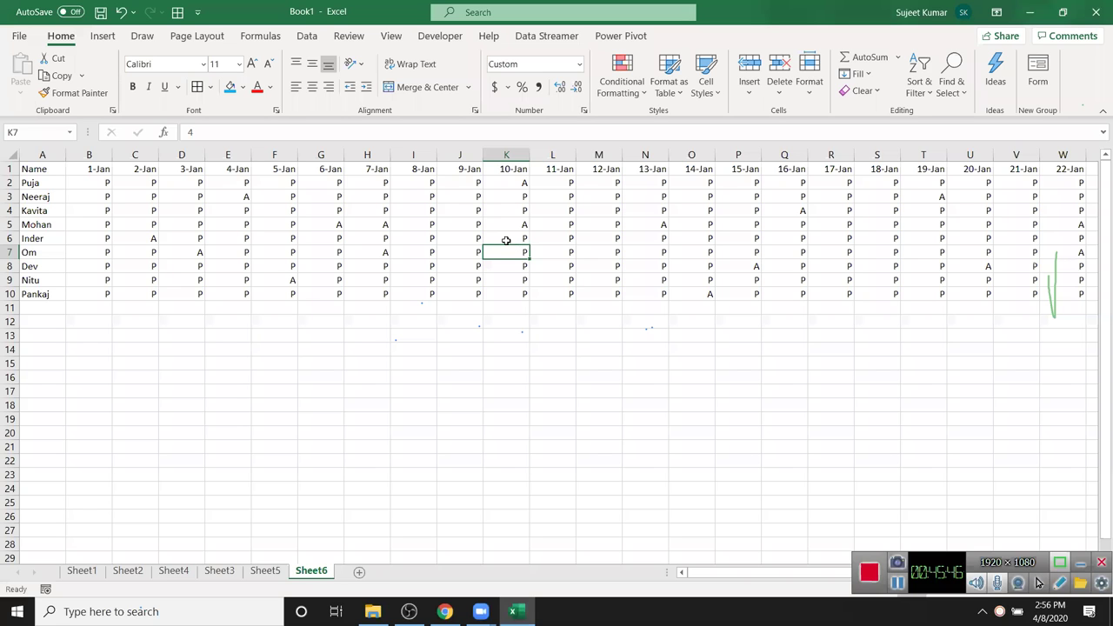
pyautogui.keyDown('ctrl'); pyautogui.scroll(4, 348, 431); pyautogui.keyUp('ctrl')
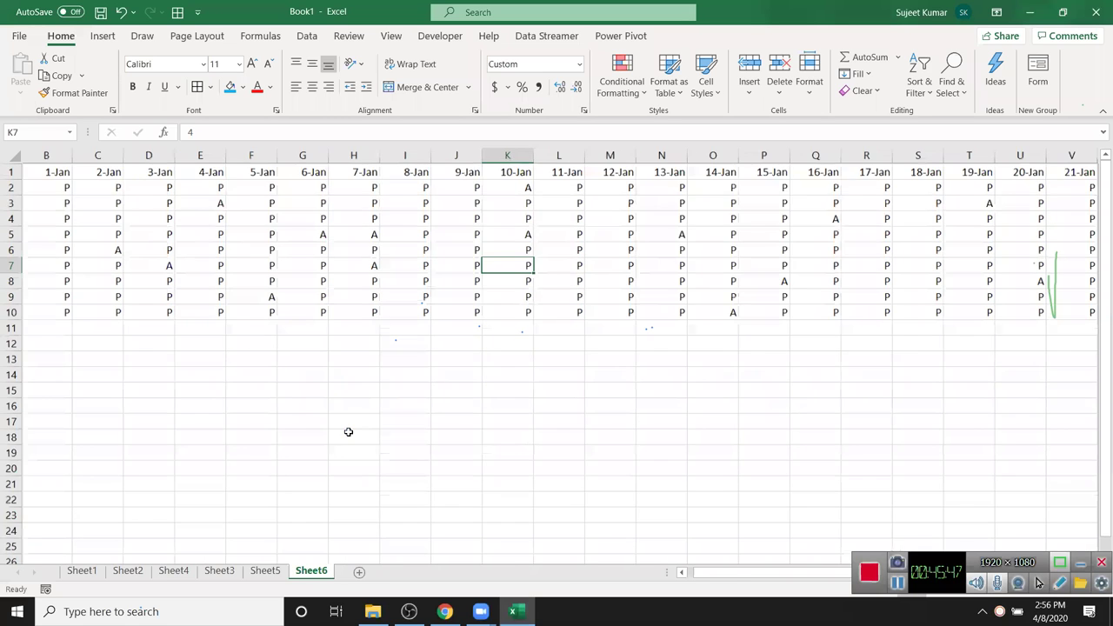
pyautogui.keyDown('ctrl'); pyautogui.scroll(1, 347, 419); pyautogui.keyUp('ctrl')
pyautogui.scroll(-4, 352, 422)
pyautogui.scroll(4, 356, 428)
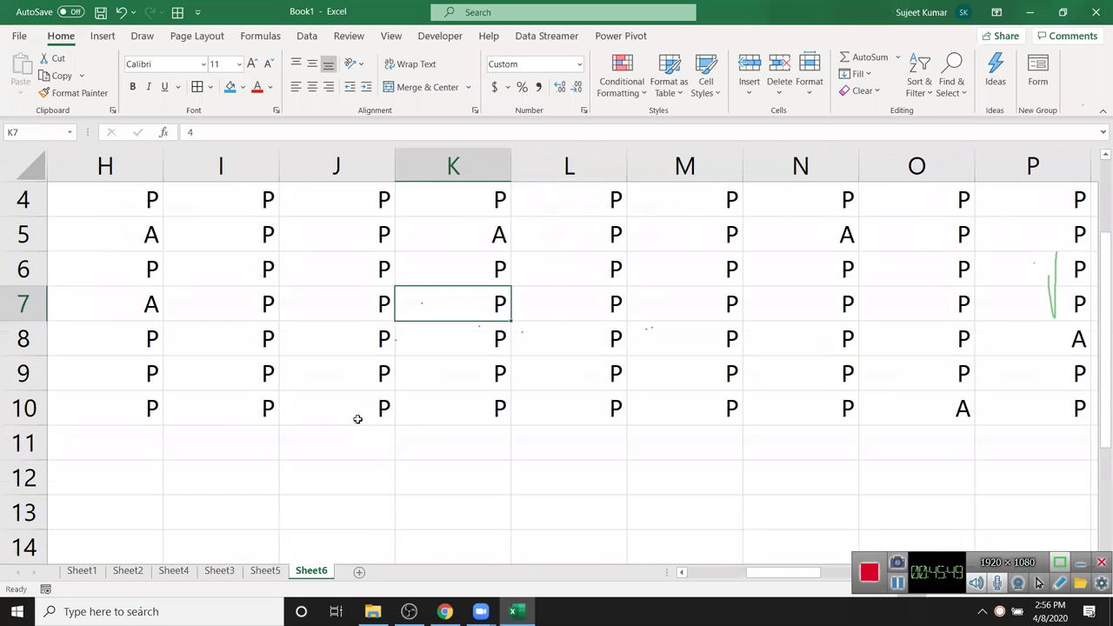
pyautogui.scroll(-10, 360, 447)
pyautogui.scroll(4, 369, 443)
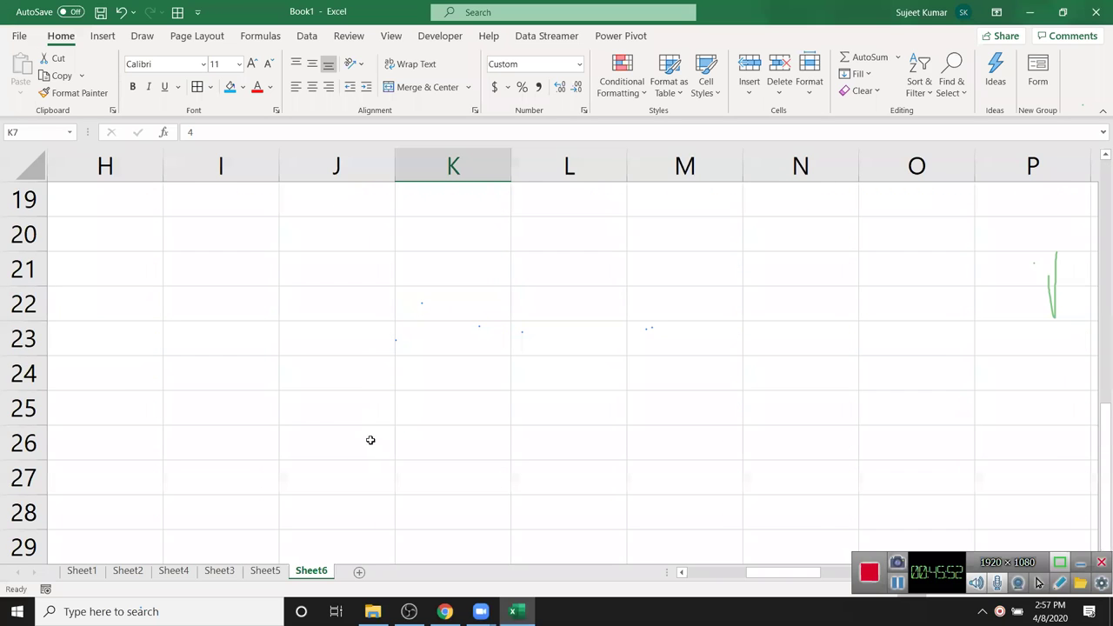
pyautogui.click(360, 372)
pyautogui.write('"')
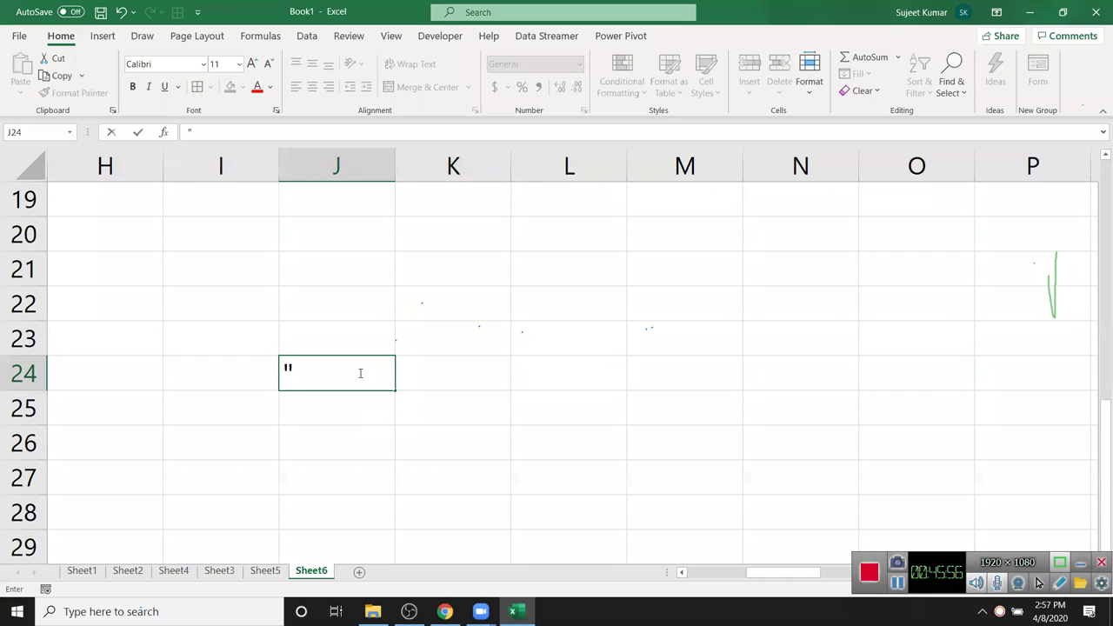
pyautogui.write('P";;"A"')
pyautogui.click(314, 374)
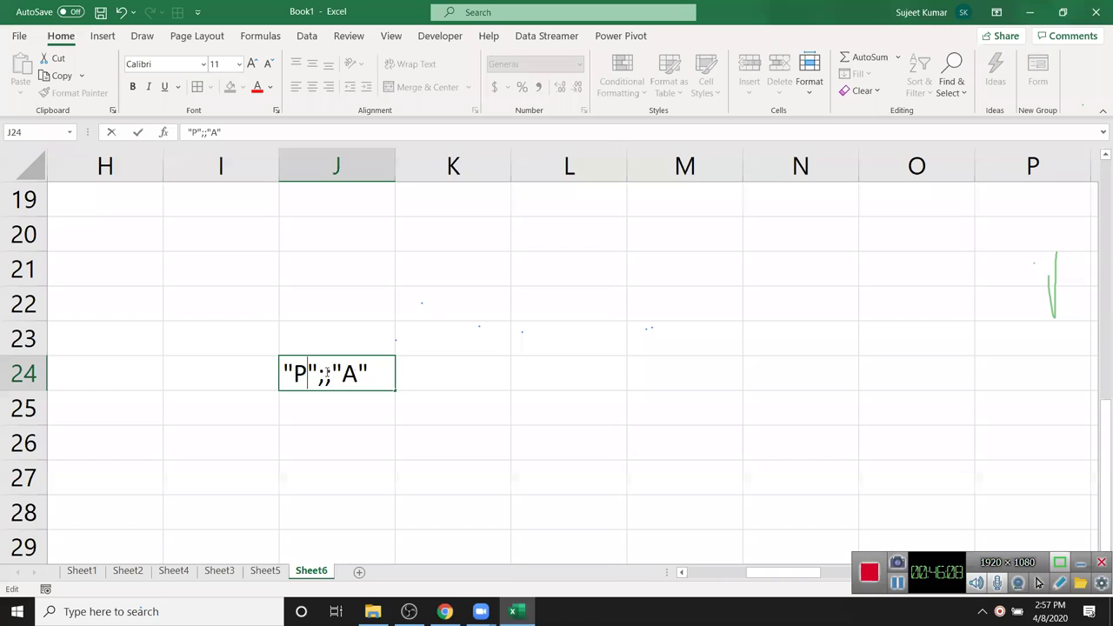
pyautogui.click(348, 374)
pyautogui.click(371, 372)
pyautogui.write(';')
pyautogui.doubleClick(297, 371)
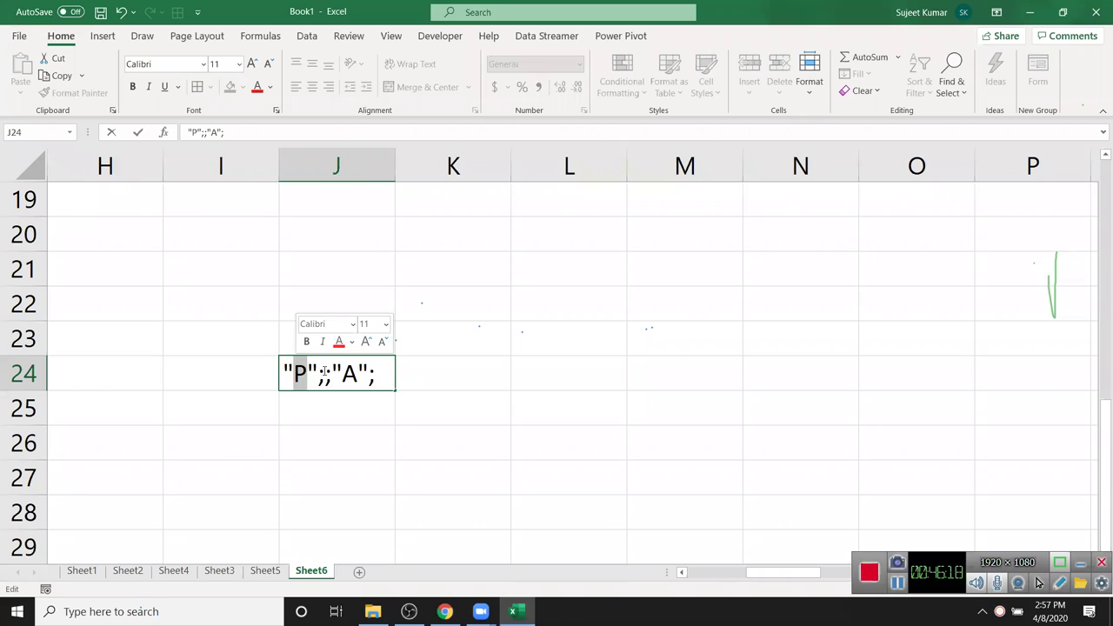
pyautogui.click(312, 366)
pyautogui.click(326, 374)
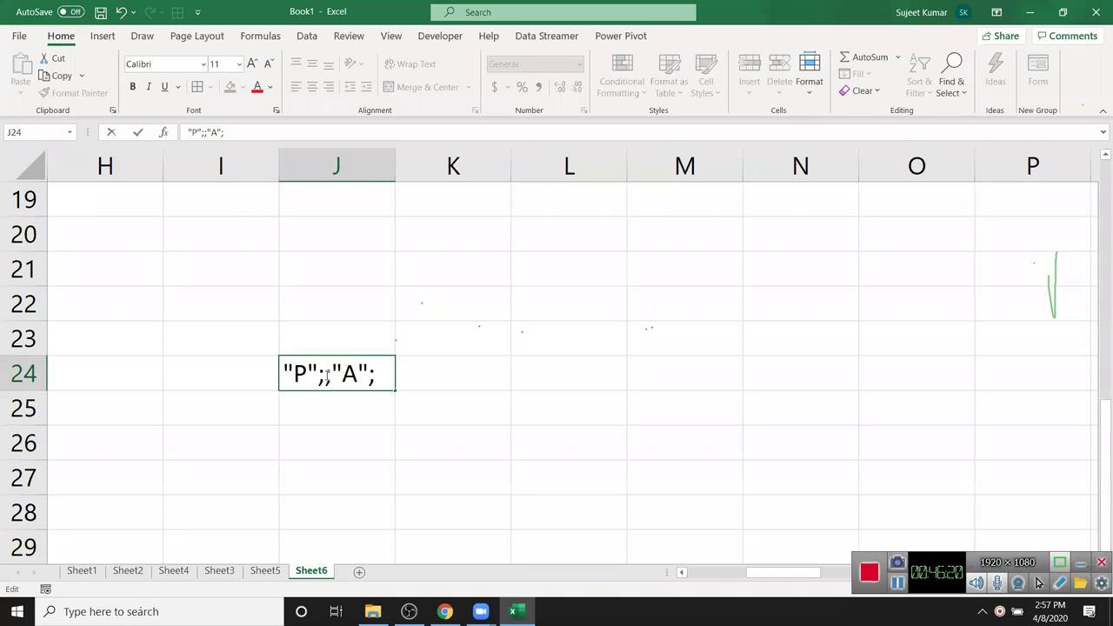
pyautogui.click(356, 374)
pyautogui.click(383, 374)
pyautogui.press('BackSpace')
pyautogui.press('Escape')
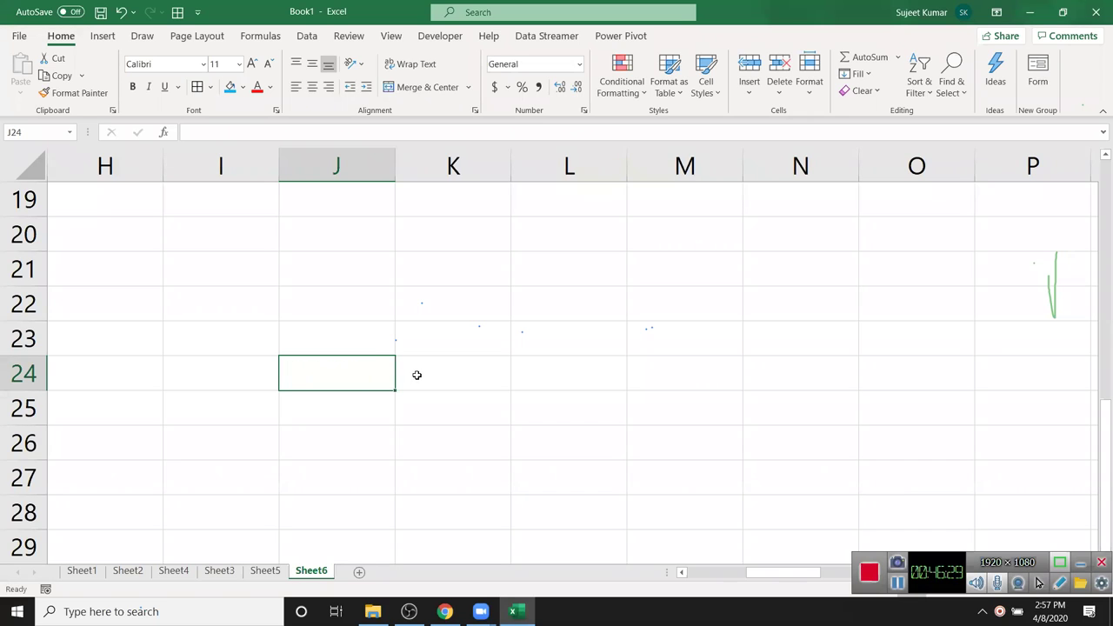
pyautogui.scroll(-2, 417, 375)
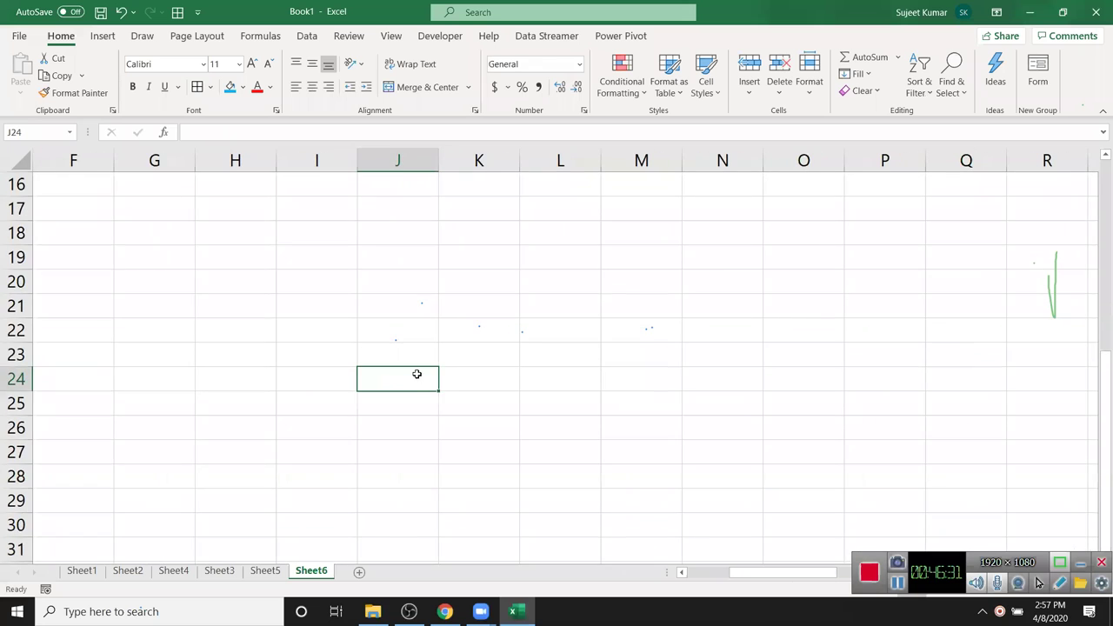
# - Select the attendance table A1:AF10 and apply All Borders to every cell
pyautogui.scroll(5, 418, 375)
pyautogui.scroll(-1, 422, 357)
pyautogui.click(421, 304)
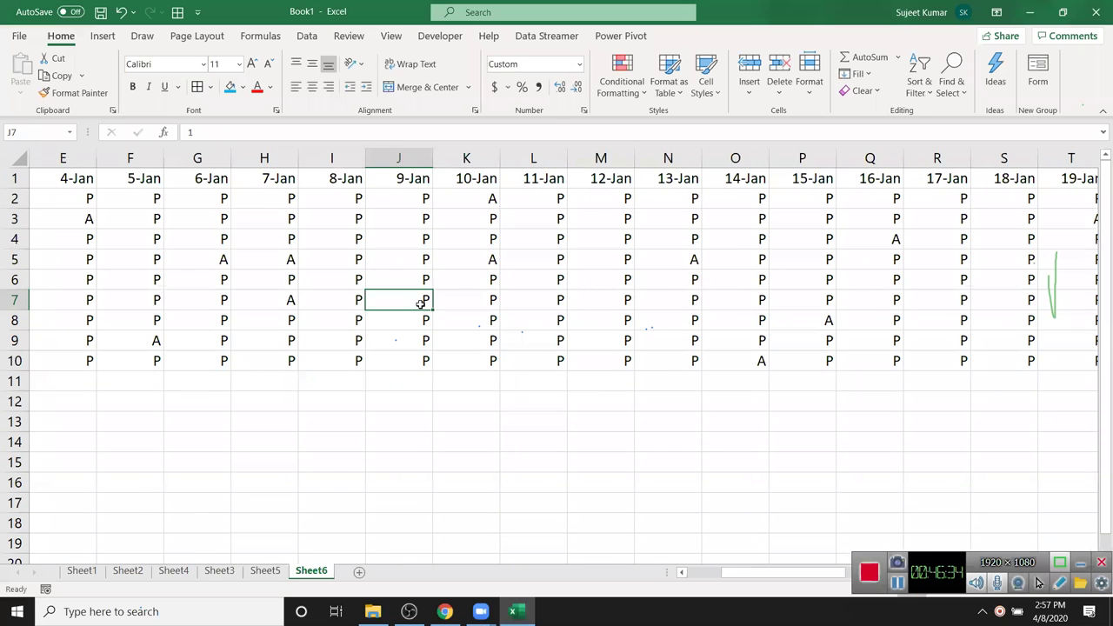
pyautogui.hotkey('ctrl', 'Right')
pyautogui.press('Home')
pyautogui.press('Up')
pyautogui.press('Up')
pyautogui.press('Up')
pyautogui.press('Up')
pyautogui.press('Up')
pyautogui.press('Up')
pyautogui.hotkey('ctrl', 'shift', 'Right')
pyautogui.hotkey('ctrl', 'shift', 'Down')
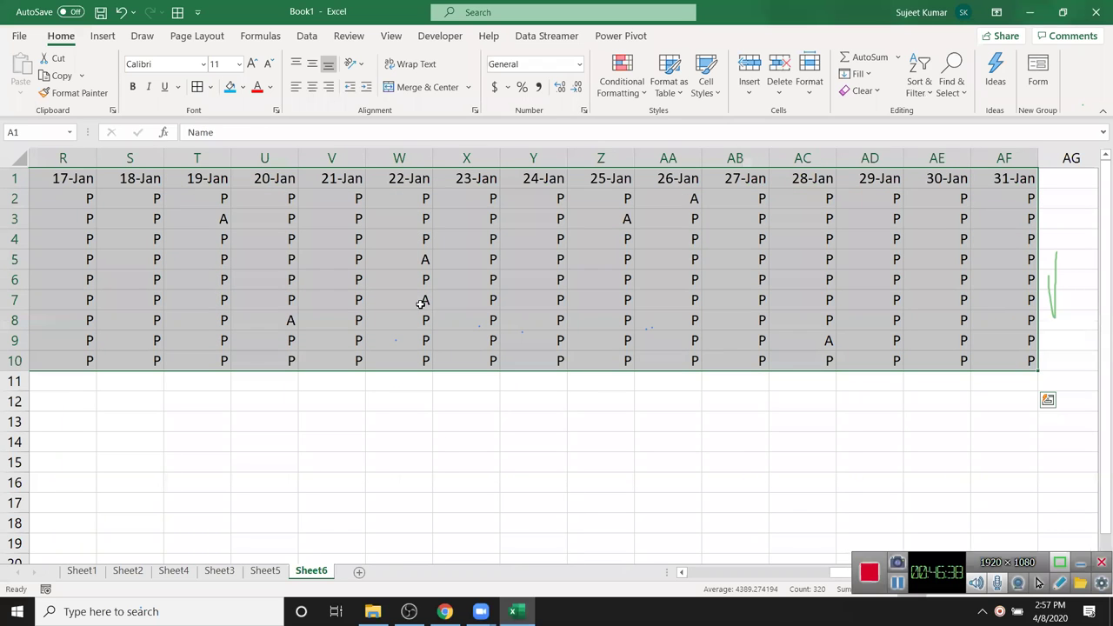
pyautogui.click(199, 87)
# - Select the date header row from B1 across all the date columns
pyautogui.hscroll(-6, 184, 209)
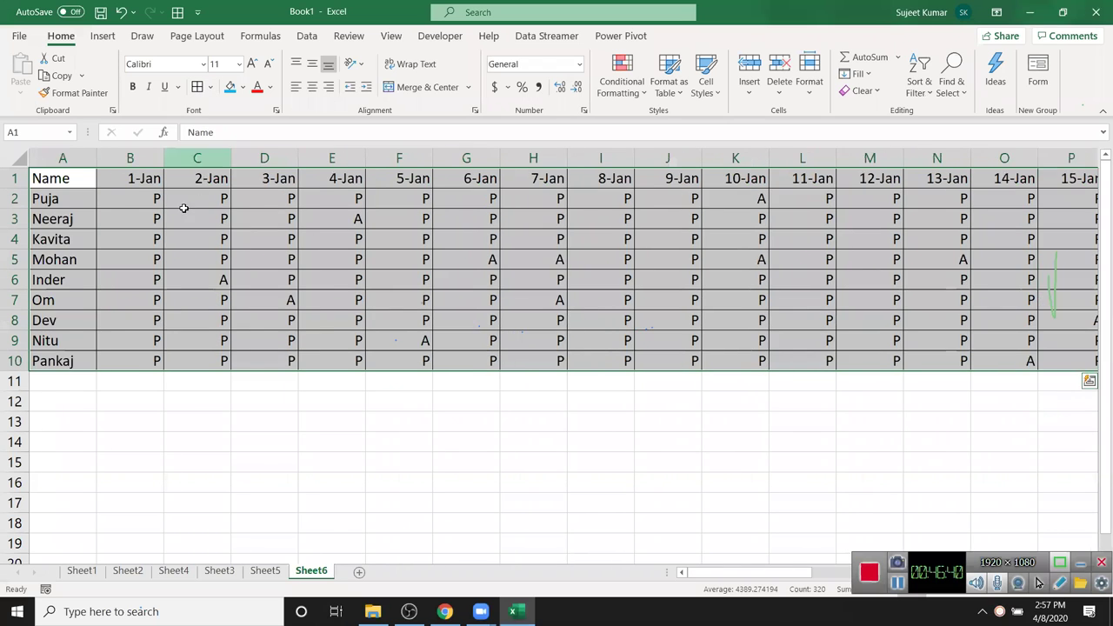
pyautogui.click(130, 154)
pyautogui.click(138, 179)
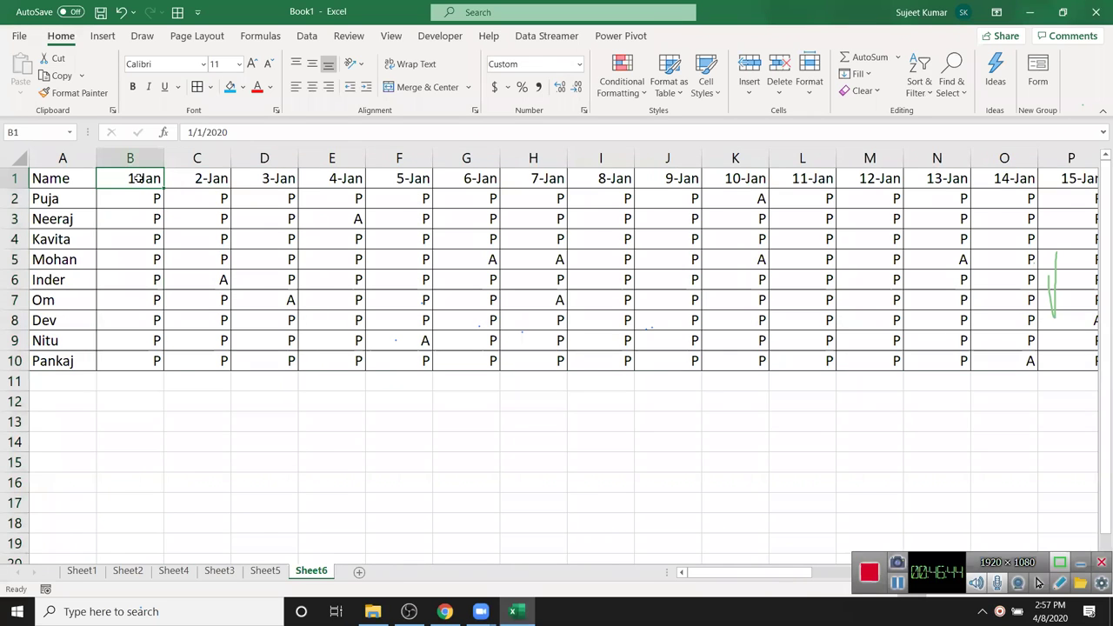
pyautogui.hotkey('ctrl', 'shift', 'Right')
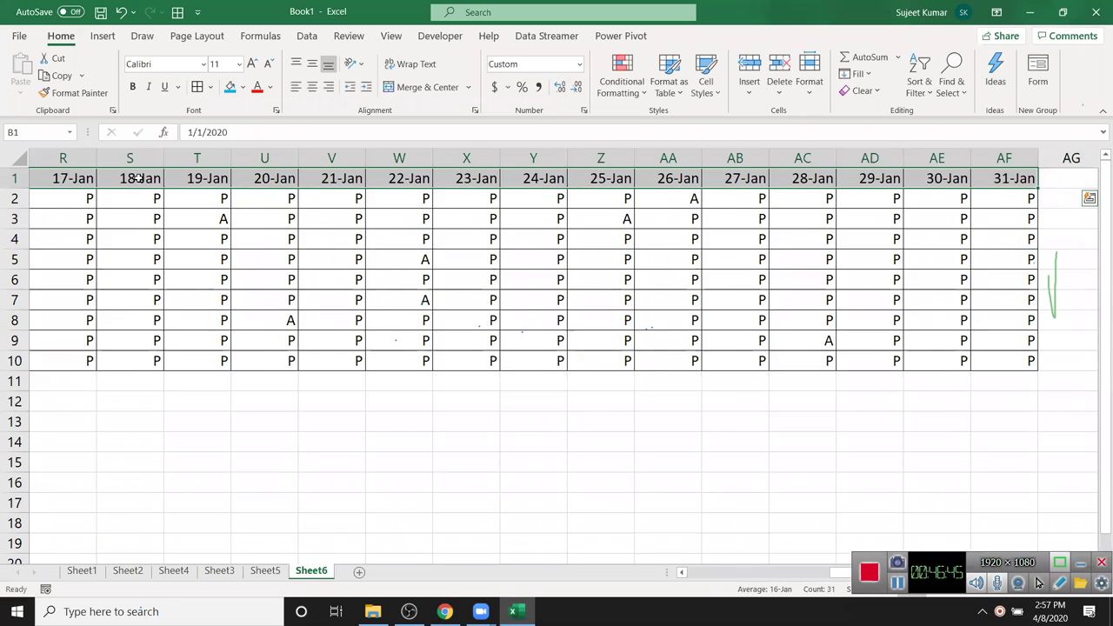
pyautogui.hscroll(-6, 137, 179)
# - Select the whole sheet and AutoFit all columns so dates like 1-Jan-20 display fully
pyautogui.click(15, 162)
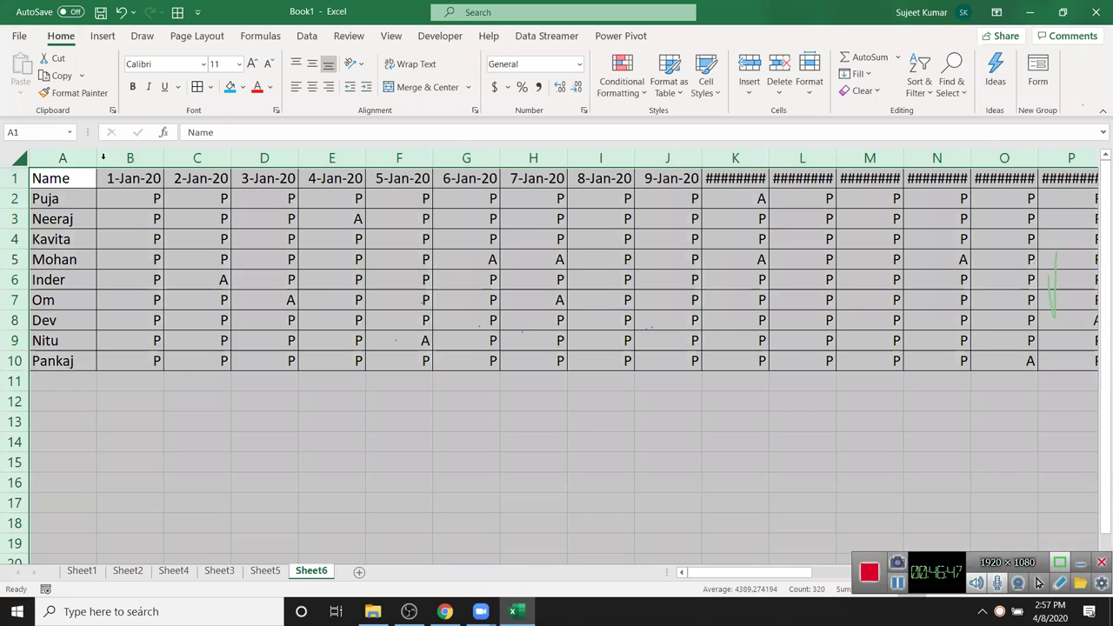
pyautogui.doubleClick(160, 159)
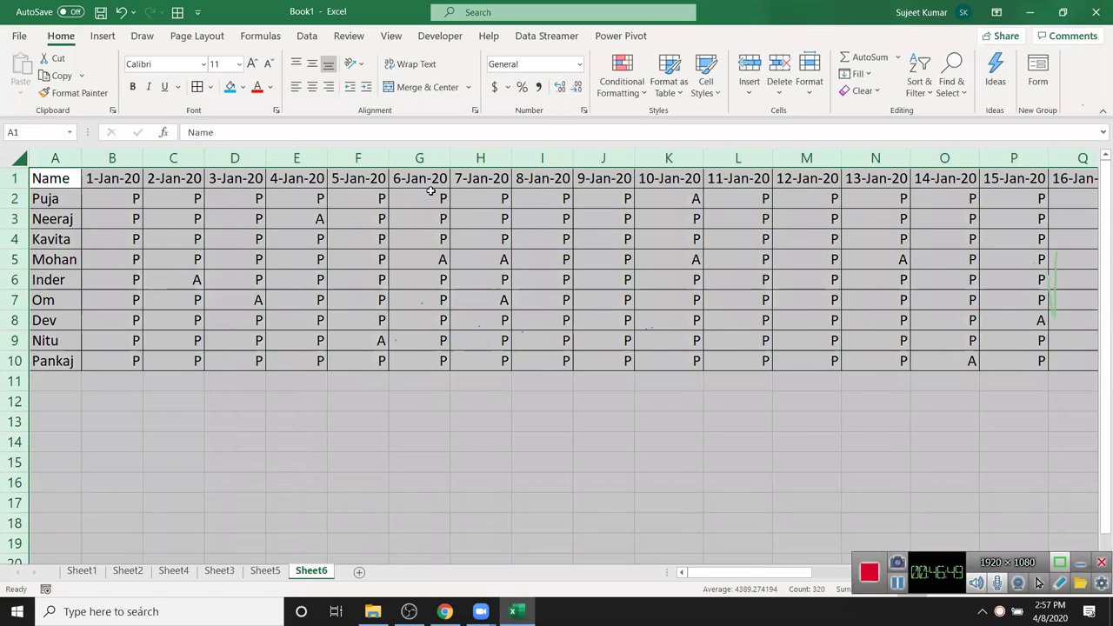
pyautogui.click(877, 198)
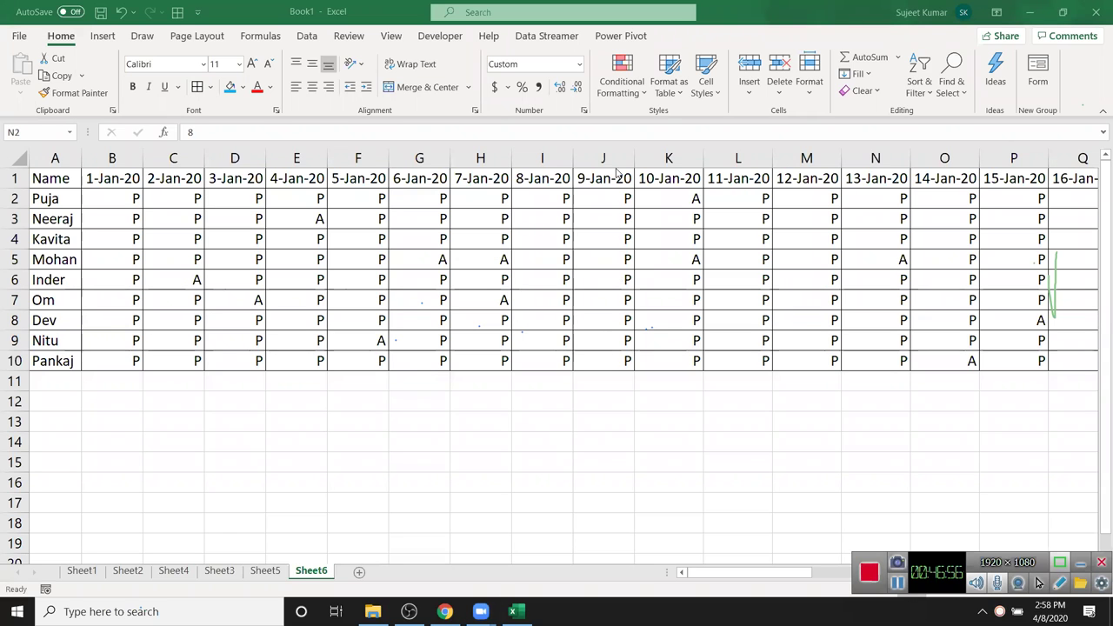
pyautogui.click(163, 203)
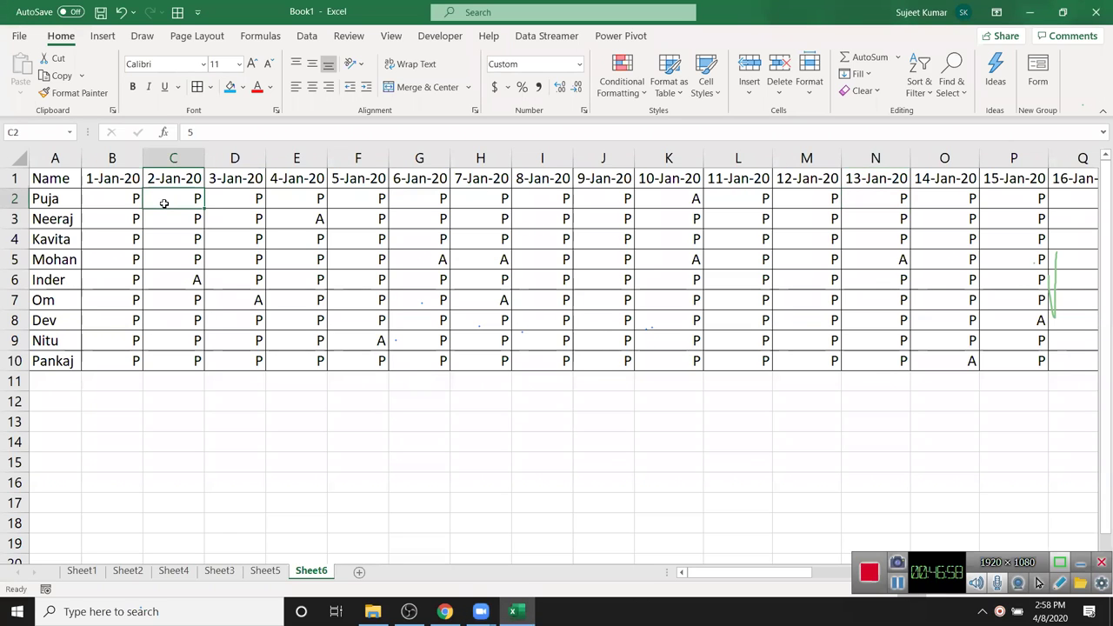
pyautogui.hotkey('ctrl', 'Right')
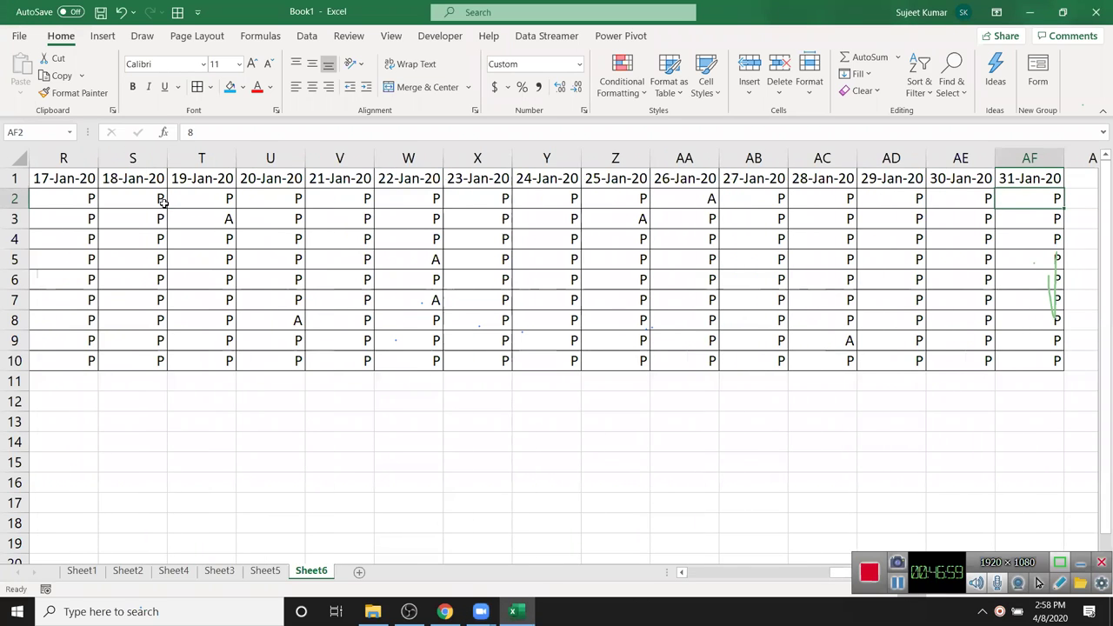
pyautogui.hotkey('ctrl', 'Left')
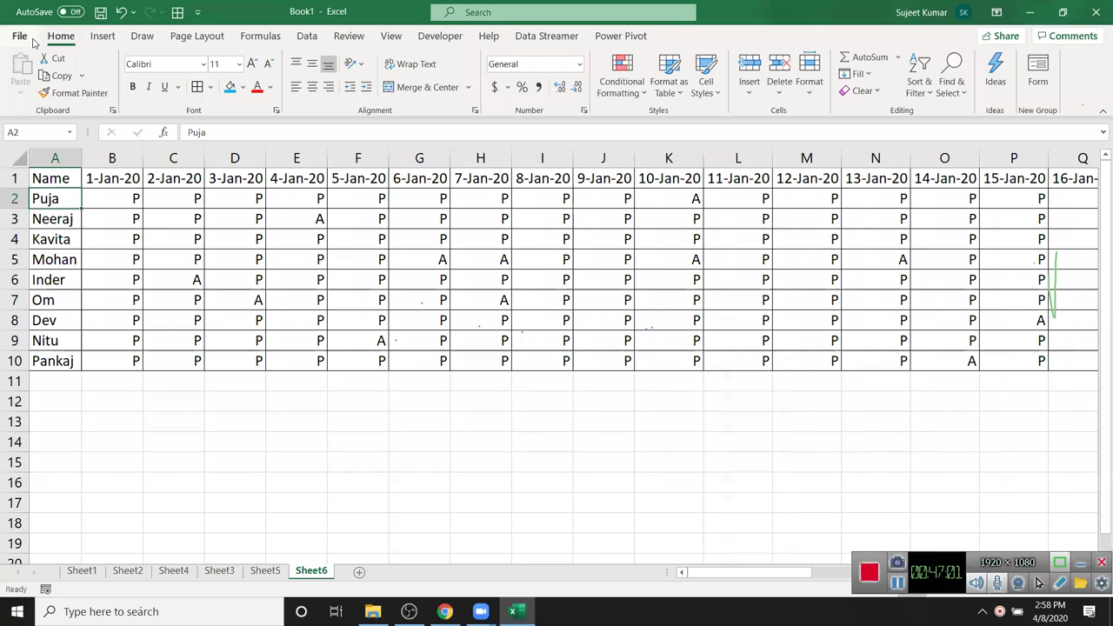
pyautogui.click(32, 40)
# - In Print settings, switch to Landscape Orientation and choose Narrow margins
pyautogui.click(79, 256)
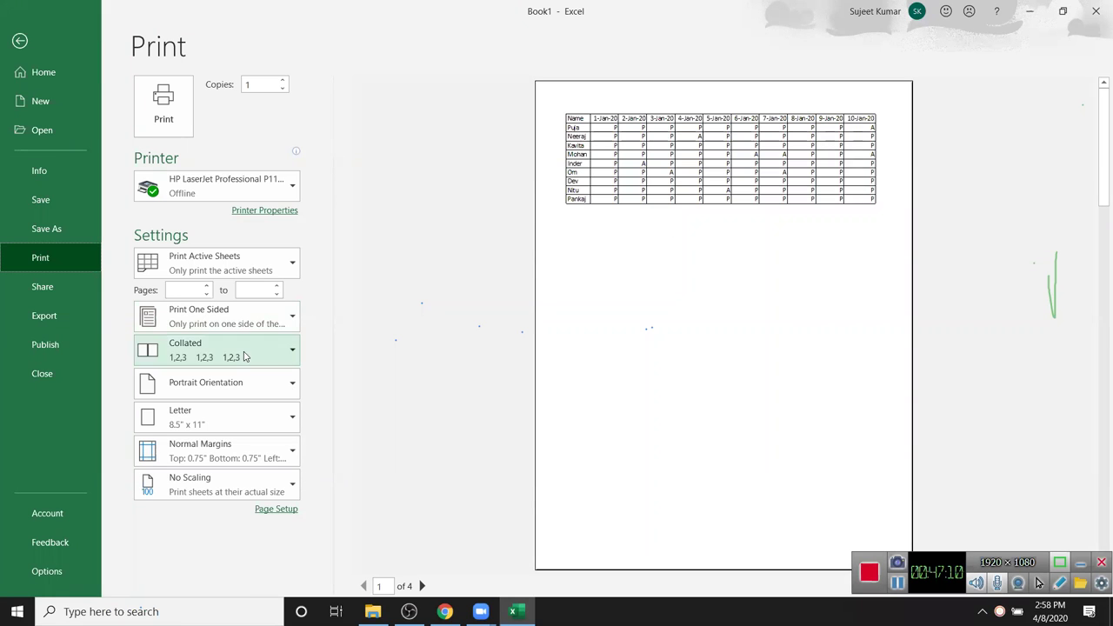
pyautogui.click(249, 391)
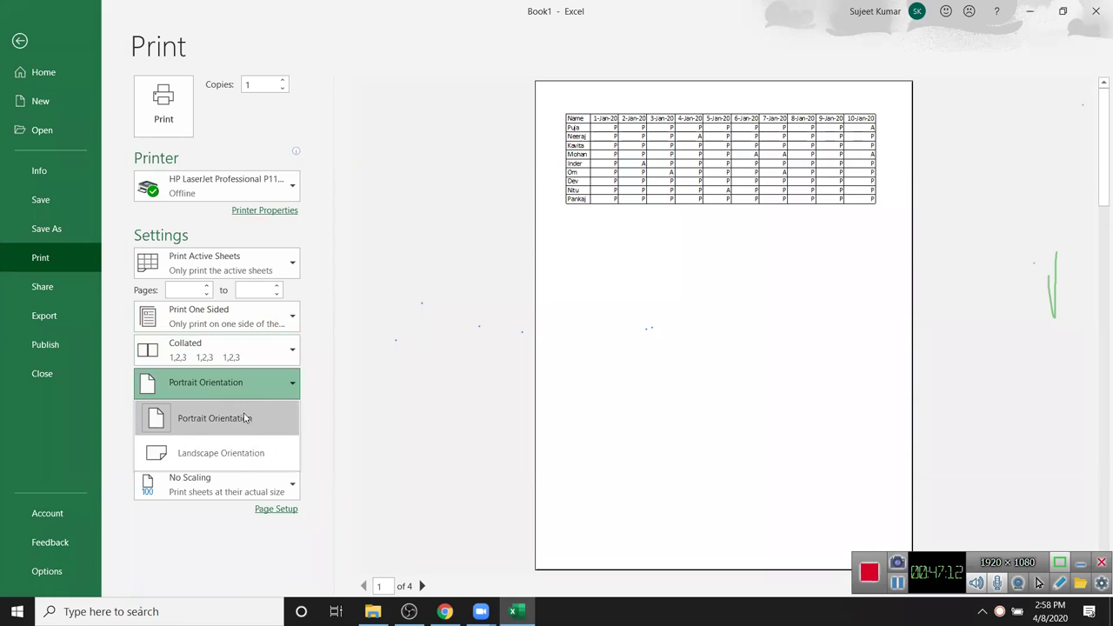
pyautogui.click(238, 455)
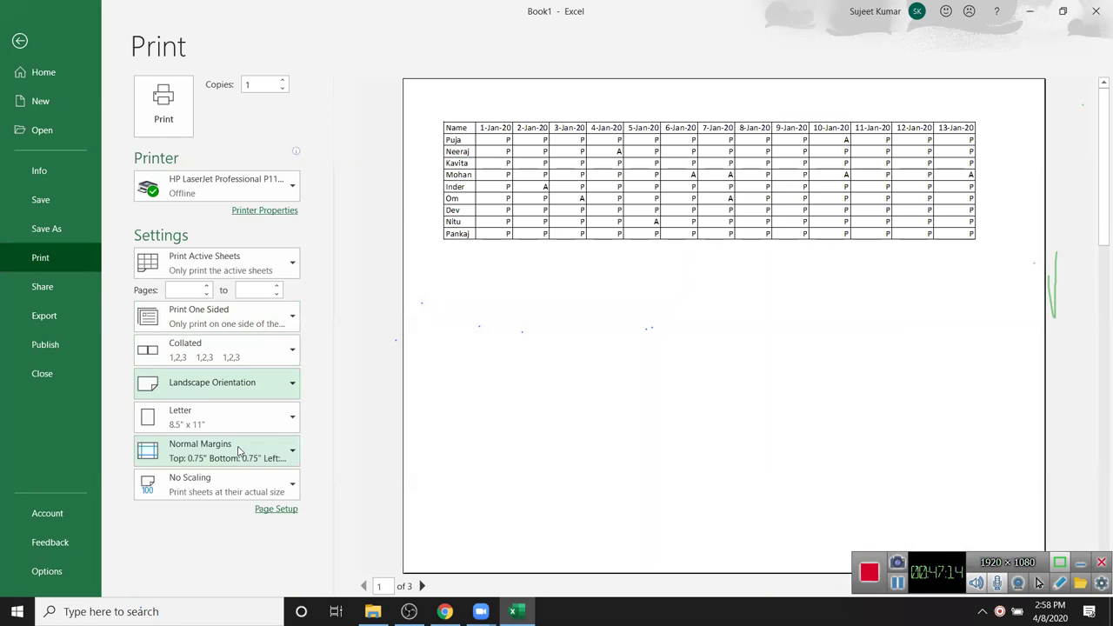
pyautogui.click(184, 458)
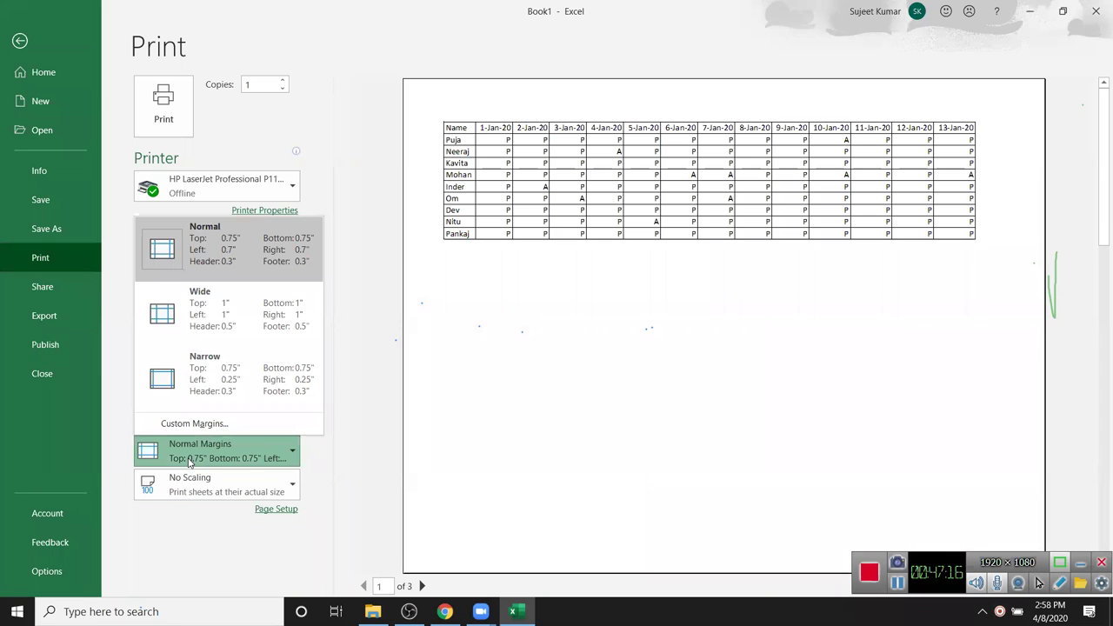
pyautogui.click(202, 385)
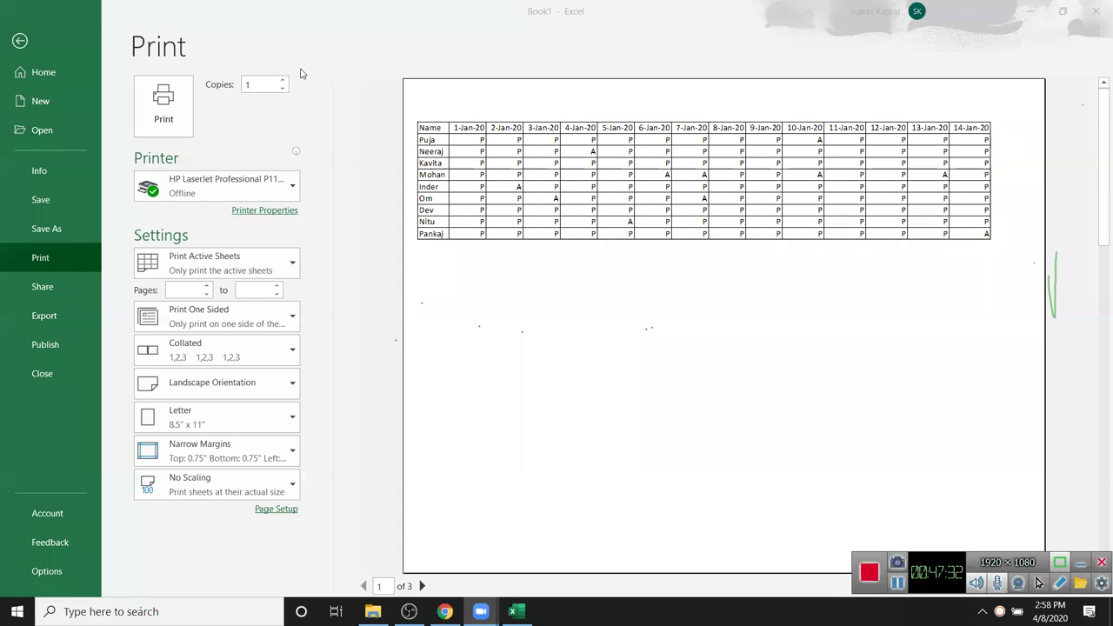
pyautogui.click(19, 41)
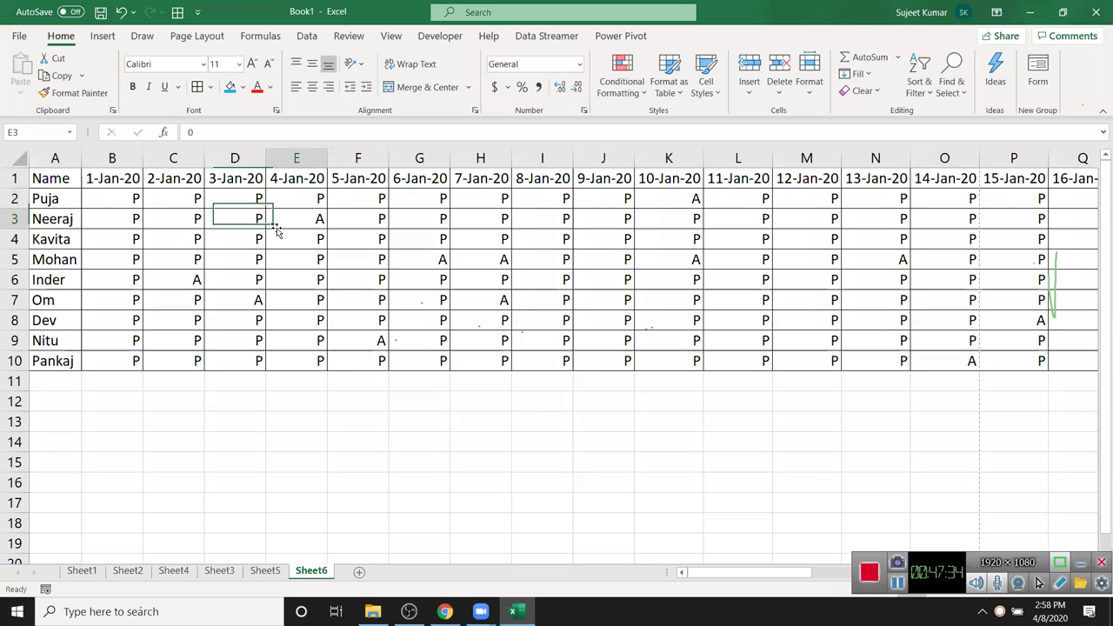
pyautogui.click(309, 213)
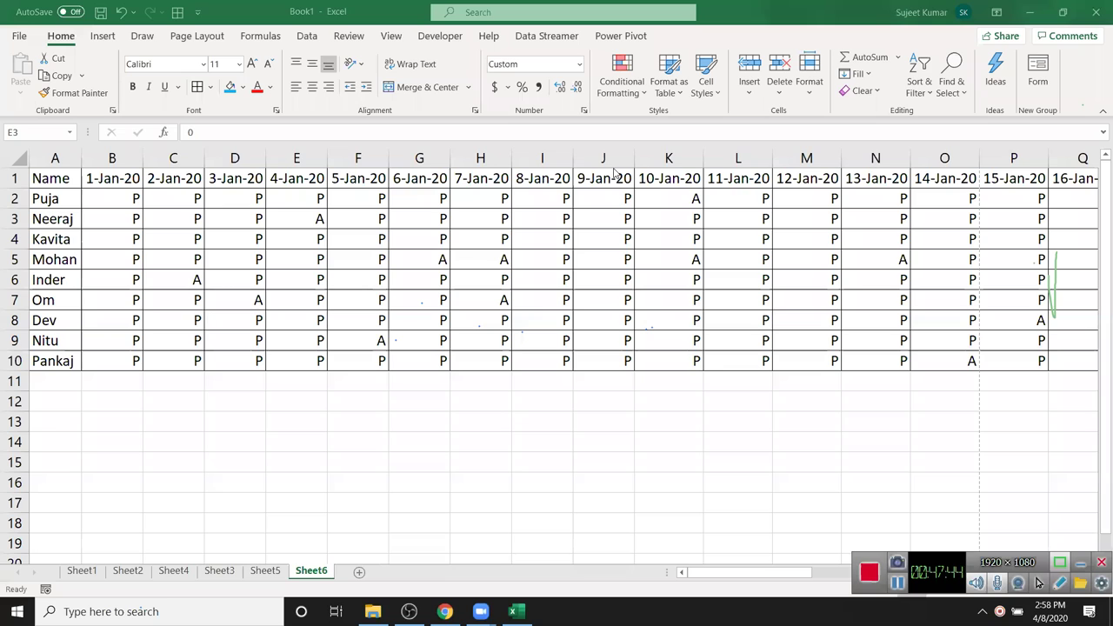
# - Select the attendance cells C2:C10
pyautogui.click(183, 197)
pyautogui.moveTo(183, 198); pyautogui.dragTo(187, 253)
pyautogui.moveTo(180, 197); pyautogui.dragTo(153, 358)
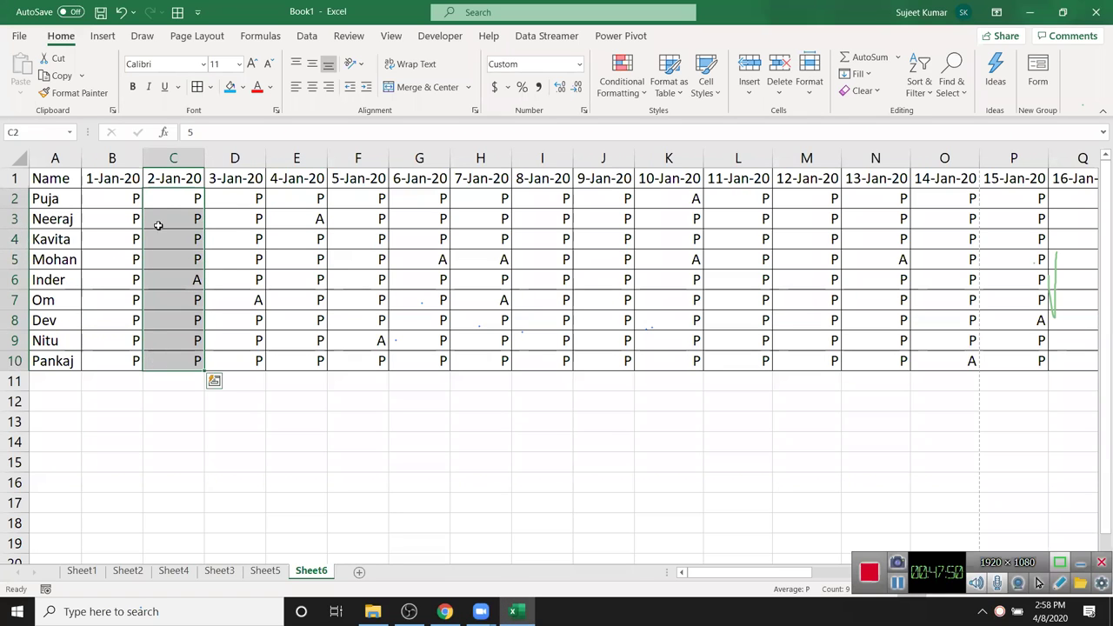
# - Select the table's header row and open, then dismiss, the Alignment settings
pyautogui.click(183, 181)
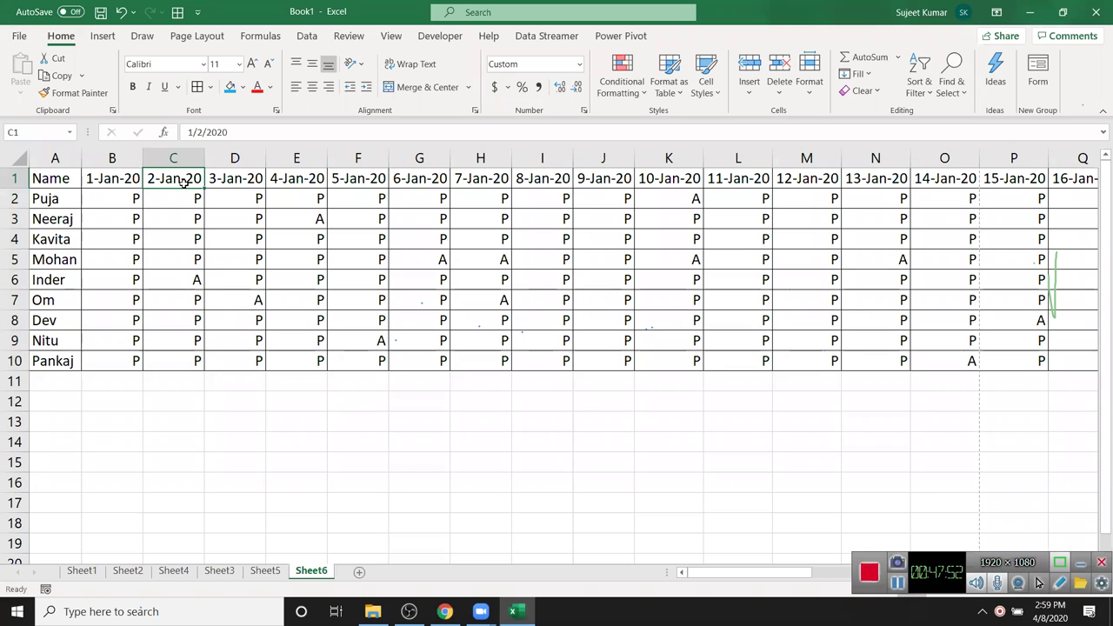
pyautogui.hotkey('ctrl', 'Home')
pyautogui.hotkey('ctrl', 'shift', 'Right')
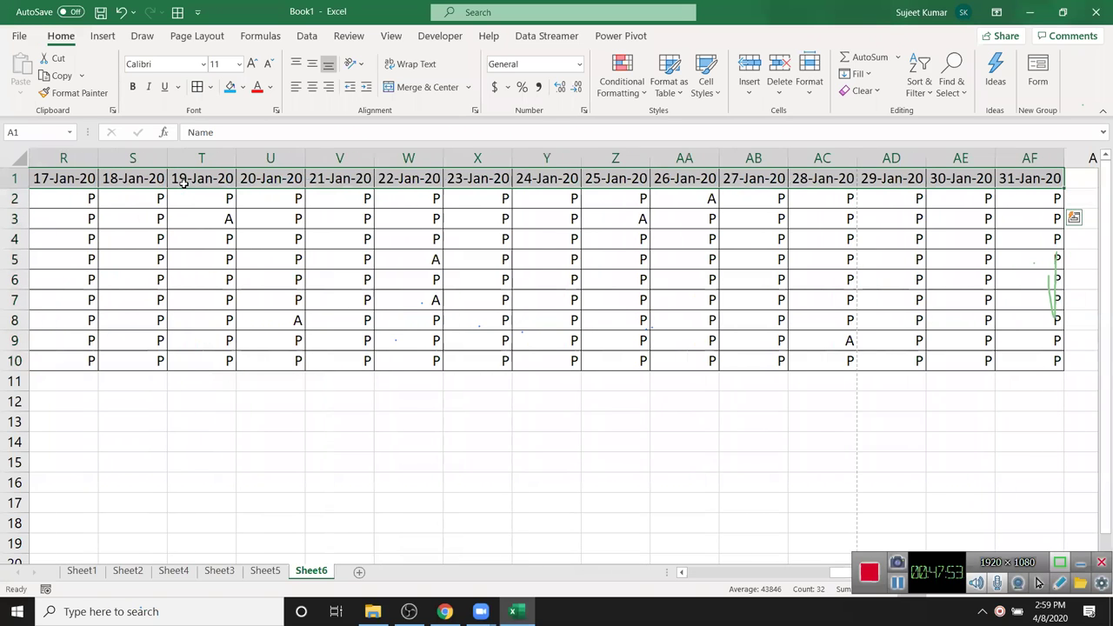
pyautogui.click(475, 111)
pyautogui.press('Escape')
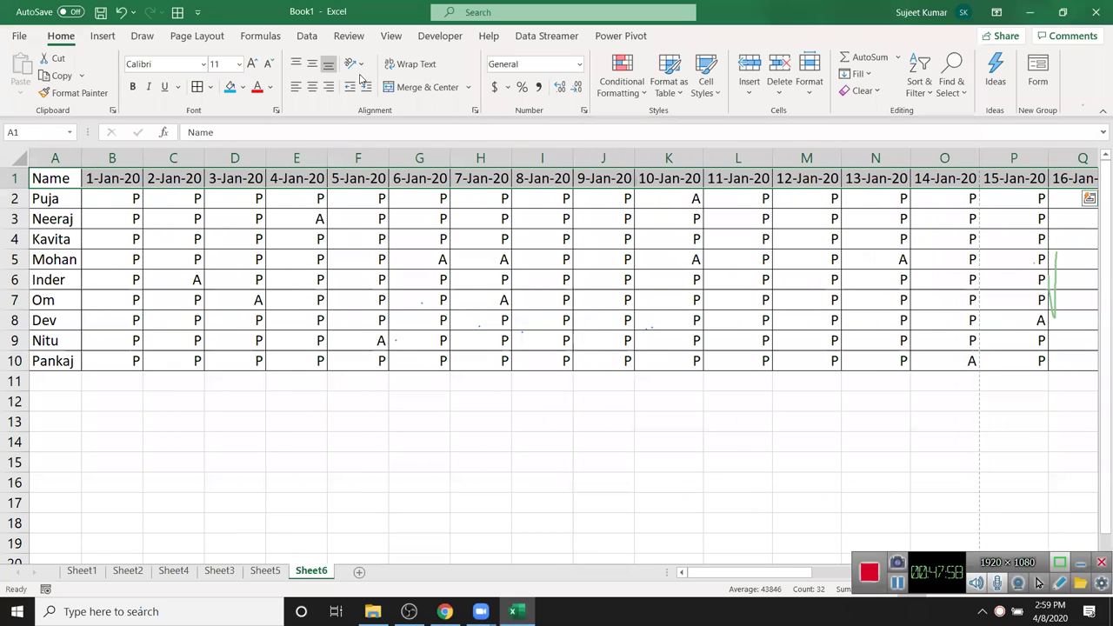
# - Rotate the header dates with Rotate Text Up so they run vertically
pyautogui.click(360, 70)
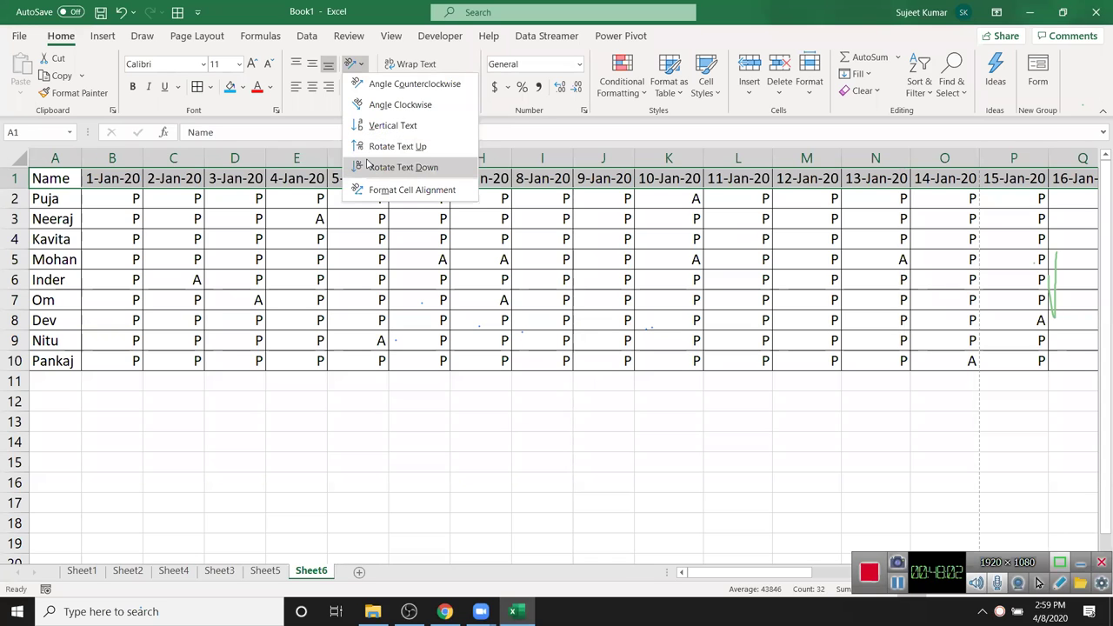
pyautogui.click(366, 166)
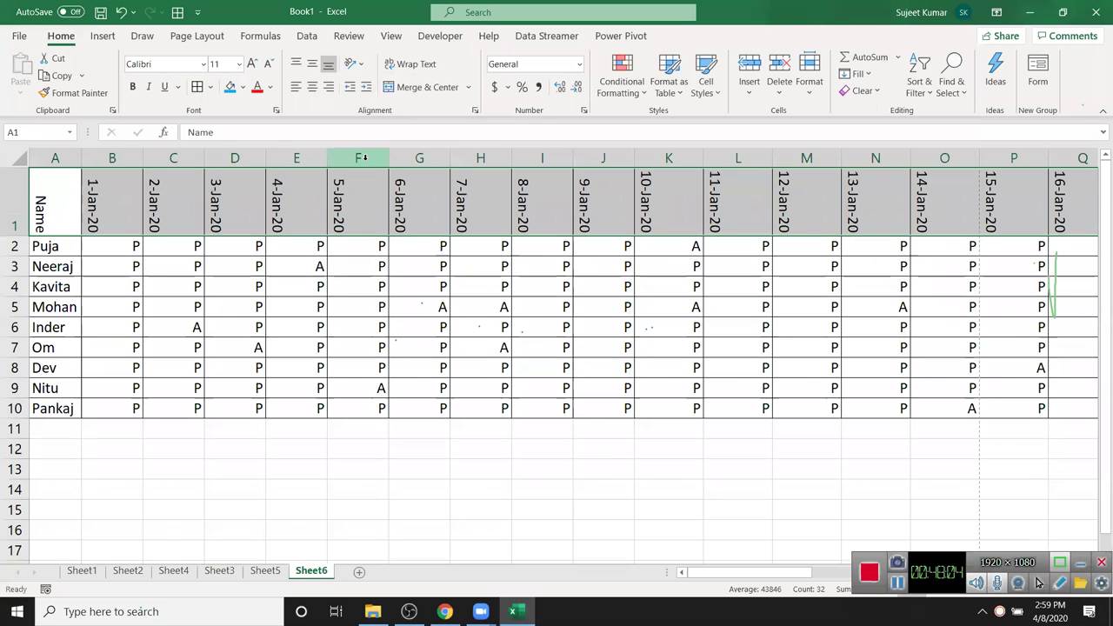
pyautogui.click(368, 281)
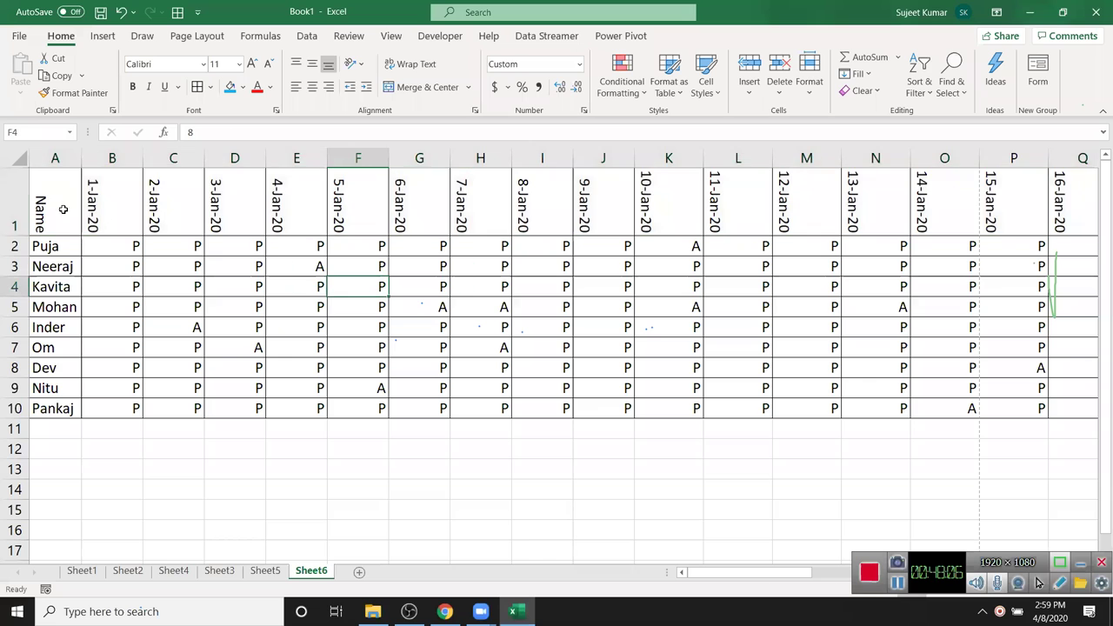
# - AutoFit all columns narrower and check that all 31 dates fit one print page
pyautogui.click(16, 158)
pyautogui.doubleClick(205, 157)
pyautogui.click(181, 268)
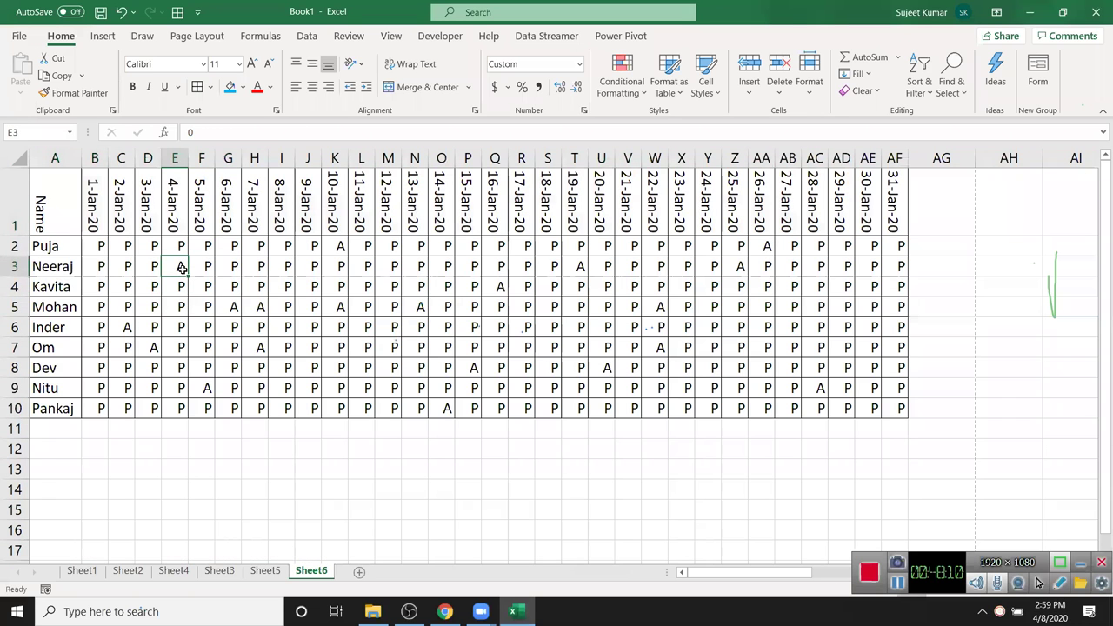
pyautogui.hotkey('ctrl', 'p')
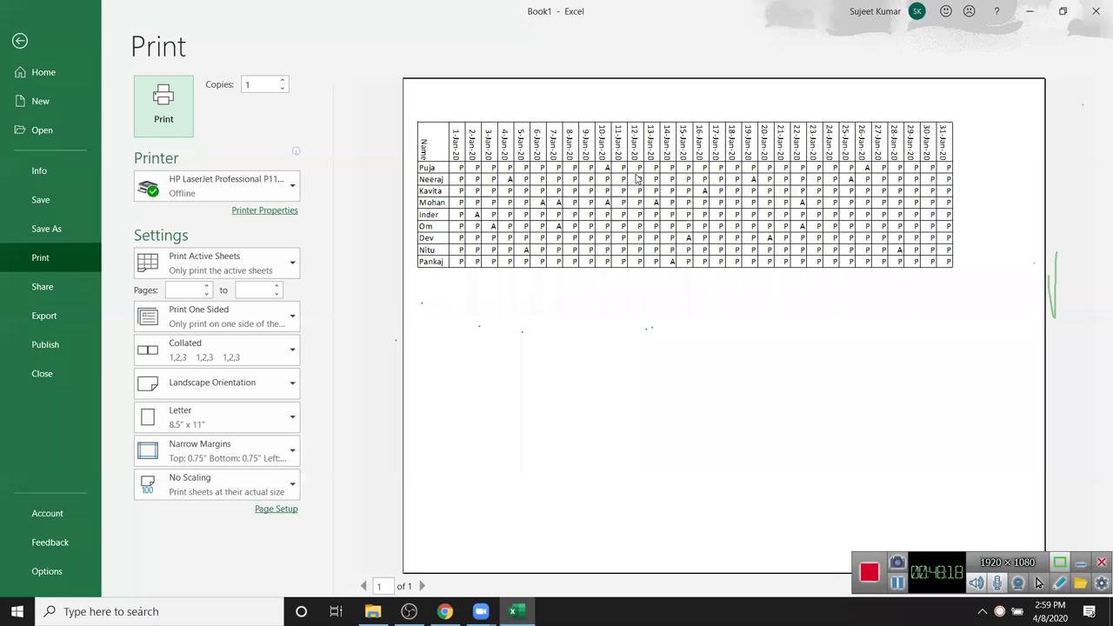
pyautogui.press('Escape')
# - Move between empty cells and switch from Sheet1 to the Sheet4 Sales sheet
pyautogui.click(248, 482)
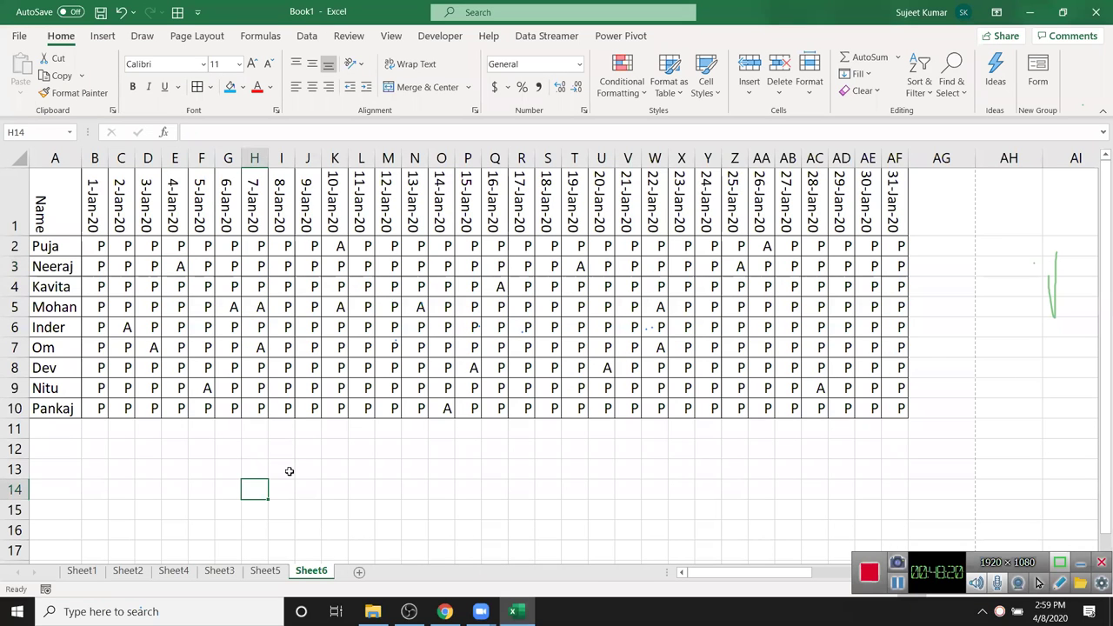
pyautogui.click(402, 494)
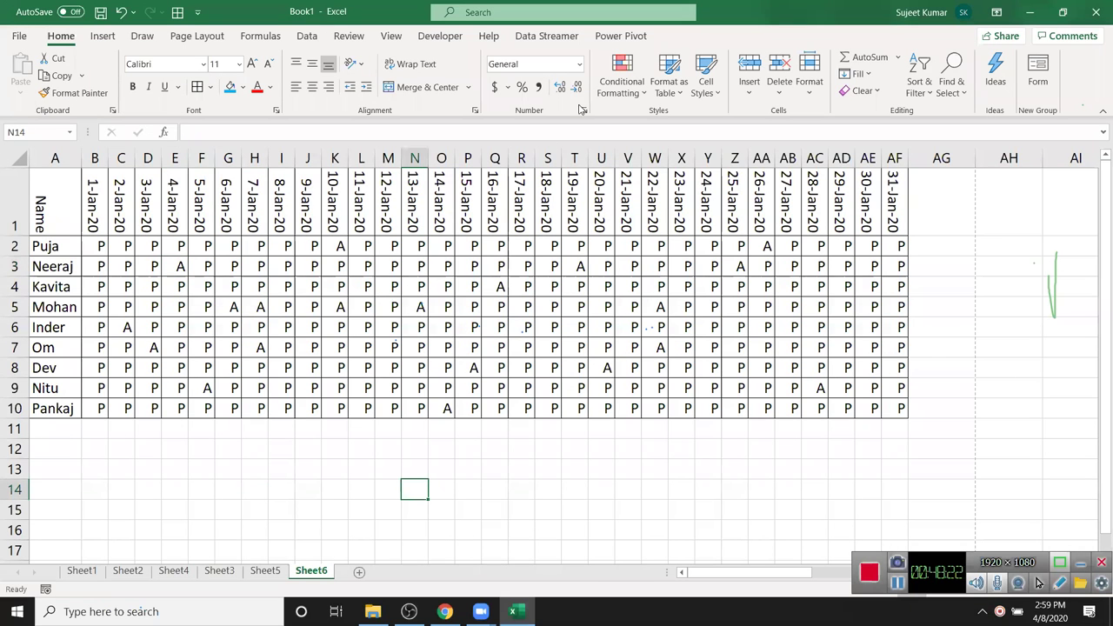
pyautogui.click(90, 576)
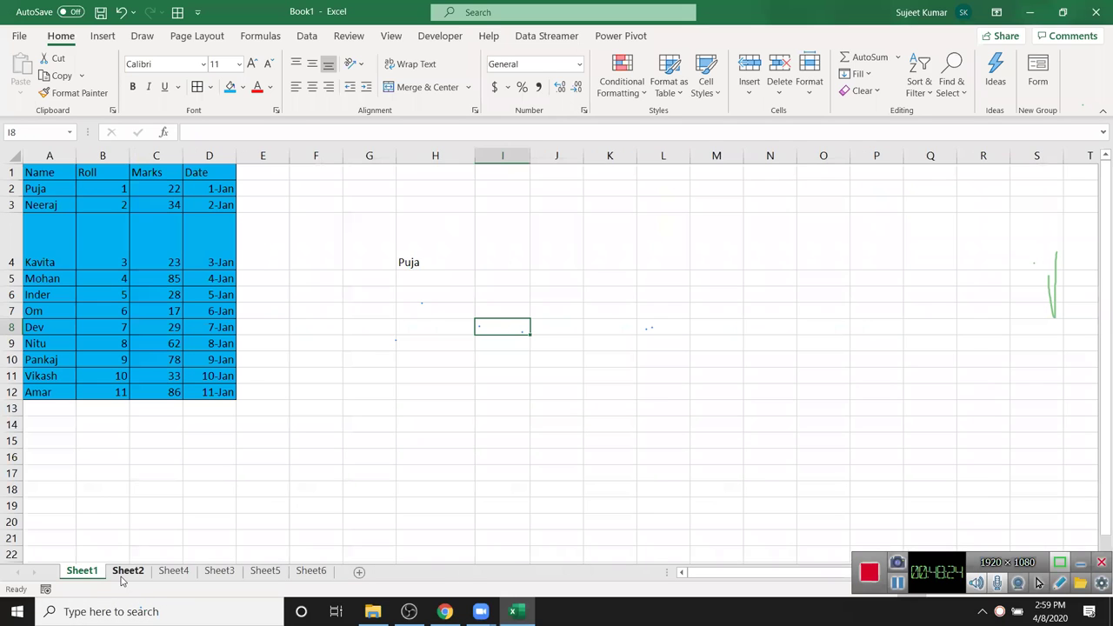
pyautogui.click(171, 573)
pyautogui.click(205, 340)
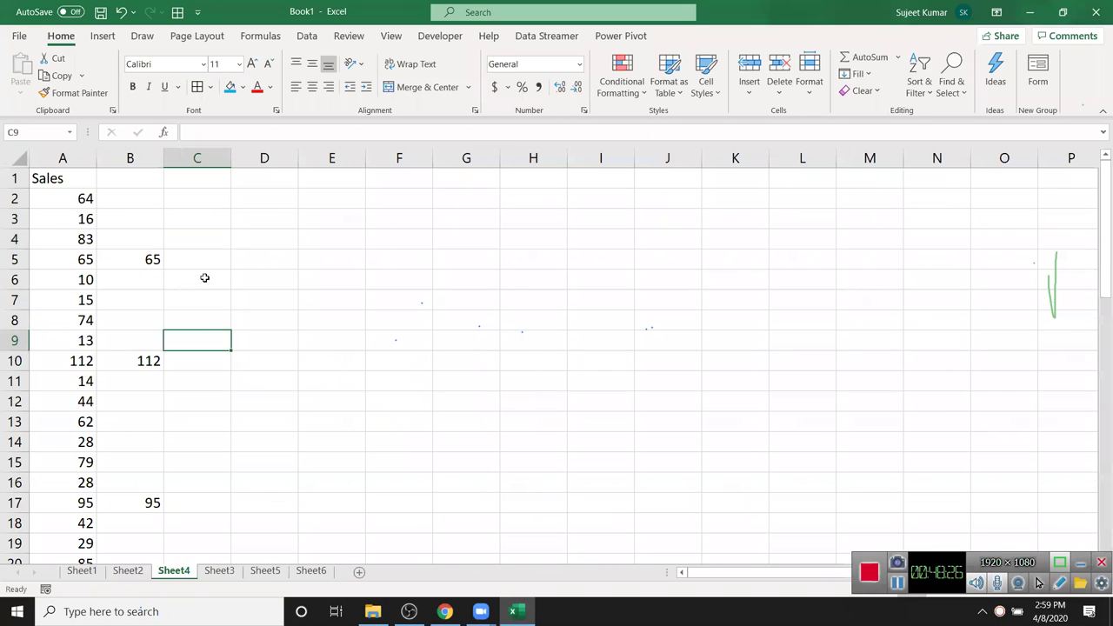
# - Open the Map-Data workbook from the File > Open list
pyautogui.click(21, 37)
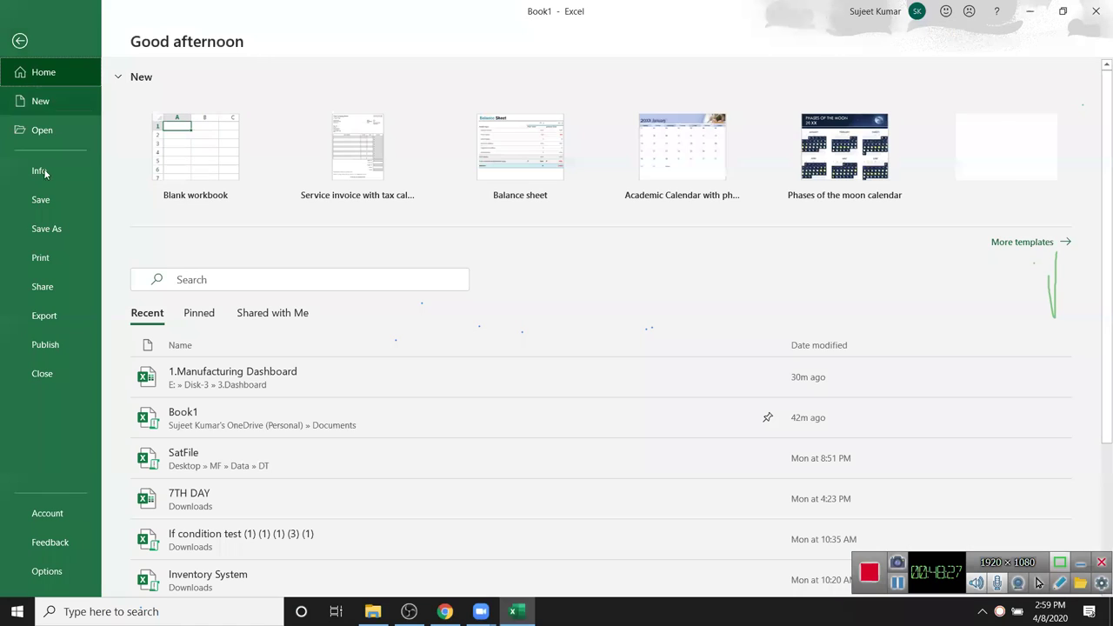
pyautogui.click(50, 135)
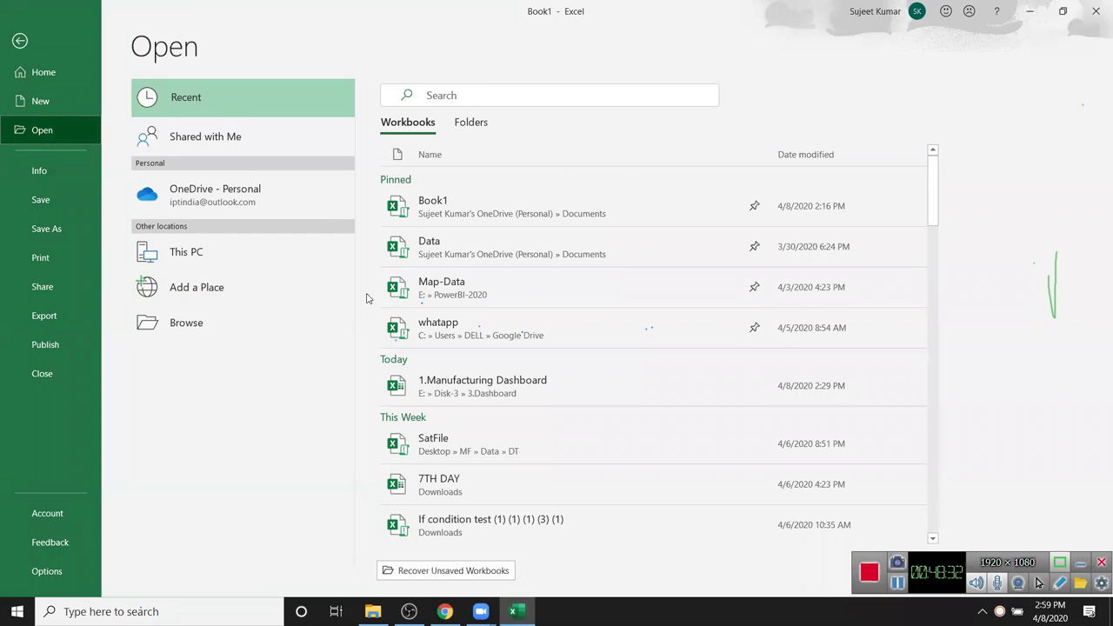
pyautogui.click(517, 303)
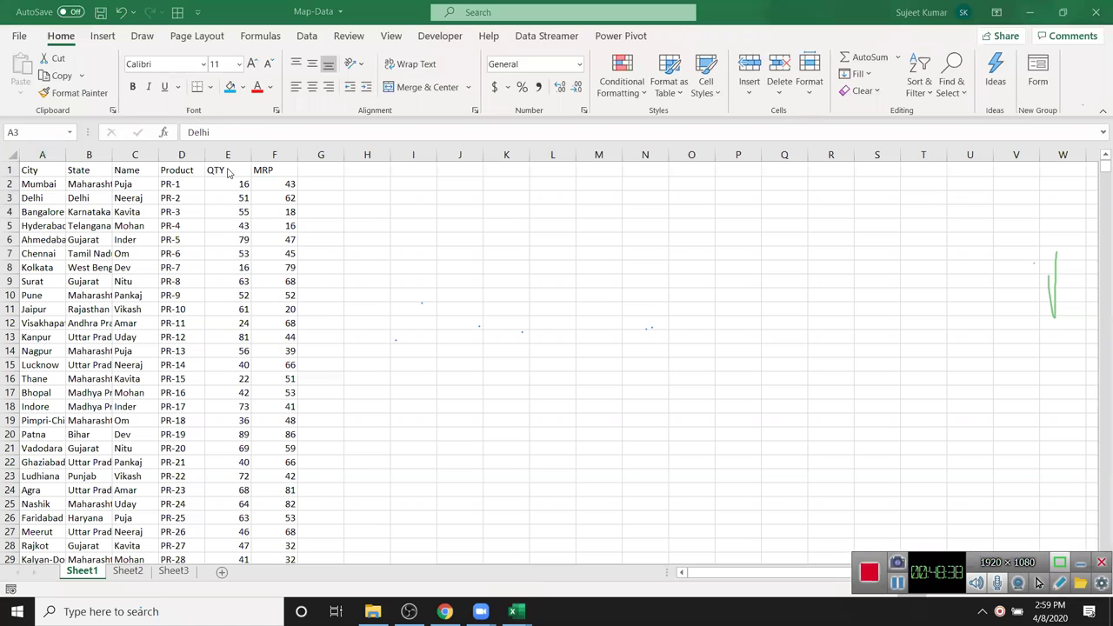
# - Add a 'Date' header in G1 and enter 4/1 in G2
pyautogui.click(69, 209)
pyautogui.click(312, 170)
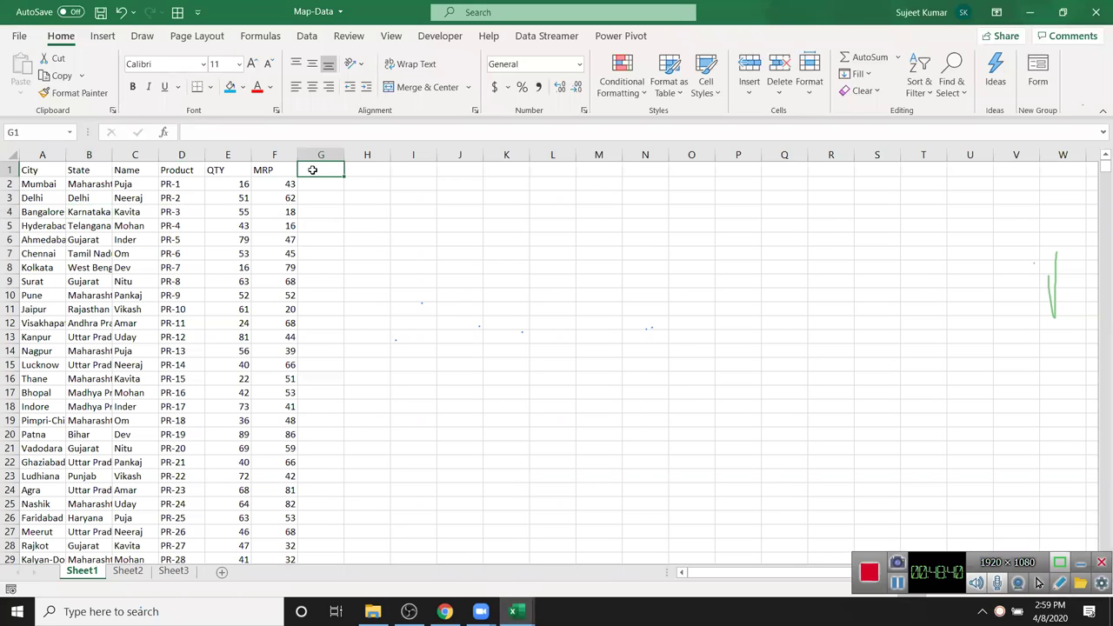
pyautogui.write('Da')
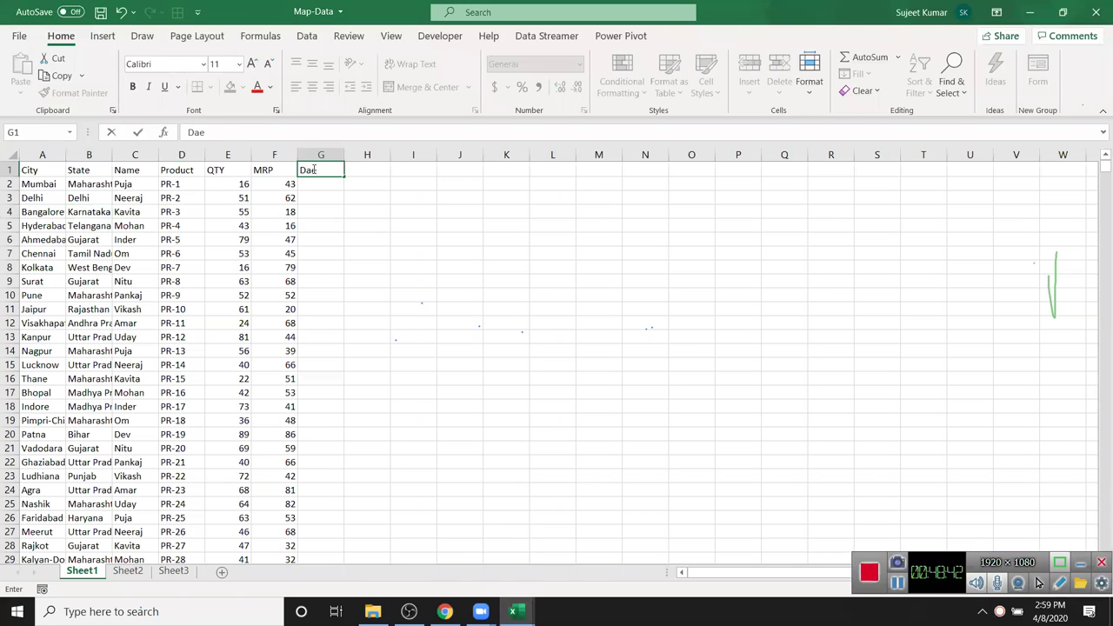
pyautogui.write('te')
pyautogui.press('Return')
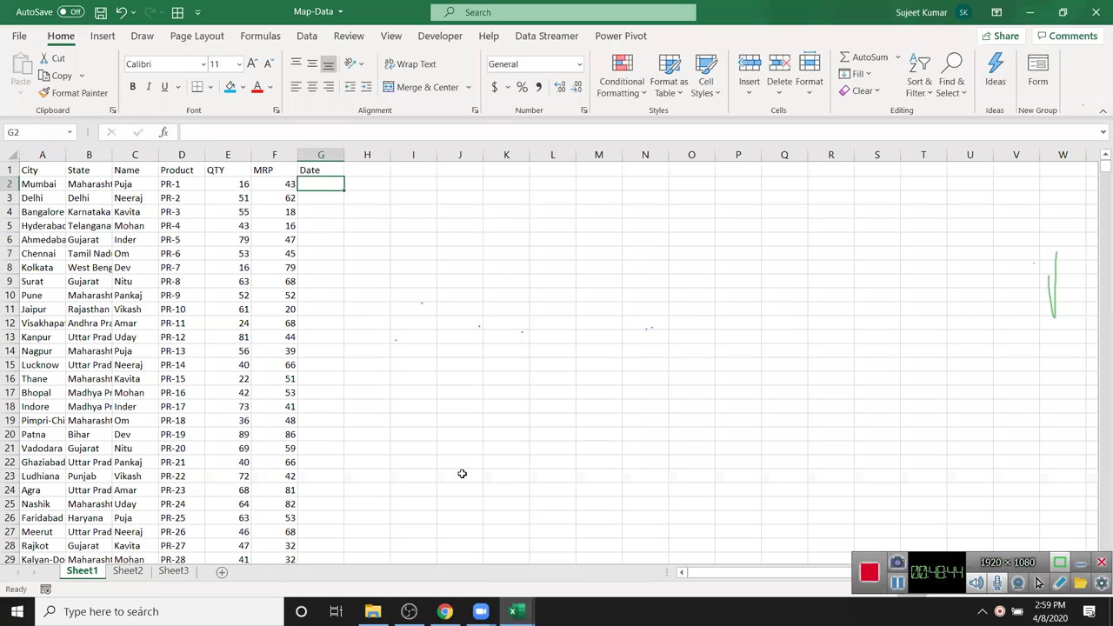
pyautogui.write('1/81')
pyautogui.press('Escape')
pyautogui.write('4/1')
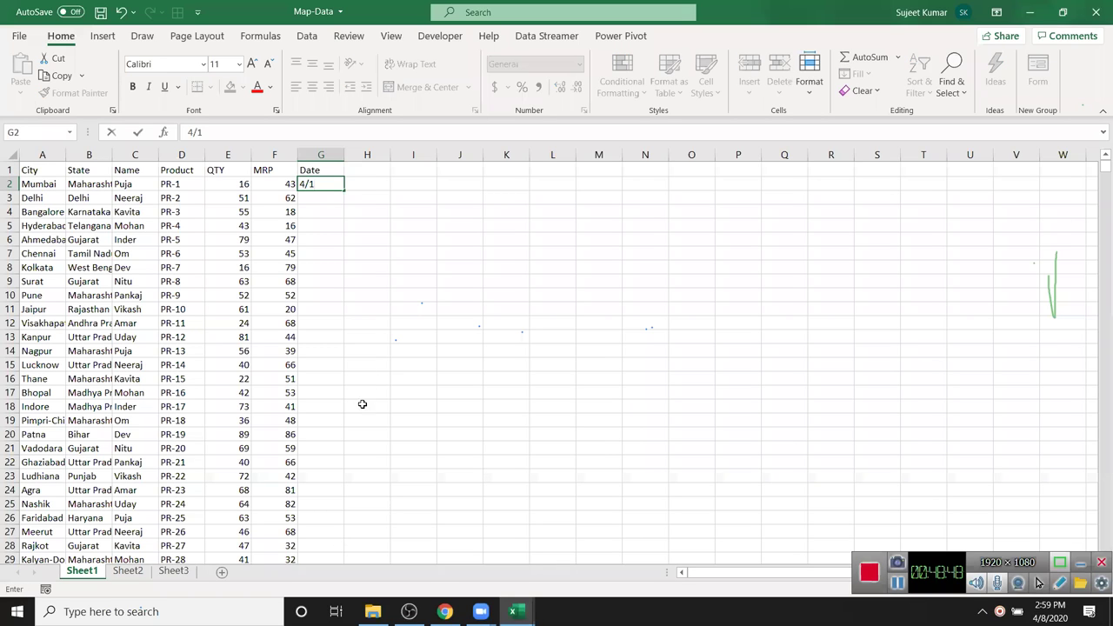
pyautogui.click(320, 291)
# - Fill consecutive daily dates from 1-Apr down the Date column
pyautogui.click(329, 184)
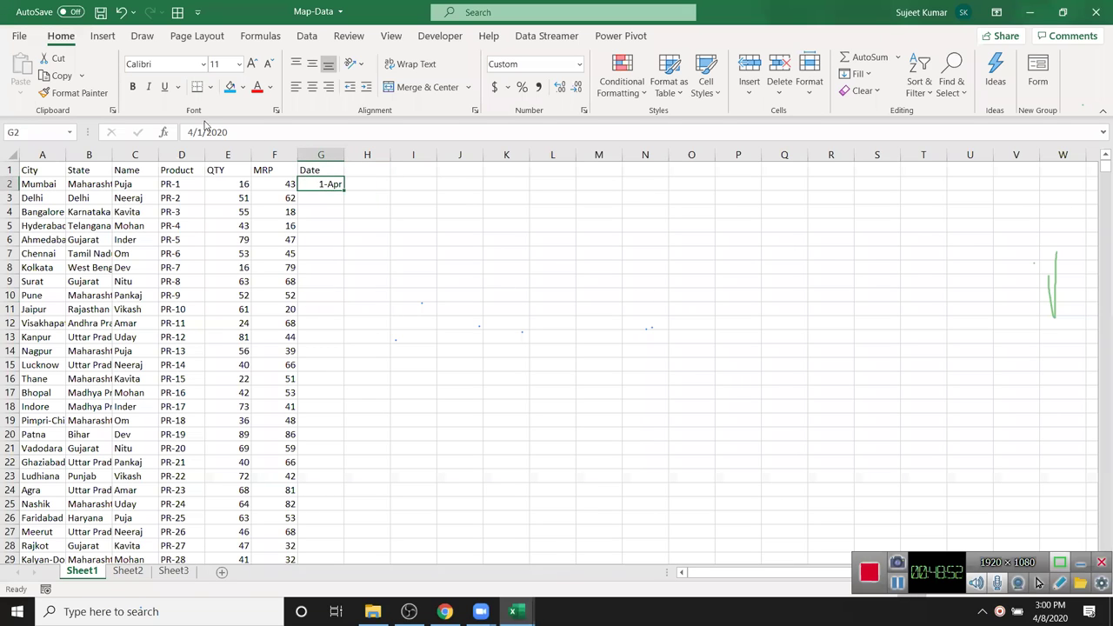
pyautogui.click(312, 183)
pyautogui.doubleClick(342, 189)
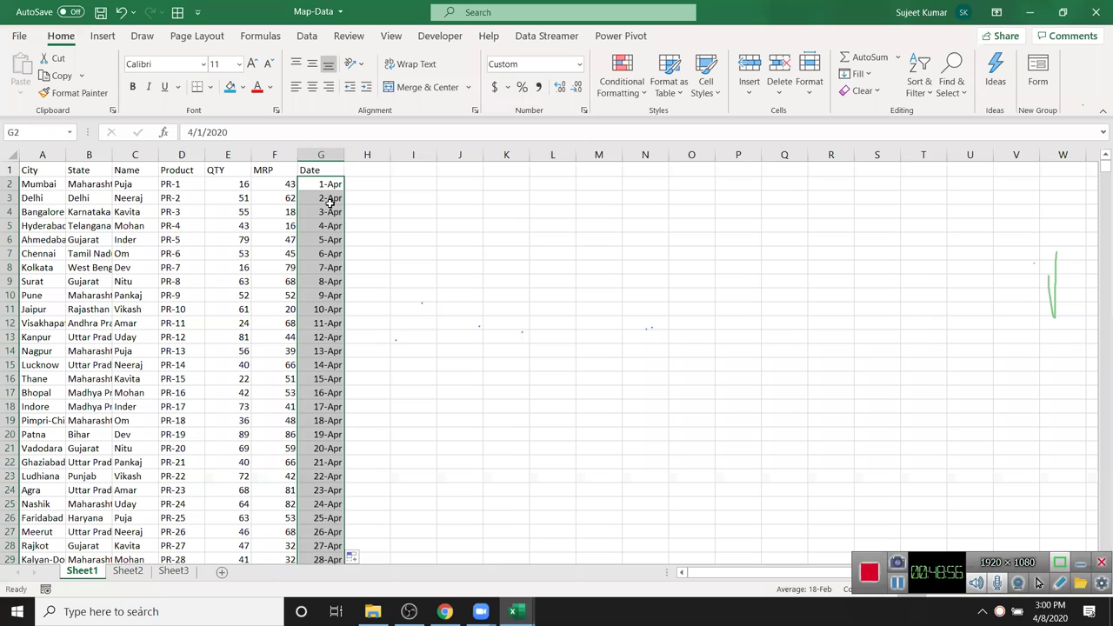
pyautogui.click(327, 198)
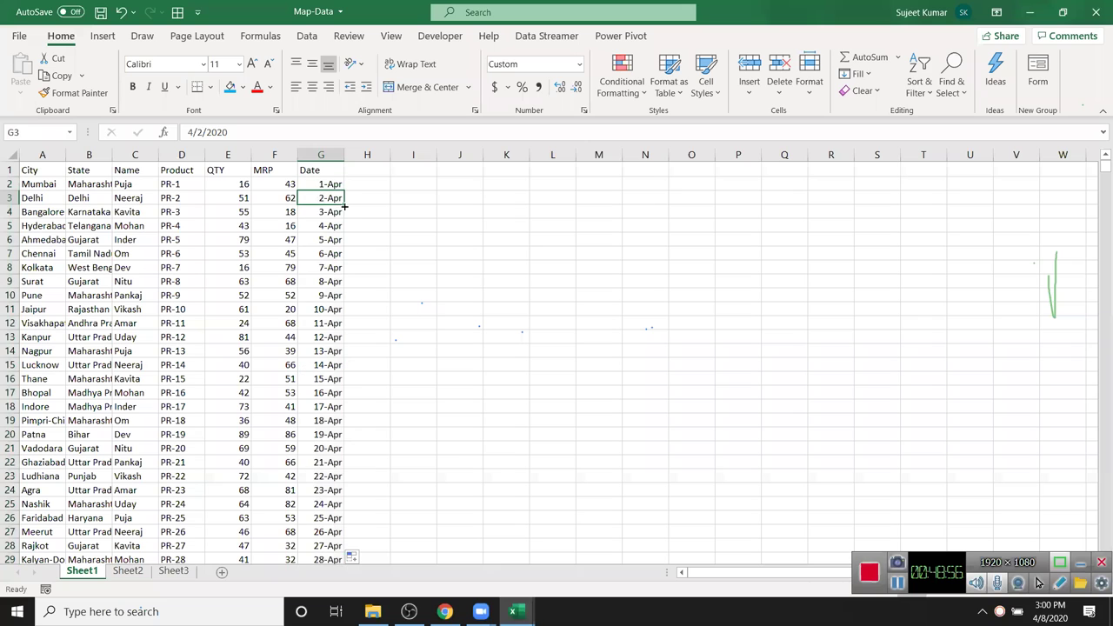
# - AutoFit columns A, B and C to their longest city, state and name entries
pyautogui.click(71, 169)
pyautogui.doubleClick(66, 156)
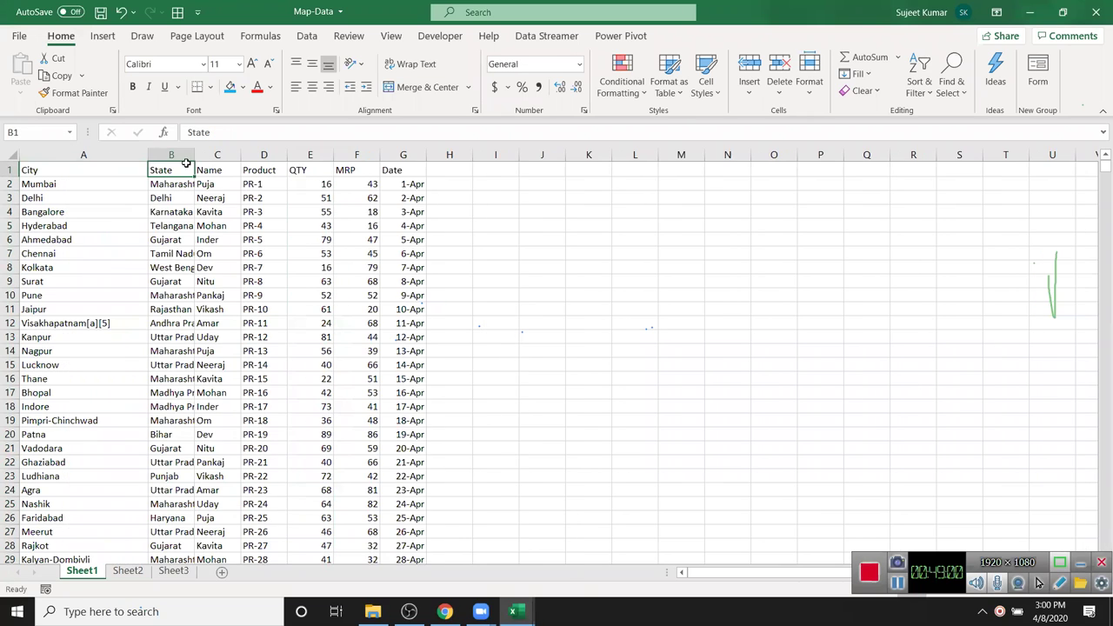
pyautogui.doubleClick(192, 155)
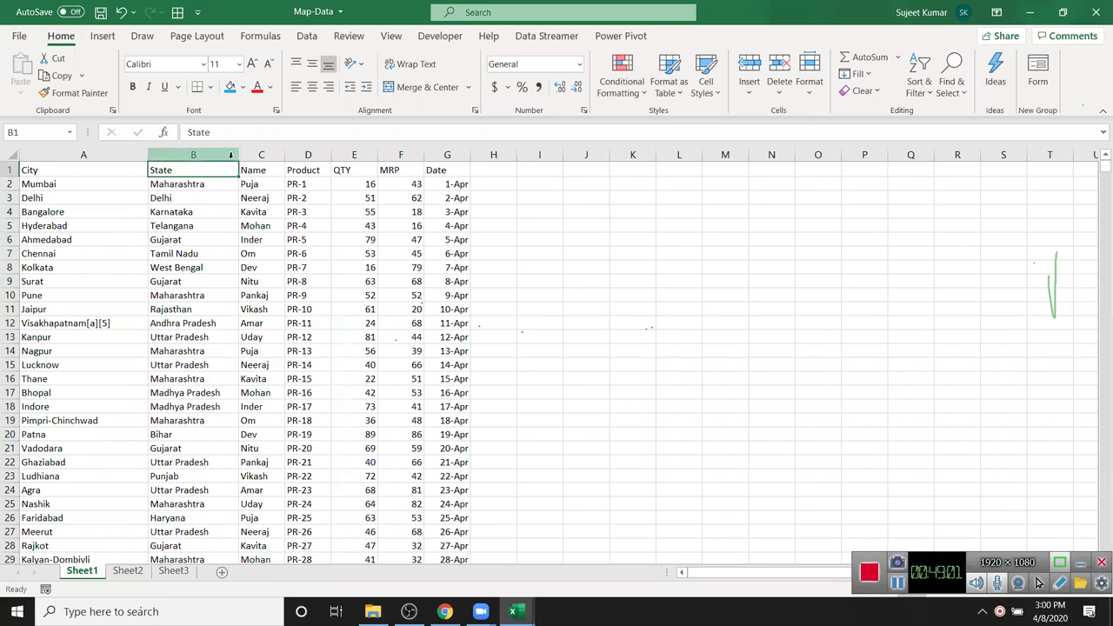
pyautogui.doubleClick(284, 156)
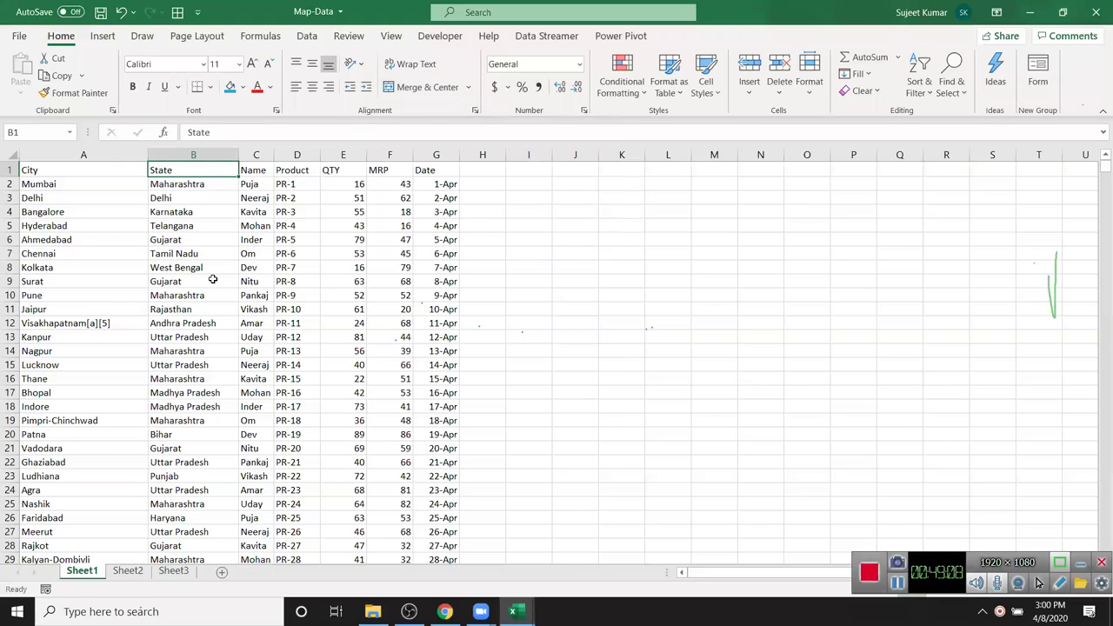
pyautogui.click(346, 241)
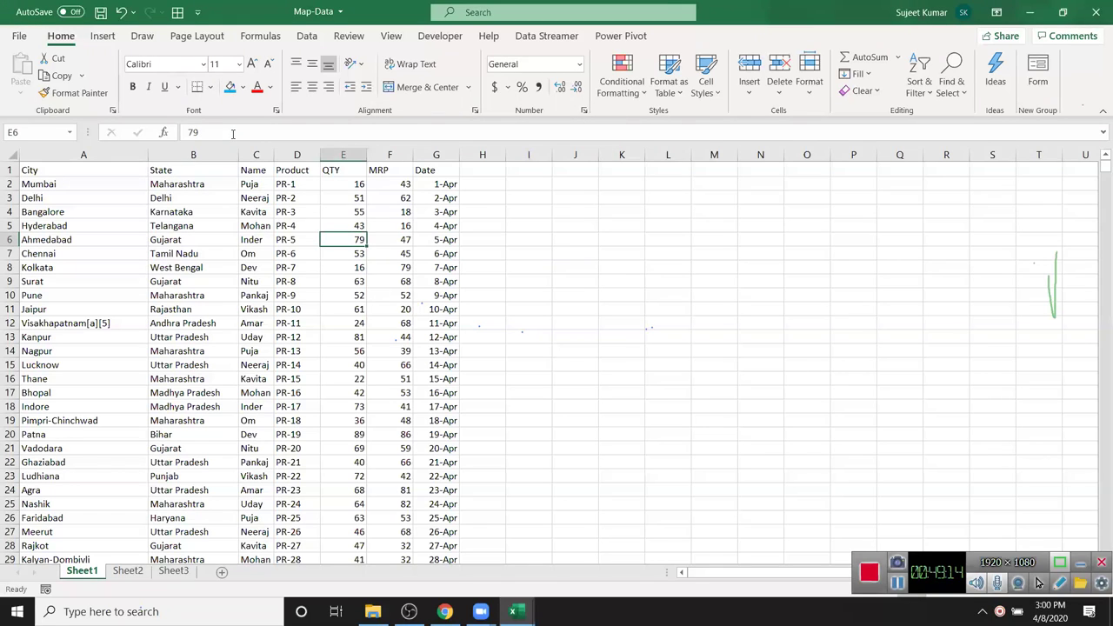
# - Try a blue fill on E6, undo it, and select the QTY column E
pyautogui.click(230, 87)
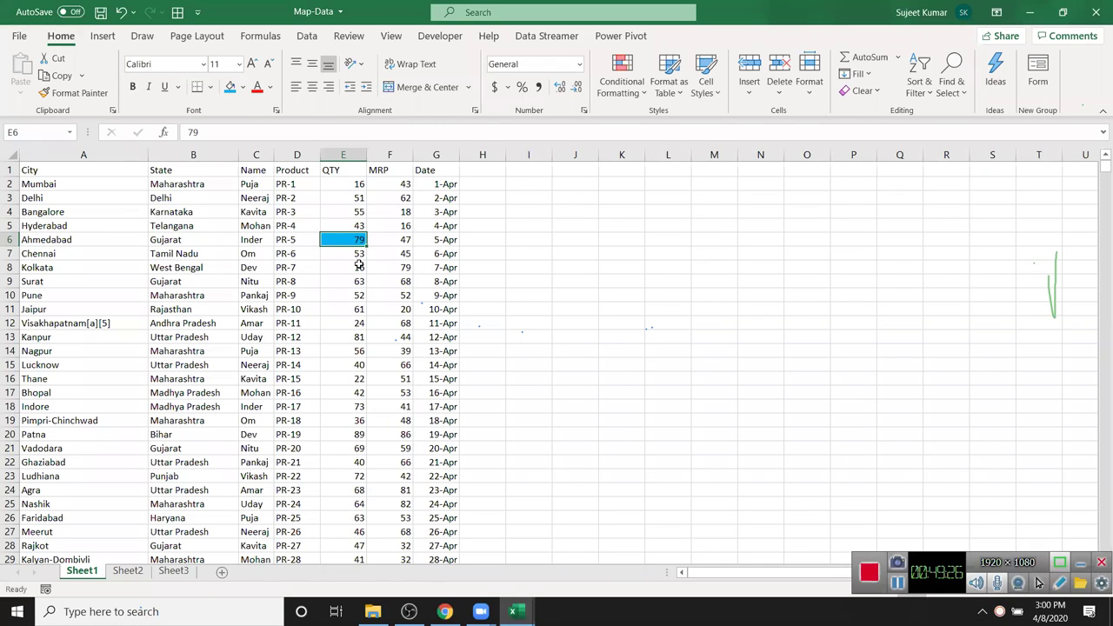
pyautogui.hotkey('ctrl', 'z')
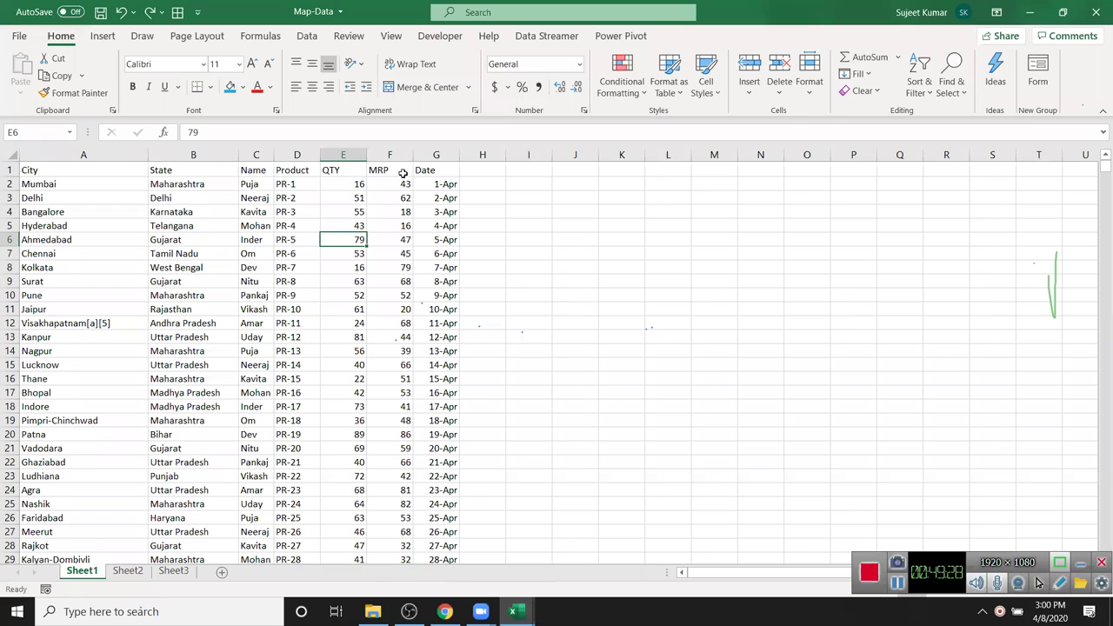
pyautogui.click(332, 154)
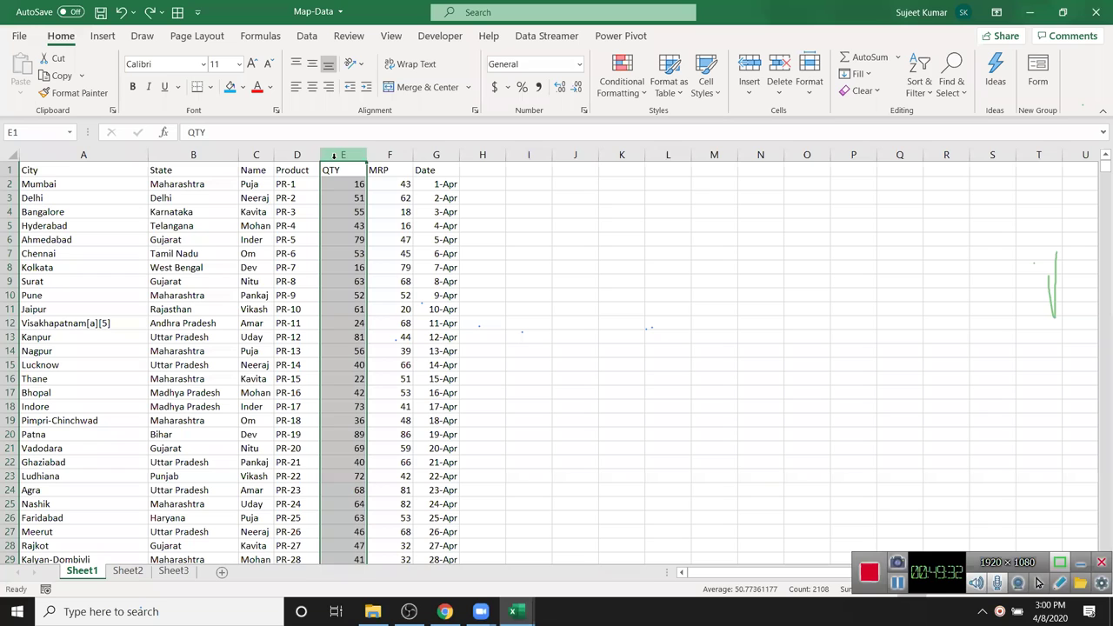
# - Start a Greater Than highlight rule on QTY with a threshold of 60
pyautogui.click(640, 97)
pyautogui.moveTo(654, 122)
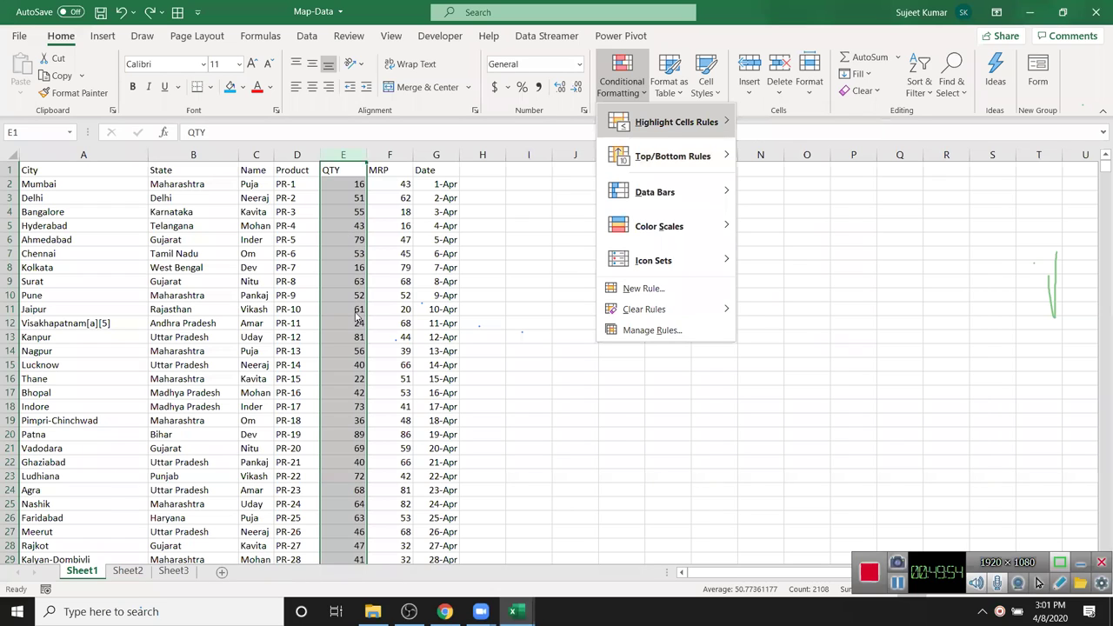
pyautogui.click(356, 311)
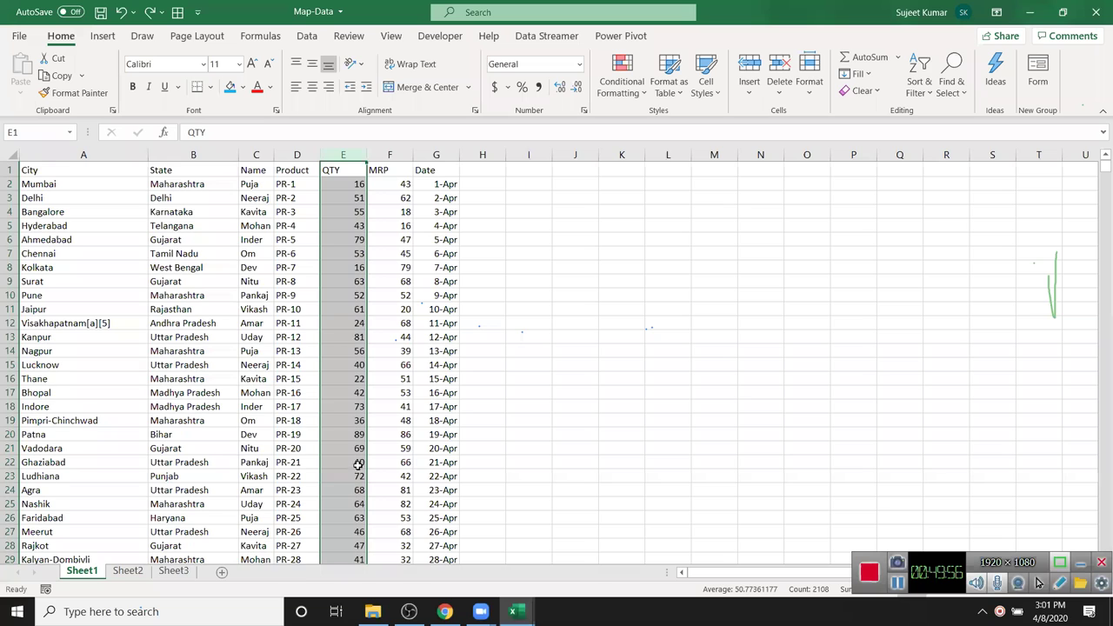
pyautogui.scroll(-4, 359, 461)
pyautogui.scroll(4, 359, 459)
pyautogui.click(622, 76)
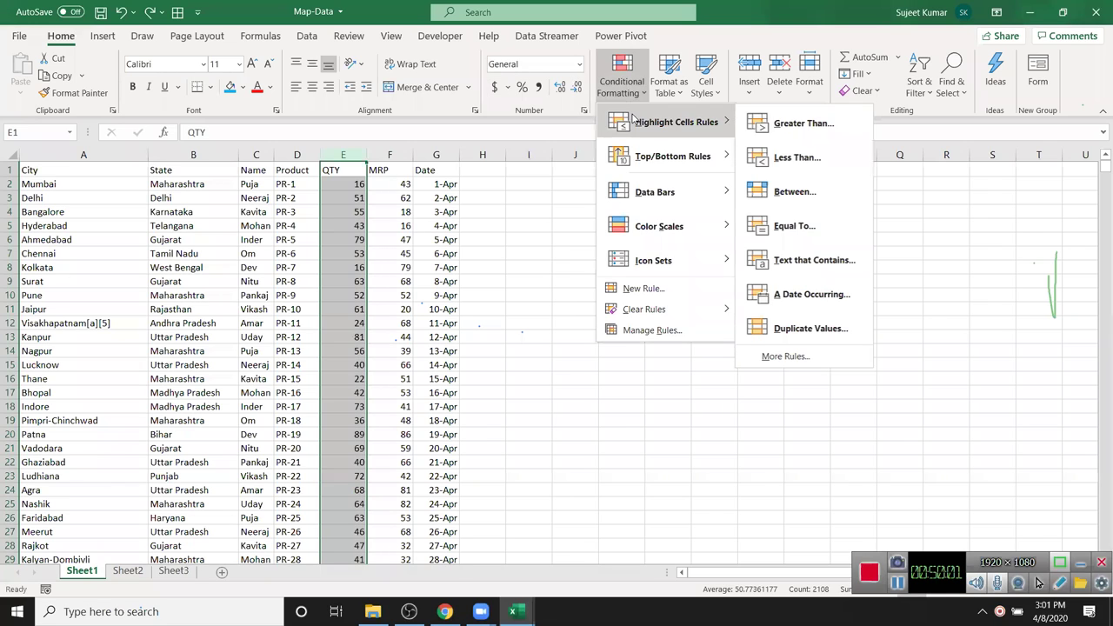
pyautogui.click(781, 125)
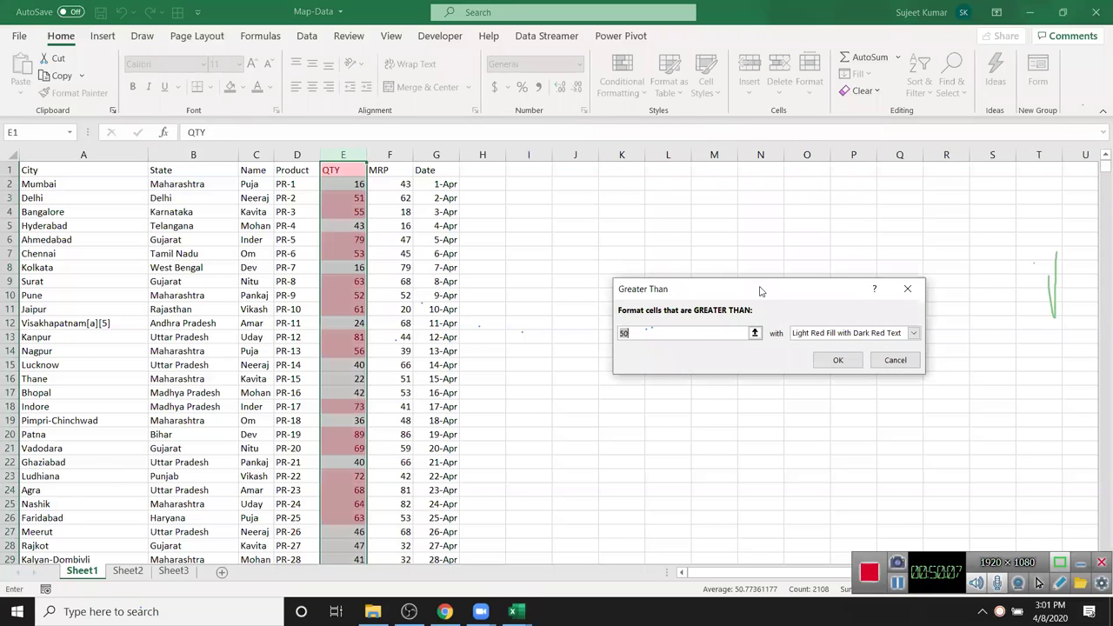
pyautogui.moveTo(768, 300); pyautogui.dragTo(692, 250)
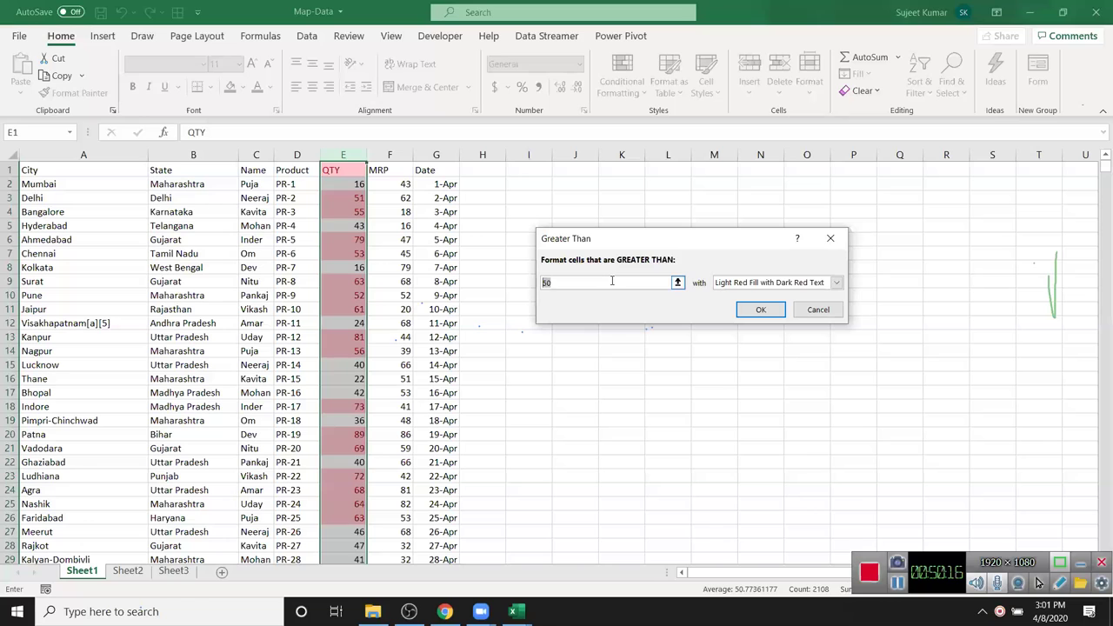
pyautogui.write('60')
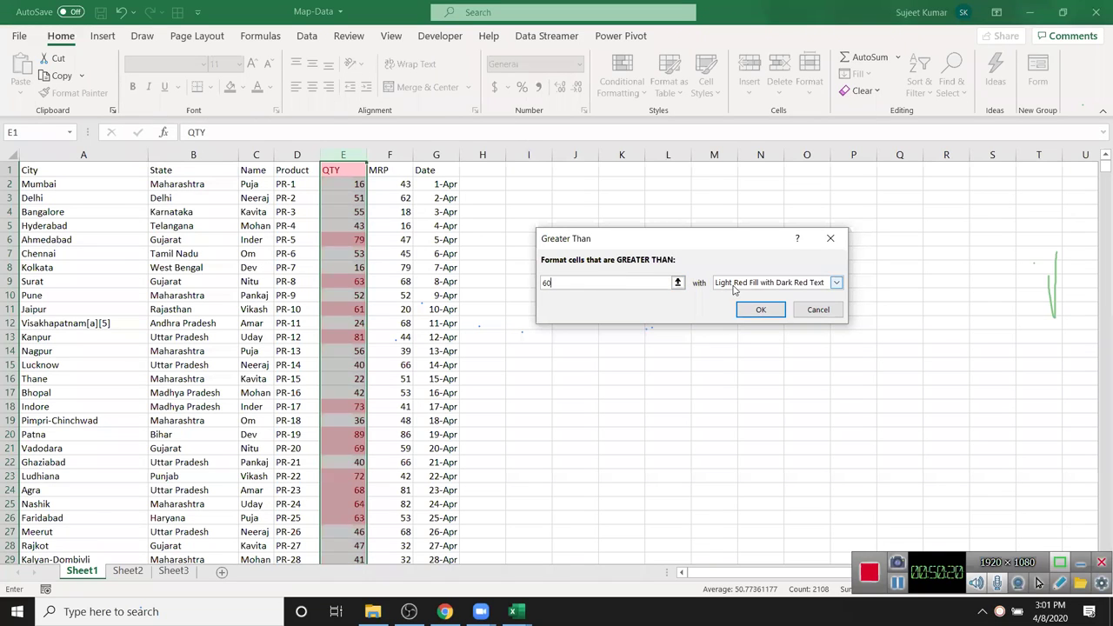
# - Preview yellow, green, light red fill, red text, red border, then light red fill with dark red text
pyautogui.click(735, 284)
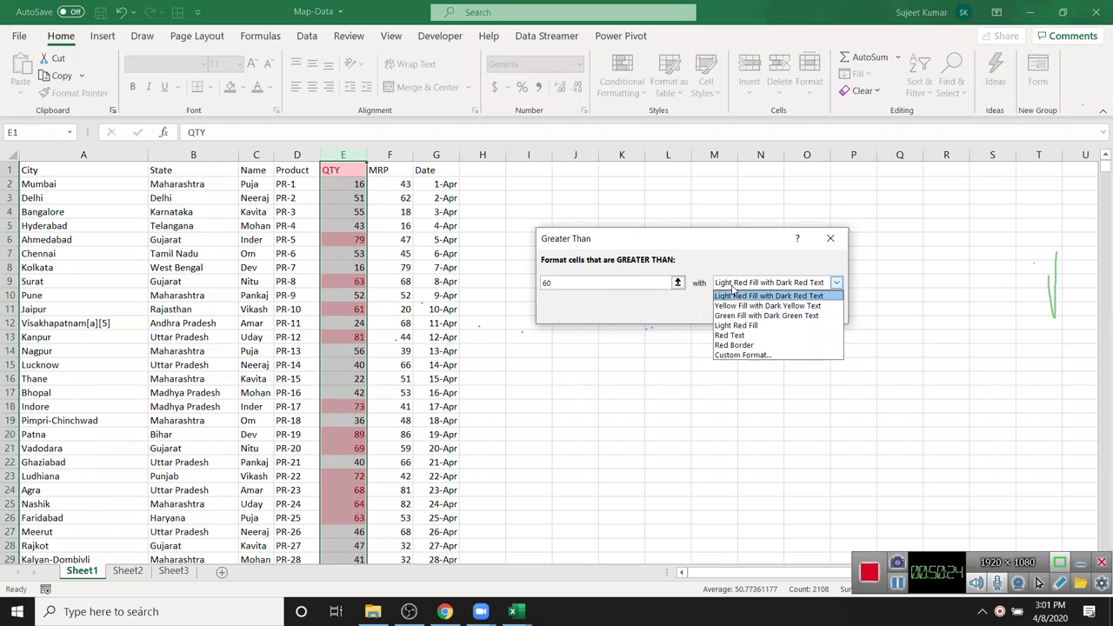
pyautogui.click(735, 305)
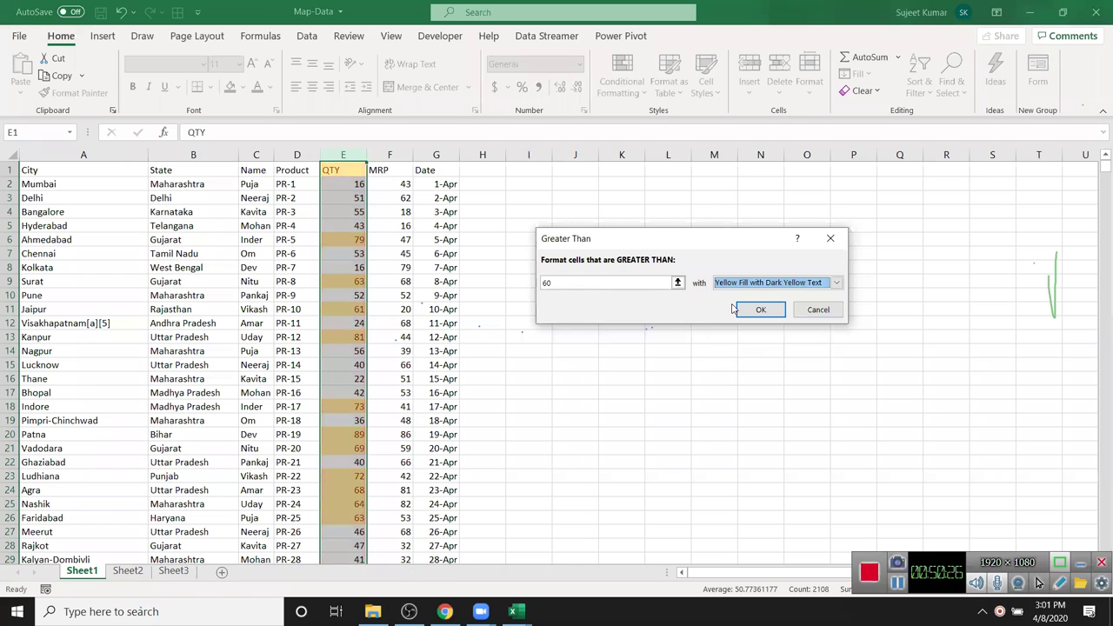
pyautogui.click(735, 285)
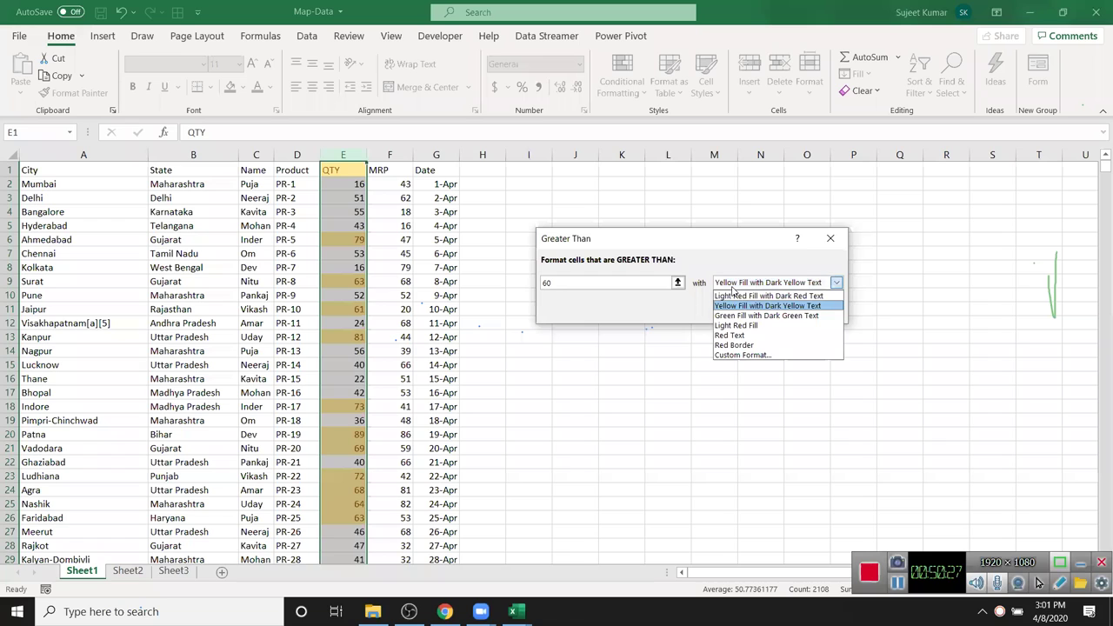
pyautogui.click(737, 316)
pyautogui.click(730, 285)
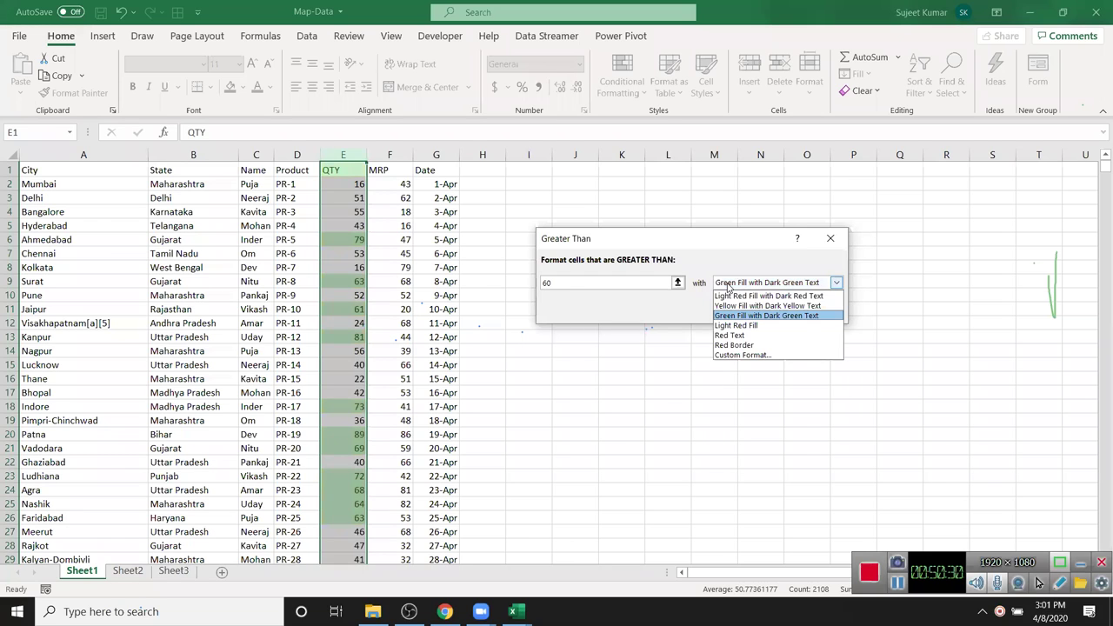
pyautogui.click(731, 324)
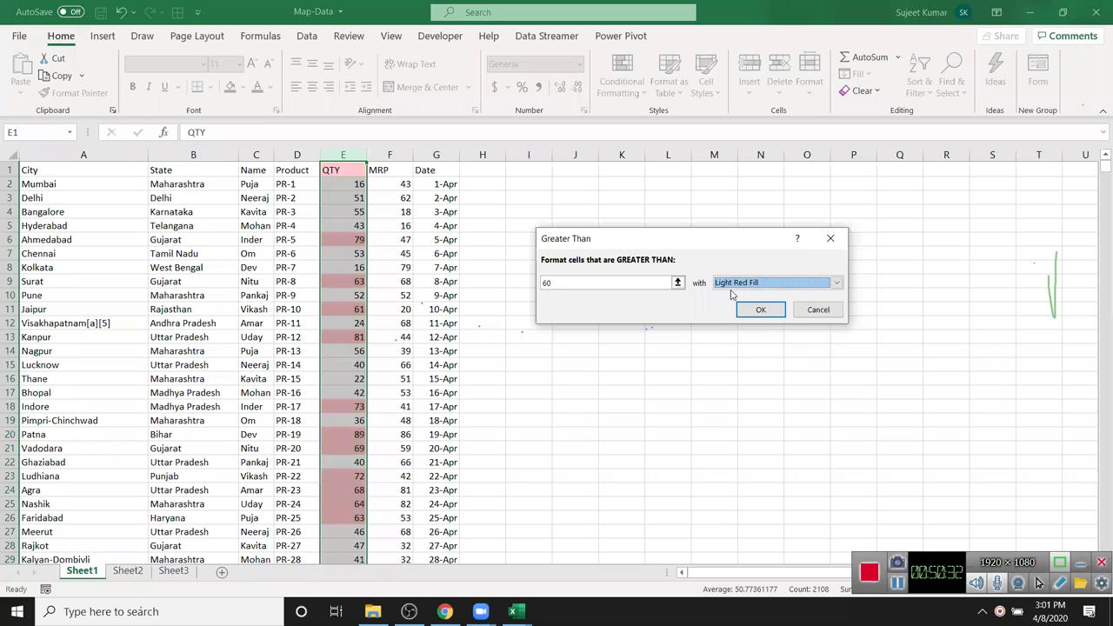
pyautogui.click(733, 285)
pyautogui.click(731, 335)
pyautogui.click(733, 285)
pyautogui.click(736, 346)
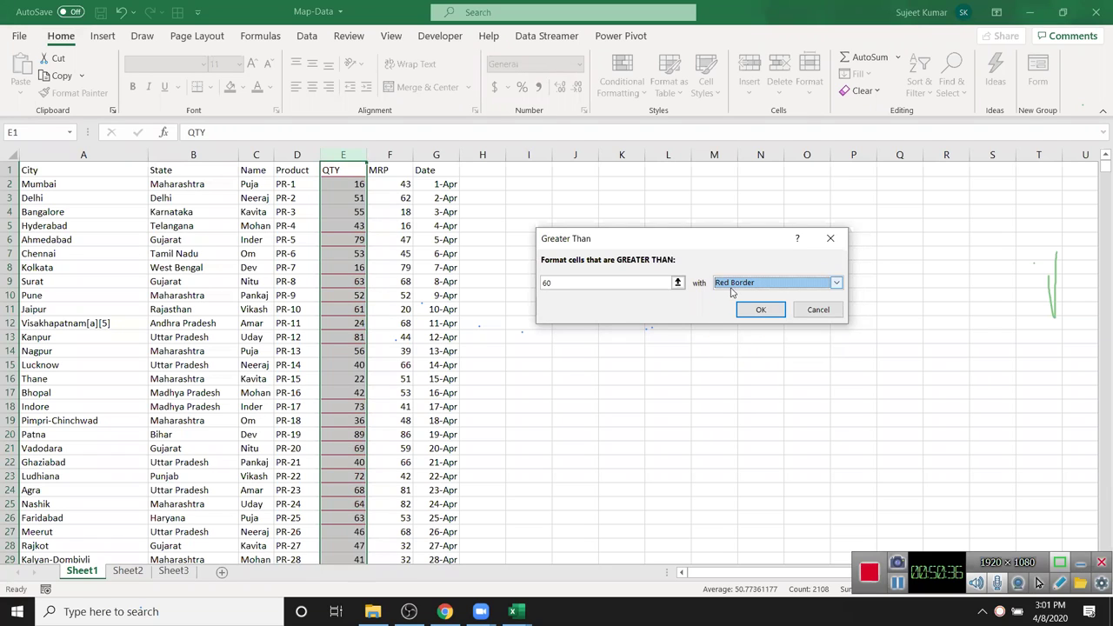
pyautogui.click(732, 285)
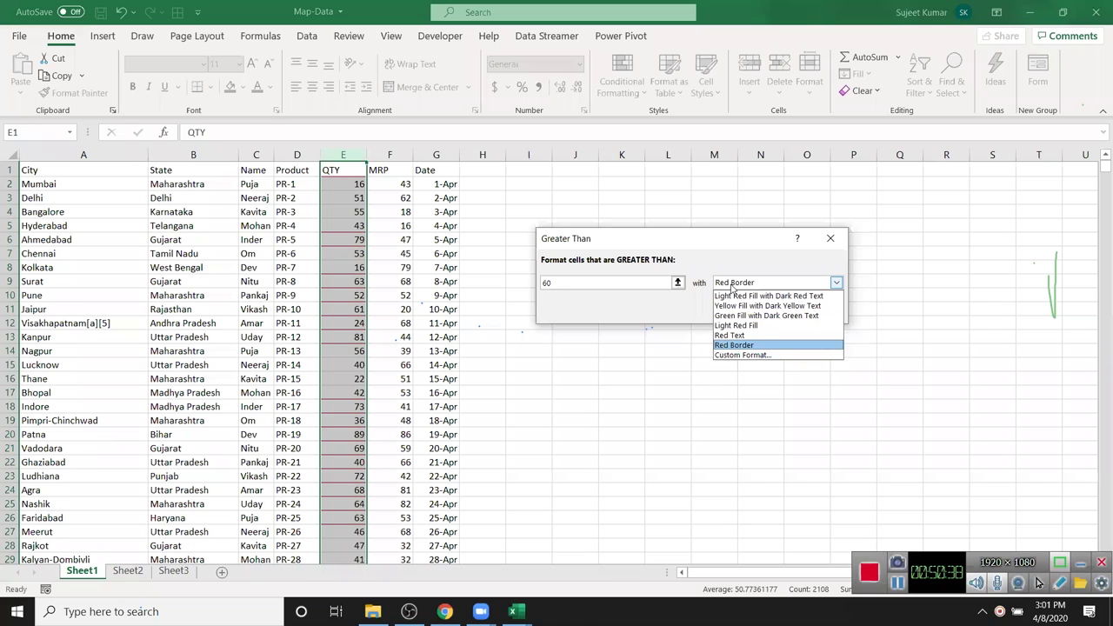
pyautogui.click(732, 296)
pyautogui.click(729, 284)
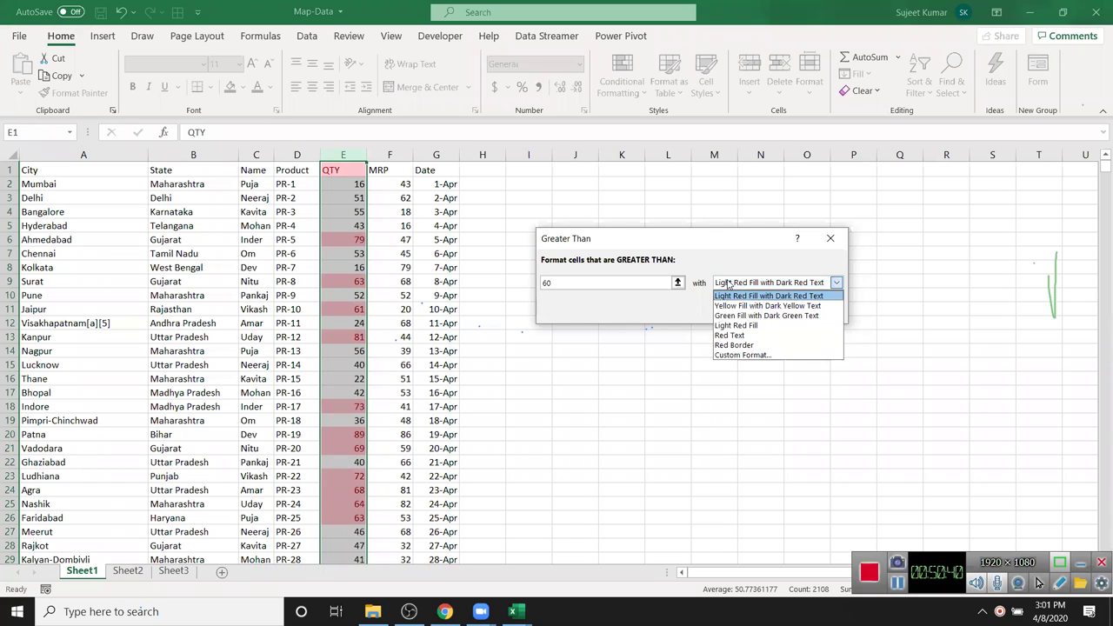
# - Define a custom highlight format with a green background fill and confirm it
pyautogui.click(756, 356)
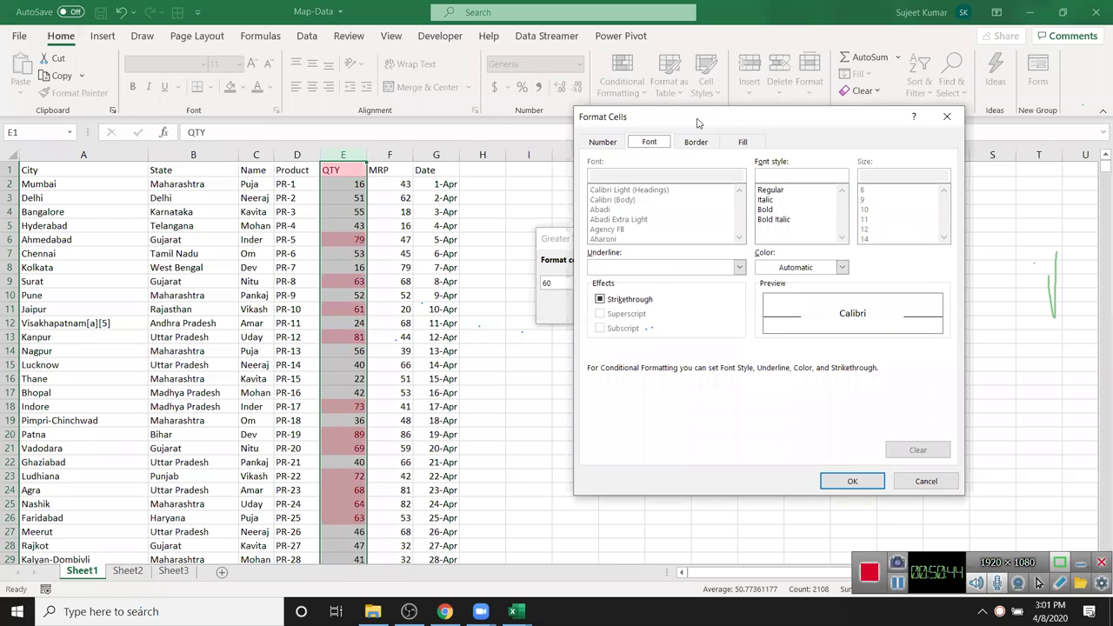
pyautogui.moveTo(697, 123); pyautogui.dragTo(716, 69)
pyautogui.click(716, 88)
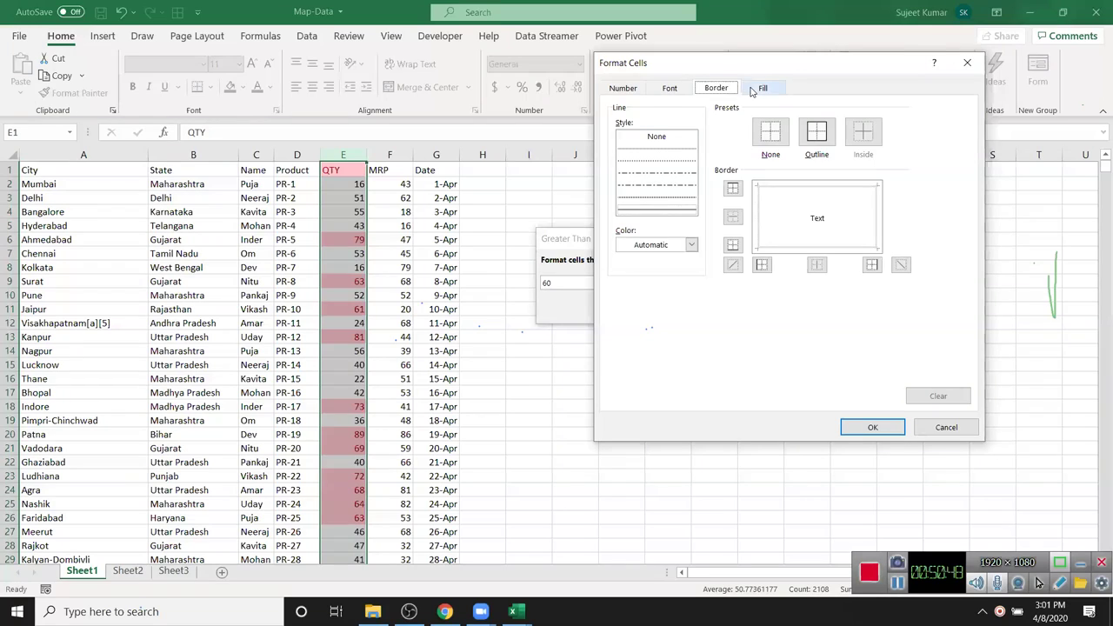
pyautogui.click(755, 90)
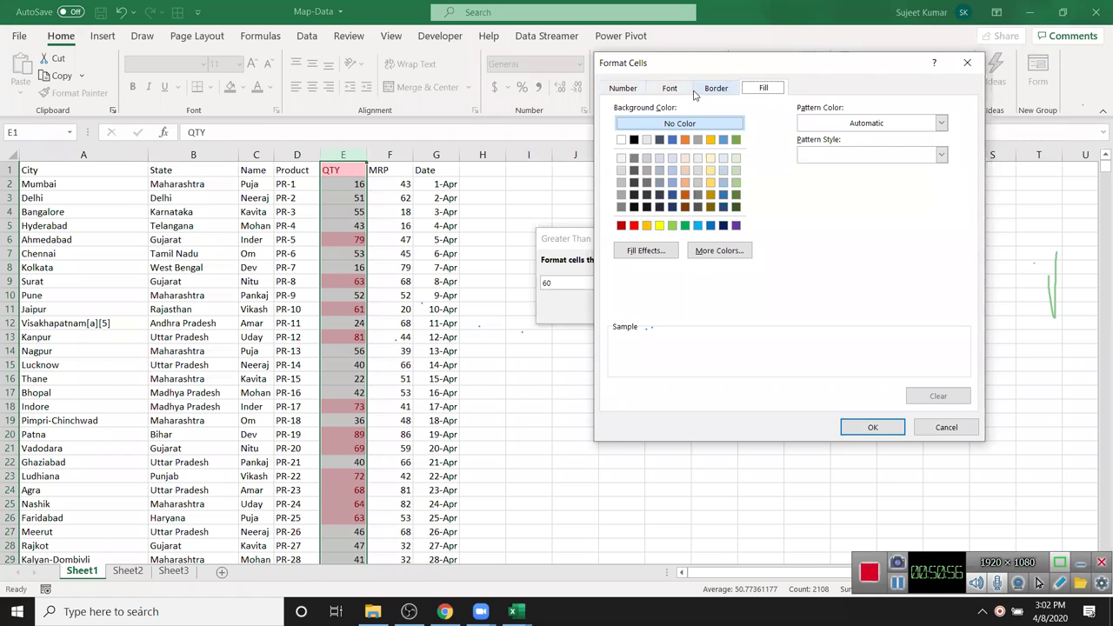
pyautogui.click(685, 227)
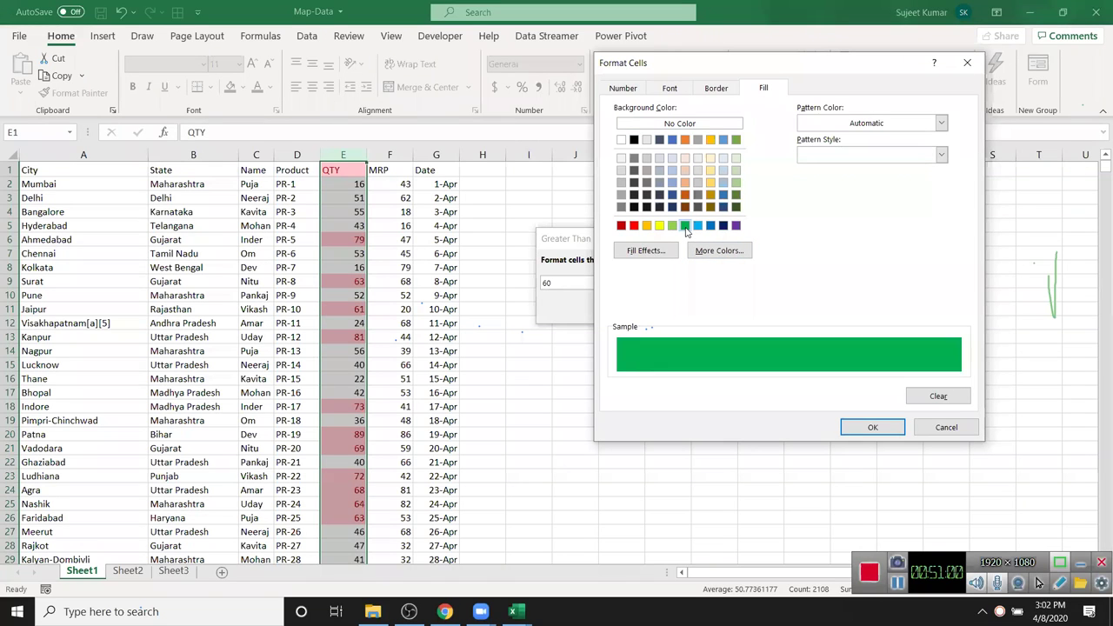
pyautogui.click(871, 427)
# - Apply the greater-than-60 green rule to the QTY cells E3:E18, then clear the selection
pyautogui.click(759, 311)
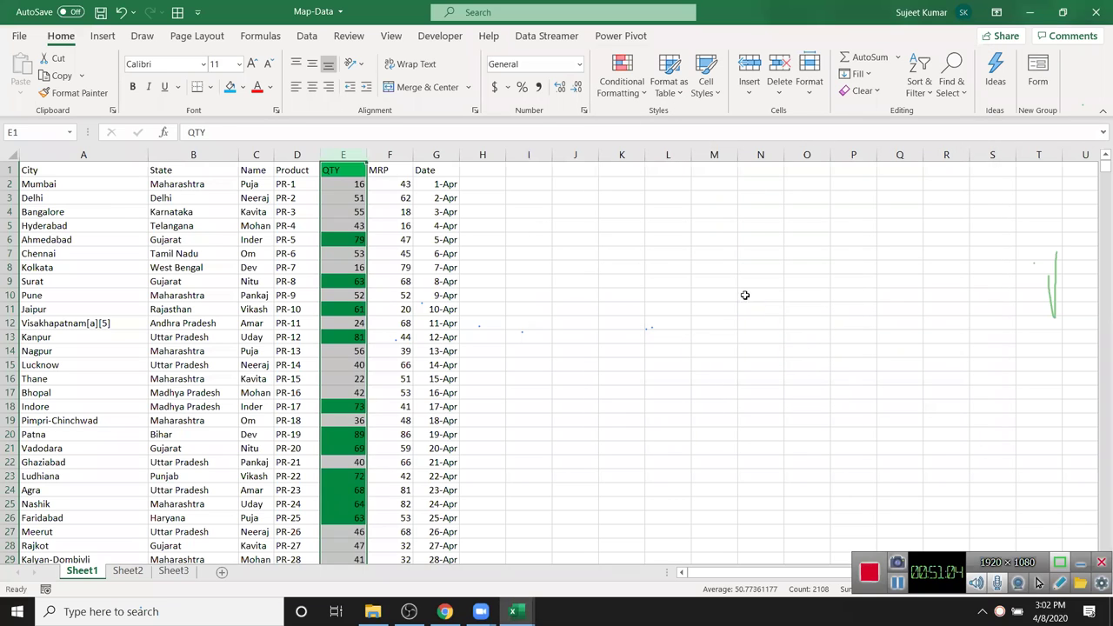
pyautogui.click(416, 224)
pyautogui.moveTo(355, 197); pyautogui.dragTo(362, 406)
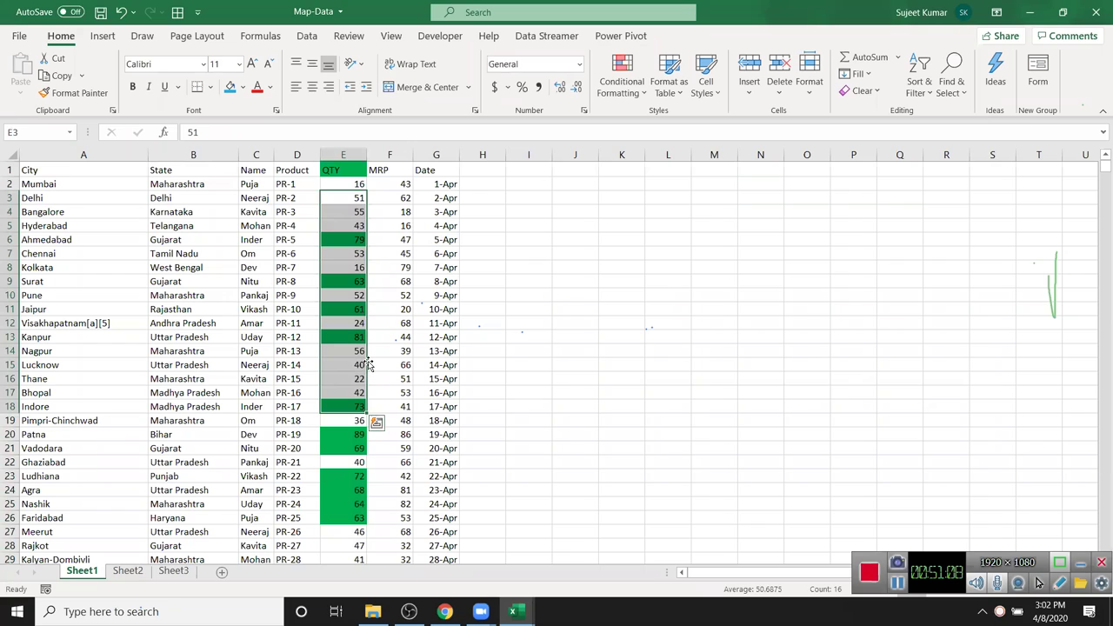
pyautogui.click(405, 337)
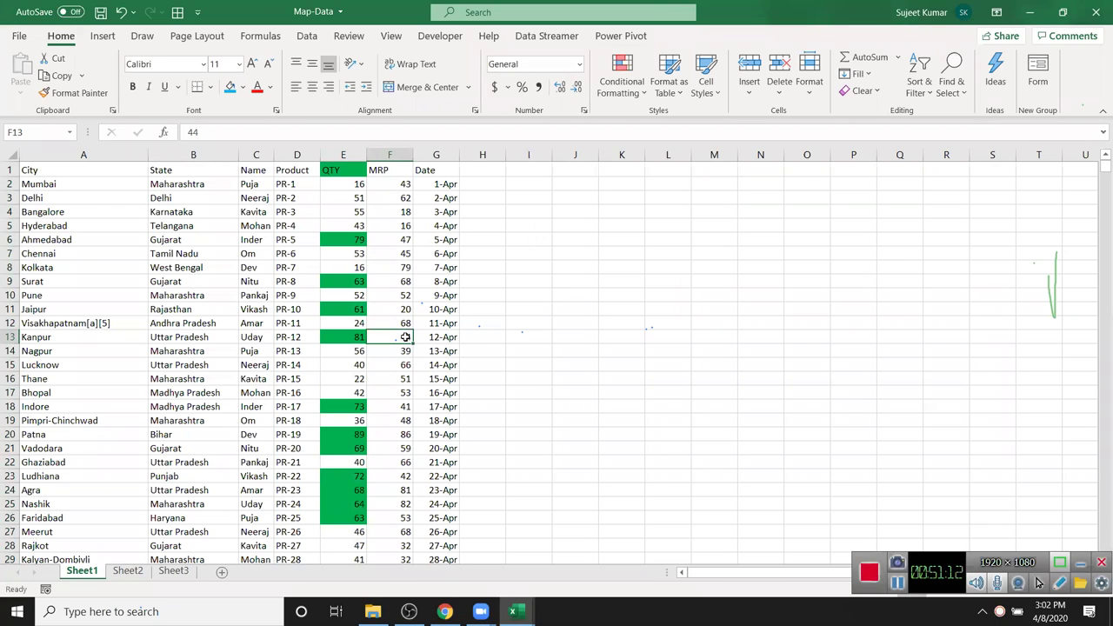
# - Change QTY in E15 to 65 and E6 to 47, then select column E
pyautogui.click(357, 366)
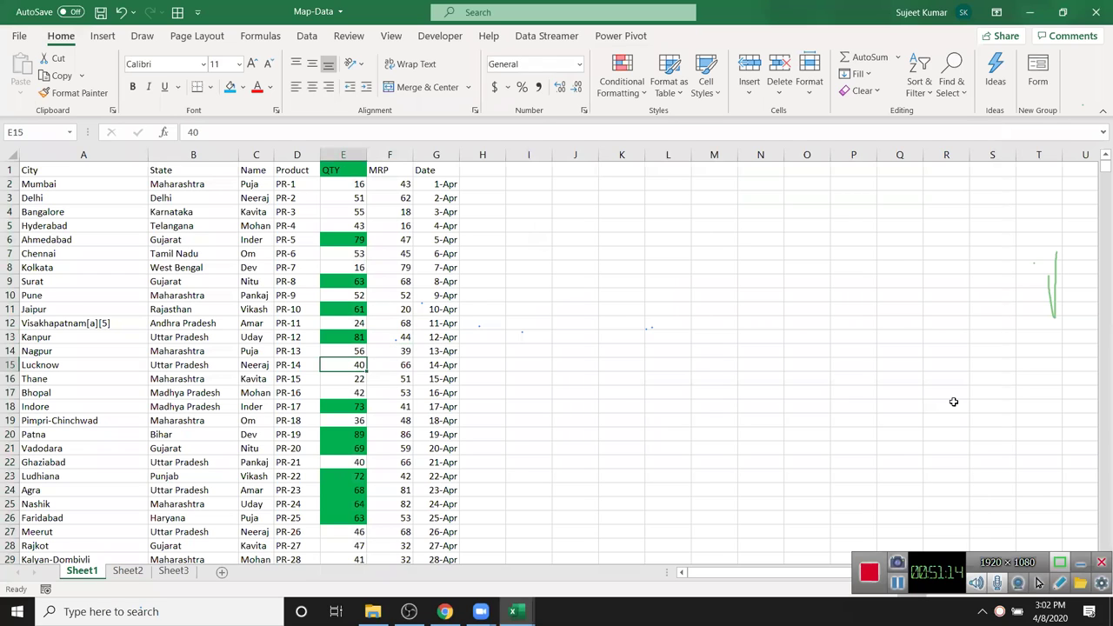
pyautogui.write('65')
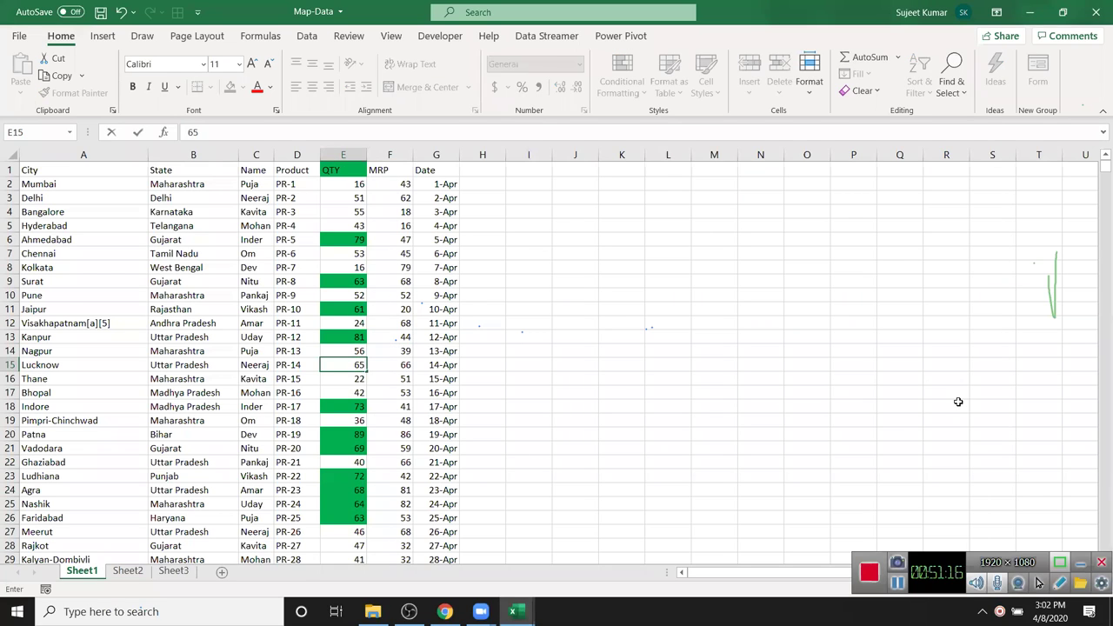
pyautogui.press('Return')
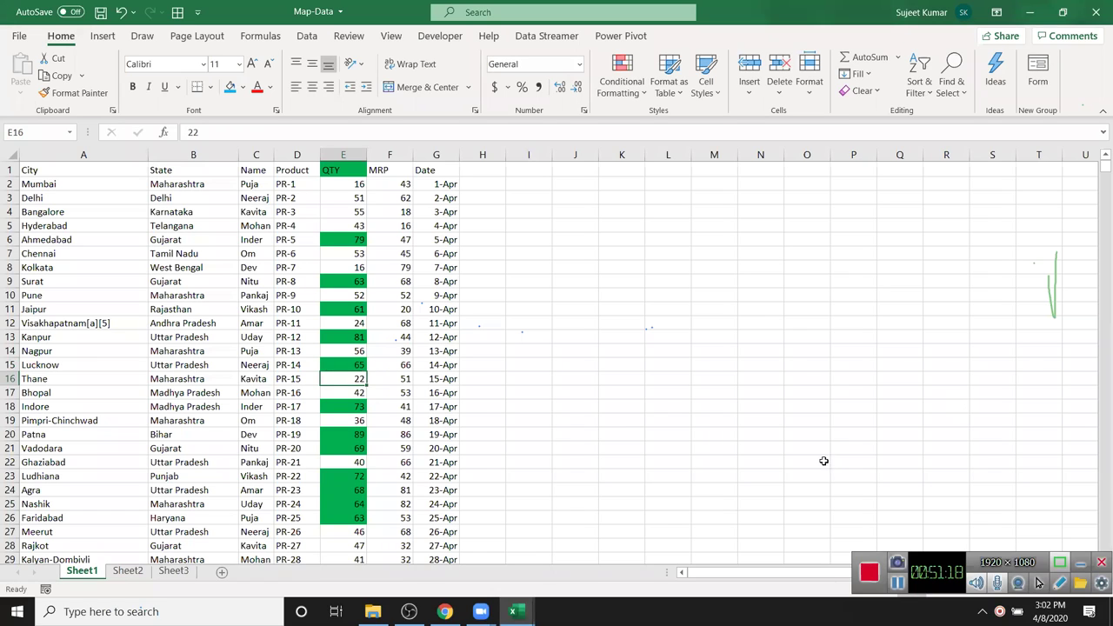
pyautogui.click(354, 246)
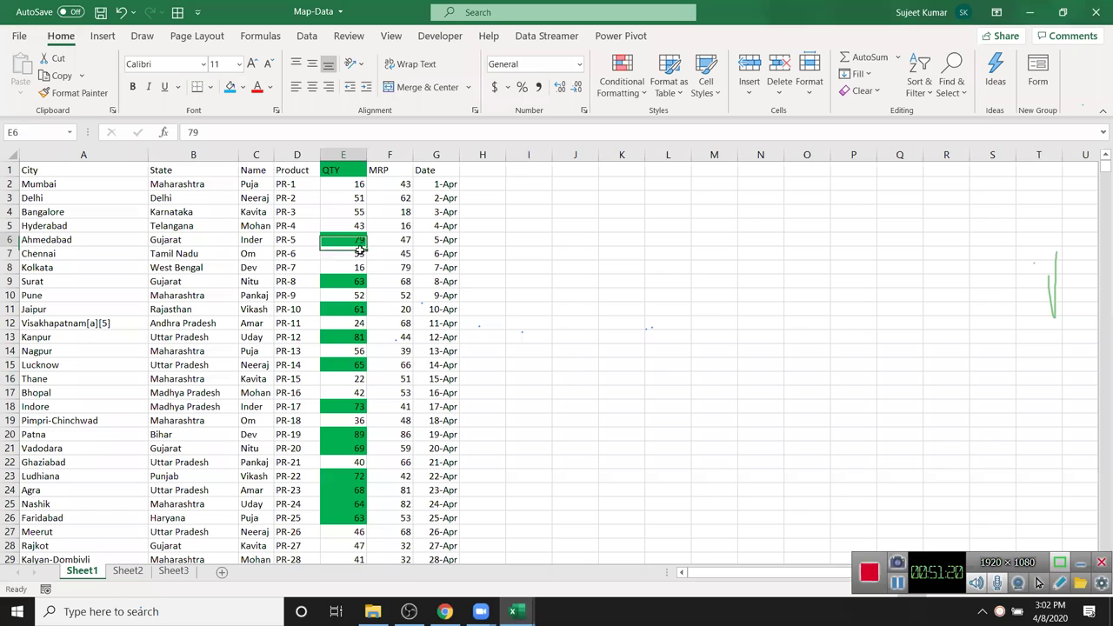
pyautogui.write('47')
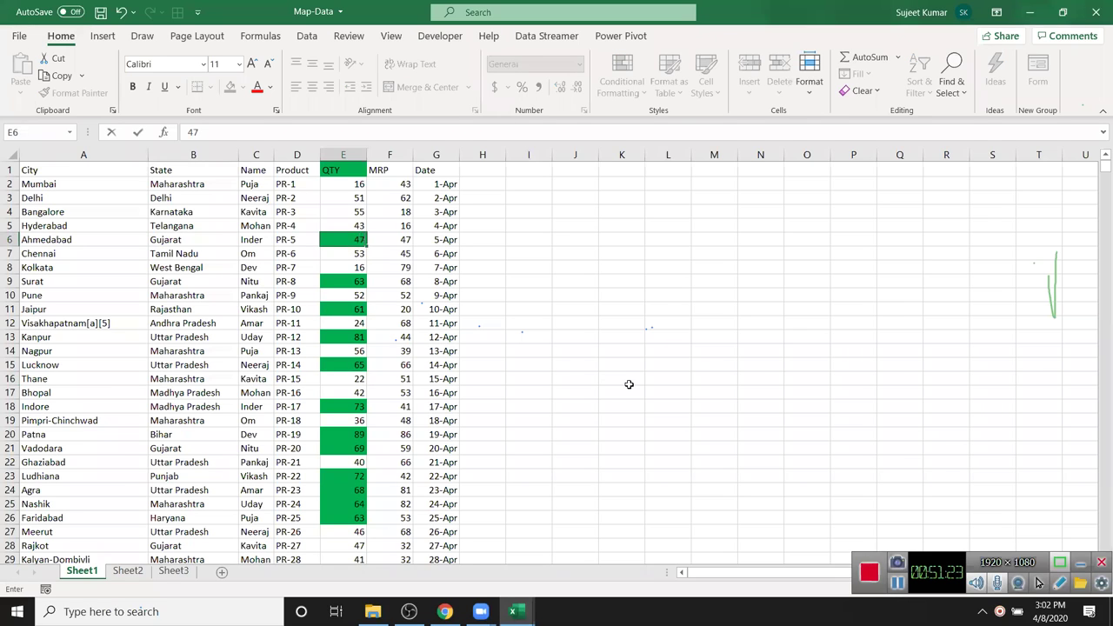
pyautogui.press('Return')
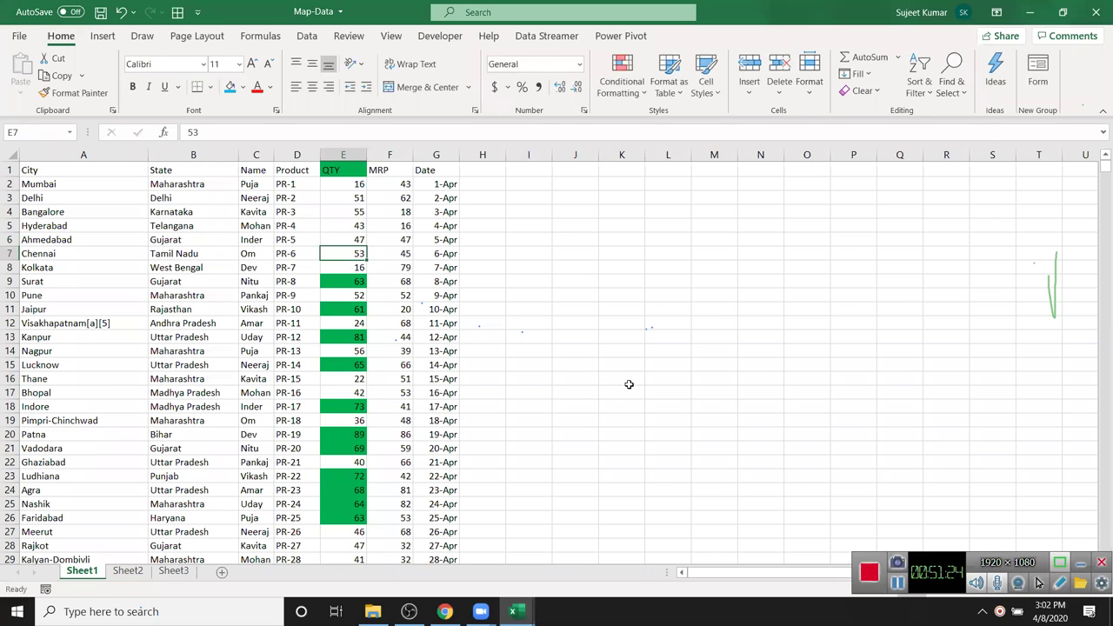
pyautogui.click(342, 238)
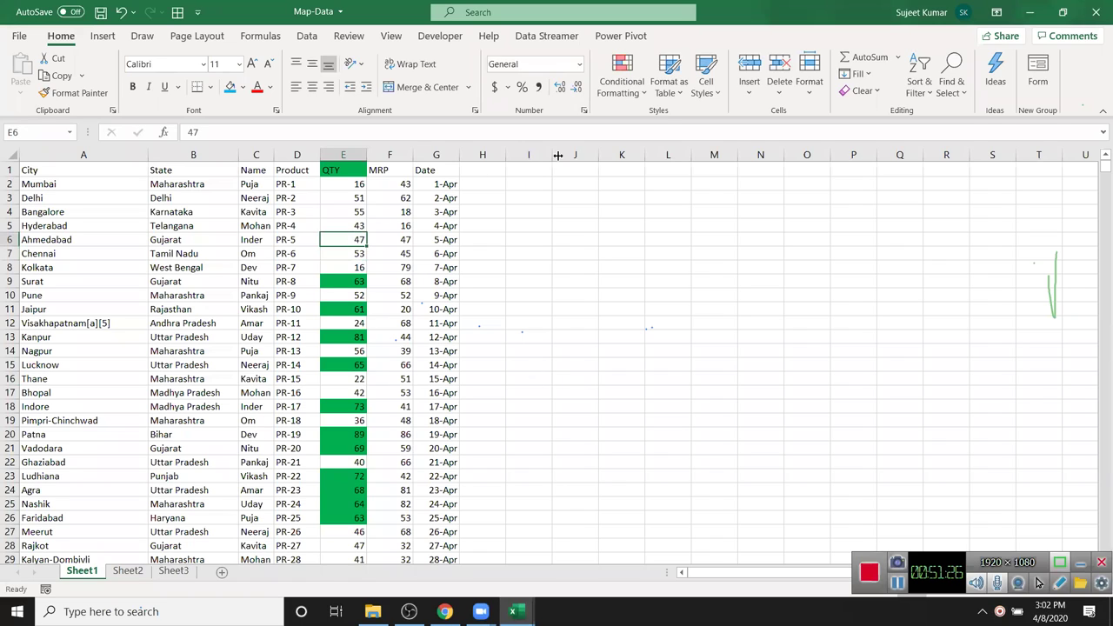
pyautogui.click(343, 154)
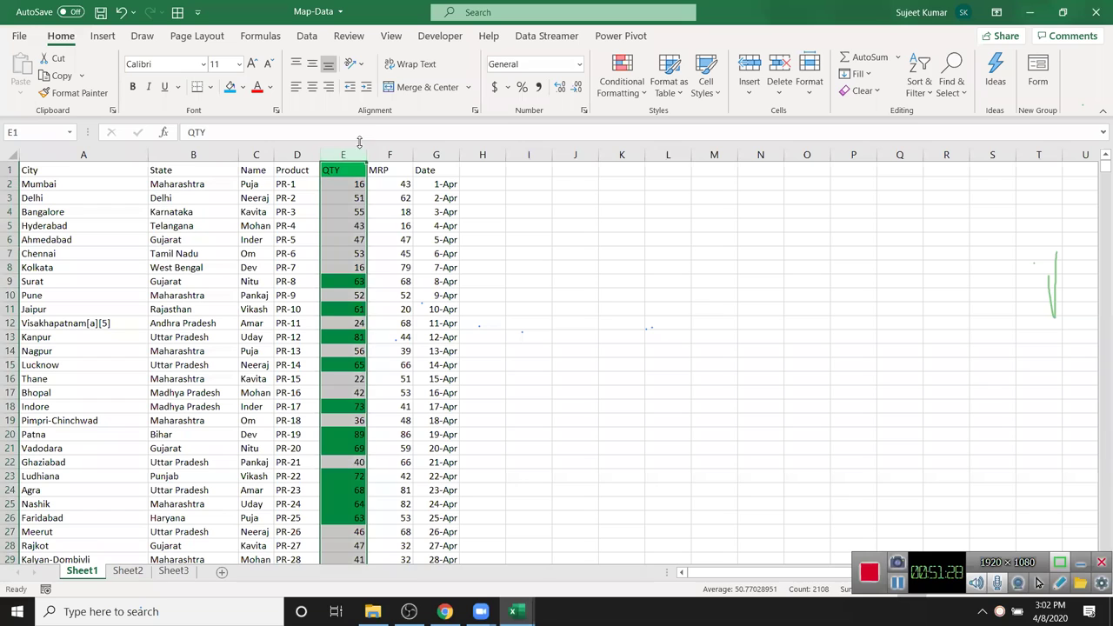
# - Select Date column G and bring up its Conditional Formatting options
pyautogui.click(642, 85)
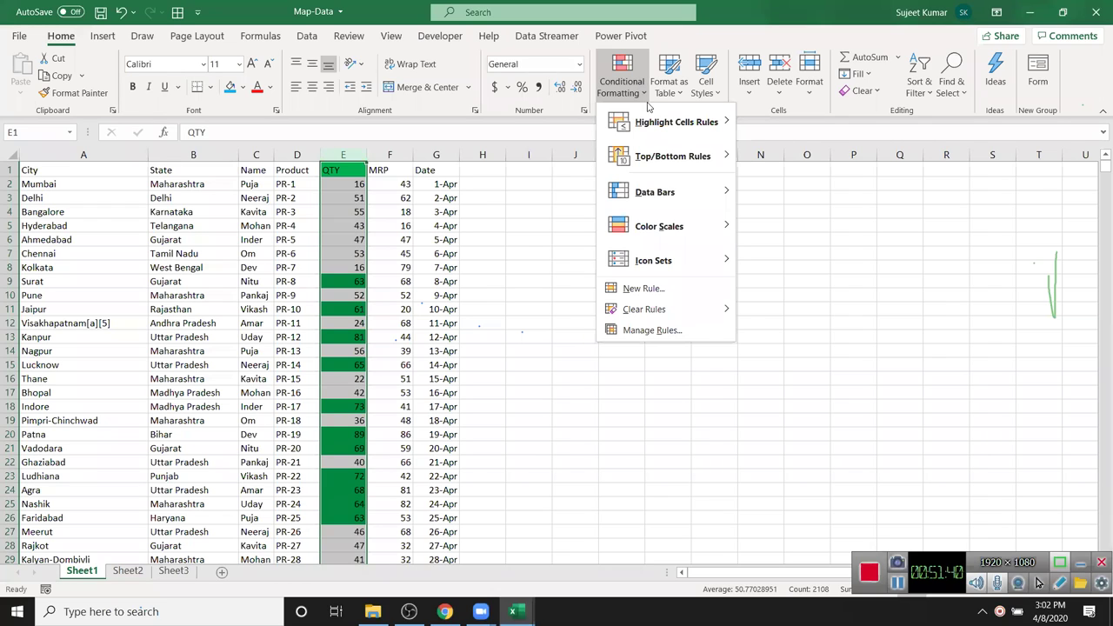
pyautogui.moveTo(653, 117)
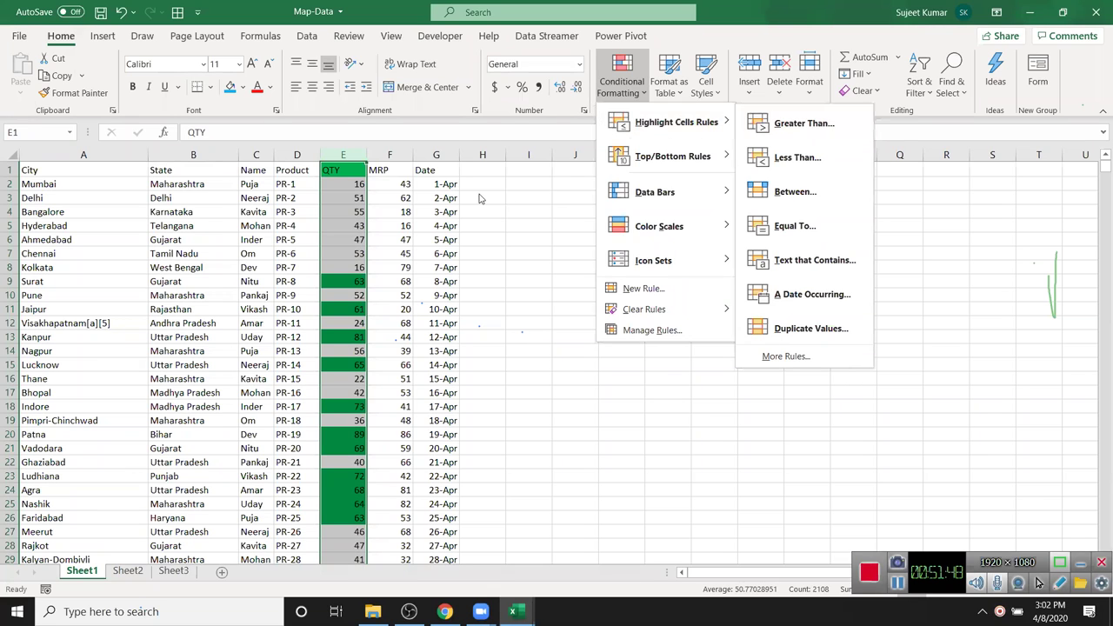
pyautogui.click(431, 184)
pyautogui.click(424, 155)
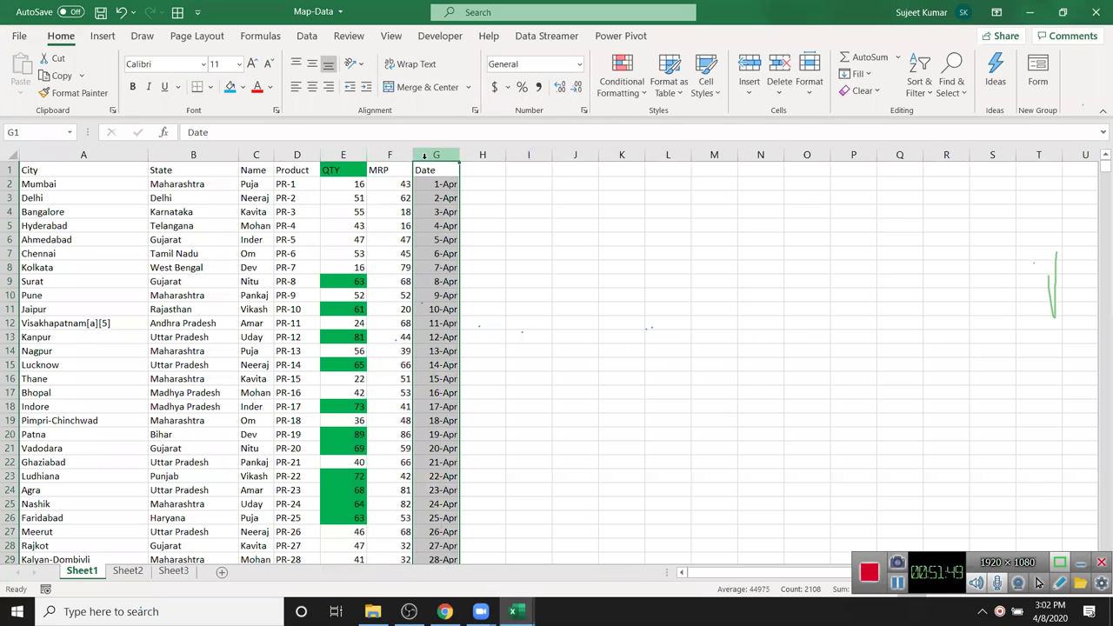
pyautogui.click(609, 91)
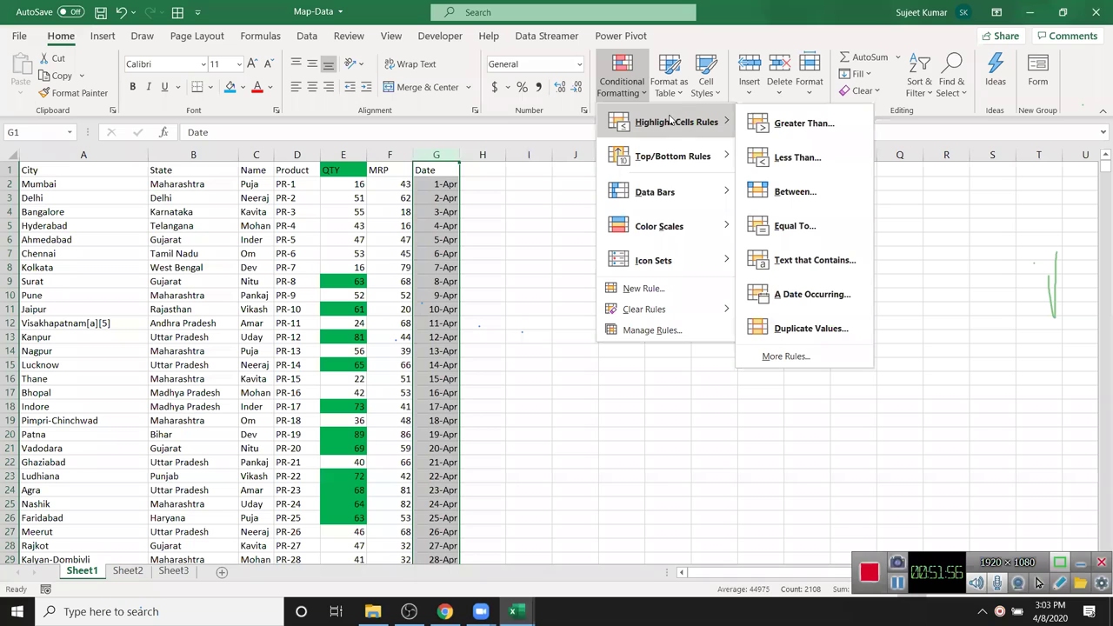
# - Preview a Greater Than 14-apr date rule, then cancel it and deselect the Date column
pyautogui.click(796, 124)
pyautogui.write('14')
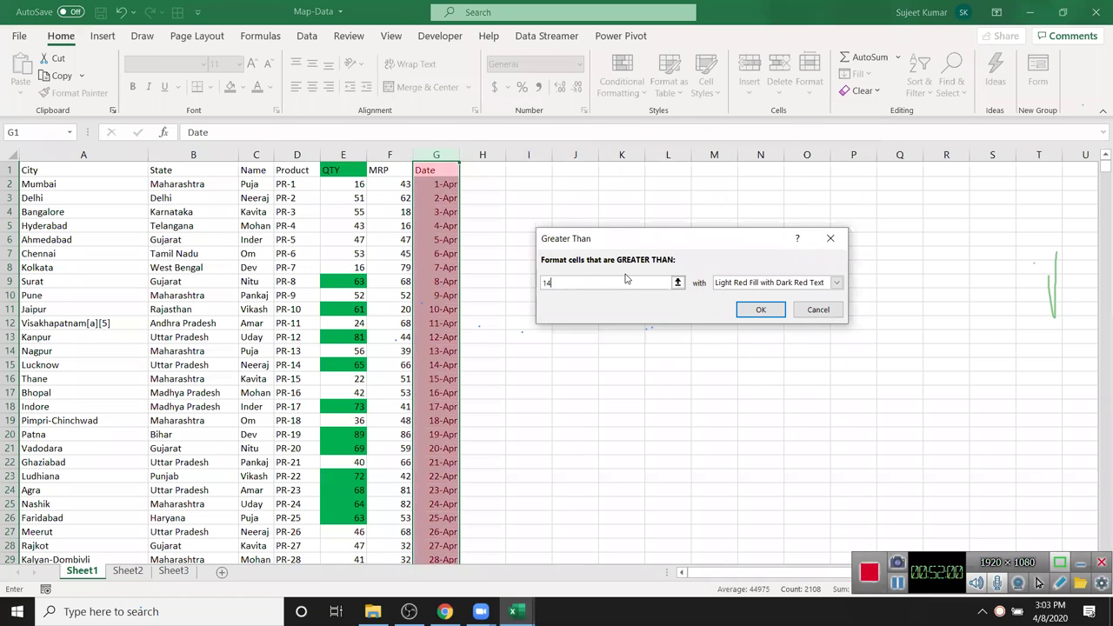
pyautogui.write('-apr')
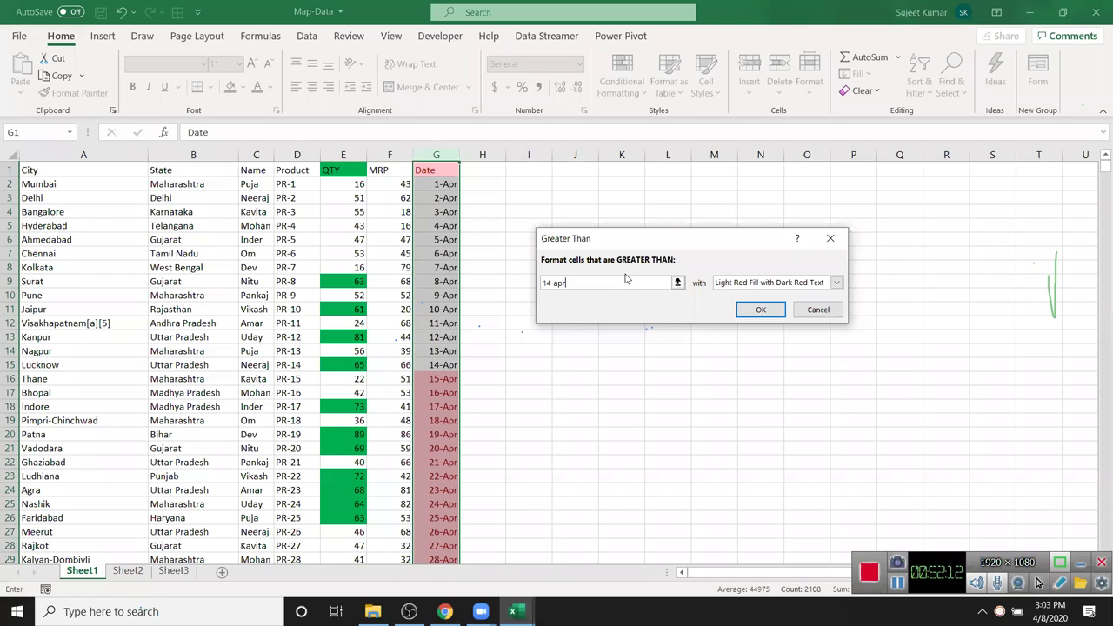
pyautogui.write('2020')
pyautogui.press('BackSpace')
pyautogui.press('BackSpace')
pyautogui.press('BackSpace')
pyautogui.press('BackSpace')
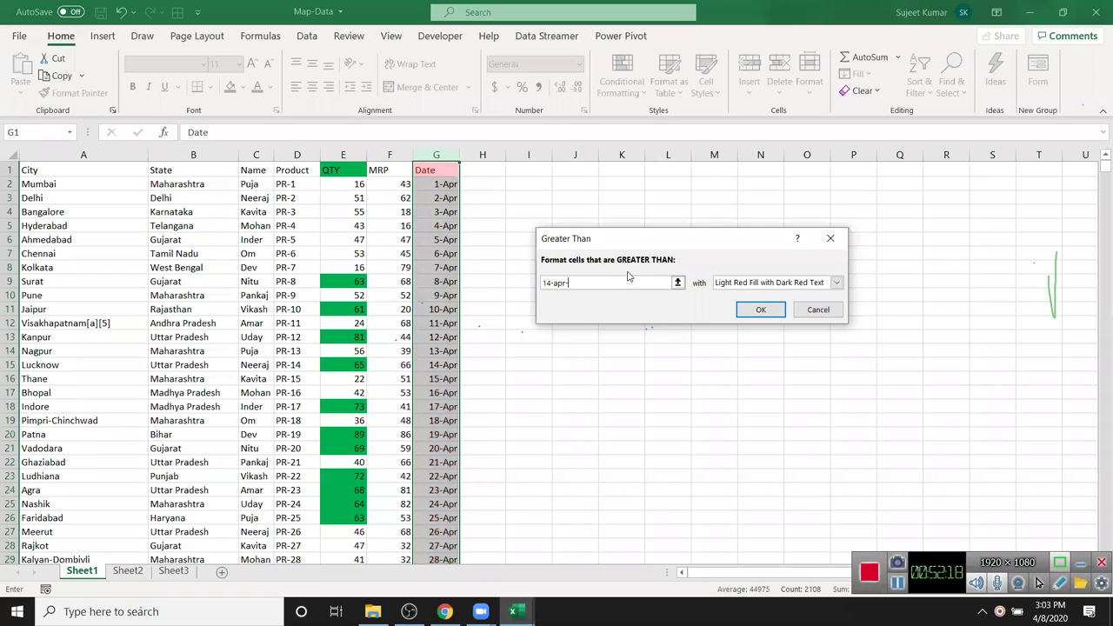
pyautogui.press('BackSpace')
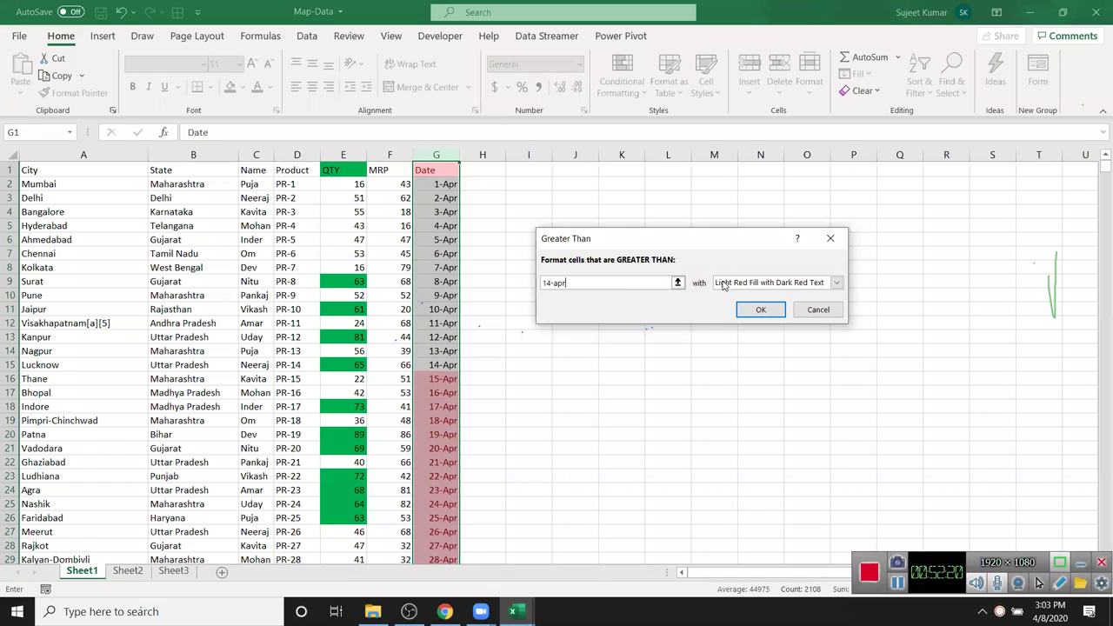
pyautogui.click(753, 289)
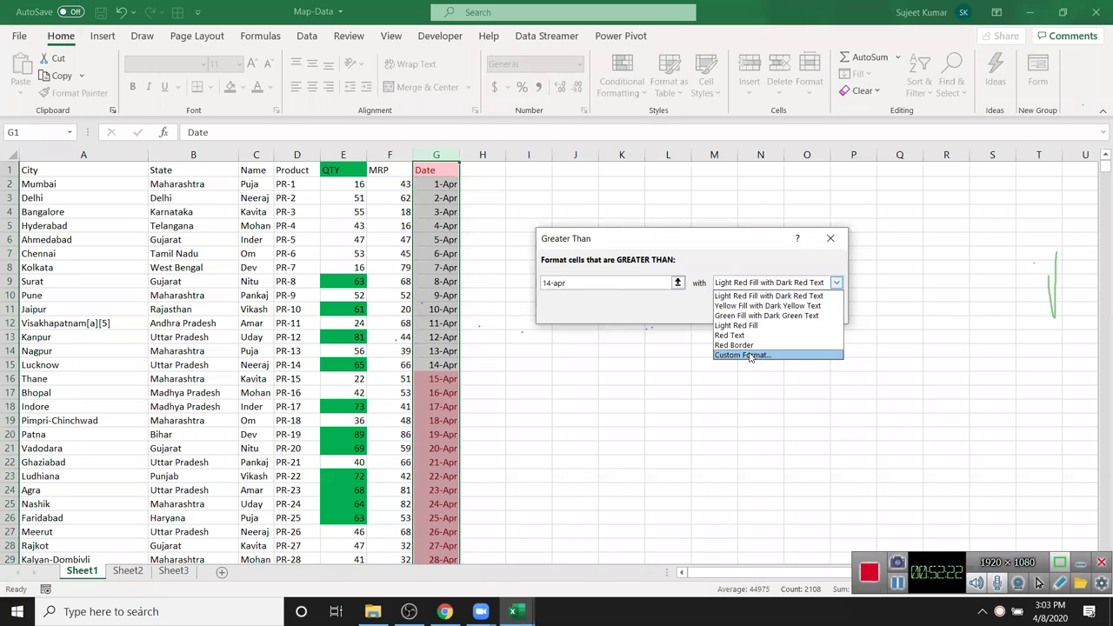
pyautogui.press('Escape')
pyautogui.press('Escape')
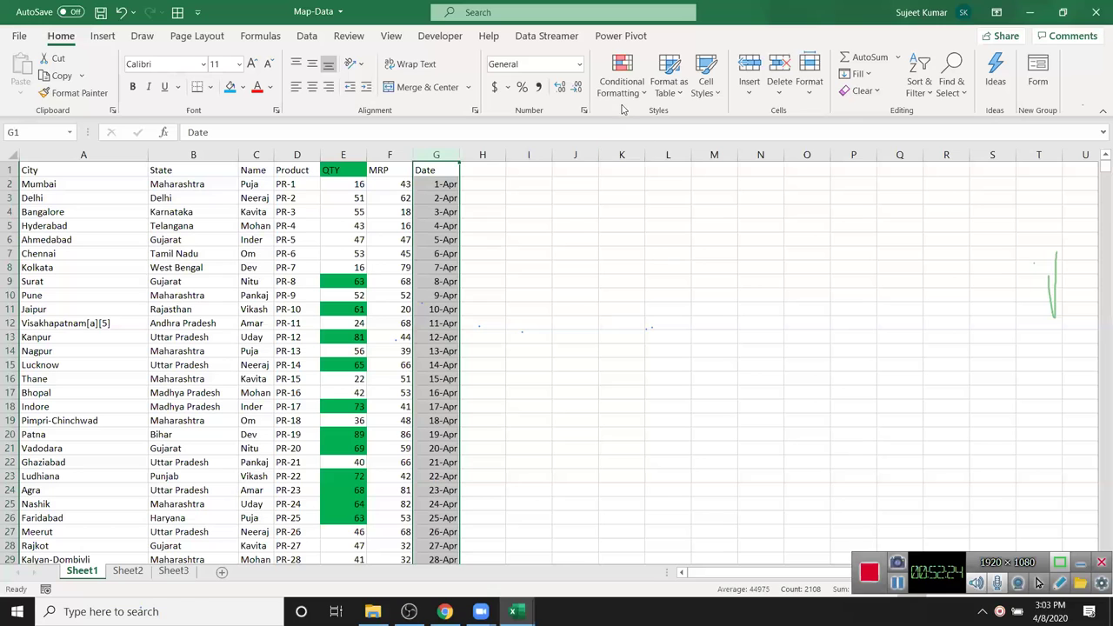
pyautogui.click(296, 183)
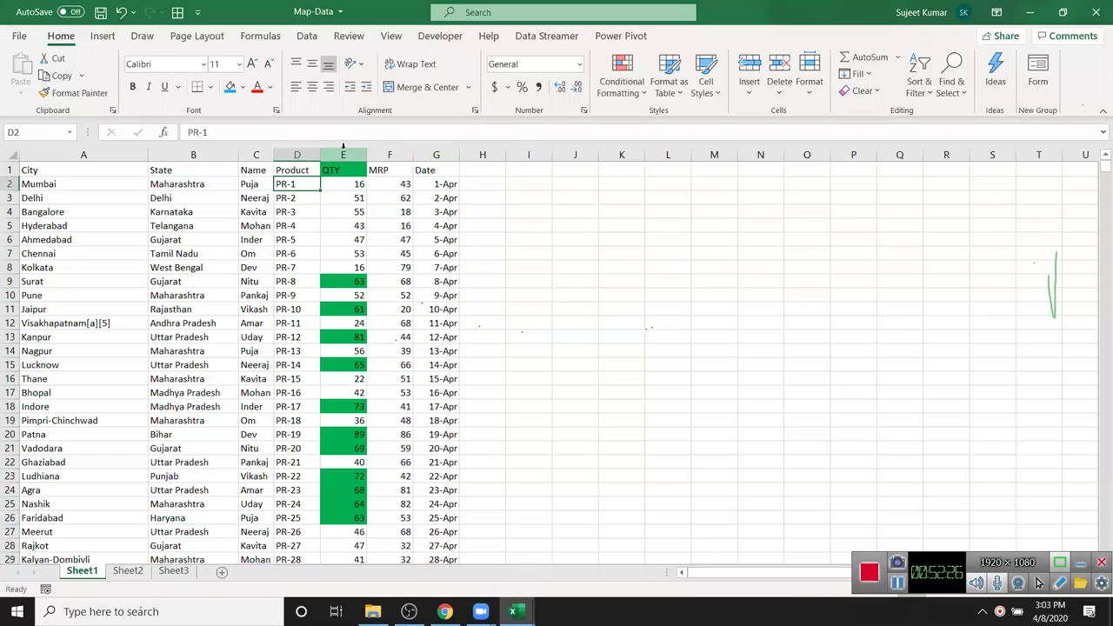
pyautogui.click(343, 154)
pyautogui.click(622, 81)
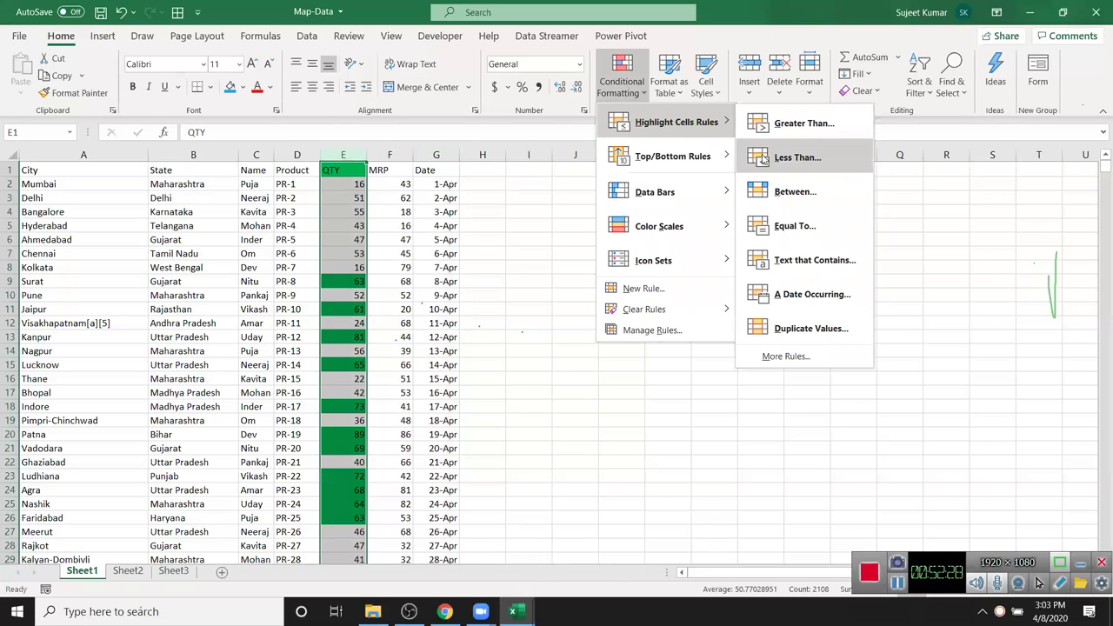
pyautogui.click(762, 158)
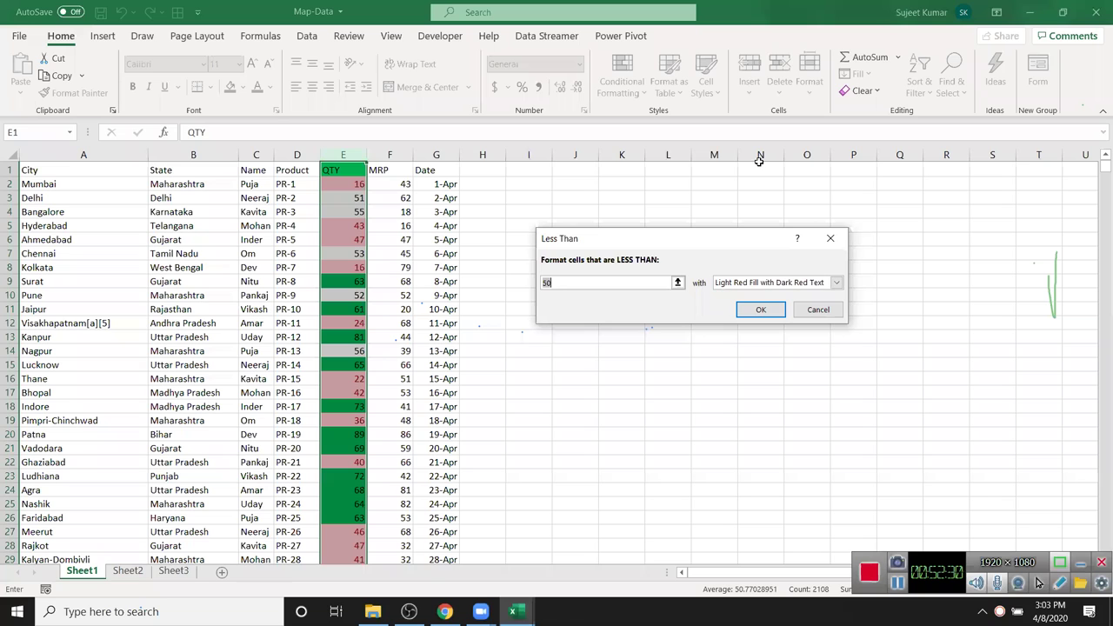
pyautogui.press('Escape')
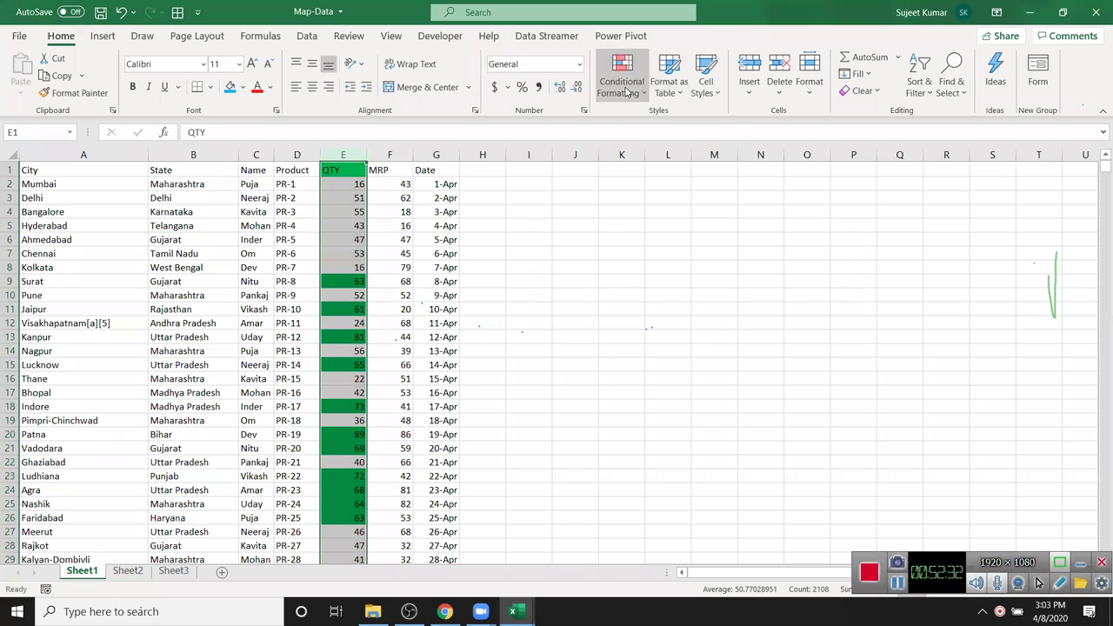
pyautogui.click(644, 91)
pyautogui.moveTo(665, 122)
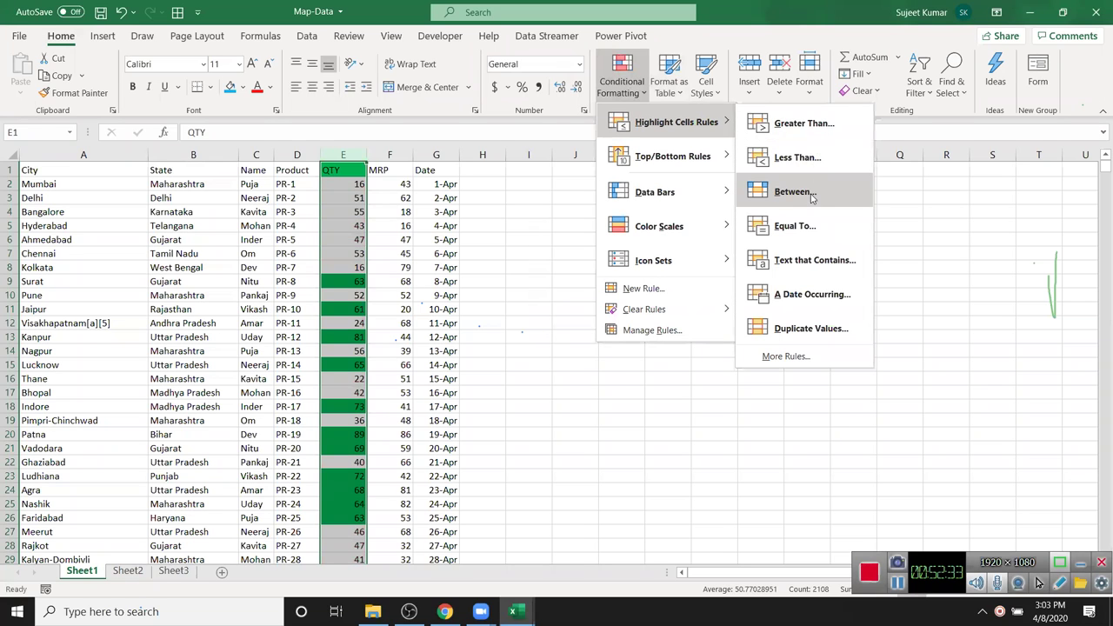
pyautogui.click(808, 191)
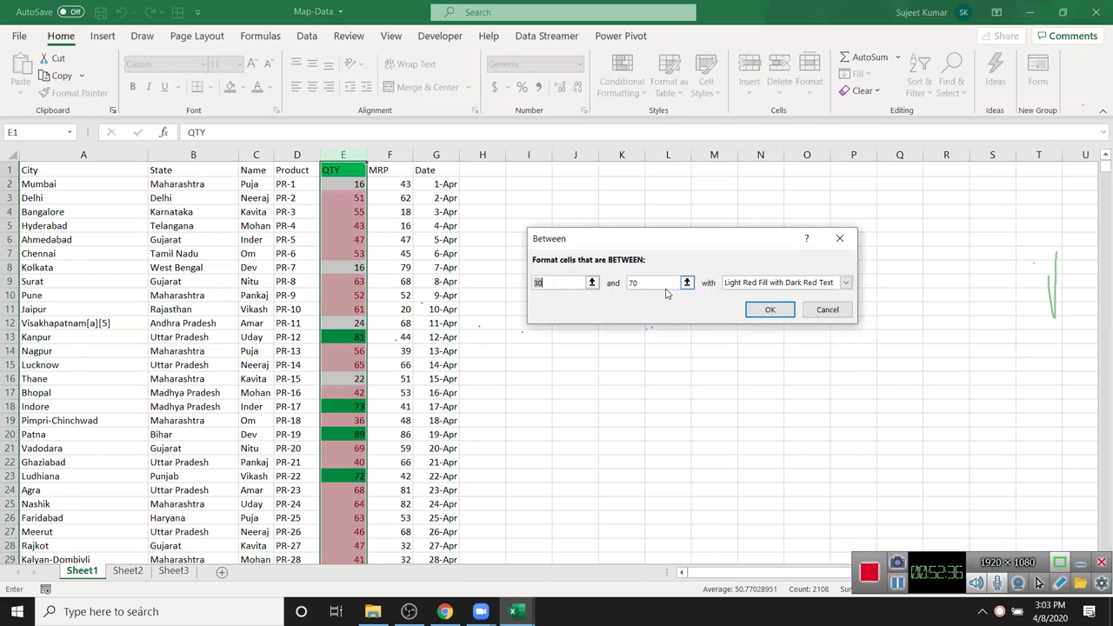
pyautogui.press('Escape')
pyautogui.click(427, 170)
pyautogui.hotkey('ctrl', 'shift', 'Down')
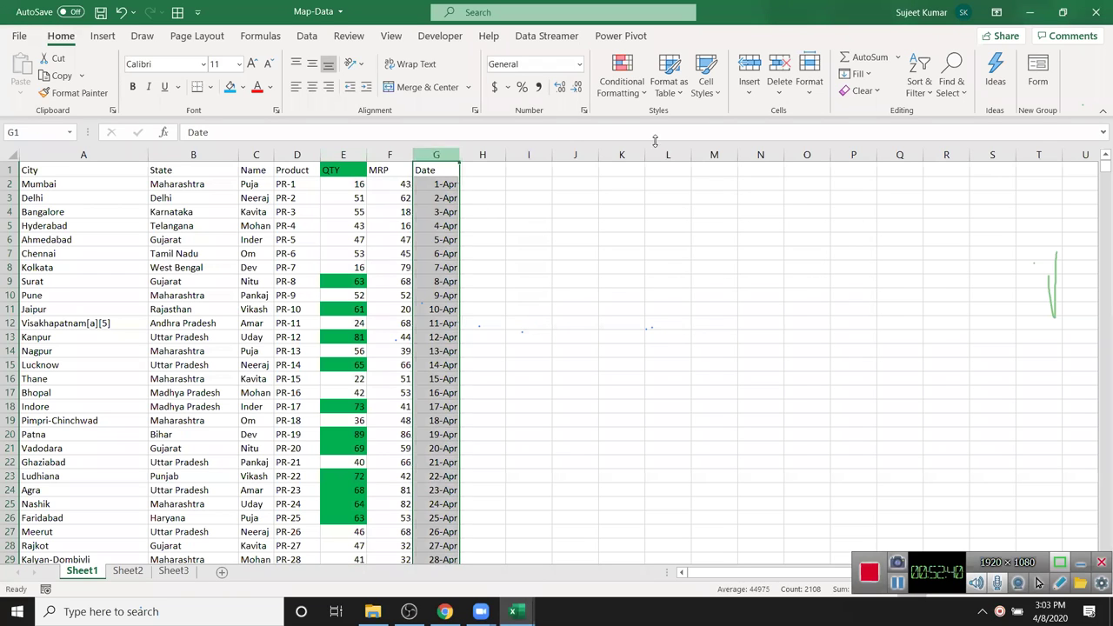
pyautogui.click(614, 98)
pyautogui.moveTo(688, 123)
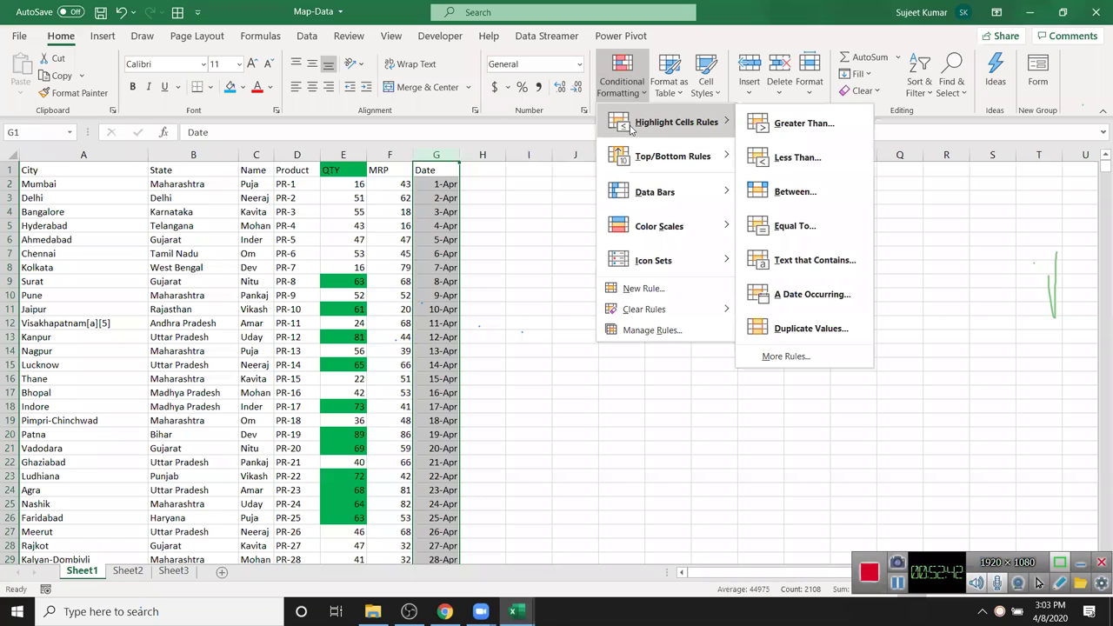
pyautogui.click(795, 191)
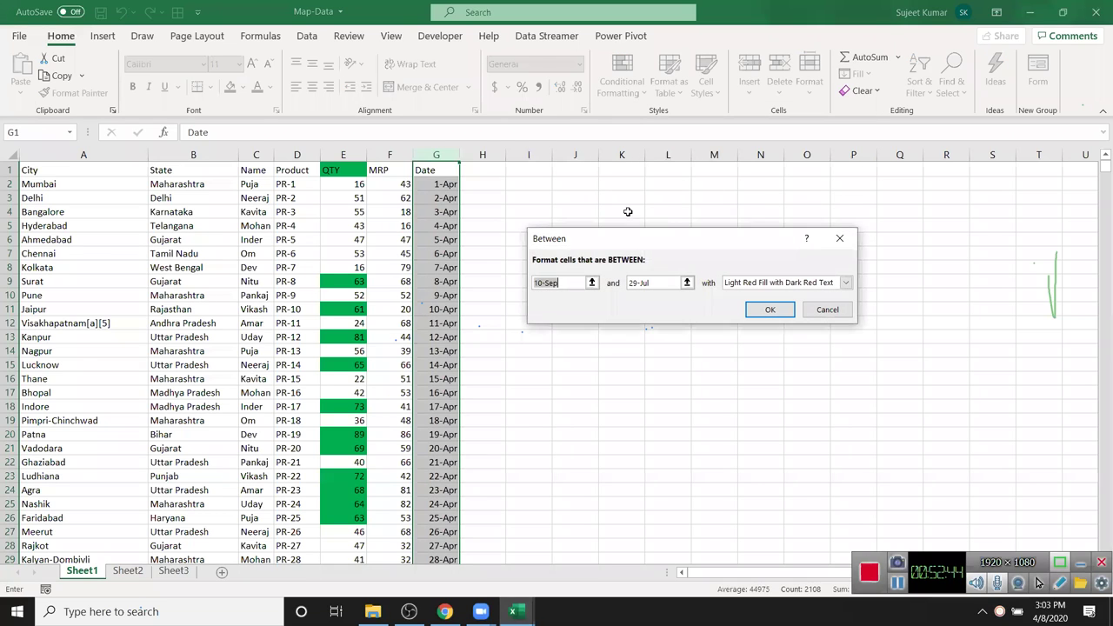
pyautogui.write('1')
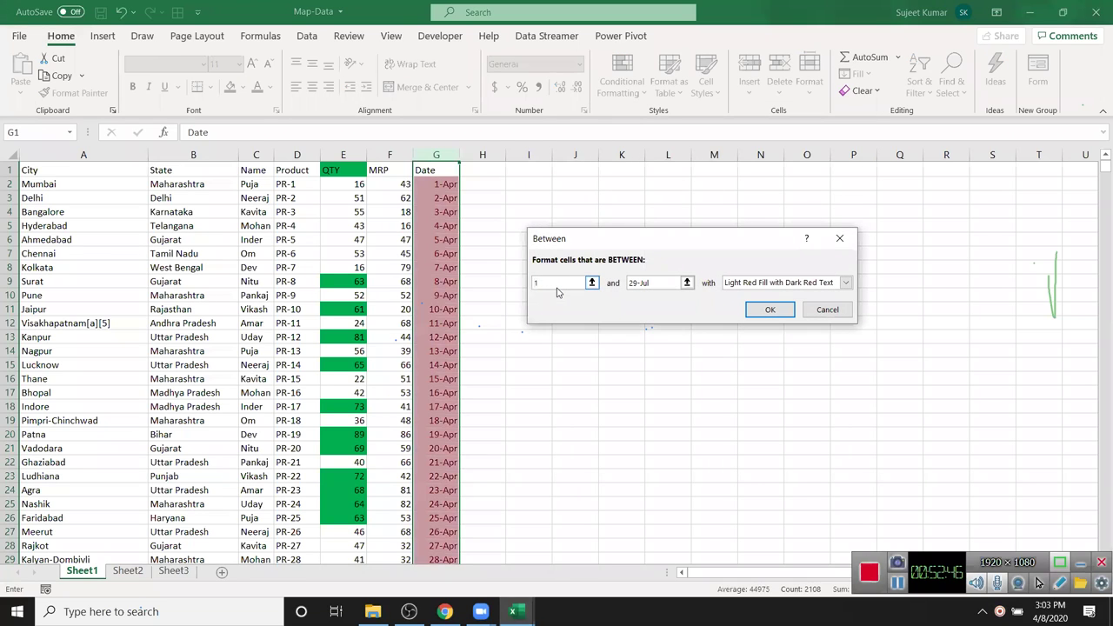
pyautogui.write('-apr')
pyautogui.press('Tab')
pyautogui.write('1')
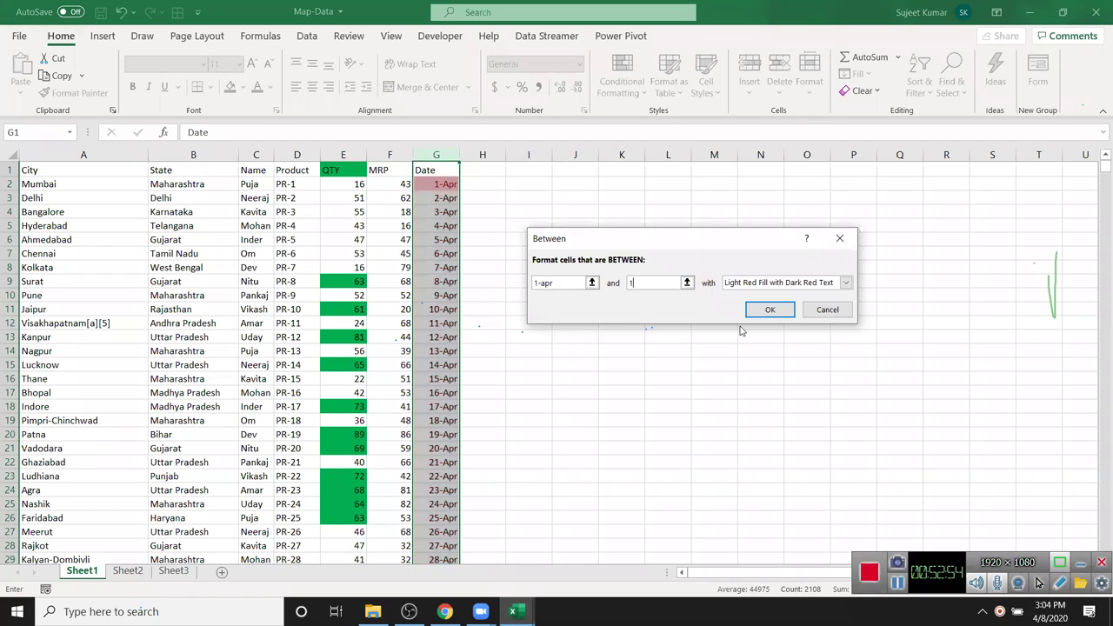
pyautogui.write('4-apr')
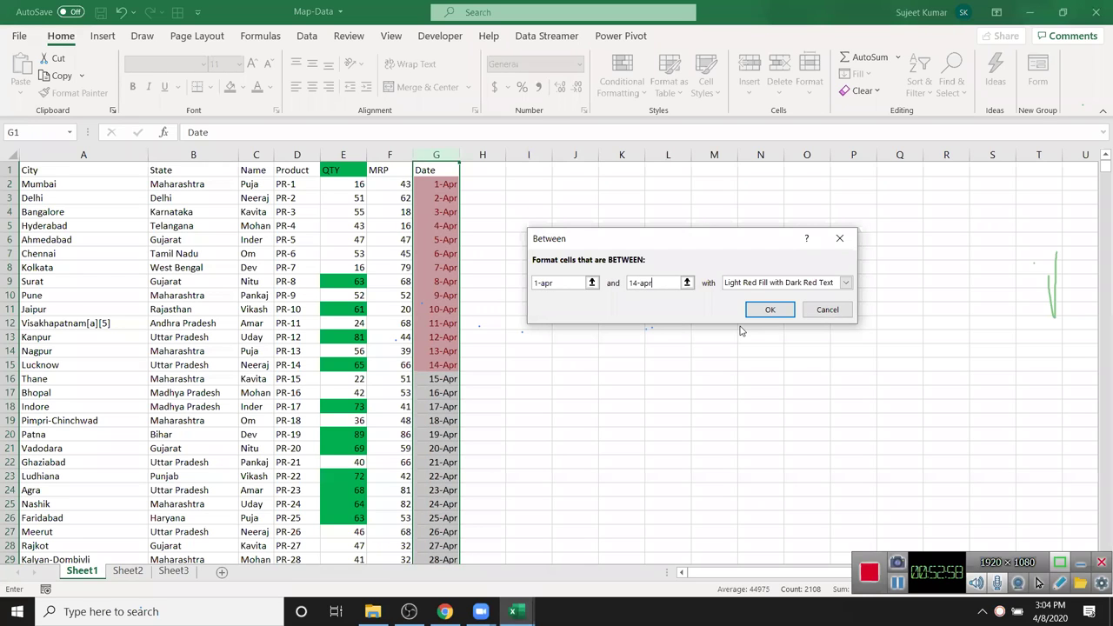
pyautogui.press('Escape')
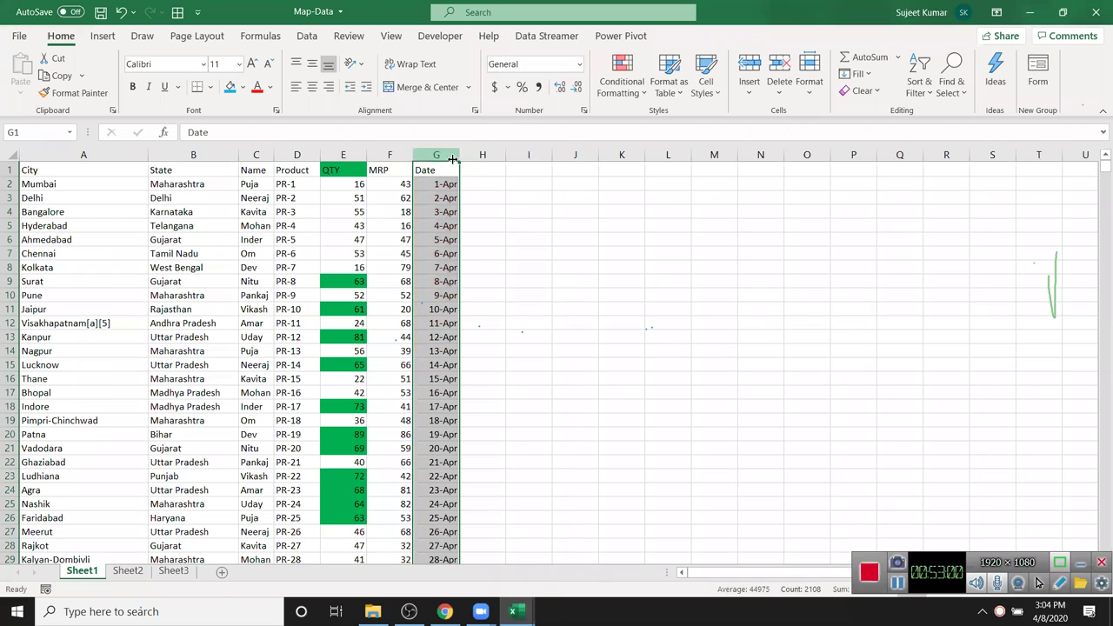
pyautogui.click(622, 83)
pyautogui.moveTo(624, 124)
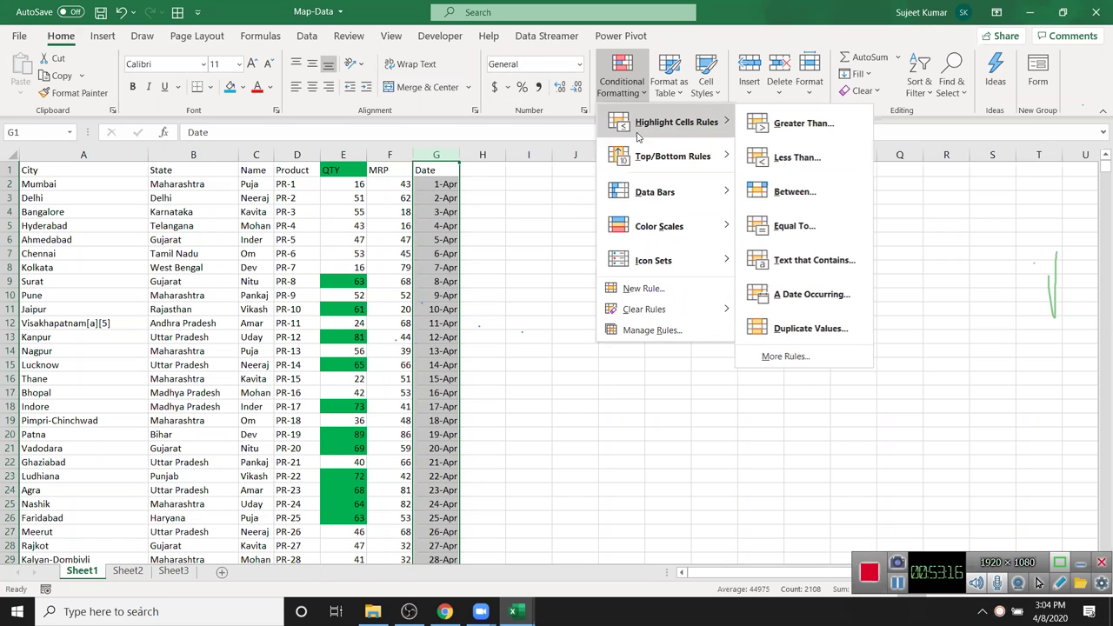
pyautogui.click(758, 224)
pyautogui.write('7-')
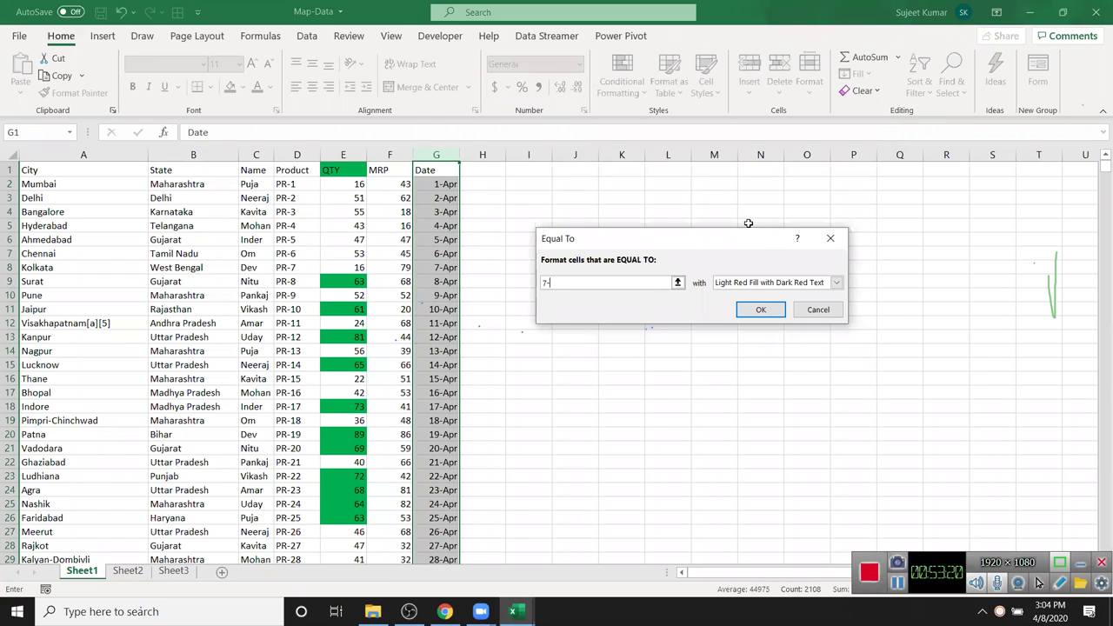
pyautogui.write('apr')
pyautogui.press('Return')
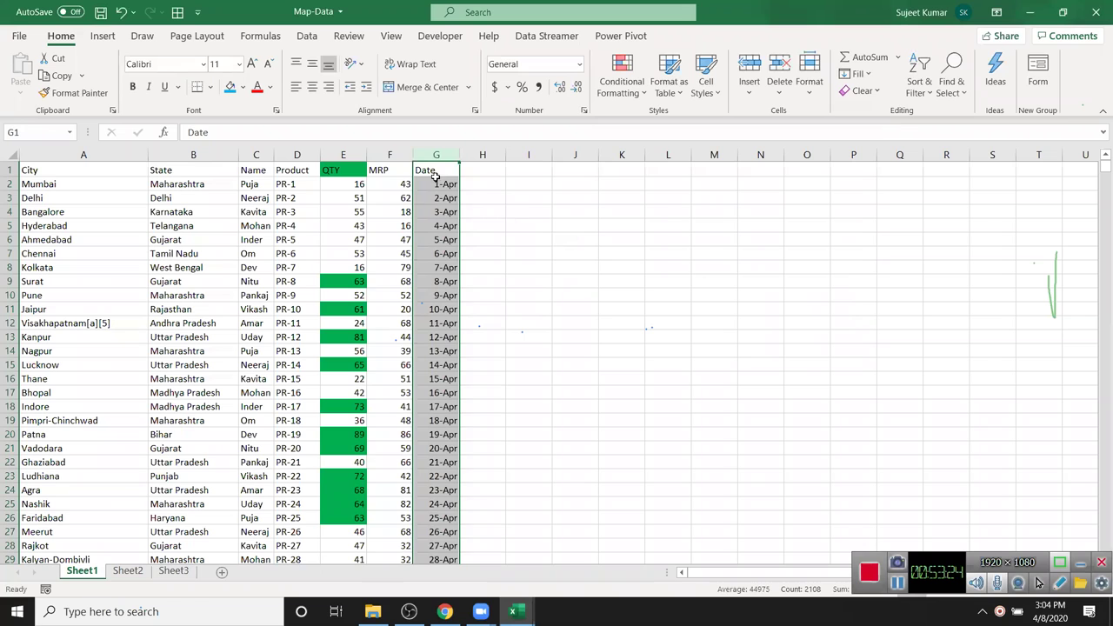
pyautogui.click(404, 155)
pyautogui.click(622, 83)
pyautogui.moveTo(675, 122)
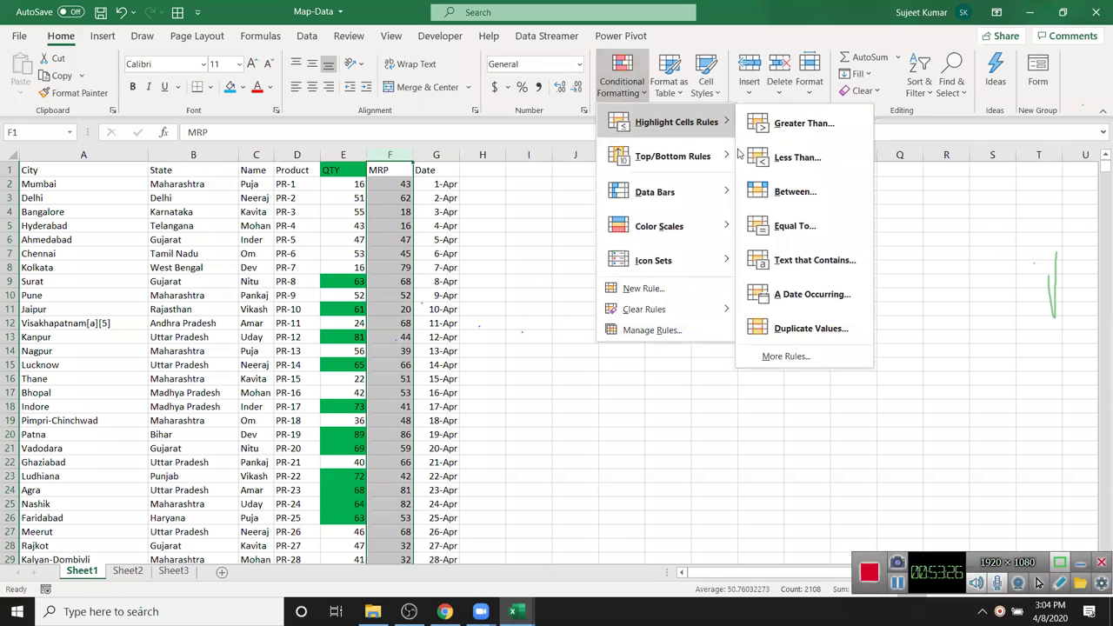
pyautogui.click(765, 218)
pyautogui.write('95')
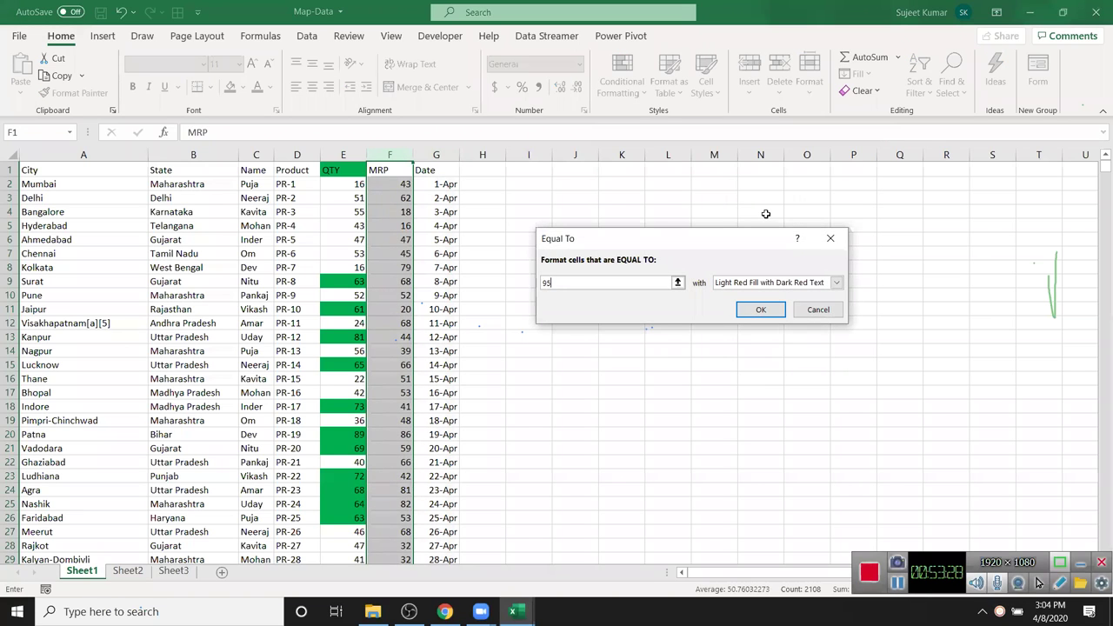
pyautogui.press('BackSpace')
pyautogui.press('BackSpace')
pyautogui.write('68')
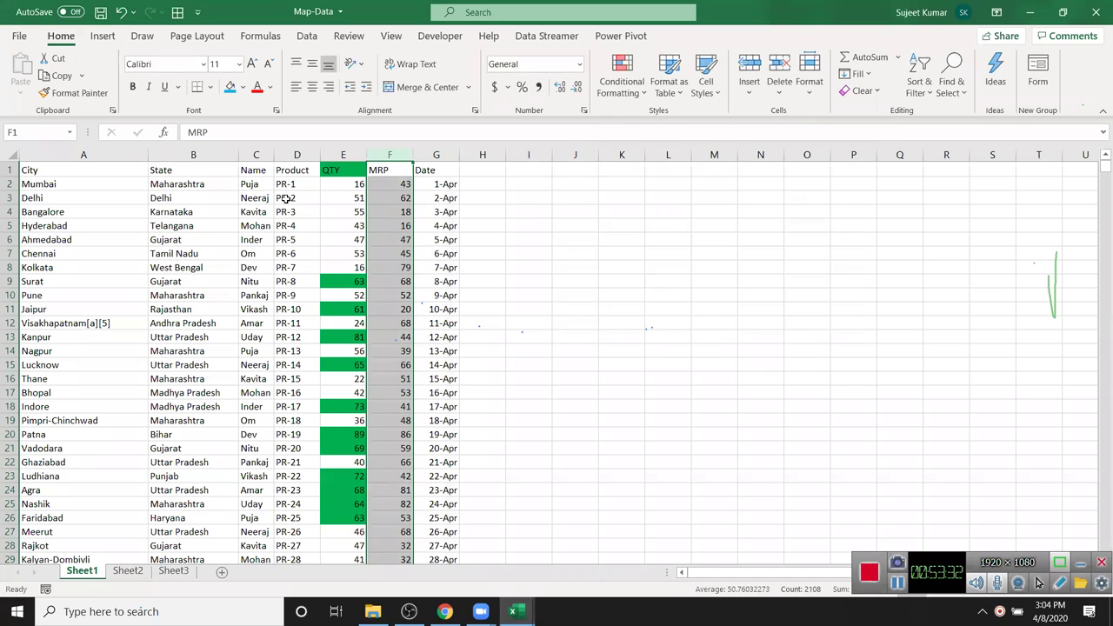
pyautogui.click(256, 158)
pyautogui.click(615, 96)
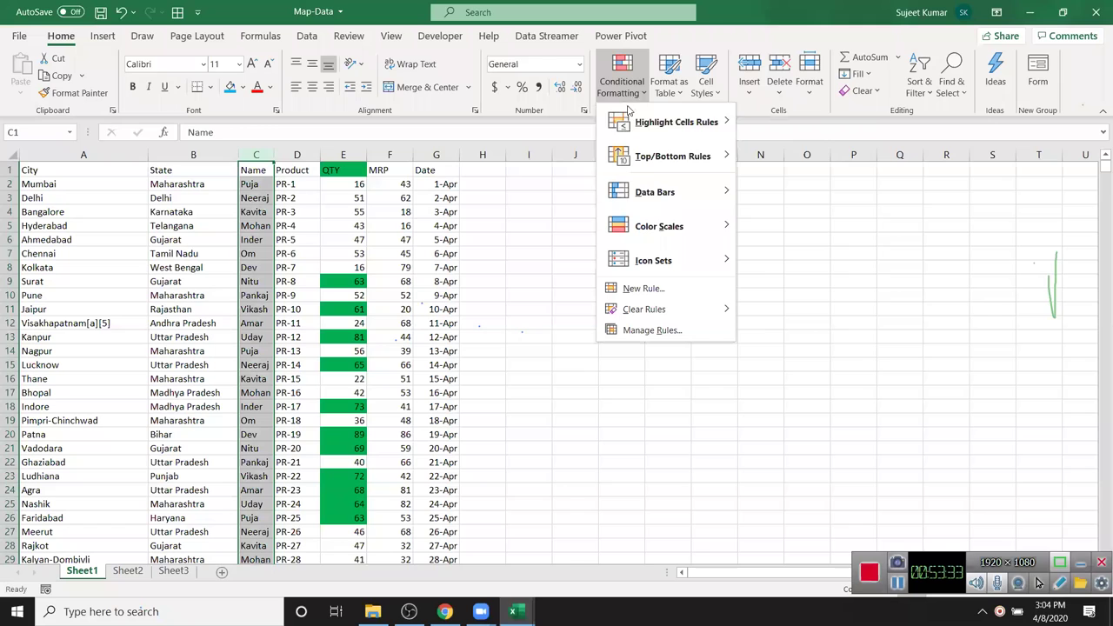
pyautogui.moveTo(679, 122)
pyautogui.click(789, 226)
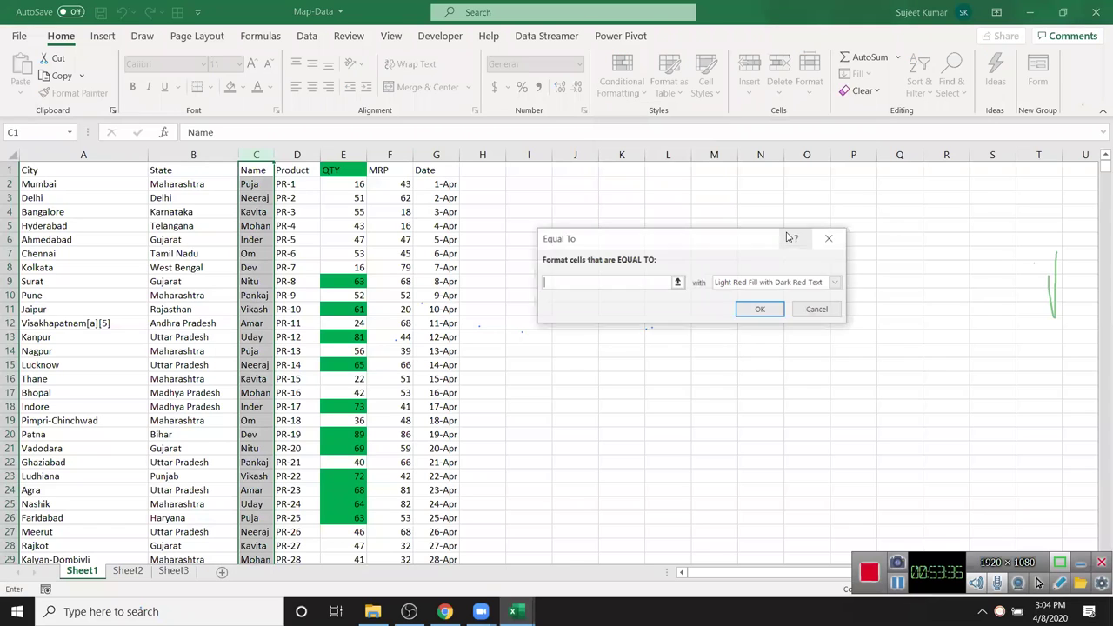
pyautogui.write('Puja')
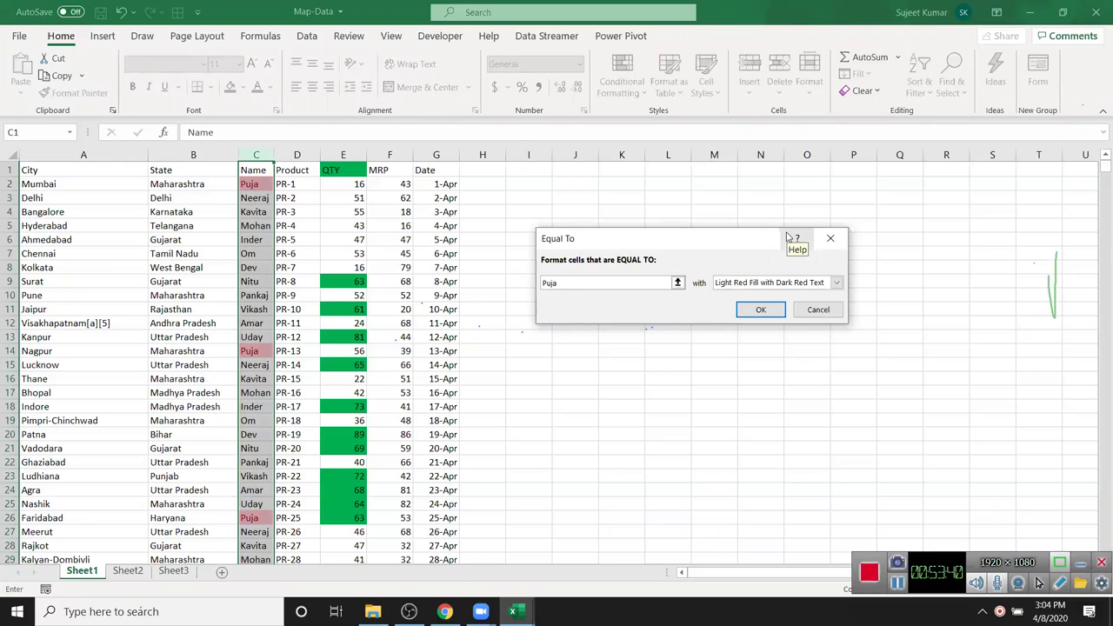
pyautogui.press('Escape')
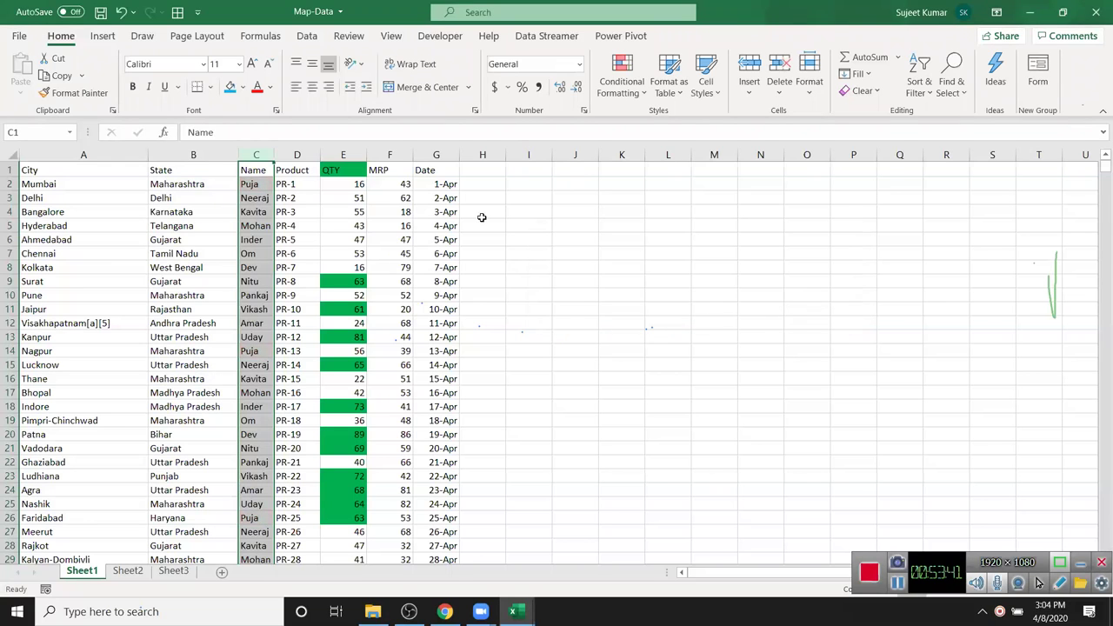
pyautogui.click(244, 350)
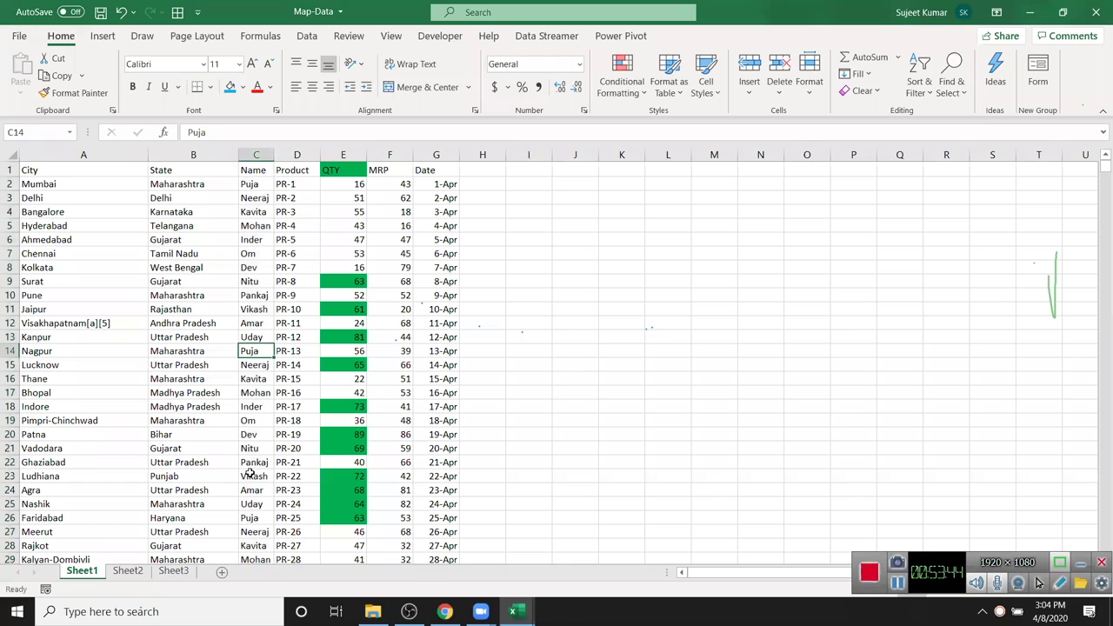
# - Append a surname to the name in C26 and AutoFit column C to show it
pyautogui.doubleClick(256, 519)
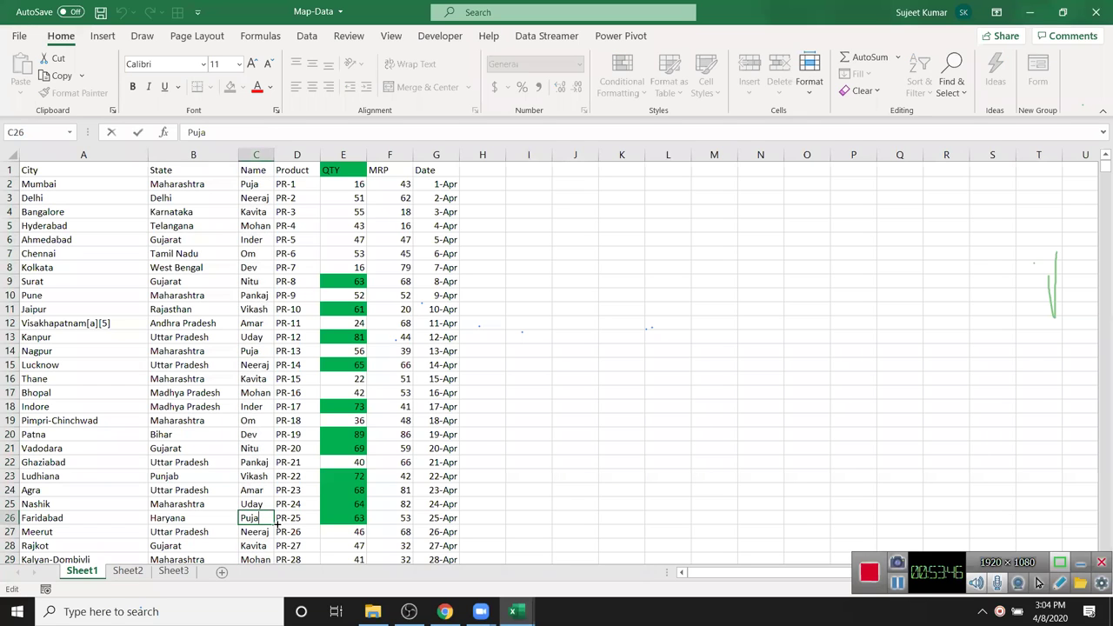
pyautogui.press('Return')
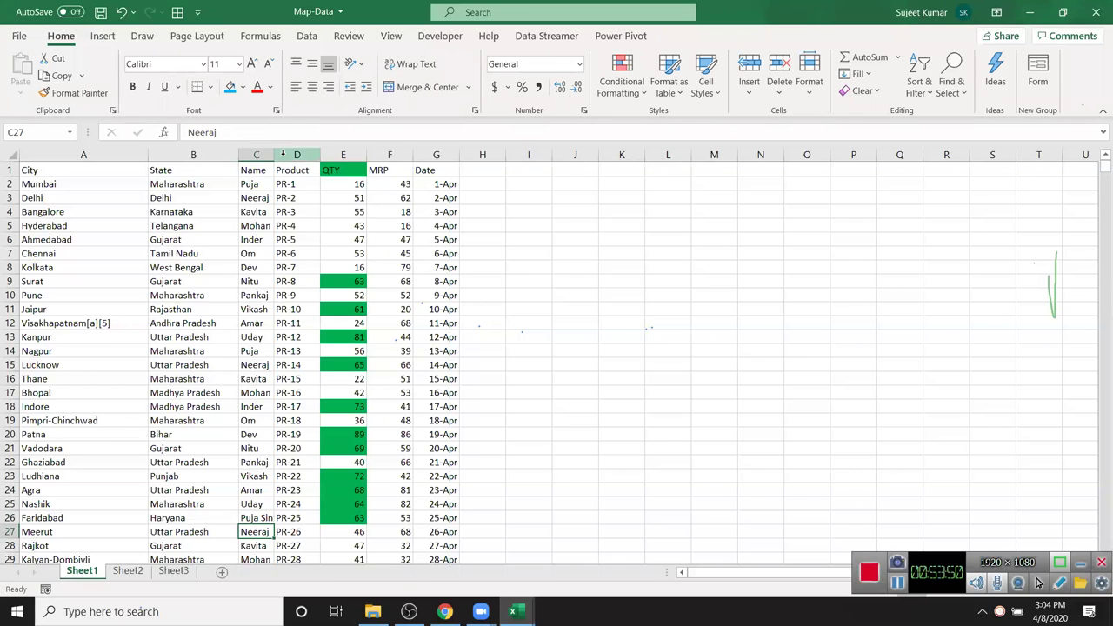
pyautogui.doubleClick(274, 155)
# - Correct the surname's typo in C26 and move down to the next row
pyautogui.doubleClick(267, 517)
pyautogui.press('BackSpace')
pyautogui.press('BackSpace')
pyautogui.write('gh')
pyautogui.hotkey('ctrl', 'Return')
pyautogui.press('Down')
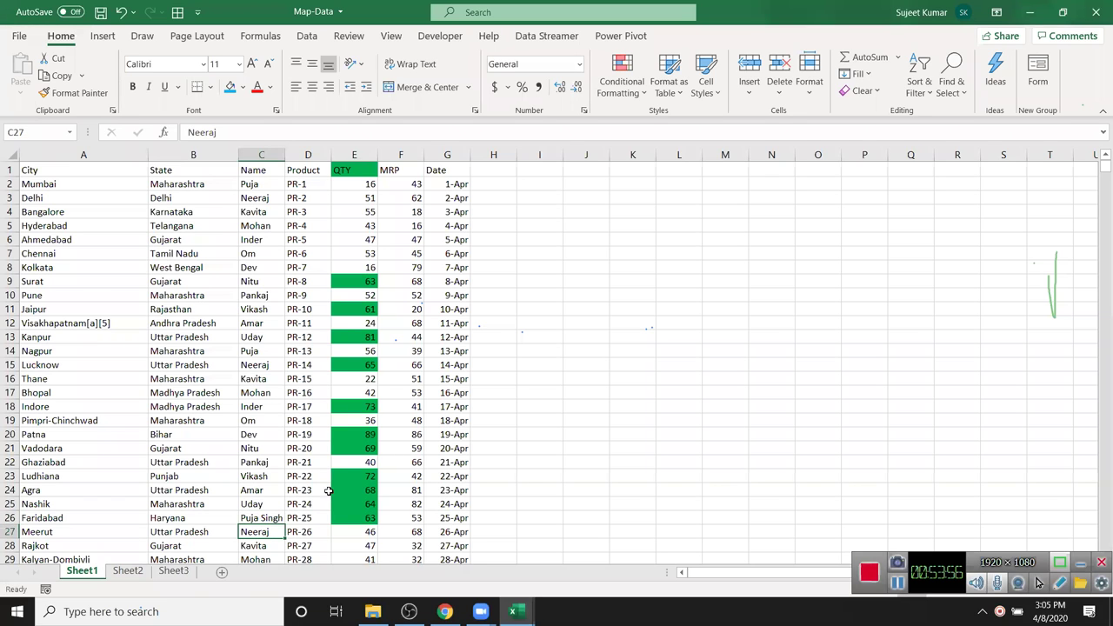
# - Preview a light red Equal To rule for one first name on the Name column, then cancel it
pyautogui.click(273, 153)
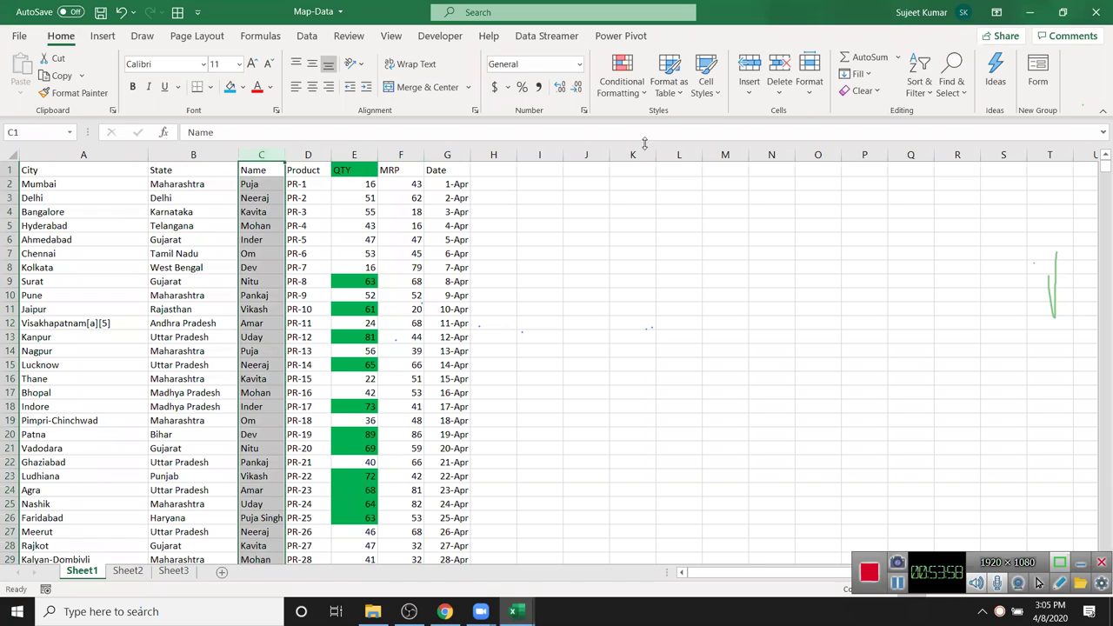
pyautogui.click(622, 87)
pyautogui.moveTo(678, 122)
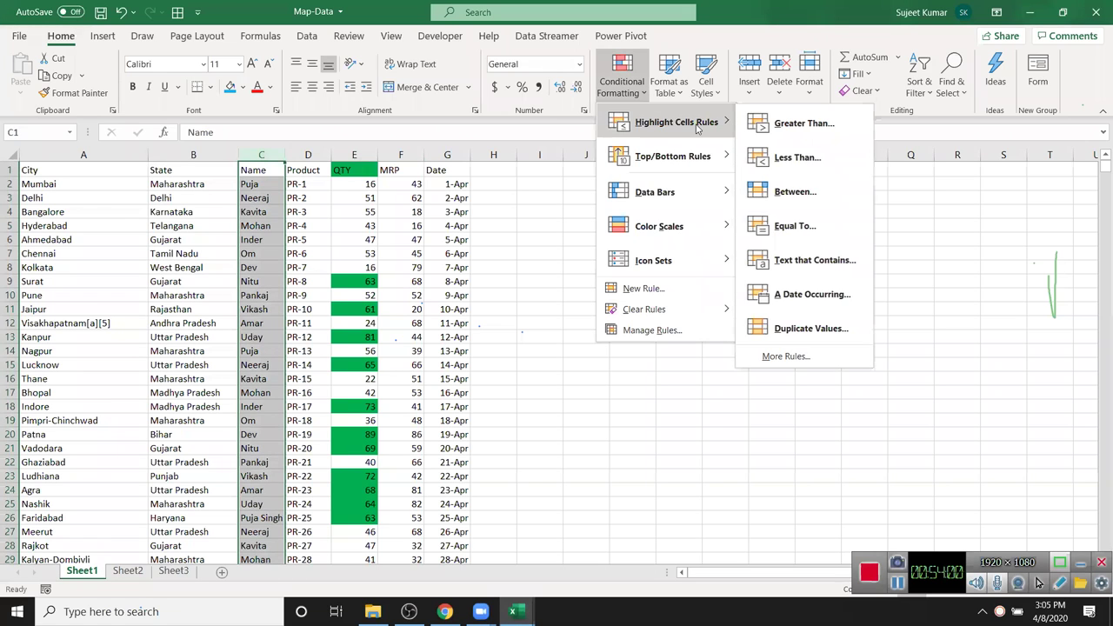
pyautogui.click(795, 228)
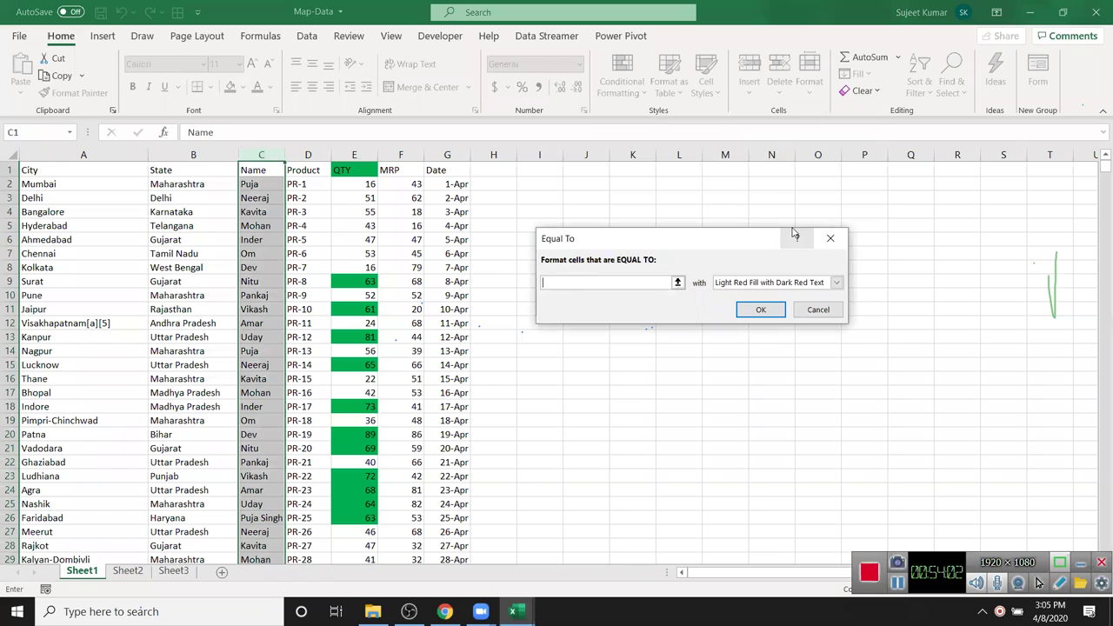
pyautogui.write('Puja')
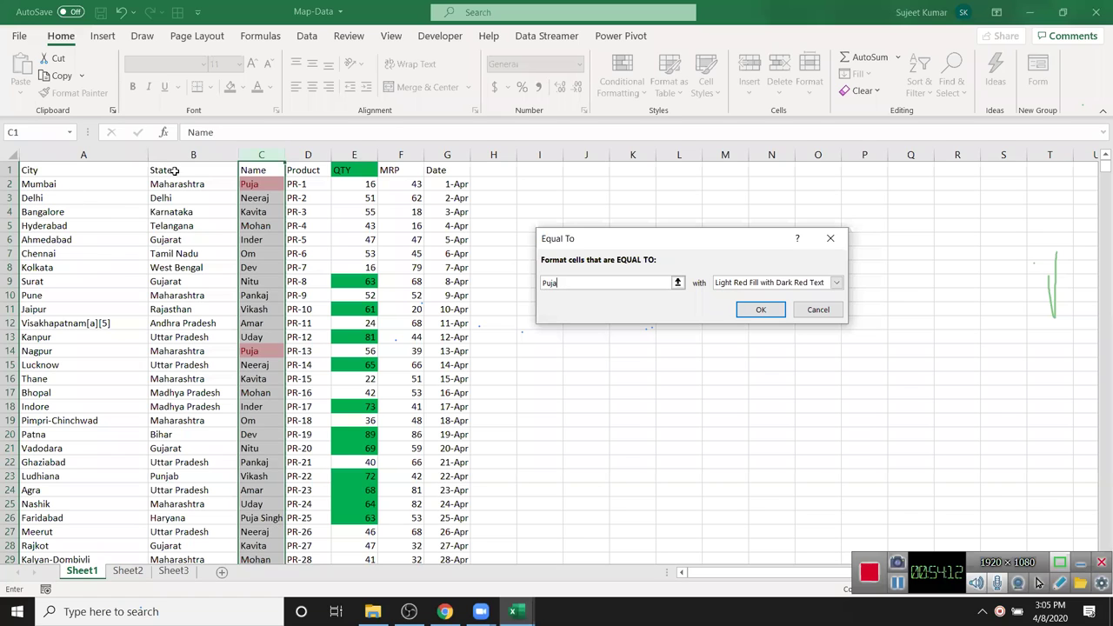
pyautogui.click(207, 121)
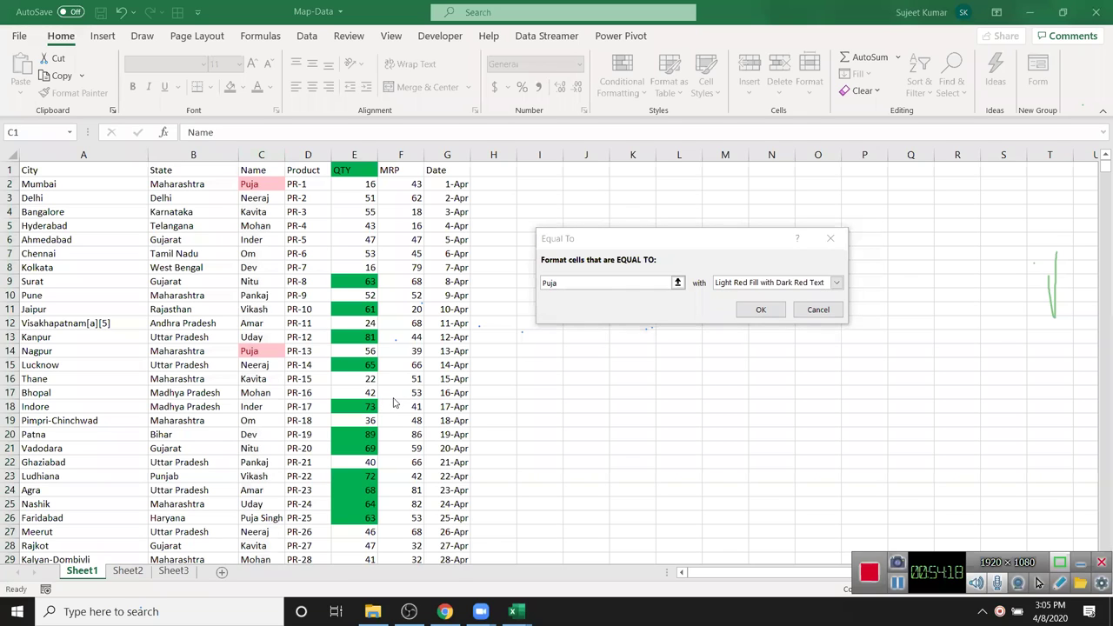
pyautogui.click(681, 321)
pyautogui.press('Return')
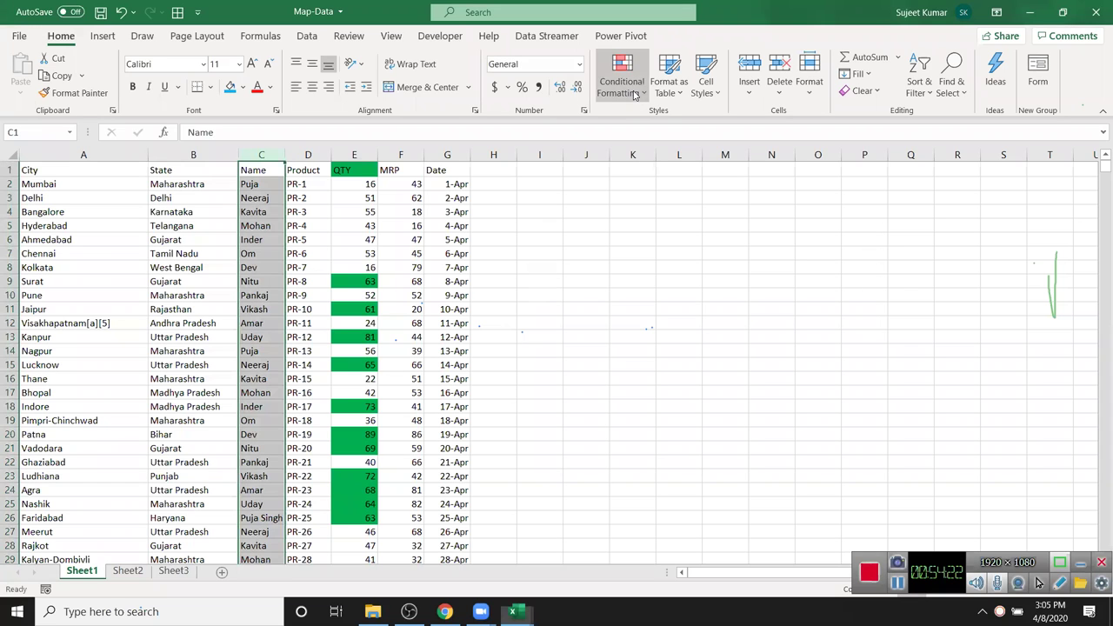
# - Preview a Text that Contains 'Pu' rule on the Name column, discard it, and reopen Conditional Formatting
pyautogui.click(623, 80)
pyautogui.moveTo(683, 121)
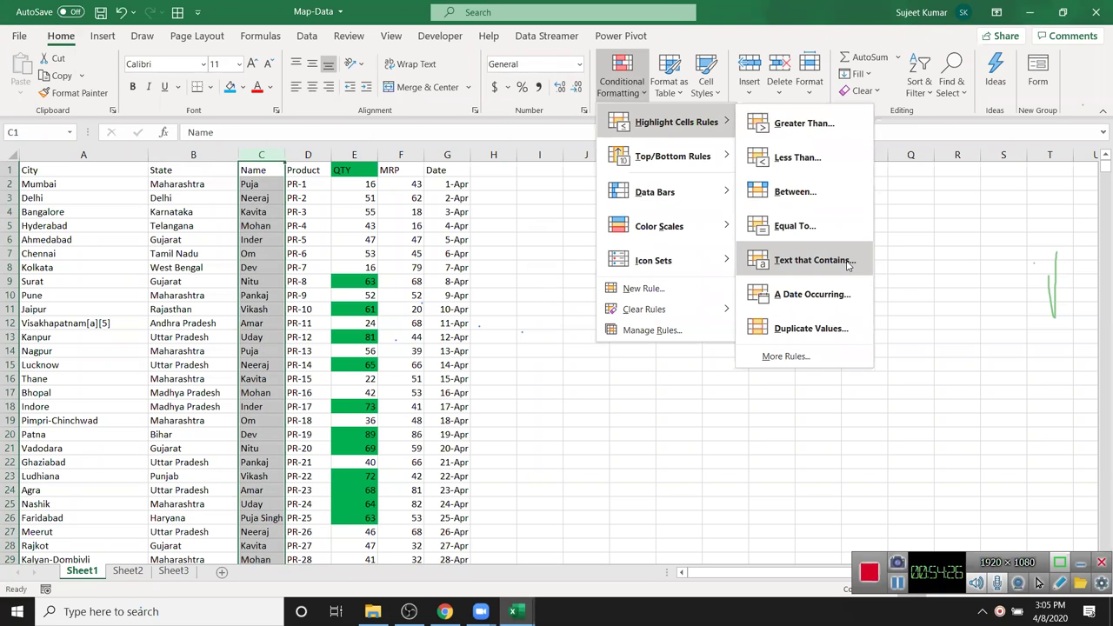
pyautogui.click(813, 260)
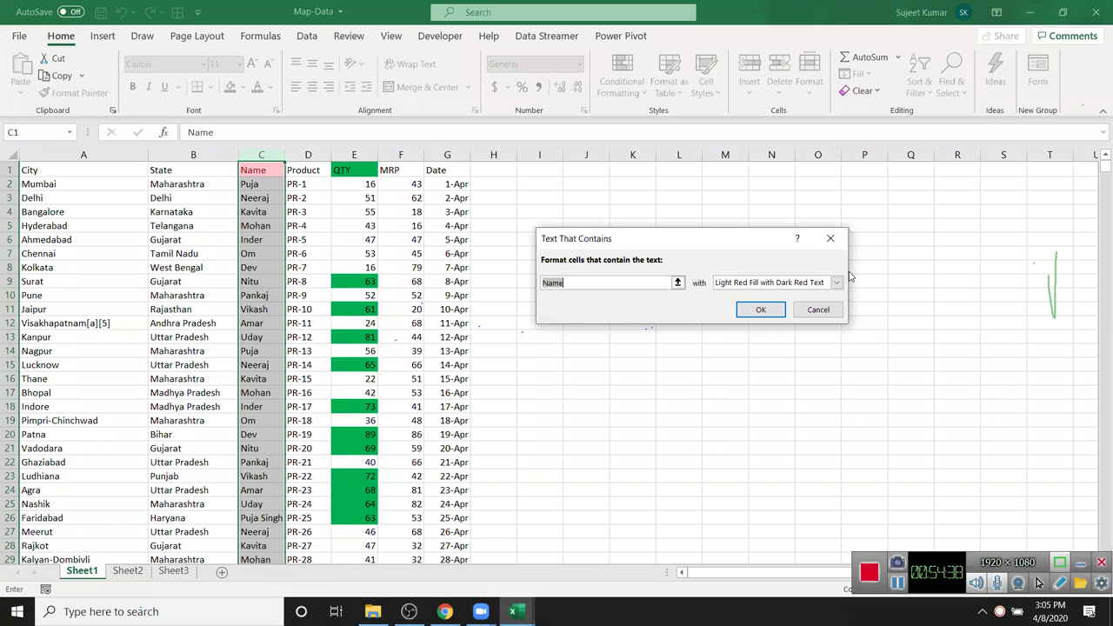
pyautogui.press('BackSpace')
pyautogui.write('Puja')
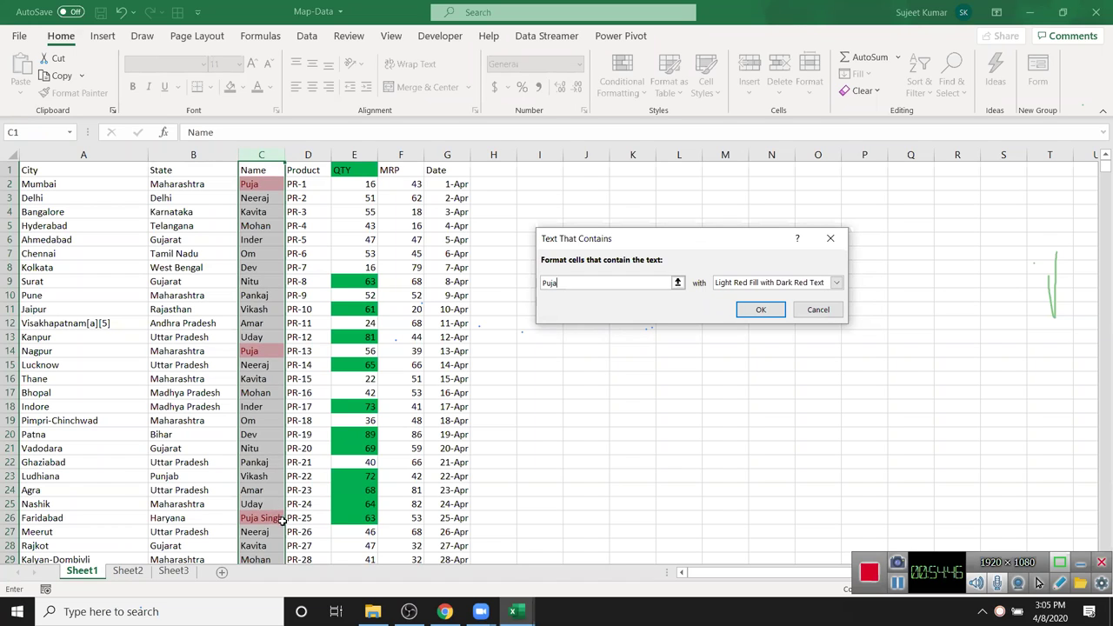
pyautogui.press('Escape')
pyautogui.click(633, 76)
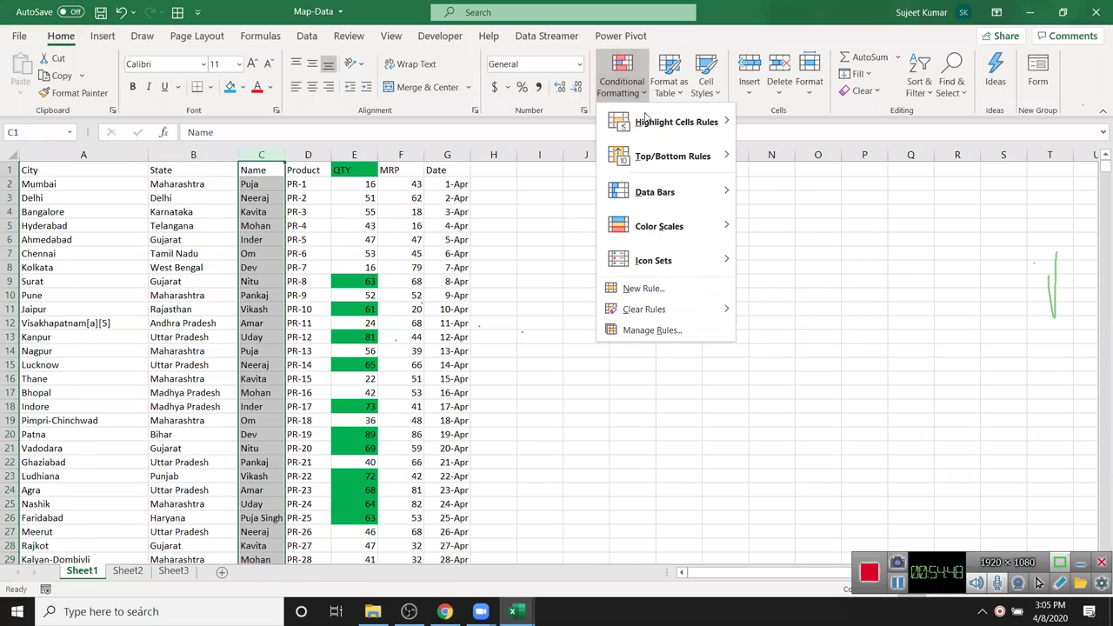
pyautogui.moveTo(646, 118)
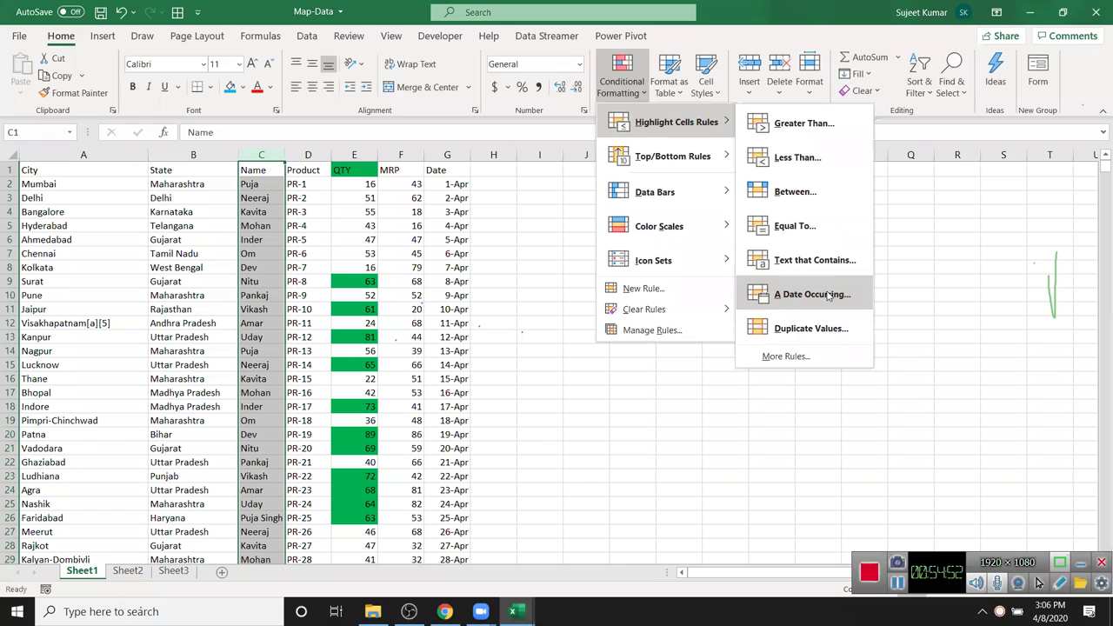
# - Select Date column G and show its Highlight Cells Rules list
pyautogui.click(485, 228)
pyautogui.click(447, 155)
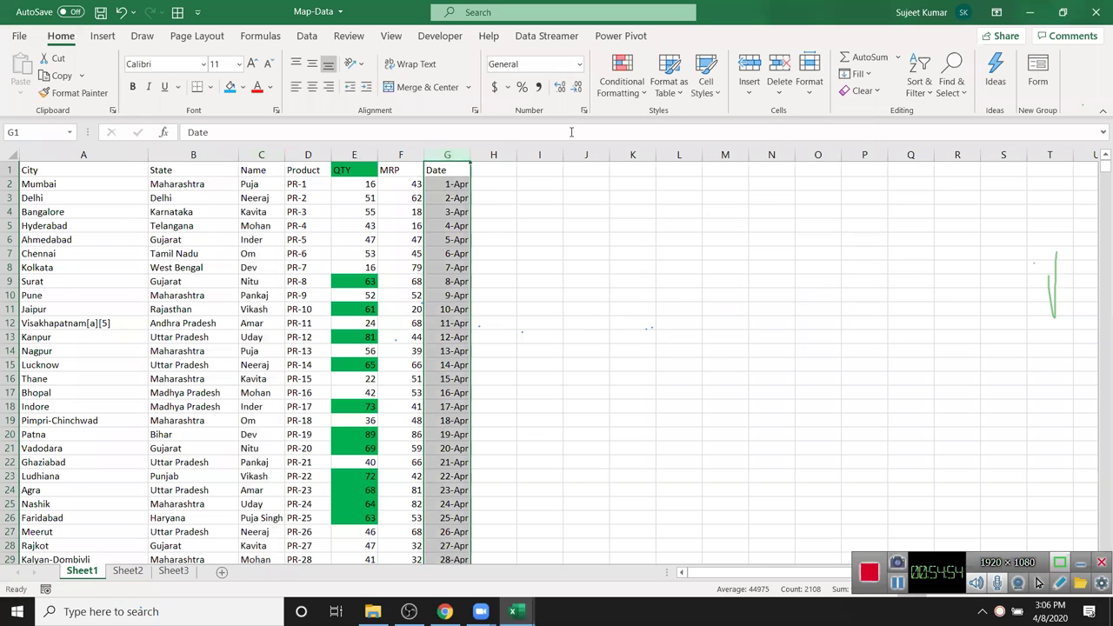
pyautogui.click(607, 95)
pyautogui.moveTo(649, 127)
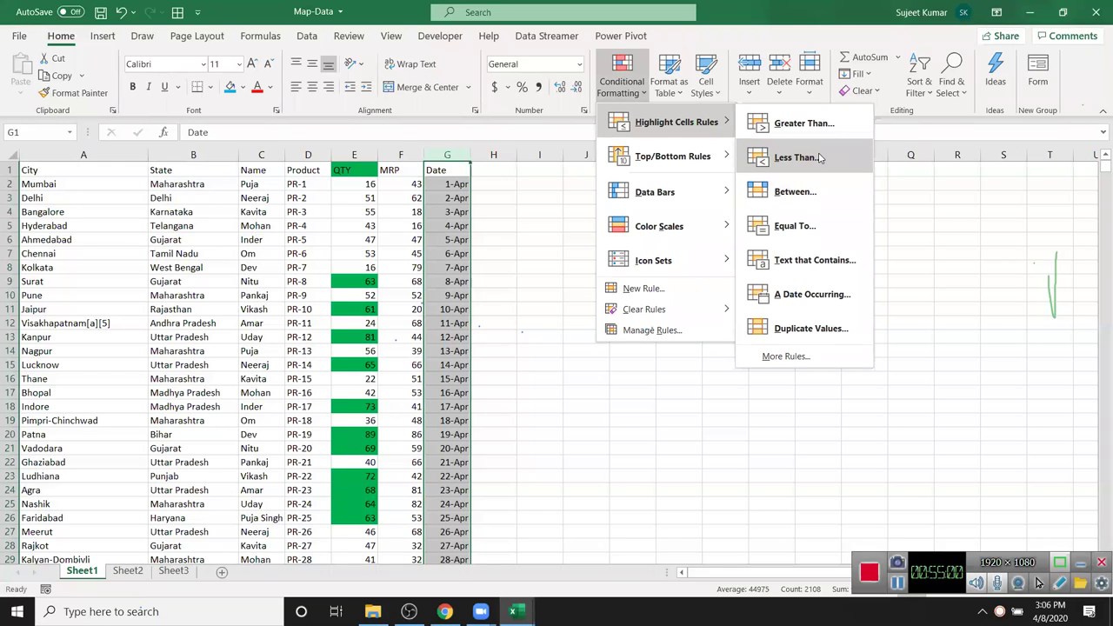
pyautogui.click(209, 129)
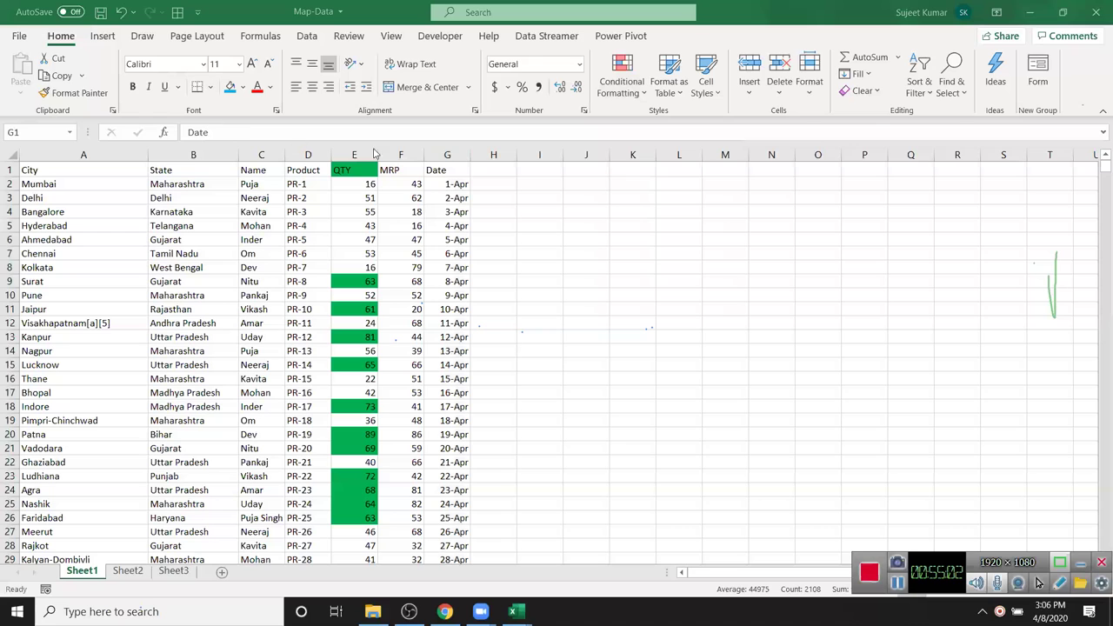
pyautogui.click(644, 102)
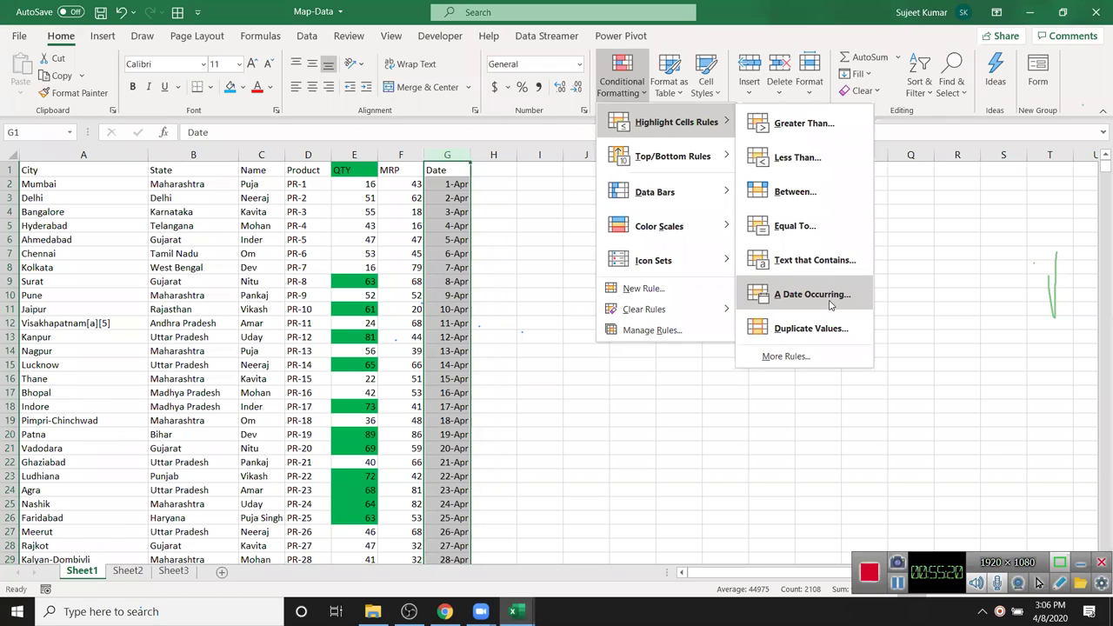
# - Start an A Date Occurring rule and preview Today, Tomorrow and Last week on the dates
pyautogui.click(830, 303)
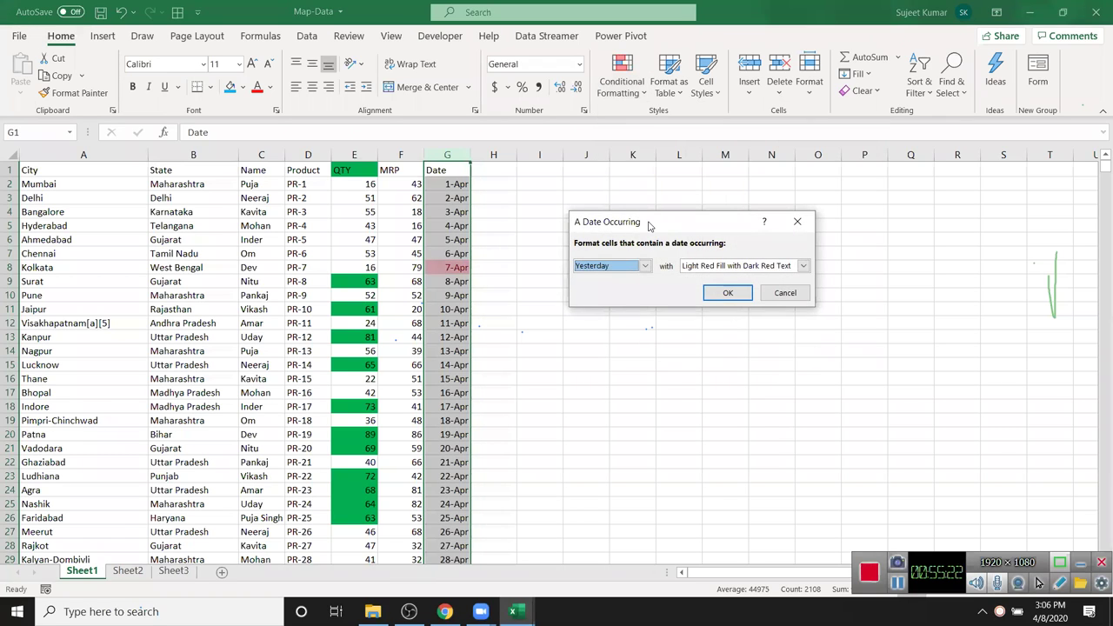
pyautogui.click(700, 215)
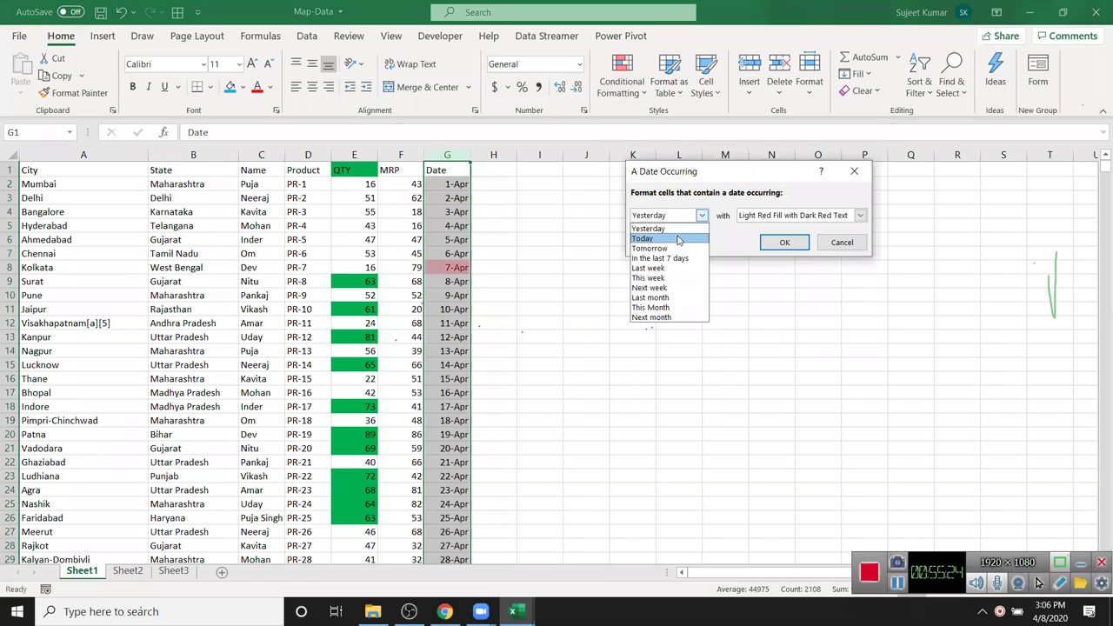
pyautogui.click(677, 242)
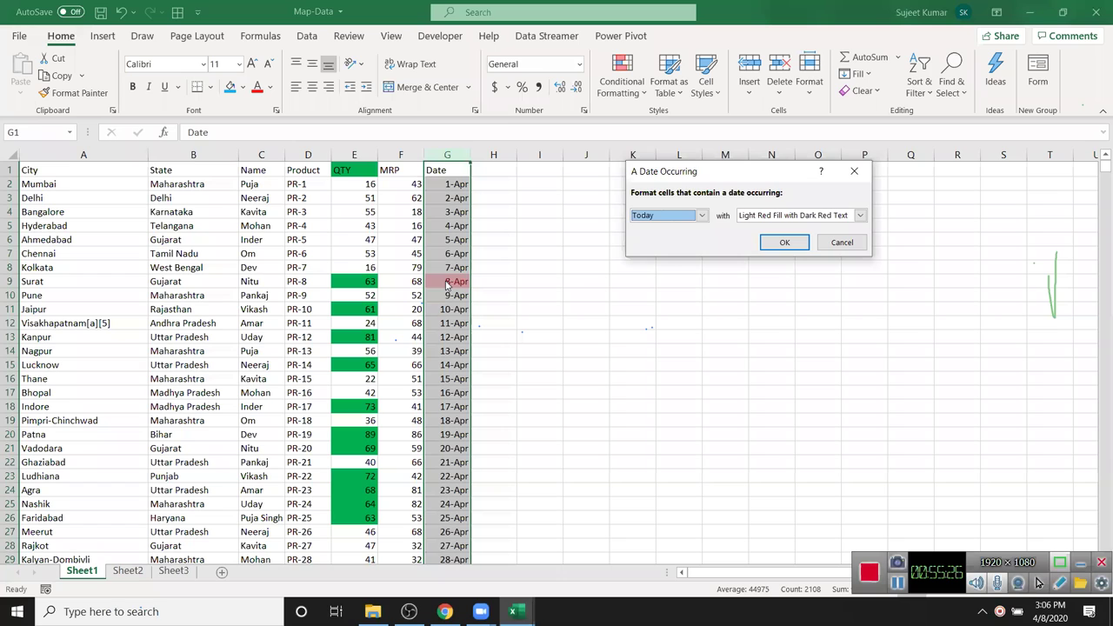
pyautogui.click(645, 218)
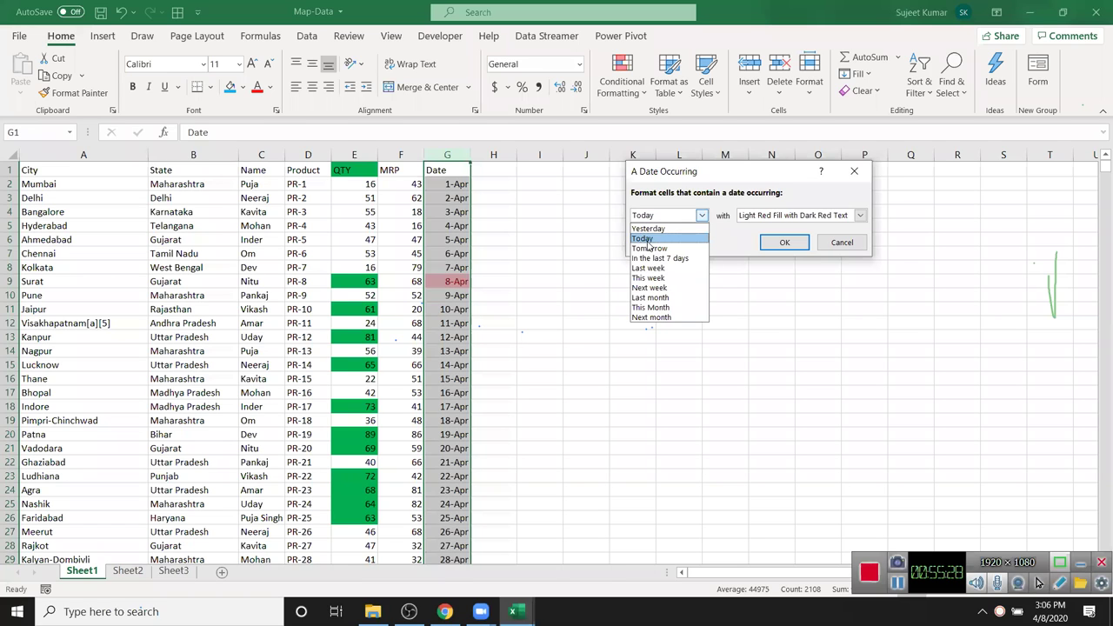
pyautogui.click(650, 249)
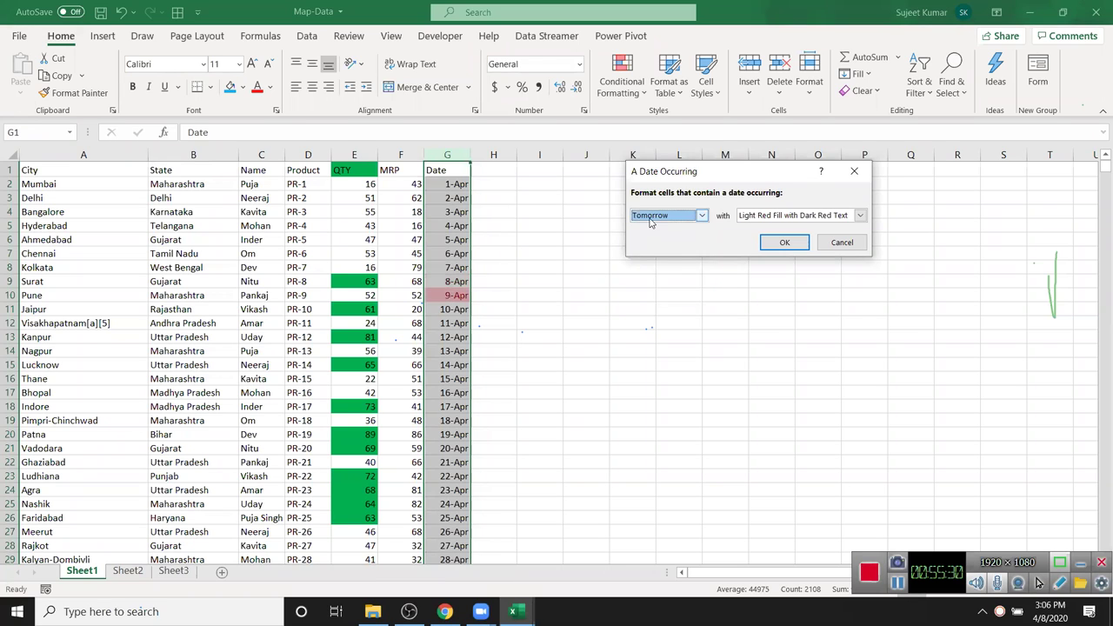
pyautogui.click(654, 218)
pyautogui.click(655, 270)
# - Preview This week, Next week and Last month, then settle on Today highlighting 8-Apr
pyautogui.click(656, 218)
pyautogui.click(654, 278)
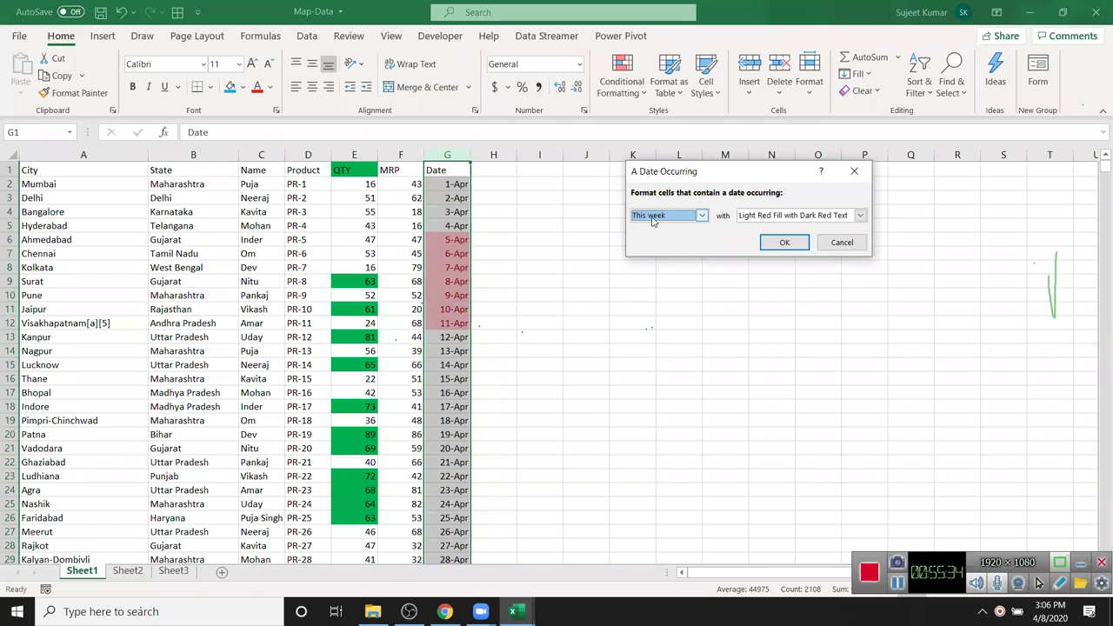
pyautogui.click(655, 218)
pyautogui.click(654, 287)
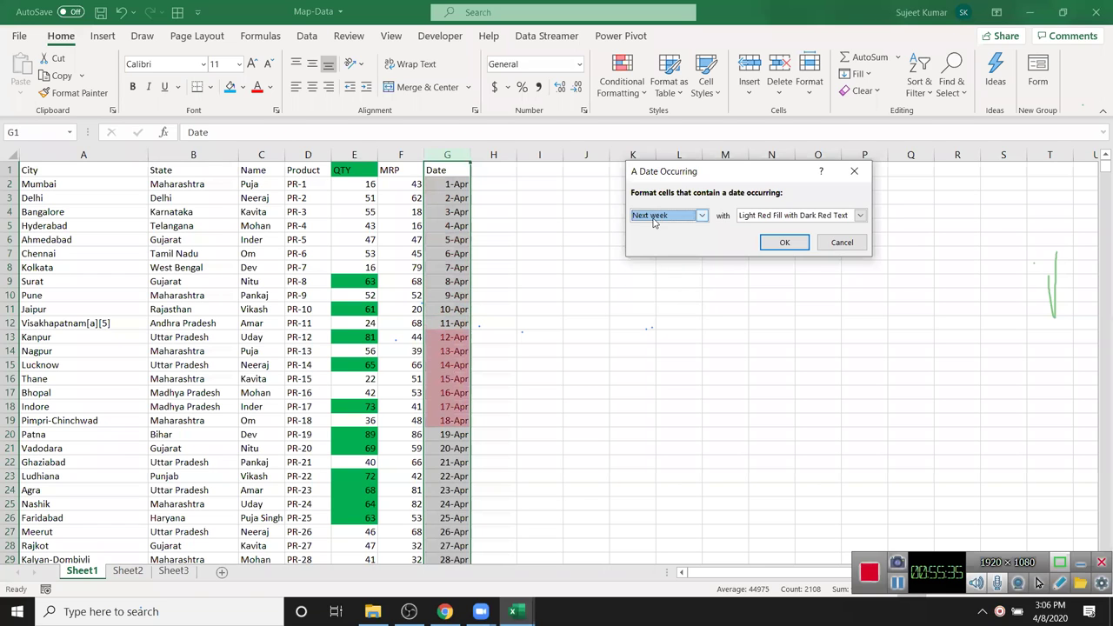
pyautogui.click(657, 216)
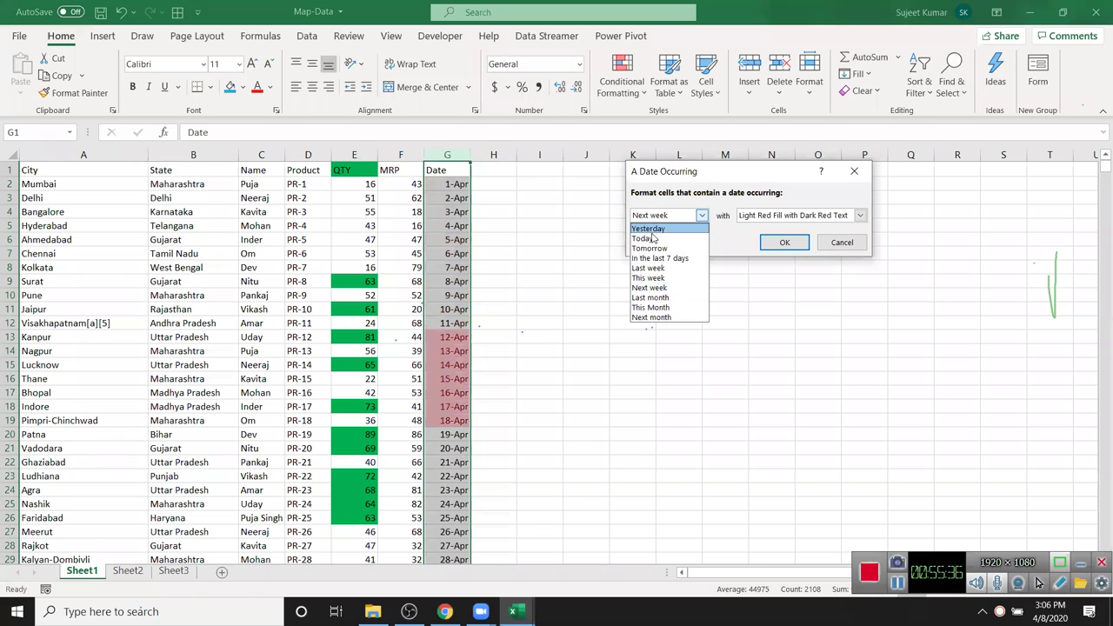
pyautogui.click(665, 299)
pyautogui.click(659, 217)
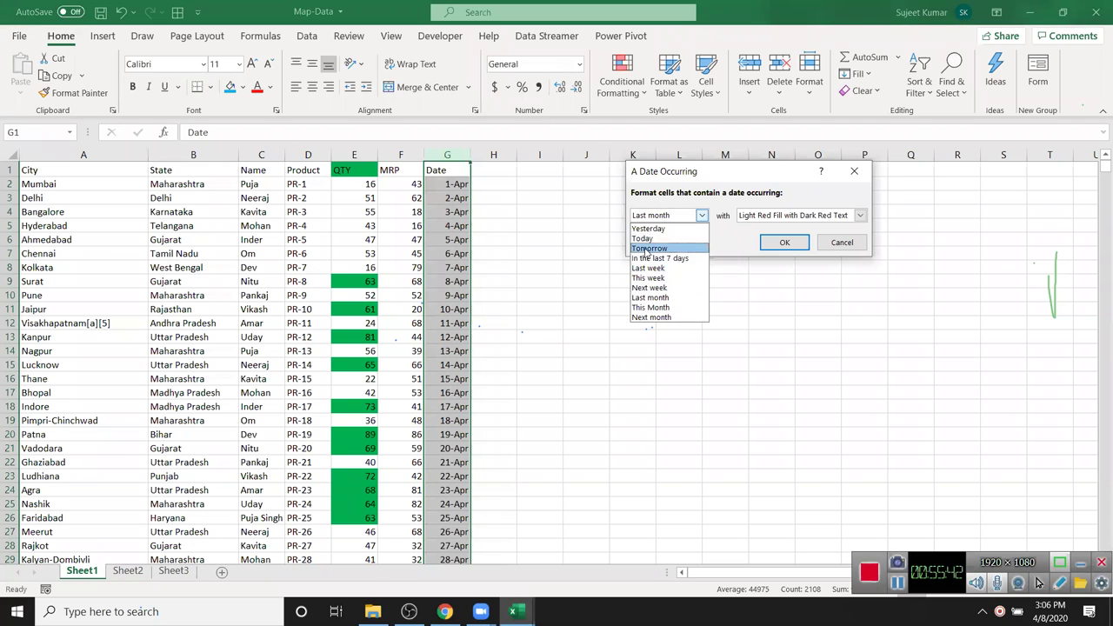
pyautogui.click(644, 239)
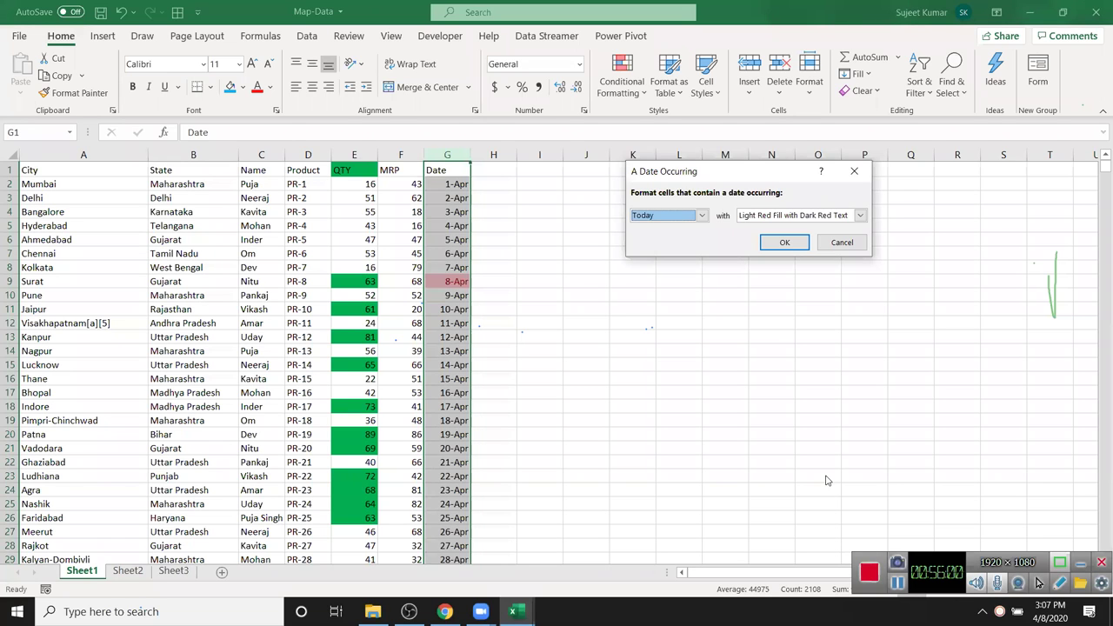
# - Apply a Light Red Fill Duplicate Values highlight rule to cells M1:M22
pyautogui.press('Escape')
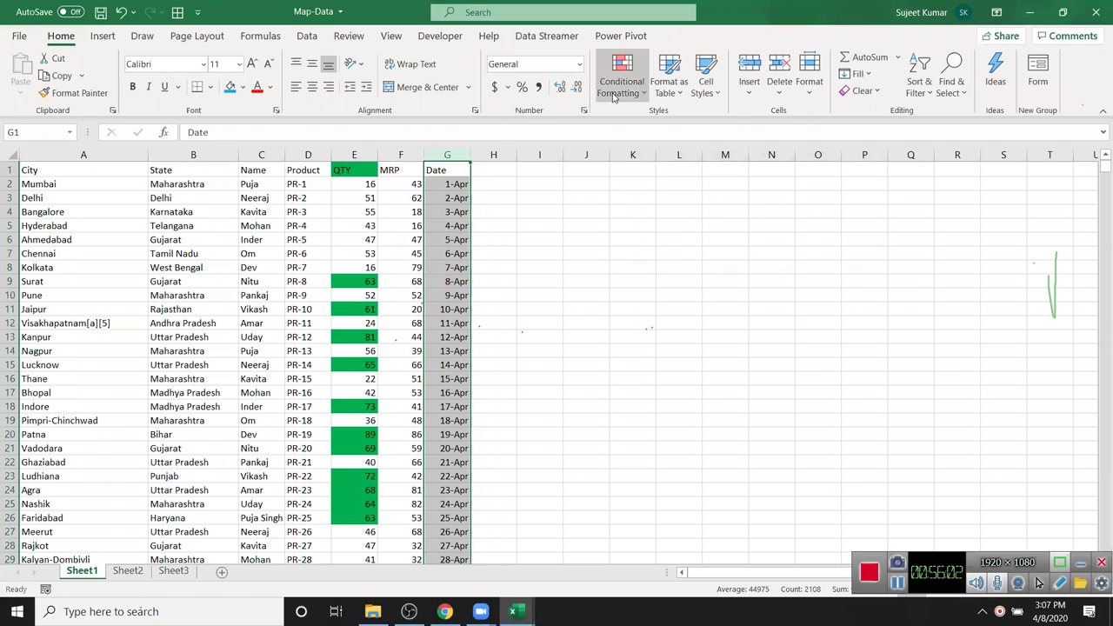
pyautogui.click(633, 87)
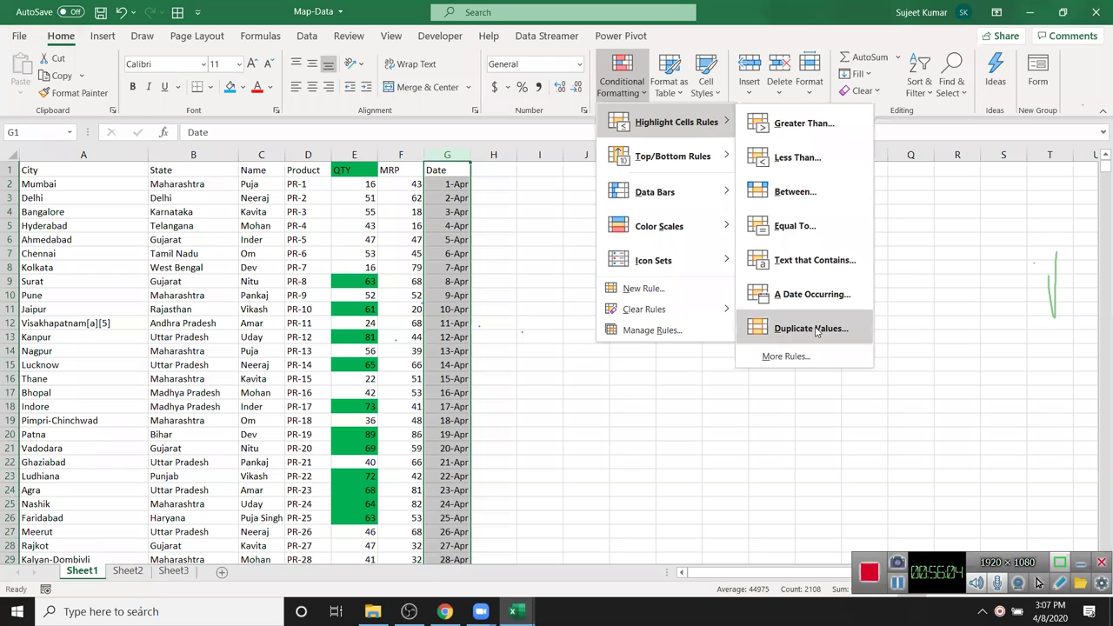
pyautogui.click(591, 335)
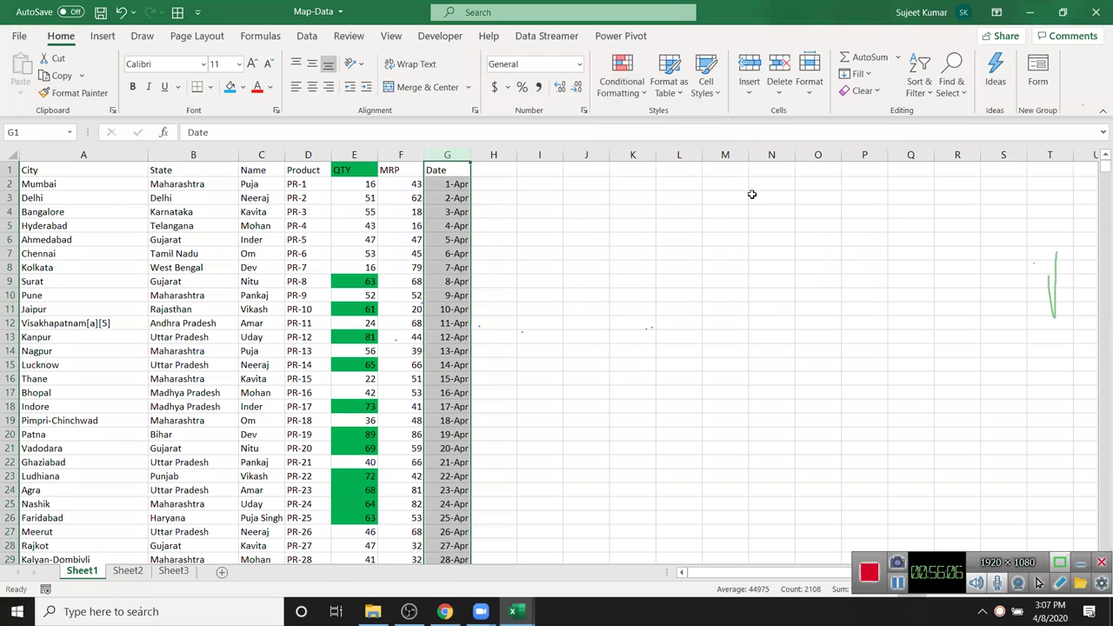
pyautogui.moveTo(721, 173); pyautogui.dragTo(725, 462)
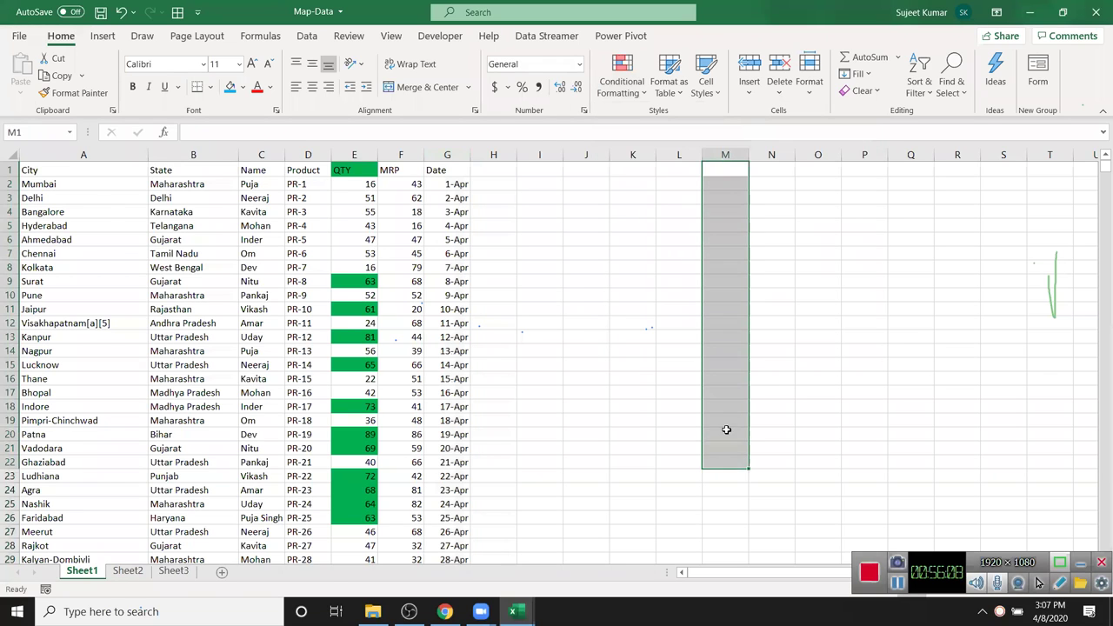
pyautogui.click(622, 83)
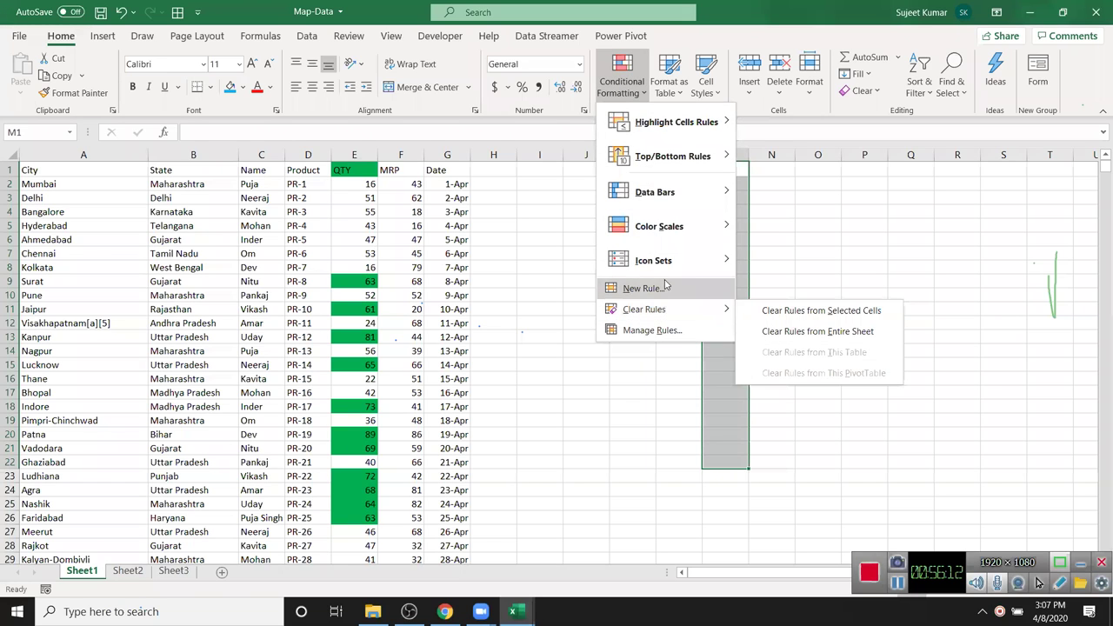
pyautogui.moveTo(675, 123)
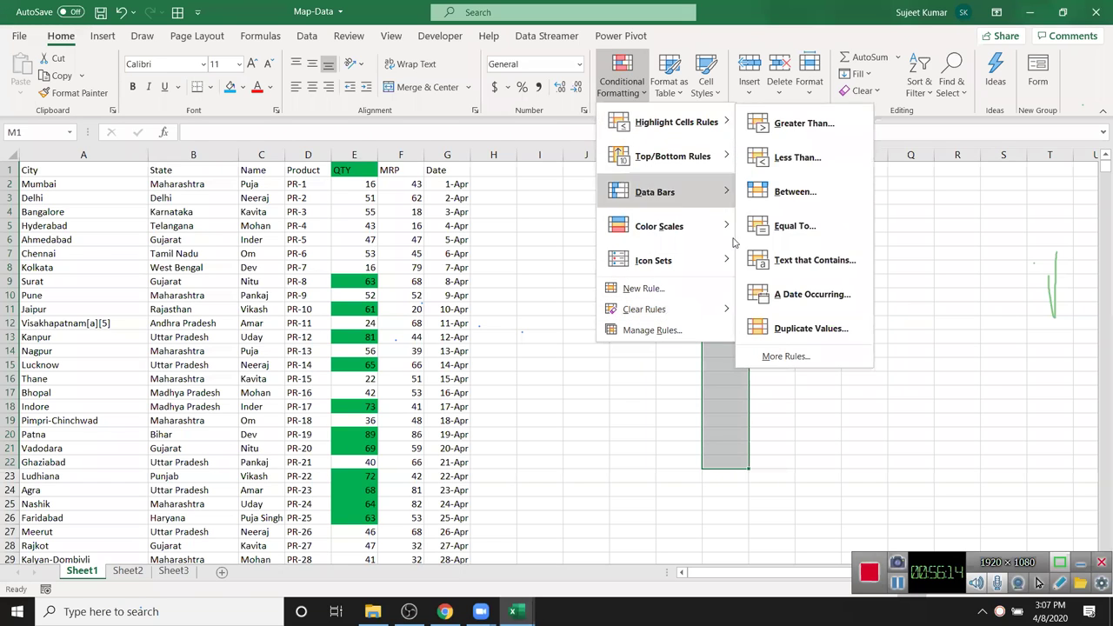
pyautogui.click(800, 329)
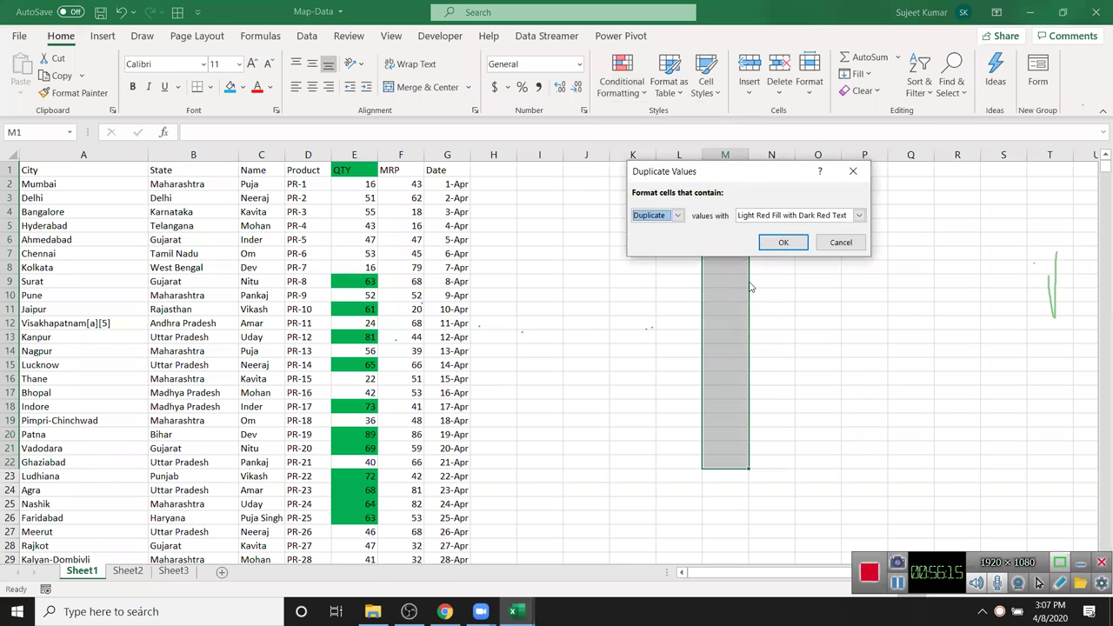
pyautogui.click(767, 244)
# - Test the rule with values 20, 30, 20, 20 in column M, then clear them
pyautogui.click(714, 198)
pyautogui.write('20')
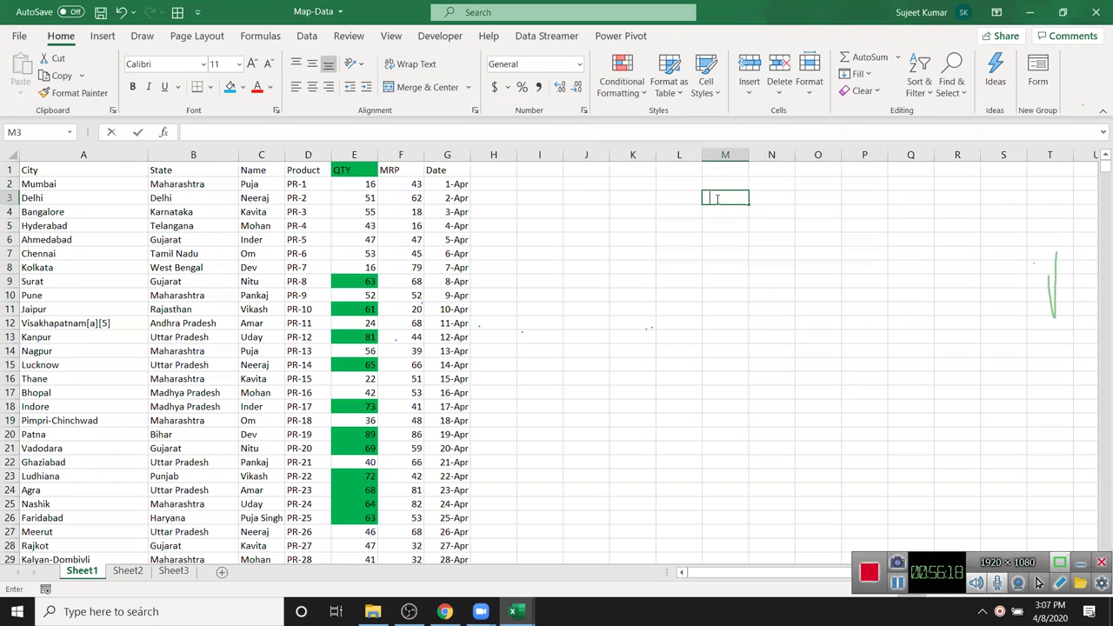
pyautogui.press('Return')
pyautogui.press('Return')
pyautogui.press('Return')
pyautogui.write('30')
pyautogui.press('Return')
pyautogui.press('Return')
pyautogui.press('Return')
pyautogui.write('20')
pyautogui.press('Return')
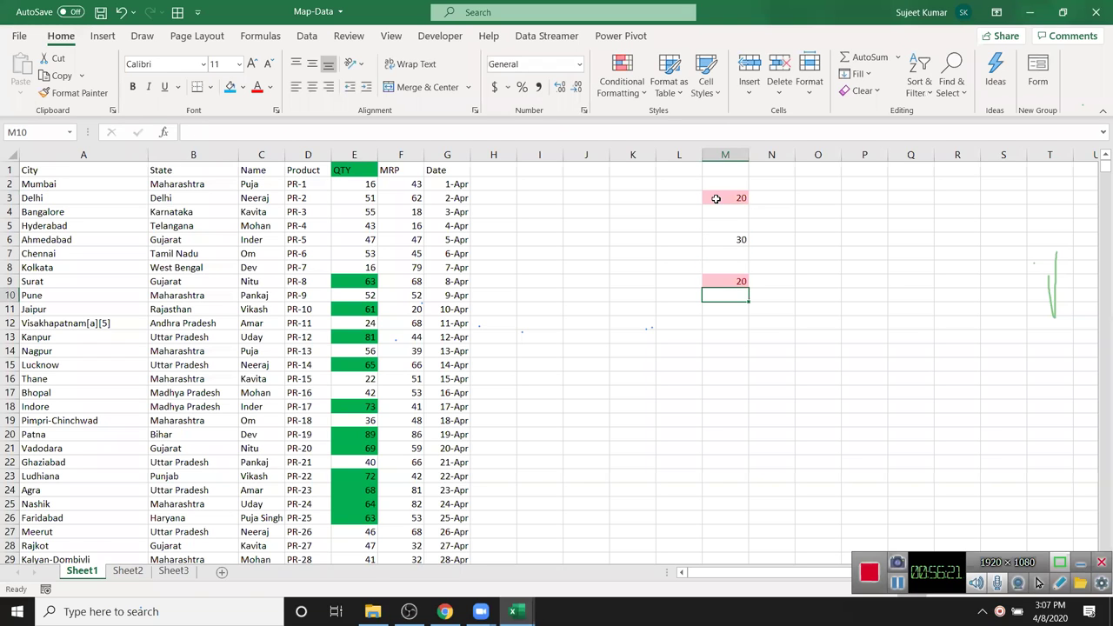
pyautogui.press('Return')
pyautogui.press('Return')
pyautogui.write('20')
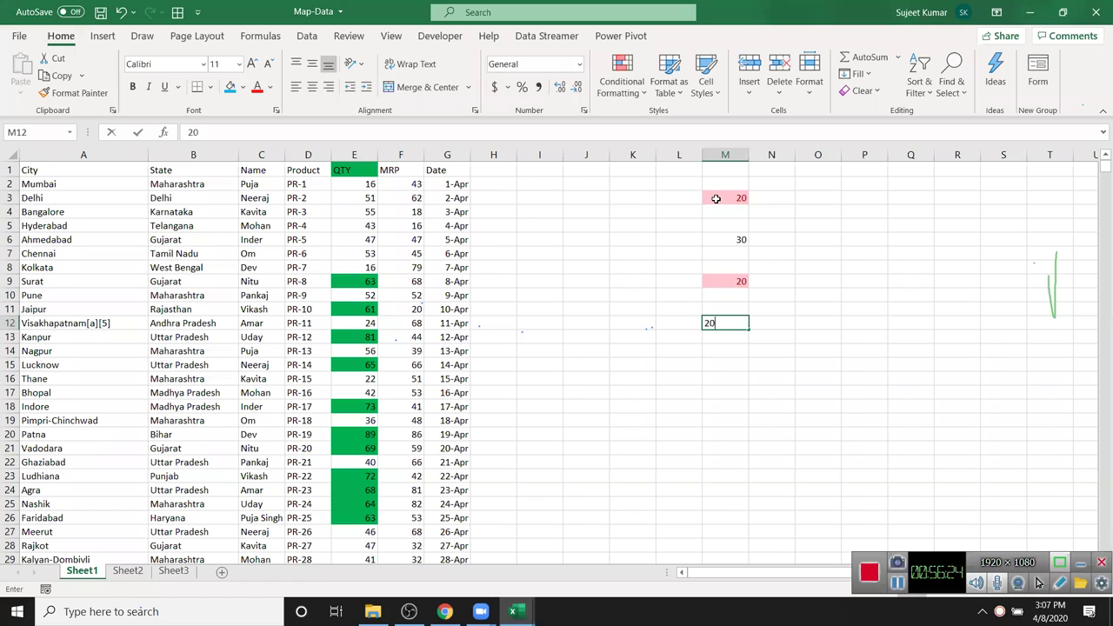
pyautogui.press('Return')
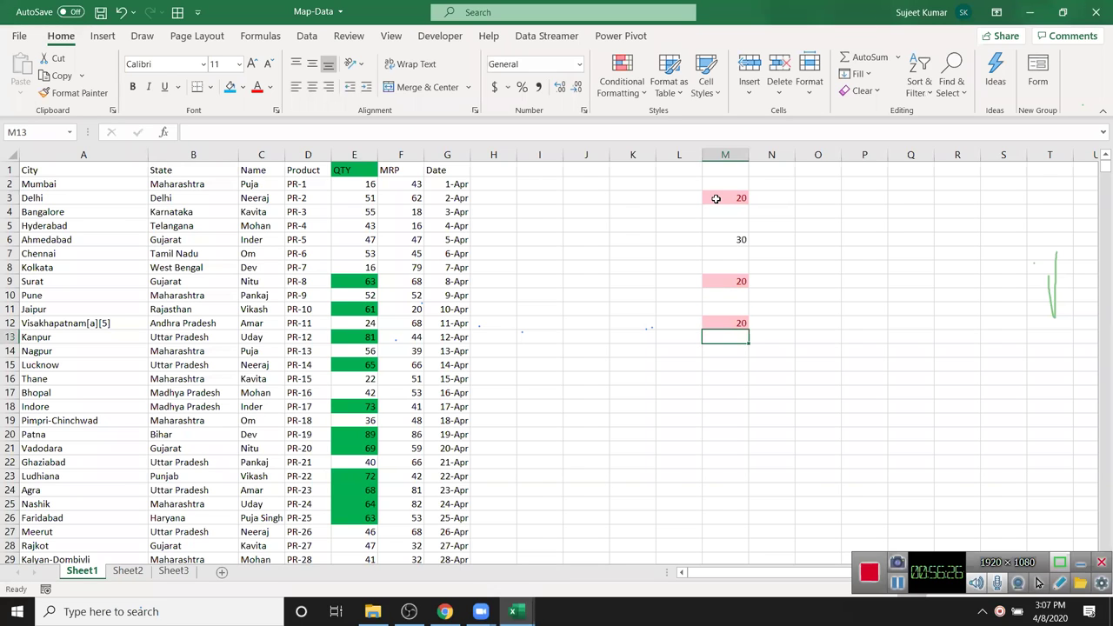
pyautogui.click(724, 154)
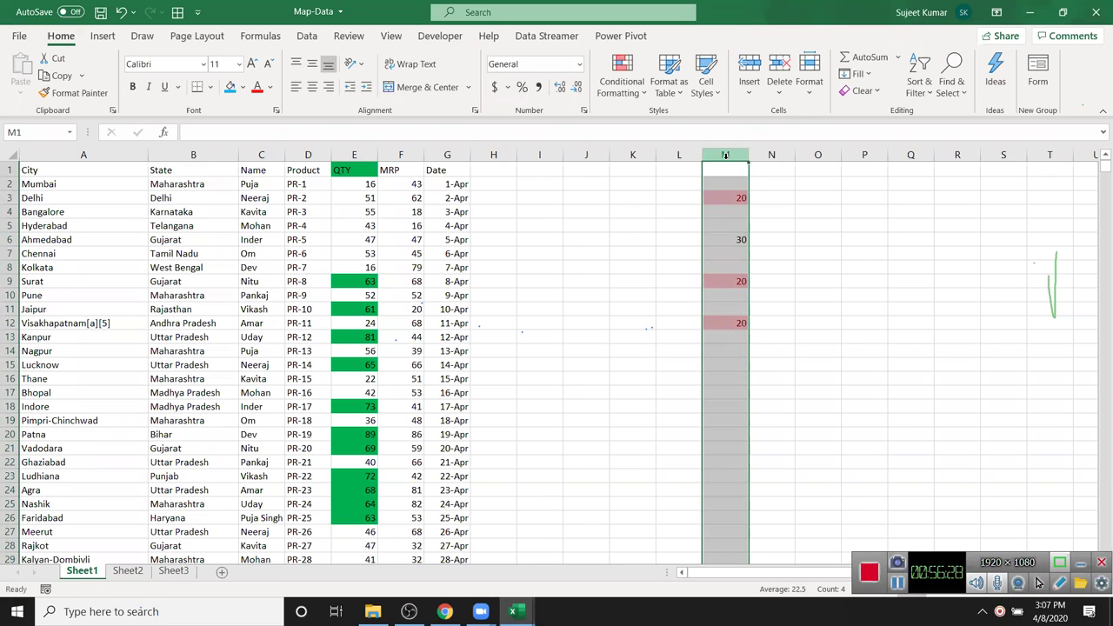
pyautogui.press('Delete')
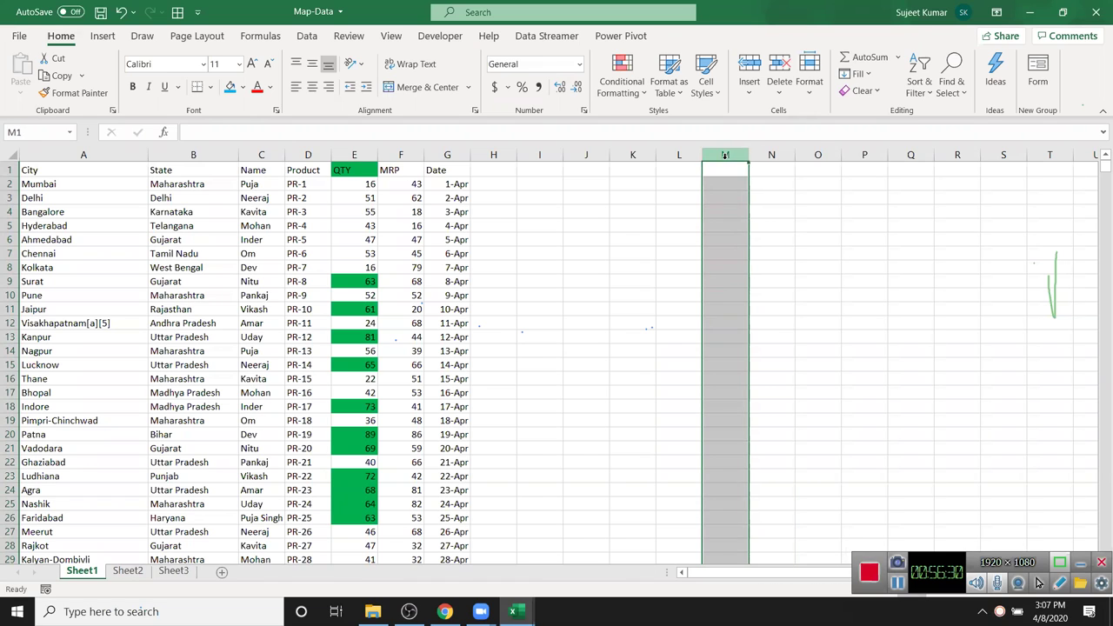
pyautogui.click(400, 155)
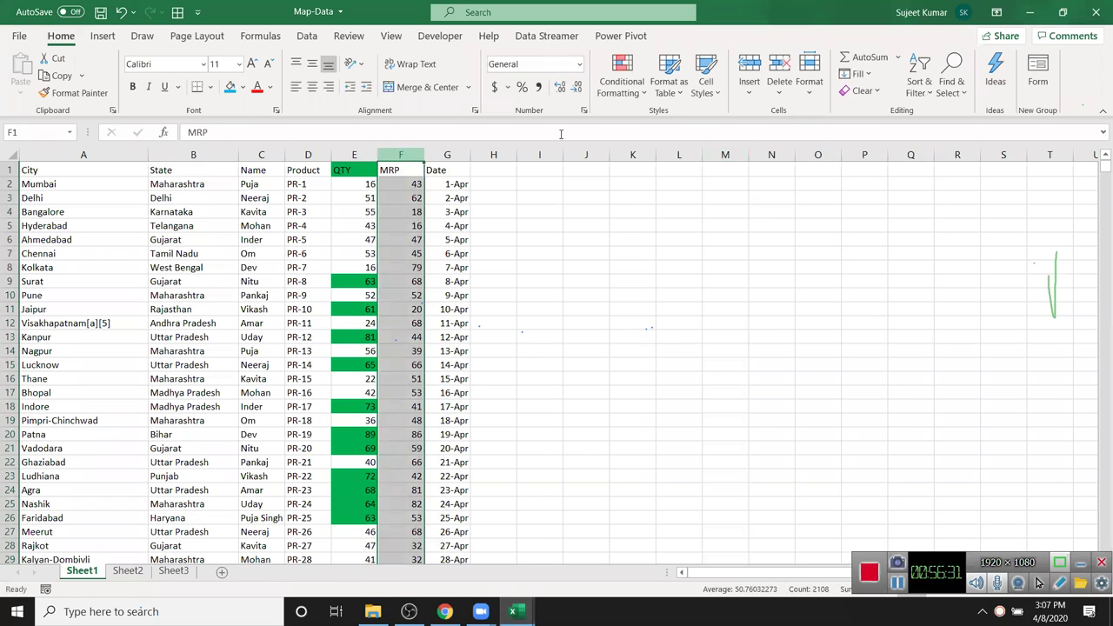
pyautogui.click(612, 84)
pyautogui.moveTo(632, 124)
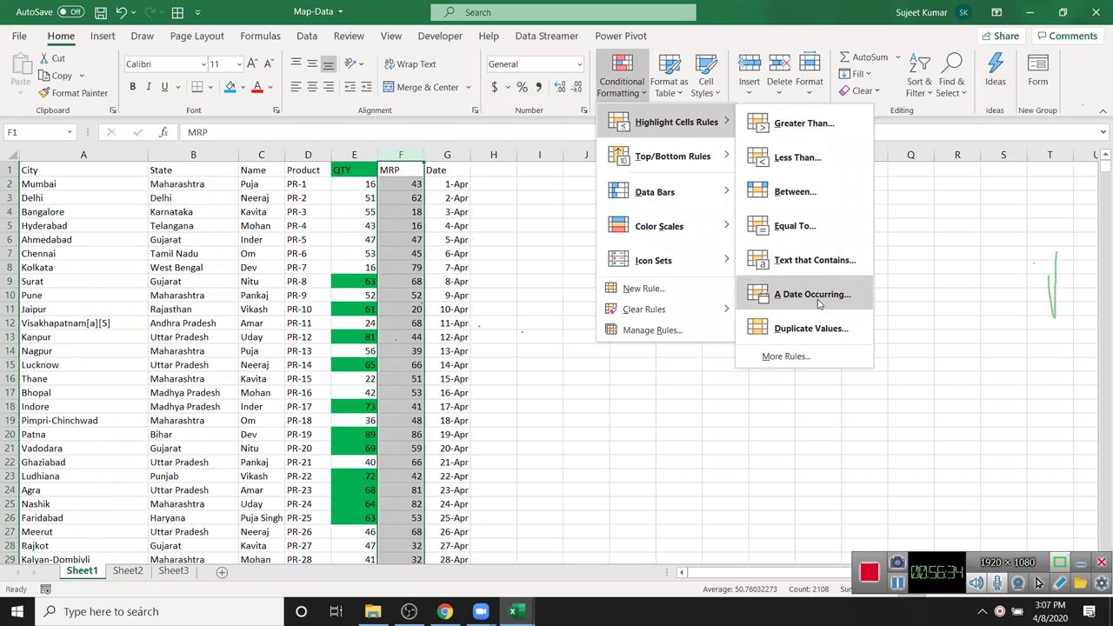
pyautogui.click(811, 328)
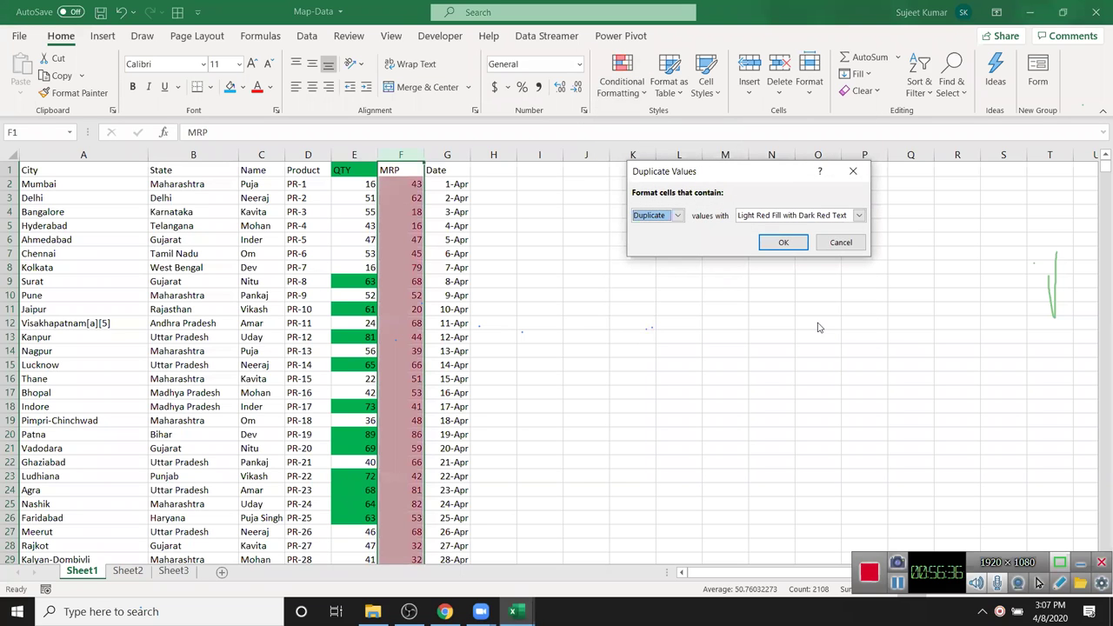
pyautogui.press('Escape')
pyautogui.click(406, 179)
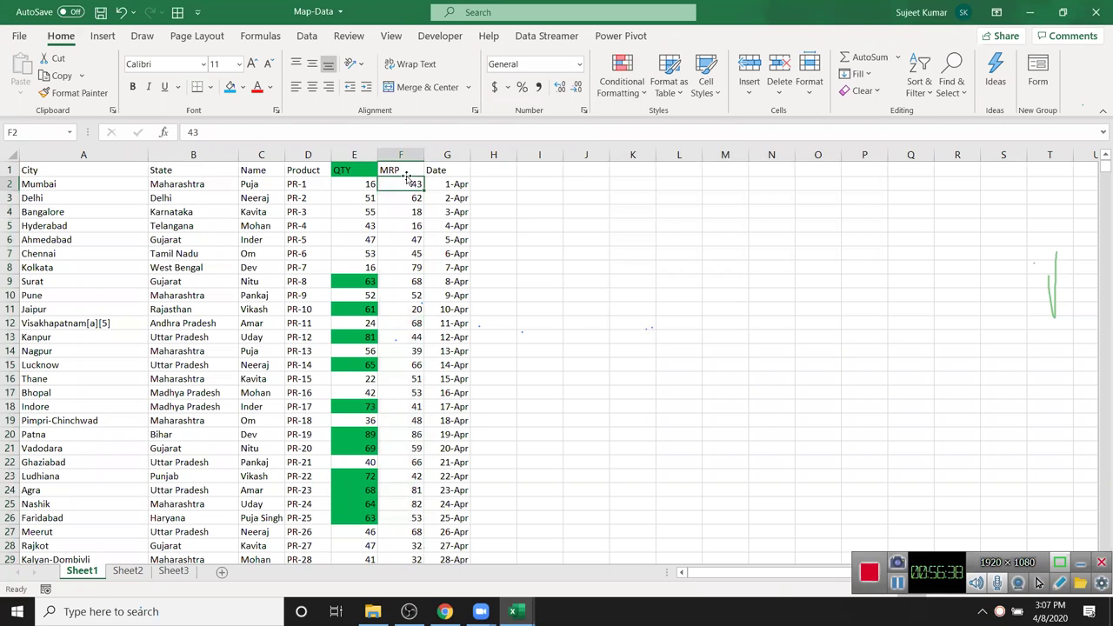
pyautogui.click(619, 84)
pyautogui.moveTo(628, 124)
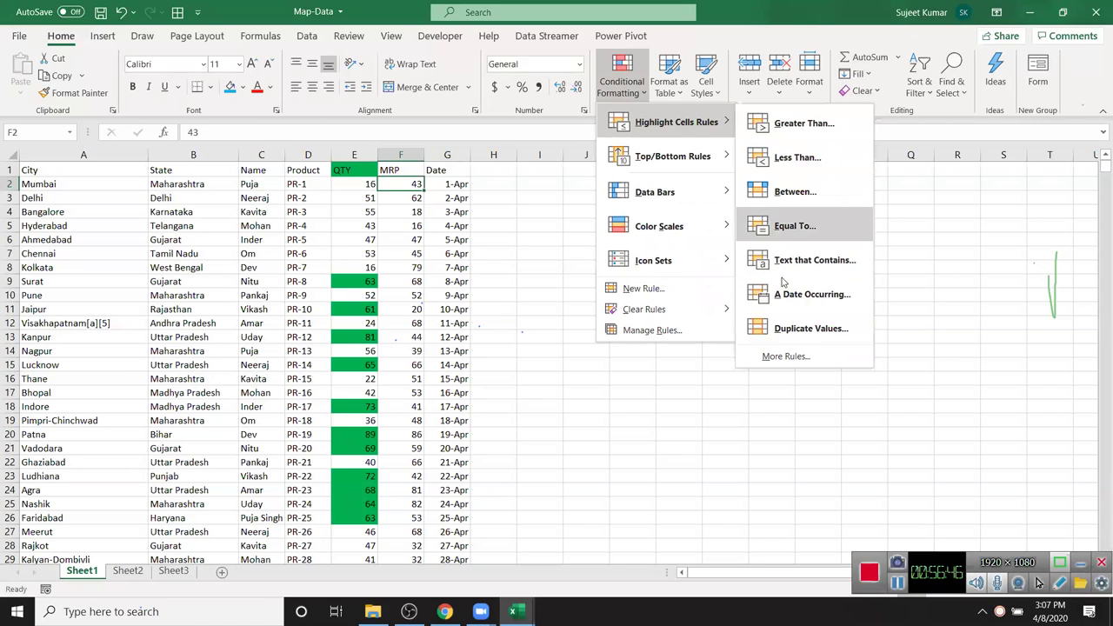
pyautogui.moveTo(696, 170)
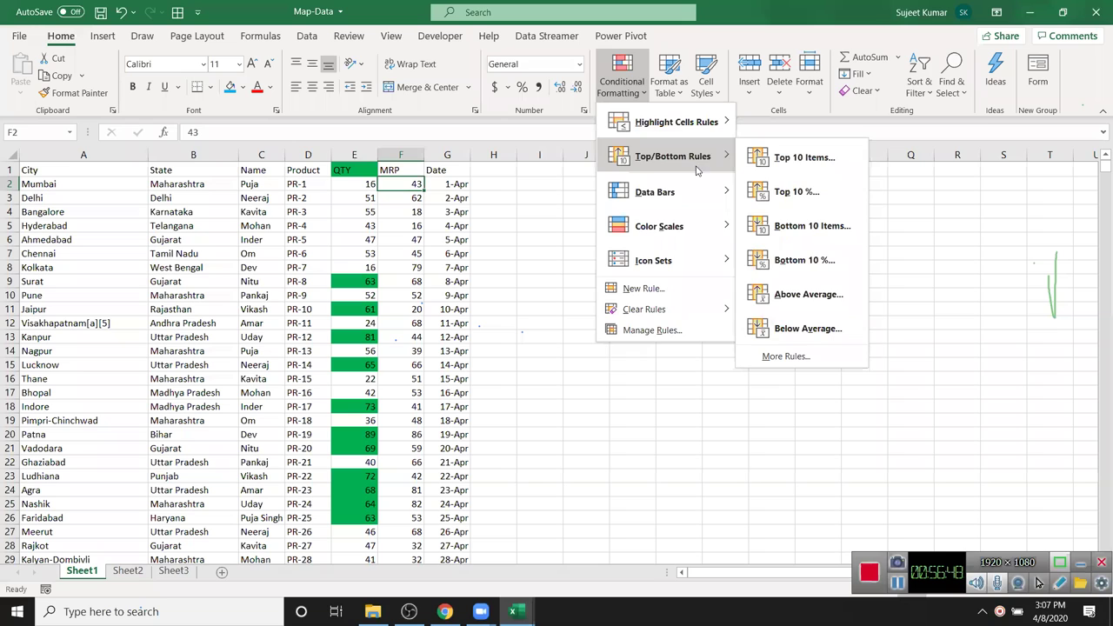
pyautogui.click(396, 197)
pyautogui.click(399, 154)
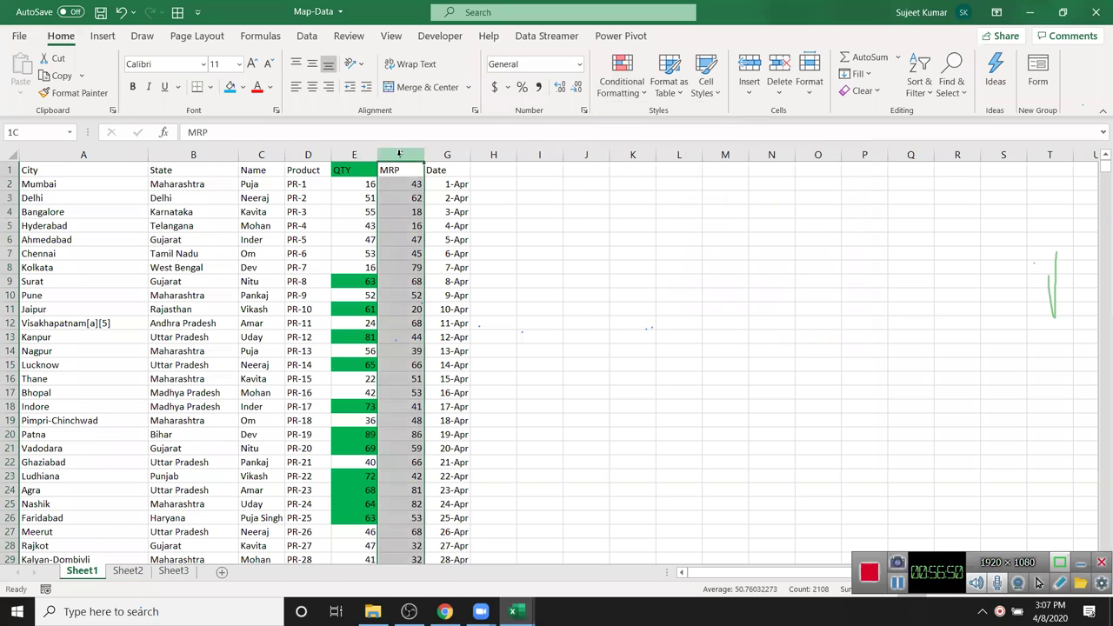
pyautogui.click(602, 94)
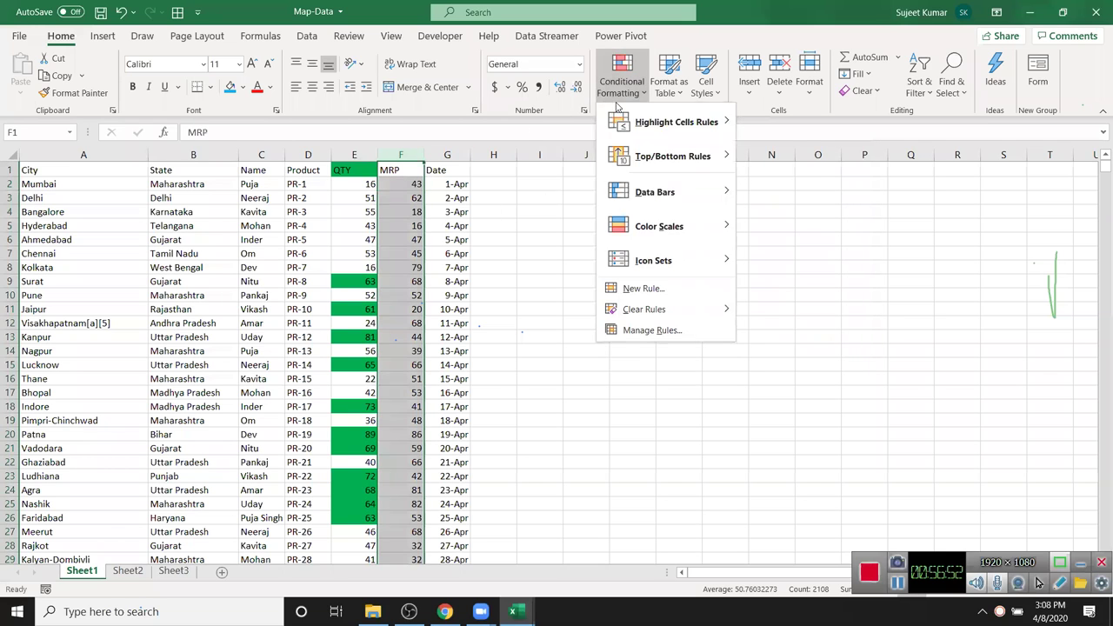
pyautogui.moveTo(621, 125)
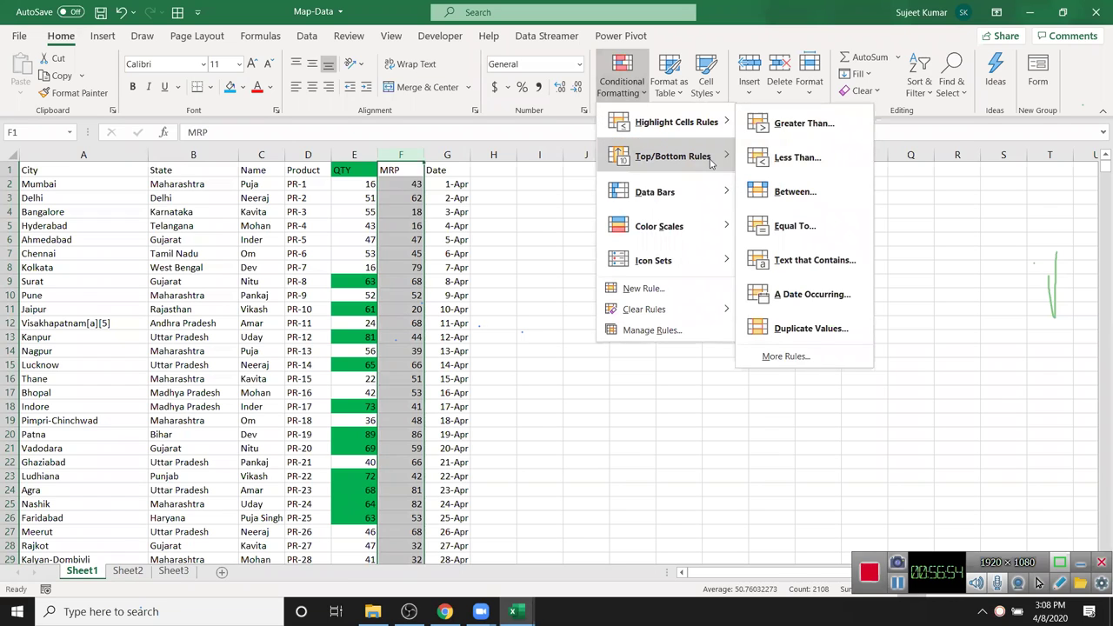
pyautogui.moveTo(713, 159)
pyautogui.click(782, 161)
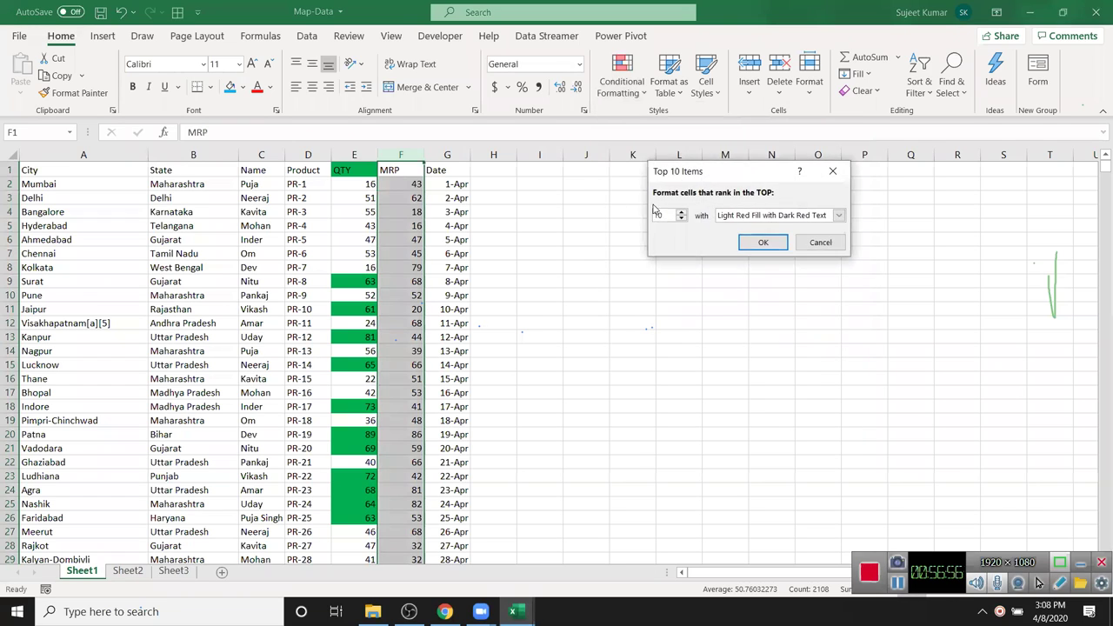
pyautogui.write('00')
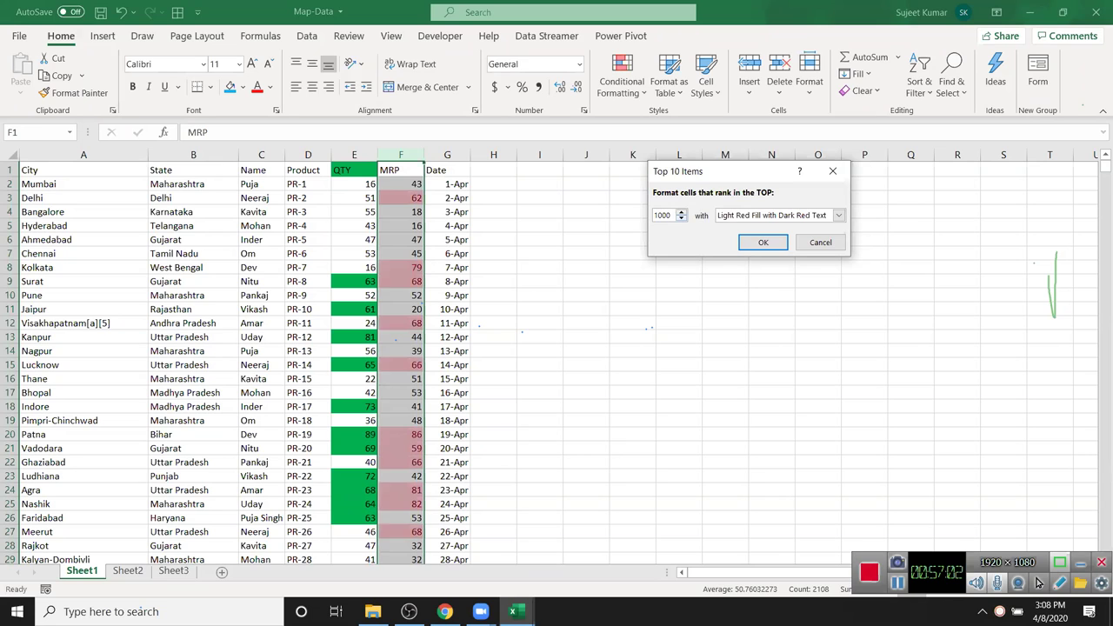
pyautogui.press('Escape')
pyautogui.click(690, 179)
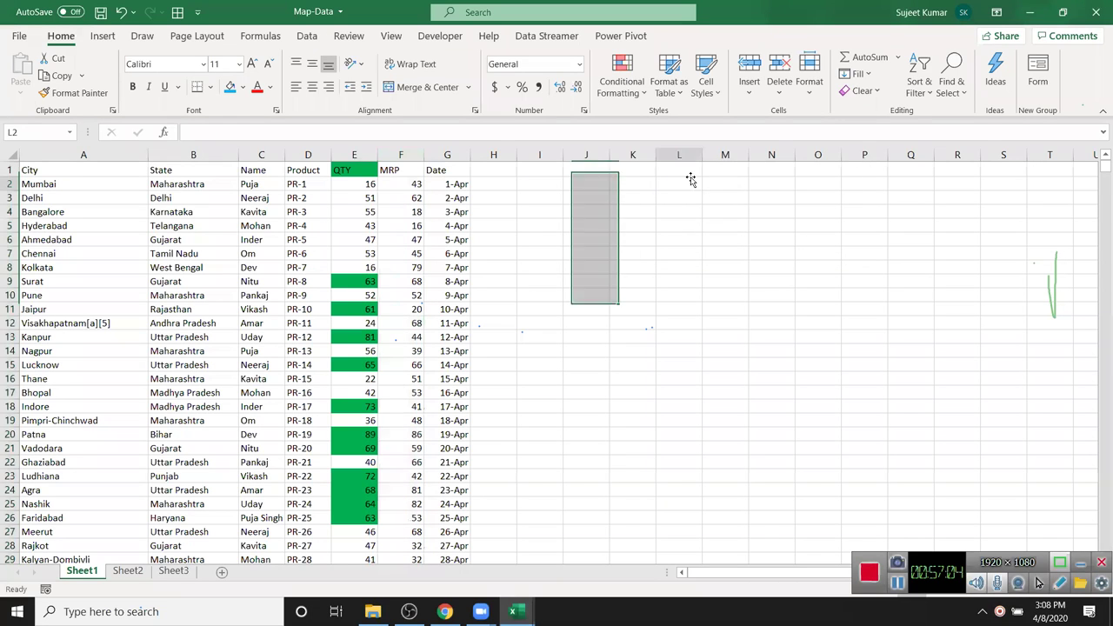
pyautogui.write('1')
pyautogui.press('Return')
pyautogui.write('2')
pyautogui.press('Return')
pyautogui.write('3')
pyautogui.press('Return')
pyautogui.write('4')
pyautogui.press('Return')
pyautogui.write('5')
pyautogui.press('Return')
pyautogui.write('6')
pyautogui.press('Return')
pyautogui.write('7 8')
pyautogui.press('Return')
pyautogui.write('9')
pyautogui.press('Return')
pyautogui.write('10')
pyautogui.press('Return')
pyautogui.moveTo(693, 180); pyautogui.dragTo(688, 310)
pyautogui.click(622, 78)
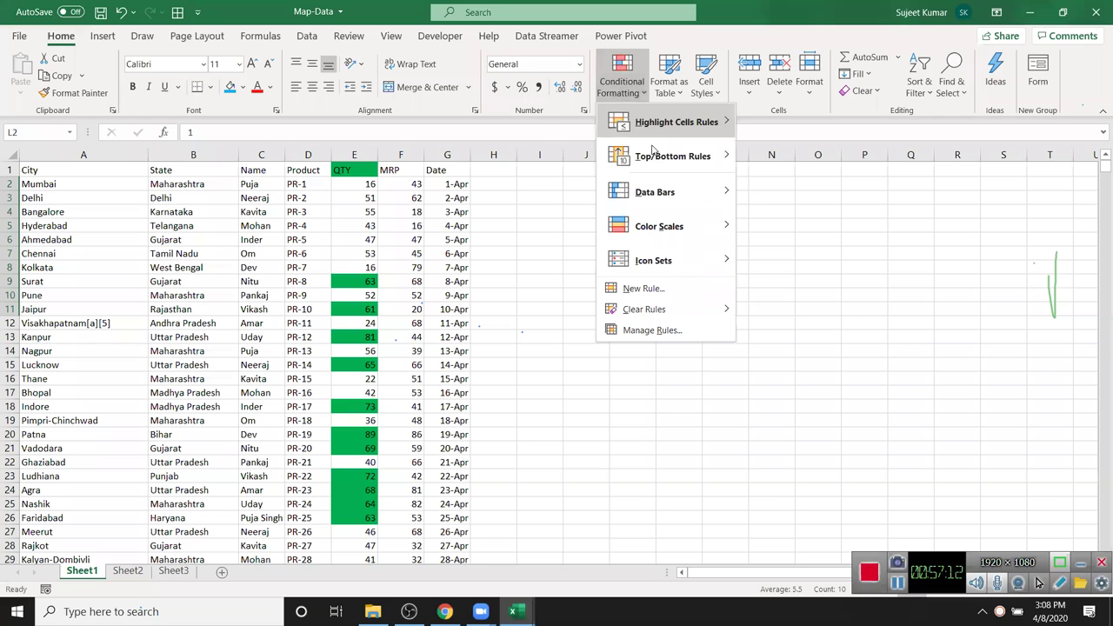
pyautogui.moveTo(646, 205)
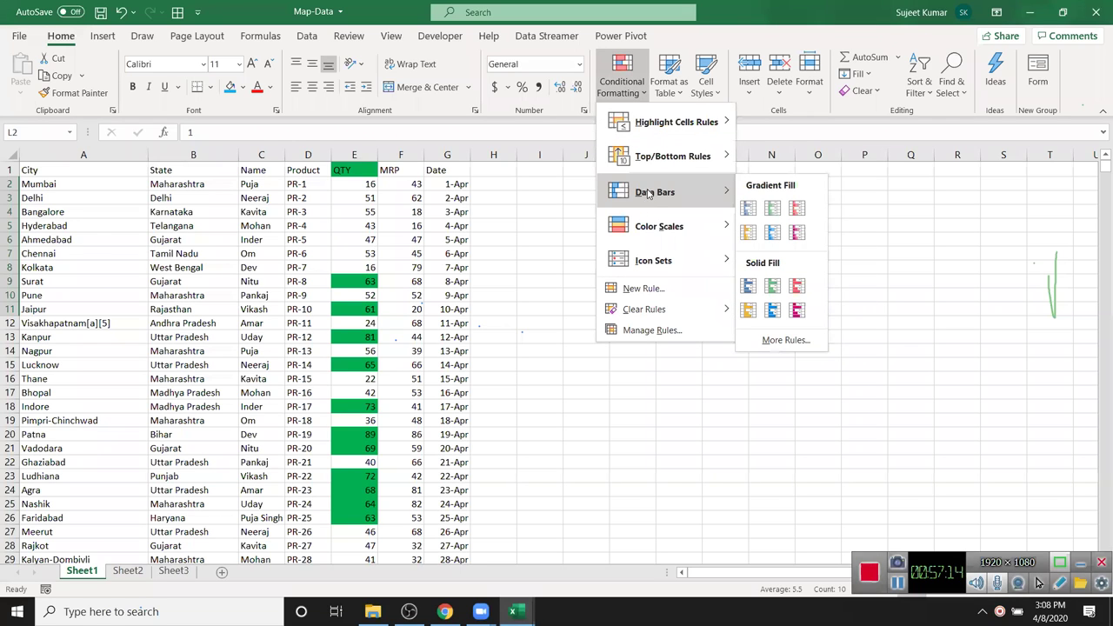
pyautogui.moveTo(696, 159)
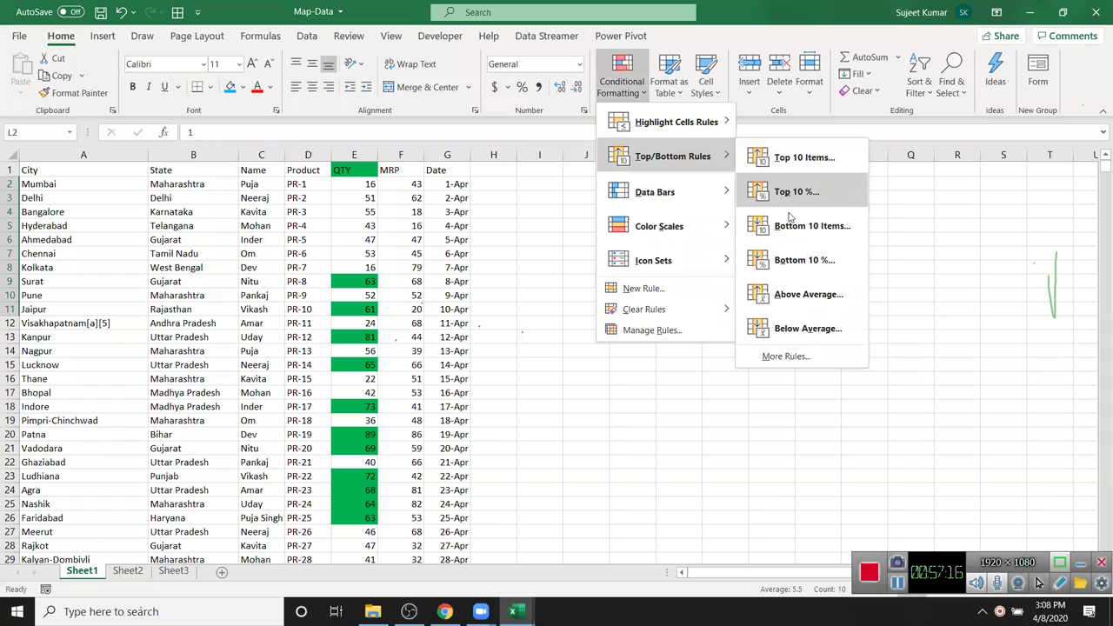
pyautogui.click(782, 160)
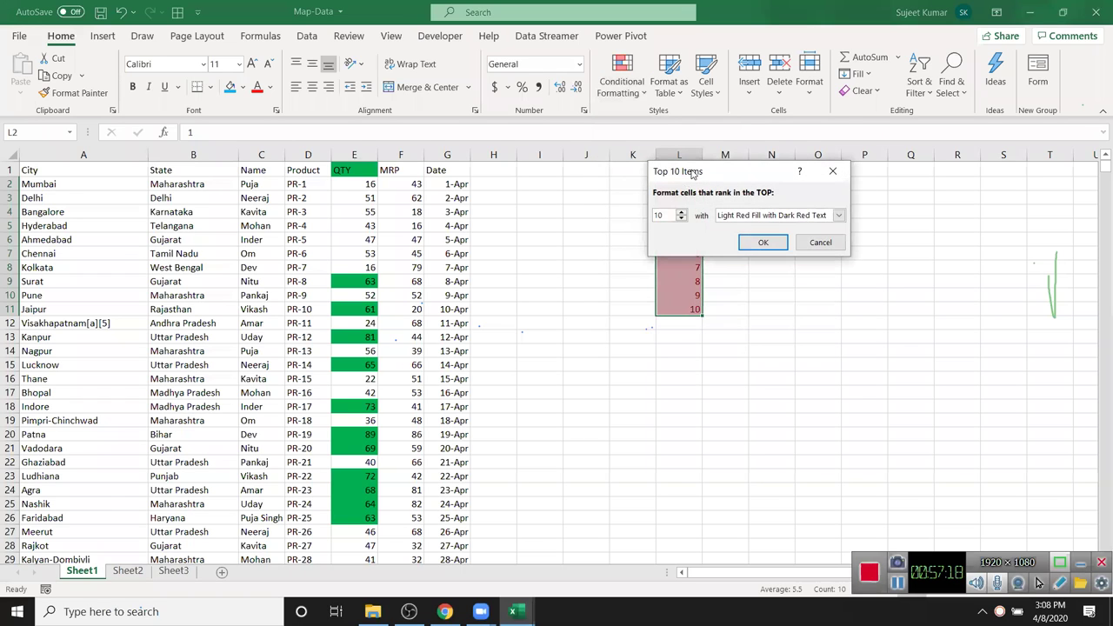
pyautogui.moveTo(694, 172); pyautogui.dragTo(534, 154)
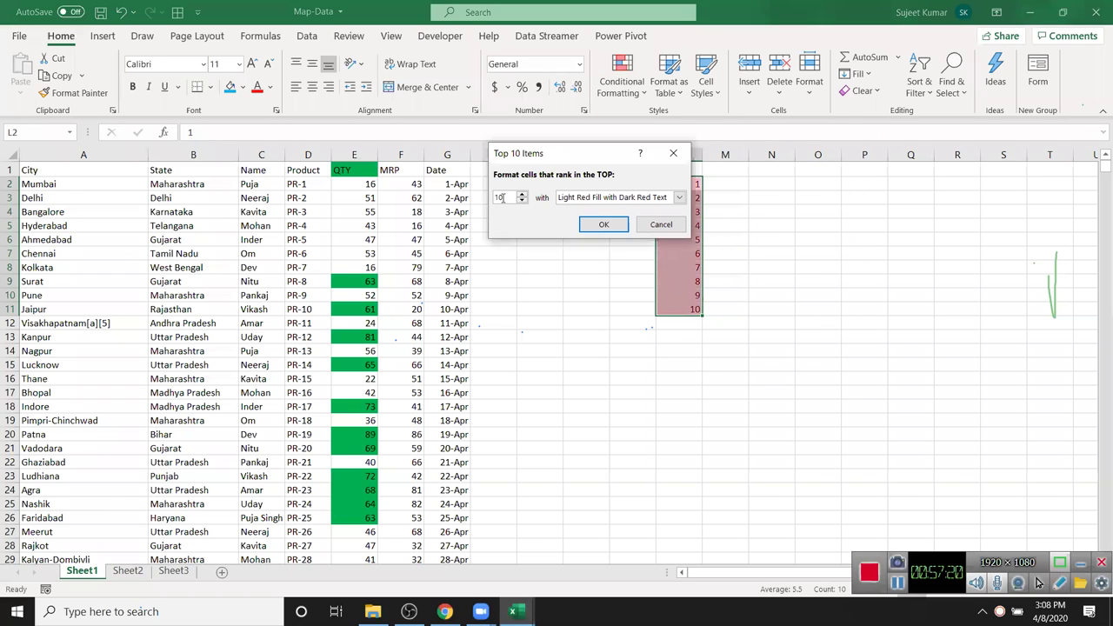
pyautogui.write('3')
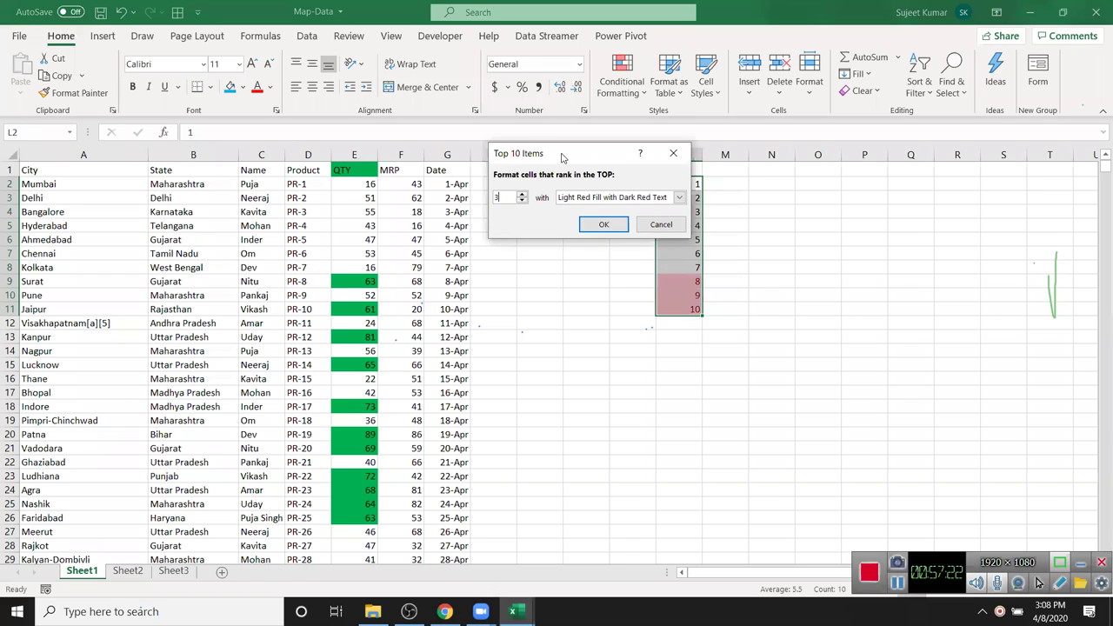
pyautogui.moveTo(563, 158); pyautogui.dragTo(519, 152)
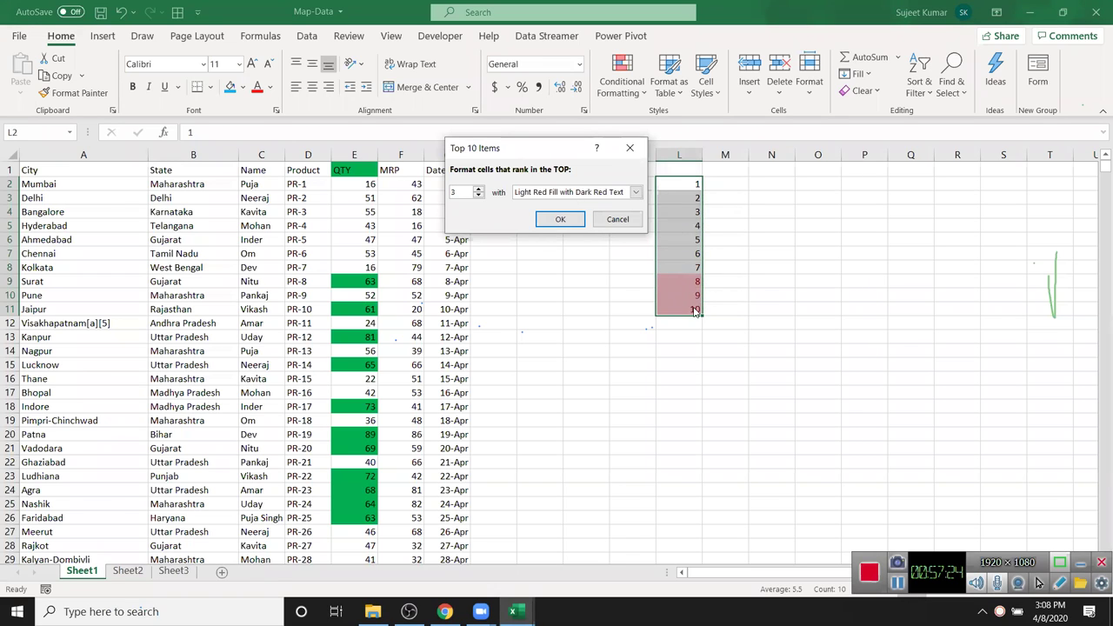
pyautogui.click(618, 219)
pyautogui.click(622, 80)
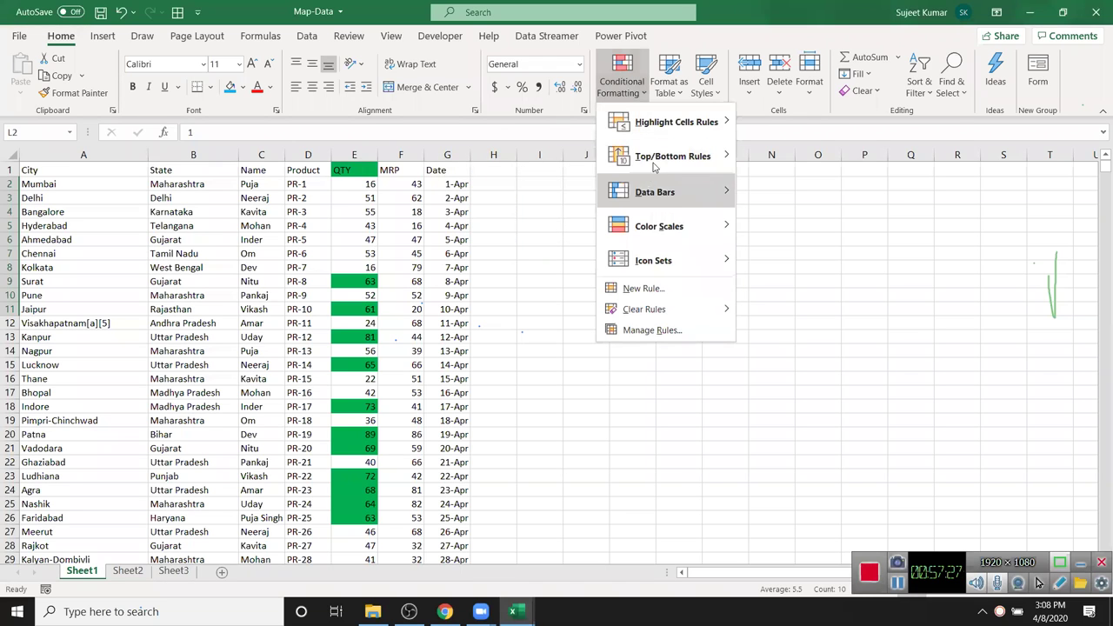
pyautogui.moveTo(687, 157)
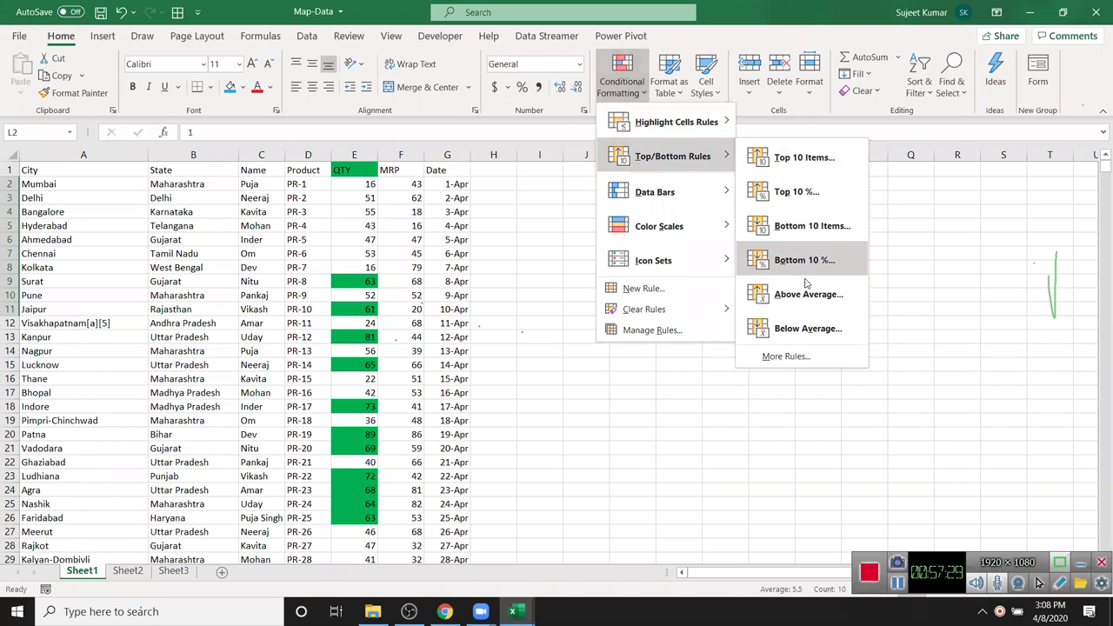
pyautogui.click(794, 226)
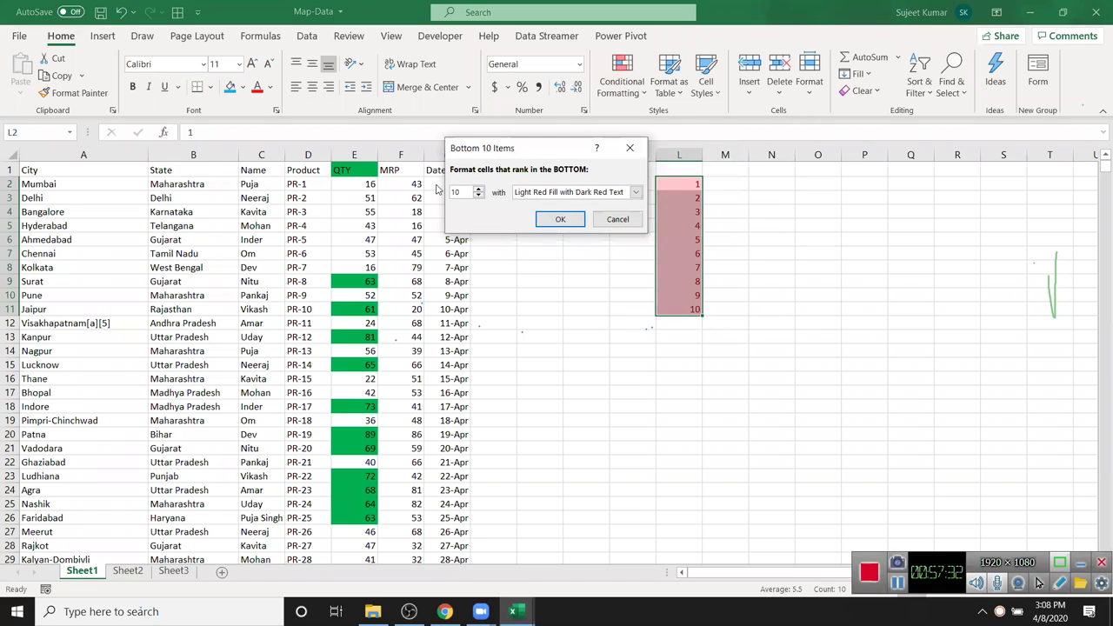
pyautogui.write('3')
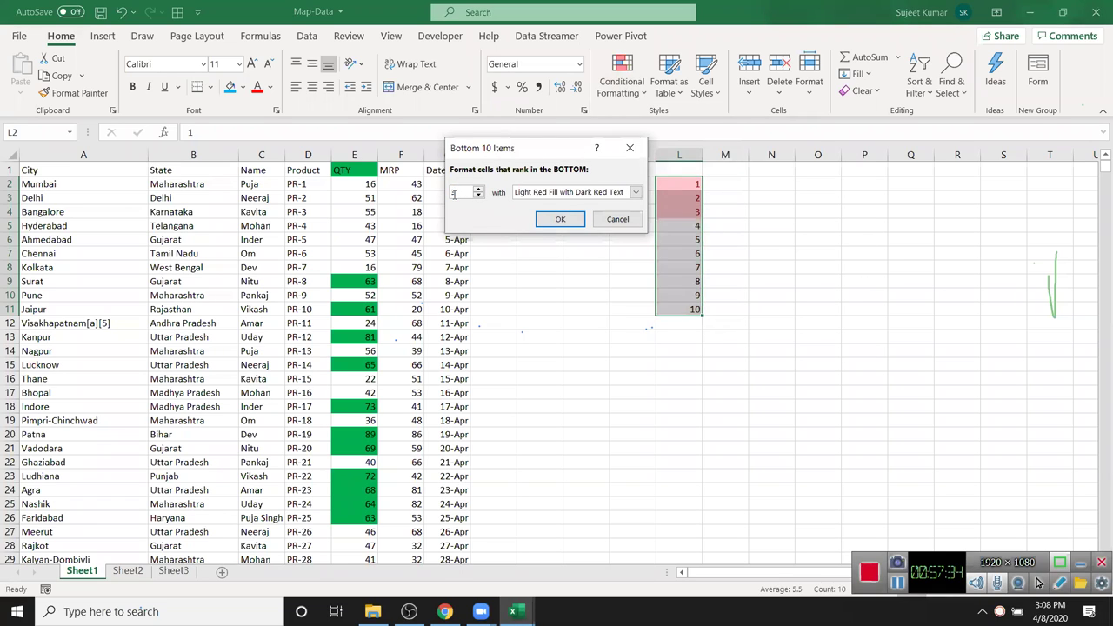
pyautogui.press('Escape')
pyautogui.click(485, 267)
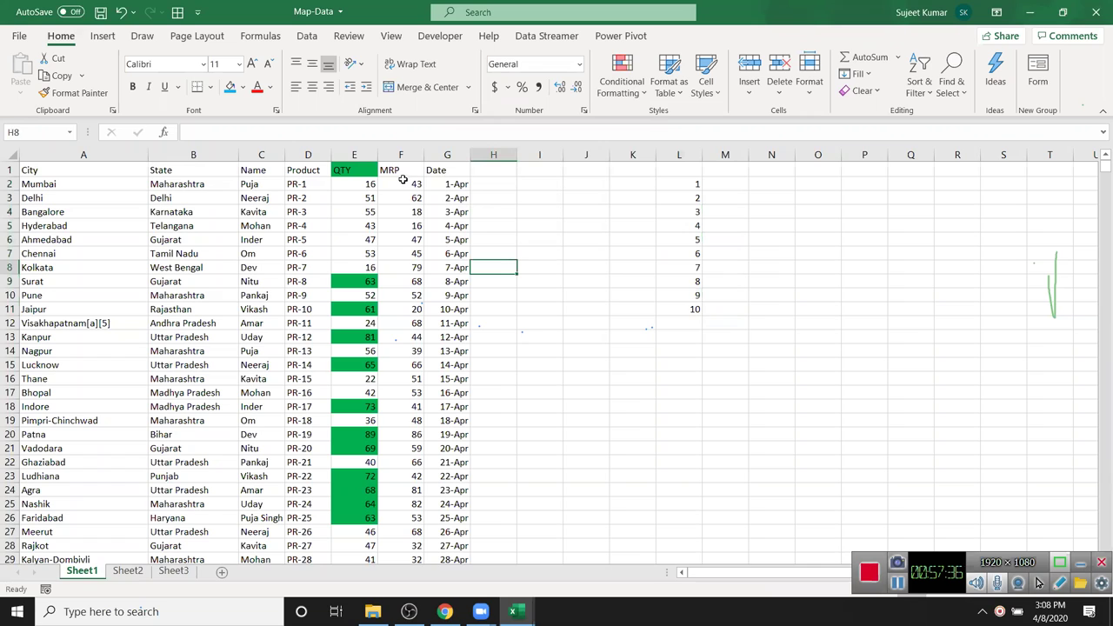
# - Preview an Above Average highlight on the MRP column, then discard it
pyautogui.click(405, 154)
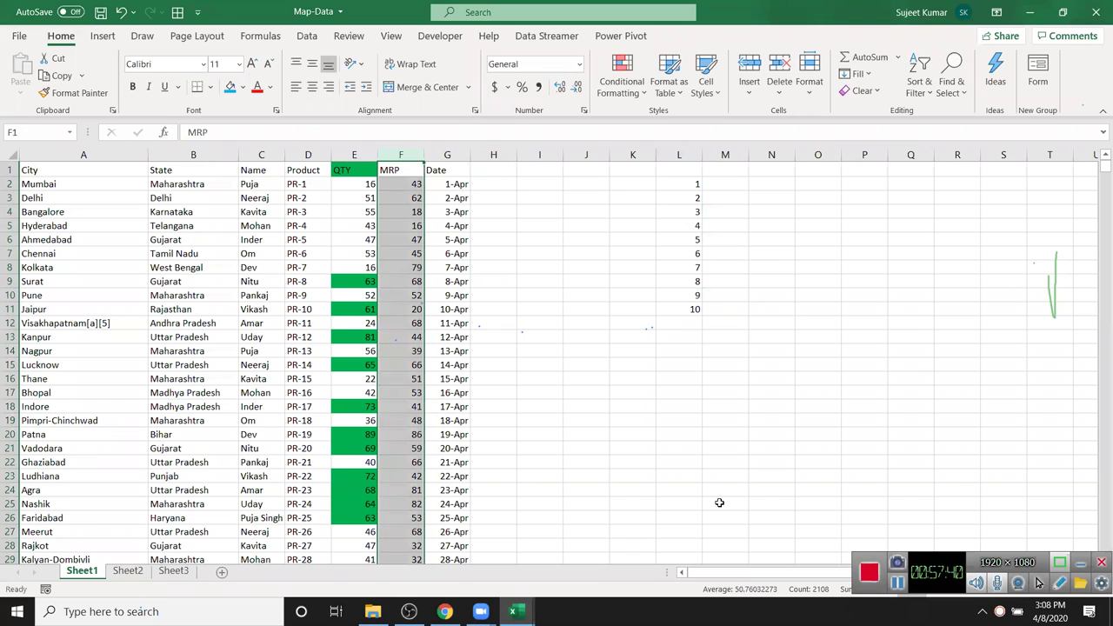
pyautogui.click(624, 87)
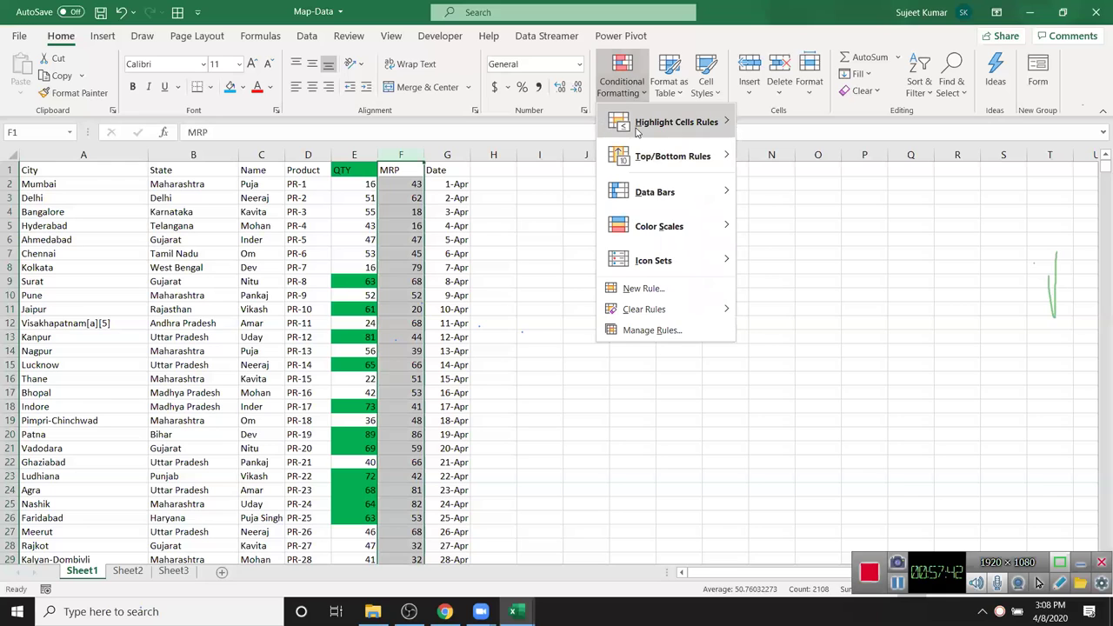
pyautogui.moveTo(671, 134)
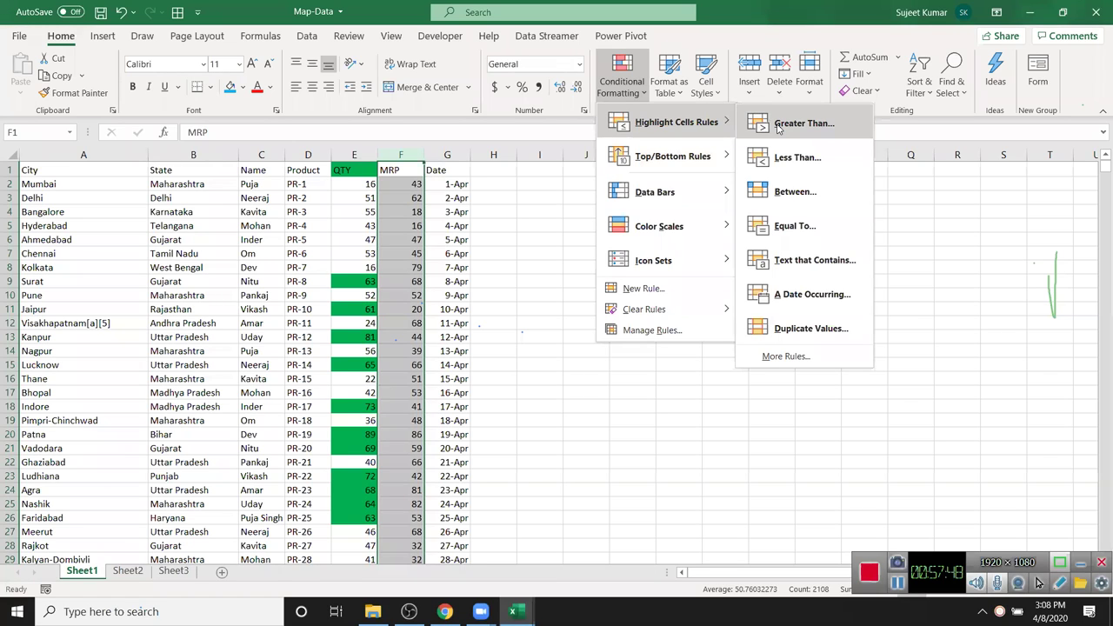
pyautogui.moveTo(719, 160)
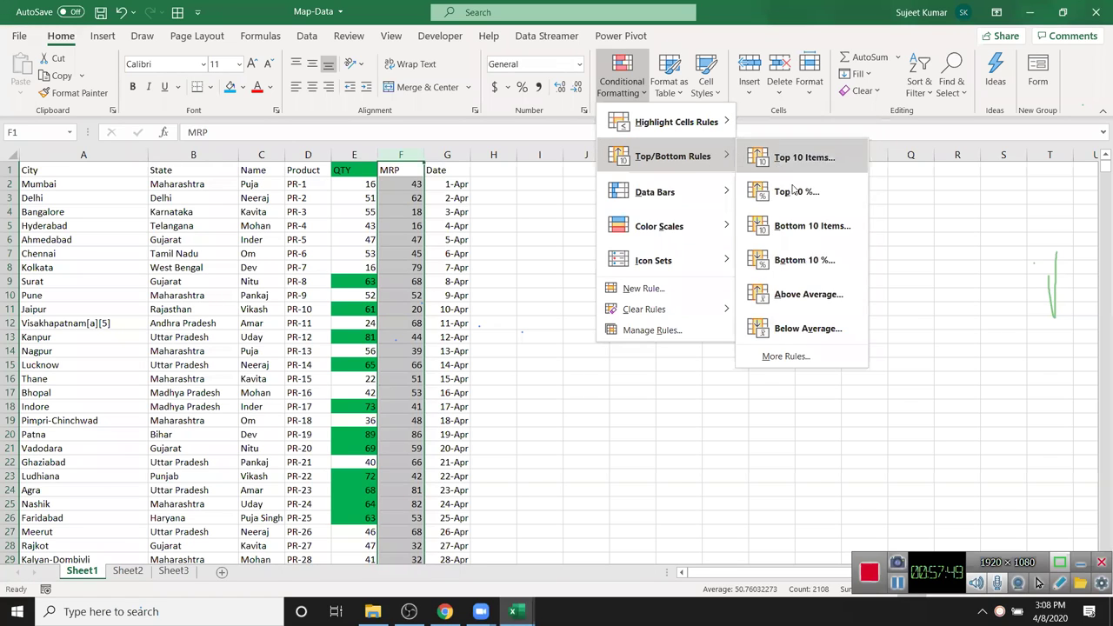
pyautogui.click(805, 292)
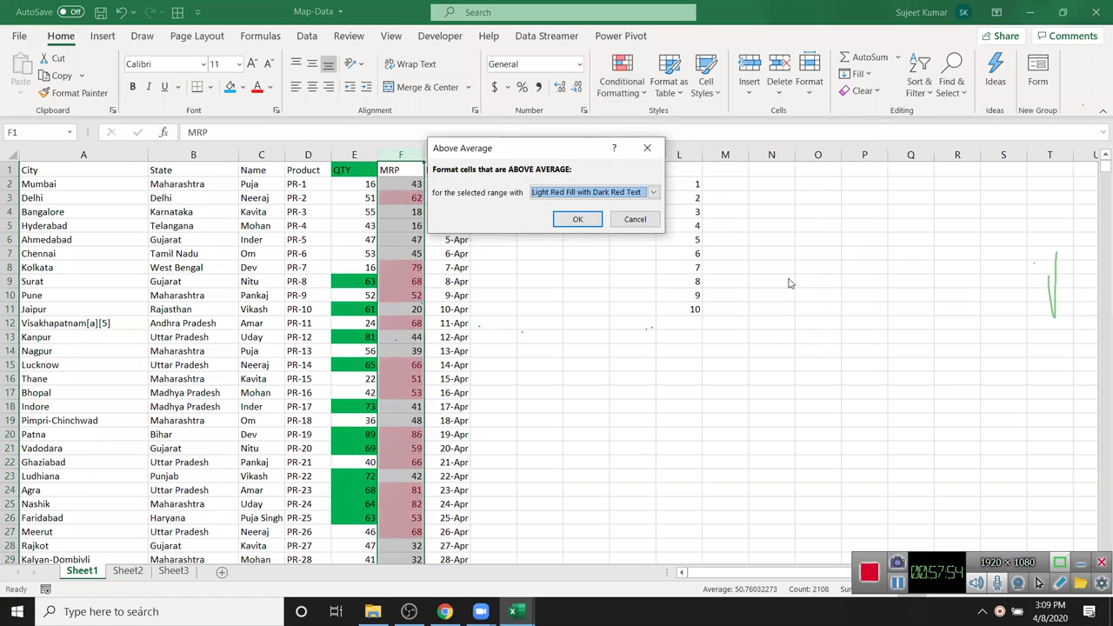
pyautogui.click(635, 218)
# - Preview a Below Average highlight on MRP, cancel it, and widen column L
pyautogui.click(622, 83)
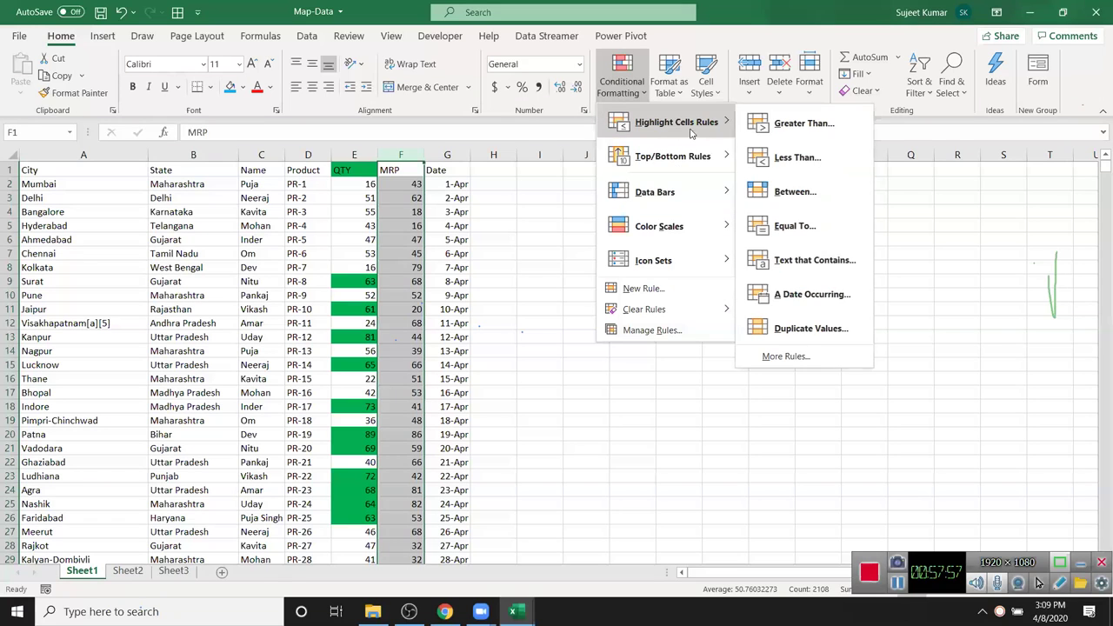
pyautogui.moveTo(696, 156)
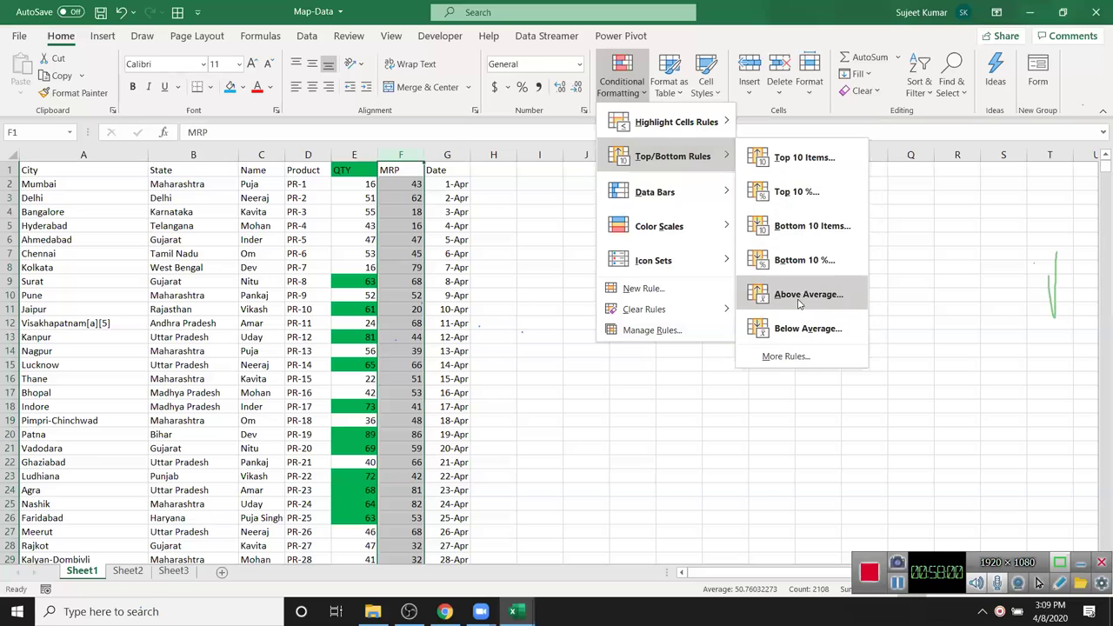
pyautogui.click(798, 331)
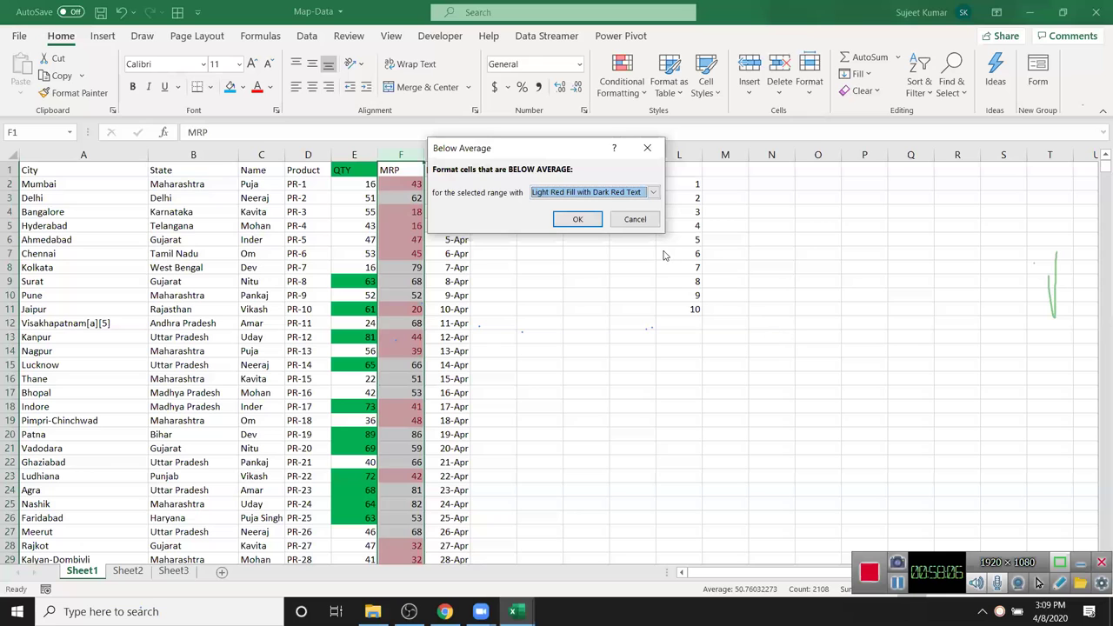
pyautogui.press('Escape')
pyautogui.click(599, 93)
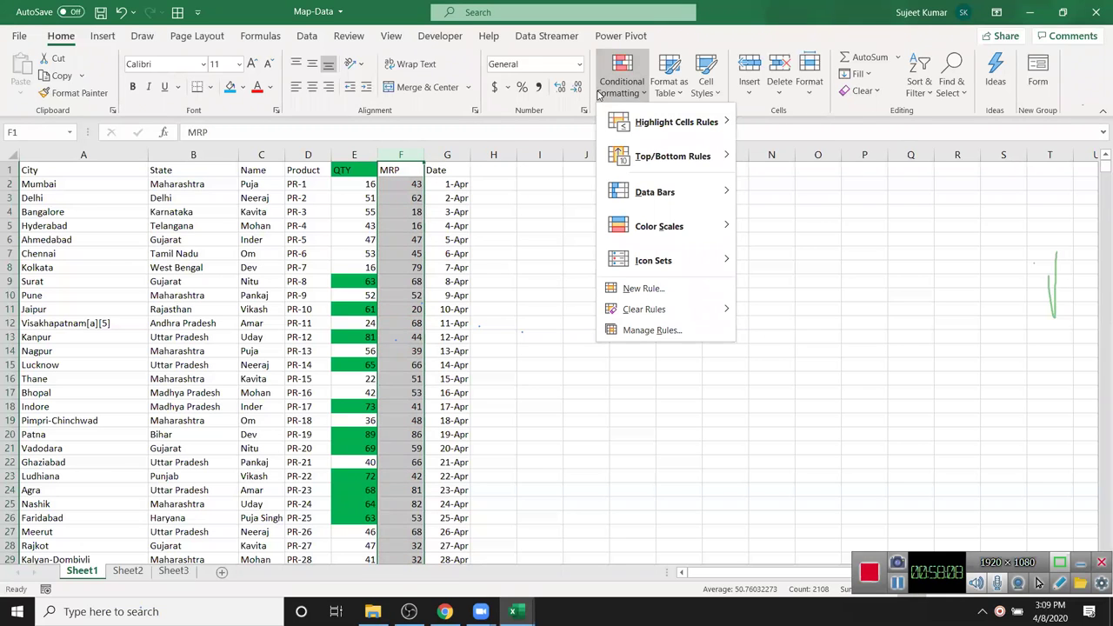
pyautogui.moveTo(628, 195)
pyautogui.click(511, 187)
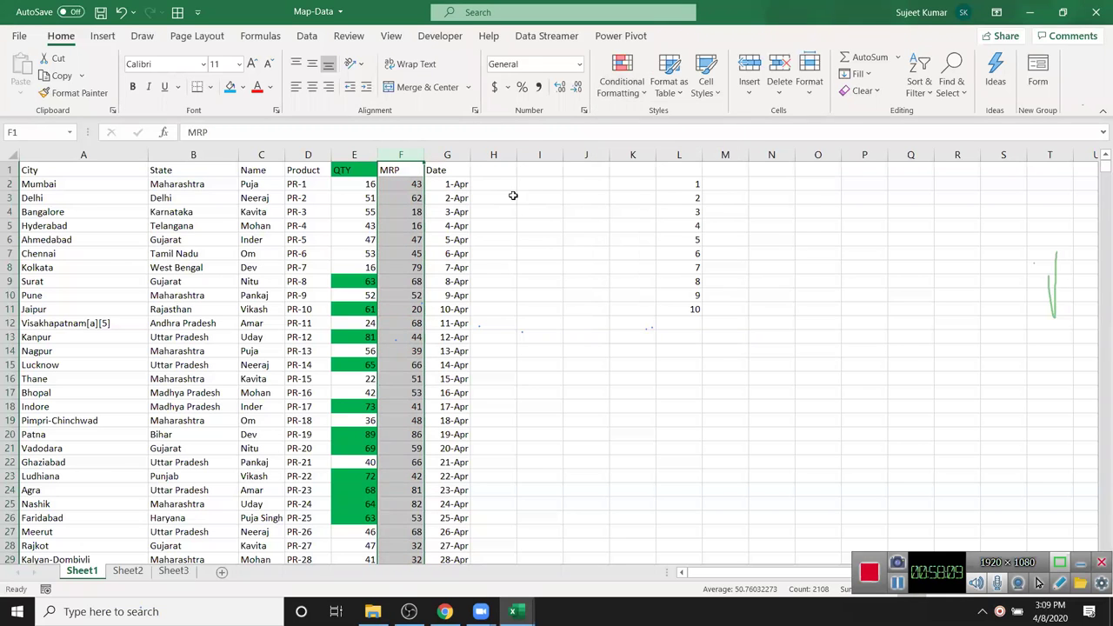
pyautogui.moveTo(702, 154); pyautogui.dragTo(736, 153)
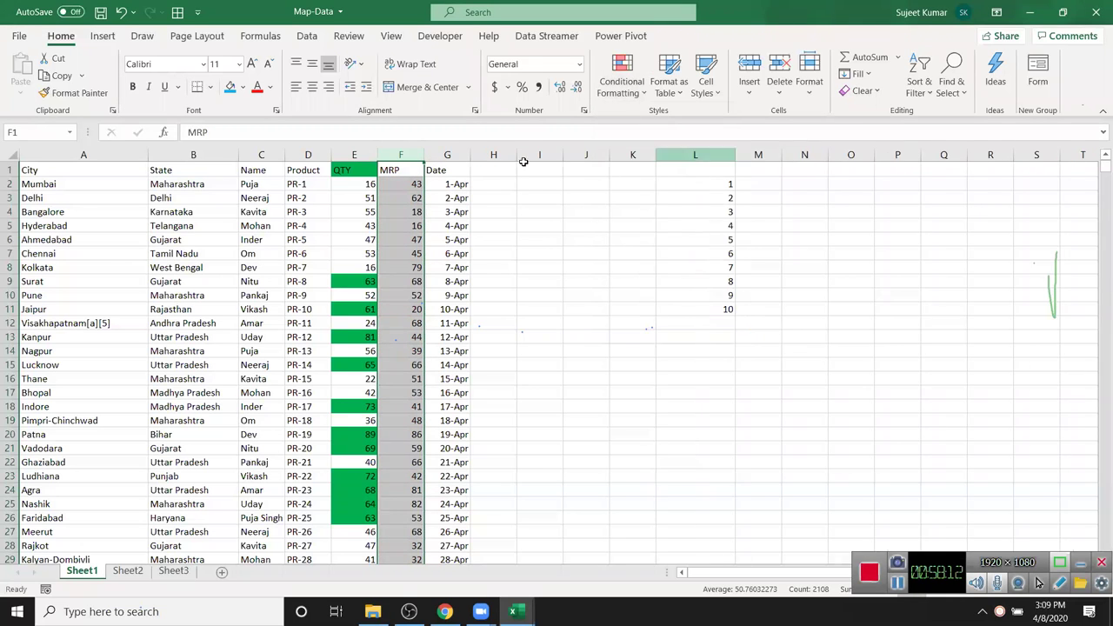
# - Apply Blue Data Bar gradient fill to the MRP values in column F
pyautogui.click(410, 184)
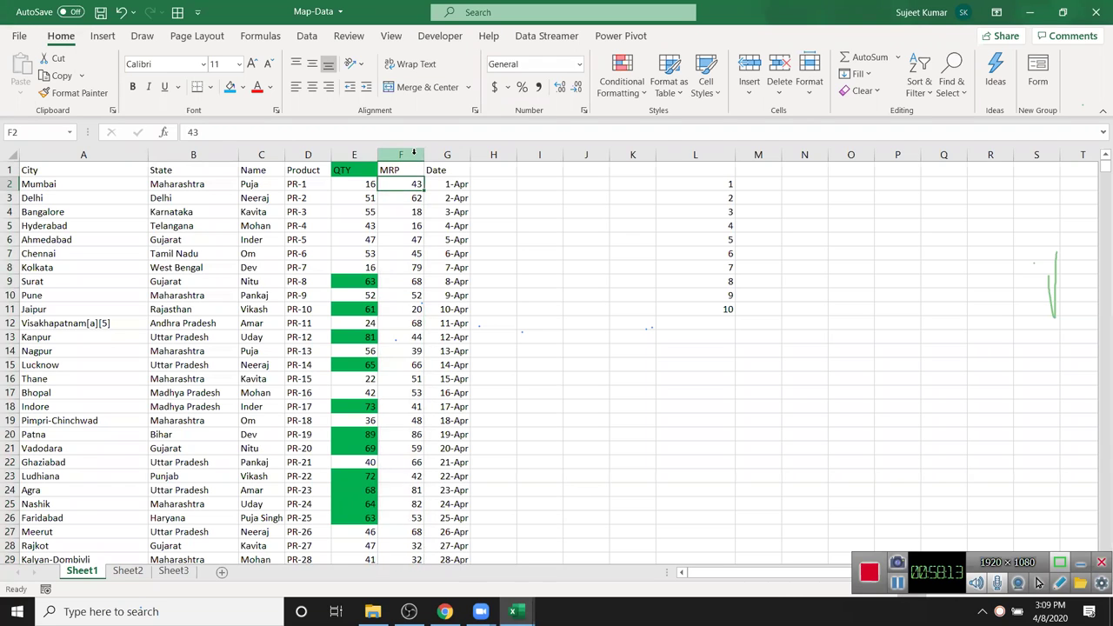
pyautogui.click(414, 154)
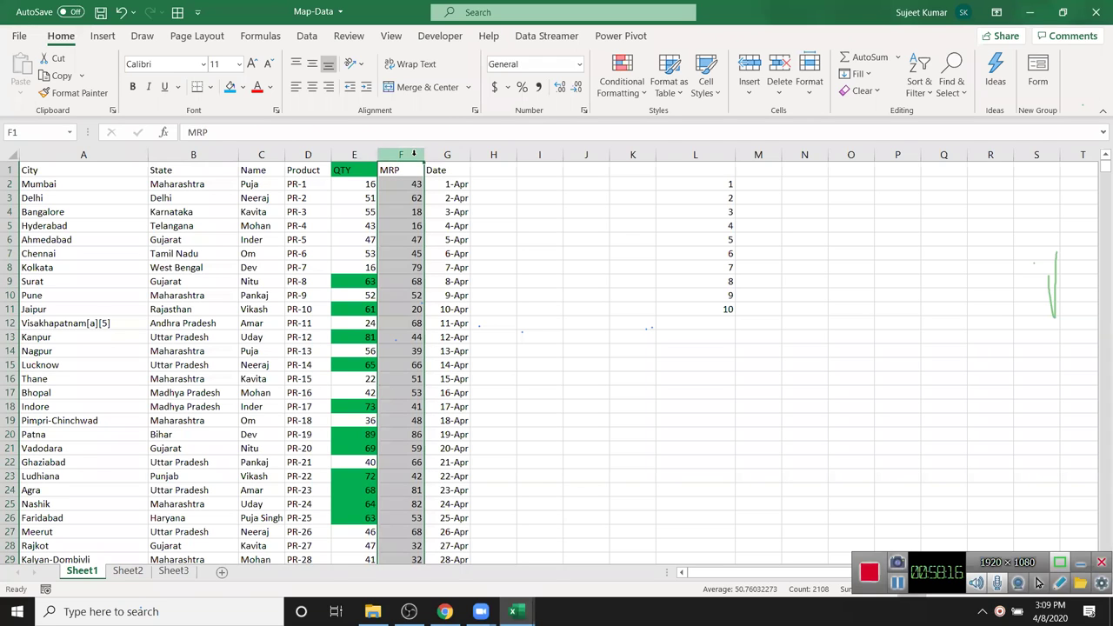
pyautogui.click(615, 94)
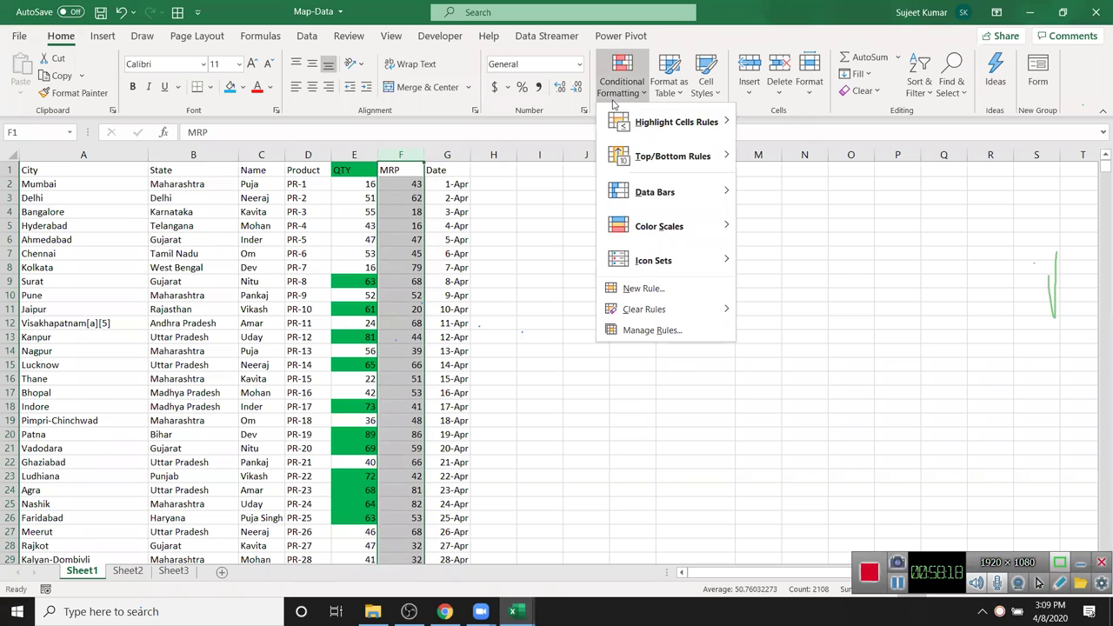
pyautogui.moveTo(688, 198)
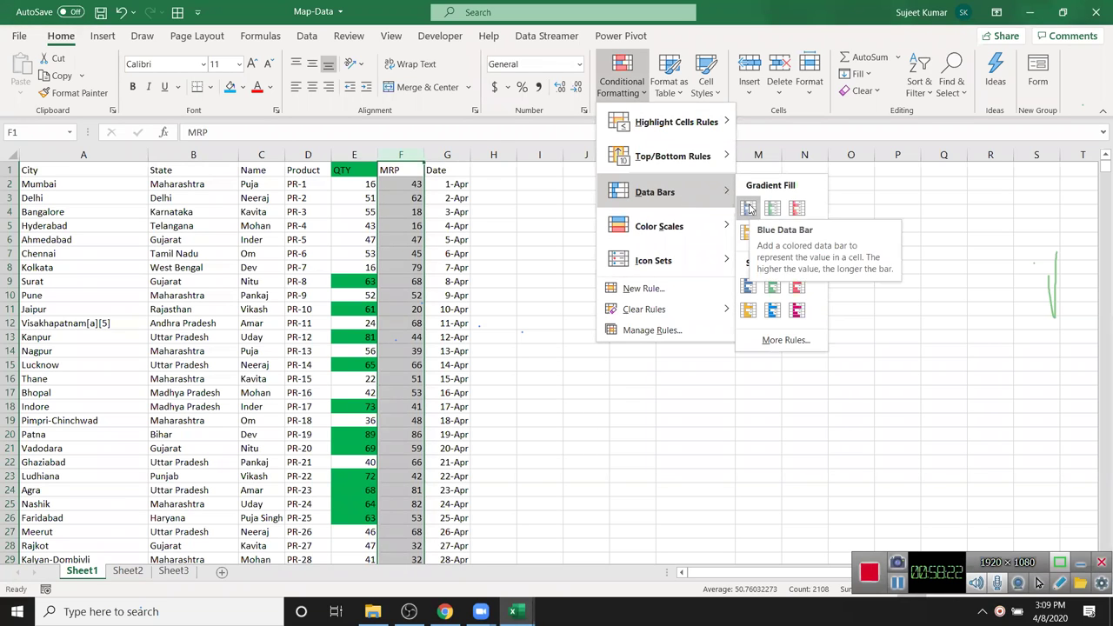
pyautogui.click(749, 209)
pyautogui.click(500, 236)
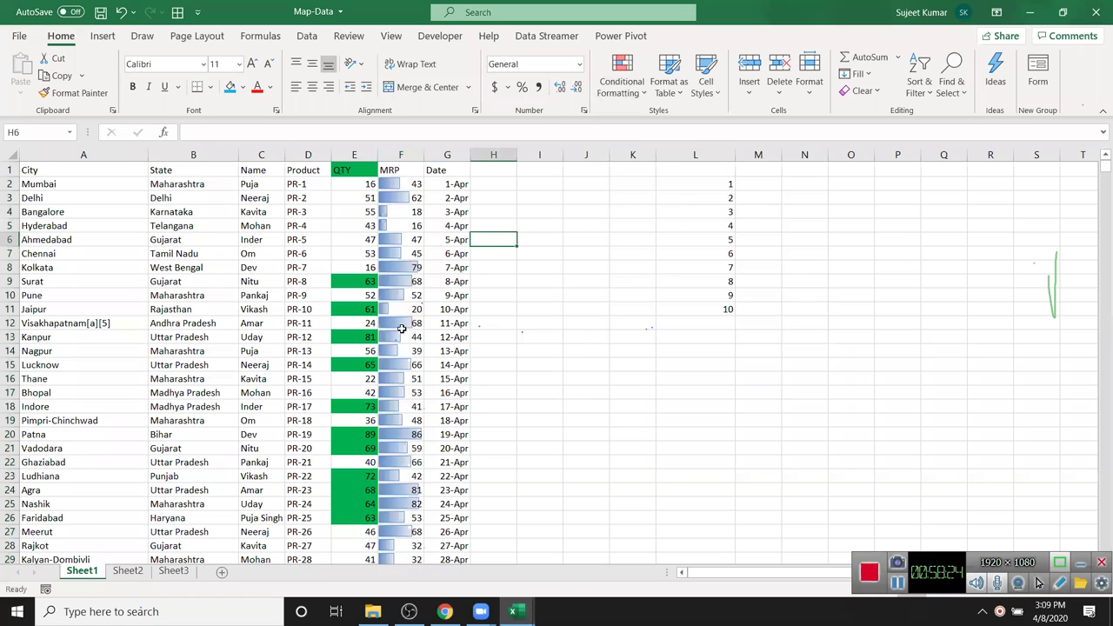
pyautogui.moveTo(708, 185); pyautogui.dragTo(708, 296)
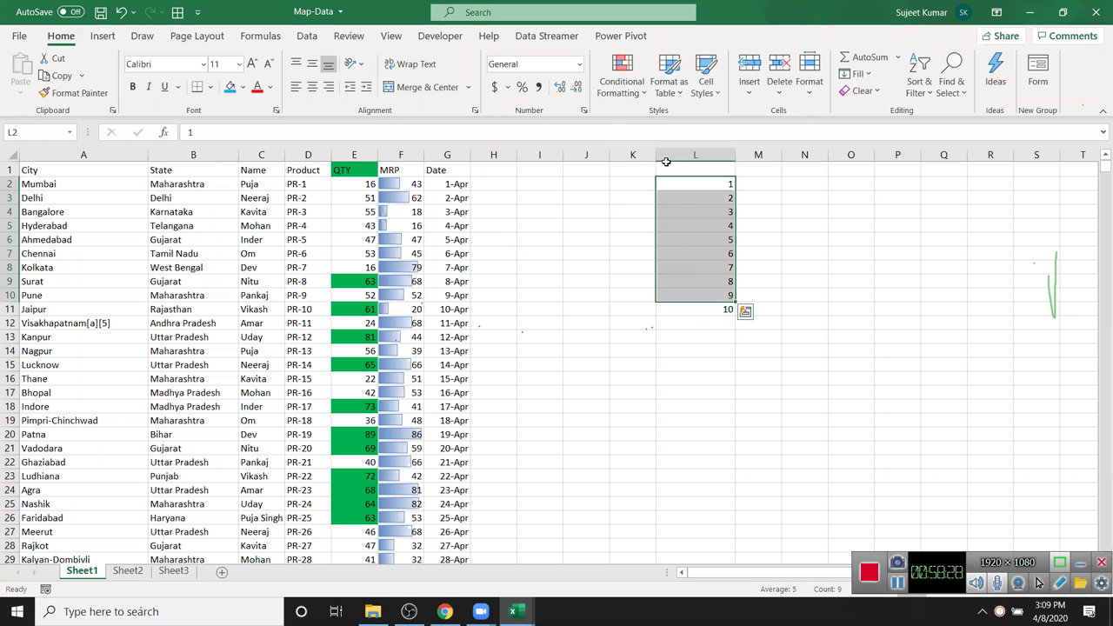
pyautogui.hotkey('shift', 'Down')
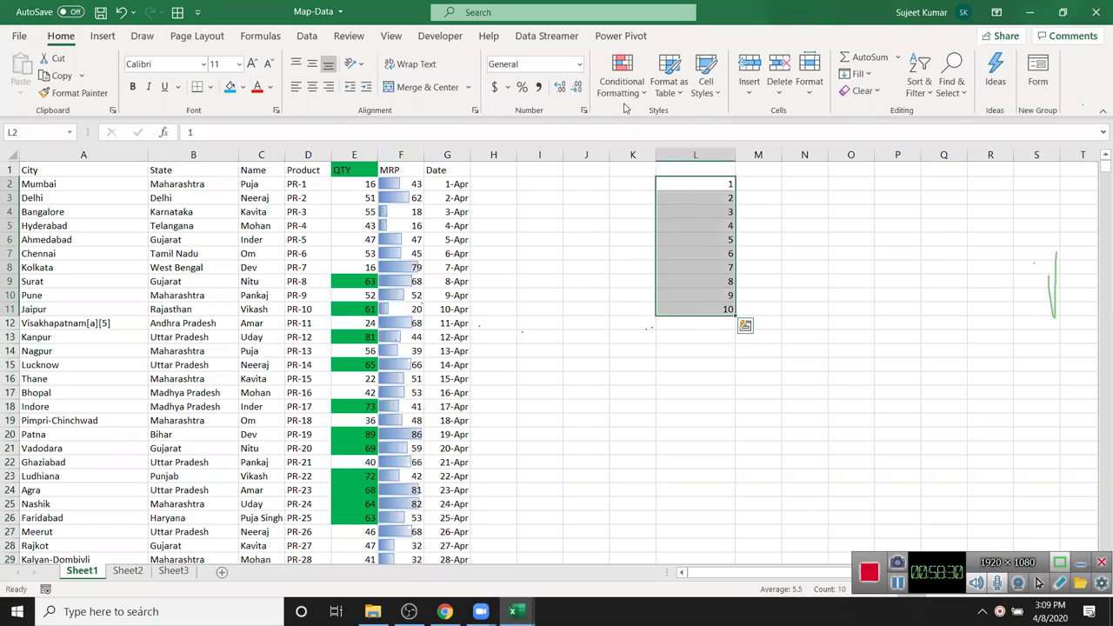
pyautogui.click(622, 78)
pyautogui.moveTo(648, 197)
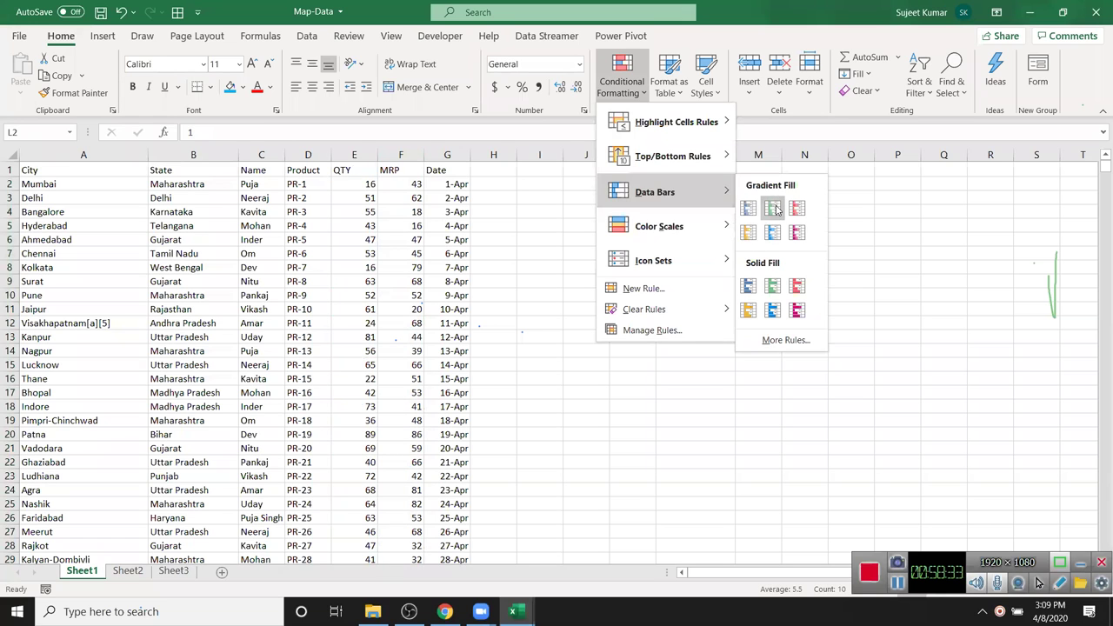
pyautogui.click(563, 176)
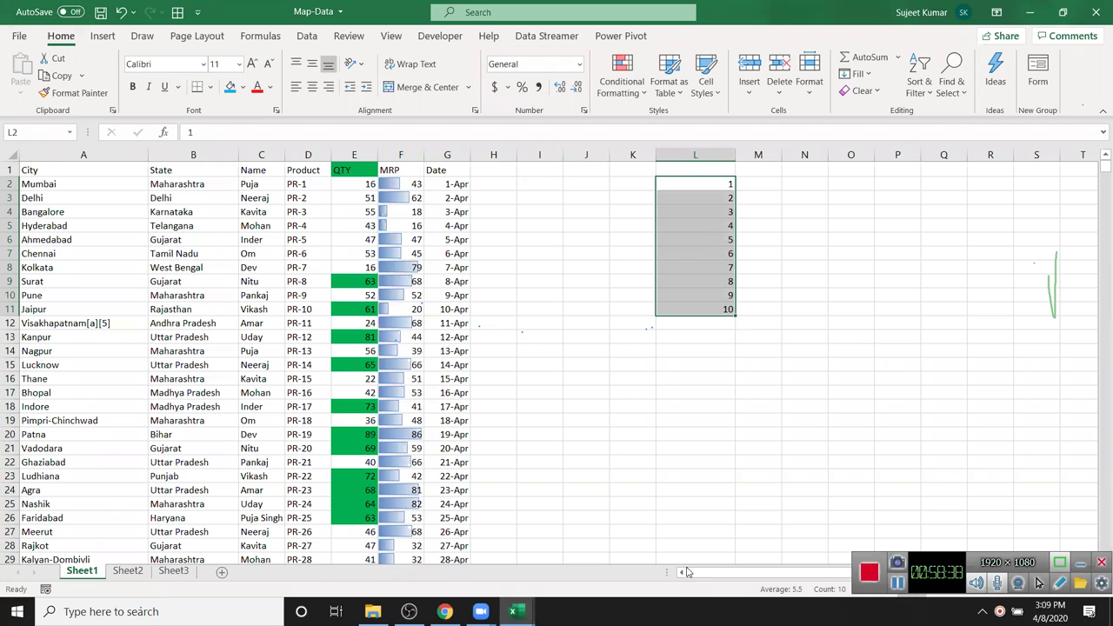
pyautogui.moveTo(695, 572); pyautogui.dragTo(709, 573)
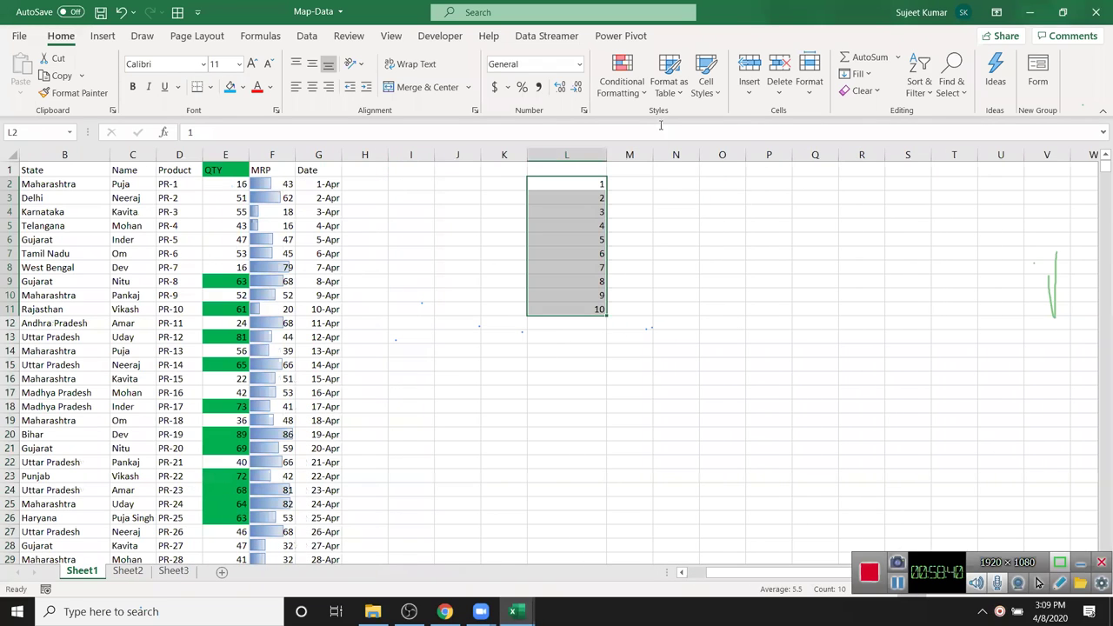
pyautogui.click(622, 82)
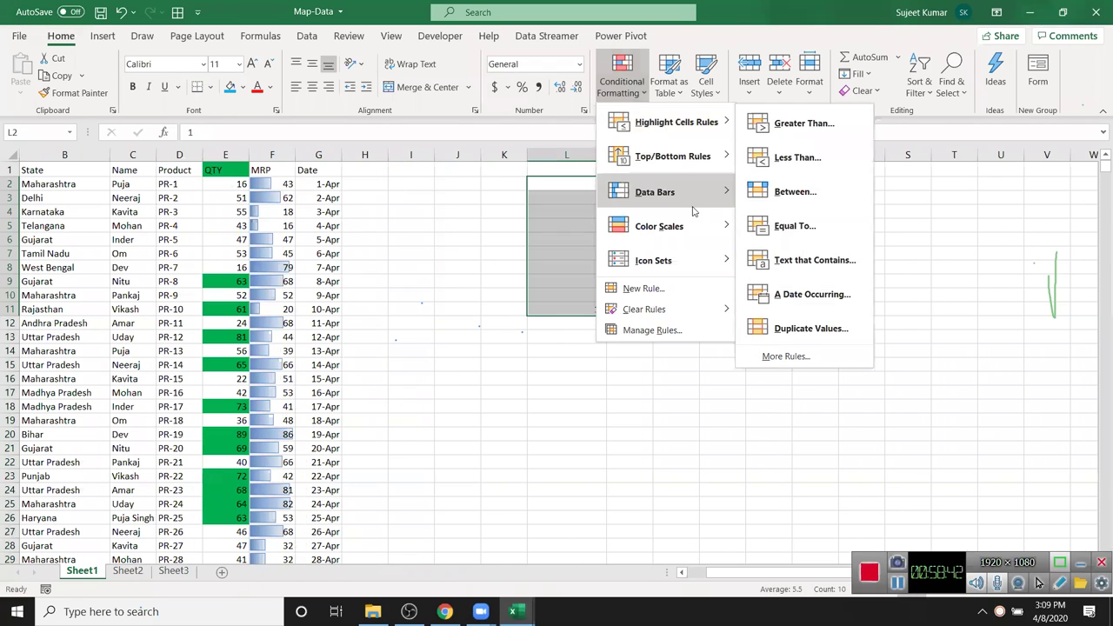
pyautogui.moveTo(689, 193)
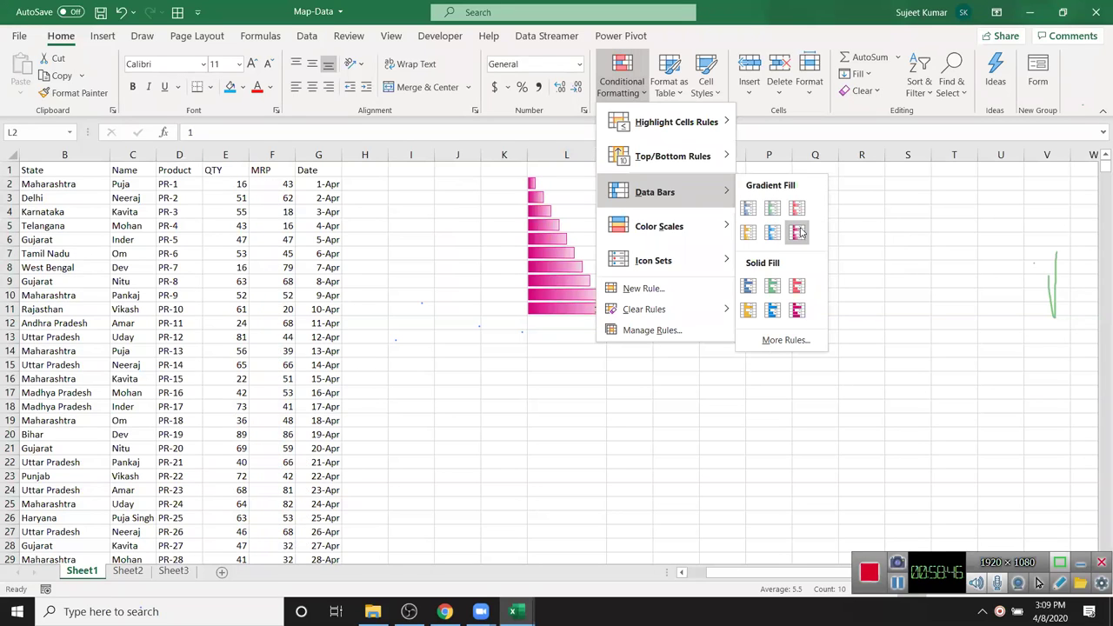
pyautogui.moveTo(722, 229)
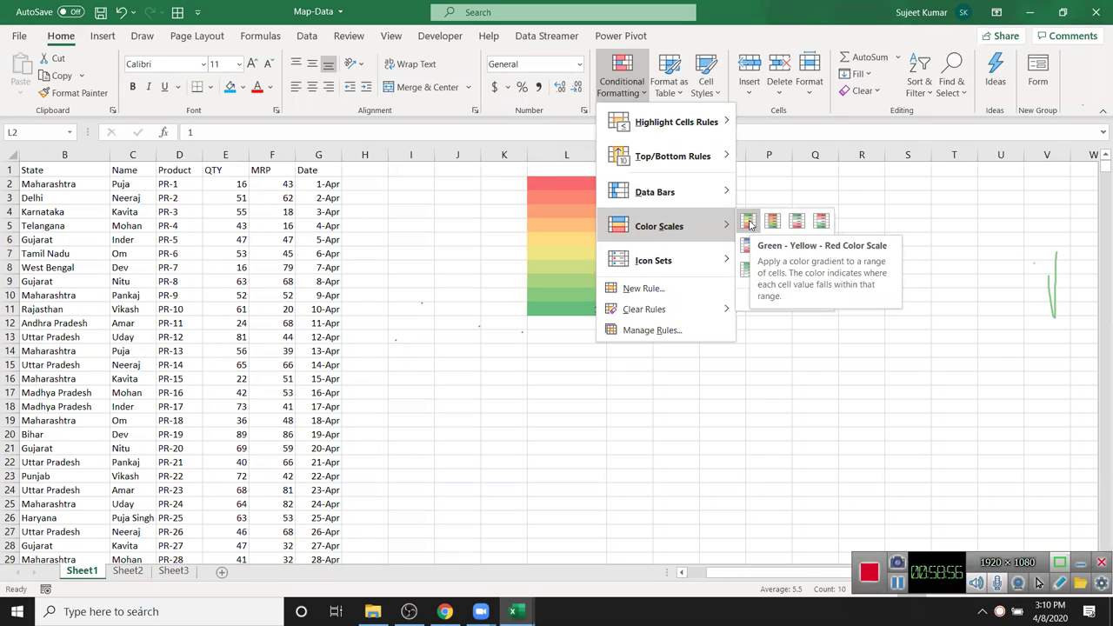
pyautogui.click(211, 120)
pyautogui.click(636, 78)
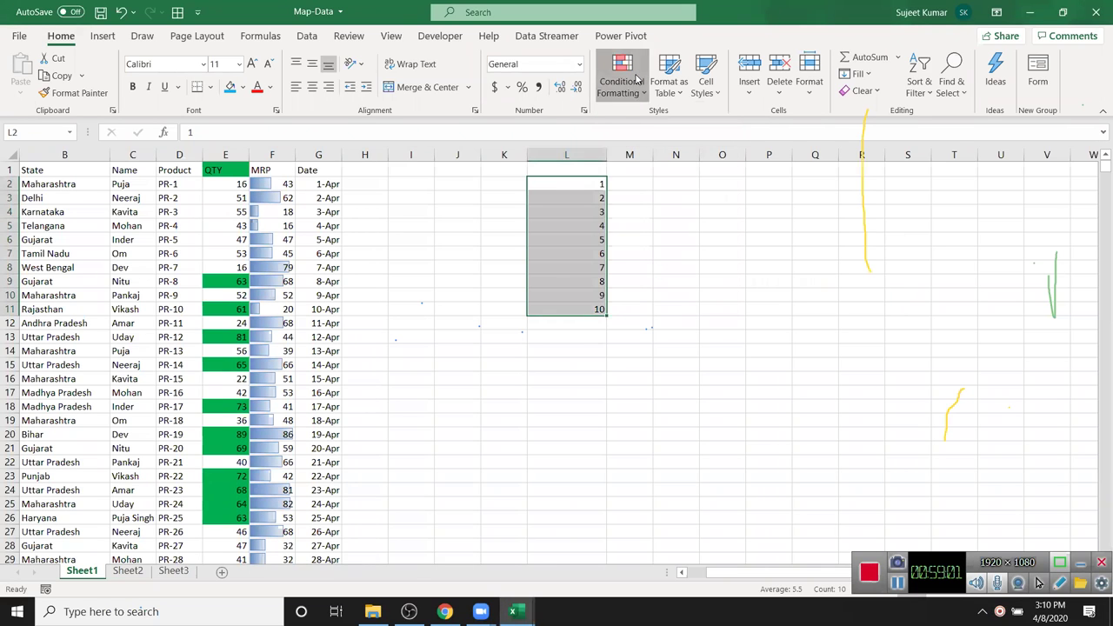
pyautogui.moveTo(678, 121)
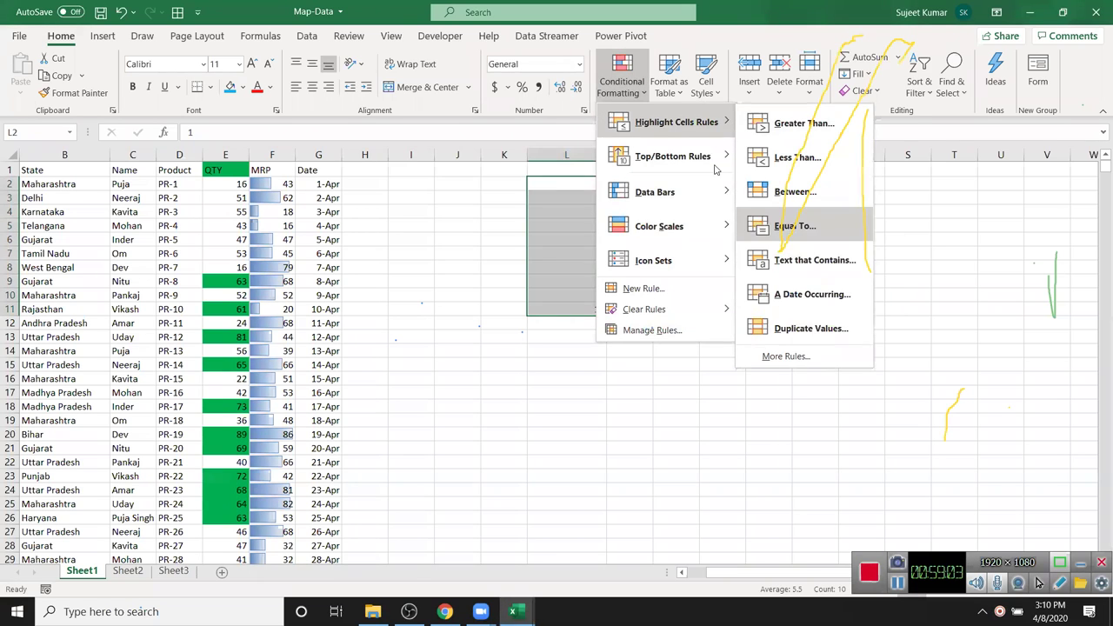
pyautogui.moveTo(661, 156)
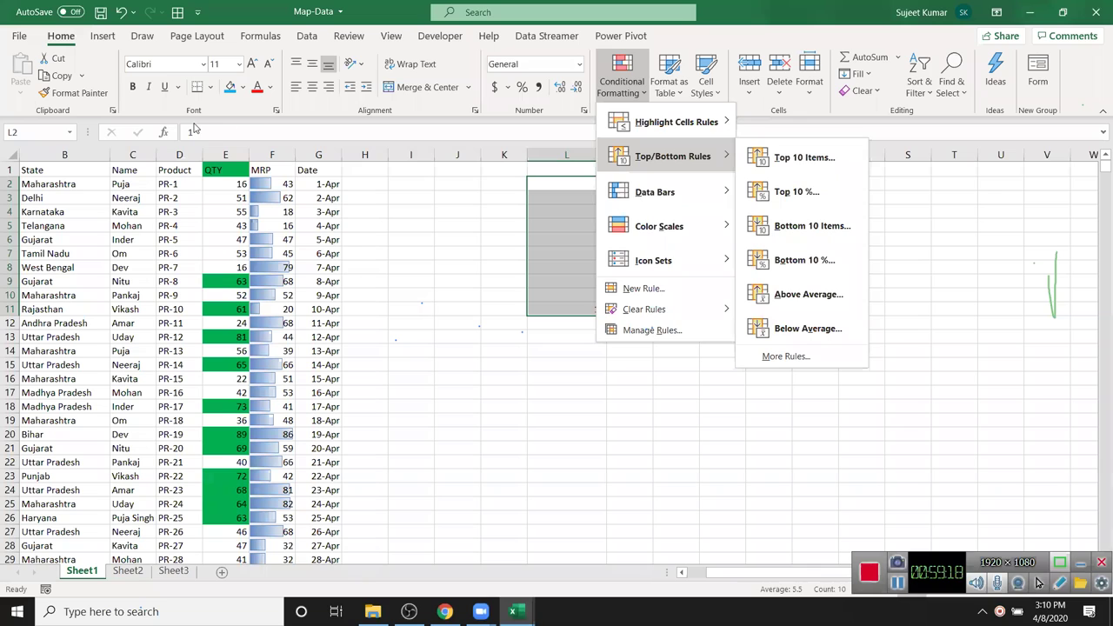
pyautogui.click(199, 125)
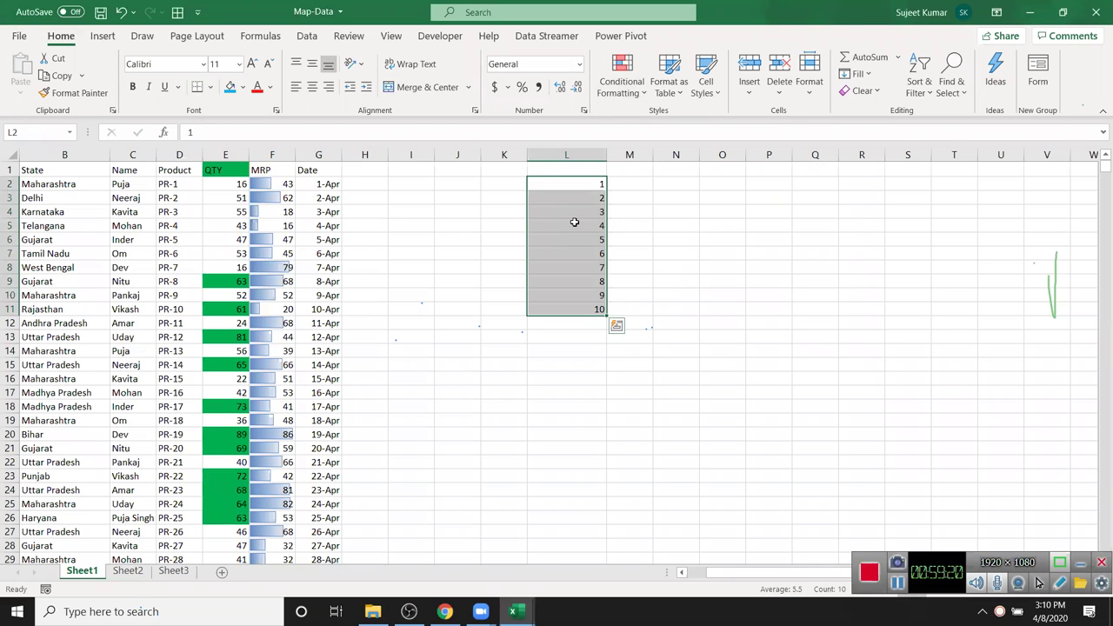
pyautogui.hotkey('ctrl', 'z')
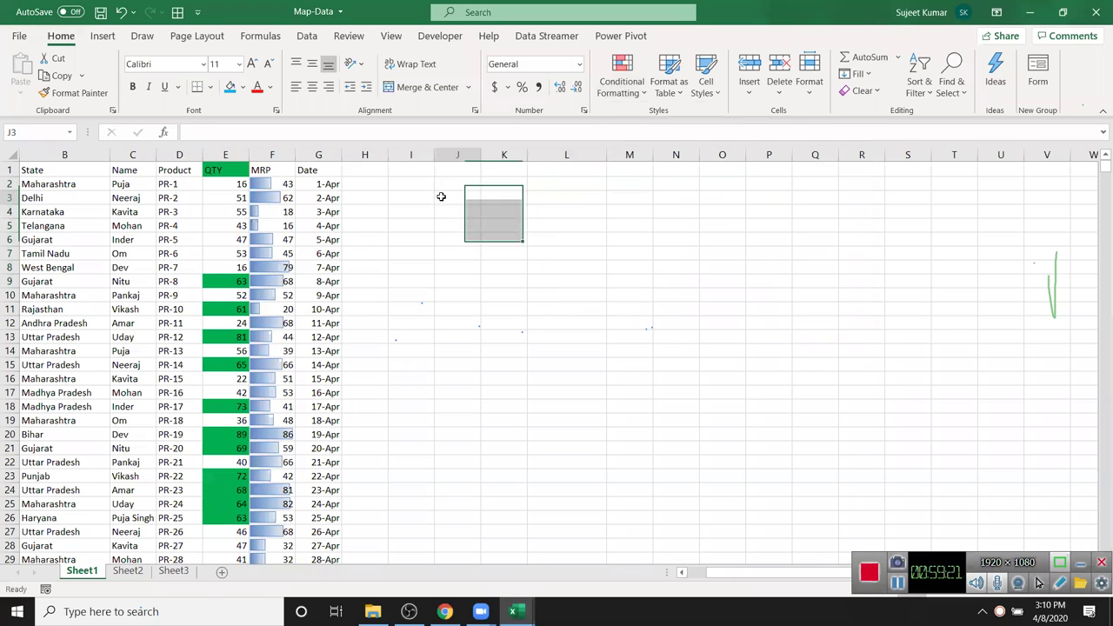
pyautogui.click(334, 187)
pyautogui.click(274, 197)
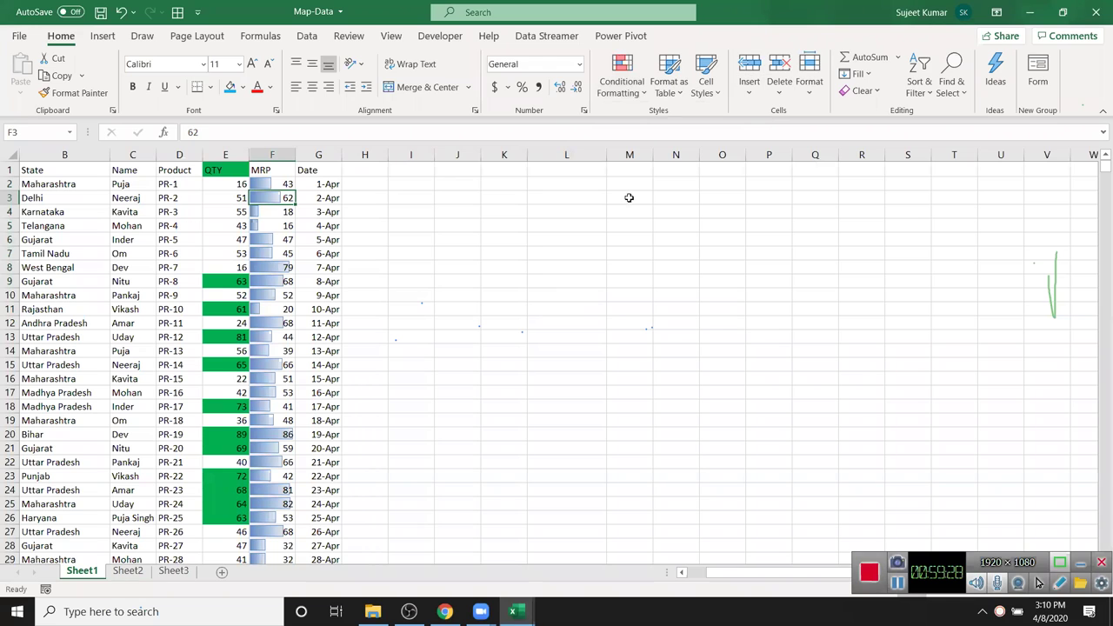
pyautogui.click(593, 183)
pyautogui.hotkey('ctrl', 'shift', 'Down')
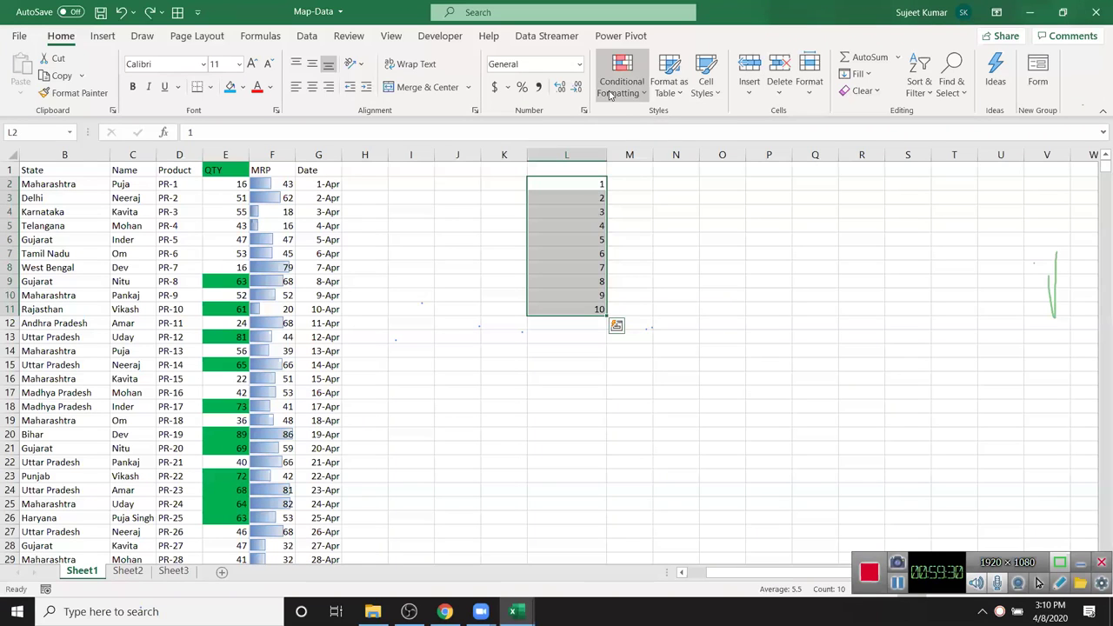
# - Apply the 3 Arrows icon set to the 1–10 list in L2:L11
pyautogui.click(622, 80)
pyautogui.moveTo(628, 131)
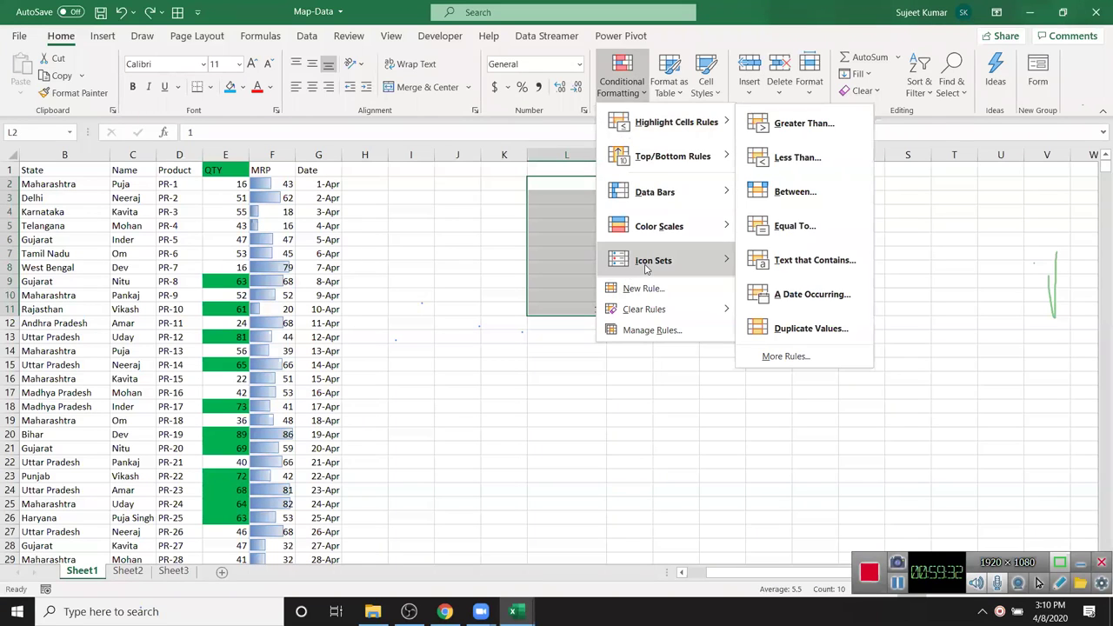
pyautogui.moveTo(648, 261)
pyautogui.click(757, 271)
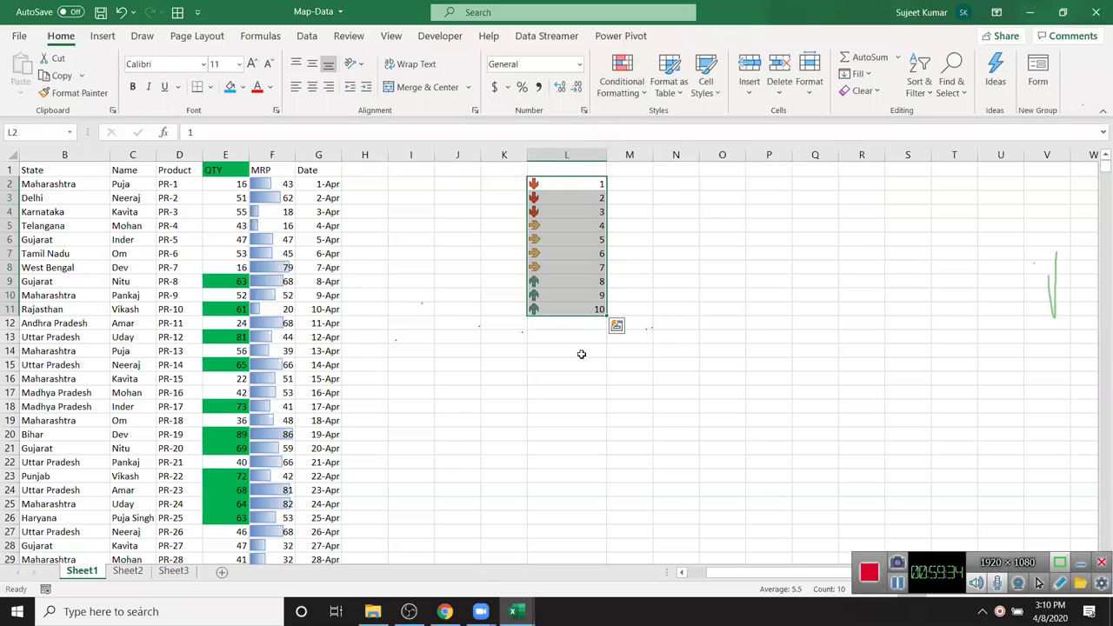
# - Enter Q1 and Q2 headings with values 52 and 65 beneath them
pyautogui.click(765, 209)
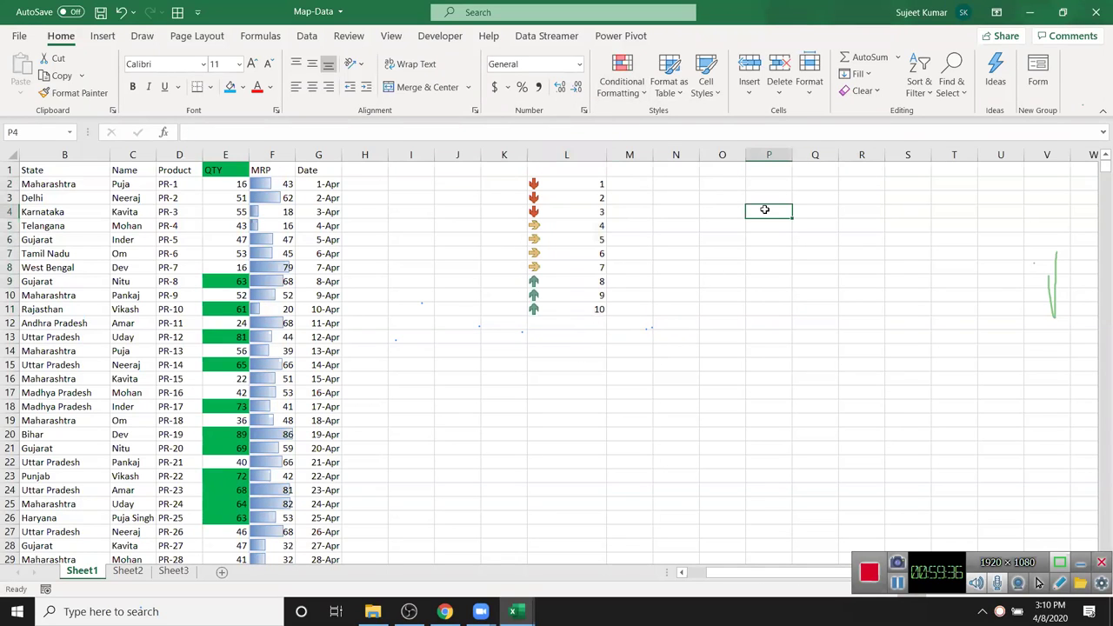
pyautogui.write('Q')
pyautogui.press('Tab')
pyautogui.write('Q2')
pyautogui.press('Return')
pyautogui.write('52')
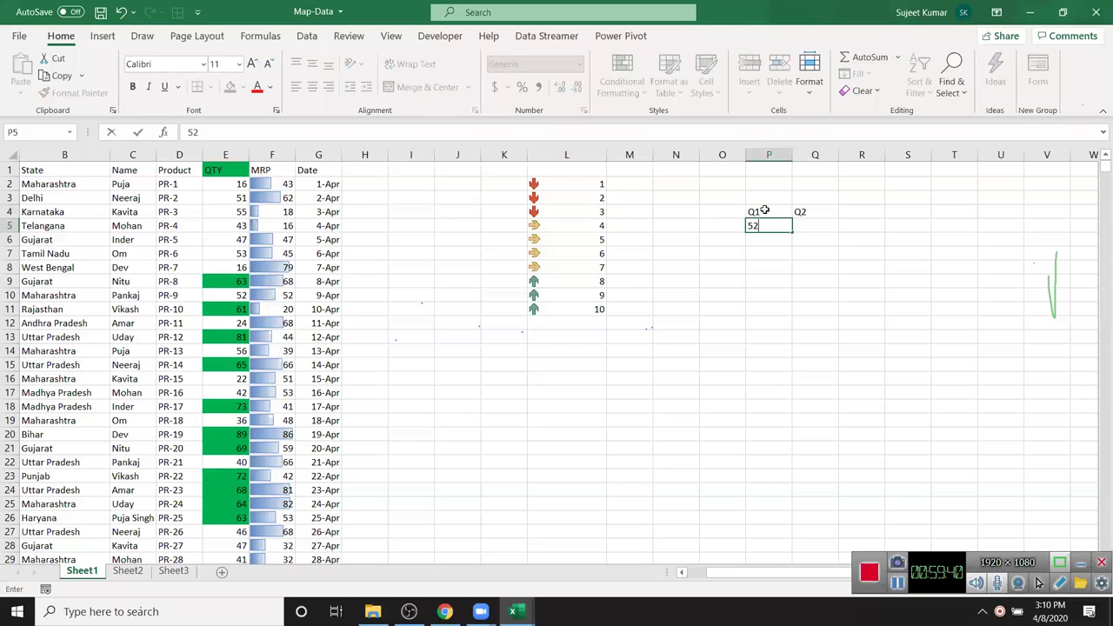
pyautogui.press('Tab')
pyautogui.write('65')
pyautogui.press('Tab')
# - Apply directional arrow icons to the Q1 and Q2 values
pyautogui.moveTo(773, 226); pyautogui.dragTo(810, 226)
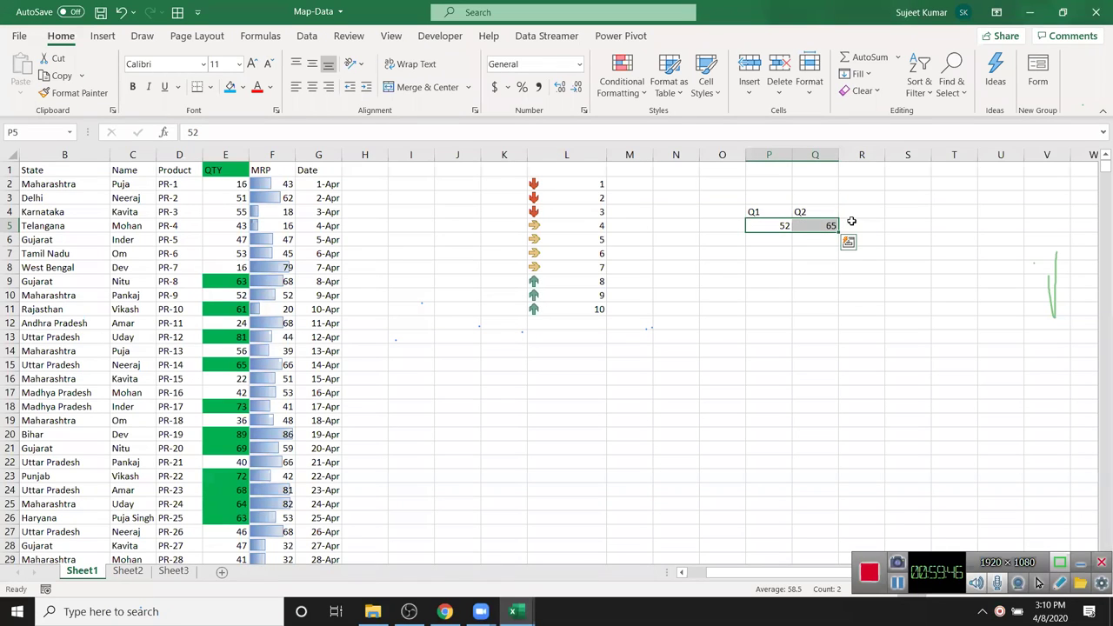
pyautogui.click(641, 93)
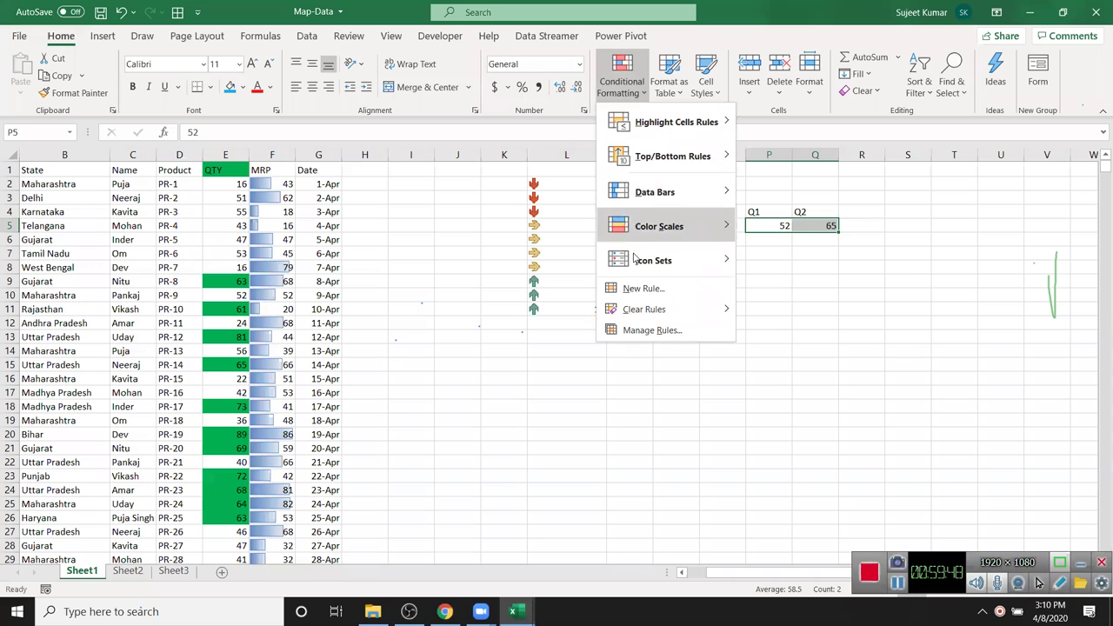
pyautogui.moveTo(635, 269)
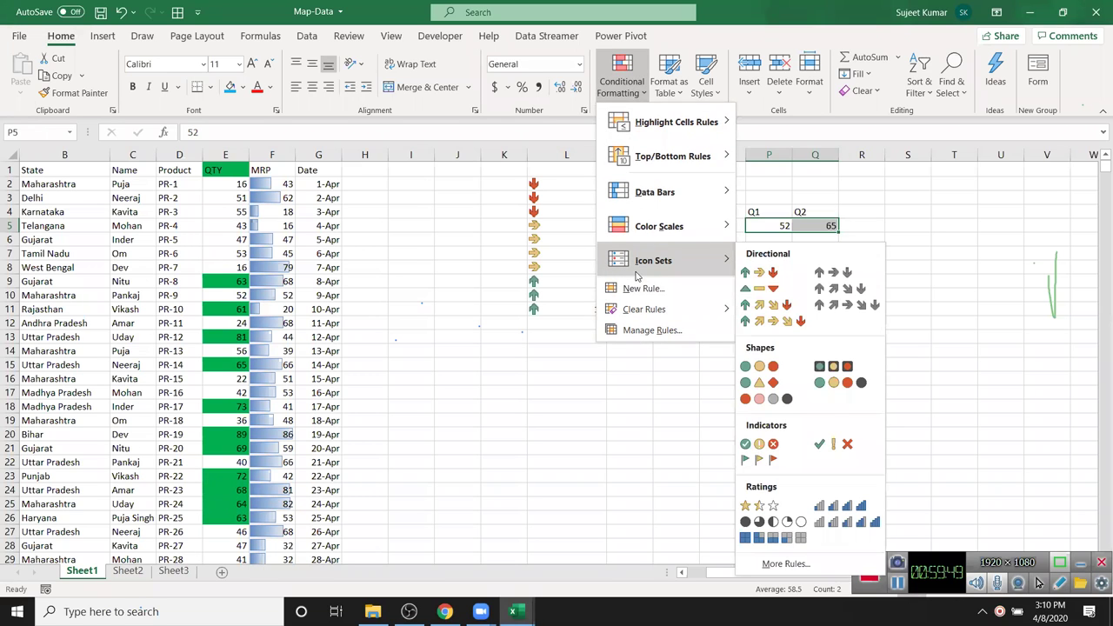
pyautogui.click(773, 277)
pyautogui.click(720, 296)
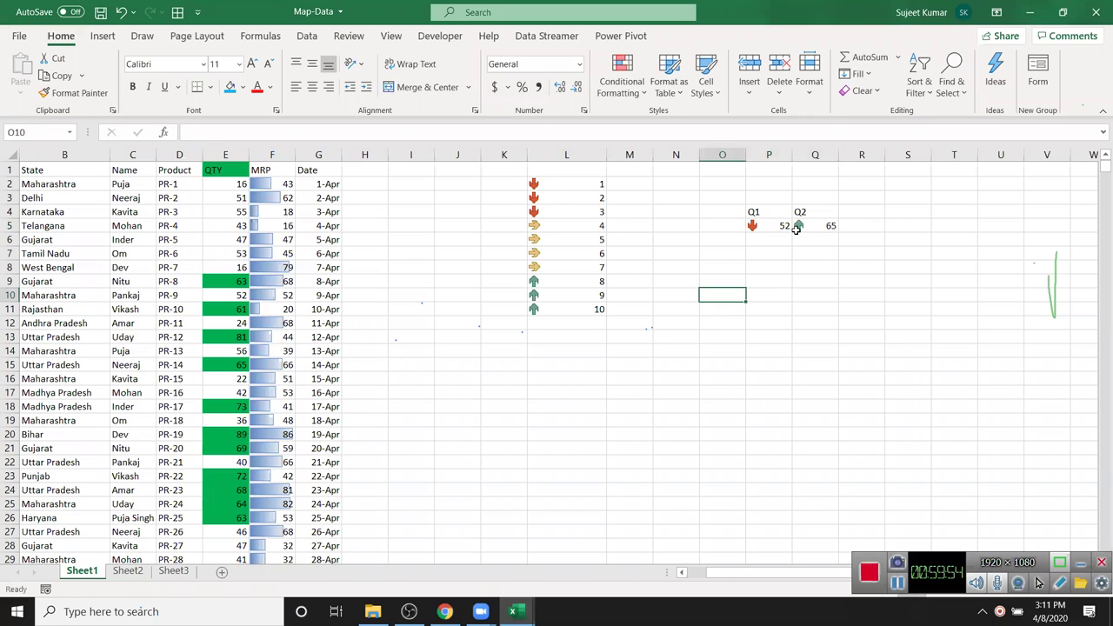
# - Change the Q1 value from 52 to 75 so the arrows flip
pyautogui.click(810, 227)
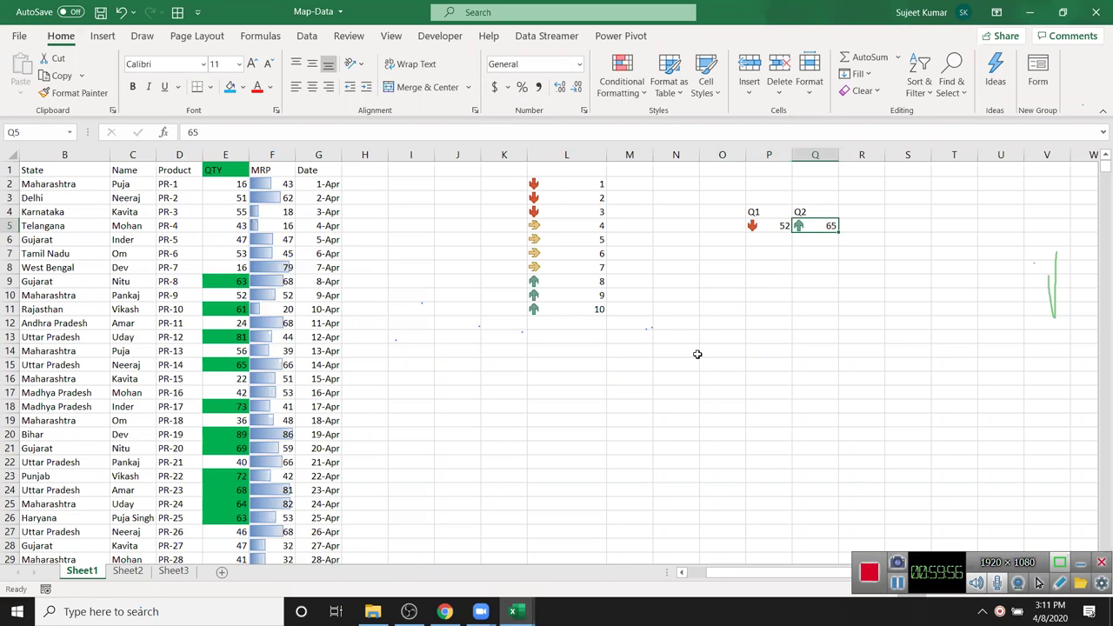
pyautogui.press('Left')
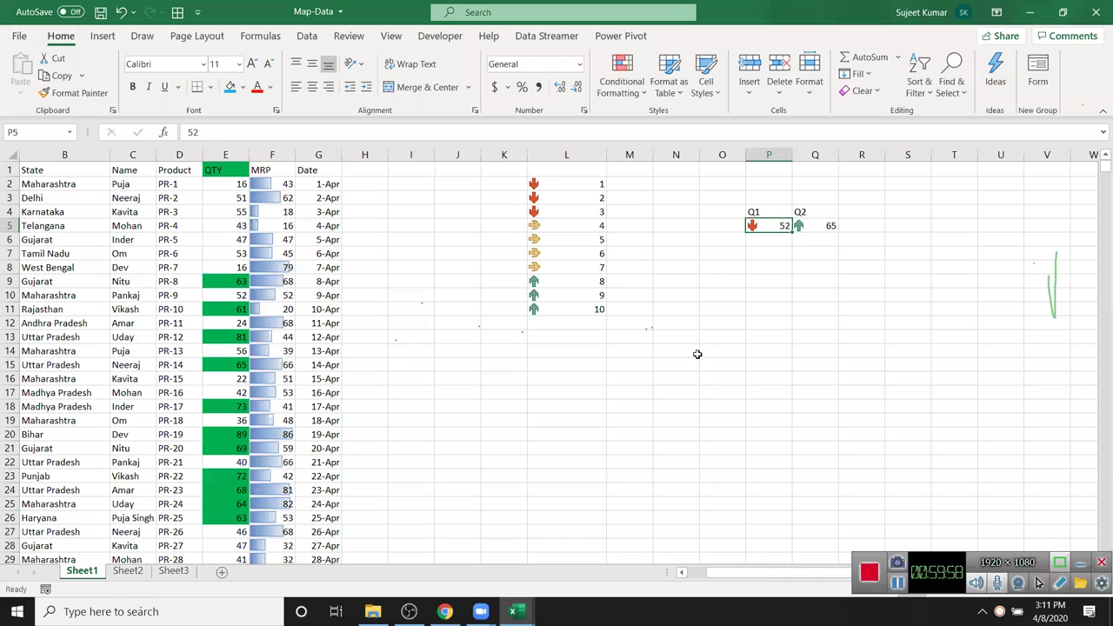
pyautogui.write('75')
pyautogui.press('Return')
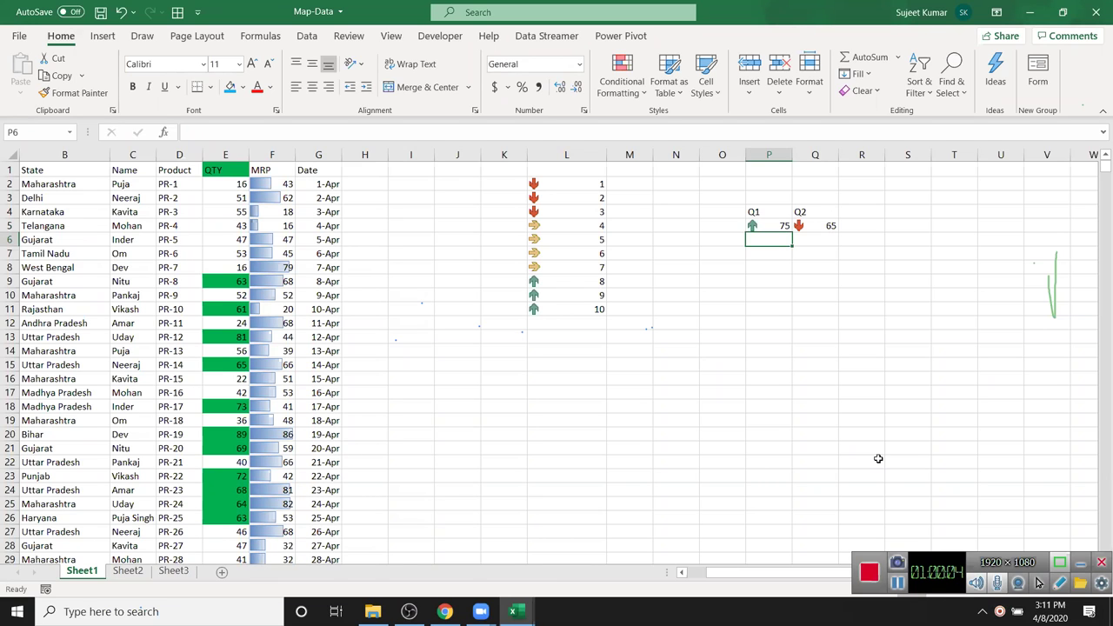
# - Clear conditional formatting rules from the selected cell and then the entire sheet
pyautogui.click(621, 83)
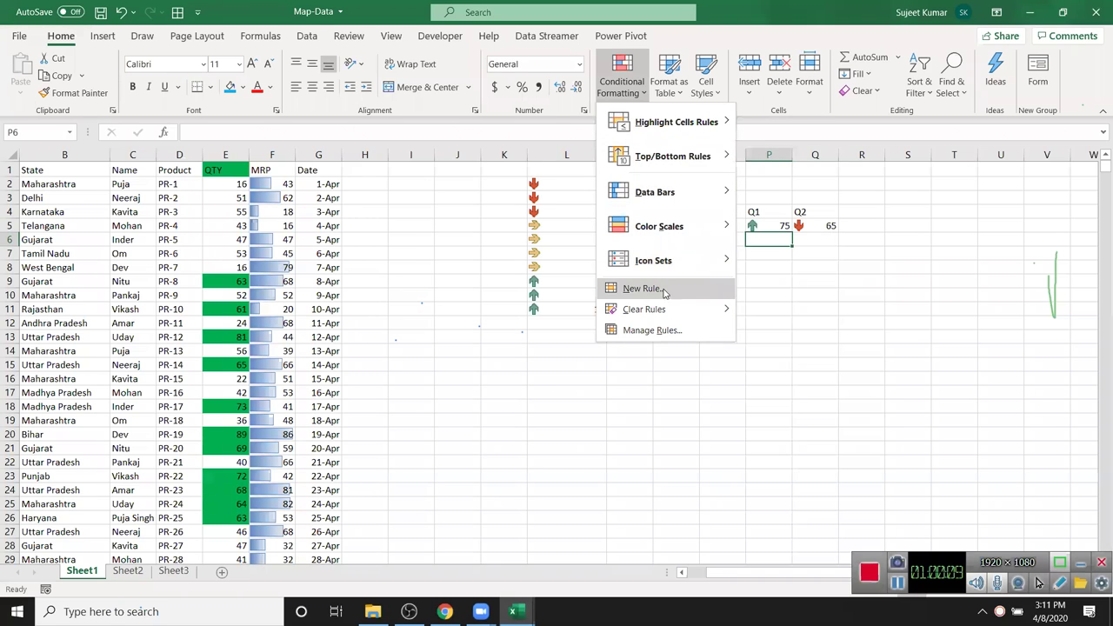
pyautogui.click(594, 122)
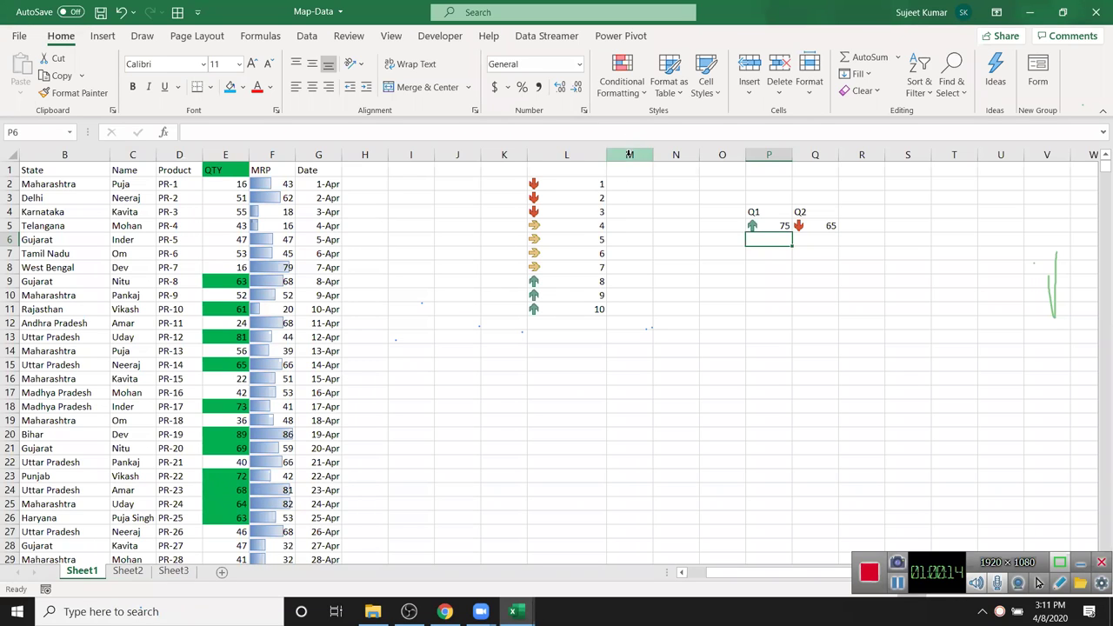
pyautogui.click(629, 99)
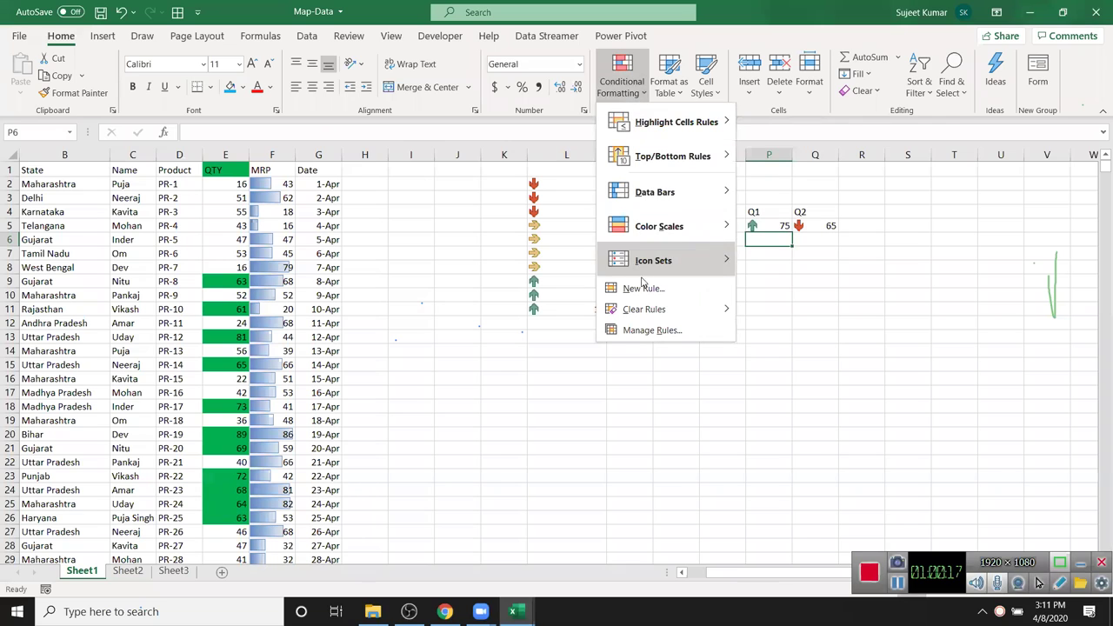
pyautogui.moveTo(656, 315)
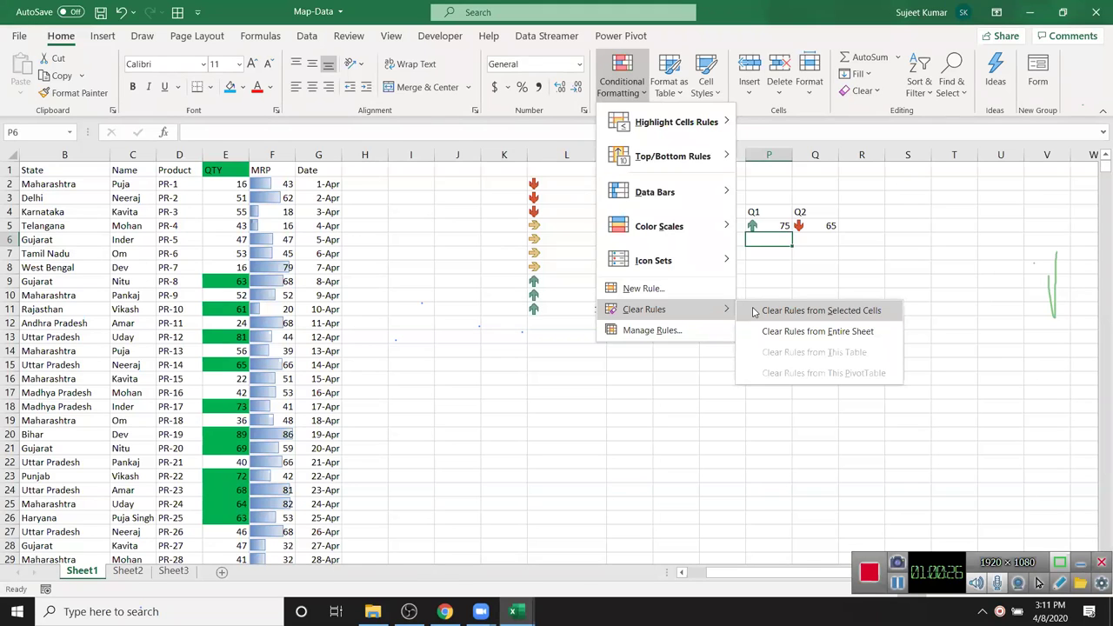
pyautogui.click(755, 311)
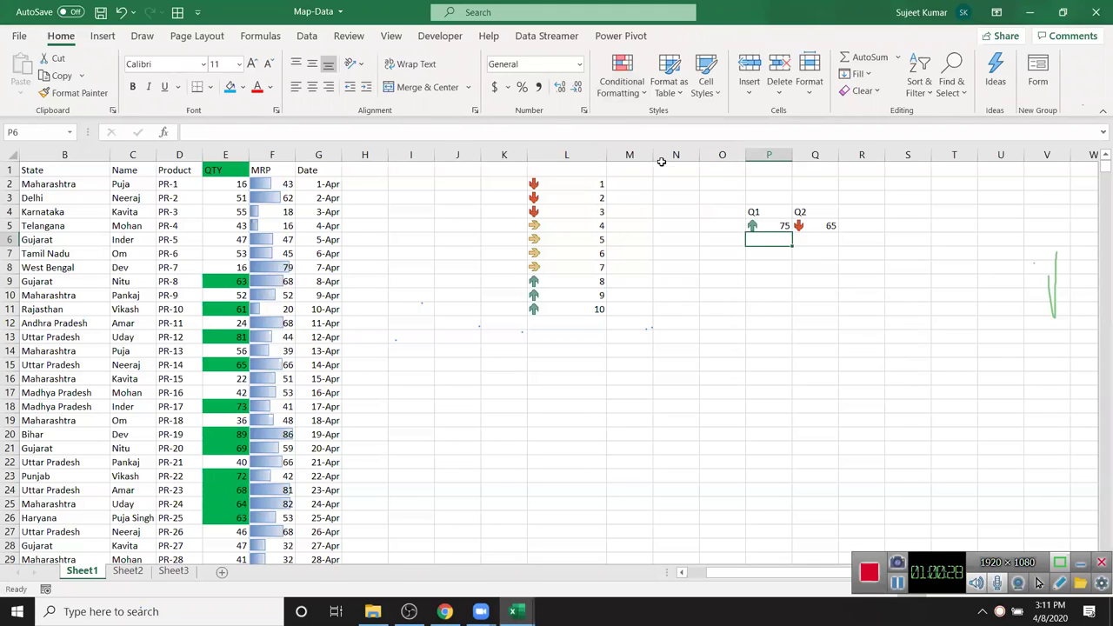
pyautogui.click(619, 94)
pyautogui.moveTo(659, 254)
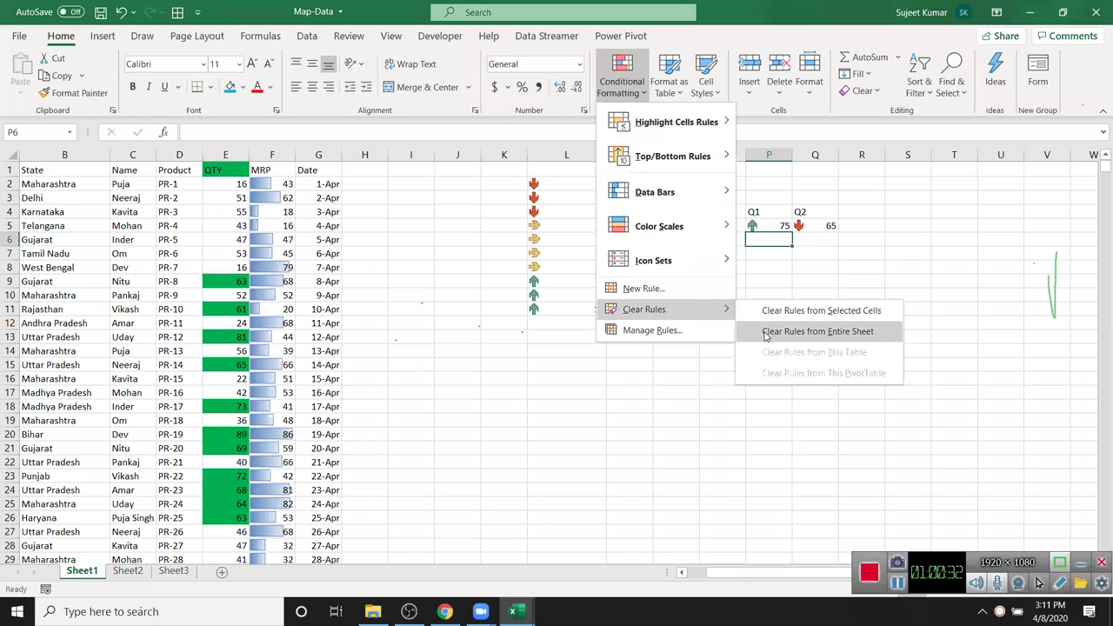
pyautogui.click(768, 333)
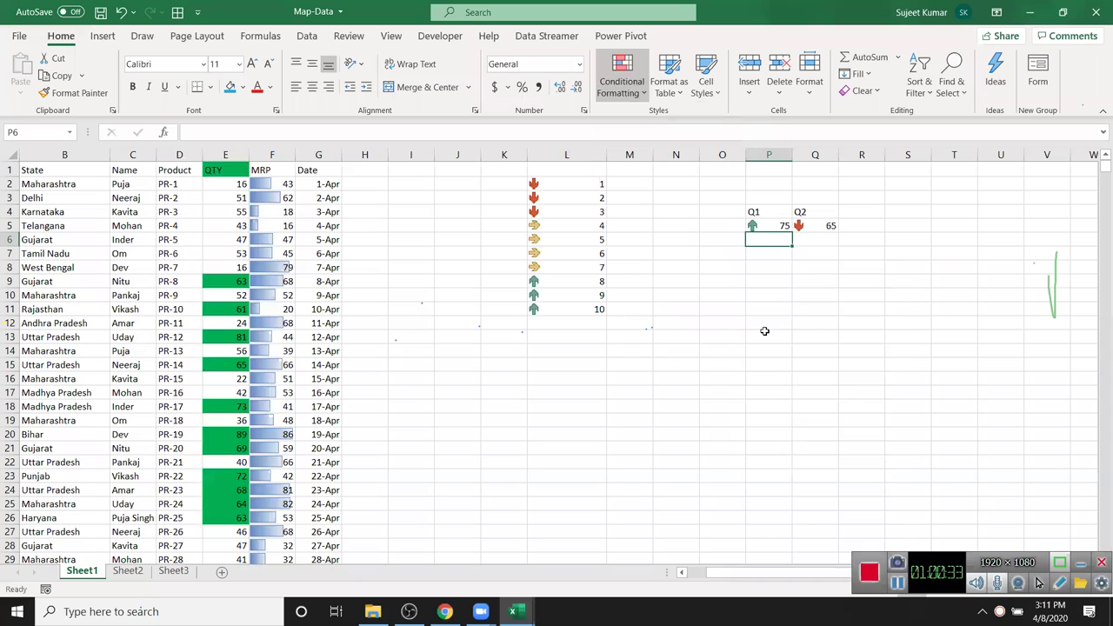
# - Delete the practice columns L through Q and return to cell A1
pyautogui.click(709, 306)
pyautogui.moveTo(600, 156); pyautogui.dragTo(830, 174)
pyautogui.hotkey('ctrl', '-')
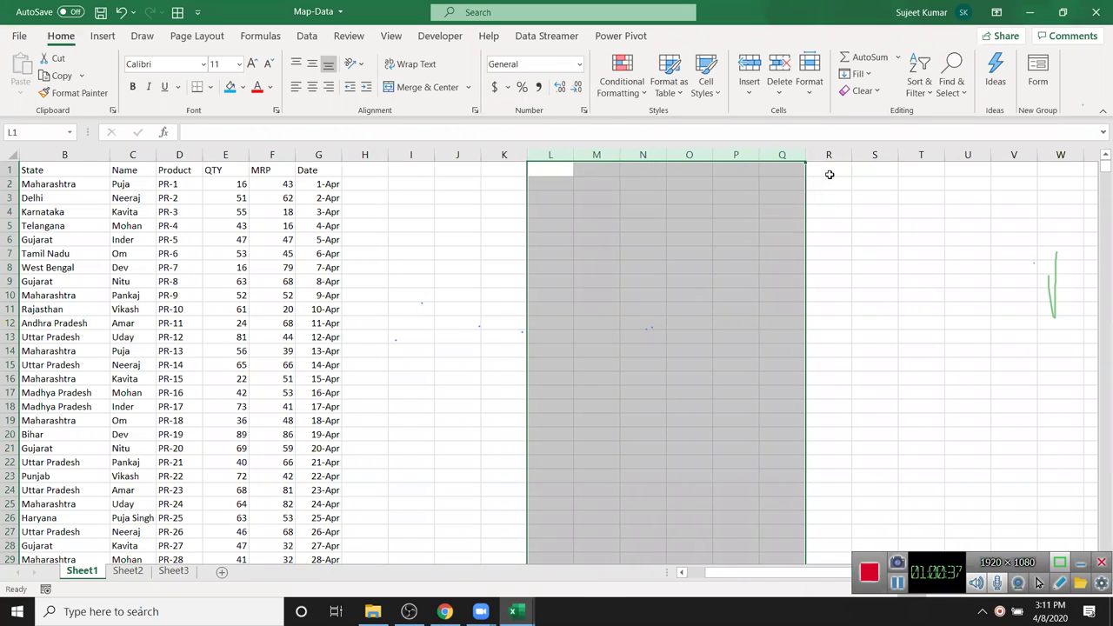
pyautogui.press('Left')
pyautogui.press('Left')
pyautogui.press('Left')
pyautogui.press('Left')
pyautogui.press('Left')
pyautogui.press('Left')
pyautogui.press('Left')
pyautogui.press('Left')
pyautogui.press('Left')
pyautogui.press('Left')
pyautogui.press('Left')
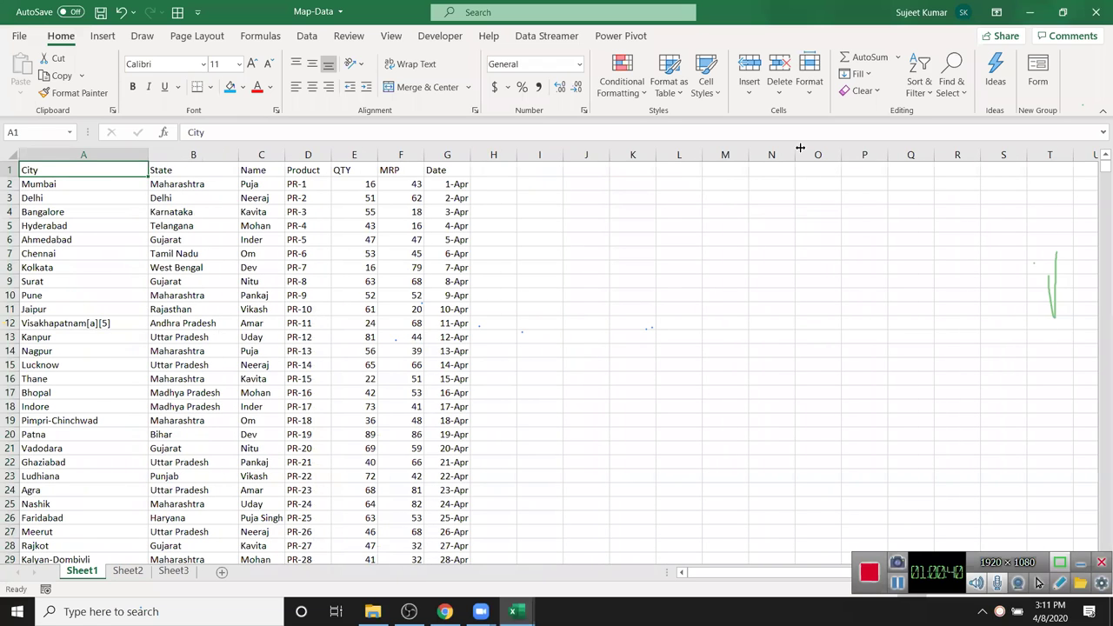
pyautogui.moveTo(310, 185); pyautogui.dragTo(416, 184)
pyautogui.click(513, 184)
pyautogui.write('=')
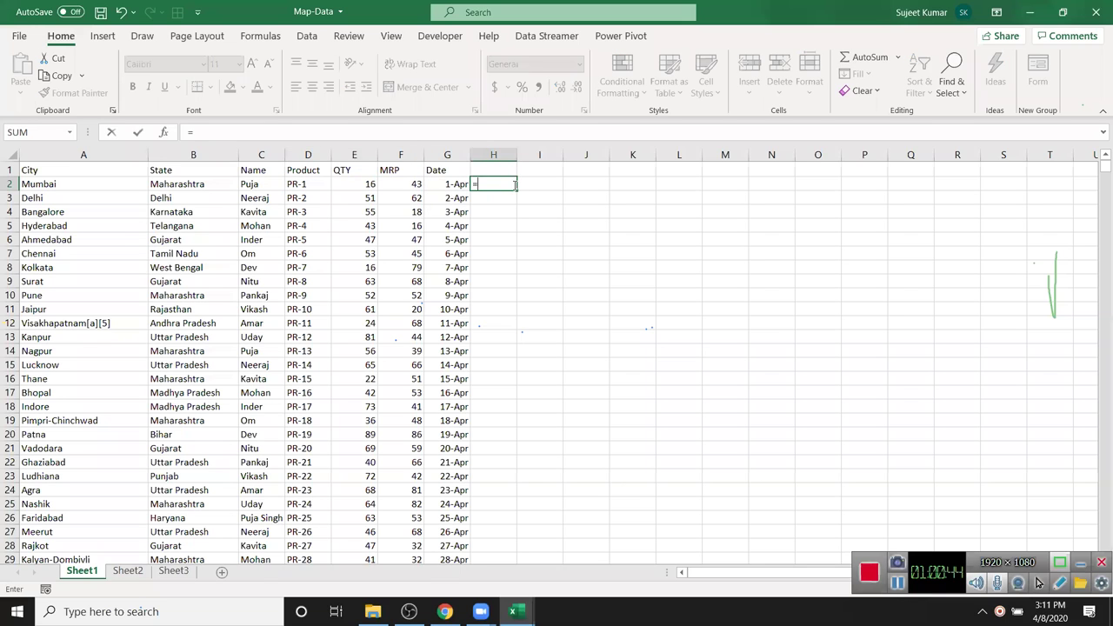
pyautogui.press('Left')
pyautogui.press('Left')
pyautogui.press('Left')
pyautogui.write('*')
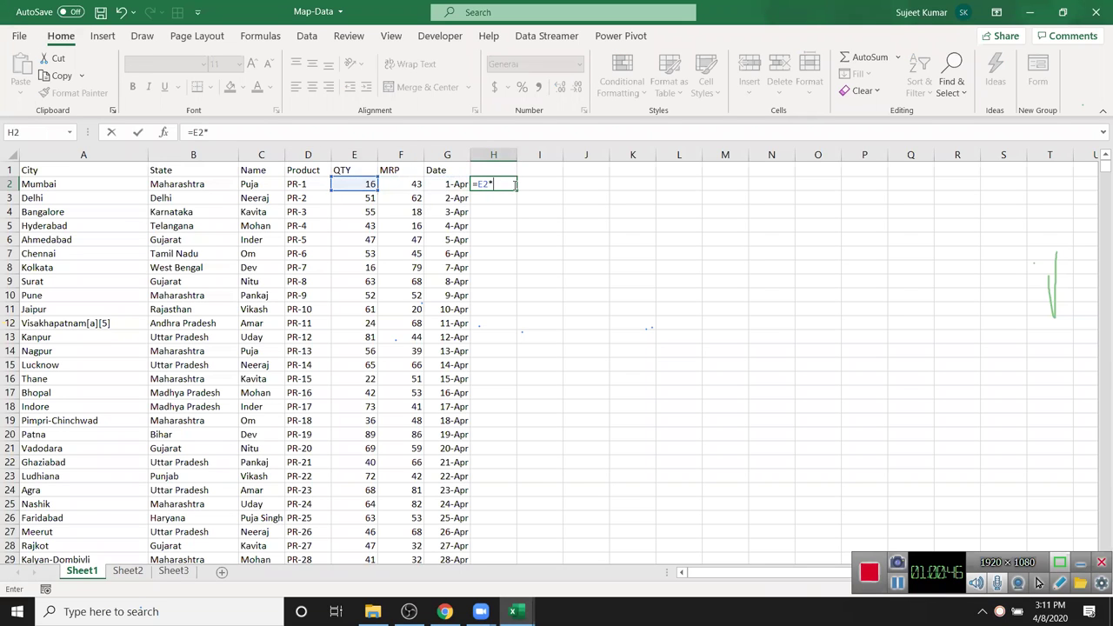
pyautogui.press('Left')
pyautogui.press('Left')
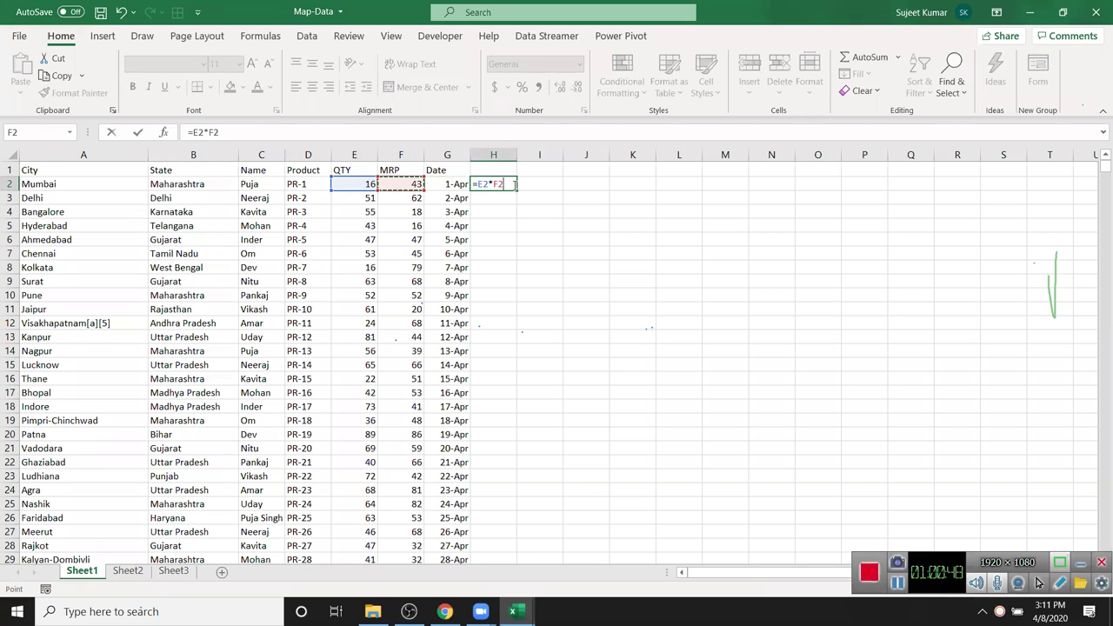
pyautogui.press('Return')
pyautogui.click(513, 184)
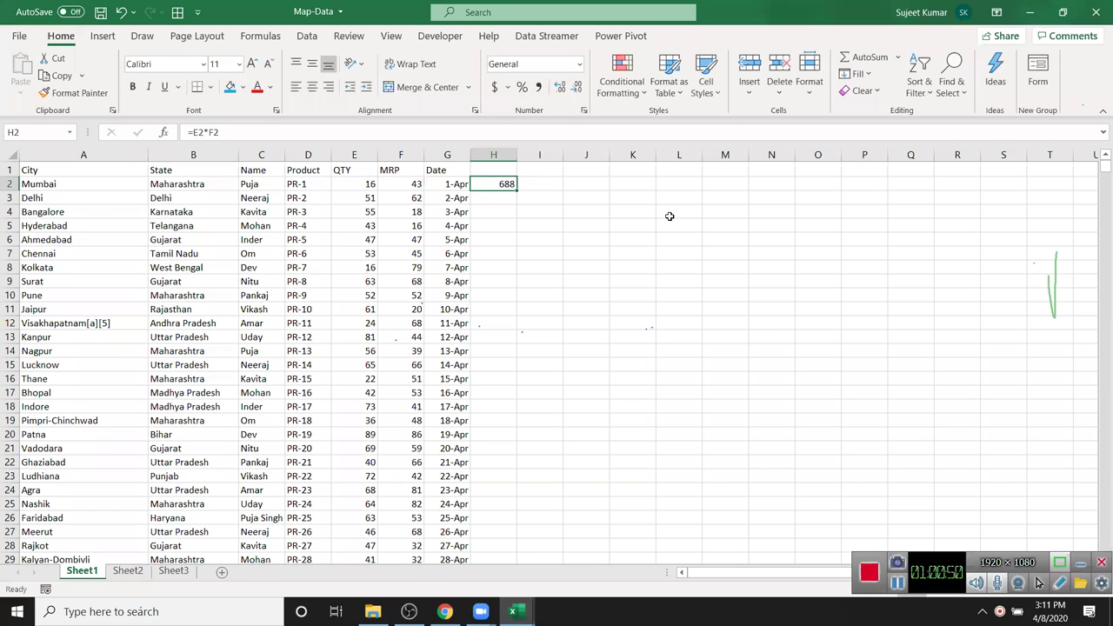
pyautogui.moveTo(516, 190); pyautogui.dragTo(520, 327)
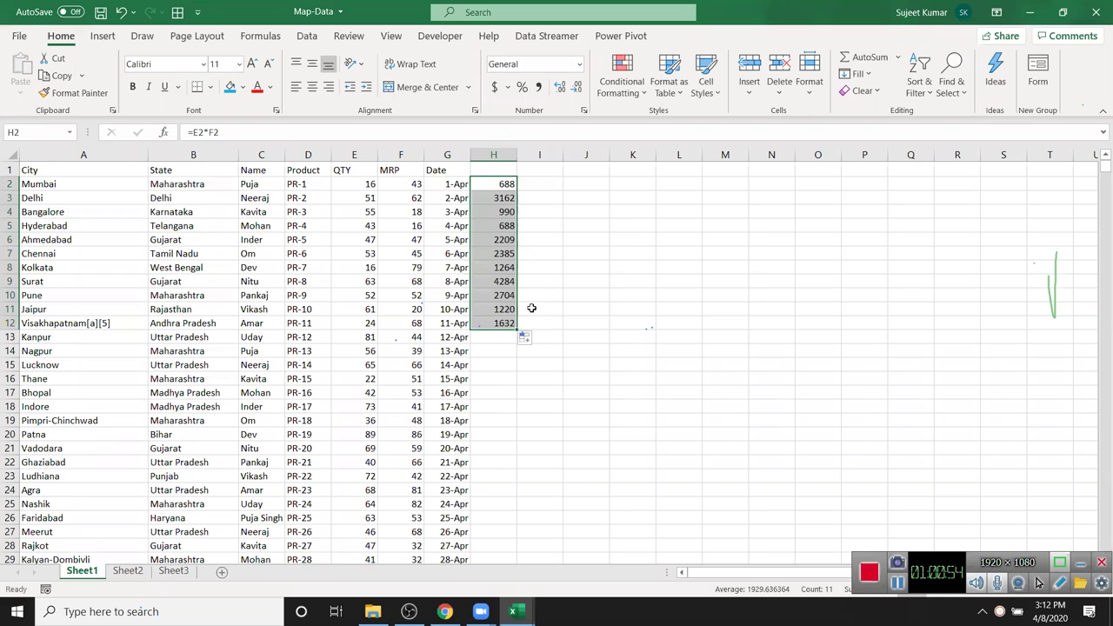
pyautogui.moveTo(519, 329); pyautogui.dragTo(514, 535)
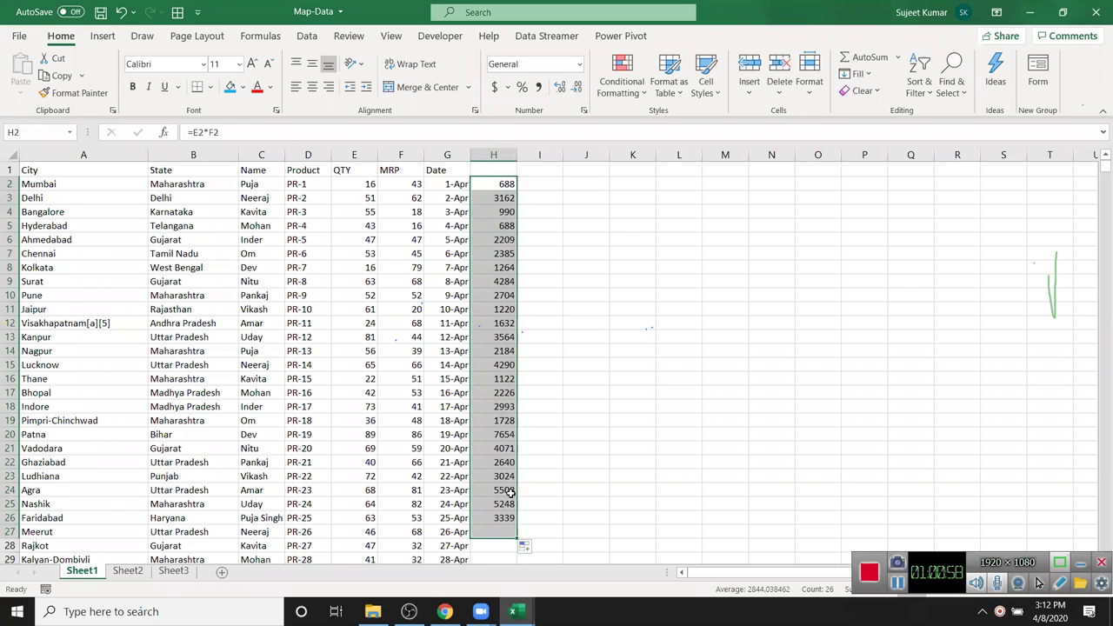
pyautogui.click(499, 155)
pyautogui.press('Delete')
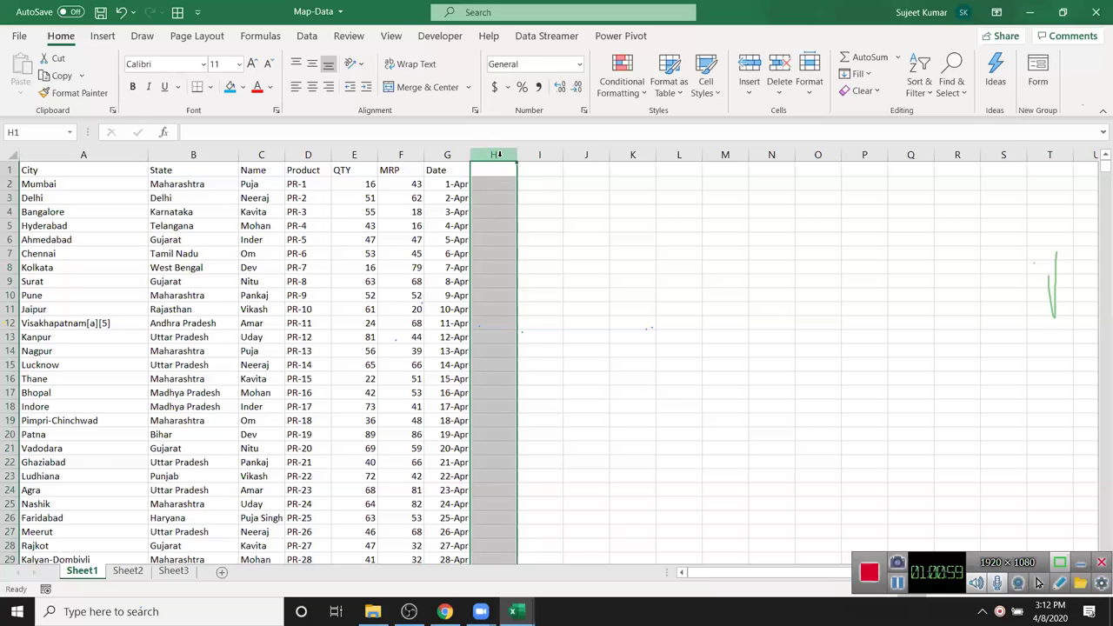
pyautogui.moveTo(29, 193); pyautogui.dragTo(430, 193)
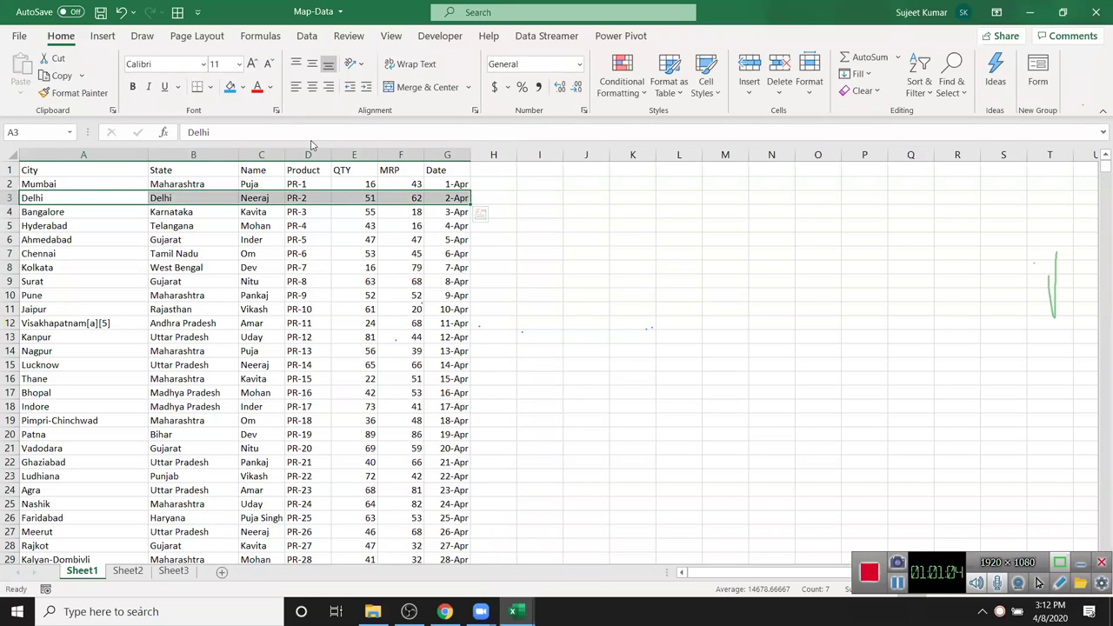
# - From A2, start a formula-based New Rule, then cancel it unfinished
pyautogui.click(93, 185)
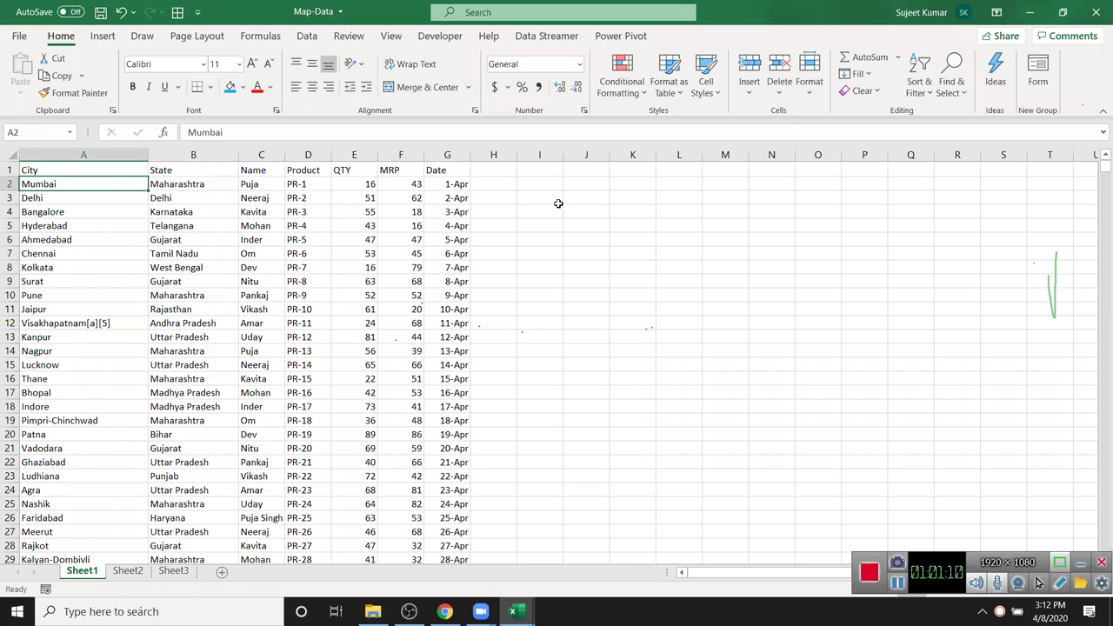
pyautogui.click(632, 94)
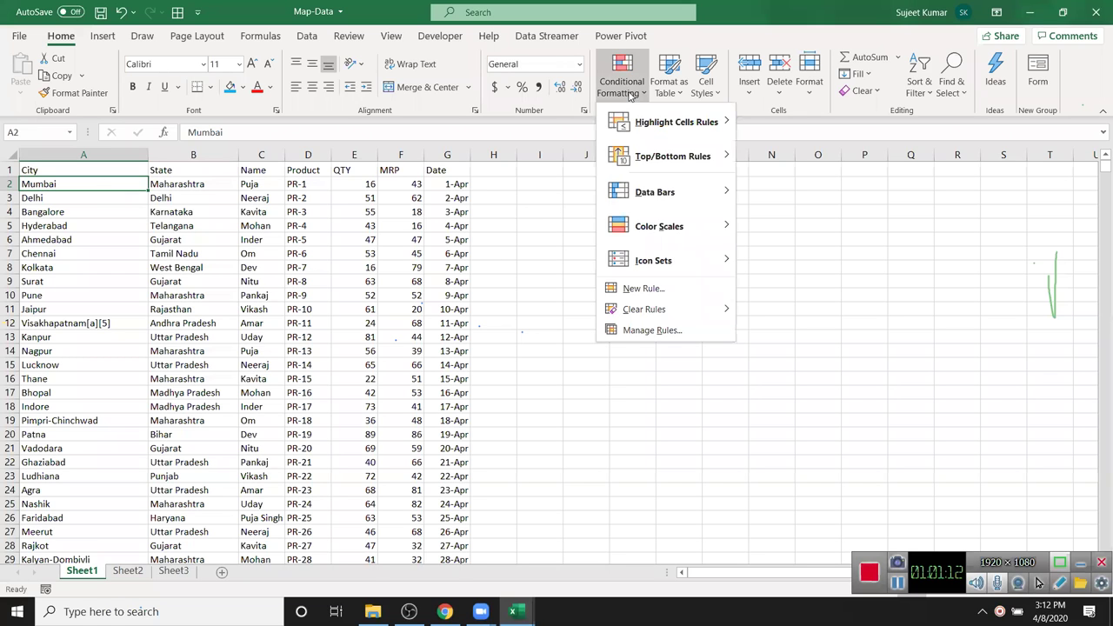
pyautogui.click(649, 290)
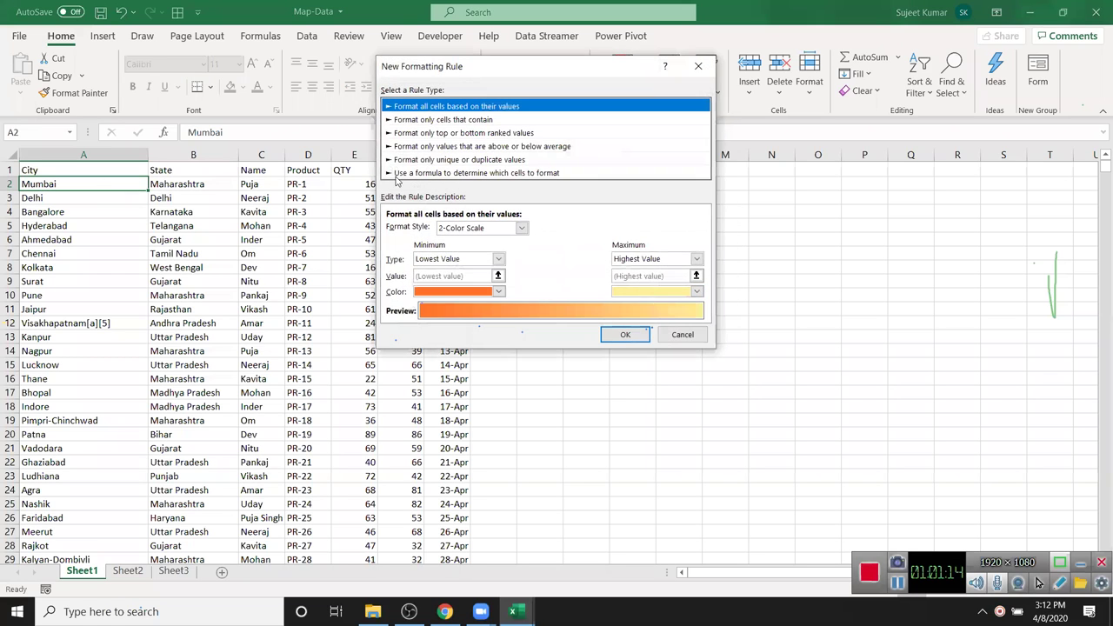
pyautogui.click(416, 173)
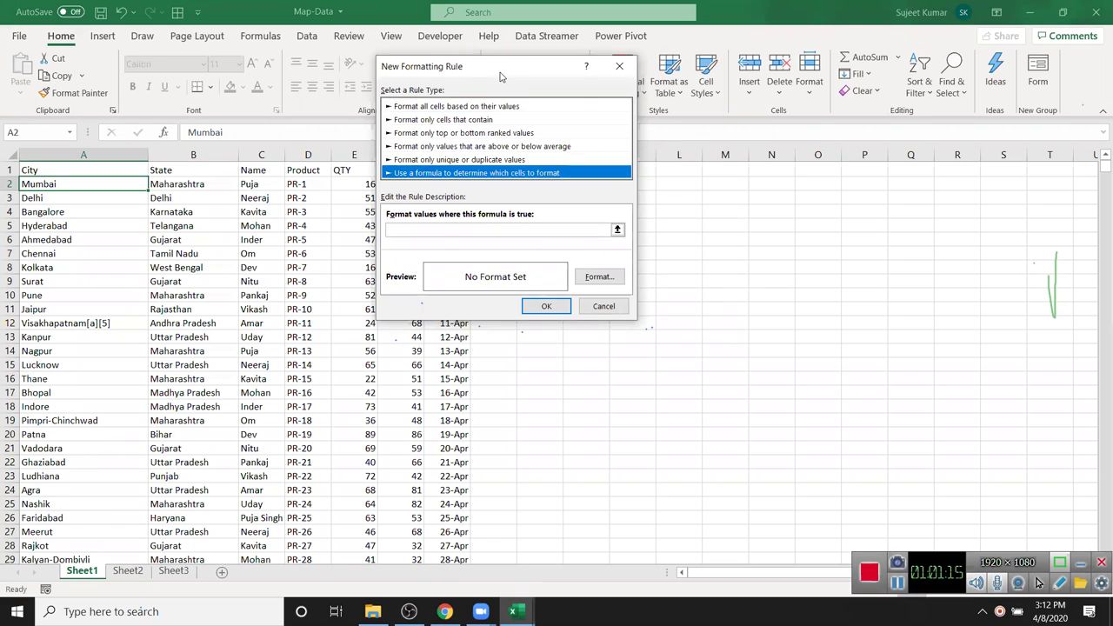
pyautogui.moveTo(501, 76); pyautogui.dragTo(656, 86)
pyautogui.click(571, 241)
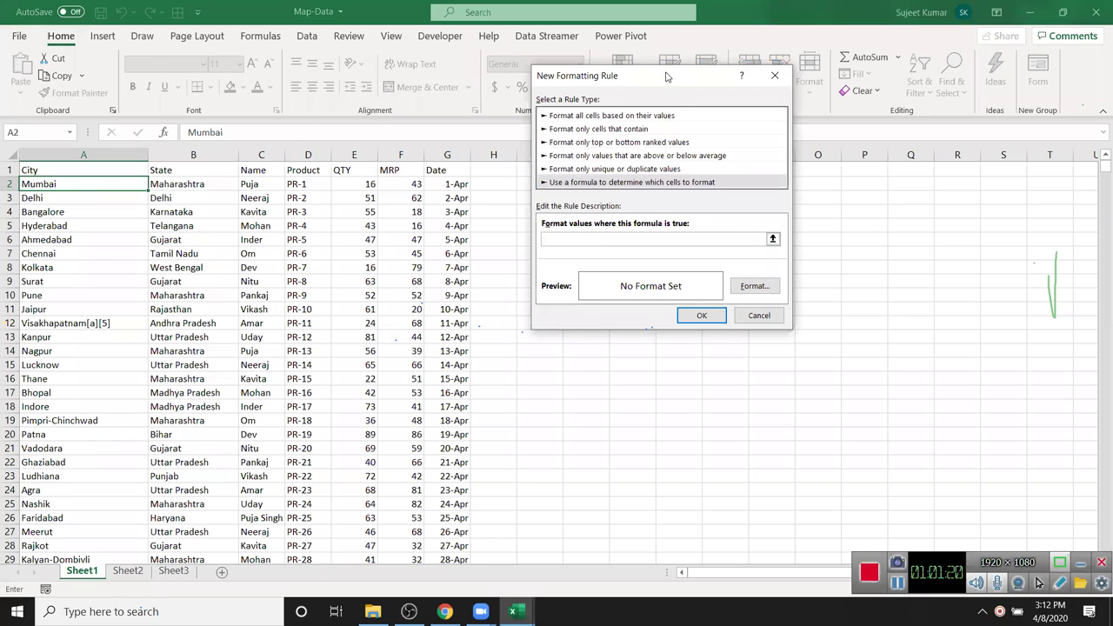
pyautogui.press('Escape')
# - Look over the Product and QTY columns, then reselect A2 for conditional formatting
pyautogui.click(613, 81)
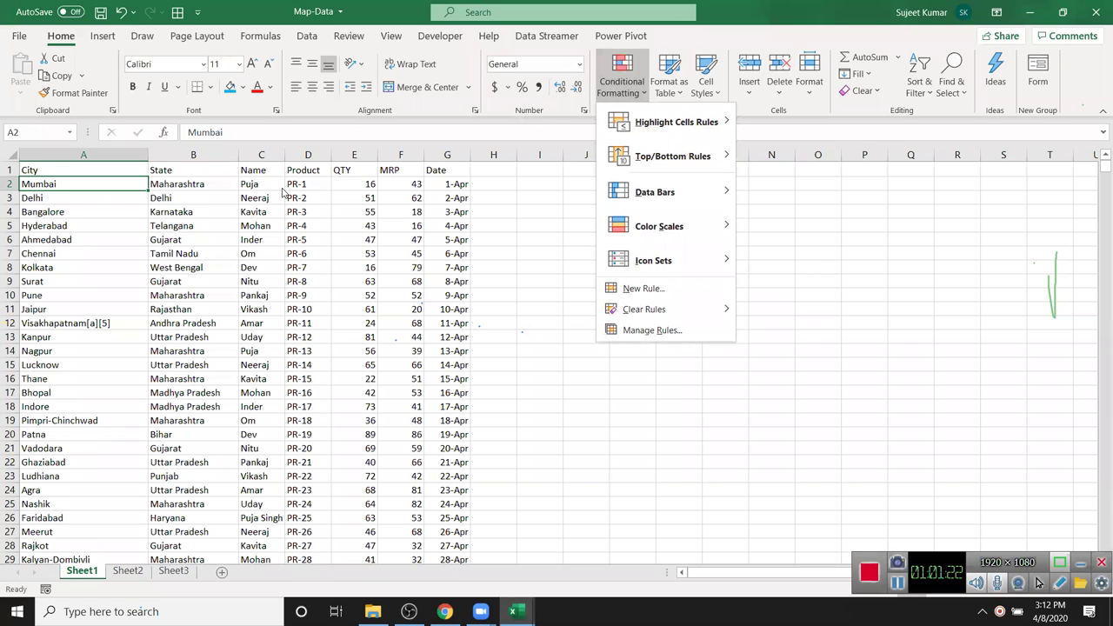
pyautogui.click(296, 158)
pyautogui.click(308, 155)
pyautogui.click(354, 155)
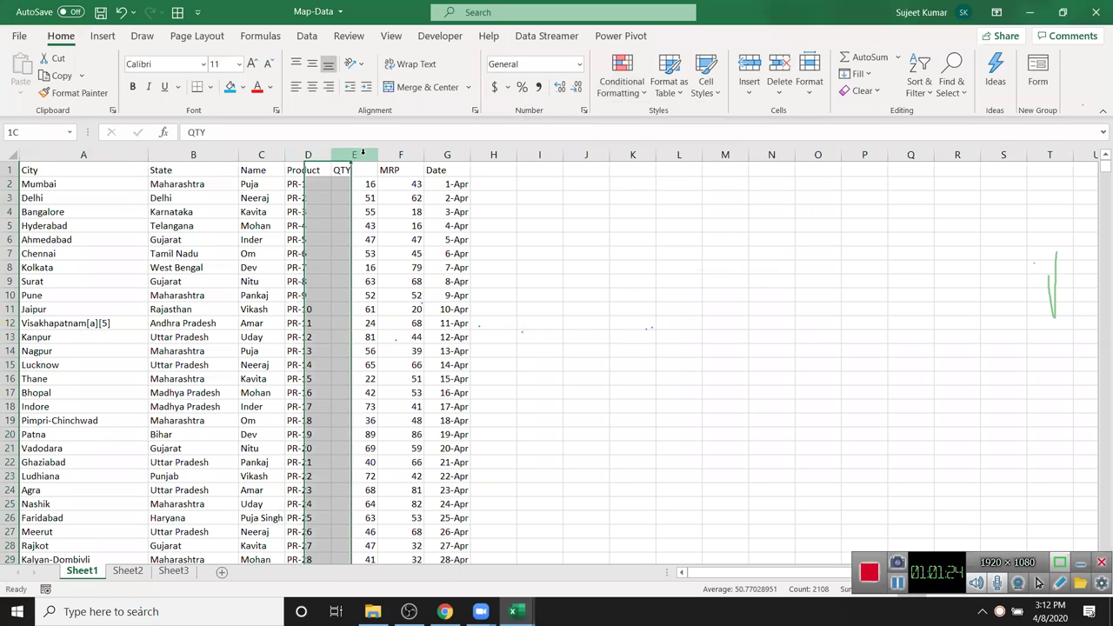
pyautogui.click(178, 222)
pyautogui.click(41, 185)
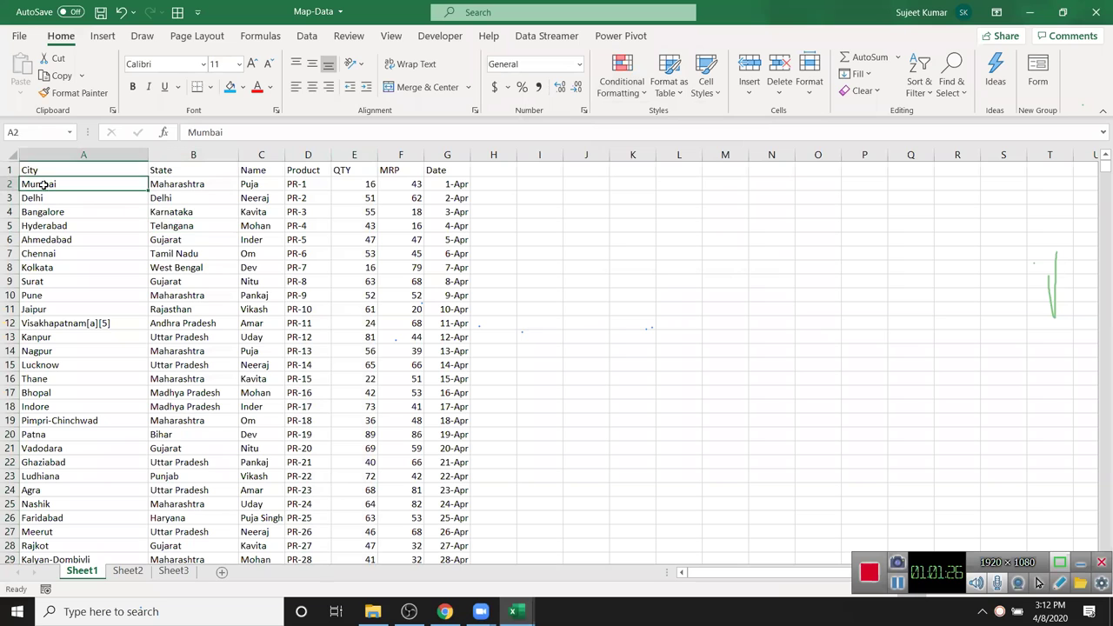
pyautogui.click(628, 94)
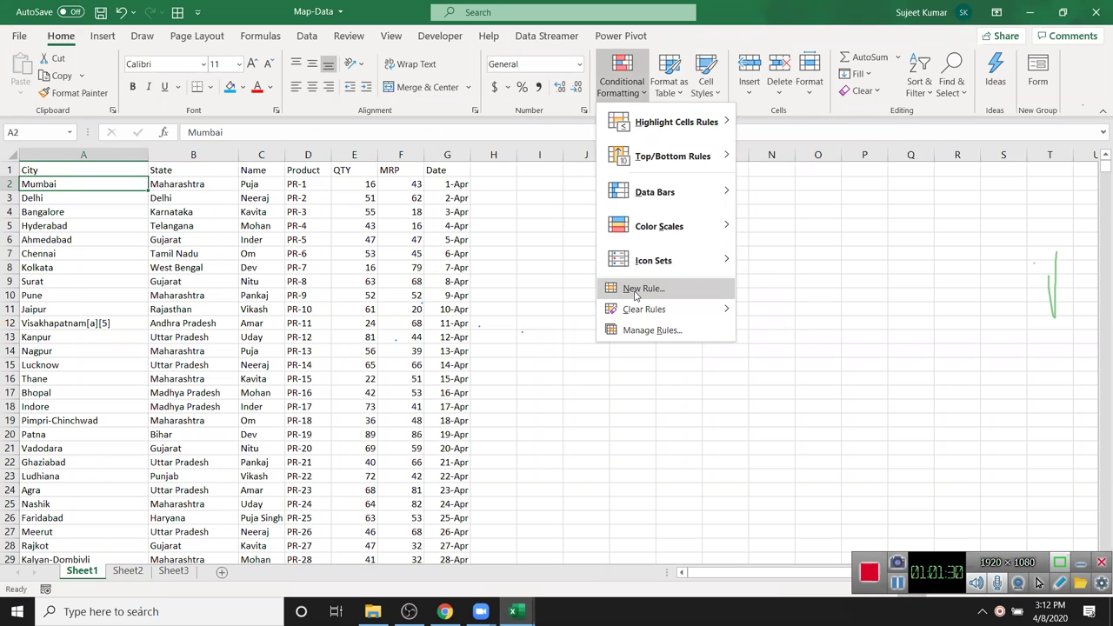
# - Start a formula rule for A2 multiplying QTY in E2 by MRP in F2, tested >2000
pyautogui.click(634, 291)
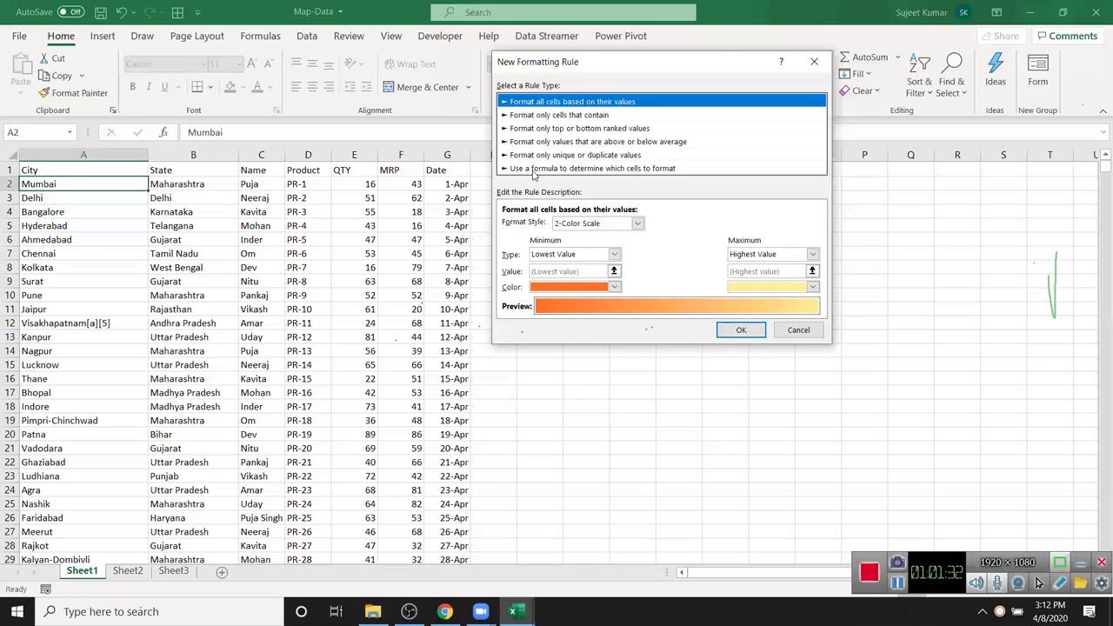
pyautogui.click(534, 169)
pyautogui.click(532, 229)
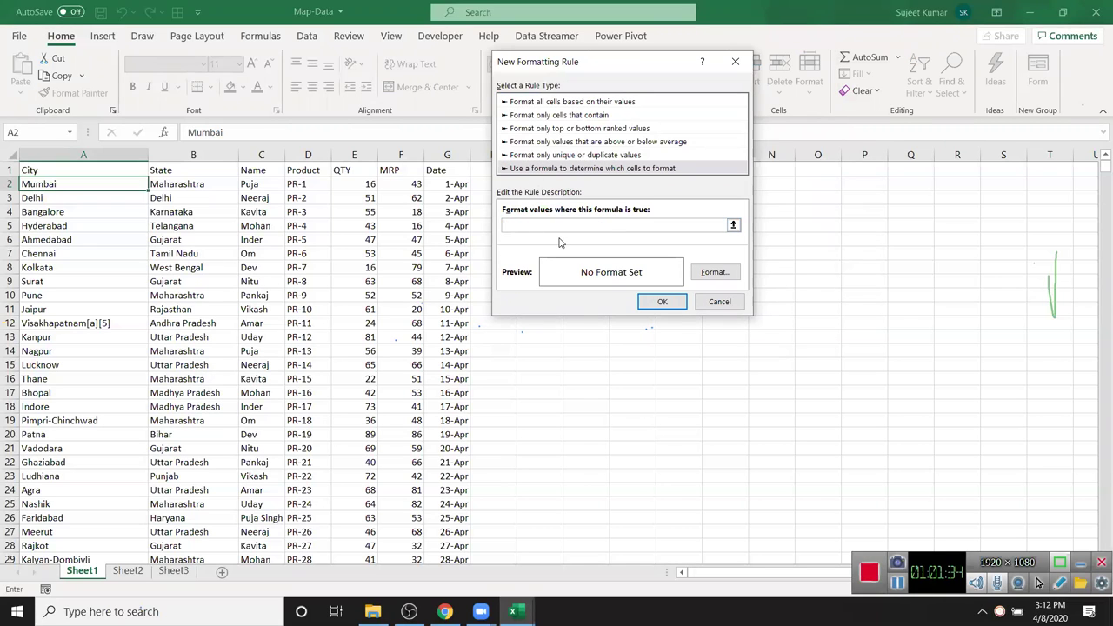
pyautogui.click(358, 179)
pyautogui.write('*')
pyautogui.click(415, 182)
pyautogui.click(506, 226)
# - Give the rule a green fill, make it =($E2*$F2)>2000, and apply it
pyautogui.click(711, 273)
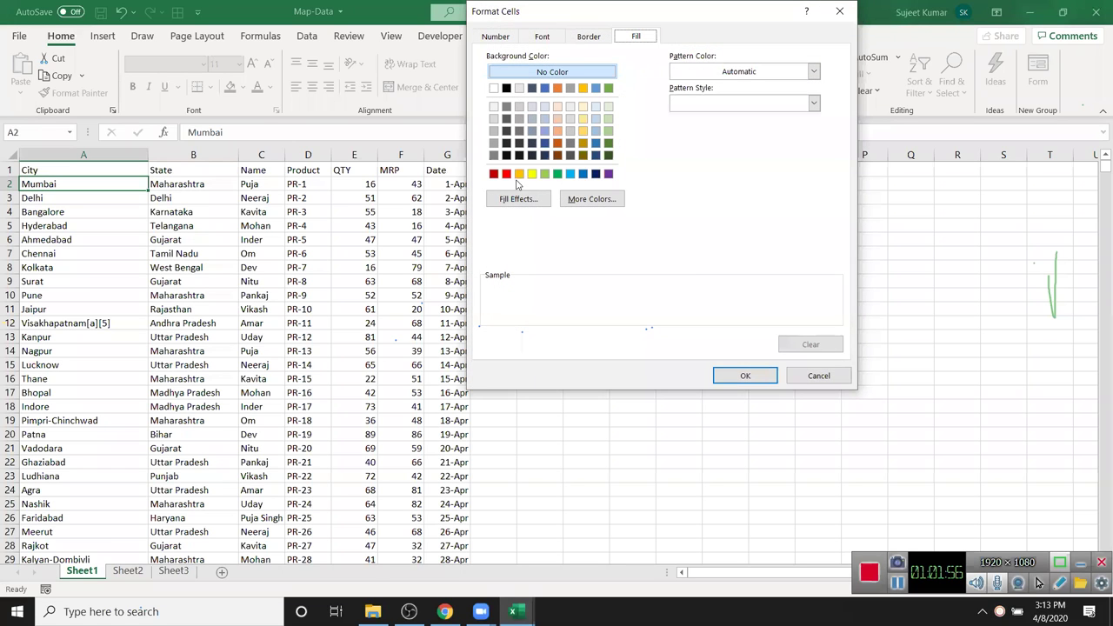
pyautogui.click(558, 173)
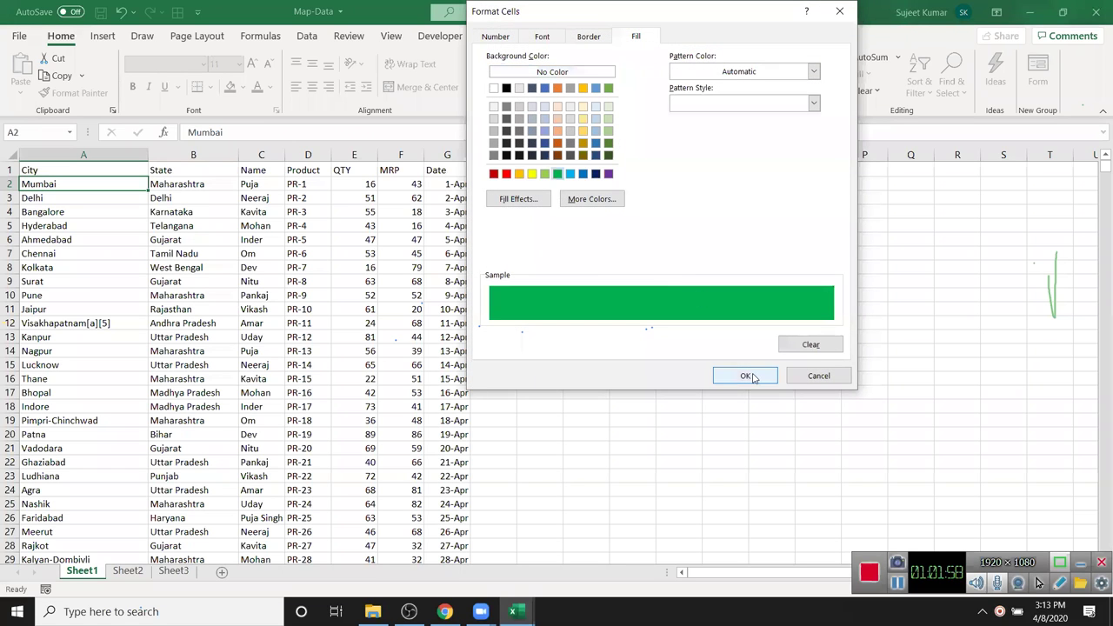
pyautogui.click(745, 376)
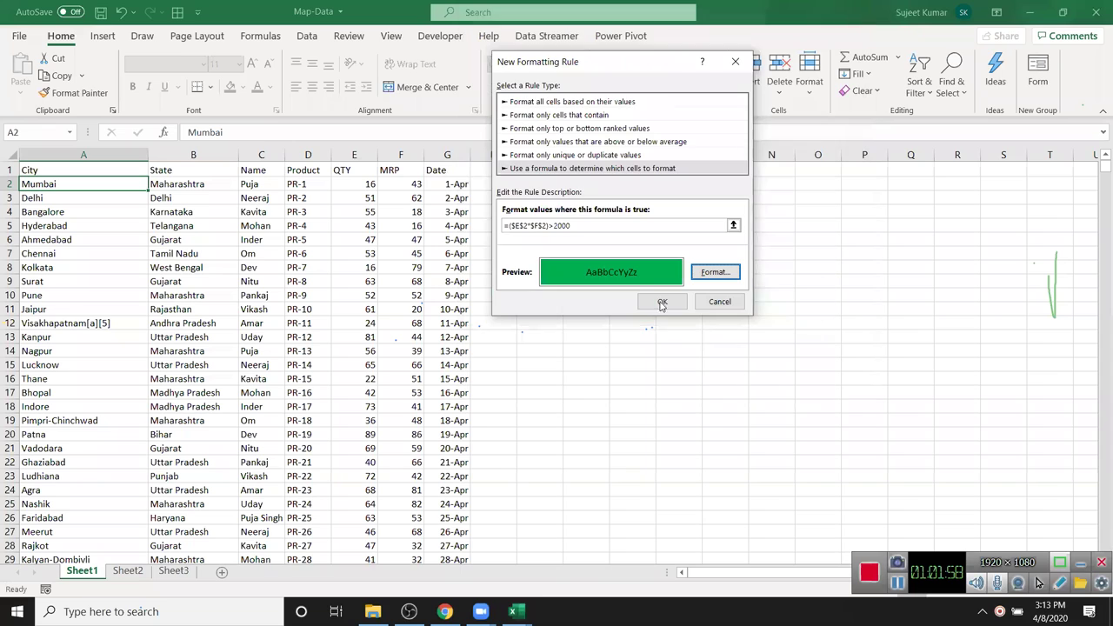
pyautogui.click(519, 226)
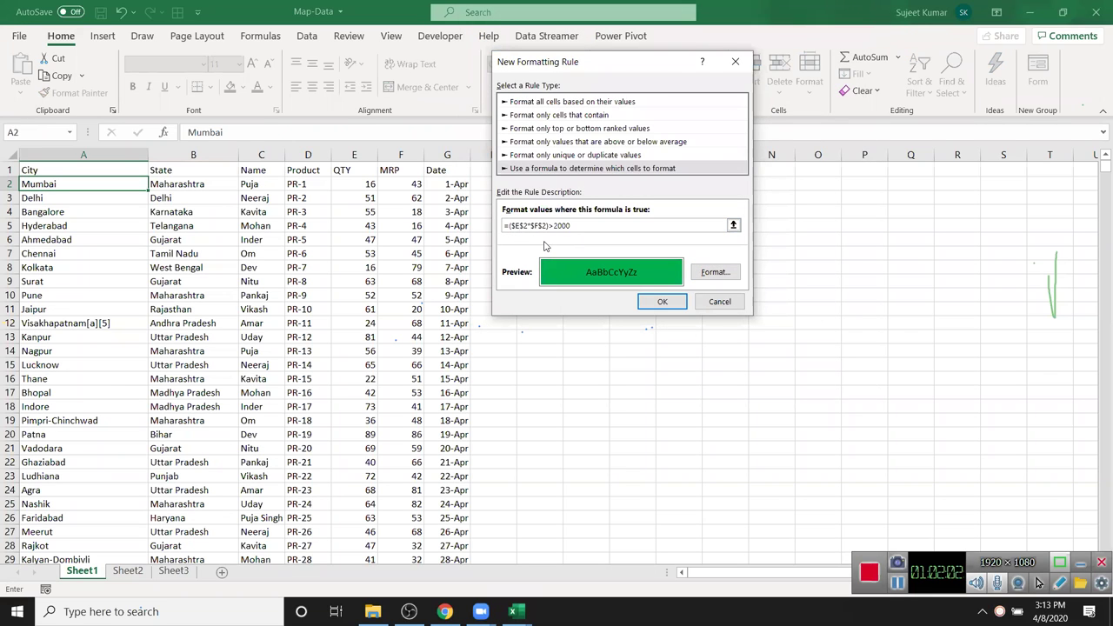
pyautogui.press('Delete')
pyautogui.click(537, 225)
pyautogui.press('BackSpace')
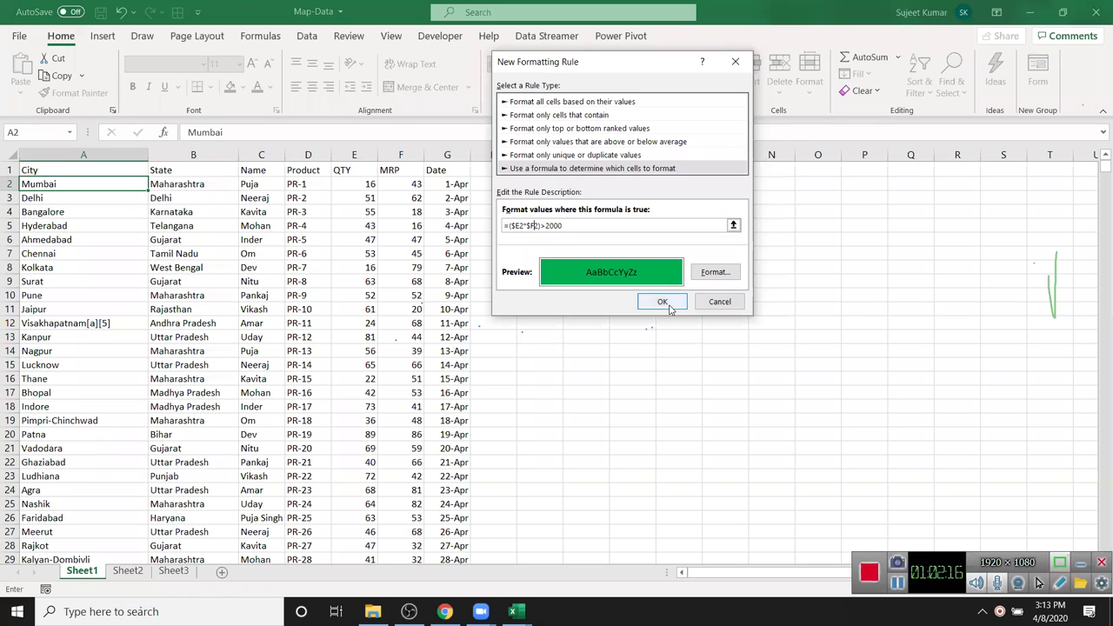
pyautogui.click(670, 304)
pyautogui.click(78, 93)
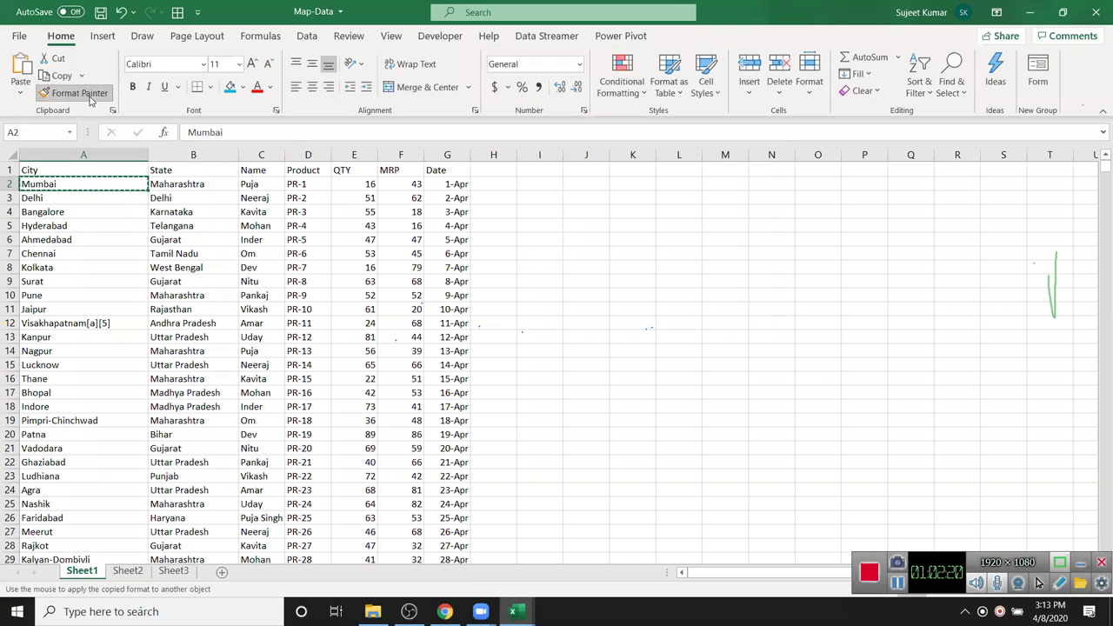
# - Paint A2's green rule across the A–G data table and check the shaded MRP rows
pyautogui.moveTo(28, 185)
pyautogui.mouseDown()
pyautogui.moveTo(206, 214)
pyautogui.moveTo(423, 356)
pyautogui.moveTo(436, 559)
pyautogui.mouseUp()
pyautogui.scroll(9, 423, 534)
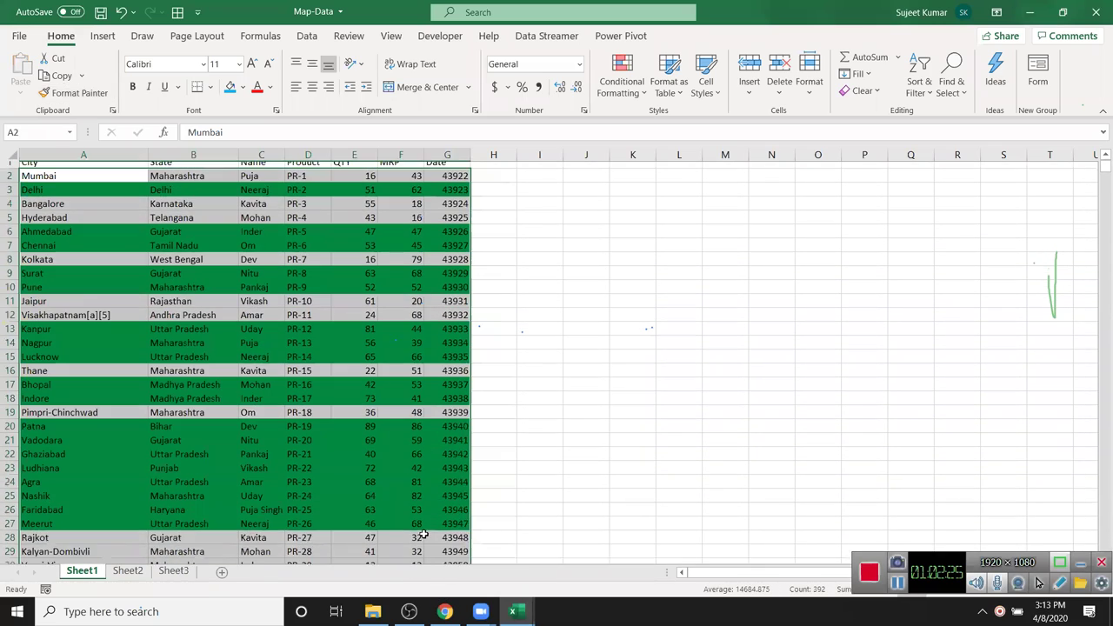
pyautogui.click(586, 406)
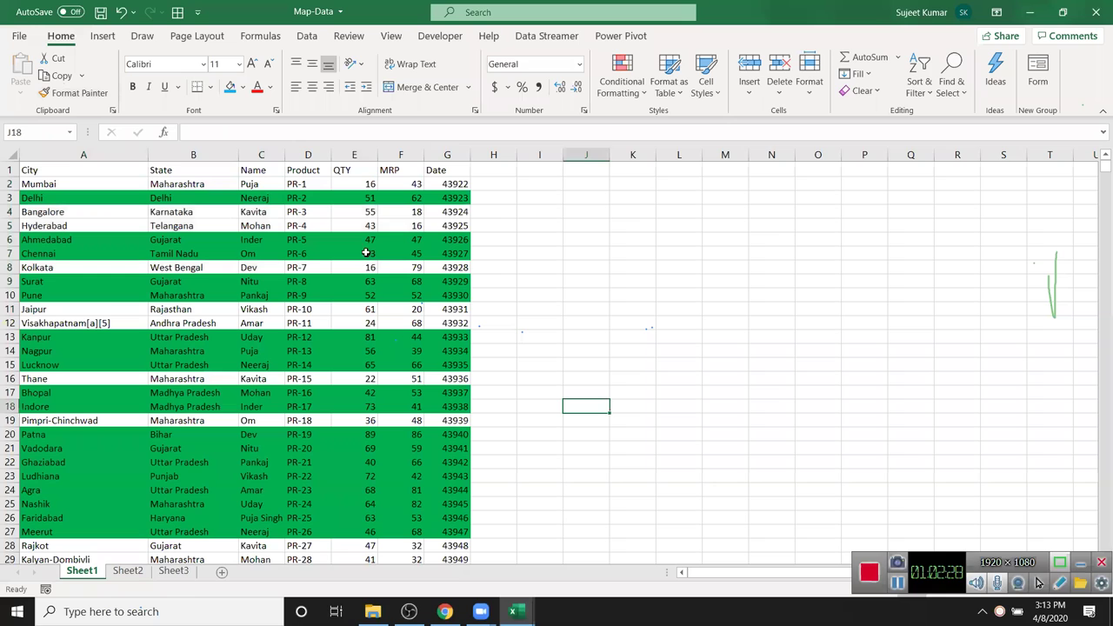
pyautogui.moveTo(371, 234); pyautogui.dragTo(417, 298)
pyautogui.click(413, 376)
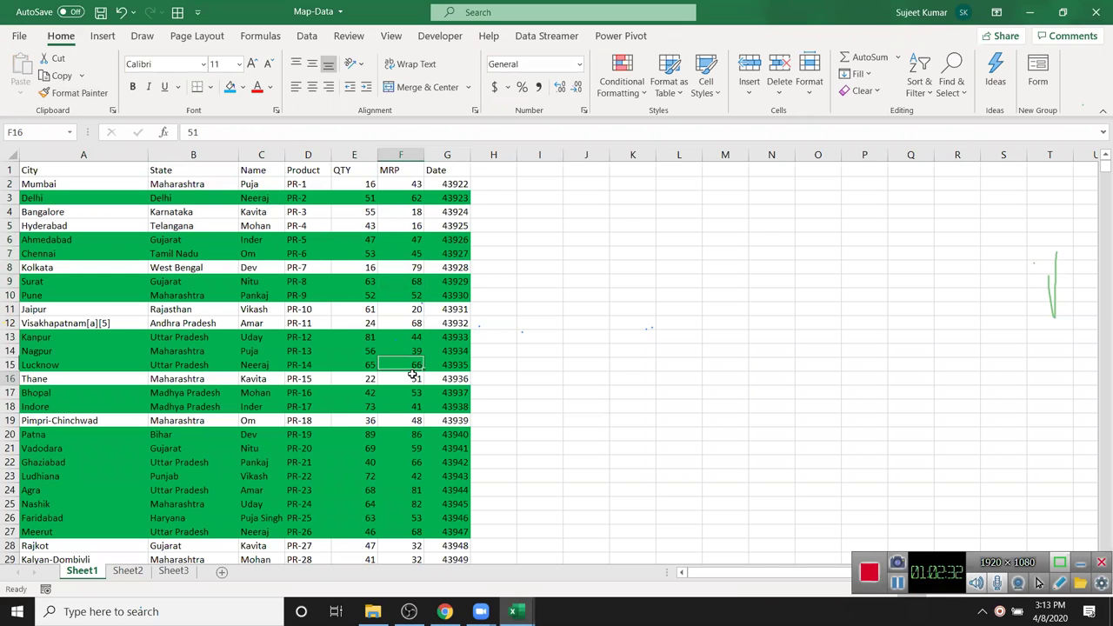
# - On Sheet2, widen column A and enter an A/c heading with 1 in A2 and A5
pyautogui.click(129, 571)
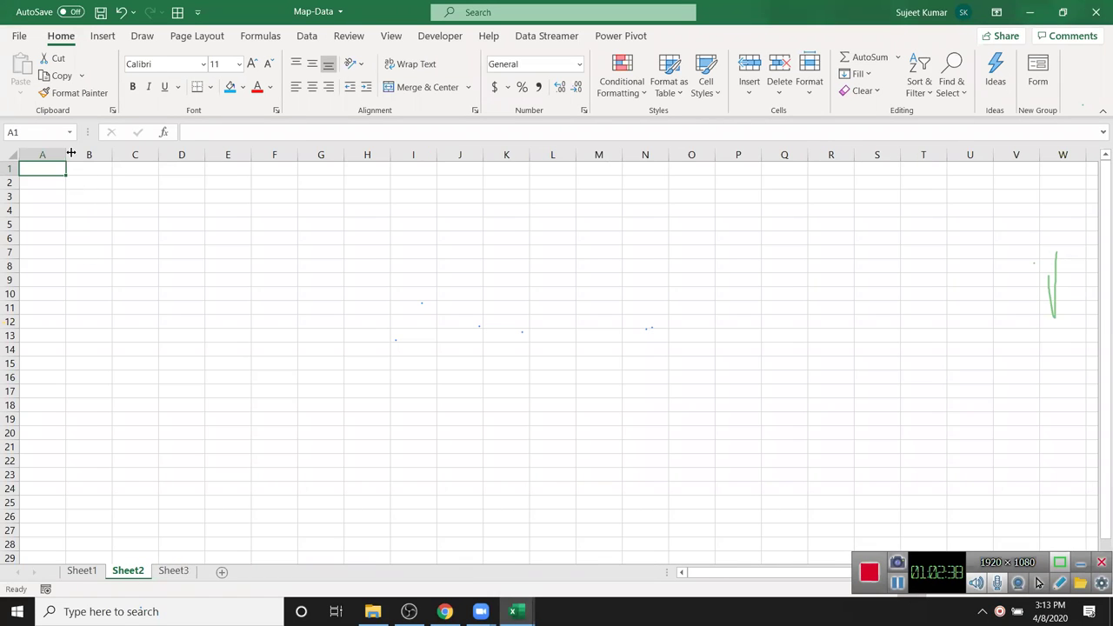
pyautogui.moveTo(68, 153); pyautogui.dragTo(76, 155)
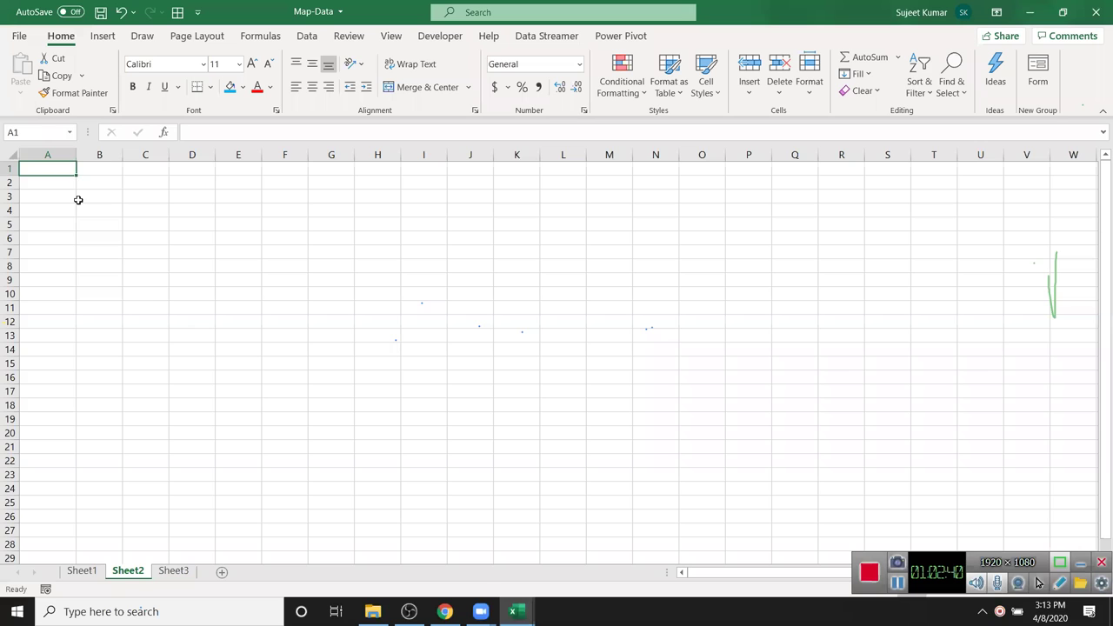
pyautogui.scroll(-5, 78, 200)
pyautogui.scroll(5, 76, 198)
pyautogui.write('A/')
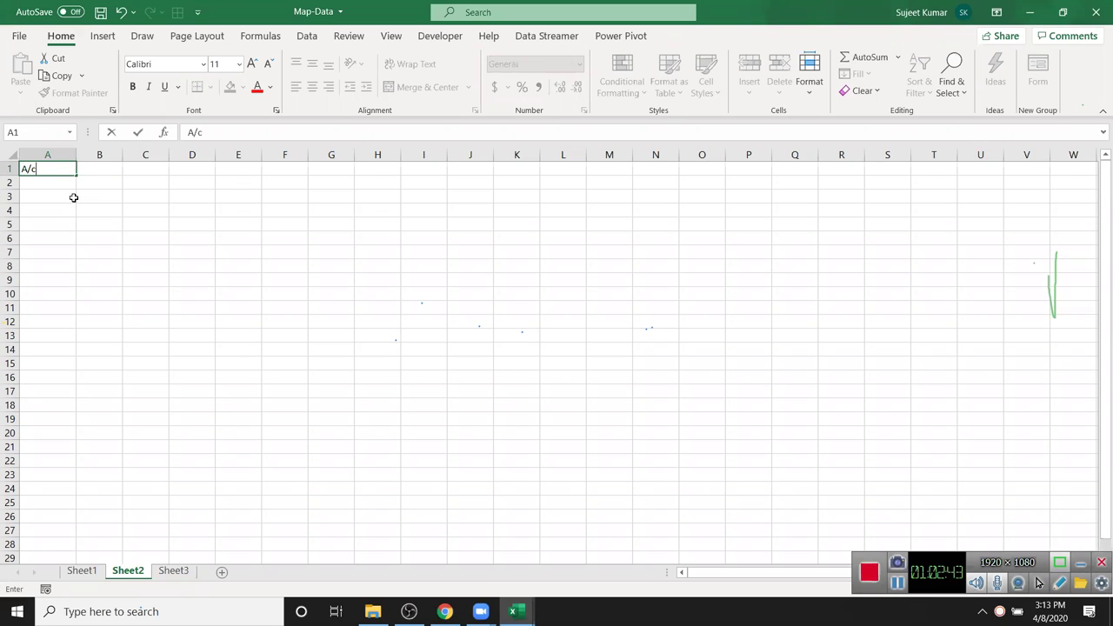
pyautogui.write('c')
pyautogui.press('Return')
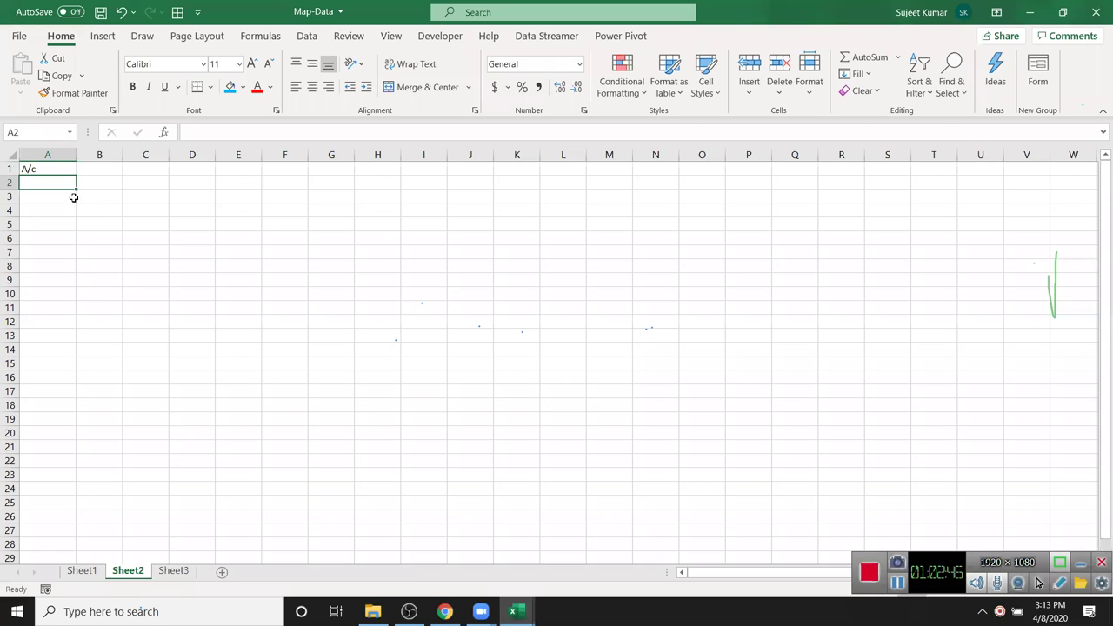
pyautogui.write('1')
pyautogui.press('Return')
pyautogui.press('Return')
pyautogui.press('Return')
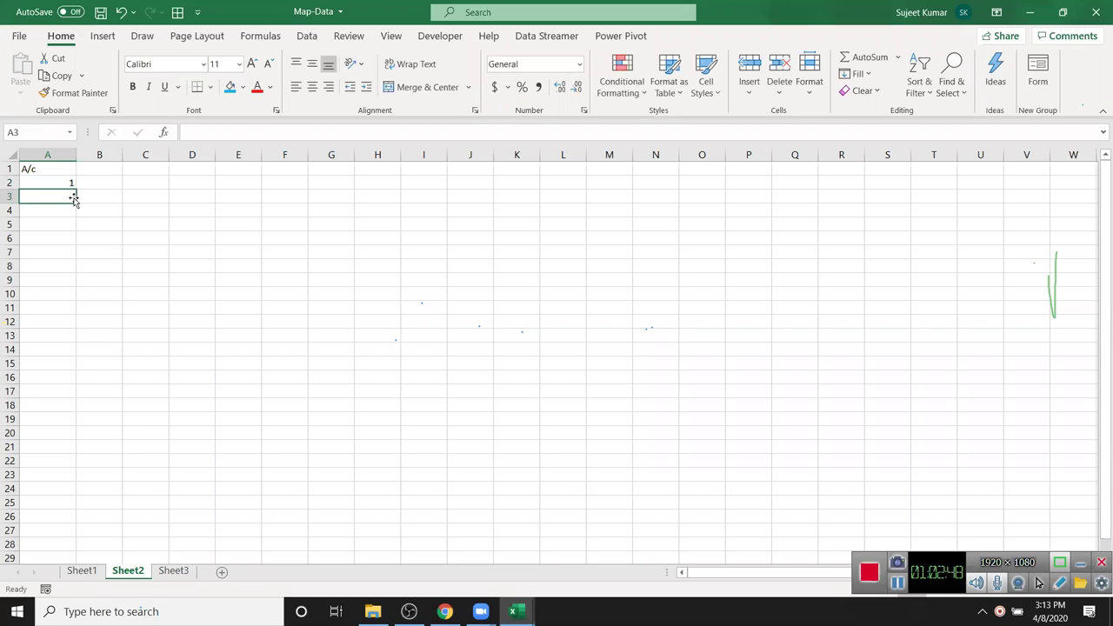
pyautogui.write('1')
pyautogui.press('Up')
# - Select column A and preview a Duplicate Values highlight, then cancel it
pyautogui.scroll(-1, 79, 204)
pyautogui.hotkey('ctrl', 'space')
pyautogui.scroll(1, 81, 210)
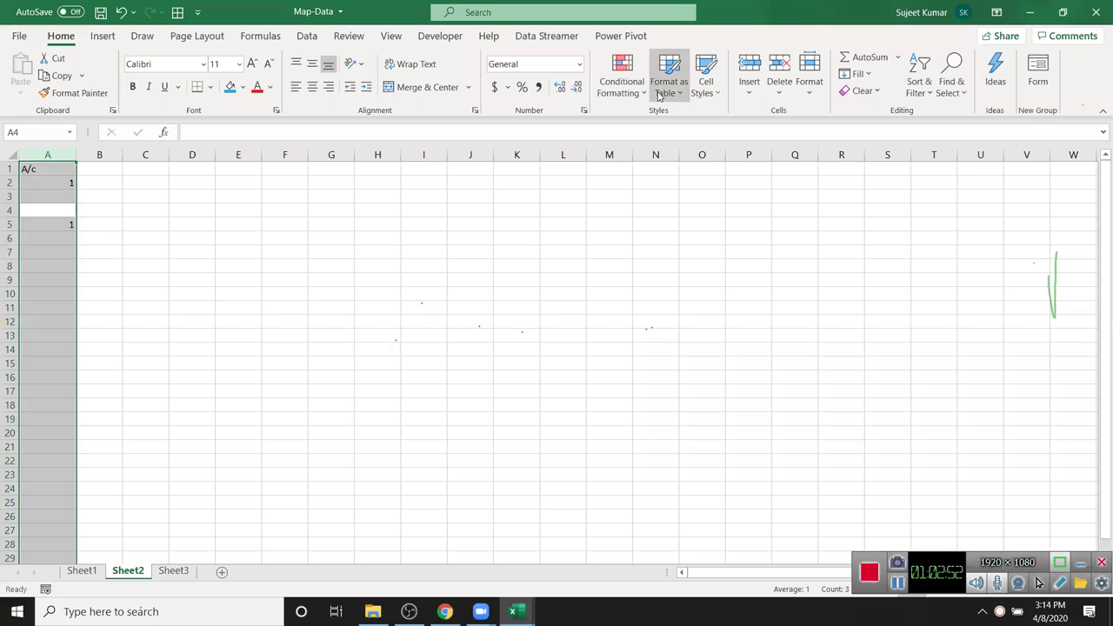
pyautogui.click(621, 83)
pyautogui.moveTo(660, 125)
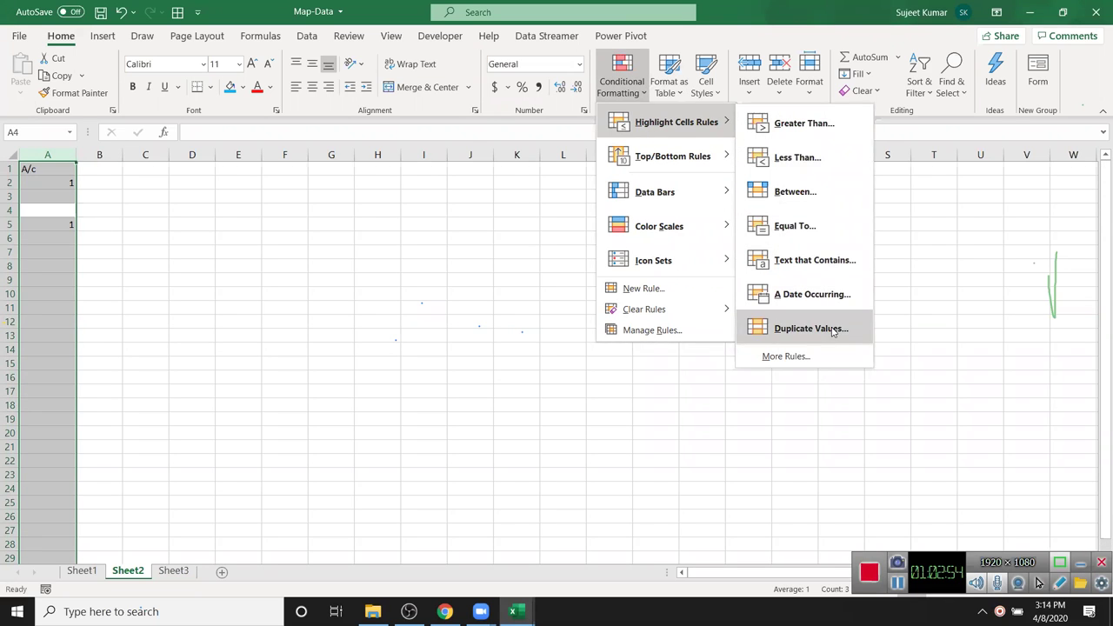
pyautogui.click(831, 331)
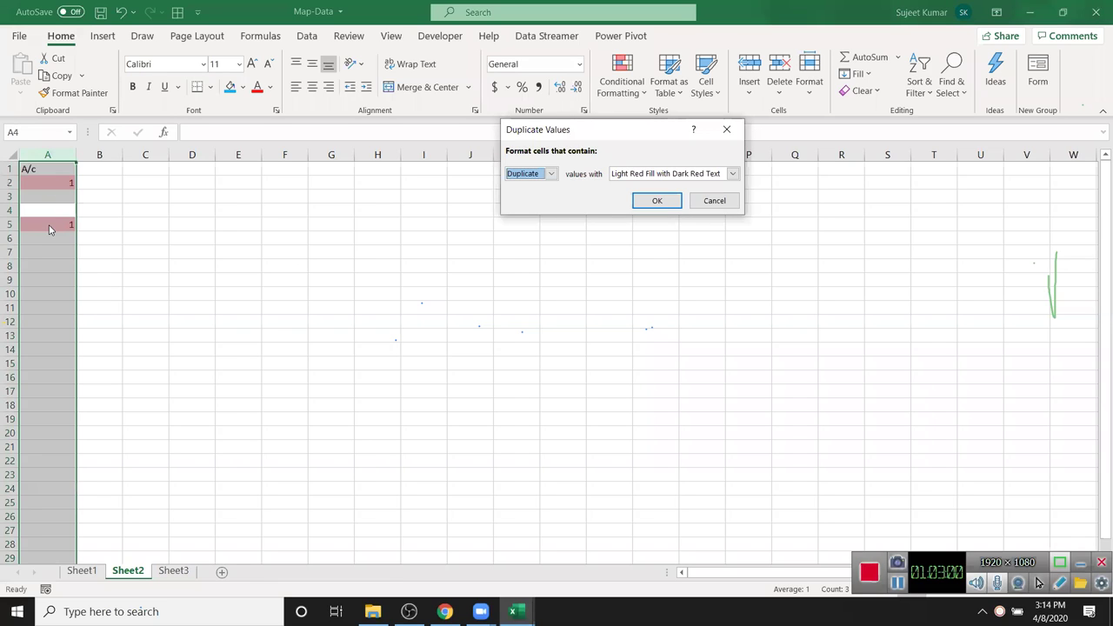
pyautogui.press('Escape')
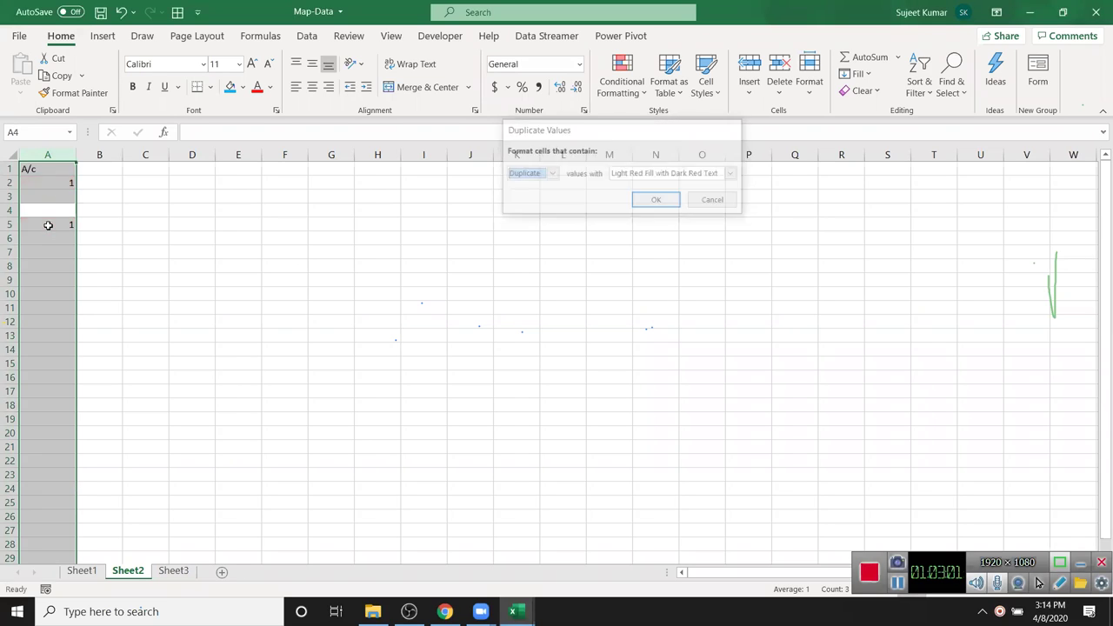
# - Enter the value 1 in cell A2
pyautogui.click(126, 210)
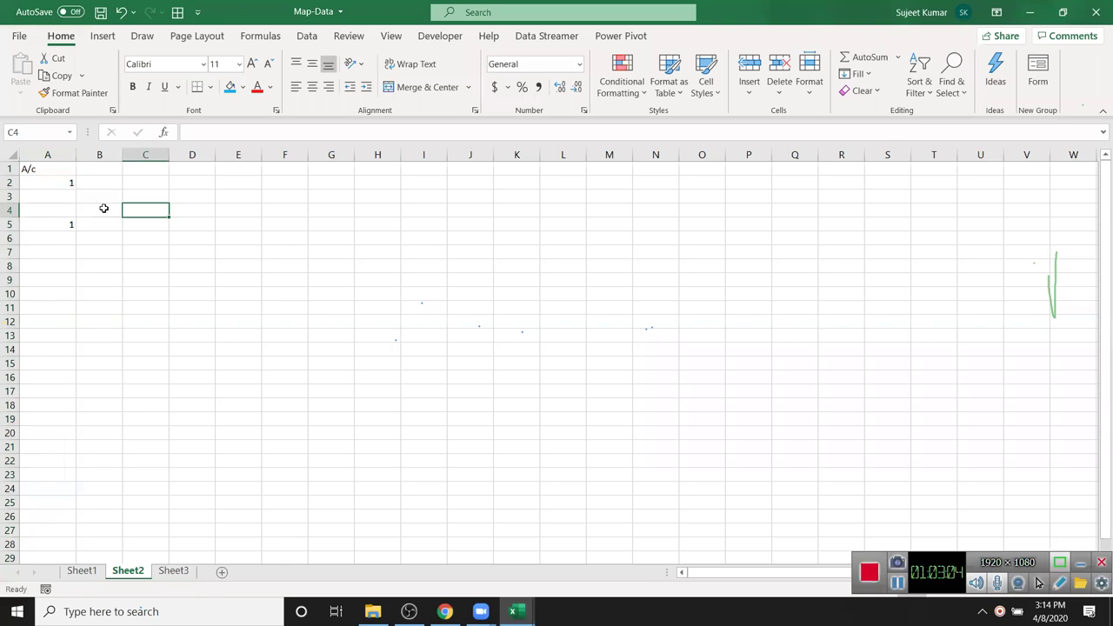
pyautogui.click(71, 185)
pyautogui.write('1')
# - Enter =COUNTIF(A:A,A2) in B2 to count occurrences of A2's value
pyautogui.click(95, 183)
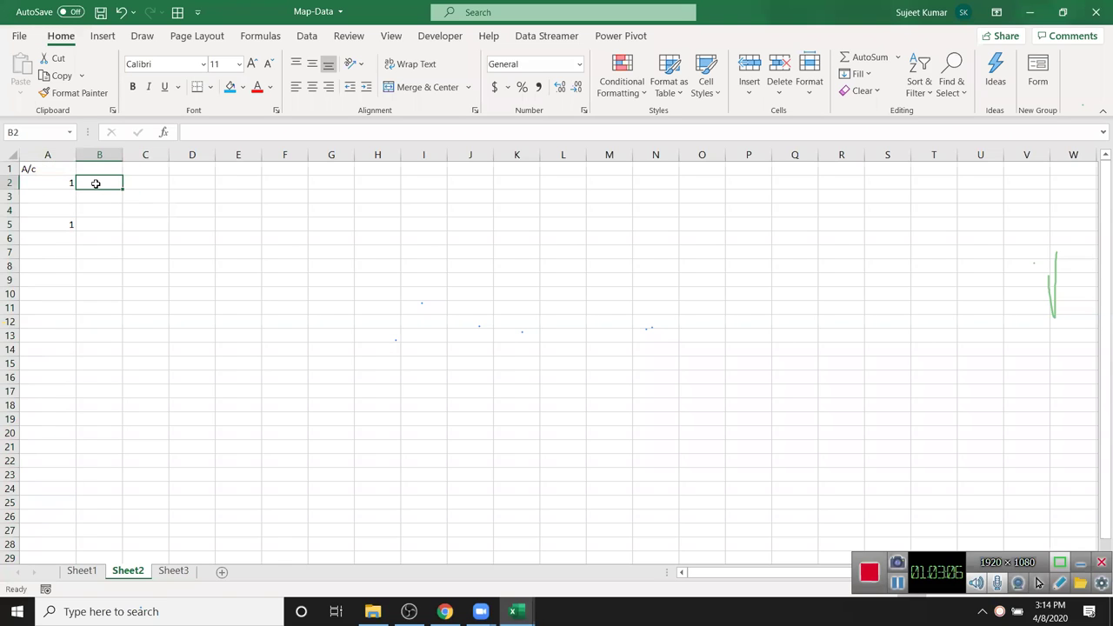
pyautogui.write('=coun')
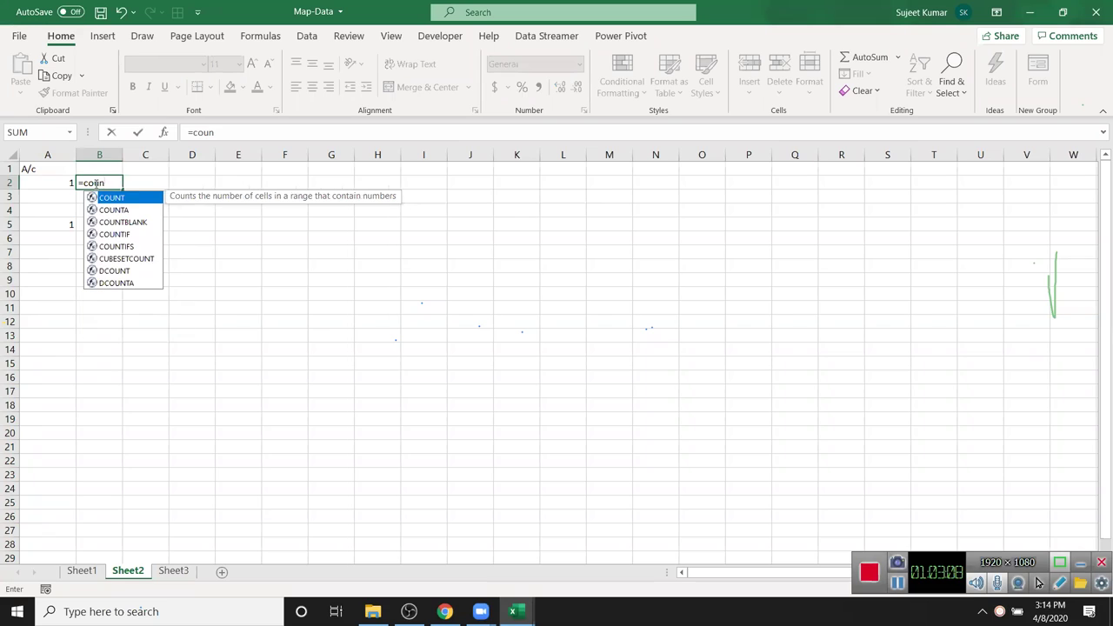
pyautogui.press('Down')
pyautogui.press('Down')
pyautogui.press('Down')
pyautogui.press('Tab')
pyautogui.press('Left')
pyautogui.hotkey('ctrl', 'space')
pyautogui.write(',')
pyautogui.press('Left')
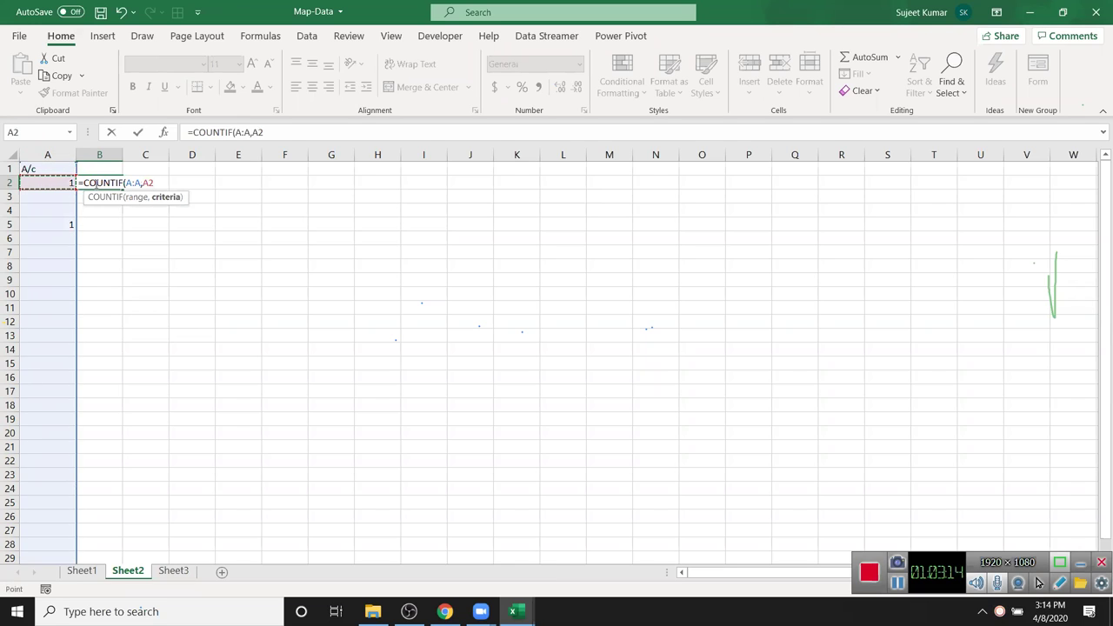
pyautogui.write(')')
pyautogui.press('Return')
# - Copy the B2 COUNTIF formula into B5
pyautogui.click(96, 184)
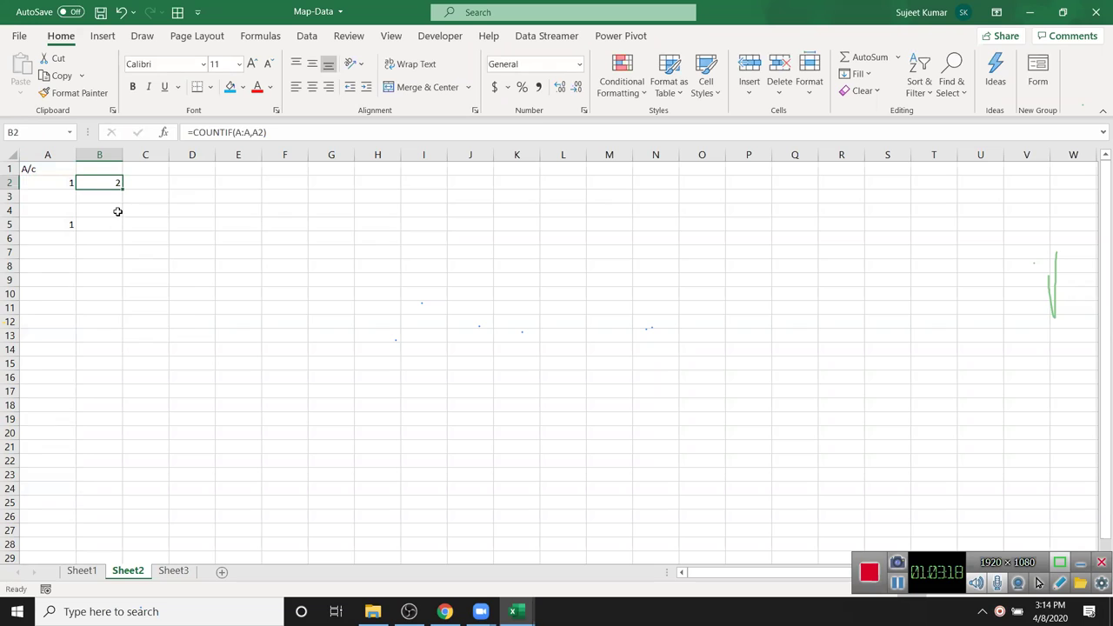
pyautogui.click(58, 188)
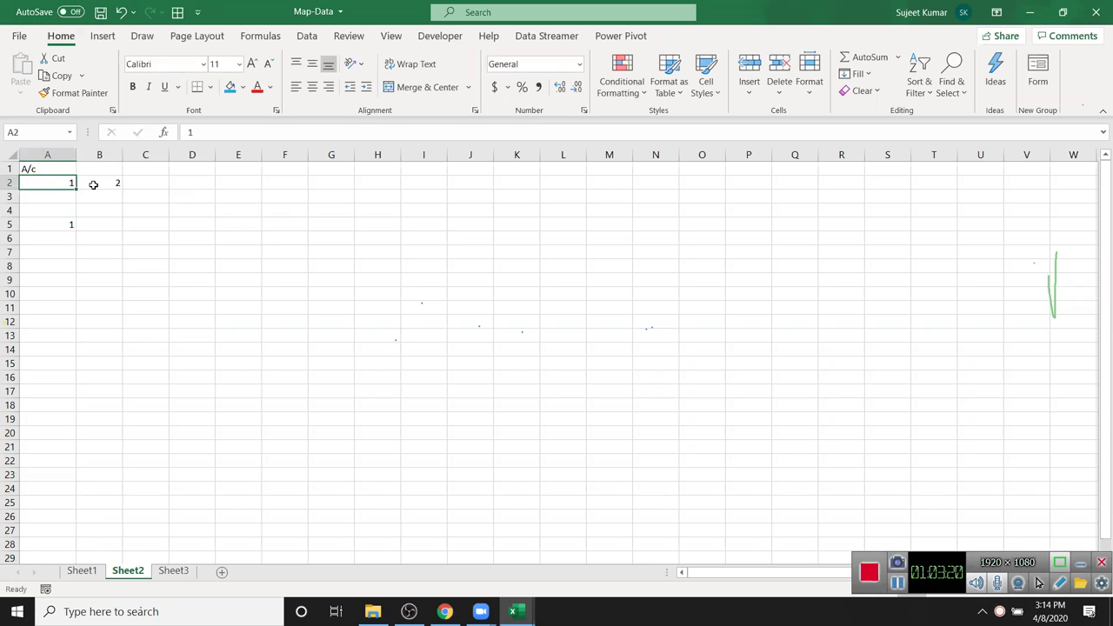
pyautogui.click(93, 184)
pyautogui.hotkey('ctrl', 'c')
pyautogui.click(91, 223)
pyautogui.hotkey('ctrl', 'v')
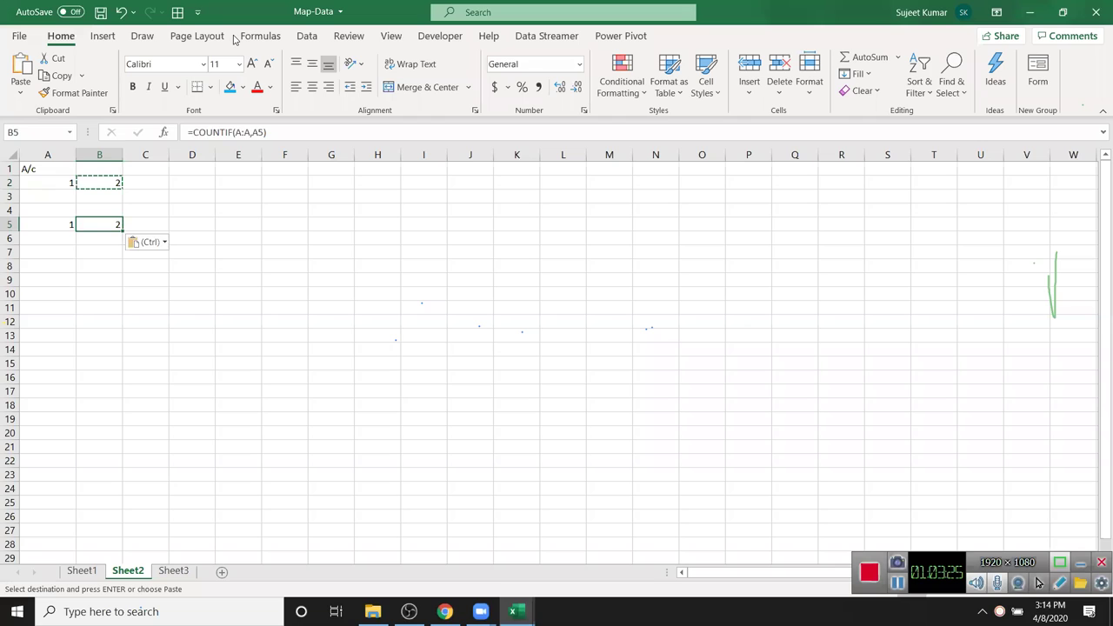
pyautogui.click(406, 397)
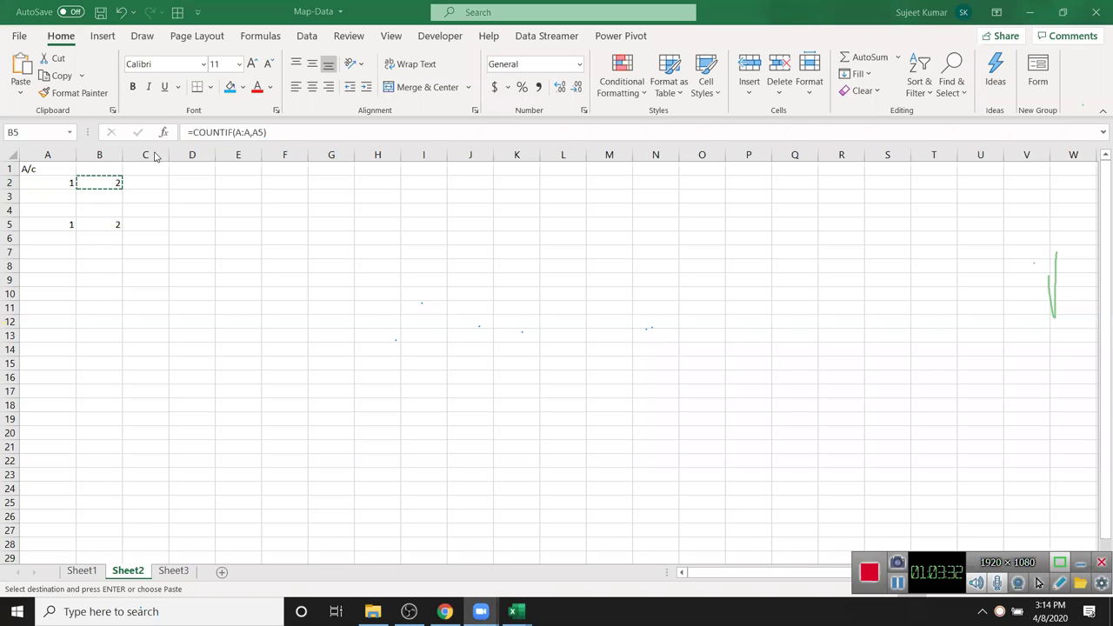
# - Rewrite B2 as =COUNTIF(A2:A2,A2)
pyautogui.hotkey('ctrl', 'v')
pyautogui.click(111, 185)
pyautogui.write('=cou')
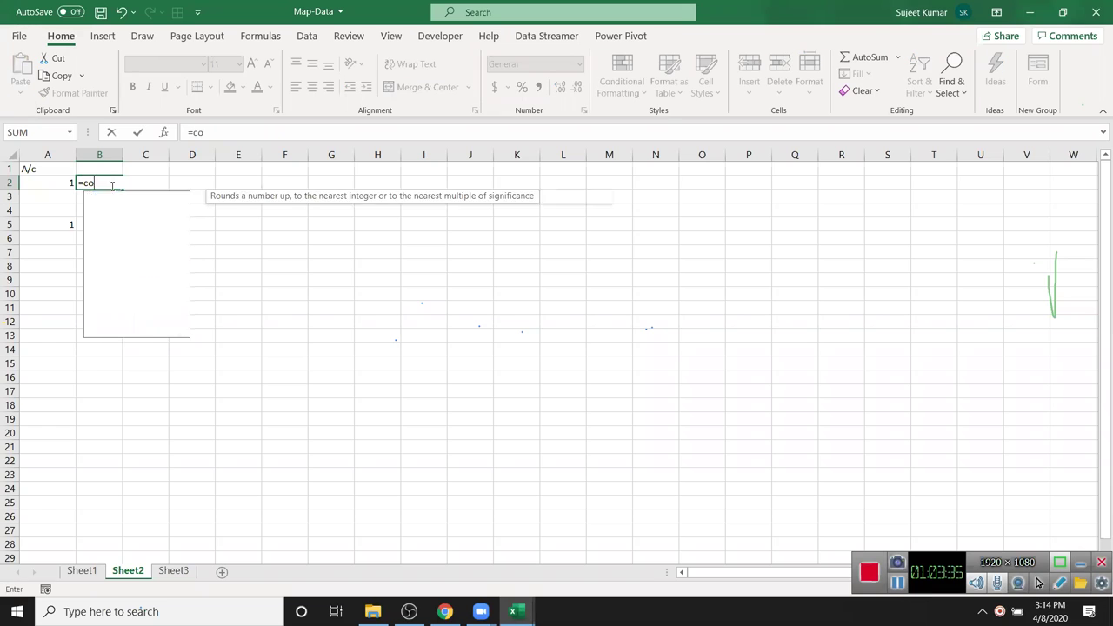
pyautogui.press('Down')
pyautogui.press('Down')
pyautogui.press('Down')
pyautogui.press('Up')
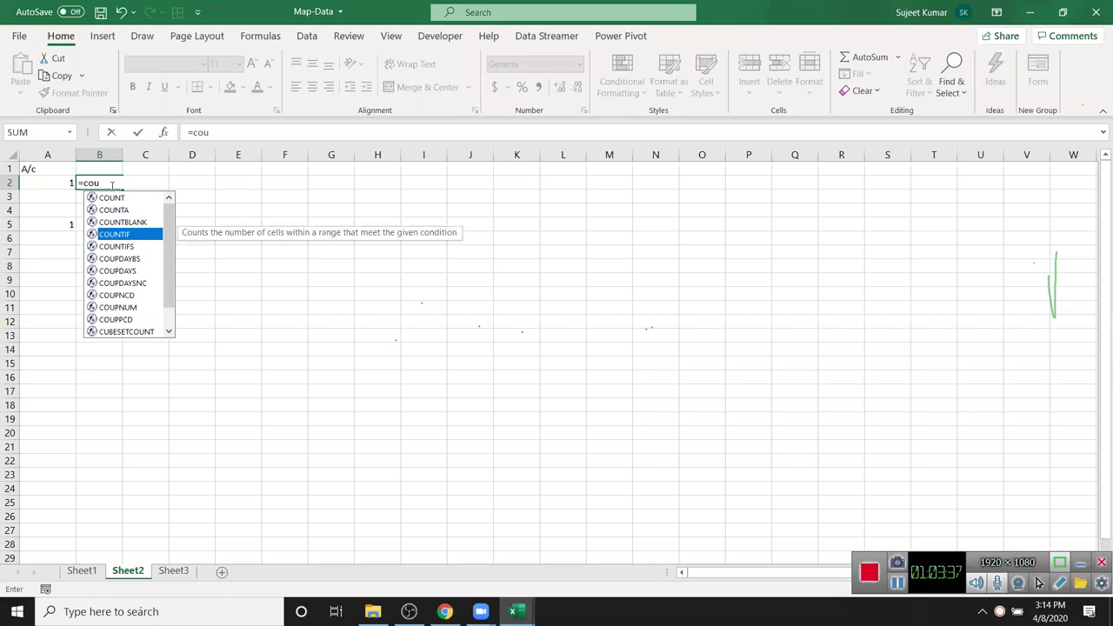
pyautogui.press('Tab')
pyautogui.click(65, 175)
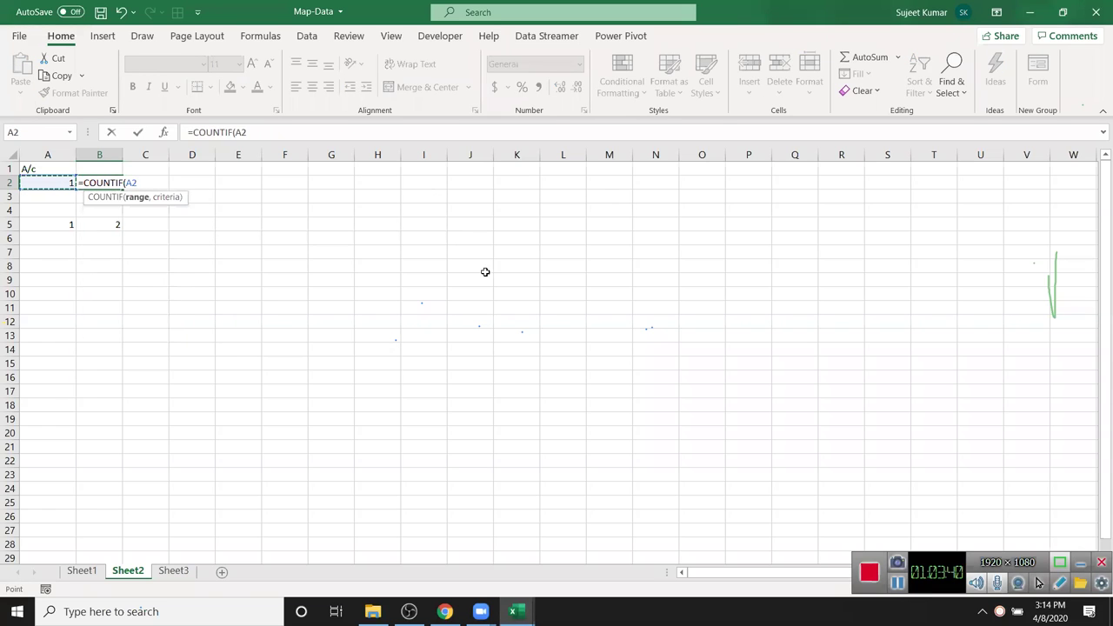
pyautogui.press('F8')
pyautogui.write(',')
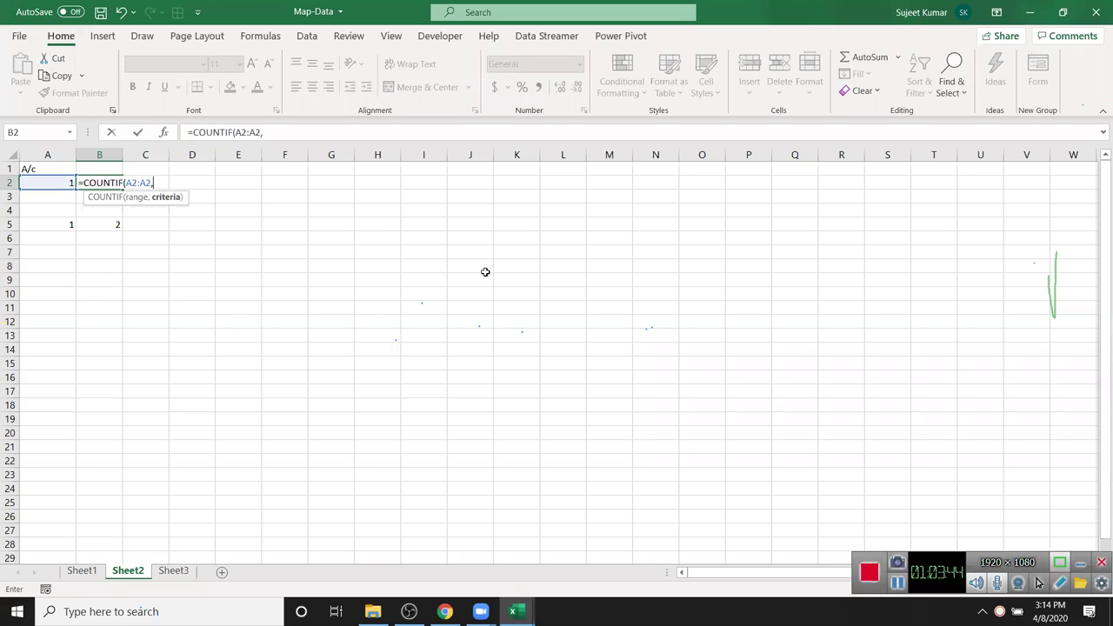
pyautogui.write('a2)')
pyautogui.press('Return')
# - Anchor the range start so B2 reads =COUNTIF($A$2:A2,A2)
pyautogui.press('Up')
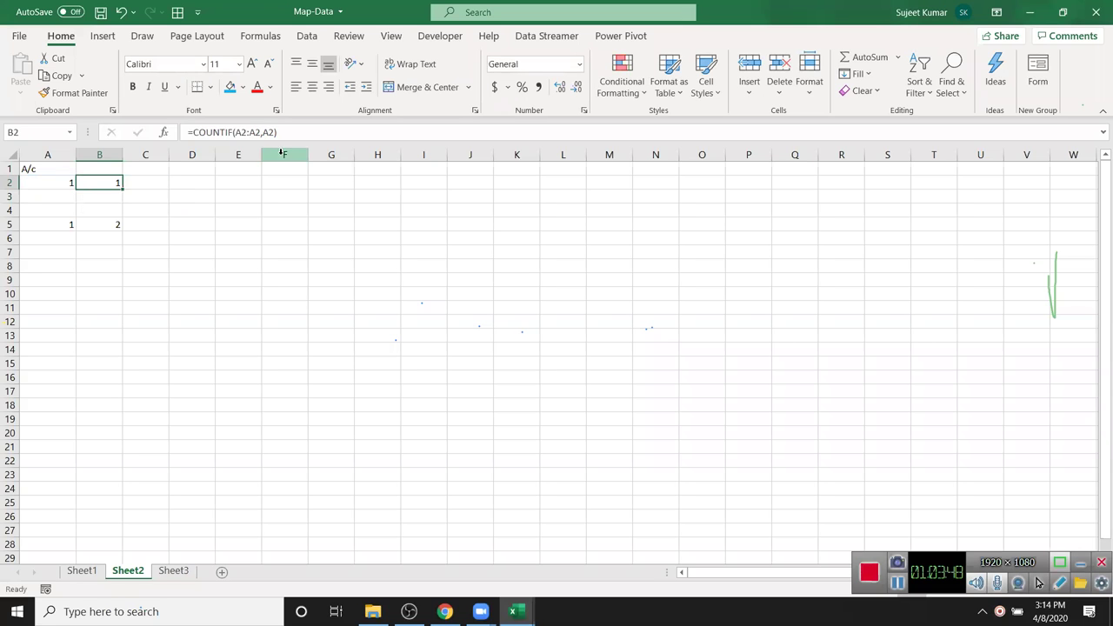
pyautogui.click(244, 132)
pyautogui.press('F4')
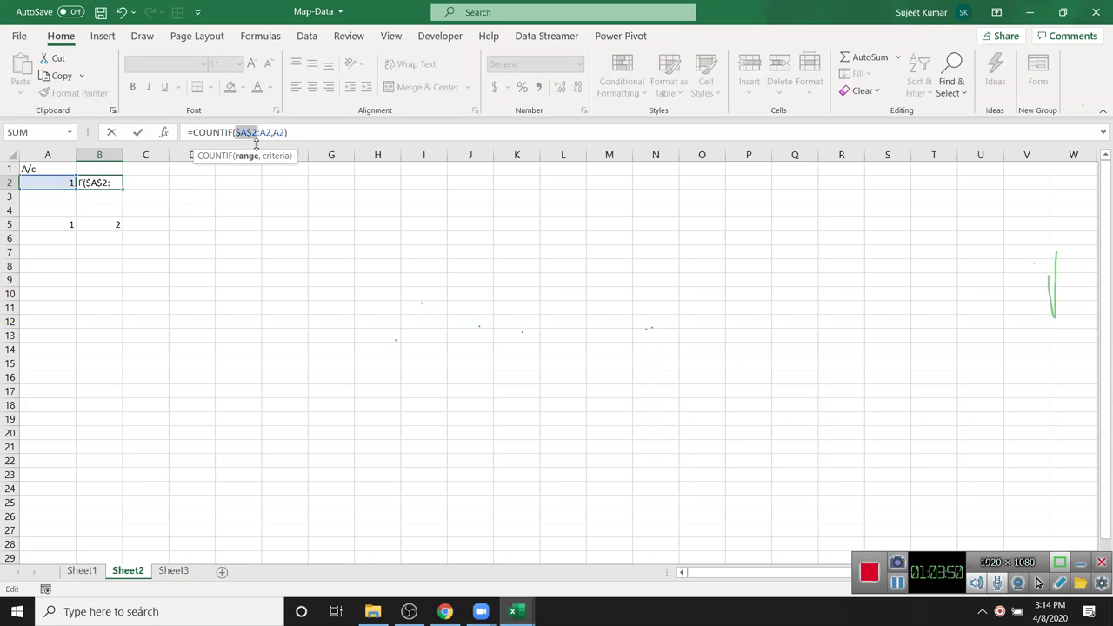
pyautogui.press('Return')
# - Fill the running-count formula from B2 down to B9 and check B5
pyautogui.press('Up')
pyautogui.hotkey('shift', 'Down')
pyautogui.hotkey('shift', 'Down')
pyautogui.hotkey('shift', 'Down')
pyautogui.hotkey('shift', 'Down')
pyautogui.hotkey('shift', 'Down')
pyautogui.hotkey('shift', 'Down')
pyautogui.hotkey('shift', 'Down')
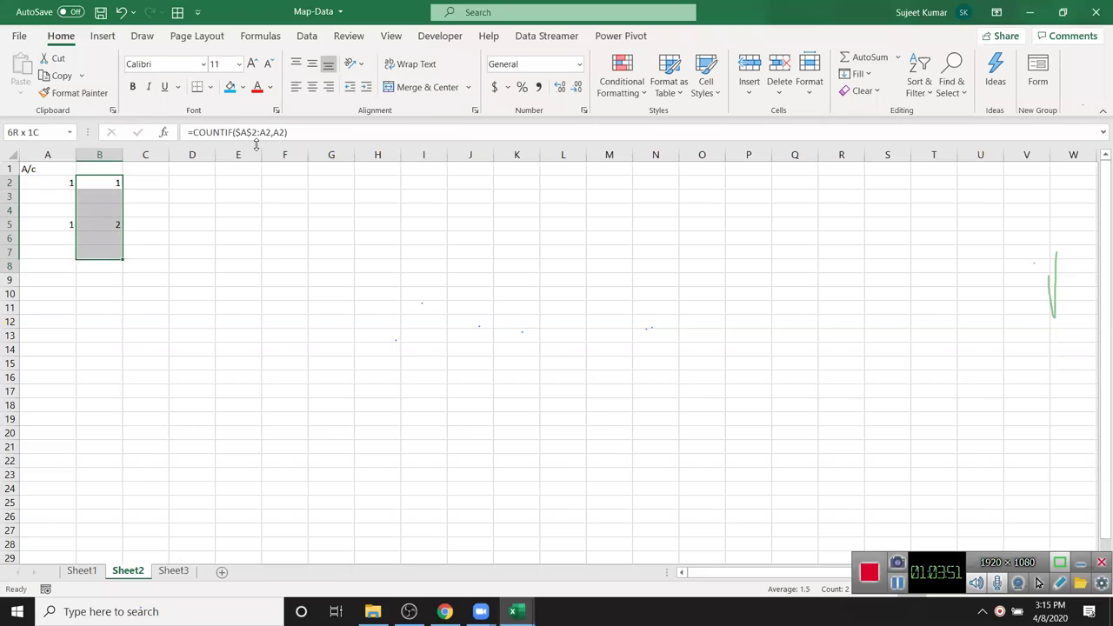
pyautogui.hotkey('ctrl', 'd')
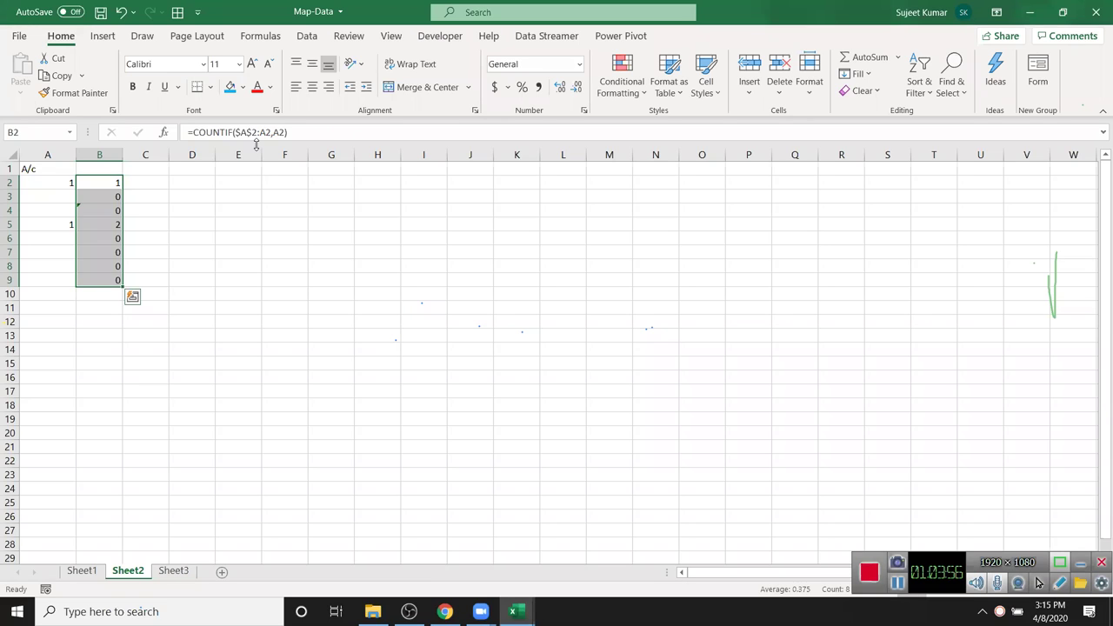
pyautogui.click(119, 182)
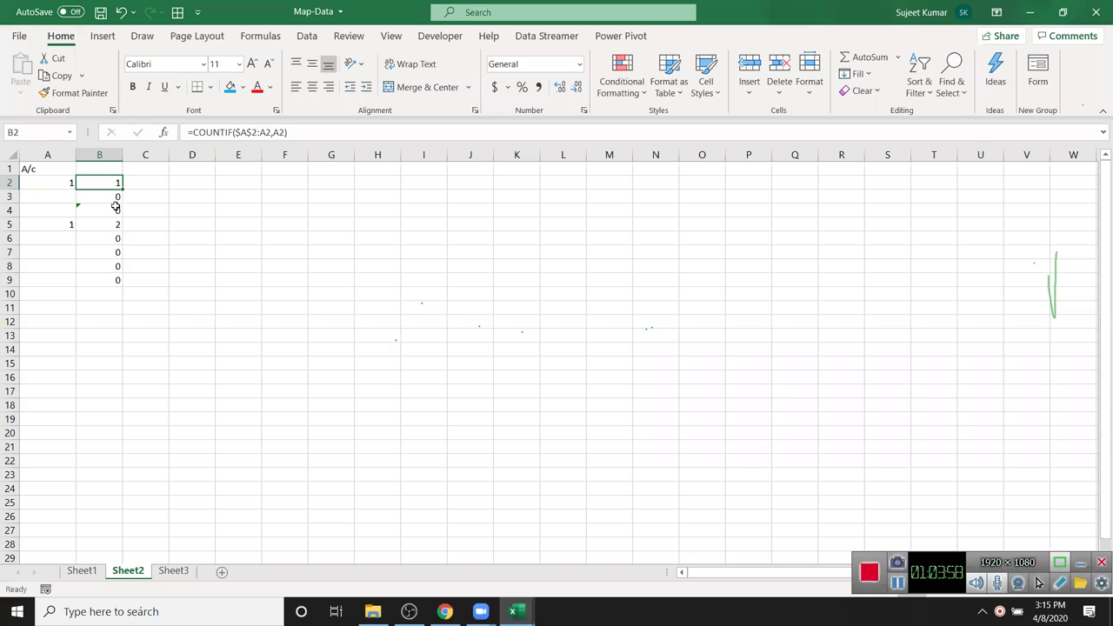
pyautogui.click(113, 224)
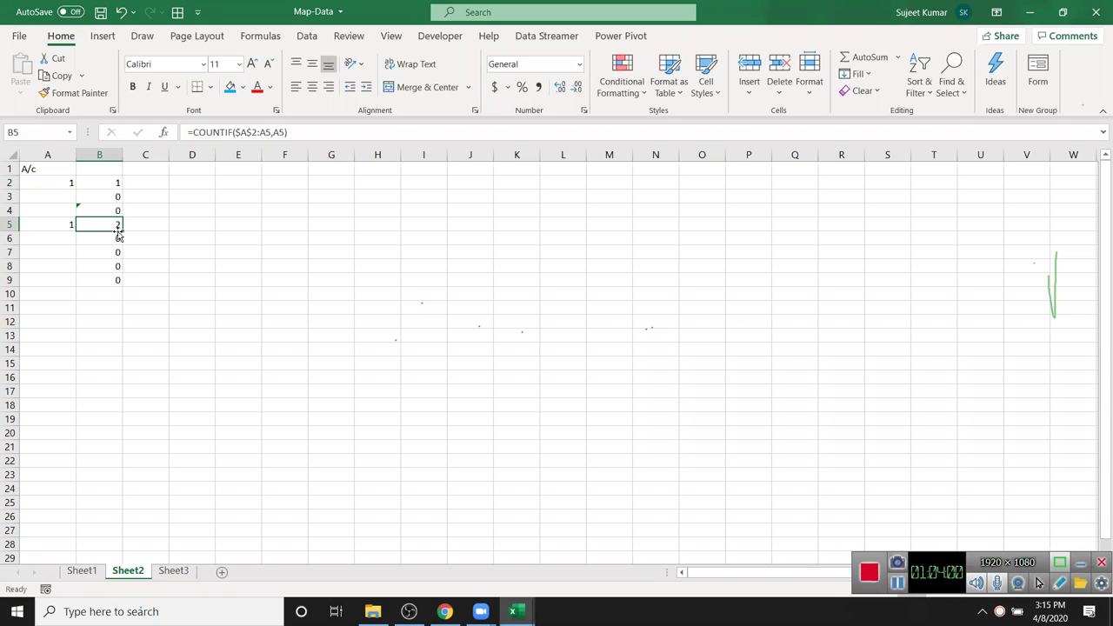
# - Copy the =COUNTIF($A$2:A2,A2) formula text from B2
pyautogui.click(69, 181)
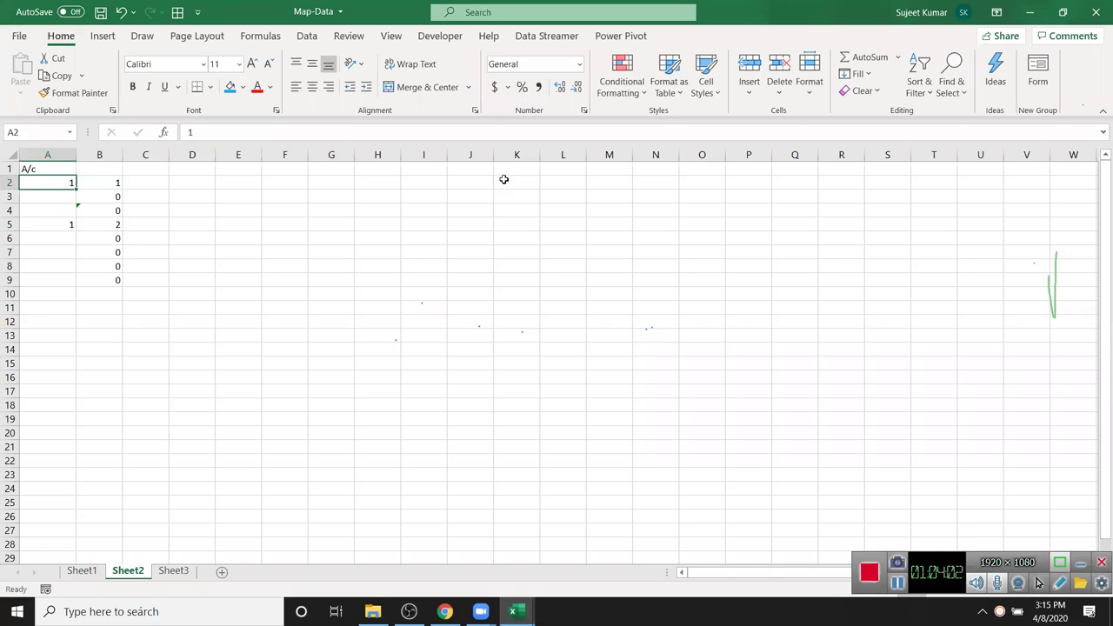
pyautogui.click(99, 182)
pyautogui.moveTo(184, 132); pyautogui.dragTo(292, 133)
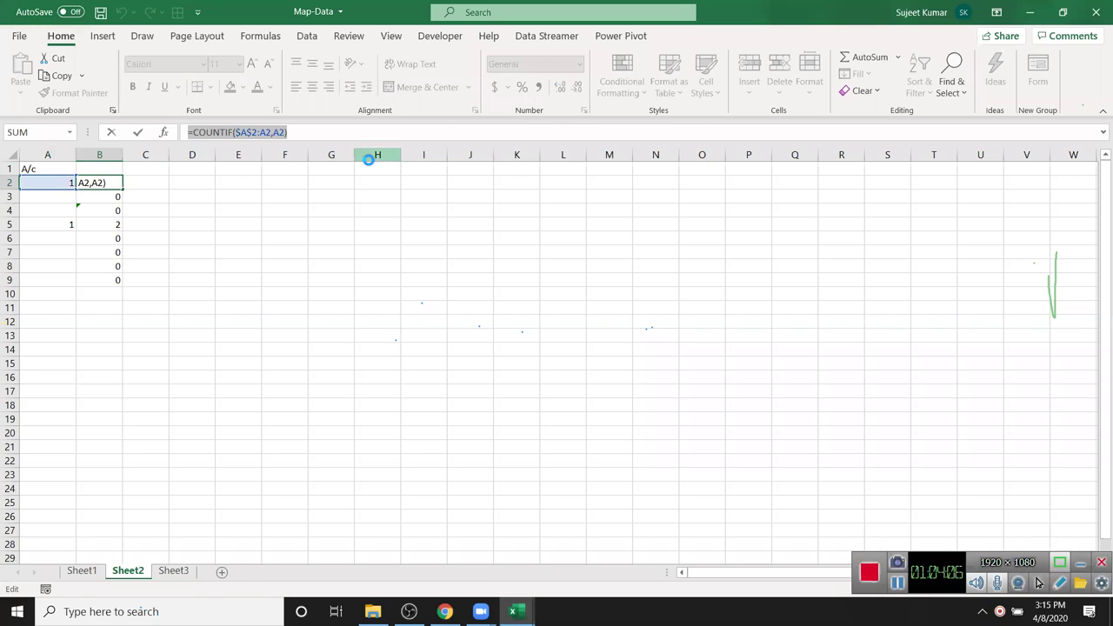
pyautogui.press('Escape')
# - Add a conditional formatting rule =COUNTIF($A$2:A2,A2)>1 with green fill on A2
pyautogui.click(66, 181)
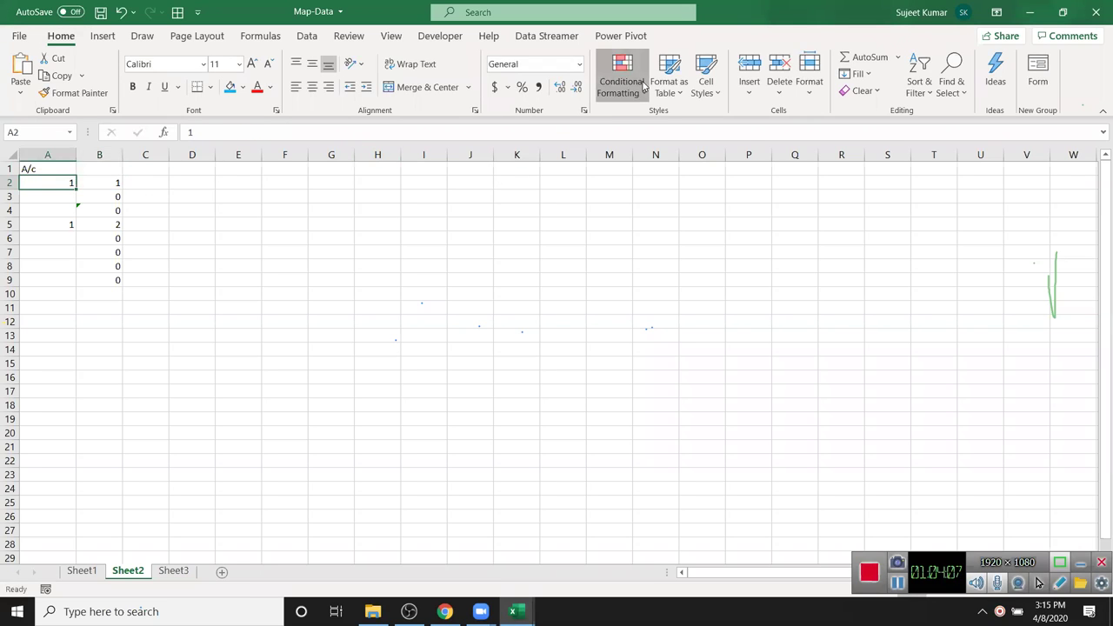
pyautogui.click(621, 81)
pyautogui.click(646, 289)
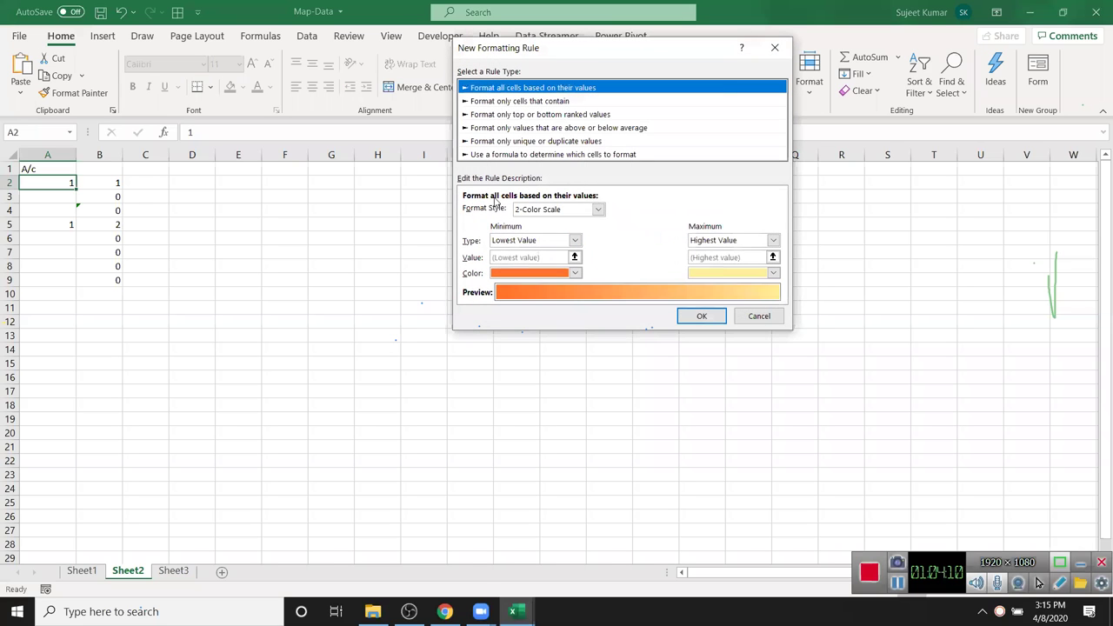
pyautogui.click(522, 154)
pyautogui.click(496, 210)
pyautogui.hotkey('ctrl', 'v')
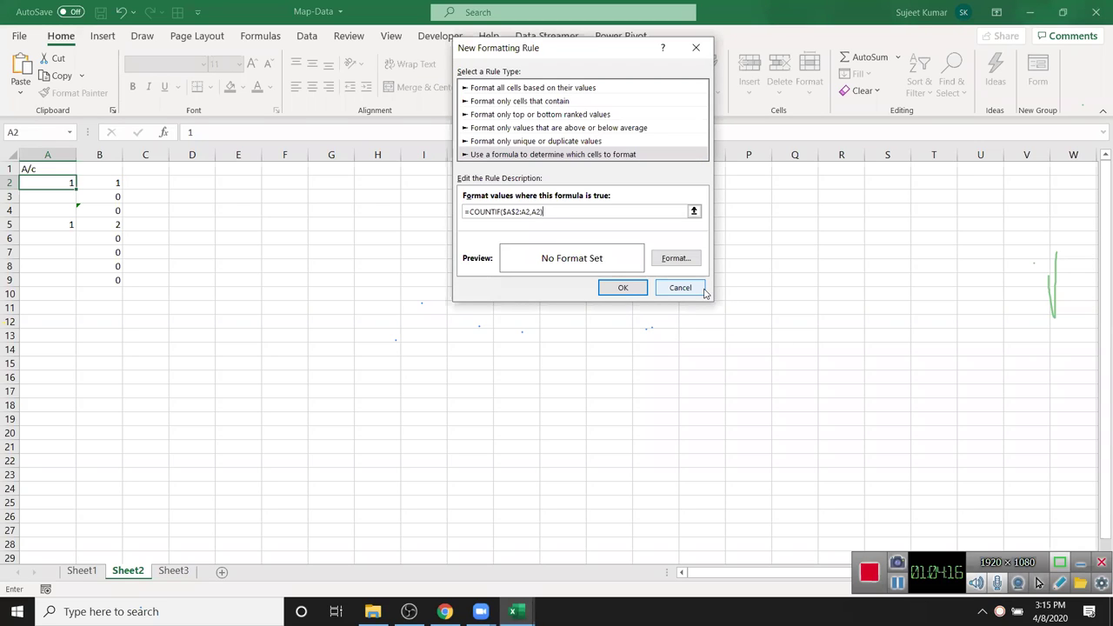
pyautogui.write('>1')
pyautogui.click(692, 263)
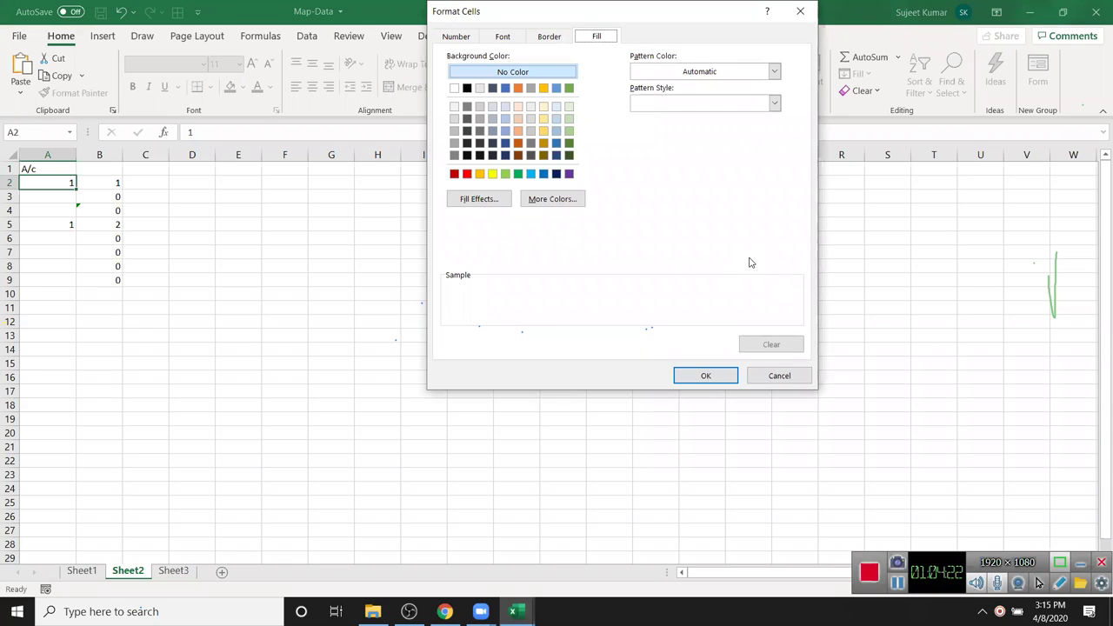
pyautogui.click(518, 175)
pyautogui.click(700, 376)
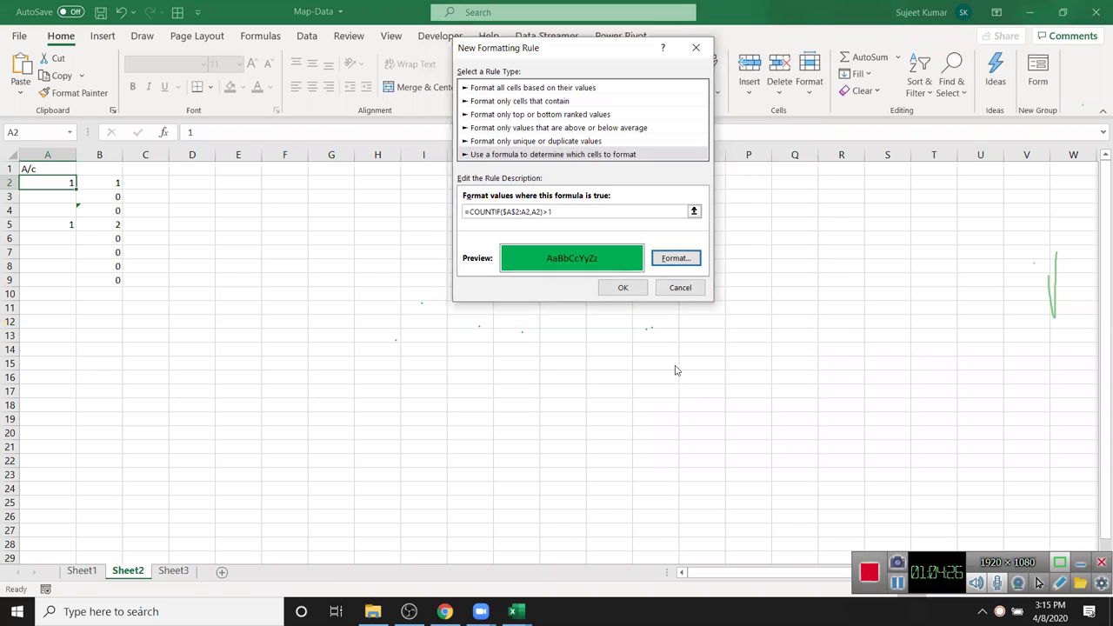
pyautogui.click(622, 287)
# - Copy A2's highlight rule down column A to A24 and enter test value 1 in A10
pyautogui.click(74, 92)
pyautogui.moveTo(48, 197); pyautogui.dragTo(67, 491)
pyautogui.click(54, 290)
pyautogui.write('1')
pyautogui.press('Return')
# - Enter test values 1 in A15 and 2 in A16
pyautogui.click(58, 178)
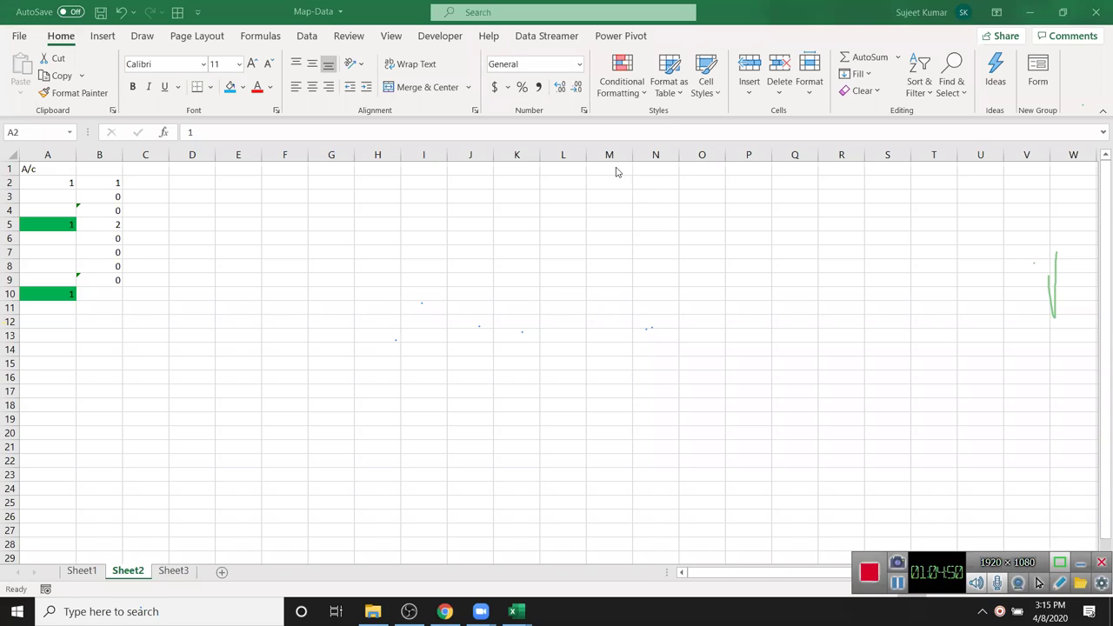
pyautogui.click(55, 225)
pyautogui.click(54, 306)
pyautogui.click(53, 369)
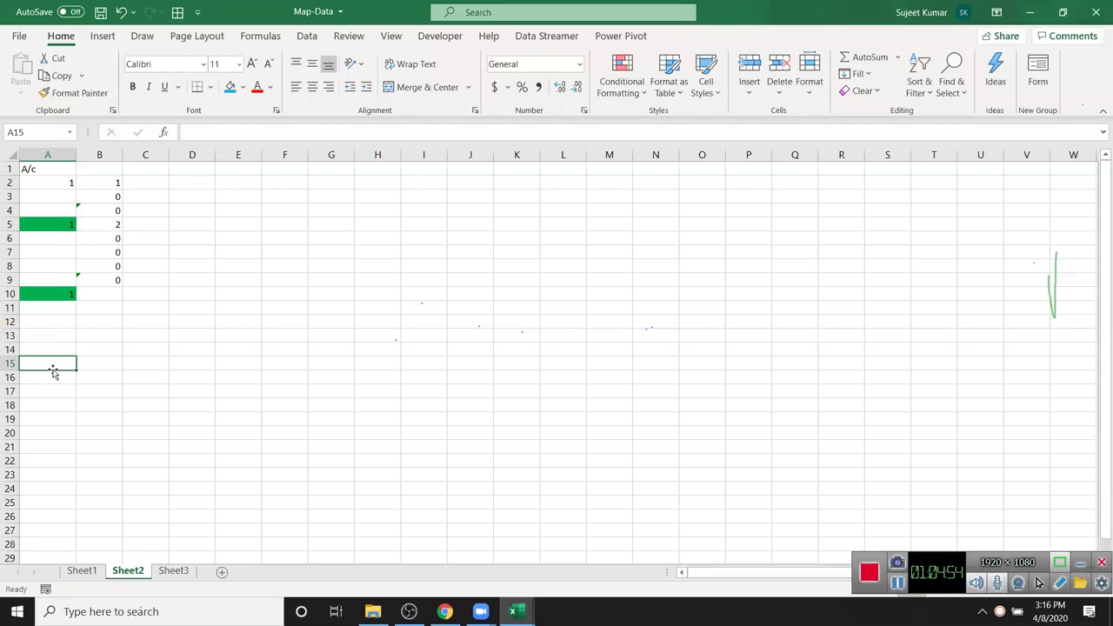
pyautogui.write('1')
pyautogui.press('Return')
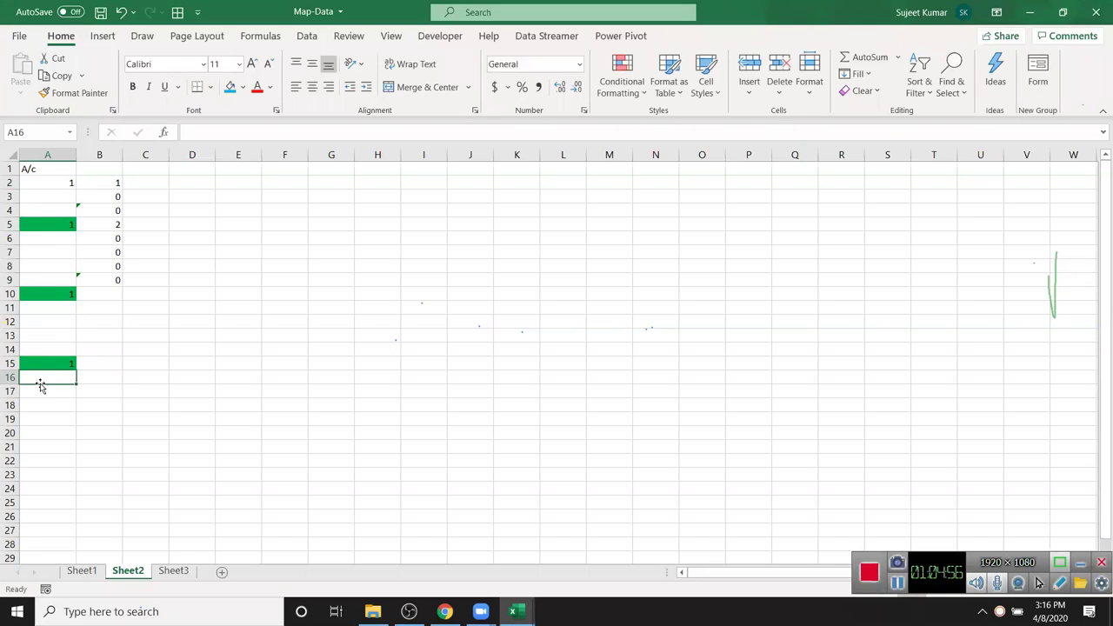
pyautogui.write('2')
pyautogui.press('Return')
pyautogui.press('Return')
pyautogui.press('Return')
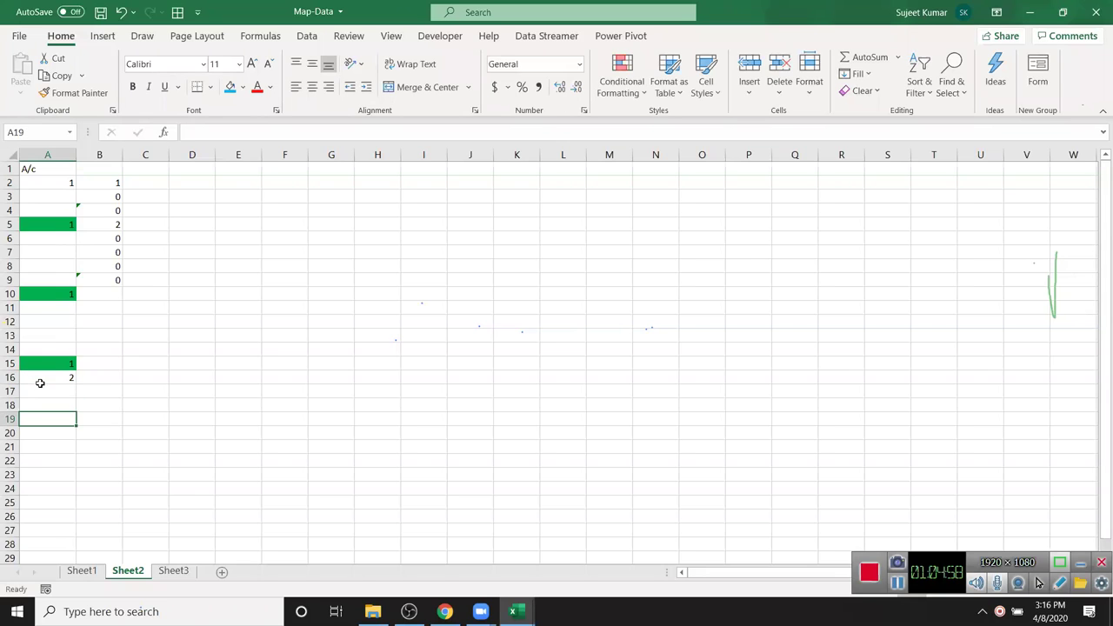
# - Change A7 to 2 and check A16's highlighting
pyautogui.click(47, 252)
pyautogui.write('2')
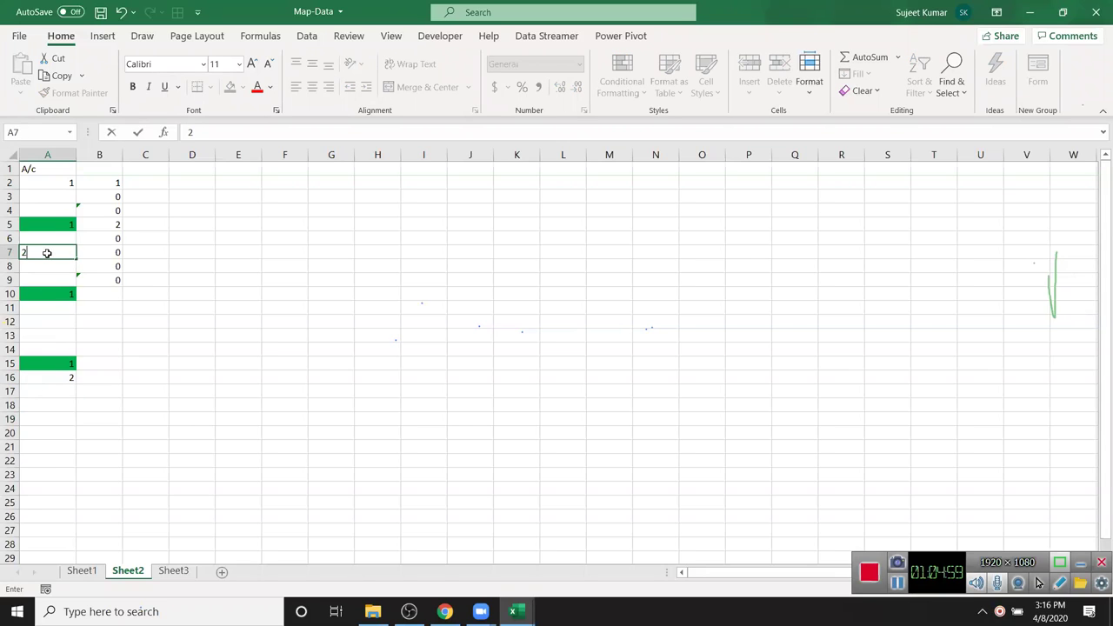
pyautogui.press('Return')
pyautogui.click(69, 375)
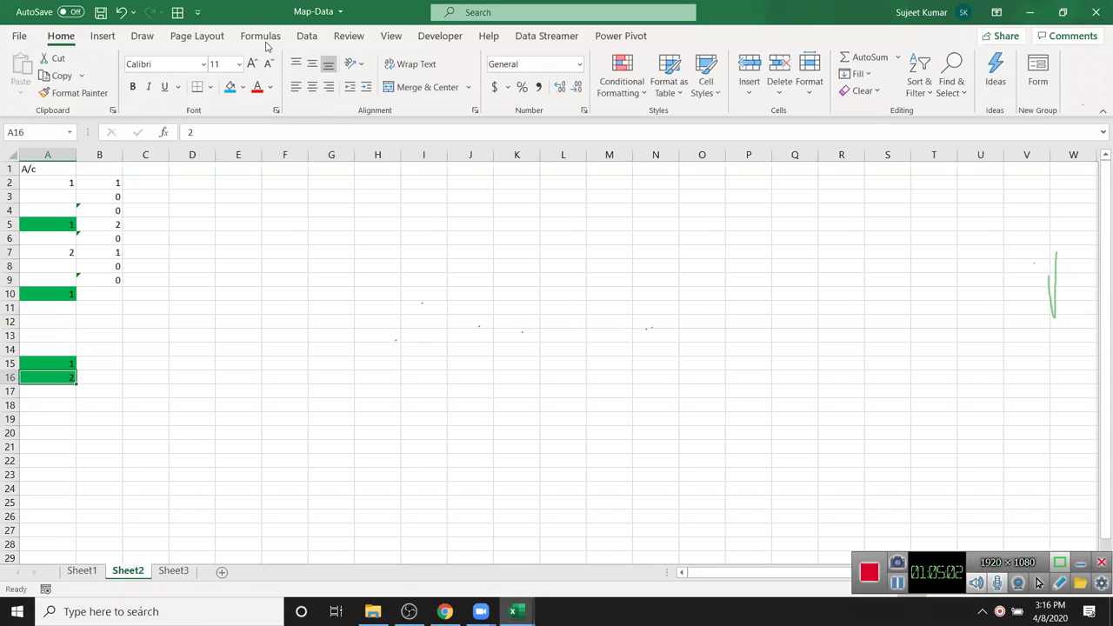
pyautogui.click(479, 171)
# - Switch to Sheet1, clear C13, then undo the deletion
pyautogui.click(98, 573)
pyautogui.click(253, 341)
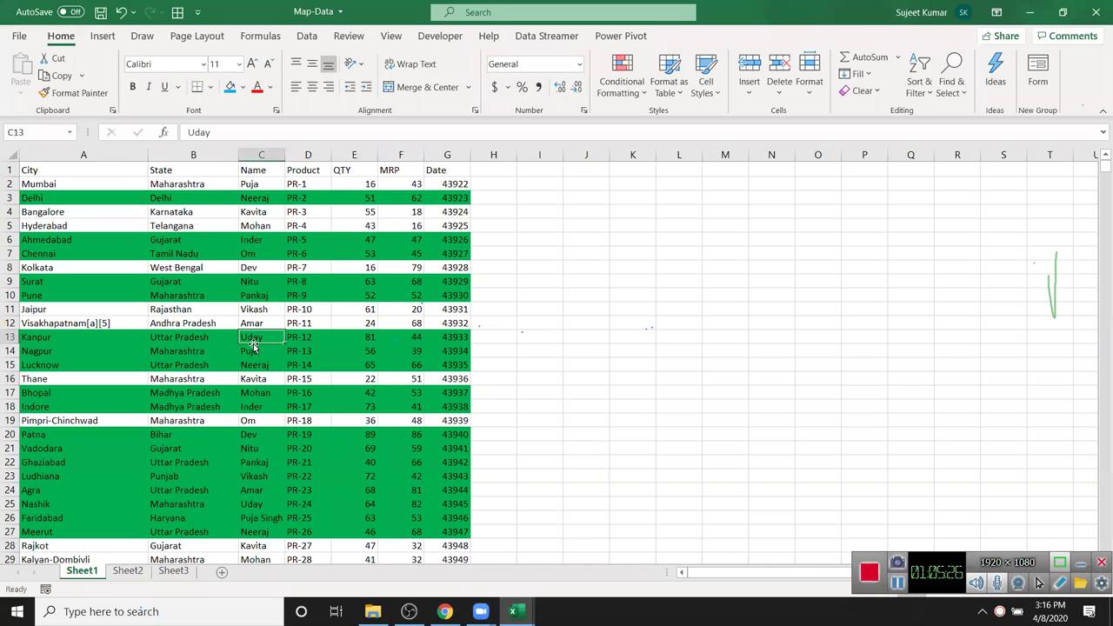
pyautogui.press('Delete')
pyautogui.hotkey('ctrl', 'z')
# - Protect Sheet1 with a password
pyautogui.rightClick(87, 573)
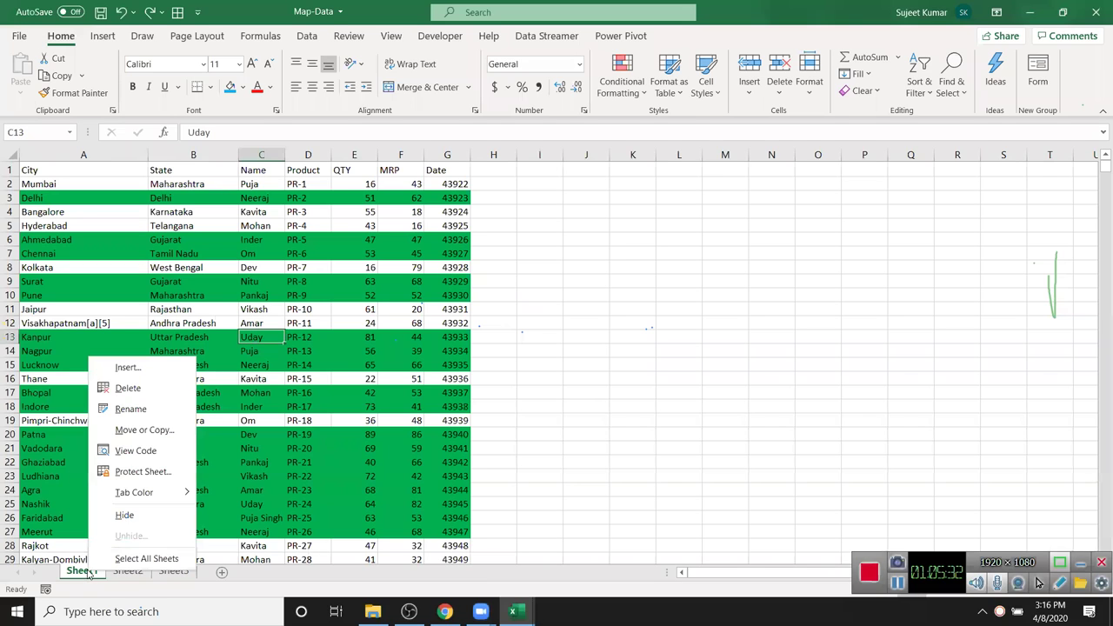
pyautogui.click(117, 477)
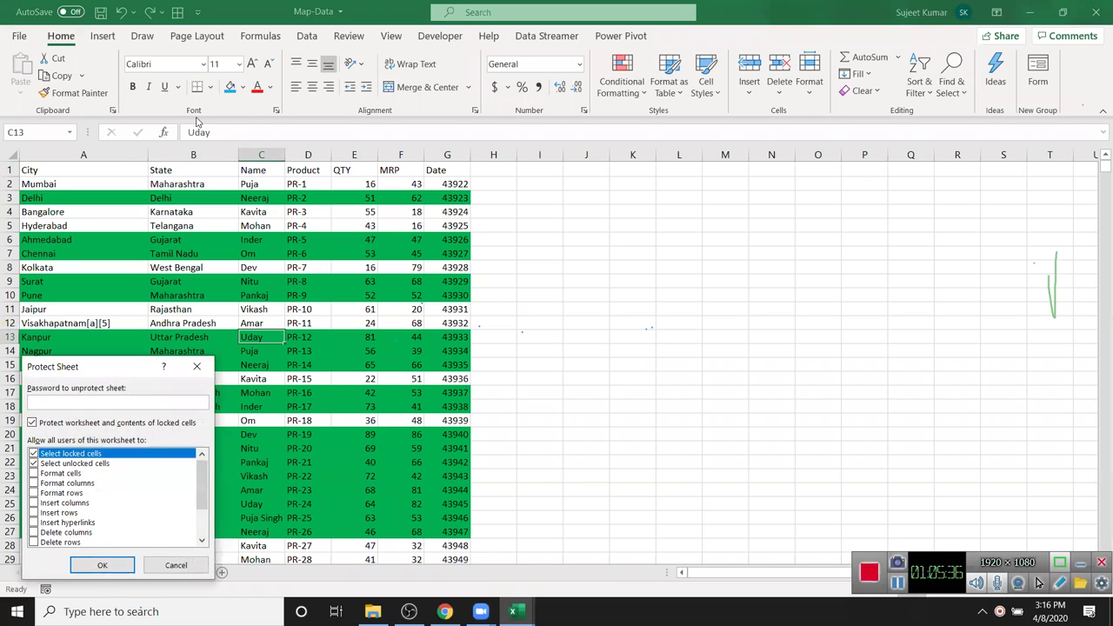
pyautogui.click(119, 339)
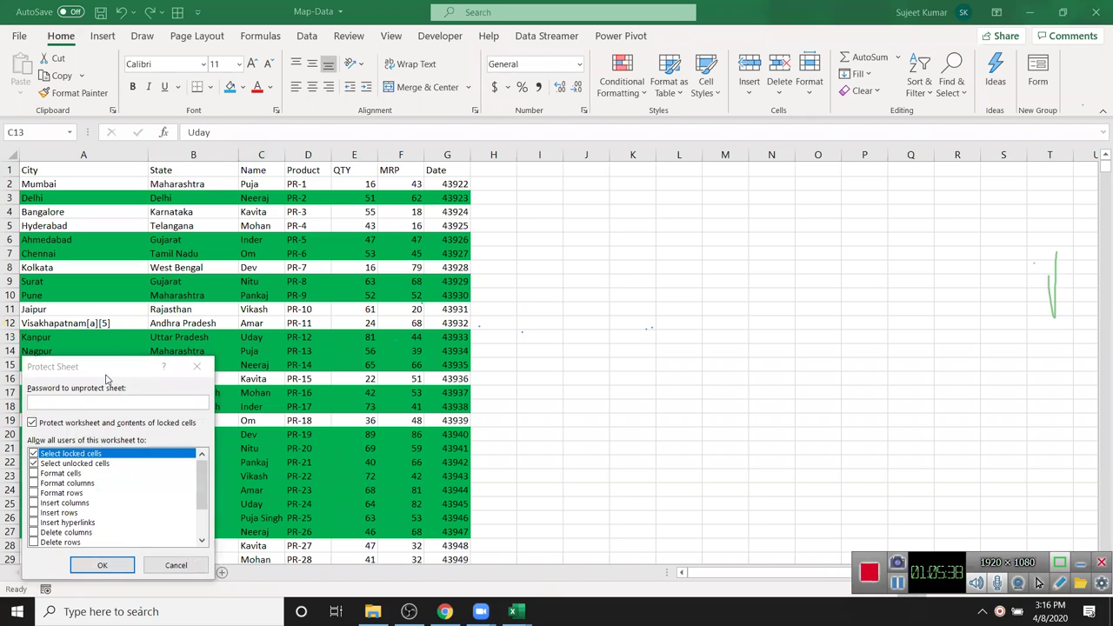
pyautogui.moveTo(727, 183); pyautogui.dragTo(727, 184)
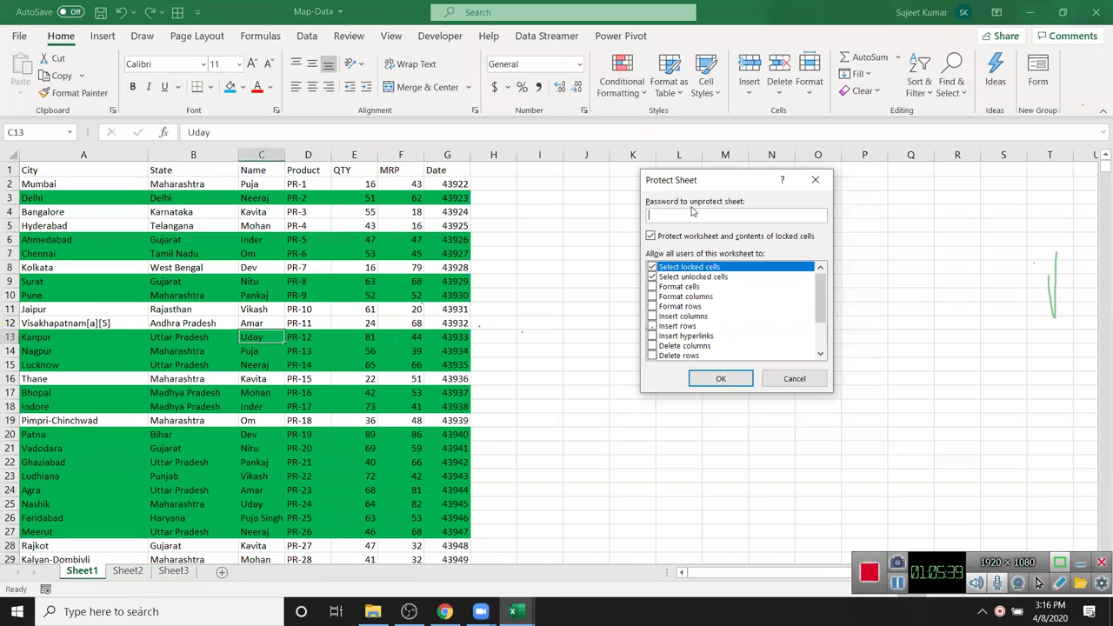
pyautogui.write('1')
pyautogui.press('Return')
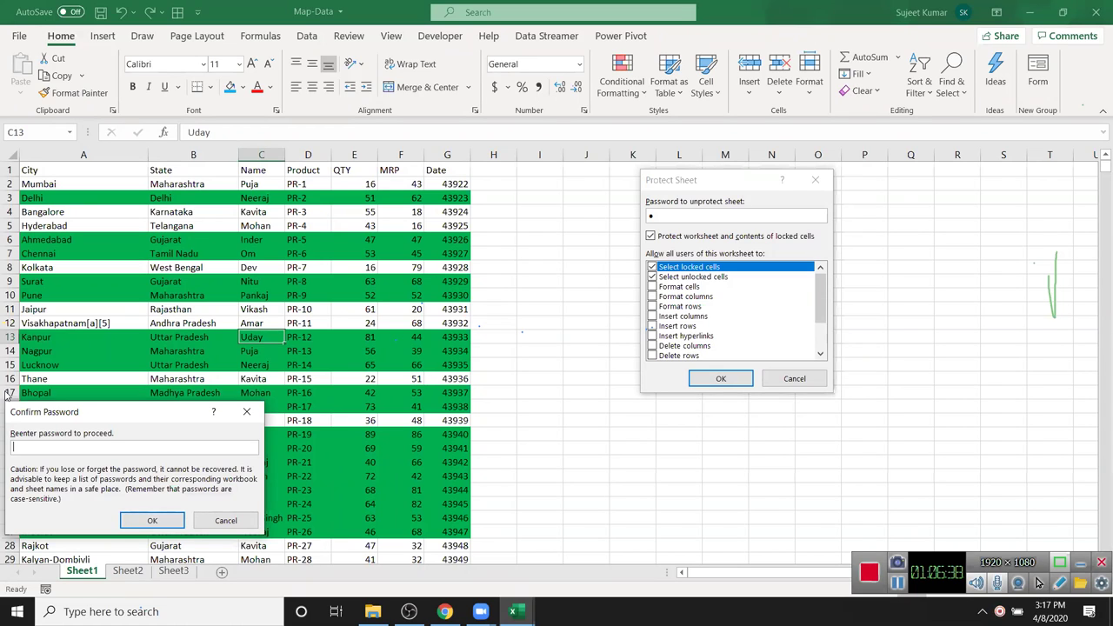
pyautogui.moveTo(152, 336); pyautogui.dragTo(304, 316)
pyautogui.press('Return')
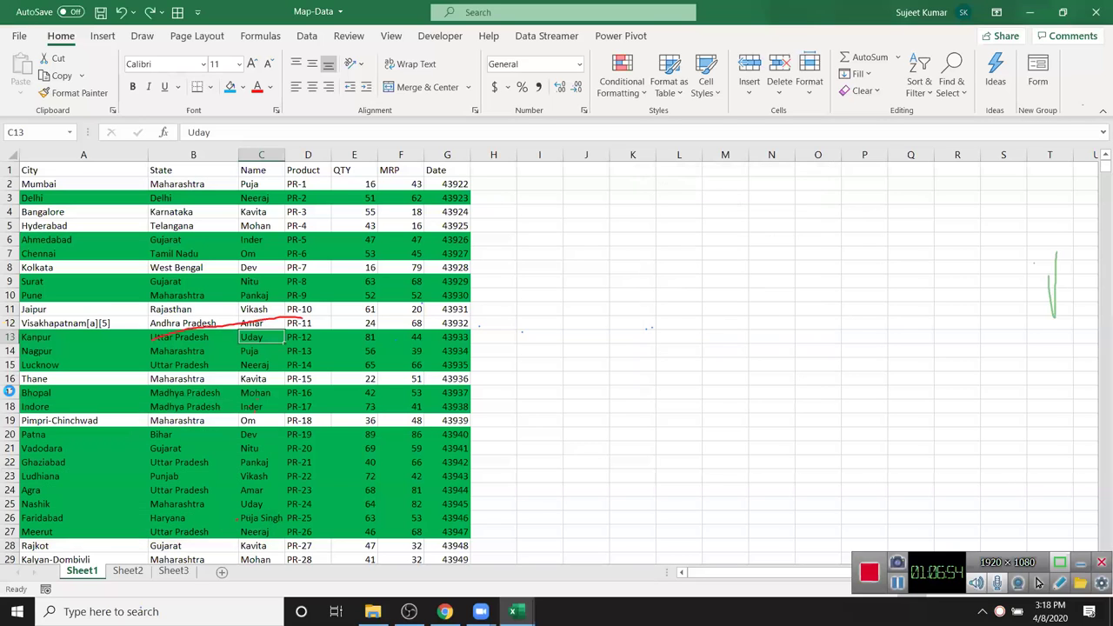
pyautogui.click(246, 240)
pyautogui.moveTo(272, 280); pyautogui.dragTo(378, 343)
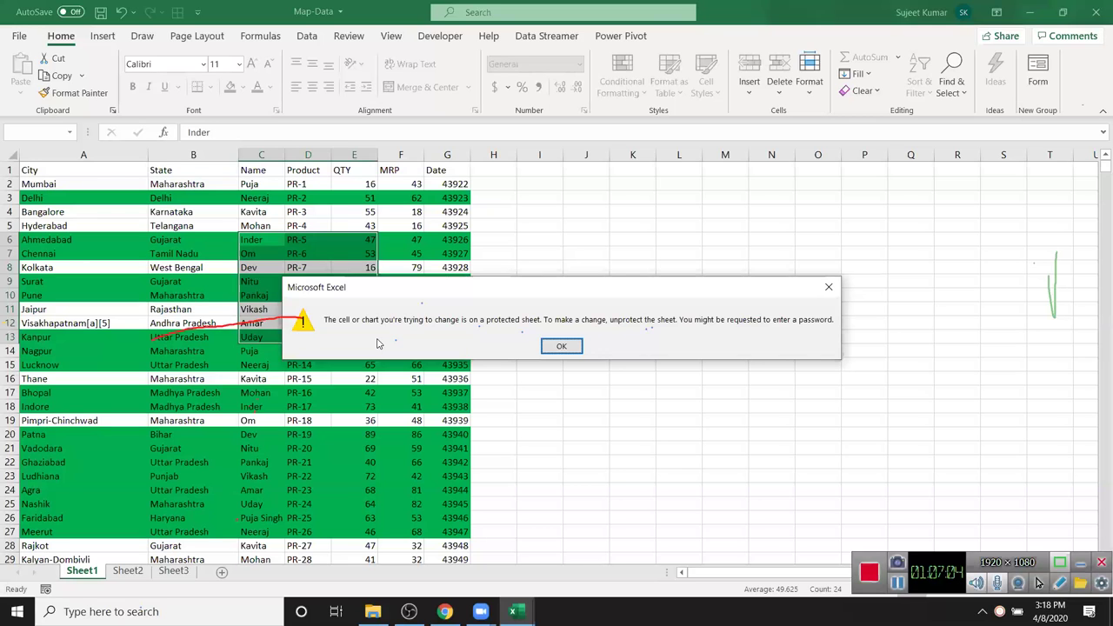
pyautogui.press('Return')
pyautogui.click(98, 564)
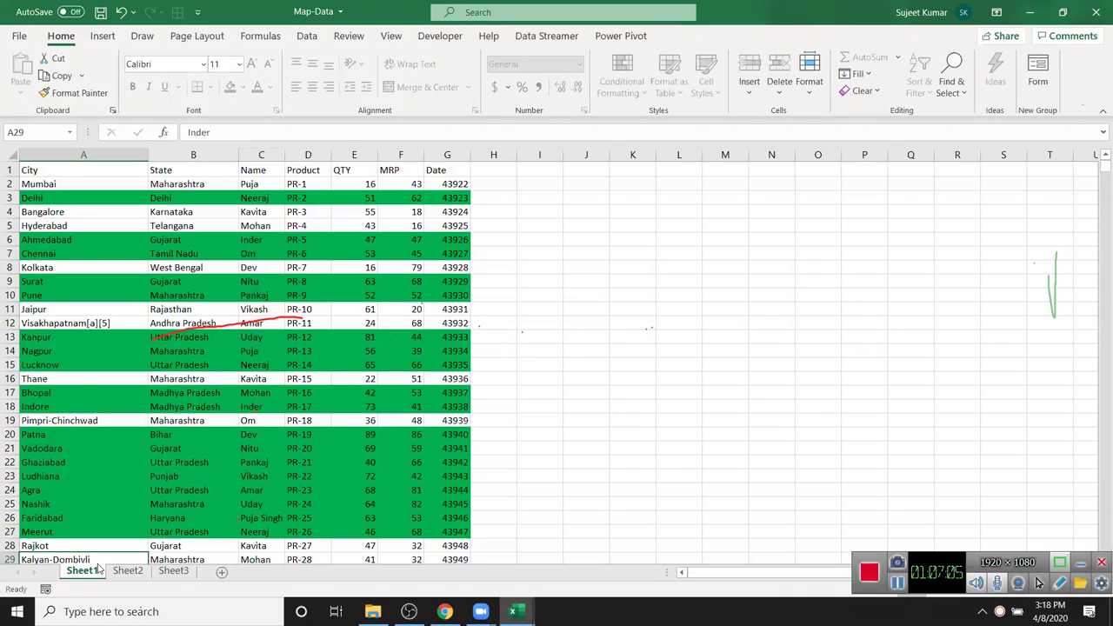
pyautogui.rightClick(98, 565)
pyautogui.click(324, 443)
pyautogui.click(370, 323)
pyautogui.scroll(-20, 369, 323)
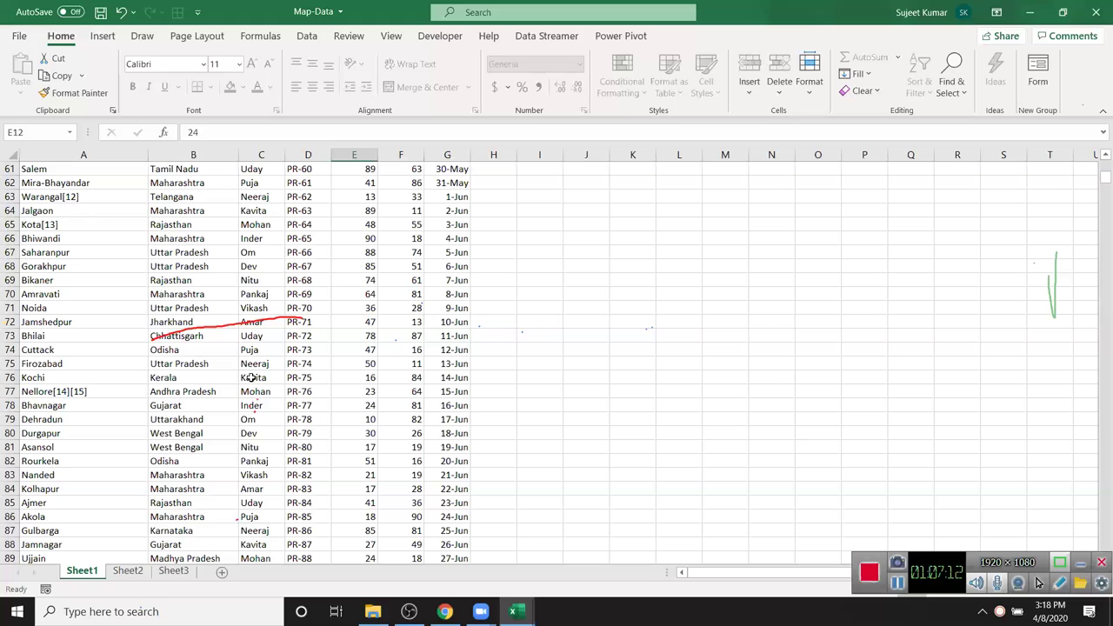
pyautogui.doubleClick(253, 378)
pyautogui.press('Return')
pyautogui.click(69, 215)
pyautogui.moveTo(69, 215); pyautogui.dragTo(460, 393)
pyautogui.hotkey('ctrl', 'c')
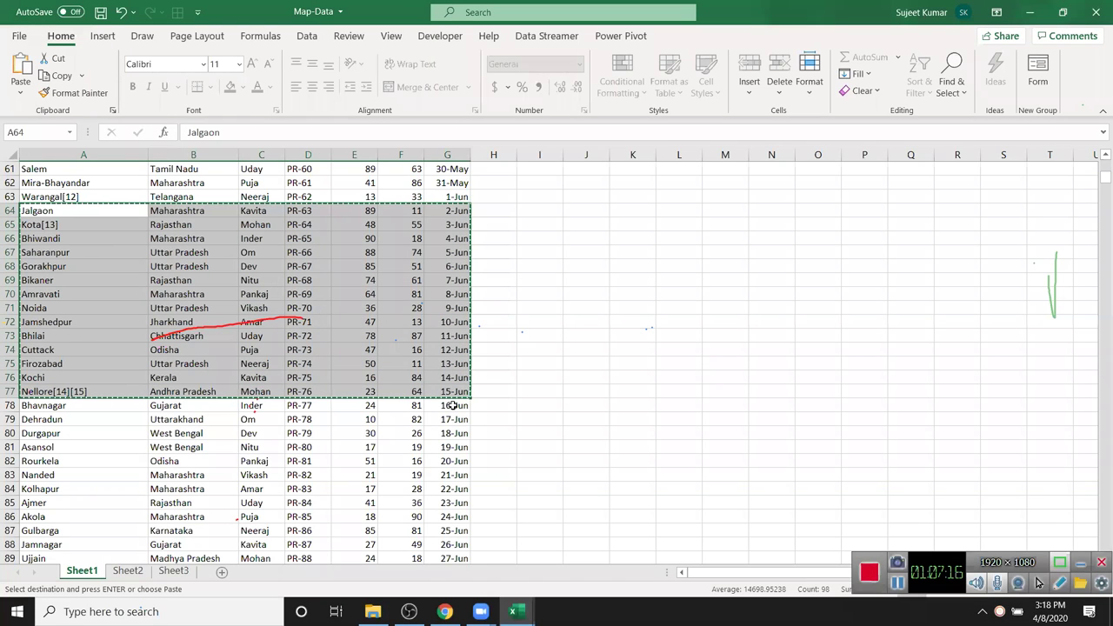
pyautogui.press('Escape')
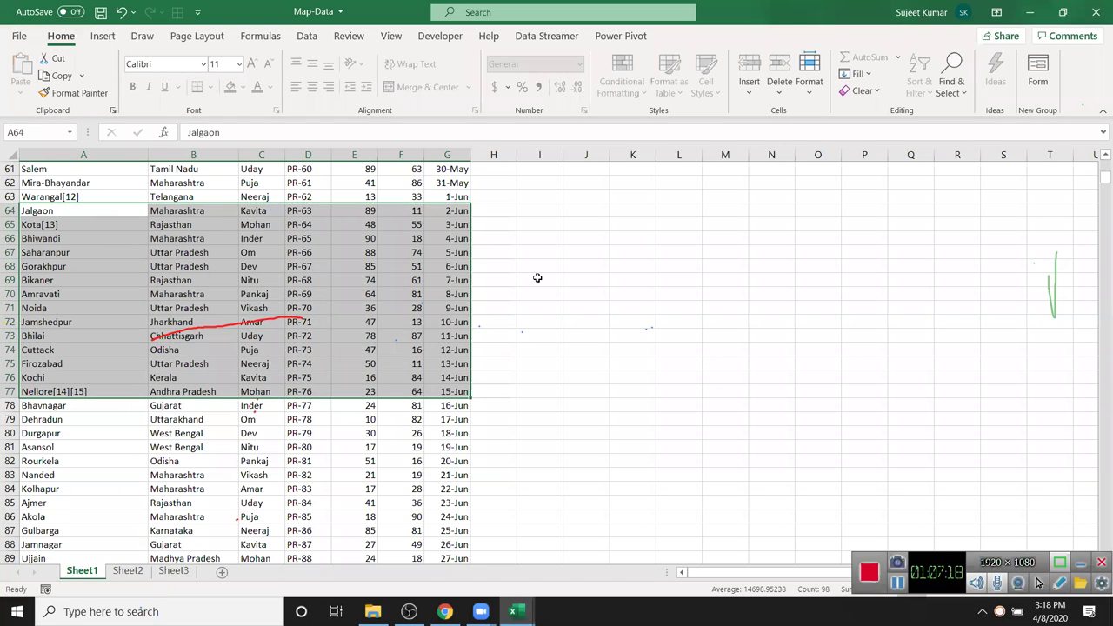
pyautogui.click(537, 268)
pyautogui.scroll(9, 535, 276)
pyautogui.scroll(11, 532, 279)
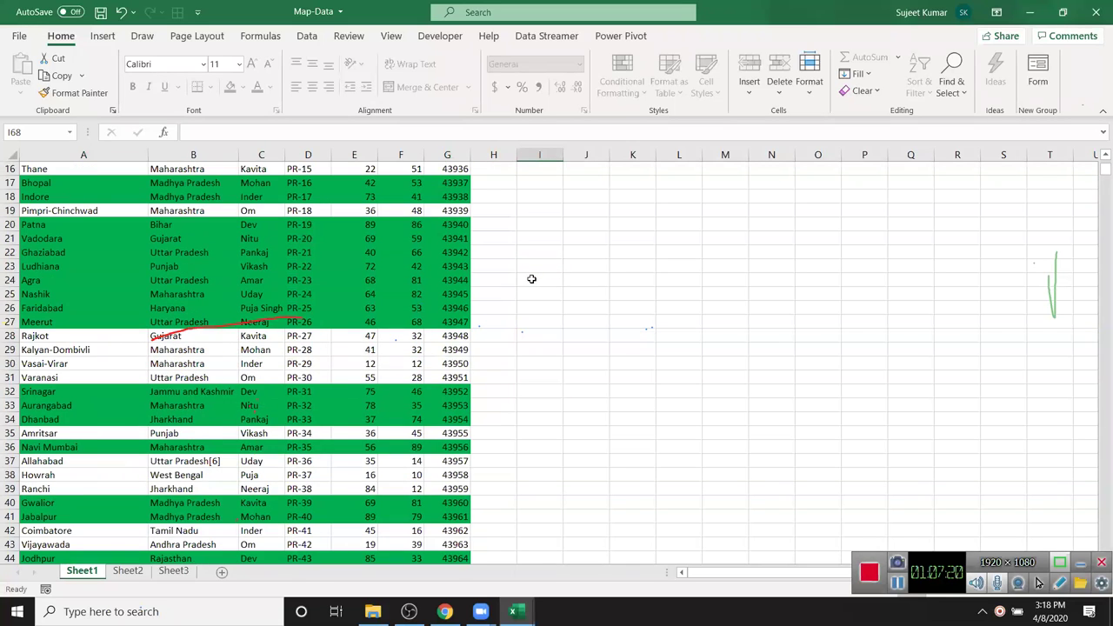
# - Unprotect Sheet1 using its password
pyautogui.rightClick(102, 565)
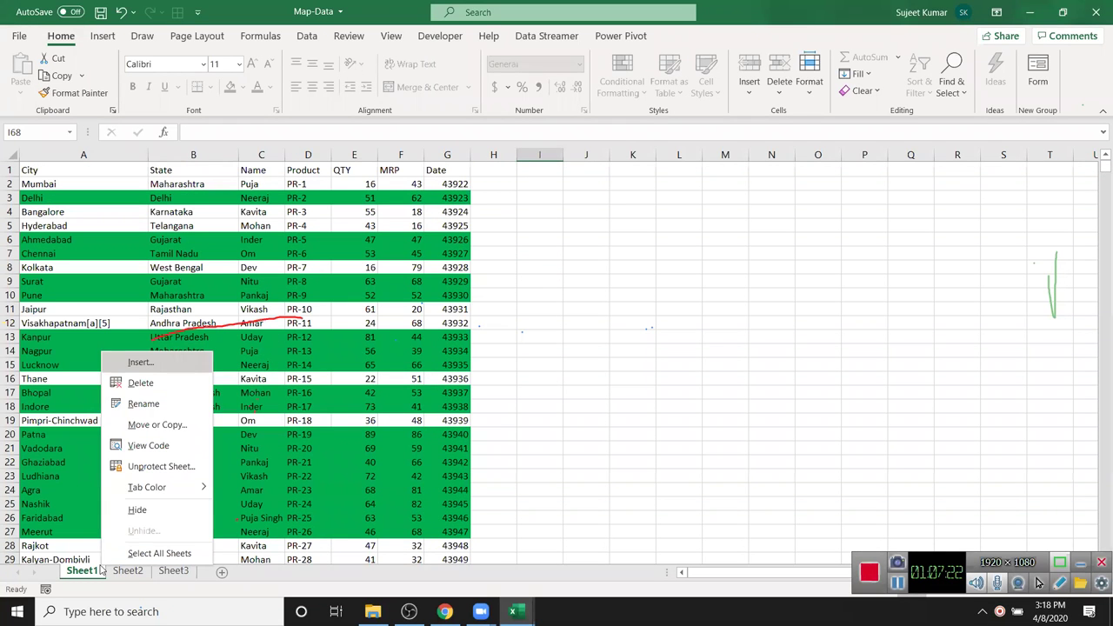
pyautogui.click(156, 466)
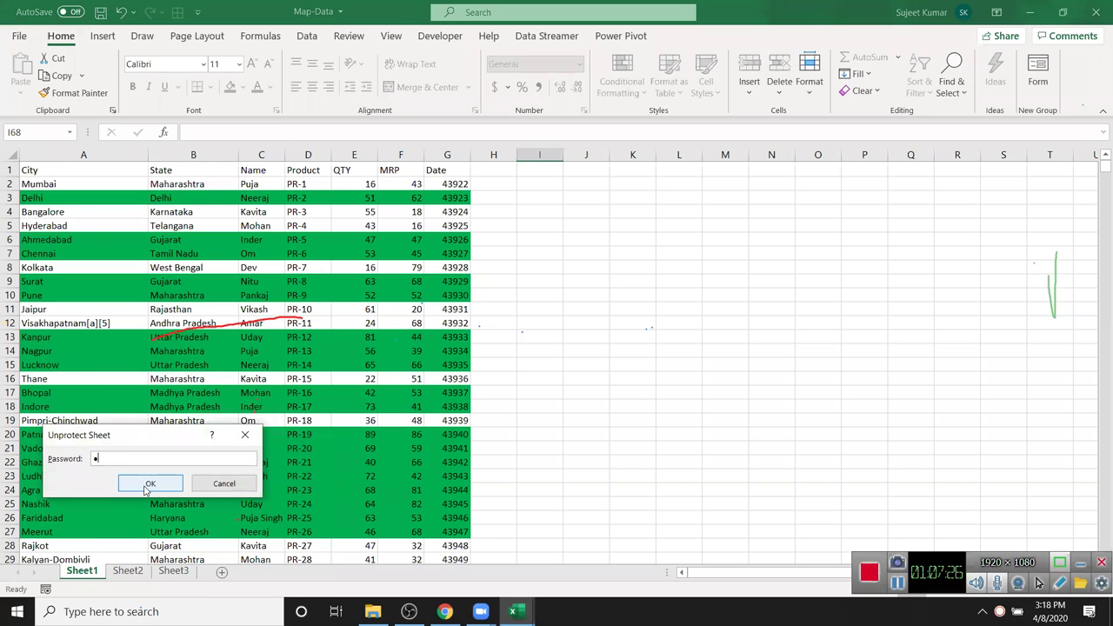
pyautogui.click(148, 485)
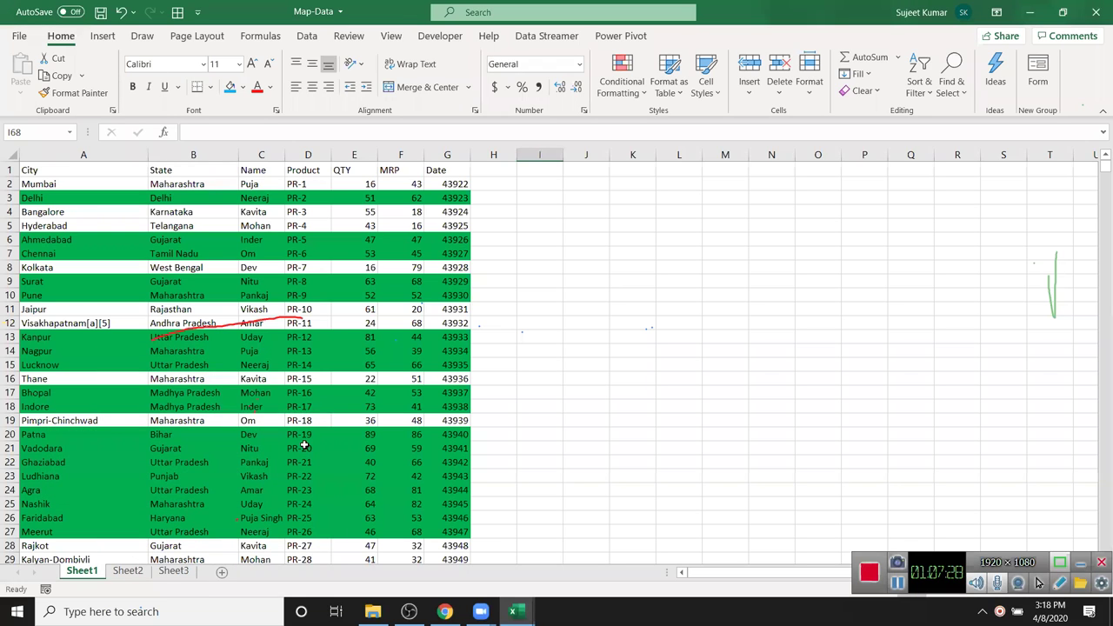
# - Protect Sheet1 again with Format cells allowed, then test editing K7
pyautogui.rightClick(92, 569)
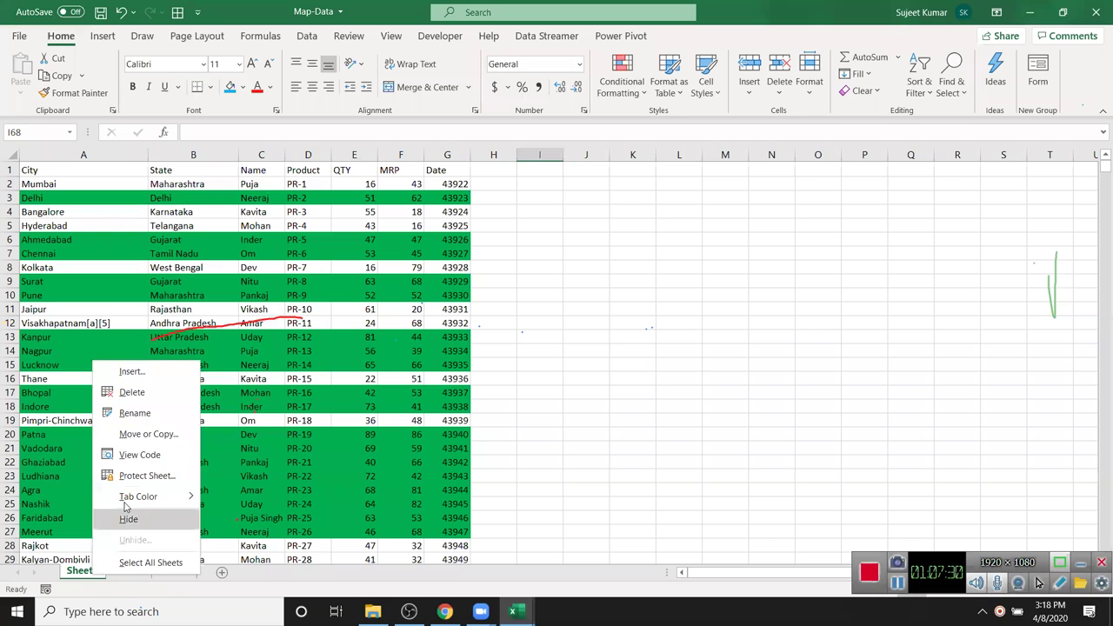
pyautogui.click(137, 475)
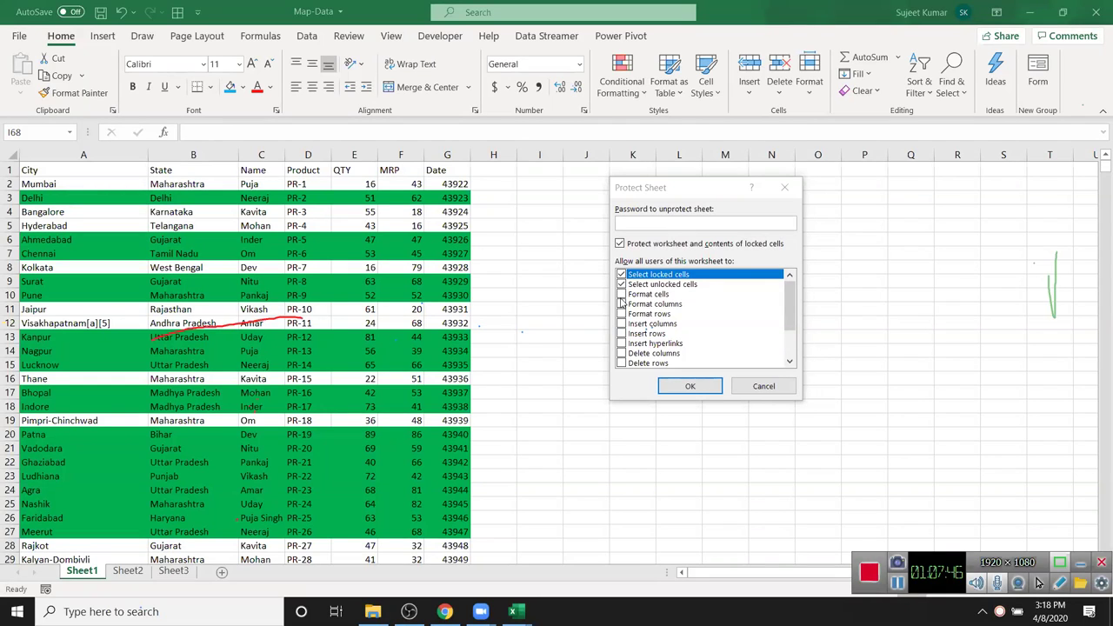
pyautogui.click(622, 295)
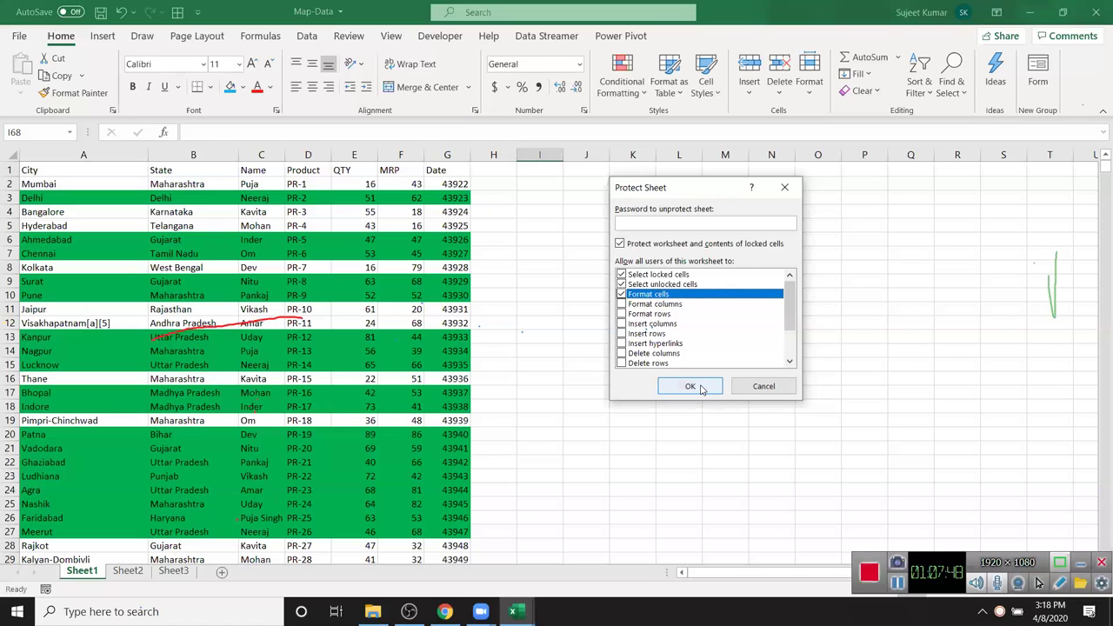
pyautogui.click(691, 386)
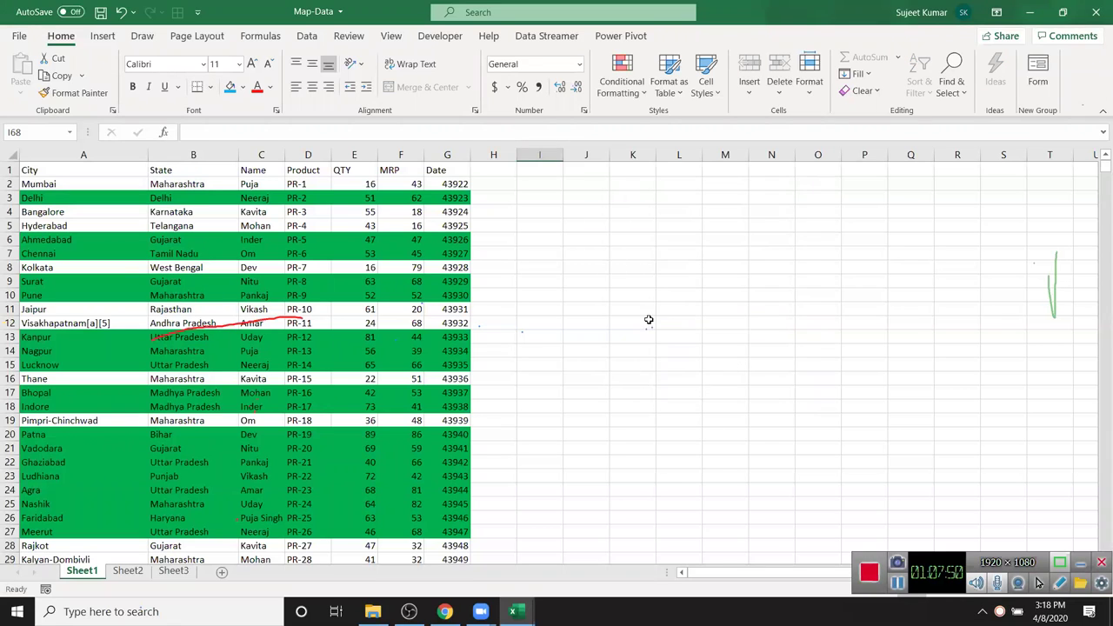
pyautogui.doubleClick(619, 259)
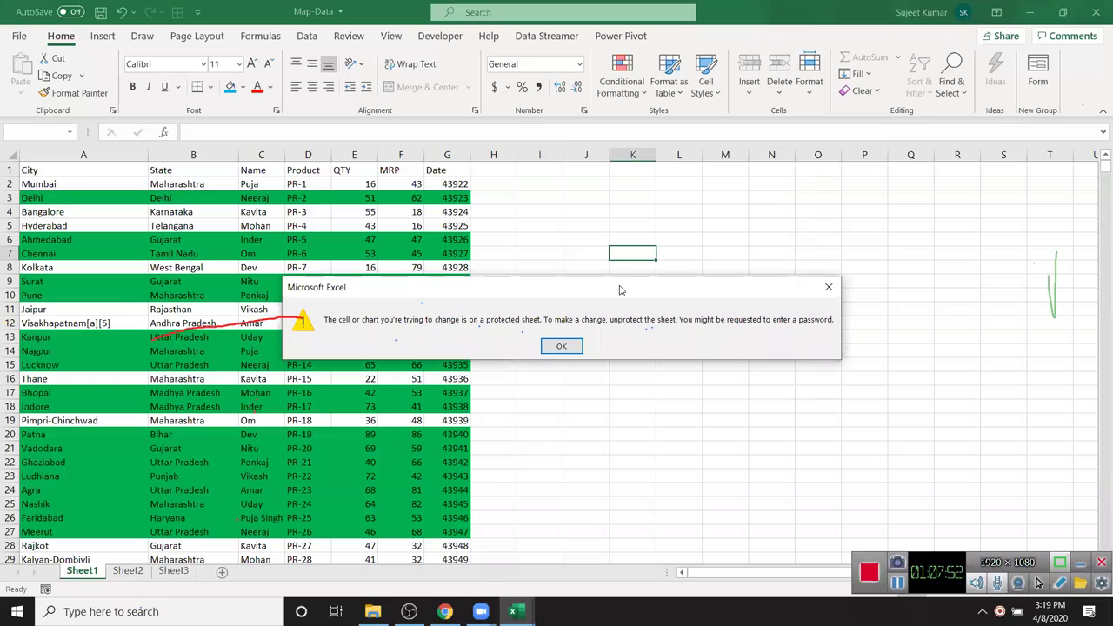
# - Fill the range J4:N12 on Sheet1 with blue
pyautogui.press('Return')
pyautogui.moveTo(599, 214); pyautogui.dragTo(787, 351)
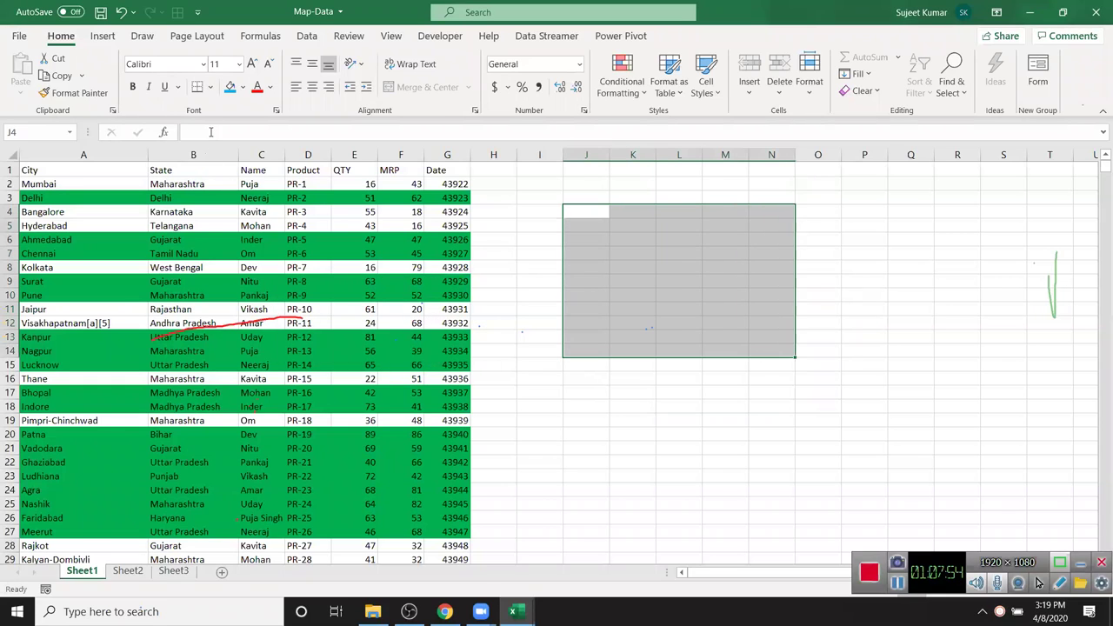
pyautogui.click(230, 86)
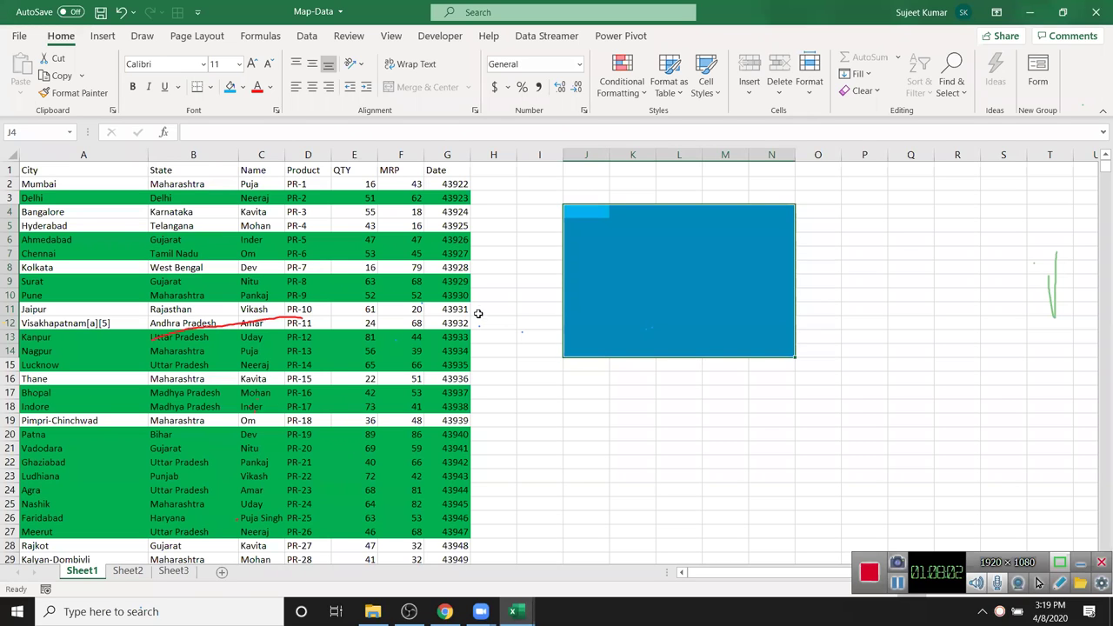
pyautogui.click(585, 406)
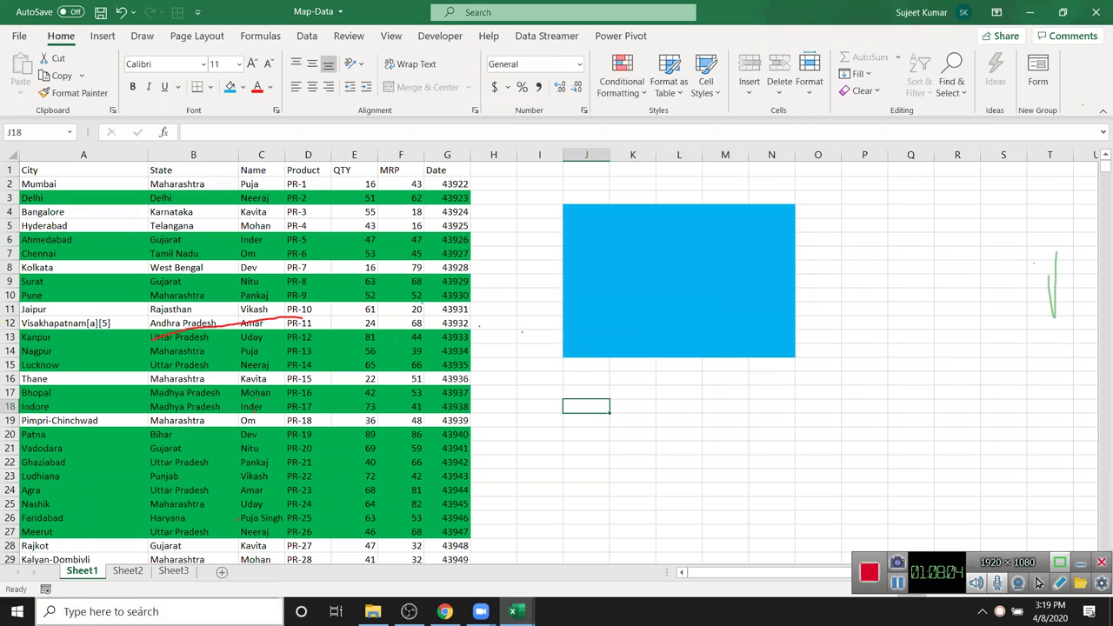
# - Re-protect Sheet1 with cell selection and formatting disallowed, and confirm edits are refused
pyautogui.rightClick(74, 576)
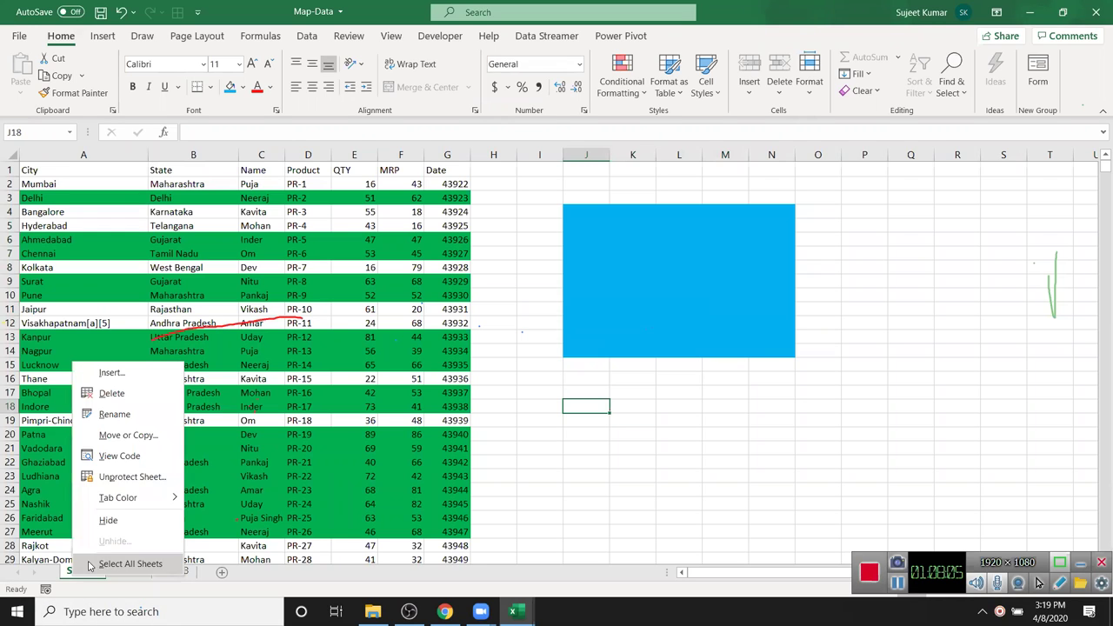
pyautogui.click(127, 480)
pyautogui.rightClick(88, 574)
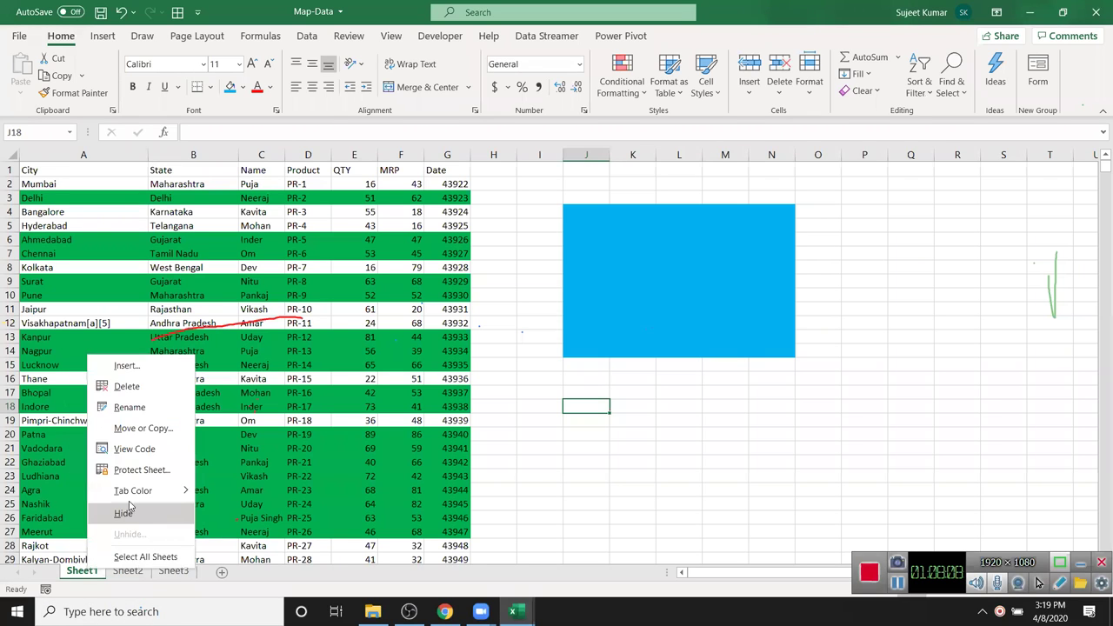
pyautogui.click(131, 463)
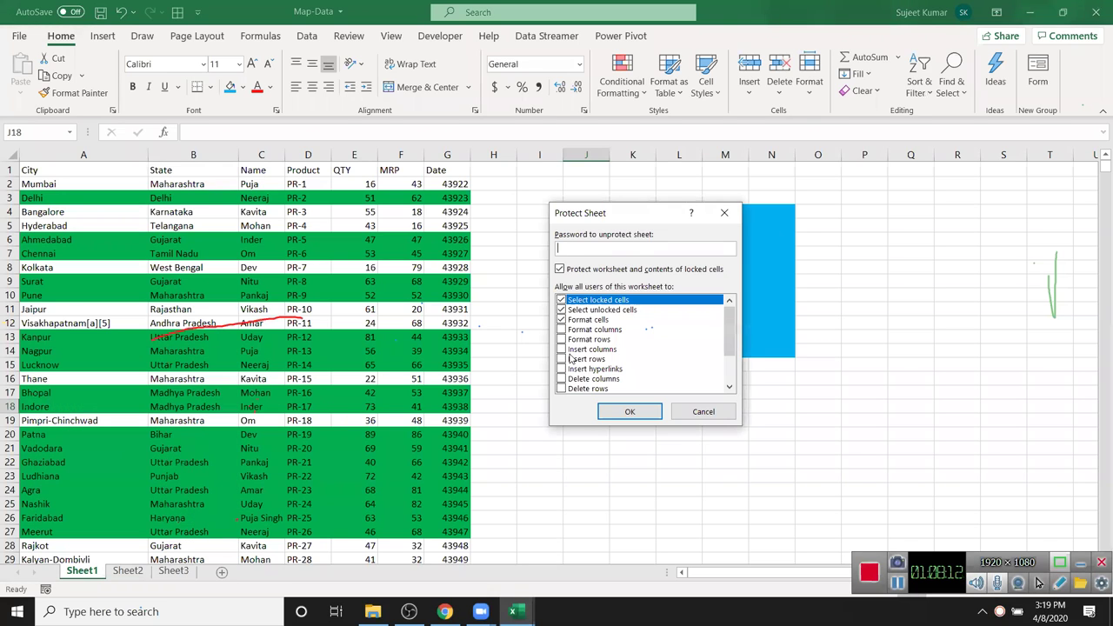
pyautogui.click(561, 319)
pyautogui.click(561, 311)
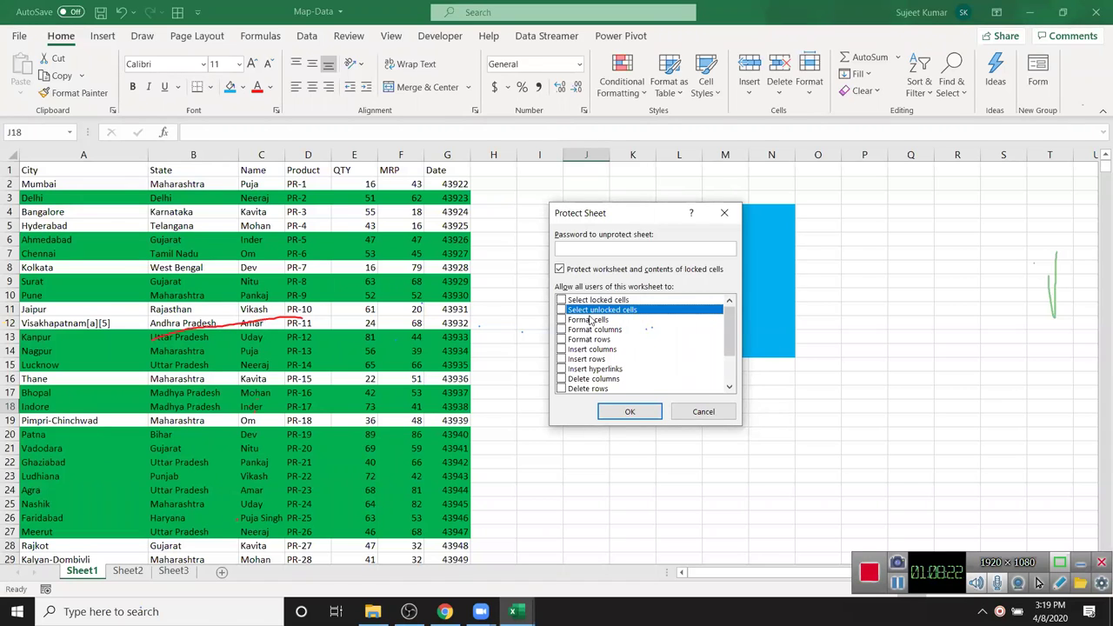
pyautogui.click(637, 413)
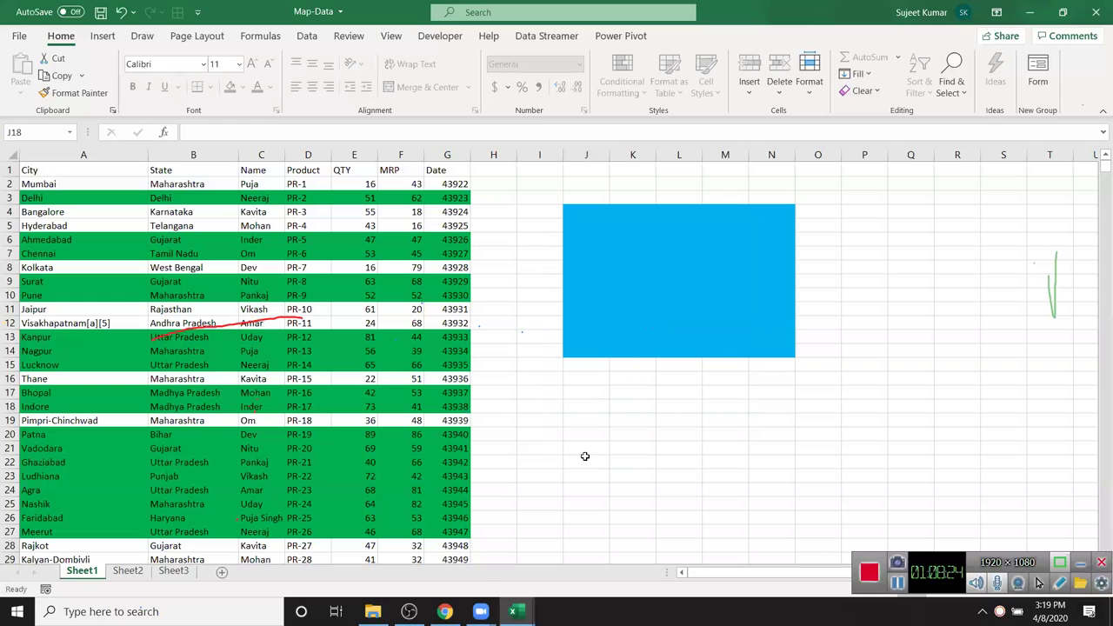
pyautogui.click(571, 346)
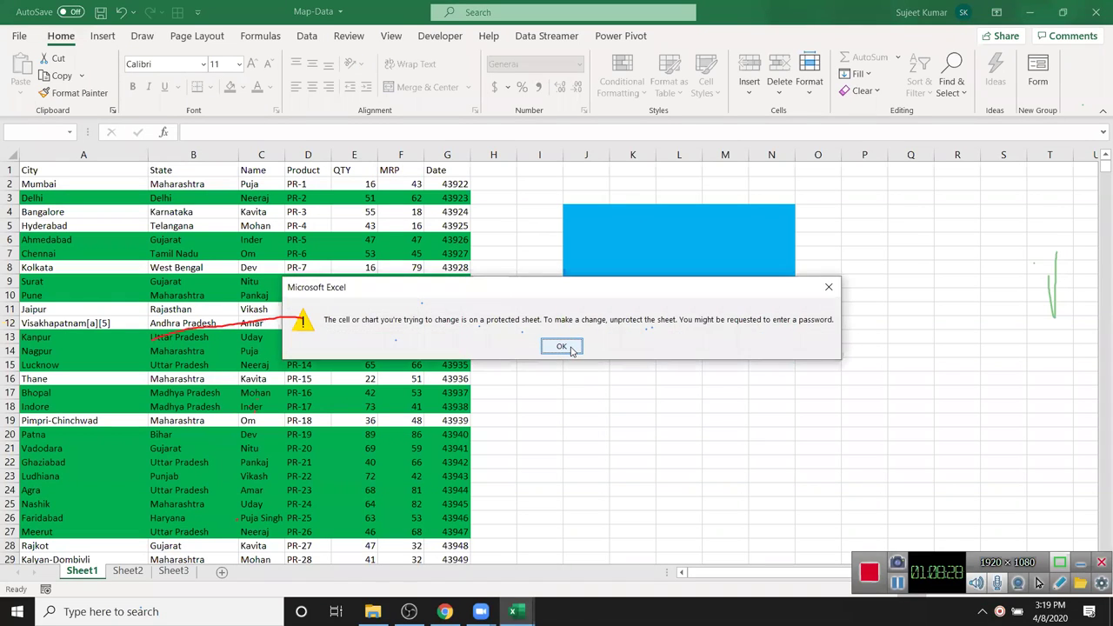
pyautogui.click(562, 347)
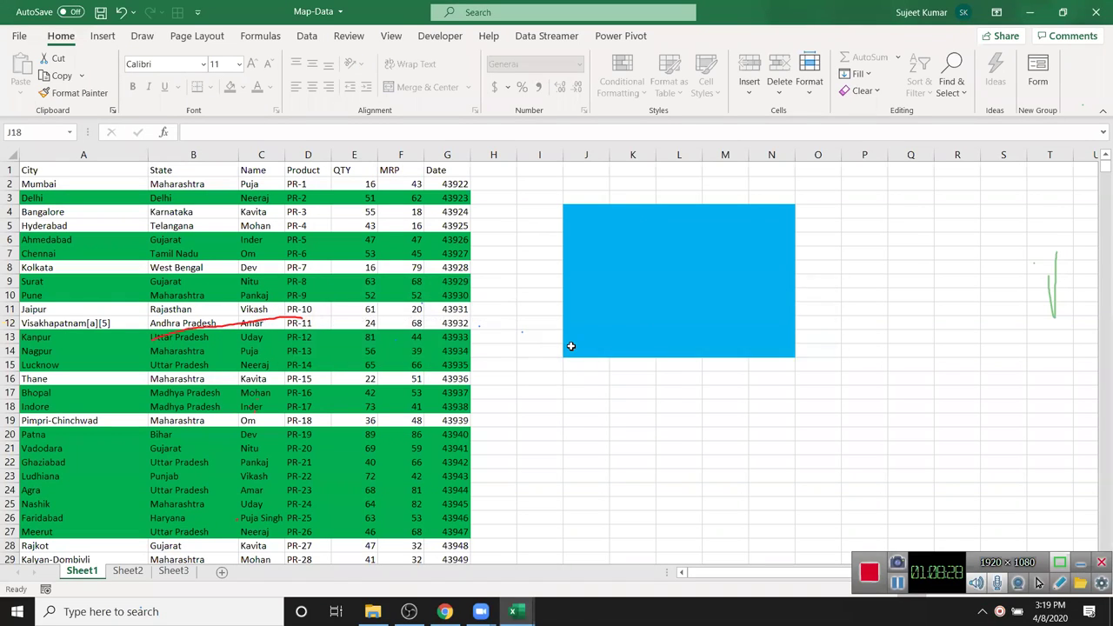
# - Unprotect Sheet1, cancel the Protect Sheet dialog, and go to Sheet2
pyautogui.rightClick(65, 575)
pyautogui.click(122, 477)
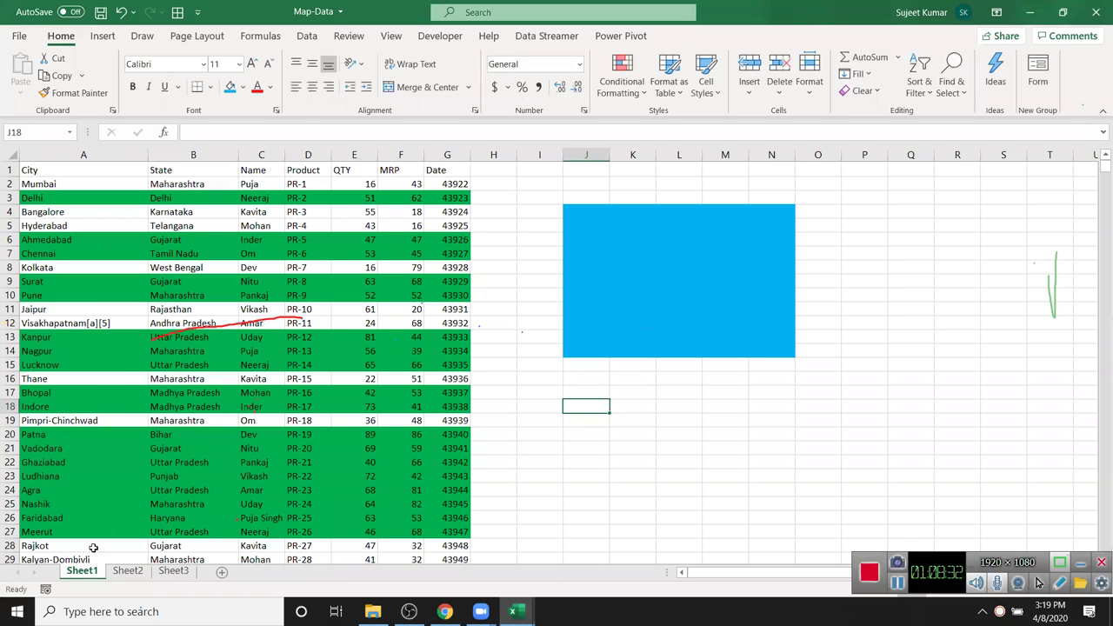
pyautogui.rightClick(93, 576)
pyautogui.click(145, 476)
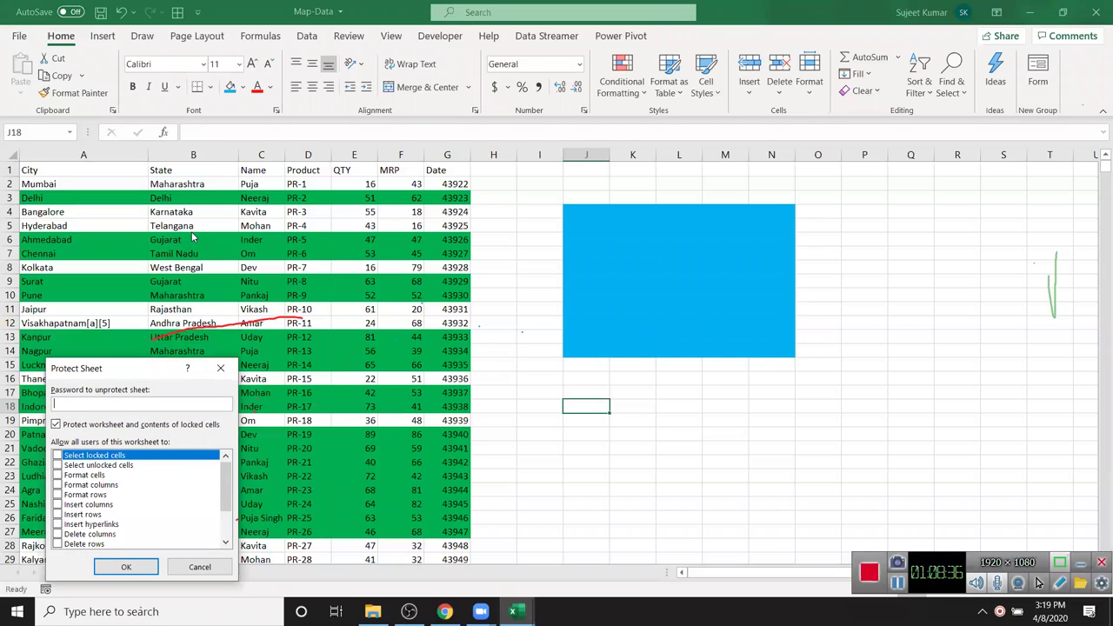
pyautogui.click(213, 16)
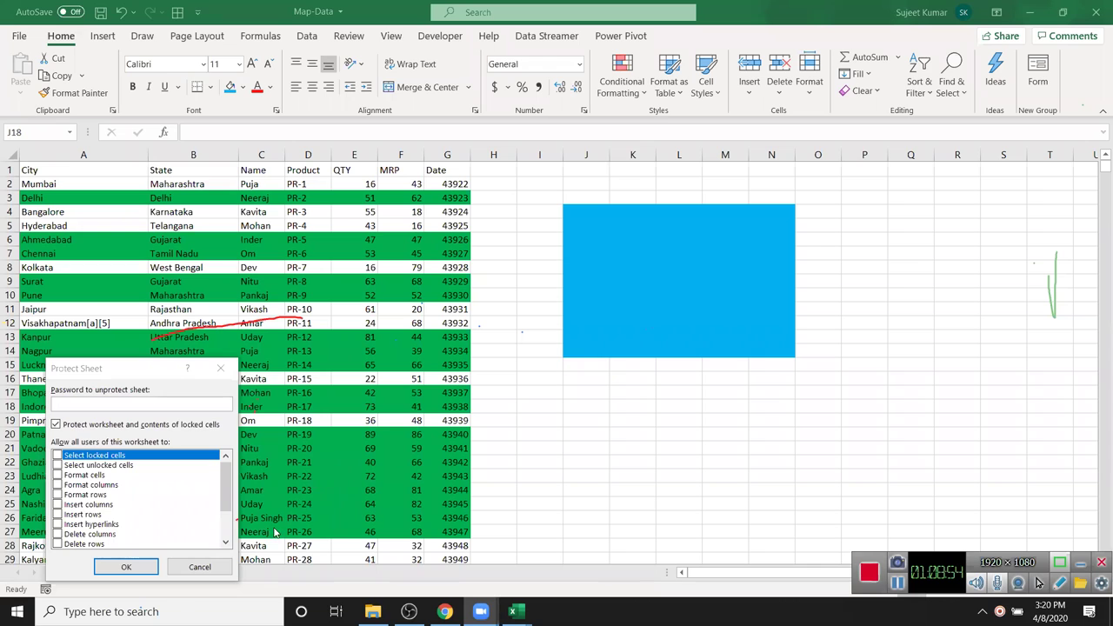
pyautogui.click(211, 575)
pyautogui.click(130, 572)
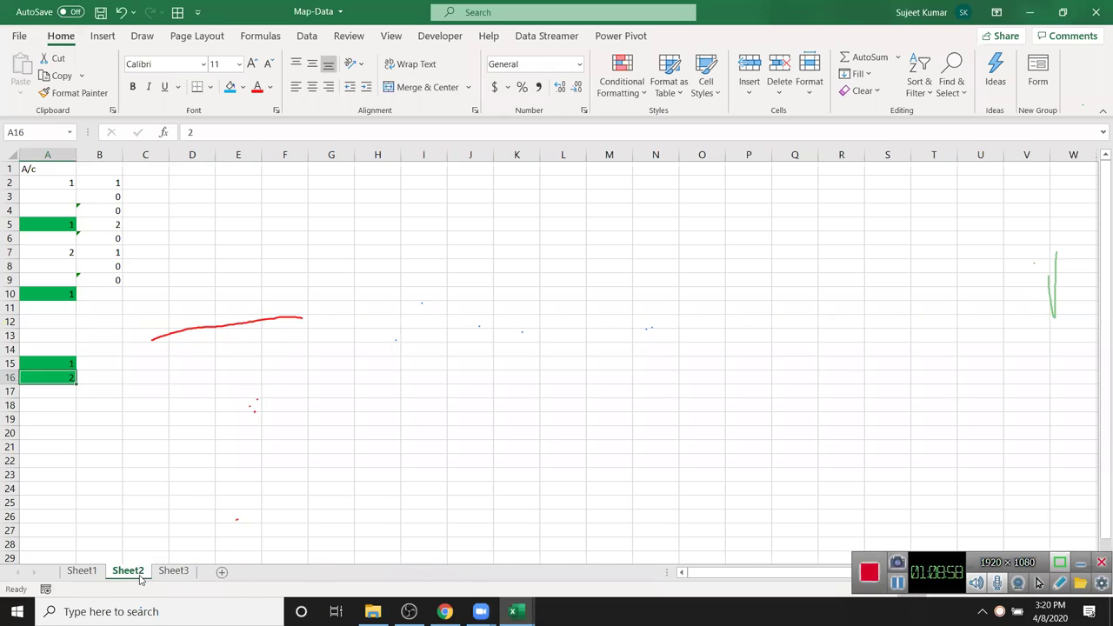
# - Fill the J4:N18 block on Sheet2 with blue
pyautogui.moveTo(460, 211); pyautogui.dragTo(644, 405)
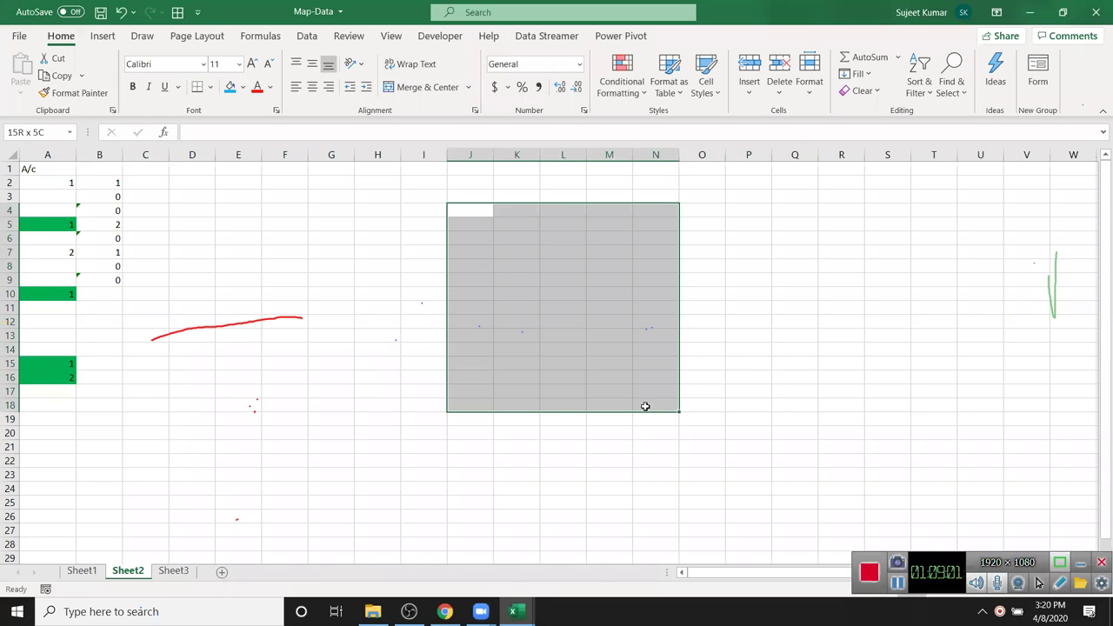
pyautogui.click(231, 88)
pyautogui.click(375, 236)
pyautogui.click(483, 252)
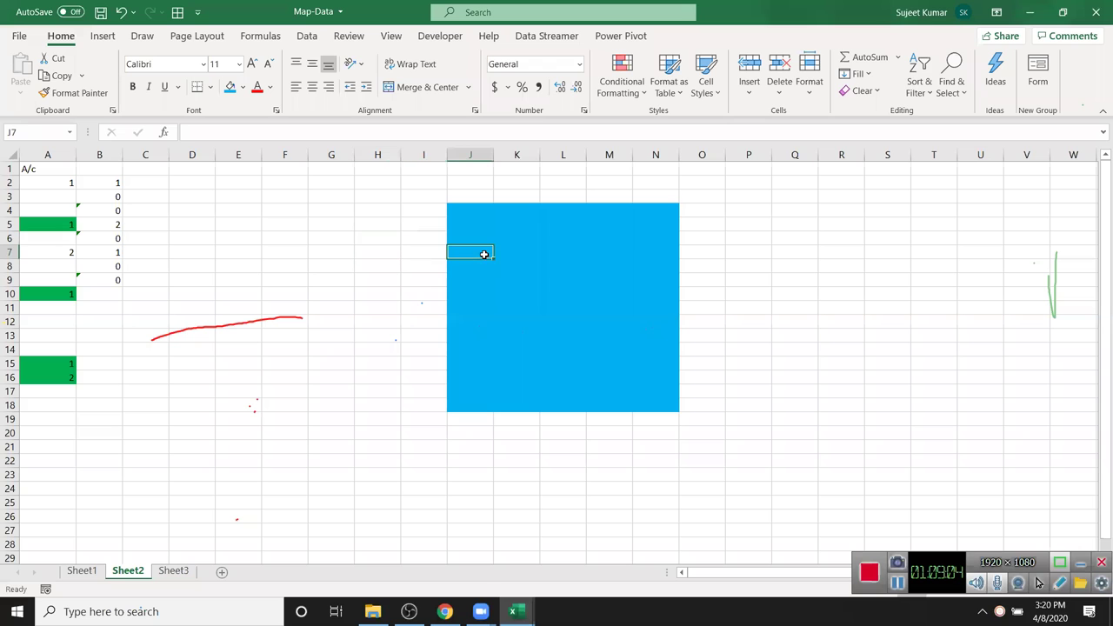
pyautogui.click(347, 352)
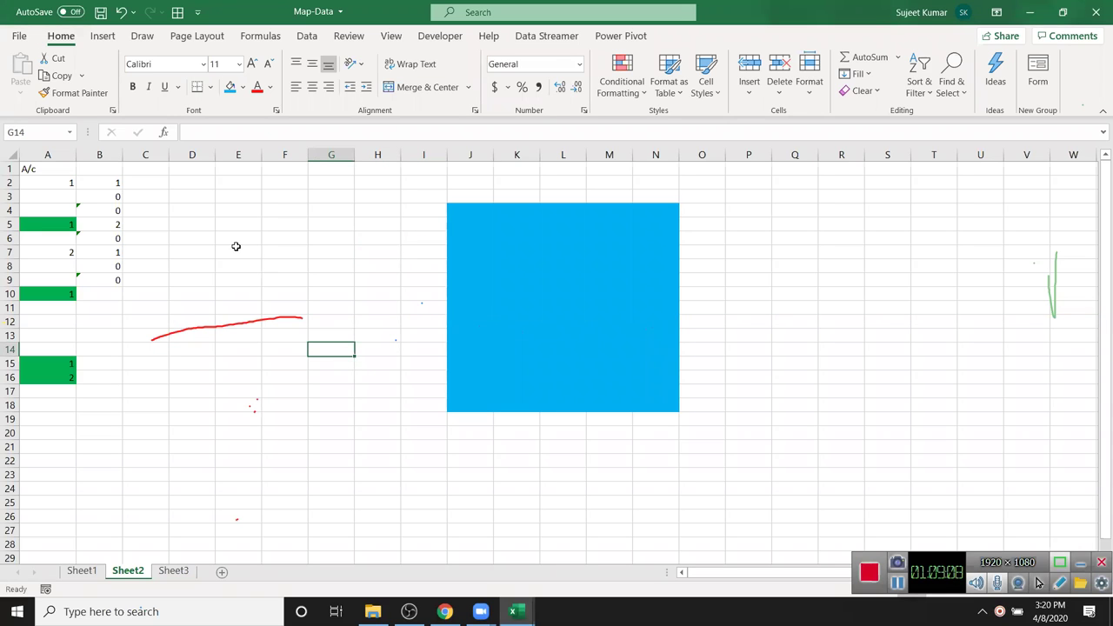
# - Unlock cell E4 in Format Cells Protection
pyautogui.rightClick(248, 211)
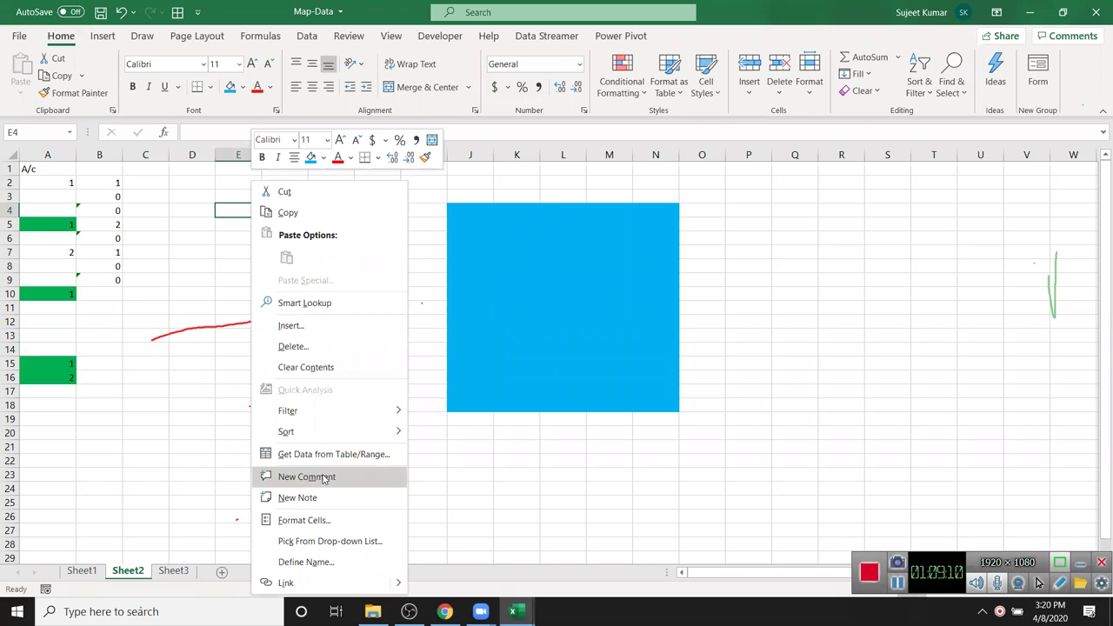
pyautogui.click(327, 520)
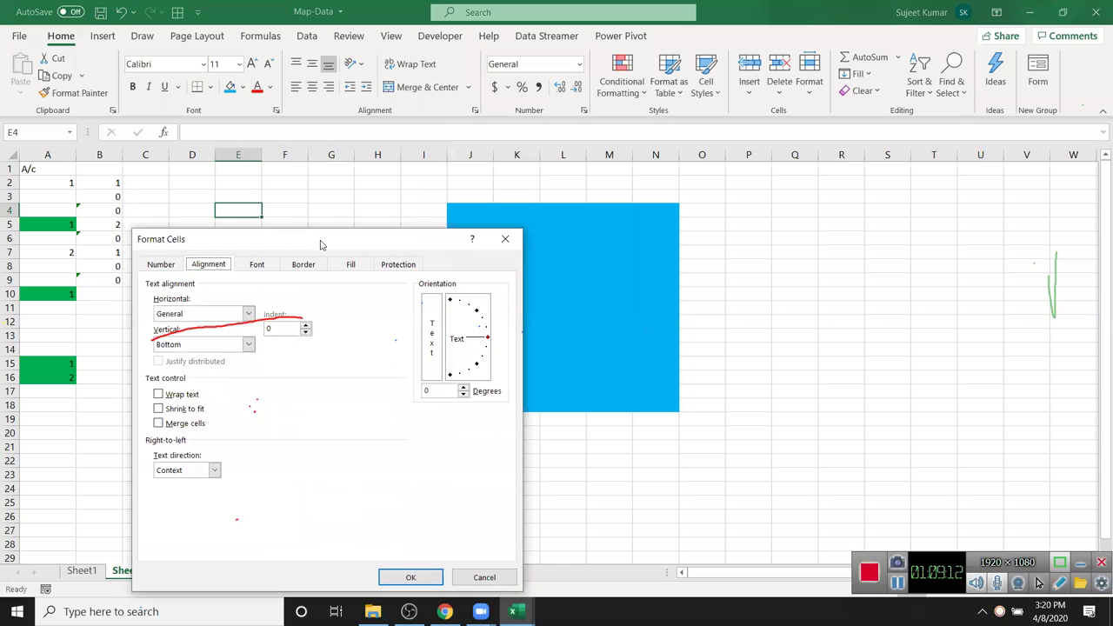
pyautogui.moveTo(322, 245); pyautogui.dragTo(447, 180)
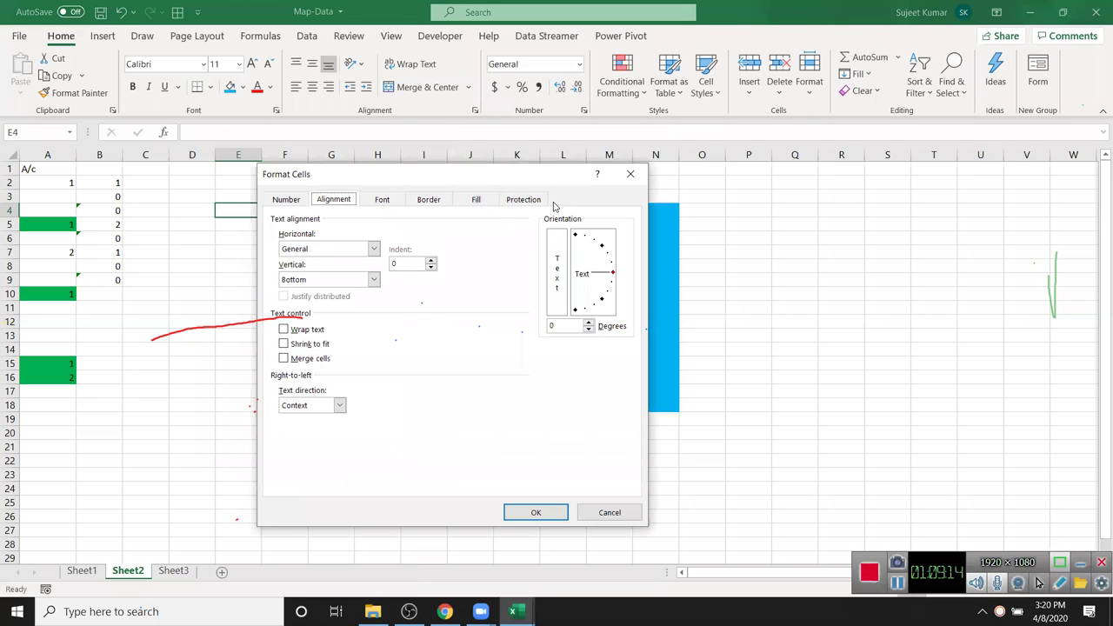
pyautogui.click(526, 200)
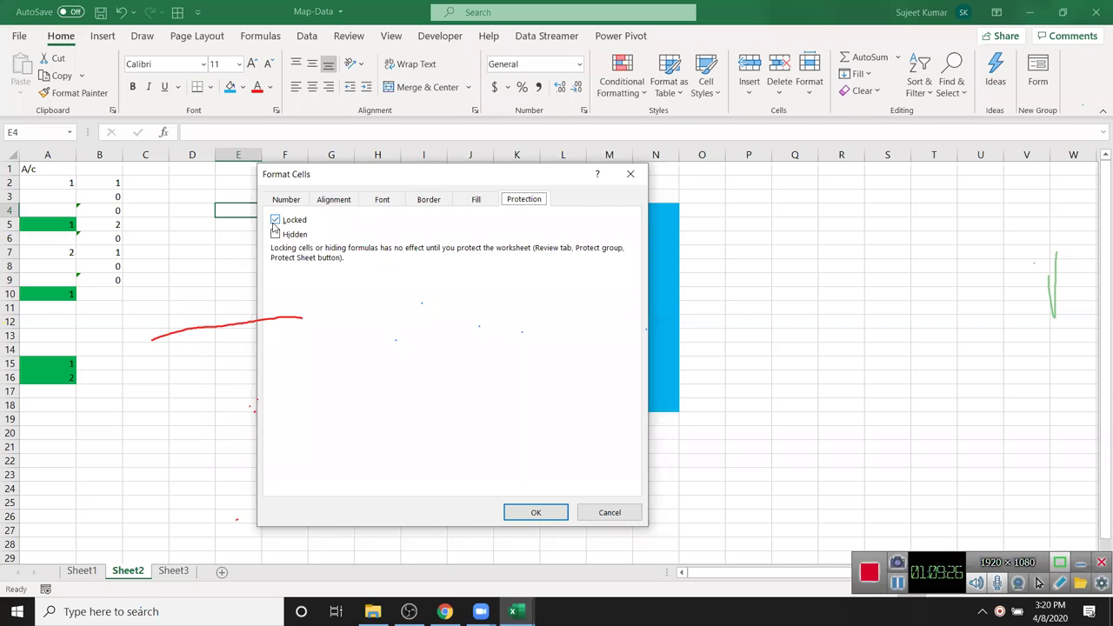
pyautogui.click(275, 220)
pyautogui.press('Return')
# - Unlock the blue J4:N18 block in Format Cells Protection
pyautogui.moveTo(467, 209); pyautogui.dragTo(668, 398)
pyautogui.rightClick(661, 388)
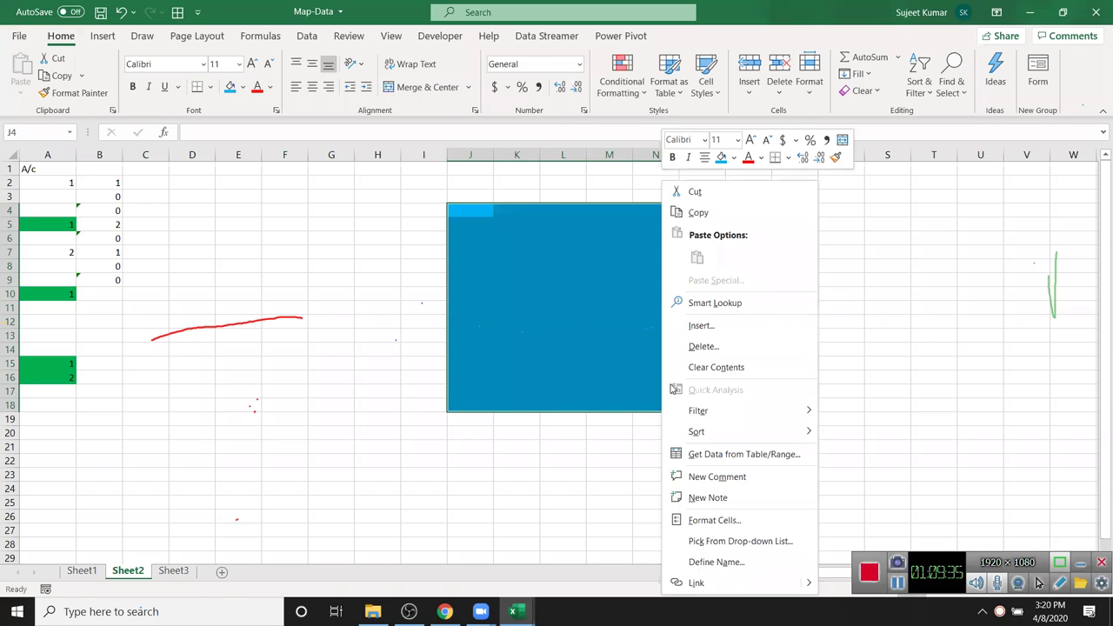
pyautogui.click(729, 522)
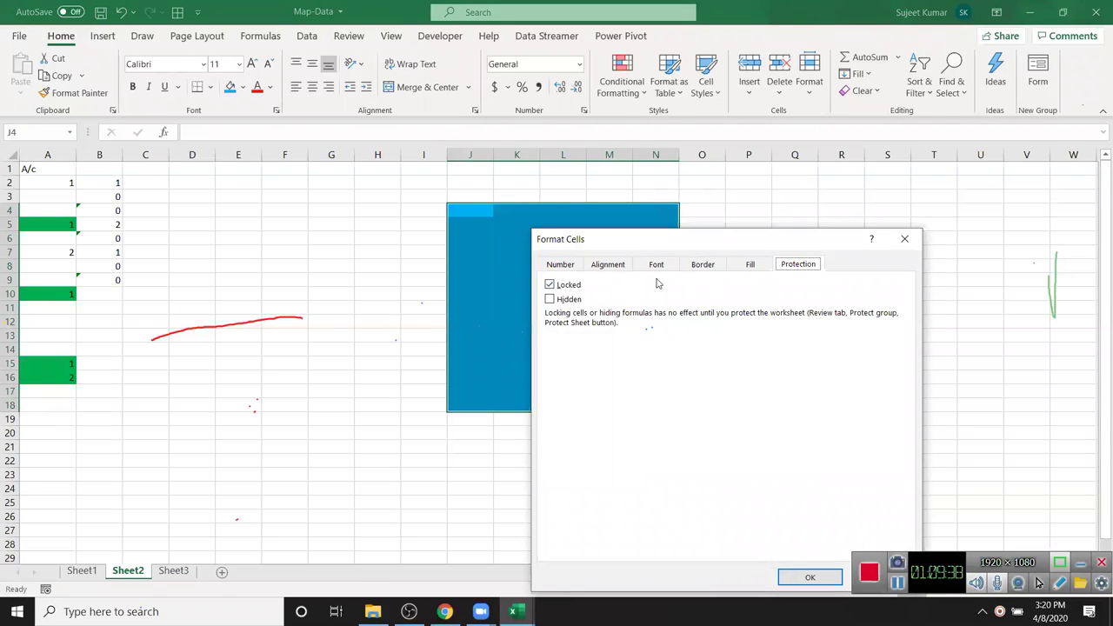
pyautogui.click(570, 285)
pyautogui.moveTo(619, 243); pyautogui.dragTo(190, 62)
pyautogui.click(399, 397)
pyautogui.click(282, 502)
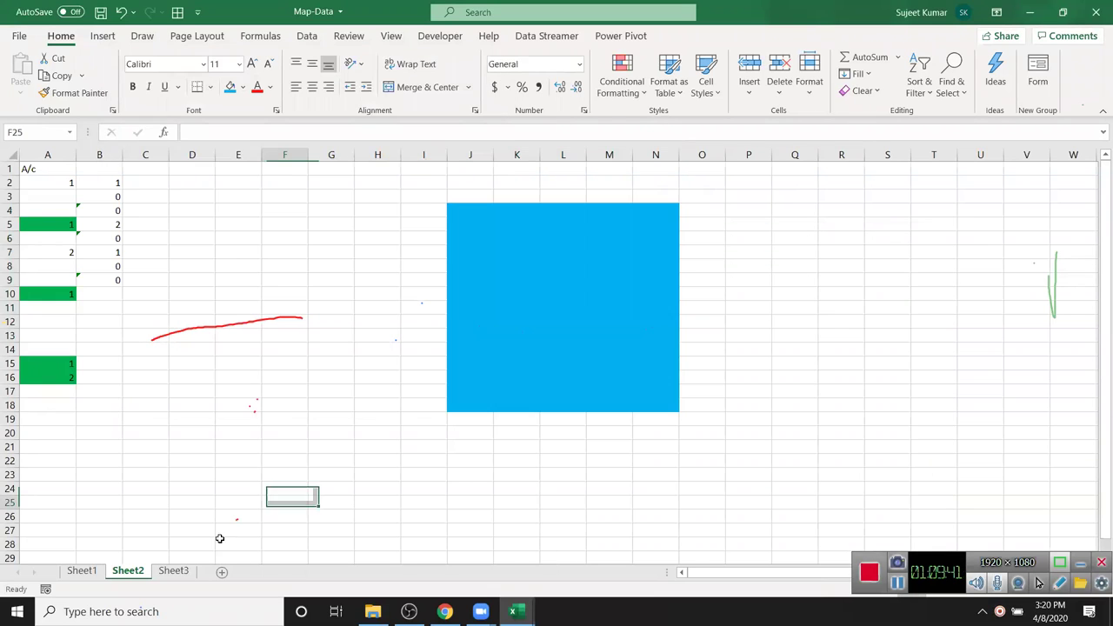
# - Protect Sheet2 with the default sheet protection settings
pyautogui.rightClick(133, 578)
pyautogui.click(180, 475)
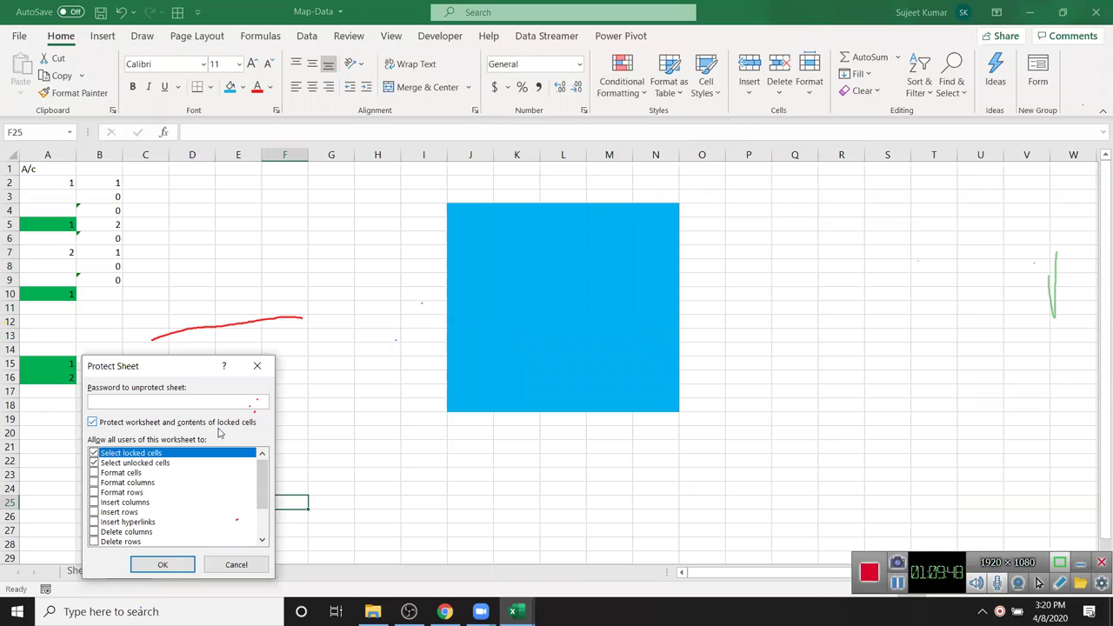
pyautogui.click(162, 565)
# - Confirm that locked cell E16 triggers the protected-sheet warning
pyautogui.doubleClick(219, 376)
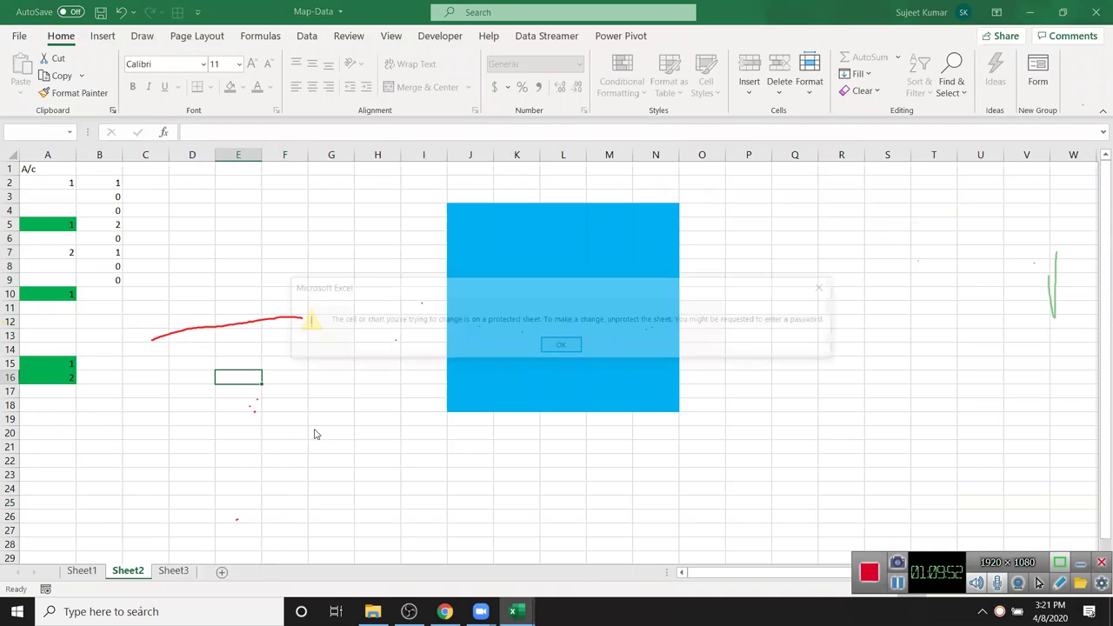
pyautogui.press('Return')
pyautogui.click(566, 304)
# - Enter test text 'adasd', 'adas' and 'asd' into cells of the unlocked blue block
pyautogui.write('adasd')
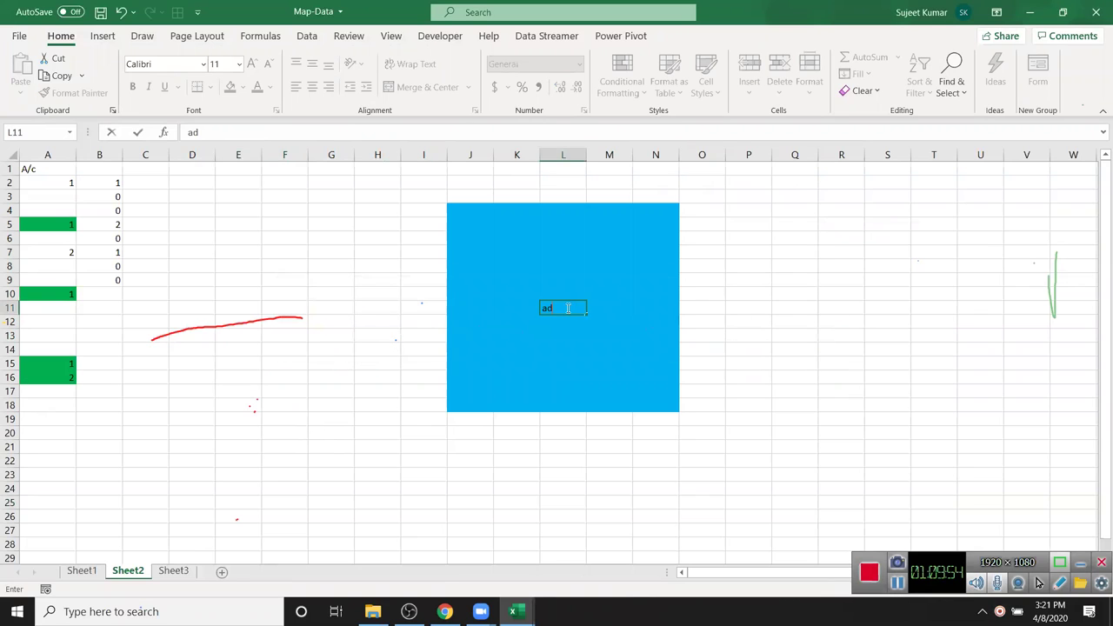
pyautogui.click(554, 381)
pyautogui.write('adas')
pyautogui.click(556, 282)
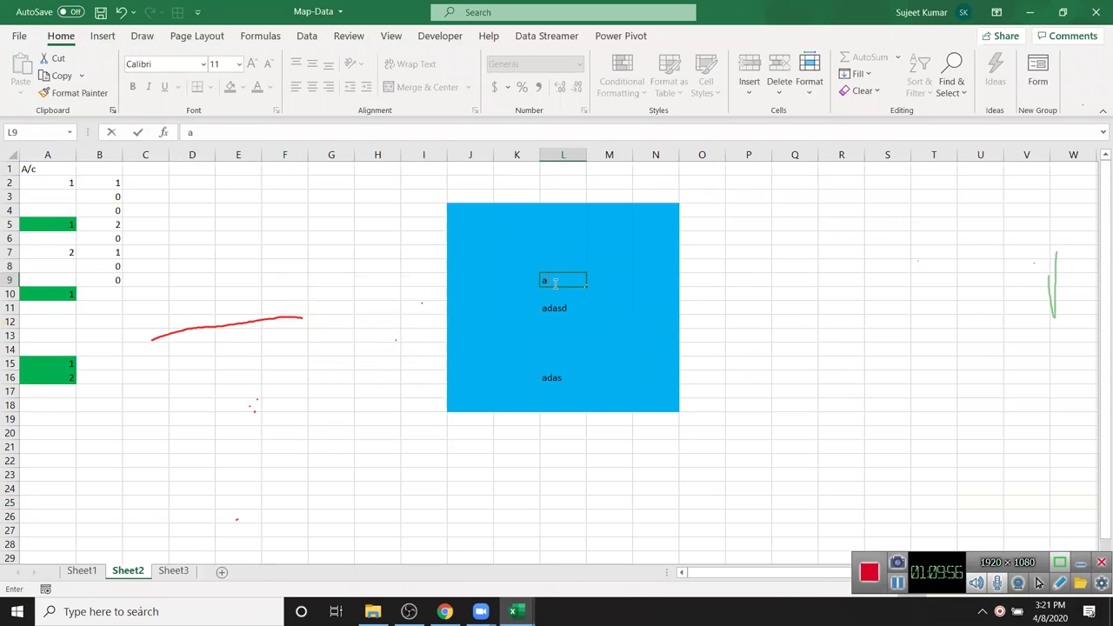
pyautogui.write('asd')
pyautogui.click(472, 353)
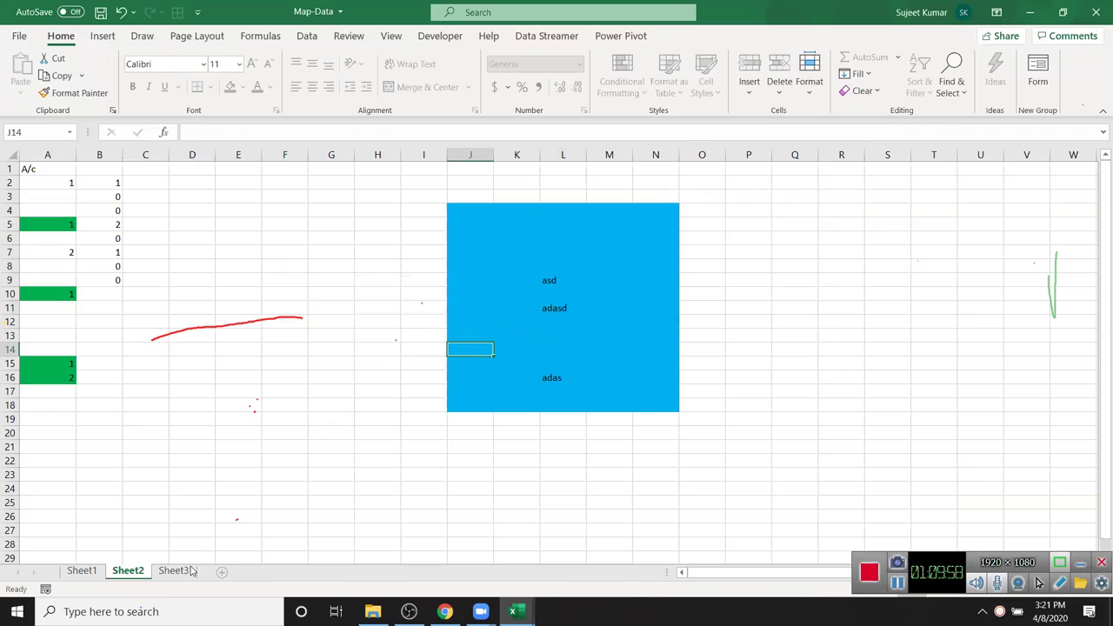
# - On Sheet3, enter the headers Name and Qty in A1:B1
pyautogui.click(176, 571)
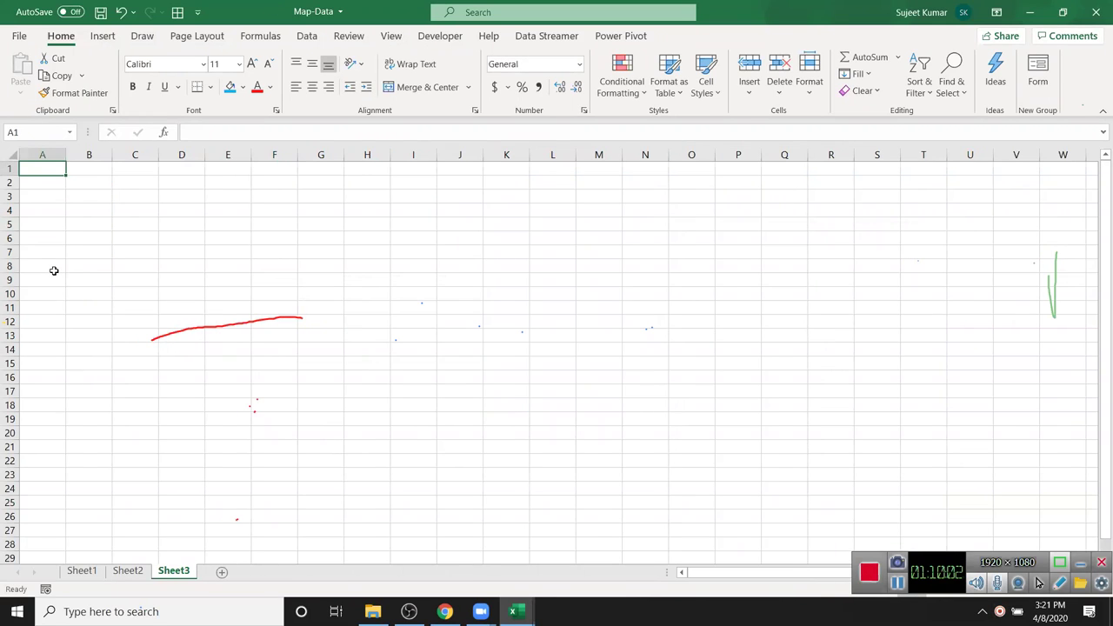
pyautogui.write('Nm')
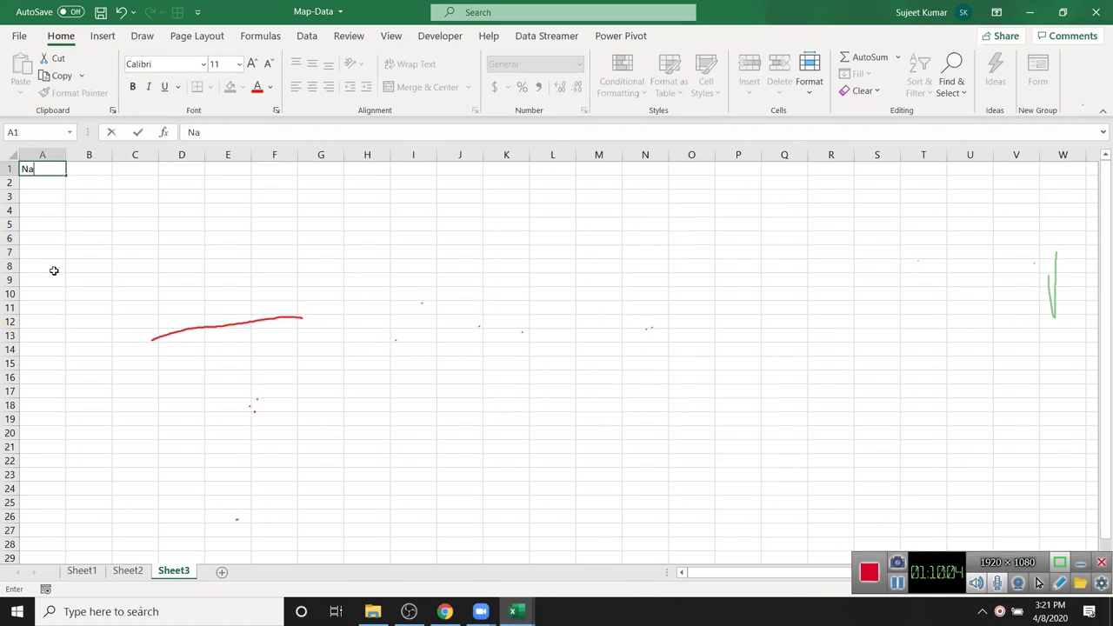
pyautogui.write('me')
pyautogui.press('Tab')
pyautogui.write('Qty')
pyautogui.press('Tab')
# - Add headers MRP, Amt, GST, Com, Total, City and Zone across C1:I1
pyautogui.write('M')
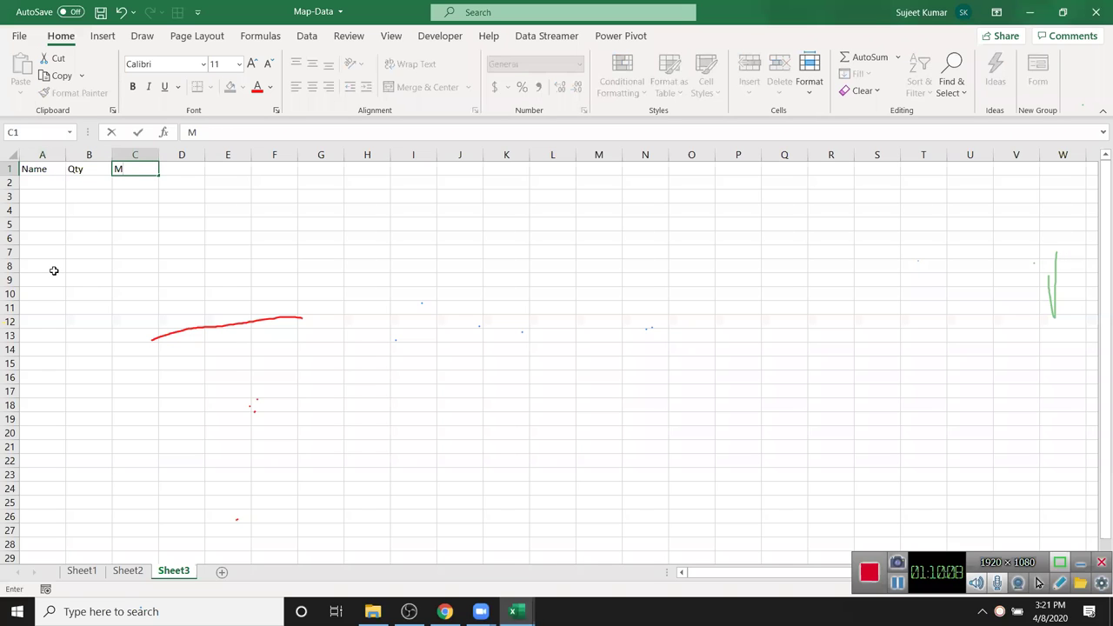
pyautogui.write('RP')
pyautogui.press('Tab')
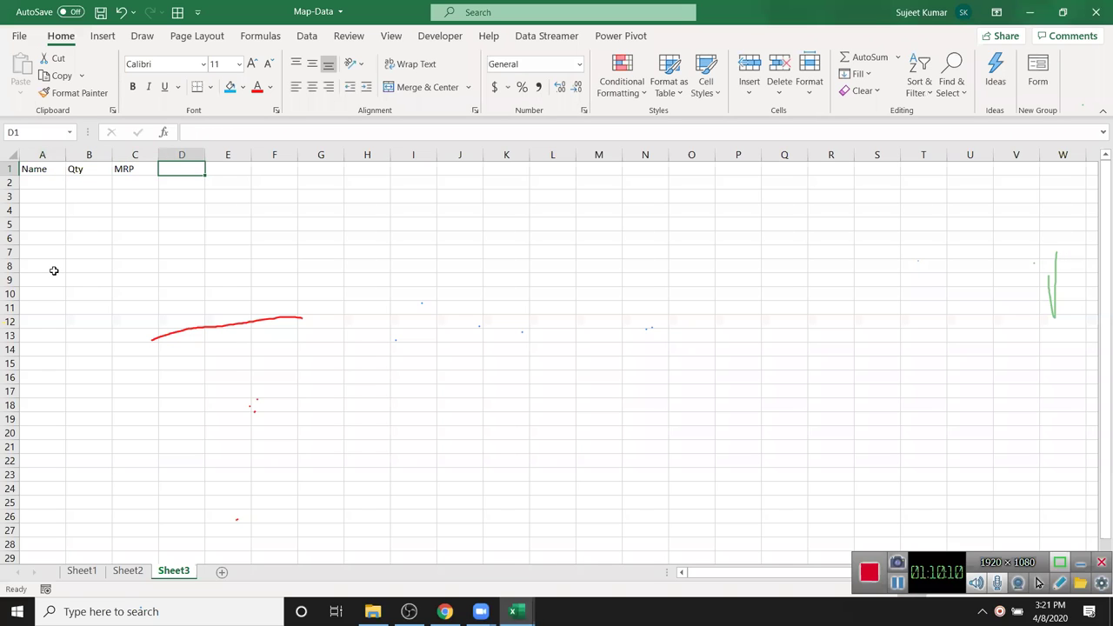
pyautogui.write('Amt')
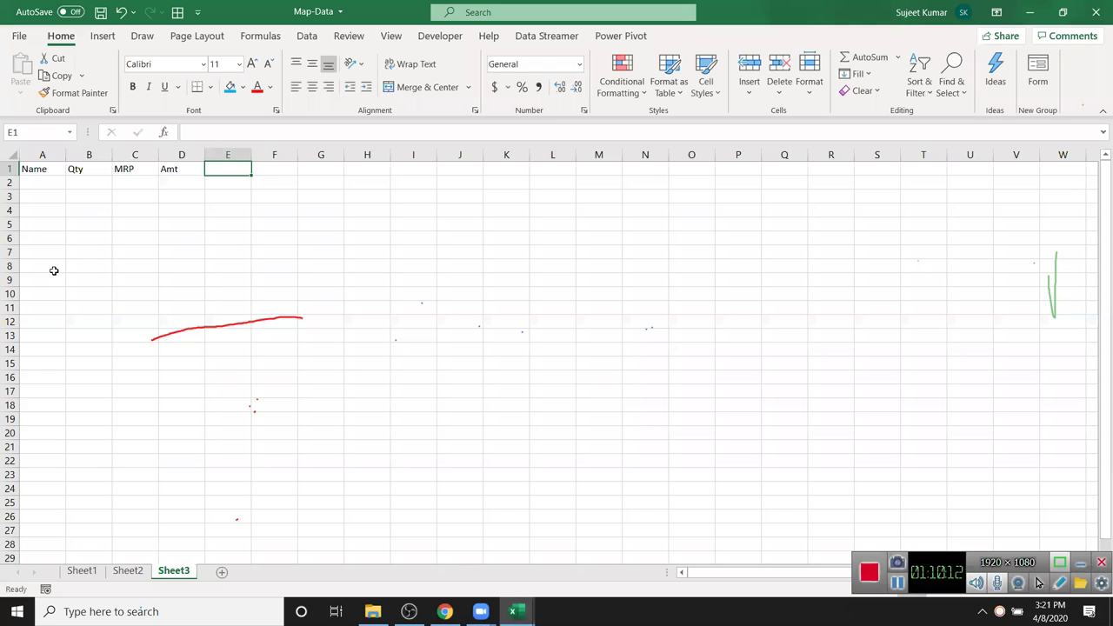
pyautogui.write('GST')
pyautogui.press('Tab')
pyautogui.write('Com')
pyautogui.press('Tab')
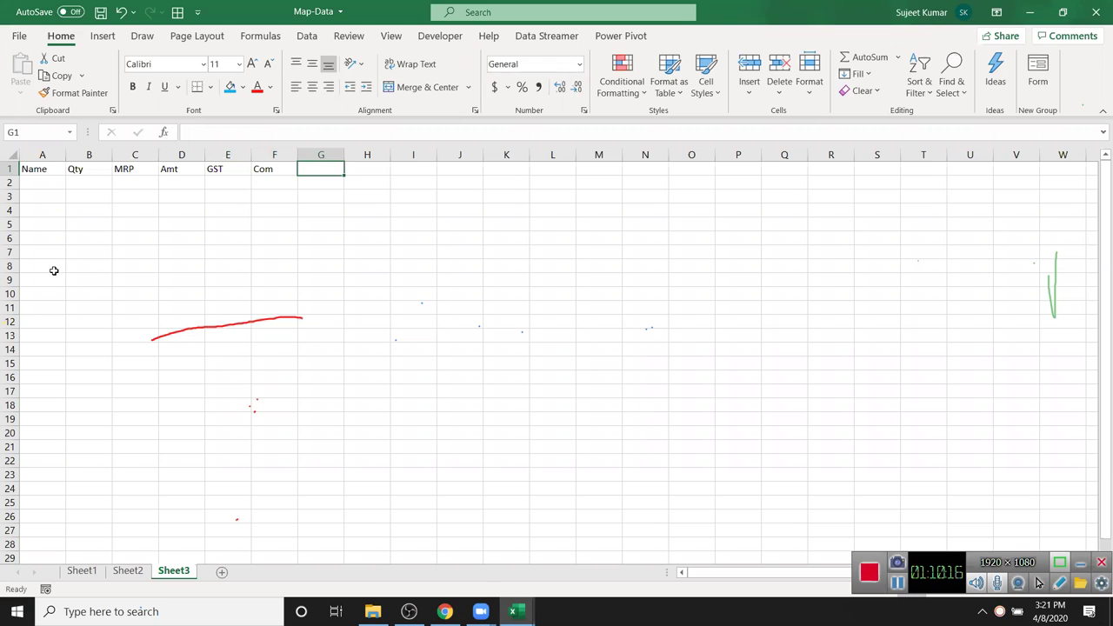
pyautogui.write('Total')
pyautogui.press('Tab')
pyautogui.write('C')
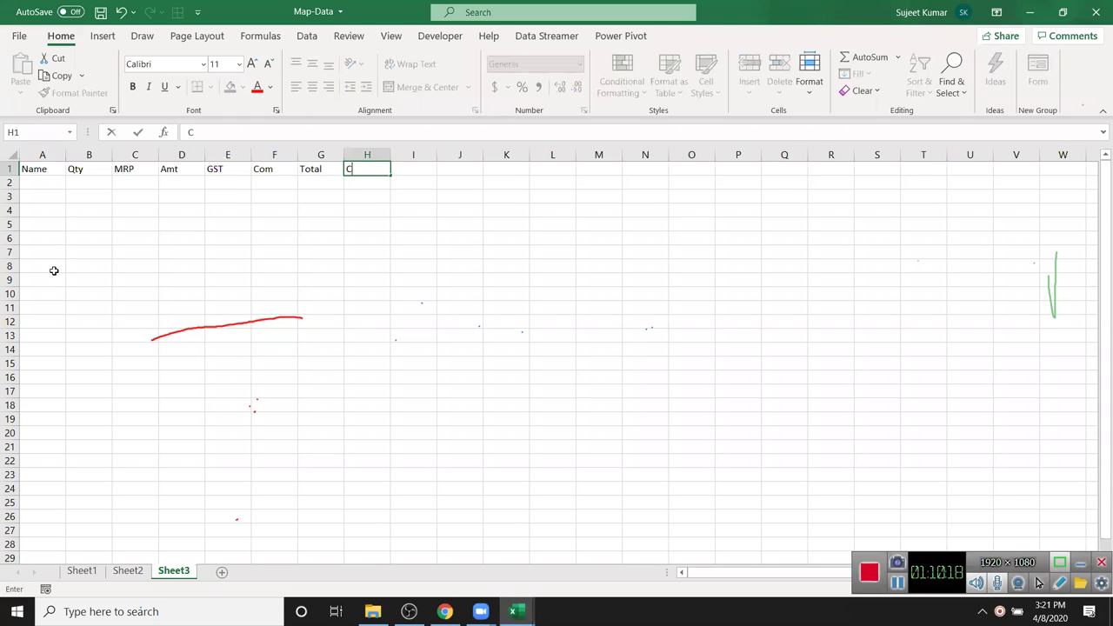
pyautogui.press('Tab')
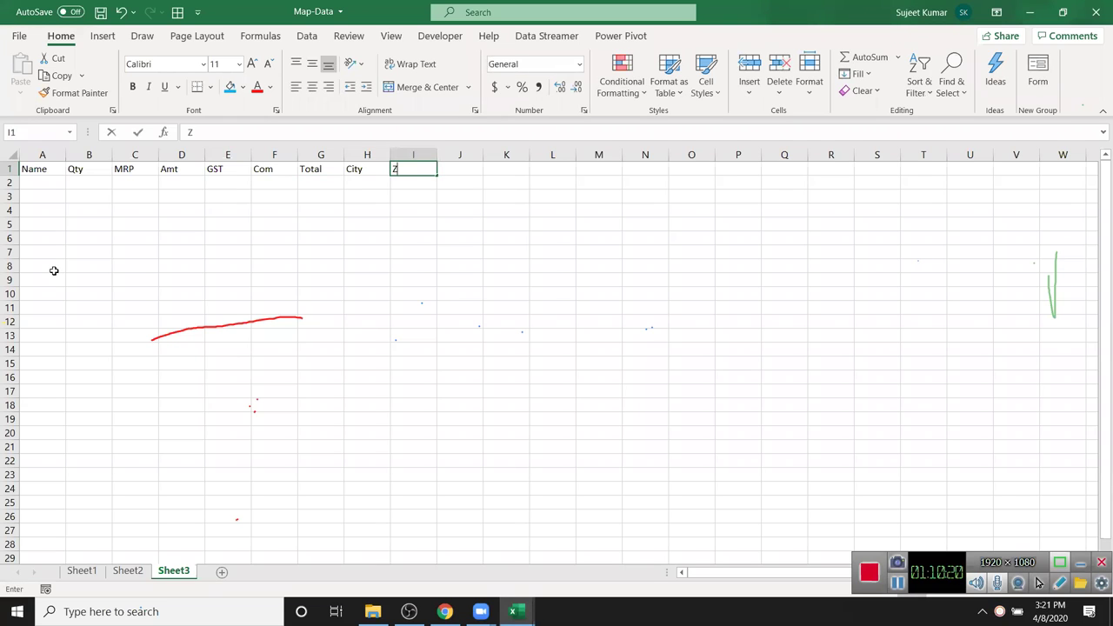
pyautogui.write('Zone')
pyautogui.press('Return')
# - Enter the Amt formula =B2*C2 in D2
pyautogui.press('Right')
pyautogui.press('Right')
pyautogui.press('Right')
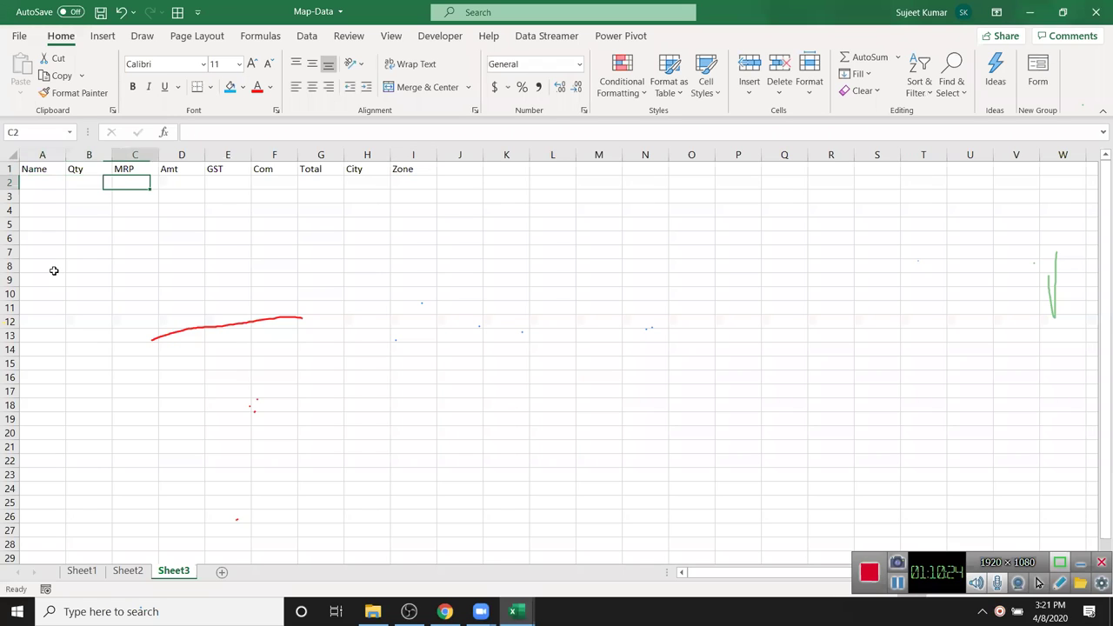
pyautogui.write('=')
pyautogui.press('Left')
pyautogui.press('Left')
pyautogui.write('*')
pyautogui.press('Left')
pyautogui.press('Return')
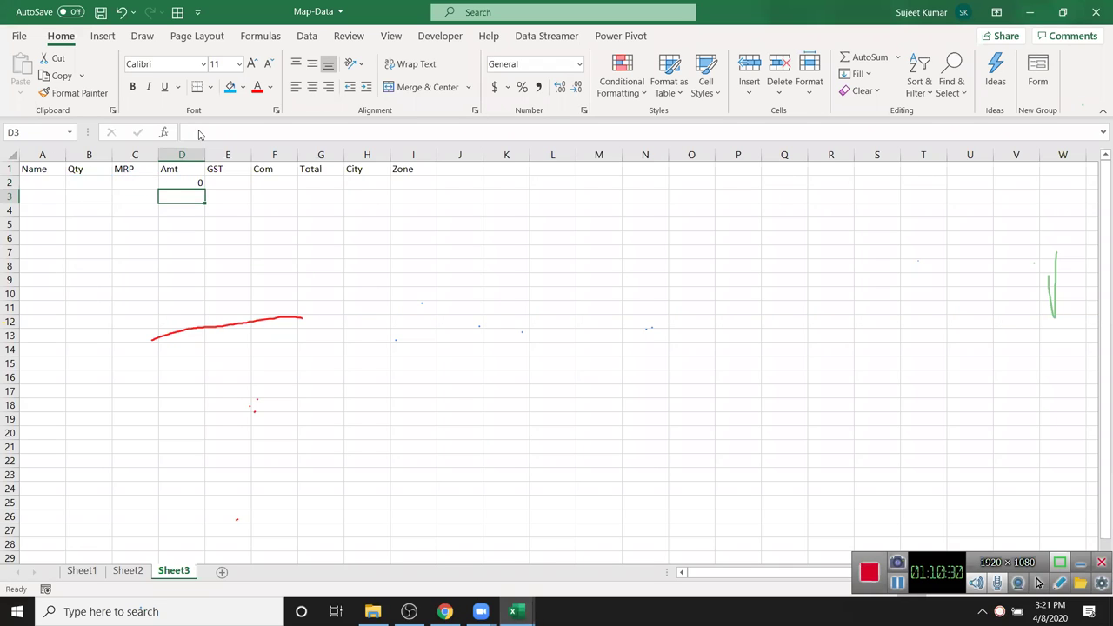
# - Enter the GST formula in E2, correcting its rate to =D2*18%
pyautogui.click(230, 184)
pyautogui.write('=')
pyautogui.press('Left')
pyautogui.write('*')
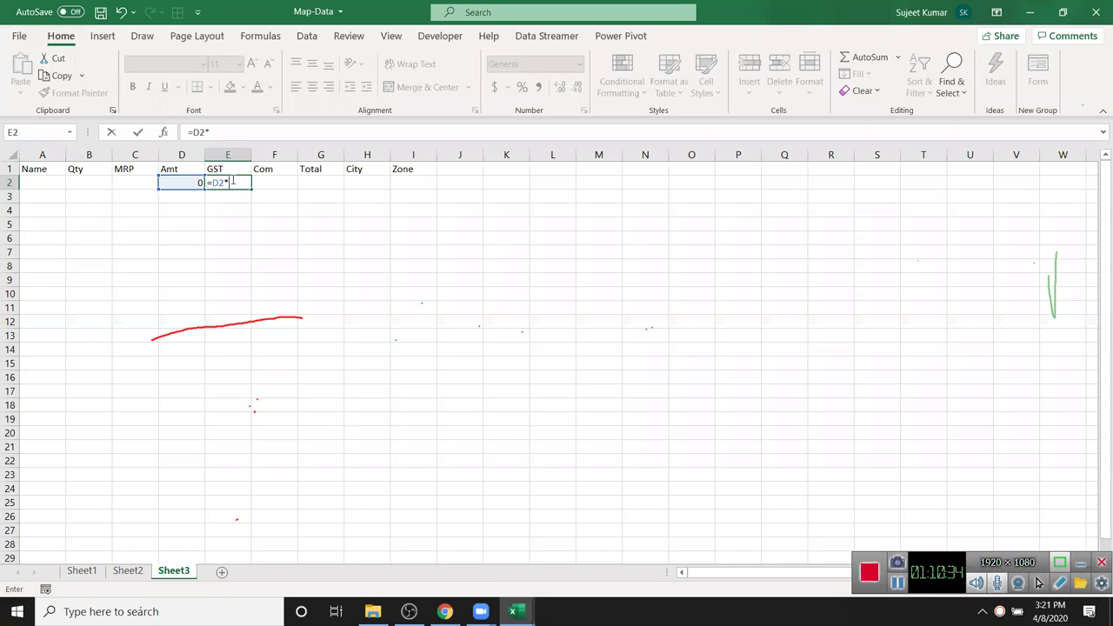
pyautogui.write('2%')
pyautogui.press('Tab')
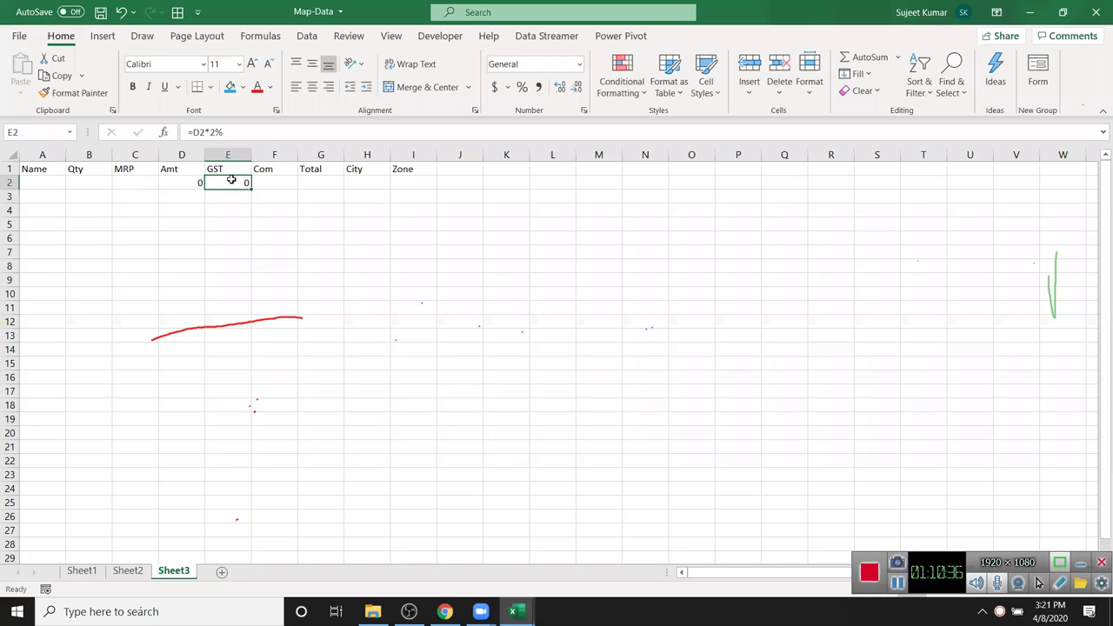
pyautogui.write('=')
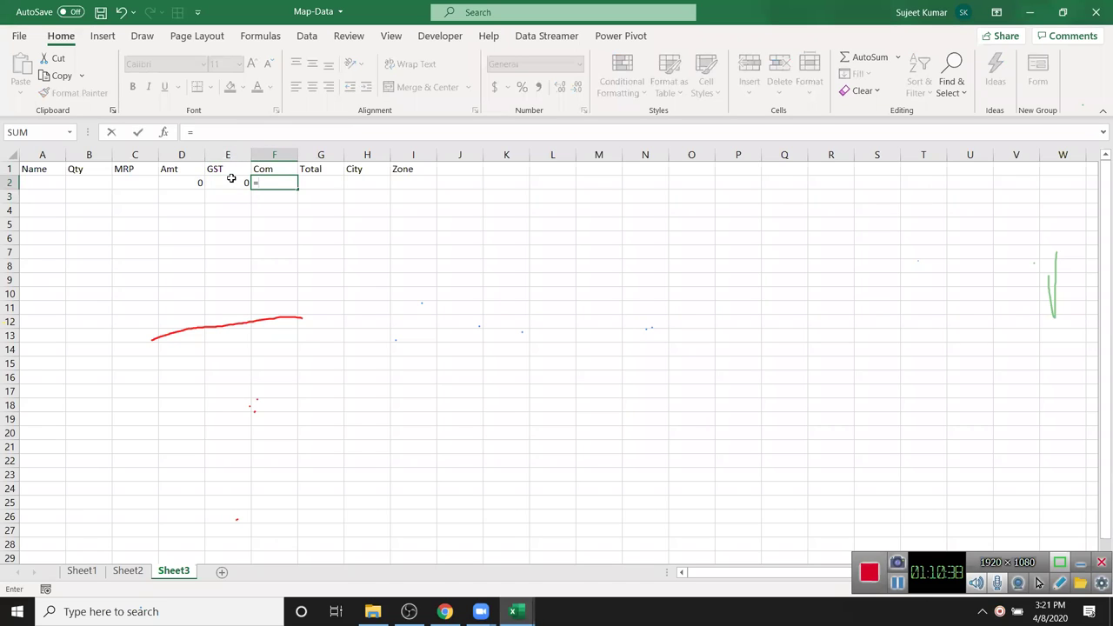
pyautogui.press('Left')
pyautogui.press('Left')
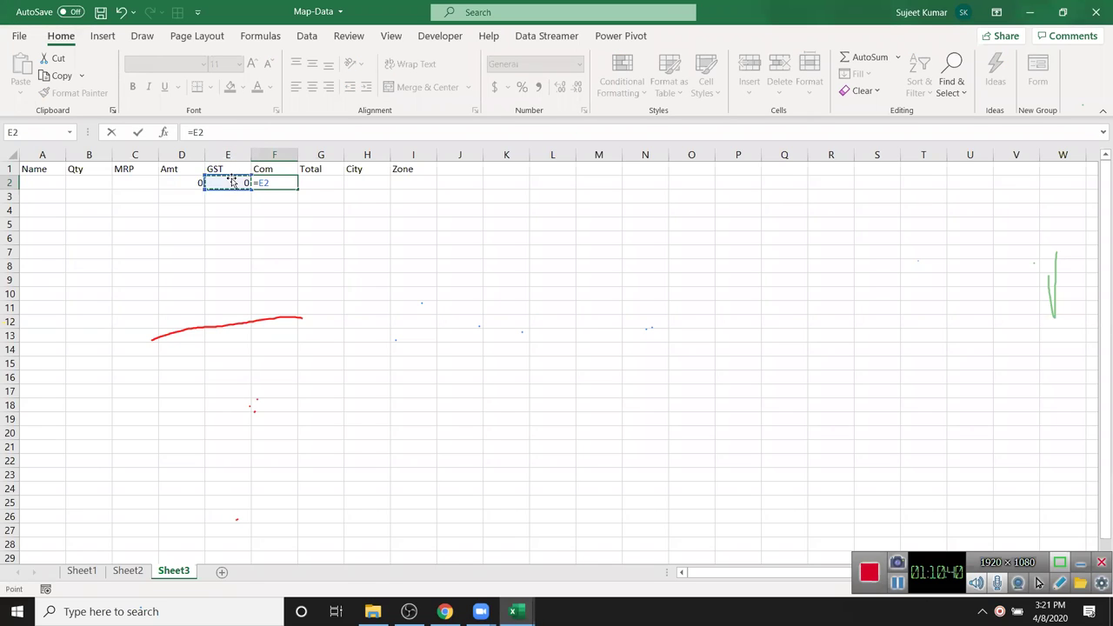
pyautogui.write('*')
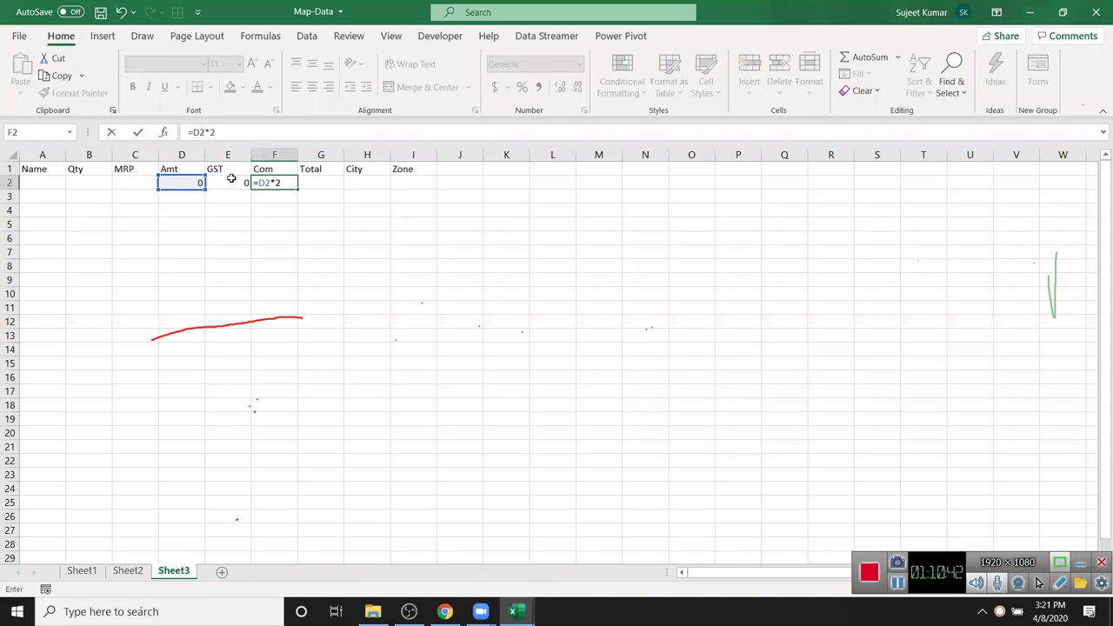
pyautogui.press('Escape')
pyautogui.click(231, 178)
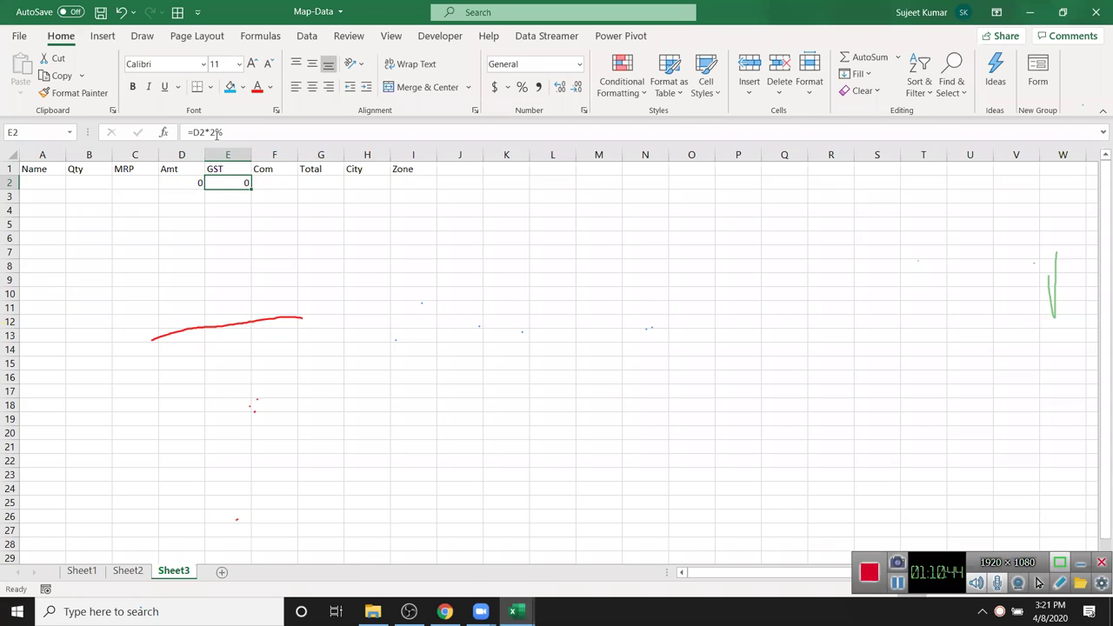
pyautogui.click(216, 132)
pyautogui.press('BackSpace')
pyautogui.write('18')
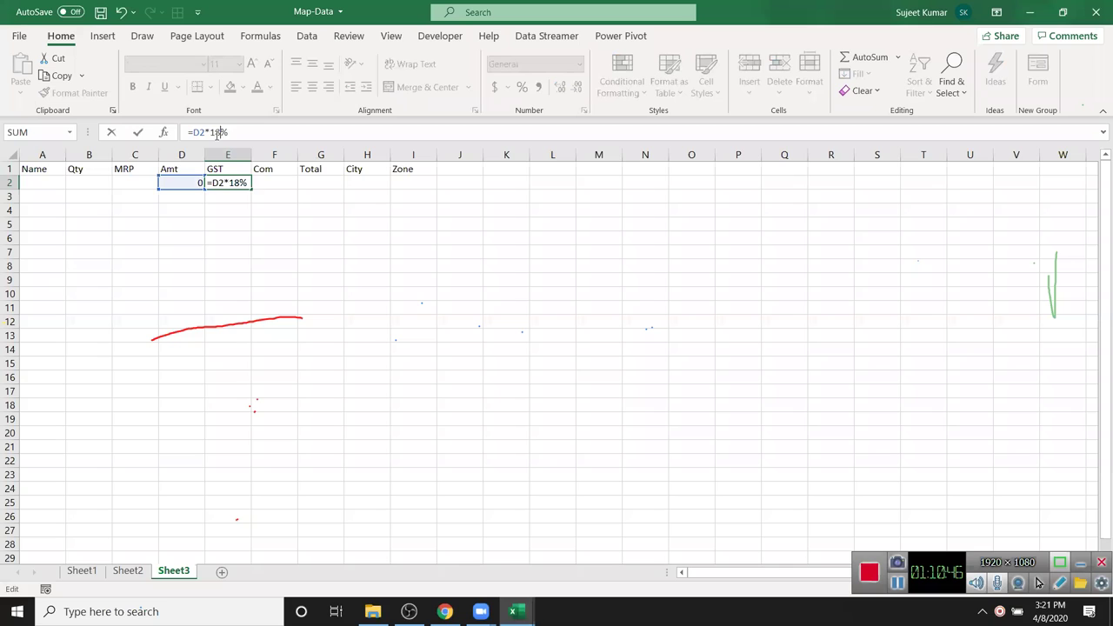
pyautogui.press('Tab')
# - Add the Com formula from Amt in F2 and an AutoSum Total =SUM(D2:F2) in G2
pyautogui.write('=')
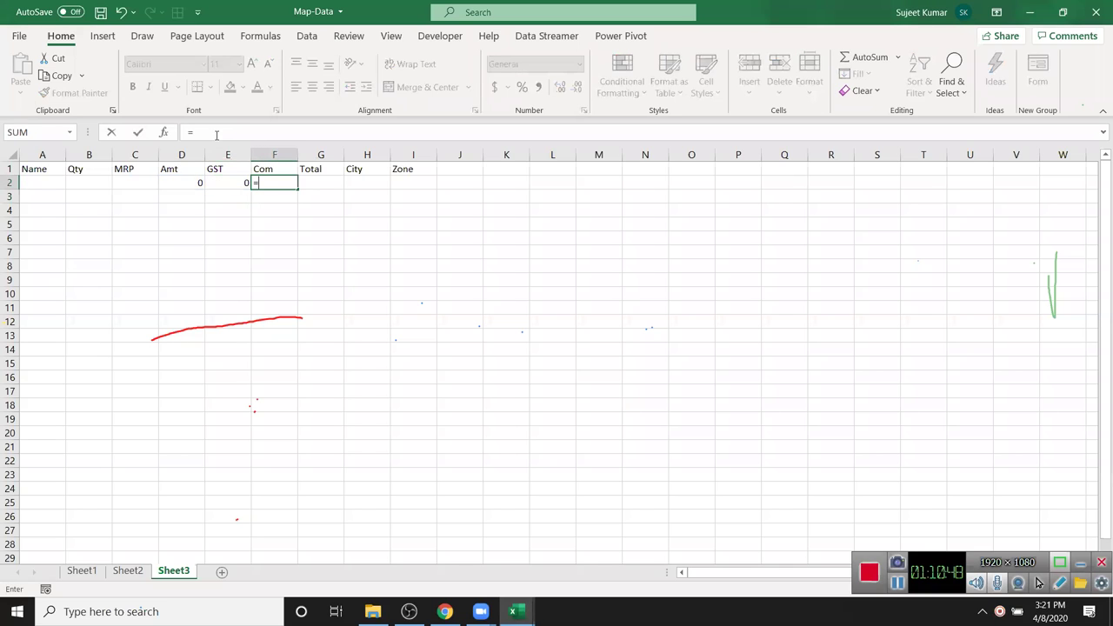
pyautogui.press('Left')
pyautogui.press('Left')
pyautogui.write('*20')
pyautogui.press('Return')
pyautogui.press('Up')
# - Copy the D2:G2 formulas and paste them down through row 18
pyautogui.press('Up')
pyautogui.press('Right')
pyautogui.press('Down')
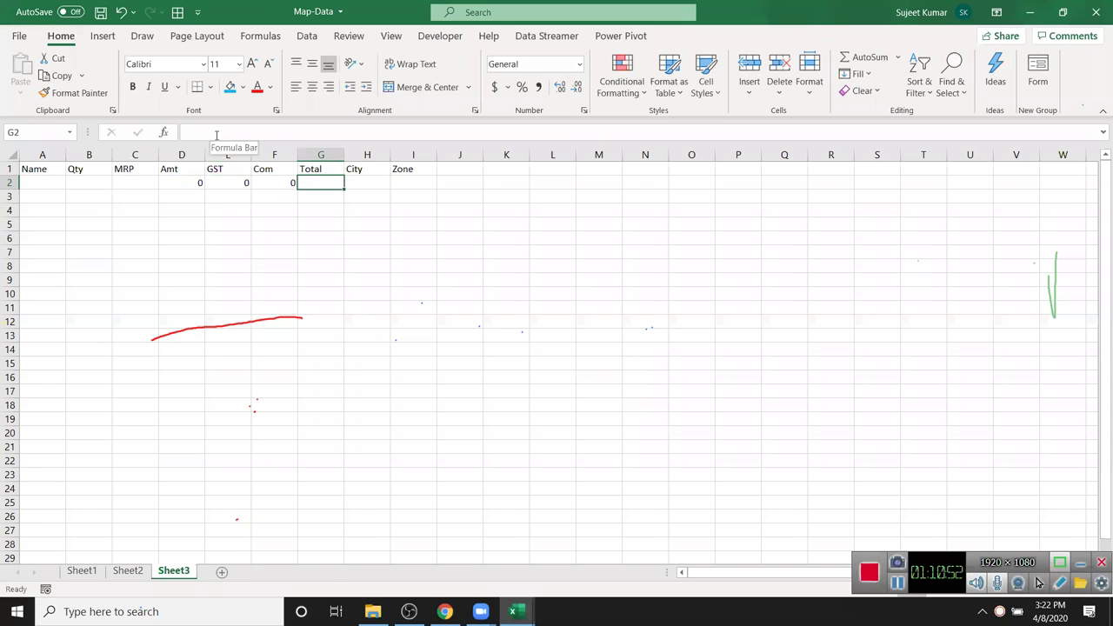
pyautogui.hotkey('alt', '=')
pyautogui.press('Return')
pyautogui.press('Up')
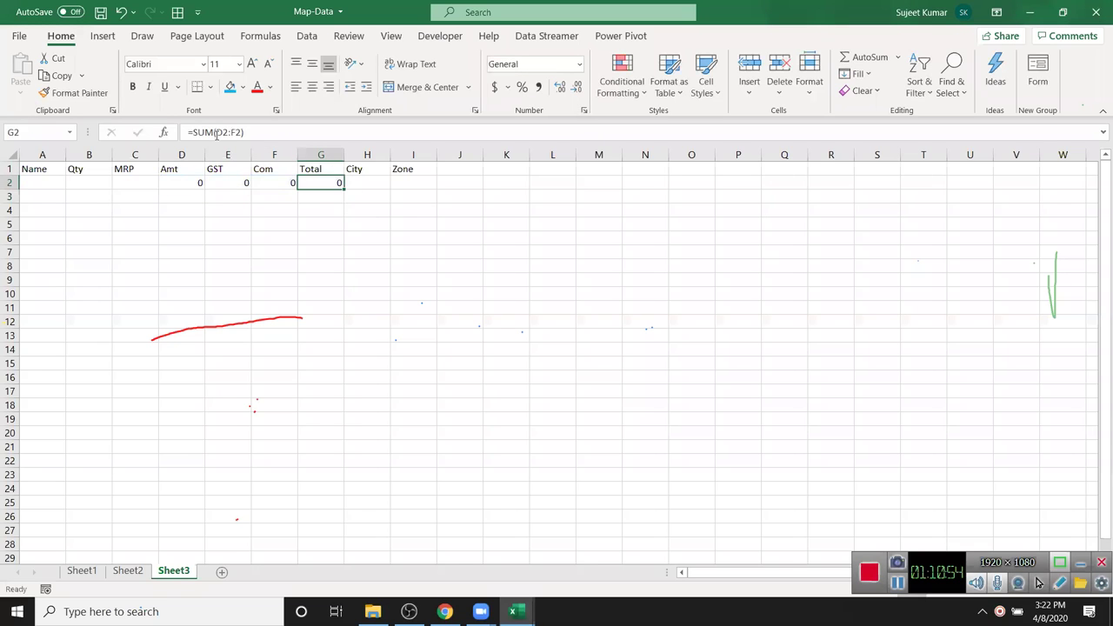
pyautogui.press('Left')
pyautogui.press('Left')
pyautogui.press('Left')
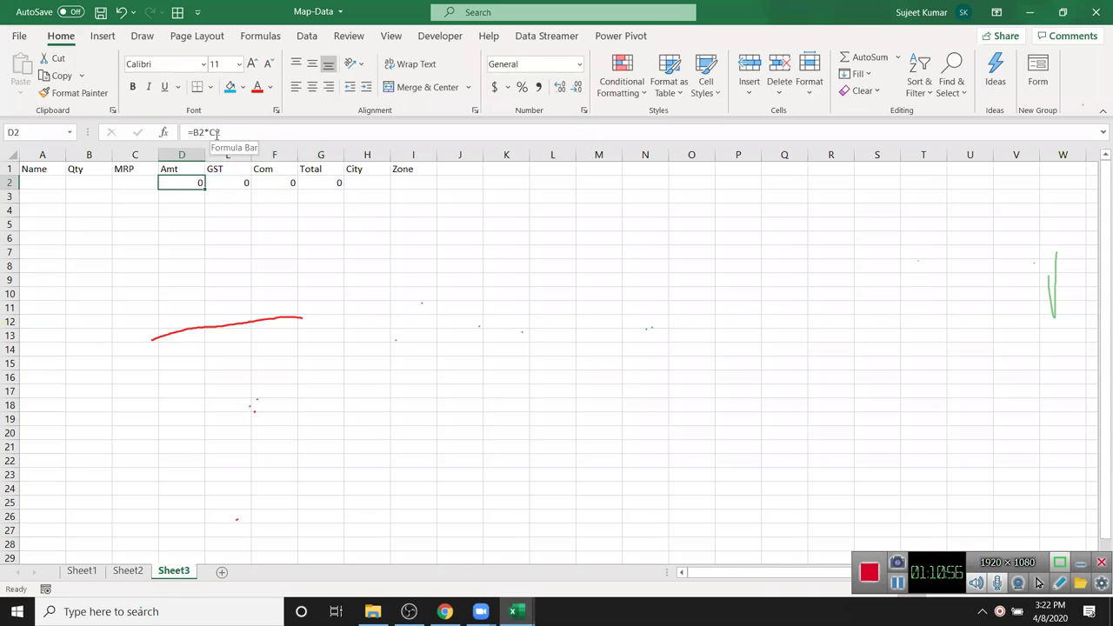
pyautogui.hotkey('shift', 'Right')
pyautogui.hotkey('shift', 'Right')
pyautogui.hotkey('shift', 'Right')
pyautogui.hotkey('ctrl', 'c')
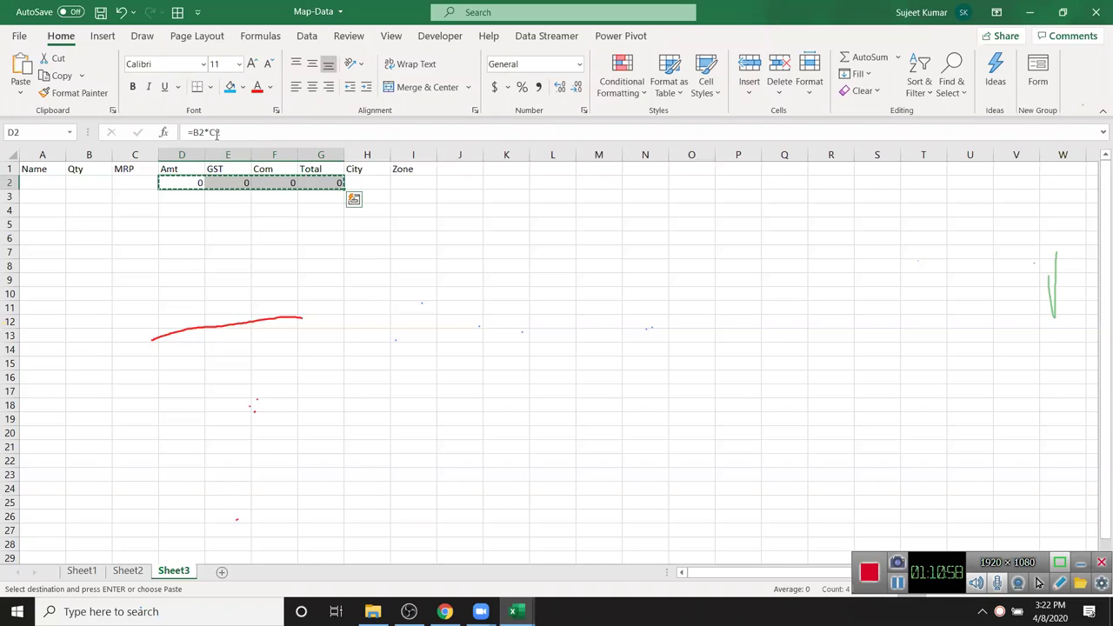
pyautogui.press('Down')
pyautogui.hotkey('shift', 'Down')
pyautogui.hotkey('shift', 'Down')
pyautogui.hotkey('shift', 'Down')
pyautogui.hotkey('shift', 'Down')
pyautogui.hotkey('shift', 'Down')
pyautogui.hotkey('shift', 'Down')
pyautogui.hotkey('shift', 'Down')
pyautogui.hotkey('shift', 'Down')
pyautogui.hotkey('shift', 'Down')
pyautogui.hotkey('shift', 'Down')
pyautogui.hotkey('shift', 'Down')
pyautogui.hotkey('shift', 'Down')
pyautogui.hotkey('shift', 'Down')
pyautogui.hotkey('shift', 'Down')
pyautogui.hotkey('shift', 'Down')
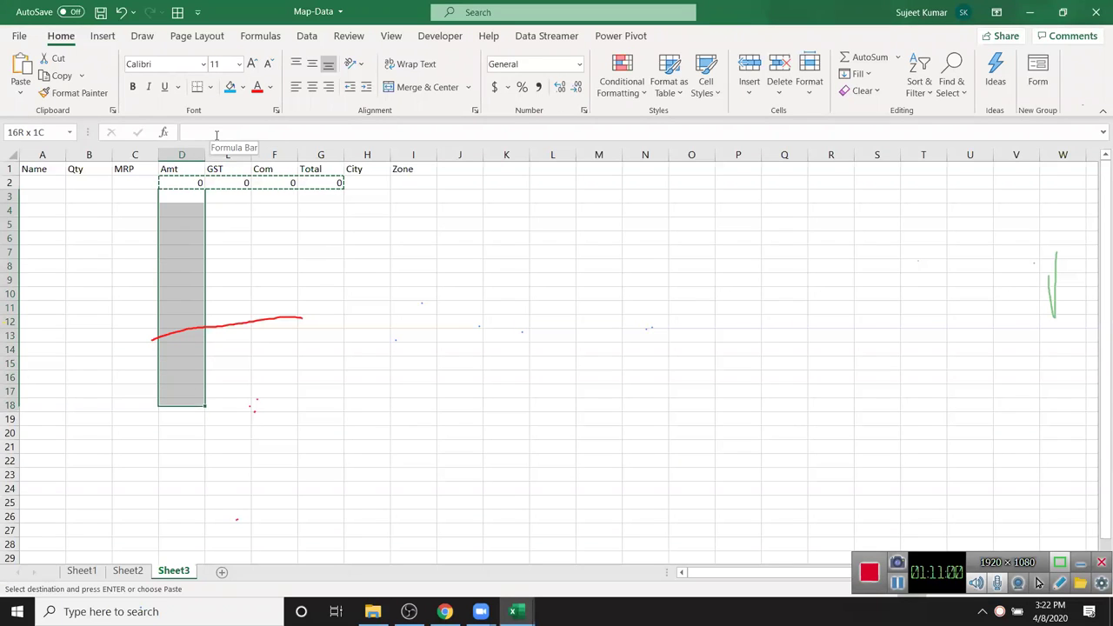
pyautogui.hotkey('ctrl', 'v')
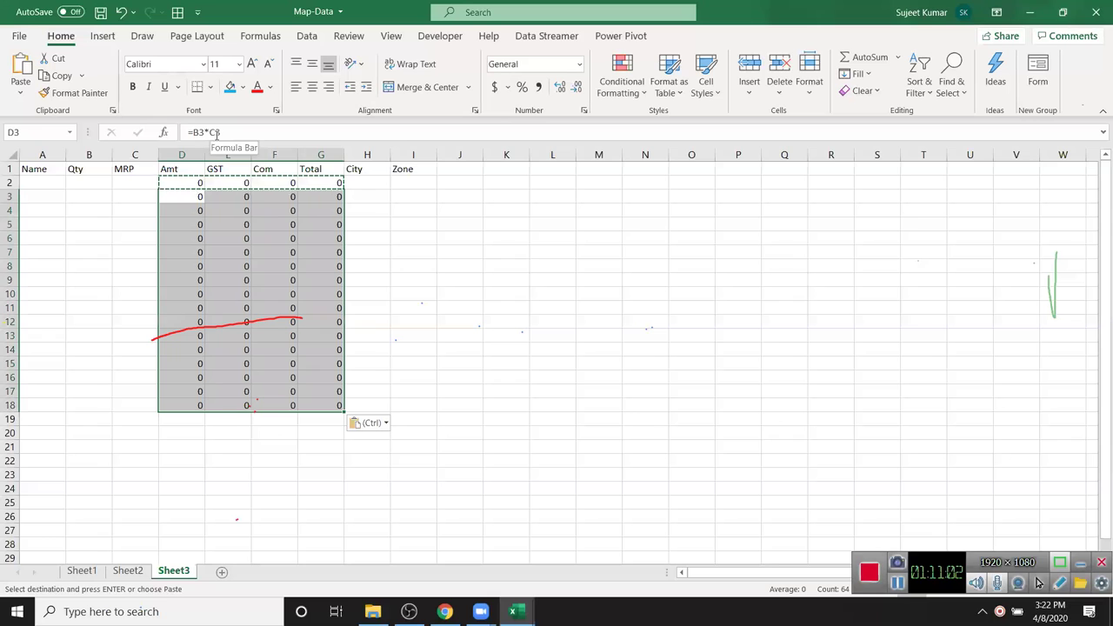
pyautogui.press('Escape')
# - Enter a name, Qty 95 and MRP 365 in row 2, yielding Amt 34675, GST 6241.5, Total 41610
pyautogui.click(178, 252)
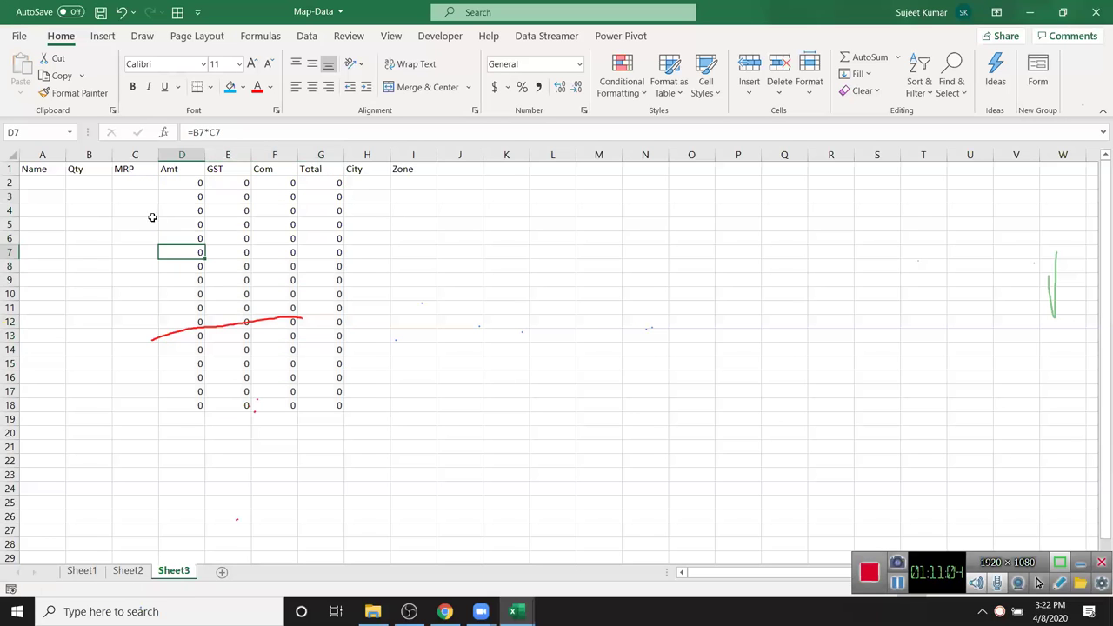
pyautogui.click(50, 179)
pyautogui.write('Puja')
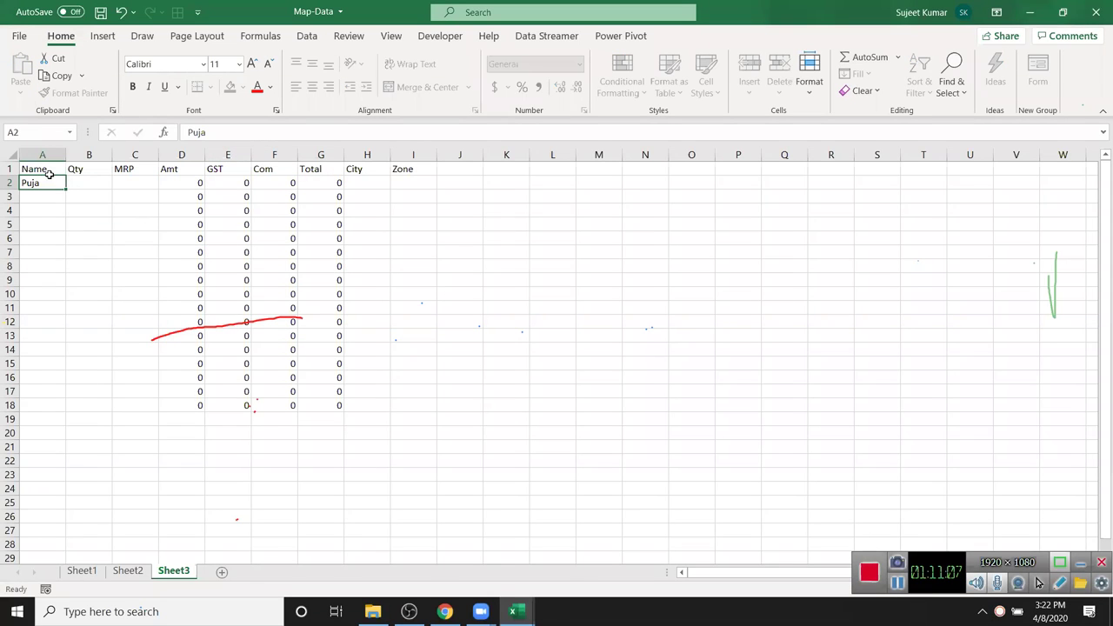
pyautogui.press('Tab')
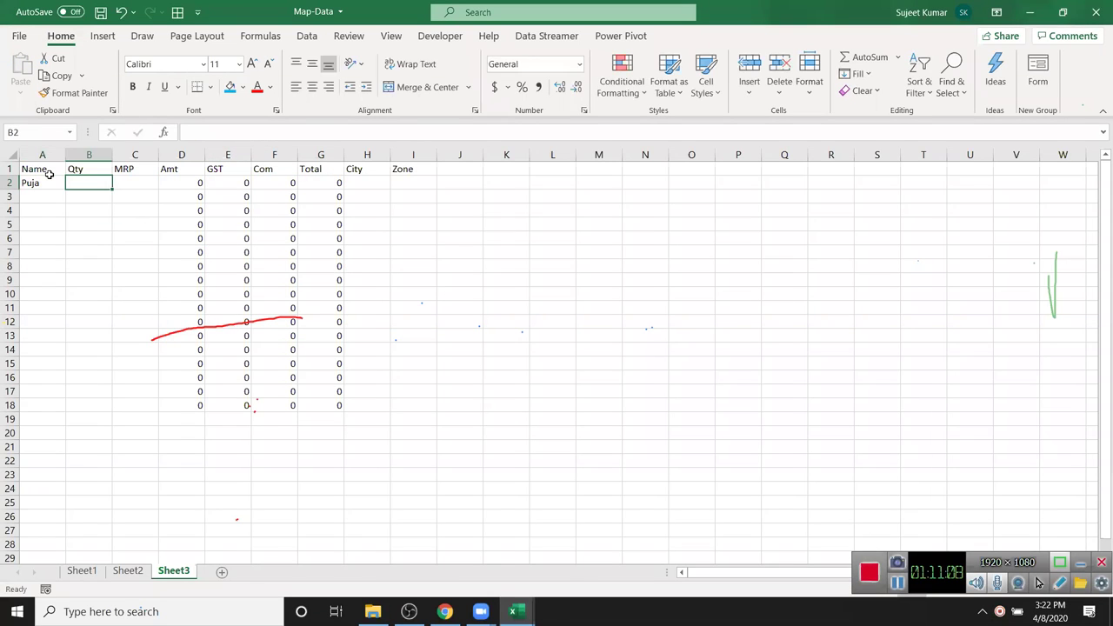
pyautogui.write('95')
pyautogui.press('Tab')
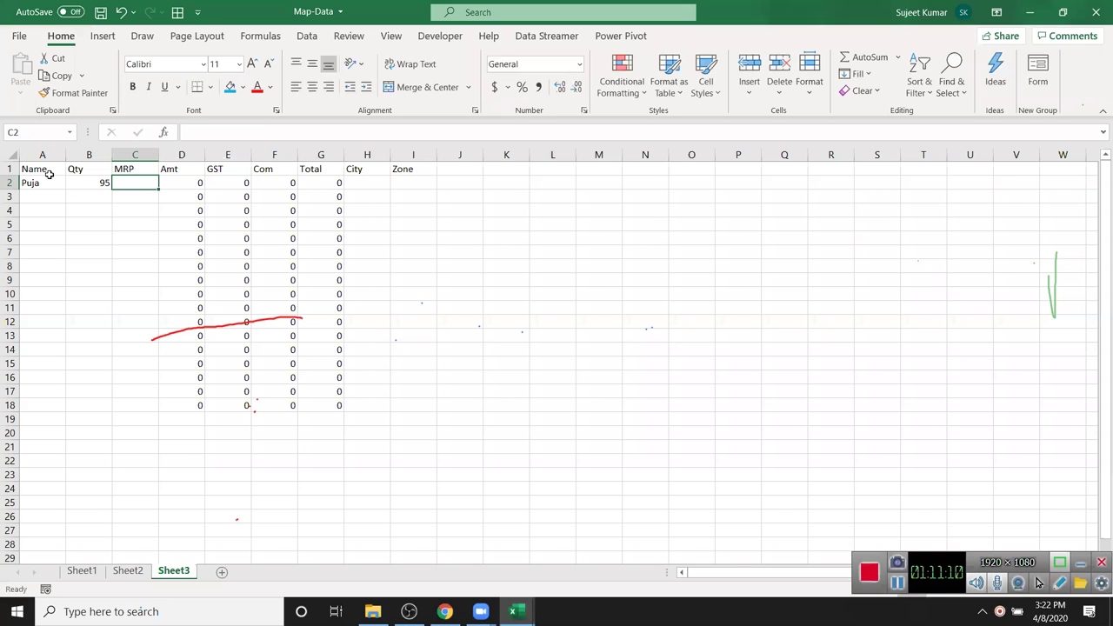
pyautogui.write('365')
pyautogui.press('Tab')
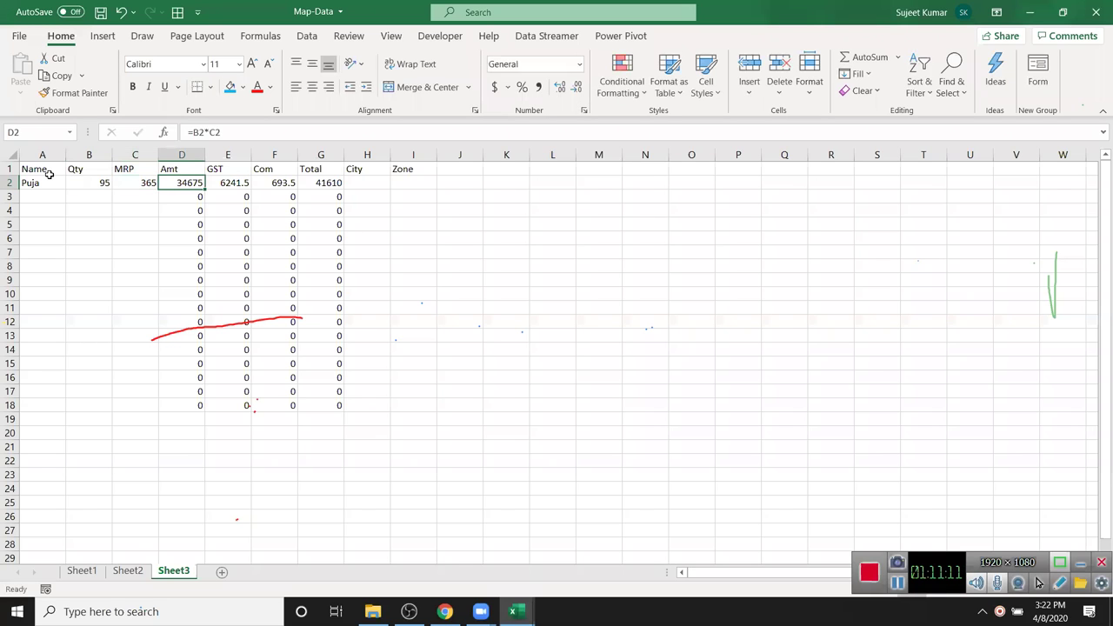
pyautogui.press('Tab')
pyautogui.press('Tab')
pyautogui.press('Tab')
pyautogui.press('Tab')
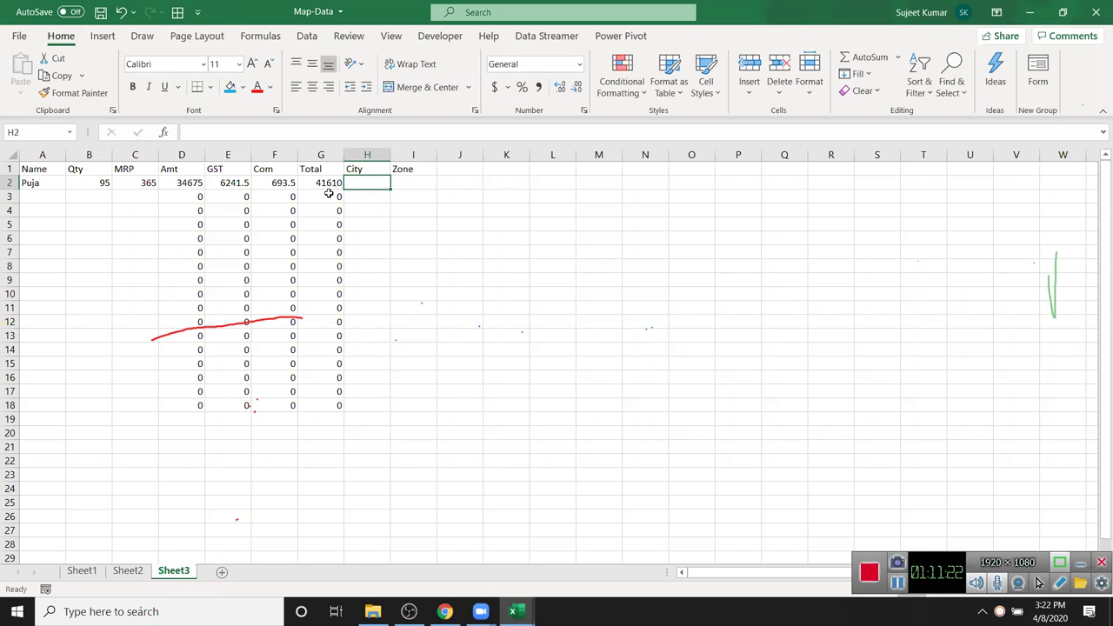
# - Enter Pune as the City and South as the Zone in the first sales row
pyautogui.write('P(ne')
pyautogui.press('Tab')
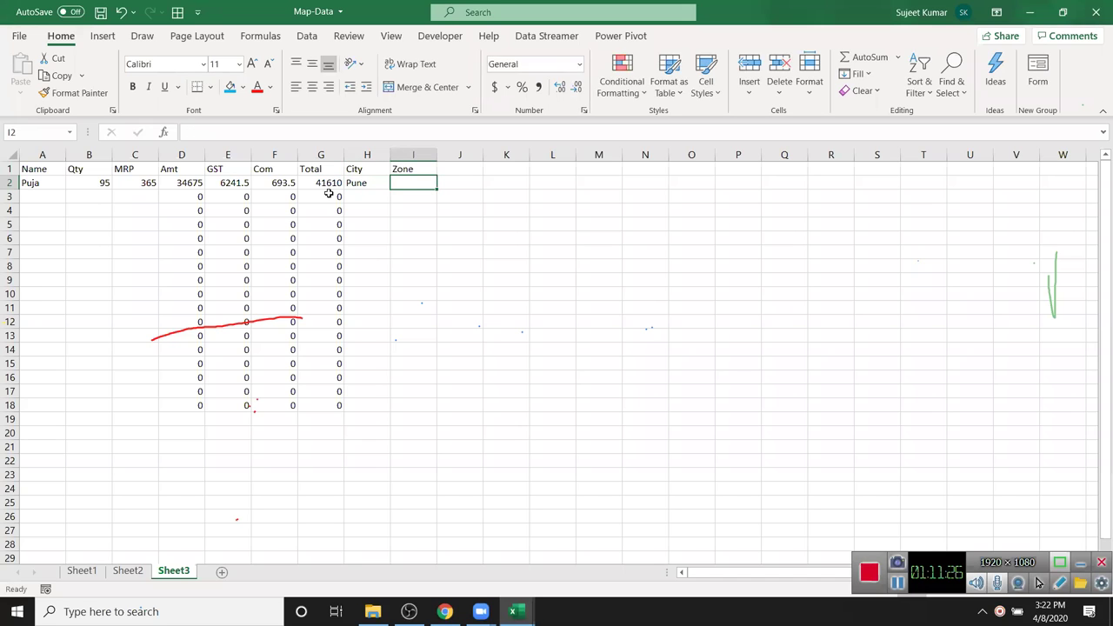
pyautogui.write('South')
pyautogui.press('Return')
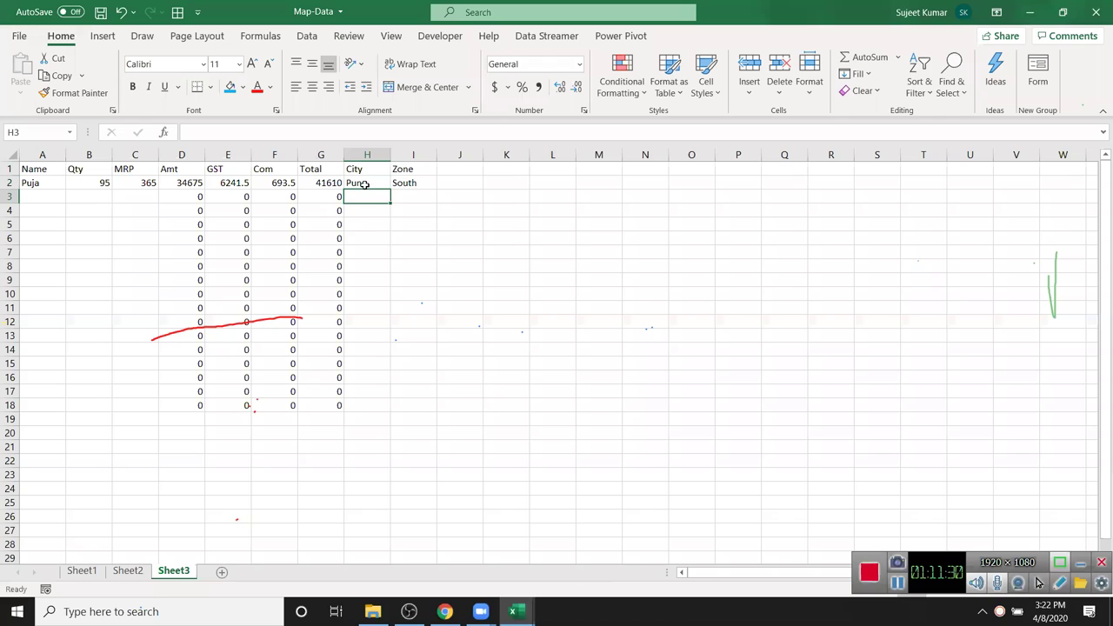
# - Inspect the Amt, GST, Com and Total formula cells in row 3
pyautogui.moveTo(181, 199); pyautogui.dragTo(332, 193)
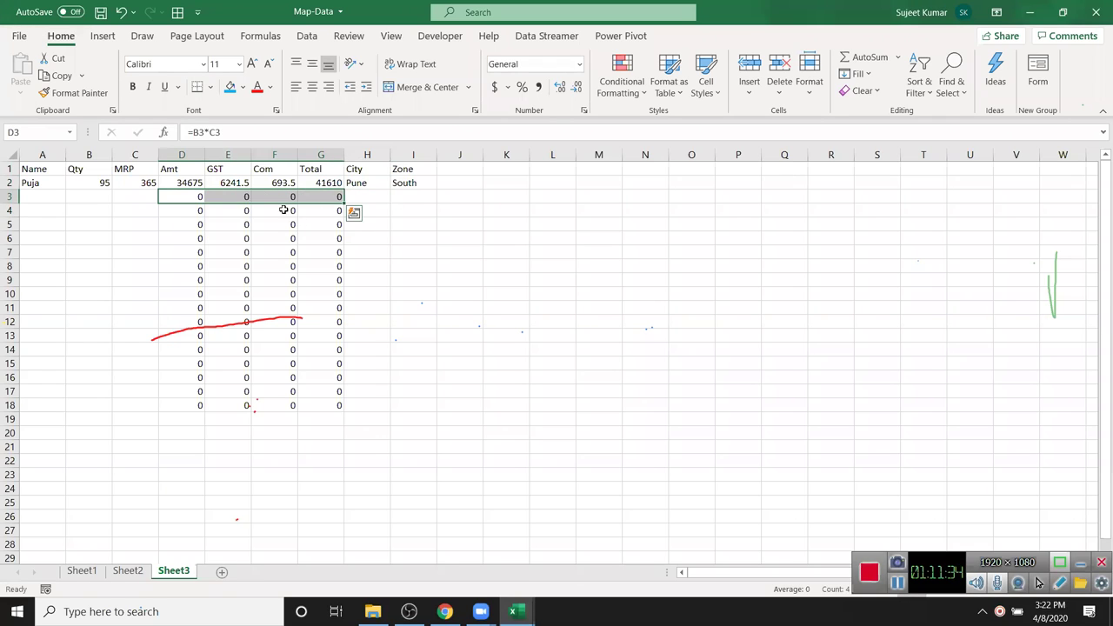
pyautogui.click(145, 198)
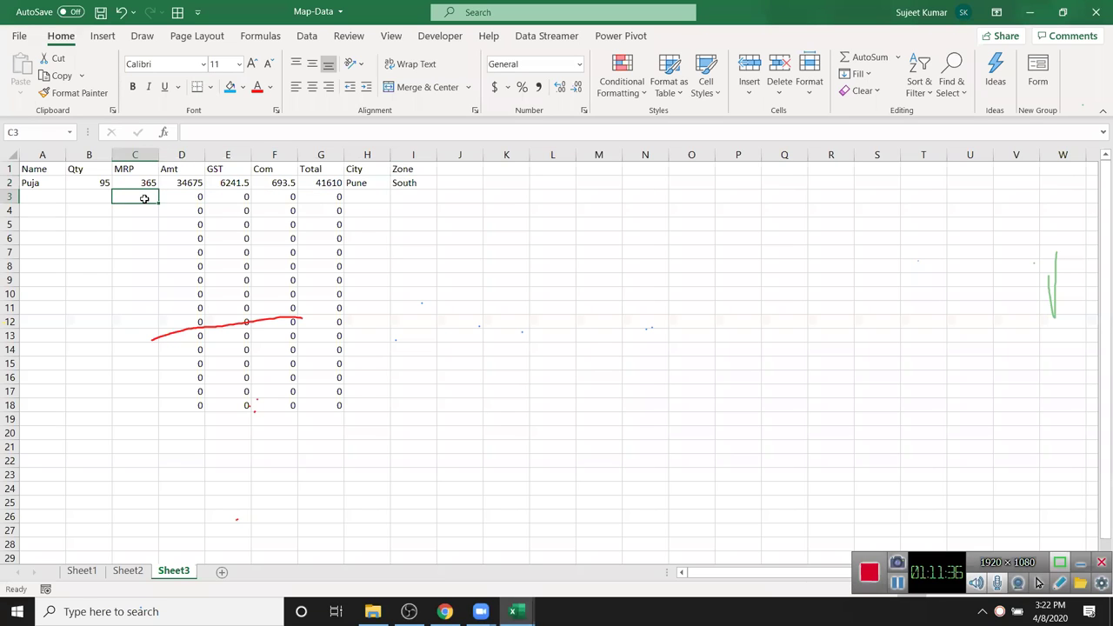
pyautogui.press('Right')
pyautogui.press('Right')
pyautogui.press('Right')
pyautogui.press('Right')
pyautogui.press('Right')
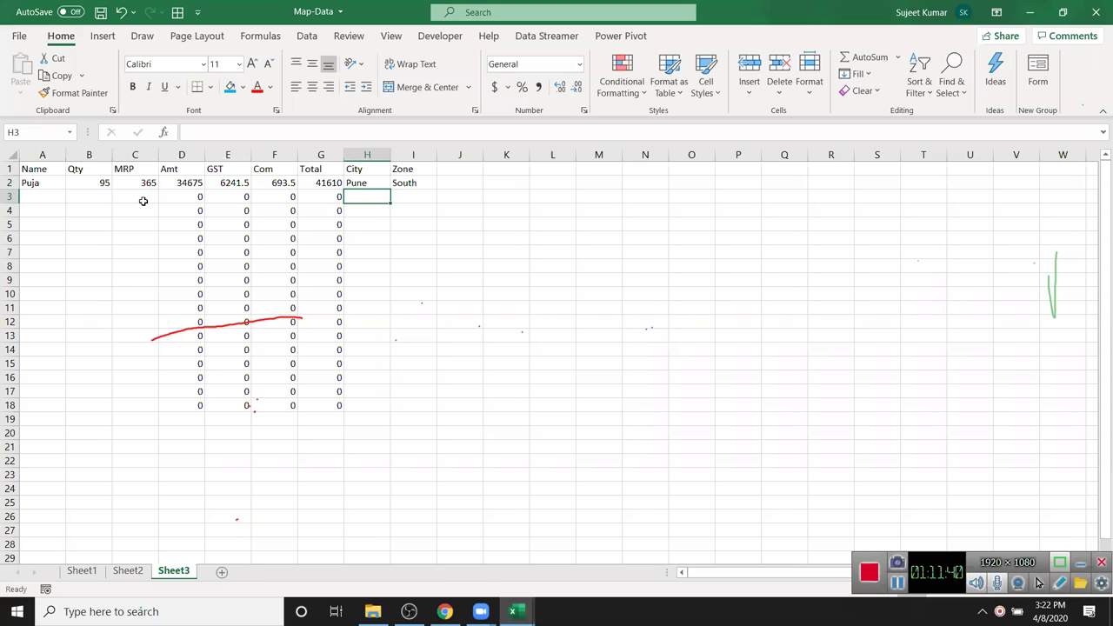
pyautogui.moveTo(180, 155); pyautogui.dragTo(321, 149)
pyautogui.click(139, 196)
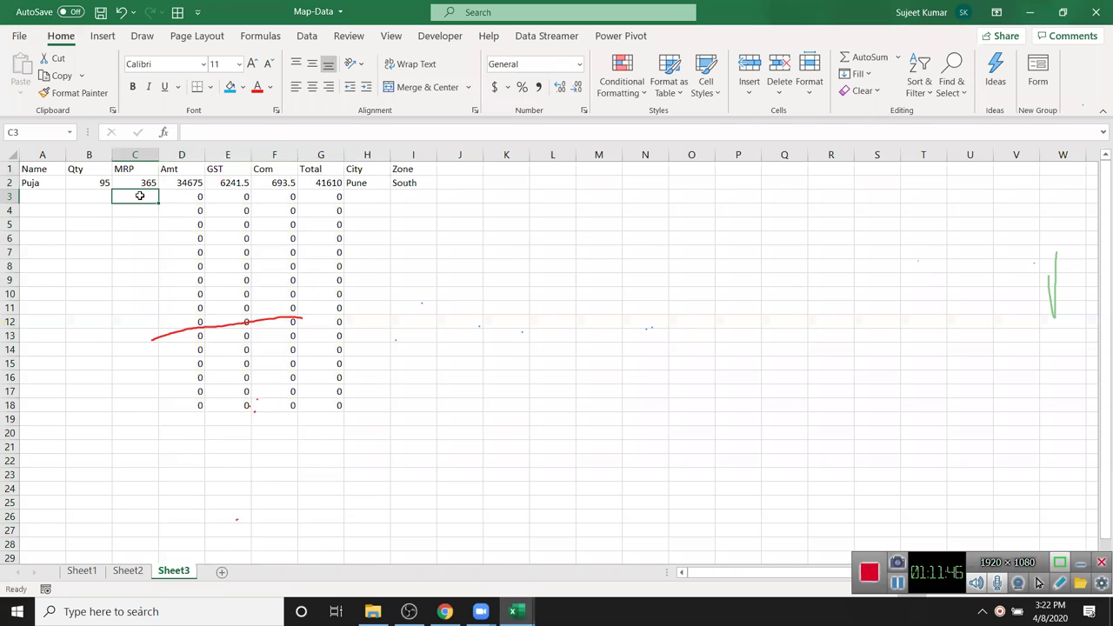
pyautogui.click(356, 193)
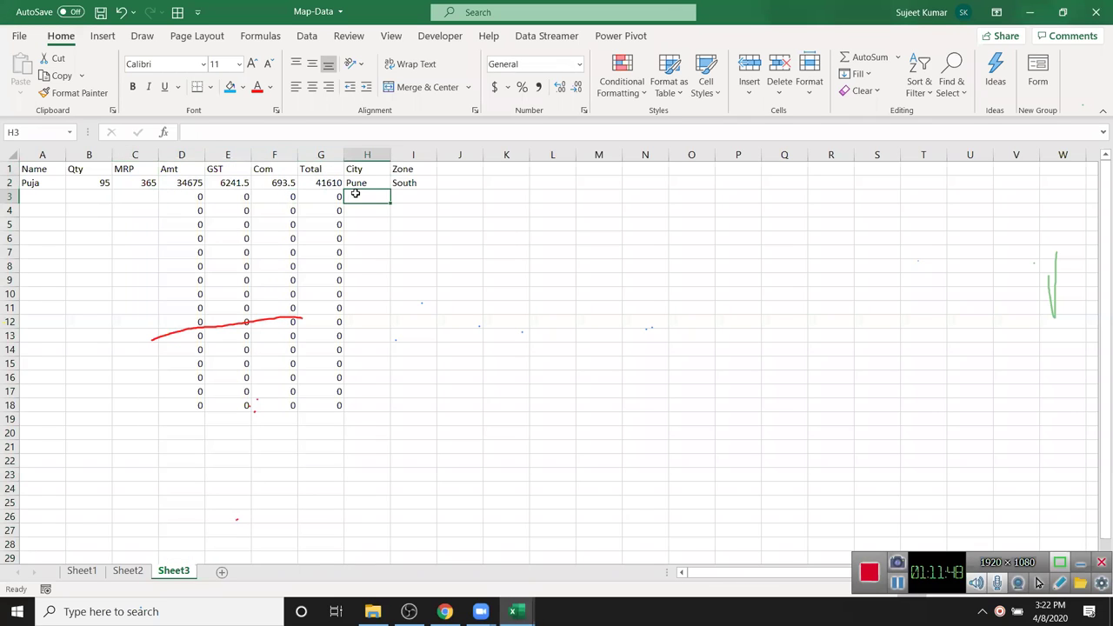
pyautogui.click(130, 208)
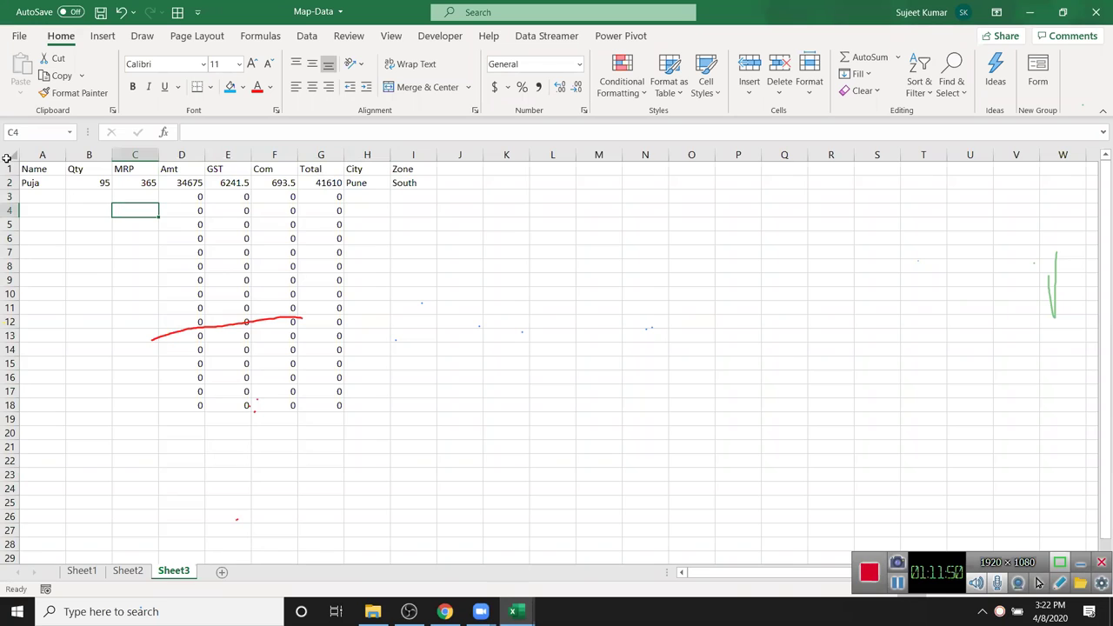
# - Clear Locked for the whole sheet in Format Cells, then close without applying
pyautogui.click(4, 157)
pyautogui.rightClick(88, 209)
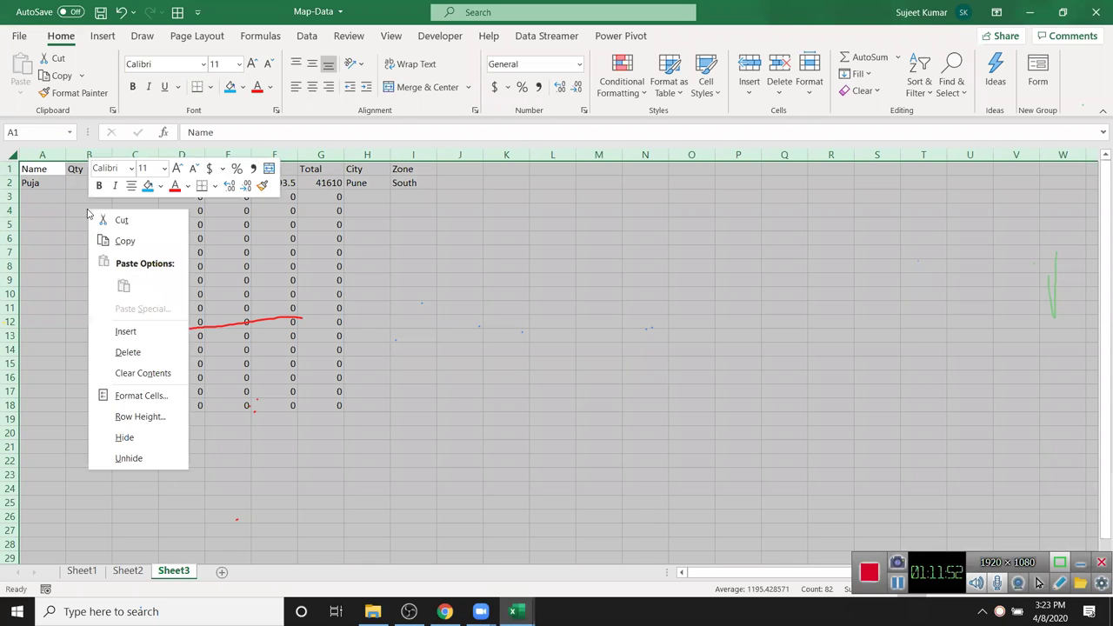
pyautogui.click(147, 396)
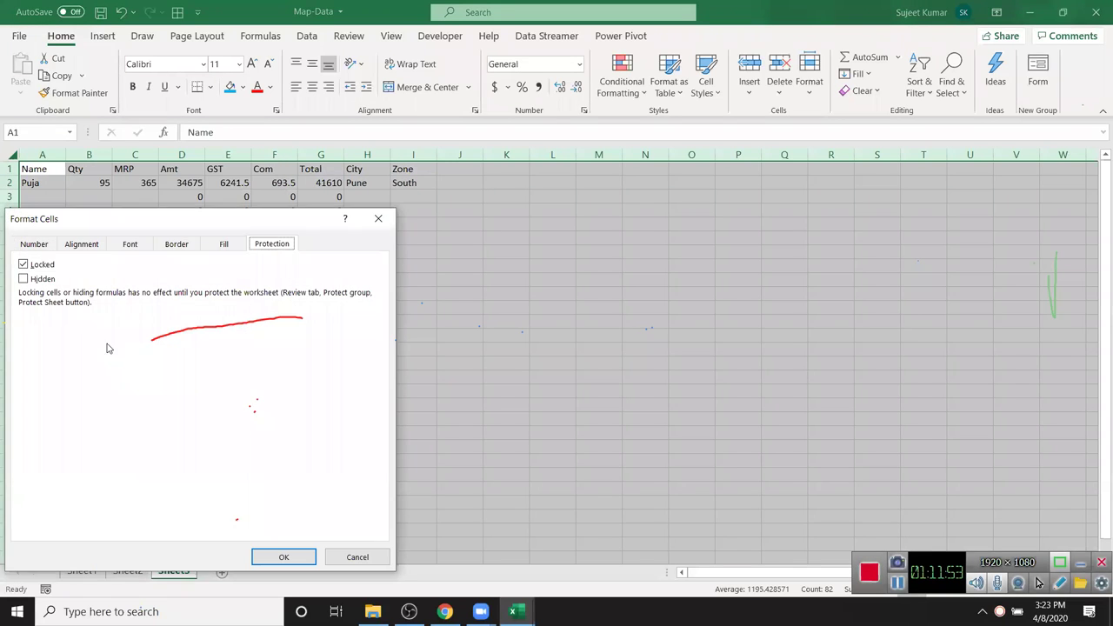
pyautogui.click(24, 265)
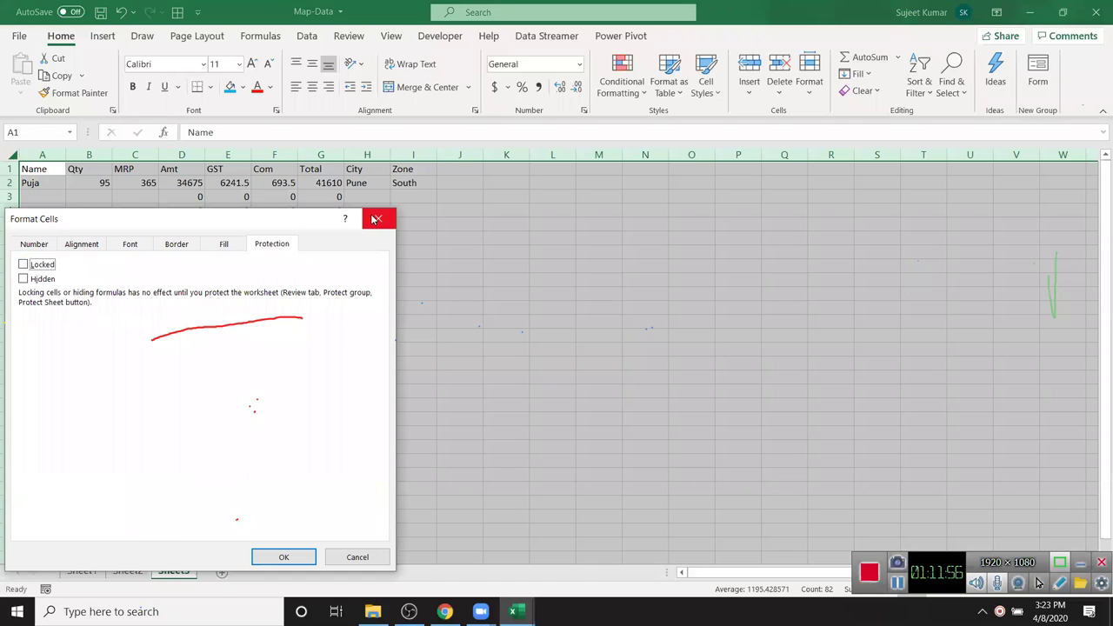
pyautogui.click(379, 218)
pyautogui.click(181, 218)
# - Open Format Cells for columns D:G and dismiss it unchanged
pyautogui.moveTo(181, 154); pyautogui.dragTo(317, 158)
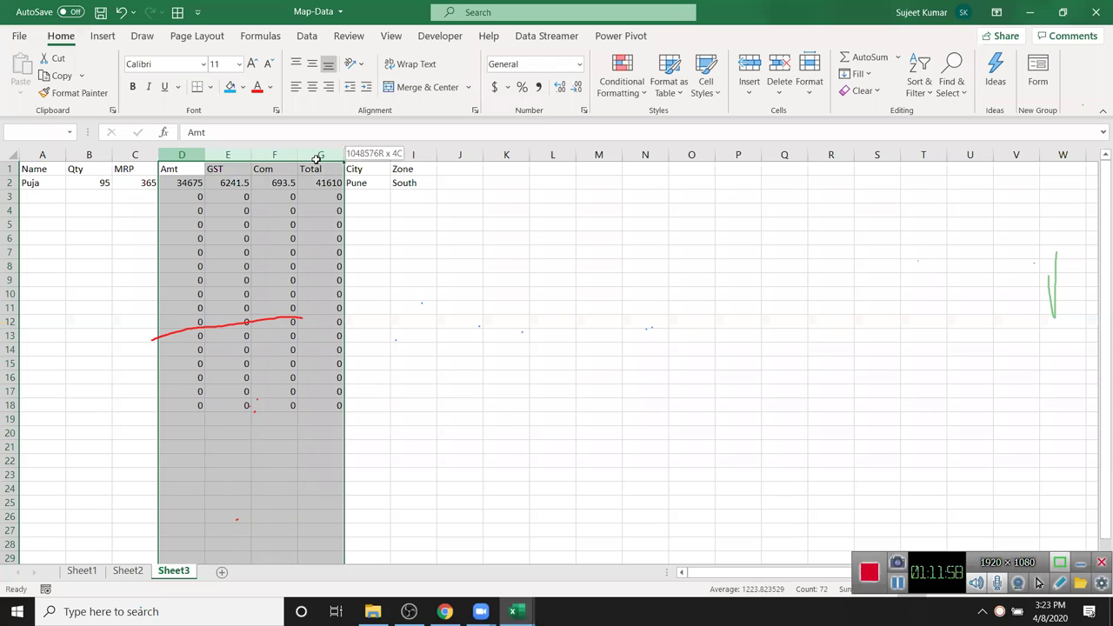
pyautogui.rightClick(256, 290)
pyautogui.click(309, 461)
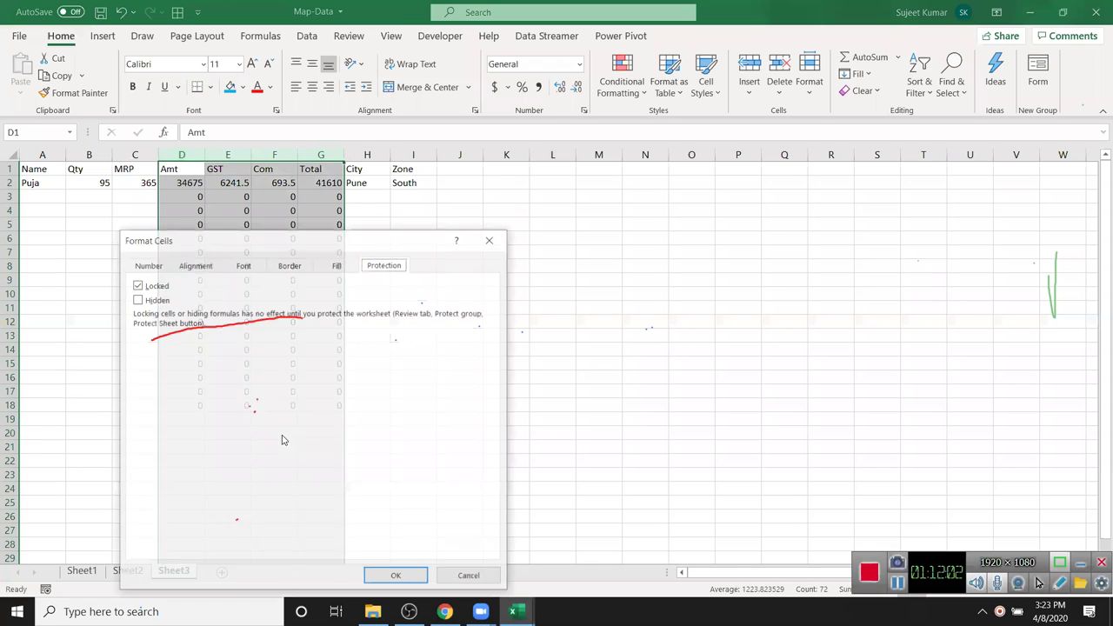
pyautogui.moveTo(235, 248); pyautogui.dragTo(488, 228)
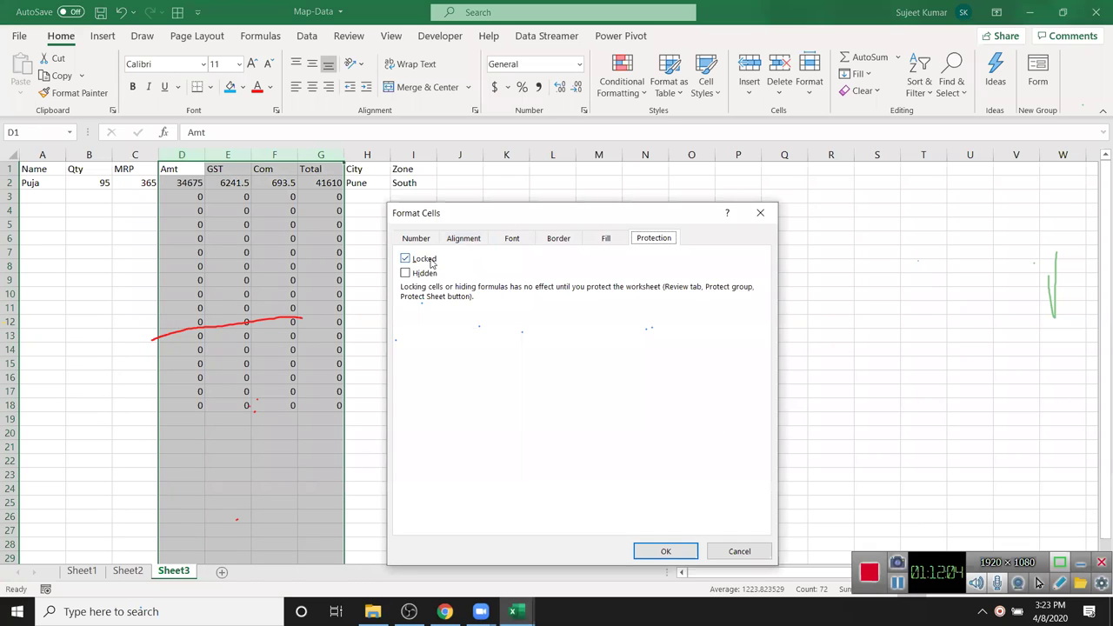
pyautogui.press('Return')
pyautogui.click(69, 210)
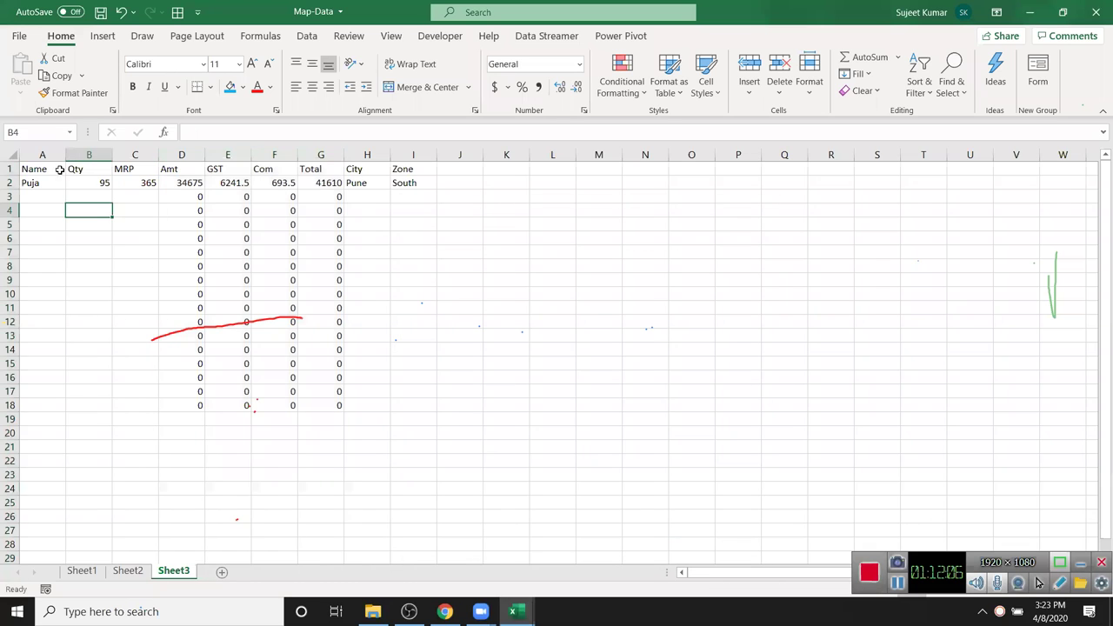
# - Unlock every cell on Sheet3 on the Protection tab of Format Cells
pyautogui.hotkey('ctrl', 'a')
pyautogui.rightClick(69, 210)
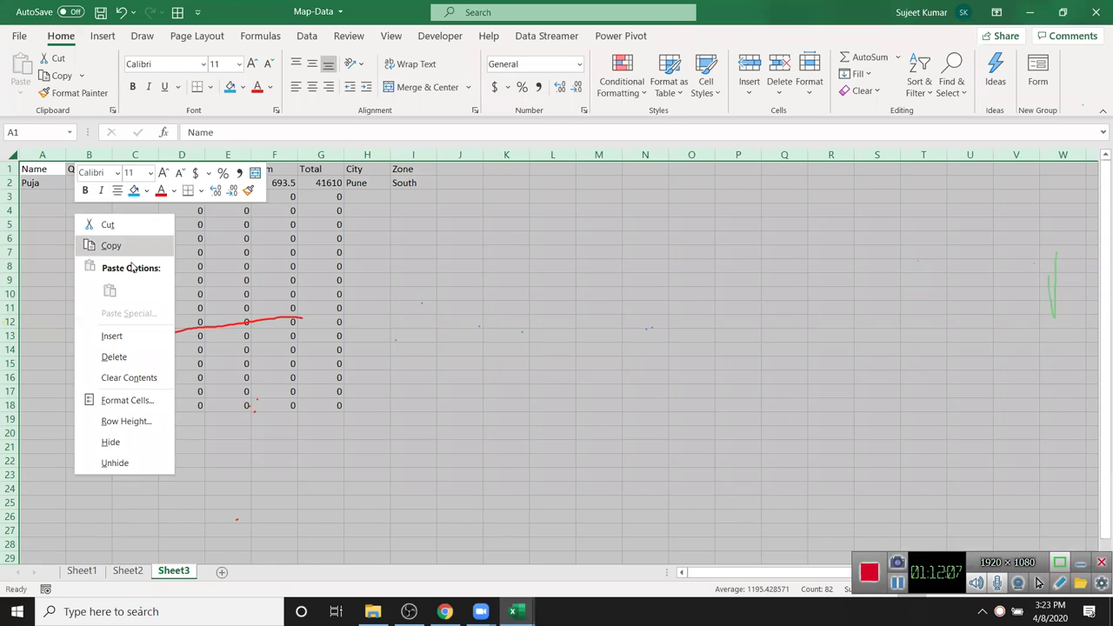
pyautogui.click(154, 400)
pyautogui.click(40, 265)
pyautogui.click(283, 556)
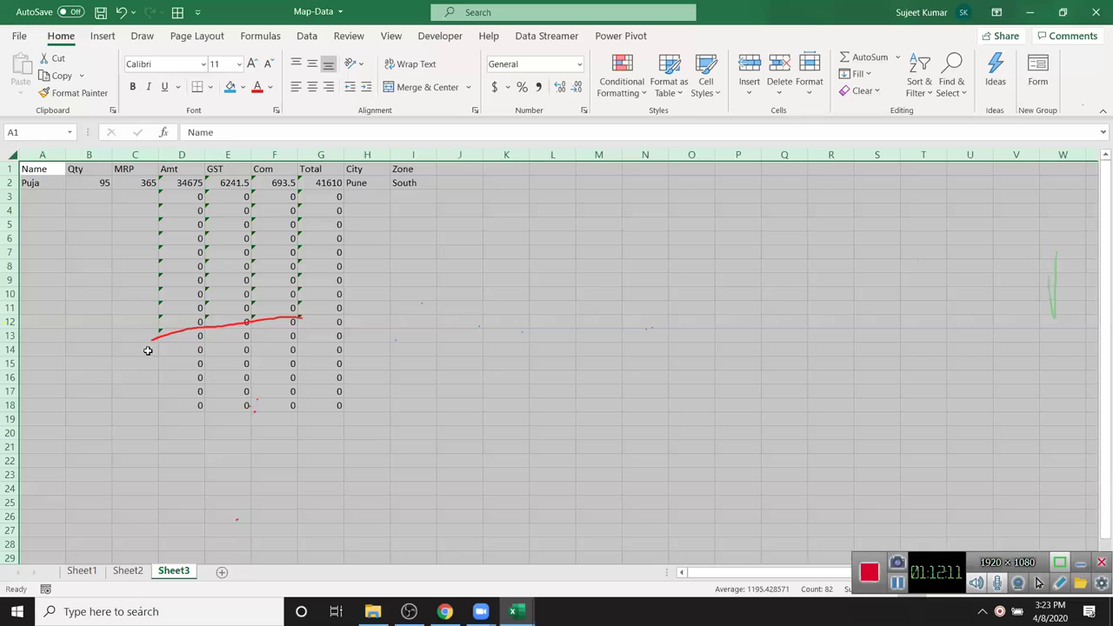
pyautogui.click(146, 349)
# - Re-lock the Amt, GST, Com and Total columns (D:G)
pyautogui.moveTo(181, 153); pyautogui.dragTo(317, 155)
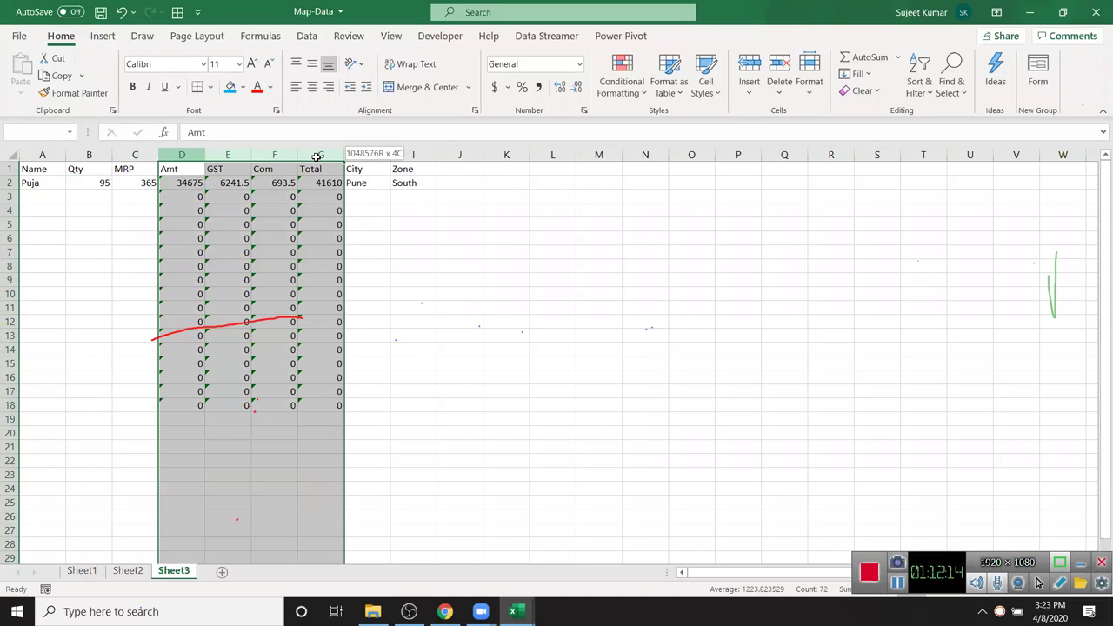
pyautogui.click(218, 189)
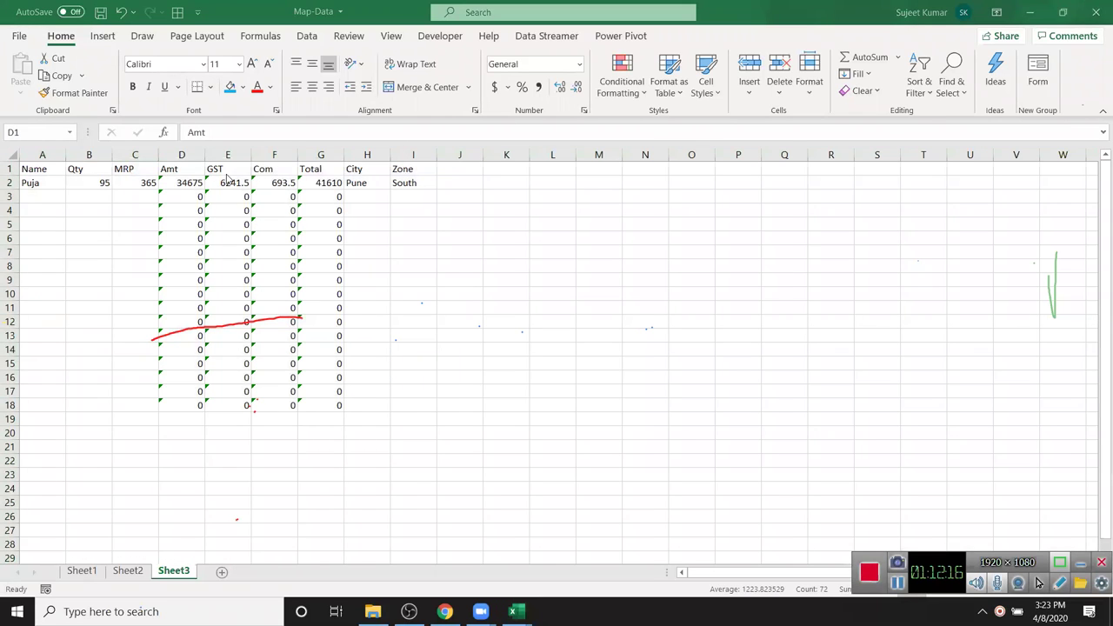
pyautogui.rightClick(223, 198)
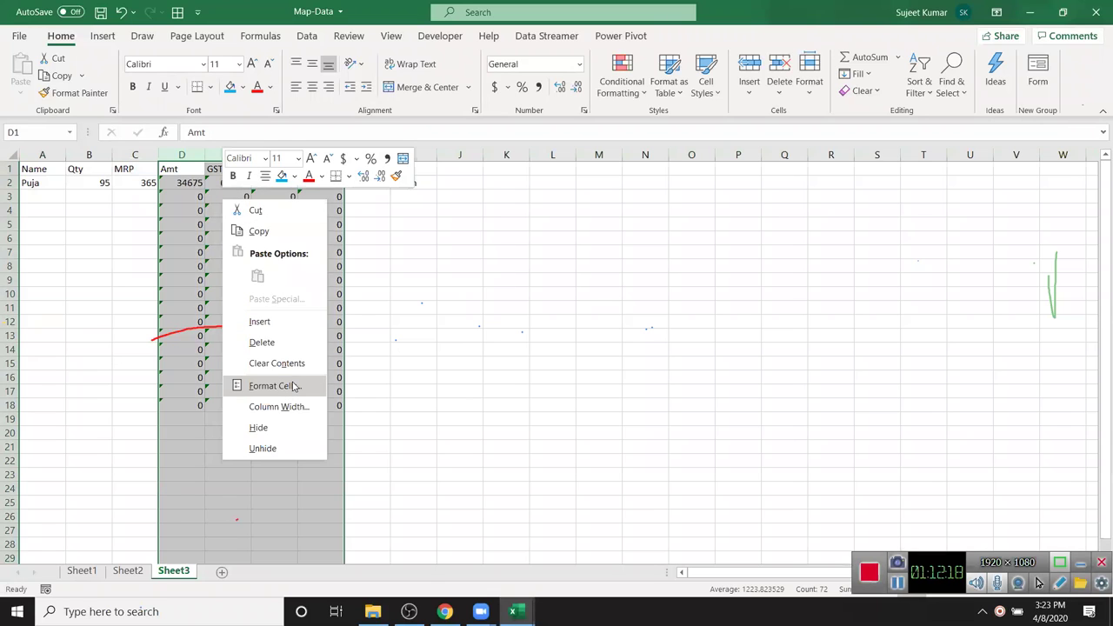
pyautogui.click(272, 386)
pyautogui.click(135, 250)
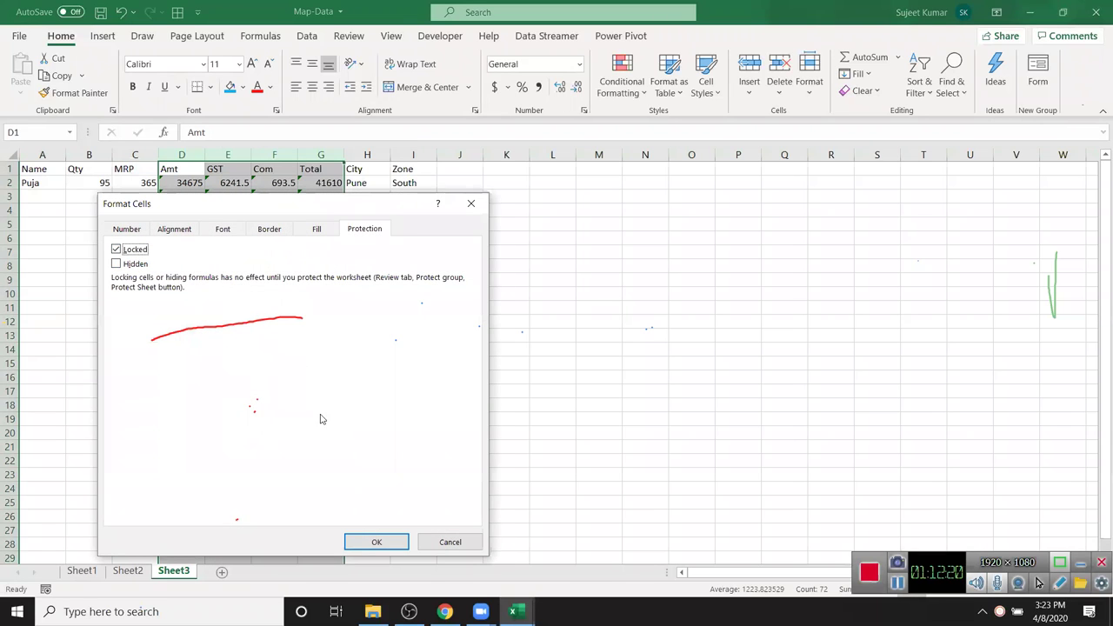
pyautogui.click(376, 541)
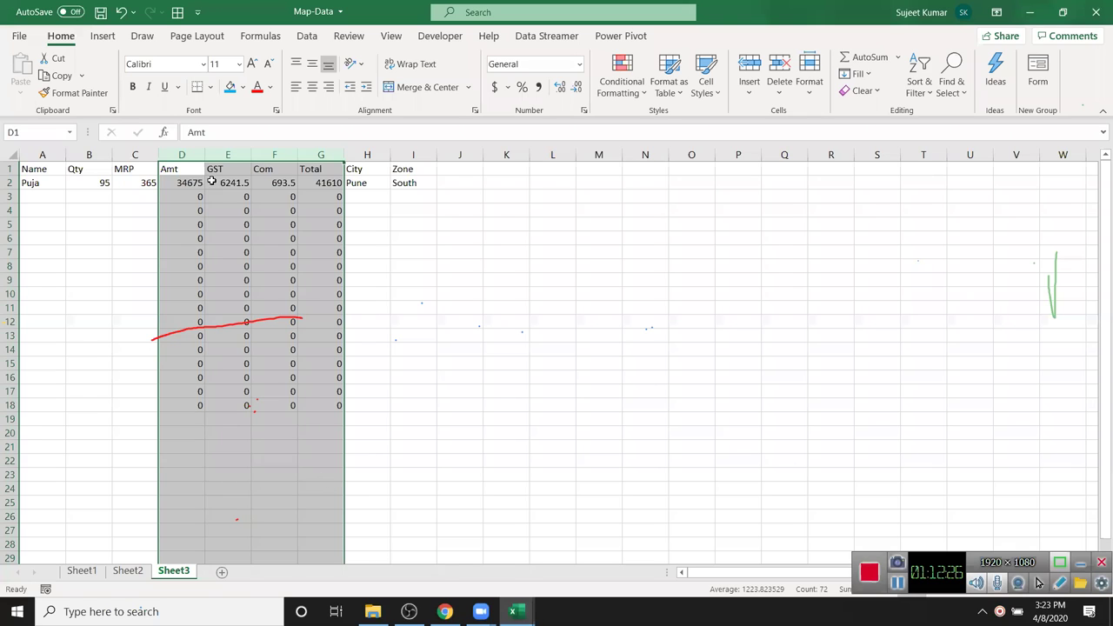
pyautogui.moveTo(193, 178); pyautogui.dragTo(287, 353)
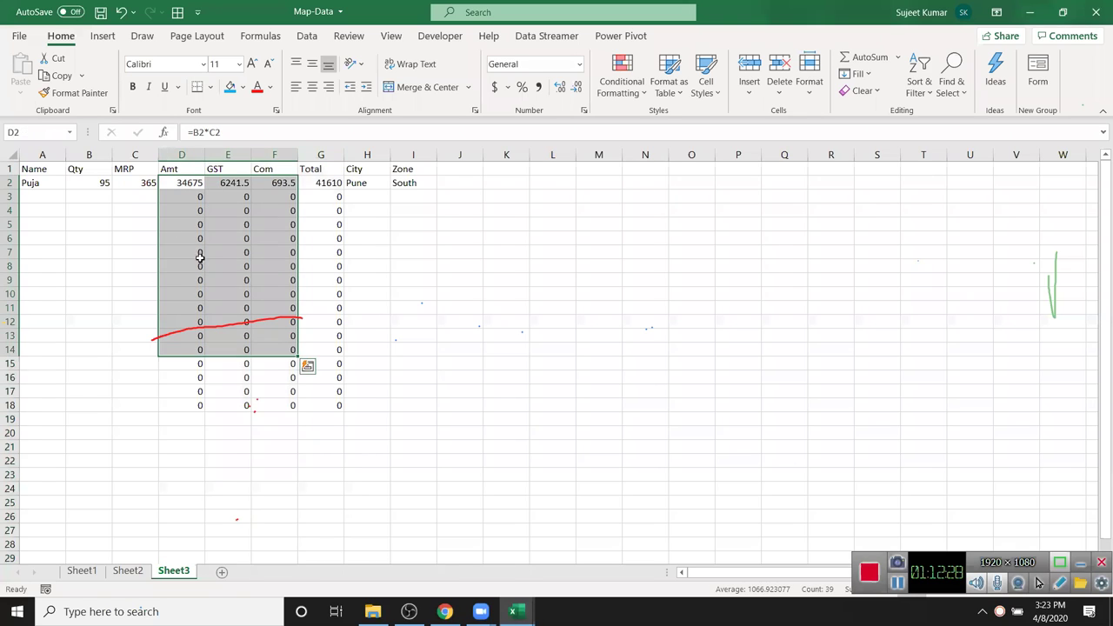
pyautogui.click(489, 359)
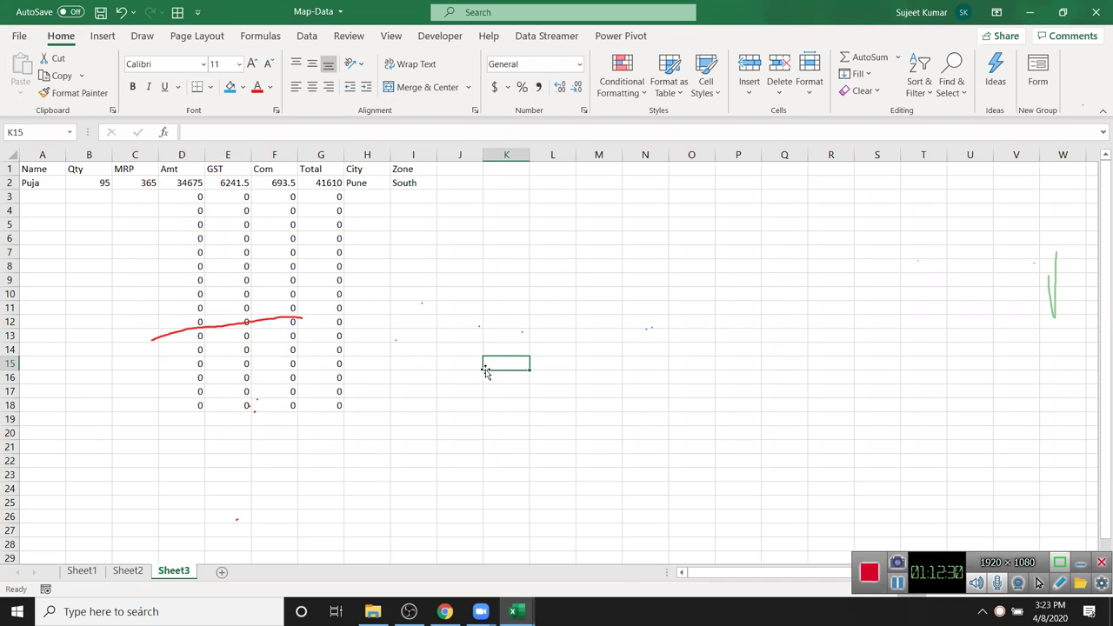
# - Protect Sheet3 with Select locked cells unchecked
pyautogui.rightClick(187, 575)
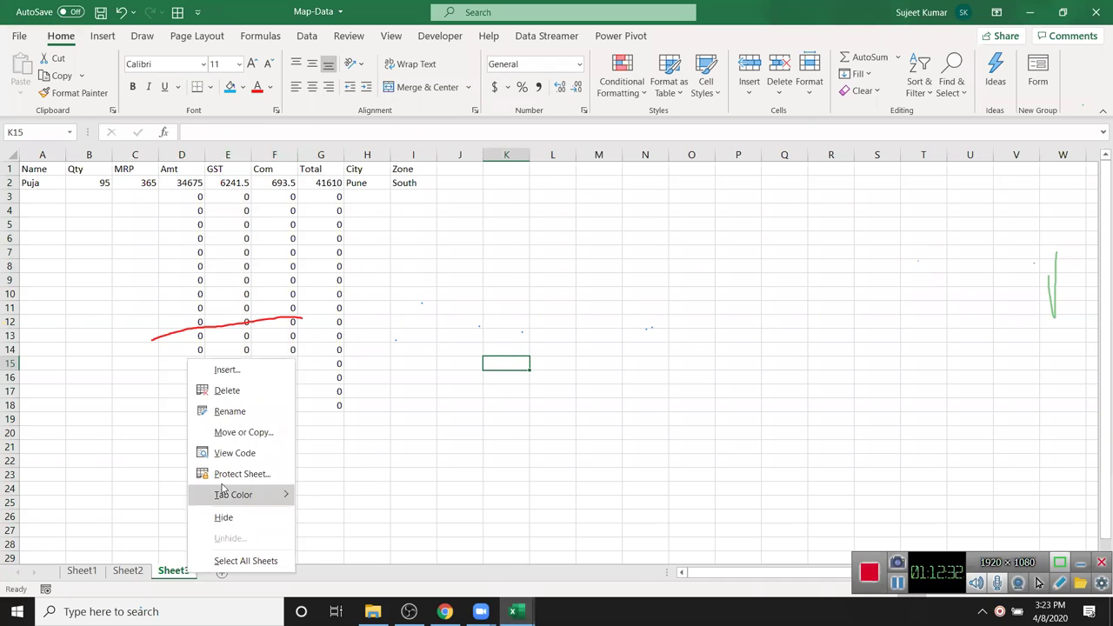
pyautogui.click(231, 472)
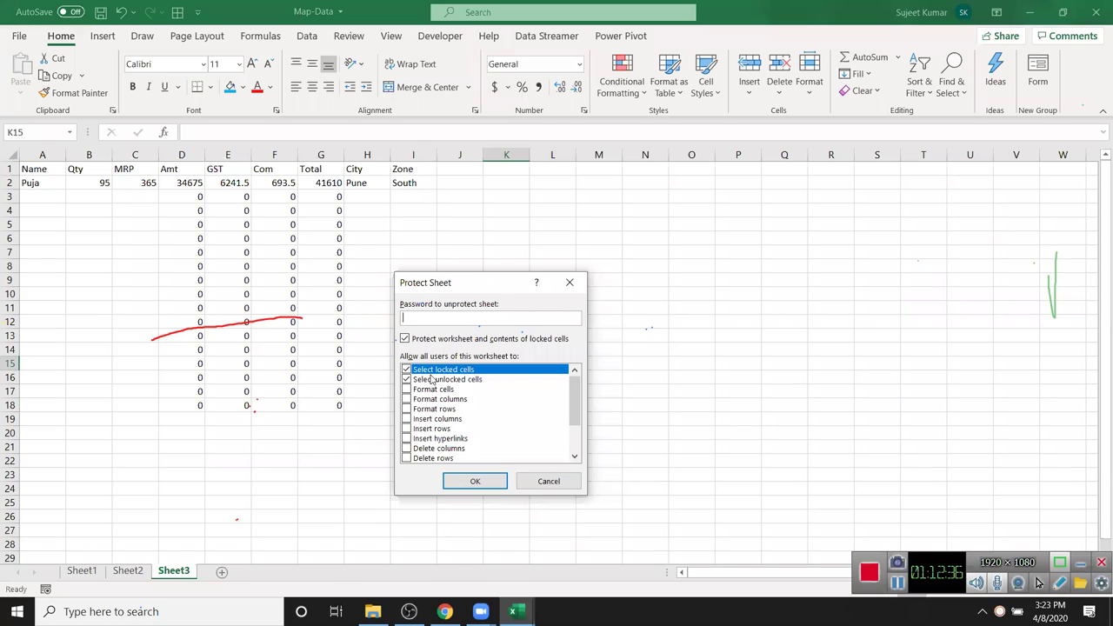
pyautogui.click(406, 370)
pyautogui.click(475, 483)
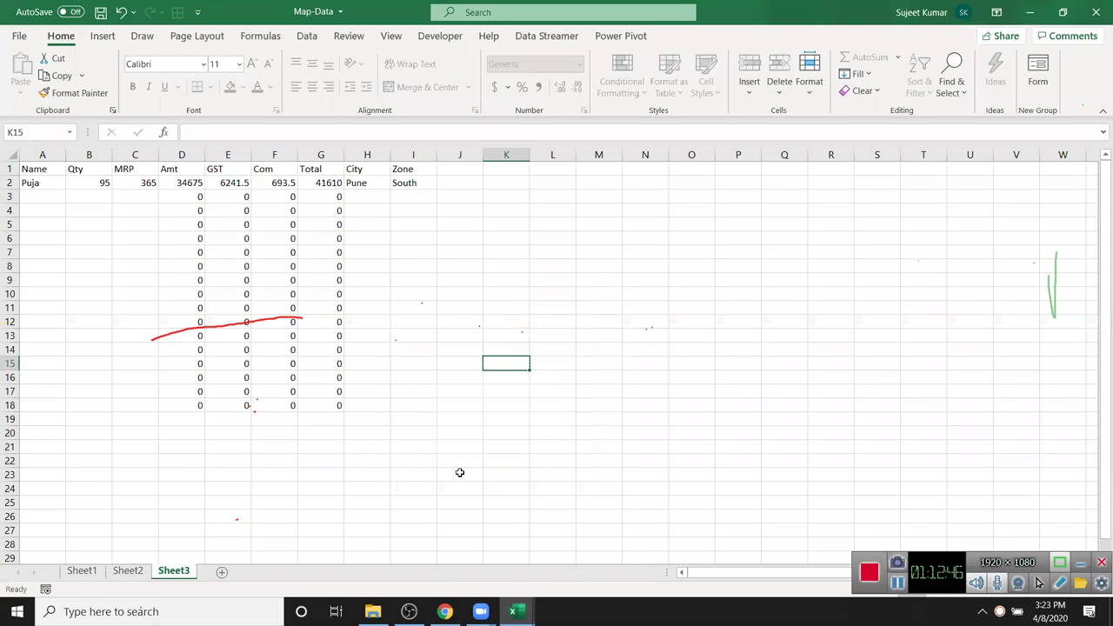
# - Enter a second row with a name, Qty 65 and MRP 25
pyautogui.click(40, 199)
pyautogui.write('Neeraj')
pyautogui.press('Tab')
pyautogui.write('65')
pyautogui.press('Tab')
pyautogui.write('25')
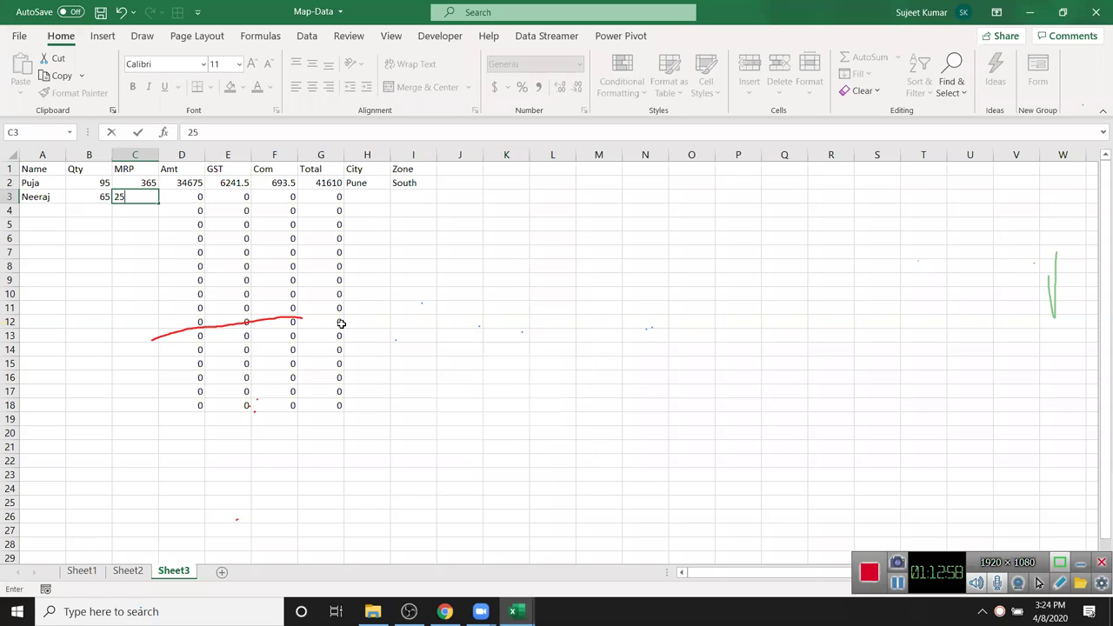
pyautogui.press('Return')
# - Verify with the arrow keys that the locked formula columns are skipped
pyautogui.press('Up')
pyautogui.press('Right')
pyautogui.press('Right')
pyautogui.press('Right')
pyautogui.press('Right')
pyautogui.press('Right')
pyautogui.press('Left')
pyautogui.press('Left')
pyautogui.press('Left')
pyautogui.press('Left')
pyautogui.press('Left')
pyautogui.press('Right')
pyautogui.press('Right')
pyautogui.press('Right')
pyautogui.press('Right')
pyautogui.press('Right')
pyautogui.press('Down')
pyautogui.press('Left')
pyautogui.press('Left')
pyautogui.press('Left')
pyautogui.press('Left')
pyautogui.press('Left')
pyautogui.press('Right')
pyautogui.press('Right')
pyautogui.press('Right')
pyautogui.press('Right')
pyautogui.press('Right')
pyautogui.press('Left')
pyautogui.press('Left')
pyautogui.press('Left')
pyautogui.press('Left')
pyautogui.press('Left')
pyautogui.press('Left')
pyautogui.press('Right')
pyautogui.press('Right')
pyautogui.press('Right')
pyautogui.press('Right')
pyautogui.press('Right')
pyautogui.press('Right')
pyautogui.press('Right')
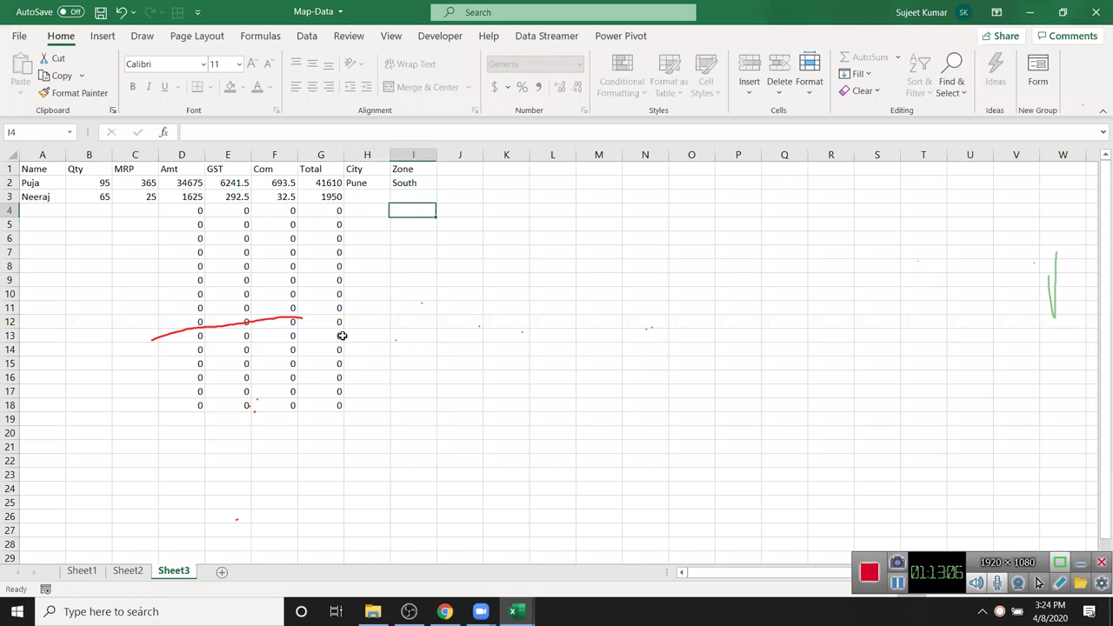
pyautogui.press('Left')
pyautogui.press('Left')
pyautogui.press('Left')
pyautogui.press('Left')
pyautogui.press('Left')
pyautogui.press('Left')
pyautogui.press('Left')
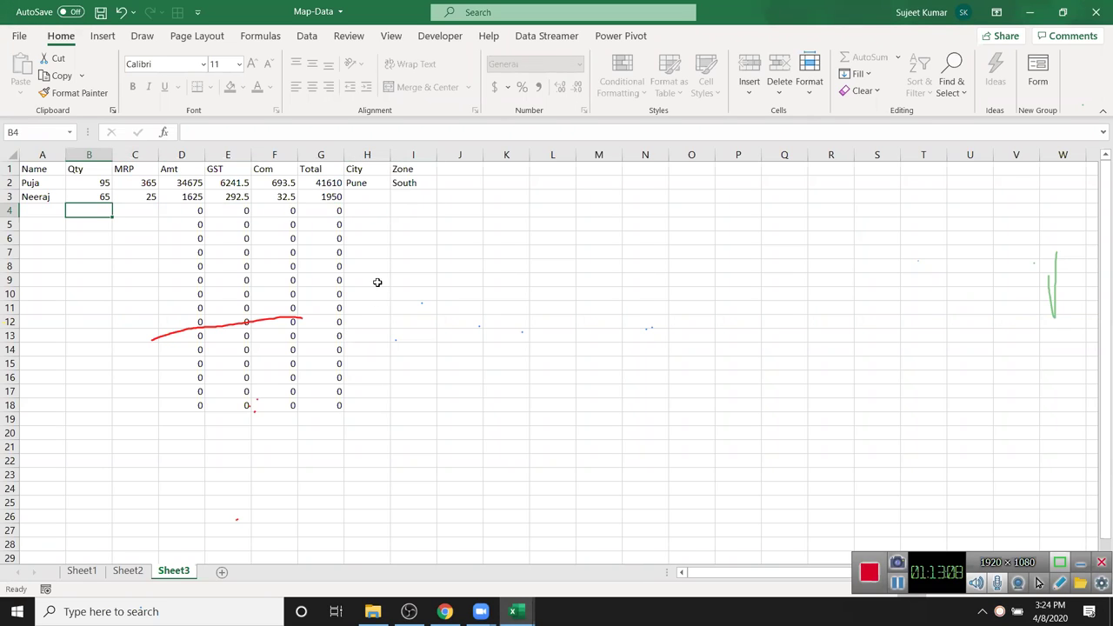
# - On a new Sheet4, put 2030 in C5 and the formula =C5+20 in C6
pyautogui.click(222, 572)
pyautogui.click(136, 224)
pyautogui.write('2030')
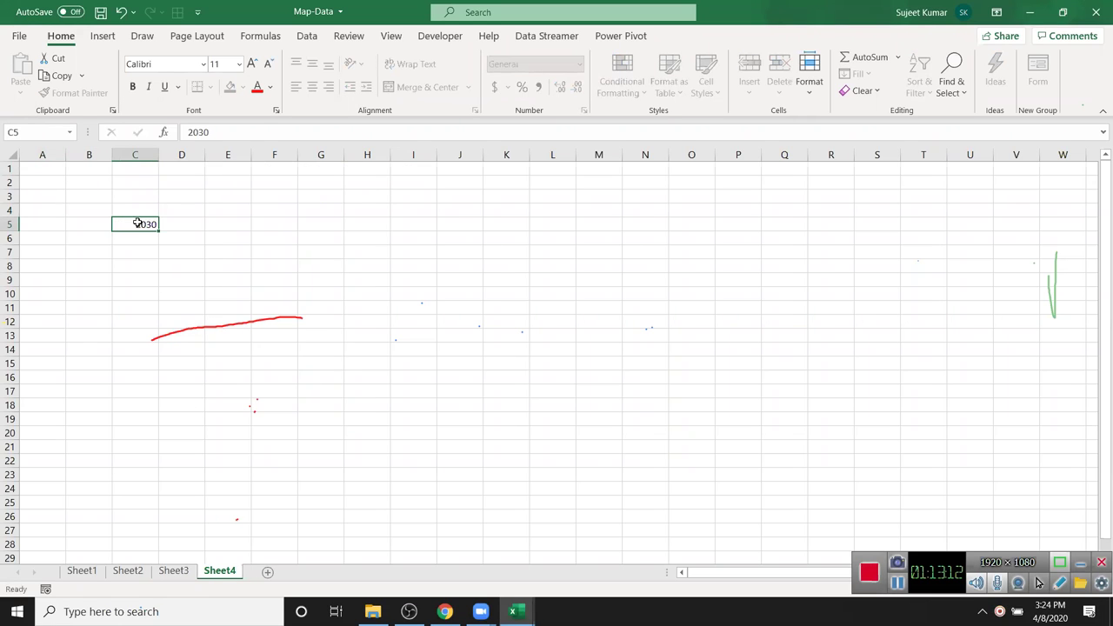
pyautogui.press('Return')
pyautogui.write('=')
pyautogui.click(137, 223)
pyautogui.write('+20')
pyautogui.press('Return')
pyautogui.click(151, 239)
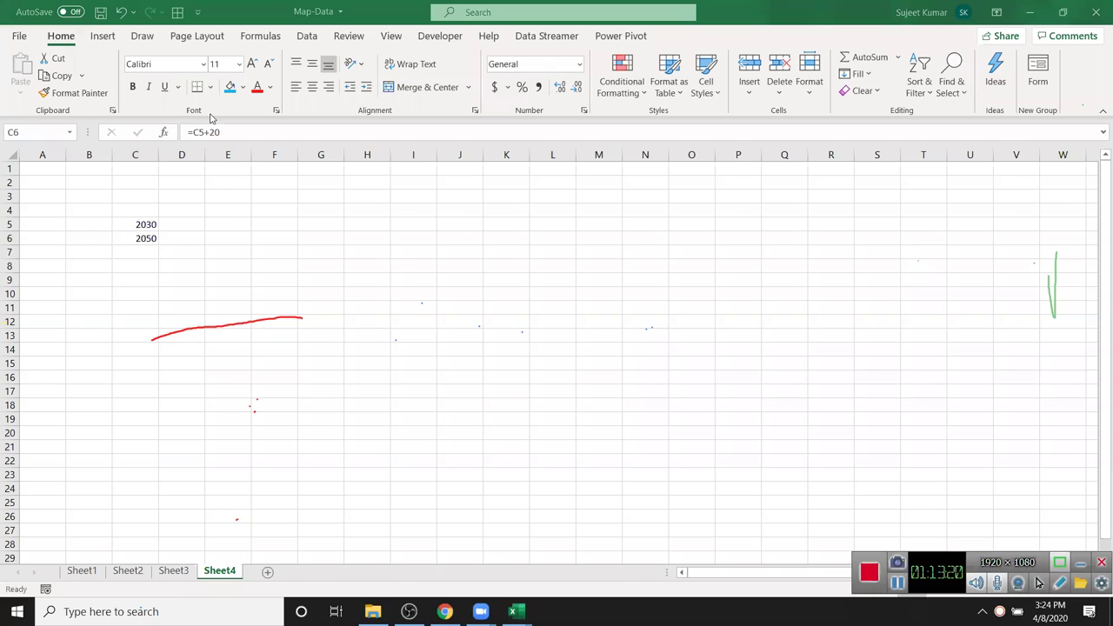
# - Tick Hidden for cell C6 on the Format Cells Protection tab
pyautogui.click(147, 241)
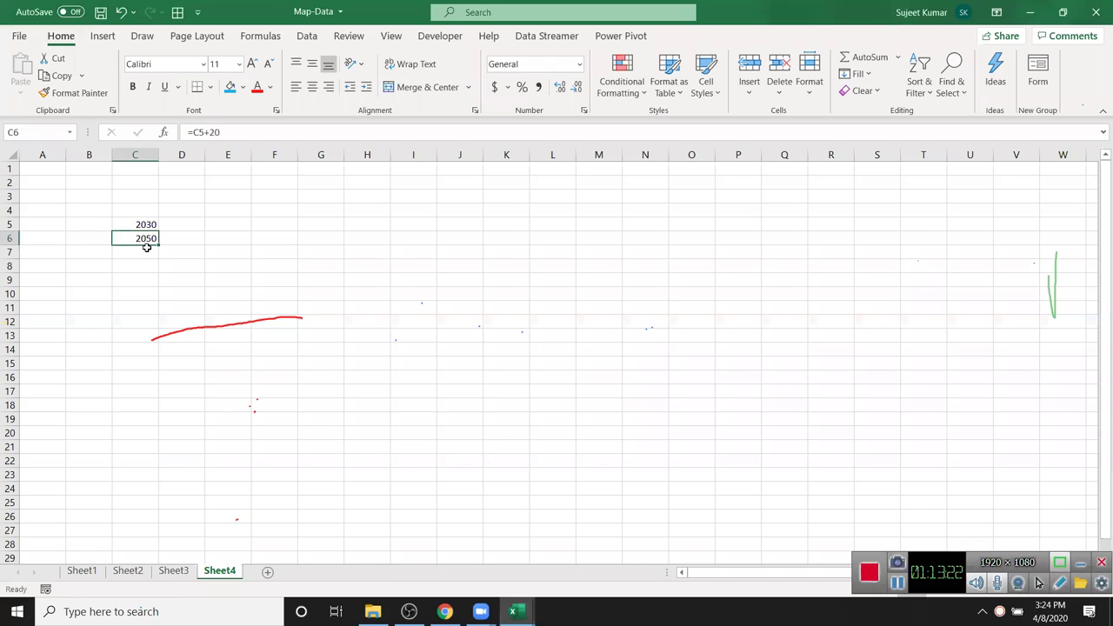
pyautogui.rightClick(147, 240)
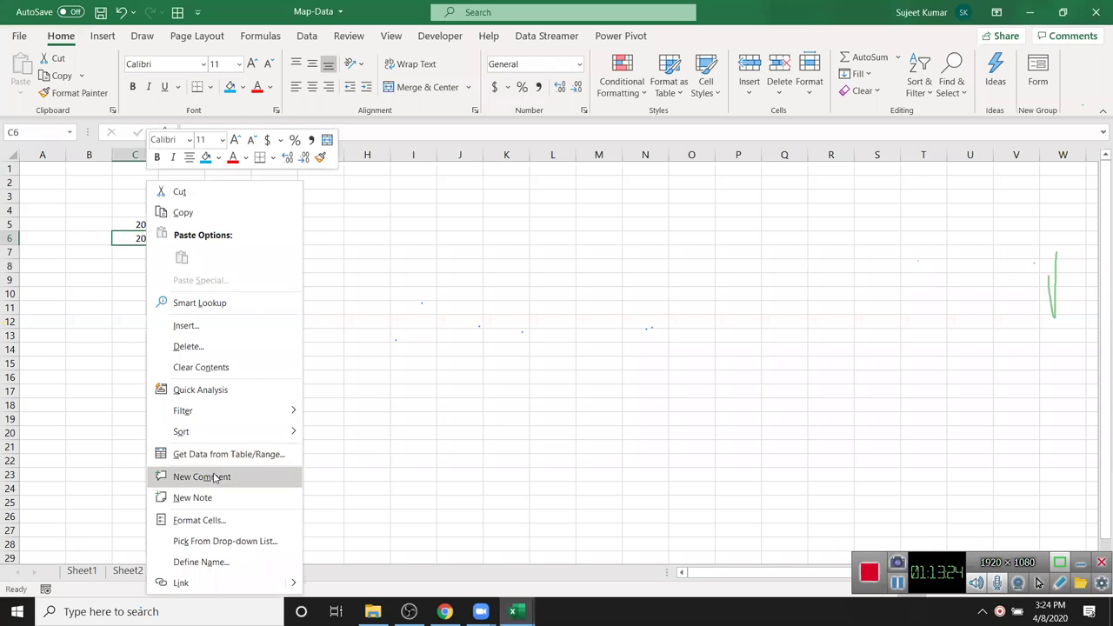
pyautogui.click(198, 521)
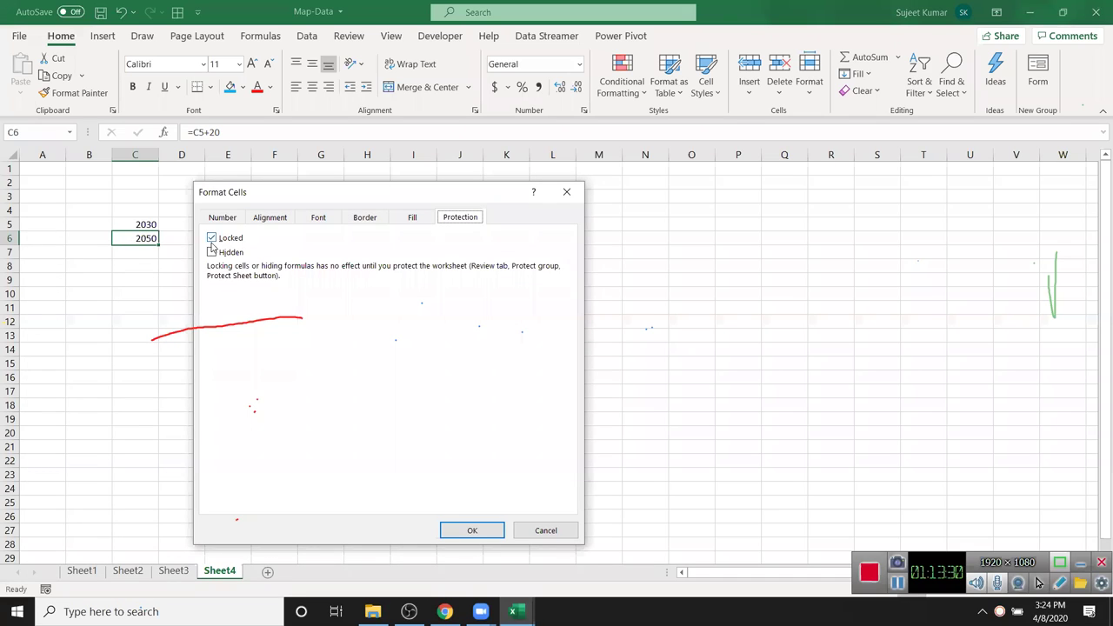
pyautogui.click(212, 254)
pyautogui.click(481, 532)
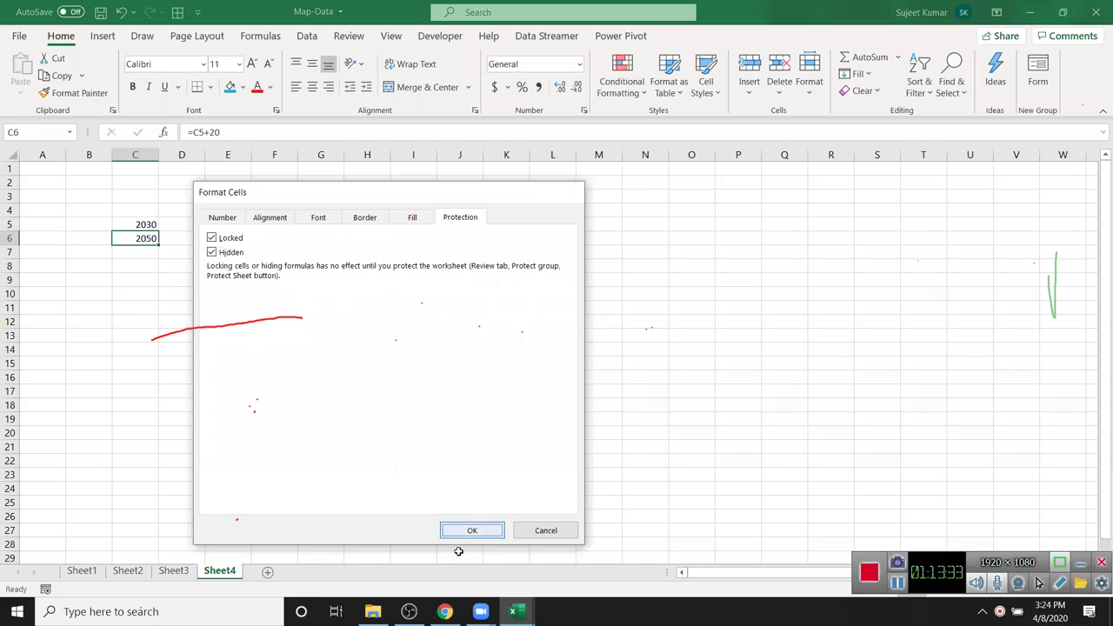
# - Protect Sheet4 with the default permissions
pyautogui.rightClick(223, 574)
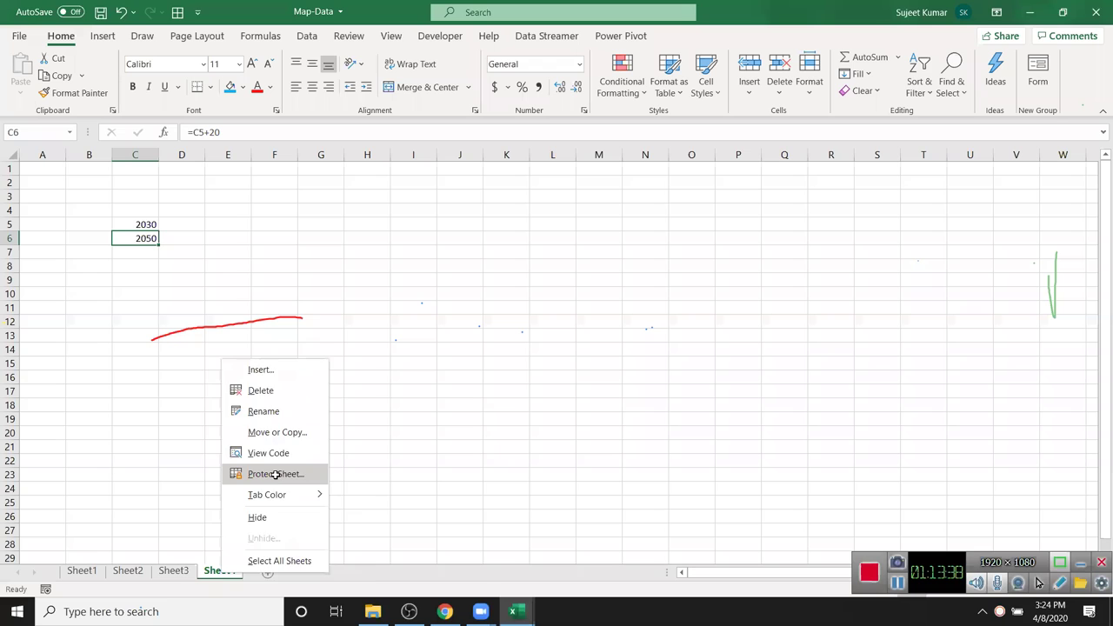
pyautogui.click(275, 477)
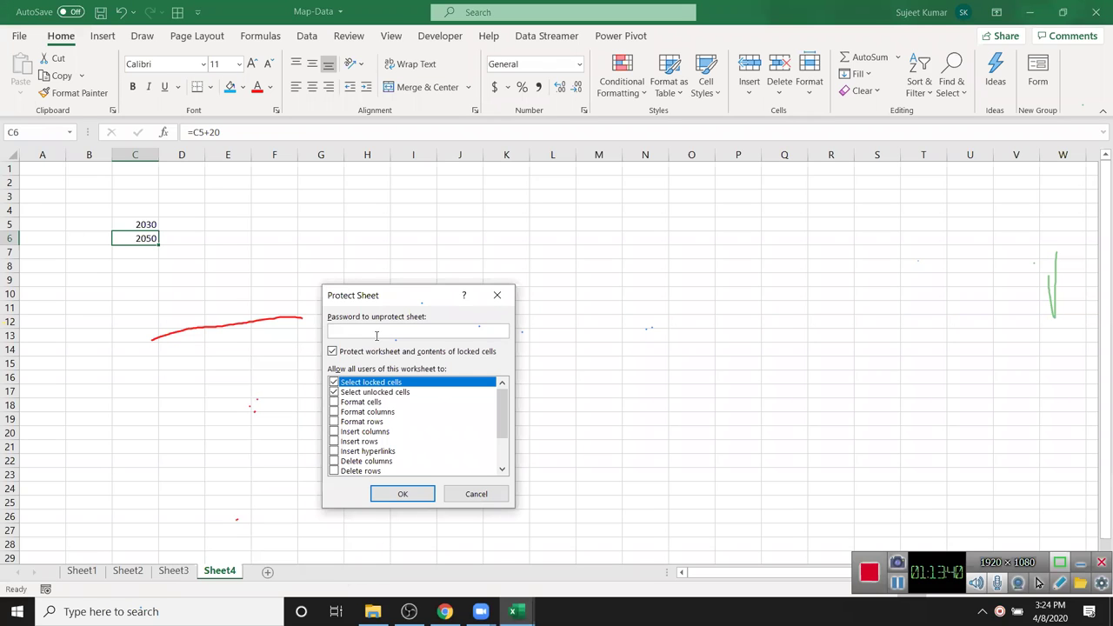
pyautogui.click(400, 495)
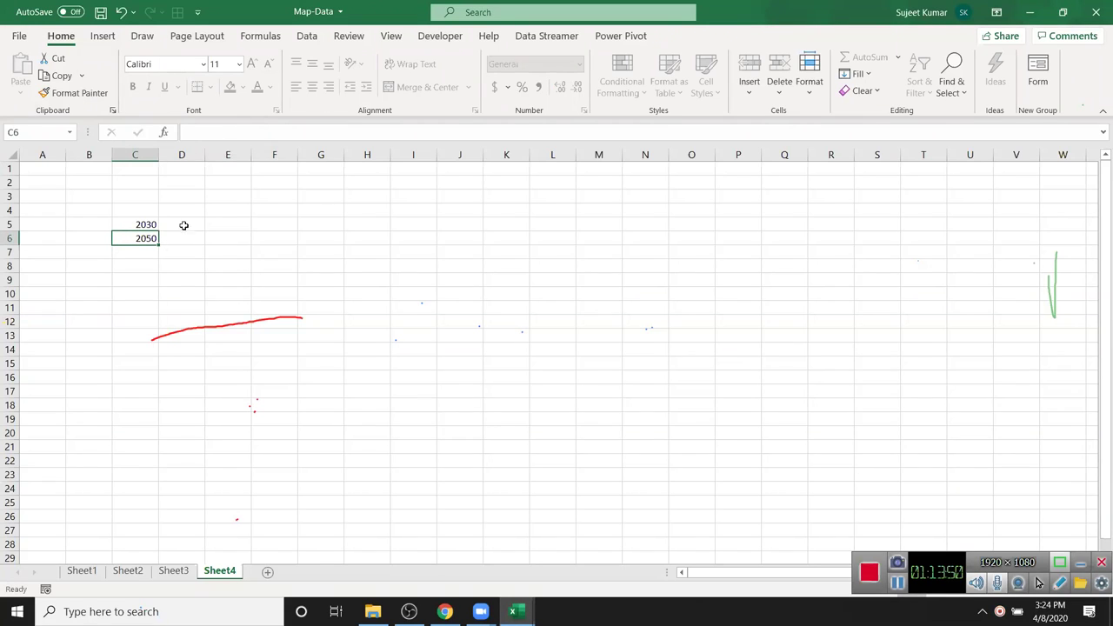
# - Confirm C6's formula is hidden, then add a new blank Sheet5
pyautogui.click(144, 219)
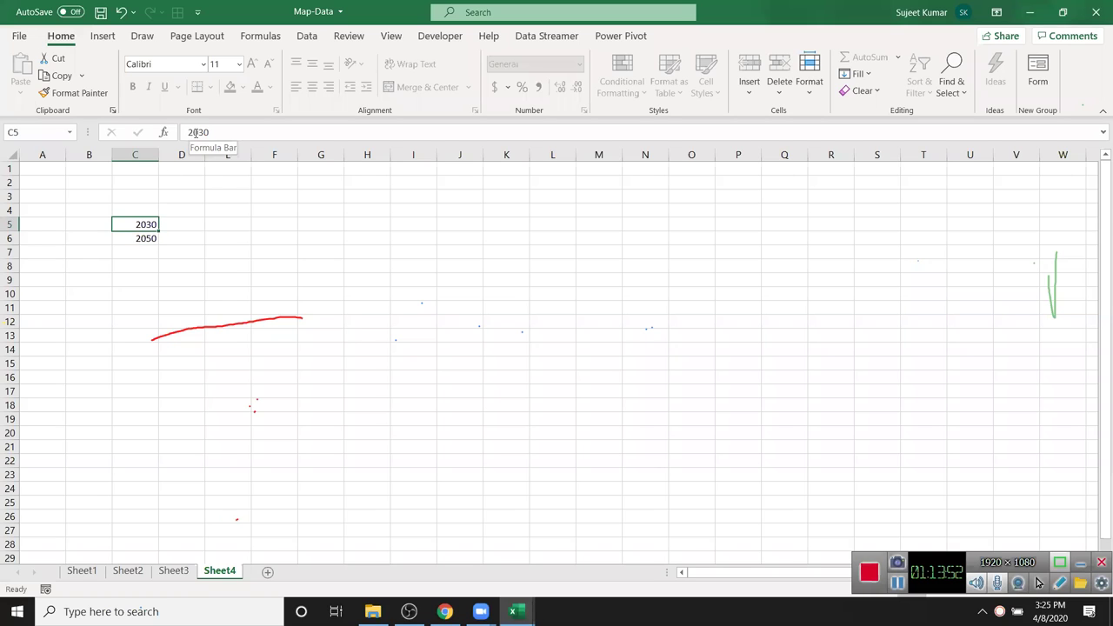
pyautogui.click(143, 233)
pyautogui.click(143, 219)
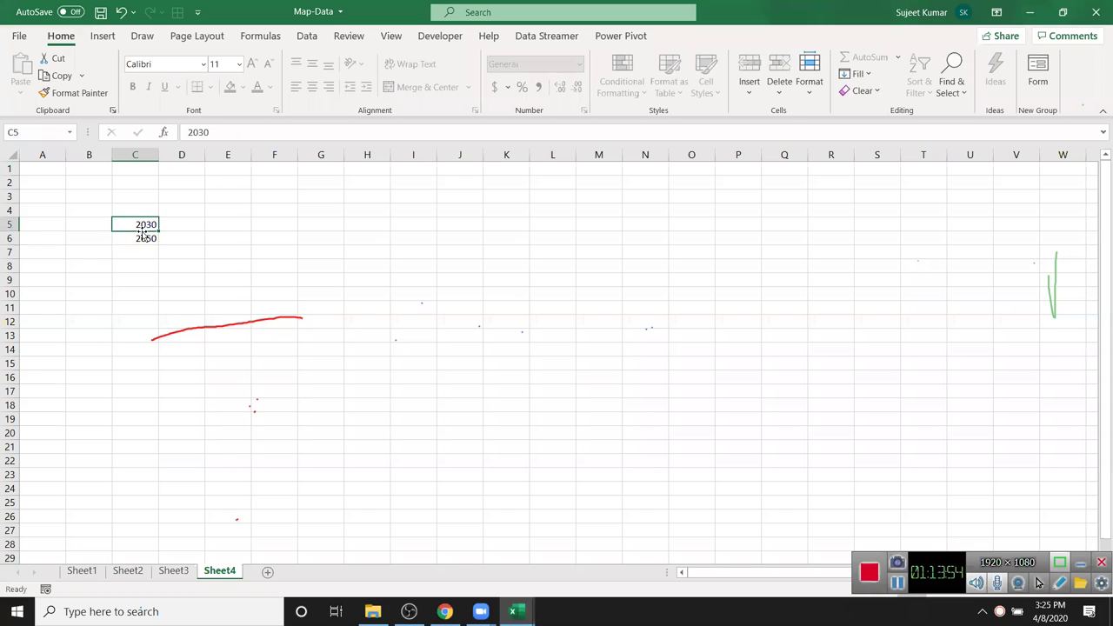
pyautogui.click(268, 572)
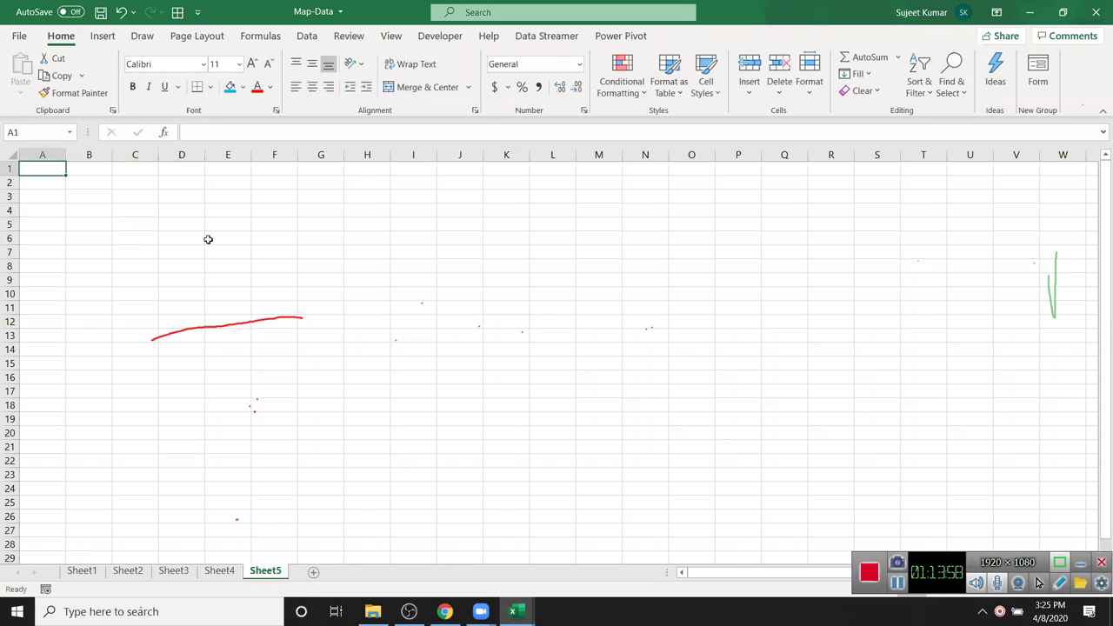
# - Fill D4:H19 blue and M5:P18 green
pyautogui.moveTo(160, 216); pyautogui.dragTo(382, 419)
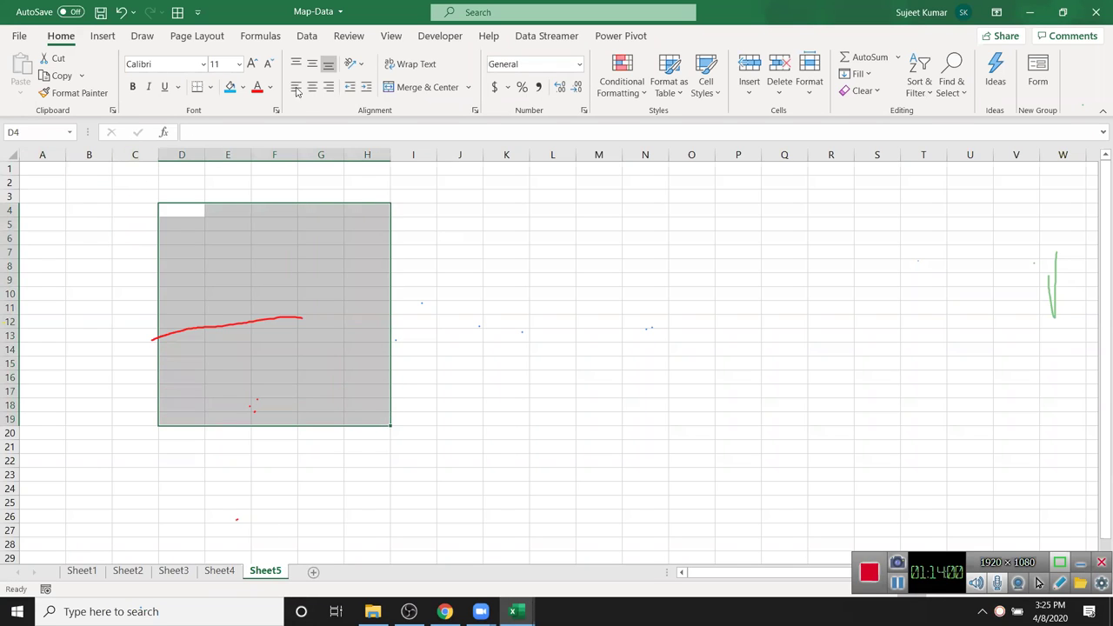
pyautogui.click(229, 86)
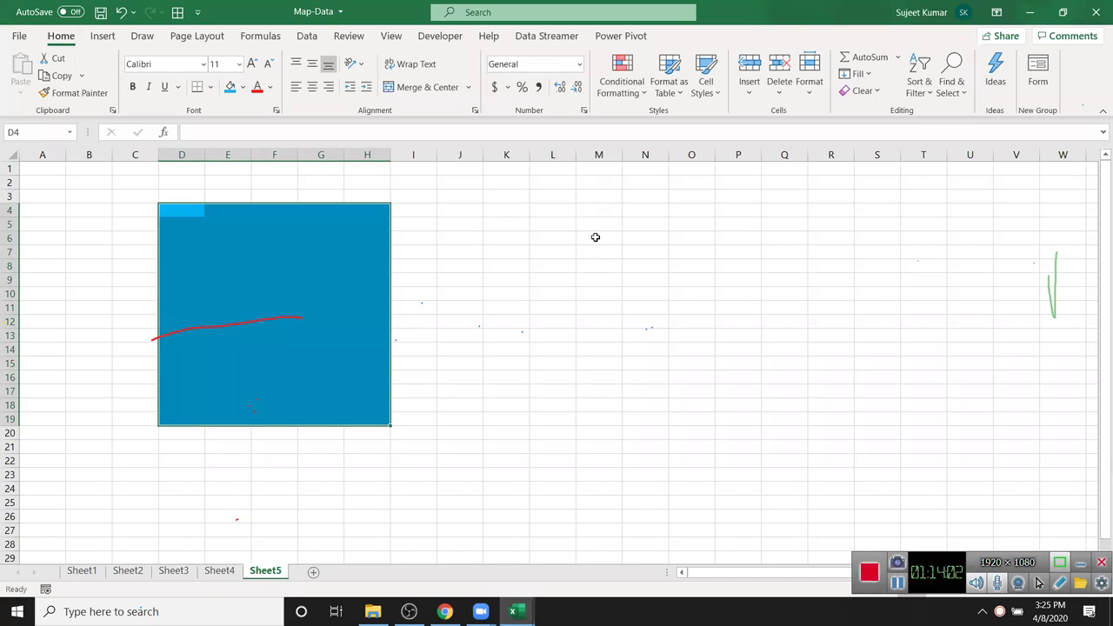
pyautogui.moveTo(594, 219); pyautogui.dragTo(733, 402)
pyautogui.click(243, 86)
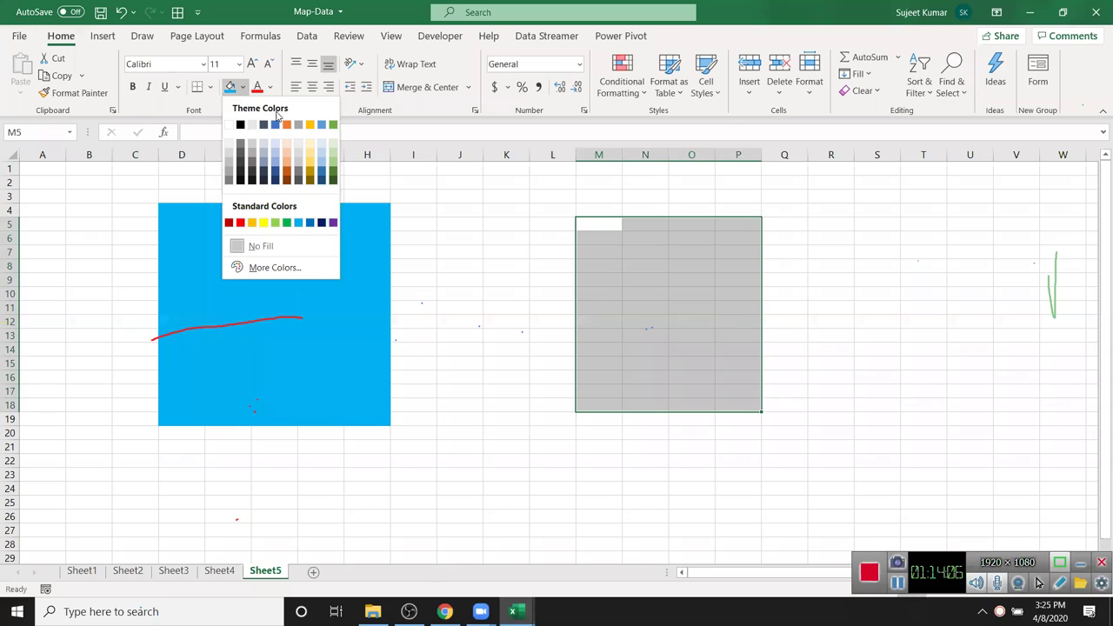
pyautogui.click(288, 223)
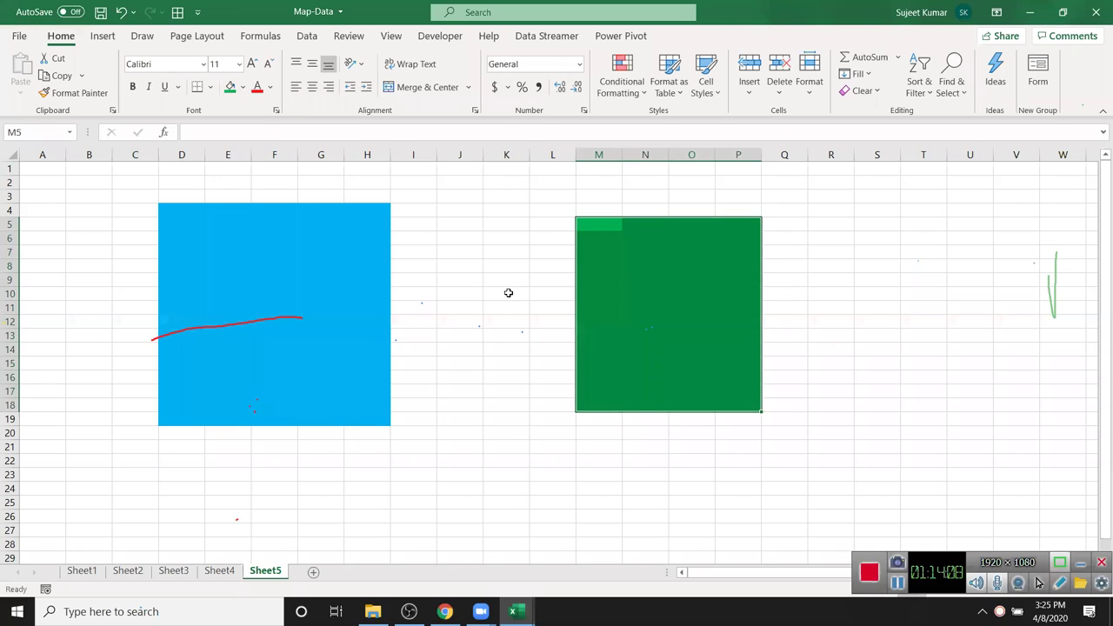
pyautogui.click(509, 293)
# - Label the blocks with A in D3 and B in M4
pyautogui.click(191, 192)
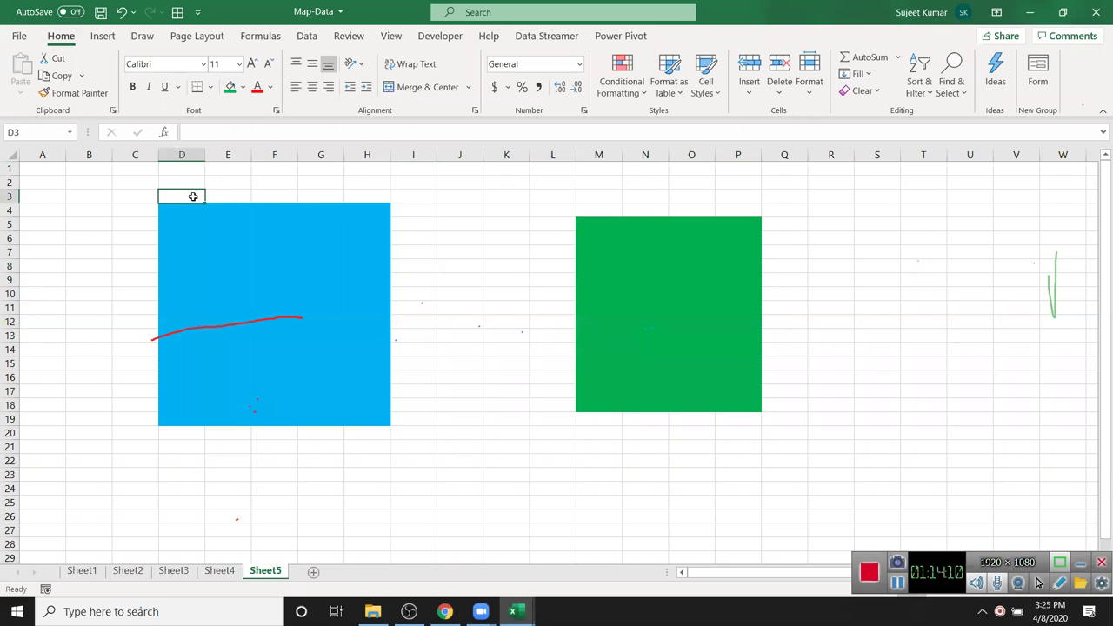
pyautogui.write('A')
pyautogui.click(605, 207)
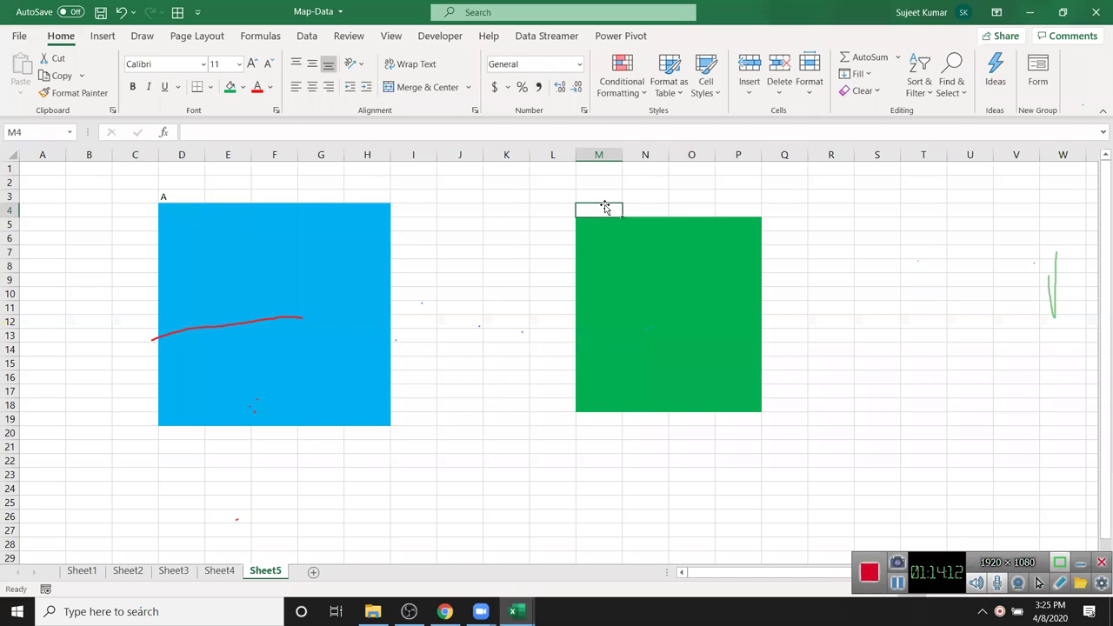
pyautogui.write('B')
pyautogui.press('Return')
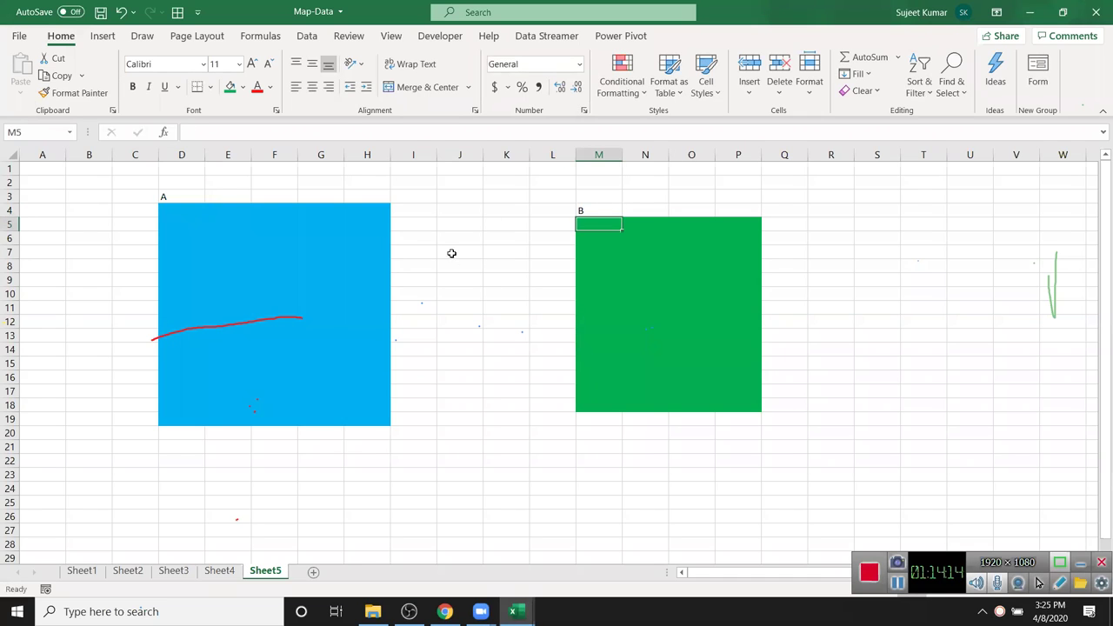
# - Try cells in both blocks, cancel a stray entry in G7, and reselect D4:H19
pyautogui.moveTo(149, 207); pyautogui.dragTo(202, 210)
pyautogui.click(744, 294)
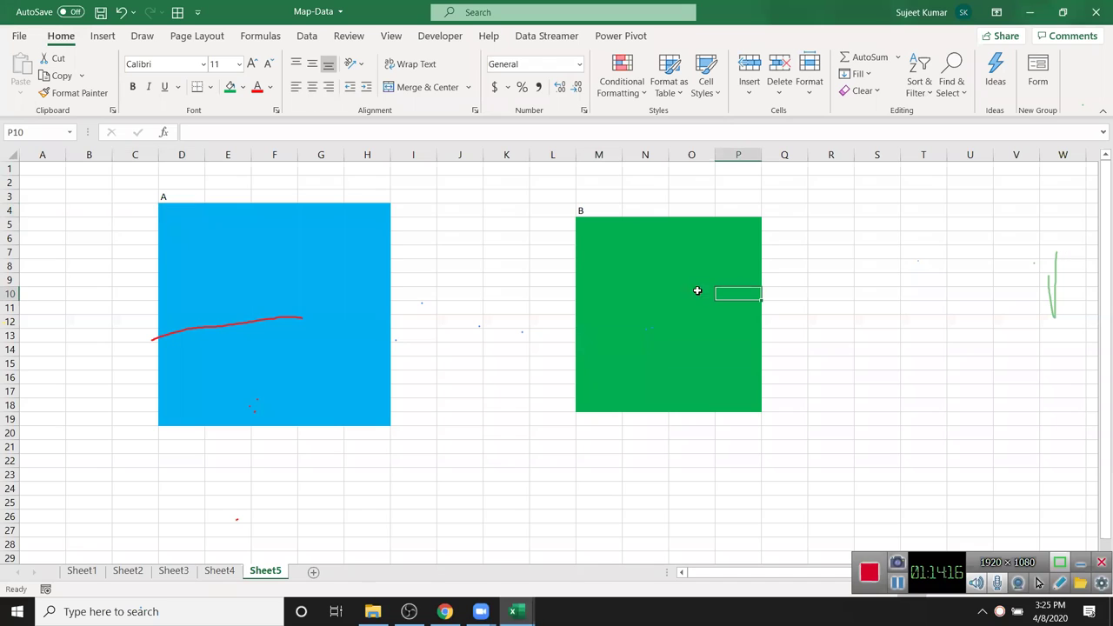
pyautogui.click(687, 293)
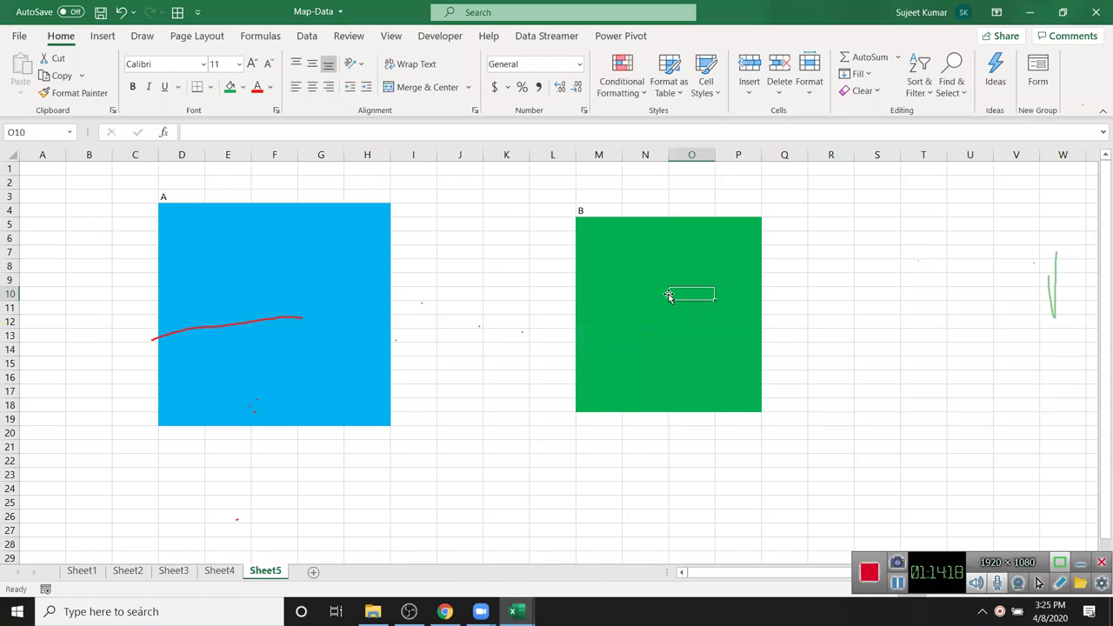
pyautogui.click(313, 252)
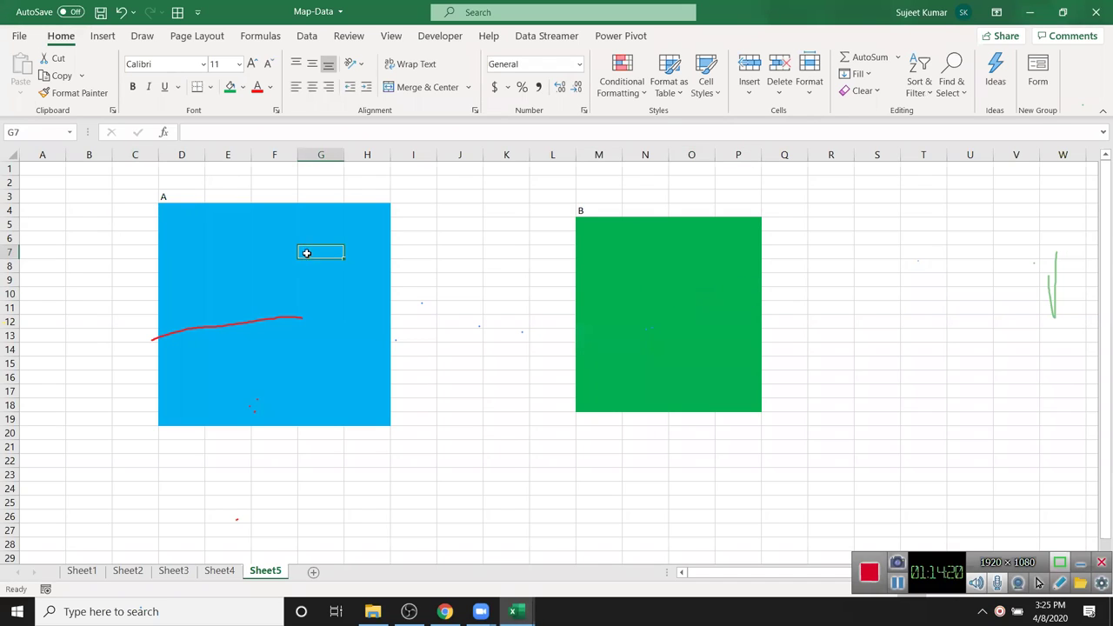
pyautogui.write('as')
pyautogui.press('Escape')
pyautogui.click(367, 311)
pyautogui.click(454, 300)
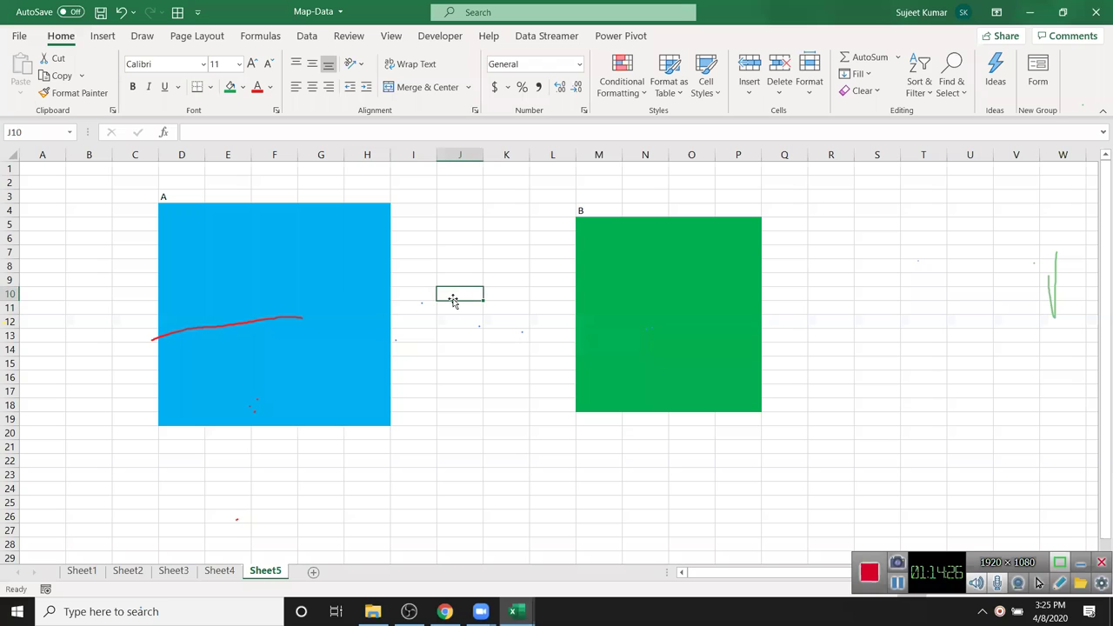
pyautogui.moveTo(174, 212); pyautogui.dragTo(361, 419)
# - Clear the blue block and add password-protected Range1 for D4:H19 via Allow Edit Ranges
pyautogui.rightClick(268, 365)
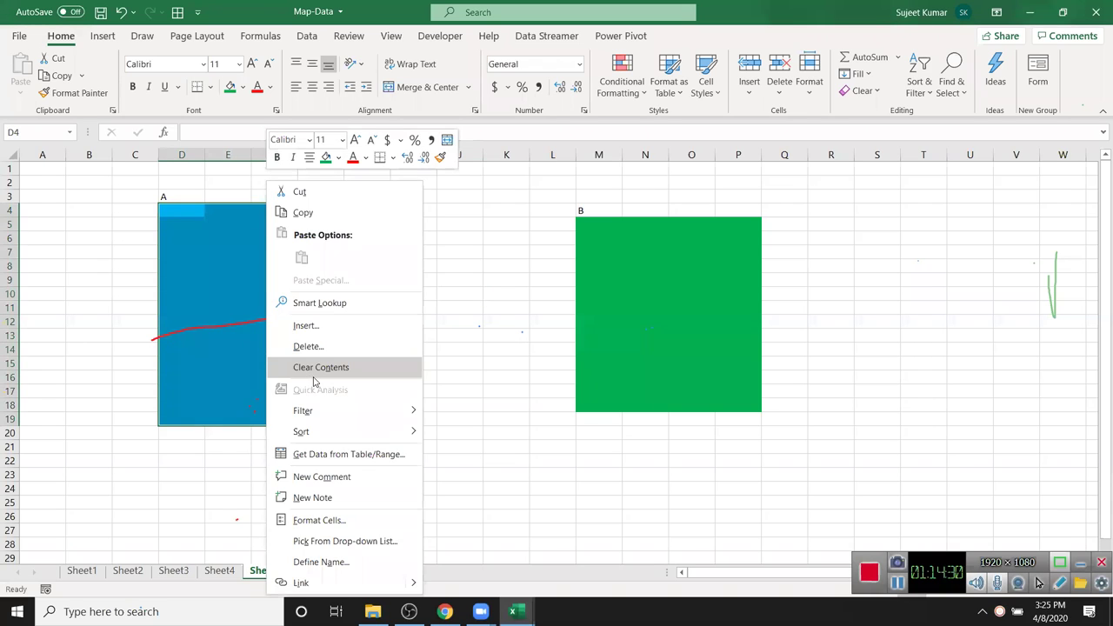
pyautogui.click(321, 370)
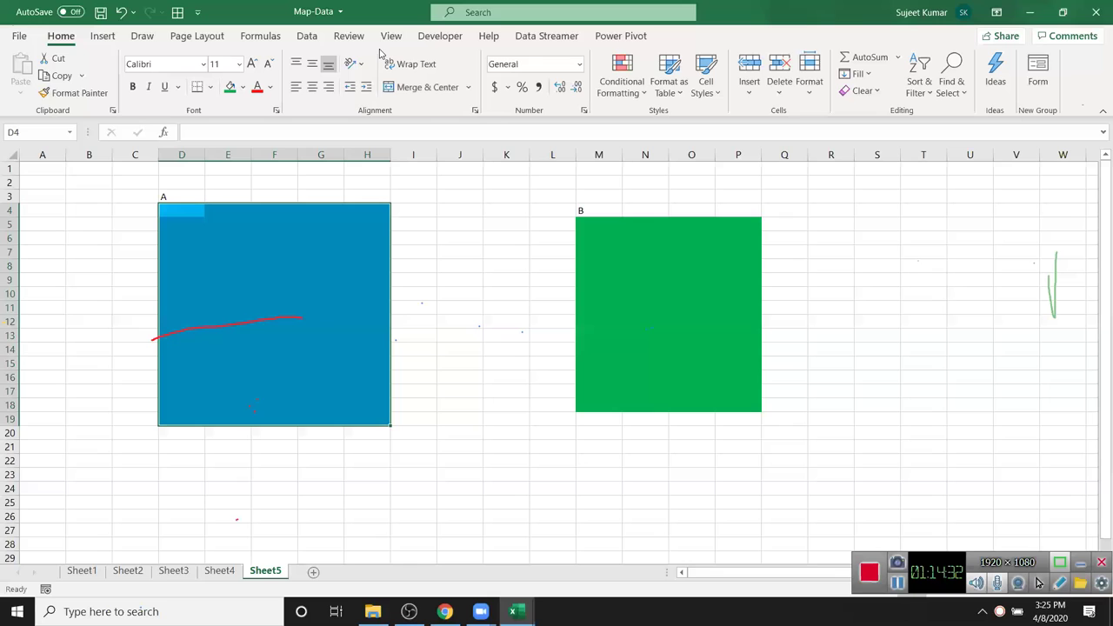
pyautogui.click(348, 36)
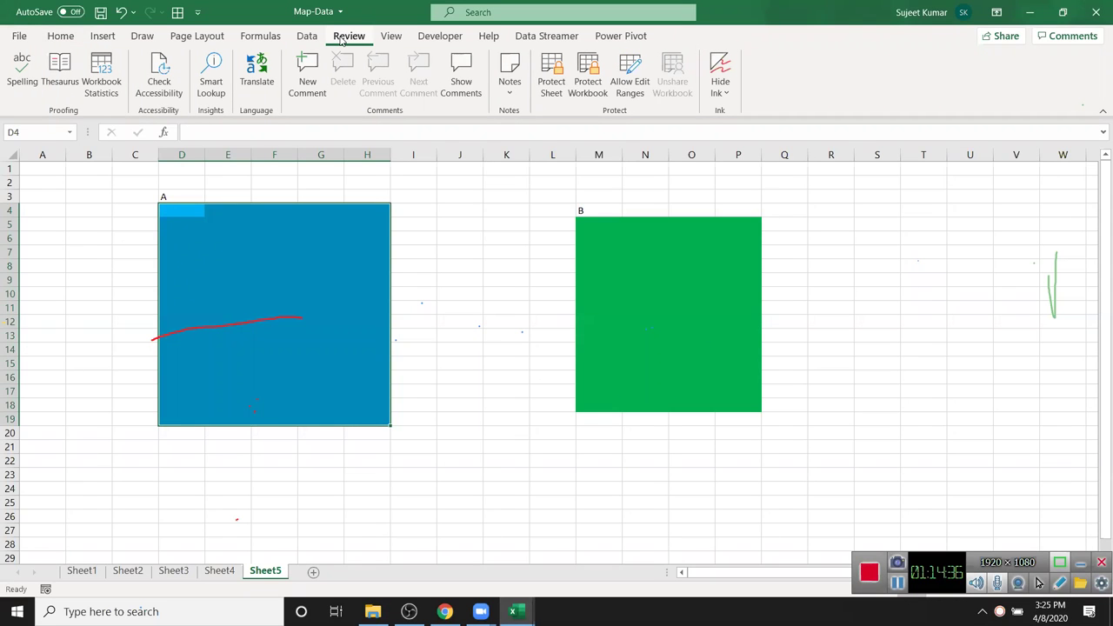
pyautogui.click(635, 93)
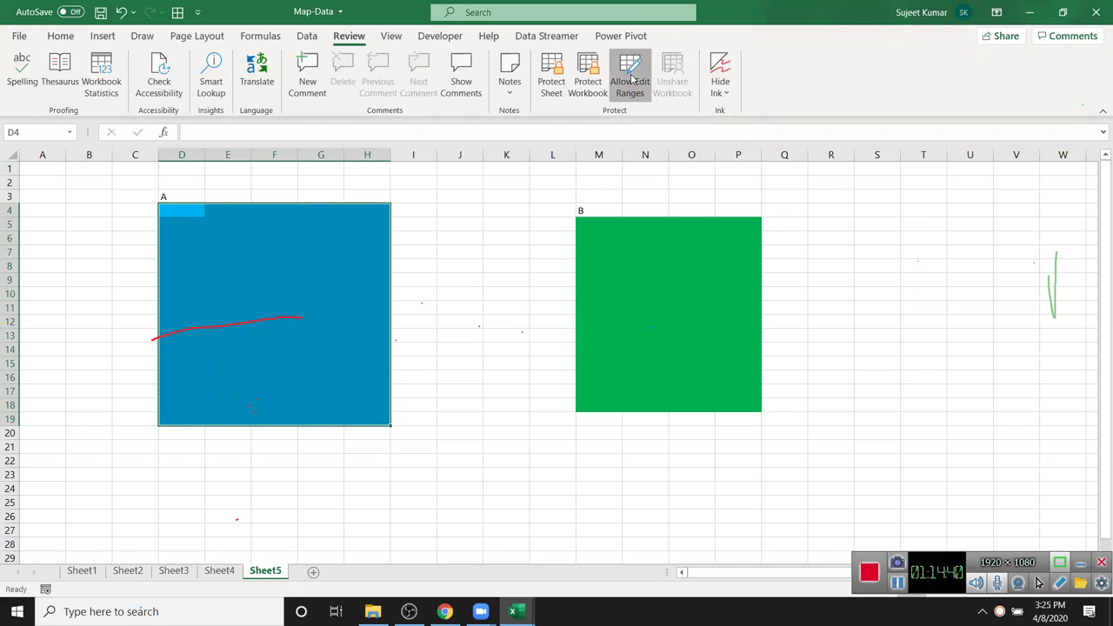
pyautogui.click(717, 96)
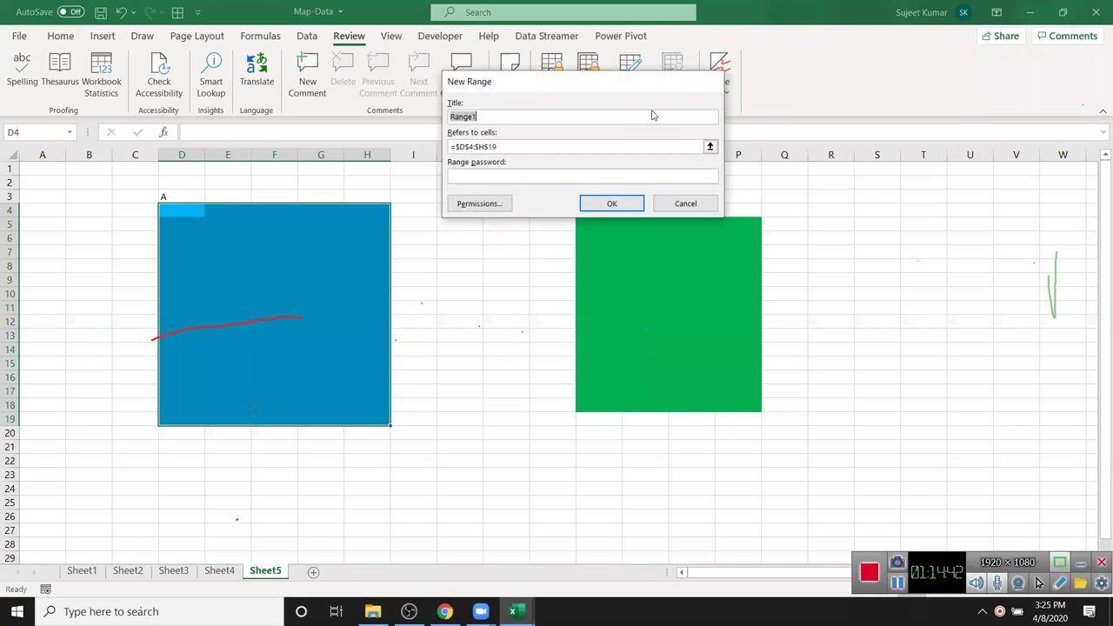
pyautogui.click(485, 181)
pyautogui.write('1')
pyautogui.click(612, 203)
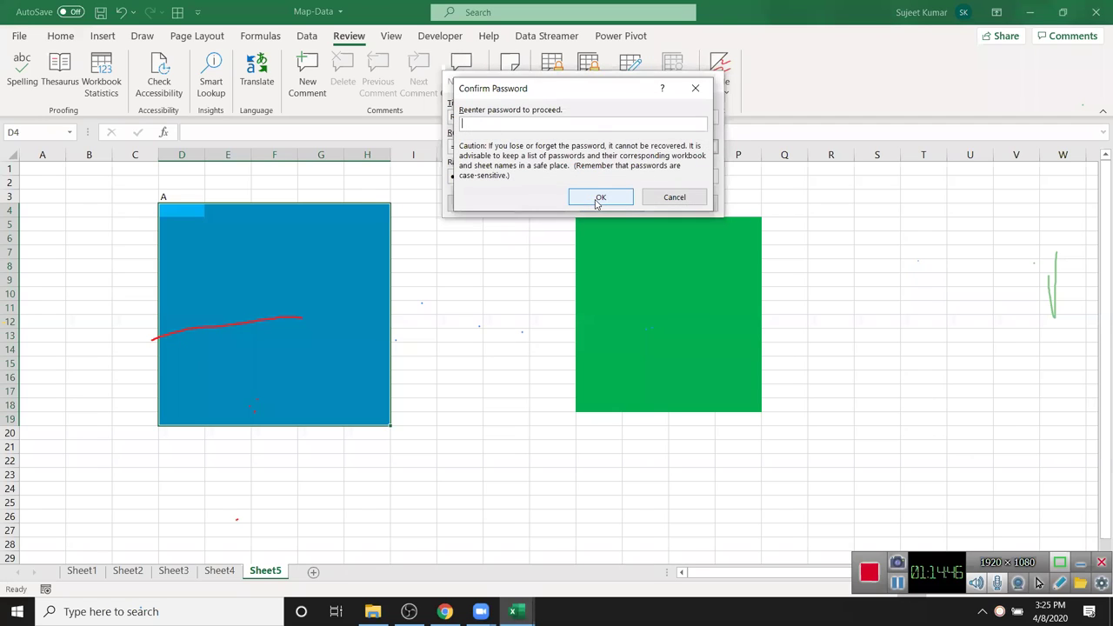
pyautogui.write('1')
pyautogui.click(601, 198)
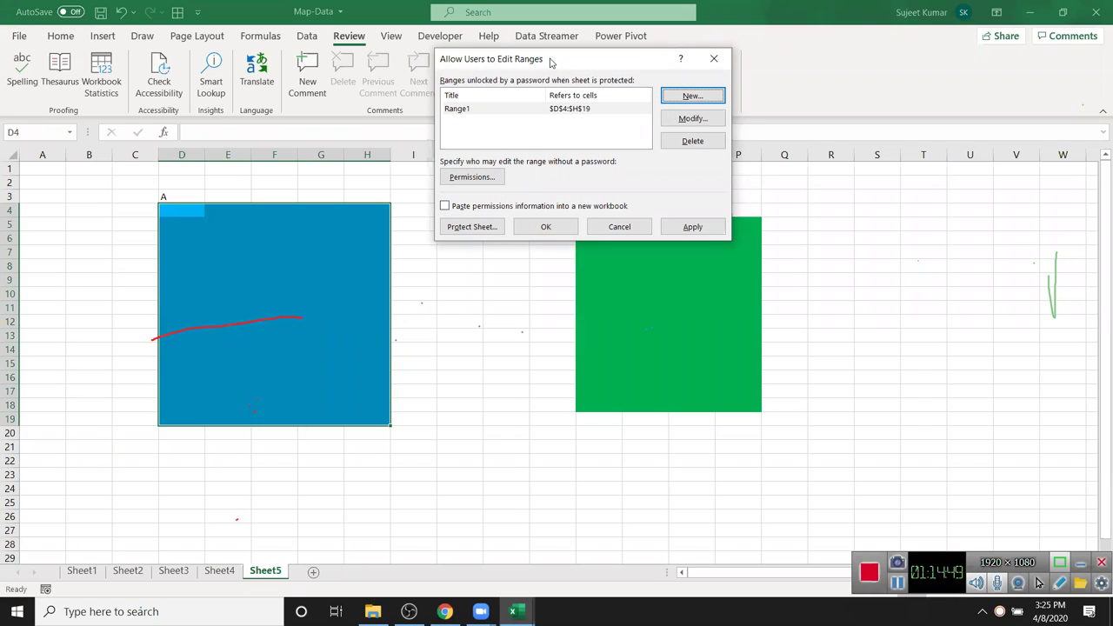
# - Add Range2 covering M5:P18 with a password and close the ranges dialog
pyautogui.moveTo(550, 63); pyautogui.dragTo(363, 124)
pyautogui.click(508, 162)
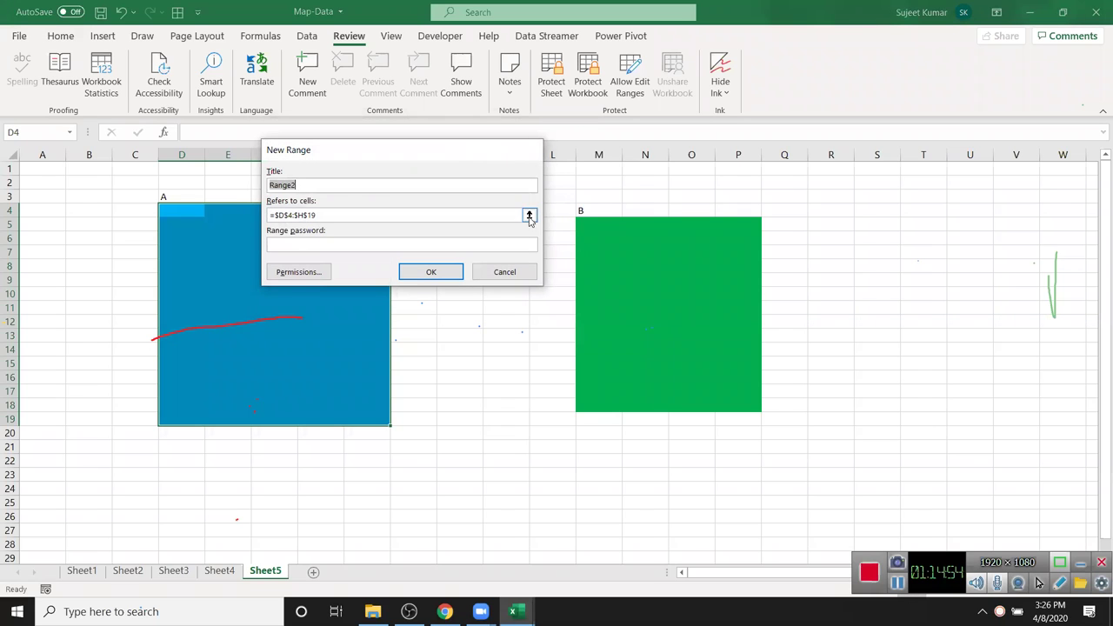
pyautogui.click(529, 215)
pyautogui.moveTo(585, 225); pyautogui.dragTo(741, 402)
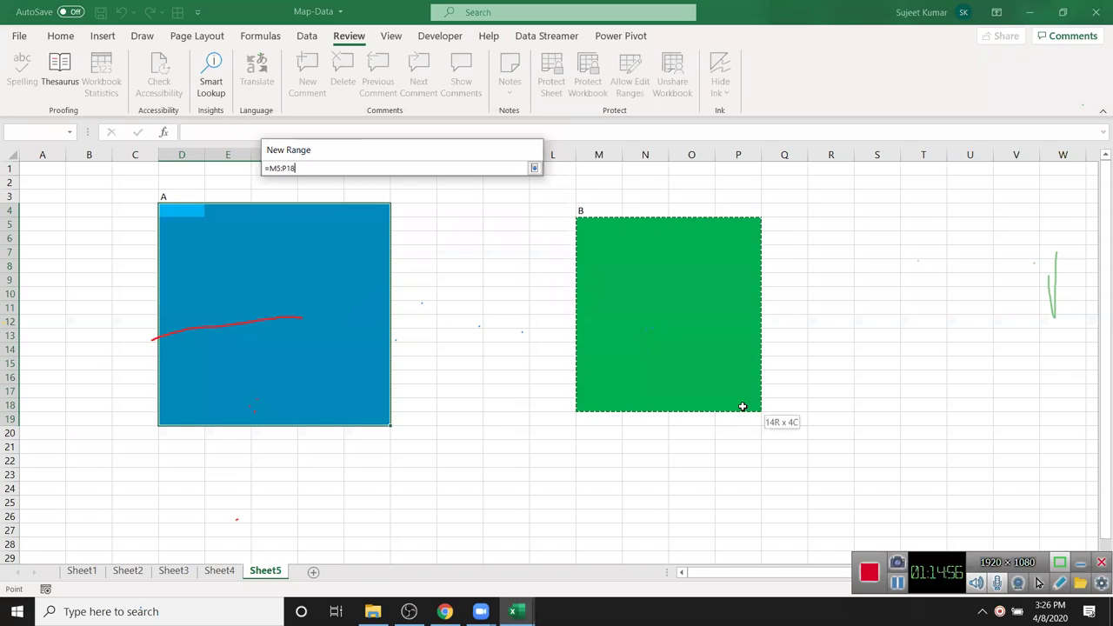
pyautogui.click(534, 168)
pyautogui.click(387, 246)
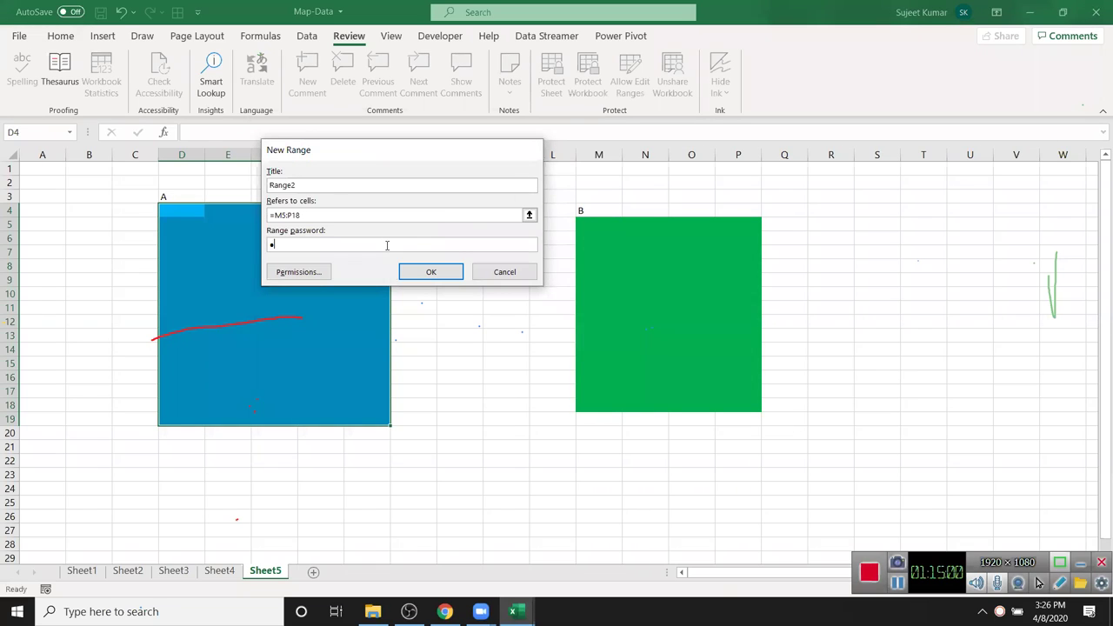
pyautogui.write('1')
pyautogui.click(432, 274)
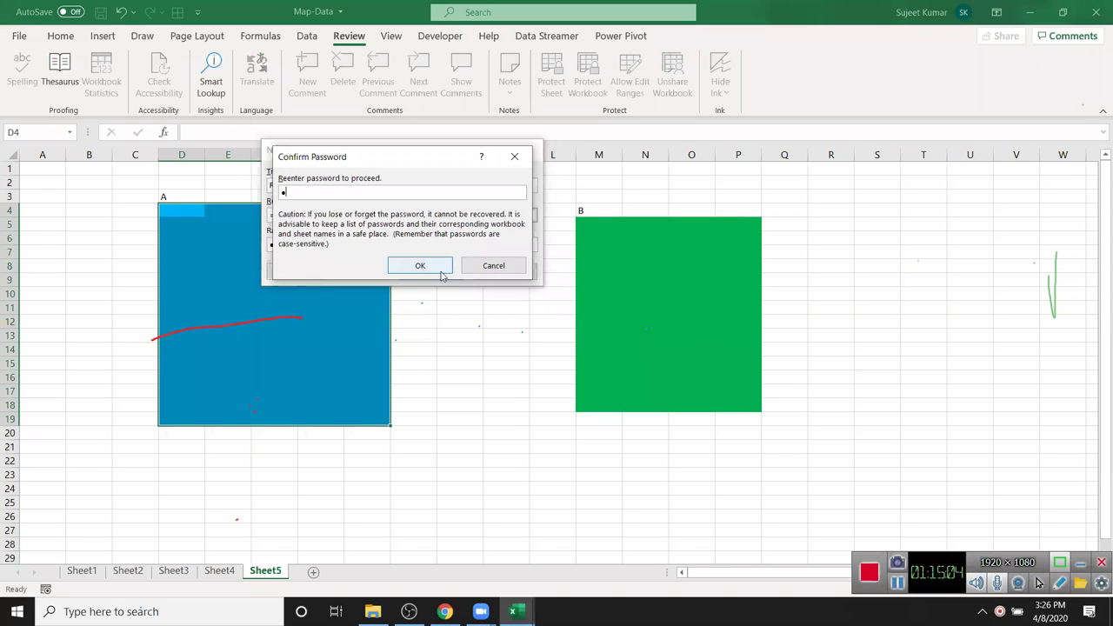
pyautogui.click(432, 268)
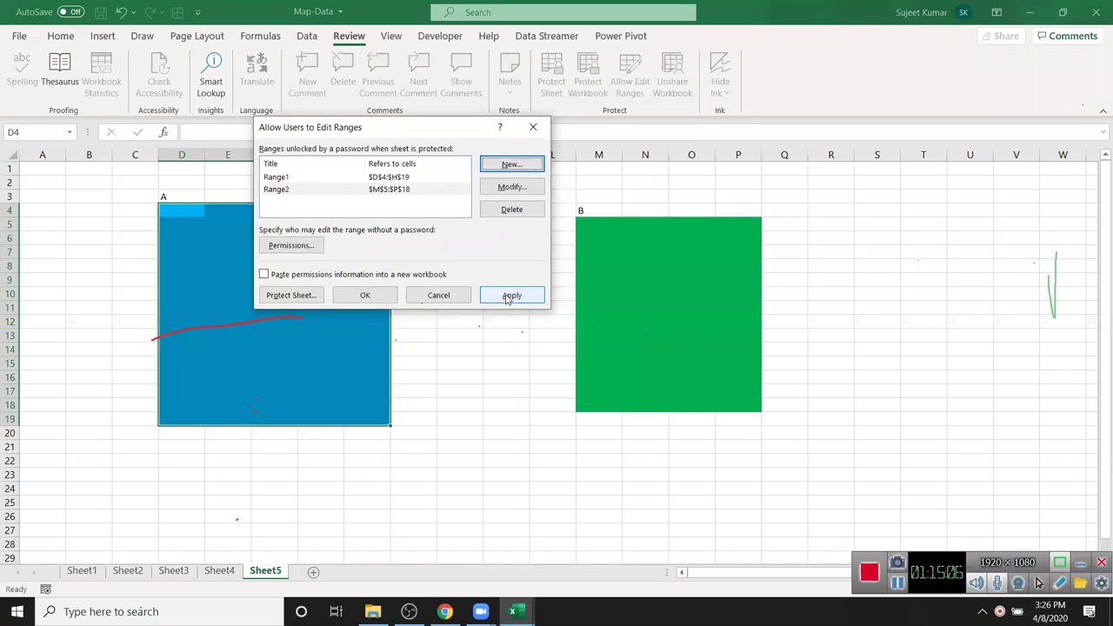
pyautogui.click(365, 295)
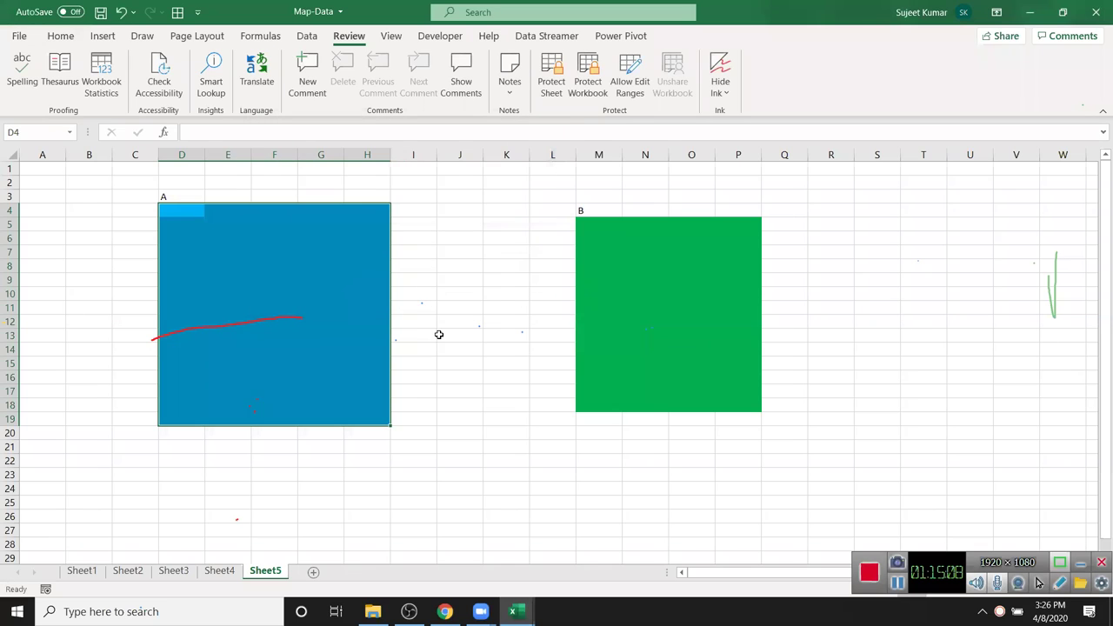
pyautogui.click(423, 295)
# - Protect Sheet5 with a password, entering and confirming it
pyautogui.click(603, 320)
pyautogui.click(383, 296)
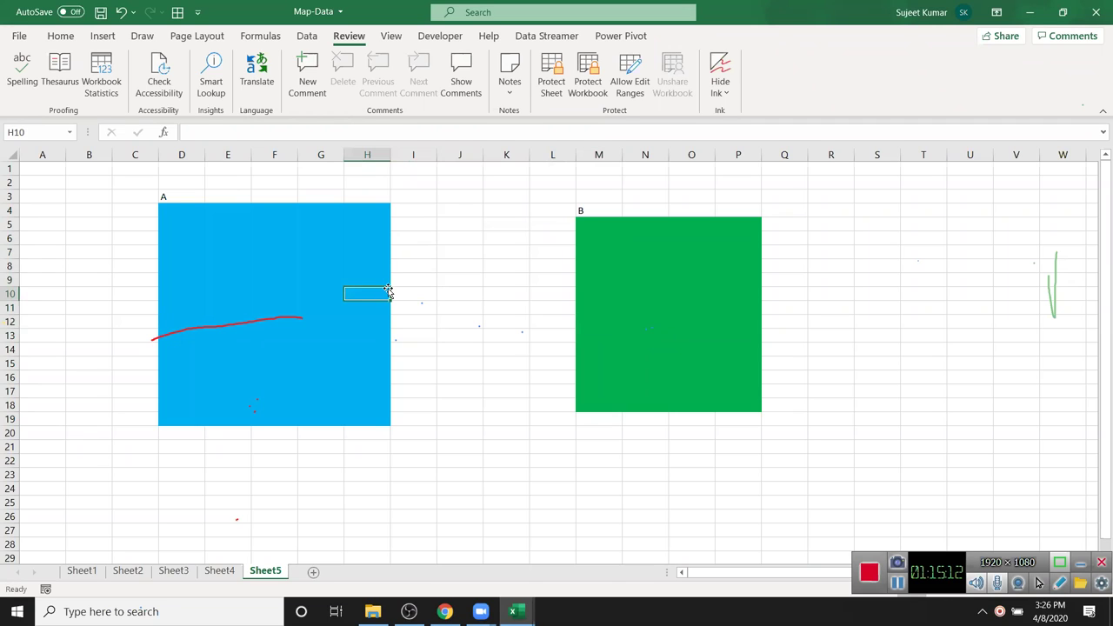
pyautogui.rightClick(275, 576)
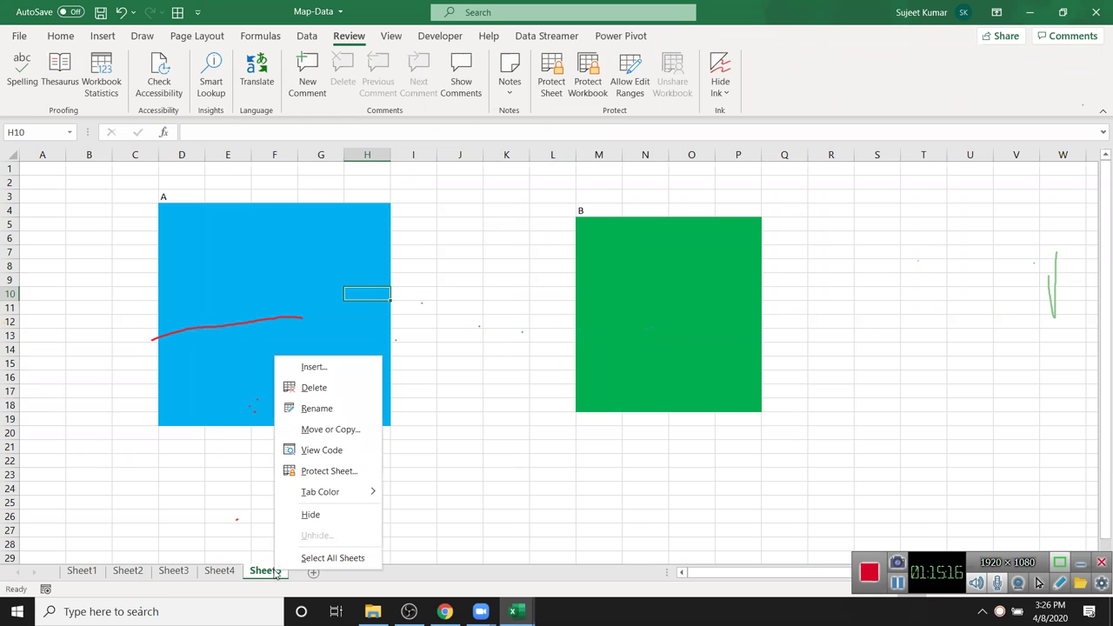
pyautogui.click(313, 471)
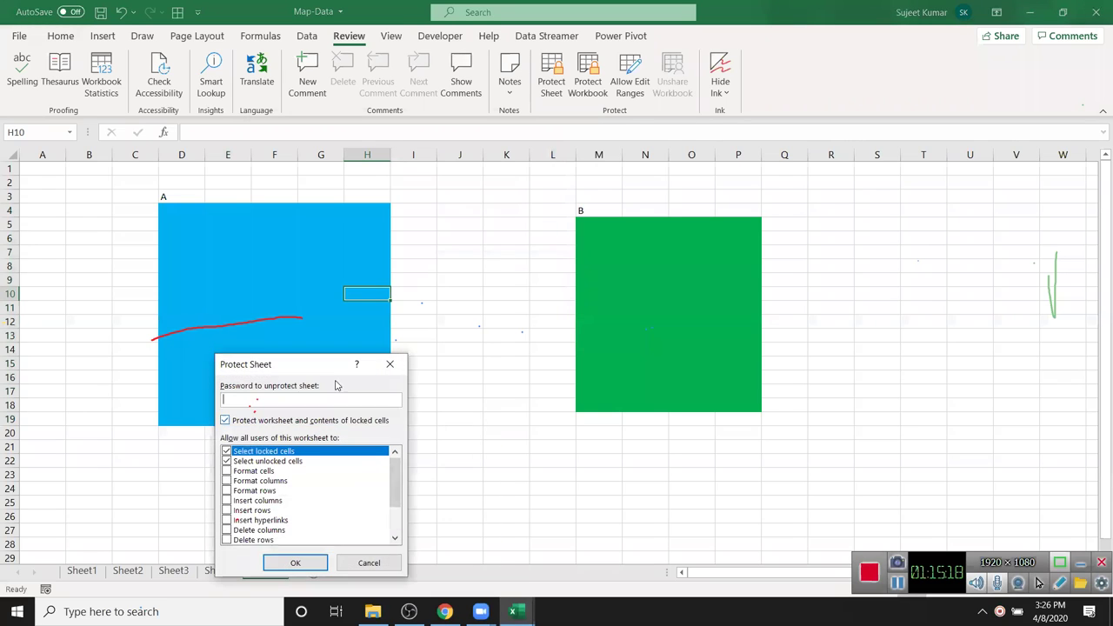
pyautogui.moveTo(321, 364); pyautogui.dragTo(434, 257)
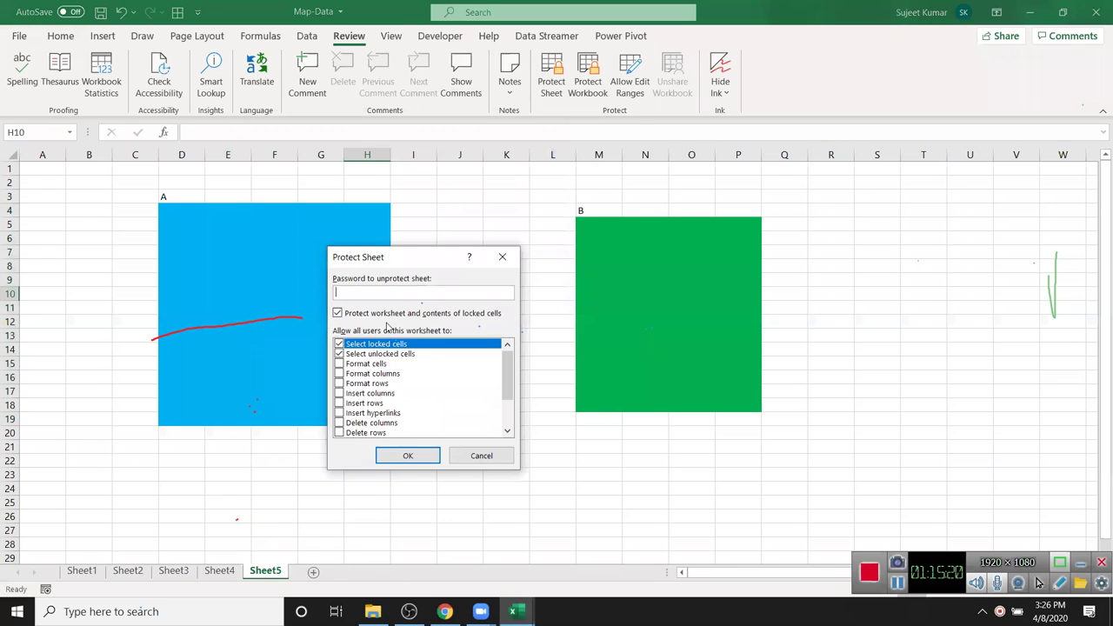
pyautogui.click(408, 456)
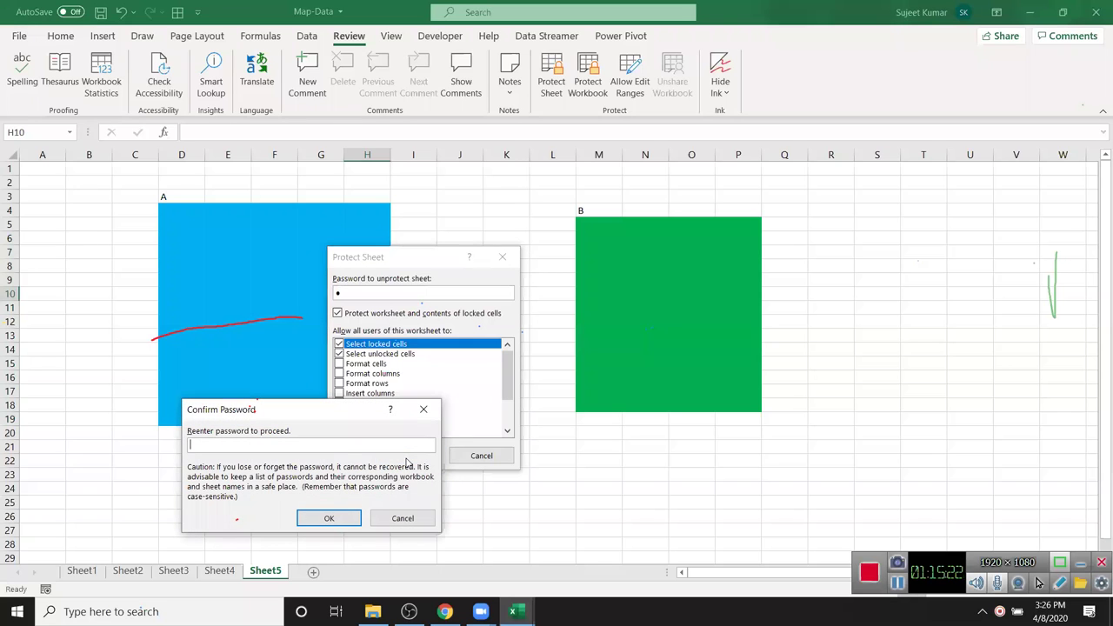
pyautogui.press('Return')
# - Unlock range A by entering its range password when editing G17
pyautogui.click(359, 485)
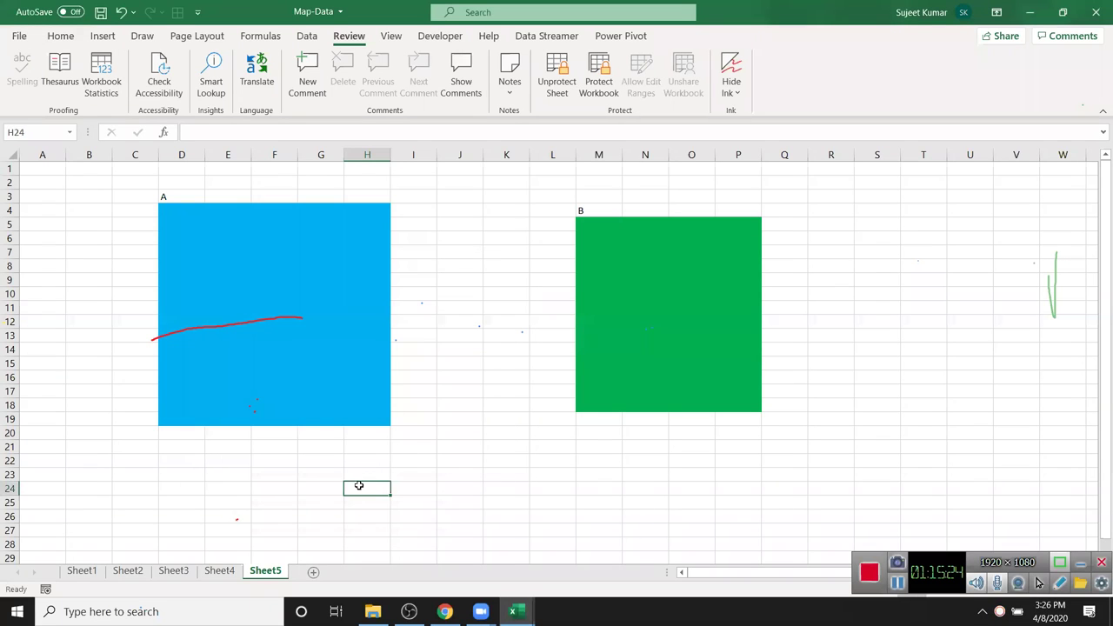
pyautogui.doubleClick(376, 490)
pyautogui.press('Return')
pyautogui.doubleClick(318, 393)
pyautogui.press('BackSpace')
pyautogui.press('BackSpace')
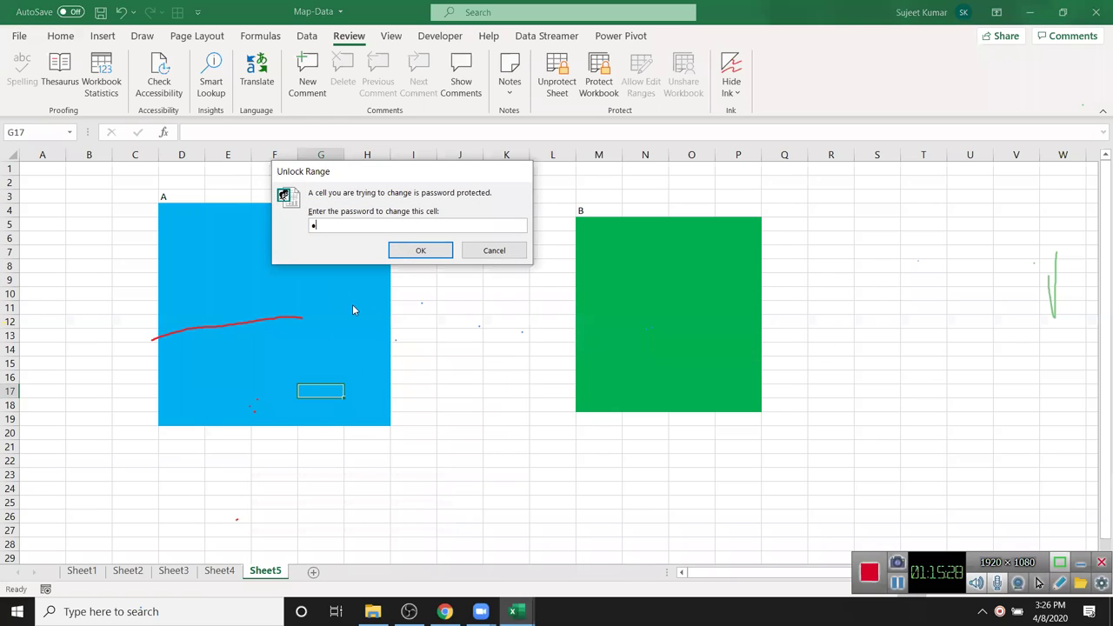
pyautogui.write('1')
pyautogui.press('Return')
# - Enter sdf in G9 and f in G15
pyautogui.click(336, 279)
pyautogui.write('sdf')
pyautogui.click(320, 361)
pyautogui.write('f')
pyautogui.click(326, 317)
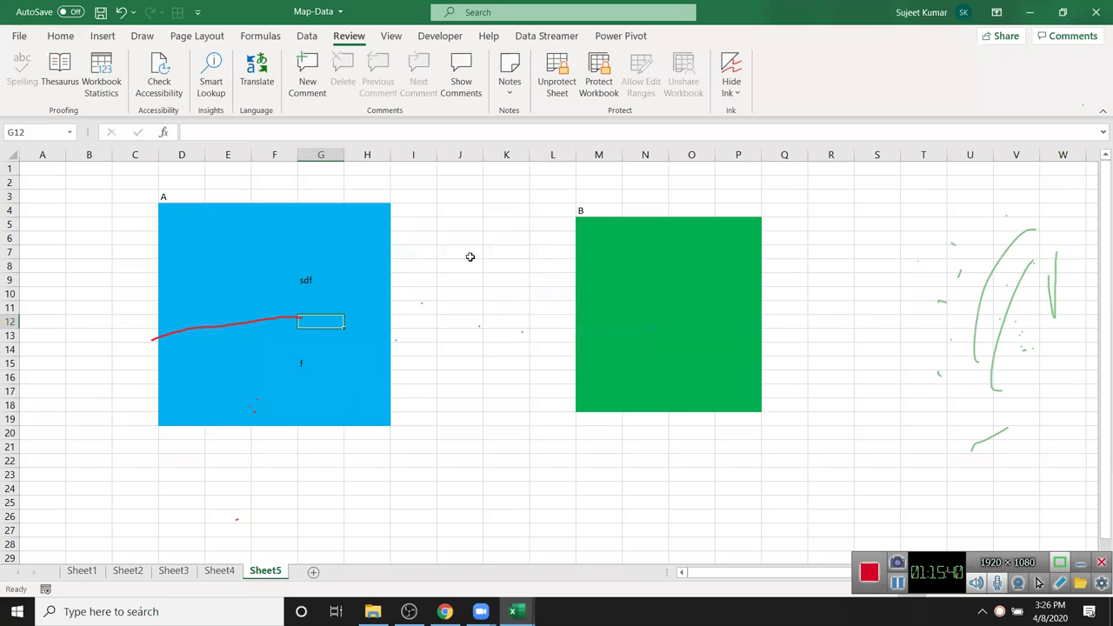
# - Attempt to edit M10 in range B and dismiss its password prompt, leaving it locked
pyautogui.doubleClick(597, 296)
pyautogui.write('1')
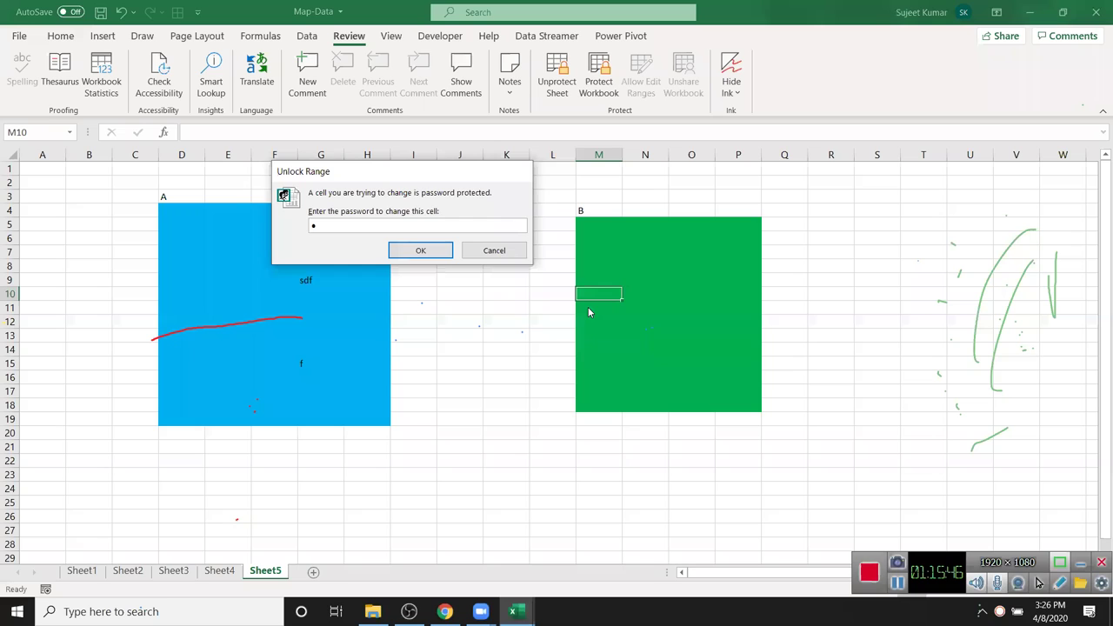
pyautogui.press('Return')
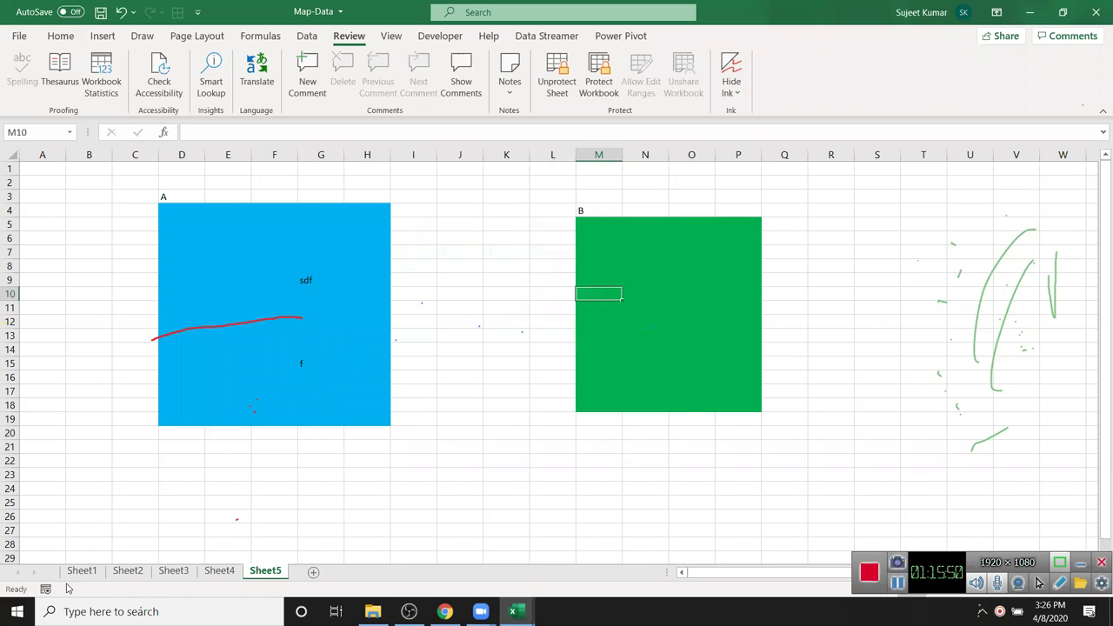
pyautogui.click(287, 528)
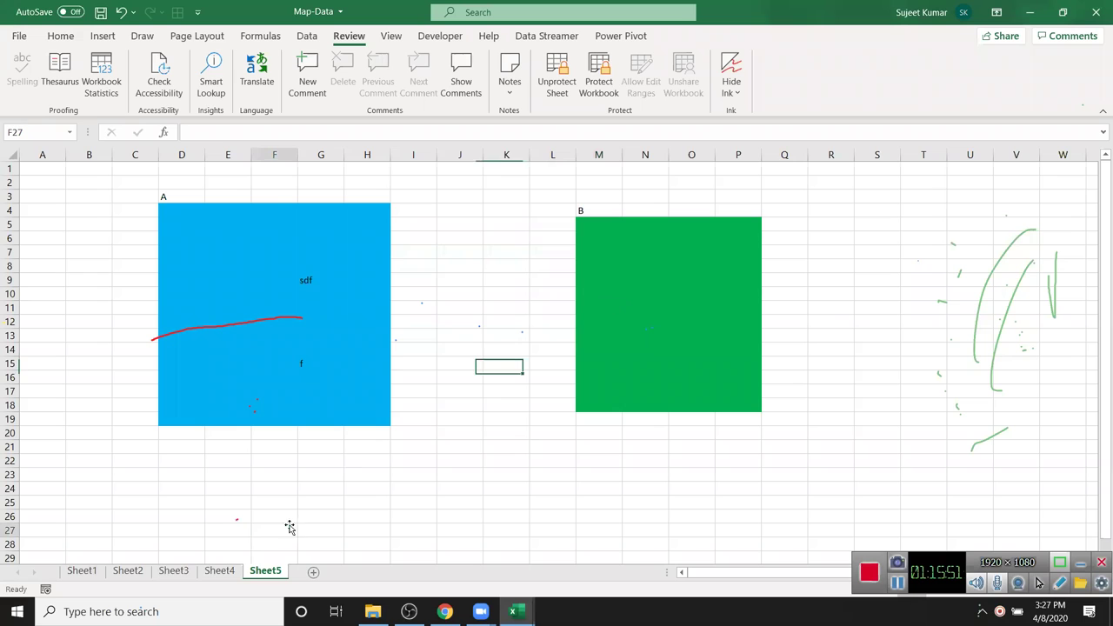
pyautogui.click(18, 38)
pyautogui.click(53, 239)
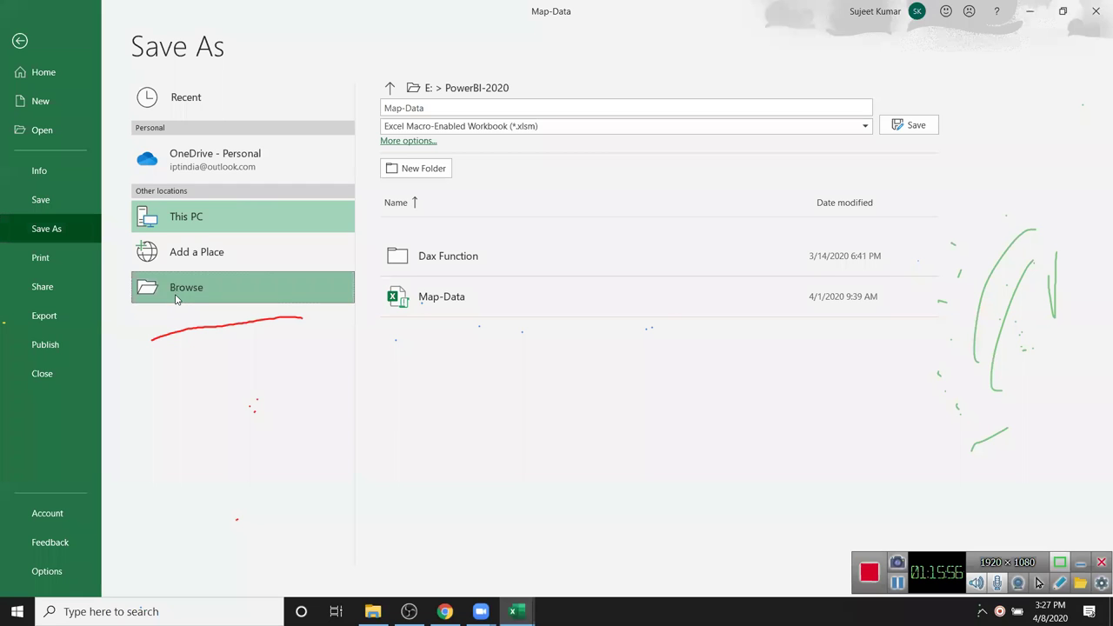
pyautogui.click(176, 290)
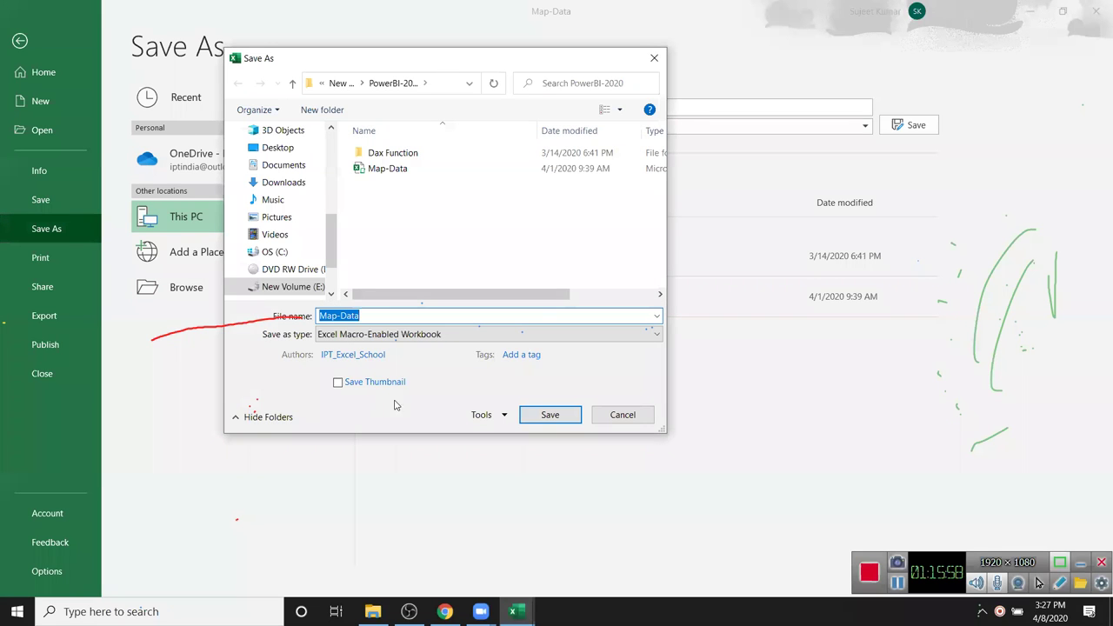
pyautogui.click(505, 417)
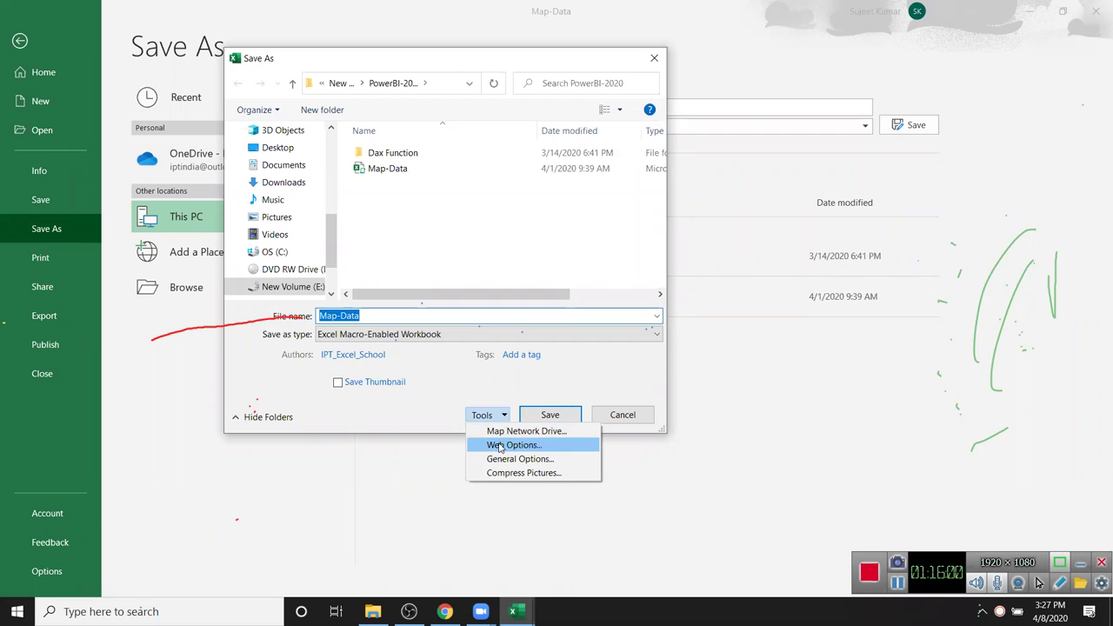
pyautogui.click(505, 459)
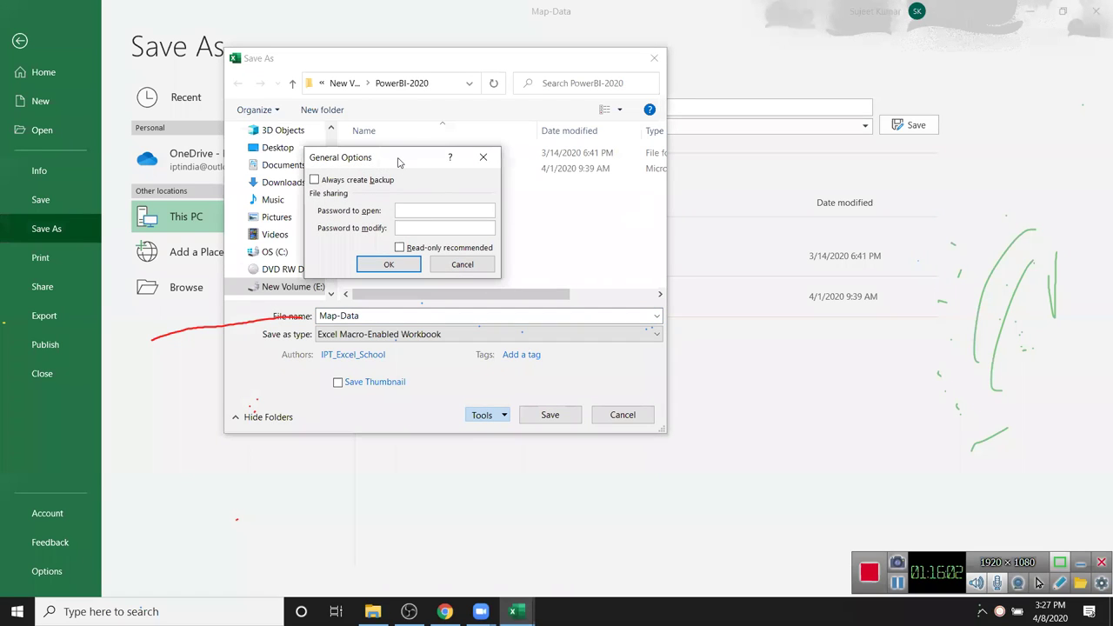
pyautogui.moveTo(398, 162); pyautogui.dragTo(637, 146)
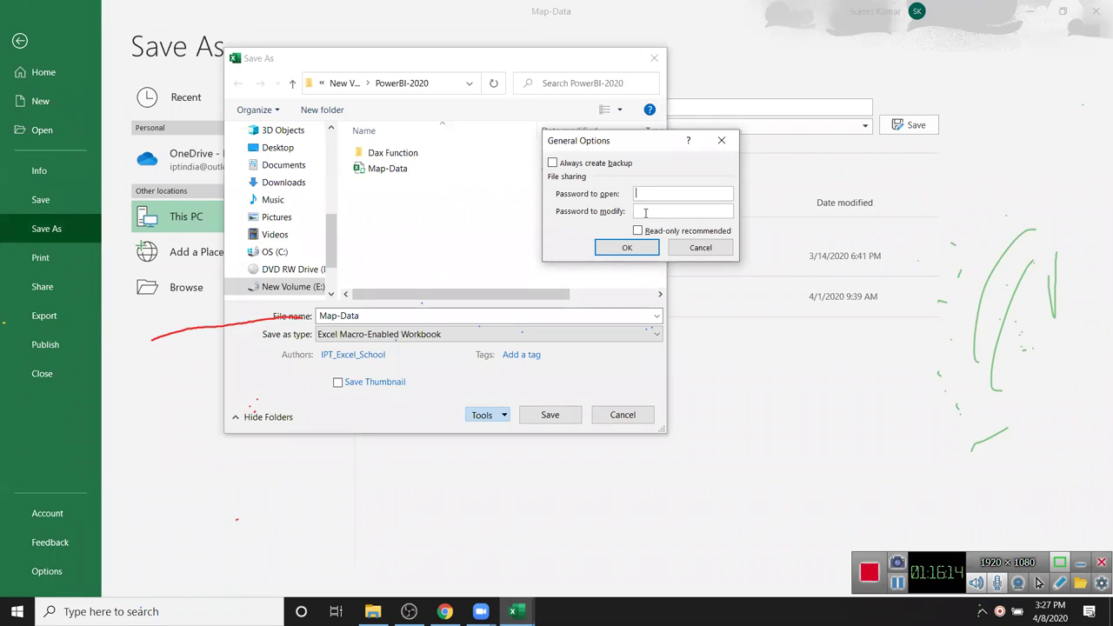
pyautogui.click(681, 248)
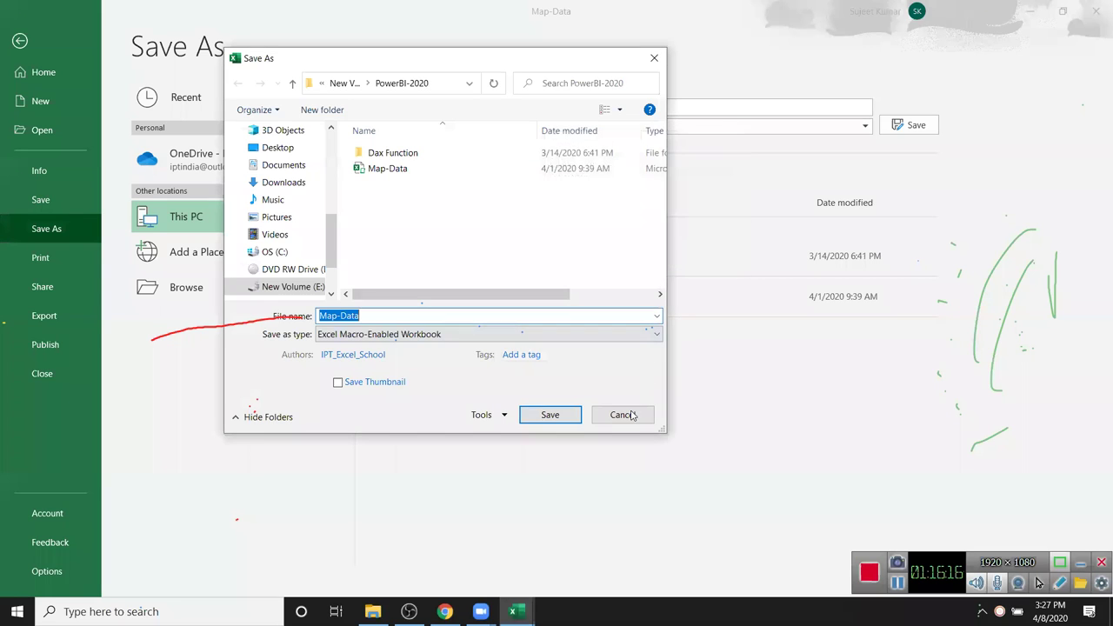
pyautogui.click(623, 415)
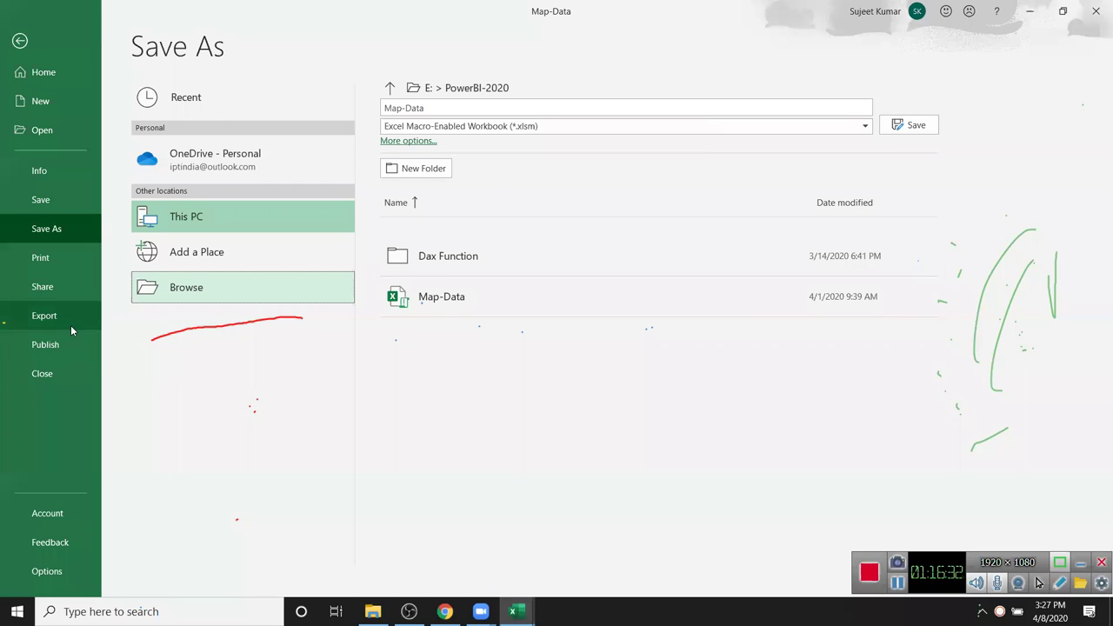
pyautogui.click(49, 177)
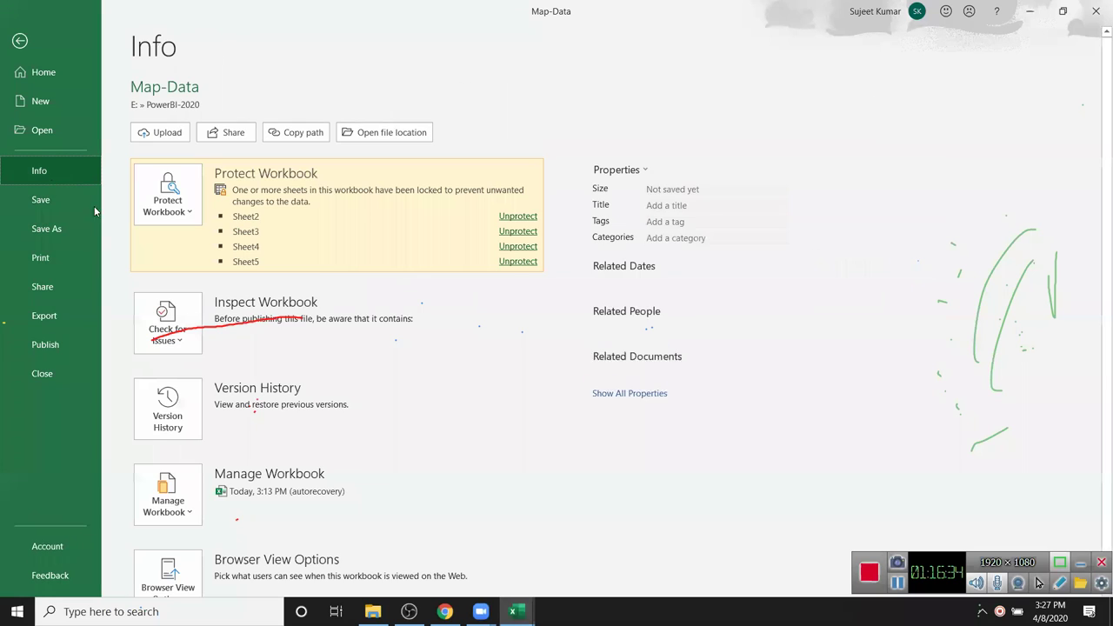
pyautogui.click(168, 218)
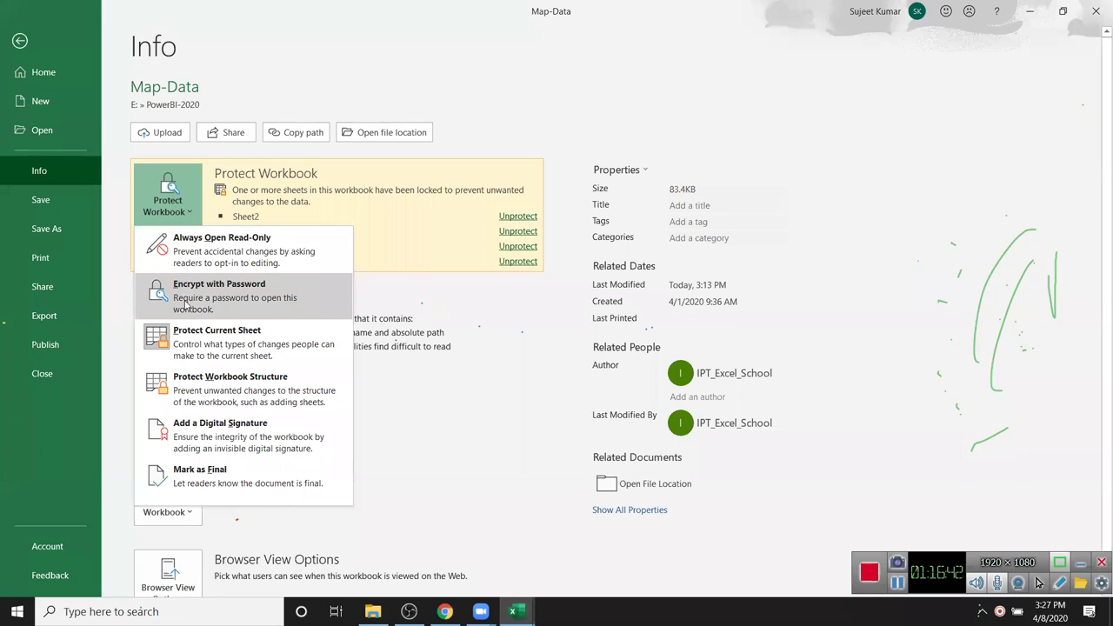
pyautogui.click(185, 303)
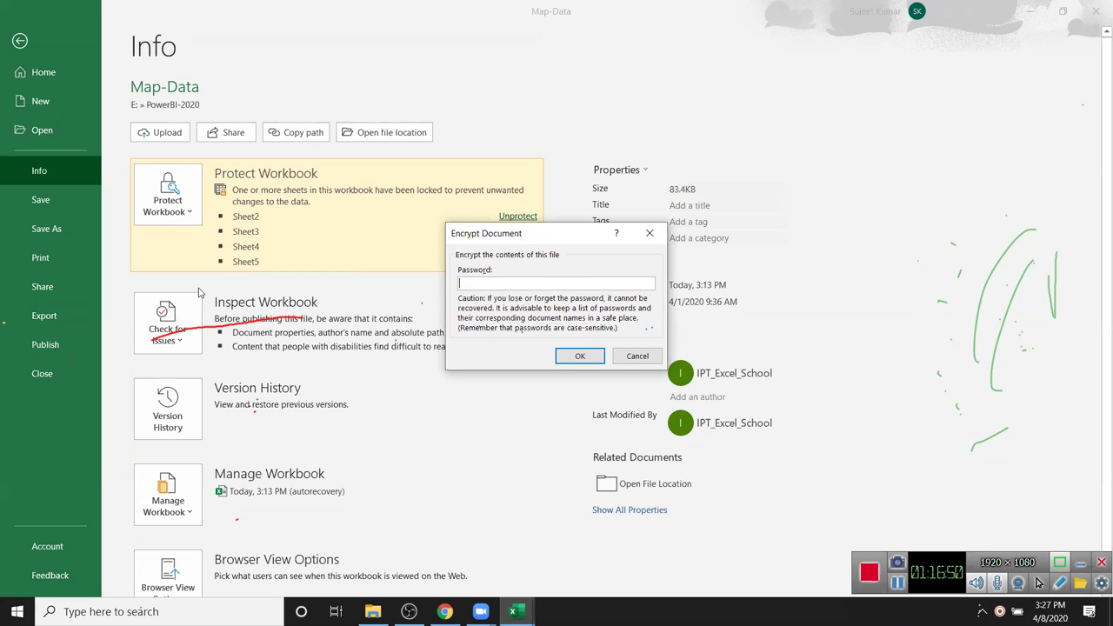
pyautogui.press('Escape')
pyautogui.press('Escape')
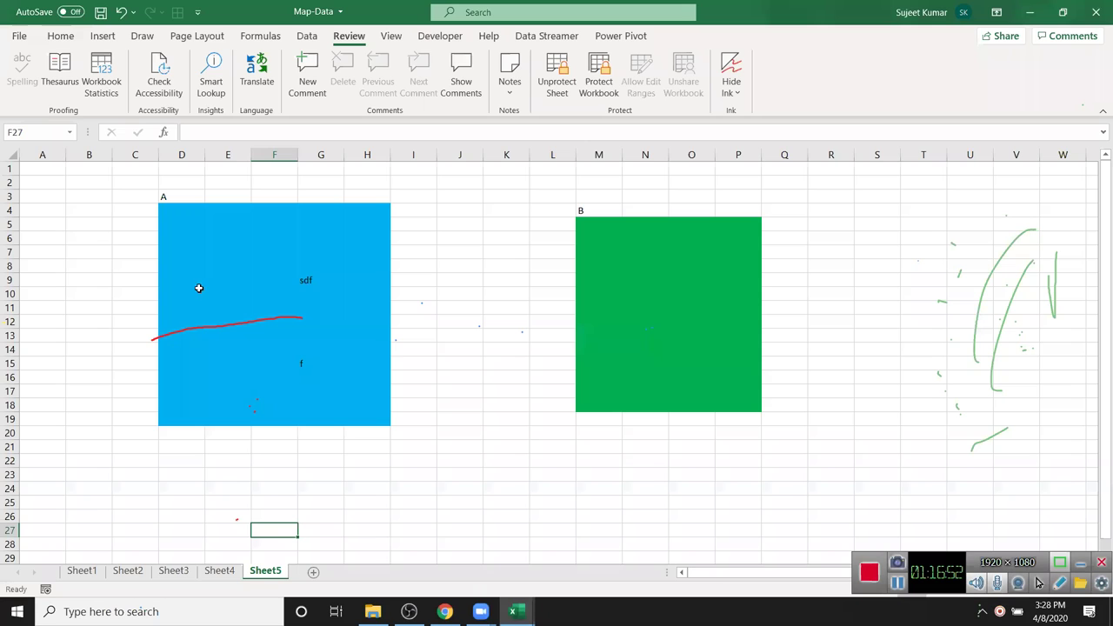
pyautogui.click(461, 418)
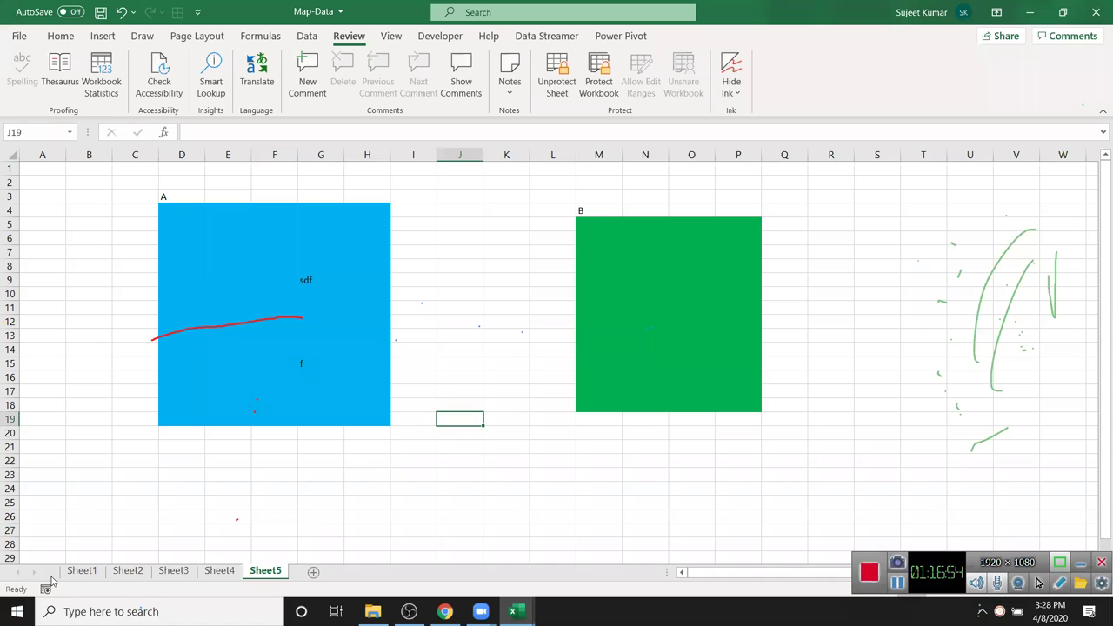
# - Protect the workbook structure with a password and check the blocked sheet-tab actions
pyautogui.rightClick(78, 579)
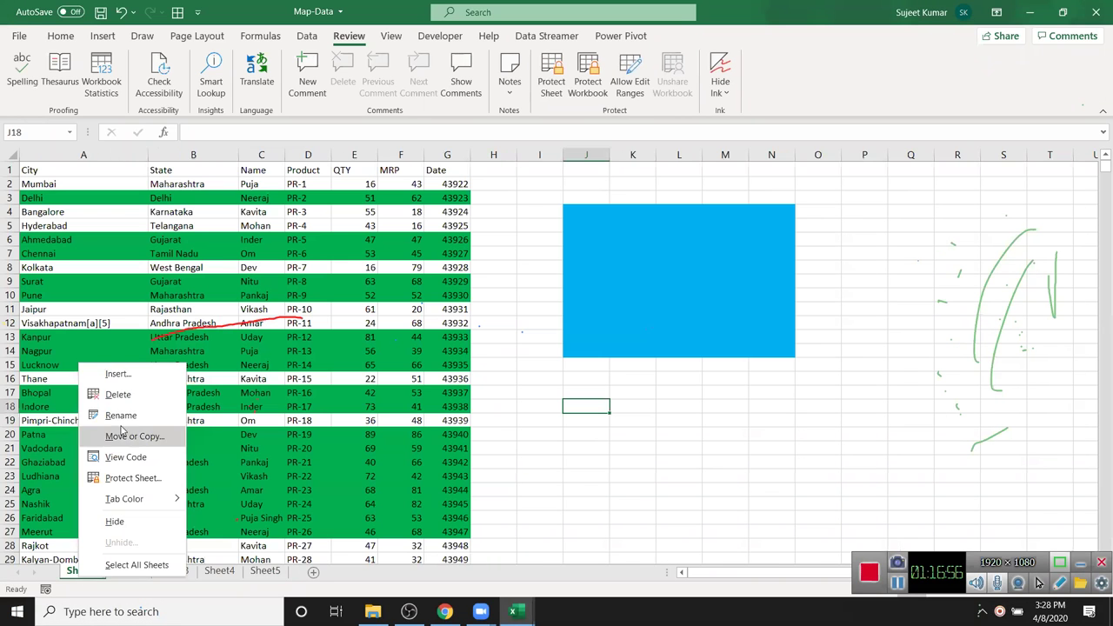
pyautogui.press('Escape')
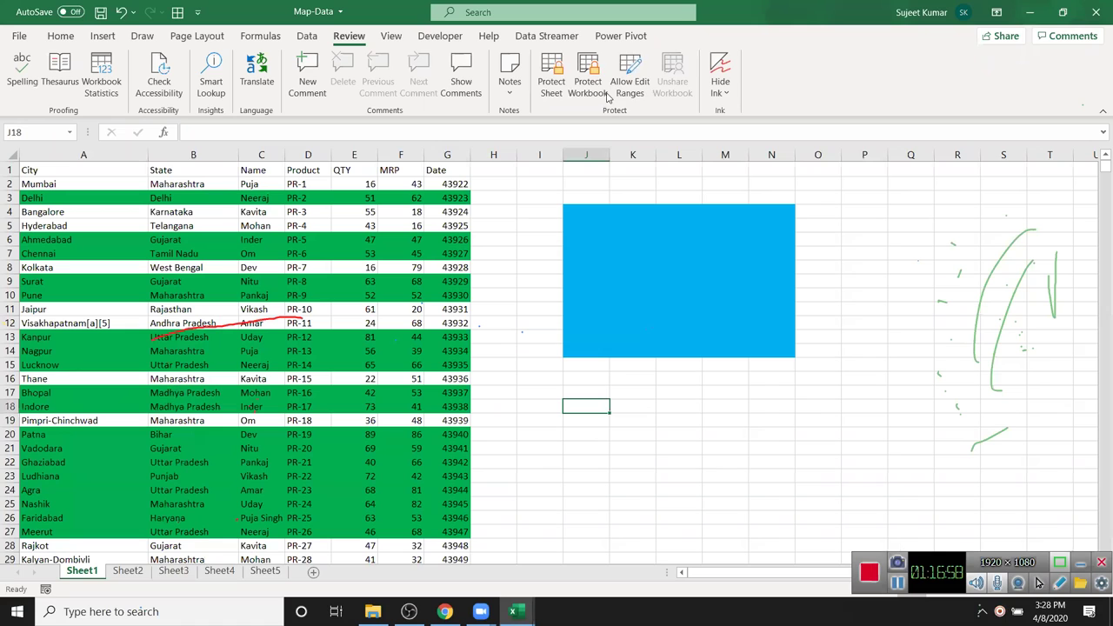
pyautogui.click(588, 75)
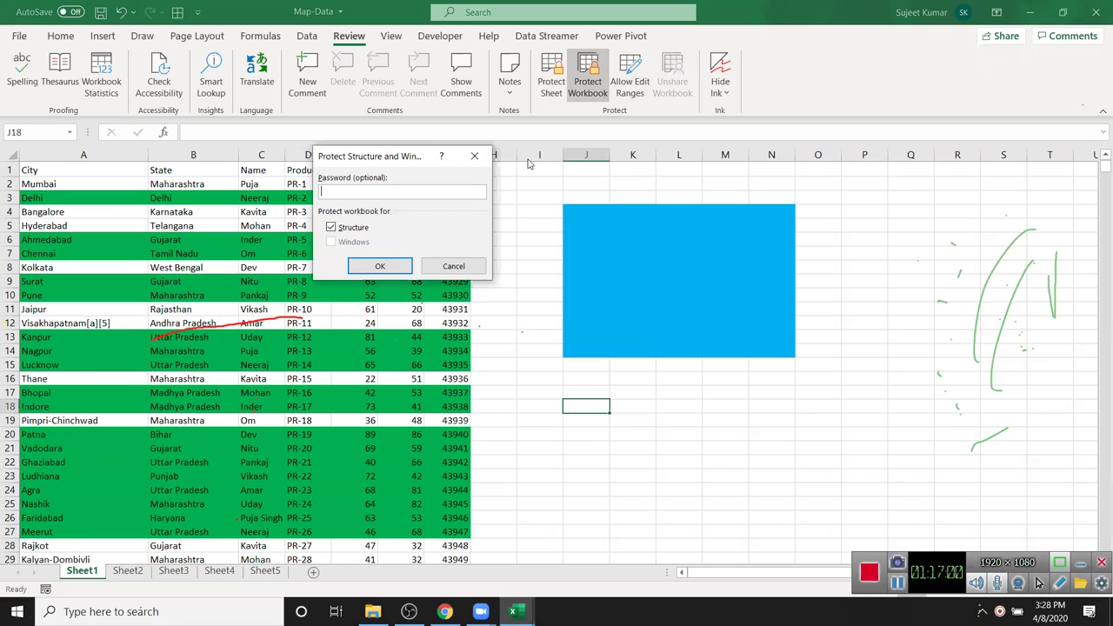
pyautogui.press('Return')
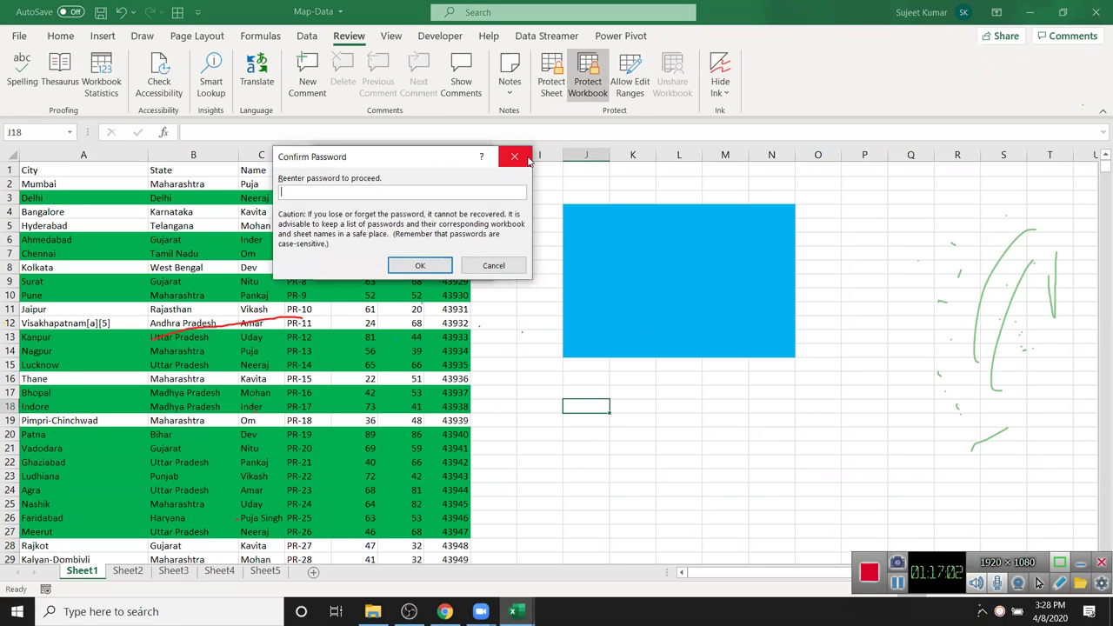
pyautogui.write('1')
pyautogui.press('Return')
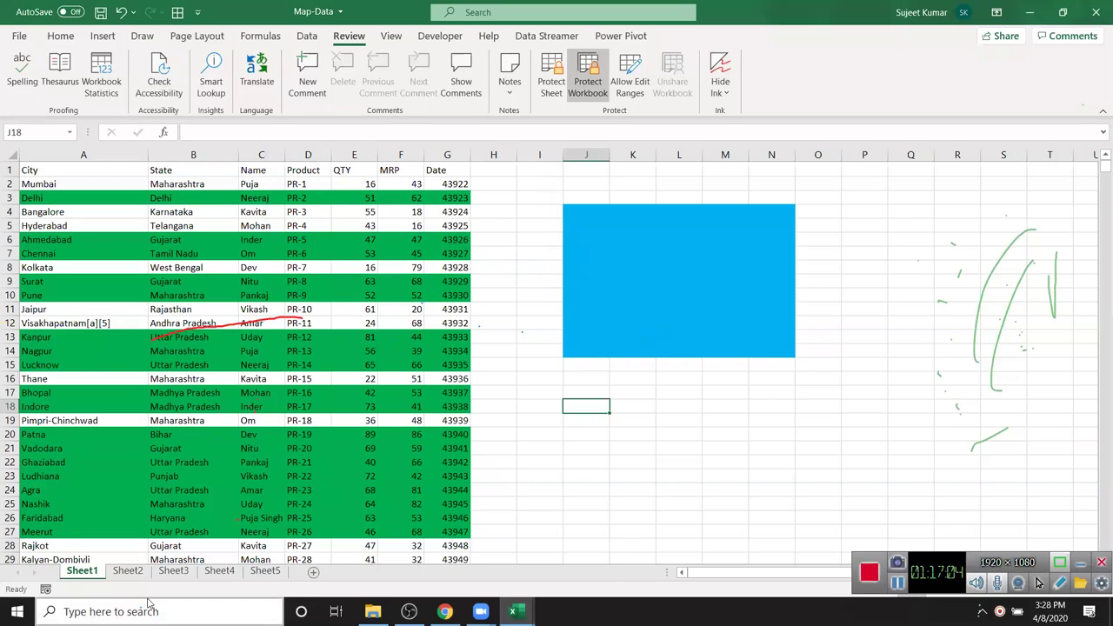
pyautogui.rightClick(87, 578)
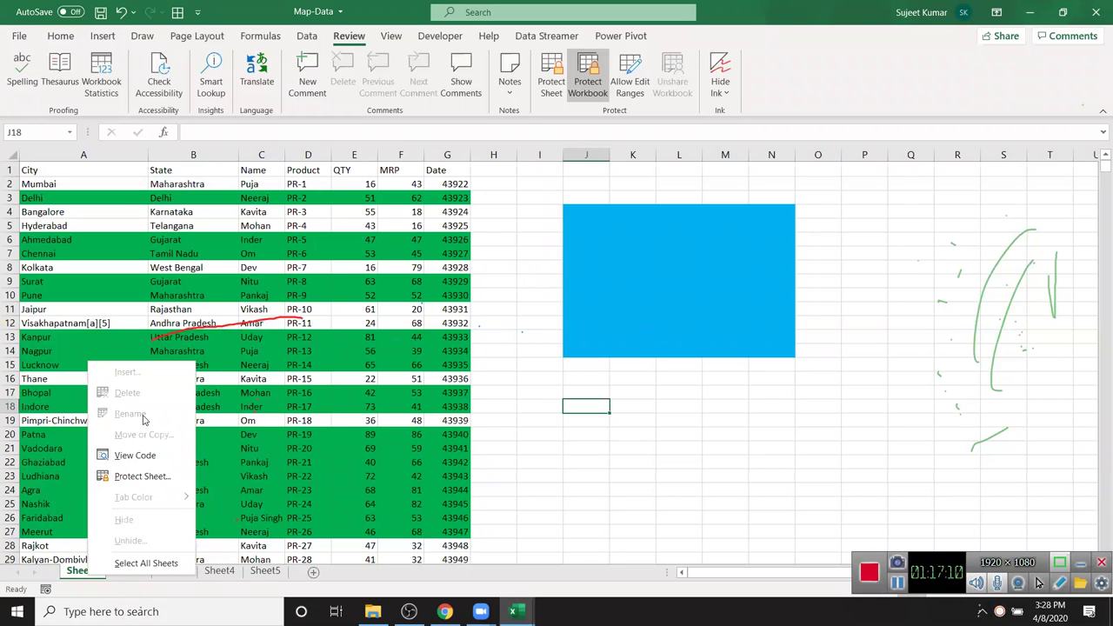
pyautogui.press('Escape')
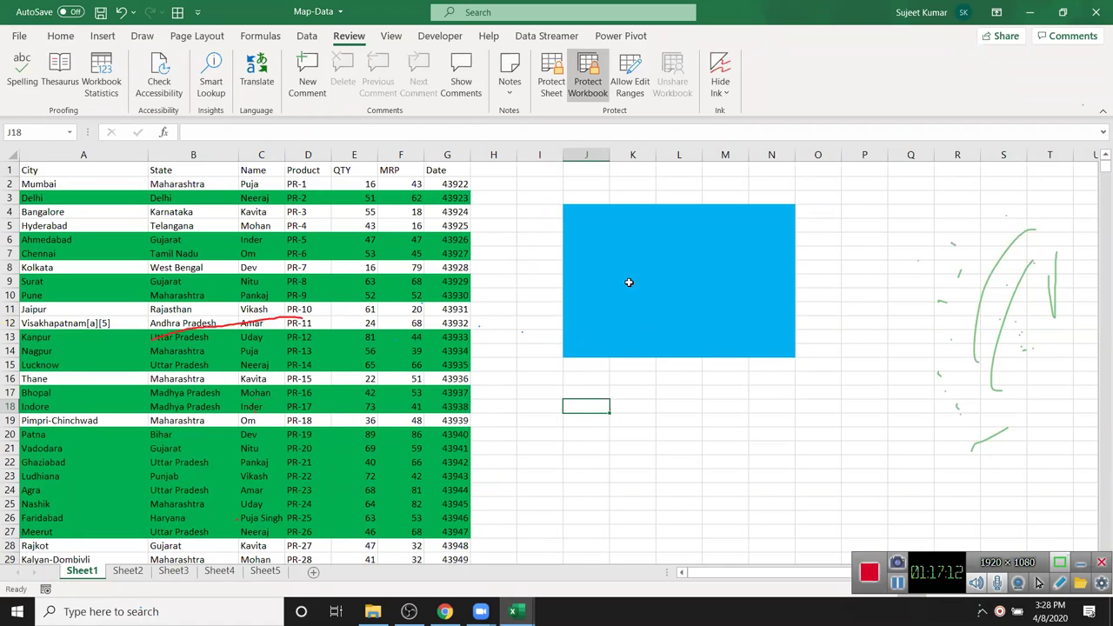
# - Unprotect the workbook structure with its password and return to Sheet1's data
pyautogui.click(589, 97)
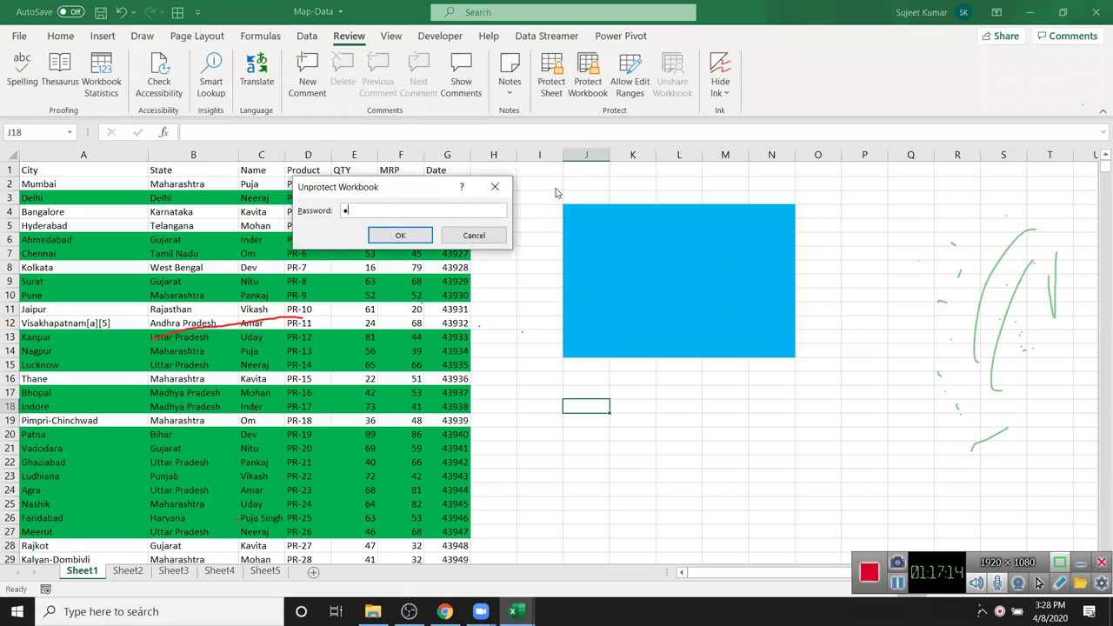
pyautogui.press('Return')
pyautogui.click(512, 278)
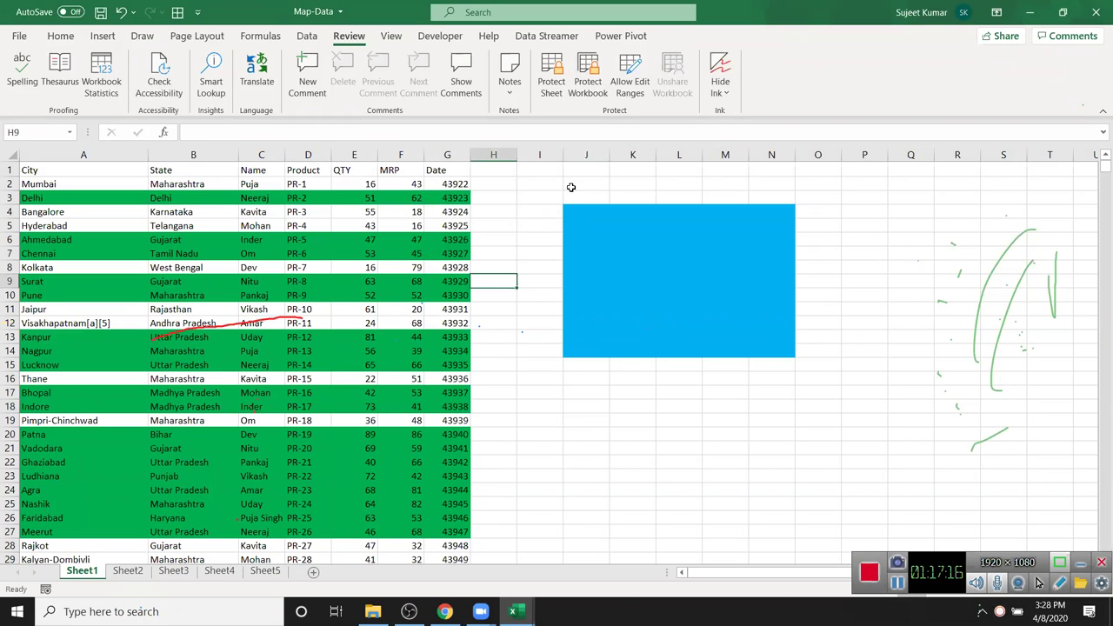
pyautogui.click(255, 308)
pyautogui.scroll(-12, 320, 338)
pyautogui.scroll(2, 320, 337)
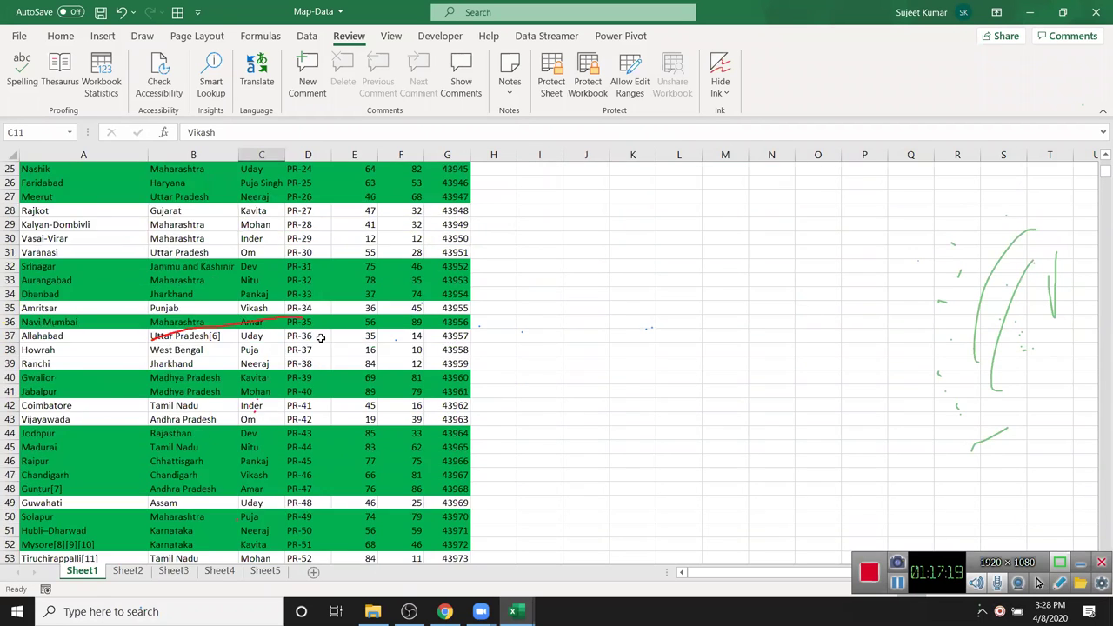
# - Clear conditional formatting rules from the entire Sheet1, then add a blank Sheet6 after Sheet5
pyautogui.click(68, 38)
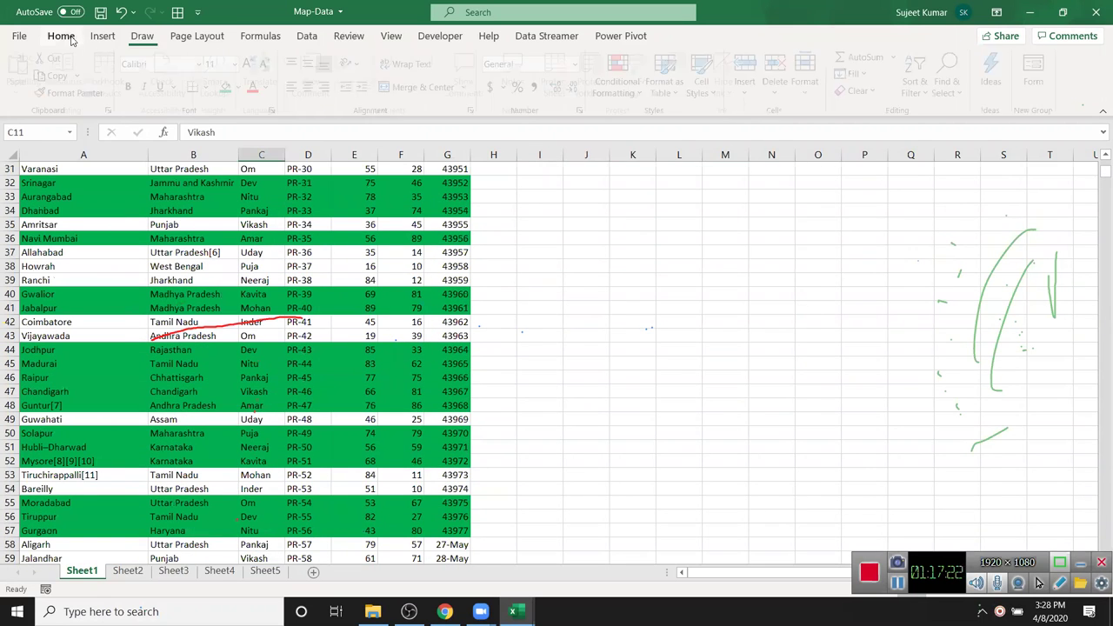
pyautogui.click(621, 77)
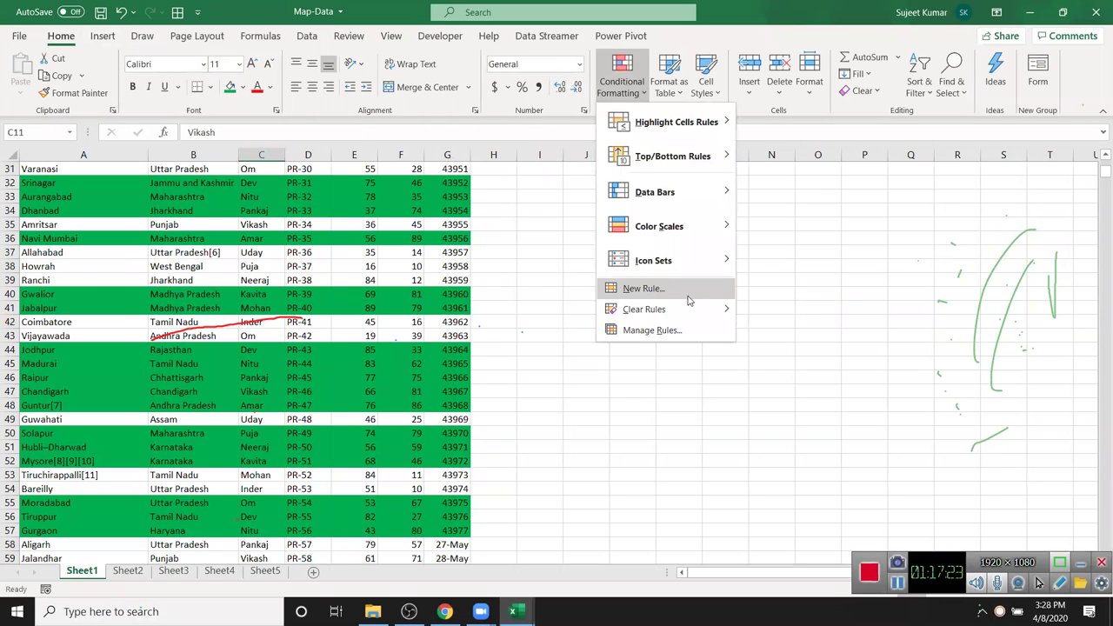
pyautogui.moveTo(703, 317)
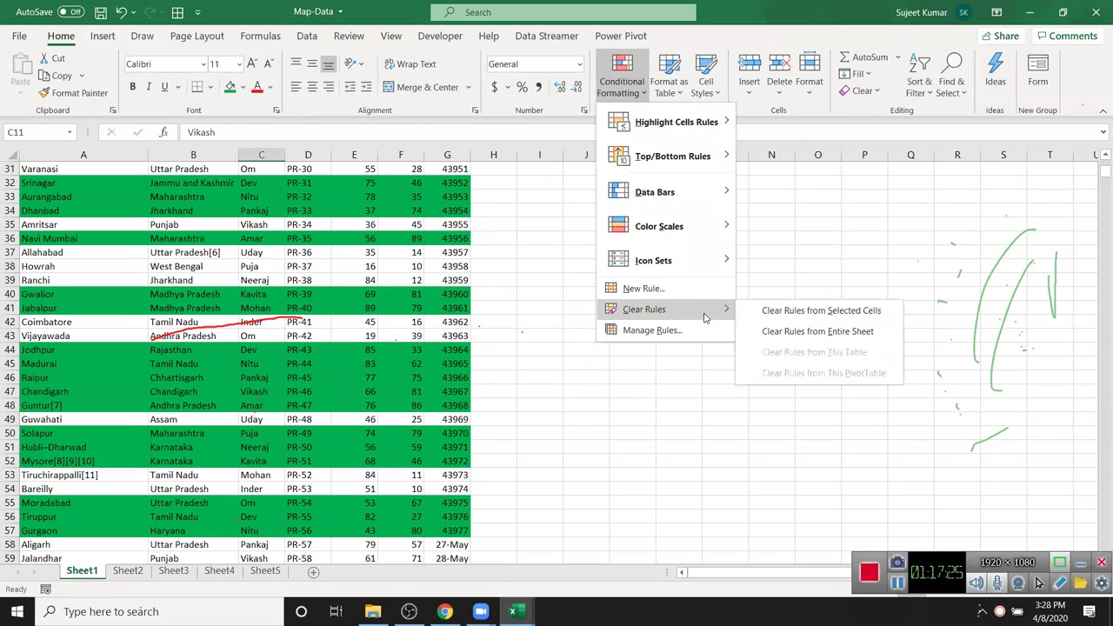
pyautogui.click(781, 338)
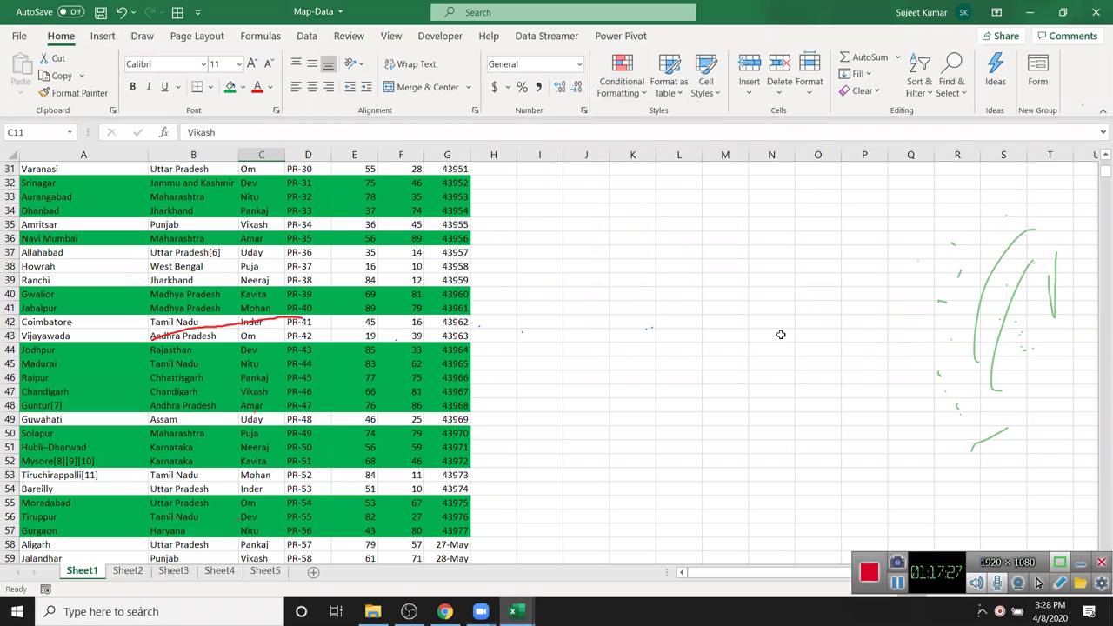
pyautogui.click(265, 571)
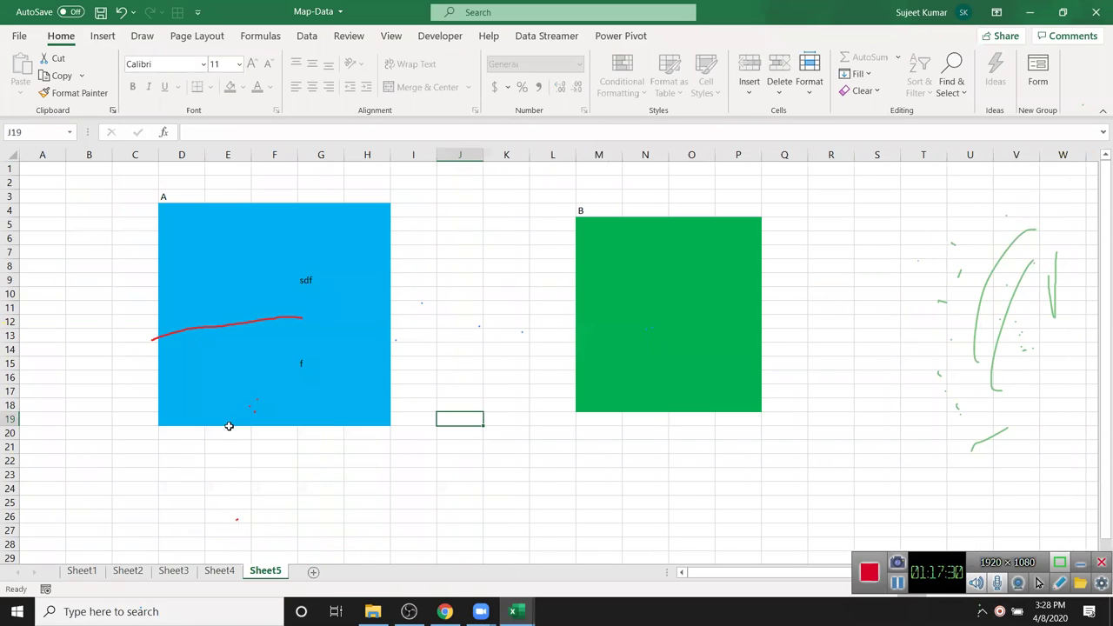
pyautogui.click(313, 572)
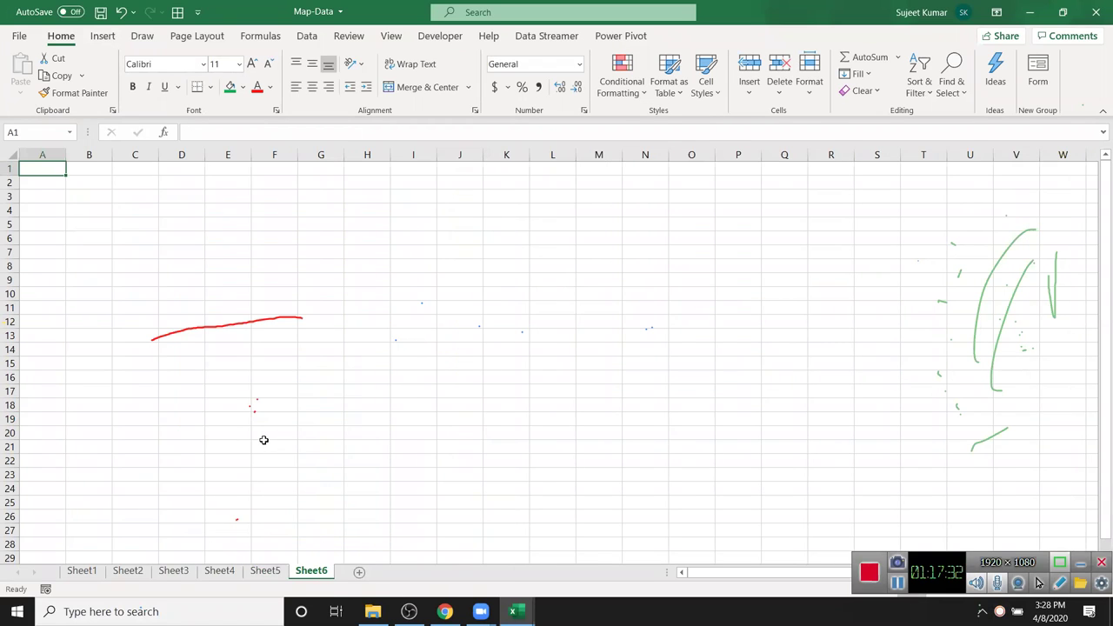
# - Widen column A and enter a Name header with three full names in A1:A4
pyautogui.moveTo(66, 154); pyautogui.dragTo(86, 155)
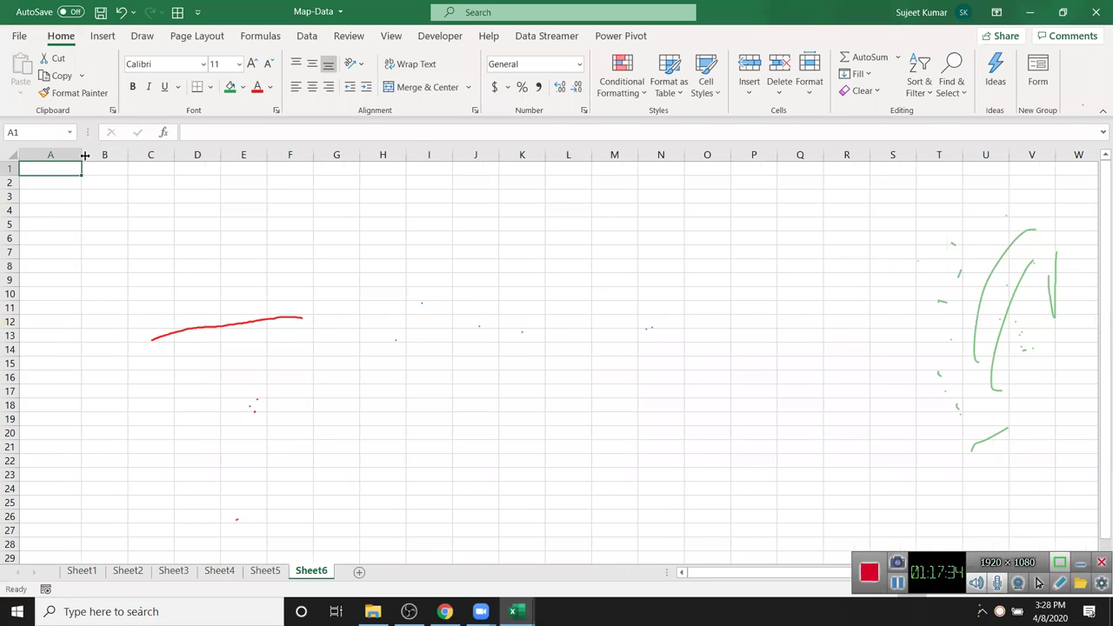
pyautogui.write('Name')
pyautogui.press('Return')
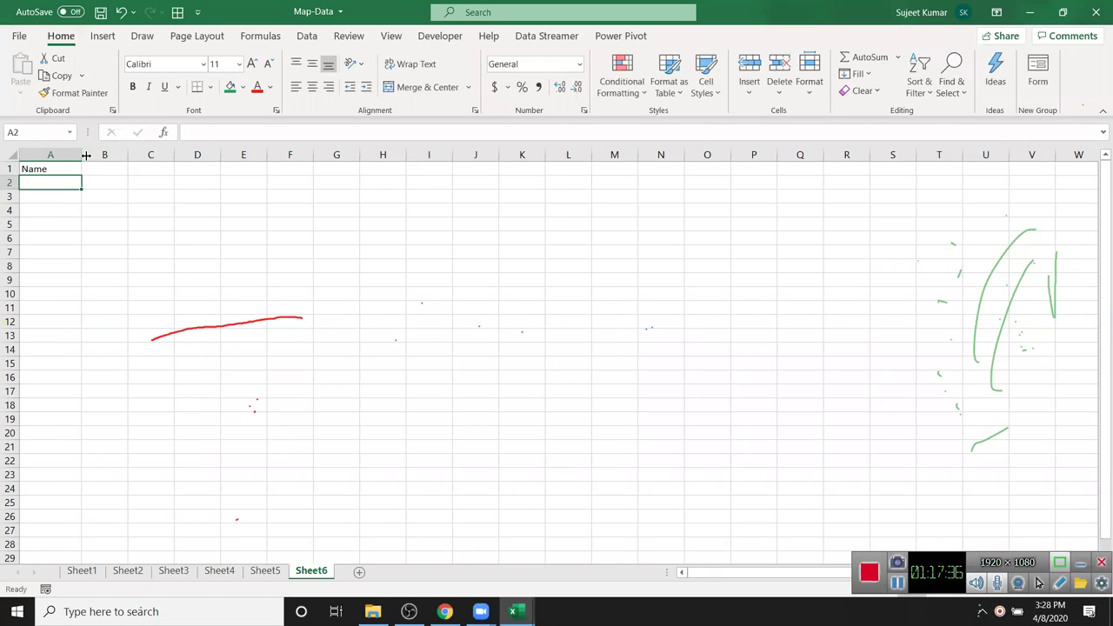
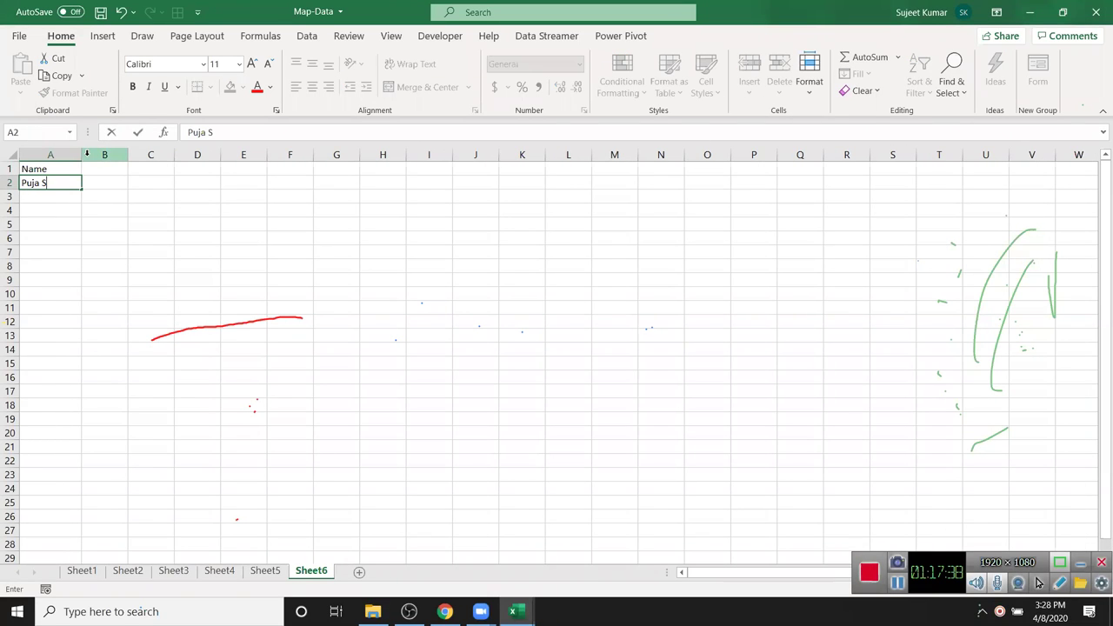
pyautogui.press('Return')
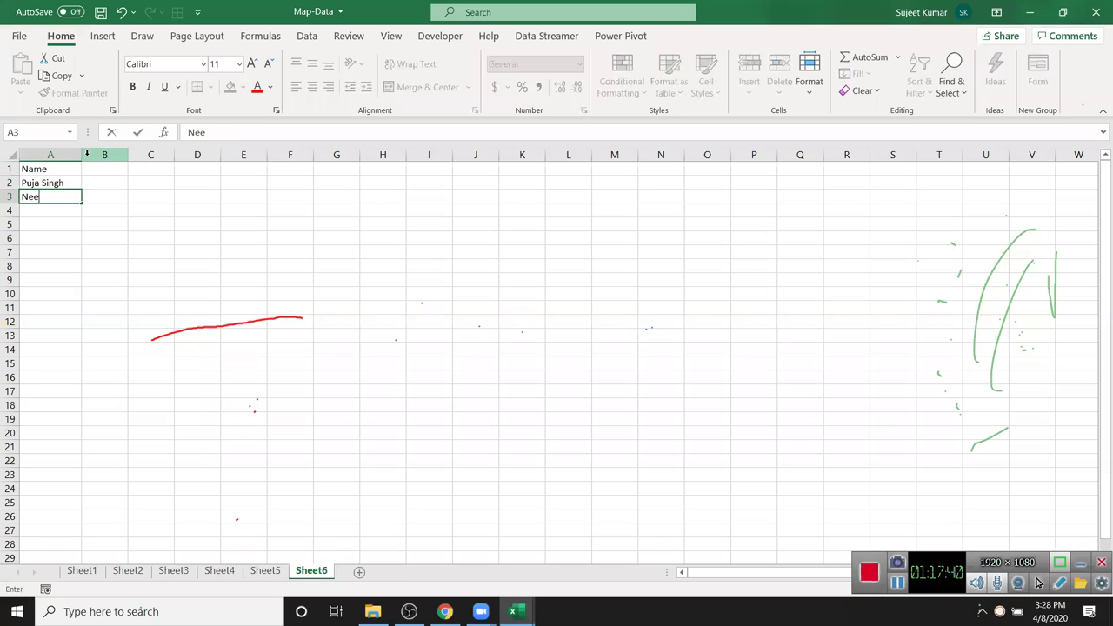
pyautogui.press('Return')
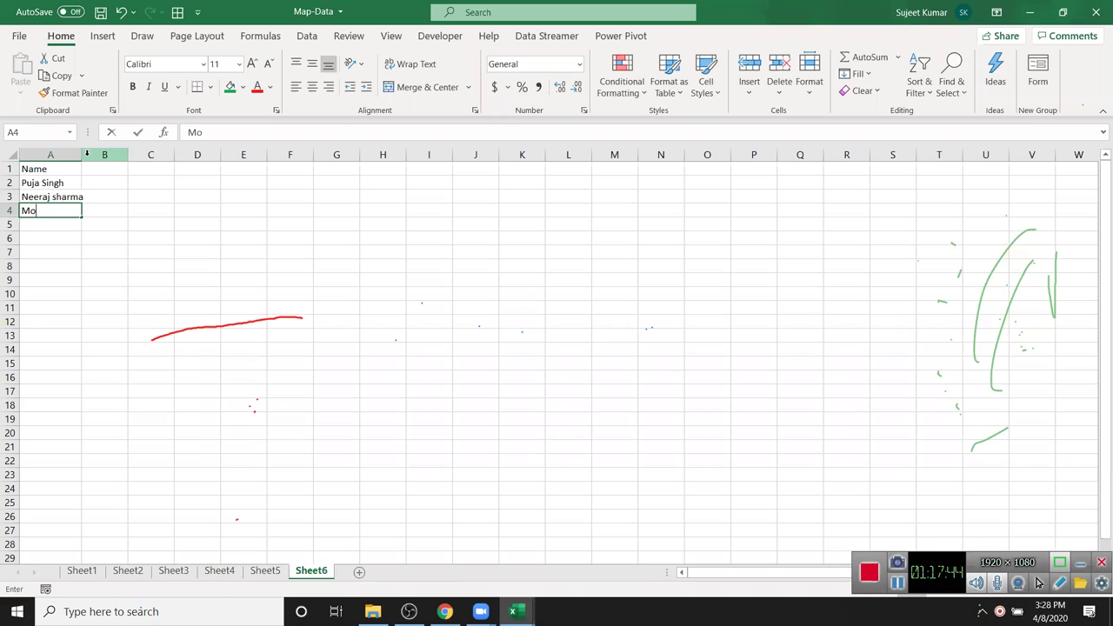
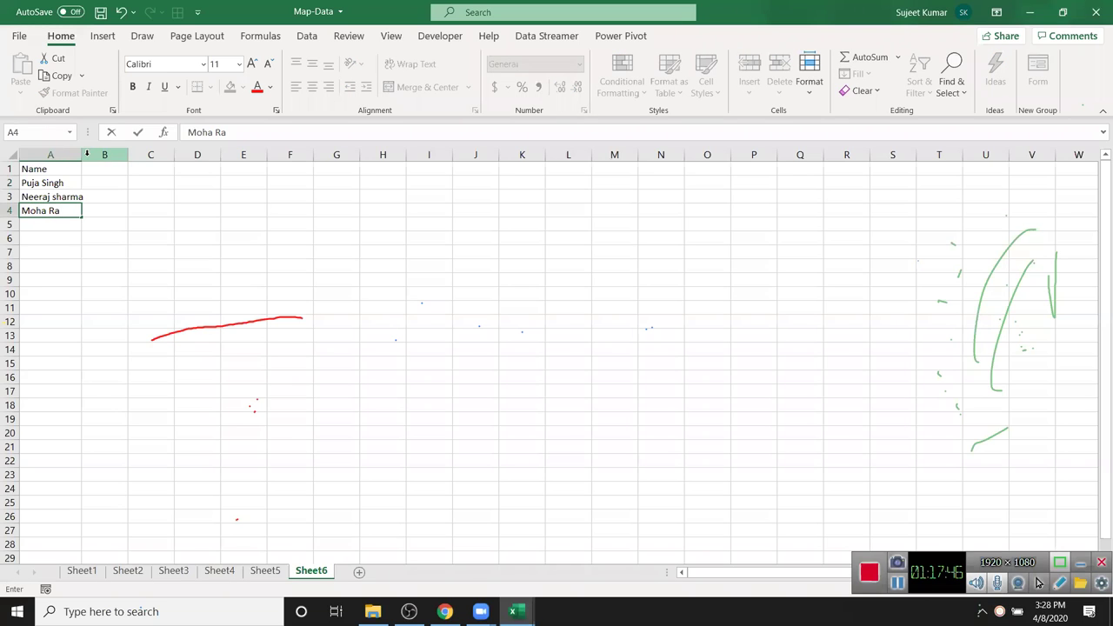
pyautogui.press('Return')
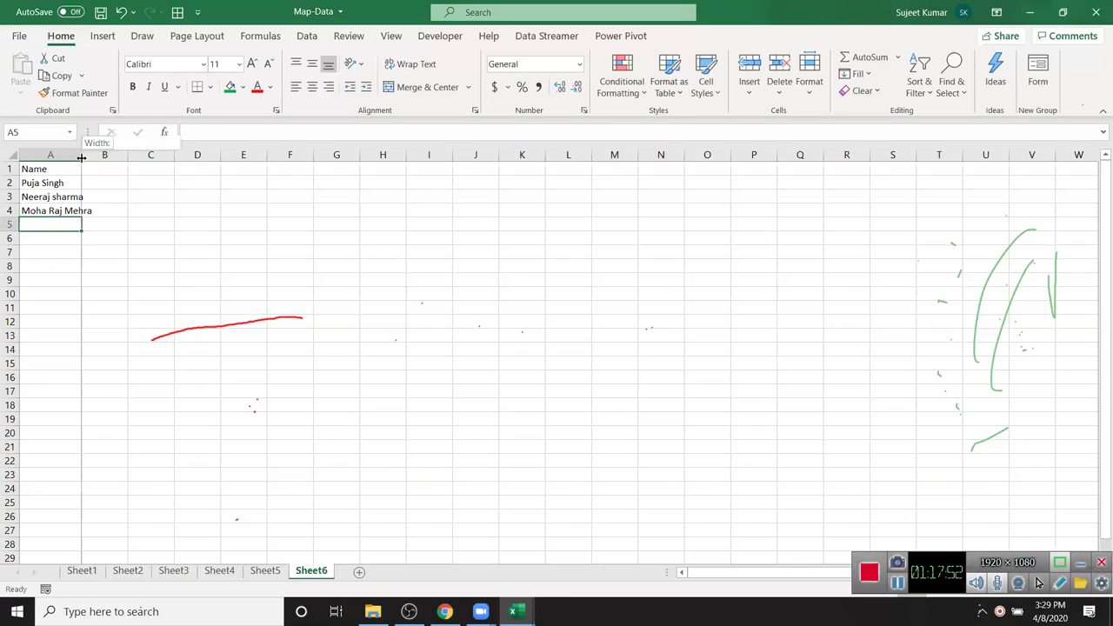
# - Autofit column A, add F and L headers in B1:C1, and type the first name in B2
pyautogui.doubleClick(82, 155)
pyautogui.click(113, 167)
pyautogui.write('F')
pyautogui.press('Tab')
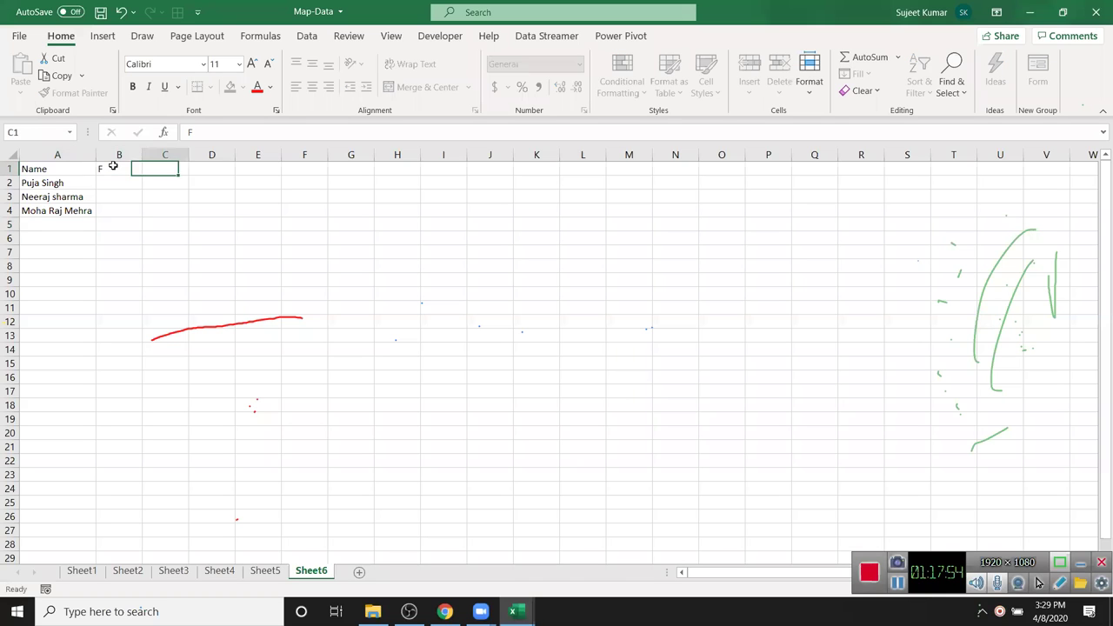
pyautogui.write('L')
pyautogui.press('Return')
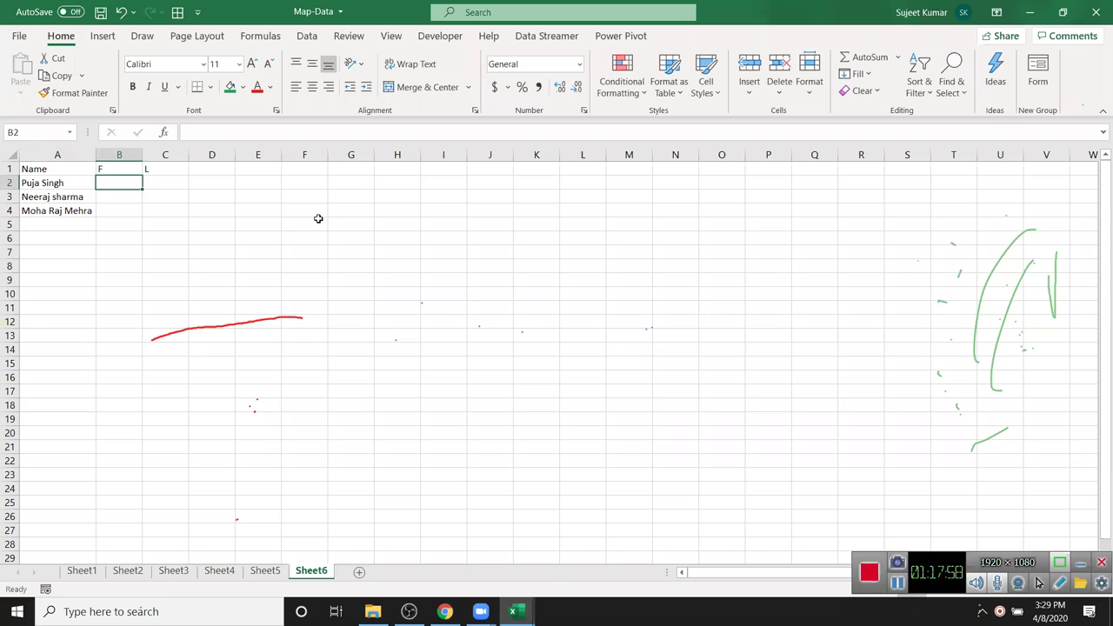
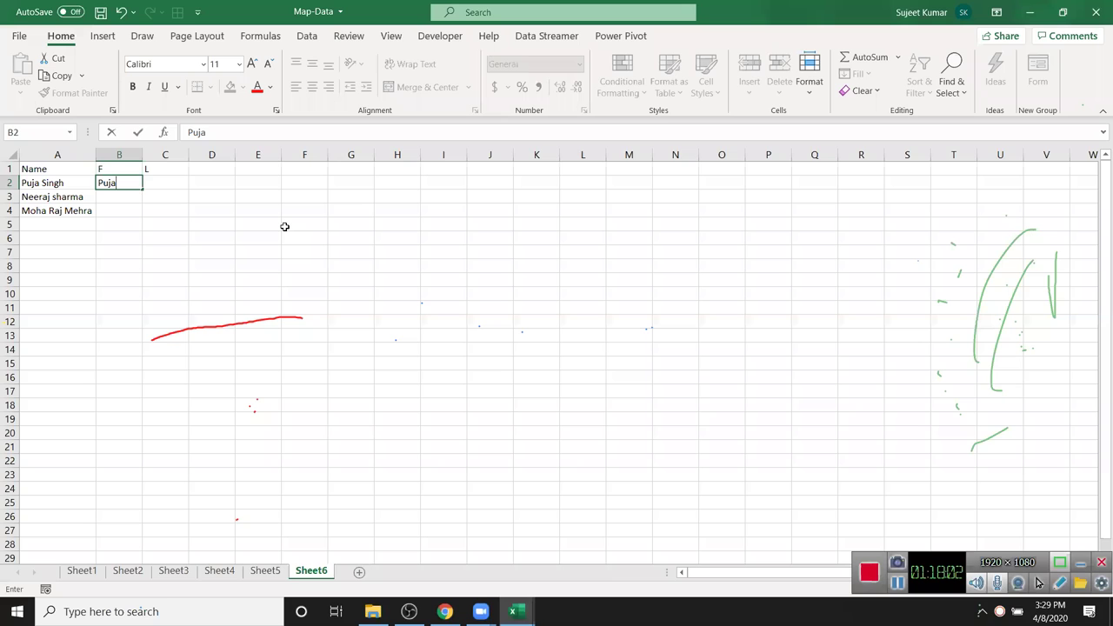
pyautogui.press('Return')
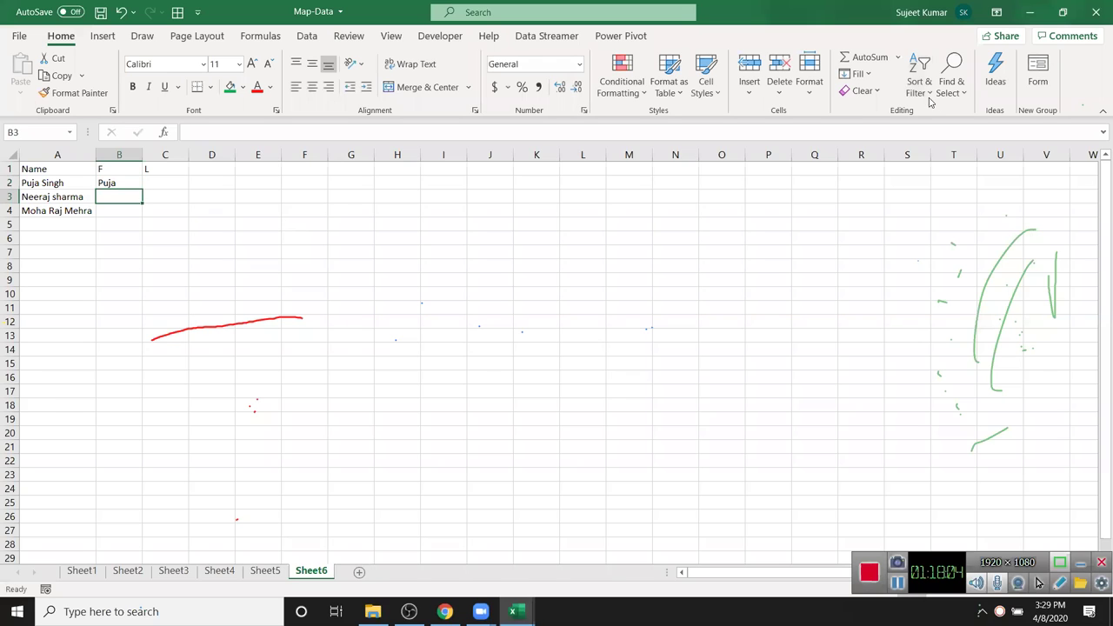
# - Flash Fill the remaining first names in column F
pyautogui.click(859, 74)
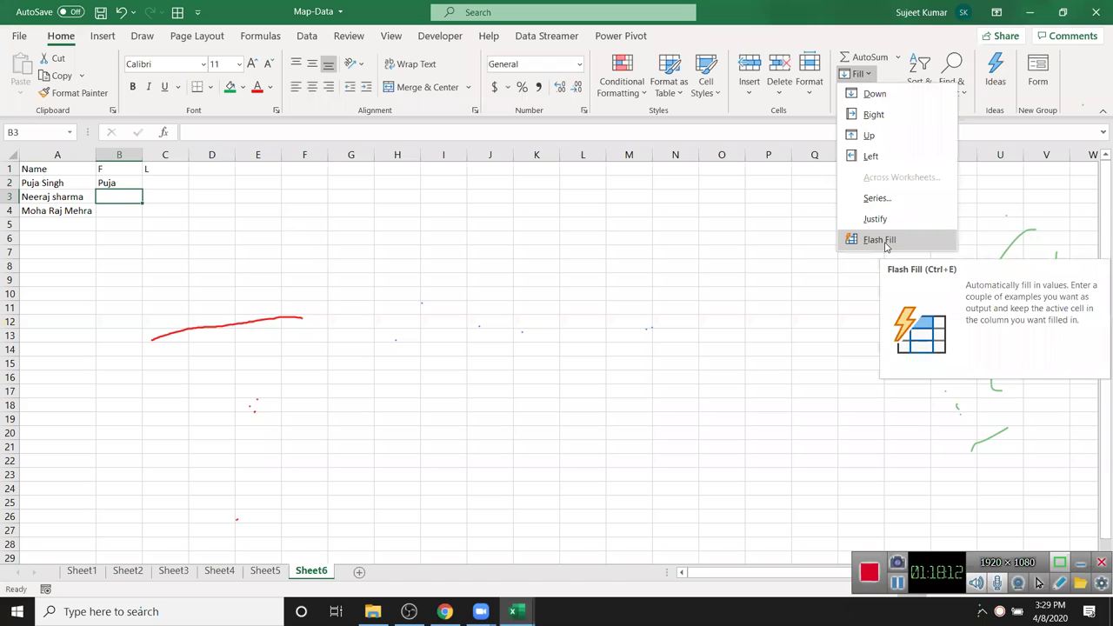
pyautogui.click(886, 246)
pyautogui.click(127, 223)
pyautogui.moveTo(119, 224); pyautogui.dragTo(139, 452)
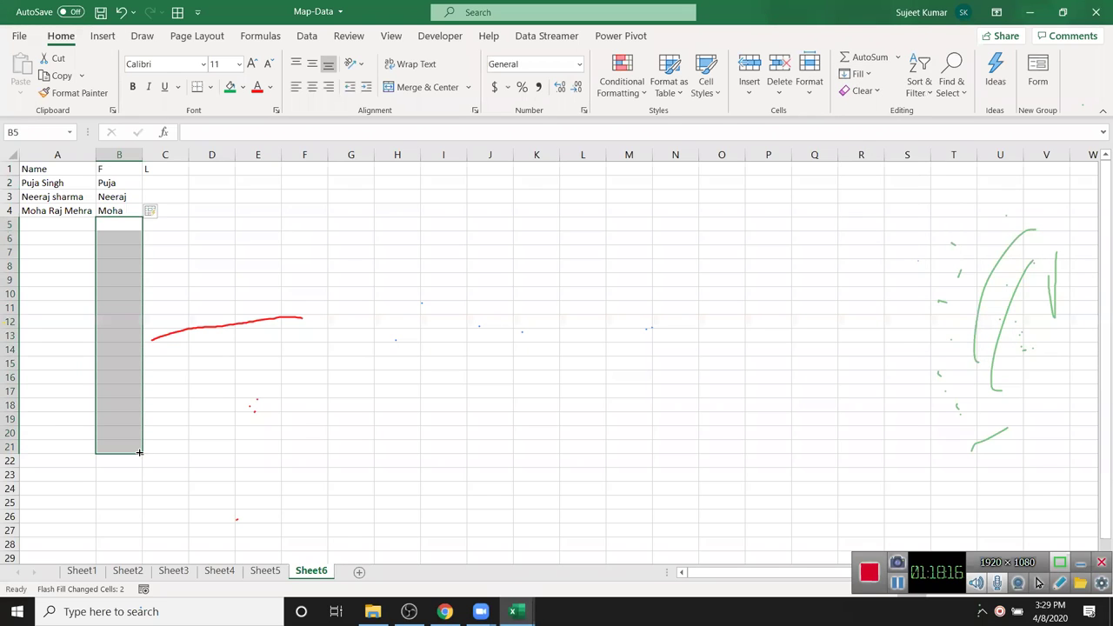
# - Type the example last name in C2 and Flash Fill the remaining last names
pyautogui.click(169, 180)
pyautogui.press('Return')
pyautogui.click(168, 181)
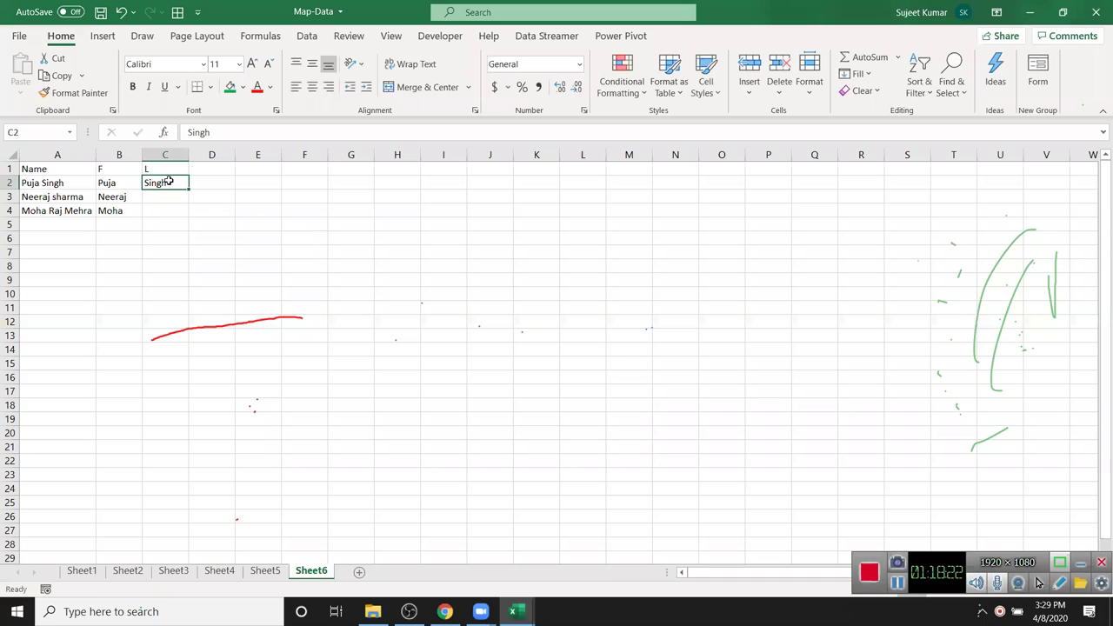
pyautogui.click(857, 74)
pyautogui.click(905, 238)
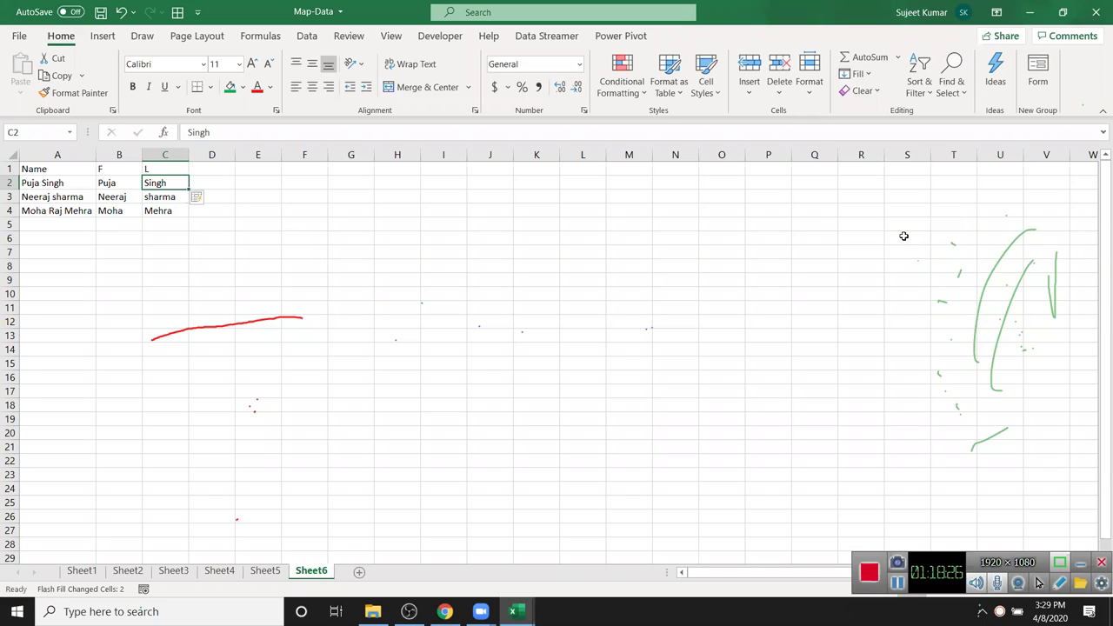
# - Add a Date header in H1 with the start date 10/20 in H2
pyautogui.click(380, 164)
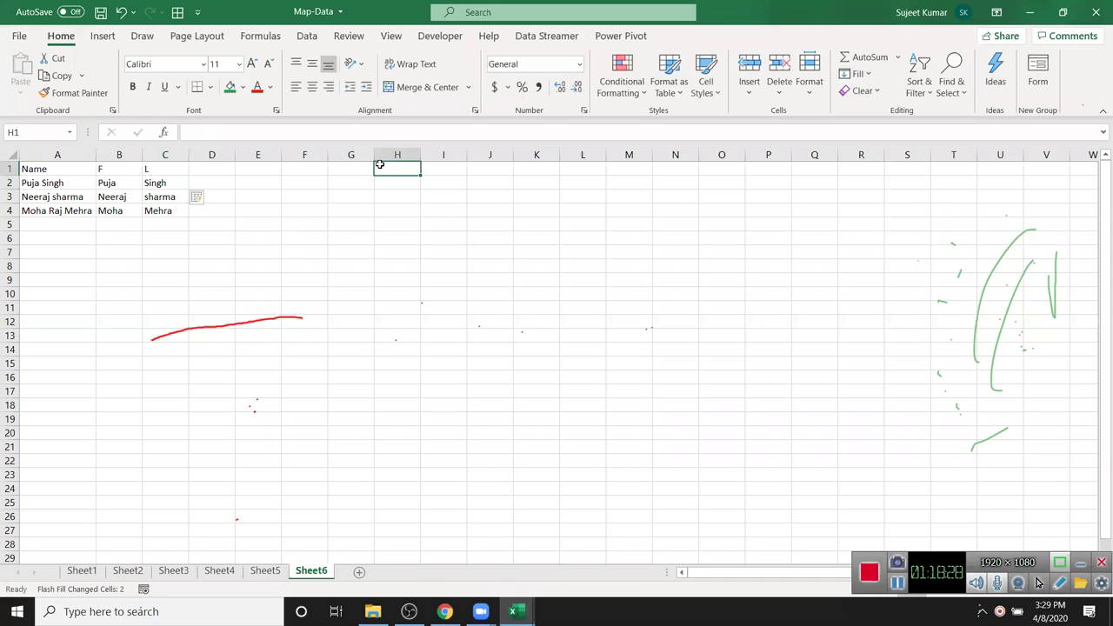
pyautogui.write('Date')
pyautogui.press('Return')
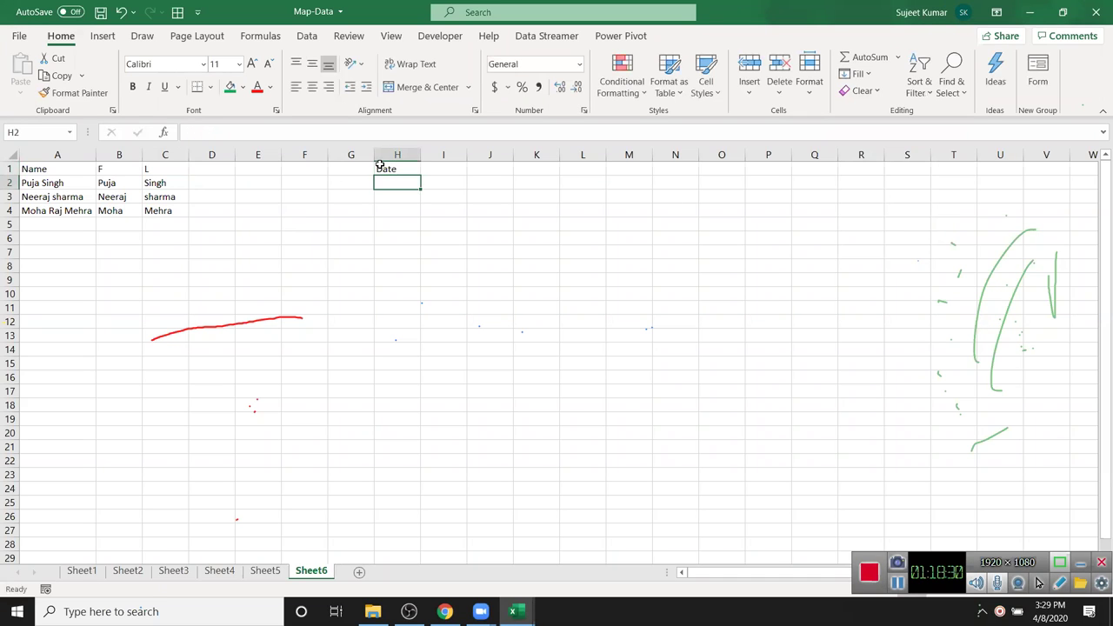
pyautogui.write('10/20')
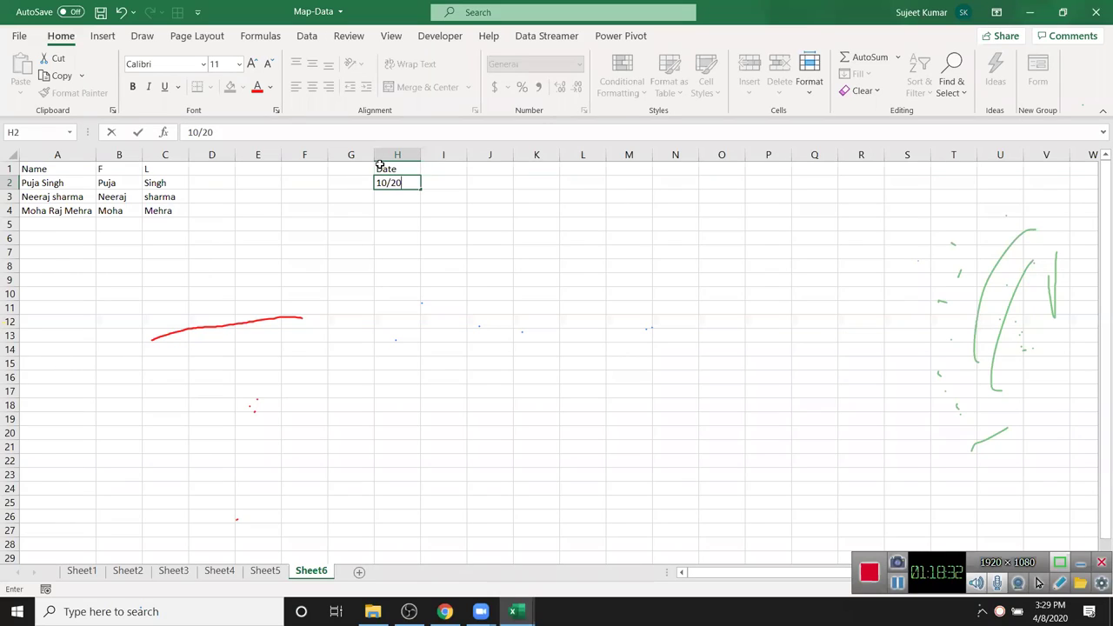
pyautogui.press('Return')
# - Enter =H2+30 in H3 and fill it down through H13
pyautogui.write('=')
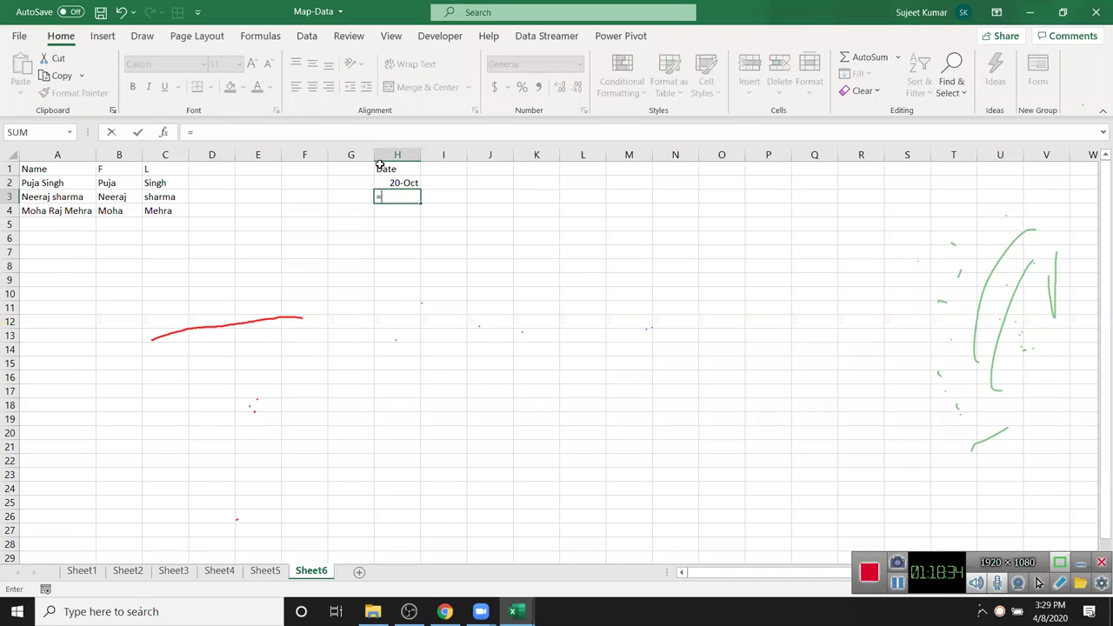
pyautogui.press('Up')
pyautogui.write('+')
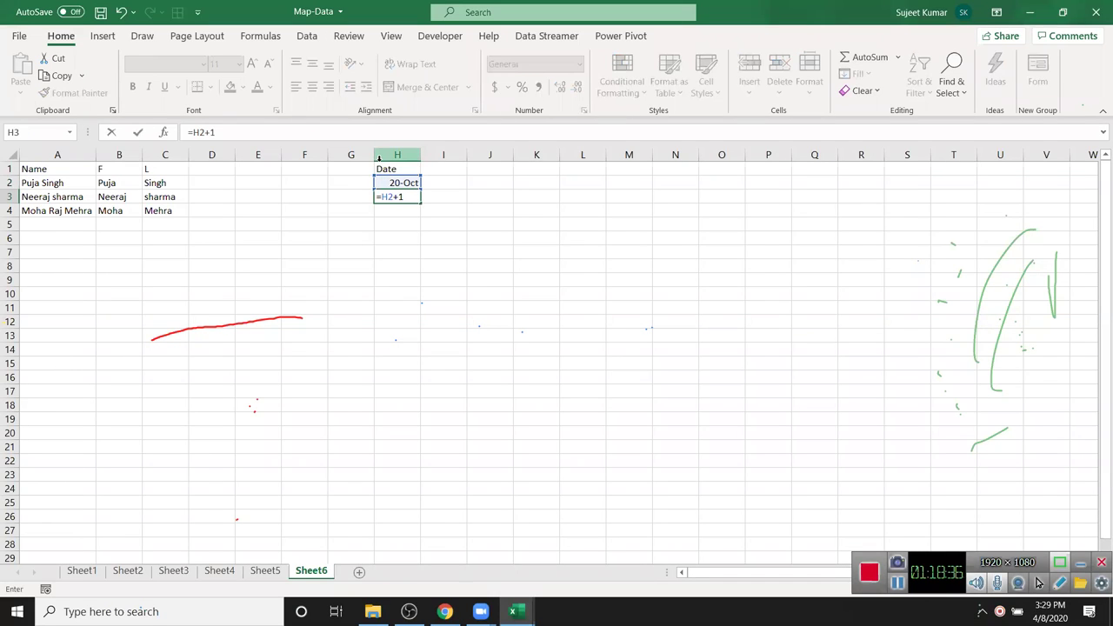
pyautogui.write('30')
pyautogui.press('Return')
pyautogui.moveTo(392, 195); pyautogui.dragTo(398, 331)
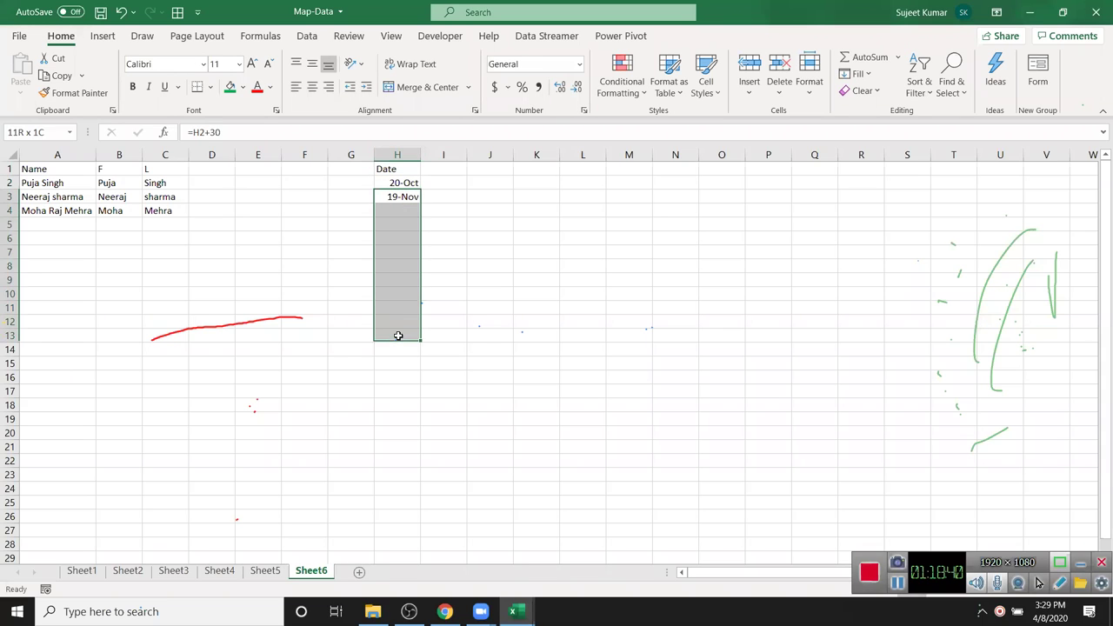
pyautogui.hotkey('ctrl', 'd')
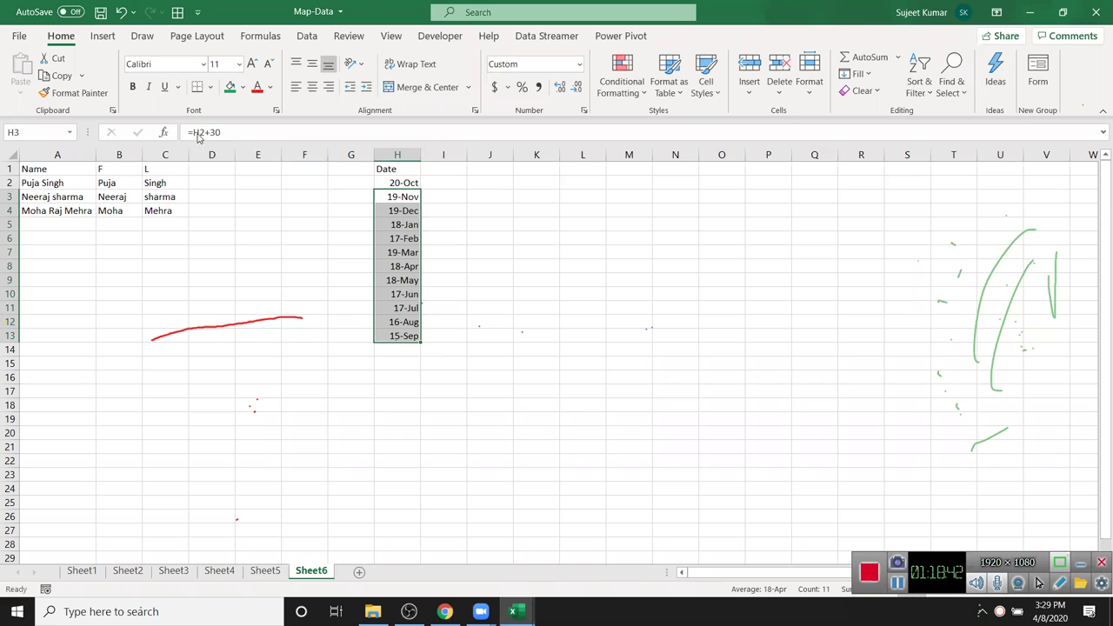
pyautogui.click(393, 195)
pyautogui.hotkey('ctrl', 'shift', 'Down')
pyautogui.click(441, 193)
# - Type Oct in I2 and Flash Fill the month names down through I13
pyautogui.click(441, 188)
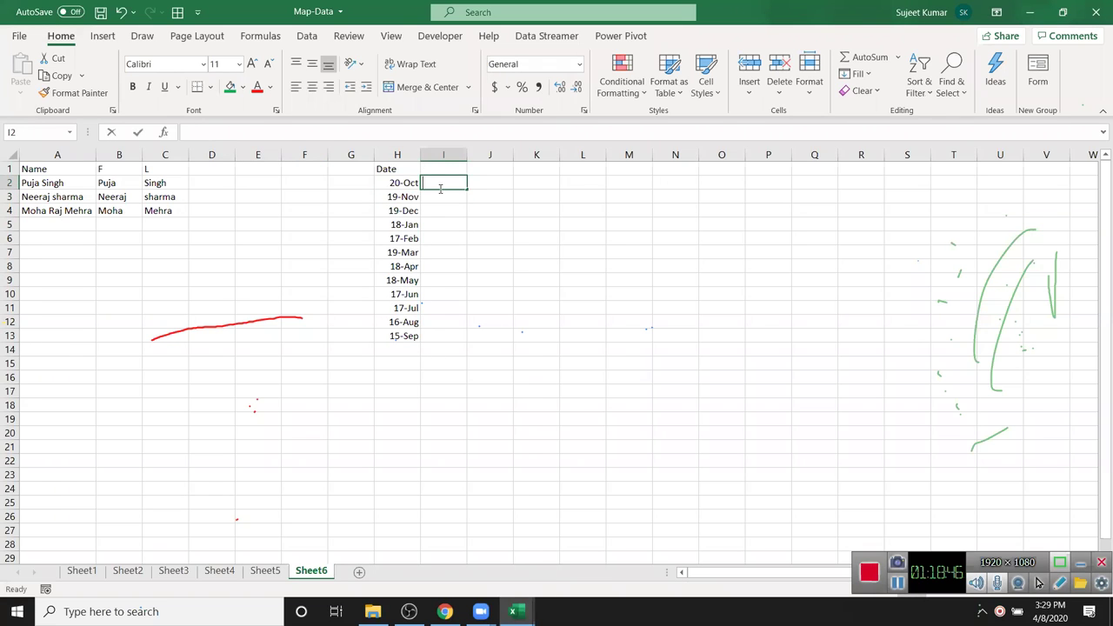
pyautogui.write('Oct')
pyautogui.hotkey('ctrl', 'Return')
pyautogui.click(852, 75)
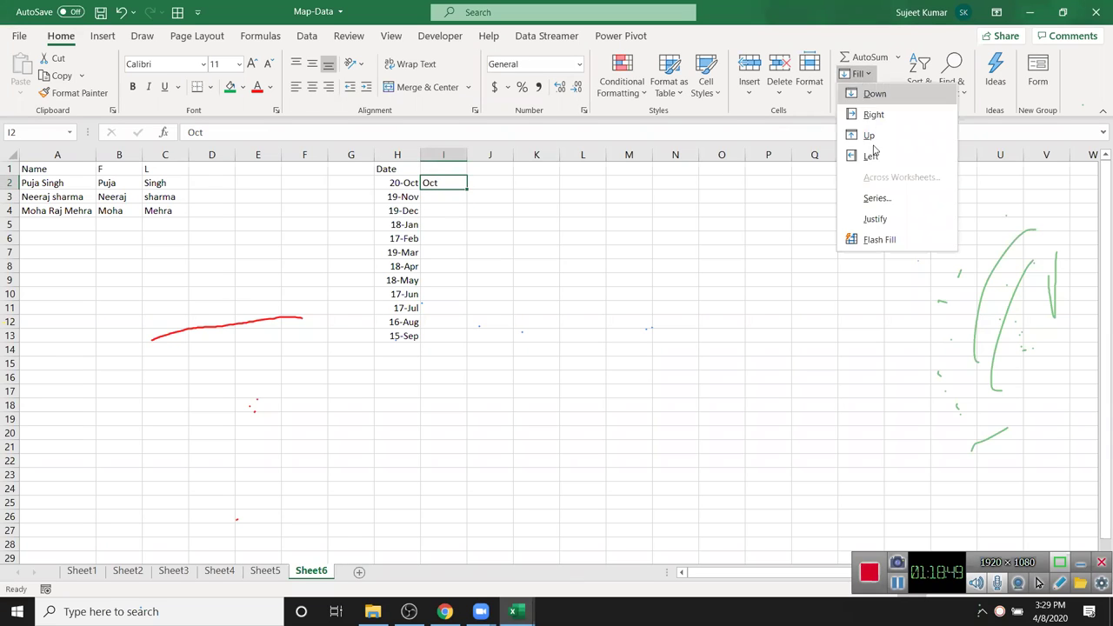
pyautogui.click(907, 240)
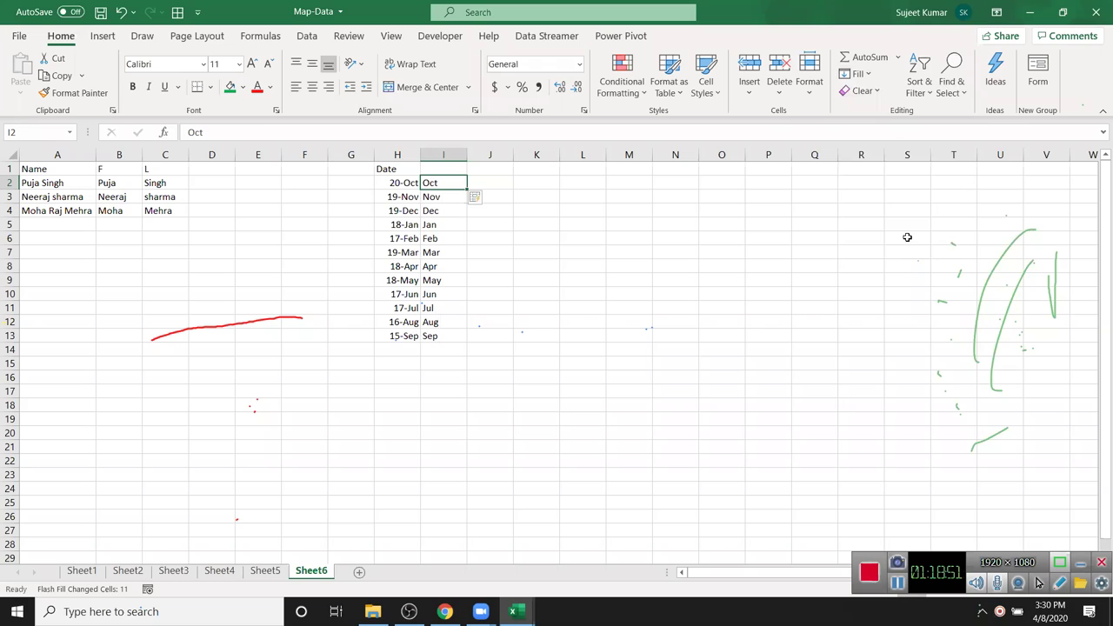
pyautogui.moveTo(436, 202); pyautogui.dragTo(442, 224)
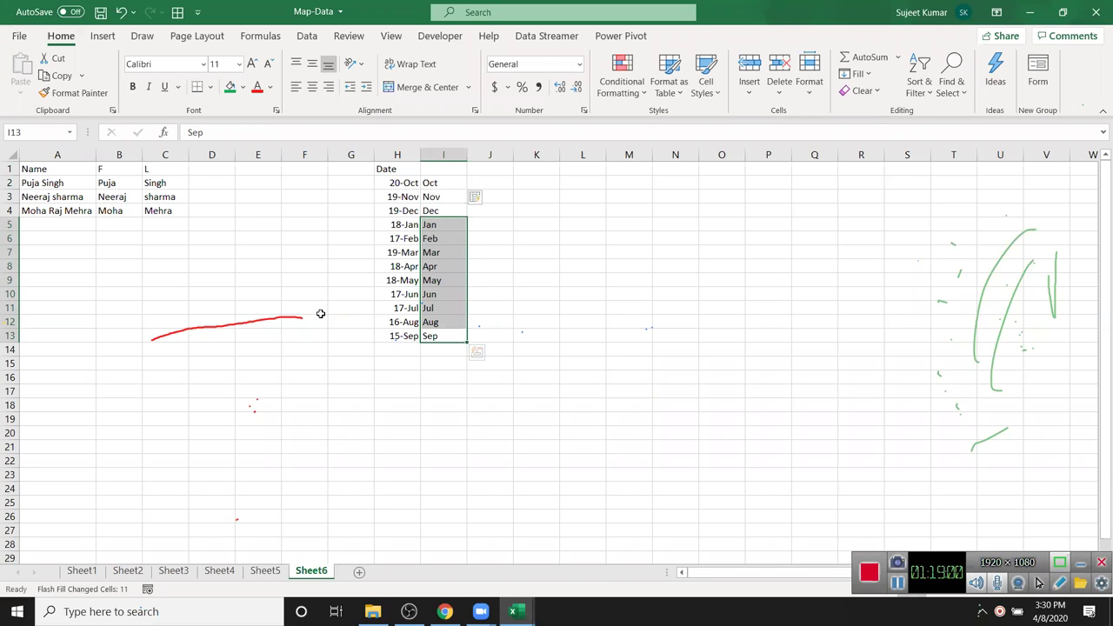
pyautogui.click(204, 244)
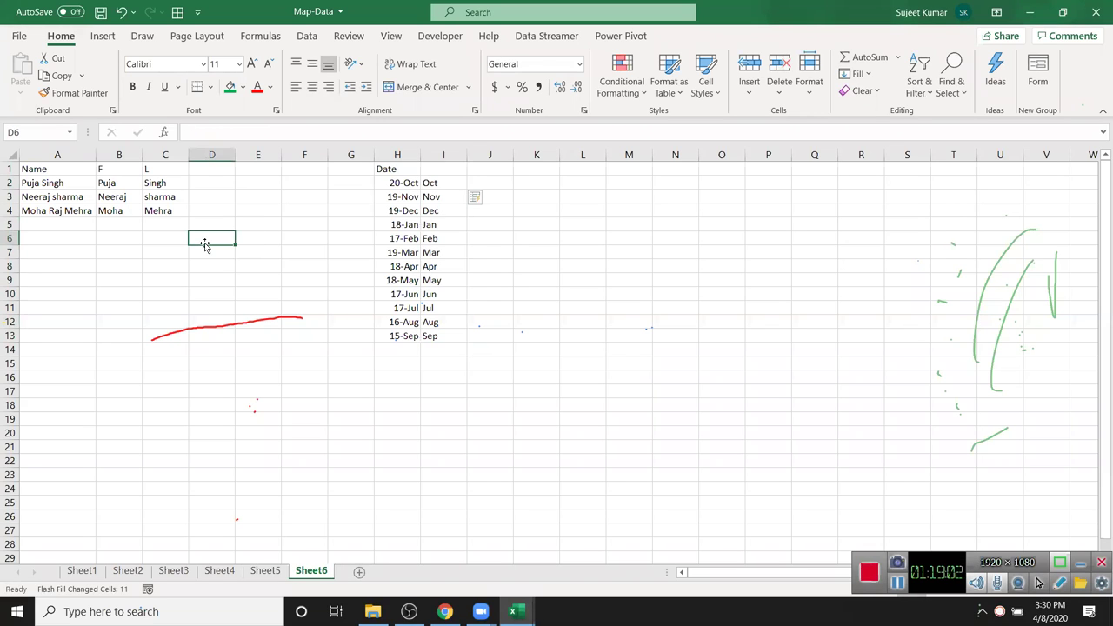
pyautogui.click(113, 185)
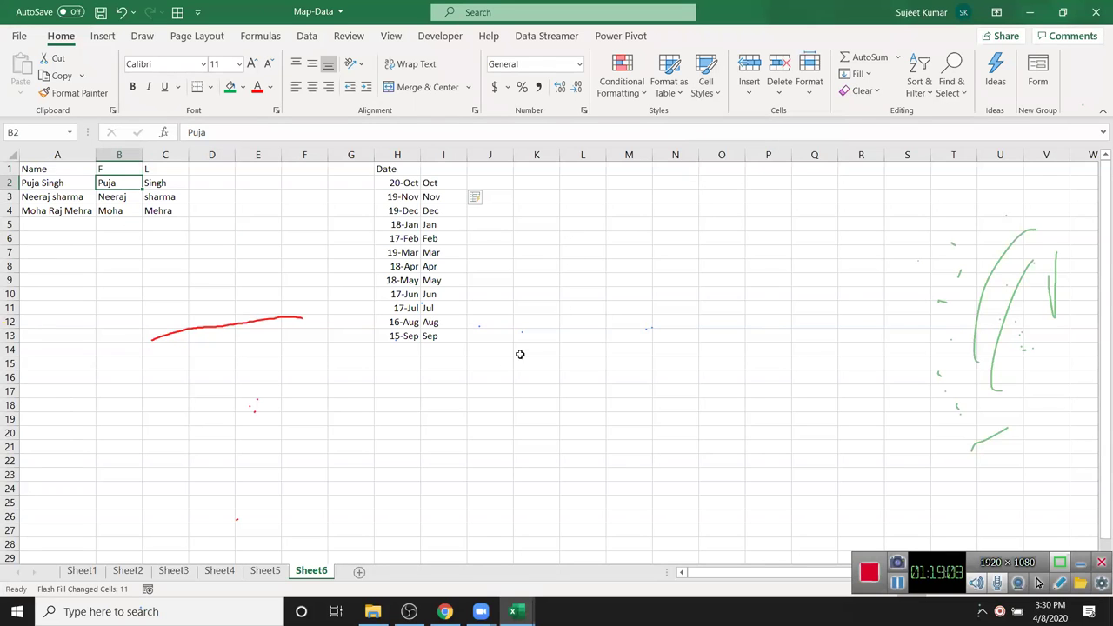
# - Return to the top of Sheet1, select columns I onward, and close Excel with Alt+F4
pyautogui.click(84, 574)
pyautogui.click(247, 252)
pyautogui.hotkey('ctrl', 'Up')
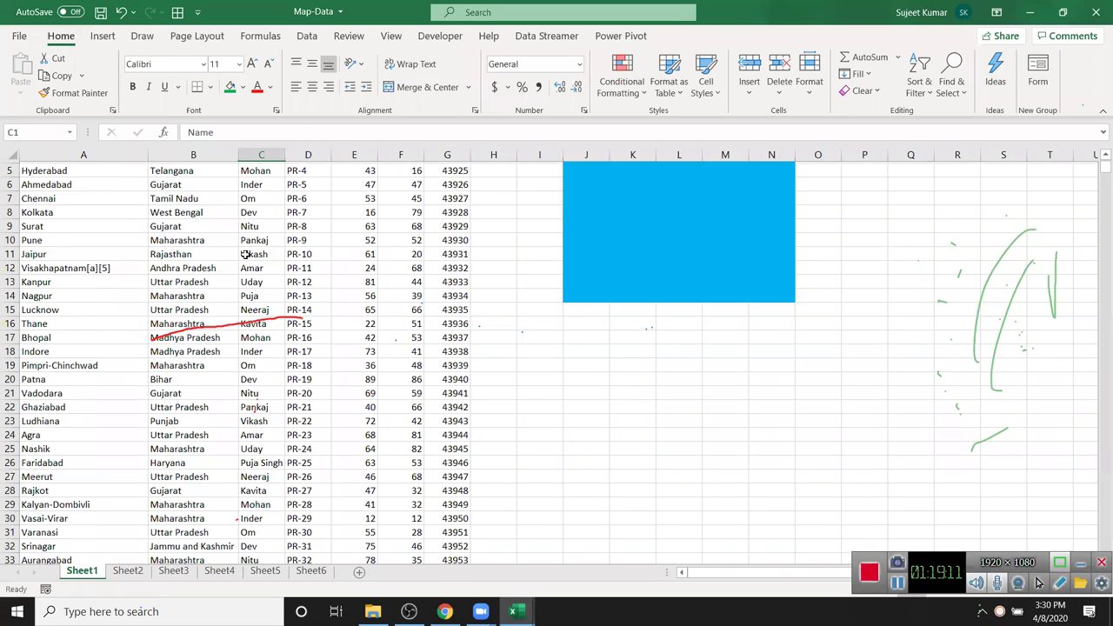
pyautogui.moveTo(562, 155); pyautogui.dragTo(1103, 193)
pyautogui.hscroll(-5, 1103, 193)
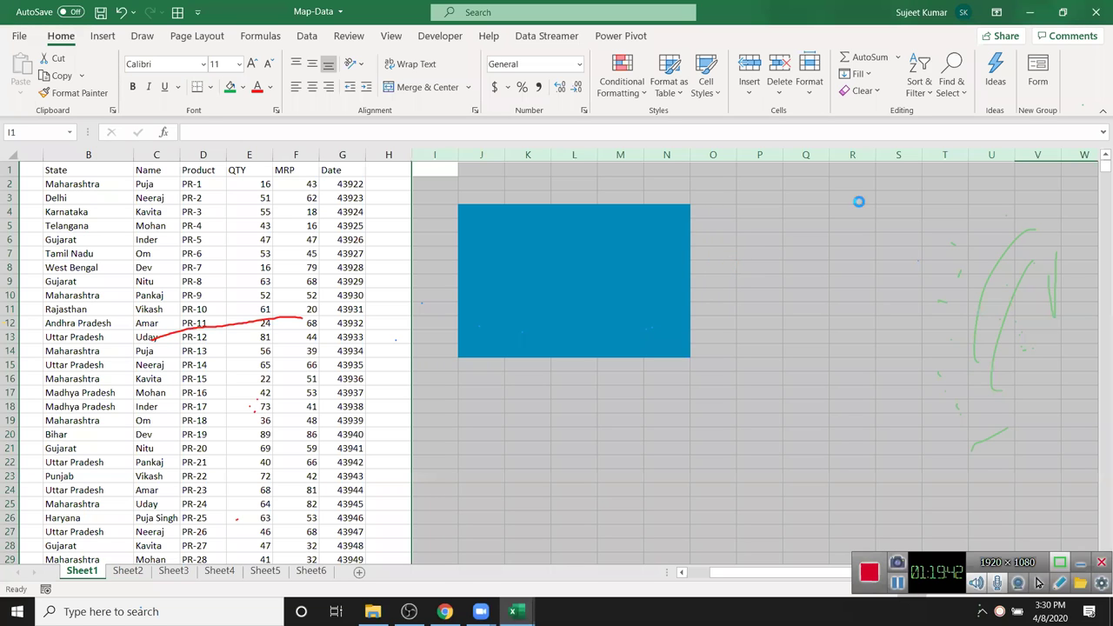
pyautogui.hotkey('alt', 'F4')
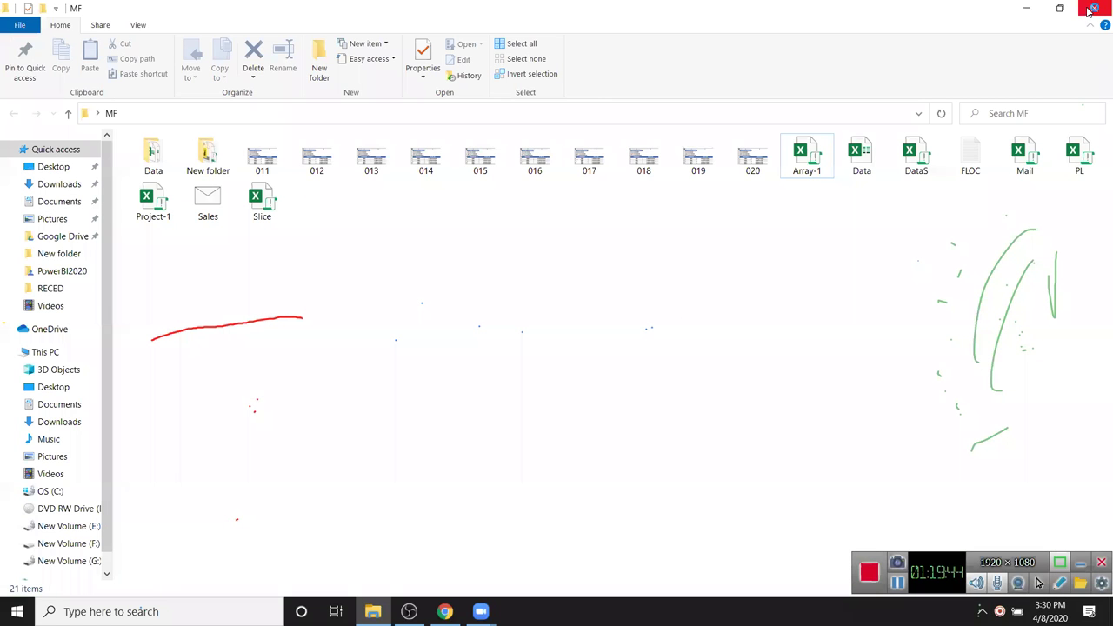
# - Close the MF folder window in File Explorer
pyautogui.click(1094, 7)
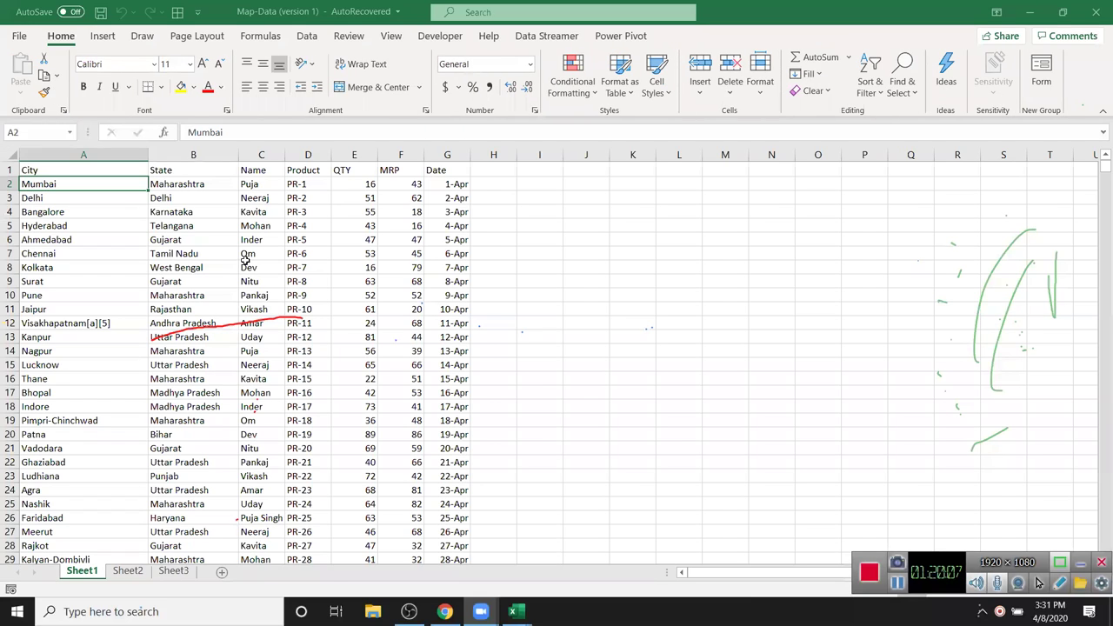
# - Select and copy Sheet1's city data from A1 through row 169
pyautogui.click(233, 253)
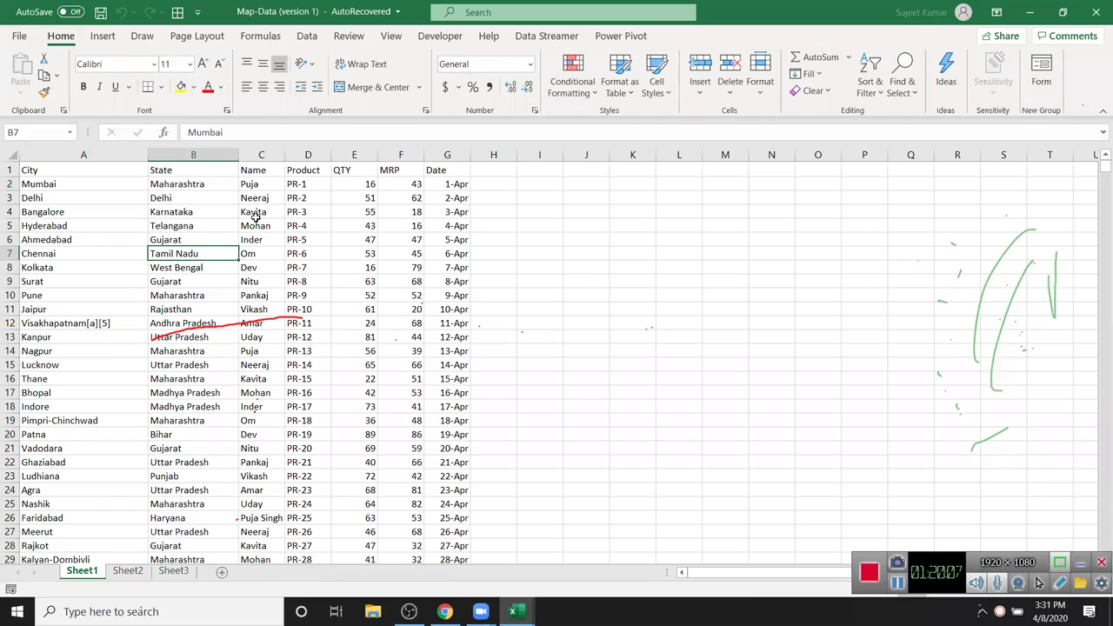
pyautogui.click(131, 575)
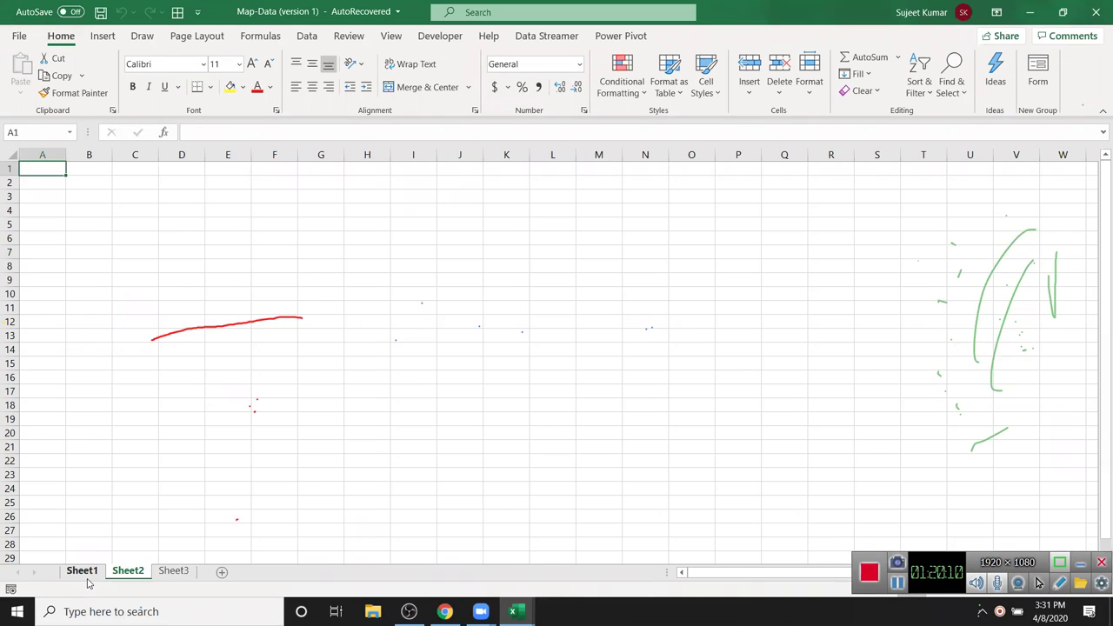
pyautogui.click(87, 580)
pyautogui.click(135, 291)
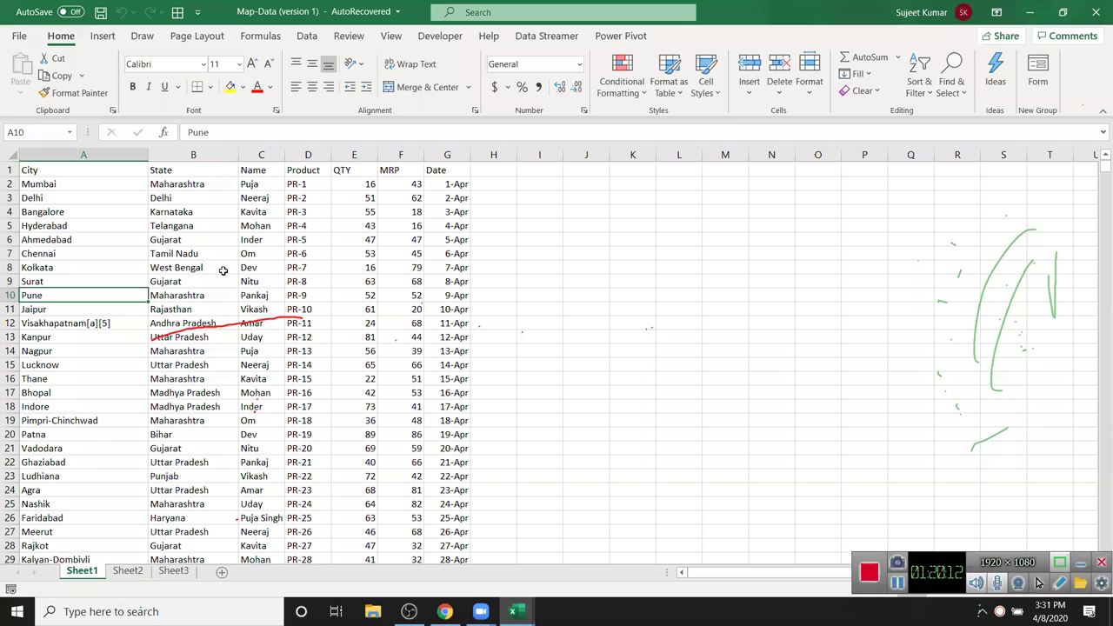
pyautogui.hotkey('ctrl', 'Down')
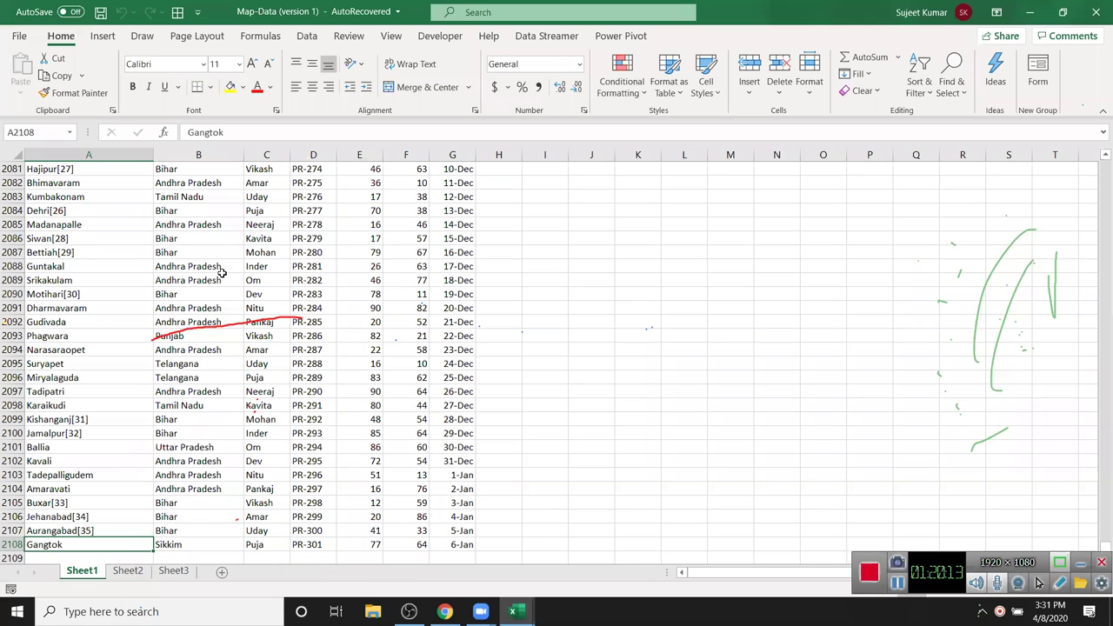
pyautogui.hotkey('ctrl', 'Home')
pyautogui.hotkey('shift', 'Right')
pyautogui.hotkey('shift', 'Right')
pyautogui.hotkey('shift', 'Right')
pyautogui.hotkey('shift', 'Right')
pyautogui.hotkey('shift', 'Right')
pyautogui.hotkey('shift', 'Right')
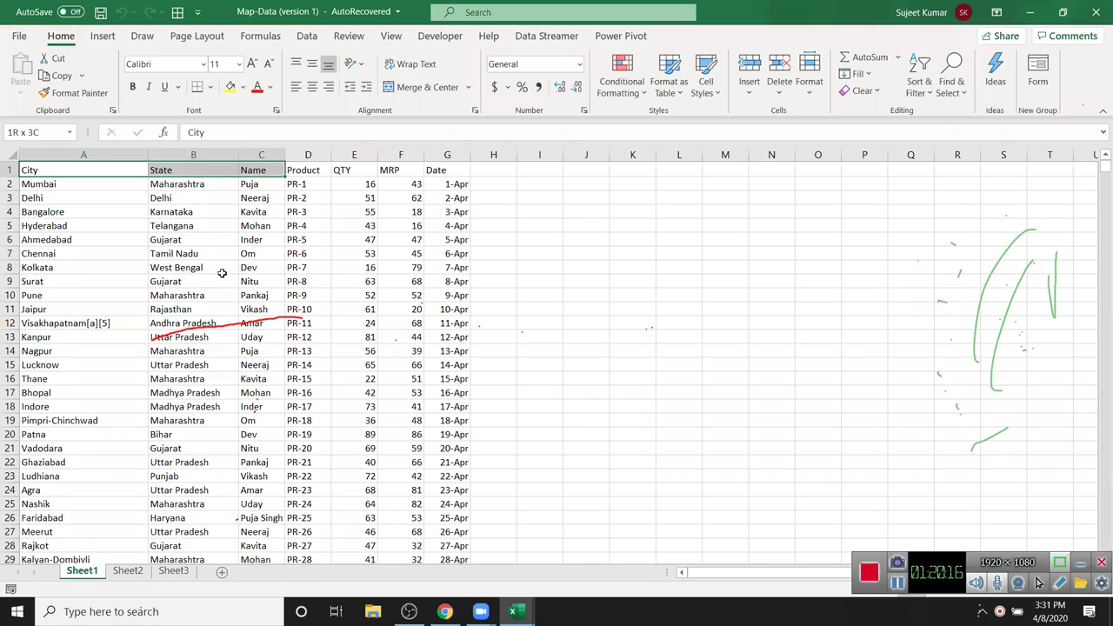
pyautogui.hotkey('shift', 'Down')
pyautogui.hotkey('shift', 'Down')
pyautogui.hotkey('shift', 'Down')
pyautogui.hotkey('shift', 'Down')
pyautogui.hotkey('shift', 'Down')
pyautogui.hotkey('shift', 'Down')
pyautogui.hotkey('shift', 'Down')
pyautogui.hotkey('shift', 'Down')
pyautogui.hotkey('shift', 'Down')
pyautogui.hotkey('shift', 'Down')
pyautogui.hotkey('shift', 'Down')
pyautogui.hotkey('shift', 'Down')
pyautogui.hotkey('shift', 'Down')
pyautogui.hotkey('shift', 'Down')
pyautogui.hotkey('shift', 'Down')
pyautogui.hotkey('shift', 'Down')
pyautogui.hotkey('shift', 'Down')
pyautogui.hotkey('shift', 'Down')
pyautogui.hotkey('shift', 'Down')
pyautogui.hotkey('shift', 'Down')
pyautogui.hotkey('shift', 'pagedown')
pyautogui.hotkey('shift', 'pagedown')
pyautogui.hotkey('shift', 'pagedown')
pyautogui.hotkey('shift', 'pagedown')
pyautogui.hotkey('shift', 'pagedown')
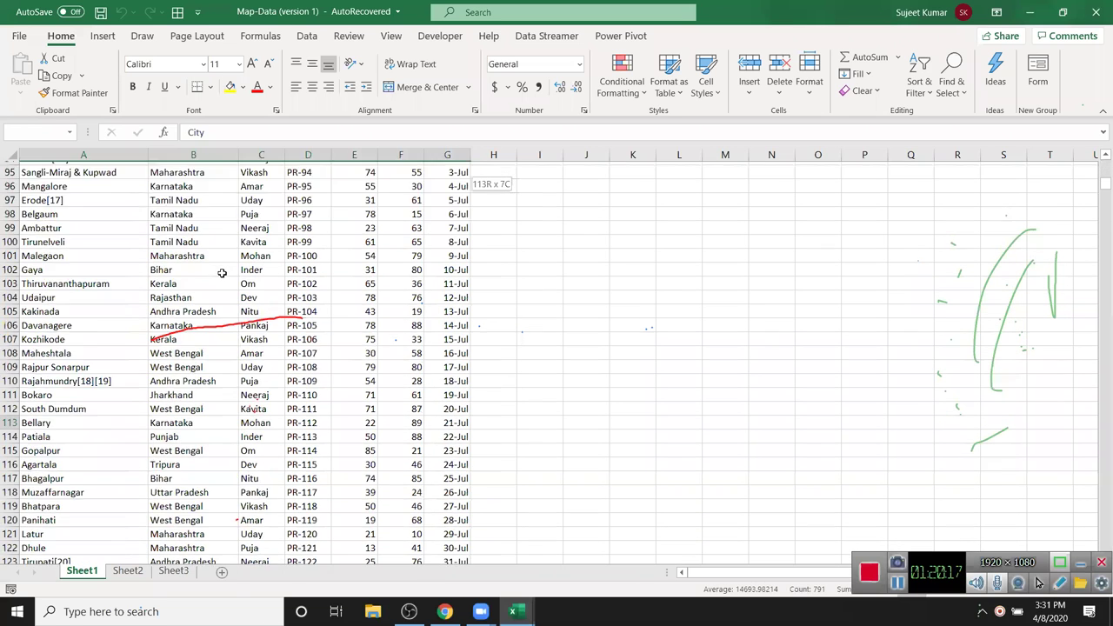
pyautogui.hotkey('ctrl', 'c')
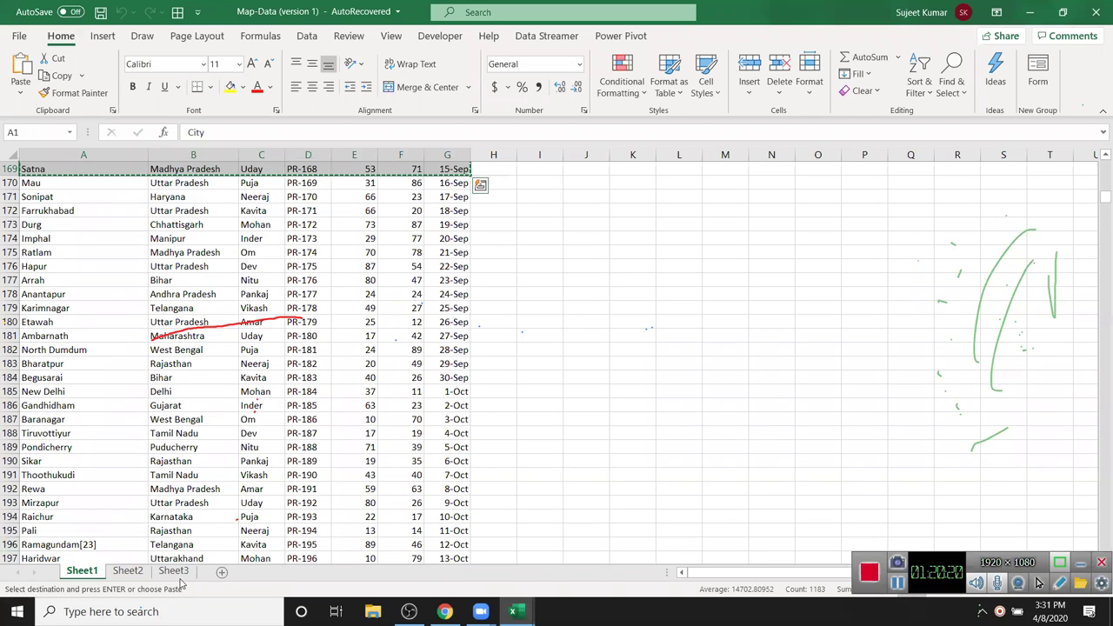
# - Paste the copied city data into a new Sheet4 at A1
pyautogui.click(222, 572)
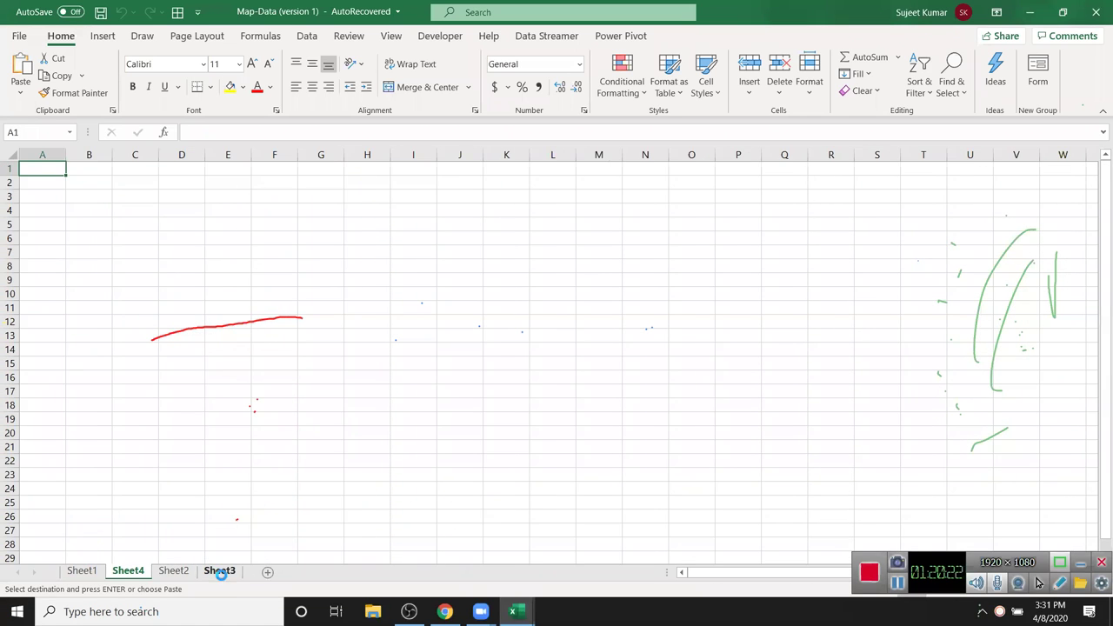
pyautogui.hotkey('ctrl', 'v')
pyautogui.click(135, 294)
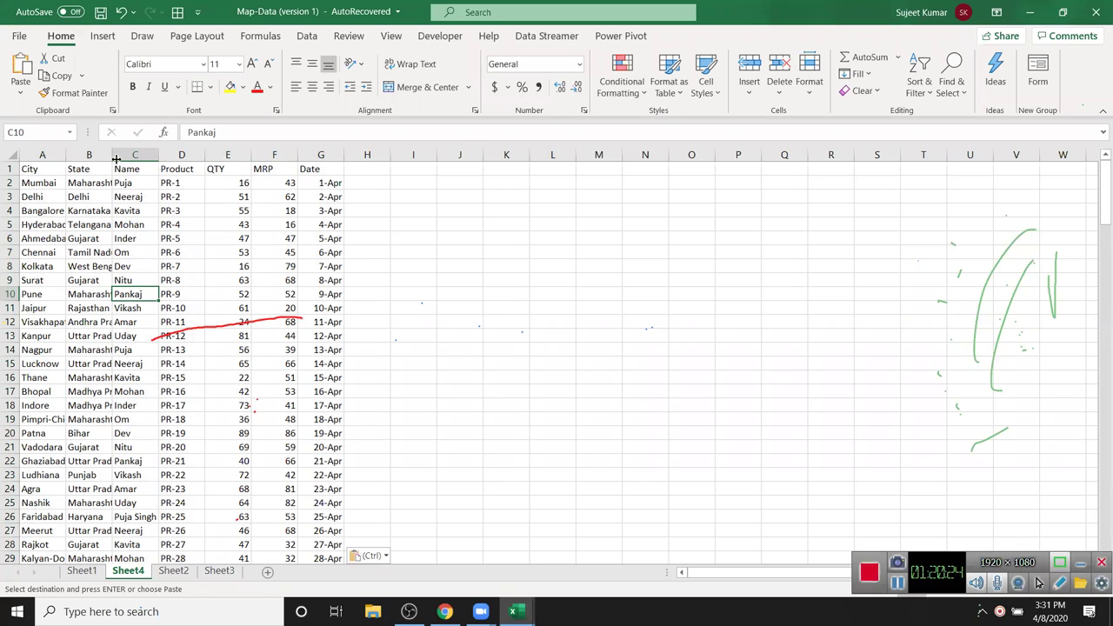
# - AutoFit columns A and B to fit the full city and state names
pyautogui.doubleClick(113, 155)
pyautogui.moveTo(66, 154); pyautogui.dragTo(66, 154)
pyautogui.doubleClick(66, 155)
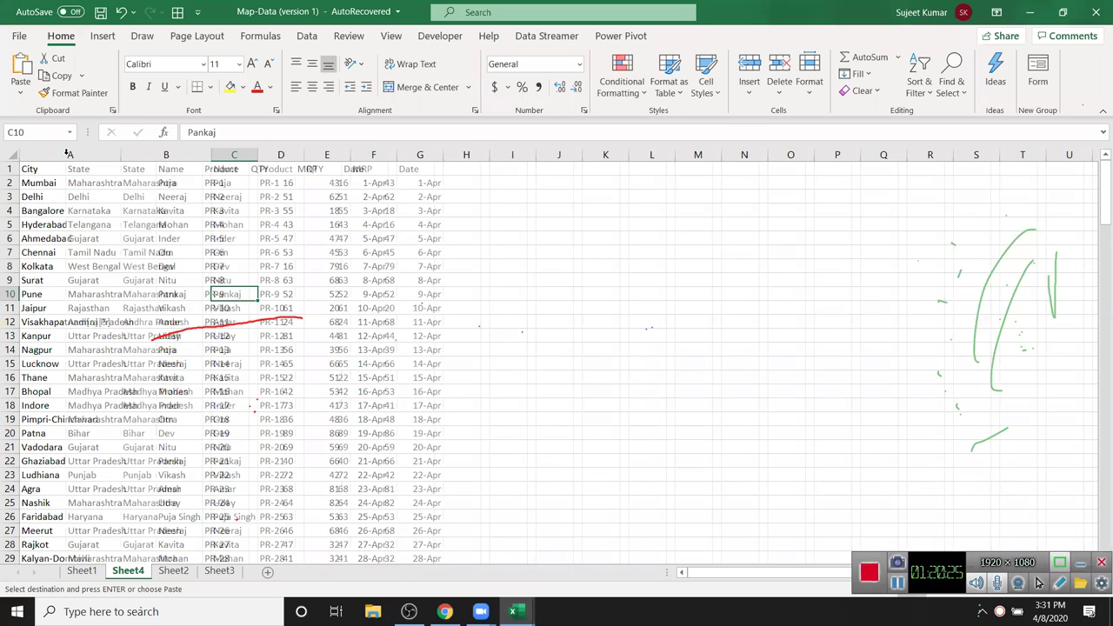
# - Insert a blank row at row 13 above Kanpur, test selecting the data, then undo it
pyautogui.click(8, 335)
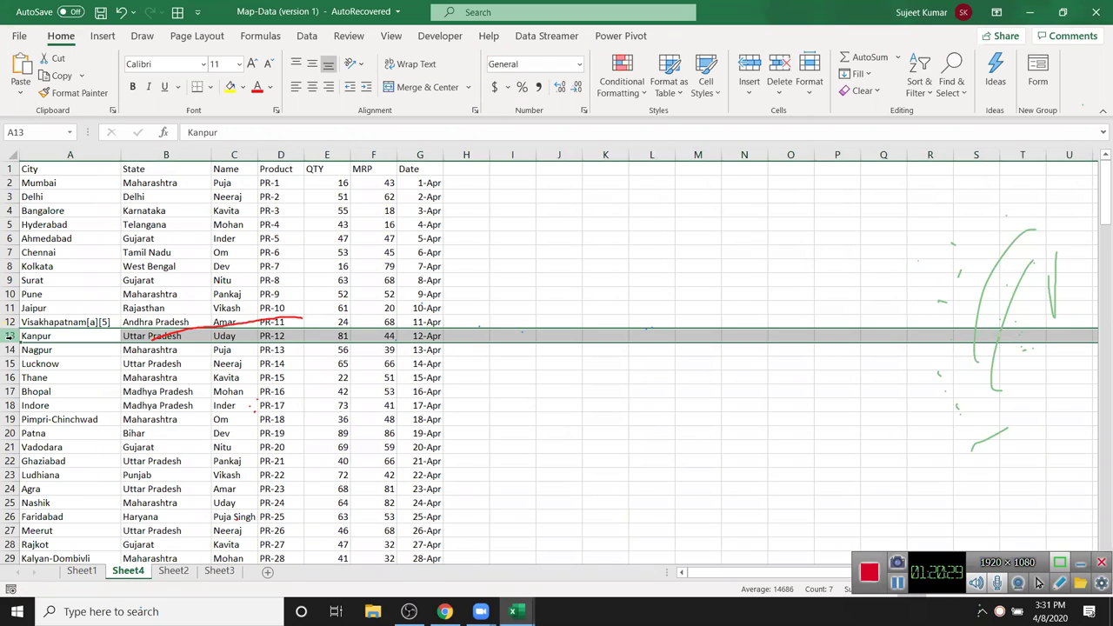
pyautogui.hotkey('ctrl', 'shift', '+')
pyautogui.click(60, 393)
pyautogui.click(55, 170)
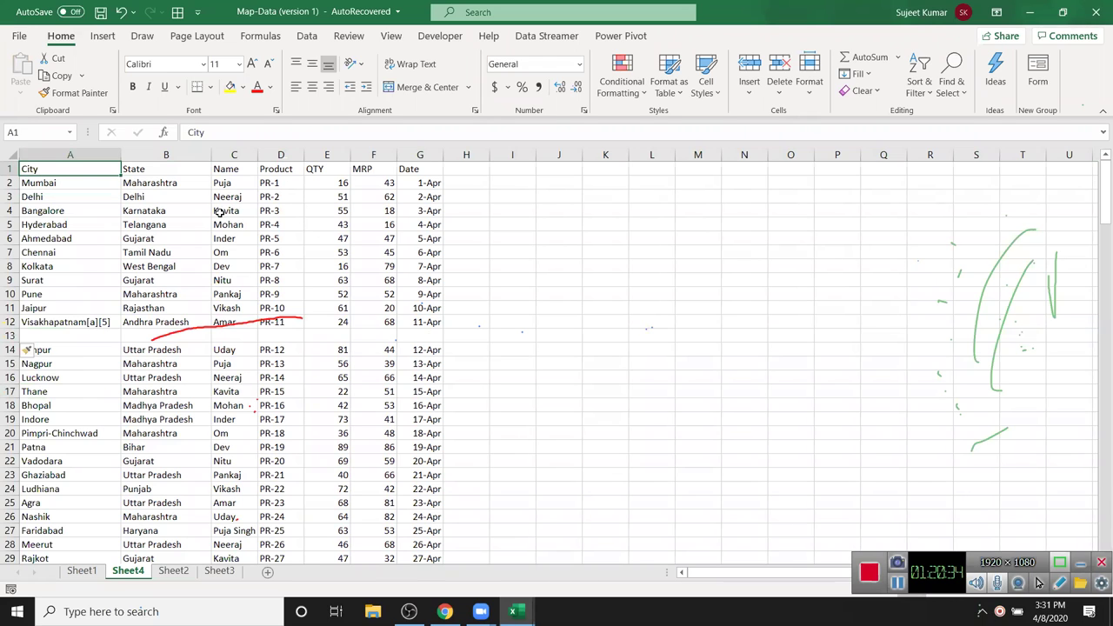
pyautogui.hotkey('ctrl', 'shift', 'Right')
pyautogui.hotkey('ctrl', 'shift', 'Down')
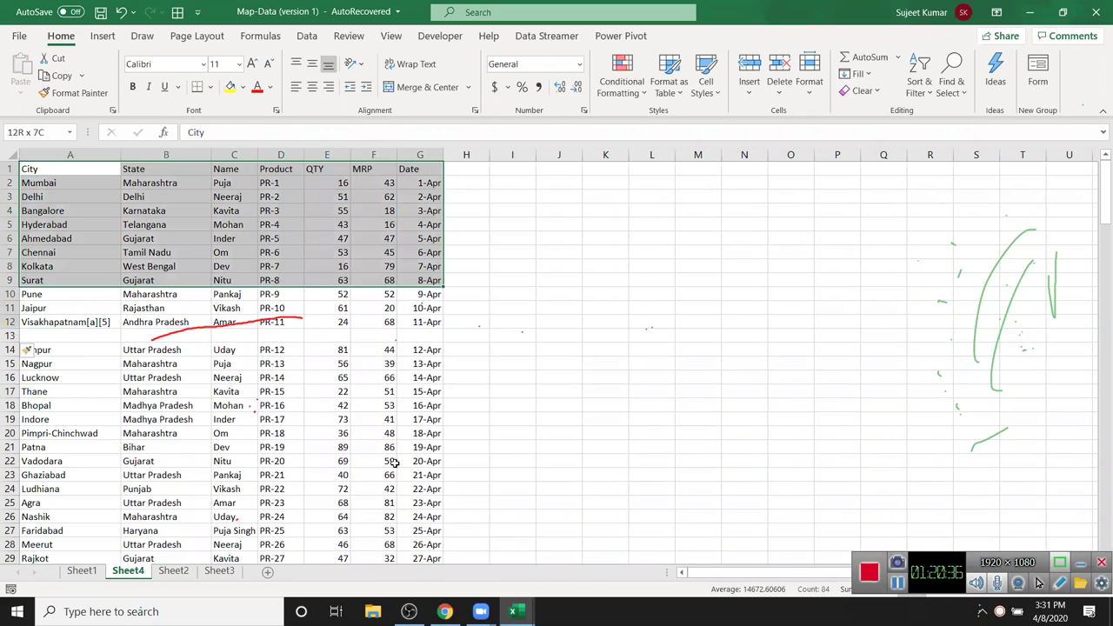
pyautogui.hotkey('shift', 'Down')
pyautogui.hotkey('shift', 'Down')
pyautogui.hotkey('ctrl', 'shift', 'Down')
pyautogui.hotkey('ctrl', 'Home')
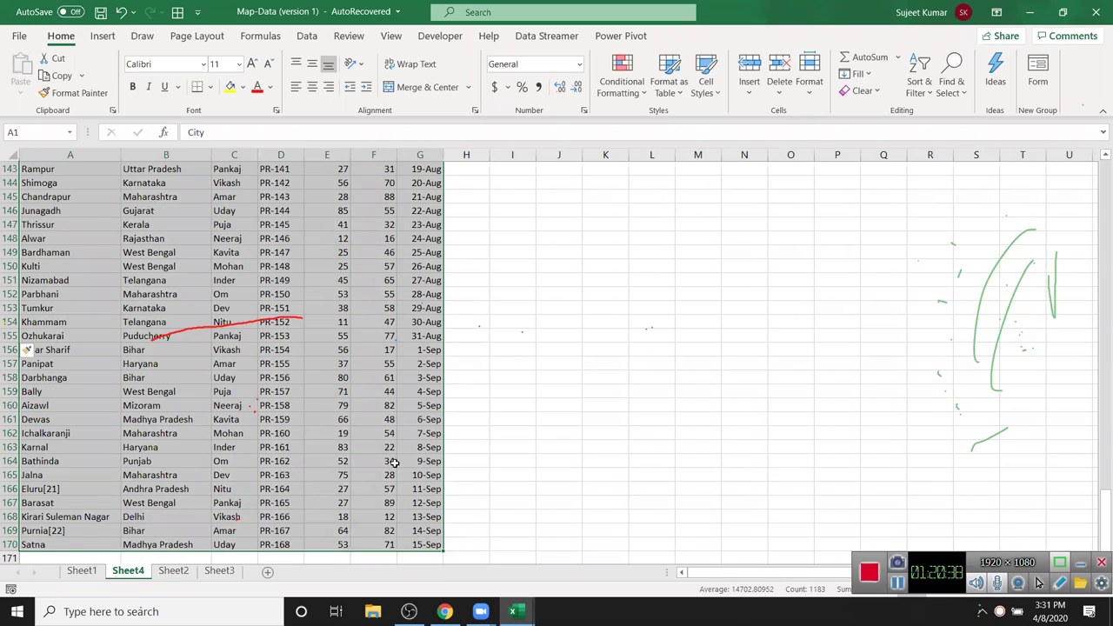
pyautogui.hotkey('ctrl', 'z')
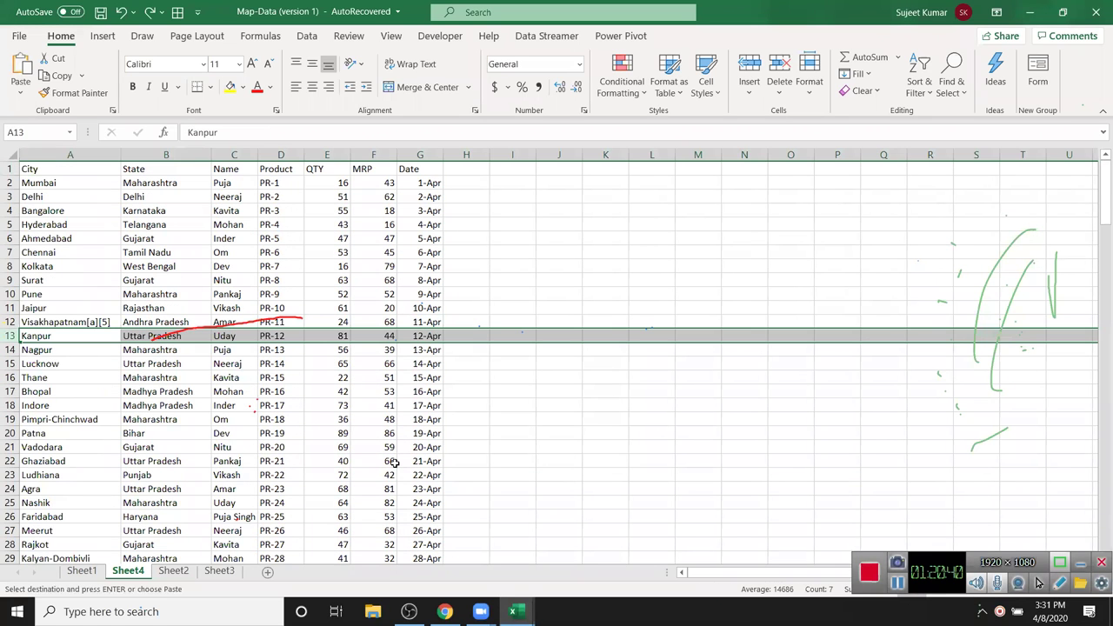
pyautogui.press('Escape')
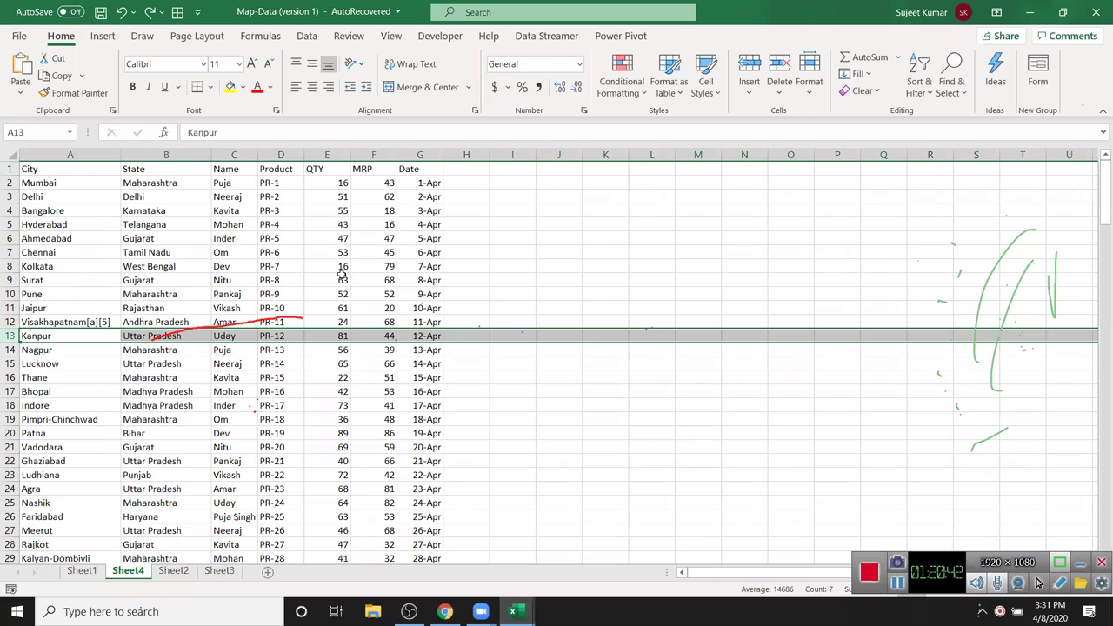
# - Select the QTY header cell E1
pyautogui.click(344, 278)
pyautogui.click(333, 173)
pyautogui.click(335, 212)
pyautogui.click(331, 167)
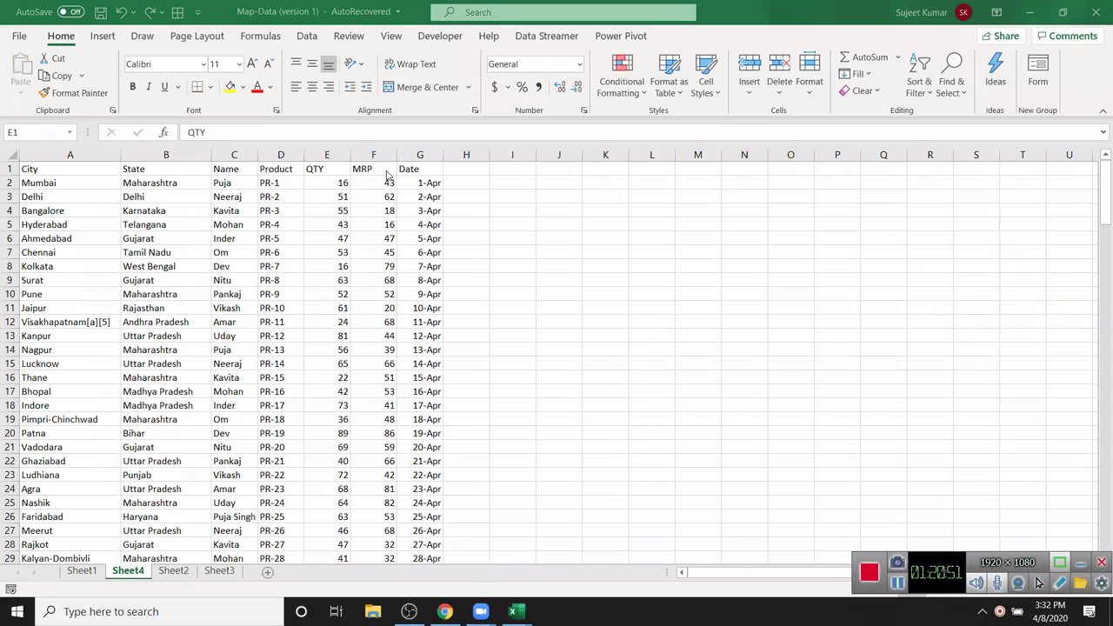
# - Sort the data ascending by QTY and inspect the first data row
pyautogui.click(929, 93)
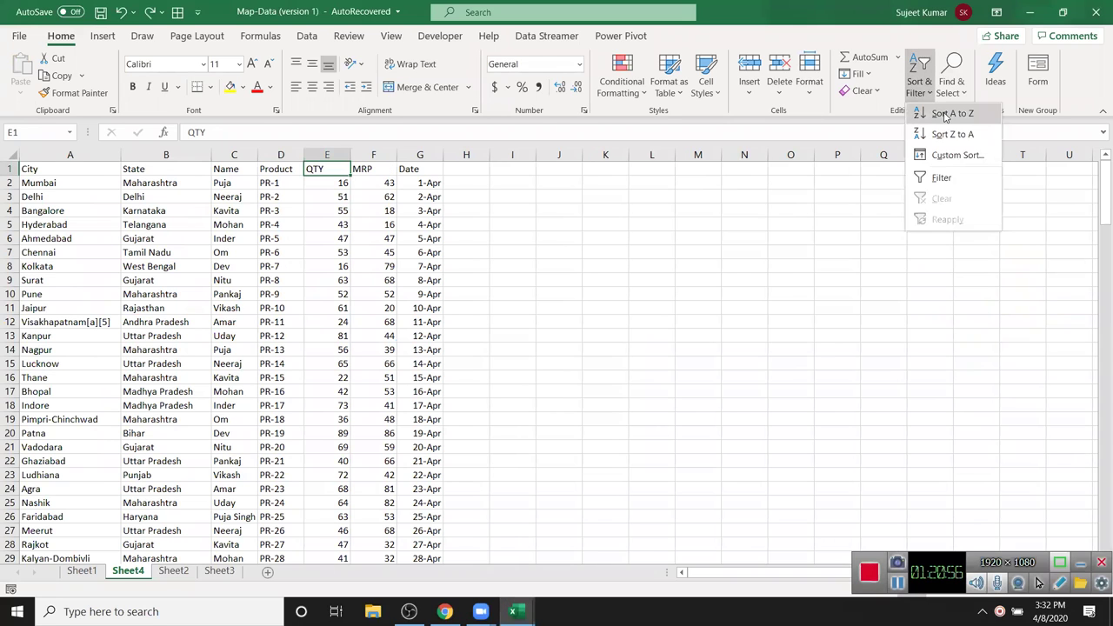
pyautogui.click(946, 113)
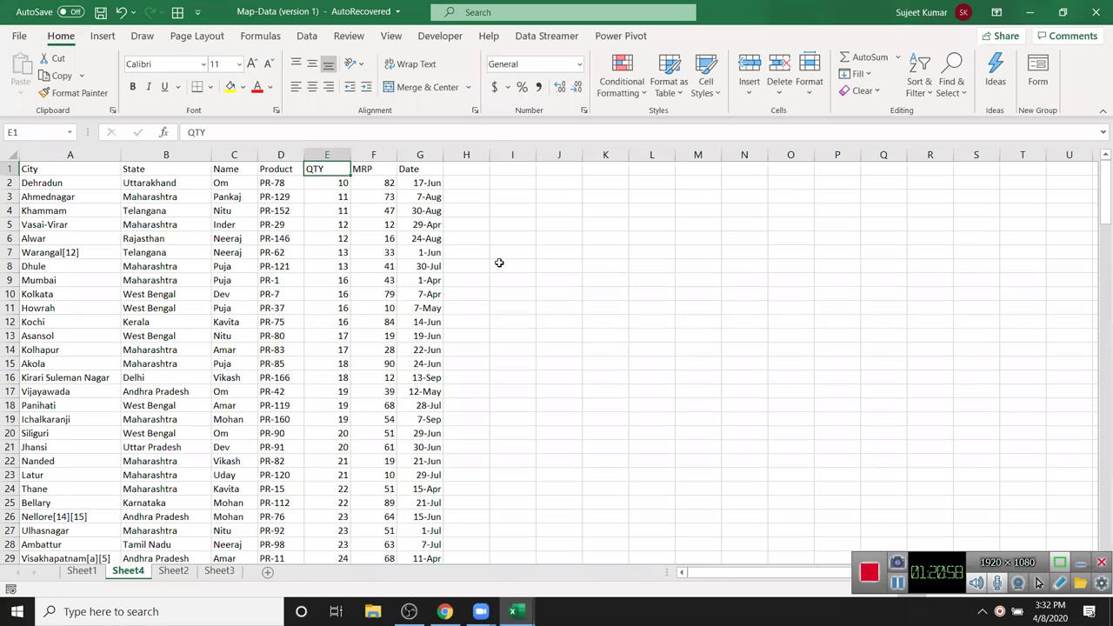
pyautogui.click(340, 183)
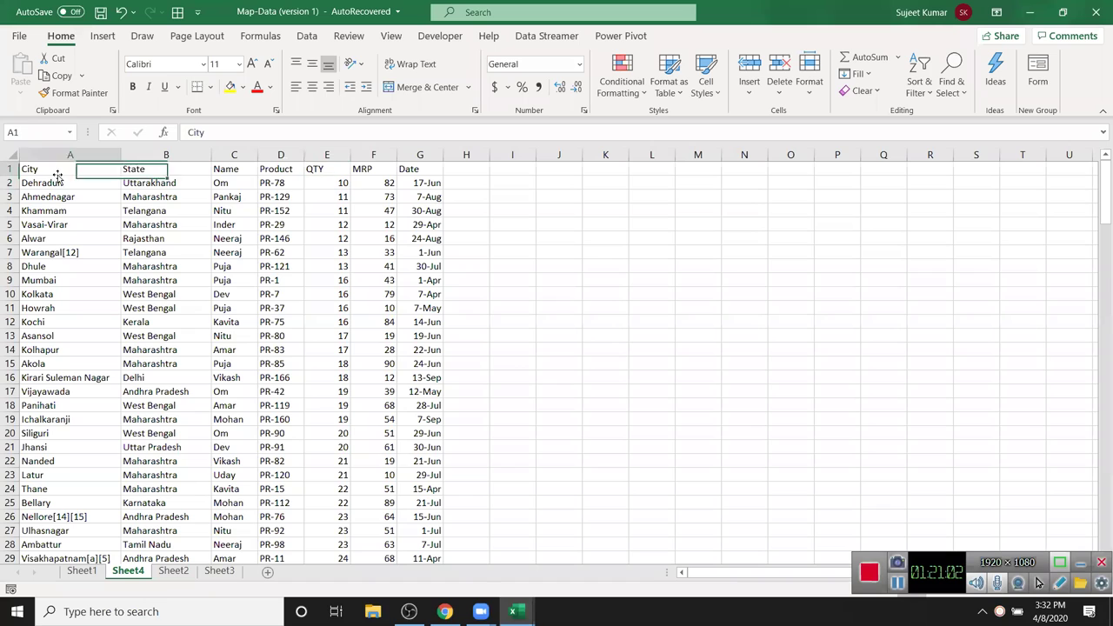
pyautogui.moveTo(48, 181); pyautogui.dragTo(401, 182)
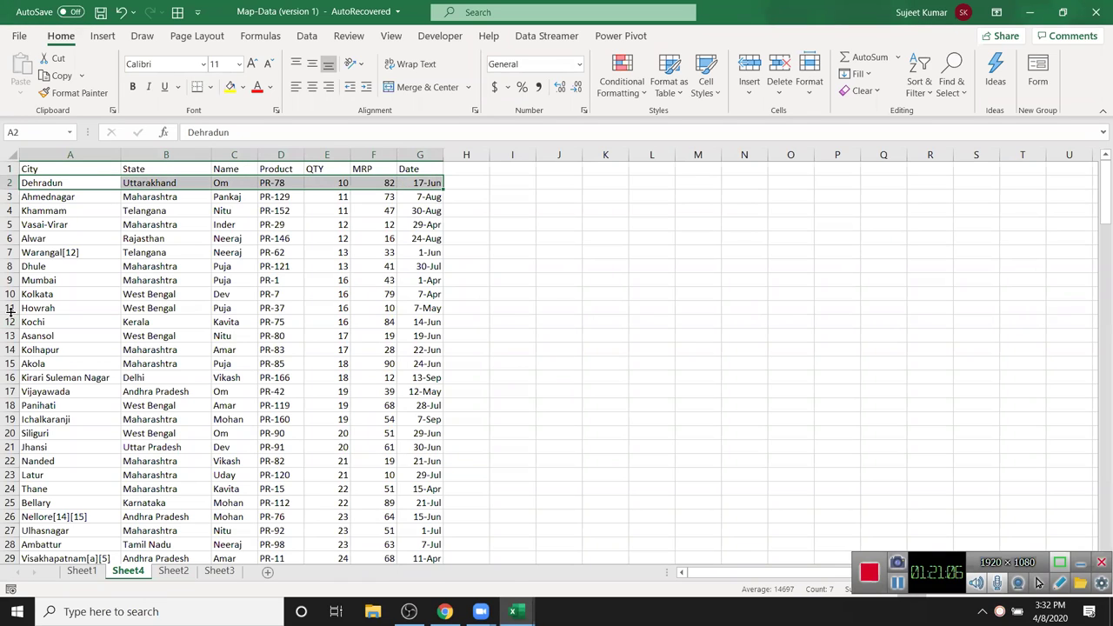
pyautogui.click(267, 225)
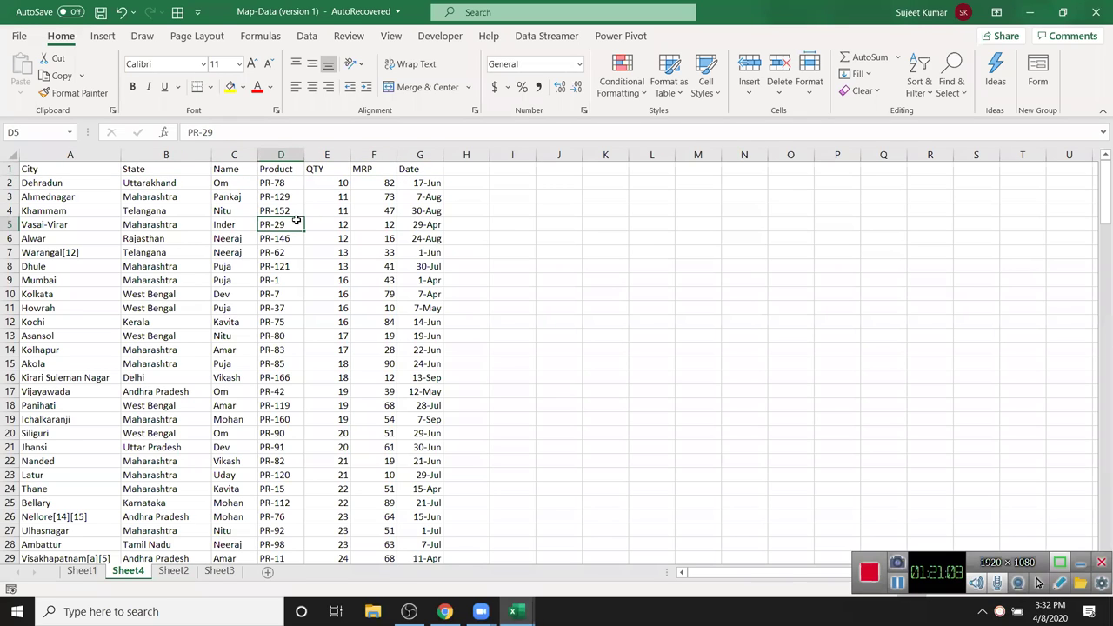
# - Sort the data A to Z by the Name column
pyautogui.click(227, 170)
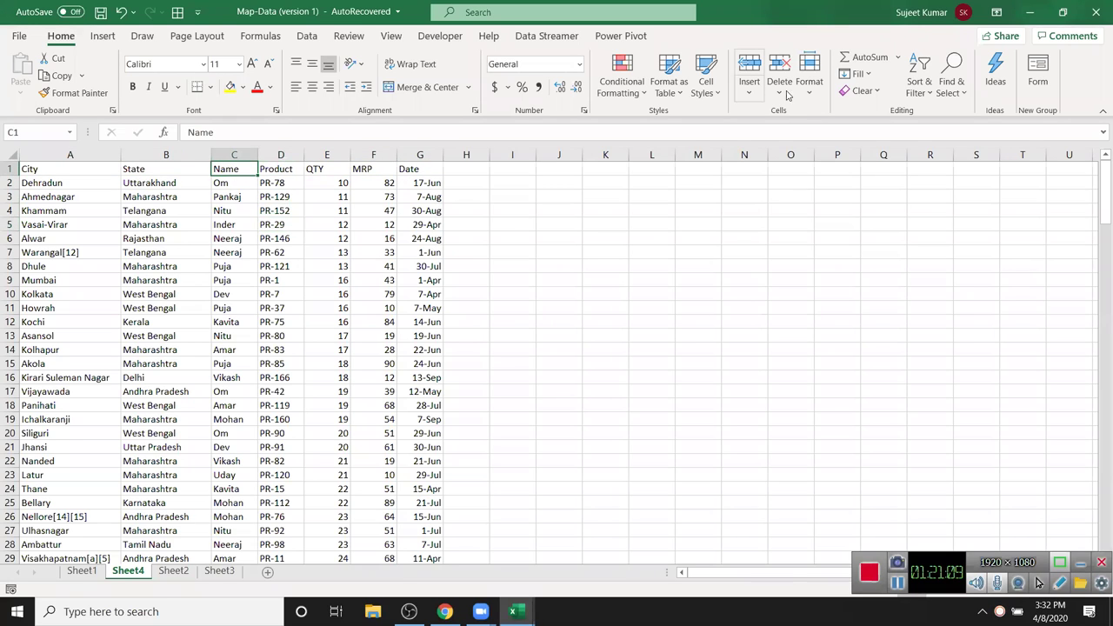
pyautogui.click(918, 87)
pyautogui.click(952, 114)
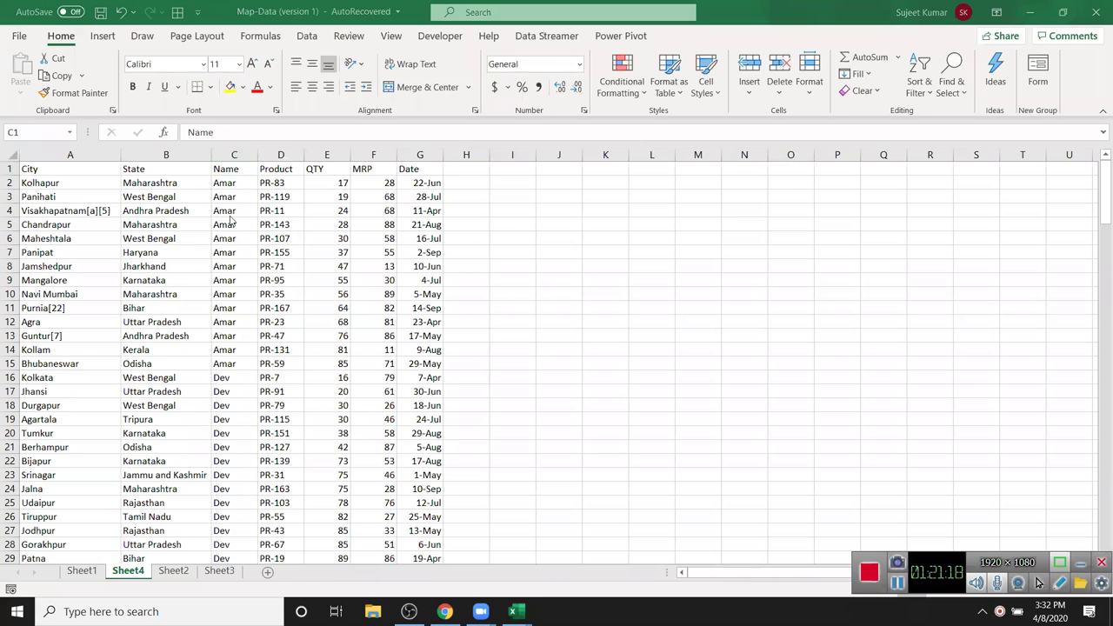
# - Custom-sort by Name A to Z, then by QTY smallest to largest
pyautogui.click(919, 91)
pyautogui.click(955, 155)
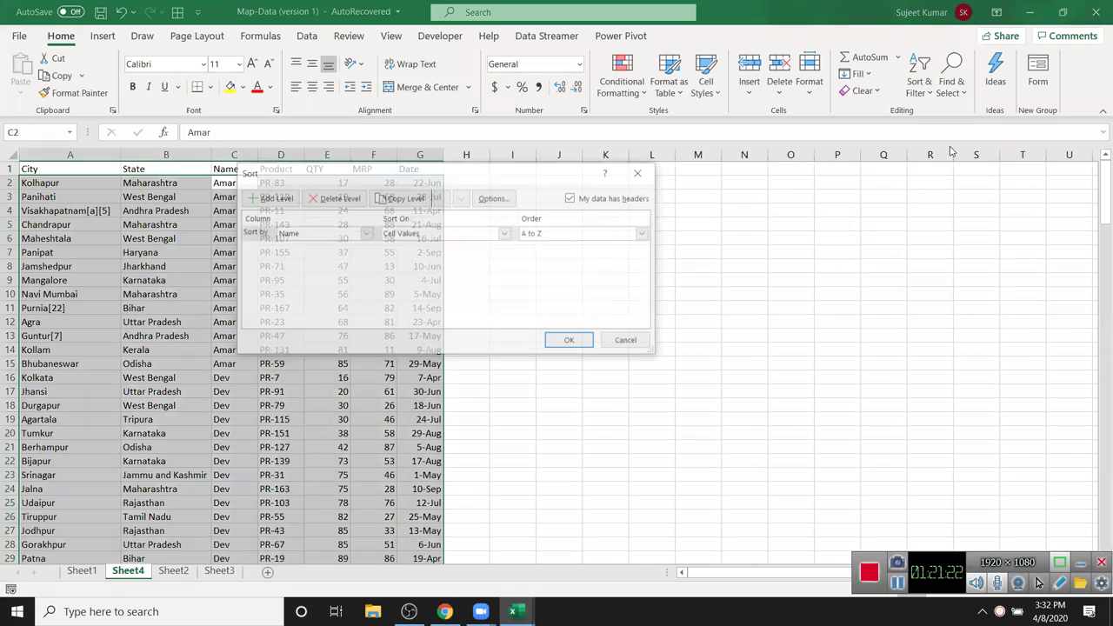
pyautogui.click(338, 235)
pyautogui.click(337, 235)
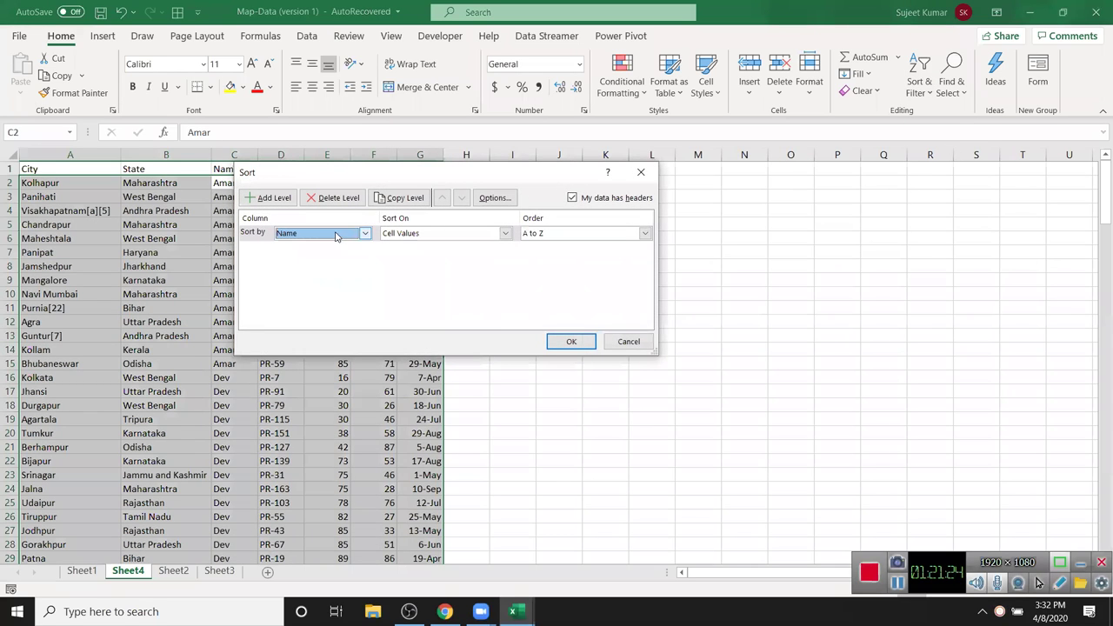
pyautogui.click(270, 198)
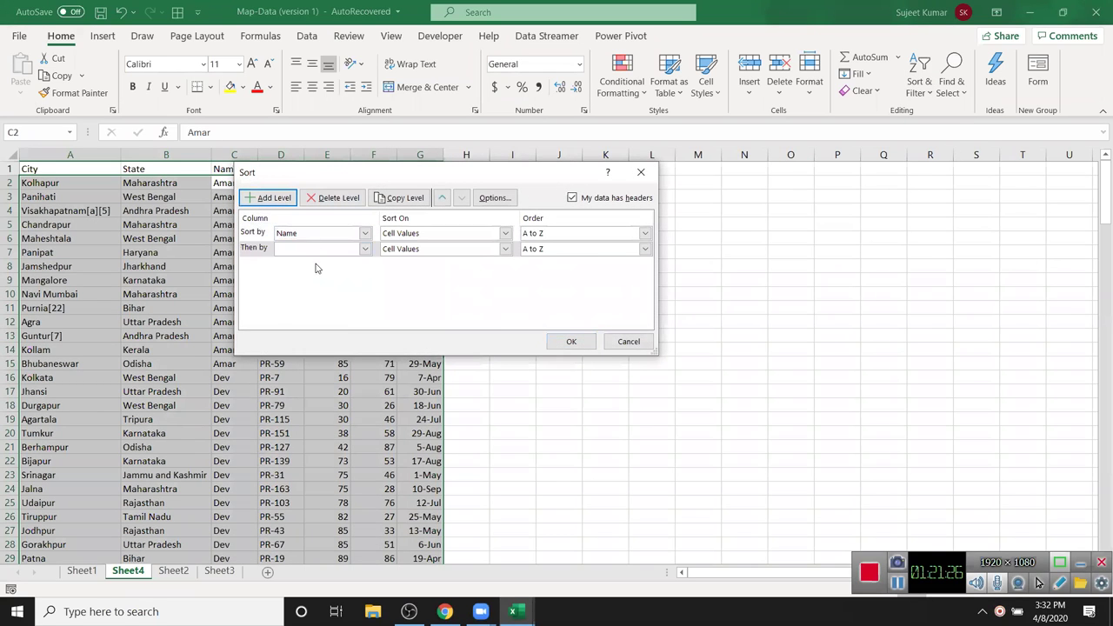
pyautogui.click(315, 250)
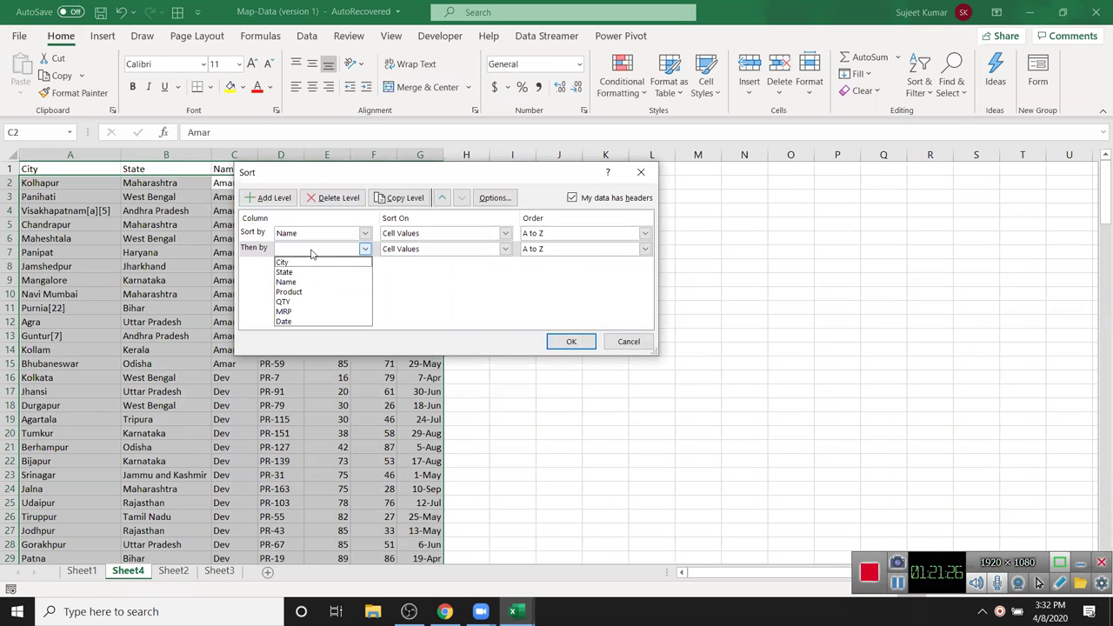
pyautogui.click(312, 302)
pyautogui.click(546, 252)
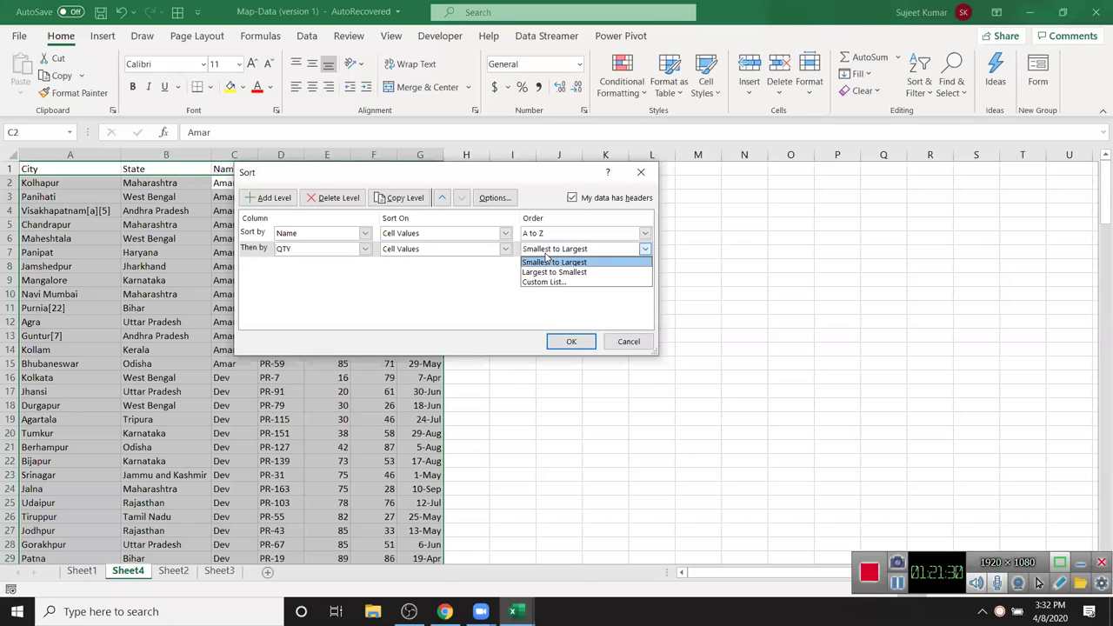
pyautogui.click(543, 263)
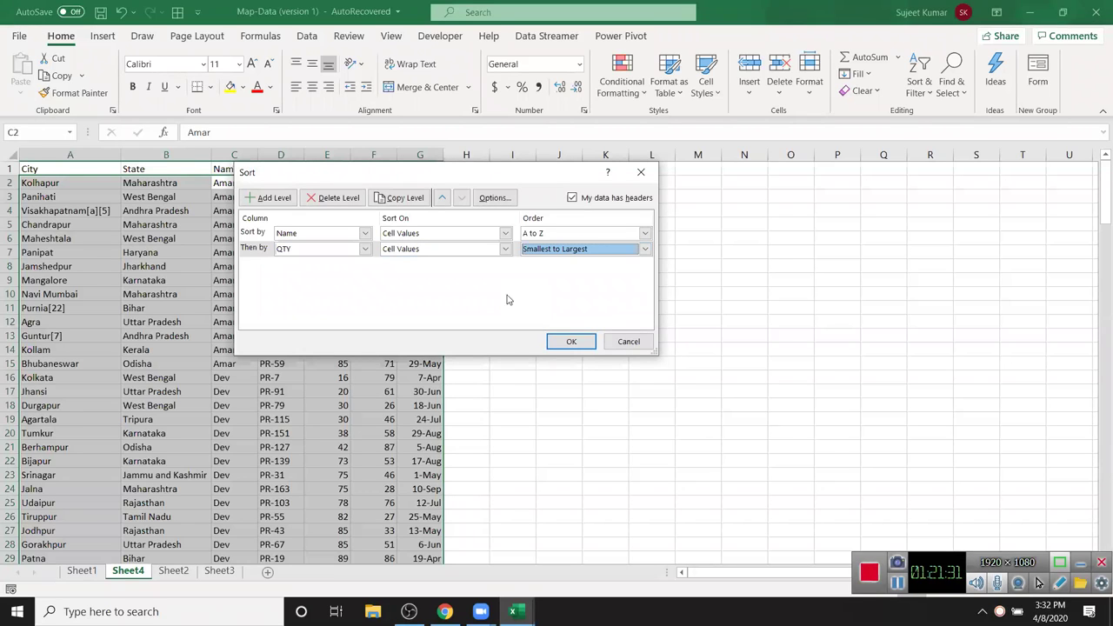
pyautogui.click(571, 341)
pyautogui.click(222, 199)
# - Highlight Amar's rows to confirm QTY rises within the name
pyautogui.moveTo(224, 212); pyautogui.dragTo(227, 238)
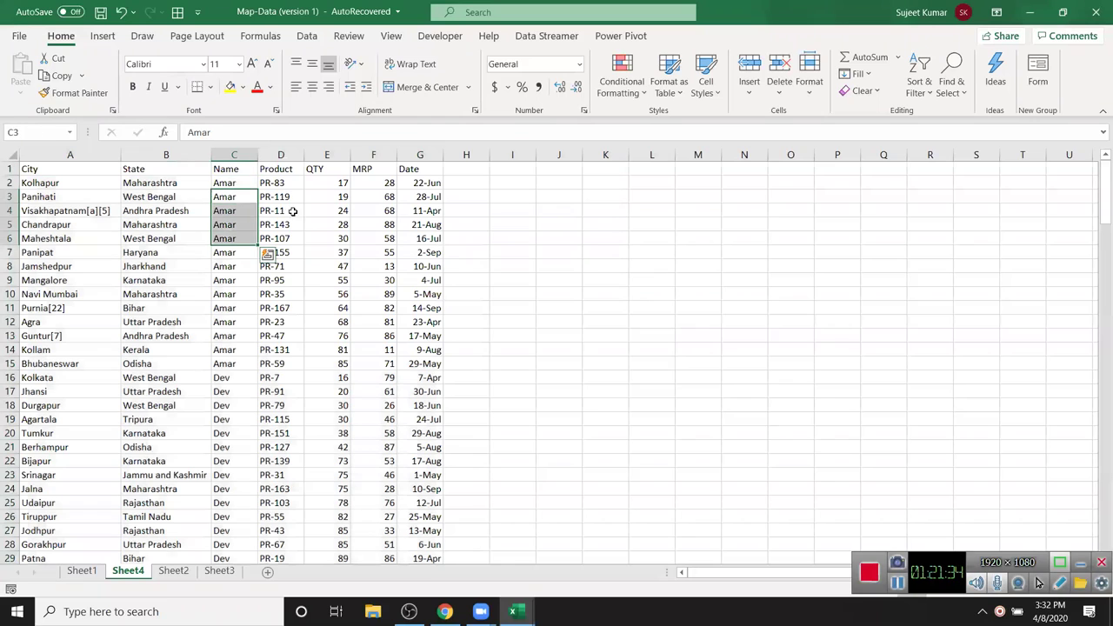
pyautogui.moveTo(310, 209); pyautogui.dragTo(323, 349)
pyautogui.click(323, 316)
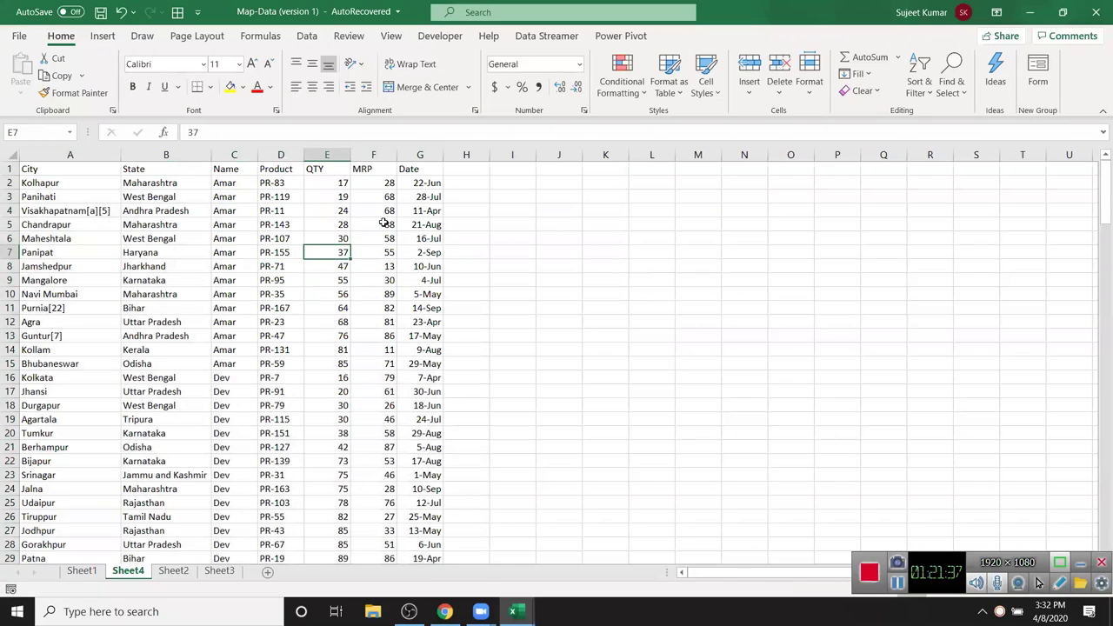
# - Enter the Month header in H1 and JAN in H2, then auto-fill months down column H
pyautogui.click(470, 168)
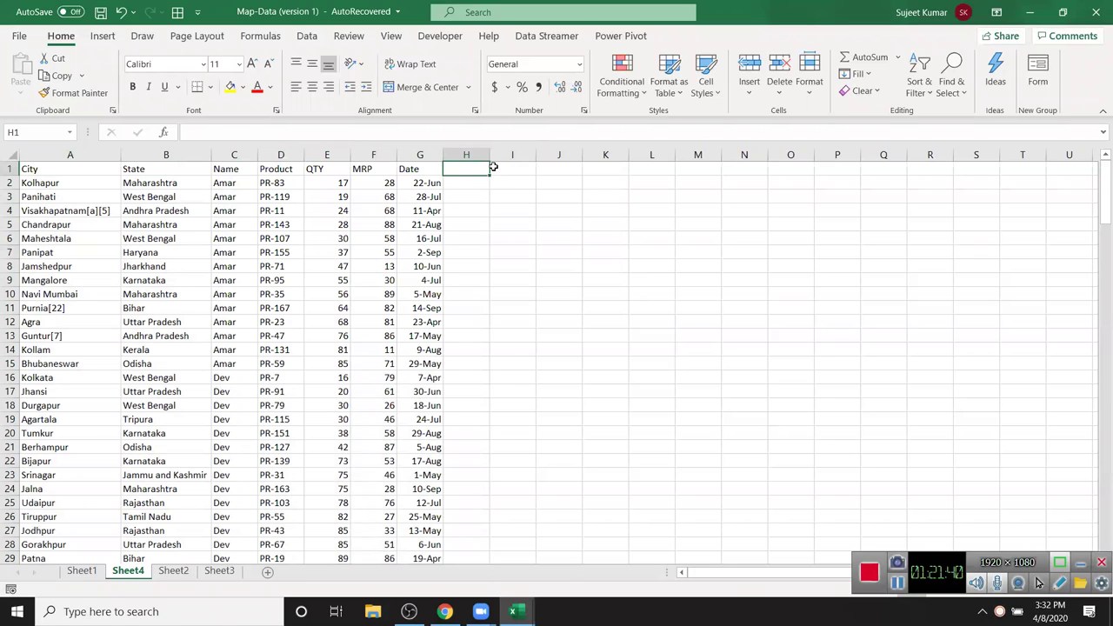
pyautogui.write('Month')
pyautogui.press('Return')
pyautogui.write('K')
pyautogui.write('JAN')
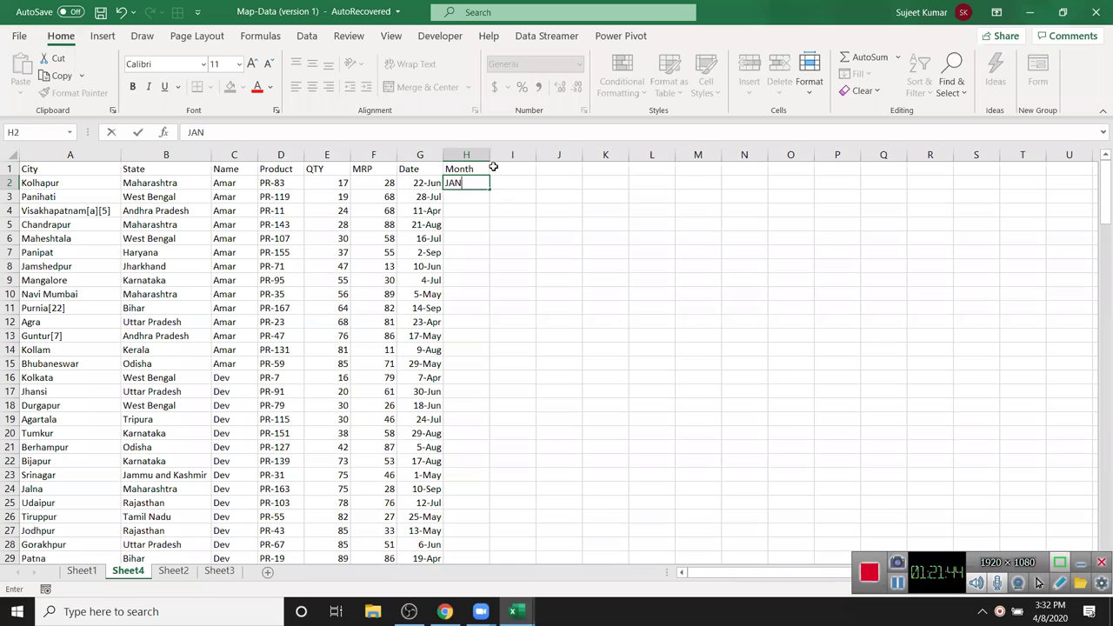
pyautogui.press('Return')
pyautogui.click(469, 182)
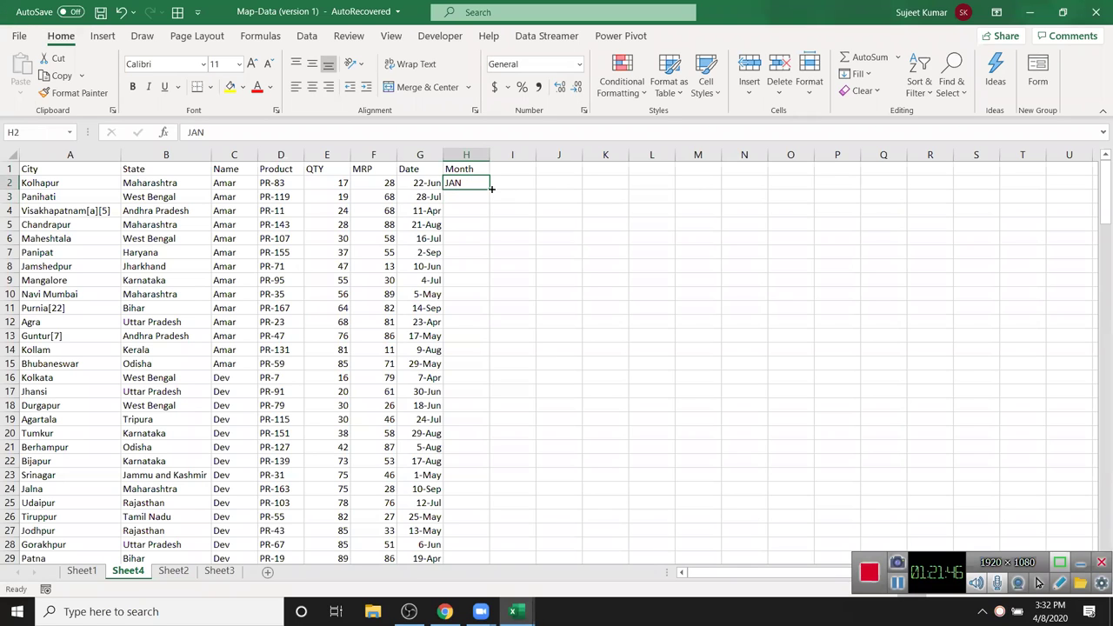
pyautogui.doubleClick(490, 190)
pyautogui.click(468, 223)
pyautogui.click(464, 184)
pyautogui.click(466, 167)
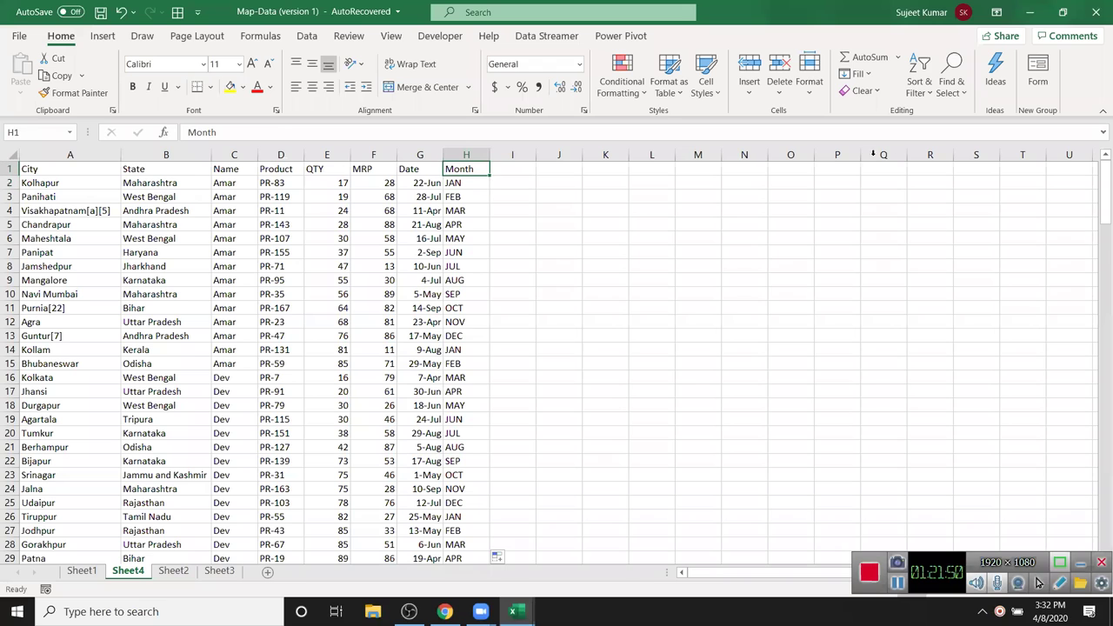
# - Sort the rows A to Z by Month and inspect the APR and AUG groups
pyautogui.click(919, 80)
pyautogui.click(948, 111)
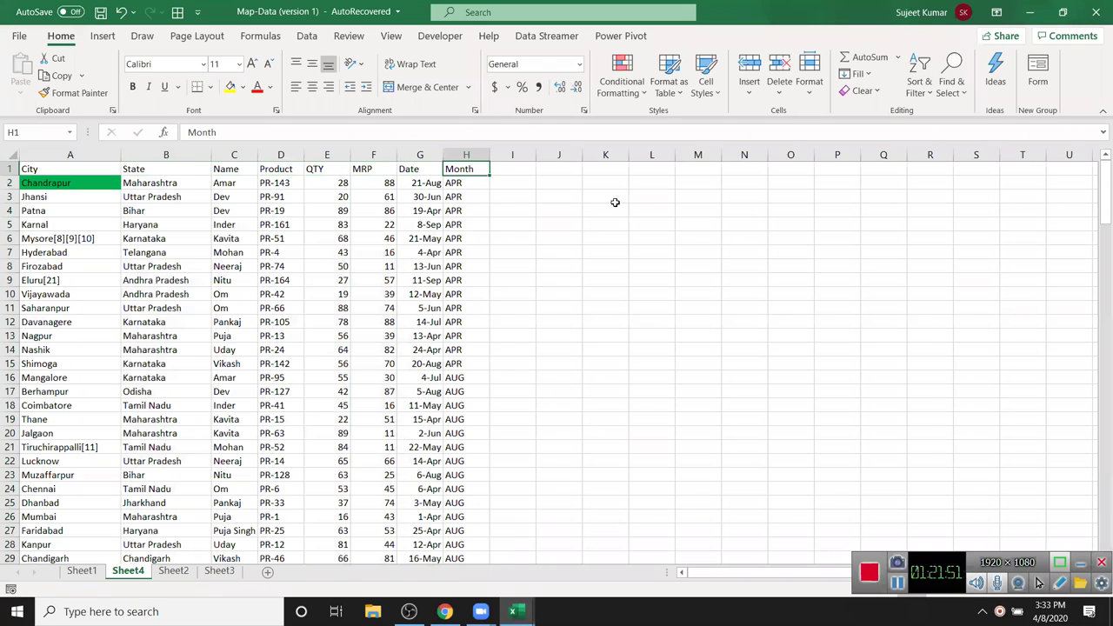
pyautogui.moveTo(463, 183); pyautogui.dragTo(465, 308)
pyautogui.moveTo(465, 371); pyautogui.dragTo(467, 462)
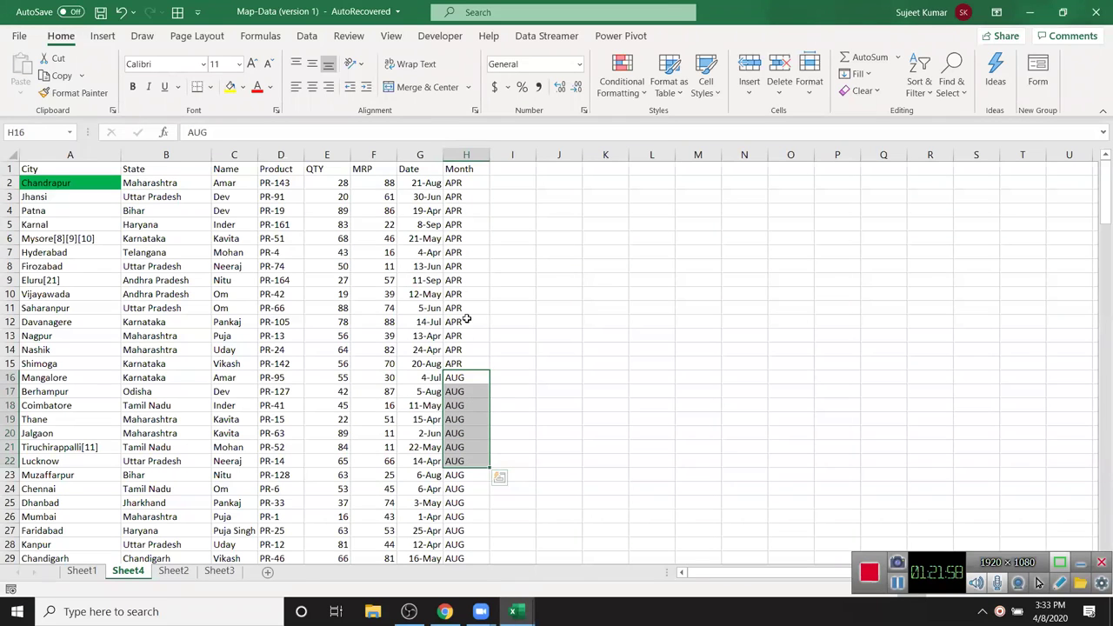
pyautogui.click(466, 252)
pyautogui.click(463, 348)
pyautogui.click(459, 434)
pyautogui.click(457, 461)
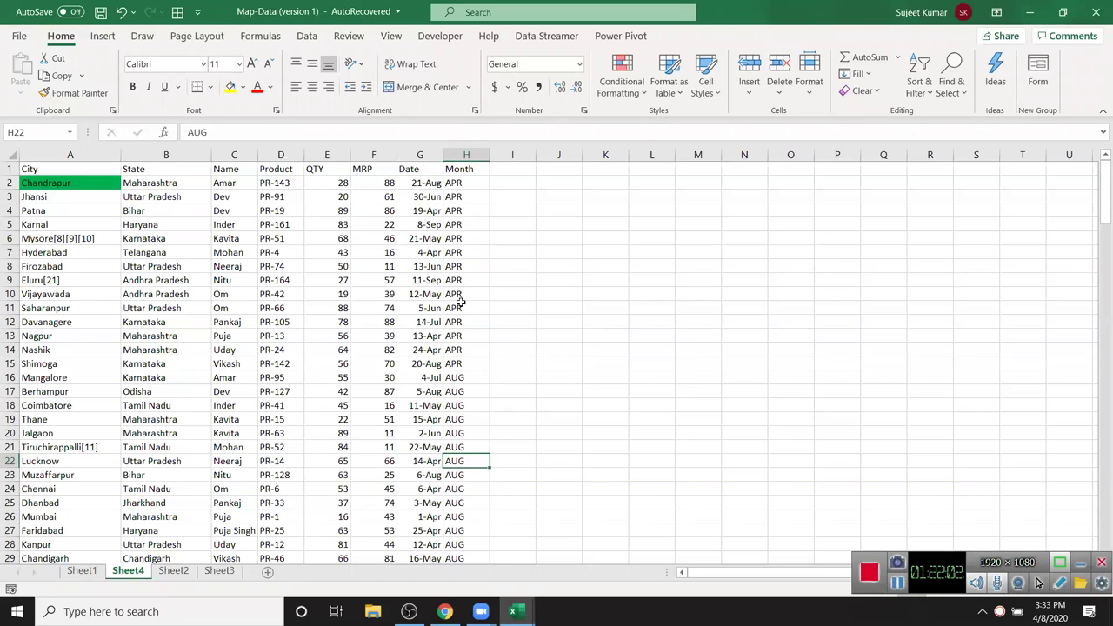
pyautogui.click(474, 187)
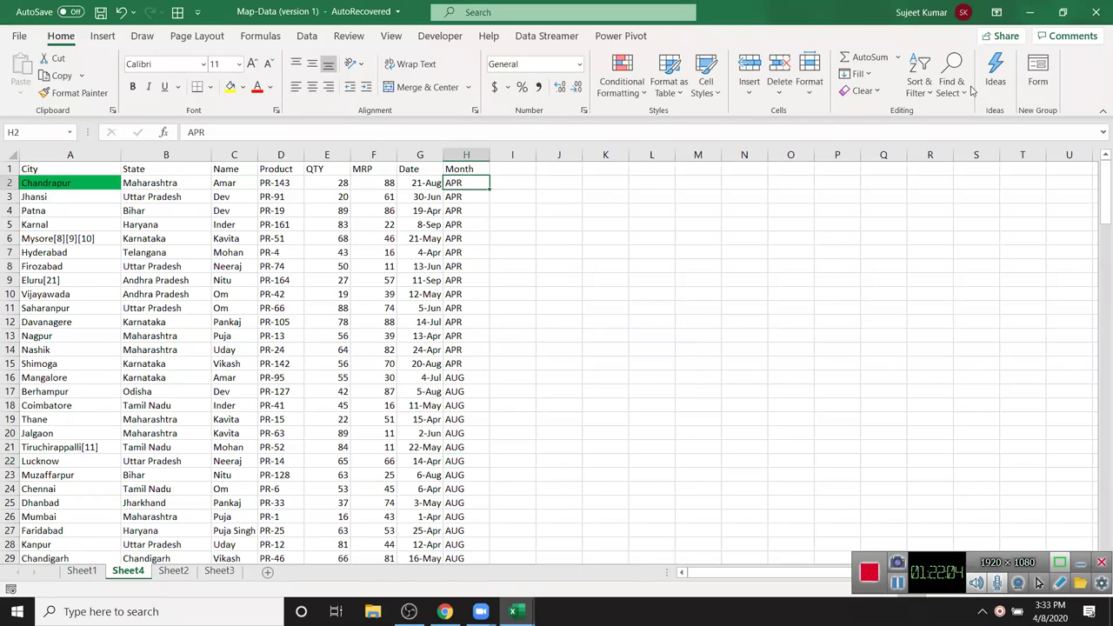
# - Custom-sort by Month using the Jan, Feb, Mar custom list order
pyautogui.click(920, 80)
pyautogui.click(953, 154)
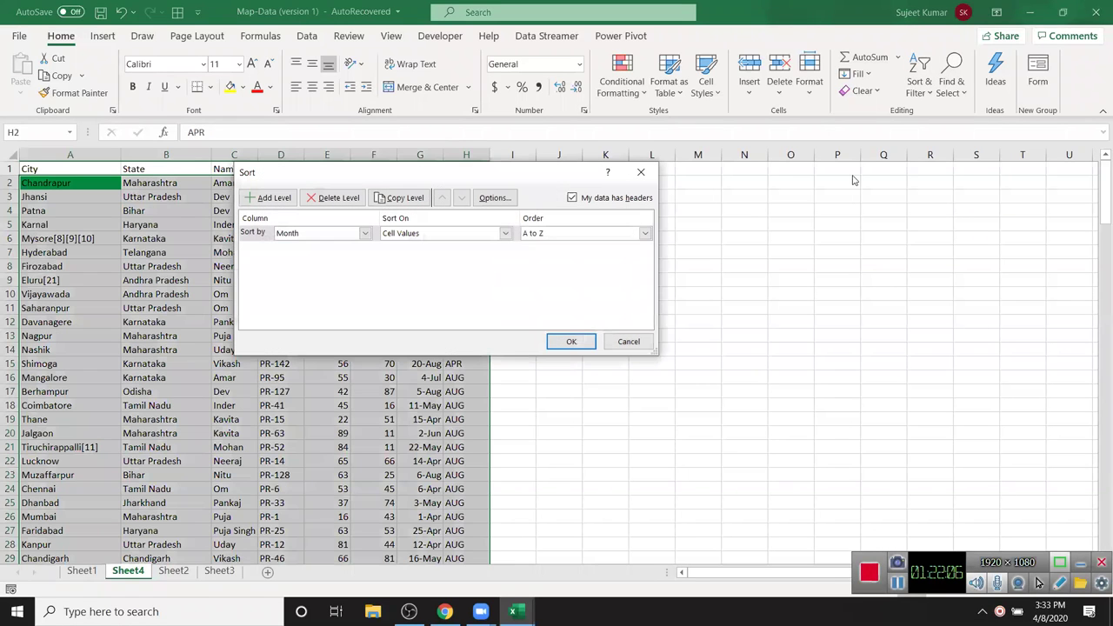
pyautogui.click(602, 235)
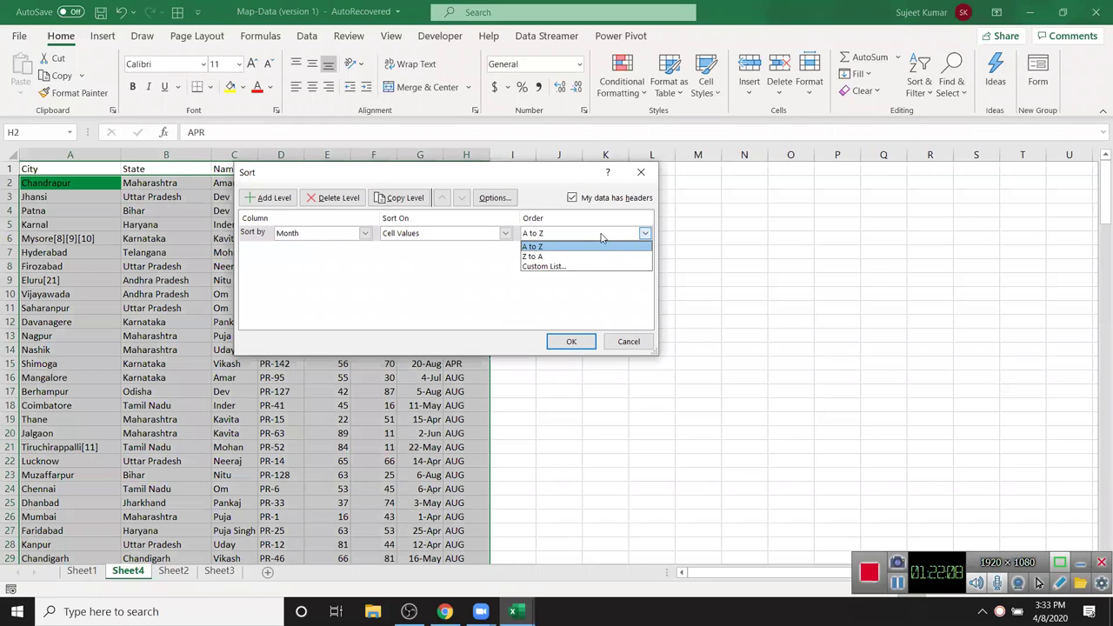
pyautogui.click(591, 270)
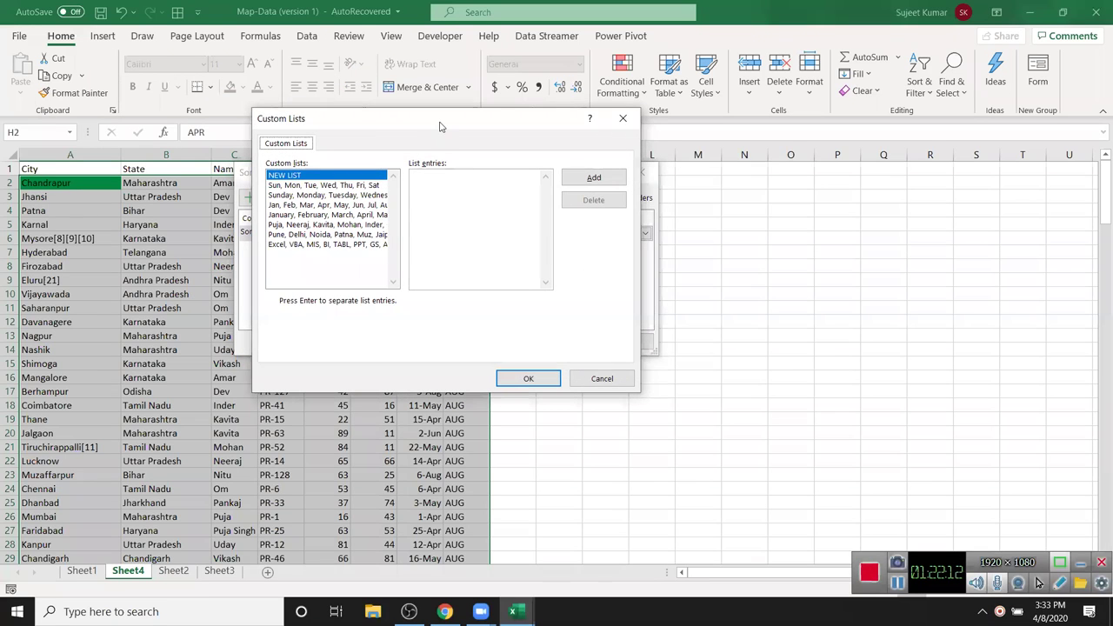
pyautogui.moveTo(441, 127); pyautogui.dragTo(614, 120)
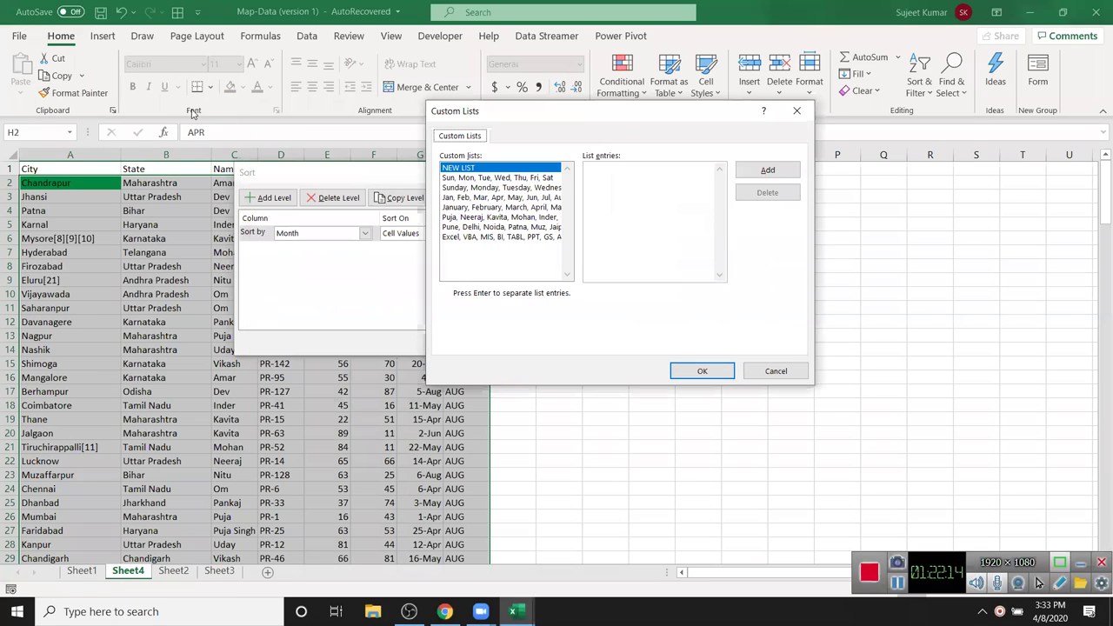
pyautogui.click(195, 113)
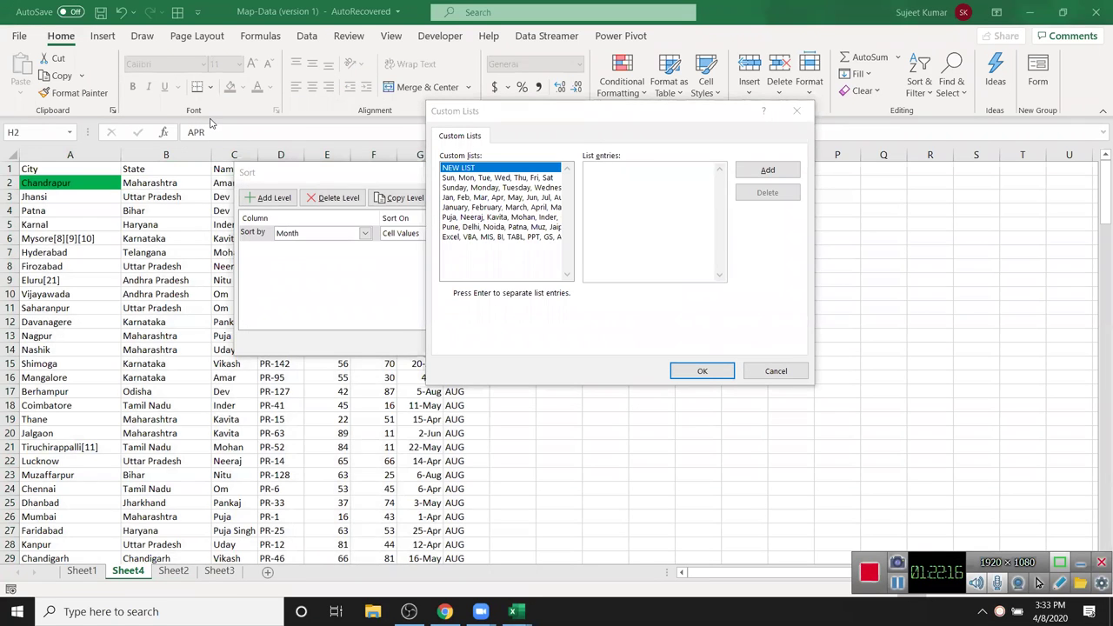
pyautogui.click(462, 198)
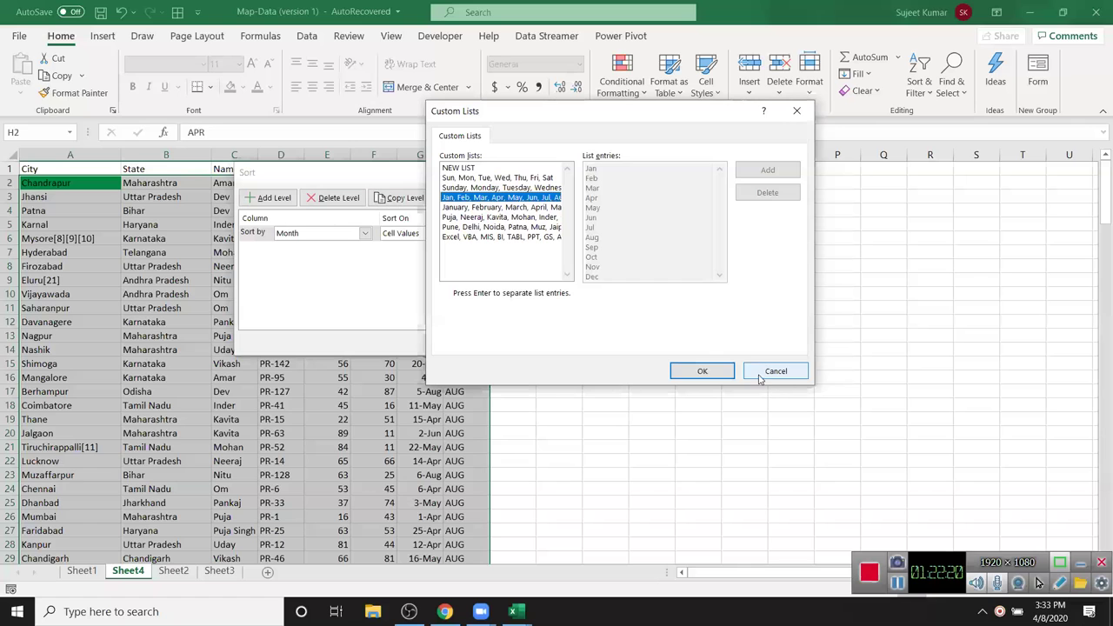
pyautogui.click(701, 372)
pyautogui.click(572, 342)
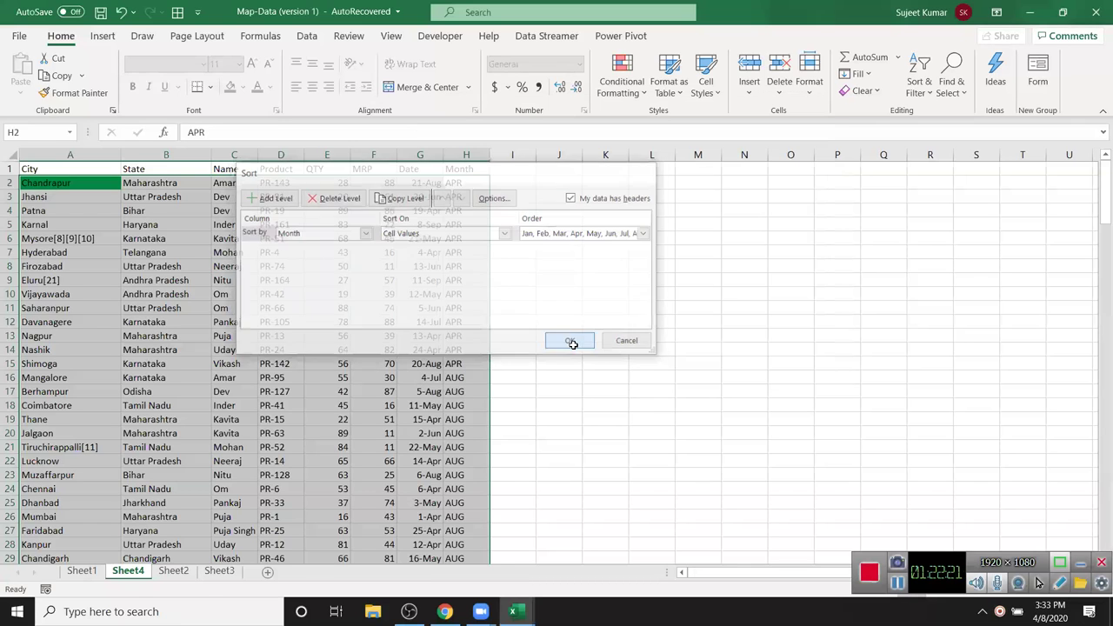
pyautogui.moveTo(461, 251); pyautogui.dragTo(470, 476)
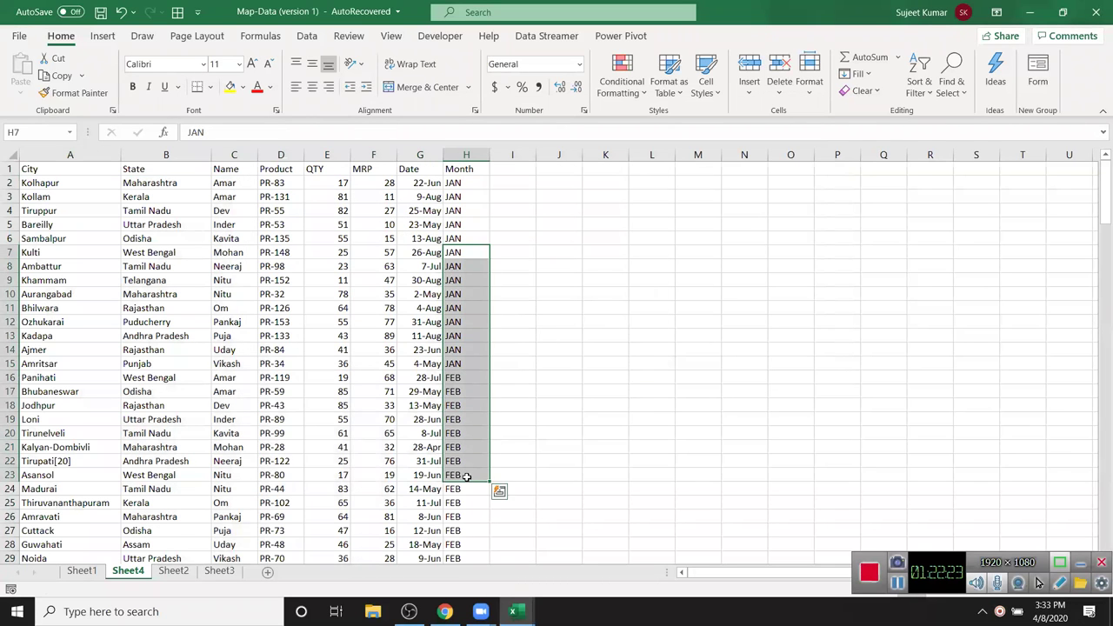
# - Review the calendar-sorted months and return to the Month header cell
pyautogui.scroll(-7, 487, 418)
pyautogui.scroll(1, 461, 427)
pyautogui.scroll(6, 455, 422)
pyautogui.click(461, 225)
pyautogui.click(465, 169)
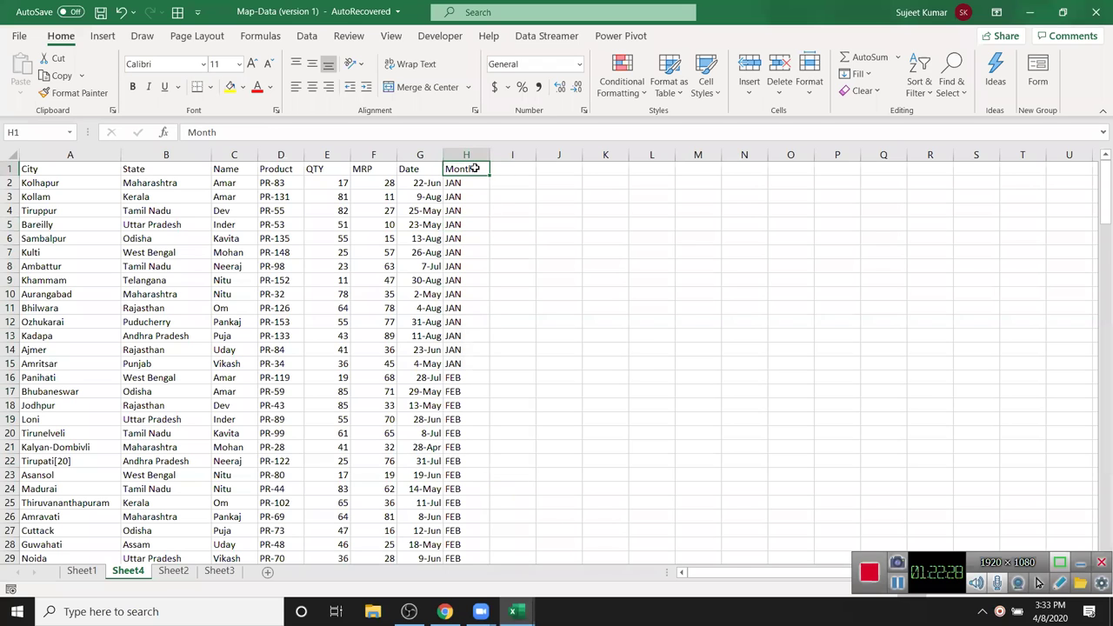
# - Create an Apr-through-Mar custom list and sort the data by Month with it
pyautogui.click(921, 85)
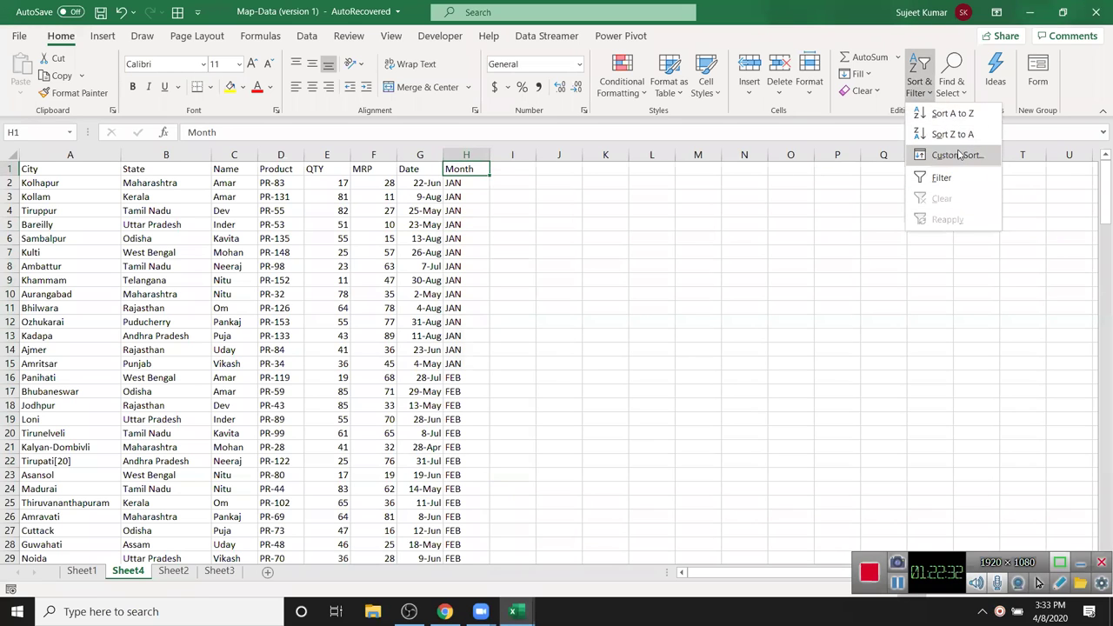
pyautogui.click(957, 155)
pyautogui.click(608, 235)
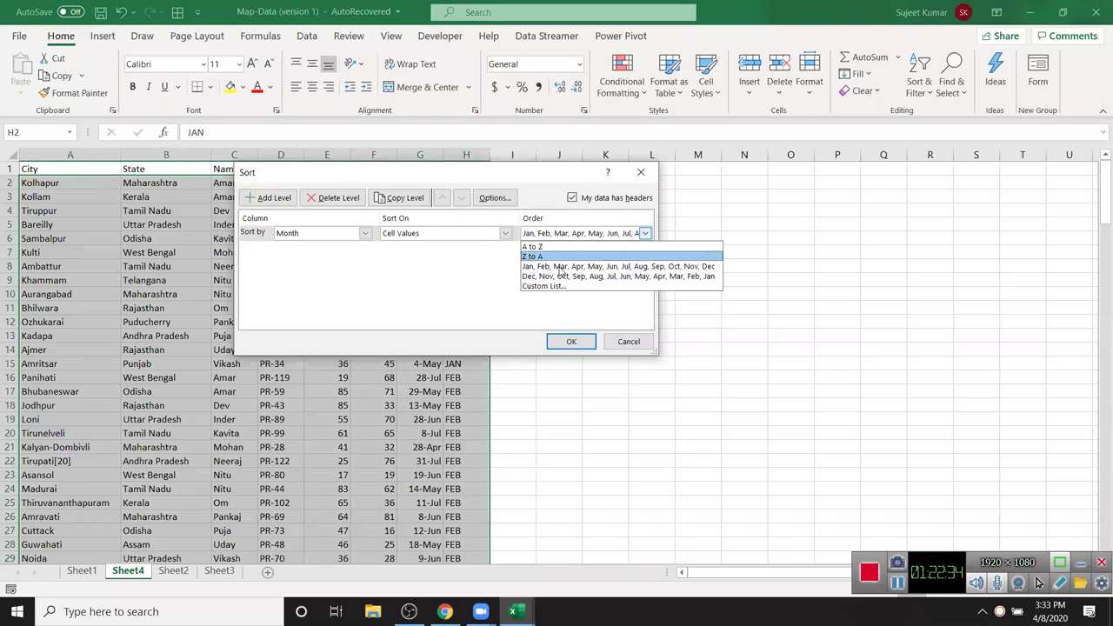
pyautogui.click(542, 287)
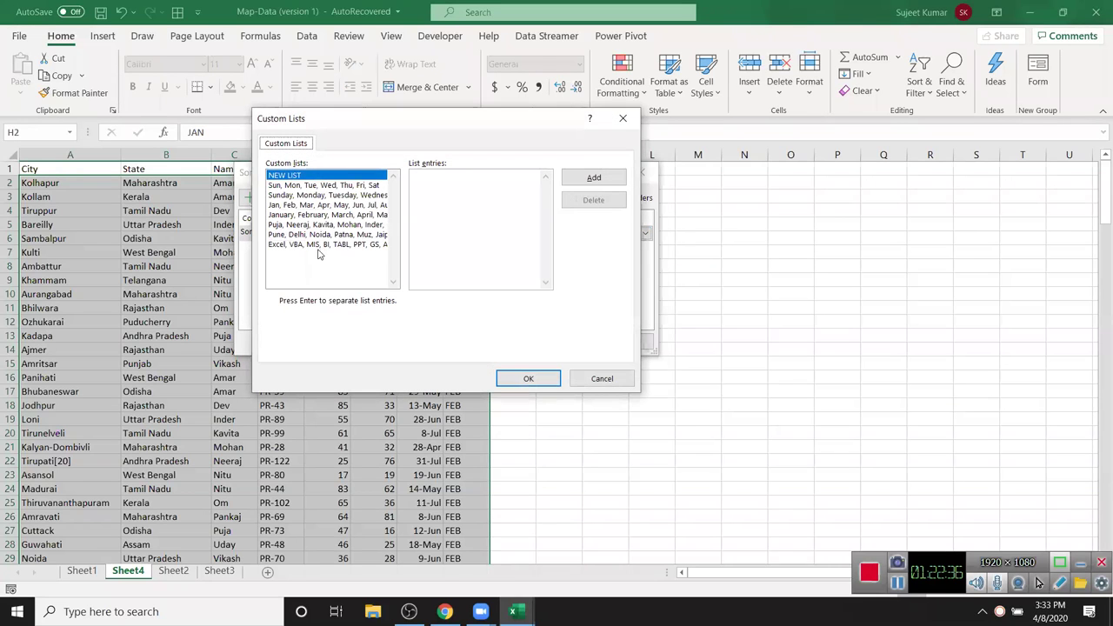
pyautogui.click(462, 190)
pyautogui.write('g')
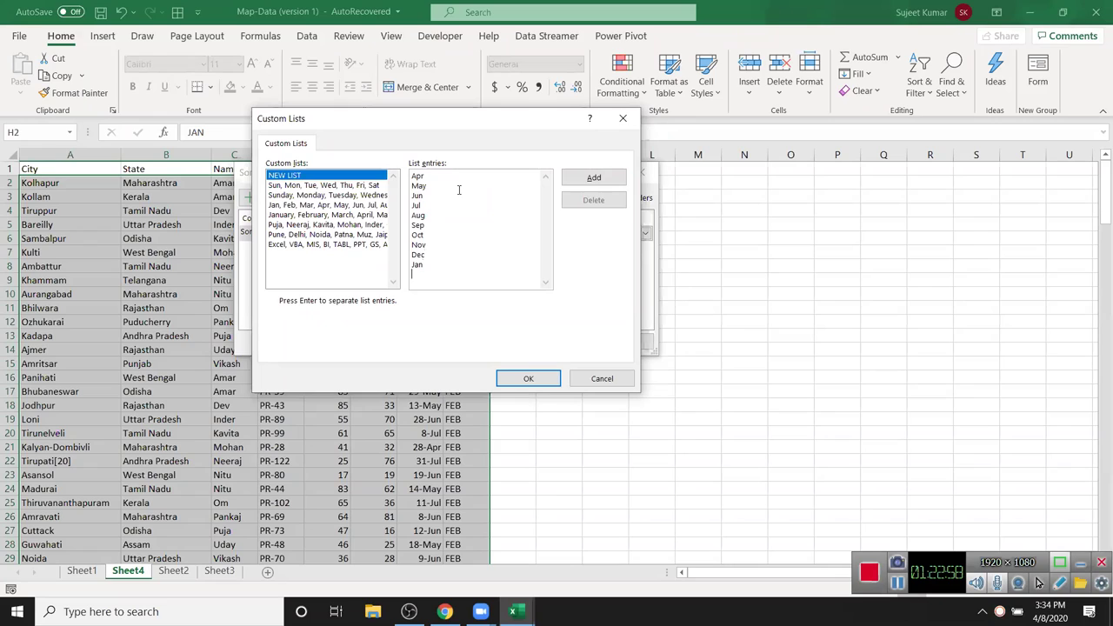
pyautogui.write('Feb')
pyautogui.click(594, 178)
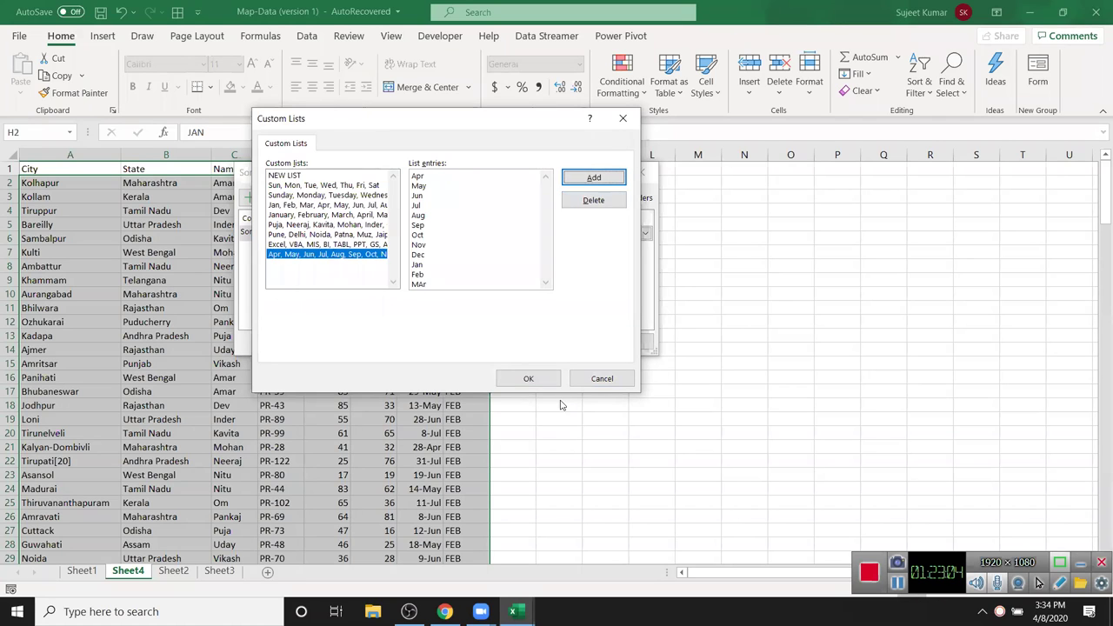
pyautogui.click(528, 378)
pyautogui.click(571, 342)
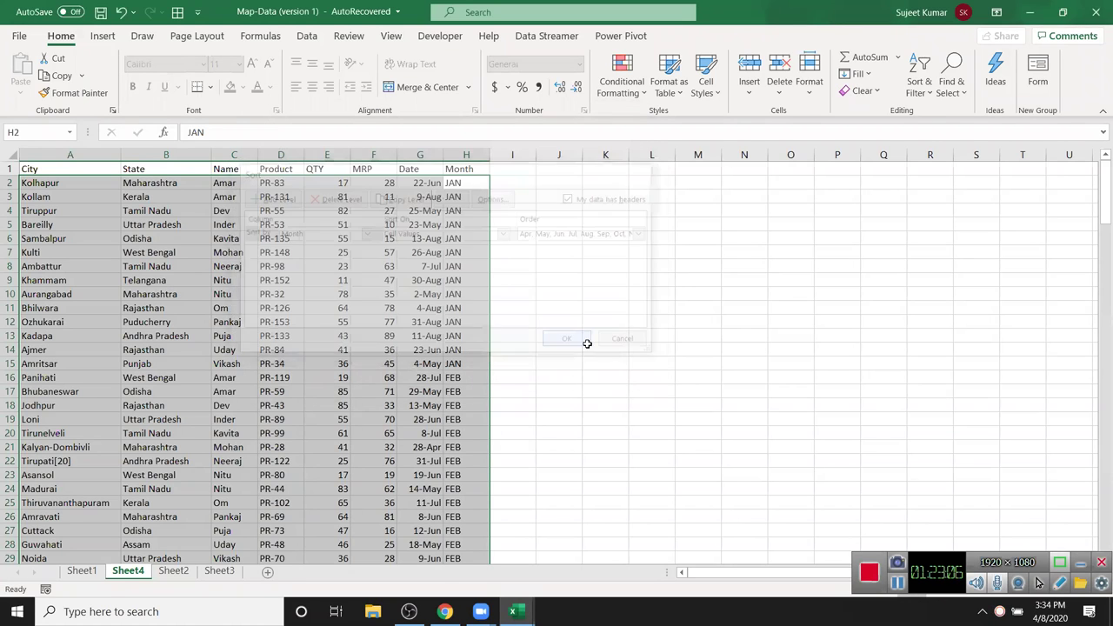
pyautogui.moveTo(470, 182); pyautogui.dragTo(452, 418)
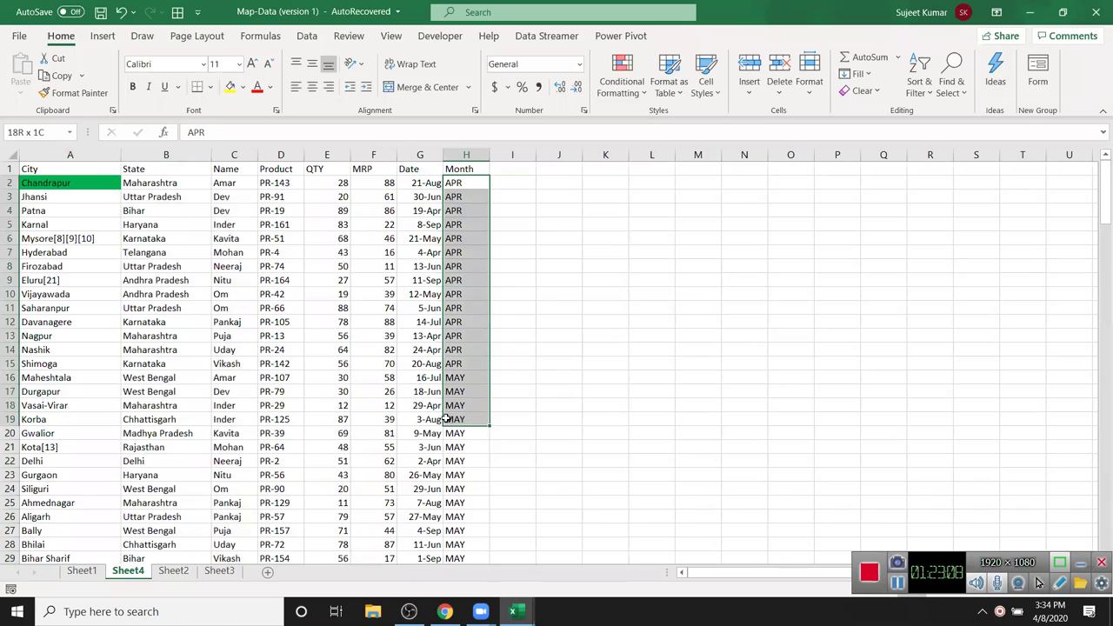
pyautogui.scroll(-1, 451, 416)
pyautogui.scroll(-19, 452, 414)
pyautogui.scroll(6, 451, 409)
pyautogui.scroll(14, 451, 409)
pyautogui.click(235, 180)
pyautogui.click(240, 173)
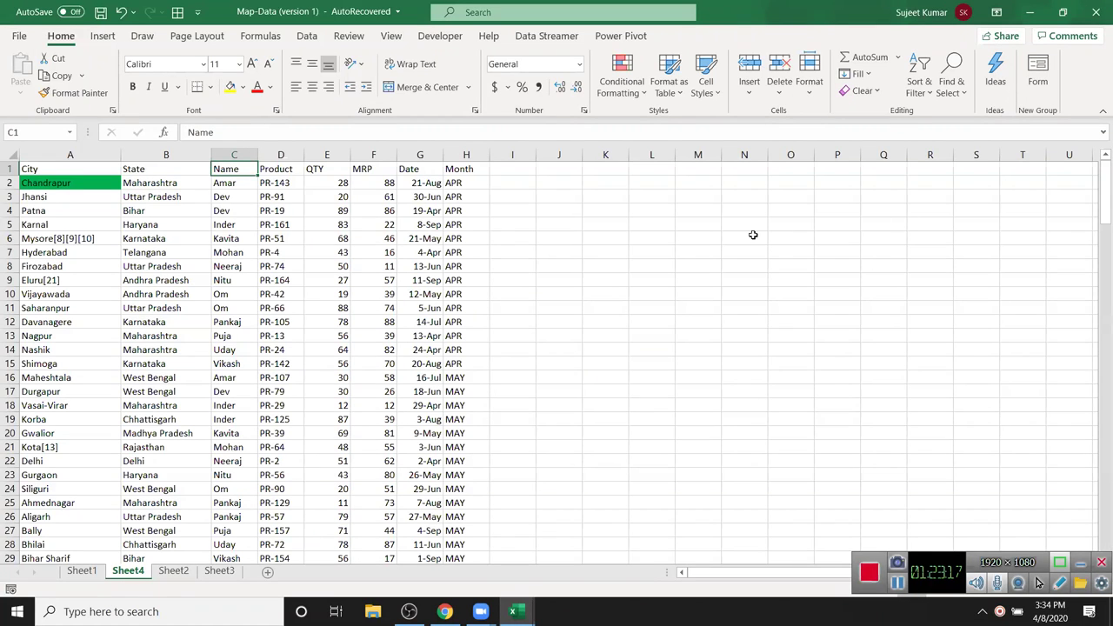
pyautogui.click(599, 224)
pyautogui.click(500, 192)
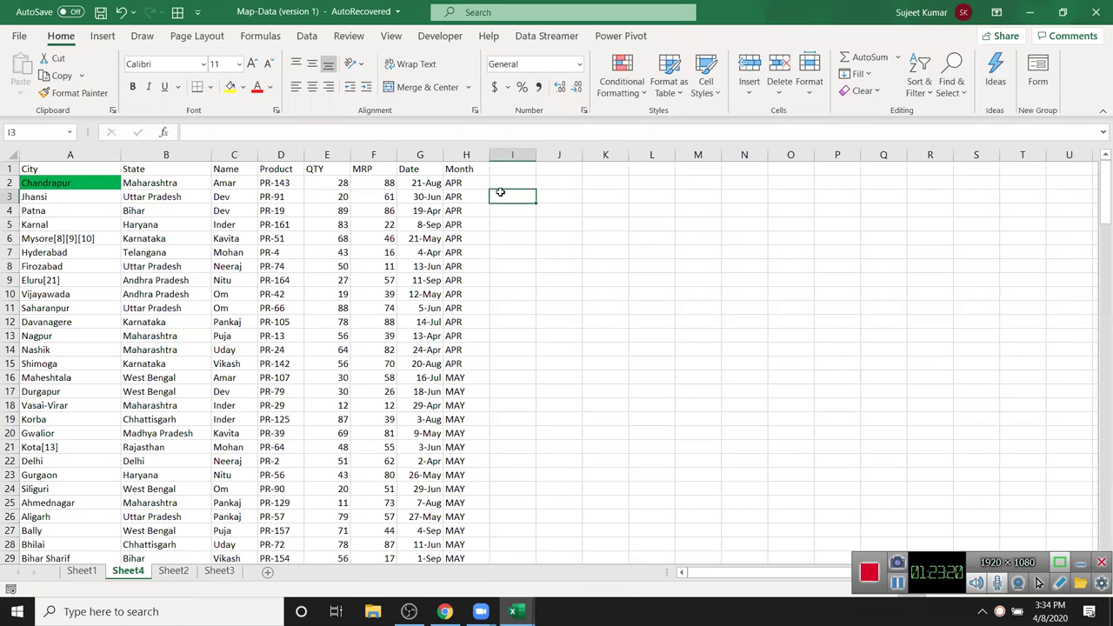
pyautogui.press('Up')
pyautogui.press('Up')
pyautogui.press('Down')
pyautogui.press('Left')
pyautogui.press('Down')
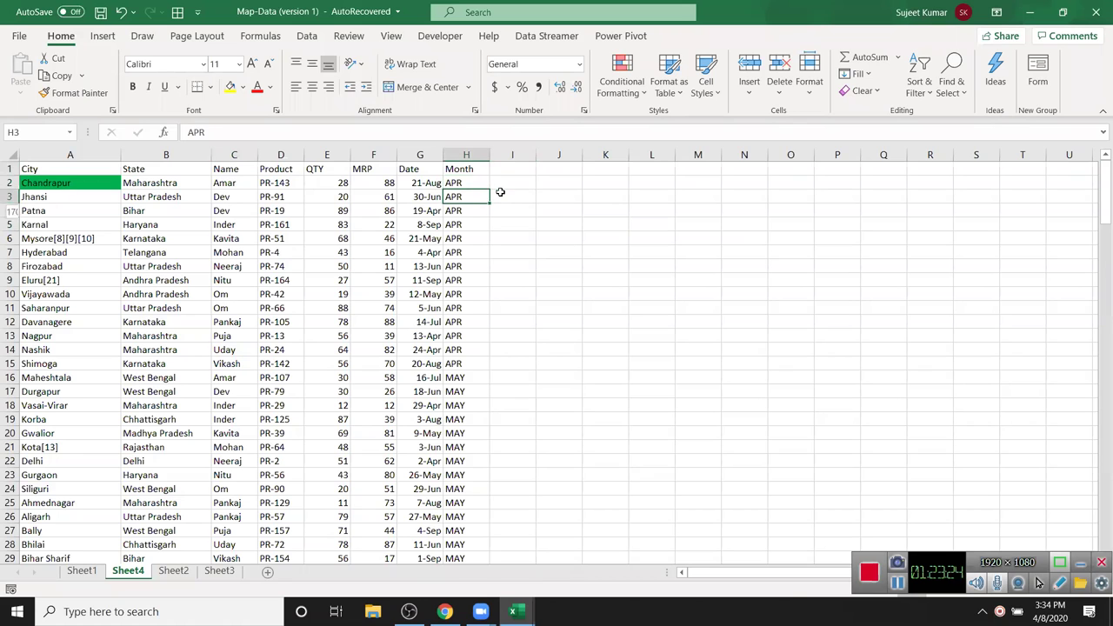
pyautogui.hotkey('shift', 'space')
pyautogui.hotkey('ctrl', 'shift', '+')
pyautogui.press('Down')
pyautogui.press('Down')
pyautogui.press('Down')
pyautogui.hotkey('shift', 'space')
pyautogui.press('Up')
pyautogui.hotkey('shift', 'space')
pyautogui.hotkey('ctrl', 'shift', '+')
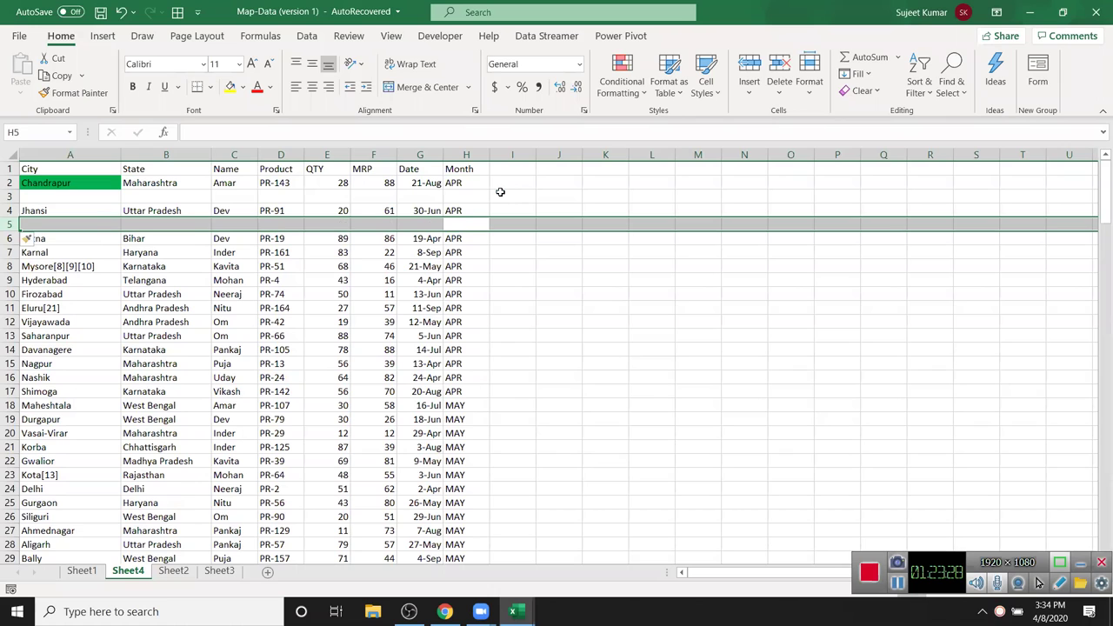
pyautogui.hotkey('ctrl', '-')
pyautogui.press('Up')
pyautogui.press('Up')
pyautogui.hotkey('shift', 'space')
pyautogui.hotkey('ctrl', '-')
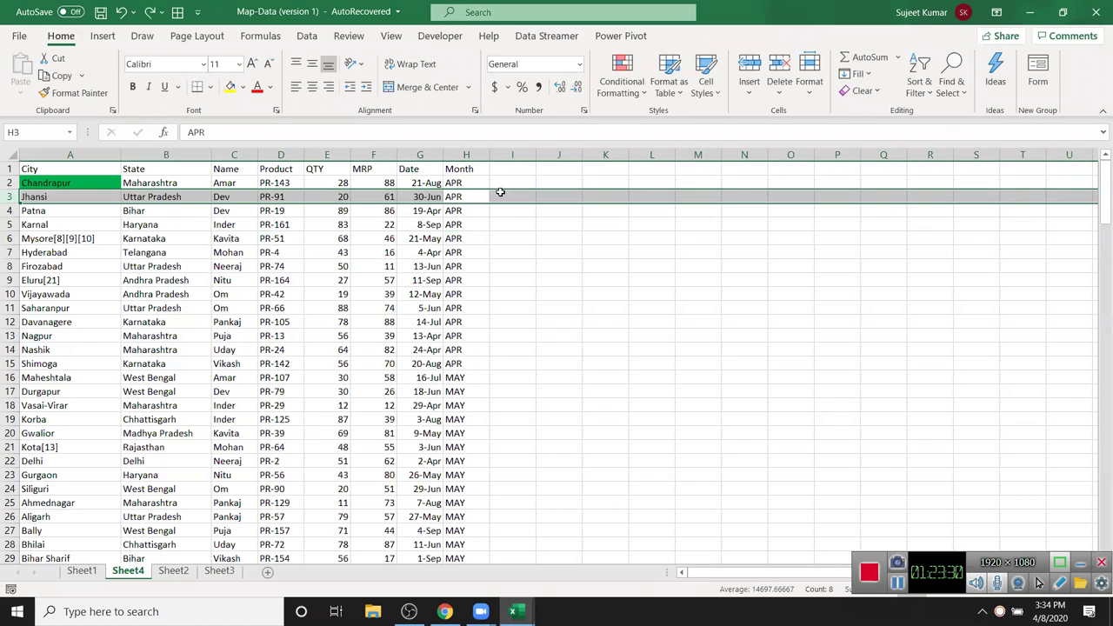
pyautogui.press('Up')
pyautogui.press('Right')
pyautogui.press('Up')
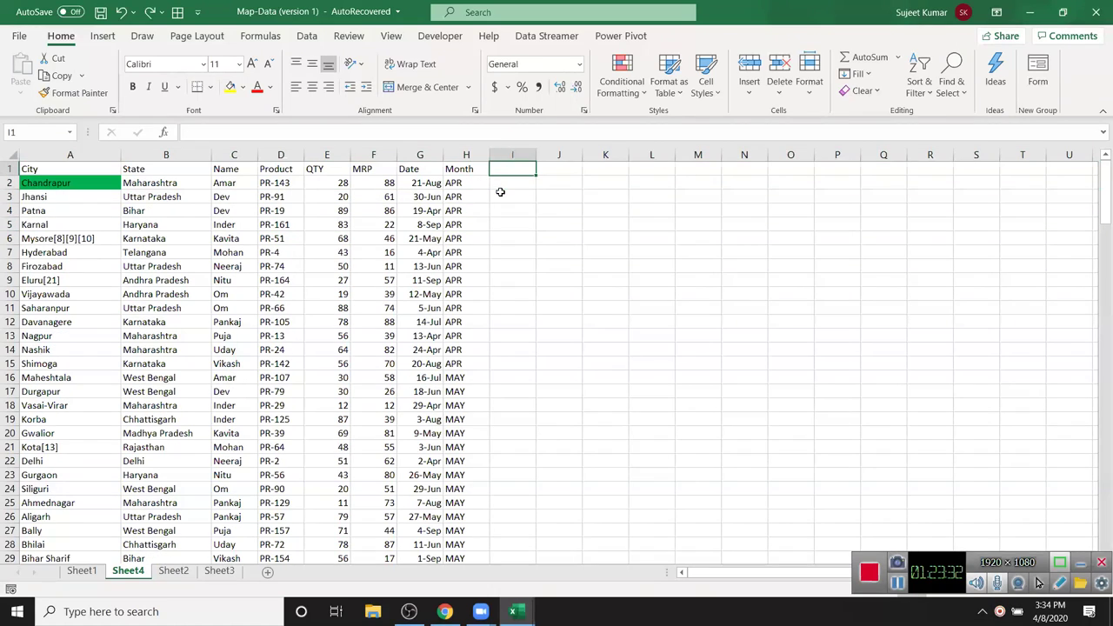
# - Enter the Sr header in I1 and fill serial numbers 1 to 168 down column I
pyautogui.write('Sr')
pyautogui.press('Return')
pyautogui.write('1')
pyautogui.press('Return')
pyautogui.write('2')
pyautogui.press('Return')
pyautogui.click(501, 193)
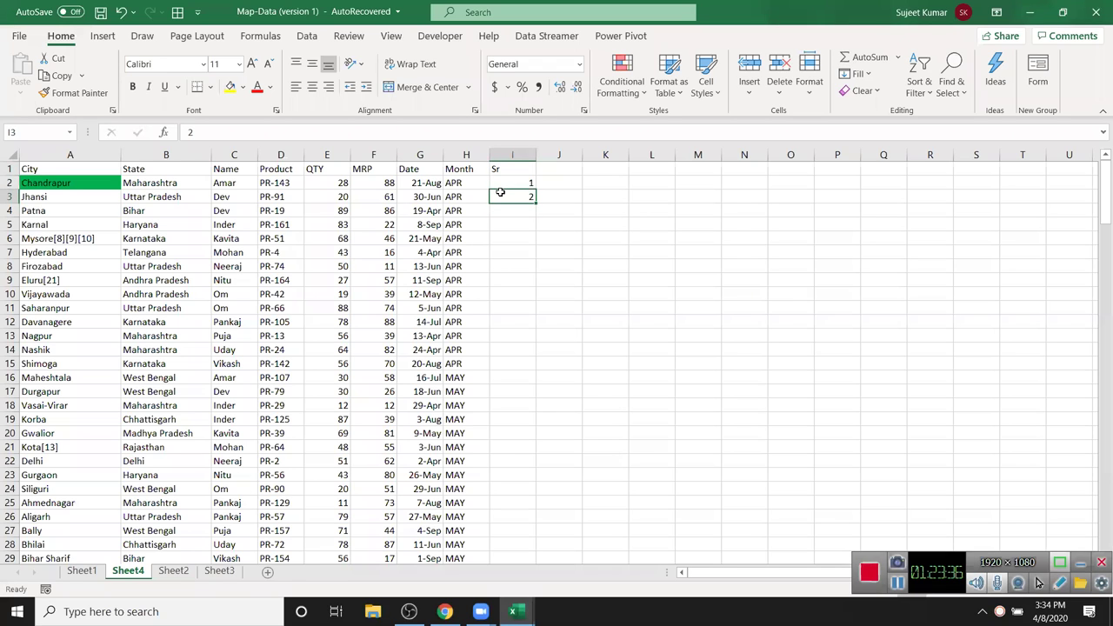
pyautogui.moveTo(525, 183); pyautogui.dragTo(527, 197)
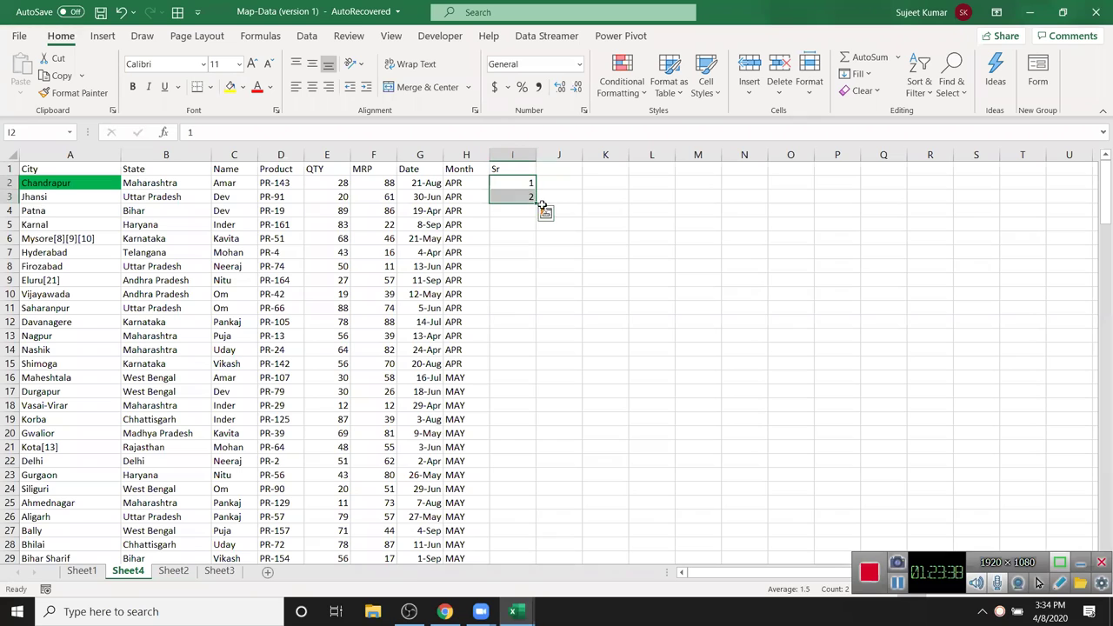
pyautogui.doubleClick(534, 201)
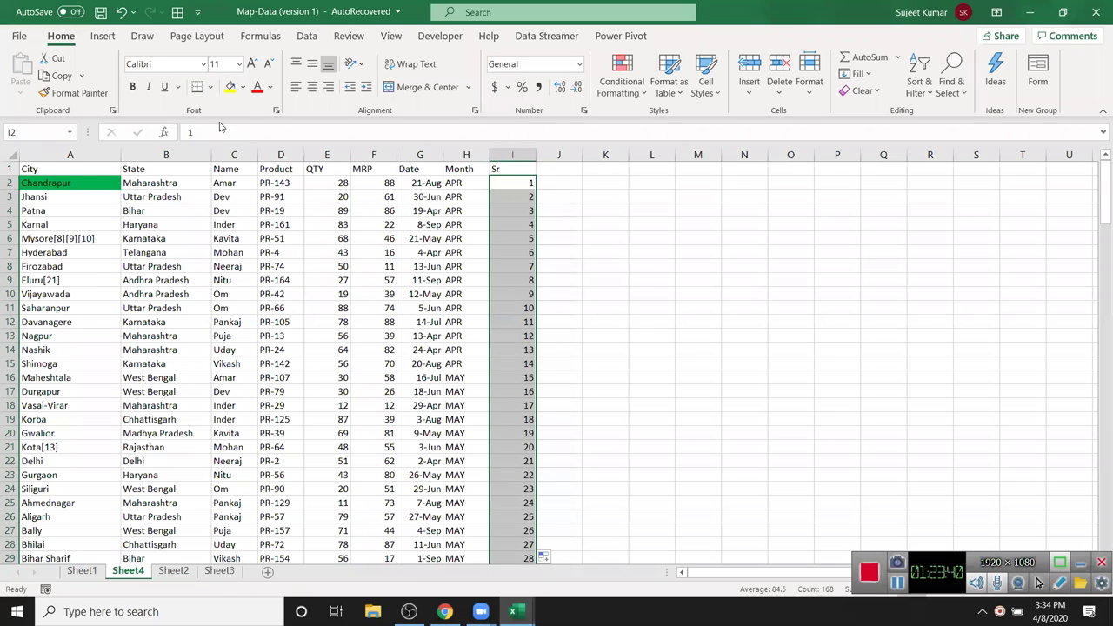
# - Copy the serial numbers I2:I169 and paste them below the data at I170
pyautogui.click(526, 187)
pyautogui.hotkey('ctrl', 'shift', 'Down')
pyautogui.hotkey('ctrl', 'c')
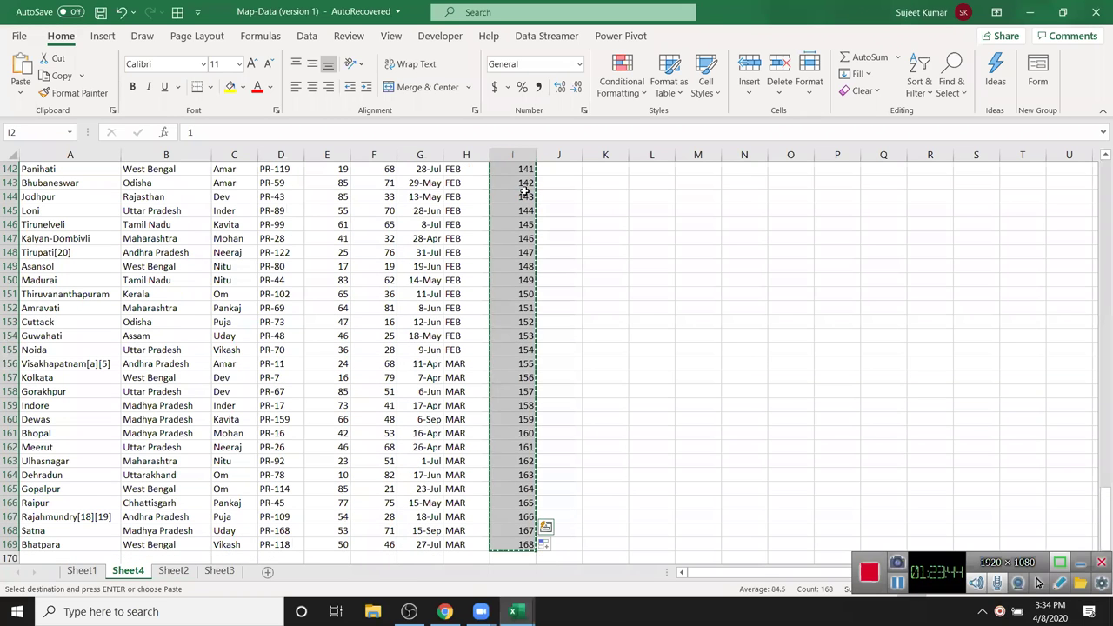
pyautogui.hotkey('ctrl', 'Down')
pyautogui.press('Down')
pyautogui.hotkey('ctrl', 'v')
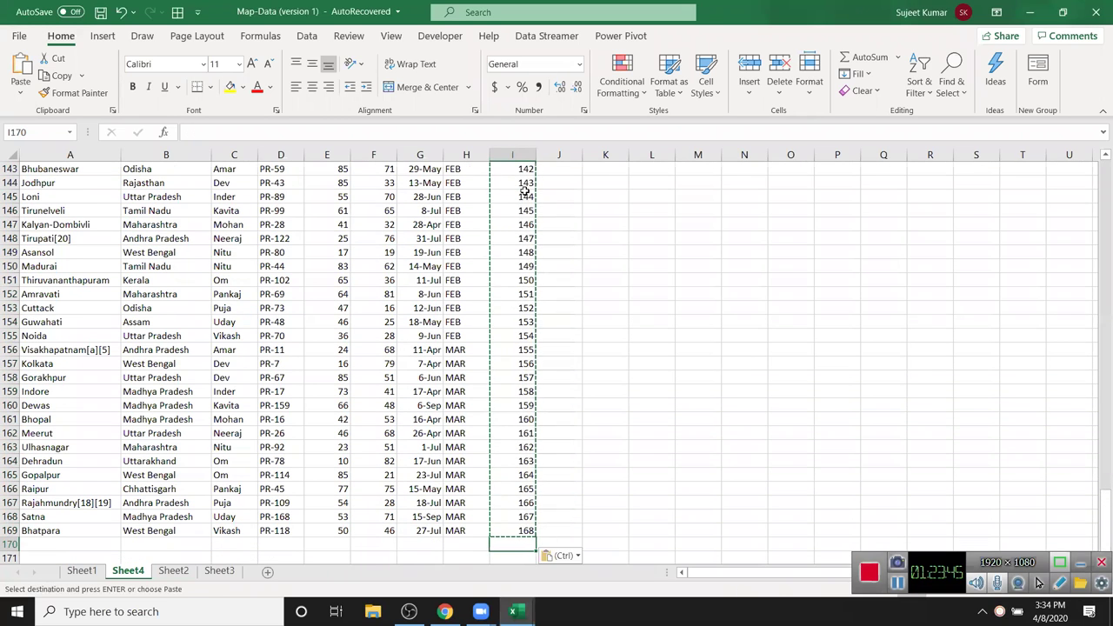
pyautogui.hotkey('ctrl', 'Up')
pyautogui.press('Escape')
# - Check the last data row and the pasted numbers starting at row 170
pyautogui.press('Down')
pyautogui.press('Left')
pyautogui.hotkey('ctrl', 'Down')
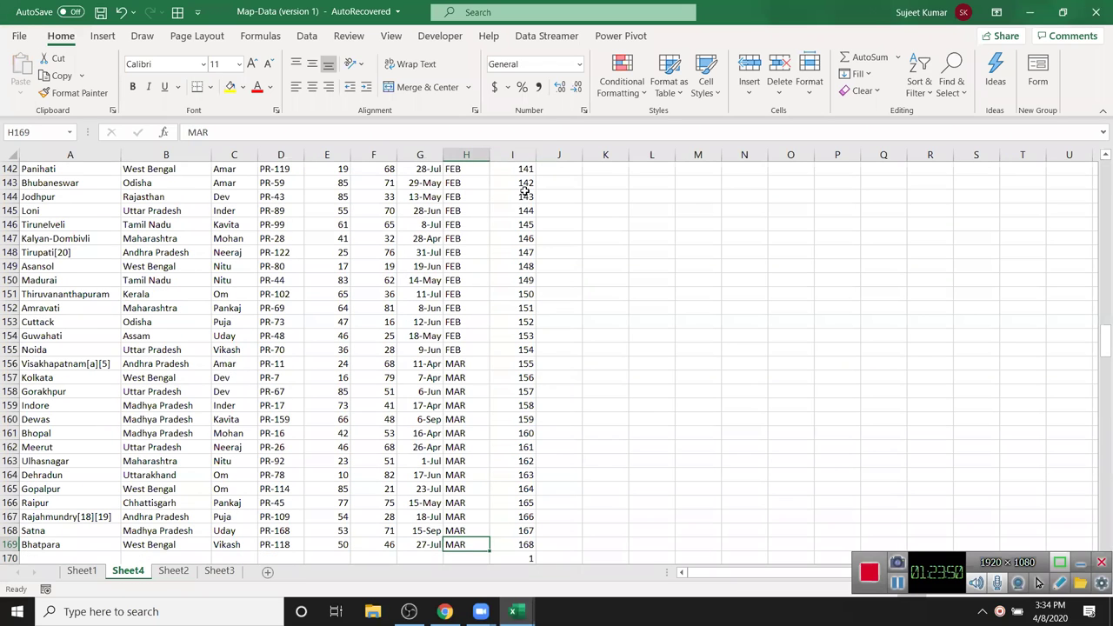
pyautogui.press('Right')
pyautogui.scroll(-1, 525, 192)
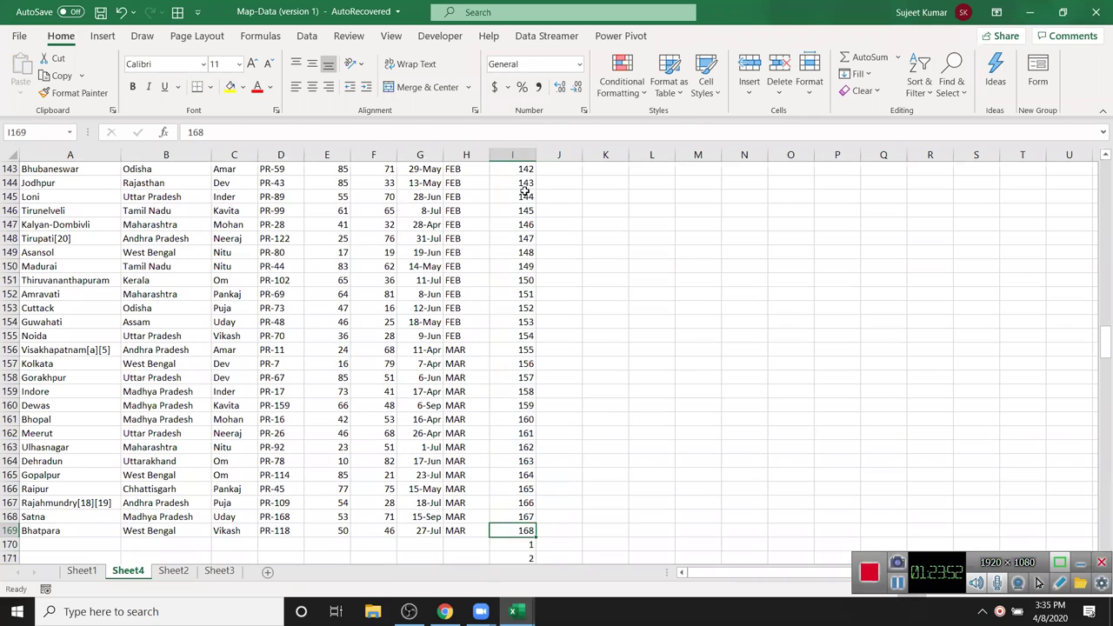
pyautogui.hotkey('ctrl', 'Up')
pyautogui.press('Down')
pyautogui.hotkey('shift', 'ctrl', 'Left')
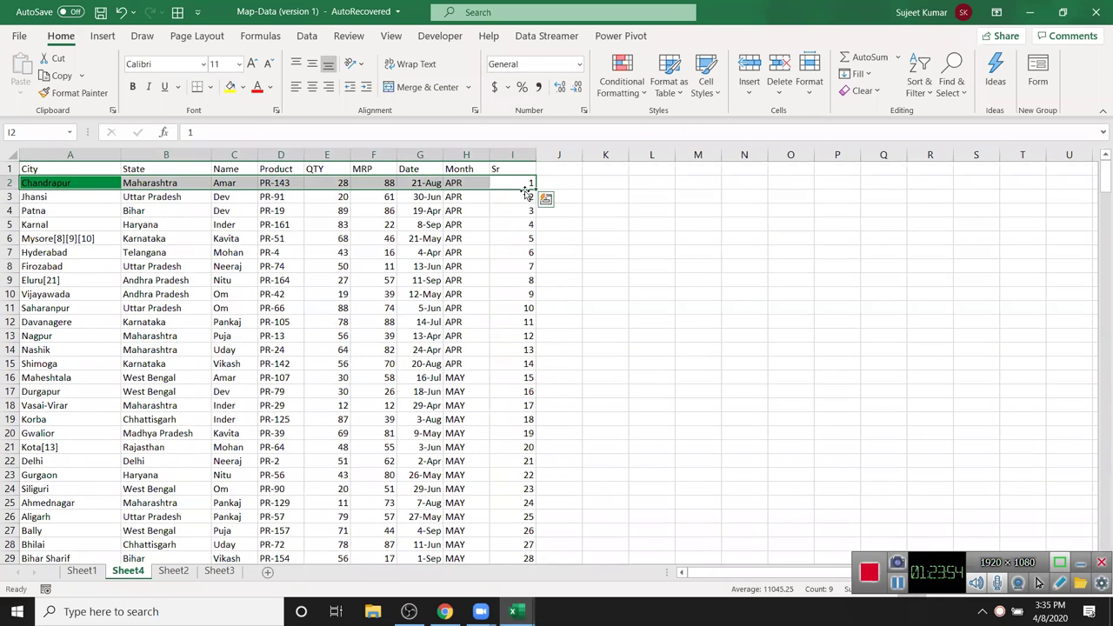
pyautogui.press('Left')
pyautogui.hotkey('ctrl', 'Down')
pyautogui.press('Right')
pyautogui.press('Down')
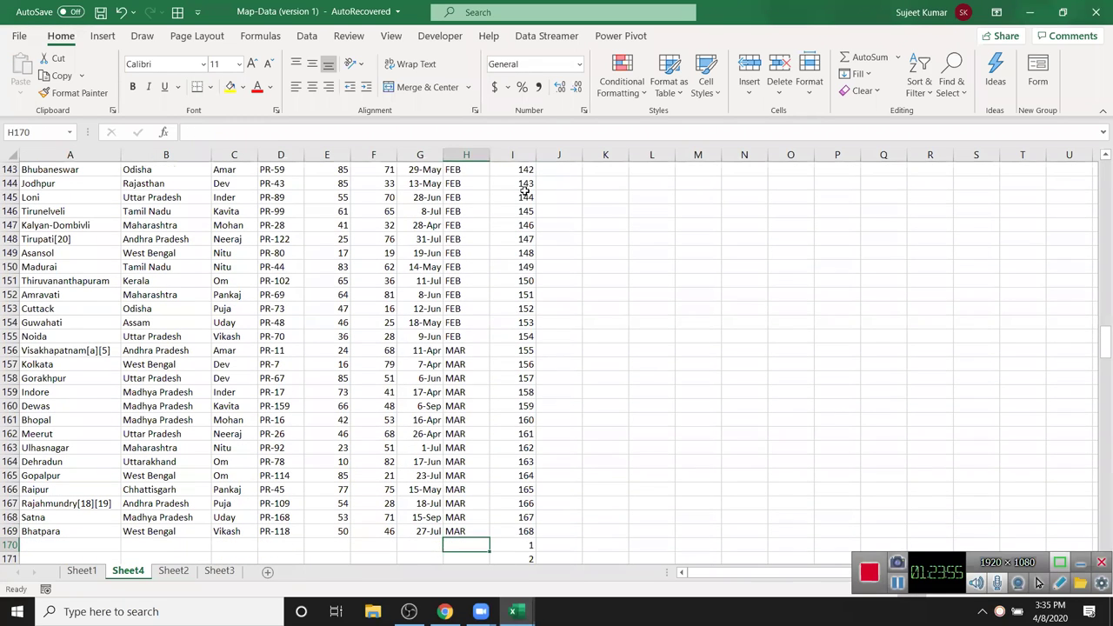
pyautogui.press('Left')
pyautogui.hotkey('shift', 'ctrl', 'Left')
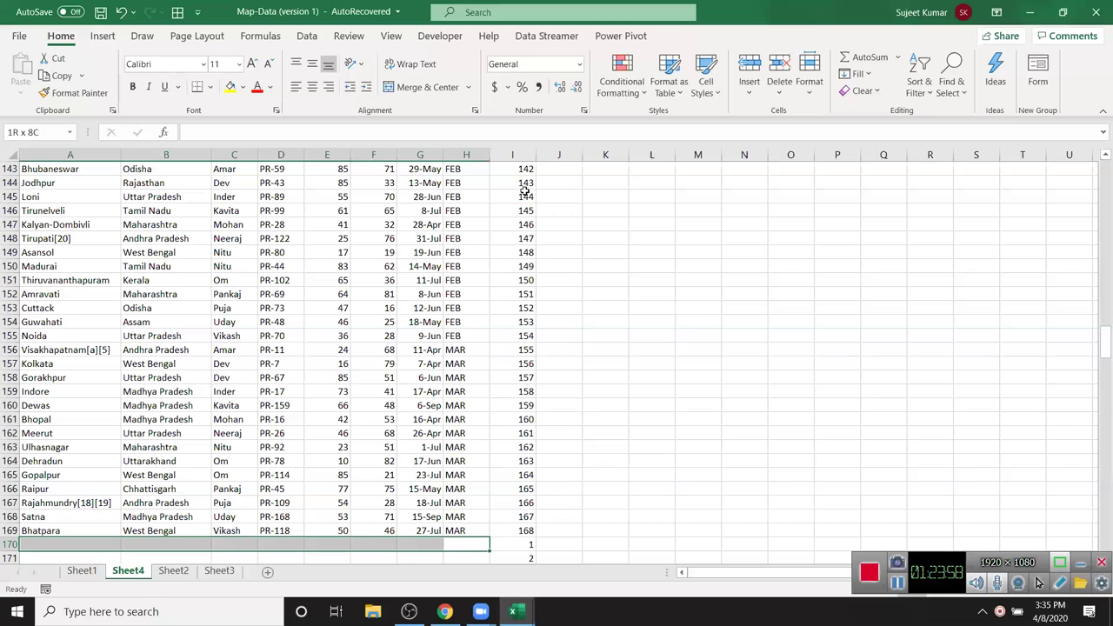
pyautogui.press('Up')
pyautogui.hotkey('ctrl', 'Up')
pyautogui.press('Right')
pyautogui.press('Down')
pyautogui.press('Left')
pyautogui.press('Right')
pyautogui.press('Down')
pyautogui.hotkey('shift', 'ctrl', 'Left')
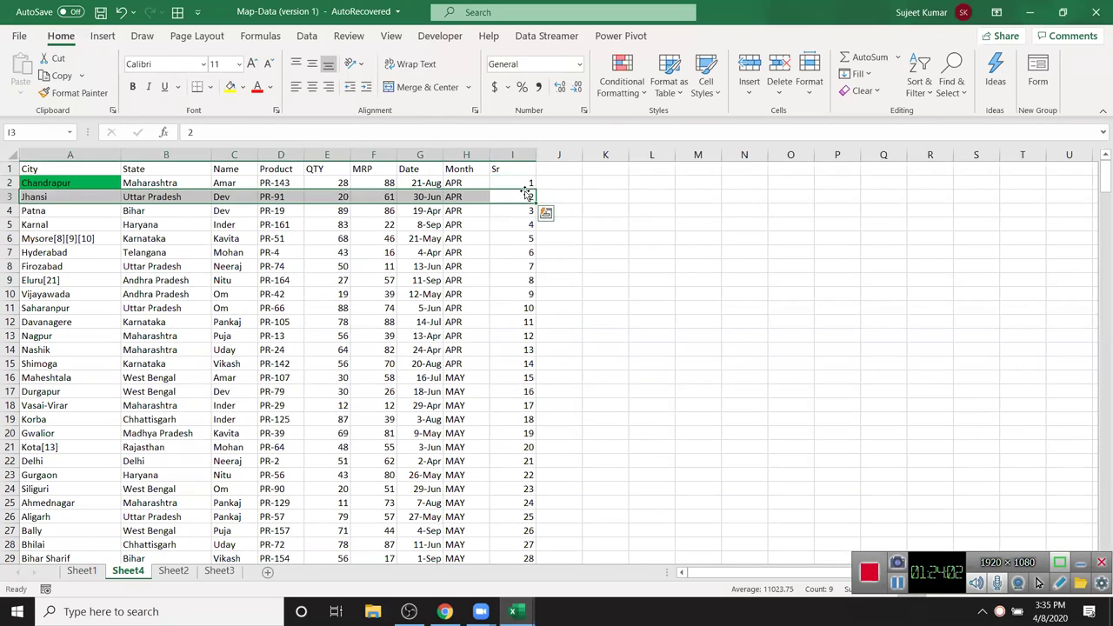
pyautogui.press('Up')
pyautogui.hotkey('shift', 'Left')
pyautogui.hotkey('shift', 'Left')
pyautogui.hotkey('shift', 'Left')
pyautogui.hotkey('shift', 'Left')
pyautogui.hotkey('shift', 'Left')
pyautogui.hotkey('shift', 'Left')
pyautogui.hotkey('shift', 'Left')
pyautogui.hotkey('shift', 'Left')
pyautogui.press('Left')
pyautogui.hotkey('ctrl', 'Down')
pyautogui.press('Down')
pyautogui.hotkey('shift', 'ctrl', 'Left')
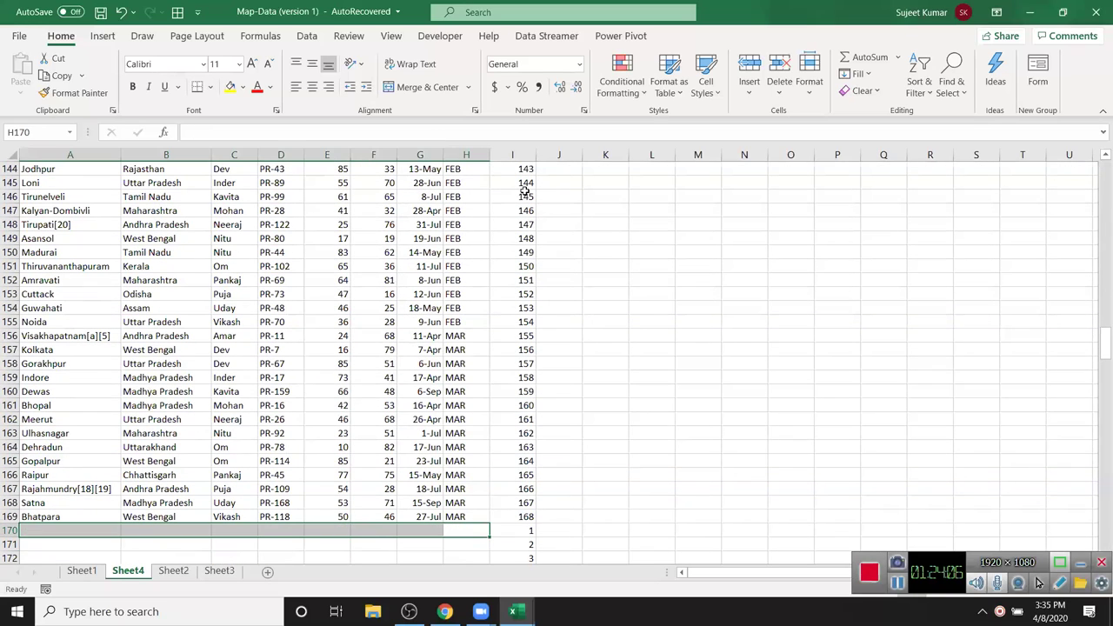
pyautogui.press('Right')
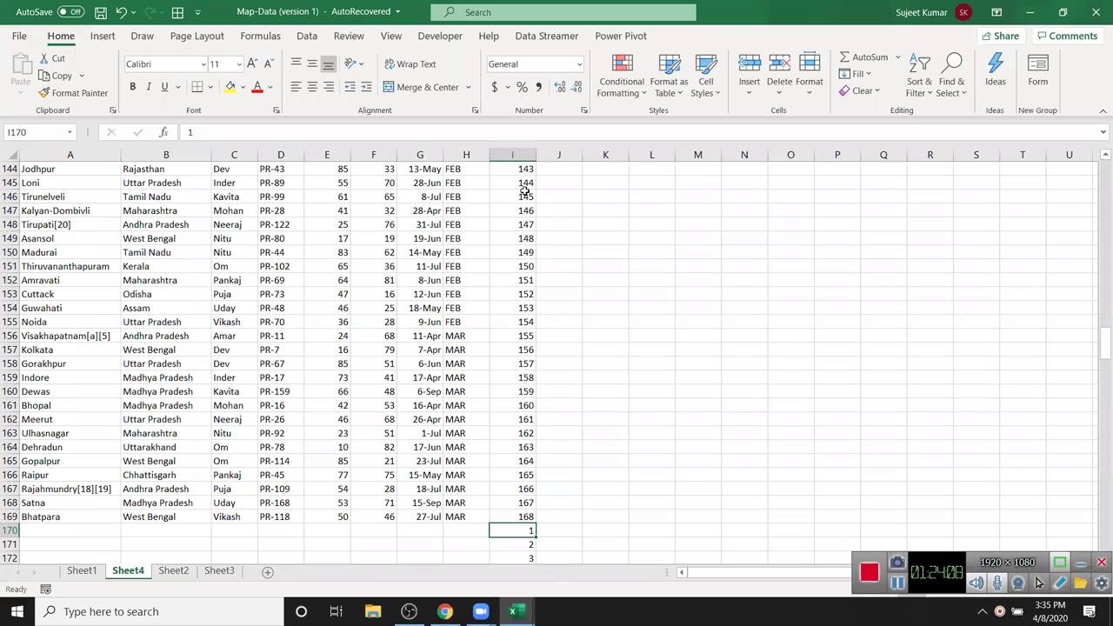
pyautogui.hotkey('shift', 'ctrl', 'Left')
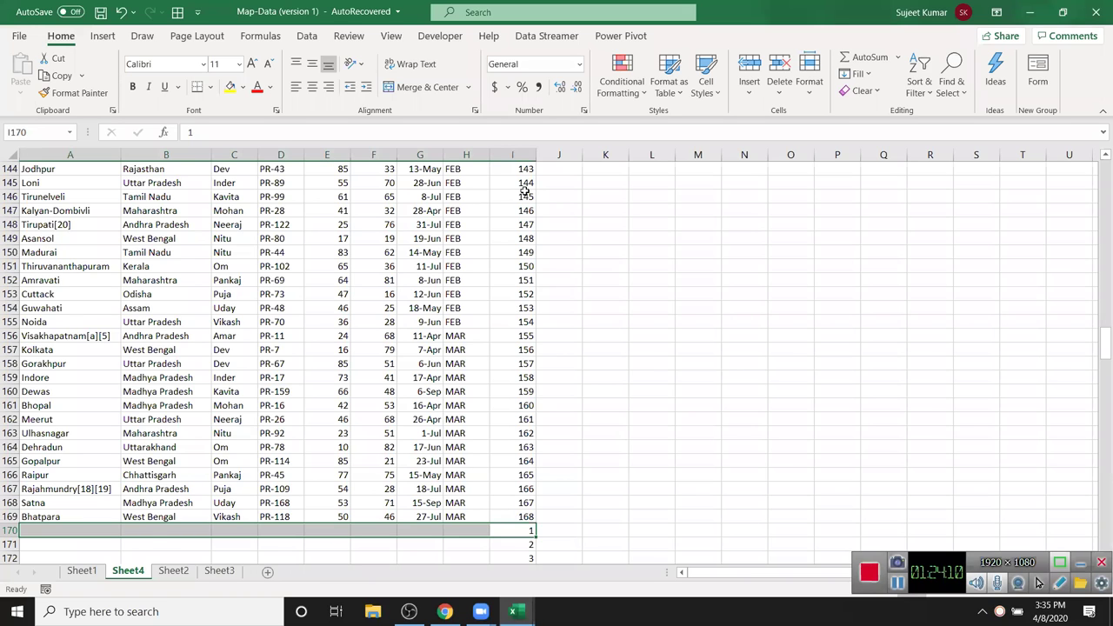
pyautogui.hotkey('ctrl', 'Up')
pyautogui.press('Down')
pyautogui.press('Down')
pyautogui.hotkey('shift', 'space')
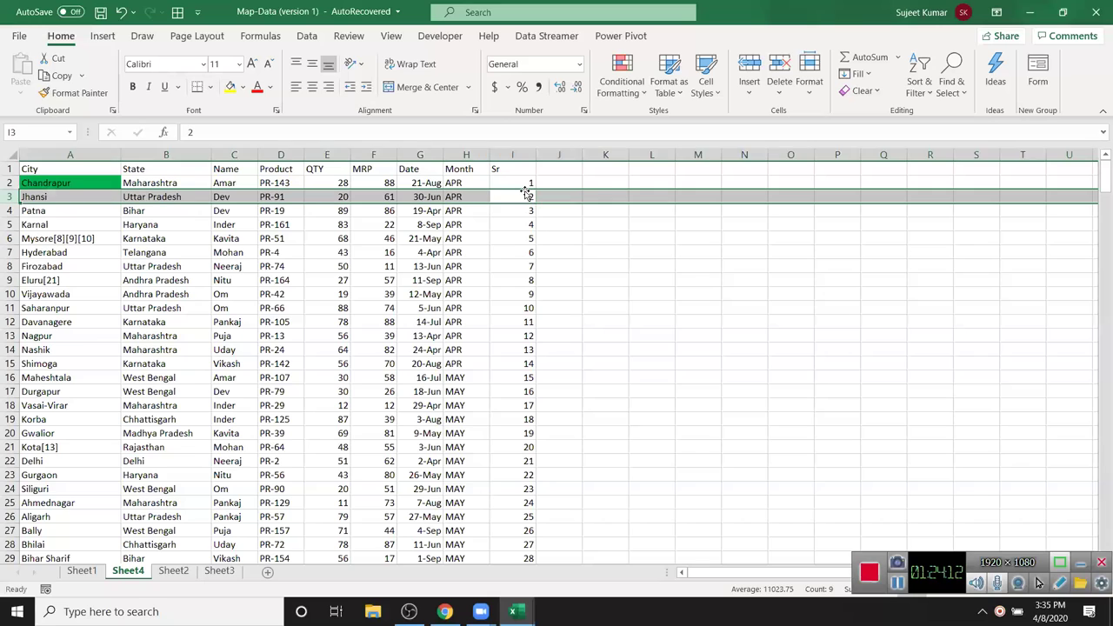
pyautogui.hotkey('ctrl', 'shift', '+')
pyautogui.click(526, 193)
pyautogui.write('1')
pyautogui.press('Return')
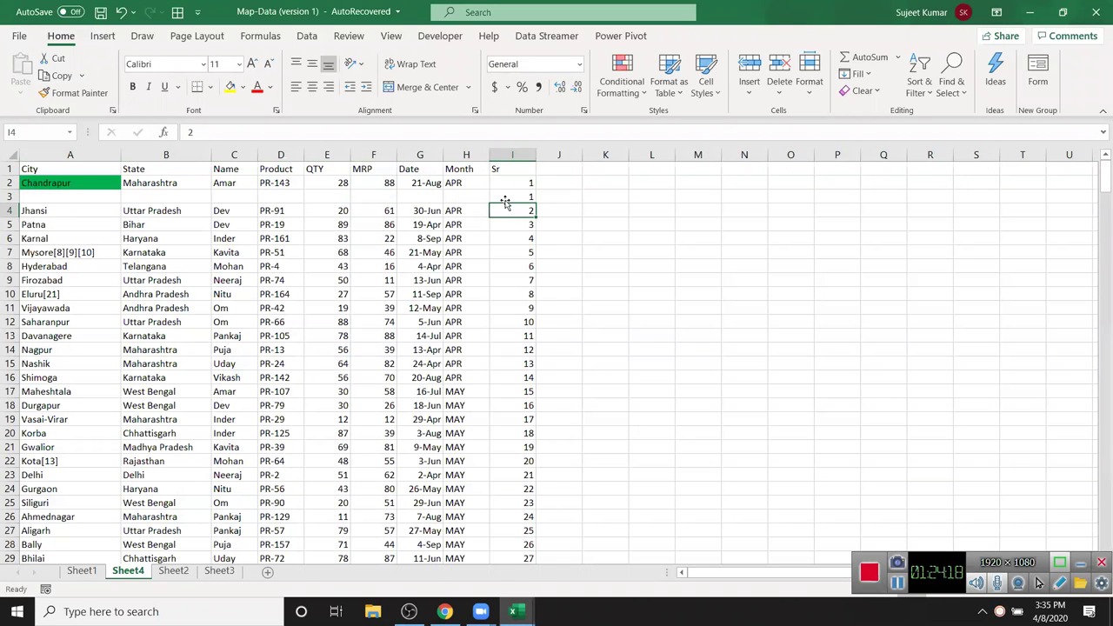
pyautogui.hotkey('ctrl', 'z')
pyautogui.hotkey('ctrl', 'z')
pyautogui.hotkey('ctrl', 'Left')
pyautogui.press('Up')
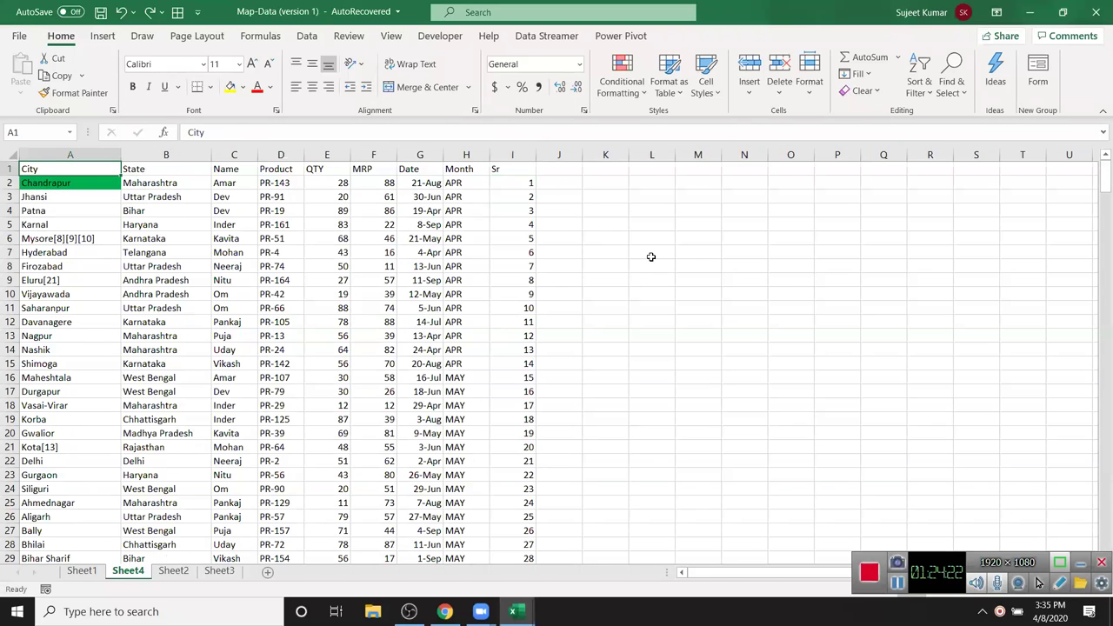
pyautogui.hotkey('ctrl', 'shift', 'Right')
pyautogui.hotkey('ctrl', 'shift', 'Down')
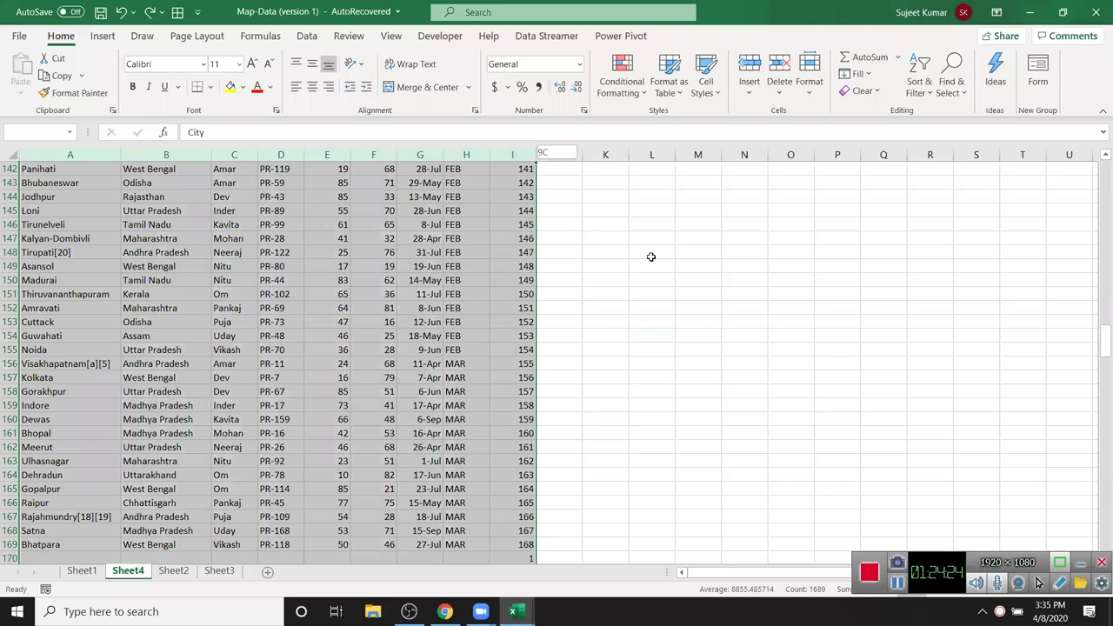
pyautogui.hotkey('ctrl', 'Home')
pyautogui.hotkey('ctrl', 'Down')
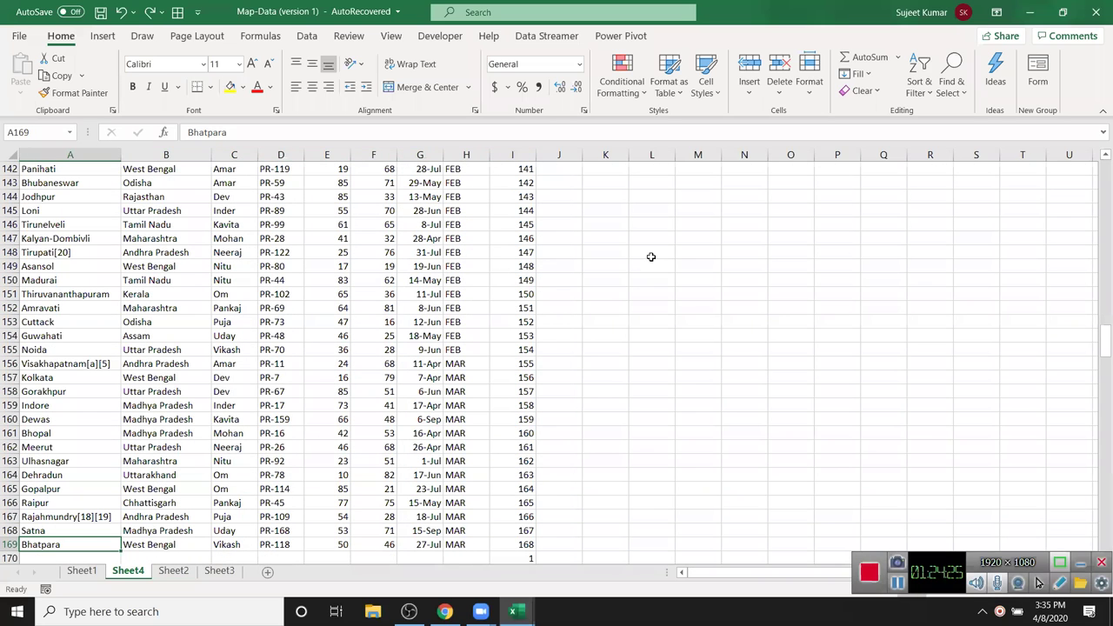
pyautogui.press('Right')
pyautogui.press('Right')
pyautogui.press('Right')
pyautogui.press('Right')
pyautogui.press('Right')
pyautogui.press('Right')
pyautogui.press('Right')
pyautogui.press('Right')
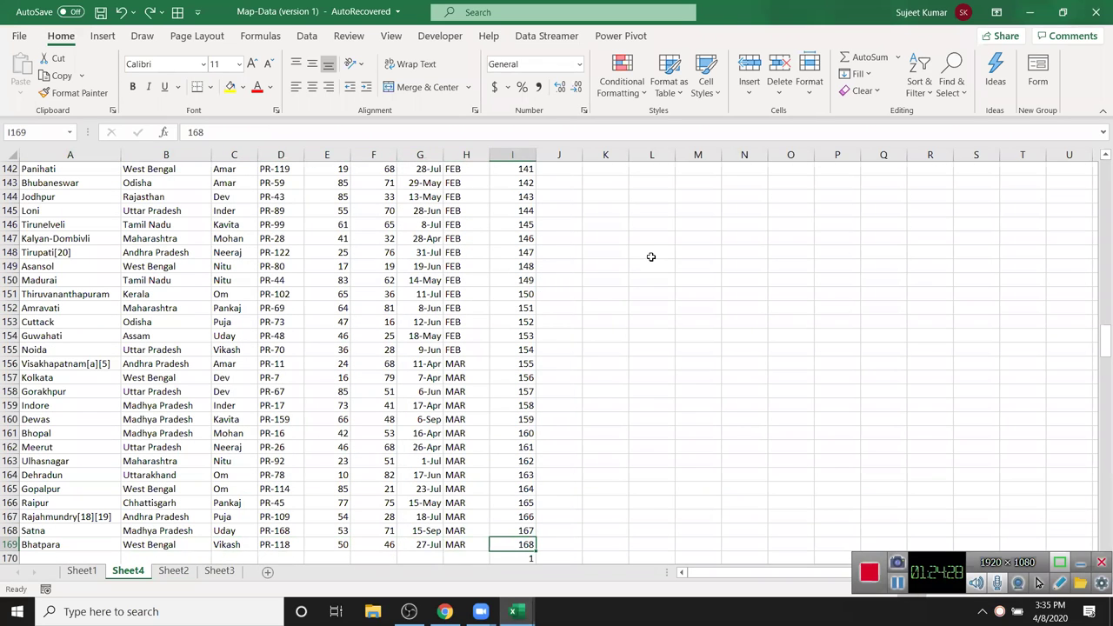
pyautogui.hotkey('ctrl', 'shift', 'Left')
pyautogui.hotkey('ctrl', 'shift', 'Up')
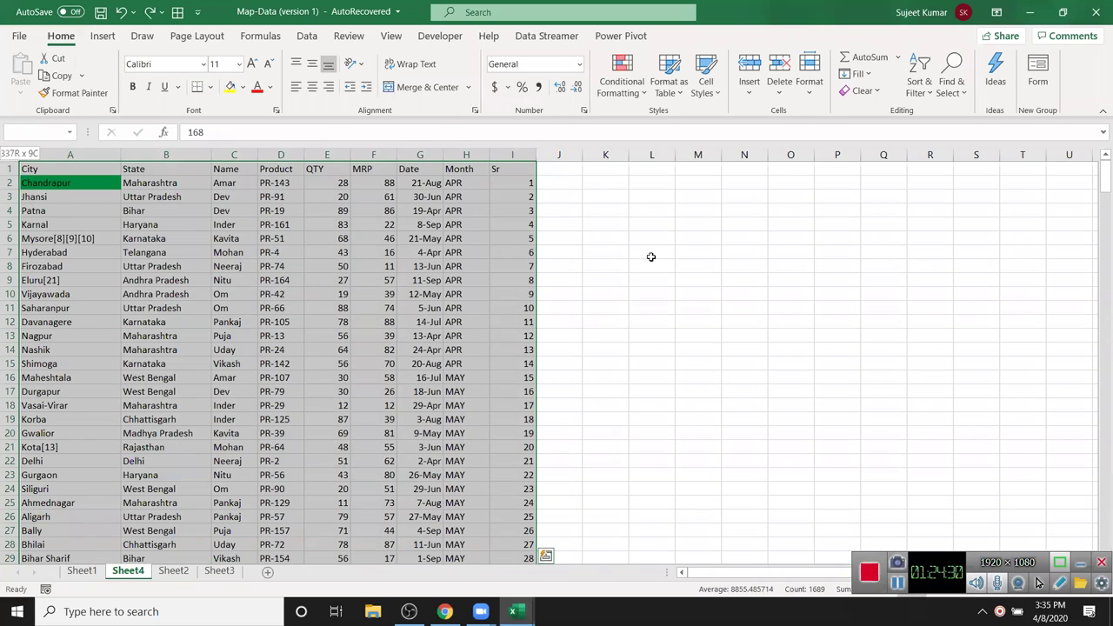
# - Sort the rows ascending by the Sr column
pyautogui.click(920, 79)
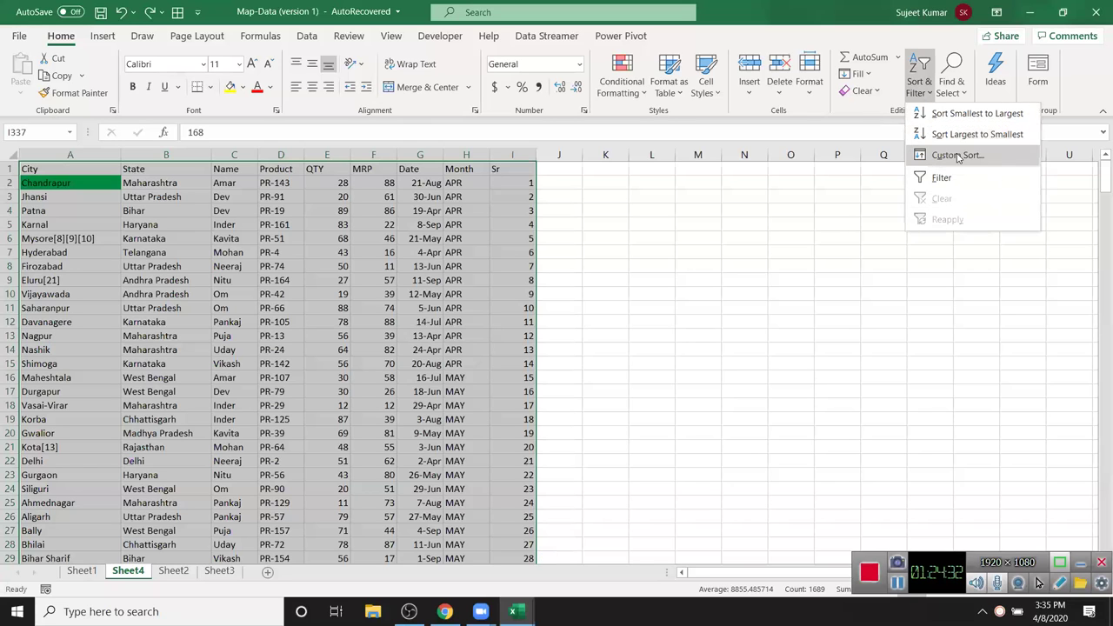
pyautogui.click(958, 156)
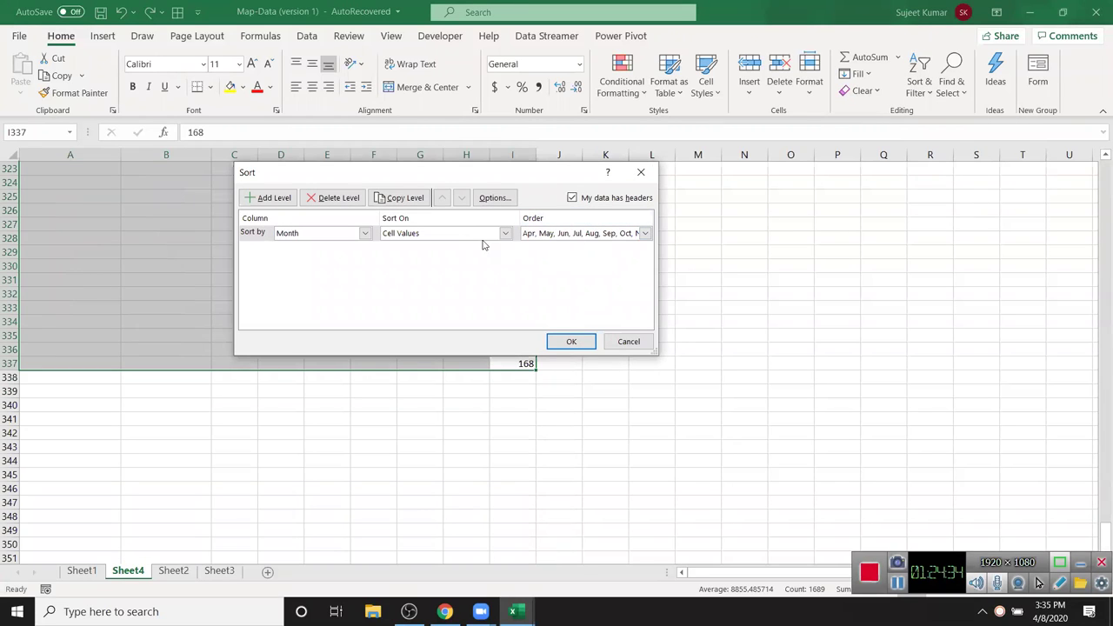
pyautogui.click(646, 233)
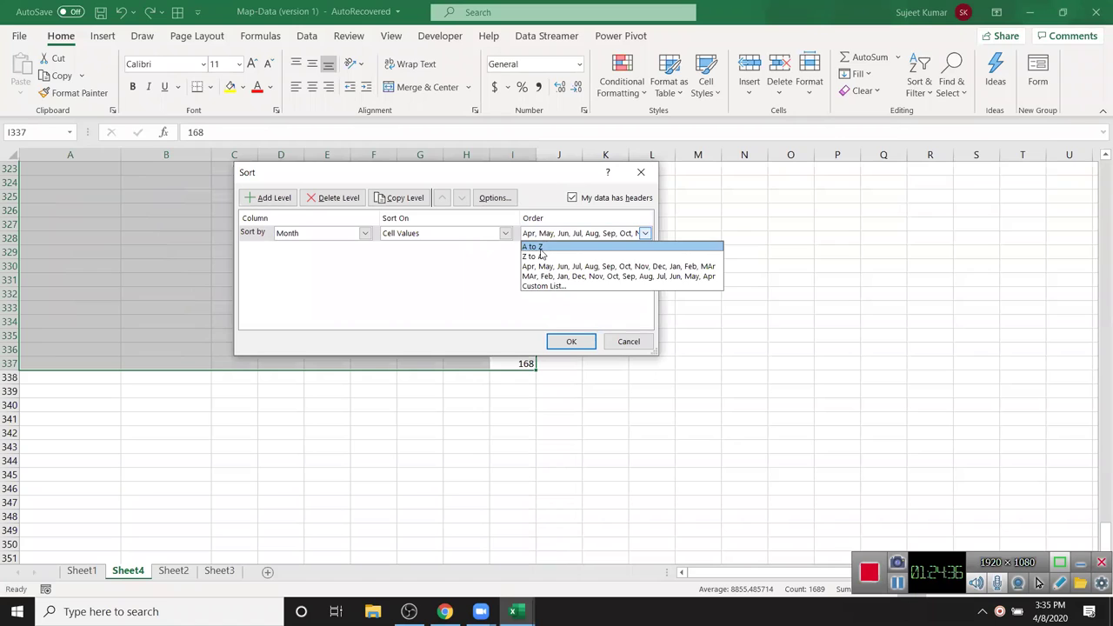
pyautogui.click(540, 248)
pyautogui.click(305, 234)
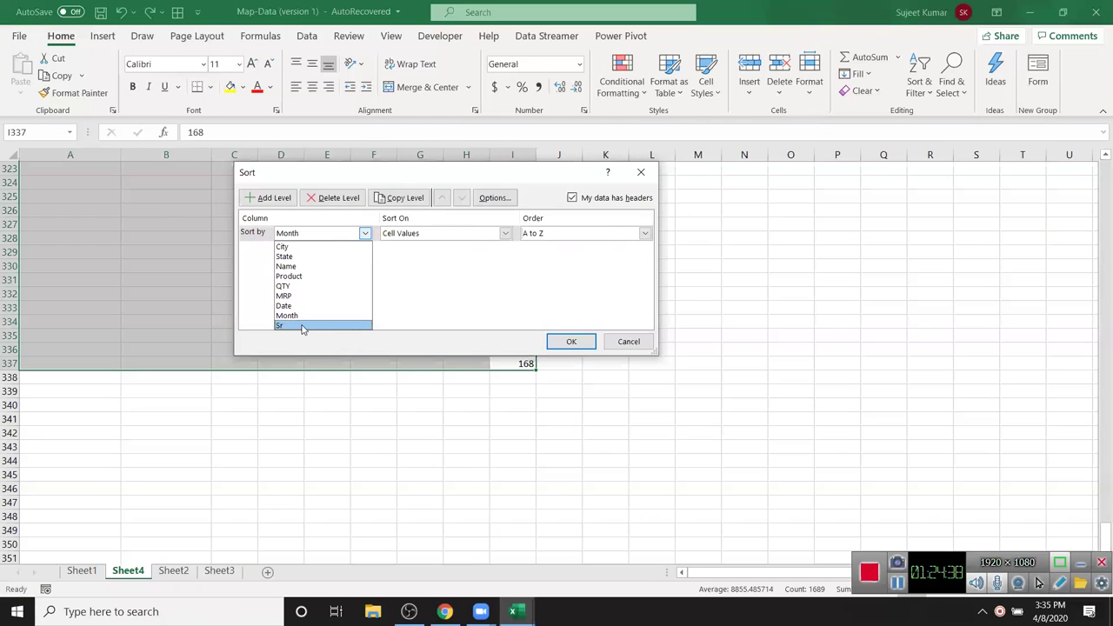
pyautogui.click(303, 326)
pyautogui.click(572, 342)
# - Delete the Sr header and serial numbers in column I
pyautogui.scroll(6, 664, 312)
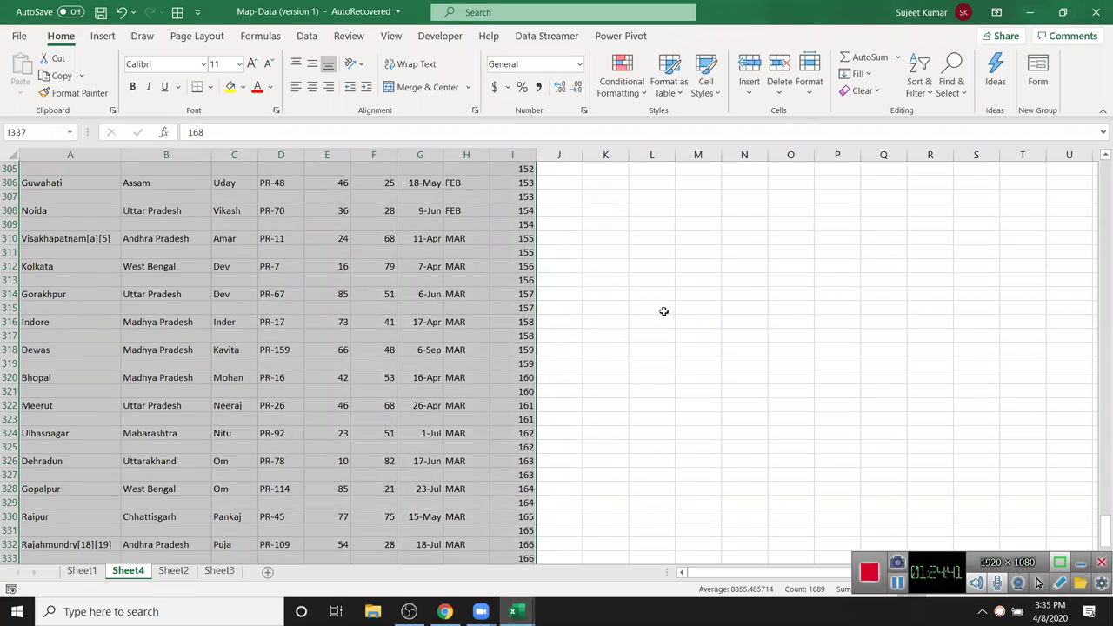
pyautogui.scroll(5, 663, 311)
pyautogui.moveTo(1100, 478); pyautogui.dragTo(1098, 160)
pyautogui.click(528, 154)
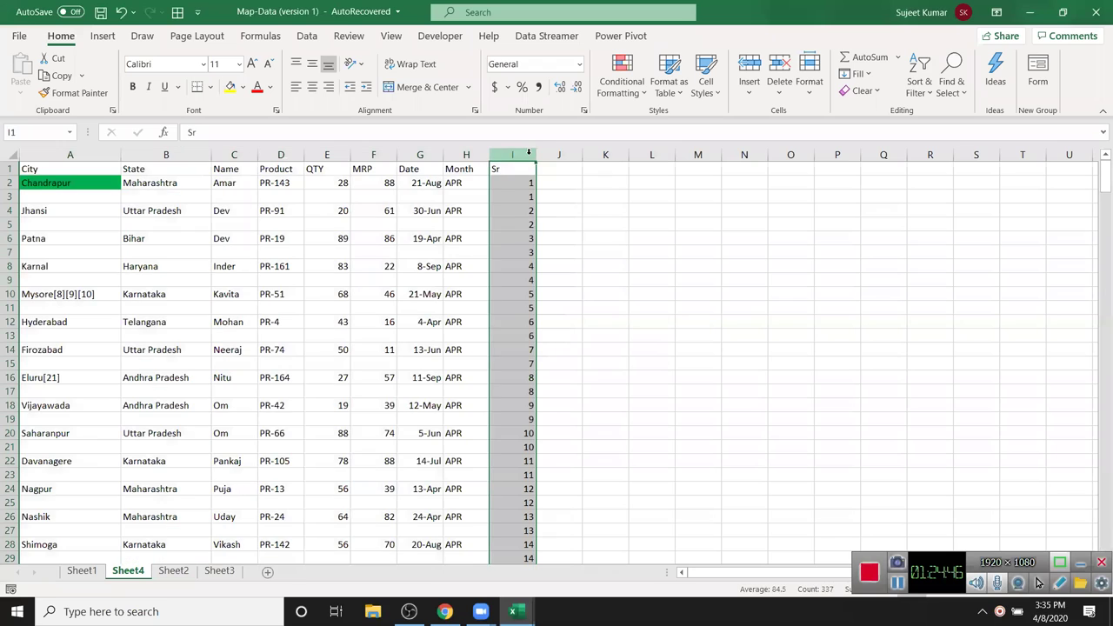
pyautogui.press('Delete')
# - Select the data range A1:H336 from City through Month
pyautogui.press('Left')
pyautogui.press('Left')
pyautogui.press('Left')
pyautogui.press('Left')
pyautogui.press('Left')
pyautogui.press('Left')
pyautogui.press('Left')
pyautogui.press('Left')
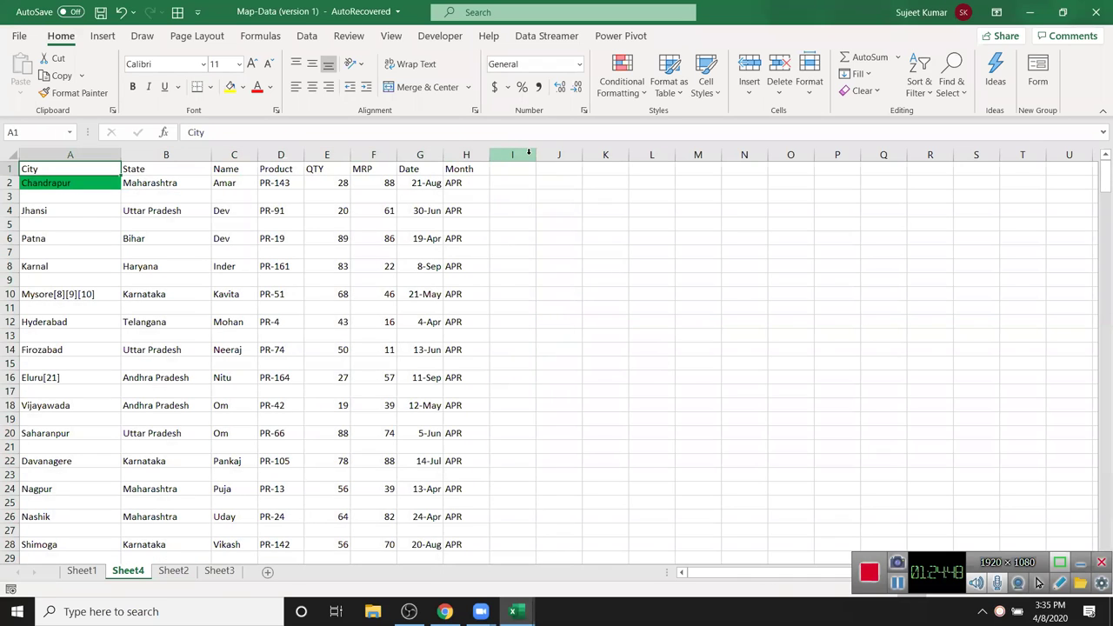
pyautogui.press('Down')
pyautogui.press('Down')
pyautogui.press('Down')
pyautogui.press('Down')
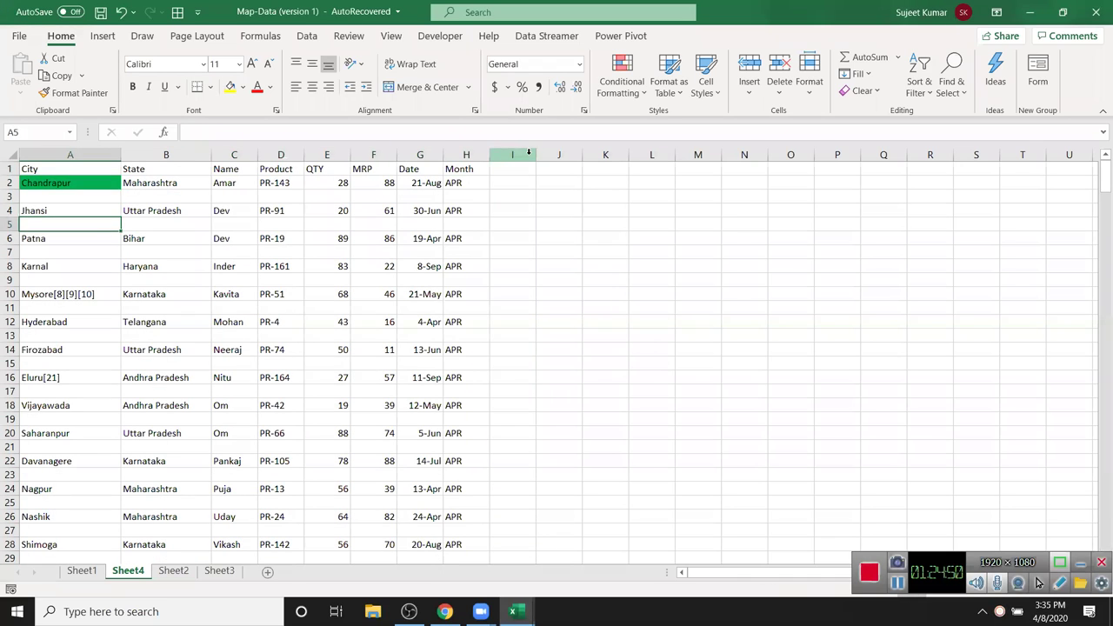
pyautogui.press('Up')
pyautogui.press('Up')
pyautogui.press('Up')
pyautogui.press('Up')
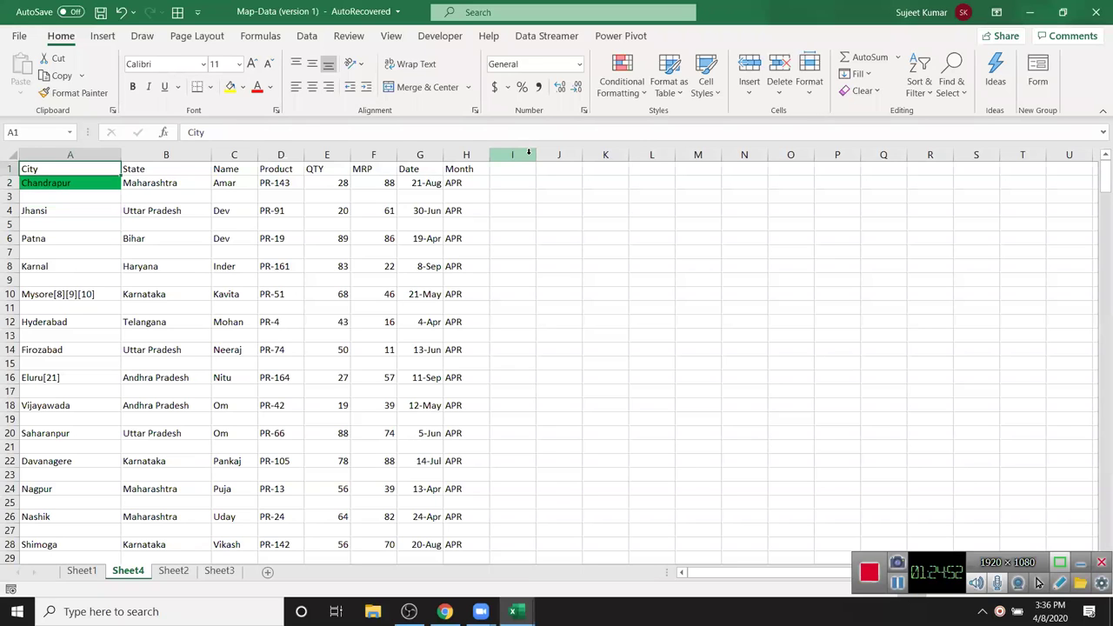
pyautogui.hotkey('ctrl', 'shift', 'Right')
pyautogui.hotkey('shift', 'Down')
pyautogui.hotkey('shift', 'Down')
pyautogui.hotkey('shift', 'Down')
pyautogui.hotkey('shift', 'Down')
pyautogui.hotkey('shift', 'Down')
pyautogui.hotkey('shift', 'Down')
pyautogui.hotkey('shift', 'Down')
pyautogui.hotkey('shift', 'Down')
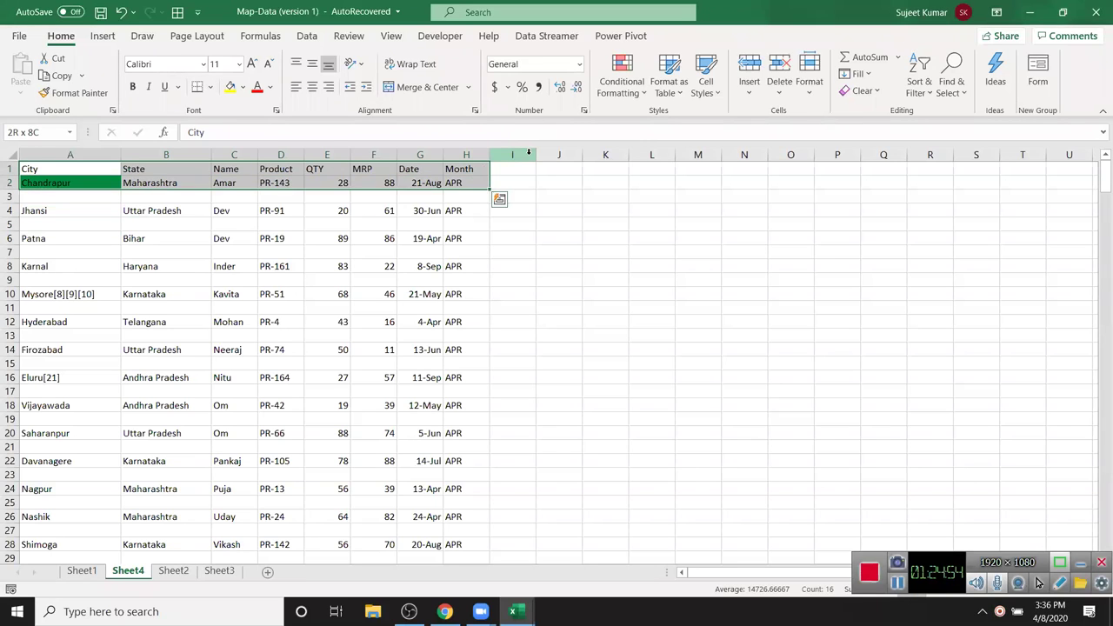
pyautogui.hotkey('shift', 'Down')
pyautogui.hotkey('shift', 'Down')
pyautogui.hotkey('shift', 'Down')
pyautogui.hotkey('shift', 'Down')
pyautogui.hotkey('shift', 'Down')
pyautogui.hotkey('shift', 'Down')
pyautogui.hotkey('shift', 'Down')
pyautogui.hotkey('shift', 'Down')
pyautogui.hotkey('shift', 'Down')
pyautogui.hotkey('shift', 'Down')
pyautogui.hotkey('shift', 'Down')
pyautogui.hotkey('shift', 'Down')
pyautogui.hotkey('shift', 'Down')
pyautogui.hotkey('shift', 'Down')
pyautogui.hotkey('shift', 'Down')
pyautogui.hotkey('shift', 'Down')
pyautogui.hotkey('shift', 'Down')
pyautogui.hotkey('shift', 'Down')
pyautogui.hotkey('shift', 'Down')
pyautogui.hotkey('shift', 'Down')
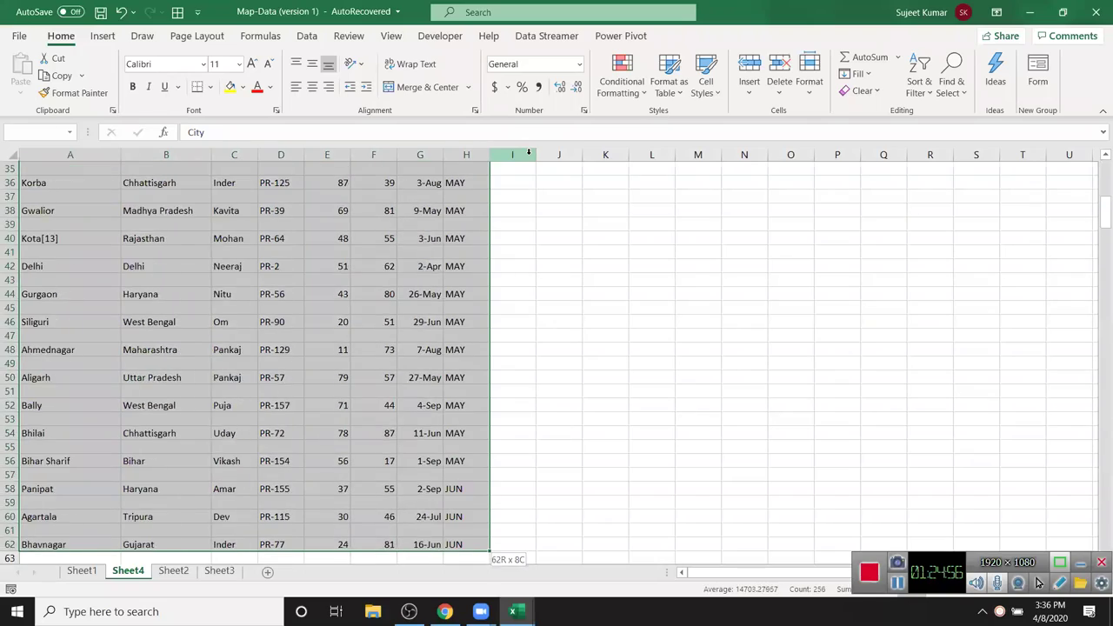
pyautogui.hotkey('shift', 'Down')
pyautogui.hotkey('shift', 'Down')
pyautogui.hotkey('shift', 'Down')
pyautogui.hotkey('shift', 'Down')
pyautogui.hotkey('shift', 'Down')
pyautogui.hotkey('shift', 'Down')
pyautogui.hotkey('shift', 'Down')
pyautogui.hotkey('shift', 'Down')
pyautogui.hotkey('shift', 'Down')
pyautogui.hotkey('shift', 'Down')
pyautogui.hotkey('shift', 'Down')
pyautogui.hotkey('shift', 'Down')
pyautogui.hotkey('shift', 'Down')
pyautogui.hotkey('shift', 'Down')
pyautogui.hotkey('shift', 'Down')
pyautogui.hotkey('shift', 'Down')
pyautogui.hotkey('shift', 'Down')
pyautogui.hotkey('shift', 'Down')
pyautogui.hotkey('shift', 'Down')
pyautogui.hotkey('shift', 'Down')
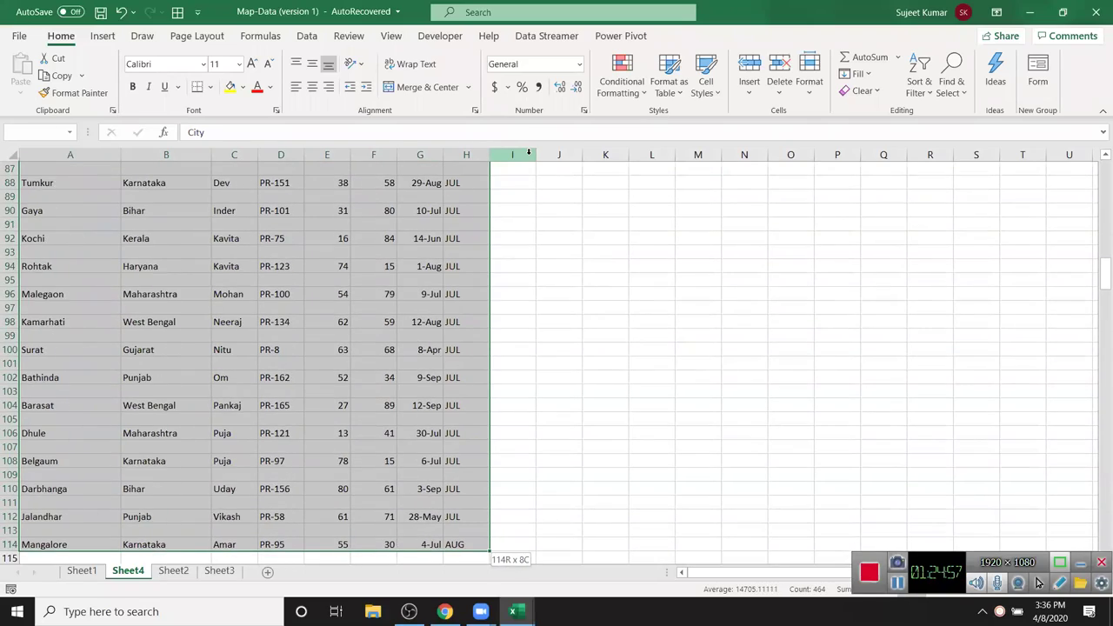
pyautogui.hotkey('shift', 'Down')
pyautogui.hotkey('shift', 'Down')
pyautogui.hotkey('shift', 'Down')
pyautogui.hotkey('shift', 'Down')
pyautogui.hotkey('shift', 'Down')
pyautogui.hotkey('shift', 'Down')
pyautogui.hotkey('shift', 'Down')
pyautogui.hotkey('shift', 'Down')
pyautogui.hotkey('shift', 'Down')
pyautogui.hotkey('shift', 'Down')
pyautogui.hotkey('shift', 'Down')
pyautogui.hotkey('shift', 'Down')
pyautogui.hotkey('shift', 'Down')
pyautogui.hotkey('shift', 'Down')
pyautogui.hotkey('shift', 'Down')
pyautogui.hotkey('shift', 'Down')
pyautogui.hotkey('shift', 'Down')
pyautogui.hotkey('shift', 'Down')
pyautogui.hotkey('shift', 'Down')
pyautogui.hotkey('shift', 'Down')
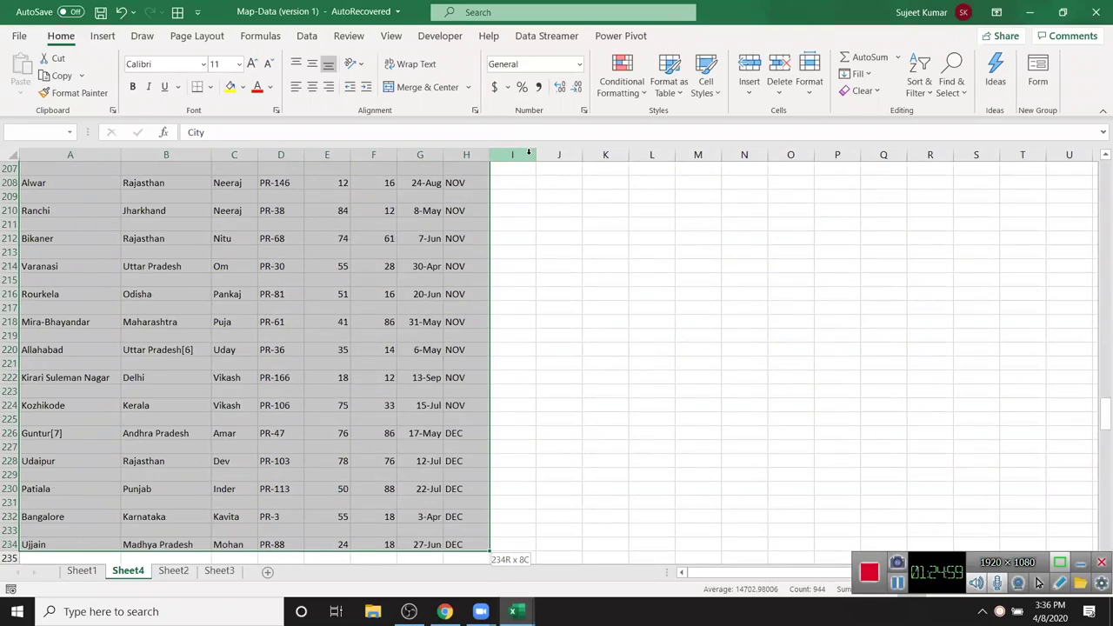
pyautogui.hotkey('shift', 'Down')
pyautogui.hotkey('shift', 'Down')
pyautogui.hotkey('shift', 'Down')
pyautogui.hotkey('shift', 'Down')
pyautogui.hotkey('shift', 'Down')
pyautogui.hotkey('shift', 'Down')
pyautogui.hotkey('shift', 'Down')
pyautogui.hotkey('shift', 'Down')
pyautogui.hotkey('shift', 'Down')
pyautogui.hotkey('shift', 'Down')
pyautogui.hotkey('shift', 'Down')
pyautogui.hotkey('shift', 'Down')
pyautogui.hotkey('shift', 'Down')
pyautogui.hotkey('shift', 'Down')
pyautogui.hotkey('shift', 'Down')
pyautogui.hotkey('shift', 'Down')
pyautogui.hotkey('shift', 'Down')
pyautogui.hotkey('shift', 'Down')
pyautogui.hotkey('shift', 'Down')
pyautogui.hotkey('shift', 'Down')
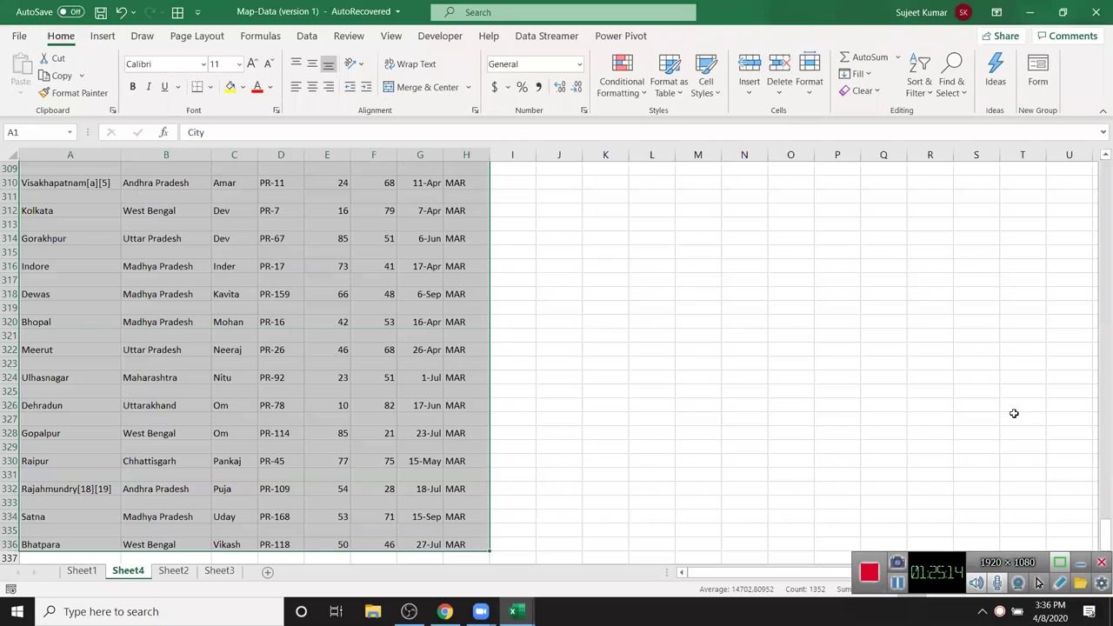
pyautogui.moveTo(1101, 529); pyautogui.dragTo(1099, 149)
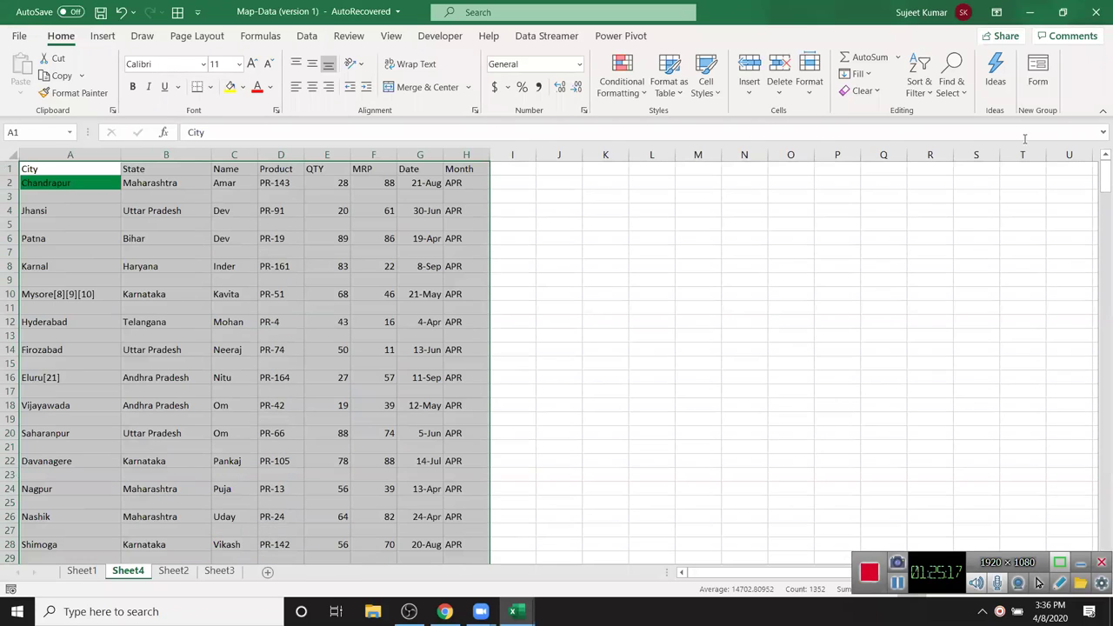
# - Custom-sort the Sheet4 data by the City column, A to Z
pyautogui.click(934, 98)
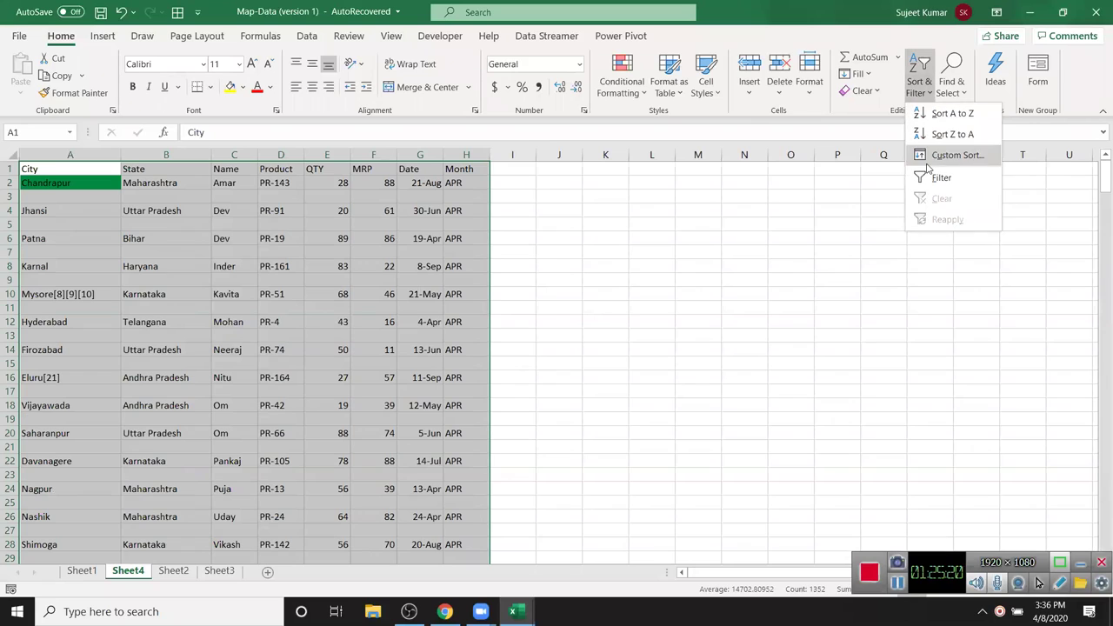
pyautogui.click(927, 160)
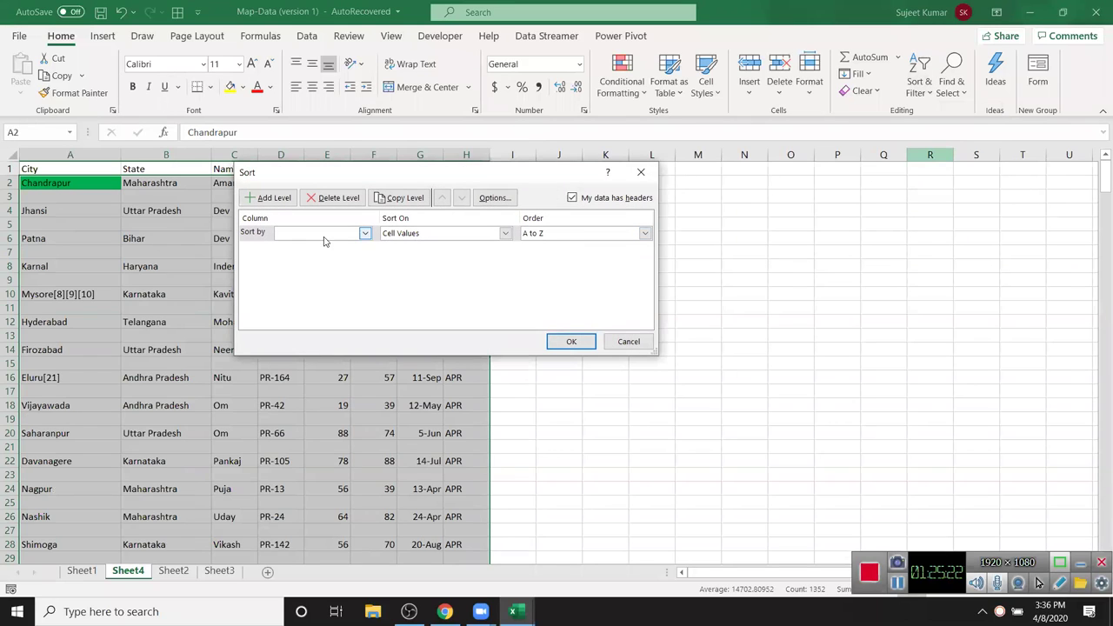
pyautogui.click(320, 233)
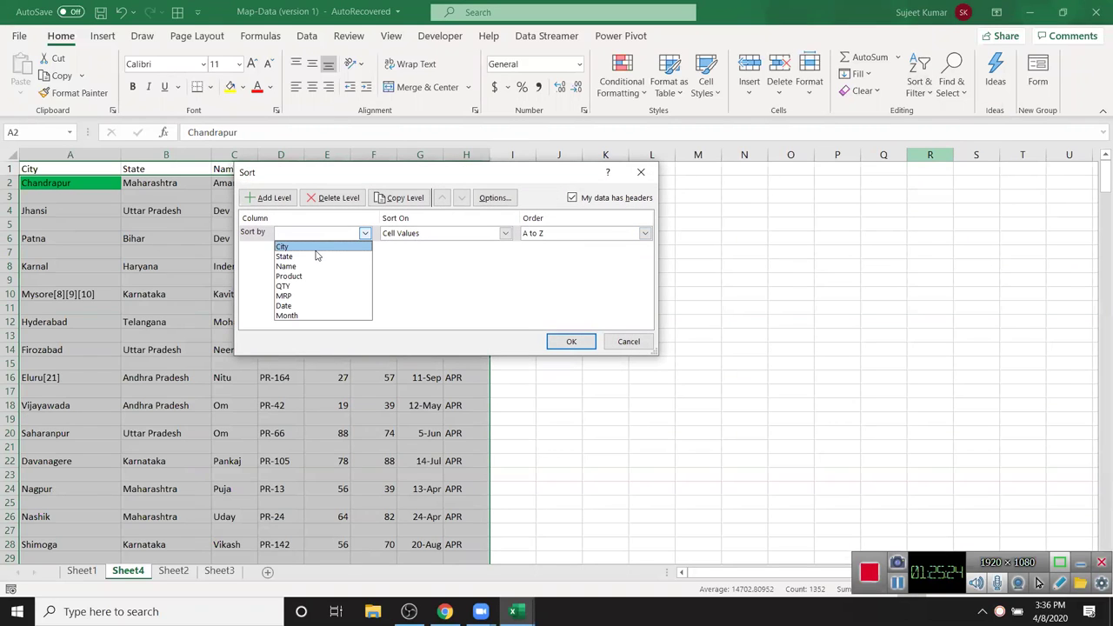
pyautogui.click(316, 249)
pyautogui.click(572, 342)
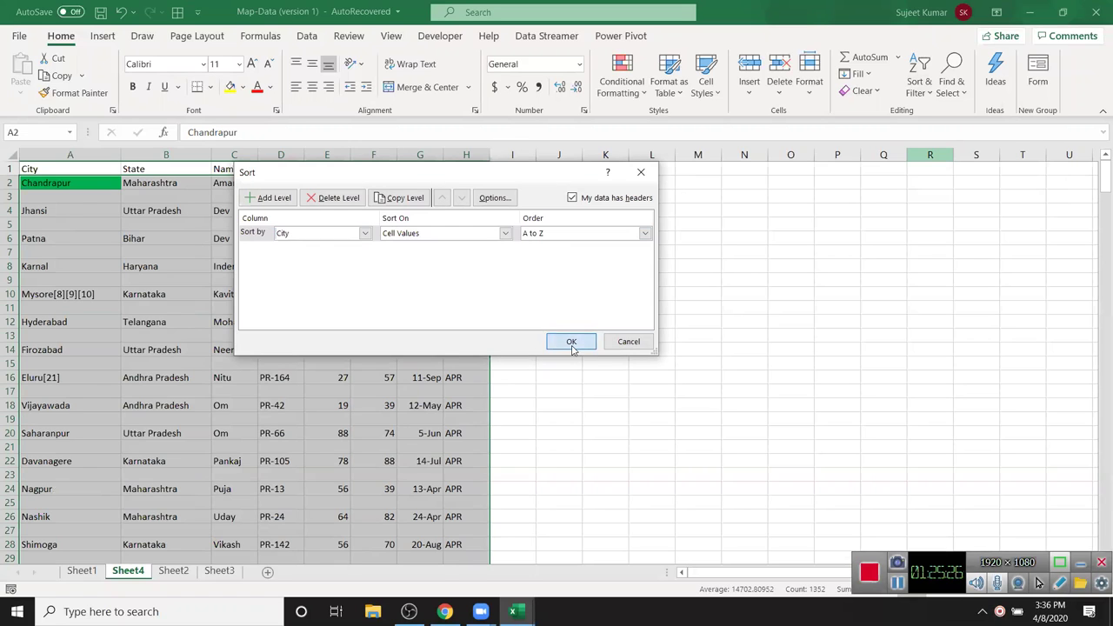
# - Scroll through the sorted table to confirm the blank rows now sit below row 169
pyautogui.moveTo(1098, 184); pyautogui.dragTo(1098, 230)
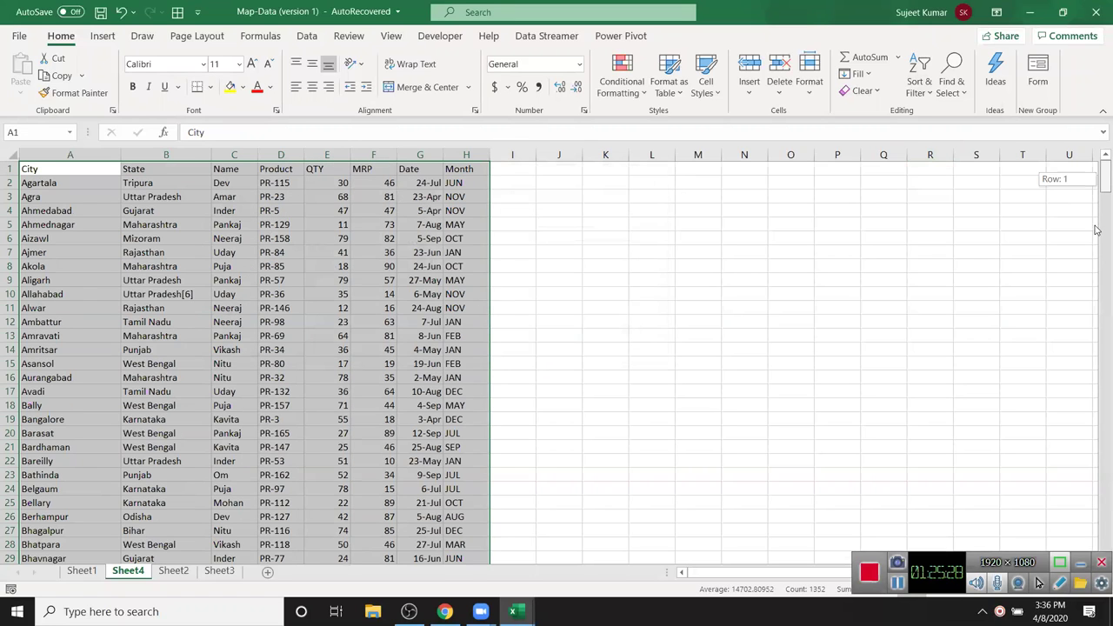
pyautogui.moveTo(1097, 296); pyautogui.dragTo(1098, 372)
pyautogui.scroll(5, 704, 287)
pyautogui.scroll(-1, 703, 283)
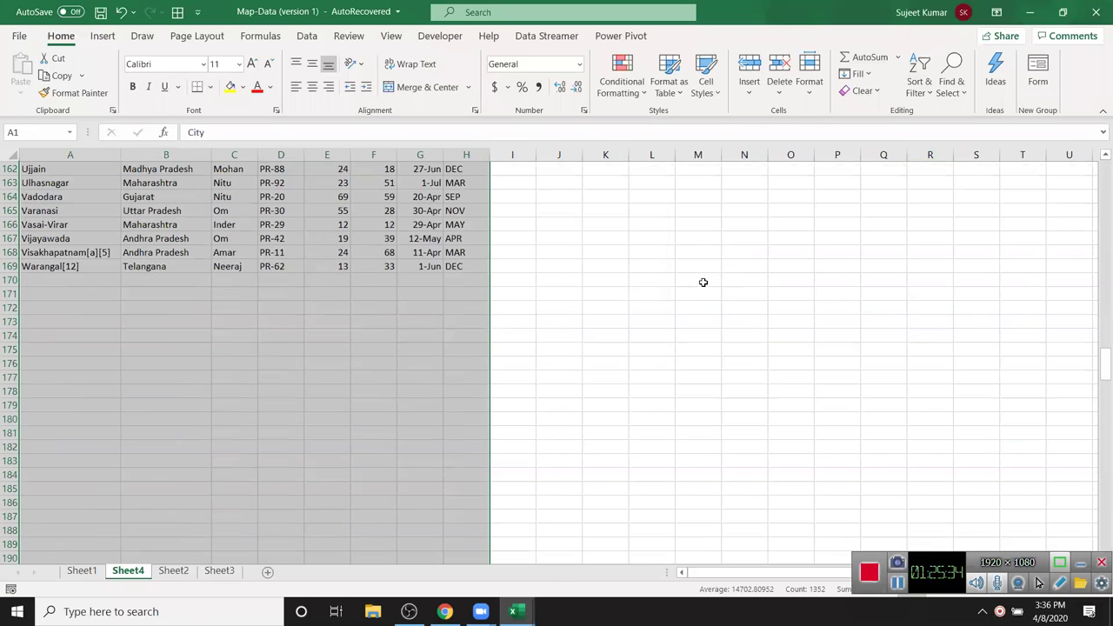
pyautogui.scroll(-3, 703, 282)
pyautogui.scroll(10, 709, 283)
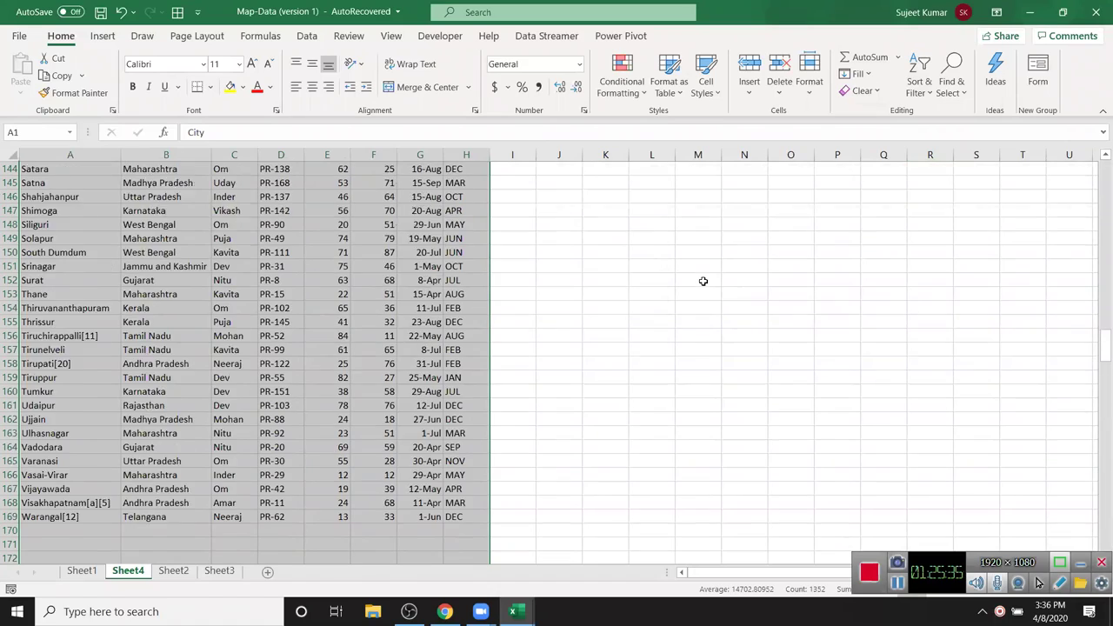
pyautogui.scroll(20, 719, 225)
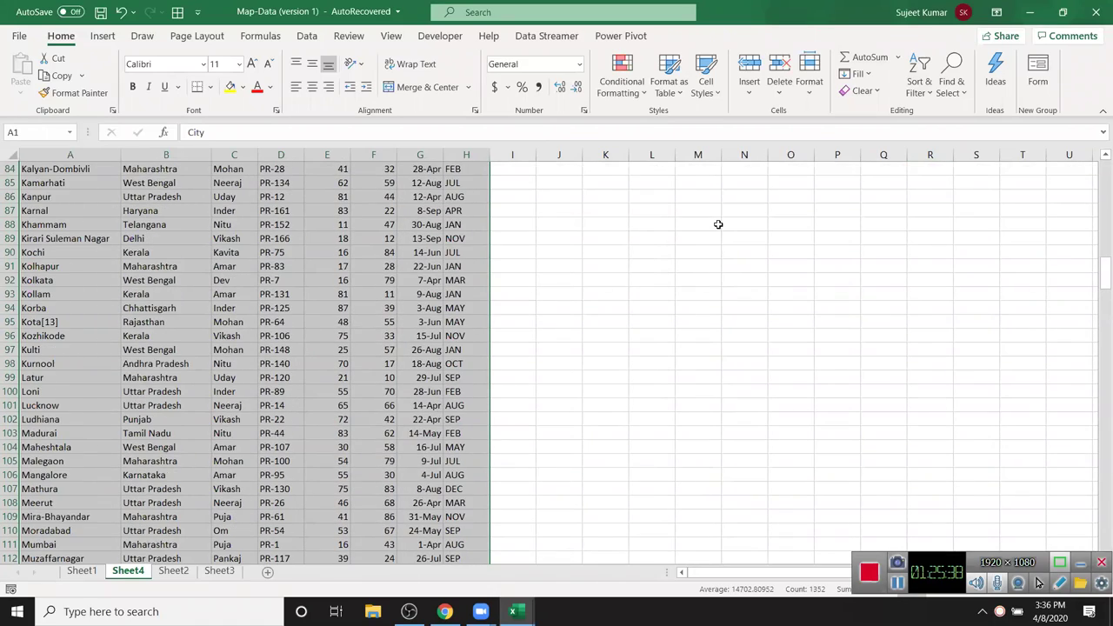
pyautogui.scroll(3, 719, 224)
pyautogui.scroll(19, 718, 225)
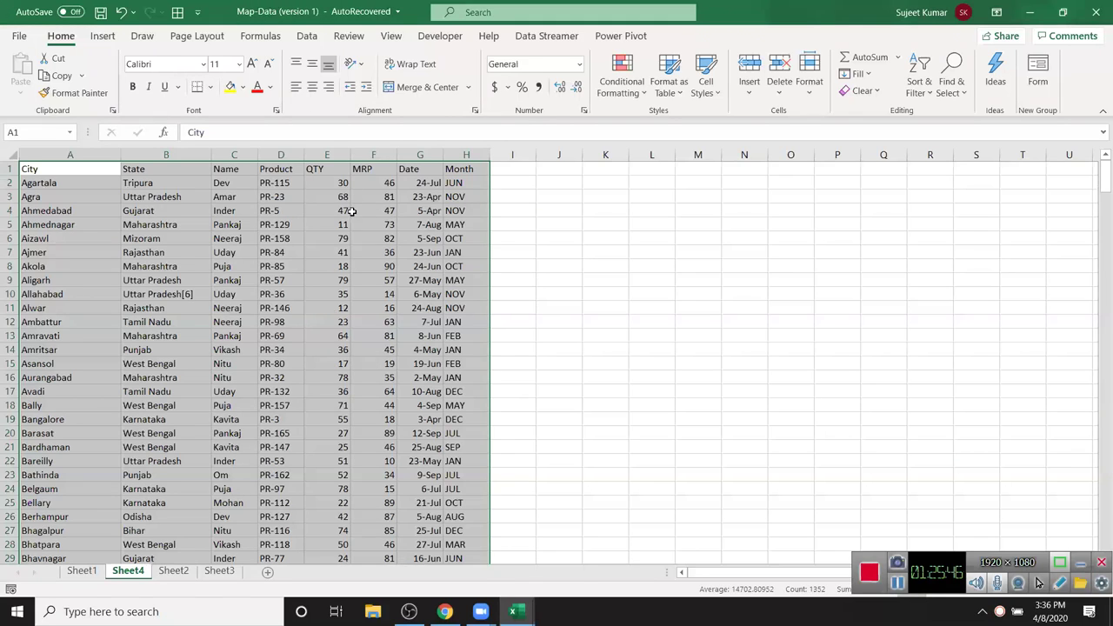
# - From the State header cell, turn on AutoFilter arrows for the City through Month headers
pyautogui.click(270, 197)
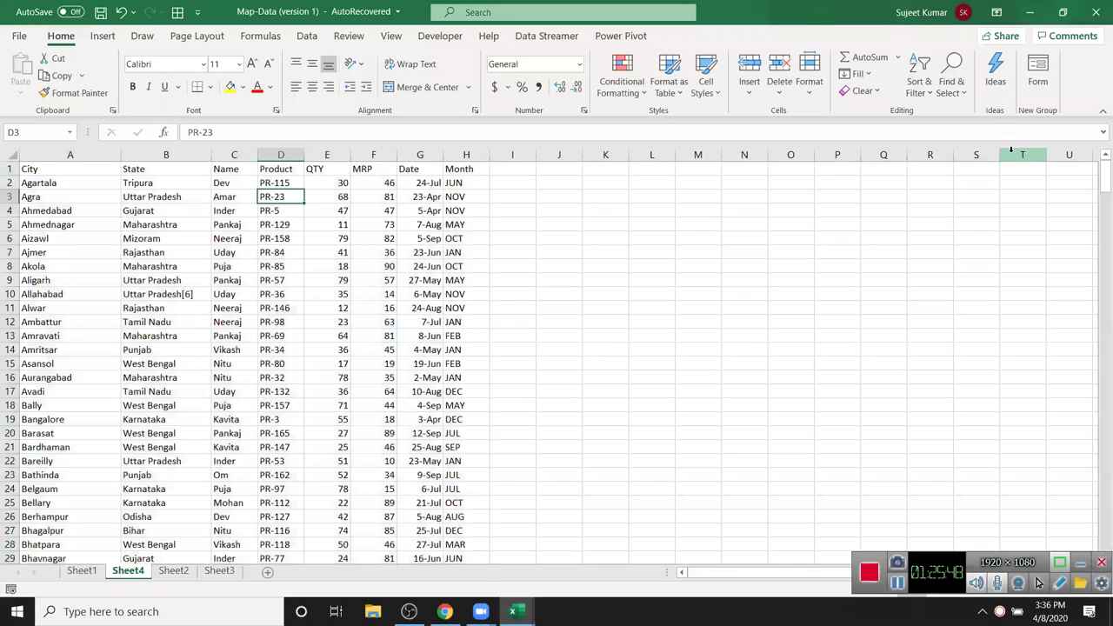
pyautogui.moveTo(73, 171); pyautogui.dragTo(469, 419)
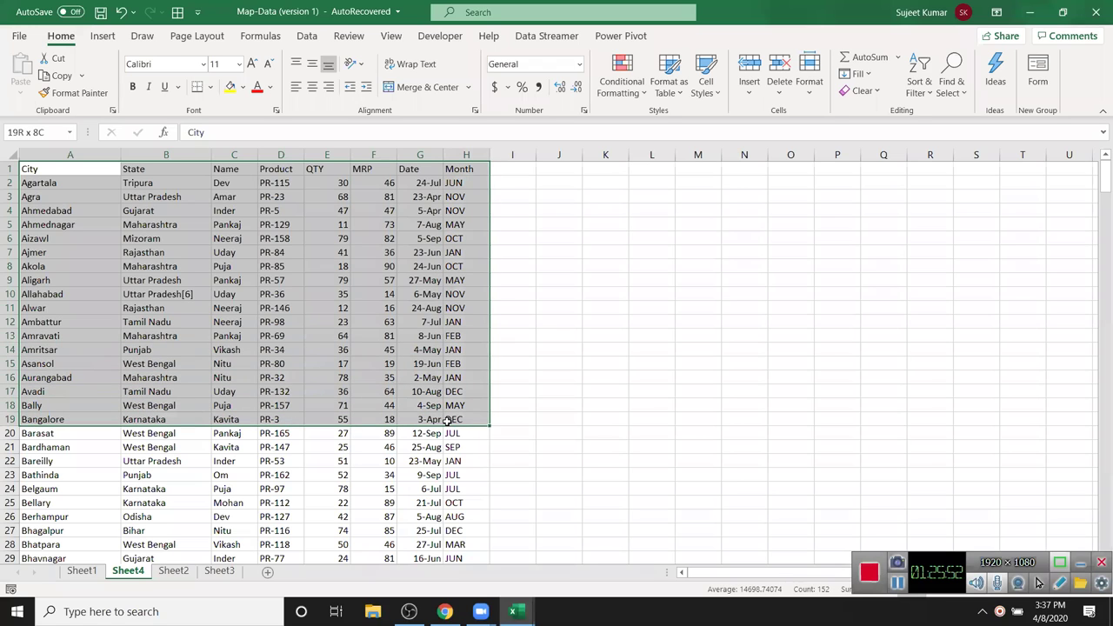
pyautogui.click(283, 270)
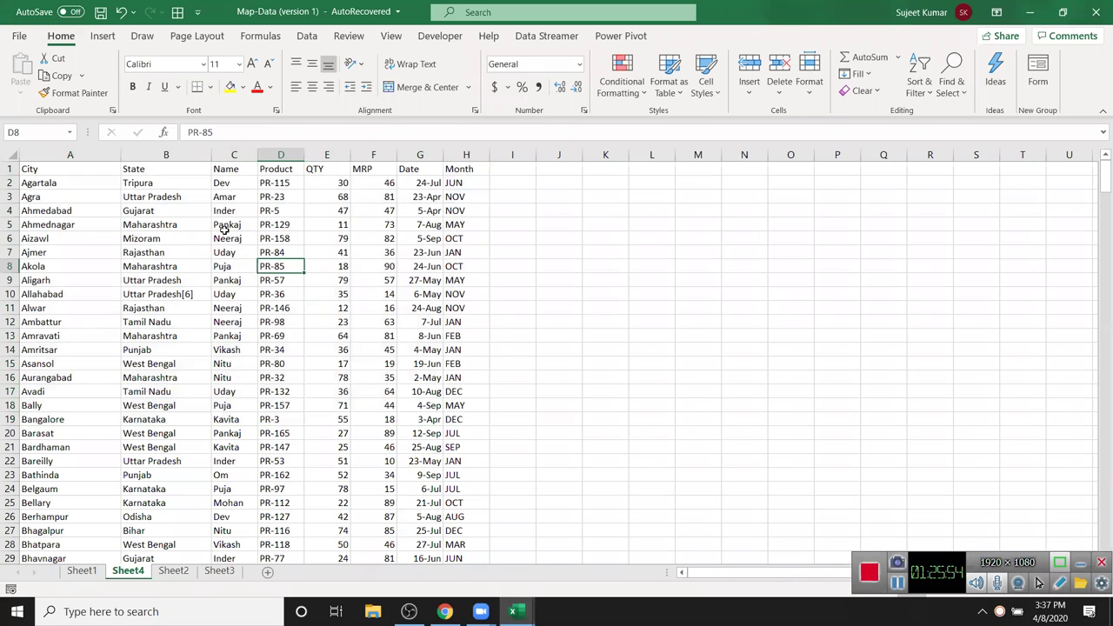
pyautogui.click(150, 165)
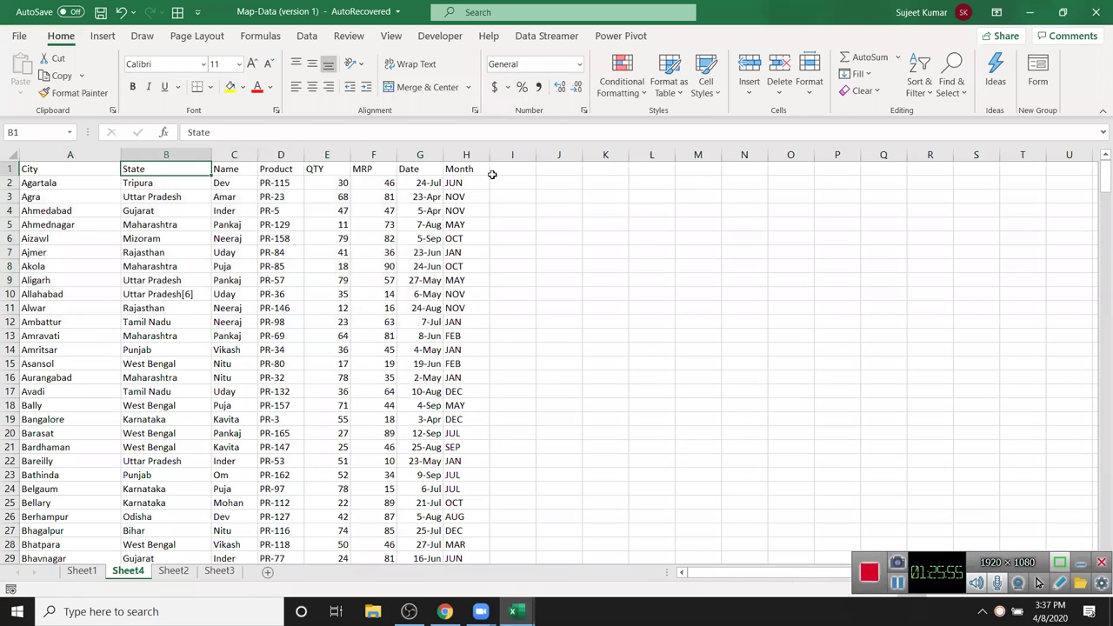
pyautogui.click(945, 90)
pyautogui.click(926, 90)
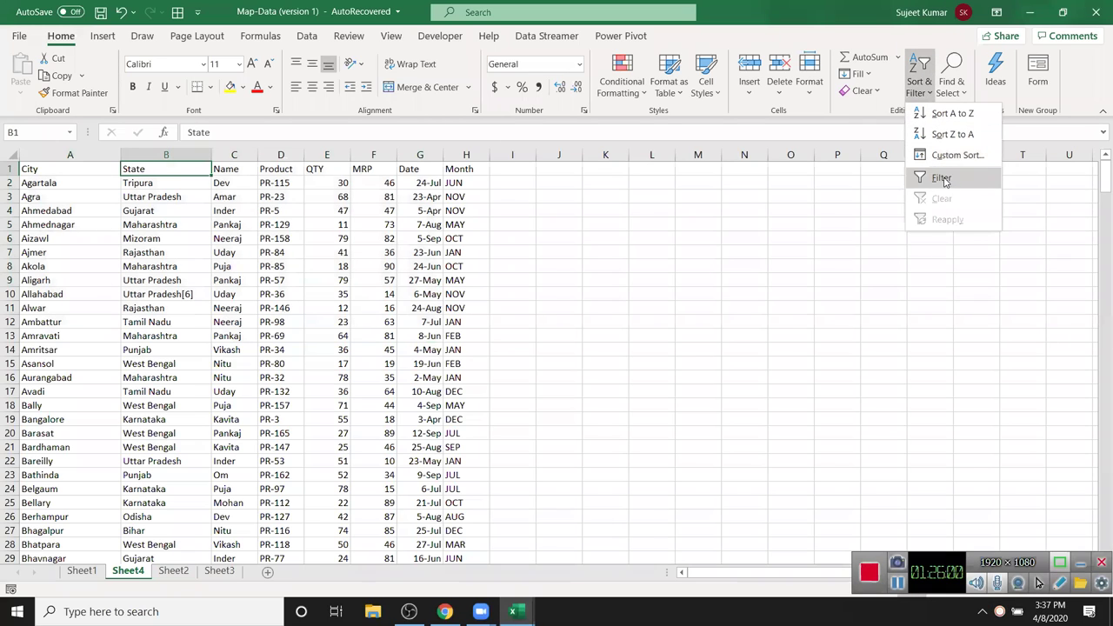
pyautogui.click(943, 179)
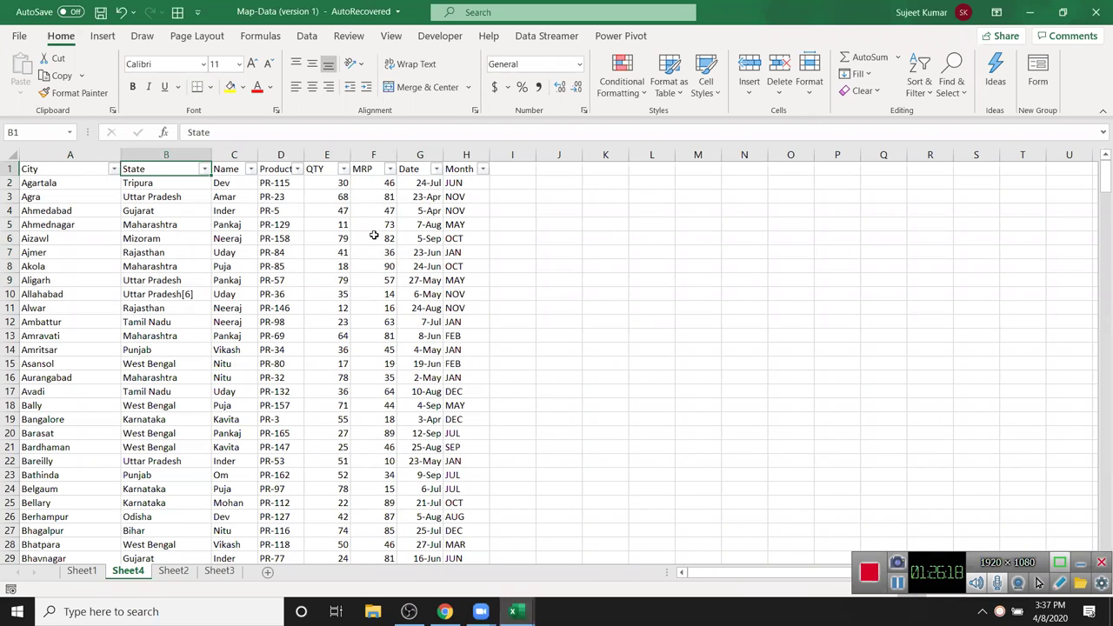
# - Filter the Month column to show only FEB and JUL
pyautogui.moveTo(74, 174); pyautogui.dragTo(456, 310)
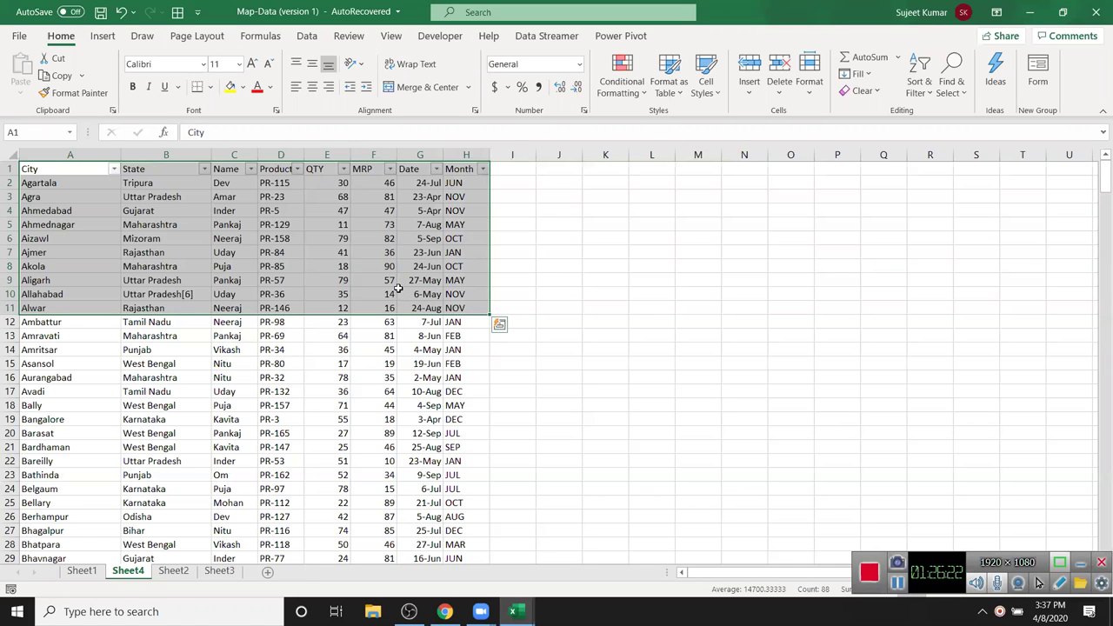
pyautogui.click(398, 280)
pyautogui.scroll(-2, 393, 261)
pyautogui.scroll(2, 400, 279)
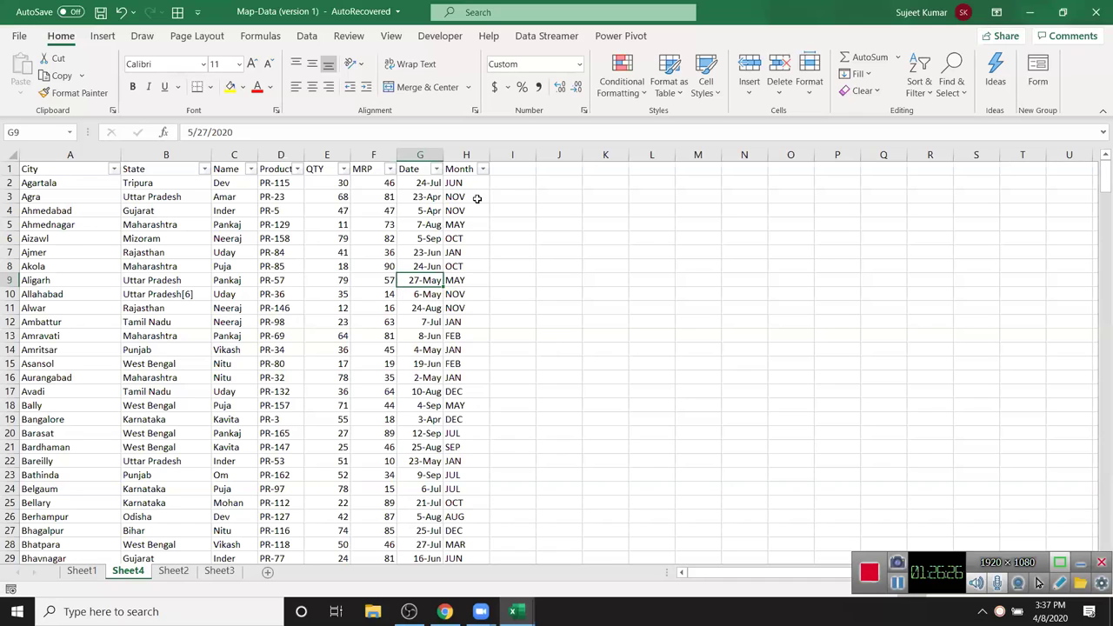
pyautogui.click(389, 210)
pyautogui.click(483, 168)
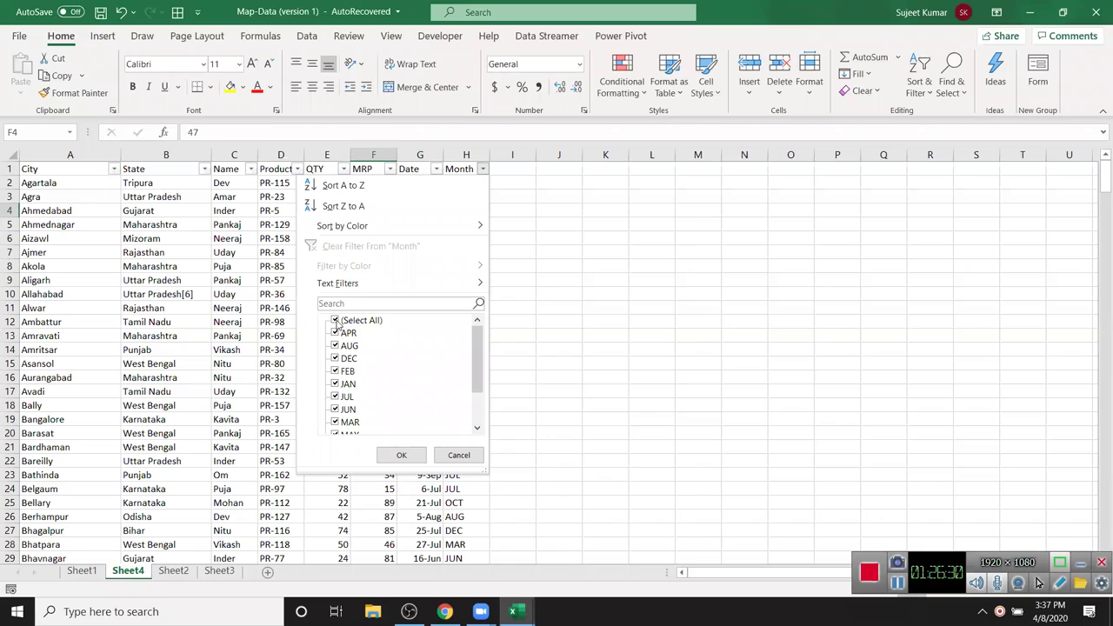
pyautogui.click(336, 321)
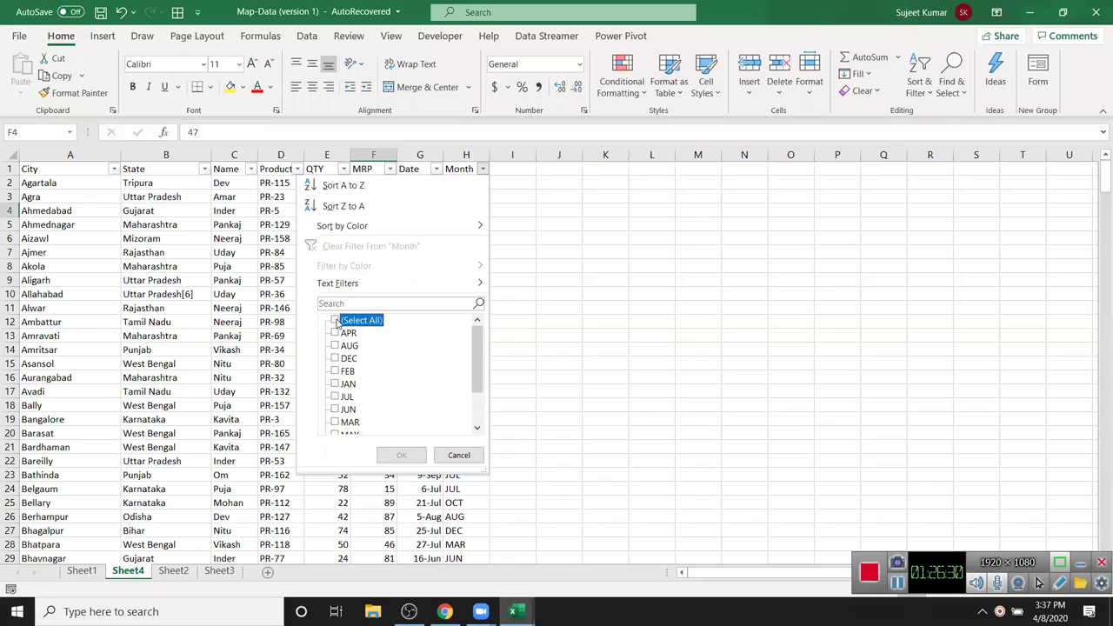
pyautogui.click(336, 370)
pyautogui.click(336, 397)
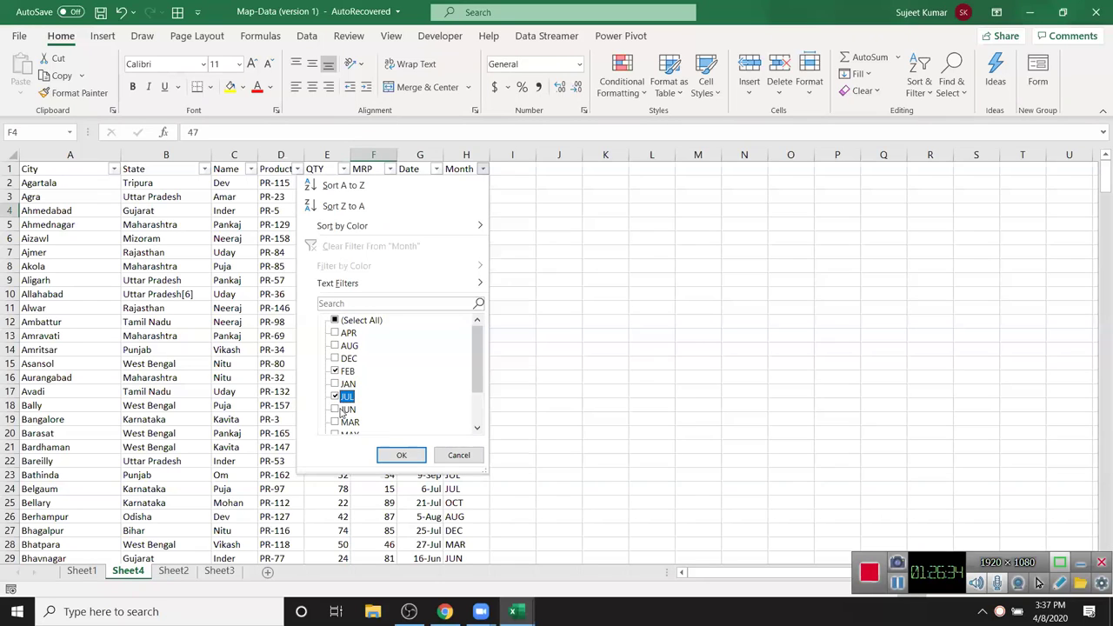
pyautogui.click(401, 455)
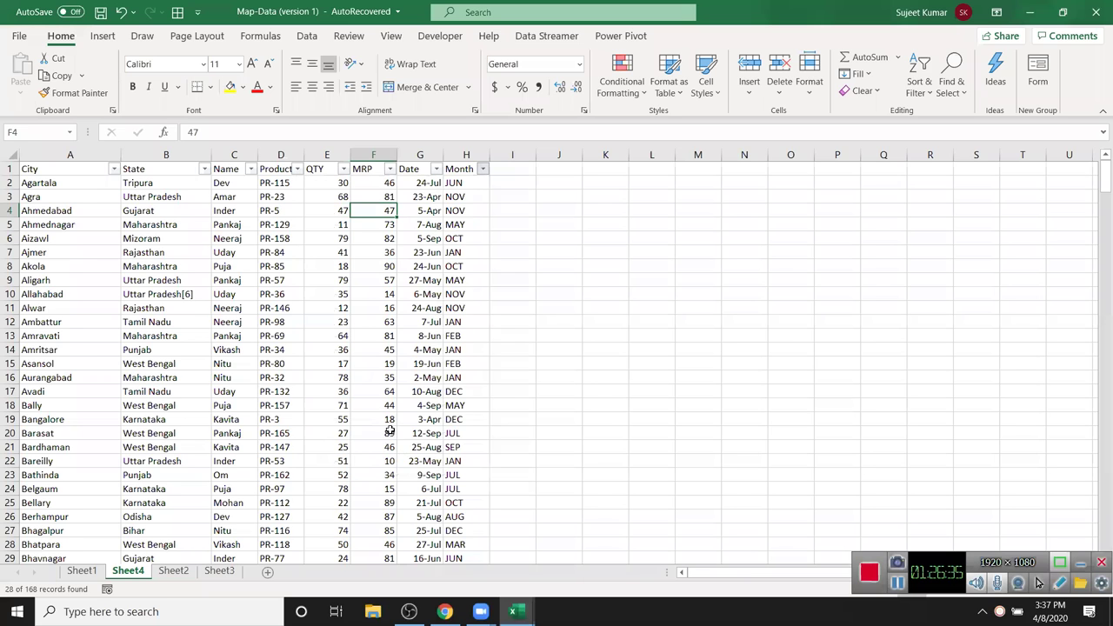
# - Review the filtered rows, then reset the Month filter to include every month
pyautogui.scroll(-3, 291, 266)
pyautogui.scroll(3, 139, 250)
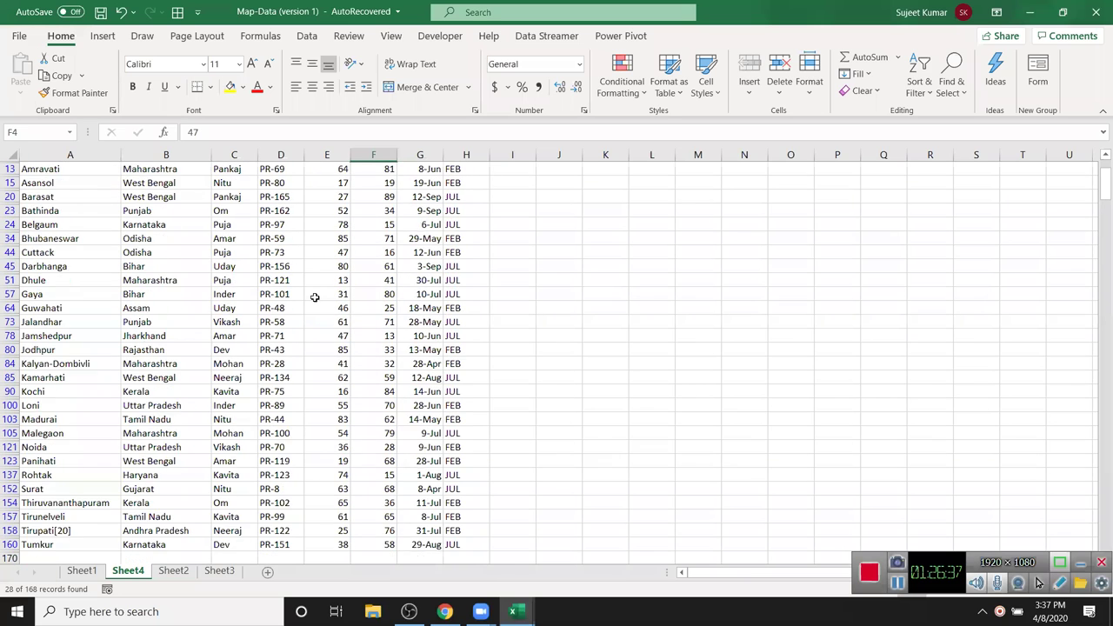
pyautogui.moveTo(80, 184); pyautogui.dragTo(80, 296)
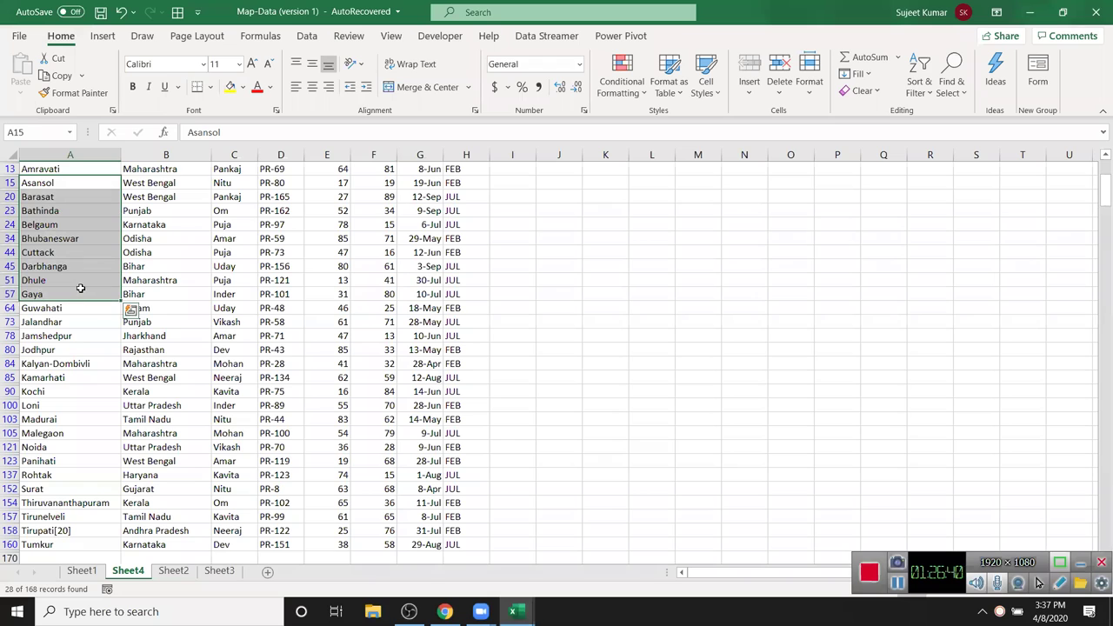
pyautogui.scroll(1, 328, 257)
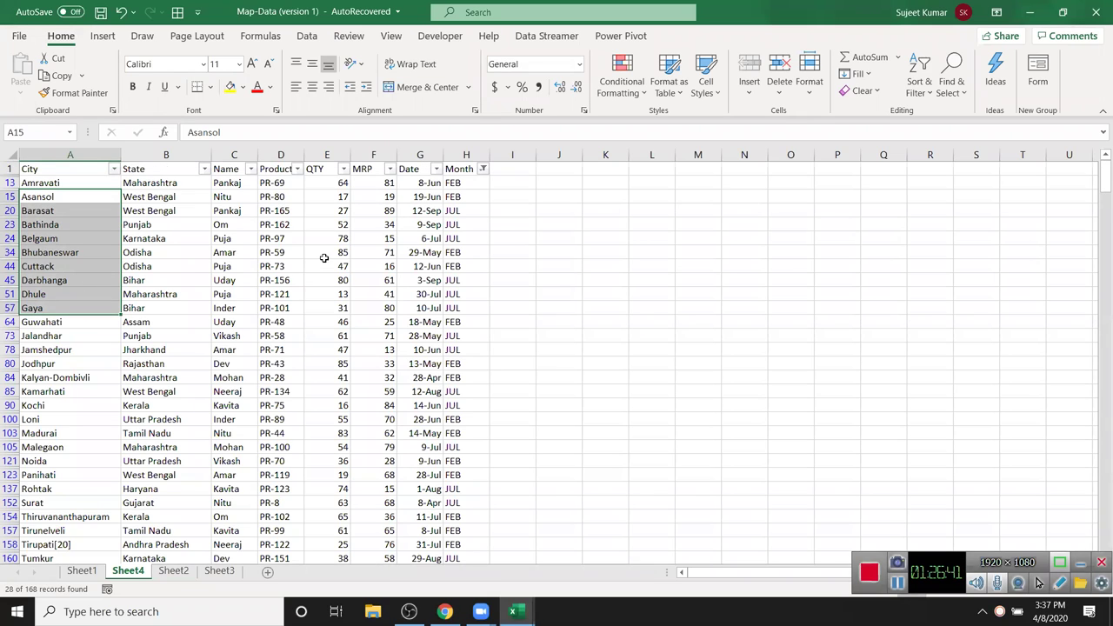
pyautogui.scroll(-2, 323, 259)
pyautogui.scroll(2, 323, 258)
pyautogui.scroll(-1, 451, 219)
pyautogui.scroll(1, 452, 219)
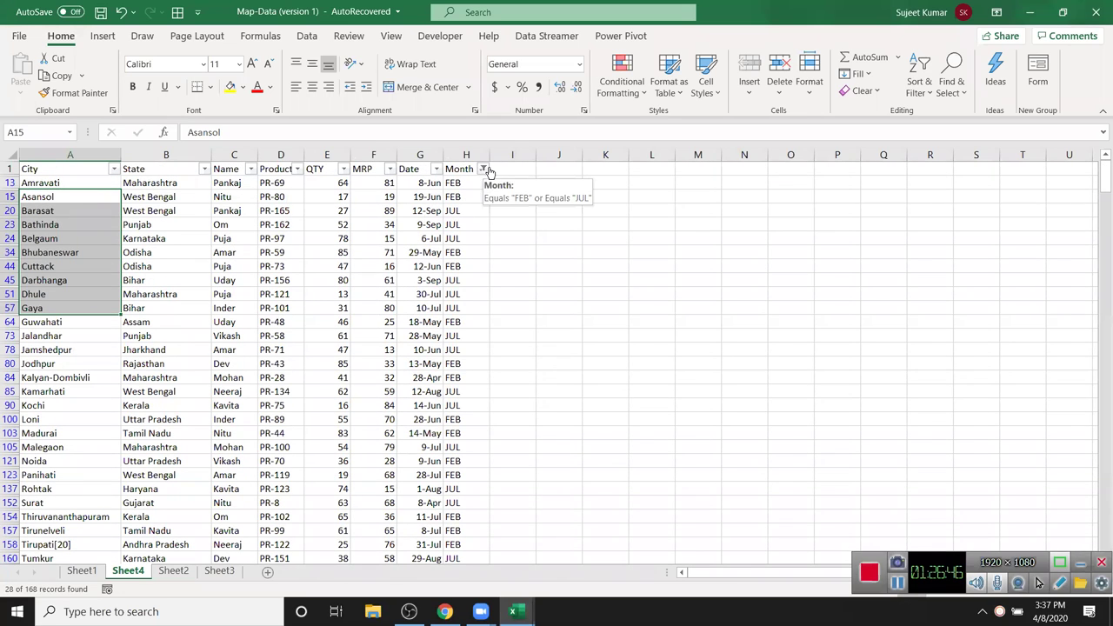
pyautogui.click(307, 272)
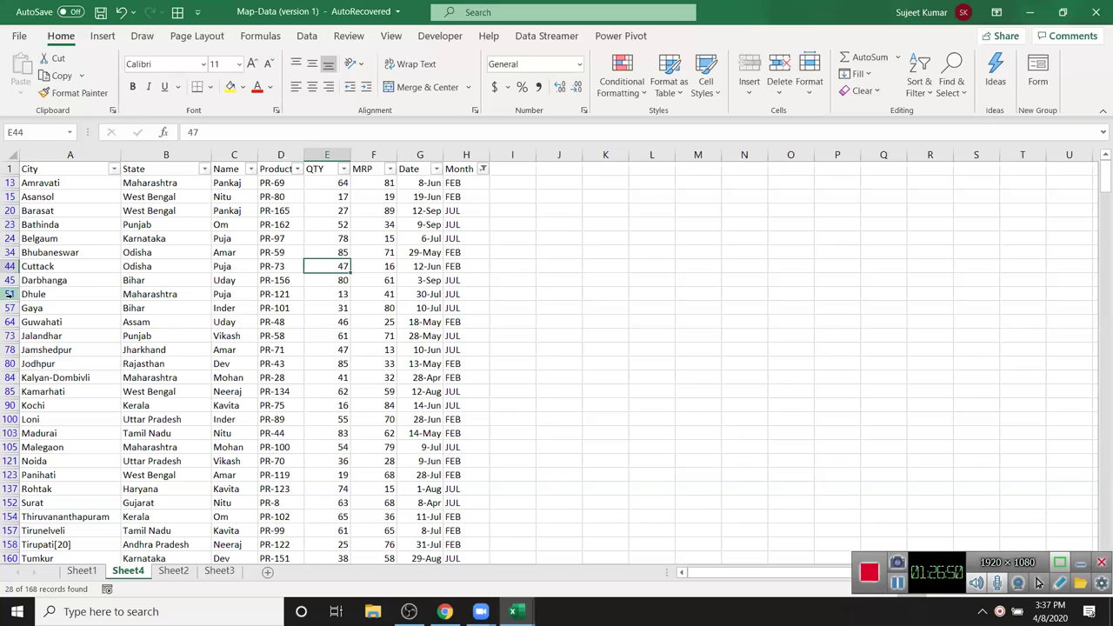
pyautogui.scroll(-3, 18, 369)
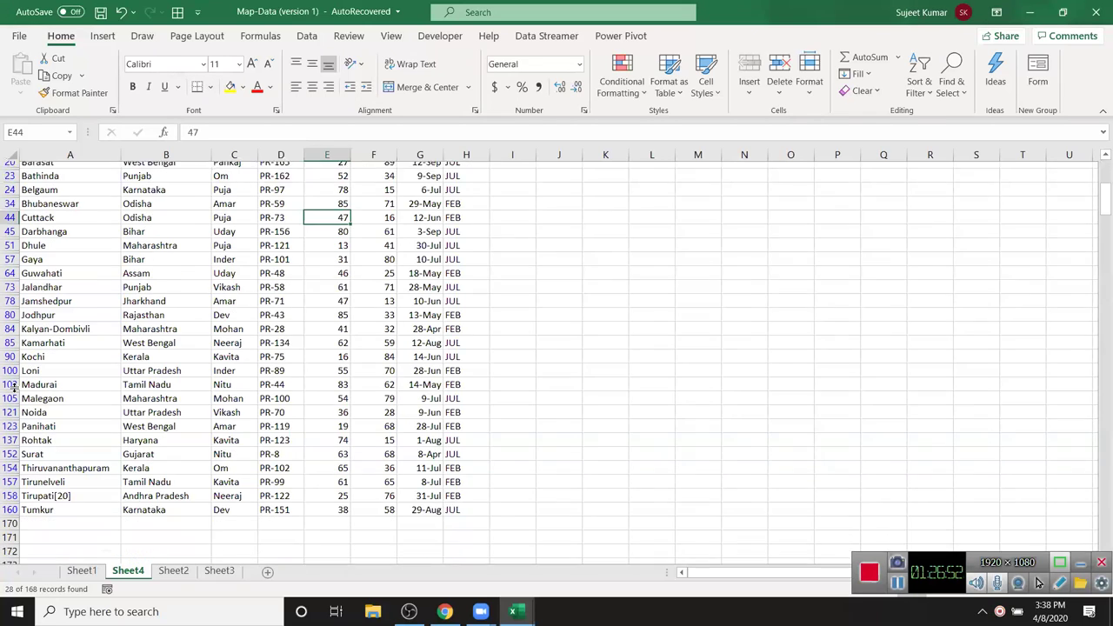
pyautogui.scroll(3, 9, 392)
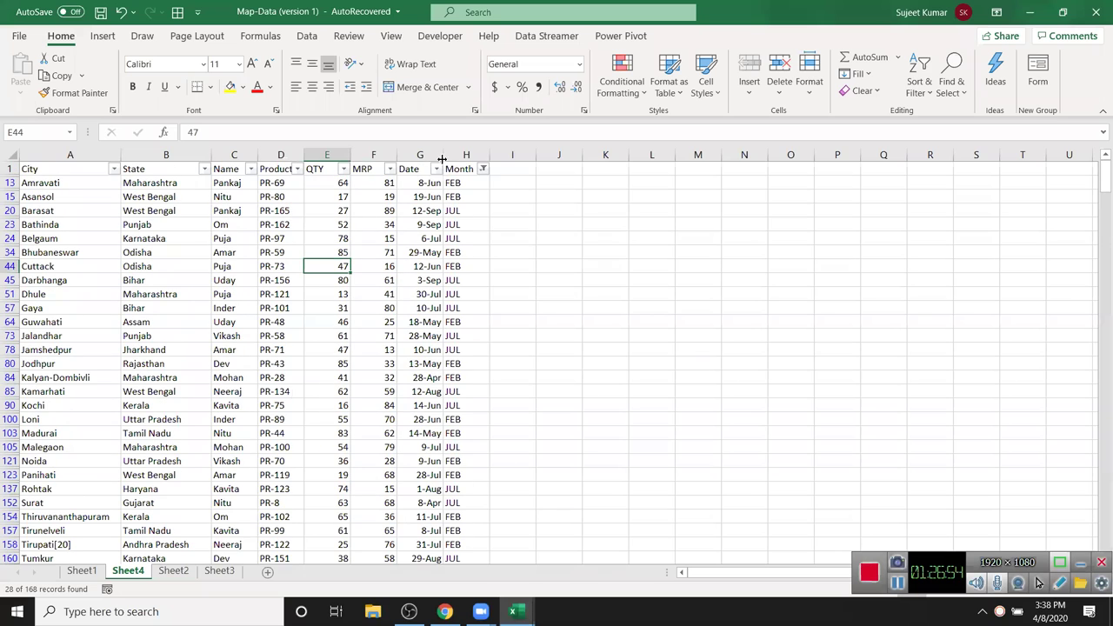
pyautogui.click(483, 169)
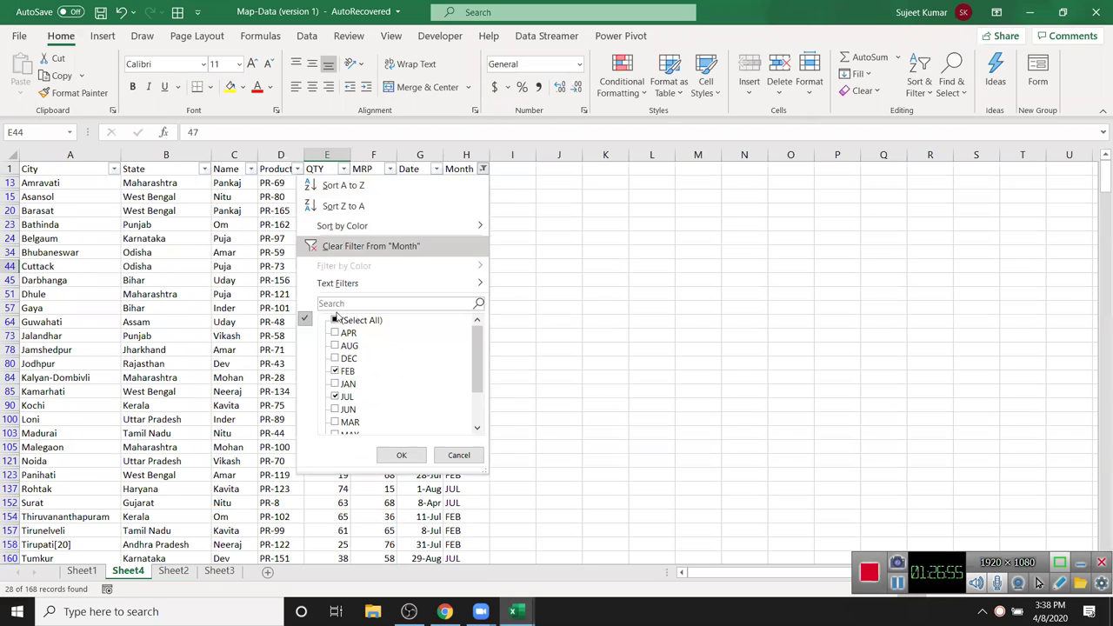
pyautogui.click(336, 320)
pyautogui.click(399, 454)
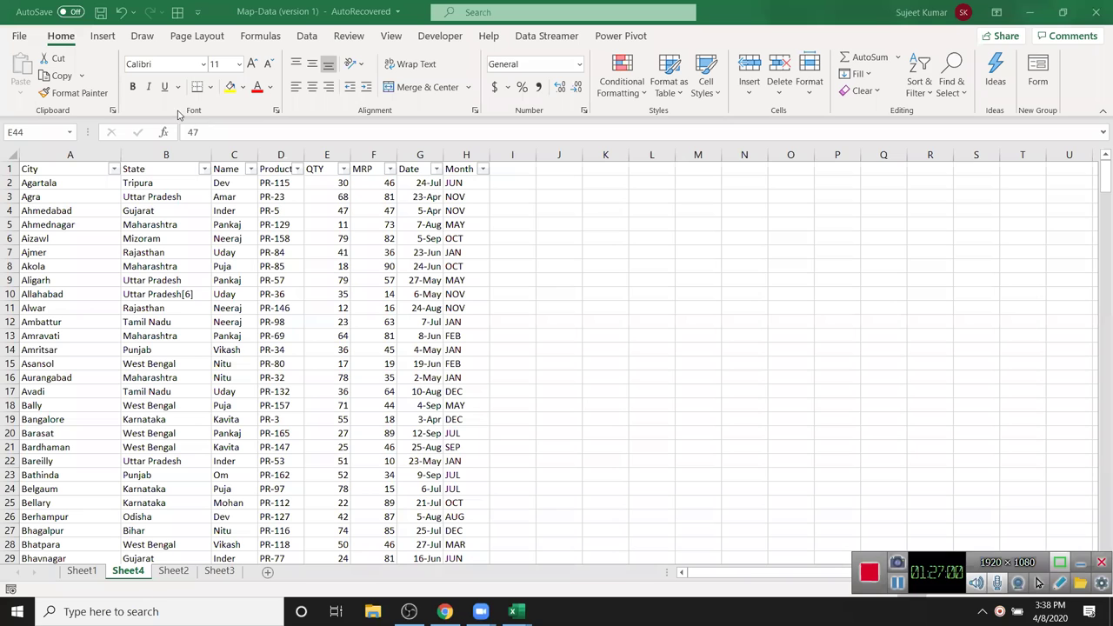
# - Filter the Name column down to a single salesperson
pyautogui.click(224, 197)
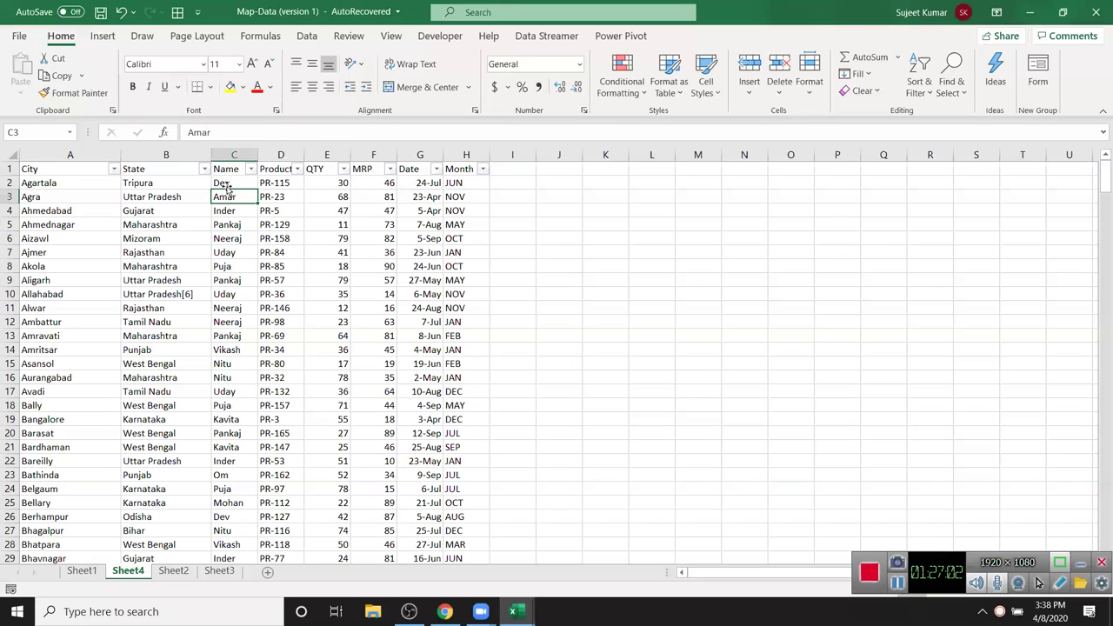
pyautogui.click(232, 156)
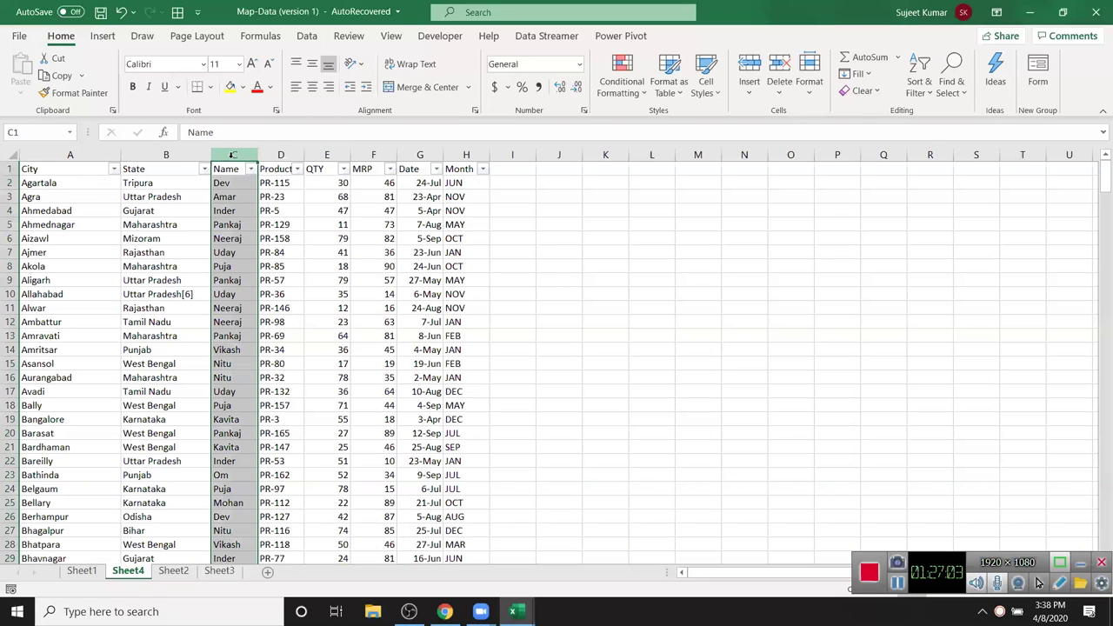
pyautogui.click(449, 158)
pyautogui.moveTo(233, 224); pyautogui.dragTo(233, 211)
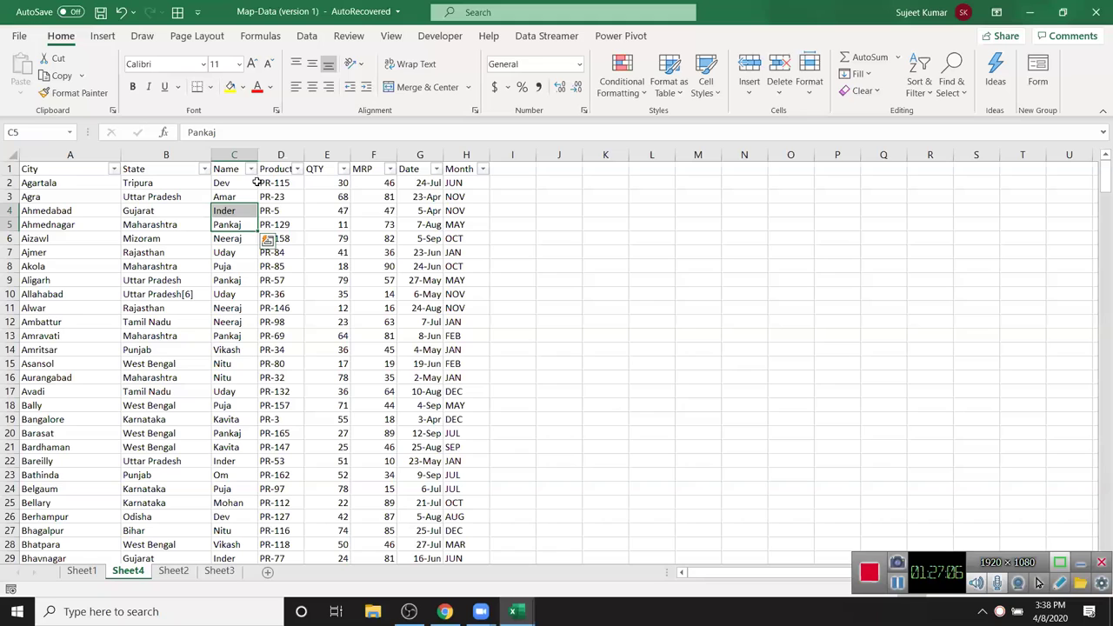
pyautogui.click(251, 168)
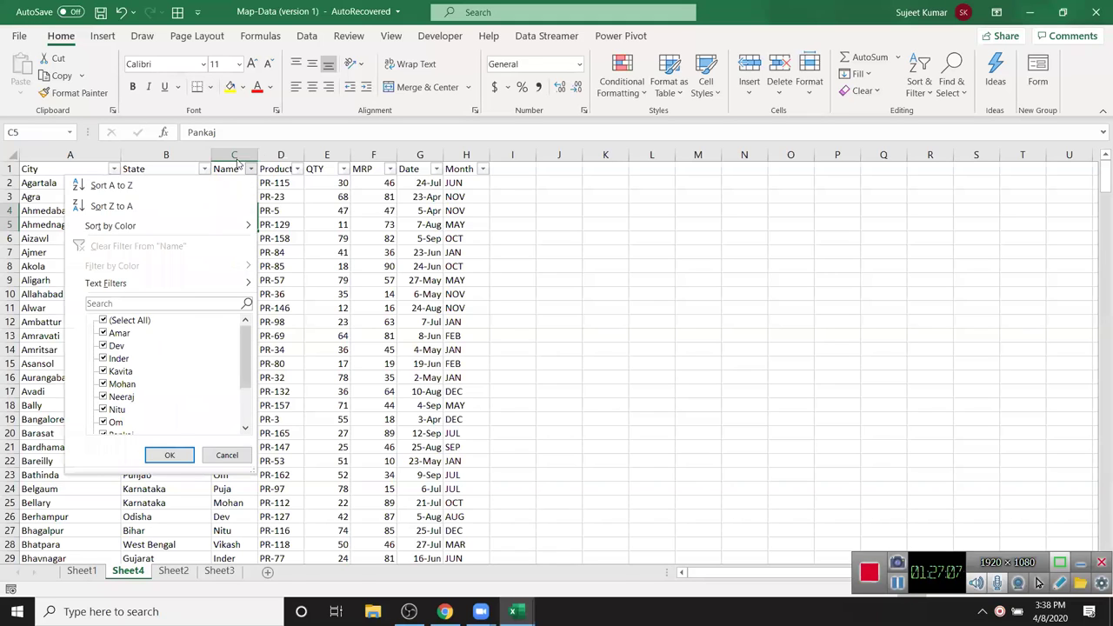
pyautogui.click(105, 321)
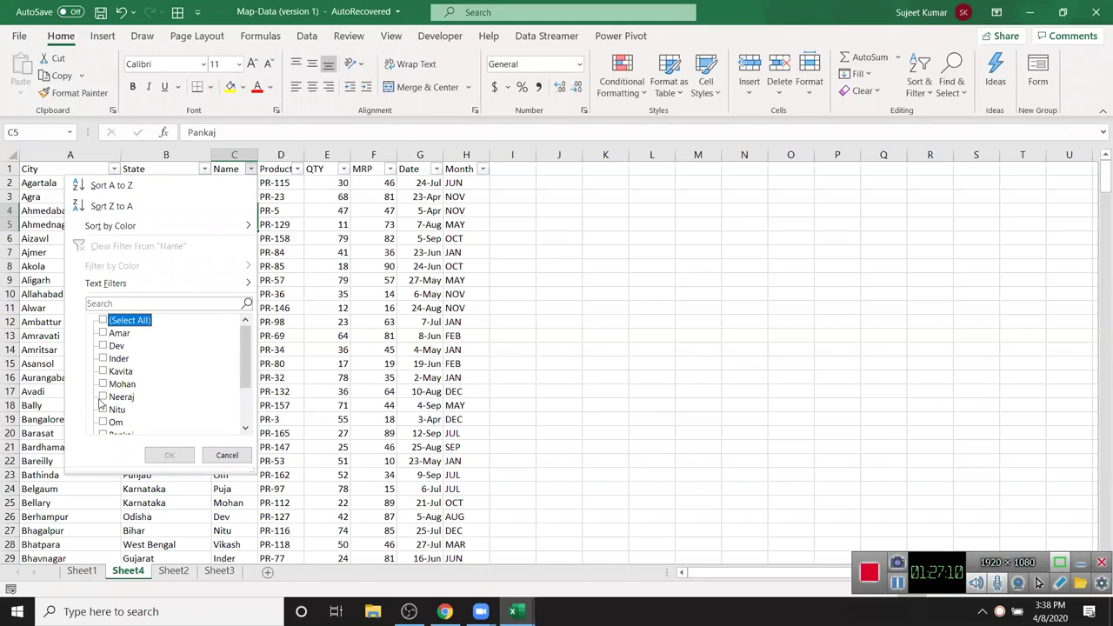
pyautogui.click(103, 397)
pyautogui.click(167, 454)
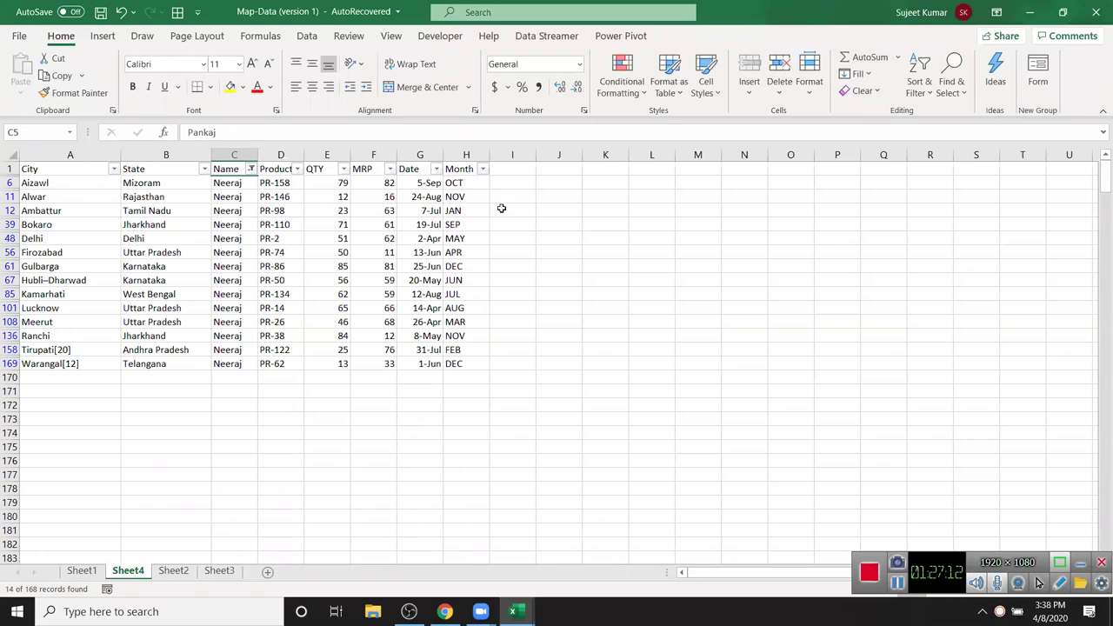
# - Further filter the Month column to only AUG and FEB
pyautogui.click(483, 169)
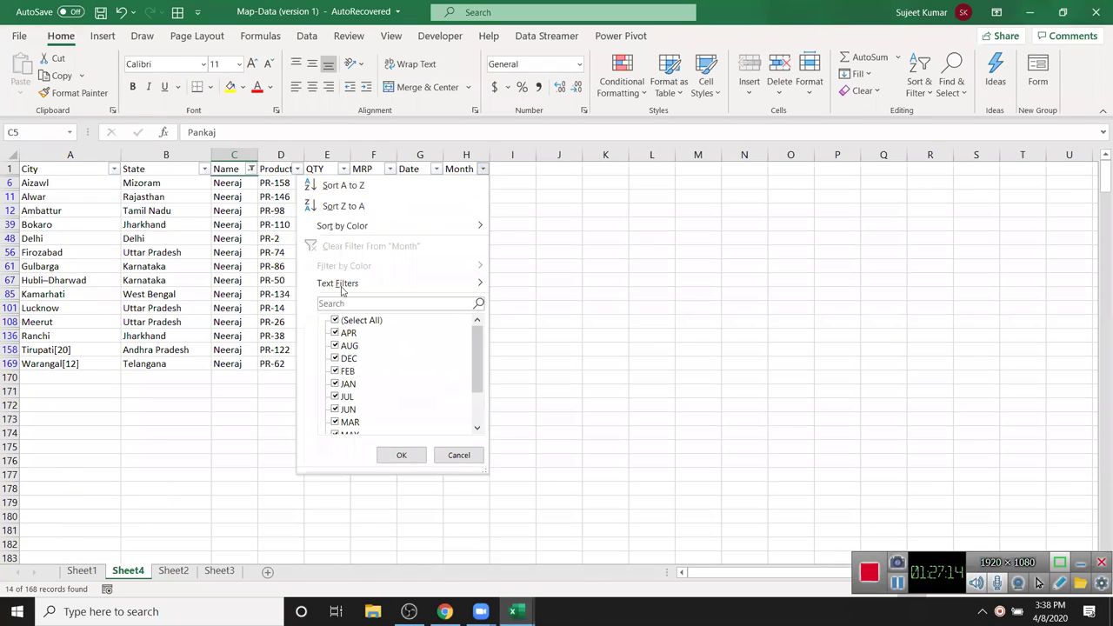
pyautogui.click(337, 321)
pyautogui.scroll(-2, 352, 400)
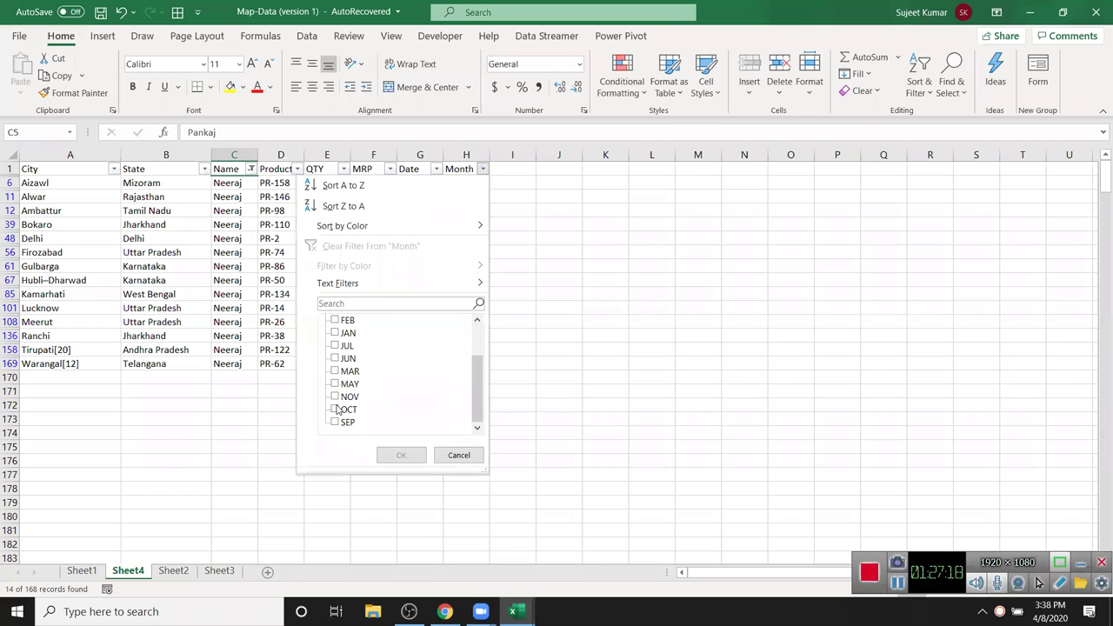
pyautogui.scroll(2, 357, 376)
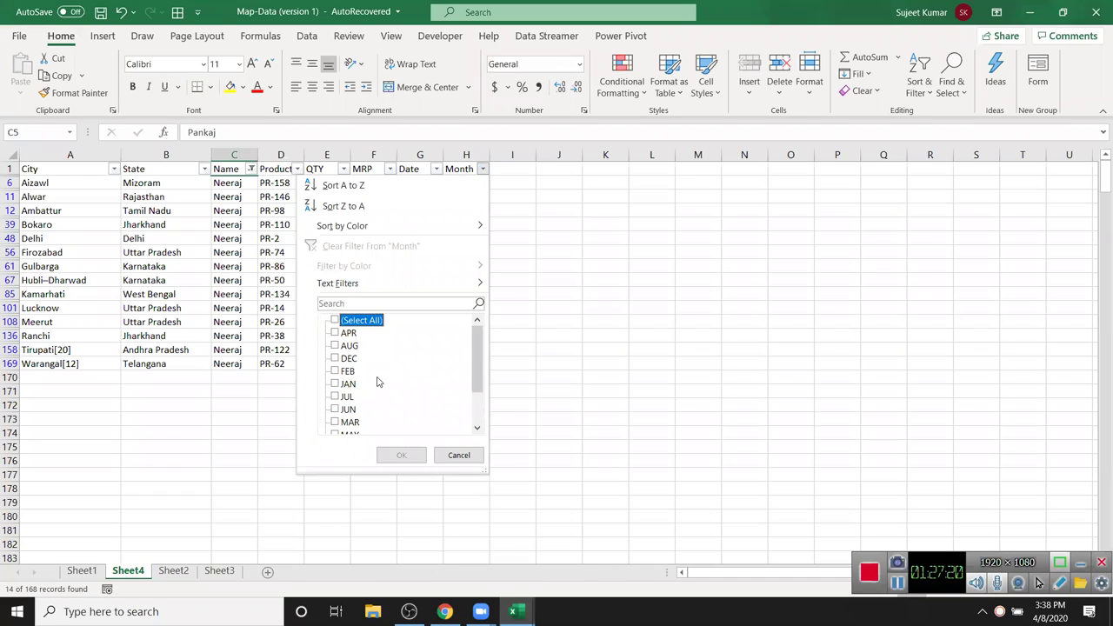
pyautogui.scroll(-2, 374, 381)
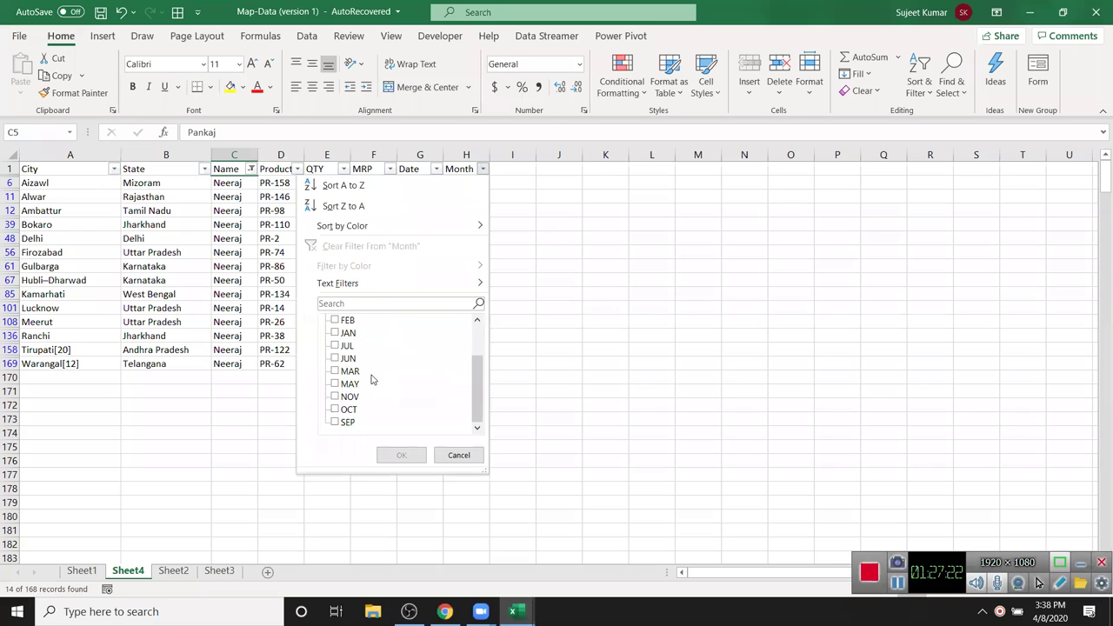
pyautogui.scroll(2, 371, 380)
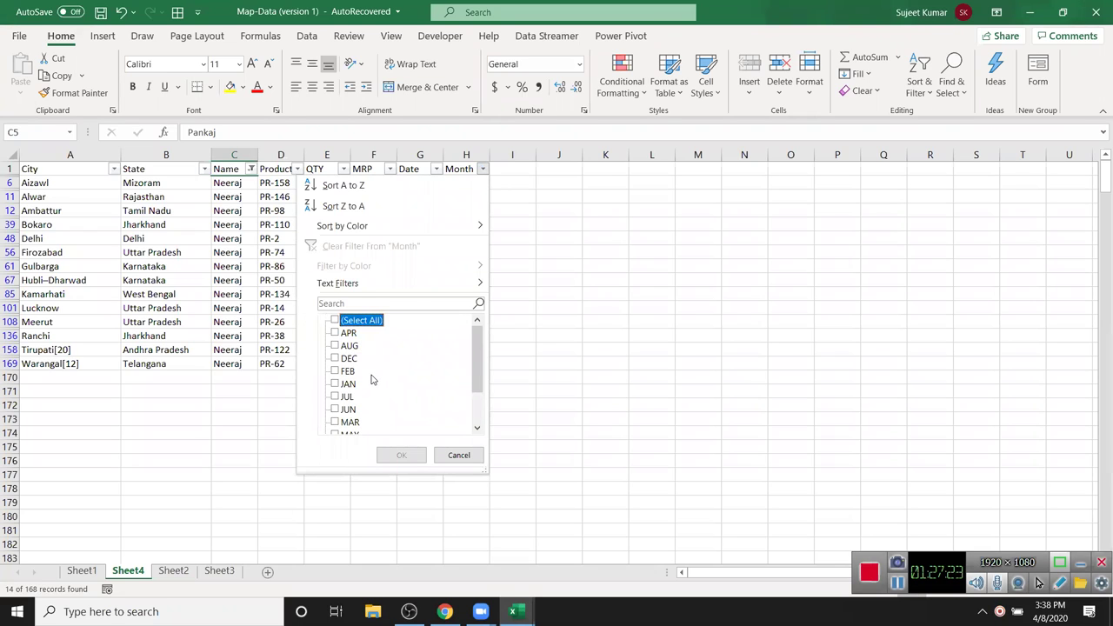
pyautogui.click(335, 346)
pyautogui.click(335, 371)
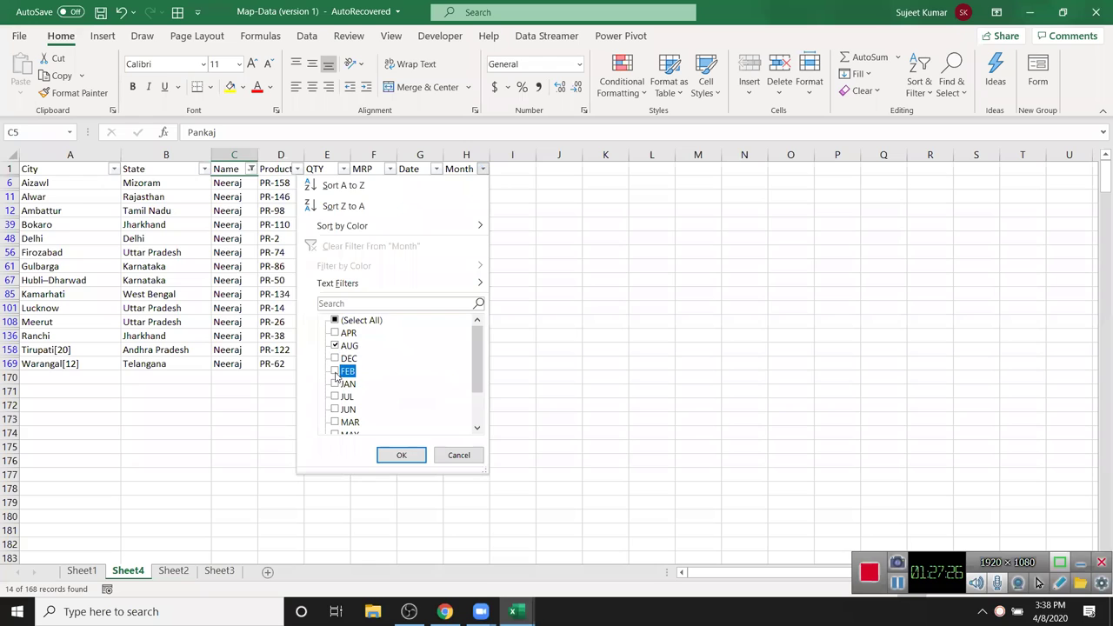
pyautogui.click(402, 454)
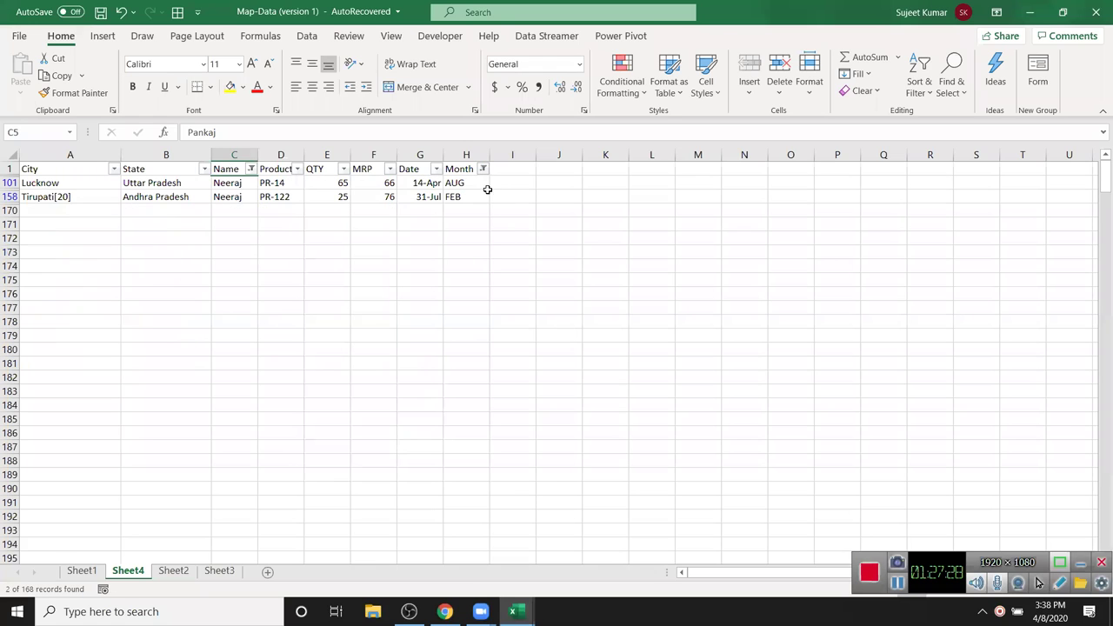
# - Reset the Month filter to all months and re-tick every name in the Name filter
pyautogui.click(481, 180)
pyautogui.click(482, 170)
pyautogui.click(335, 321)
pyautogui.click(402, 453)
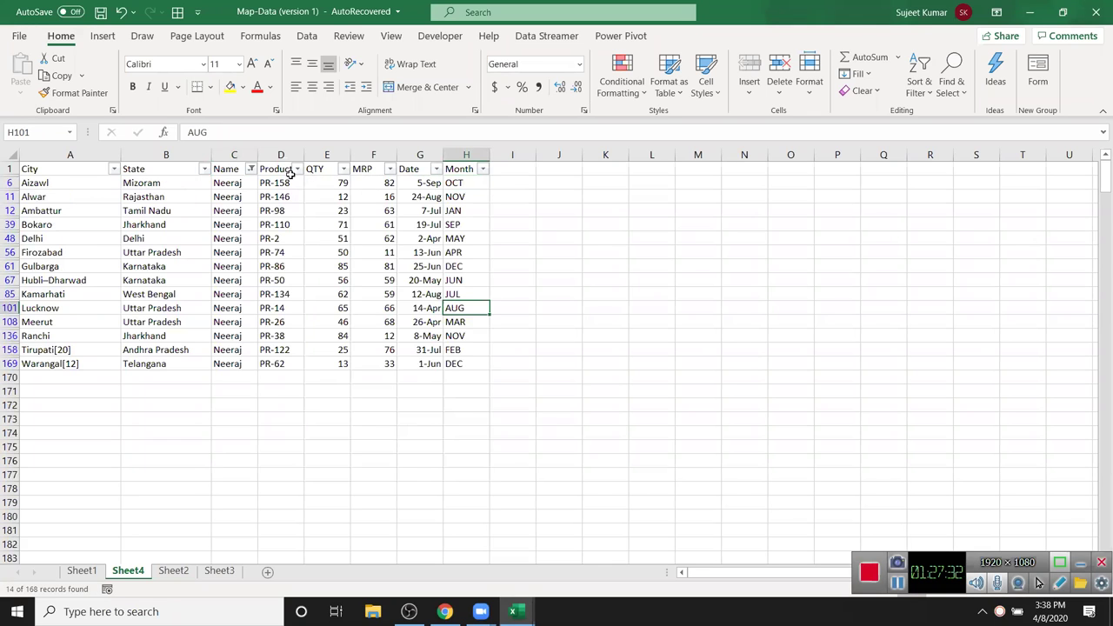
pyautogui.click(250, 169)
pyautogui.click(112, 321)
# - Show all names again and fill the PR-85, PR-132 and PR-147 product cells yellow
pyautogui.click(172, 456)
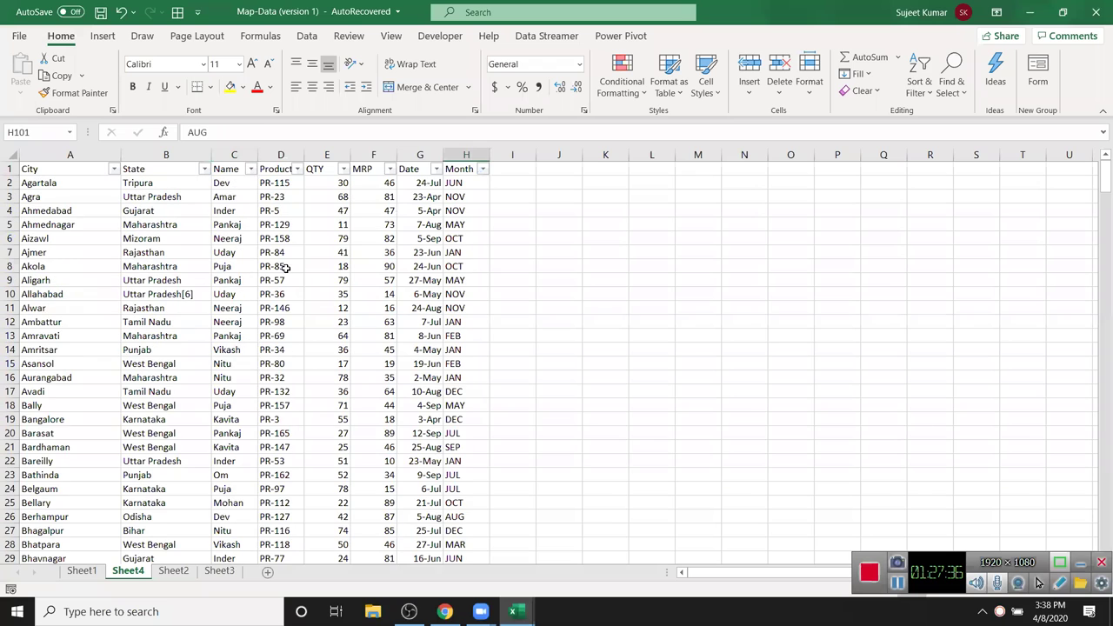
pyautogui.click(280, 266)
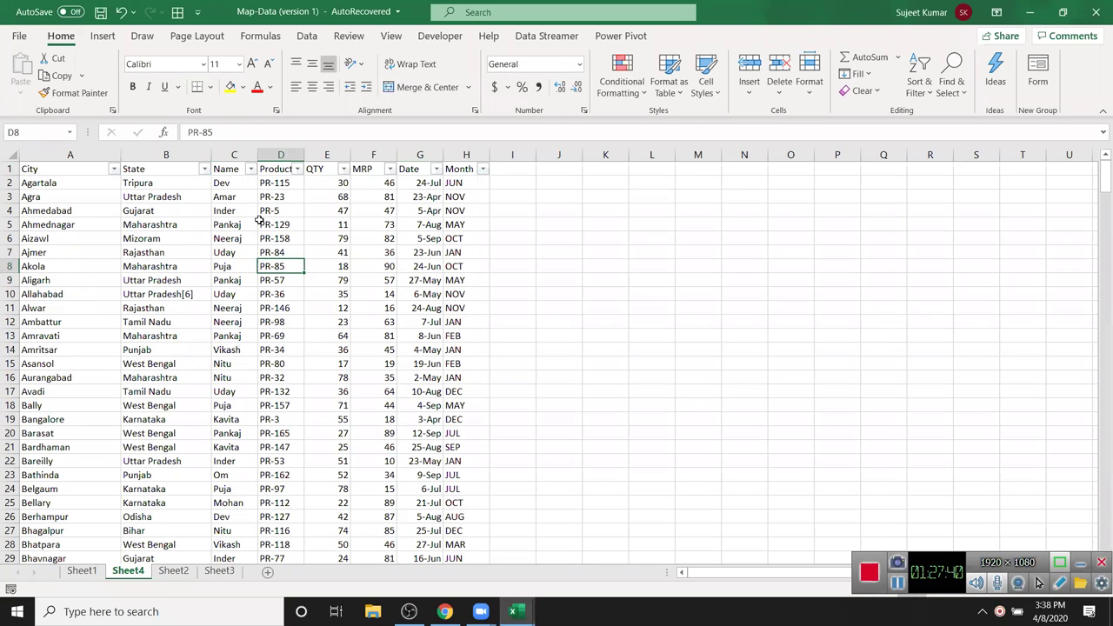
pyautogui.click(242, 87)
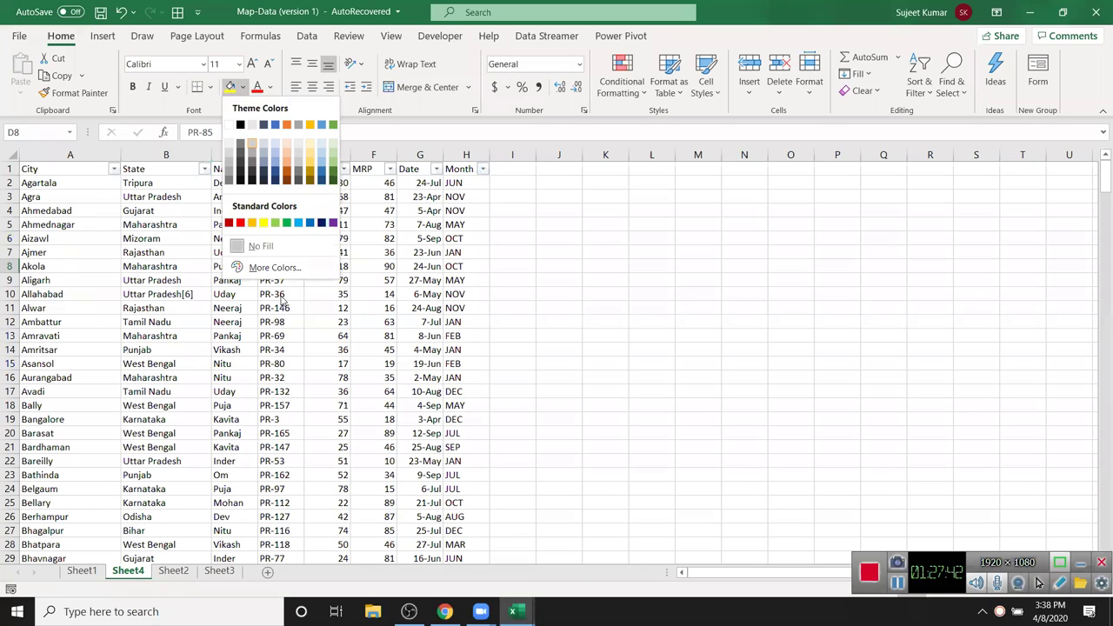
pyautogui.click(231, 87)
pyautogui.click(268, 389)
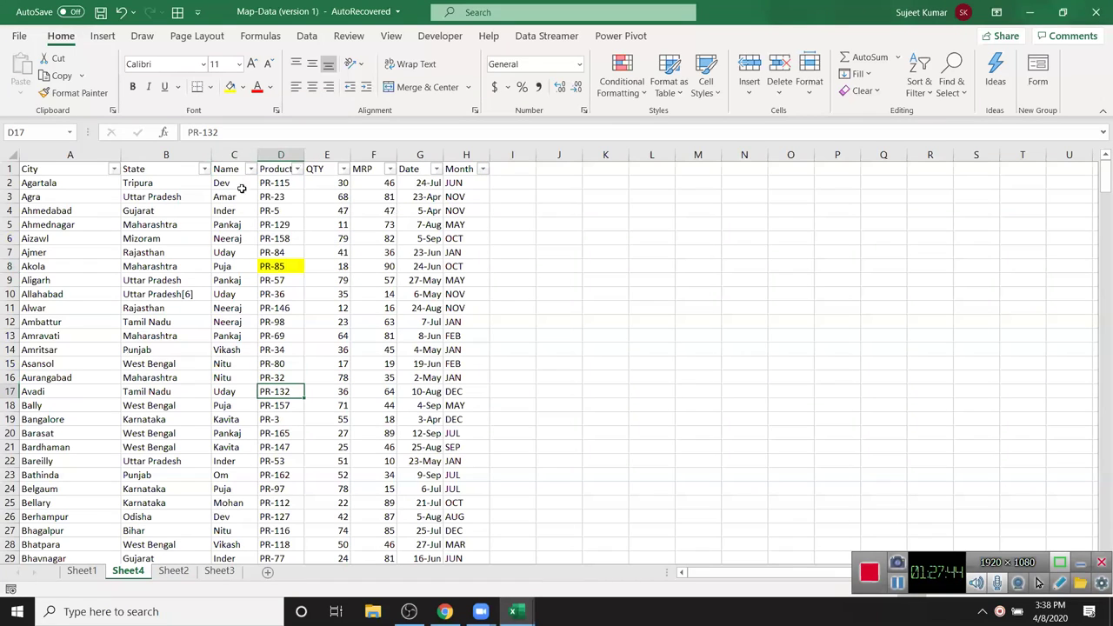
pyautogui.click(230, 87)
pyautogui.click(271, 419)
pyautogui.click(271, 447)
pyautogui.click(230, 87)
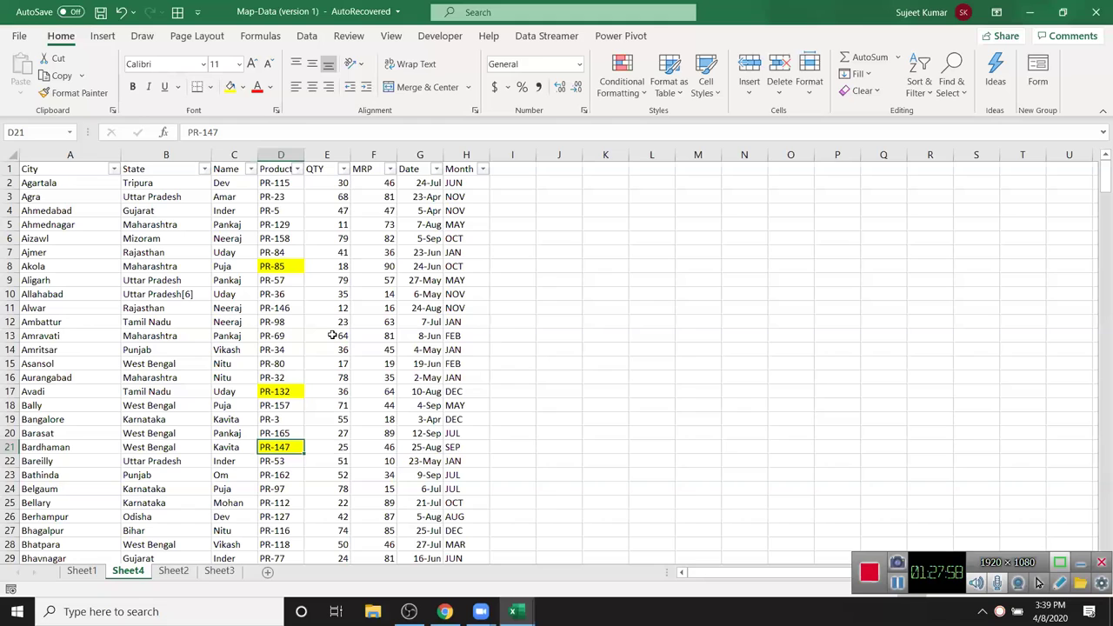
# - Filter Product by yellow cell colour, then clear the Product filter
pyautogui.click(298, 169)
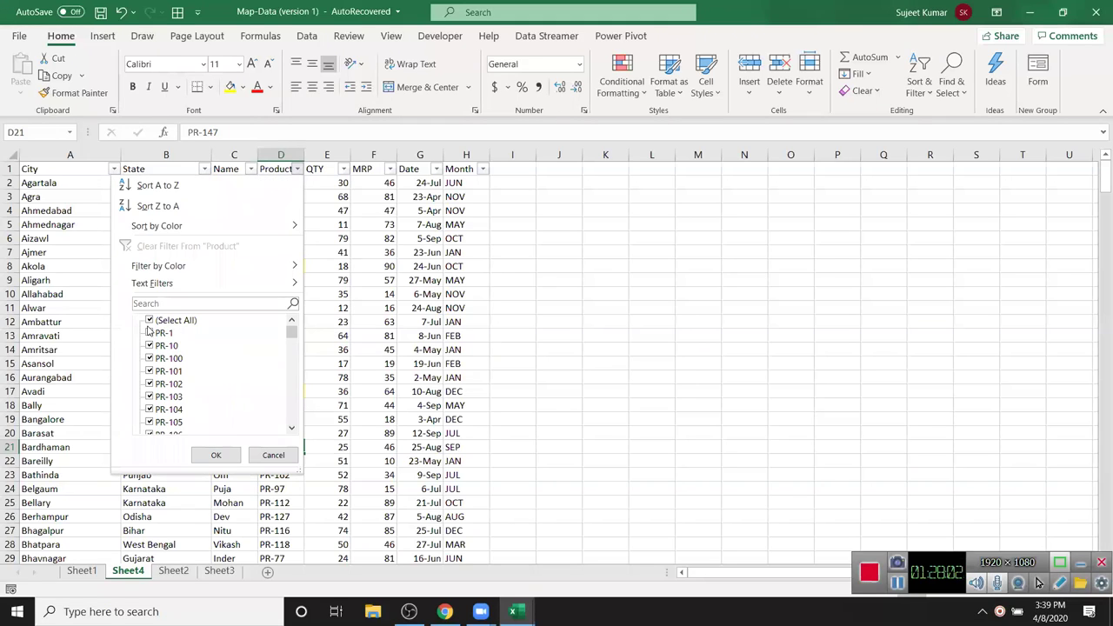
pyautogui.moveTo(192, 271)
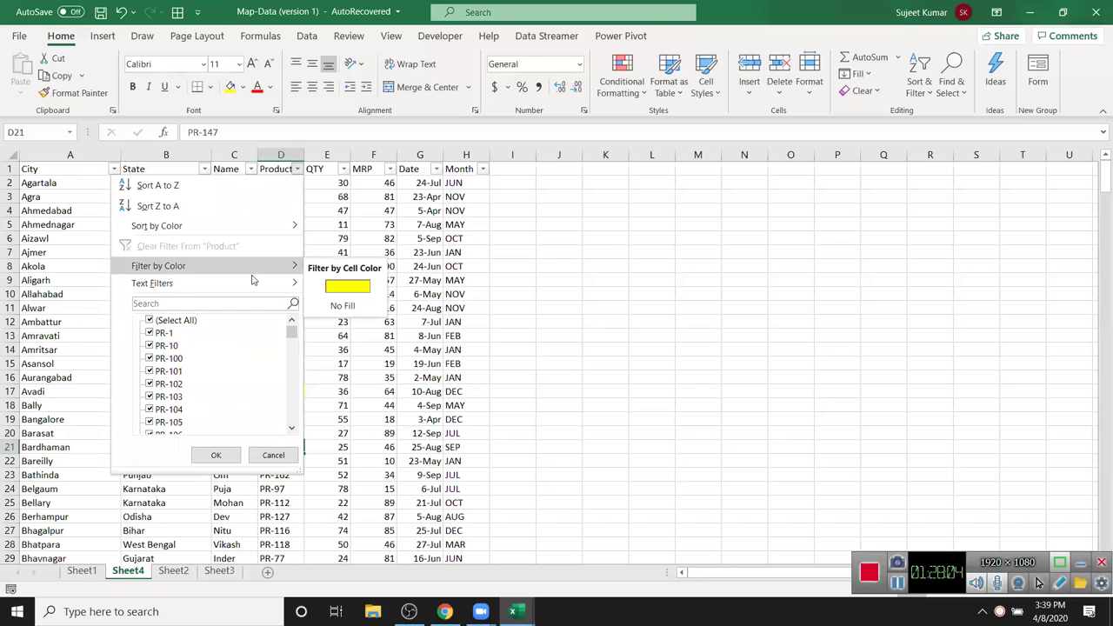
pyautogui.click(338, 290)
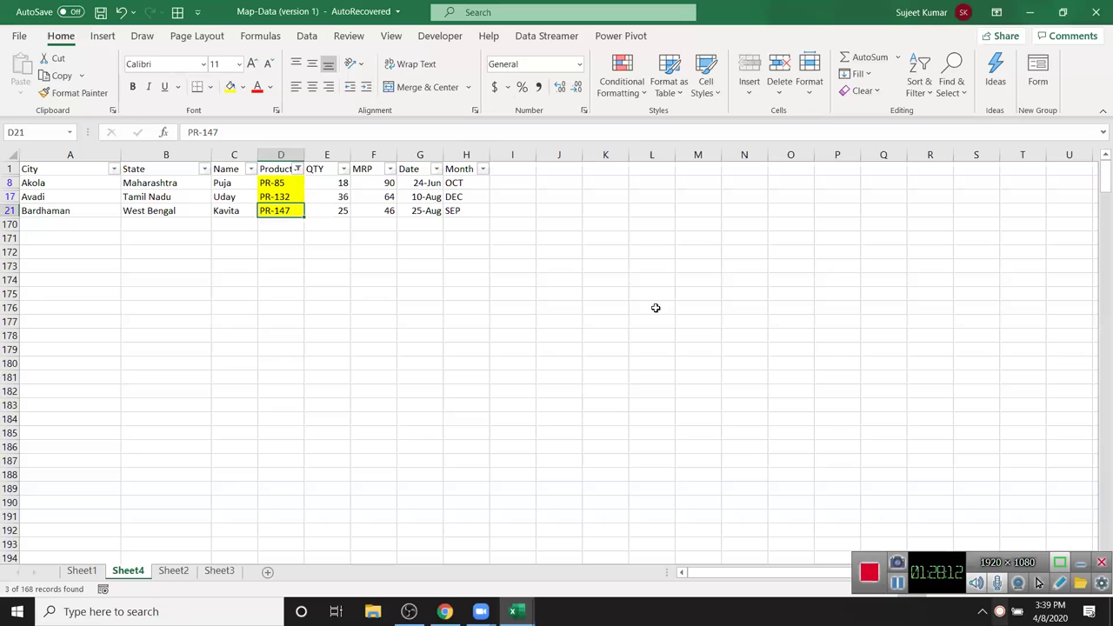
pyautogui.click(298, 168)
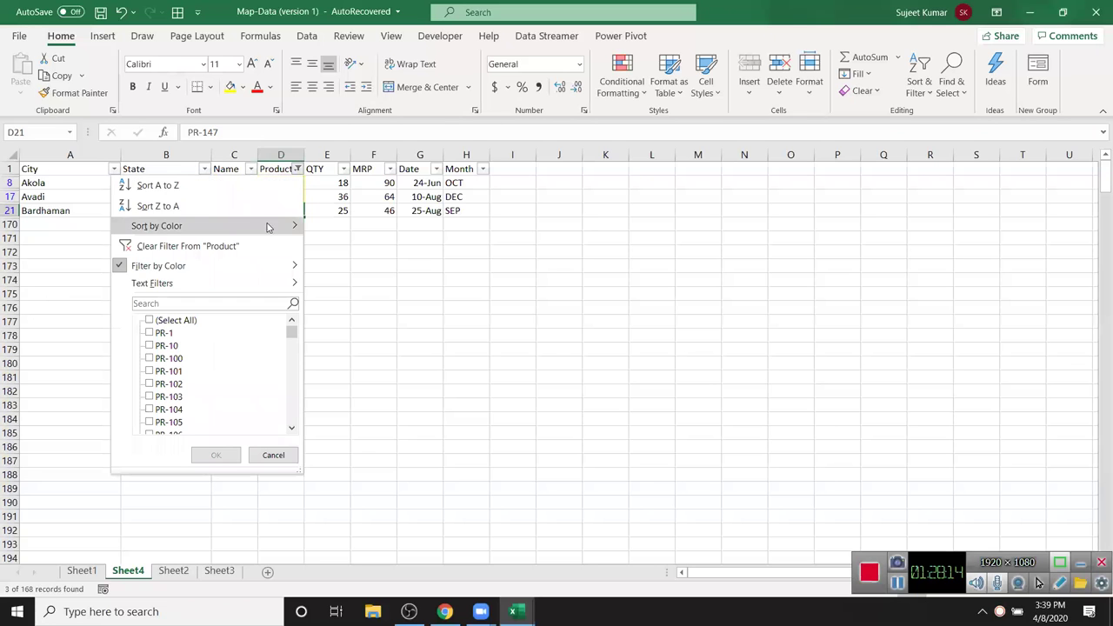
pyautogui.click(229, 250)
pyautogui.click(269, 221)
pyautogui.click(328, 174)
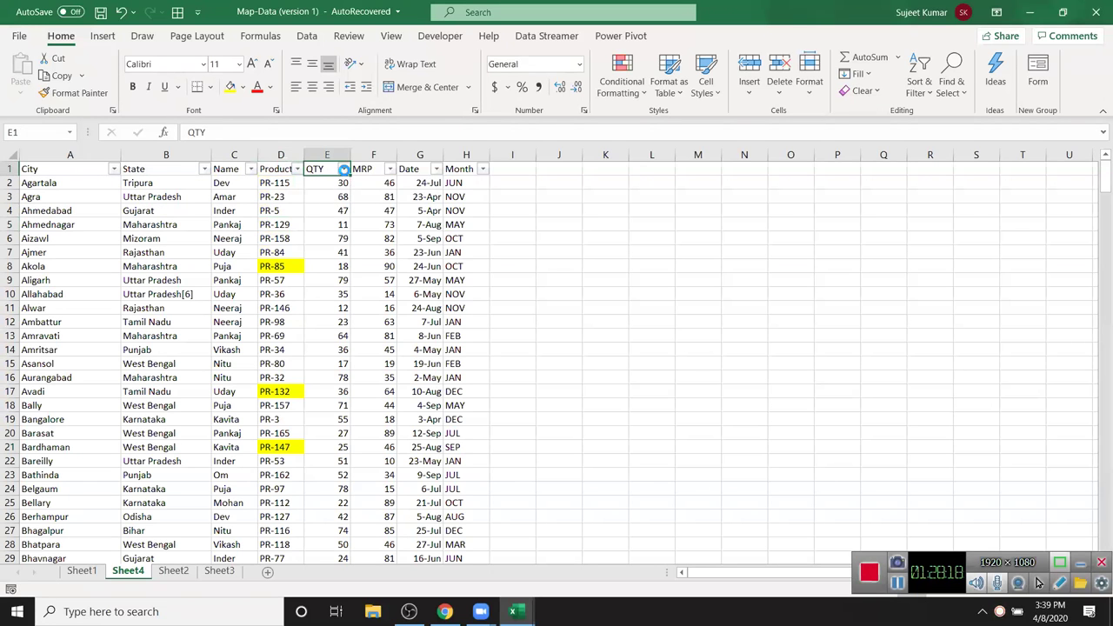
pyautogui.click(344, 170)
pyautogui.moveTo(284, 283)
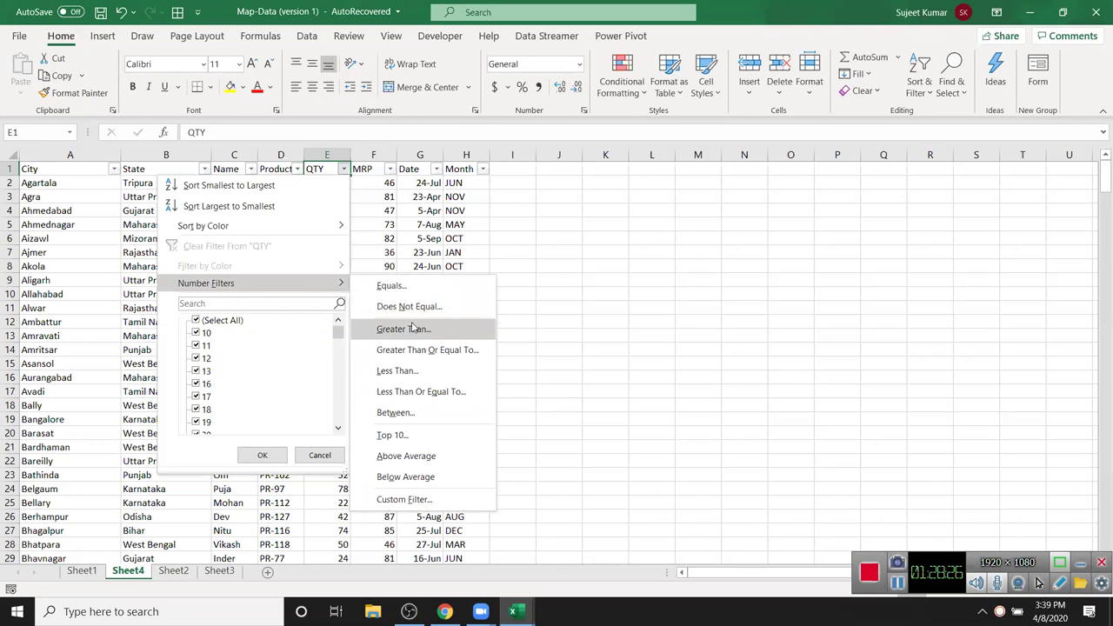
pyautogui.click(414, 329)
pyautogui.write('50')
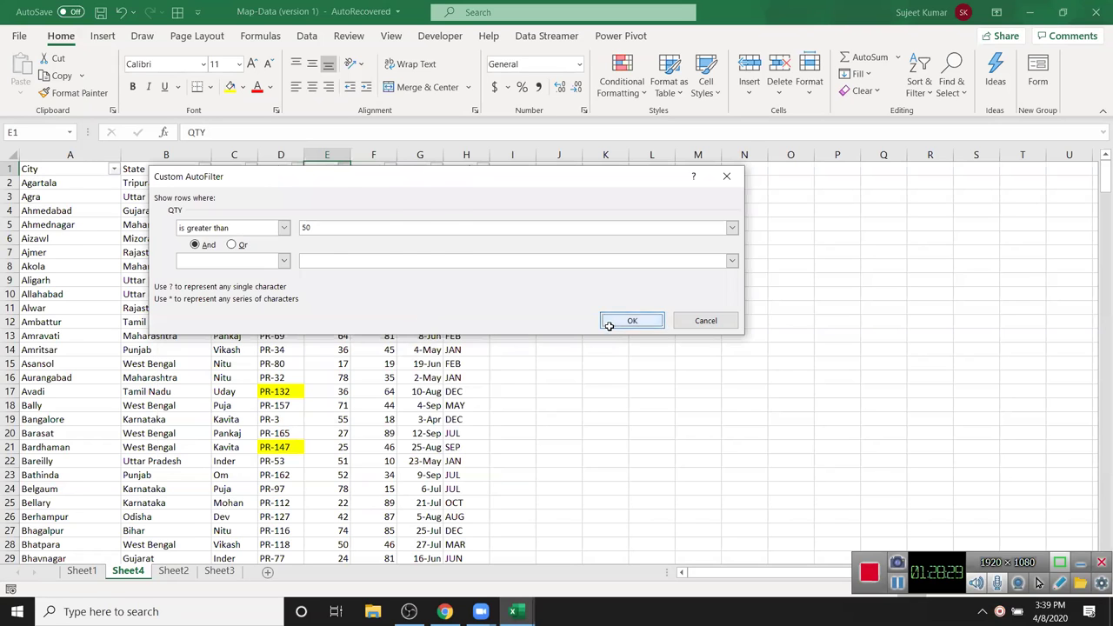
pyautogui.click(608, 324)
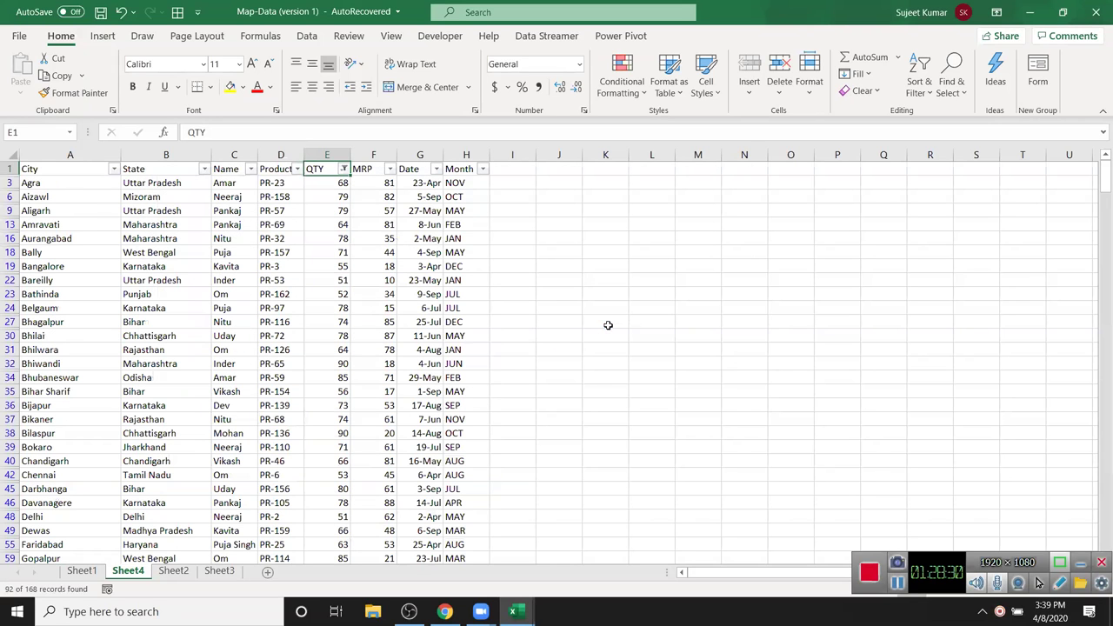
pyautogui.click(343, 169)
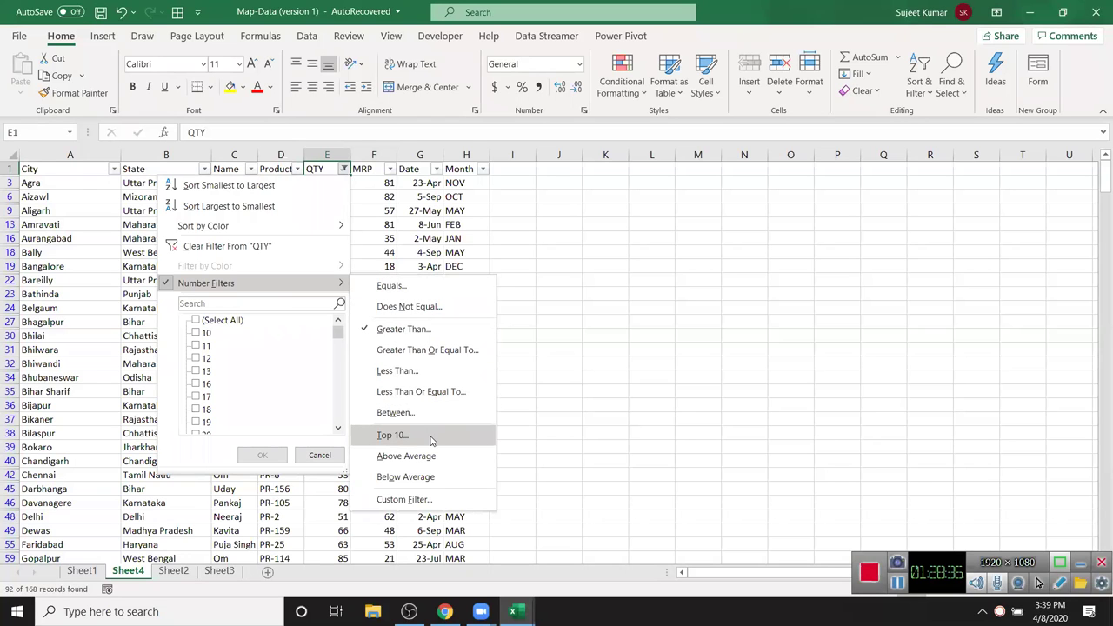
pyautogui.click(391, 435)
pyautogui.click(453, 284)
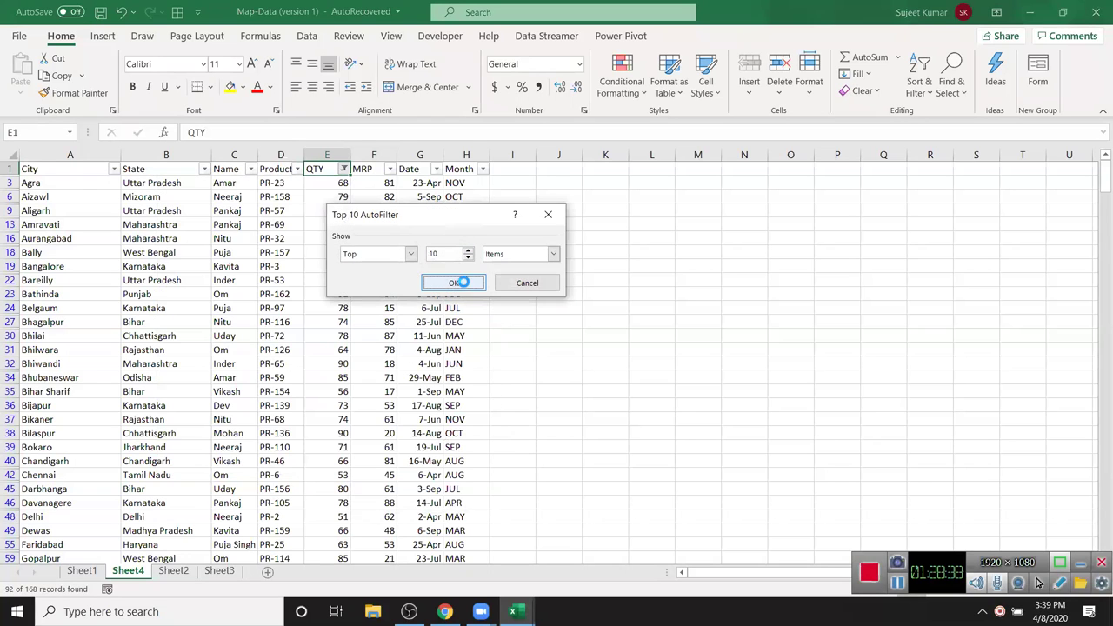
pyautogui.click(344, 169)
pyautogui.moveTo(363, 284)
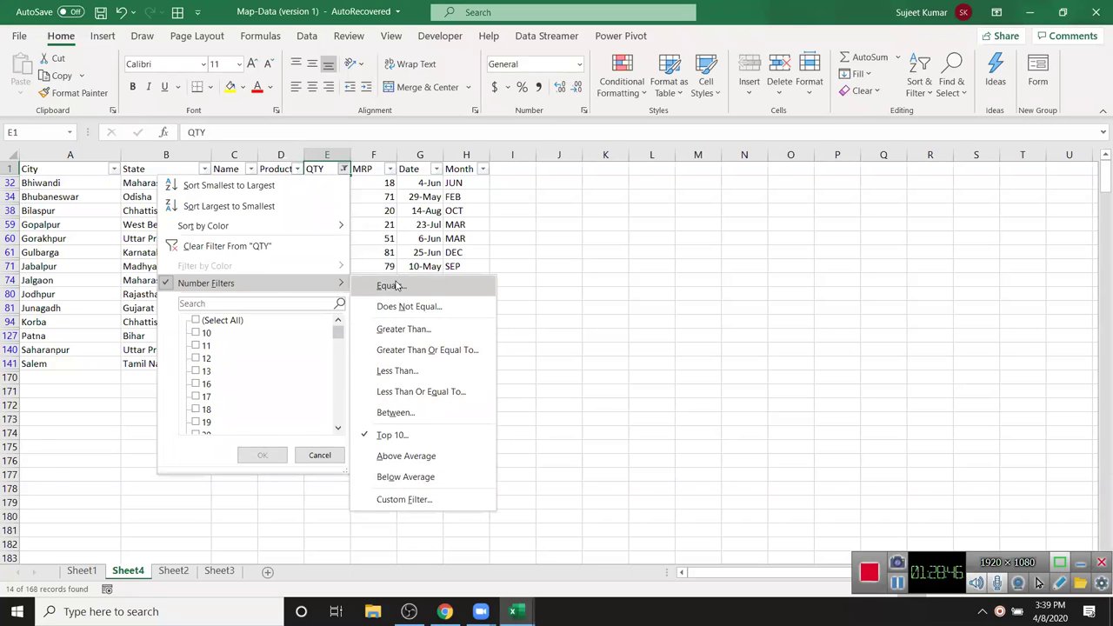
# - Clear the QTY filter and apply a Name text filter 'begins with Nee'
pyautogui.click(265, 247)
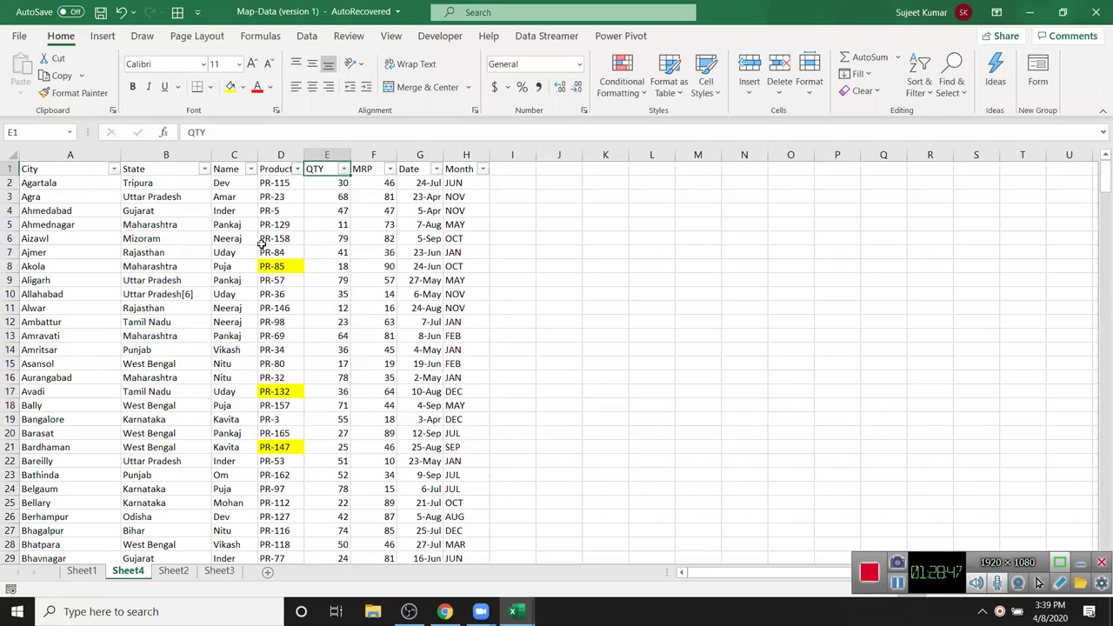
pyautogui.click(268, 193)
pyautogui.click(171, 169)
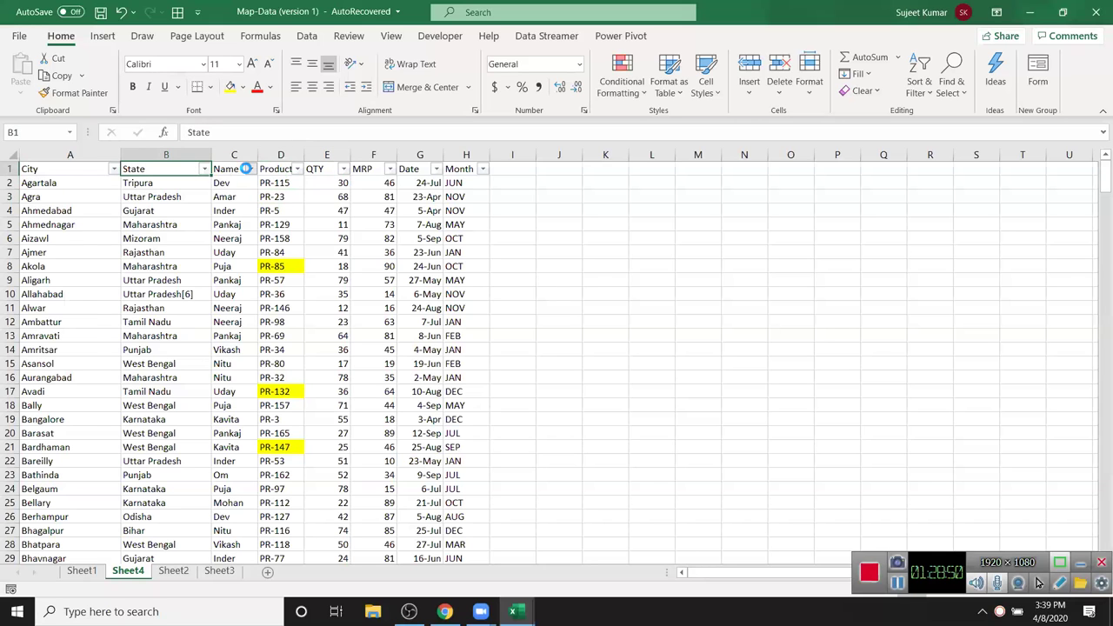
pyautogui.click(251, 168)
pyautogui.moveTo(183, 290)
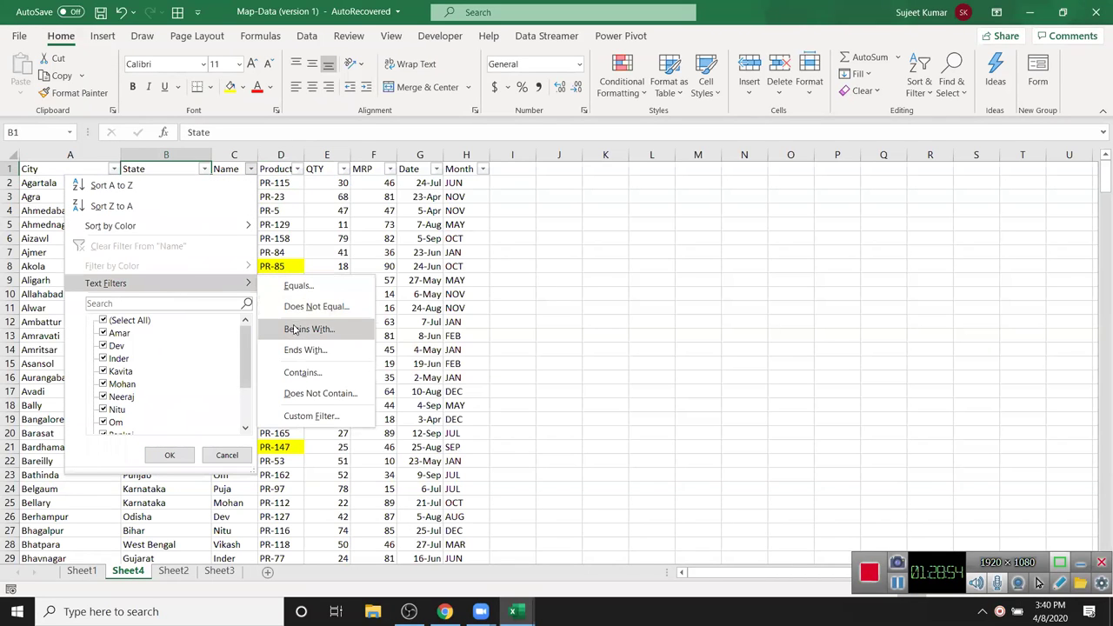
pyautogui.click(296, 330)
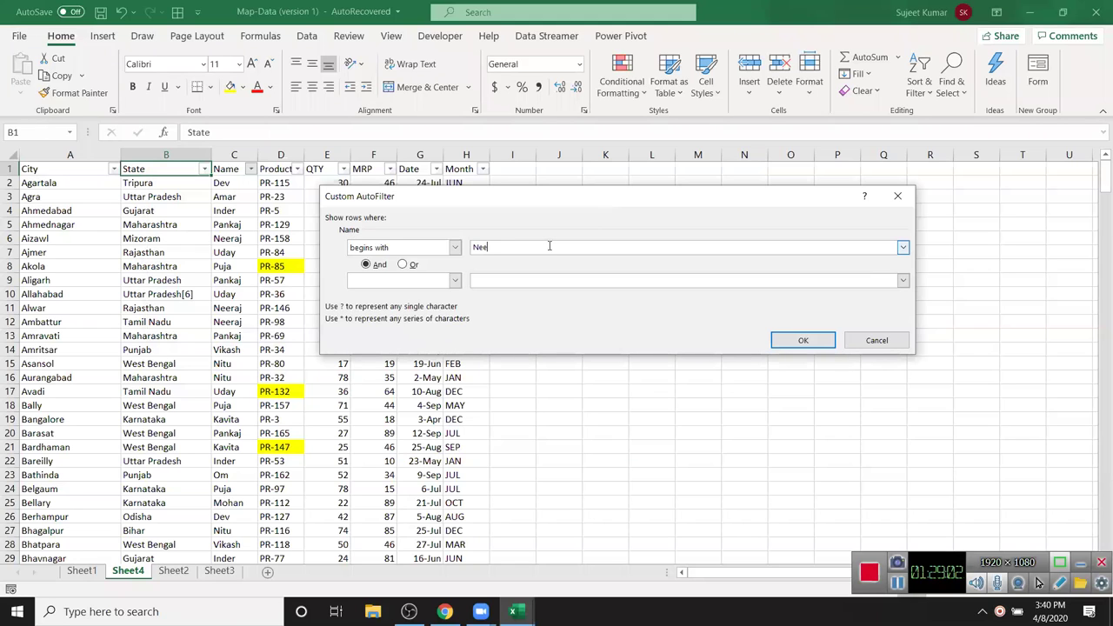
pyautogui.click(788, 343)
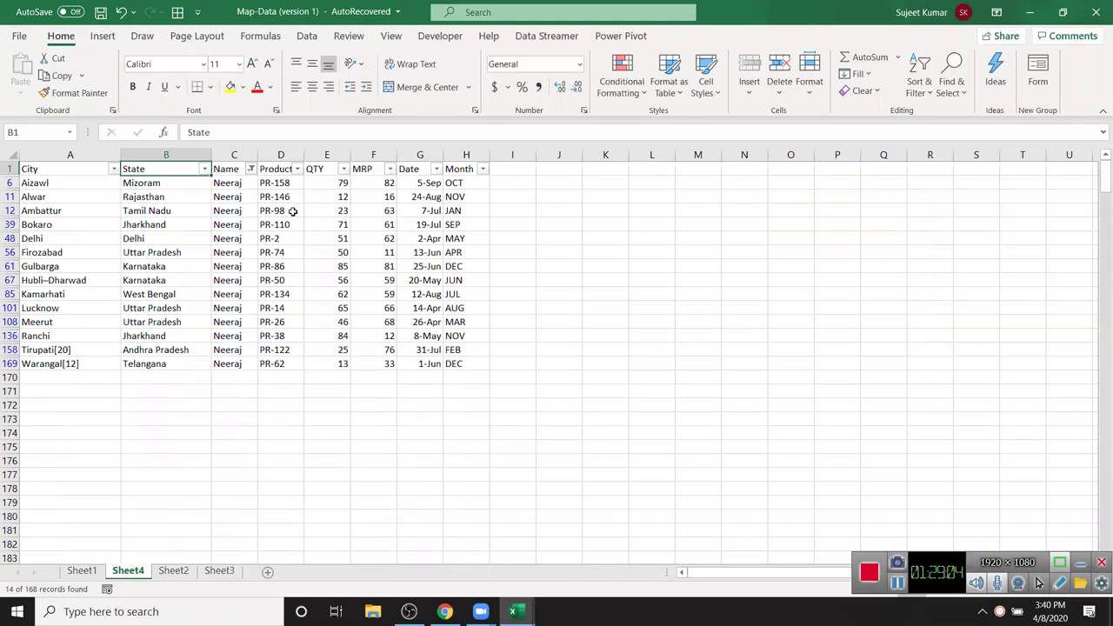
# - Reopen the begins-with Nee filter settings and close them unchanged
pyautogui.moveTo(235, 184); pyautogui.dragTo(233, 363)
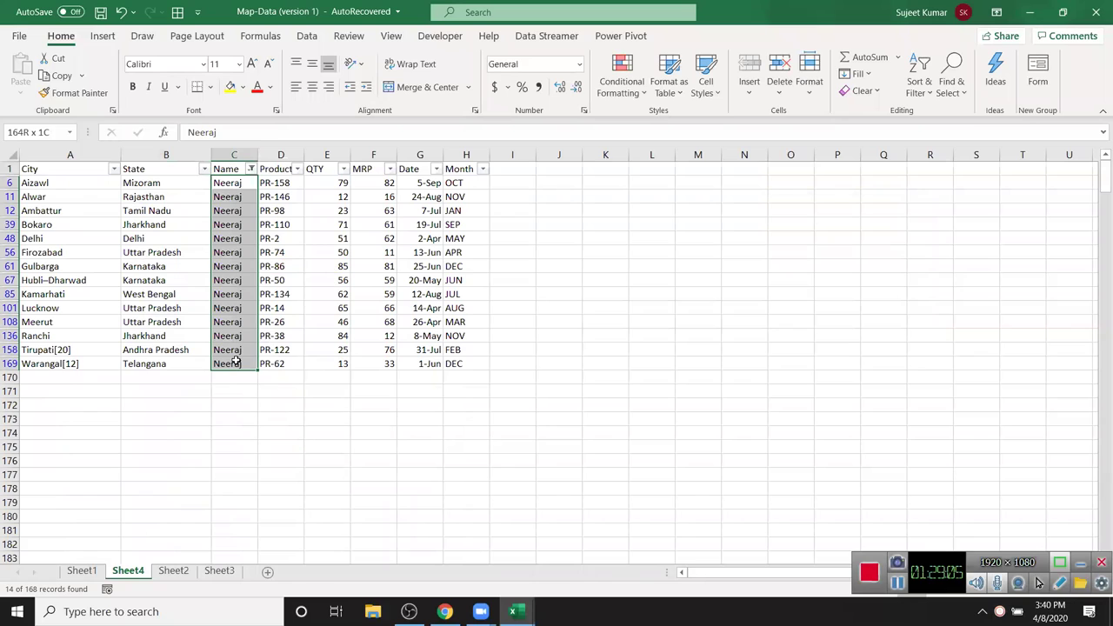
pyautogui.click(252, 169)
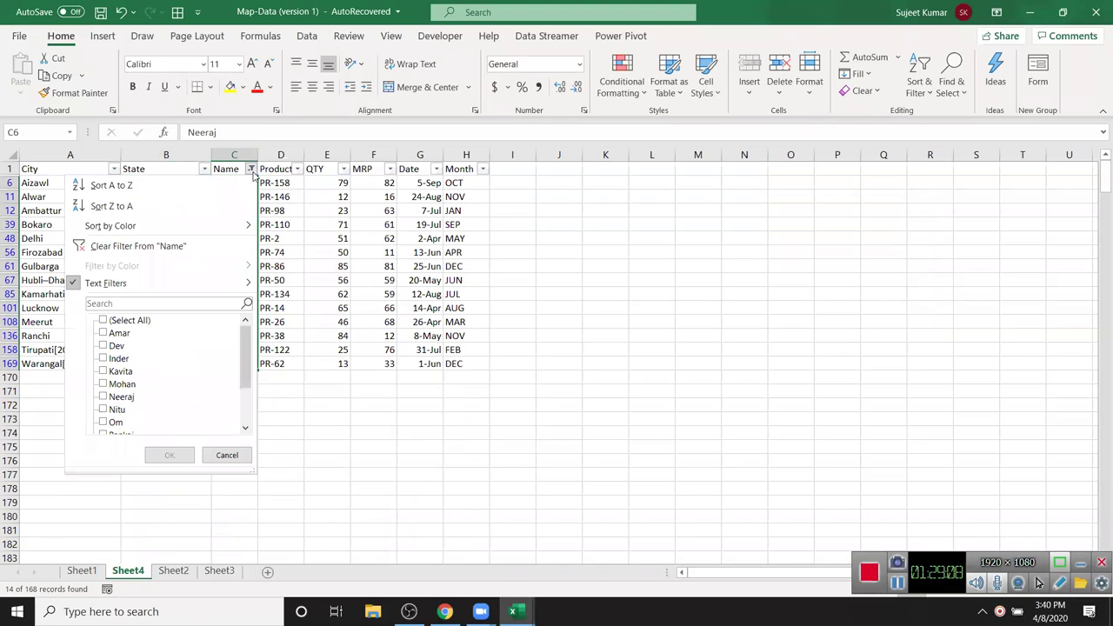
pyautogui.moveTo(235, 283)
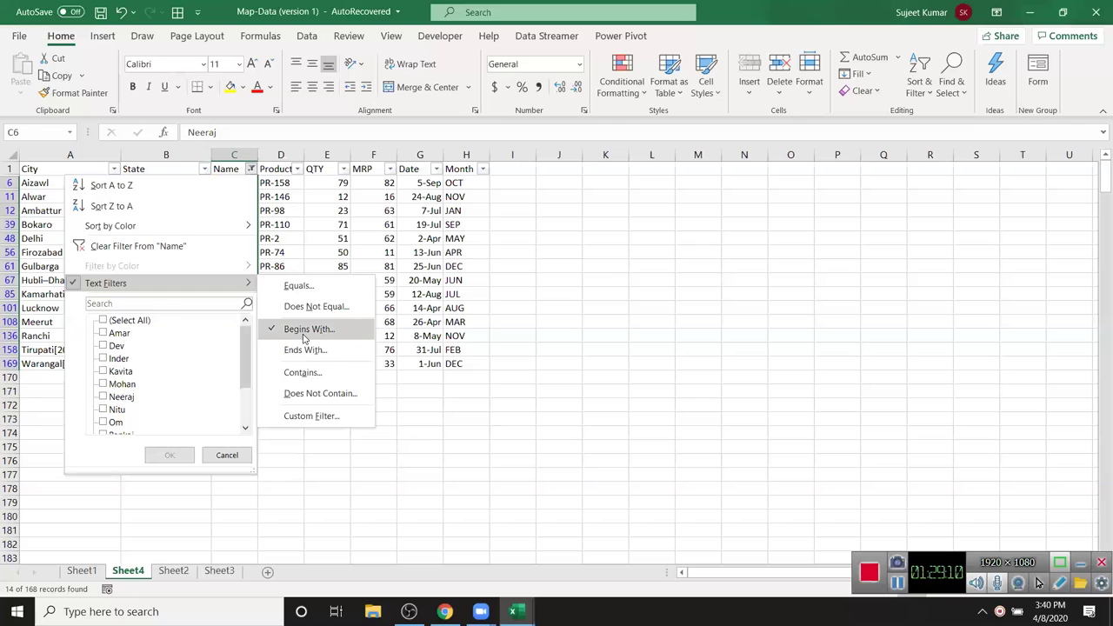
pyautogui.click(304, 329)
pyautogui.click(499, 248)
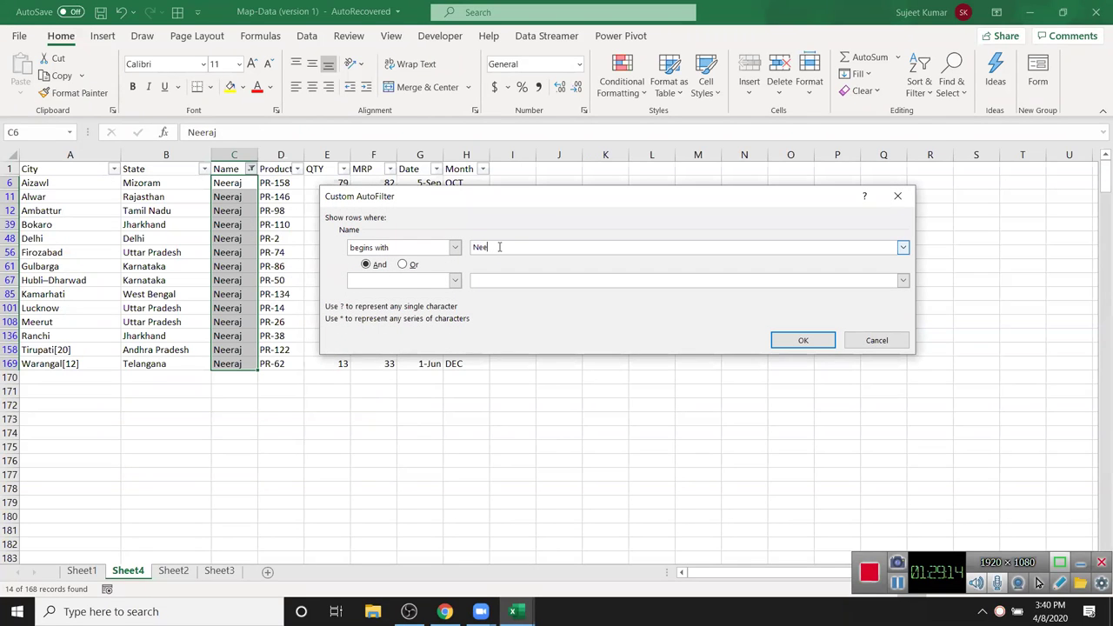
pyautogui.press('Return')
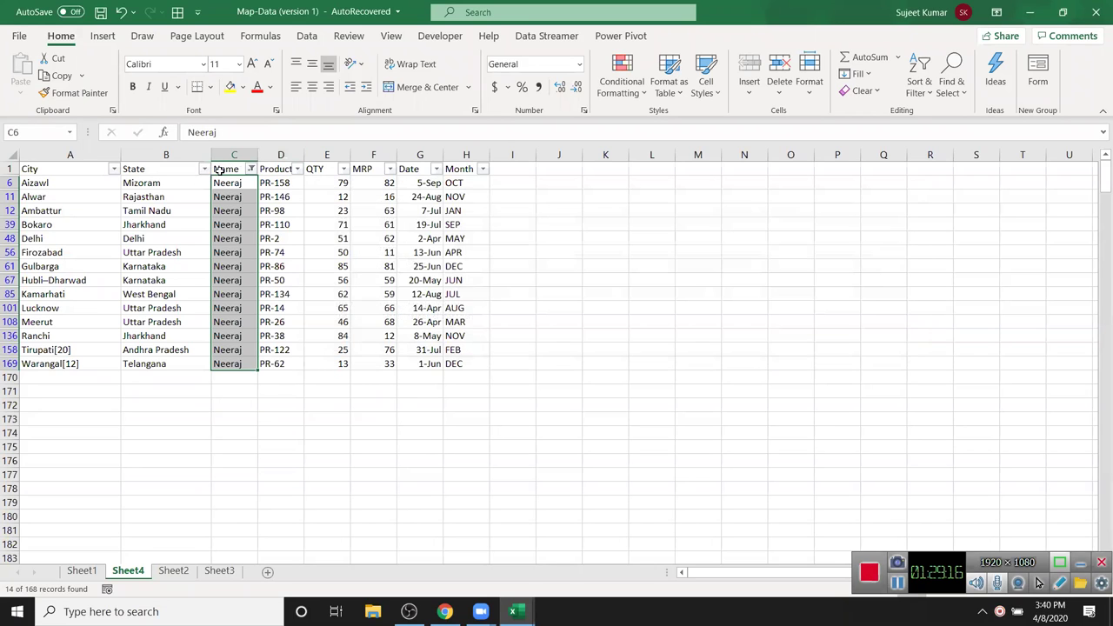
# - Filter the Name column to names ending with 'a'
pyautogui.click(251, 168)
pyautogui.moveTo(234, 284)
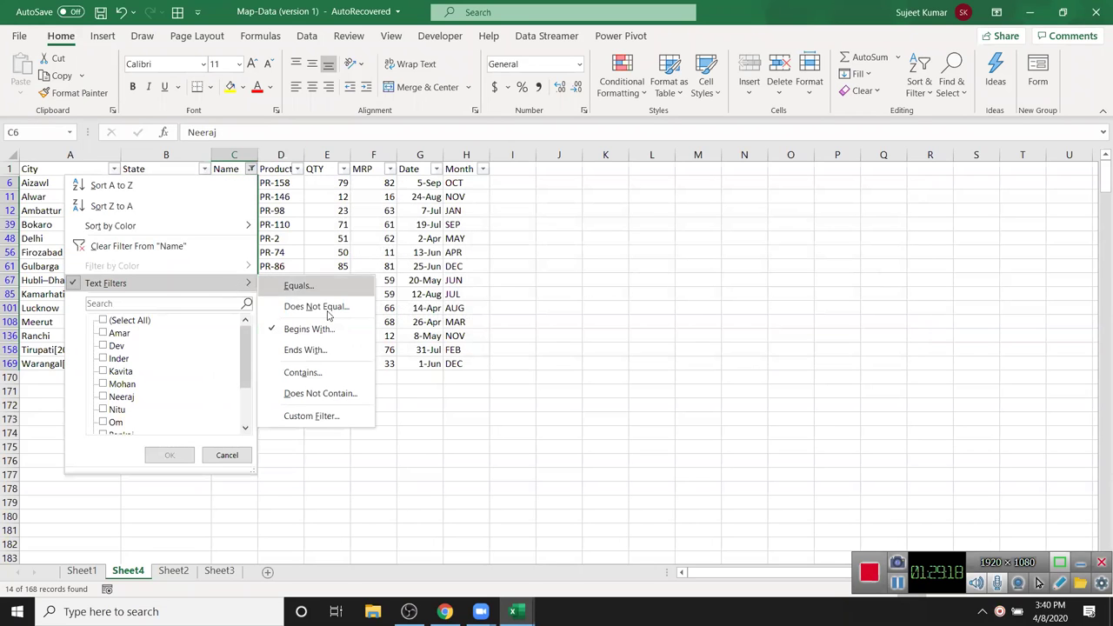
pyautogui.click(329, 320)
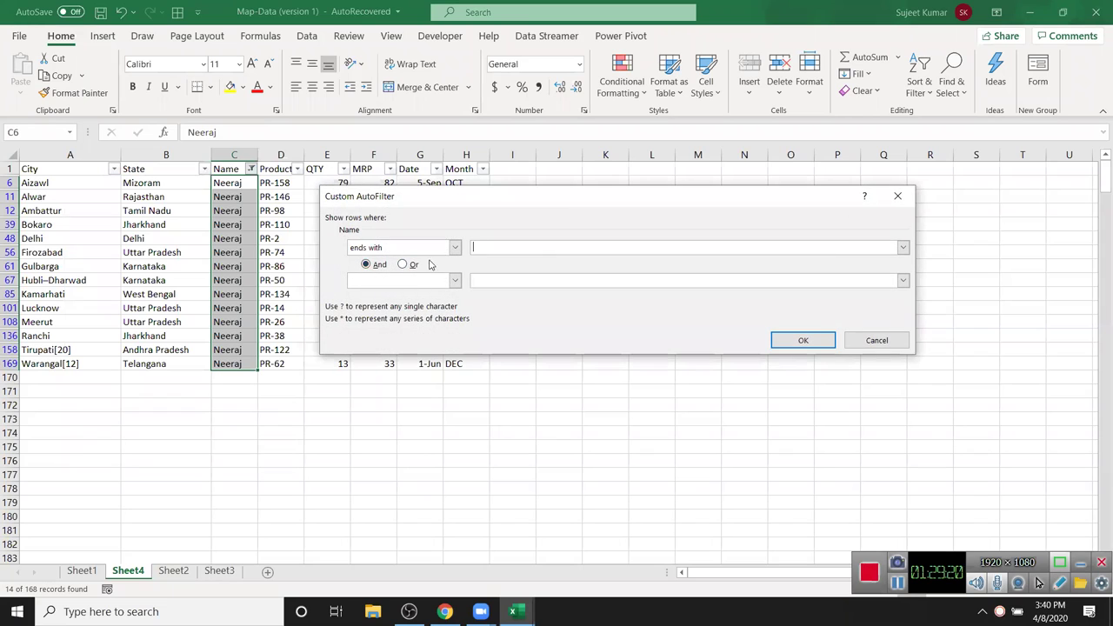
pyautogui.write('a')
pyautogui.click(804, 340)
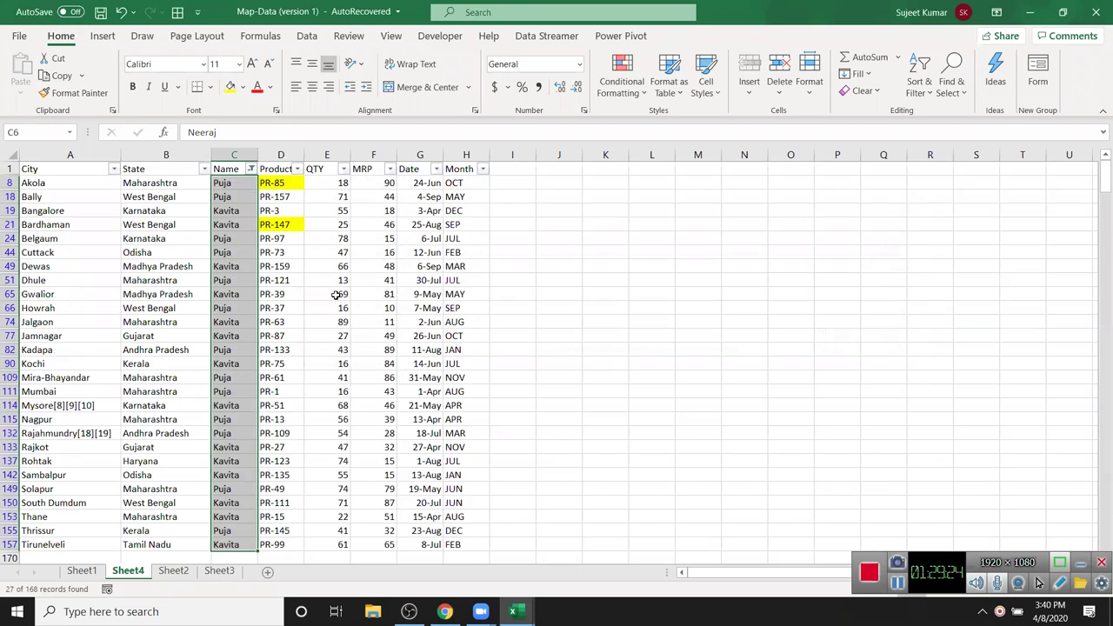
# - Change the Name filter to names containing one salesperson's first name
pyautogui.click(250, 168)
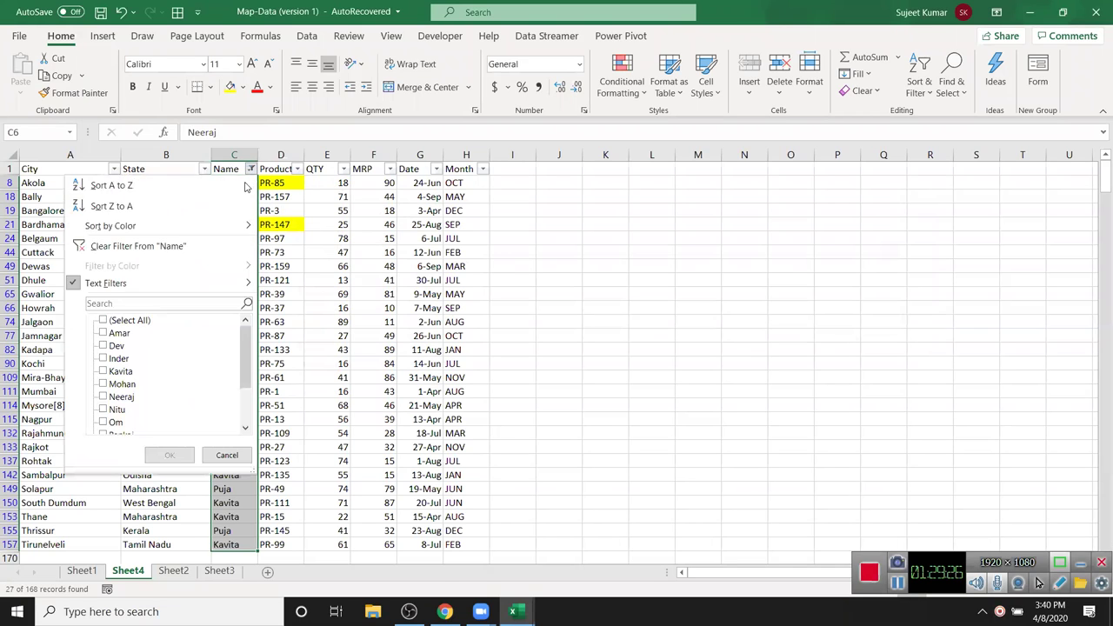
pyautogui.moveTo(201, 284)
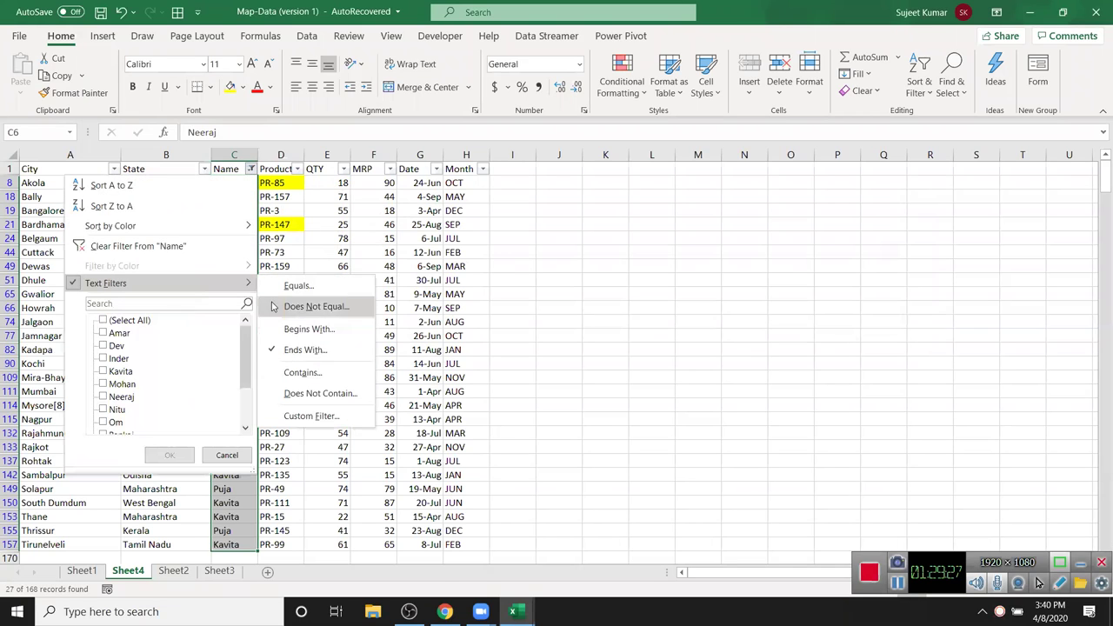
pyautogui.click(302, 373)
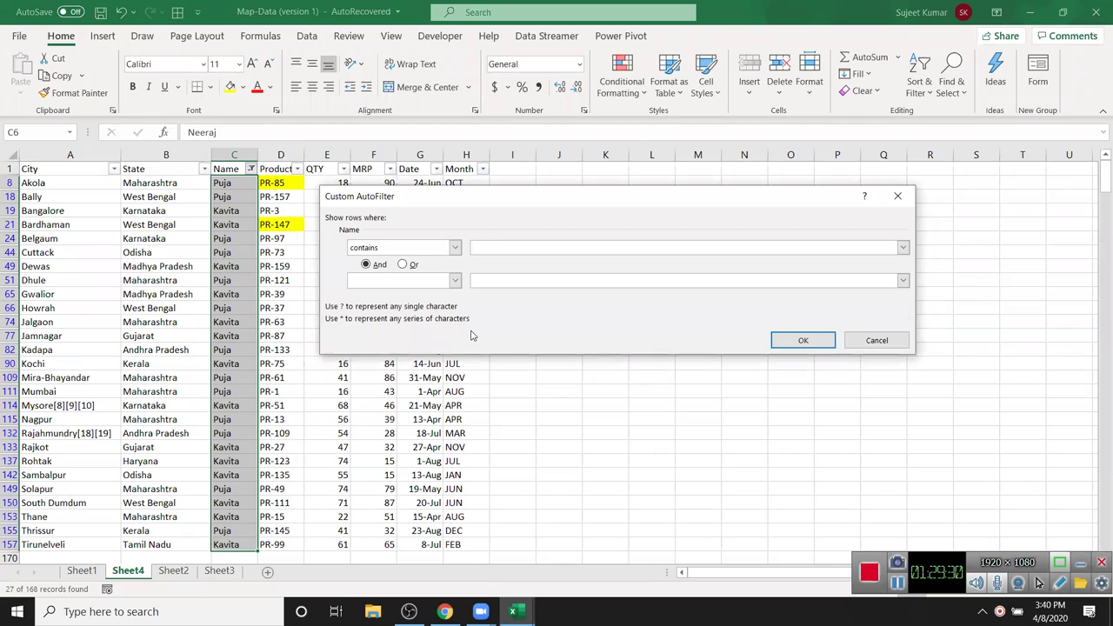
pyautogui.write('Puja')
pyautogui.click(805, 339)
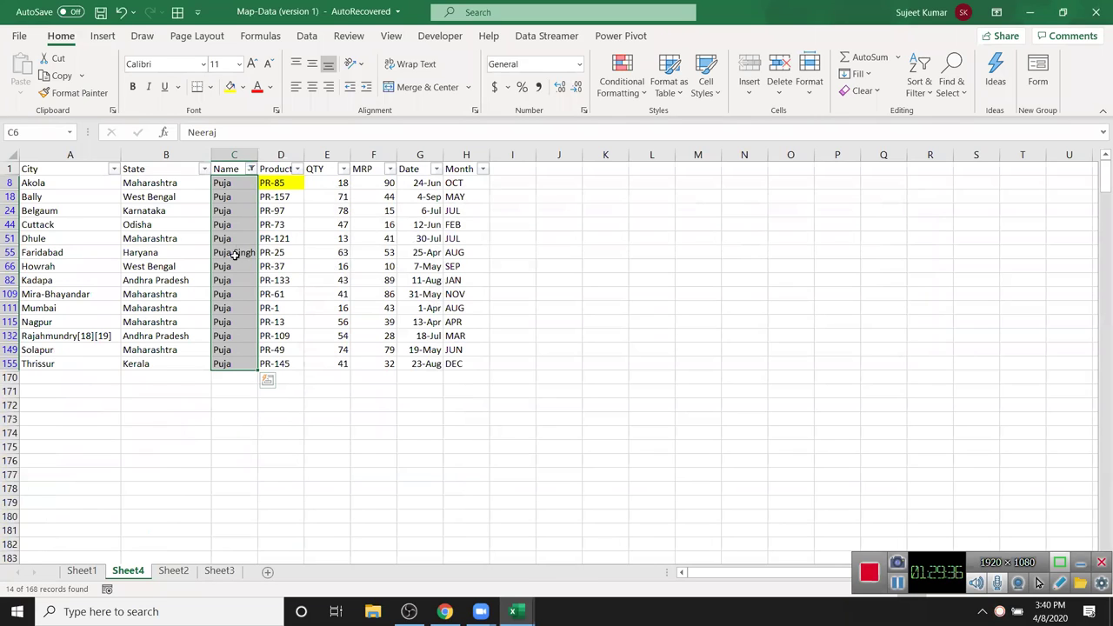
# - Clear the Name filter so all rows show
pyautogui.click(247, 170)
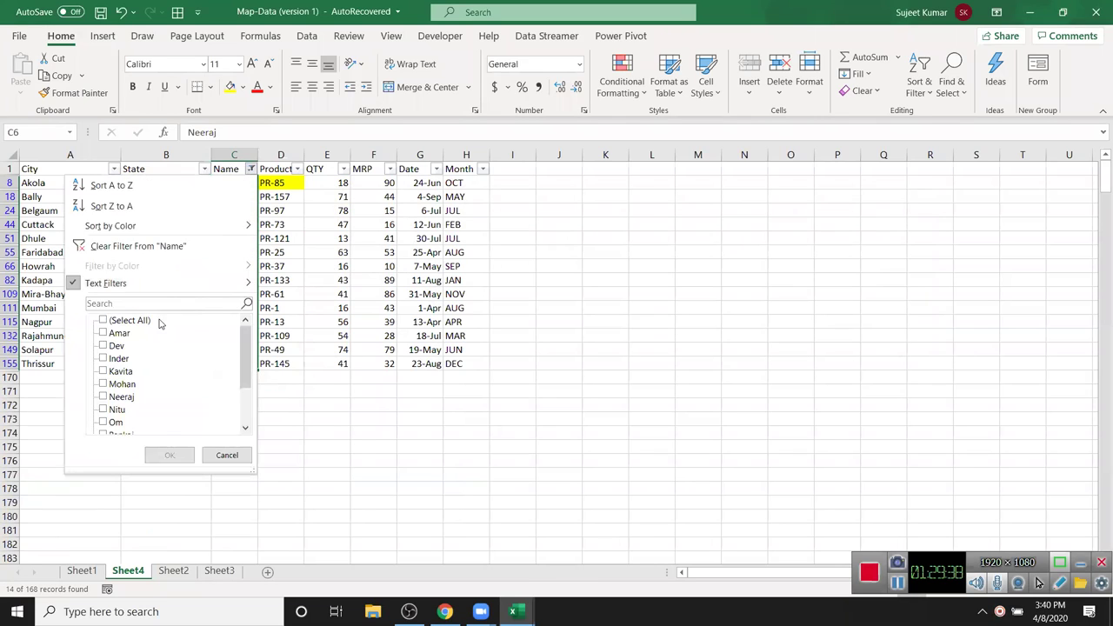
pyautogui.moveTo(163, 292)
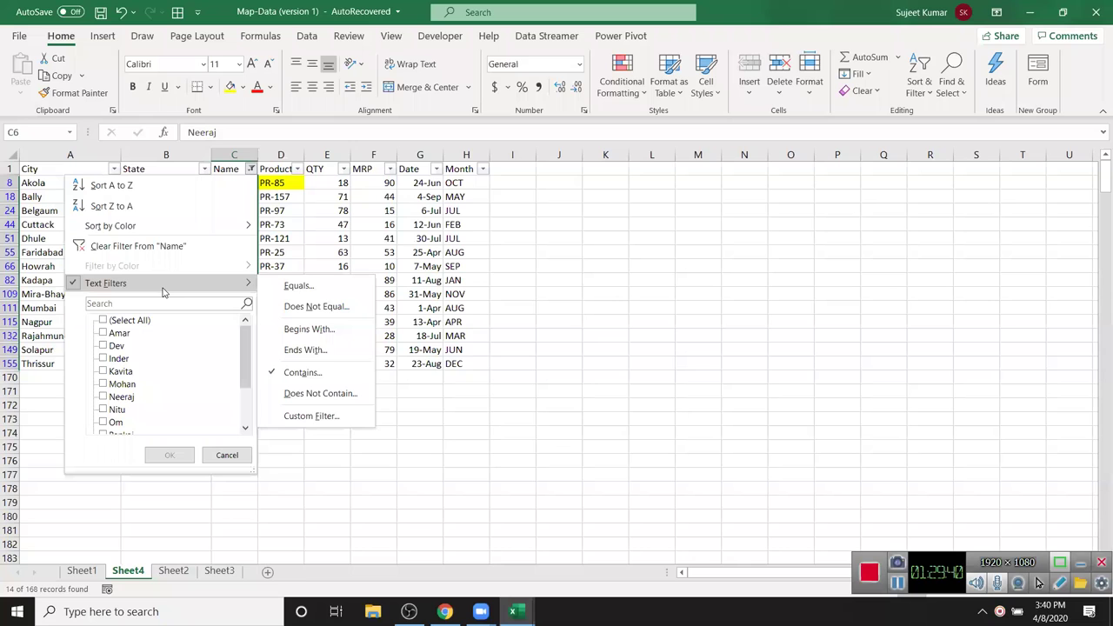
pyautogui.click(140, 246)
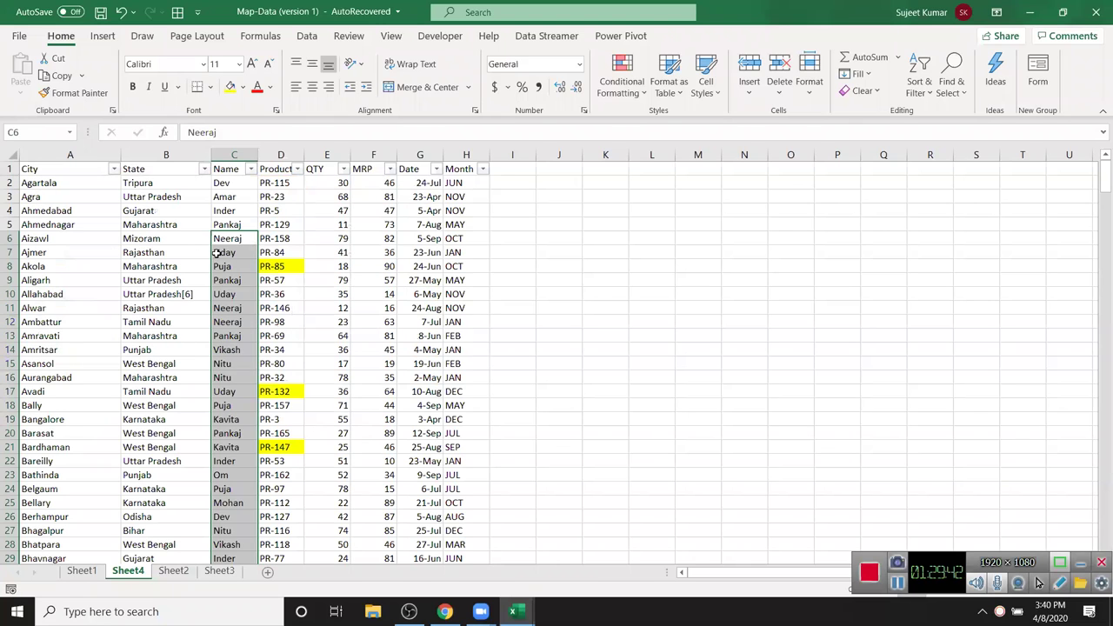
# - In the Date filter, expand the 2020 and April date nodes, then bring up the Date Filters conditions
pyautogui.click(217, 252)
pyautogui.click(415, 173)
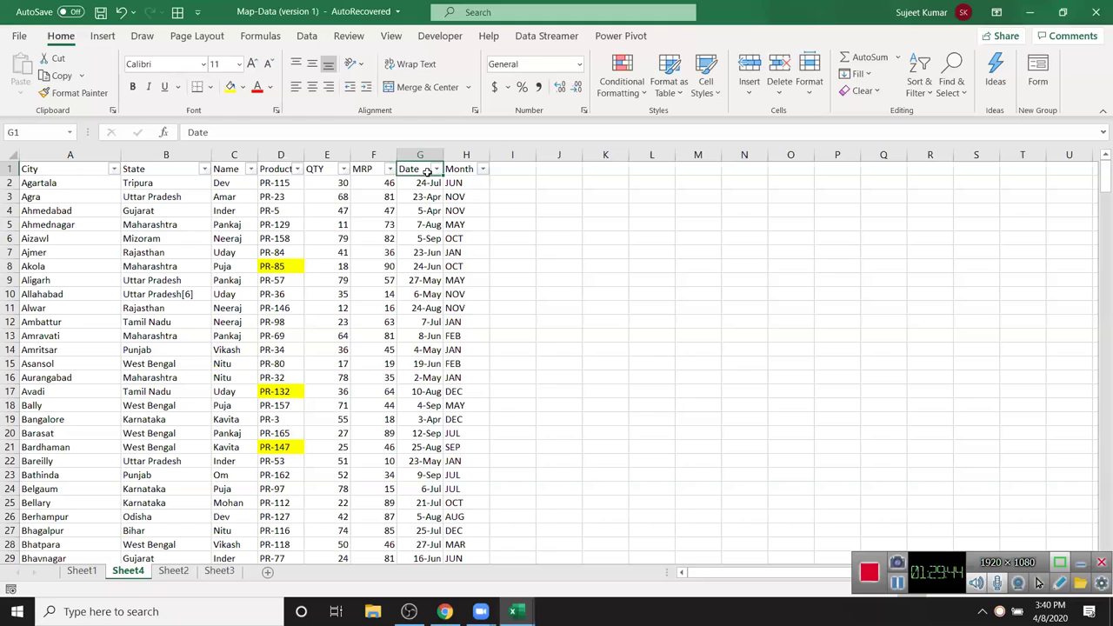
pyautogui.click(435, 168)
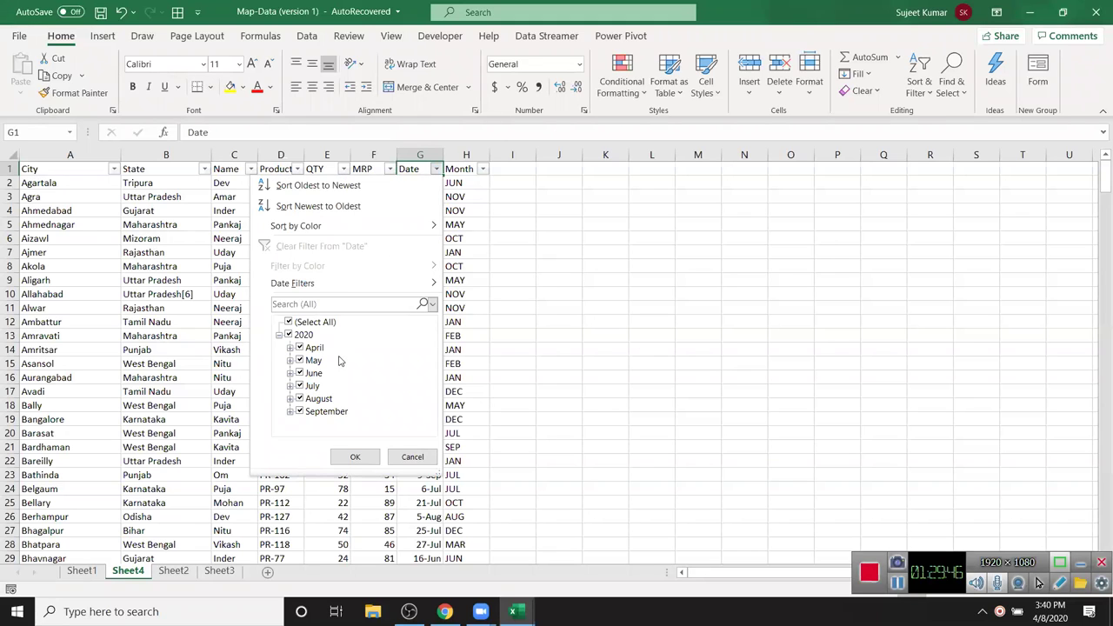
pyautogui.click(278, 335)
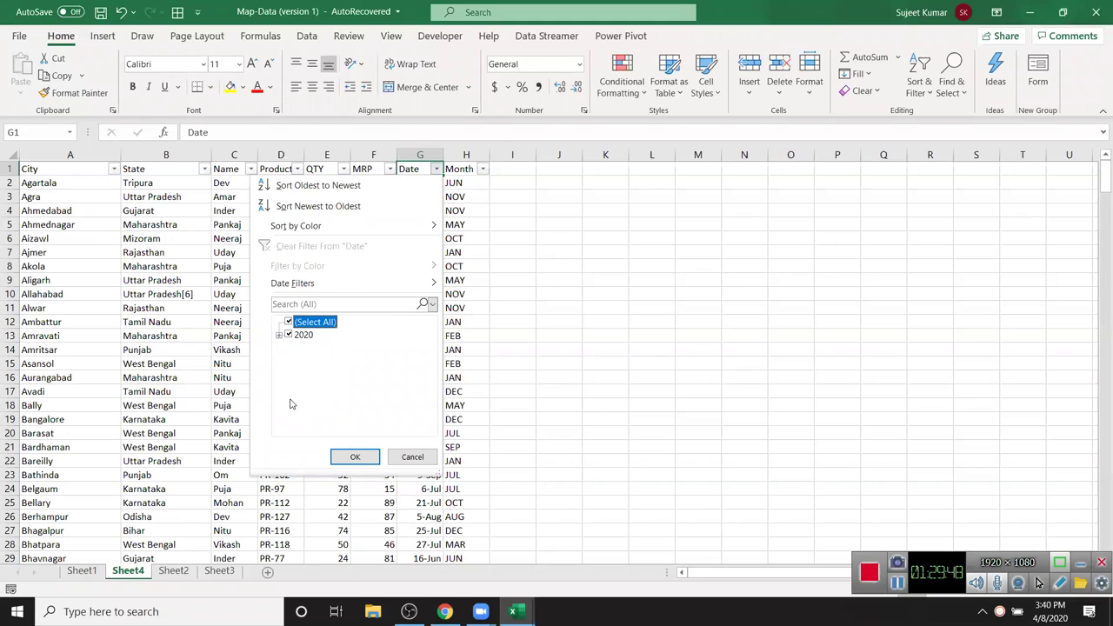
pyautogui.click(279, 336)
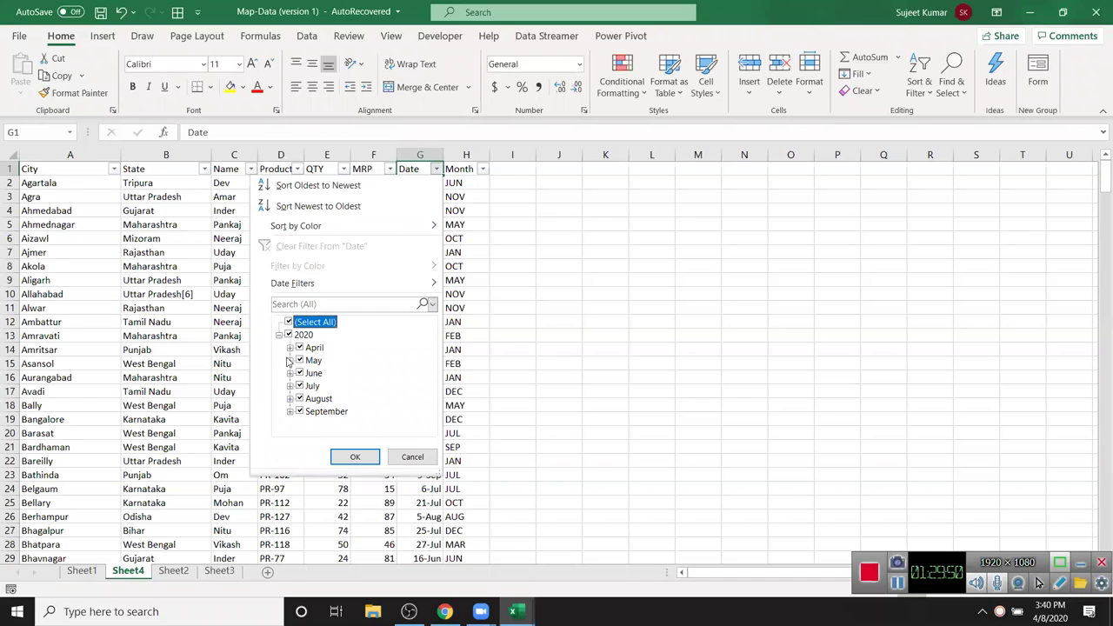
pyautogui.click(290, 360)
pyautogui.scroll(-5, 322, 360)
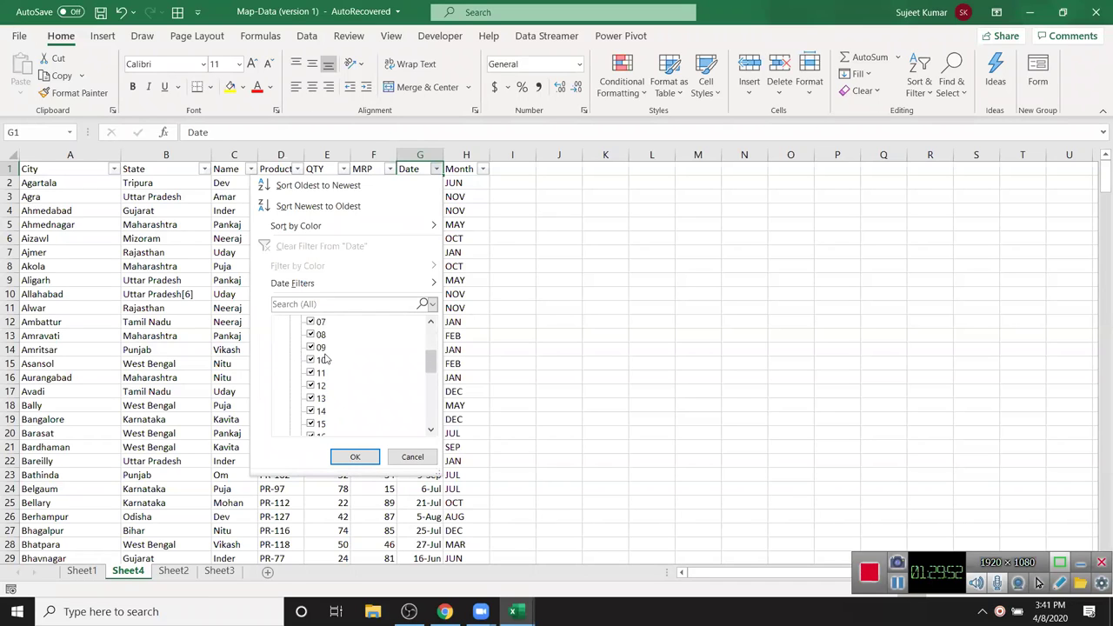
pyautogui.scroll(8, 324, 360)
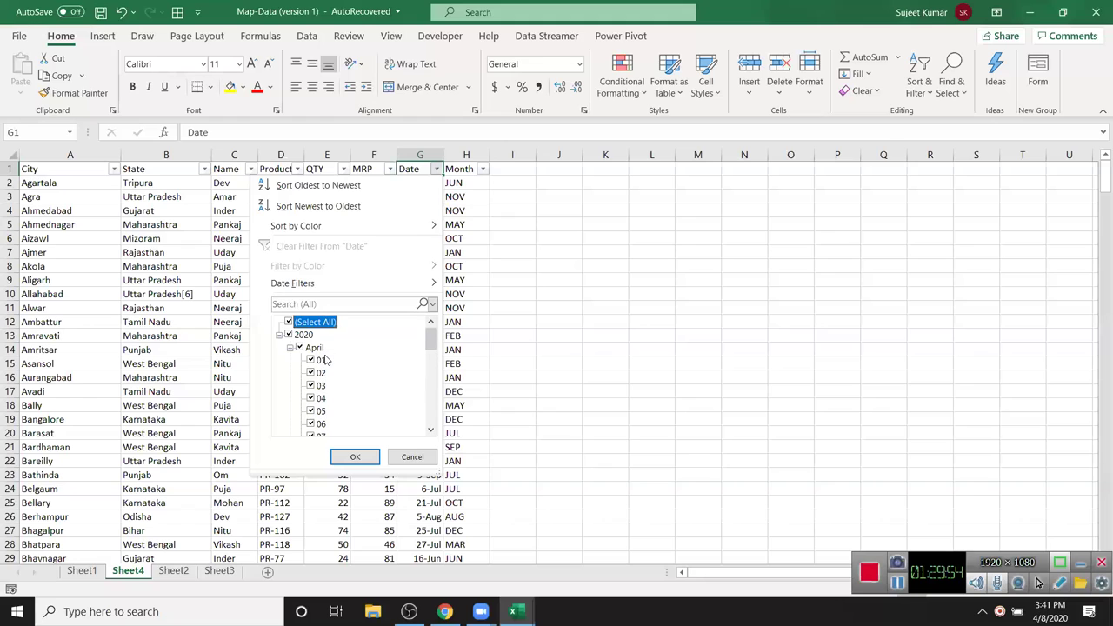
pyautogui.scroll(-1, 323, 360)
pyautogui.scroll(-1, 294, 346)
pyautogui.scroll(3, 296, 345)
pyautogui.scroll(-1, 298, 344)
pyautogui.scroll(2, 300, 342)
pyautogui.click(291, 348)
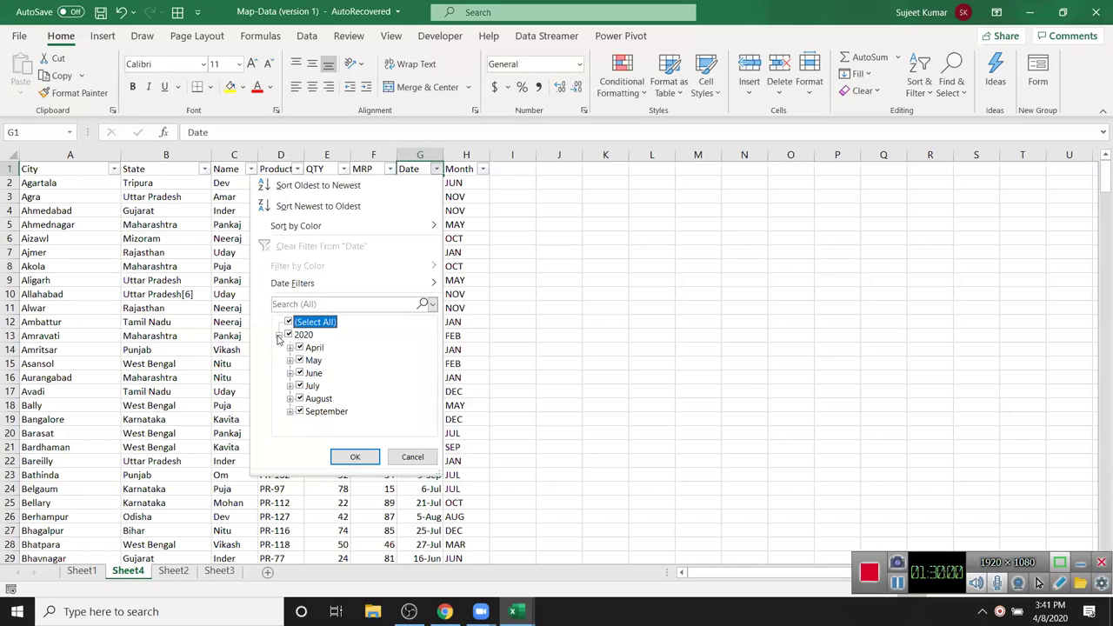
pyautogui.moveTo(338, 290)
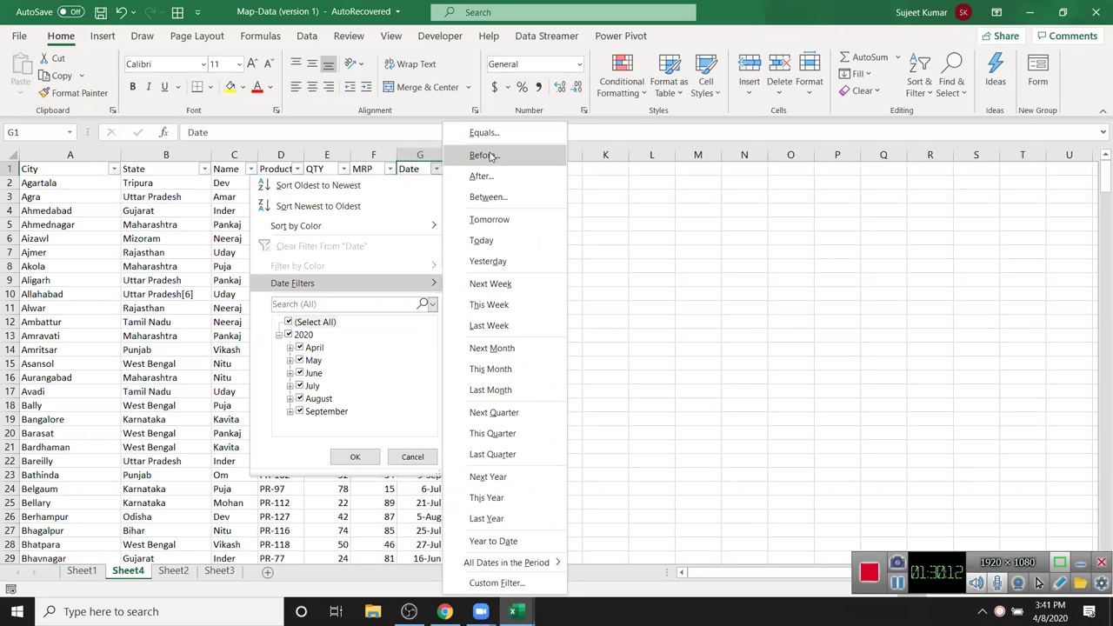
# - Apply a custom Date filter 'is after 14-apr'
pyautogui.click(483, 155)
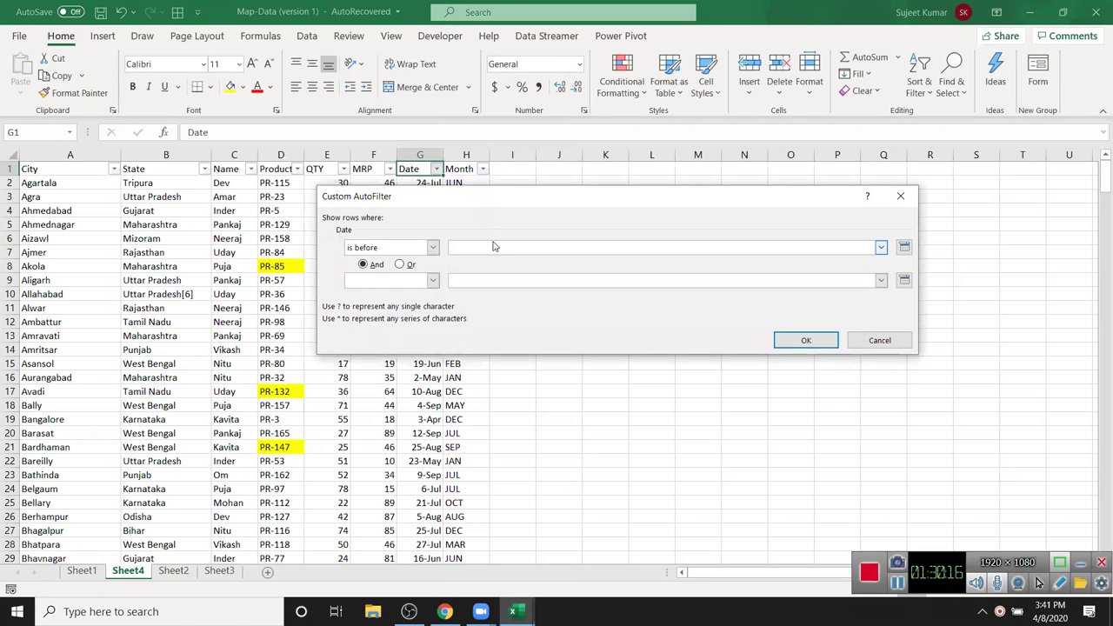
pyautogui.write('14')
pyautogui.click(433, 247)
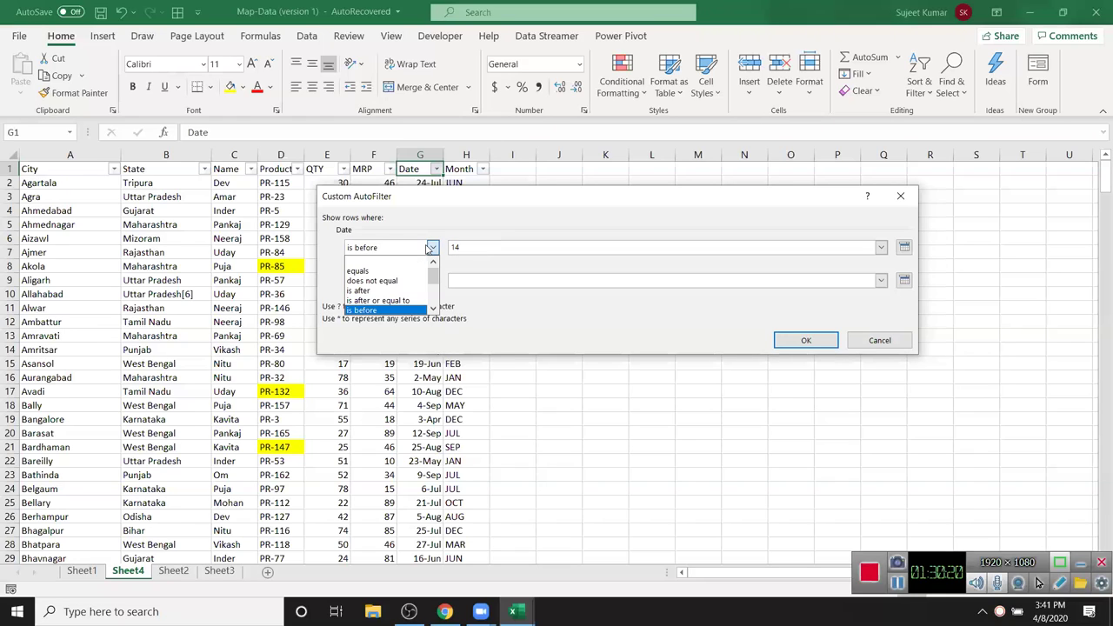
pyautogui.click(401, 293)
pyautogui.click(484, 187)
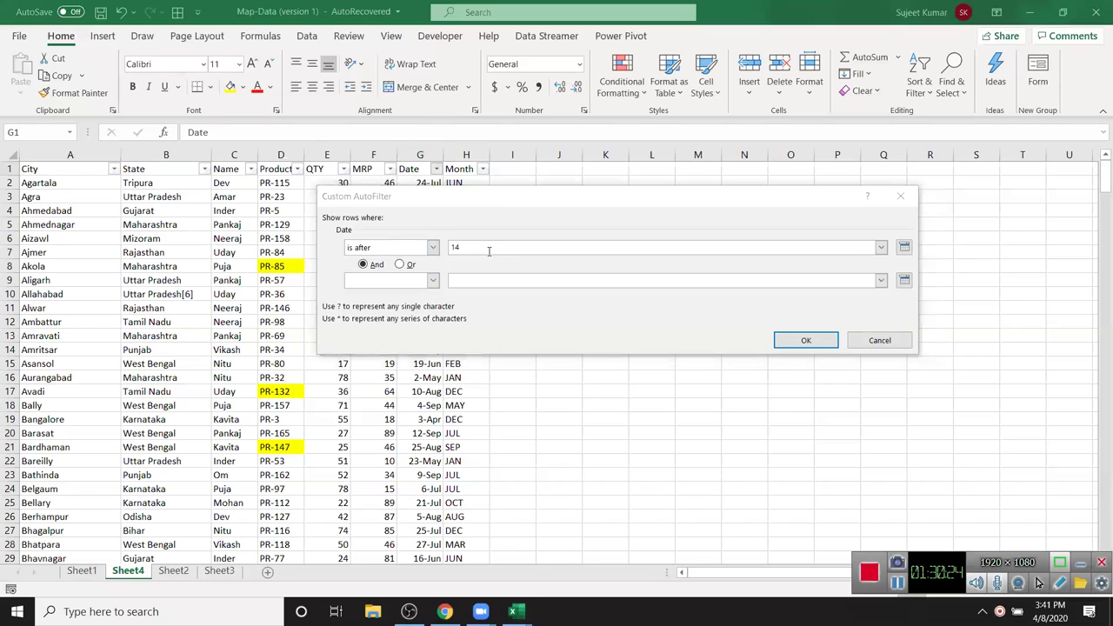
pyautogui.click(488, 252)
pyautogui.write('-apr')
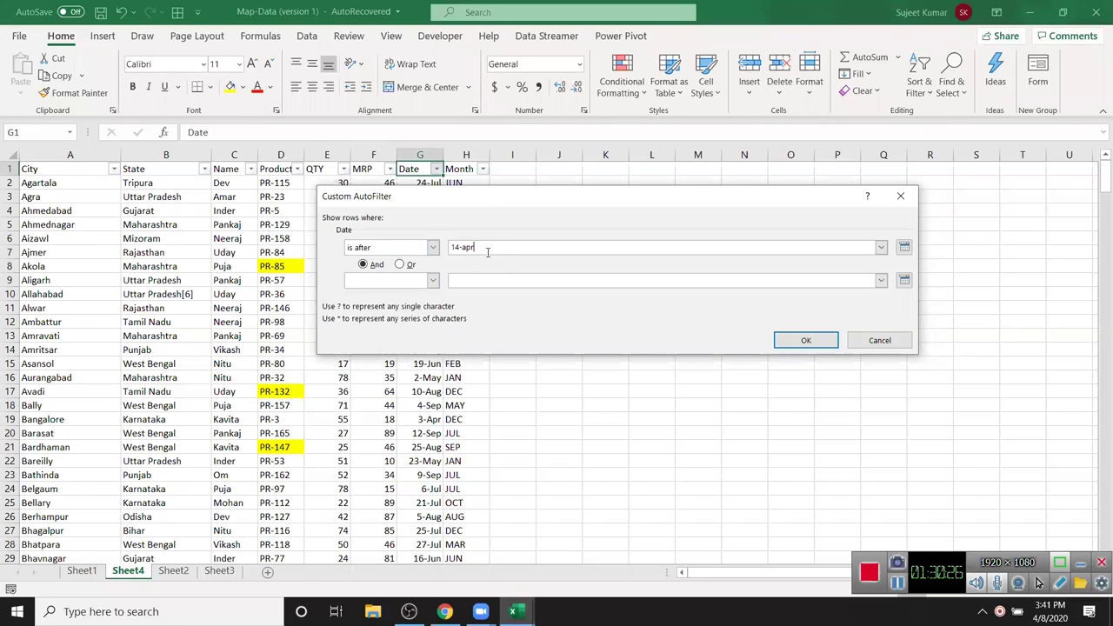
pyautogui.click(802, 340)
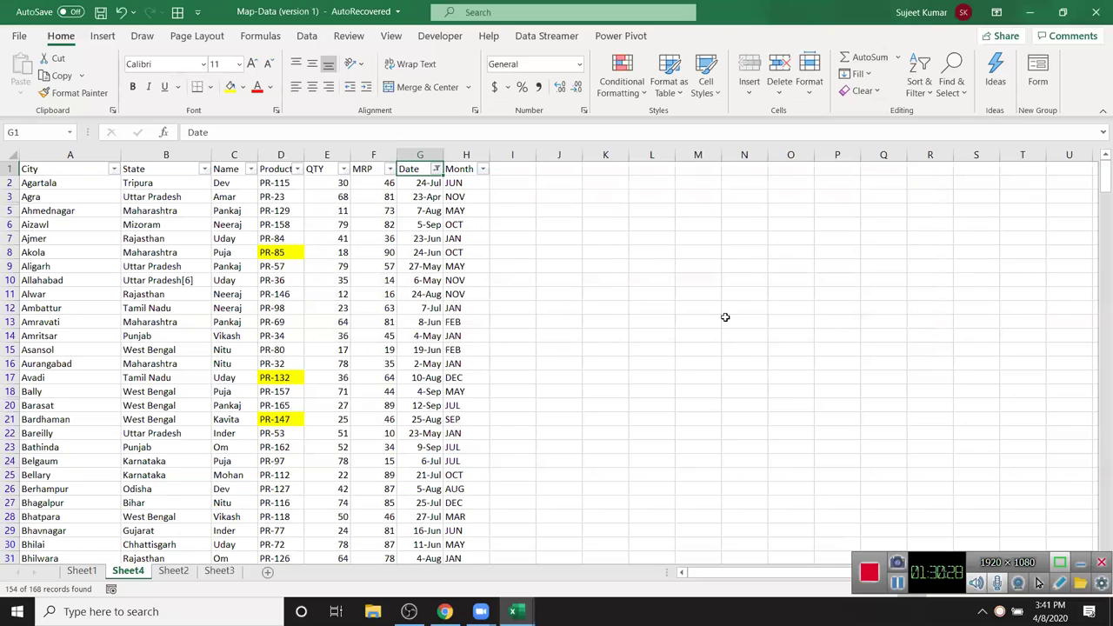
pyautogui.moveTo(410, 198); pyautogui.dragTo(409, 378)
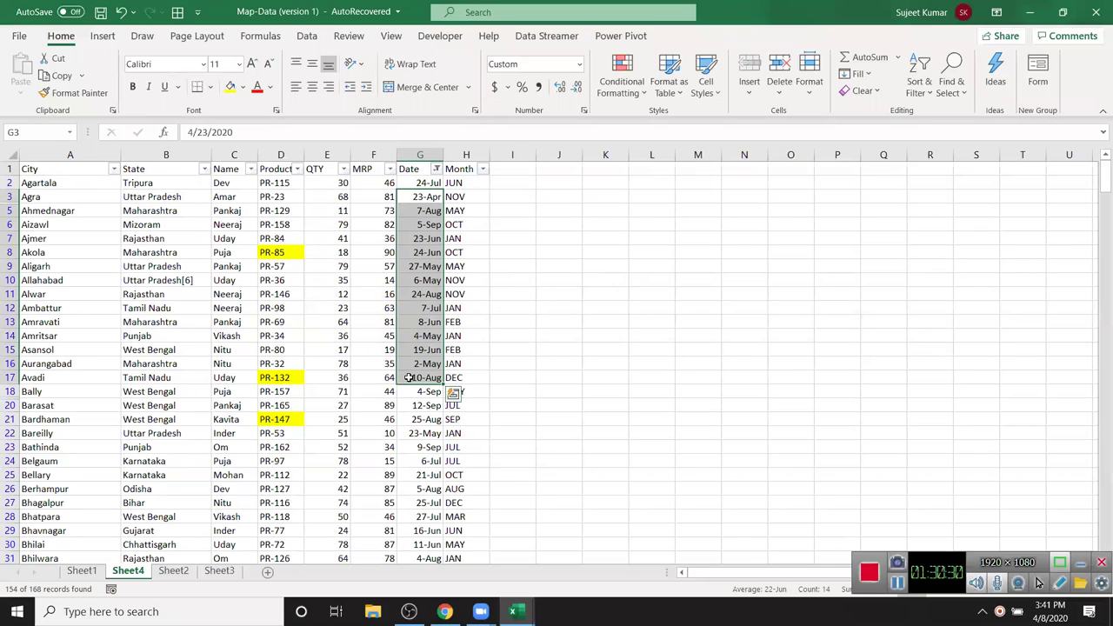
# - Filter the Date column to Tomorrow
pyautogui.click(434, 168)
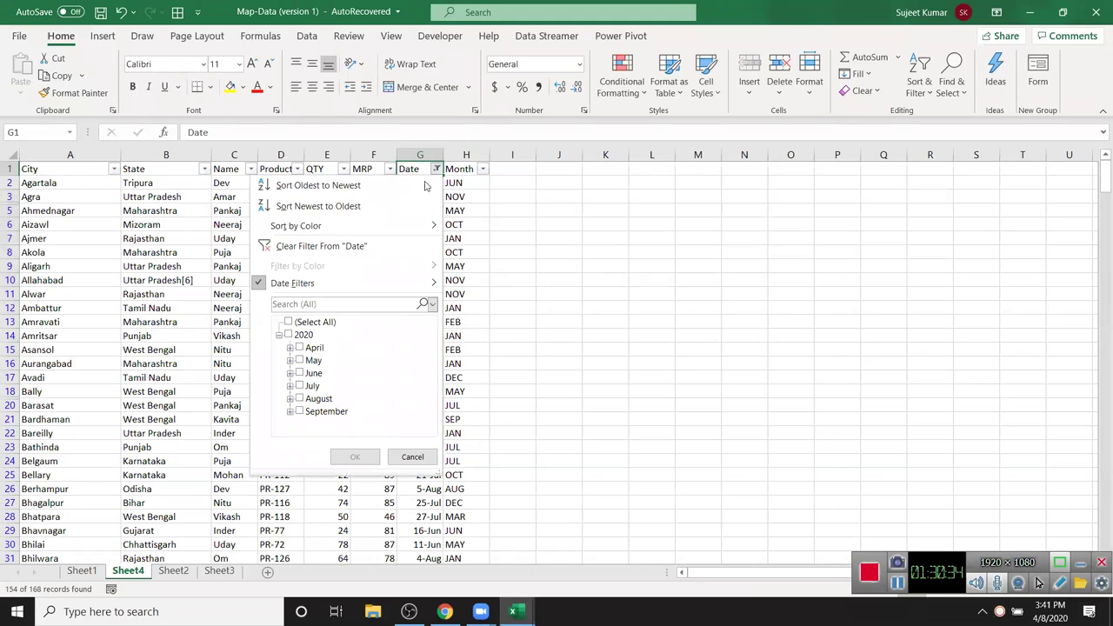
pyautogui.moveTo(369, 285)
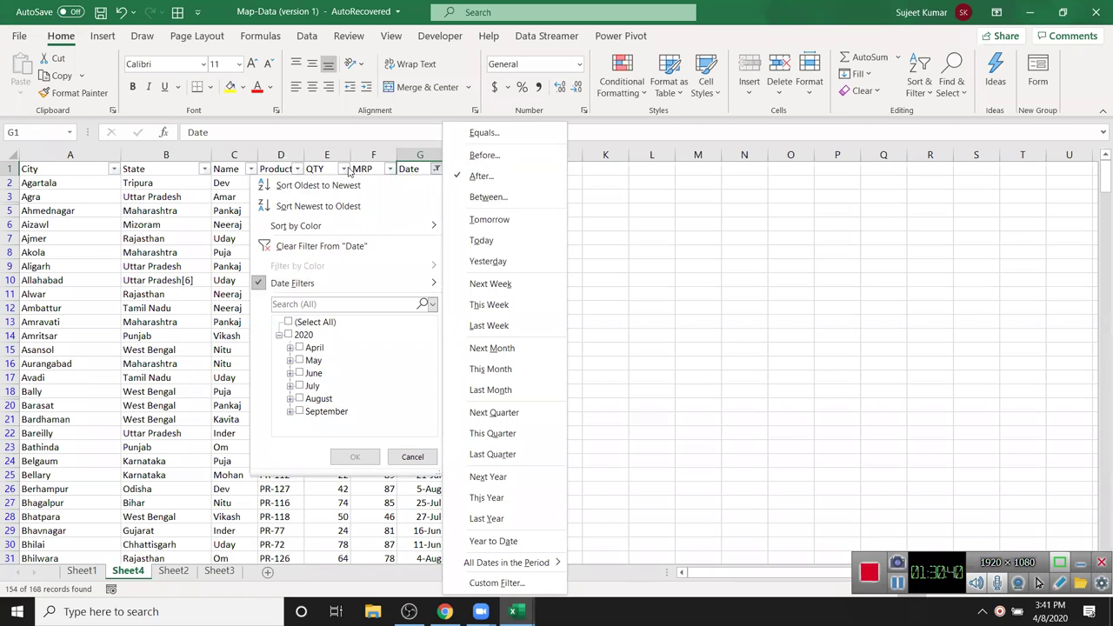
pyautogui.press('Escape')
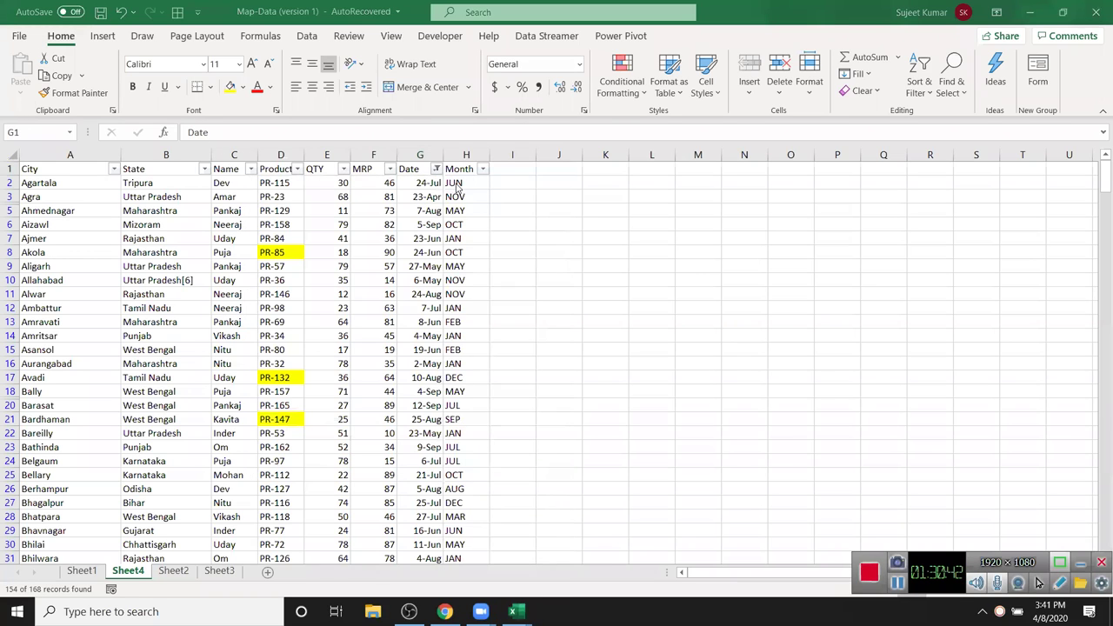
pyautogui.click(436, 169)
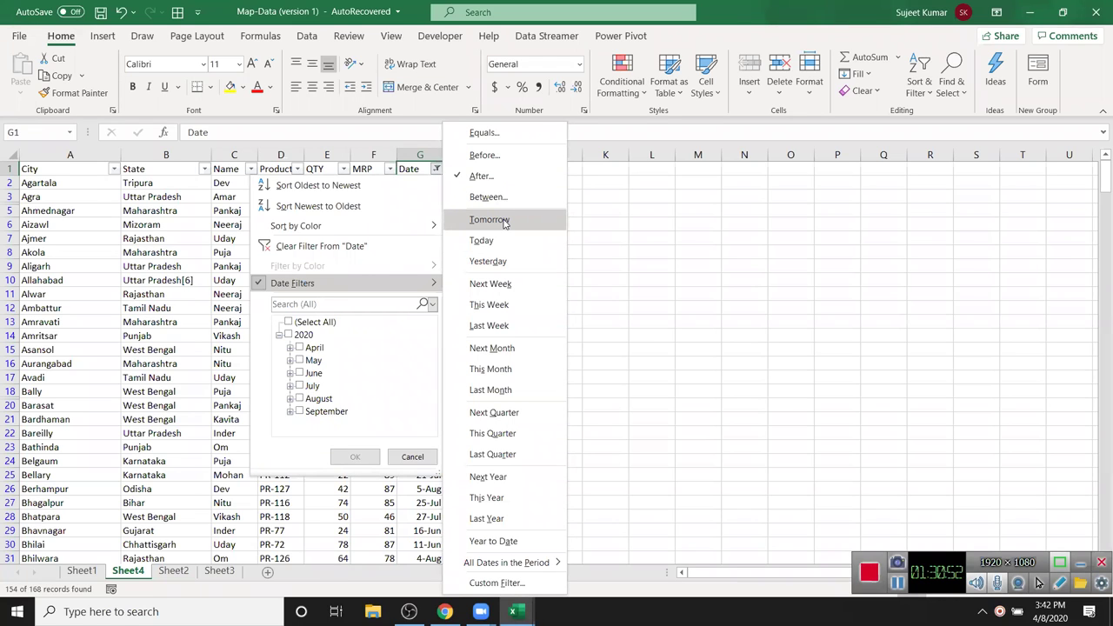
pyautogui.click(503, 222)
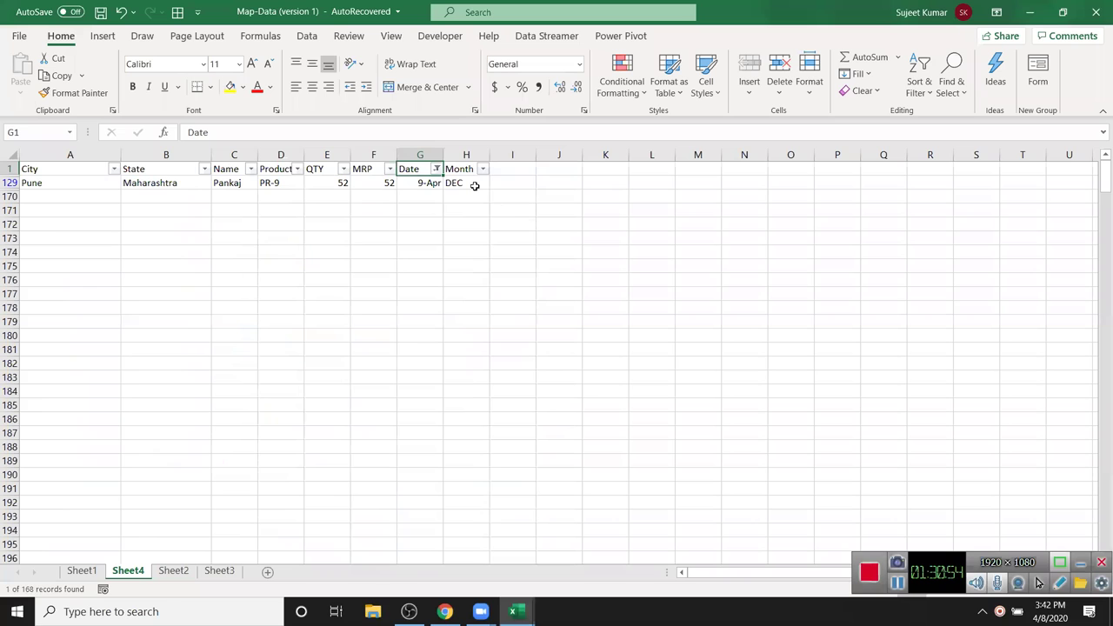
# - Switch the Date filter to Today, then to Year to Date
pyautogui.click(436, 169)
pyautogui.moveTo(409, 284)
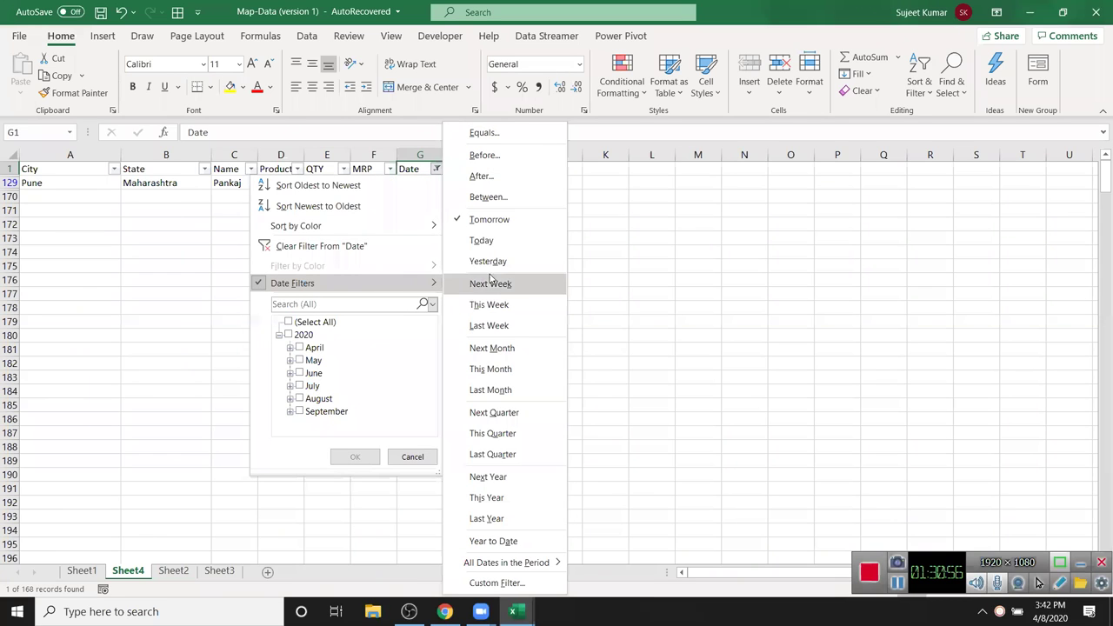
pyautogui.click(489, 242)
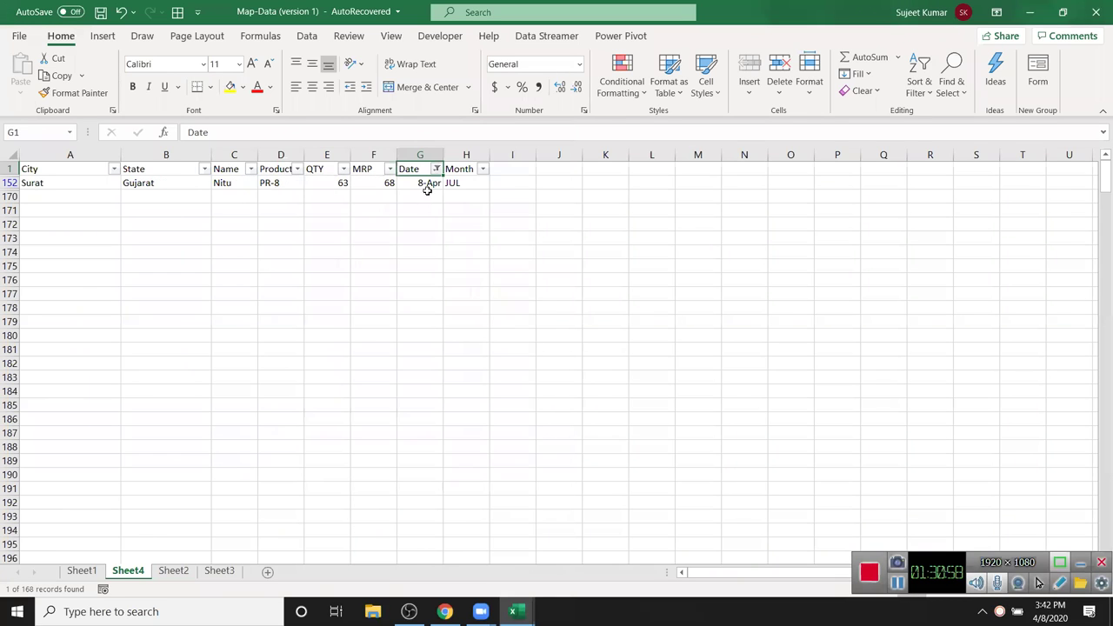
pyautogui.click(435, 172)
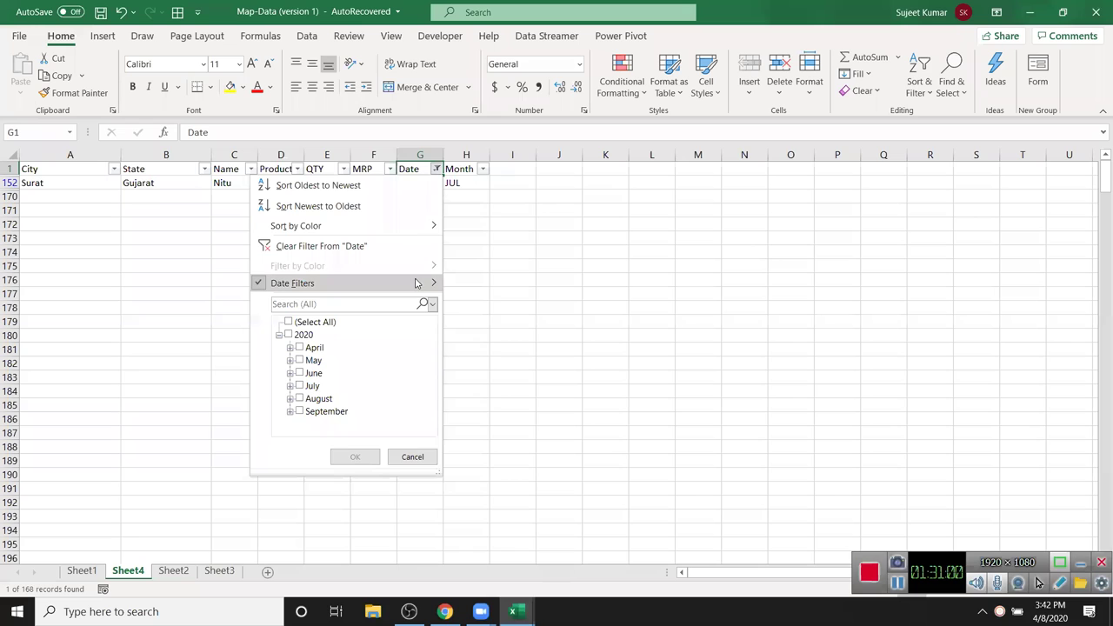
pyautogui.moveTo(434, 280)
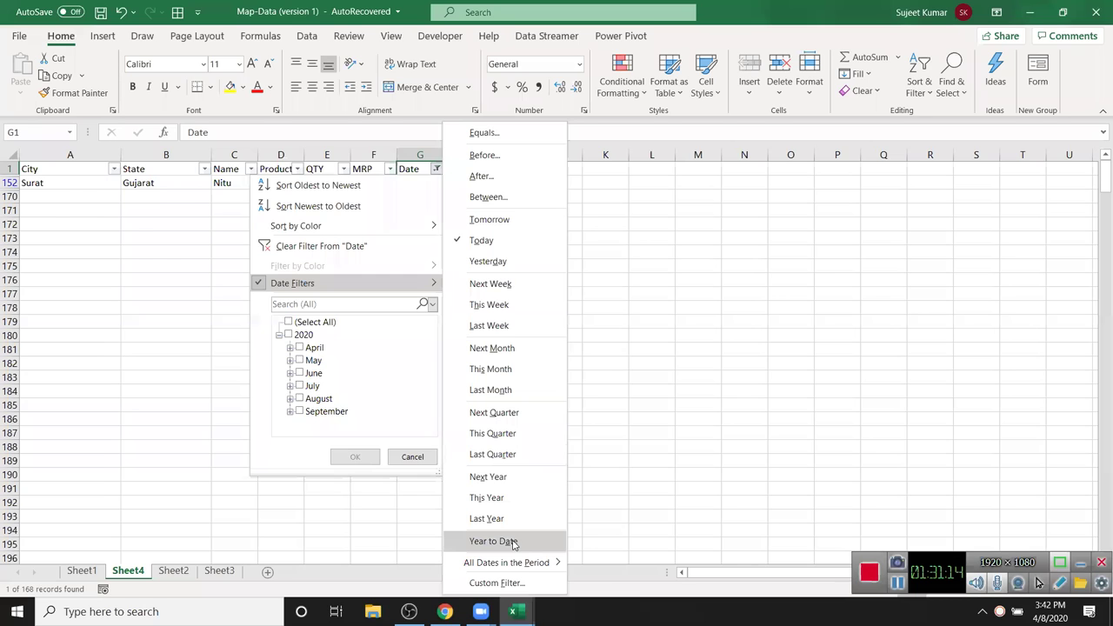
pyautogui.click(513, 541)
# - Clear the Date filter so every record shows again
pyautogui.moveTo(427, 280); pyautogui.dragTo(432, 185)
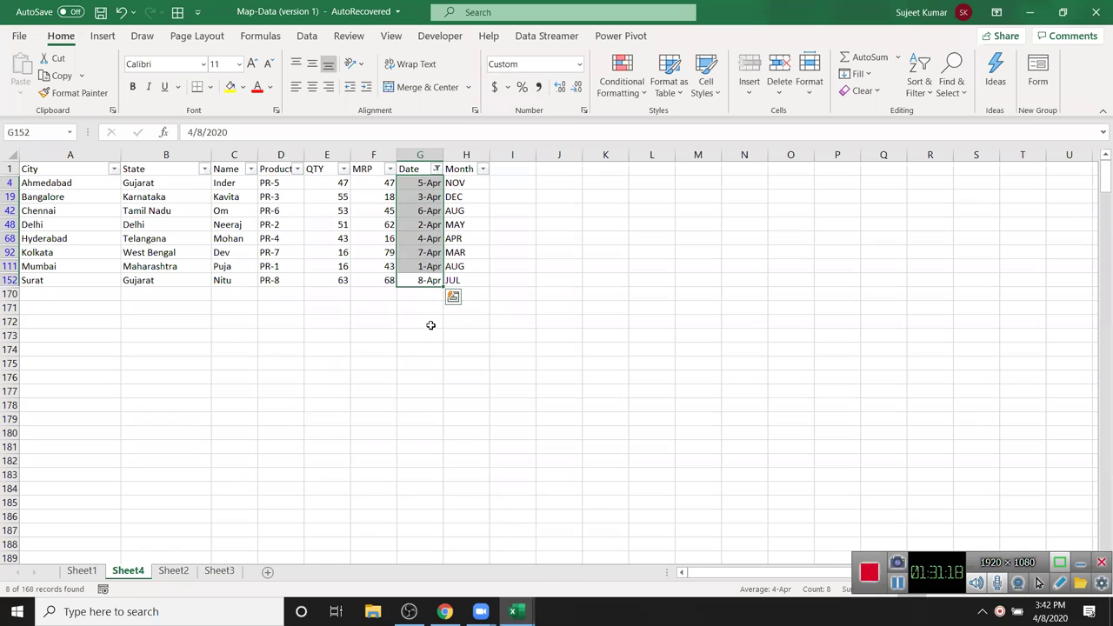
pyautogui.click(437, 168)
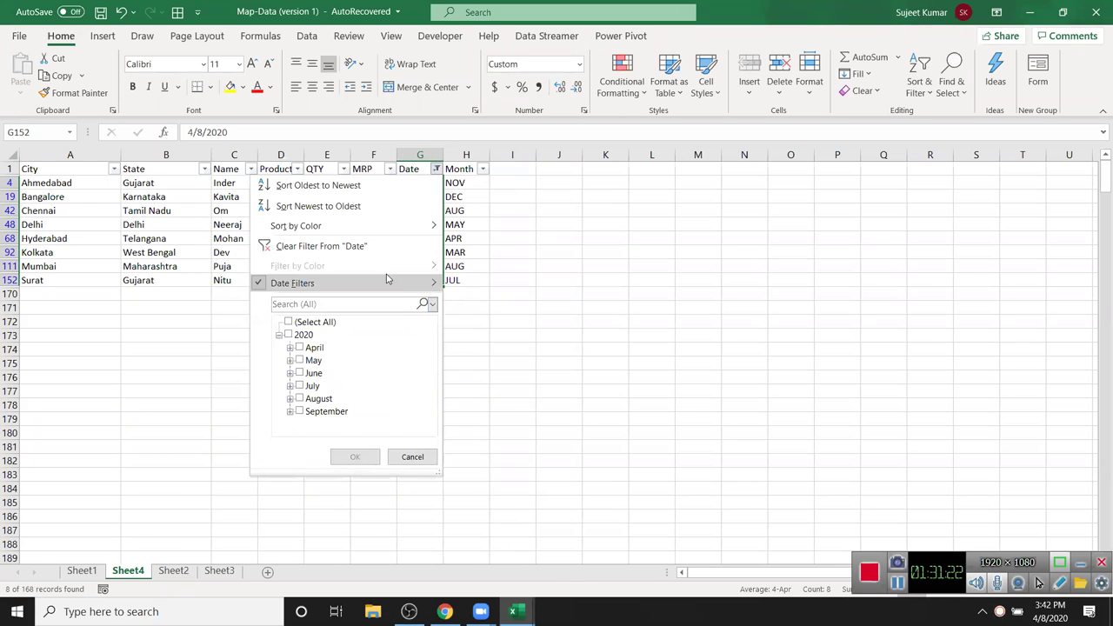
pyautogui.click(374, 247)
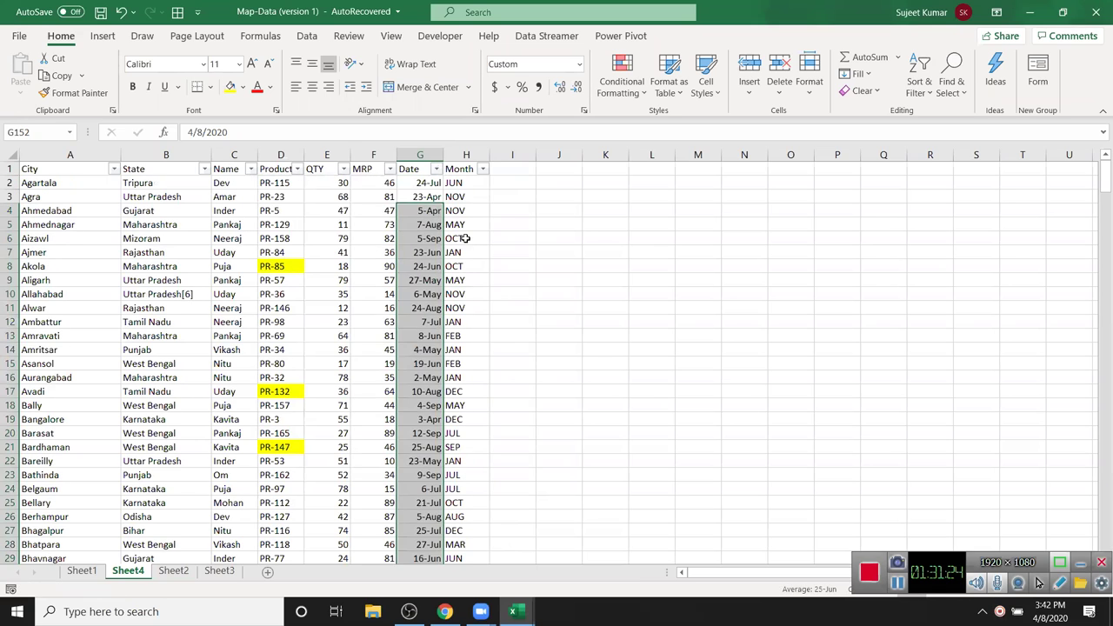
pyautogui.click(455, 208)
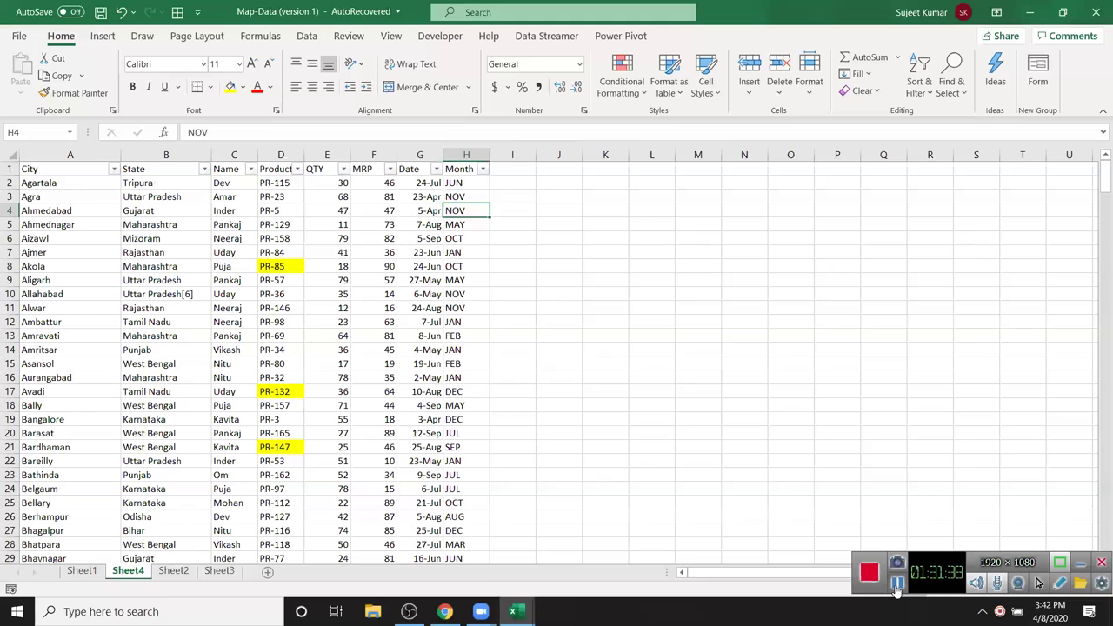
# - Bring the Data workbook window forward from the taskbar
pyautogui.click(898, 589)
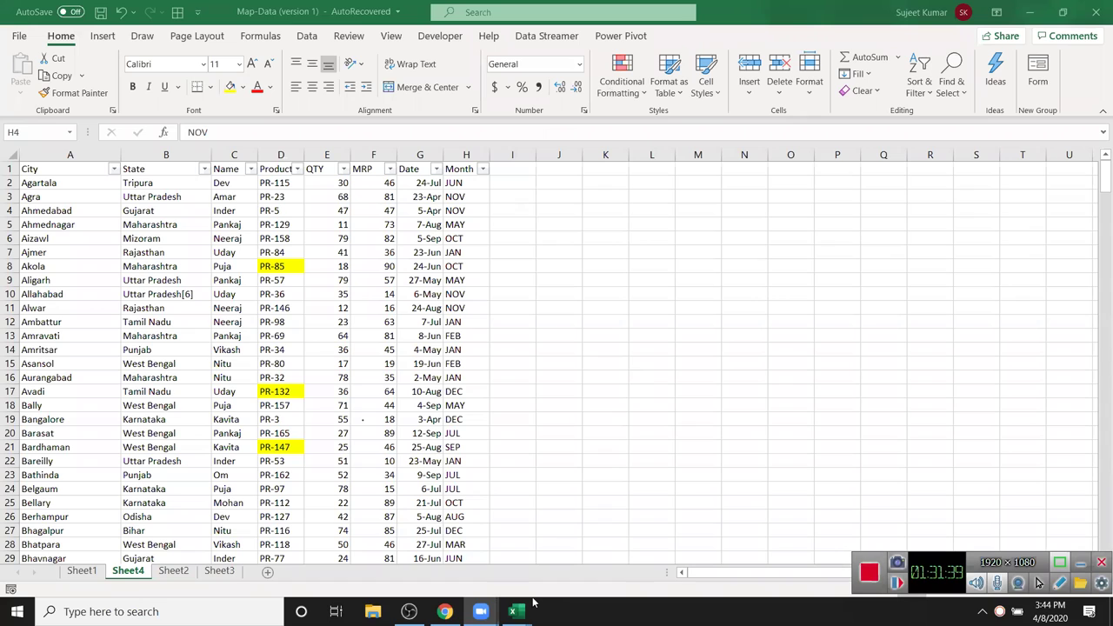
pyautogui.moveTo(481, 612)
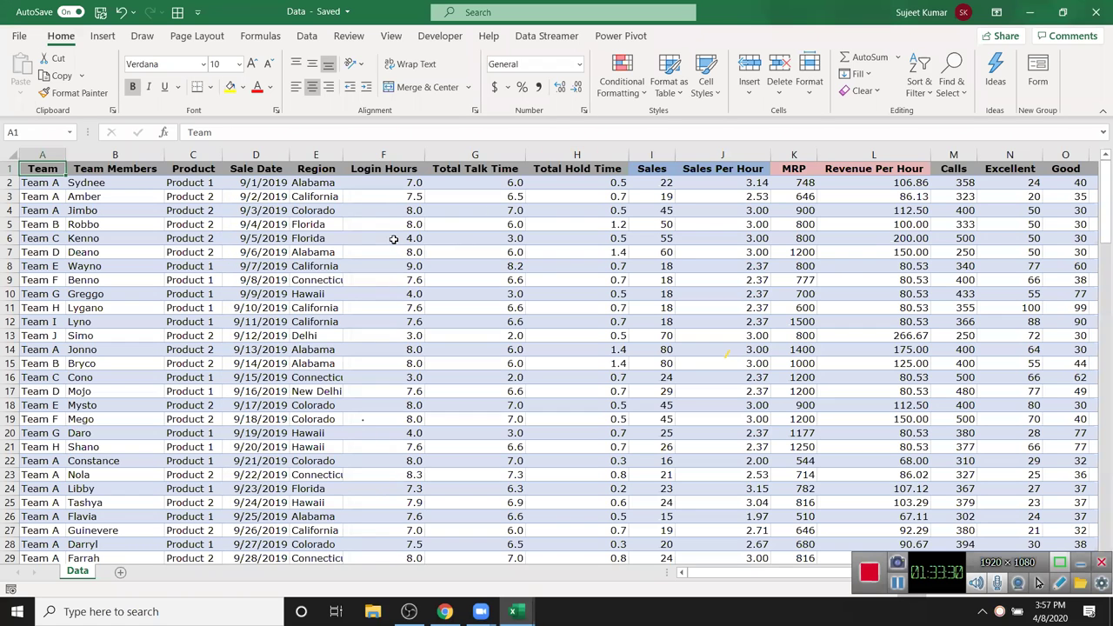
pyautogui.click(394, 240)
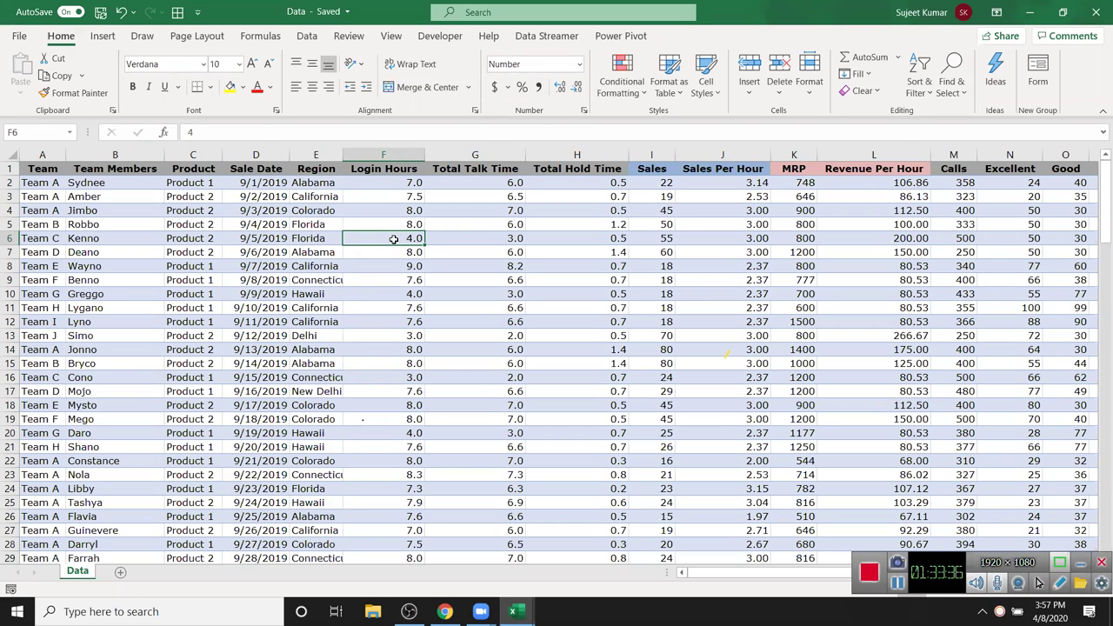
pyautogui.press('Up')
pyautogui.press('Up')
pyautogui.press('Up')
pyautogui.press('Up')
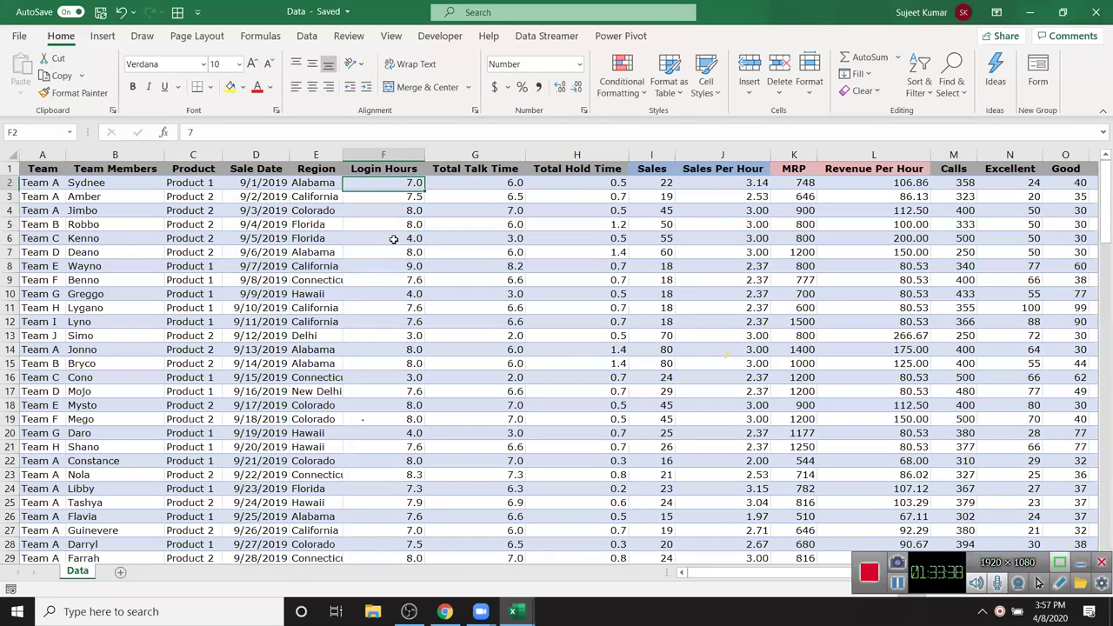
pyautogui.press('Up')
pyautogui.press('Home')
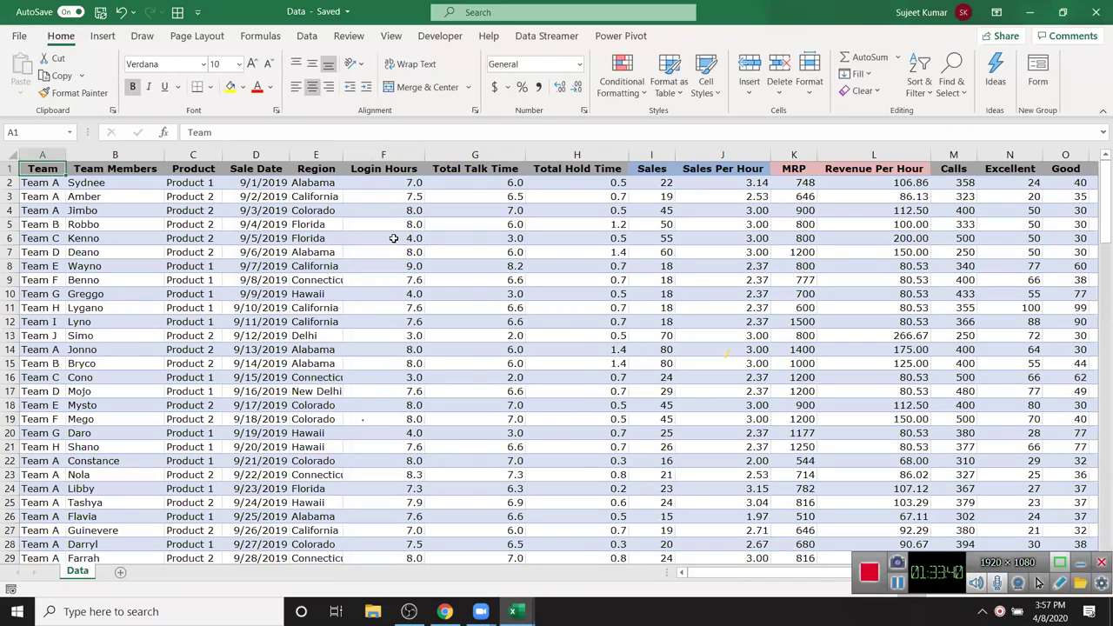
pyautogui.hotkey('ctrl', 'Right')
pyautogui.press('Home')
pyautogui.hotkey('ctrl', 'Right')
pyautogui.hotkey('ctrl', 'Down')
pyautogui.hotkey('ctrl', 'Up')
pyautogui.press('Home')
pyautogui.press('Right')
pyautogui.press('Right')
pyautogui.press('Right')
pyautogui.press('Right')
pyautogui.press('Right')
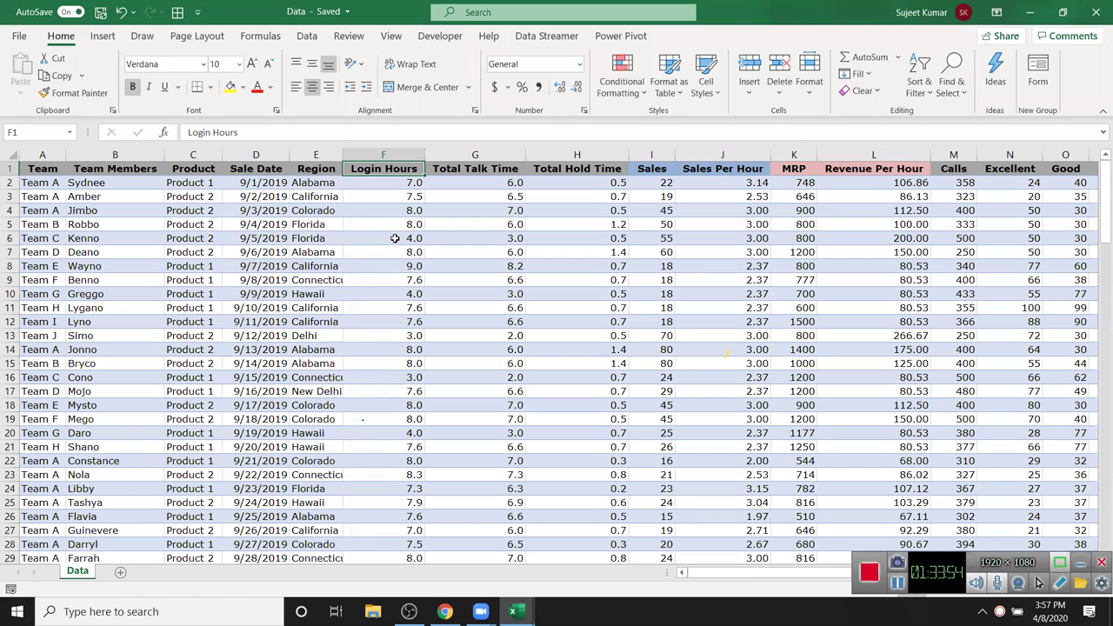
pyautogui.press('Left')
pyautogui.press('Left')
pyautogui.press('Left')
pyautogui.press('Left')
pyautogui.press('Left')
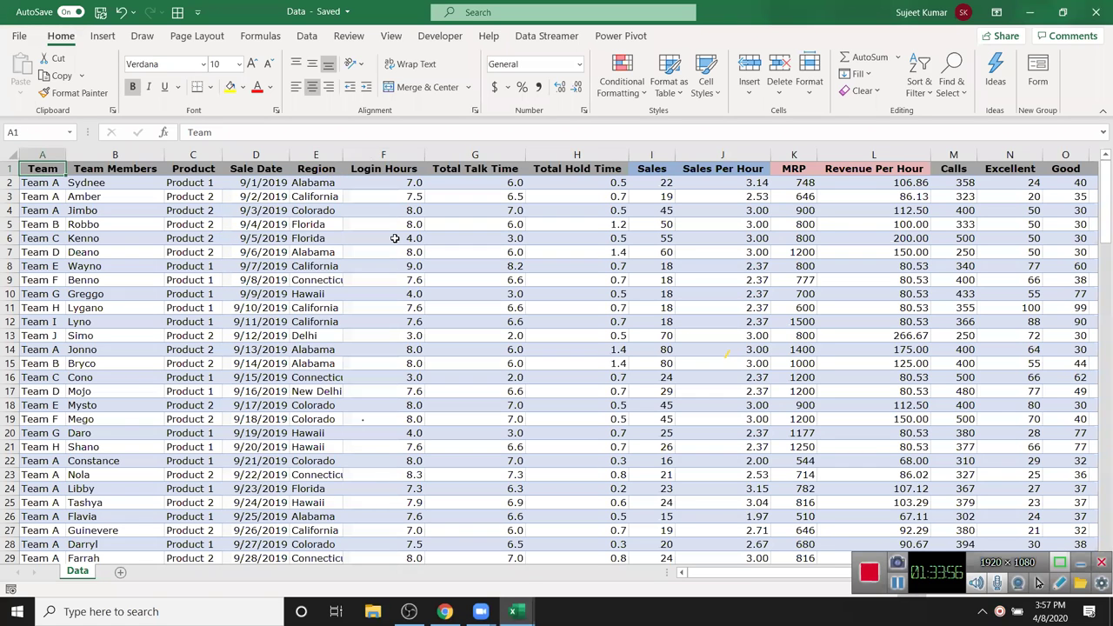
pyautogui.hotkey('ctrl', 'shift', 'Right')
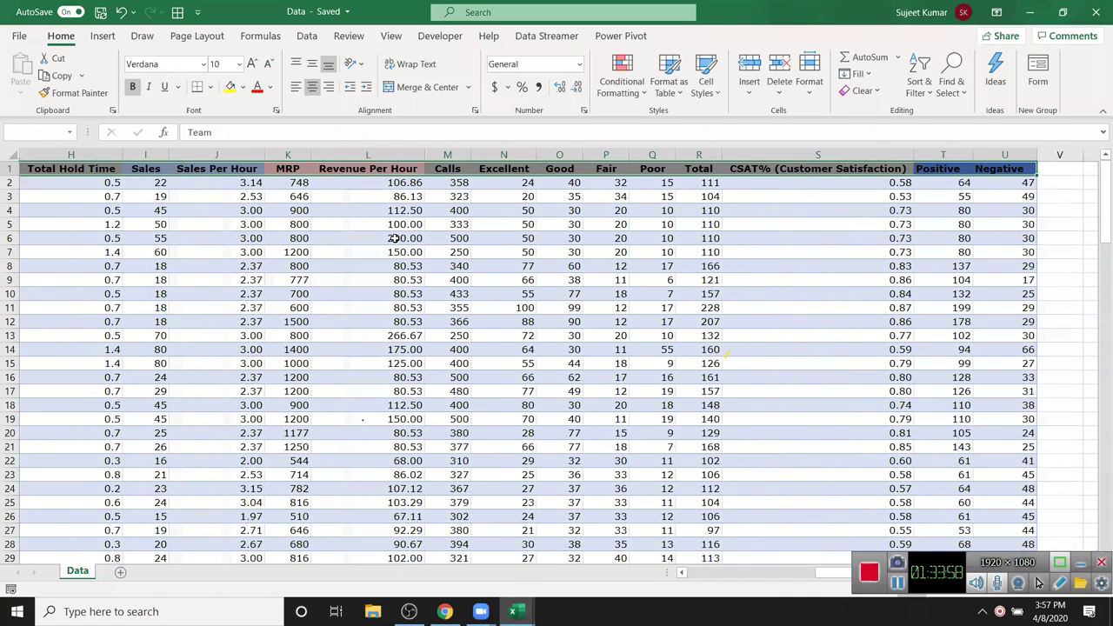
pyautogui.hotkey('ctrl', 'shift', 'Down')
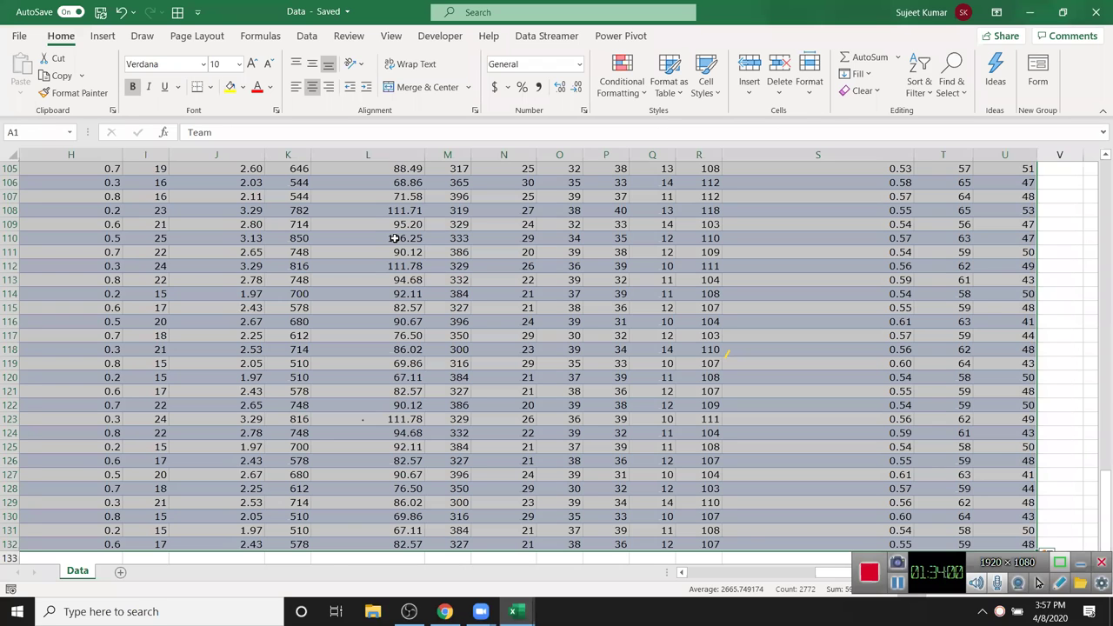
pyautogui.hotkey('ctrl', 'BackSpace')
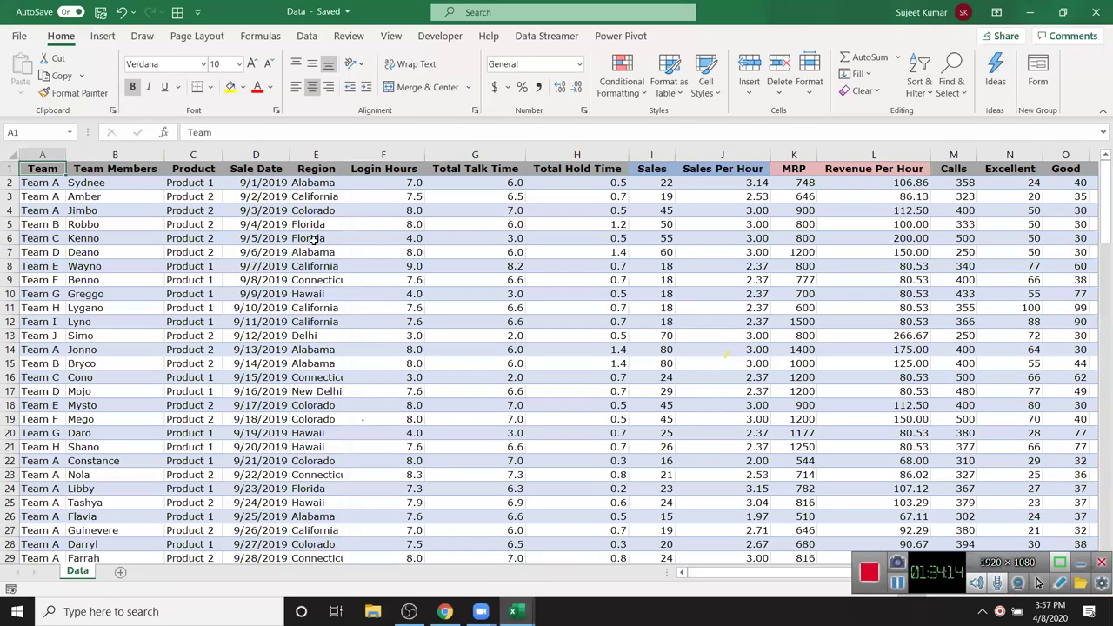
pyautogui.press('Down')
pyautogui.press('Up')
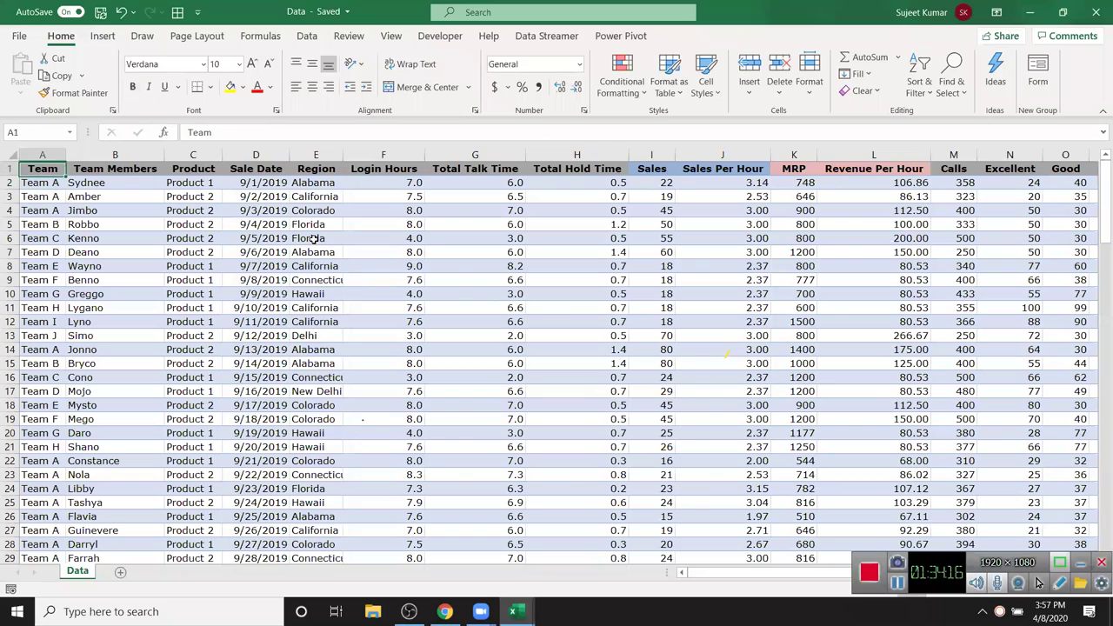
pyautogui.hotkey('ctrl', 'Right')
pyautogui.hotkey('ctrl', 'Left')
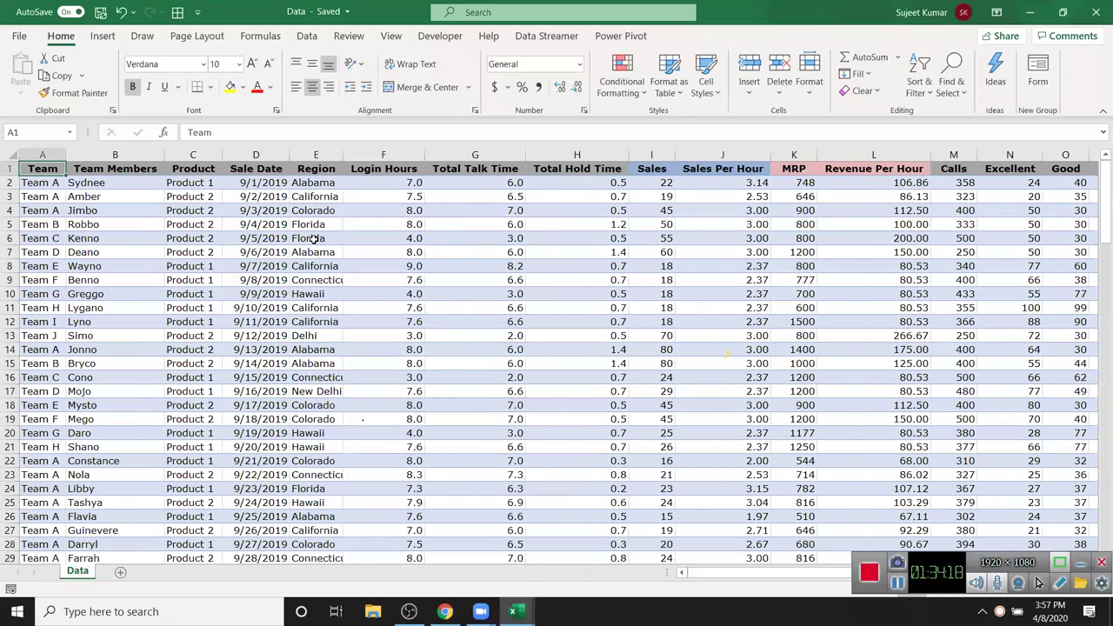
pyautogui.press('Down')
pyautogui.press('Down')
pyautogui.press('Down')
pyautogui.press('Down')
pyautogui.press('Down')
pyautogui.press('Down')
pyautogui.press('Down')
pyautogui.press('Down')
pyautogui.press('Down')
pyautogui.press('Down')
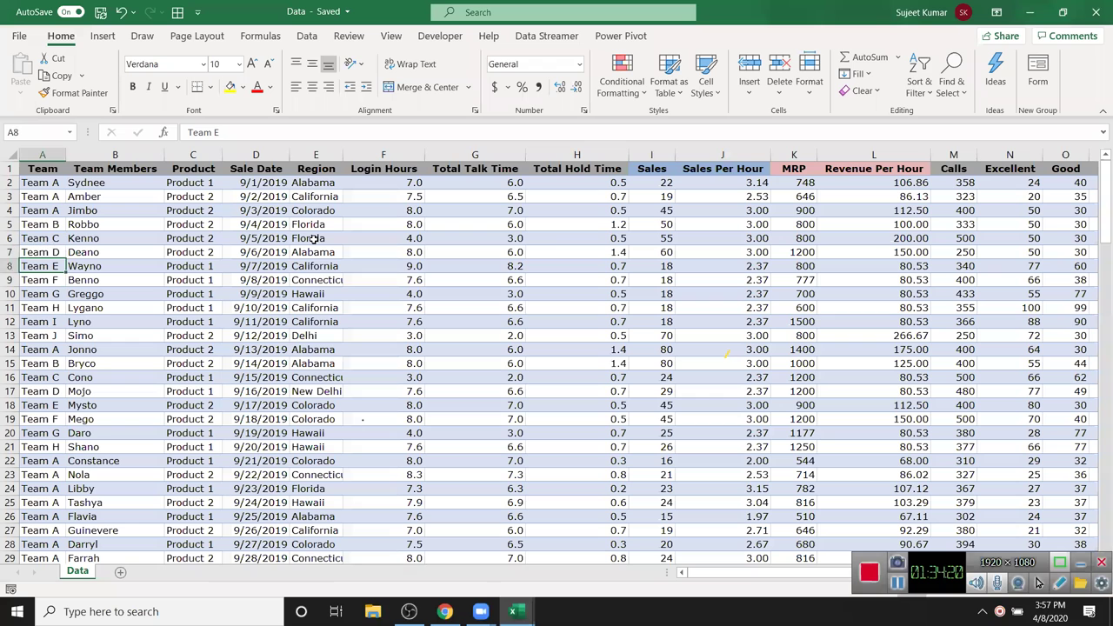
pyautogui.hotkey('shift', 'space')
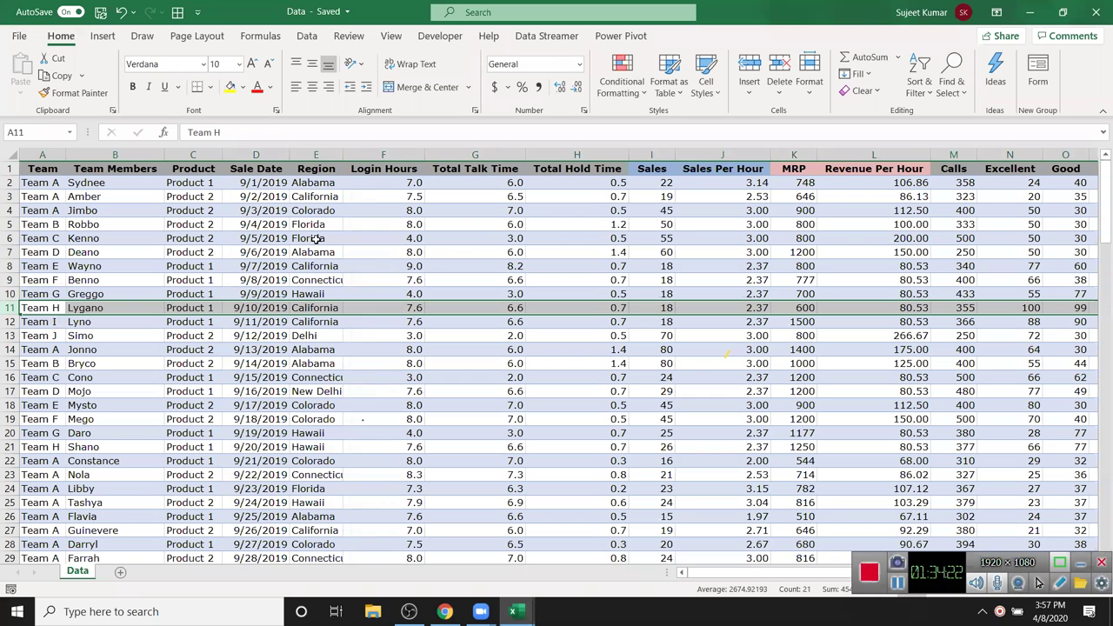
pyautogui.hotkey('ctrl', '+')
pyautogui.press('Up')
pyautogui.hotkey('ctrl', 'Up')
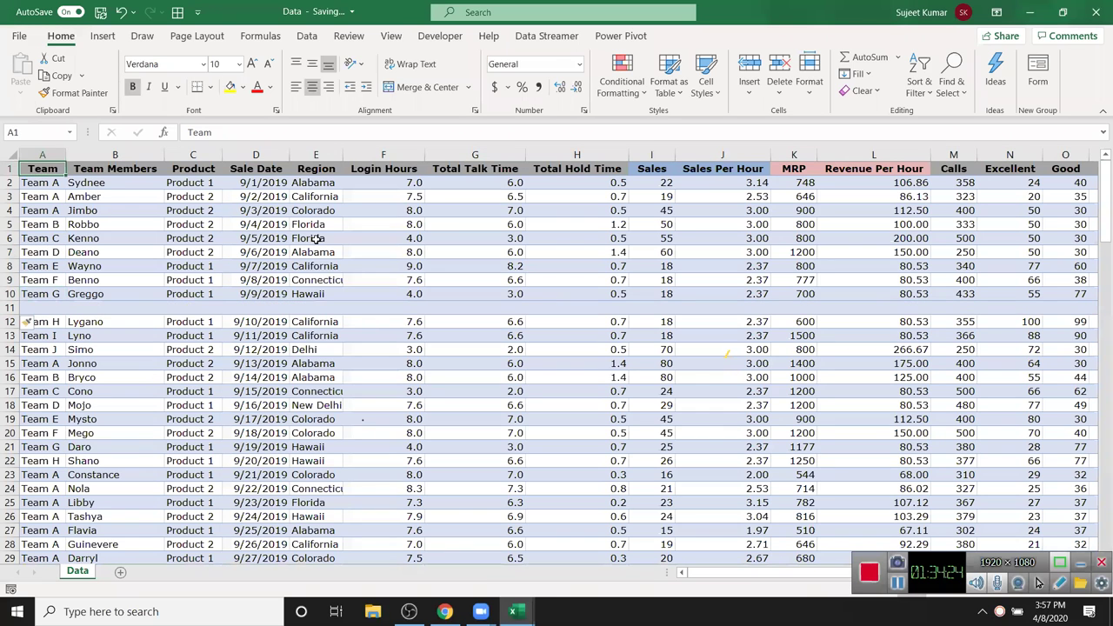
pyautogui.hotkey('ctrl', 'shift', 'Right')
pyautogui.hotkey('ctrl', 'shift', 'Down')
pyautogui.hotkey('shift', 'Down')
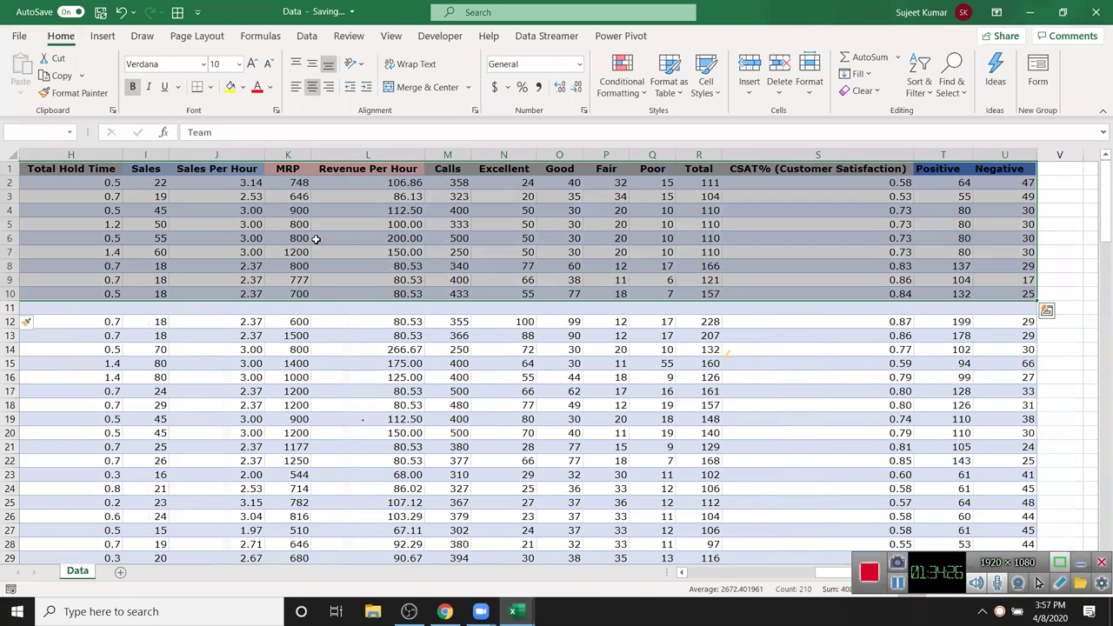
pyautogui.hotkey('shift', 'Down')
pyautogui.hotkey('ctrl', 'shift', 'Down')
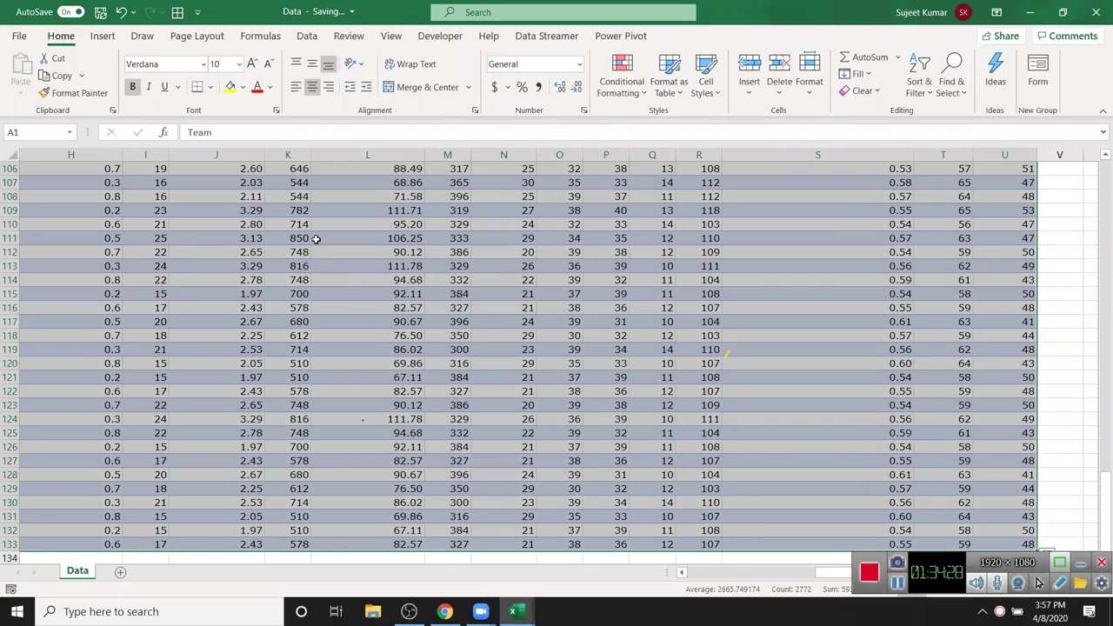
pyautogui.hotkey('ctrl', 'BackSpace')
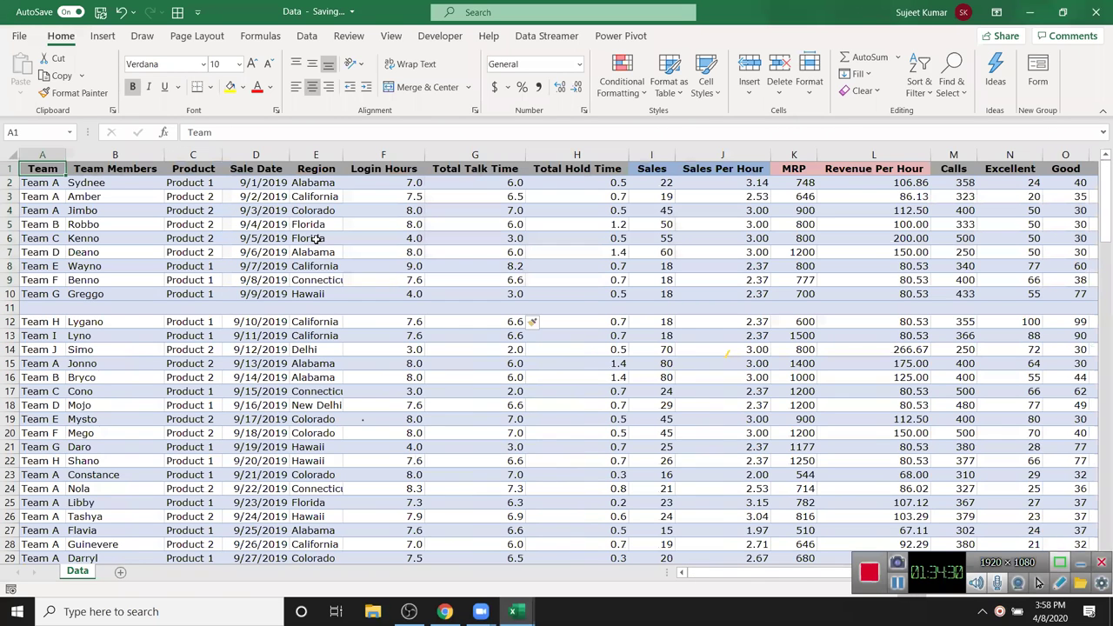
pyautogui.press('Down')
pyautogui.press('Down')
pyautogui.press('Down')
pyautogui.press('Down')
pyautogui.press('Down')
pyautogui.press('Down')
pyautogui.press('Down')
pyautogui.press('Down')
pyautogui.press('Down')
pyautogui.press('Down')
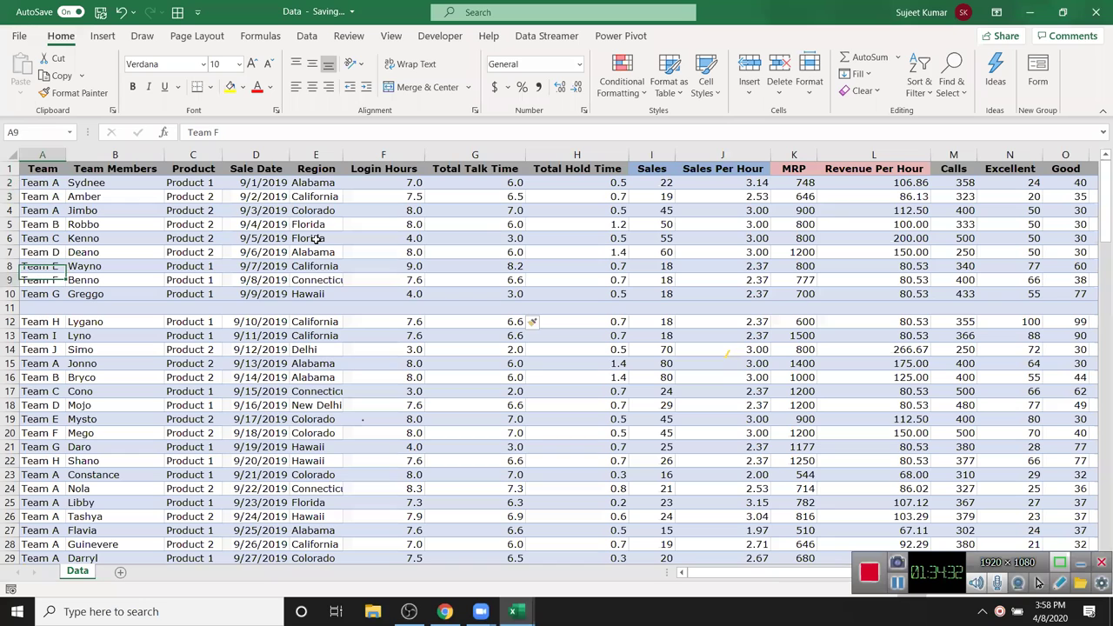
pyautogui.hotkey('shift', 'space')
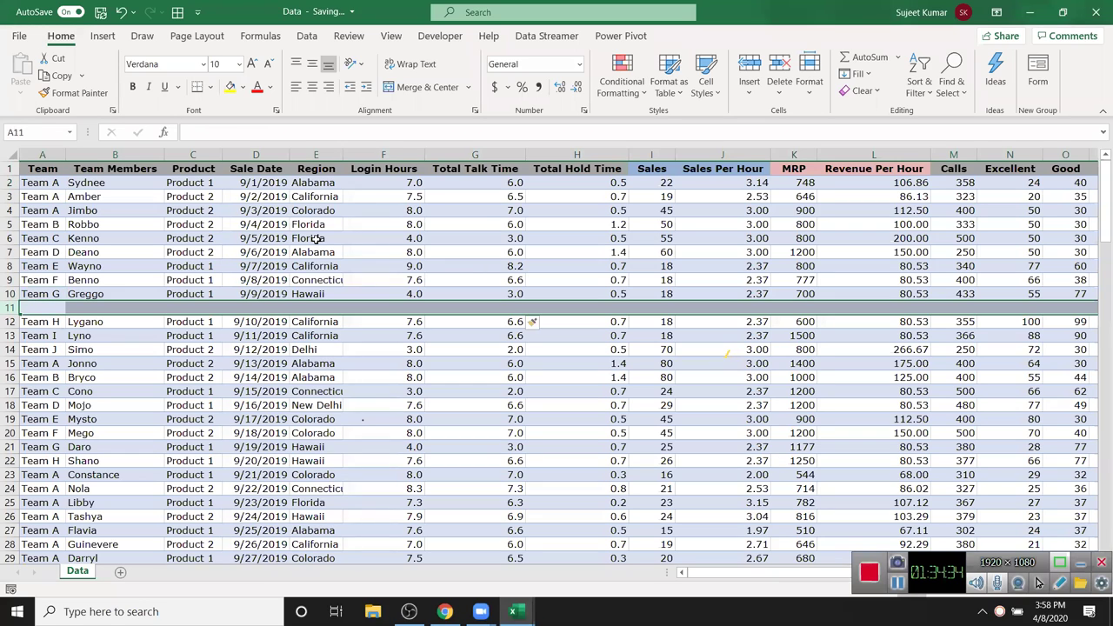
pyautogui.hotkey('ctrl', '-')
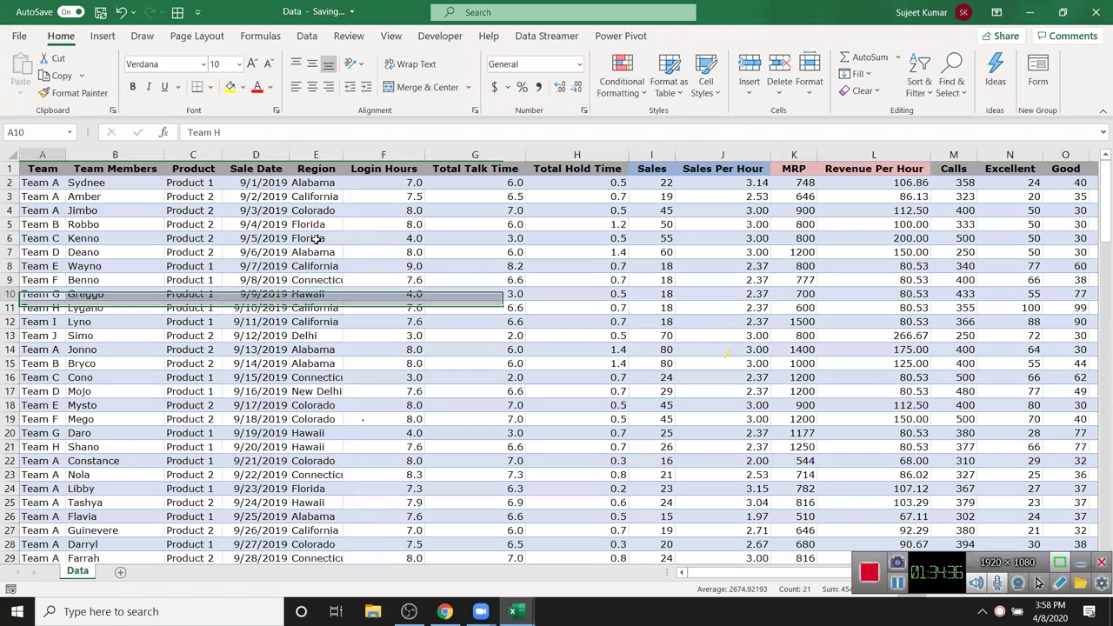
pyautogui.hotkey('ctrl', 'Home')
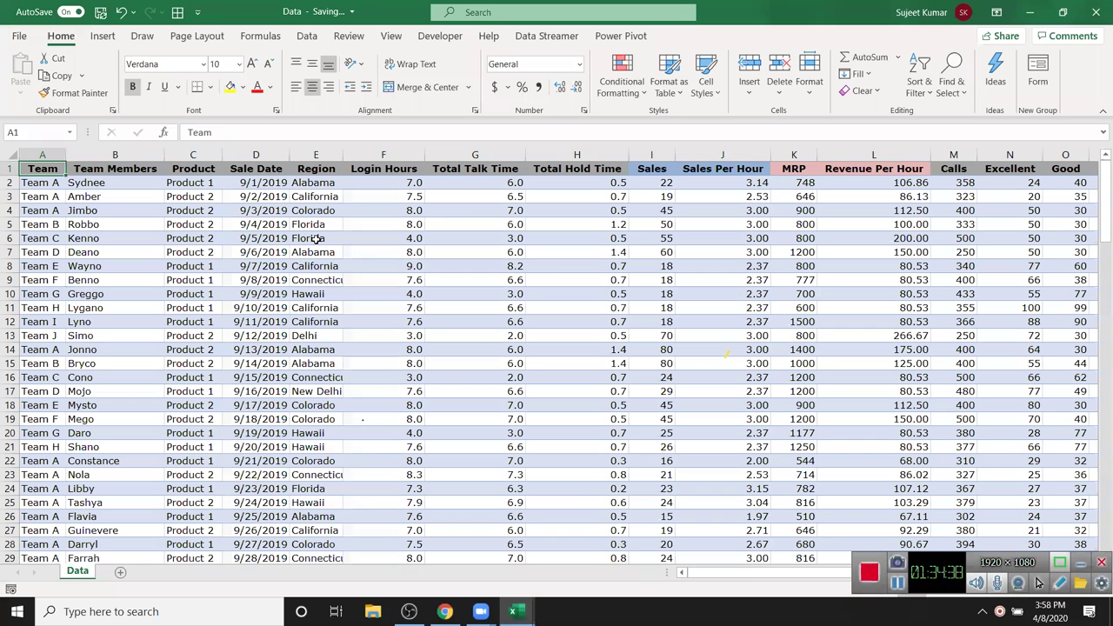
pyautogui.hotkey('ctrl', 'shift', 'Right')
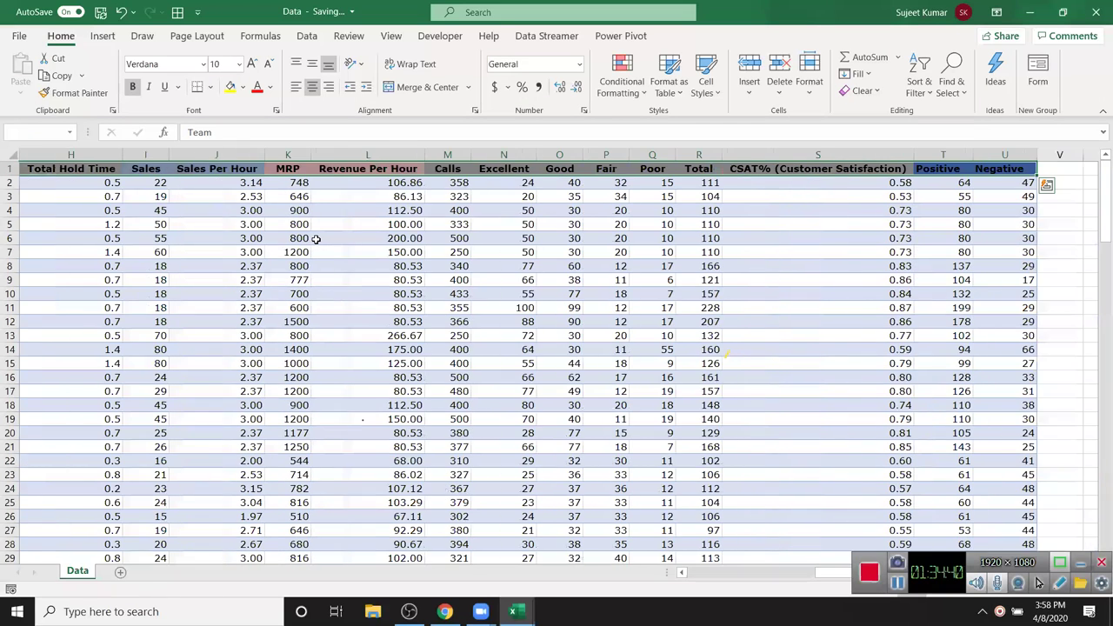
pyautogui.hotkey('ctrl', 'shift', 'Down')
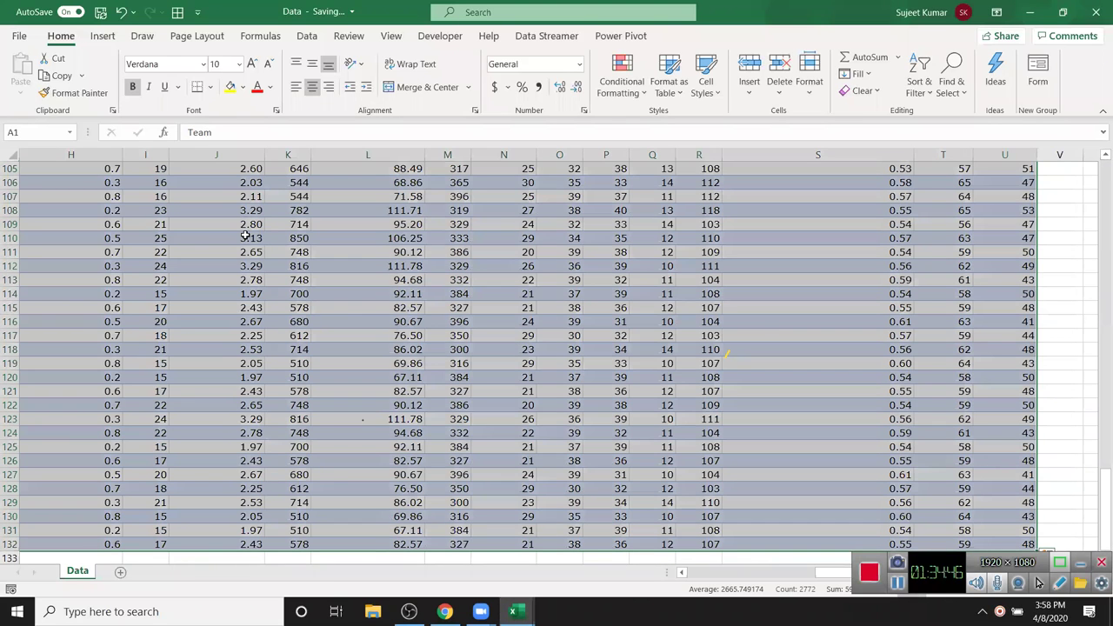
pyautogui.hotkey('ctrl', 'Home')
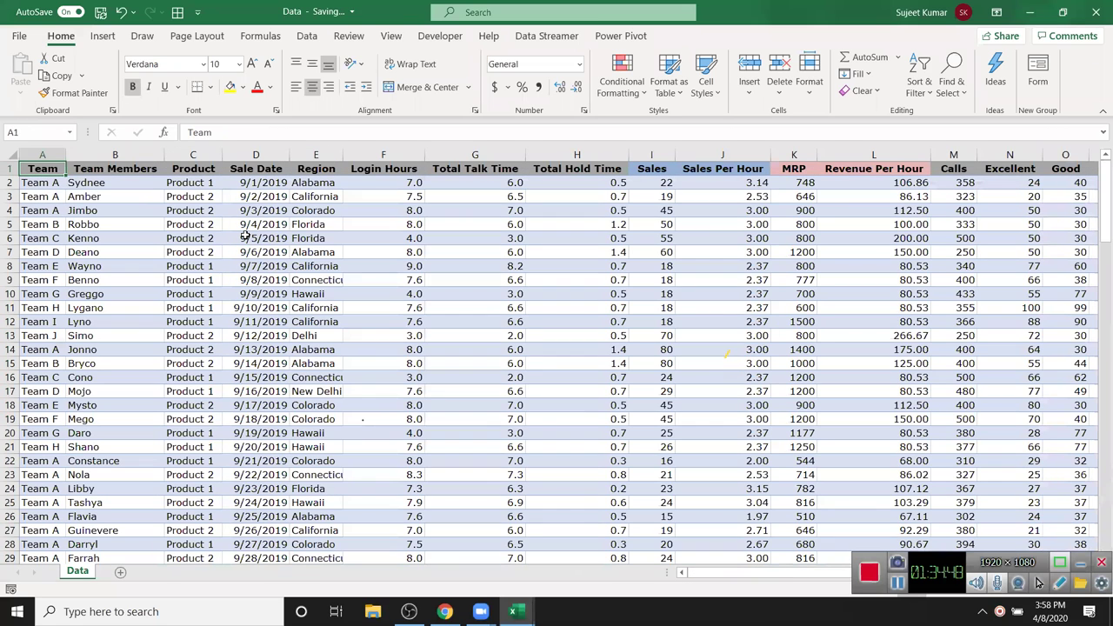
pyautogui.press('Down')
pyautogui.press('Up')
pyautogui.press('Down')
pyautogui.press('Down')
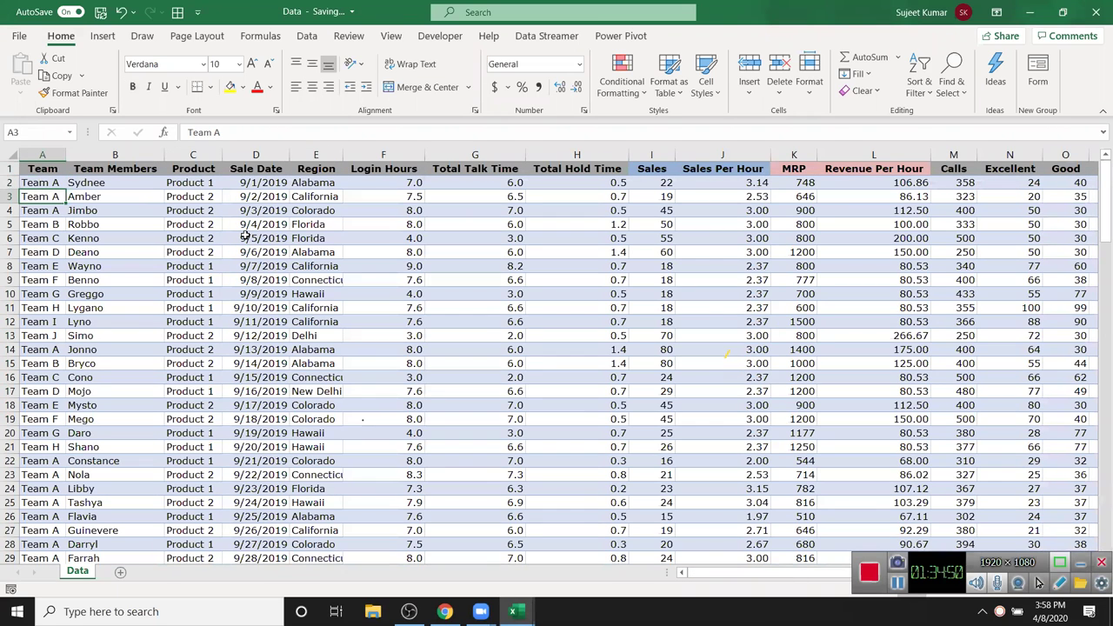
pyautogui.press('Up')
pyautogui.press('Up')
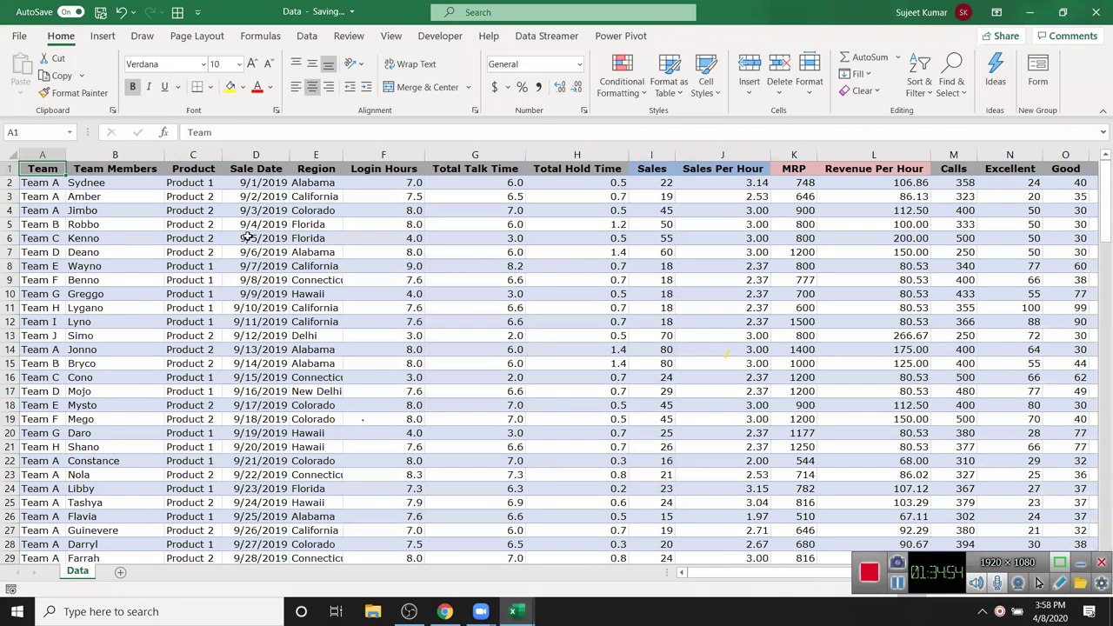
pyautogui.hotkey('ctrl', 'shift', 'End')
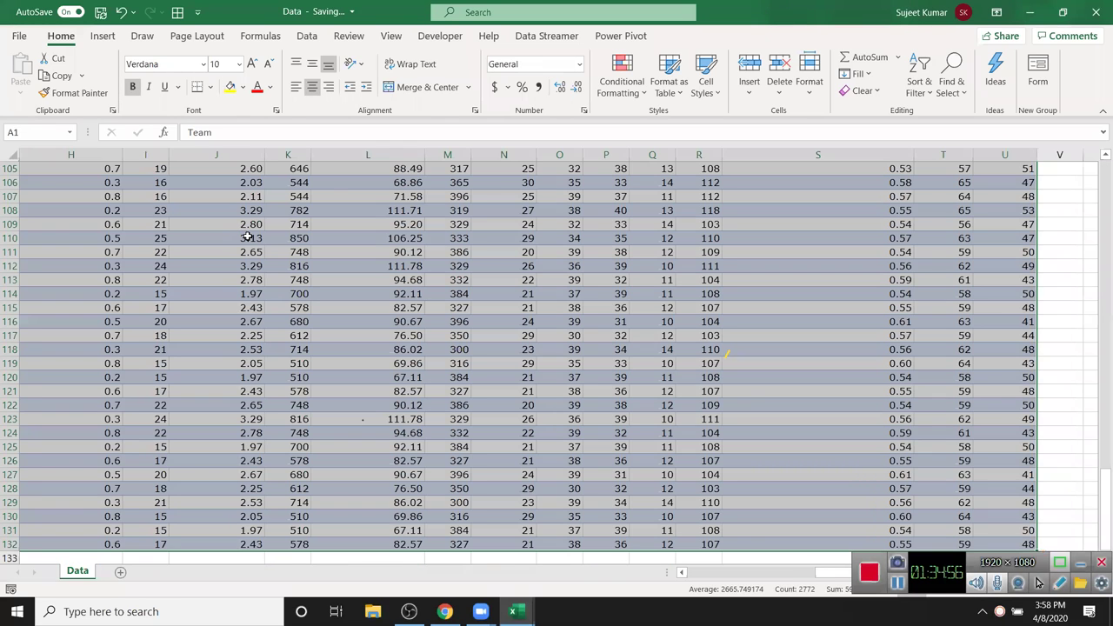
pyautogui.hotkey('ctrl', 'Home')
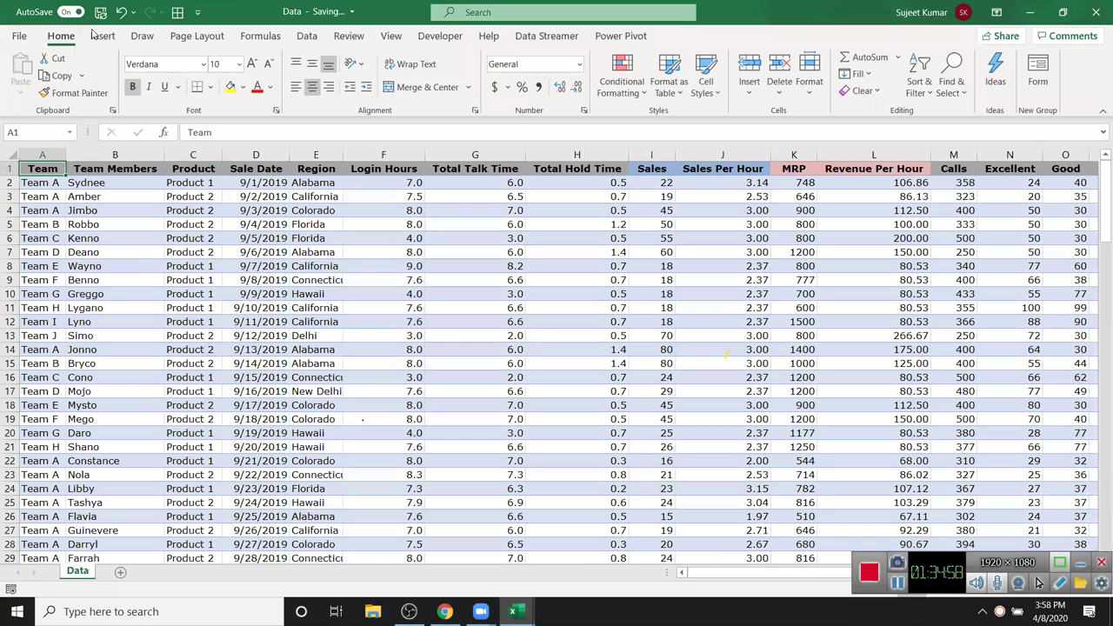
# - Preview Recommended PivotTables such as Sum of Total by Team and Region, then cancel
pyautogui.click(98, 35)
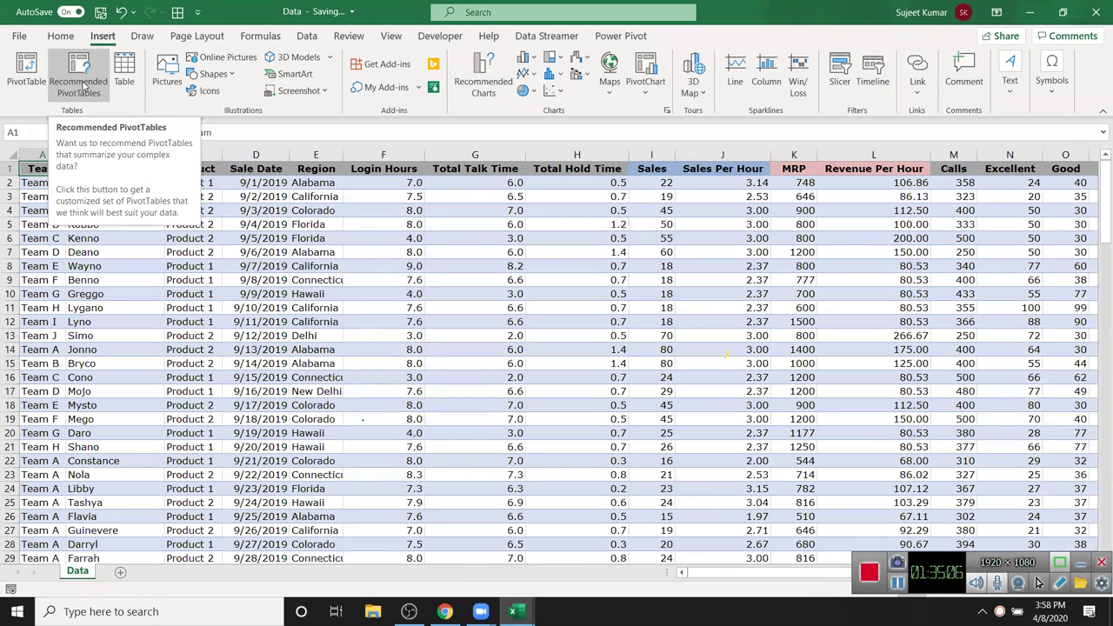
pyautogui.click(84, 87)
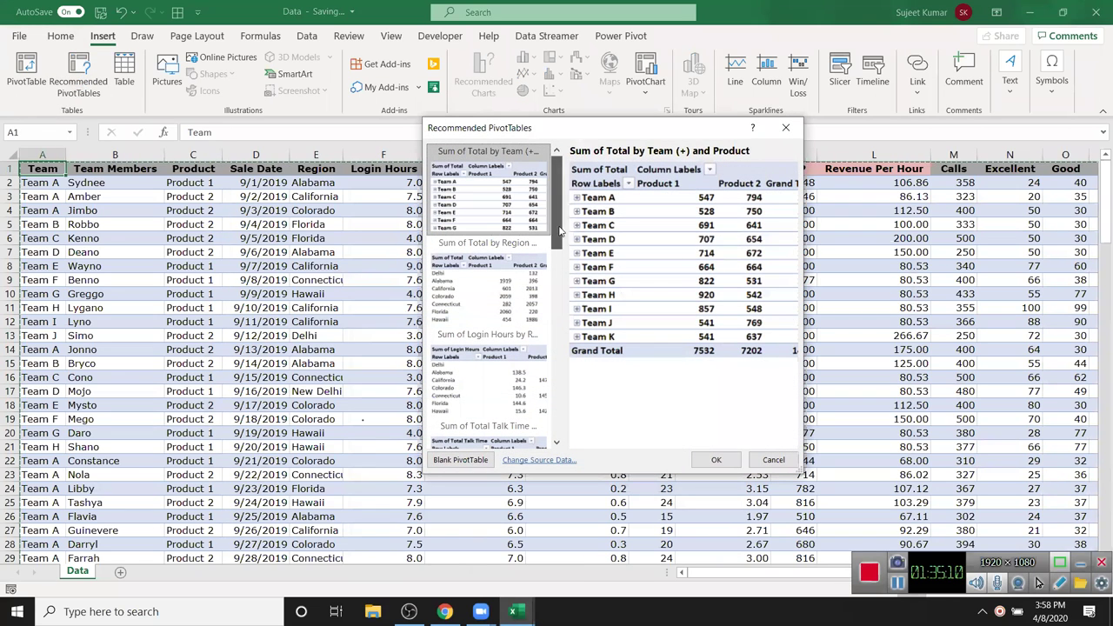
pyautogui.scroll(-2, 561, 231)
pyautogui.moveTo(561, 239); pyautogui.dragTo(558, 430)
pyautogui.click(521, 432)
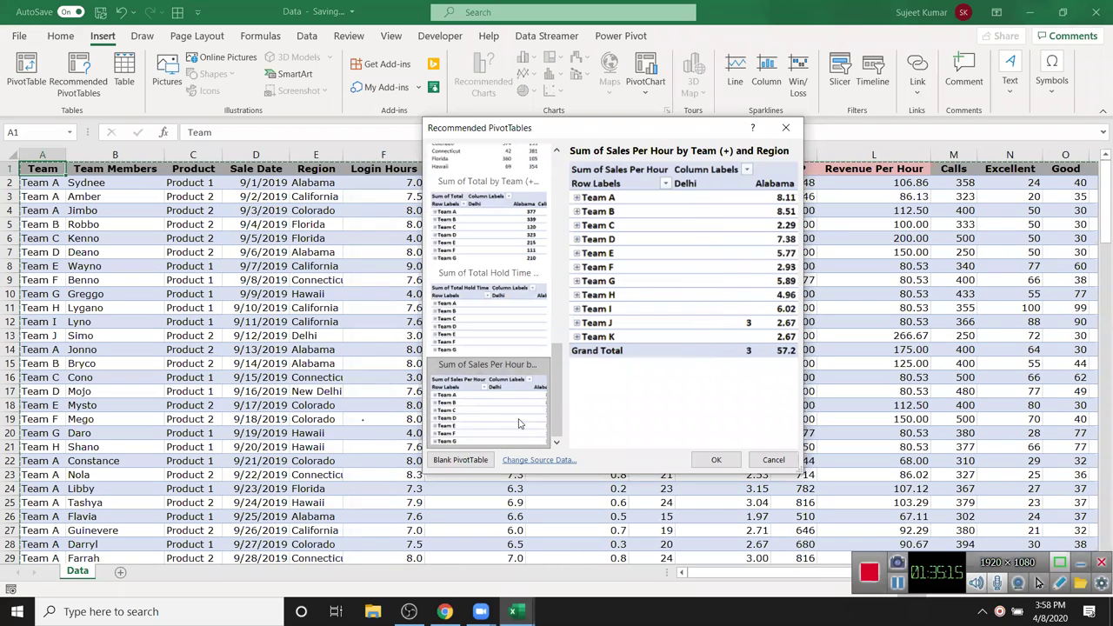
pyautogui.click(515, 350)
pyautogui.click(514, 252)
pyautogui.scroll(3, 518, 257)
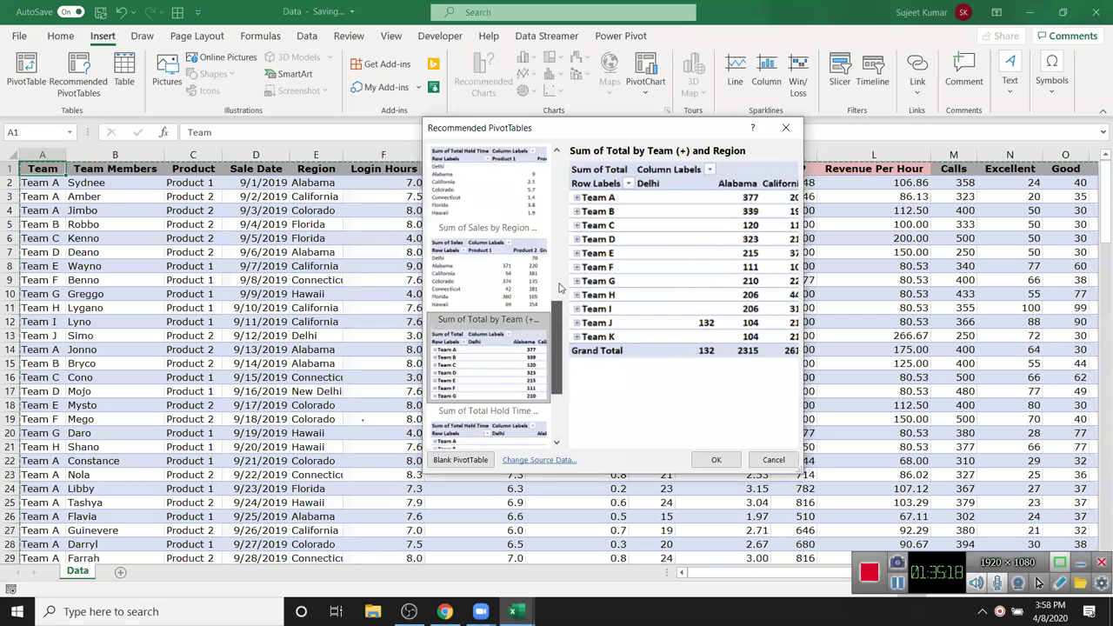
pyautogui.click(524, 261)
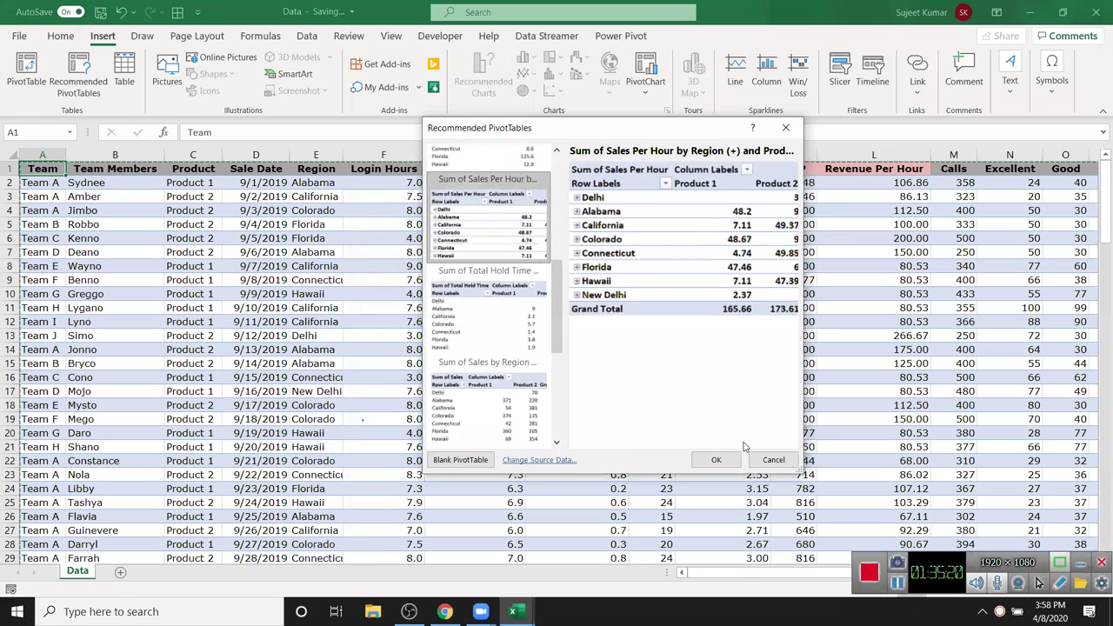
pyautogui.click(762, 462)
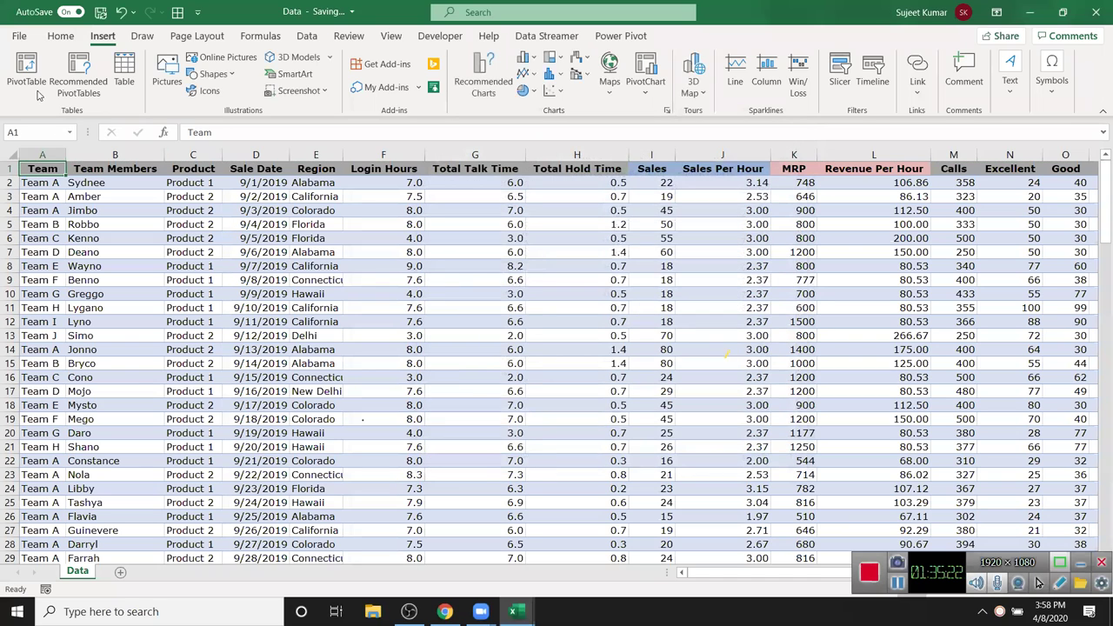
# - Insert a PivotTable from Data!$A$1:$U$132 on a new worksheet, Sheet1
pyautogui.click(26, 74)
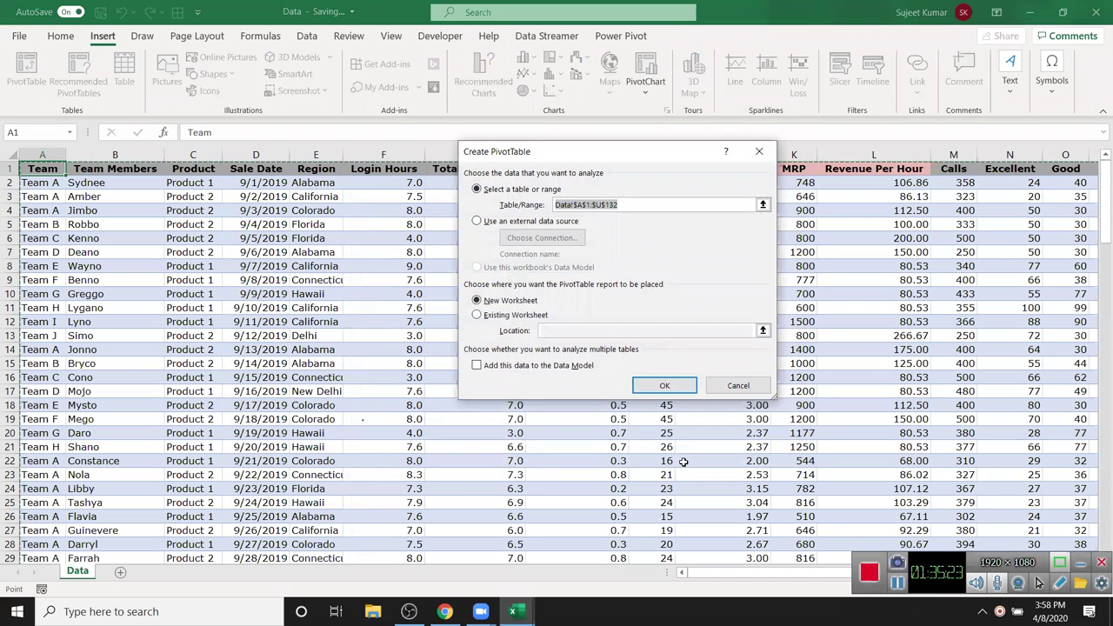
pyautogui.click(668, 390)
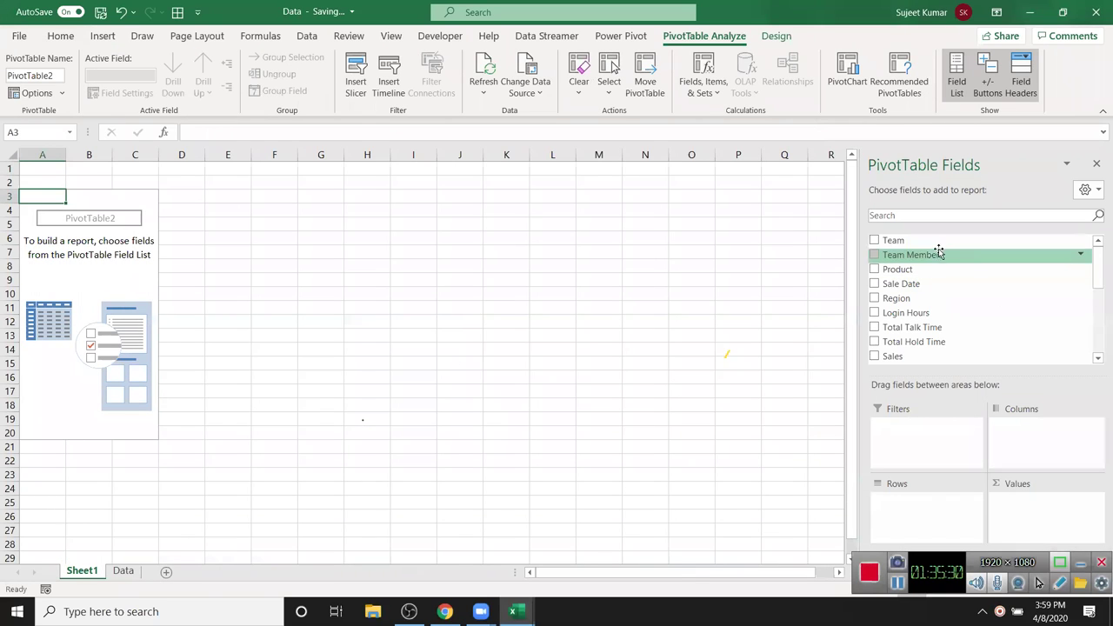
pyautogui.click(122, 571)
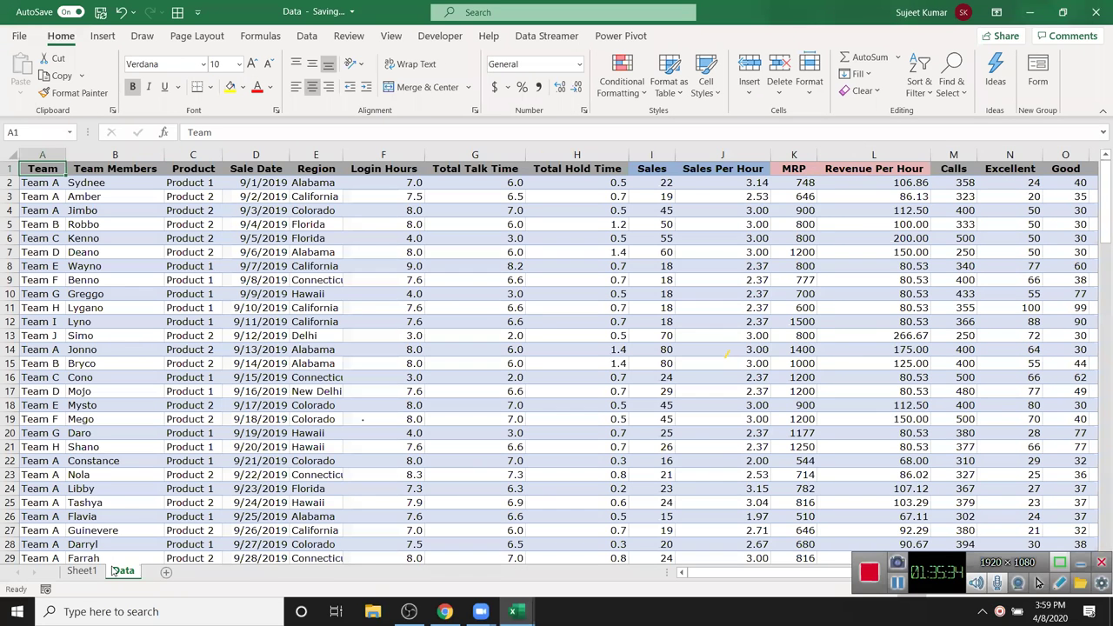
pyautogui.click(71, 571)
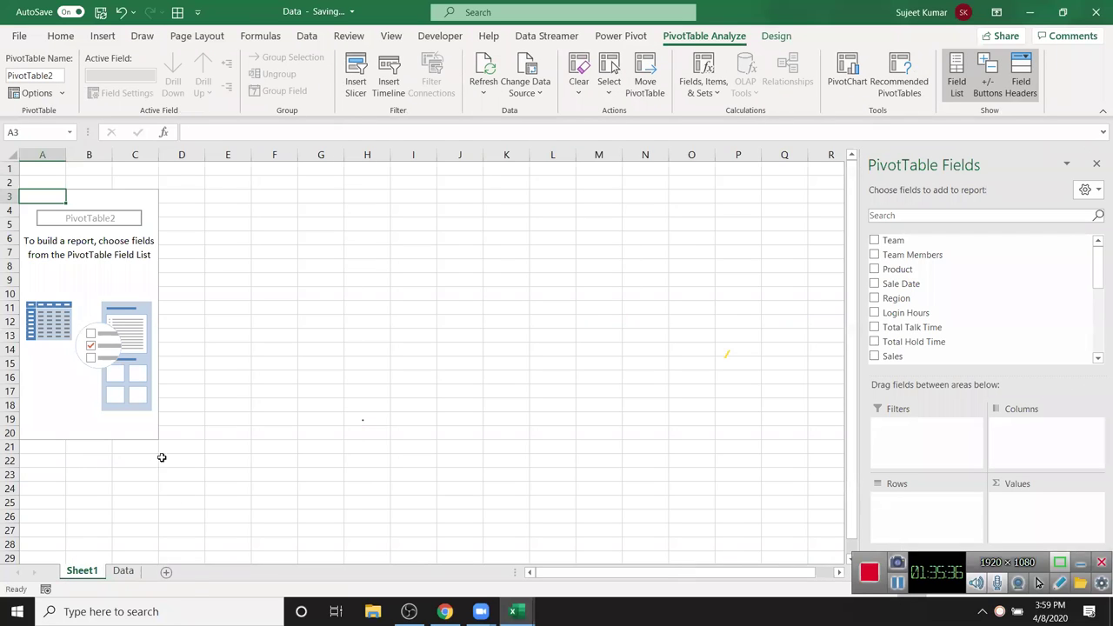
# - Review the Region, Sales and MRP columns on Data, then add Region to the PivotTable rows
pyautogui.click(135, 571)
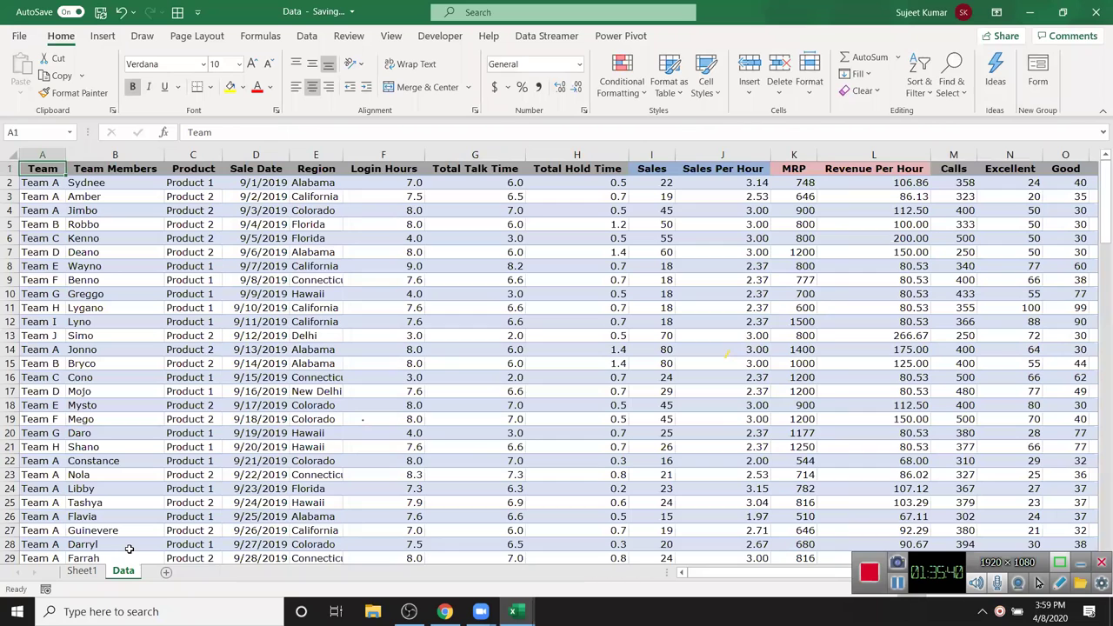
pyautogui.click(139, 318)
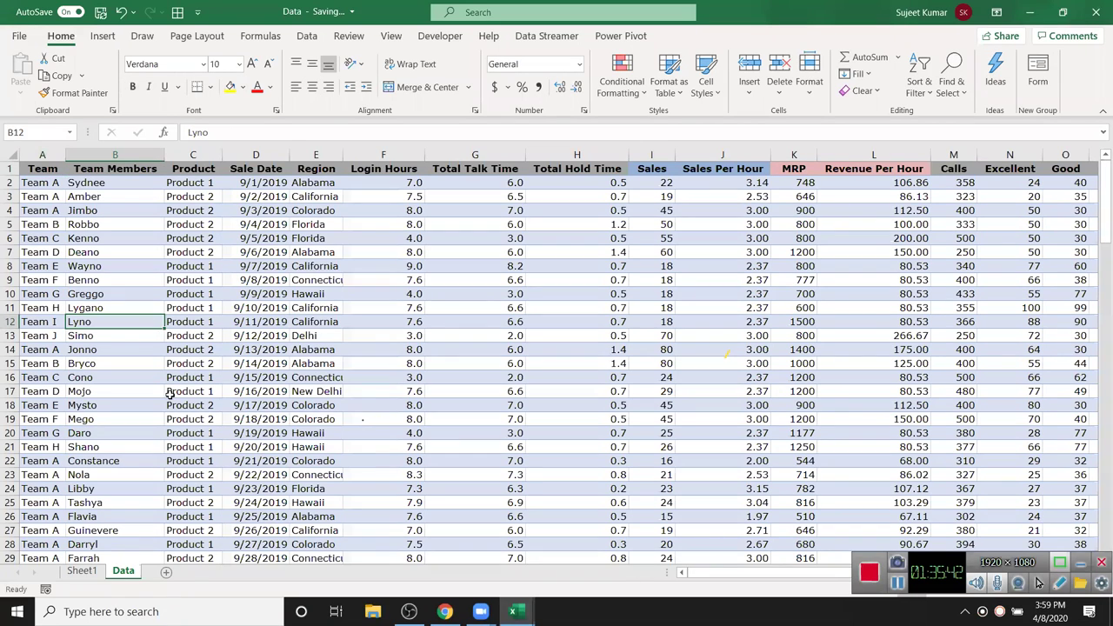
pyautogui.click(306, 156)
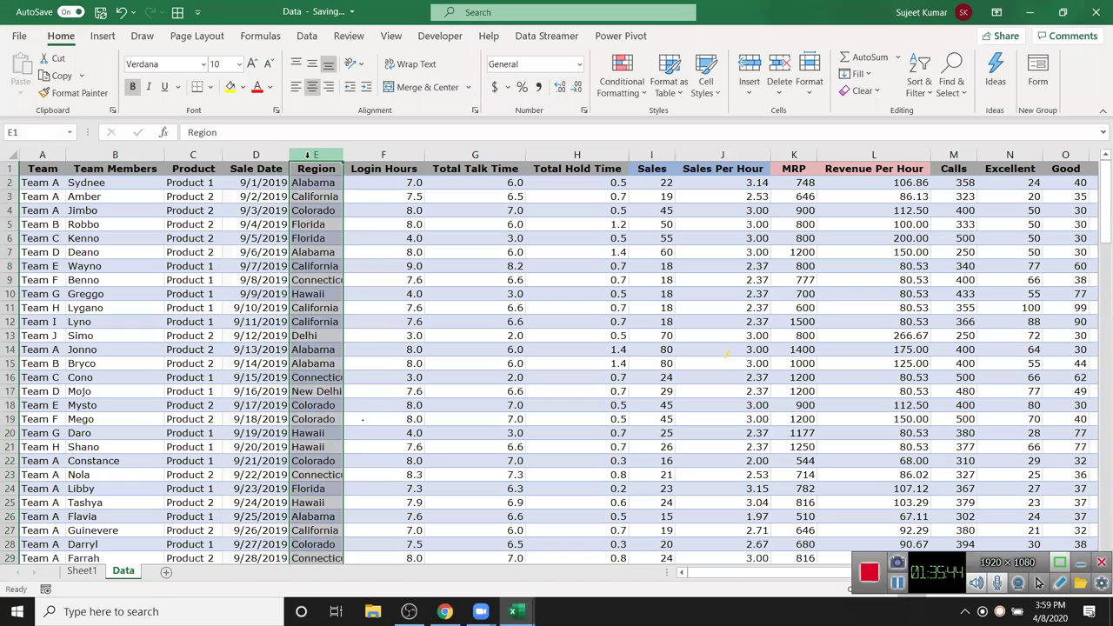
pyautogui.click(654, 155)
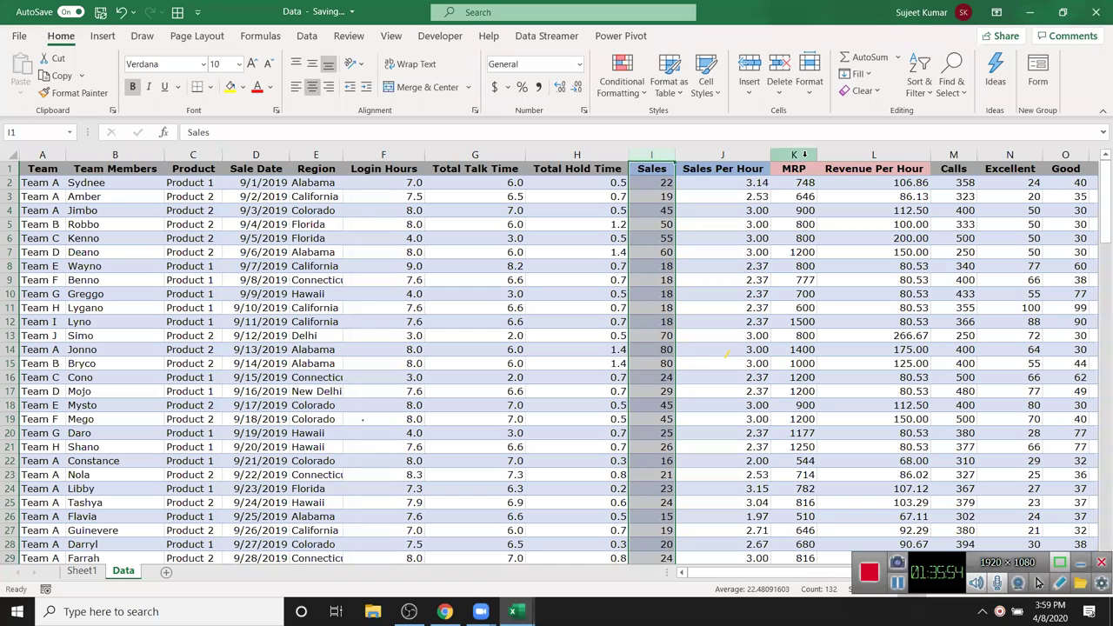
pyautogui.click(795, 154)
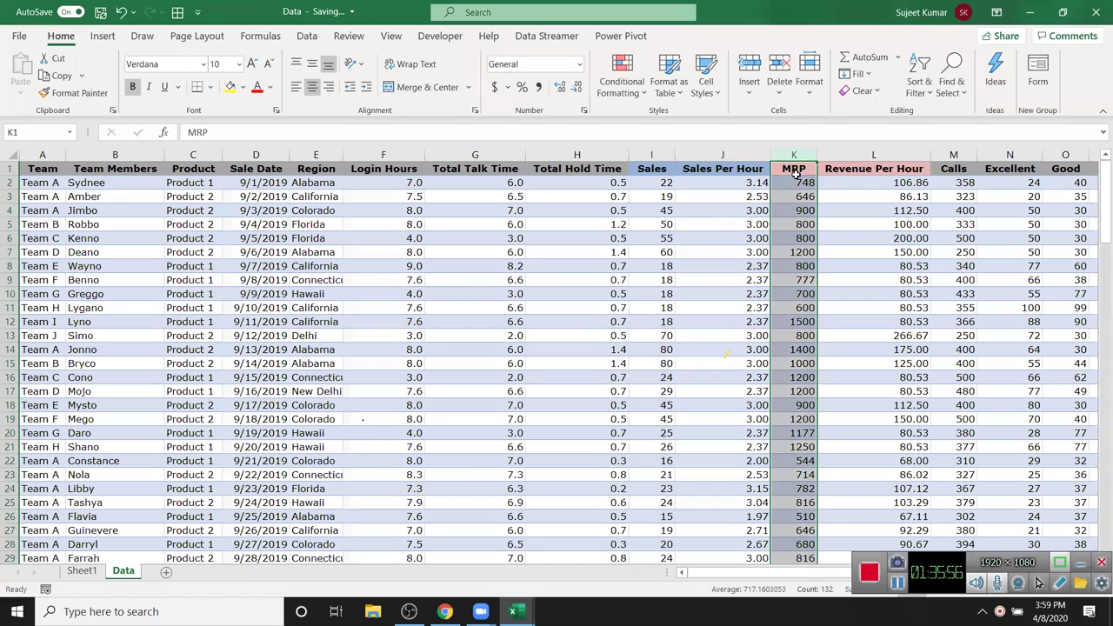
pyautogui.click(82, 571)
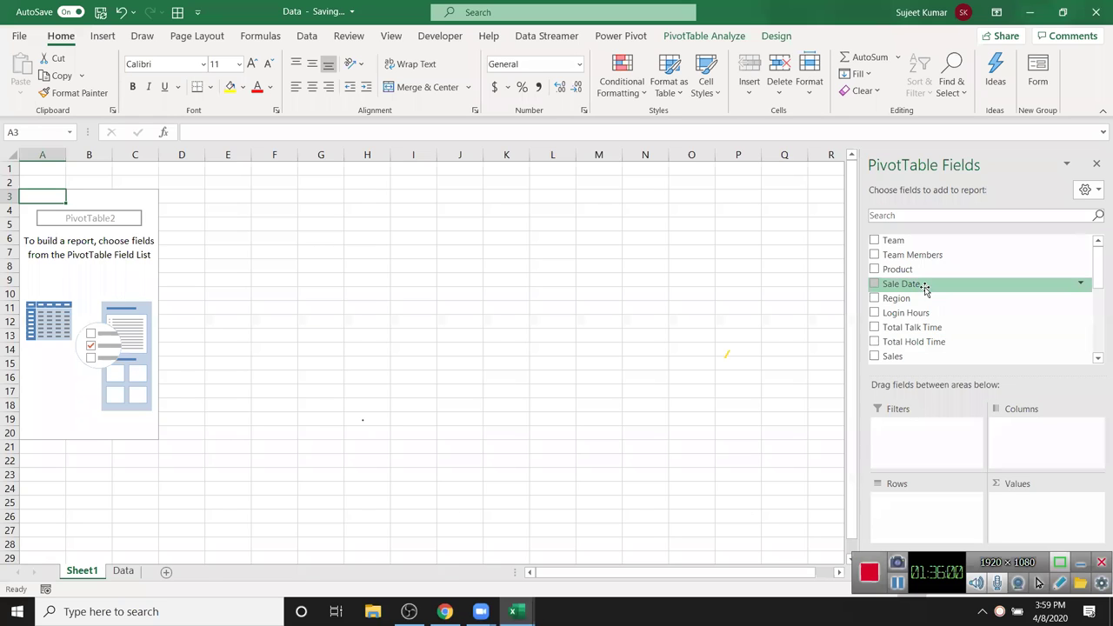
pyautogui.moveTo(931, 300); pyautogui.dragTo(936, 502)
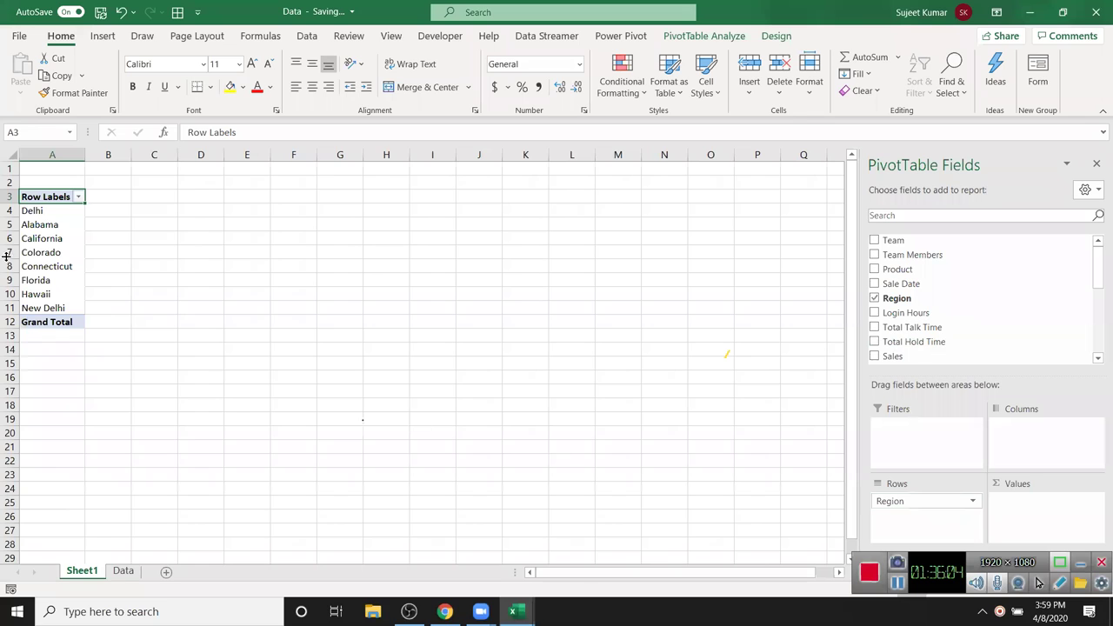
# - Compare the Delhi-to-New Delhi region rows on Sheet1 against the Region values on Data
pyautogui.moveTo(66, 212); pyautogui.dragTo(63, 308)
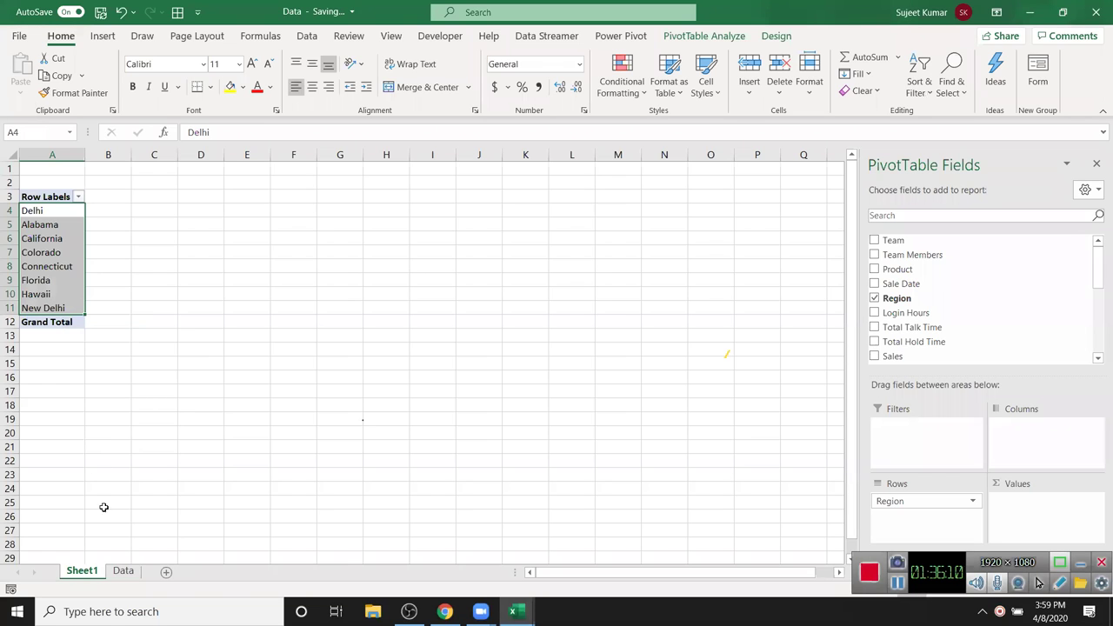
pyautogui.click(123, 571)
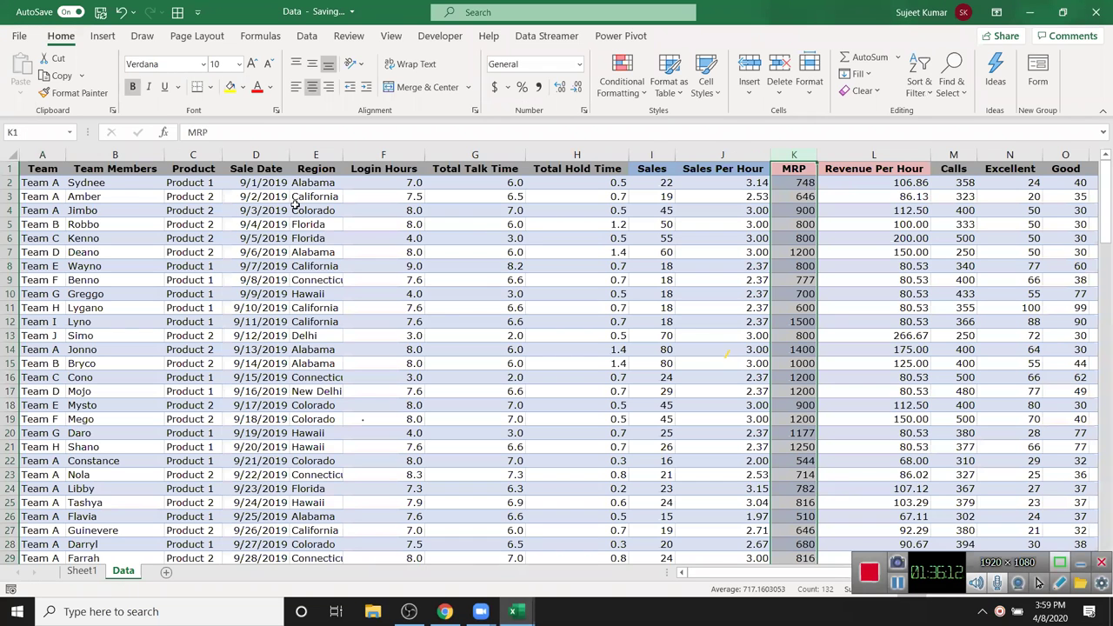
pyautogui.moveTo(313, 197); pyautogui.dragTo(292, 510)
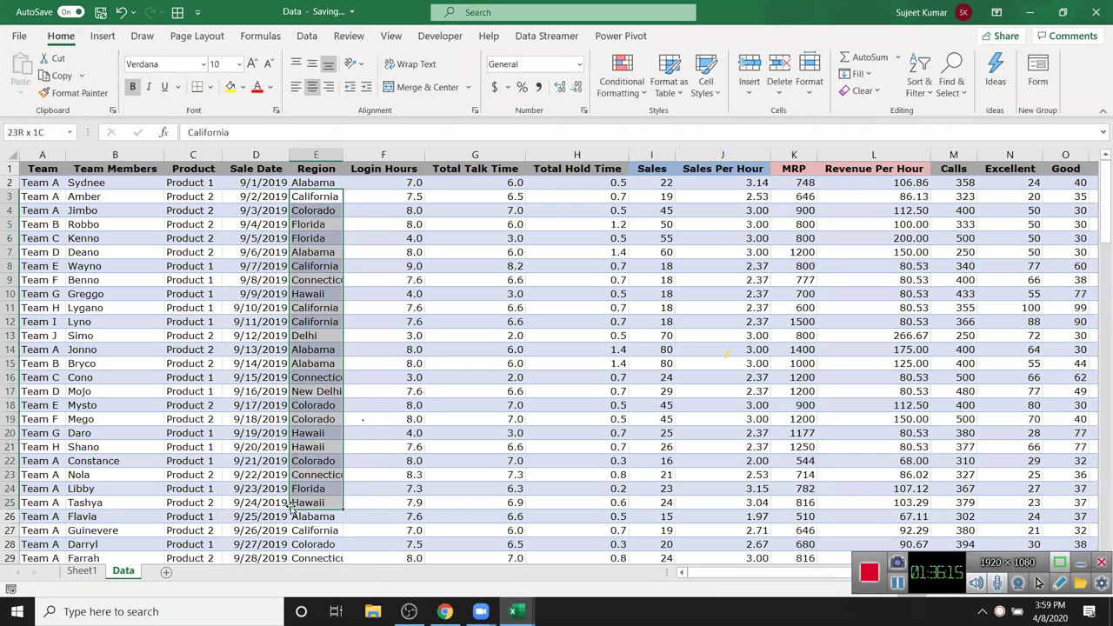
pyautogui.click(82, 571)
pyautogui.moveTo(61, 308); pyautogui.dragTo(67, 213)
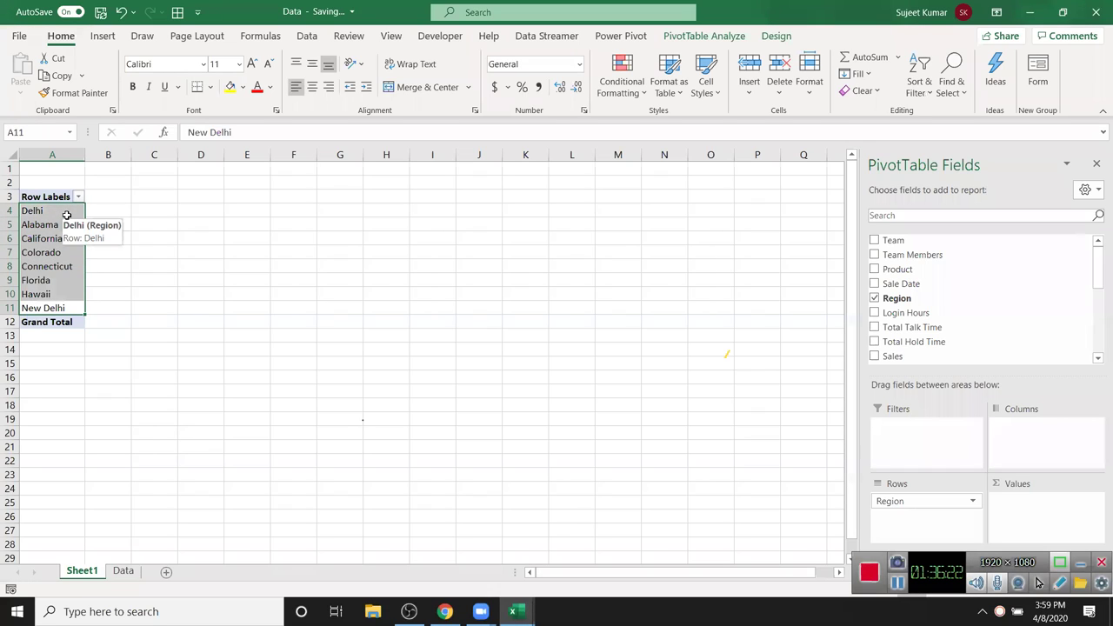
# - Add Sales and MRP to the Values area, giving totals of 2945 and 93948
pyautogui.moveTo(905, 358); pyautogui.dragTo(1049, 503)
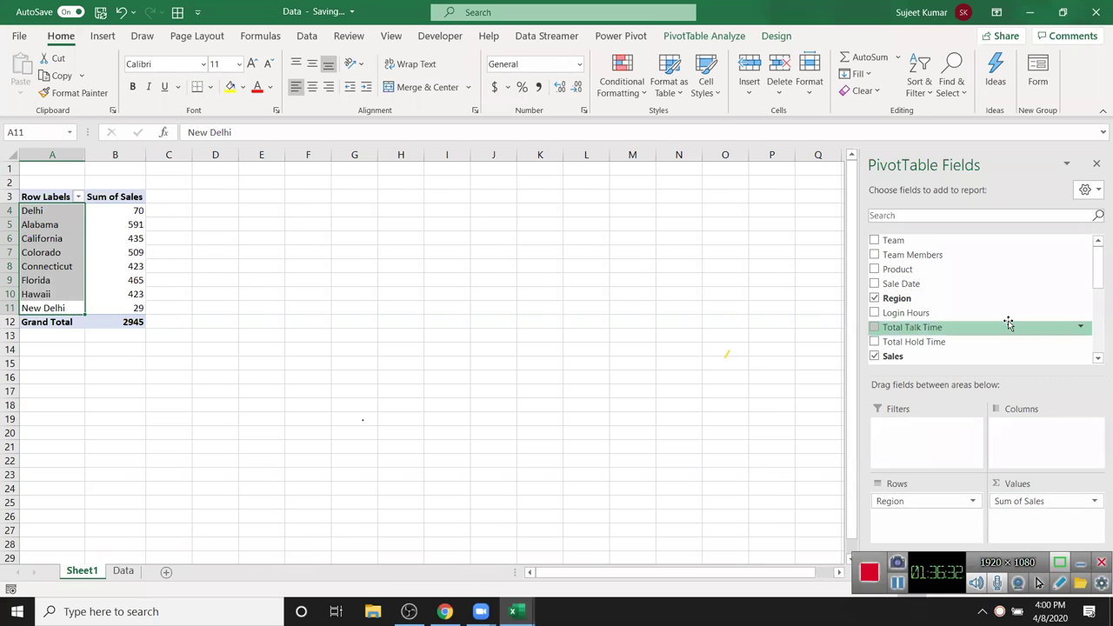
pyautogui.scroll(-3, 1006, 325)
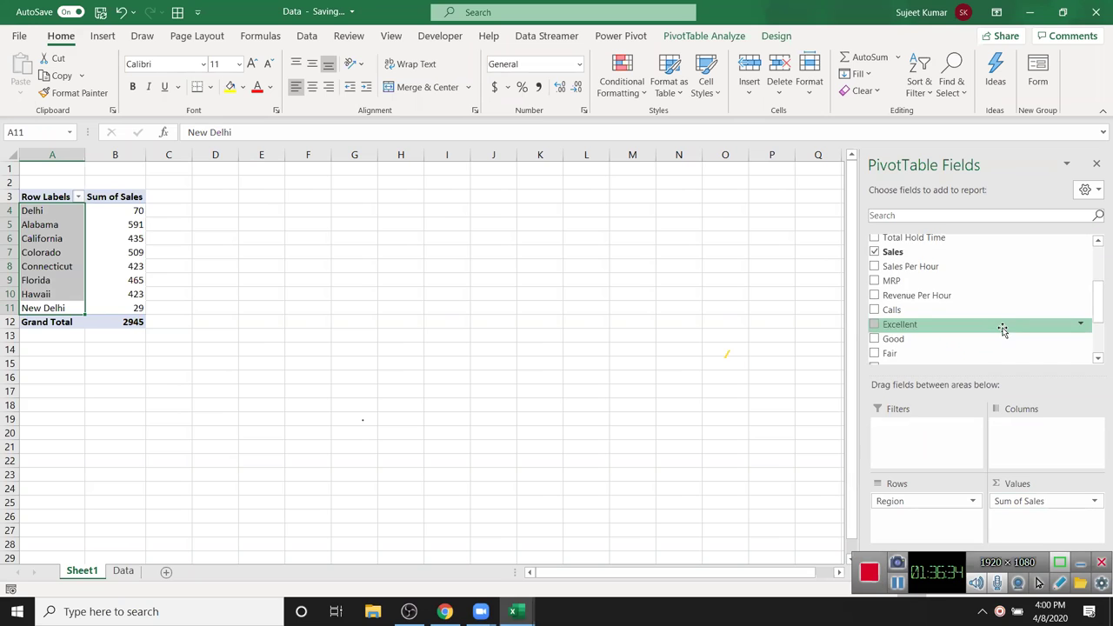
pyautogui.moveTo(979, 282); pyautogui.dragTo(1042, 529)
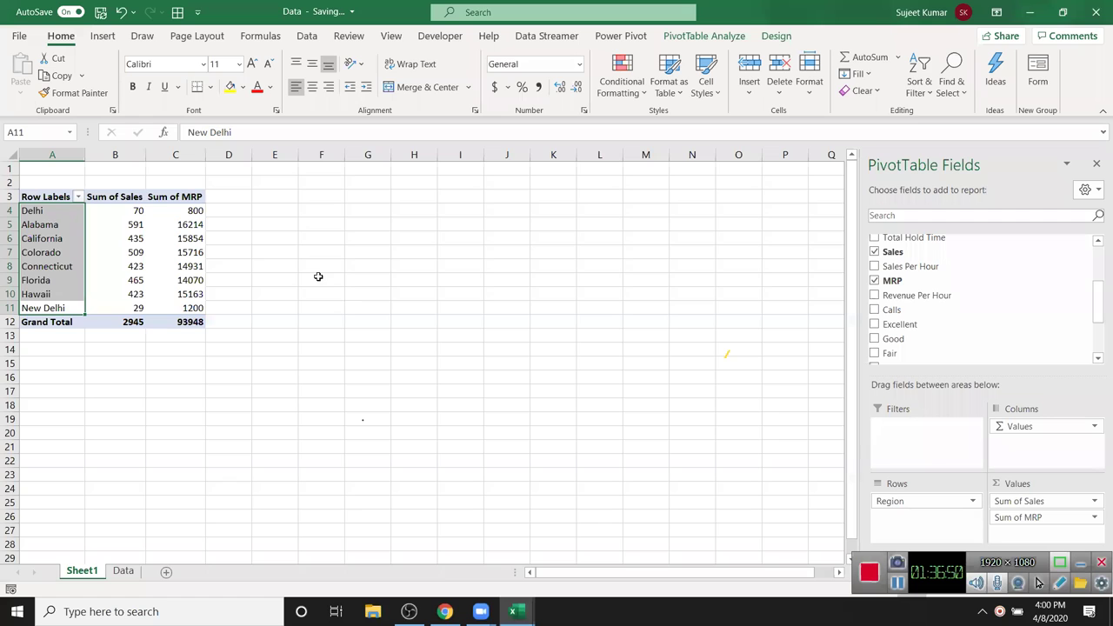
pyautogui.click(179, 224)
pyautogui.click(174, 198)
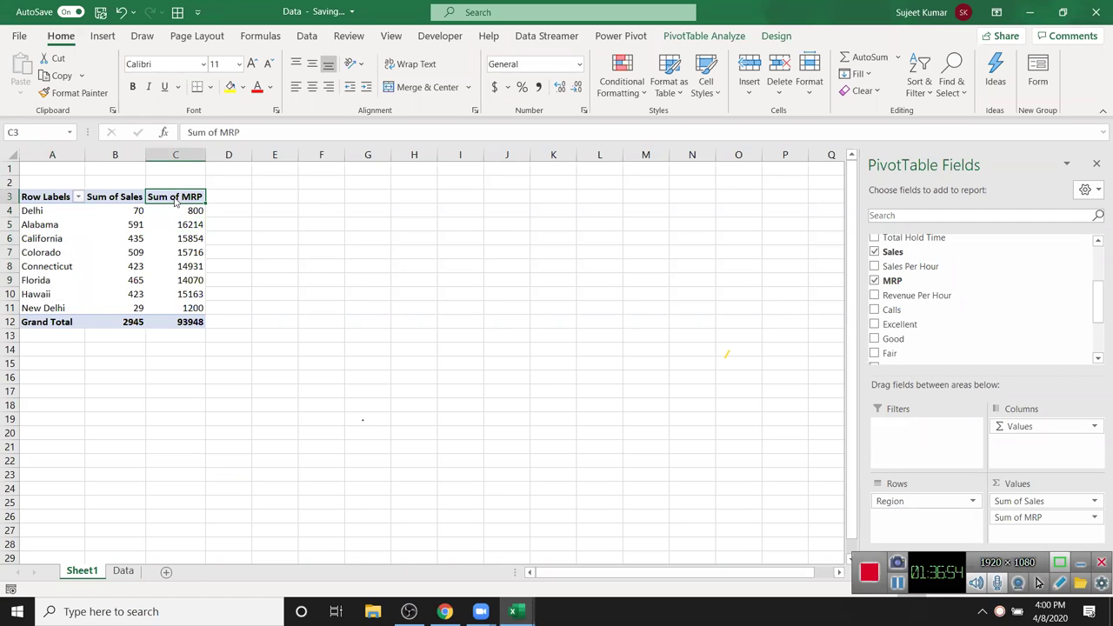
# - Summarize MRP as Average instead of Sum, giving a Grand Total of 717.1603053
pyautogui.doubleClick(175, 198)
pyautogui.click(503, 304)
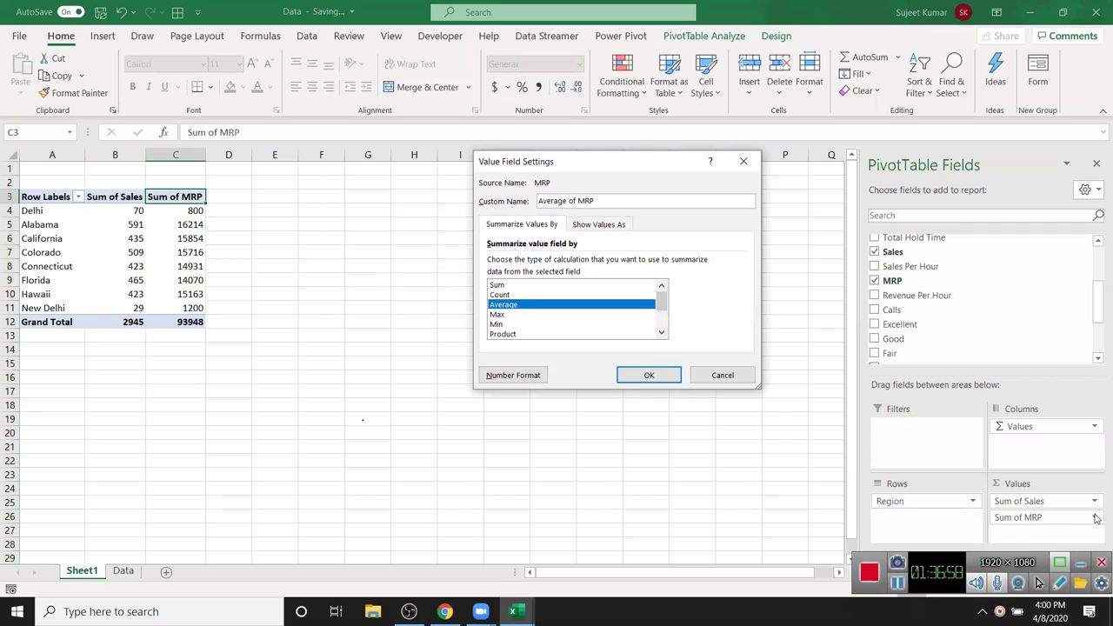
pyautogui.click(644, 376)
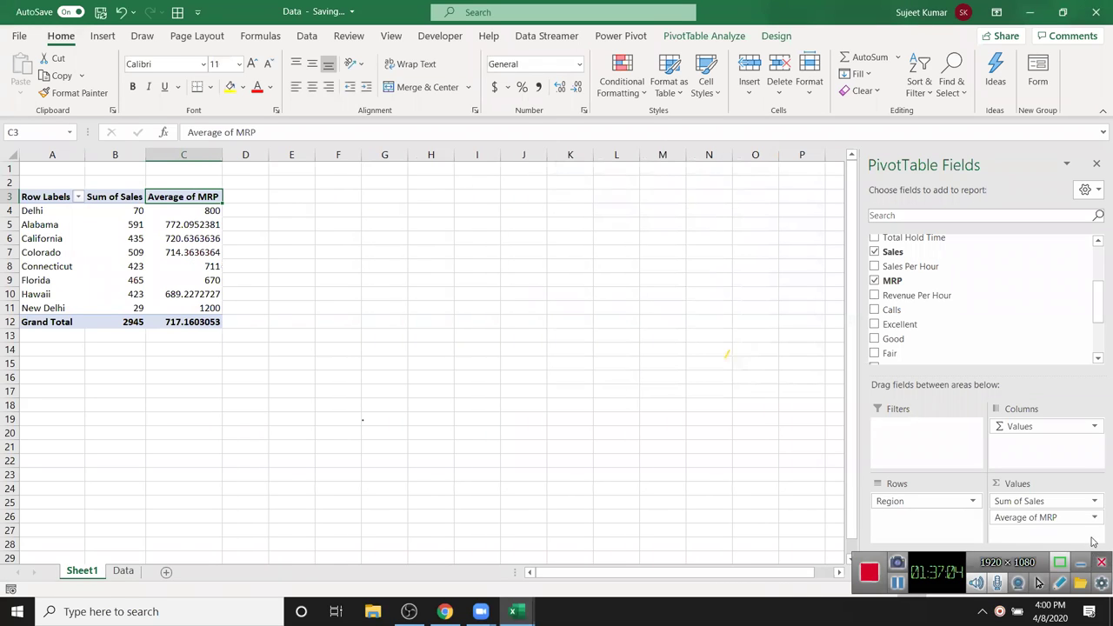
pyautogui.click(1093, 519)
pyautogui.click(1094, 520)
pyautogui.click(1094, 519)
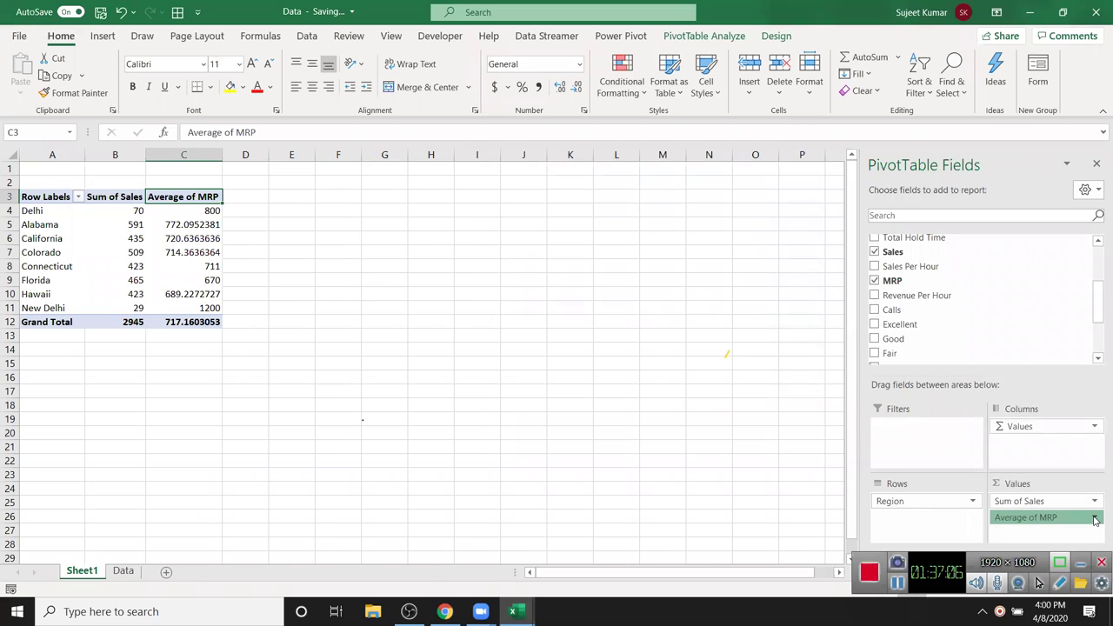
pyautogui.click(178, 213)
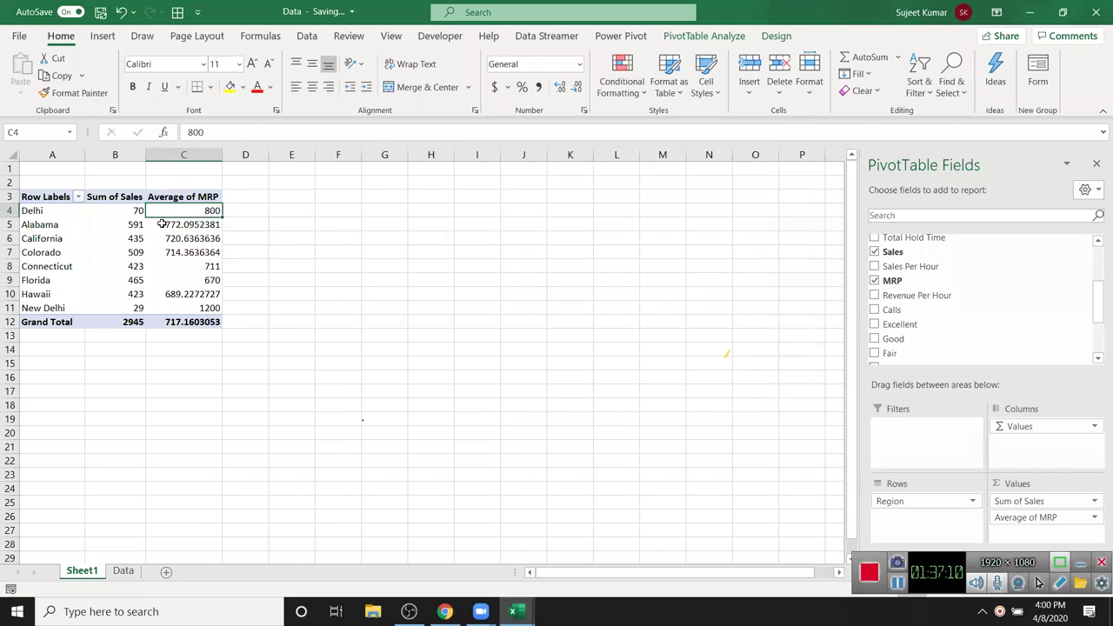
pyautogui.click(42, 199)
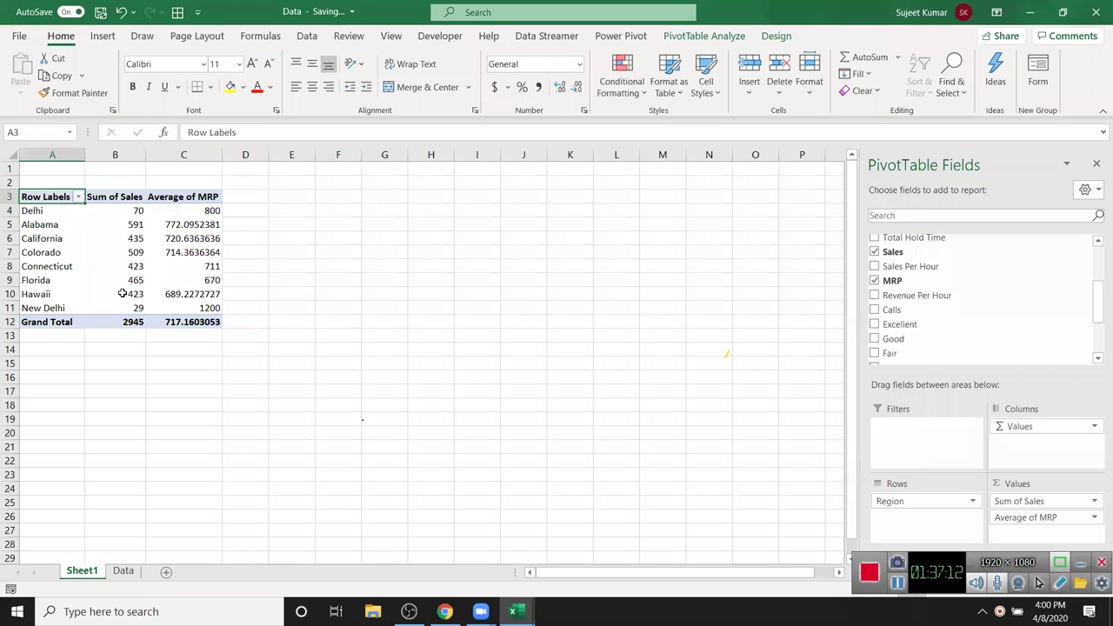
# - Rename the PivotTable headers to Area, Total Sales and Avg MRP
pyautogui.moveTo(124, 292)
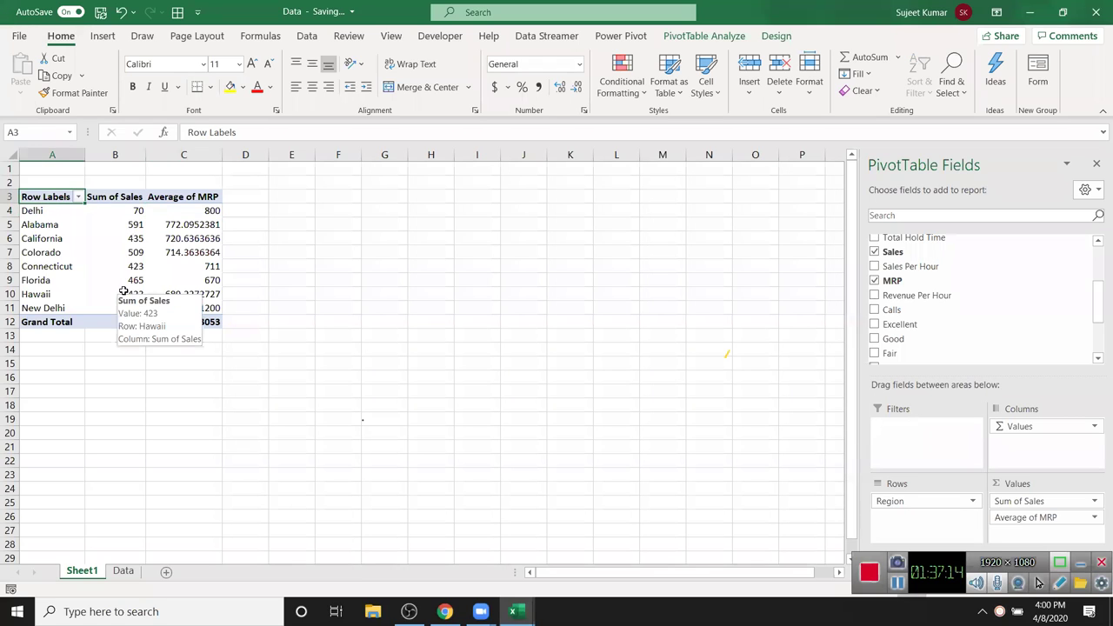
pyautogui.write('Area')
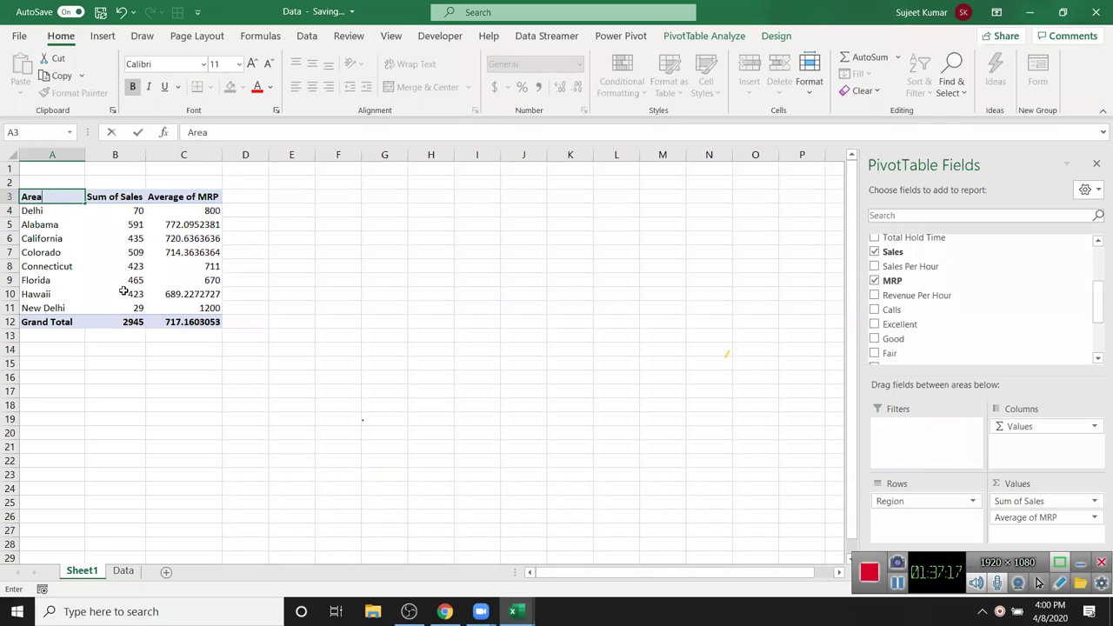
pyautogui.press('Tab')
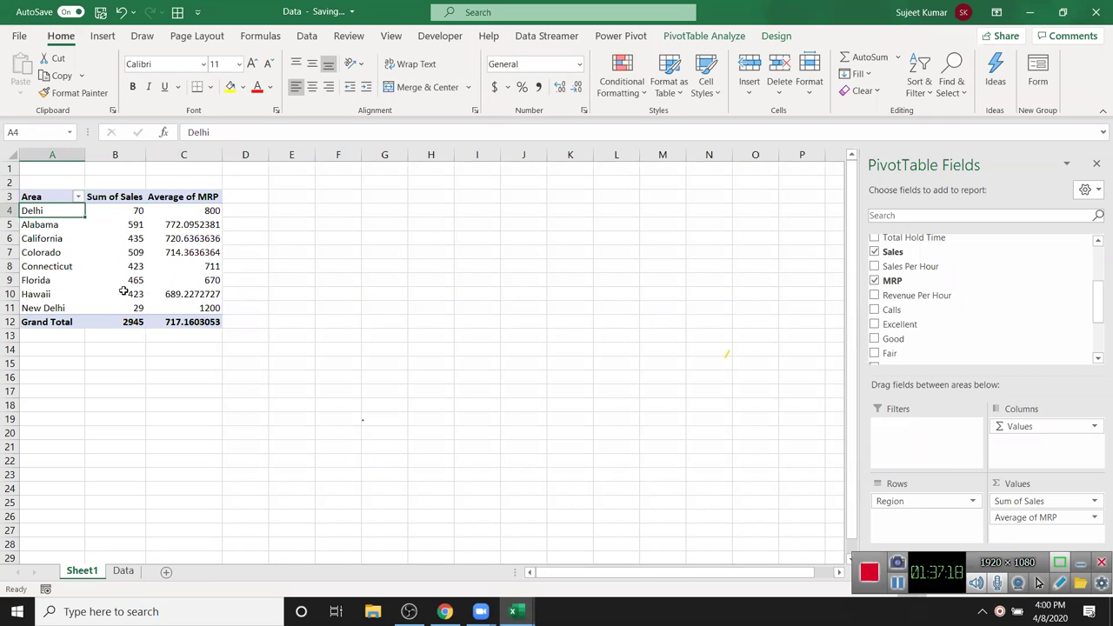
pyautogui.write('Tot')
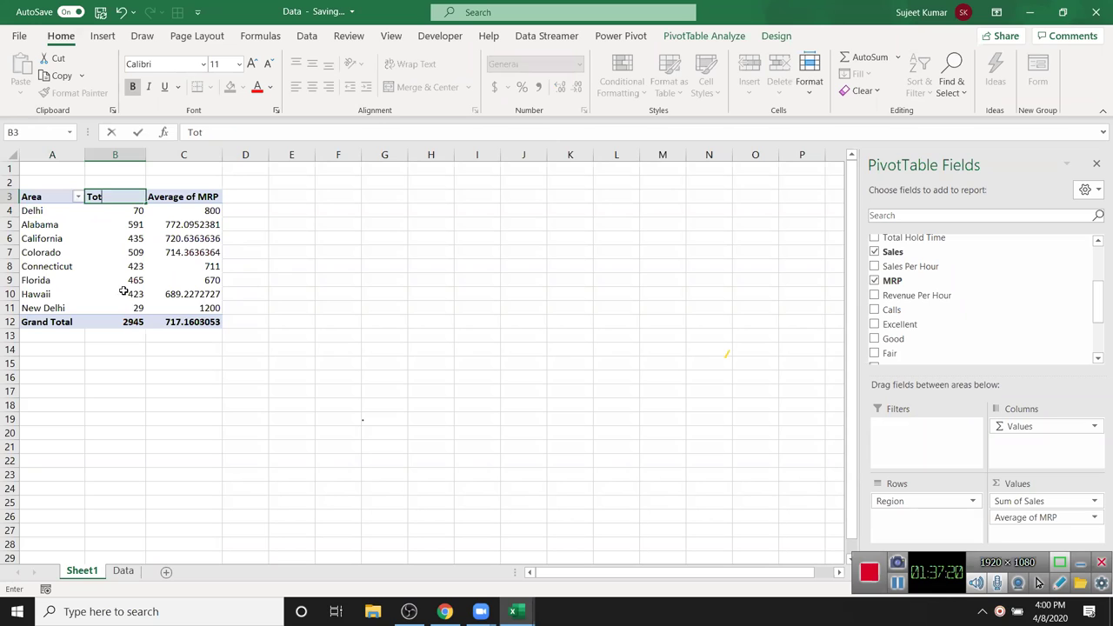
pyautogui.write('al Sales')
pyautogui.press('Tab')
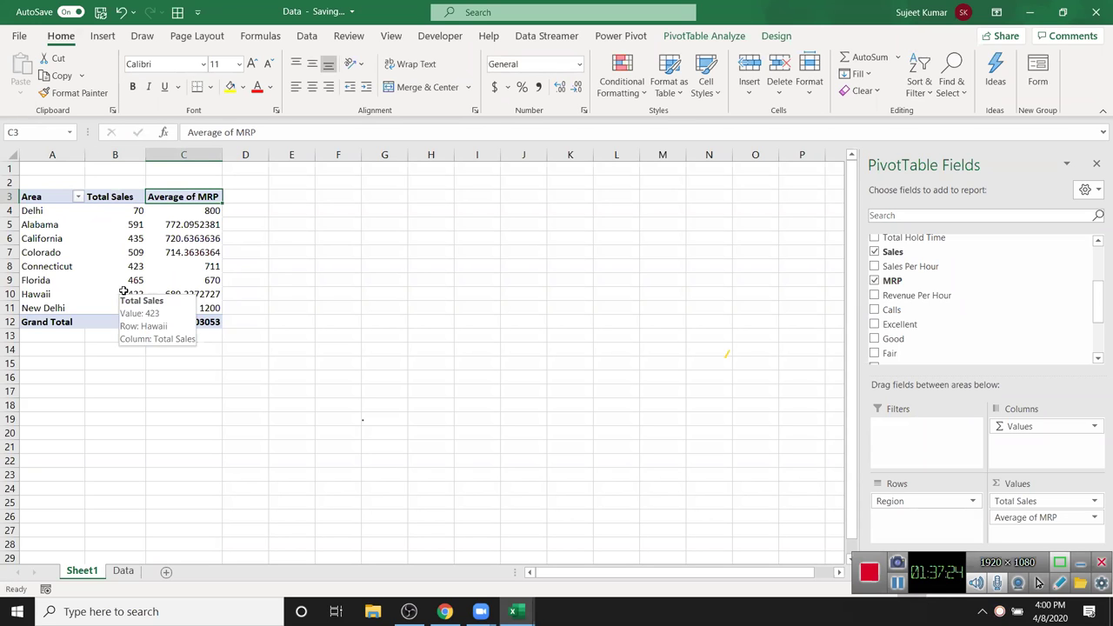
pyautogui.write('Avg')
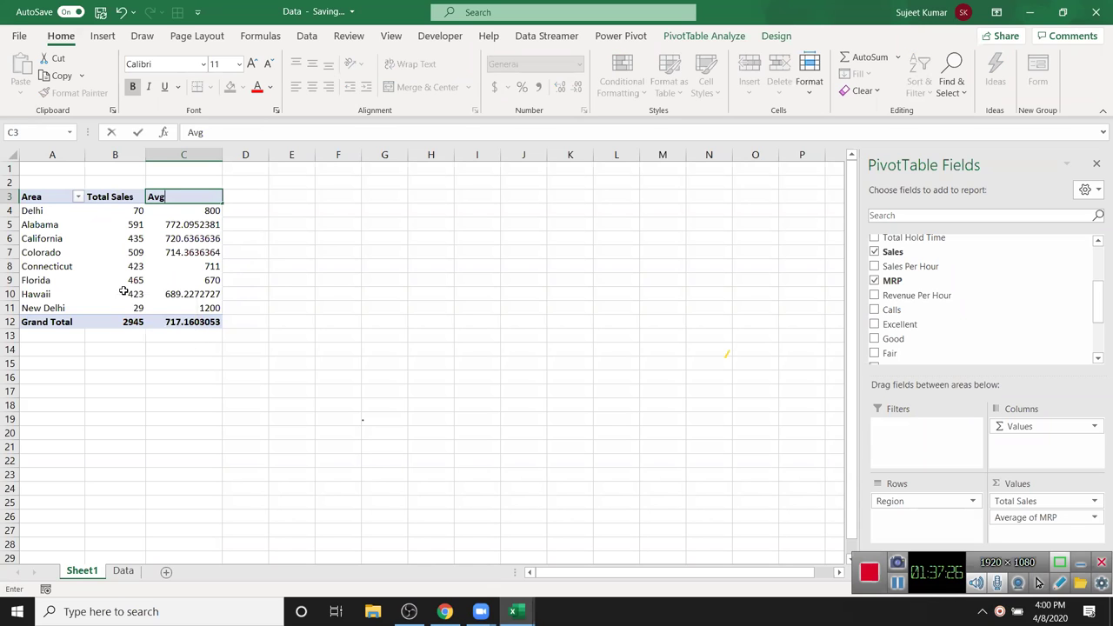
pyautogui.write(' MRP')
pyautogui.press('Return')
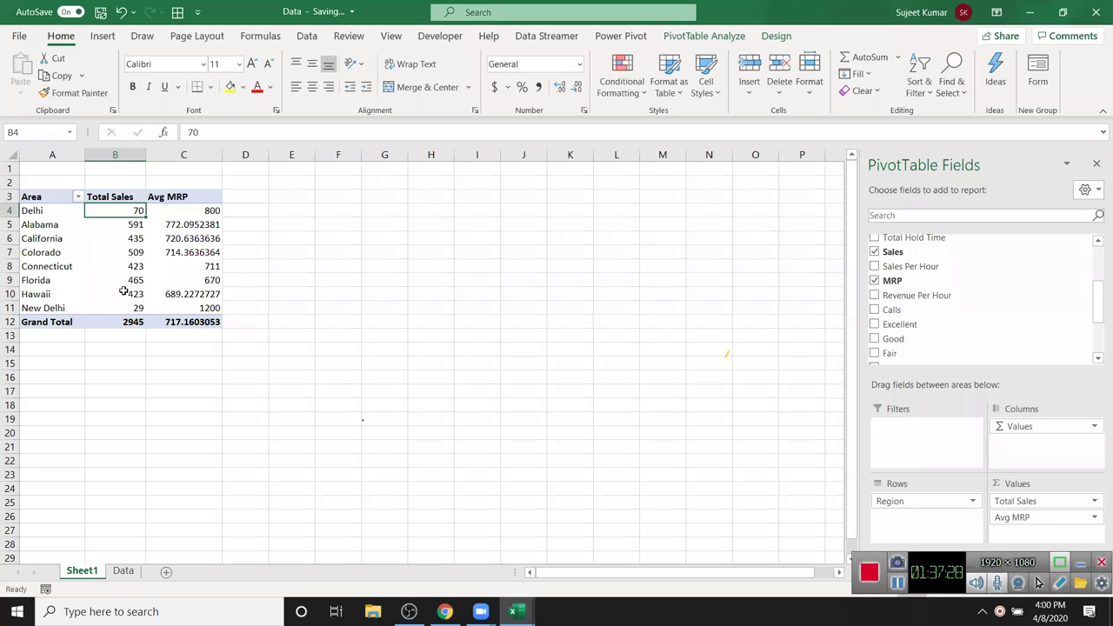
pyautogui.moveTo(189, 211); pyautogui.dragTo(199, 303)
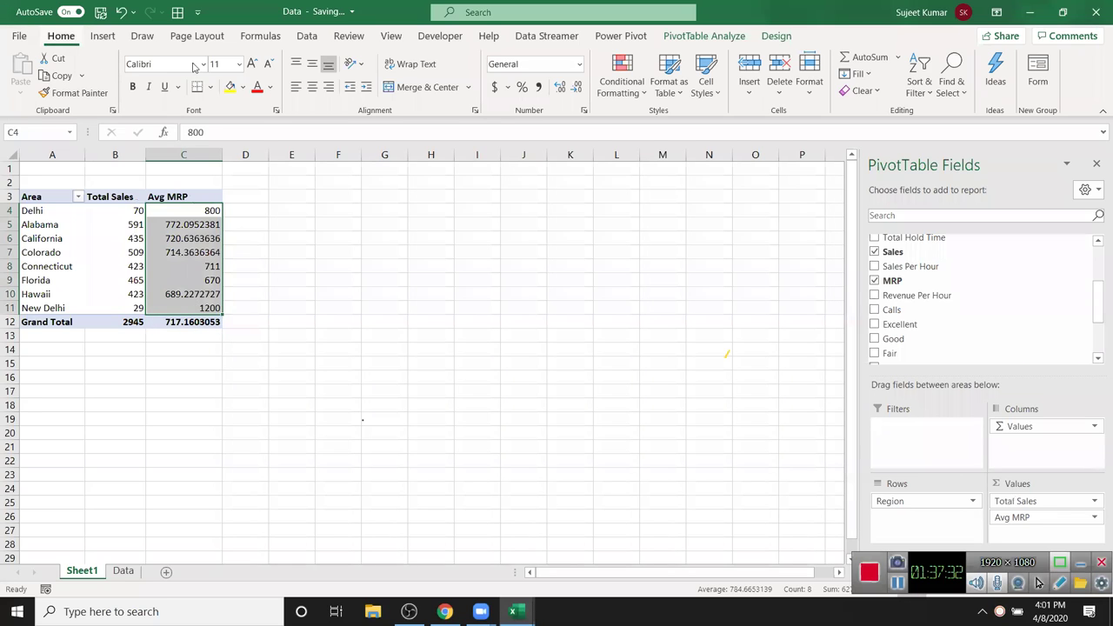
# - Reduce the Avg MRP values to one decimal place, such as 772.1 and 720.6
pyautogui.click(560, 87)
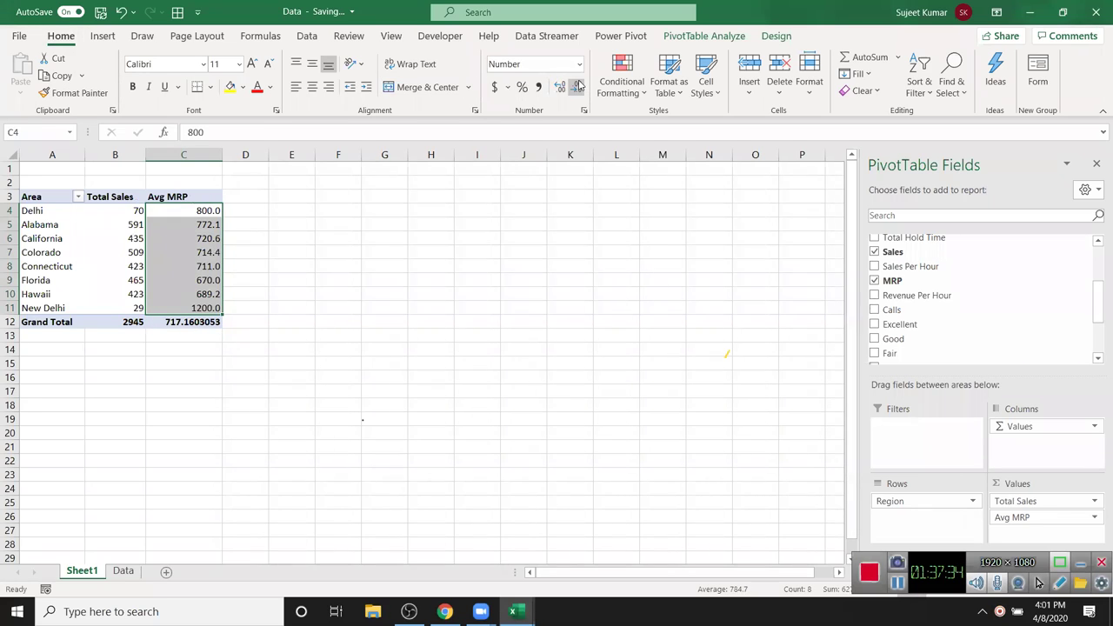
pyautogui.click(464, 223)
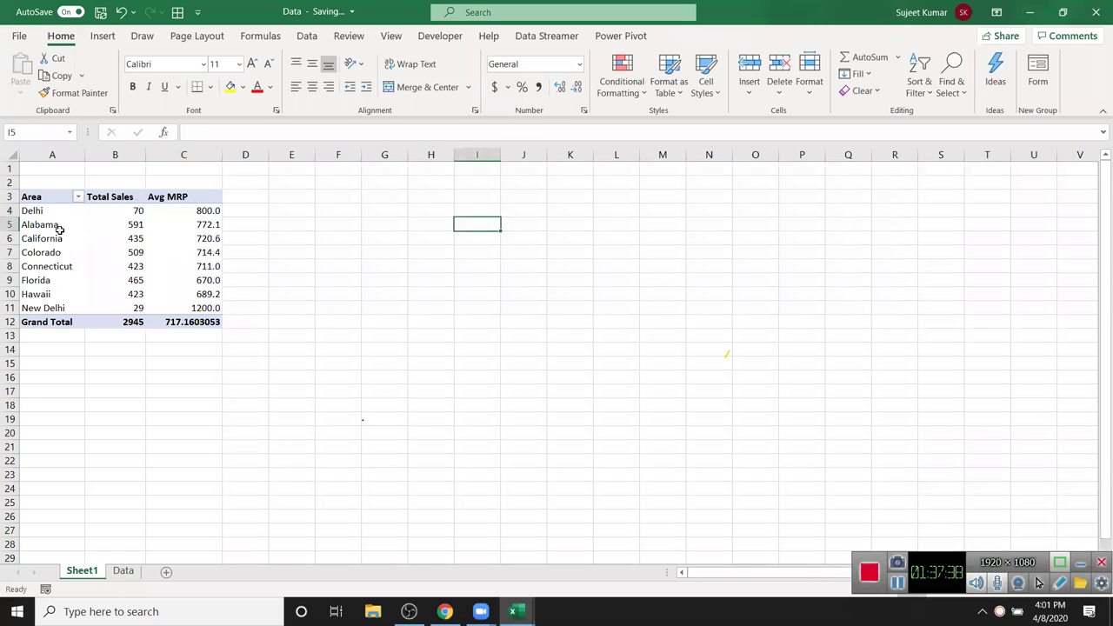
pyautogui.moveTo(57, 228); pyautogui.dragTo(46, 294)
pyautogui.moveTo(130, 214); pyautogui.dragTo(175, 297)
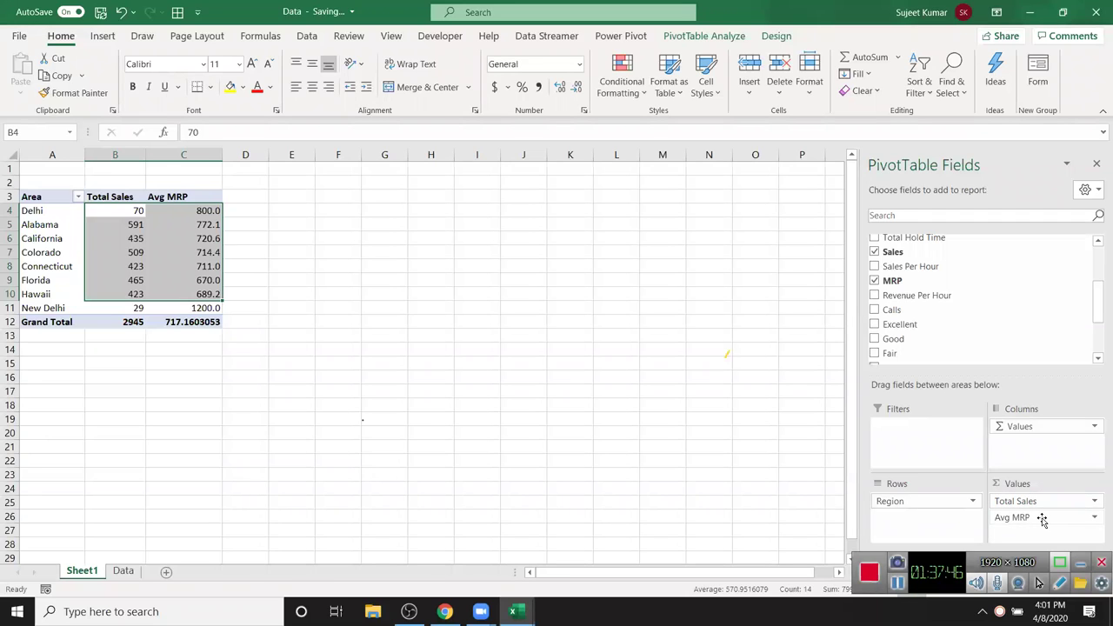
# - Inspect the region labels, the Grand Total row and the Colorado Avg MRP cell
pyautogui.click(69, 285)
pyautogui.click(29, 223)
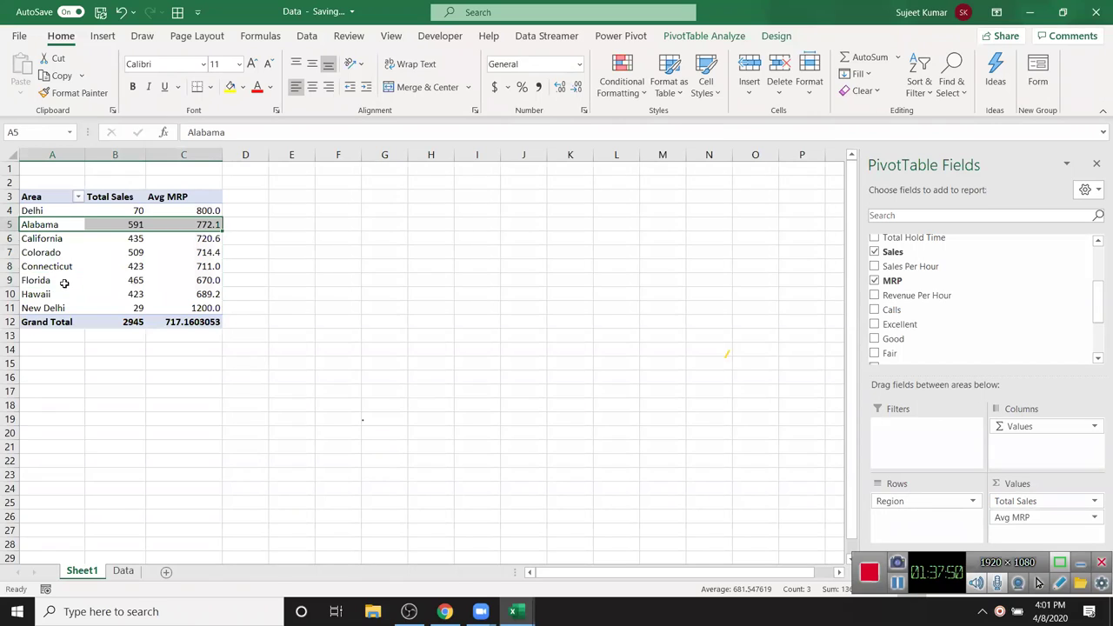
pyautogui.click(74, 222)
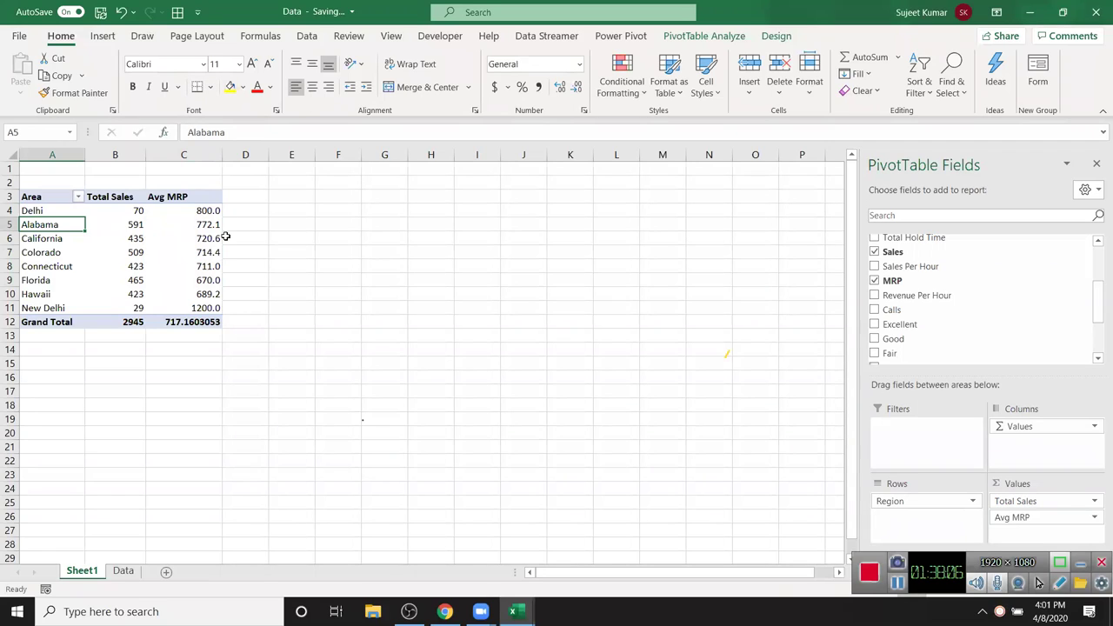
pyautogui.moveTo(219, 238)
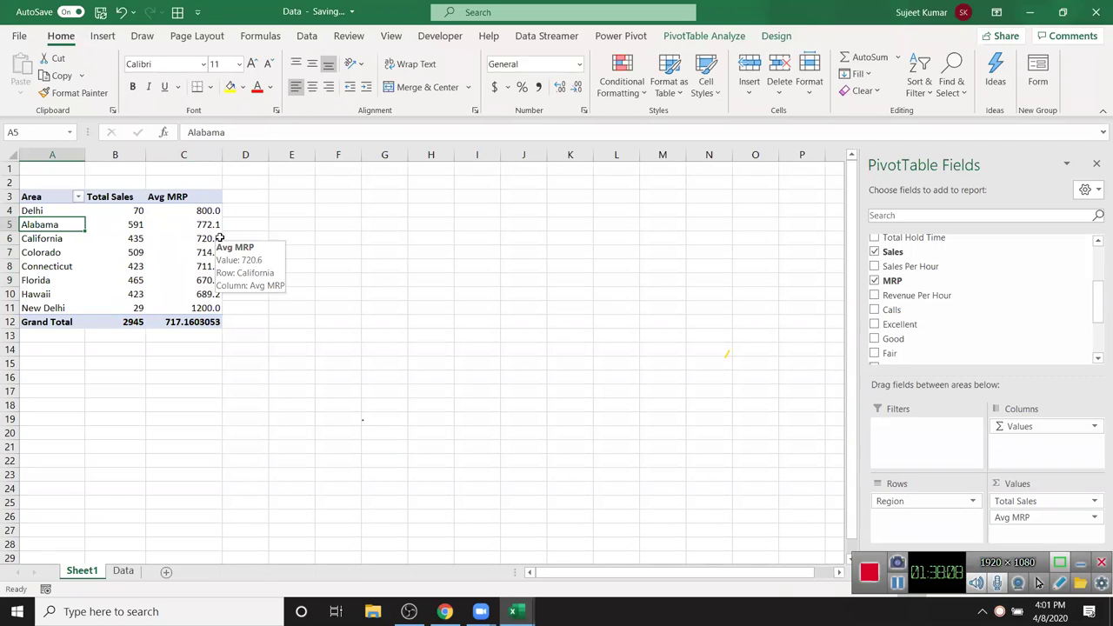
pyautogui.moveTo(52, 324); pyautogui.dragTo(48, 407)
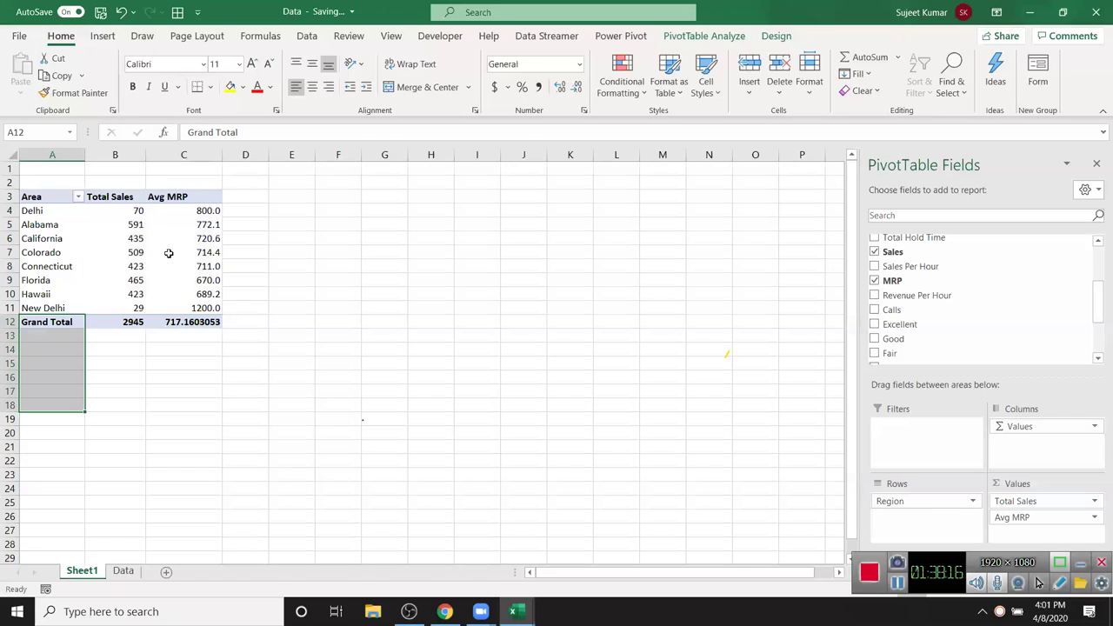
pyautogui.moveTo(169, 252)
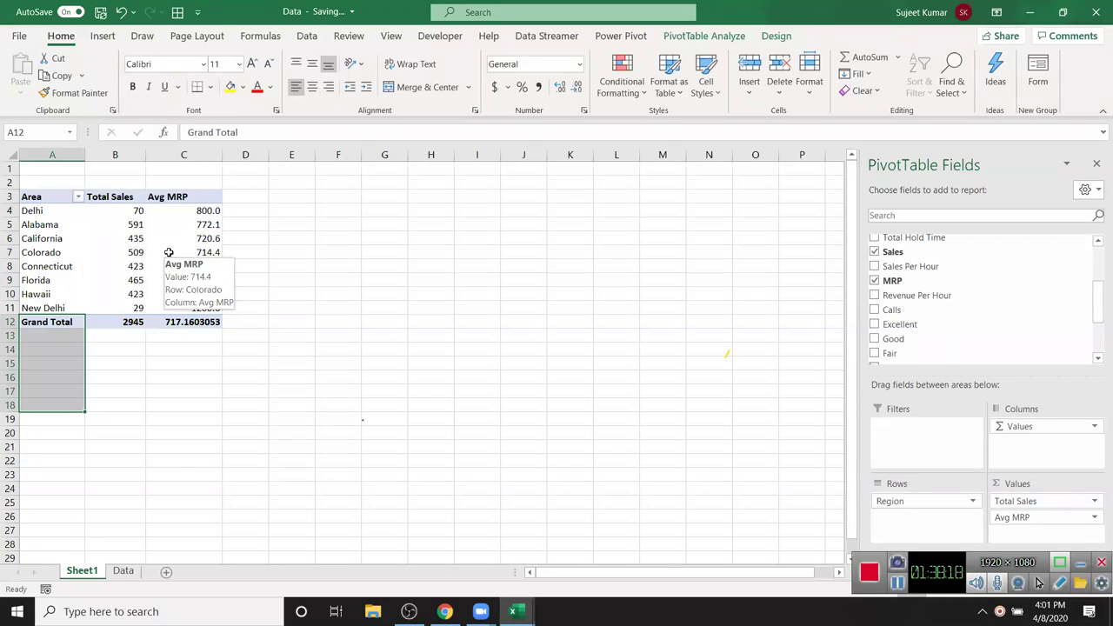
pyautogui.click(169, 252)
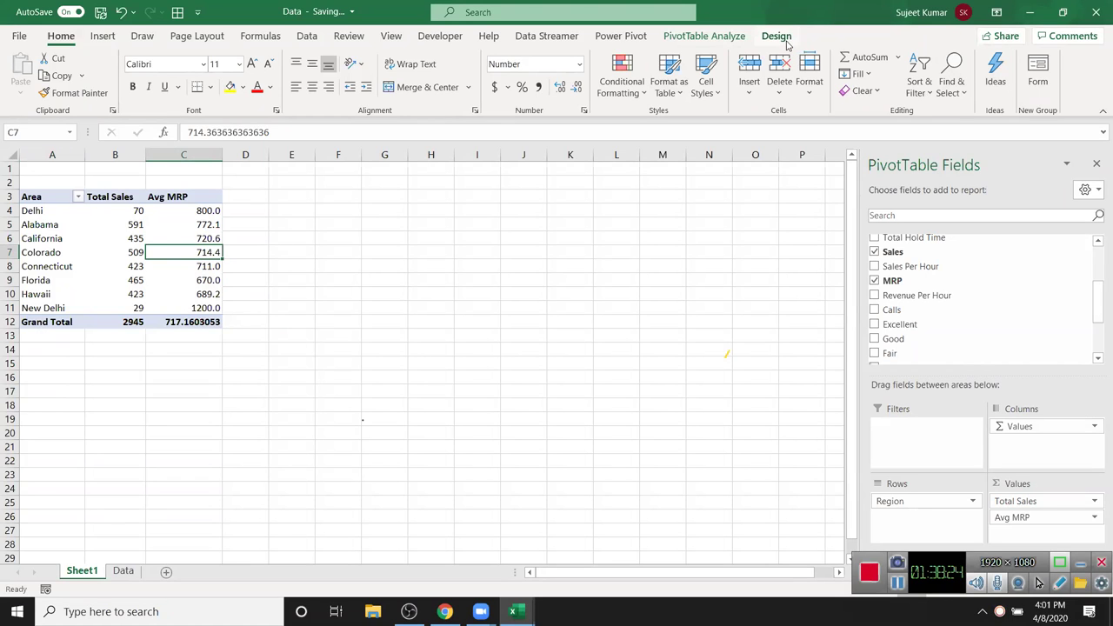
# - Apply the Pivot Style Light 22 style from the PivotTable Styles gallery
pyautogui.click(777, 36)
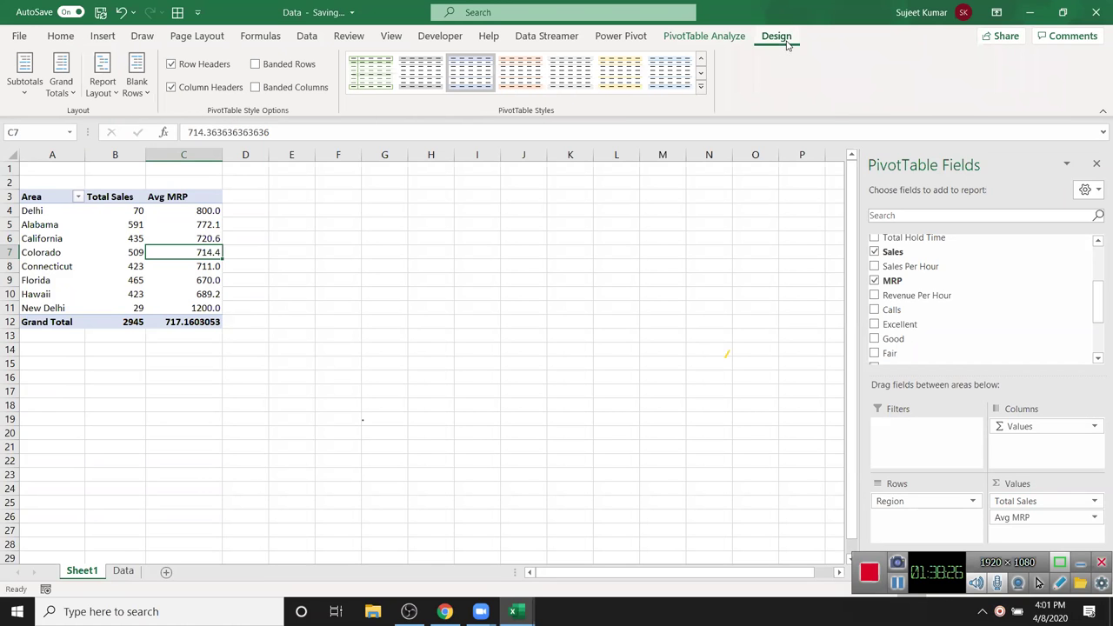
pyautogui.click(699, 89)
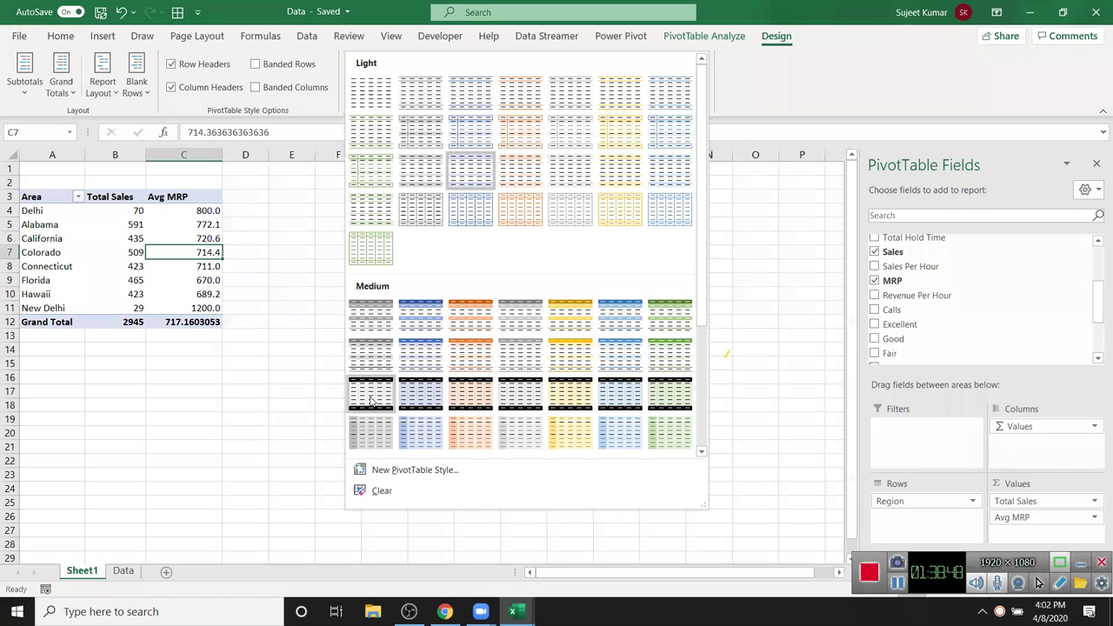
pyautogui.click(414, 215)
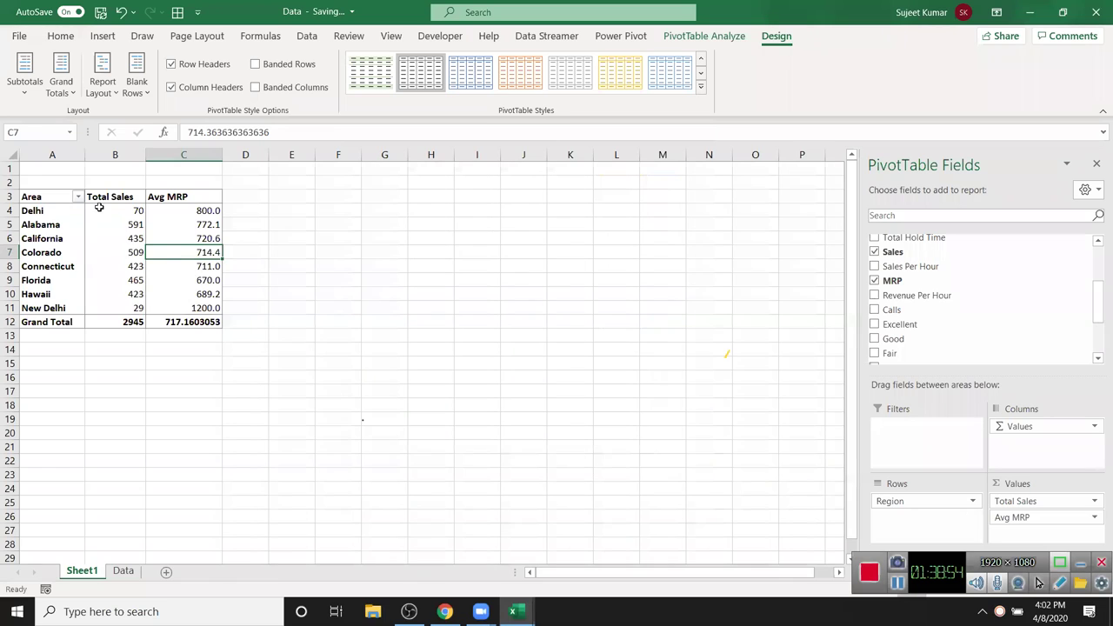
# - Check the Delhi-to-Colorado values, then switch to the Data sheet
pyautogui.moveTo(97, 210); pyautogui.dragTo(195, 275)
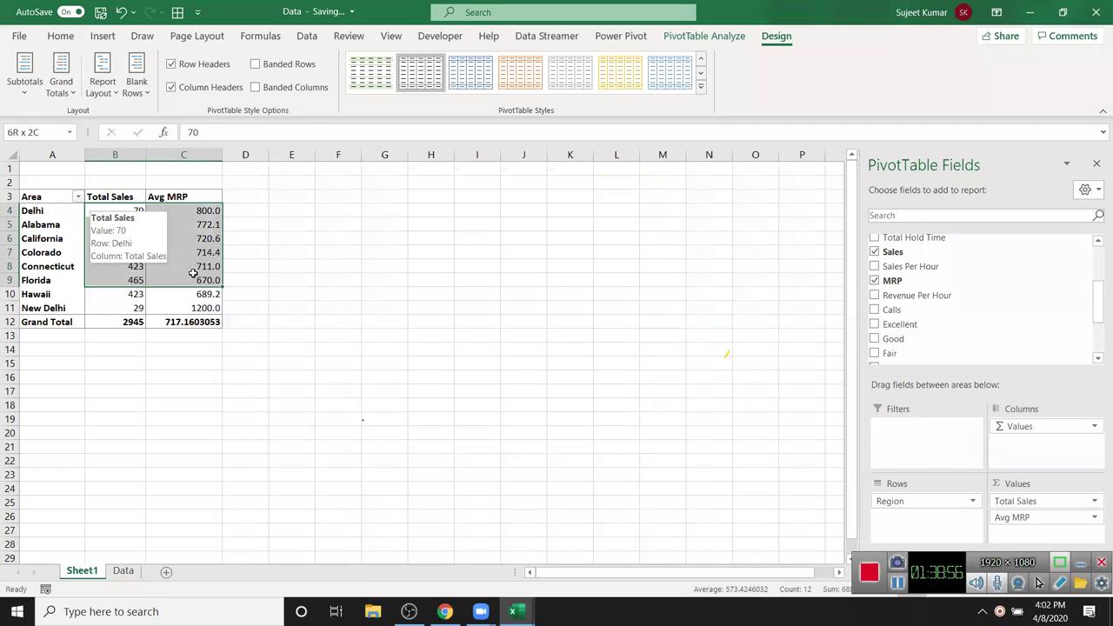
pyautogui.click(189, 409)
pyautogui.click(153, 253)
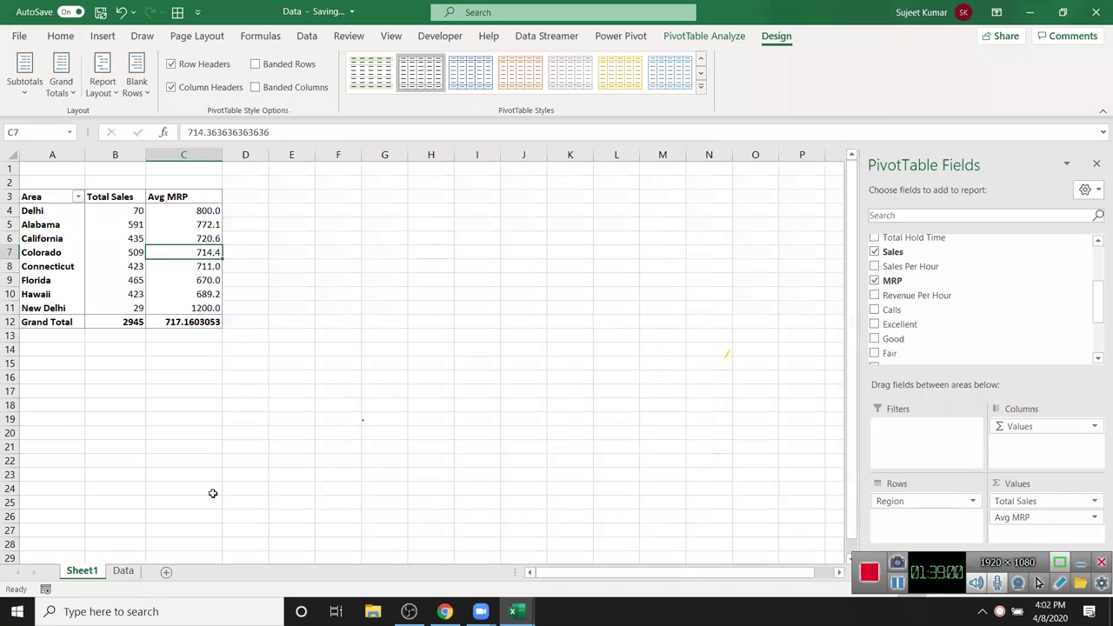
pyautogui.click(123, 570)
# - Review the Team Members column on Data, then return to the Sheet1 PivotTable
pyautogui.moveTo(131, 199); pyautogui.dragTo(120, 331)
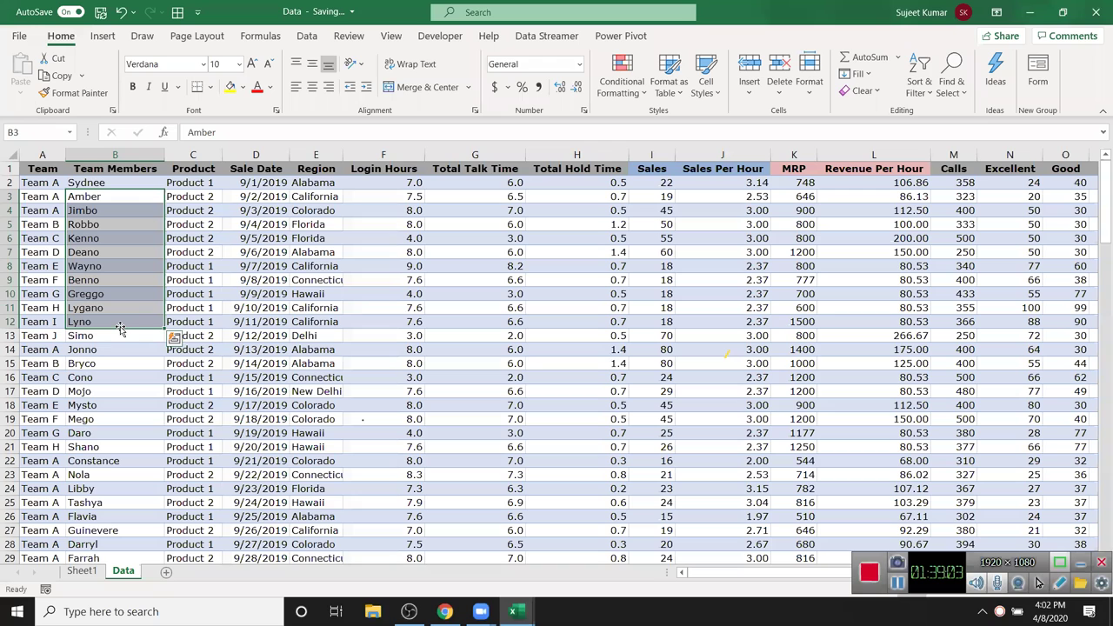
pyautogui.click(80, 571)
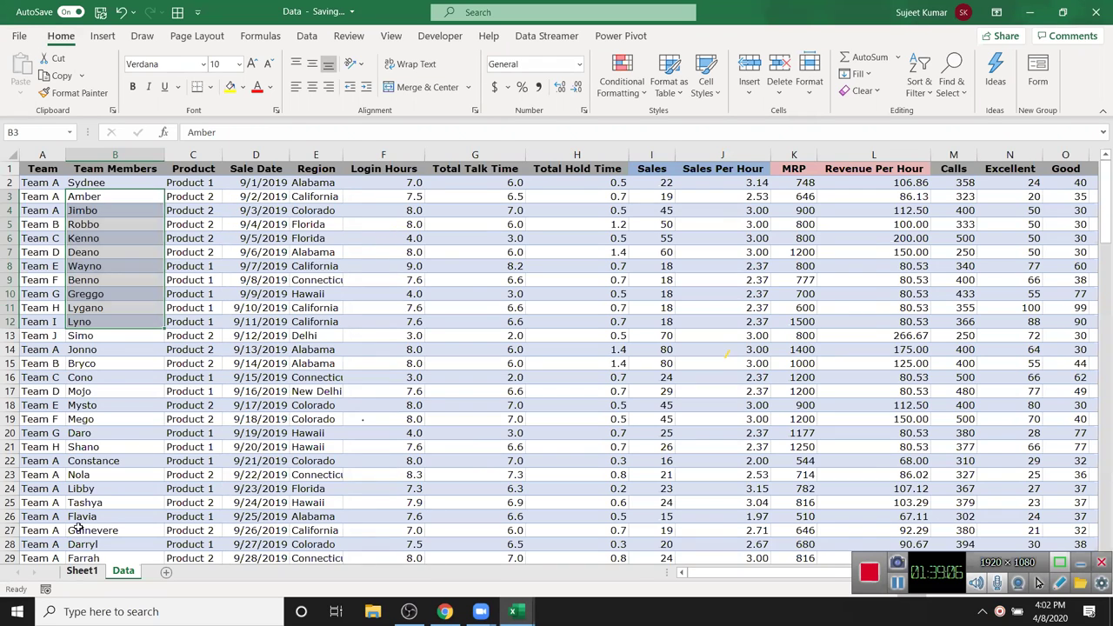
pyautogui.click(64, 242)
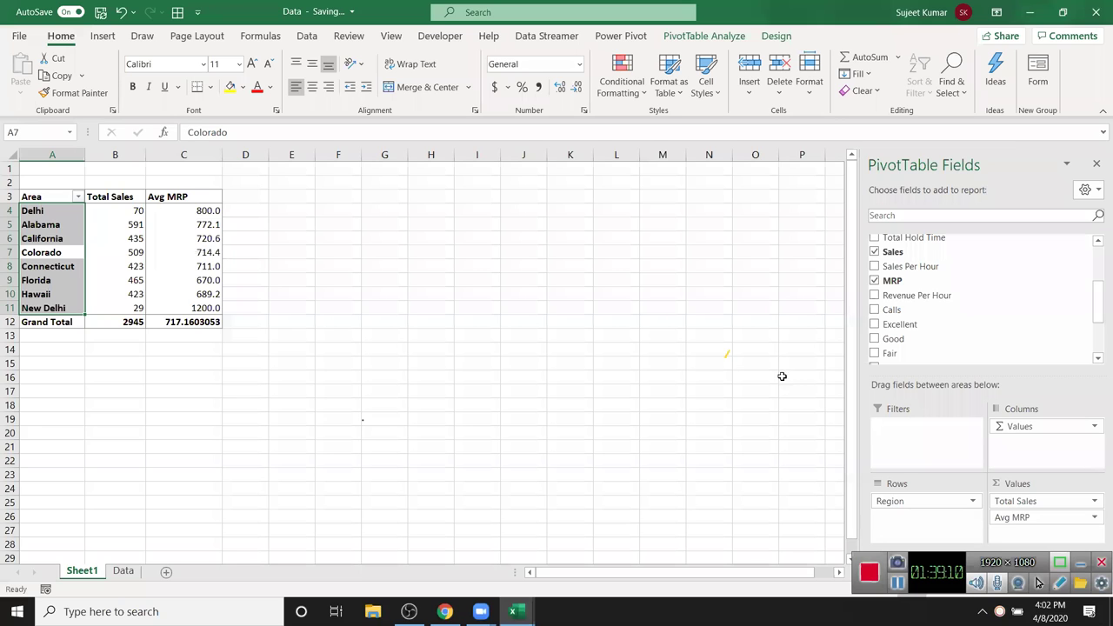
pyautogui.scroll(-3, 788, 375)
pyautogui.scroll(3, 1044, 310)
pyautogui.scroll(-6, 1070, 340)
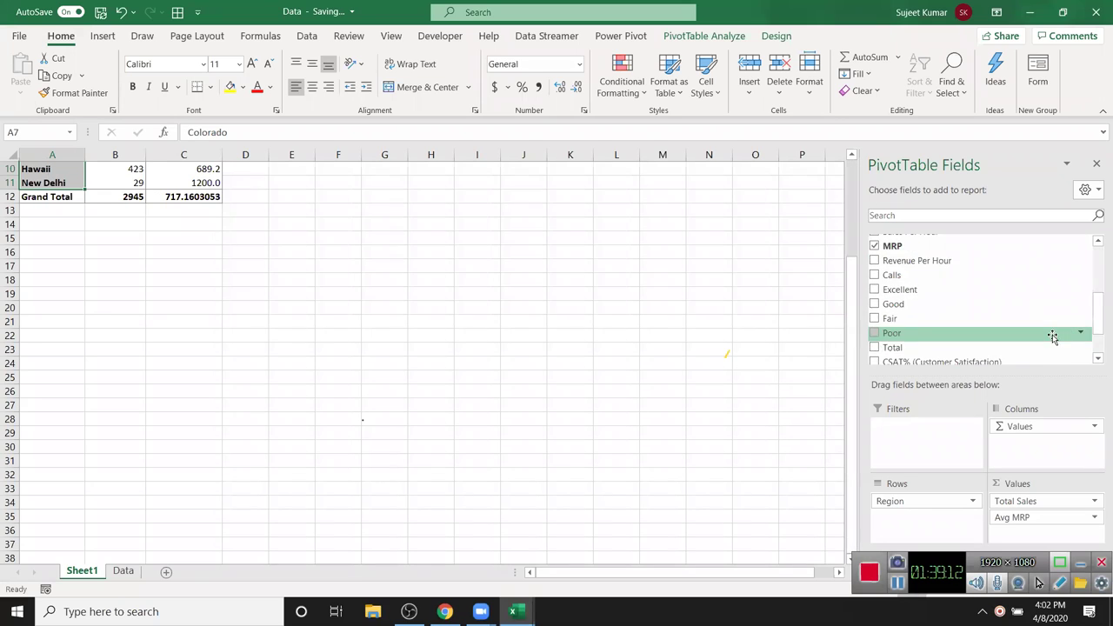
# - Remove Avg MRP from the Values so only Total Sales (2945) remains
pyautogui.moveTo(1056, 427); pyautogui.dragTo(969, 522)
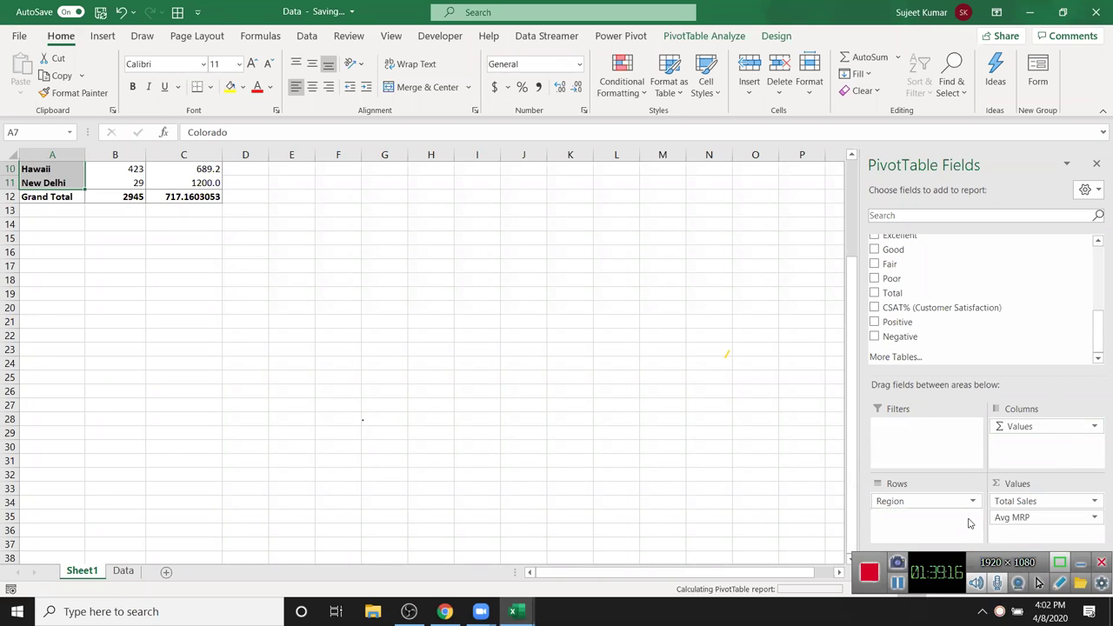
pyautogui.scroll(2, 120, 248)
pyautogui.scroll(-2, 120, 248)
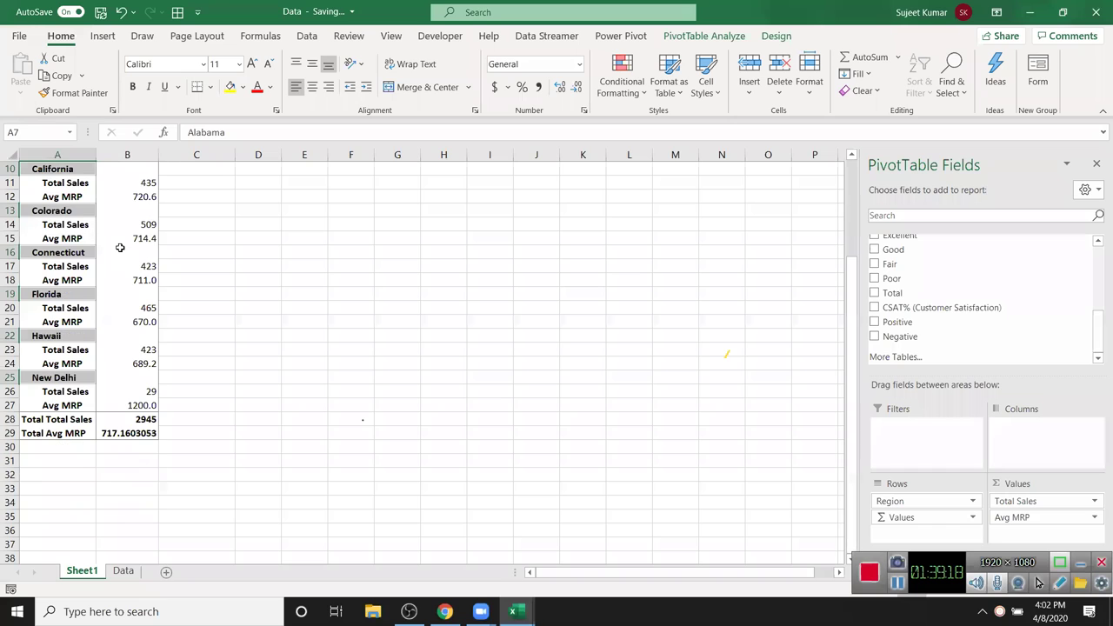
pyautogui.moveTo(920, 517); pyautogui.dragTo(1069, 426)
pyautogui.moveTo(1060, 522); pyautogui.dragTo(1017, 344)
pyautogui.scroll(3, 395, 261)
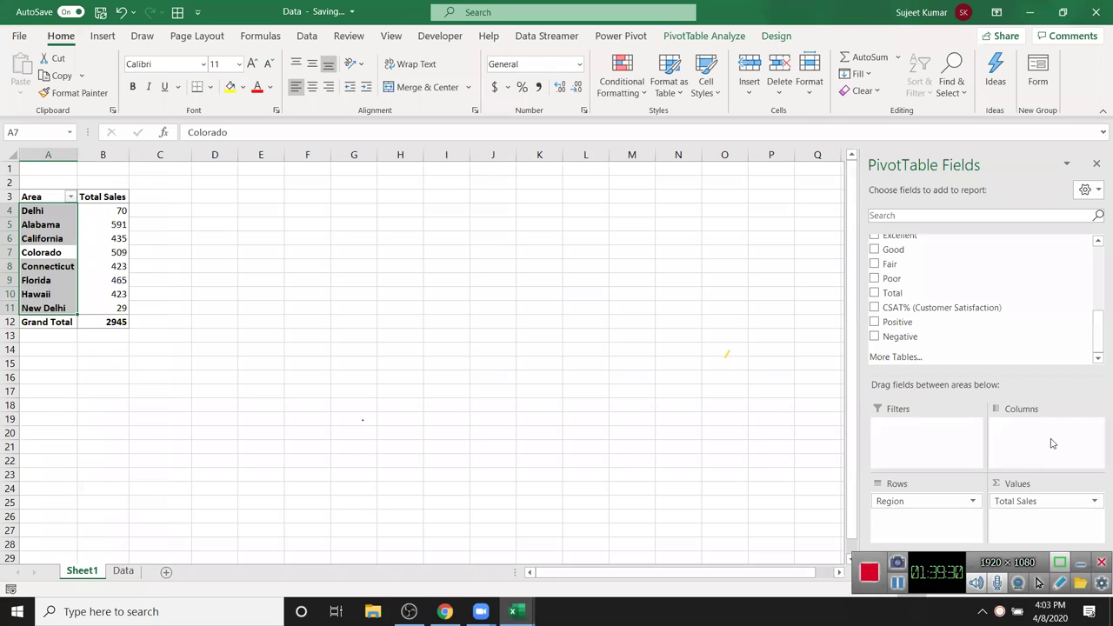
pyautogui.scroll(5, 1053, 304)
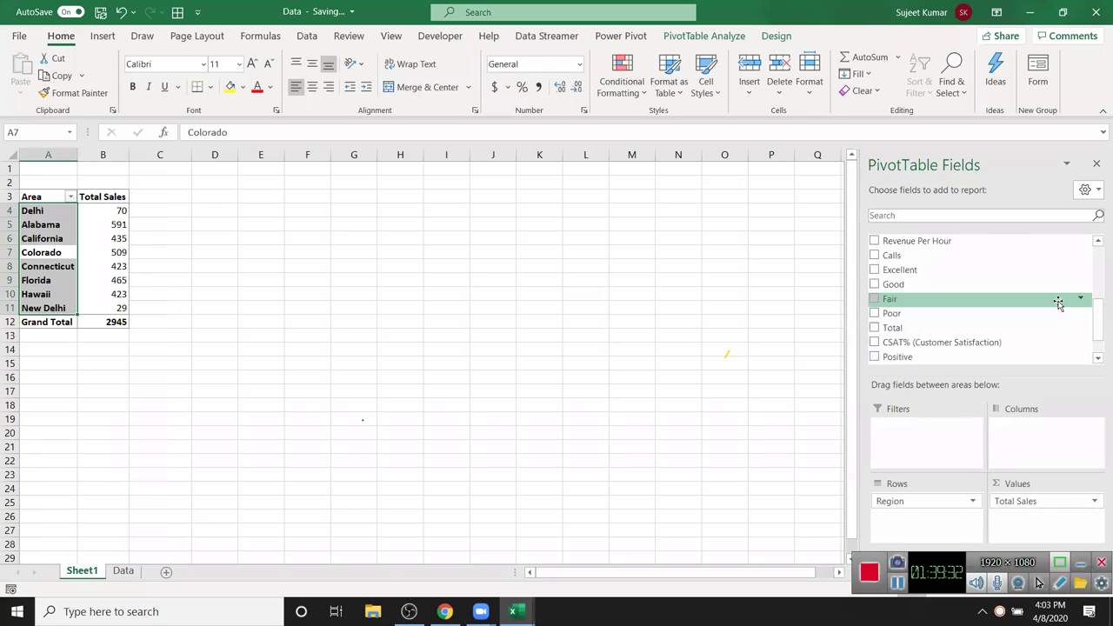
pyautogui.scroll(-2, 1058, 303)
pyautogui.scroll(1, 1049, 322)
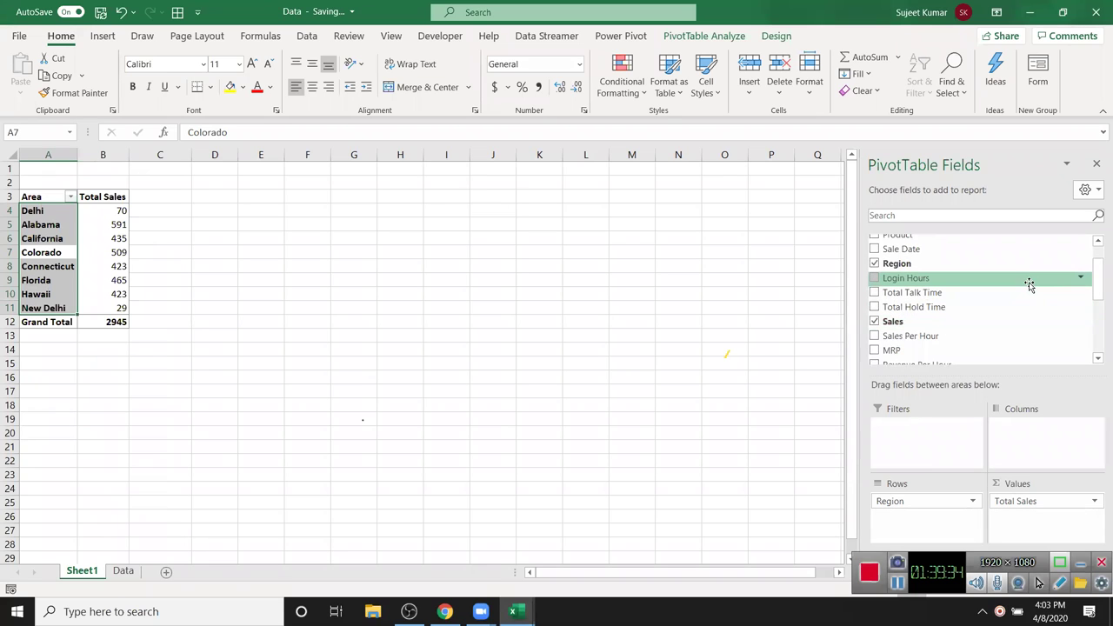
pyautogui.scroll(1, 1025, 281)
pyautogui.moveTo(987, 257); pyautogui.dragTo(1075, 445)
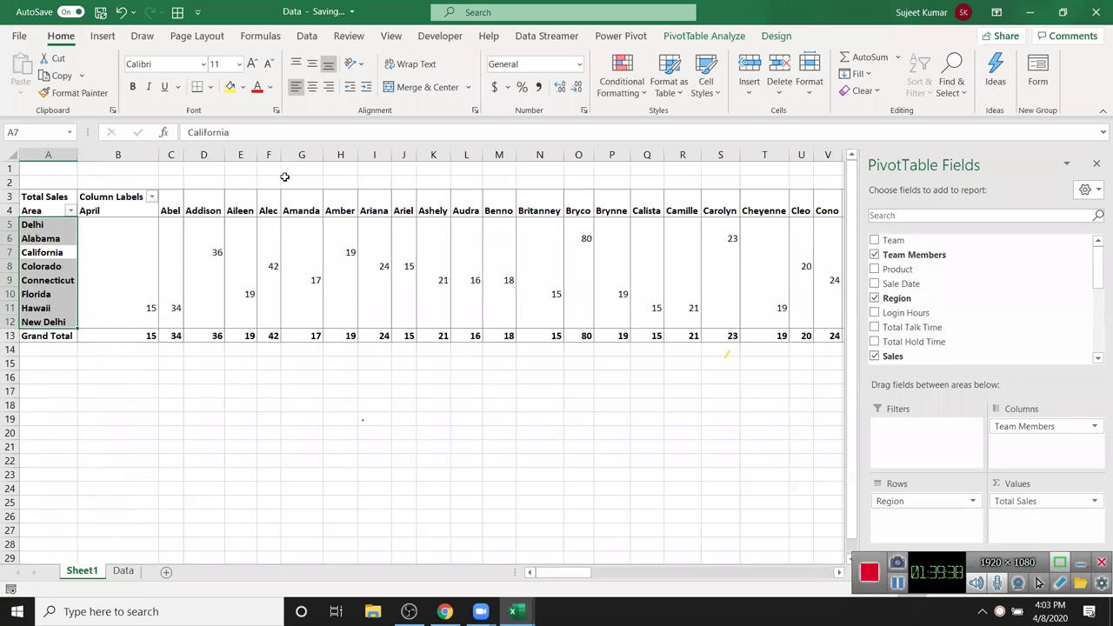
pyautogui.moveTo(295, 228); pyautogui.dragTo(7, 259)
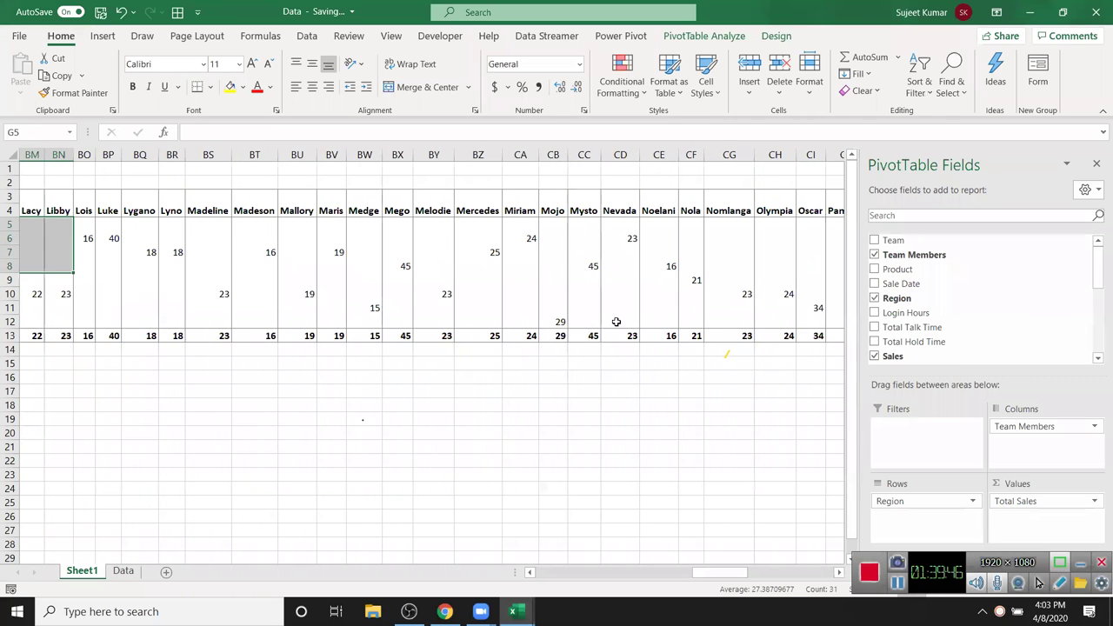
pyautogui.moveTo(1056, 427); pyautogui.dragTo(1020, 292)
pyautogui.scroll(-1, 970, 270)
pyautogui.scroll(1, 971, 270)
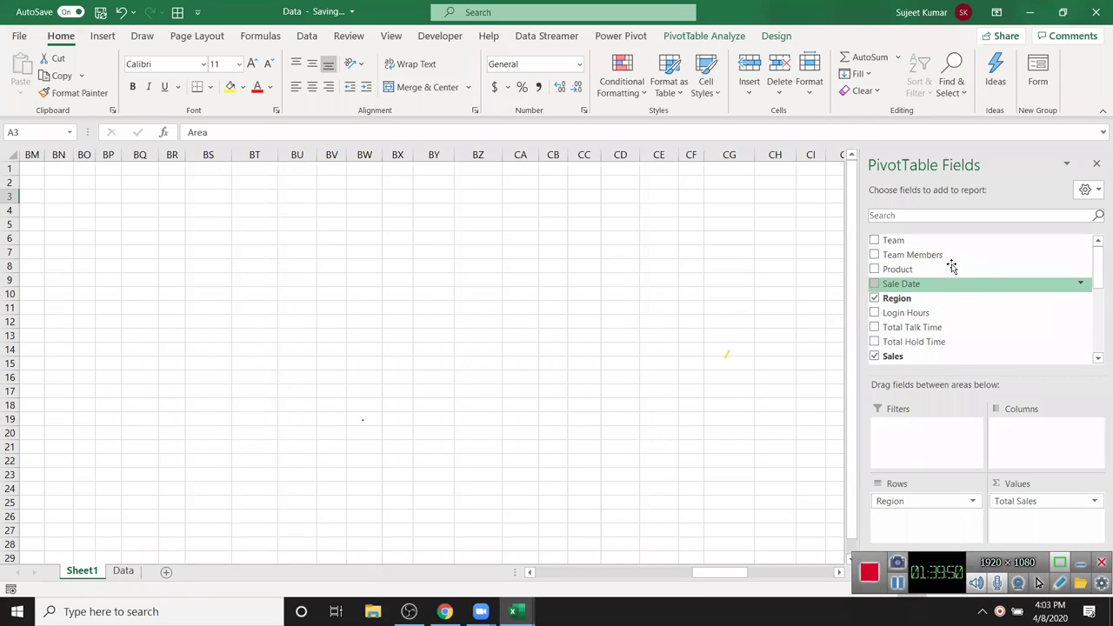
# - Add Team as a column field, splitting Total Sales across Team A–K columns
pyautogui.moveTo(934, 242); pyautogui.dragTo(1029, 427)
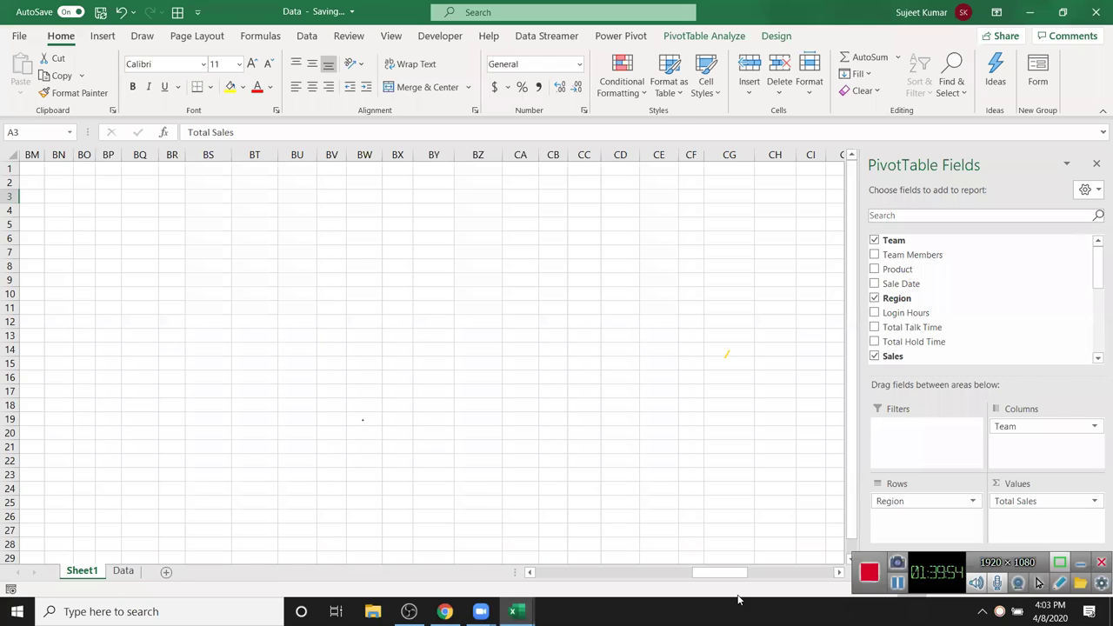
pyautogui.moveTo(735, 572); pyautogui.dragTo(541, 562)
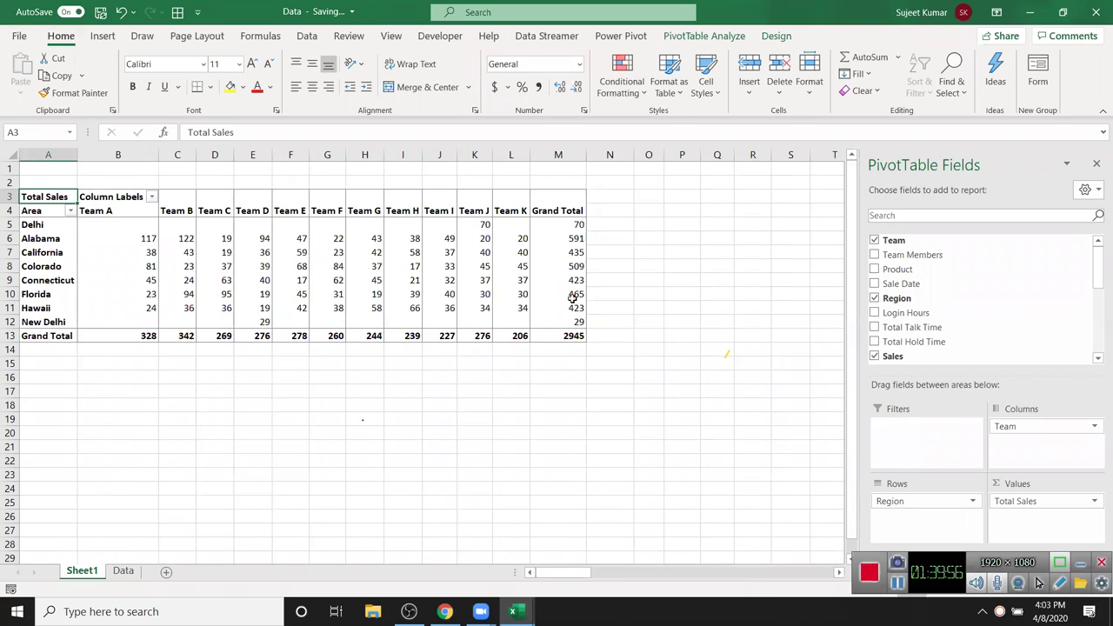
pyautogui.moveTo(75, 227); pyautogui.dragTo(564, 314)
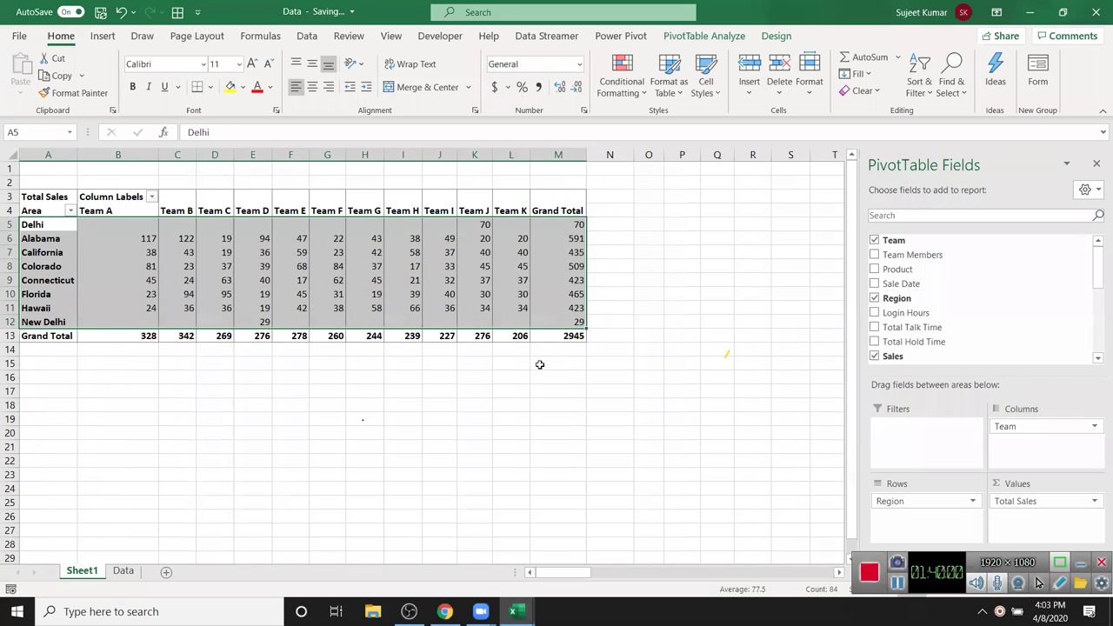
pyautogui.click(400, 278)
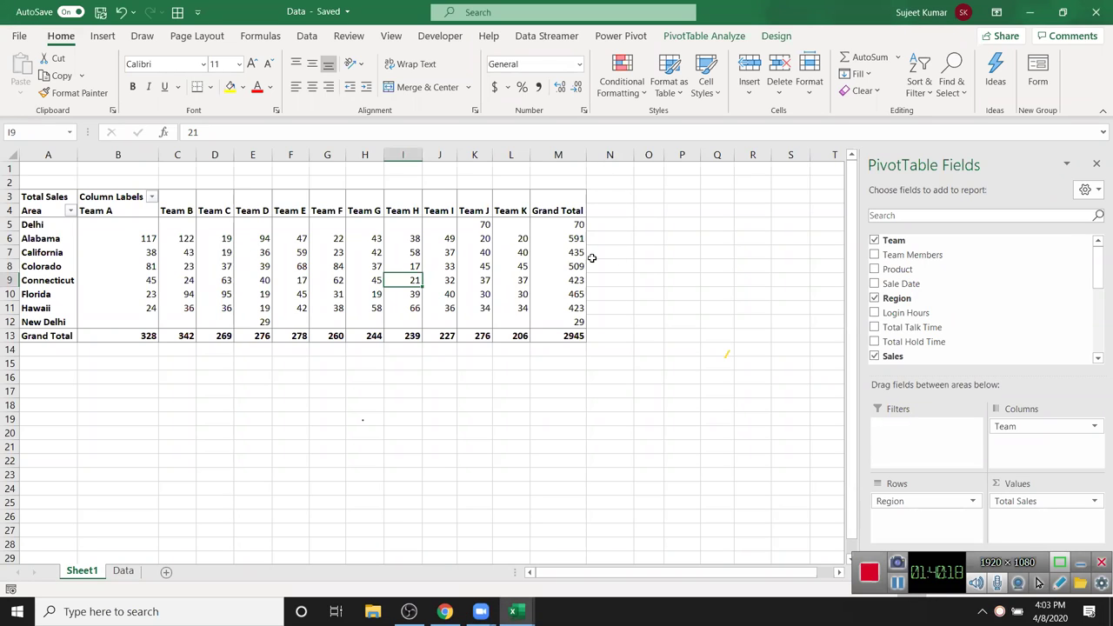
pyautogui.scroll(-5, 363, 416)
pyautogui.scroll(5, 362, 414)
# - Nest Team Members under Region in the rows and remove Team from the columns
pyautogui.moveTo(956, 255); pyautogui.dragTo(927, 523)
pyautogui.moveTo(329, 394); pyautogui.dragTo(315, 391)
pyautogui.click(44, 371)
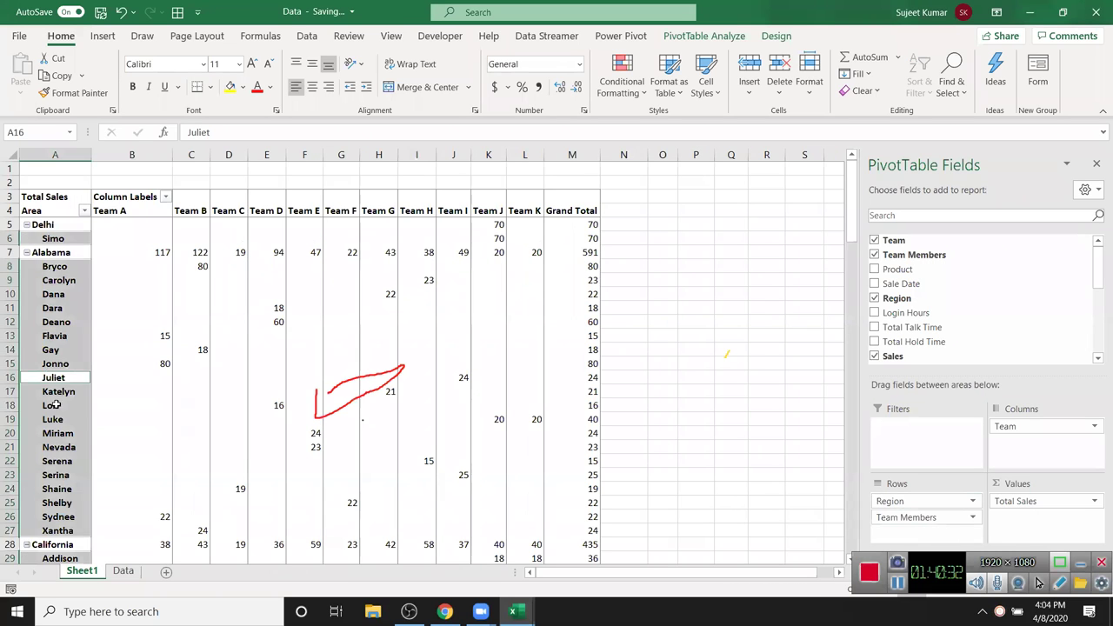
pyautogui.scroll(-20, 53, 409)
pyautogui.scroll(-4, 53, 409)
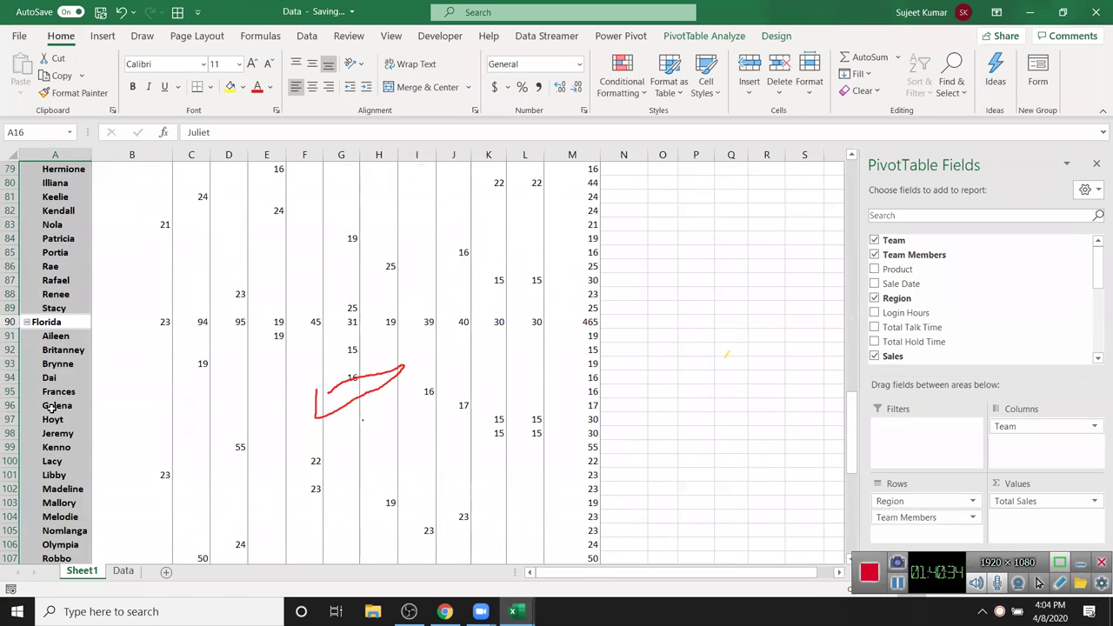
pyautogui.scroll(20, 53, 405)
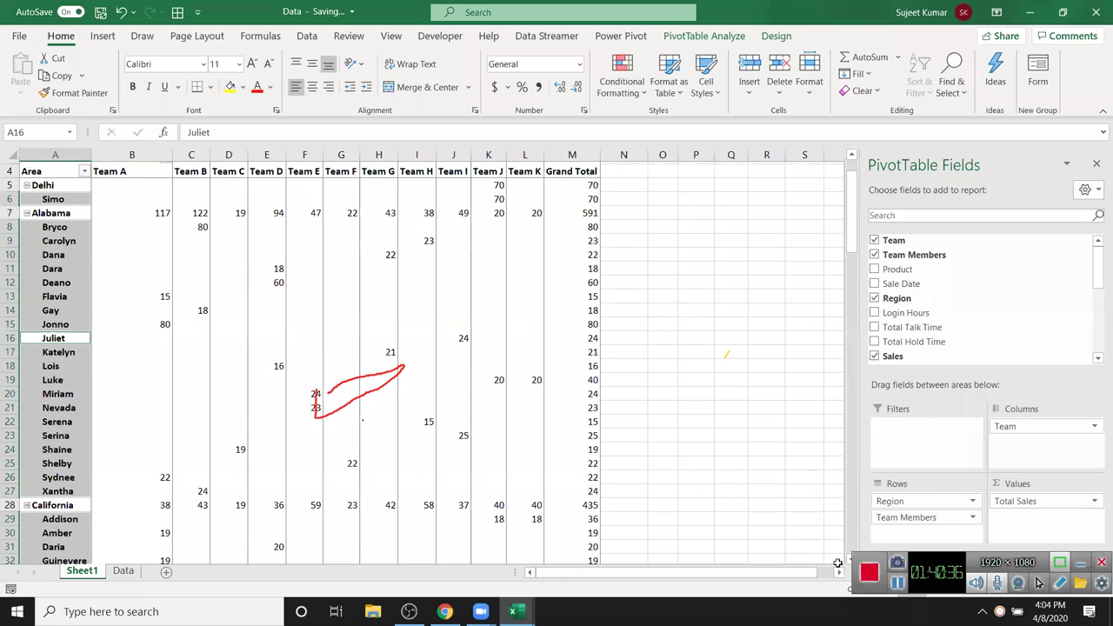
pyautogui.scroll(-2, 53, 405)
pyautogui.moveTo(1007, 426); pyautogui.dragTo(1000, 356)
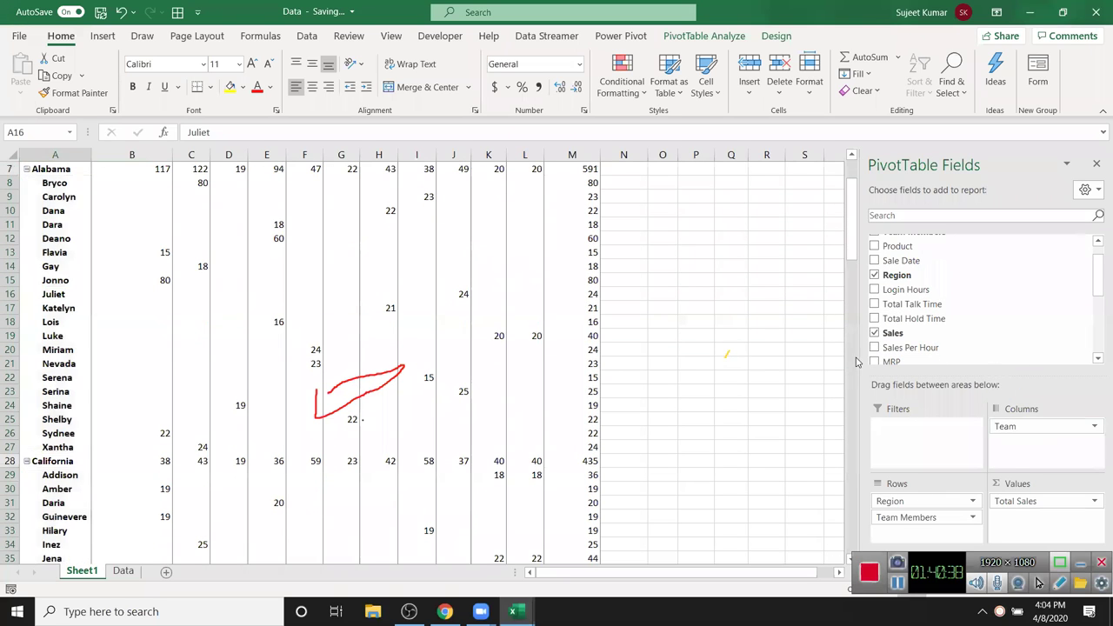
pyautogui.scroll(2, 384, 392)
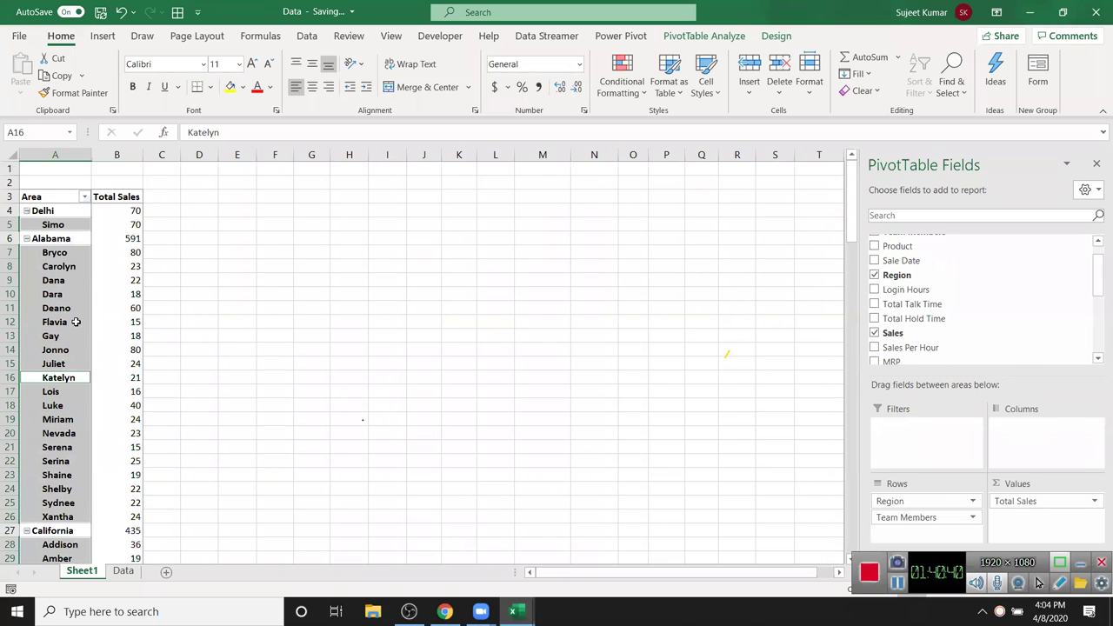
pyautogui.click(75, 321)
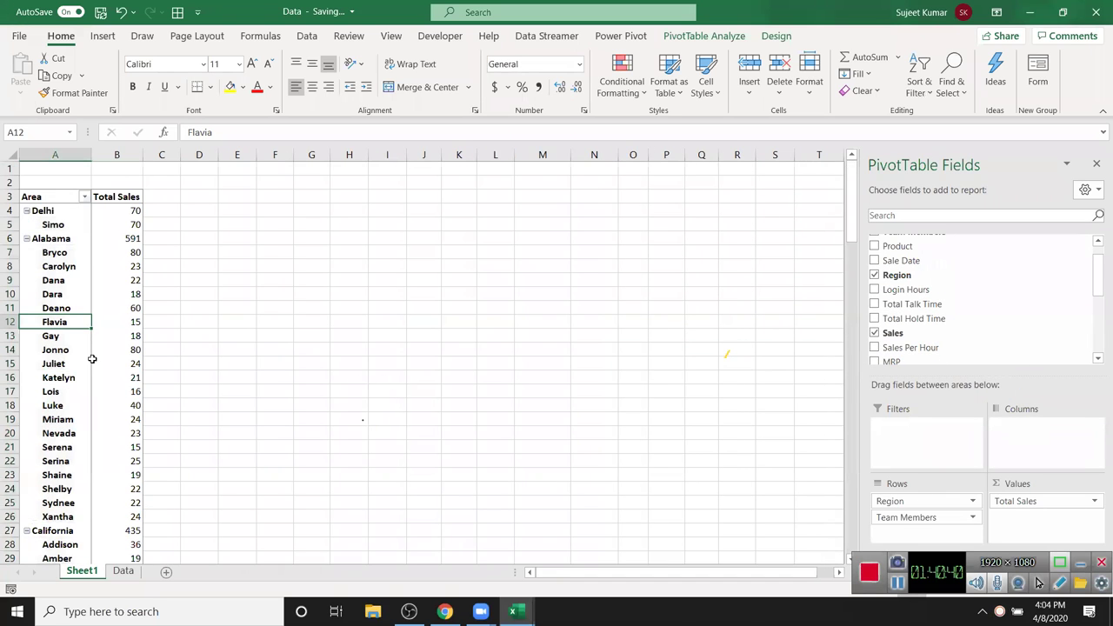
pyautogui.click(27, 211)
pyautogui.click(27, 225)
pyautogui.click(27, 226)
pyautogui.click(27, 226)
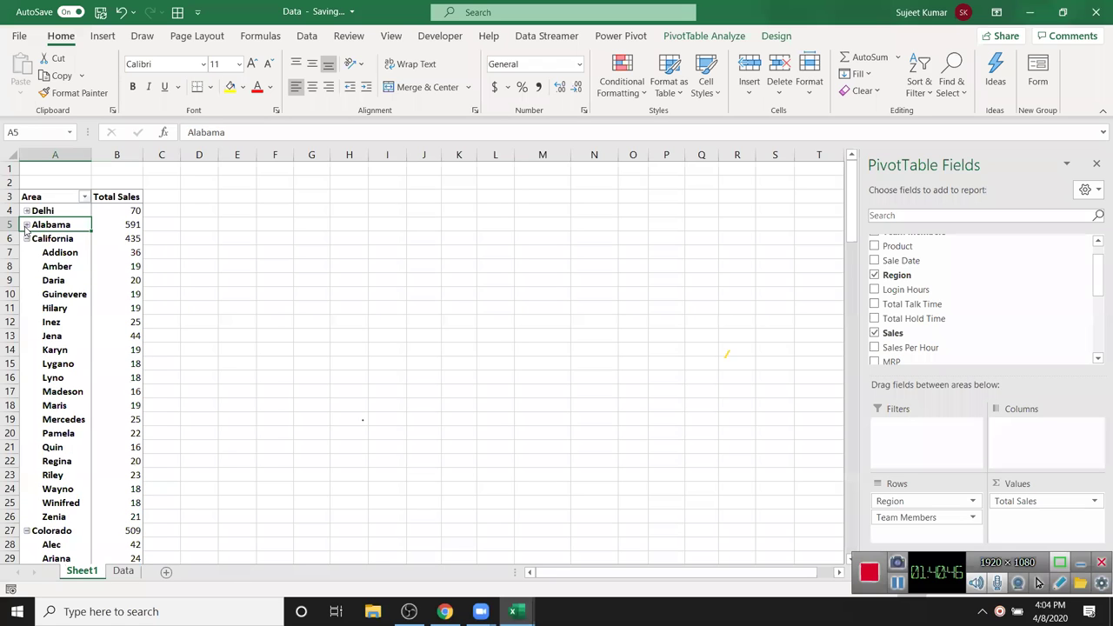
pyautogui.click(27, 239)
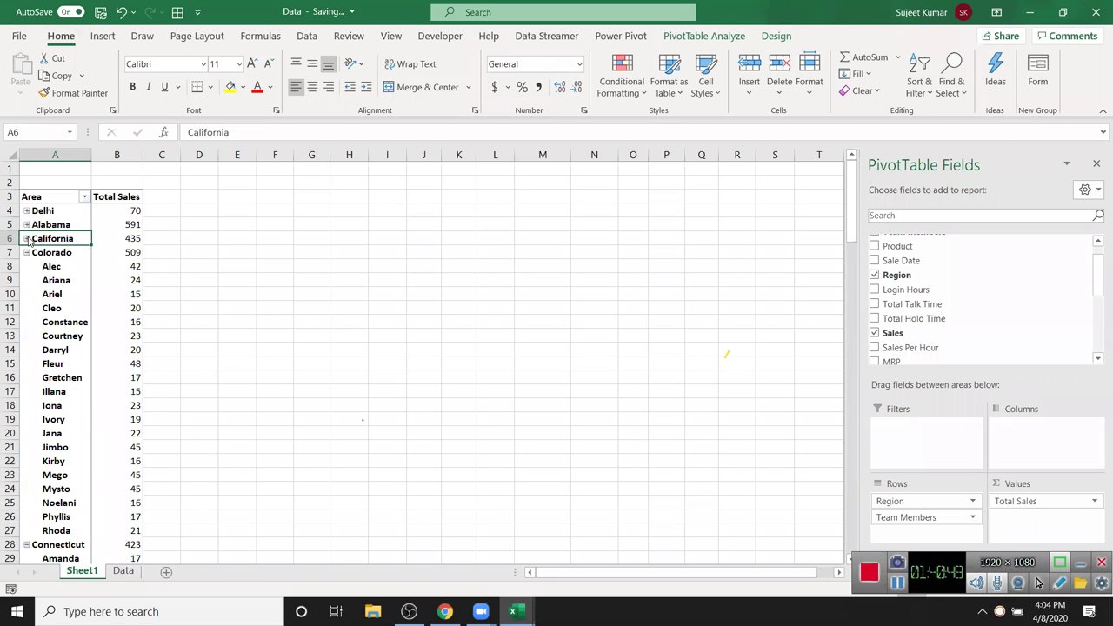
pyautogui.click(717, 37)
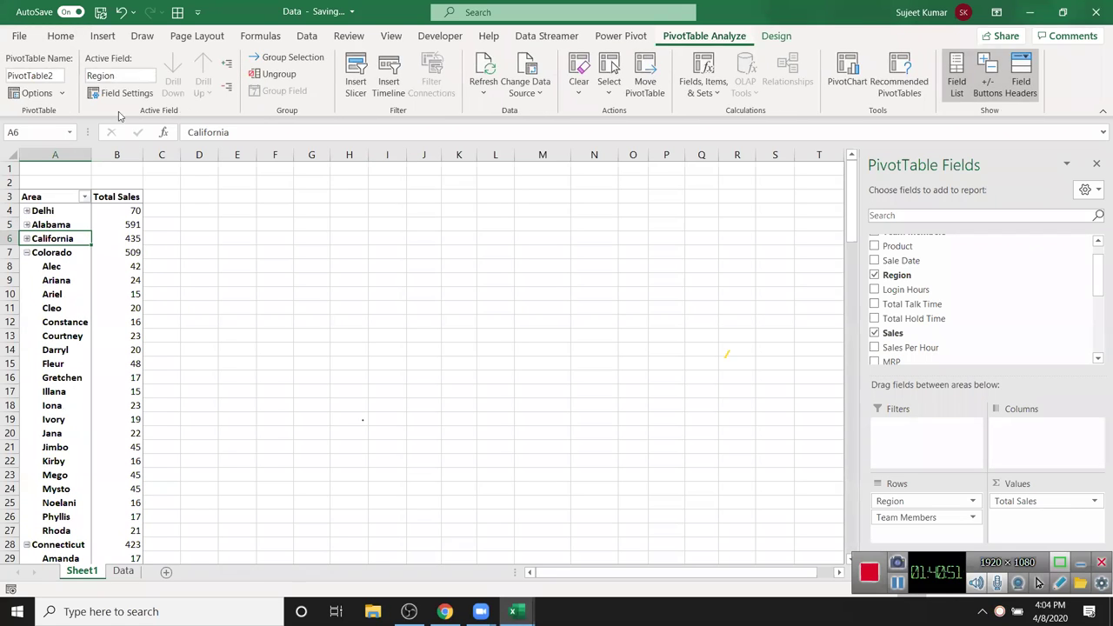
pyautogui.click(224, 90)
pyautogui.click(224, 69)
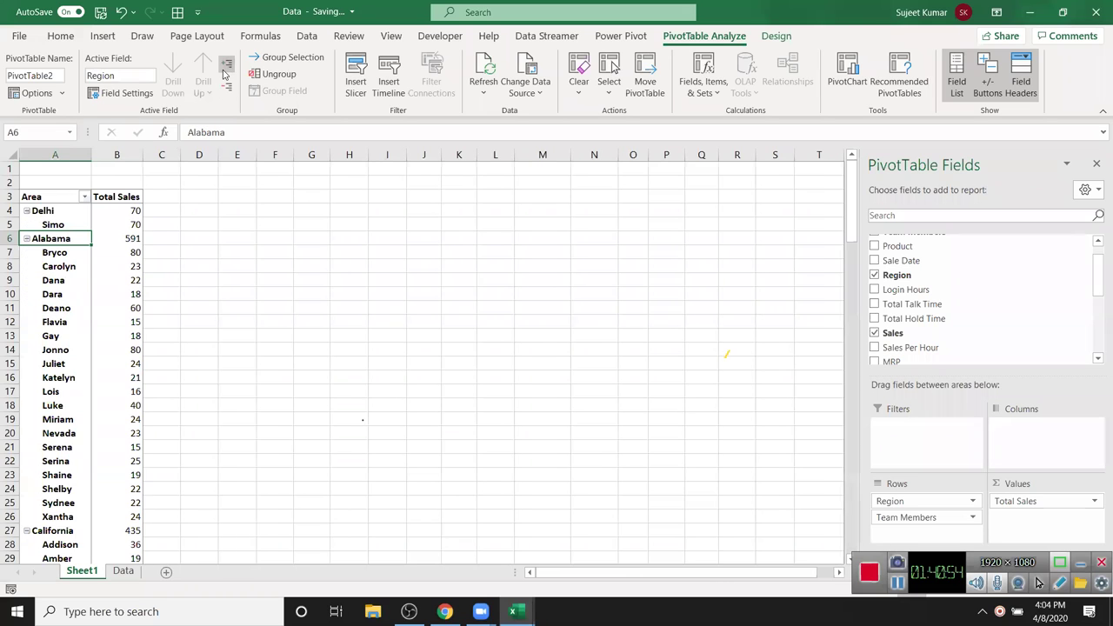
pyautogui.click(225, 85)
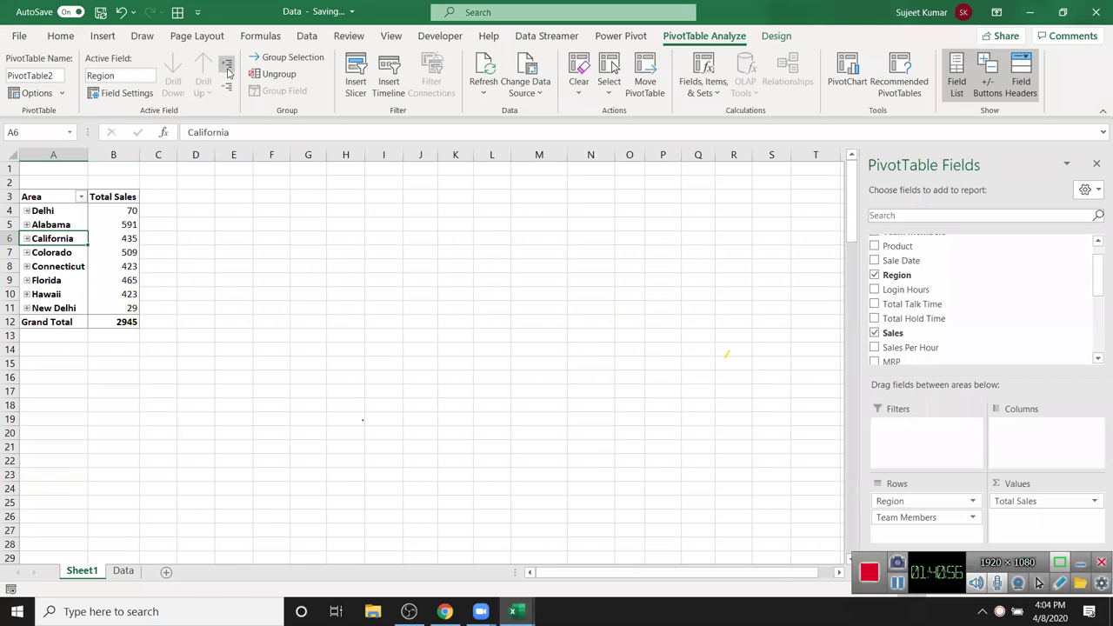
pyautogui.click(226, 64)
pyautogui.click(225, 87)
pyautogui.click(226, 65)
pyautogui.click(225, 88)
pyautogui.click(226, 64)
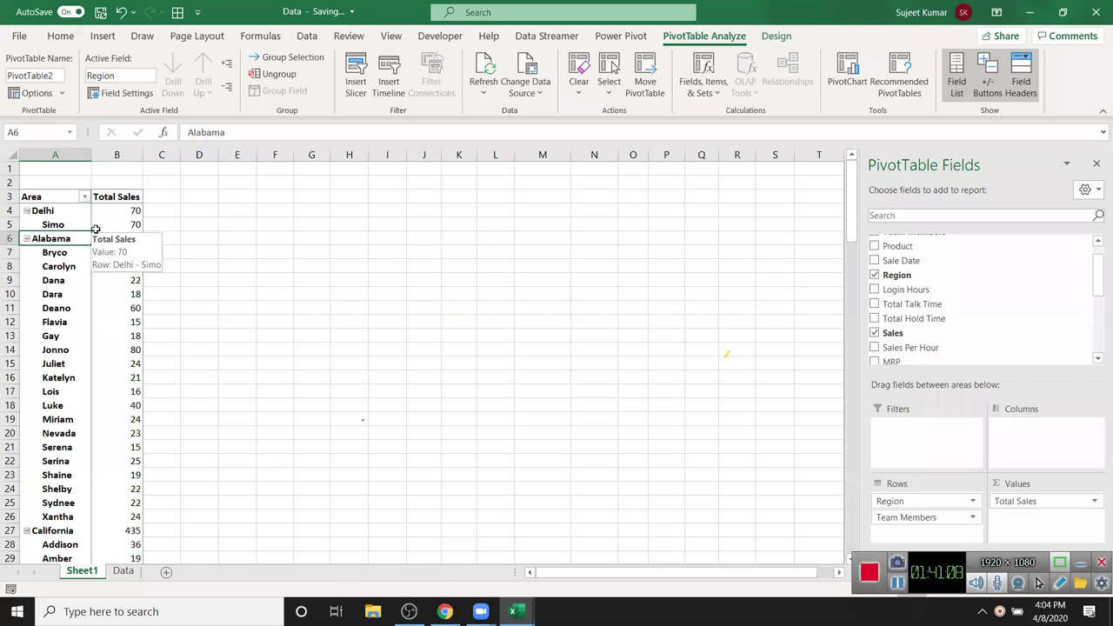
pyautogui.click(73, 278)
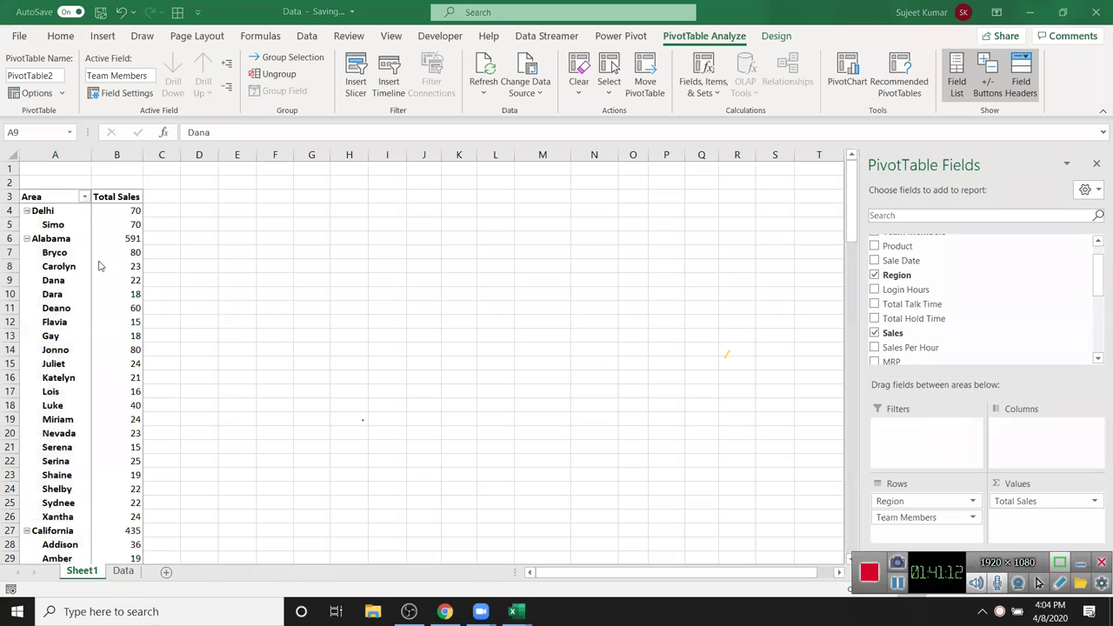
pyautogui.moveTo(70, 153); pyautogui.dragTo(113, 145)
pyautogui.hotkey('ctrl', 'c')
pyautogui.click(609, 181)
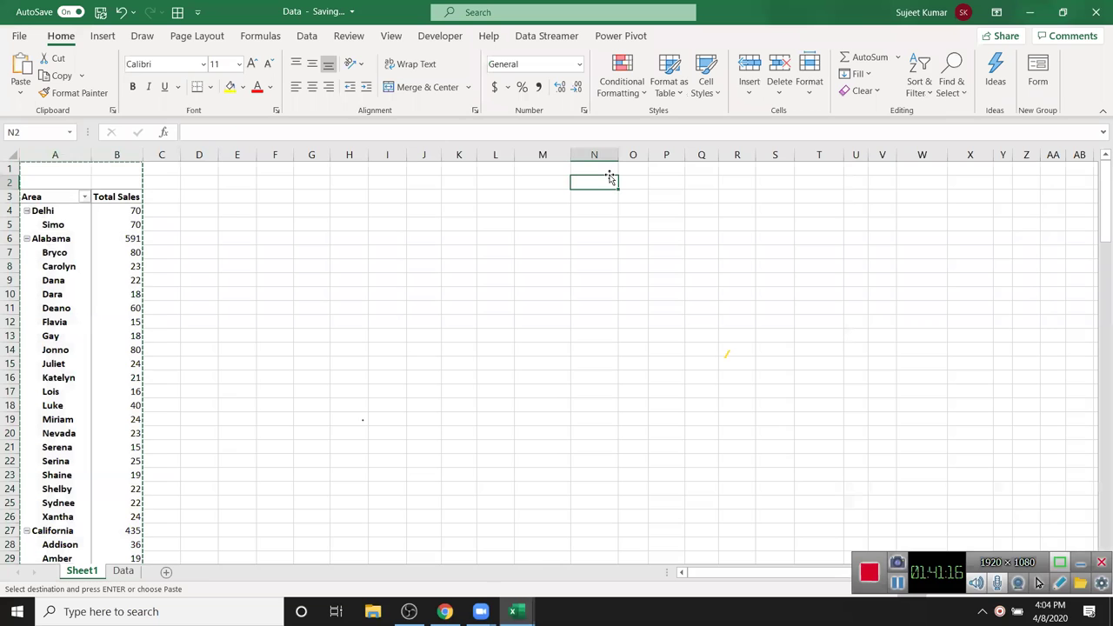
pyautogui.click(20, 92)
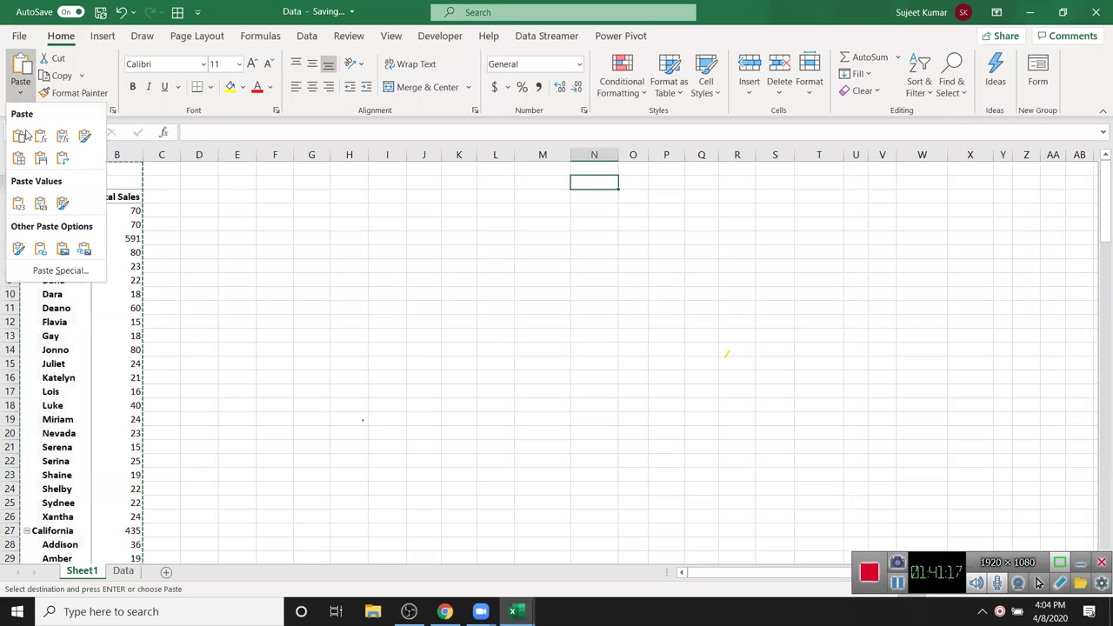
pyautogui.click(18, 205)
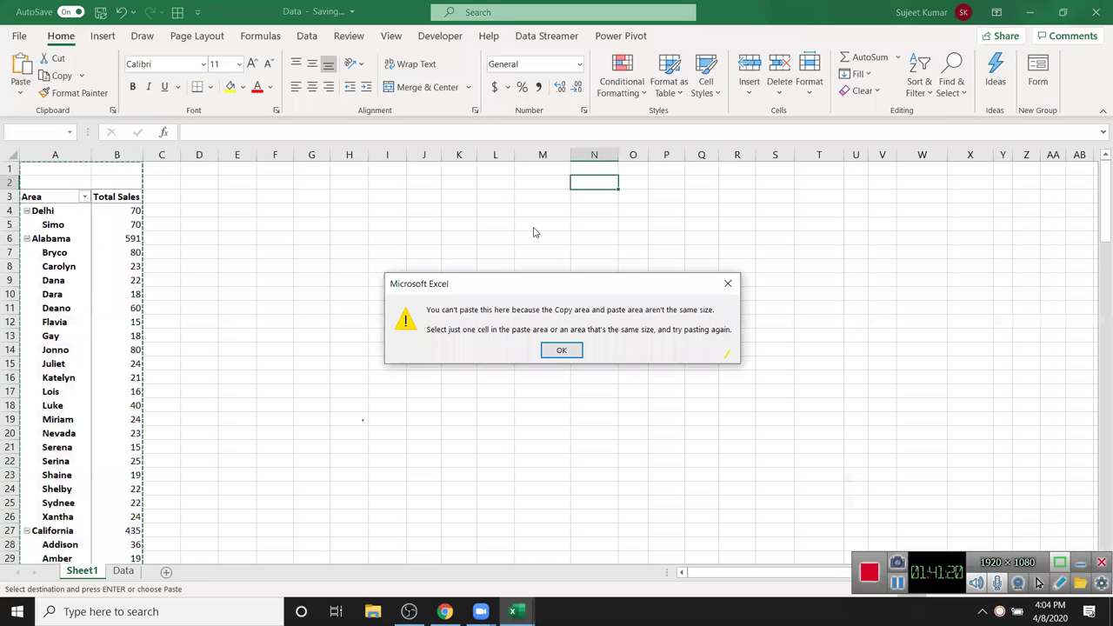
pyautogui.press('Return')
pyautogui.click(583, 170)
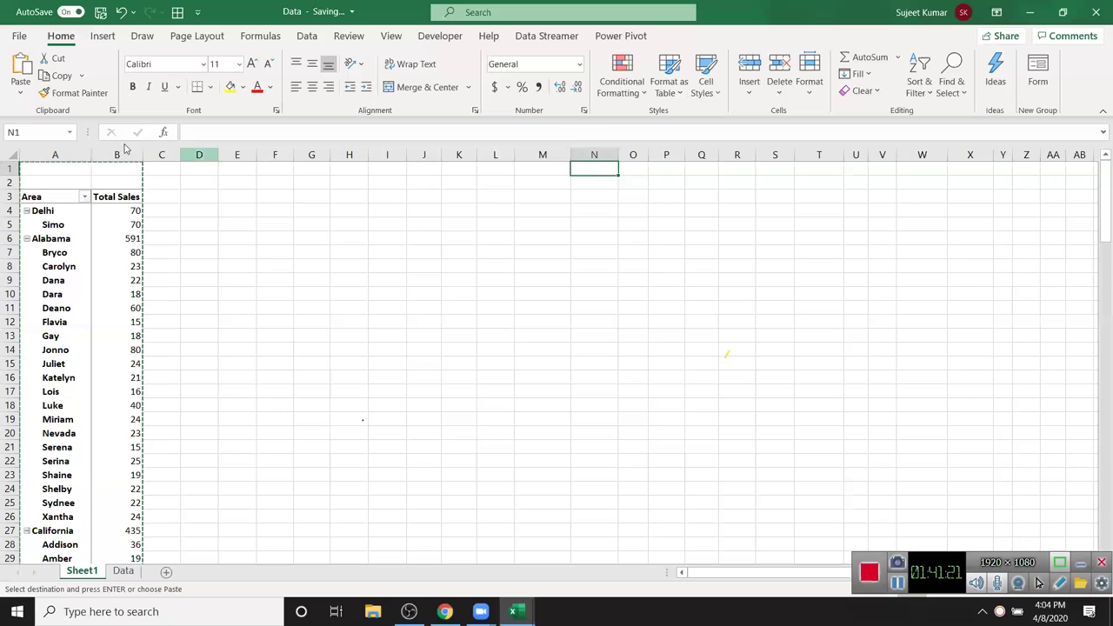
pyautogui.click(21, 94)
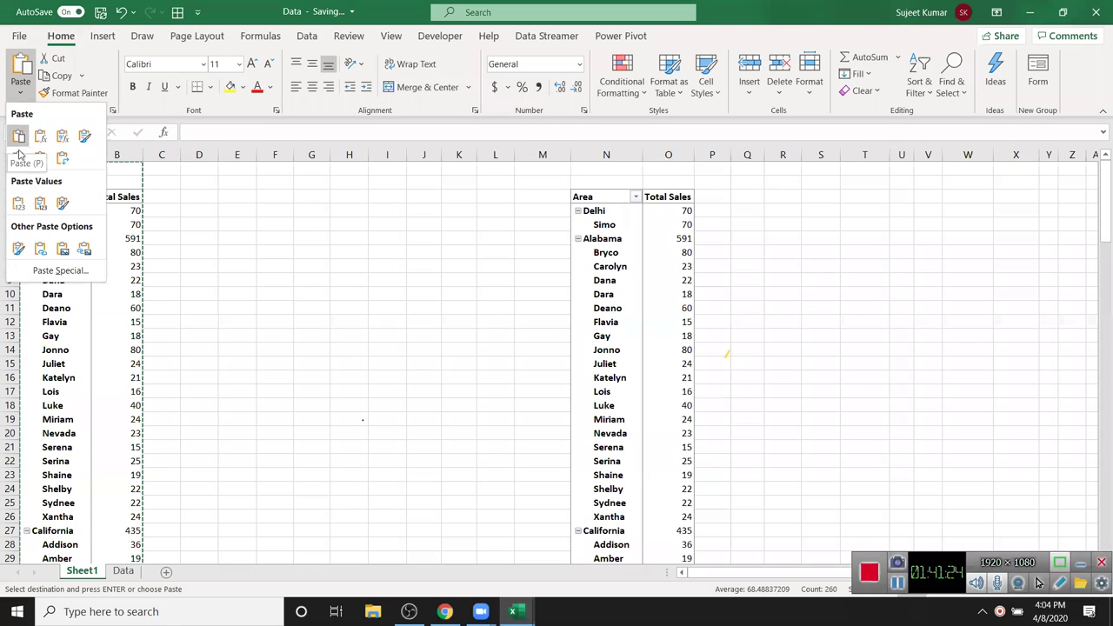
pyautogui.click(18, 204)
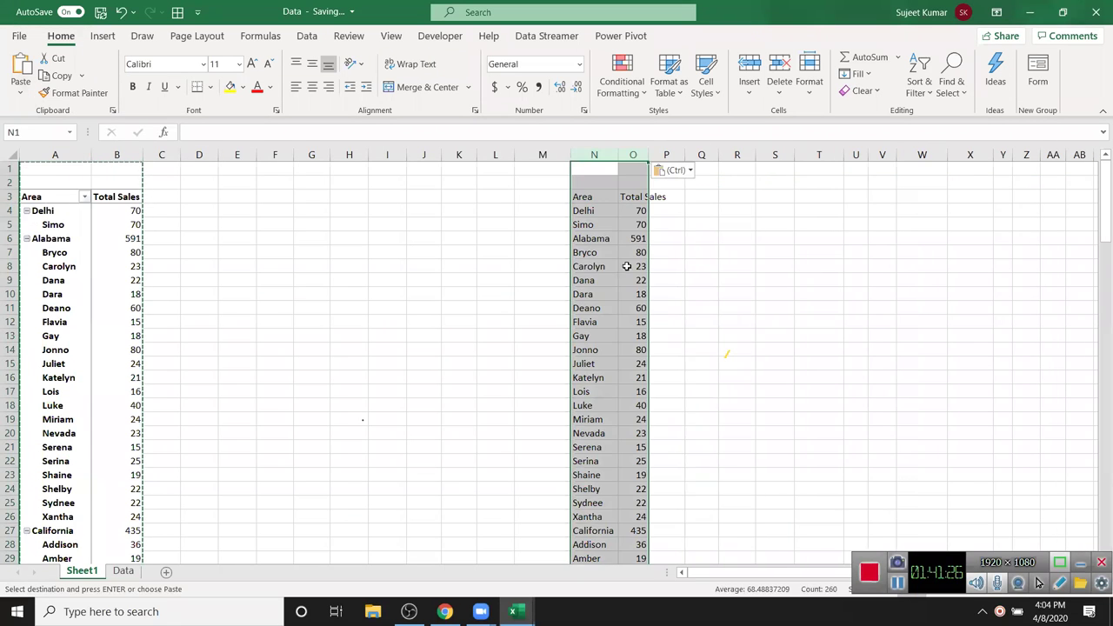
pyautogui.click(578, 211)
pyautogui.click(576, 224)
pyautogui.moveTo(591, 256); pyautogui.dragTo(591, 308)
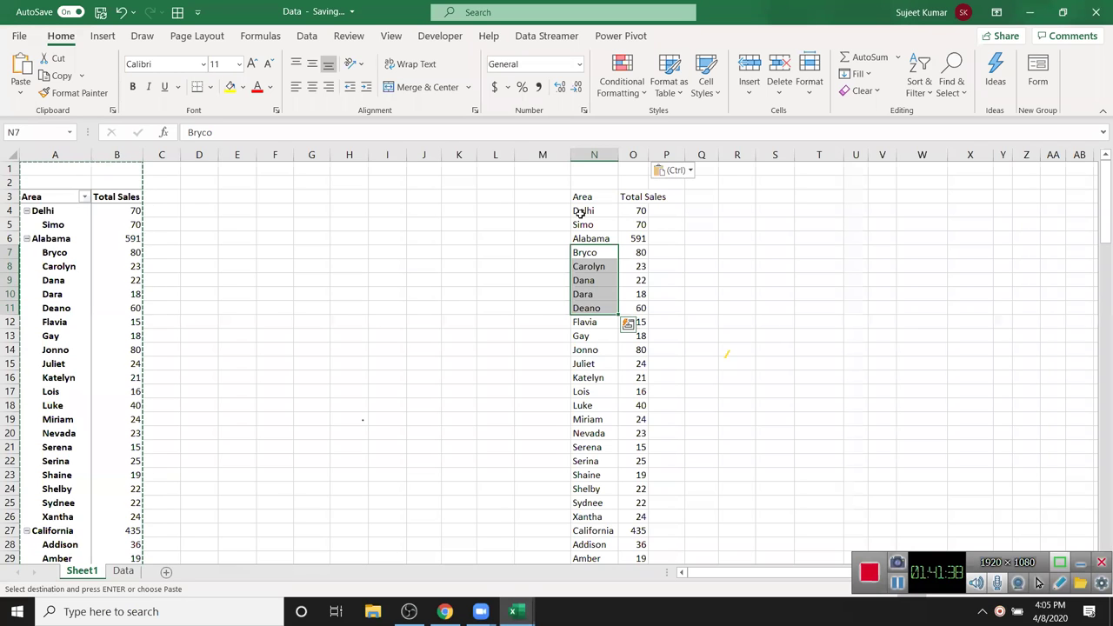
pyautogui.click(495, 205)
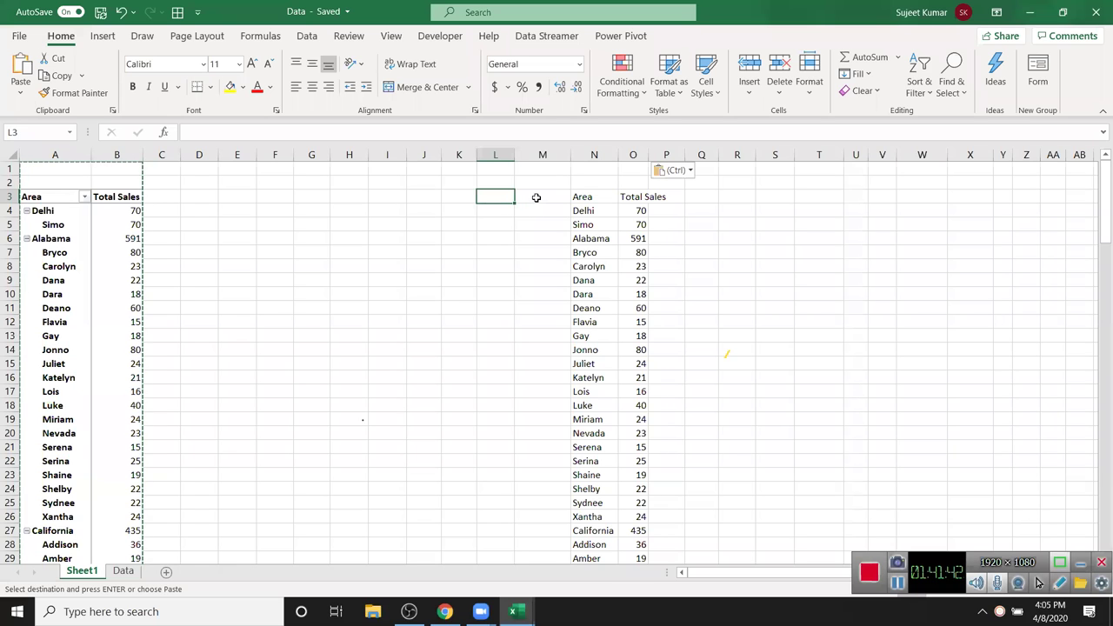
pyautogui.click(537, 196)
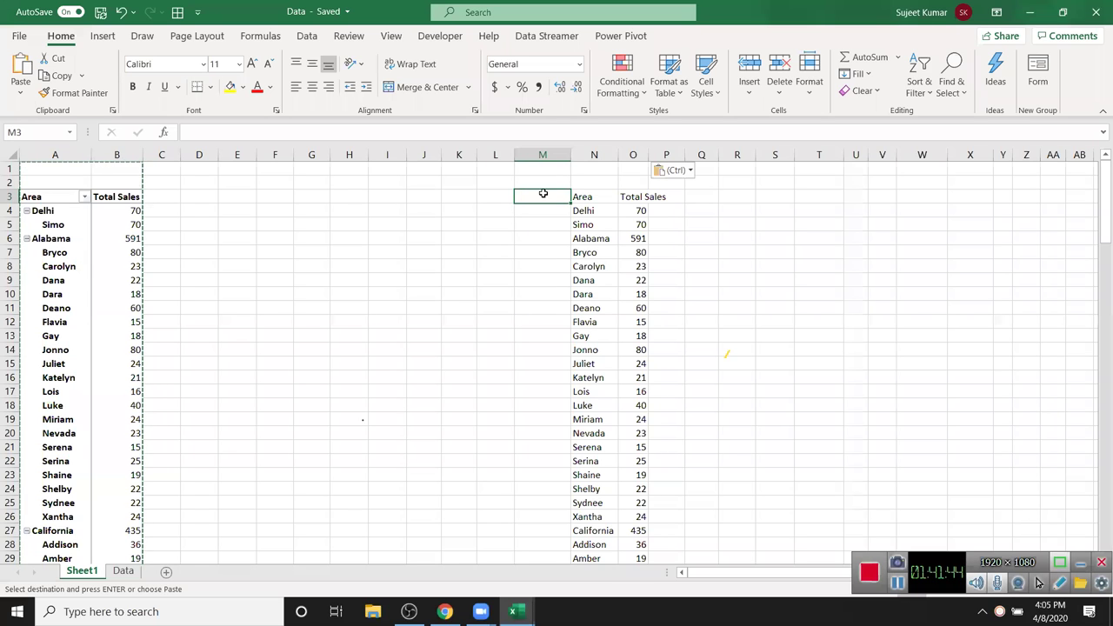
pyautogui.click(579, 182)
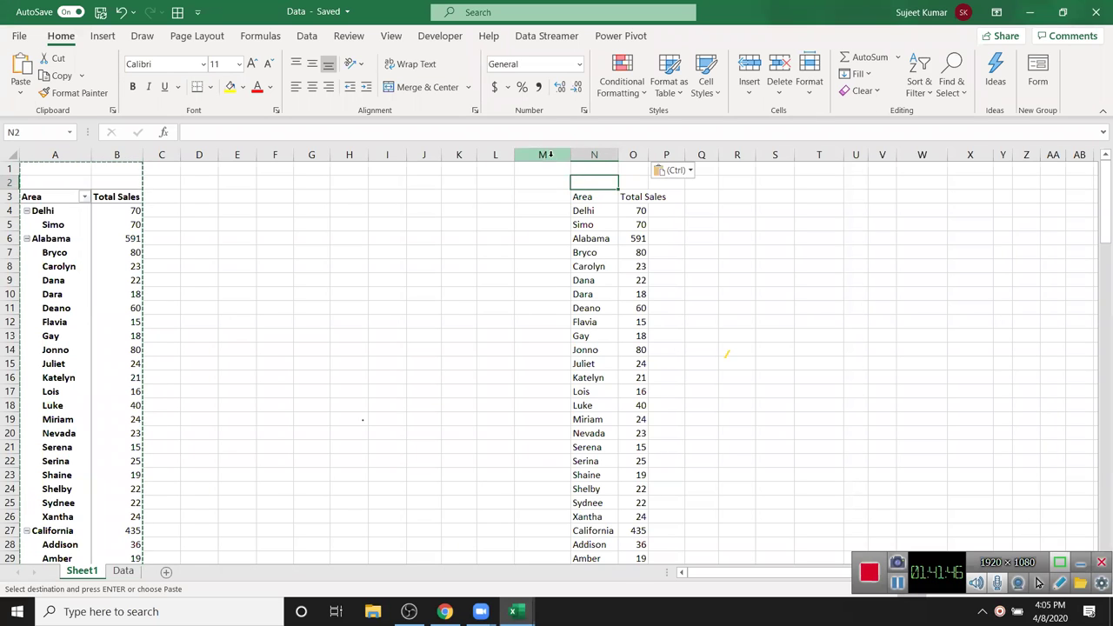
pyautogui.moveTo(551, 154); pyautogui.dragTo(666, 154)
pyautogui.press('Delete')
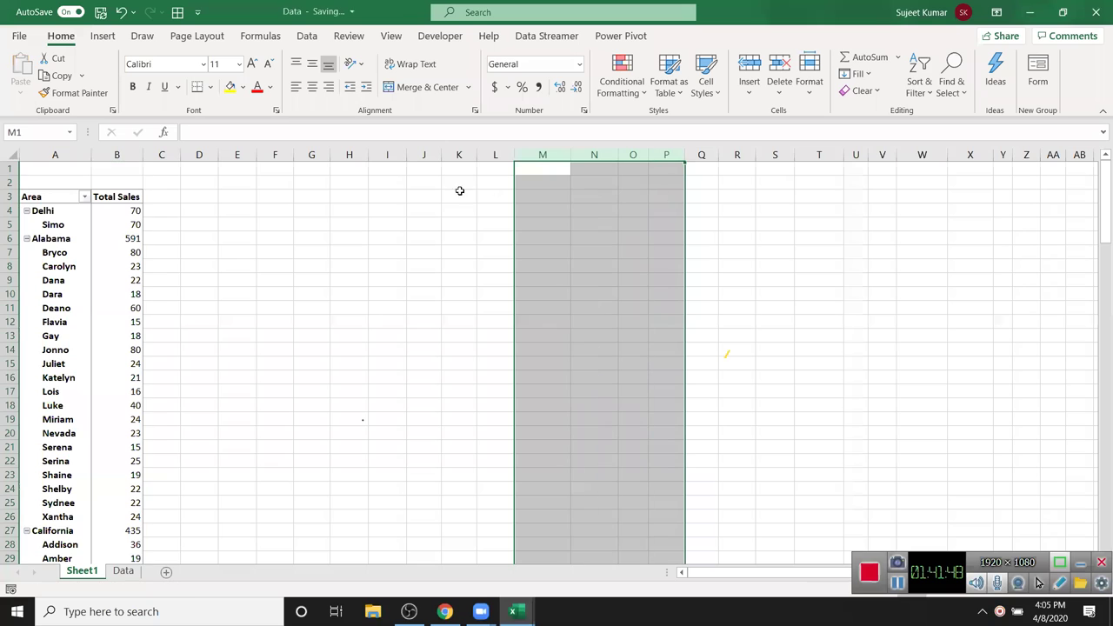
pyautogui.click(72, 255)
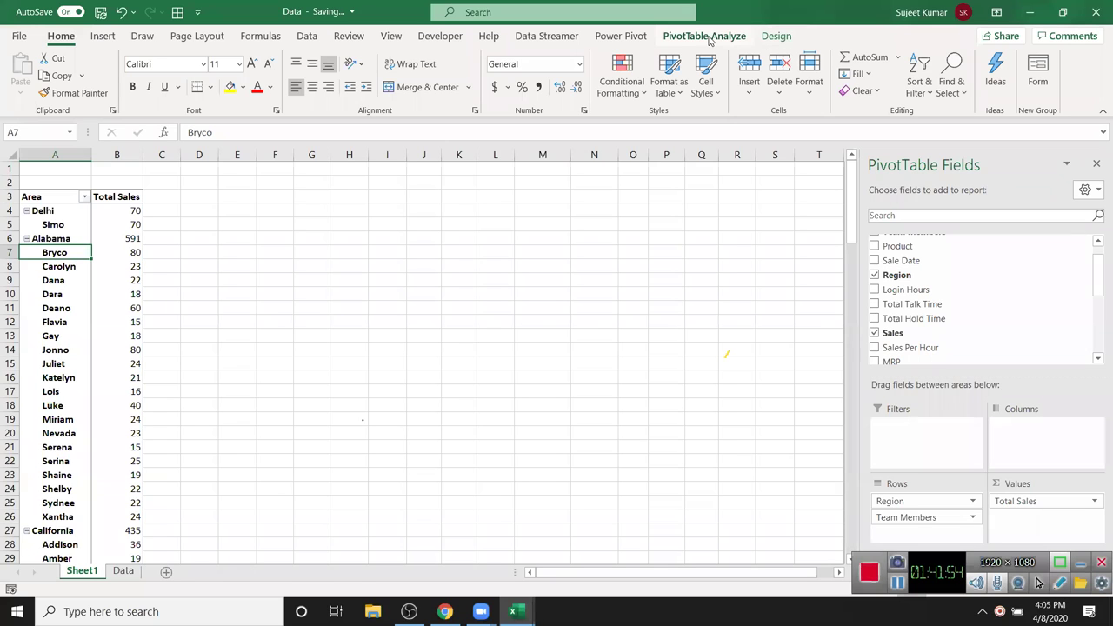
pyautogui.click(776, 36)
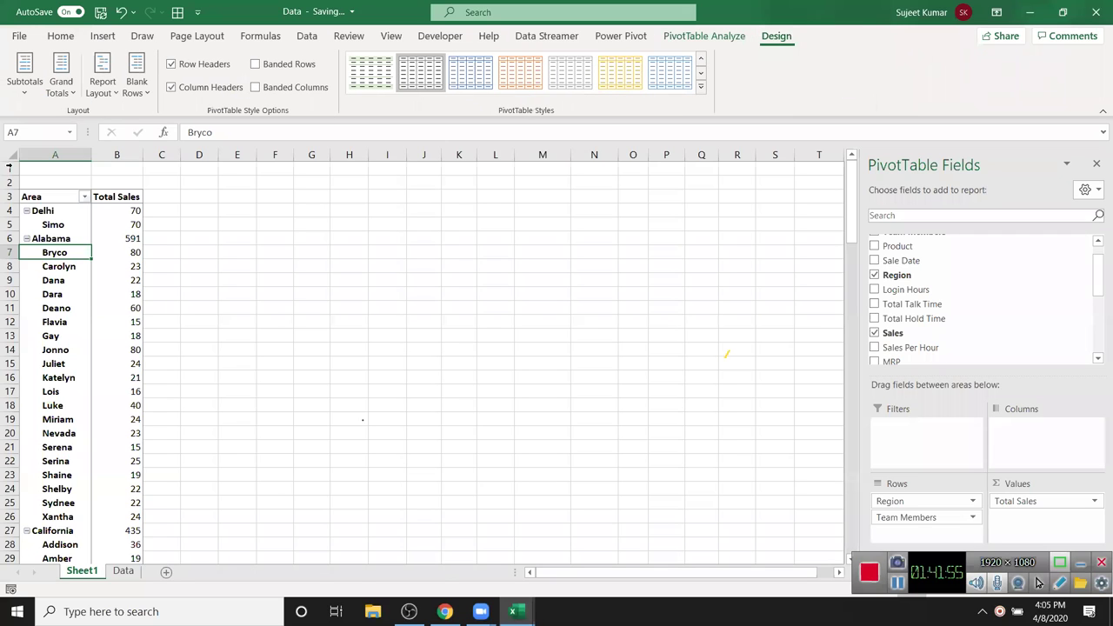
pyautogui.click(106, 99)
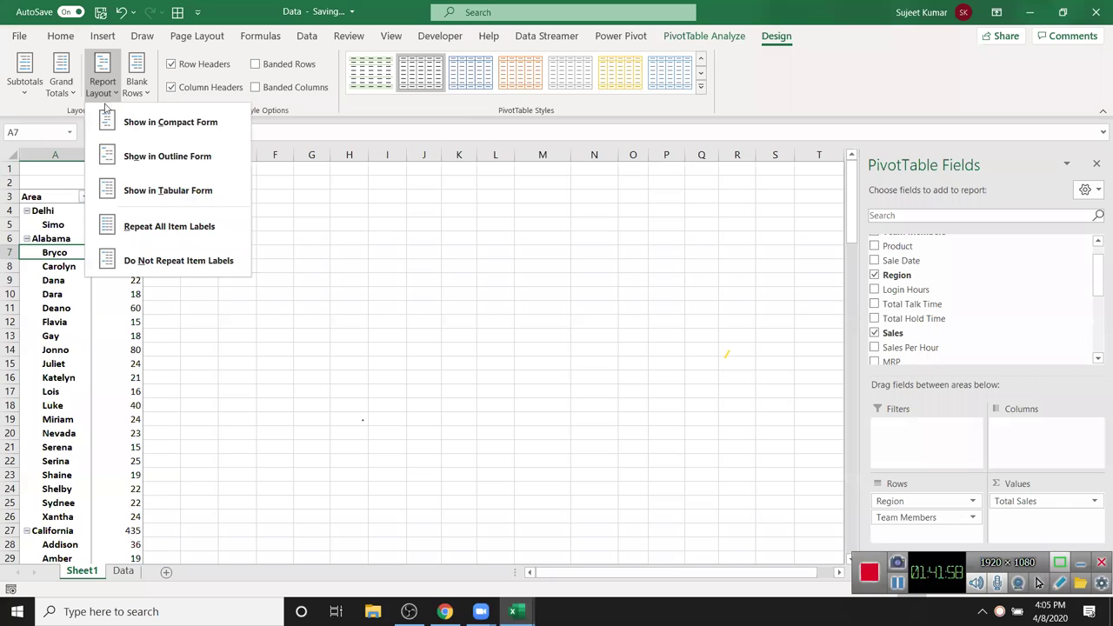
pyautogui.click(167, 189)
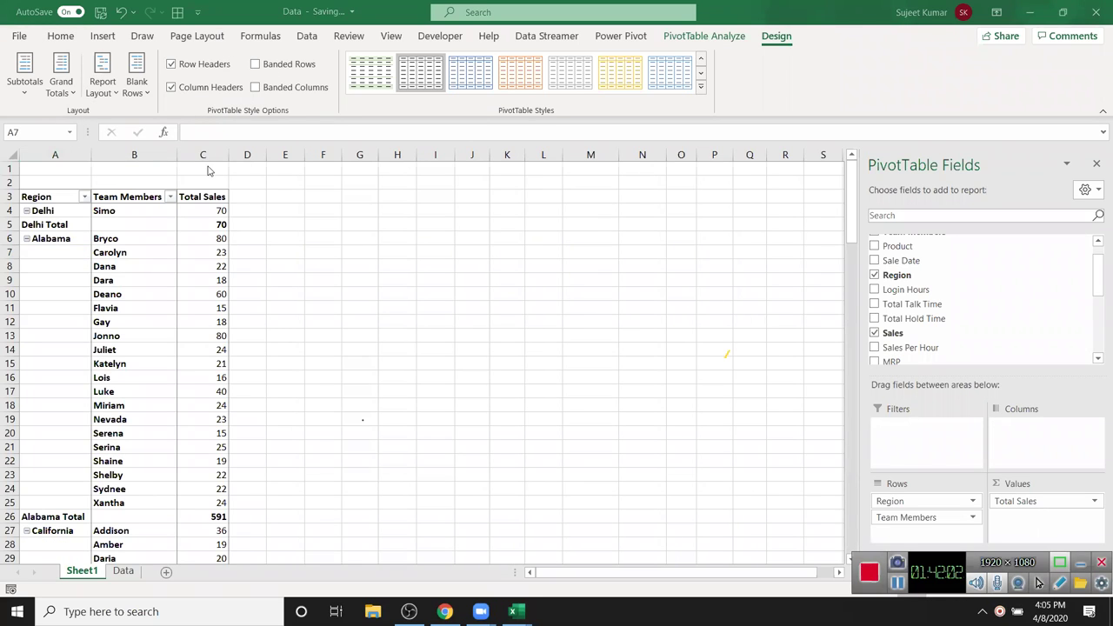
pyautogui.scroll(-7, 77, 306)
pyautogui.scroll(-4, 74, 320)
pyautogui.scroll(11, 74, 322)
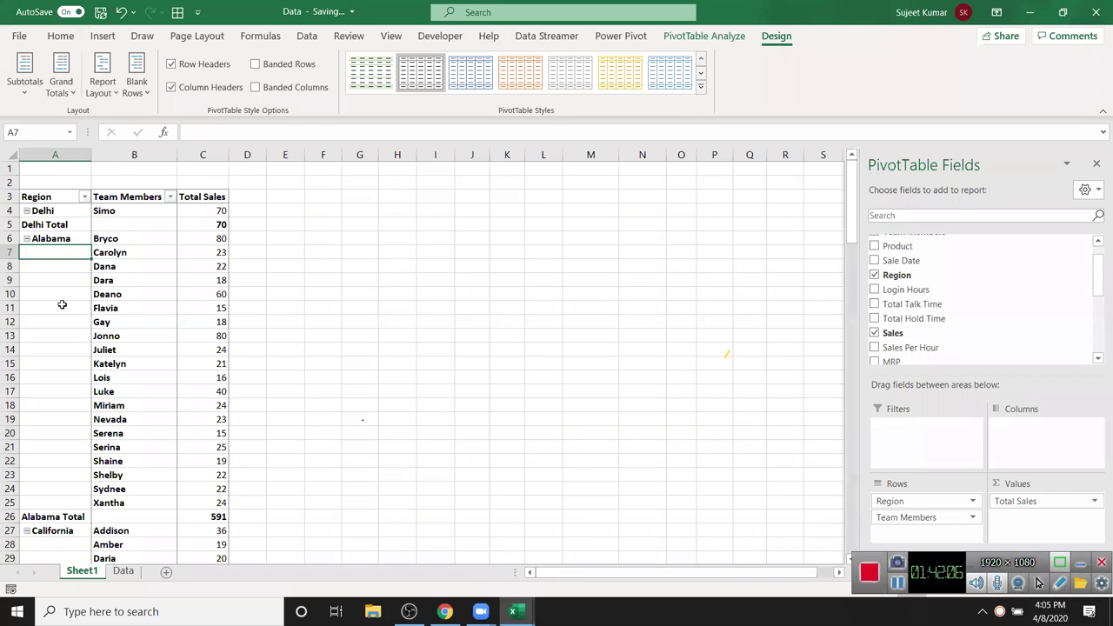
# - Turn on Classic PivotTable layout in the PivotTable Options Display settings
pyautogui.rightClick(62, 306)
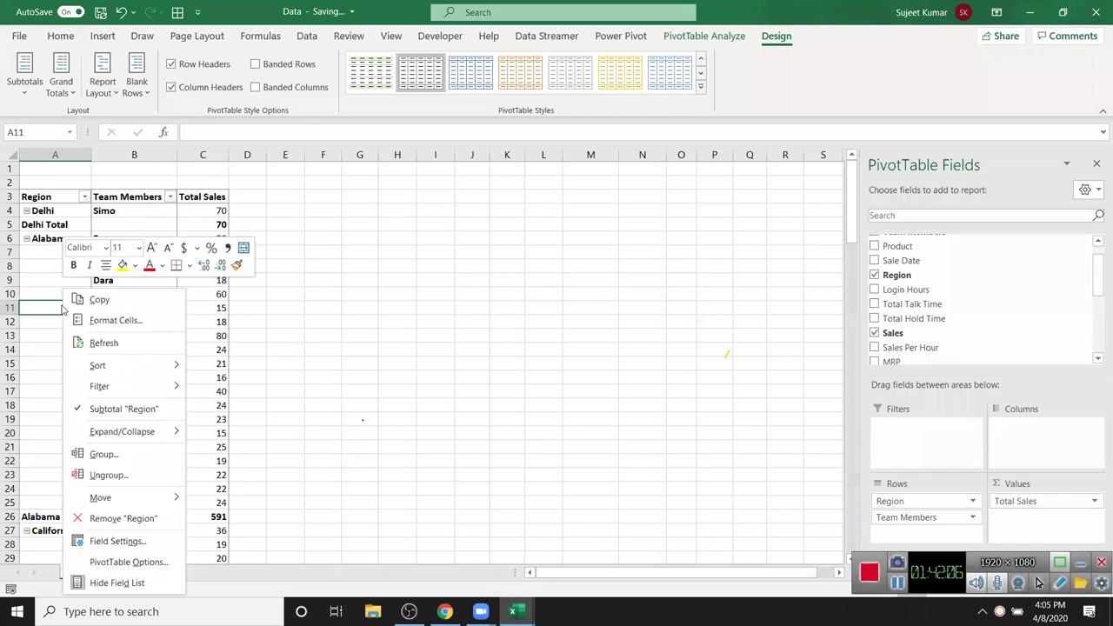
pyautogui.click(128, 563)
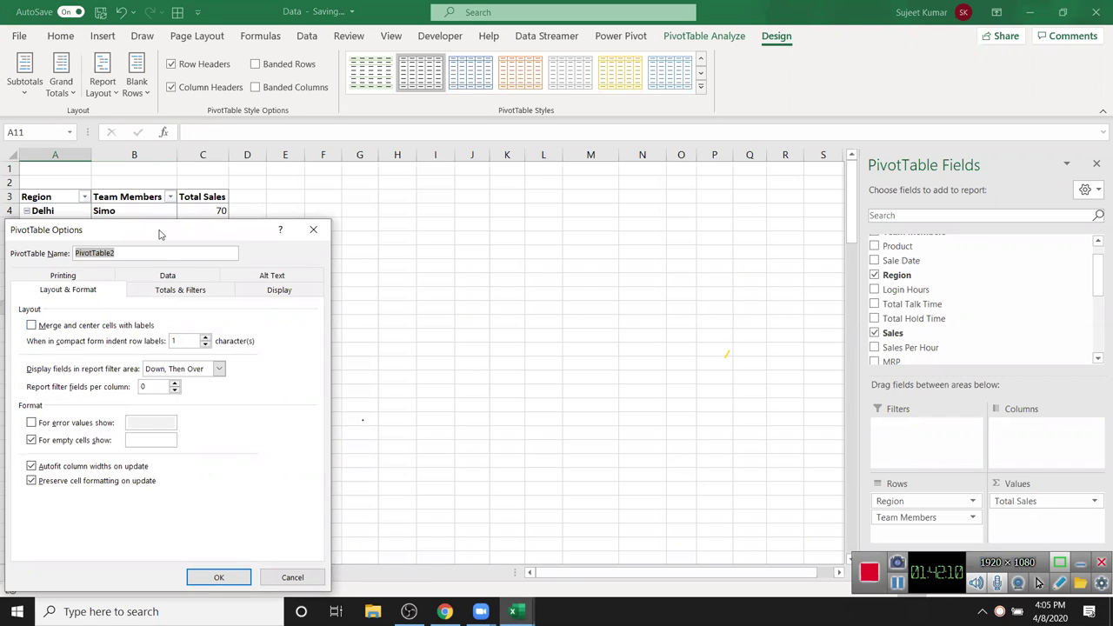
pyautogui.moveTo(159, 233); pyautogui.dragTo(516, 160)
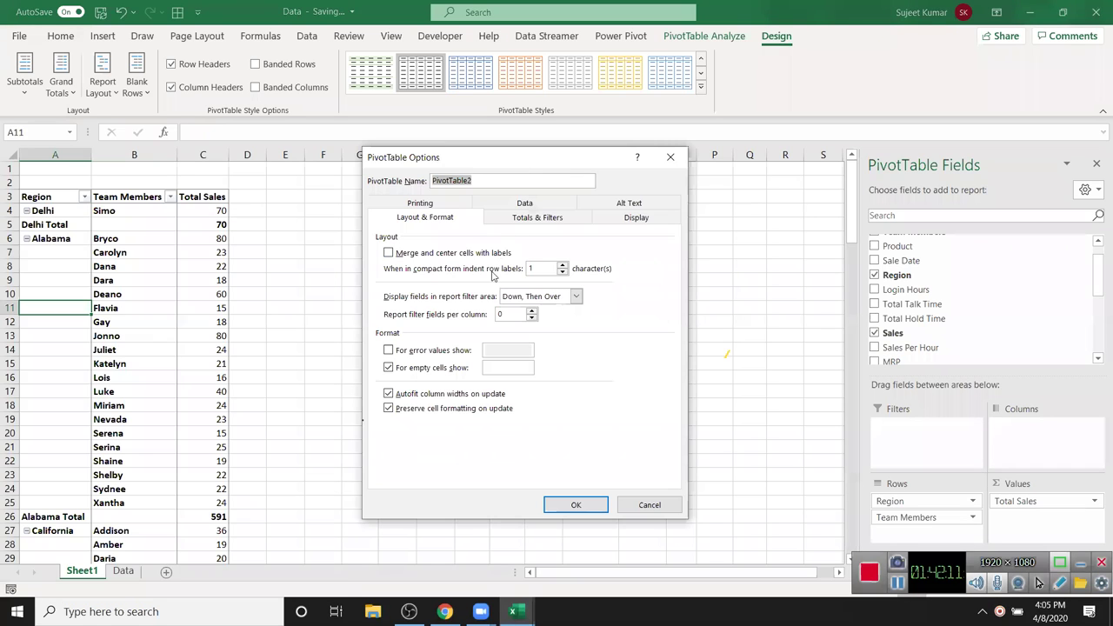
pyautogui.click(636, 222)
pyautogui.click(438, 329)
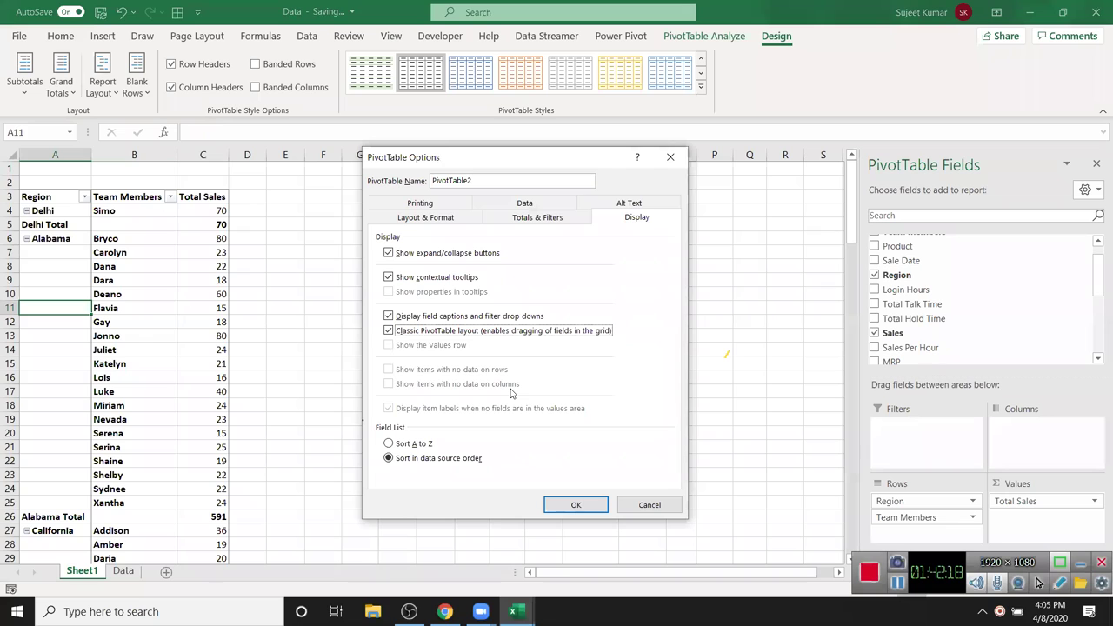
pyautogui.click(576, 509)
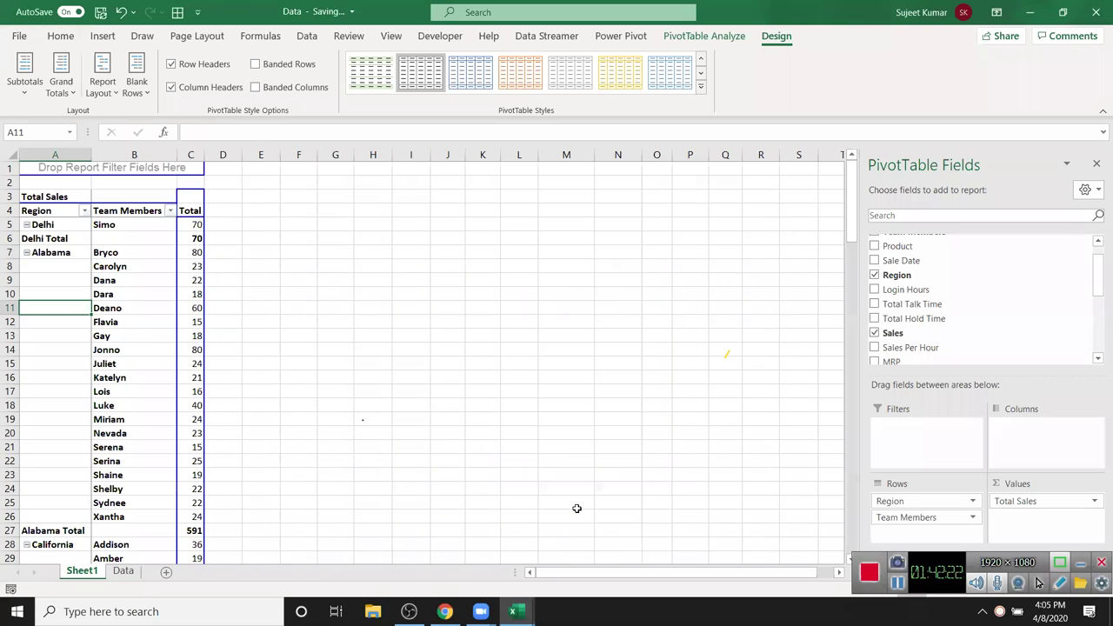
# - Select the blank Region cells and then the Alabama Total row (A27:C27) in the pivot
pyautogui.moveTo(65, 267); pyautogui.dragTo(74, 512)
pyautogui.scroll(-14, 73, 512)
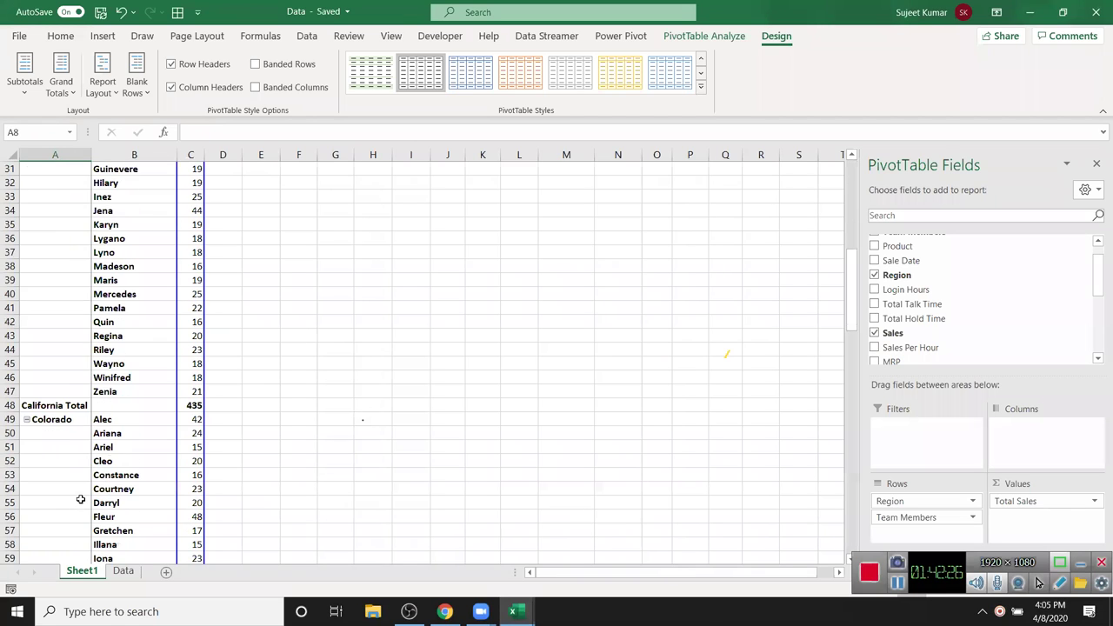
pyautogui.scroll(8, 80, 494)
pyautogui.scroll(6, 80, 494)
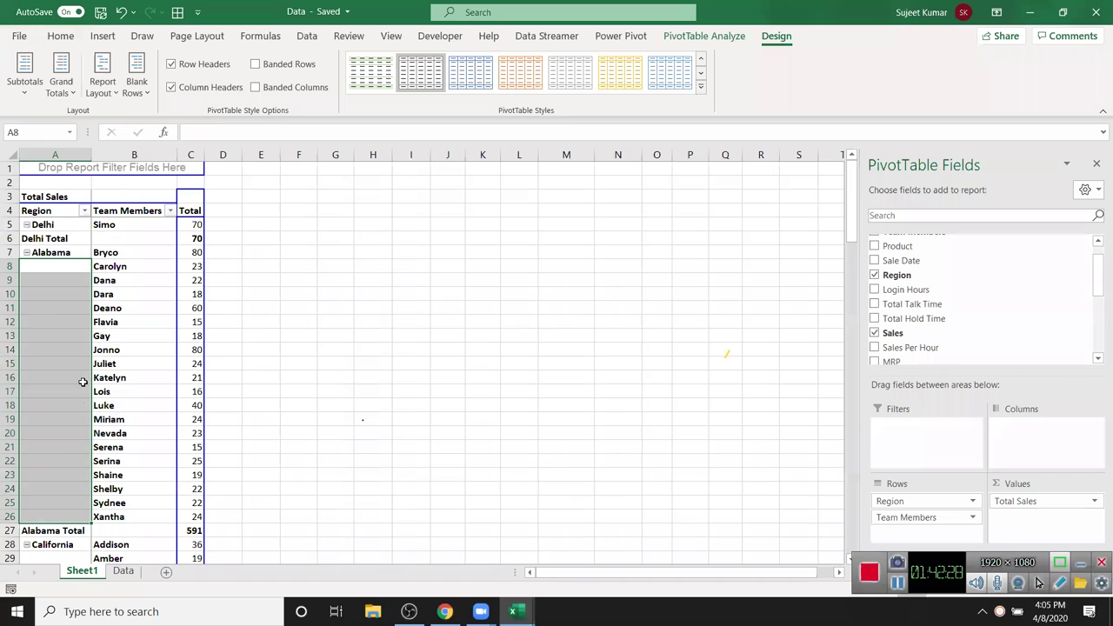
pyautogui.moveTo(54, 531); pyautogui.dragTo(177, 538)
pyautogui.scroll(-1, 177, 537)
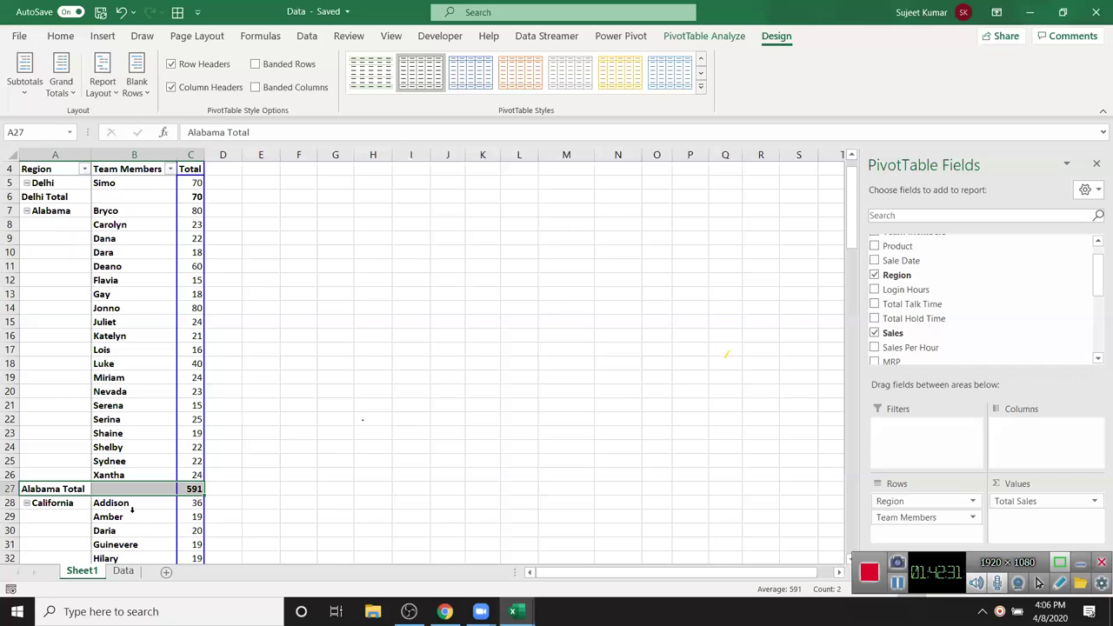
# - Uncheck Subtotal "Region" so rows like Alabama Total disappear
pyautogui.rightClick(86, 492)
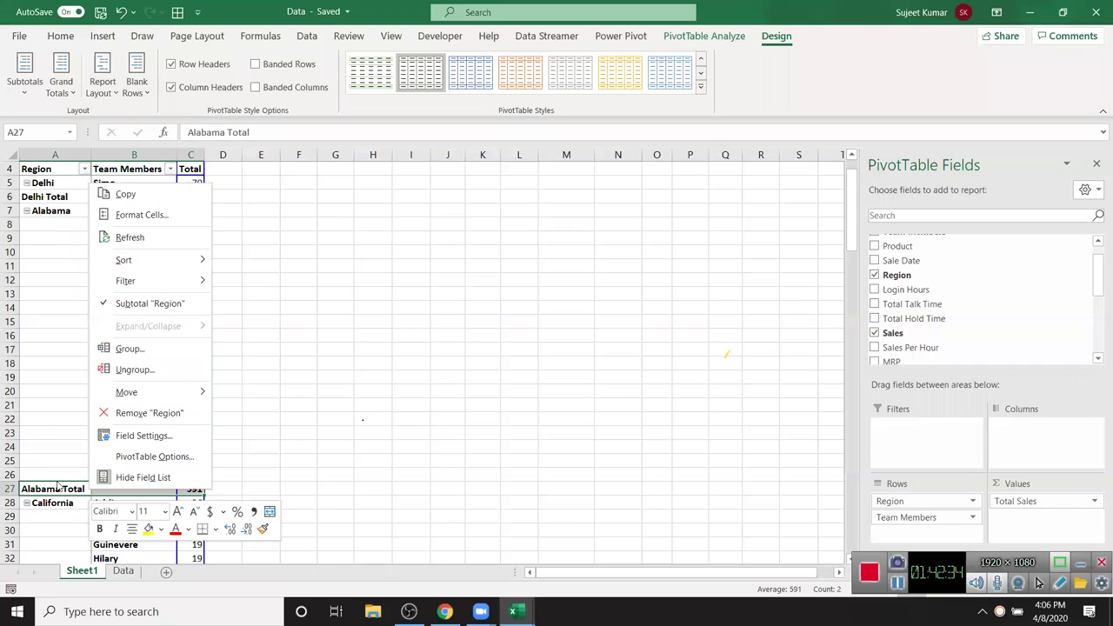
pyautogui.press('Escape')
pyautogui.rightClick(56, 489)
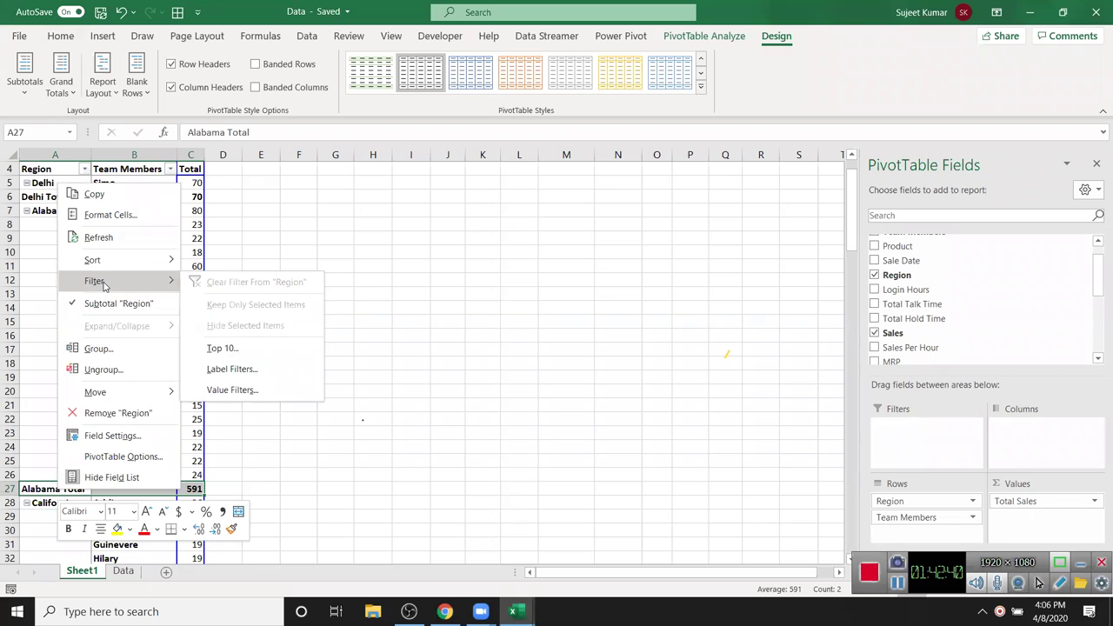
pyautogui.click(97, 302)
pyautogui.click(76, 305)
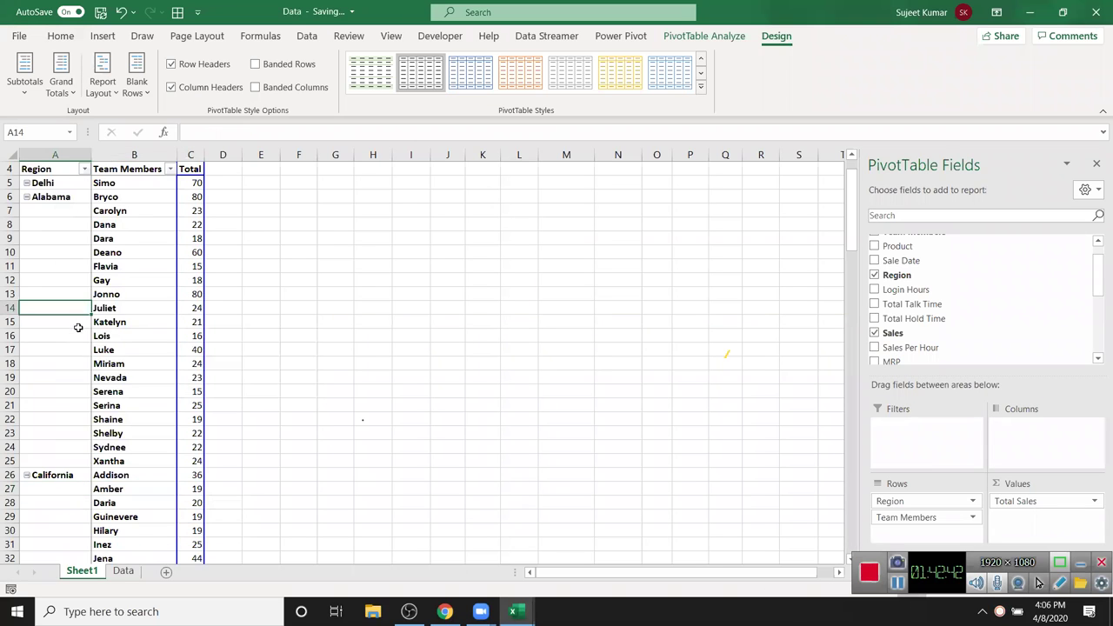
pyautogui.scroll(-5, 76, 322)
pyautogui.scroll(6, 77, 331)
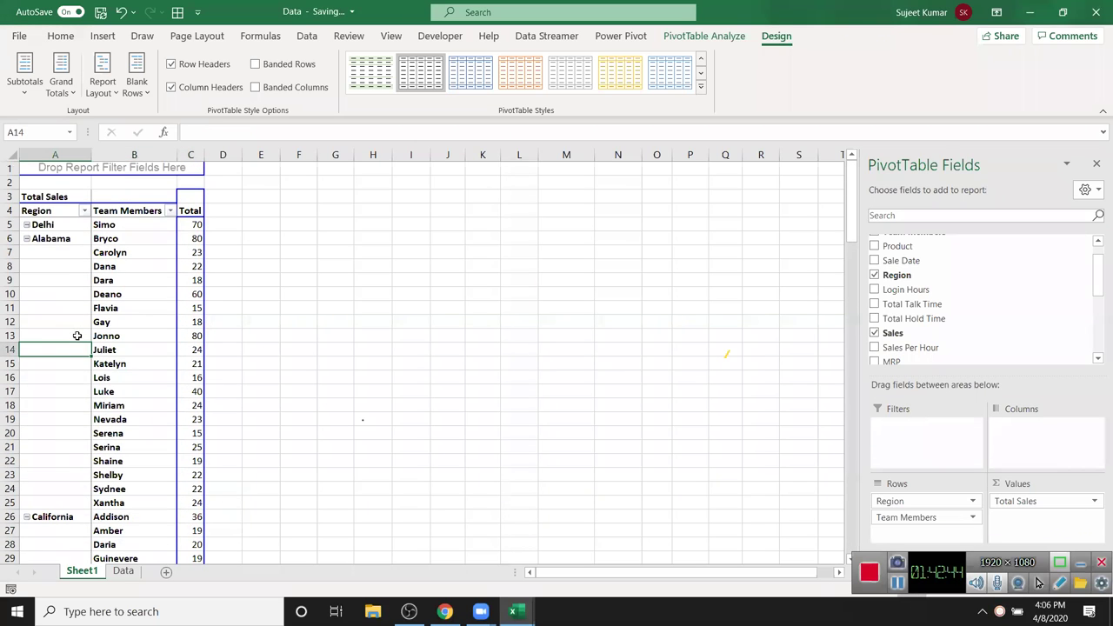
pyautogui.moveTo(55, 154); pyautogui.dragTo(181, 169)
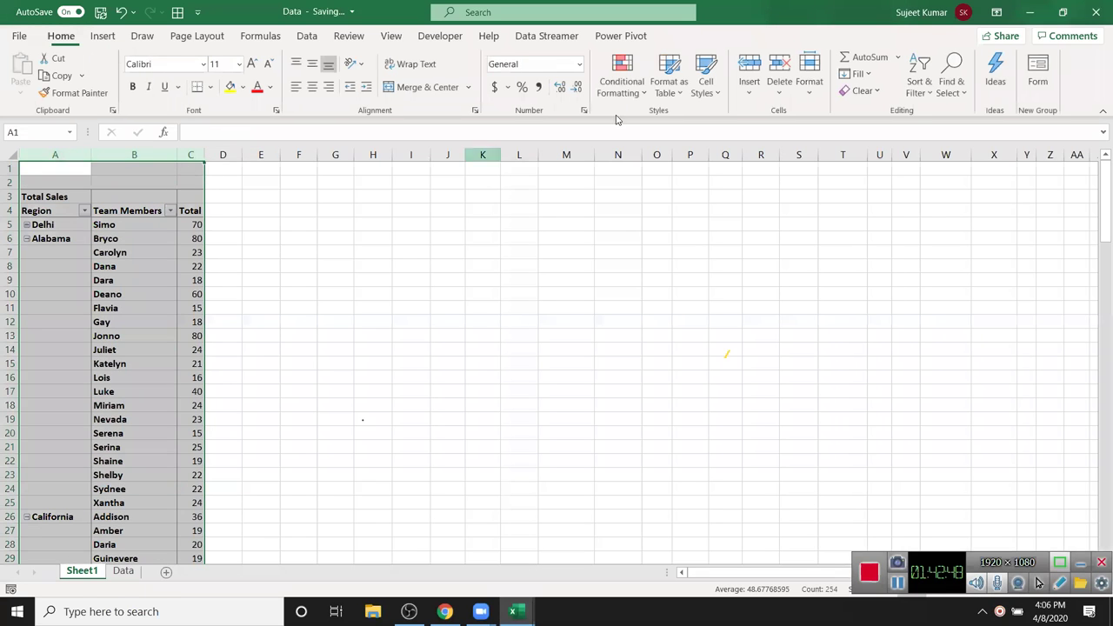
pyautogui.hotkey('ctrl', 'c')
pyautogui.click(613, 184)
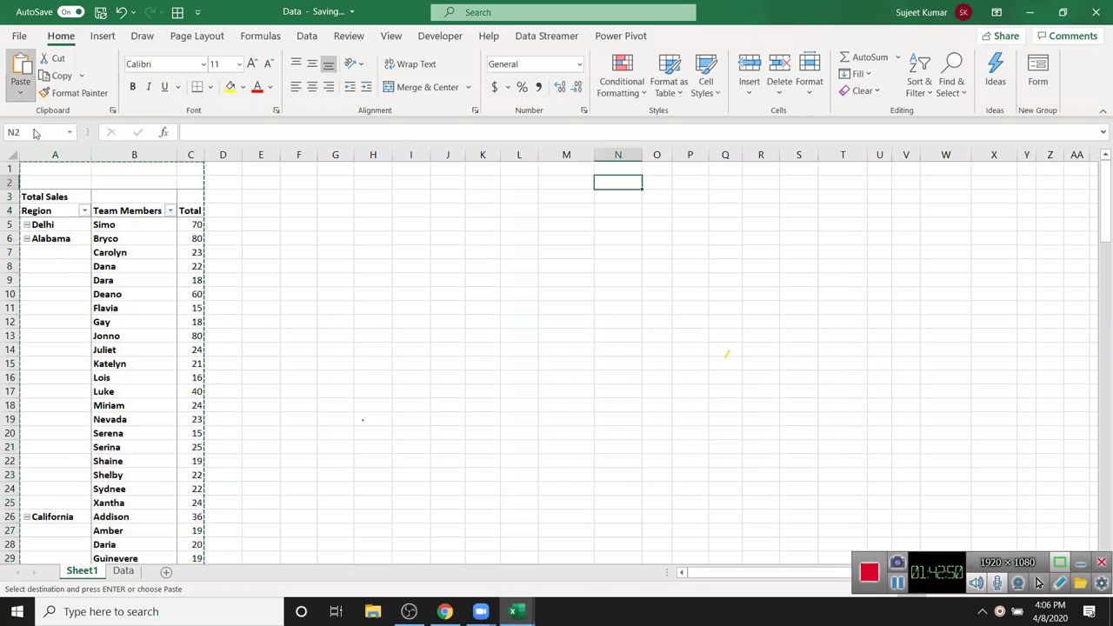
pyautogui.click(20, 92)
pyautogui.click(17, 204)
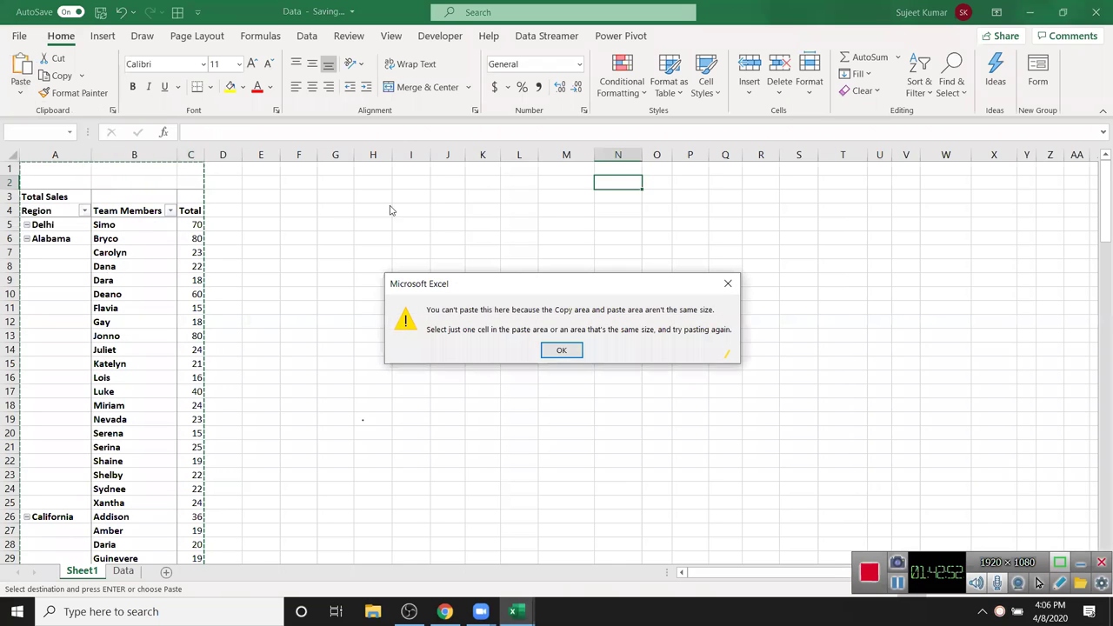
pyautogui.press('Return')
pyautogui.click(601, 165)
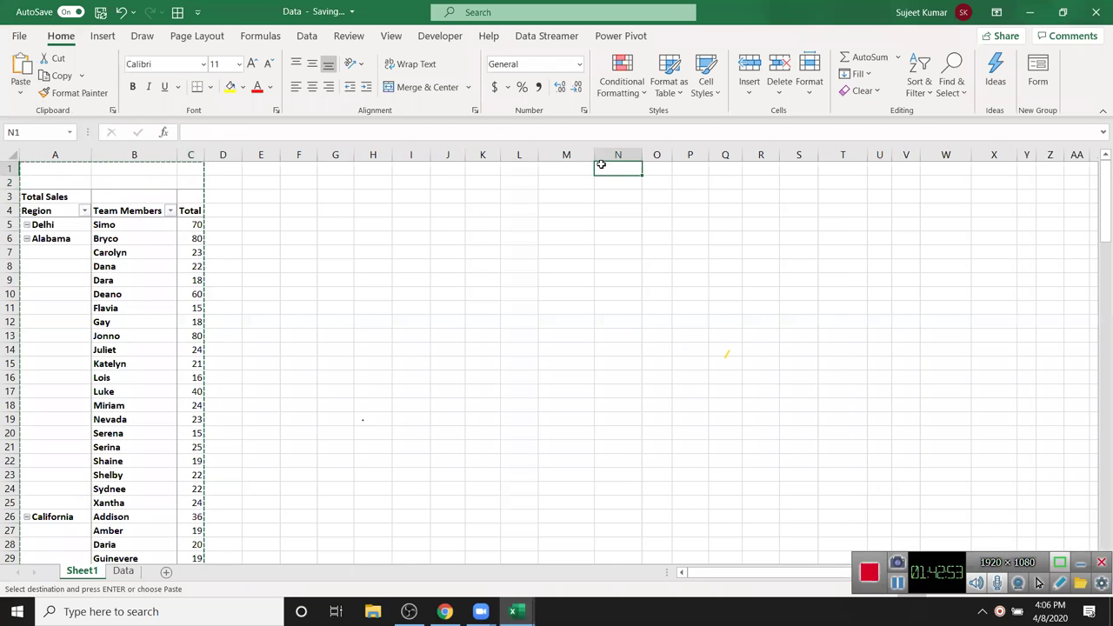
pyautogui.click(20, 92)
pyautogui.click(18, 204)
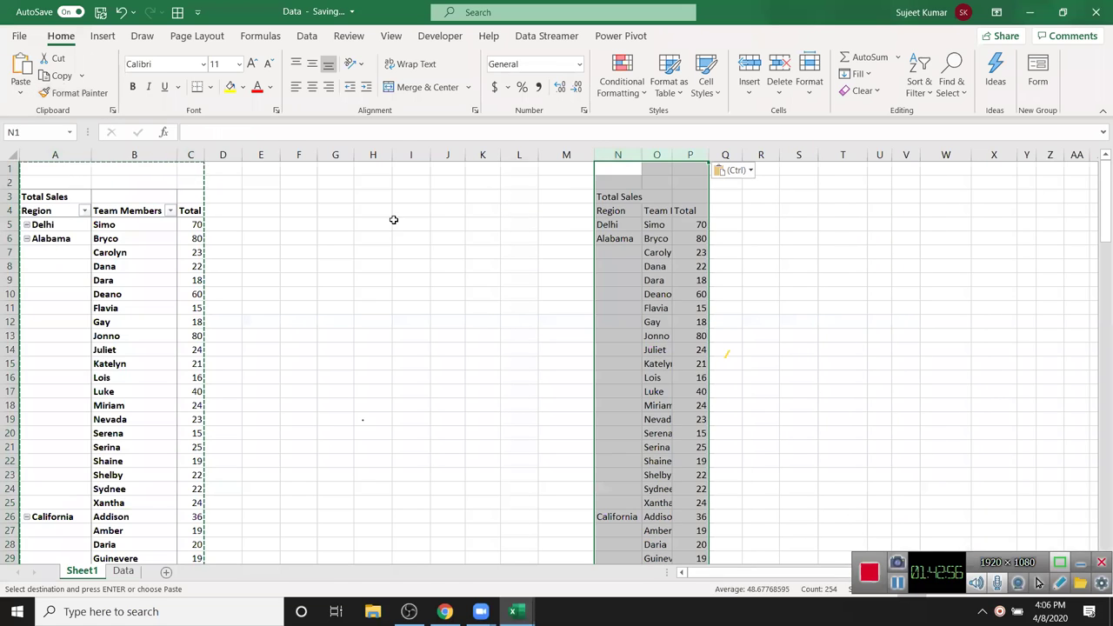
pyautogui.click(452, 225)
pyautogui.moveTo(651, 252); pyautogui.dragTo(624, 500)
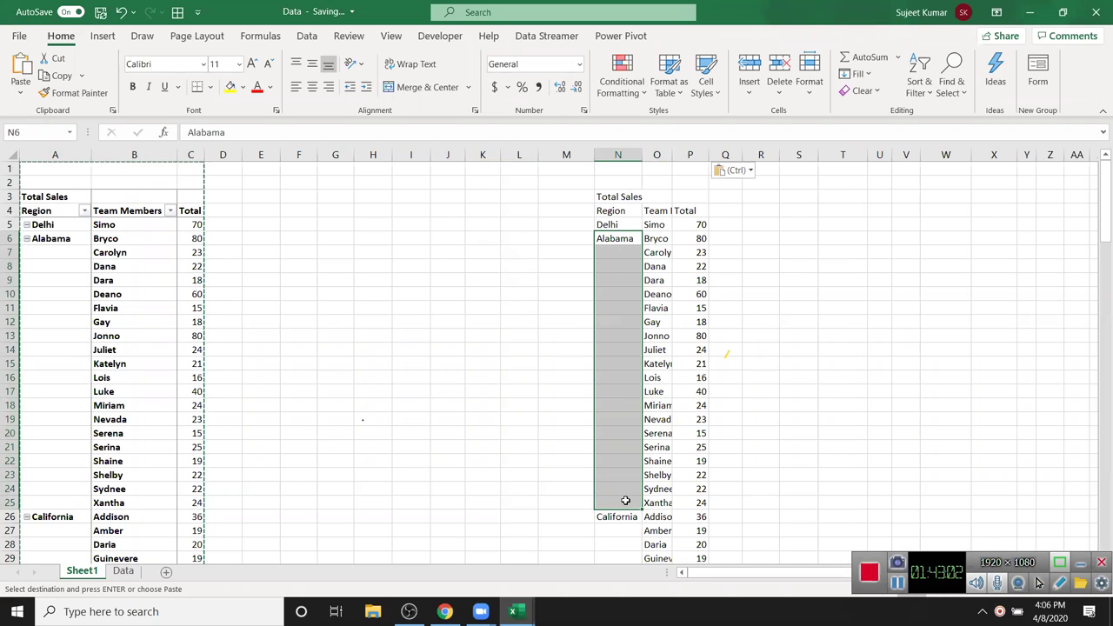
pyautogui.hotkey('ctrl', 'd')
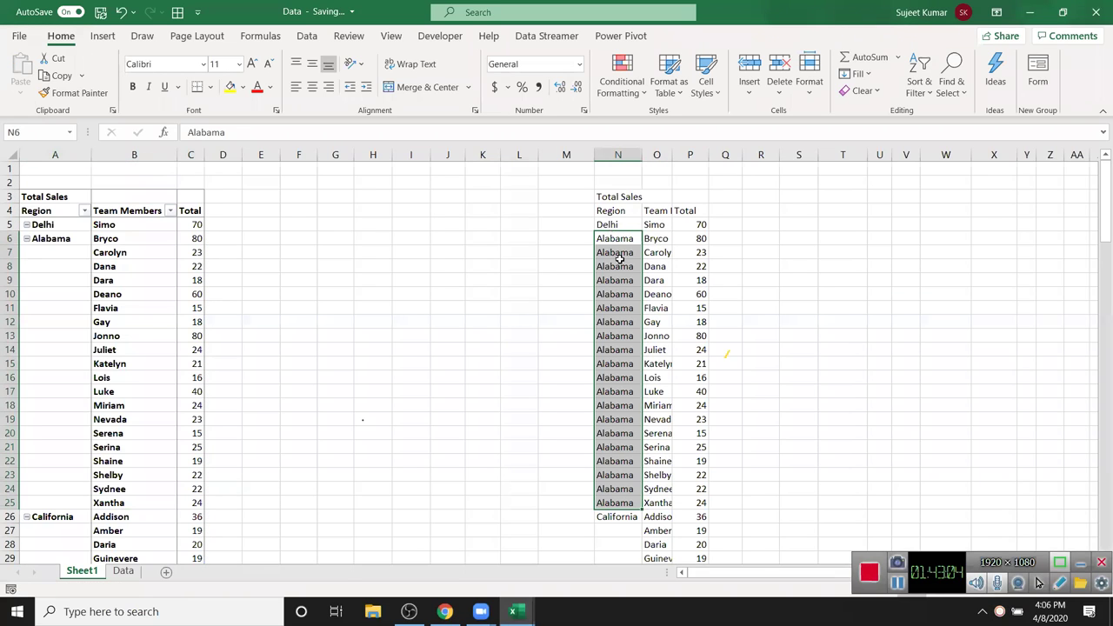
pyautogui.moveTo(623, 155); pyautogui.dragTo(695, 155)
pyautogui.hotkey('ctrl', '-')
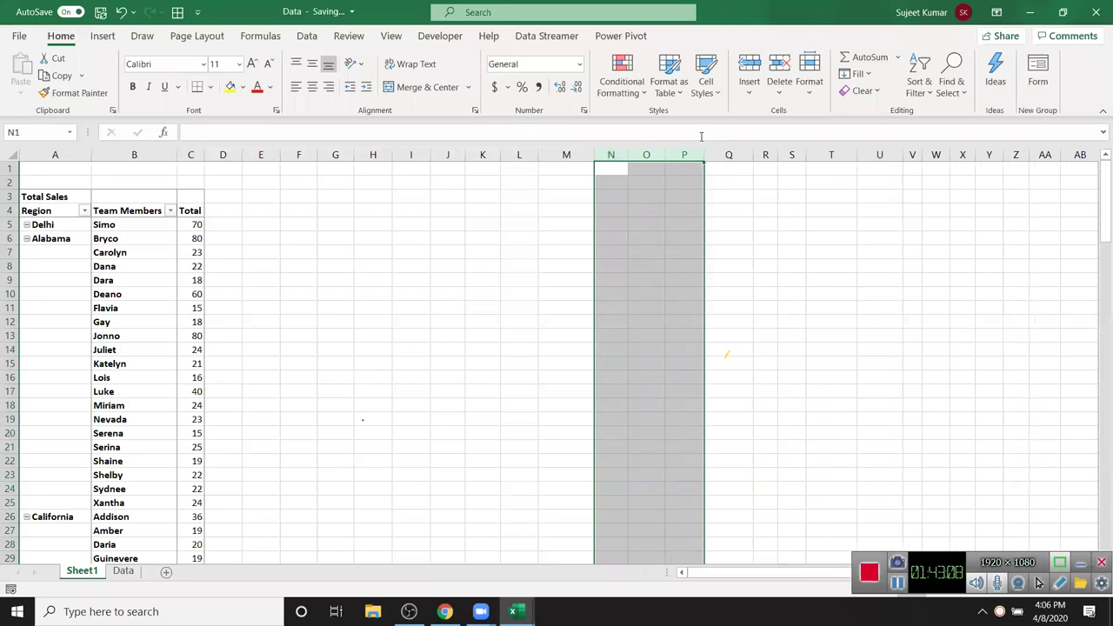
pyautogui.moveTo(78, 243); pyautogui.dragTo(73, 510)
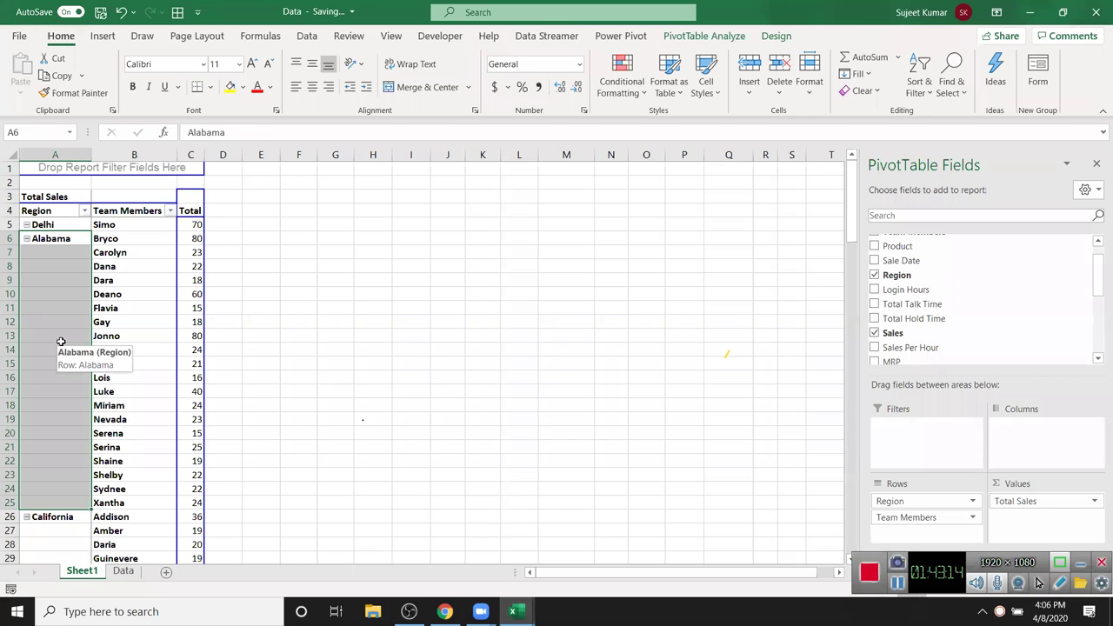
# - Try the Design tab's Report Layout label options, leaving Region labels repeated on every row
pyautogui.click(50, 278)
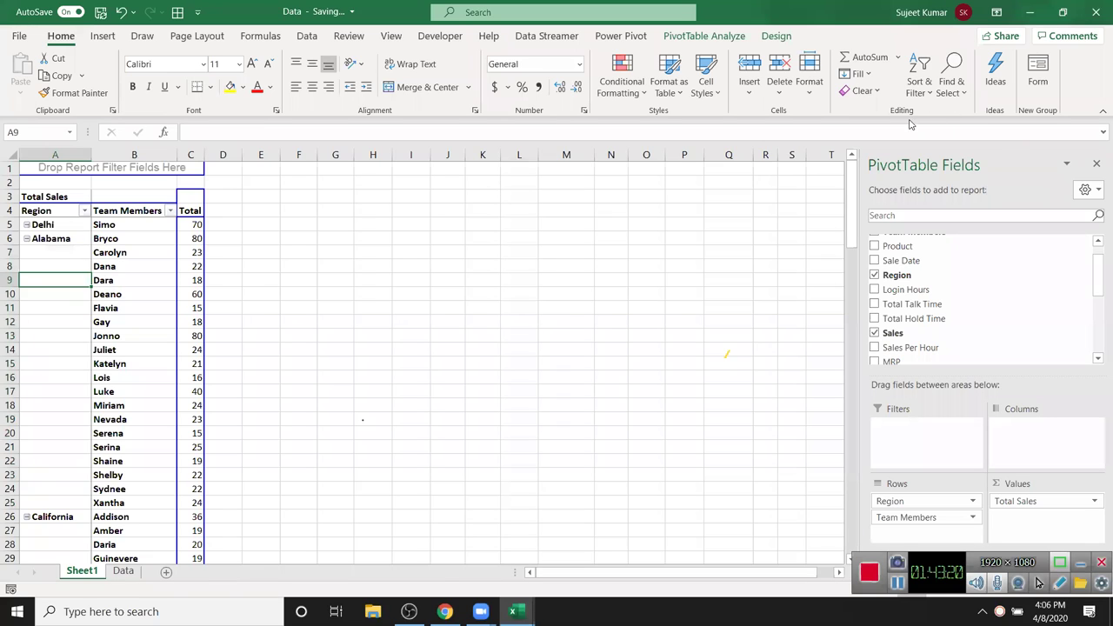
pyautogui.click(962, 93)
pyautogui.click(924, 104)
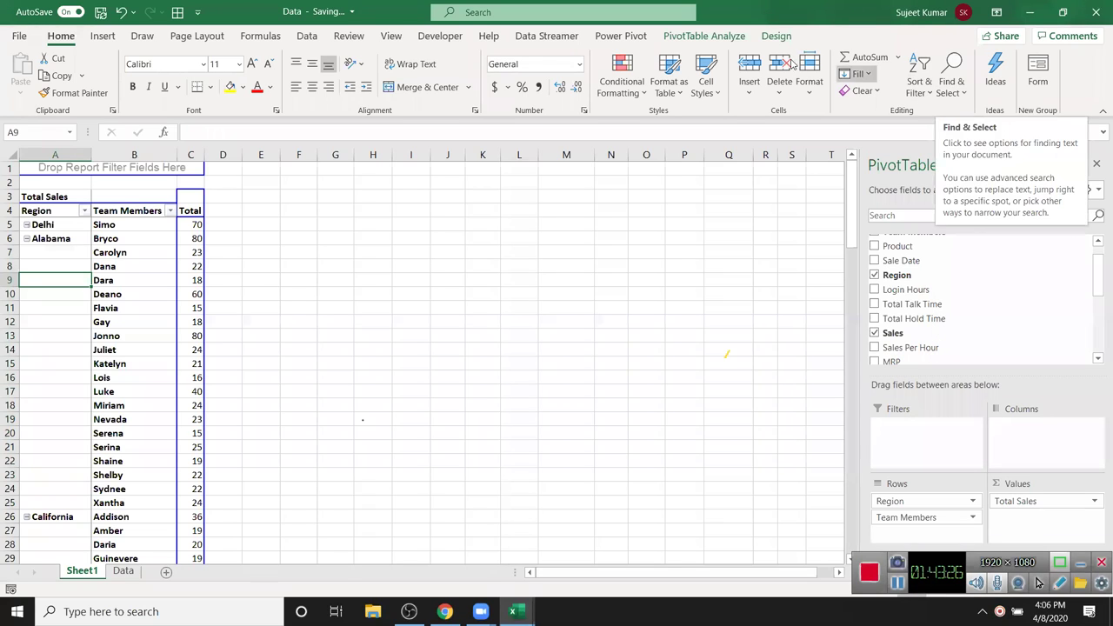
pyautogui.click(776, 36)
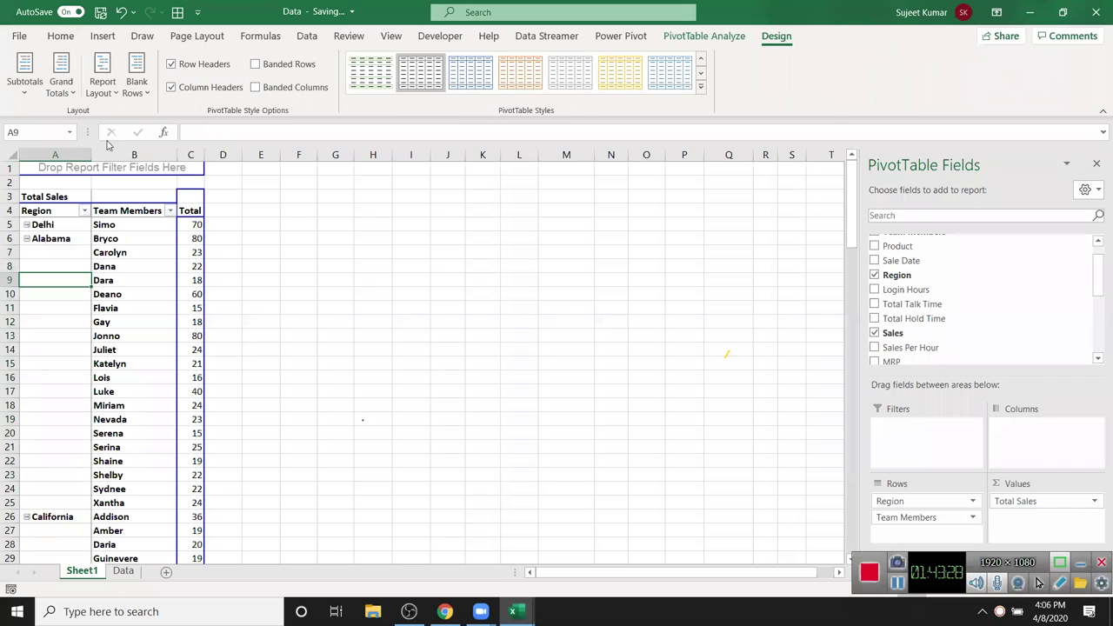
pyautogui.click(119, 93)
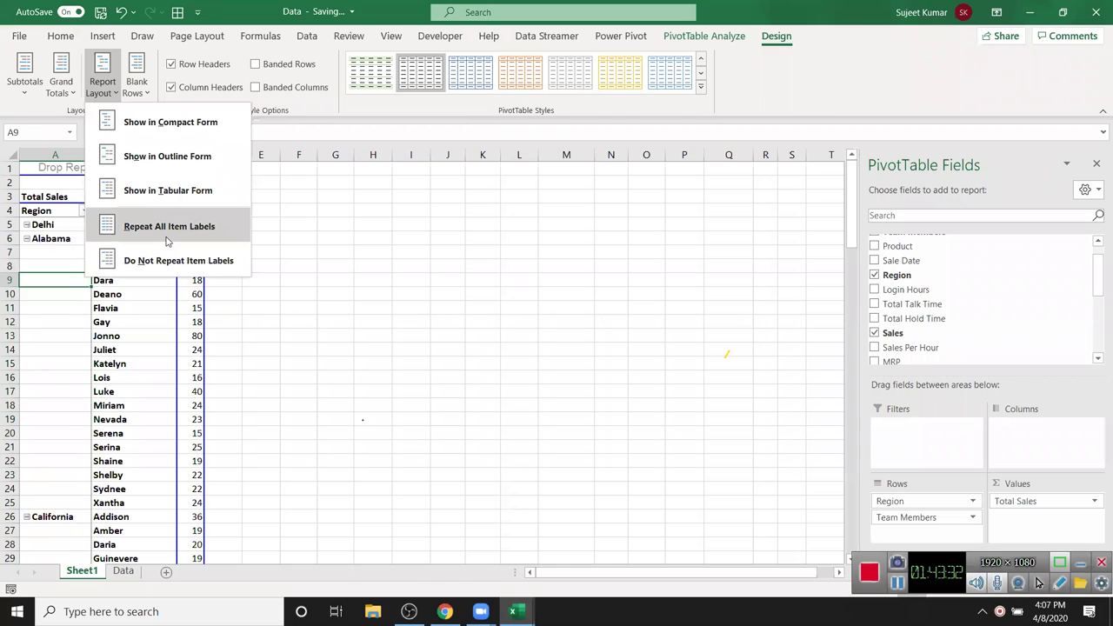
pyautogui.click(168, 228)
pyautogui.click(108, 97)
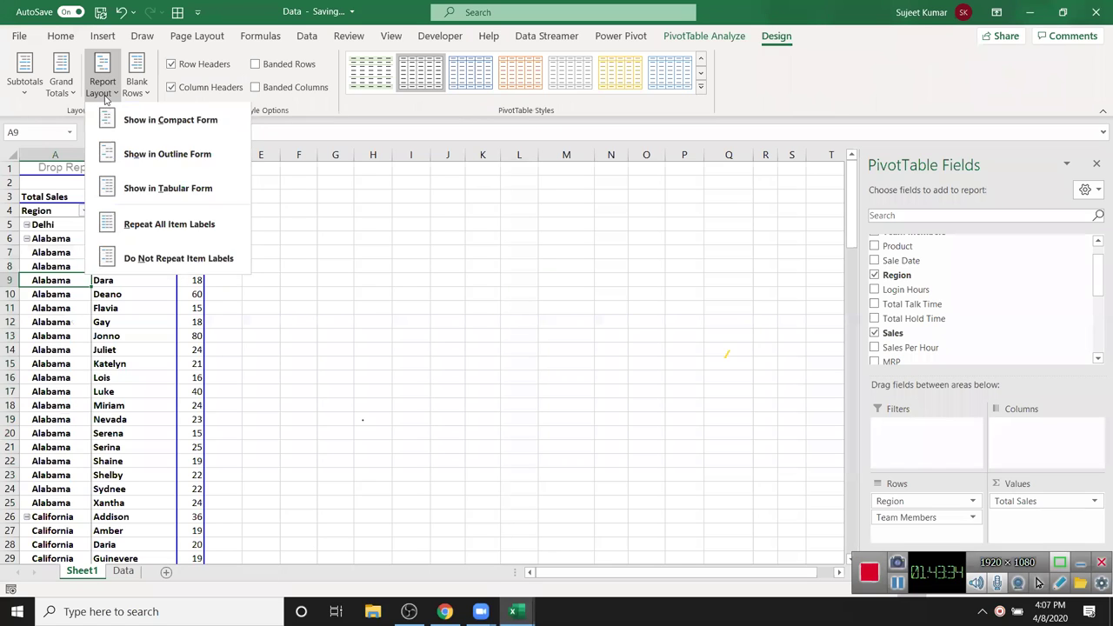
pyautogui.click(147, 267)
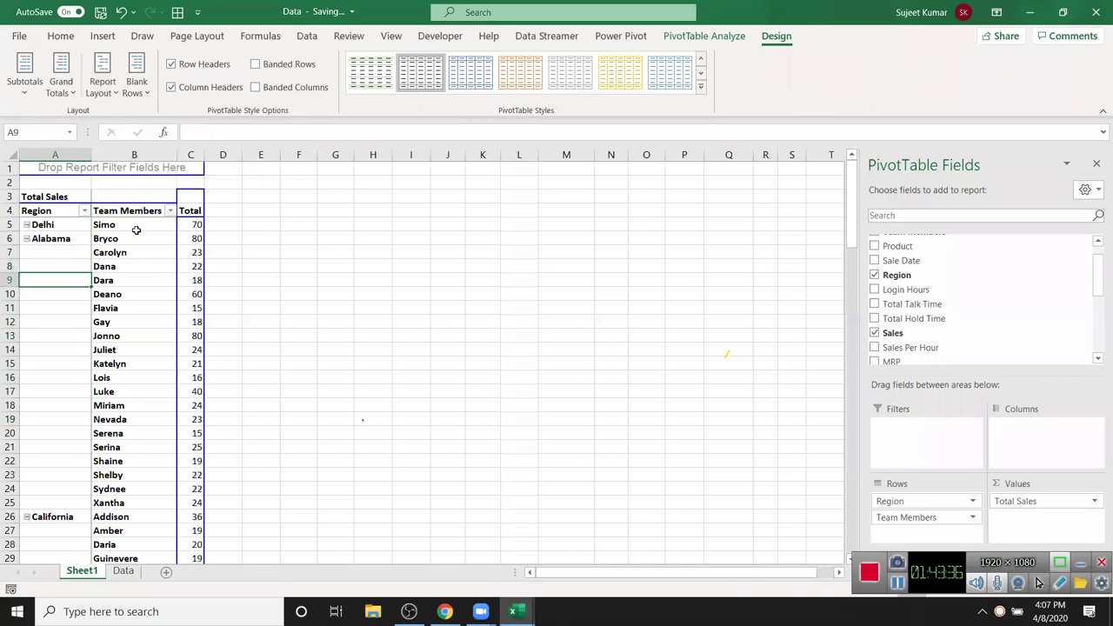
pyautogui.click(103, 87)
pyautogui.click(137, 228)
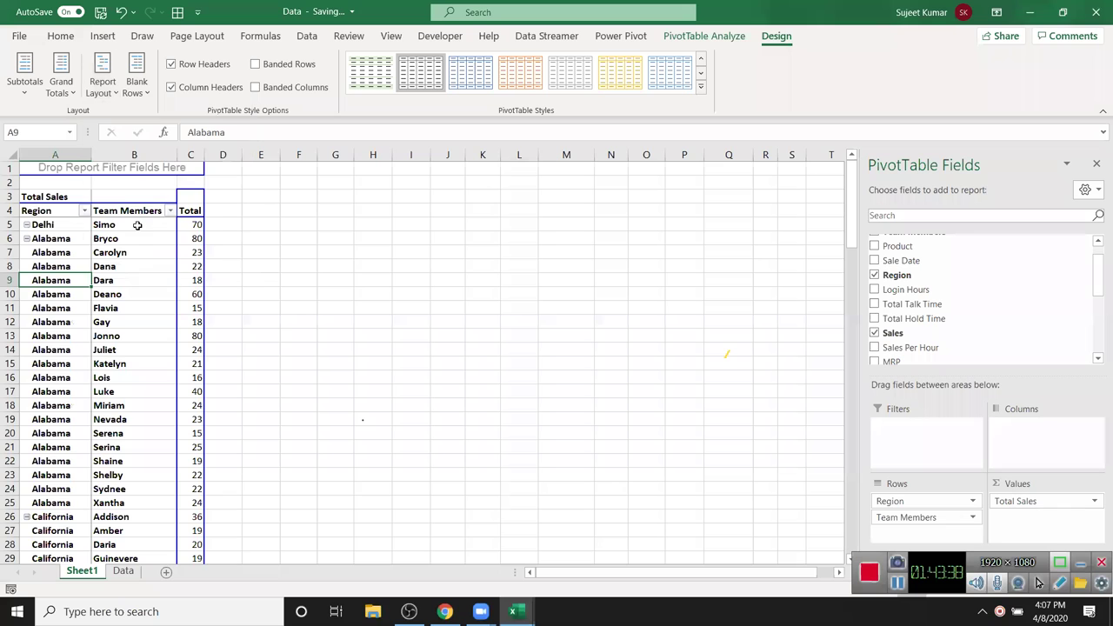
# - Insert, then remove, the blank line after each region group
pyautogui.scroll(-5, 124, 381)
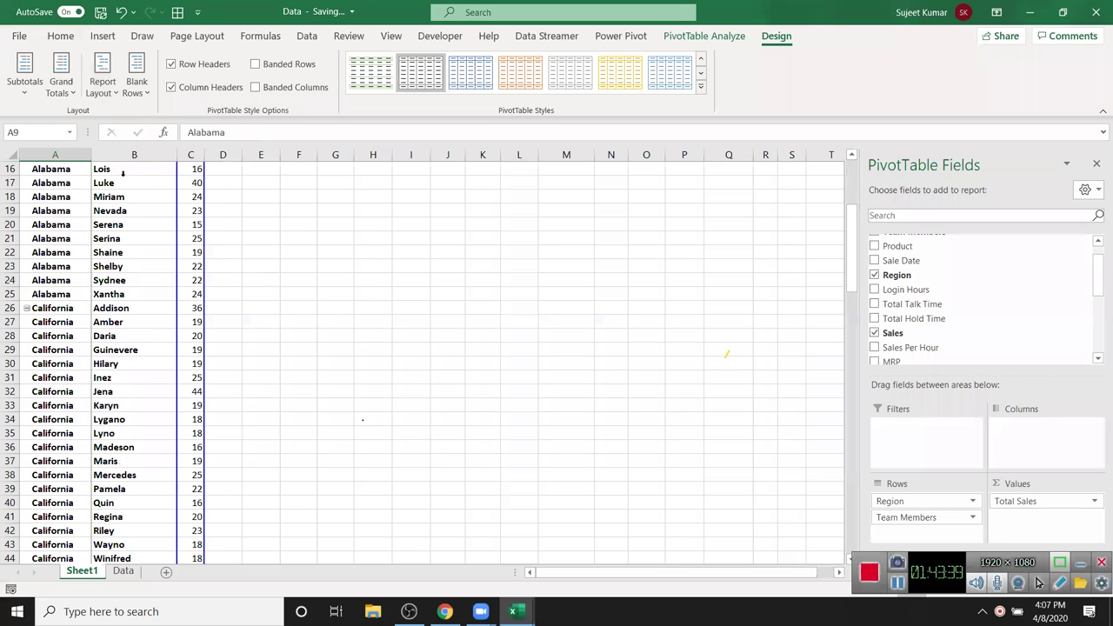
pyautogui.click(137, 85)
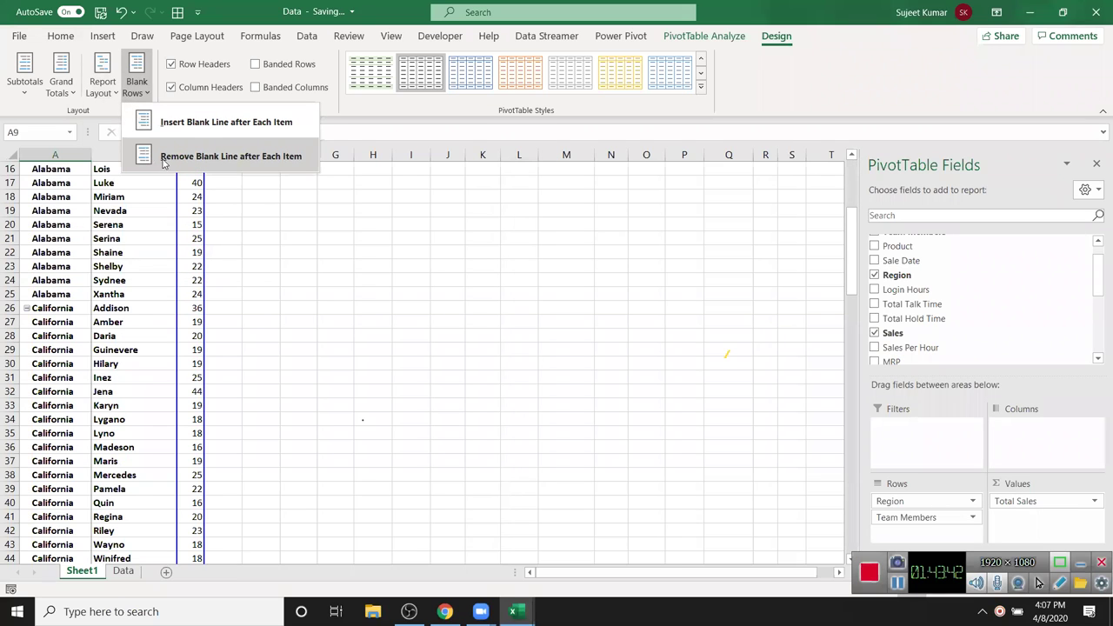
pyautogui.click(174, 125)
pyautogui.moveTo(77, 313); pyautogui.dragTo(152, 348)
pyautogui.click(137, 85)
pyautogui.click(174, 154)
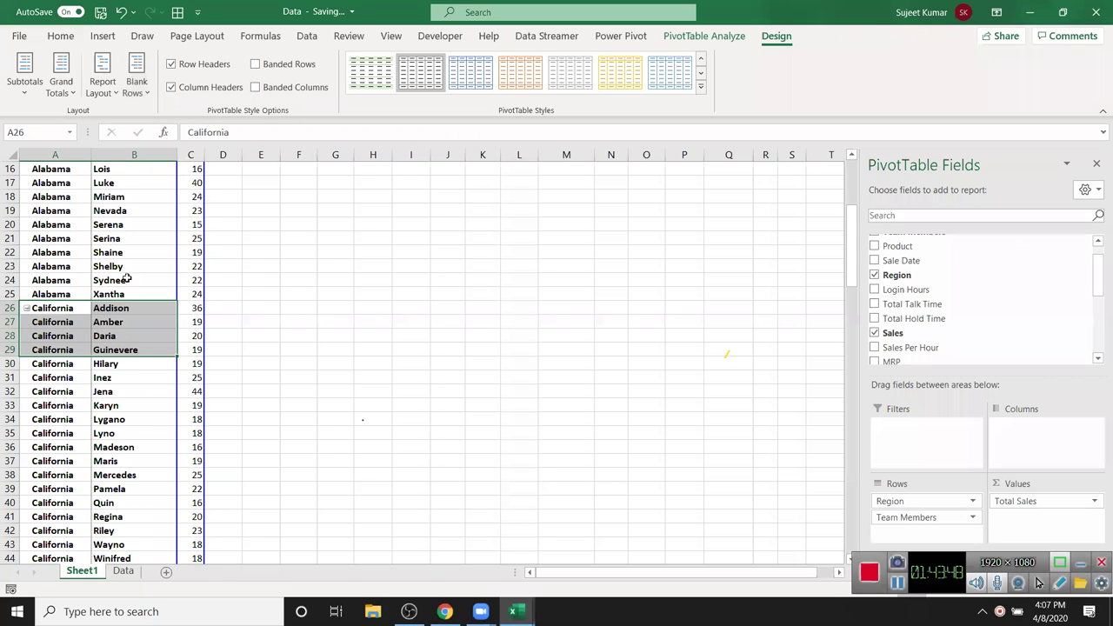
# - Apply Do Not Repeat Item Labels so each region label appears only once
pyautogui.scroll(5, 125, 288)
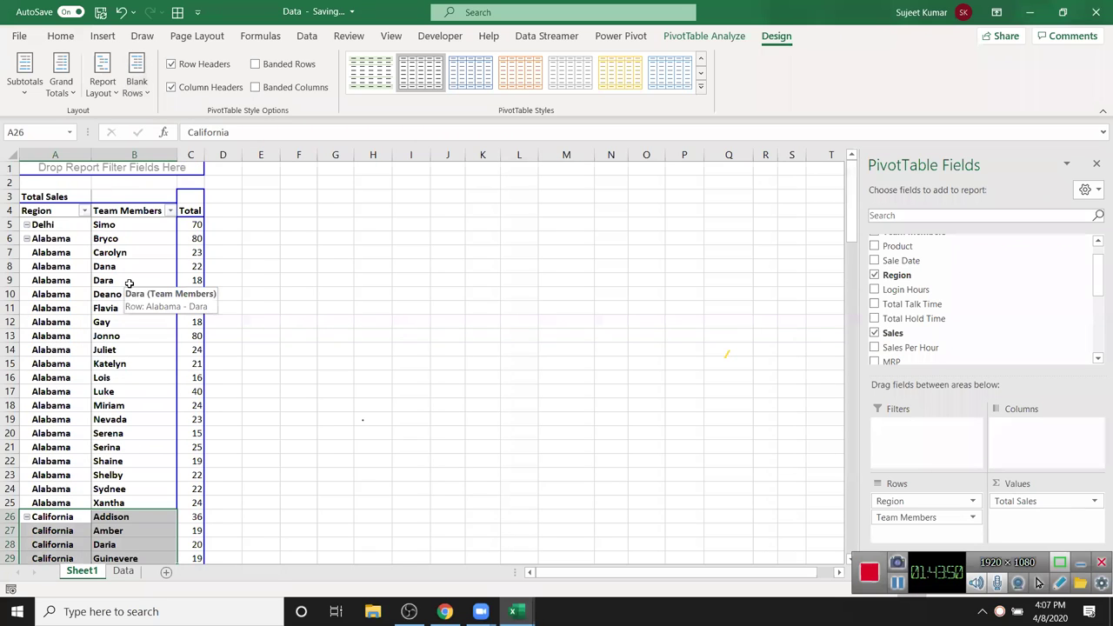
pyautogui.click(129, 281)
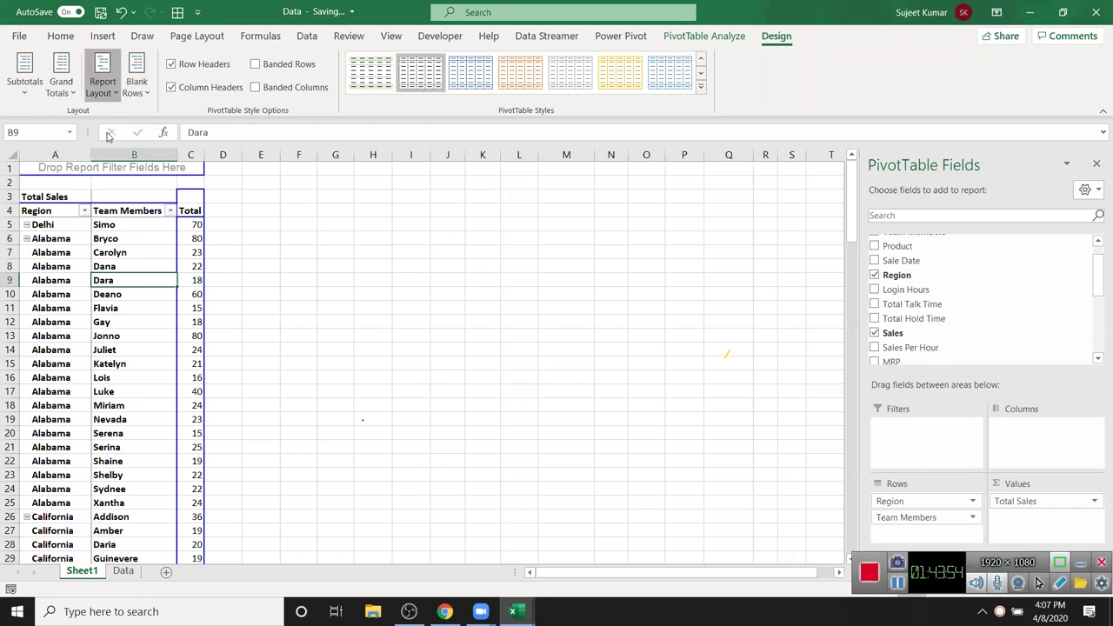
pyautogui.click(102, 87)
pyautogui.click(143, 257)
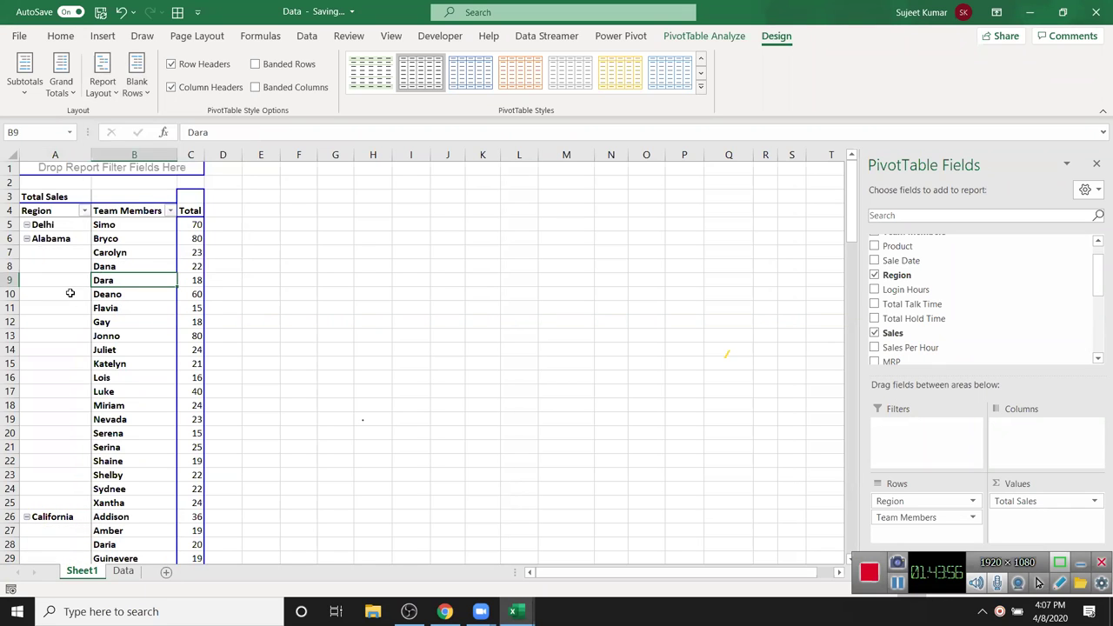
pyautogui.rightClick(70, 293)
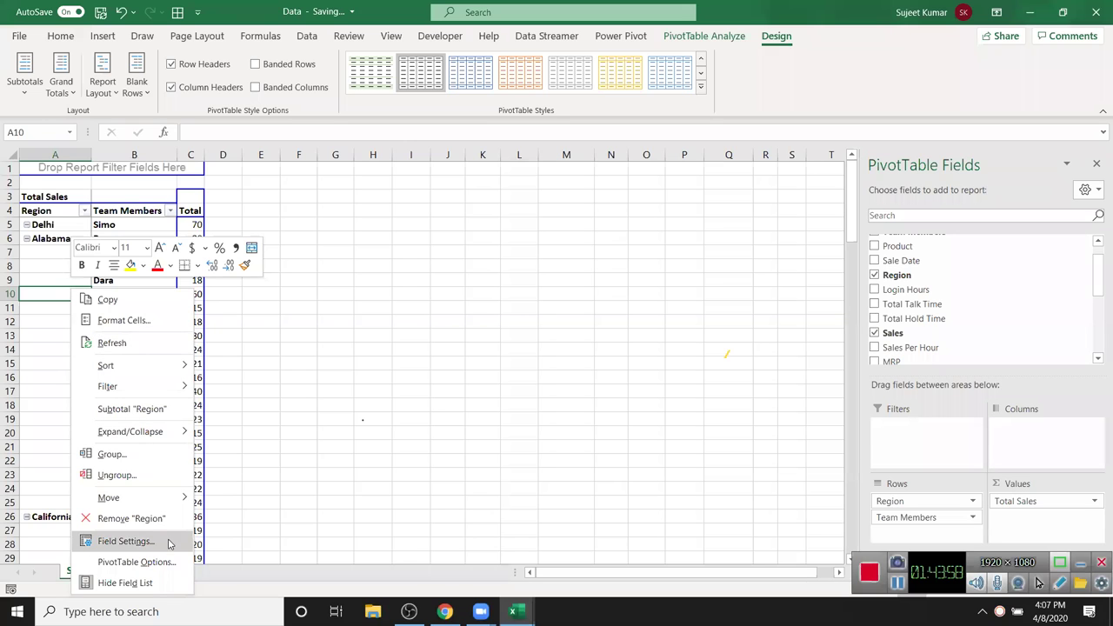
# - Enable Merge and center cells with labels in PivotTable Options
pyautogui.click(165, 562)
pyautogui.click(31, 326)
pyautogui.click(219, 577)
# - Drag Team Members out of Rows so only region Total Sales remain
pyautogui.scroll(-4, 204, 433)
pyautogui.scroll(-18, 203, 434)
pyautogui.scroll(-18, 203, 436)
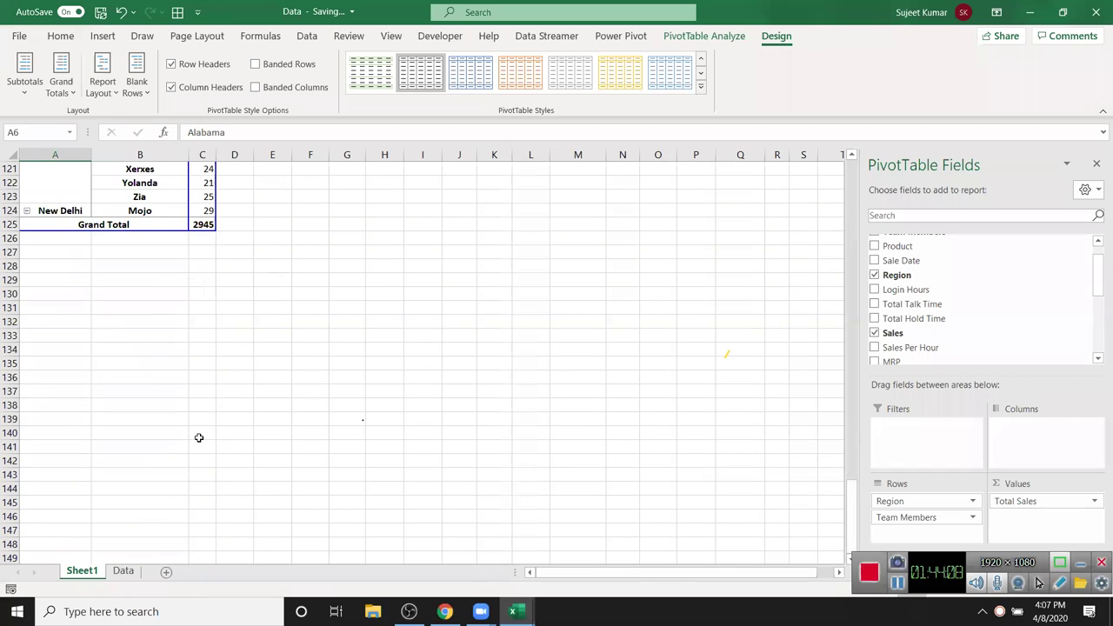
pyautogui.scroll(20, 198, 437)
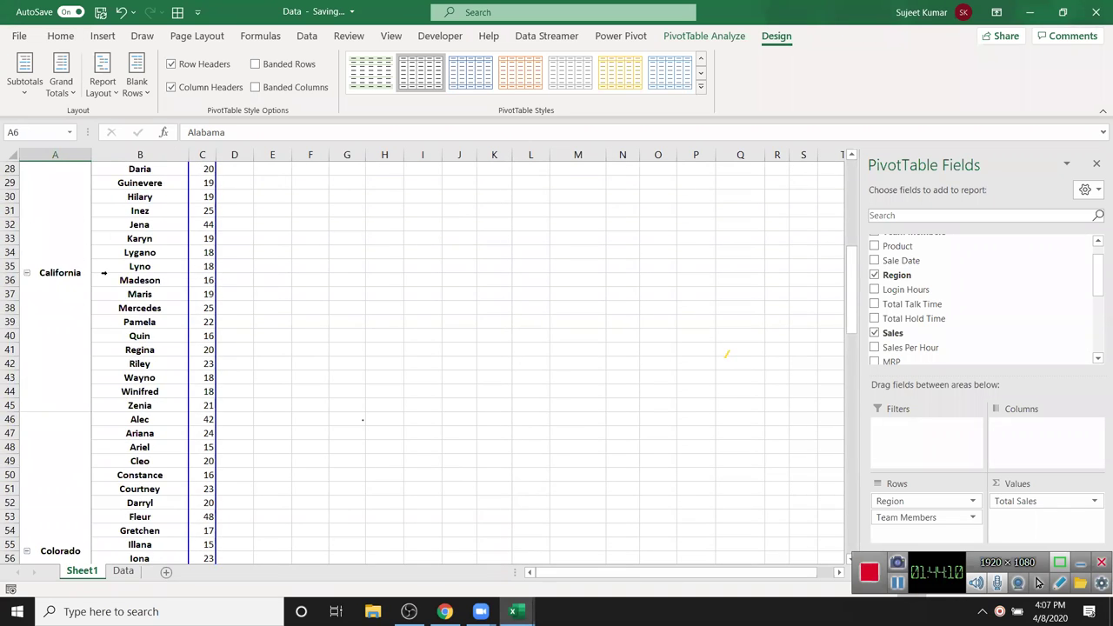
pyautogui.scroll(9, 104, 273)
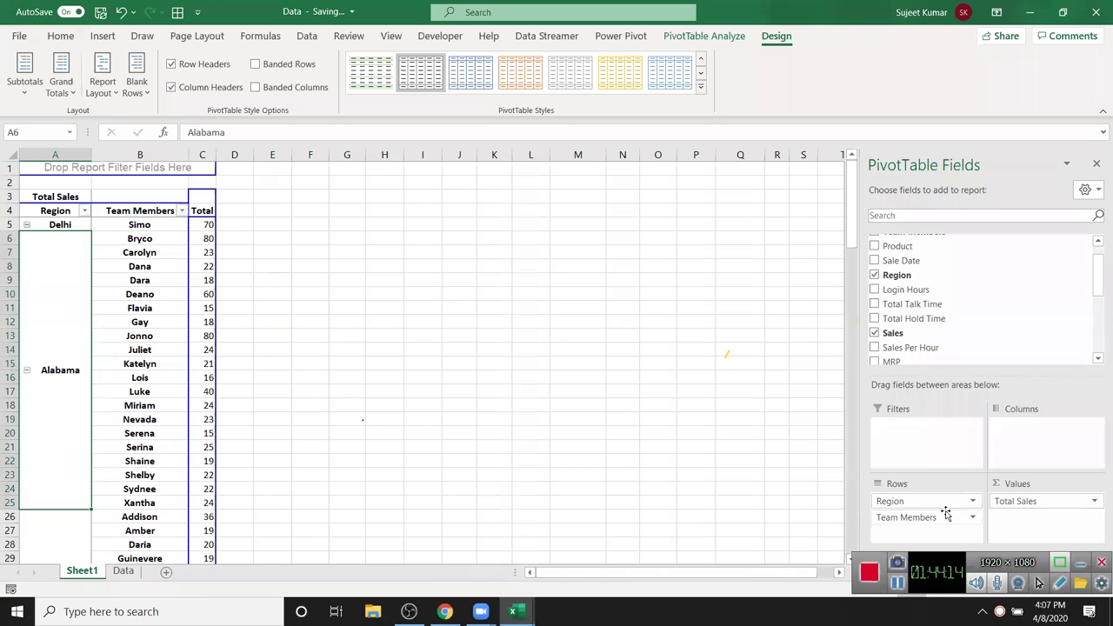
pyautogui.moveTo(920, 517); pyautogui.dragTo(944, 332)
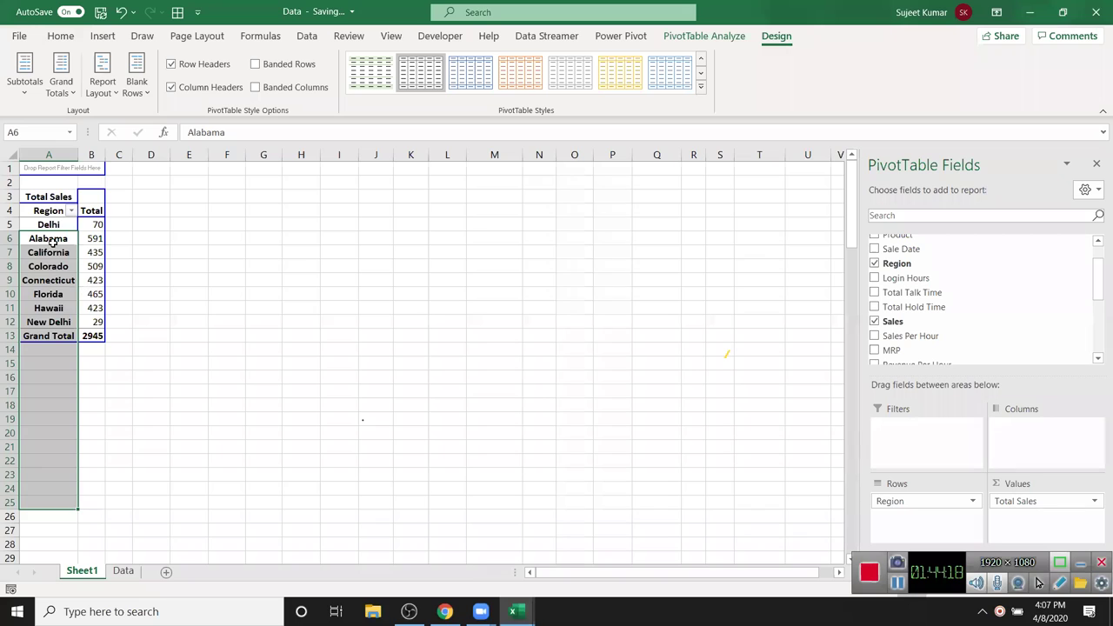
# - Double-click California's total of 435 to list its detail records (A1:L22) on Sheet2
pyautogui.click(25, 253)
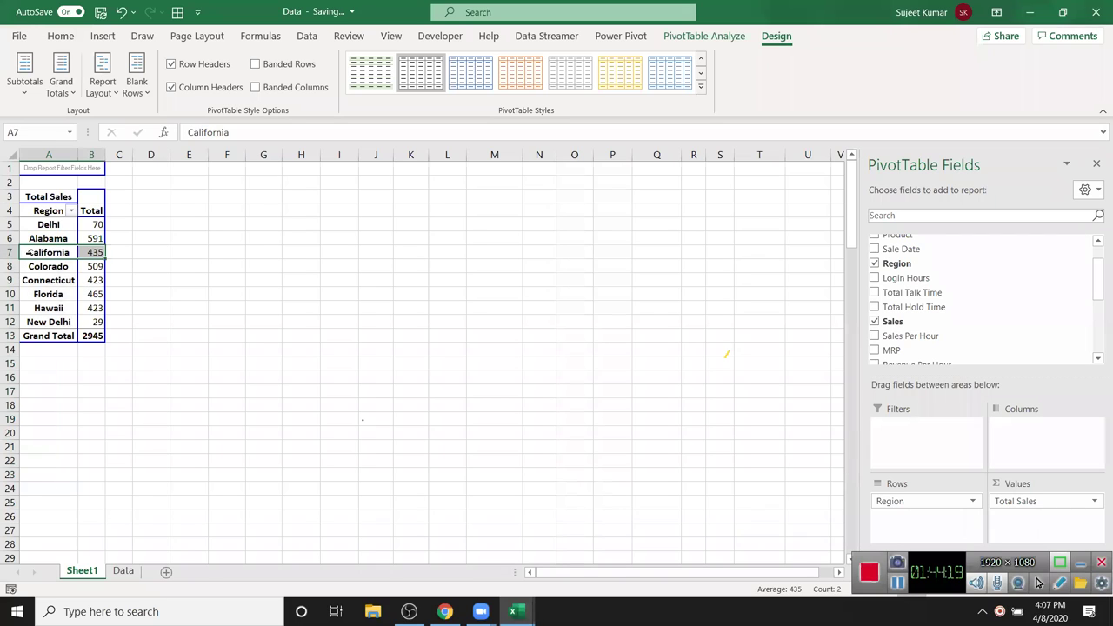
pyautogui.click(88, 253)
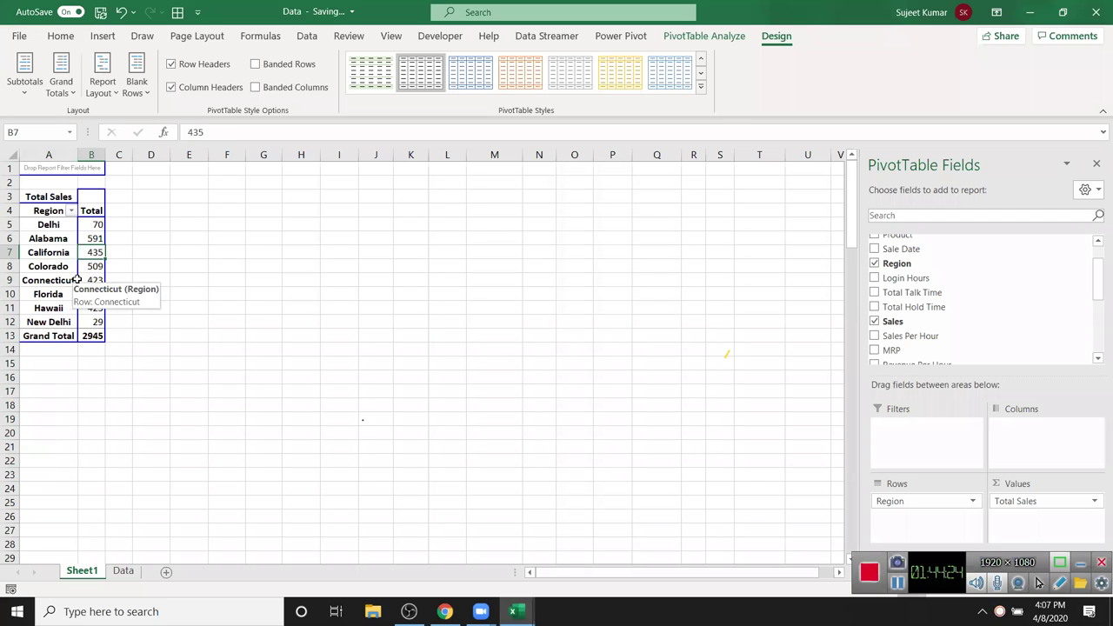
pyautogui.click(122, 570)
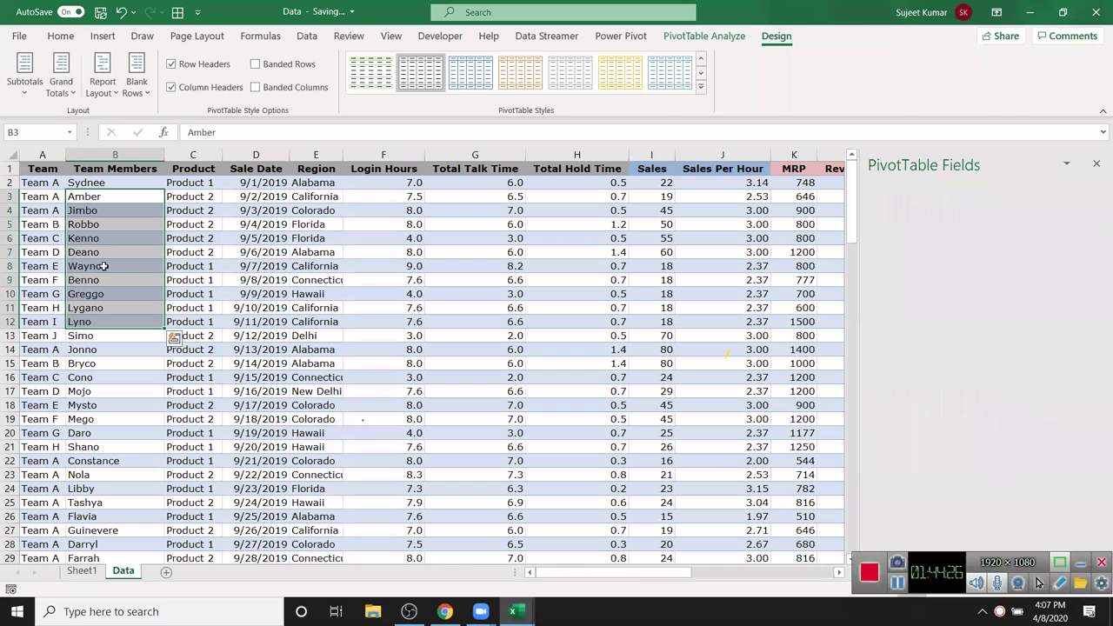
pyautogui.click(82, 571)
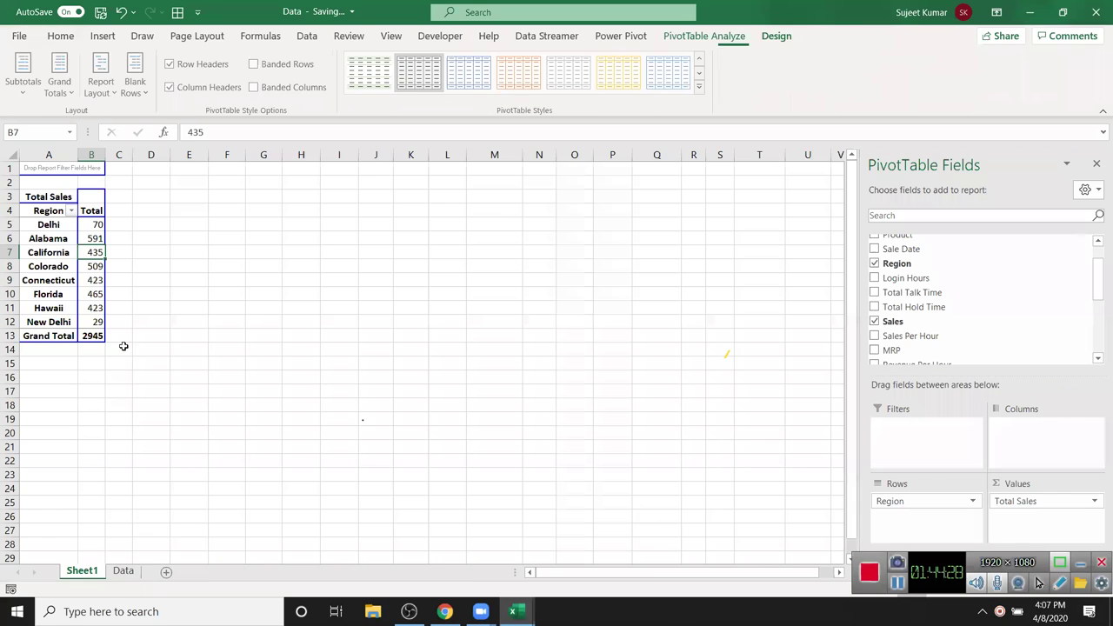
pyautogui.doubleClick(94, 252)
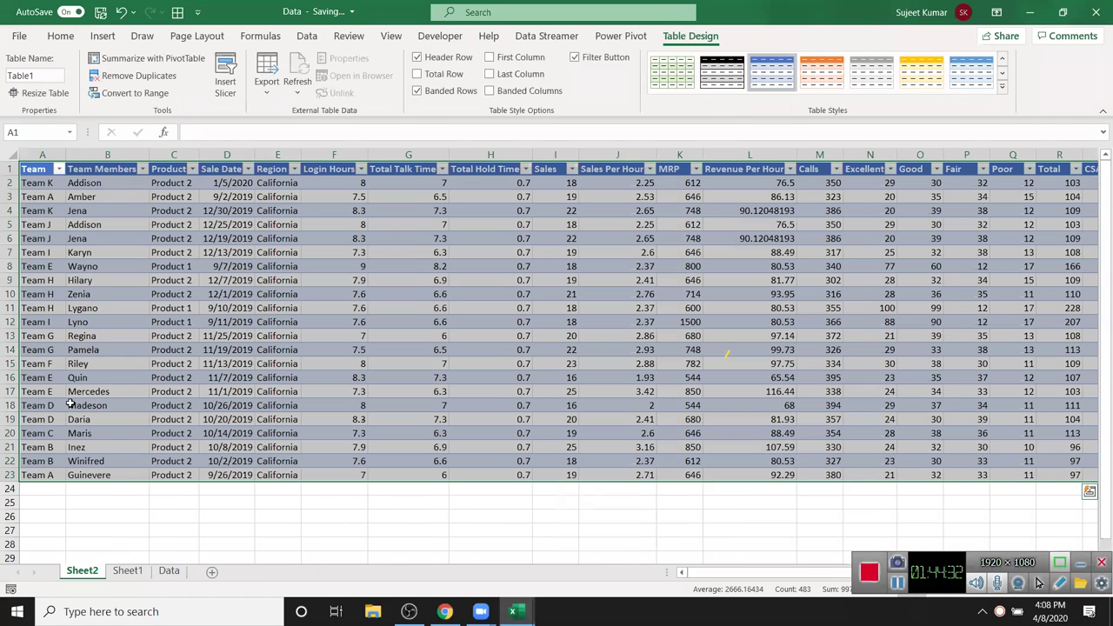
pyautogui.click(92, 197)
pyautogui.moveTo(37, 167); pyautogui.dragTo(766, 474)
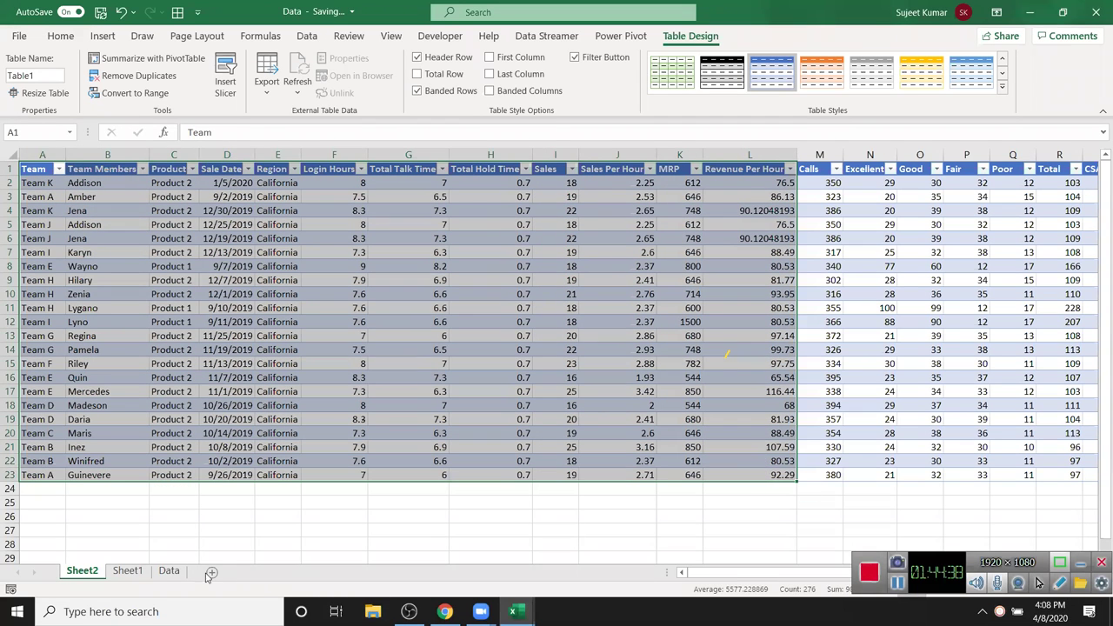
# - Return to the Sheet1 pivot table and select Connecticut's total
pyautogui.click(133, 576)
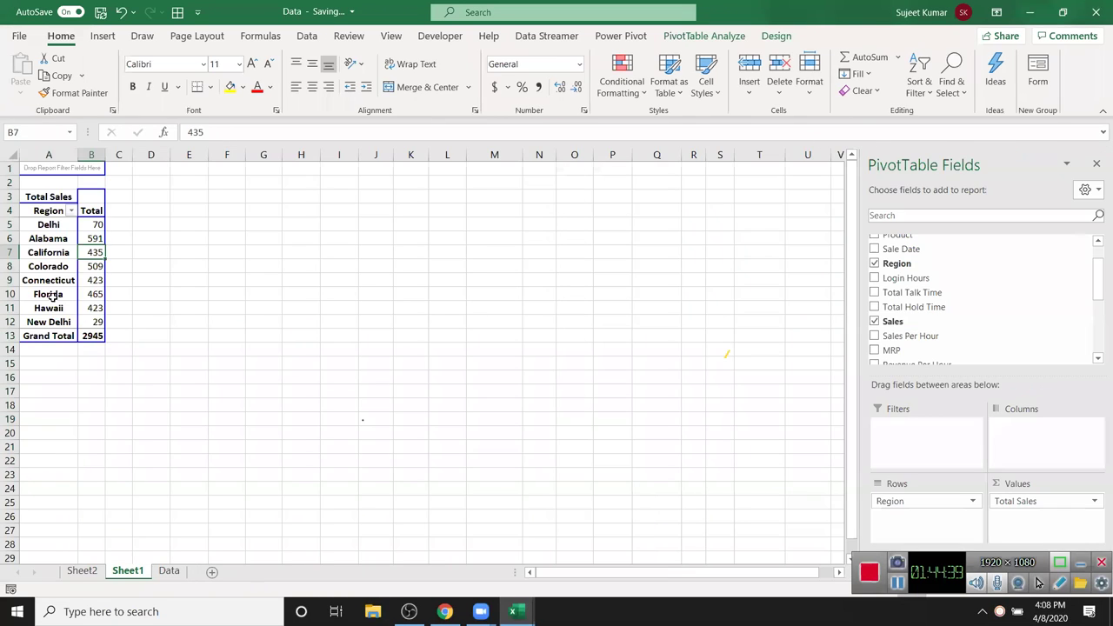
pyautogui.click(85, 267)
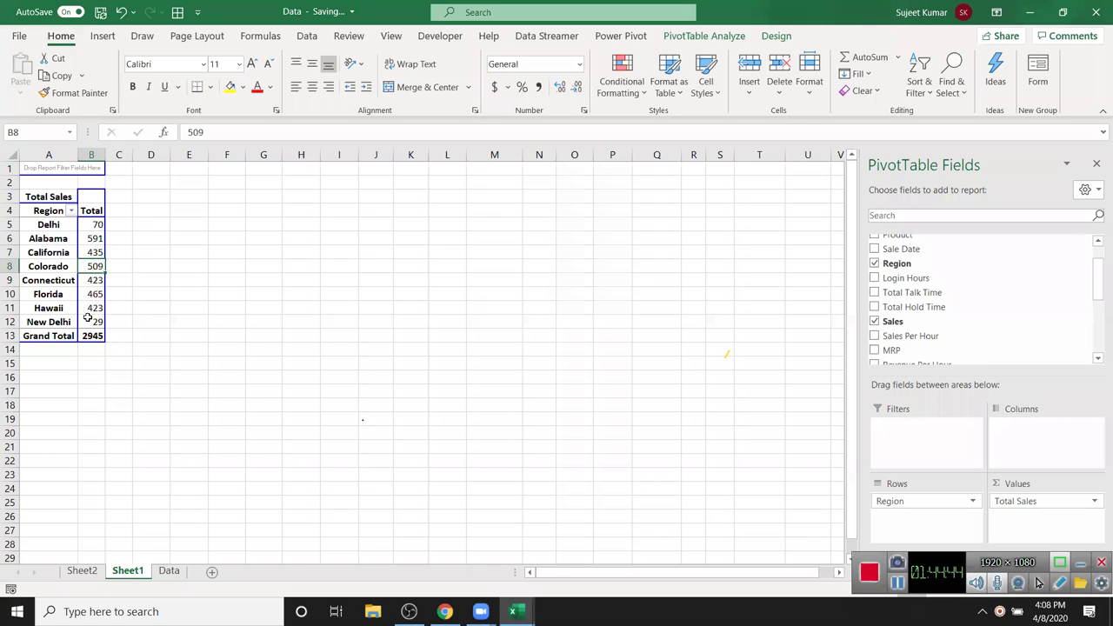
pyautogui.click(197, 282)
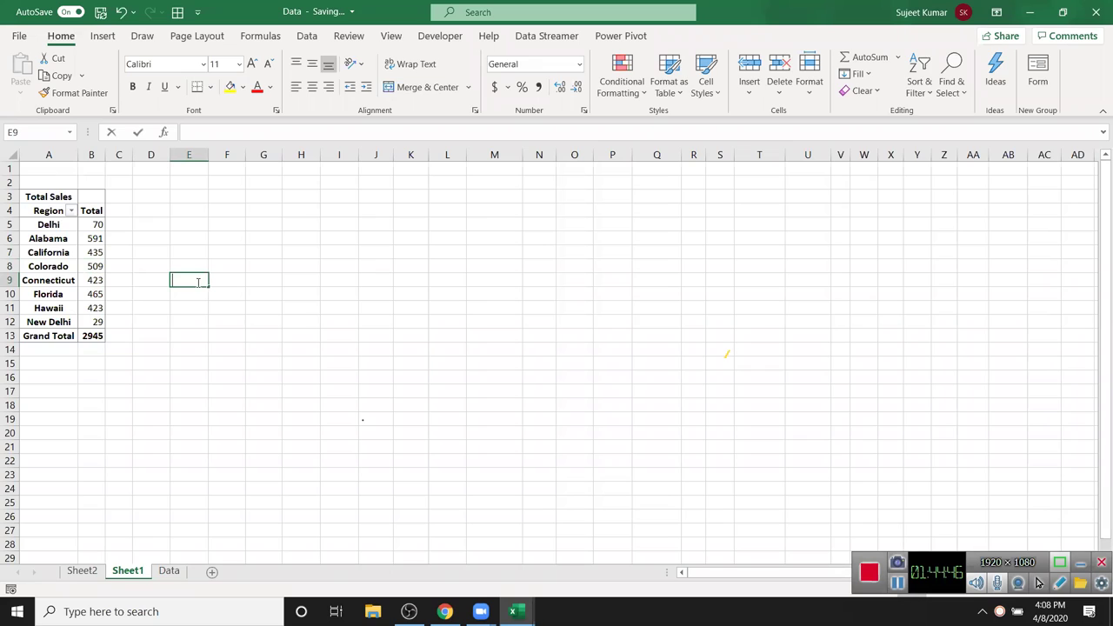
pyautogui.doubleClick(198, 305)
pyautogui.click(198, 272)
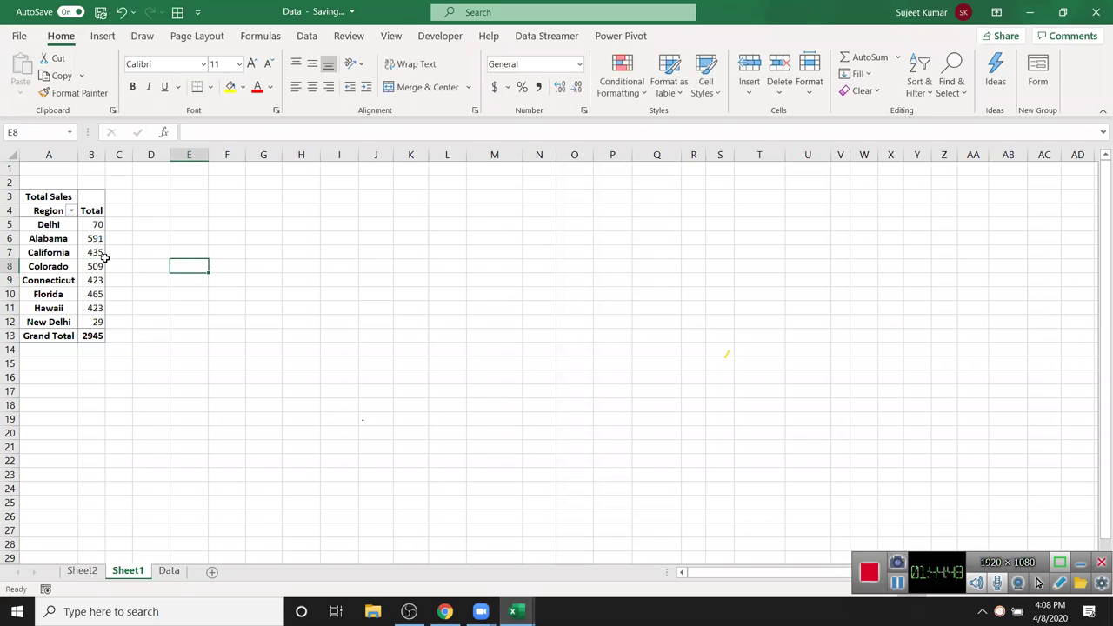
pyautogui.click(84, 571)
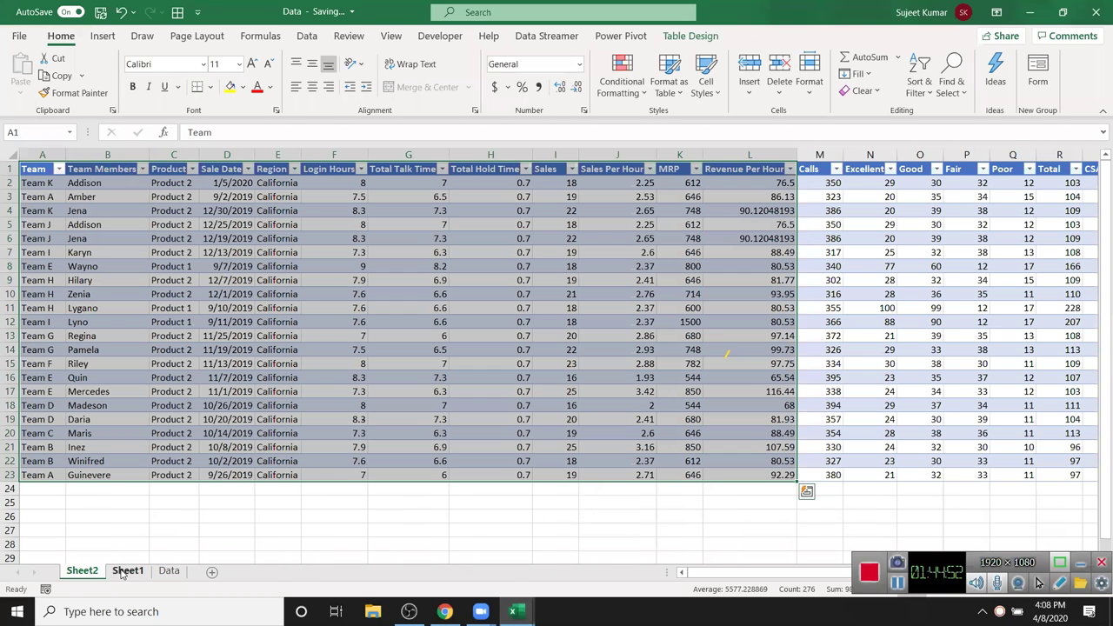
pyautogui.click(123, 570)
pyautogui.click(93, 280)
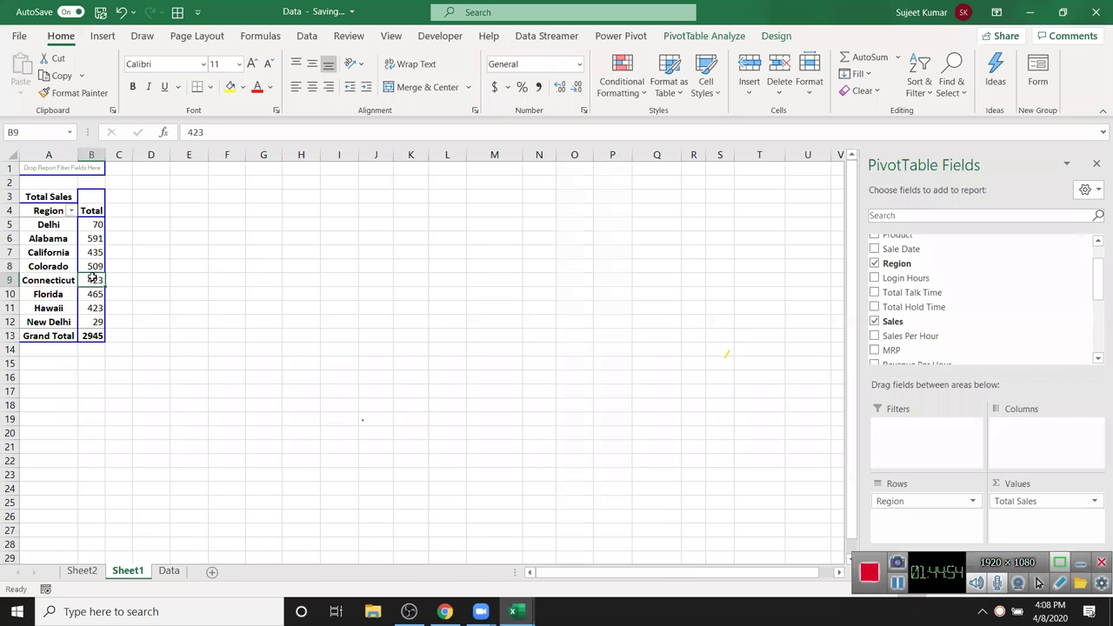
# - Uncheck Enable show details in the PivotTable Options Data settings
pyautogui.rightClick(93, 280)
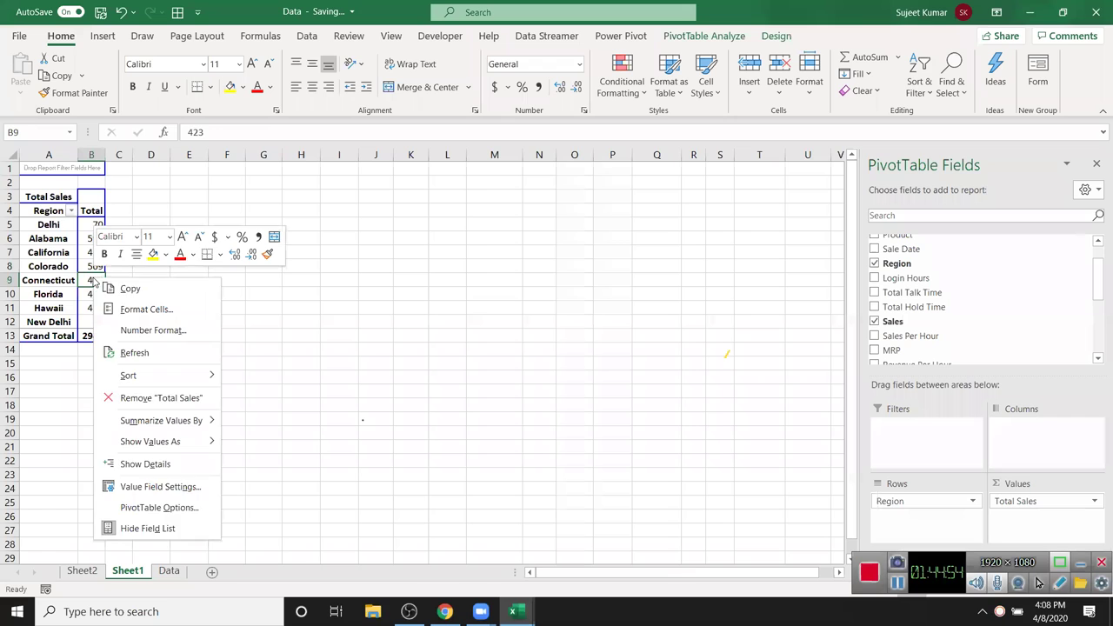
pyautogui.click(155, 508)
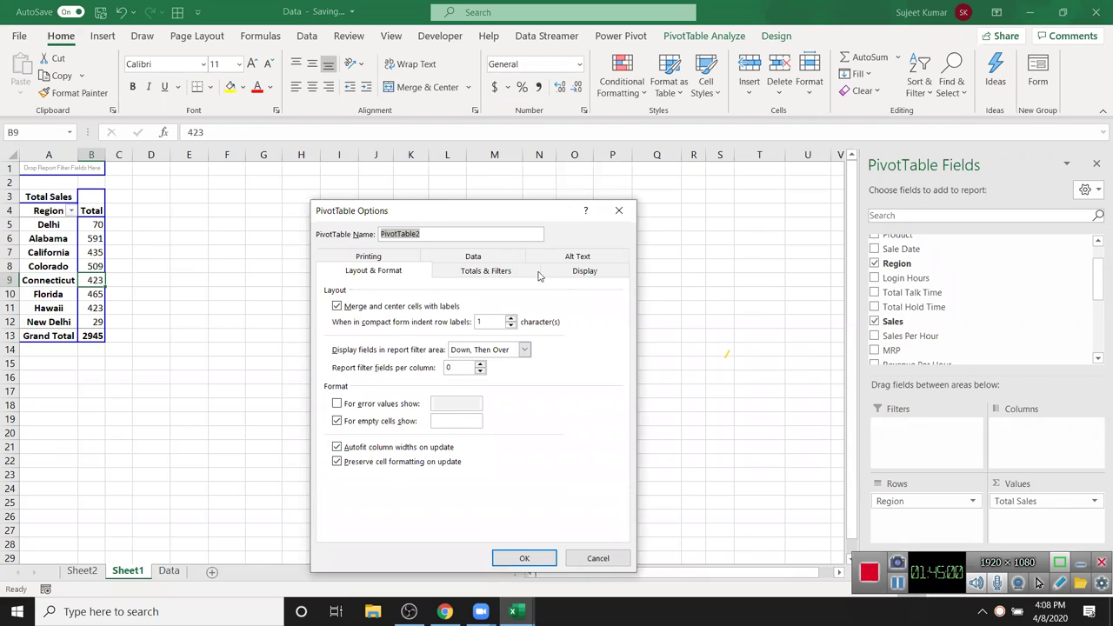
pyautogui.click(498, 259)
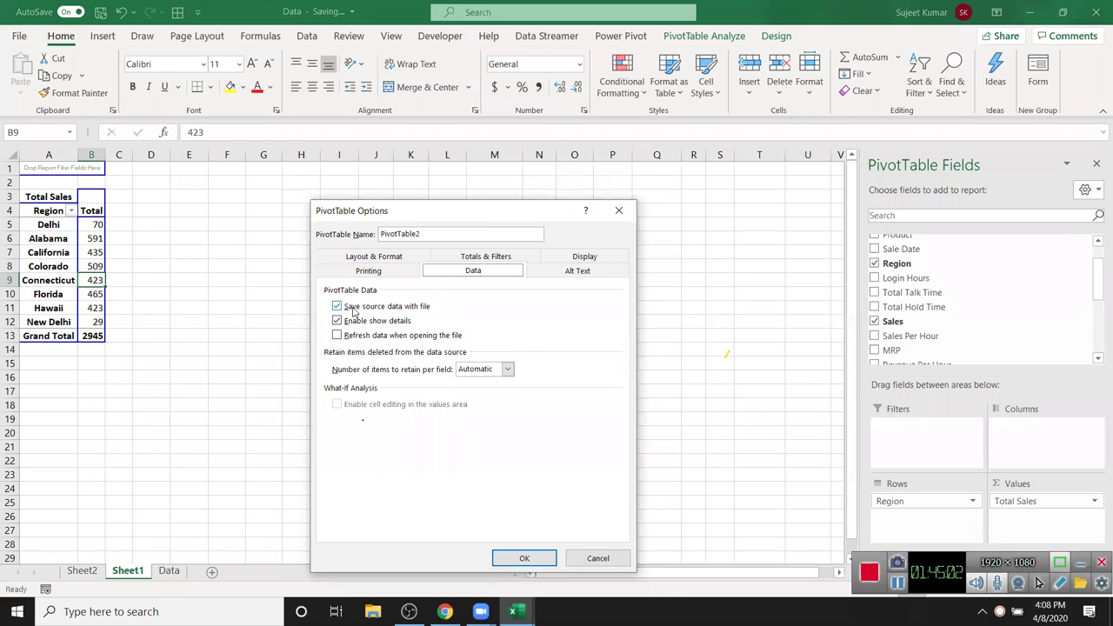
pyautogui.click(353, 325)
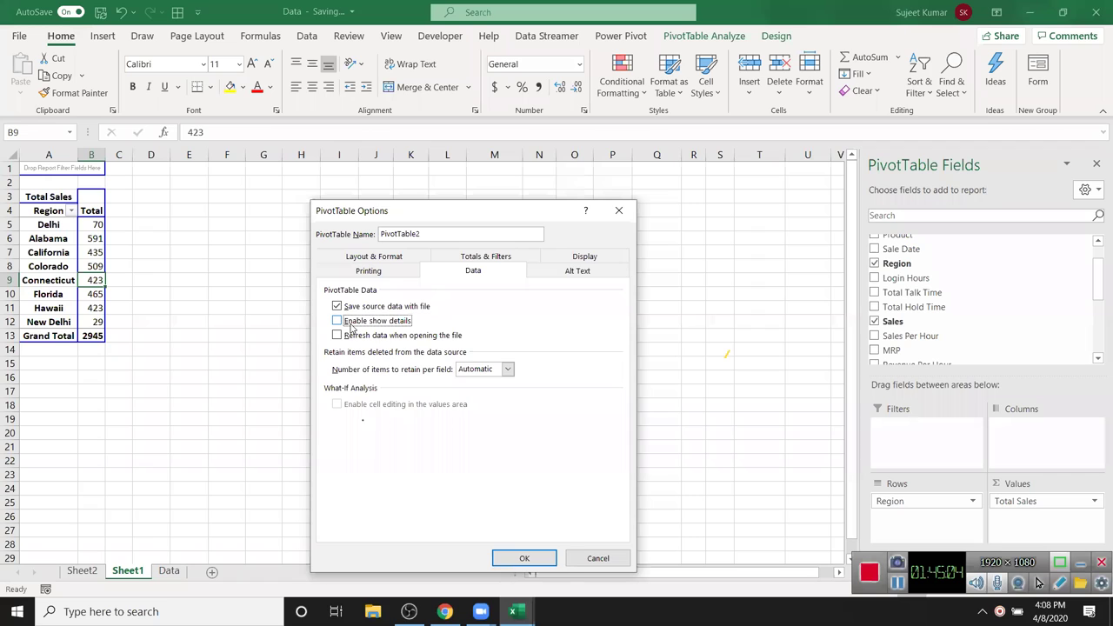
pyautogui.click(525, 558)
# - Double-click California's total to confirm drill-down is blocked, dismissing the warning
pyautogui.doubleClick(87, 251)
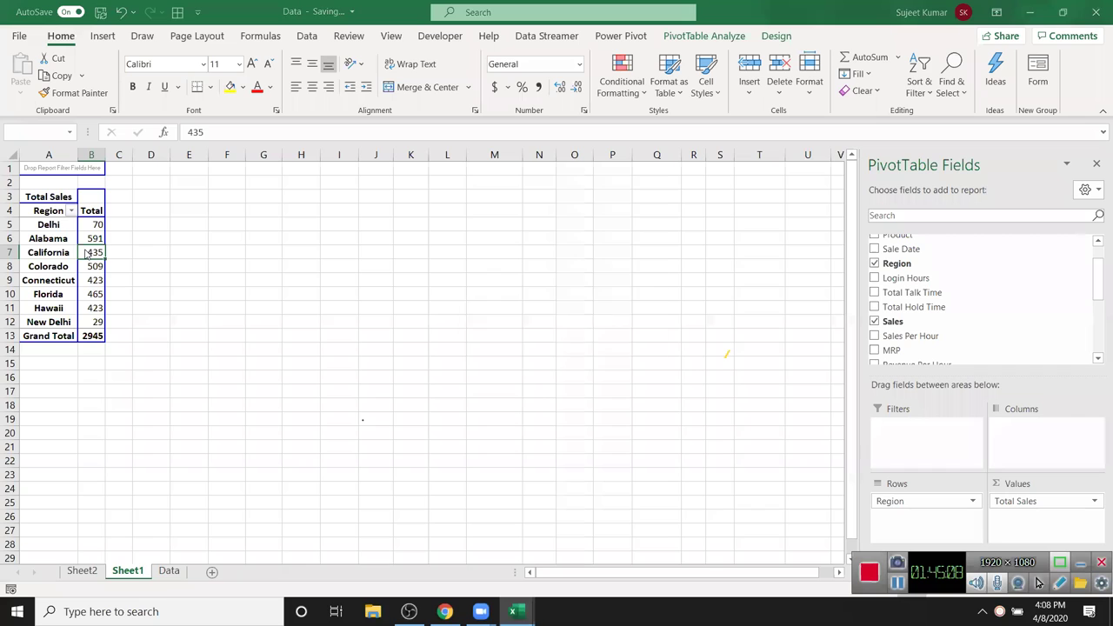
pyautogui.click(560, 347)
pyautogui.press('Up')
pyautogui.press('Up')
pyautogui.press('Up')
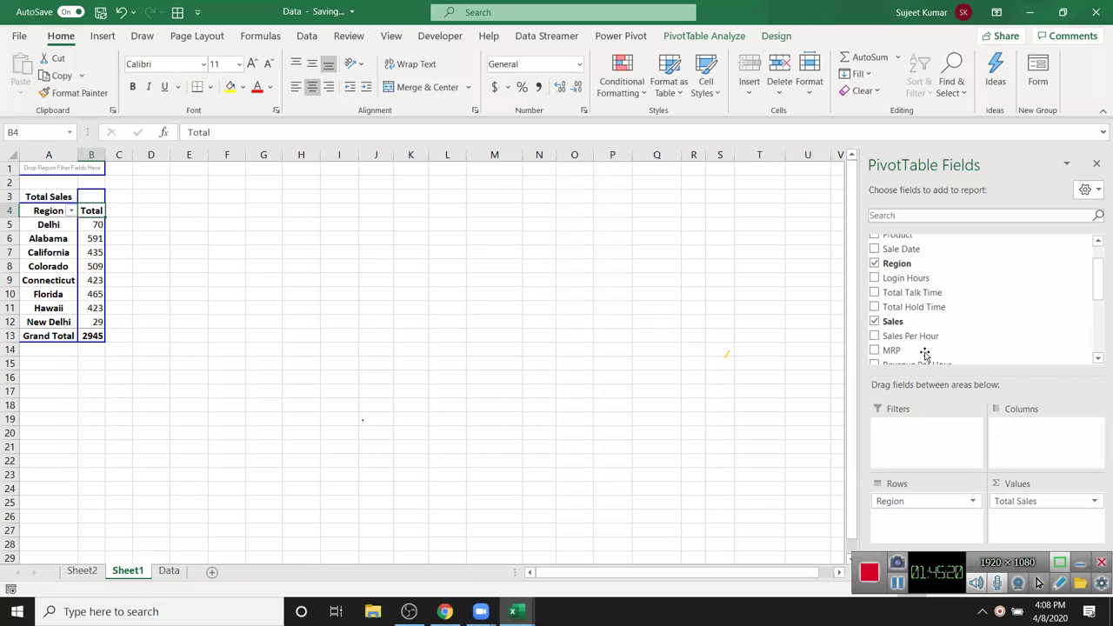
# - Try Sale Date in the columns, then remove it, Quarters and Total Sales from the pivot
pyautogui.scroll(1, 949, 331)
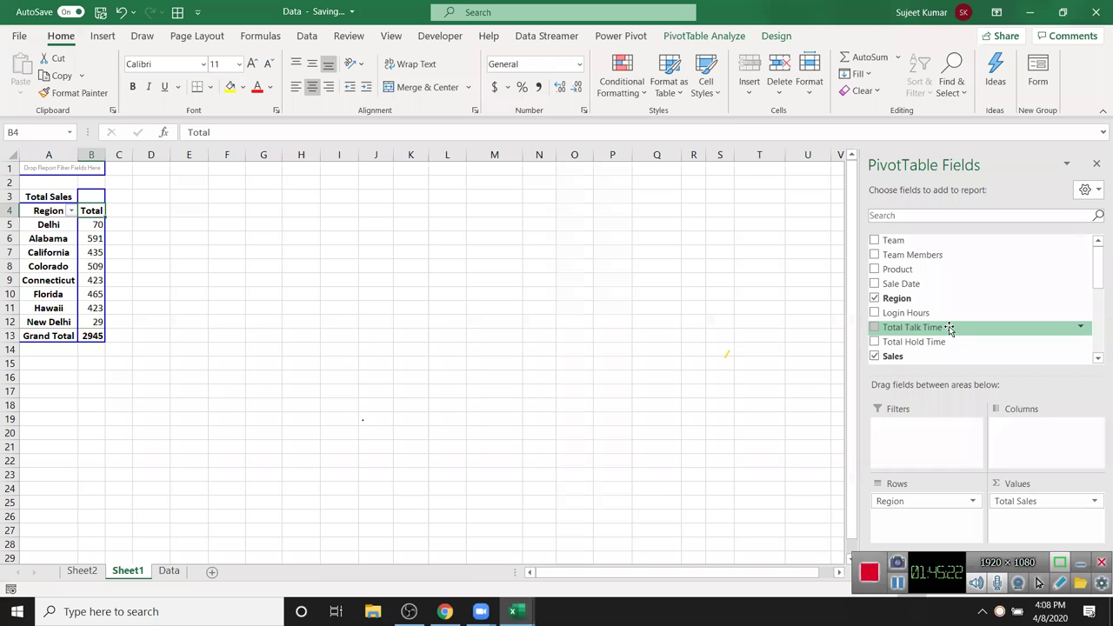
pyautogui.moveTo(901, 283); pyautogui.dragTo(1042, 423)
pyautogui.click(254, 290)
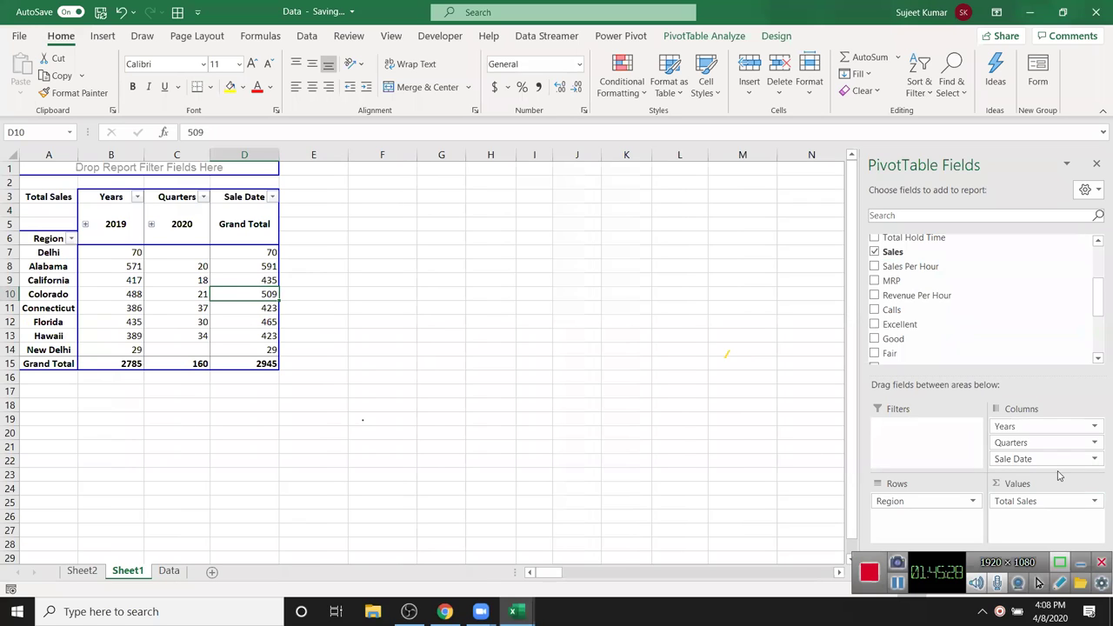
pyautogui.moveTo(1057, 502); pyautogui.dragTo(1012, 308)
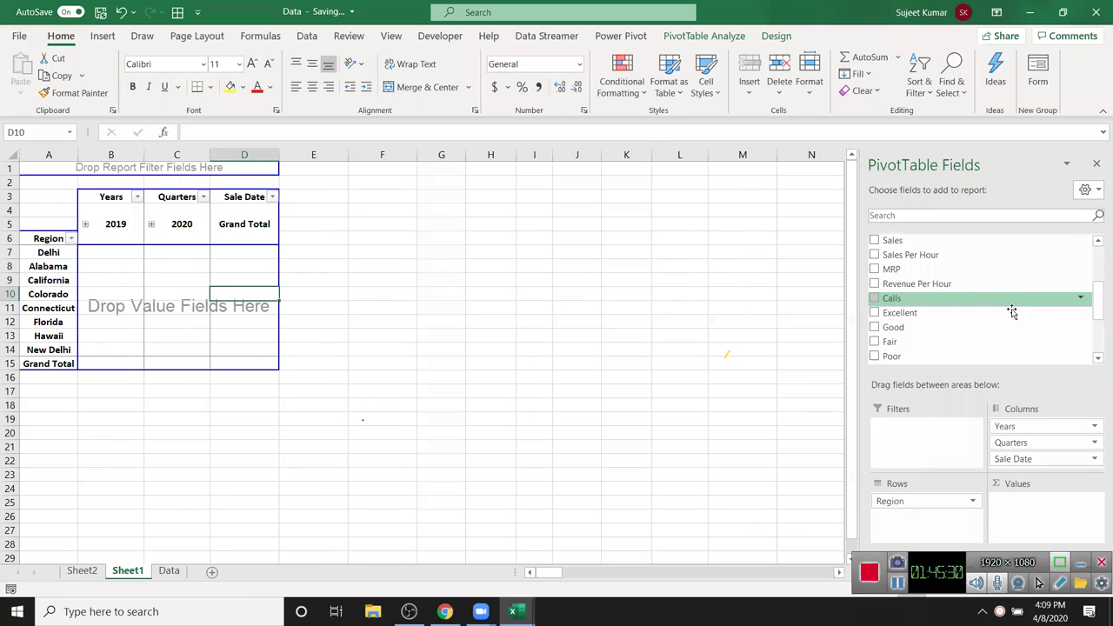
pyautogui.moveTo(1042, 454); pyautogui.dragTo(780, 217)
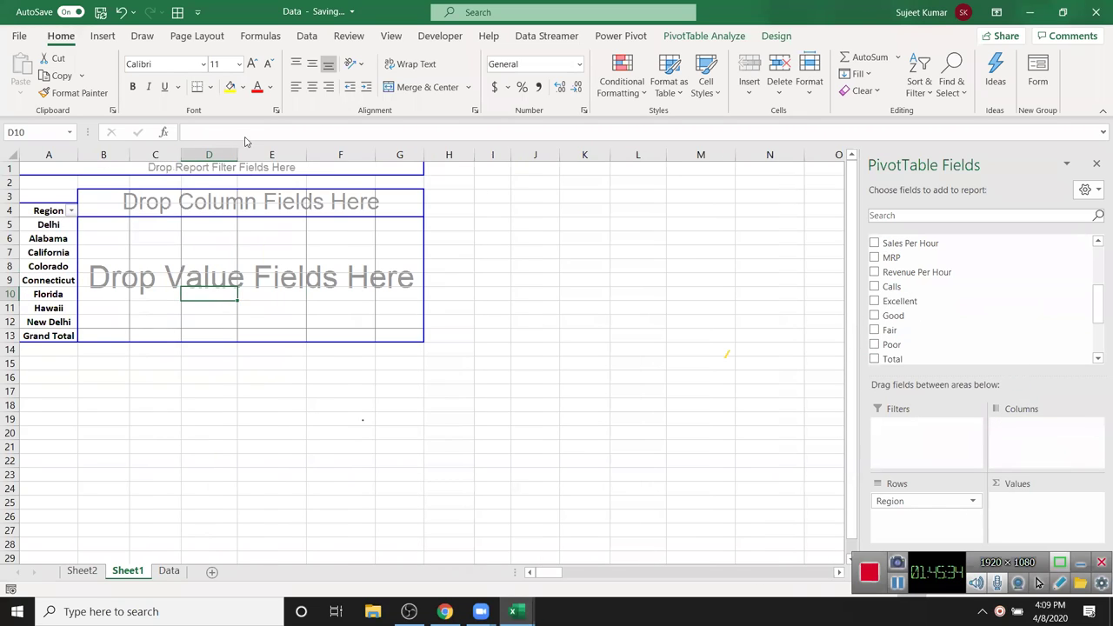
# - Lay Team Members across the pivot columns and add Sales as Sum of Sales values
pyautogui.scroll(4, 967, 315)
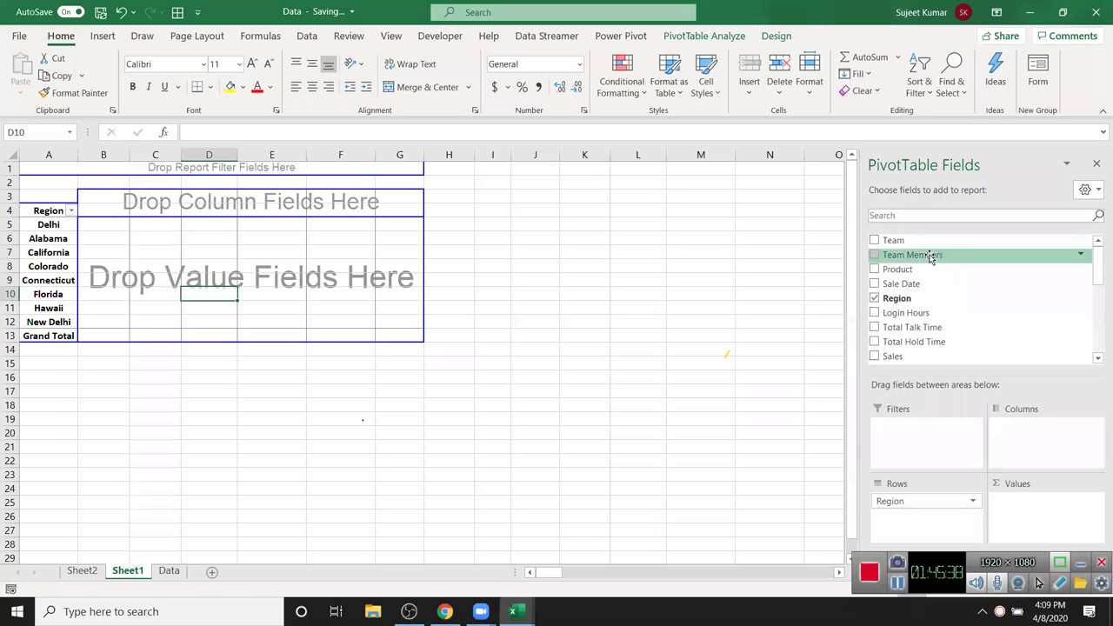
pyautogui.moveTo(915, 259); pyautogui.dragTo(1045, 440)
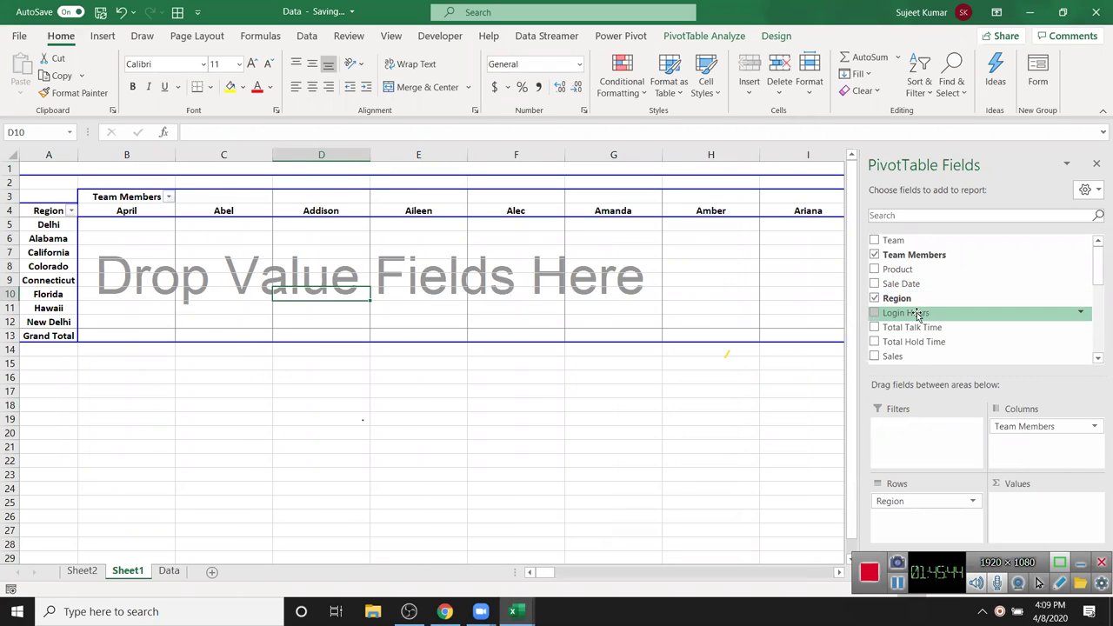
pyautogui.scroll(-2, 904, 322)
pyautogui.moveTo(895, 287); pyautogui.dragTo(1029, 510)
pyautogui.scroll(-1, 501, 380)
pyautogui.click(519, 388)
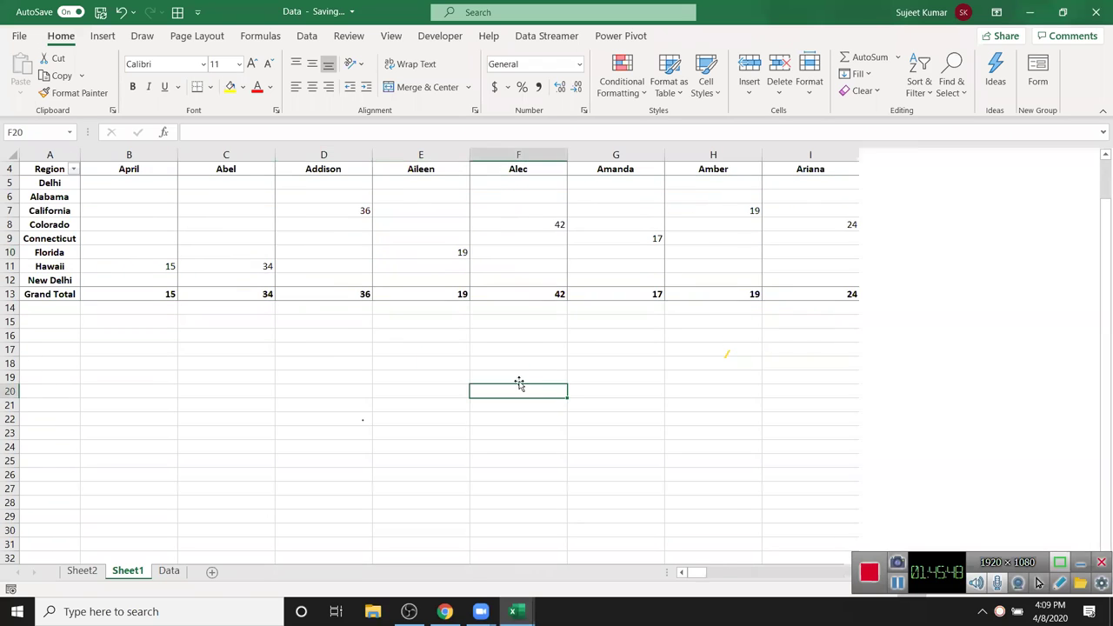
pyautogui.click(656, 294)
pyautogui.moveTo(714, 225); pyautogui.dragTo(846, 280)
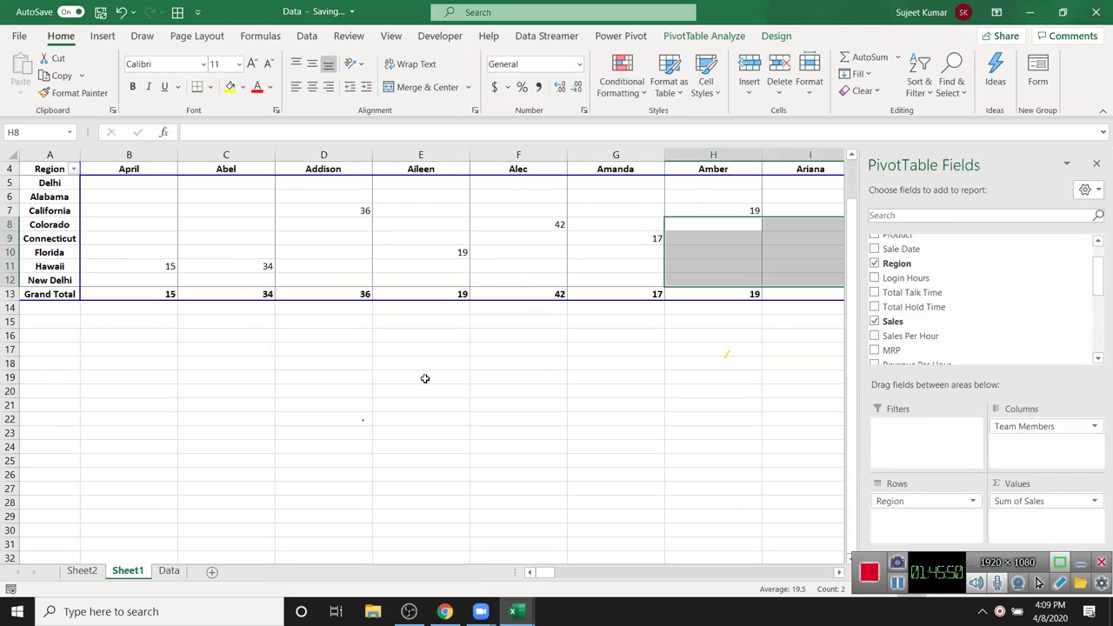
pyautogui.scroll(1, 409, 378)
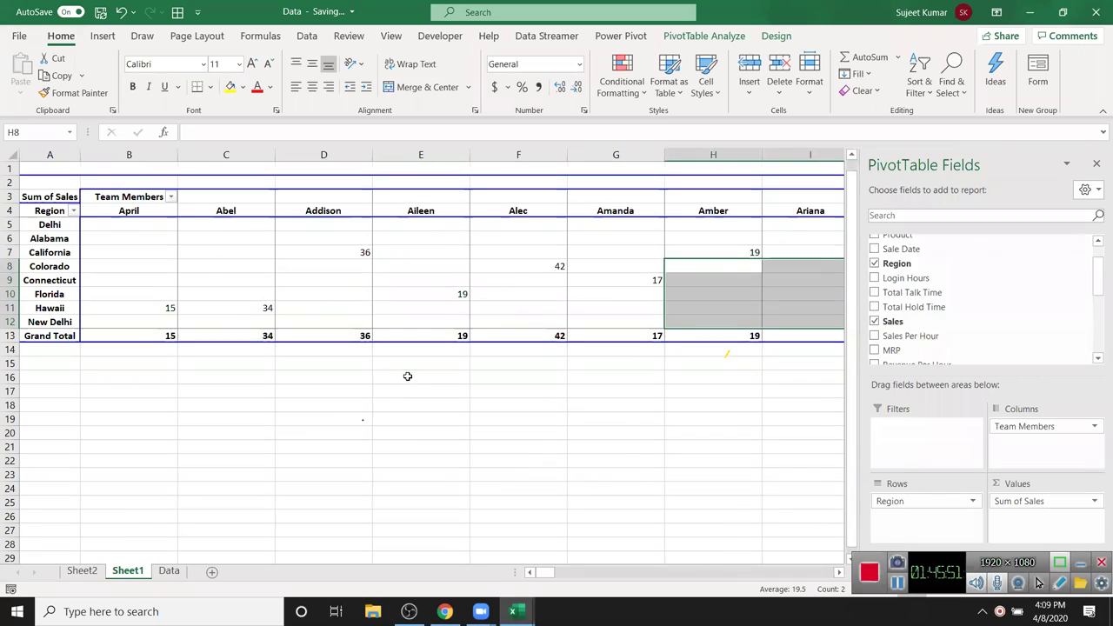
pyautogui.click(336, 311)
# - Set the PivotTable Options 'For empty cells show' value to A
pyautogui.rightClick(331, 283)
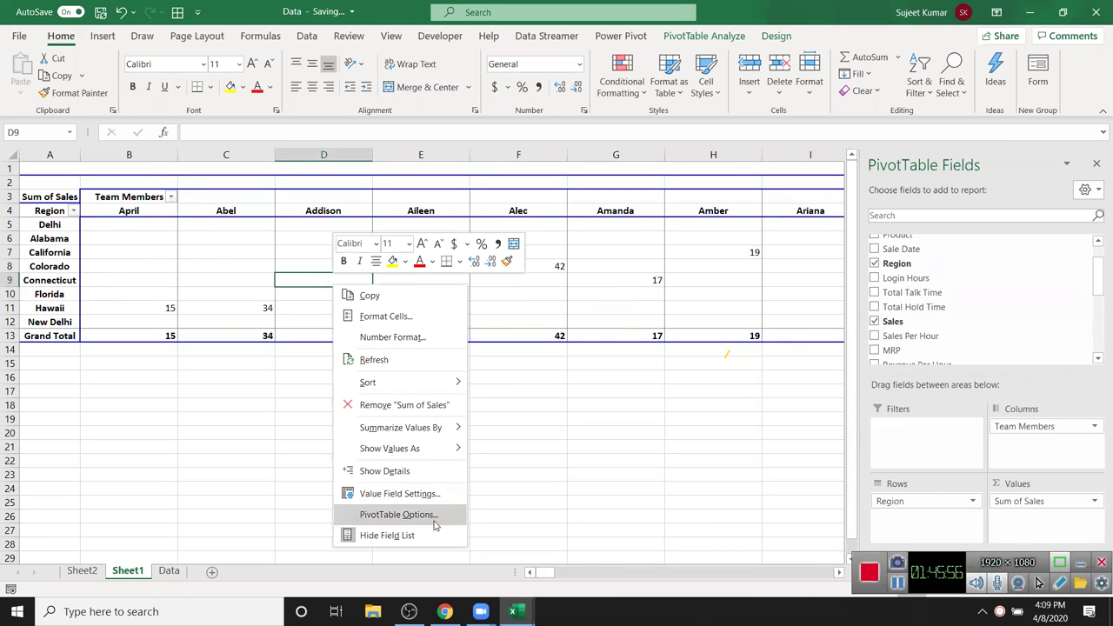
pyautogui.click(398, 514)
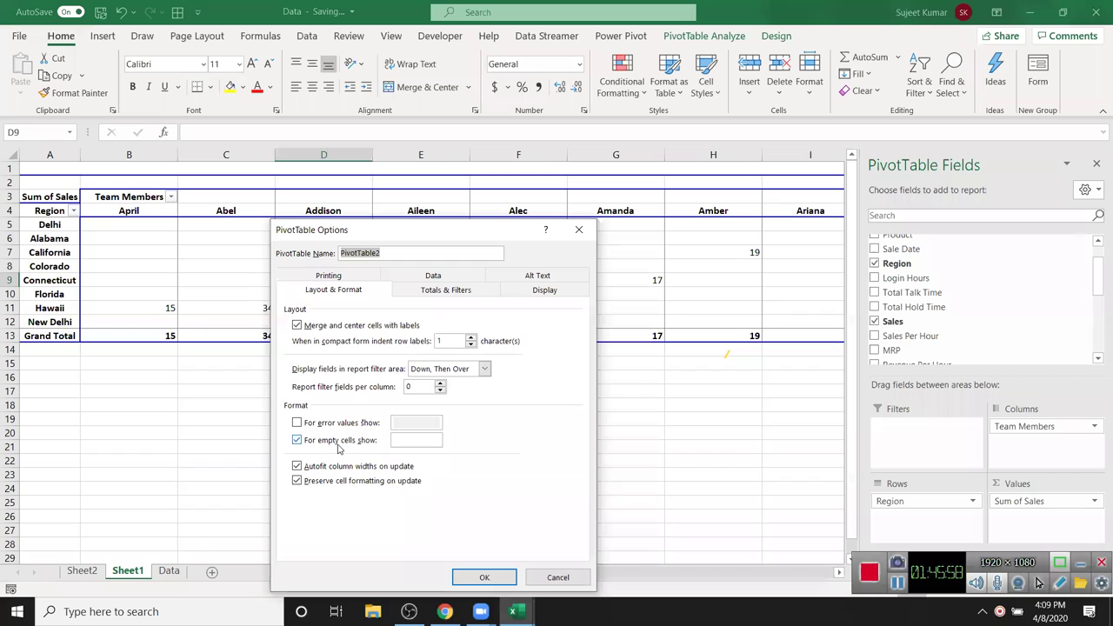
pyautogui.click(418, 444)
pyautogui.click(484, 577)
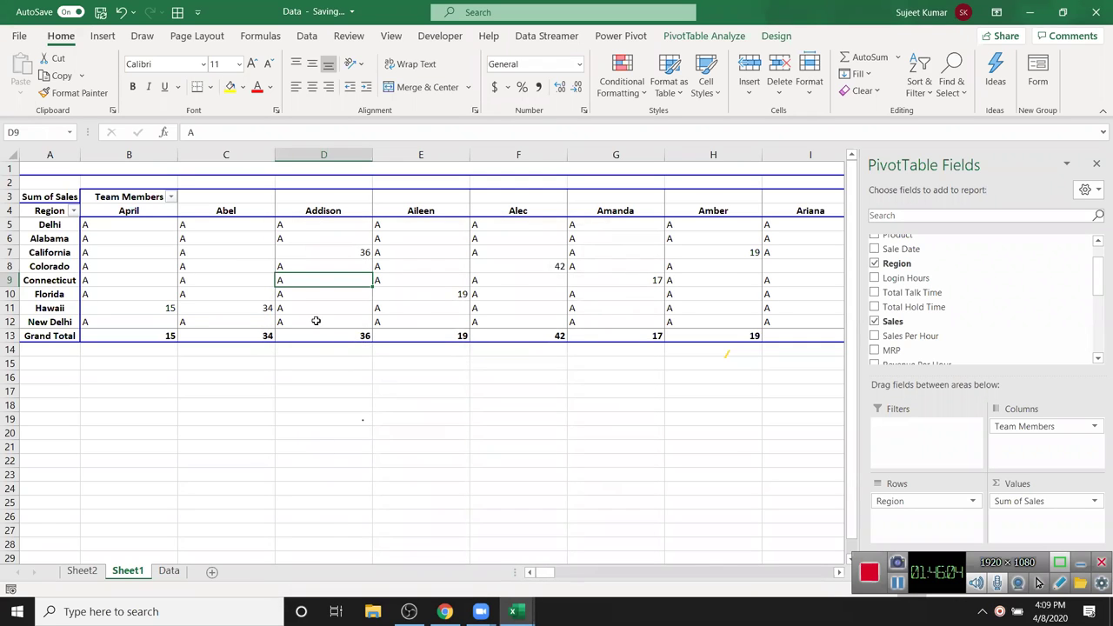
# - Change the 'For empty cells show' value from A to 0
pyautogui.rightClick(314, 287)
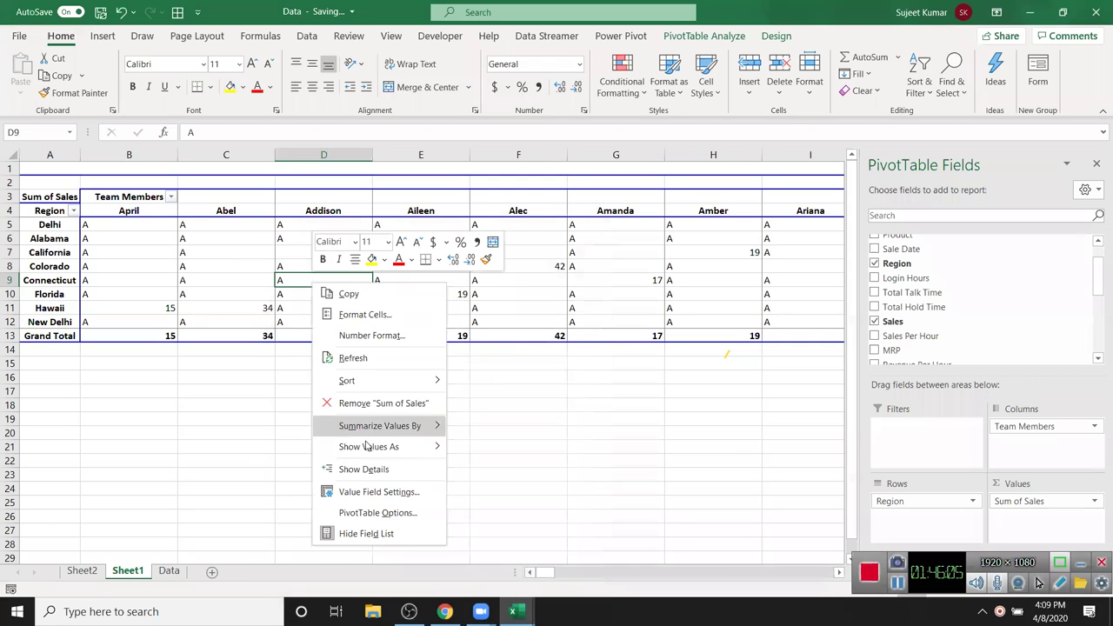
pyautogui.click(379, 513)
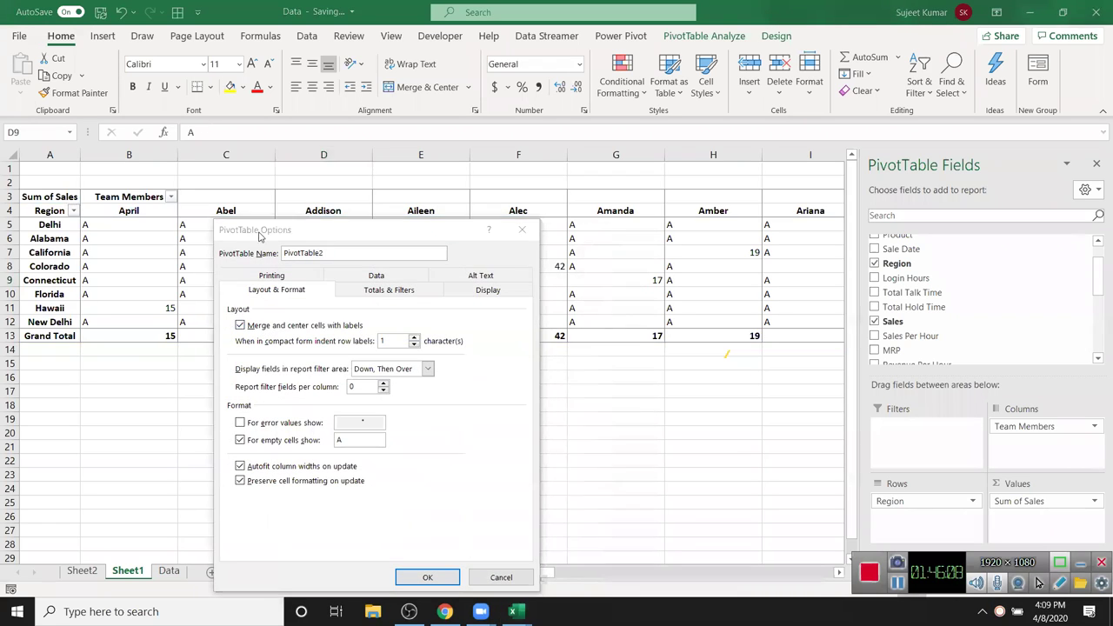
pyautogui.doubleClick(353, 439)
pyautogui.write('0')
pyautogui.click(443, 586)
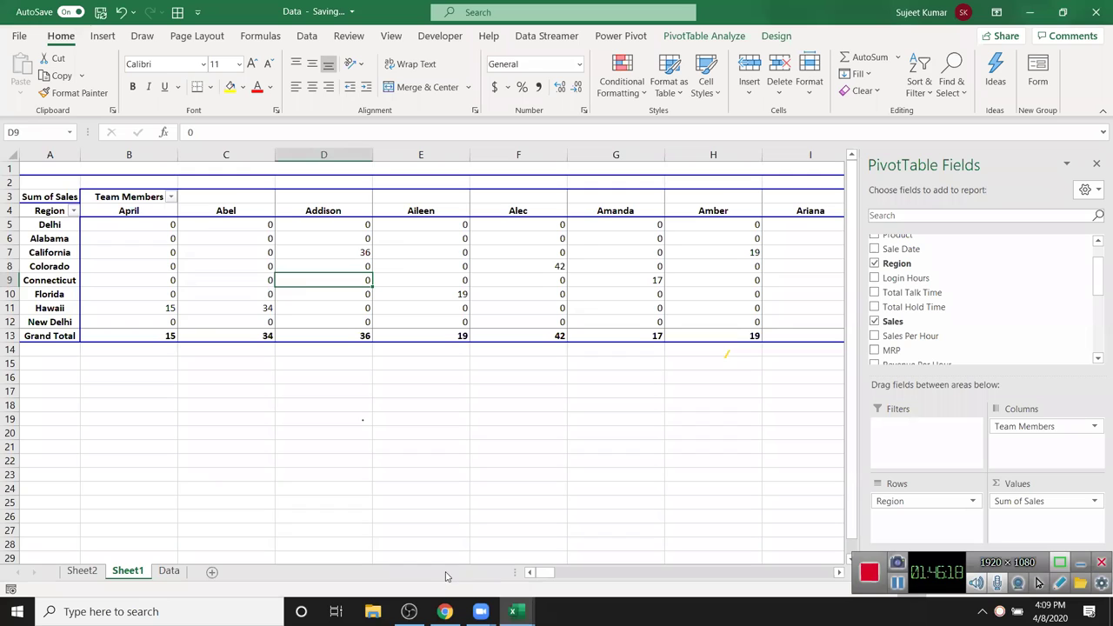
pyautogui.click(1040, 504)
pyautogui.press('Escape')
# - Remove Team Members from the columns and group the Delhi and New Delhi rows
pyautogui.moveTo(1000, 426); pyautogui.dragTo(983, 355)
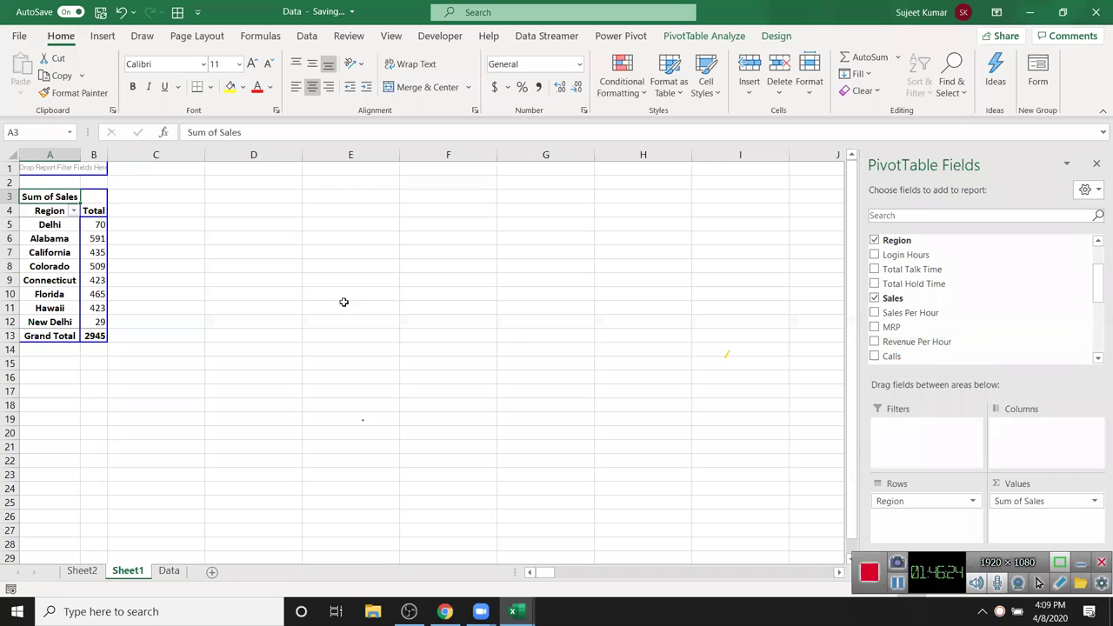
pyautogui.click(22, 220)
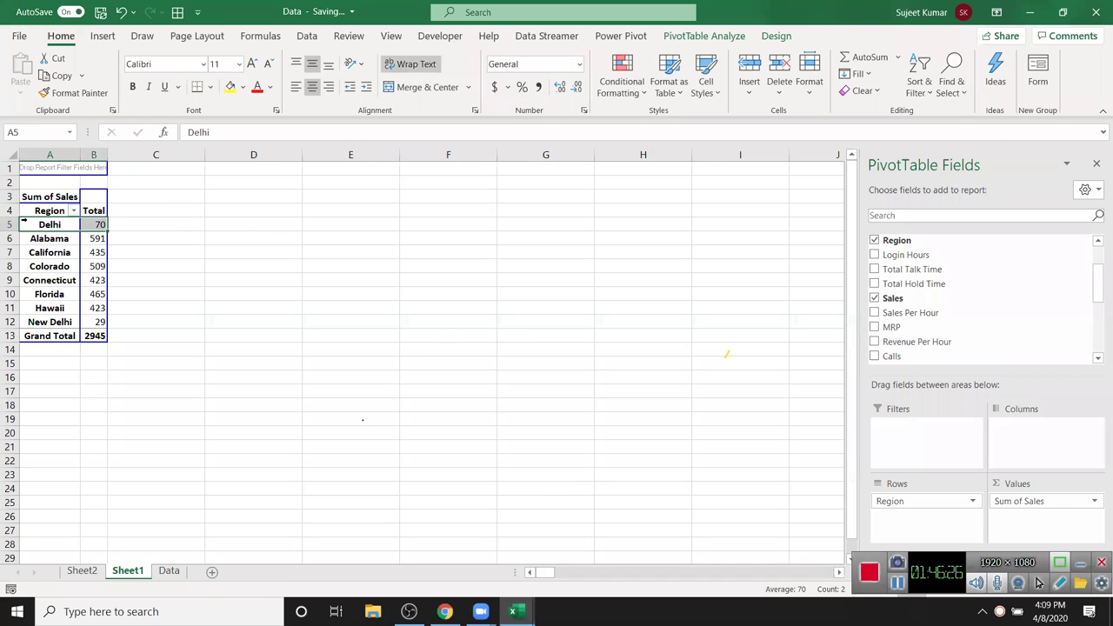
pyautogui.click(39, 227)
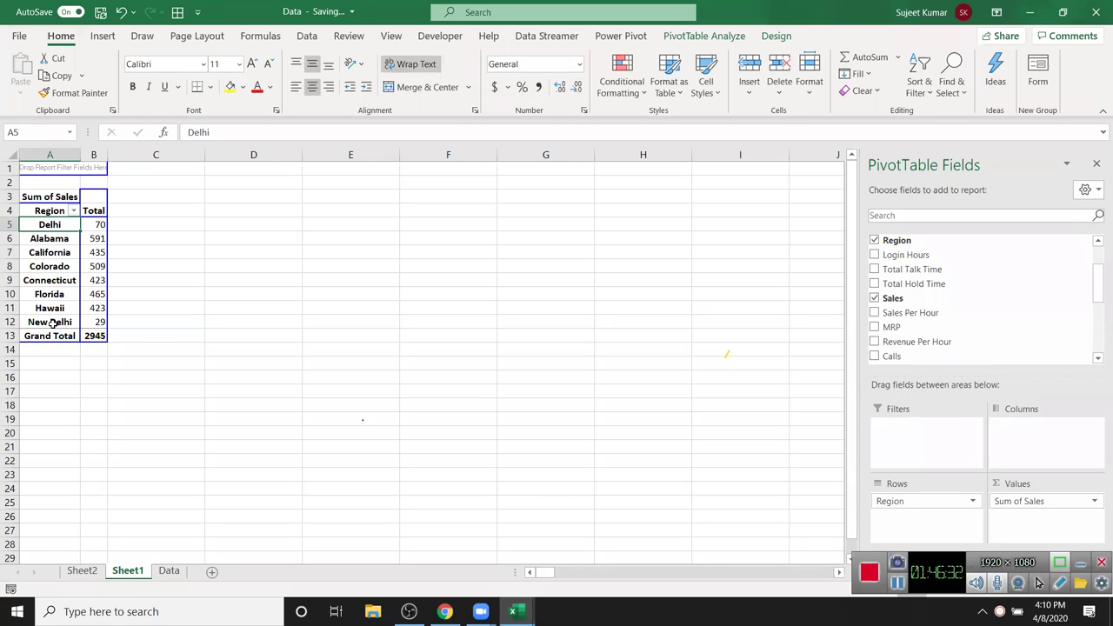
pyautogui.click(53, 322)
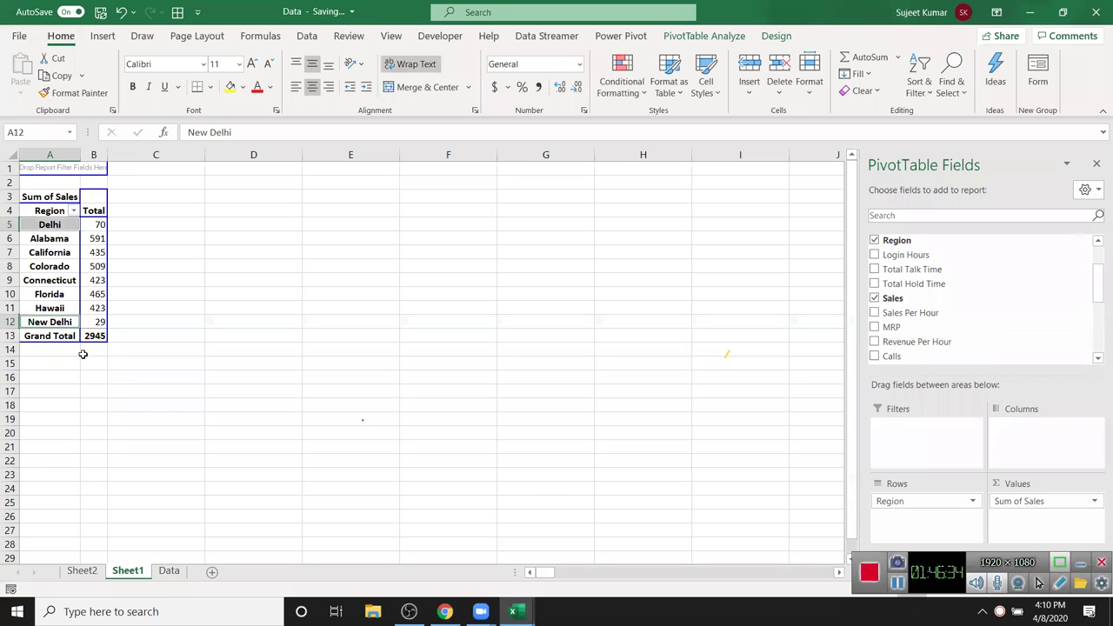
pyautogui.rightClick(63, 328)
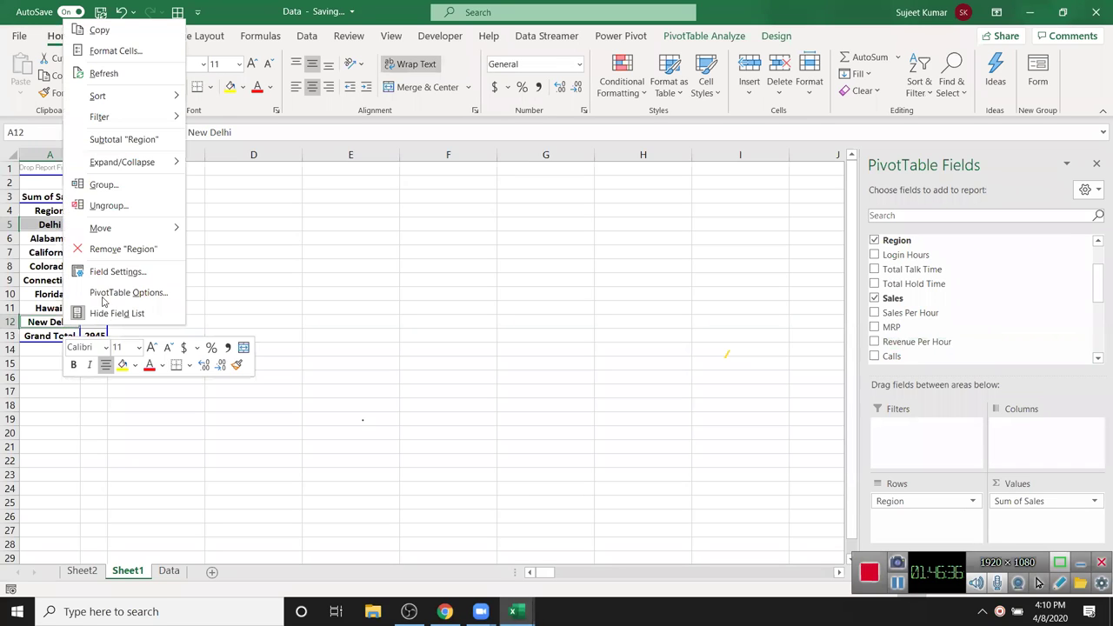
pyautogui.click(104, 184)
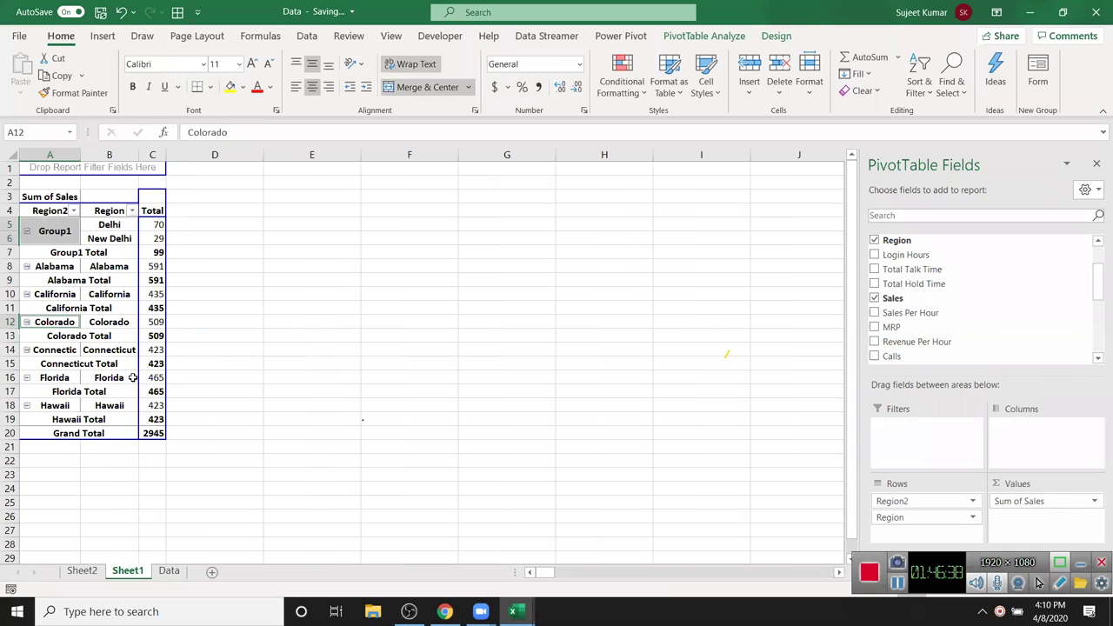
# - Remove the original Region field from the pivot rows, leaving the grouped labels
pyautogui.click(80, 294)
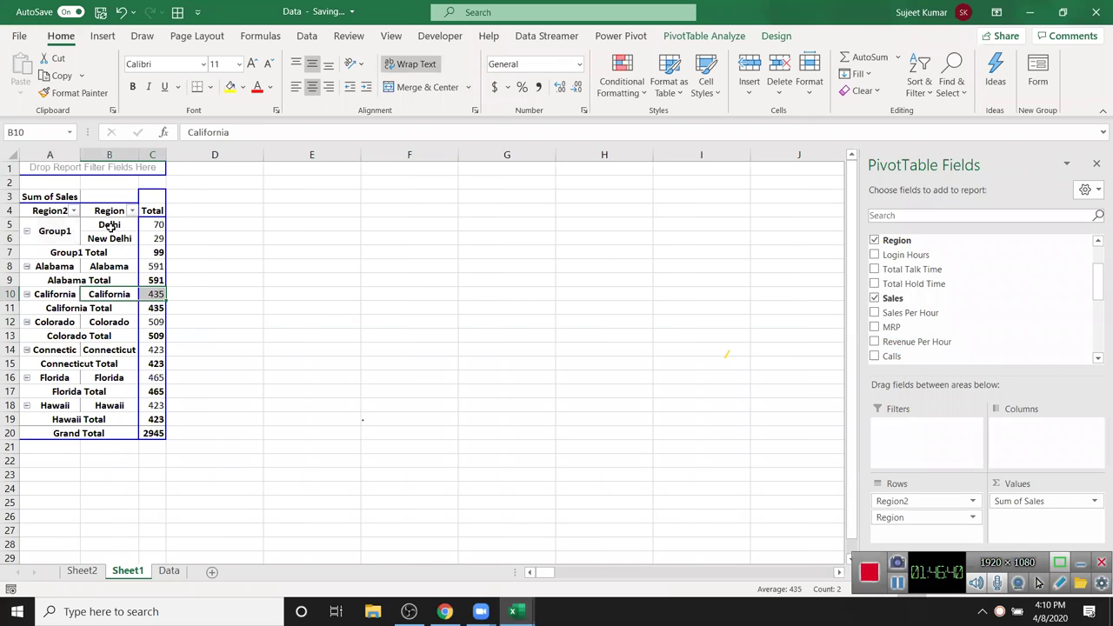
pyautogui.moveTo(109, 224); pyautogui.dragTo(113, 237)
pyautogui.click(73, 242)
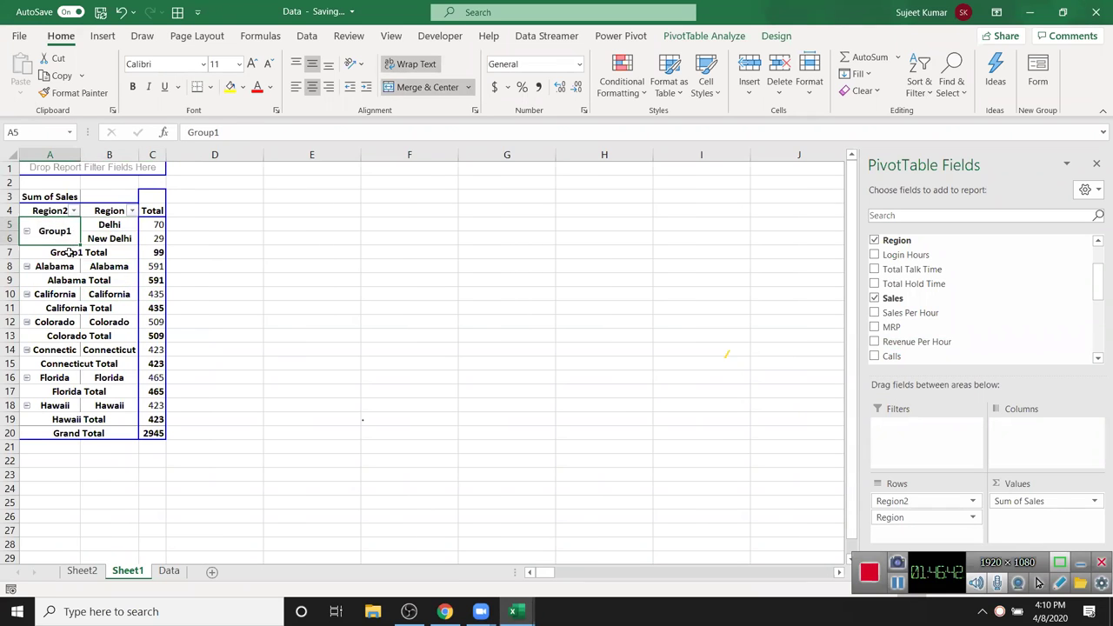
pyautogui.click(68, 253)
pyautogui.click(68, 281)
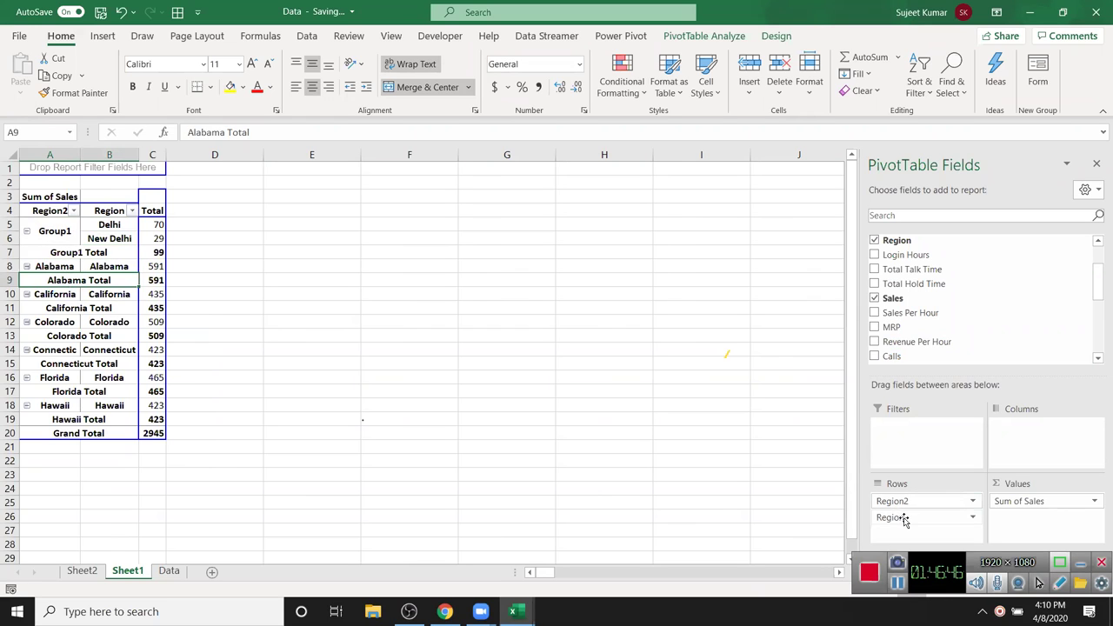
pyautogui.moveTo(905, 520); pyautogui.dragTo(941, 362)
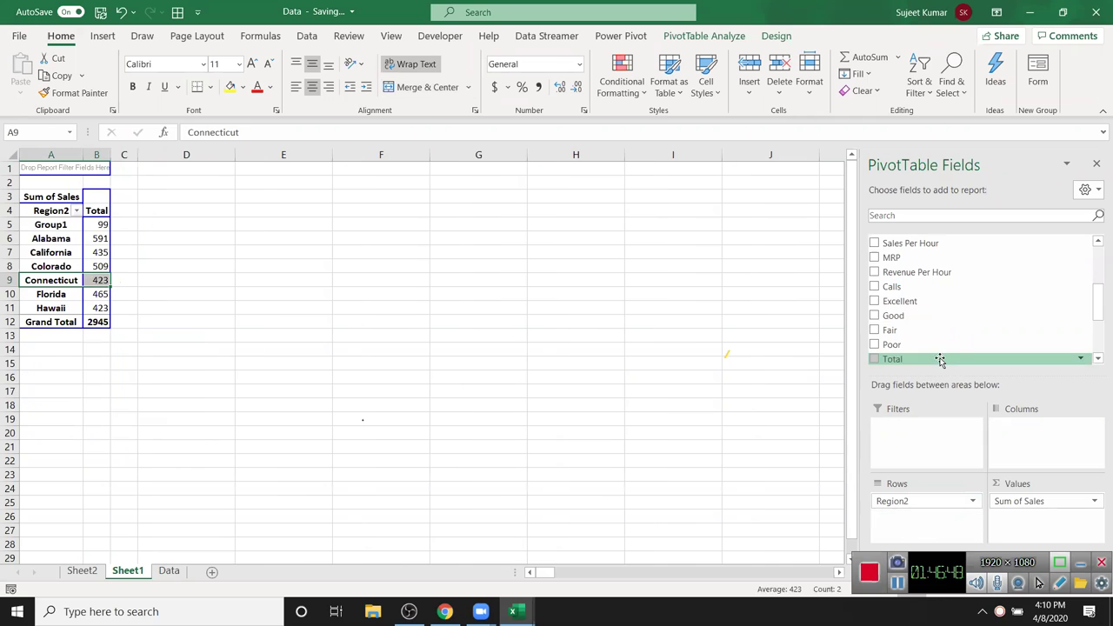
# - Rename Group1 to 'New Delhi' and switch to the Data sheet
pyautogui.click(81, 225)
pyautogui.write('New')
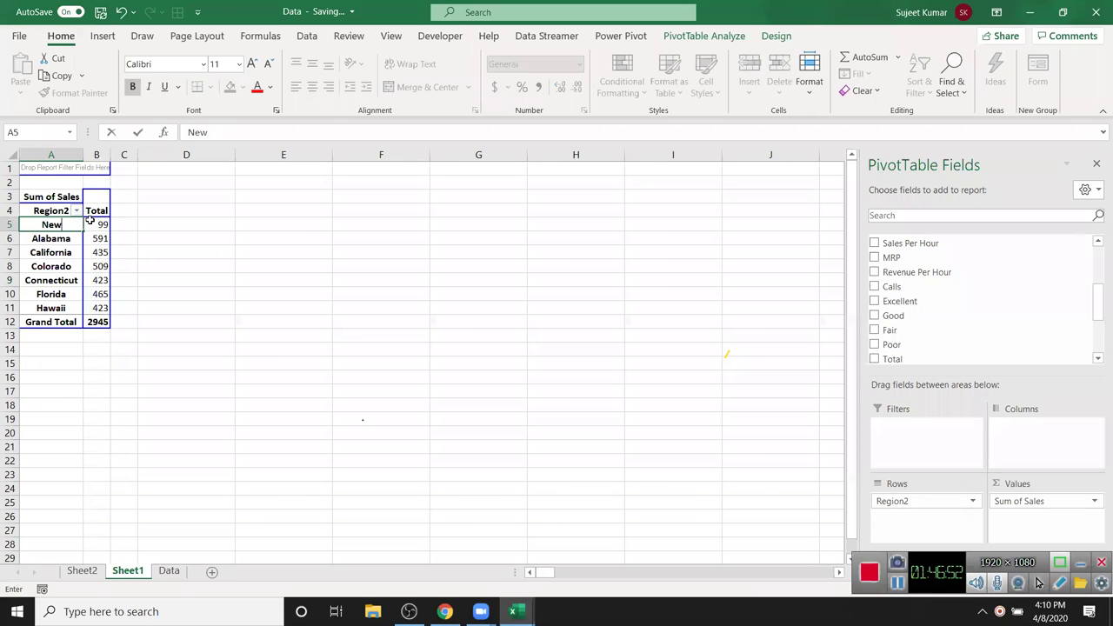
pyautogui.write(' Delhi')
pyautogui.press('Return')
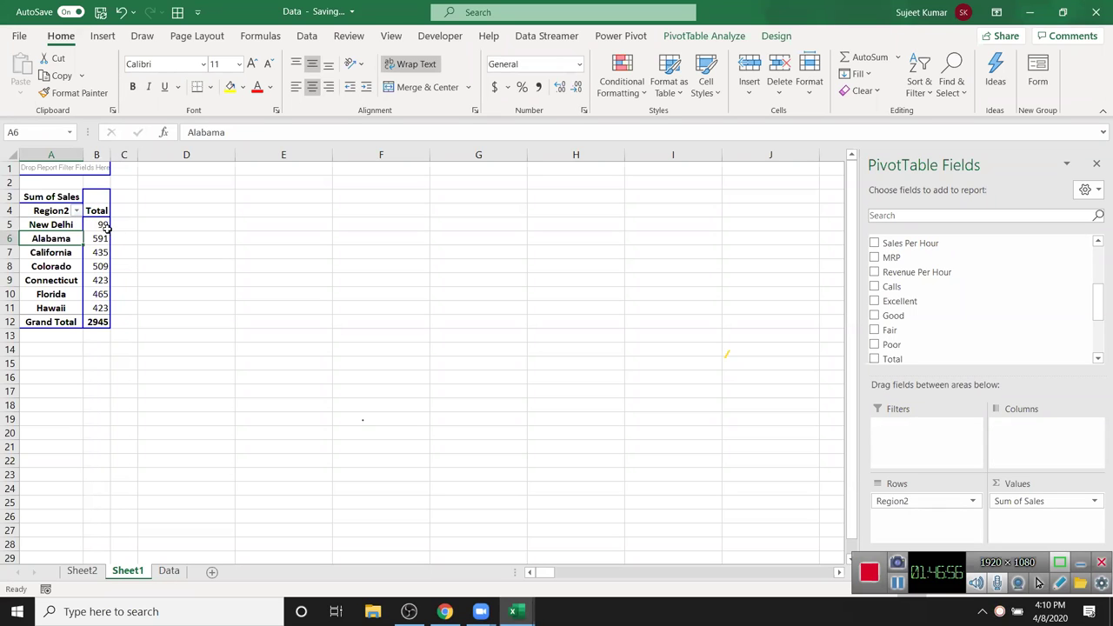
pyautogui.click(101, 235)
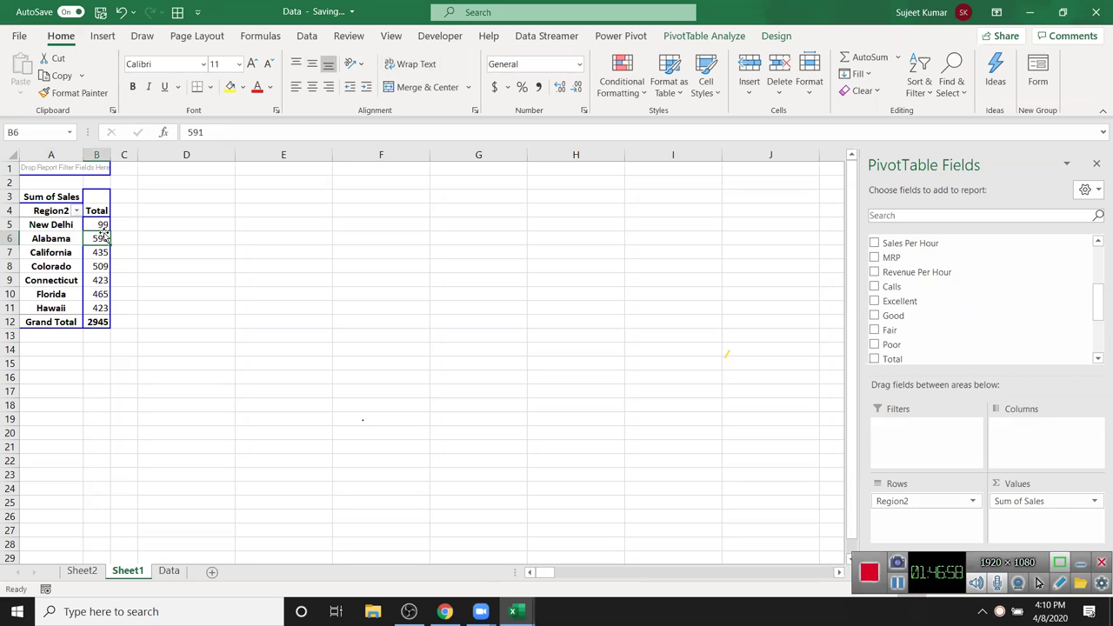
pyautogui.click(169, 572)
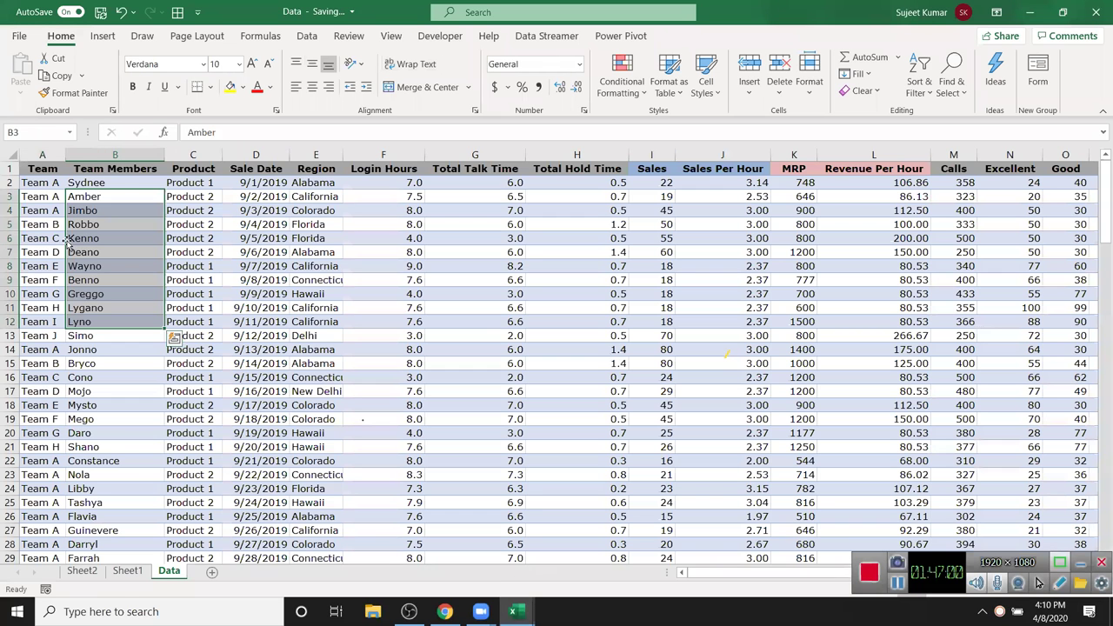
# - Insert a new PivotTable from the Data table on a new worksheet
pyautogui.click(49, 176)
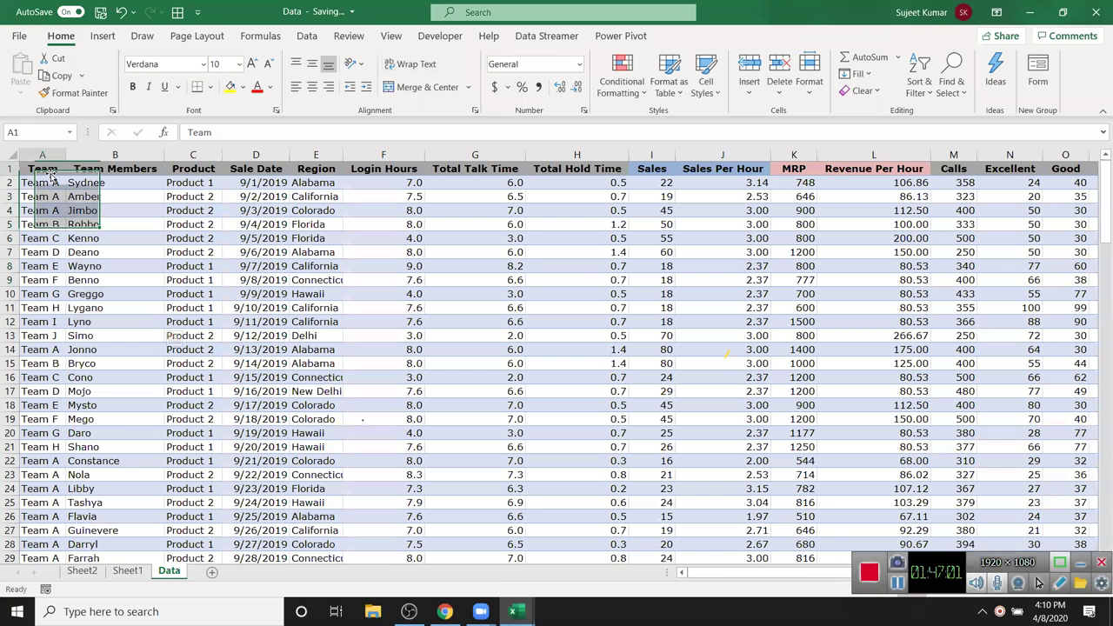
pyautogui.click(103, 36)
pyautogui.click(42, 72)
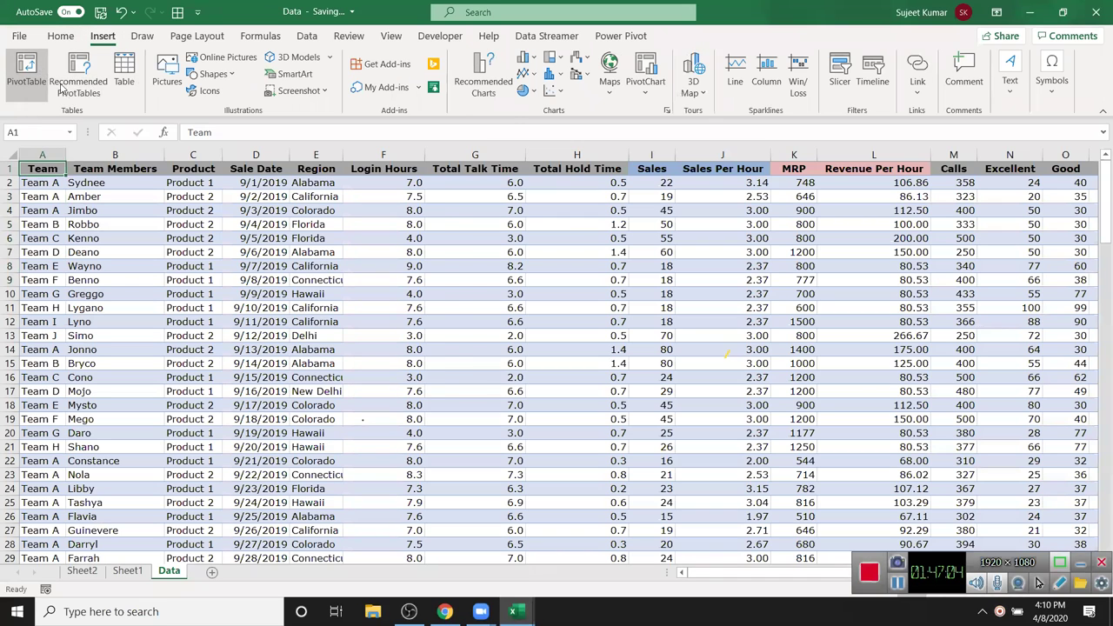
pyautogui.click(664, 384)
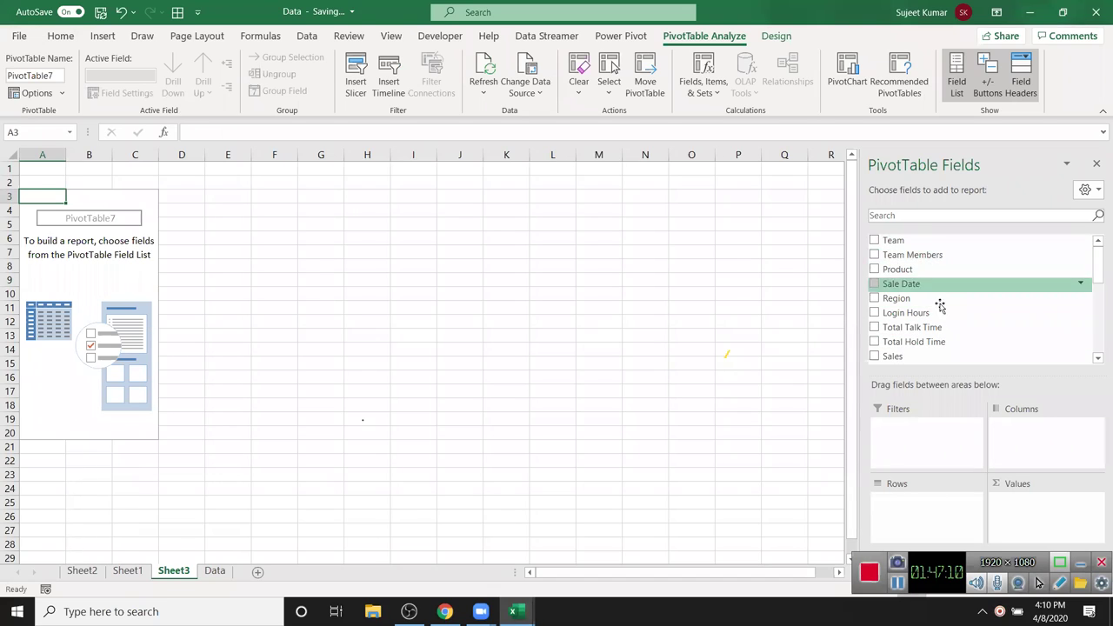
# - Put Sales in the pivot rows and Count of Region in the values
pyautogui.moveTo(927, 356); pyautogui.dragTo(904, 514)
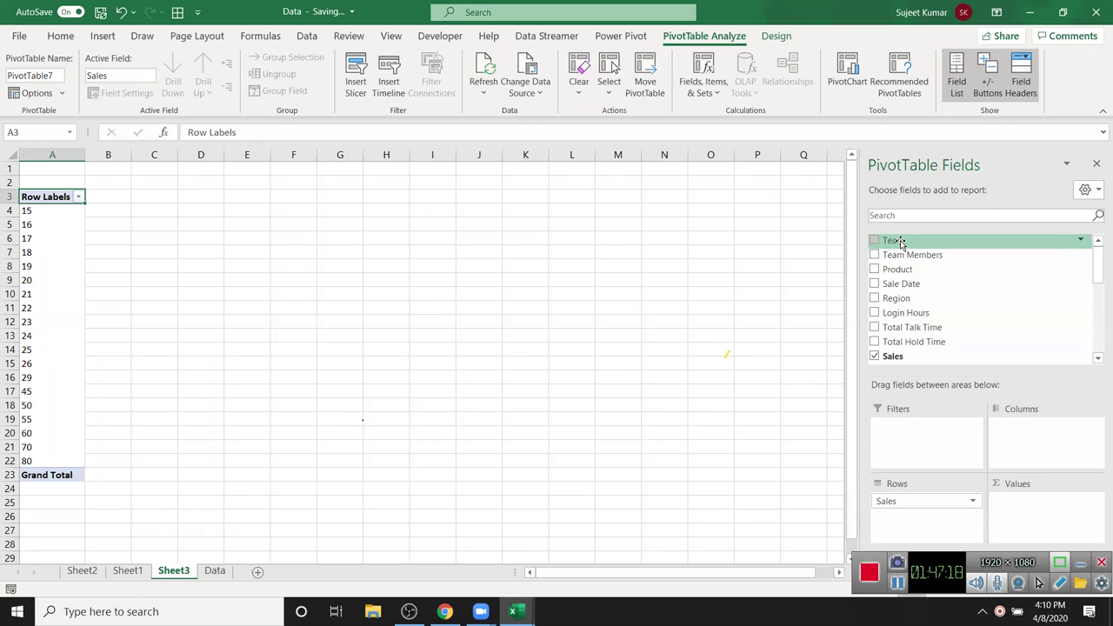
pyautogui.scroll(-1, 918, 298)
pyautogui.scroll(1, 924, 283)
pyautogui.scroll(-1, 926, 271)
pyautogui.scroll(1, 929, 277)
pyautogui.scroll(-4, 929, 313)
pyautogui.scroll(-1, 929, 333)
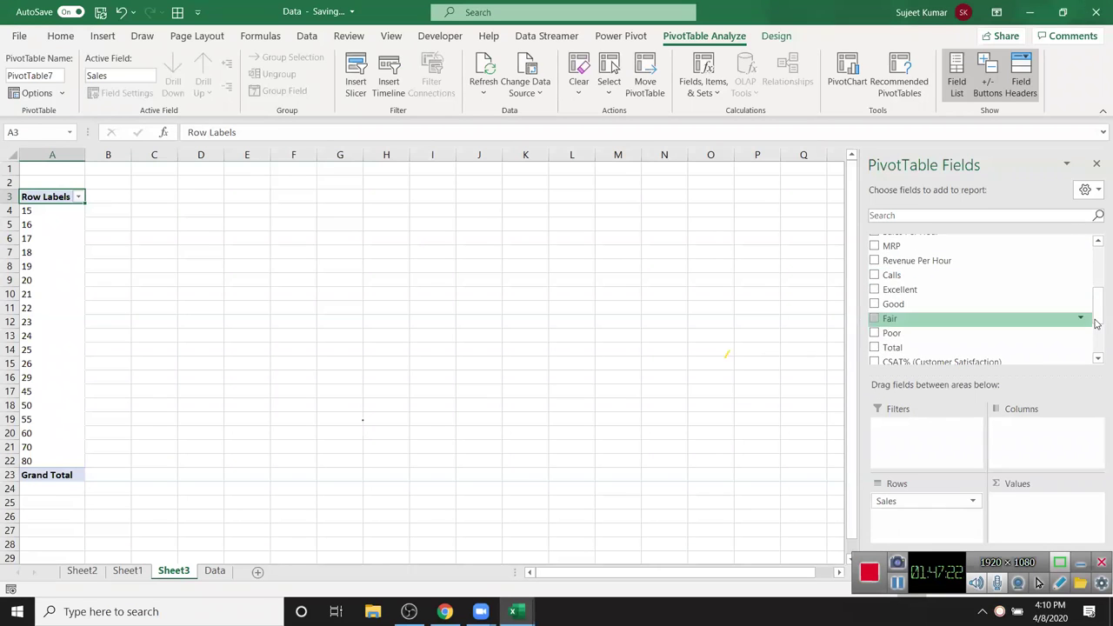
pyautogui.moveTo(1098, 313); pyautogui.dragTo(1096, 248)
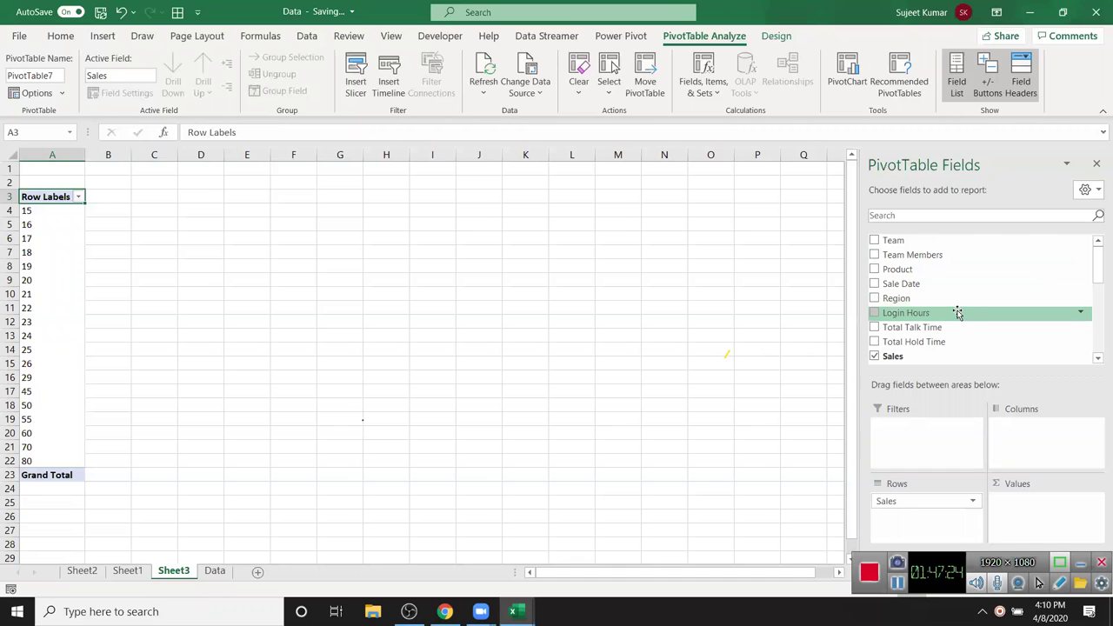
pyautogui.moveTo(957, 298); pyautogui.dragTo(1025, 508)
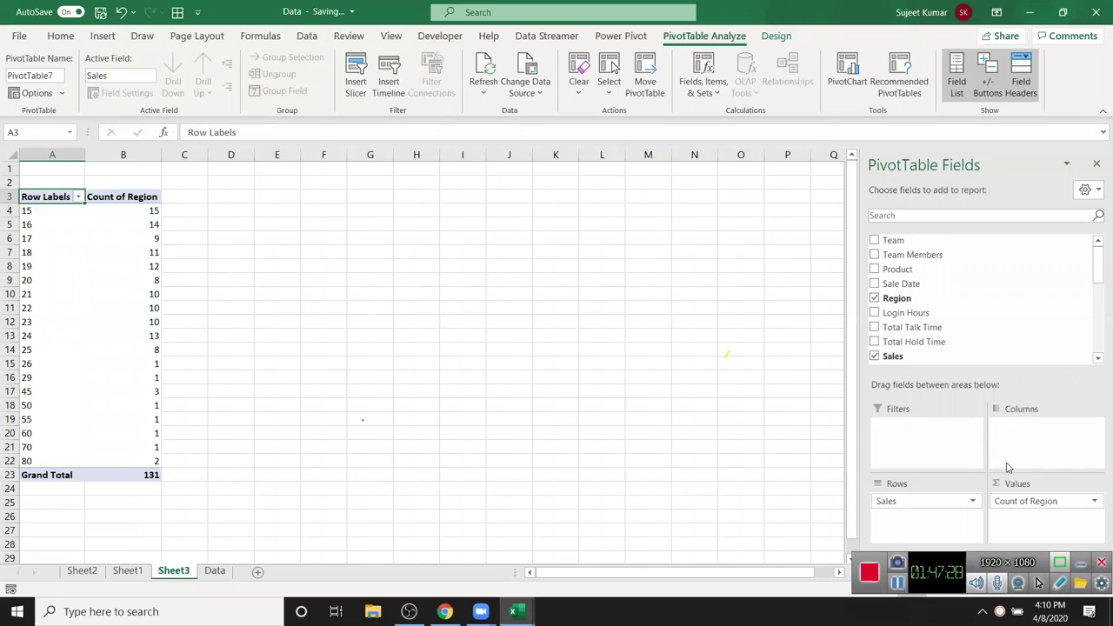
# - Select the Sales row labels, ending on the label in cell A5
pyautogui.moveTo(64, 220); pyautogui.dragTo(57, 257)
pyautogui.scroll(-2, 54, 258)
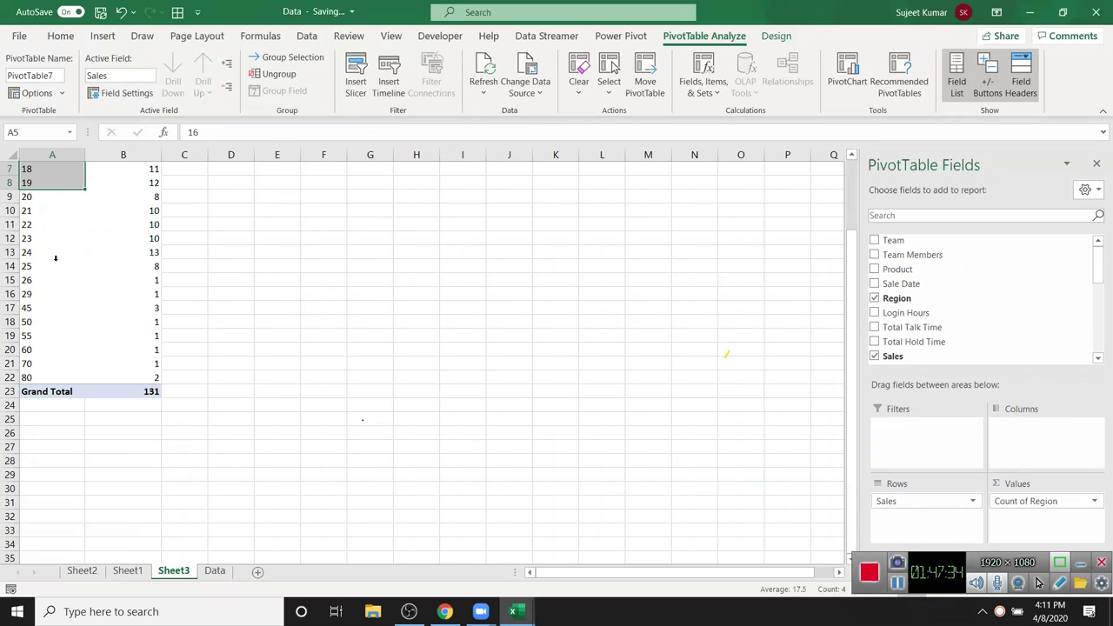
pyautogui.scroll(2, 55, 259)
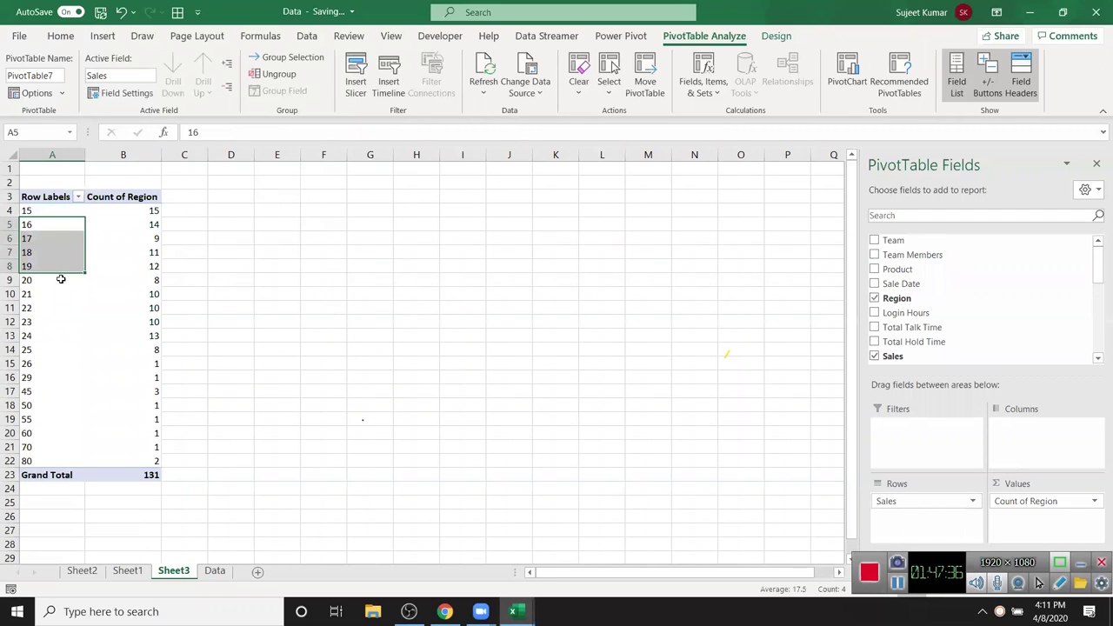
pyautogui.click(68, 271)
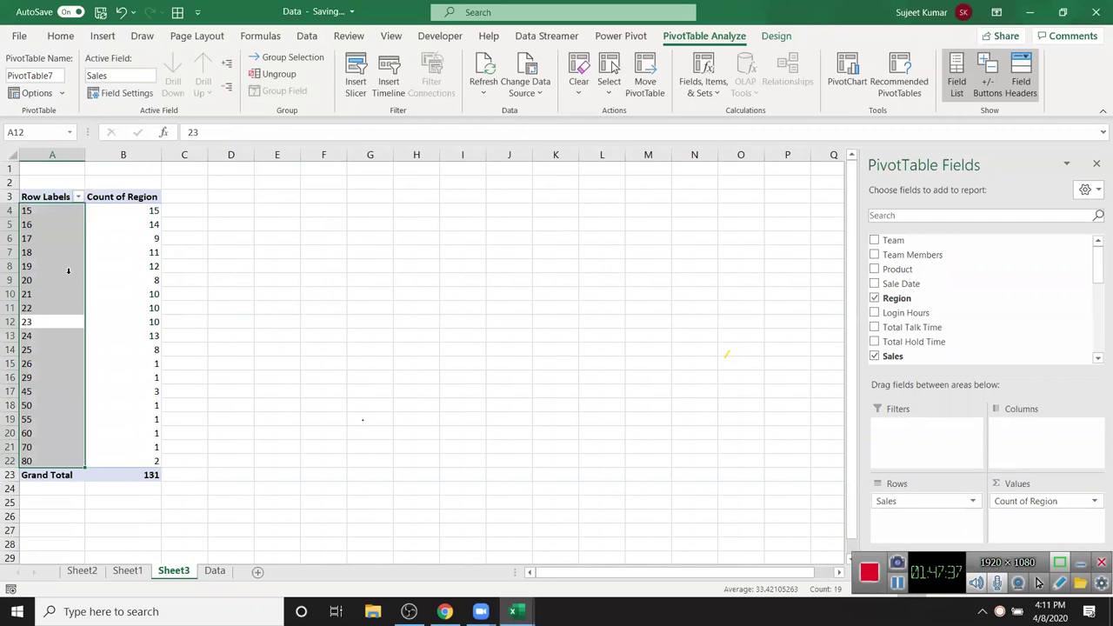
pyautogui.click(51, 224)
# - Group the Sales row labels into bins of 10 starting at 10, then go to the Data sheet
pyautogui.rightClick(53, 225)
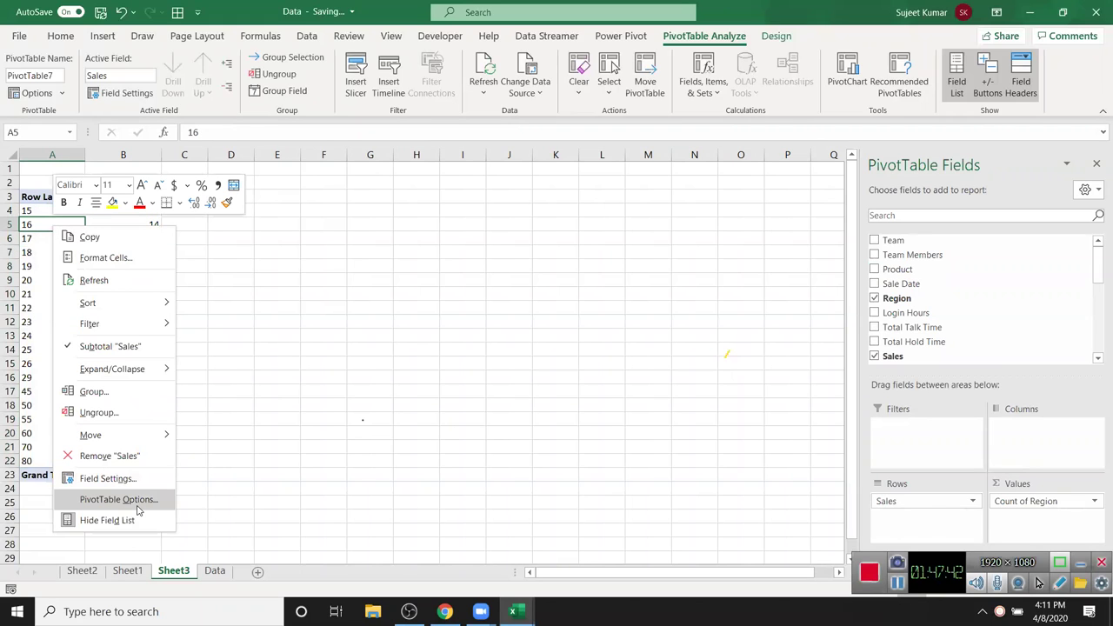
pyautogui.click(114, 397)
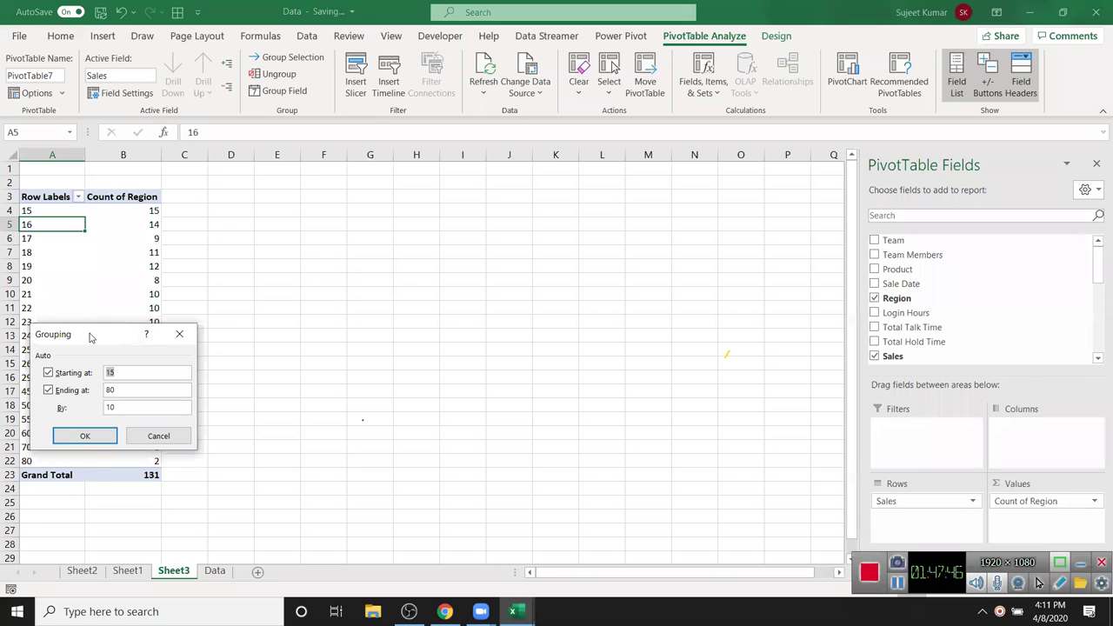
pyautogui.moveTo(96, 337); pyautogui.dragTo(469, 279)
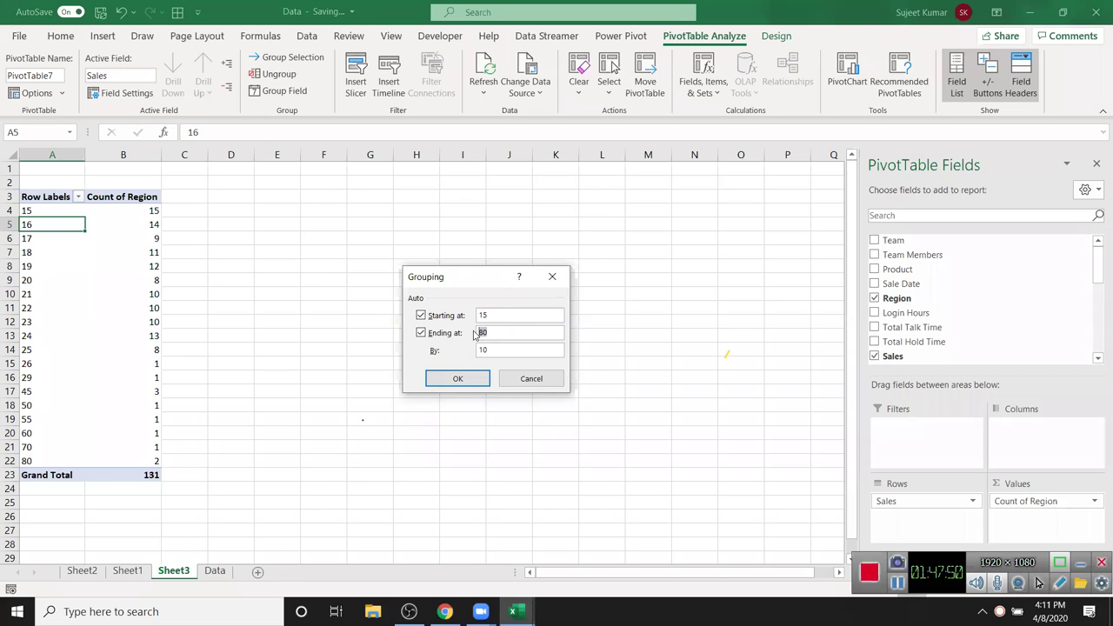
pyautogui.moveTo(485, 315); pyautogui.dragTo(459, 334)
pyautogui.write('0')
pyautogui.click(455, 378)
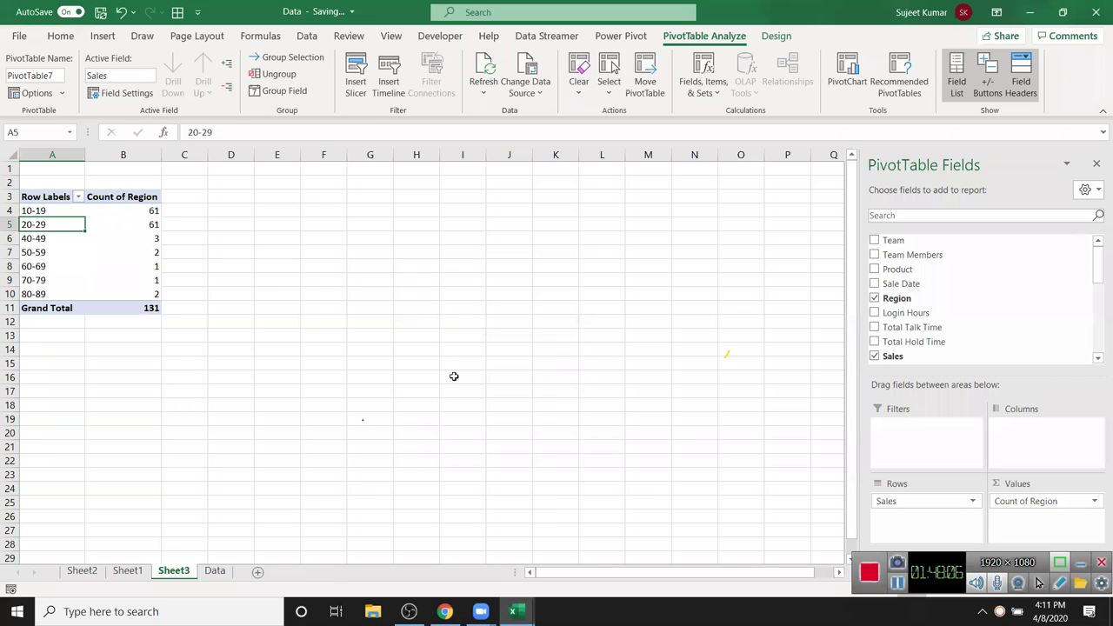
pyautogui.click(56, 284)
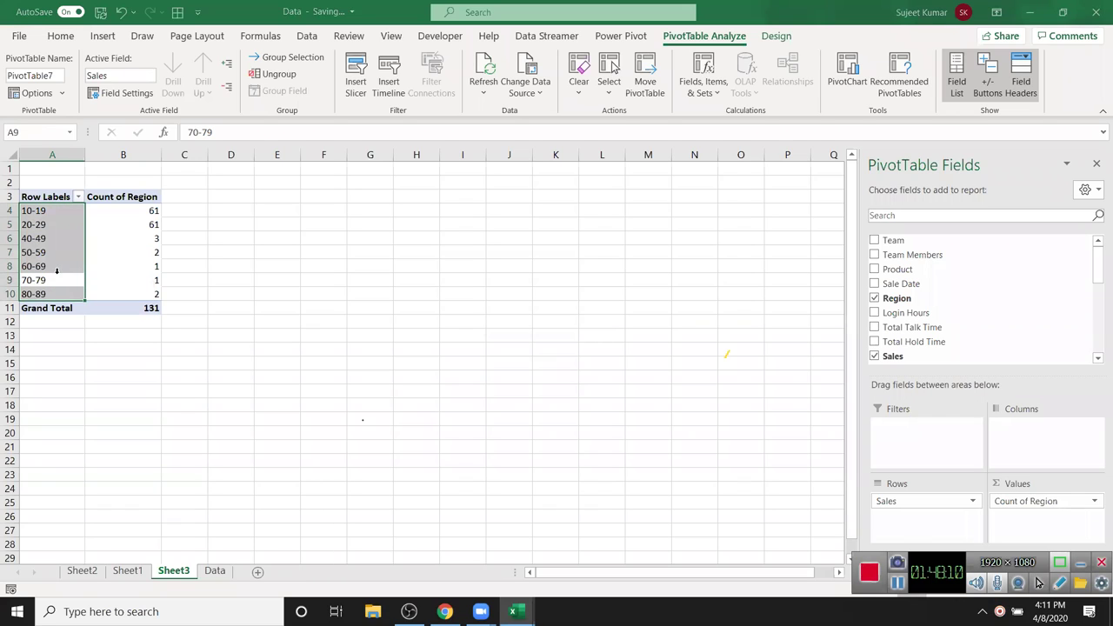
pyautogui.click(56, 280)
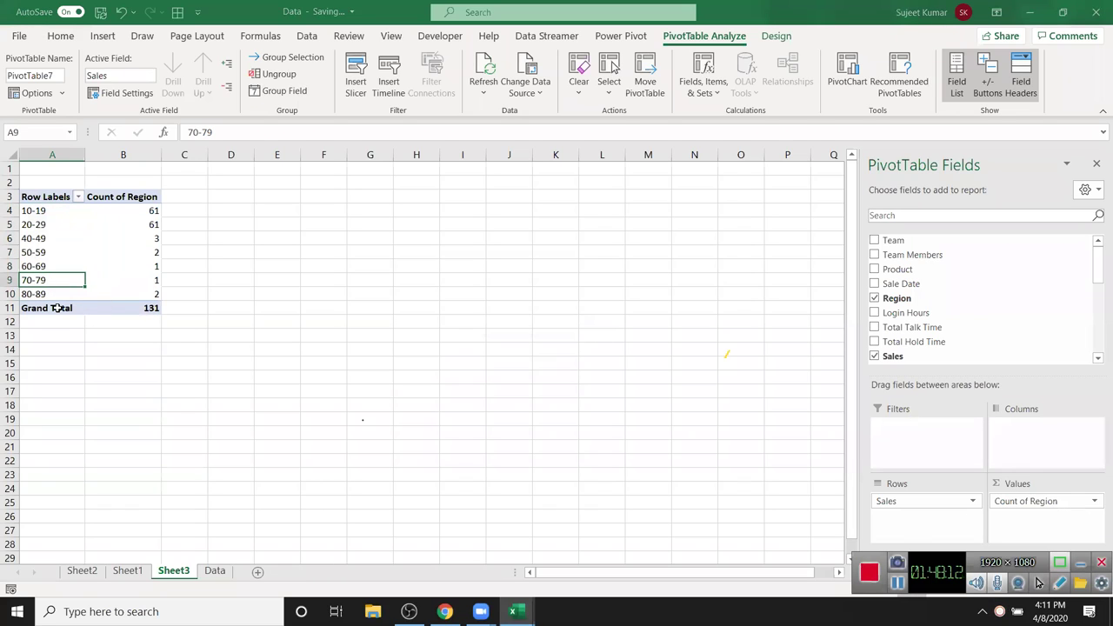
pyautogui.click(215, 572)
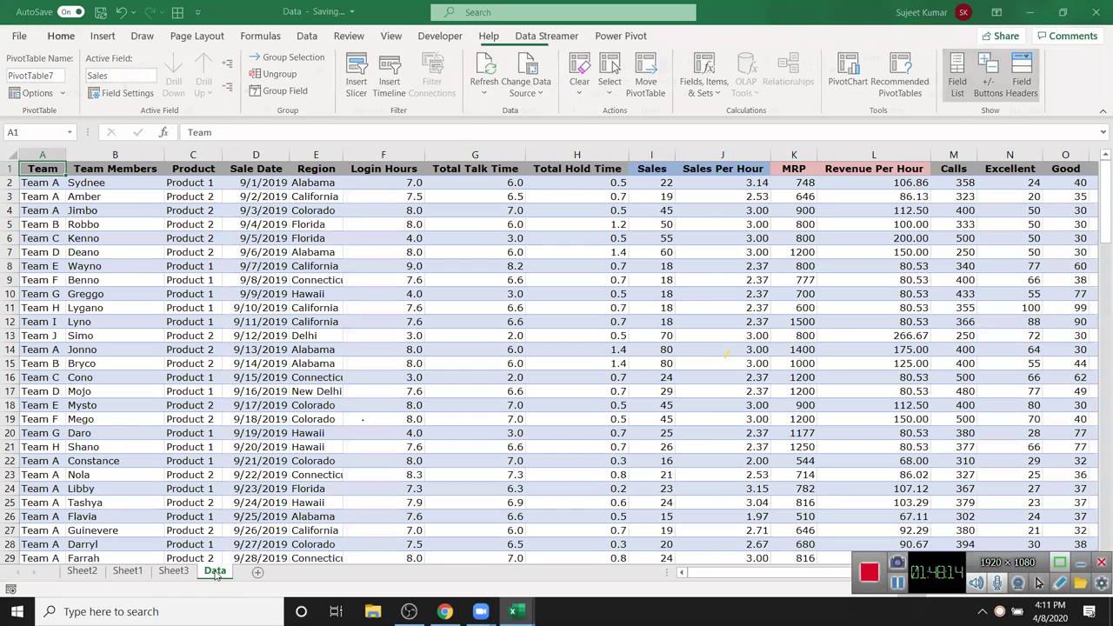
# - Insert a PivotTable on new Sheet4 and add Sale Date to Rows, auto-grouped into 2019 and 2020
pyautogui.click(102, 36)
pyautogui.click(26, 69)
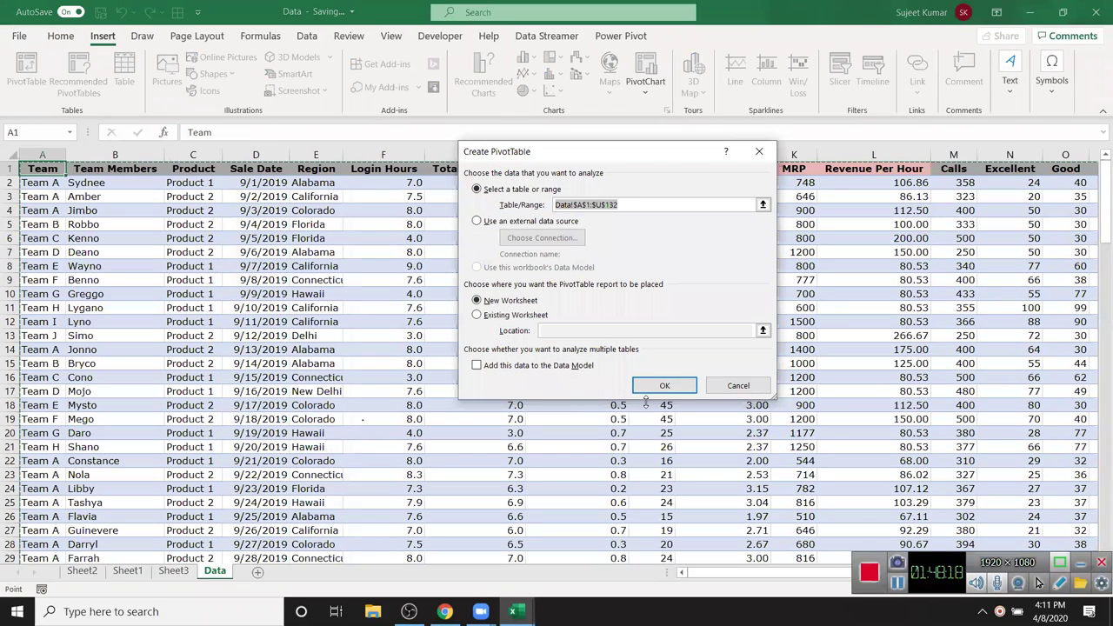
pyautogui.click(666, 388)
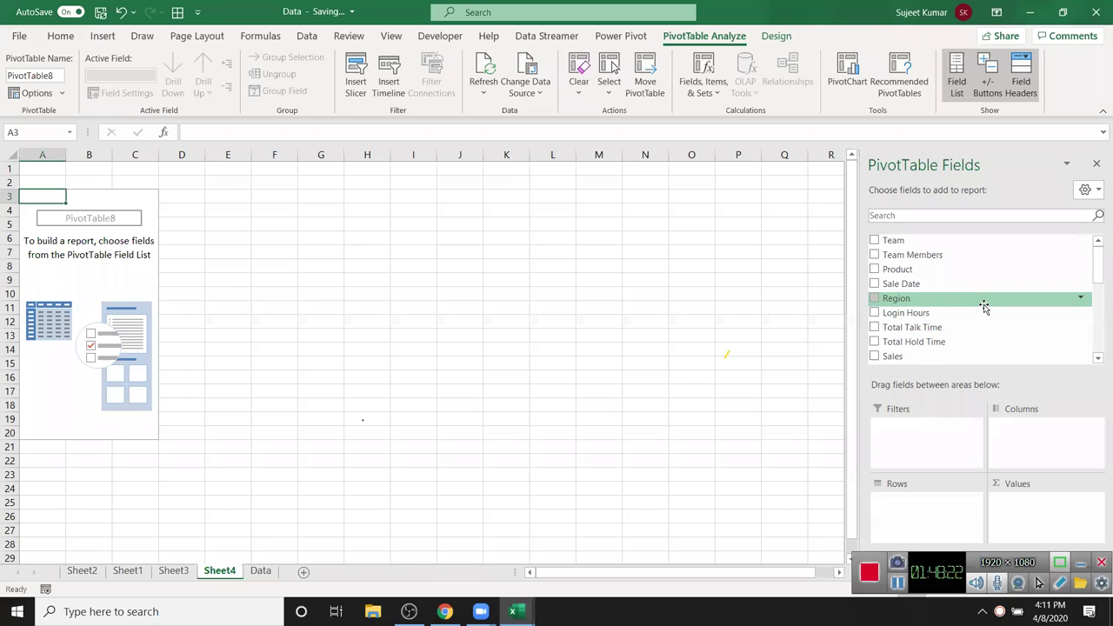
pyautogui.scroll(-2, 953, 286)
pyautogui.scroll(-2, 952, 287)
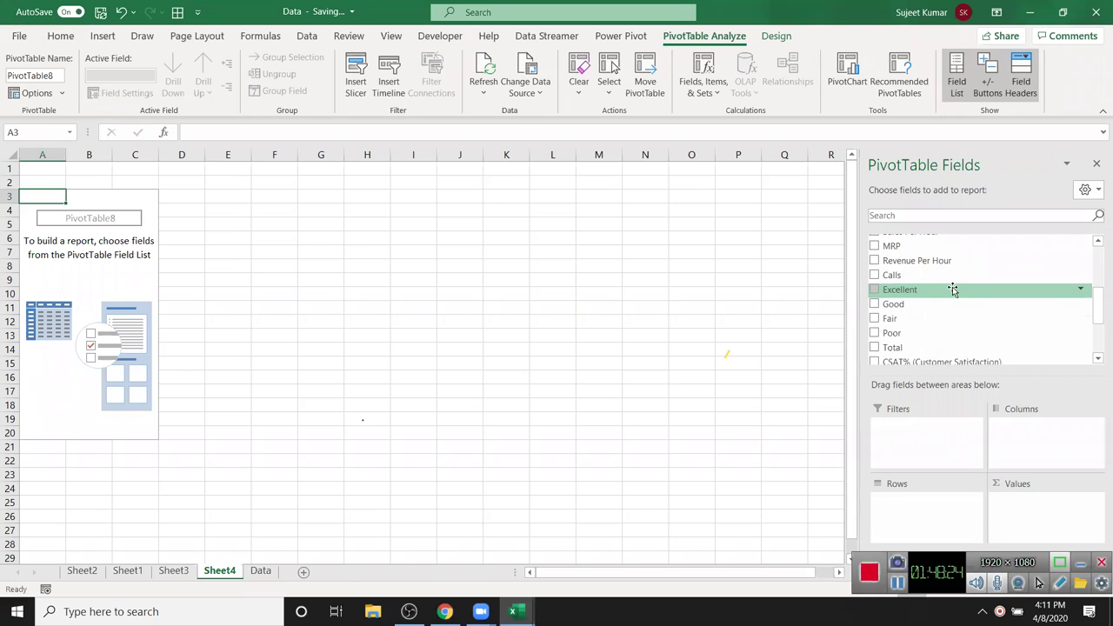
pyautogui.scroll(2, 953, 292)
pyautogui.scroll(-2, 957, 293)
pyautogui.scroll(2, 1096, 304)
pyautogui.scroll(2, 1096, 303)
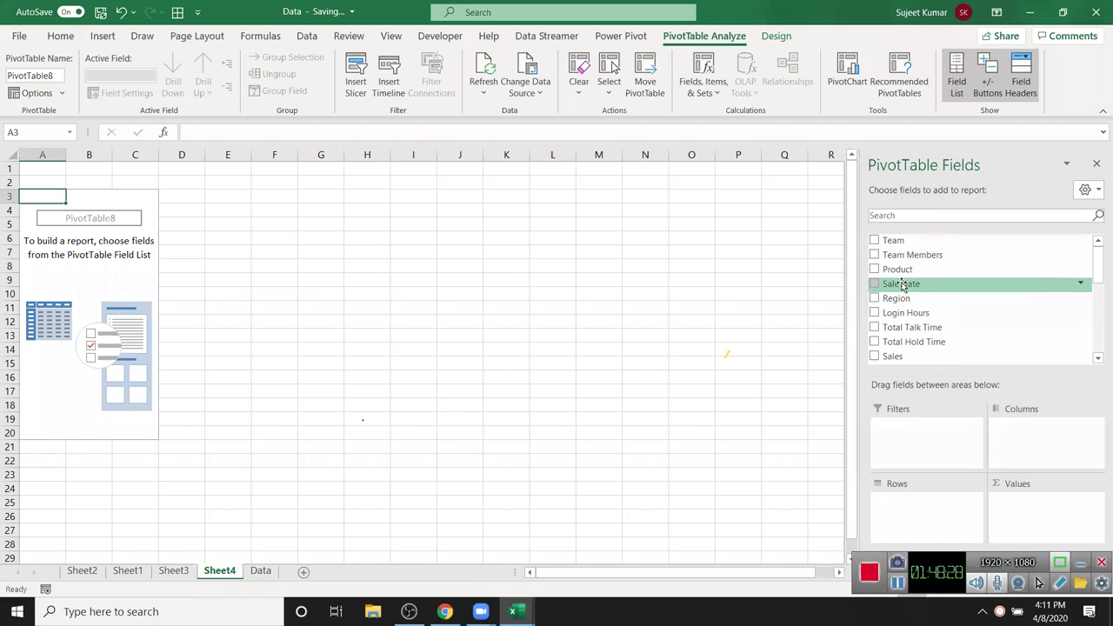
pyautogui.moveTo(904, 283); pyautogui.dragTo(946, 518)
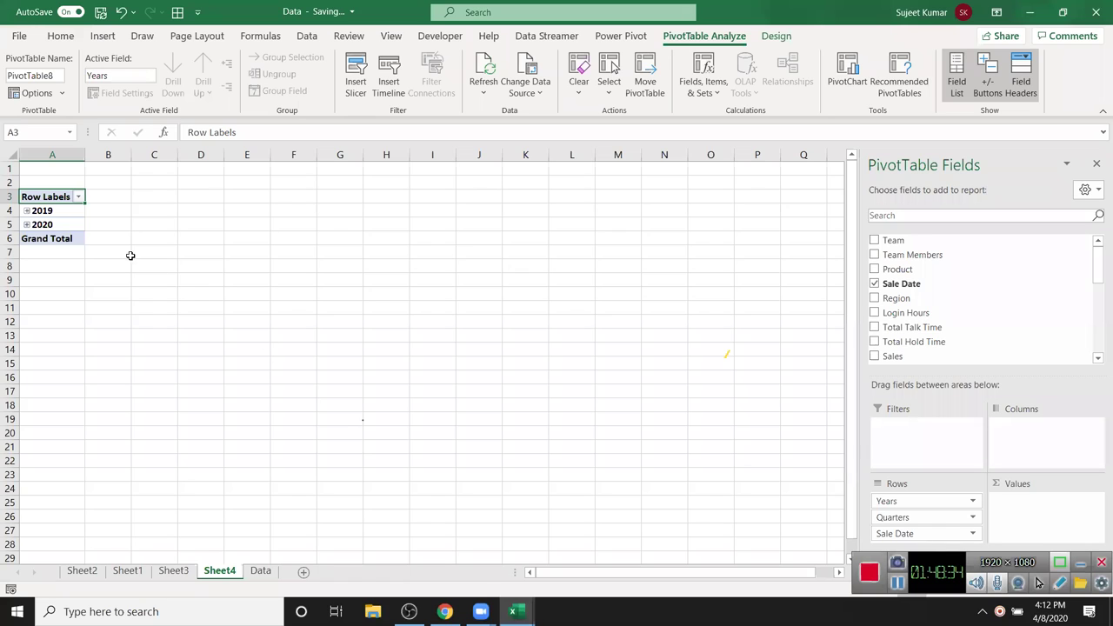
# - Check the year grouping, then ungroup Sale Date to list daily dates
pyautogui.rightClick(67, 216)
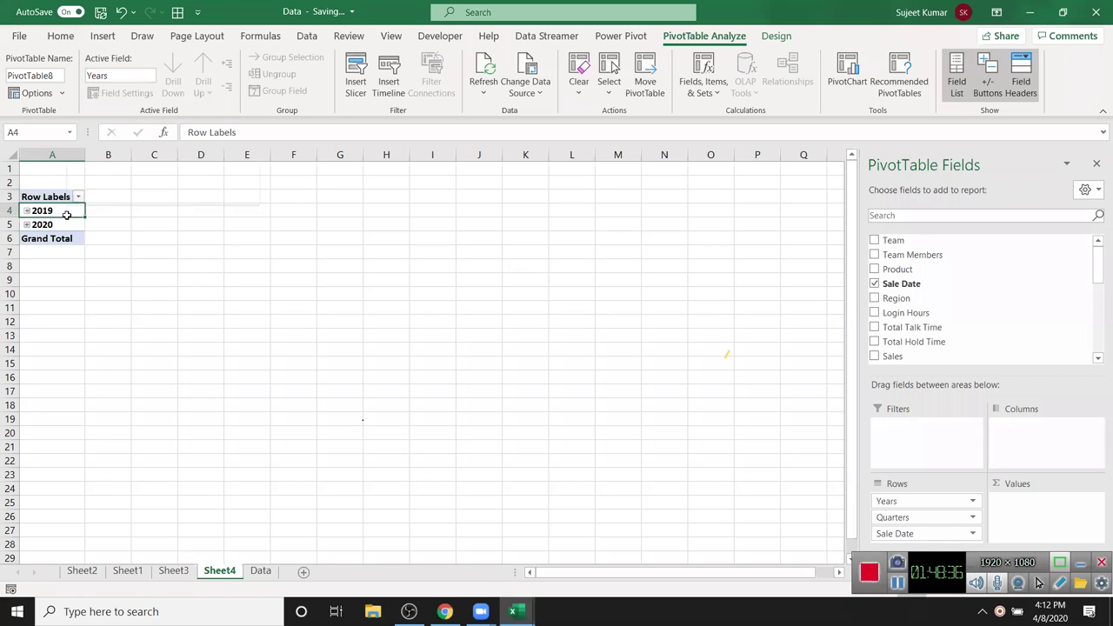
pyautogui.click(135, 382)
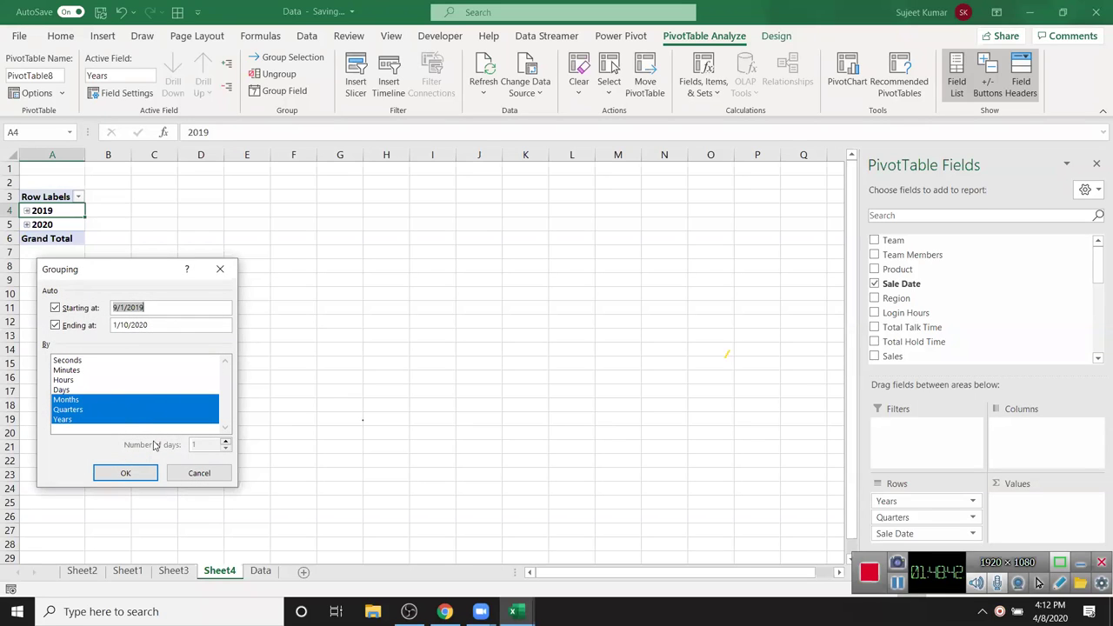
pyautogui.click(125, 472)
pyautogui.rightClick(63, 223)
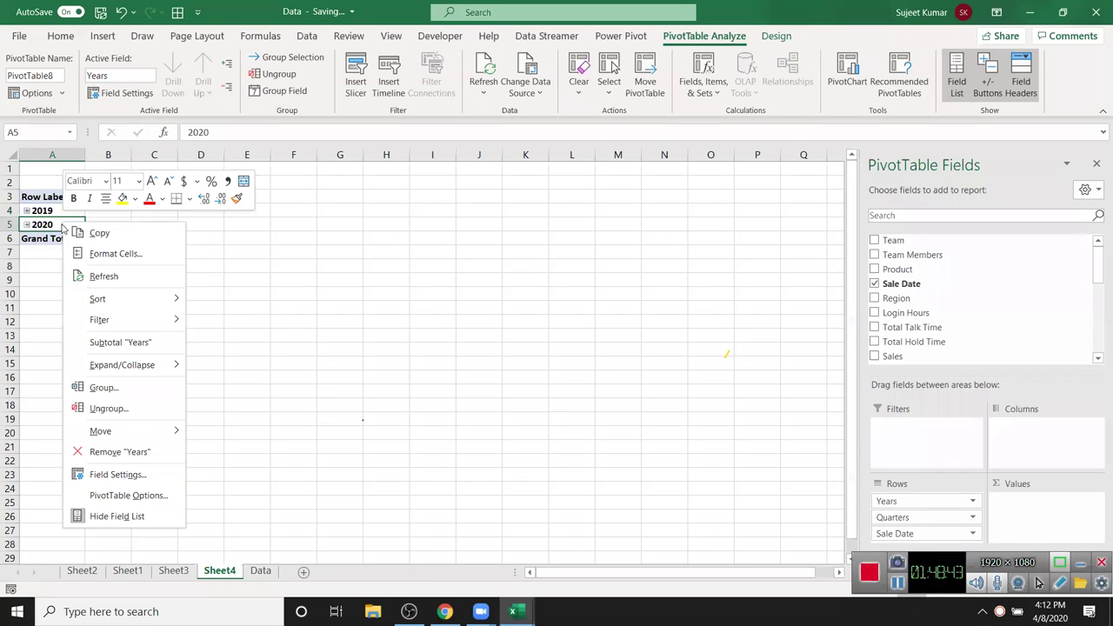
pyautogui.click(120, 409)
# - Group the daily dates by month and add Count of Sales as the values
pyautogui.click(70, 252)
pyautogui.rightClick(70, 254)
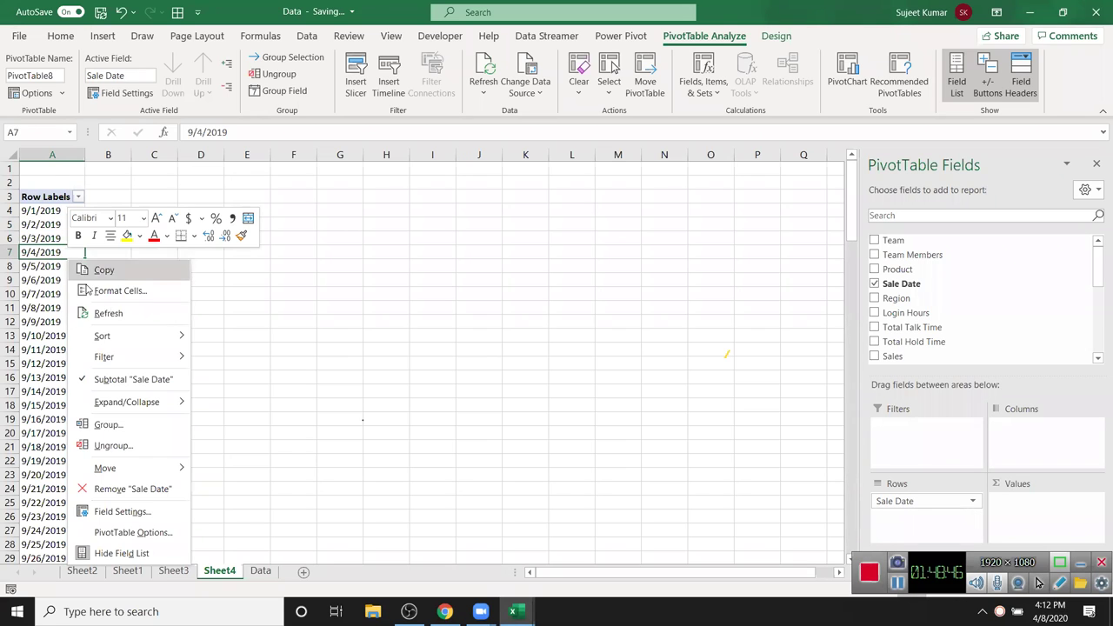
pyautogui.click(109, 425)
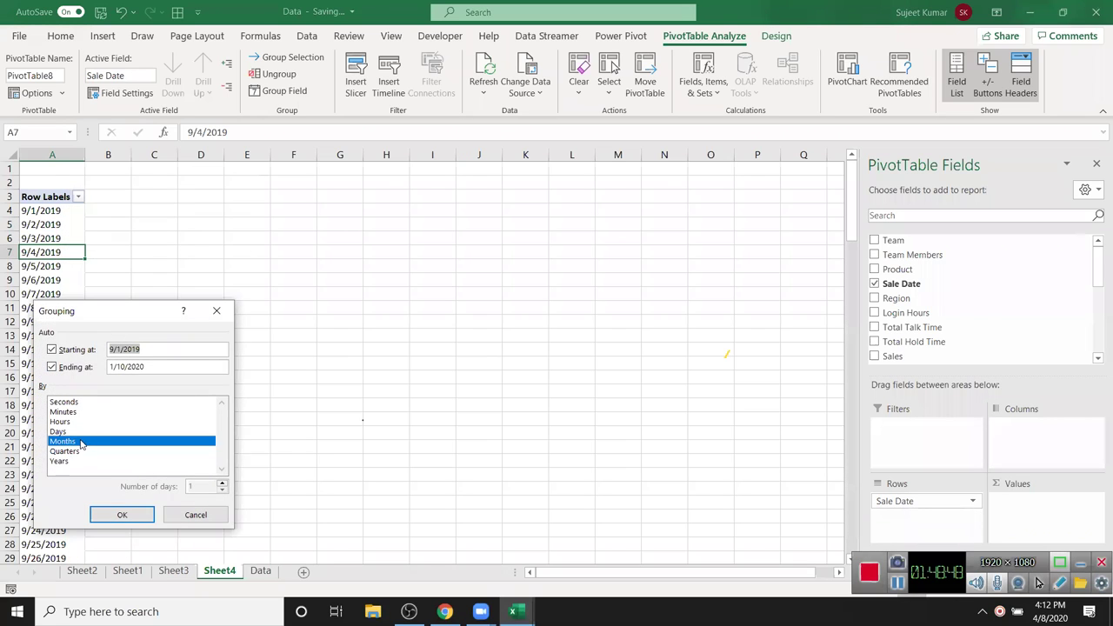
pyautogui.click(123, 514)
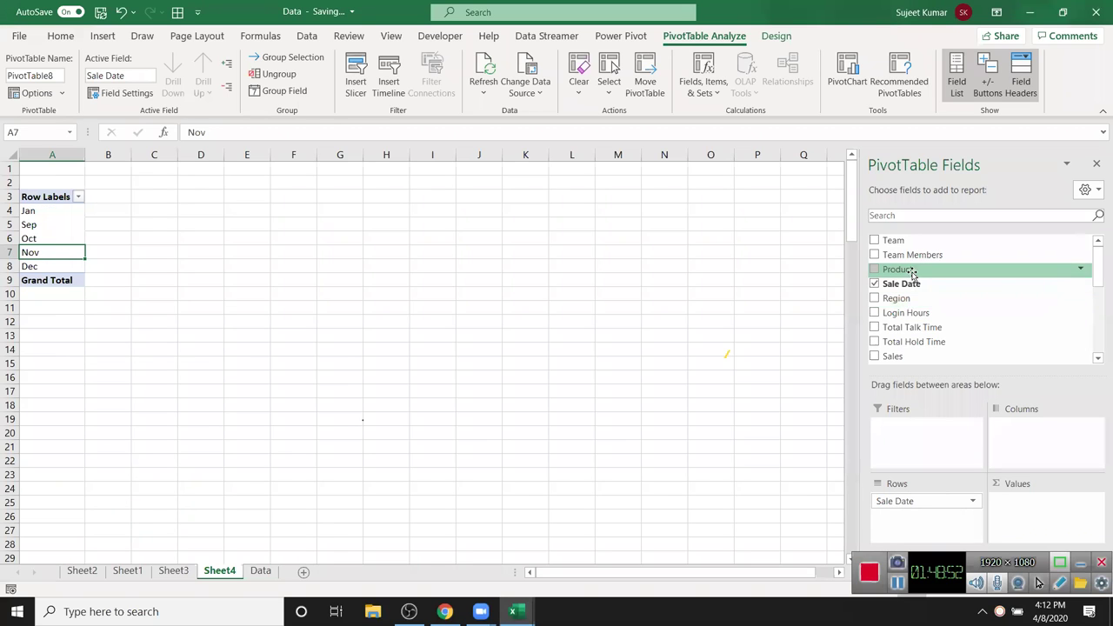
pyautogui.moveTo(909, 356); pyautogui.dragTo(1027, 505)
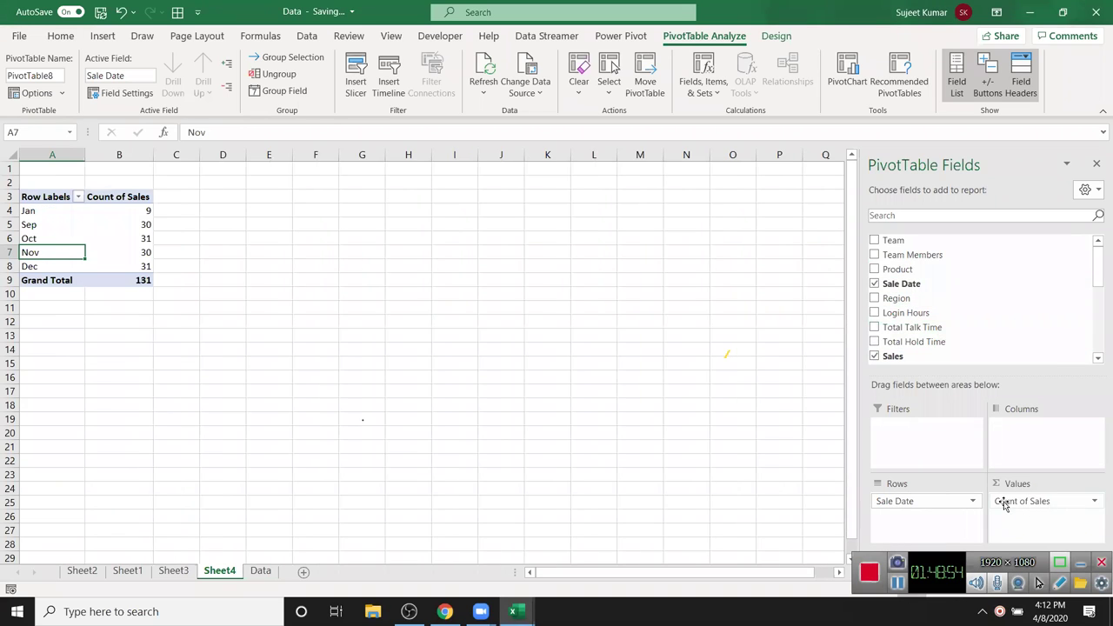
# - Regroup the dates by both Quarters and Months
pyautogui.rightClick(59, 254)
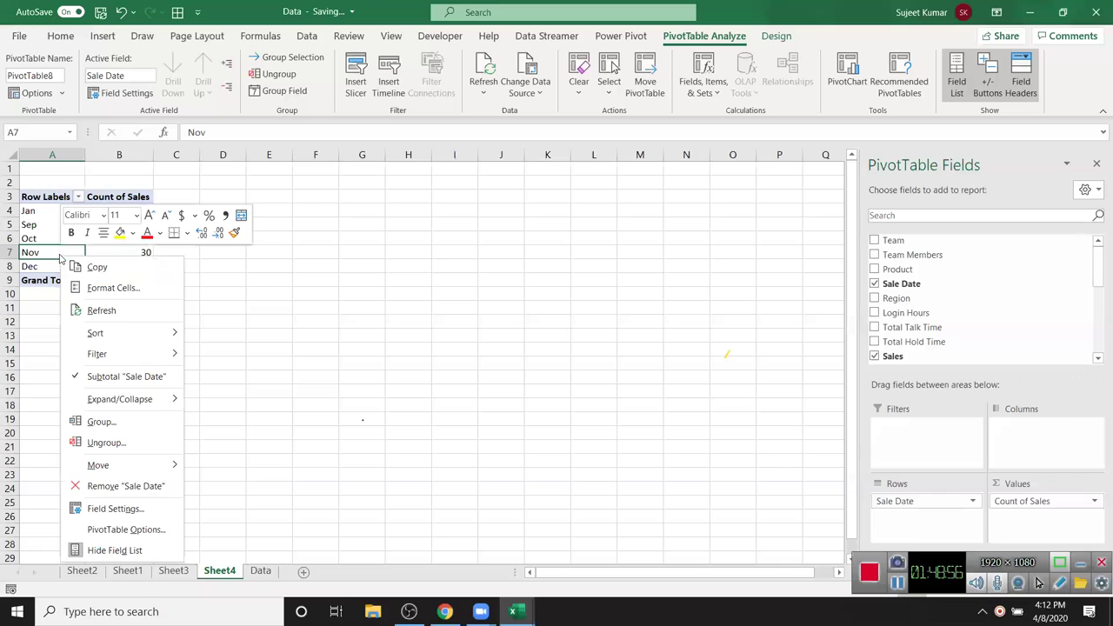
pyautogui.click(101, 422)
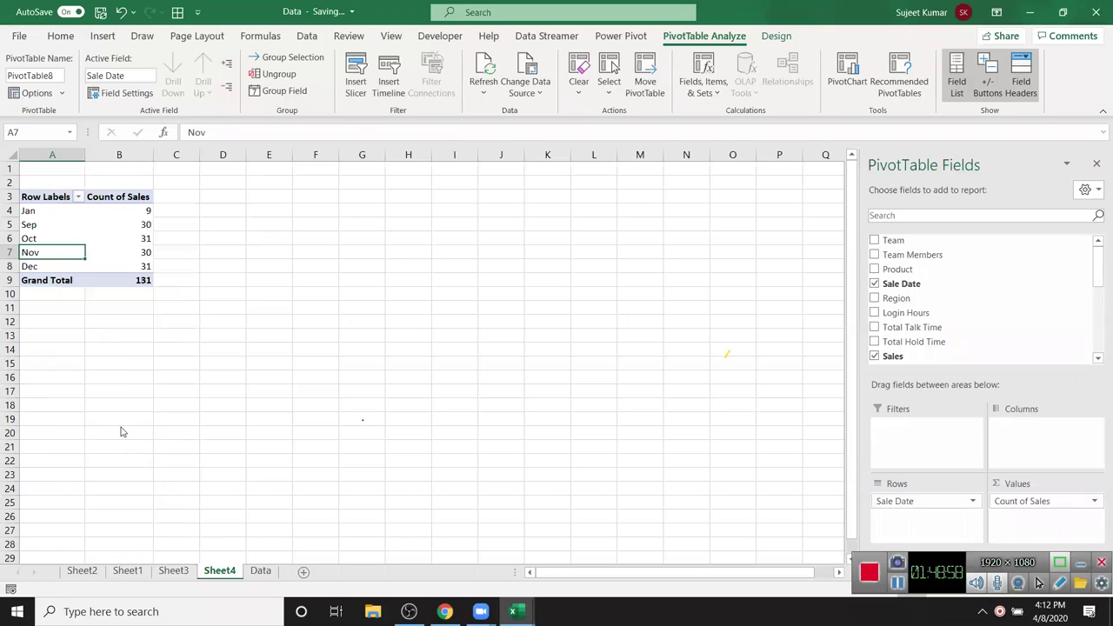
pyautogui.click(53, 454)
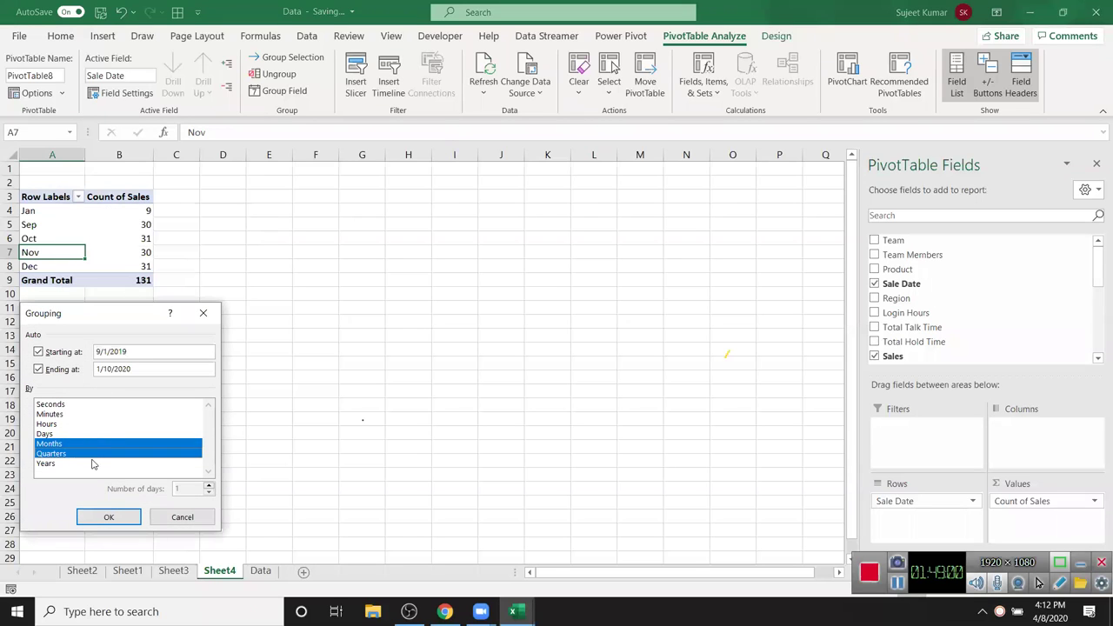
pyautogui.click(111, 516)
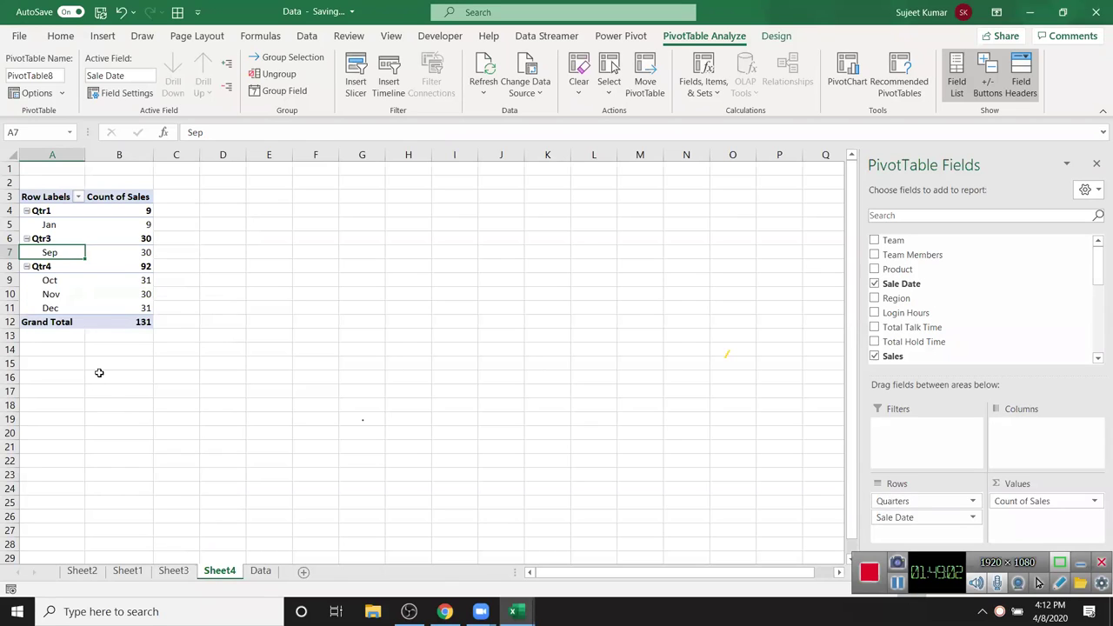
# - Regroup Sale Date by Days only, with 15 days per group
pyautogui.rightClick(56, 253)
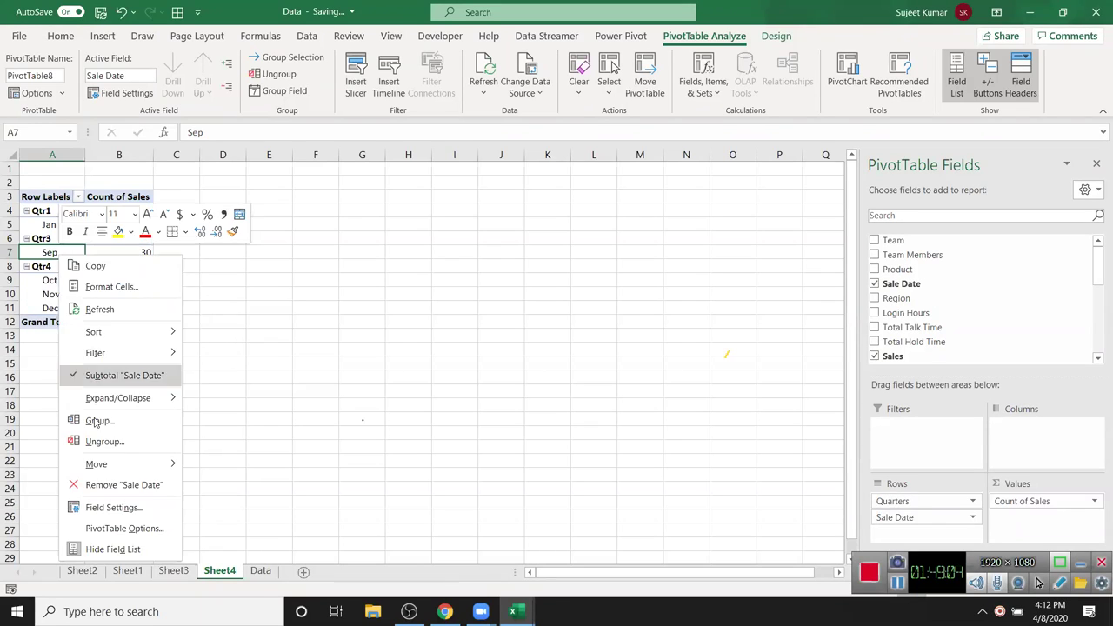
pyautogui.click(101, 421)
pyautogui.click(37, 453)
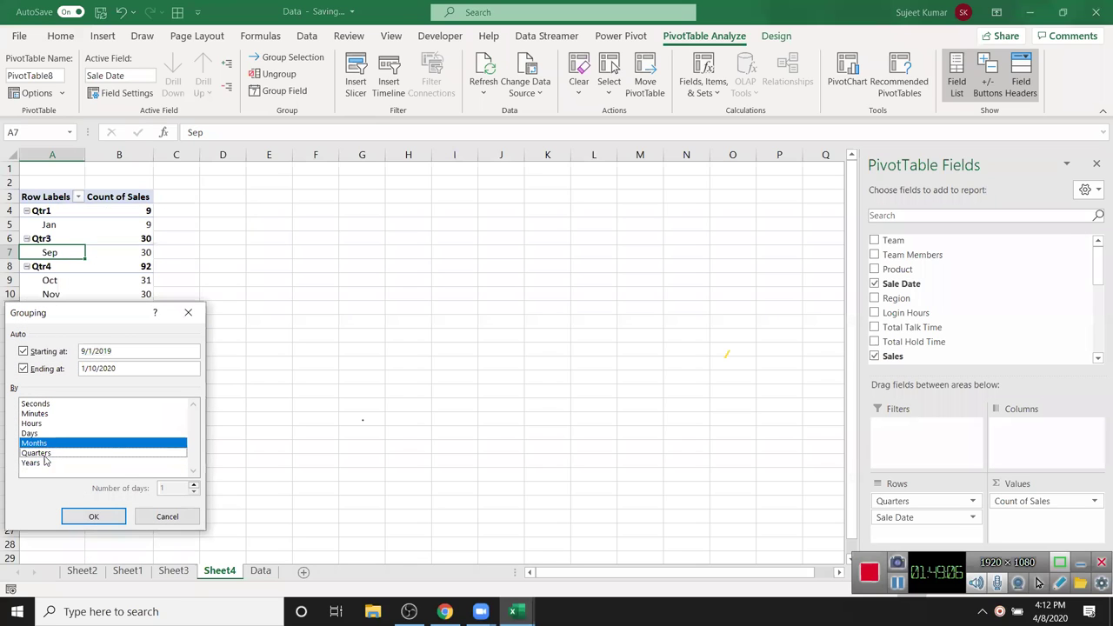
pyautogui.click(31, 434)
pyautogui.click(39, 443)
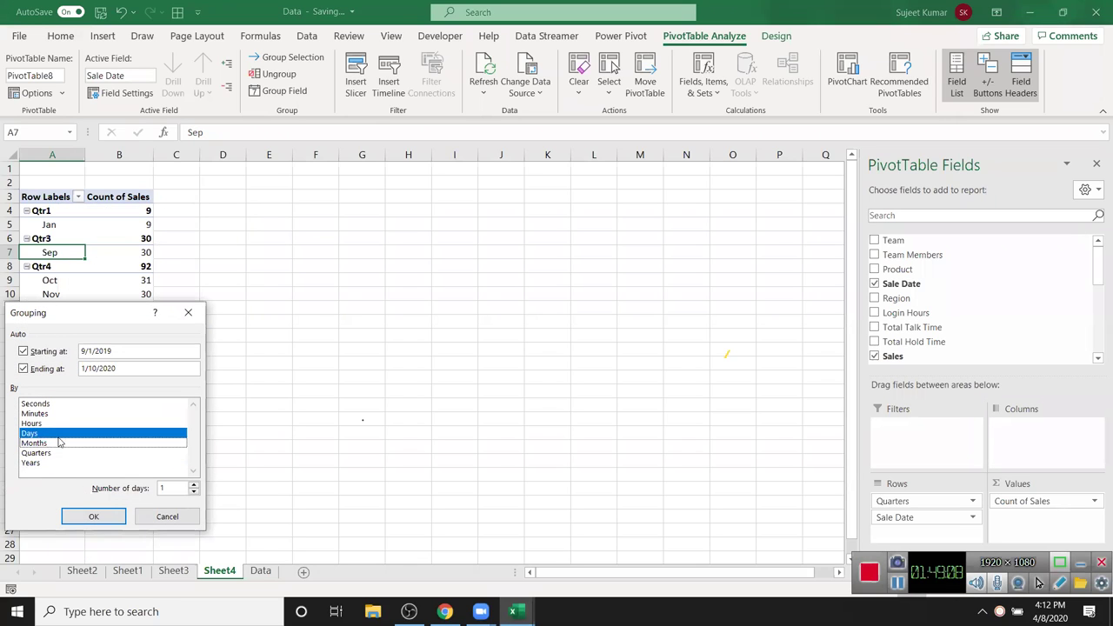
pyautogui.click(173, 487)
pyautogui.write('5')
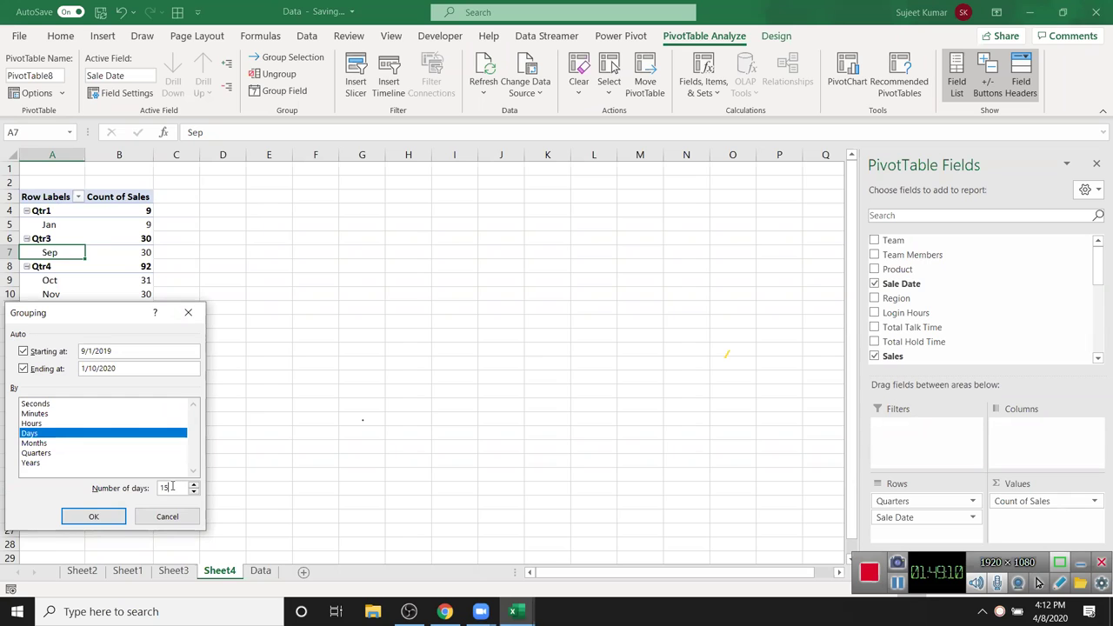
pyautogui.click(96, 520)
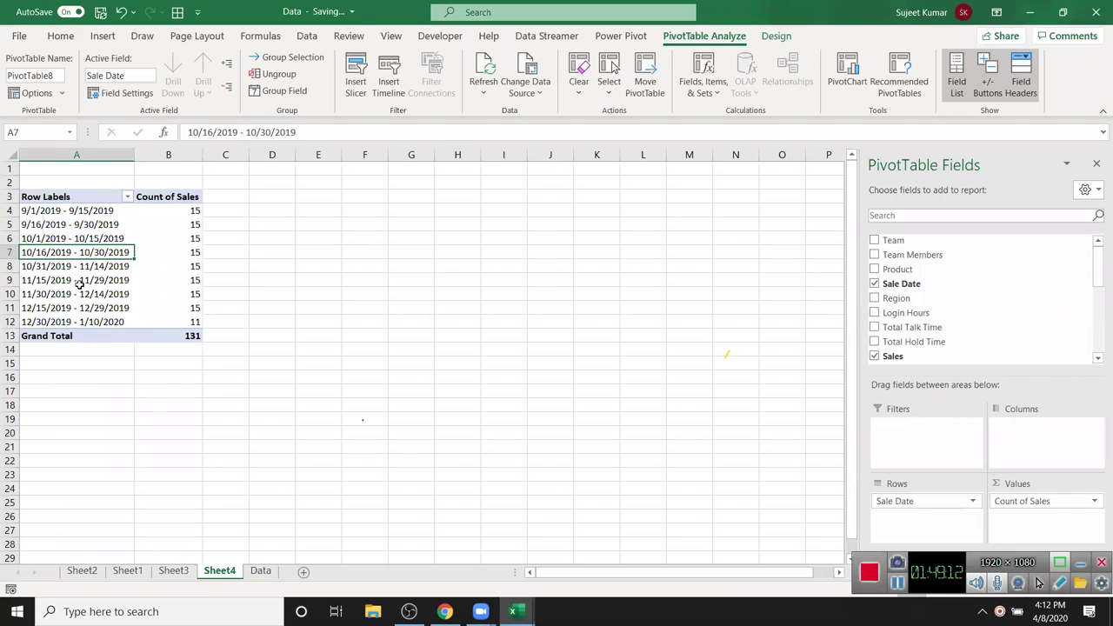
# - Select the 15-day date ranges and their sales counts in the pivot
pyautogui.moveTo(51, 216); pyautogui.dragTo(174, 328)
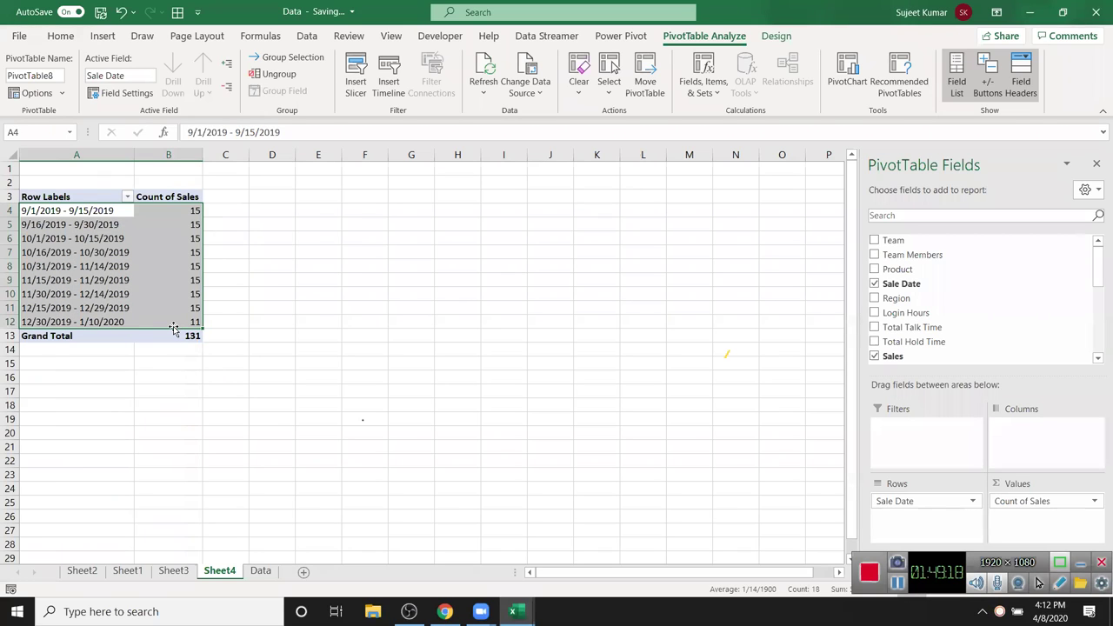
pyautogui.click(127, 243)
pyautogui.click(185, 220)
pyautogui.moveTo(186, 220); pyautogui.dragTo(192, 295)
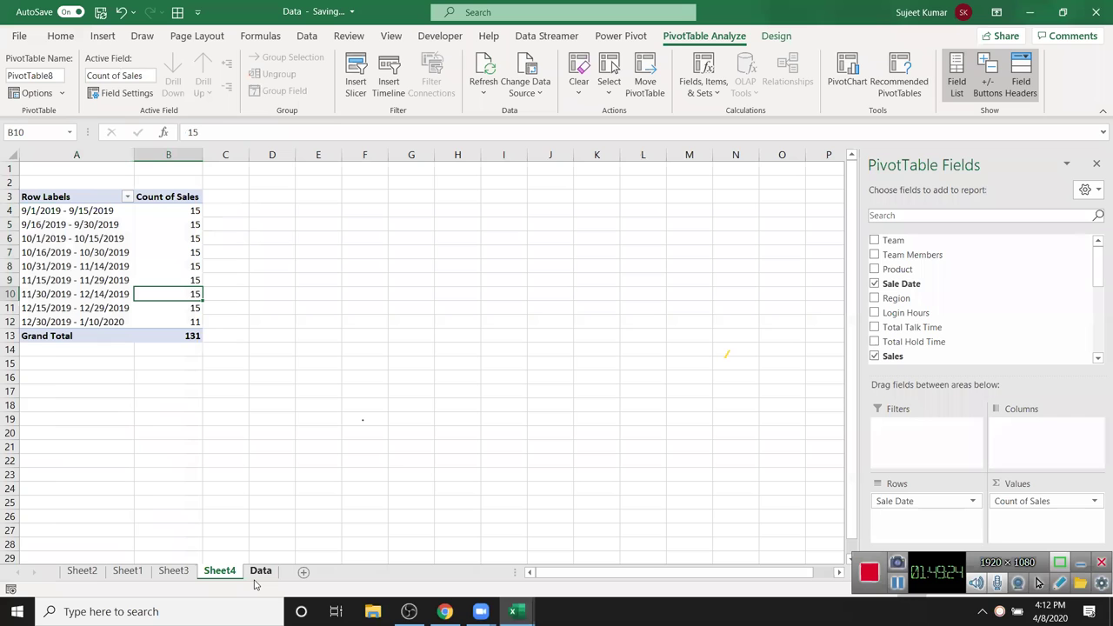
# - On the Data sheet, inspect the Sales, MRP and Revenue Per Hour cells
pyautogui.click(259, 571)
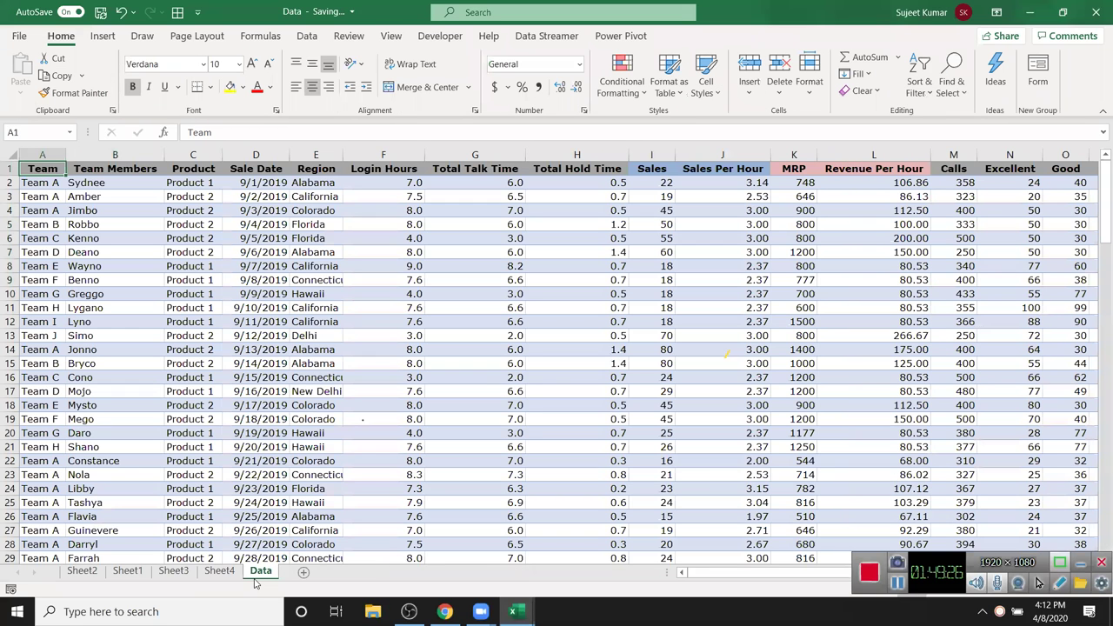
pyautogui.moveTo(724, 255); pyautogui.dragTo(660, 184)
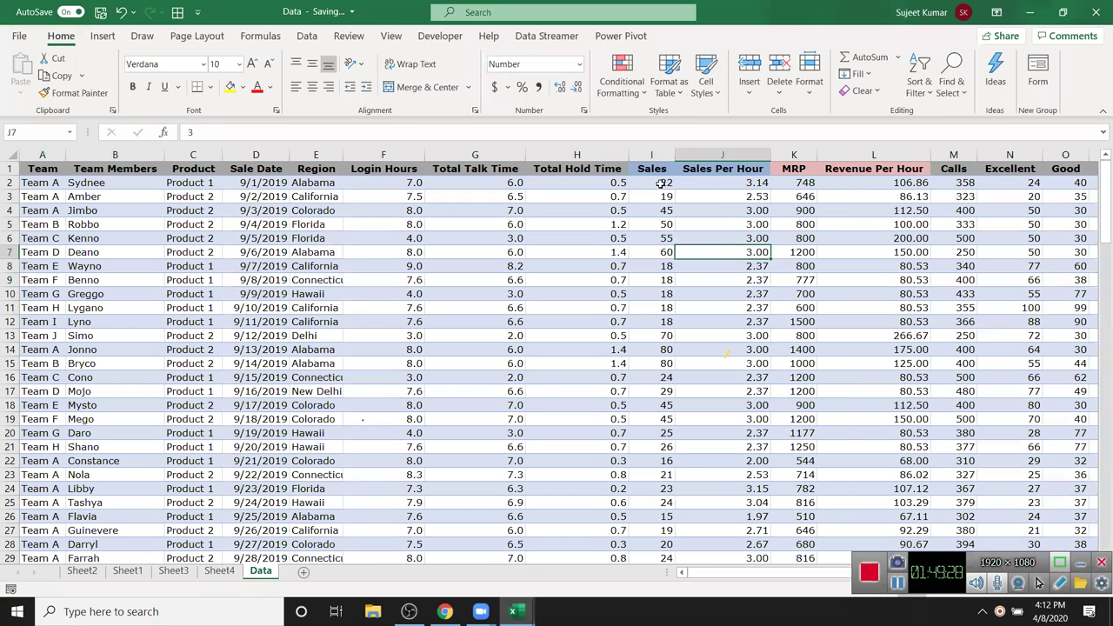
pyautogui.click(661, 184)
pyautogui.click(801, 183)
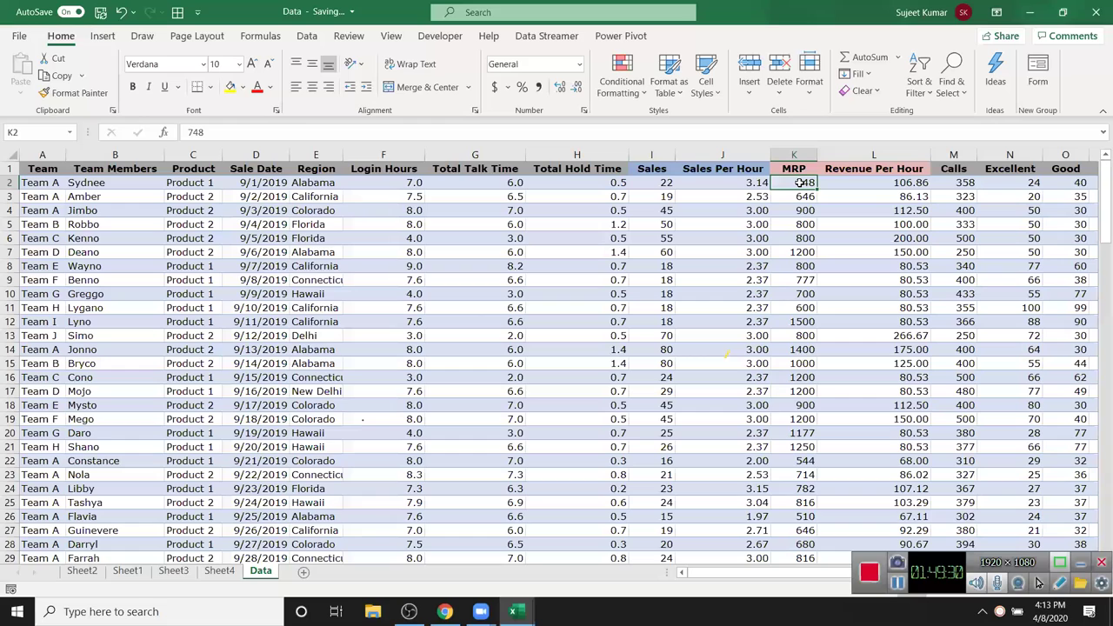
pyautogui.click(844, 172)
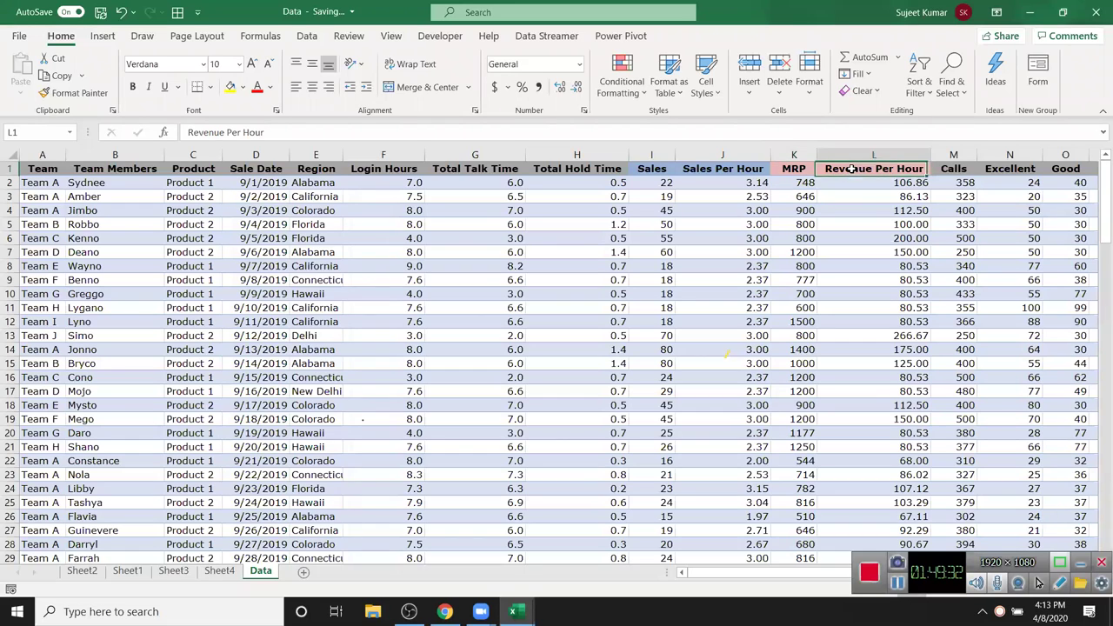
pyautogui.click(804, 184)
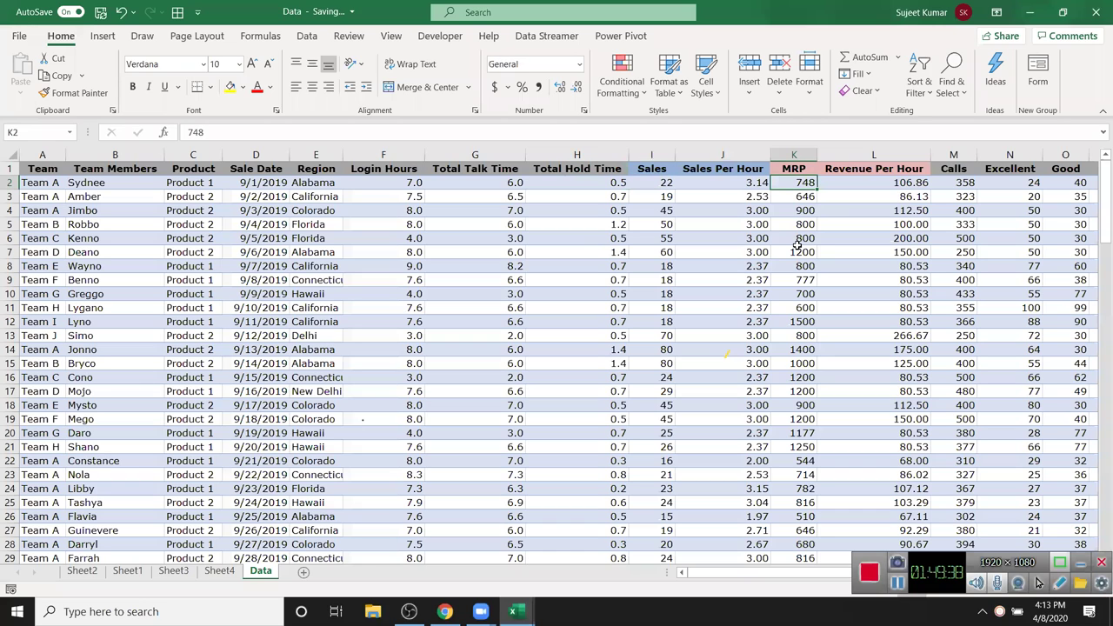
# - Insert a PivotTable from the Data table starting at A1 onto a new worksheet
pyautogui.click(39, 169)
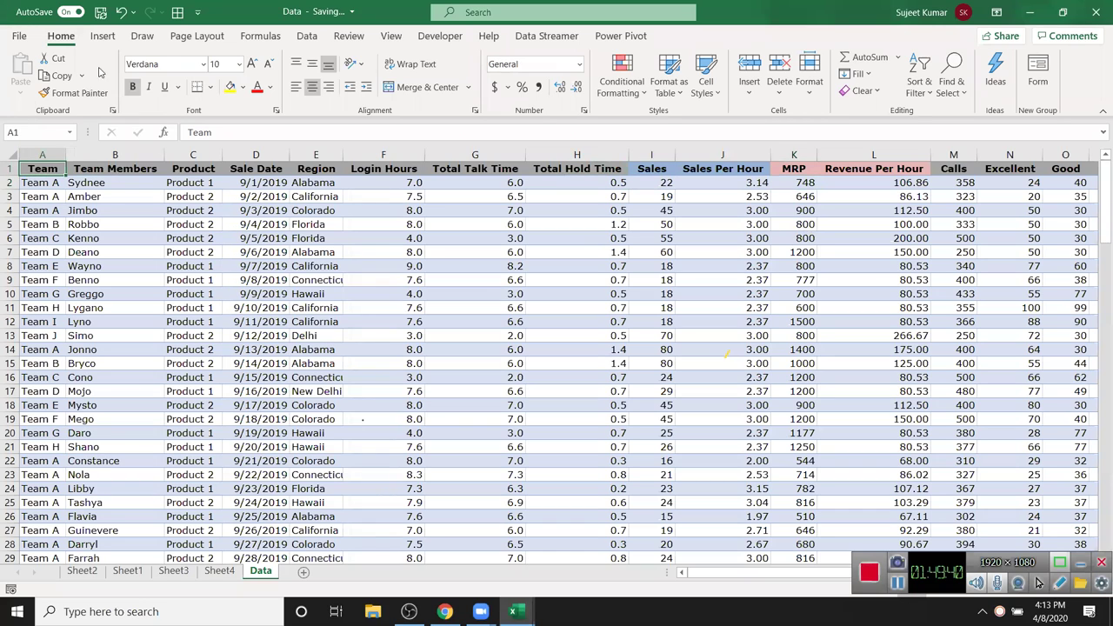
pyautogui.click(103, 36)
pyautogui.click(26, 74)
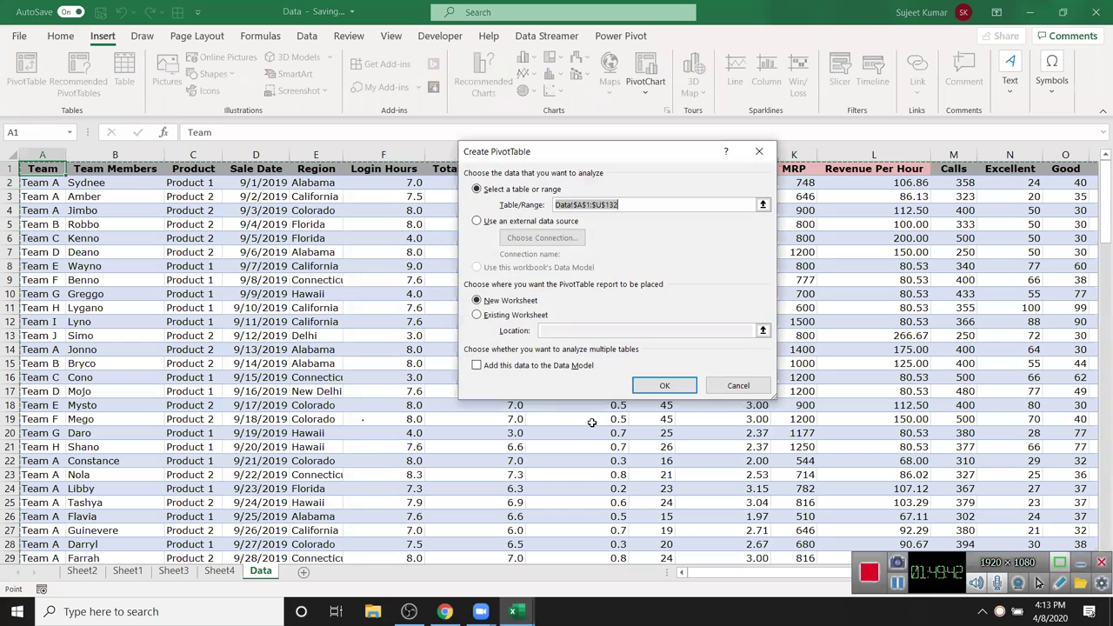
pyautogui.click(663, 387)
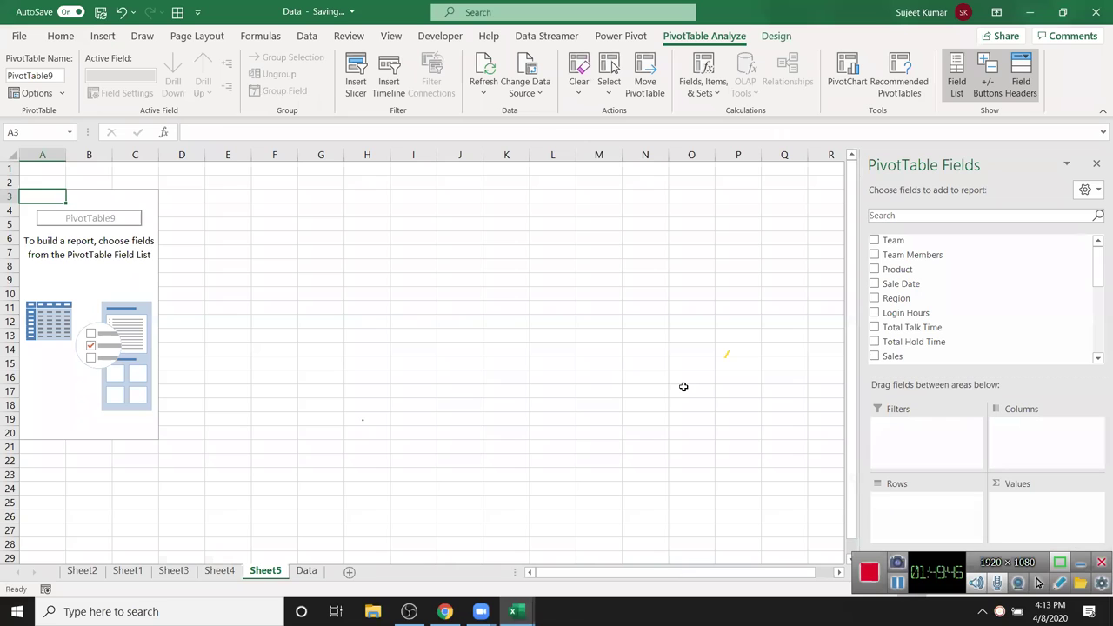
# - Put Sales in Values and Region in Rows to count sales per region, totalling 131
pyautogui.moveTo(896, 360); pyautogui.dragTo(1048, 522)
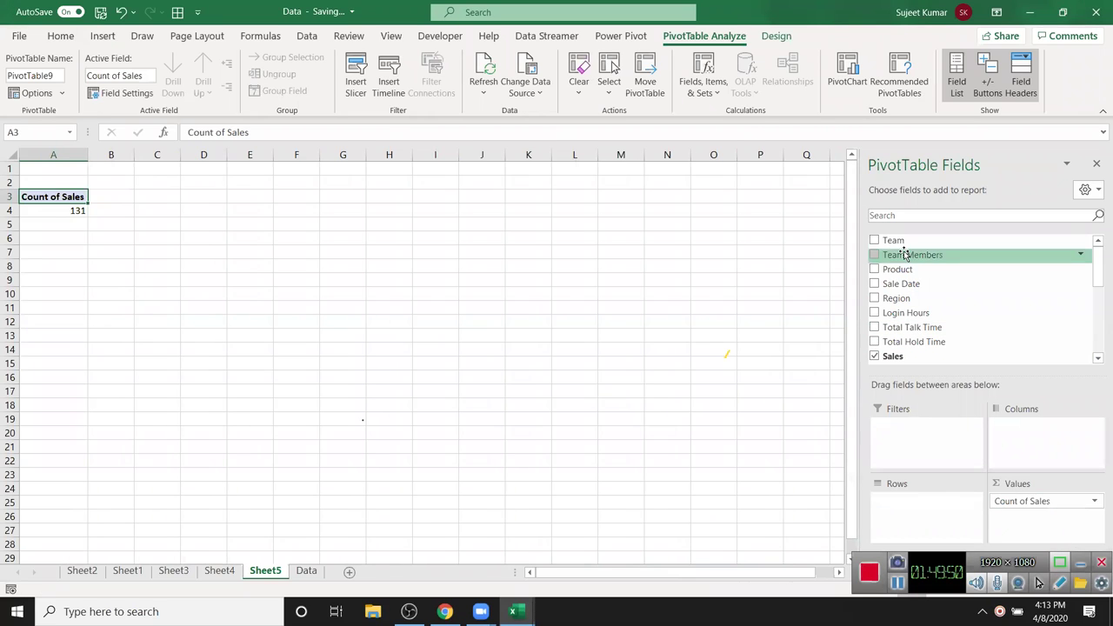
pyautogui.moveTo(905, 300); pyautogui.dragTo(877, 508)
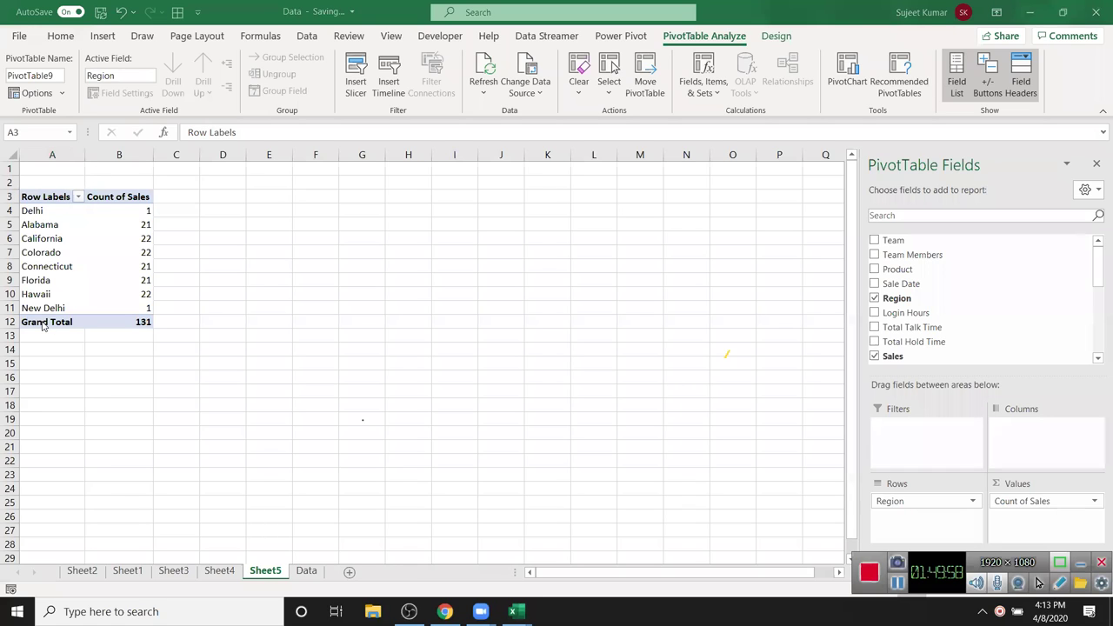
pyautogui.click(131, 240)
# - Change the Sales value field from Count to Sum, giving a grand total of 2945
pyautogui.click(1056, 504)
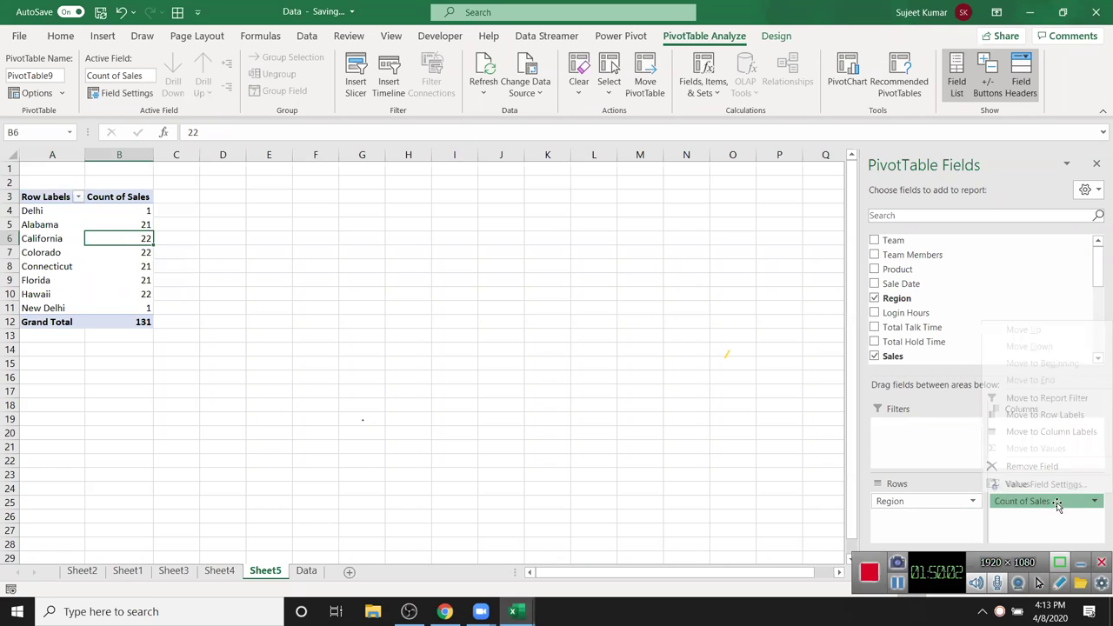
pyautogui.click(1026, 485)
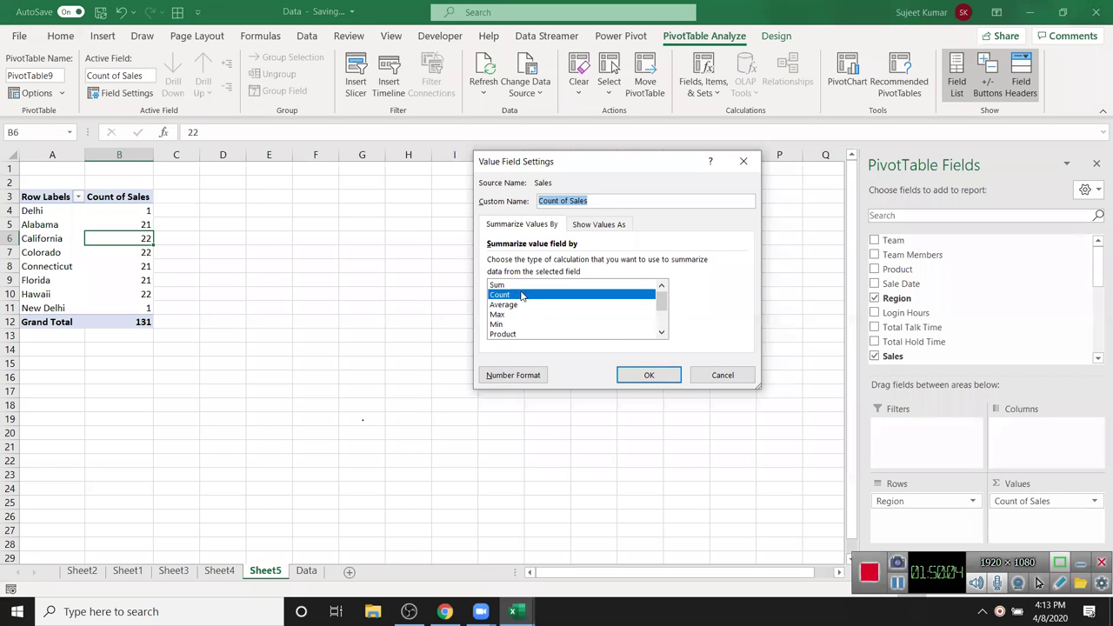
pyautogui.click(520, 285)
pyautogui.click(87, 280)
pyautogui.click(118, 324)
pyautogui.click(132, 243)
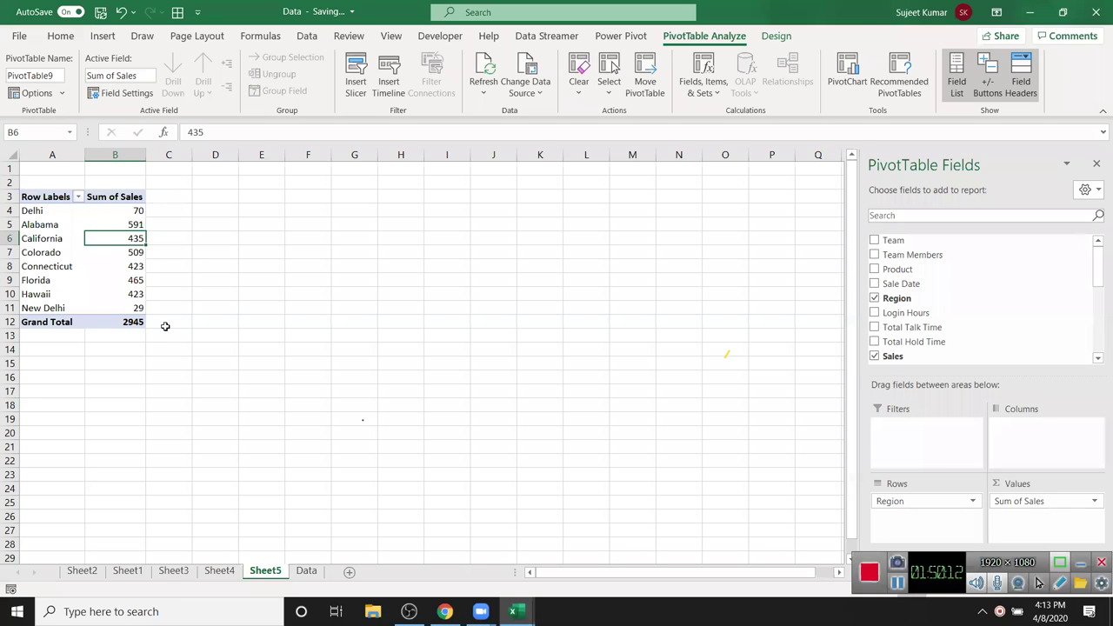
# - Reopen Value Field Settings for Sum of Sales and list the Show Values As calculations
pyautogui.click(1089, 502)
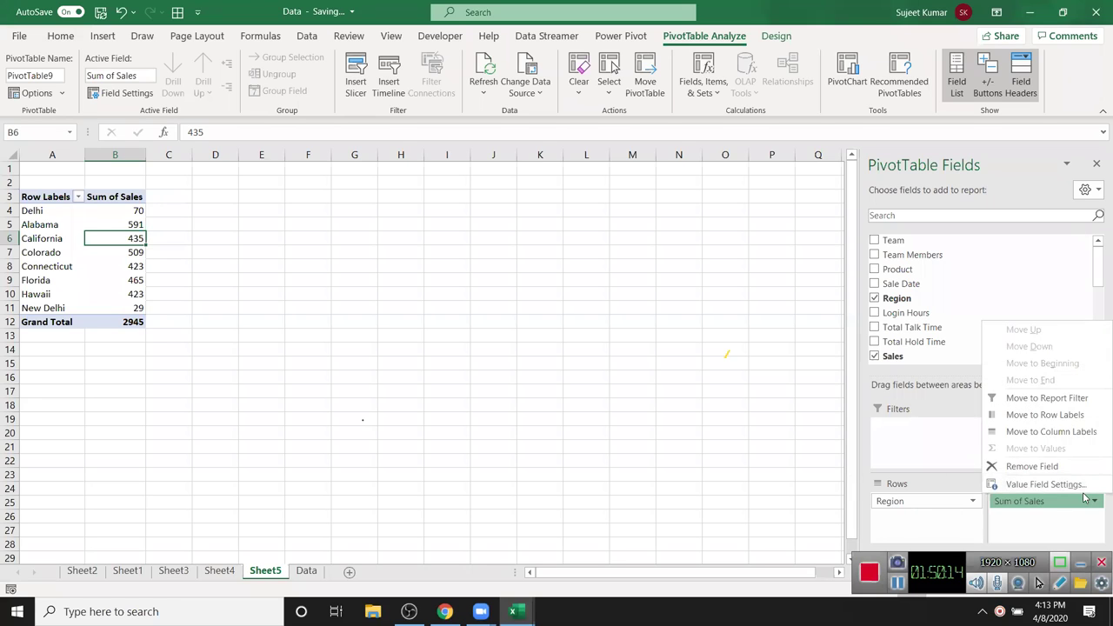
pyautogui.click(1057, 485)
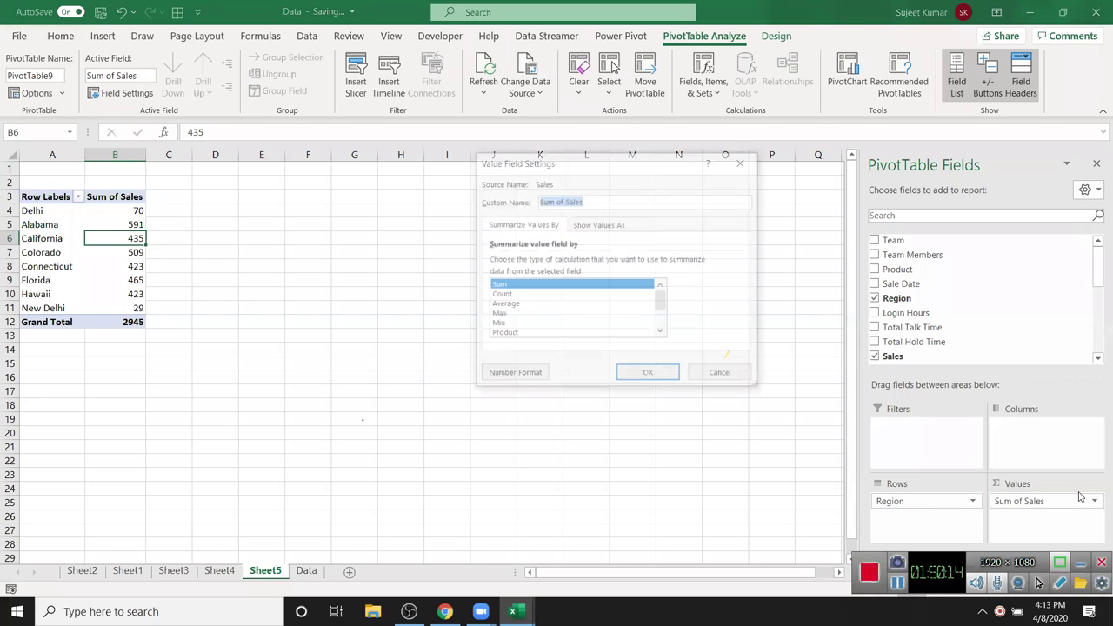
pyautogui.click(583, 226)
pyautogui.click(552, 263)
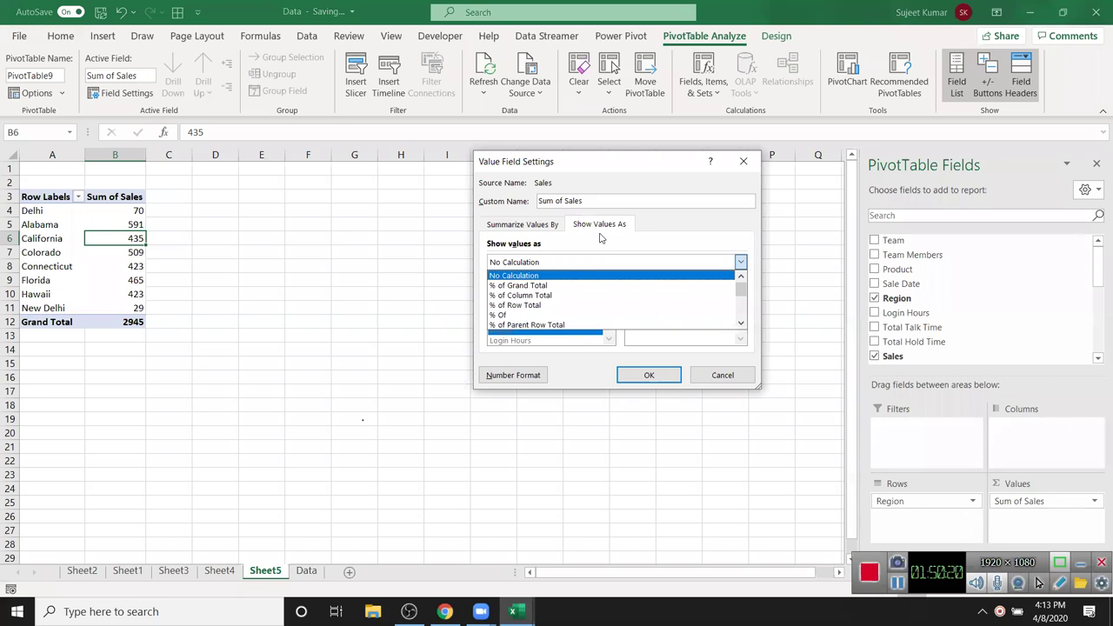
# - Show Sum of Sales as a percentage of the grand total
pyautogui.press('Down')
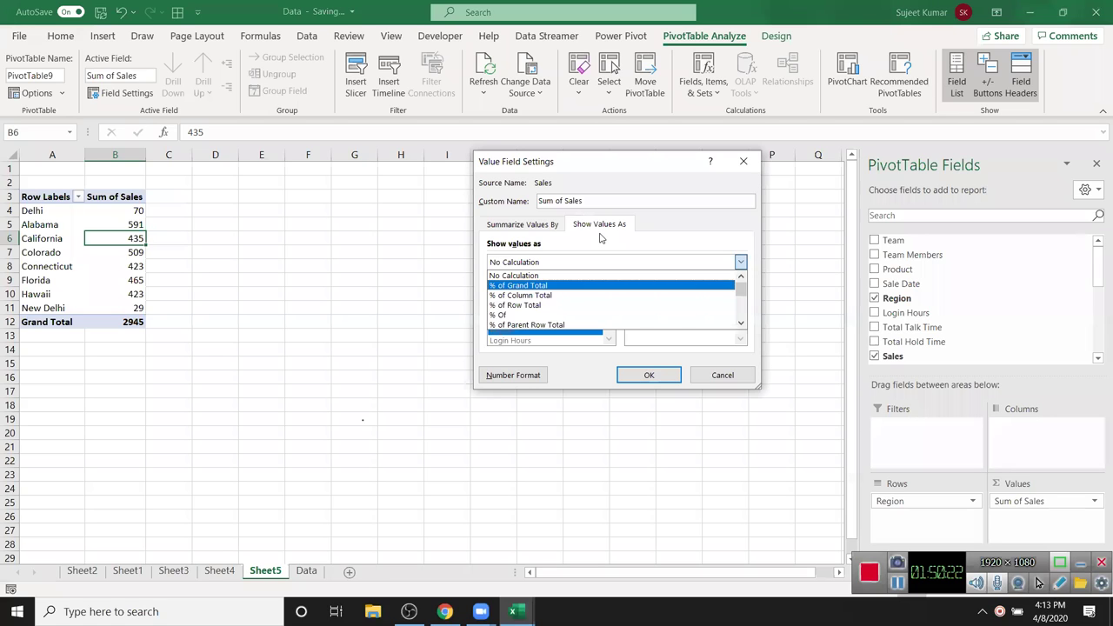
pyautogui.press('Return')
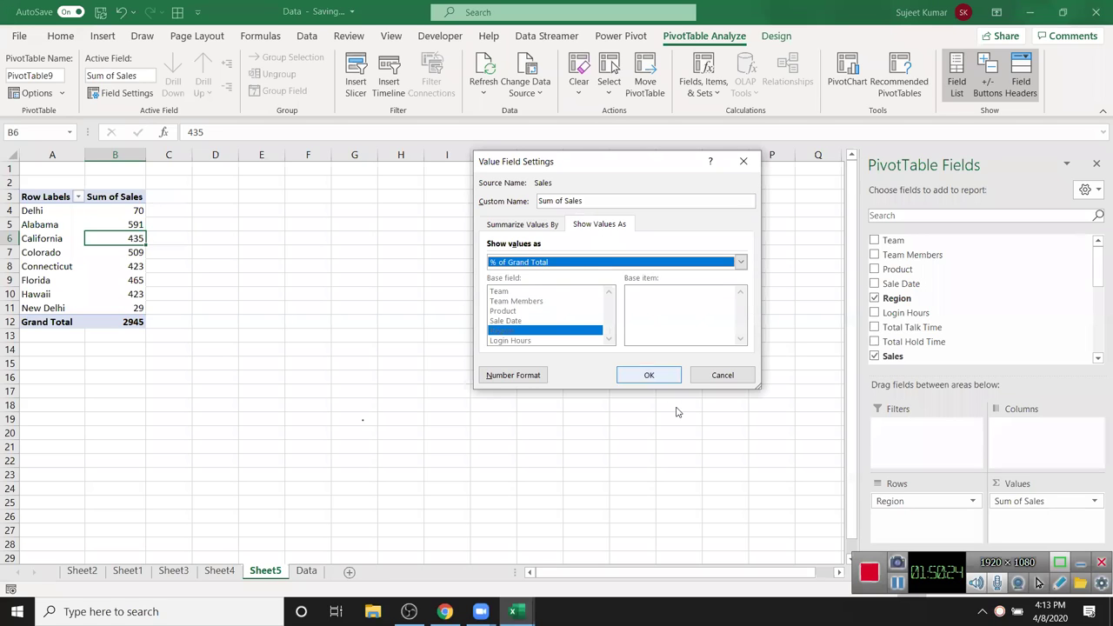
pyautogui.click(668, 380)
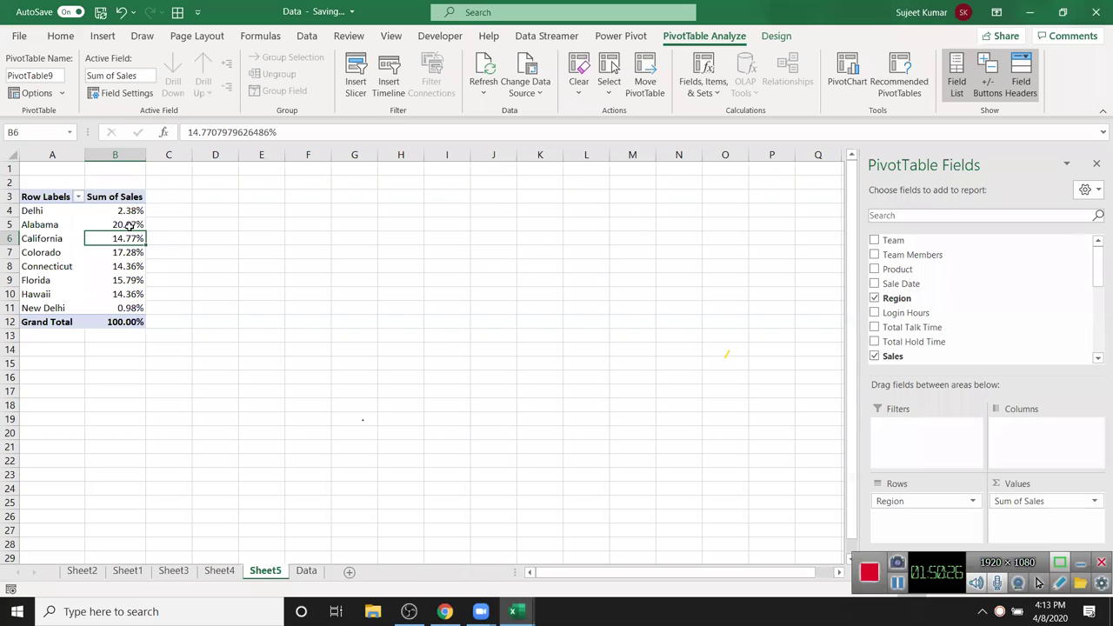
# - Switch Sales to a running total by Region, then remove Sum of Sales from the values
pyautogui.click(118, 201)
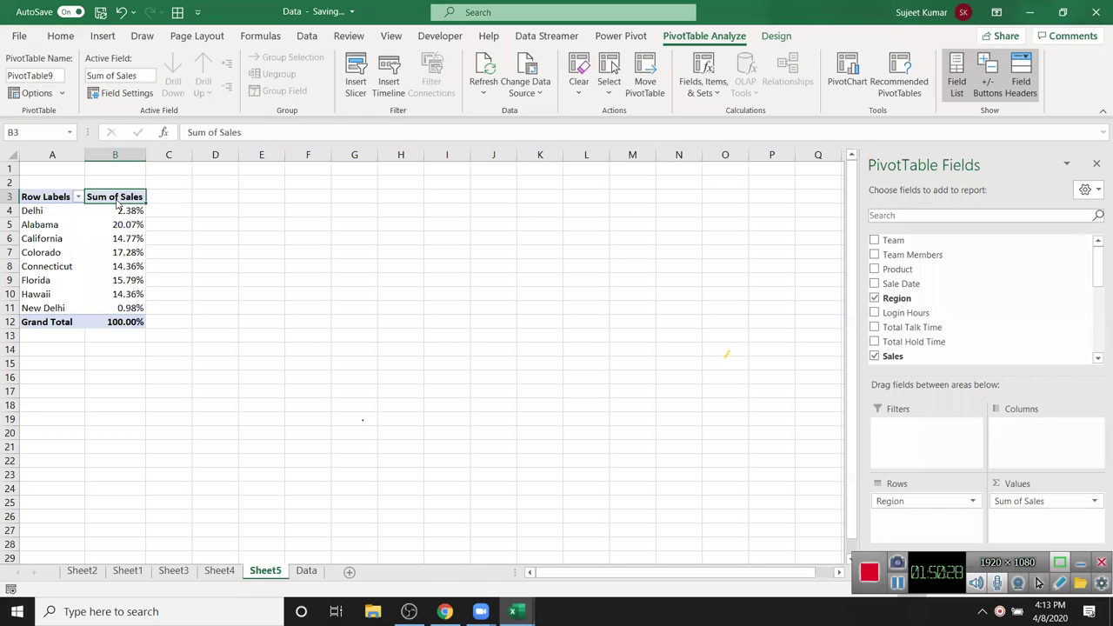
pyautogui.doubleClick(117, 202)
pyautogui.click(614, 225)
pyautogui.click(740, 262)
pyautogui.scroll(-2, 587, 295)
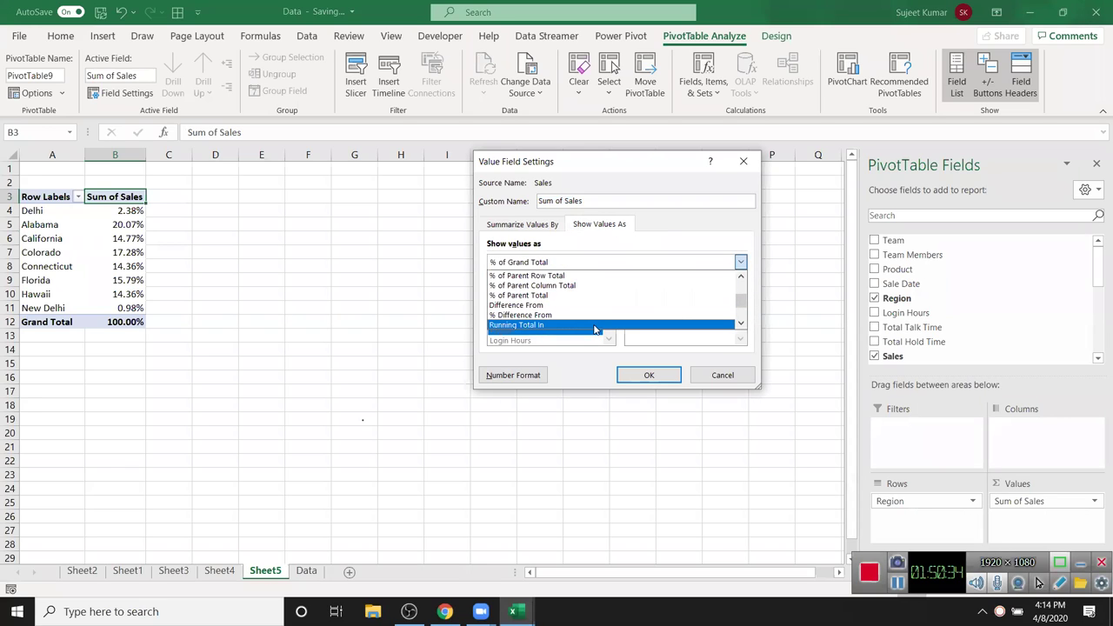
pyautogui.click(597, 325)
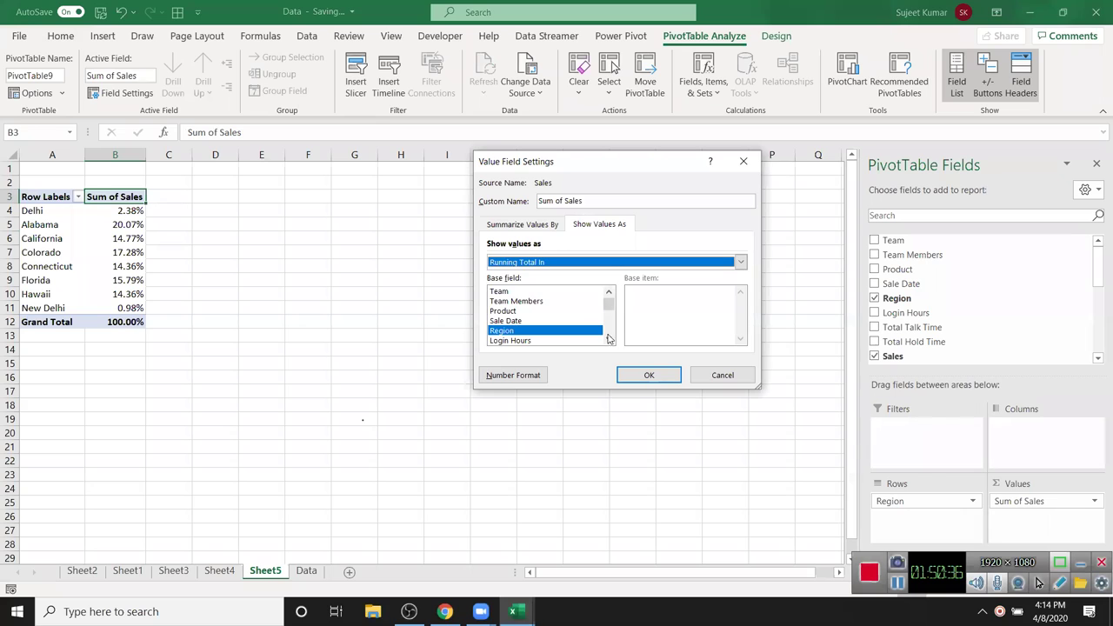
pyautogui.click(649, 375)
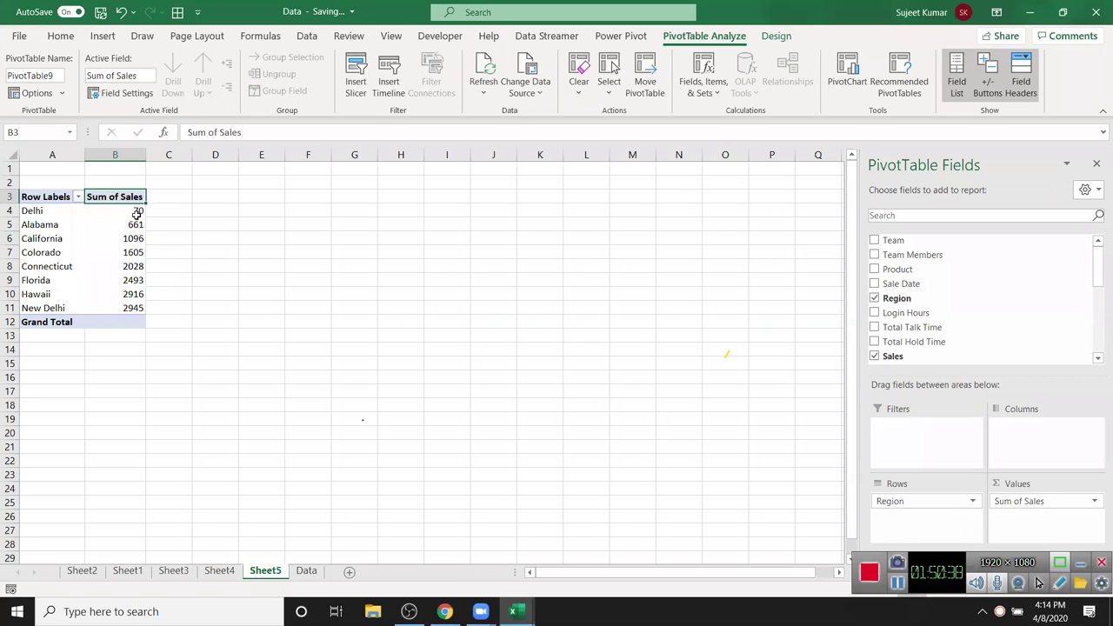
pyautogui.moveTo(138, 296)
pyautogui.moveTo(1026, 502); pyautogui.dragTo(559, 283)
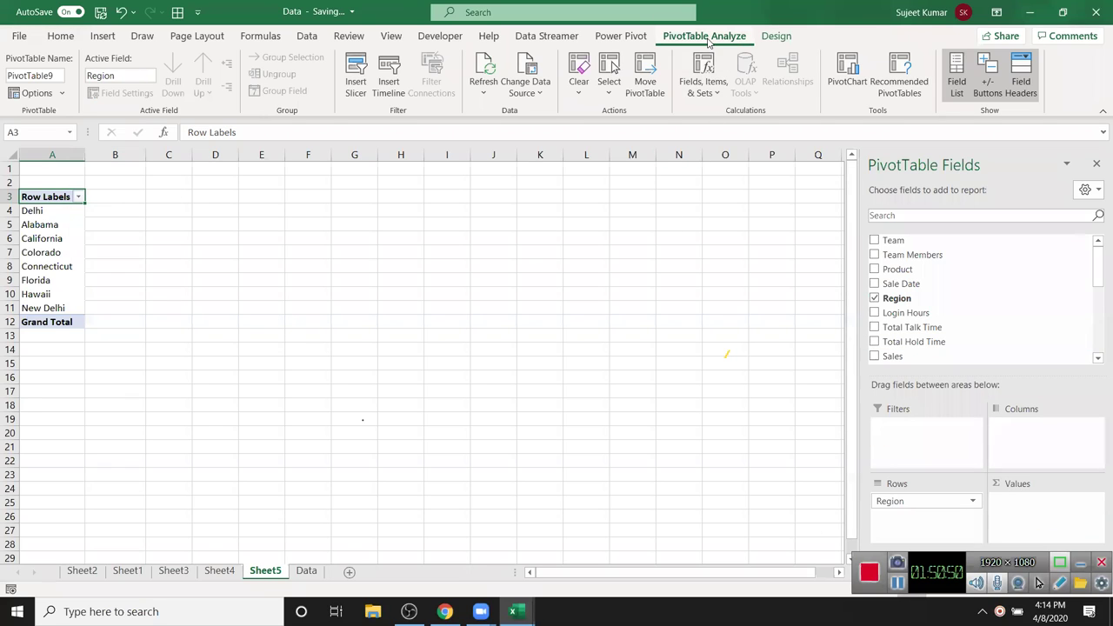
# - Start a new calculated field named Total from Fields, Items & Sets
pyautogui.click(699, 90)
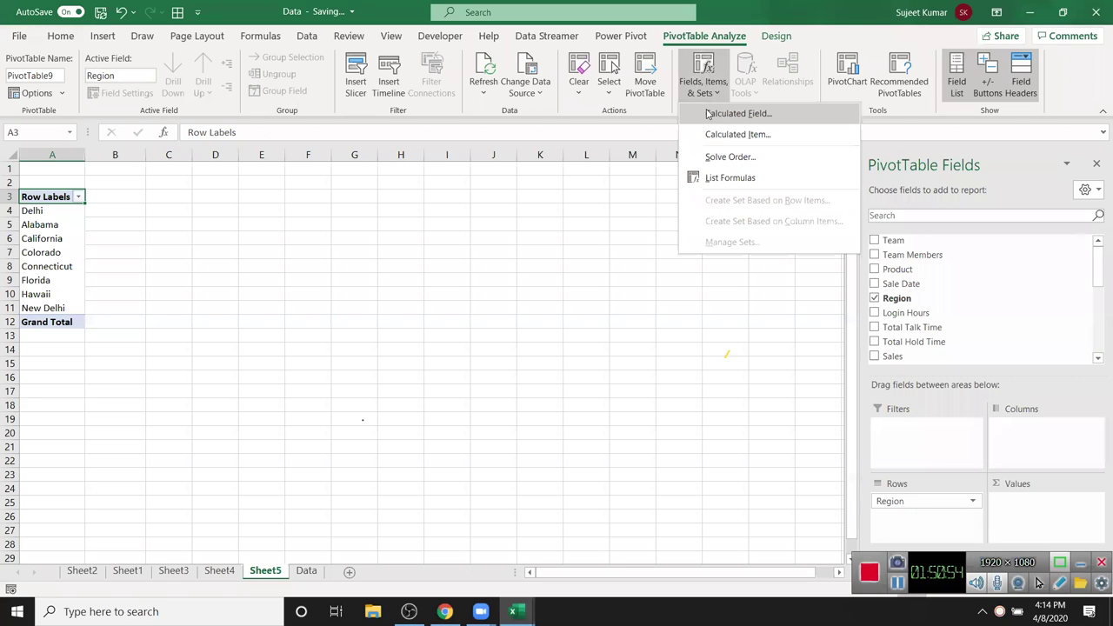
pyautogui.click(737, 113)
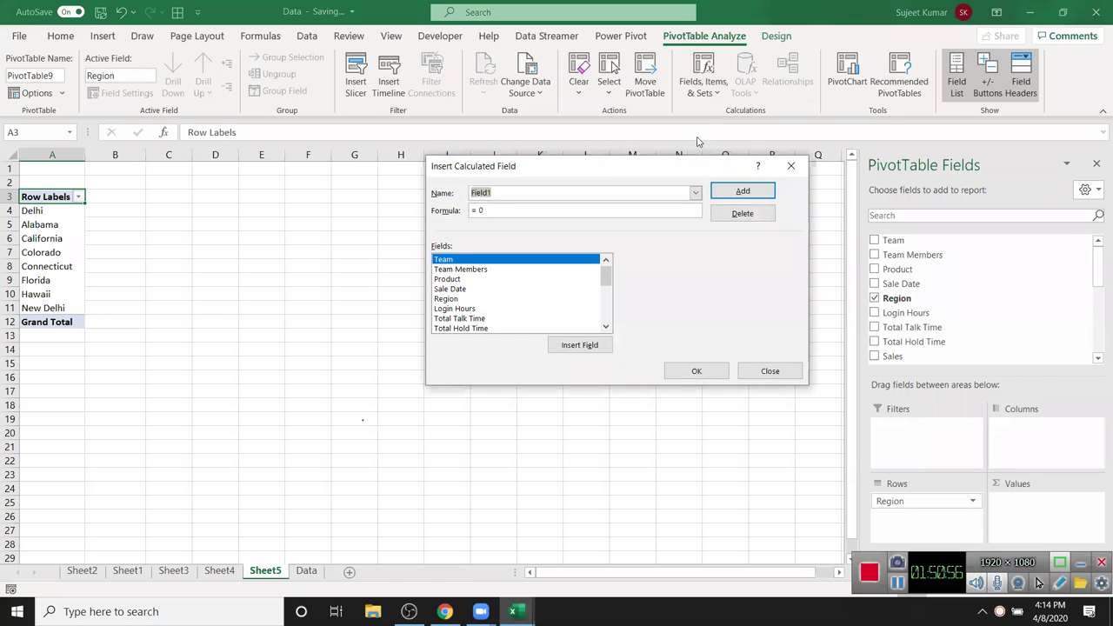
pyautogui.moveTo(604, 174); pyautogui.dragTo(610, 243)
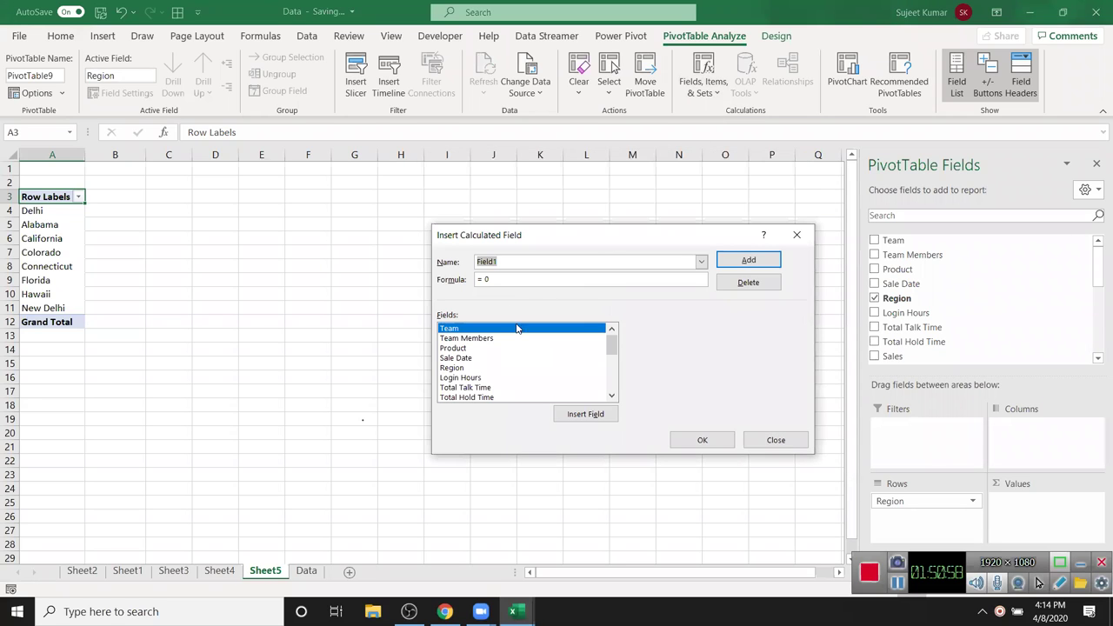
pyautogui.write('Total')
# - Browse the field list and insert Sales into the calculated field formula
pyautogui.click(477, 369)
pyautogui.scroll(-1, 488, 381)
pyautogui.scroll(1, 488, 383)
pyautogui.scroll(-5, 488, 387)
pyautogui.scroll(2, 478, 383)
pyautogui.scroll(-1, 474, 352)
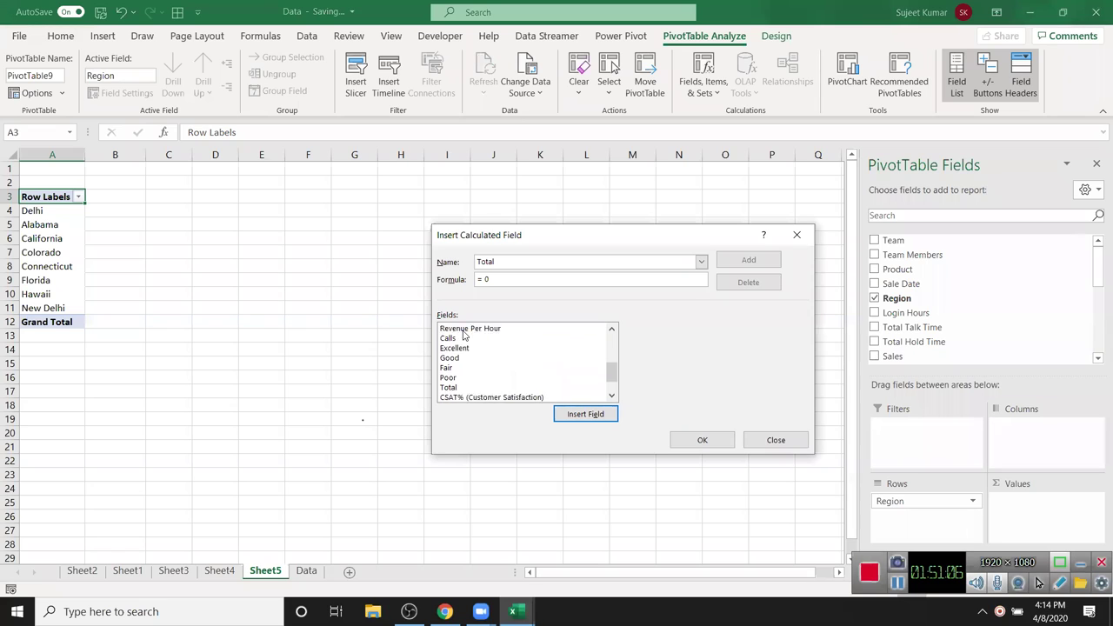
pyautogui.press('Down')
pyautogui.scroll(-2, 477, 393)
pyautogui.scroll(2, 477, 393)
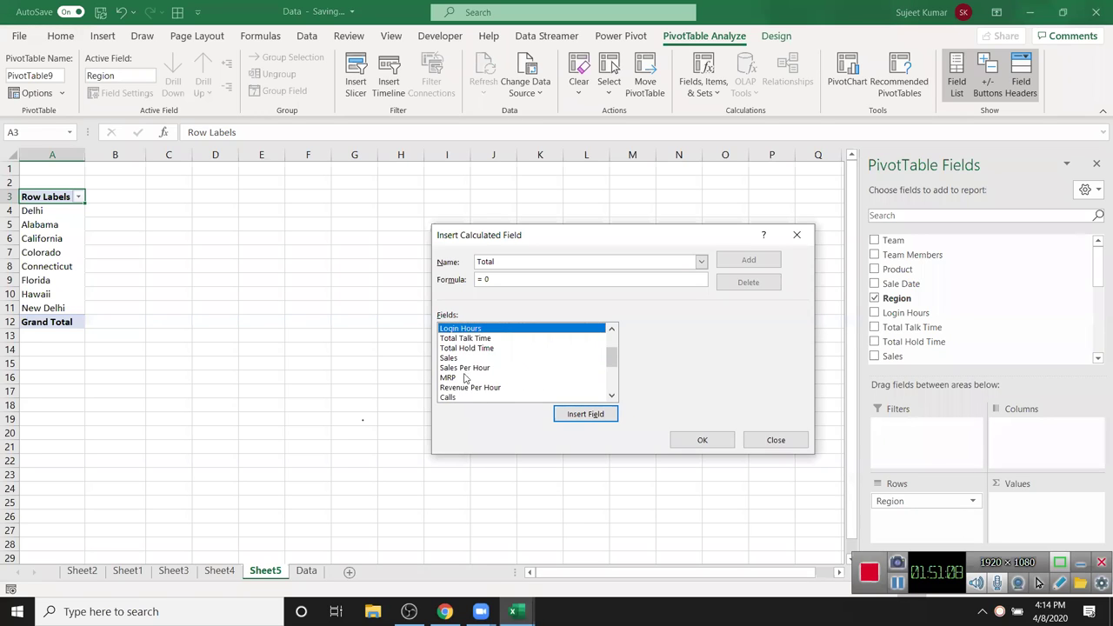
pyautogui.scroll(1, 461, 361)
pyautogui.scroll(-1, 487, 374)
pyautogui.scroll(3, 548, 400)
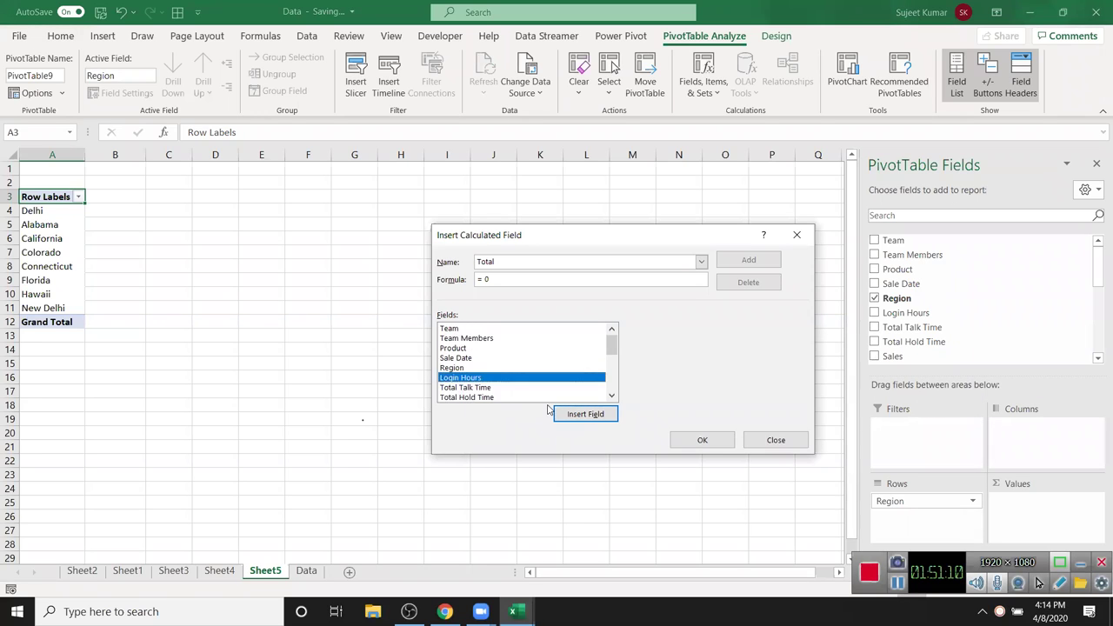
pyautogui.press('Down')
pyautogui.press('Down')
pyautogui.press('Down')
pyautogui.press('Down')
pyautogui.press('Down')
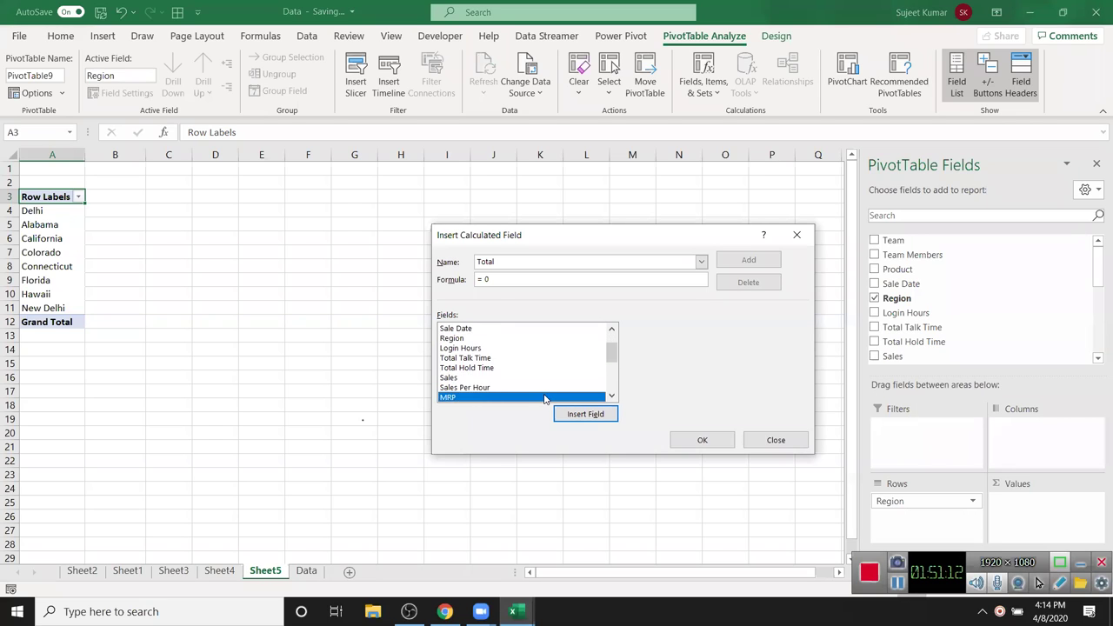
pyautogui.press('Up')
pyautogui.press('Up')
pyautogui.press('Up')
pyautogui.press('Up')
pyautogui.press('Down')
pyautogui.press('Down')
pyautogui.press('Down')
pyautogui.press('Down')
pyautogui.press('Up')
pyautogui.press('Up')
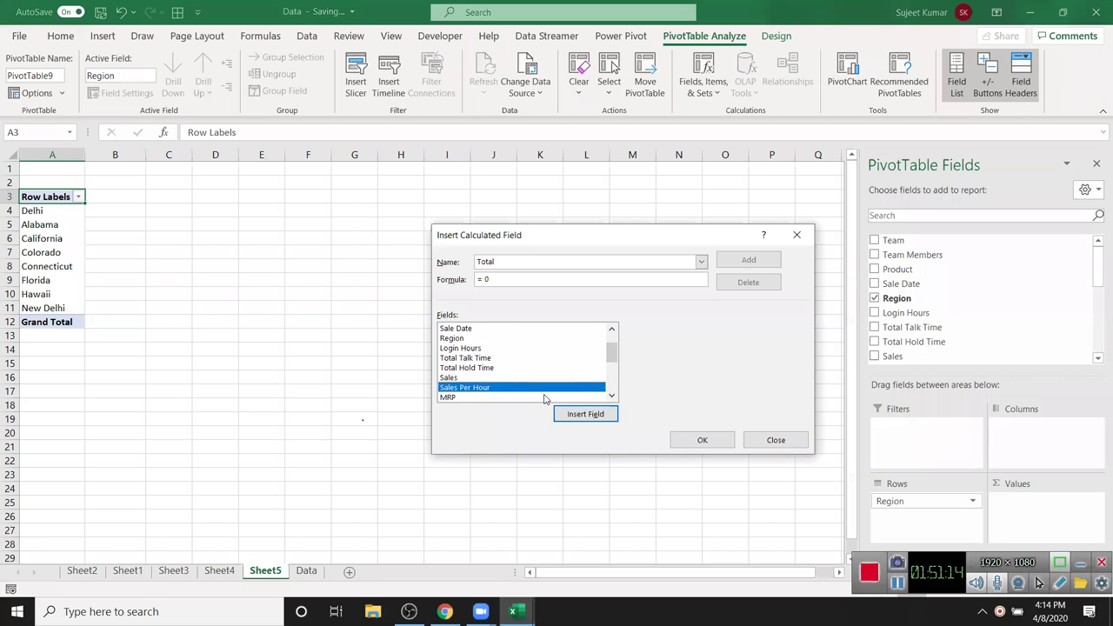
pyautogui.click(578, 416)
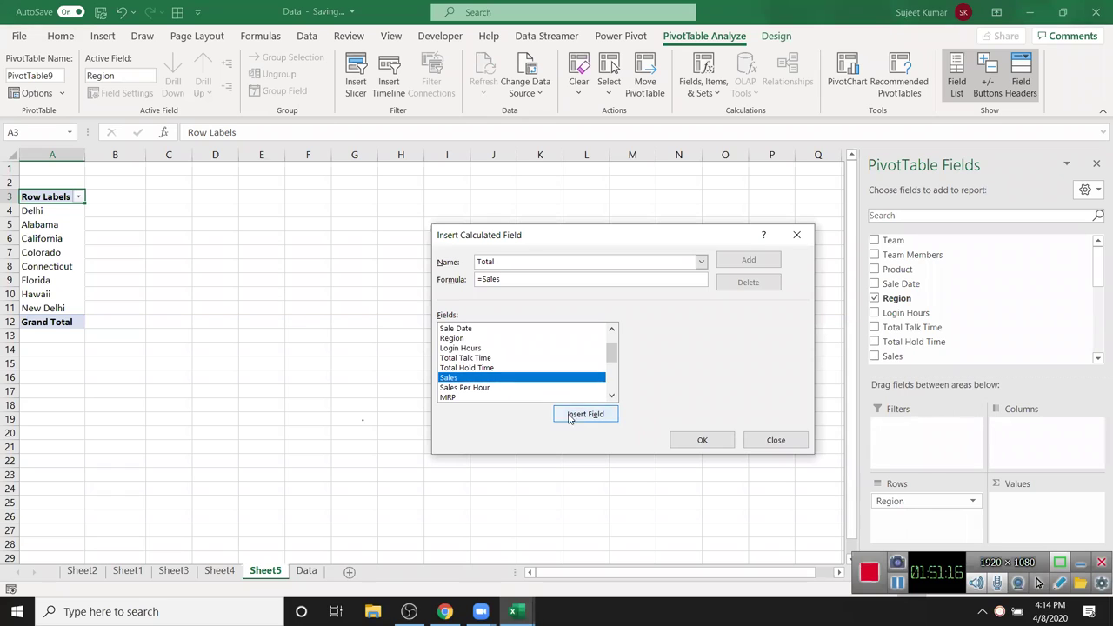
# - Complete the formula as =Sales*MRP and retype the field name Total
pyautogui.write('*')
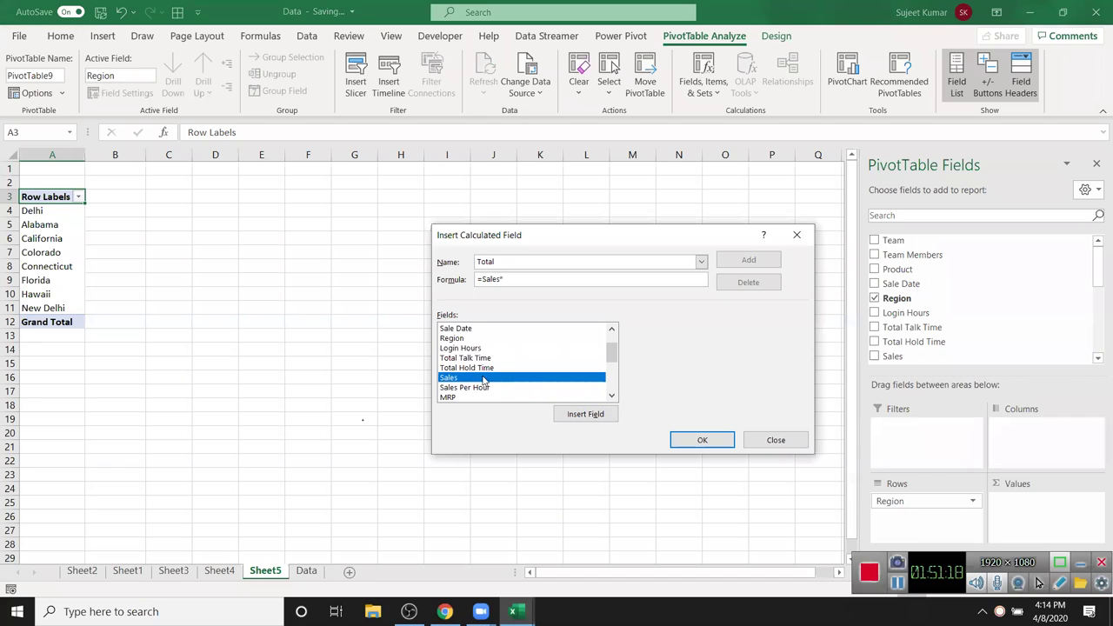
pyautogui.click(465, 400)
pyautogui.click(579, 418)
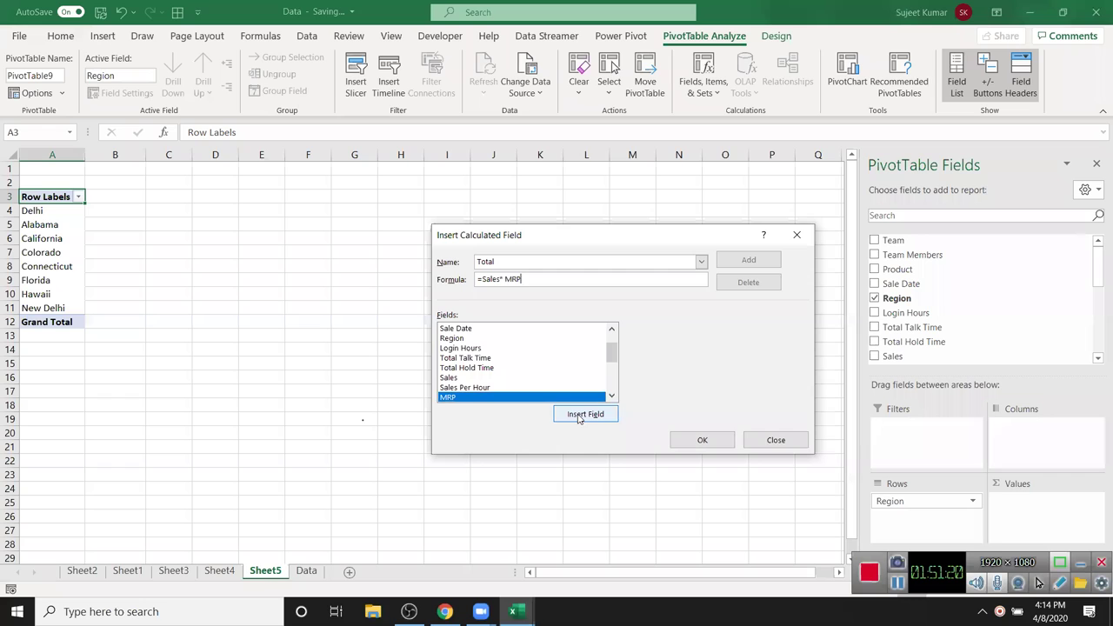
pyautogui.click(582, 263)
pyautogui.click(571, 281)
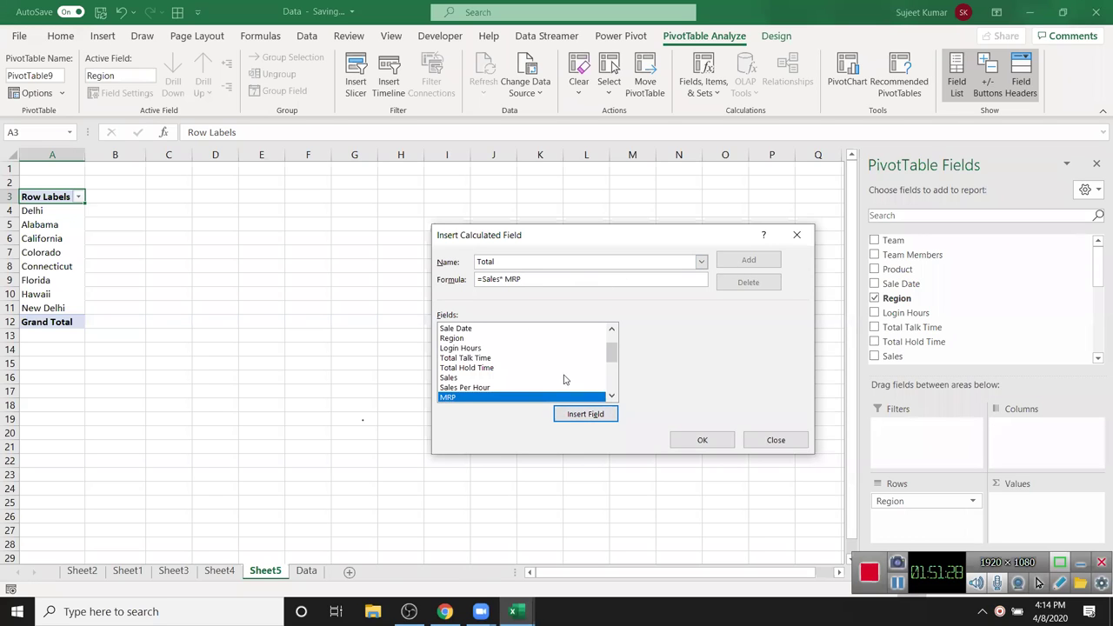
pyautogui.click(612, 399)
pyautogui.click(515, 397)
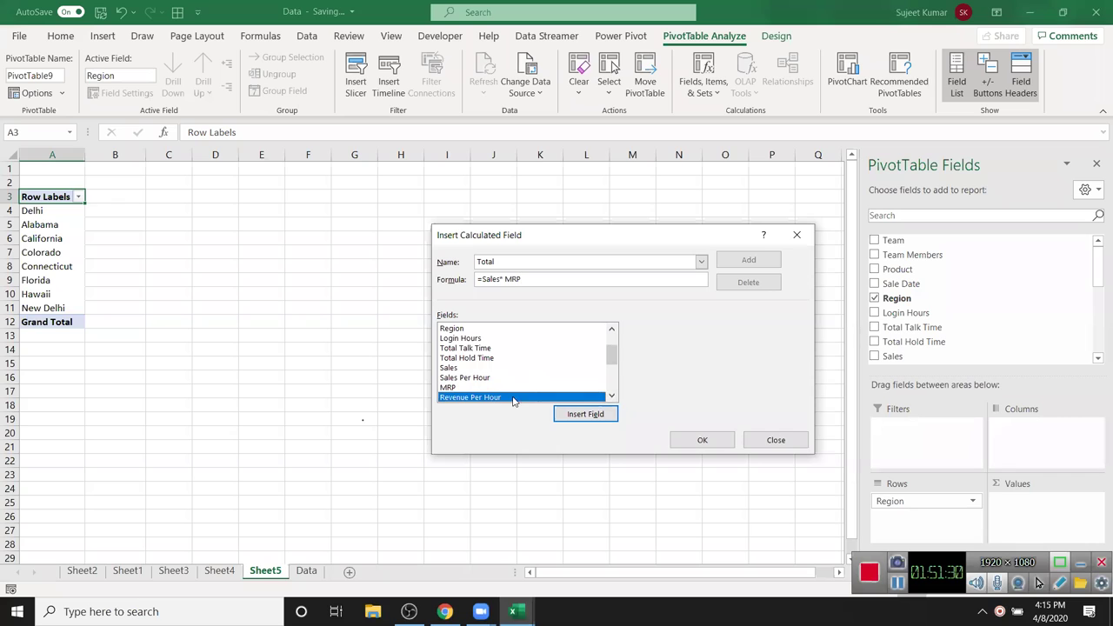
pyautogui.click(564, 258)
pyautogui.press('BackSpace')
pyautogui.press('BackSpace')
pyautogui.press('BackSpace')
pyautogui.press('BackSpace')
pyautogui.press('BackSpace')
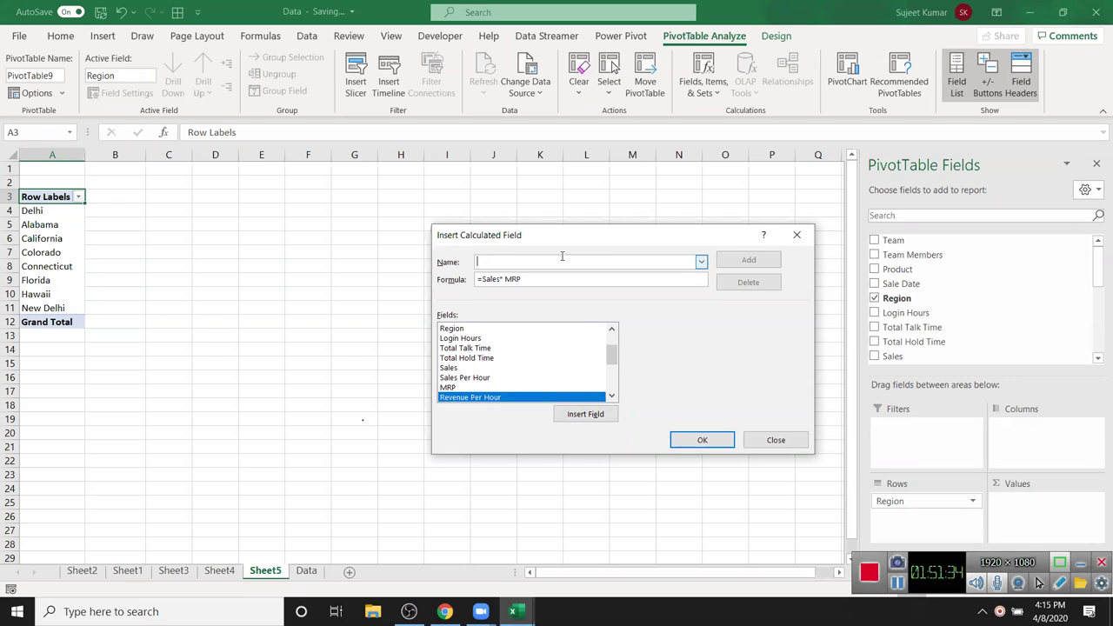
pyautogui.write('Total')
# - After a duplicate-name warning, rename the field TotalRev, add it and confirm
pyautogui.click(703, 441)
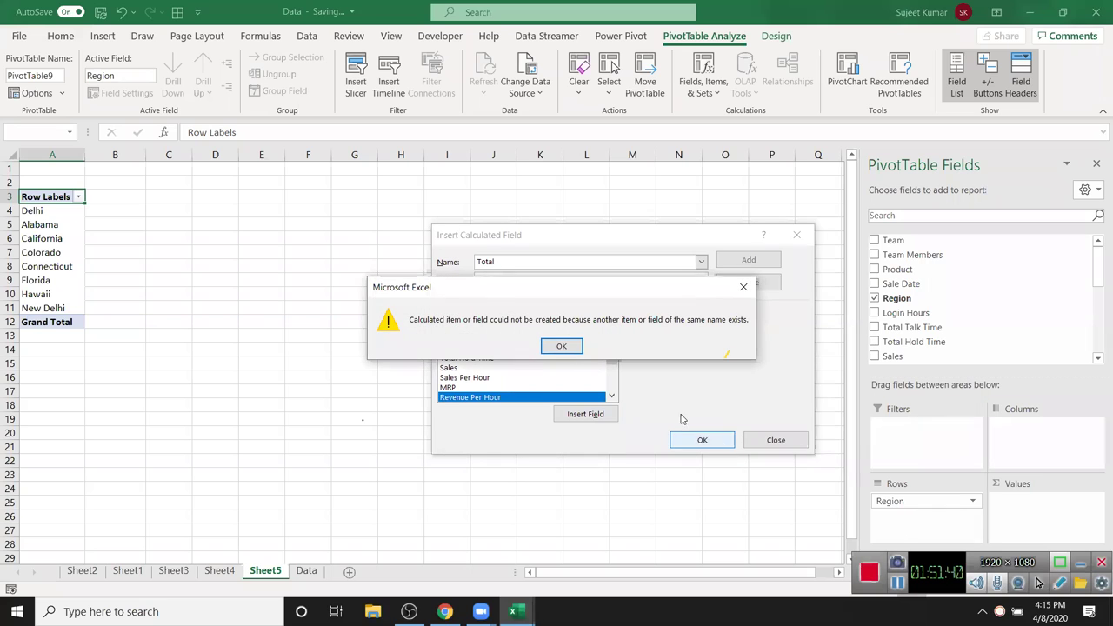
pyautogui.click(559, 347)
pyautogui.click(523, 260)
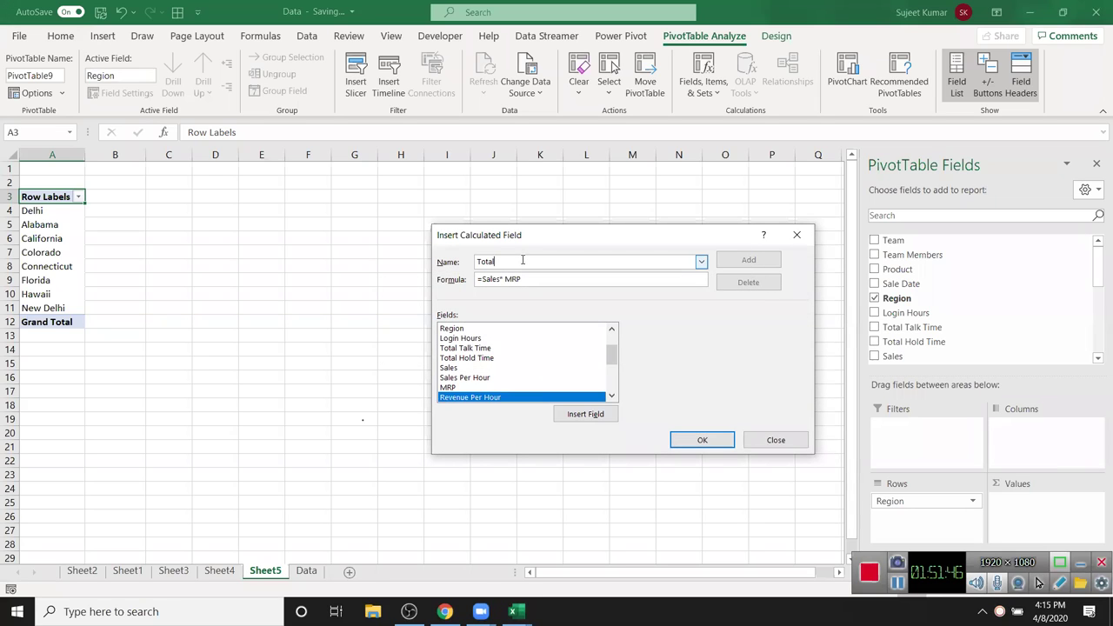
pyautogui.doubleClick(485, 260)
pyautogui.click(502, 258)
pyautogui.write('Rev')
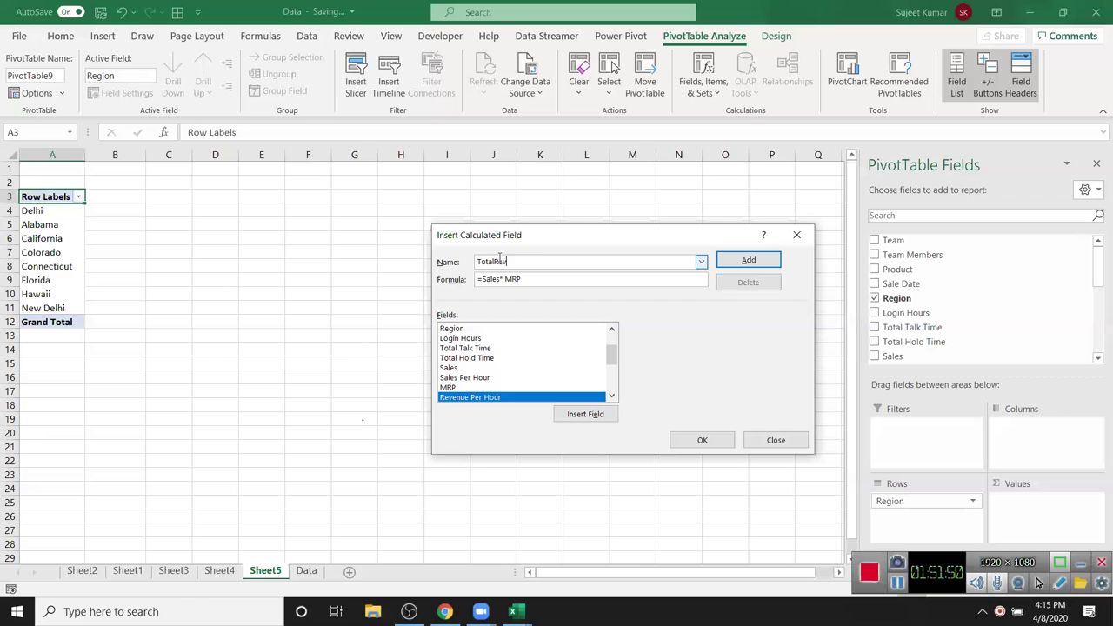
pyautogui.click(748, 260)
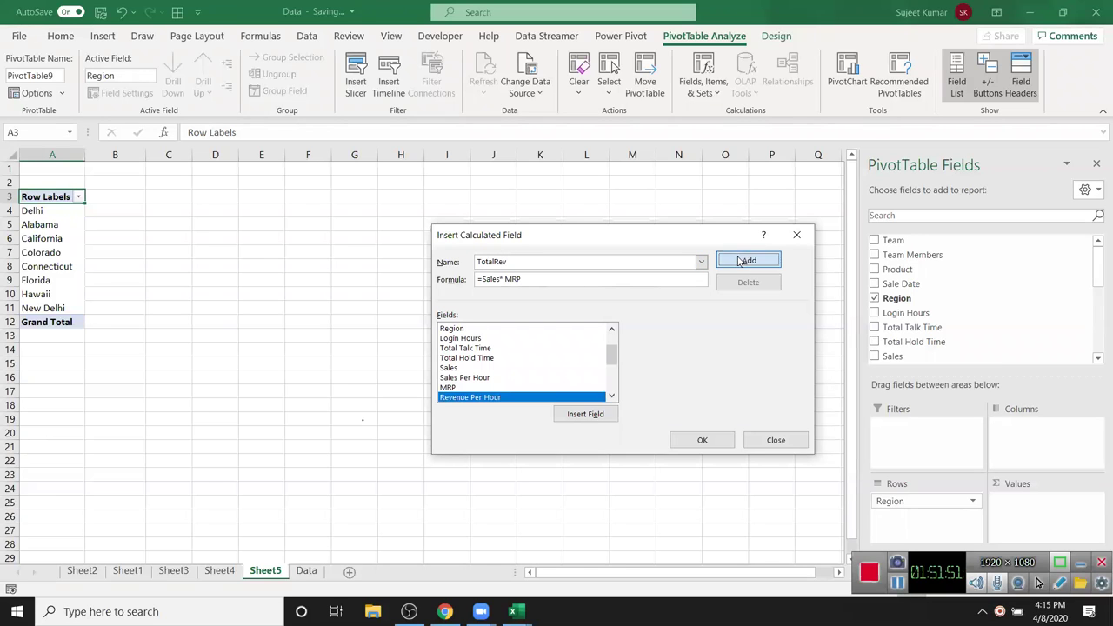
pyautogui.click(696, 441)
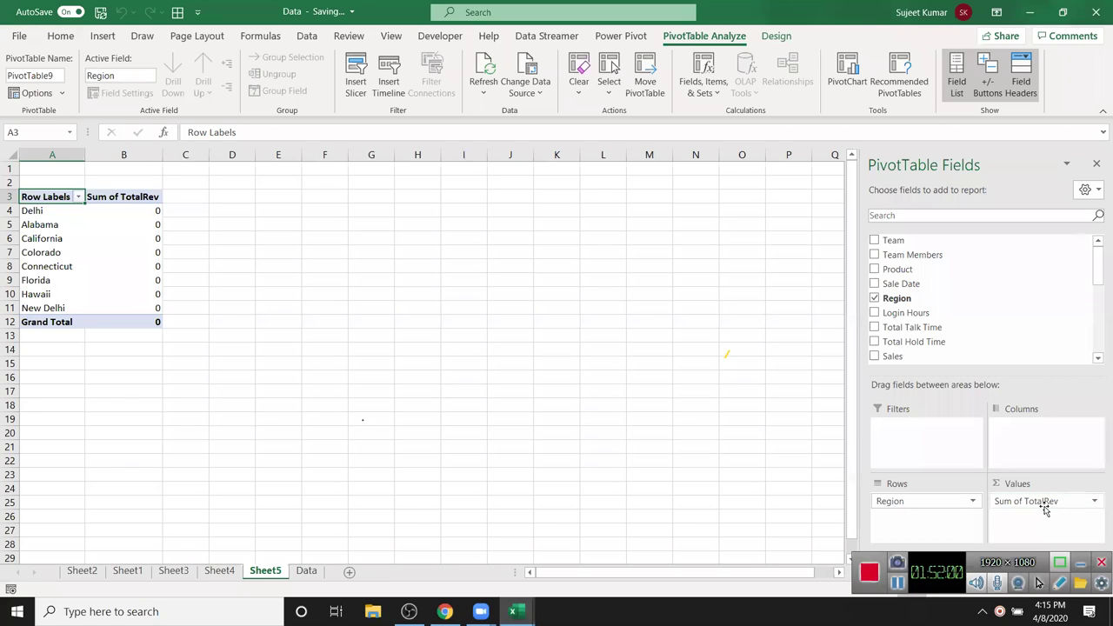
# - Reopen the Insert Calculated Field dialog and select the TotalRev field
pyautogui.click(1046, 502)
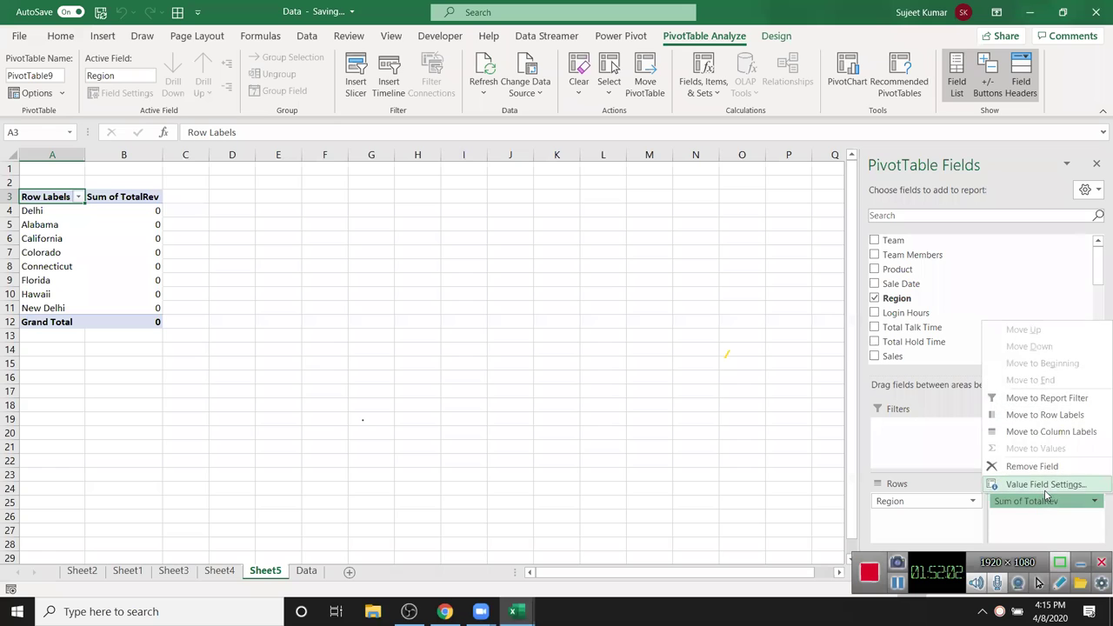
pyautogui.click(1045, 489)
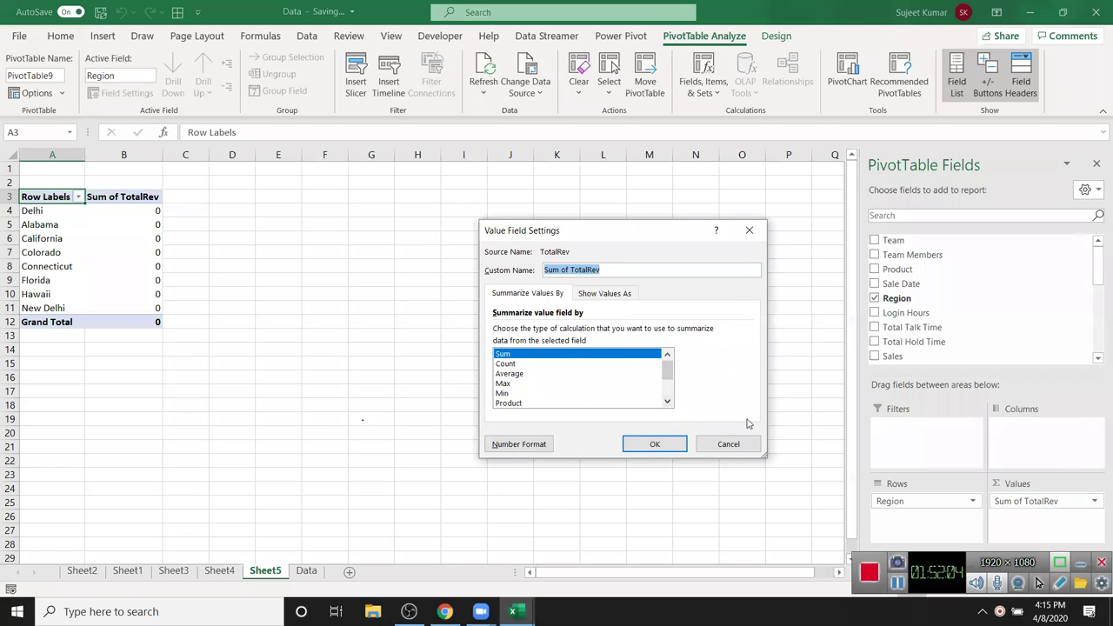
pyautogui.press('Escape')
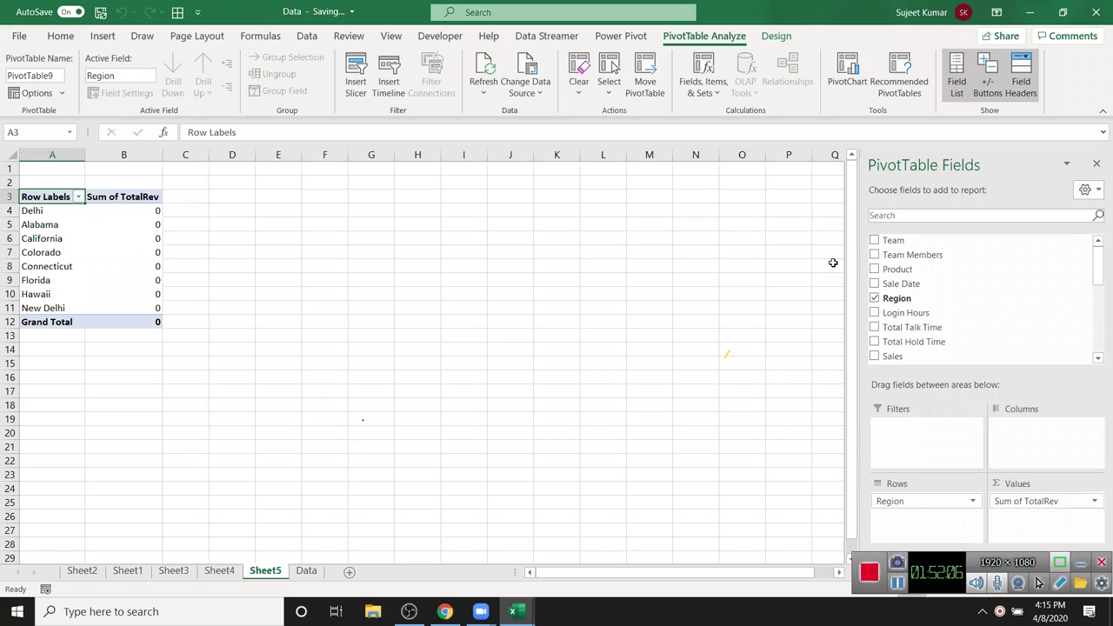
pyautogui.click(704, 104)
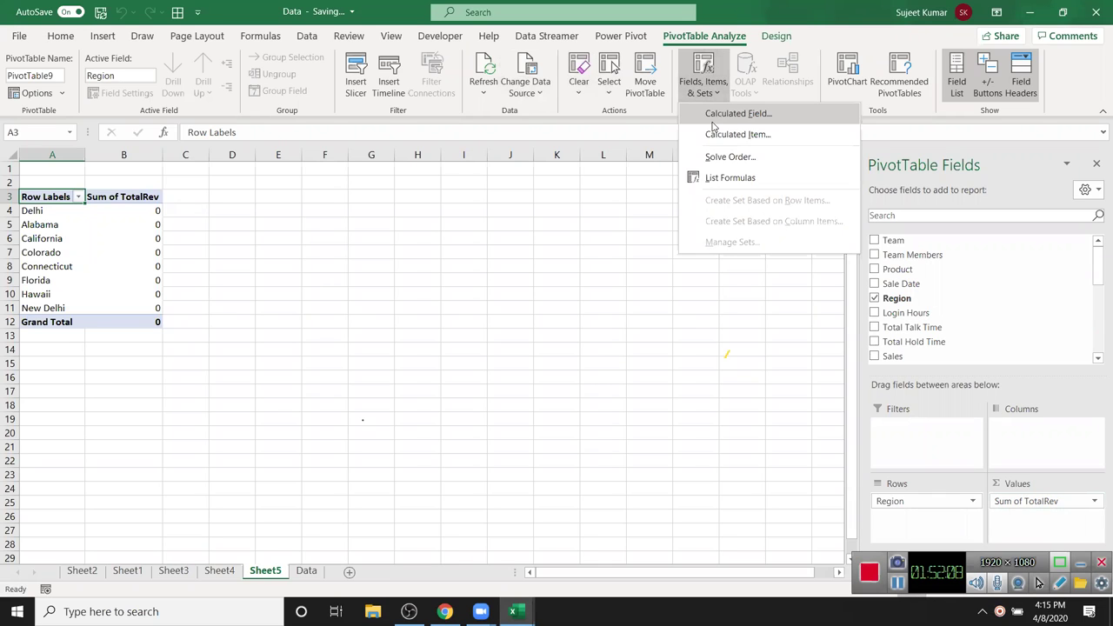
pyautogui.click(711, 118)
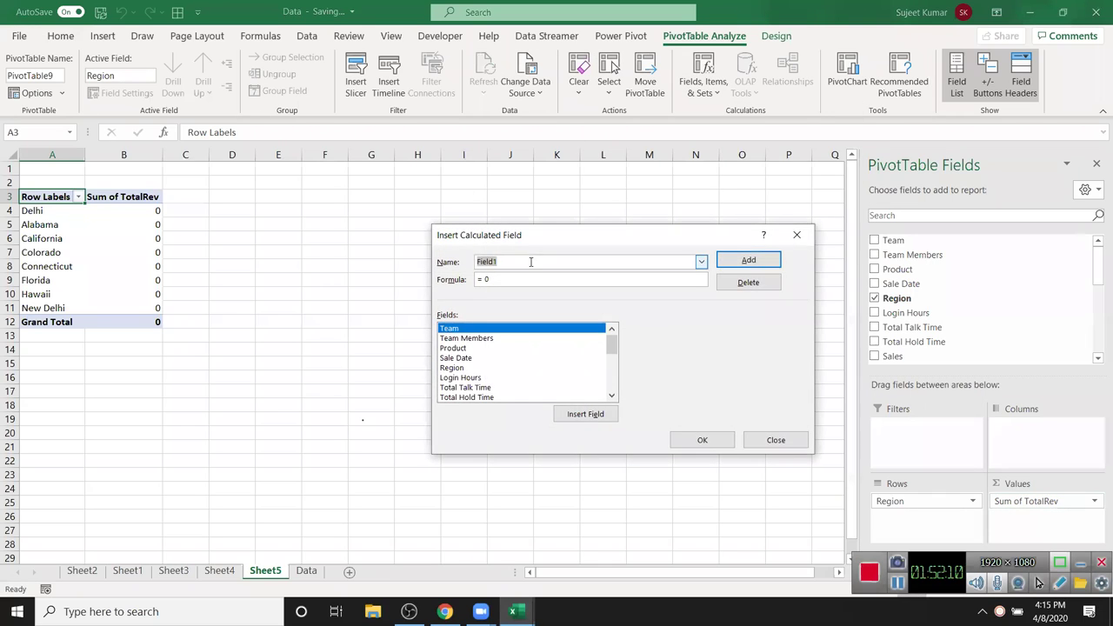
pyautogui.scroll(-5, 608, 386)
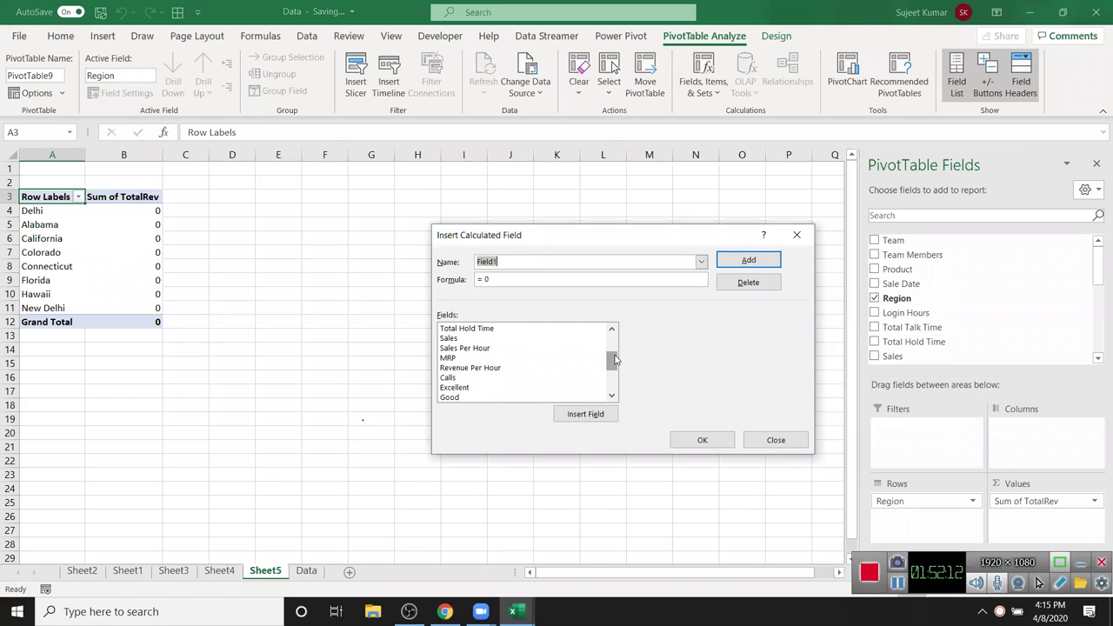
pyautogui.click(496, 398)
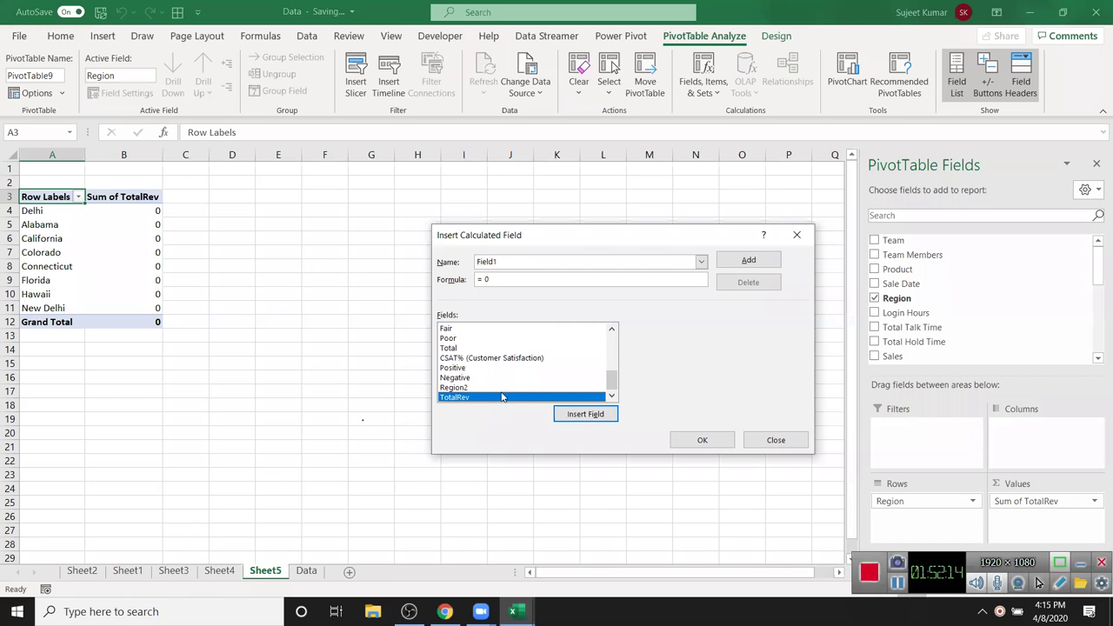
pyautogui.click(502, 260)
pyautogui.write('TotalR')
pyautogui.press('BackSpace')
pyautogui.write('Rev')
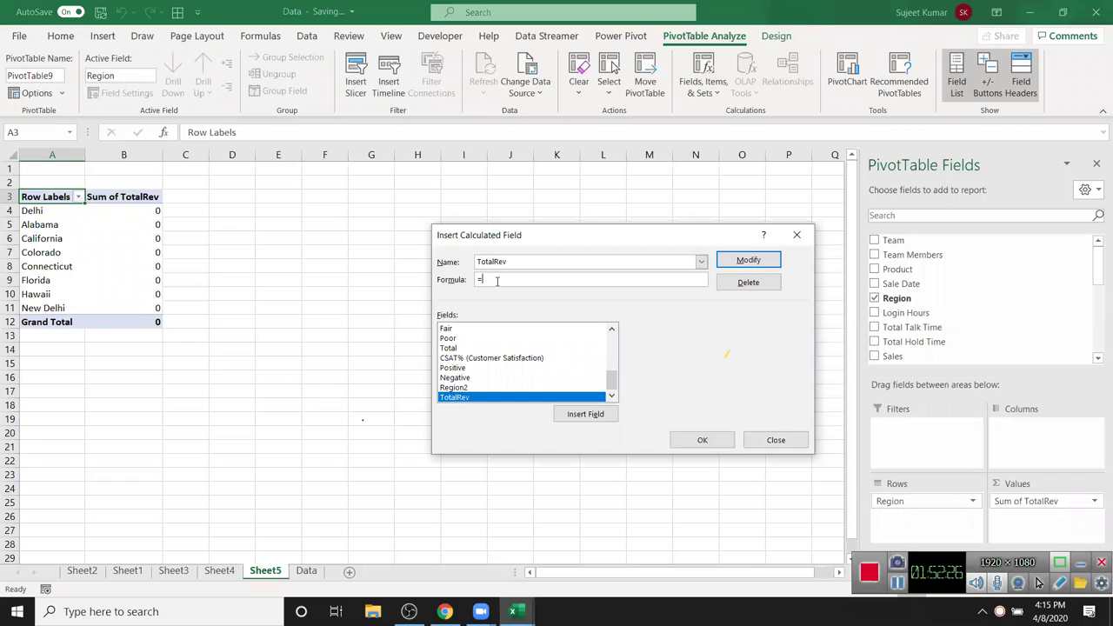
# - Change the TotalRev formula to =MRP*Sales, save it with Modify and close the dialog
pyautogui.click(454, 387)
pyautogui.scroll(3, 459, 392)
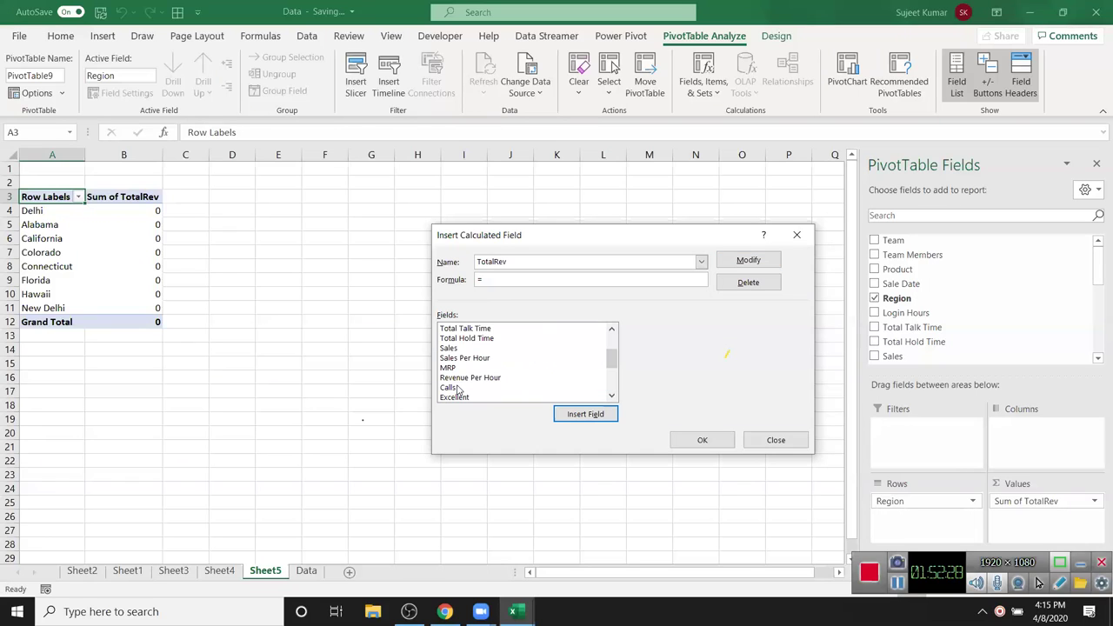
pyautogui.click(458, 371)
pyautogui.click(595, 416)
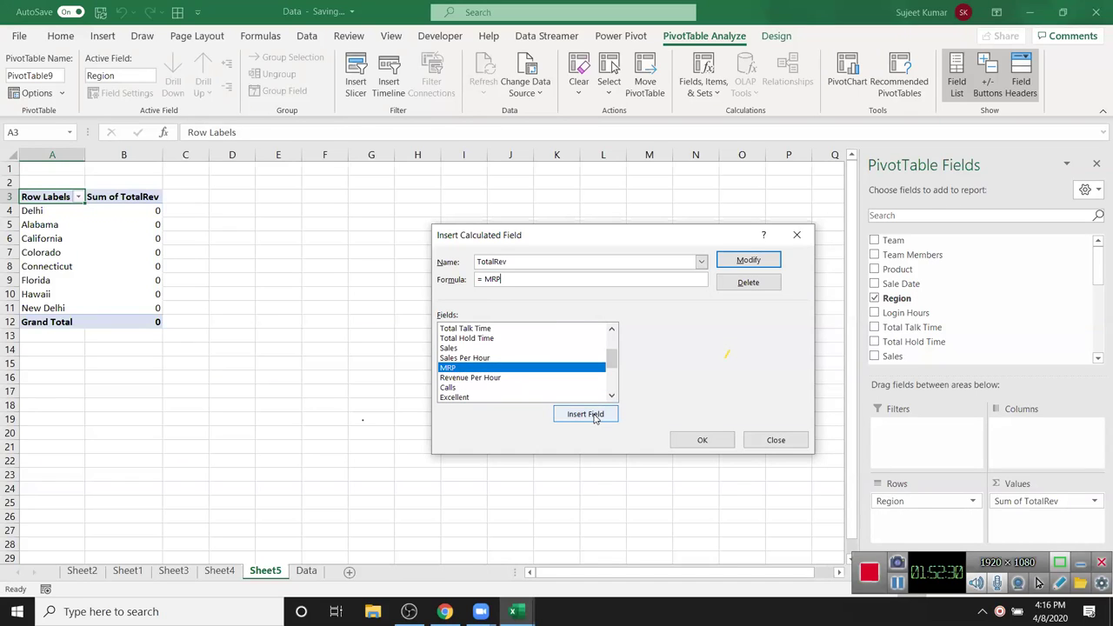
pyautogui.click(500, 349)
pyautogui.write('*')
pyautogui.doubleClick(501, 349)
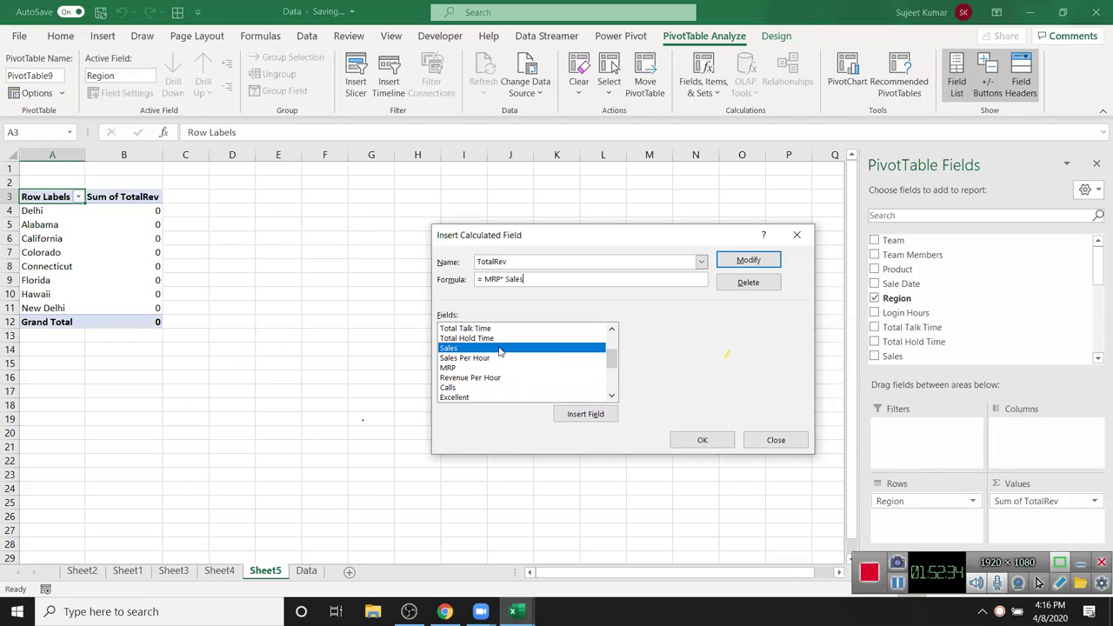
pyautogui.click(744, 261)
pyautogui.click(707, 449)
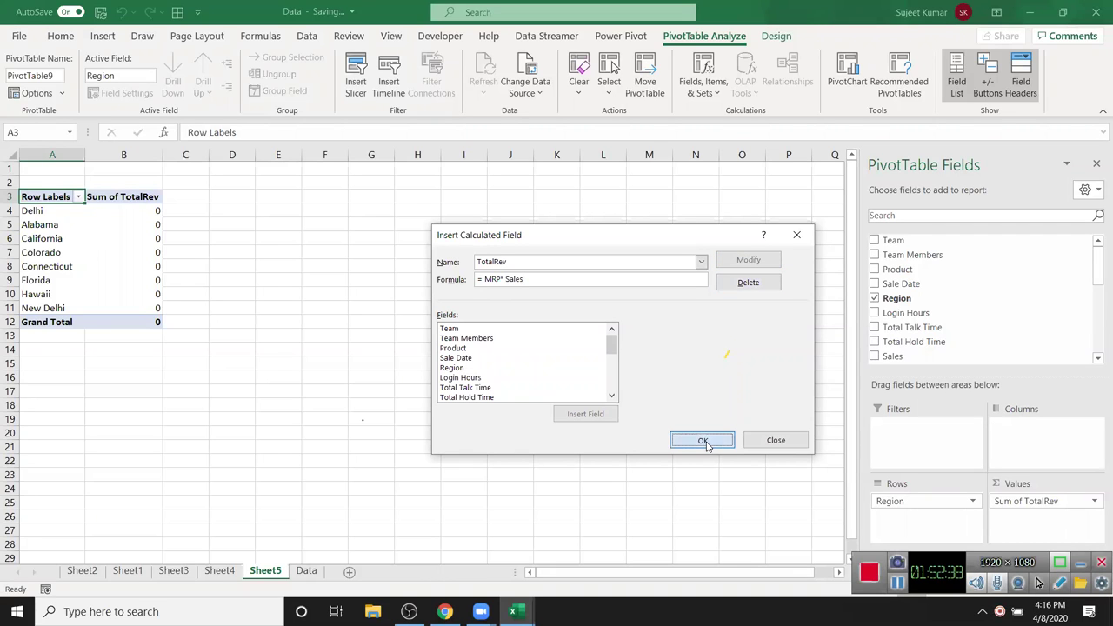
pyautogui.click(511, 387)
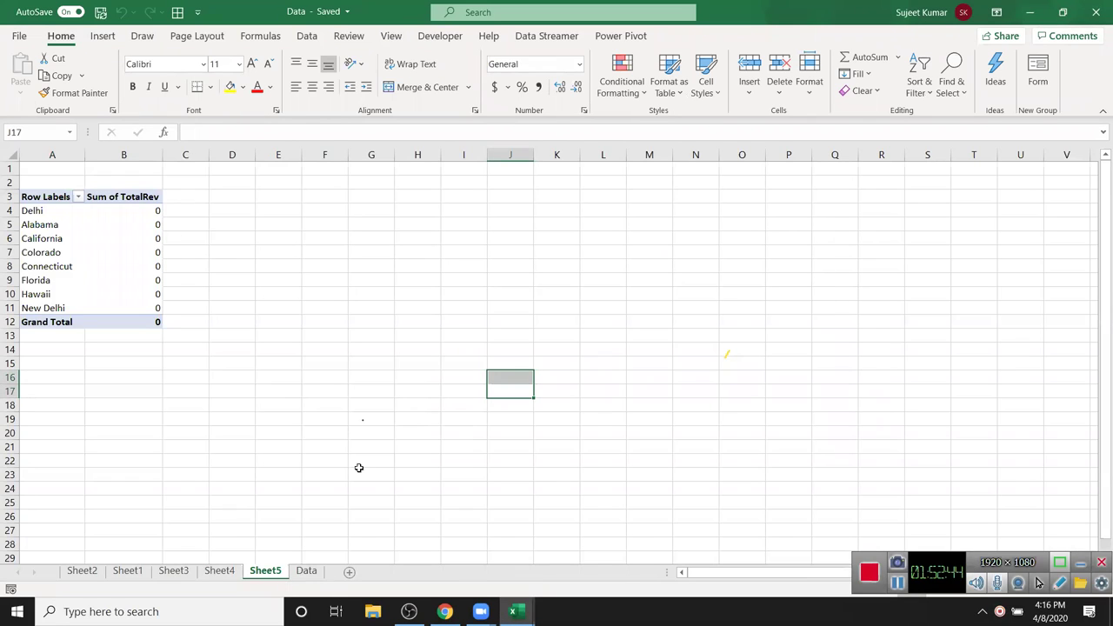
# - Type the headers Name, City, Qty and MRP across the first row of Book1
pyautogui.click(336, 417)
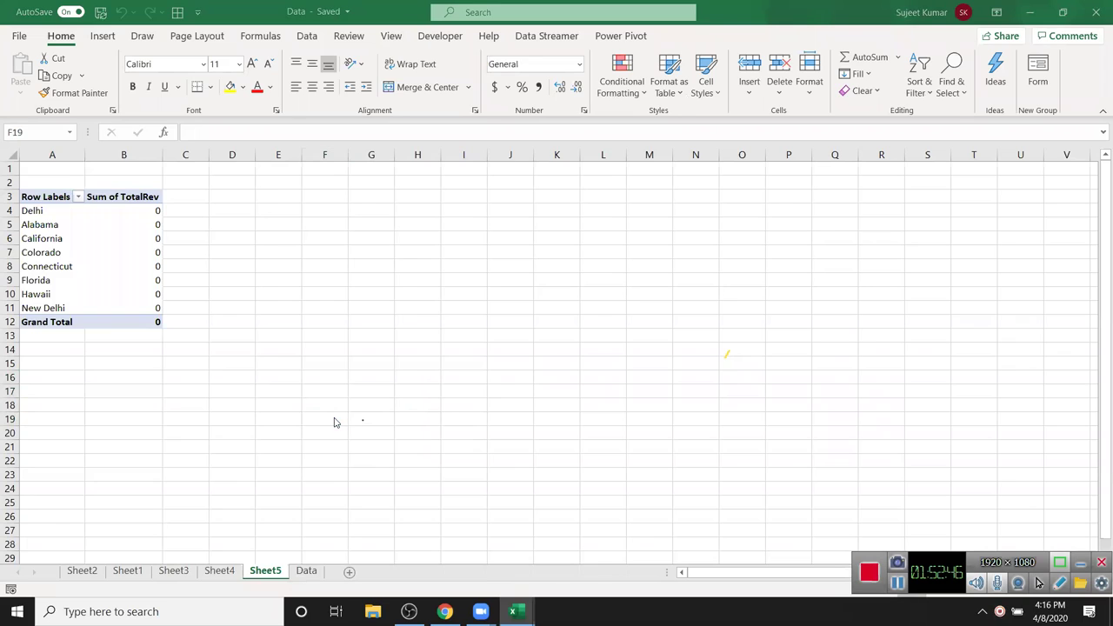
pyautogui.write('Name')
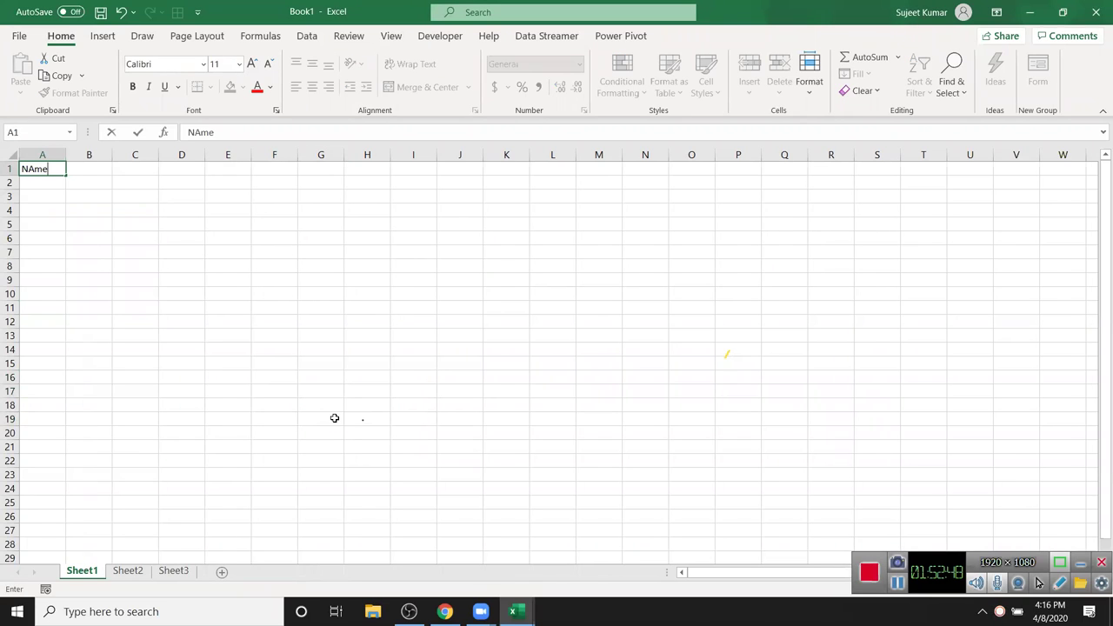
pyautogui.press('Tab')
pyautogui.write('City')
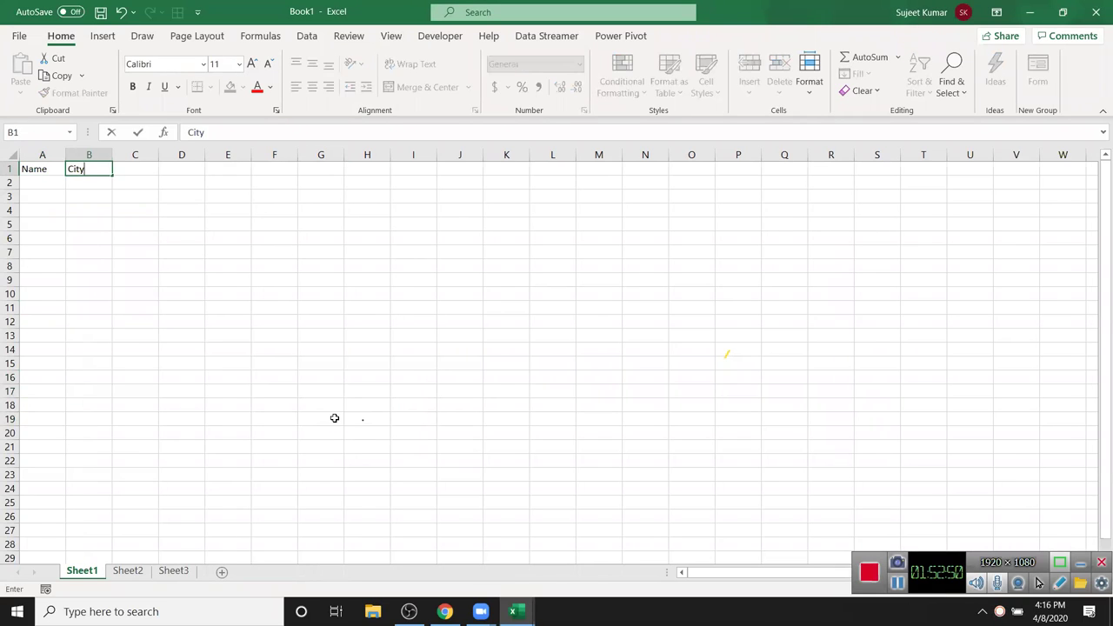
pyautogui.press('Tab')
pyautogui.write('Qrty')
pyautogui.press('Tab')
pyautogui.write('MRP]')
pyautogui.press('Return')
# - Enter a first name and fill it down column A to row 235
pyautogui.write('Puja')
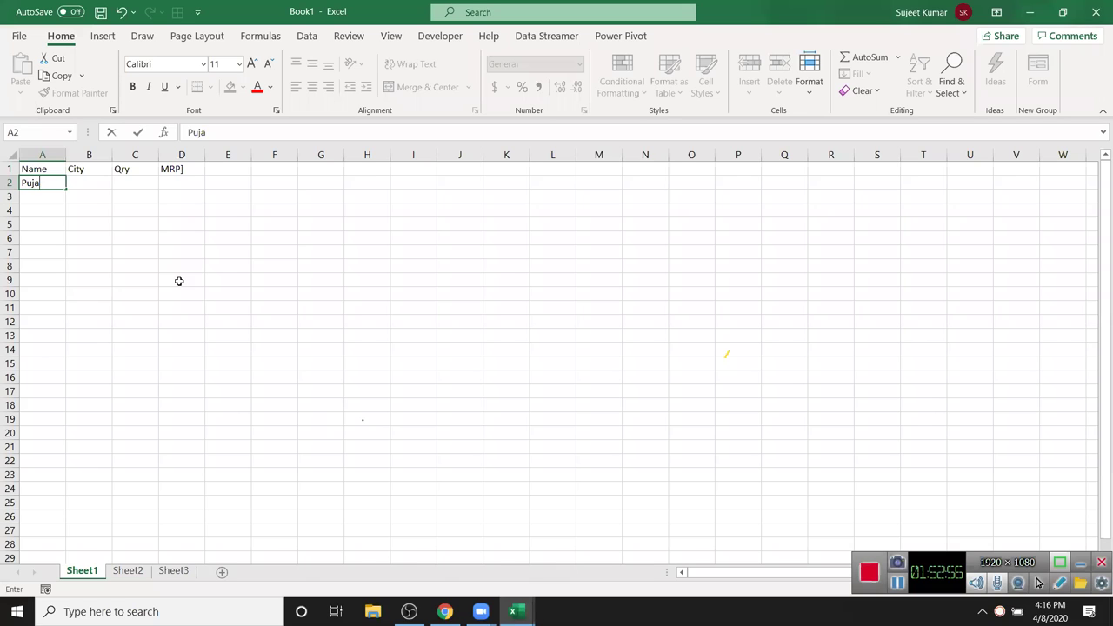
pyautogui.click(179, 281)
pyautogui.click(63, 183)
pyautogui.moveTo(63, 183); pyautogui.dragTo(179, 603)
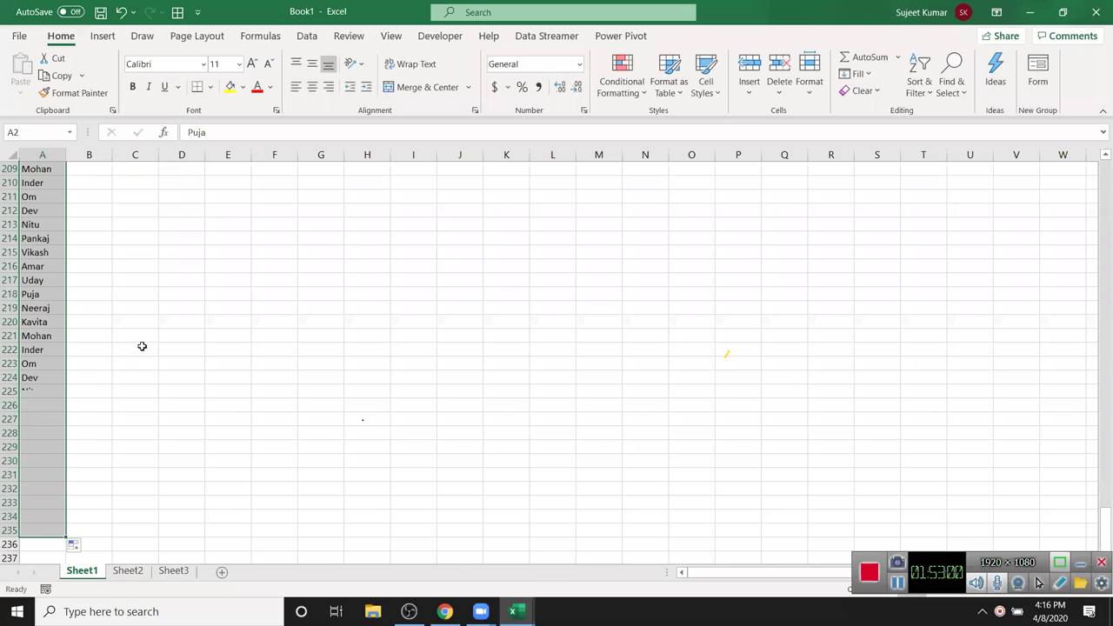
pyautogui.hotkey('ctrl', 'Down')
pyautogui.hotkey('ctrl', 'Up')
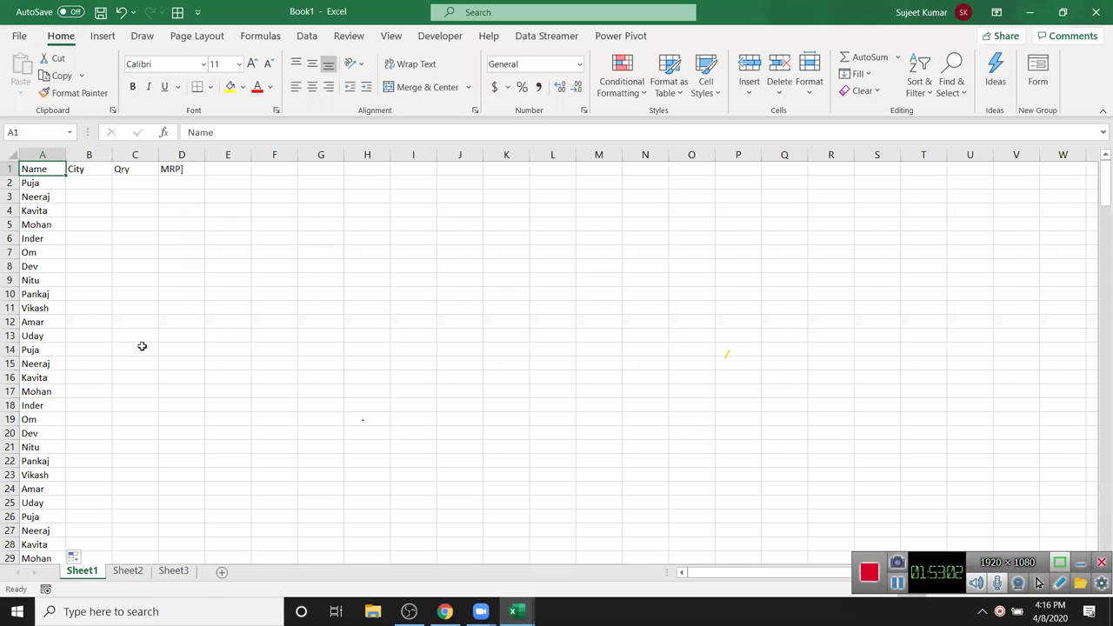
pyautogui.press('Down')
# - Enter Delhi as the first city, fill it down column B, and start fixing the MRP header
pyautogui.press('Right')
pyautogui.write('De')
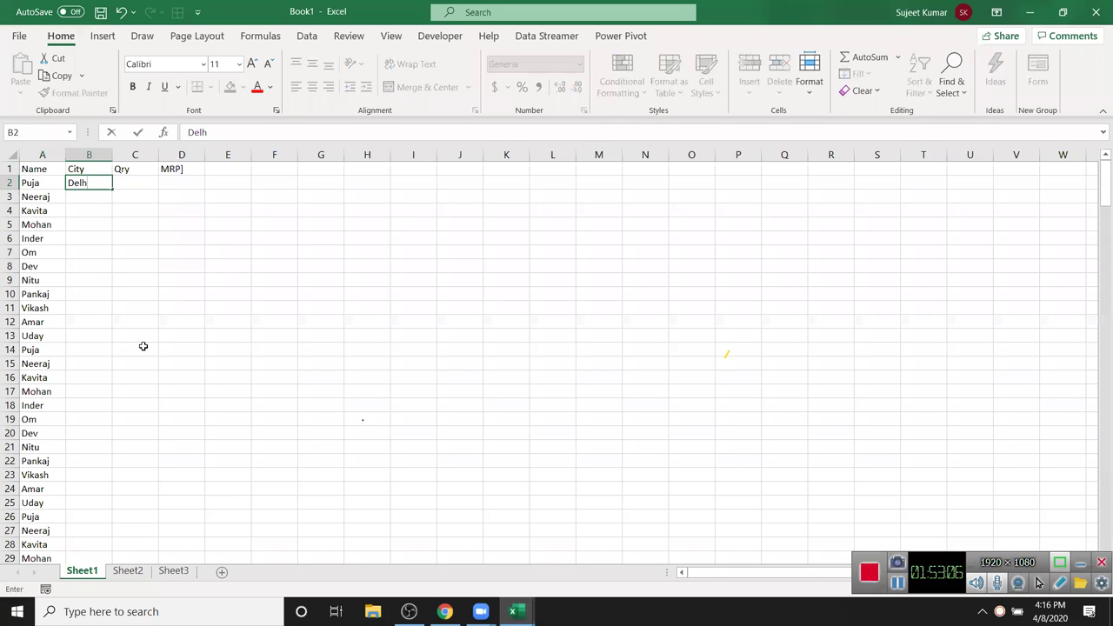
pyautogui.press('Return')
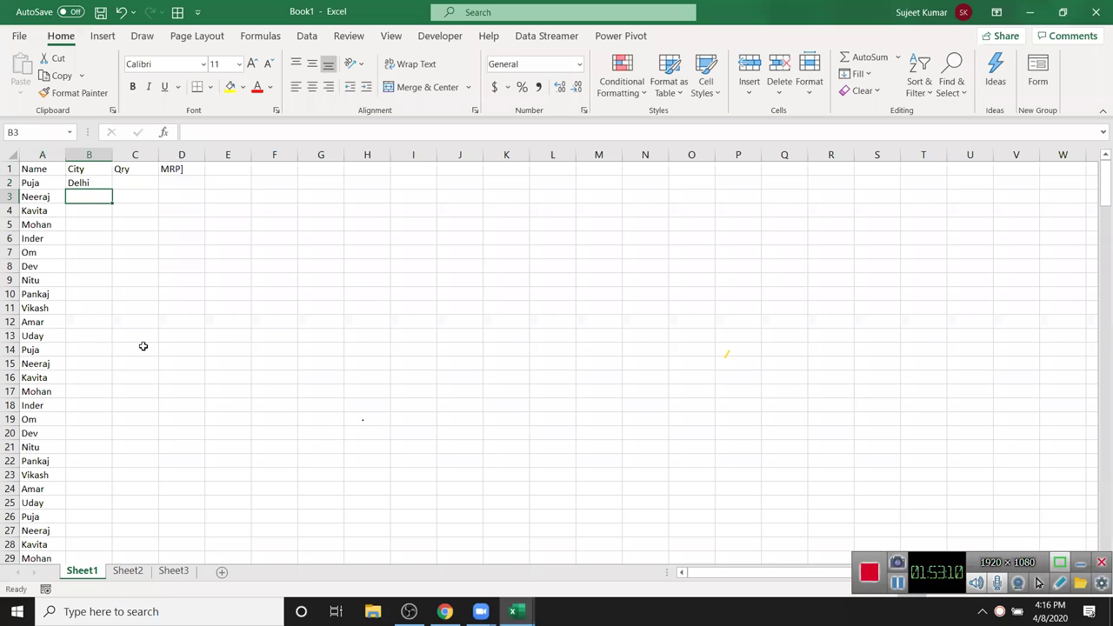
pyautogui.click(93, 186)
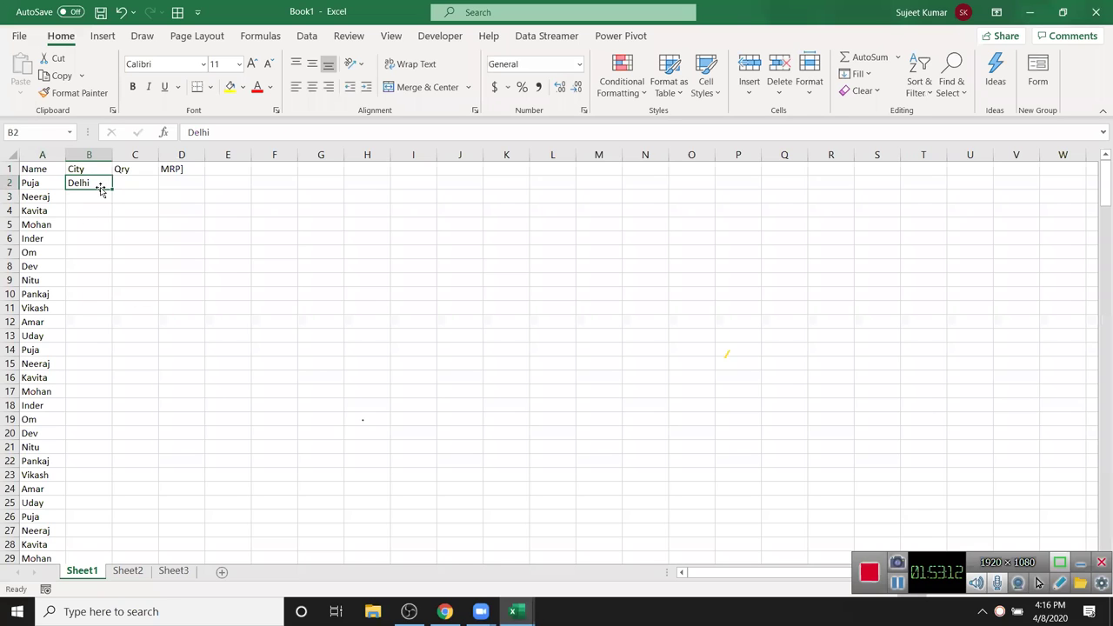
pyautogui.doubleClick(113, 187)
pyautogui.click(135, 186)
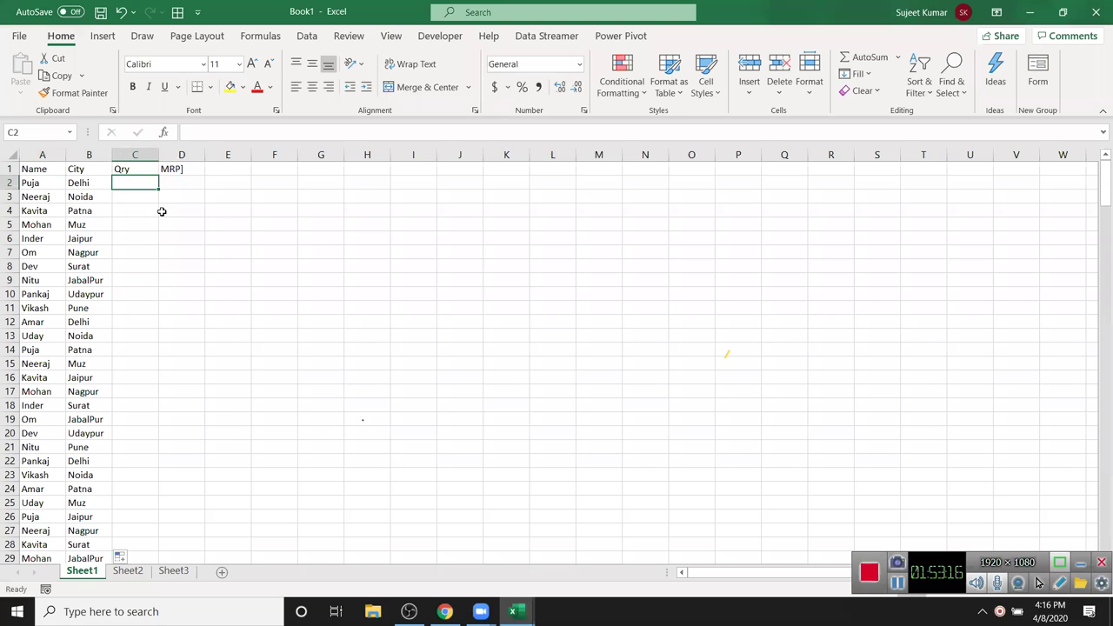
pyautogui.click(162, 211)
pyautogui.doubleClick(186, 170)
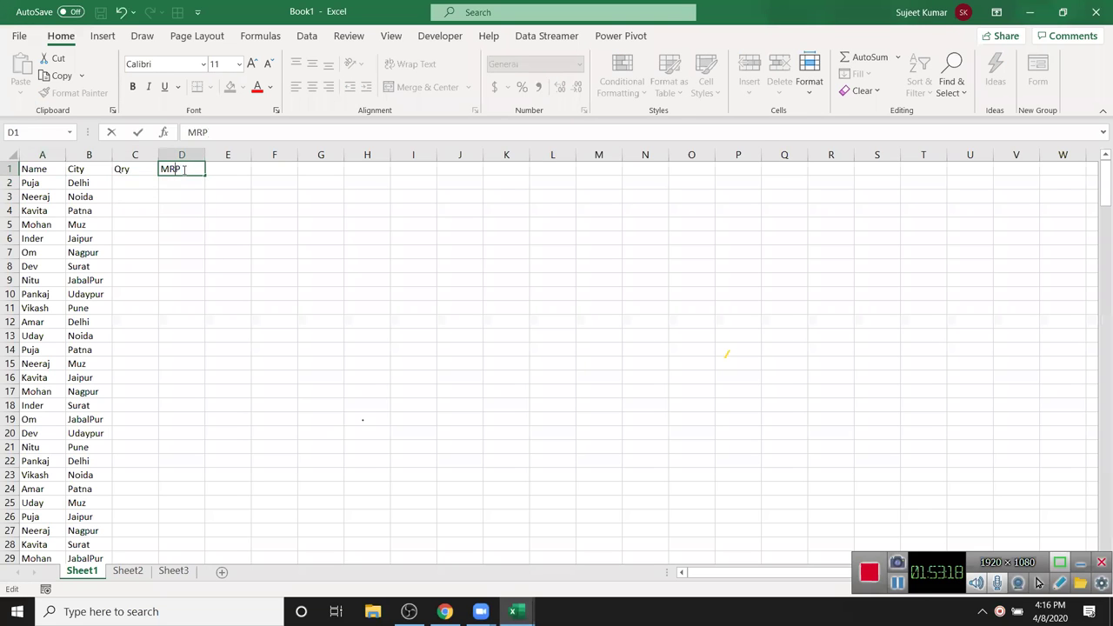
pyautogui.hotkey('alt', 'Tab')
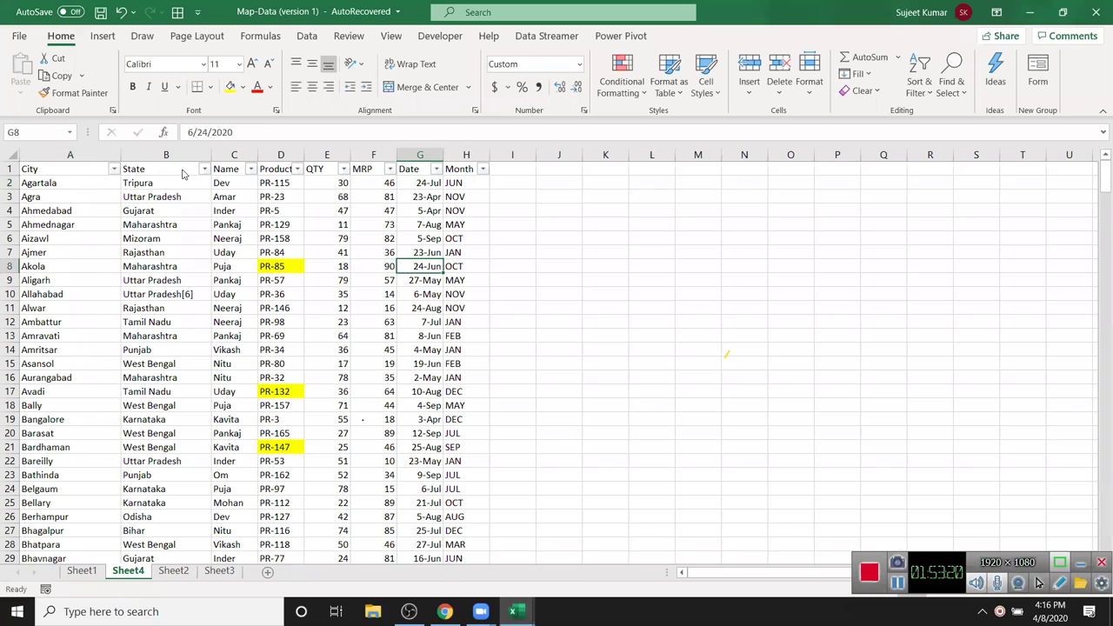
# - Copy the full Map-Data table from its header row down to the last row
pyautogui.hotkey('alt', 'Tab')
pyautogui.hotkey('alt', 'Tab')
pyautogui.click(83, 171)
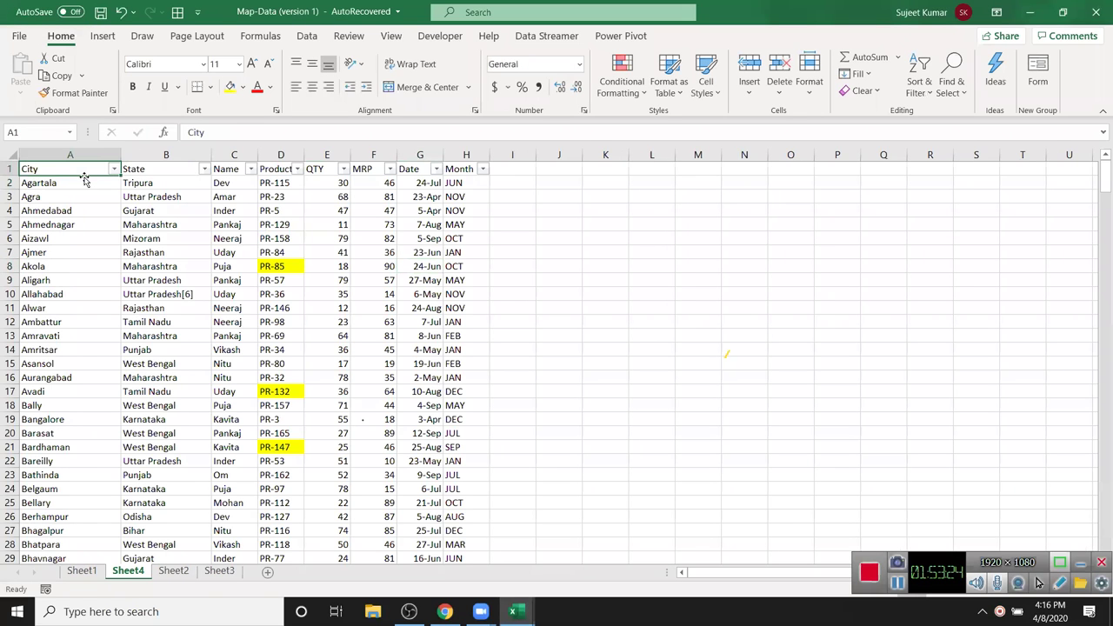
pyautogui.hotkey('ctrl', 'shift', 'Right')
pyautogui.hotkey('shift', 'Right')
pyautogui.hotkey('ctrl', 'shift', 'Down')
pyautogui.hotkey('ctrl', 'c')
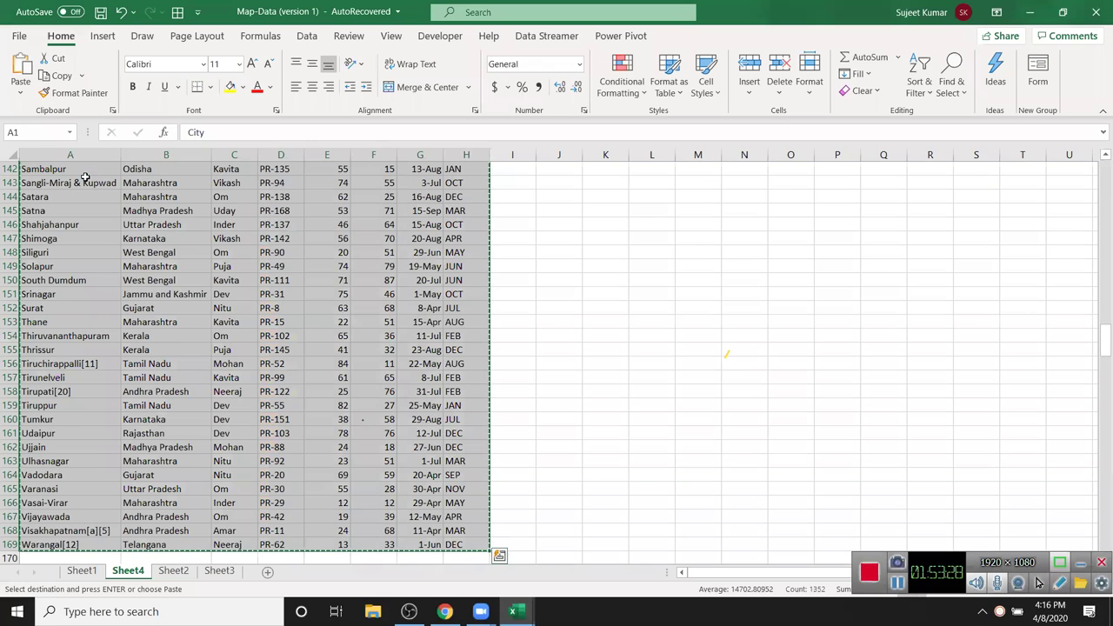
# - Paste the table into Book1 at A1 and insert a PivotTable on a new sheet
pyautogui.hotkey('ctrl', 'Tab')
pyautogui.press('Left')
pyautogui.press('Left')
pyautogui.press('Left')
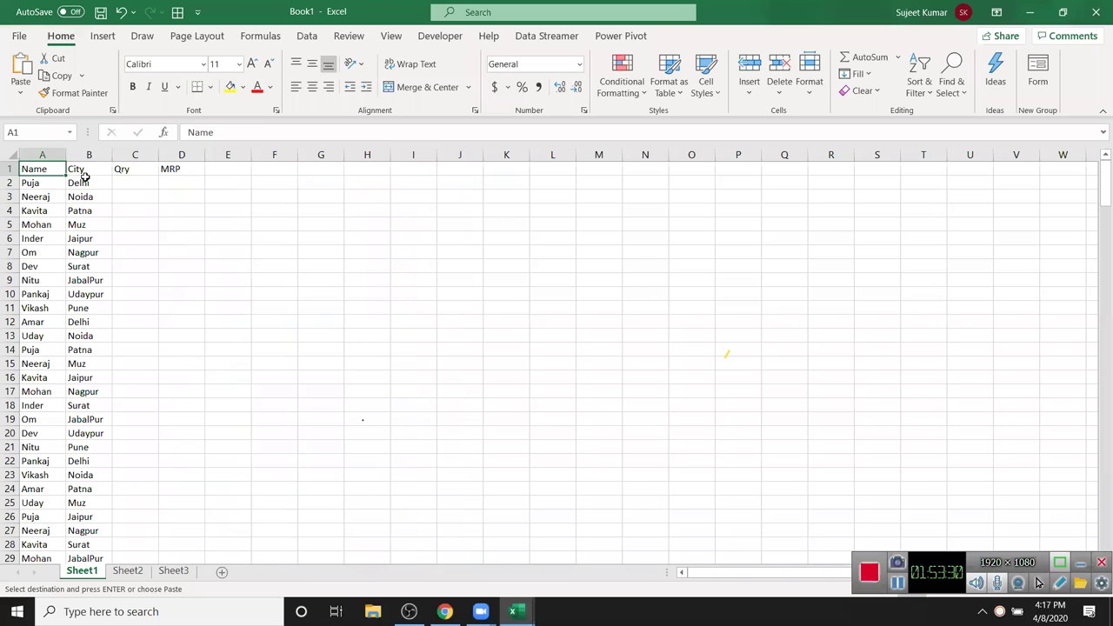
pyautogui.hotkey('ctrl', 'v')
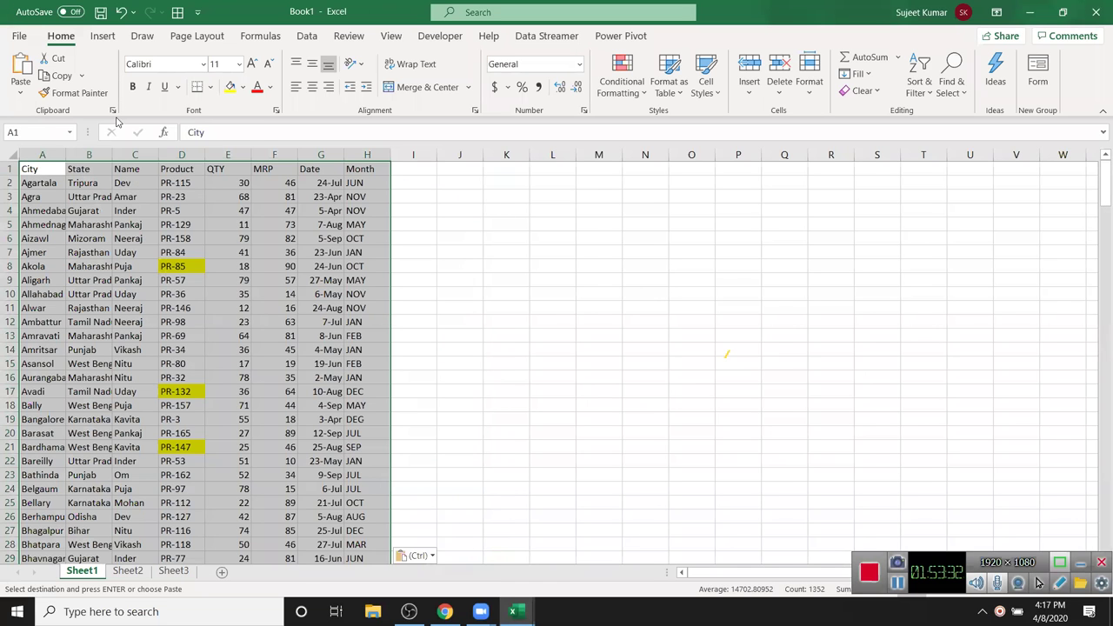
pyautogui.click(102, 36)
pyautogui.click(27, 74)
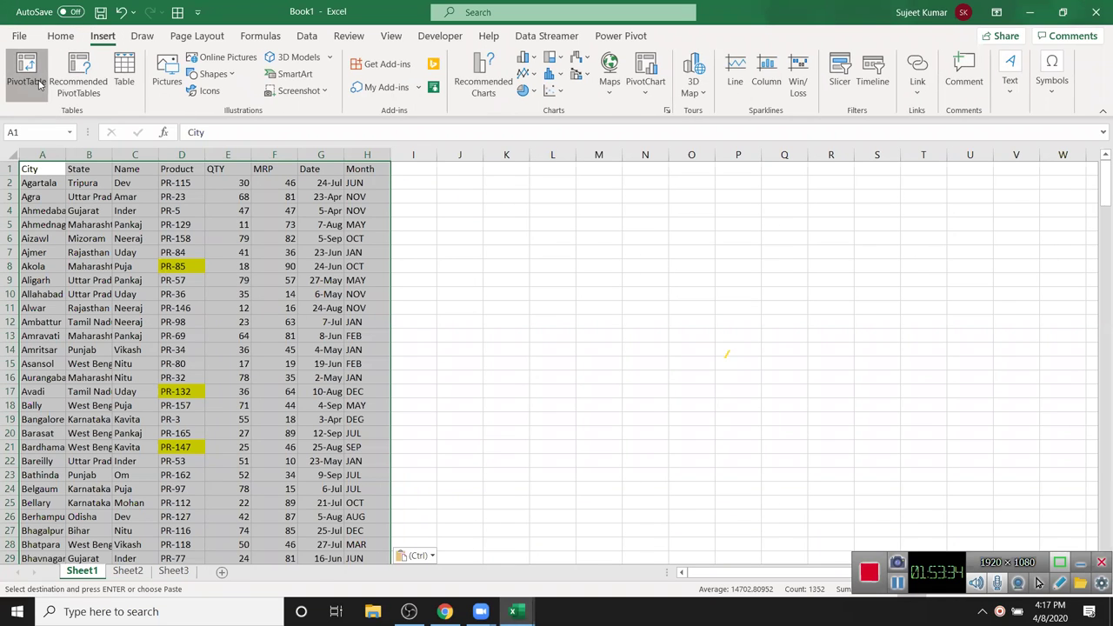
pyautogui.click(668, 455)
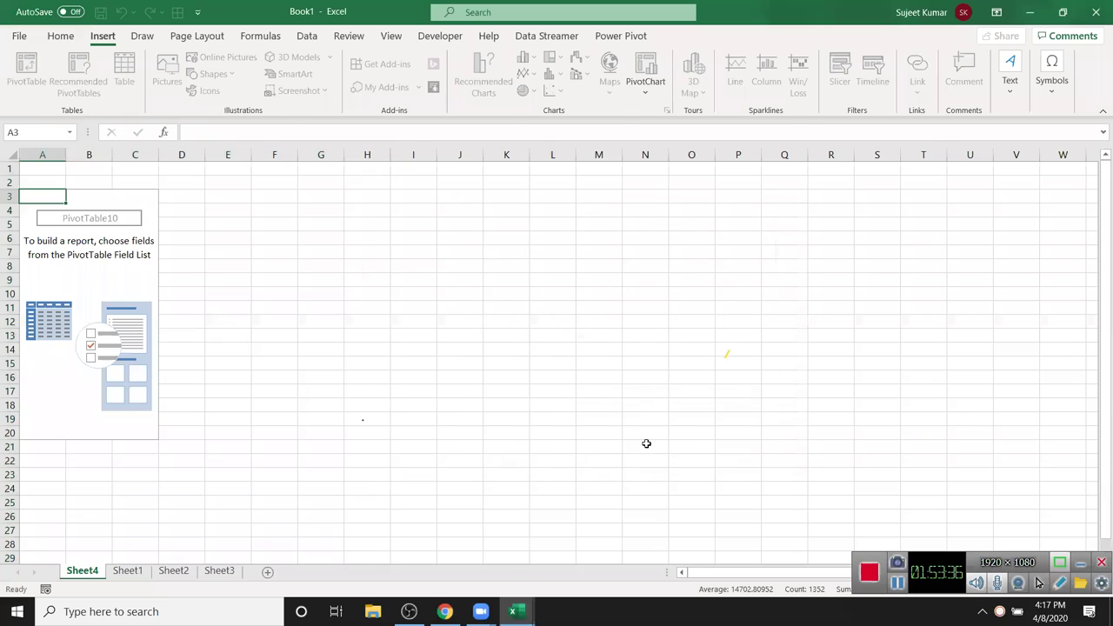
# - Put Name into the pivot Rows and start a new calculated field named Total
pyautogui.moveTo(922, 271); pyautogui.dragTo(911, 490)
pyautogui.click(701, 90)
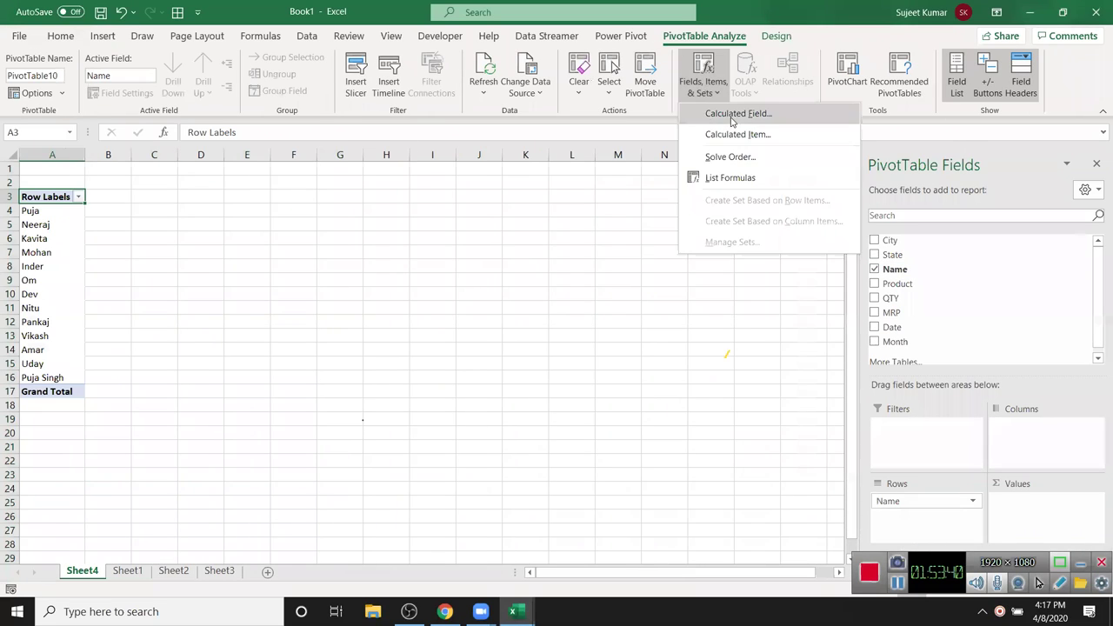
pyautogui.click(732, 114)
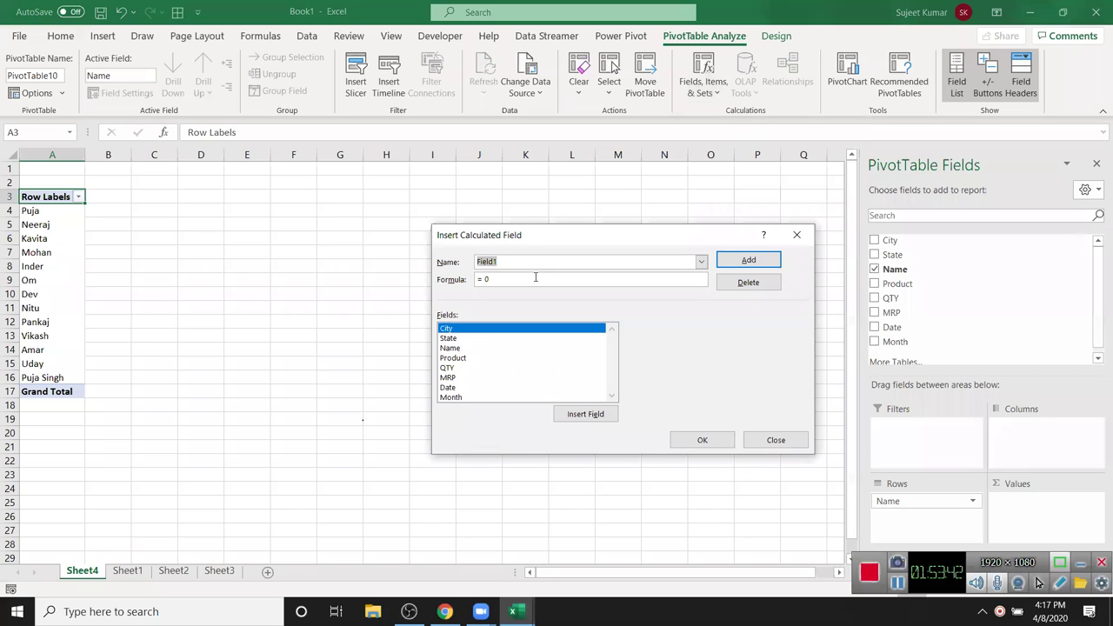
pyautogui.write('Total')
# - Build the Total formula =QTY*MRP, add the field and confirm
pyautogui.click(543, 338)
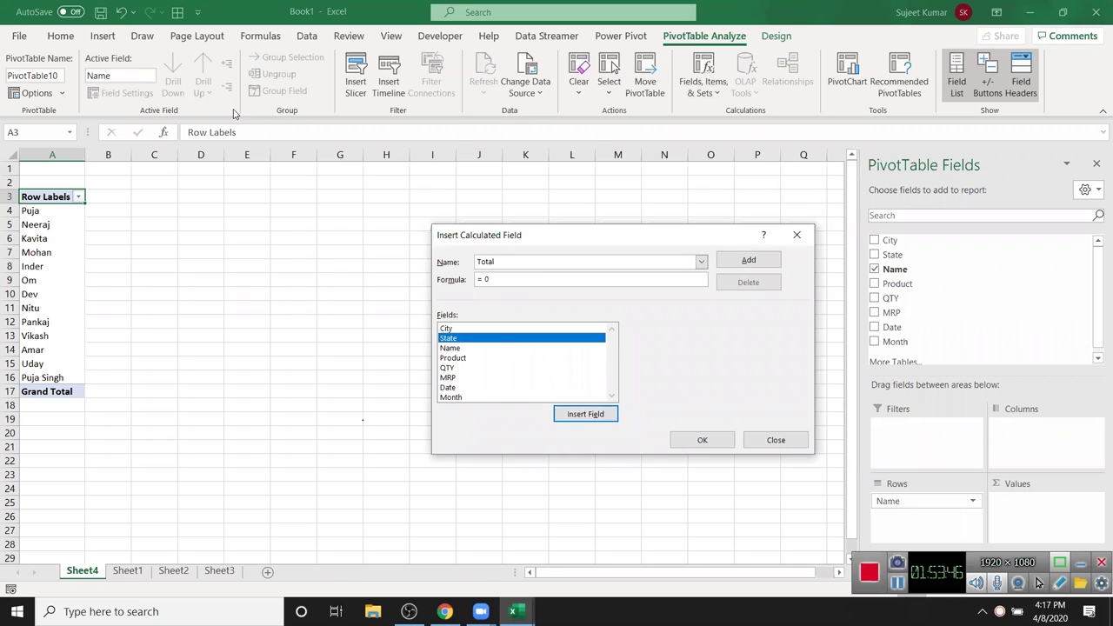
pyautogui.click(452, 377)
pyautogui.click(453, 368)
pyautogui.click(580, 415)
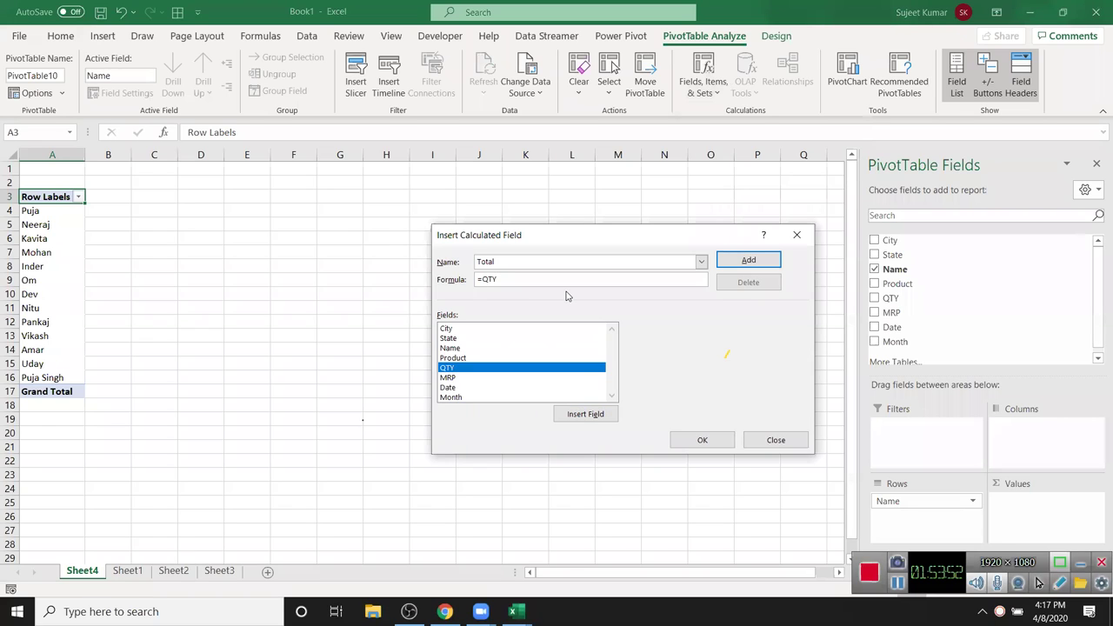
pyautogui.write('*')
pyautogui.click(466, 379)
pyautogui.click(580, 415)
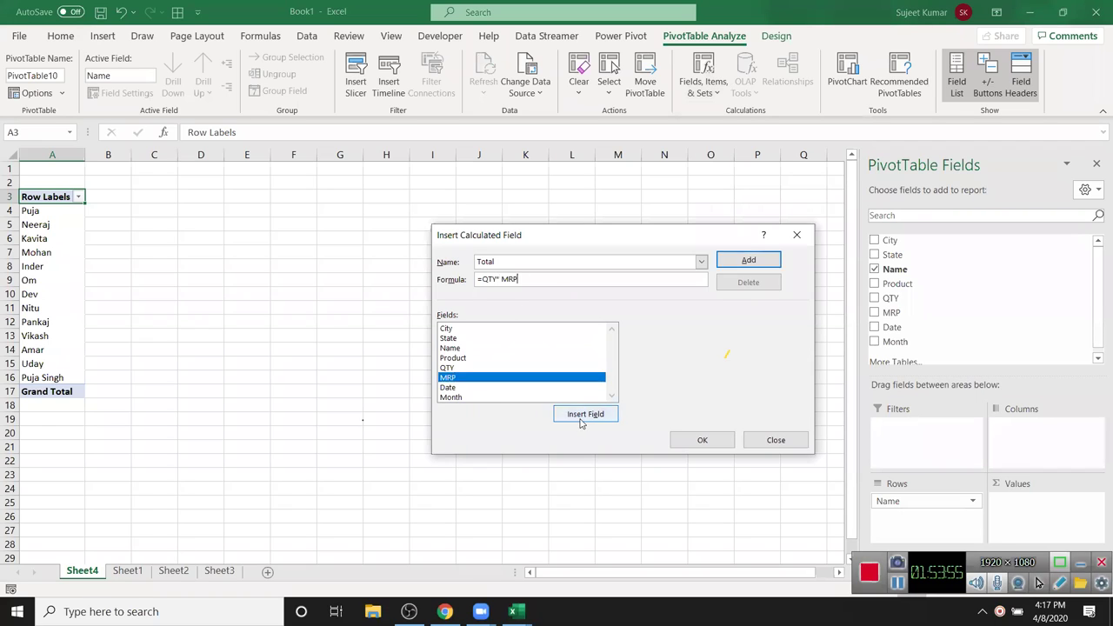
pyautogui.click(755, 260)
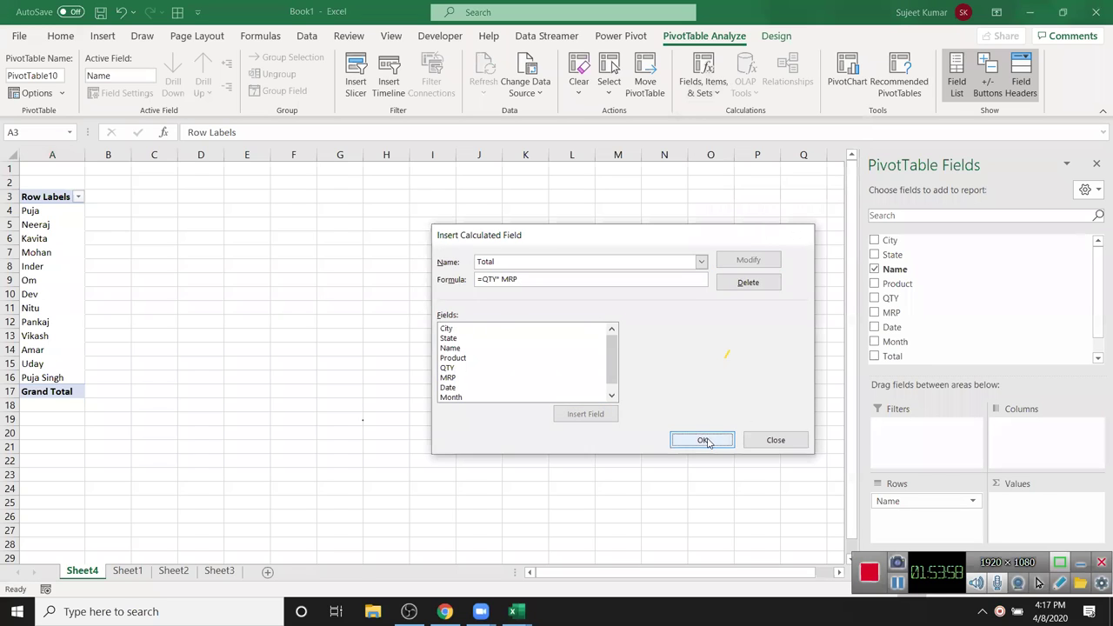
pyautogui.click(703, 440)
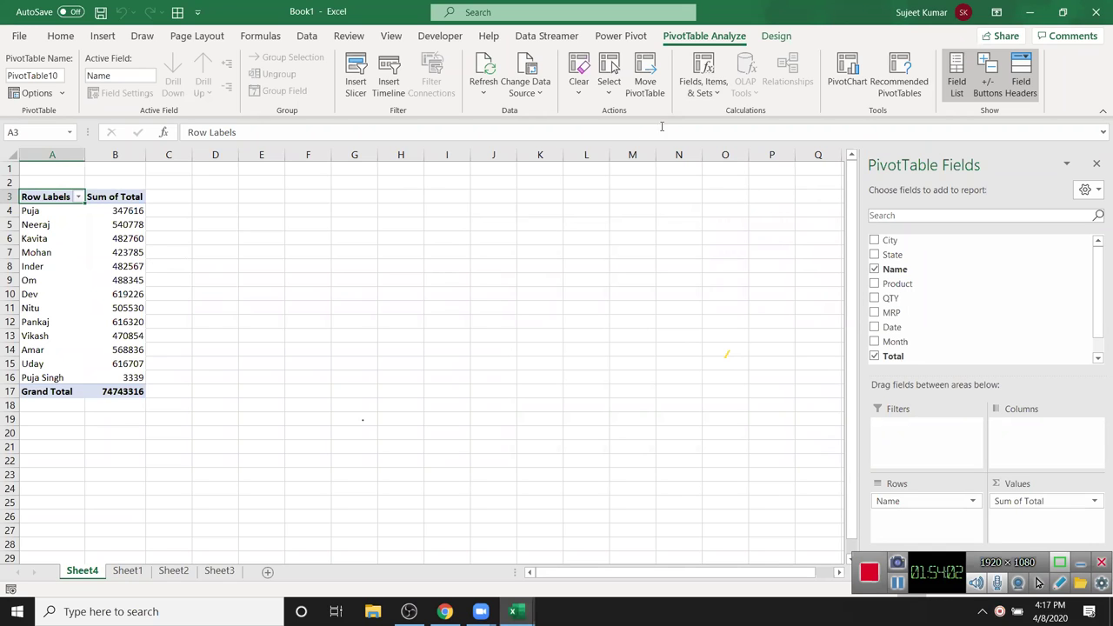
# - Create a GST calculated field with formula =Total*18%, adding Sum of GST per name
pyautogui.click(703, 82)
pyautogui.click(726, 112)
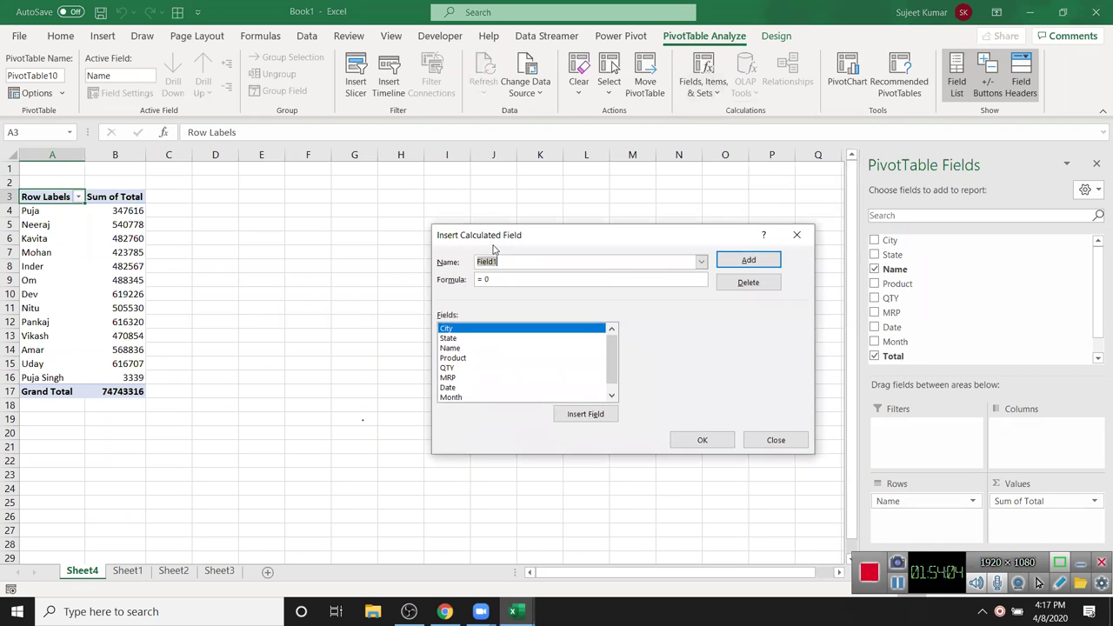
pyautogui.write('GST')
pyautogui.press('Tab')
pyautogui.write('=')
pyautogui.click(611, 396)
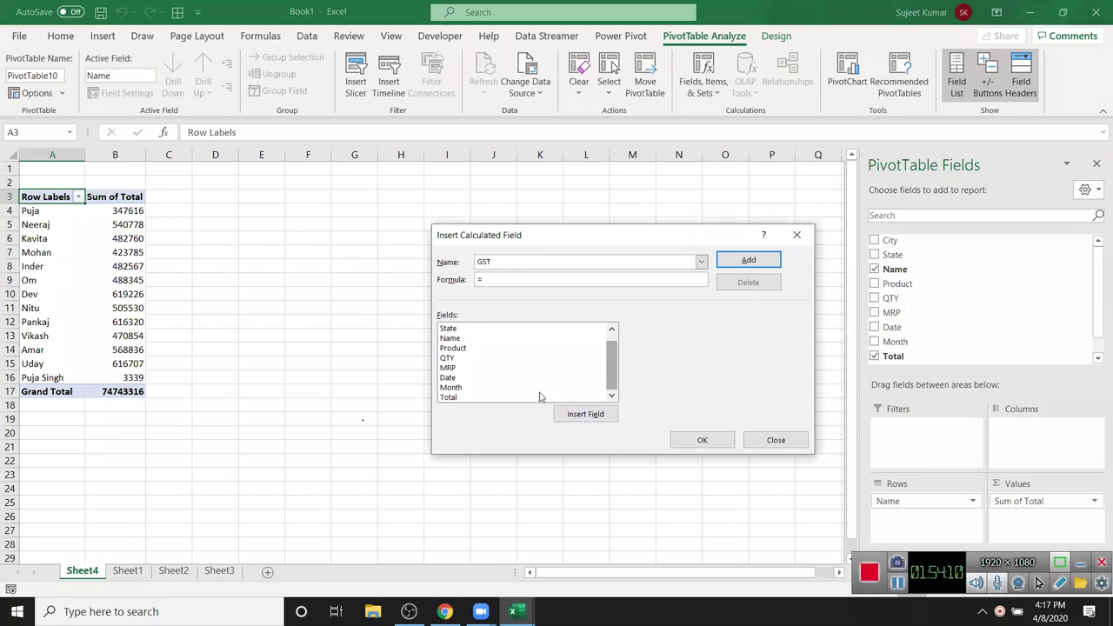
pyautogui.click(484, 397)
pyautogui.click(579, 417)
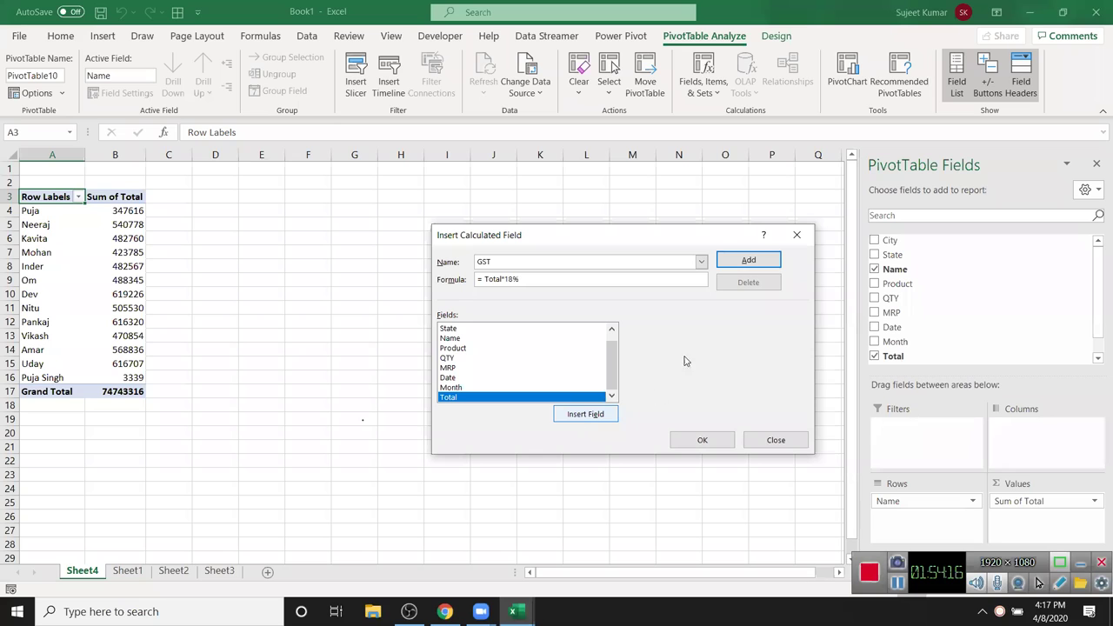
pyautogui.click(744, 259)
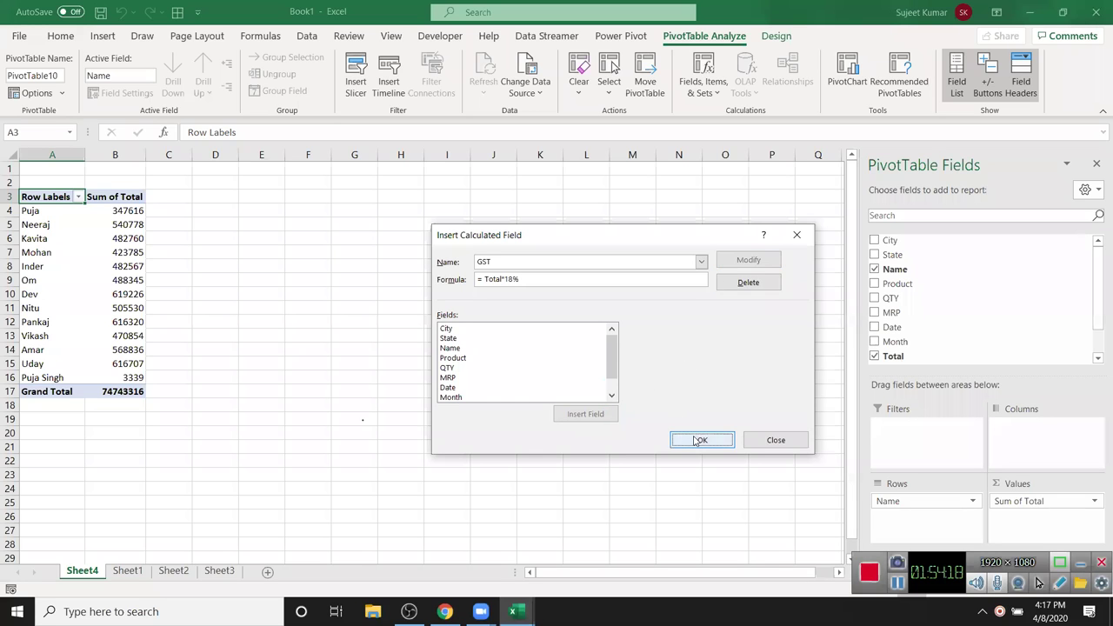
pyautogui.click(700, 441)
pyautogui.moveTo(183, 211); pyautogui.dragTo(180, 378)
pyautogui.click(181, 211)
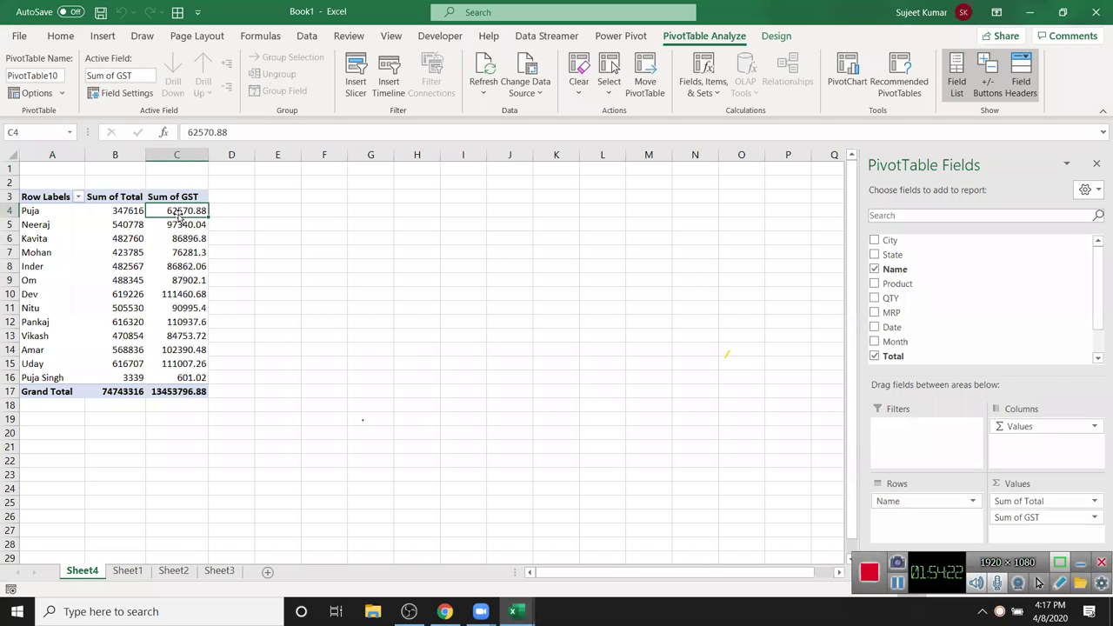
# - Modify the GST calculated field formula to =ROUND(Total*18%,0) so values are whole numbers
pyautogui.click(702, 92)
pyautogui.click(708, 114)
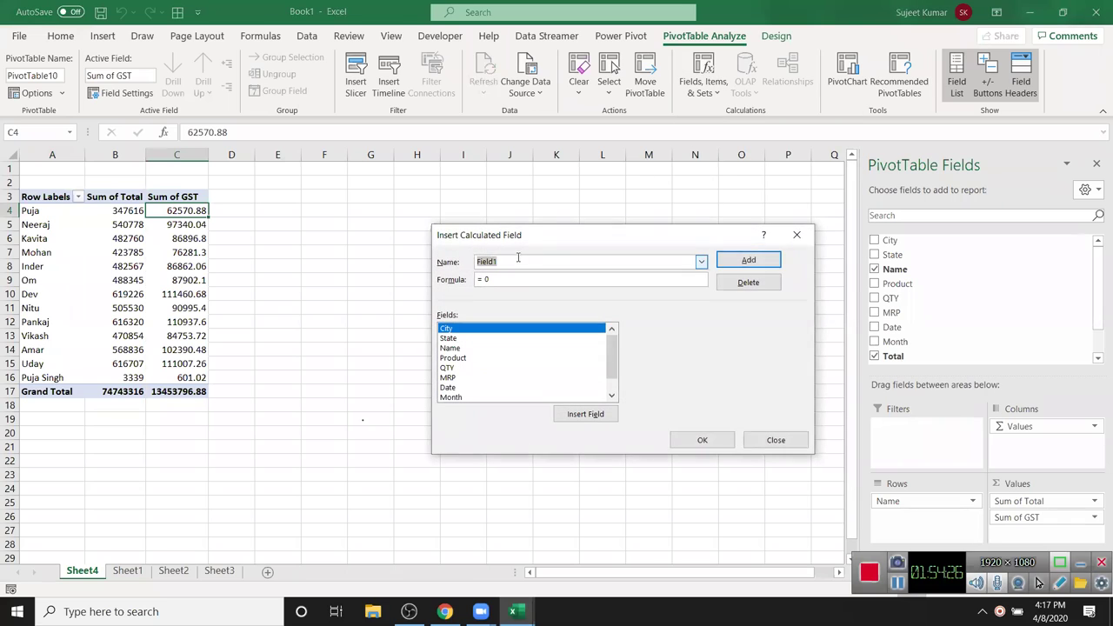
pyautogui.moveTo(612, 361); pyautogui.dragTo(622, 385)
pyautogui.write('GST')
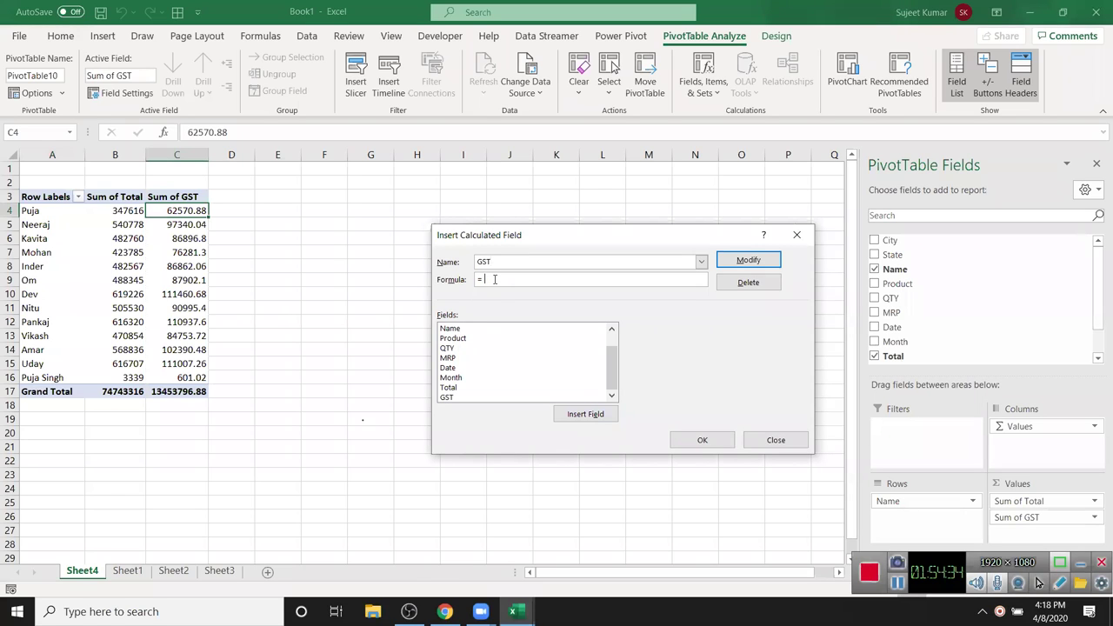
pyautogui.write('rounbd(')
pyautogui.doubleClick(450, 389)
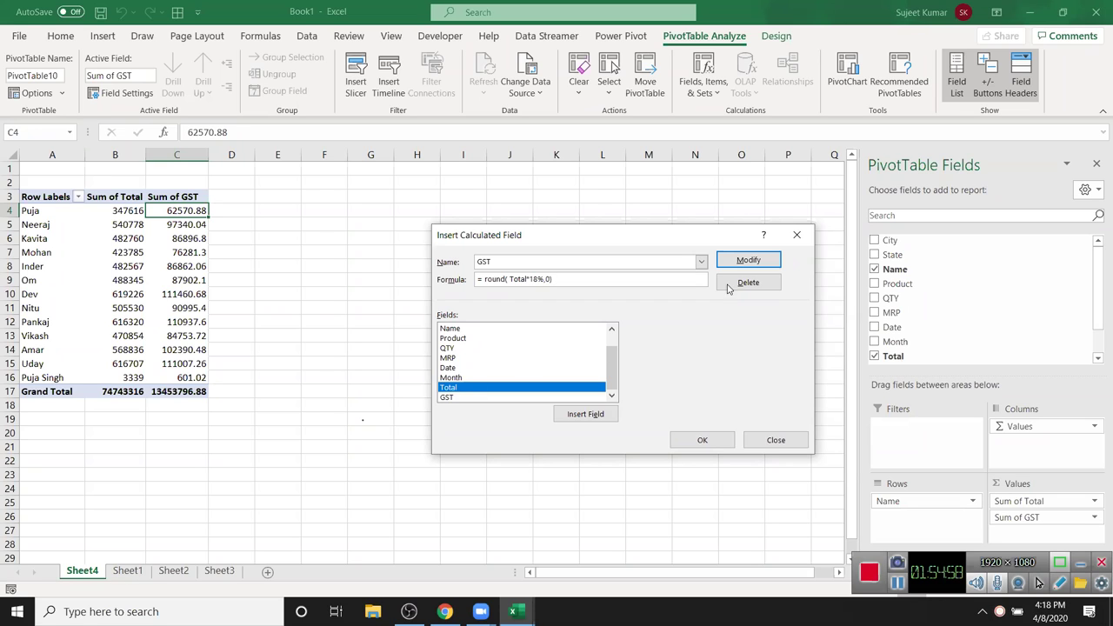
pyautogui.click(746, 261)
pyautogui.click(702, 438)
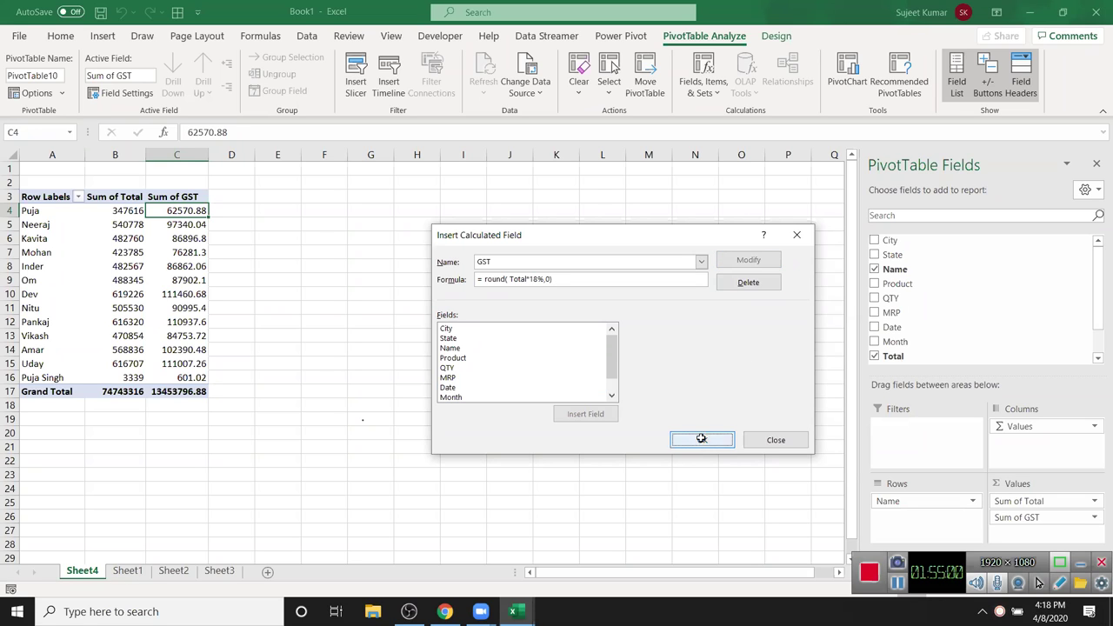
pyautogui.moveTo(184, 226); pyautogui.dragTo(191, 315)
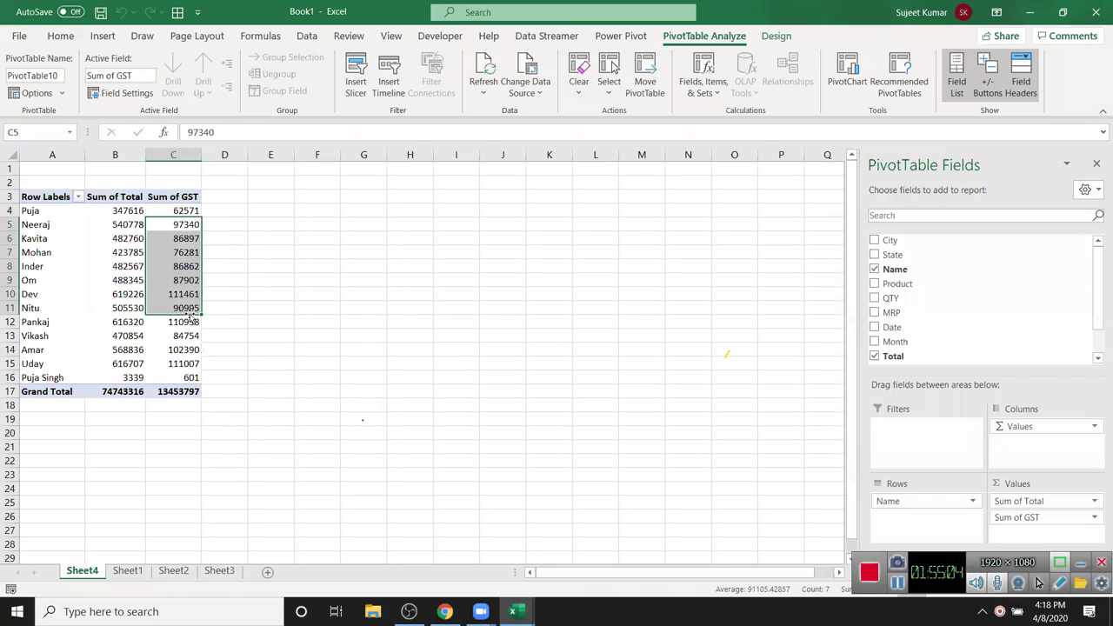
# - Close the Data workbook, then close Book1 without saving its changes
pyautogui.click(306, 295)
pyautogui.click(165, 262)
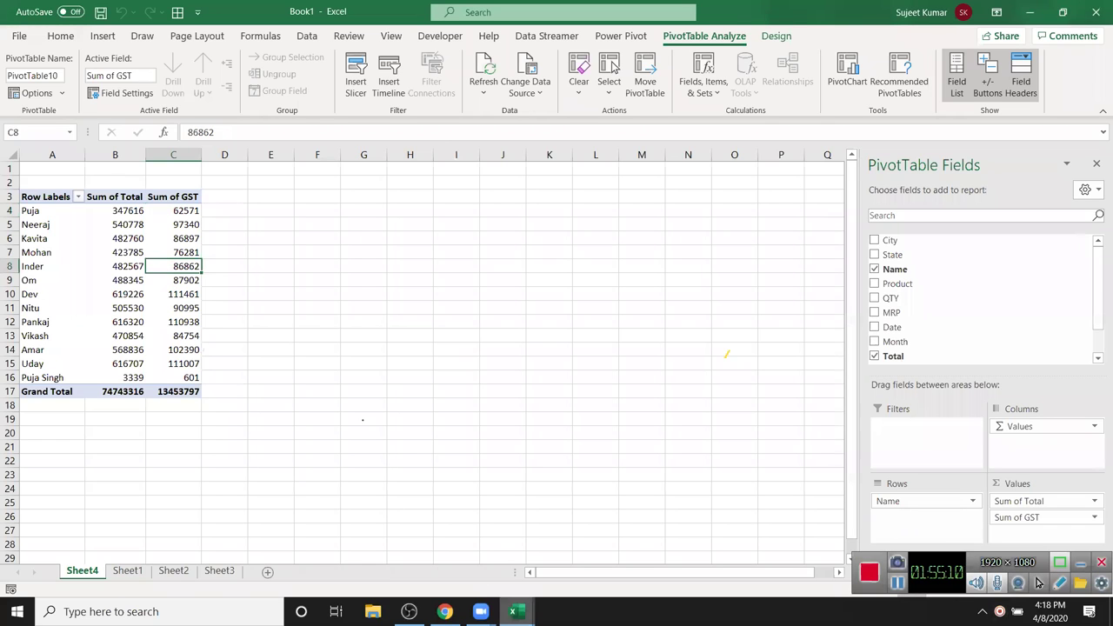
pyautogui.click(513, 612)
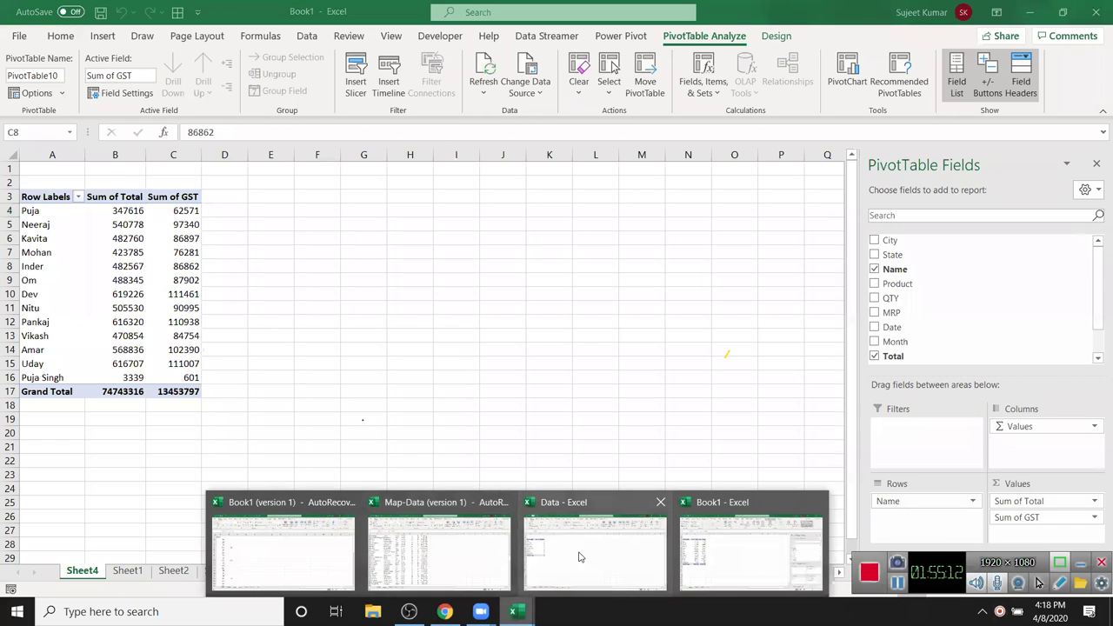
pyautogui.click(577, 553)
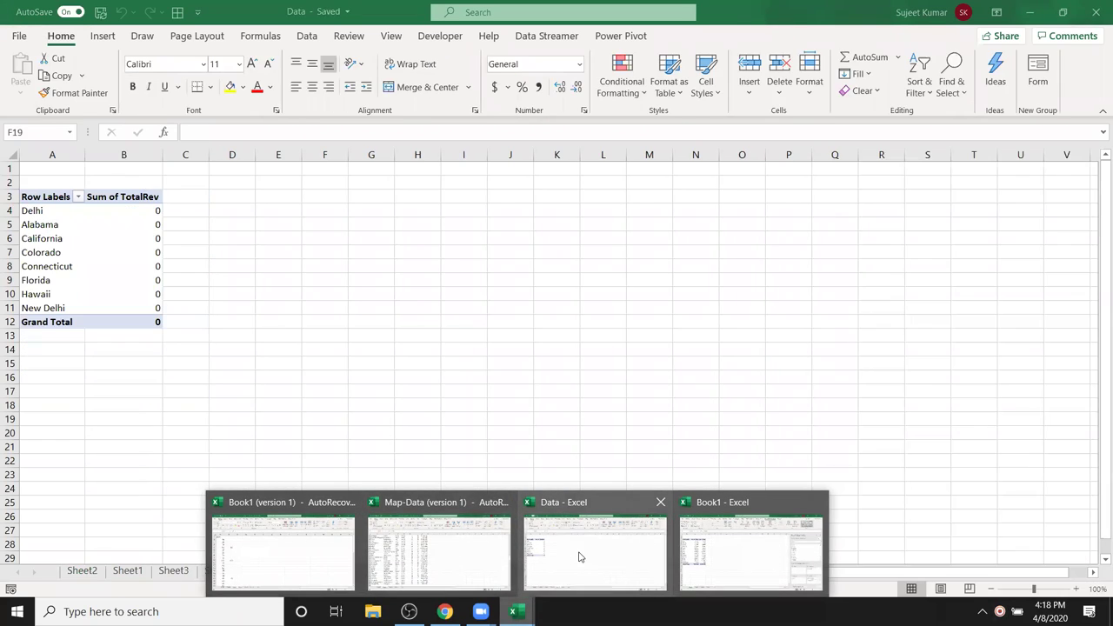
pyautogui.click(1098, 12)
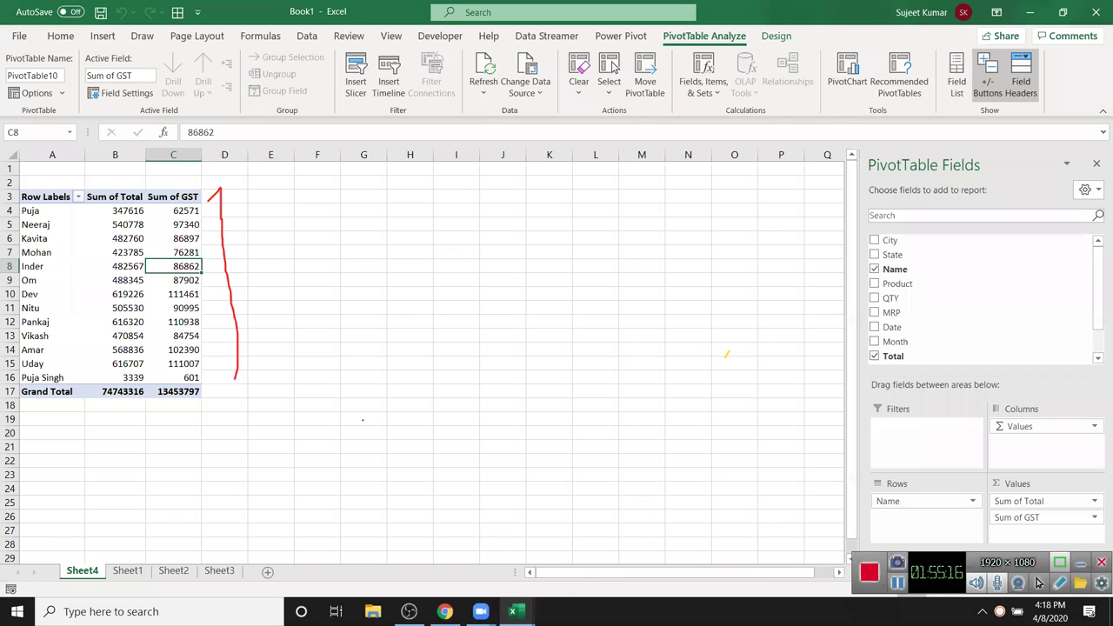
pyautogui.click(513, 611)
pyautogui.click(643, 530)
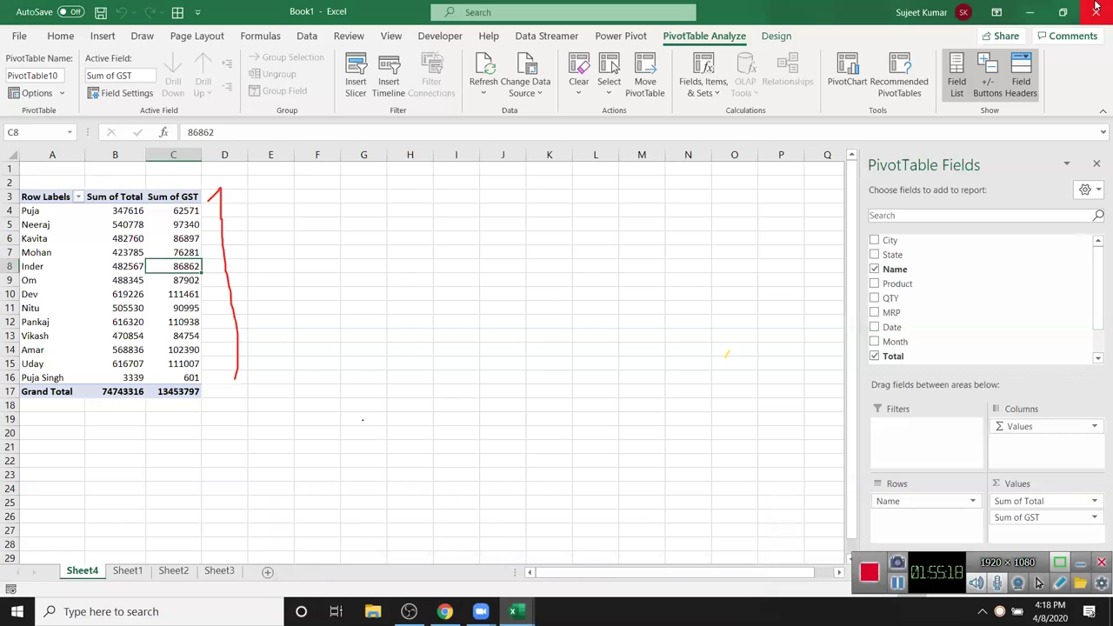
pyautogui.click(1098, 12)
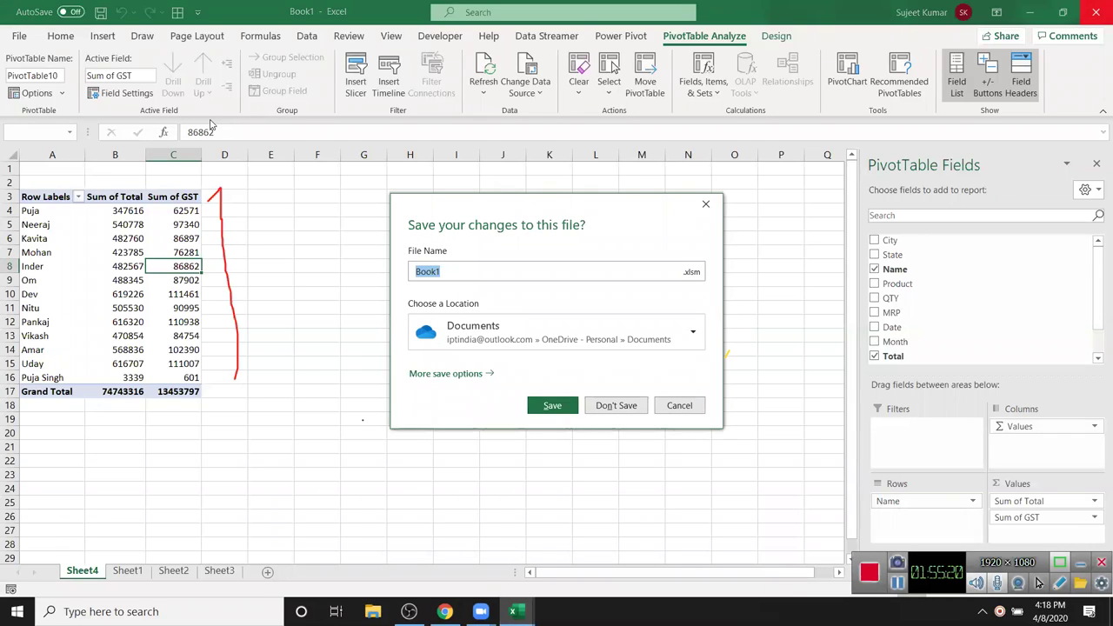
pyautogui.click(618, 406)
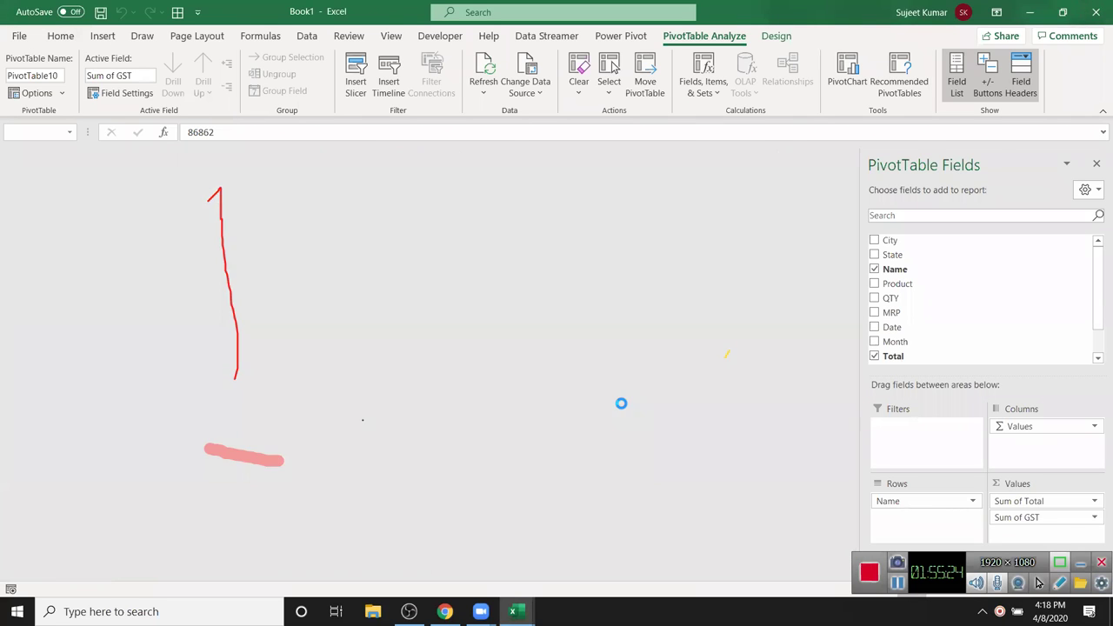
# - Close Map-Data without saving, then bring back the recovered Book1 on Sheet3
pyautogui.click(734, 372)
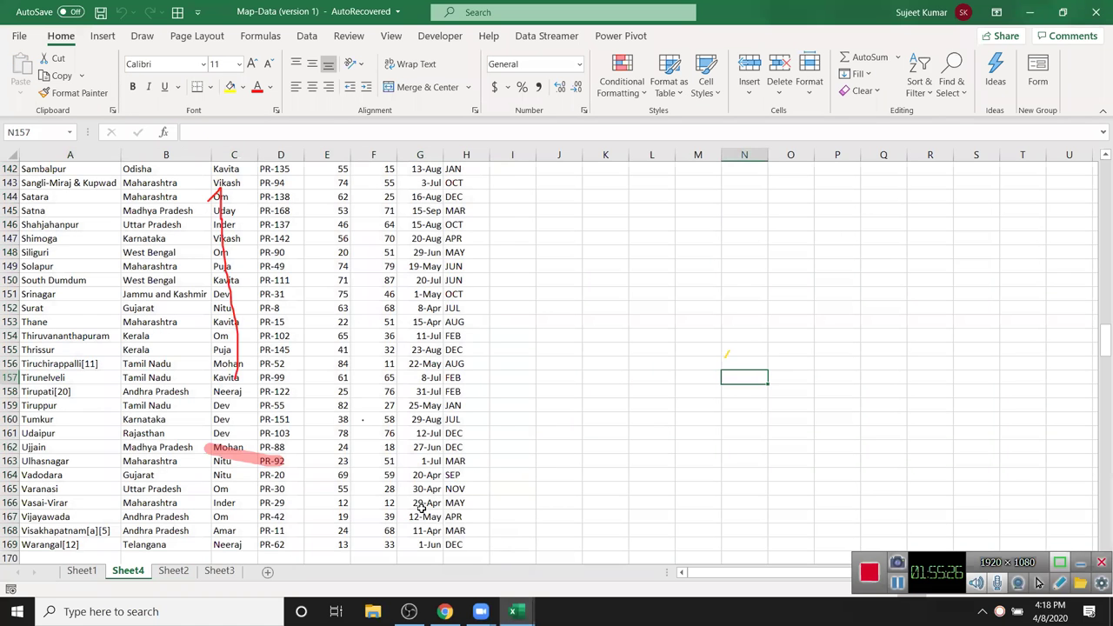
pyautogui.click(1096, 12)
pyautogui.click(557, 322)
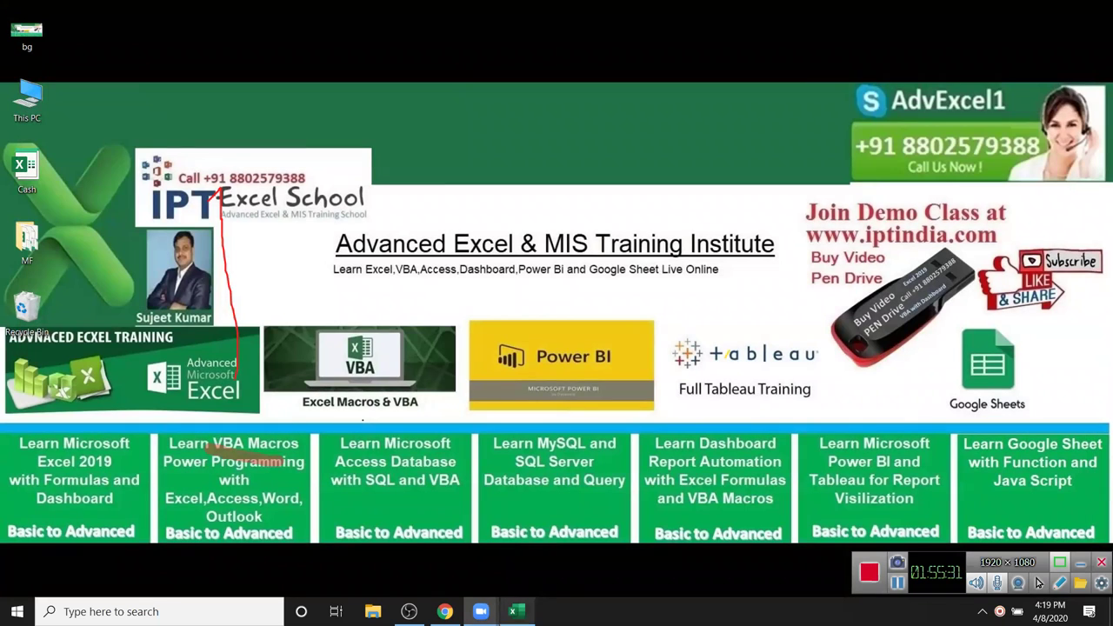
pyautogui.click(513, 612)
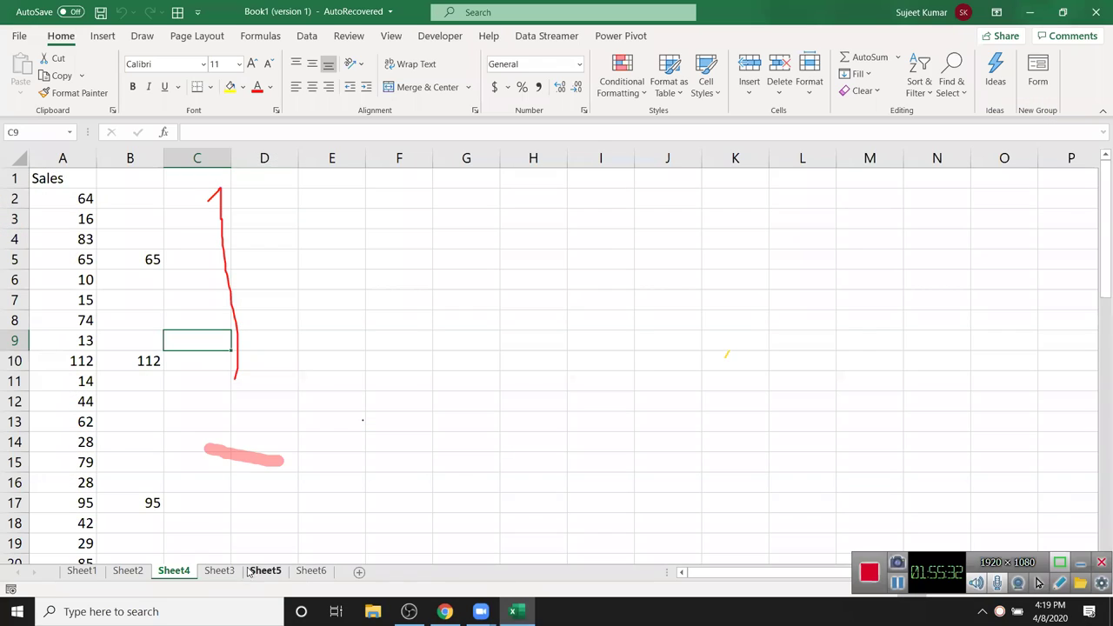
pyautogui.click(219, 571)
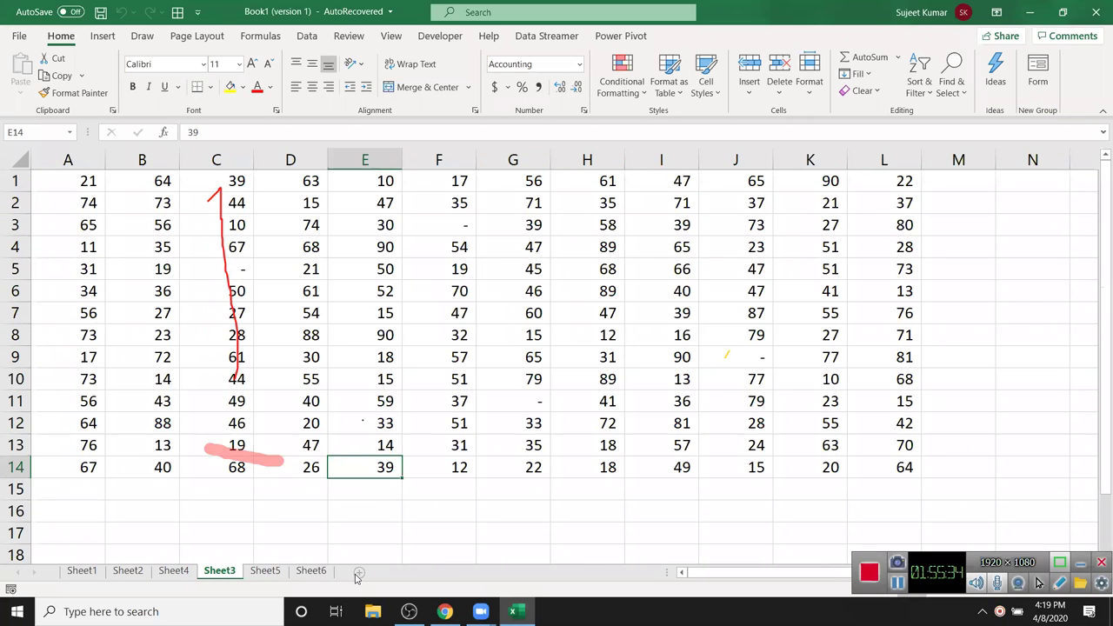
# - Add a new blank Sheet7 and select its cell A1 for the pivot table
pyautogui.click(359, 572)
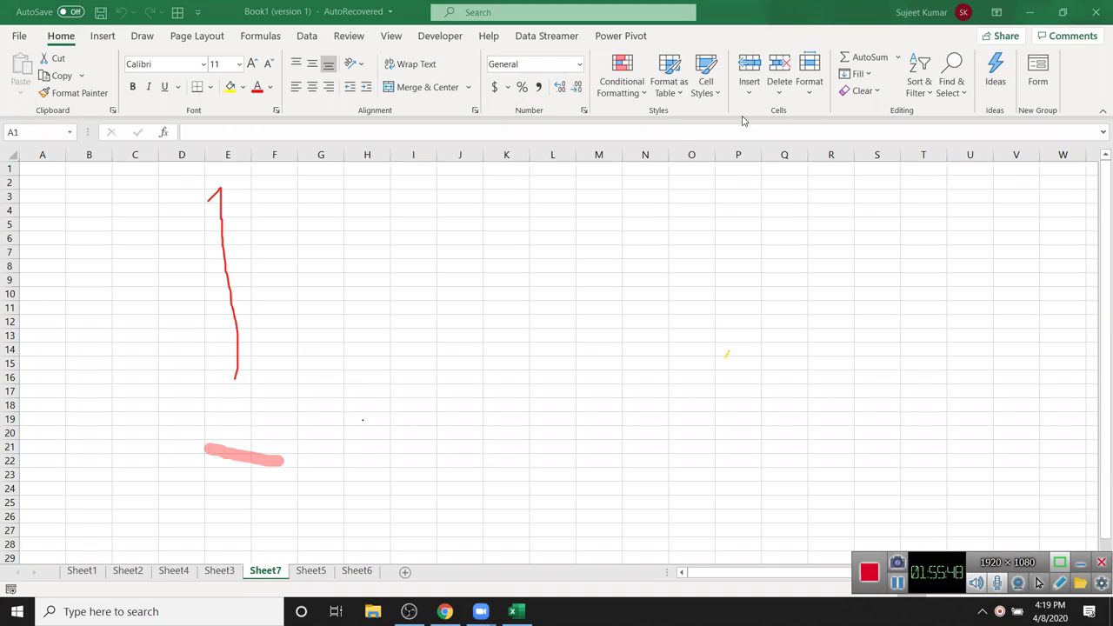
pyautogui.click(1039, 583)
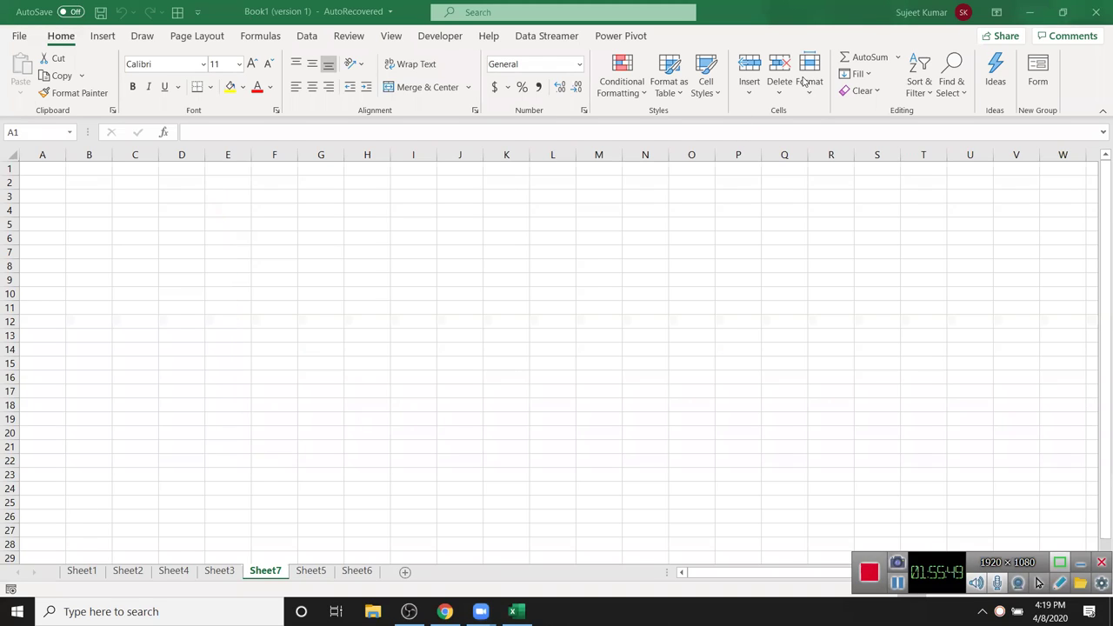
pyautogui.click(47, 167)
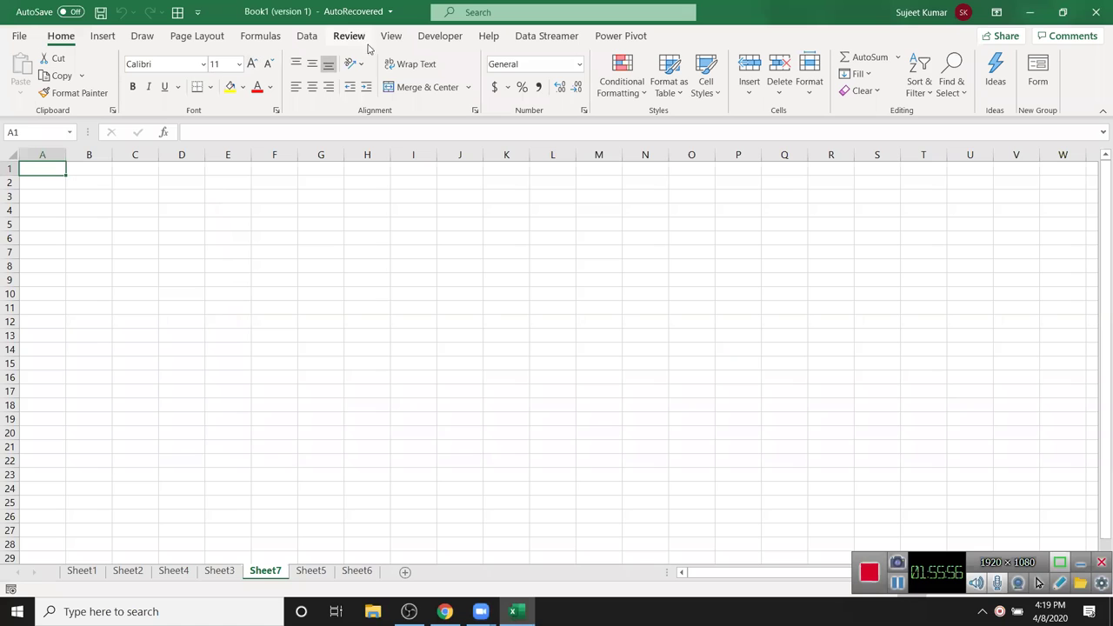
pyautogui.click(426, 39)
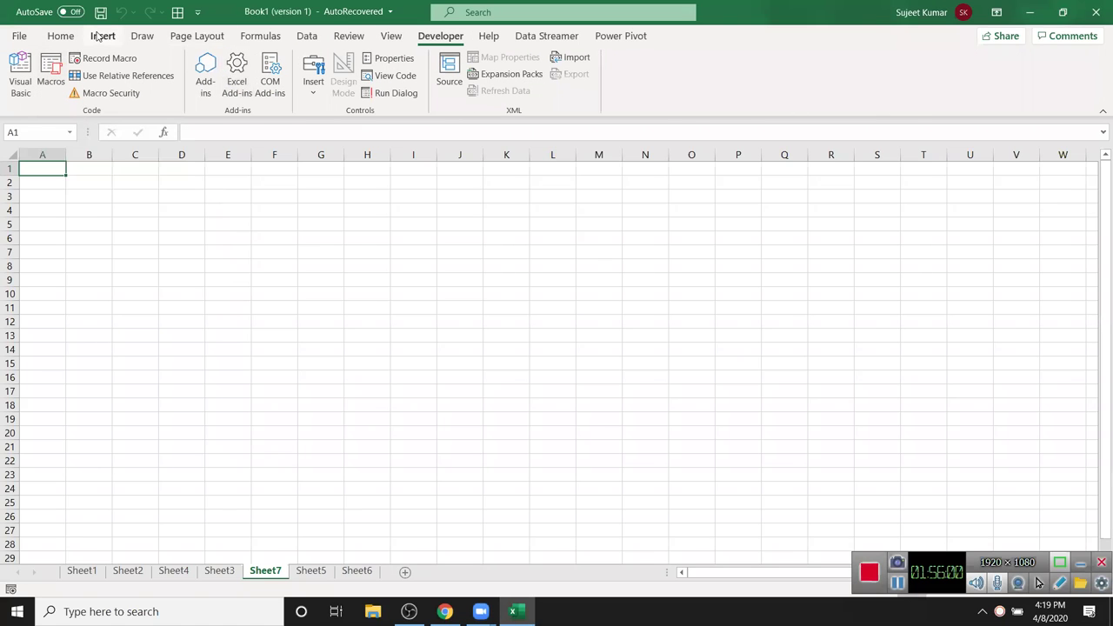
pyautogui.click(102, 36)
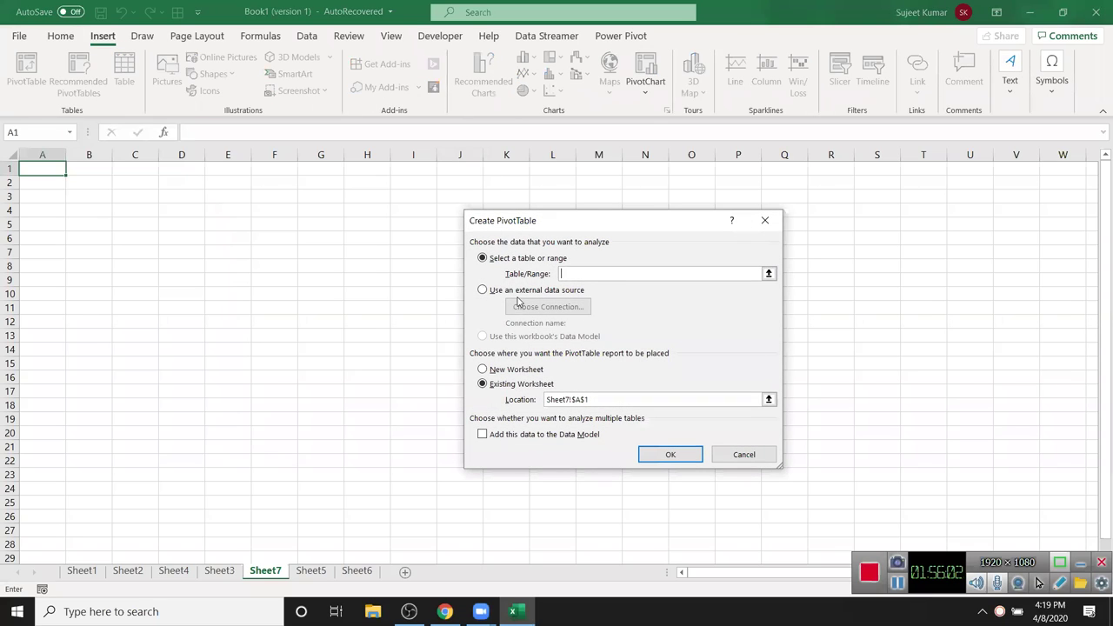
# - Choose an external data source and browse the folders for a connection file
pyautogui.click(519, 295)
pyautogui.click(528, 309)
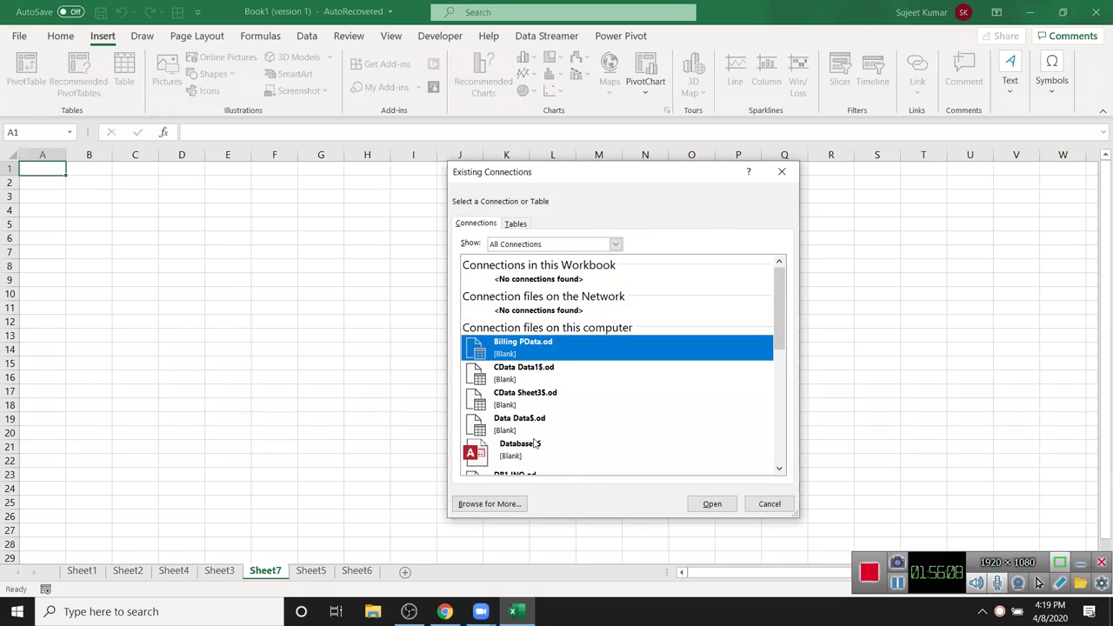
pyautogui.scroll(-3, 526, 403)
pyautogui.scroll(3, 522, 401)
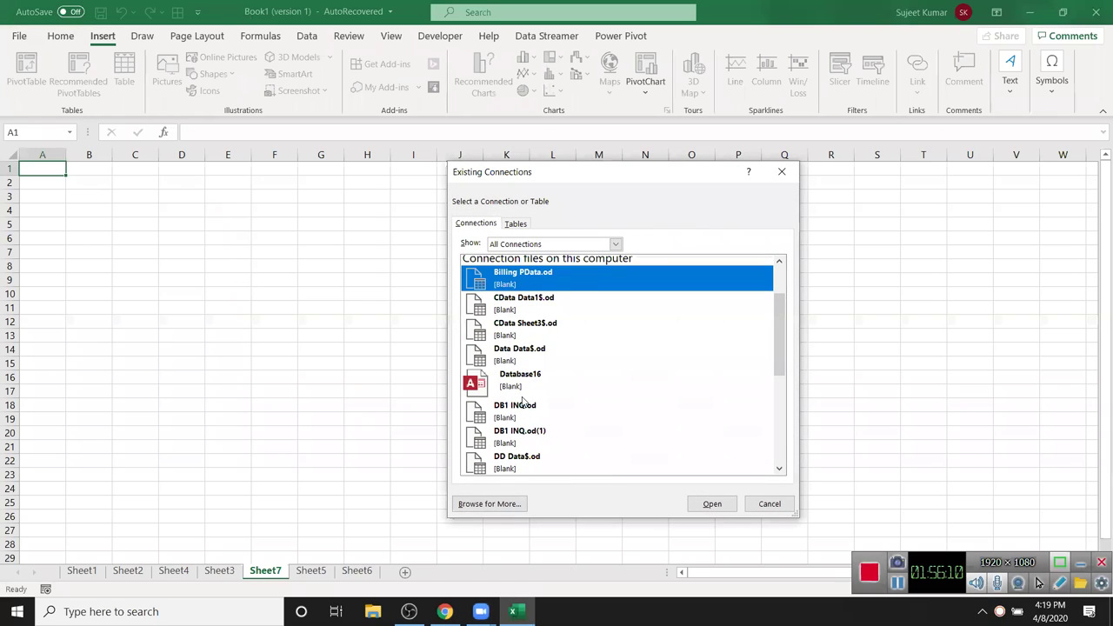
pyautogui.scroll(-2, 519, 398)
pyautogui.scroll(-4, 519, 398)
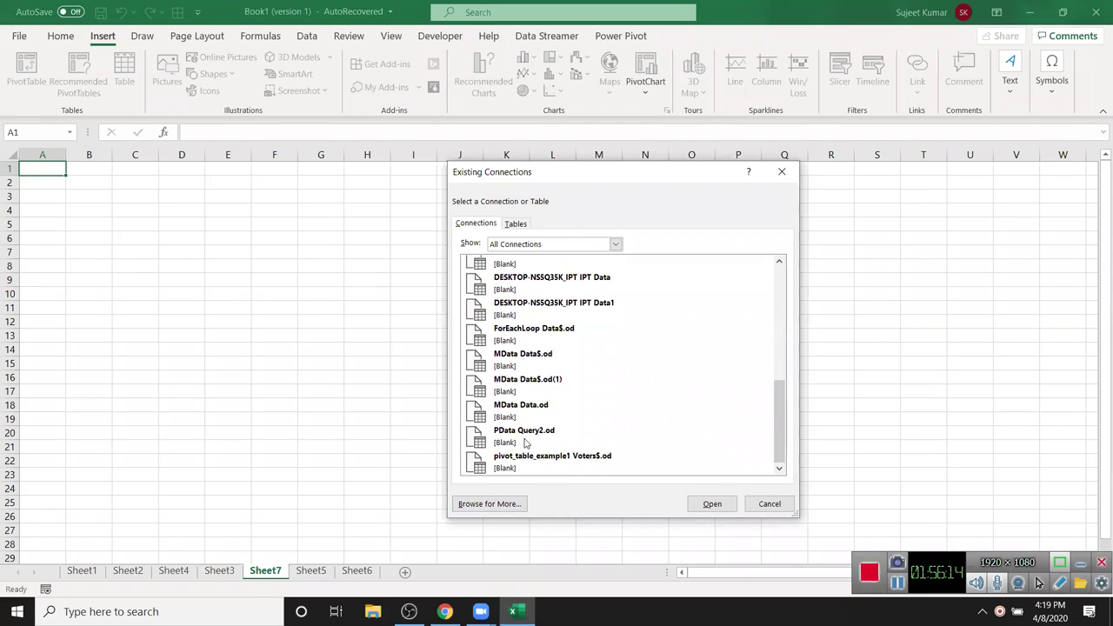
pyautogui.click(506, 502)
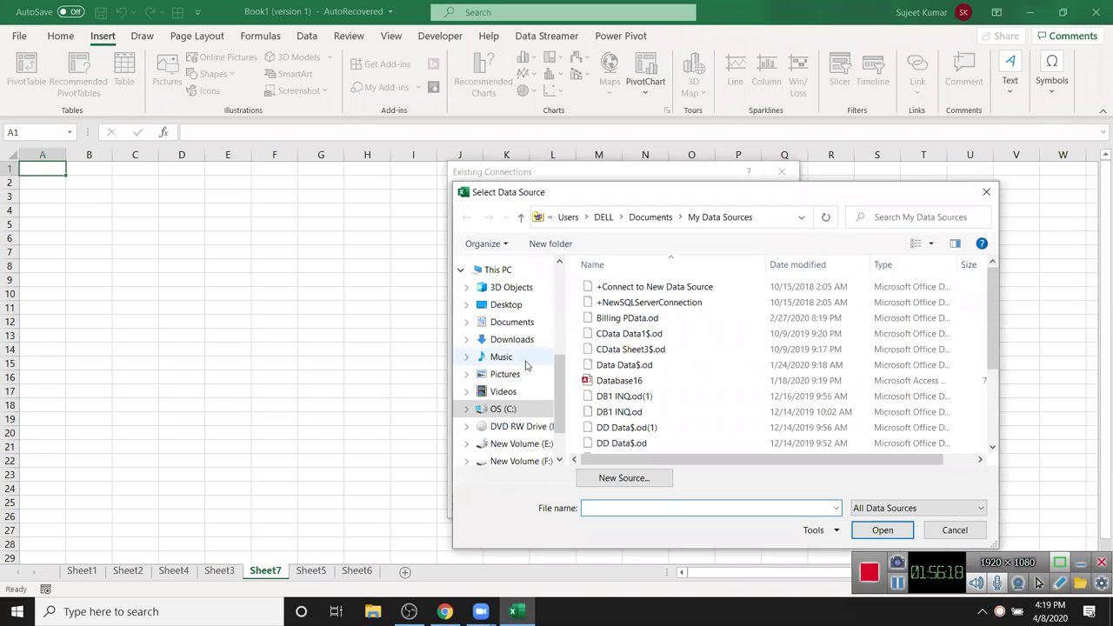
pyautogui.click(524, 328)
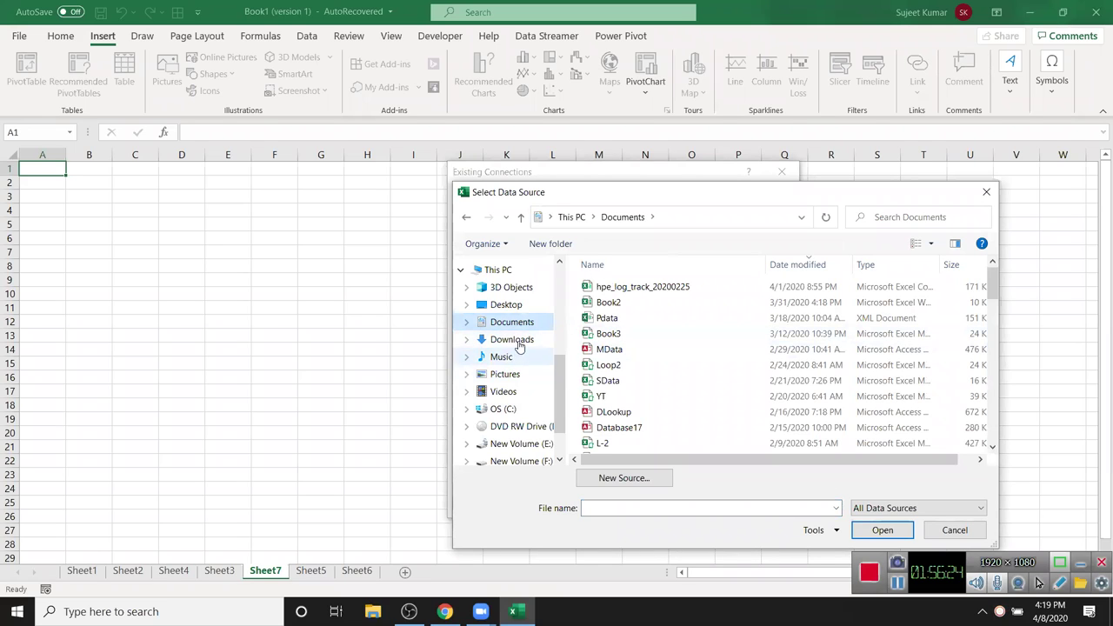
pyautogui.scroll(-1, 519, 413)
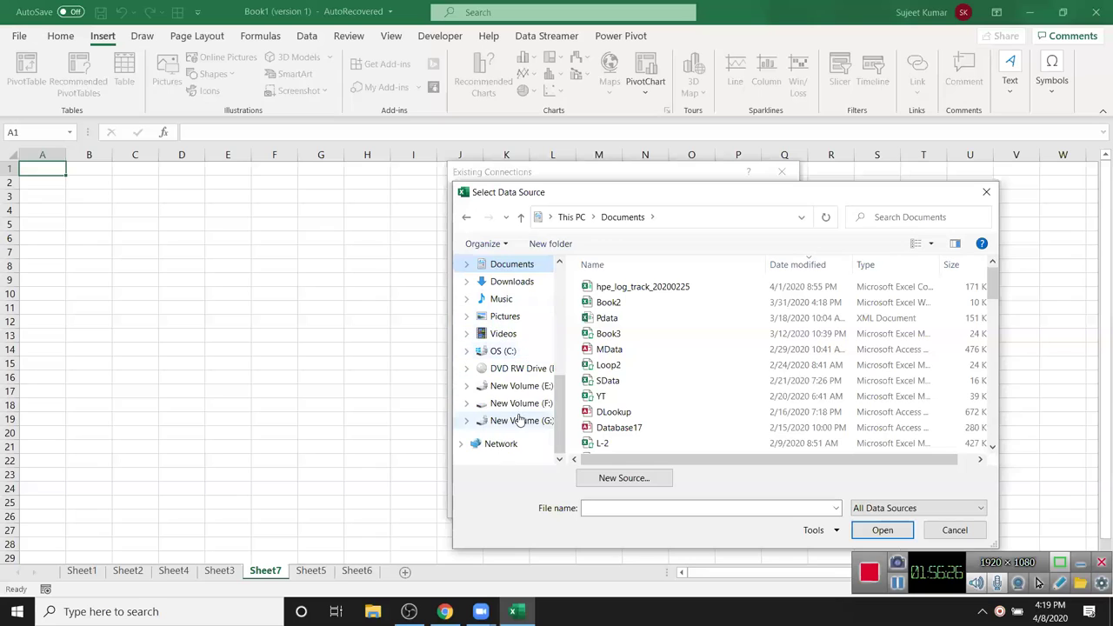
pyautogui.scroll(3, 521, 360)
pyautogui.scroll(1, 520, 360)
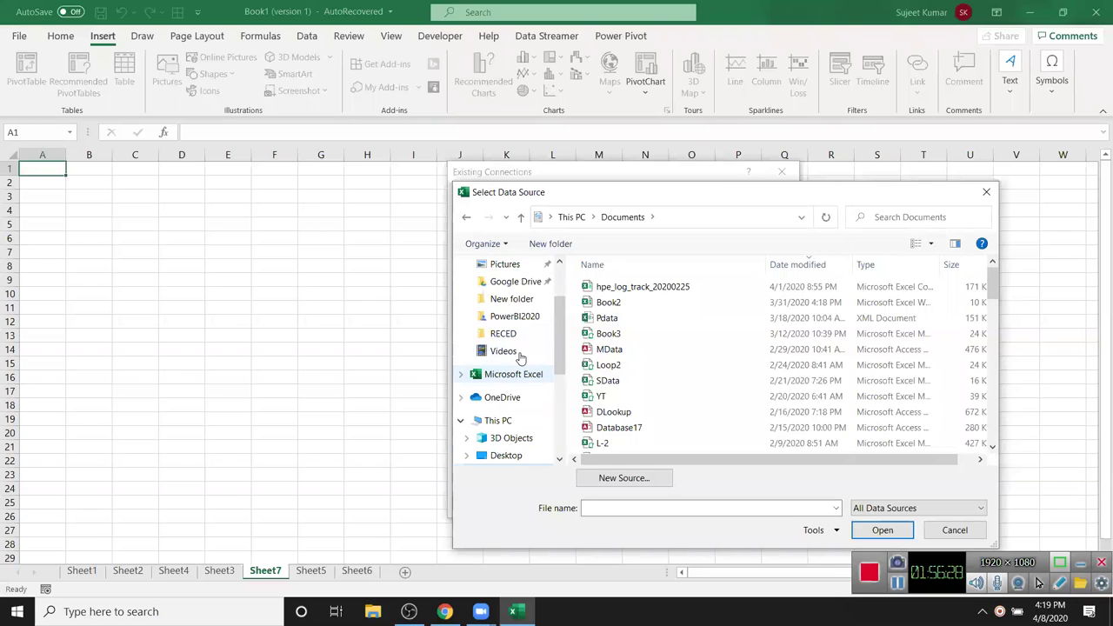
pyautogui.scroll(1, 505, 287)
# - Pick Map-Data from the PowerBI2020 folder, use its Sheet1$ table, and create the pivot at Sheet7!A1
pyautogui.click(506, 280)
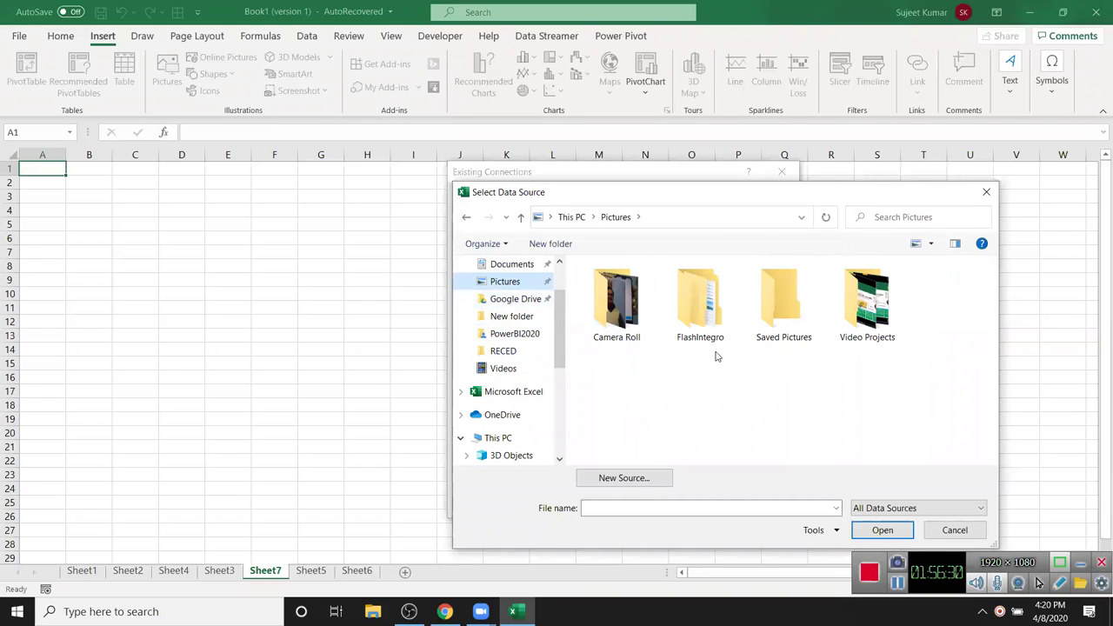
pyautogui.click(515, 299)
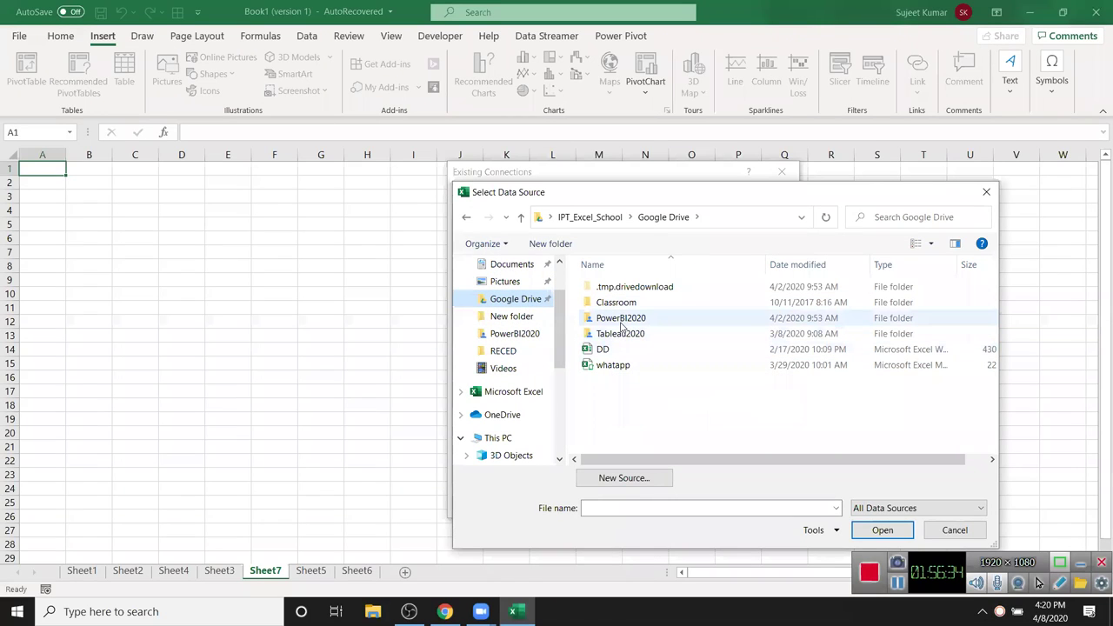
pyautogui.click(621, 325)
pyautogui.doubleClick(621, 326)
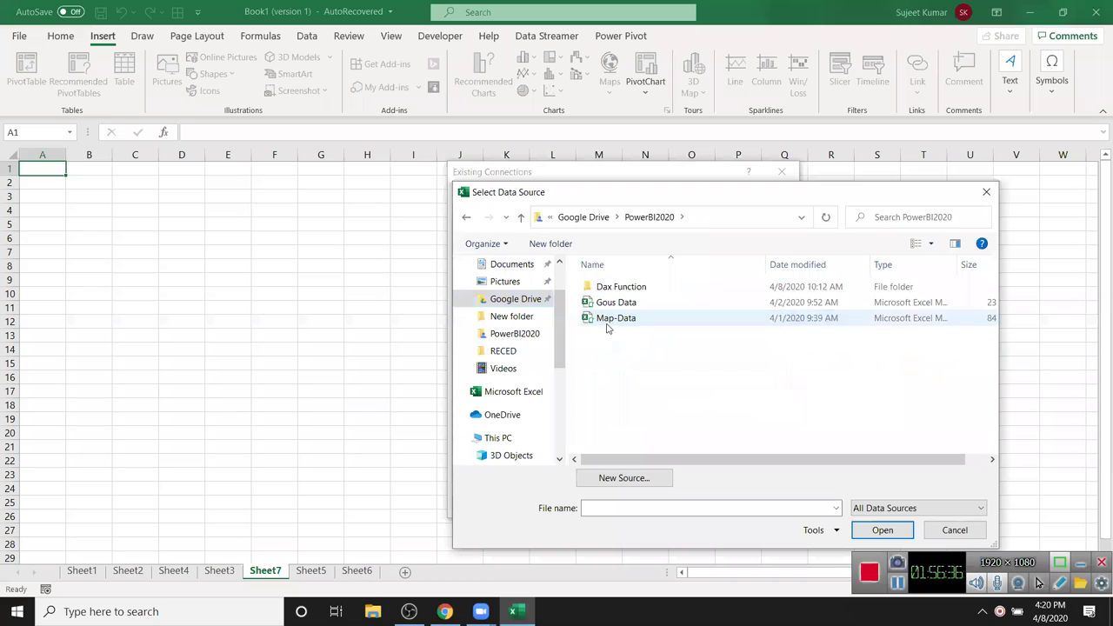
pyautogui.click(606, 322)
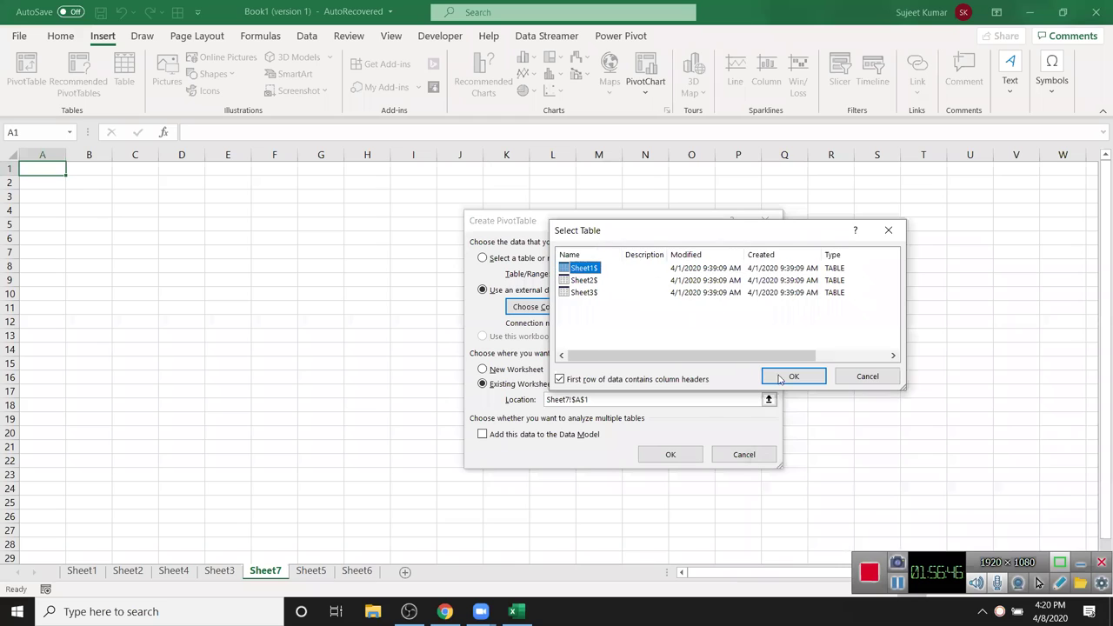
pyautogui.click(792, 376)
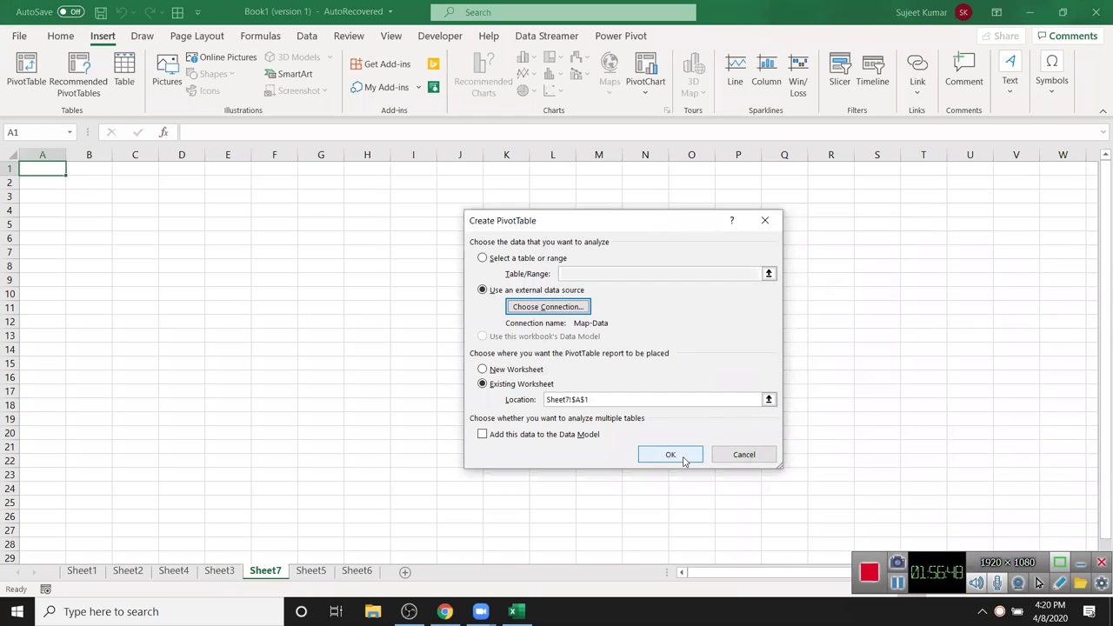
pyautogui.click(685, 454)
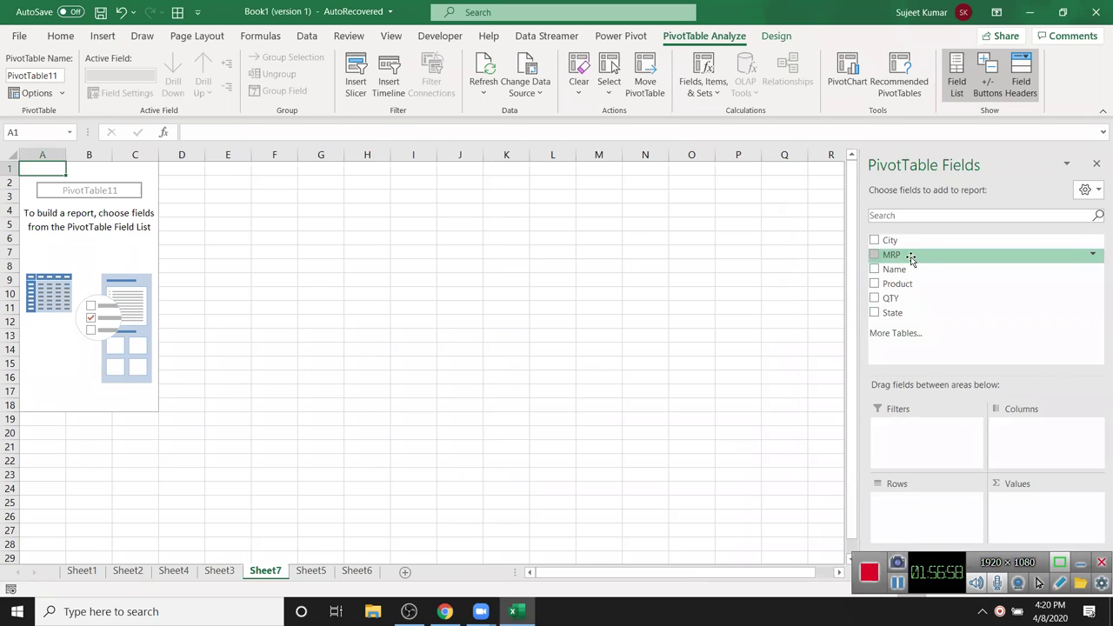
# - Lay out PivotTable11 with names as rows and Sum of QTY as values, leaving no State filter
pyautogui.moveTo(905, 284); pyautogui.dragTo(1013, 433)
pyautogui.moveTo(901, 269); pyautogui.dragTo(913, 503)
pyautogui.moveTo(1057, 426); pyautogui.dragTo(977, 354)
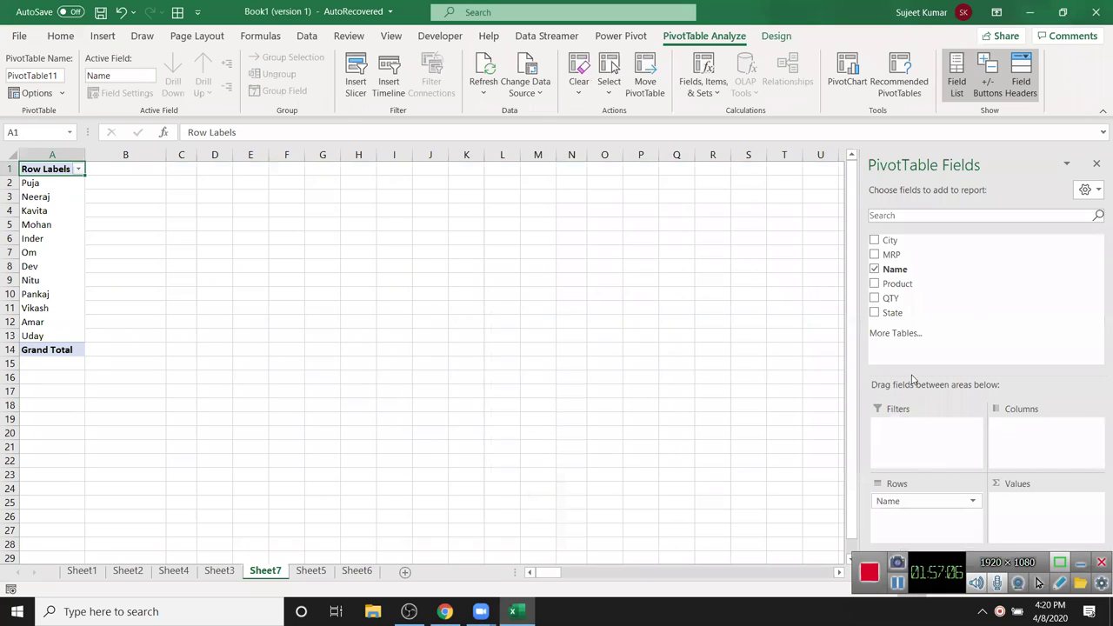
pyautogui.moveTo(904, 298); pyautogui.dragTo(1029, 522)
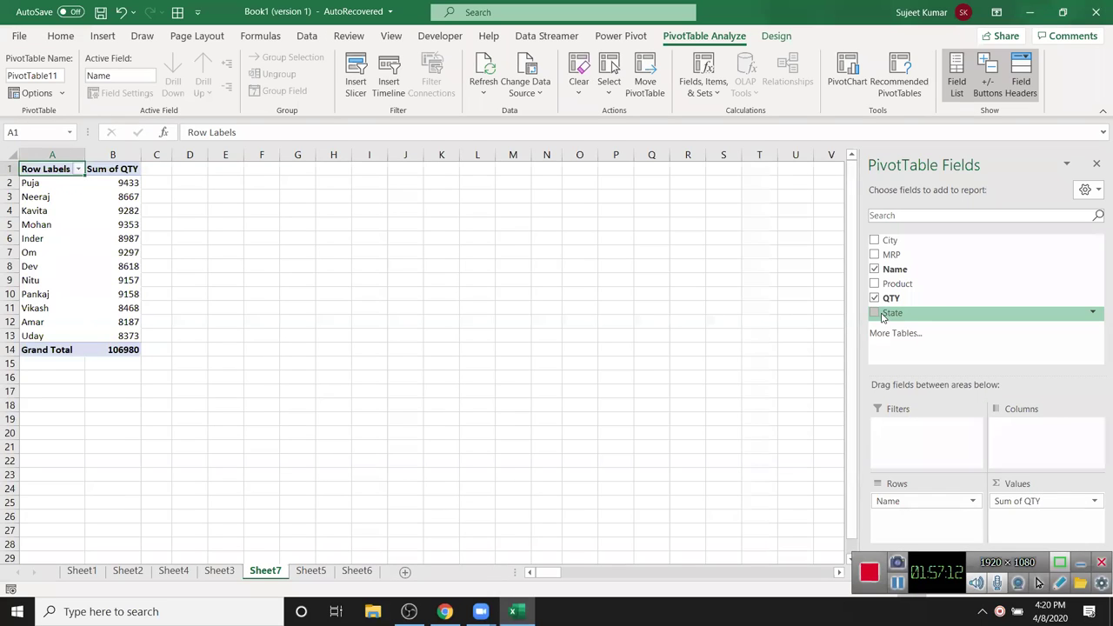
pyautogui.moveTo(892, 312); pyautogui.dragTo(931, 435)
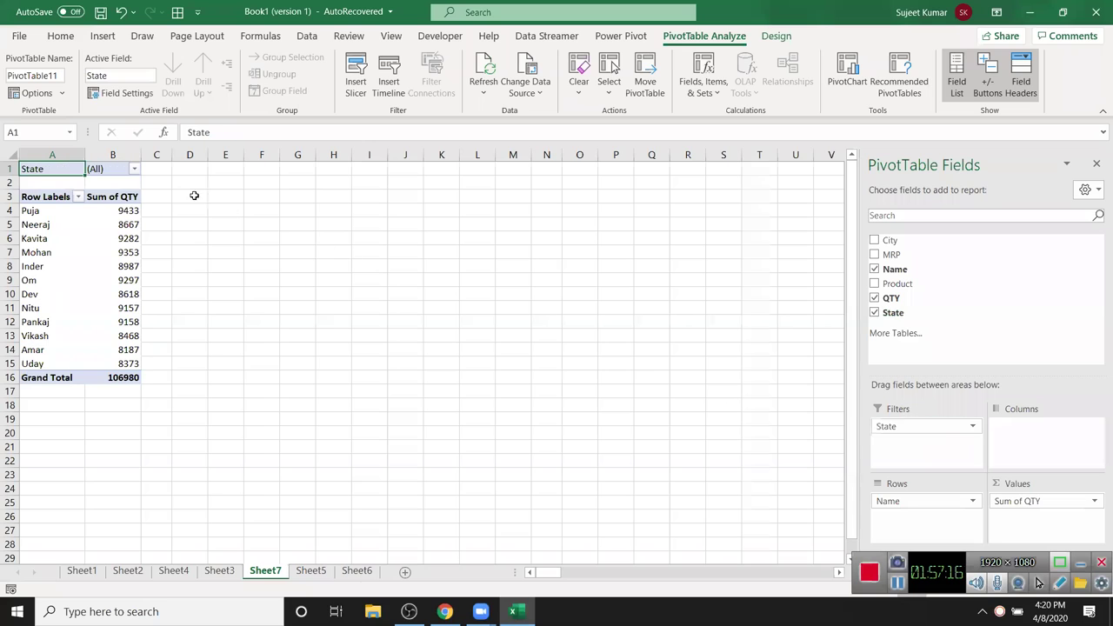
pyautogui.click(128, 172)
pyautogui.click(134, 170)
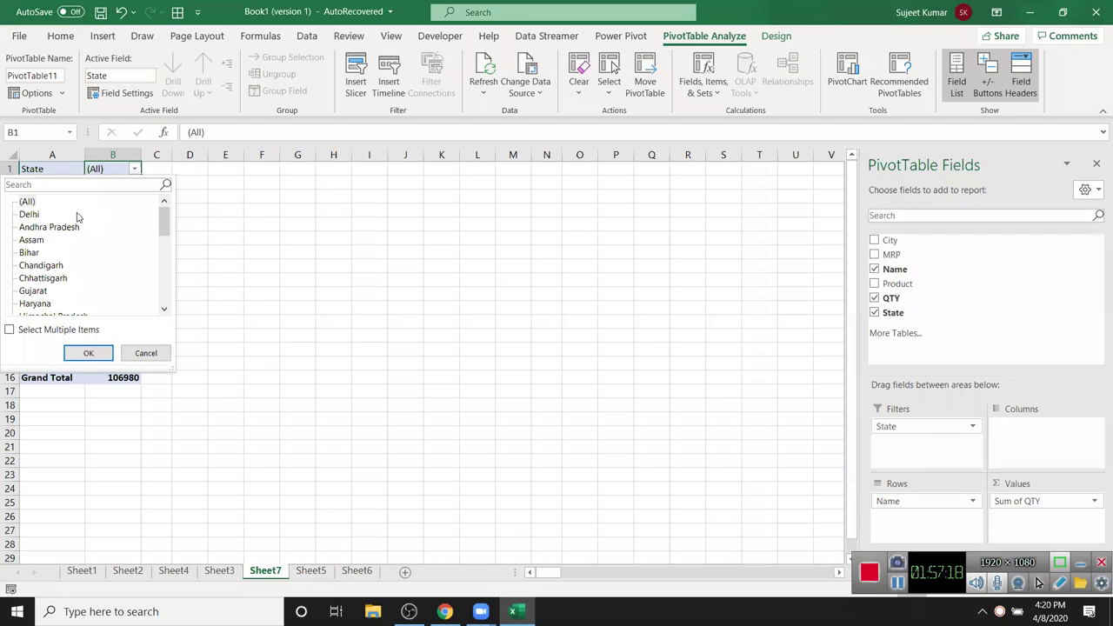
pyautogui.click(146, 353)
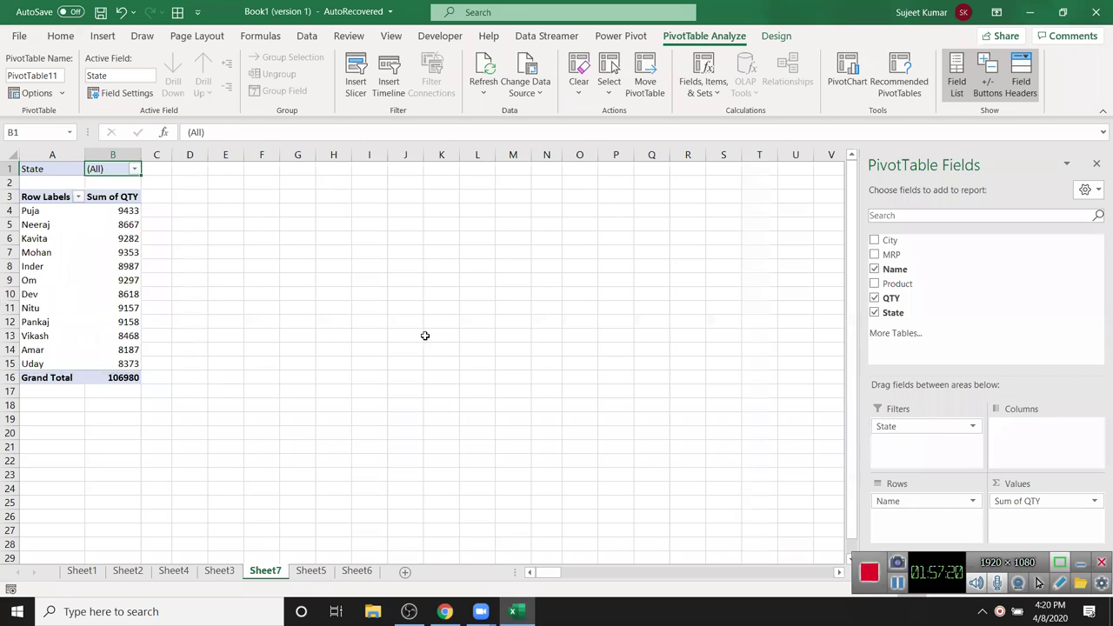
pyautogui.moveTo(948, 430); pyautogui.dragTo(994, 336)
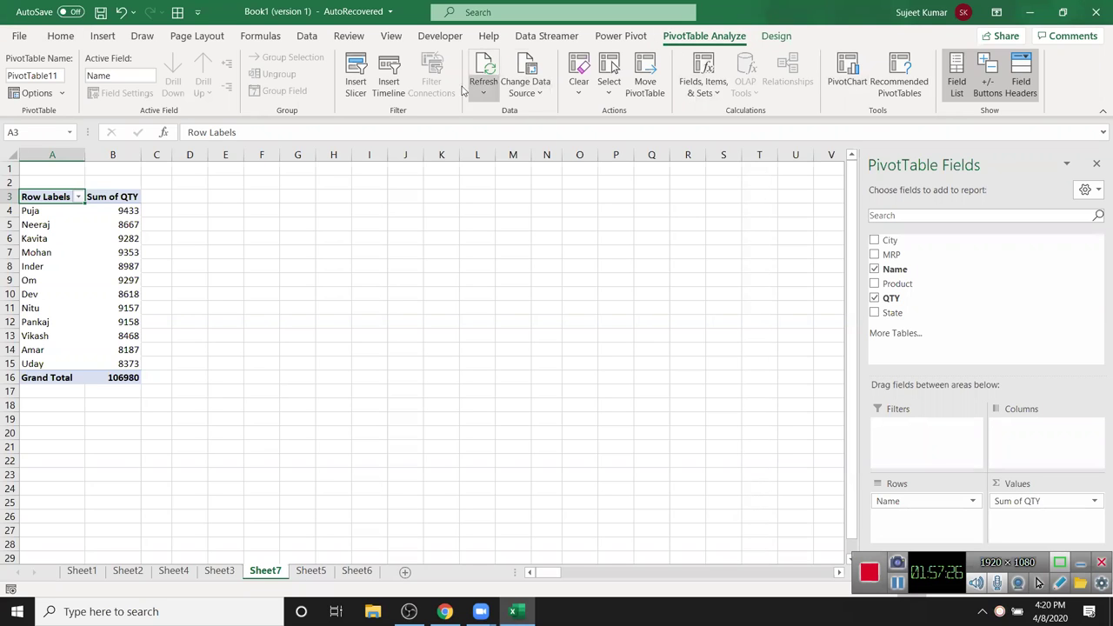
# - Insert City, Product and State slicers and arrange them side by side
pyautogui.click(353, 87)
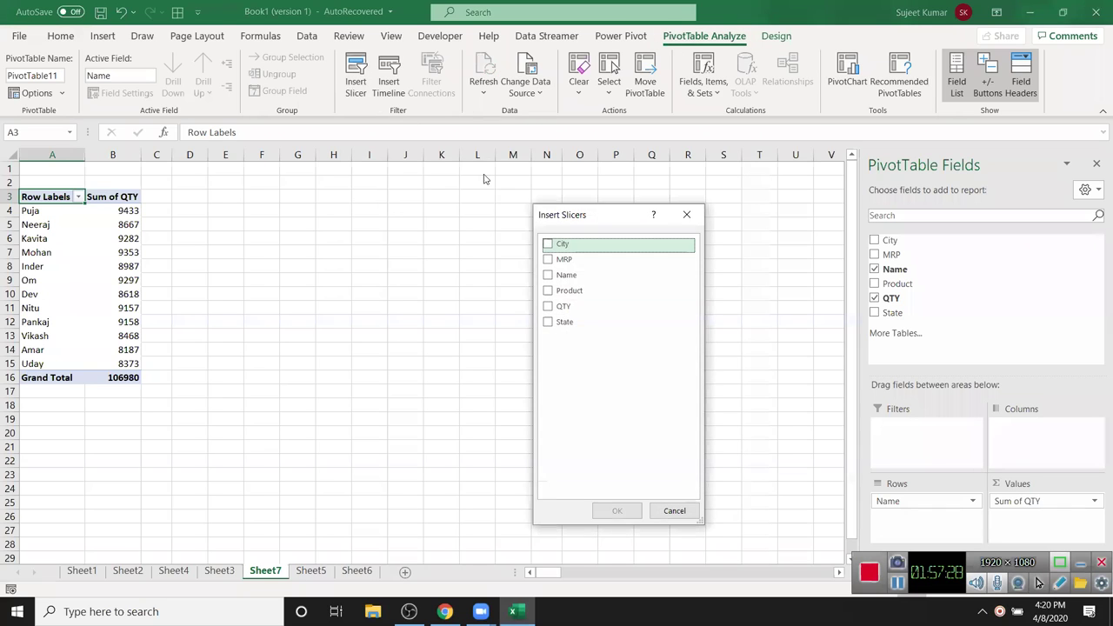
pyautogui.click(547, 244)
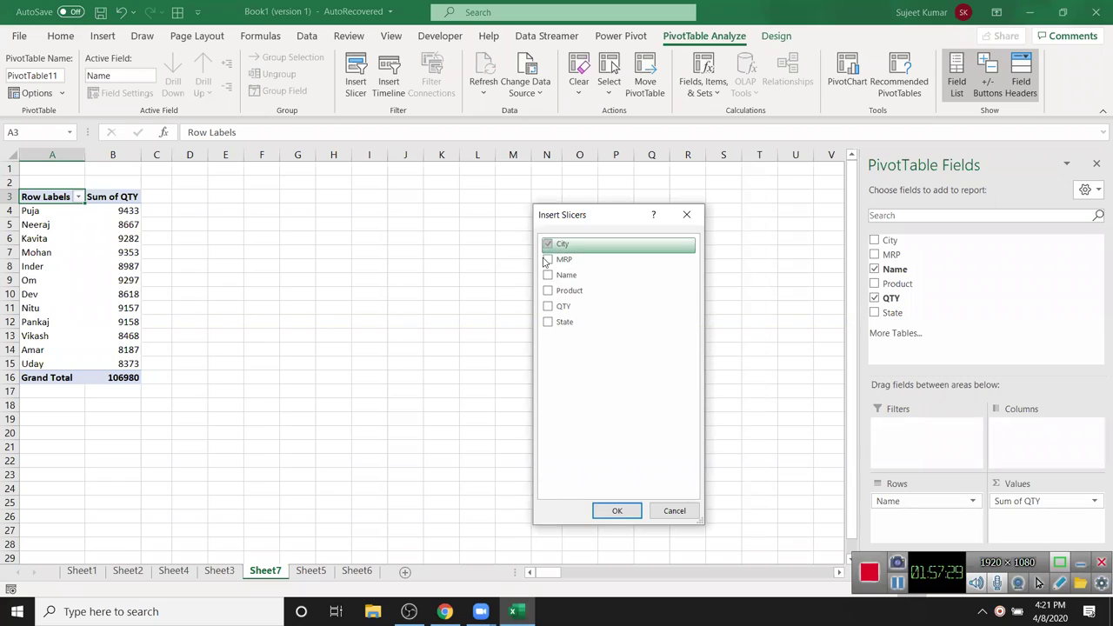
pyautogui.click(549, 322)
pyautogui.click(548, 291)
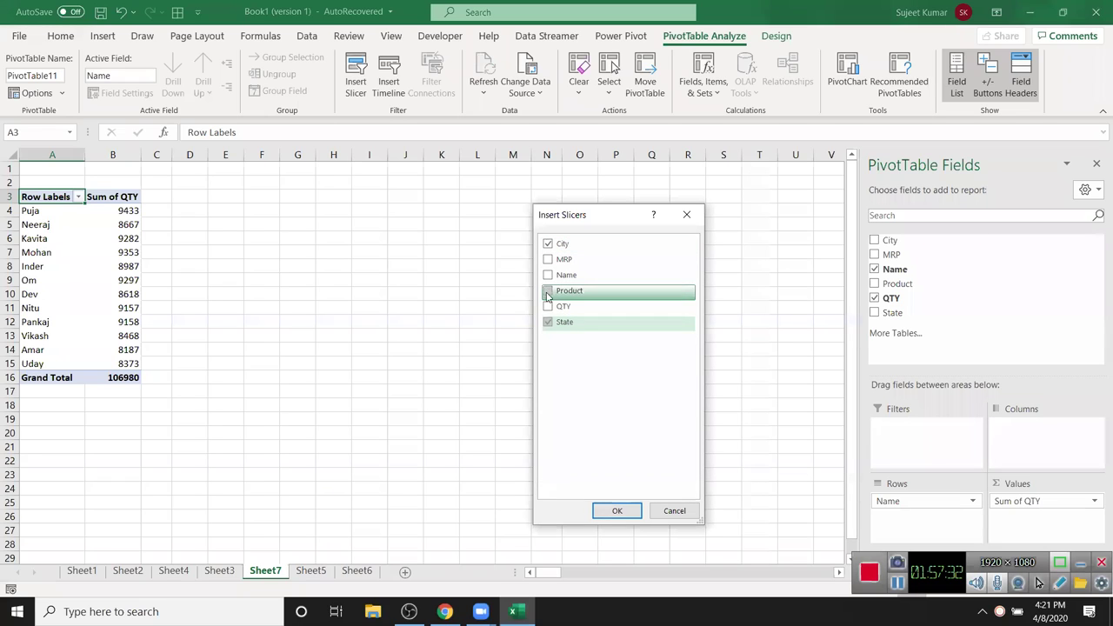
pyautogui.click(634, 512)
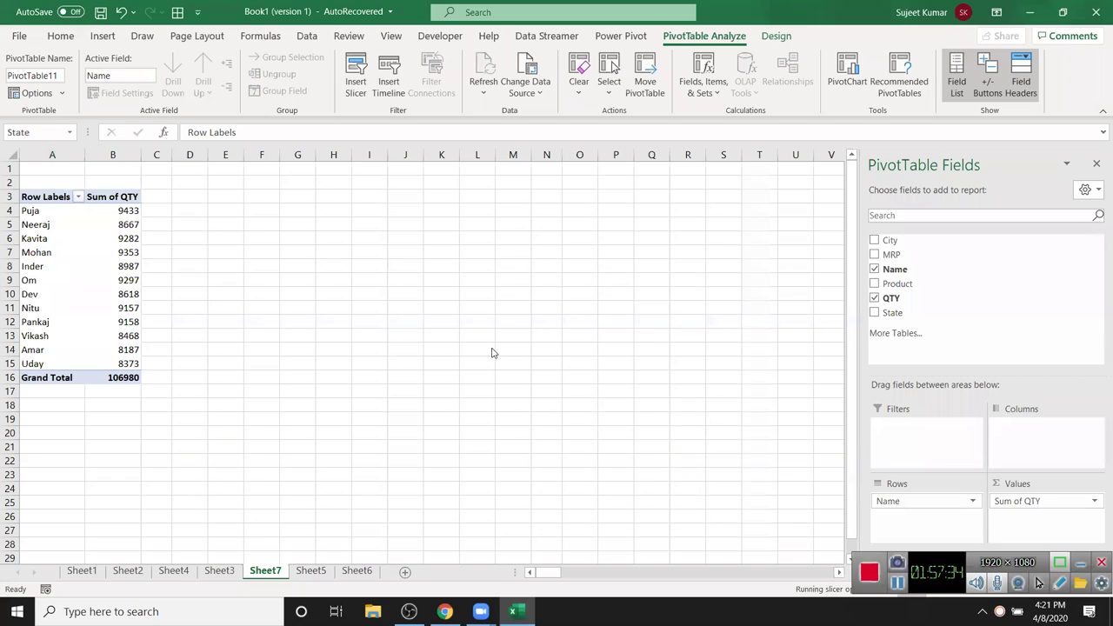
pyautogui.moveTo(371, 248); pyautogui.dragTo(319, 211)
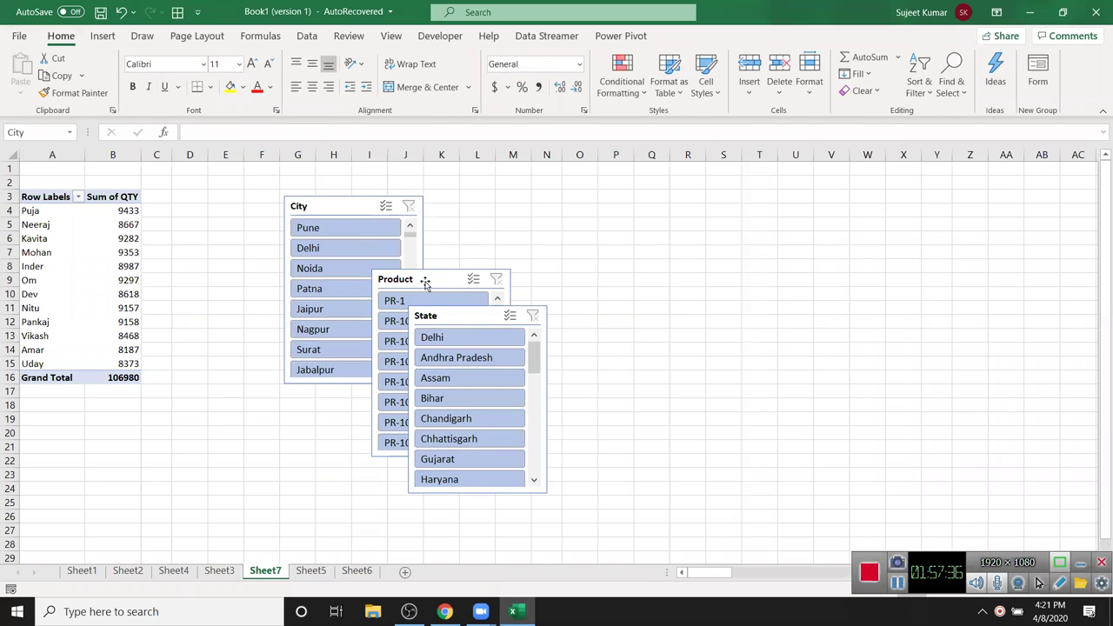
pyautogui.moveTo(445, 280); pyautogui.dragTo(497, 211)
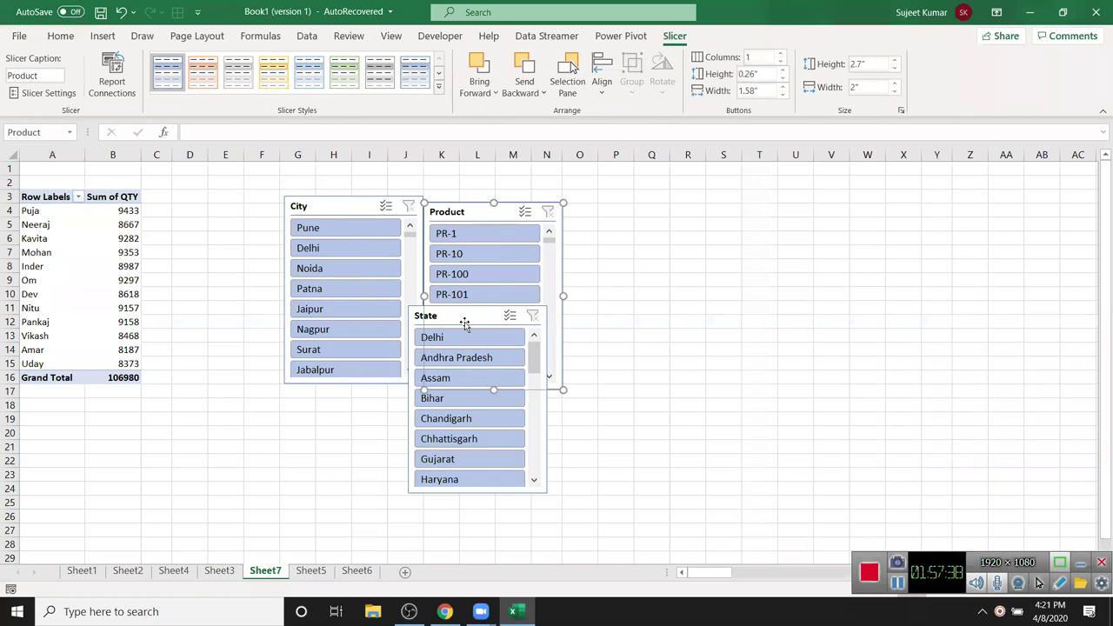
pyautogui.moveTo(415, 322); pyautogui.dragTo(573, 222)
# - Test the slicers with Bihar and Hajipur[27] filters, then clear both filters
pyautogui.click(600, 301)
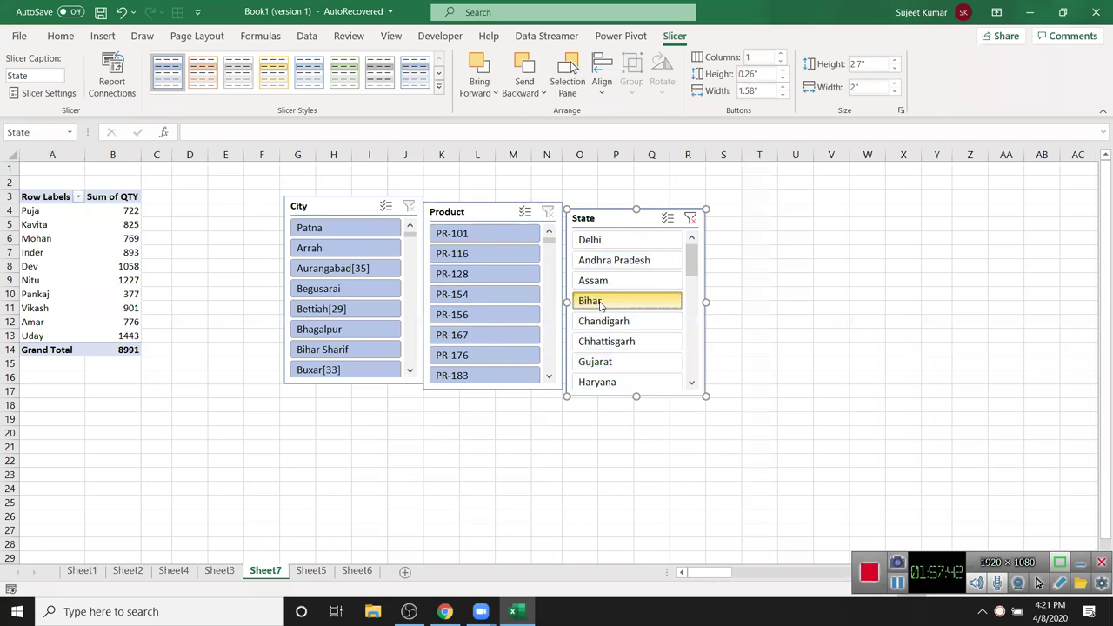
pyautogui.scroll(-8, 376, 255)
pyautogui.scroll(3, 376, 255)
pyautogui.click(409, 371)
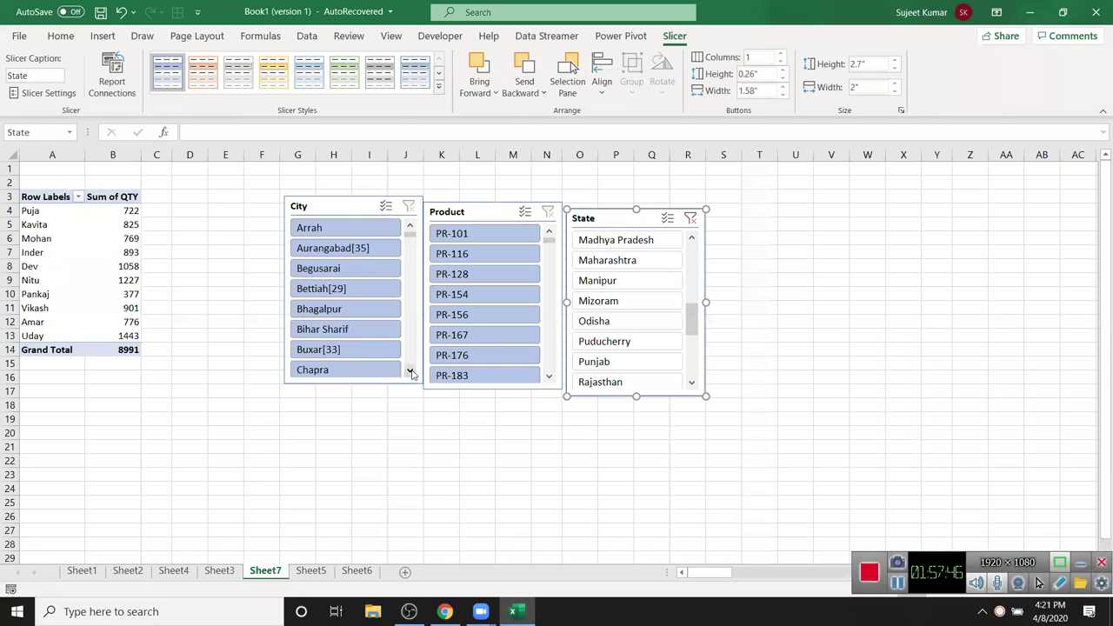
pyautogui.click(410, 371)
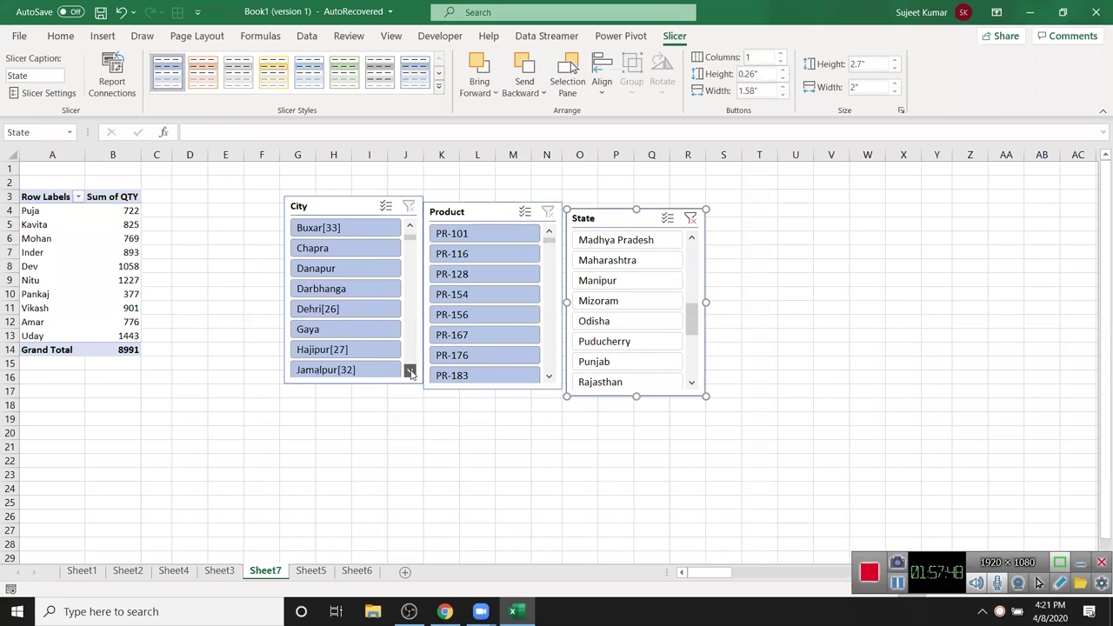
pyautogui.click(410, 371)
pyautogui.click(374, 332)
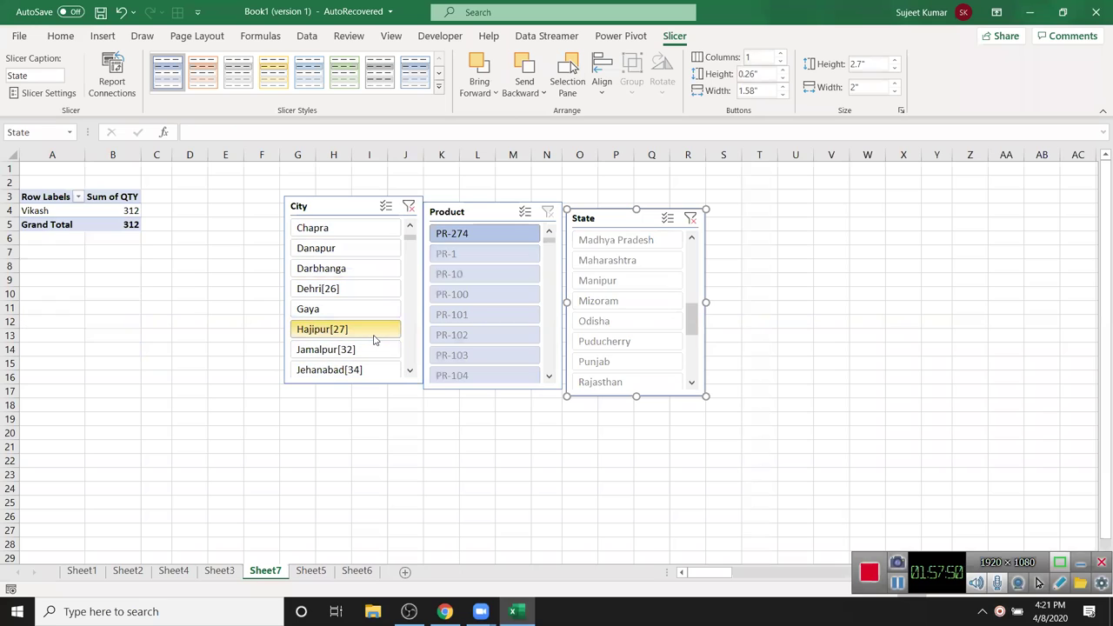
pyautogui.click(409, 206)
pyautogui.click(548, 224)
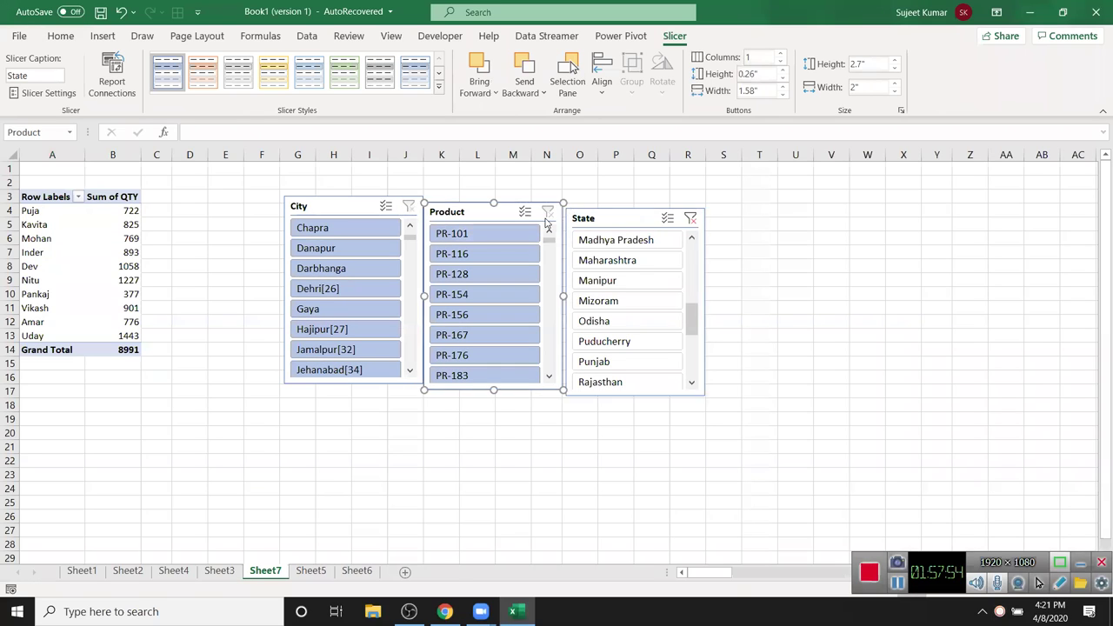
pyautogui.click(686, 228)
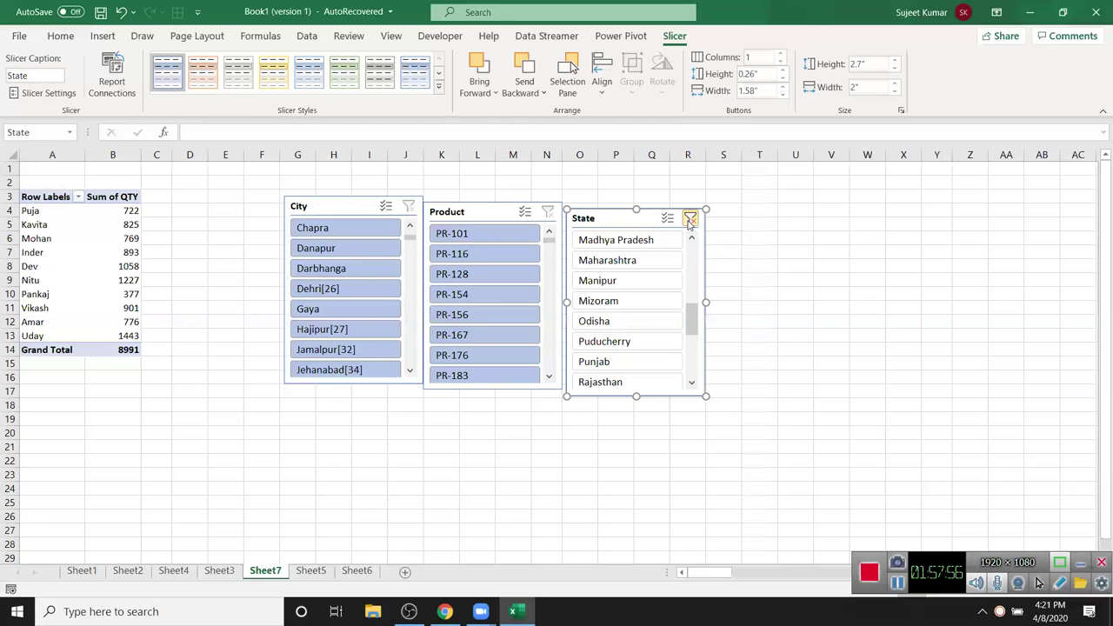
pyautogui.click(690, 220)
pyautogui.moveTo(693, 319); pyautogui.dragTo(694, 276)
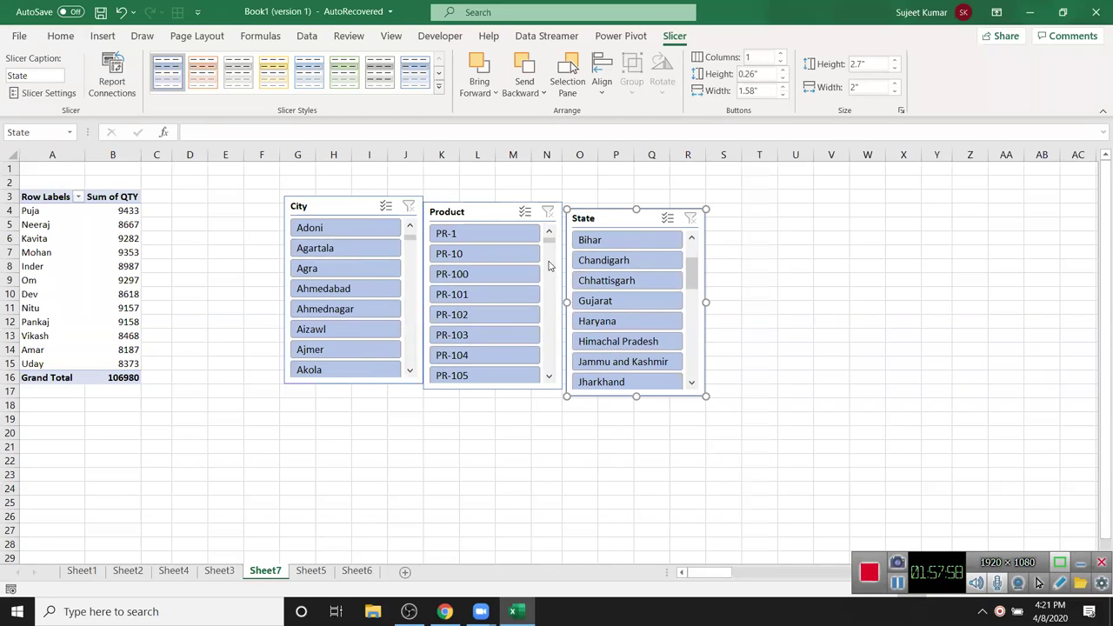
# - Move the State slicer to column V, Product to column R, and City to column N
pyautogui.moveTo(596, 218); pyautogui.dragTo(597, 211)
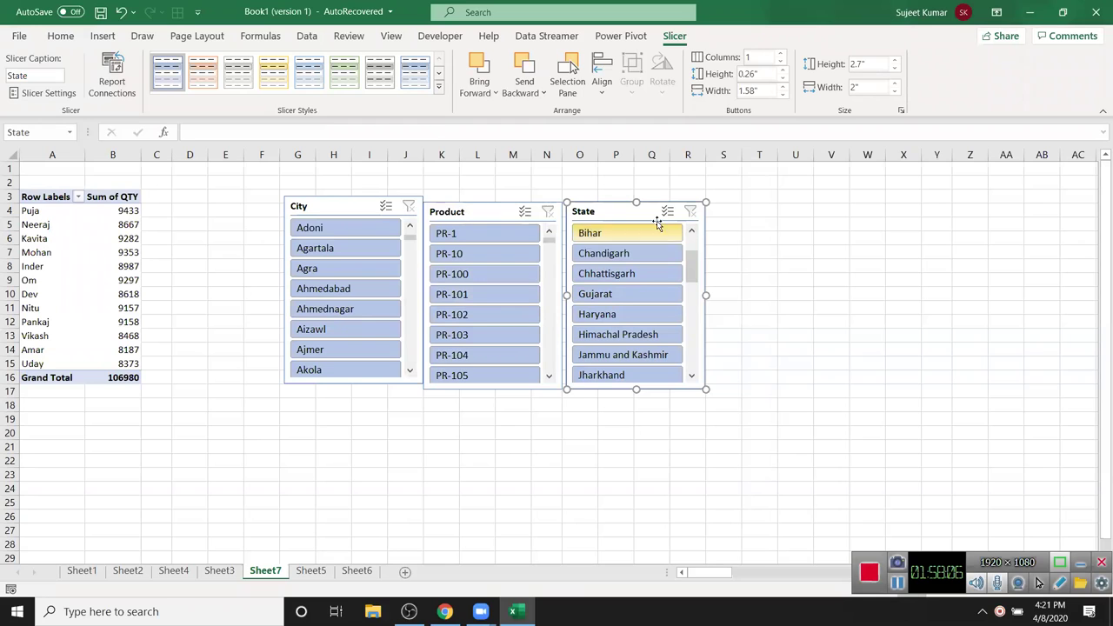
pyautogui.moveTo(653, 214); pyautogui.dragTo(914, 202)
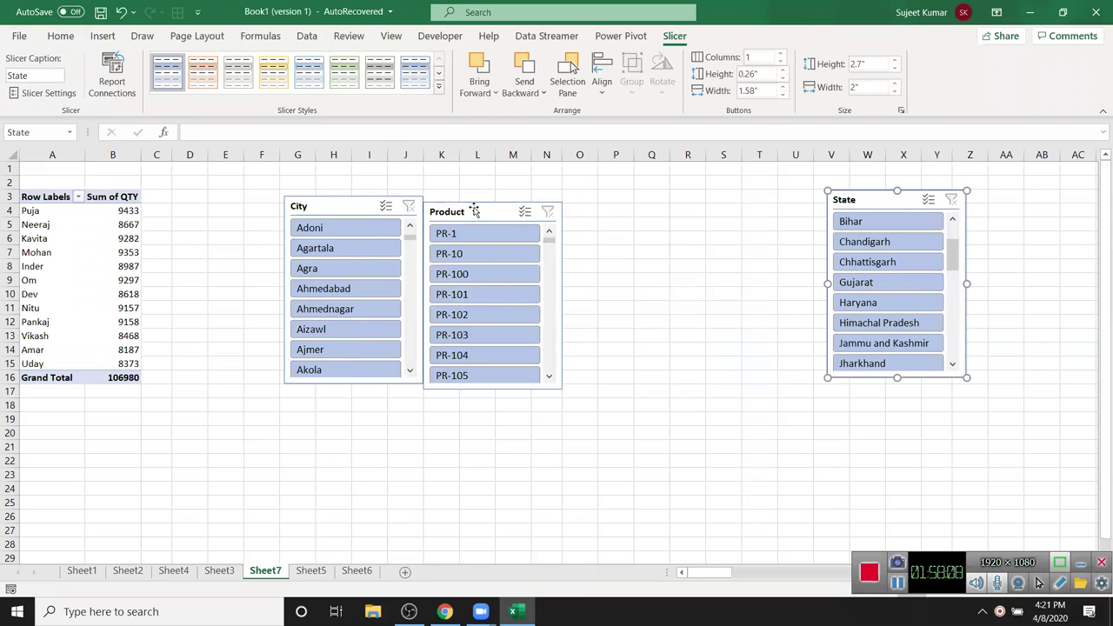
pyautogui.moveTo(475, 211); pyautogui.dragTo(553, 209)
pyautogui.moveTo(659, 196); pyautogui.dragTo(739, 192)
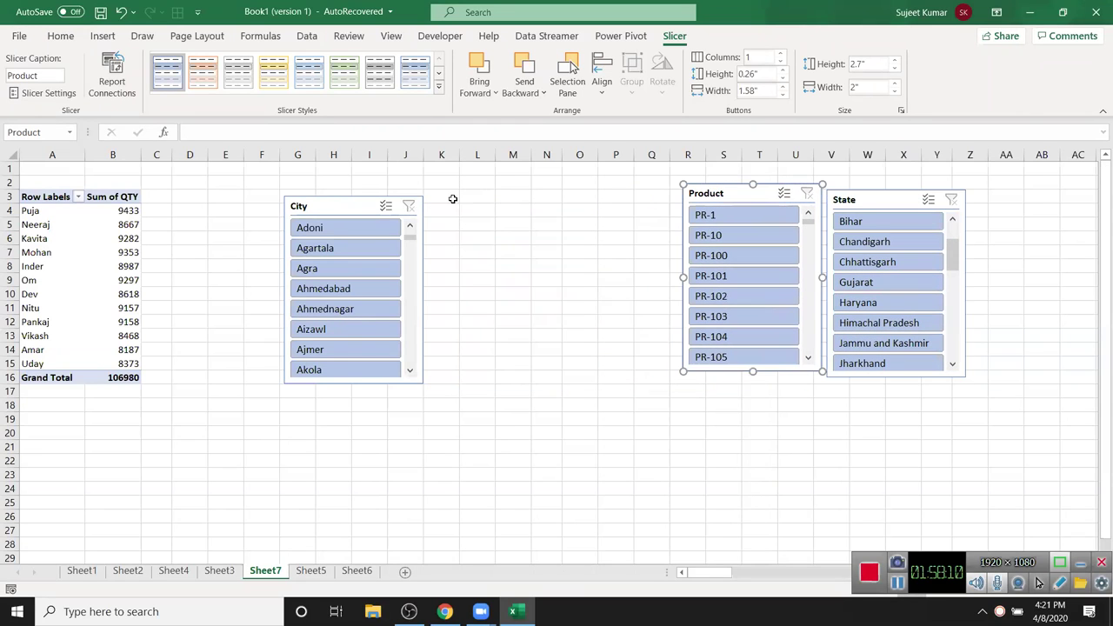
pyautogui.moveTo(353, 209); pyautogui.dragTo(609, 183)
pyautogui.moveTo(35, 224); pyautogui.dragTo(92, 224)
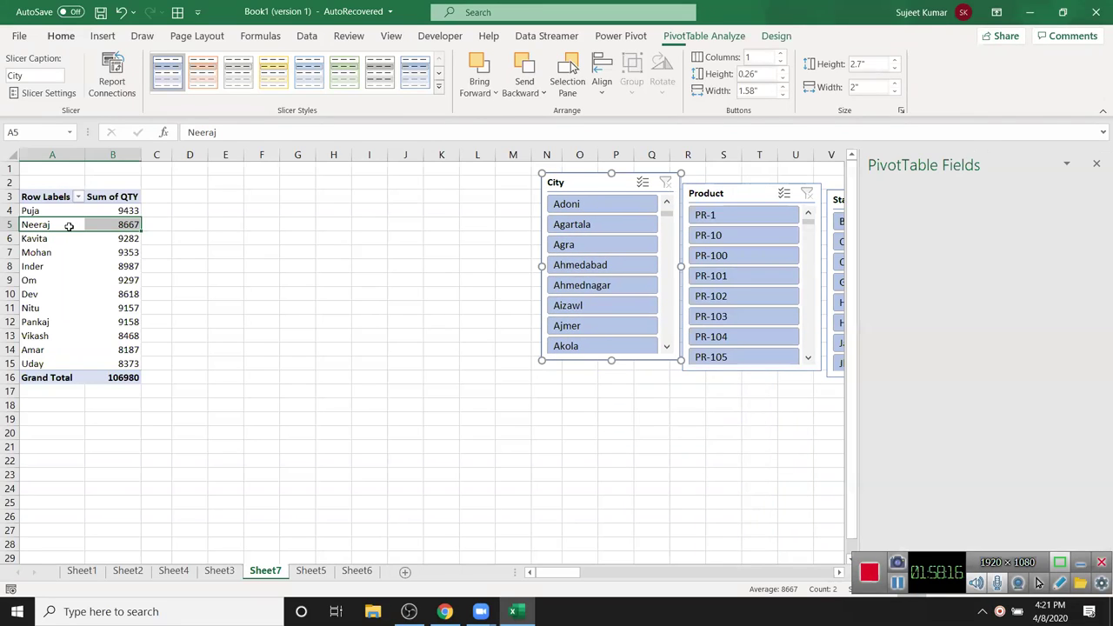
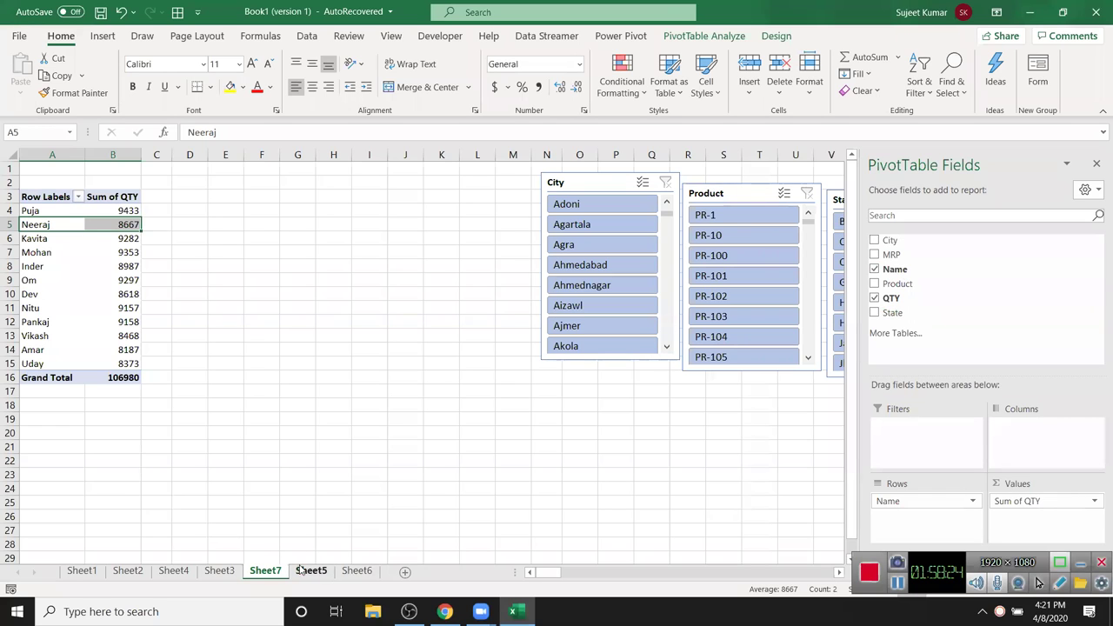
# - Copy the whole existing pivot table and paste a duplicate at cell F3
pyautogui.click(46, 201)
pyautogui.click(39, 198)
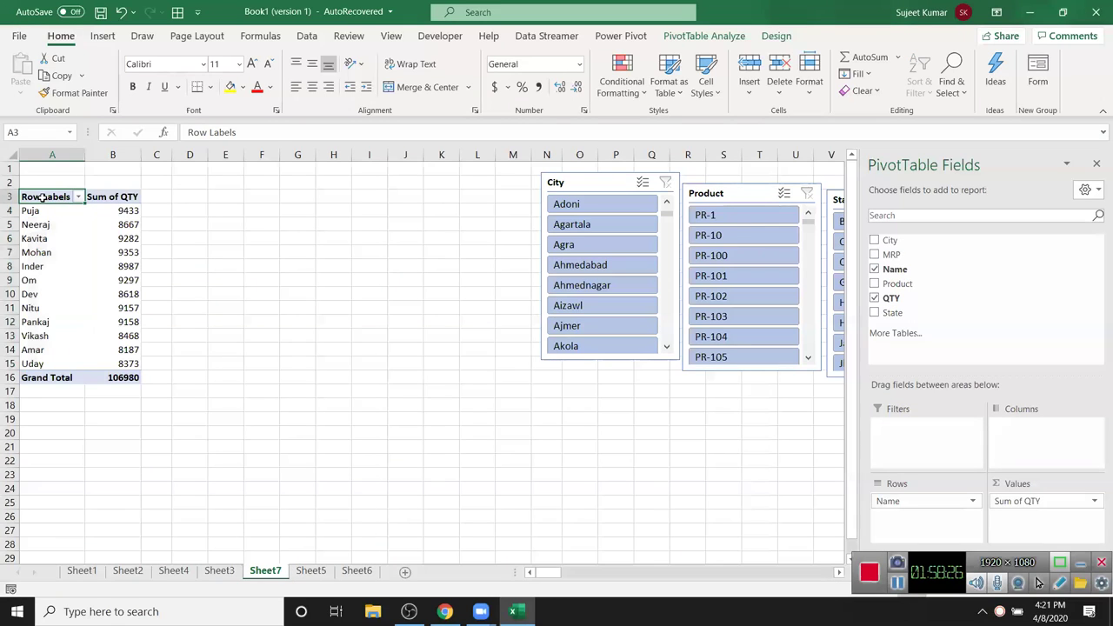
pyautogui.hotkey('ctrl', 'a')
pyautogui.hotkey('ctrl', 'c')
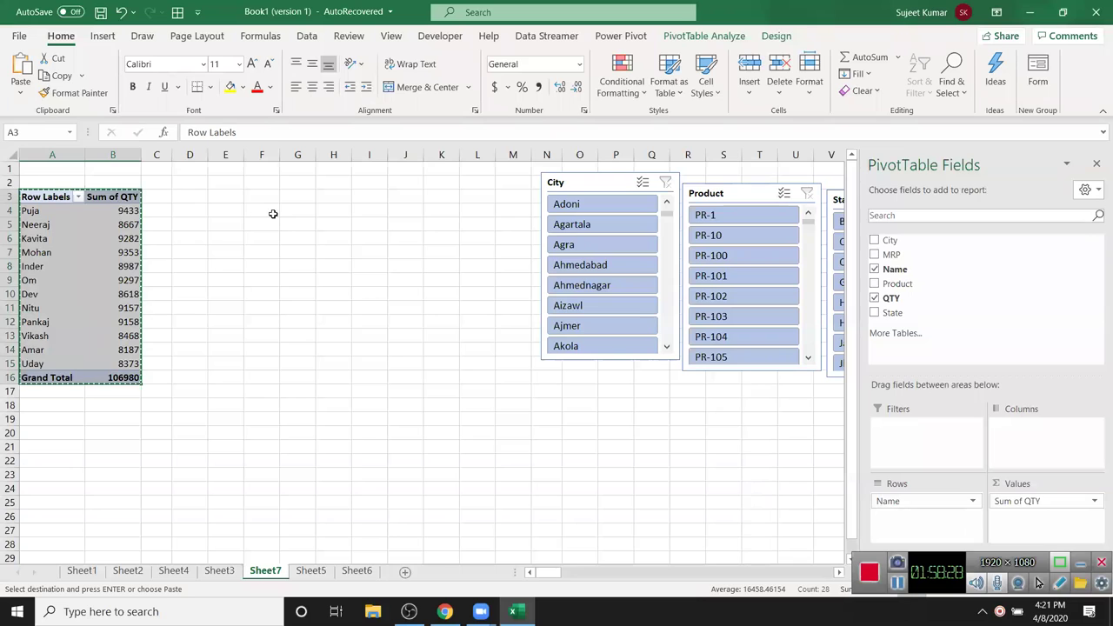
pyautogui.click(266, 203)
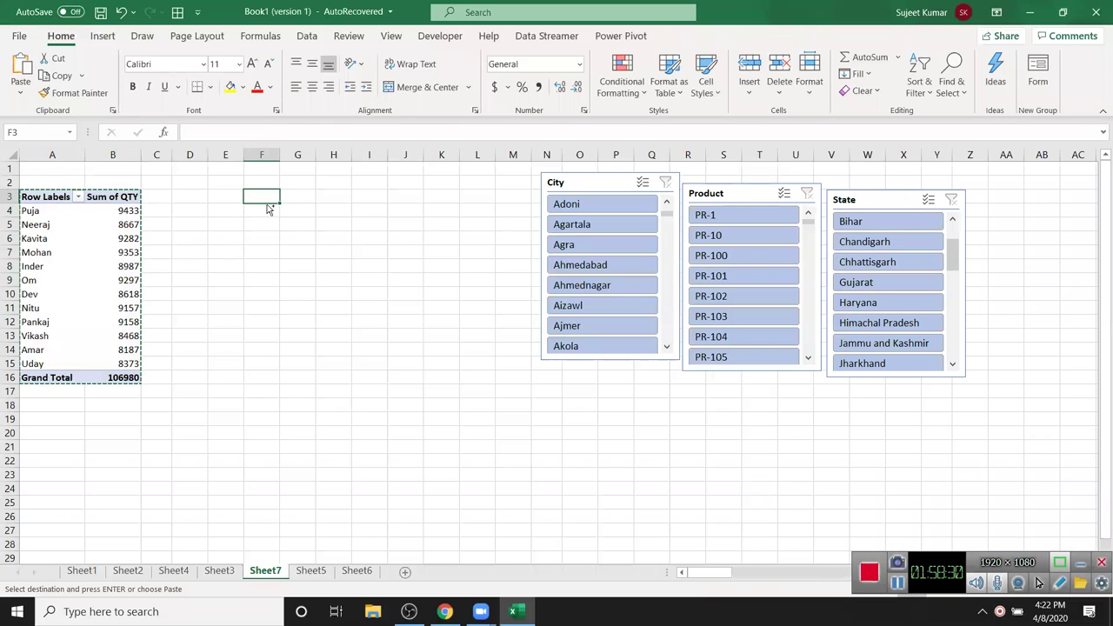
pyautogui.hotkey('ctrl', 'v')
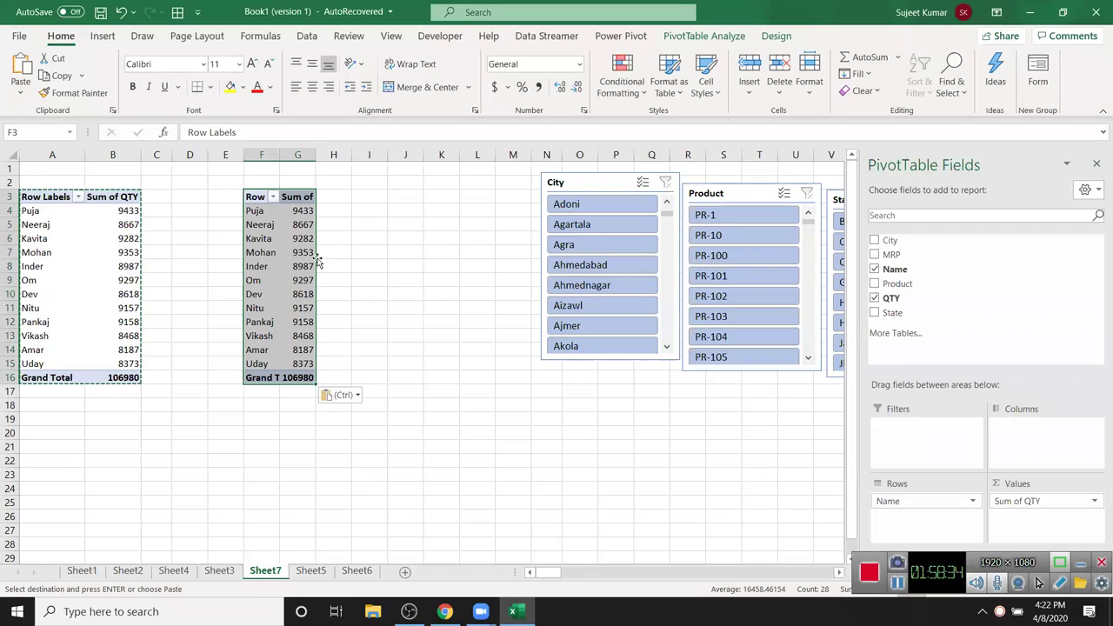
# - In the copied pivot, replace QTY and Name with Sum of MRP by City
pyautogui.moveTo(1022, 501); pyautogui.dragTo(1048, 292)
pyautogui.moveTo(892, 255); pyautogui.dragTo(1043, 512)
pyautogui.moveTo(899, 508); pyautogui.dragTo(940, 420)
pyautogui.moveTo(929, 494); pyautogui.dragTo(969, 276)
pyautogui.moveTo(929, 239); pyautogui.dragTo(937, 504)
# - Connect the City, Product and State slicers to the city pivot via Filter Connections
pyautogui.click(493, 378)
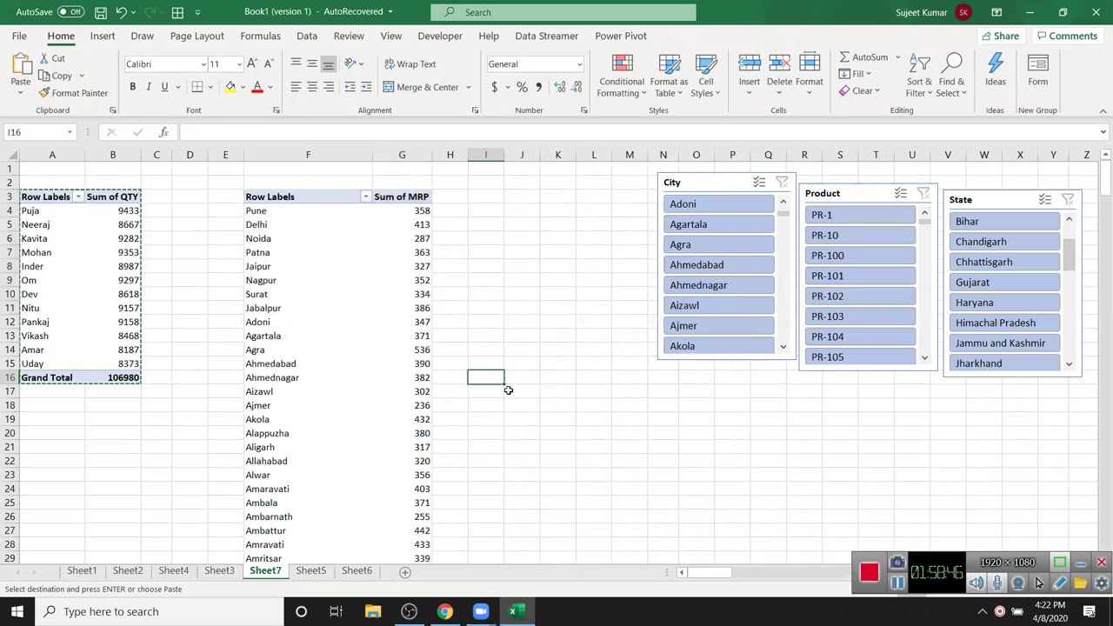
pyautogui.click(406, 330)
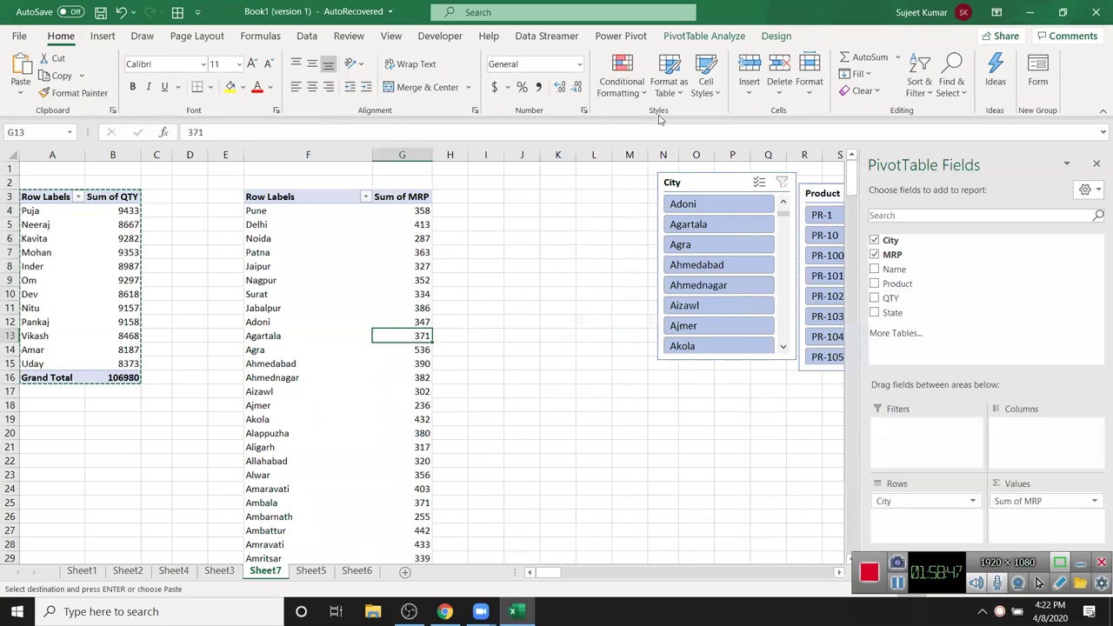
pyautogui.click(777, 37)
pyautogui.click(727, 37)
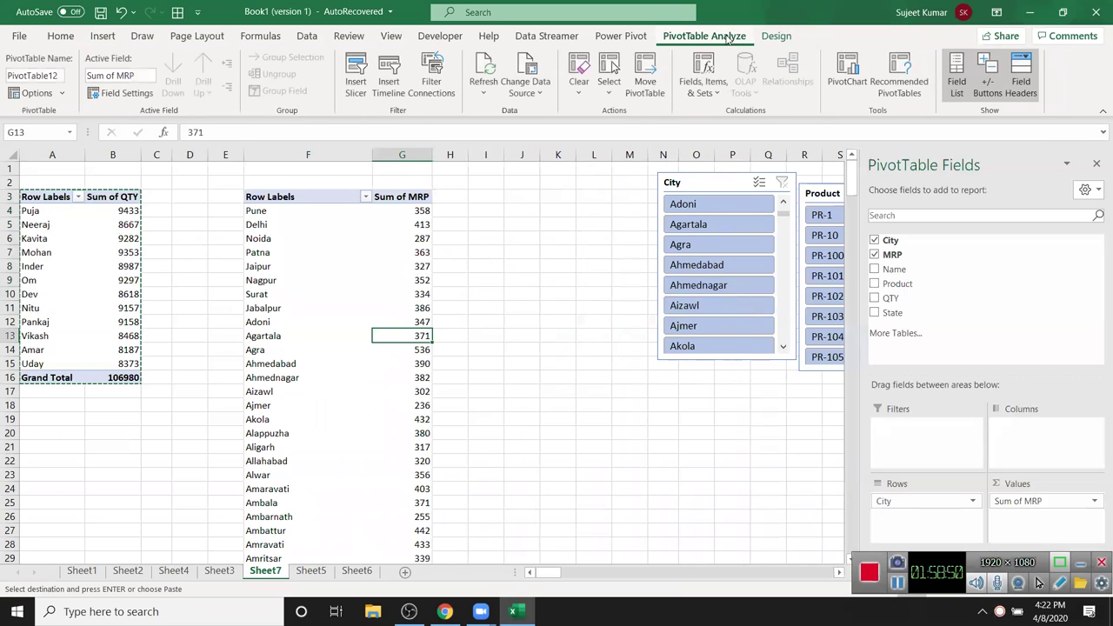
pyautogui.click(430, 91)
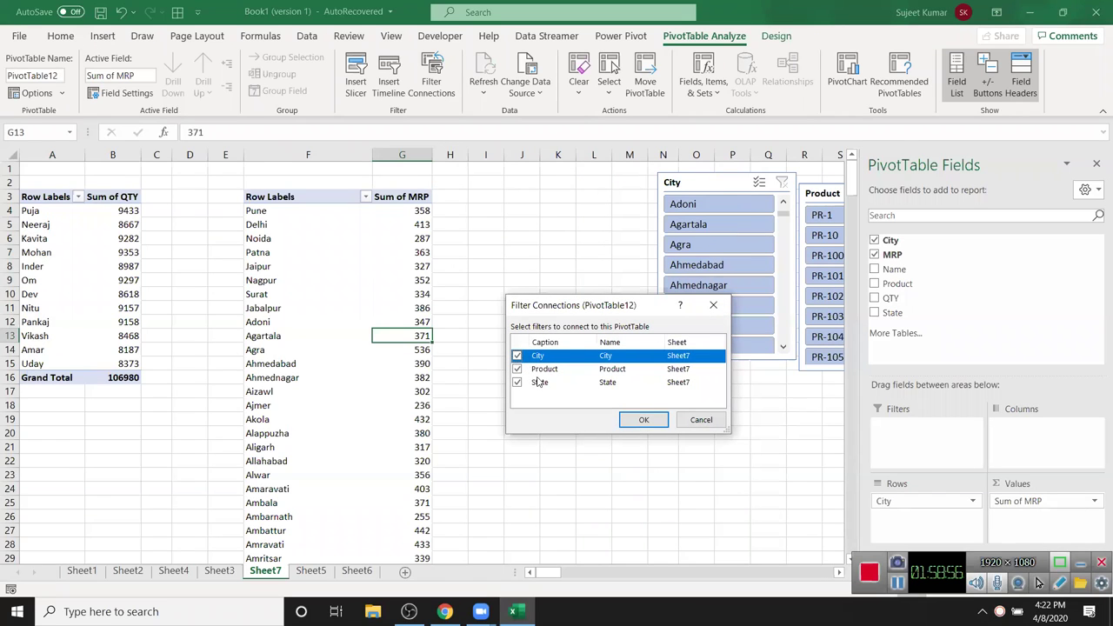
pyautogui.click(644, 420)
# - Test the slicers with product PR-1 and city Agartala, then clear both filters
pyautogui.click(664, 473)
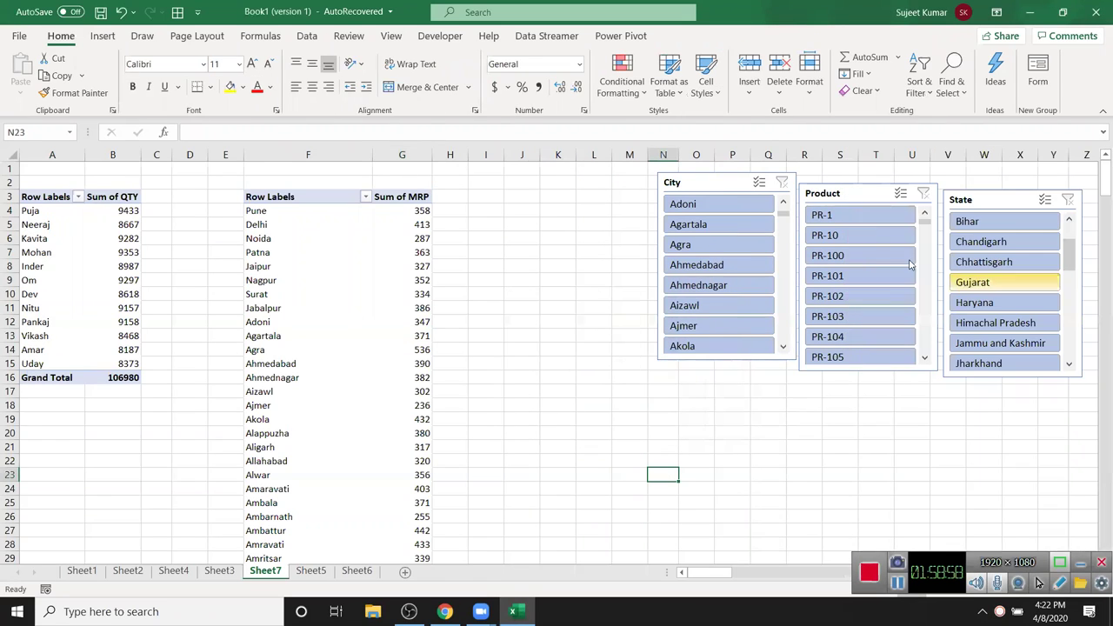
pyautogui.click(854, 224)
pyautogui.click(860, 194)
pyautogui.click(704, 226)
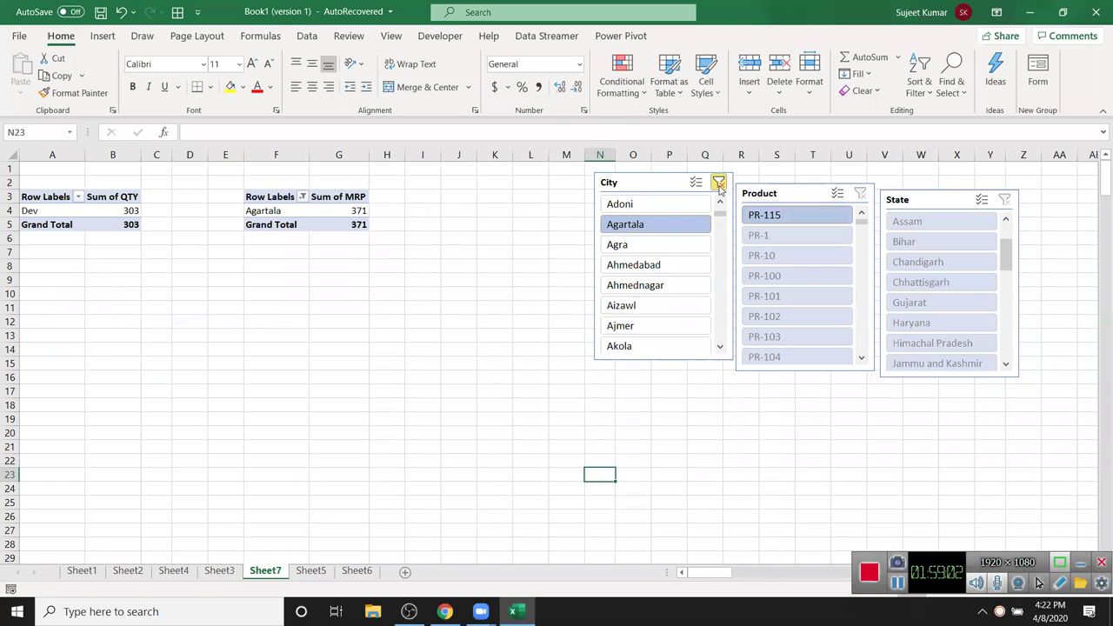
pyautogui.click(781, 182)
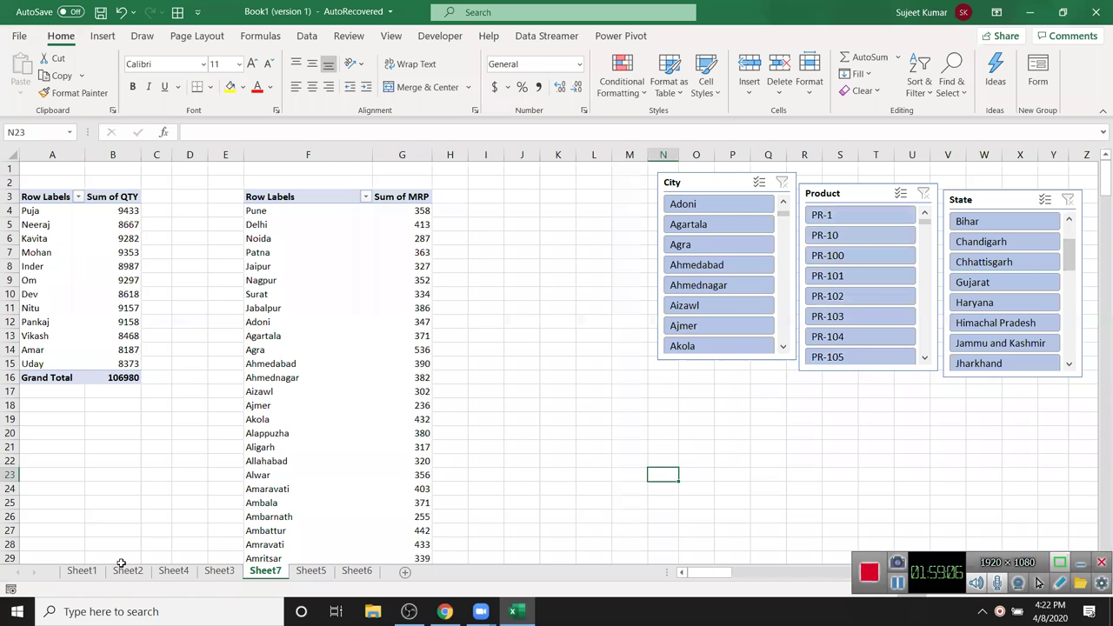
# - Review Sheets 3, 4, 6, 5 and 1, checking the formula in cell B7
pyautogui.click(219, 572)
pyautogui.click(175, 571)
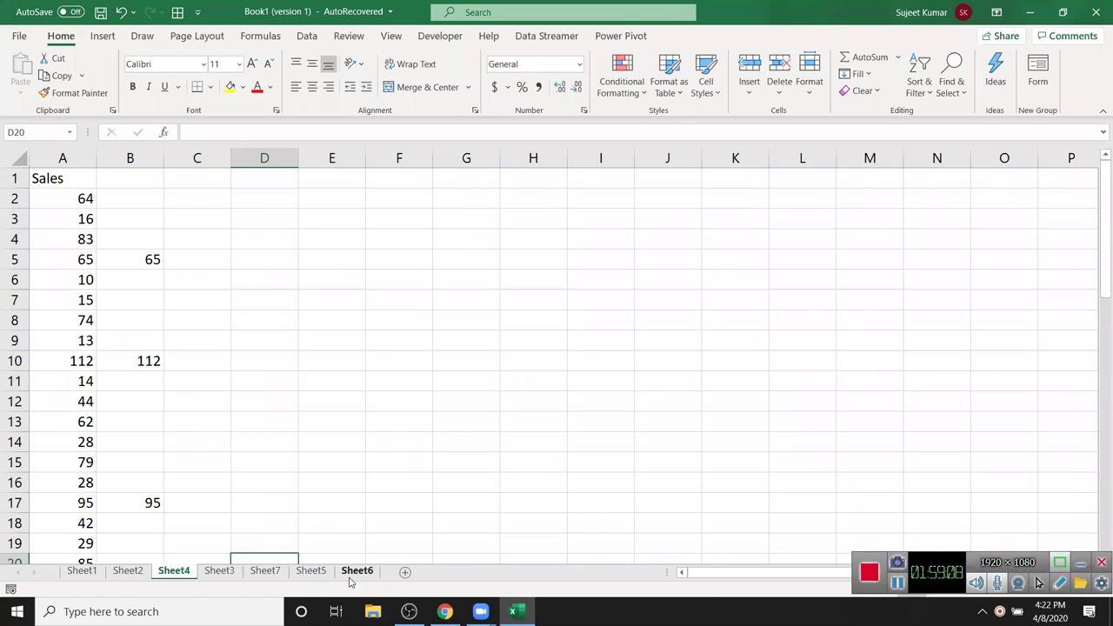
pyautogui.click(356, 571)
pyautogui.click(310, 571)
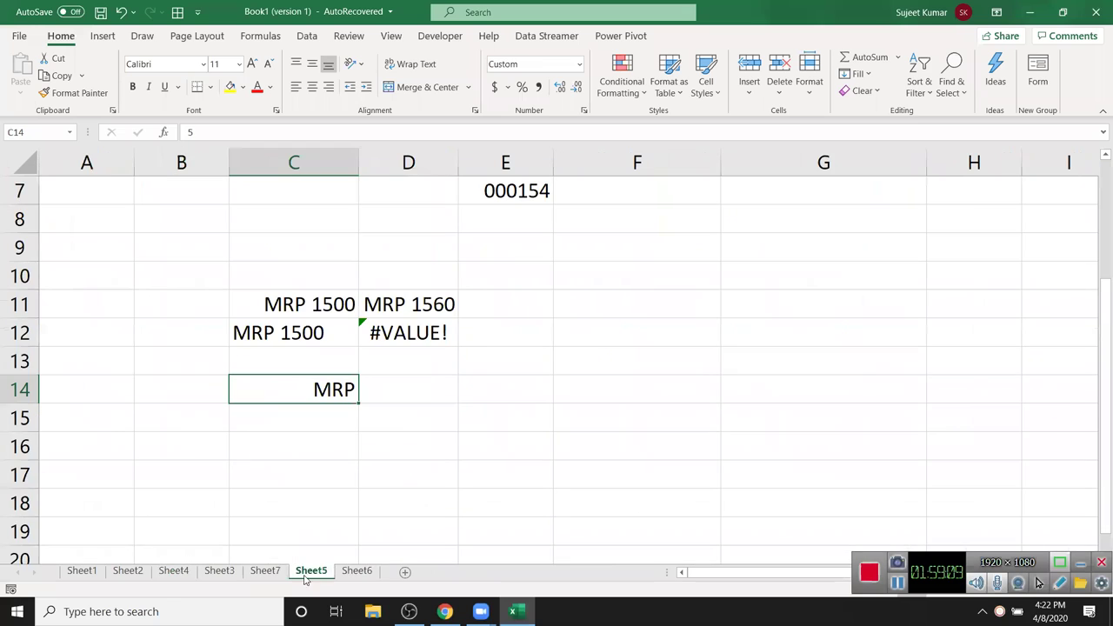
pyautogui.click(91, 571)
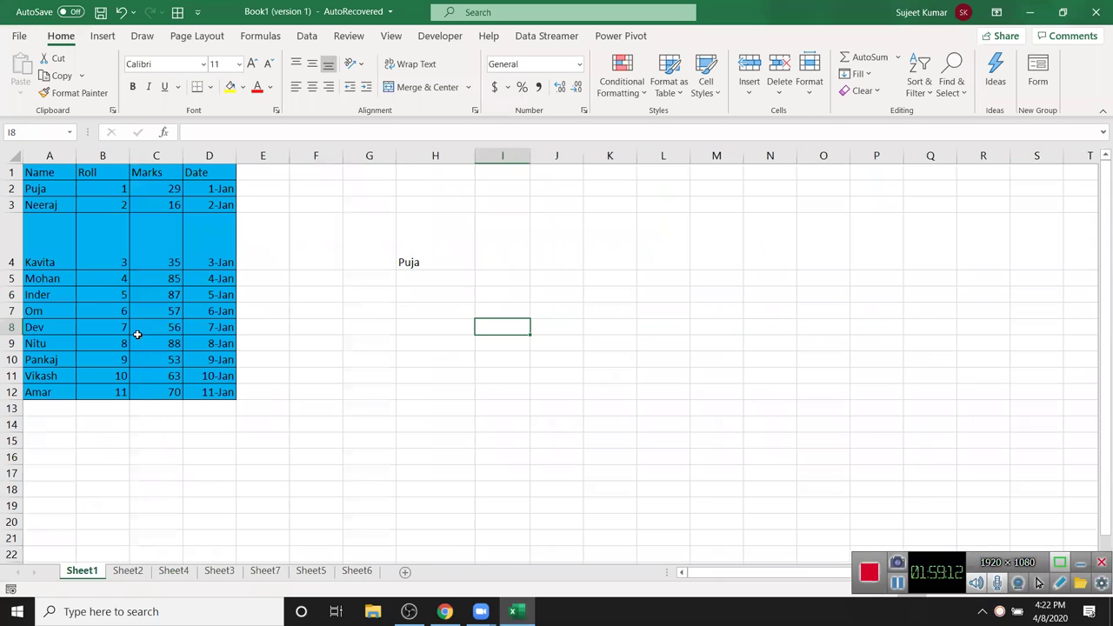
pyautogui.click(118, 308)
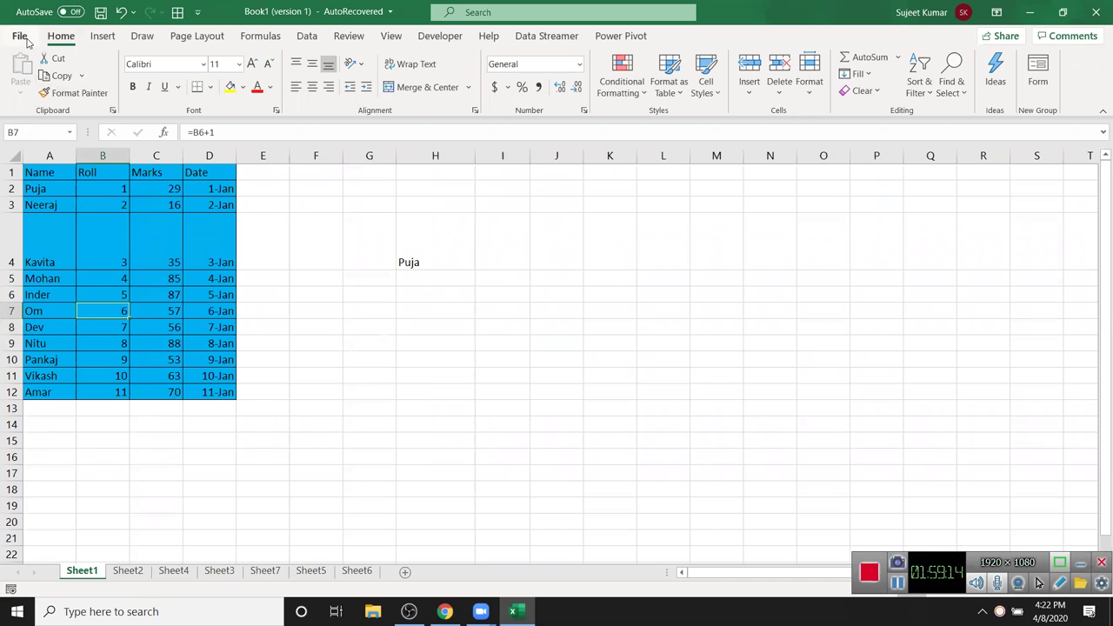
# - Open the Map-Data workbook from the recent files list and select cell A1
pyautogui.click(19, 36)
pyautogui.click(58, 126)
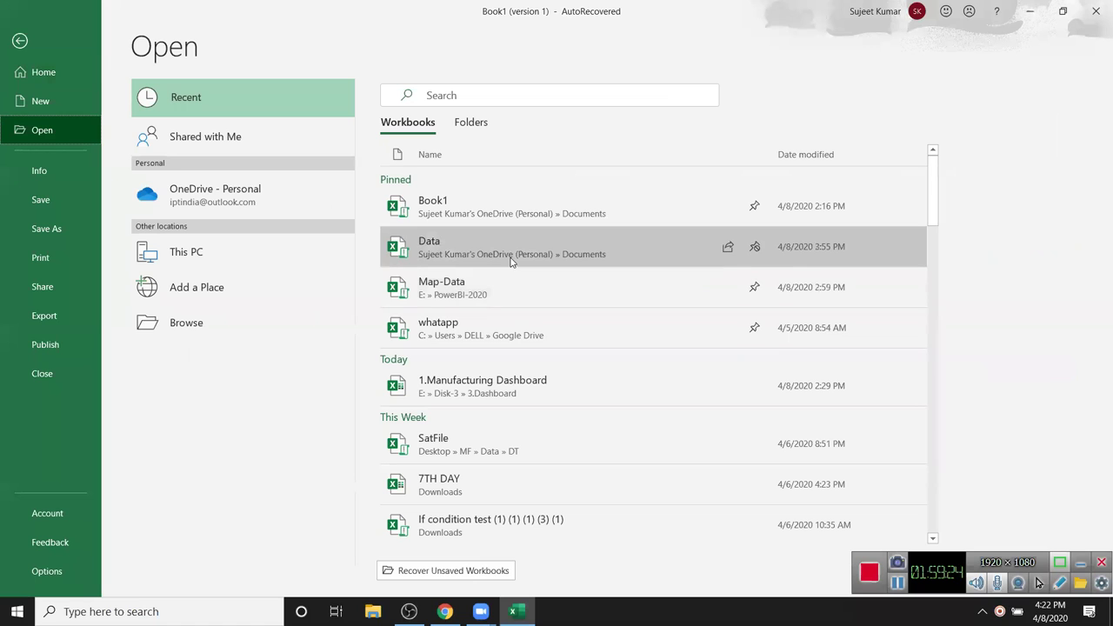
pyautogui.click(504, 284)
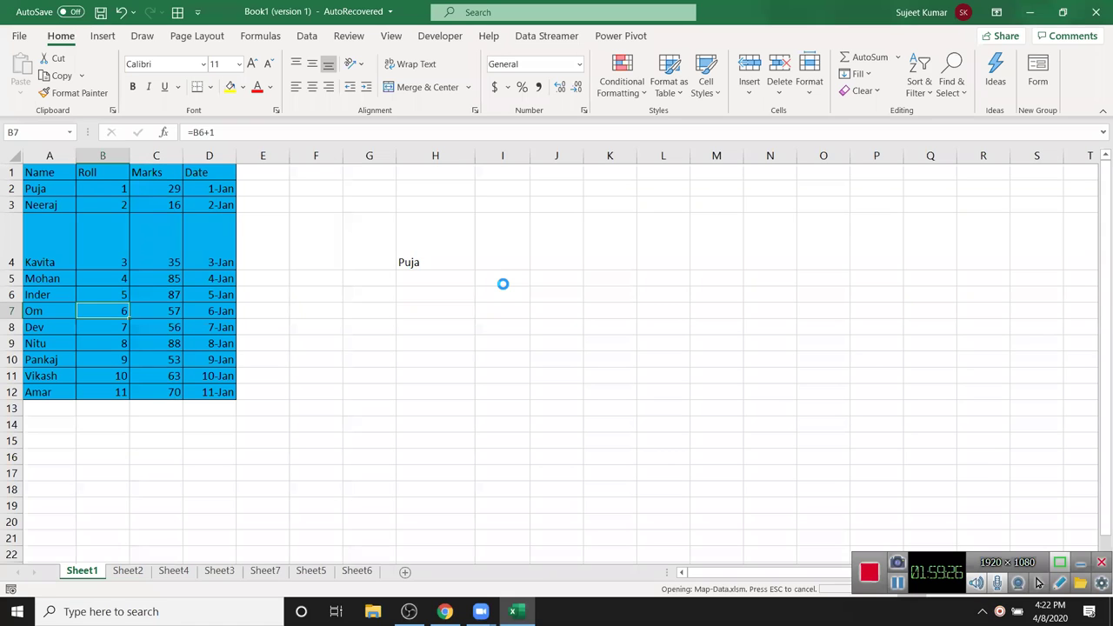
pyautogui.click(29, 169)
# - Format the data range A1:F2108 as a table with a medium grey style and headers
pyautogui.hotkey('ctrl', 'shift', 'Right')
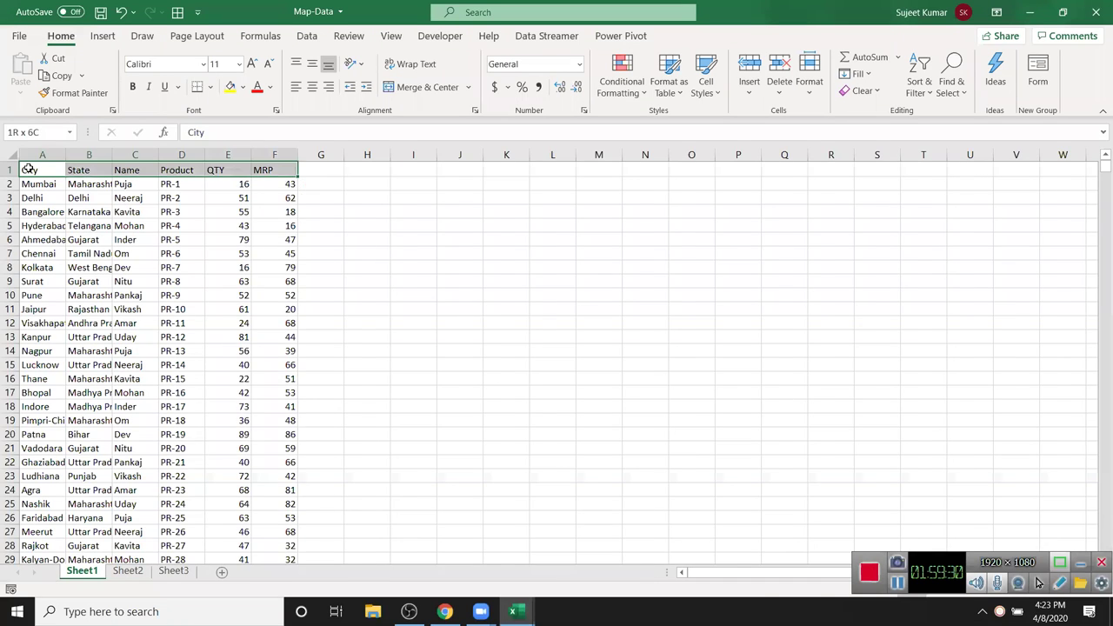
pyautogui.hotkey('ctrl', 'shift', 'Down')
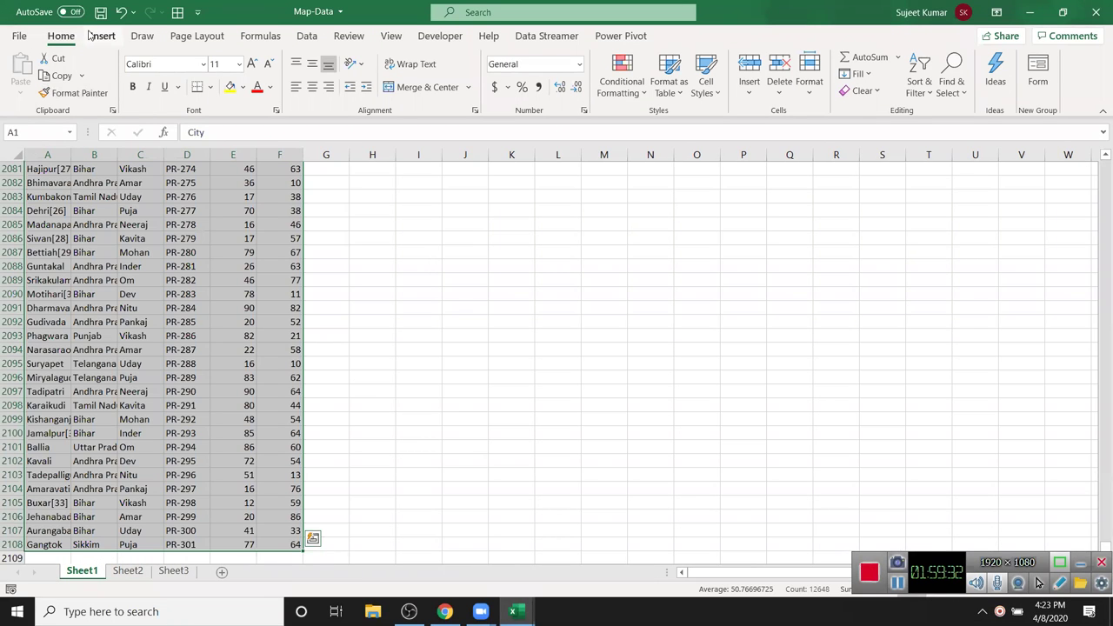
pyautogui.click(92, 35)
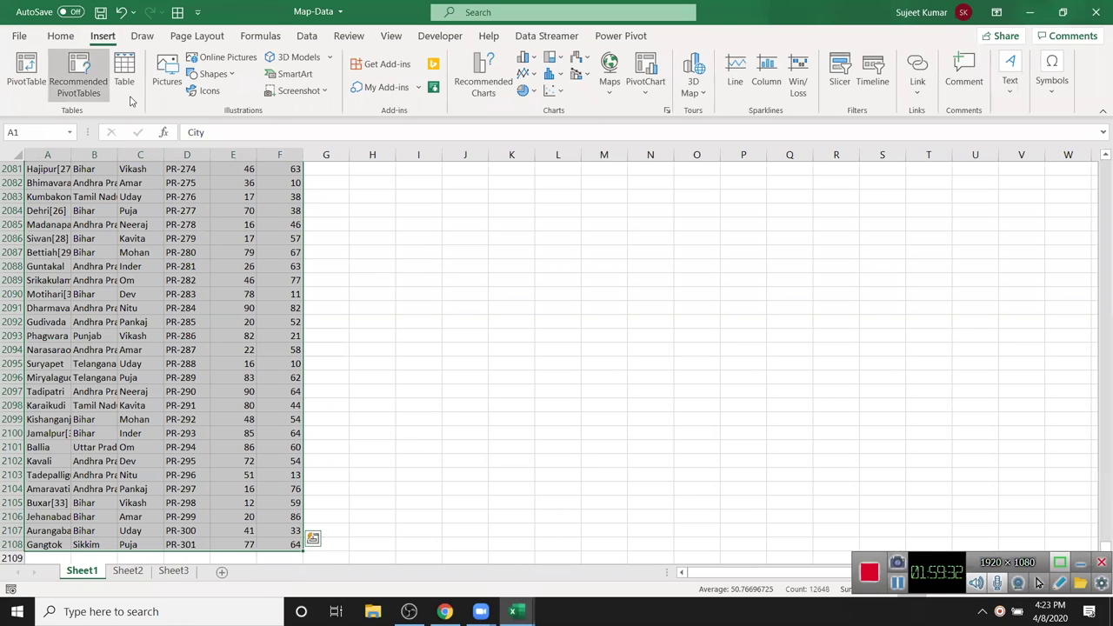
pyautogui.click(64, 37)
pyautogui.click(676, 93)
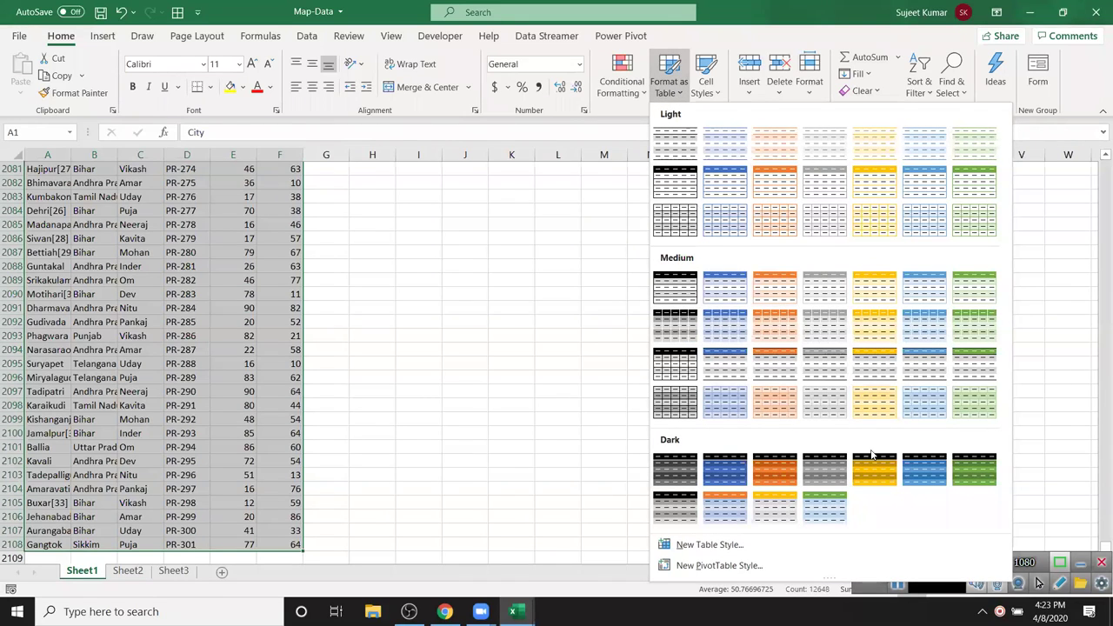
pyautogui.click(666, 384)
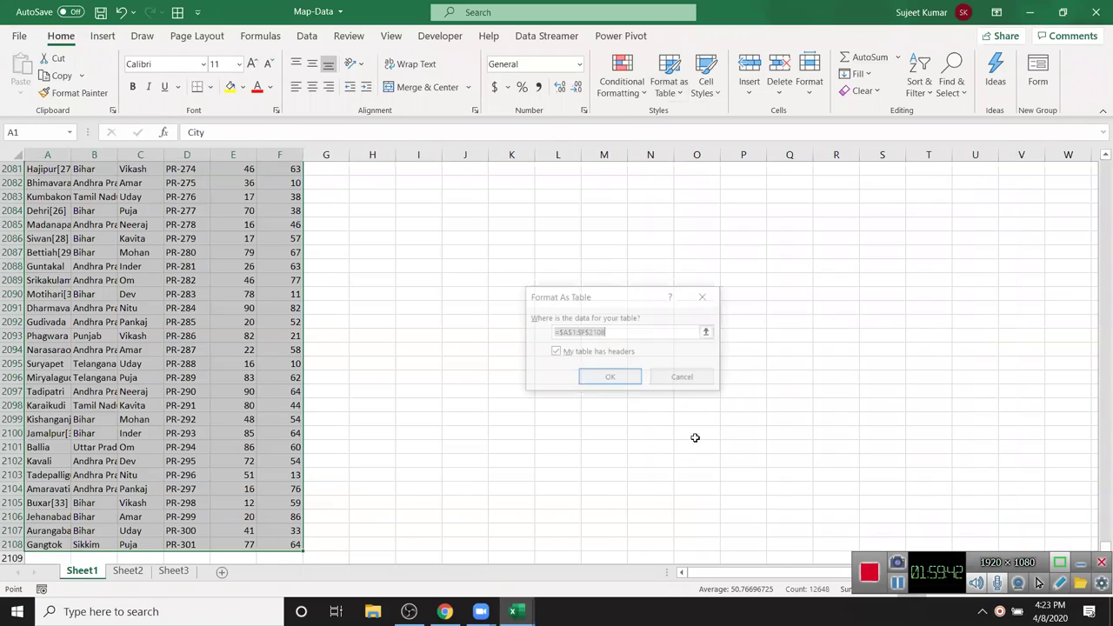
pyautogui.click(633, 377)
# - Add a Total row that sums QTY and averages MRP
pyautogui.click(228, 226)
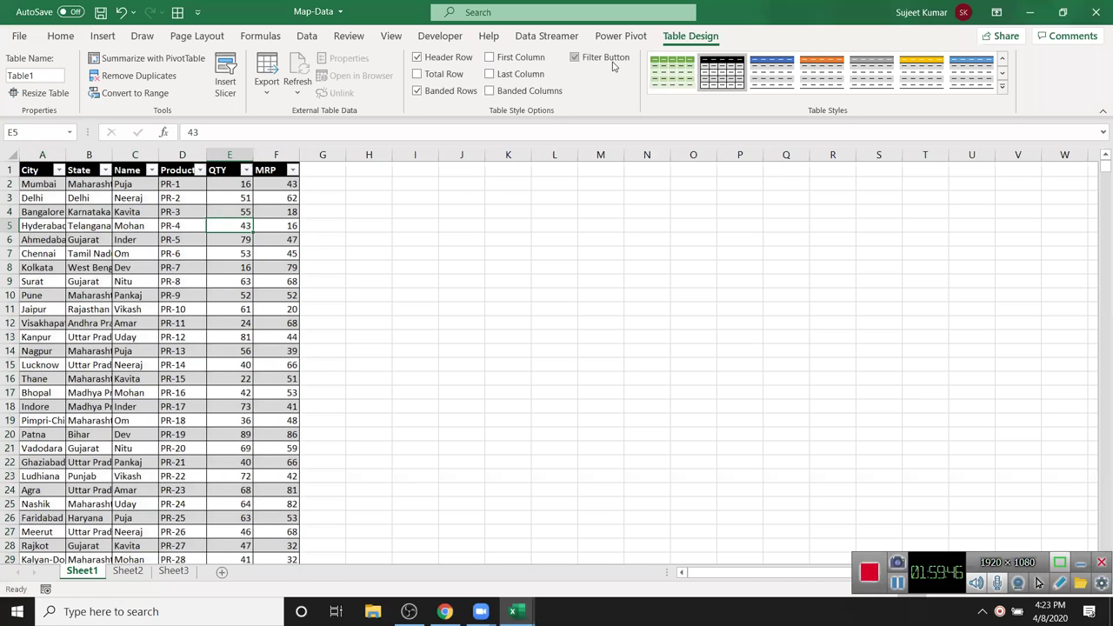
pyautogui.click(419, 75)
pyautogui.click(236, 363)
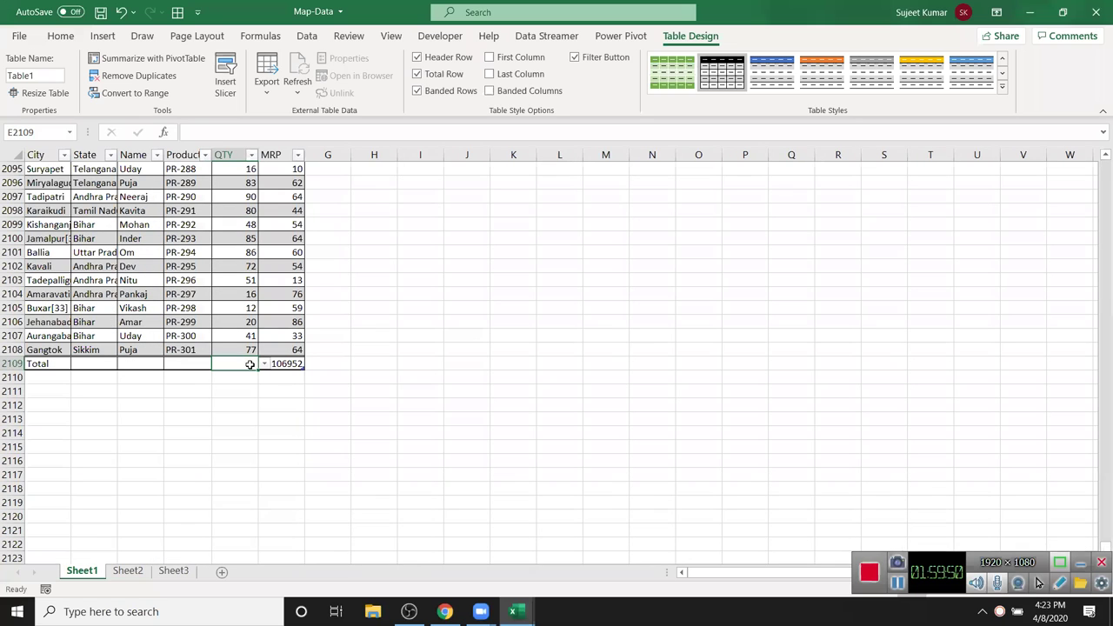
pyautogui.click(262, 363)
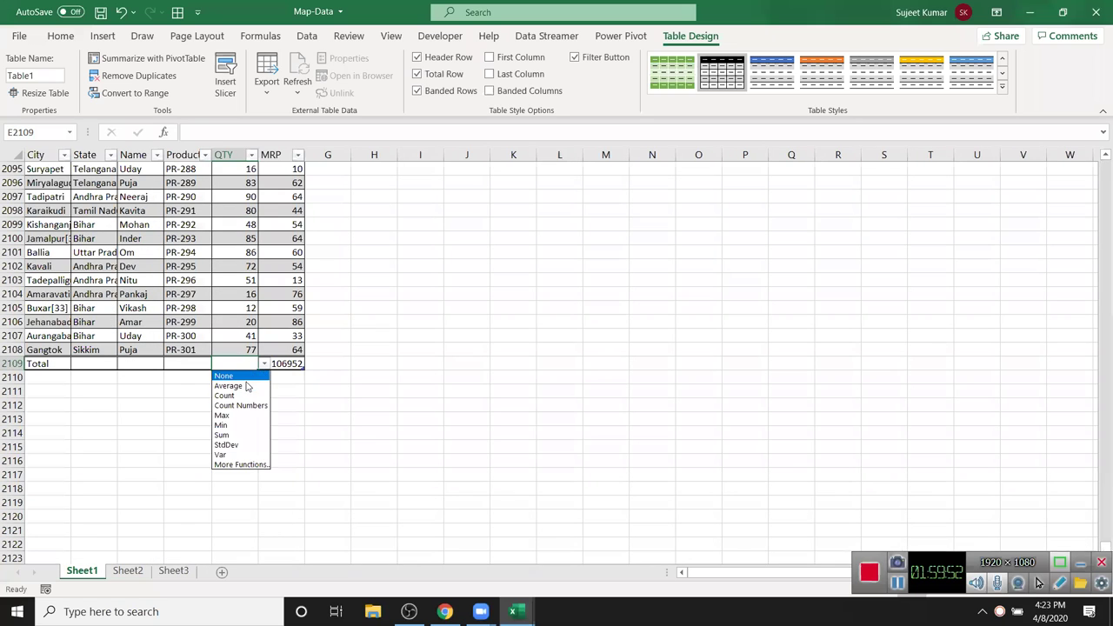
pyautogui.click(246, 435)
pyautogui.click(289, 364)
pyautogui.click(310, 364)
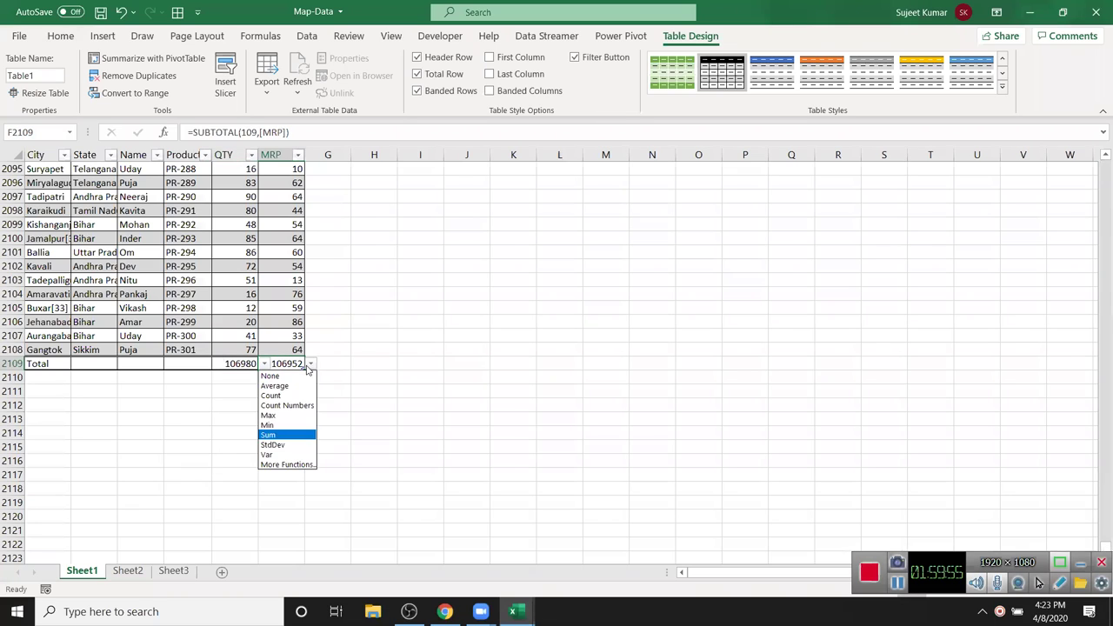
pyautogui.click(274, 386)
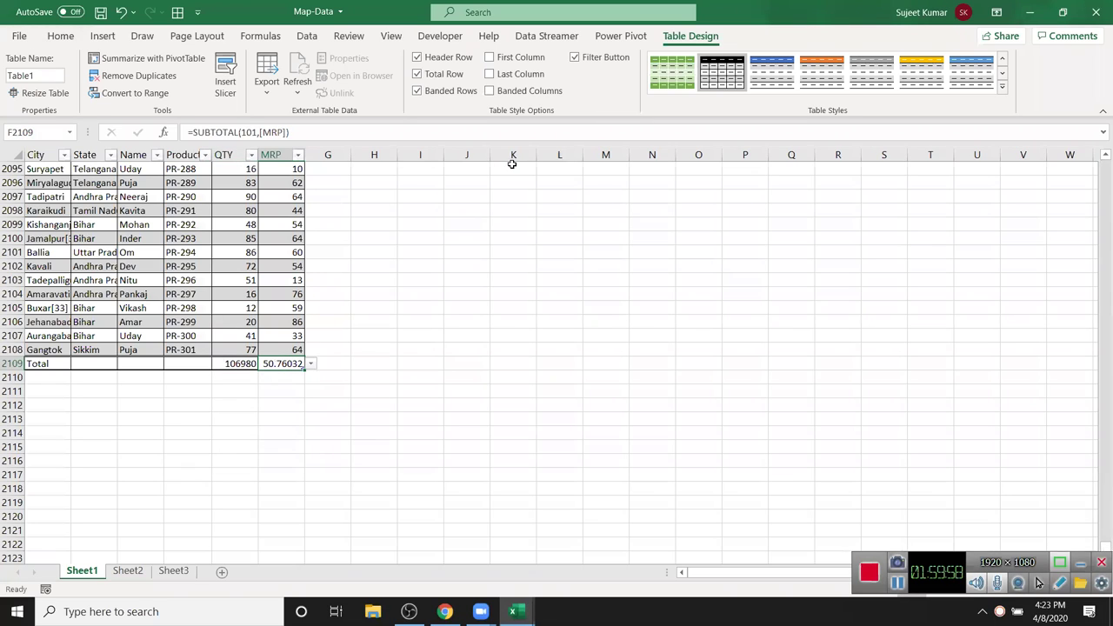
pyautogui.click(261, 196)
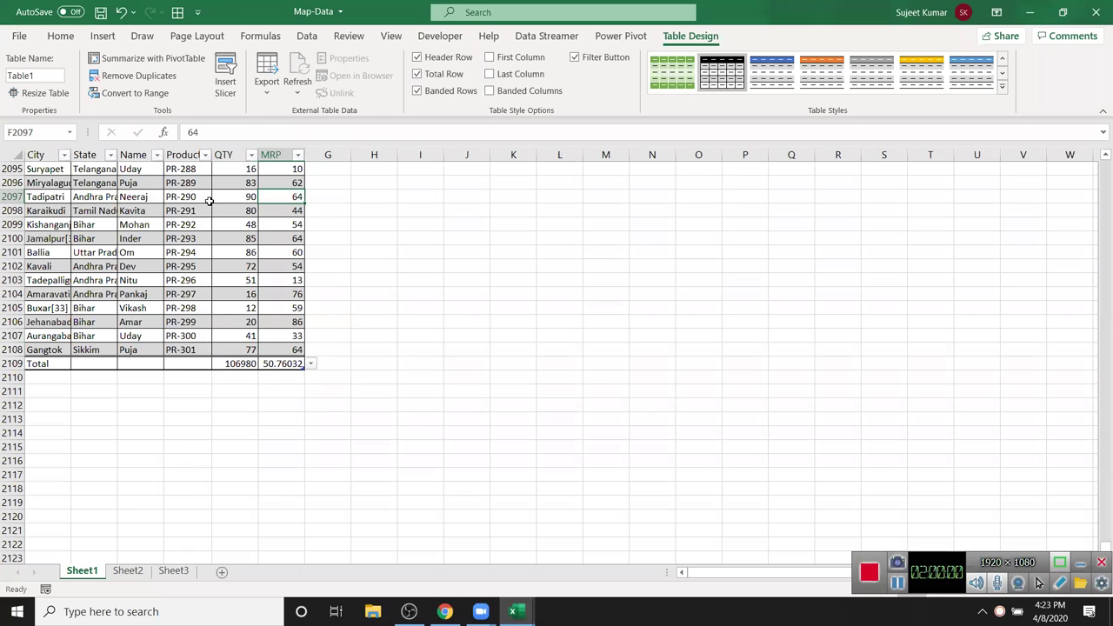
# - Insert State, Name and Product slicers for the table
pyautogui.click(225, 86)
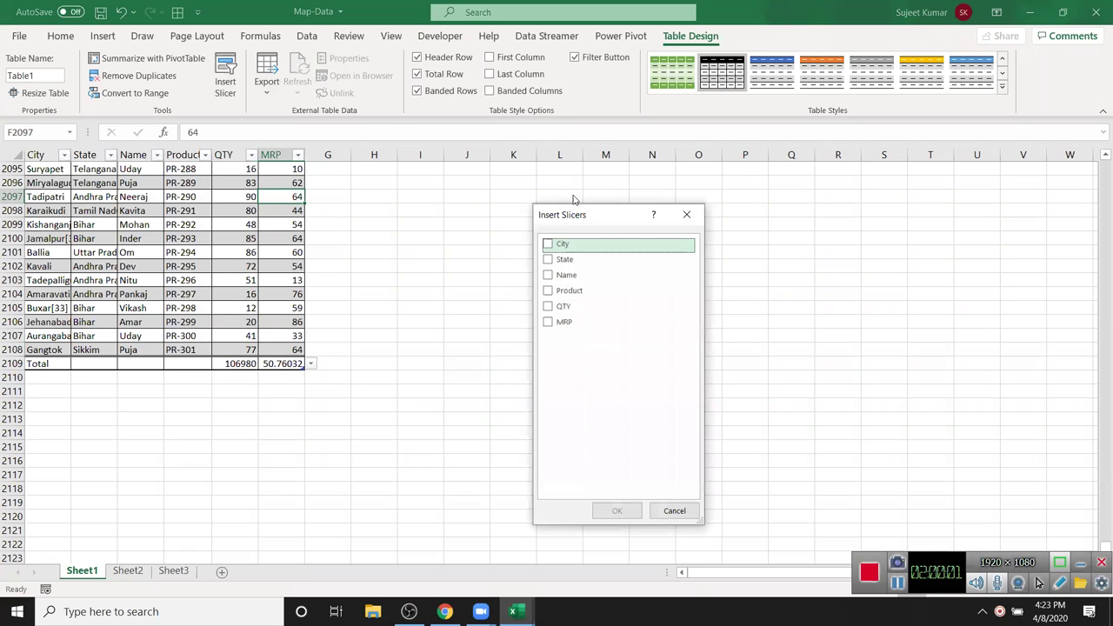
pyautogui.click(548, 259)
pyautogui.click(549, 290)
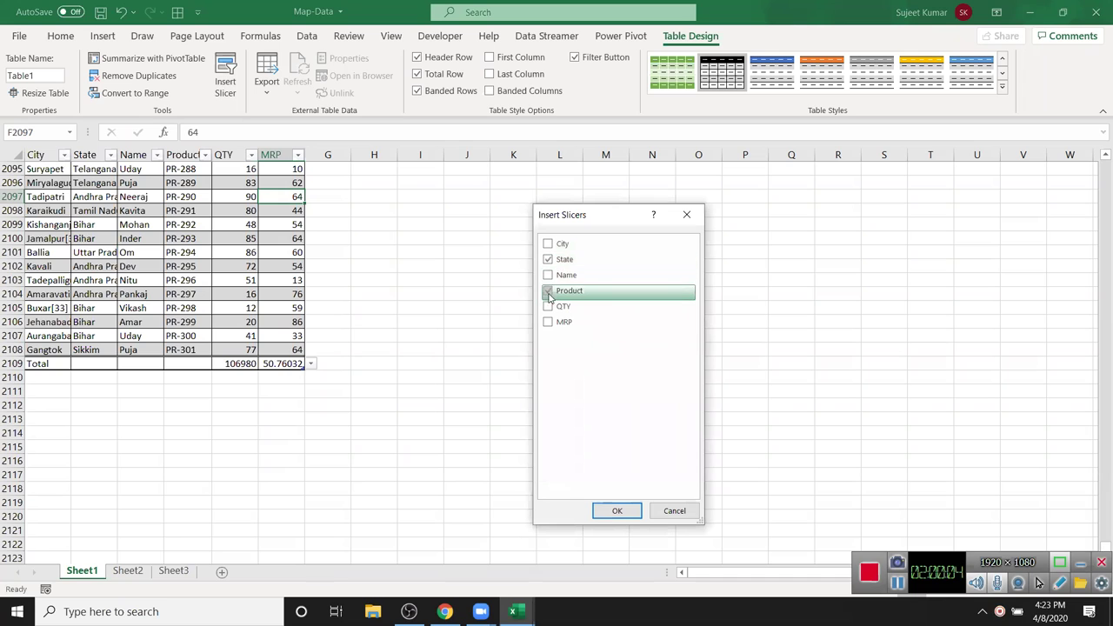
pyautogui.click(547, 276)
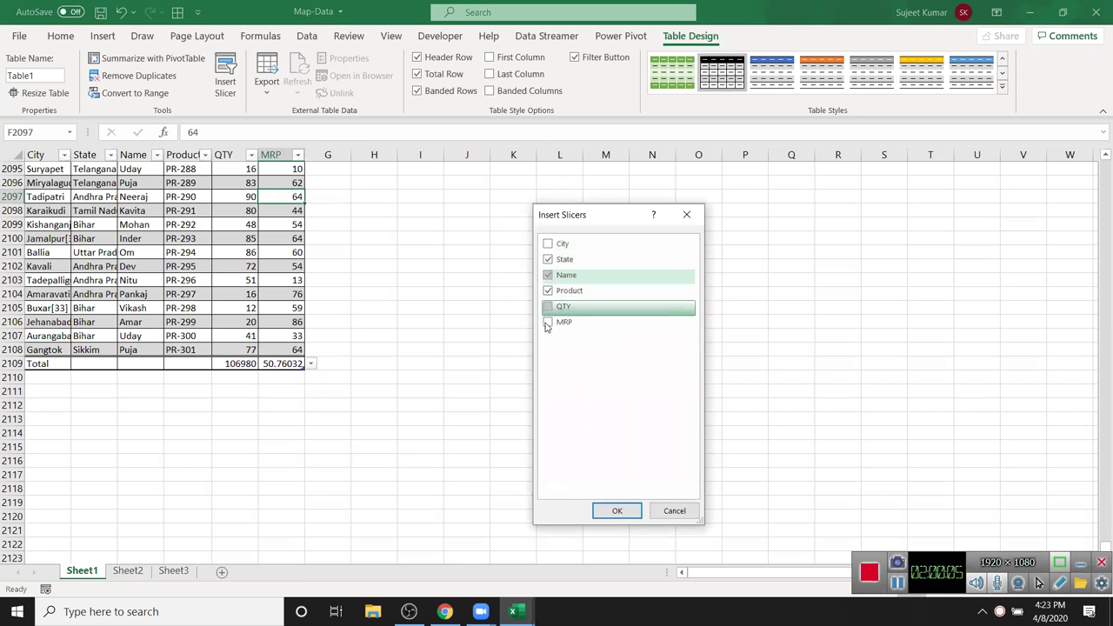
pyautogui.click(616, 511)
# - Move the three slicers to cell J2 and arrange them side by side
pyautogui.moveTo(476, 196); pyautogui.dragTo(478, 198)
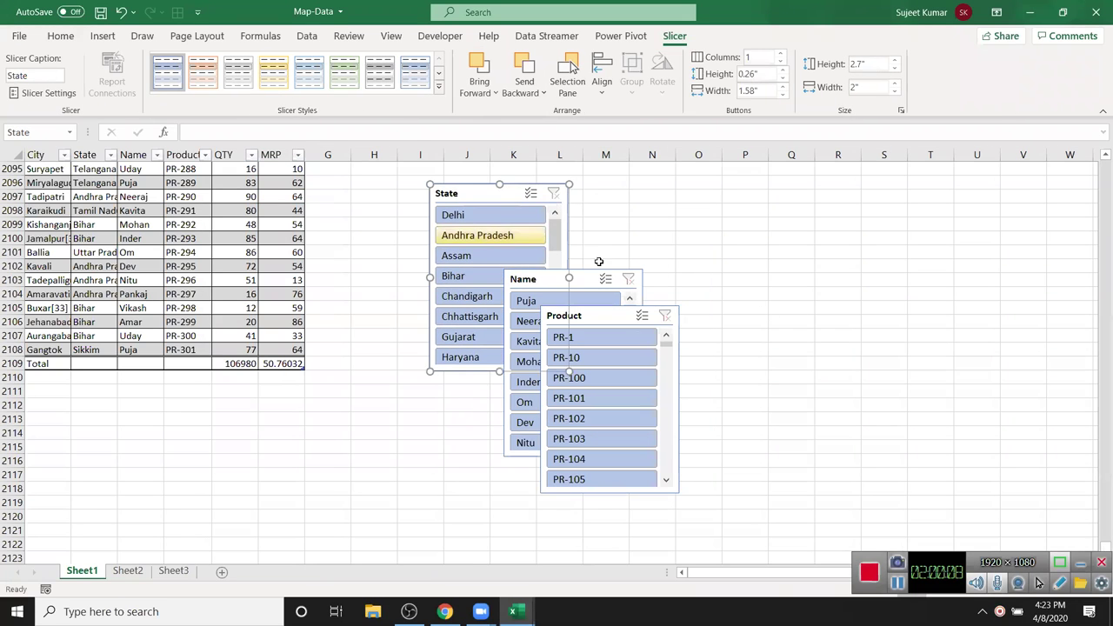
pyautogui.keyDown('ctrl'); pyautogui.click(552, 278); pyautogui.keyUp('ctrl')
pyautogui.keyDown('ctrl'); pyautogui.click(504, 196); pyautogui.keyUp('ctrl')
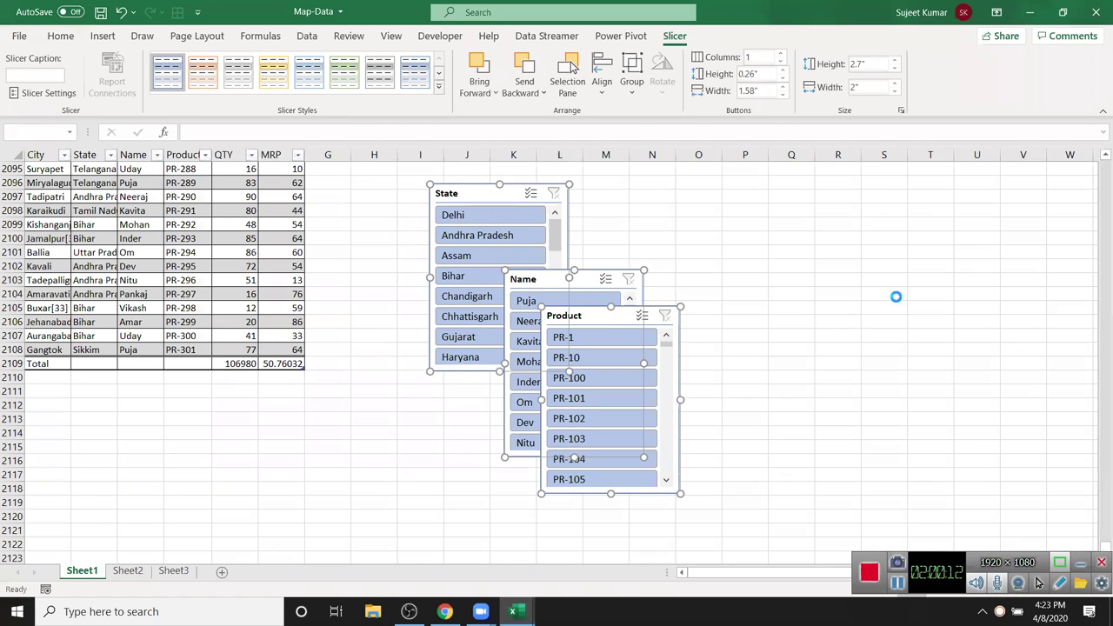
pyautogui.press('Delete')
pyautogui.moveTo(1098, 546); pyautogui.dragTo(1105, 165)
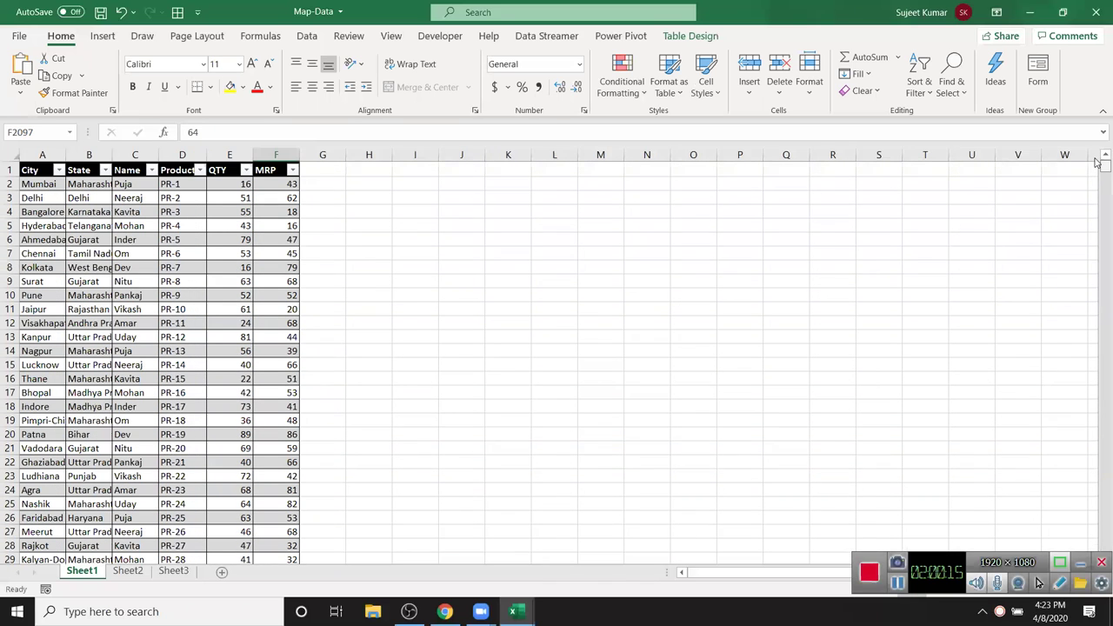
pyautogui.click(455, 184)
pyautogui.hotkey('ctrl', 'v')
pyautogui.click(711, 209)
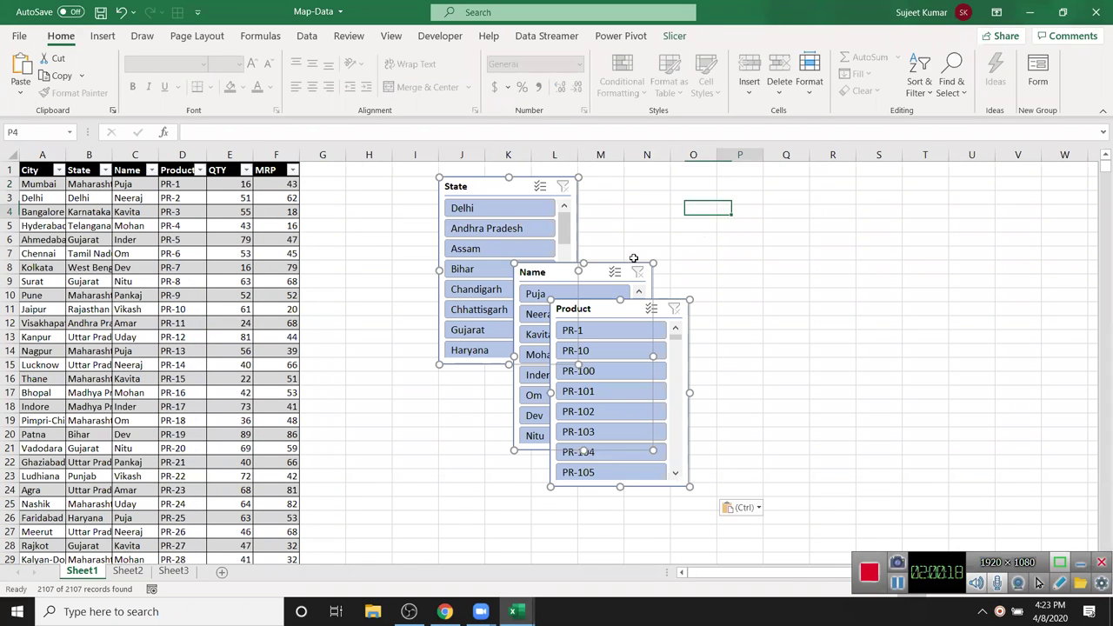
pyautogui.moveTo(599, 274); pyautogui.dragTo(675, 189)
pyautogui.moveTo(577, 310); pyautogui.dragTo(774, 200)
# - Filter the table by State Delhi, one Name and product PR-100 using the slicers
pyautogui.click(662, 503)
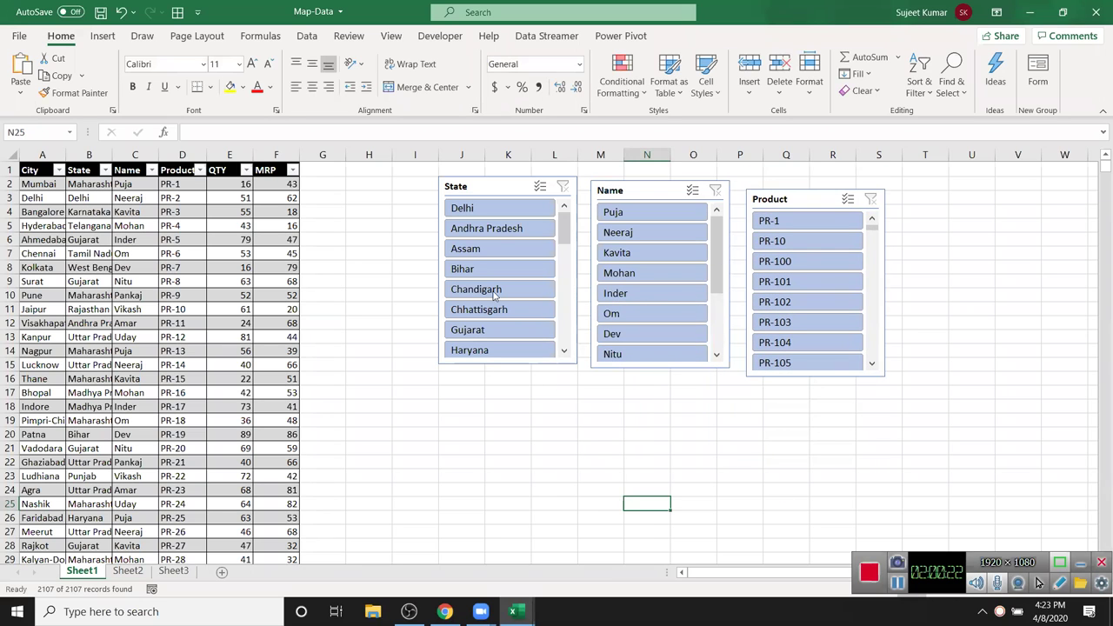
pyautogui.click(513, 213)
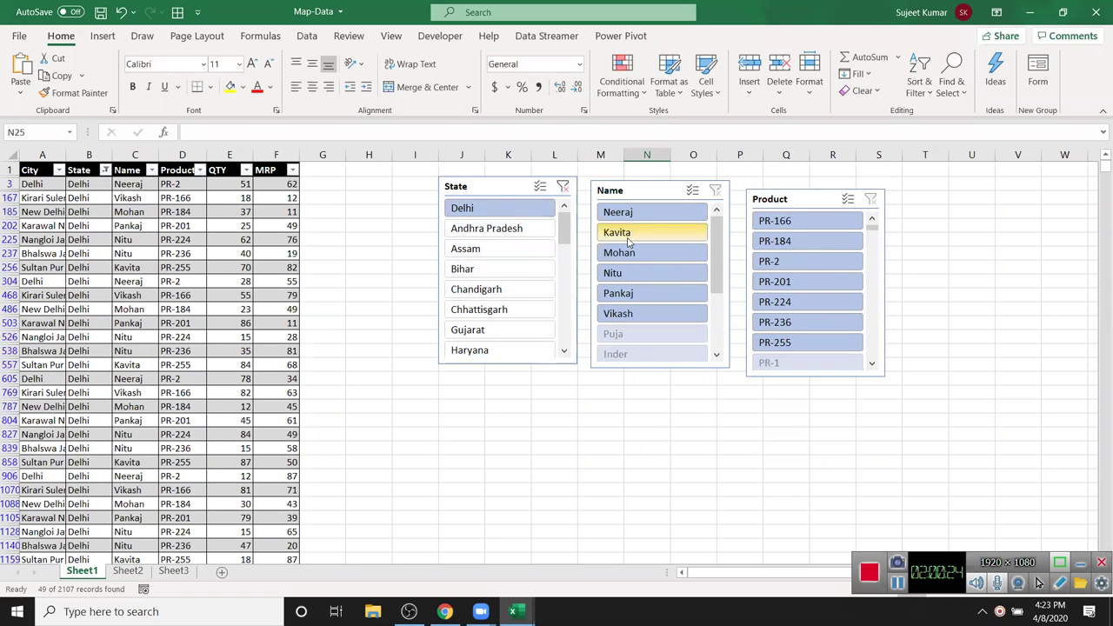
pyautogui.click(644, 232)
pyautogui.click(775, 281)
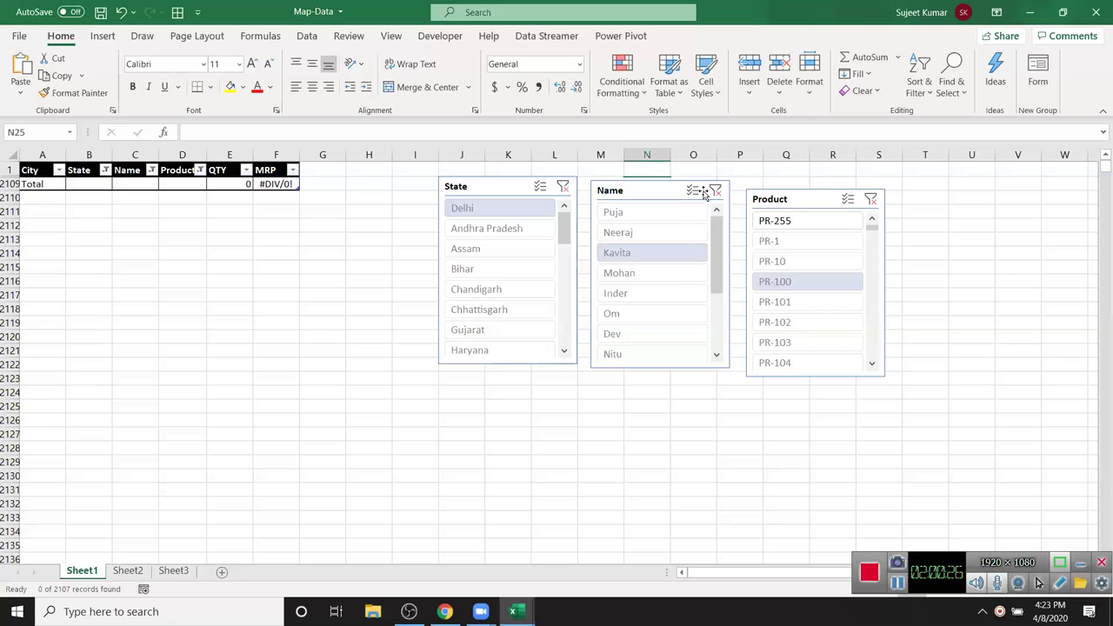
# - Clear the Name, State and Product slicer filters, then create a new blank workbook
pyautogui.click(710, 185)
pyautogui.hotkey('alt', 'c')
pyautogui.click(564, 186)
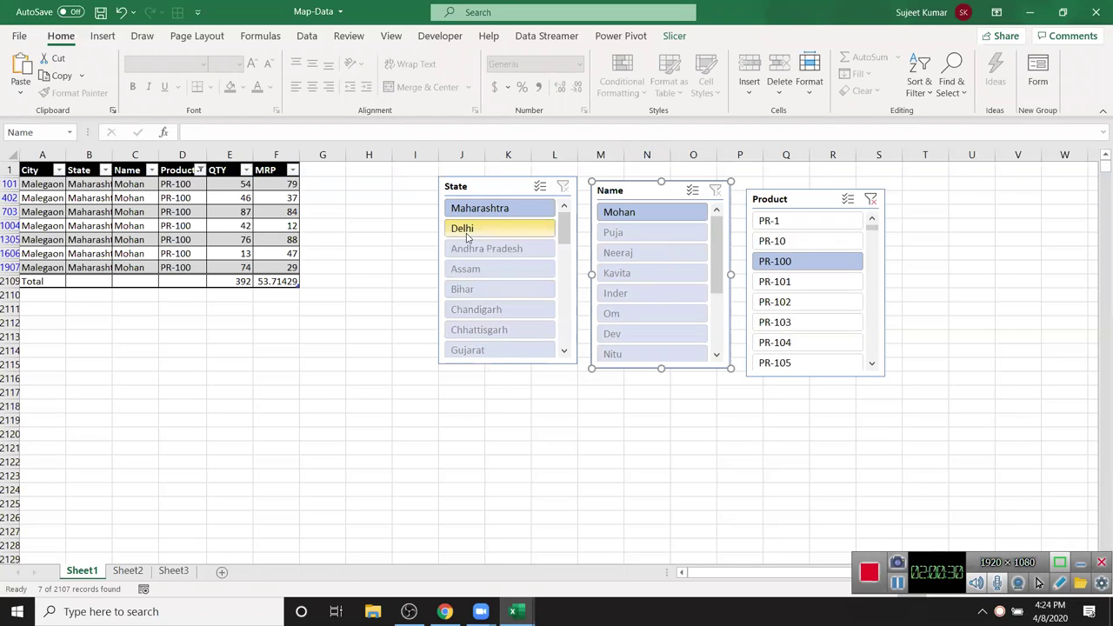
pyautogui.click(870, 199)
pyautogui.click(261, 265)
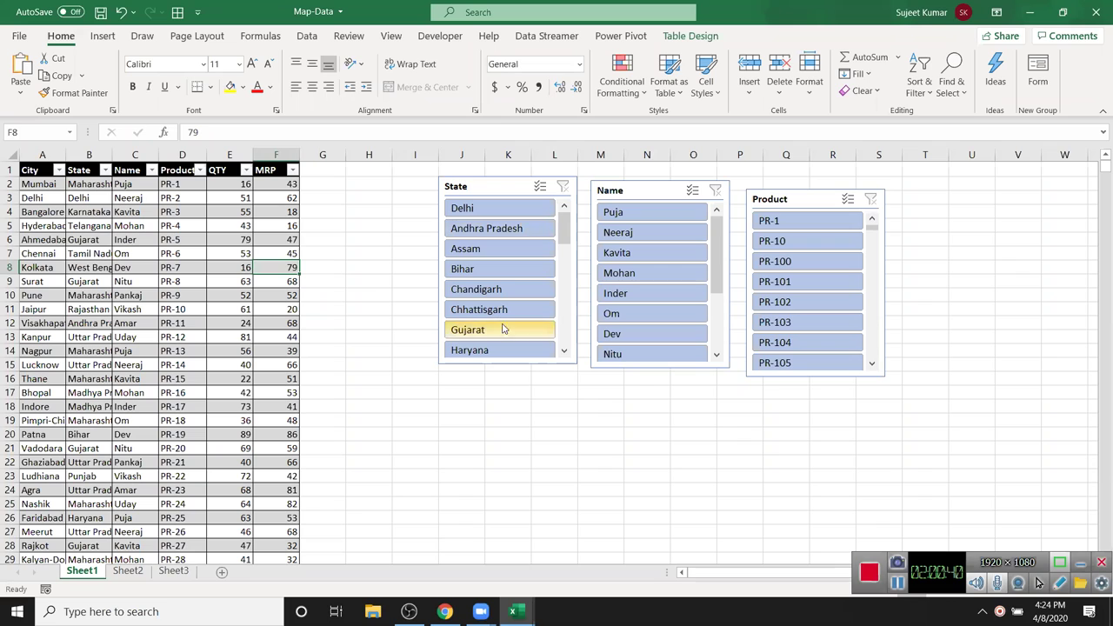
pyautogui.click(506, 195)
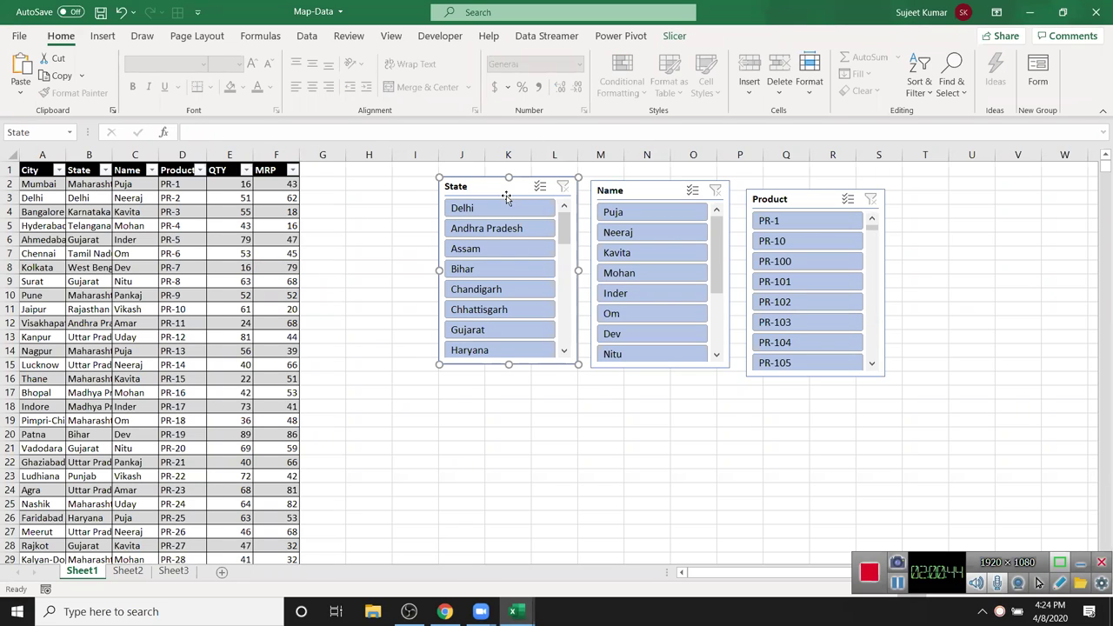
pyautogui.hotkey('ctrl', 'n')
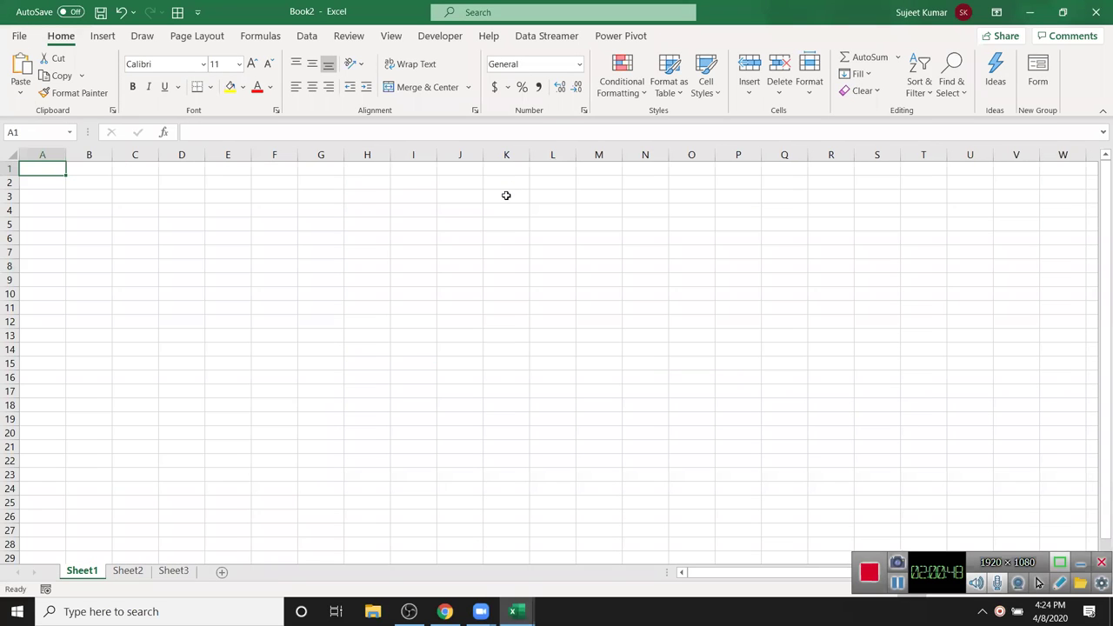
# - Enter the headers SID, PID, CID and Qty in row 1
pyautogui.write('SID')
pyautogui.press('Tab')
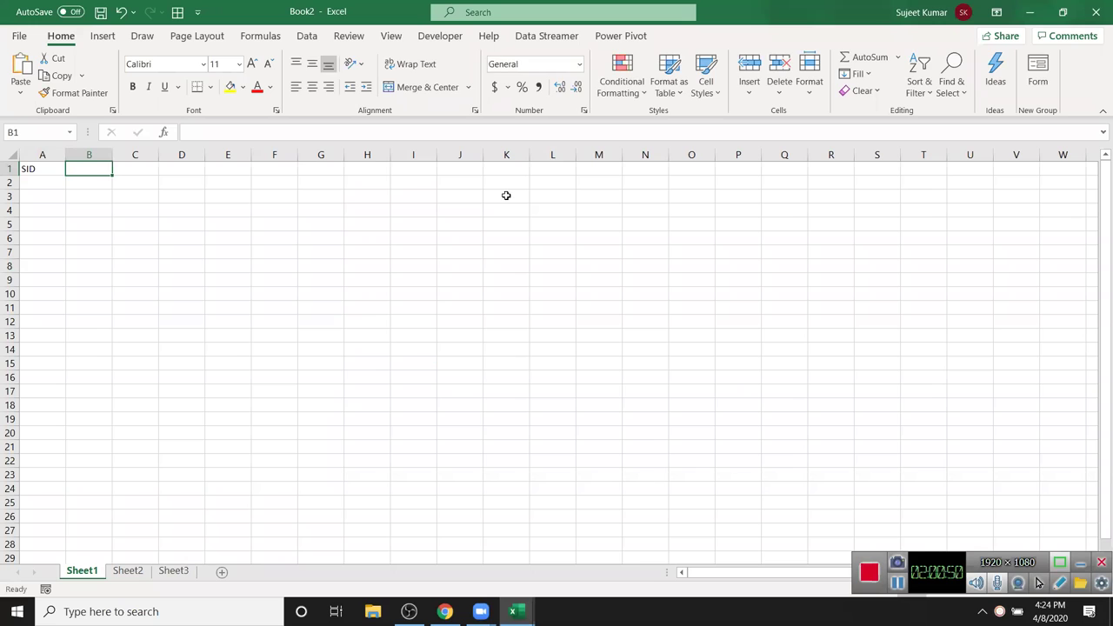
pyautogui.write('PID')
pyautogui.press('Tab')
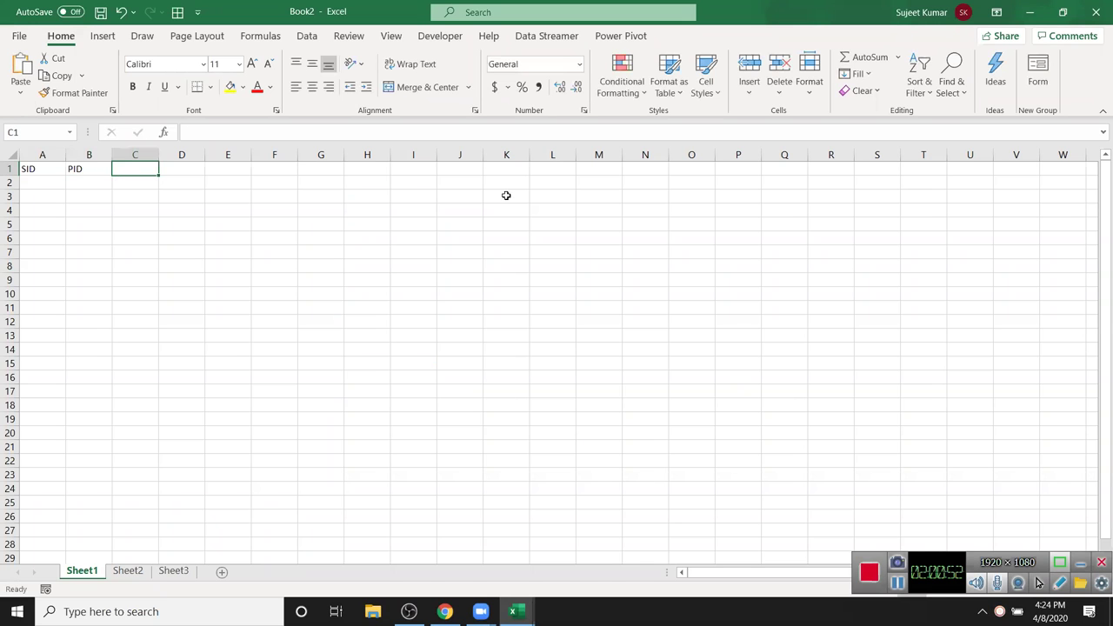
pyautogui.write('CID')
pyautogui.press('Tab')
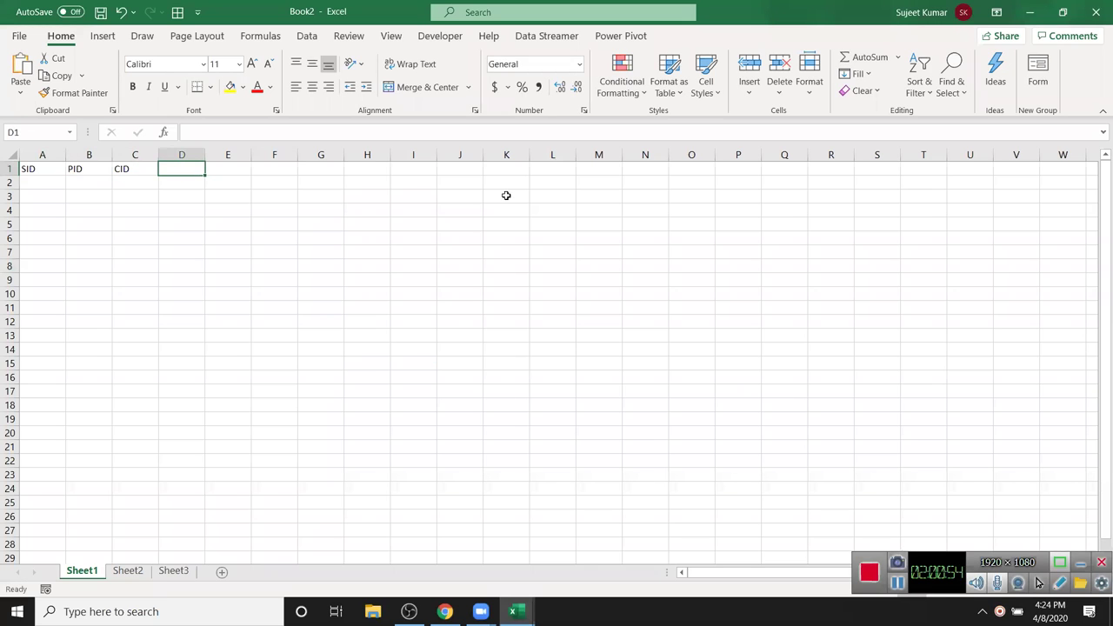
pyautogui.write('Qty')
pyautogui.press('Return')
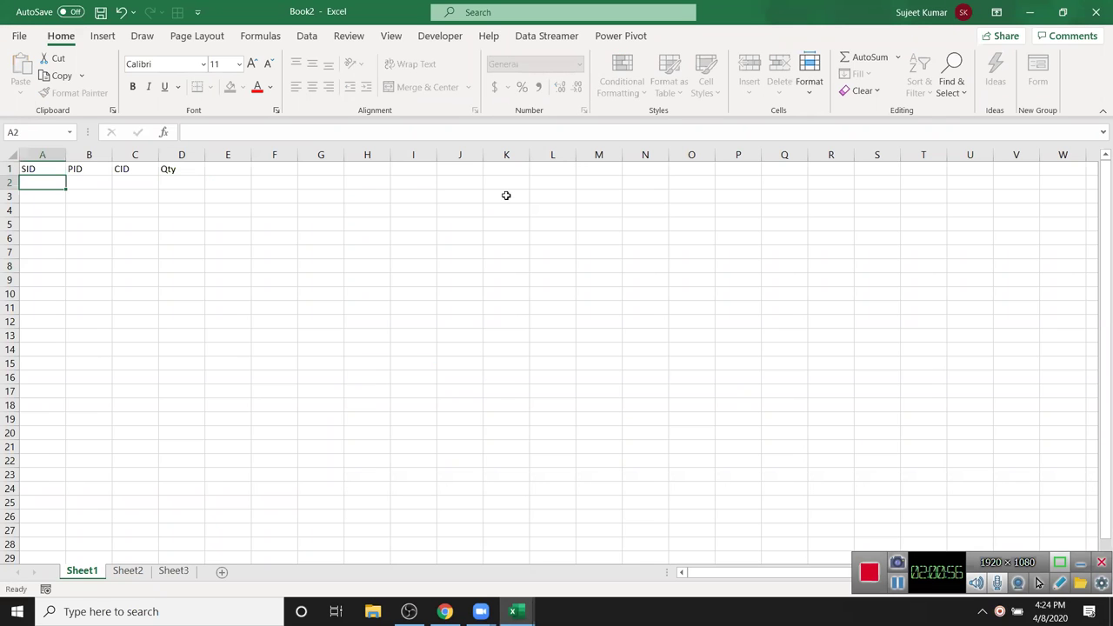
# - Number the SID column from 1 down to 118
pyautogui.write('1')
pyautogui.press('Return')
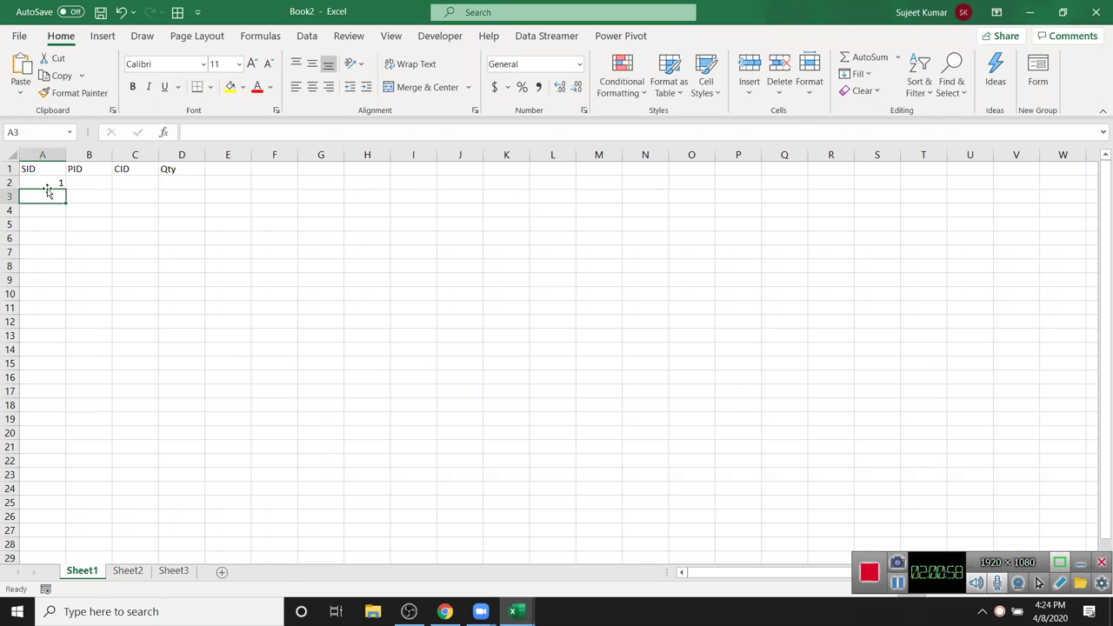
pyautogui.click(46, 182)
pyautogui.click(63, 192)
pyautogui.write('2')
pyautogui.hotkey('ctrl', 'Return')
pyautogui.moveTo(52, 183); pyautogui.dragTo(65, 548)
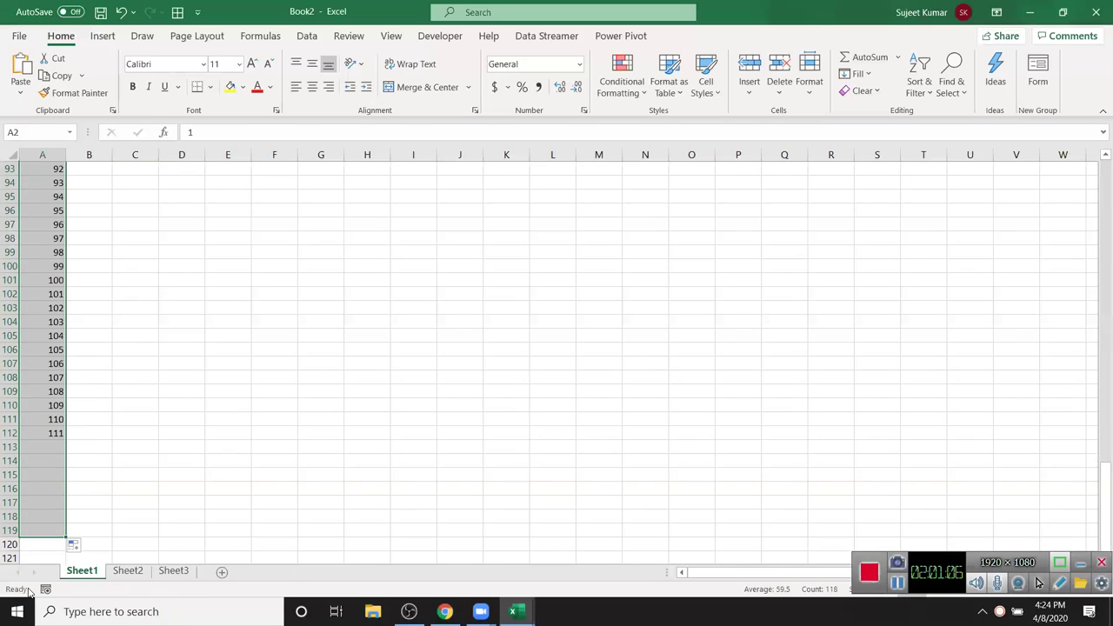
pyautogui.hotkey('ctrl', 'Home')
# - Fill PID and CID with =RANDBETWEEN(1,5) down to row 119
pyautogui.press('Right')
pyautogui.press('Down')
pyautogui.write('=ra')
pyautogui.press('Down')
pyautogui.press('Down')
pyautogui.press('Down')
pyautogui.press('Tab')
pyautogui.write('1,5)')
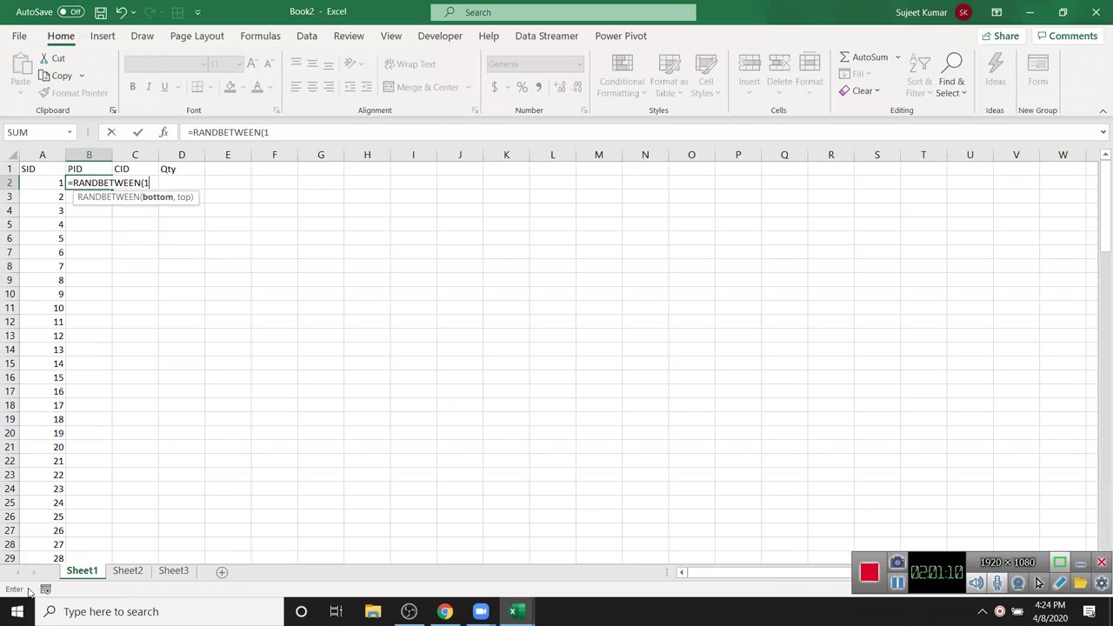
pyautogui.press('Return')
pyautogui.hotkey('ctrl', 'Down')
pyautogui.press('Right')
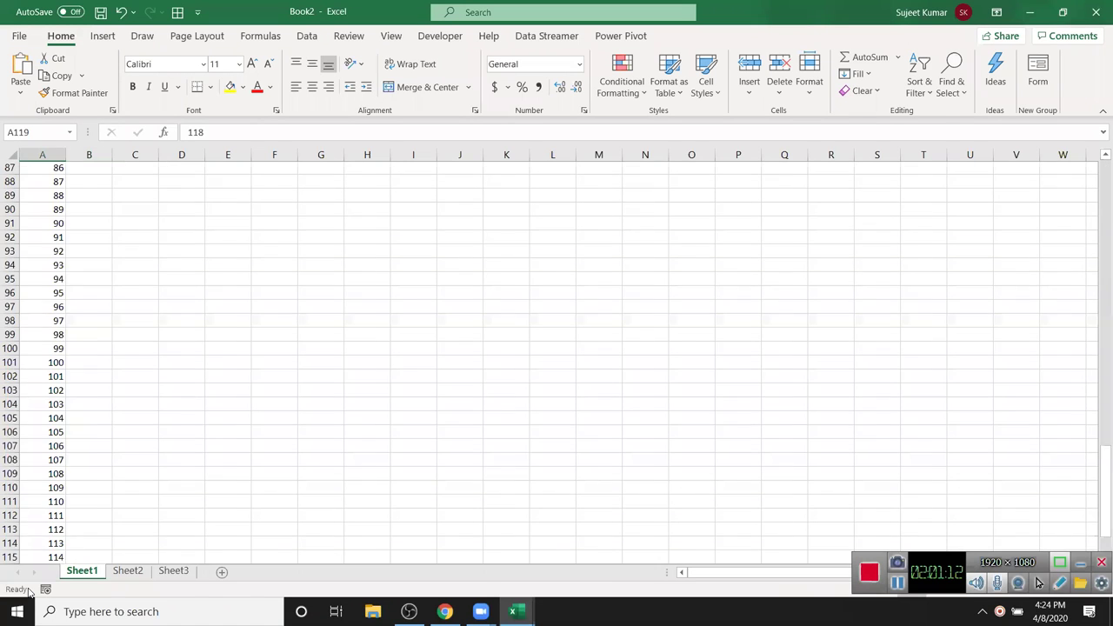
pyautogui.hotkey('ctrl', 'shift', 'Up')
pyautogui.hotkey('ctrl', 'd')
pyautogui.hotkey('shift', 'Right')
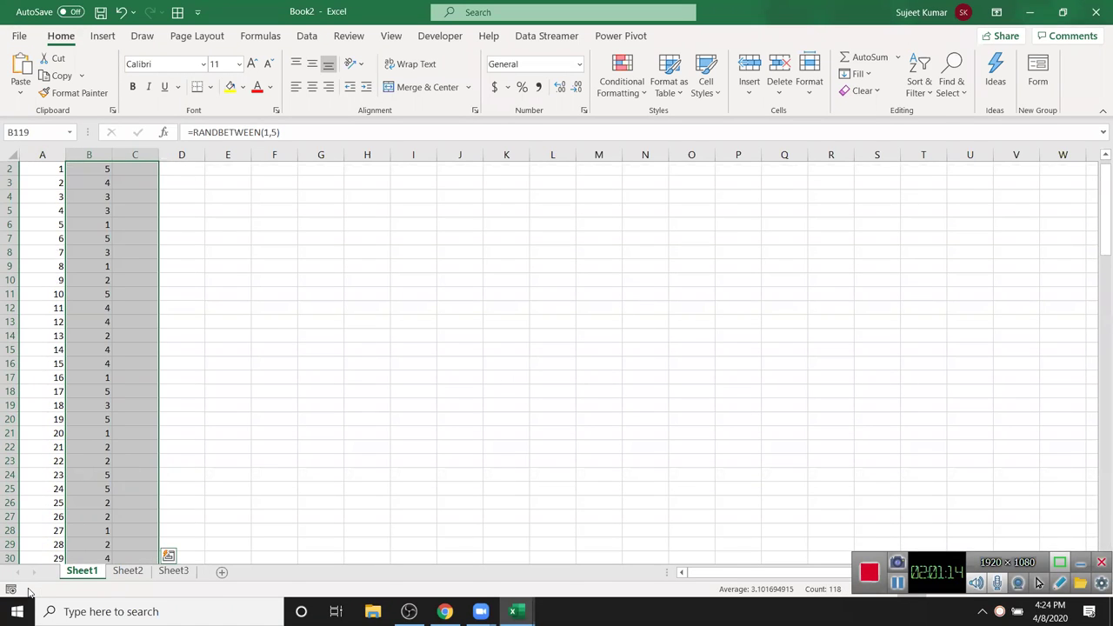
pyautogui.hotkey('ctrl', 'd')
# - Fill the Qty column with =RANDBETWEEN(10,100) down to row 119
pyautogui.hotkey('ctrl', 'Up')
pyautogui.press('Right')
pyautogui.press('Down')
pyautogui.press('Right')
pyautogui.write('=RANDBETWEEN(')
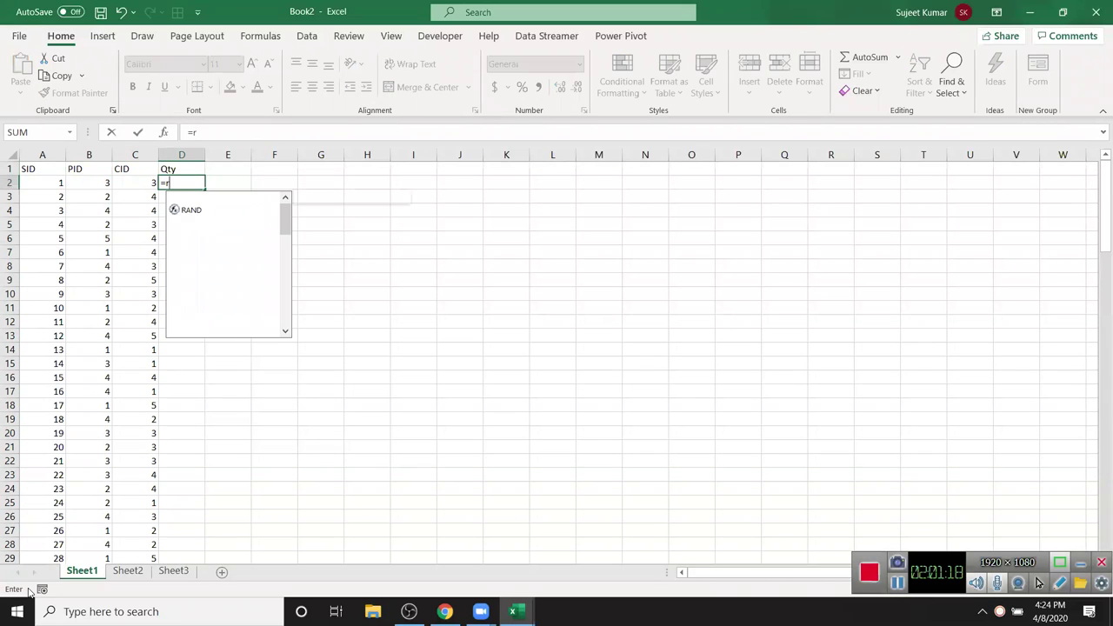
pyautogui.write('10,100)')
pyautogui.press('Return')
pyautogui.press('Left')
pyautogui.hotkey('ctrl', 'Down')
pyautogui.press('Right')
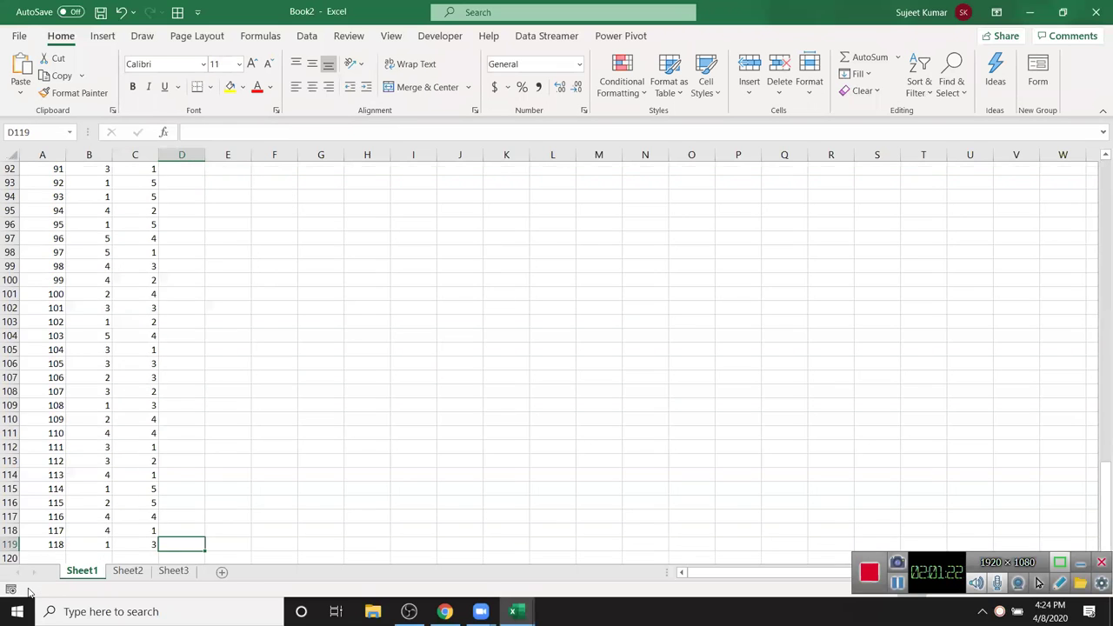
pyautogui.hotkey('ctrl', 'shift', 'Up')
pyautogui.hotkey('ctrl', 'd')
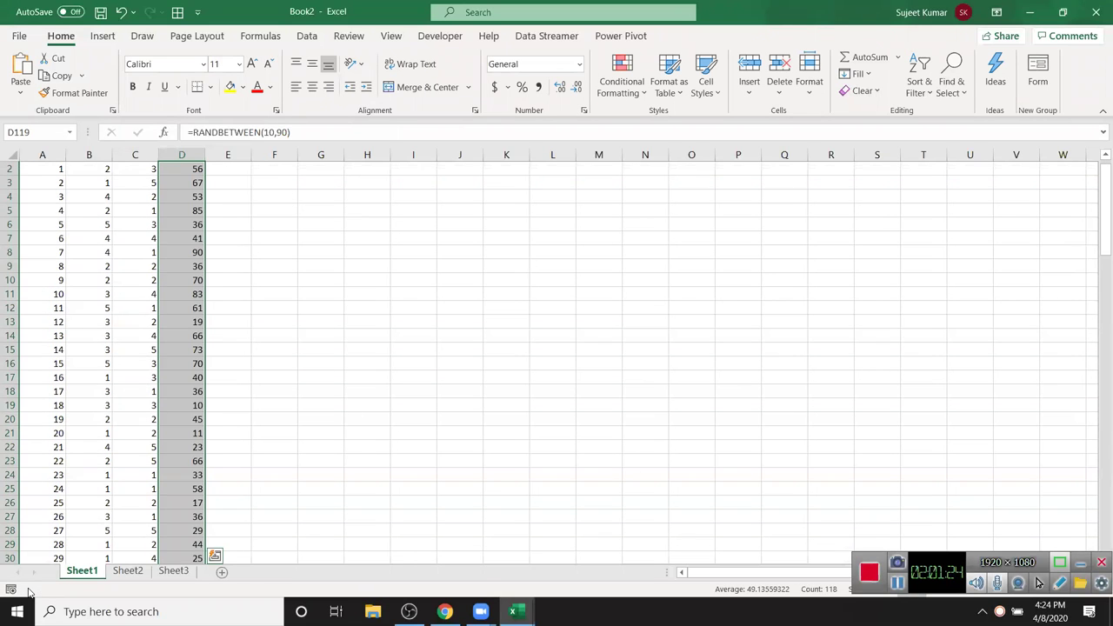
# - Paste the whole table back as plain values, then rename Sheet1 to Sales
pyautogui.hotkey('ctrl', 'Home')
pyautogui.hotkey('ctrl', 'shift', 'Right')
pyautogui.hotkey('ctrl', 'shift', 'Down')
pyautogui.hotkey('ctrl', 'c')
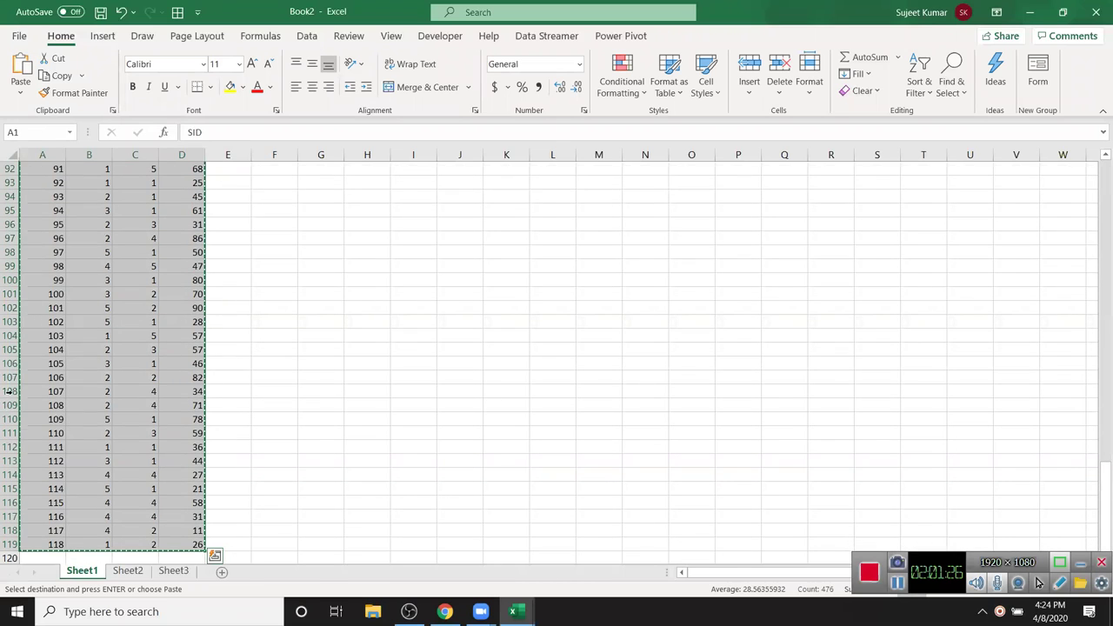
pyautogui.click(20, 94)
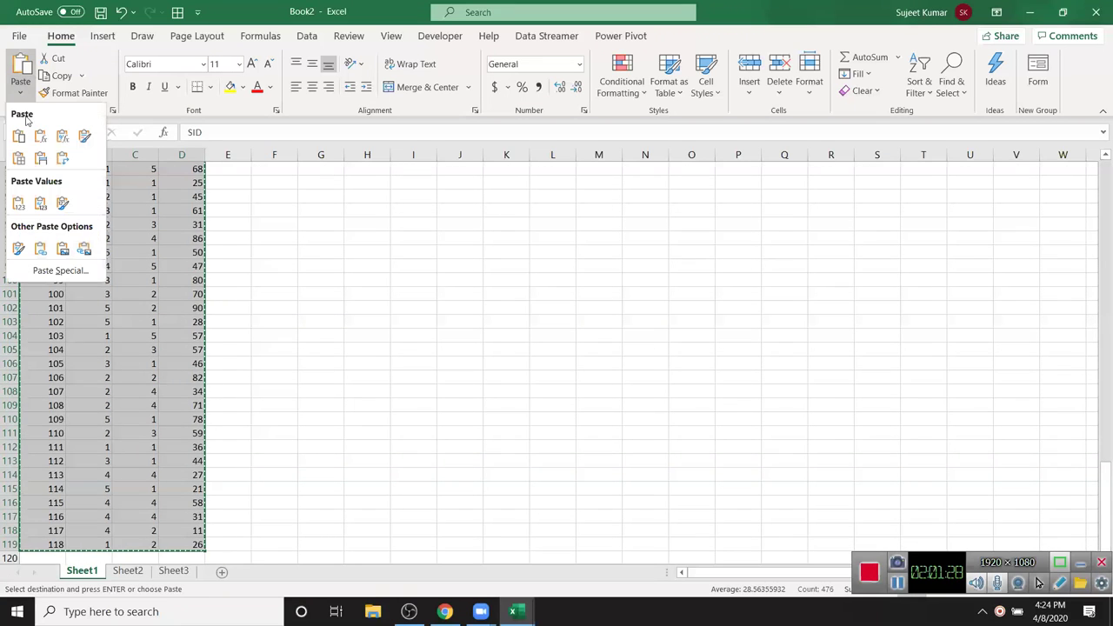
pyautogui.click(19, 203)
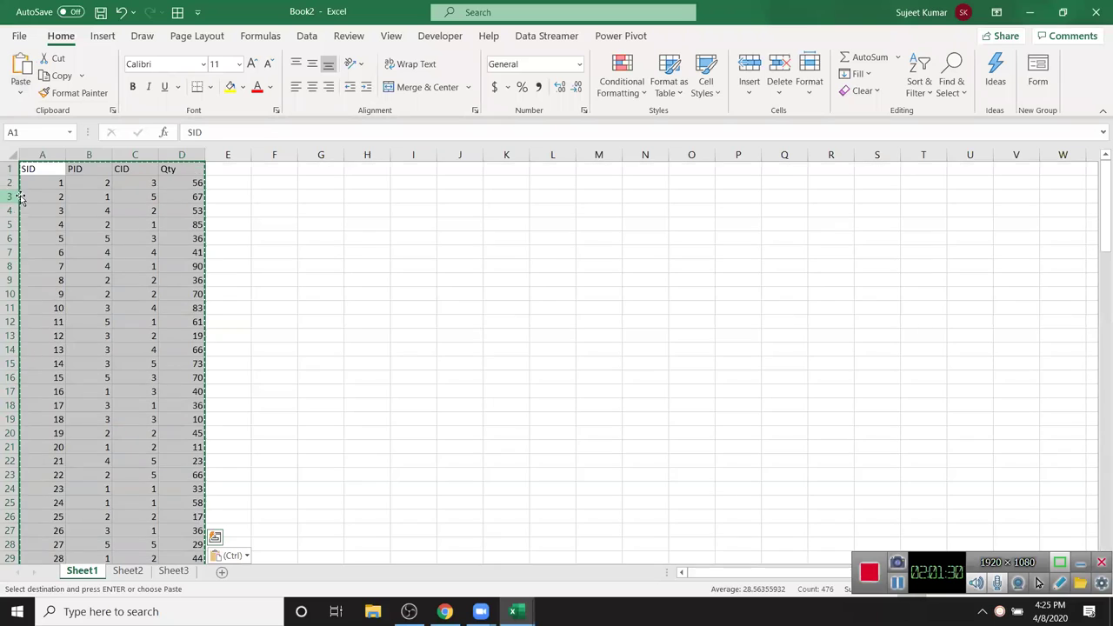
pyautogui.press('Escape')
pyautogui.click(130, 223)
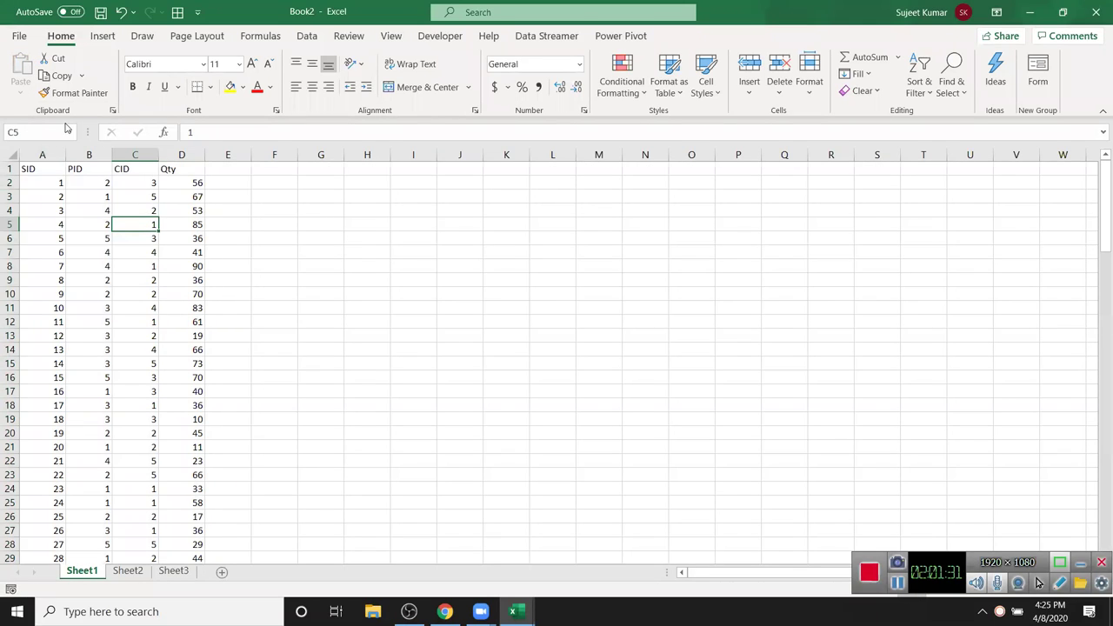
pyautogui.doubleClick(81, 572)
# - Rename the first three sheets to Sales, Product and CID
pyautogui.write('Sales')
pyautogui.click(216, 516)
pyautogui.click(129, 572)
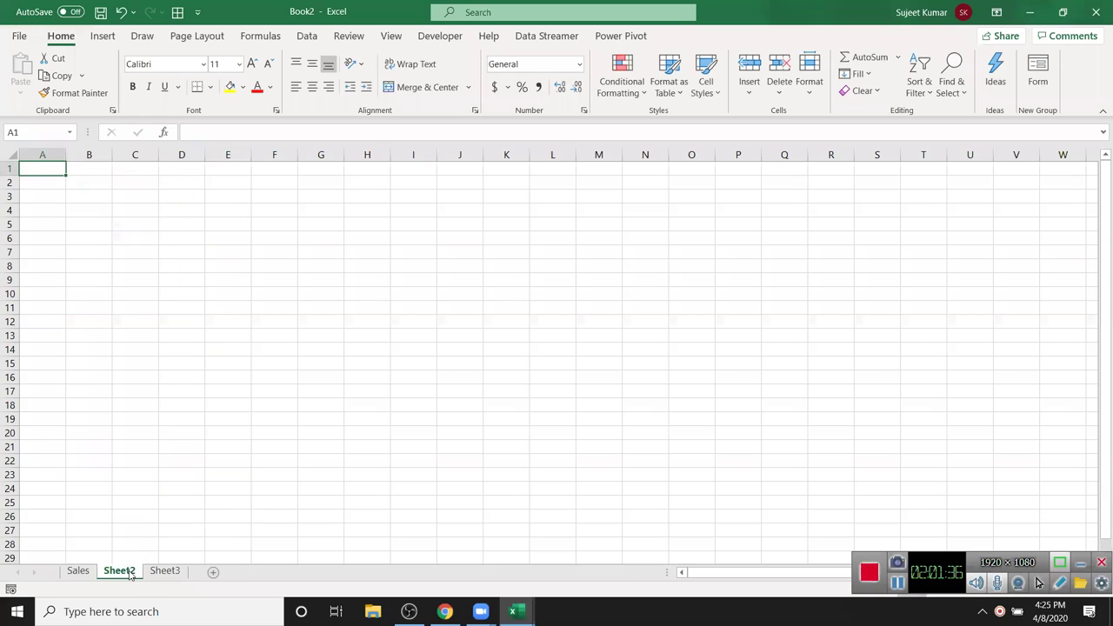
pyautogui.doubleClick(129, 571)
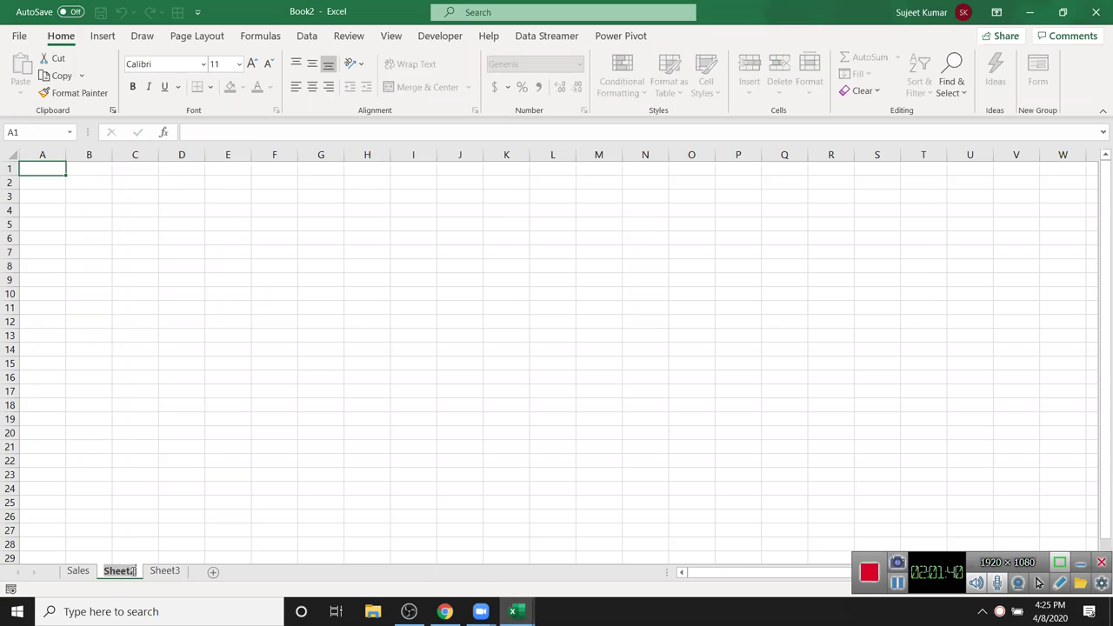
pyautogui.write('Product')
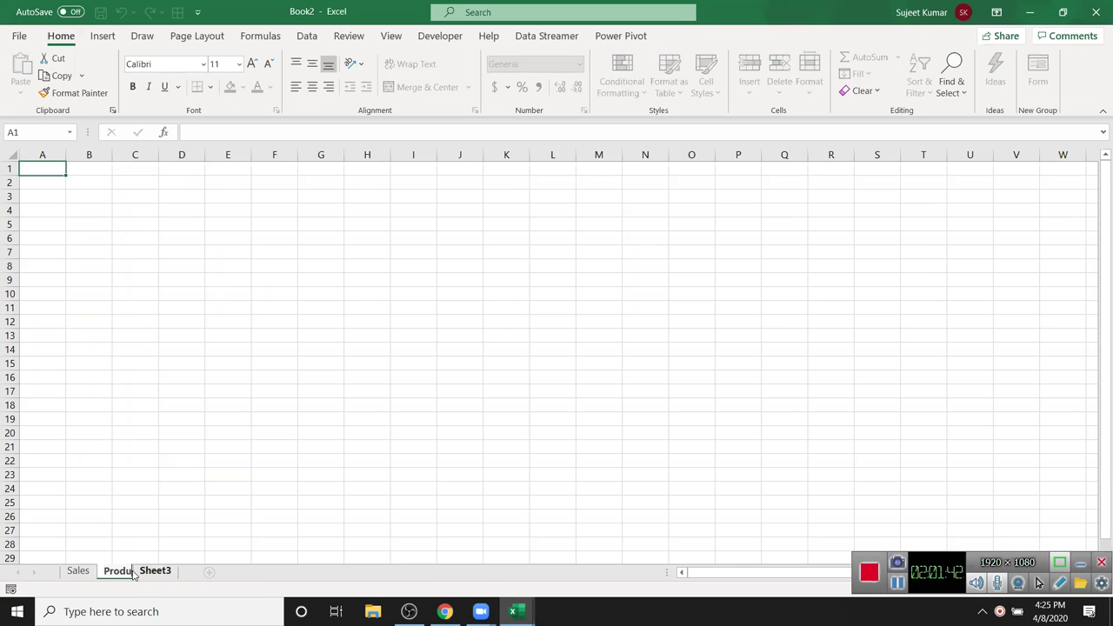
pyautogui.click(199, 532)
pyautogui.click(168, 571)
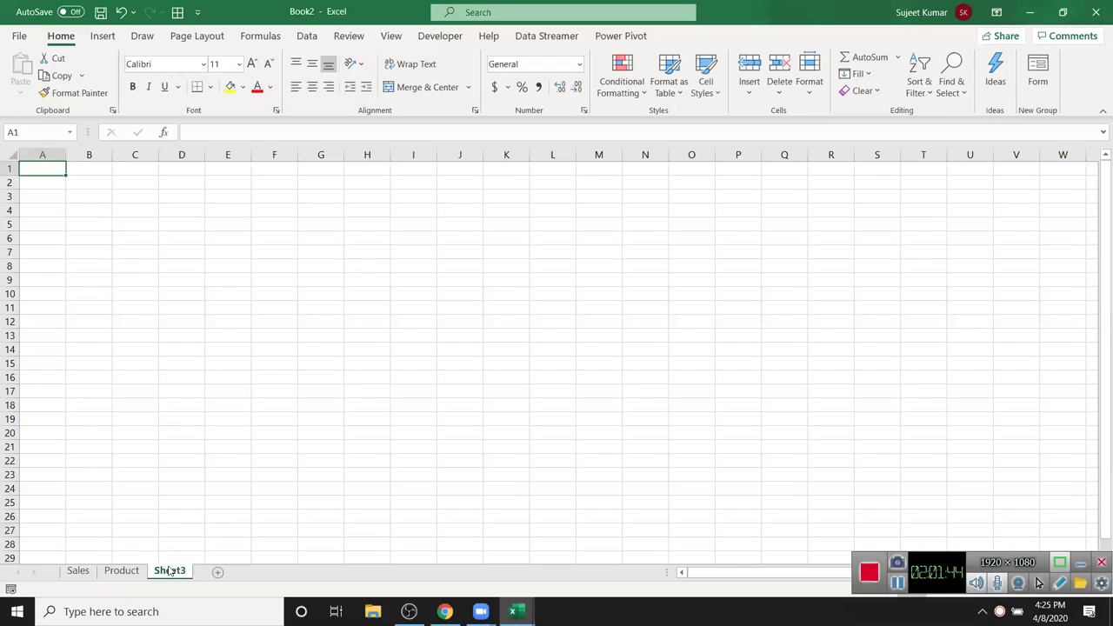
pyautogui.doubleClick(169, 570)
pyautogui.write('CID')
pyautogui.click(176, 534)
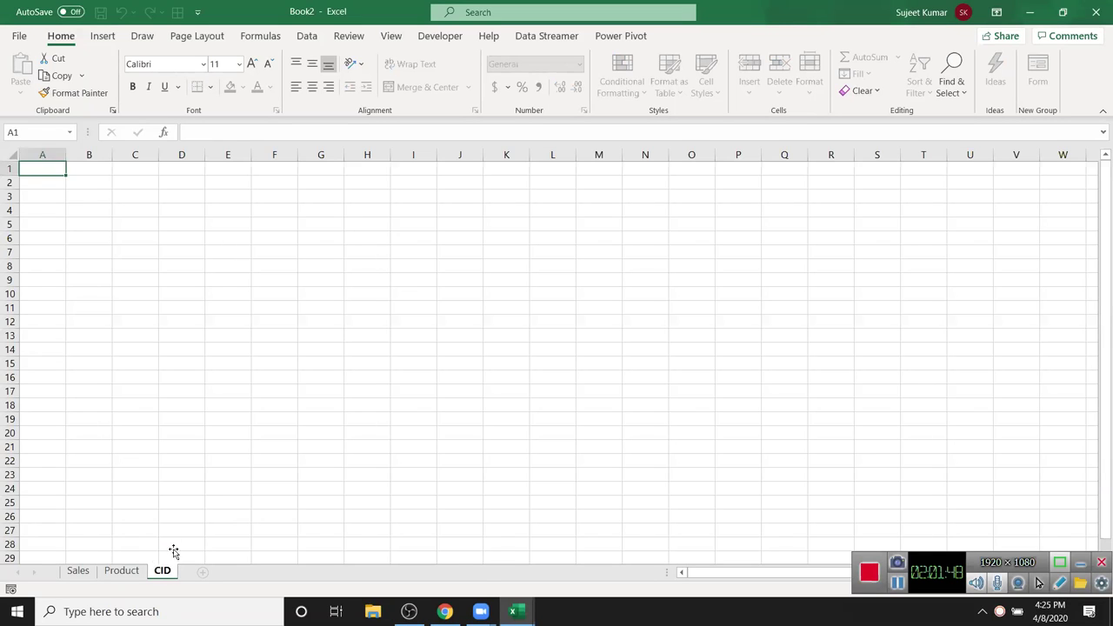
# - On the Product sheet, enter the headers PID, Name and MRP in A1:C1
pyautogui.click(135, 572)
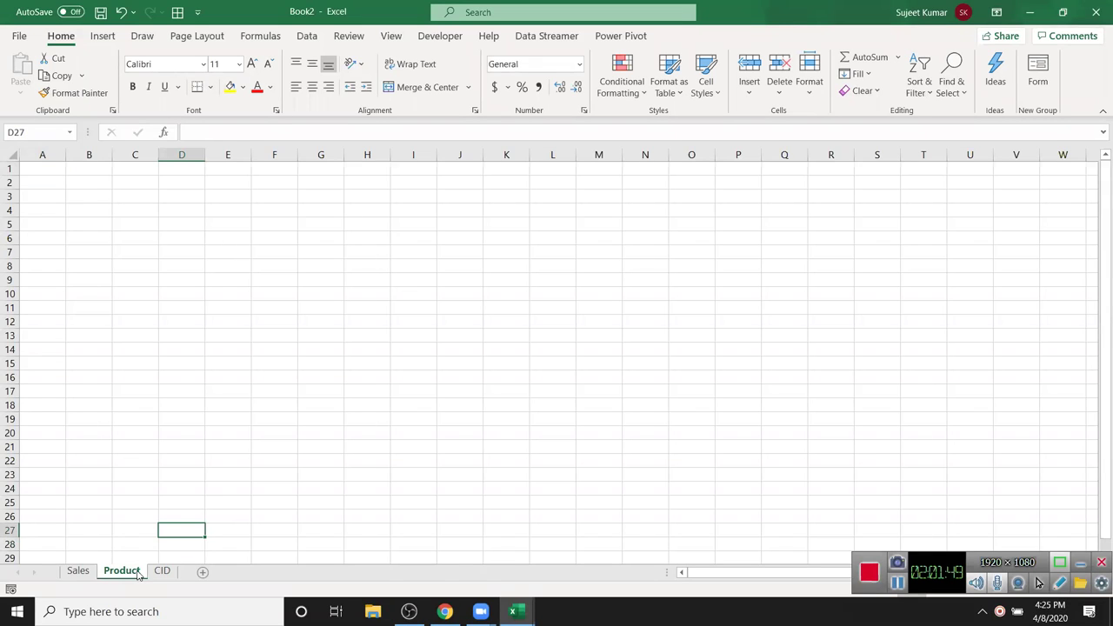
pyautogui.click(51, 172)
pyautogui.write('PID')
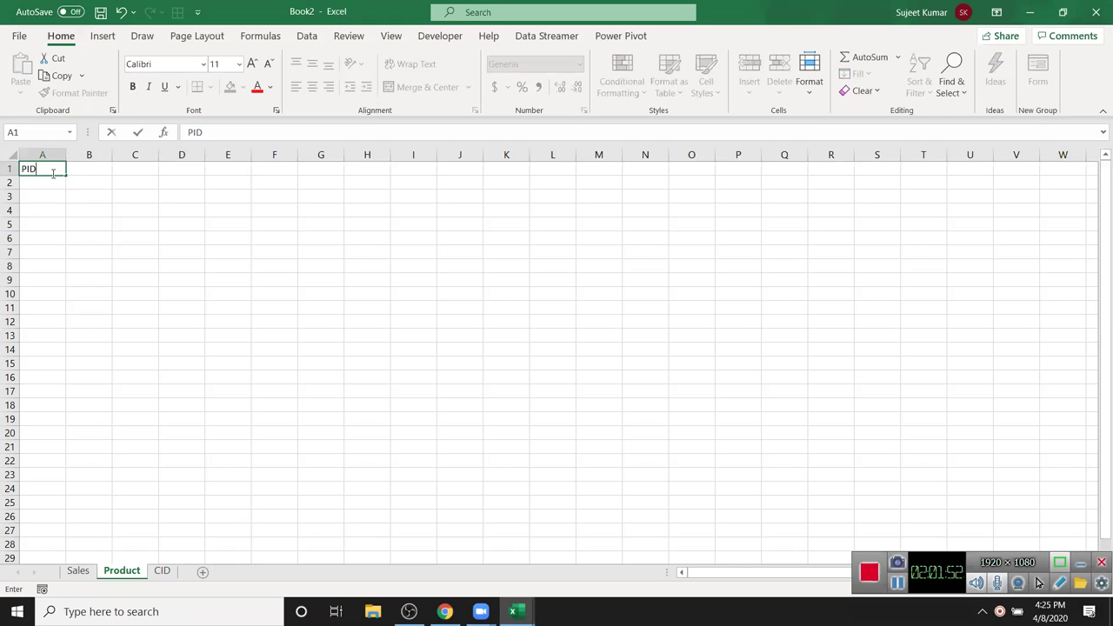
pyautogui.press('Tab')
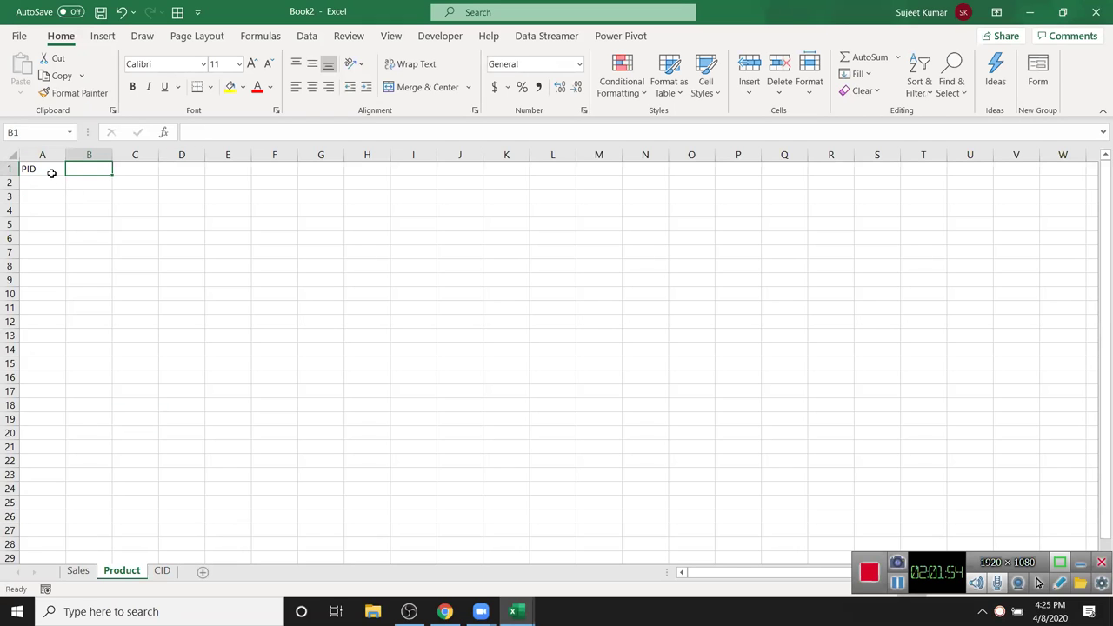
pyautogui.write('Name')
pyautogui.press('Tab')
pyautogui.write('MRP')
pyautogui.press('Return')
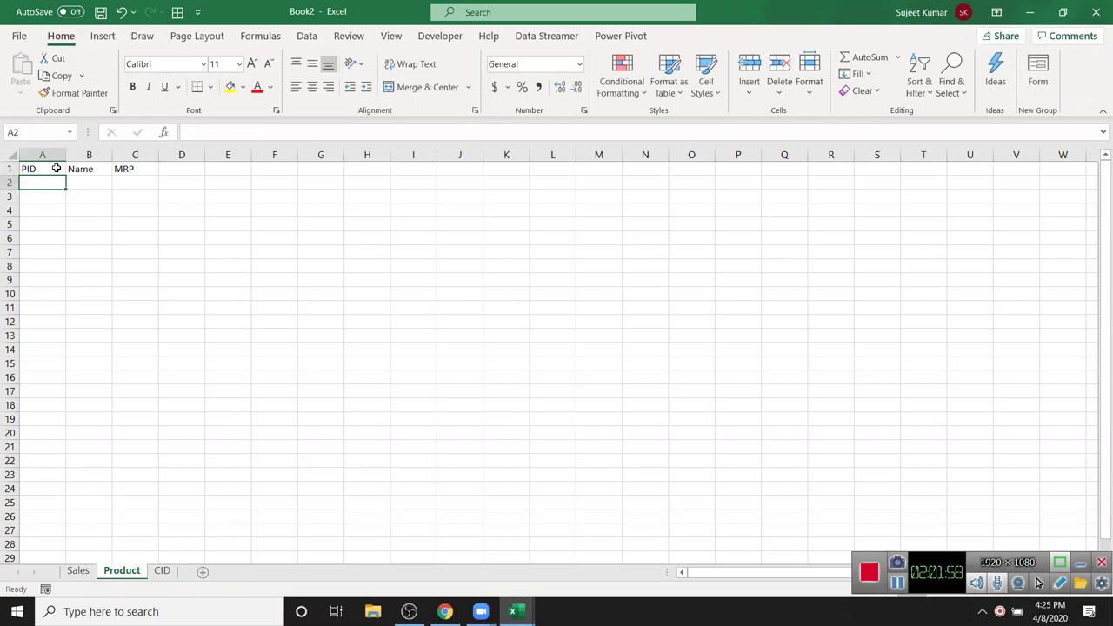
# - Enter product IDs 1 to 5 in A2:A6
pyautogui.write('1')
pyautogui.press('Return')
pyautogui.write('23')
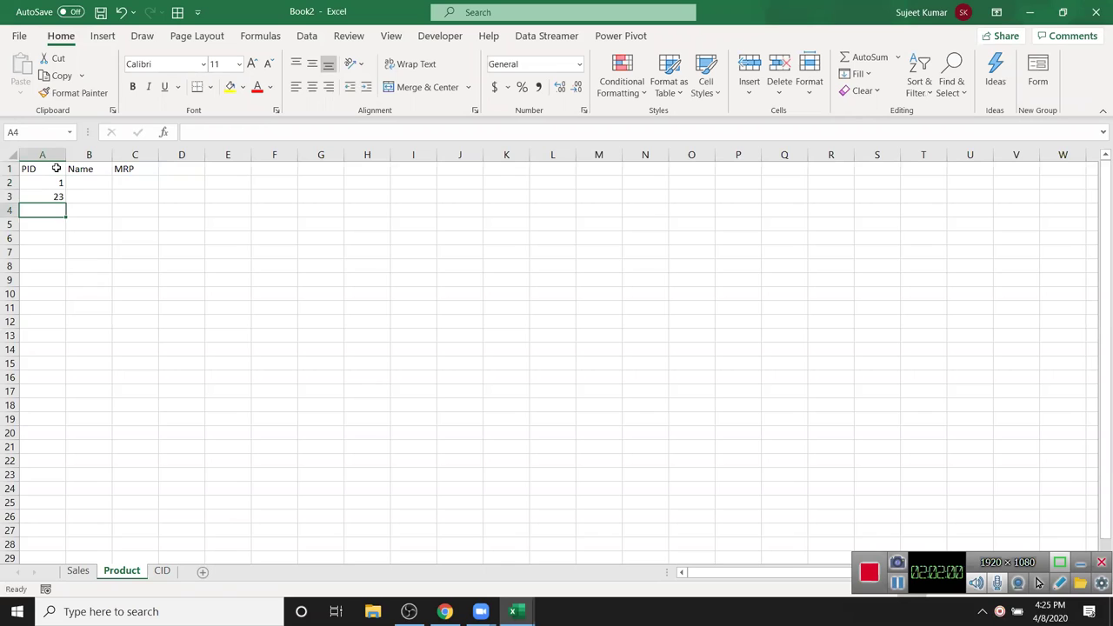
pyautogui.press('BackSpace')
pyautogui.press('Return')
pyautogui.write('3')
pyautogui.press('Return')
pyautogui.write('4')
pyautogui.press('Return')
pyautogui.write('5')
pyautogui.press('Return')
# - Enter a sample name in B2 and fill the names down through B6
pyautogui.press('Up')
pyautogui.press('Up')
pyautogui.press('Up')
pyautogui.press('Up')
pyautogui.press('Up')
pyautogui.press('Right')
pyautogui.write('Puja')
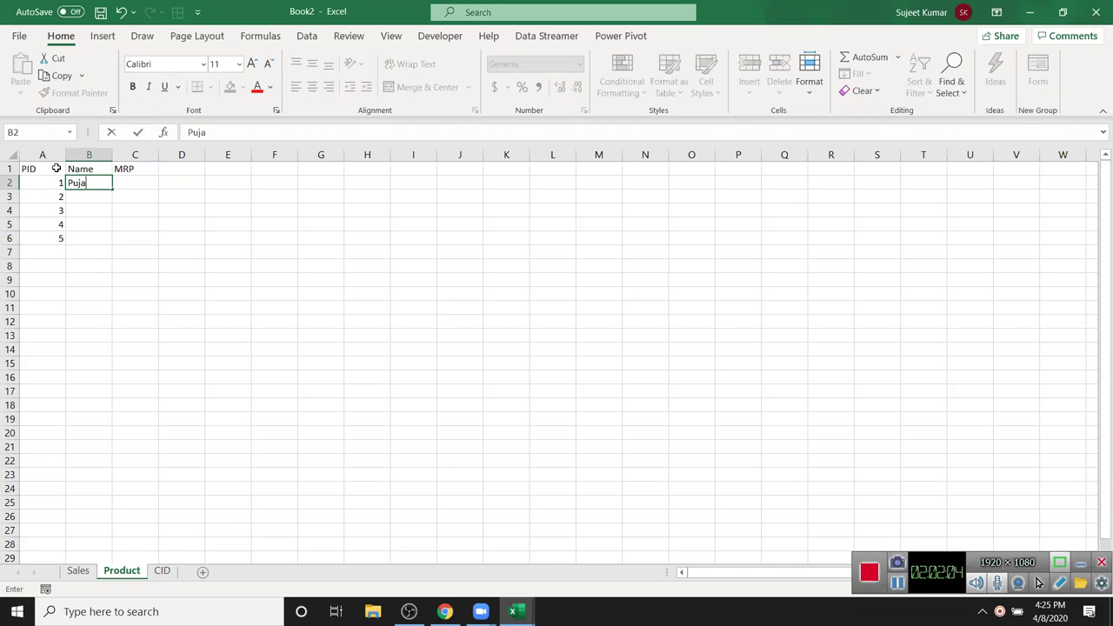
pyautogui.press('Return')
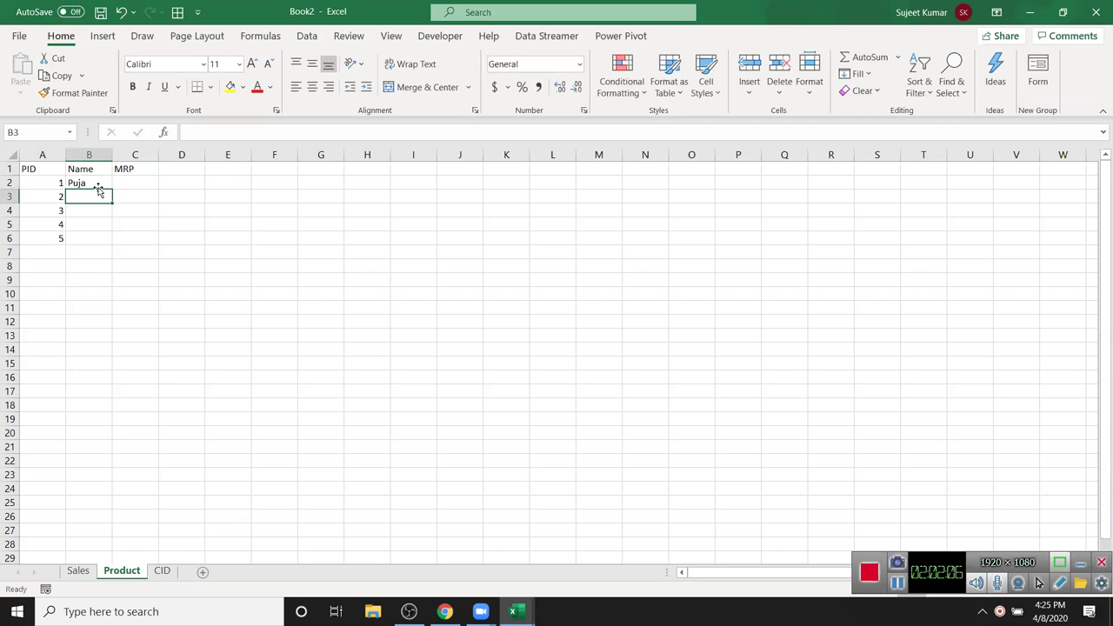
pyautogui.click(99, 184)
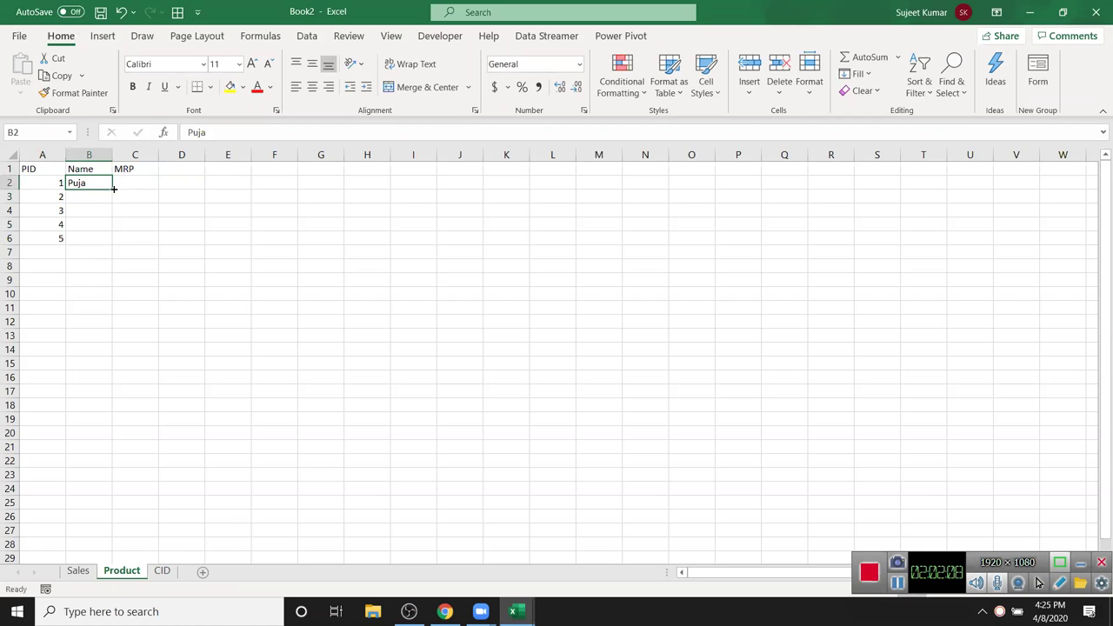
pyautogui.moveTo(113, 188); pyautogui.dragTo(113, 243)
# - Enter the MRPs 856, 332, 65, 89 and 526 in C2:C6
pyautogui.click(139, 184)
pyautogui.write('856')
pyautogui.press('Return')
pyautogui.write('332')
pyautogui.press('Return')
pyautogui.write('65')
pyautogui.press('Return')
pyautogui.write('89')
pyautogui.press('Return')
pyautogui.write('526')
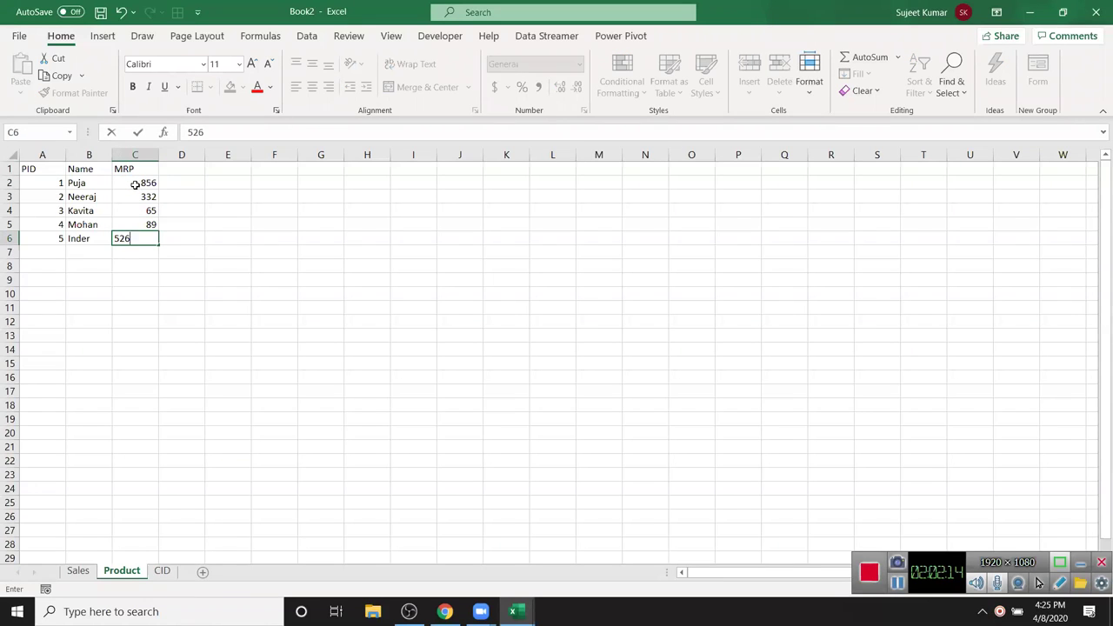
pyautogui.press('Tab')
# - On the CID sheet, enter the headers CID, Name and City in A1:C1
pyautogui.click(162, 571)
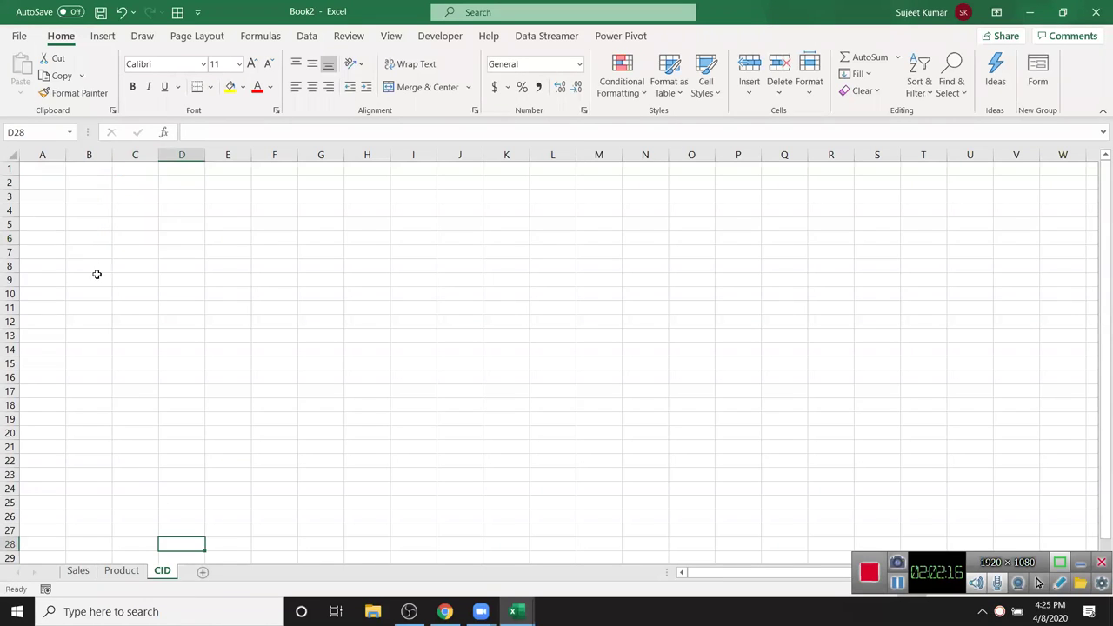
pyautogui.click(56, 172)
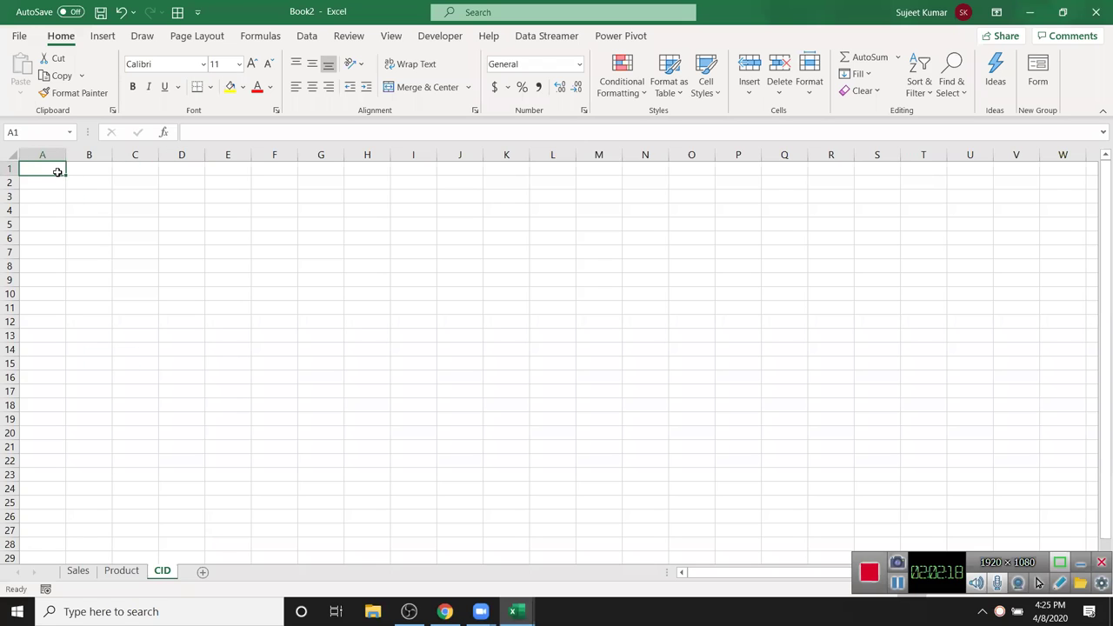
pyautogui.write('CID')
pyautogui.press('Tab')
pyautogui.write('NAme')
pyautogui.press('Tab')
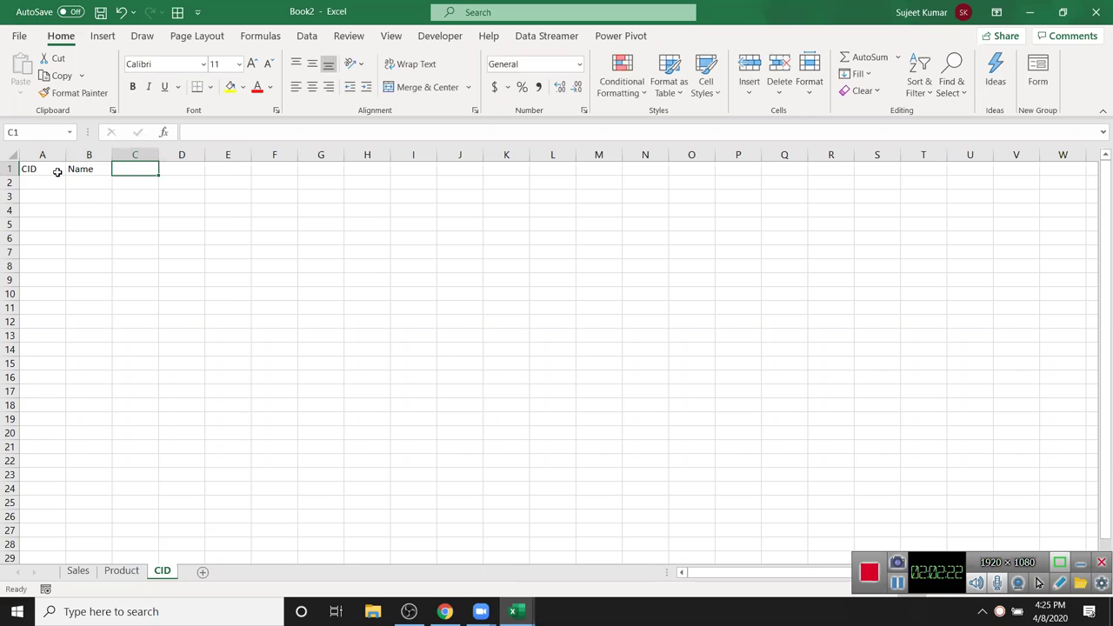
pyautogui.write('City')
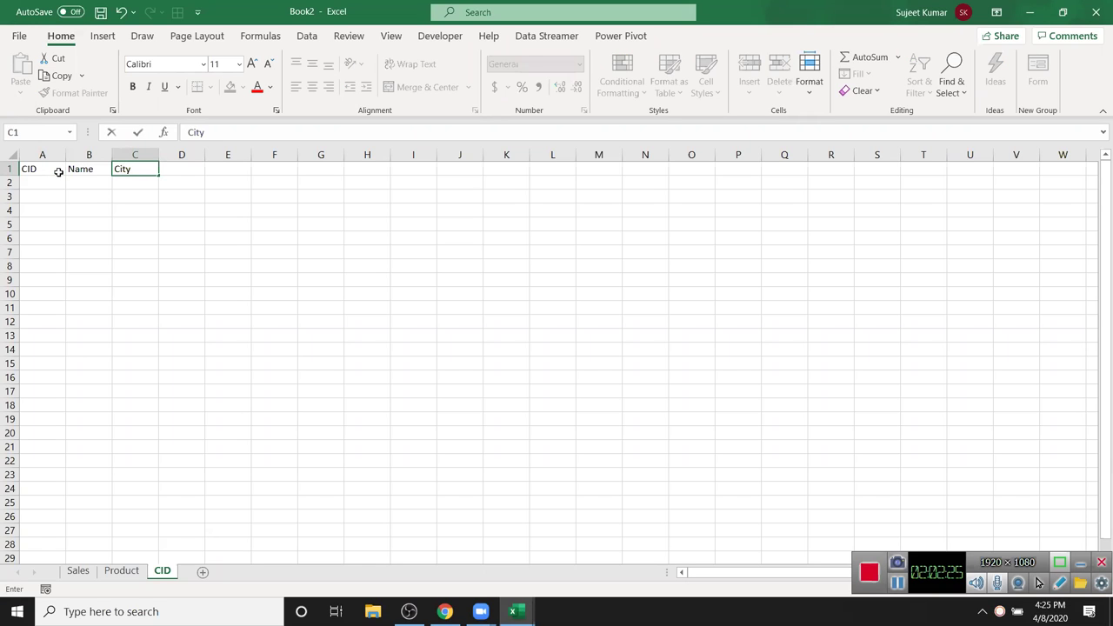
pyautogui.press('Left')
pyautogui.press('Left')
# - Enter customer IDs 1 to 5 in A2:A6, correcting the mistyped 45 to 4
pyautogui.press('Down')
pyautogui.write('1')
pyautogui.press('Return')
pyautogui.write('2')
pyautogui.press('Return')
pyautogui.write('3')
pyautogui.press('Return')
pyautogui.write('45')
pyautogui.press('Return')
pyautogui.write('5')
pyautogui.press('Return')
pyautogui.click(65, 224)
pyautogui.write('4')
# - Enter the first customer's name in B2 and fill the names down to B6
pyautogui.press('Return')
pyautogui.click(101, 179)
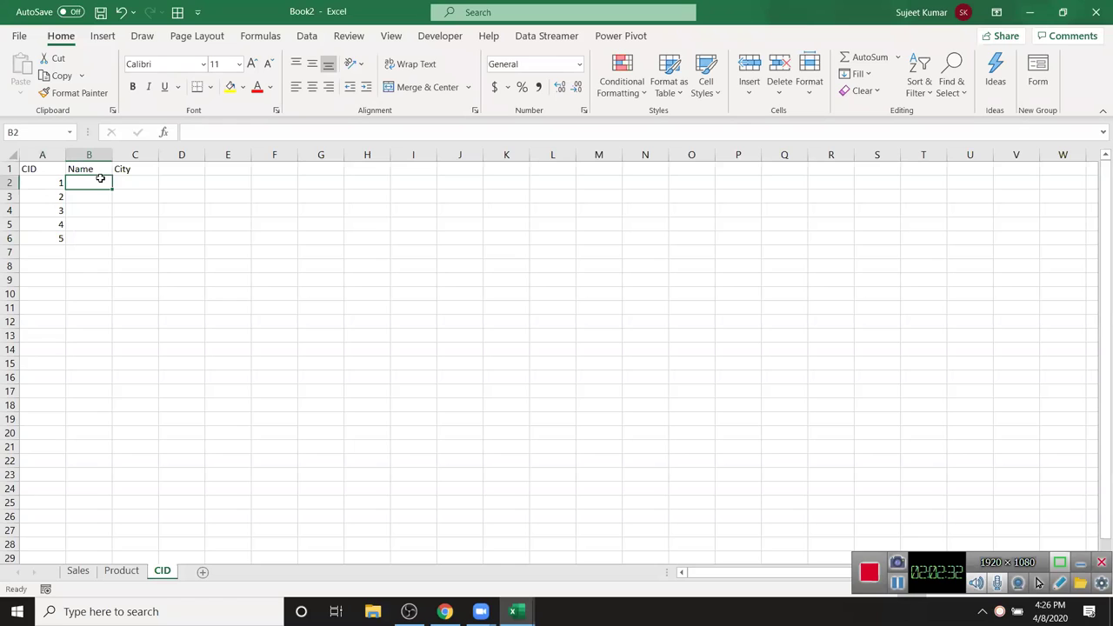
pyautogui.write('Pujaa')
pyautogui.press('BackSpace')
pyautogui.press('Return')
pyautogui.click(101, 179)
pyautogui.doubleClick(112, 186)
# - Enter Pune in C2 and fill the cities Delhi, Noida, Patna and Muz down to C6
pyautogui.click(120, 180)
pyautogui.write('Pu')
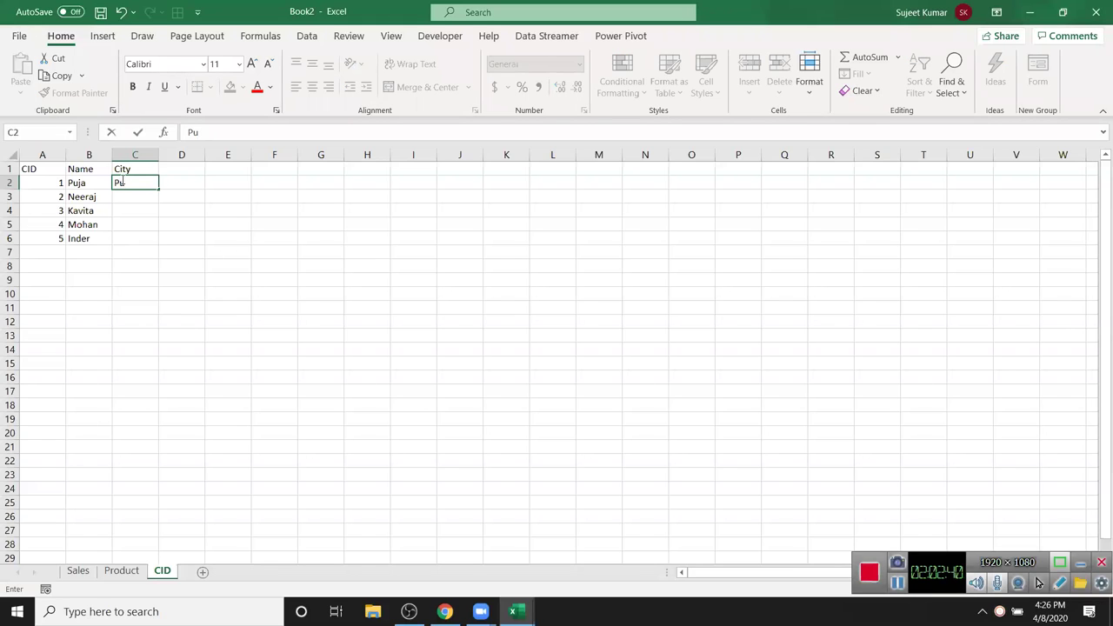
pyautogui.write('ne')
pyautogui.press('Return')
pyautogui.click(144, 183)
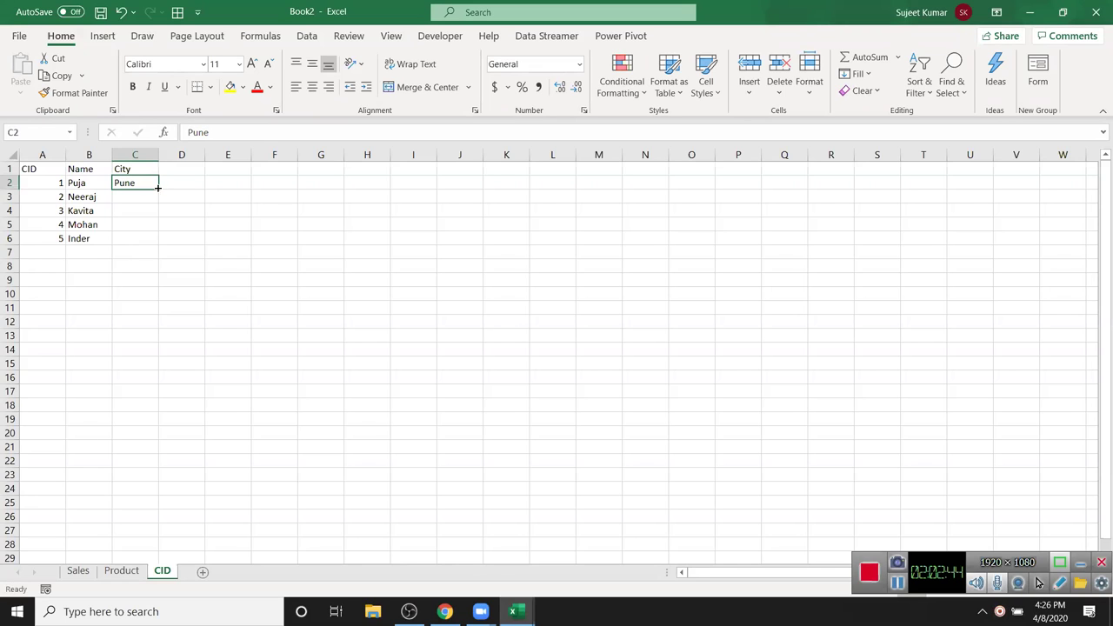
pyautogui.doubleClick(158, 187)
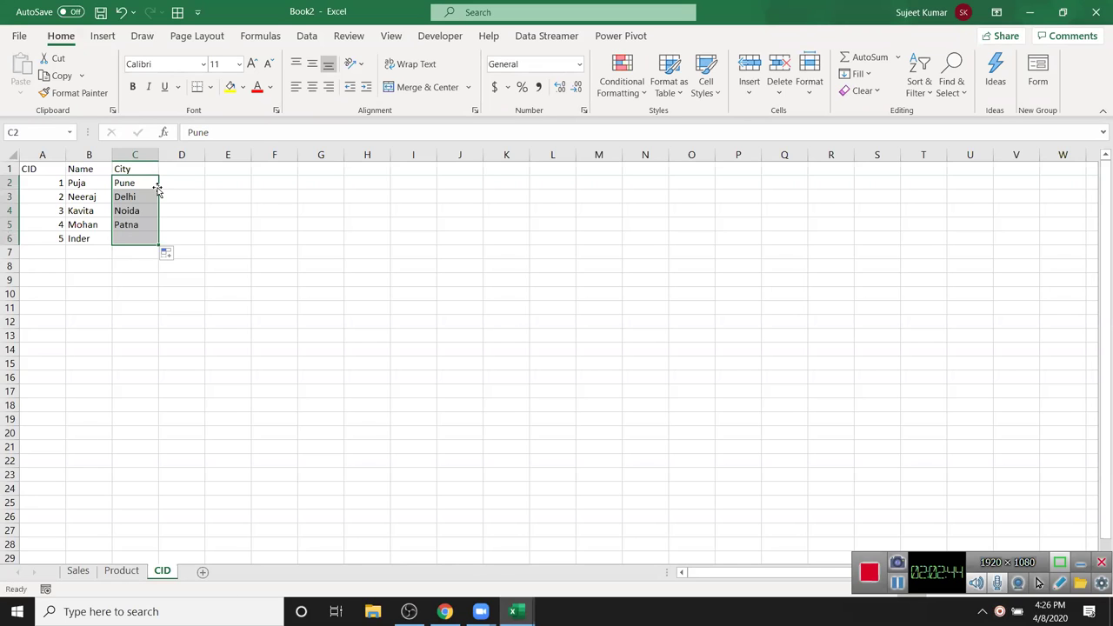
pyautogui.click(78, 571)
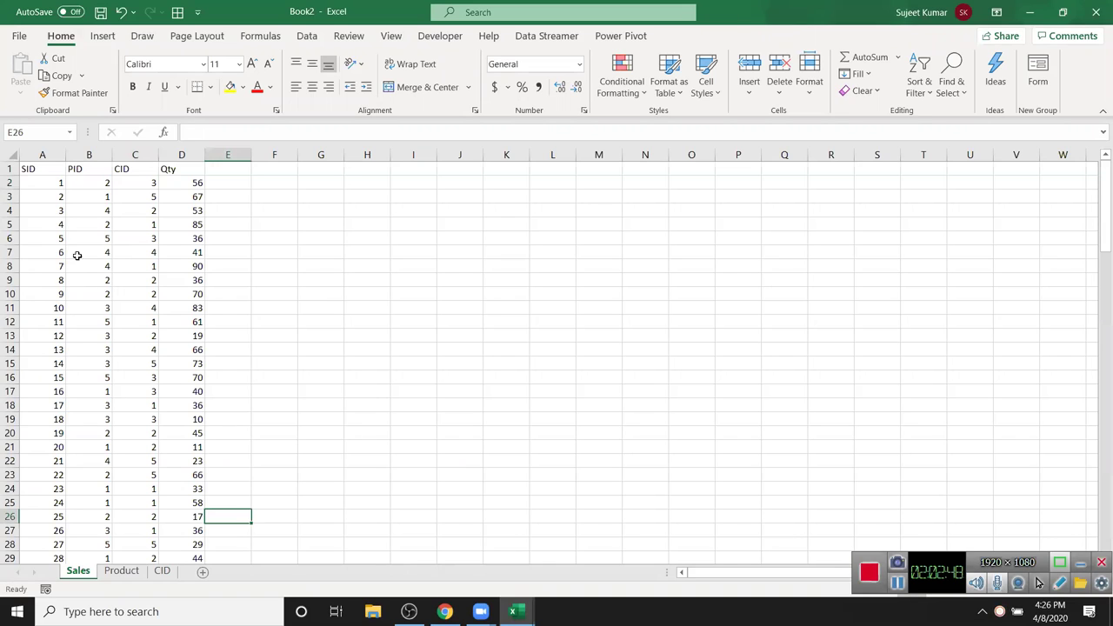
# - On the Product sheet, set B2 to DVD and B3 to HD, filling each down the column
pyautogui.click(122, 571)
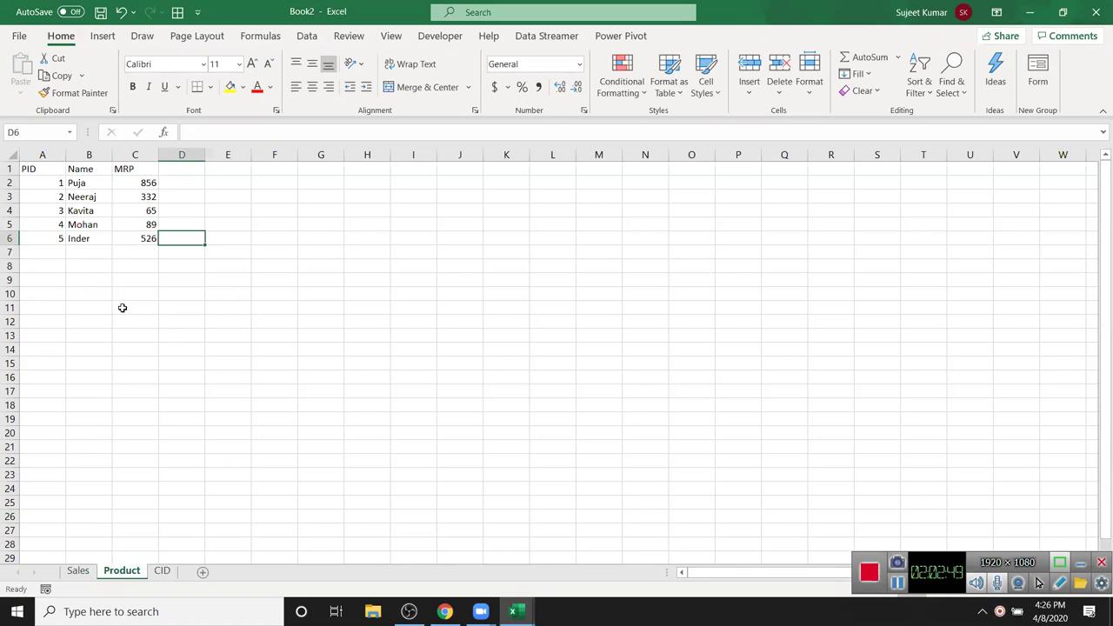
pyautogui.click(96, 185)
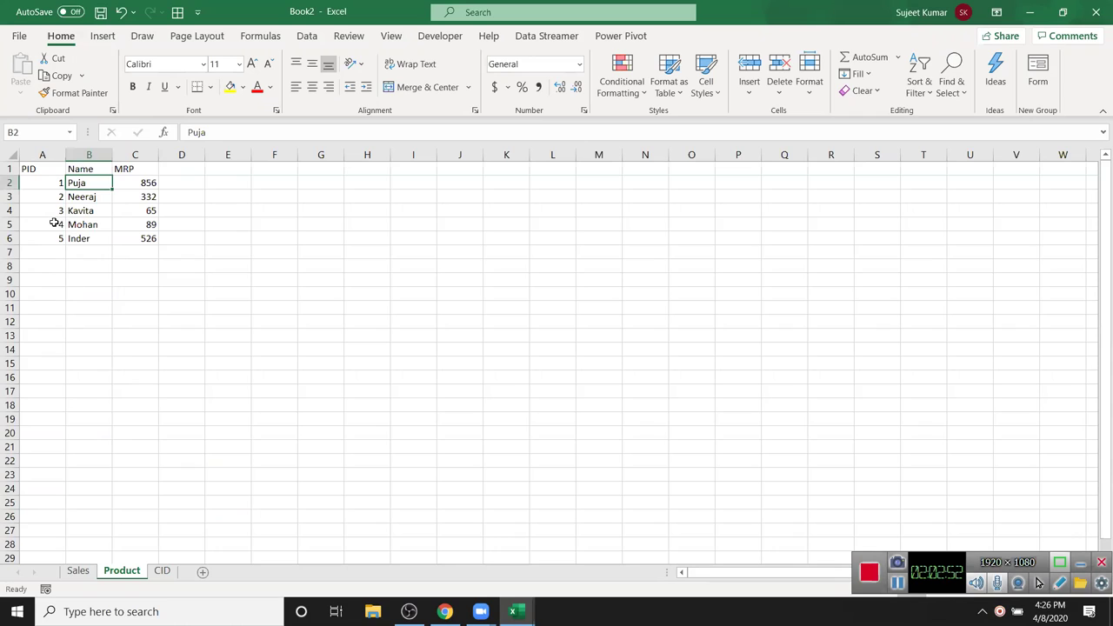
pyautogui.write('D')
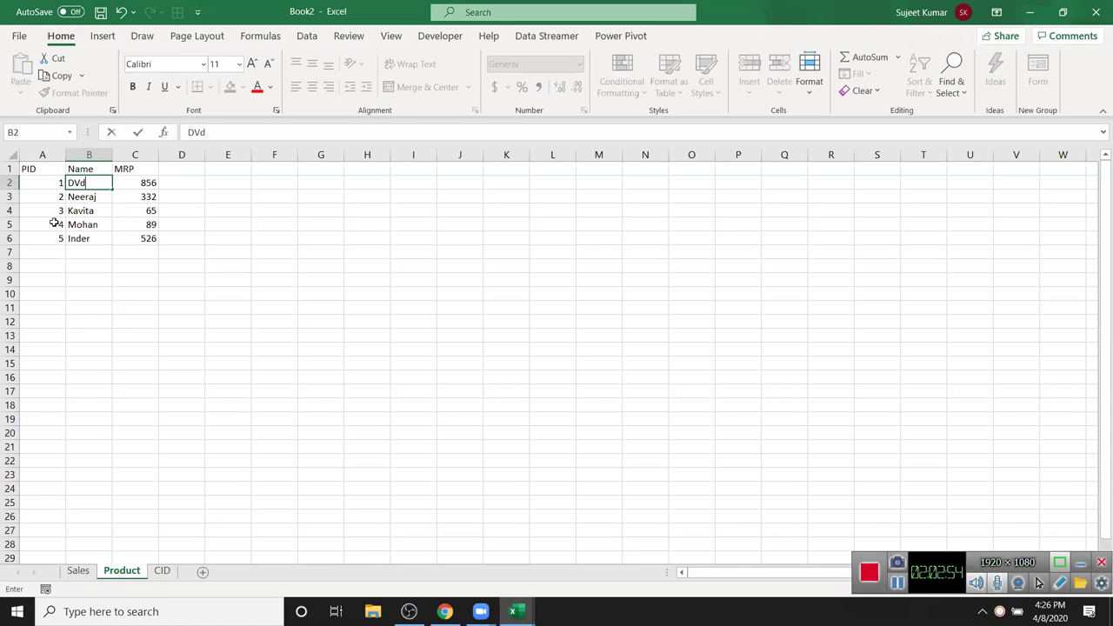
pyautogui.write('VD')
pyautogui.click(146, 195)
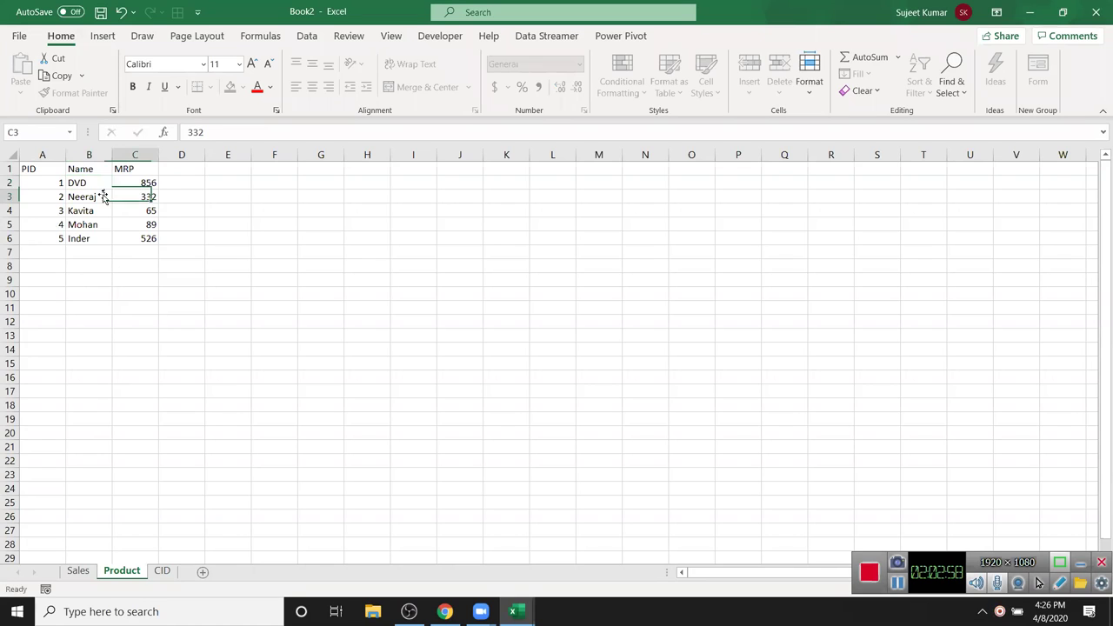
pyautogui.click(99, 183)
pyautogui.moveTo(110, 186); pyautogui.dragTo(111, 243)
pyautogui.click(93, 197)
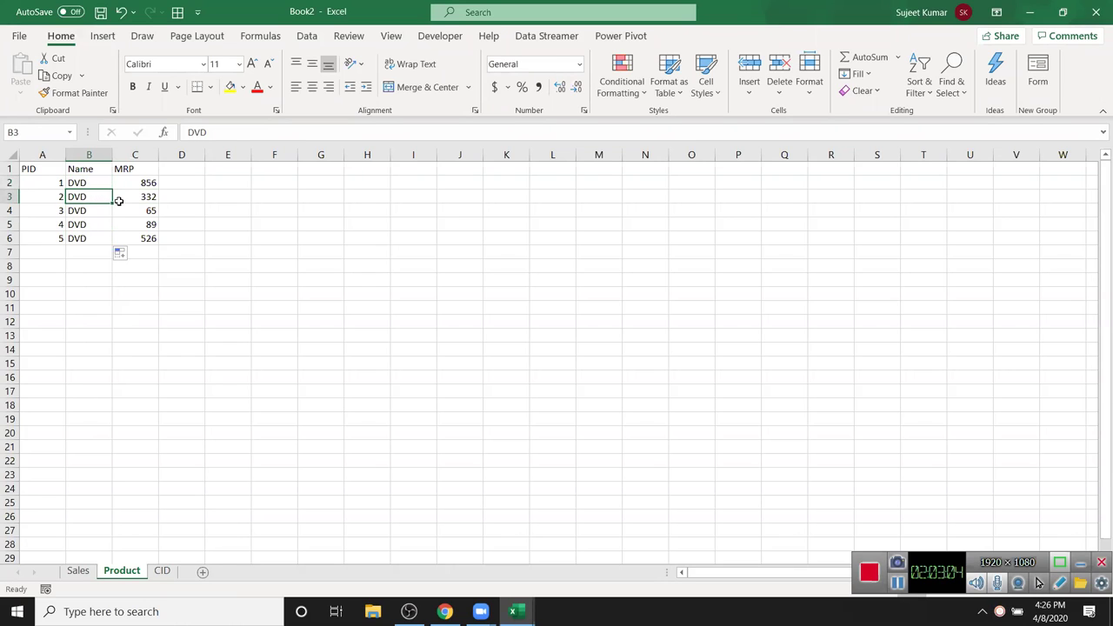
pyautogui.write('H')
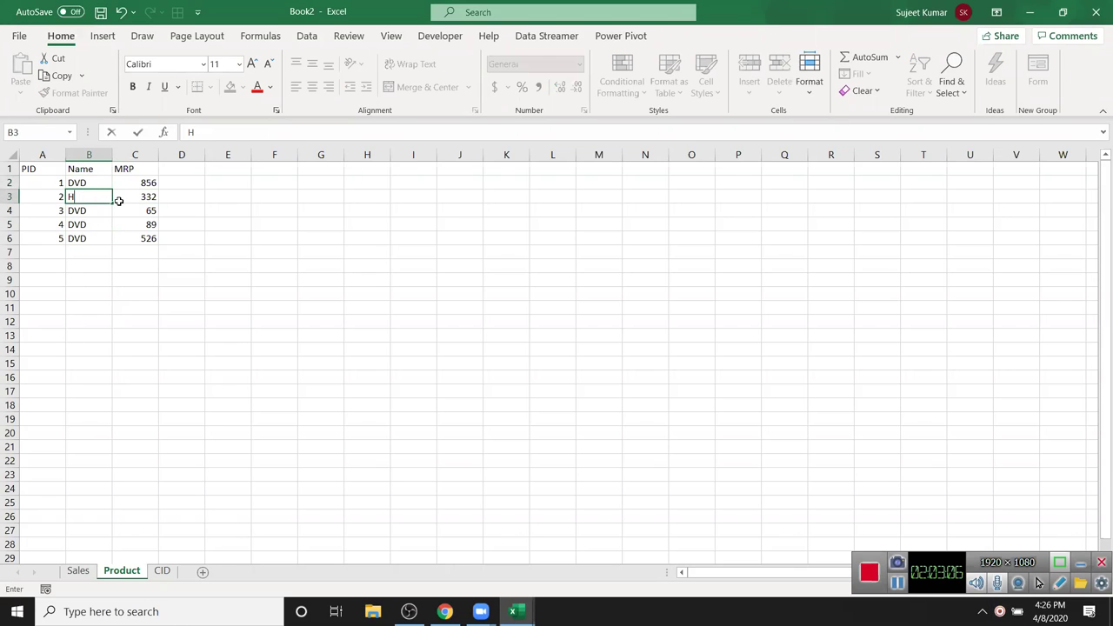
pyautogui.write('D')
pyautogui.press('Return')
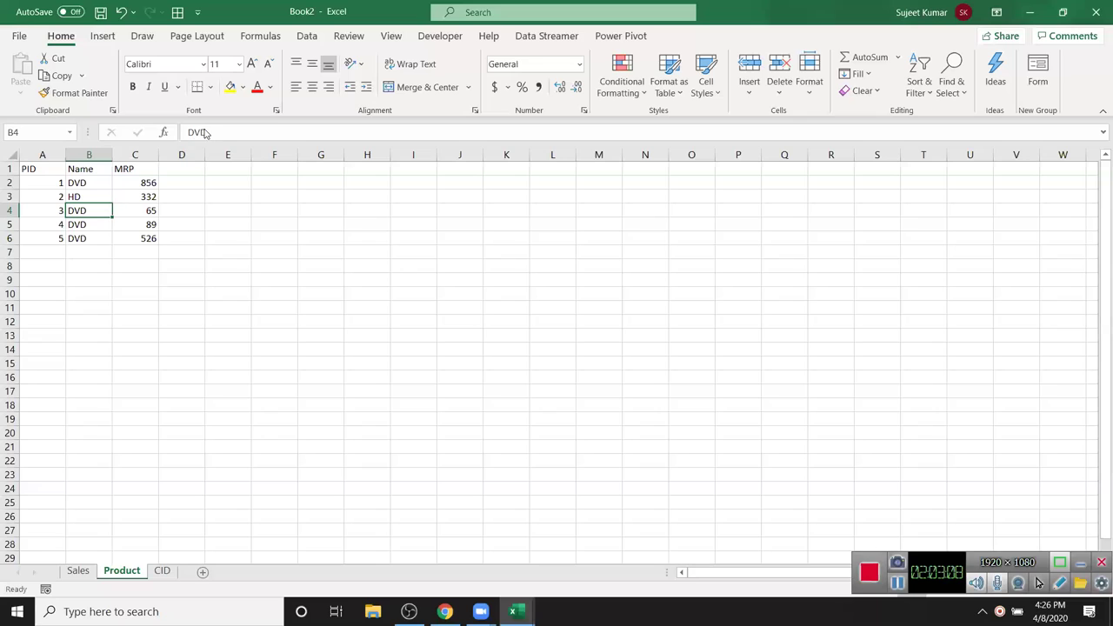
pyautogui.click(96, 195)
pyautogui.doubleClick(112, 203)
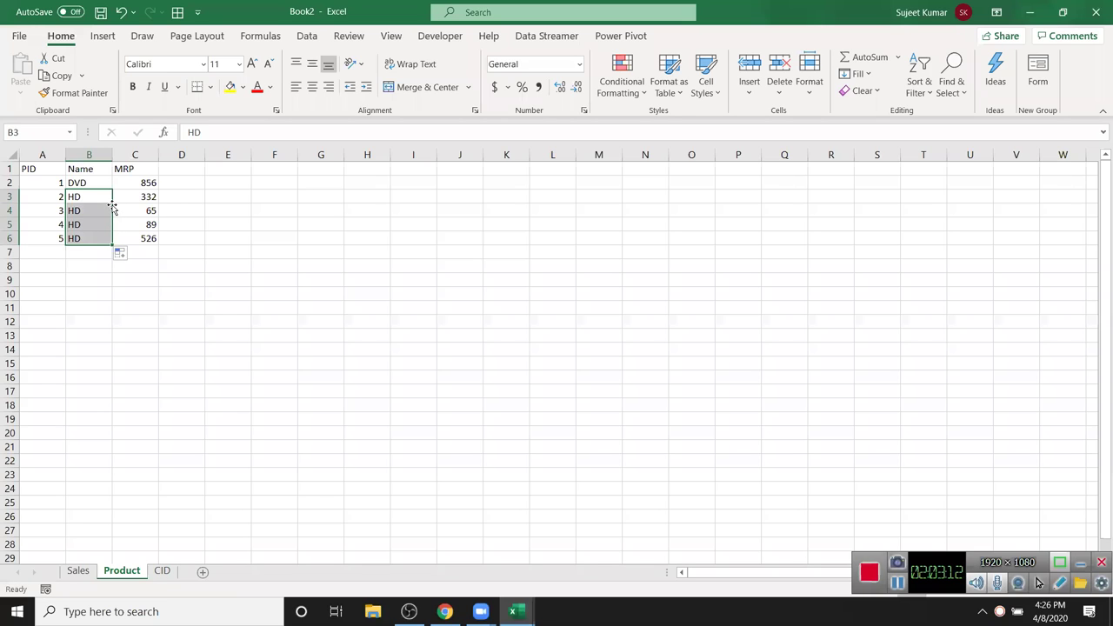
# - Set B4 to MB, B5 to RAM and B6 to CRT, then return to the Sales sheet
pyautogui.click(95, 213)
pyautogui.press('Up')
pyautogui.press('Down')
pyautogui.write('M')
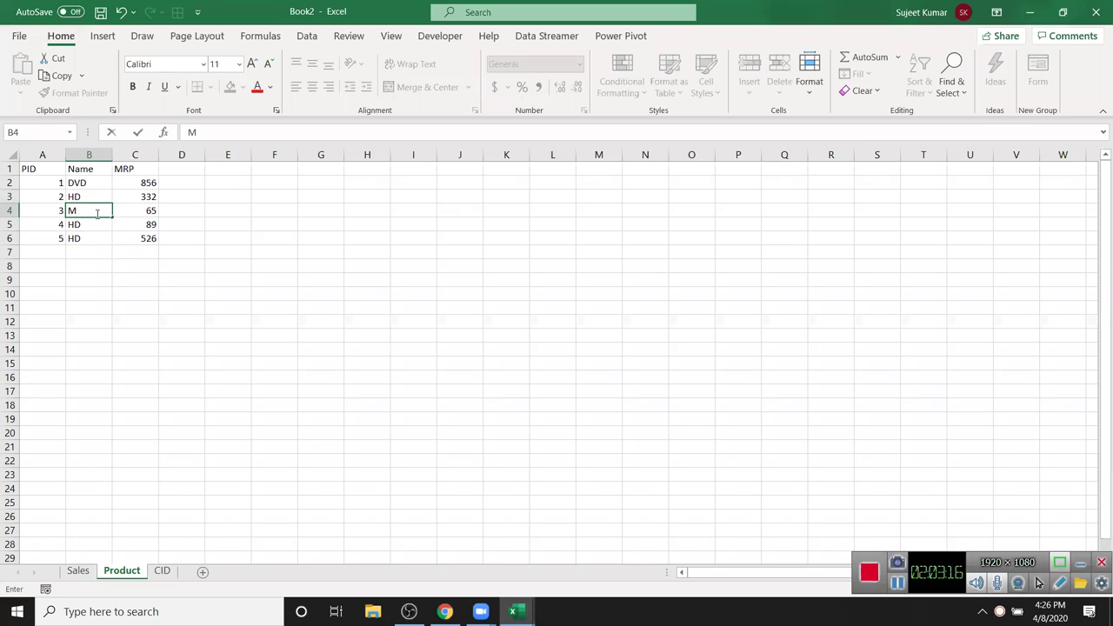
pyautogui.write('B')
pyautogui.press('Return')
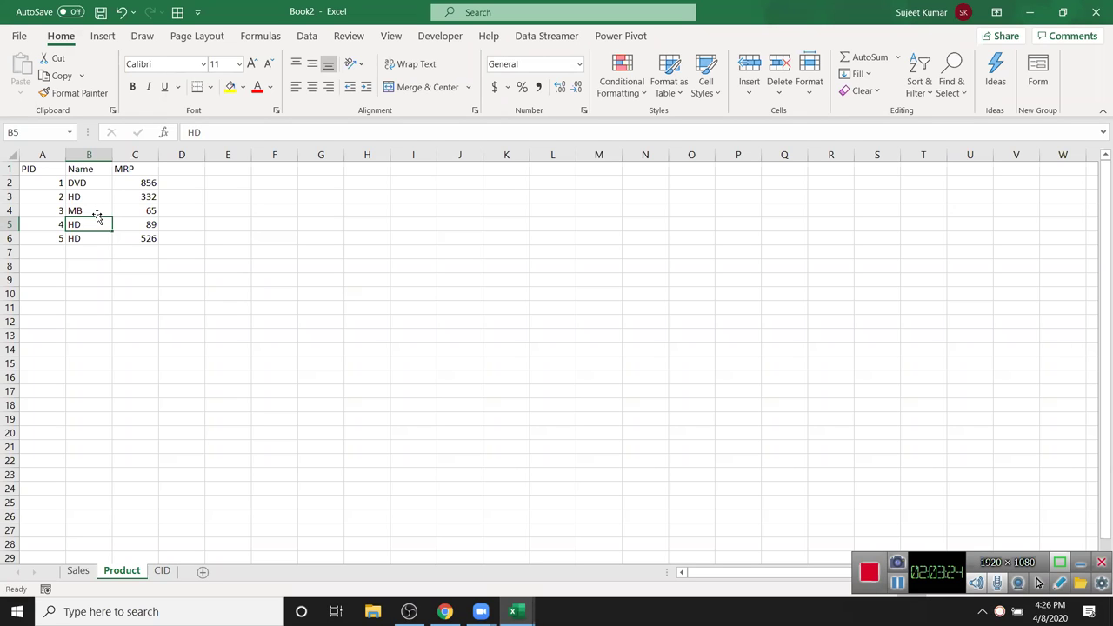
pyautogui.write('RAM')
pyautogui.press('Return')
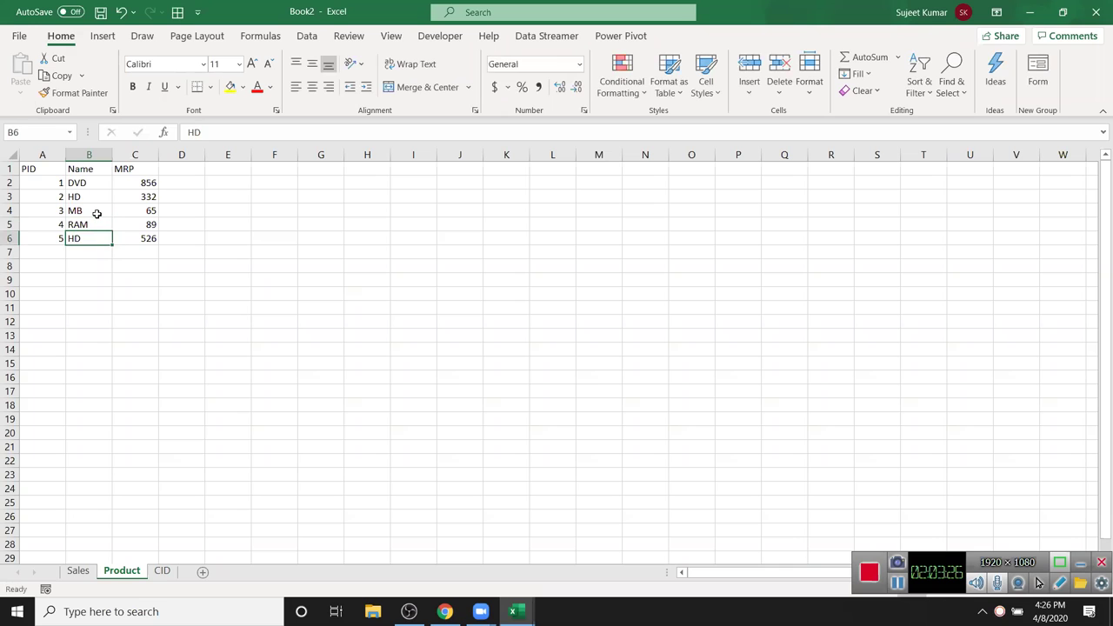
pyautogui.write('CRT')
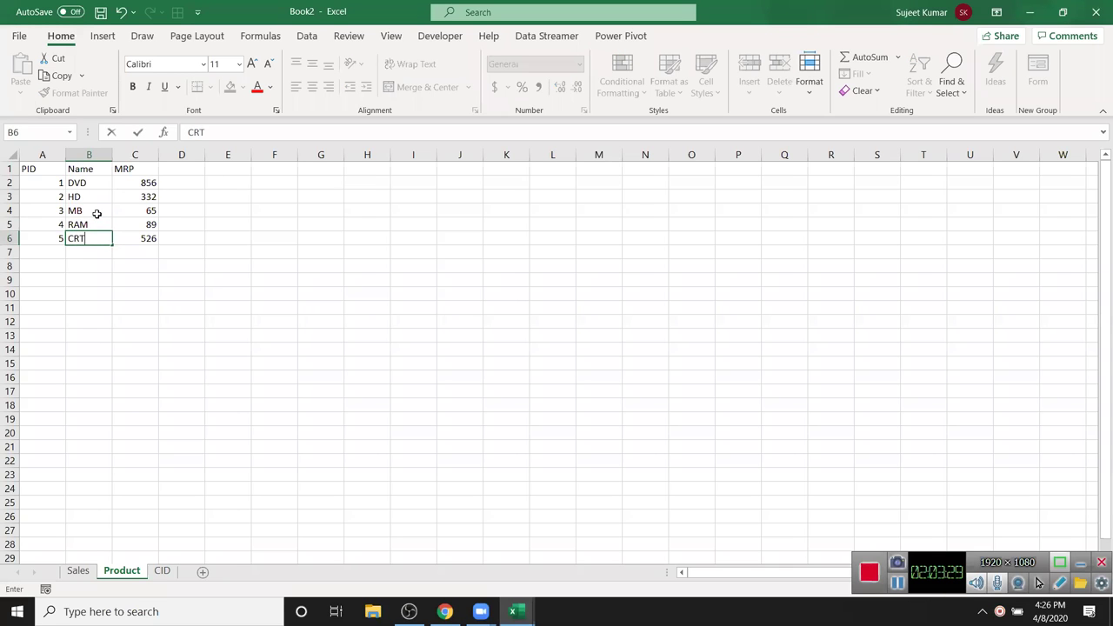
pyautogui.press('Return')
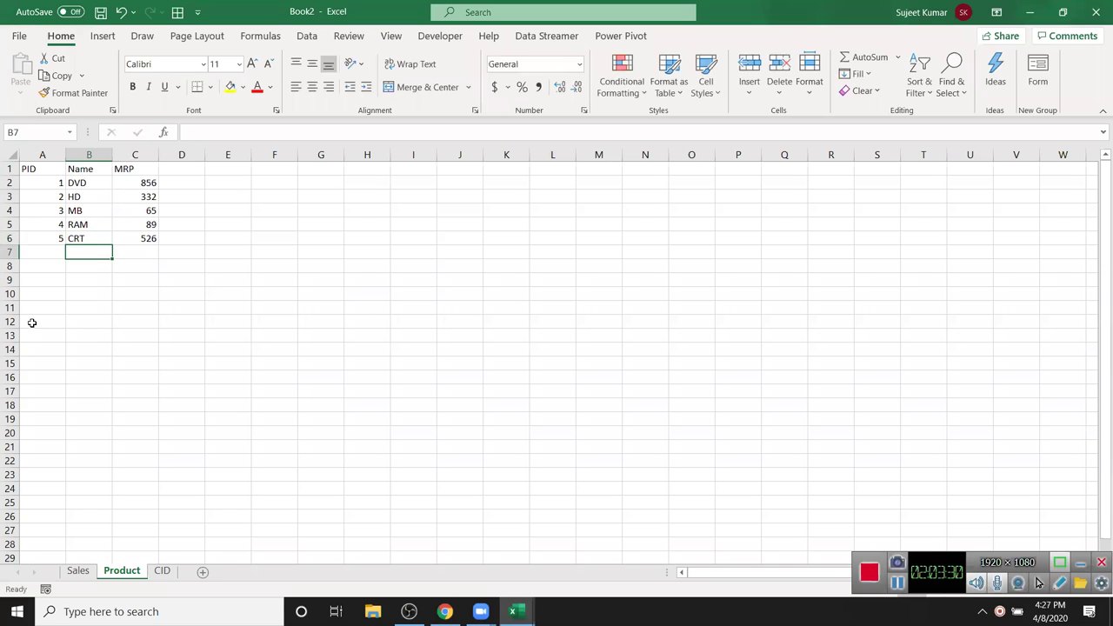
pyautogui.click(83, 570)
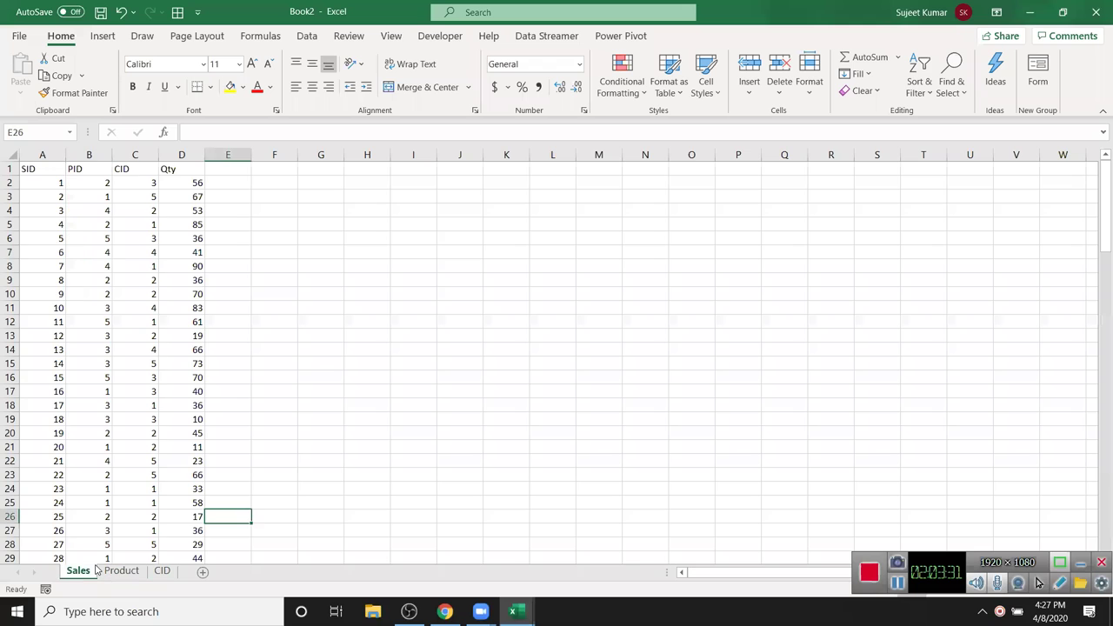
# - Select the Sales data A1:D119 and insert a PivotTable on a new sheet, adding it to the Data Model
pyautogui.click(128, 154)
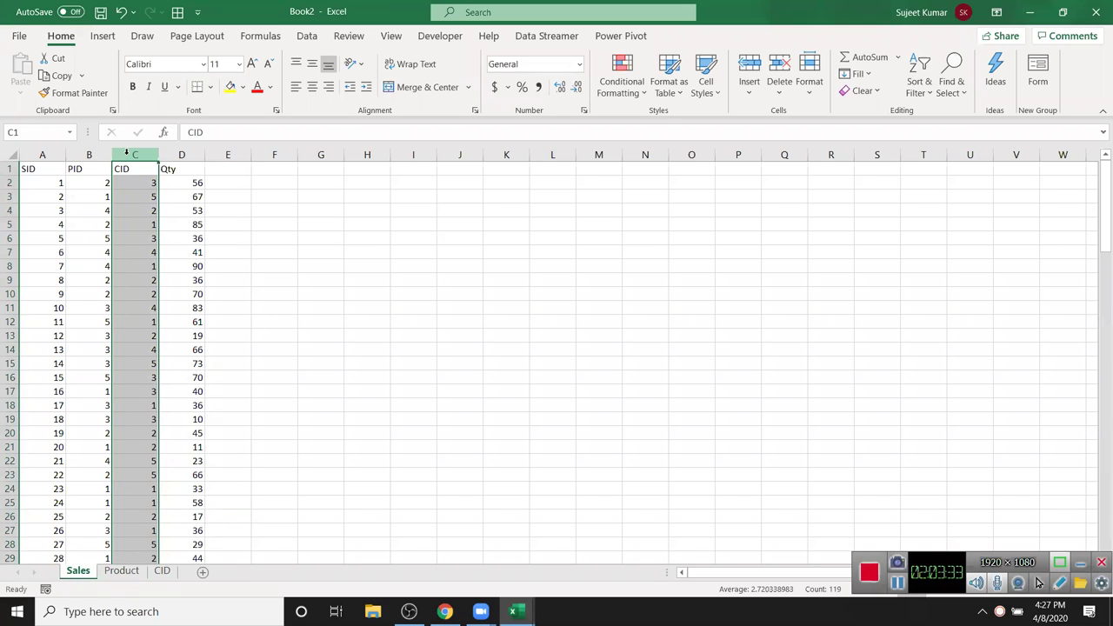
pyautogui.click(50, 171)
pyautogui.hotkey('ctrl', 'shift', 'Right')
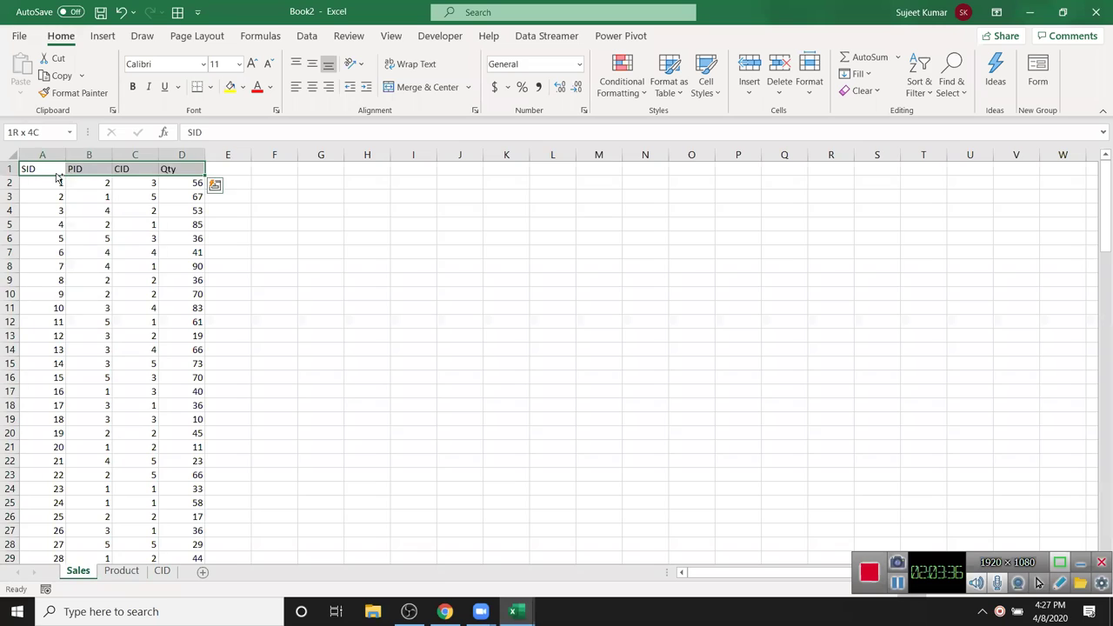
pyautogui.hotkey('ctrl', 'shift', 'Down')
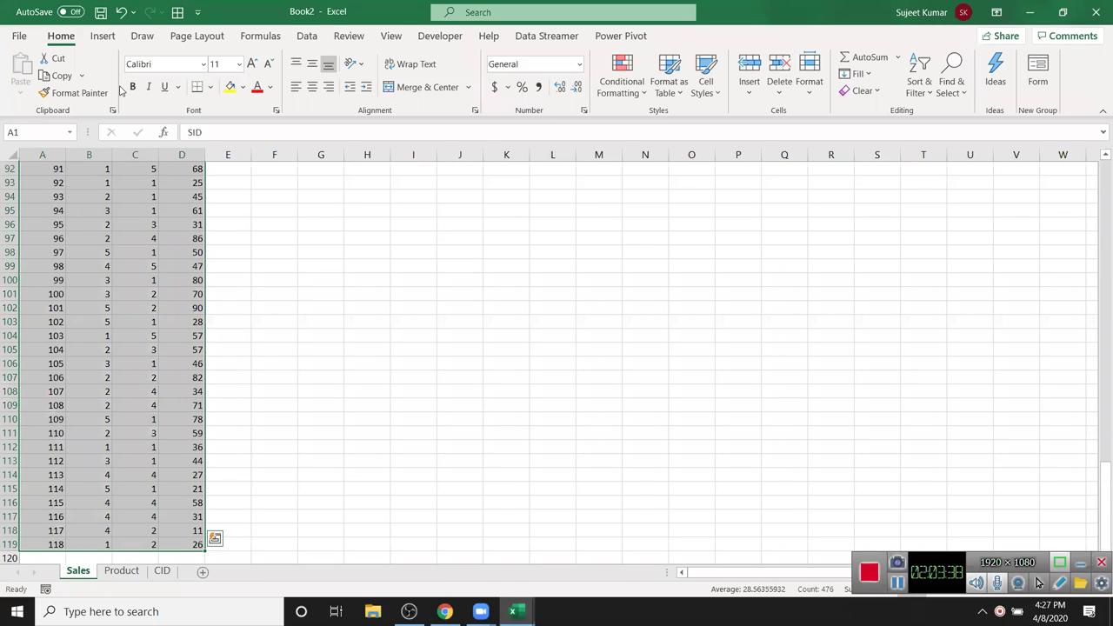
pyautogui.click(103, 35)
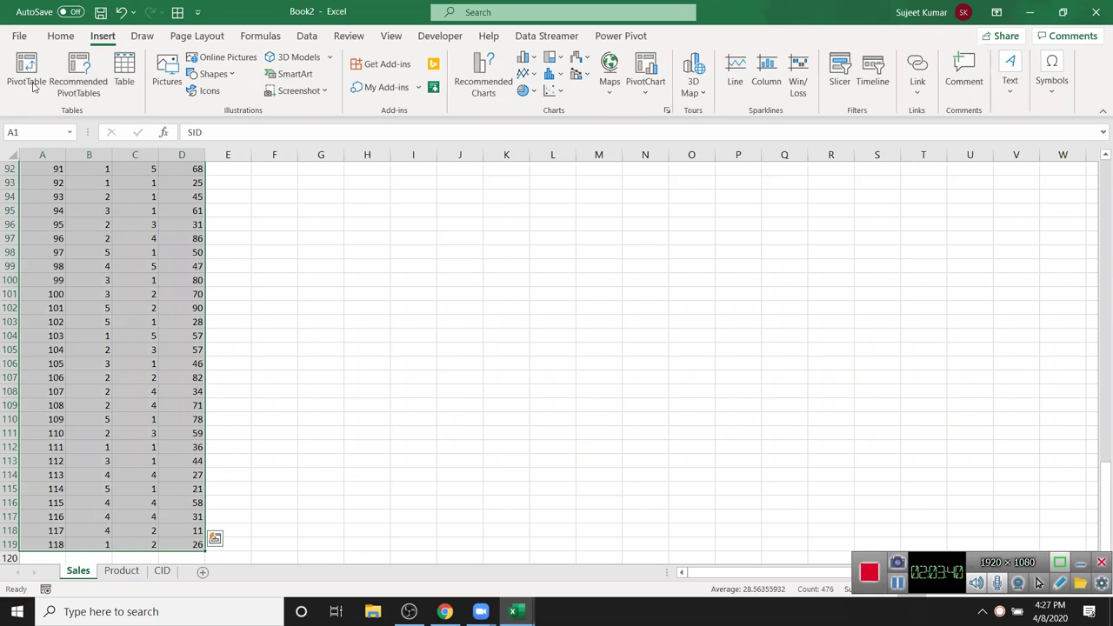
pyautogui.click(36, 98)
pyautogui.click(483, 434)
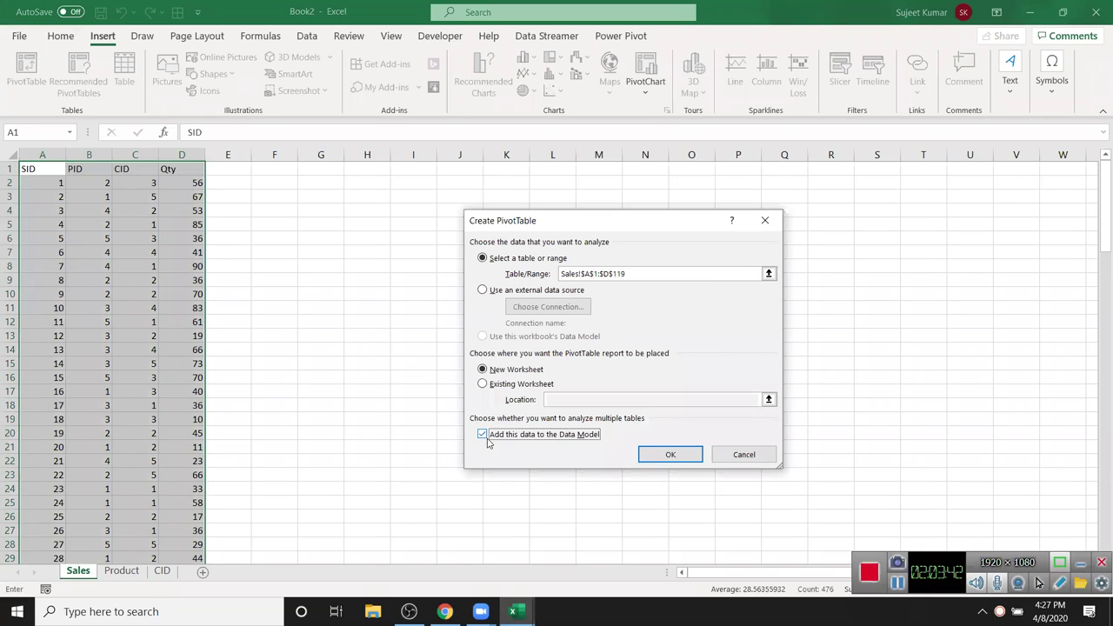
pyautogui.click(659, 456)
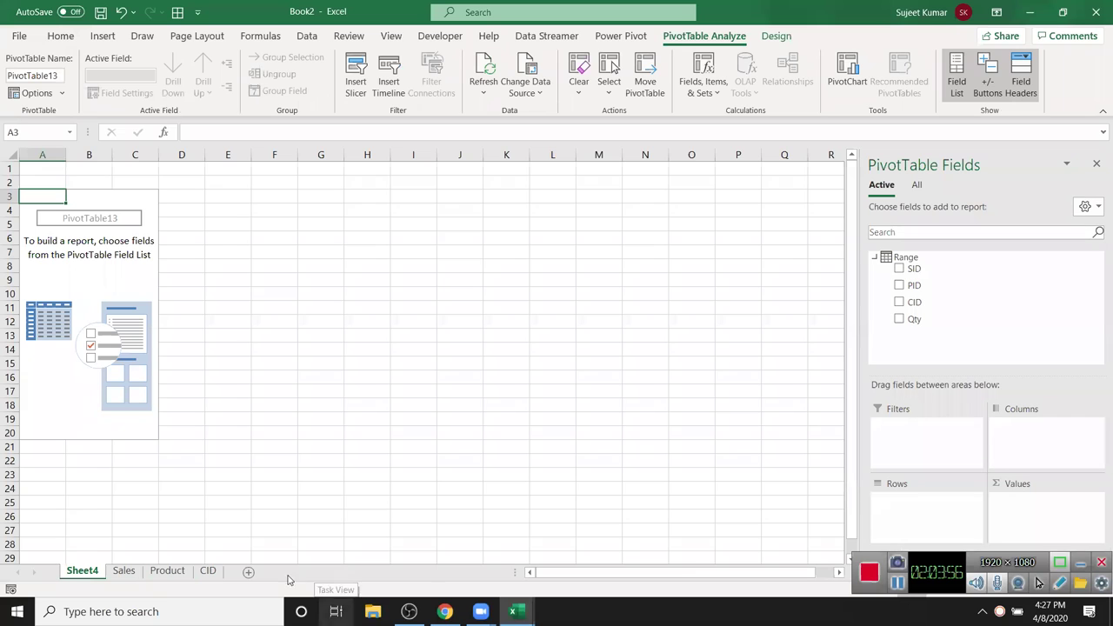
# - Select the Product table A1:C6 and insert a Data Model PivotTable on a new sheet
pyautogui.click(123, 571)
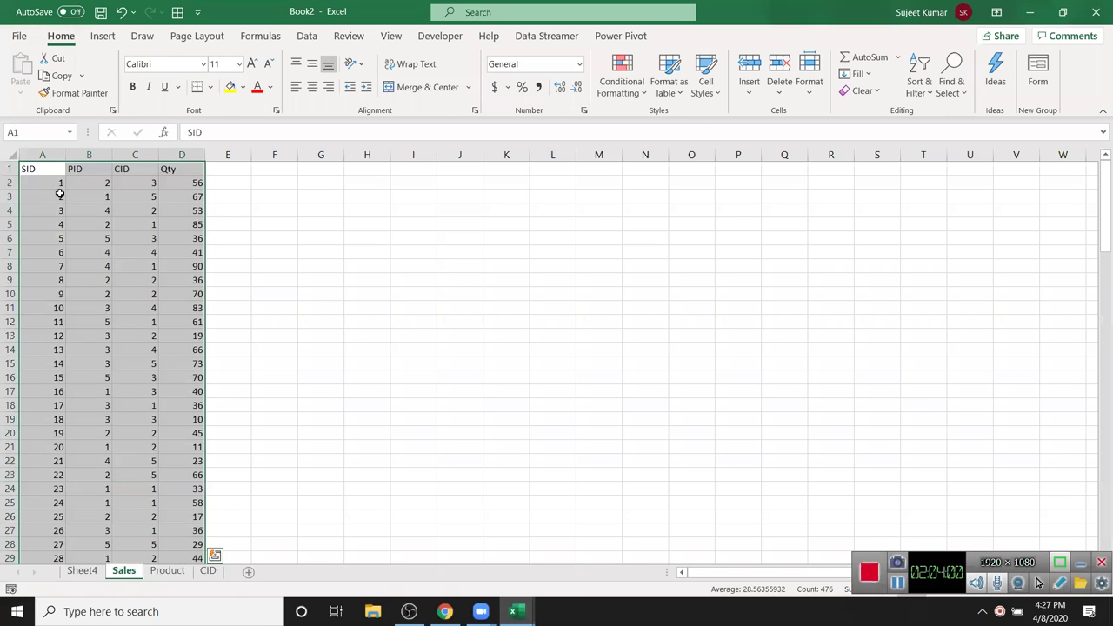
pyautogui.click(165, 572)
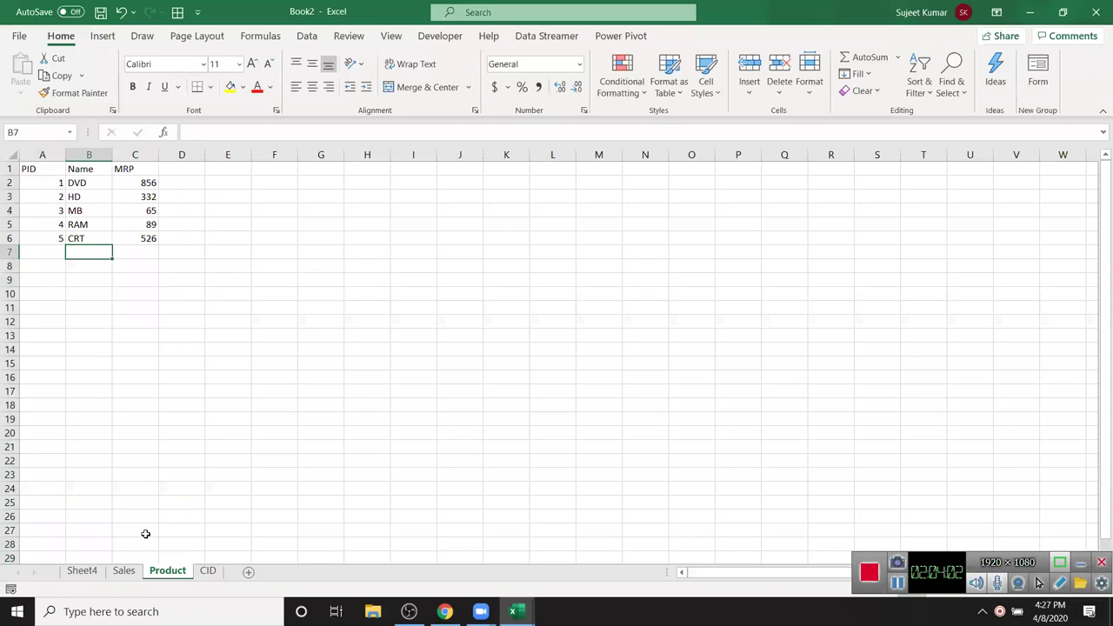
pyautogui.moveTo(37, 167); pyautogui.dragTo(127, 236)
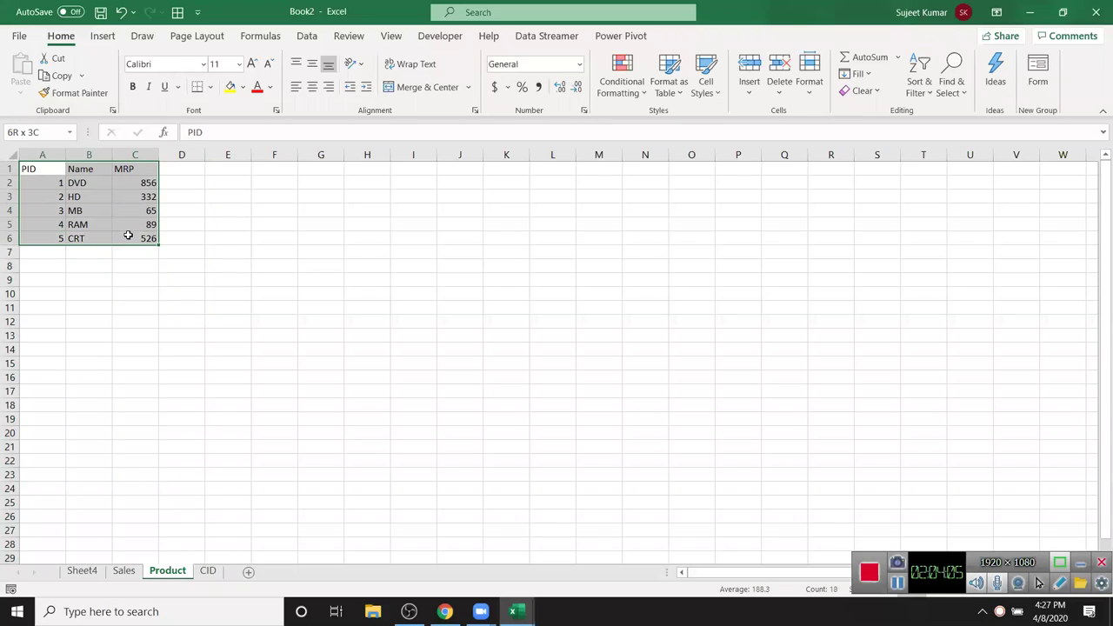
pyautogui.click(102, 35)
pyautogui.click(30, 71)
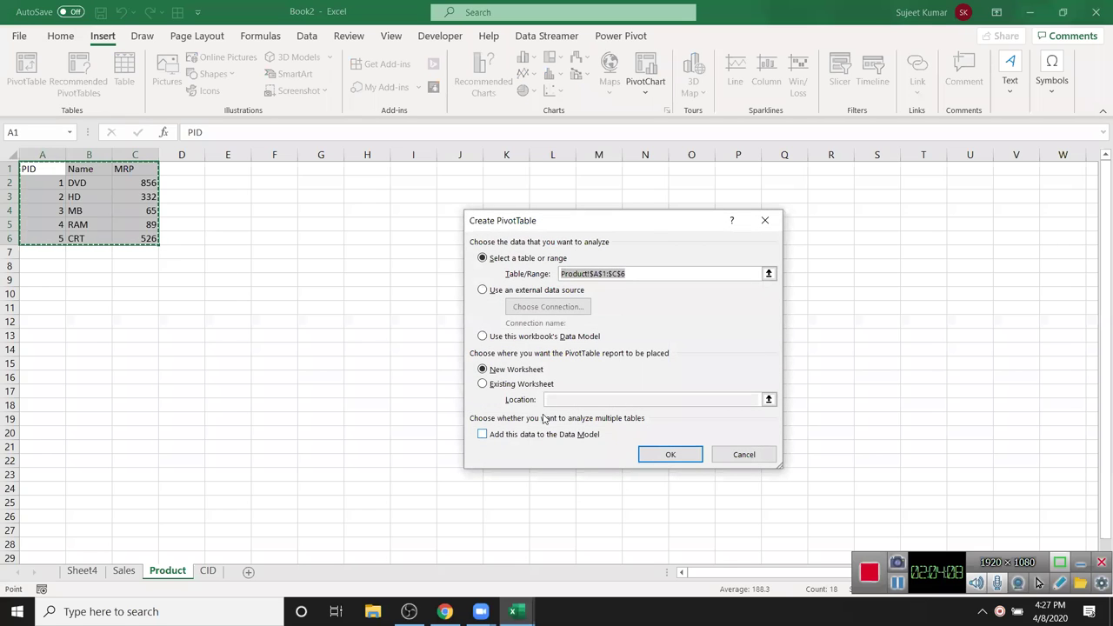
pyautogui.click(528, 435)
pyautogui.click(672, 456)
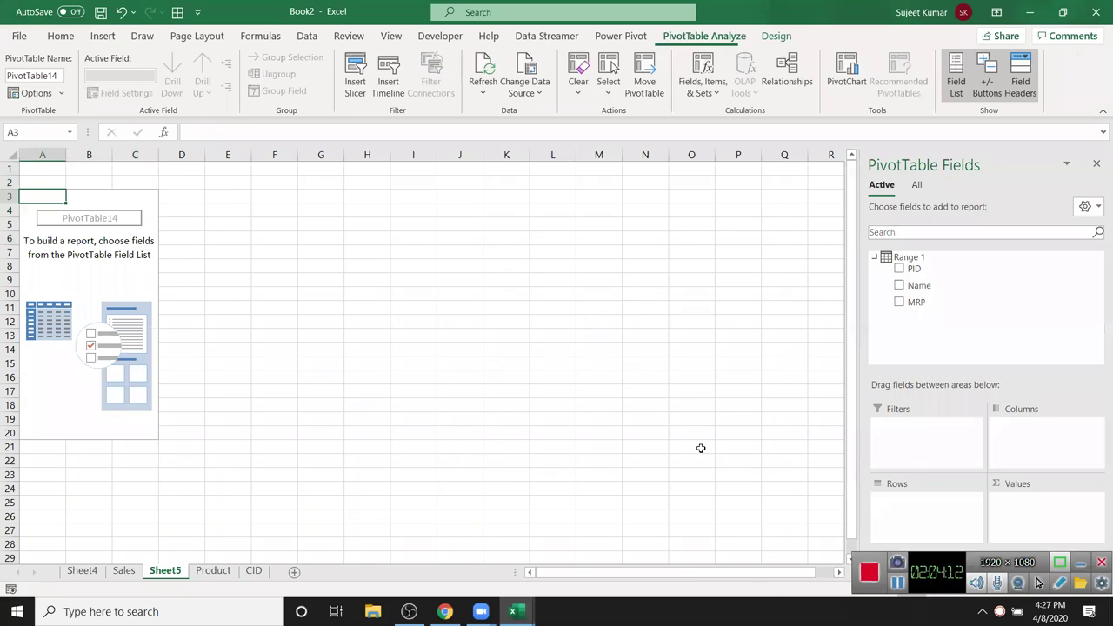
# - Return to Sheet4 and open the PivotTable Relationships manager
pyautogui.click(124, 571)
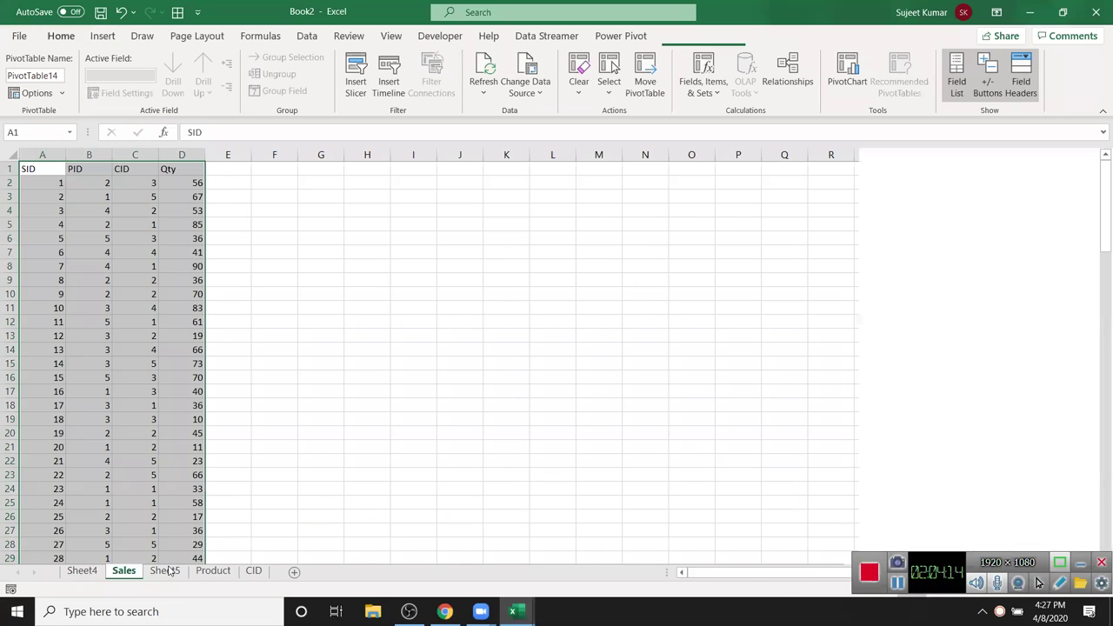
pyautogui.click(95, 575)
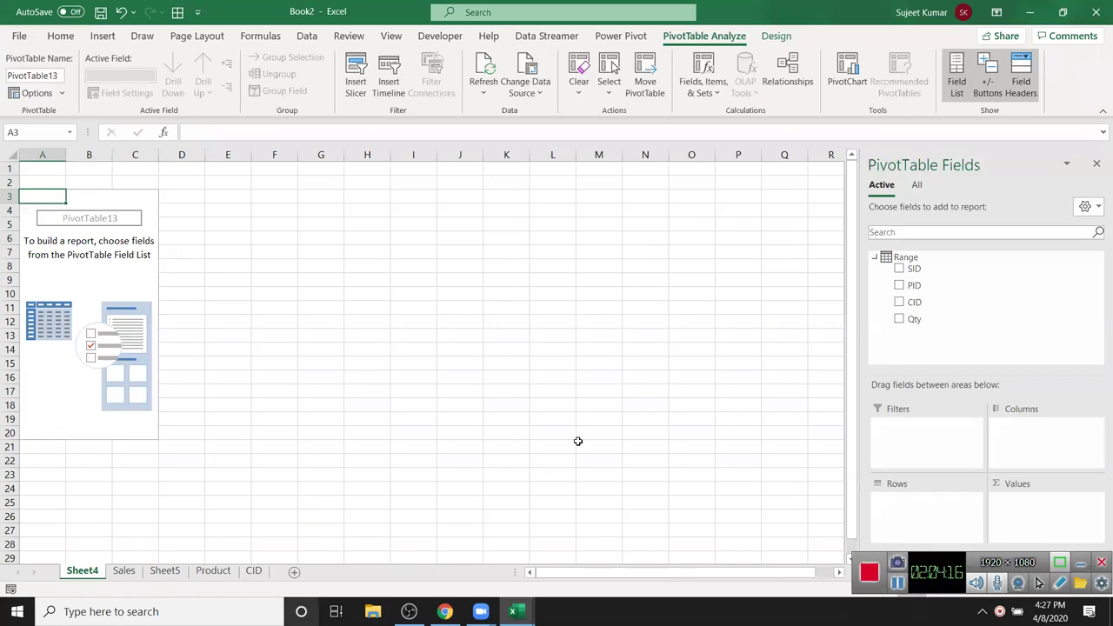
pyautogui.click(788, 70)
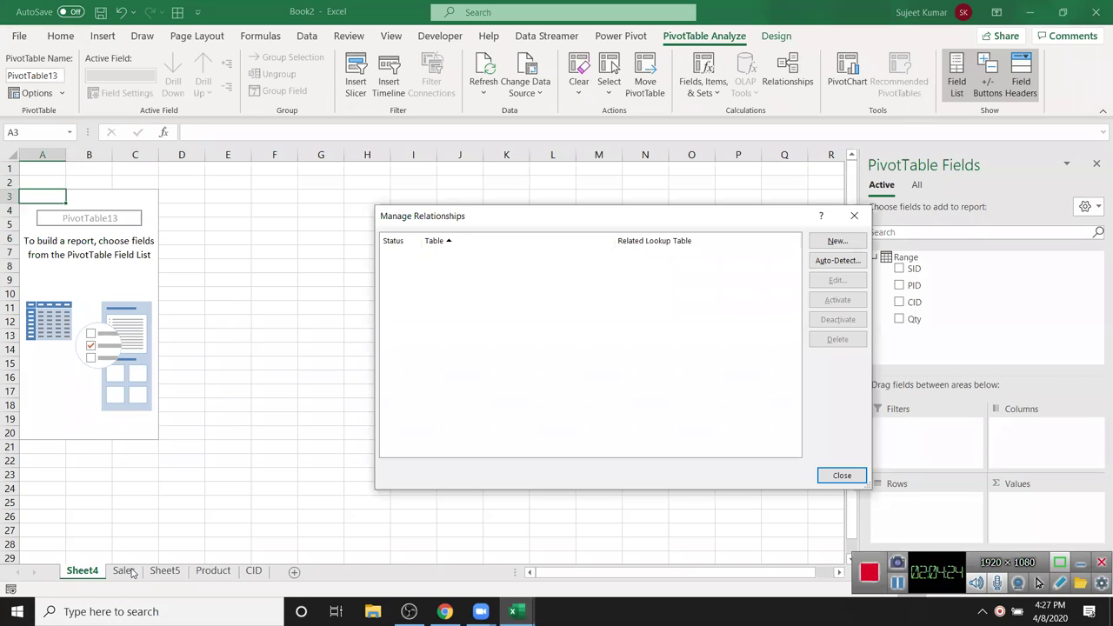
# - Create a relationship linking the Range table's PID column to Range 1's PID column
pyautogui.click(837, 241)
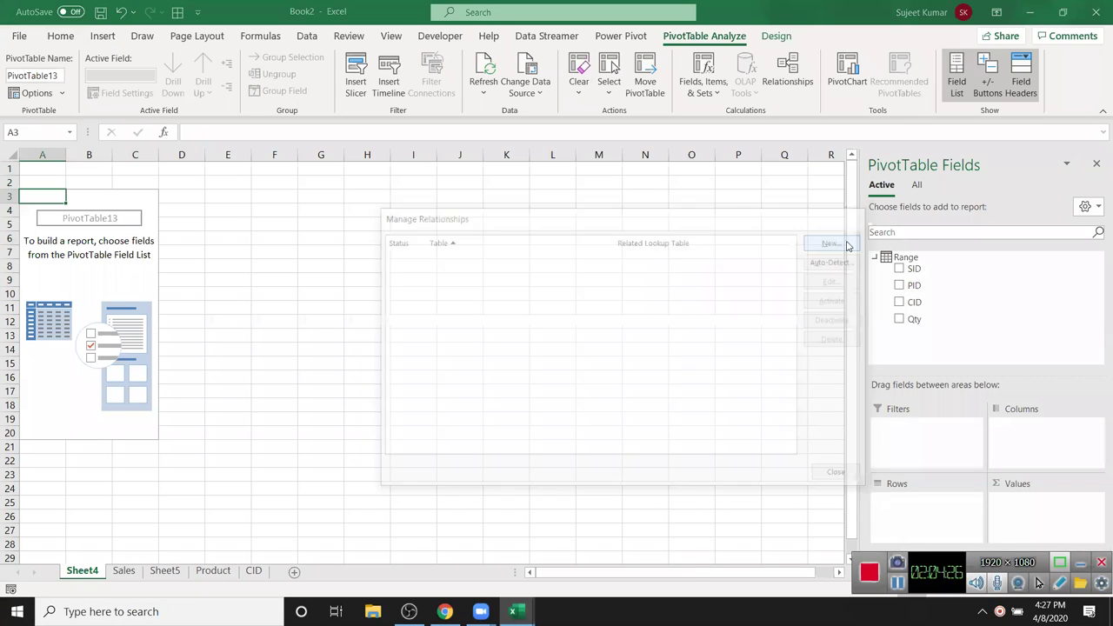
pyautogui.hotkey('alt', 'Down')
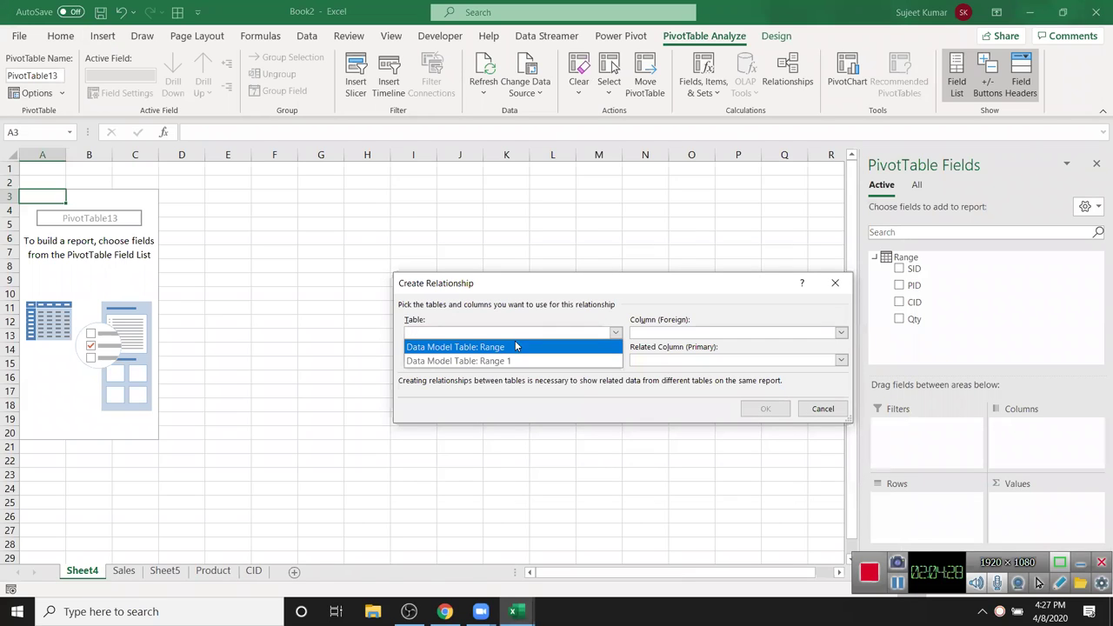
pyautogui.click(512, 348)
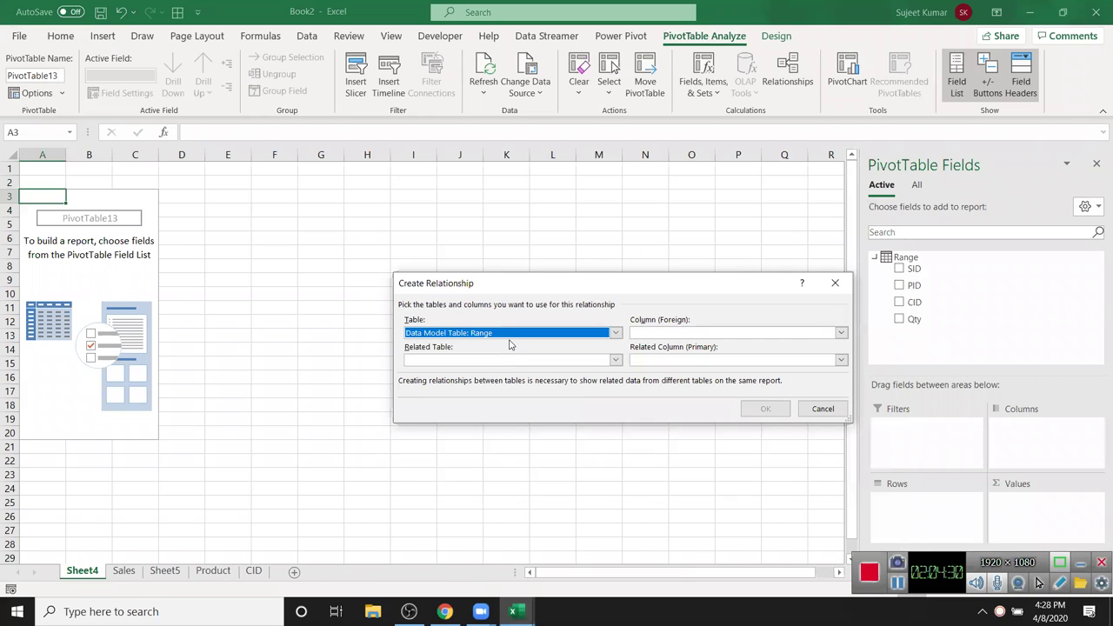
pyautogui.click(677, 334)
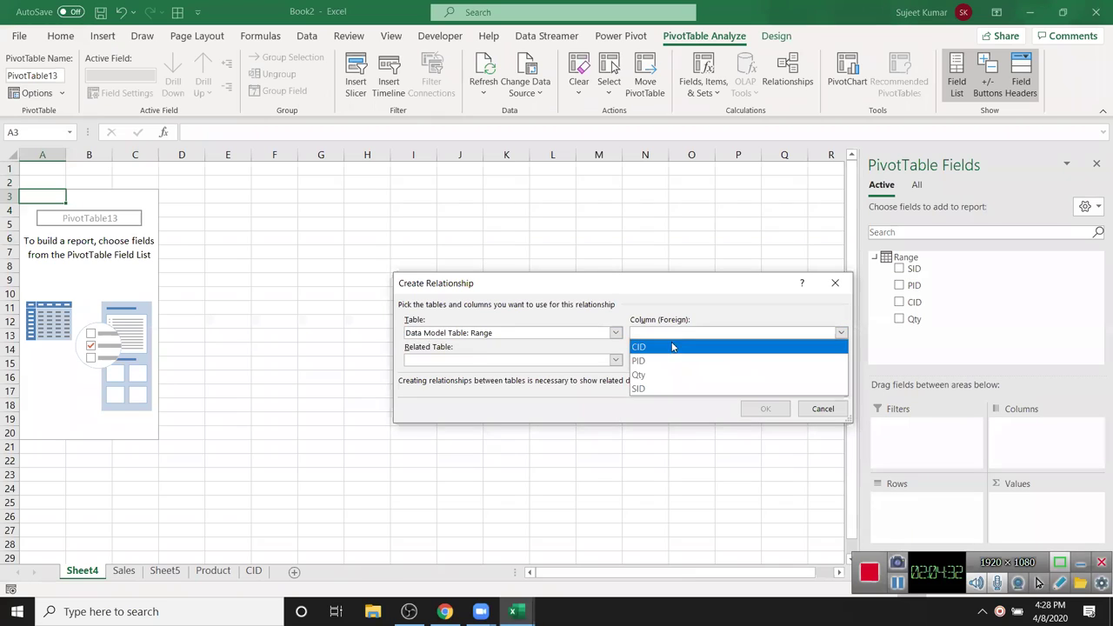
pyautogui.click(666, 362)
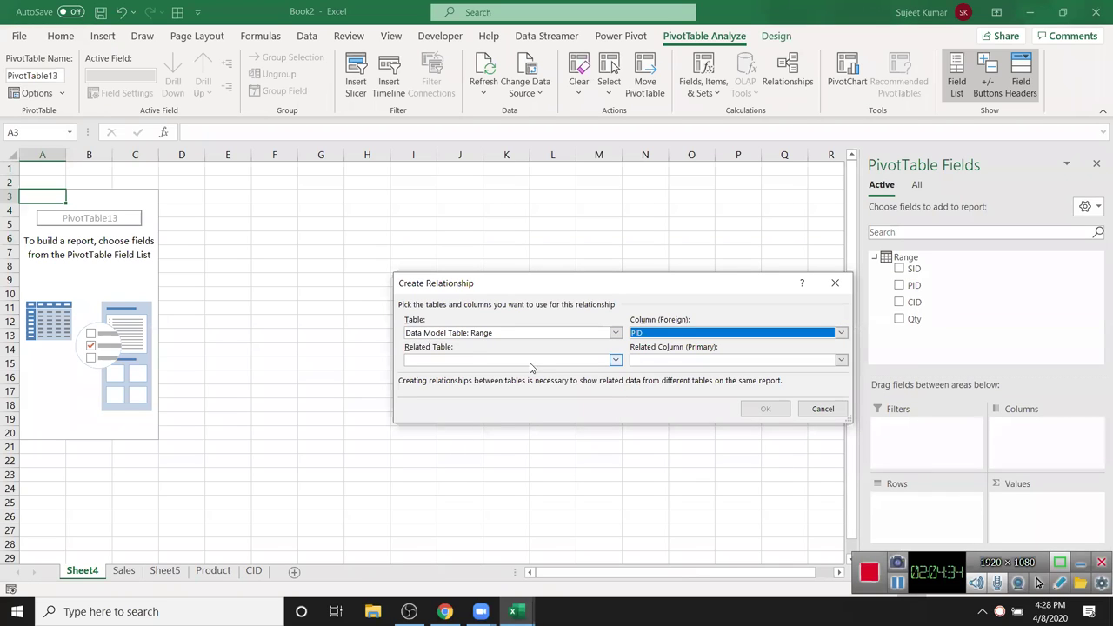
pyautogui.click(532, 363)
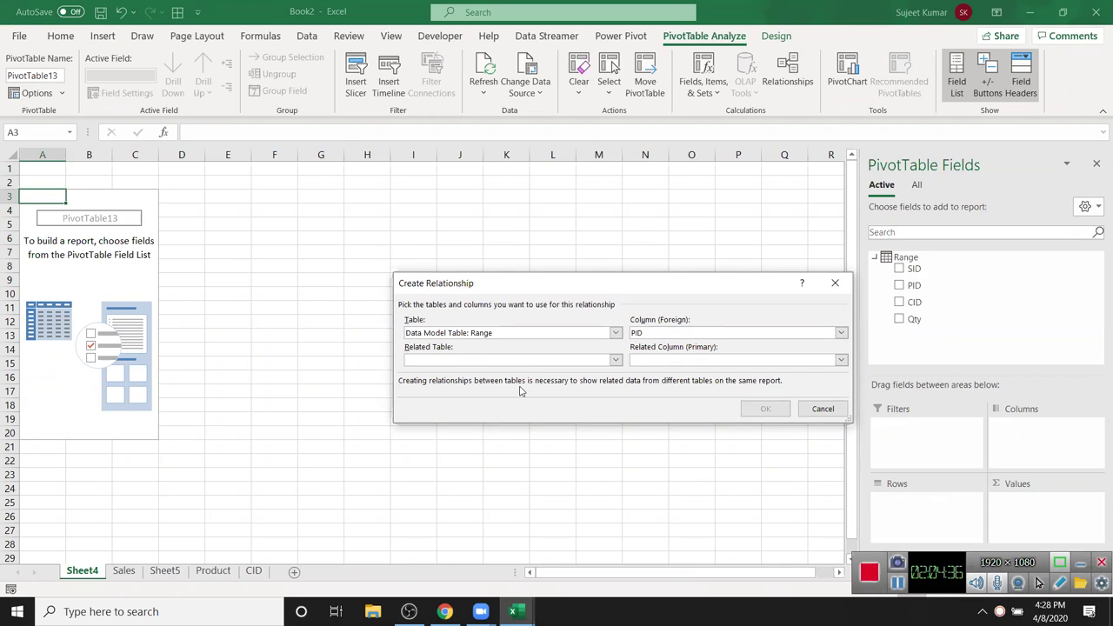
pyautogui.press('Down')
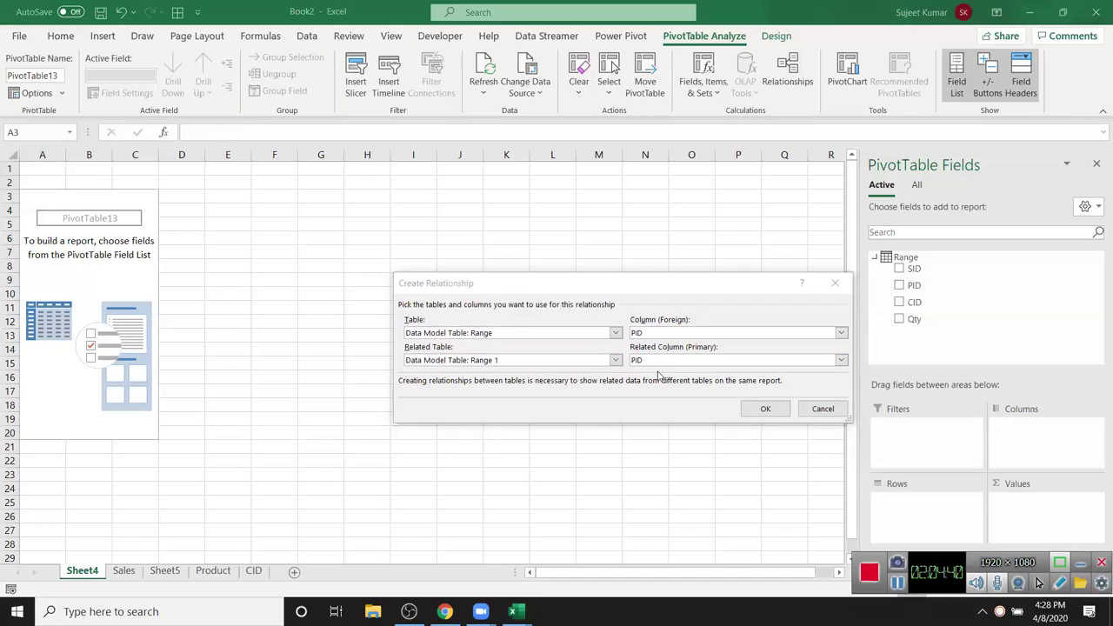
pyautogui.click(755, 407)
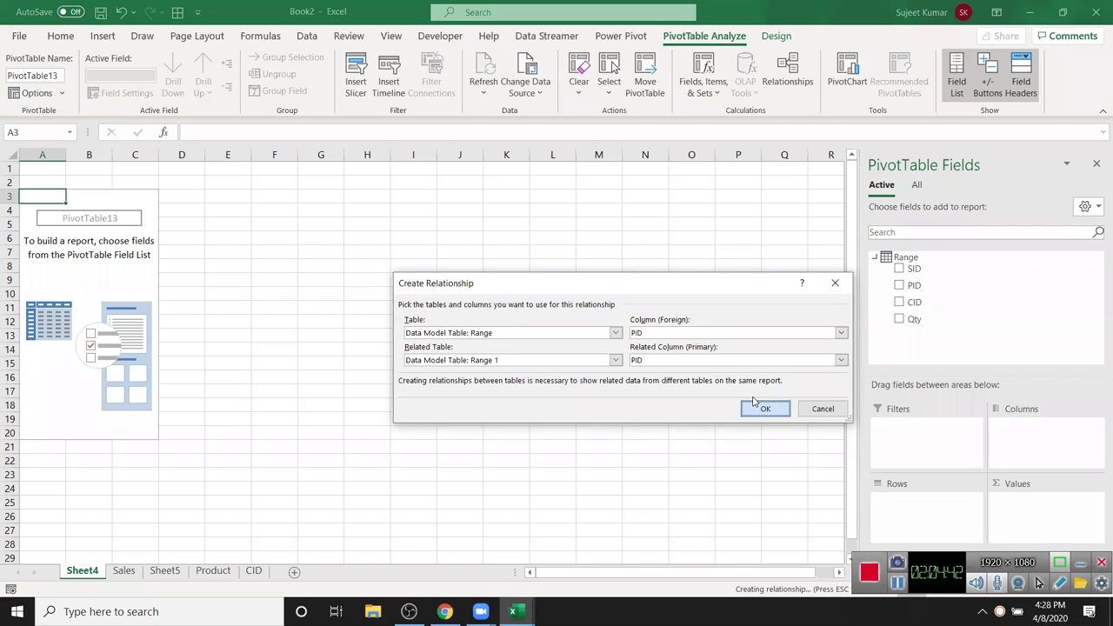
pyautogui.click(840, 475)
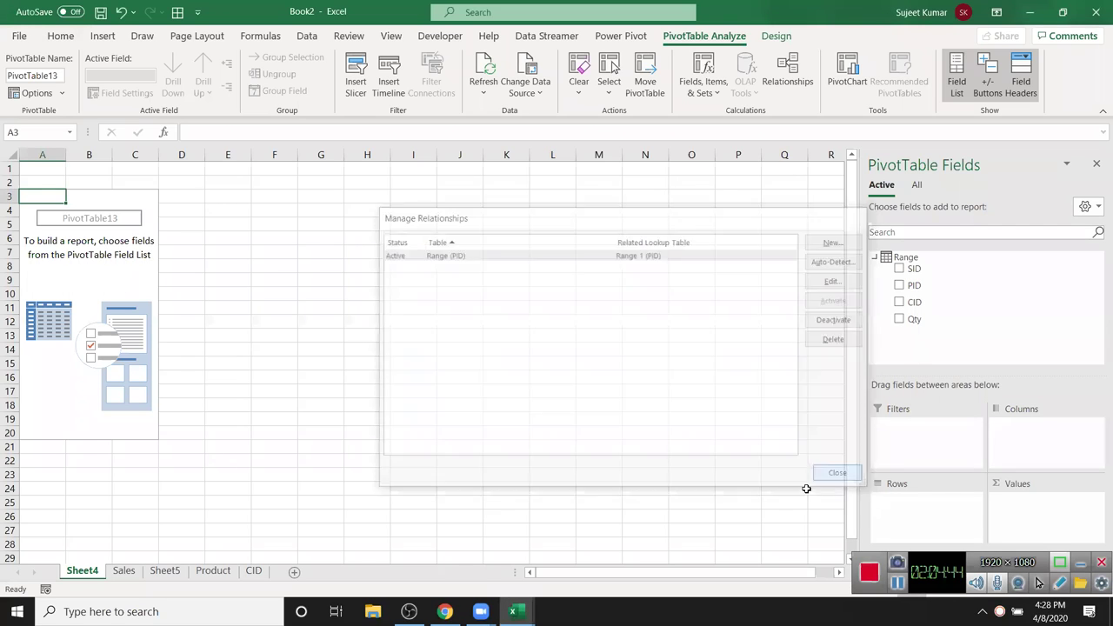
# - Put Range 1 Name in Rows and Sum of Qty in Values (CRT 877, DVD 1075, HD 1155, MB 1581, RAM 1110)
pyautogui.click(915, 186)
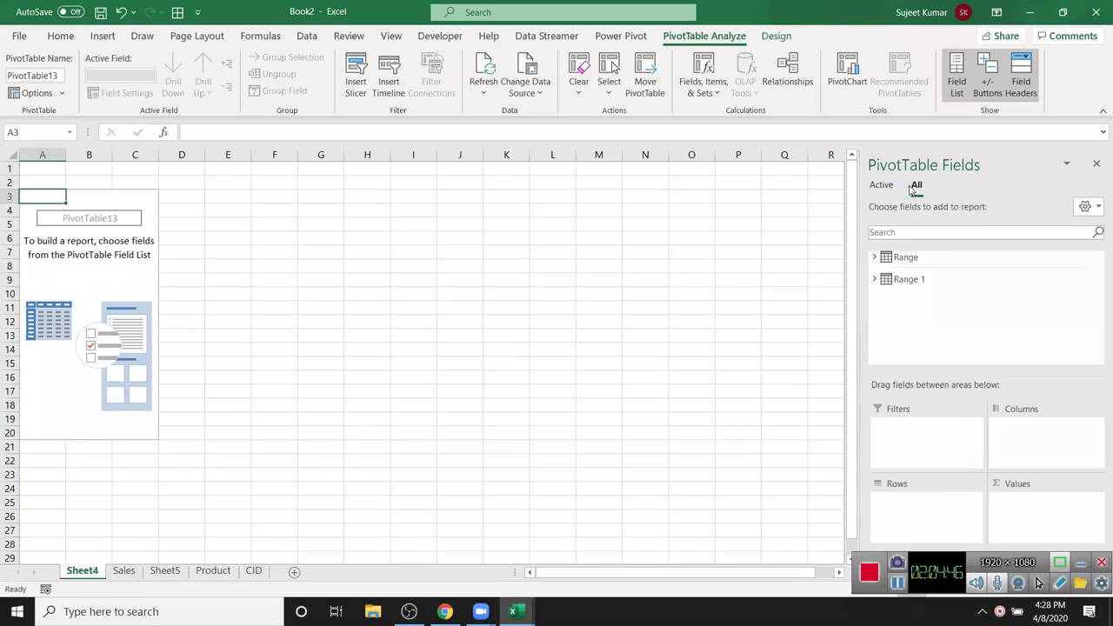
pyautogui.click(878, 279)
pyautogui.moveTo(916, 307); pyautogui.dragTo(931, 509)
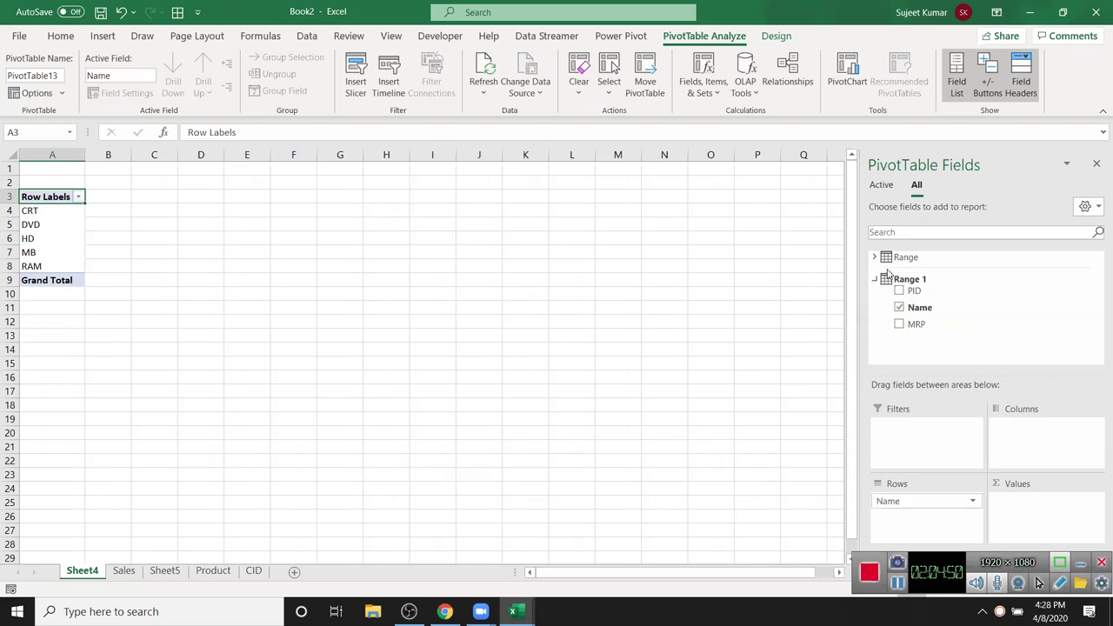
pyautogui.click(875, 260)
pyautogui.moveTo(914, 319); pyautogui.dragTo(1004, 503)
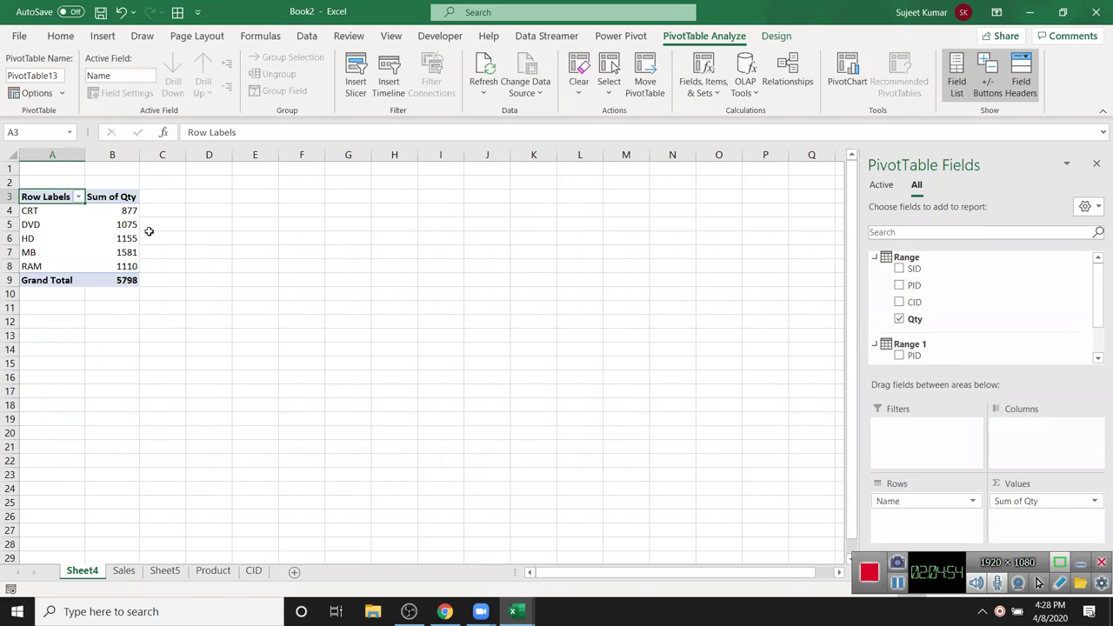
pyautogui.moveTo(52, 212); pyautogui.dragTo(113, 251)
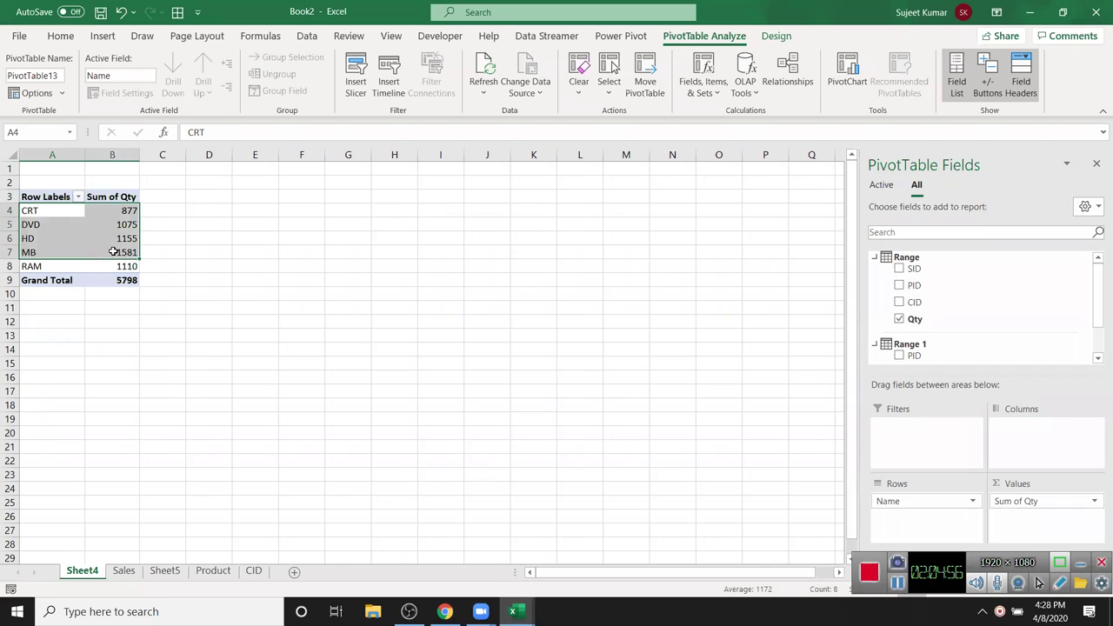
pyautogui.click(74, 238)
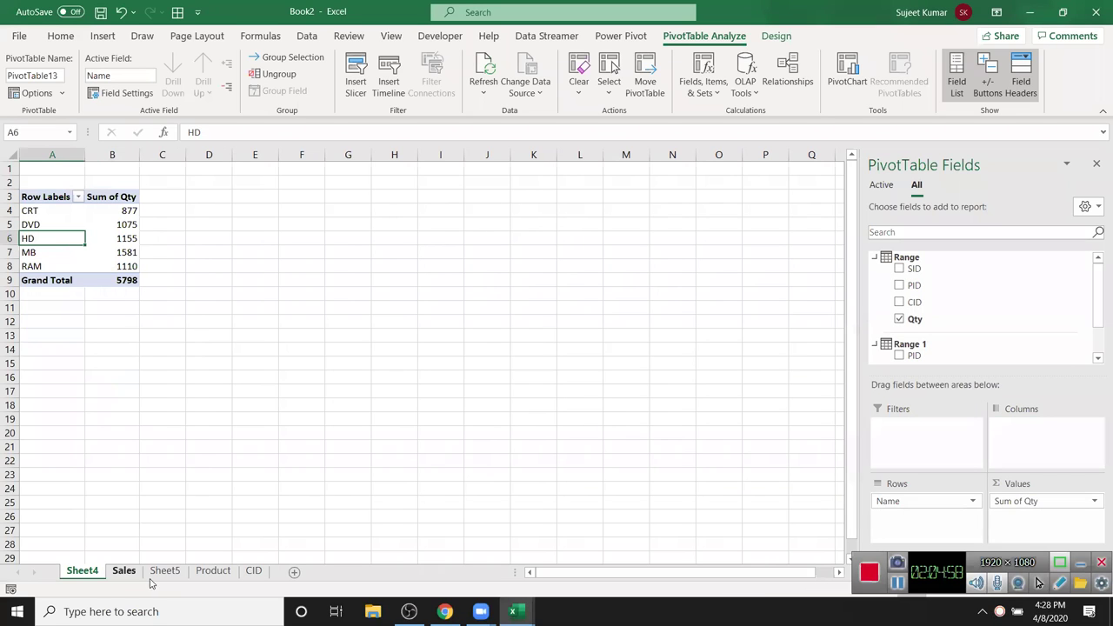
# - Delete the Sheet5 and Sheet4 pivot sheets, keeping only Sales, Product and CID
pyautogui.click(209, 573)
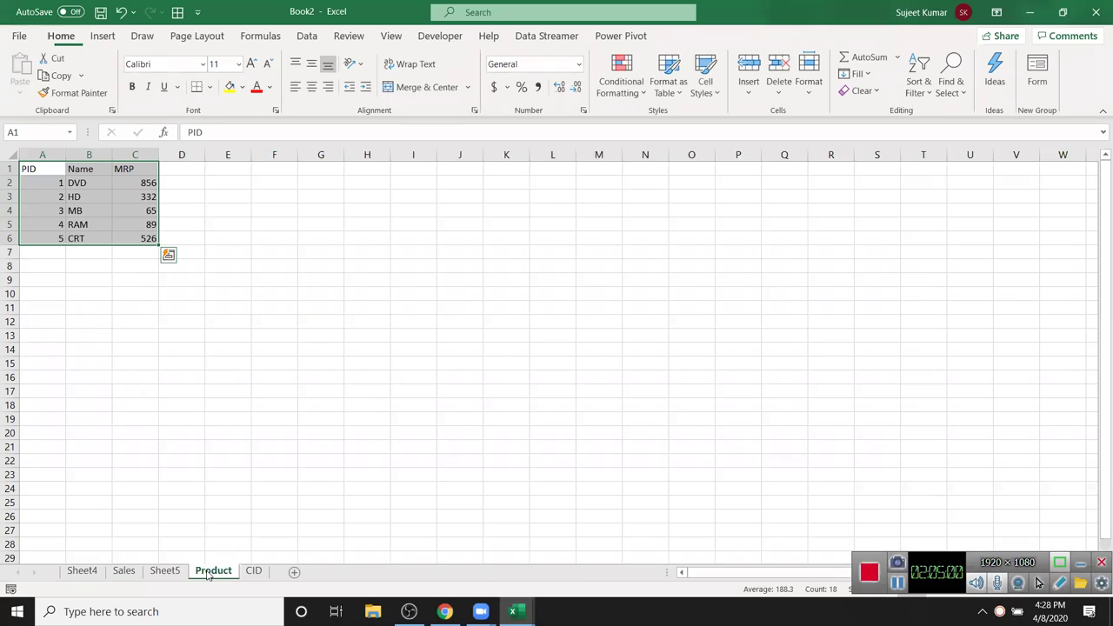
pyautogui.click(170, 574)
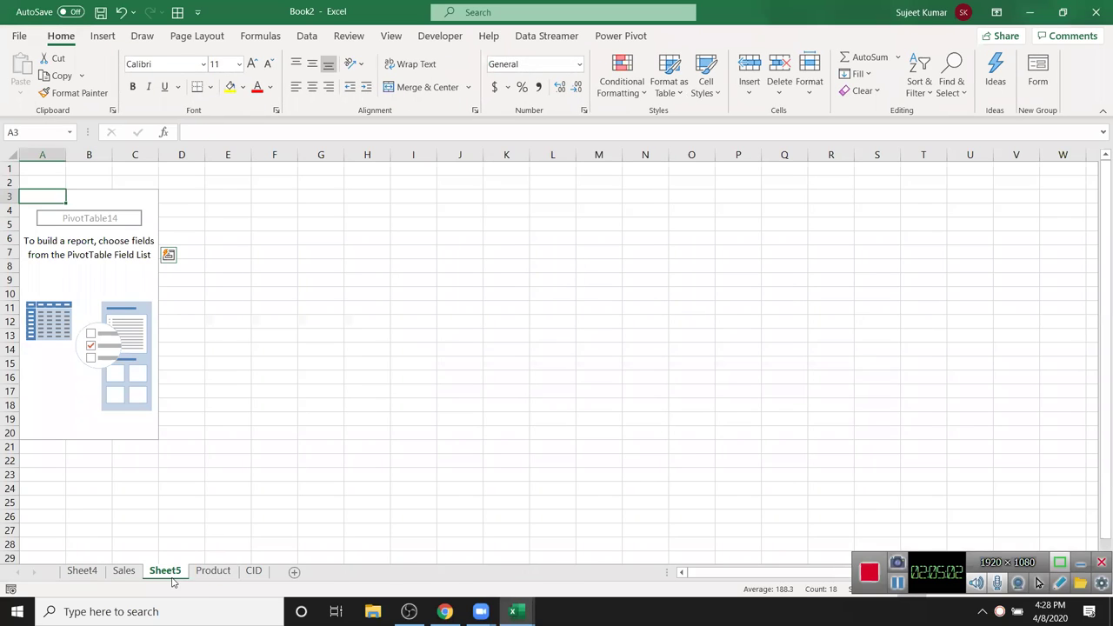
pyautogui.rightClick(173, 571)
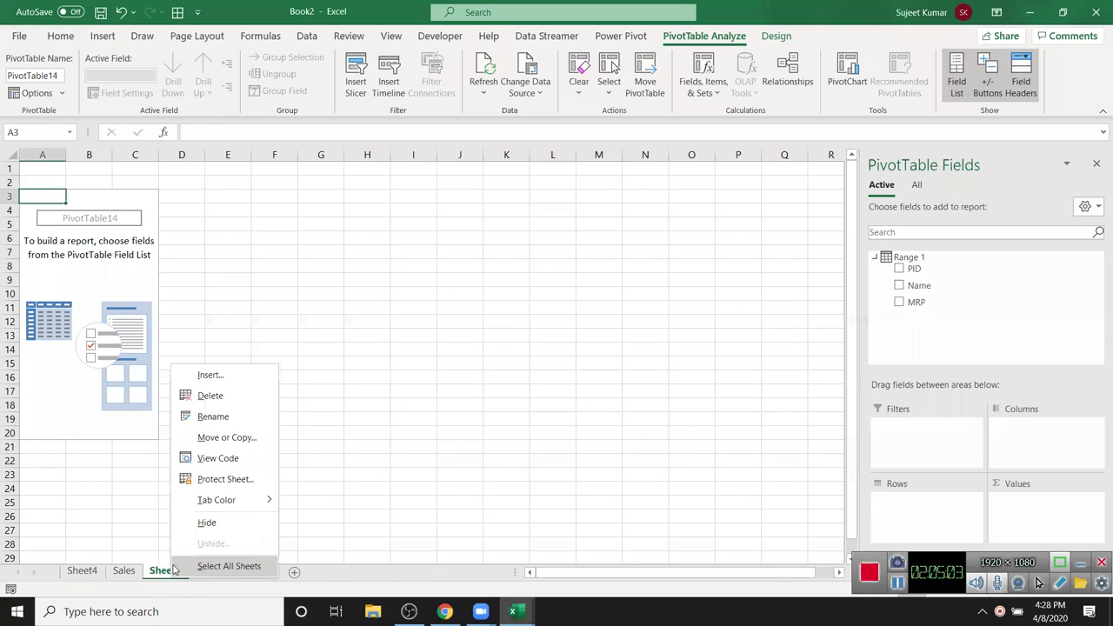
pyautogui.click(211, 395)
pyautogui.click(534, 347)
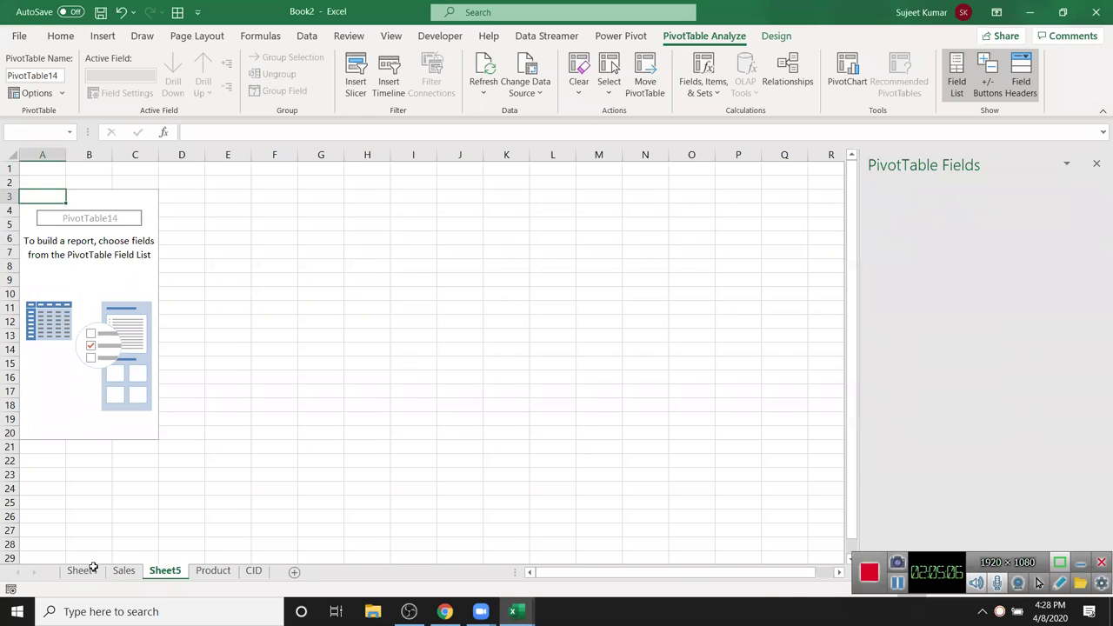
pyautogui.click(82, 571)
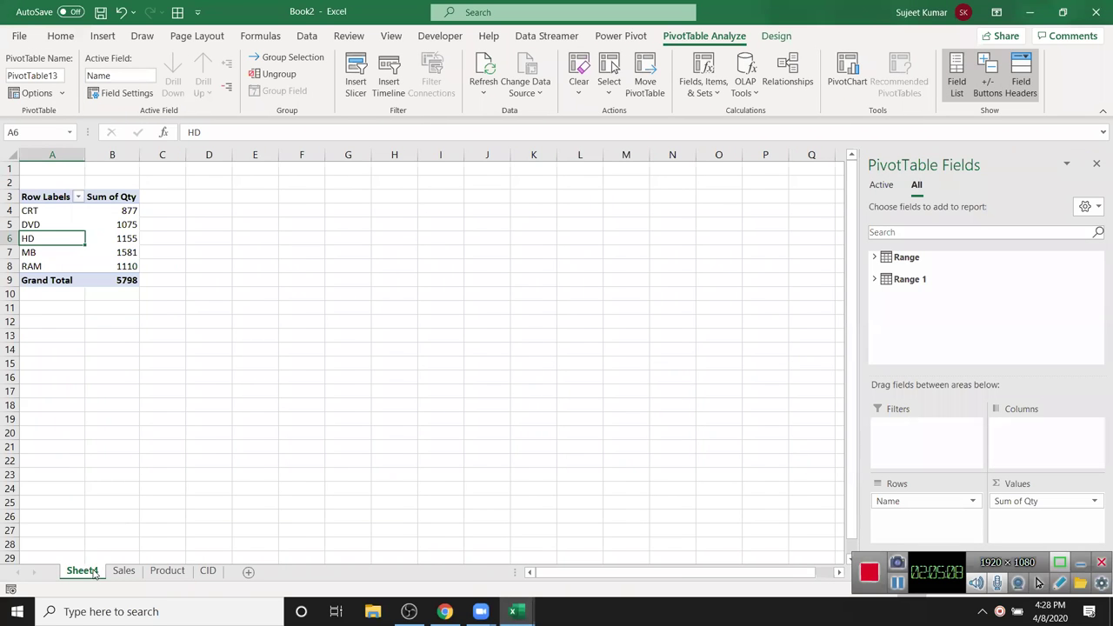
pyautogui.rightClick(95, 572)
pyautogui.click(149, 388)
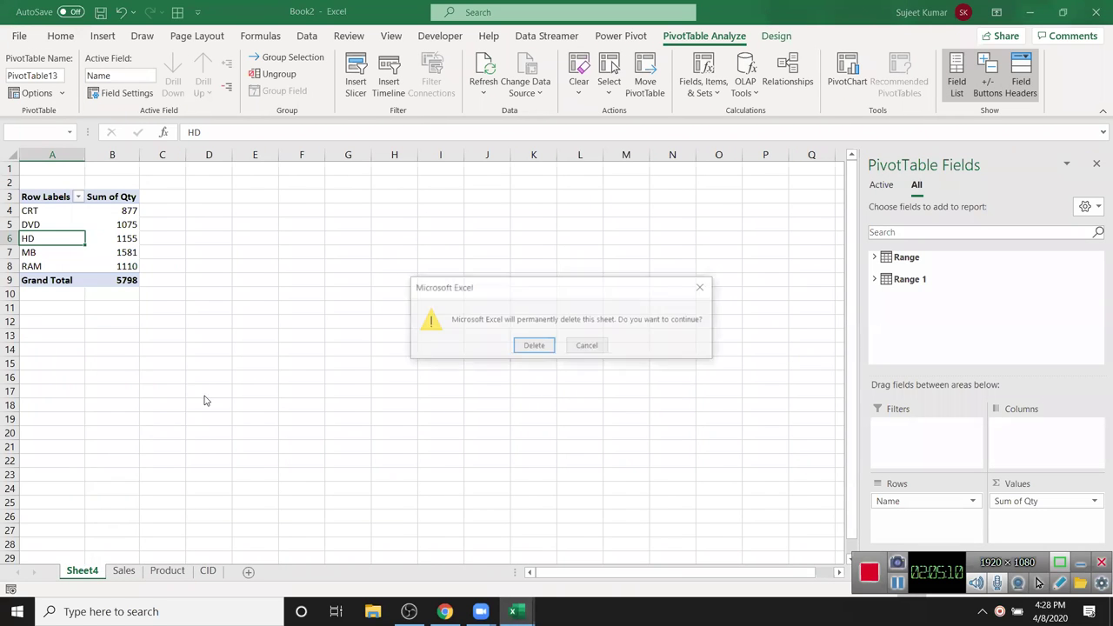
pyautogui.click(534, 346)
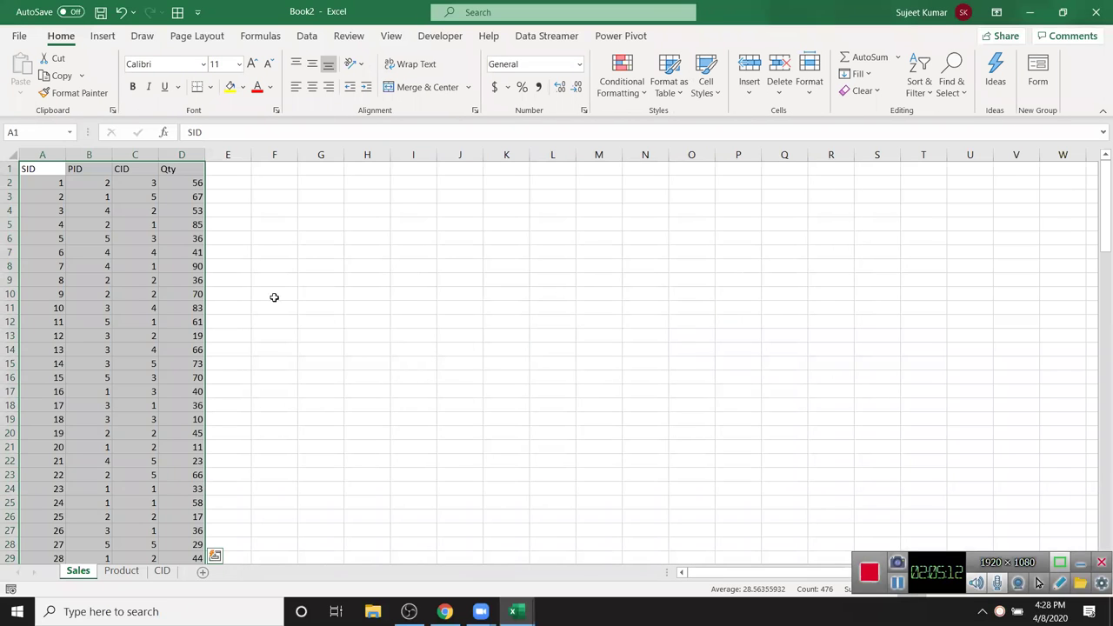
pyautogui.click(92, 237)
pyautogui.click(608, 37)
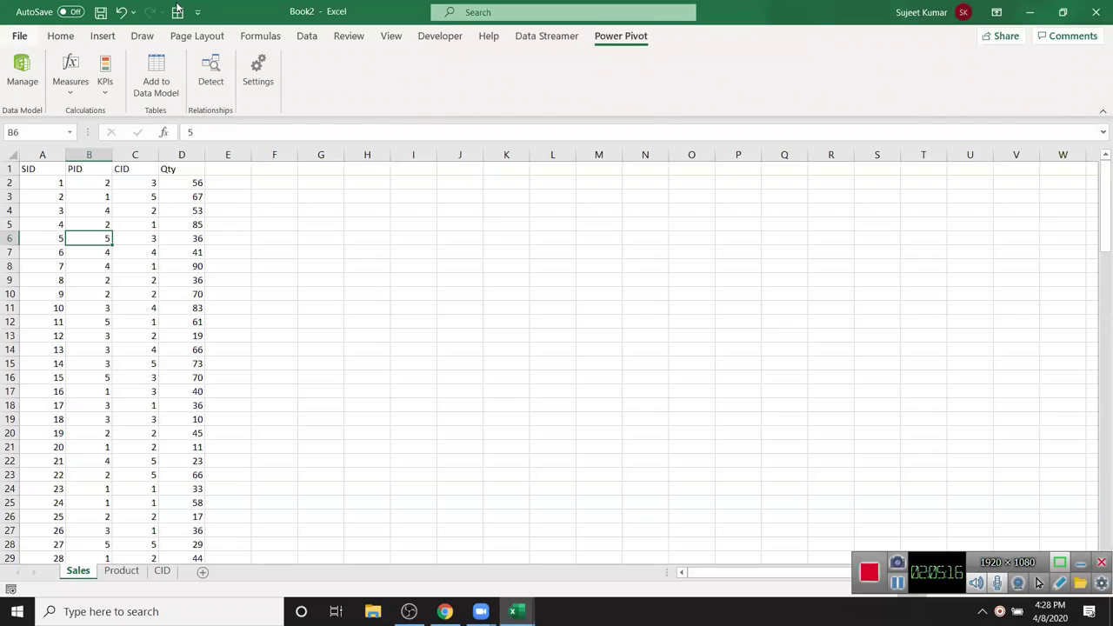
# - Verify Power Pivot is checked under COM Add-ins in Excel Options, then switch to the Power Pivot window
pyautogui.click(18, 39)
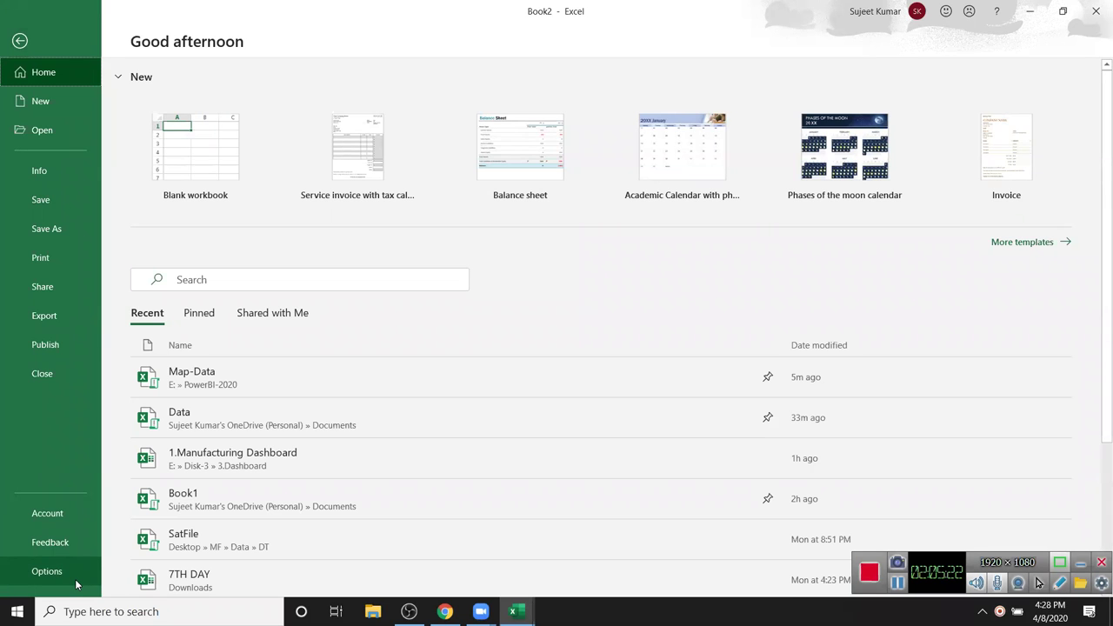
pyautogui.click(47, 572)
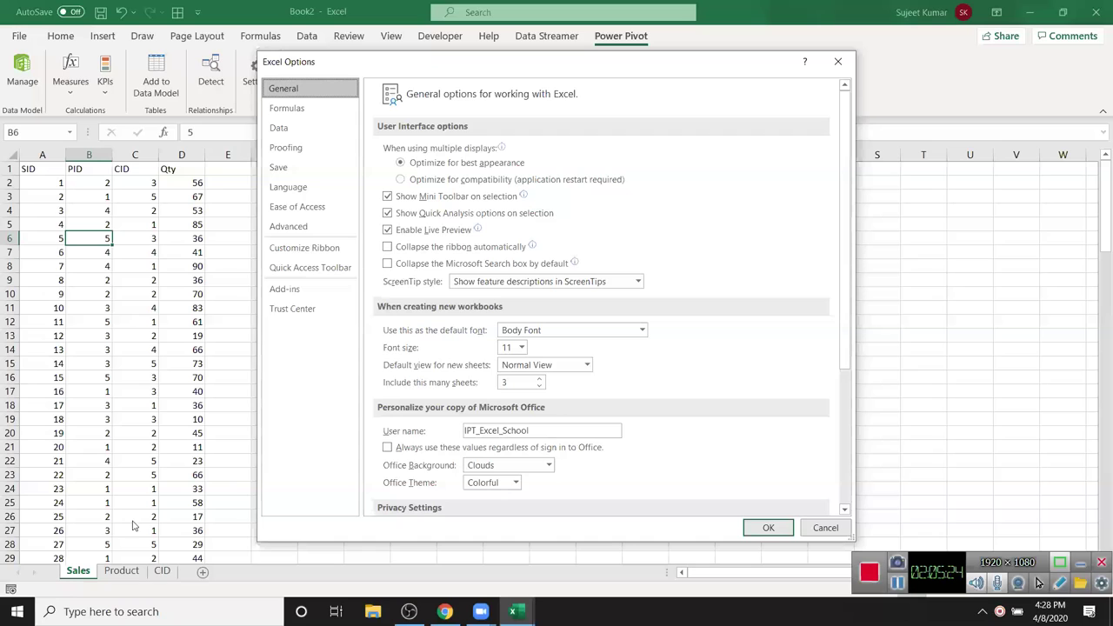
pyautogui.click(275, 292)
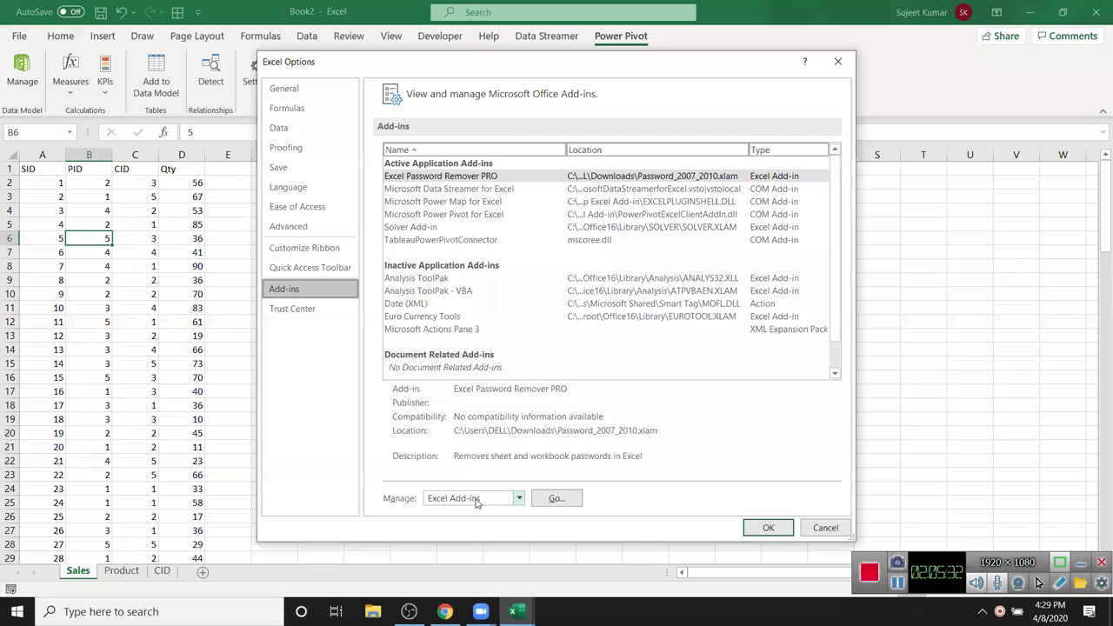
pyautogui.click(477, 500)
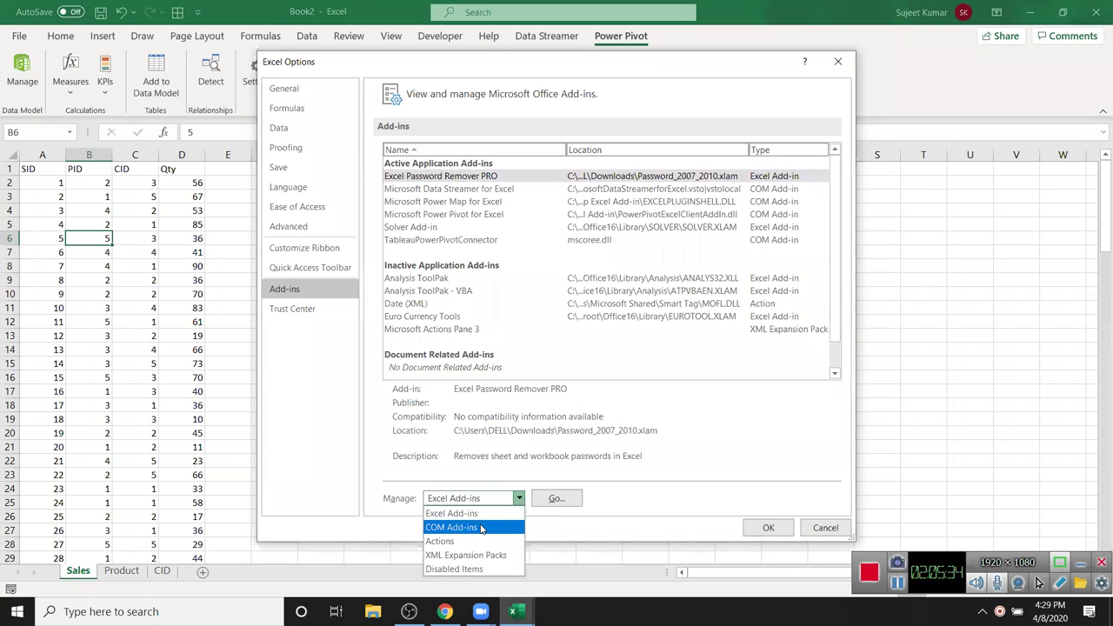
pyautogui.click(481, 527)
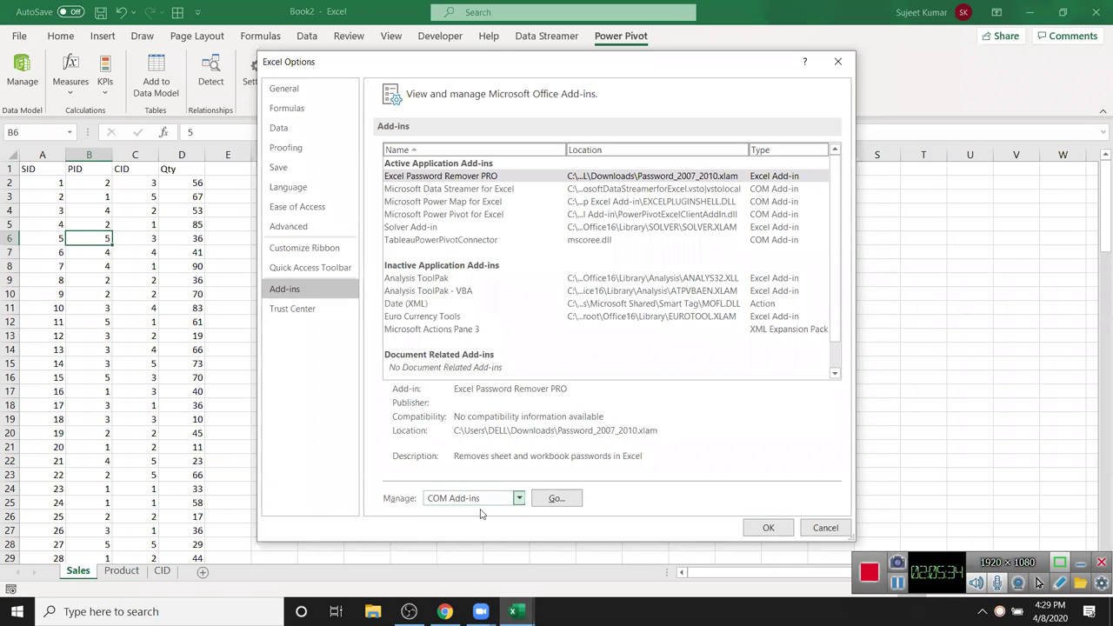
pyautogui.click(553, 499)
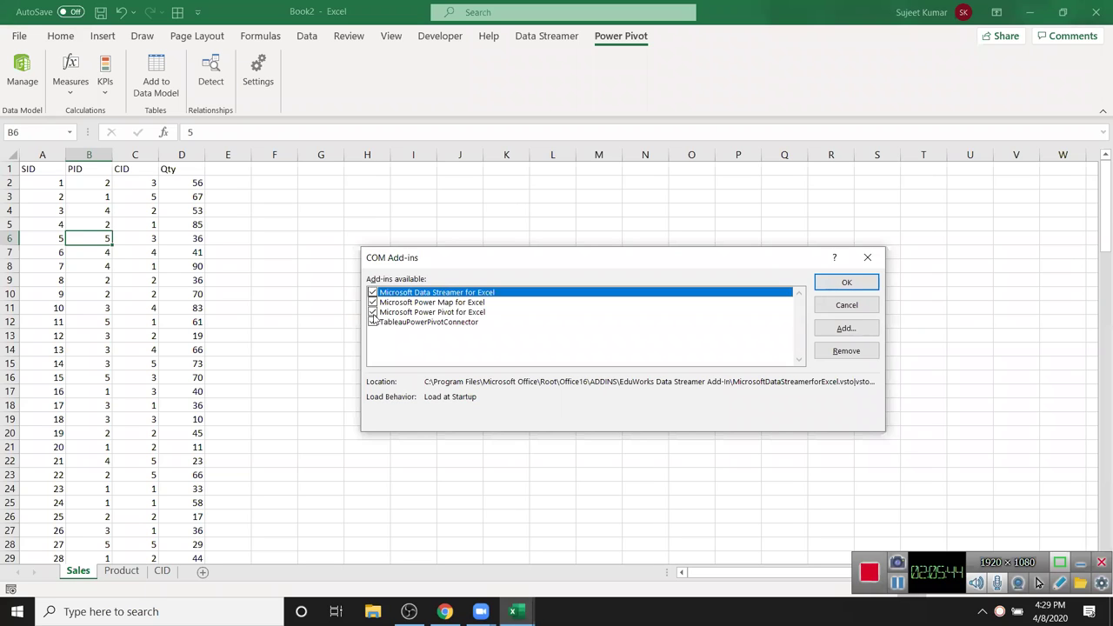
pyautogui.click(849, 285)
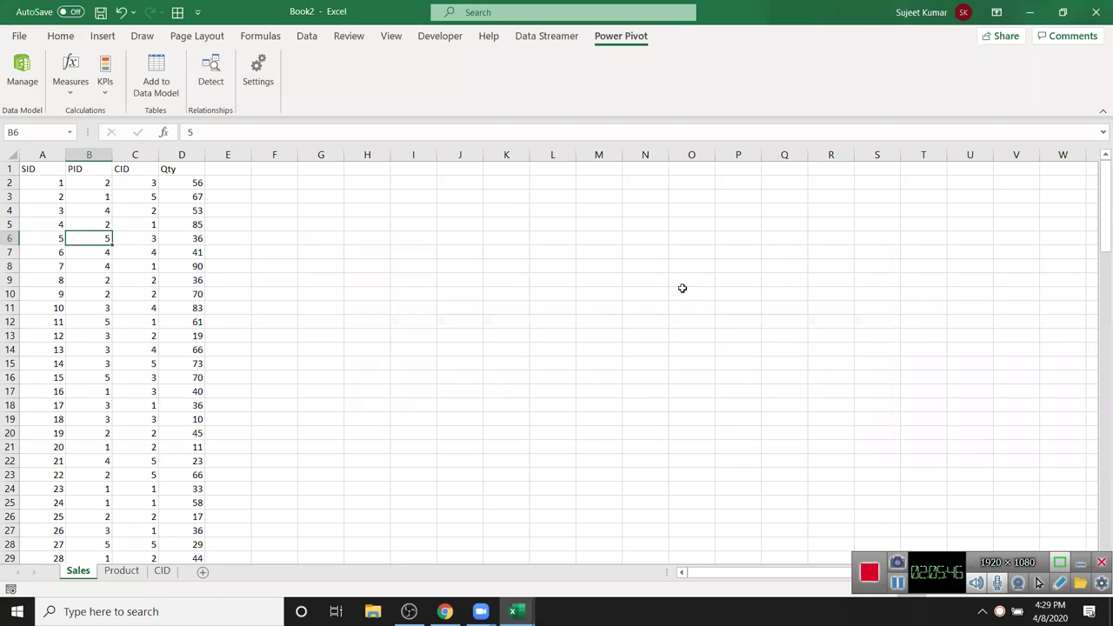
pyautogui.moveTo(192, 339); pyautogui.dragTo(192, 350)
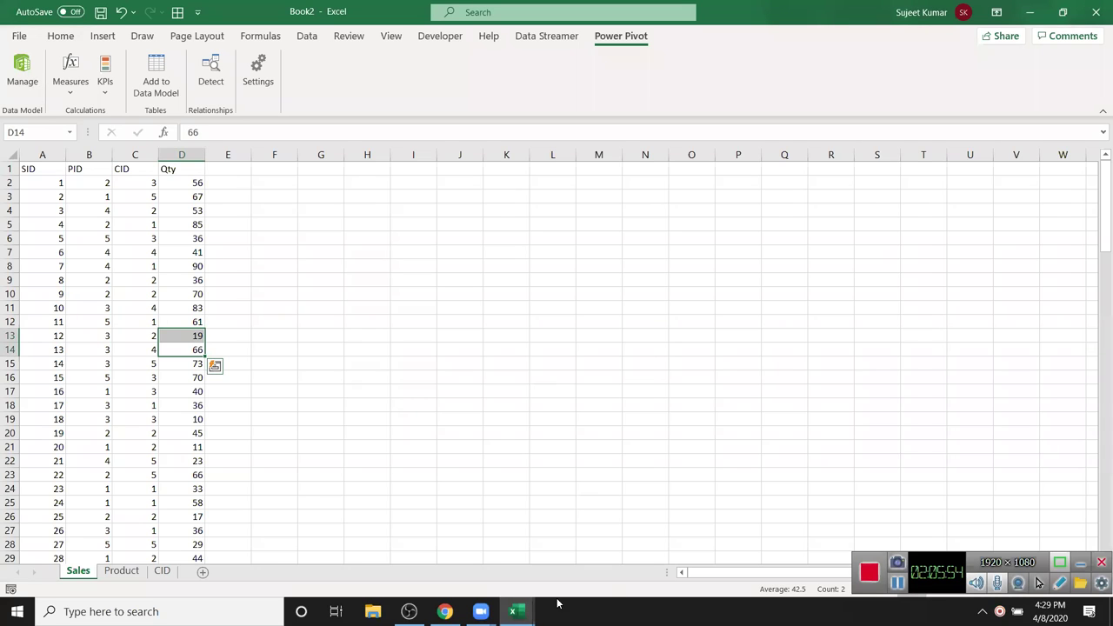
pyautogui.click(516, 612)
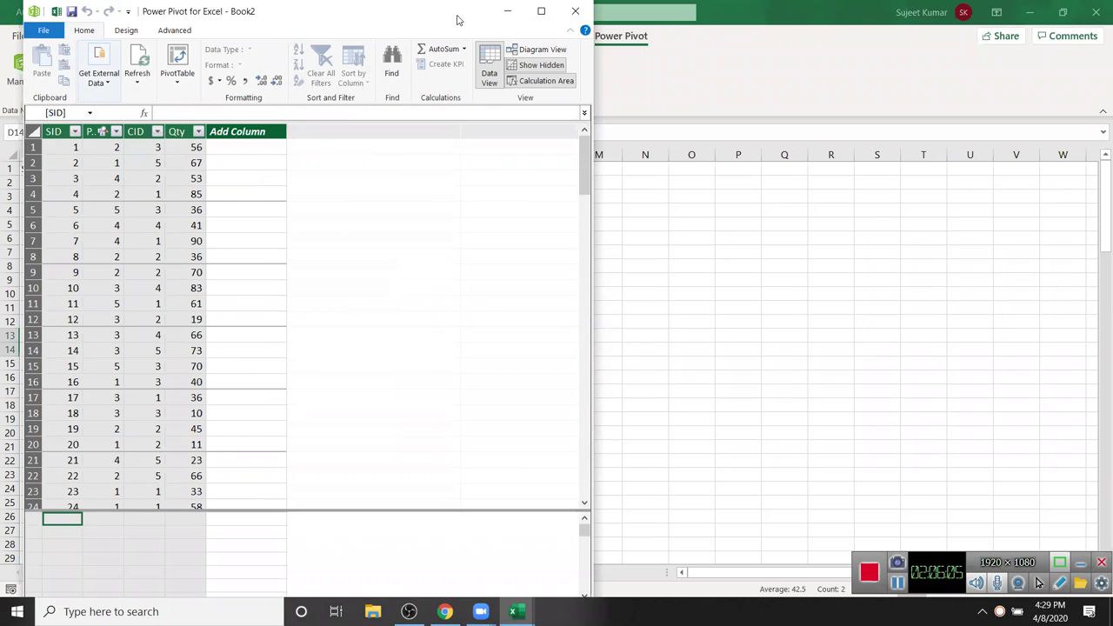
# - Maximize Power Pivot and rename the Range table to 'Sales'
pyautogui.click(541, 11)
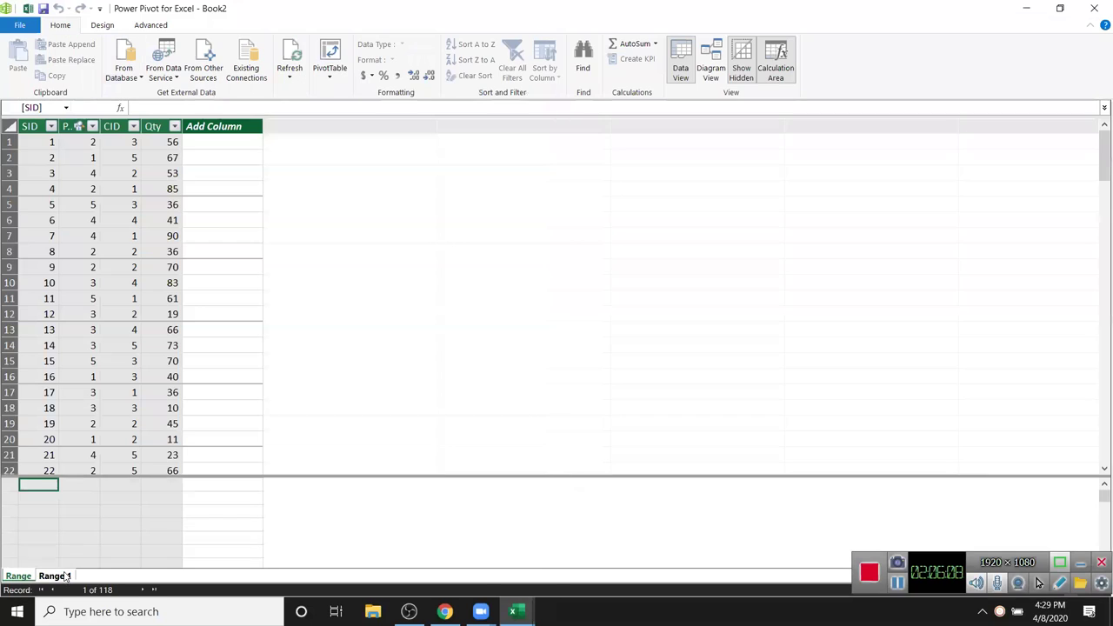
pyautogui.click(19, 576)
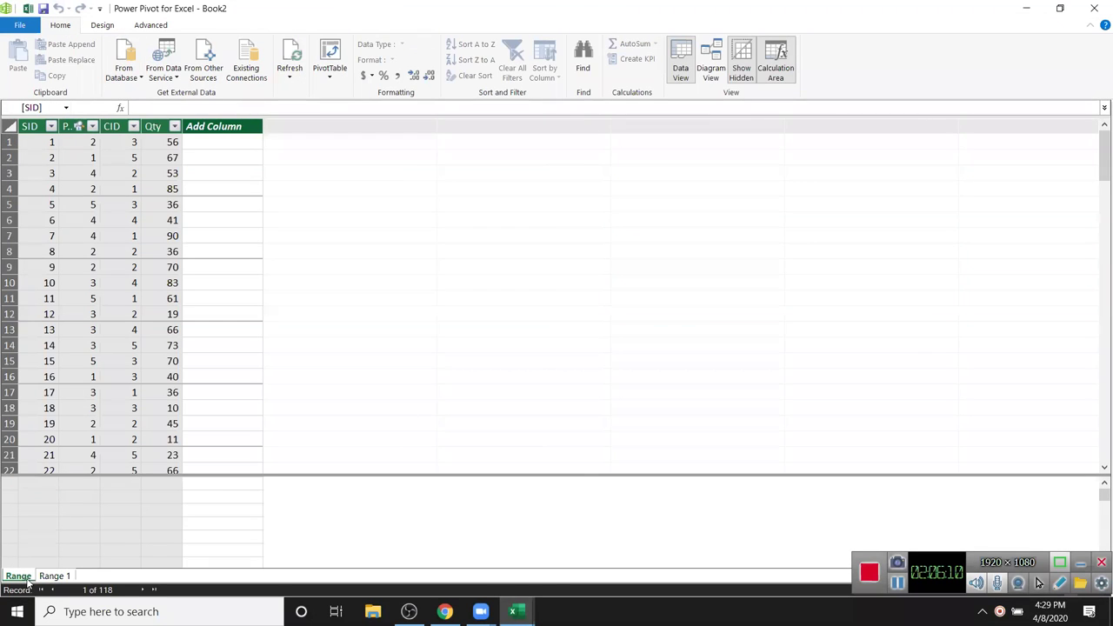
pyautogui.doubleClick(29, 577)
pyautogui.write('SAles')
pyautogui.press('BackSpace')
pyautogui.press('BackSpace')
pyautogui.press('BackSpace')
pyautogui.press('BackSpace')
pyautogui.write('ales')
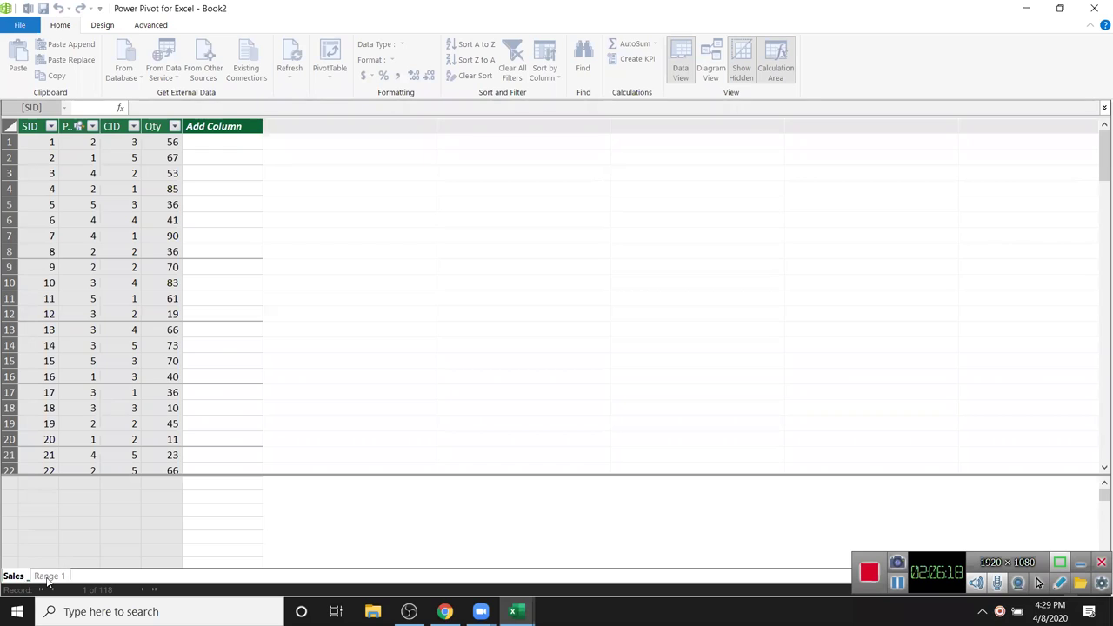
pyautogui.press('Return')
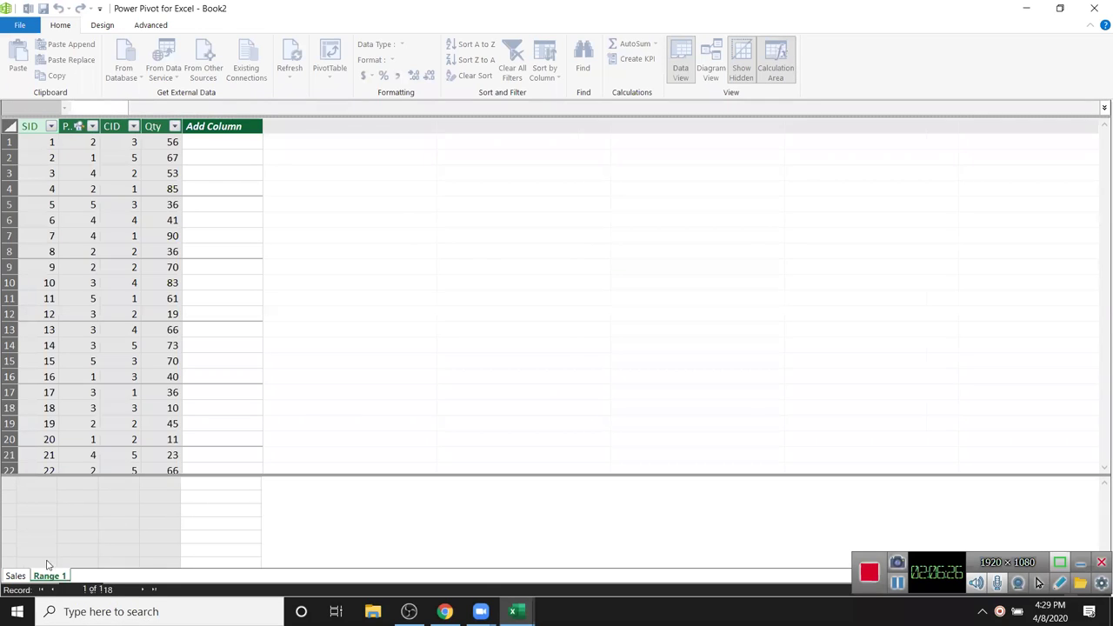
# - Rename the Range 1 table to 'Product' and return to the Excel workbook
pyautogui.doubleClick(47, 576)
pyautogui.press('BackSpace')
pyautogui.write('Product')
pyautogui.press('Return')
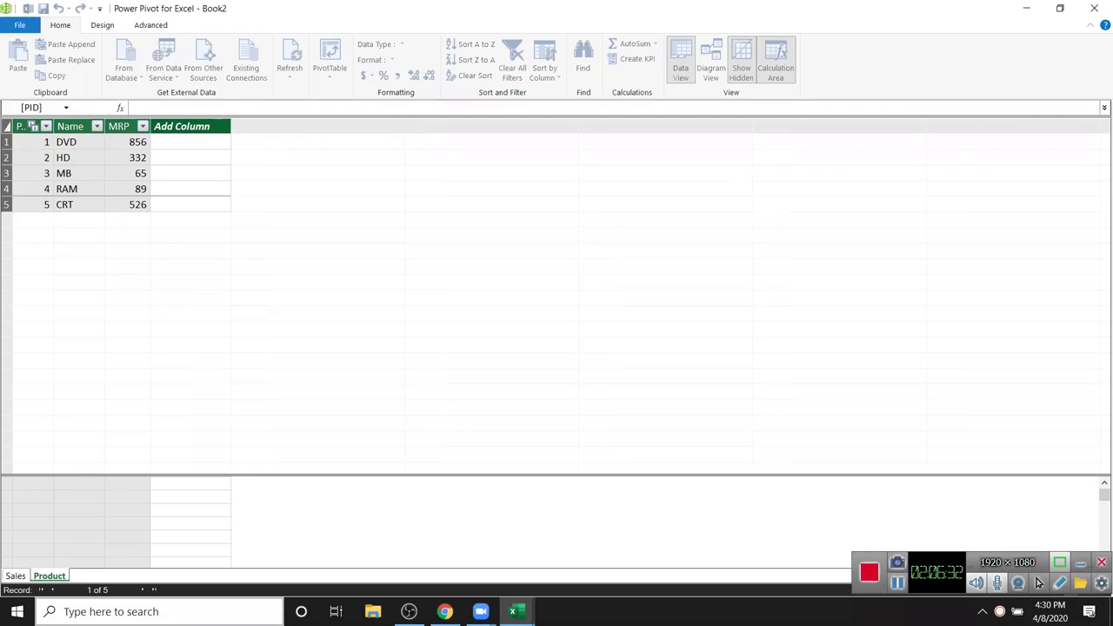
pyautogui.hotkey('alt', 'Tab')
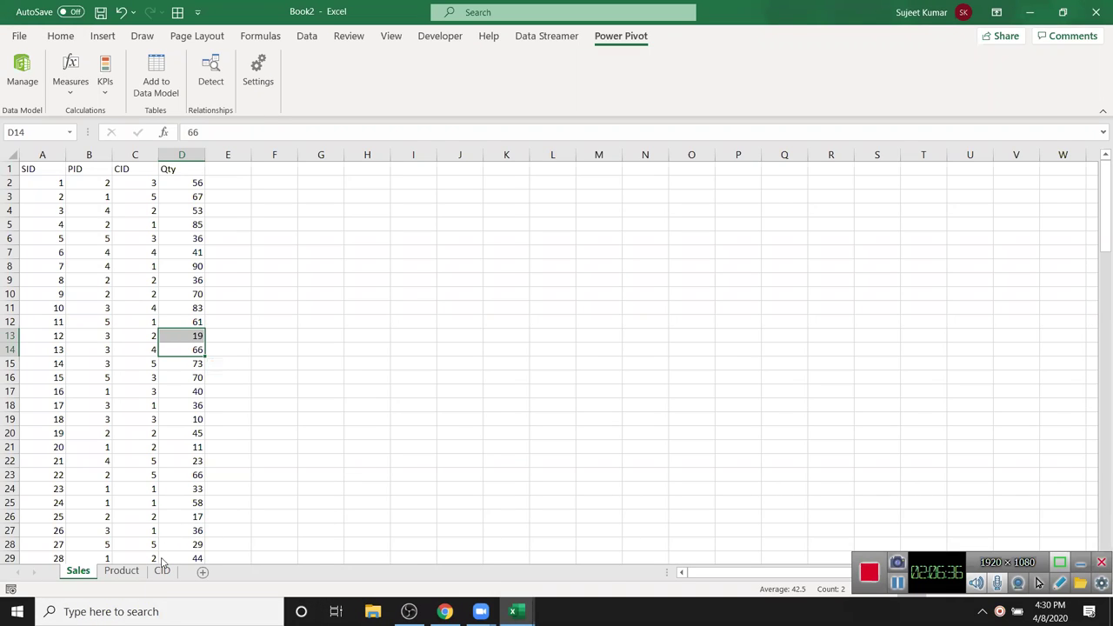
# - Select the customer data on the CID sheet and check recommended PivotTables
pyautogui.click(161, 572)
pyautogui.moveTo(39, 171); pyautogui.dragTo(122, 236)
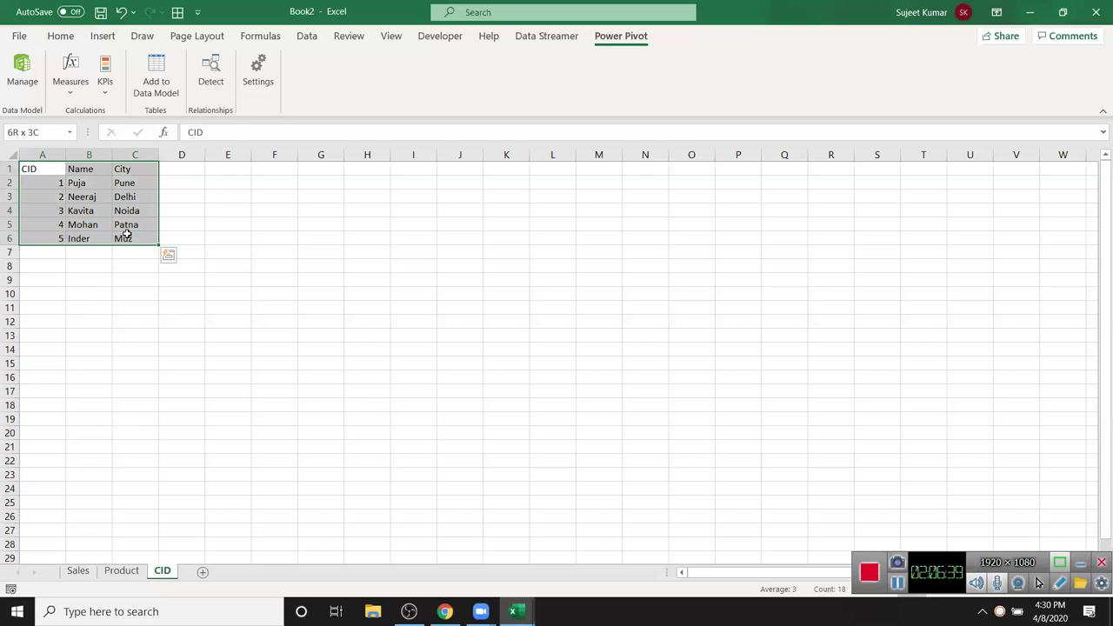
pyautogui.click(108, 37)
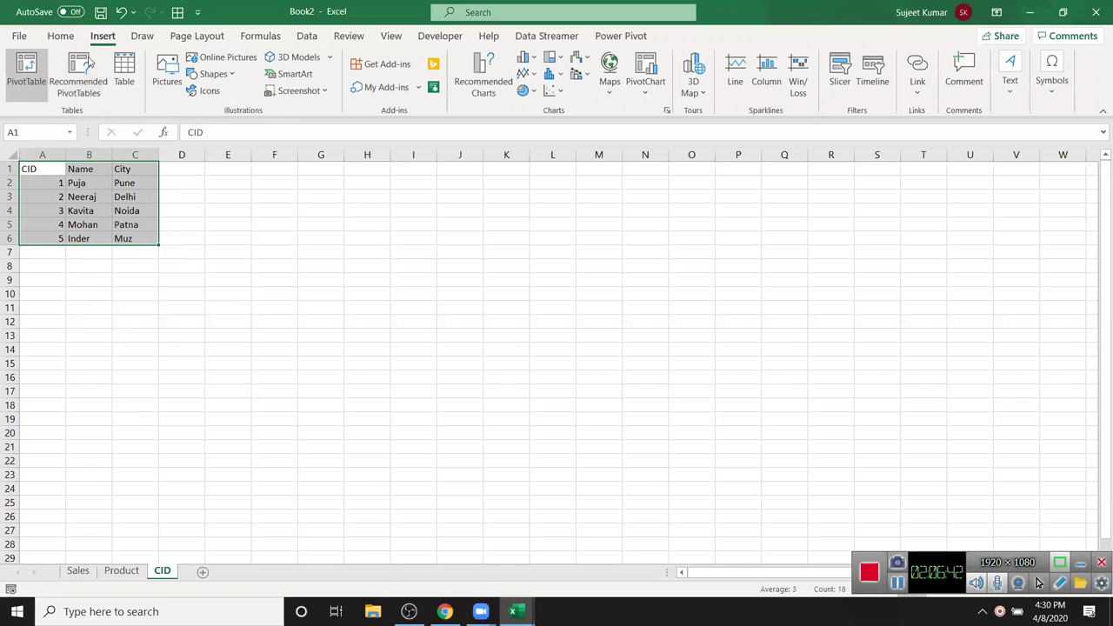
pyautogui.click(97, 94)
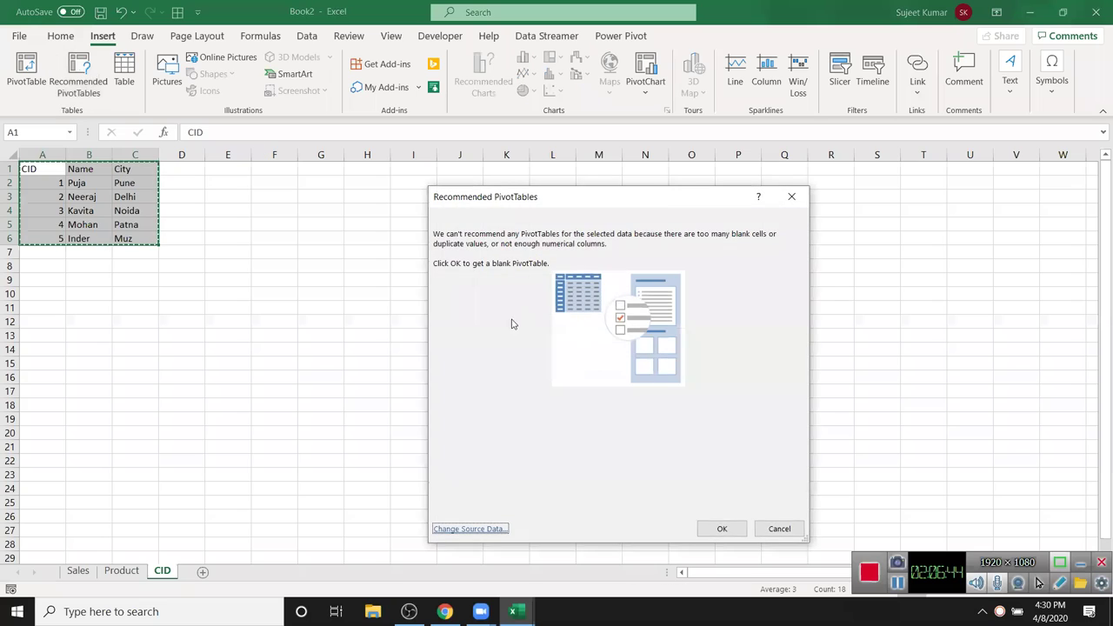
pyautogui.press('Escape')
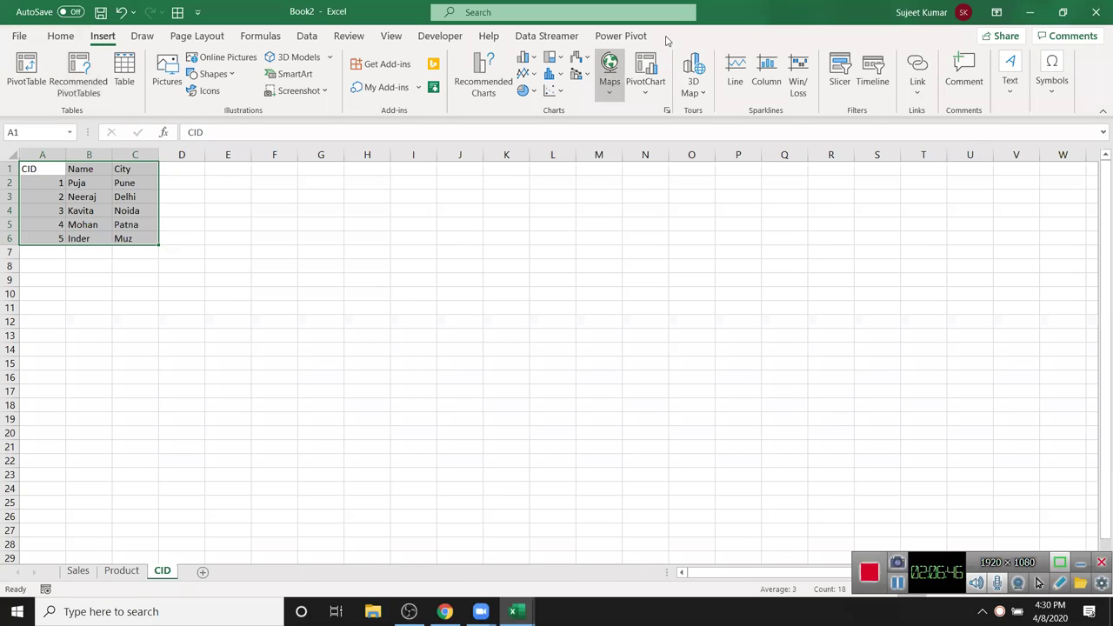
# - Add customer range $A$1:$C$6 to the Data Model, rename Table1 to 'Cust', and show Data View
pyautogui.click(632, 37)
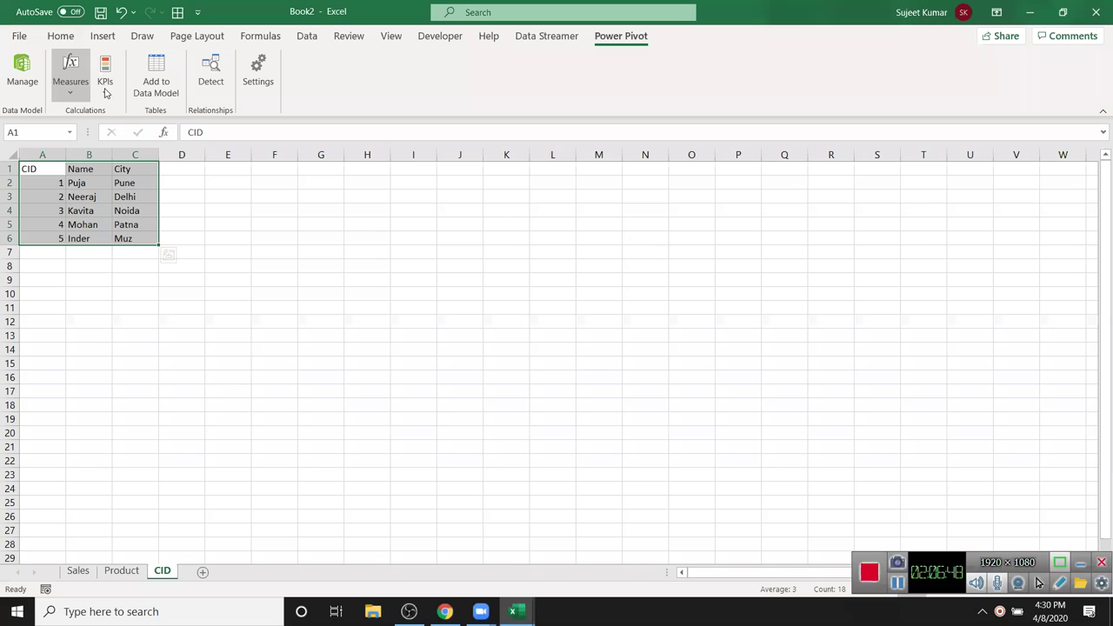
pyautogui.click(144, 90)
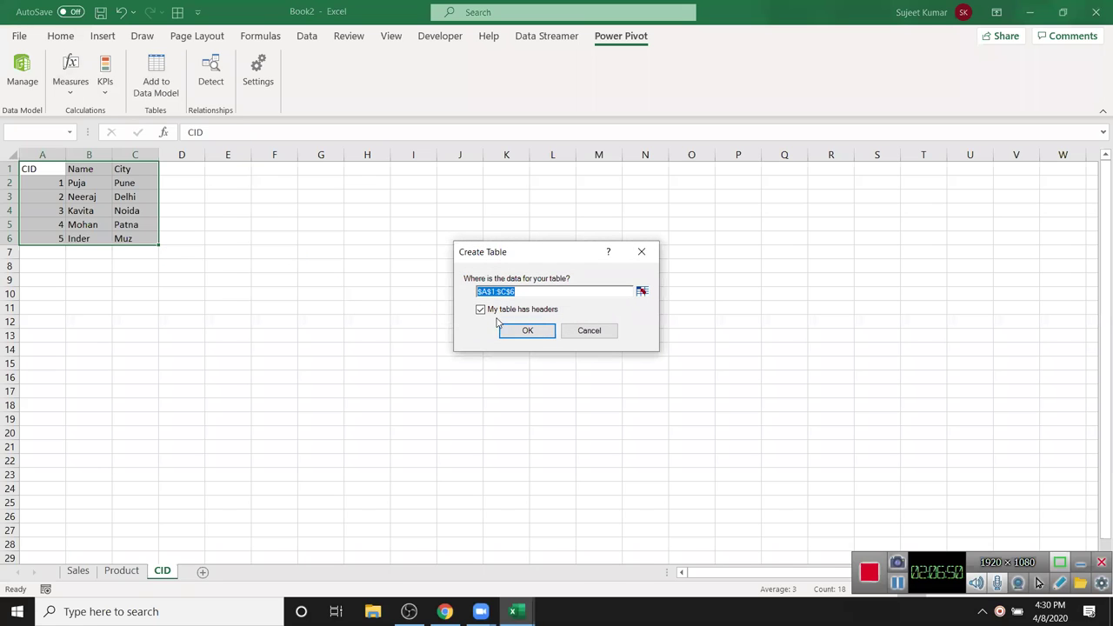
pyautogui.click(530, 330)
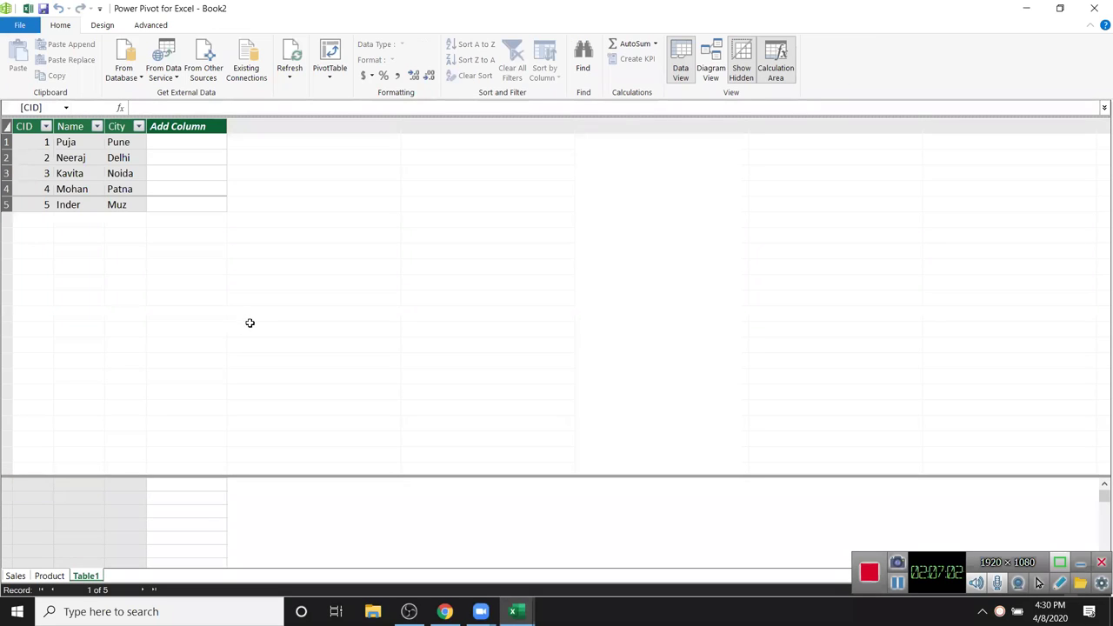
pyautogui.doubleClick(90, 576)
pyautogui.write('Cust')
pyautogui.press('Return')
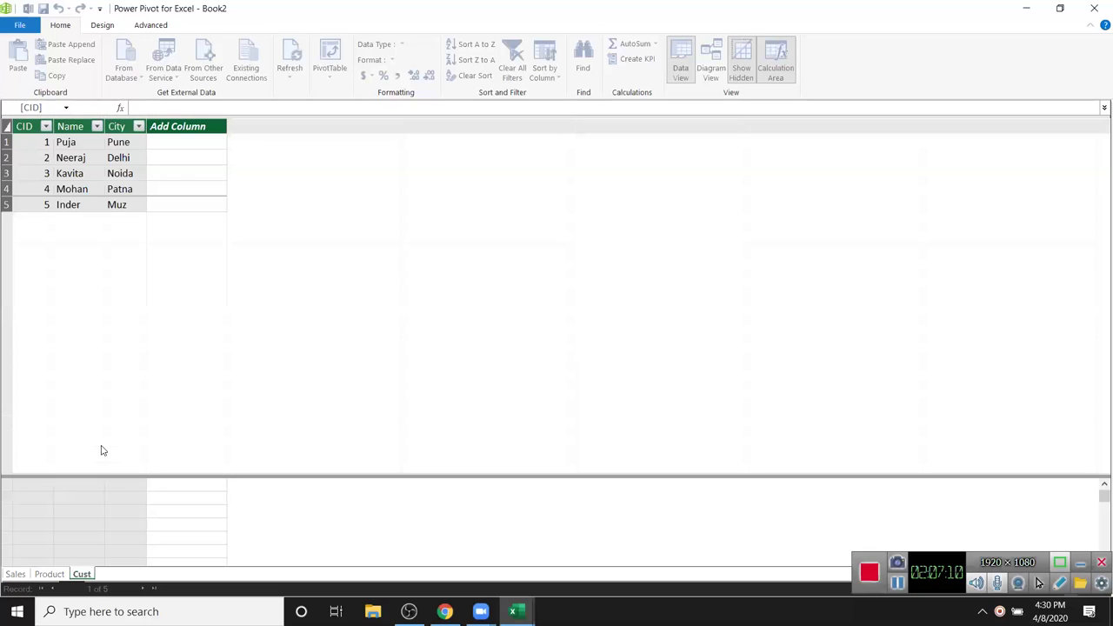
pyautogui.click(687, 75)
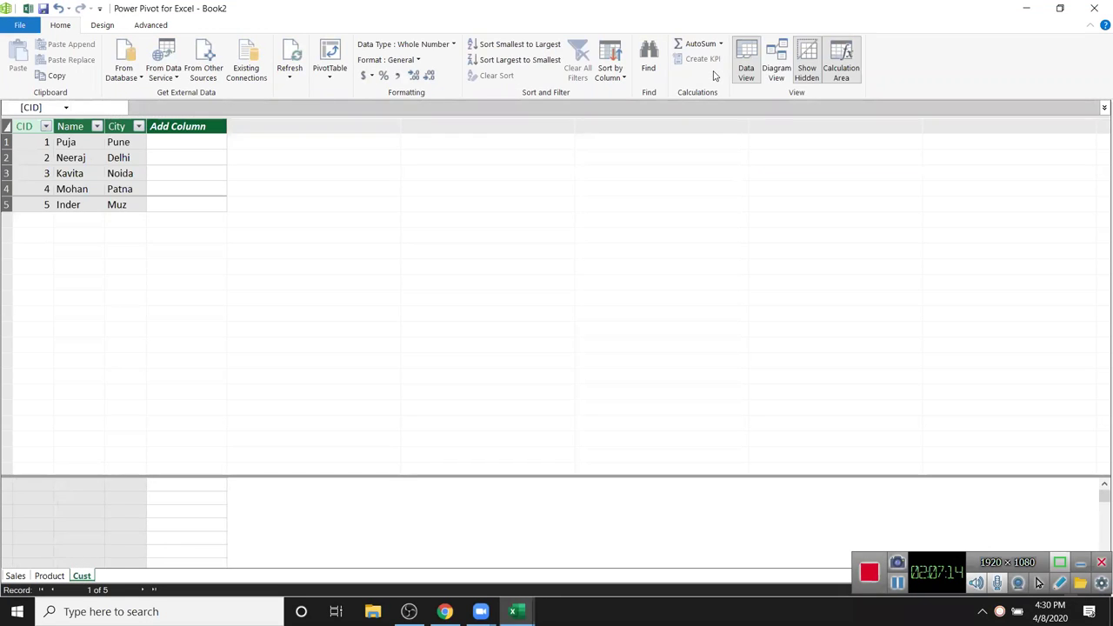
# - In Diagram View, link Cust CID to Sales CID, then return to Data View
pyautogui.click(783, 61)
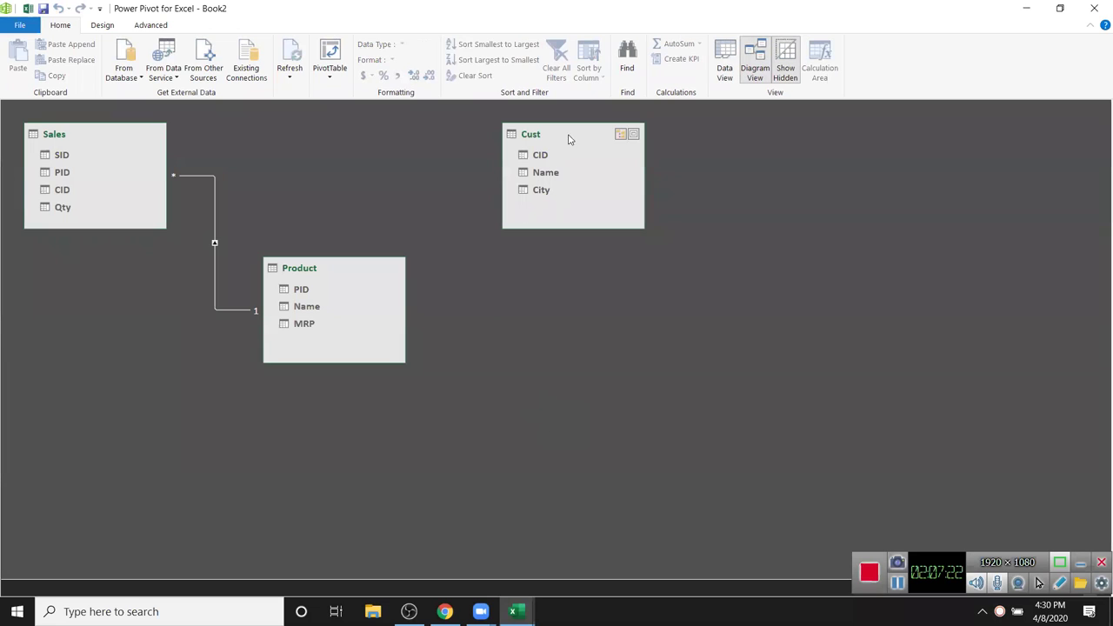
pyautogui.moveTo(537, 136); pyautogui.dragTo(515, 141)
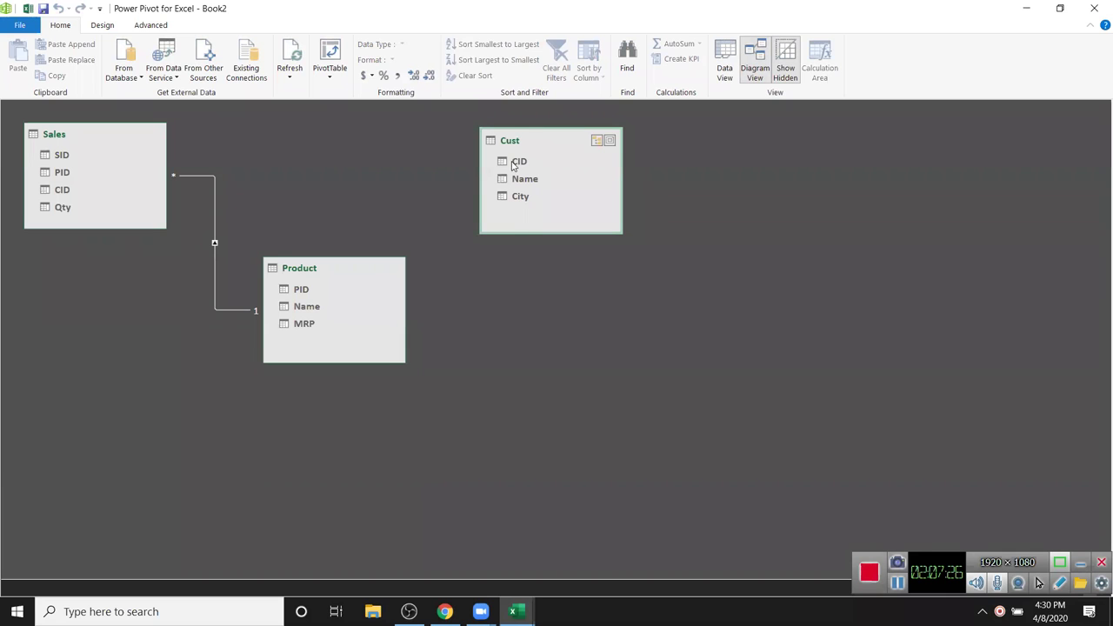
pyautogui.moveTo(513, 163); pyautogui.dragTo(74, 196)
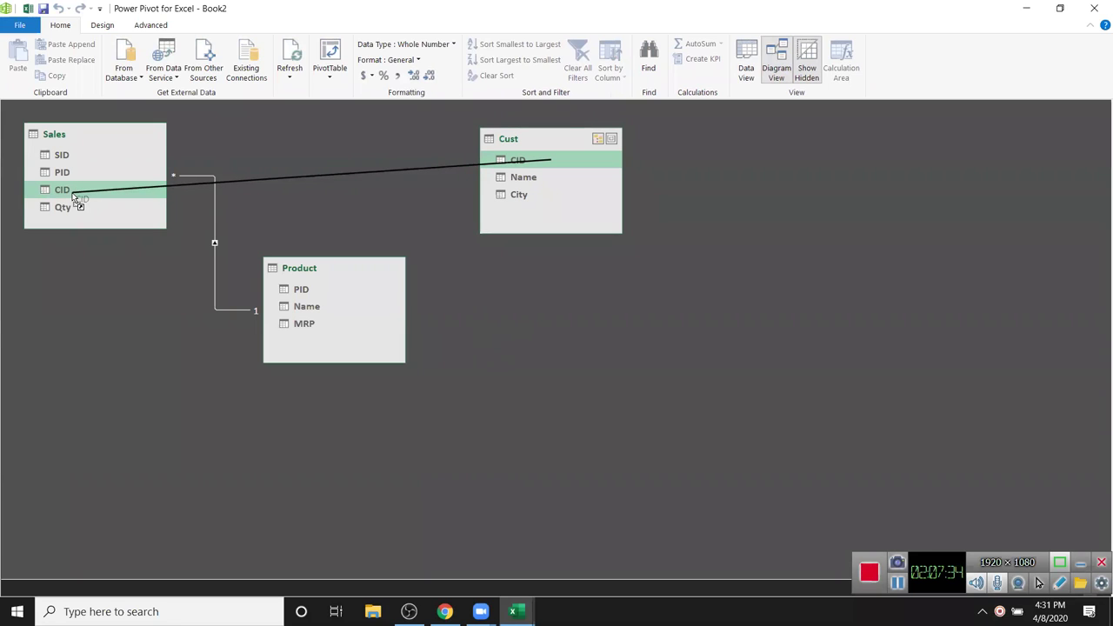
pyautogui.moveTo(74, 196); pyautogui.dragTo(71, 191)
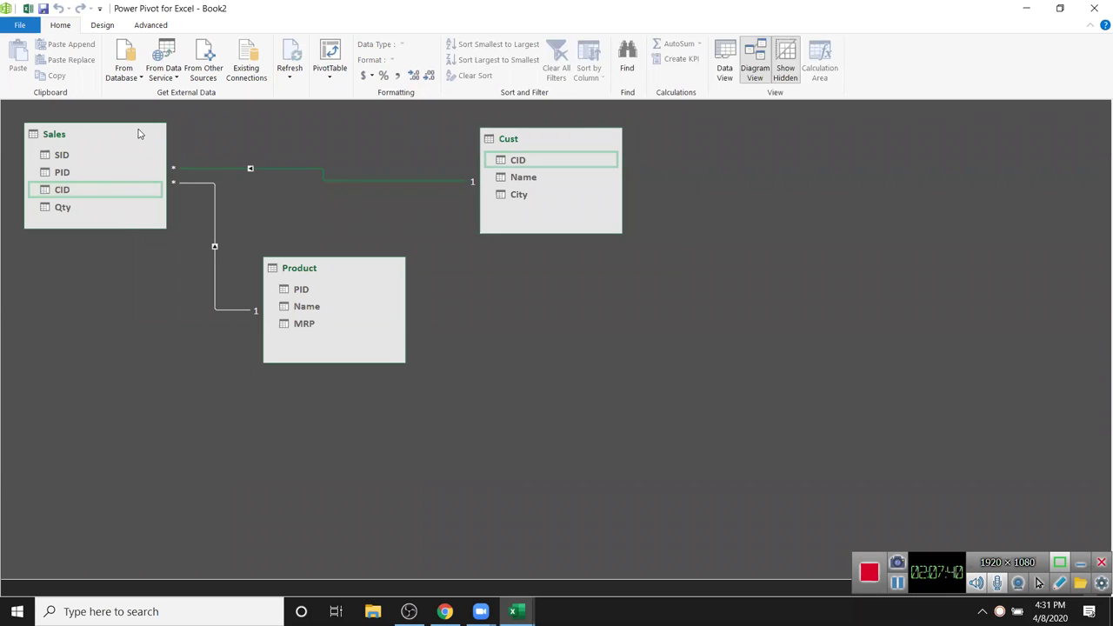
pyautogui.click(727, 73)
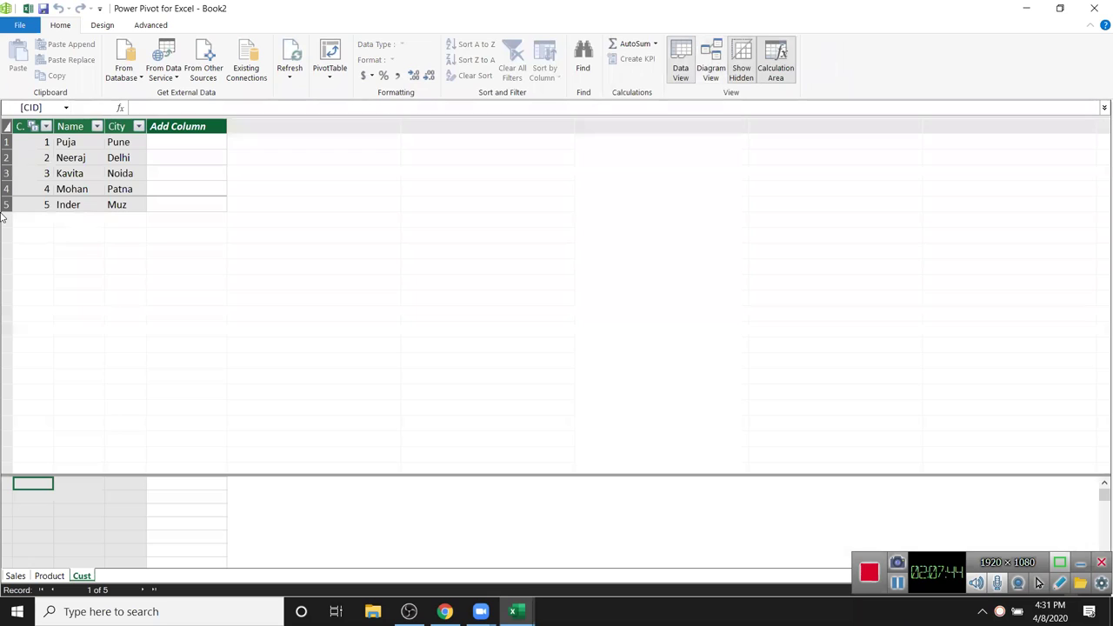
# - Check the Product table's columns, then name the new Sales column MRP
pyautogui.click(15, 576)
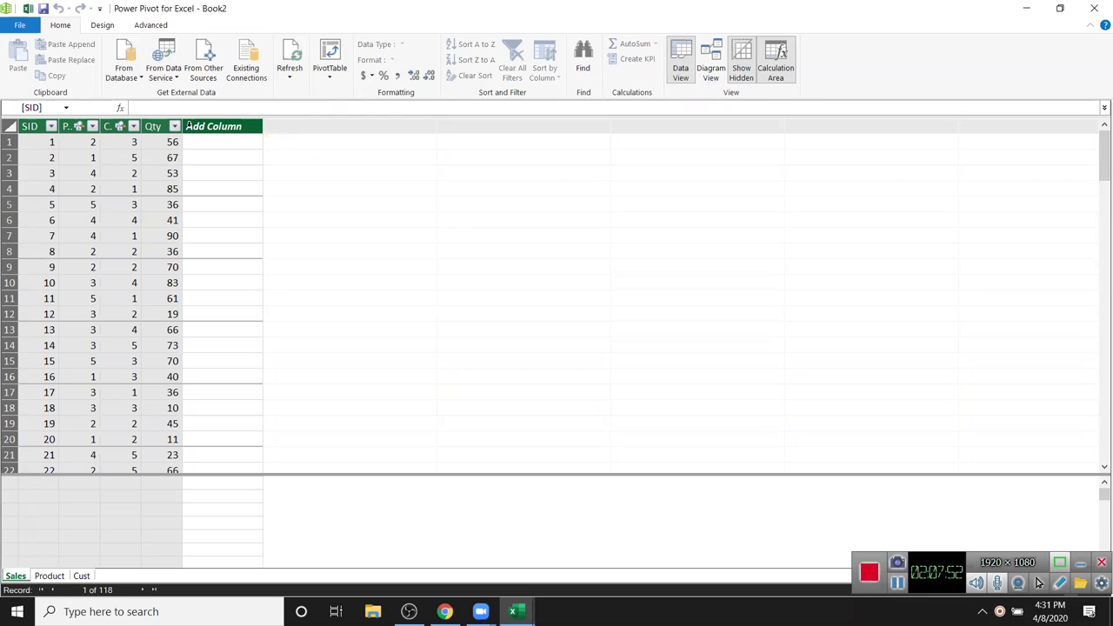
pyautogui.click(49, 576)
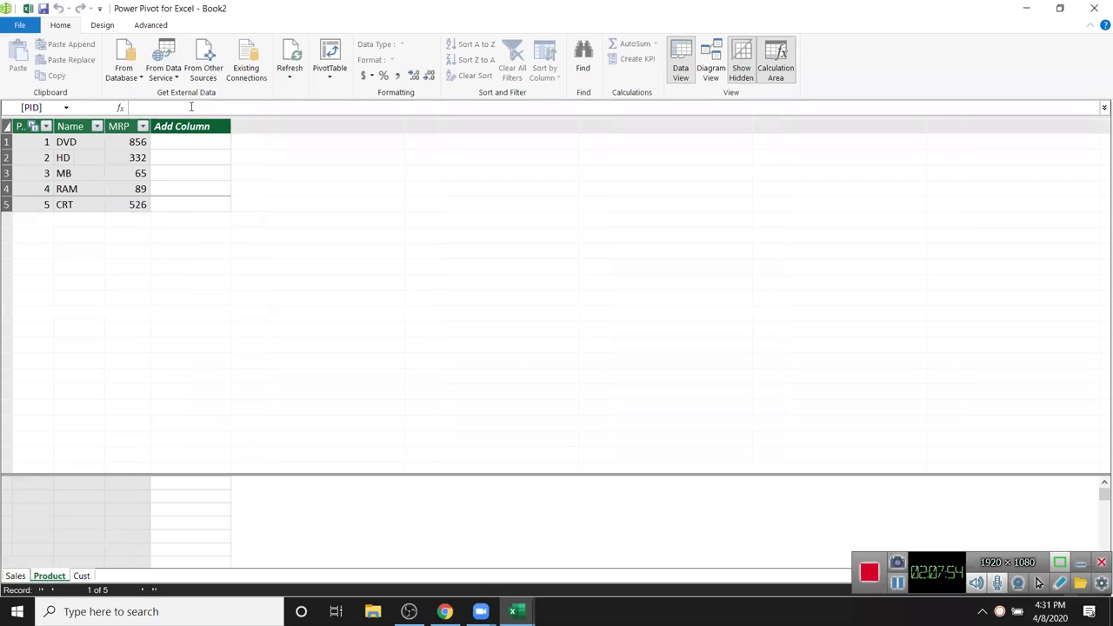
pyautogui.click(15, 576)
pyautogui.click(201, 126)
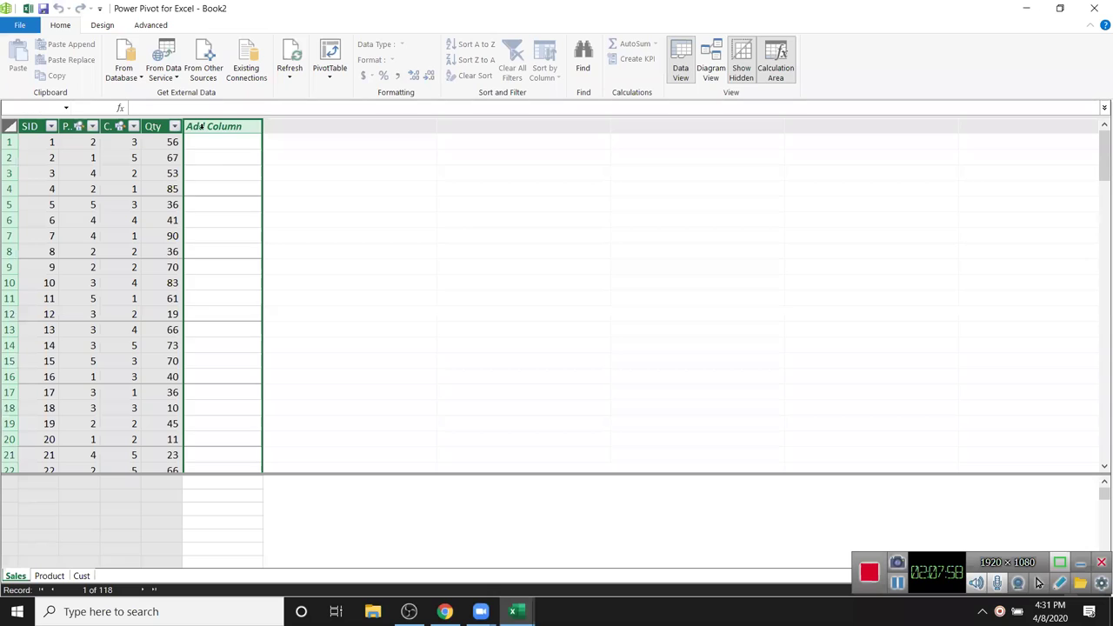
pyautogui.doubleClick(201, 127)
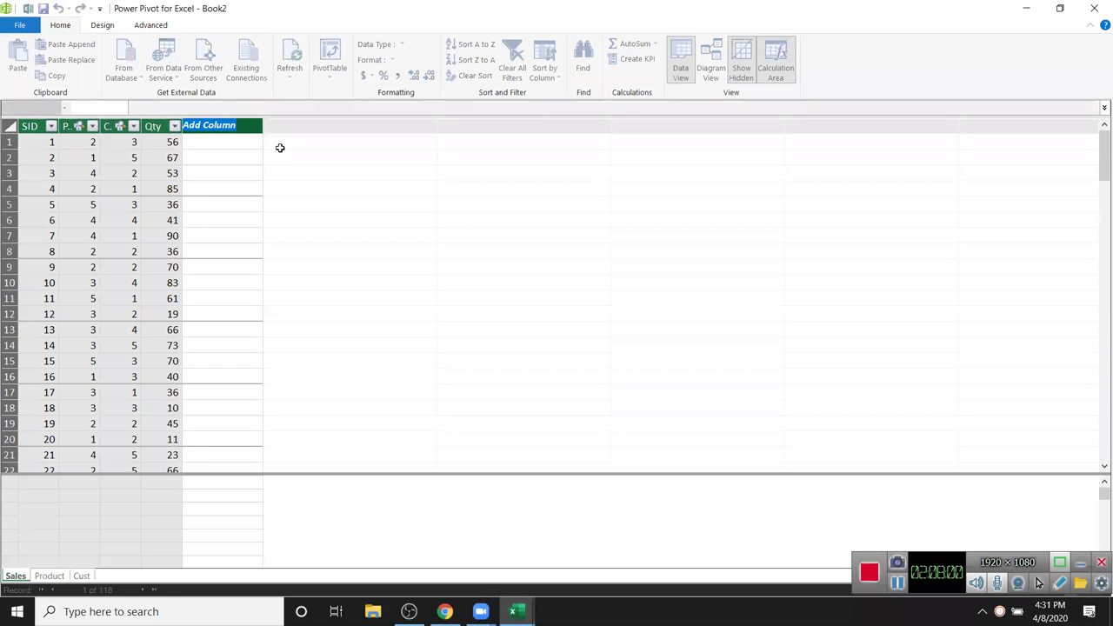
pyautogui.write('MRP')
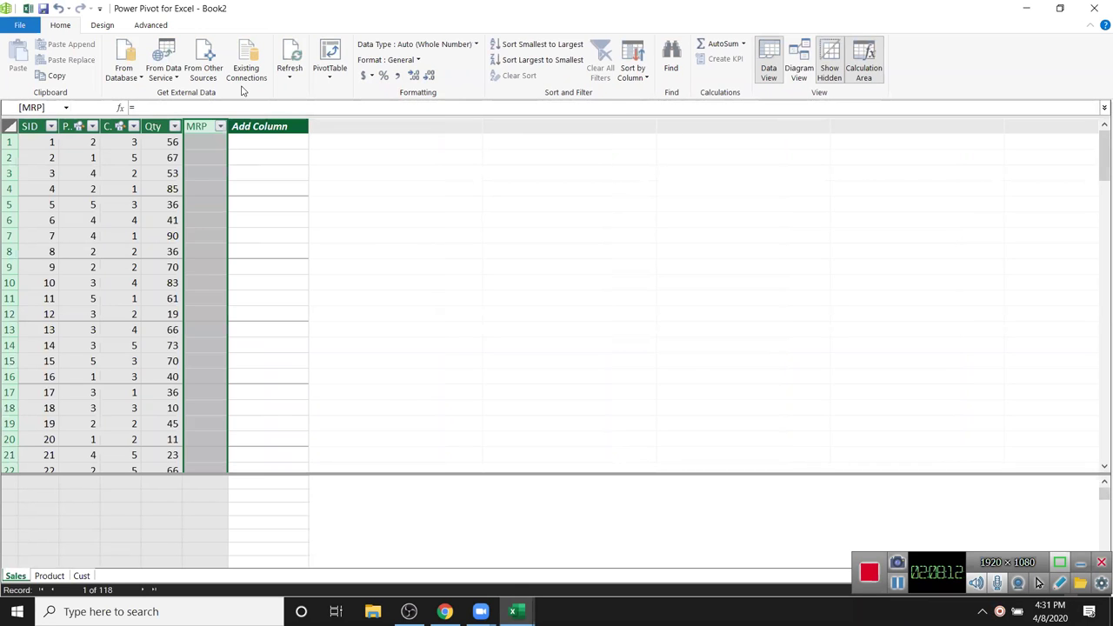
# - Fill the MRP column with =RELATED('Product'[MRP]) and name the next column 'amt'
pyautogui.click(212, 142)
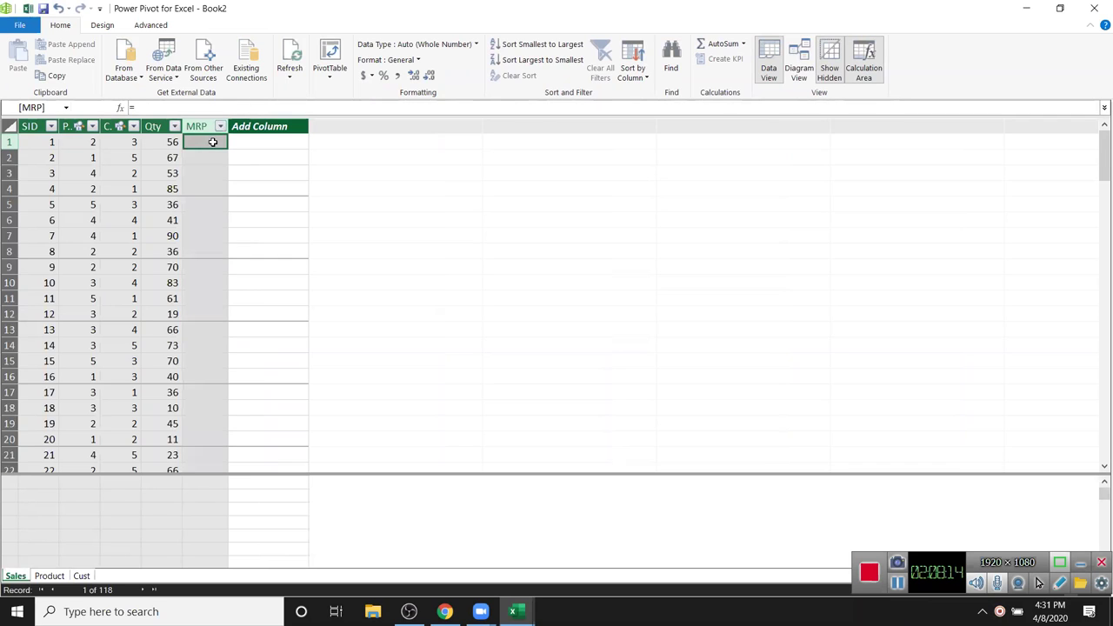
pyautogui.write('=re')
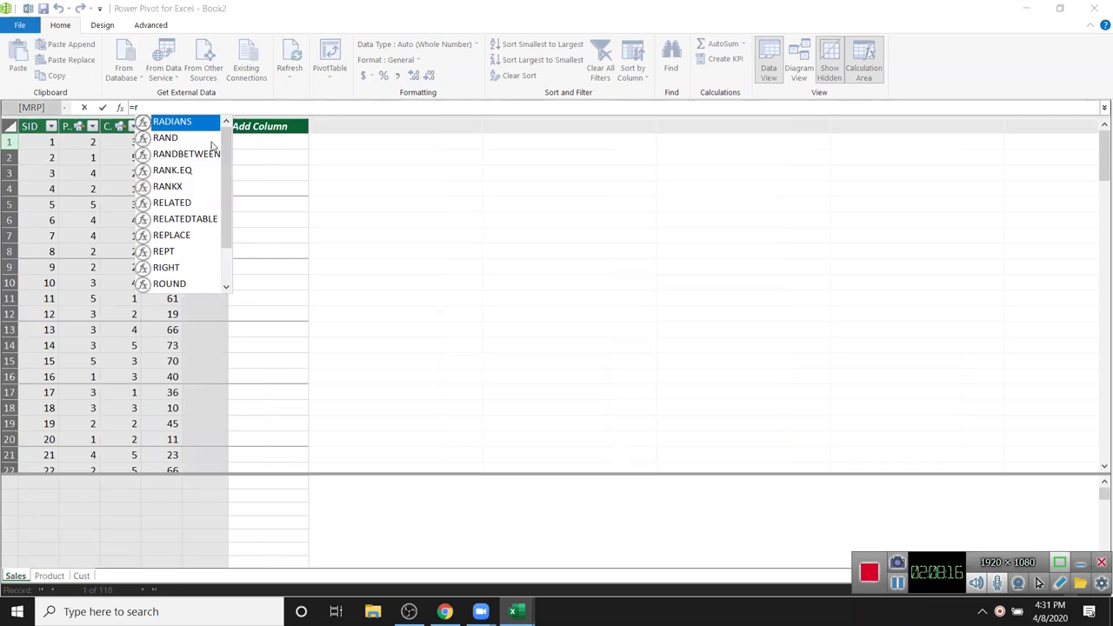
pyautogui.press('Tab')
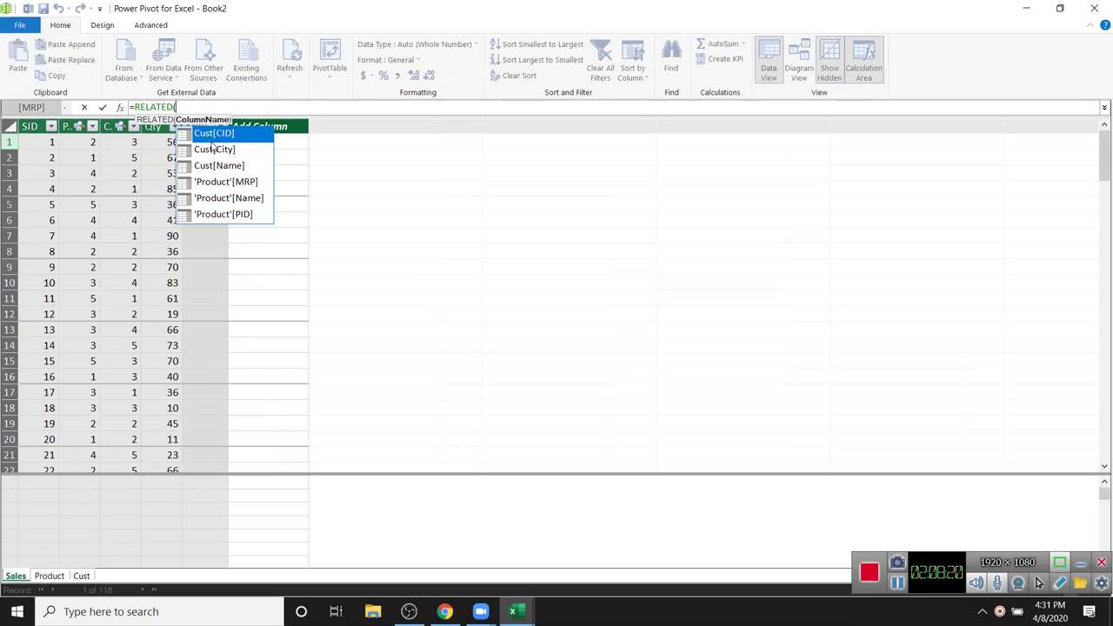
pyautogui.press('Down')
pyautogui.press('Down')
pyautogui.press('Down')
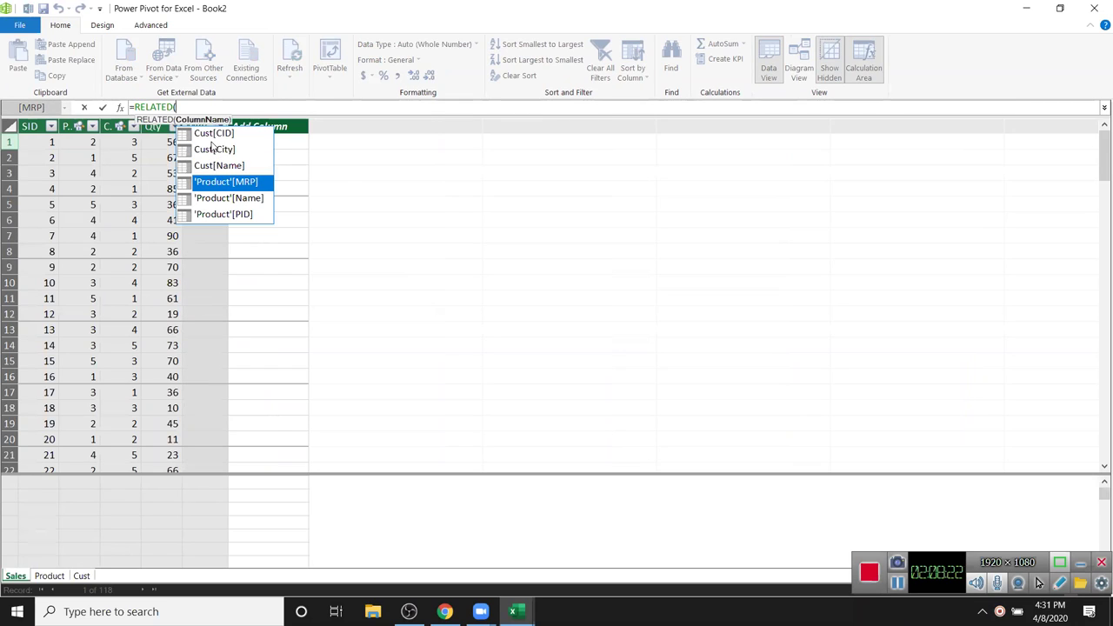
pyautogui.press('Tab')
pyautogui.write(')')
pyautogui.press('Return')
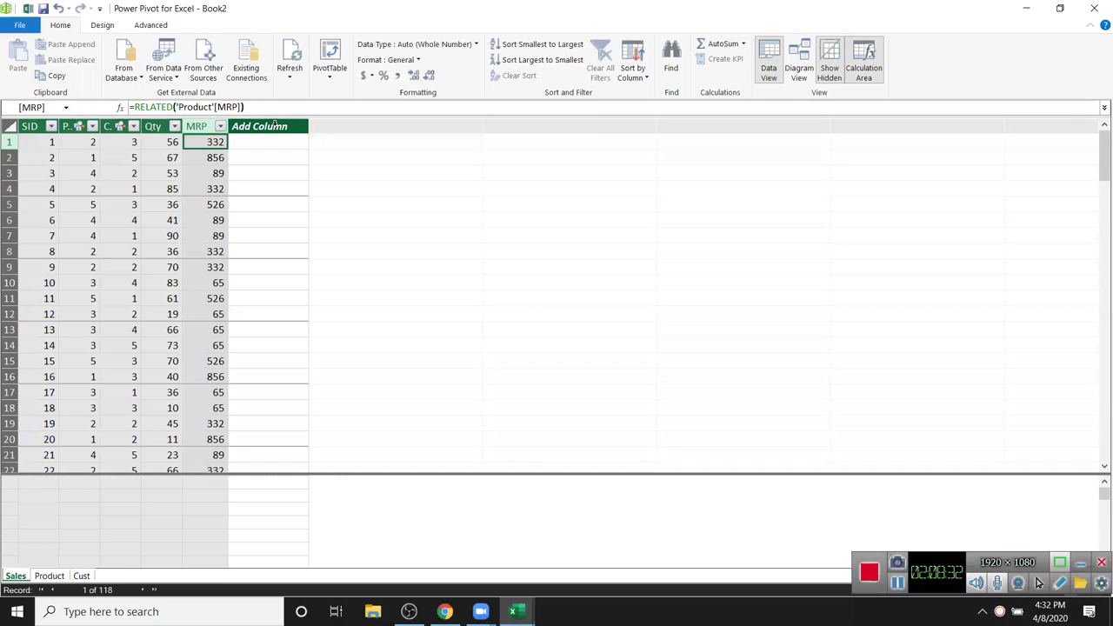
pyautogui.doubleClick(275, 126)
pyautogui.write('a')
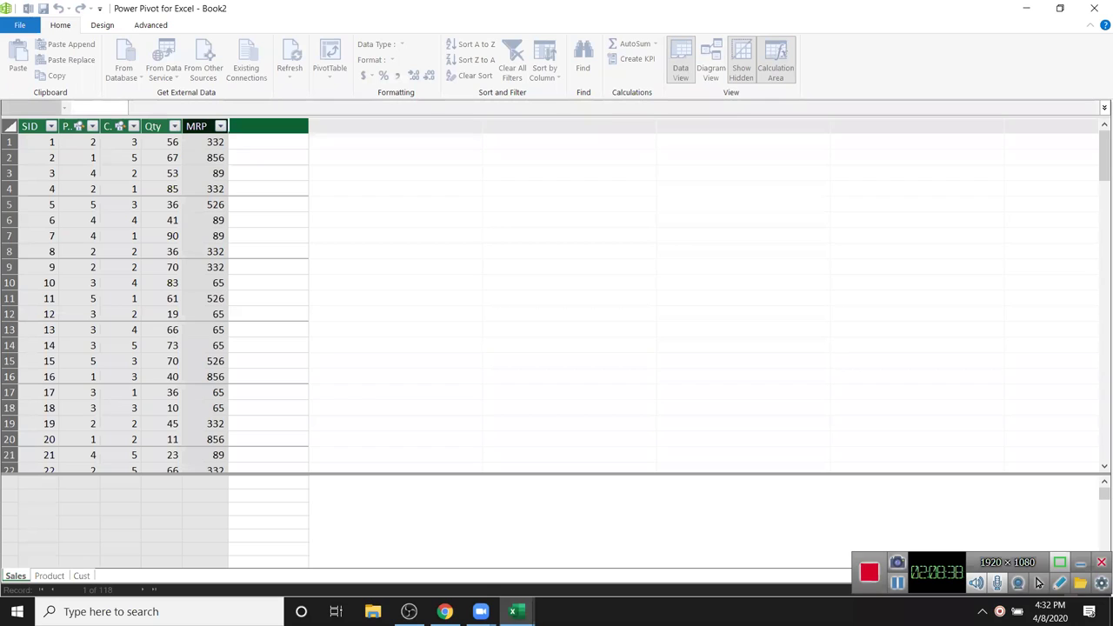
pyautogui.write('mt')
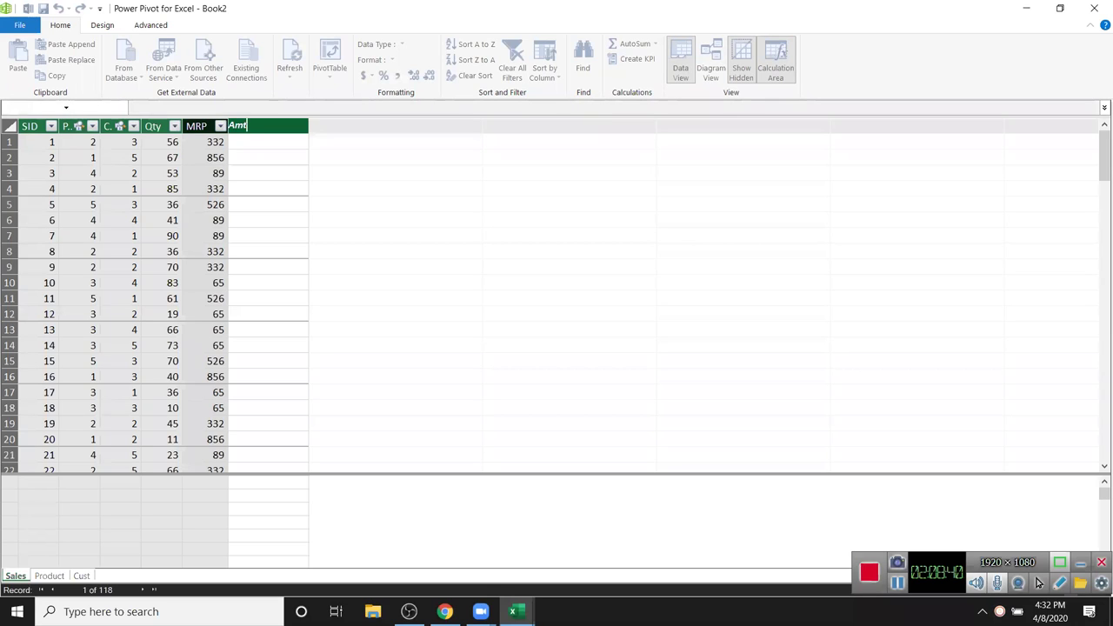
# - Name the new column Amt and fill it with =[Qty]*[MRP]
pyautogui.press('Return')
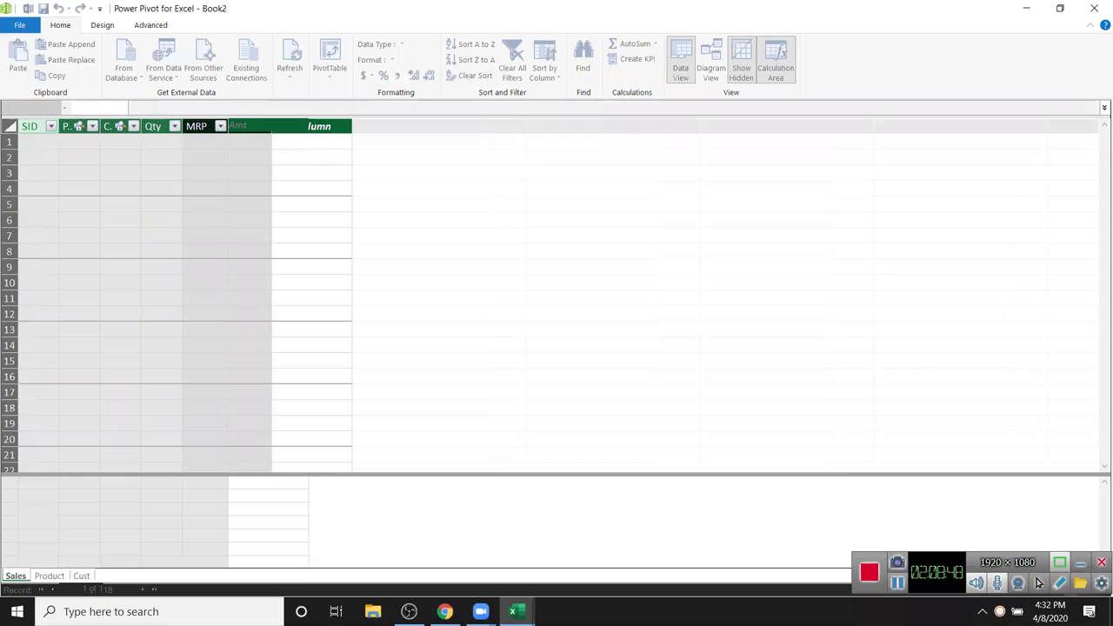
pyautogui.click(251, 143)
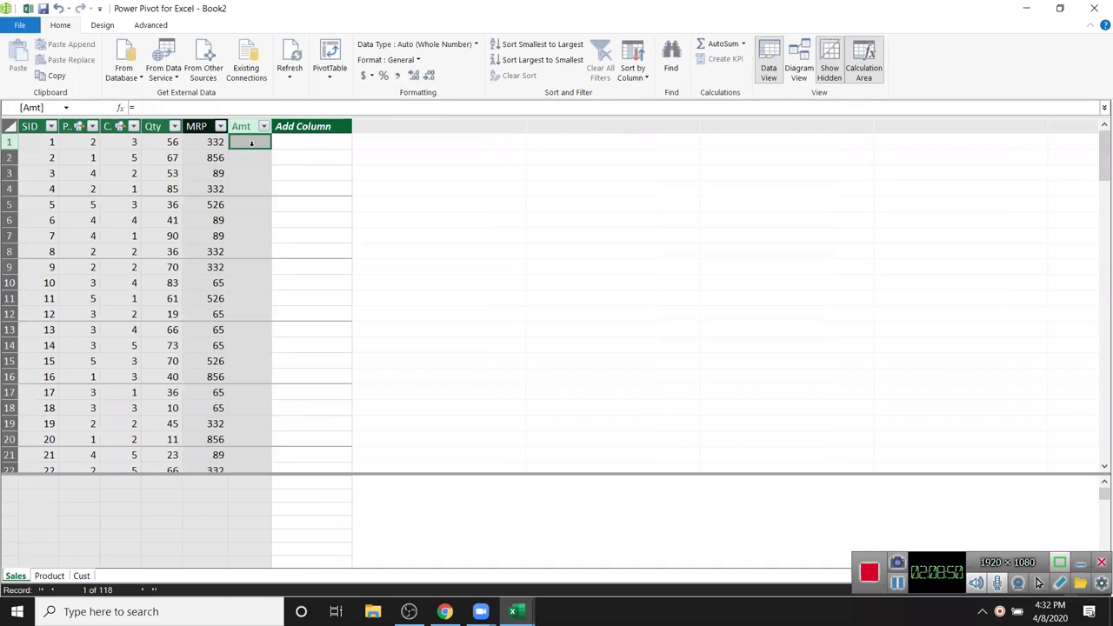
pyautogui.write('=')
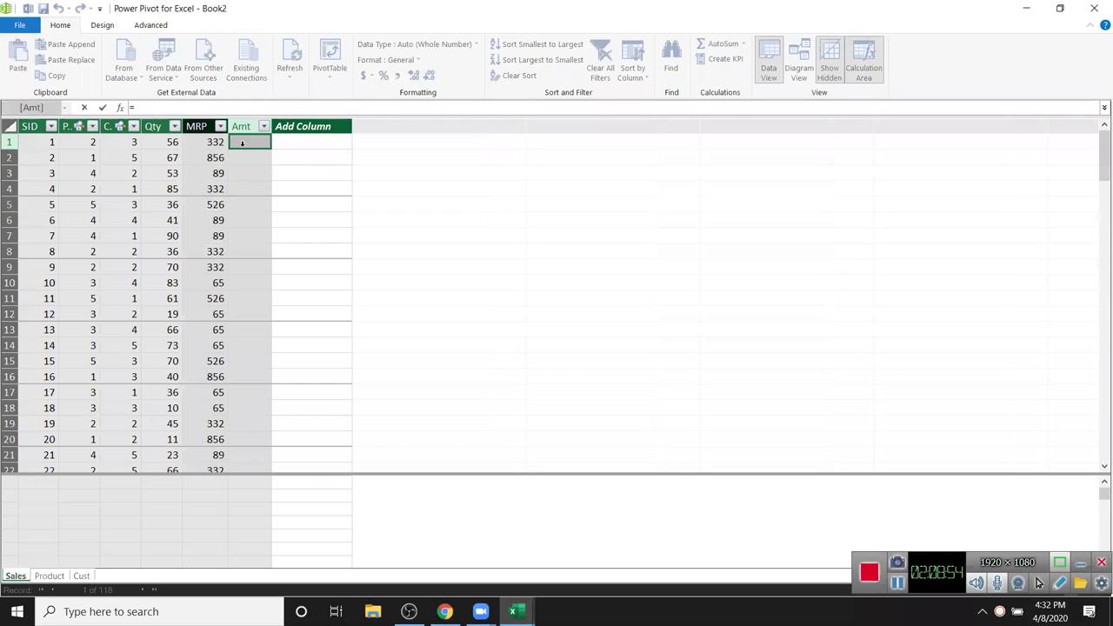
pyautogui.write('[Qty]*[MRP]')
pyautogui.press('Return')
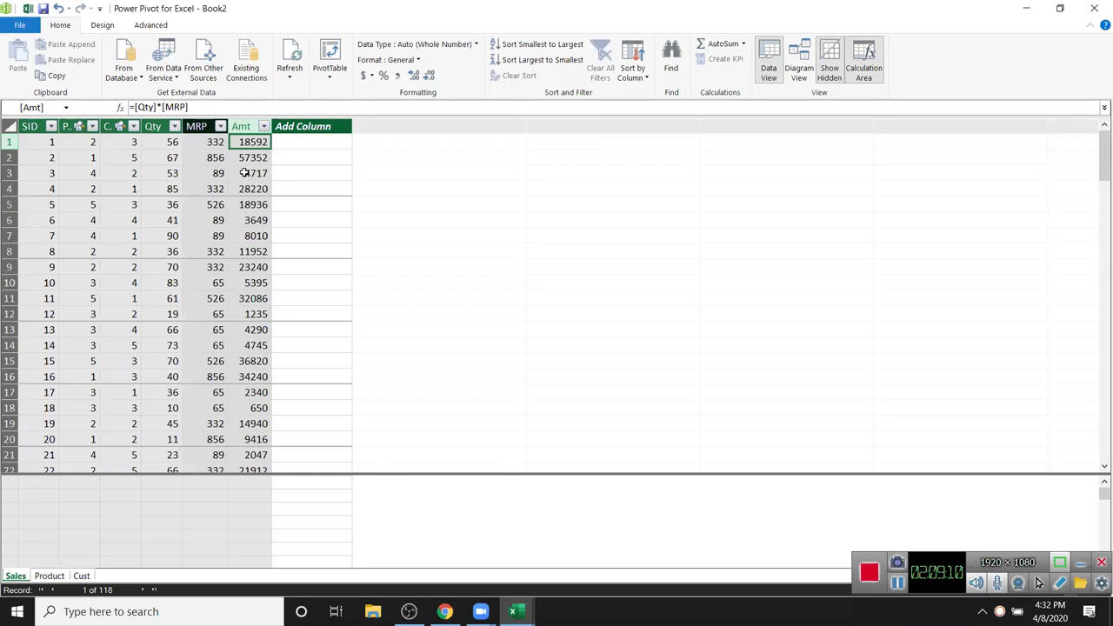
pyautogui.click(334, 56)
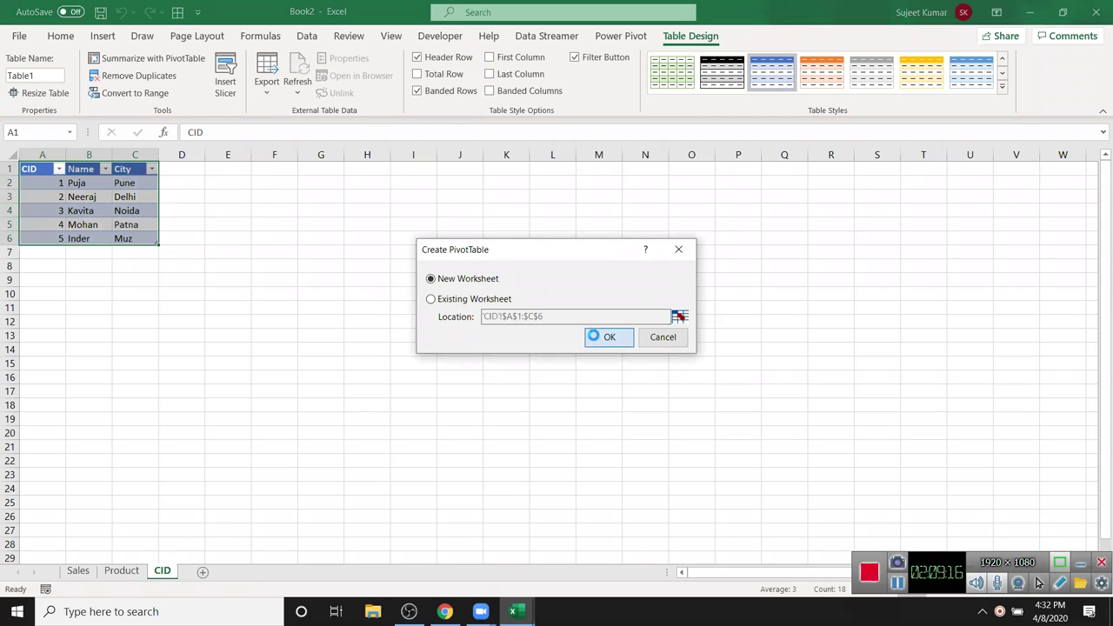
# - Place the PivotTable on a new worksheet with Sum of Amt and product Name across columns
pyautogui.click(600, 337)
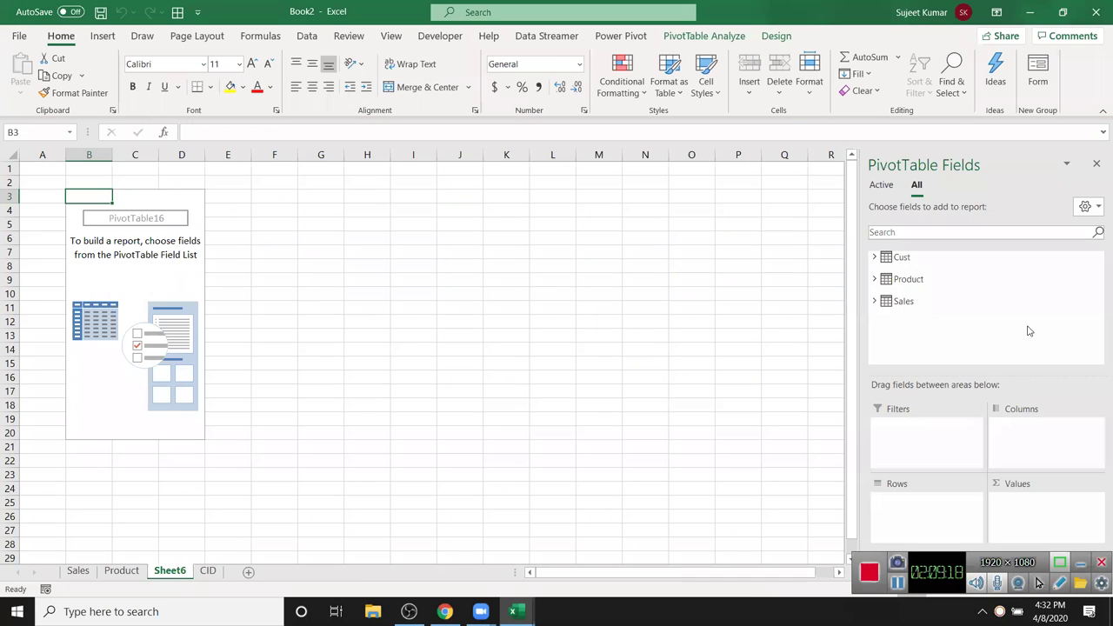
pyautogui.click(874, 301)
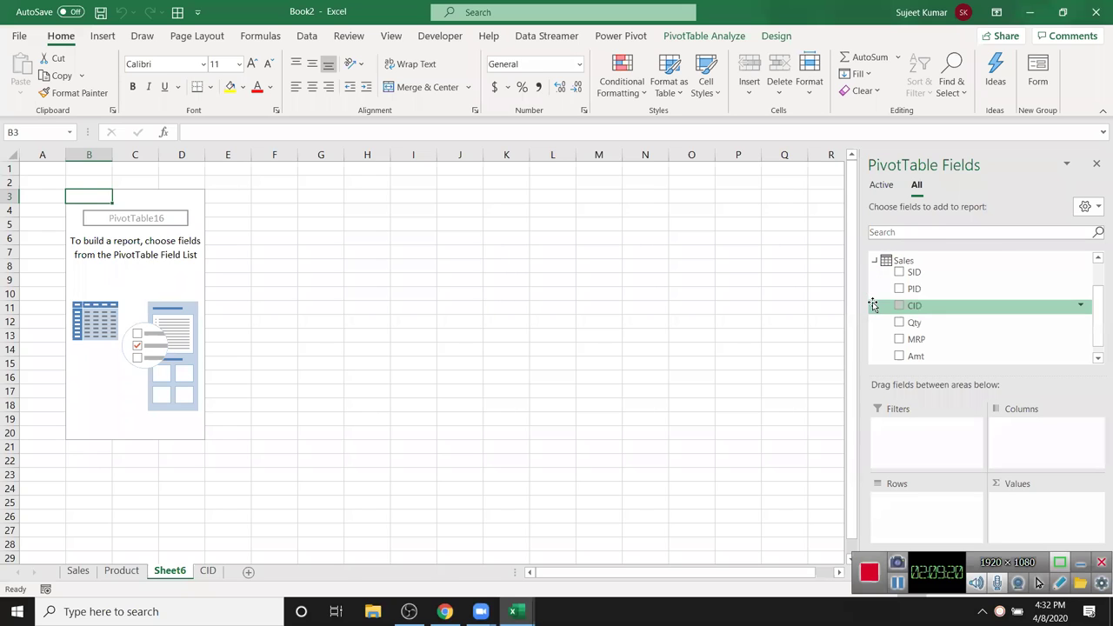
pyautogui.moveTo(940, 359); pyautogui.dragTo(1011, 500)
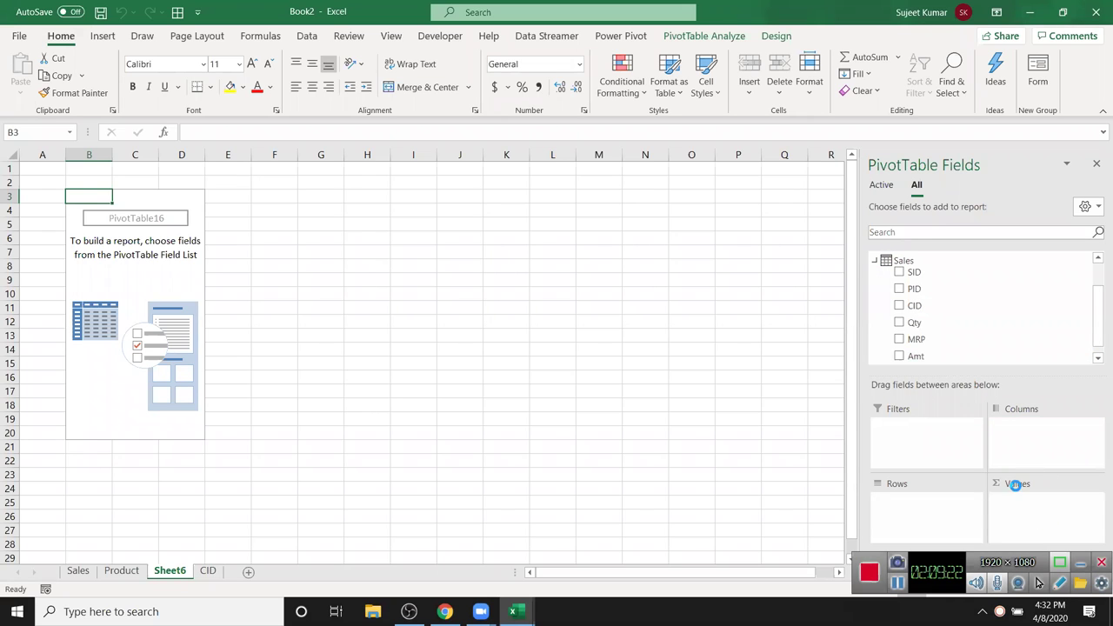
pyautogui.click(874, 261)
pyautogui.click(874, 279)
pyautogui.moveTo(928, 310); pyautogui.dragTo(1043, 445)
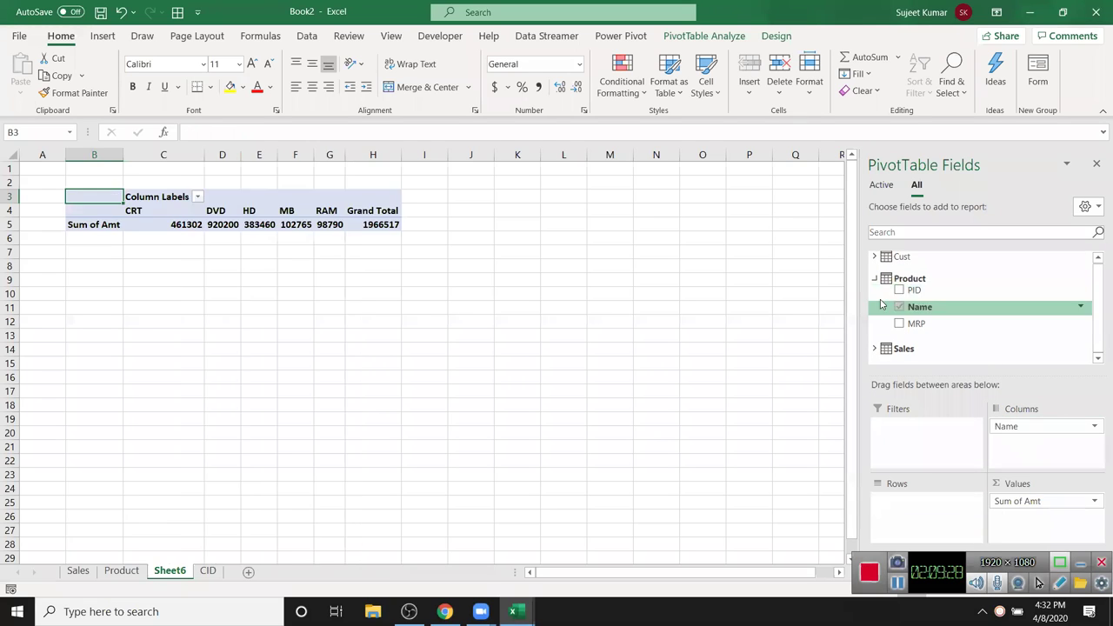
# - Filter the pivot by customer City, list customer Name down the rows, and close the field list
pyautogui.click(874, 278)
pyautogui.click(874, 258)
pyautogui.moveTo(925, 308); pyautogui.dragTo(928, 440)
pyautogui.moveTo(919, 286); pyautogui.dragTo(904, 514)
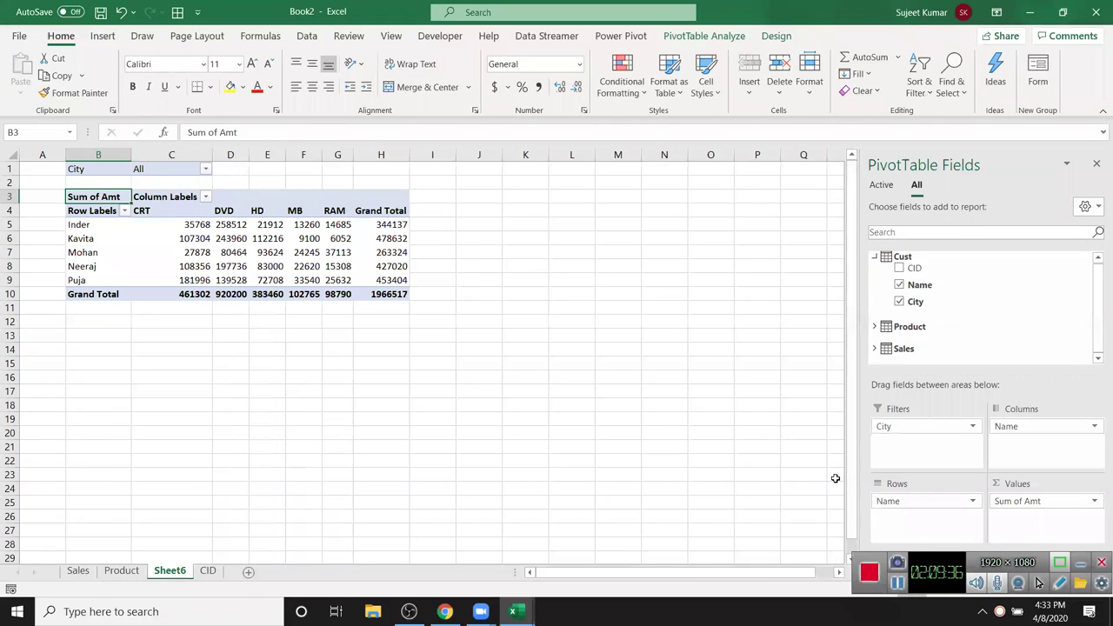
pyautogui.click(1096, 166)
pyautogui.click(267, 280)
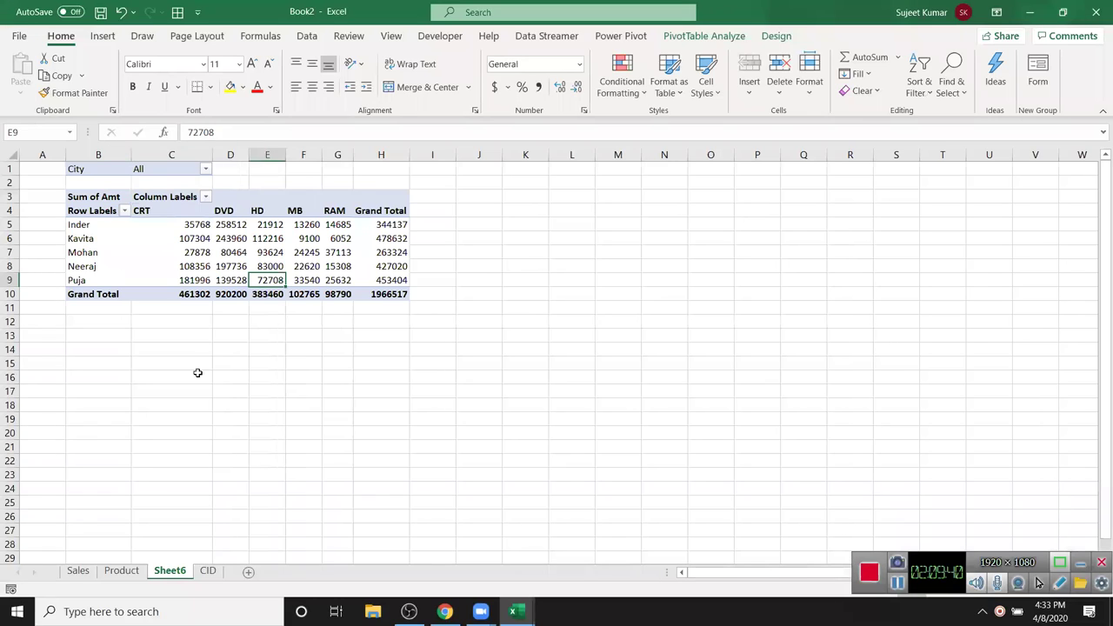
pyautogui.click(194, 377)
pyautogui.click(40, 393)
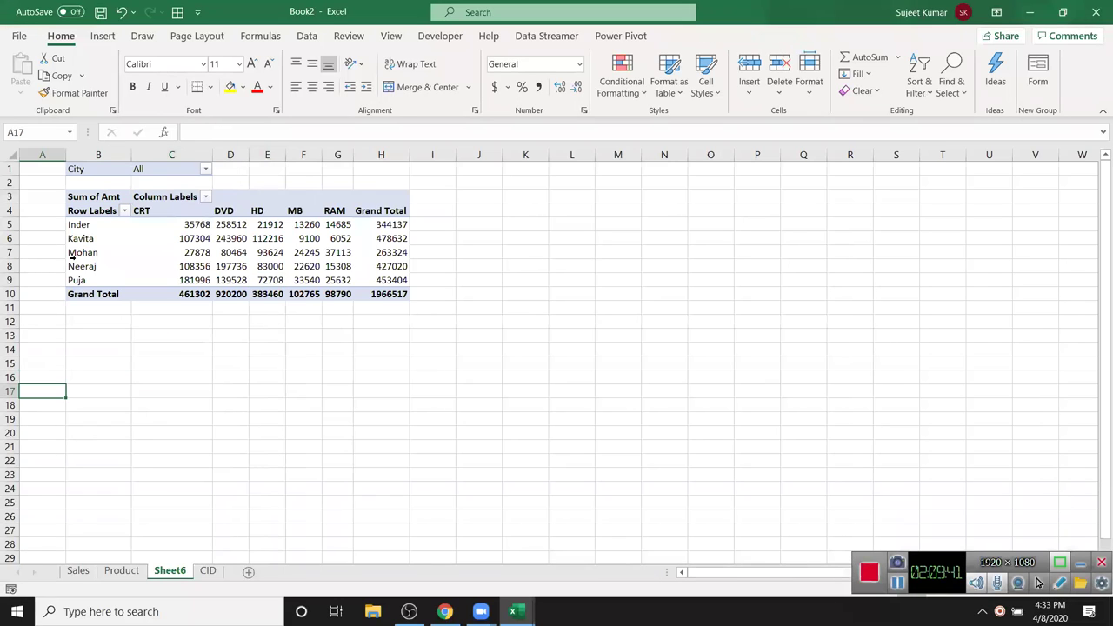
pyautogui.click(87, 213)
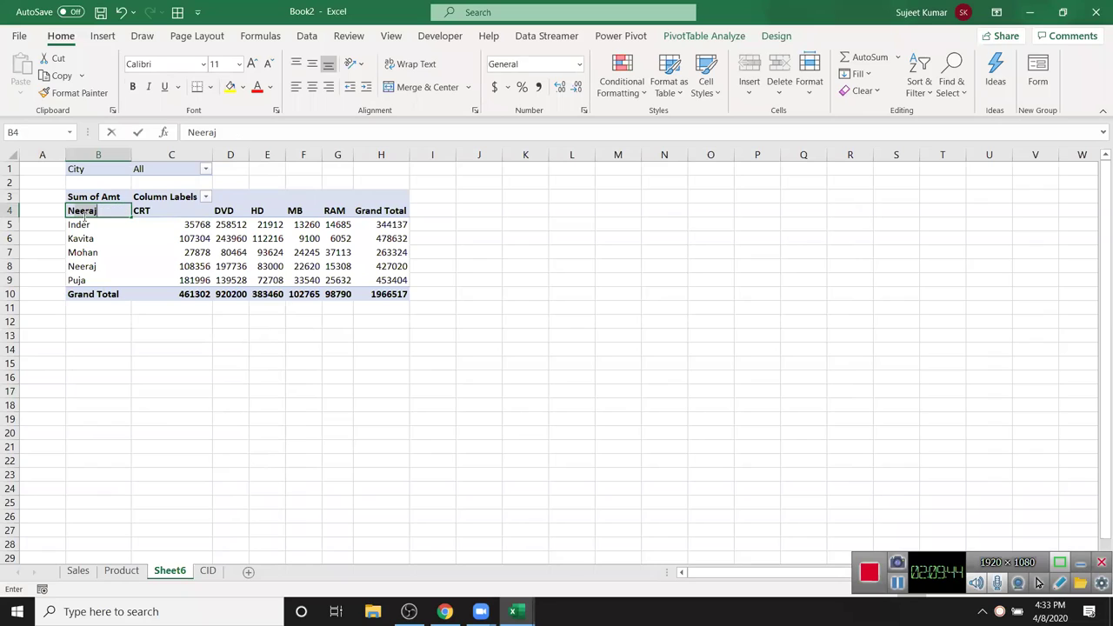
pyautogui.write('Name')
pyautogui.press('Return')
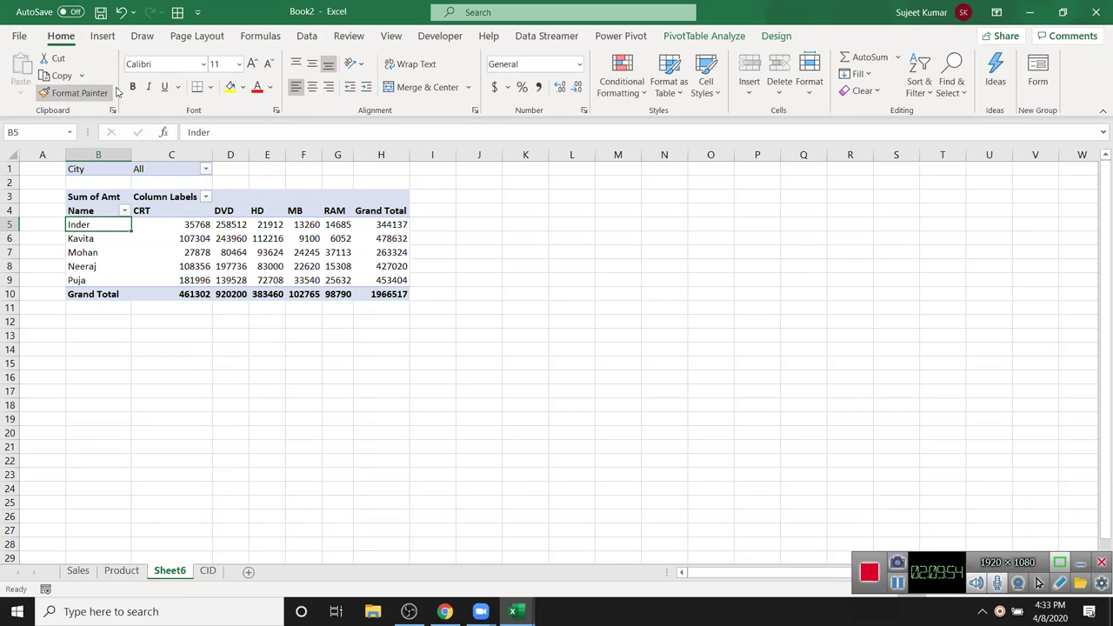
pyautogui.click(103, 36)
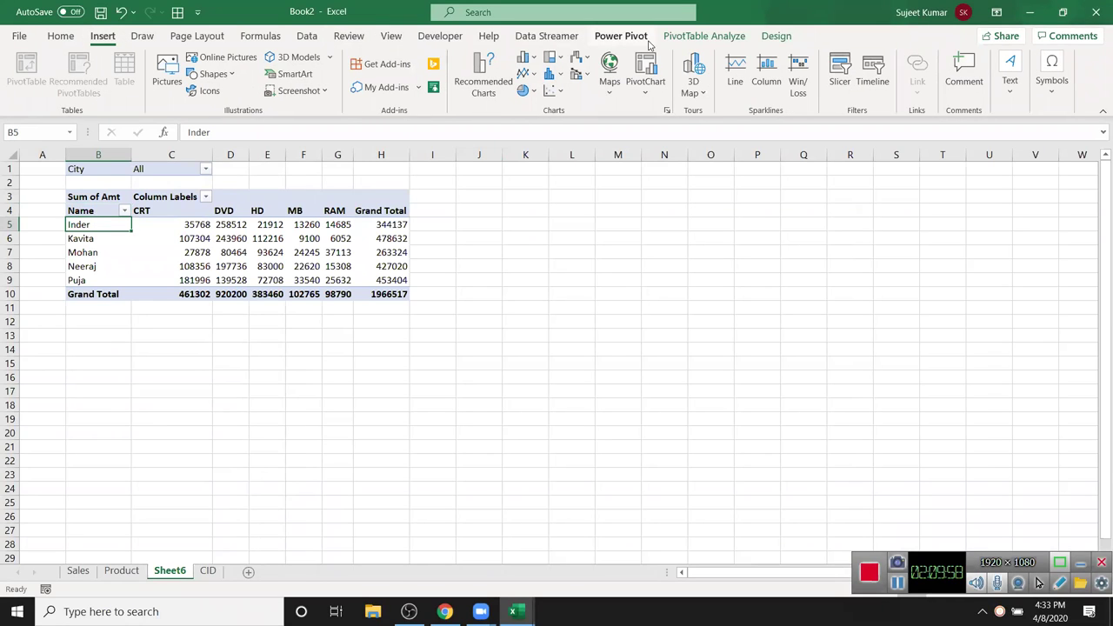
pyautogui.click(621, 35)
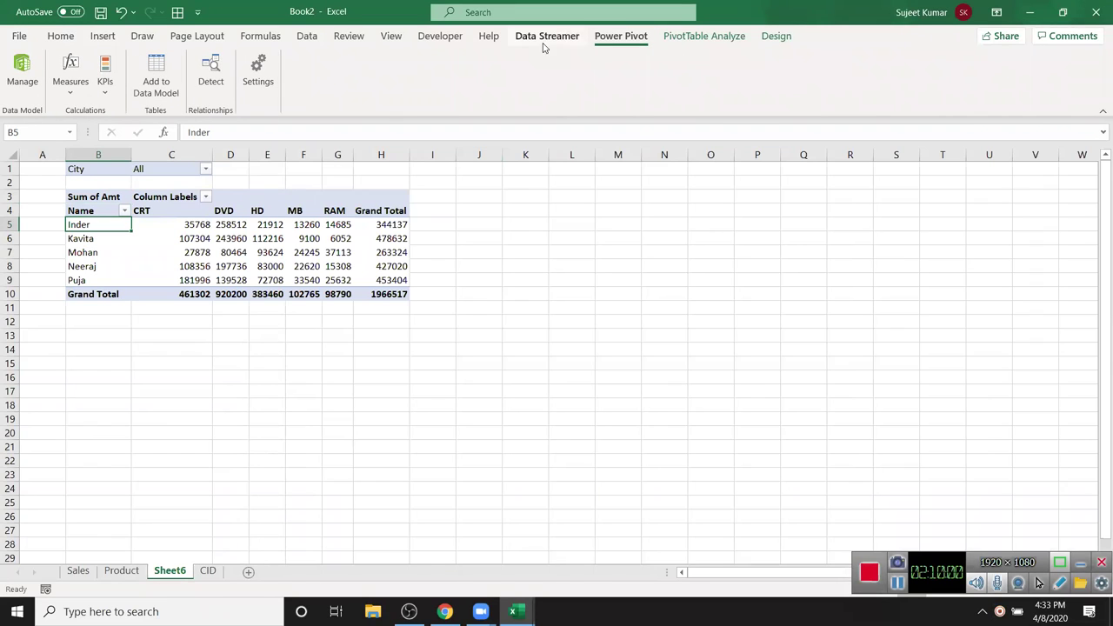
pyautogui.click(685, 38)
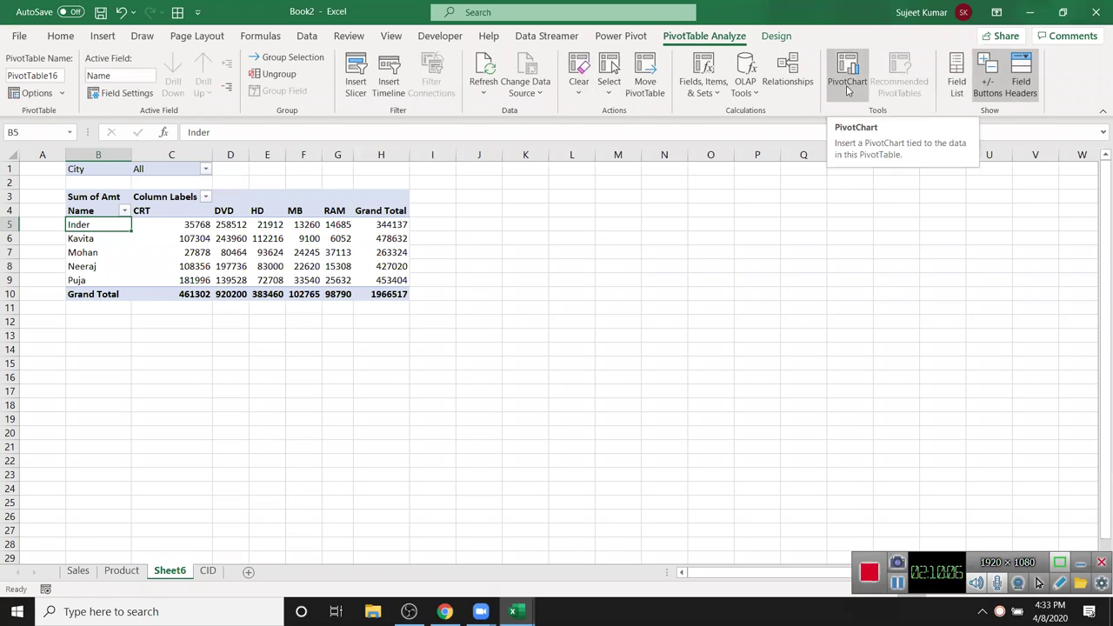
pyautogui.click(736, 283)
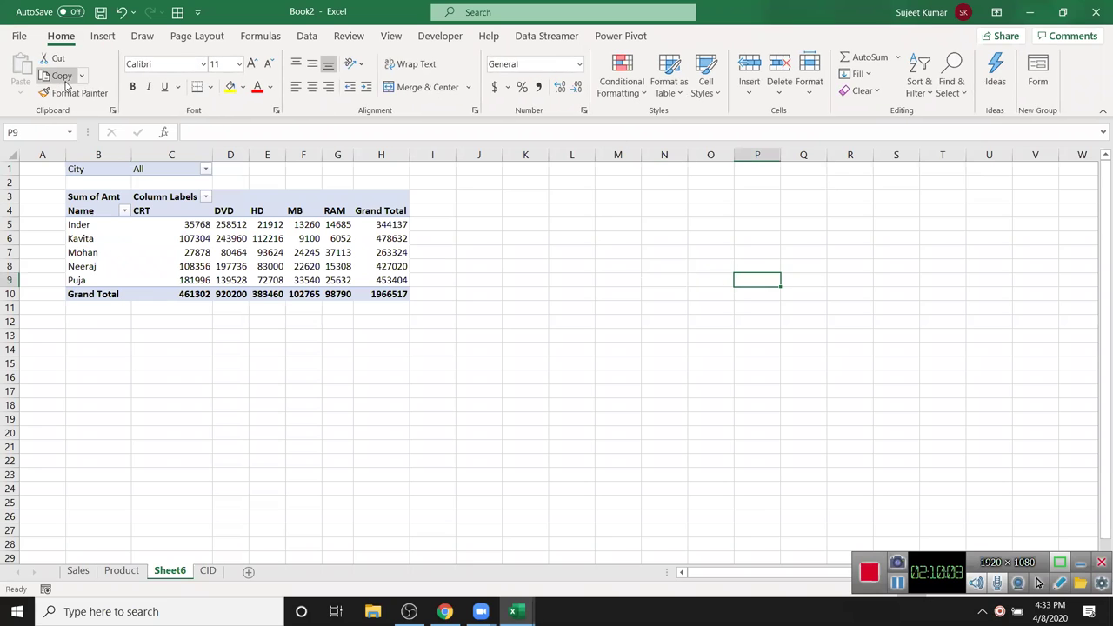
pyautogui.click(103, 36)
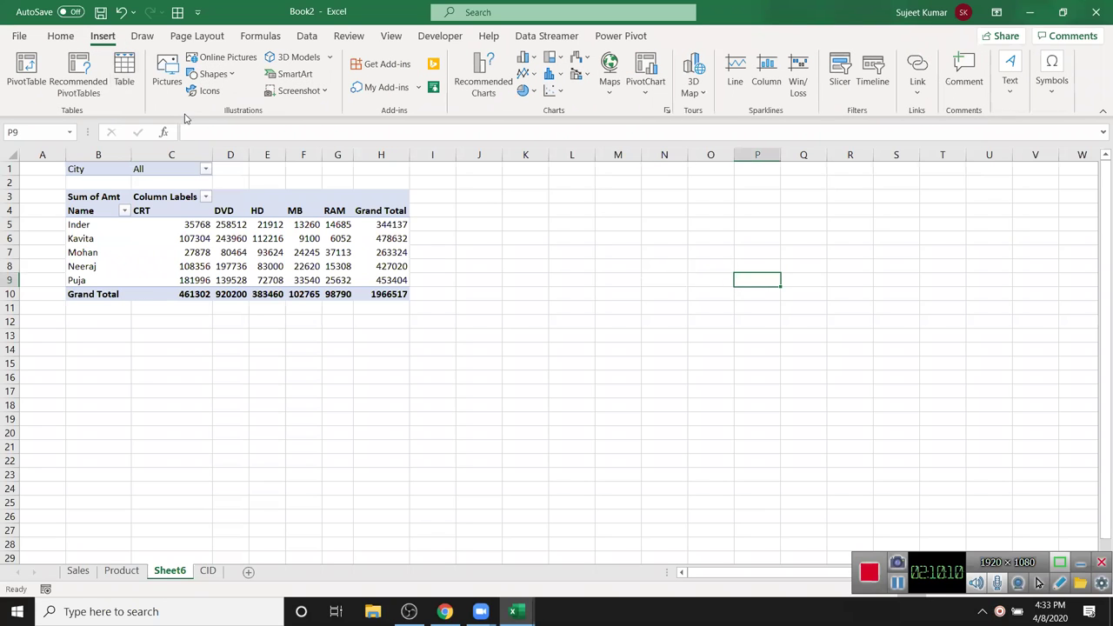
pyautogui.click(525, 57)
pyautogui.click(191, 116)
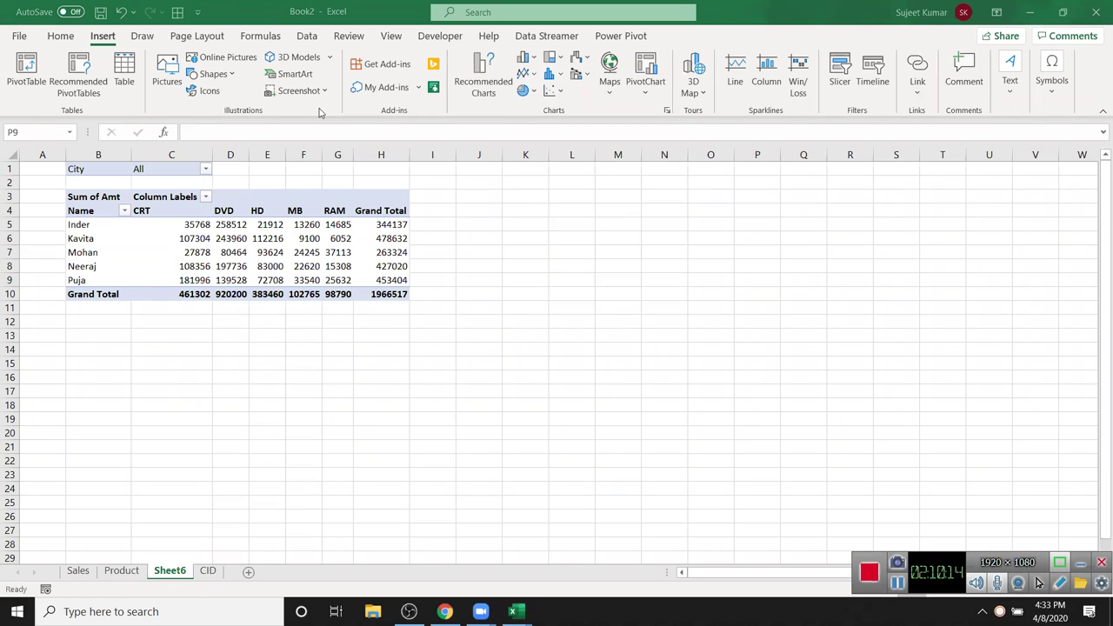
pyautogui.click(536, 59)
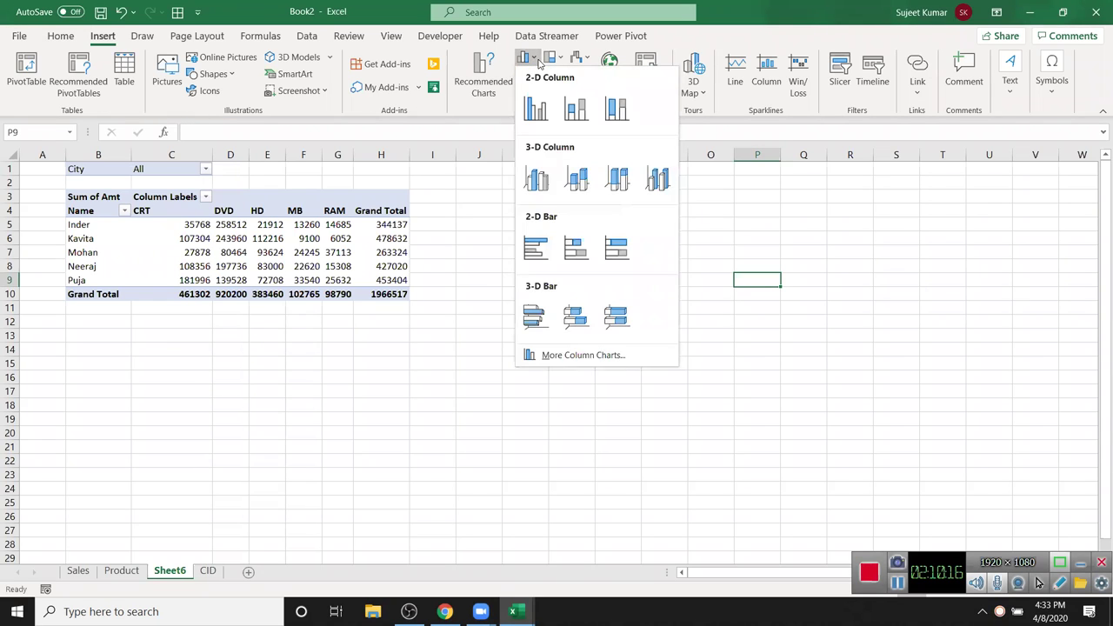
pyautogui.click(536, 109)
pyautogui.moveTo(484, 278); pyautogui.dragTo(540, 194)
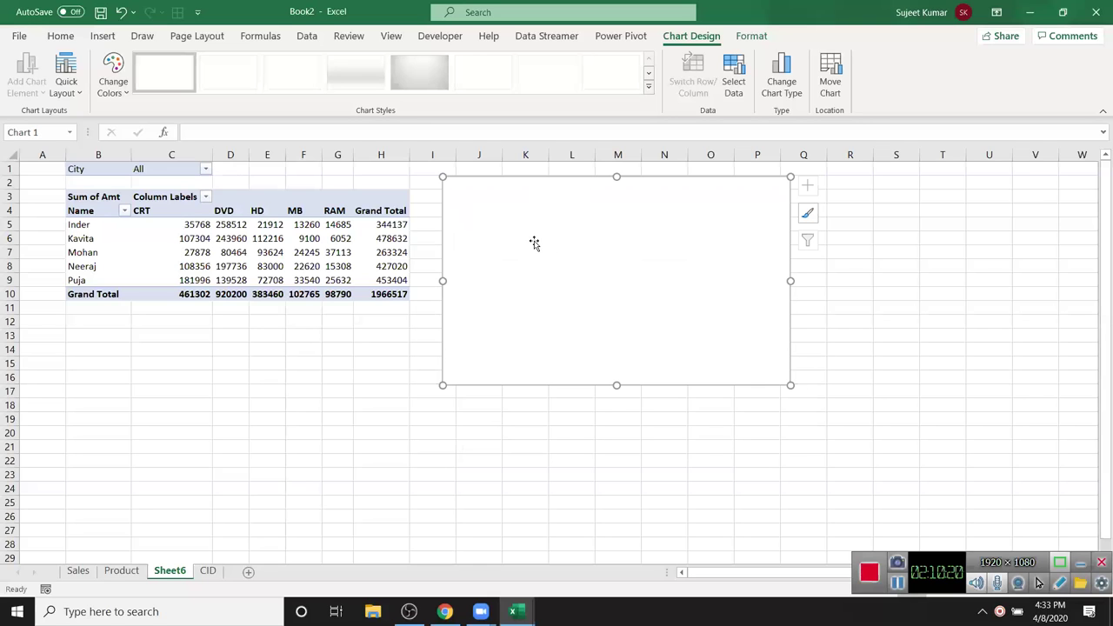
pyautogui.press('Delete')
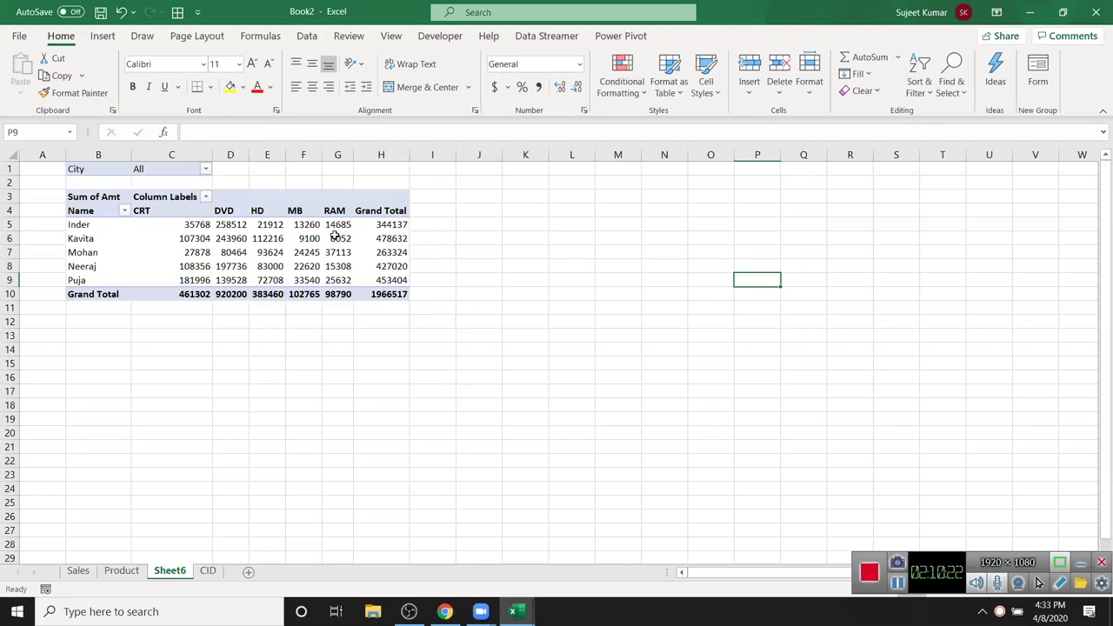
pyautogui.click(337, 238)
pyautogui.click(102, 36)
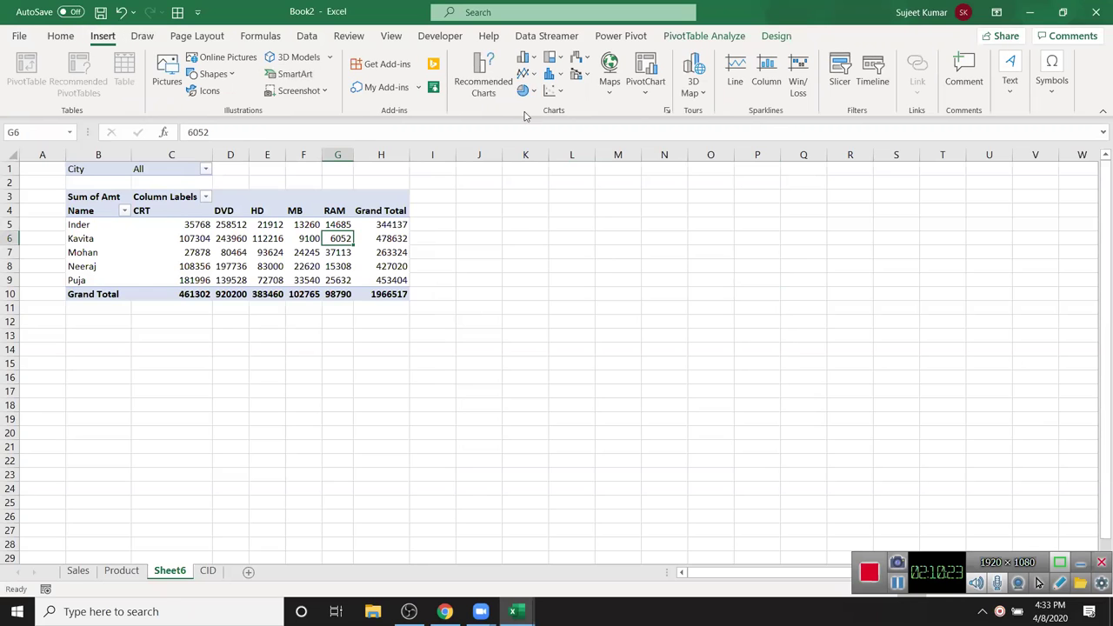
# - Insert a clustered column PivotChart beside the pivot, enlarge it, and apply a dark chart style
pyautogui.click(528, 58)
pyautogui.click(534, 111)
pyautogui.moveTo(543, 261); pyautogui.dragTo(586, 182)
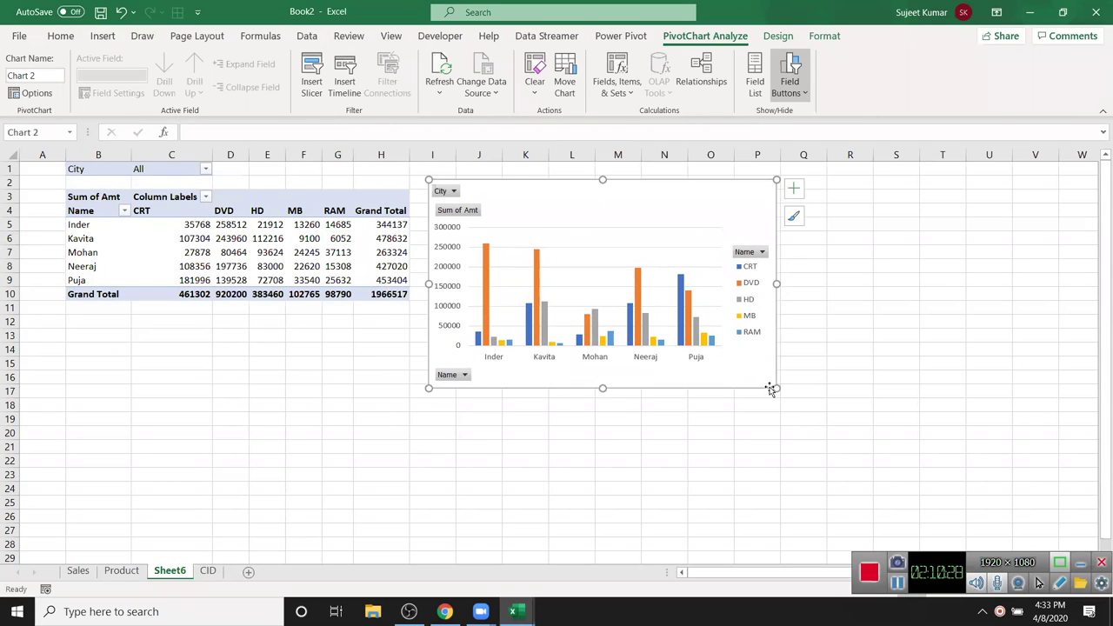
pyautogui.moveTo(775, 388); pyautogui.dragTo(824, 414)
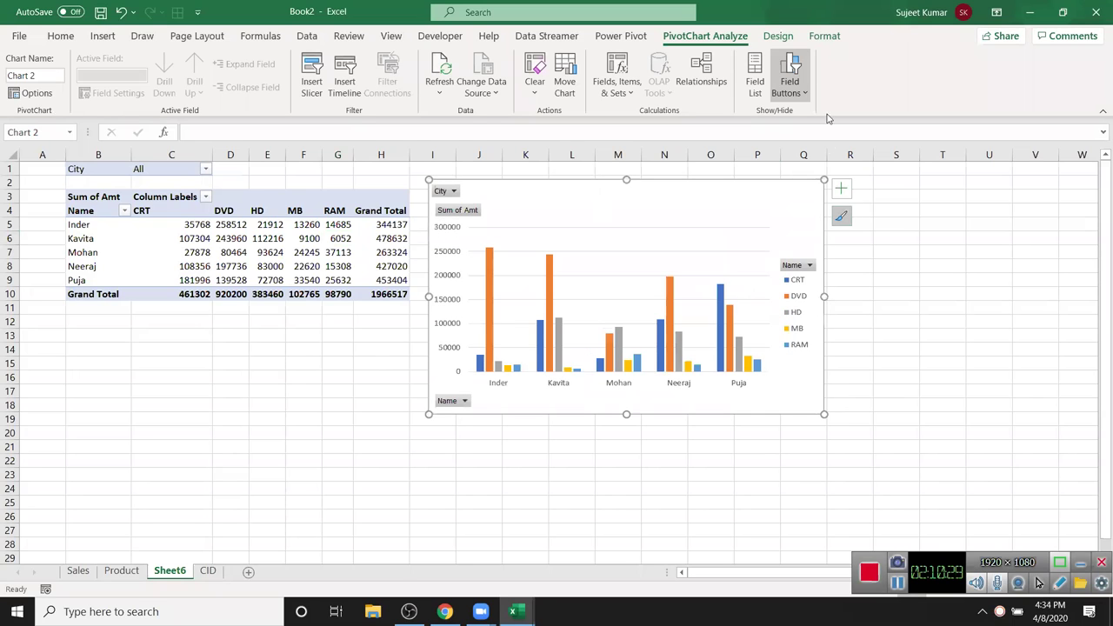
pyautogui.click(767, 36)
pyautogui.click(649, 87)
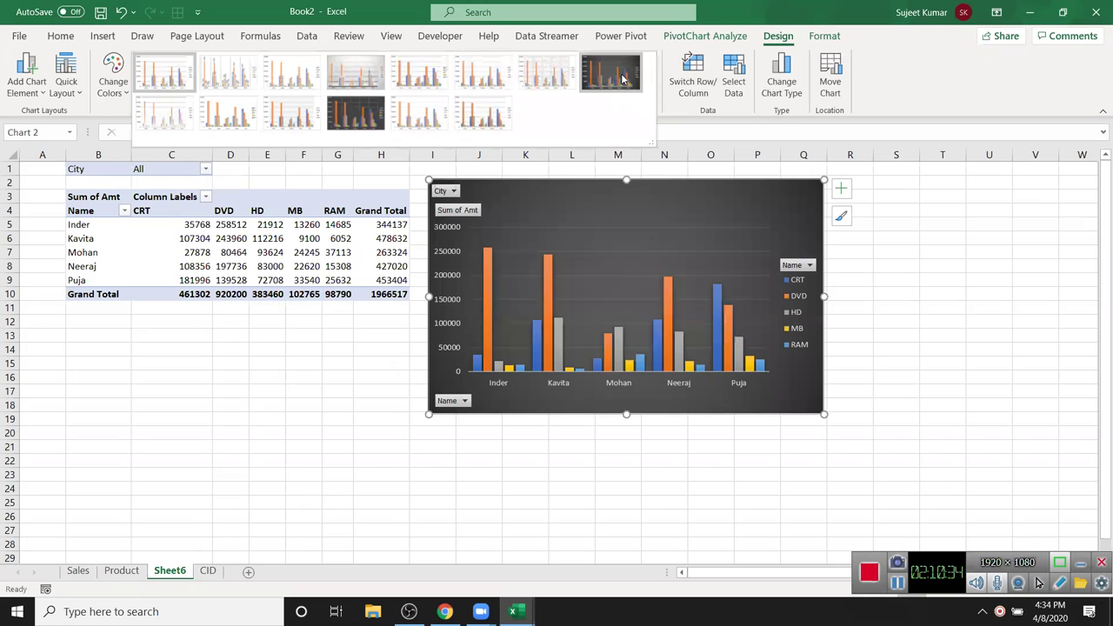
pyautogui.click(365, 124)
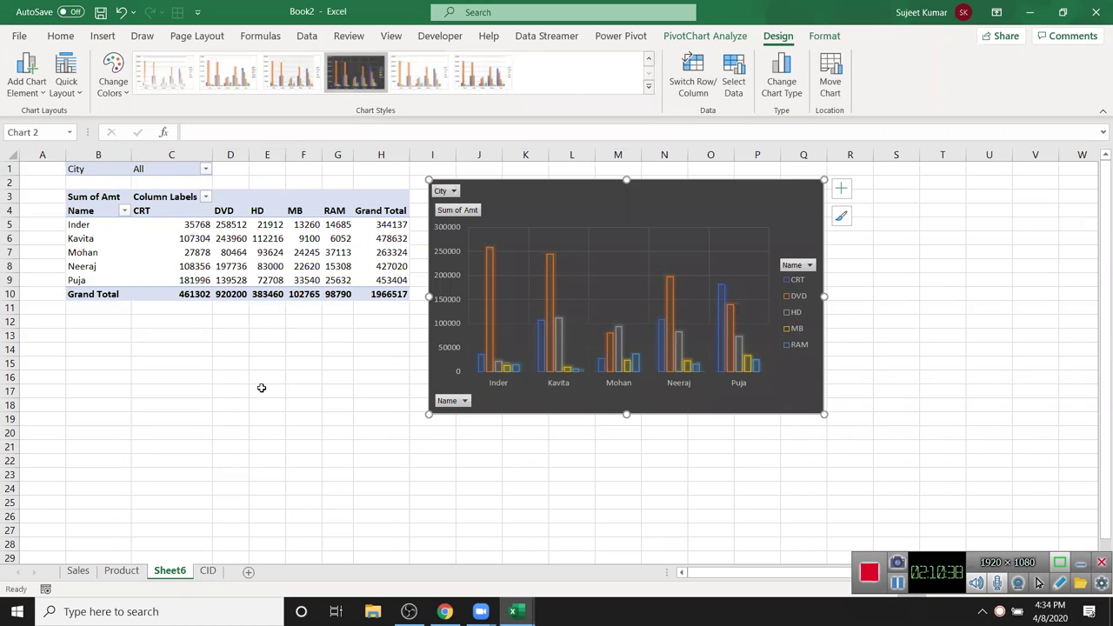
pyautogui.click(261, 387)
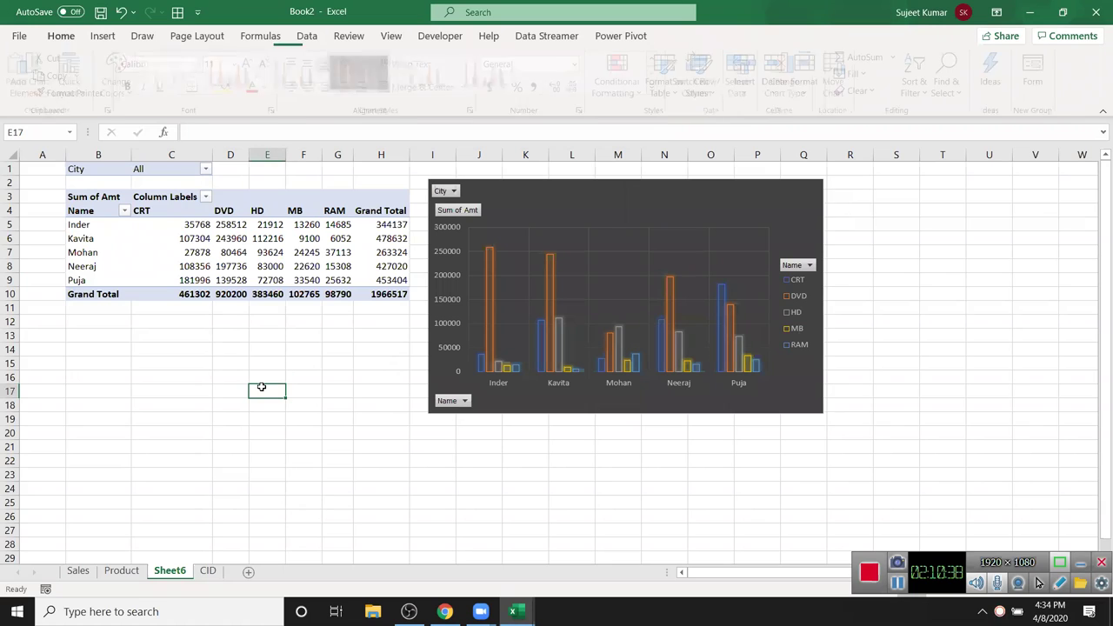
# - Add data labels to the DVD series bars
pyautogui.click(493, 272)
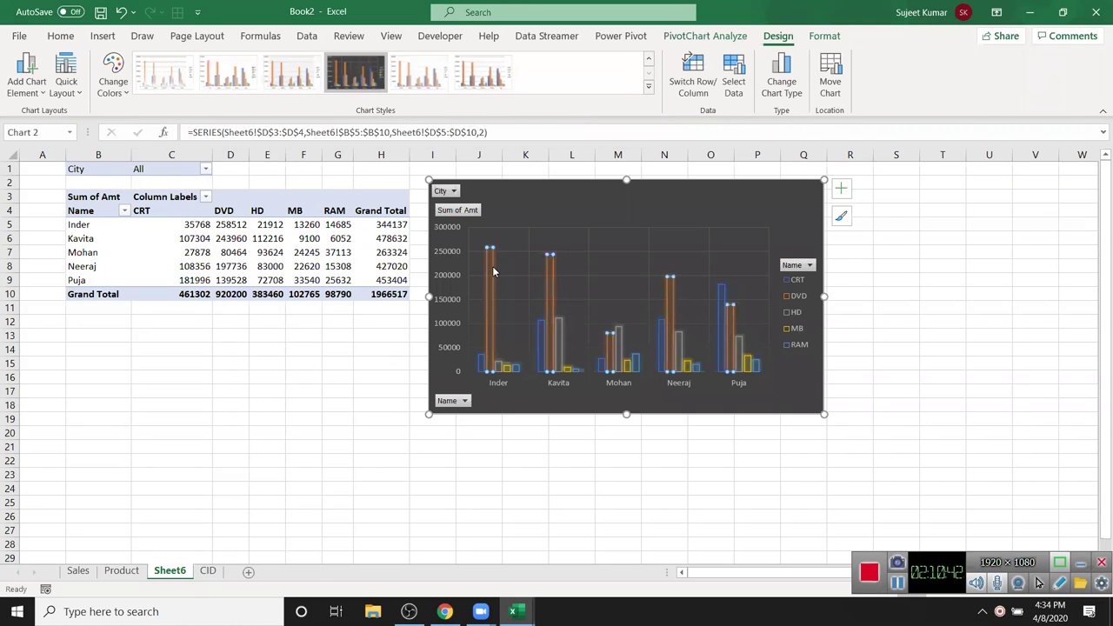
pyautogui.rightClick(493, 271)
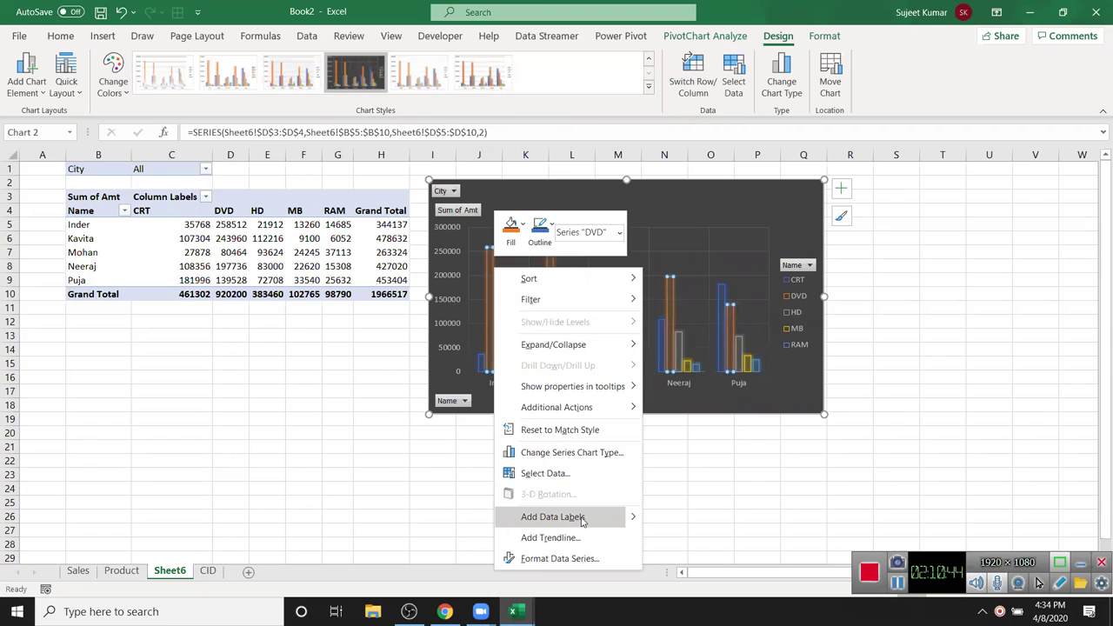
pyautogui.click(554, 517)
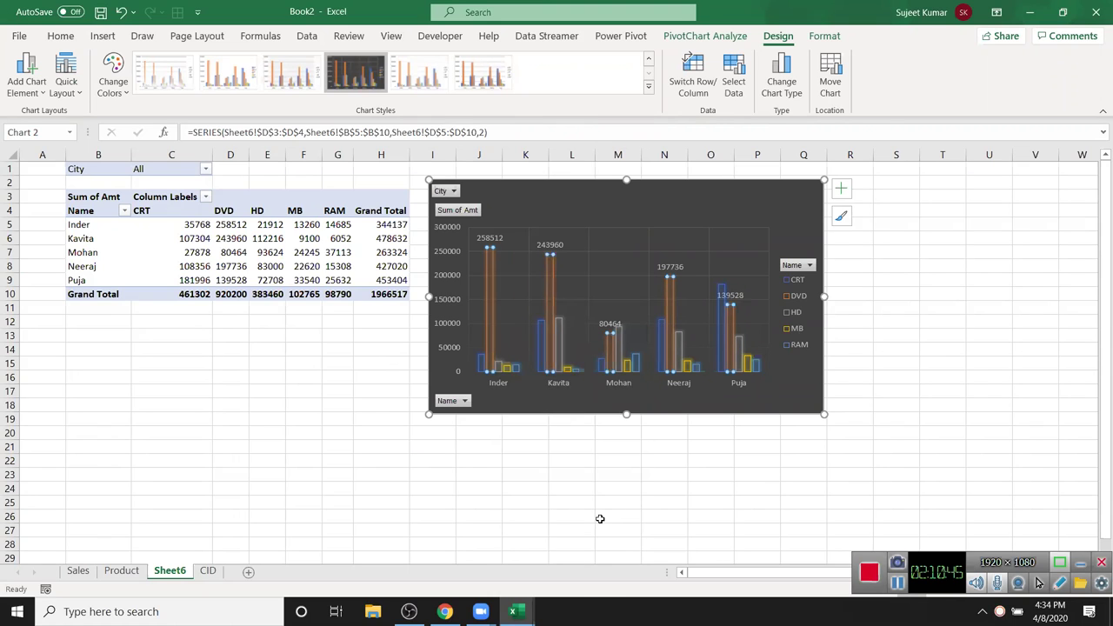
pyautogui.click(560, 346)
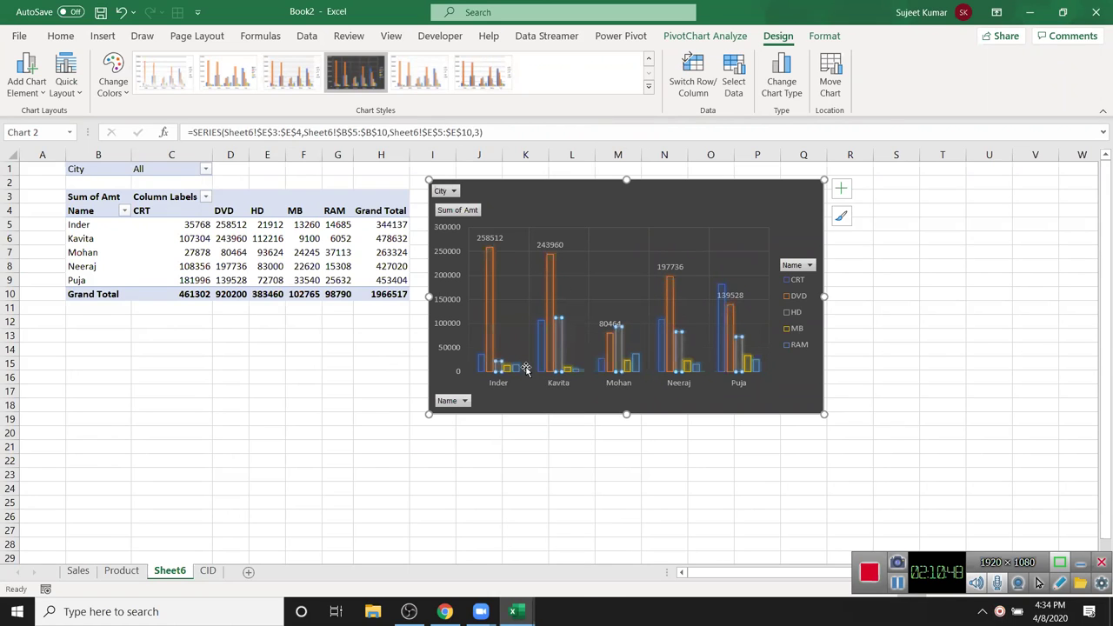
pyautogui.click(334, 313)
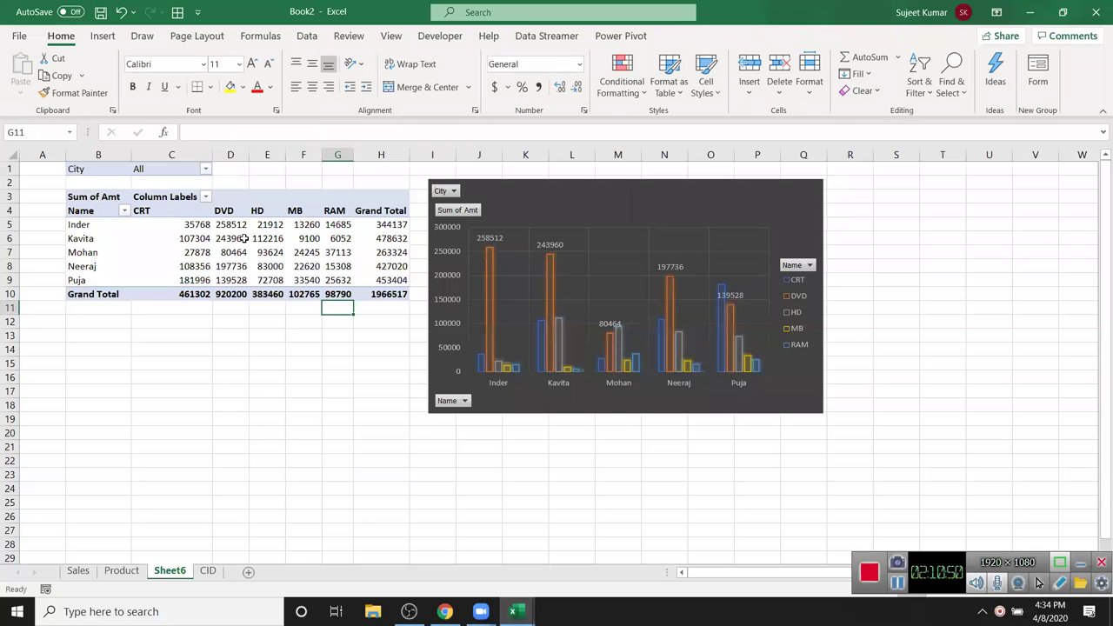
# - On a new sheet, add Name and Sales headers and fill names from Puja down to row 15
pyautogui.click(248, 574)
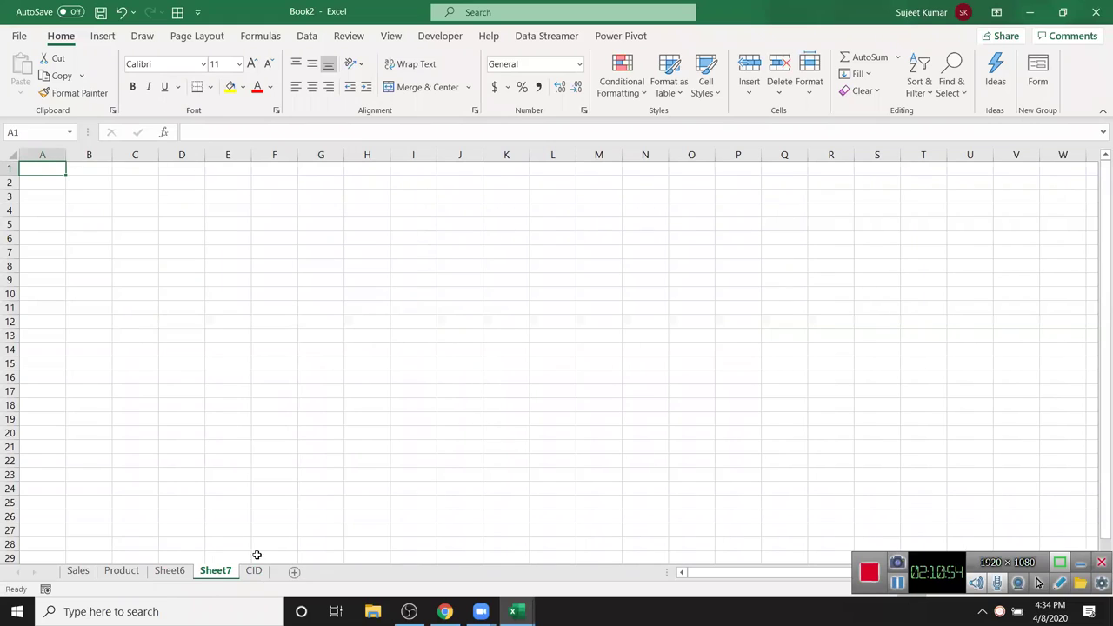
pyautogui.write('N')
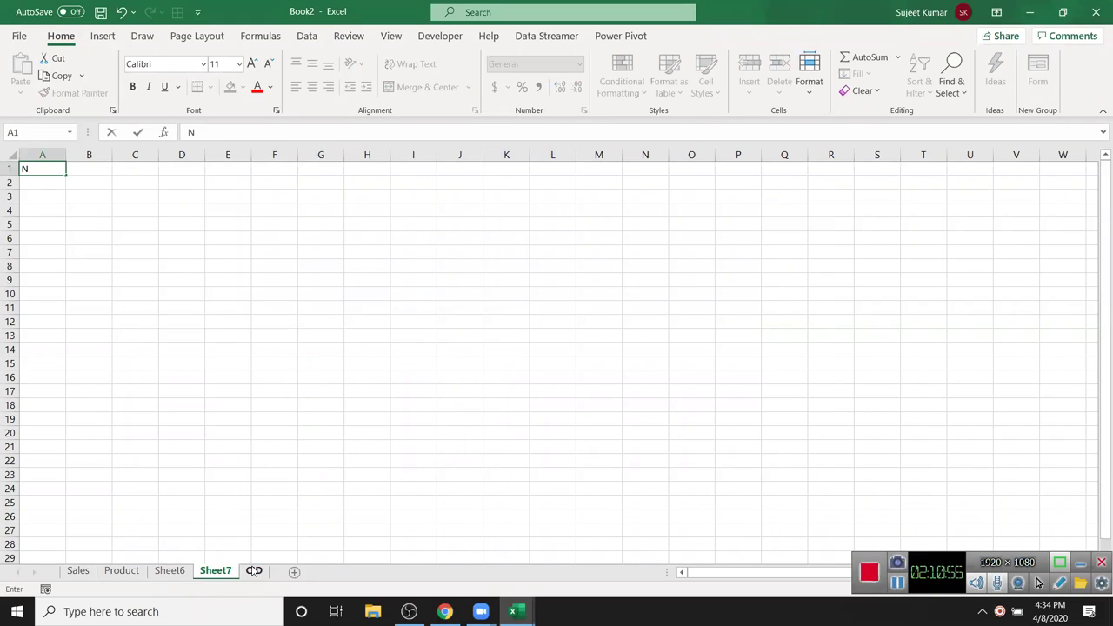
pyautogui.write('ame')
pyautogui.press('Tab')
pyautogui.write('Sales')
pyautogui.press('Return')
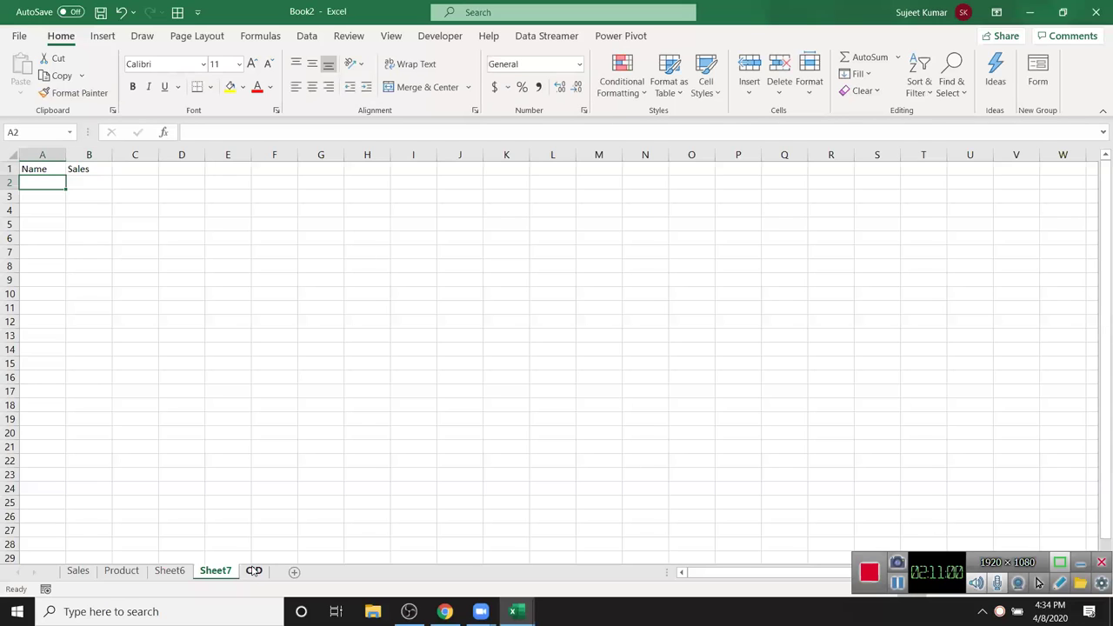
pyautogui.write('Puja')
pyautogui.press('Return')
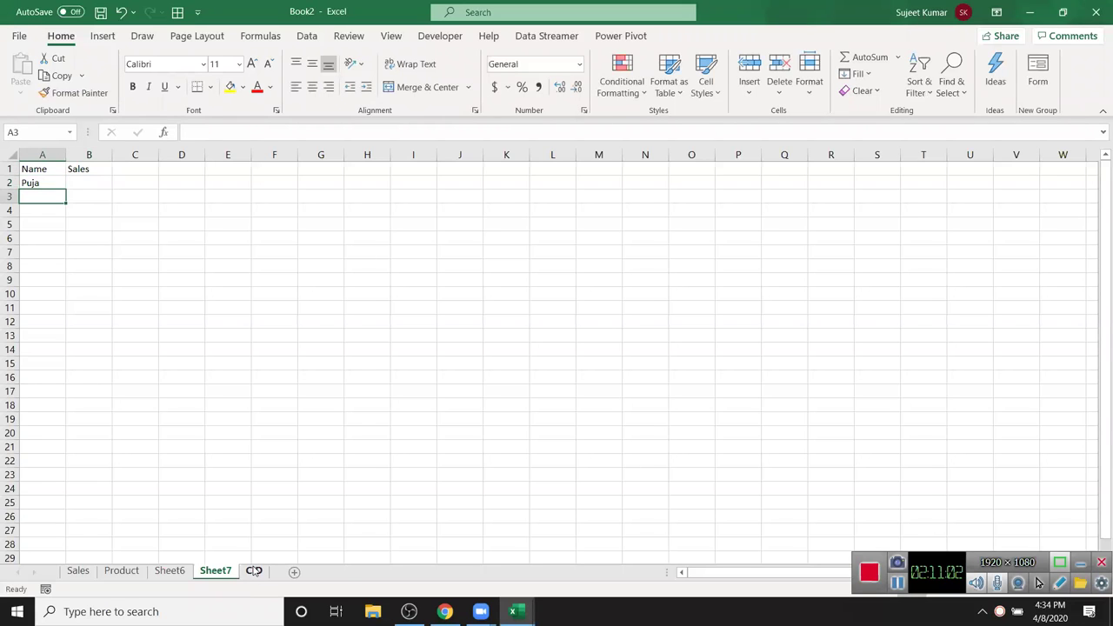
pyautogui.click(57, 184)
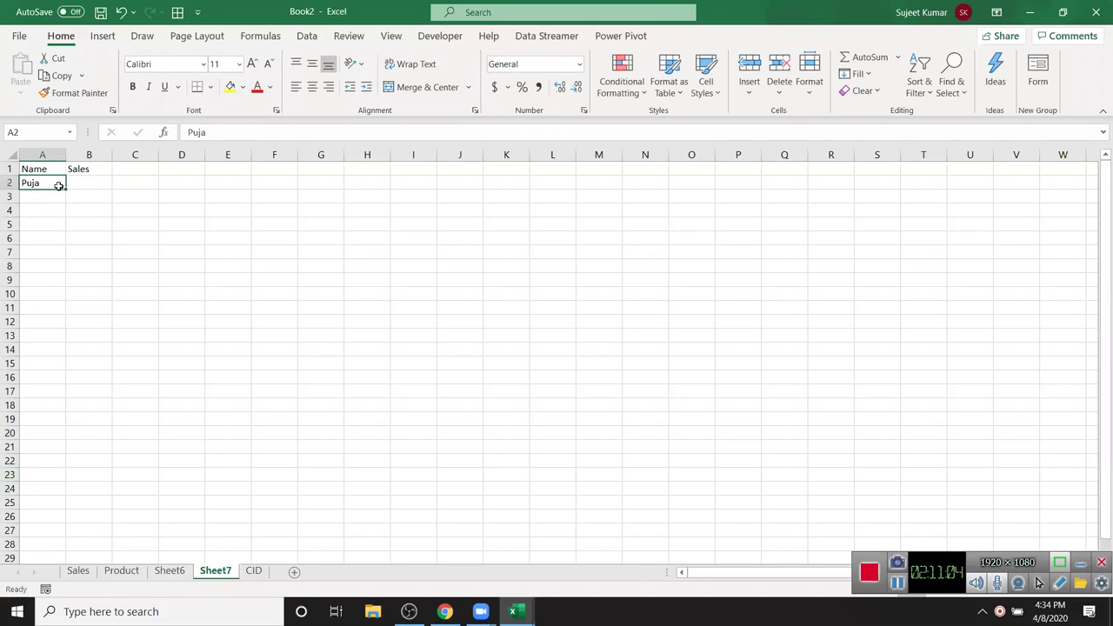
pyautogui.moveTo(63, 189); pyautogui.dragTo(55, 367)
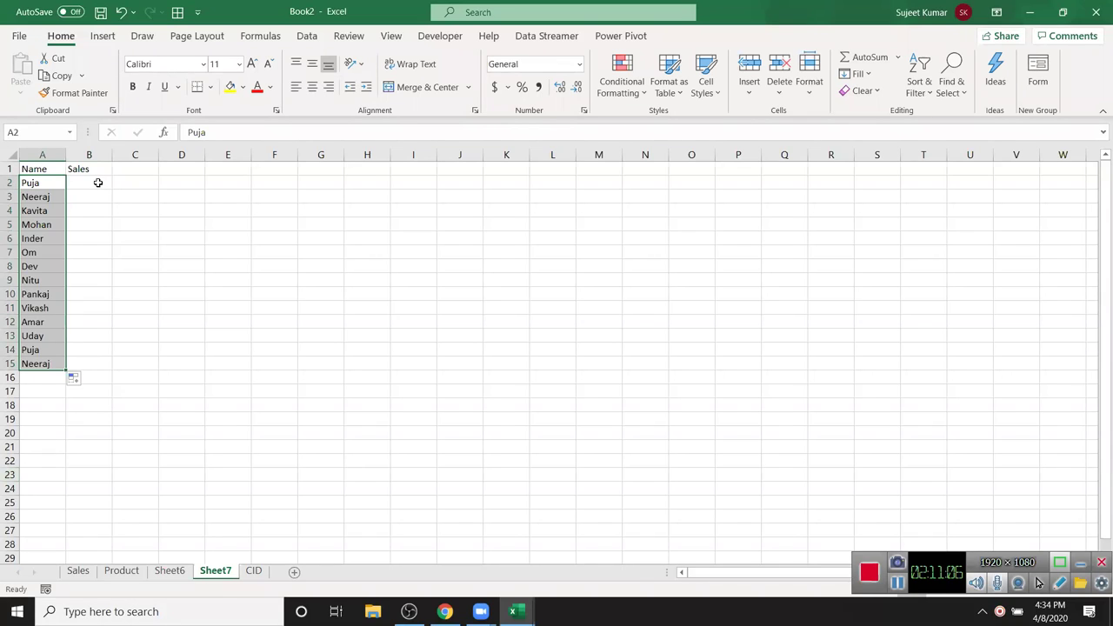
# - Fill B2:B15 with =RANDBETWEEN(10,90) random sales figures
pyautogui.click(93, 181)
pyautogui.write('=ra')
pyautogui.press('Down')
pyautogui.press('Down')
pyautogui.press('Down')
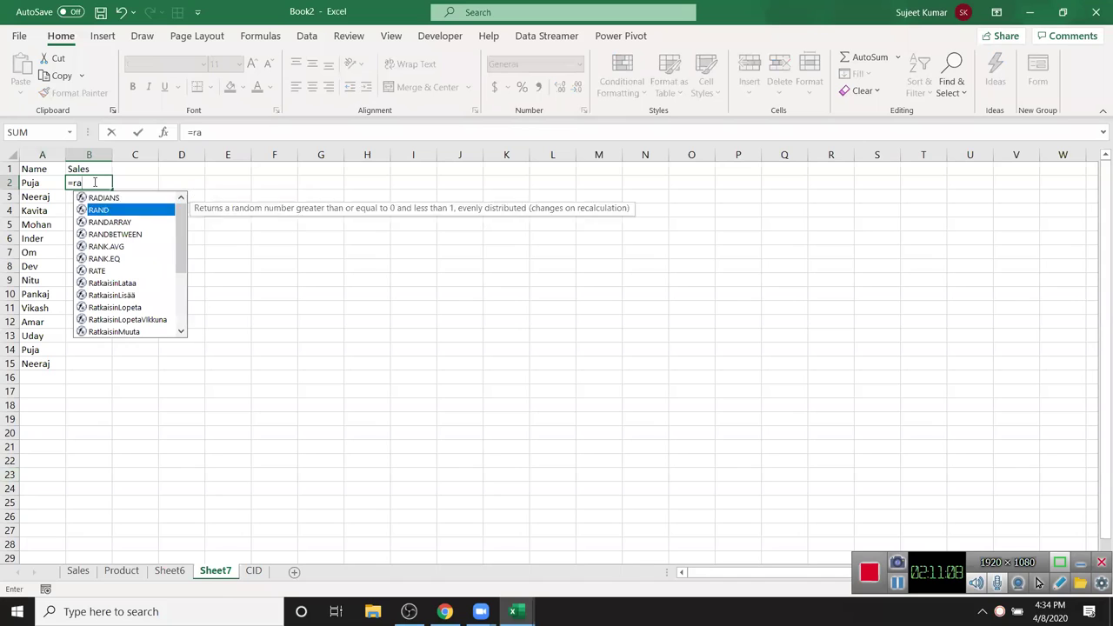
pyautogui.press('Tab')
pyautogui.write('10,')
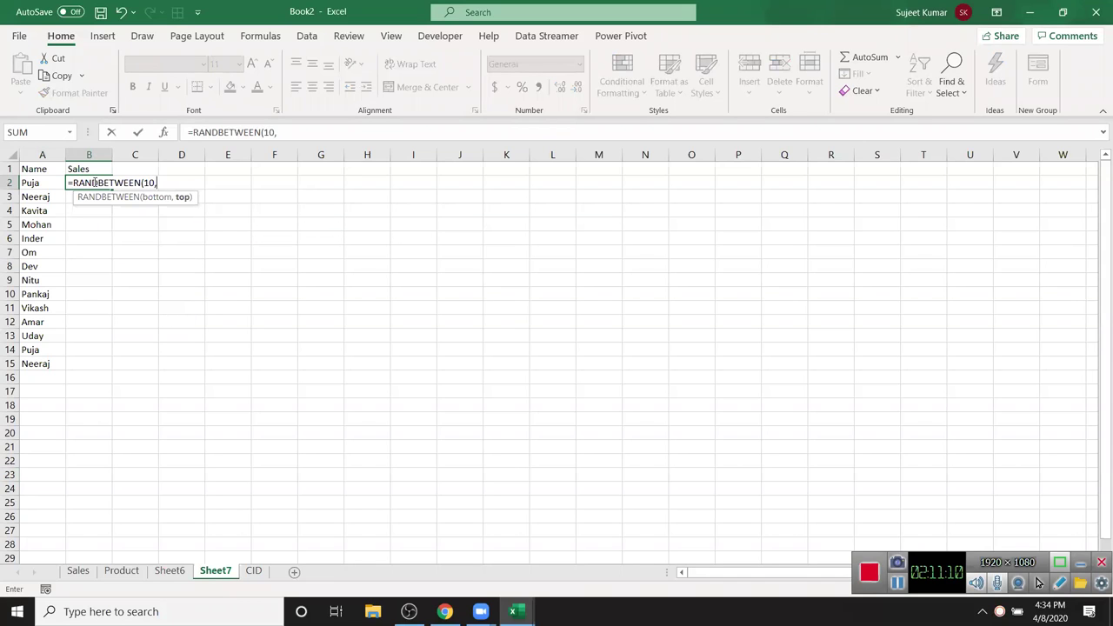
pyautogui.write('90')
pyautogui.press('Return')
pyautogui.press('Left')
pyautogui.hotkey('ctrl', 'Down')
pyautogui.press('Right')
pyautogui.hotkey('ctrl', 'shift', 'Up')
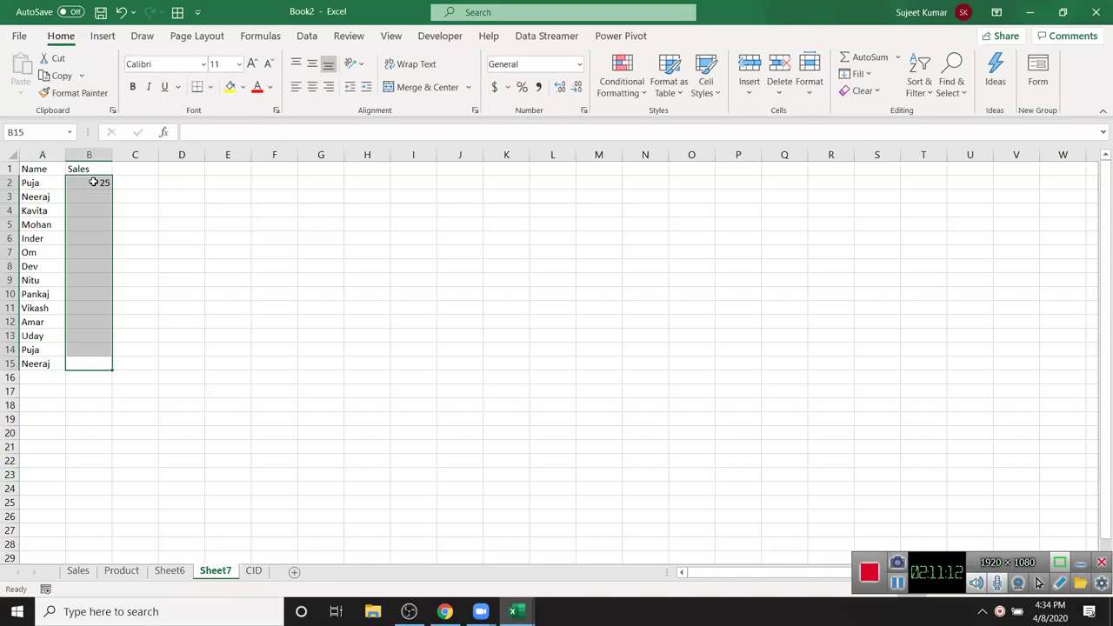
pyautogui.hotkey('ctrl', 'd')
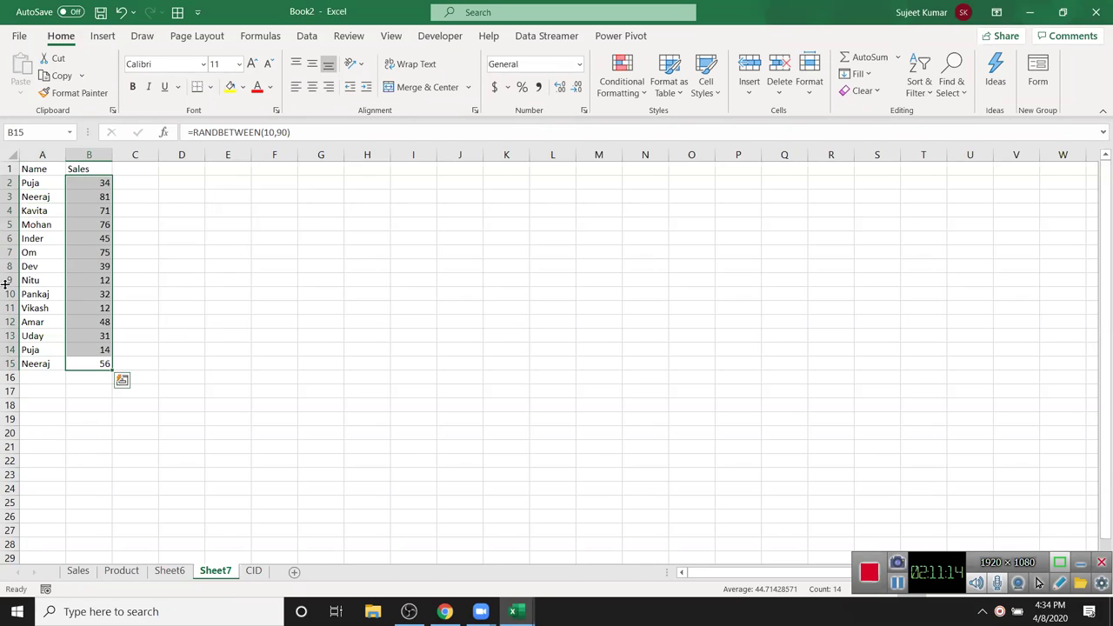
# - Paste B2:B15 back as values and select the Name and Sales table
pyautogui.hotkey('ctrl', 'c')
pyautogui.click(20, 91)
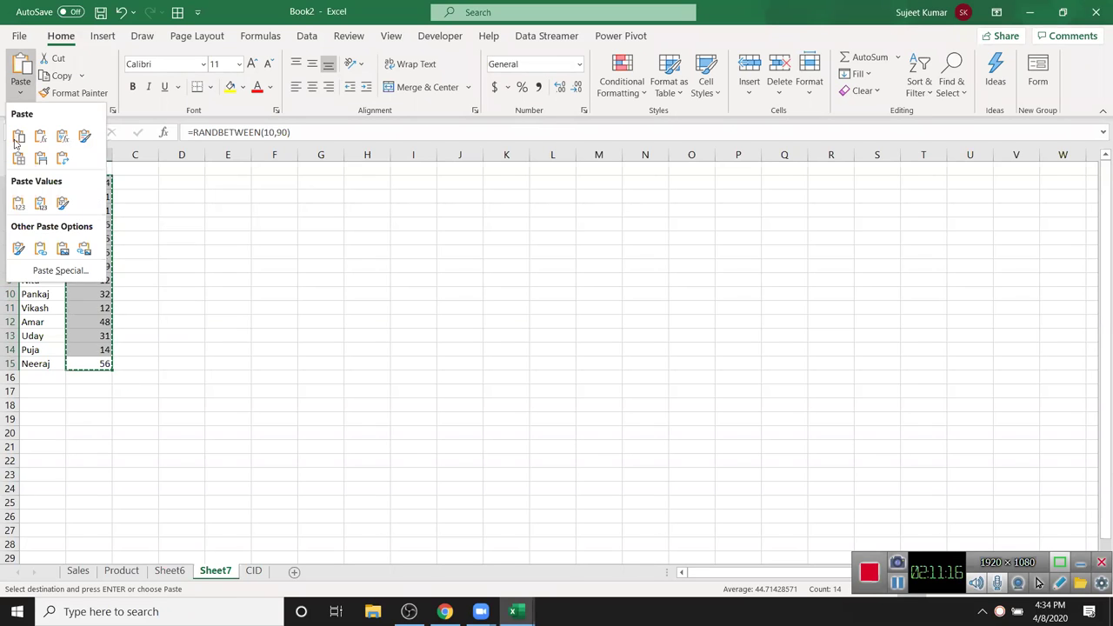
pyautogui.click(17, 203)
pyautogui.press('Escape')
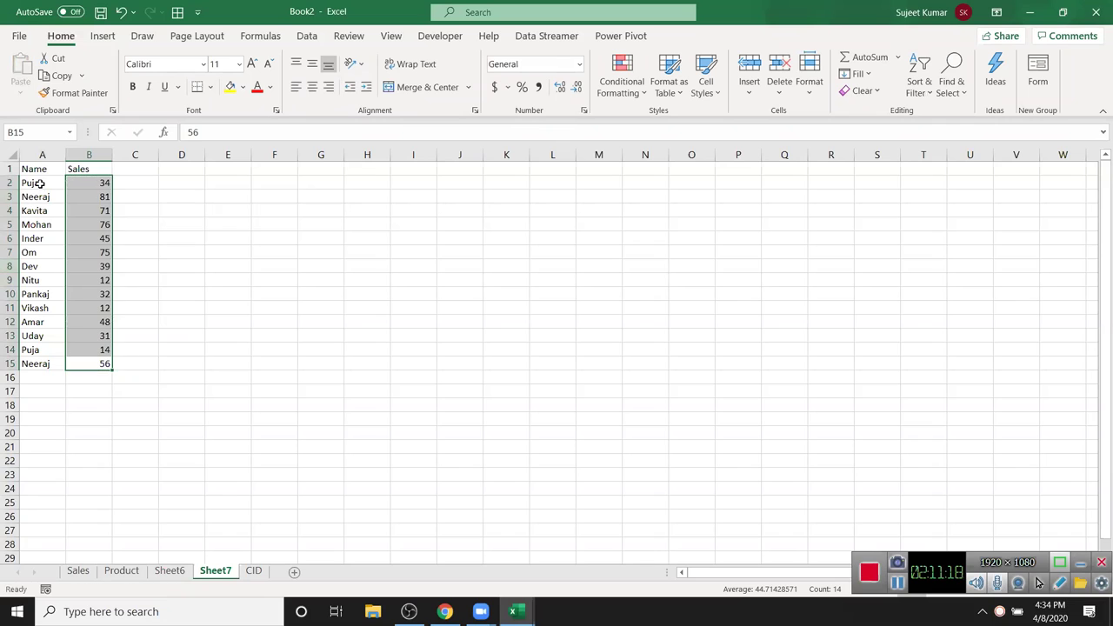
pyautogui.click(36, 172)
pyautogui.hotkey('ctrl', 'a')
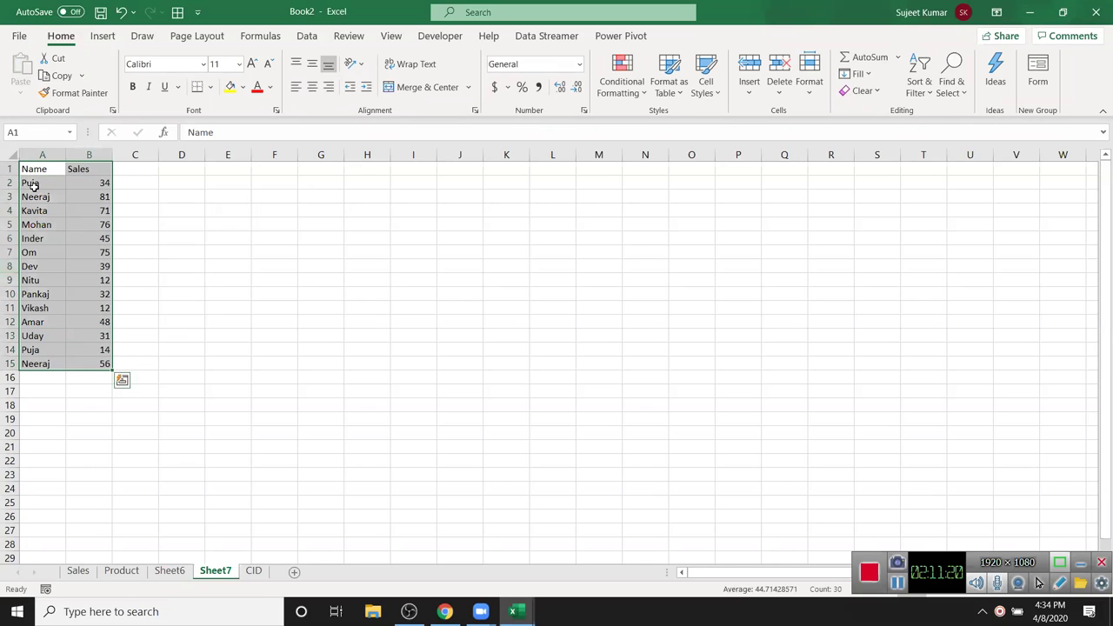
# - Insert a clustered column chart of Sales, then enlarge it and position it near the data
pyautogui.click(103, 39)
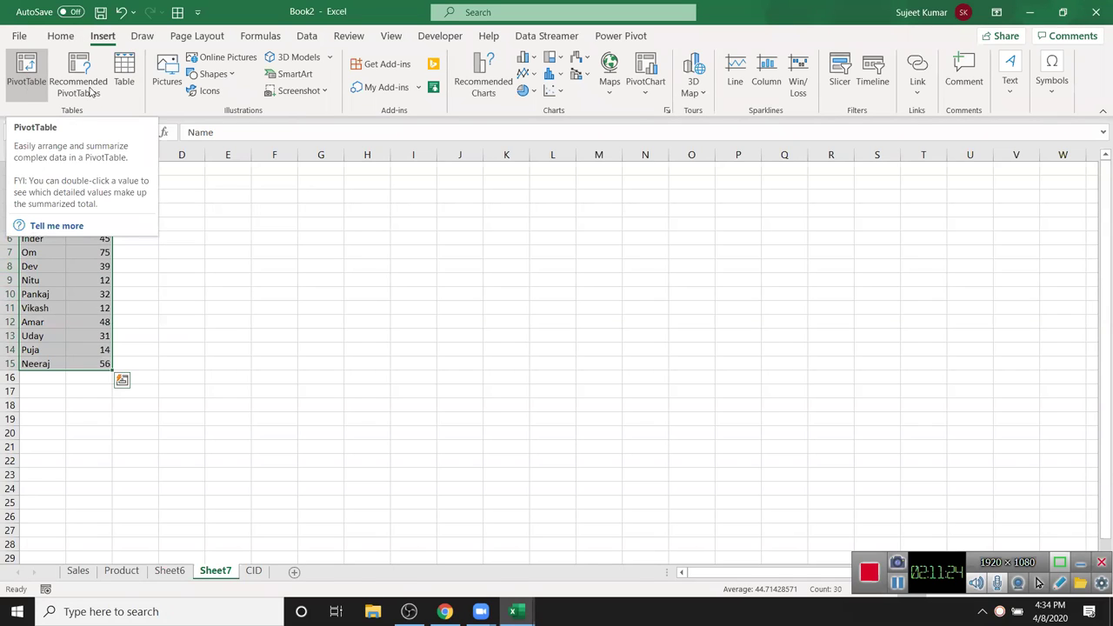
pyautogui.click(525, 59)
pyautogui.click(534, 108)
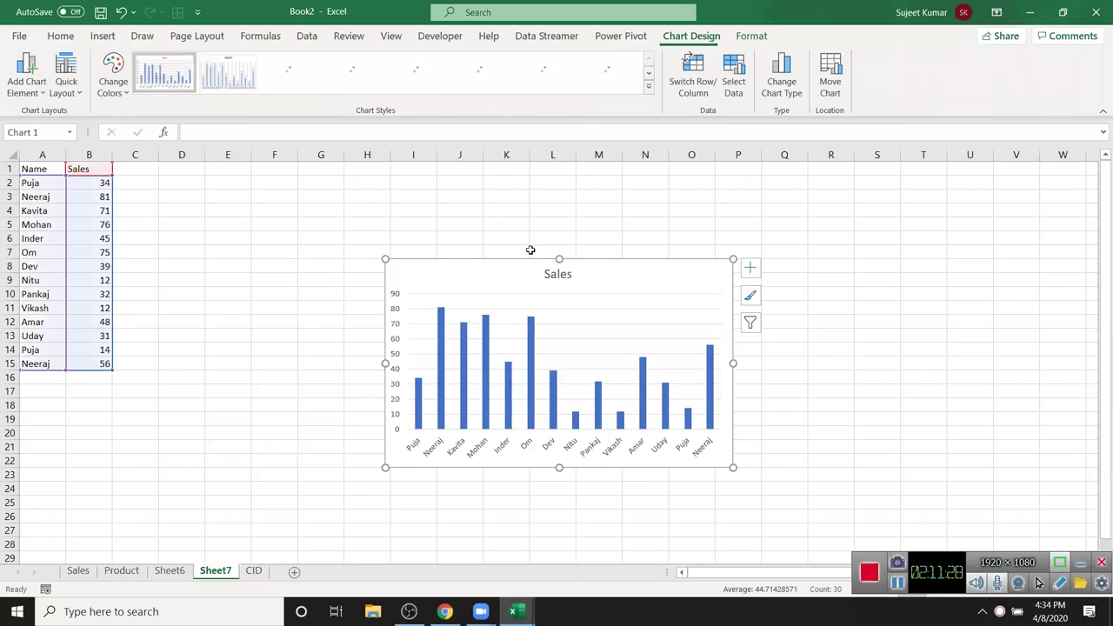
pyautogui.moveTo(495, 271); pyautogui.dragTo(318, 189)
pyautogui.moveTo(556, 383); pyautogui.dragTo(622, 410)
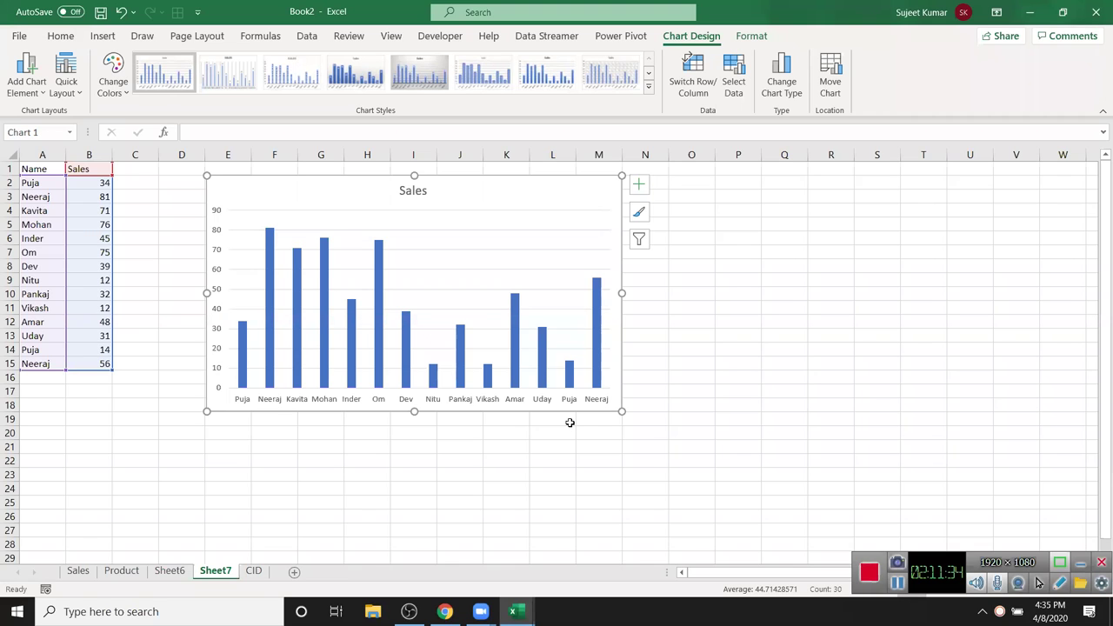
pyautogui.moveTo(334, 202); pyautogui.dragTo(345, 220)
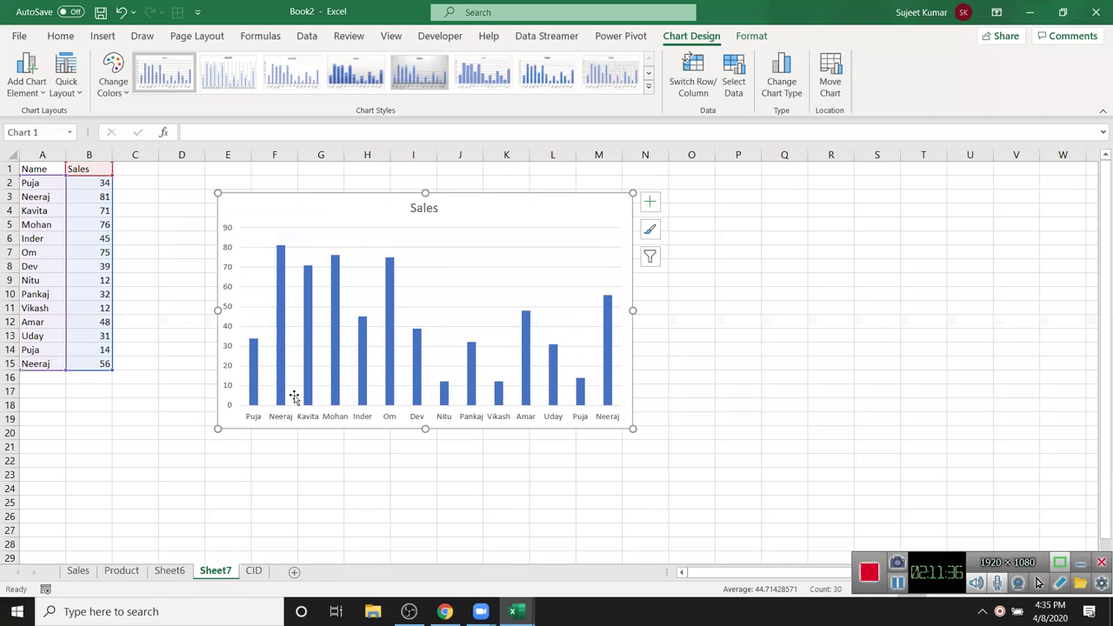
# - Apply the blue hatched chart style and Quick Layout 5, with an axis title and data table
pyautogui.click(648, 86)
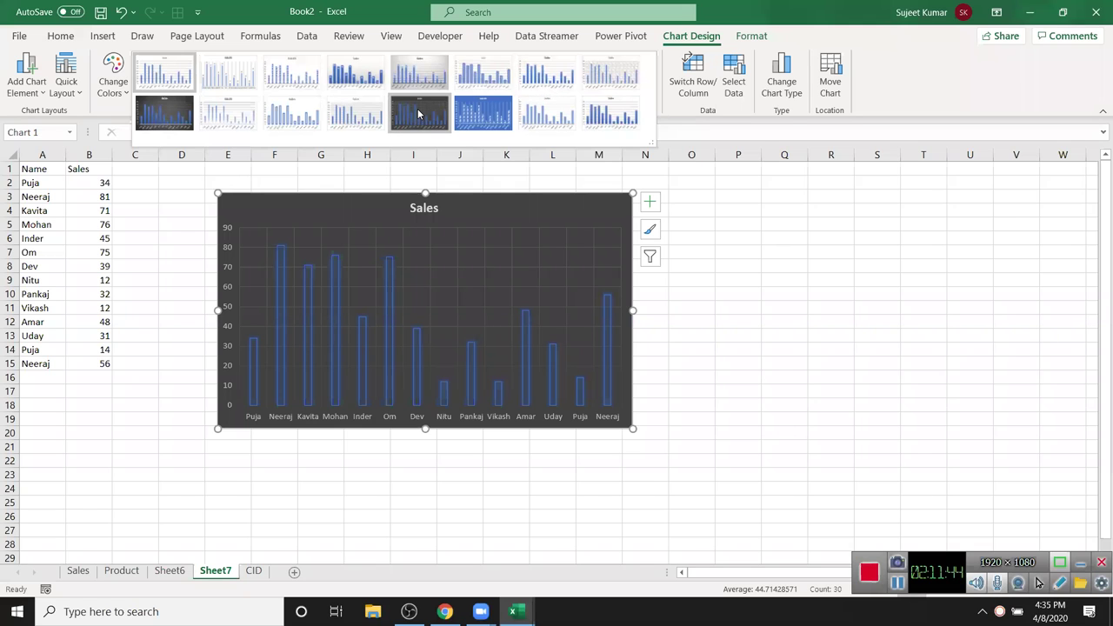
pyautogui.click(483, 111)
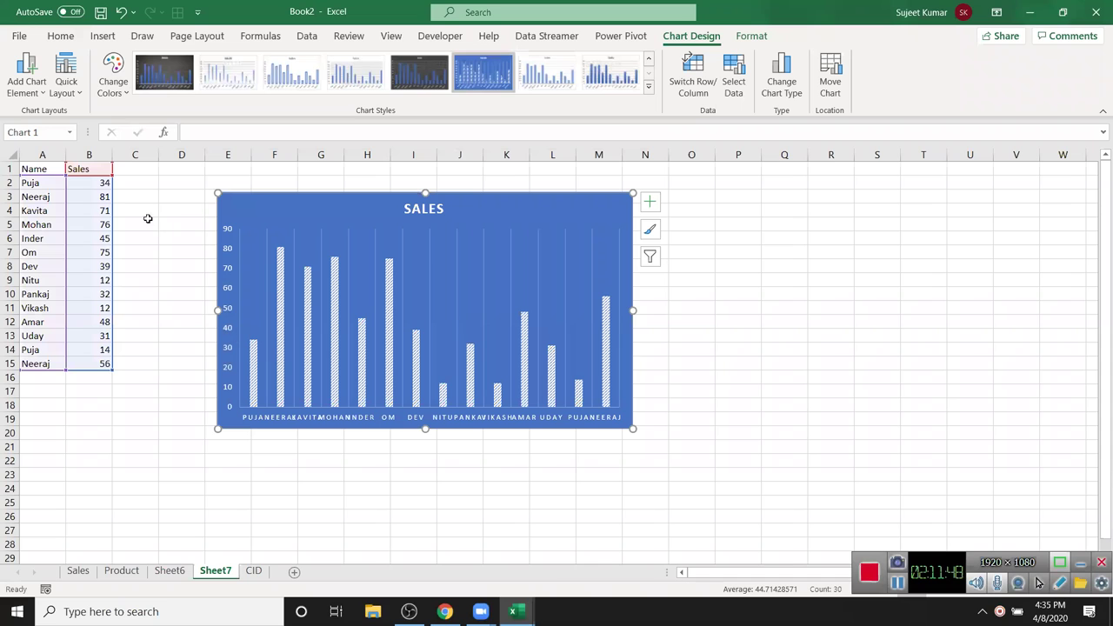
pyautogui.click(62, 93)
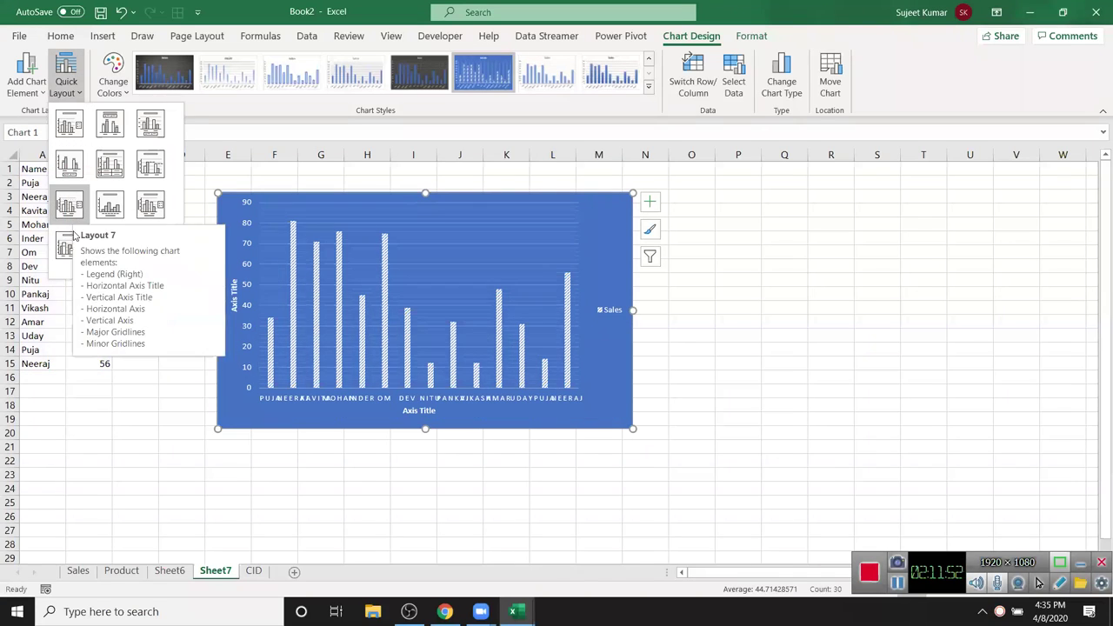
pyautogui.click(108, 164)
pyautogui.moveTo(270, 202); pyautogui.dragTo(250, 190)
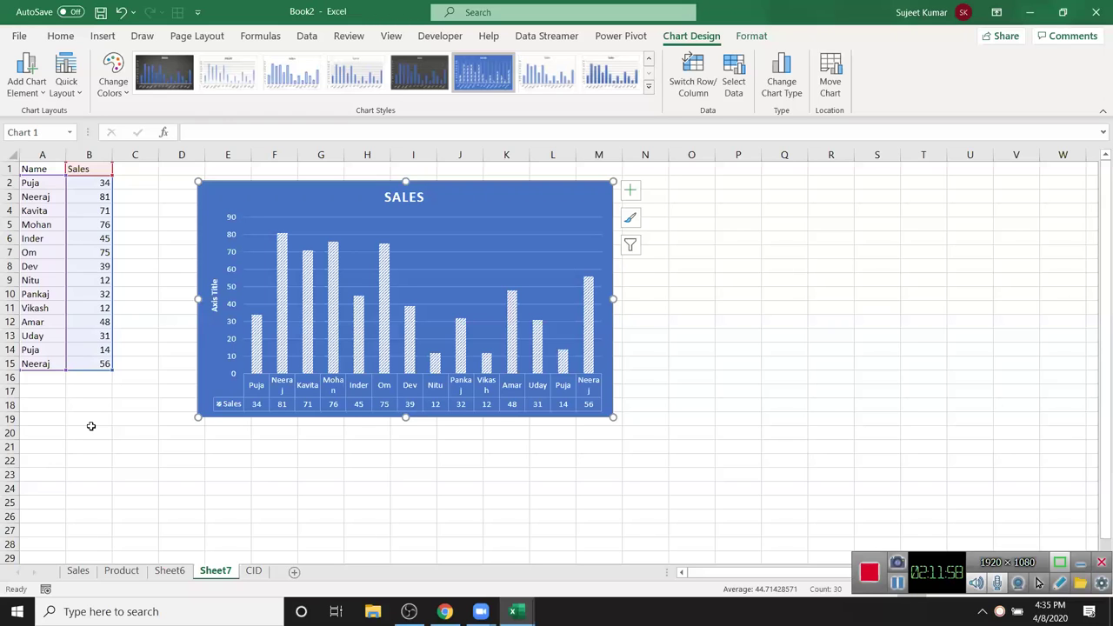
# - Browse the column, line, treemap and pie chart galleries without changing the chart type
pyautogui.click(103, 35)
pyautogui.click(524, 63)
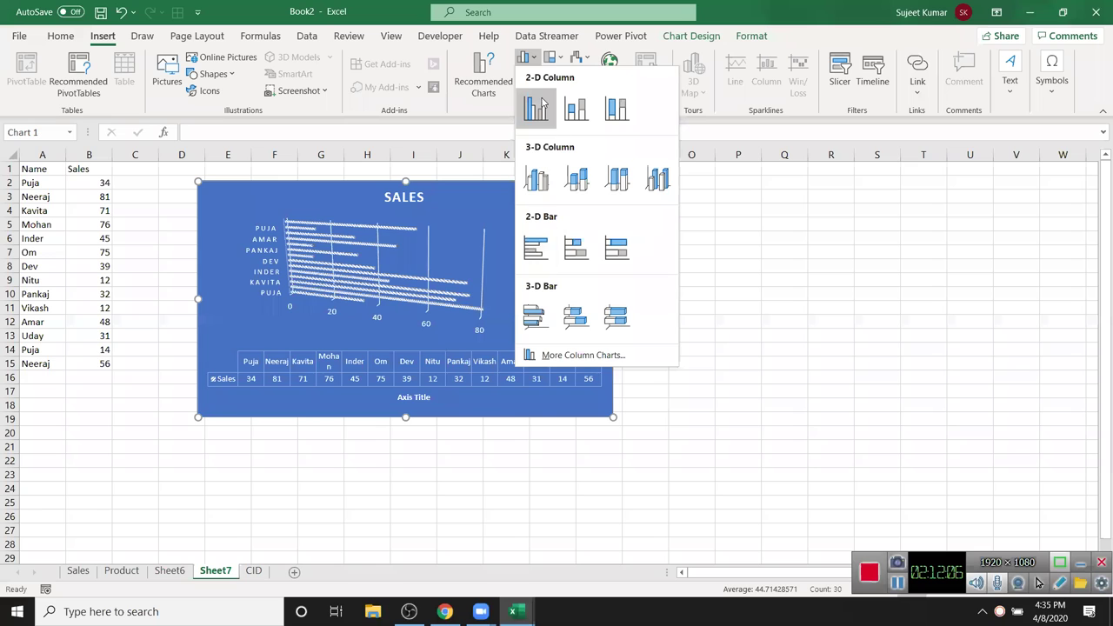
pyautogui.press('Escape')
pyautogui.click(524, 73)
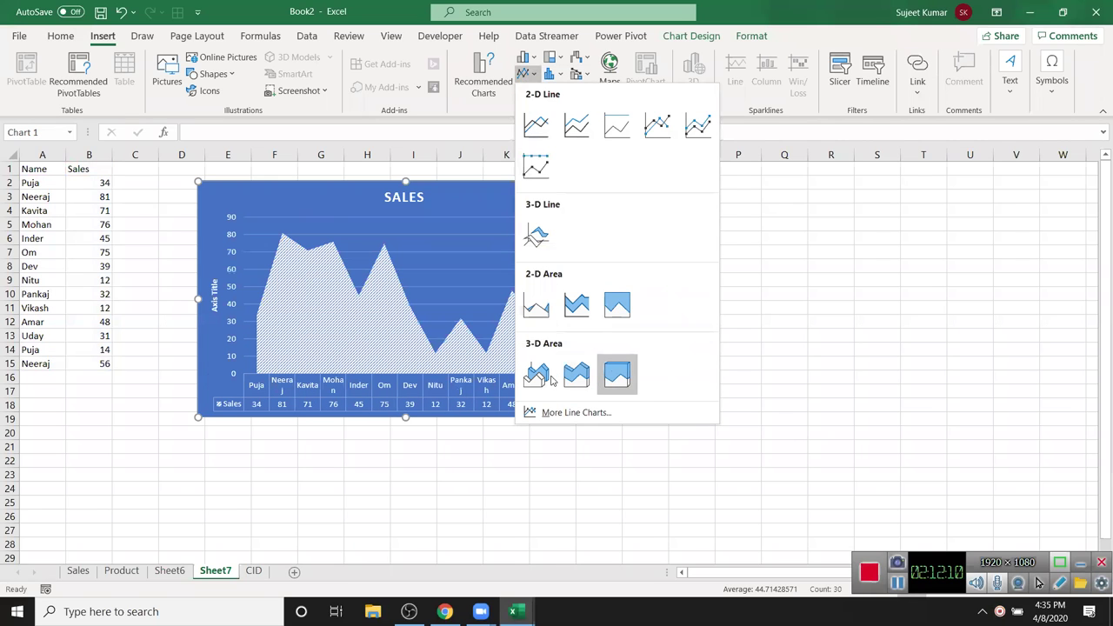
pyautogui.click(526, 75)
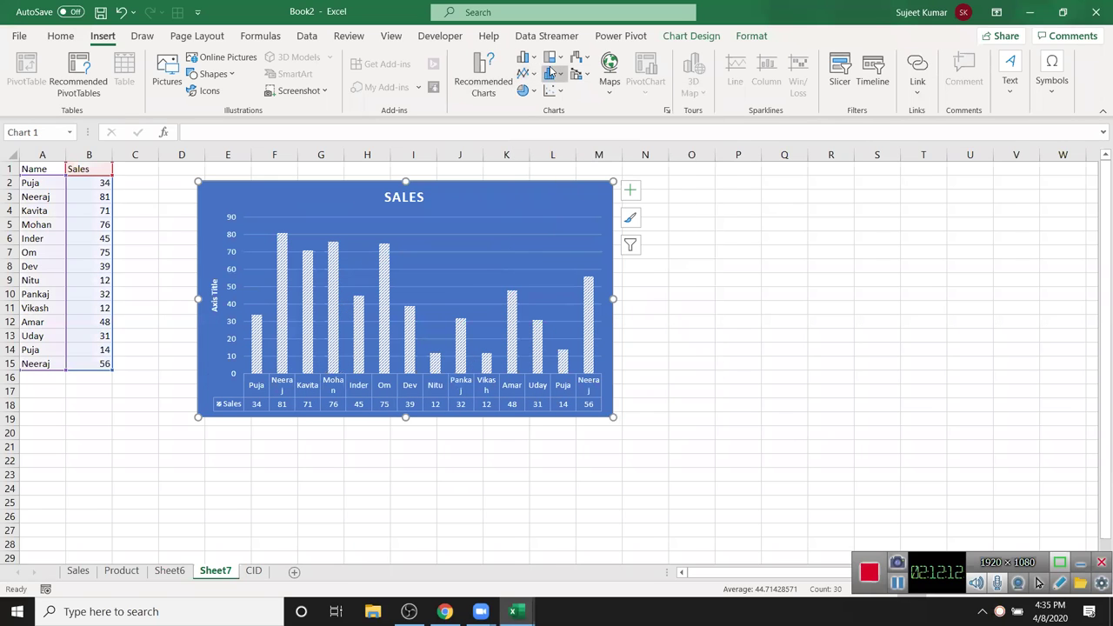
pyautogui.click(557, 59)
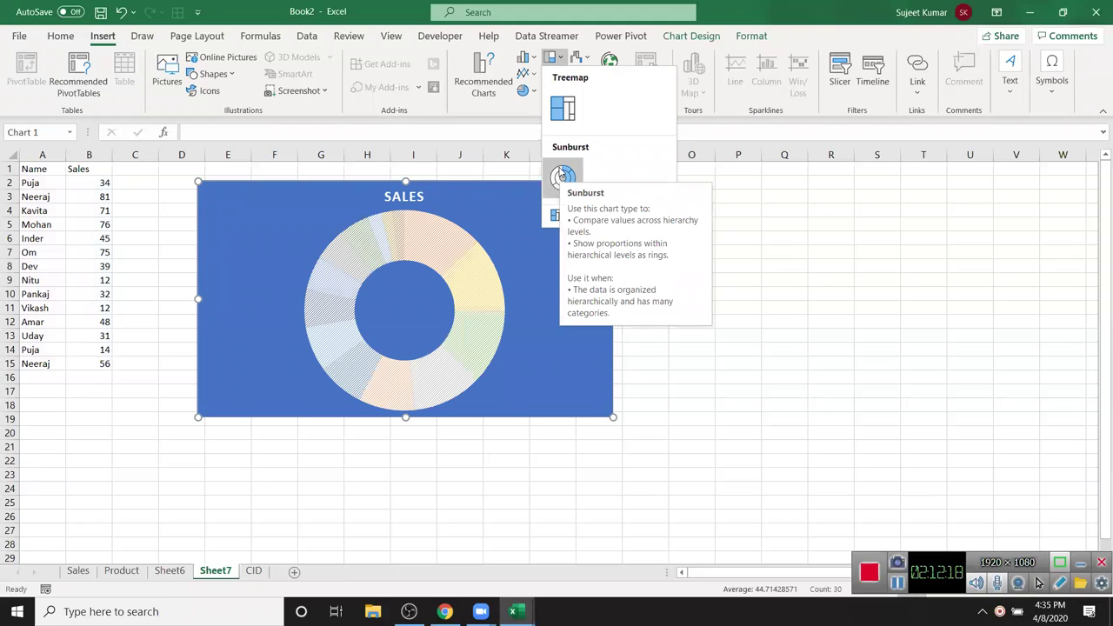
pyautogui.click(524, 91)
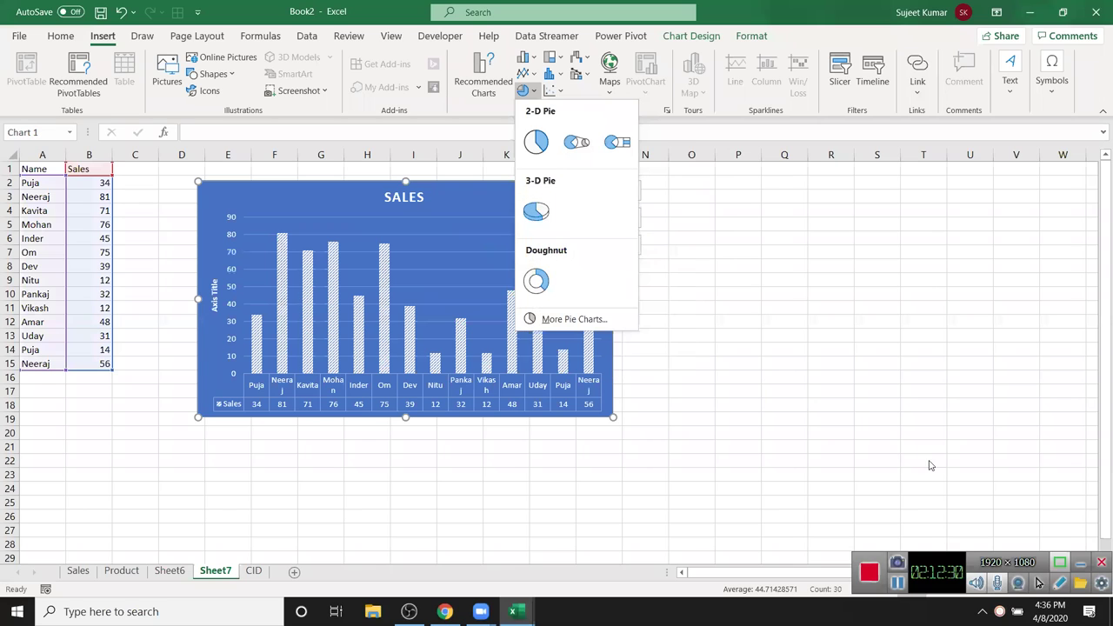
# - Drag the Sales chart further right, away from the data
pyautogui.click(755, 350)
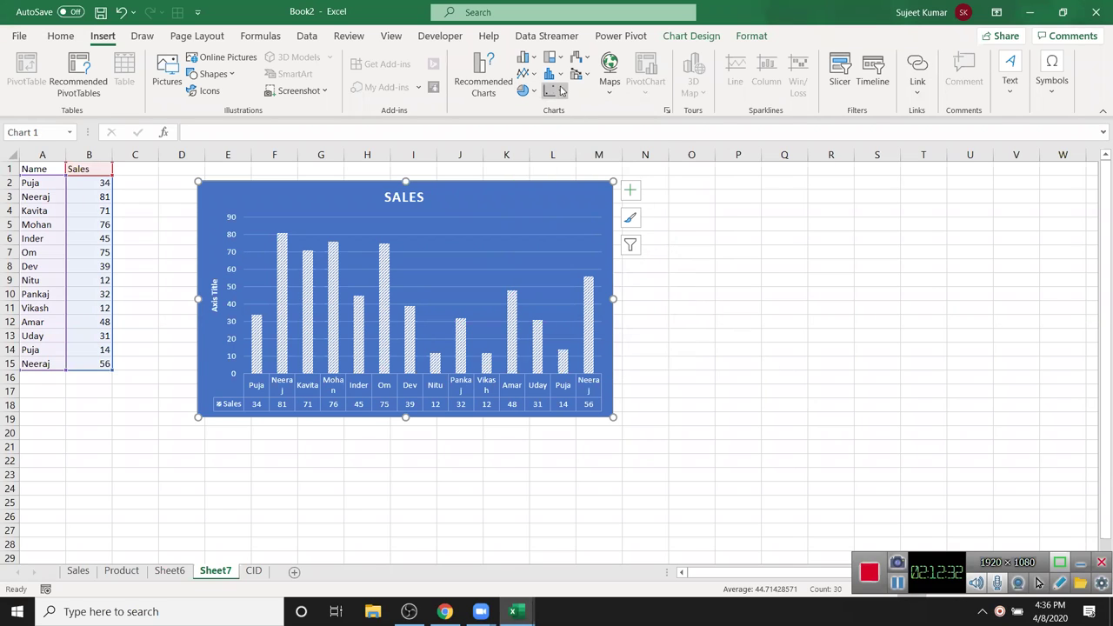
pyautogui.click(778, 310)
pyautogui.moveTo(391, 191); pyautogui.dragTo(491, 185)
# - Enter the header 'Target' in C1 and 85 in C2
pyautogui.click(142, 167)
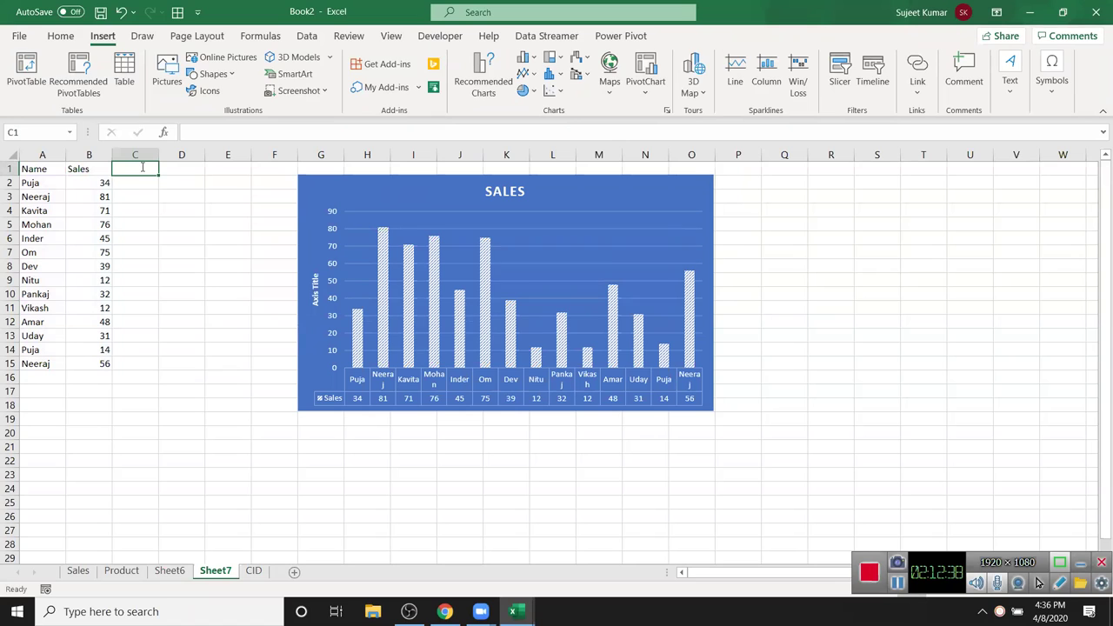
pyautogui.write('Target')
pyautogui.press('Return')
pyautogui.write('85')
pyautogui.press('Return')
# - Fill 85 down through C2:C15 with Ctrl+D, then select the Sales chart
pyautogui.press('Up')
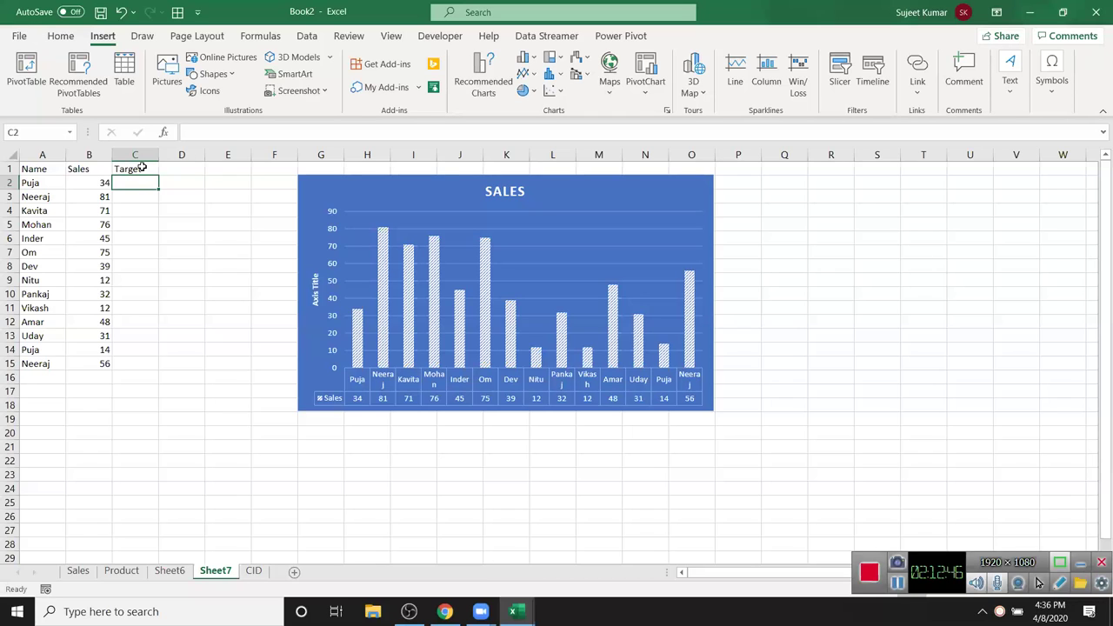
pyautogui.hotkey('ctrl', 'z')
pyautogui.press('Return')
pyautogui.press('Left')
pyautogui.hotkey('ctrl', 'Down')
pyautogui.press('Right')
pyautogui.hotkey('ctrl', 'shift', 'Up')
pyautogui.hotkey('ctrl', 'd')
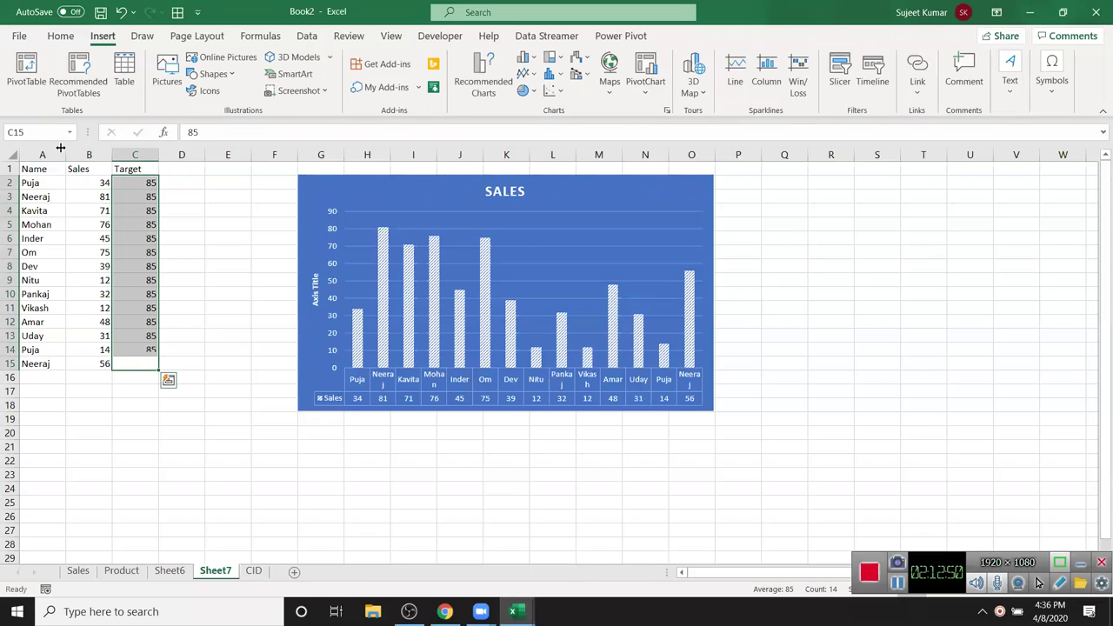
pyautogui.click(350, 183)
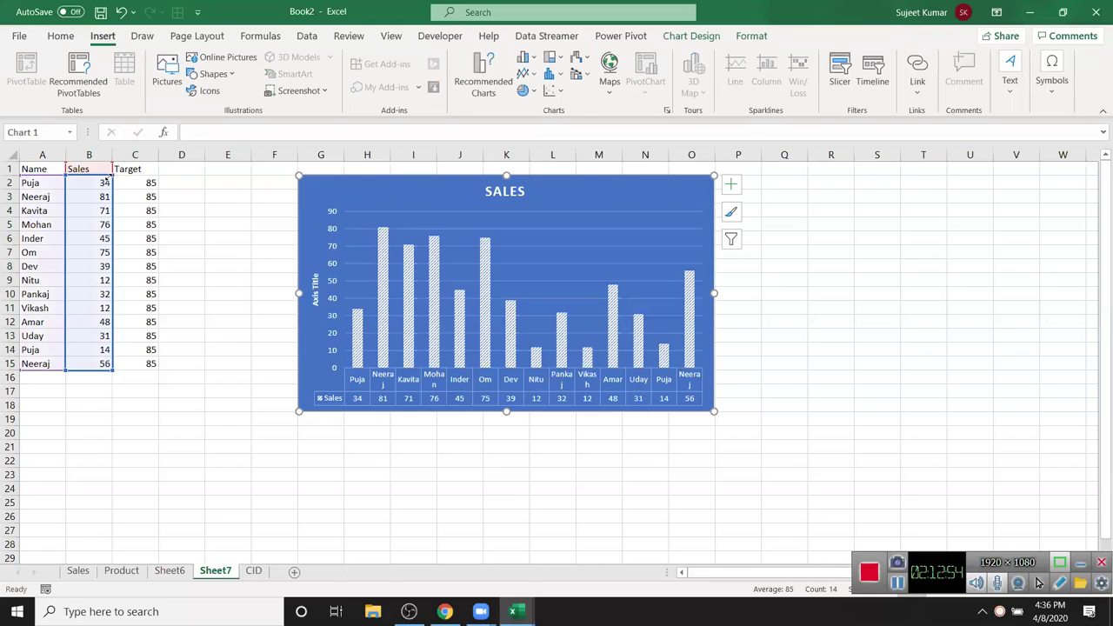
# - Extend the chart's data range to include the Target column and select the Target series
pyautogui.moveTo(138, 177); pyautogui.dragTo(155, 179)
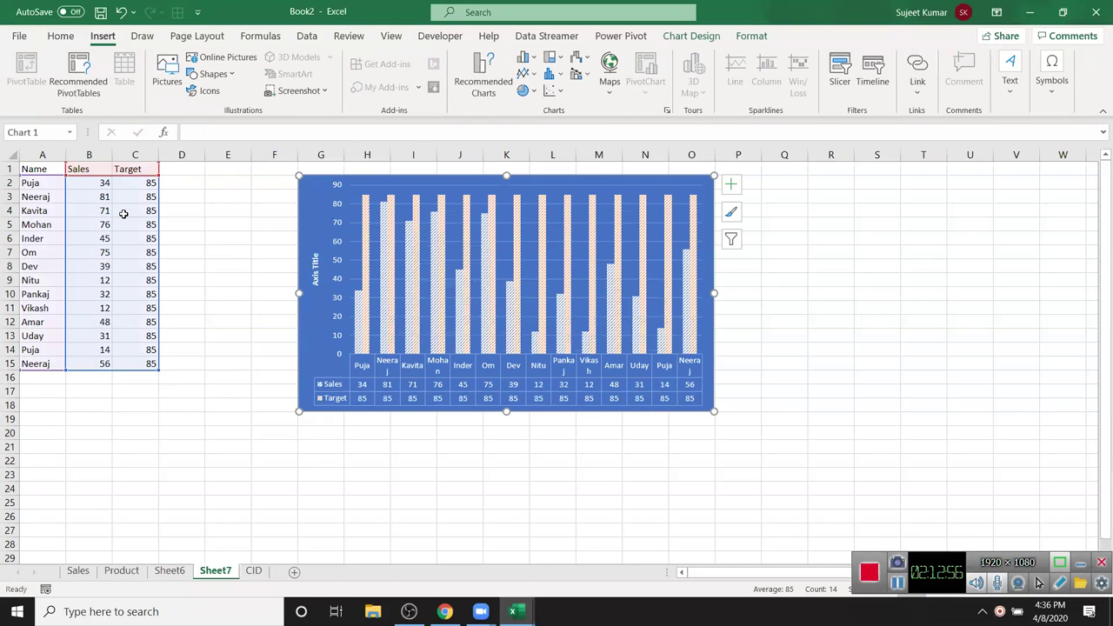
pyautogui.click(369, 204)
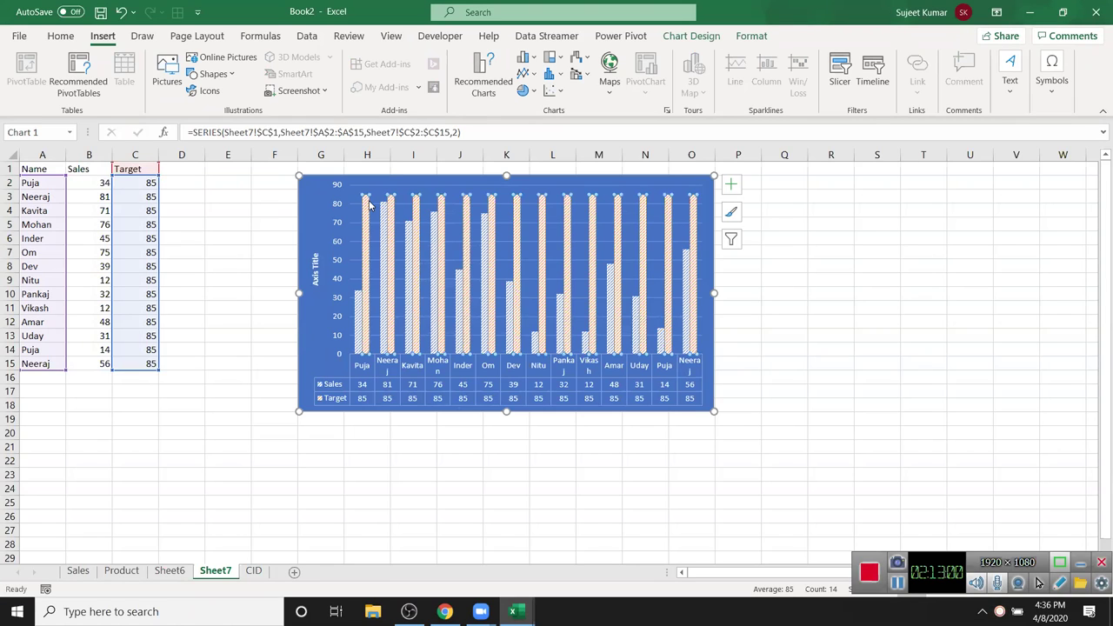
pyautogui.rightClick(369, 204)
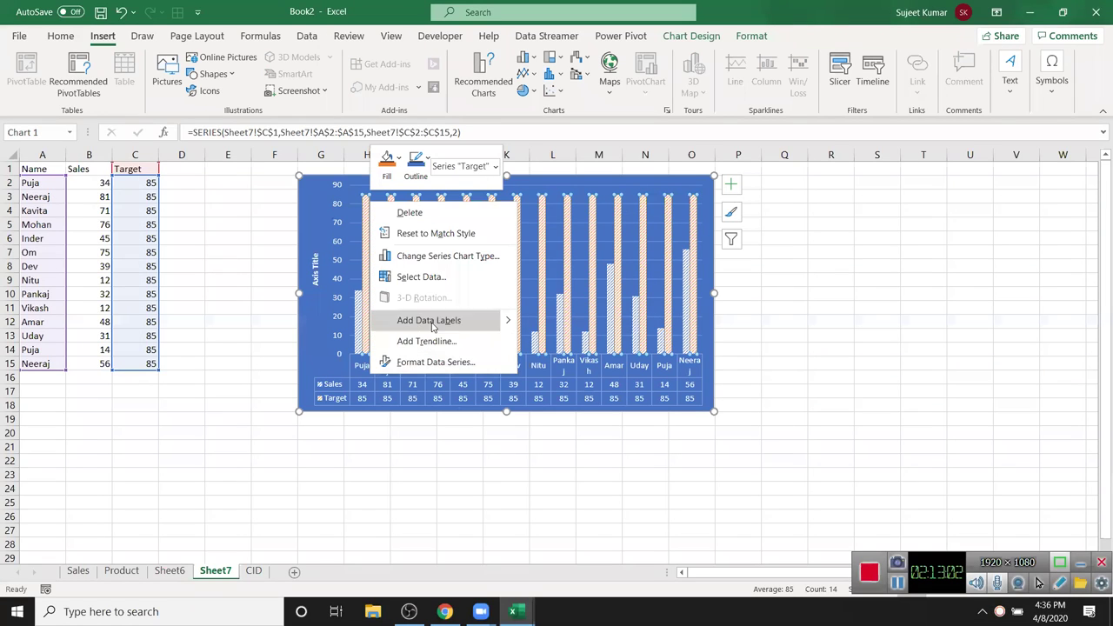
# - Change the chart to Clustered Column - Line, with Sales as columns and Target as a line
pyautogui.click(445, 256)
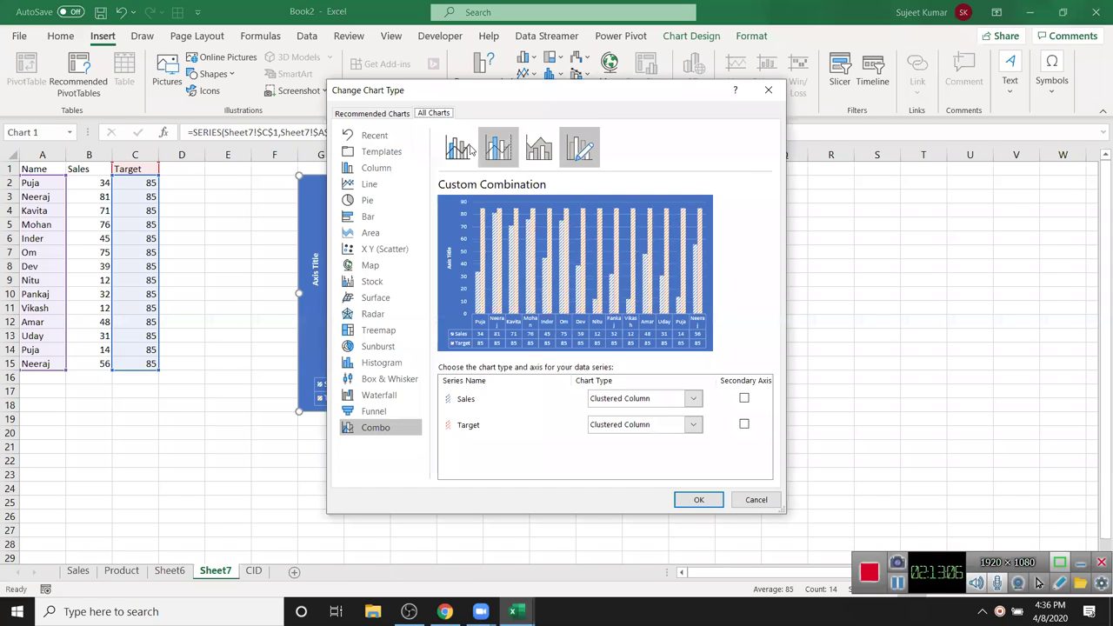
pyautogui.click(458, 160)
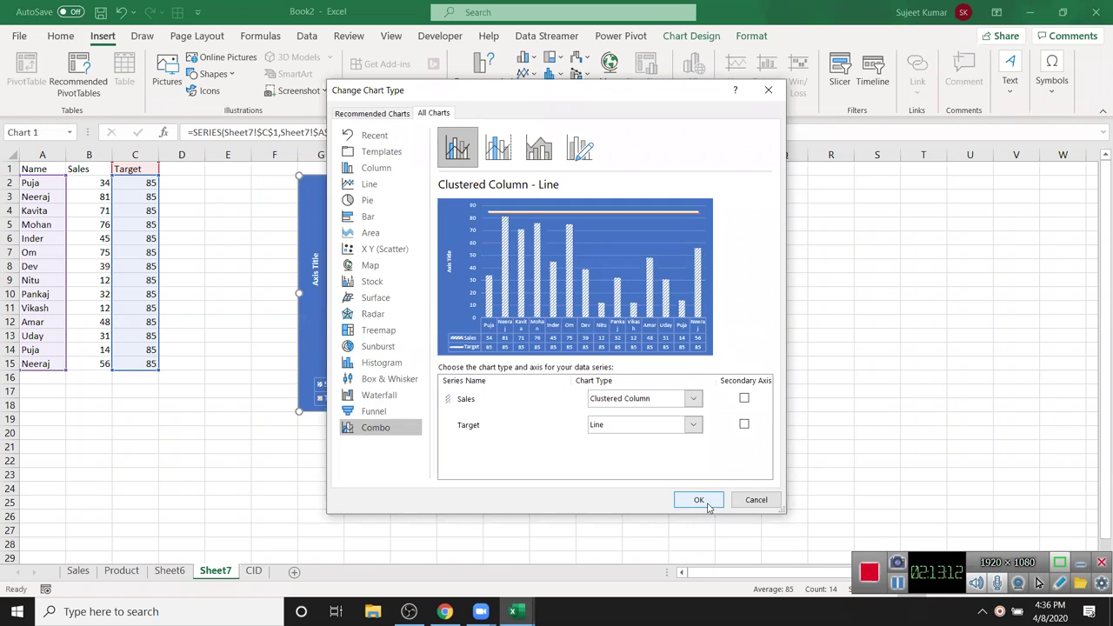
pyautogui.click(614, 426)
pyautogui.click(614, 426)
pyautogui.click(616, 402)
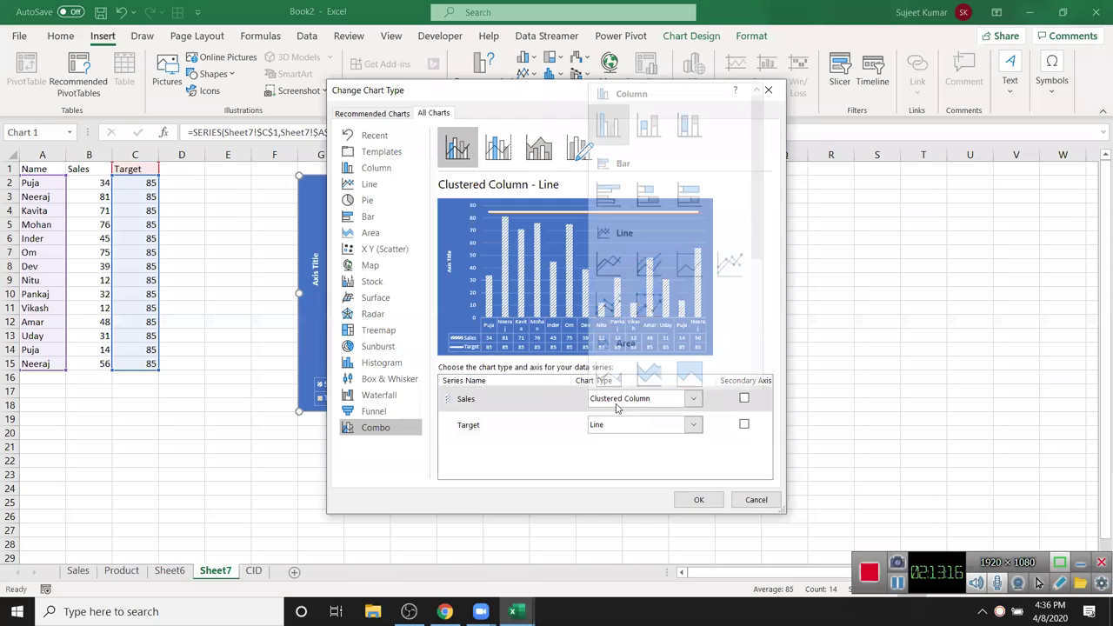
pyautogui.click(618, 407)
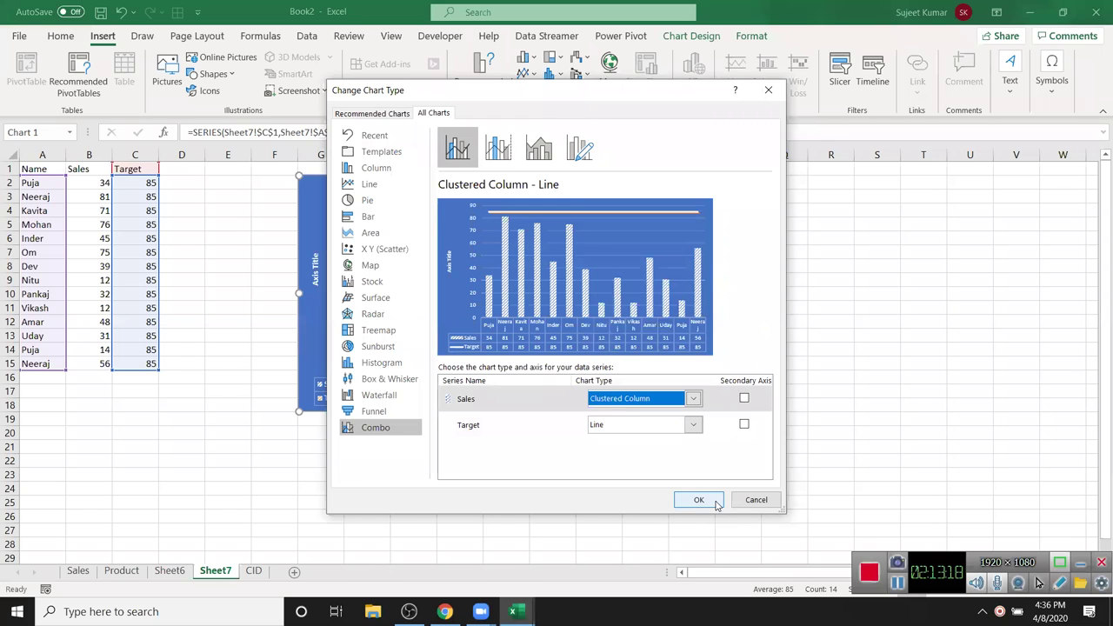
pyautogui.click(700, 499)
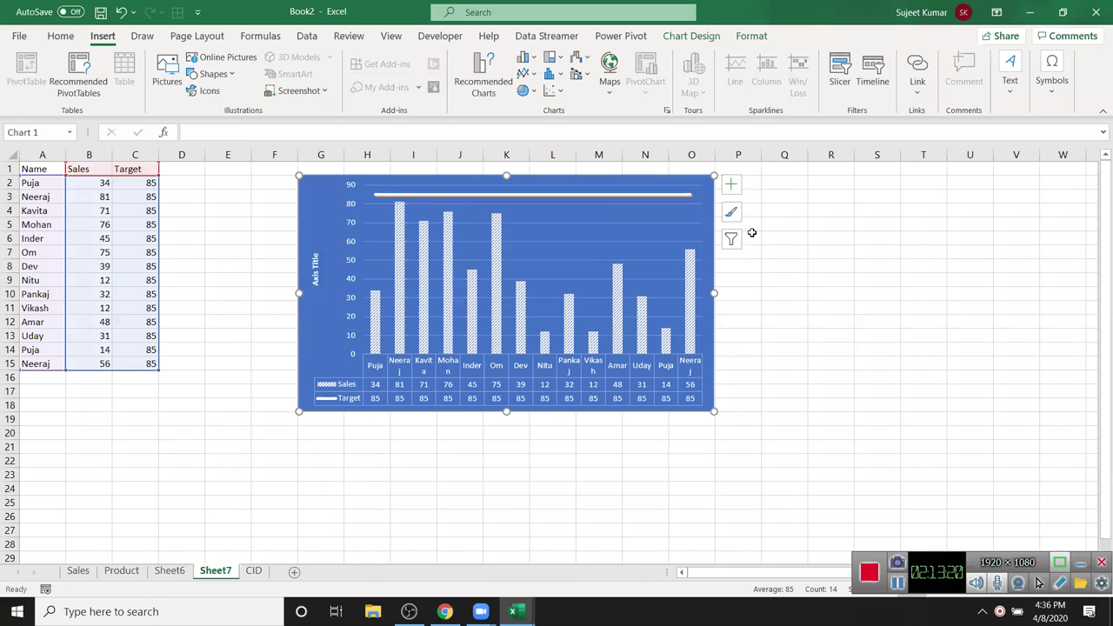
pyautogui.click(131, 221)
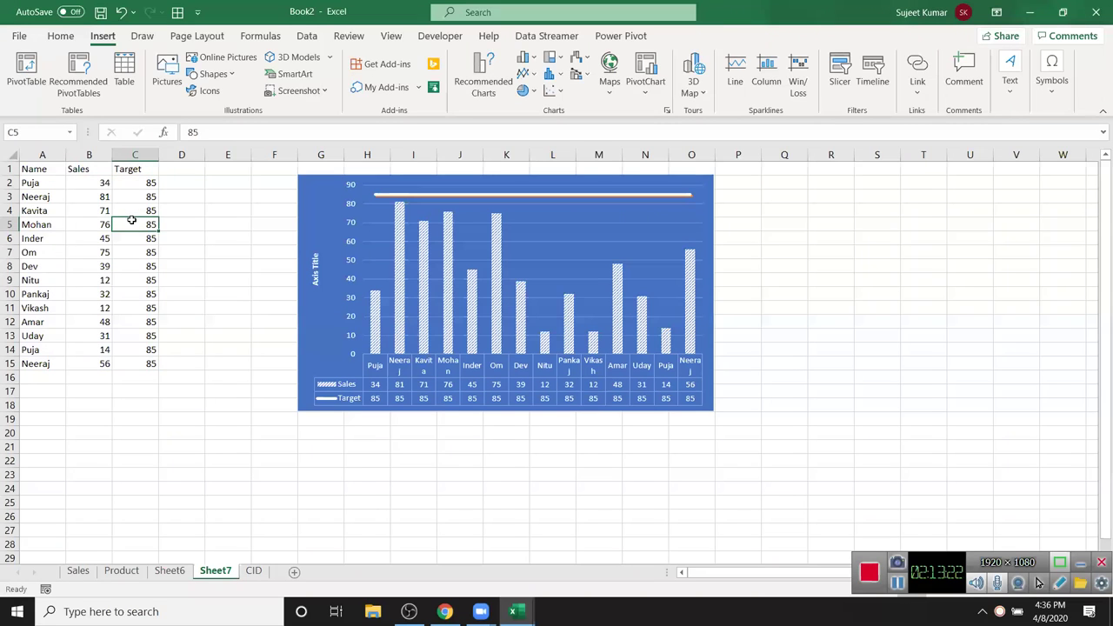
# - Enter Target values 65, 85, 21, 65 and 62 in successive rows from C5
pyautogui.press('Down')
pyautogui.press('Up')
pyautogui.write('45')
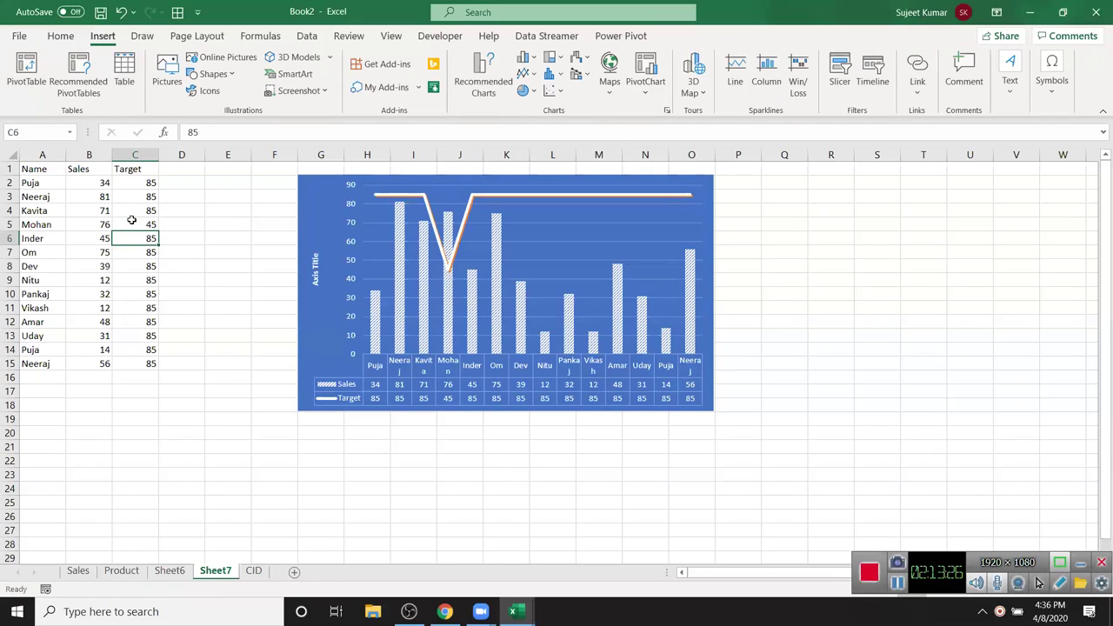
pyautogui.write('65')
pyautogui.press('Return')
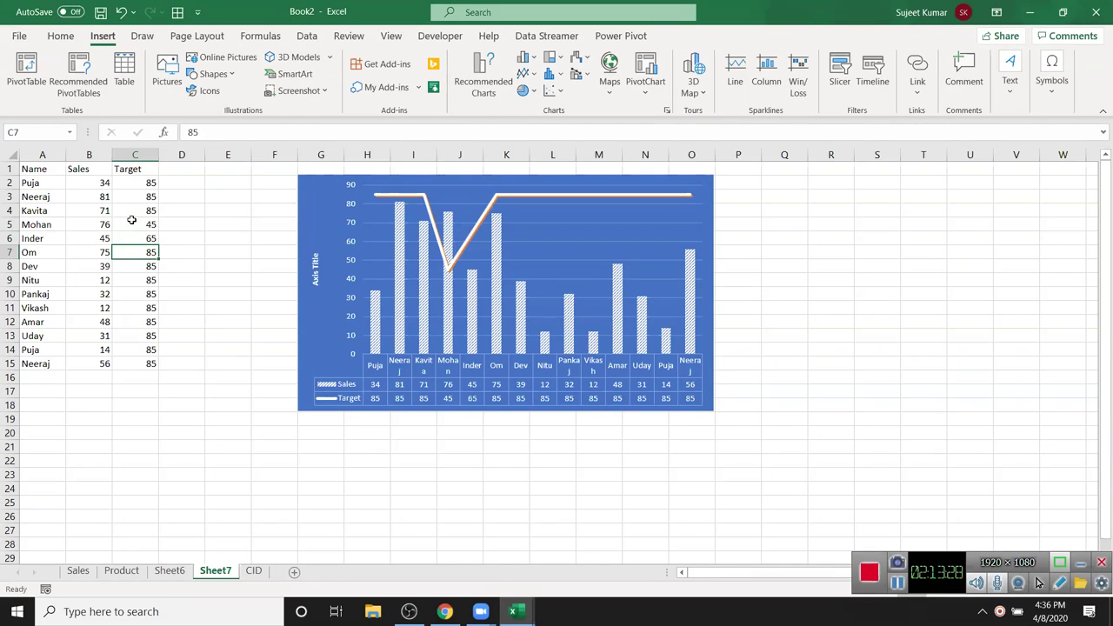
pyautogui.write('85')
pyautogui.press('Return')
pyautogui.write('21')
pyautogui.press('Return')
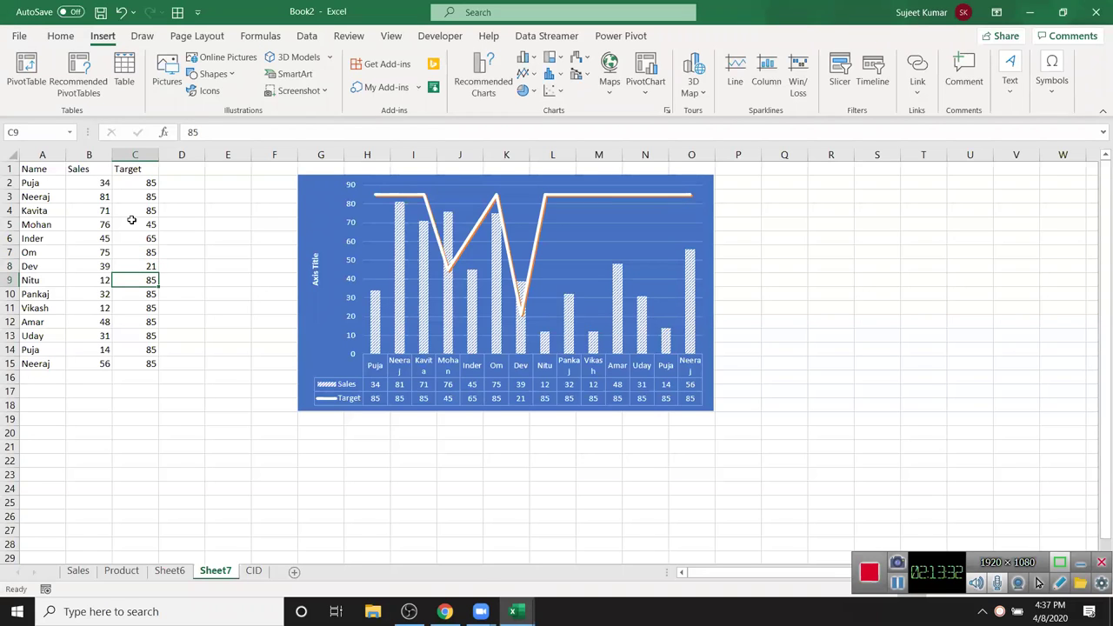
pyautogui.write('65')
pyautogui.press('Return')
pyautogui.write('62')
pyautogui.press('Return')
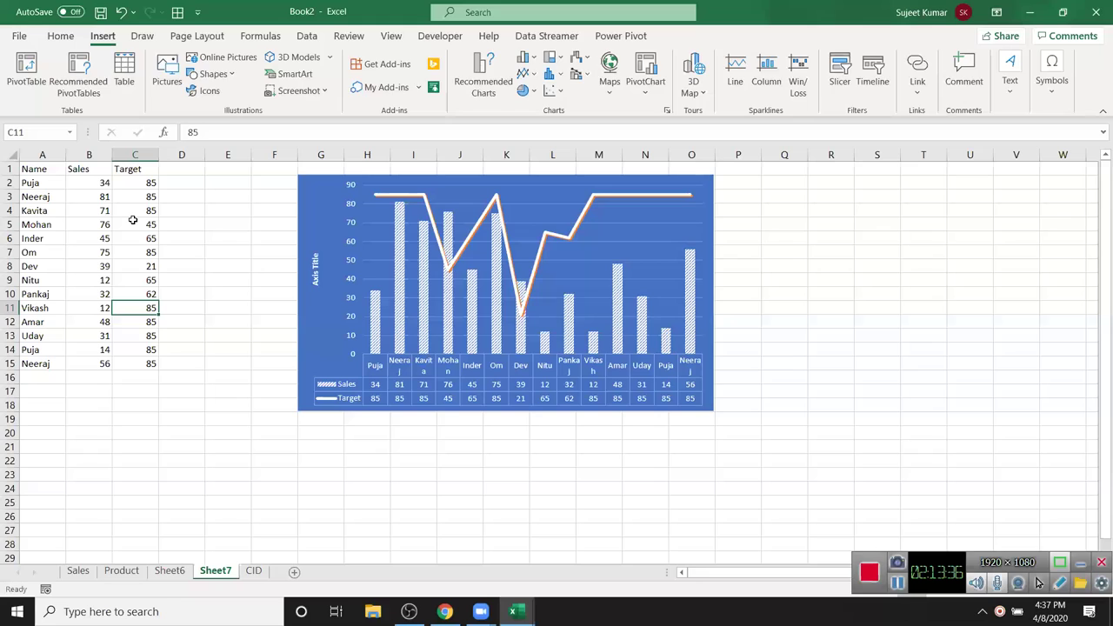
pyautogui.press('Return')
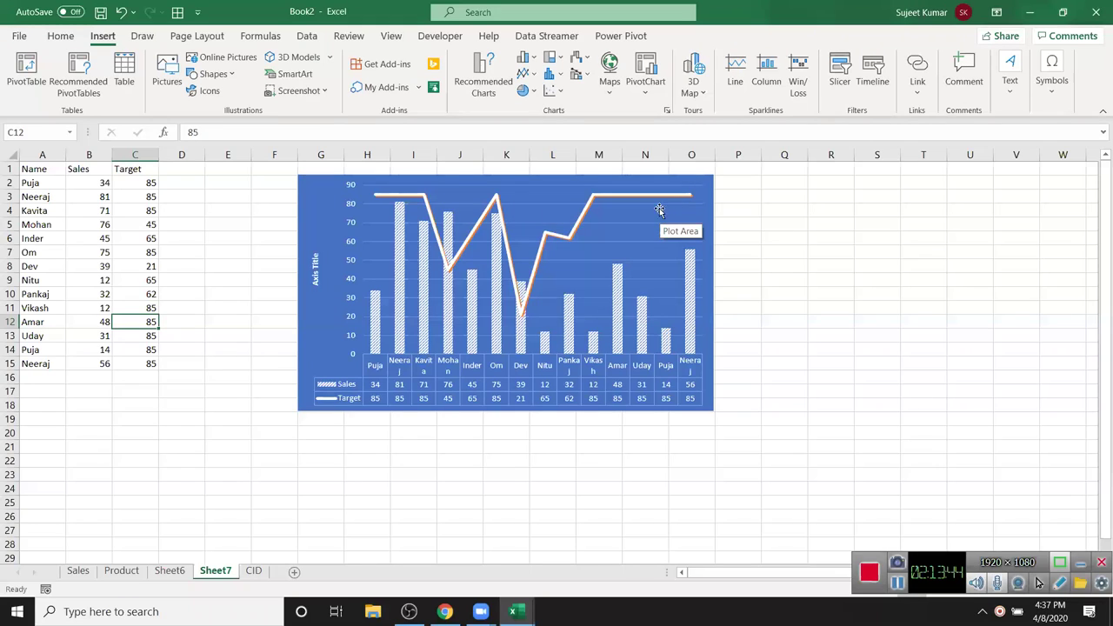
# - Move the combo chart further left, toward the data
pyautogui.moveTo(327, 186); pyautogui.dragTo(280, 189)
pyautogui.click(186, 280)
pyautogui.click(288, 535)
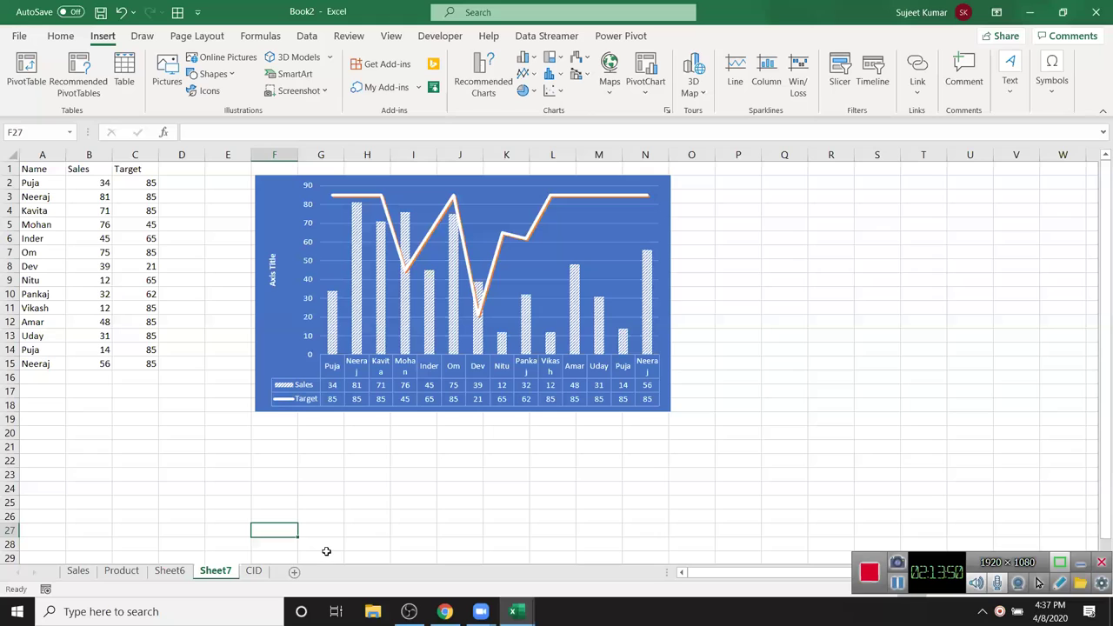
pyautogui.click(387, 504)
pyautogui.moveTo(271, 210); pyautogui.dragTo(224, 209)
pyautogui.click(275, 460)
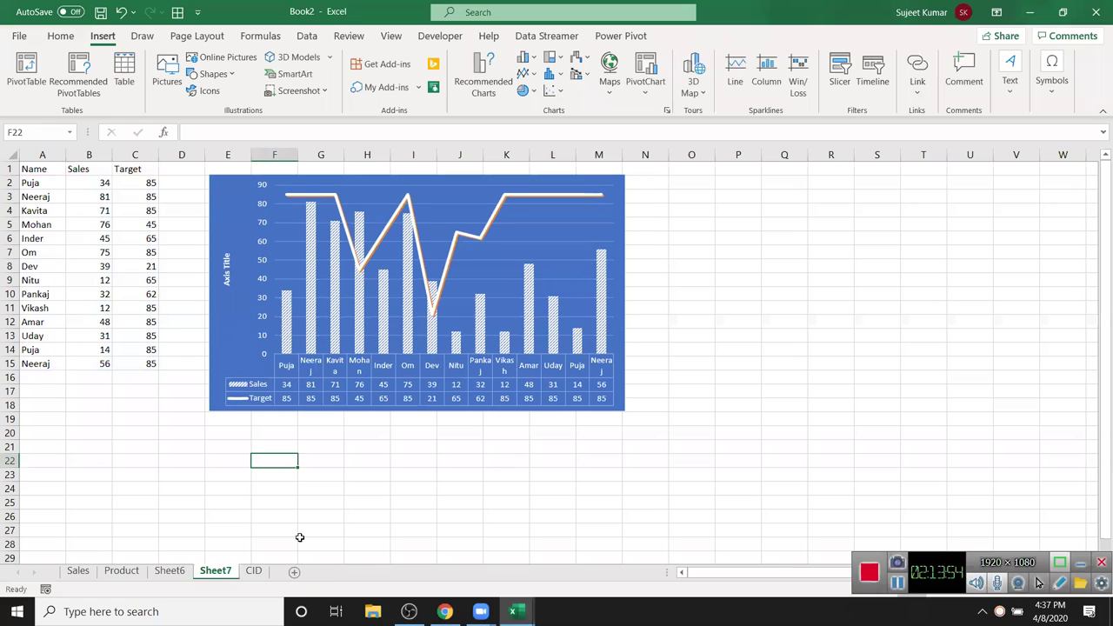
pyautogui.click(348, 531)
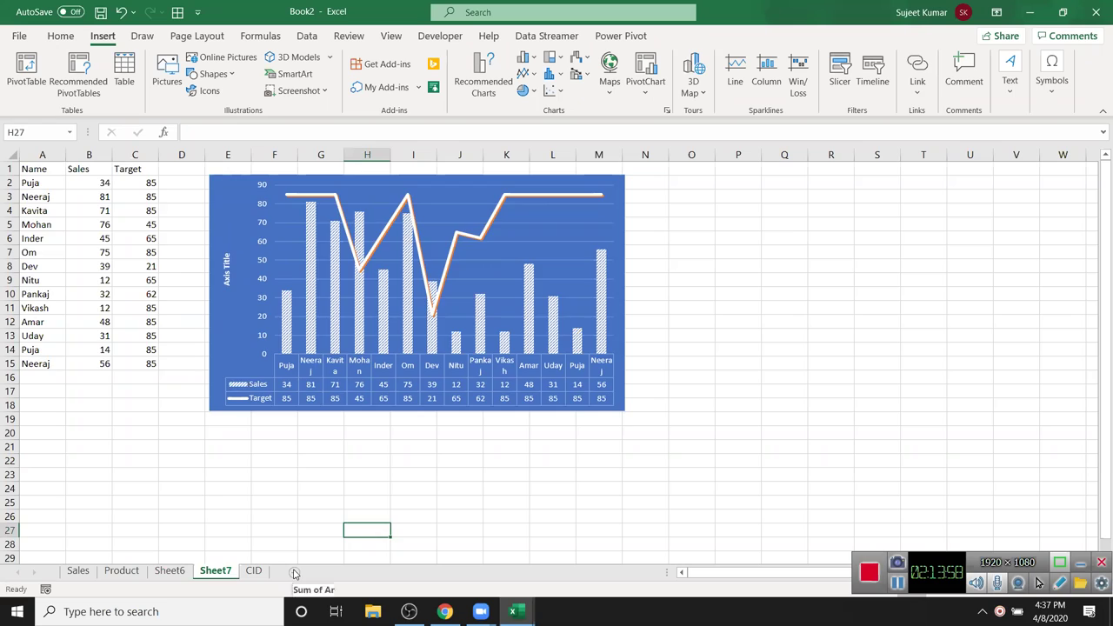
# - Add a blank Sheet8 after Sheet7
pyautogui.click(294, 571)
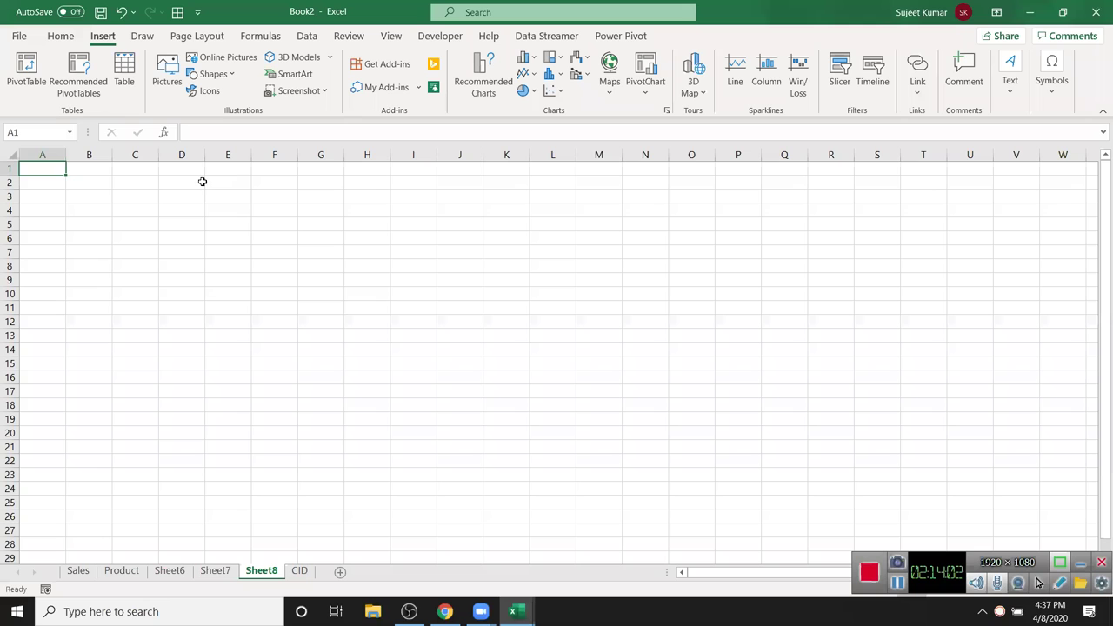
pyautogui.click(307, 36)
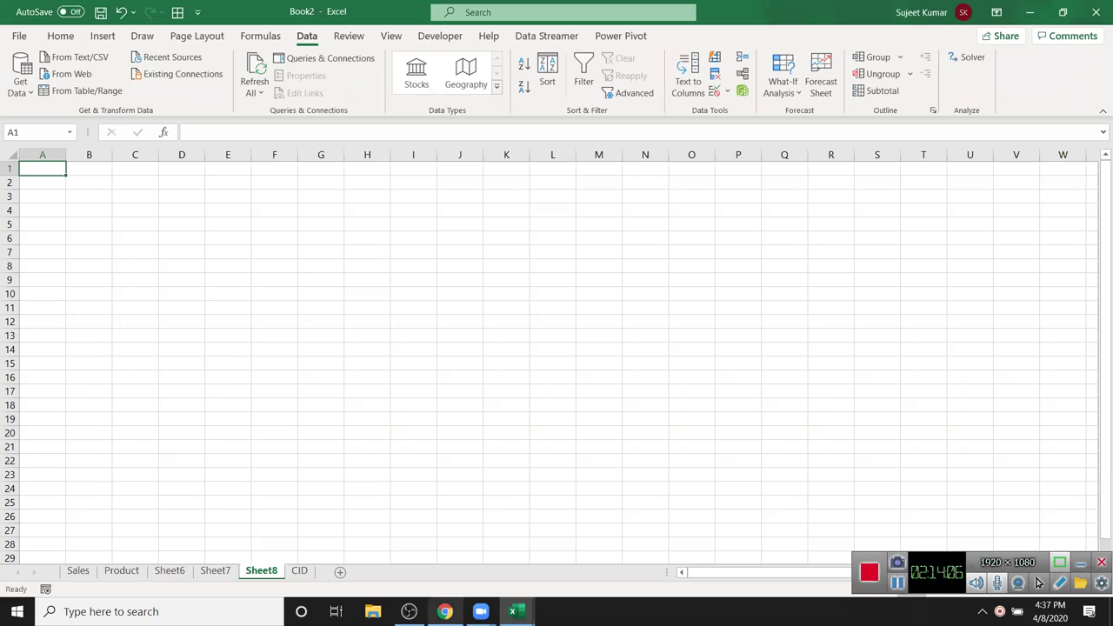
pyautogui.click(445, 611)
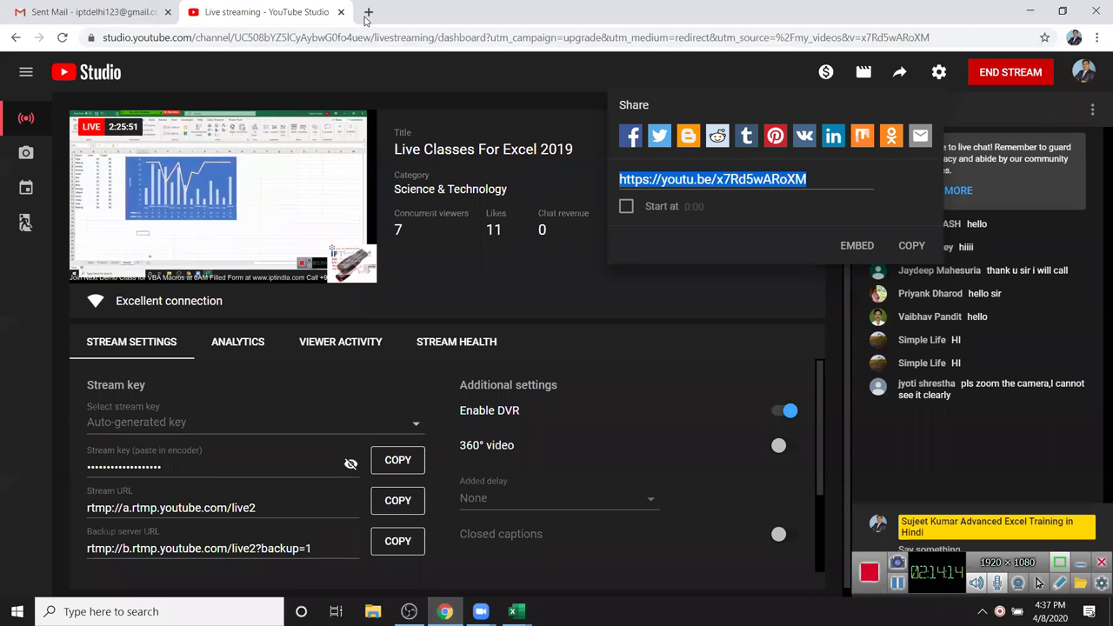
# - Search Google for 'world mobile users by country' and open the Wikipedia mobile-phones list
pyautogui.click(369, 11)
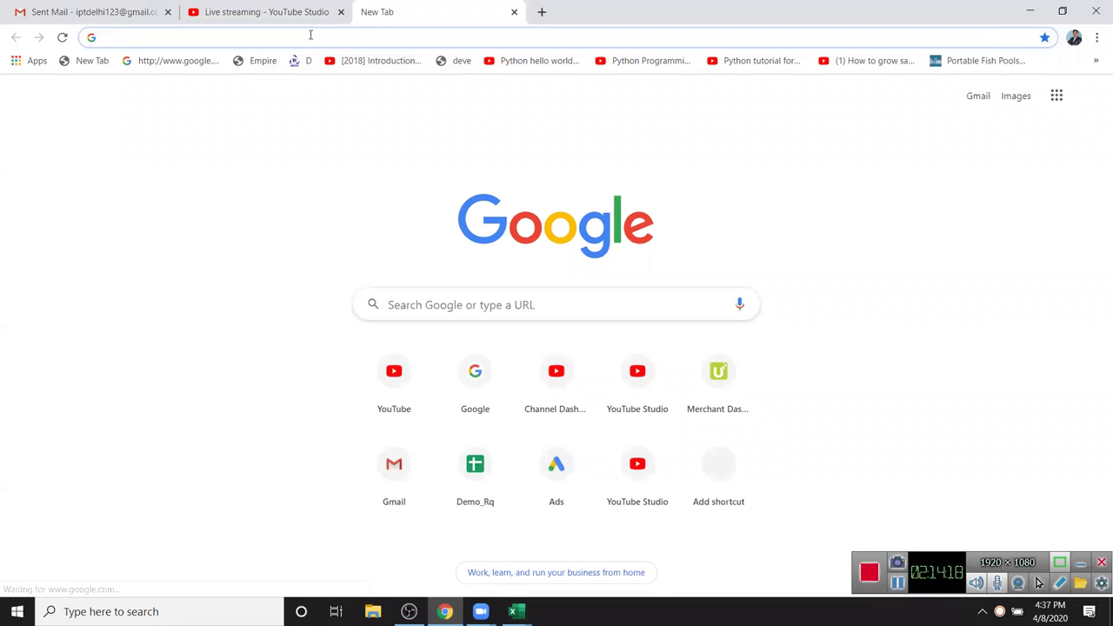
pyautogui.write('google.com')
pyautogui.press('Return')
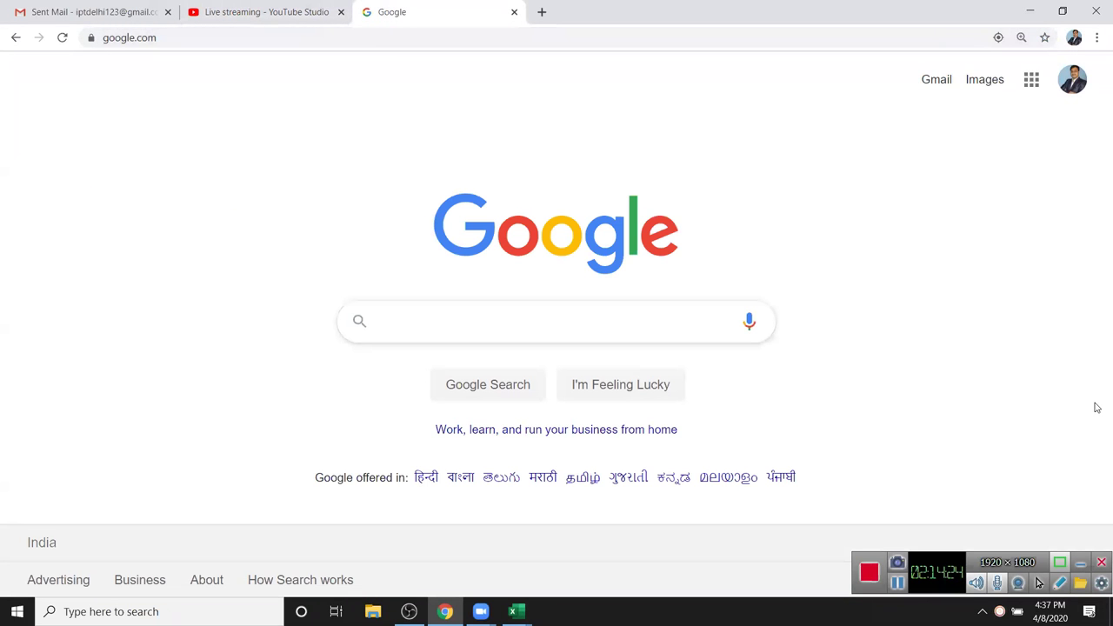
pyautogui.write('worl')
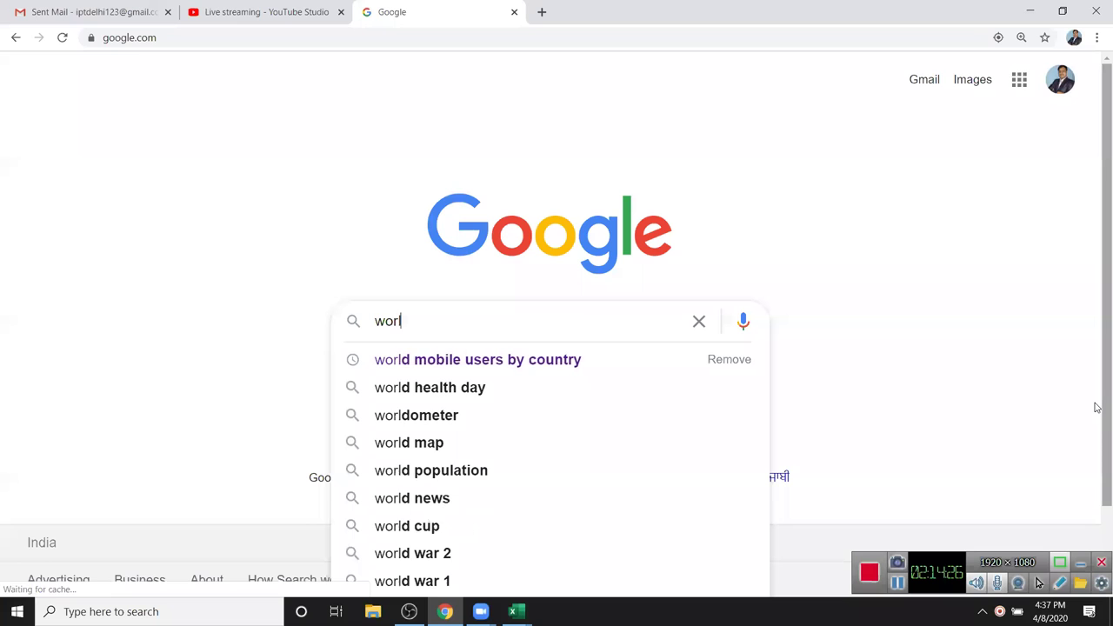
pyautogui.press('Down')
pyautogui.press('Return')
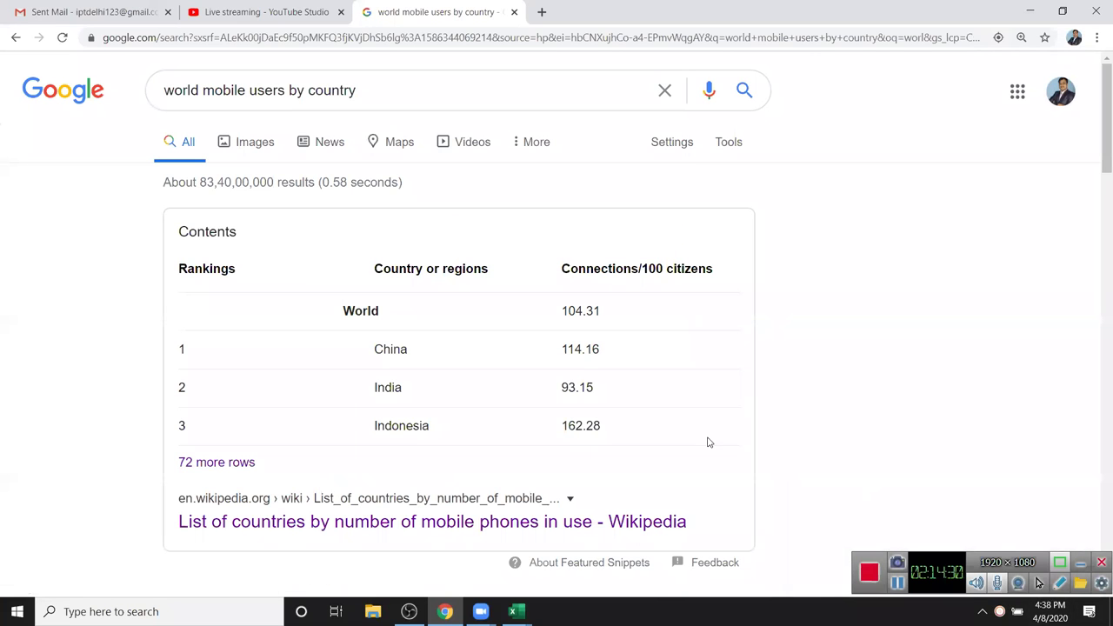
pyautogui.click(641, 521)
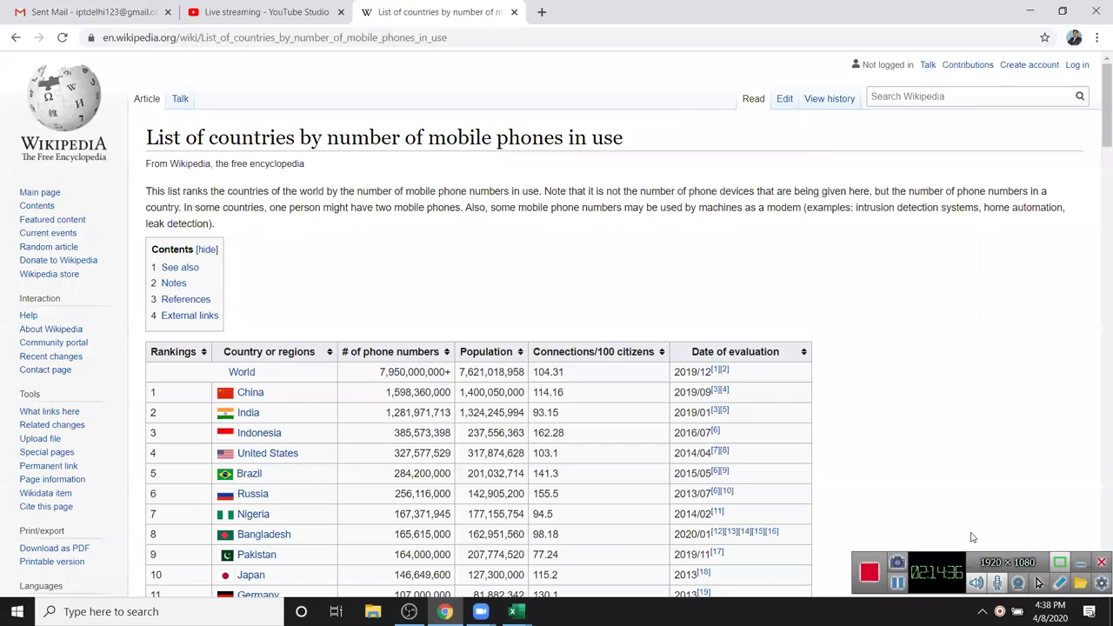
# - Select the Wikipedia page's URL, then return to Book2 in Excel and select A1 on Sheet8
pyautogui.scroll(-5, 269, 330)
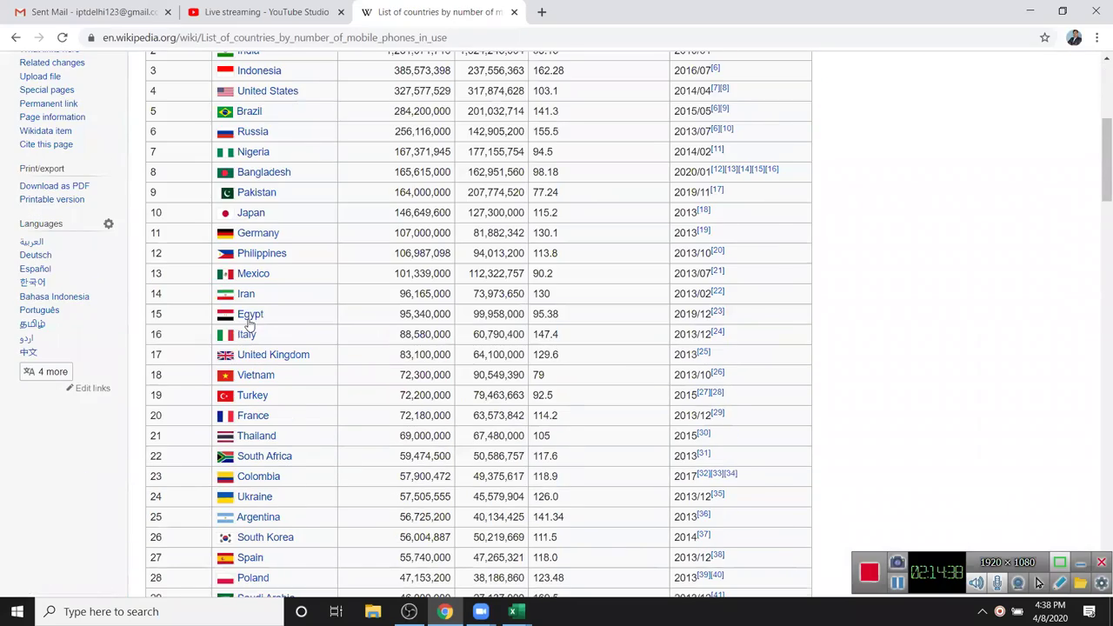
pyautogui.scroll(5, 261, 322)
pyautogui.scroll(-7, 386, 363)
pyautogui.scroll(7, 391, 348)
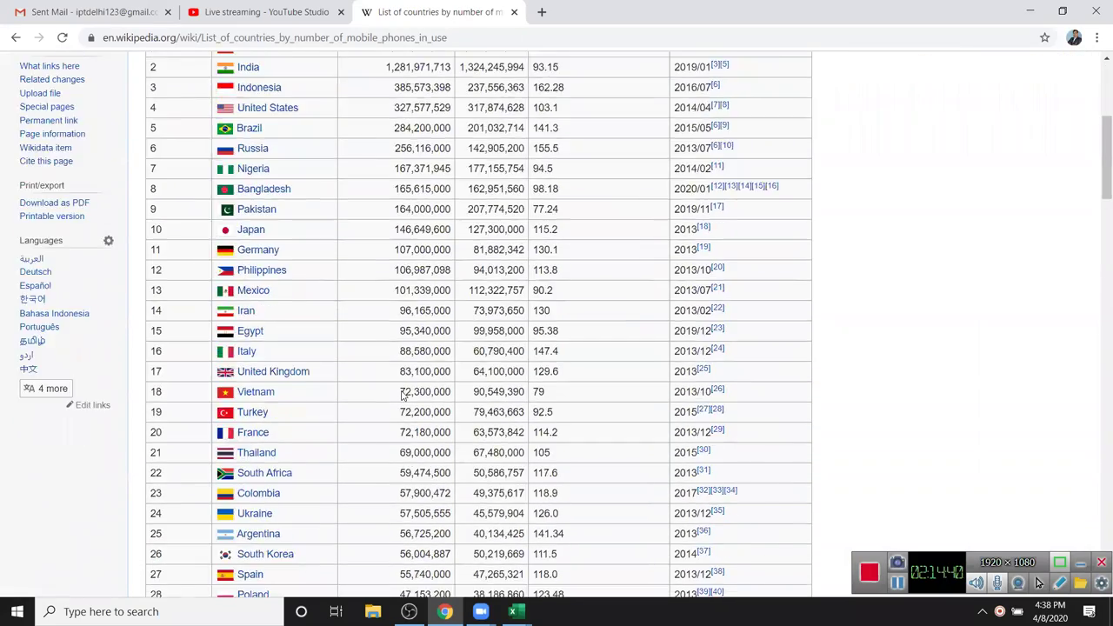
pyautogui.click(453, 40)
pyautogui.hotkey('ctrl', 'c')
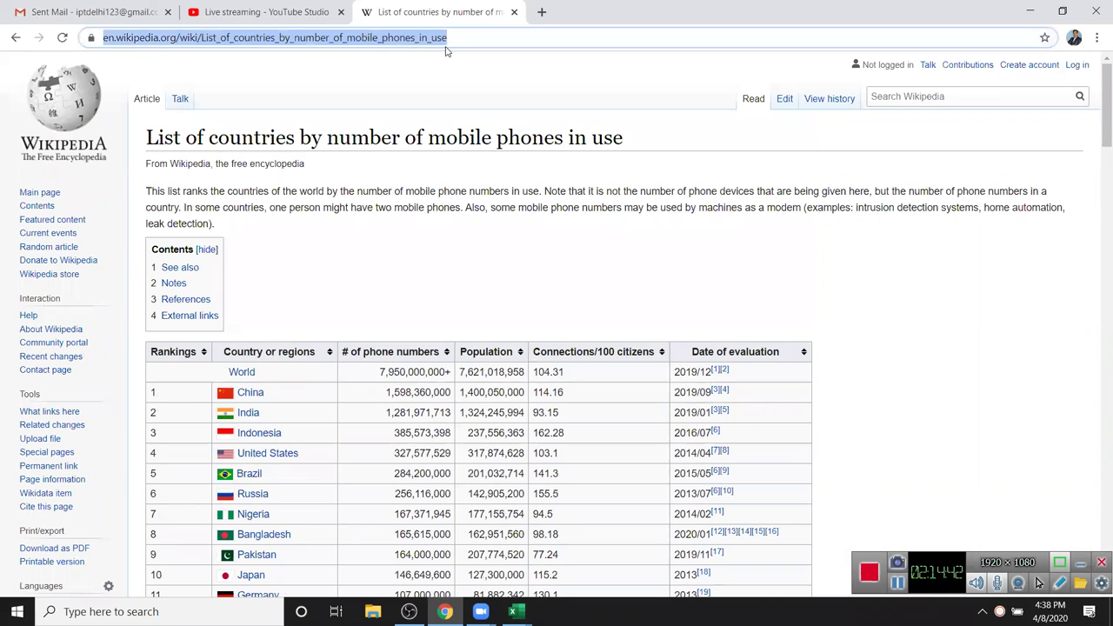
pyautogui.click(513, 611)
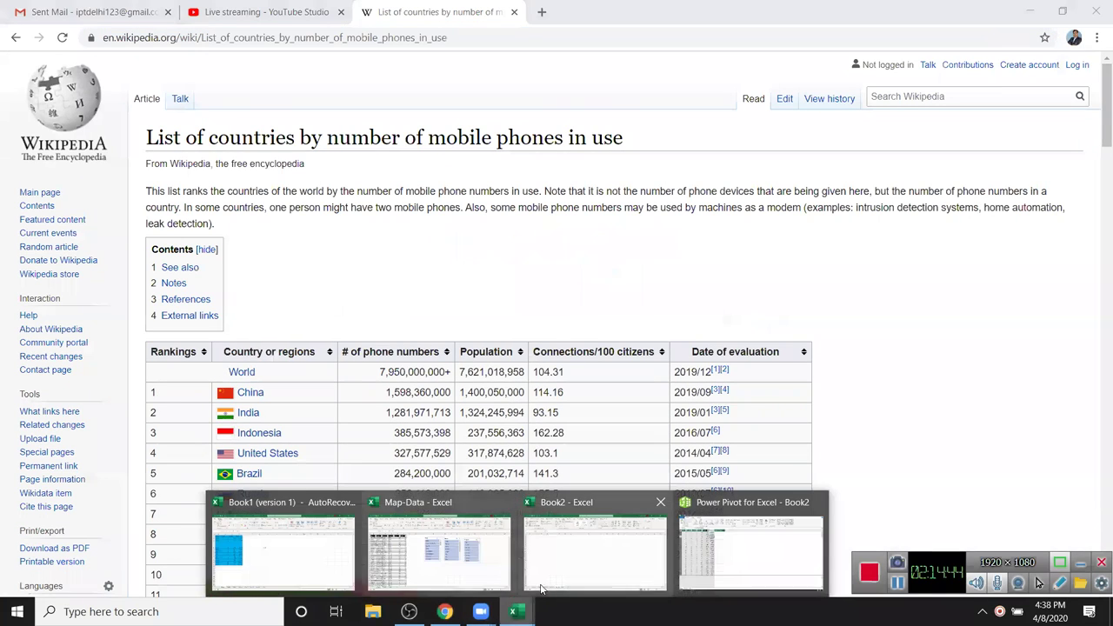
pyautogui.click(592, 553)
pyautogui.click(60, 174)
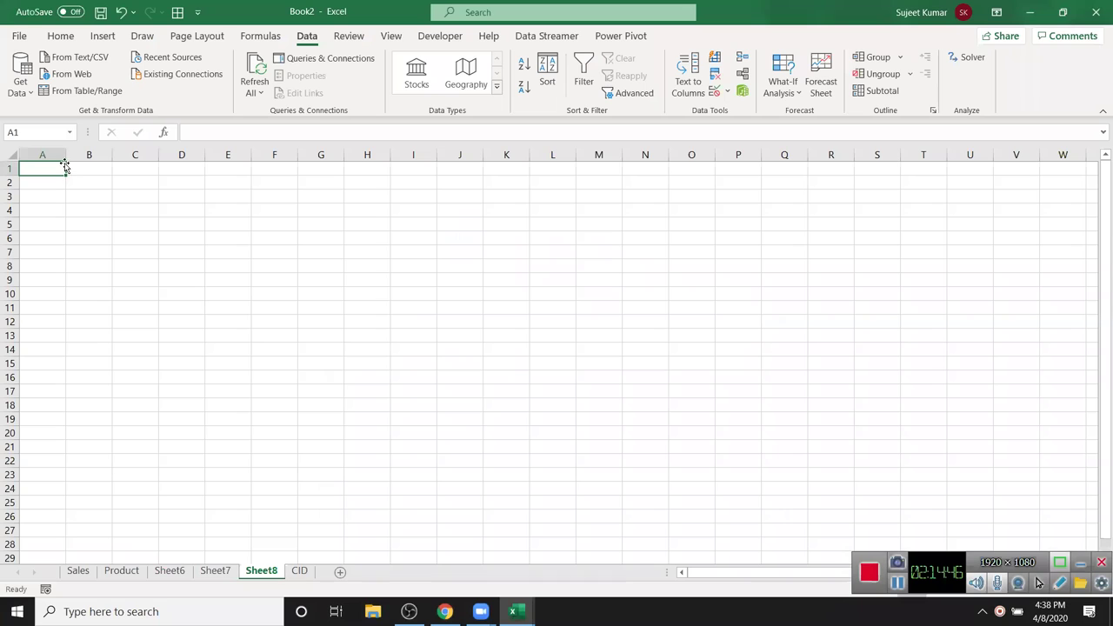
# - Open the From Web dialog via Data > Get Data > From Other Sources
pyautogui.click(22, 91)
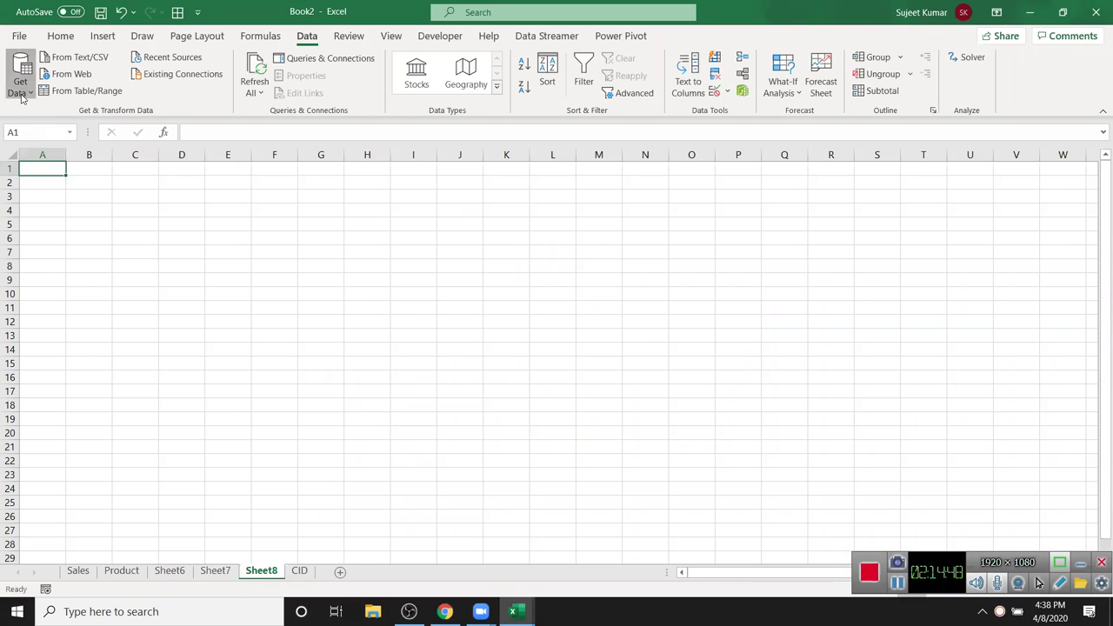
pyautogui.moveTo(33, 119)
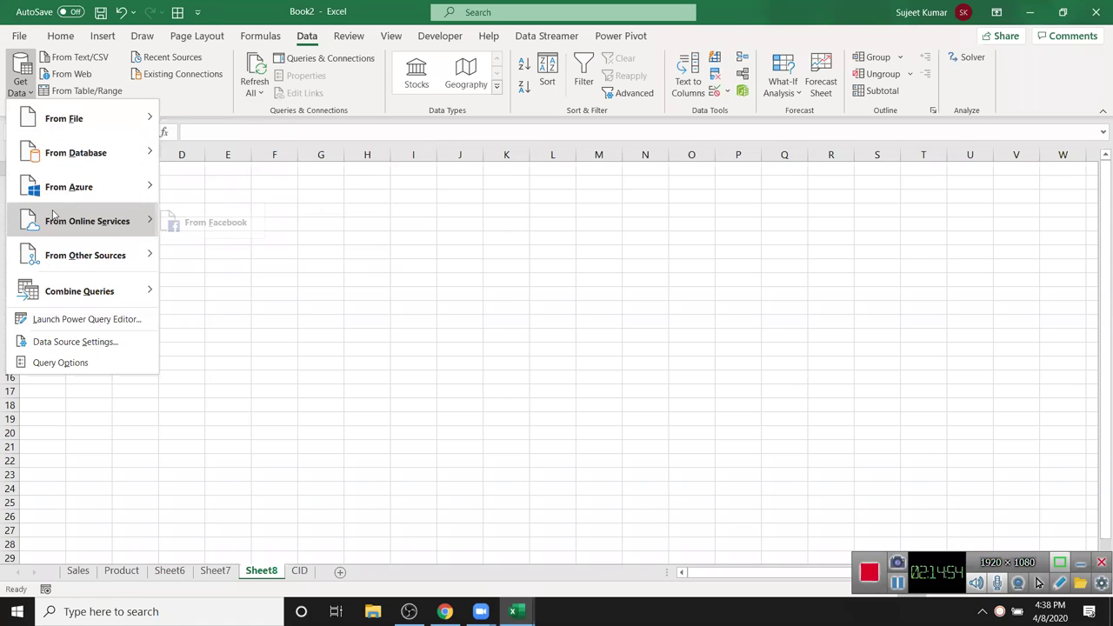
pyautogui.moveTo(57, 247)
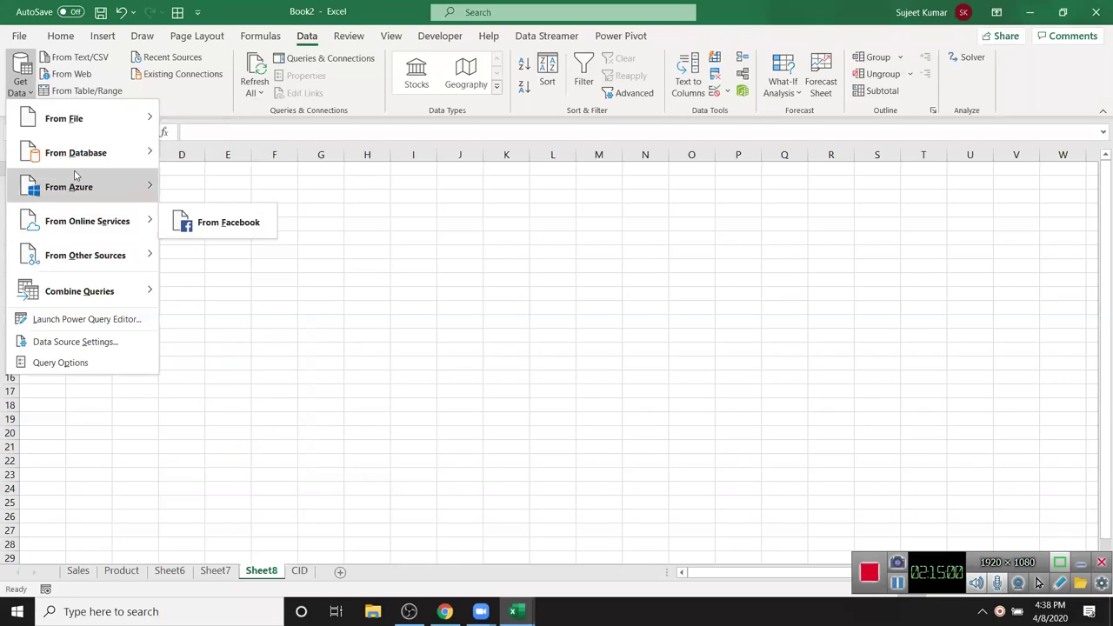
pyautogui.moveTo(124, 268)
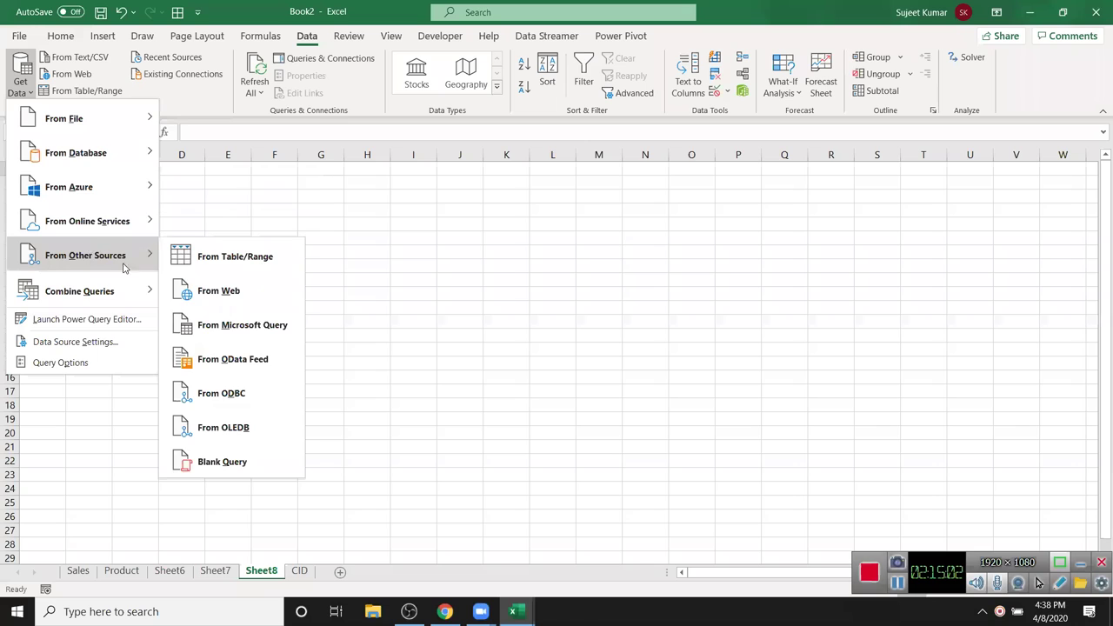
pyautogui.click(200, 295)
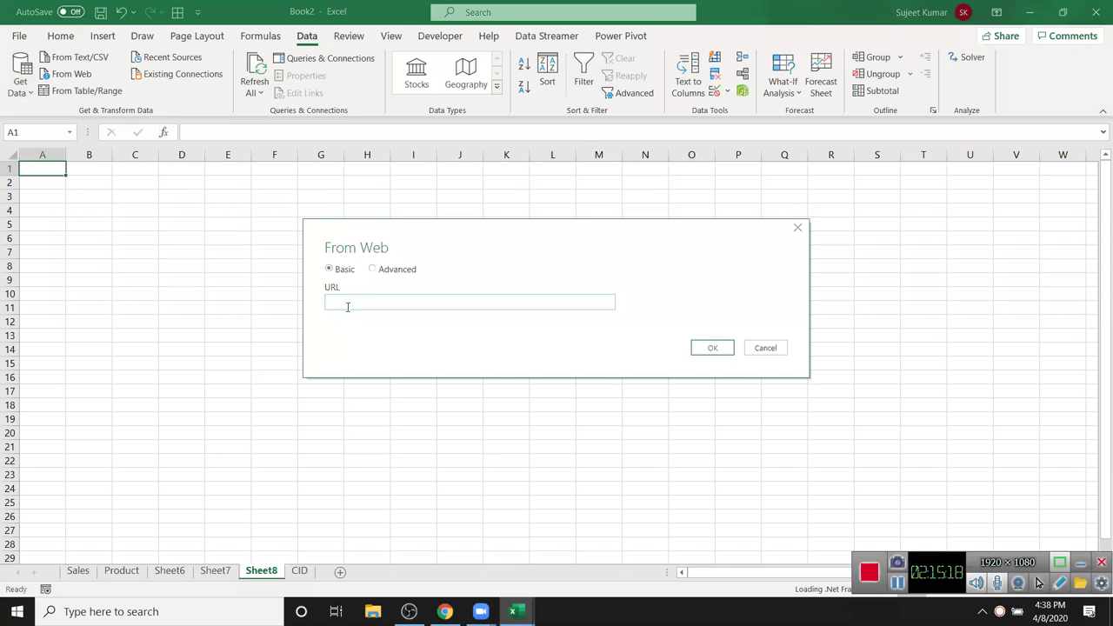
# - Paste the Wikipedia mobile-phones URL, confirm it, and connect with Anonymous access
pyautogui.hotkey('ctrl', 'v')
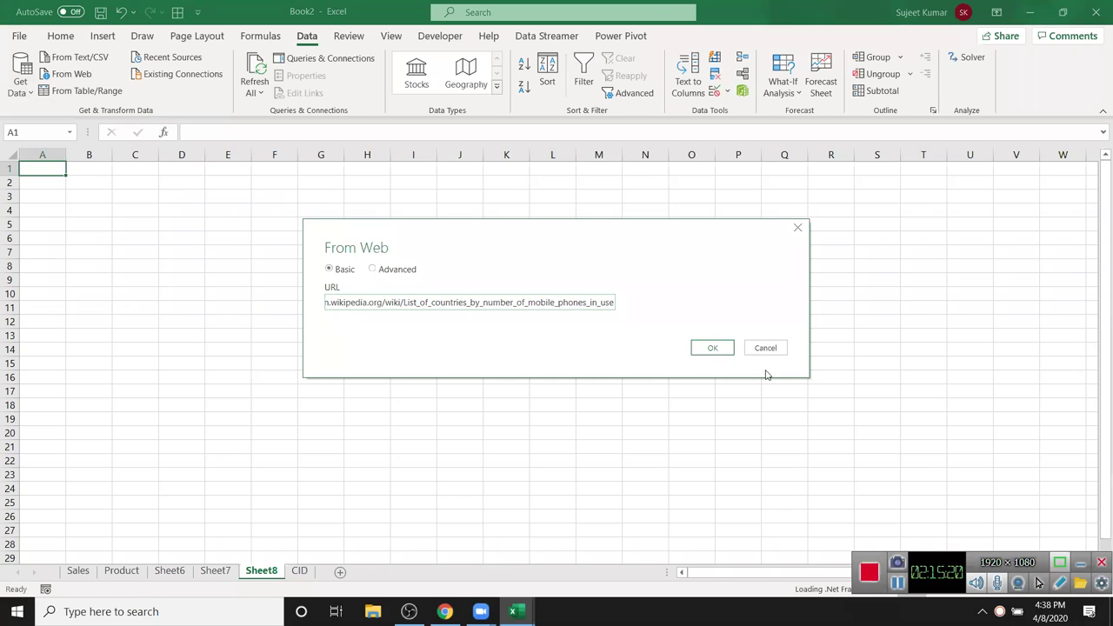
pyautogui.click(715, 349)
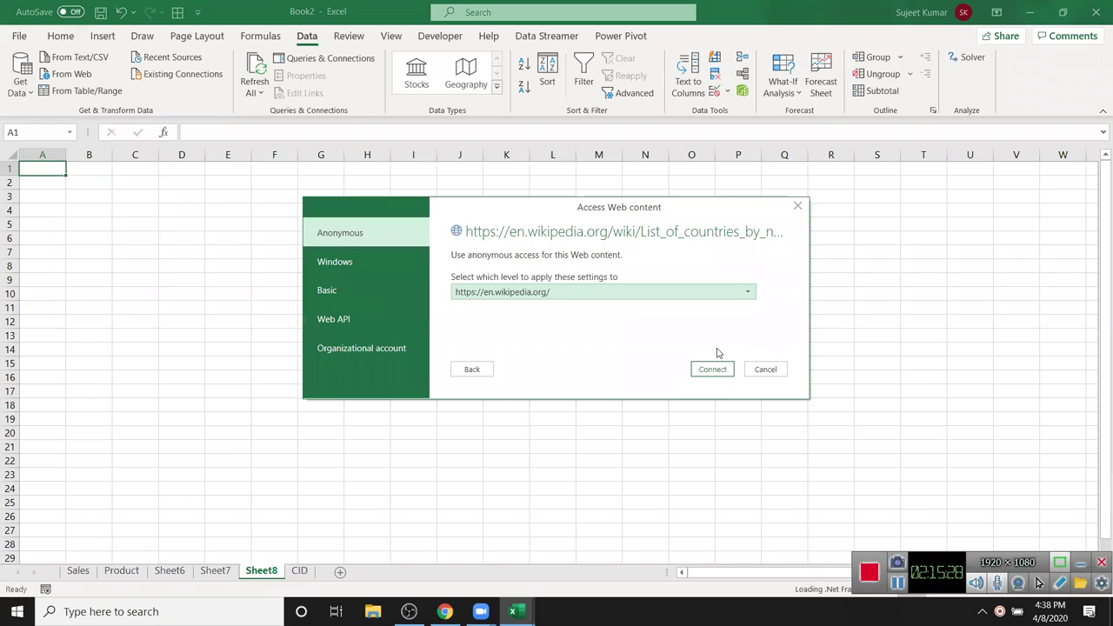
pyautogui.click(721, 374)
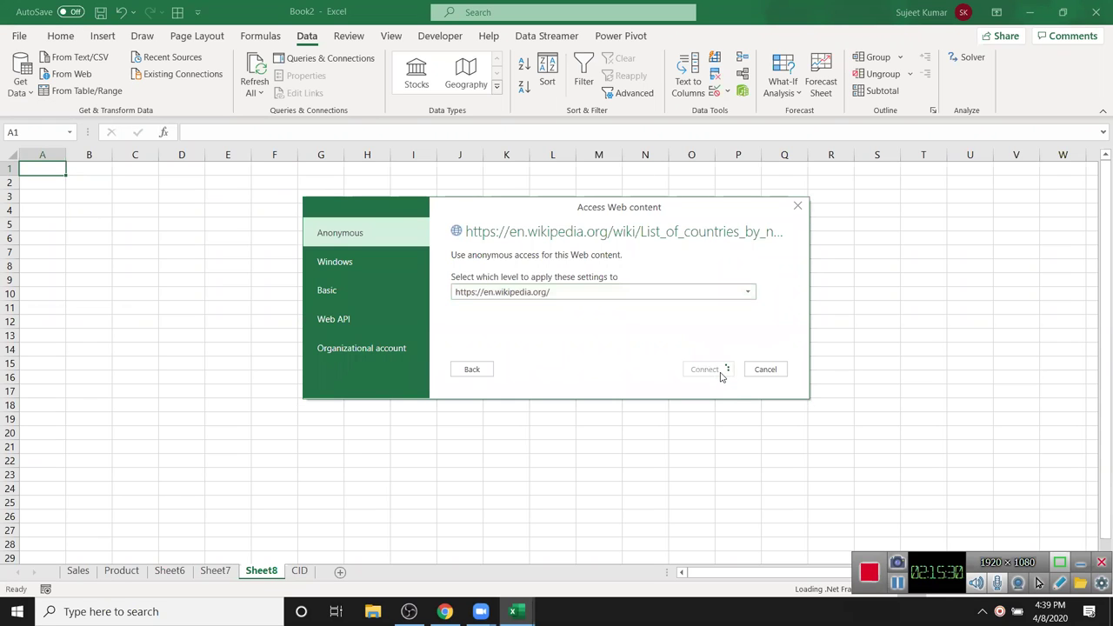
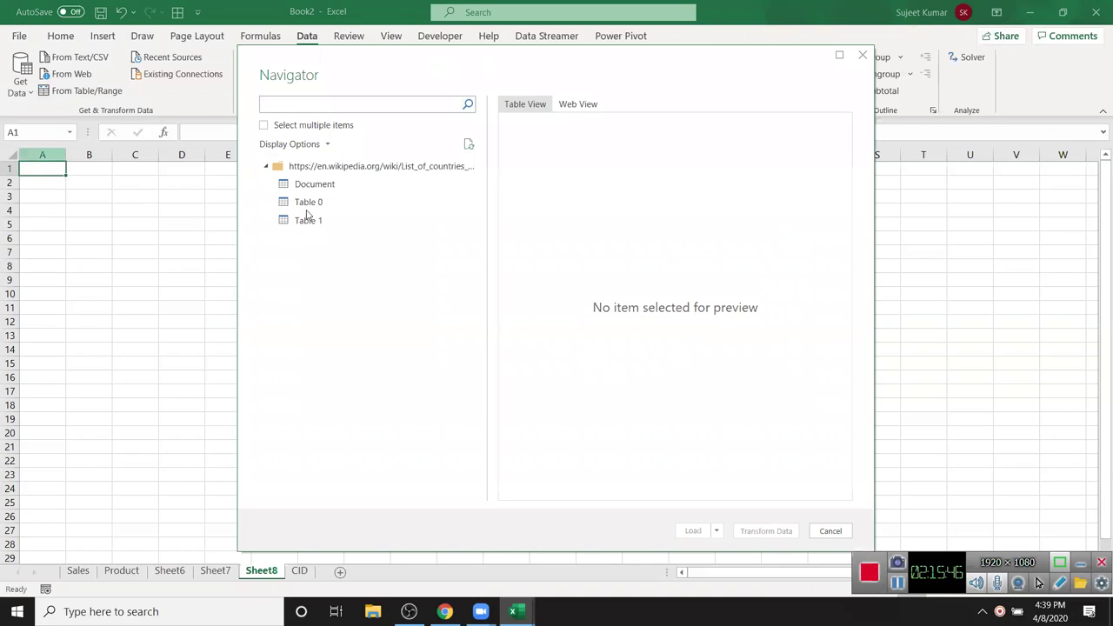
# - Preview Tables 0 and 1 in the Navigator, then load Table 0 into the workbook
pyautogui.click(308, 210)
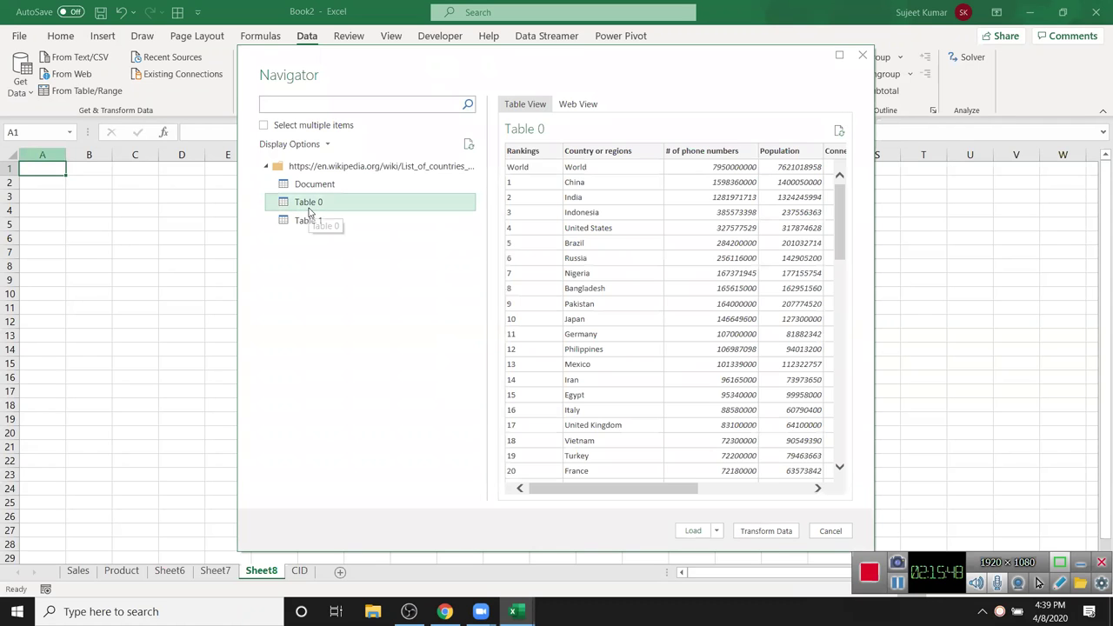
pyautogui.click(310, 228)
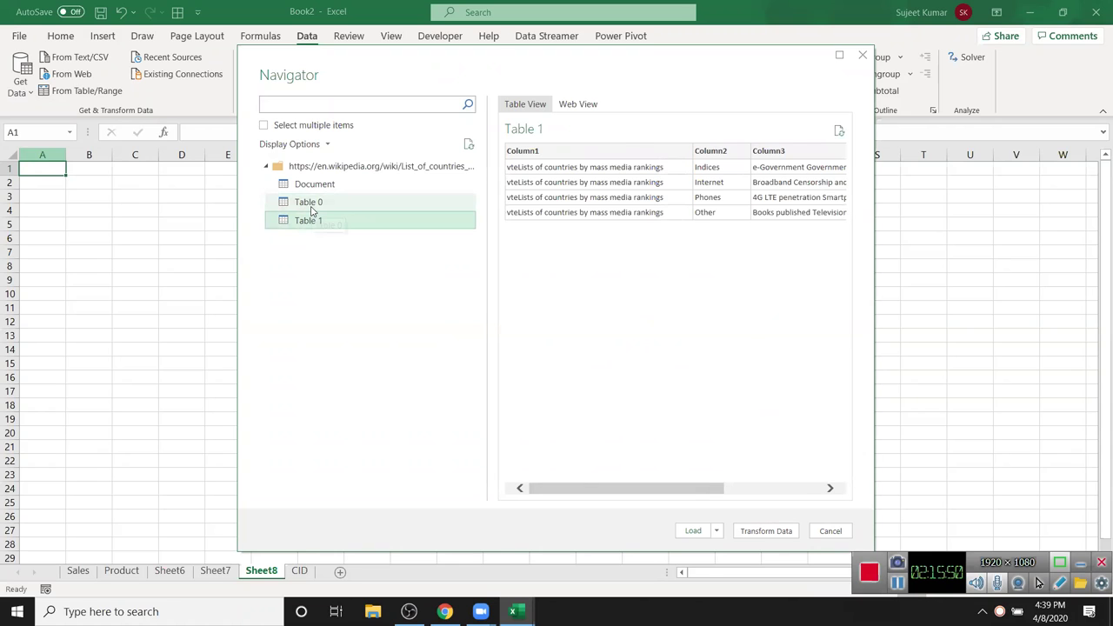
pyautogui.click(311, 210)
pyautogui.click(696, 530)
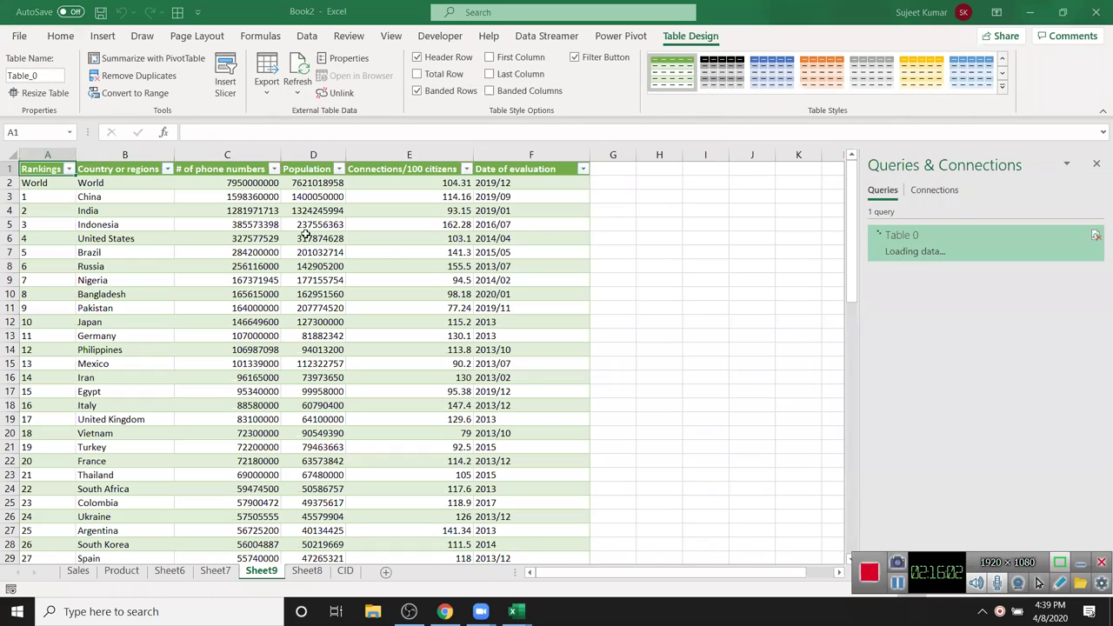
# - Scroll through the loaded phone-number table on Sheet9 and add a blank Sheet10
pyautogui.click(497, 278)
pyautogui.scroll(-12, 500, 296)
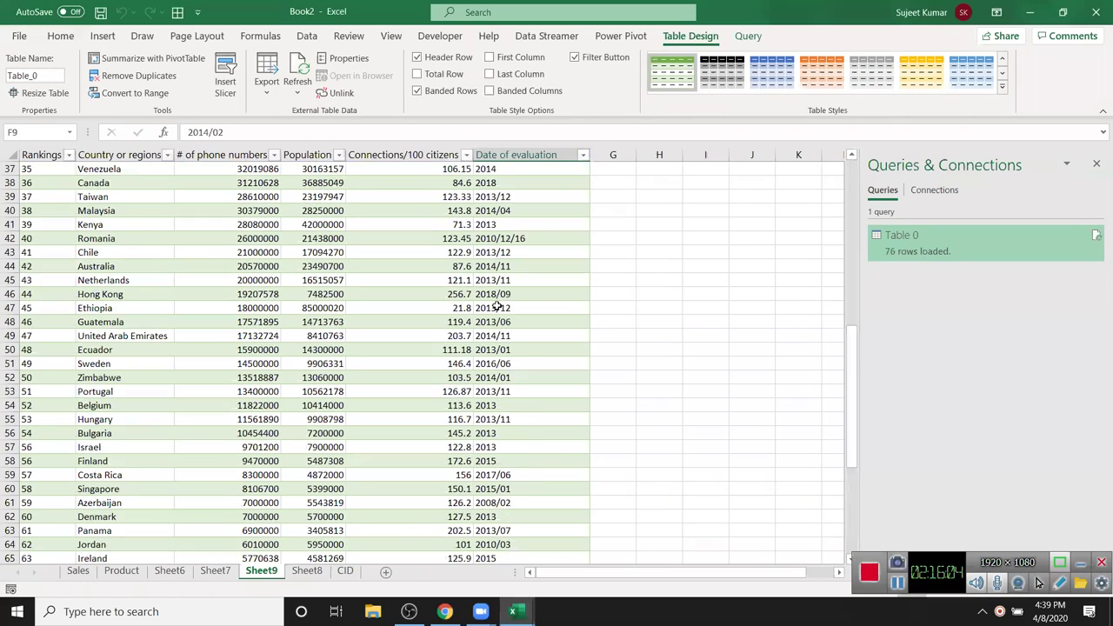
pyautogui.scroll(-5, 497, 308)
pyautogui.scroll(5, 490, 315)
pyautogui.scroll(-1, 490, 316)
pyautogui.scroll(2, 487, 318)
pyautogui.scroll(5, 468, 355)
pyautogui.click(386, 572)
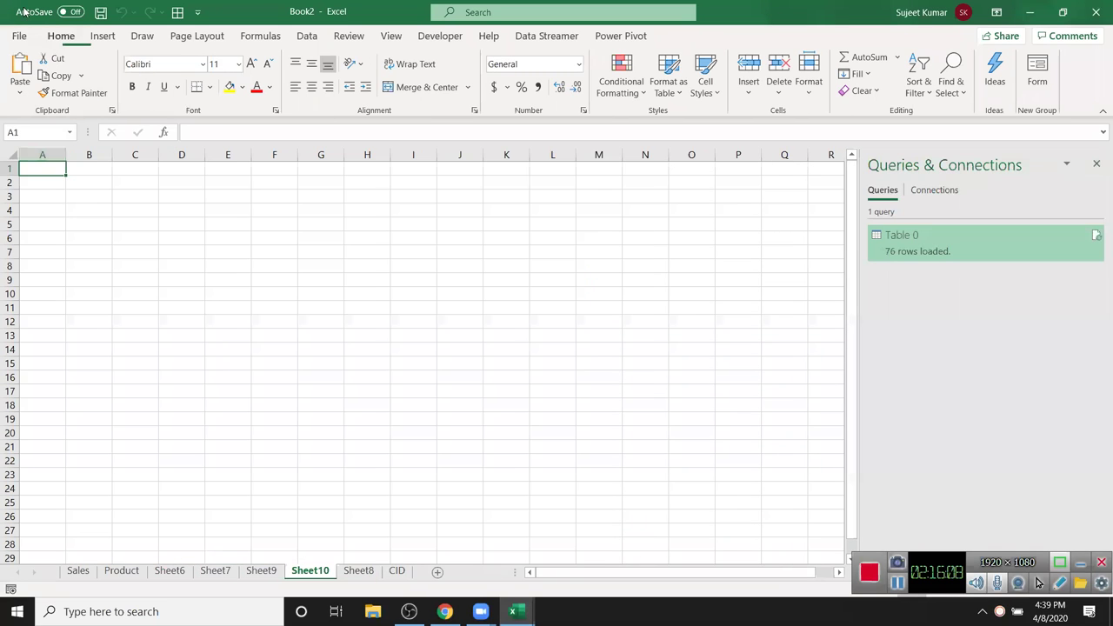
# - Browse the Get Data menus From Database, Online Services and Other Sources, then open File Explorer
pyautogui.click(306, 36)
pyautogui.click(20, 77)
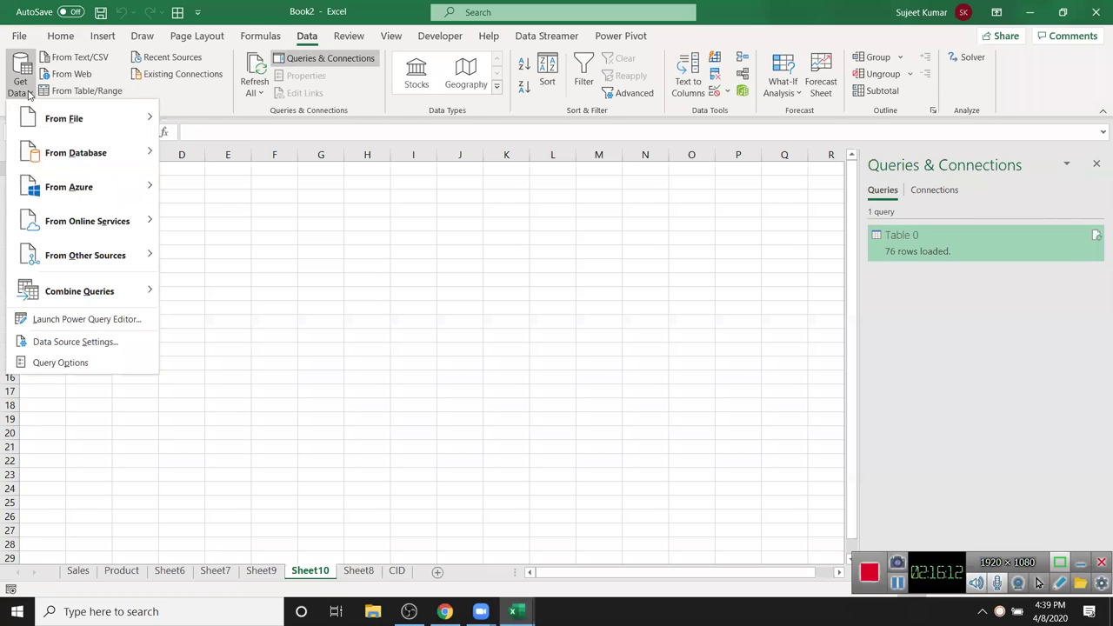
pyautogui.moveTo(90, 157)
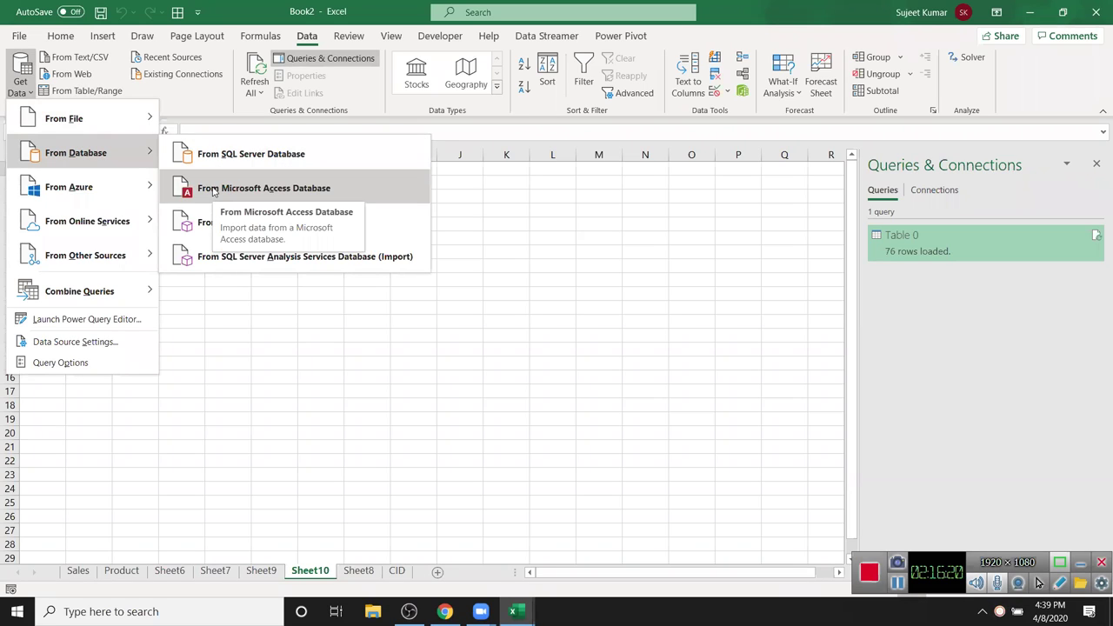
pyautogui.moveTo(136, 226)
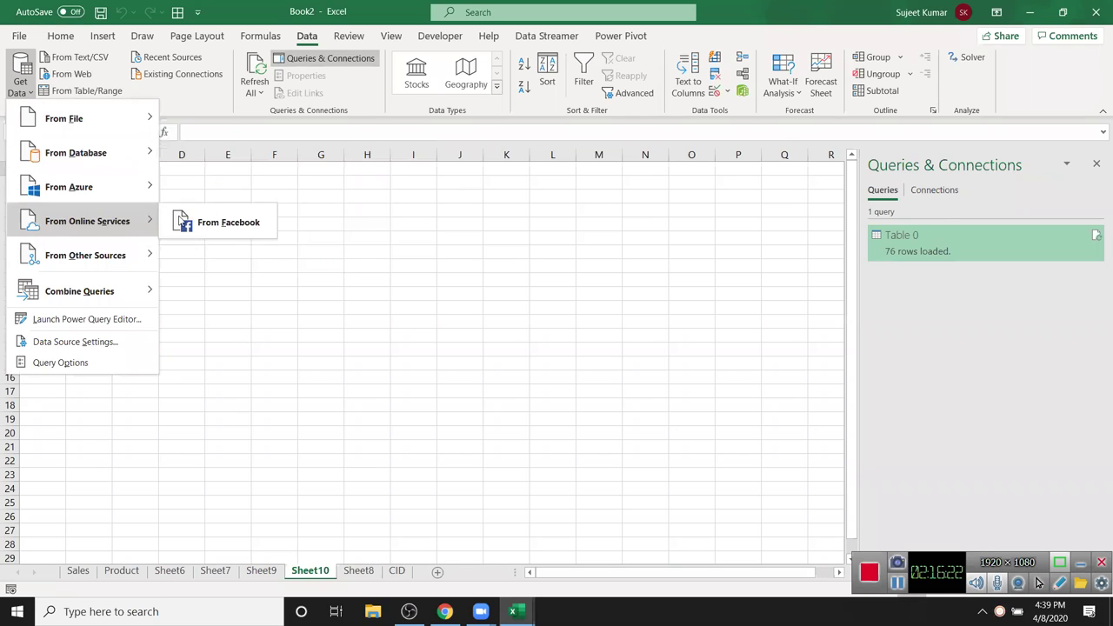
pyautogui.moveTo(120, 262)
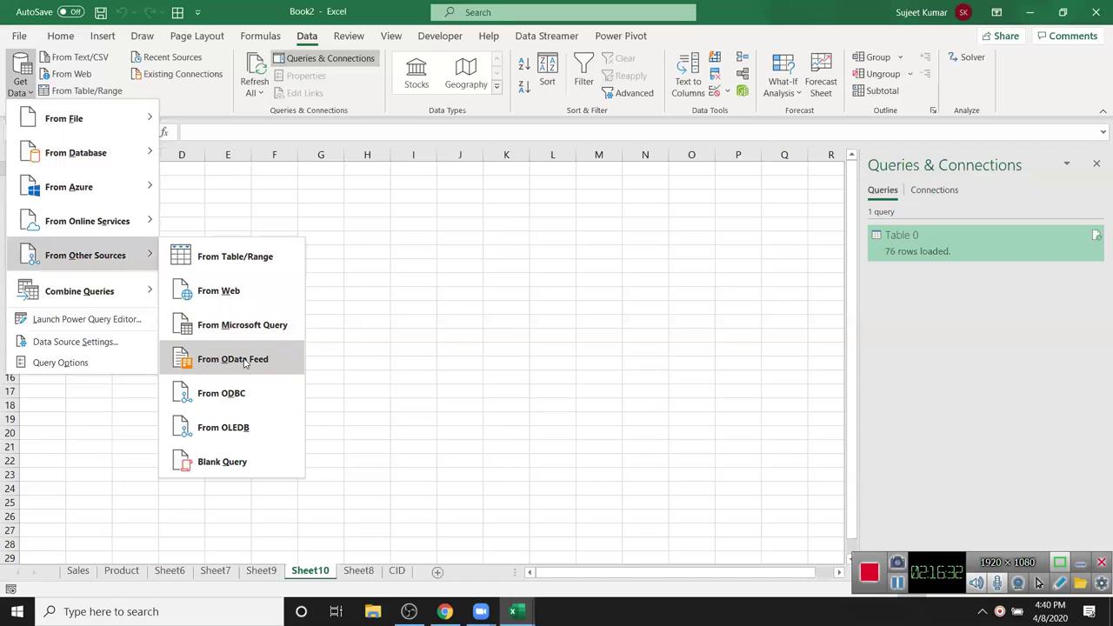
pyautogui.click(208, 117)
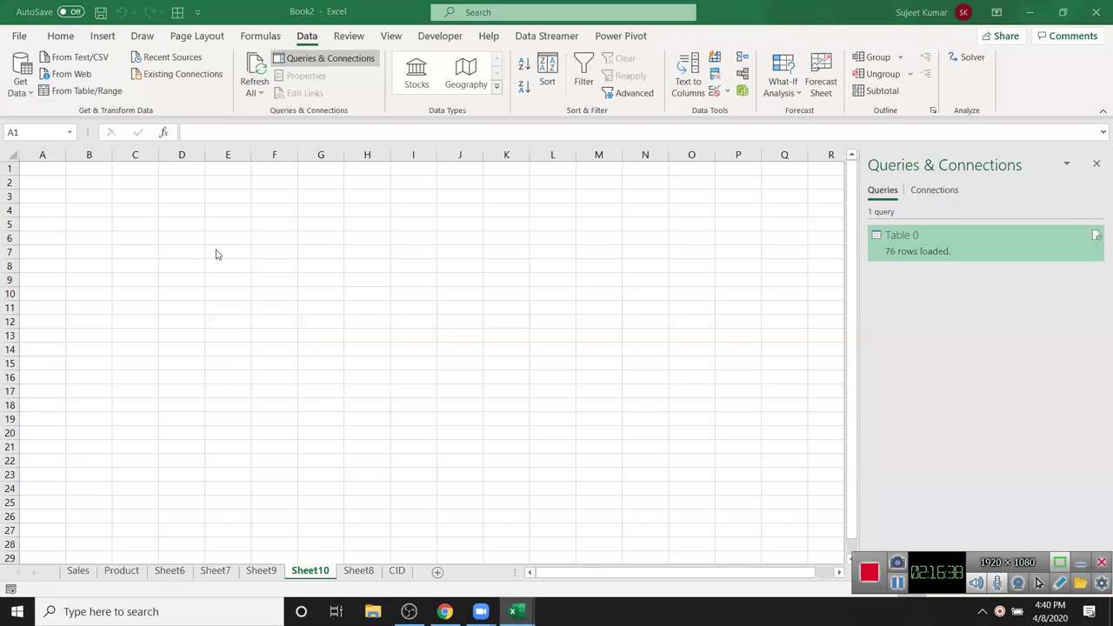
pyautogui.press('super+e')
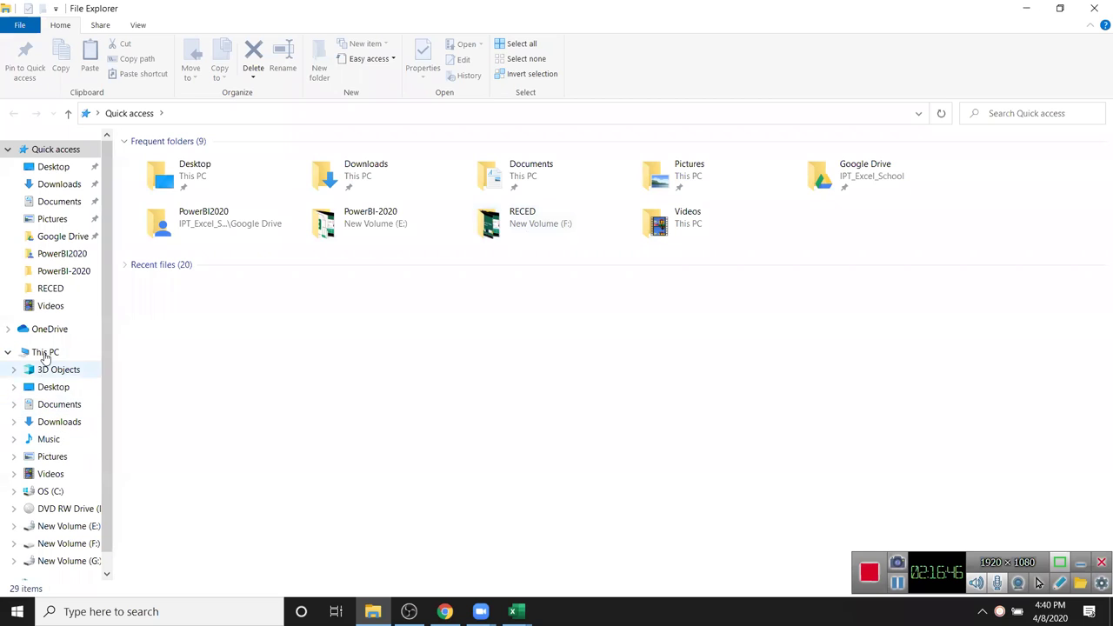
# - Navigate from This PC through Desktop to the MF\Data folder
pyautogui.click(42, 352)
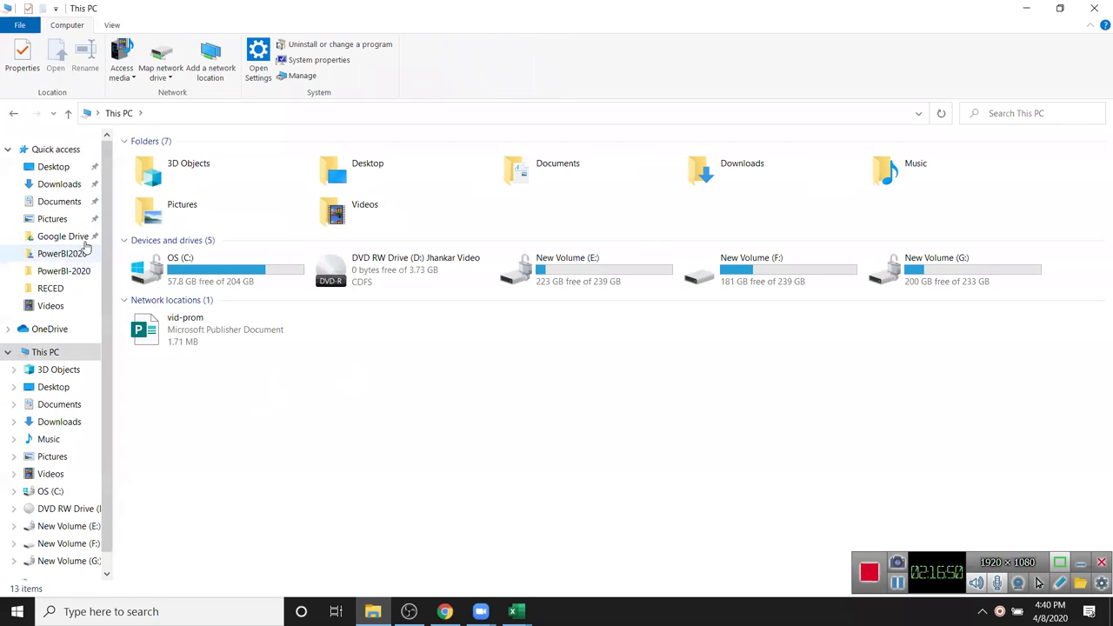
pyautogui.click(53, 190)
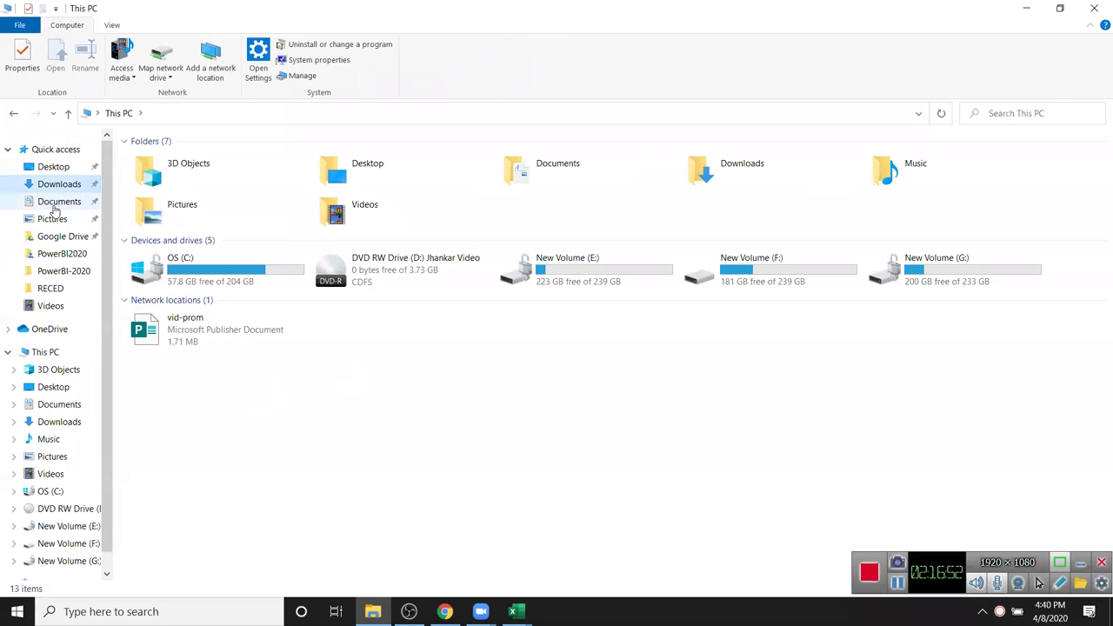
pyautogui.click(58, 167)
pyautogui.doubleClick(129, 162)
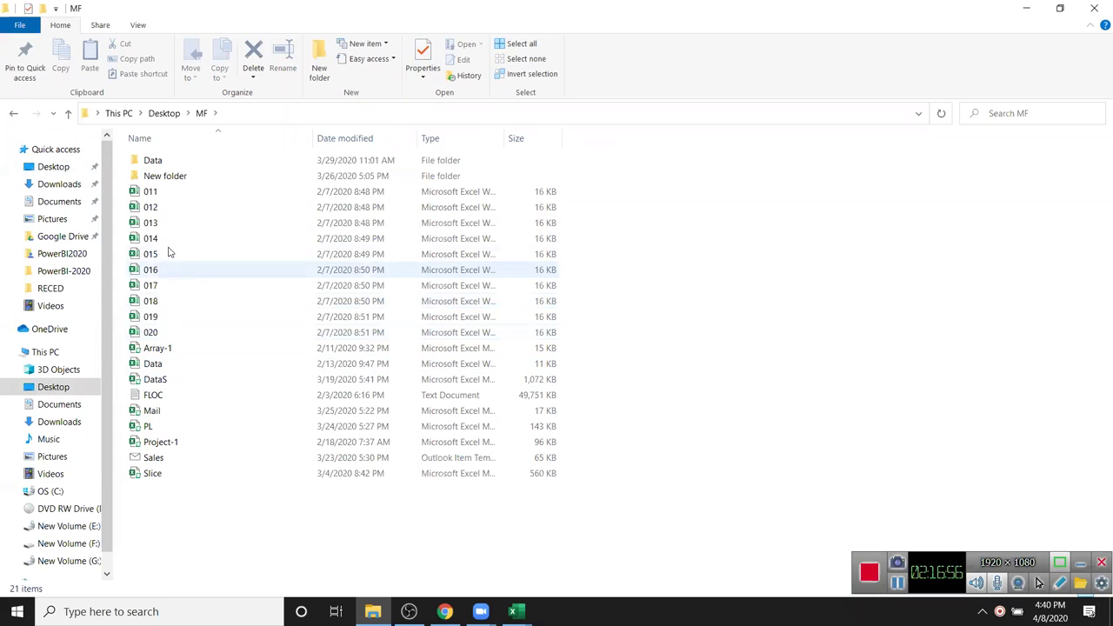
pyautogui.doubleClick(153, 162)
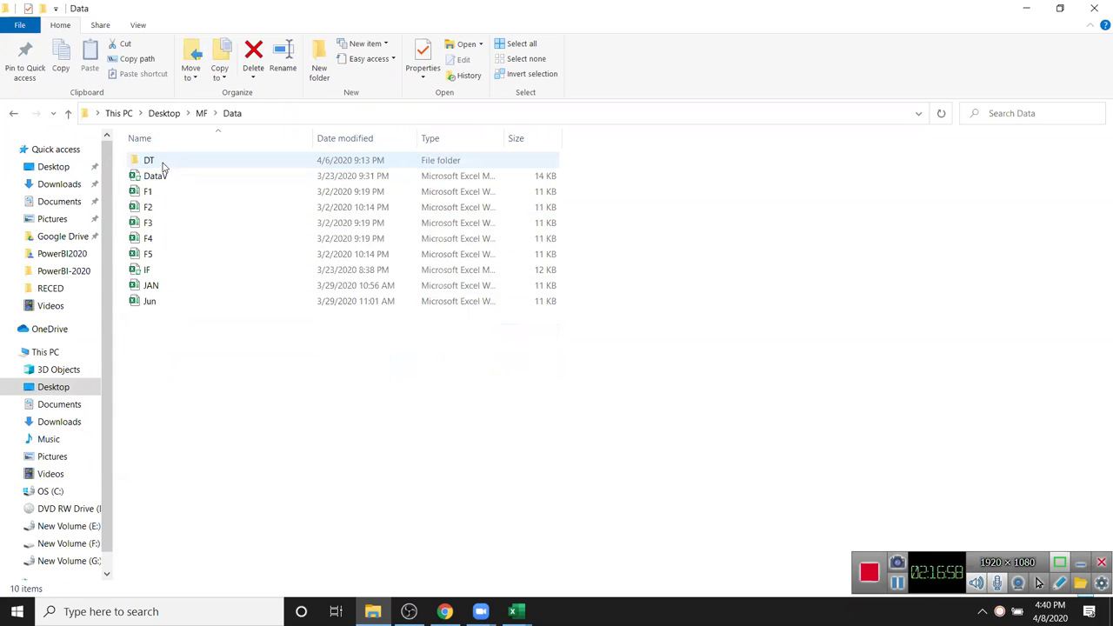
# - Select the IF, JAN, Jun and DataV workbooks in Data, then go into the DT folder
pyautogui.click(162, 289)
pyautogui.moveTo(155, 306); pyautogui.dragTo(167, 234)
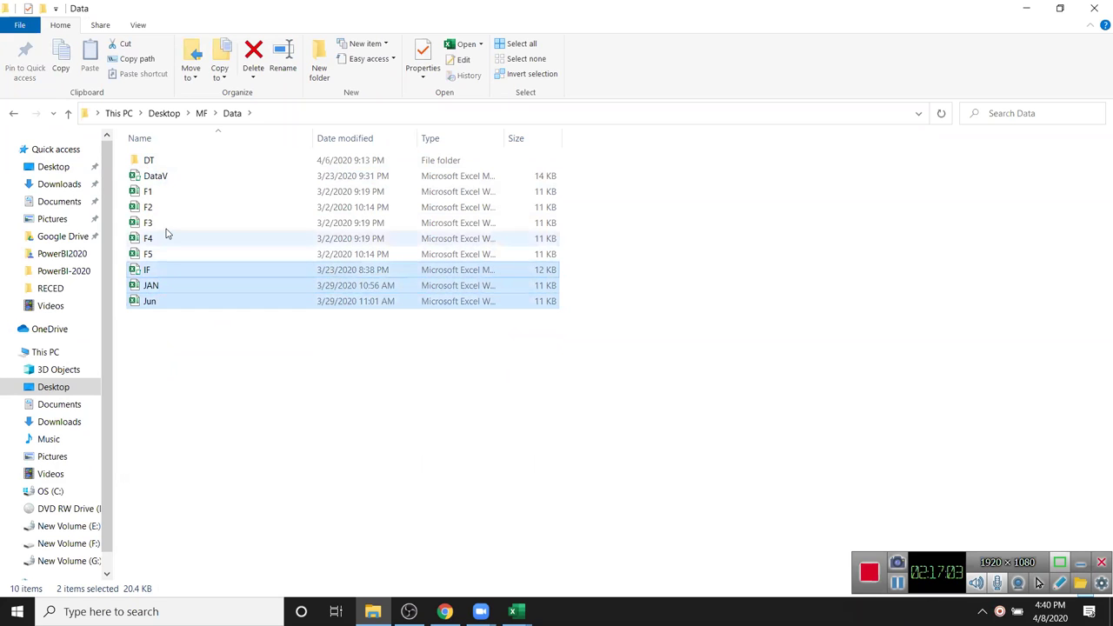
pyautogui.keyDown('ctrl'); pyautogui.click(164, 180); pyautogui.keyUp('ctrl')
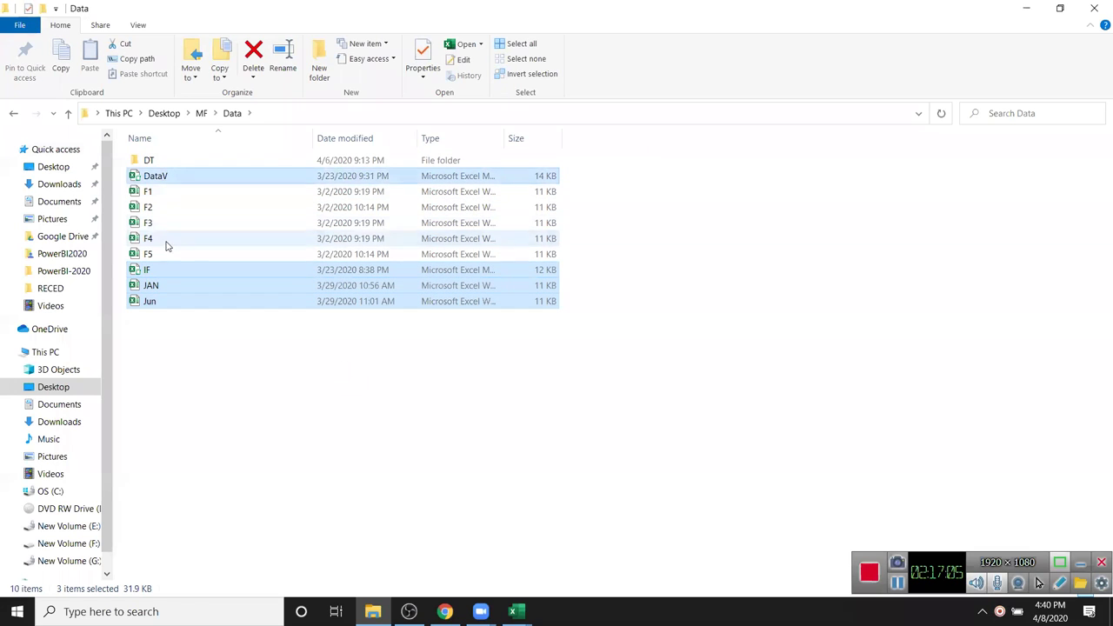
pyautogui.doubleClick(157, 161)
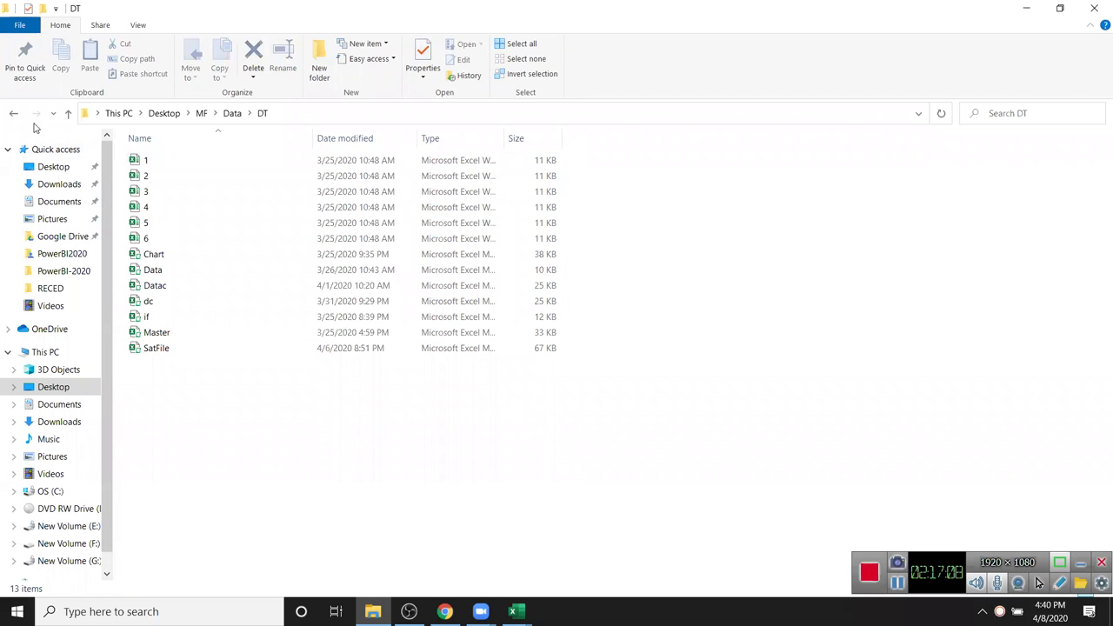
pyautogui.click(14, 113)
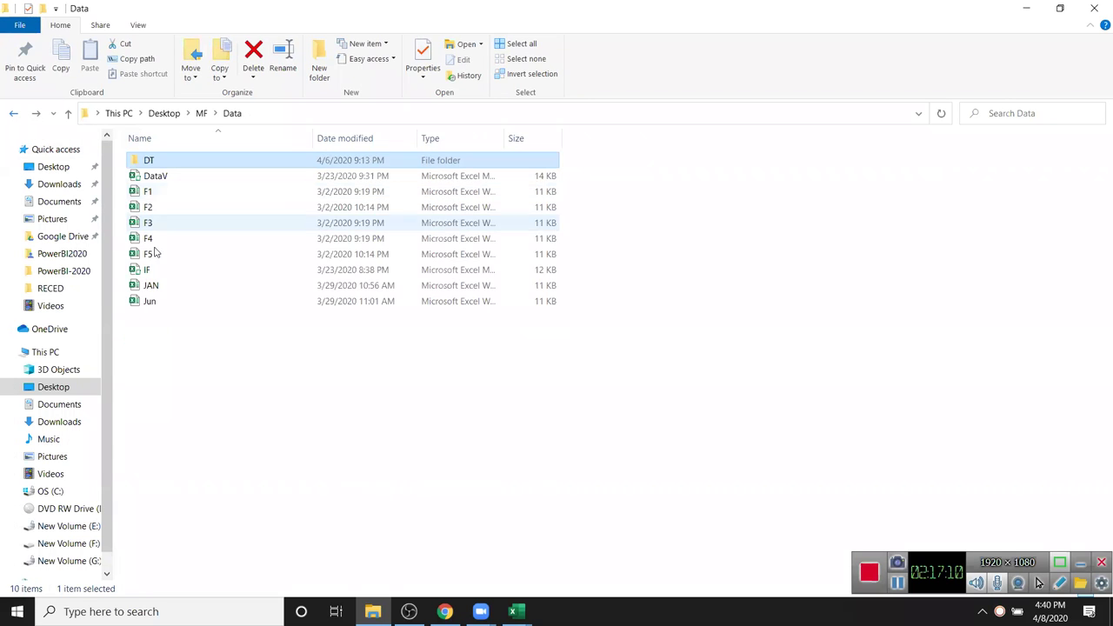
pyautogui.click(150, 178)
pyautogui.doubleClick(149, 162)
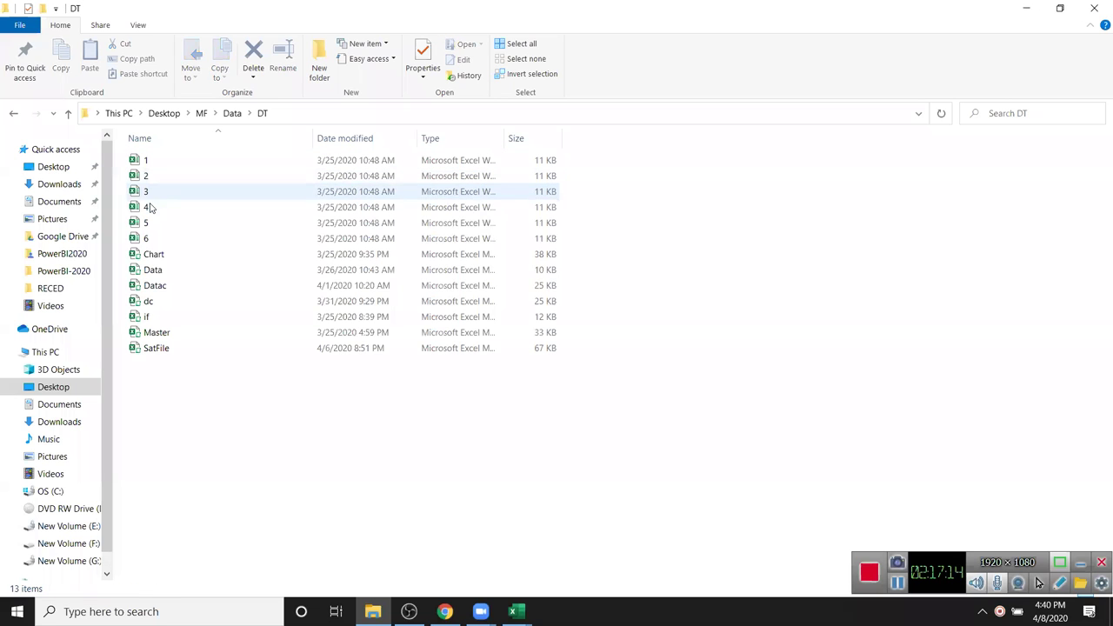
# - Cut Chart, Data, Datac, dc, if, SatFile and Master from DT and return to Data
pyautogui.click(153, 256)
pyautogui.keyDown('shift'); pyautogui.click(155, 272); pyautogui.keyUp('shift')
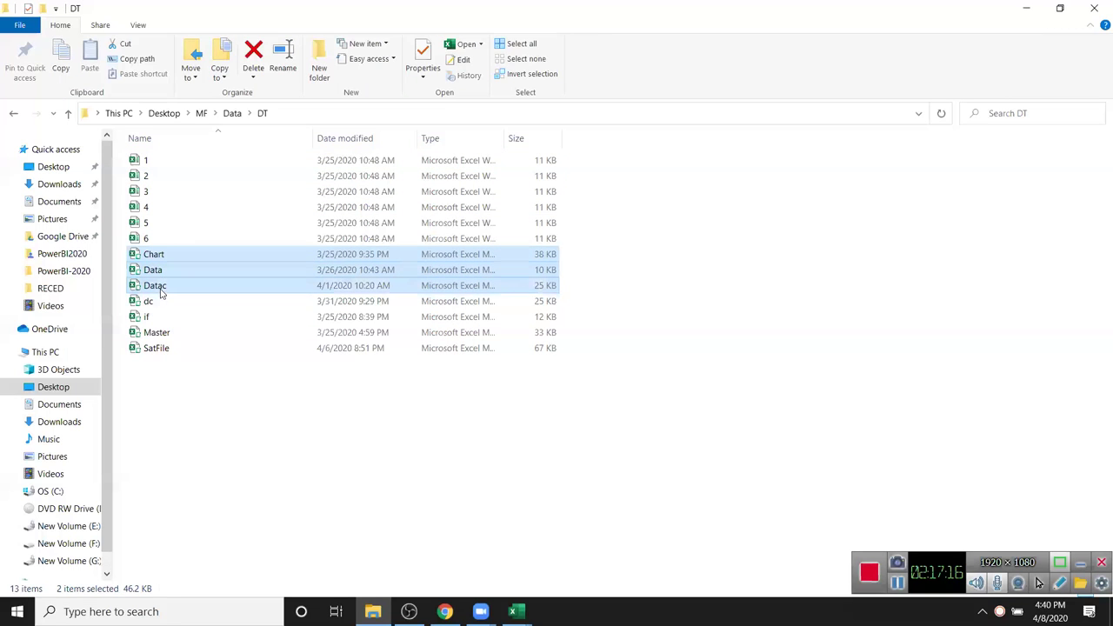
pyautogui.keyDown('ctrl'); pyautogui.click(159, 287); pyautogui.keyUp('ctrl')
pyautogui.keyDown('ctrl'); pyautogui.click(151, 301); pyautogui.keyUp('ctrl')
pyautogui.keyDown('ctrl'); pyautogui.click(150, 317); pyautogui.keyUp('ctrl')
pyautogui.keyDown('ctrl'); pyautogui.click(156, 349); pyautogui.keyUp('ctrl')
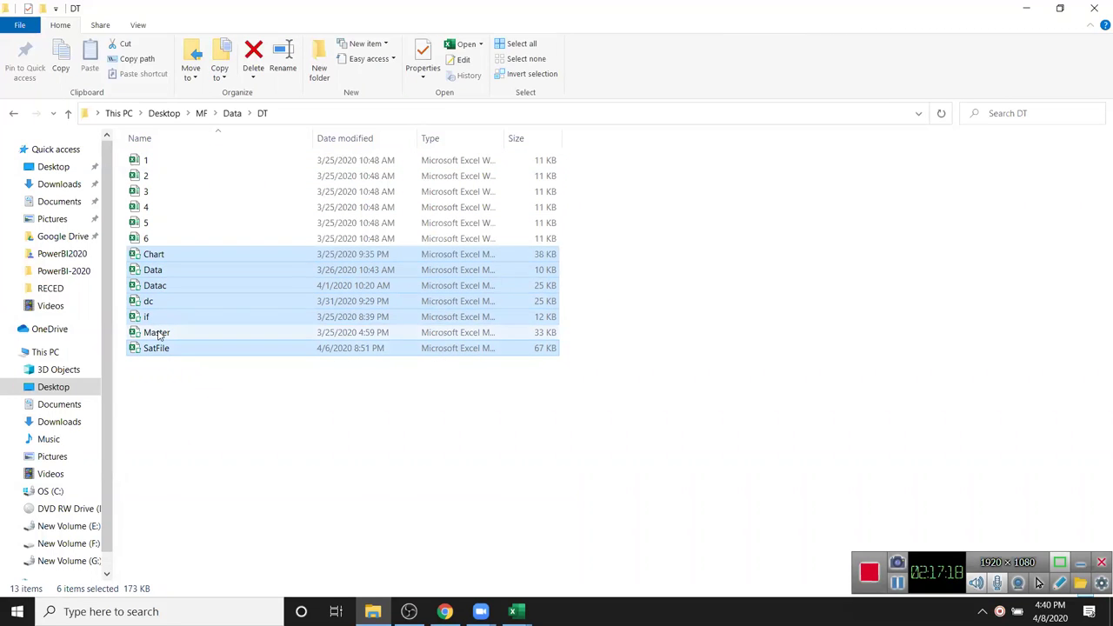
pyautogui.keyDown('ctrl'); pyautogui.click(158, 334); pyautogui.keyUp('ctrl')
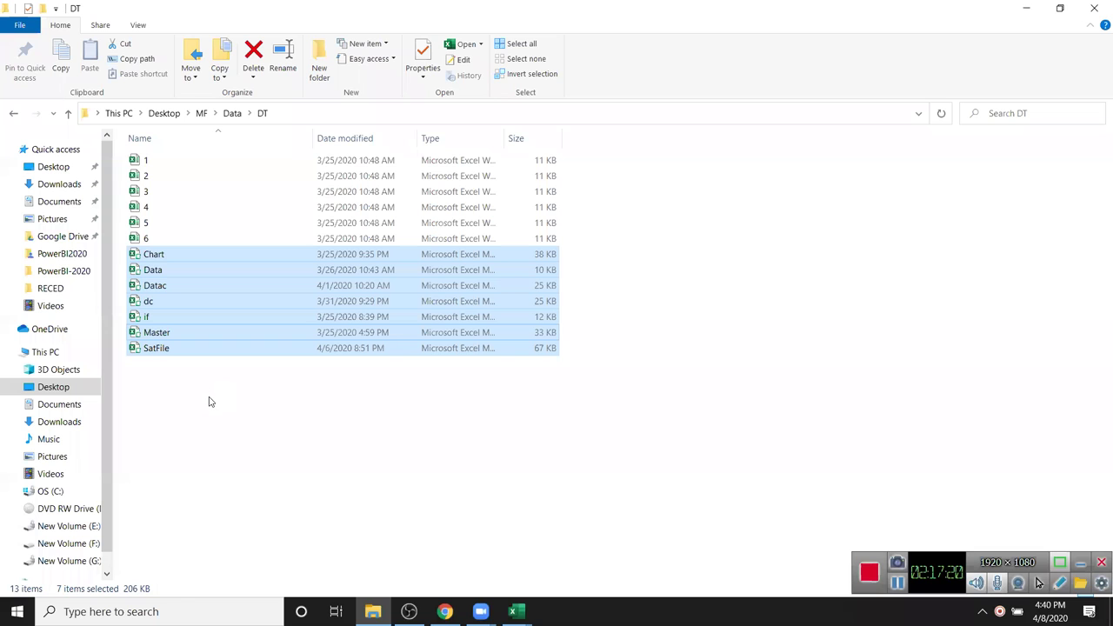
pyautogui.hotkey('ctrl', 'c')
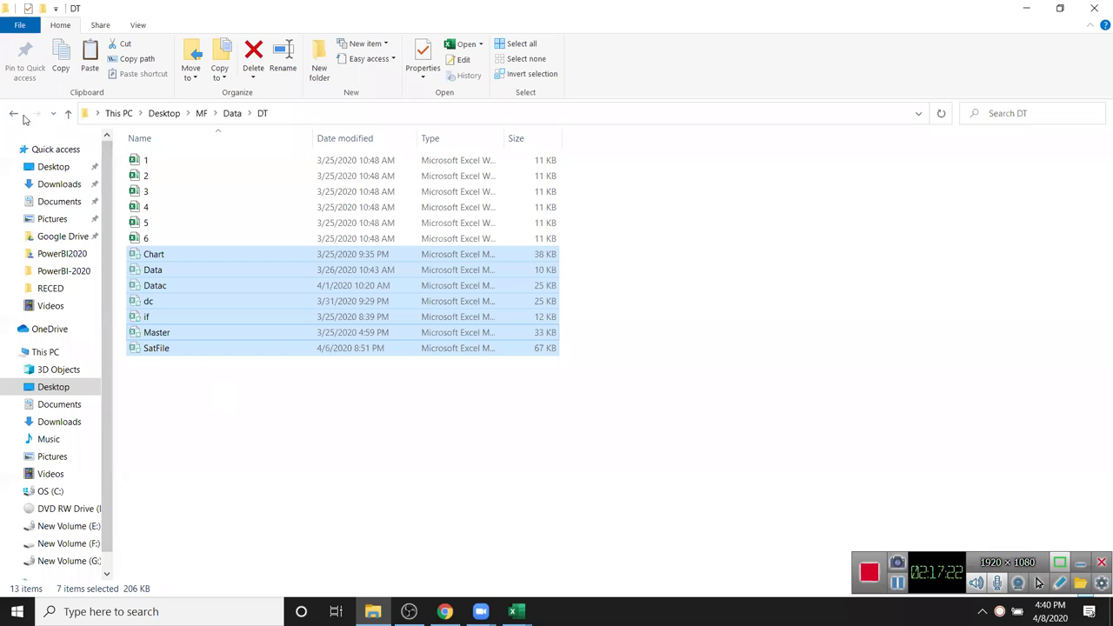
pyautogui.click(13, 116)
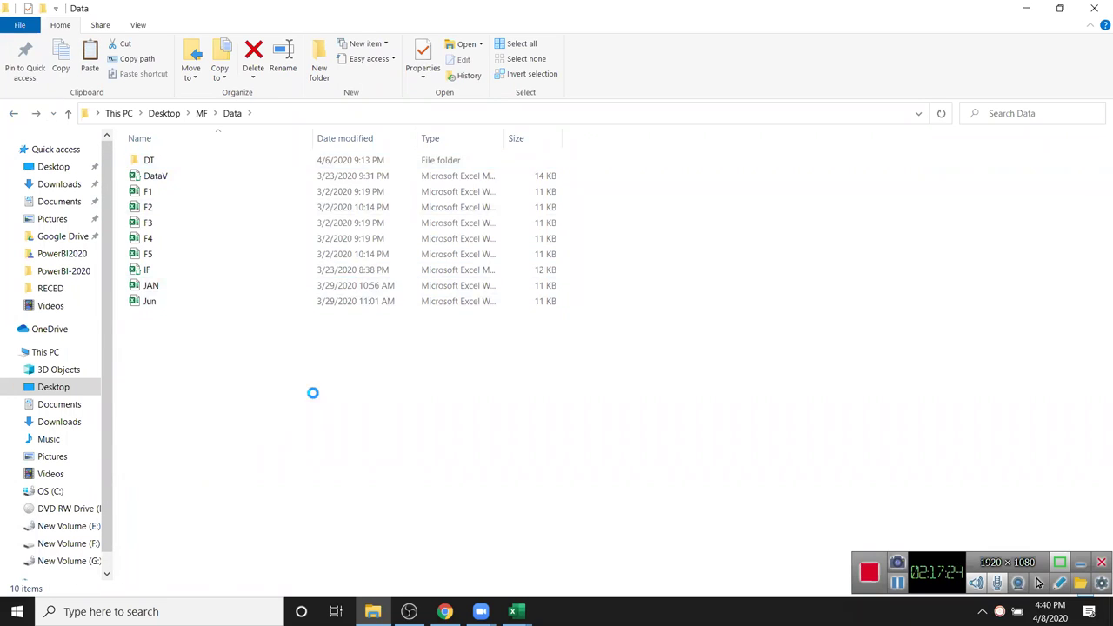
# - Paste the seven workbooks into Data, replacing the existing if file
pyautogui.rightClick(314, 396)
pyautogui.click(290, 447)
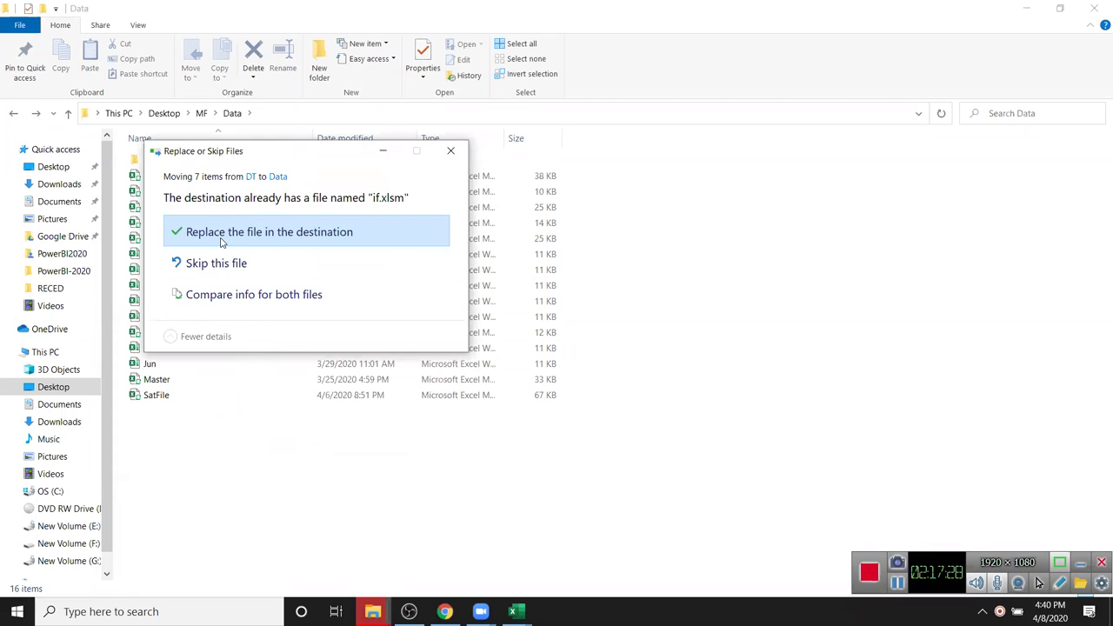
pyautogui.click(252, 246)
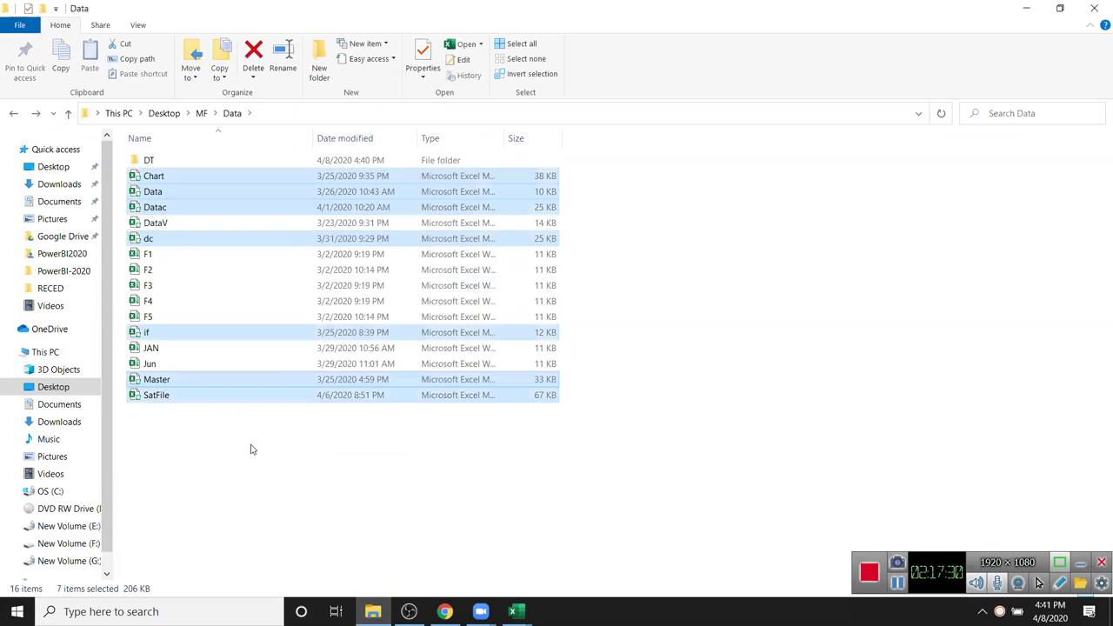
pyautogui.click(252, 445)
# - Check that DT now holds only files 1–6, then return to the Book2 workbook
pyautogui.doubleClick(149, 162)
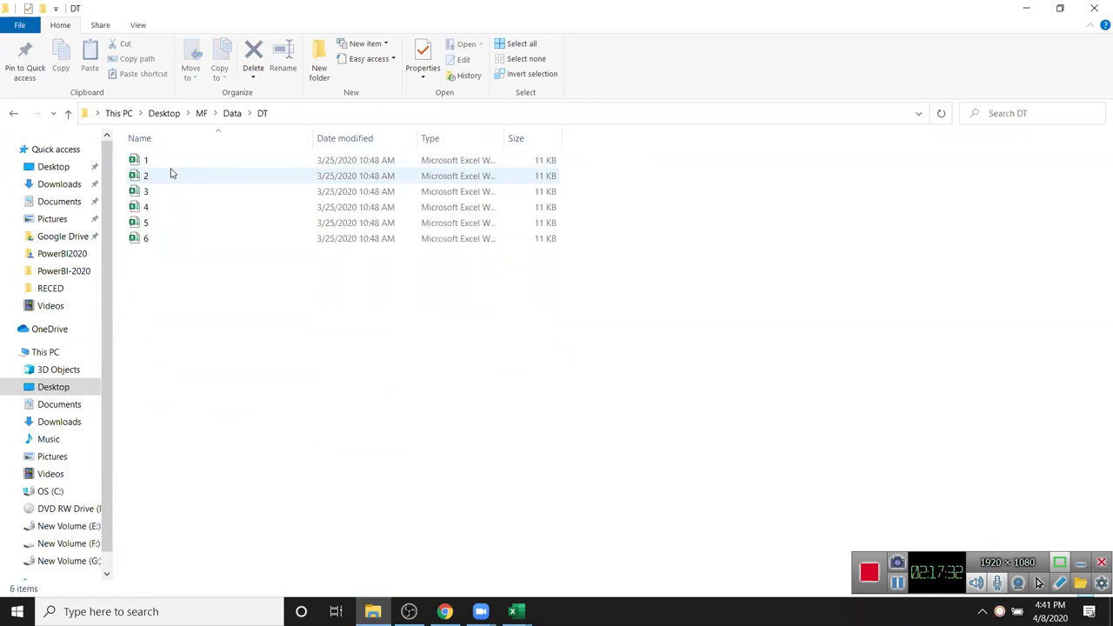
pyautogui.moveTo(231, 308); pyautogui.dragTo(119, 141)
pyautogui.click(161, 167)
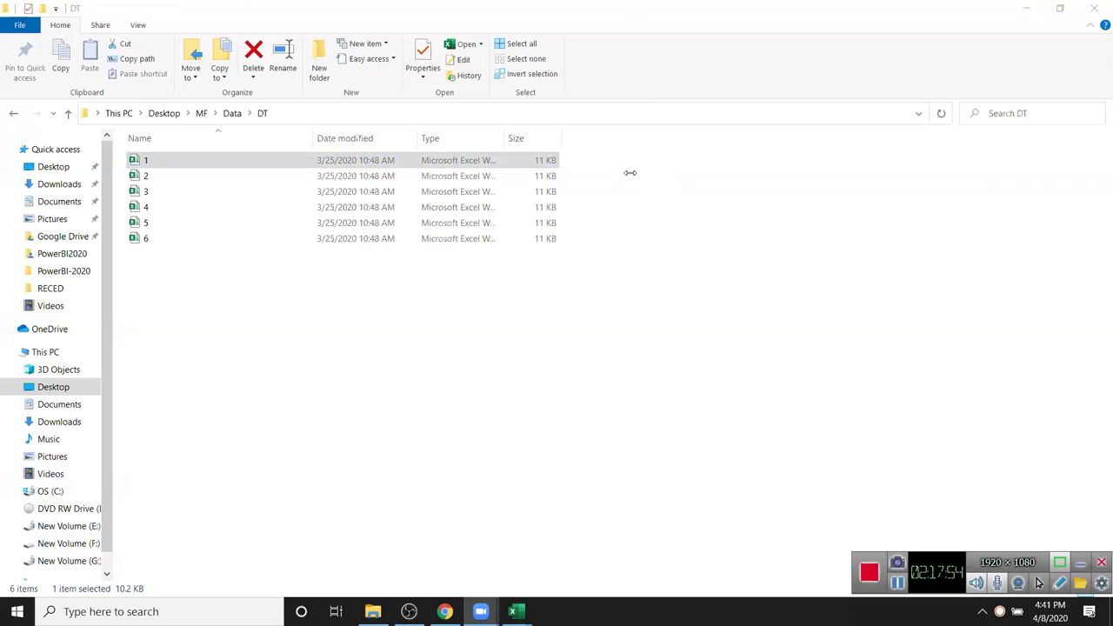
pyautogui.moveTo(512, 611)
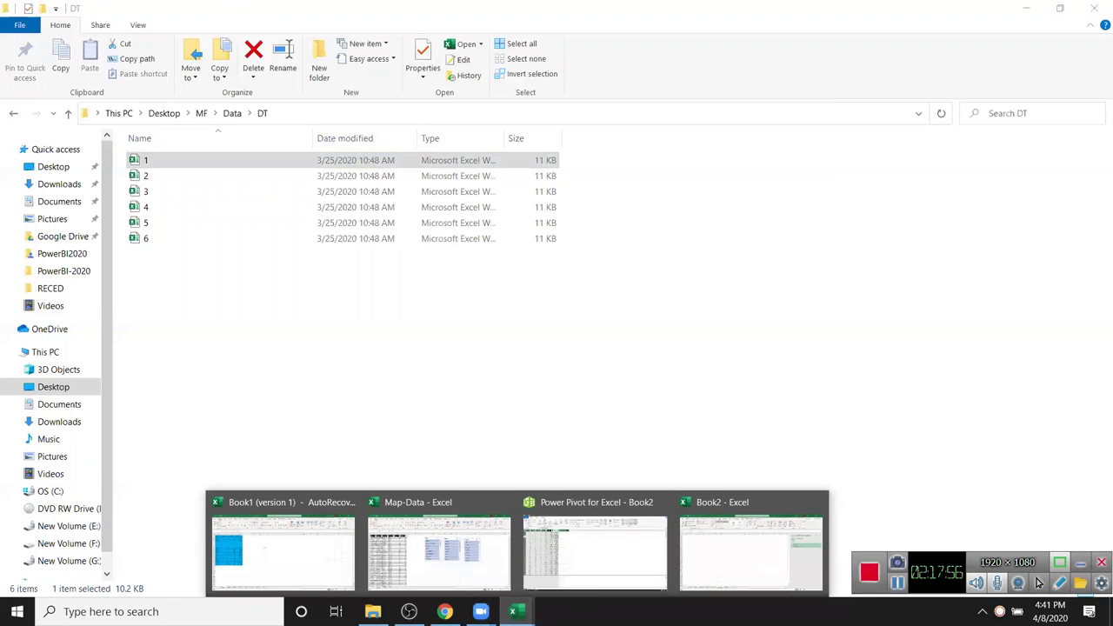
pyautogui.click(745, 561)
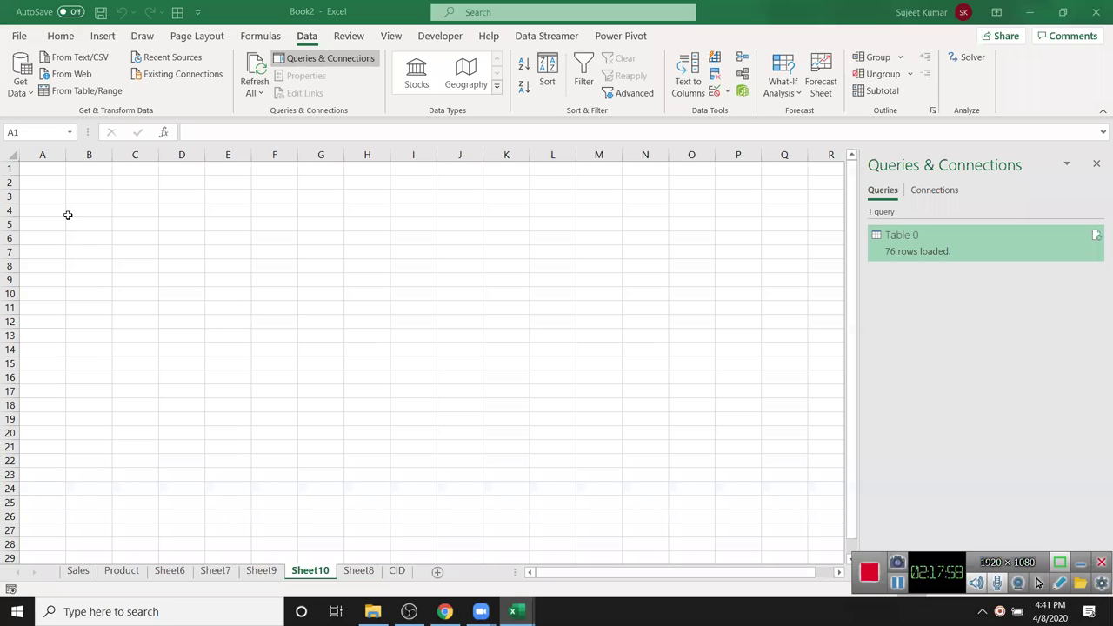
# - Start a From Folder import pointed at MF\Data\DT and list its six workbooks
pyautogui.click(20, 79)
pyautogui.moveTo(47, 119)
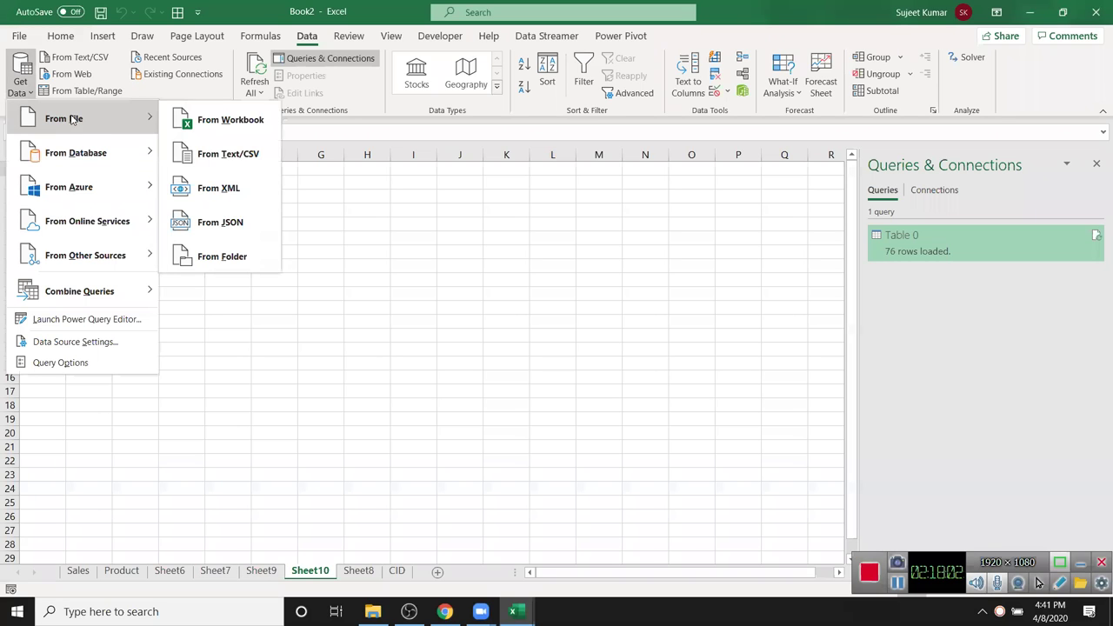
pyautogui.click(213, 259)
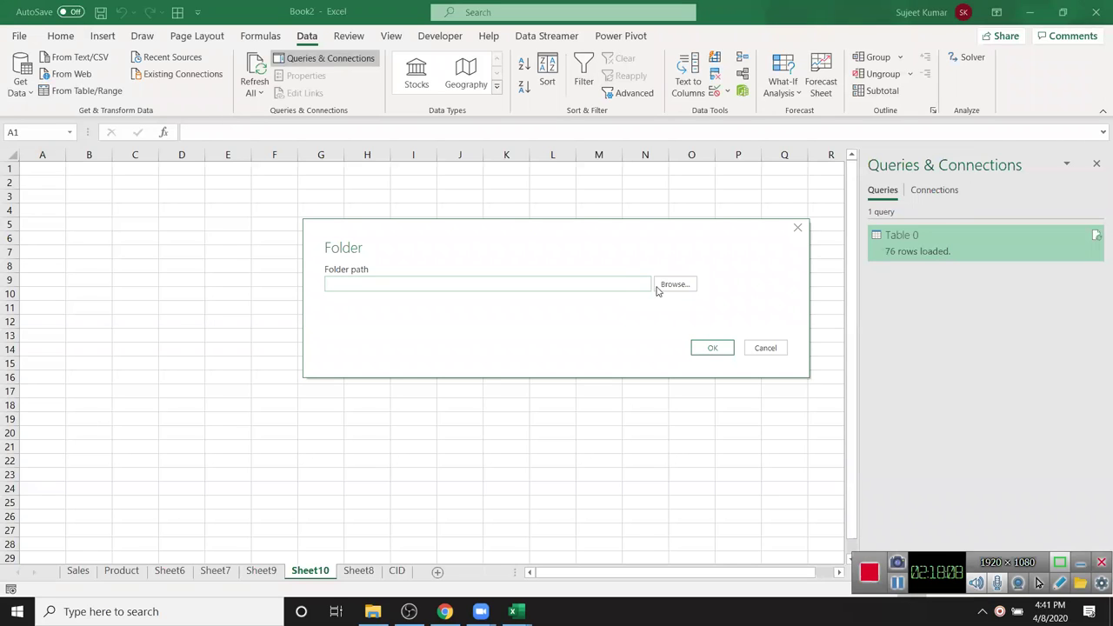
pyautogui.click(661, 285)
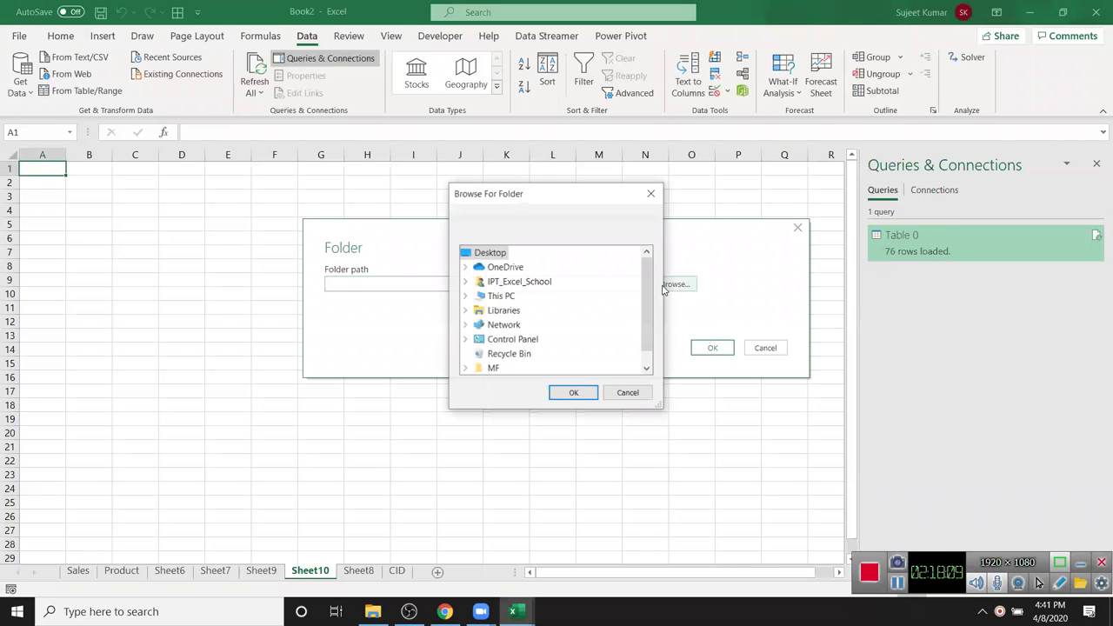
pyautogui.click(494, 367)
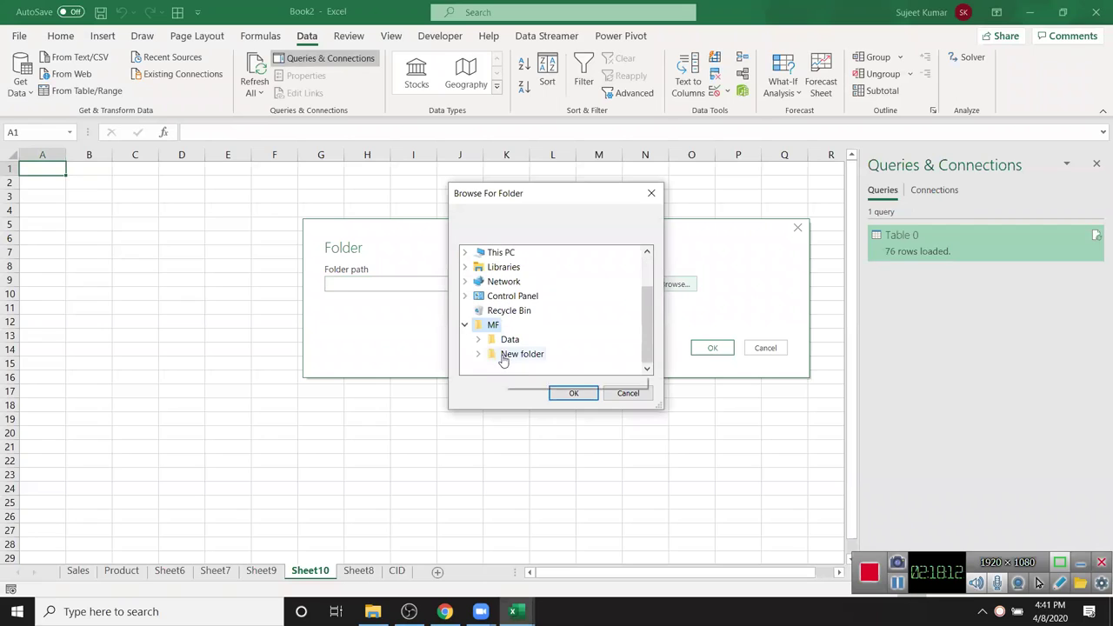
pyautogui.click(513, 353)
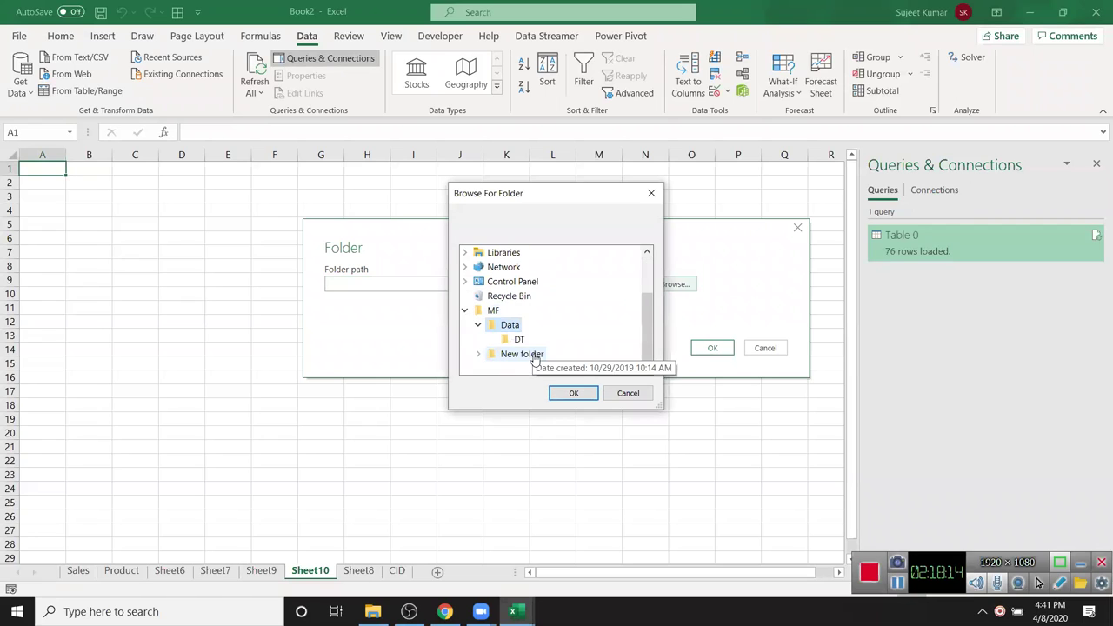
pyautogui.click(520, 341)
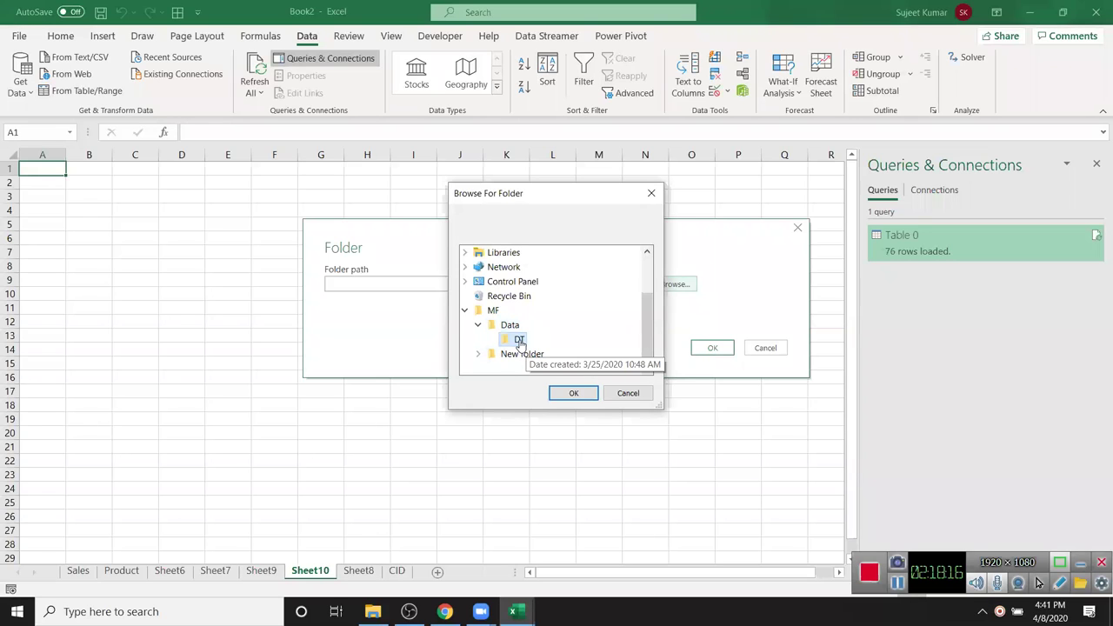
pyautogui.click(574, 394)
pyautogui.click(725, 350)
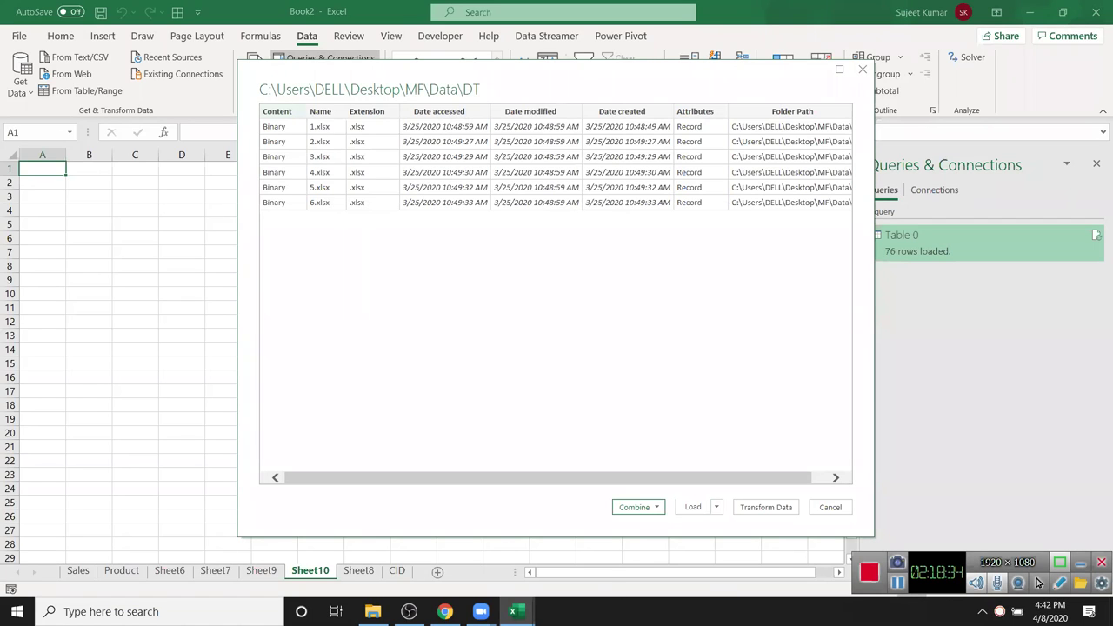
# - Use Combine & Load to merge Sheet1 from every DT workbook onto a new sheet
pyautogui.click(644, 516)
pyautogui.click(649, 540)
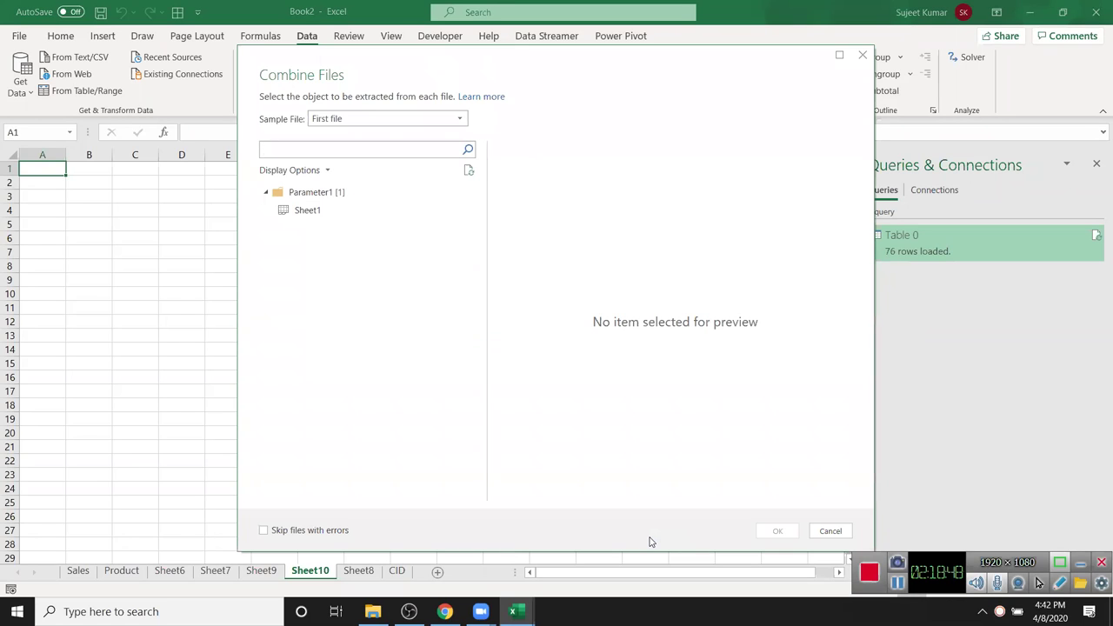
pyautogui.click(307, 211)
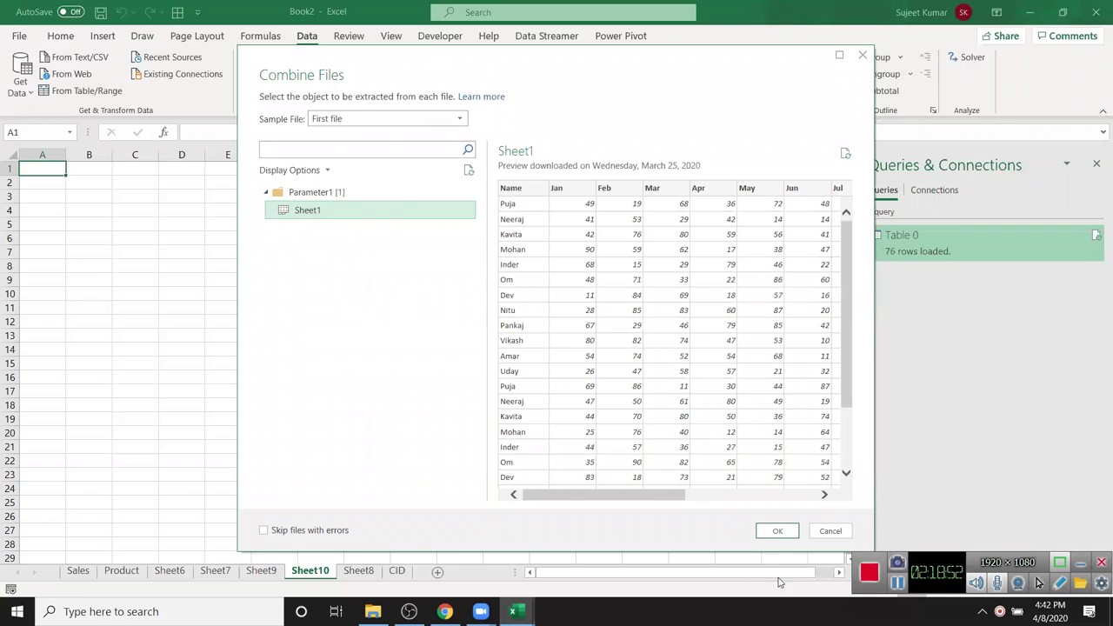
pyautogui.click(779, 532)
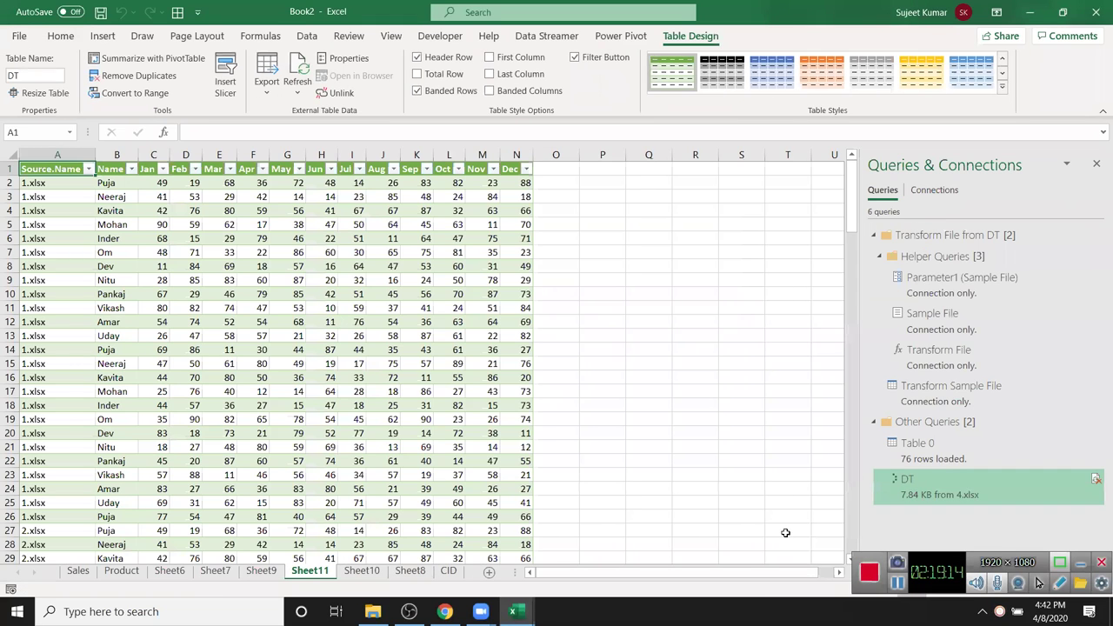
# - Scroll down and back up through the 150-row combined DT table on Sheet11
pyautogui.scroll(-13, 312, 247)
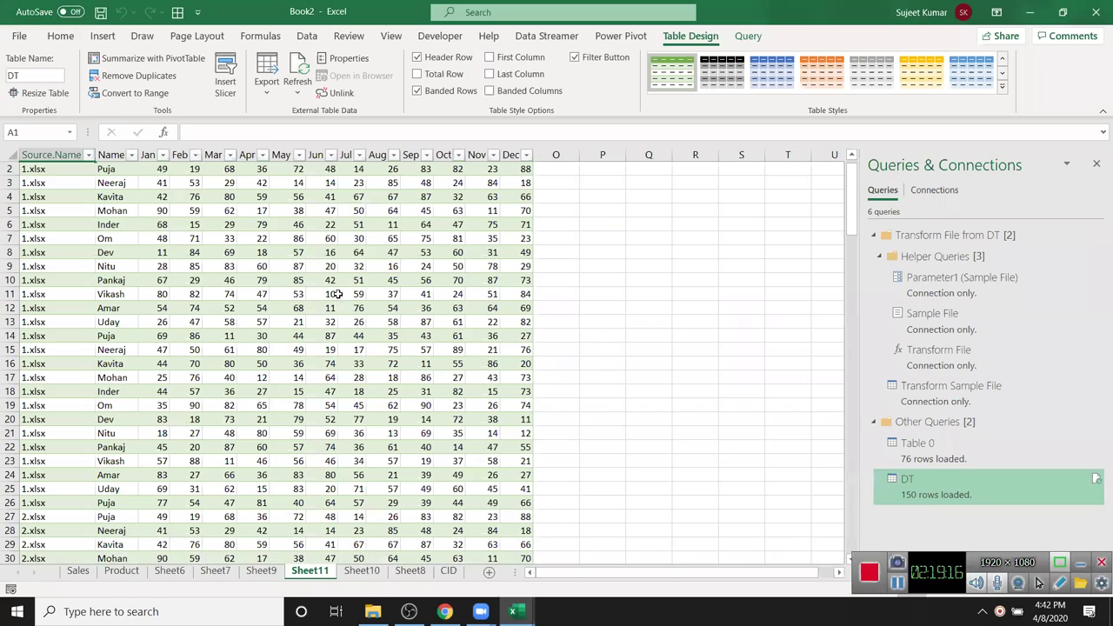
pyautogui.scroll(-20, 332, 294)
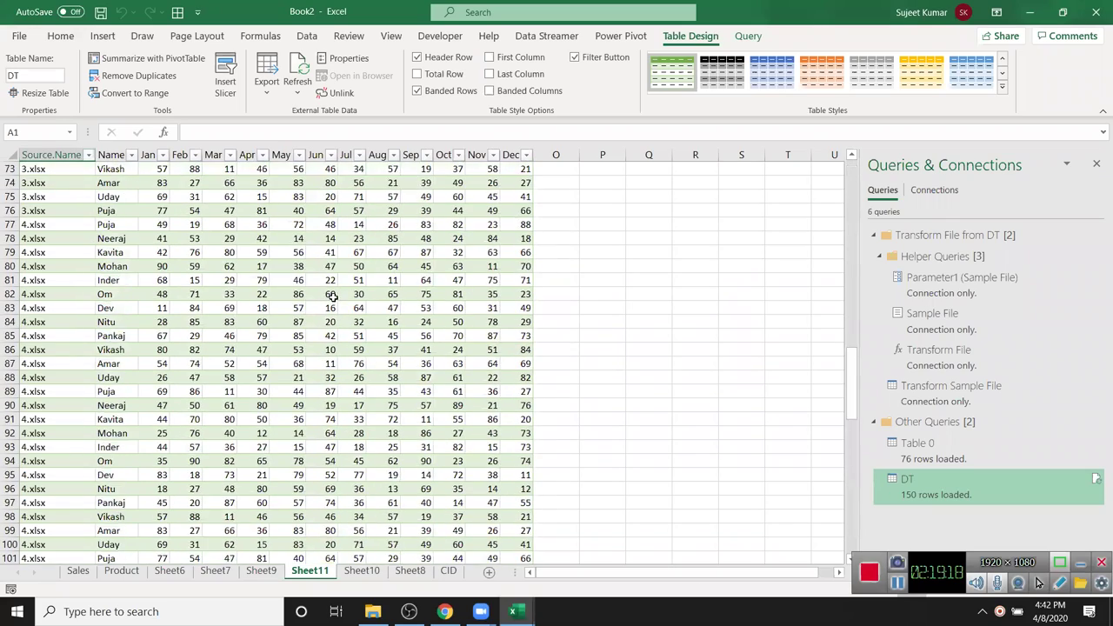
pyautogui.scroll(6, 334, 298)
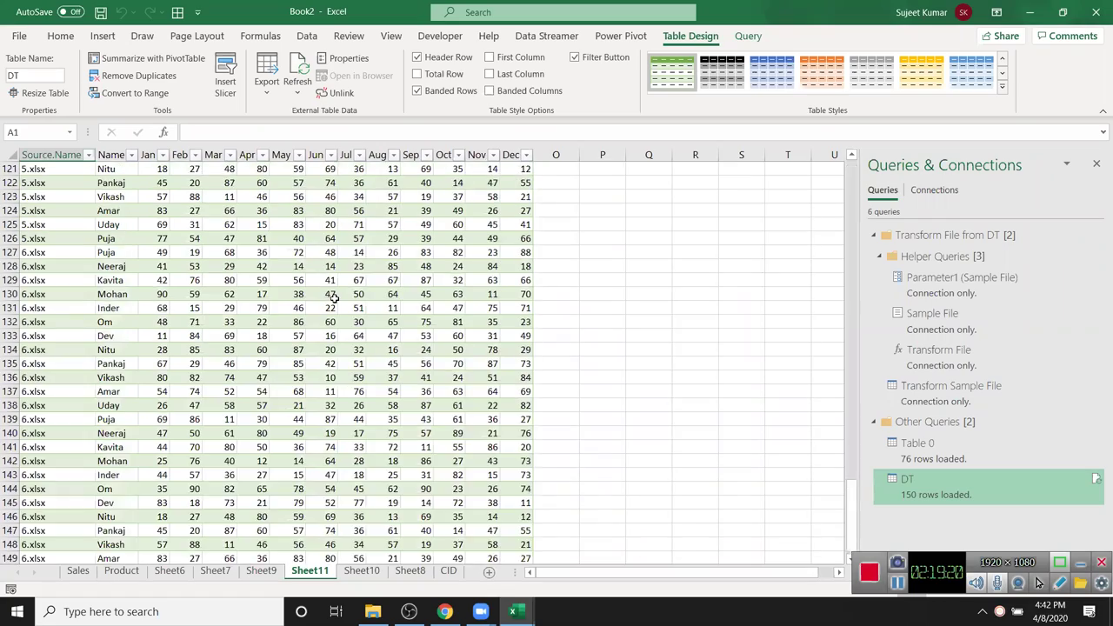
pyautogui.scroll(15, 334, 297)
pyautogui.scroll(9, 334, 297)
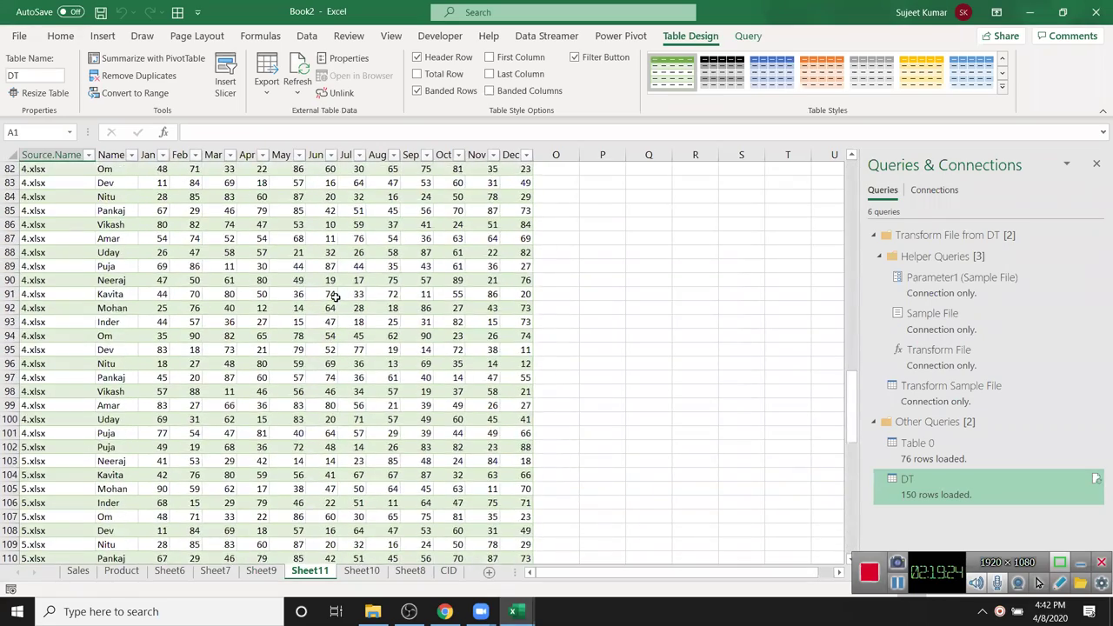
pyautogui.scroll(6, 334, 297)
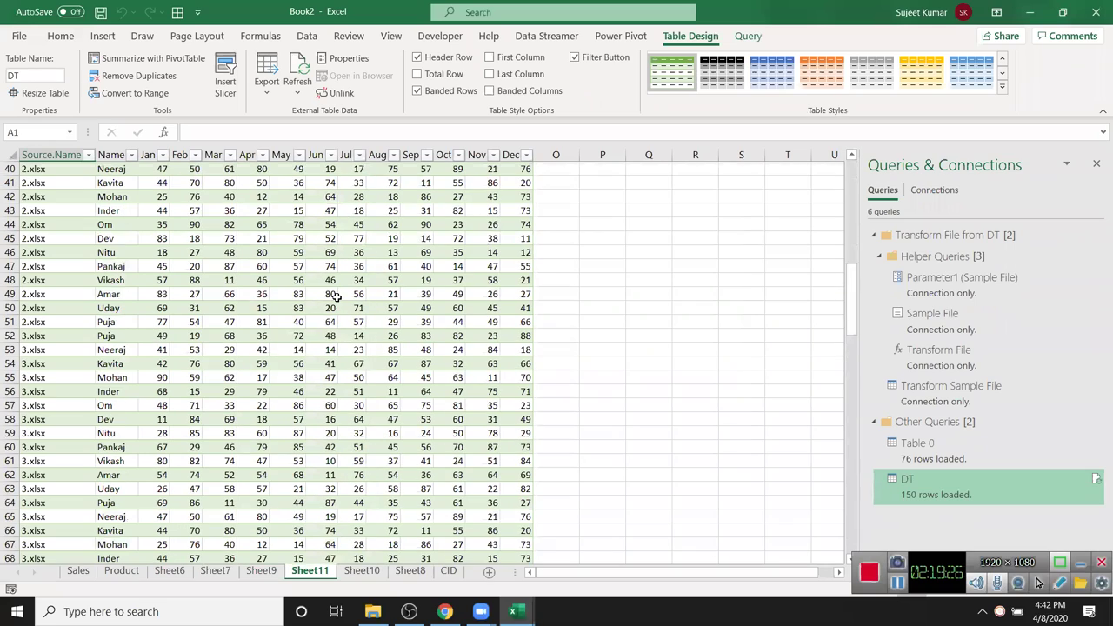
pyautogui.scroll(1, 334, 297)
pyautogui.scroll(12, 336, 296)
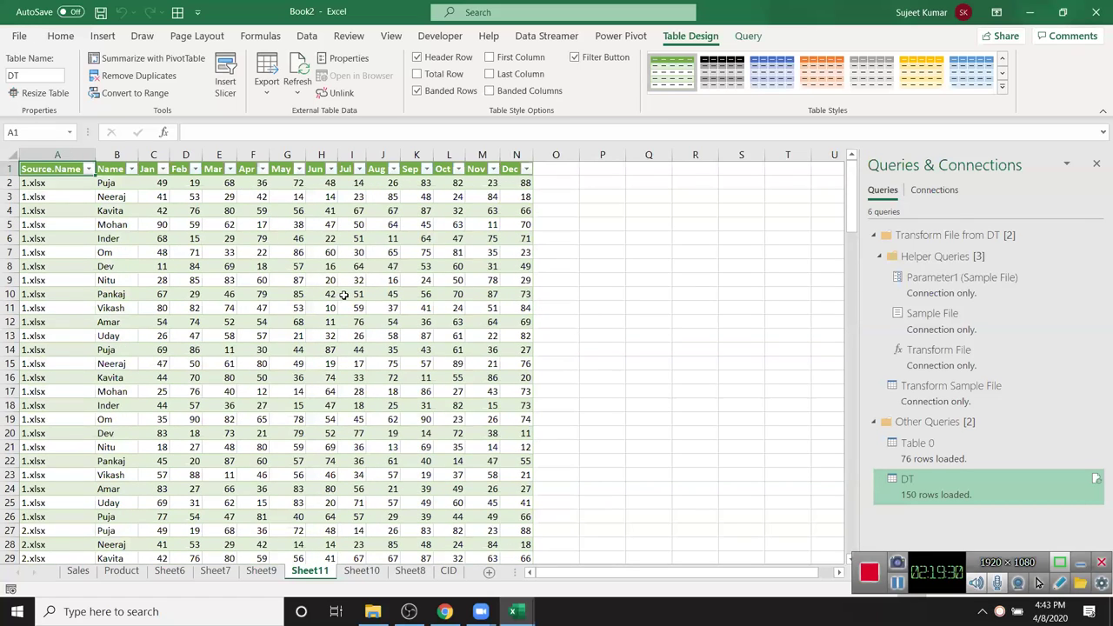
pyautogui.scroll(-7, 344, 296)
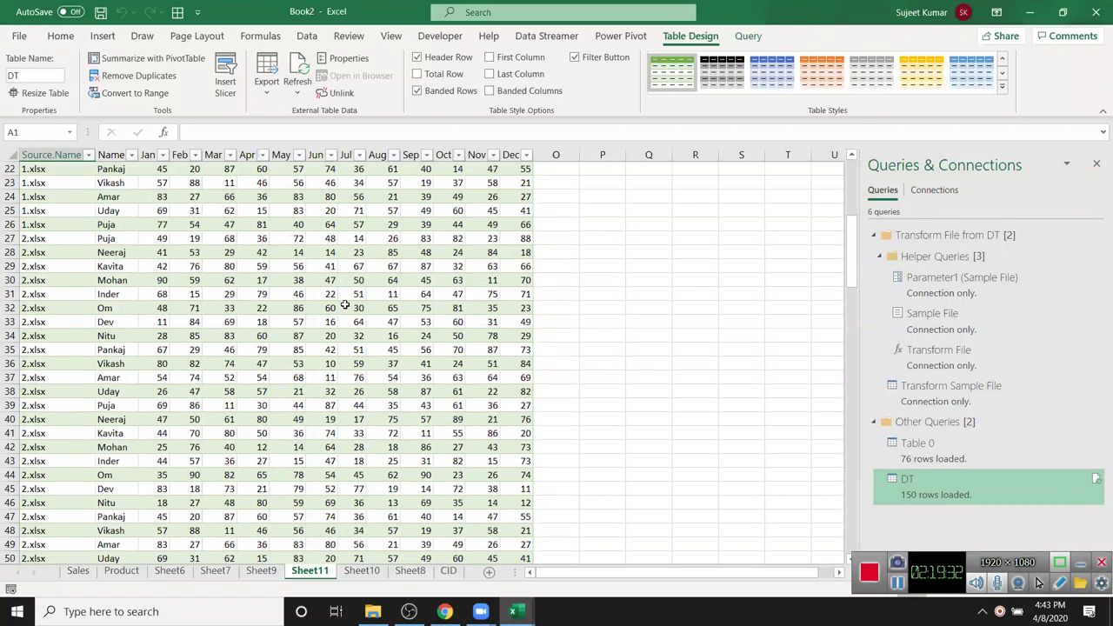
# - From the CID sheet, add a new blank worksheet and select cell A2 on it
pyautogui.click(388, 240)
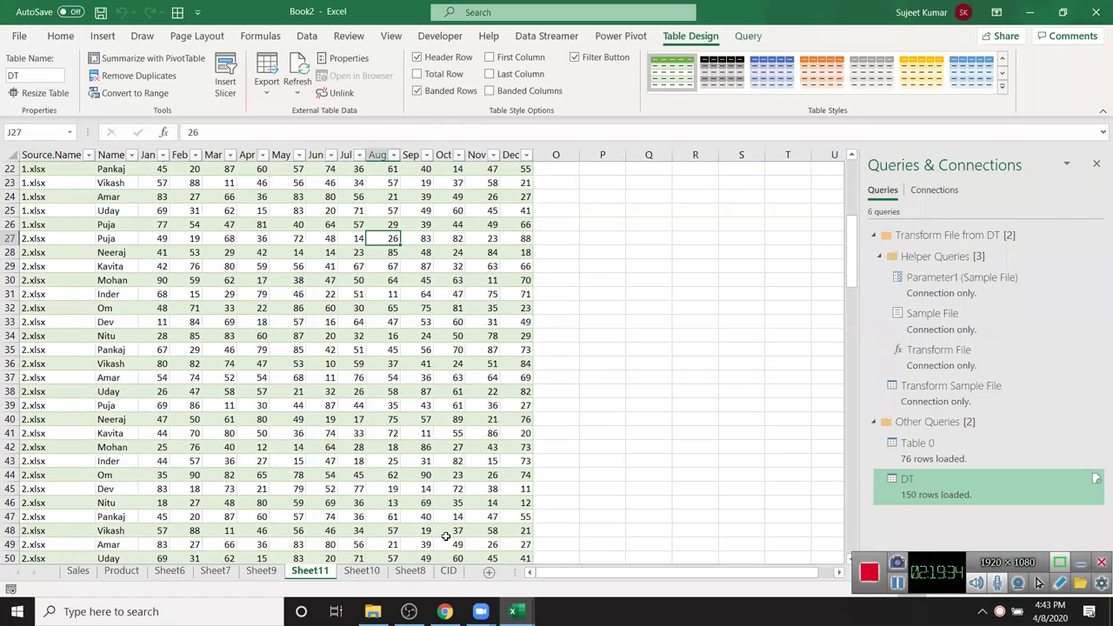
pyautogui.click(448, 571)
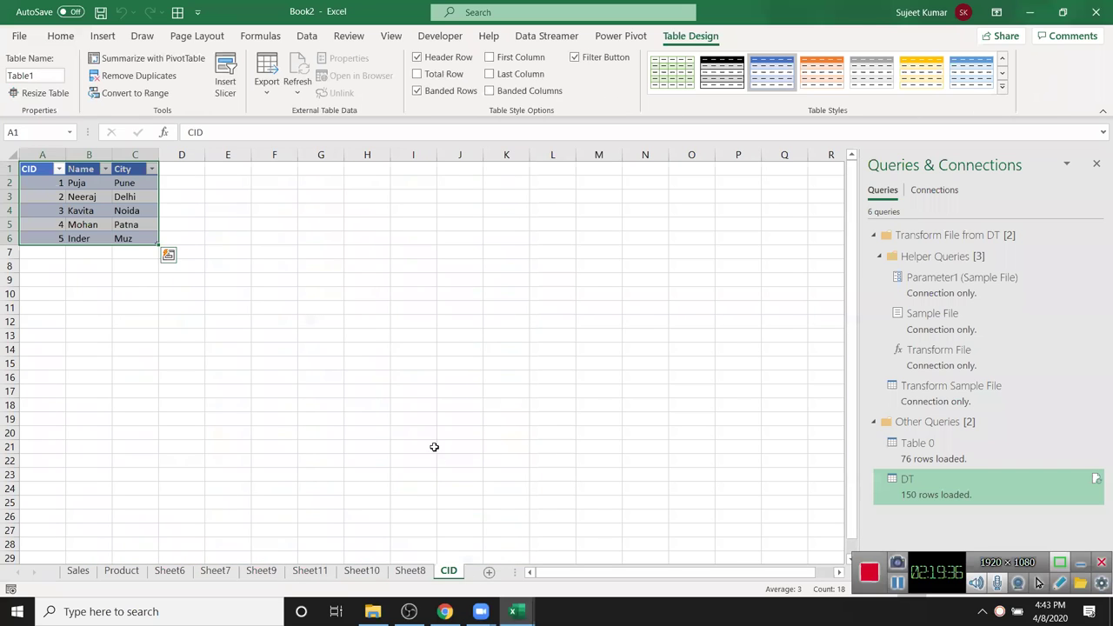
pyautogui.click(400, 379)
pyautogui.click(489, 572)
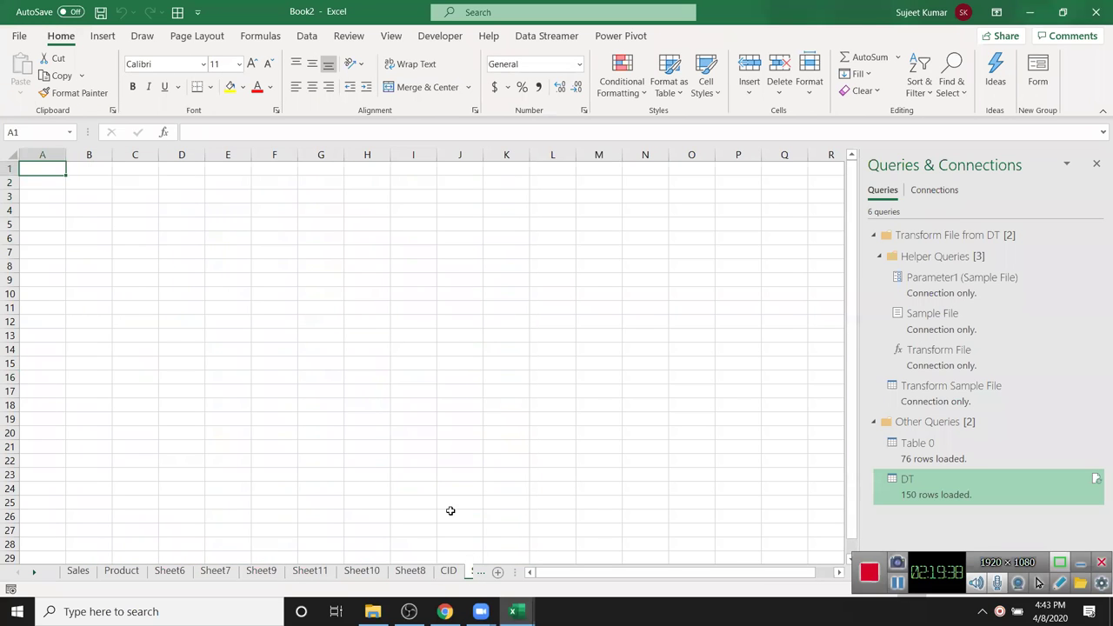
pyautogui.click(335, 296)
pyautogui.click(62, 180)
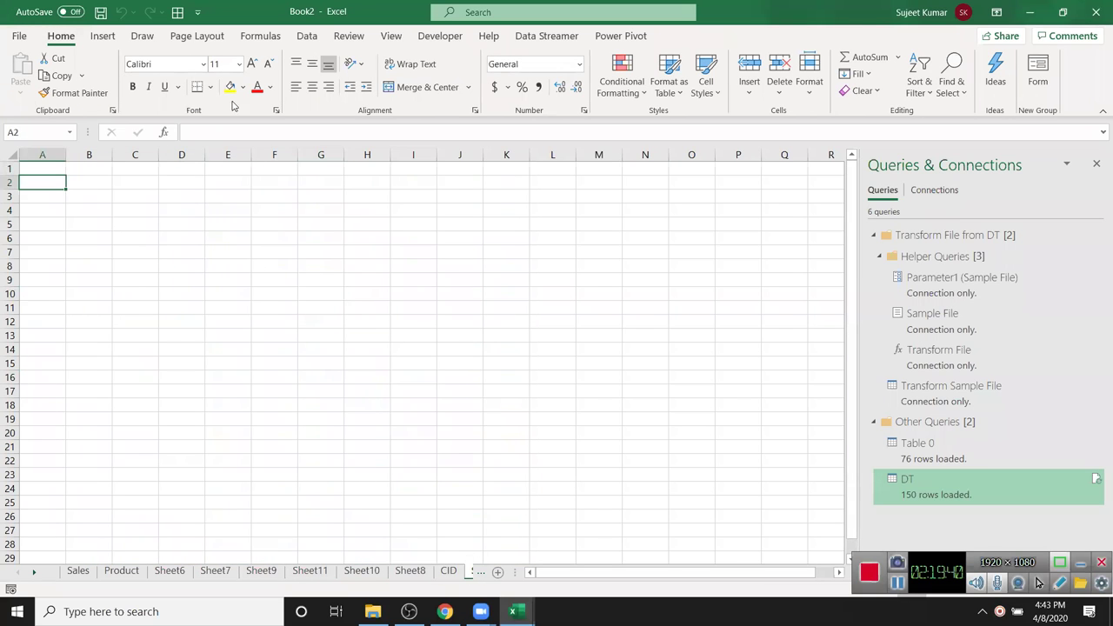
pyautogui.click(306, 36)
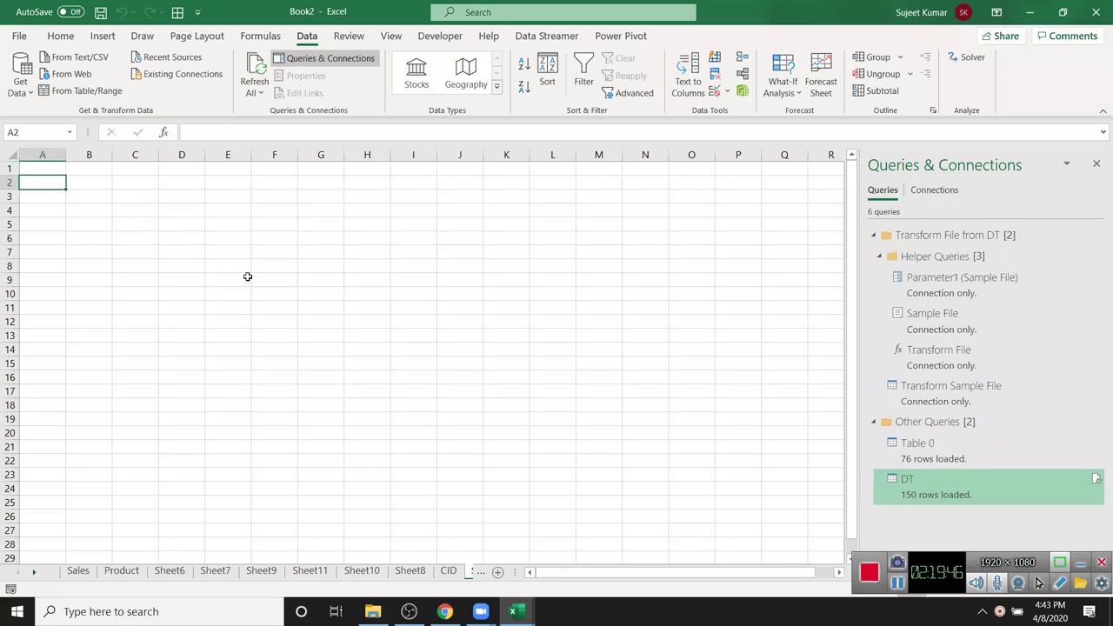
pyautogui.click(599, 182)
pyautogui.click(274, 195)
pyautogui.click(187, 198)
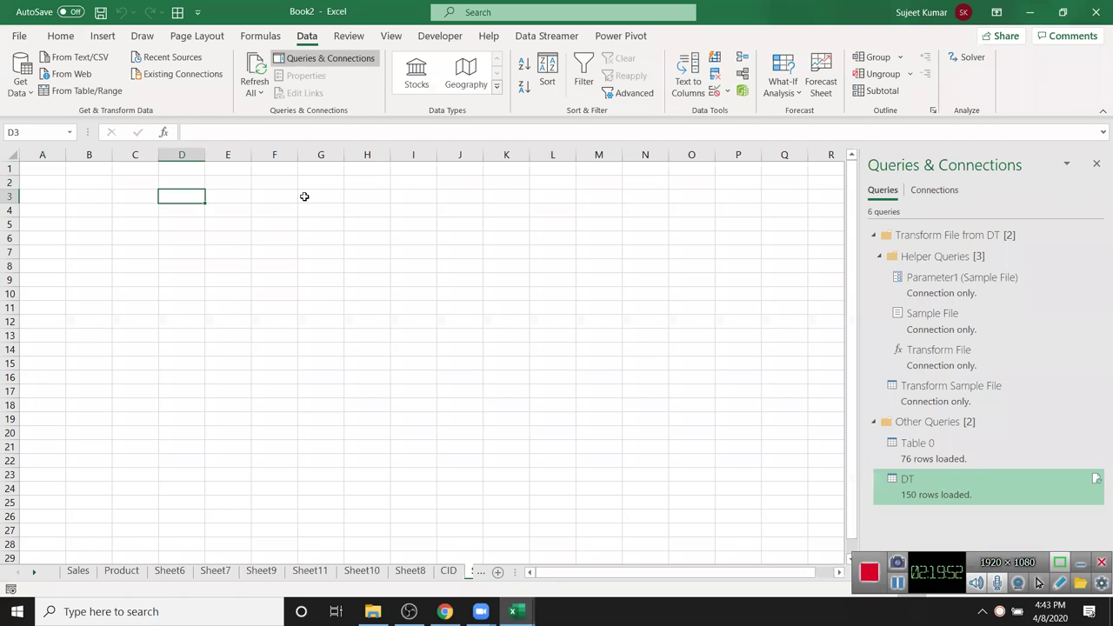
# - Enter 20.03.2020 in B2 and fill it down through B12
pyautogui.click(108, 182)
pyautogui.write('20.0')
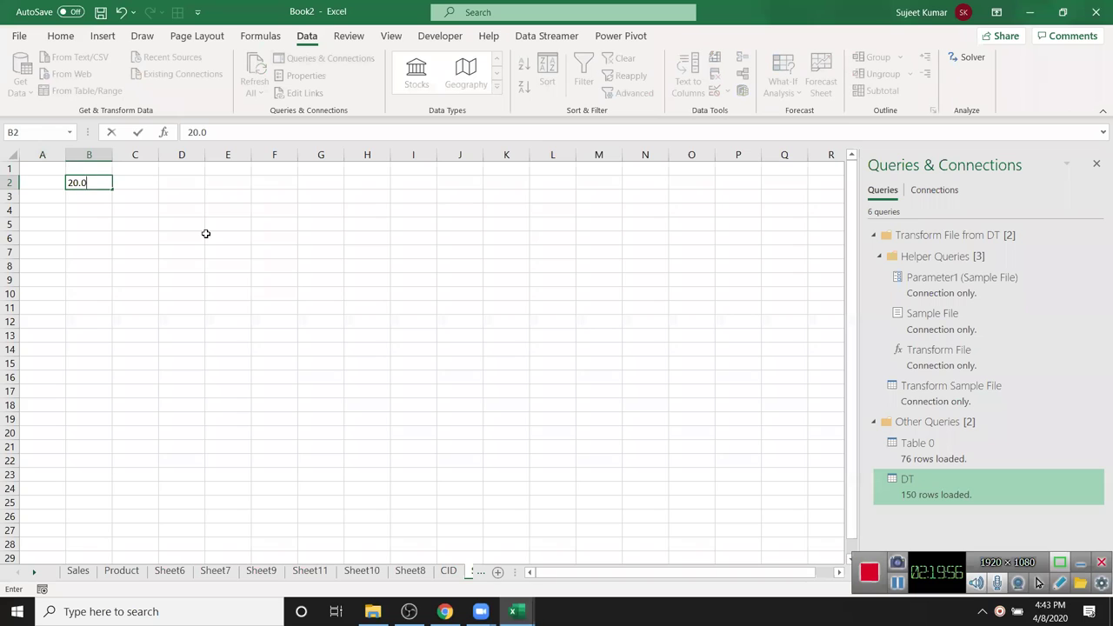
pyautogui.write('3.2020')
pyautogui.press('Return')
pyautogui.press('Up')
pyautogui.hotkey('shift', 'Down')
pyautogui.hotkey('shift', 'Down')
pyautogui.hotkey('shift', 'Down')
pyautogui.hotkey('shift', 'Down')
pyautogui.hotkey('shift', 'Down')
pyautogui.hotkey('shift', 'Down')
pyautogui.hotkey('shift', 'Down')
pyautogui.hotkey('shift', 'Down')
pyautogui.hotkey('shift', 'Down')
pyautogui.hotkey('shift', 'Down')
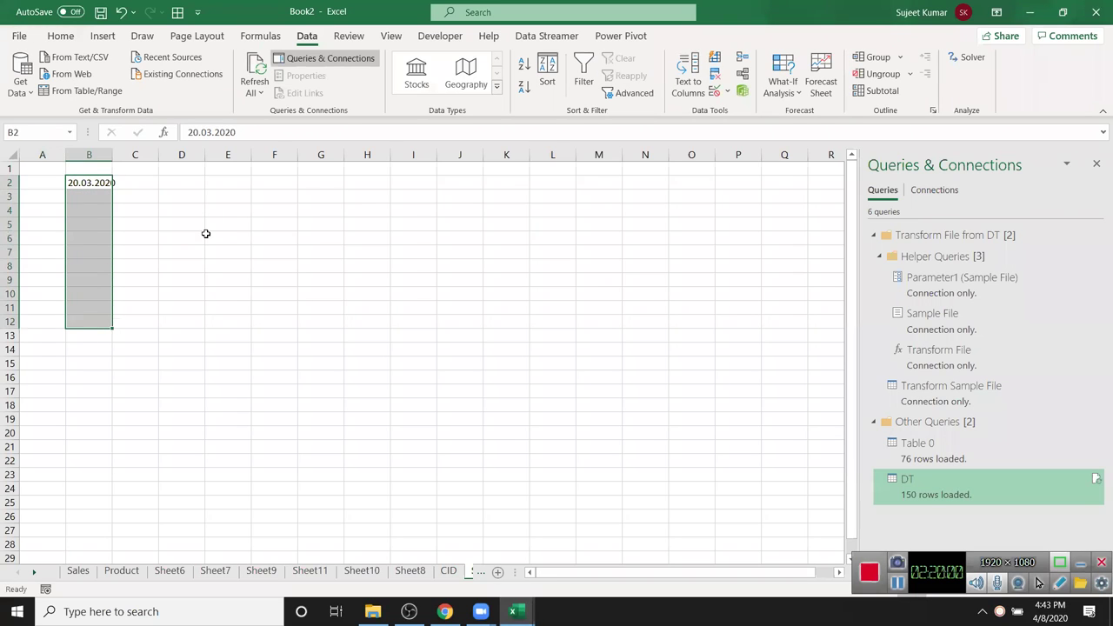
pyautogui.hotkey('ctrl', 'd')
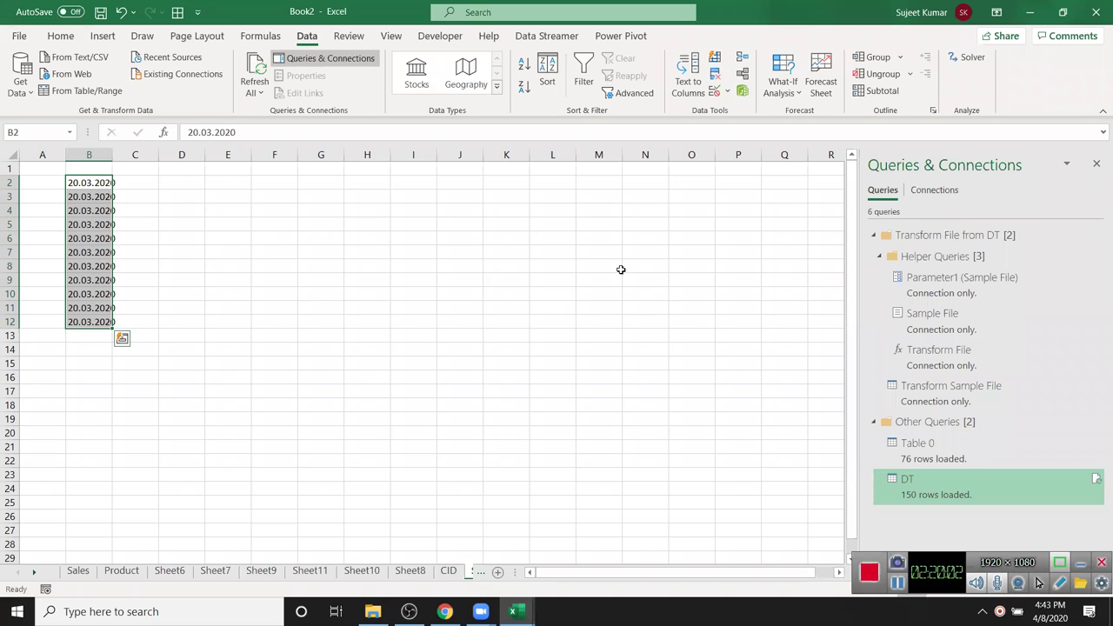
# - Convert B2:B12 to real dates with Text to Columns using DMY order, then autofit column B
pyautogui.click(688, 81)
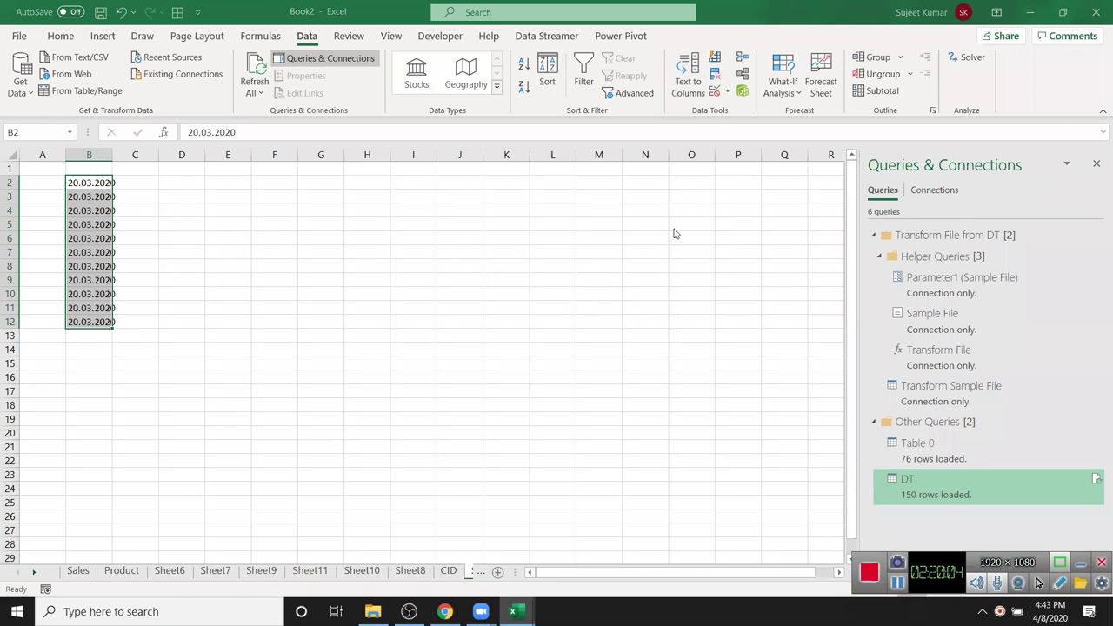
pyautogui.click(728, 481)
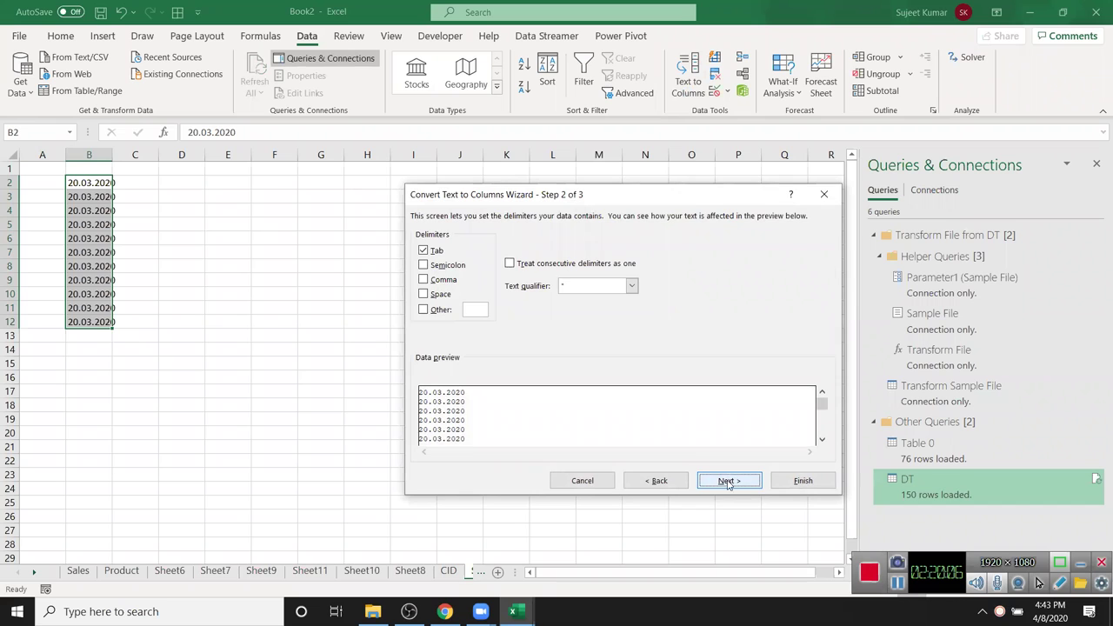
pyautogui.click(726, 481)
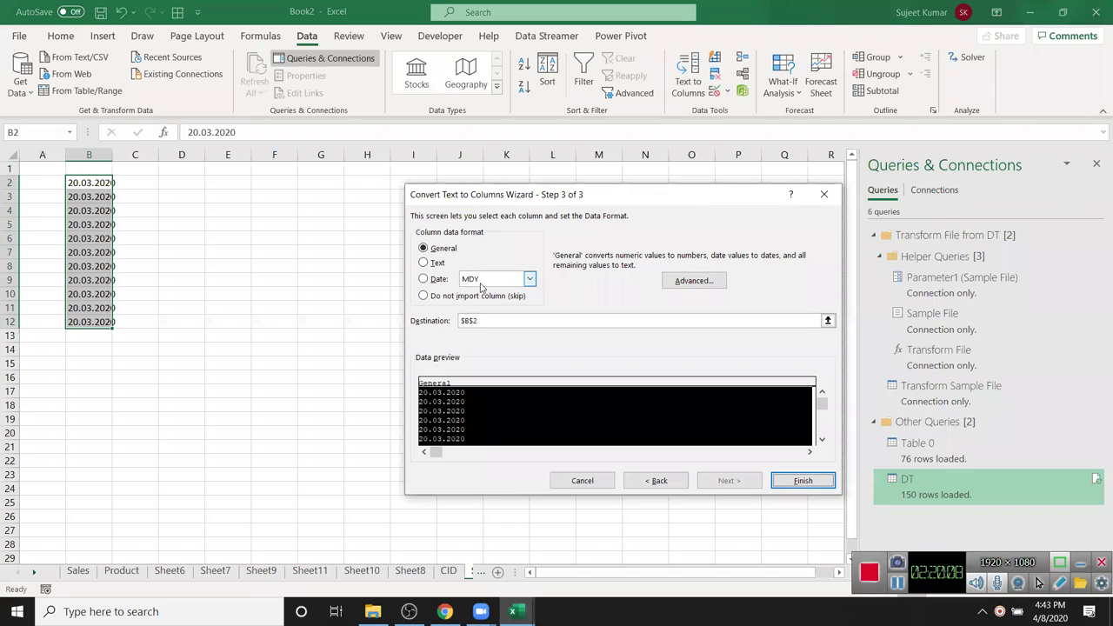
pyautogui.click(530, 279)
pyautogui.click(487, 299)
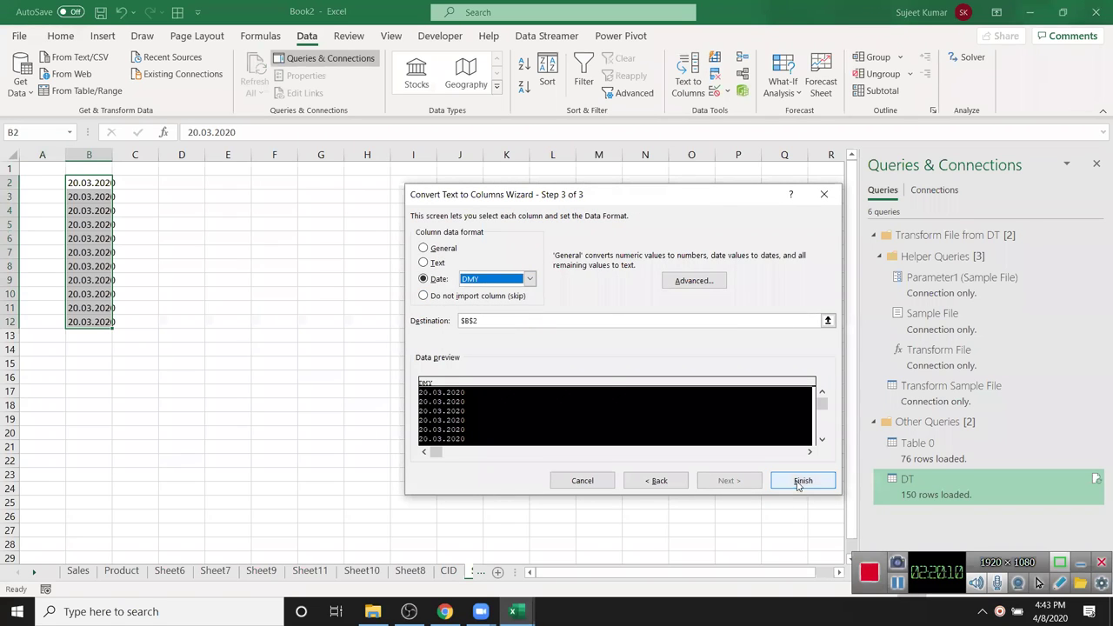
pyautogui.click(799, 482)
pyautogui.doubleClick(112, 155)
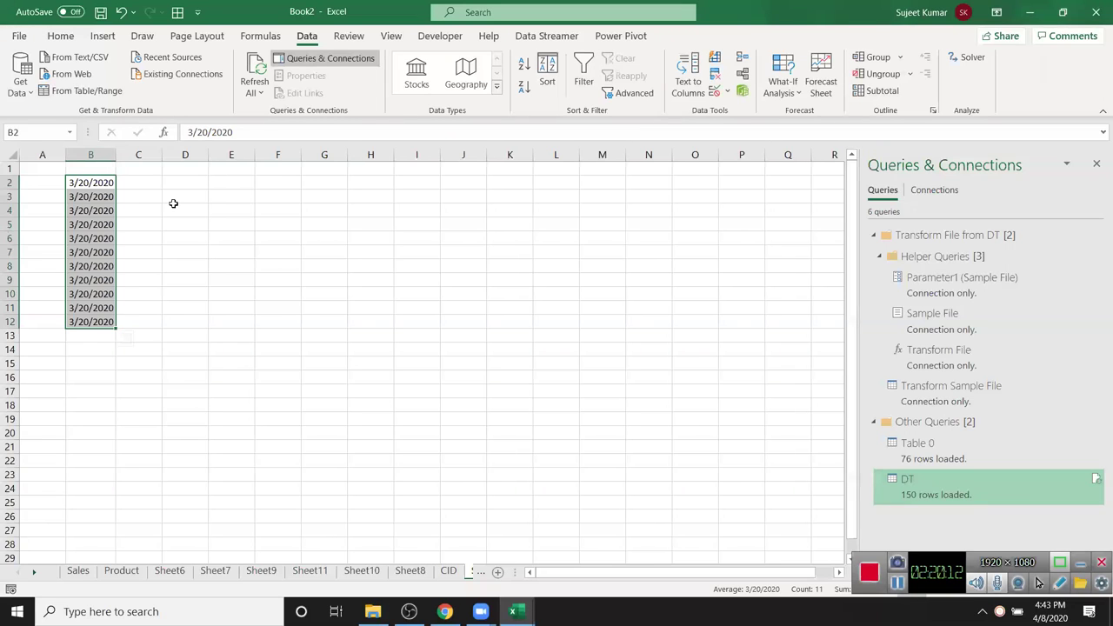
# - Enter the header City in cell F1
pyautogui.click(268, 251)
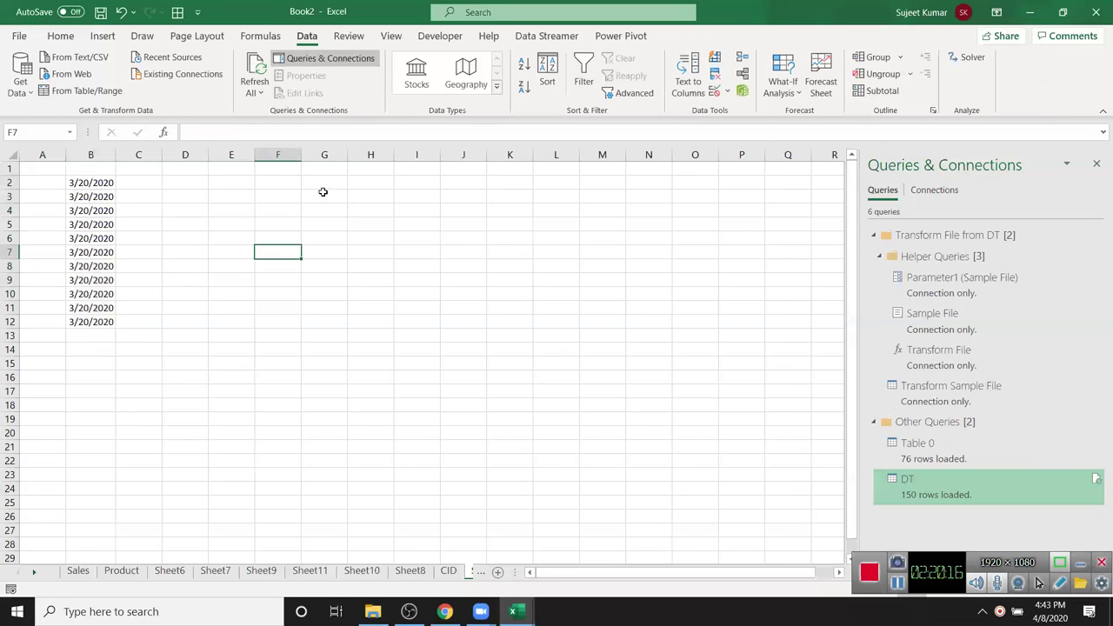
pyautogui.click(286, 170)
pyautogui.write('City')
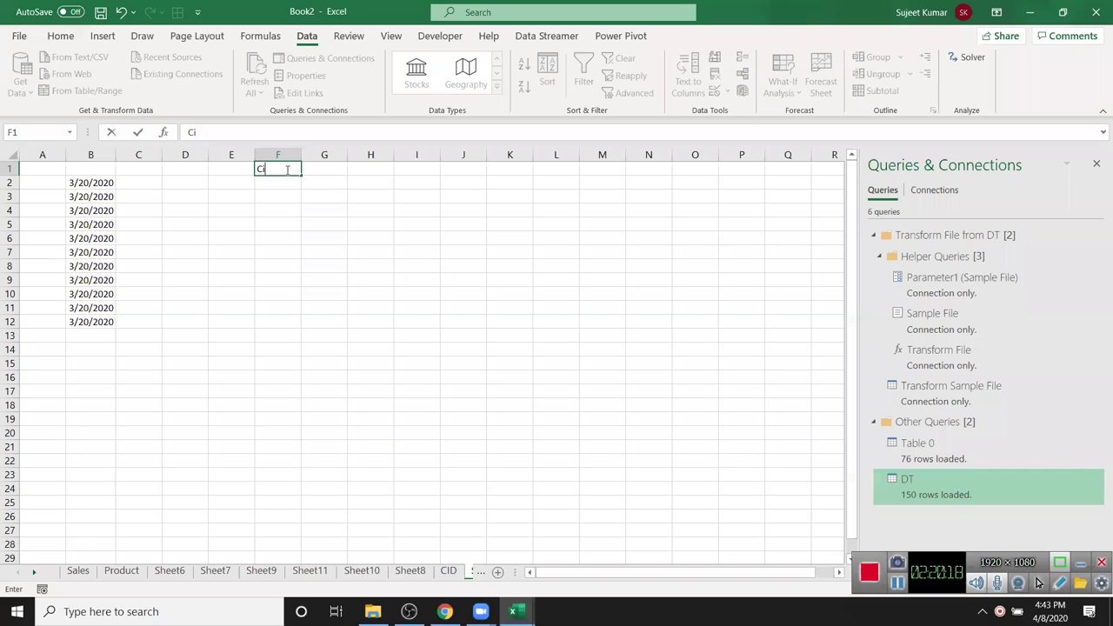
pyautogui.press('Return')
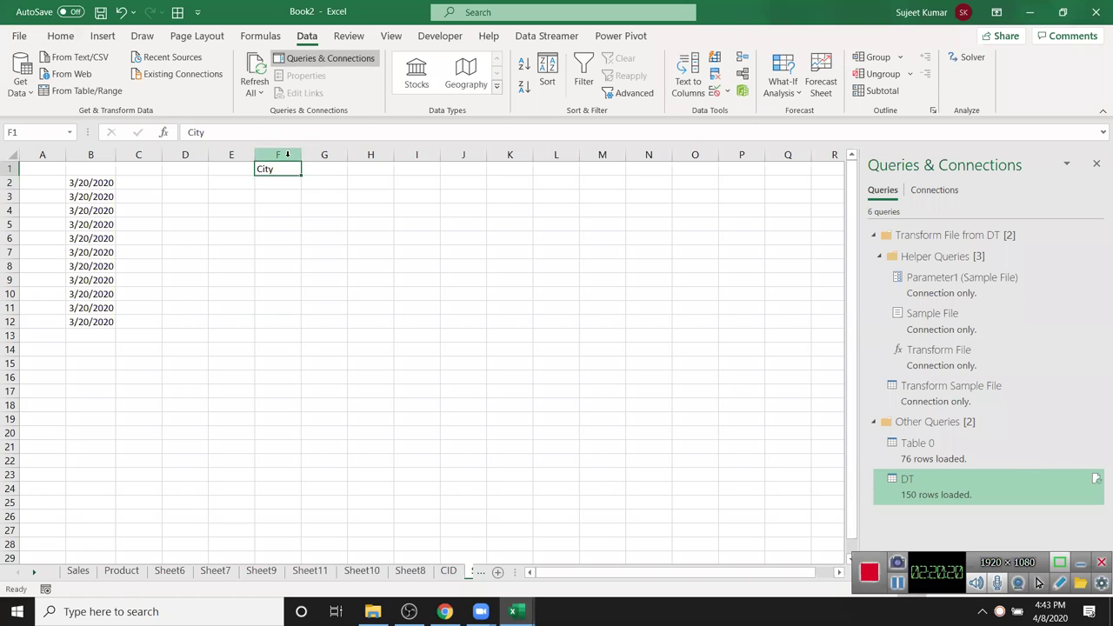
# - Add a list validation to column F with source Delhi,Pune,Patna,Noida
pyautogui.click(287, 162)
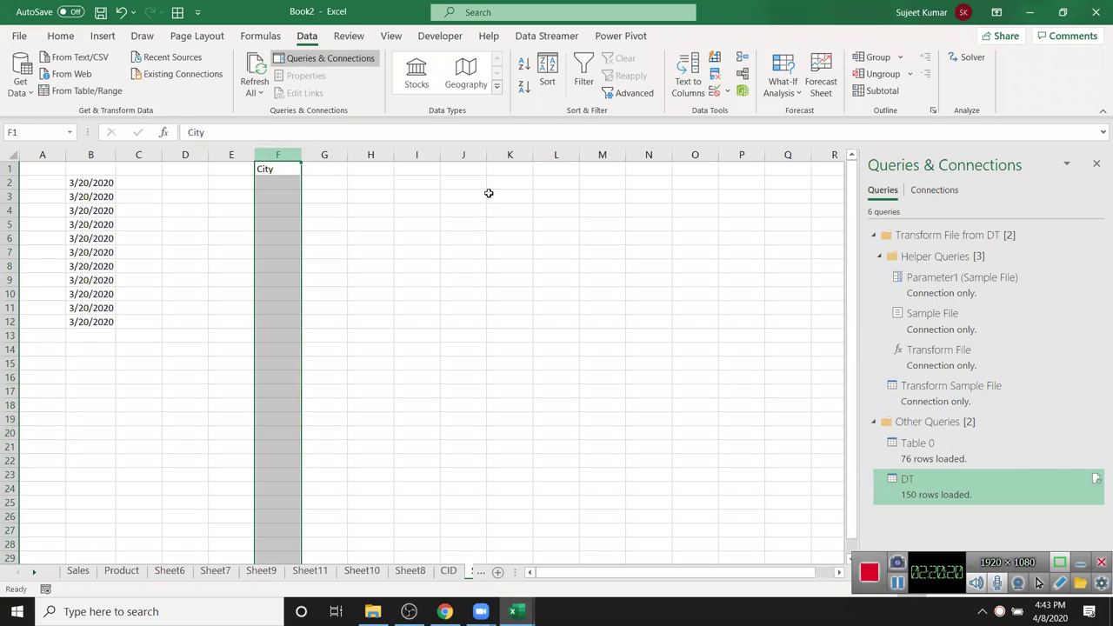
pyautogui.click(729, 93)
pyautogui.click(738, 111)
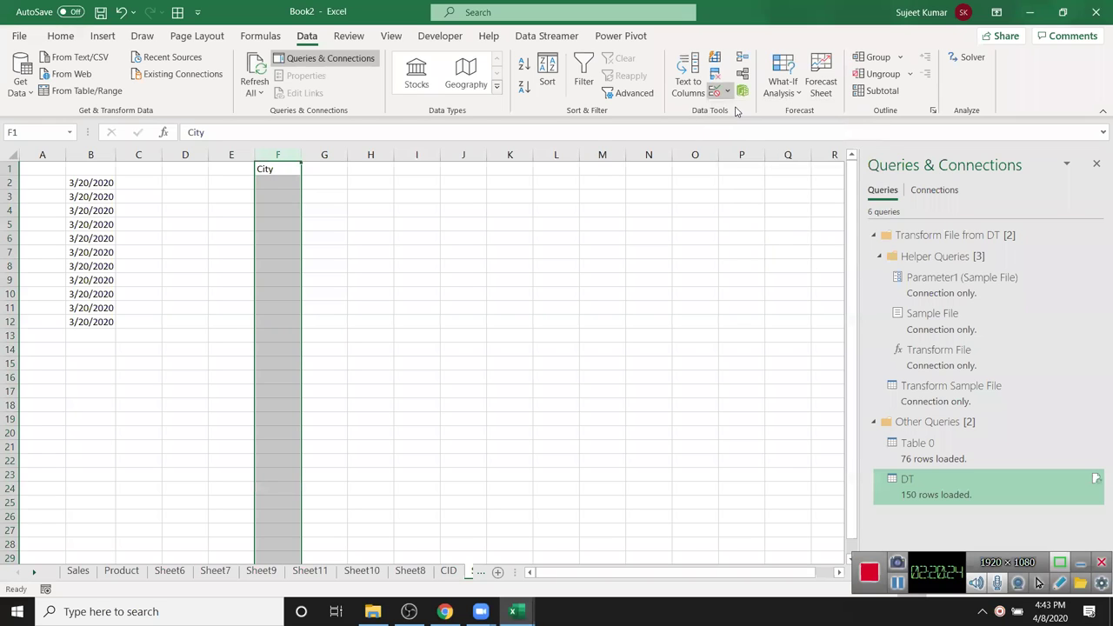
pyautogui.click(543, 305)
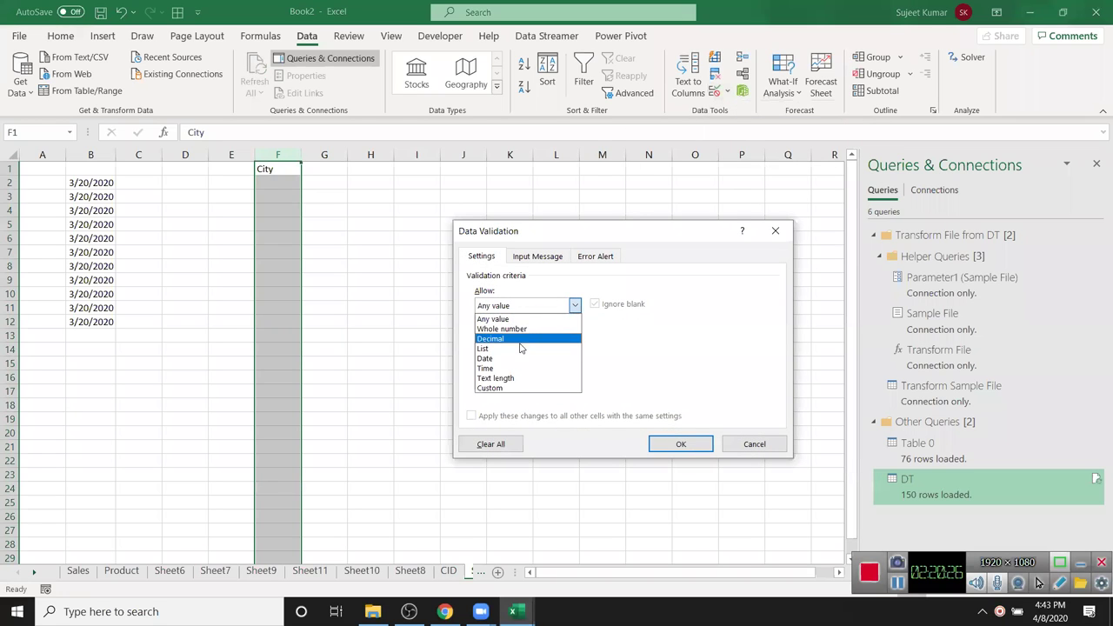
pyautogui.click(484, 349)
pyautogui.click(524, 366)
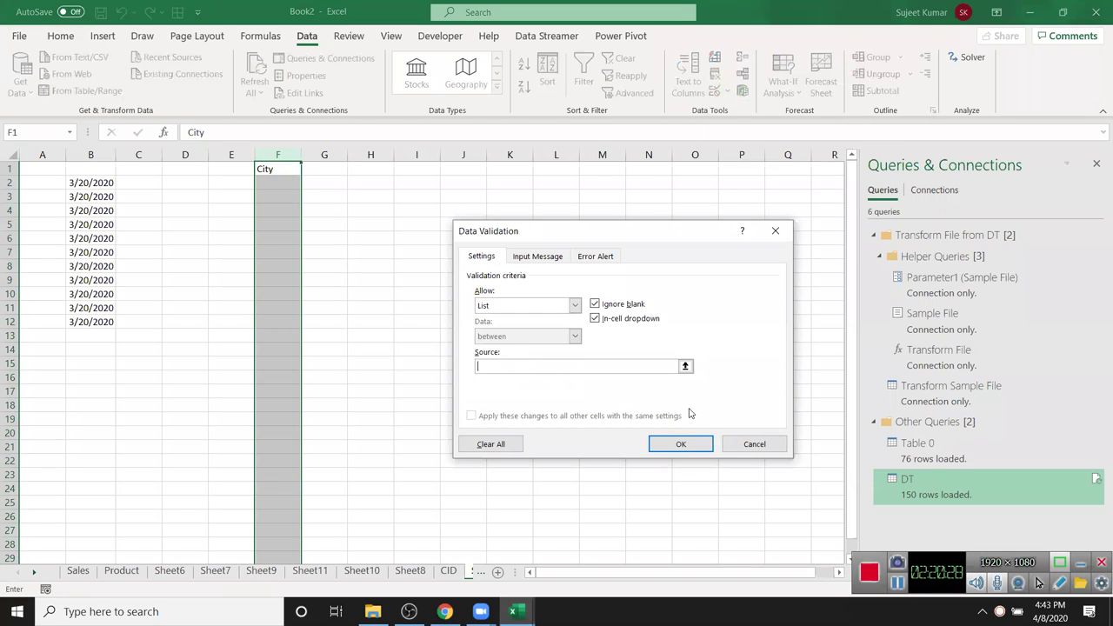
pyautogui.write('Delhi,Pune,Patna,Noida')
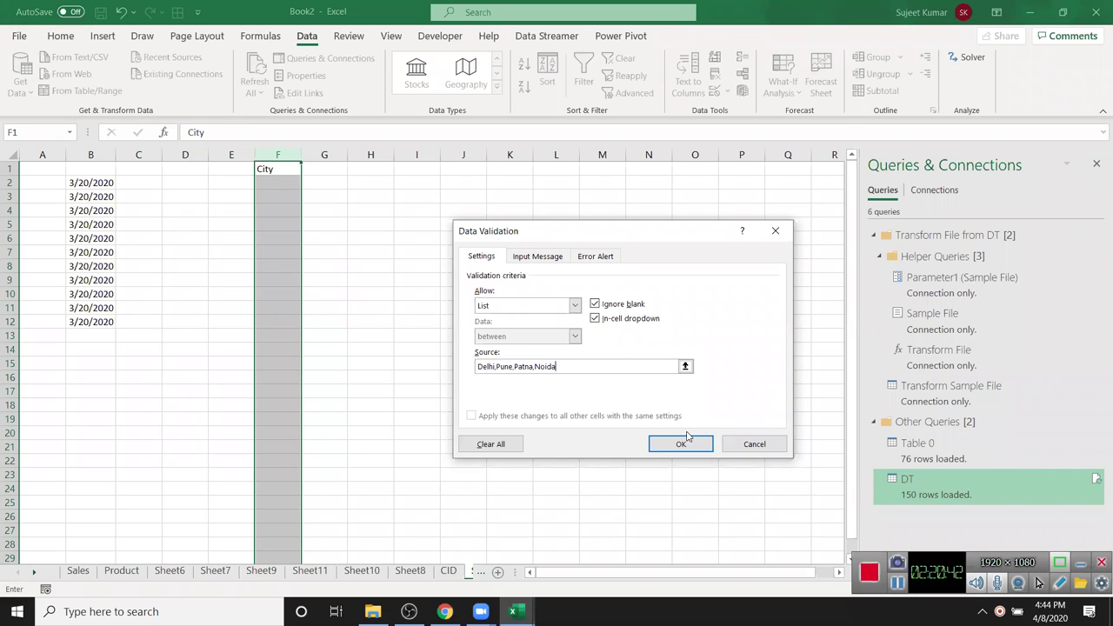
pyautogui.click(683, 443)
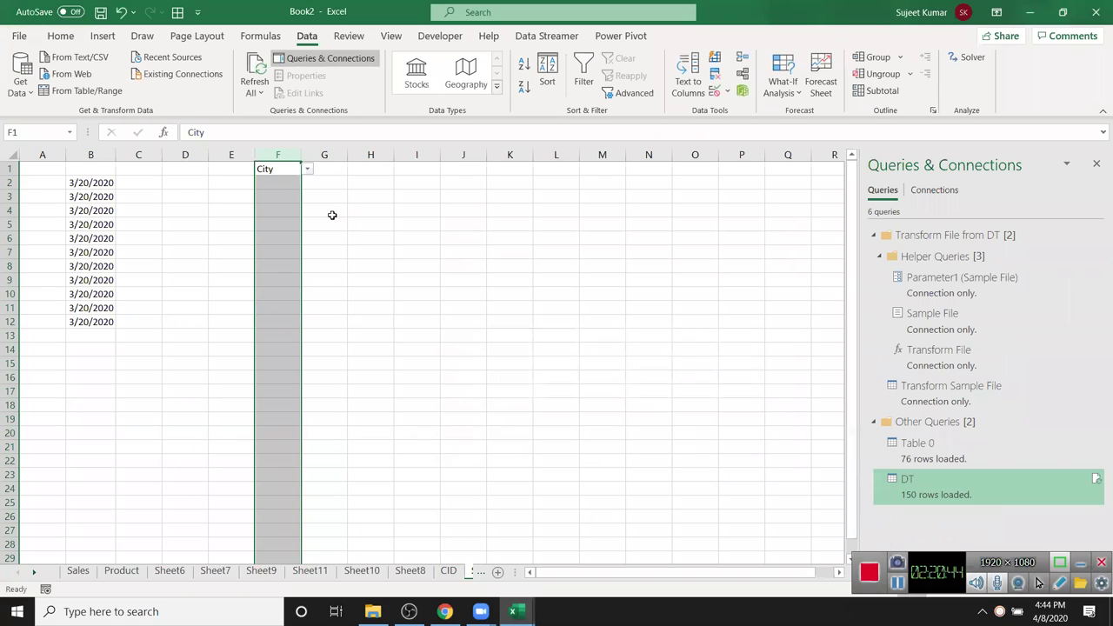
# - Choose Delhi for F2 and Patna for F3 from the city dropdowns
pyautogui.click(290, 172)
pyautogui.click(290, 181)
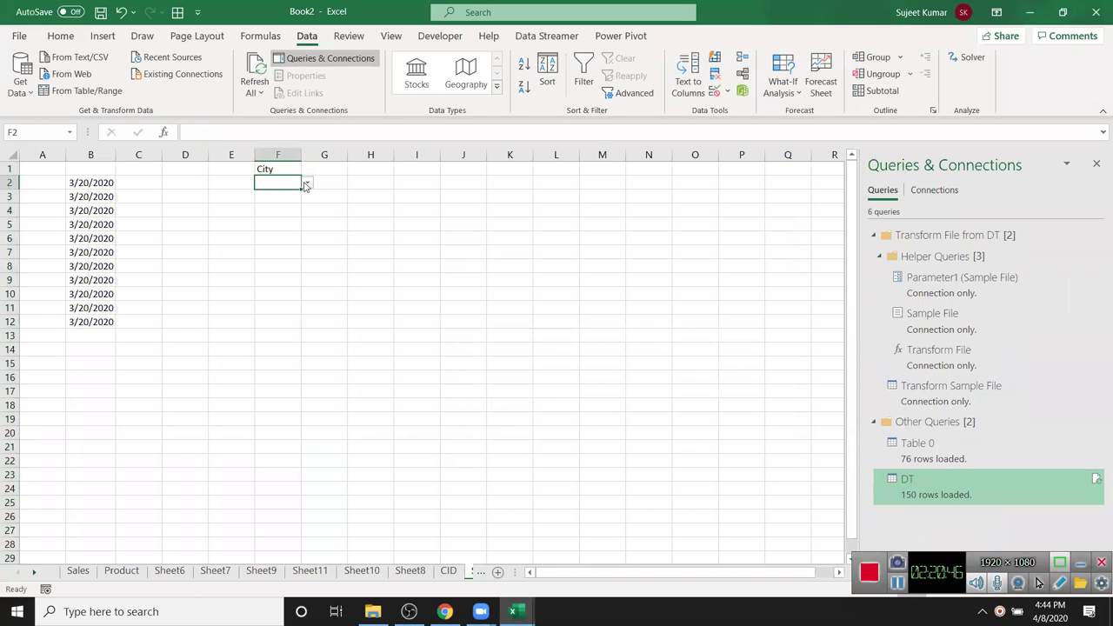
pyautogui.click(307, 182)
pyautogui.click(294, 195)
pyautogui.click(293, 196)
pyautogui.click(307, 197)
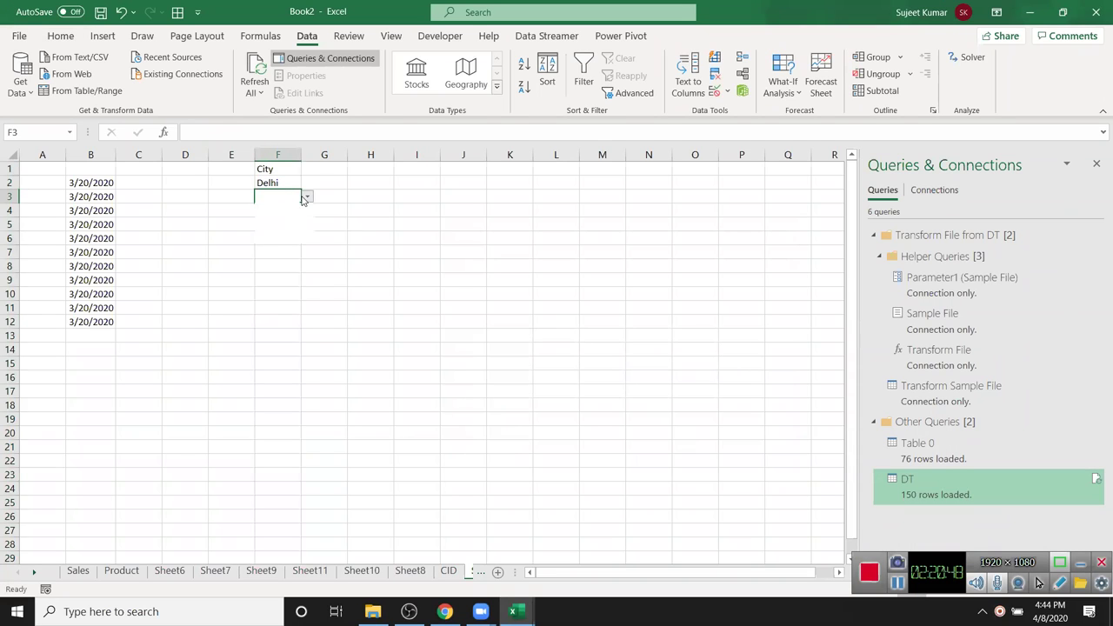
pyautogui.click(290, 226)
pyautogui.click(296, 239)
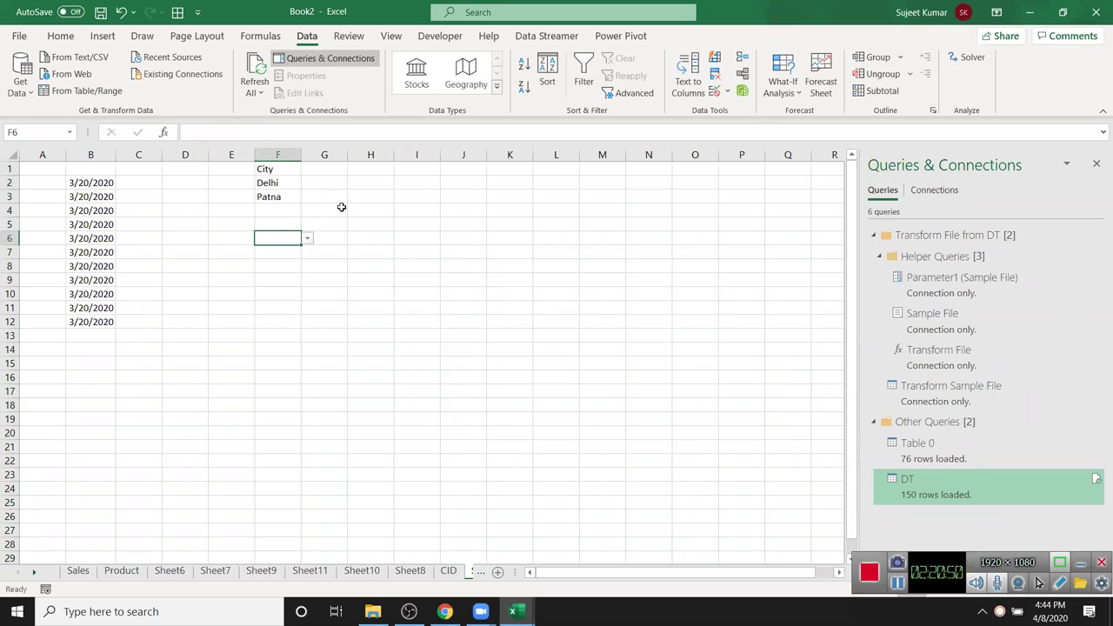
# - Enter a first name in I2 to start a name list
pyautogui.click(422, 182)
pyautogui.write('Puja')
pyautogui.press('Return')
# - Extend the repeating name series from I2 down column I to row 44
pyautogui.click(424, 182)
pyautogui.moveTo(439, 186); pyautogui.dragTo(443, 537)
pyautogui.scroll(-7, 435, 514)
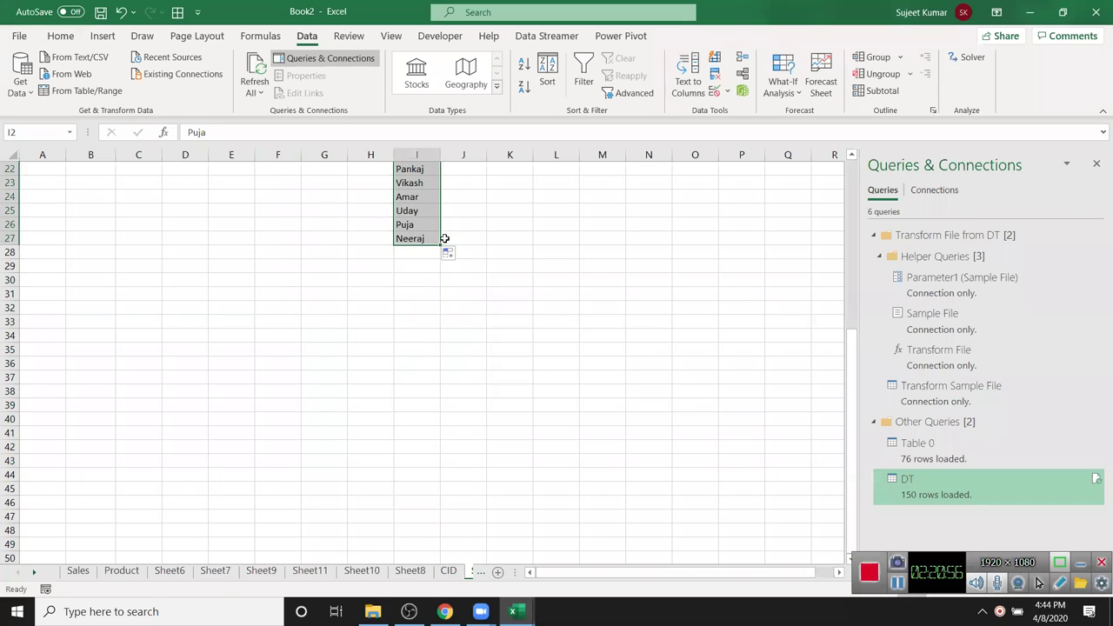
pyautogui.moveTo(441, 243); pyautogui.dragTo(442, 471)
pyautogui.scroll(7, 441, 469)
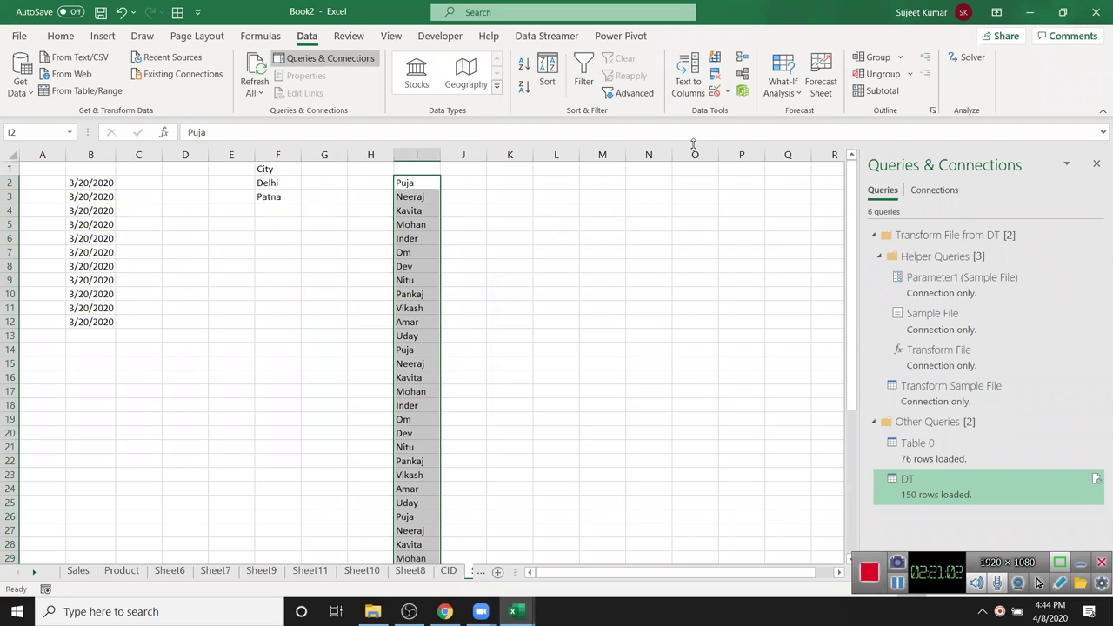
# - Remove the duplicate names so twelve unique names remain in I2:I13
pyautogui.click(715, 75)
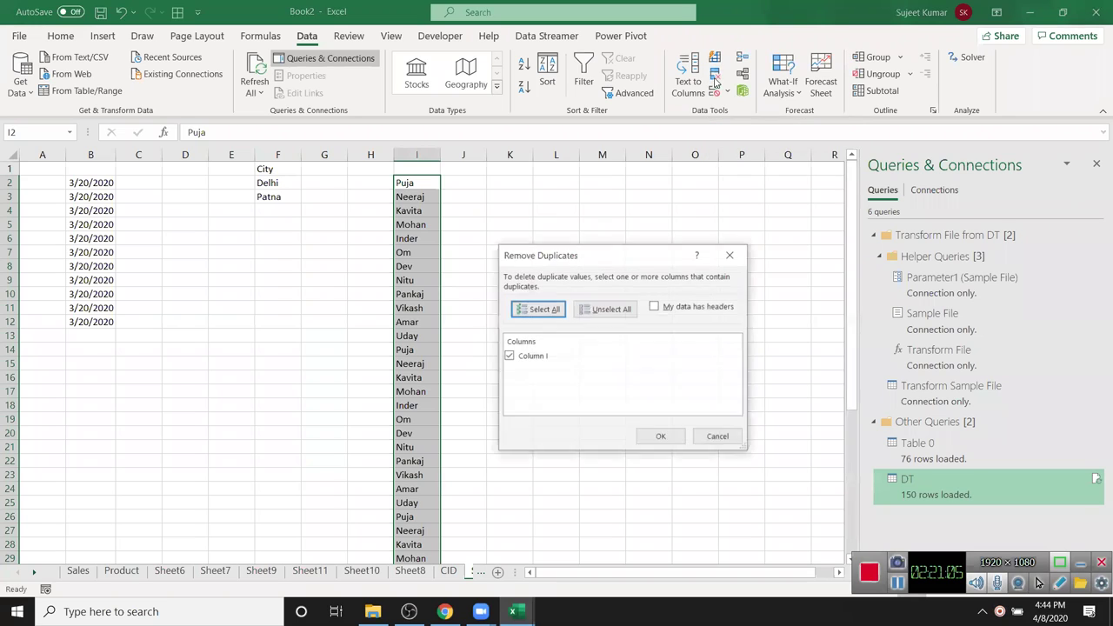
pyautogui.click(661, 438)
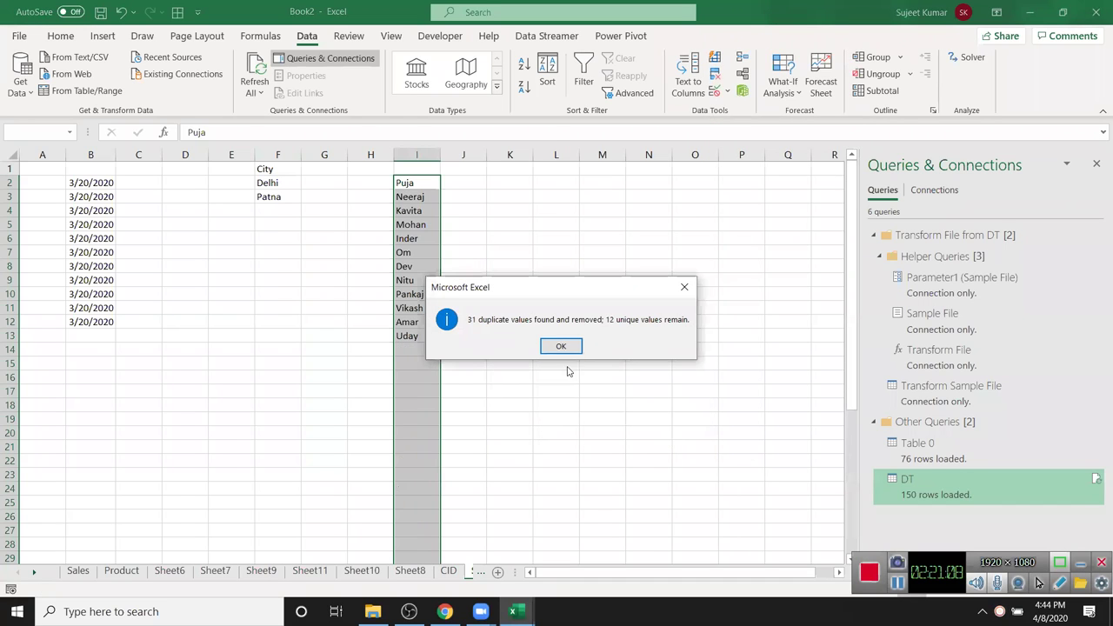
pyautogui.click(561, 348)
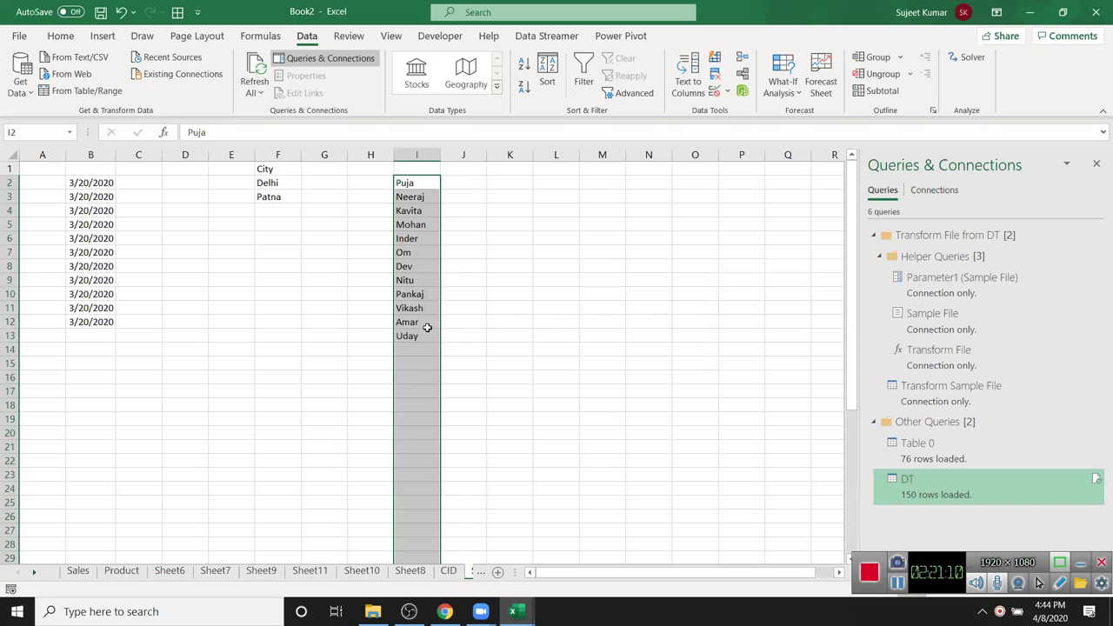
pyautogui.click(425, 321)
pyautogui.moveTo(432, 340); pyautogui.dragTo(402, 186)
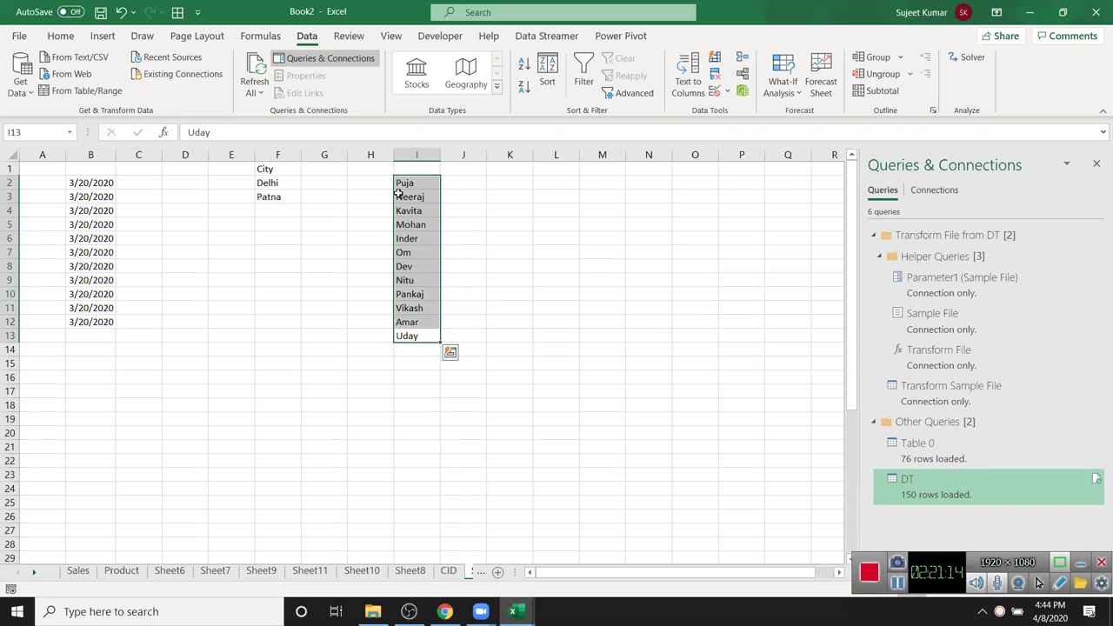
pyautogui.click(504, 216)
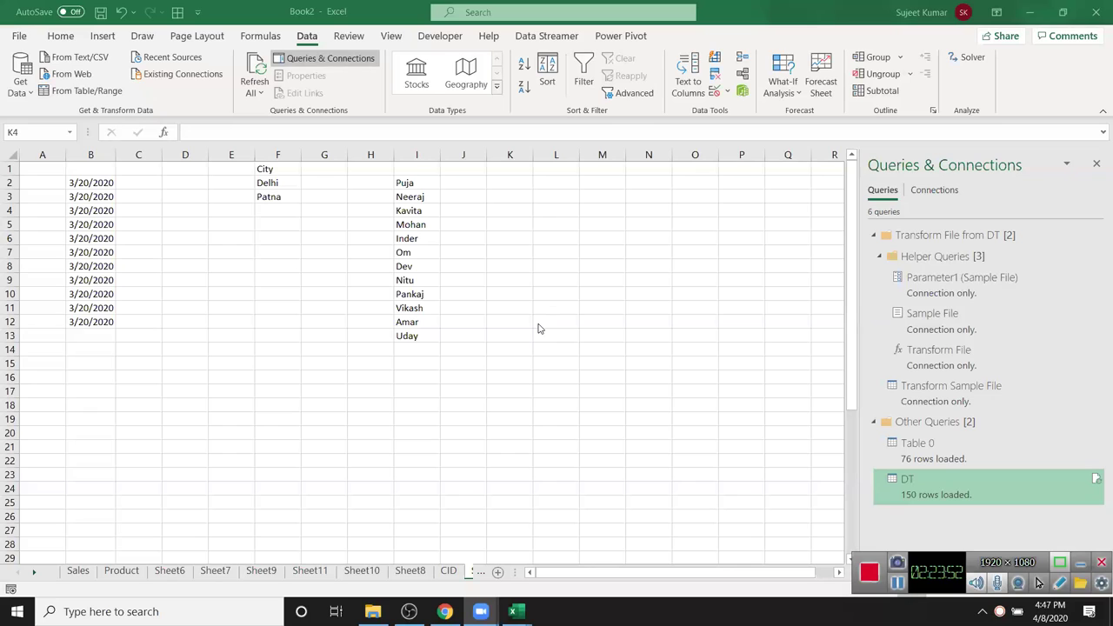
pyautogui.click(188, 226)
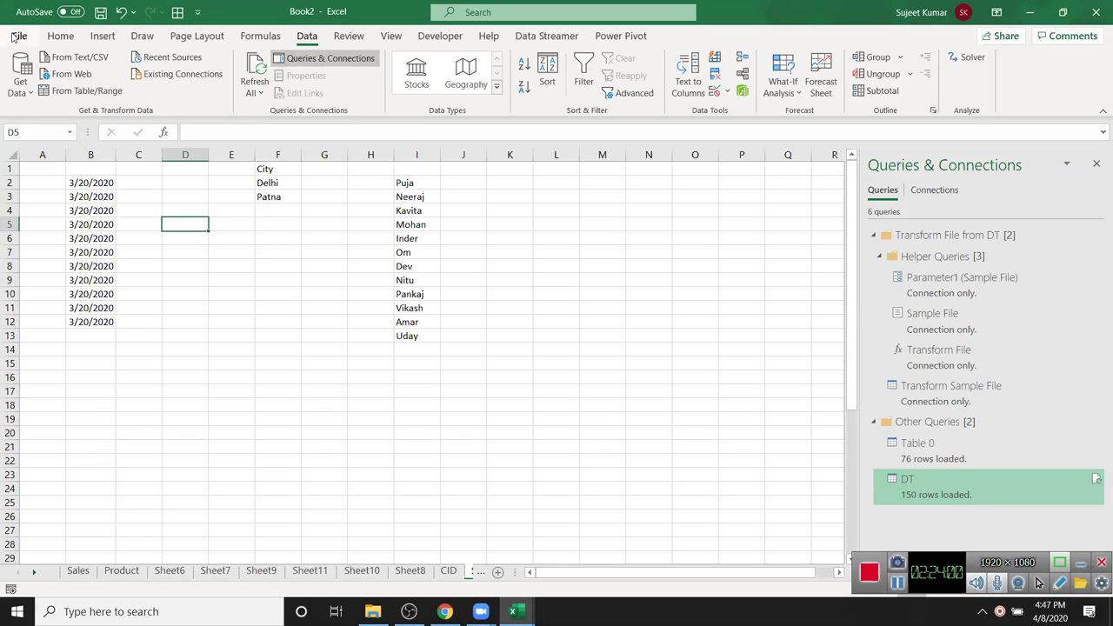
# - Visit the File backstage, return to the Review tab, then reopen File to reach Options
pyautogui.click(16, 37)
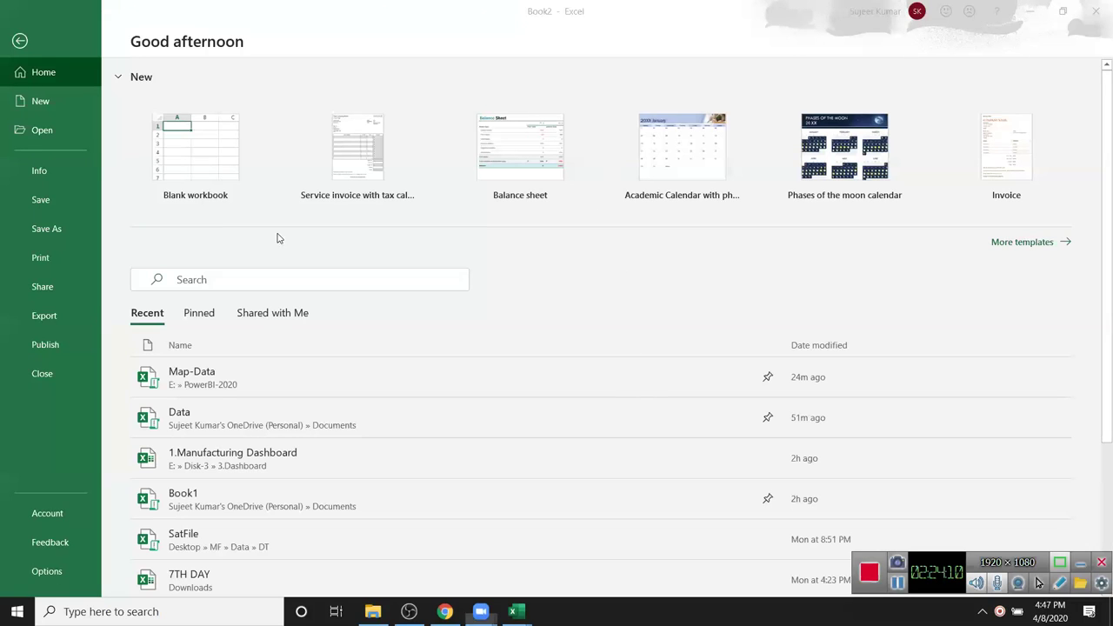
pyautogui.click(26, 56)
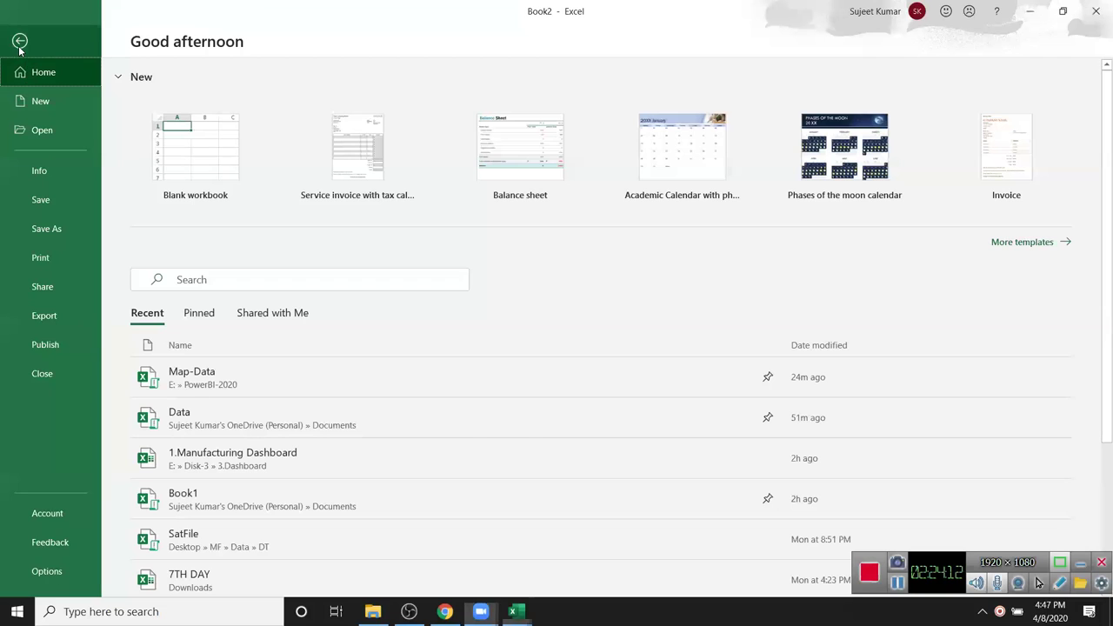
pyautogui.click(24, 48)
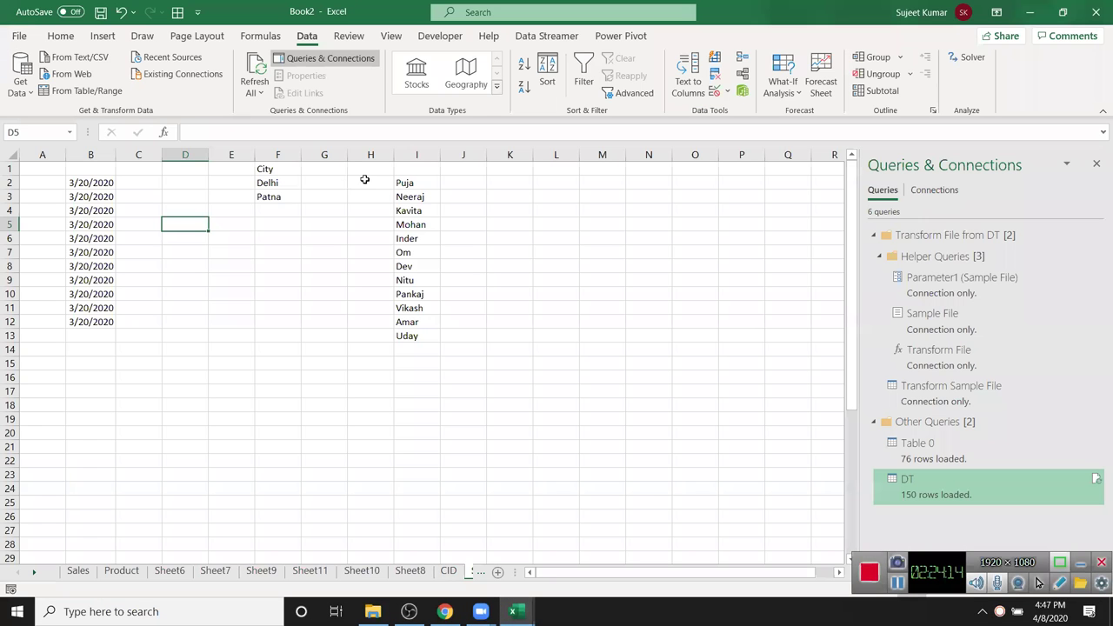
pyautogui.click(347, 37)
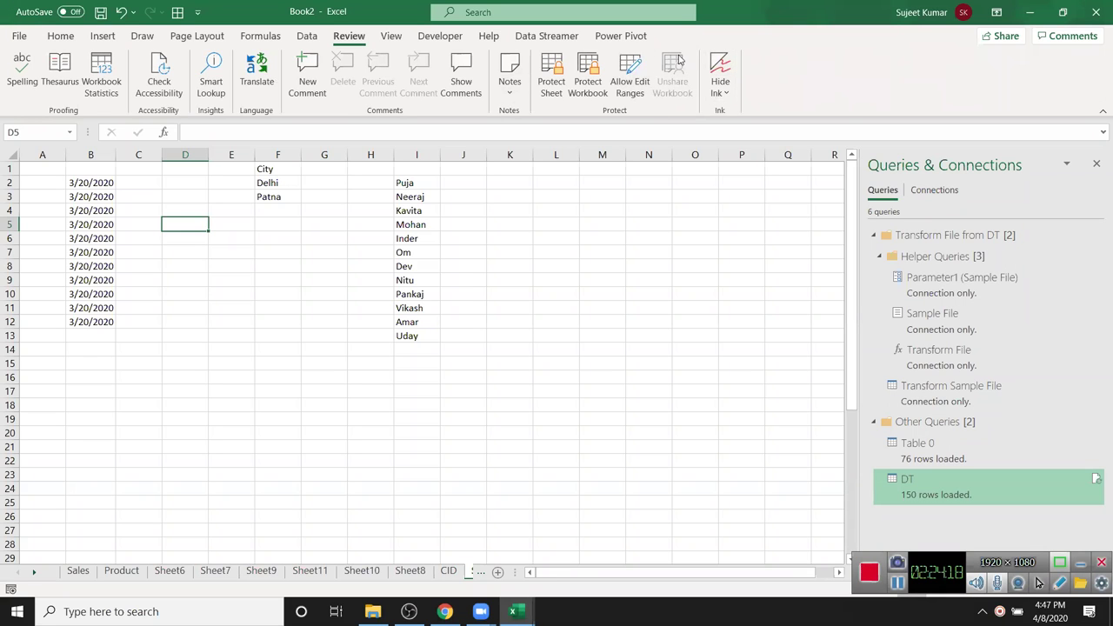
pyautogui.click(21, 38)
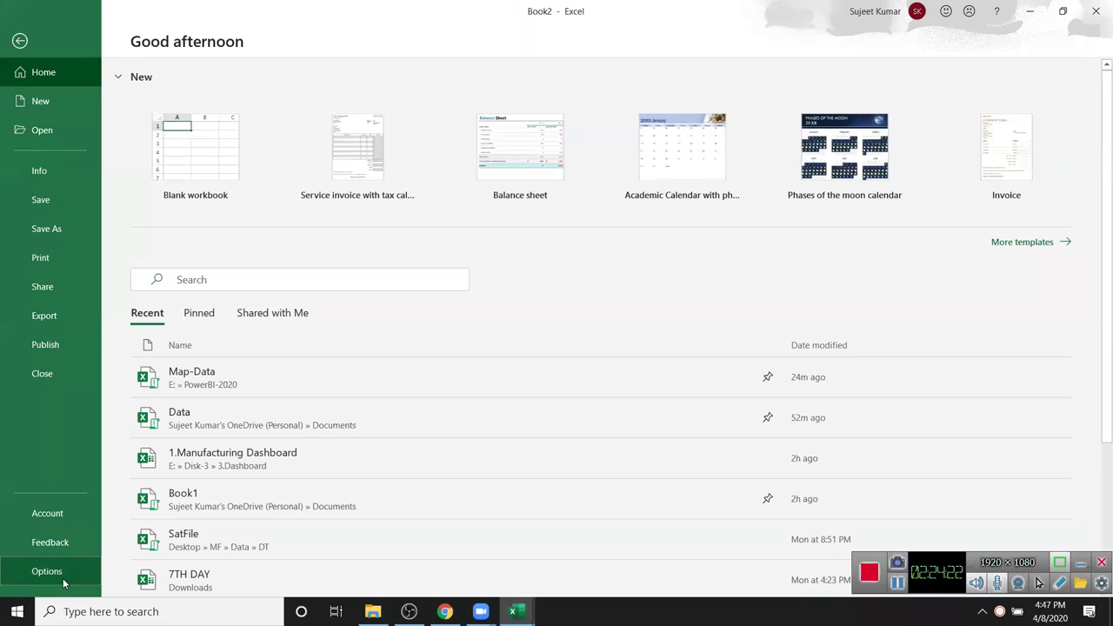
pyautogui.press('Escape')
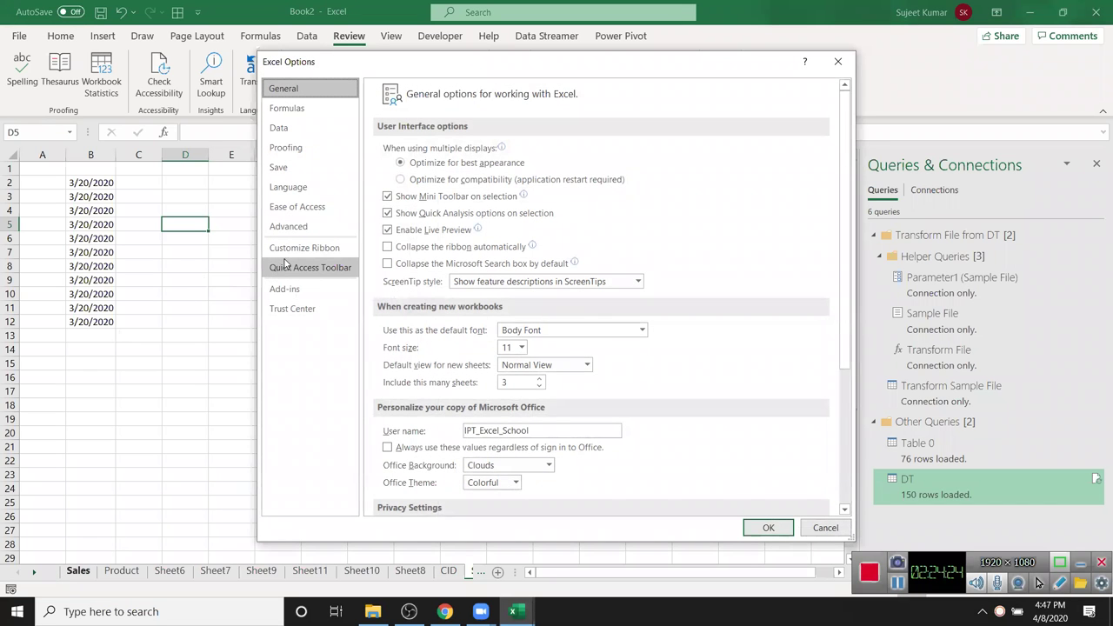
# - In Customize Ribbon, list All Commands and locate Share Workbook (Legacy)
pyautogui.click(285, 252)
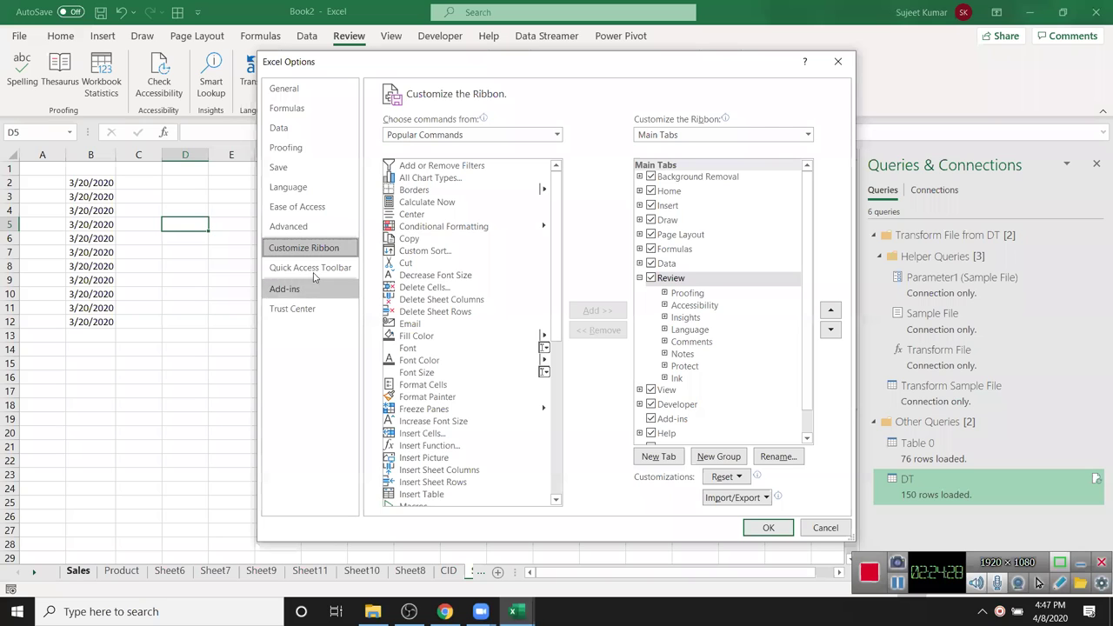
pyautogui.click(518, 137)
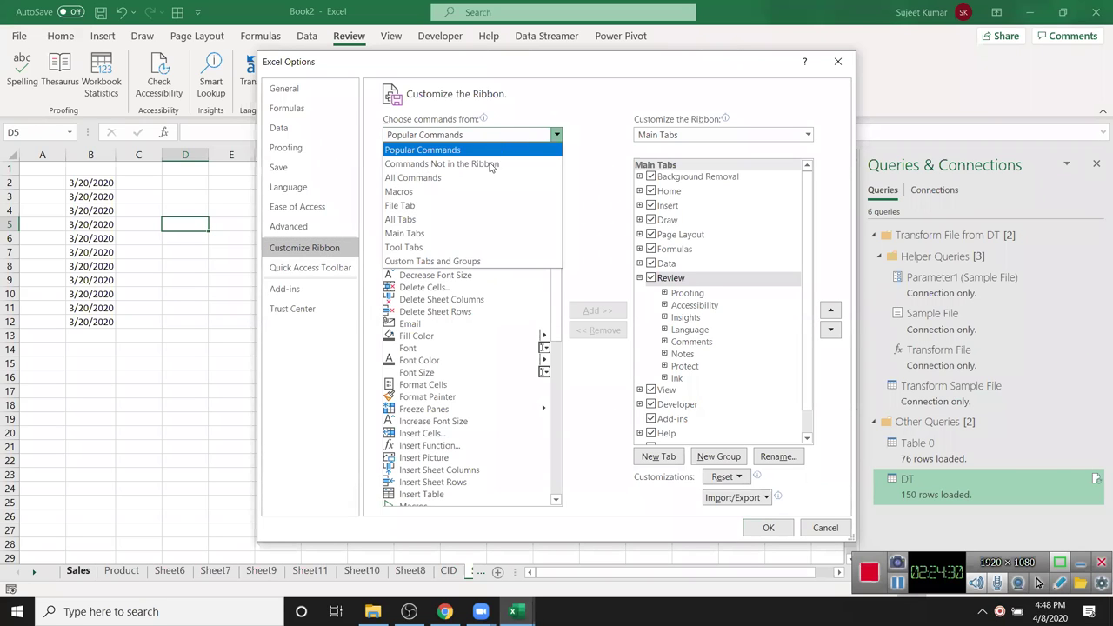
pyautogui.press('Escape')
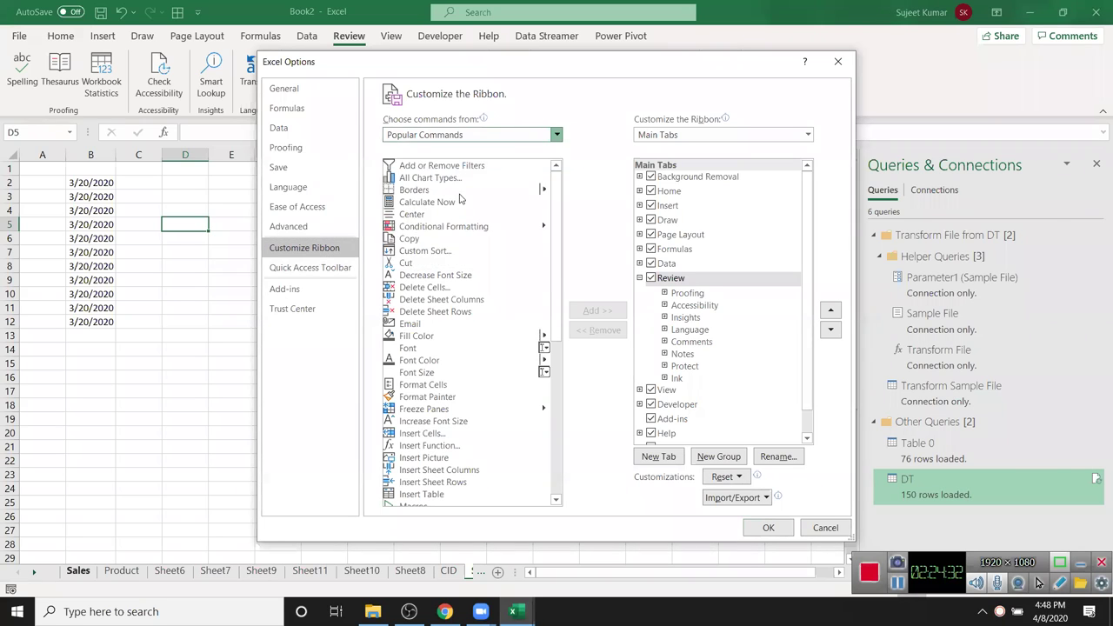
pyautogui.press('a')
pyautogui.click(422, 235)
pyautogui.press('s')
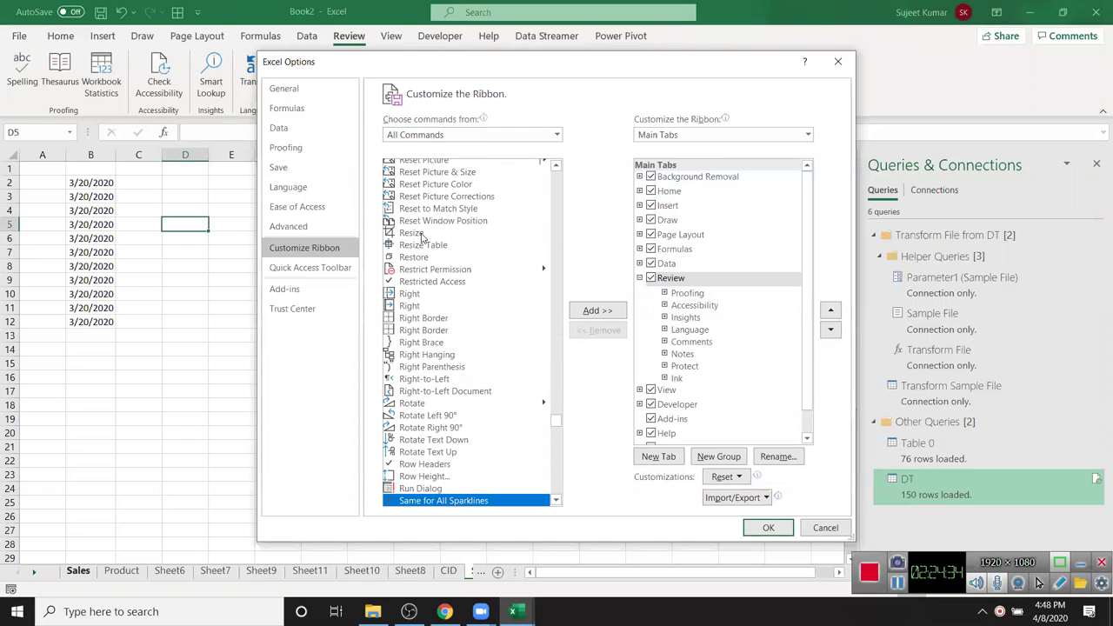
pyautogui.press('Down')
pyautogui.press('Down')
pyautogui.press('Down')
pyautogui.press('Down')
pyautogui.press('Down')
pyautogui.press('Down')
pyautogui.press('Down')
pyautogui.press('Down')
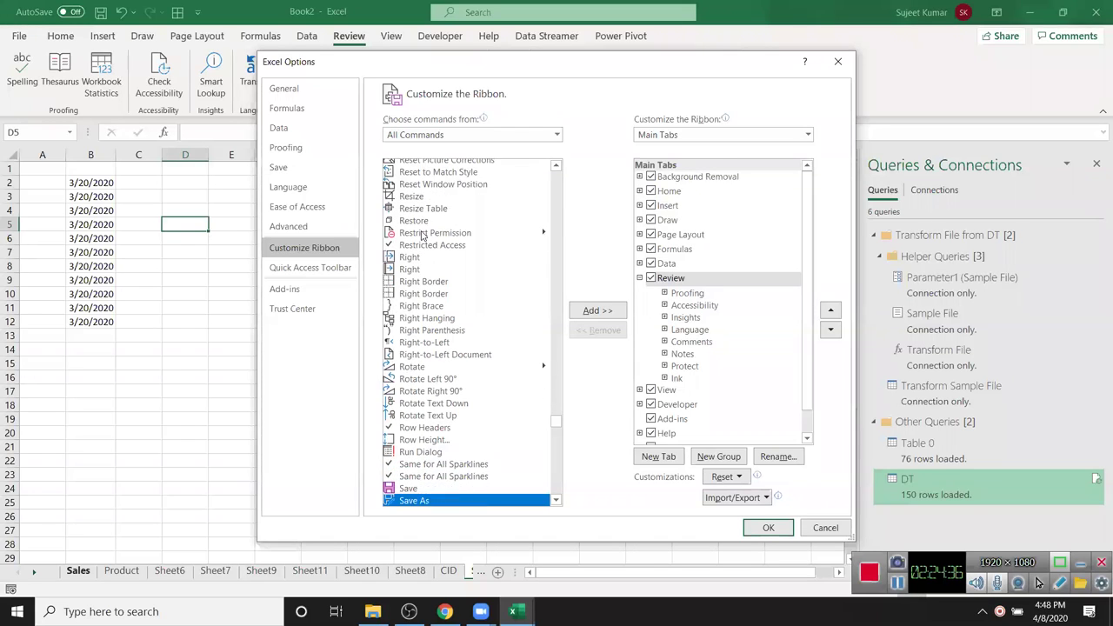
pyautogui.press('h')
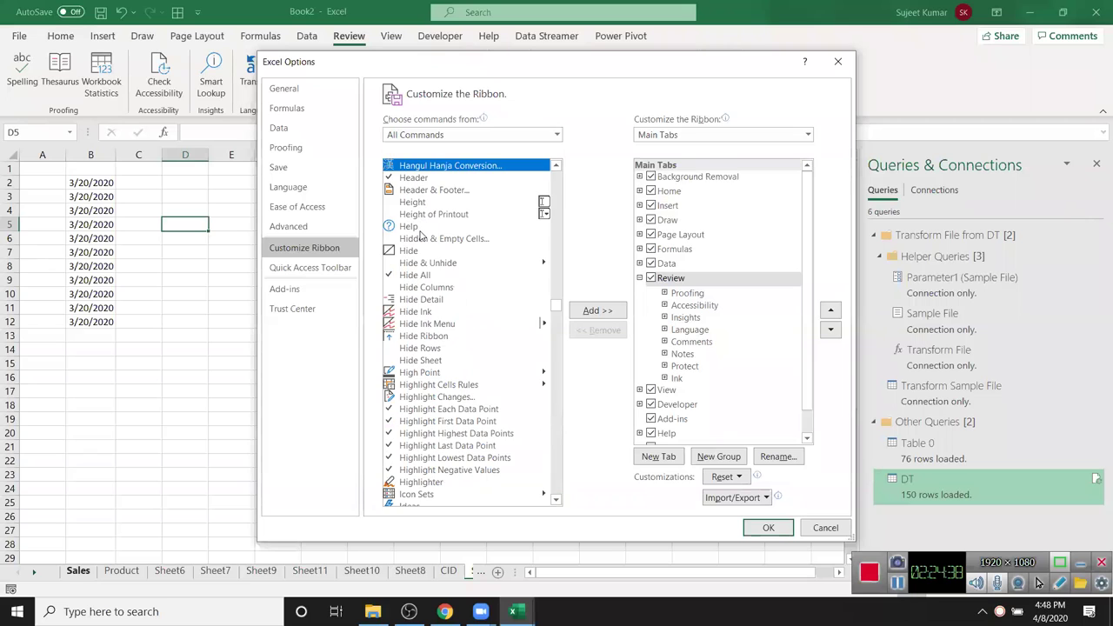
pyautogui.press('s')
pyautogui.press('Down')
pyautogui.press('Down')
pyautogui.press('Down')
pyautogui.press('Down')
pyautogui.press('Down')
pyautogui.press('Down')
pyautogui.press('Down')
pyautogui.press('Down')
pyautogui.press('Down')
pyautogui.press('Down')
pyautogui.press('Down')
pyautogui.press('Down')
pyautogui.press('Down')
pyautogui.press('Down')
pyautogui.press('Down')
pyautogui.press('Down')
pyautogui.press('Down')
pyautogui.press('Down')
pyautogui.press('Down')
pyautogui.press('Down')
pyautogui.press('Down')
pyautogui.press('Down')
pyautogui.press('Down')
pyautogui.press('Down')
pyautogui.press('Down')
pyautogui.press('Down')
pyautogui.press('Down')
pyautogui.press('Down')
pyautogui.press('Down')
pyautogui.press('Down')
pyautogui.press('Down')
pyautogui.press('Down')
pyautogui.press('Down')
pyautogui.press('Down')
pyautogui.press('Down')
pyautogui.press('Down')
pyautogui.press('Down')
pyautogui.press('Down')
pyautogui.press('Down')
pyautogui.press('Down')
pyautogui.press('Down')
pyautogui.press('Down')
pyautogui.press('Down')
pyautogui.press('Down')
pyautogui.press('Down')
pyautogui.press('Down')
pyautogui.press('Down')
pyautogui.press('Down')
pyautogui.press('Down')
pyautogui.press('Down')
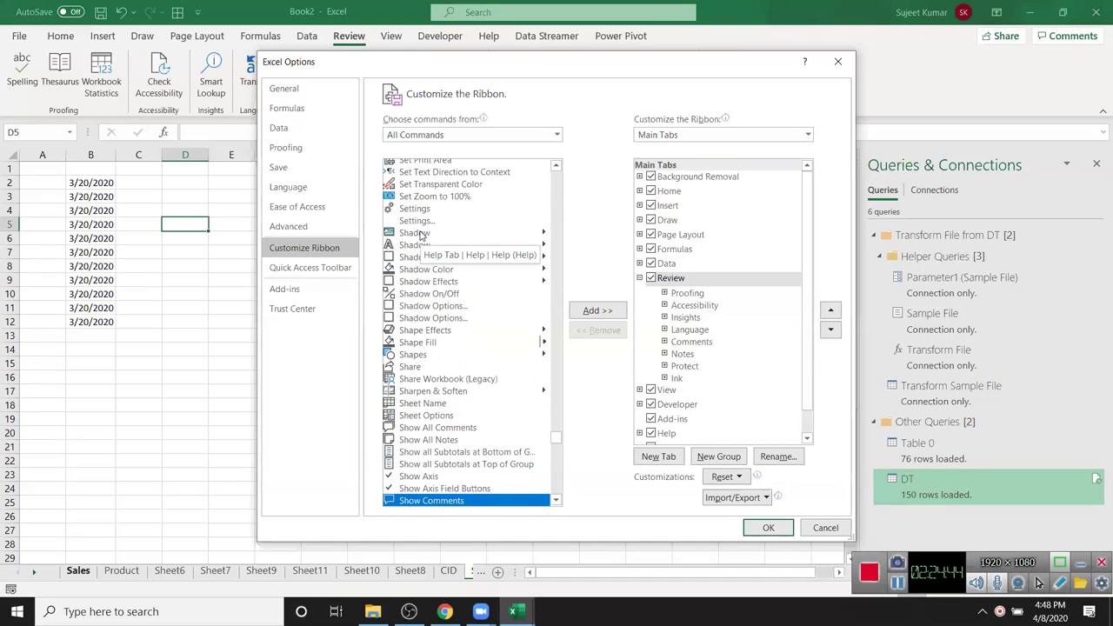
pyautogui.press('Down')
pyautogui.press('Down')
pyautogui.press('Down')
pyautogui.press('Down')
pyautogui.press('Down')
pyautogui.press('Down')
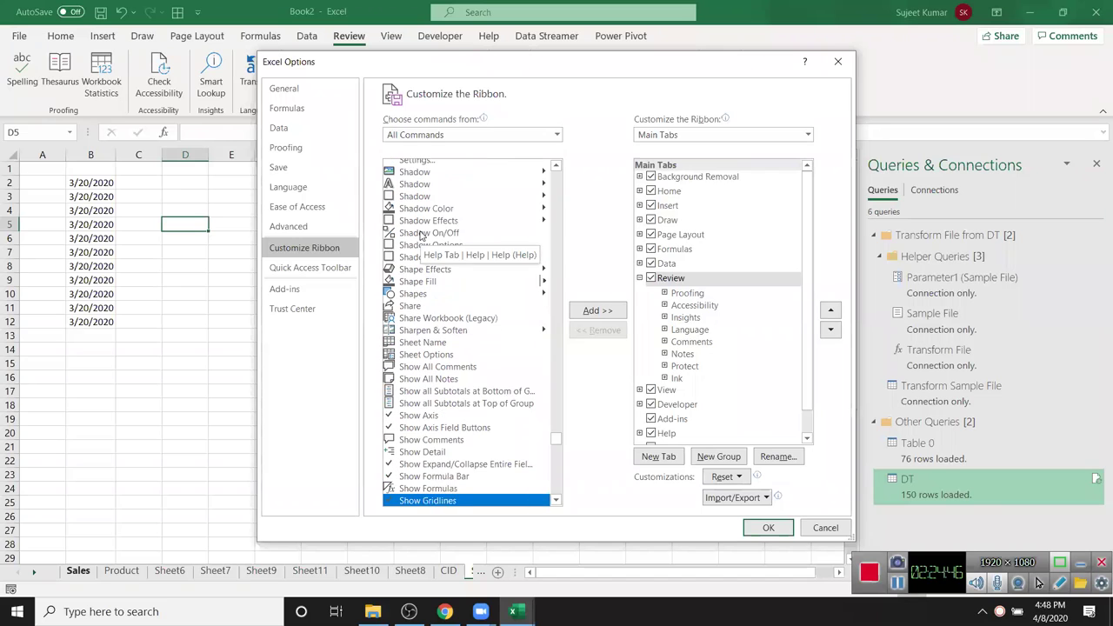
pyautogui.press('Up')
pyautogui.press('Up')
pyautogui.press('Up')
pyautogui.press('Up')
pyautogui.press('Up')
pyautogui.press('Up')
pyautogui.press('Up')
pyautogui.press('Up')
pyautogui.press('Up')
pyautogui.press('Up')
pyautogui.press('Up')
pyautogui.press('Up')
pyautogui.press('Up')
pyautogui.press('Up')
pyautogui.press('Up')
pyautogui.press('Up')
pyautogui.press('Up')
pyautogui.press('Up')
pyautogui.press('Up')
pyautogui.press('Up')
pyautogui.press('Up')
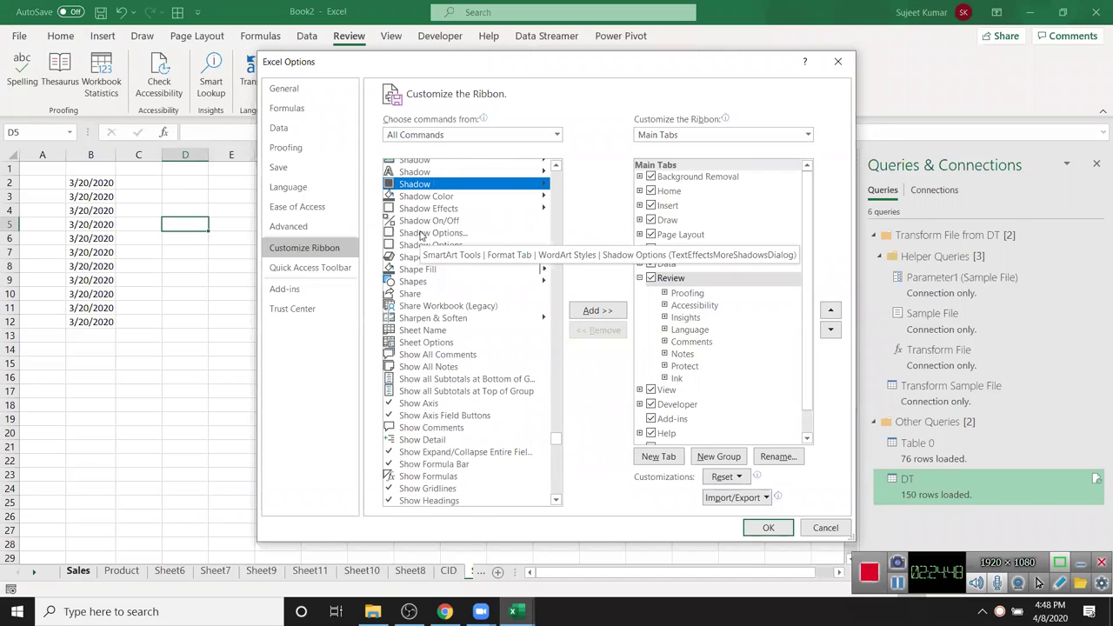
pyautogui.press('Up')
pyautogui.press('Up')
pyautogui.press('Up')
pyautogui.press('Up')
pyautogui.press('Up')
pyautogui.press('Up')
pyautogui.press('Up')
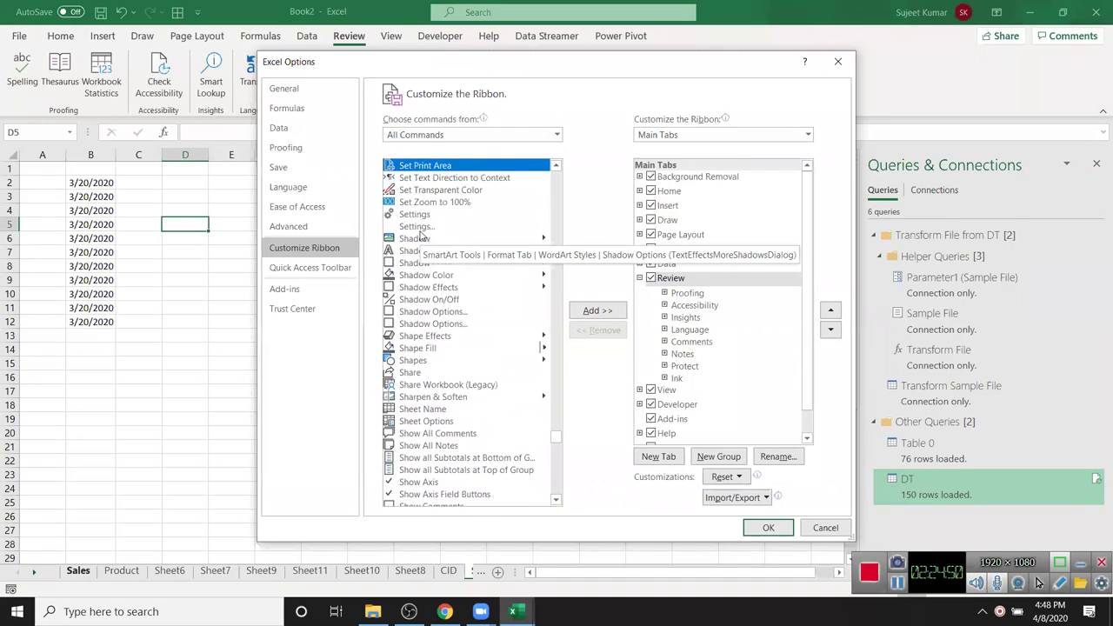
pyautogui.press('Up')
pyautogui.press('Up')
pyautogui.press('Up')
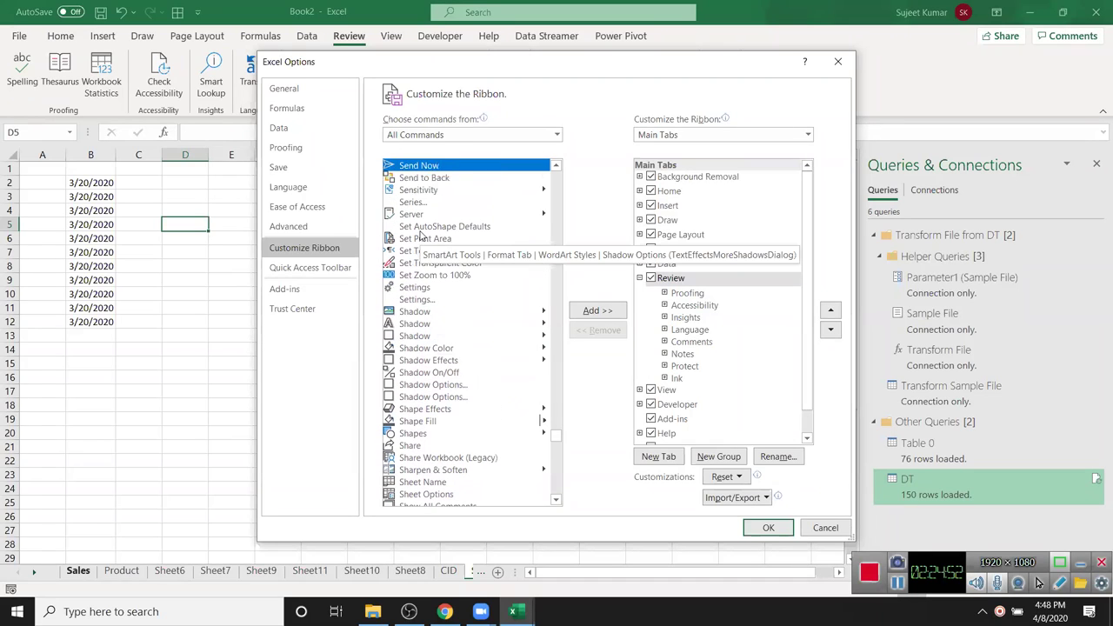
pyautogui.press('Down')
pyautogui.press('Down')
pyautogui.press('Down')
pyautogui.press('Down')
pyautogui.press('Down')
pyautogui.press('Down')
pyautogui.press('Down')
pyautogui.press('Down')
pyautogui.press('Down')
pyautogui.press('Down')
pyautogui.press('Down')
pyautogui.press('Down')
pyautogui.press('Down')
pyautogui.press('Down')
pyautogui.press('Down')
pyautogui.press('Up')
pyautogui.press('Up')
pyautogui.press('Down')
pyautogui.press('Down')
pyautogui.press('Down')
pyautogui.press('Down')
pyautogui.press('Down')
pyautogui.press('Down')
pyautogui.press('Down')
pyautogui.press('Down')
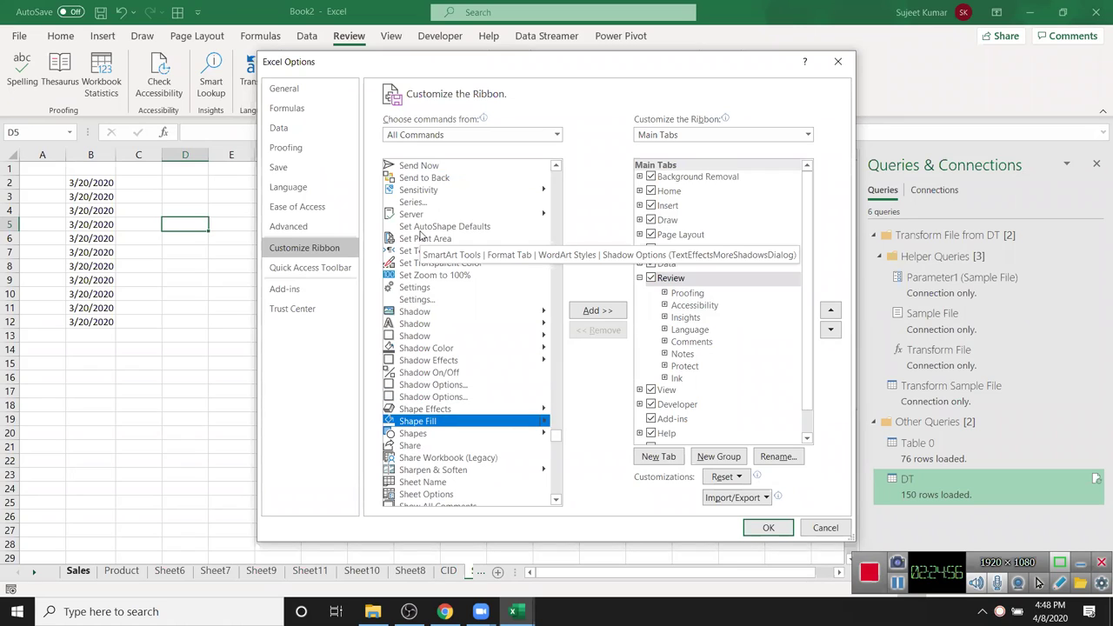
pyautogui.press('Down')
pyautogui.press('Down')
pyautogui.press('Down')
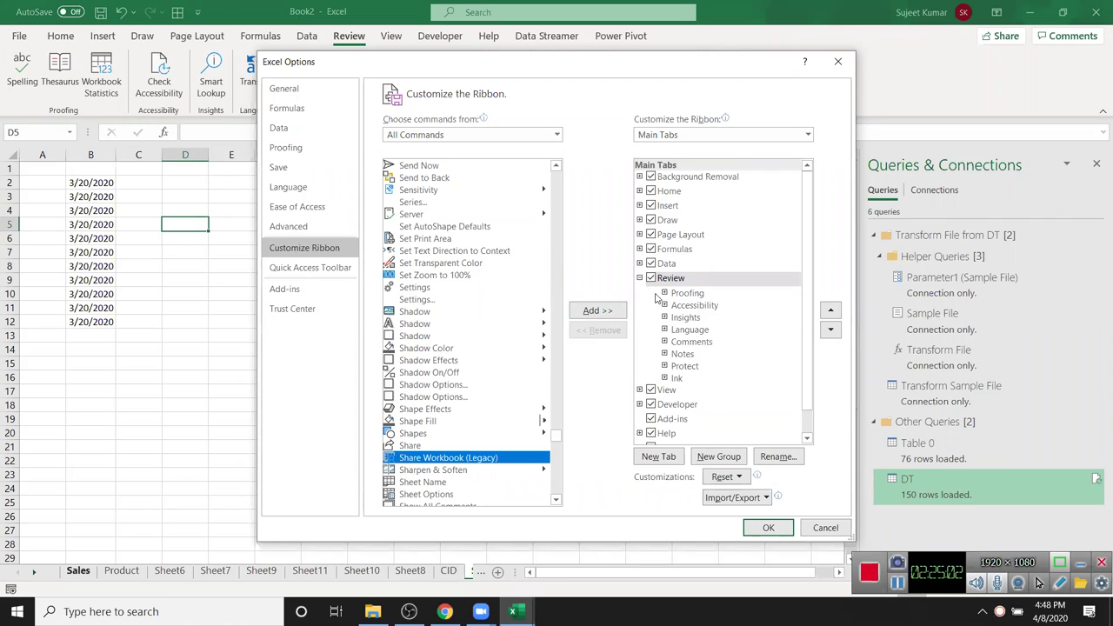
# - Create a new group on the Review tab holding Share Workbook (Legacy) and save
pyautogui.click(616, 317)
pyautogui.click(566, 346)
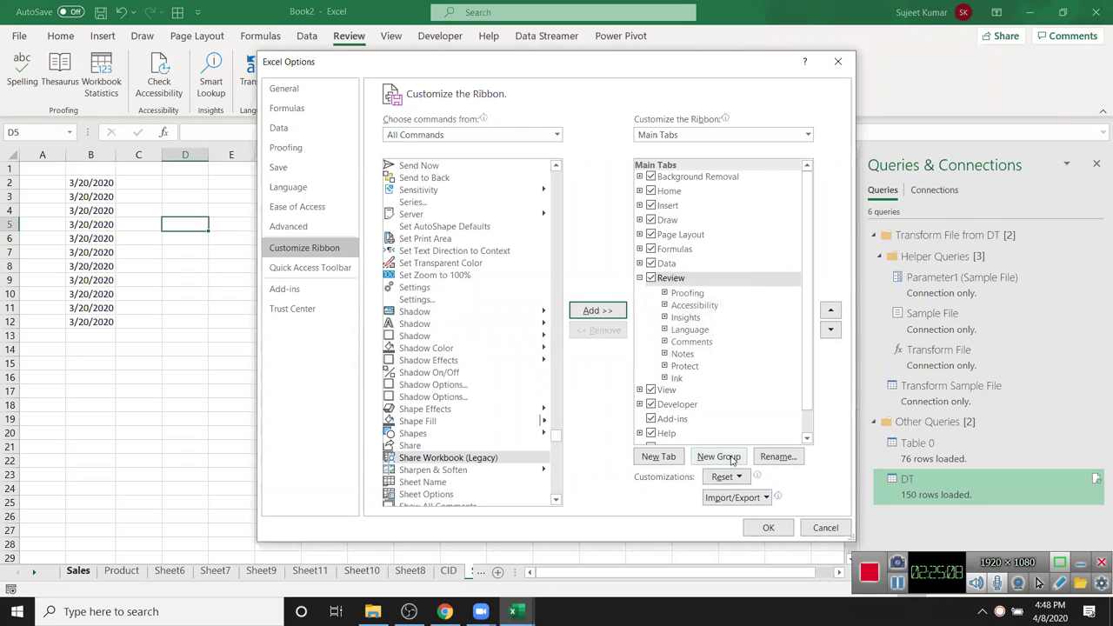
pyautogui.click(732, 458)
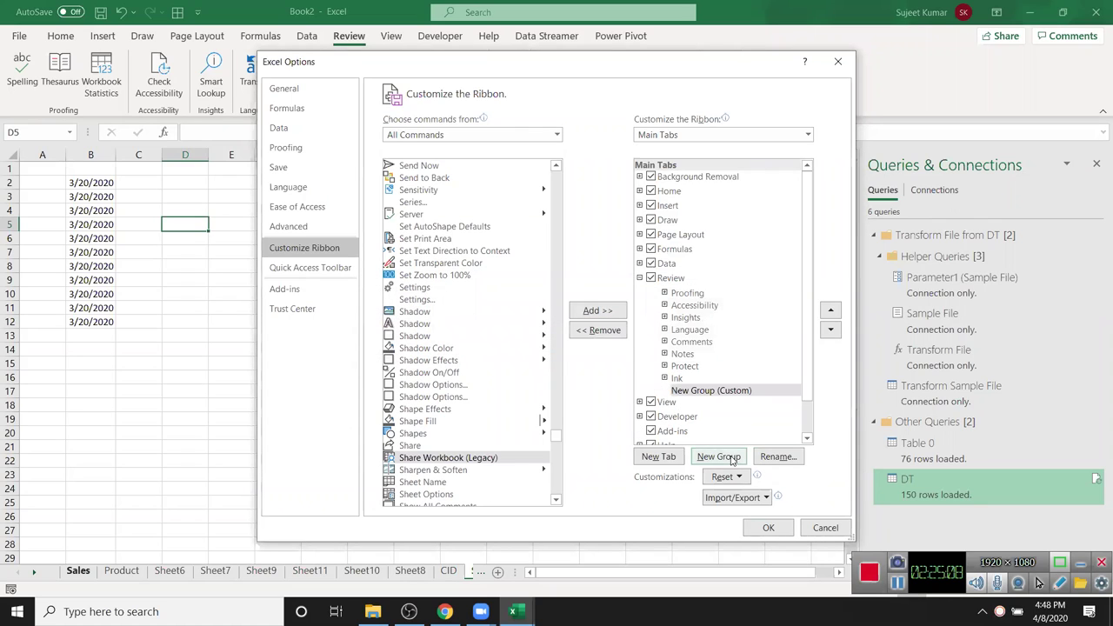
pyautogui.click(597, 314)
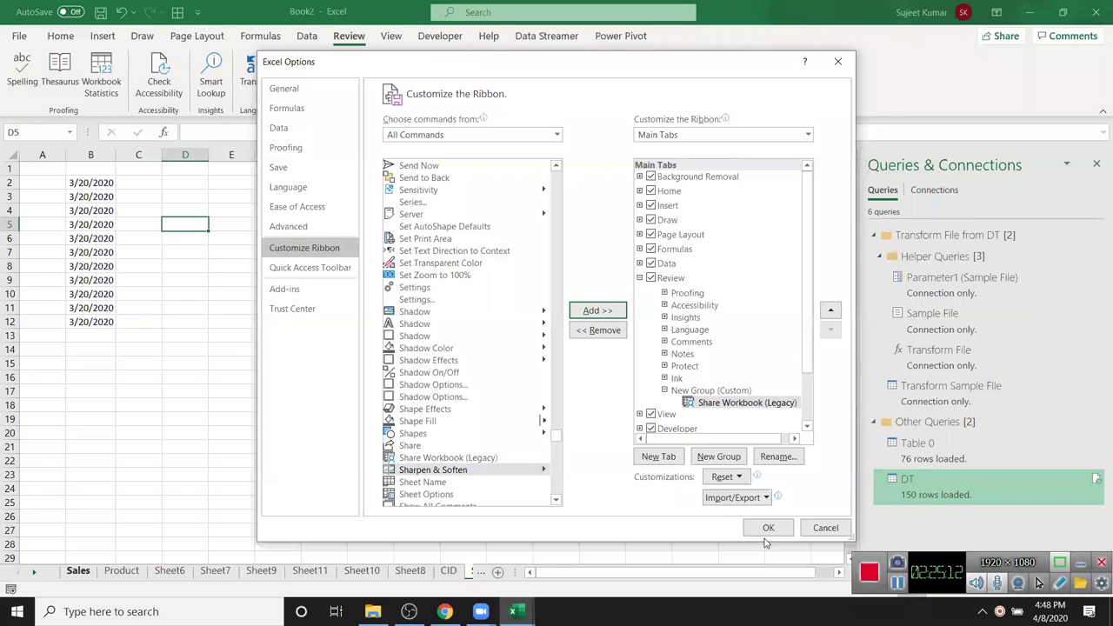
pyautogui.click(768, 531)
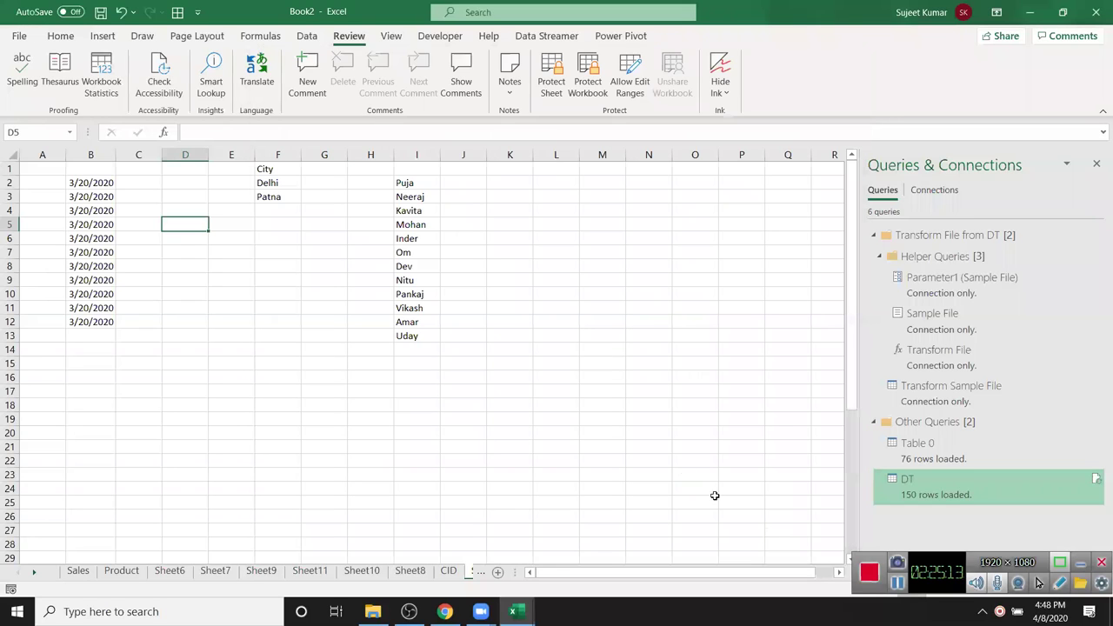
# - Switch to the Map-Data workbook and show its Review tab with the custom group
pyautogui.click(592, 291)
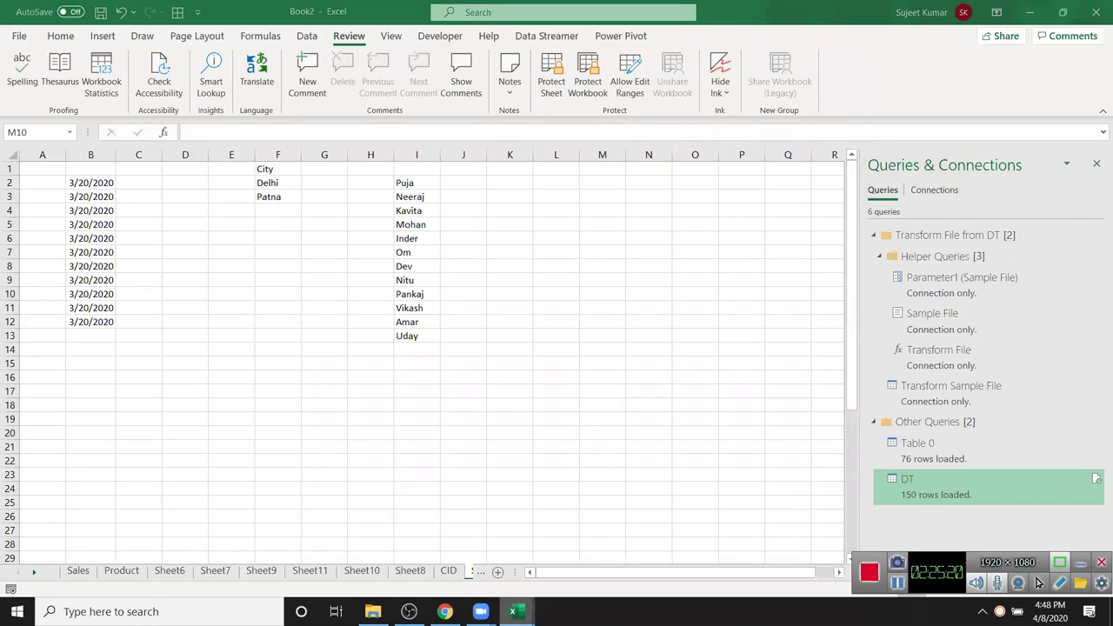
pyautogui.moveTo(513, 611)
pyautogui.click(494, 533)
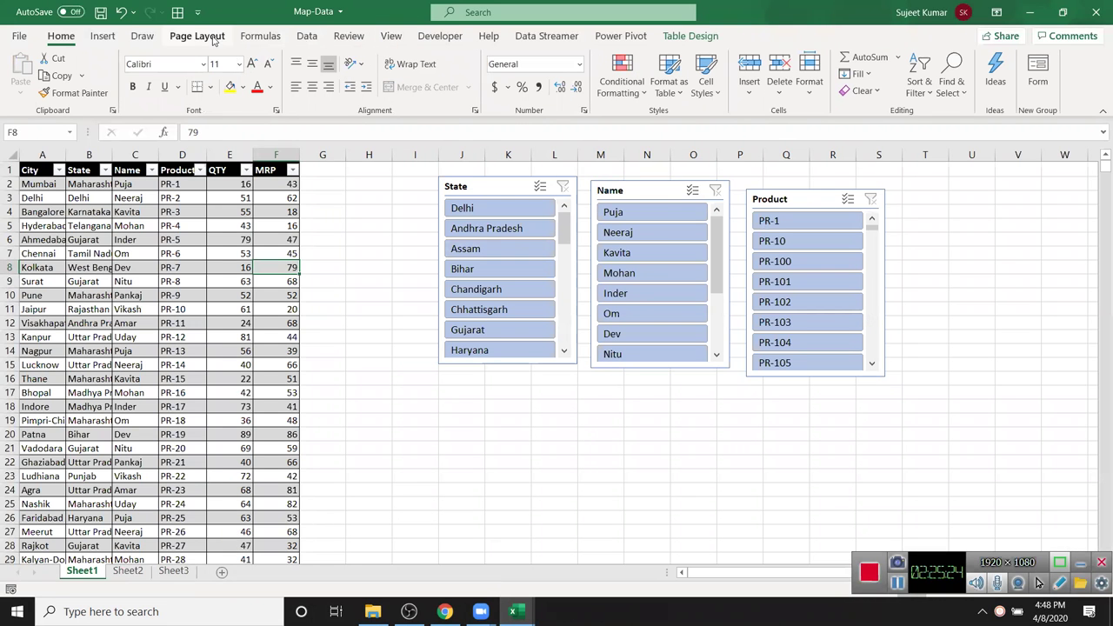
pyautogui.click(348, 35)
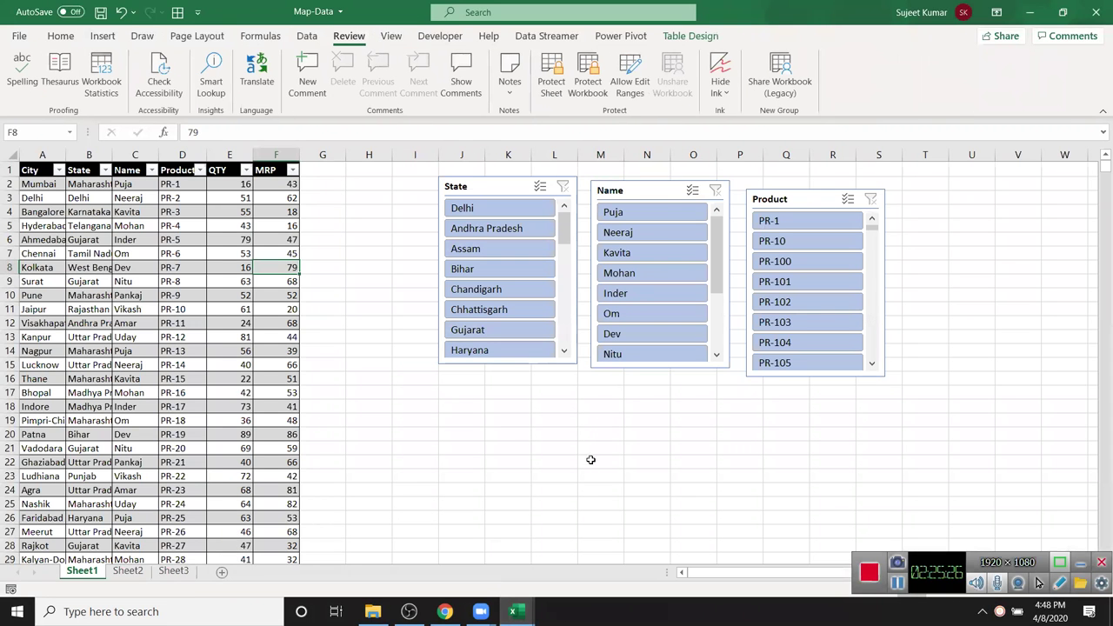
pyautogui.click(597, 491)
# - Try Share Workbook (Legacy) on Map-Data and dismiss the tables-not-allowed error
pyautogui.click(781, 78)
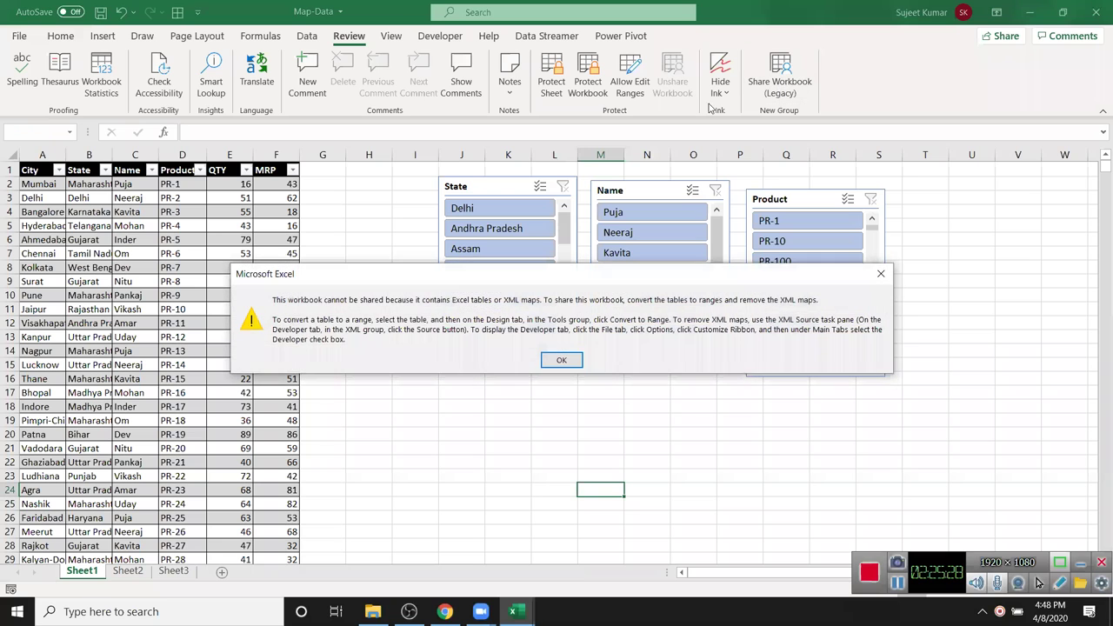
pyautogui.click(557, 362)
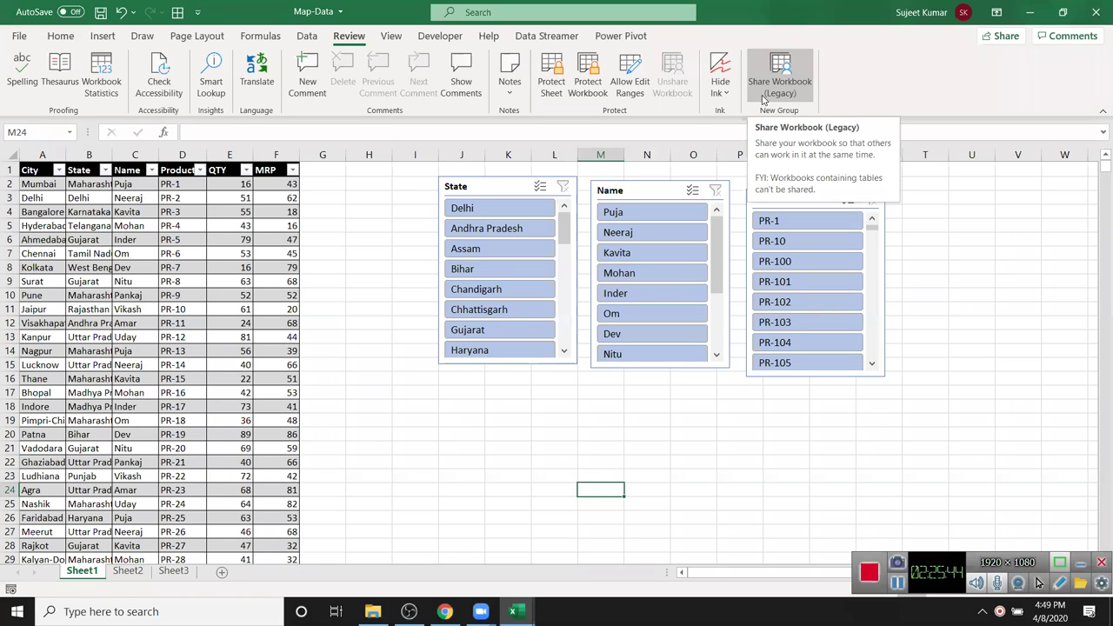
pyautogui.click(717, 461)
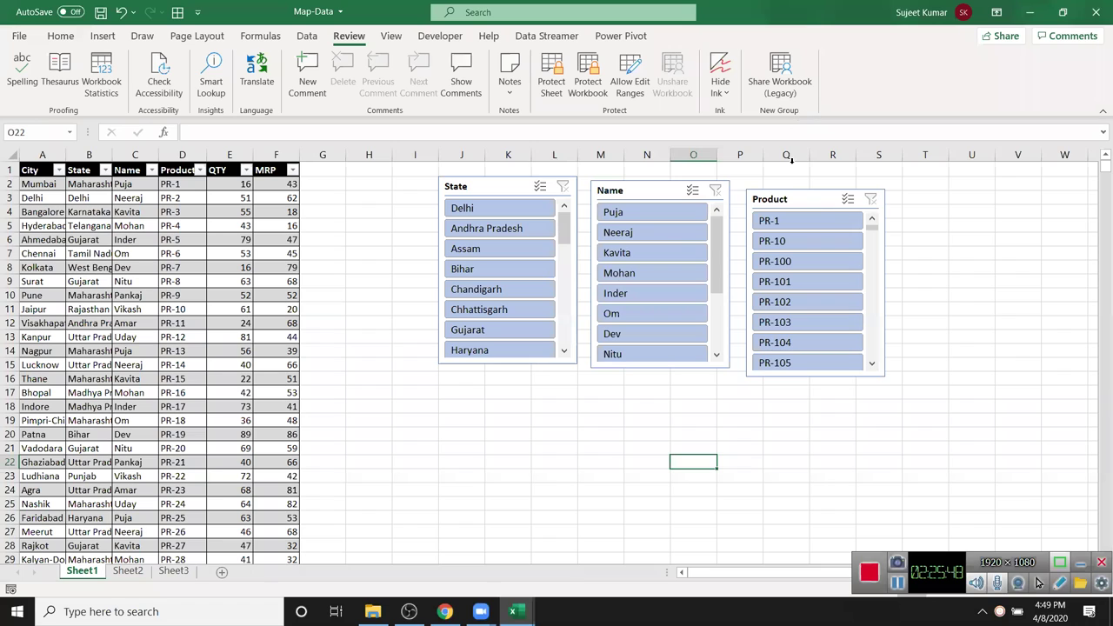
pyautogui.click(1003, 267)
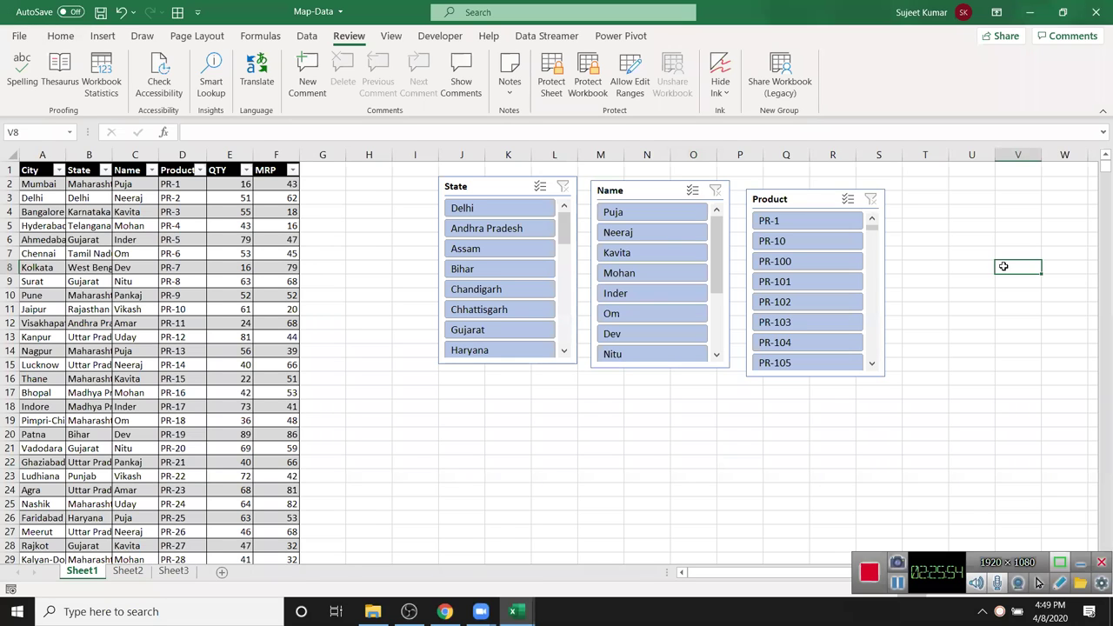
# - On Sheet2, enter 25 in A1, then replace it with 65
pyautogui.click(136, 574)
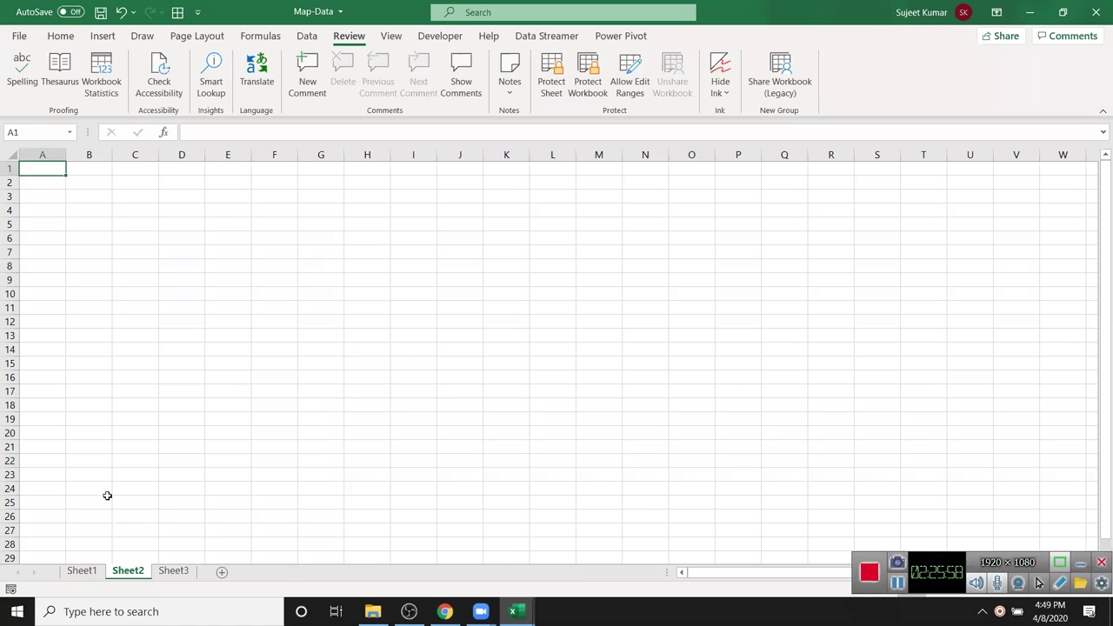
pyautogui.write('25')
pyautogui.press('Return')
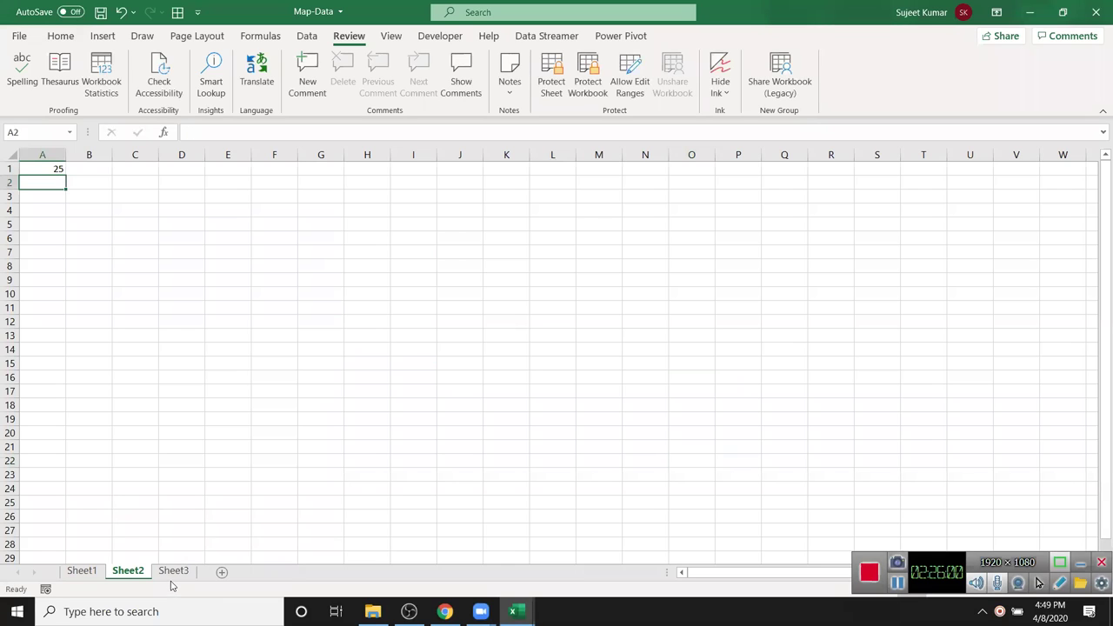
pyautogui.click(135, 460)
pyautogui.click(141, 485)
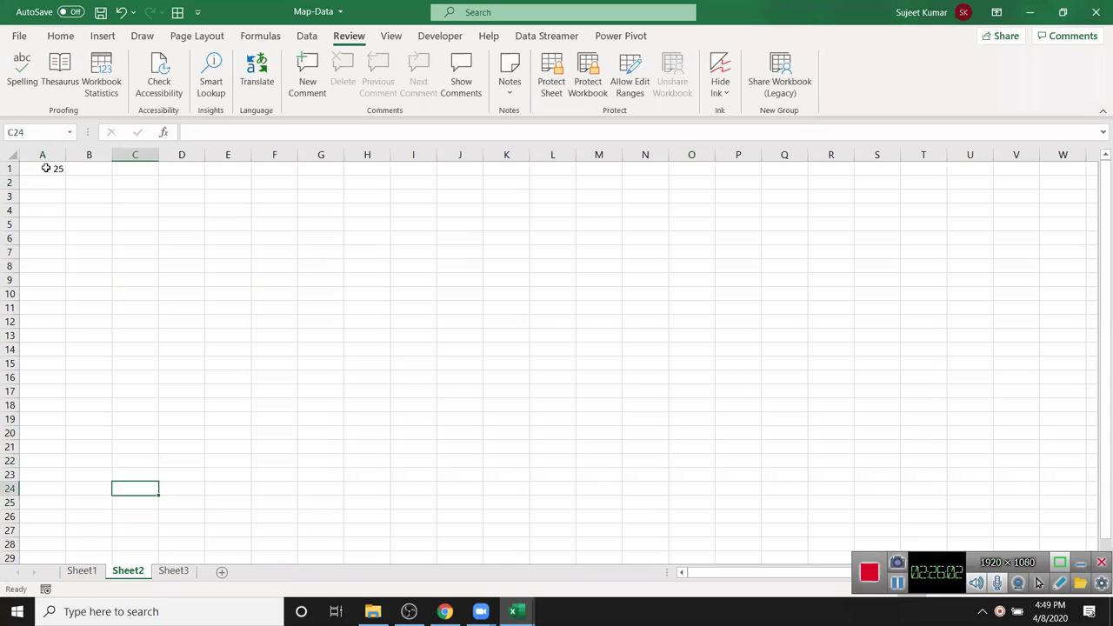
pyautogui.click(44, 168)
pyautogui.write('65')
pyautogui.press('Return')
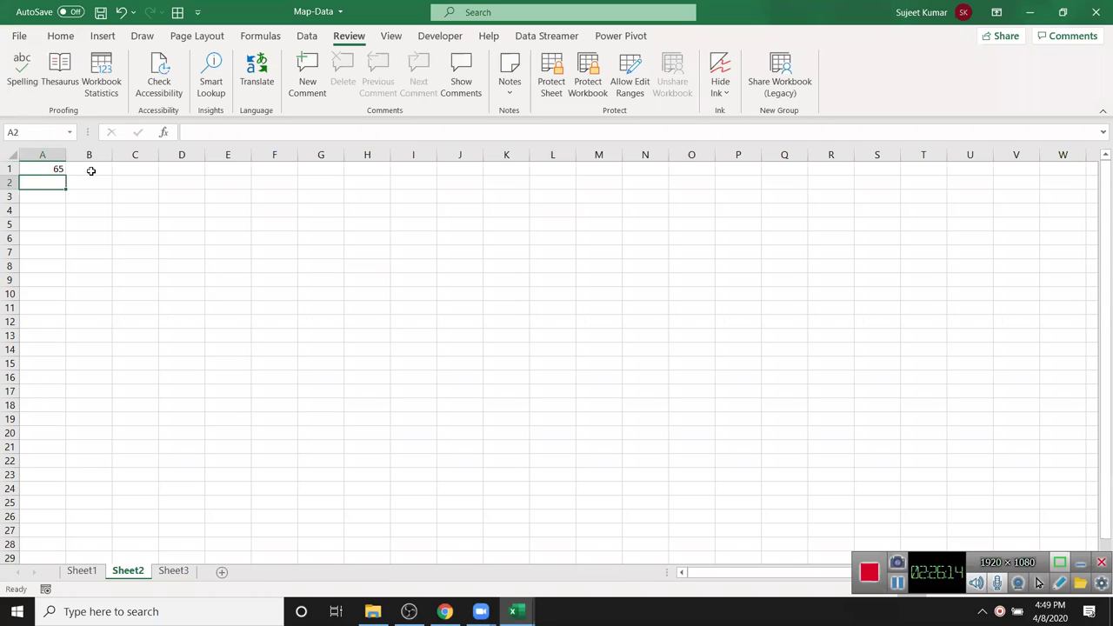
pyautogui.click(127, 211)
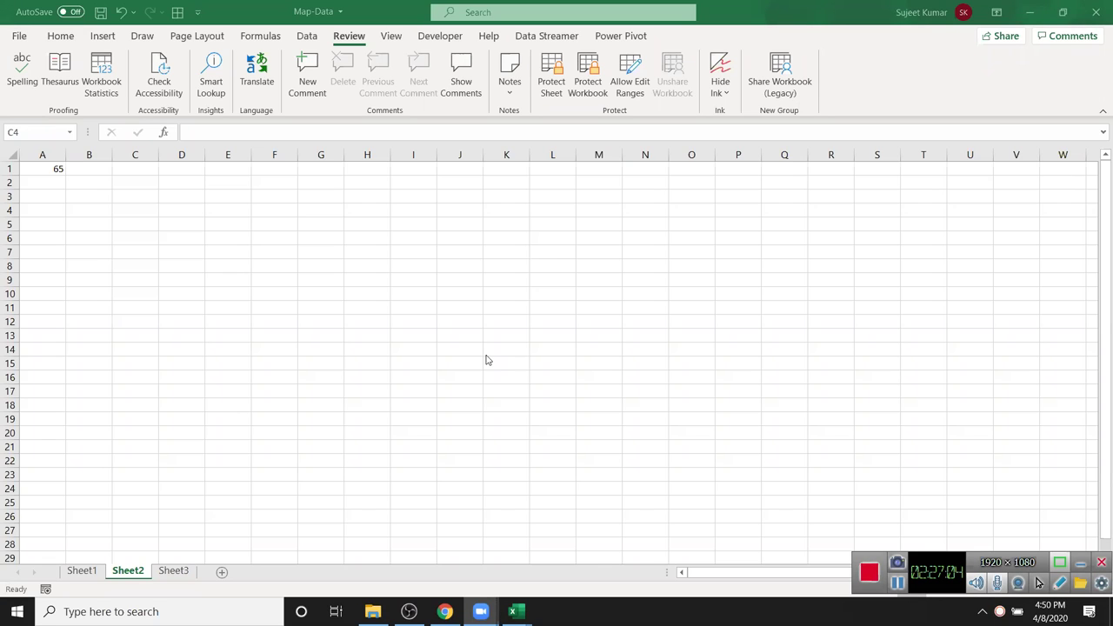
# - Add an Equal To light red highlight rule to column D for 'Pun'
pyautogui.click(181, 156)
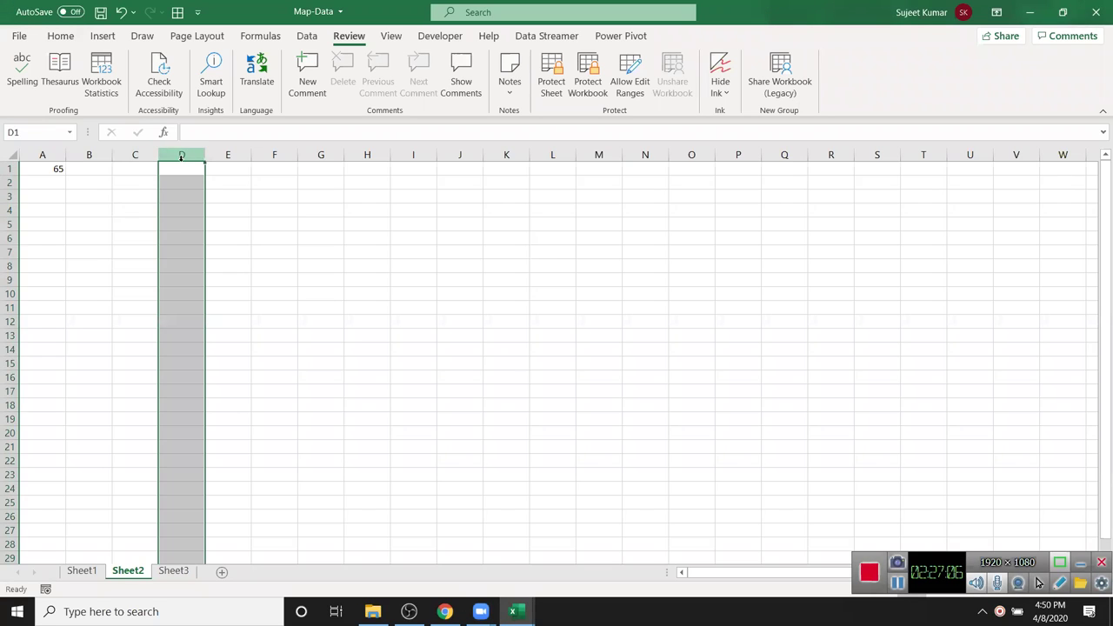
pyautogui.click(60, 36)
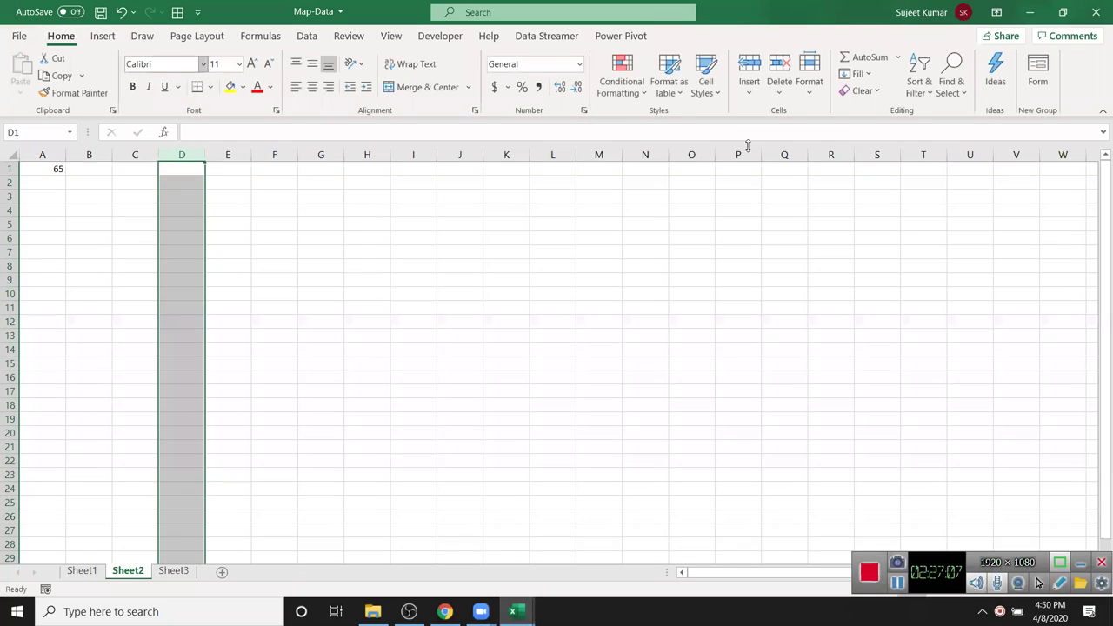
pyautogui.click(637, 92)
pyautogui.moveTo(677, 122)
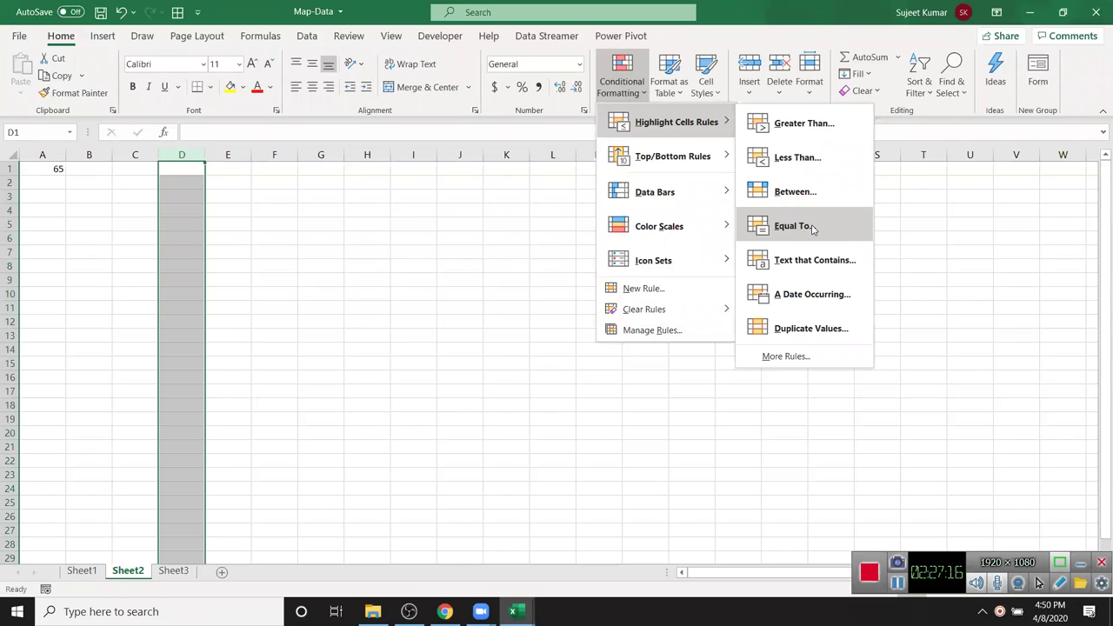
pyautogui.click(811, 228)
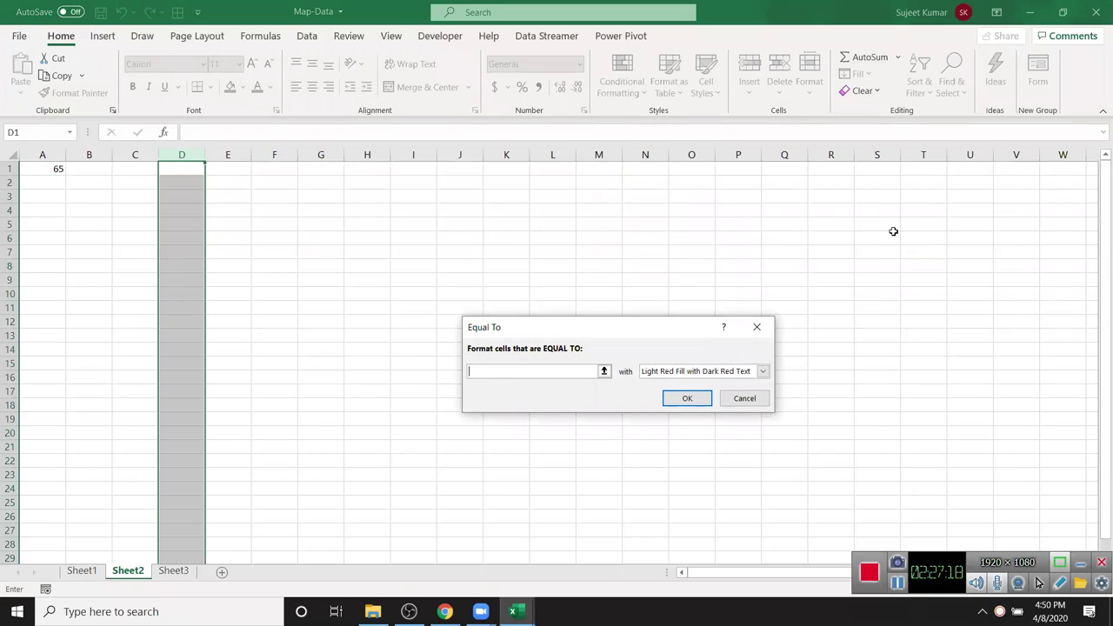
pyautogui.moveTo(667, 329); pyautogui.dragTo(965, 253)
pyautogui.write('Pun')
pyautogui.press('Return')
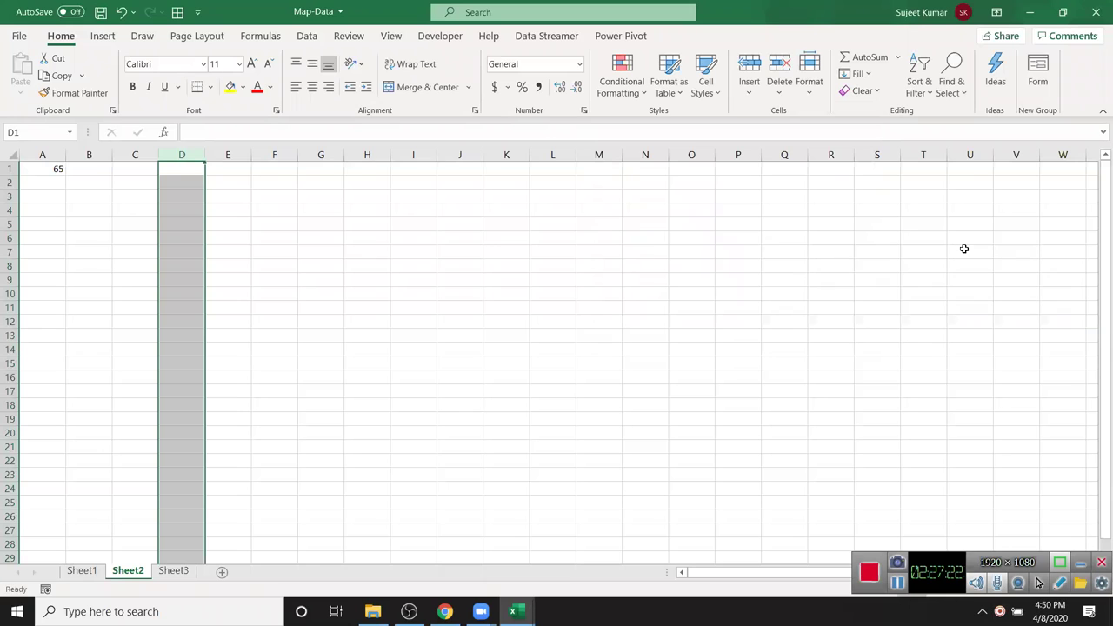
# - Enter a test first name in D6 and a full name in D10 to check highlighting
pyautogui.click(174, 240)
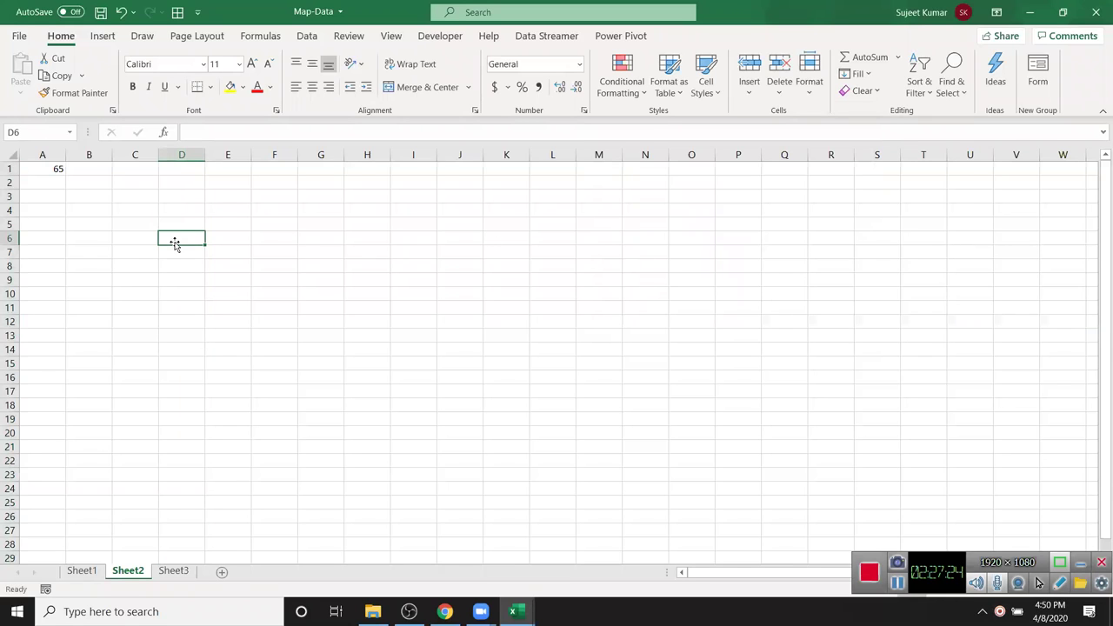
pyautogui.write('Puj')
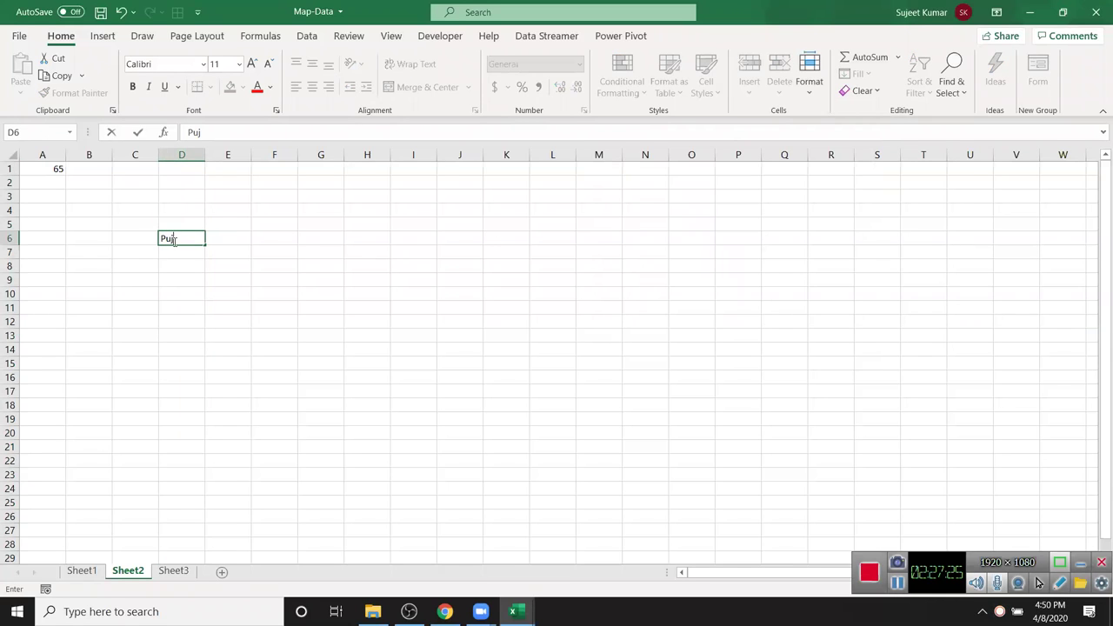
pyautogui.write('a')
pyautogui.press('Return')
pyautogui.press('Return')
pyautogui.press('Return')
pyautogui.press('Return')
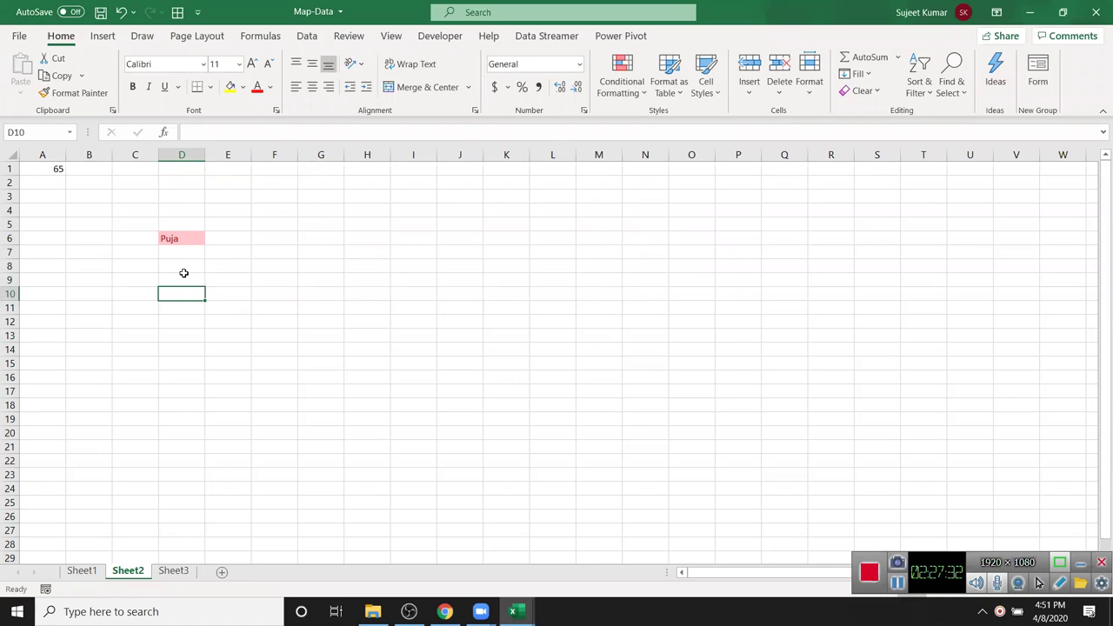
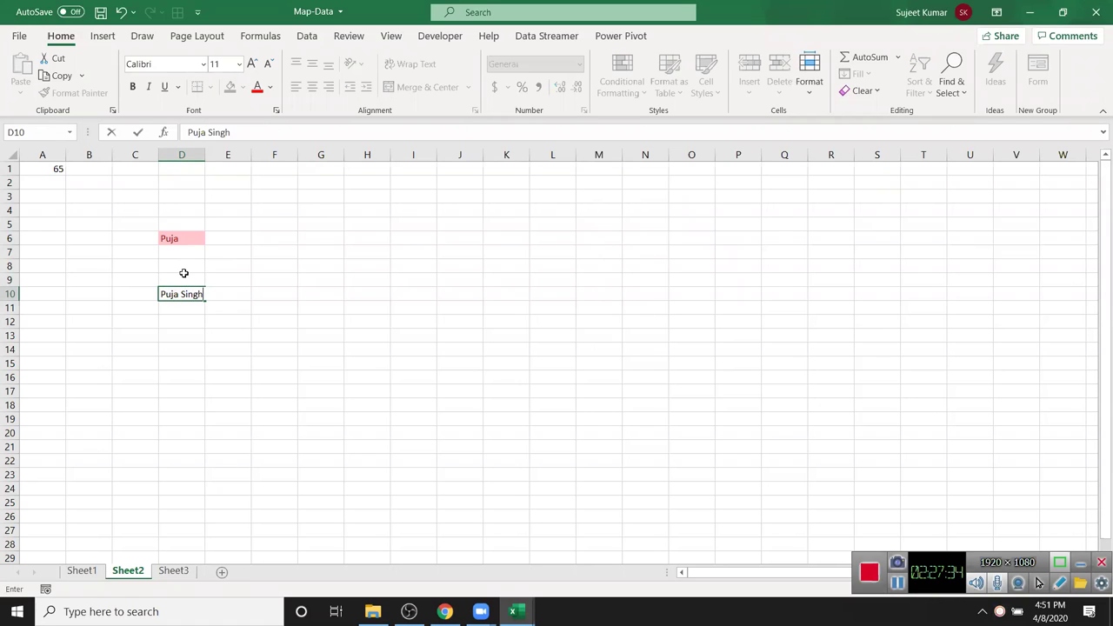
pyautogui.press('Return')
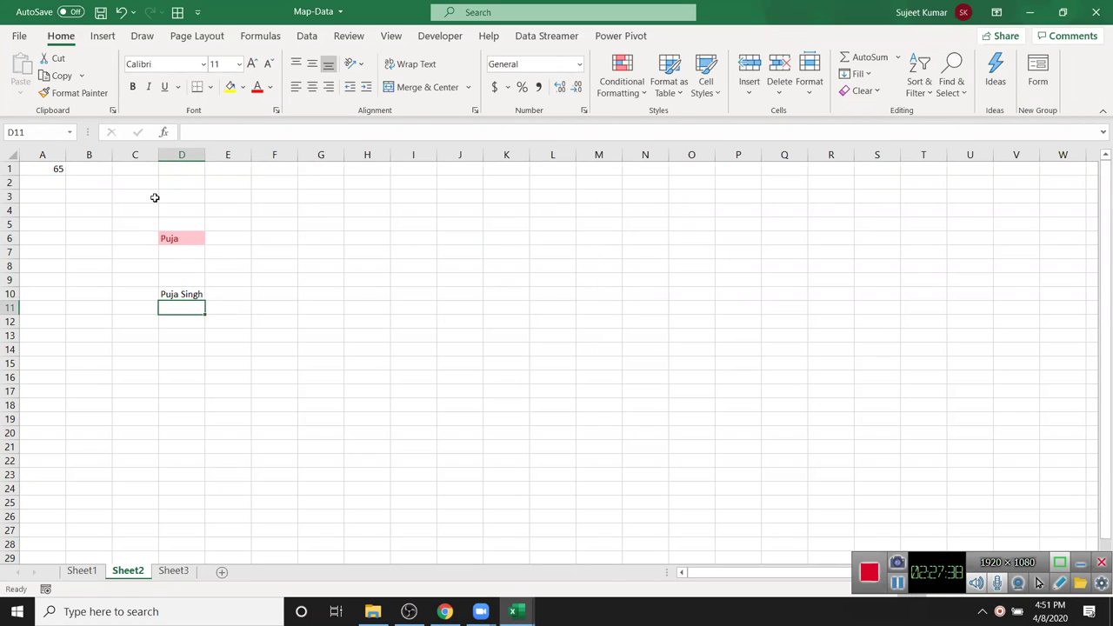
pyautogui.click(175, 166)
# - Apply a Text that Contains 'Pu' light red highlight rule to column D
pyautogui.click(174, 156)
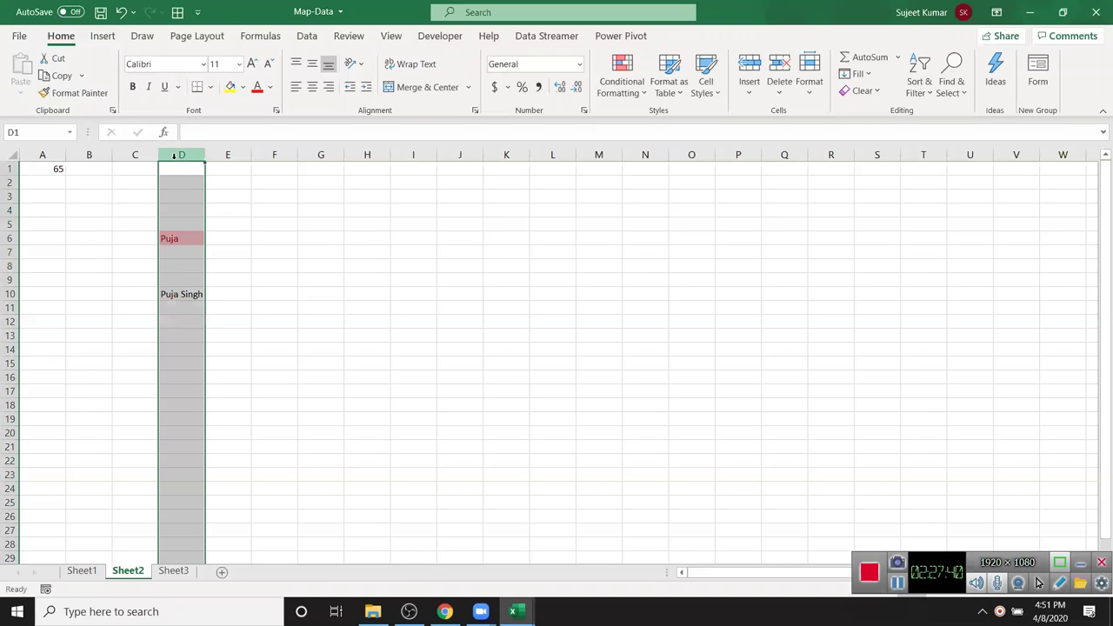
pyautogui.click(622, 79)
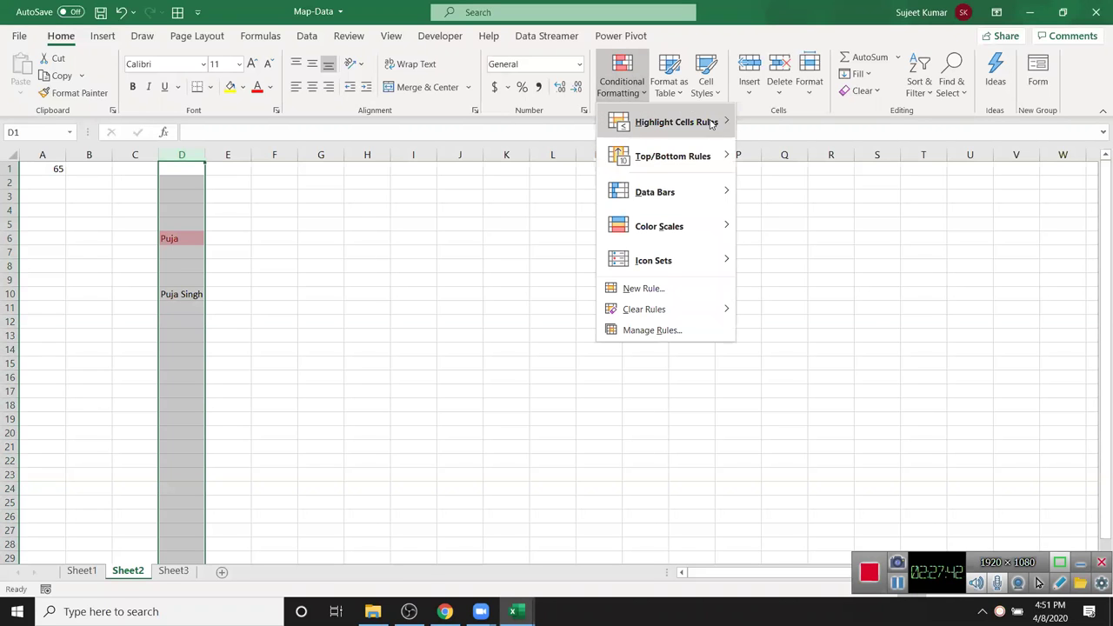
pyautogui.moveTo(713, 124)
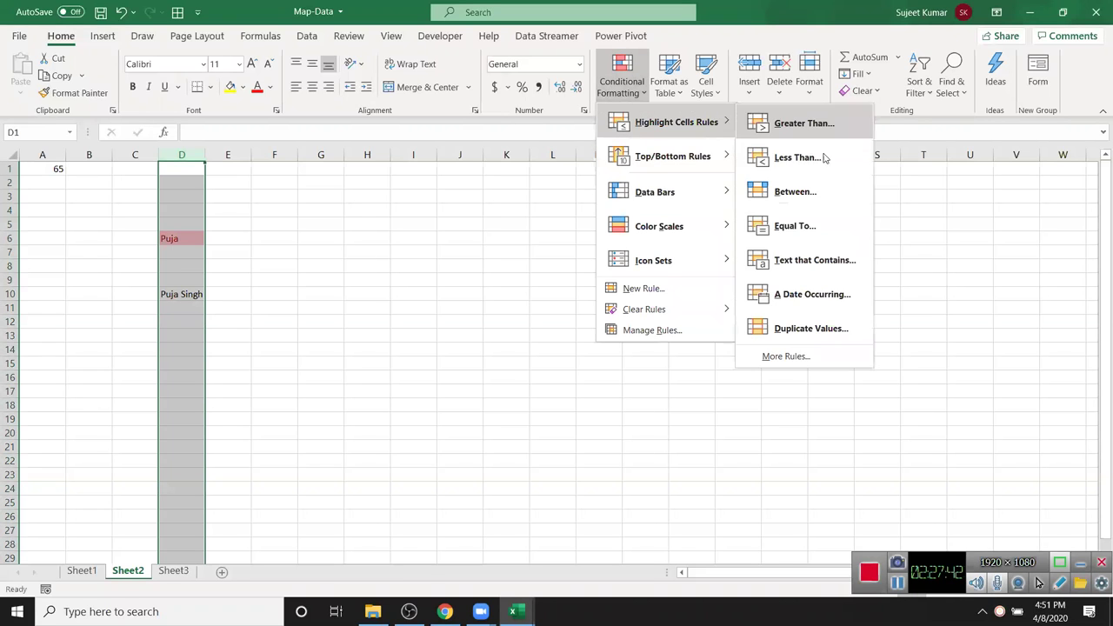
pyautogui.click(850, 275)
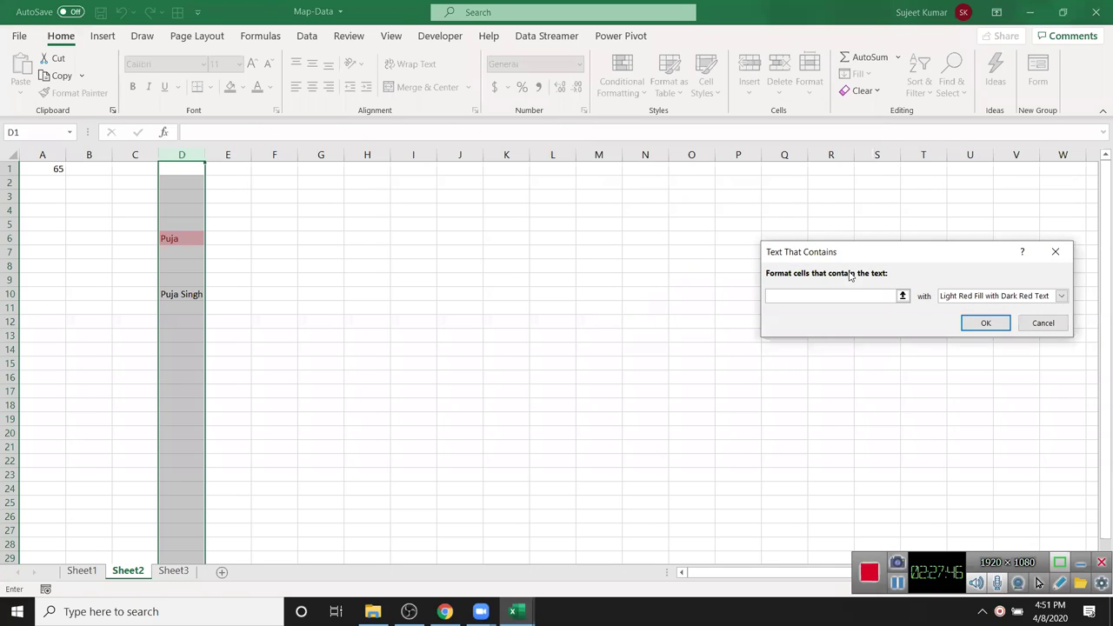
pyautogui.press('Escape')
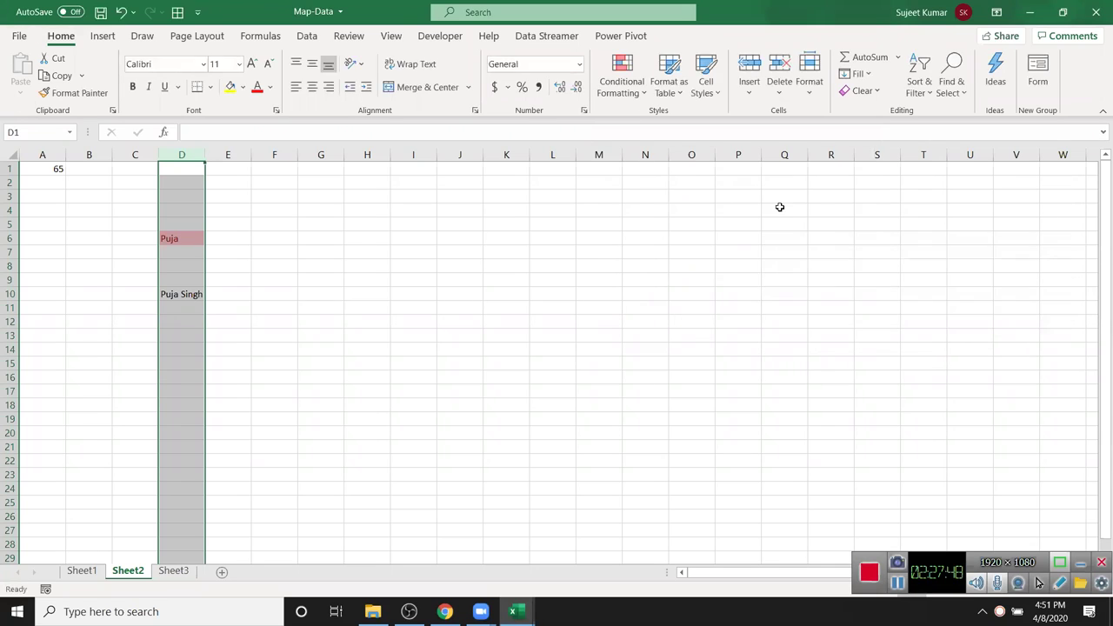
pyautogui.click(621, 84)
pyautogui.moveTo(623, 124)
pyautogui.click(800, 259)
pyautogui.write('Puja')
pyautogui.press('Return')
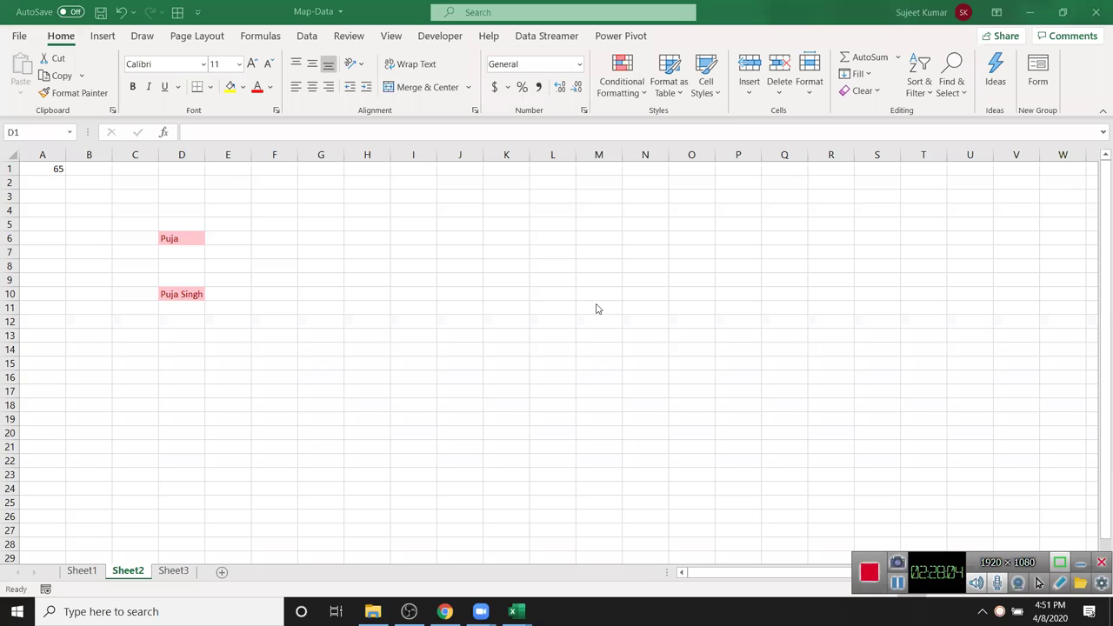
# - Check the highlighted names in column D and clear the selection
pyautogui.scroll(-1, 640, 278)
pyautogui.scroll(1, 637, 269)
pyautogui.scroll(-1, 636, 266)
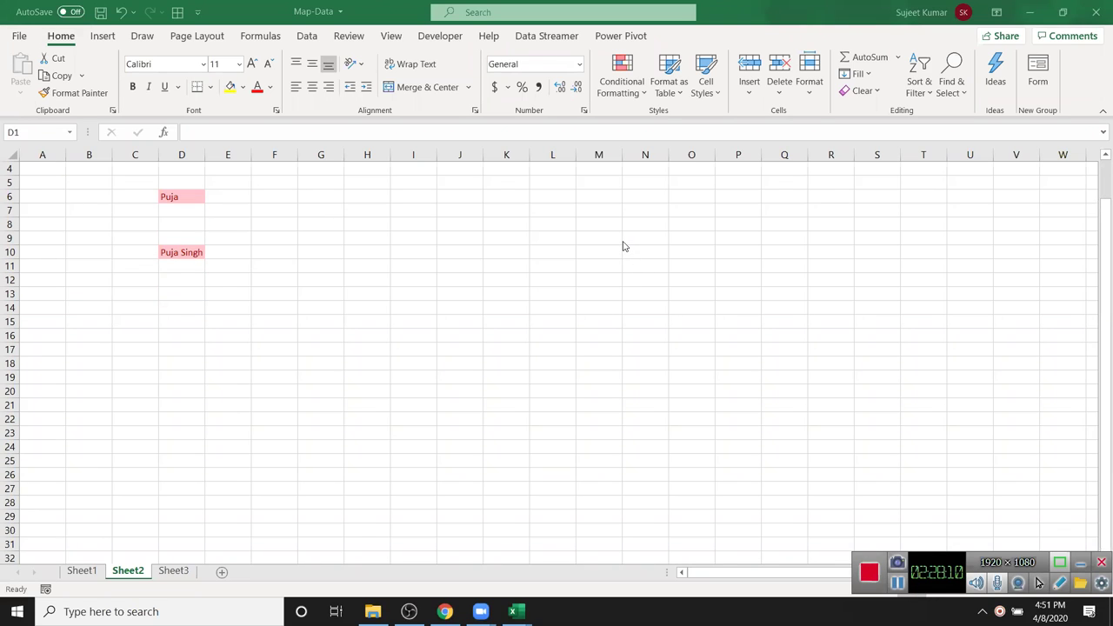
pyautogui.hotkey('ctrl', 'space')
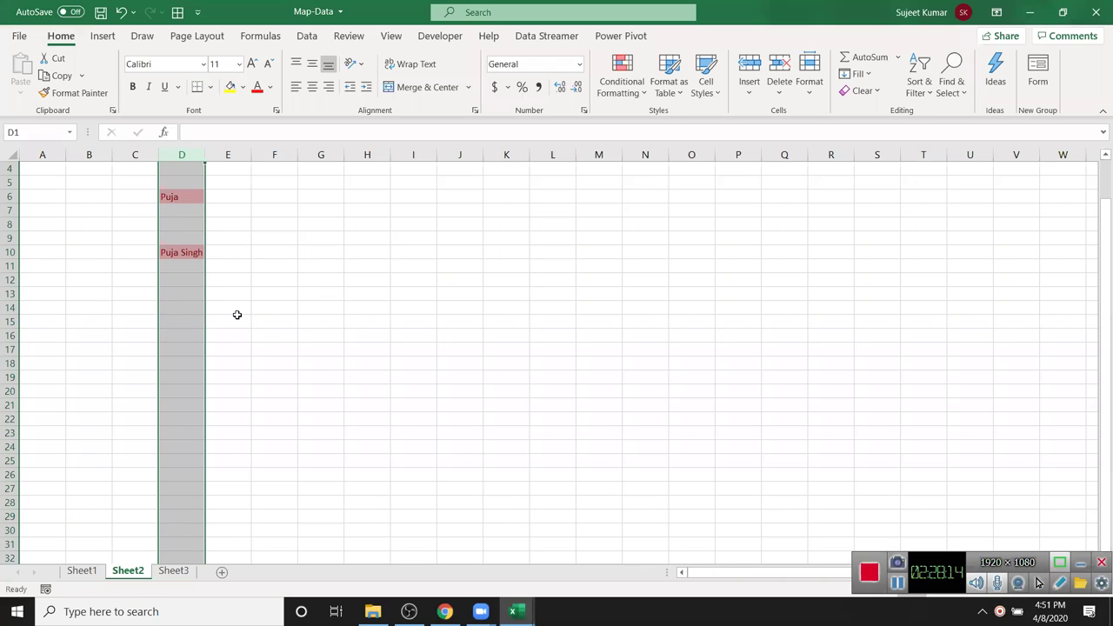
pyautogui.click(247, 265)
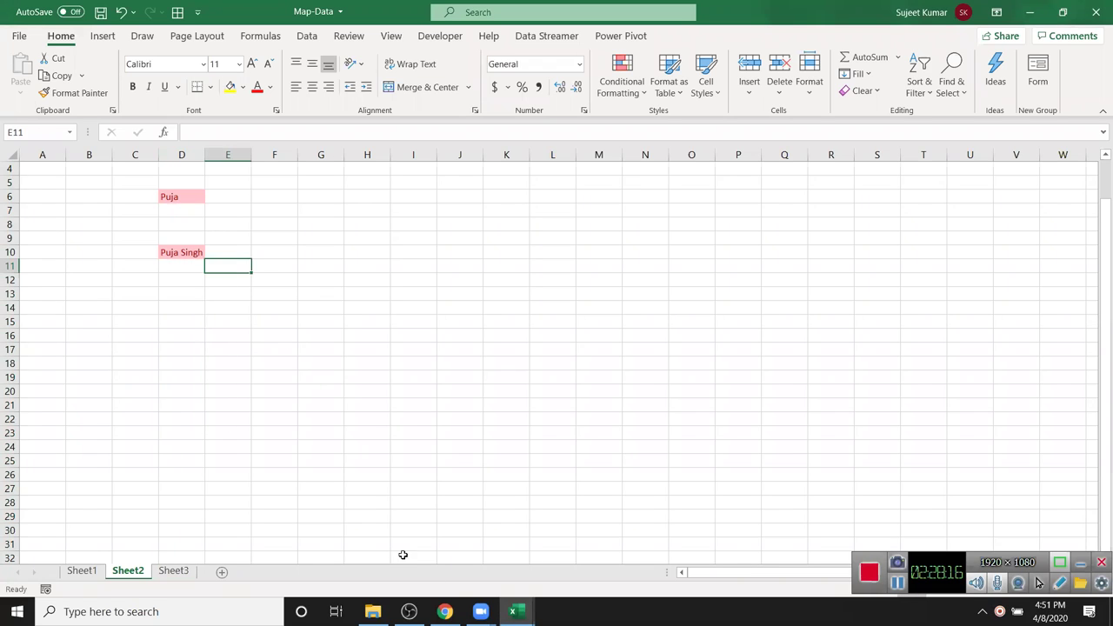
pyautogui.click(515, 611)
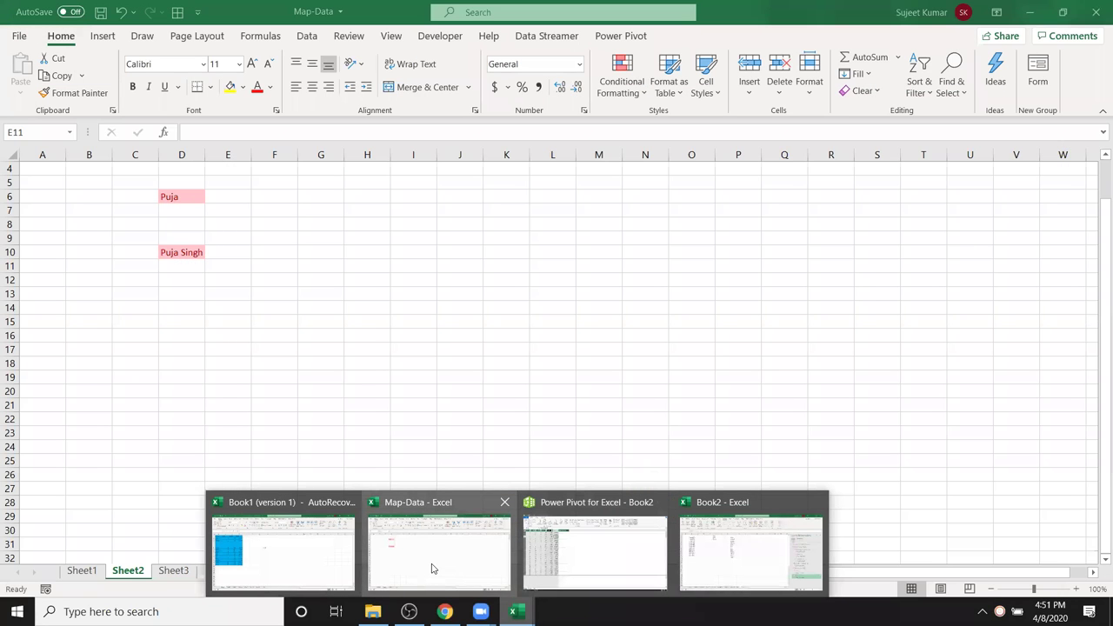
# - Return to Map-Data's Sheet1, select several table ranges like A1:D10, then show the desktop
pyautogui.click(431, 567)
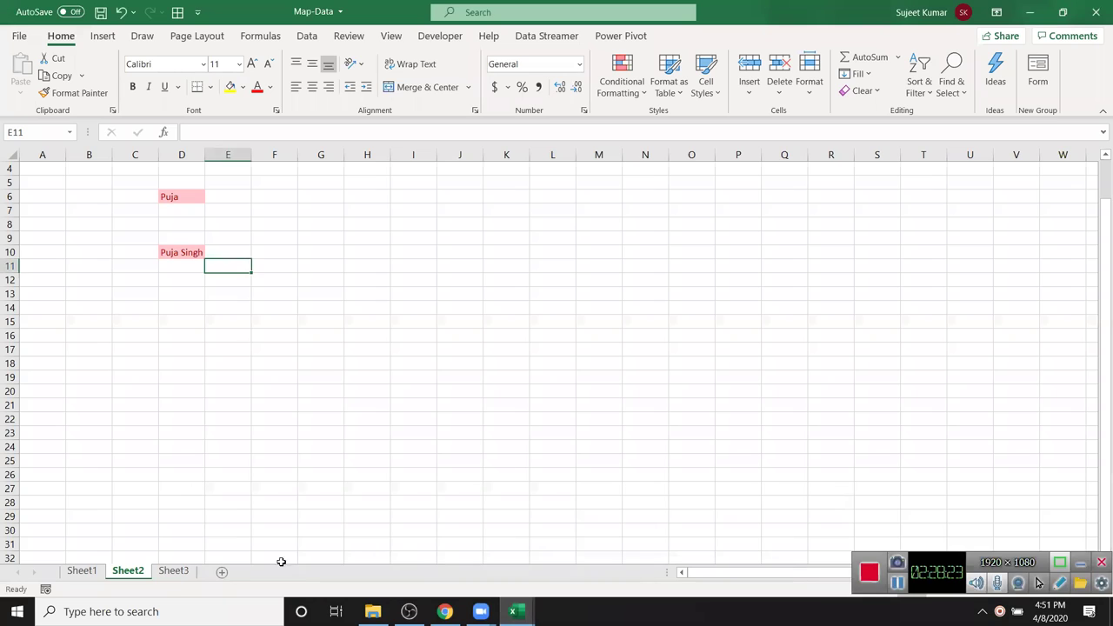
pyautogui.click(81, 572)
pyautogui.click(174, 266)
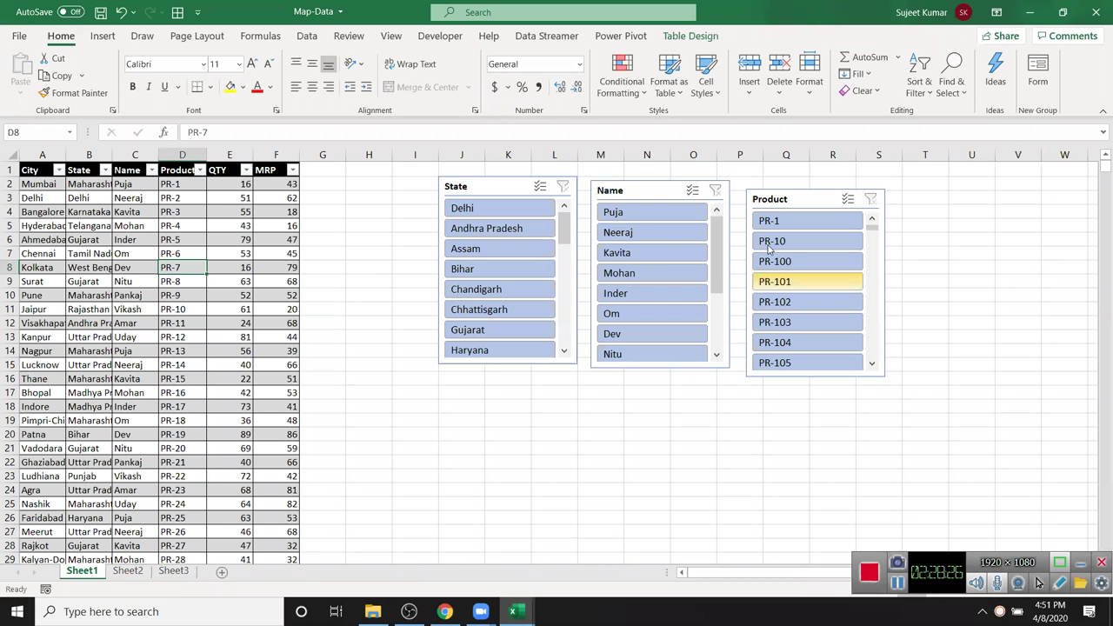
pyautogui.moveTo(87, 225); pyautogui.dragTo(87, 239)
pyautogui.click(70, 170)
pyautogui.moveTo(70, 170); pyautogui.dragTo(179, 293)
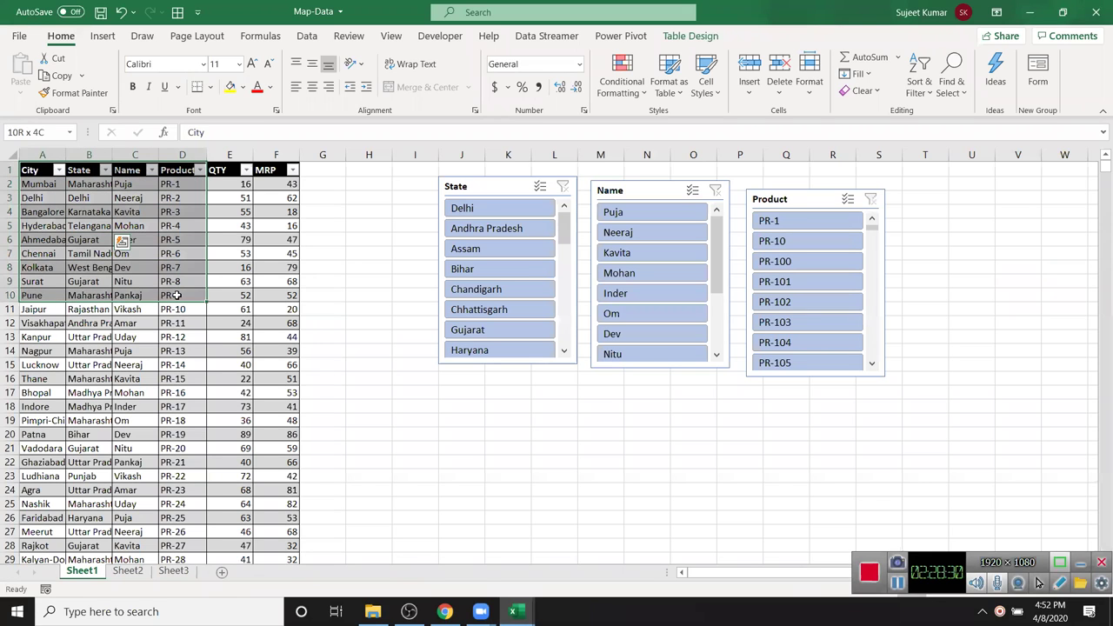
pyautogui.moveTo(131, 184); pyautogui.dragTo(137, 393)
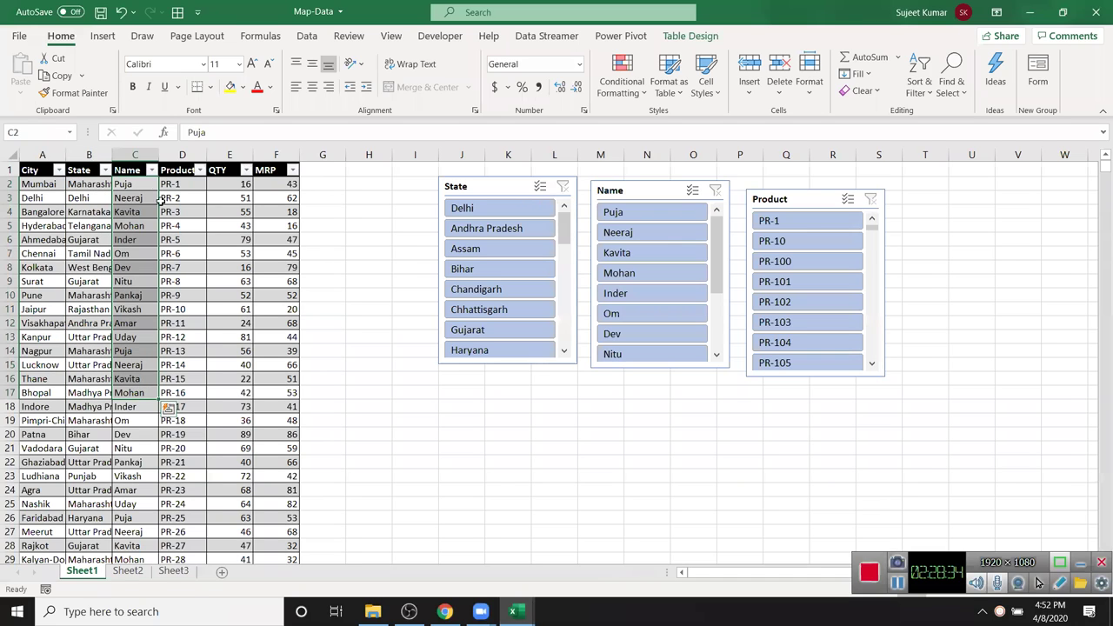
pyautogui.moveTo(135, 185); pyautogui.dragTo(220, 189)
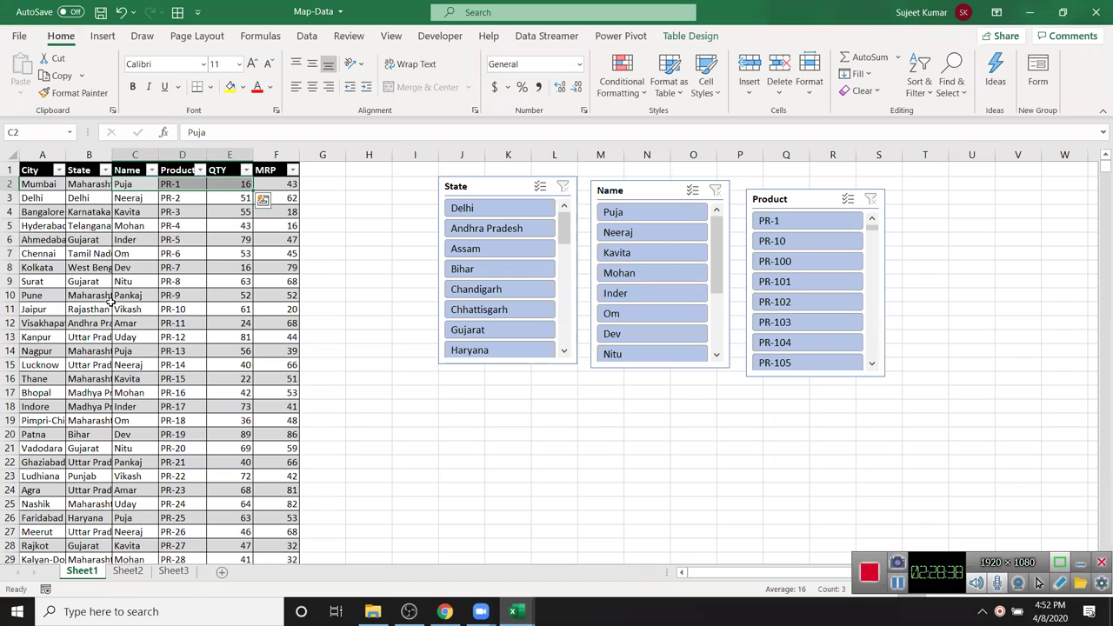
pyautogui.moveTo(128, 353); pyautogui.dragTo(228, 351)
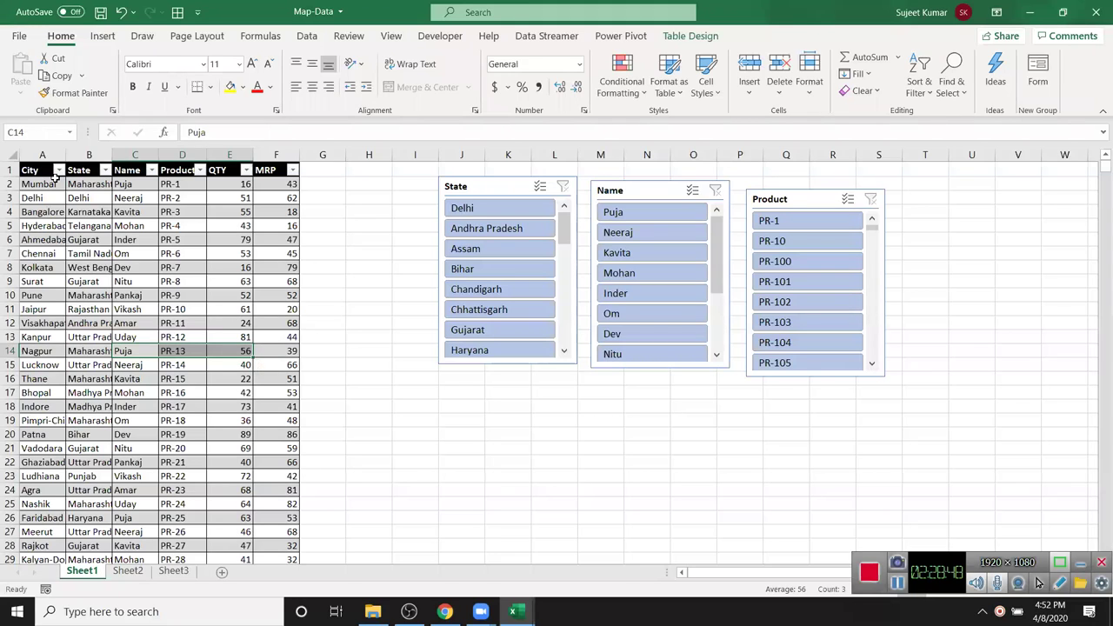
pyautogui.click(35, 174)
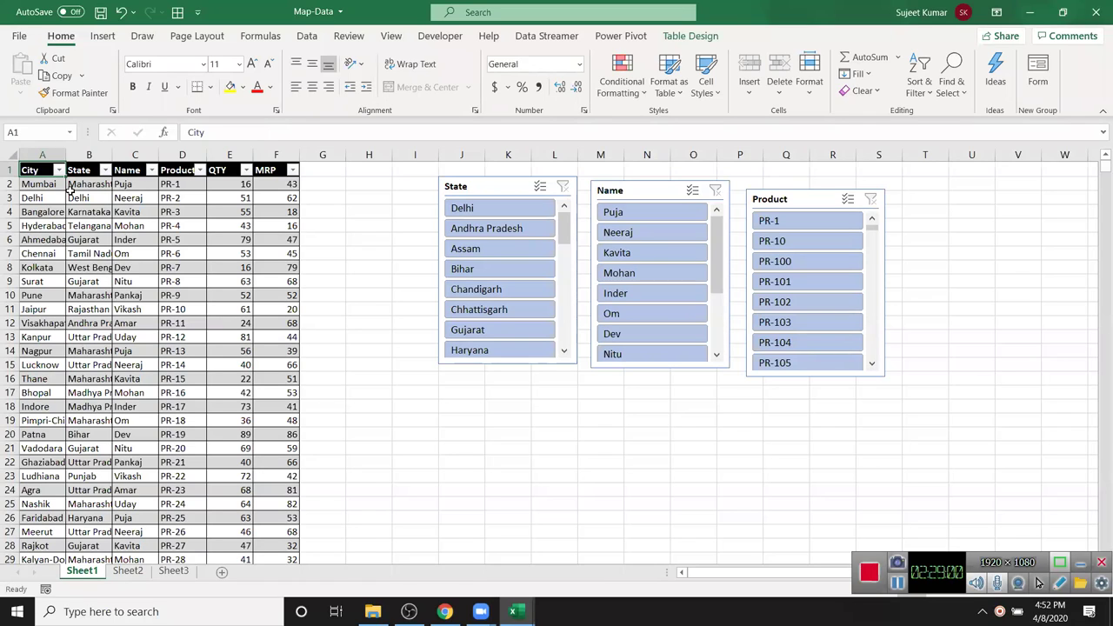
pyautogui.click(425, 500)
pyautogui.press('super+d')
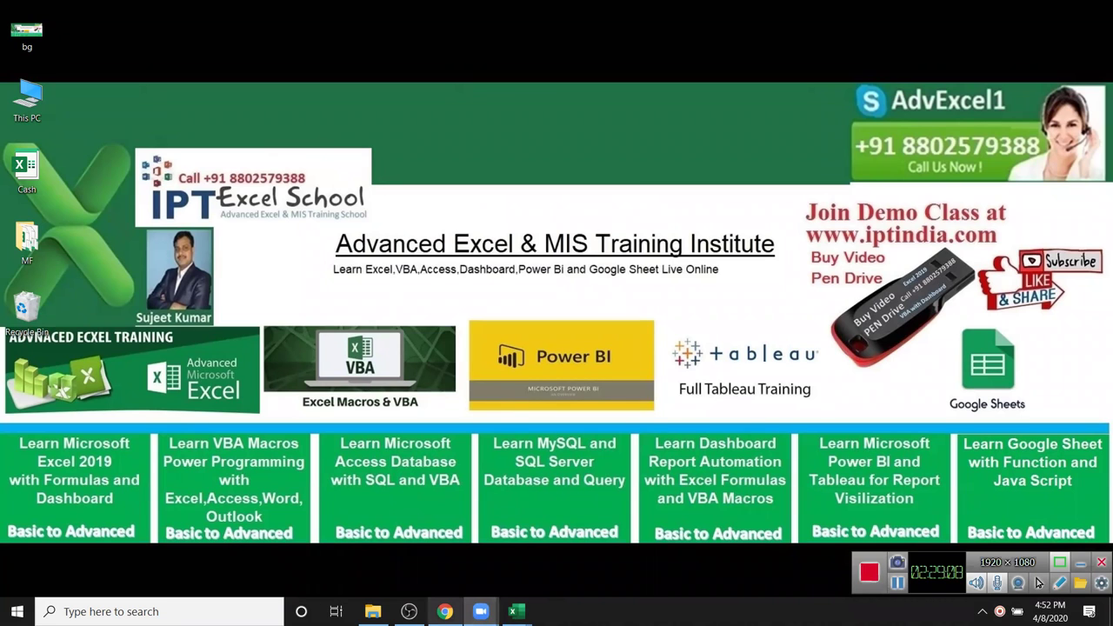
# - Bring Chrome forward and load youtube.com in a new tab
pyautogui.moveTo(444, 612)
pyautogui.click(478, 540)
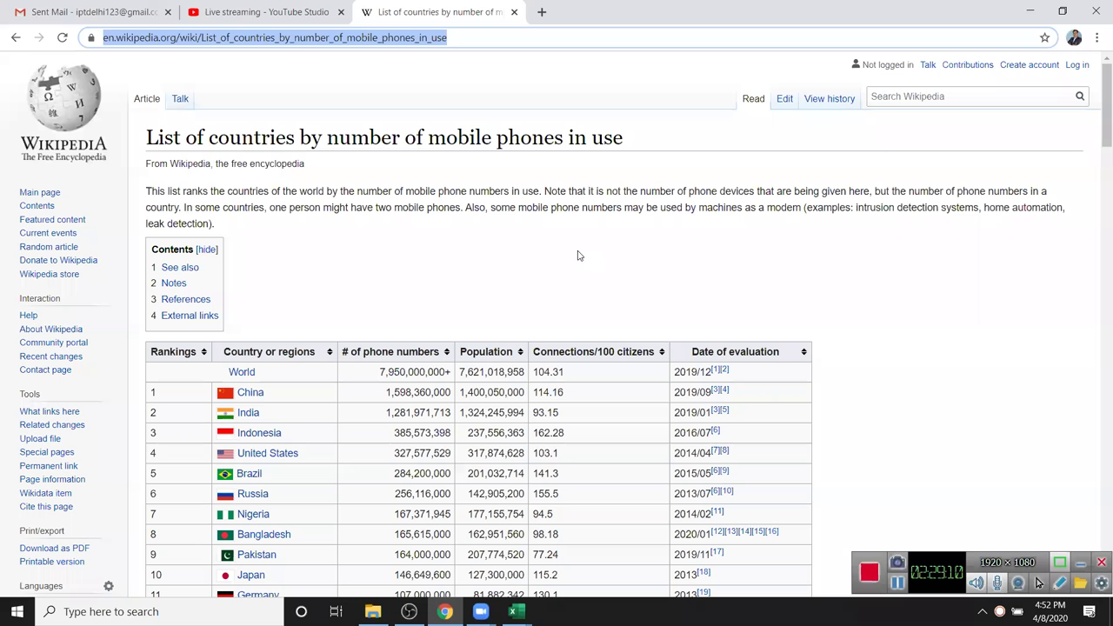
pyautogui.click(541, 15)
pyautogui.write('y')
pyautogui.press('Return')
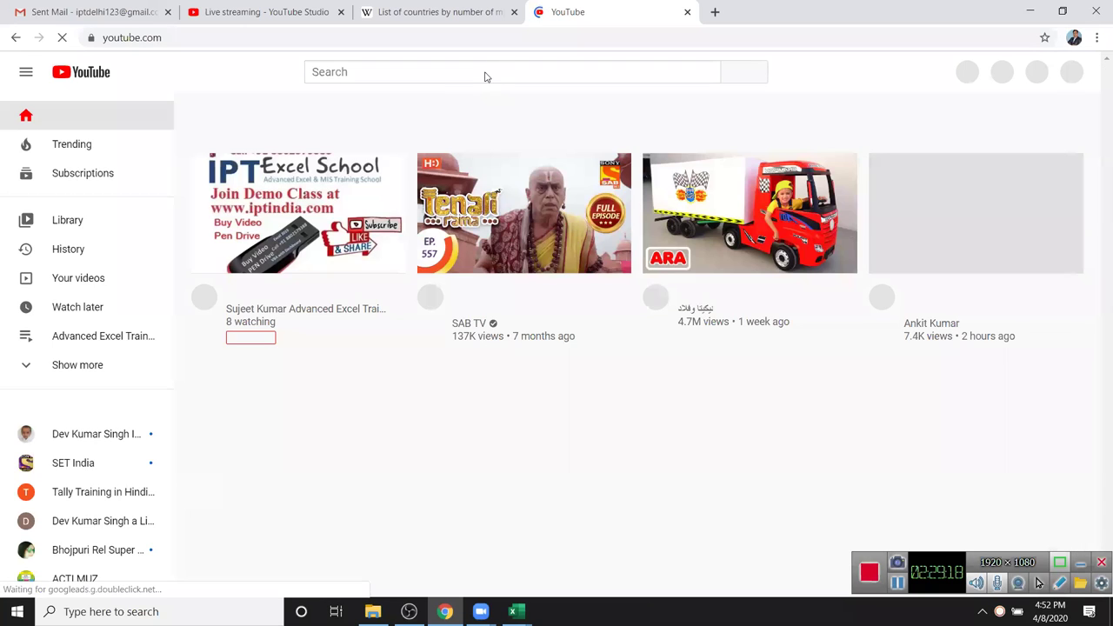
# - Search YouTube for iptindia, browse the results, and close the tab
pyautogui.click(452, 68)
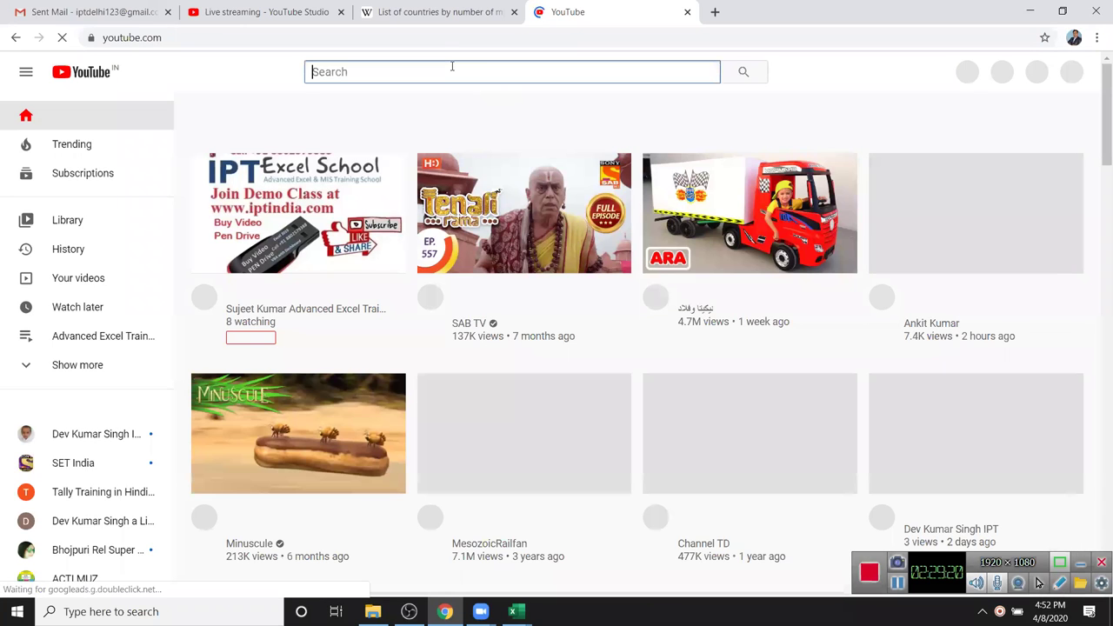
pyautogui.write('IPT')
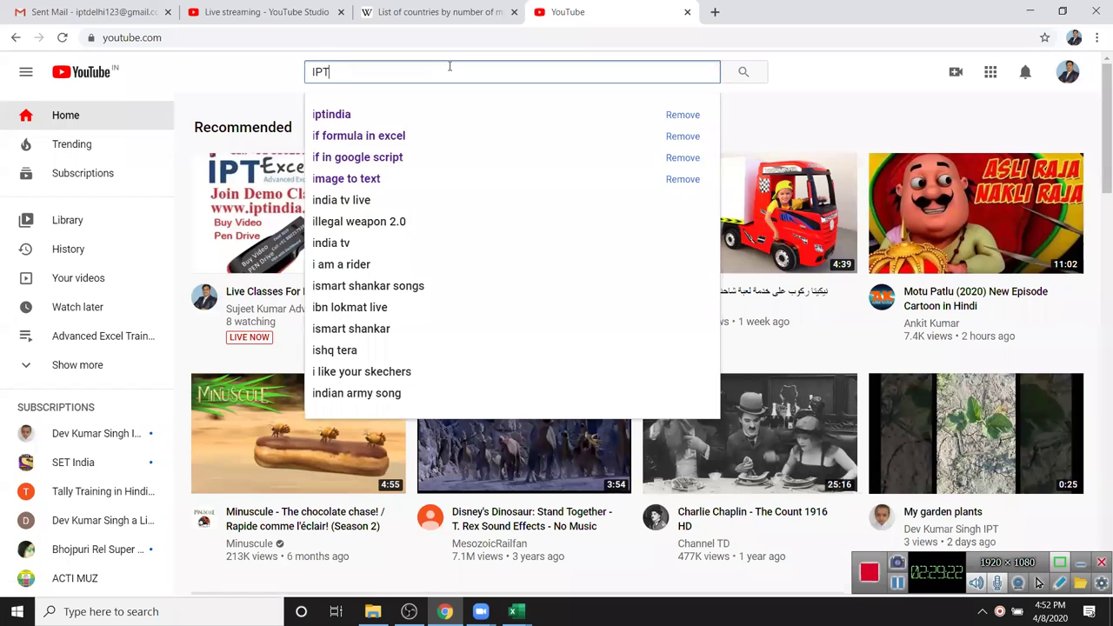
pyautogui.write('INDIA')
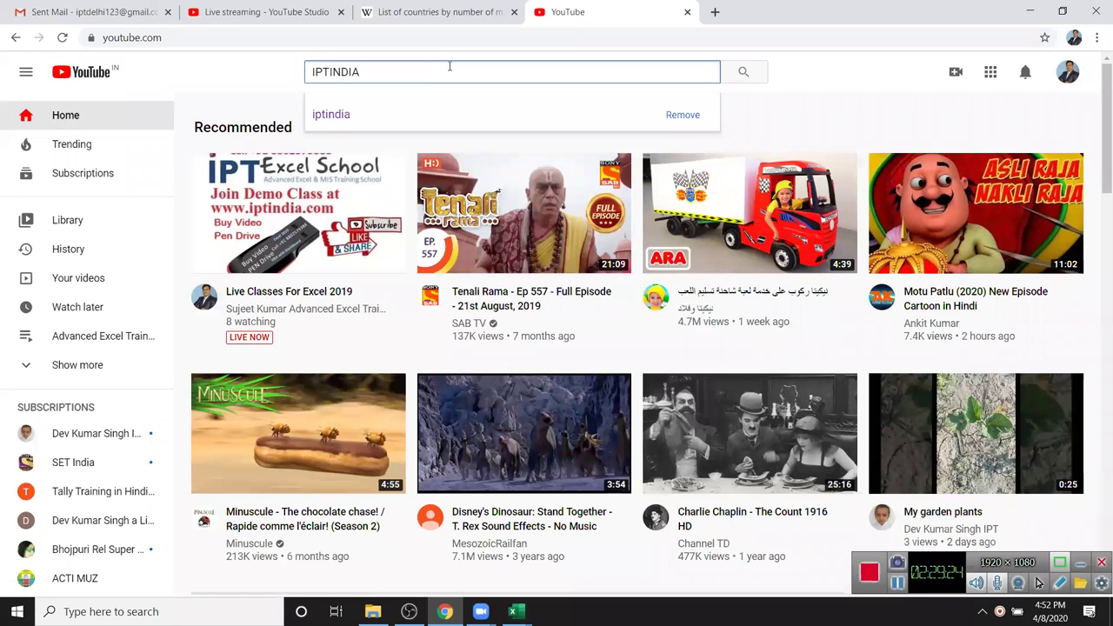
pyautogui.press('Down')
pyautogui.press('Return')
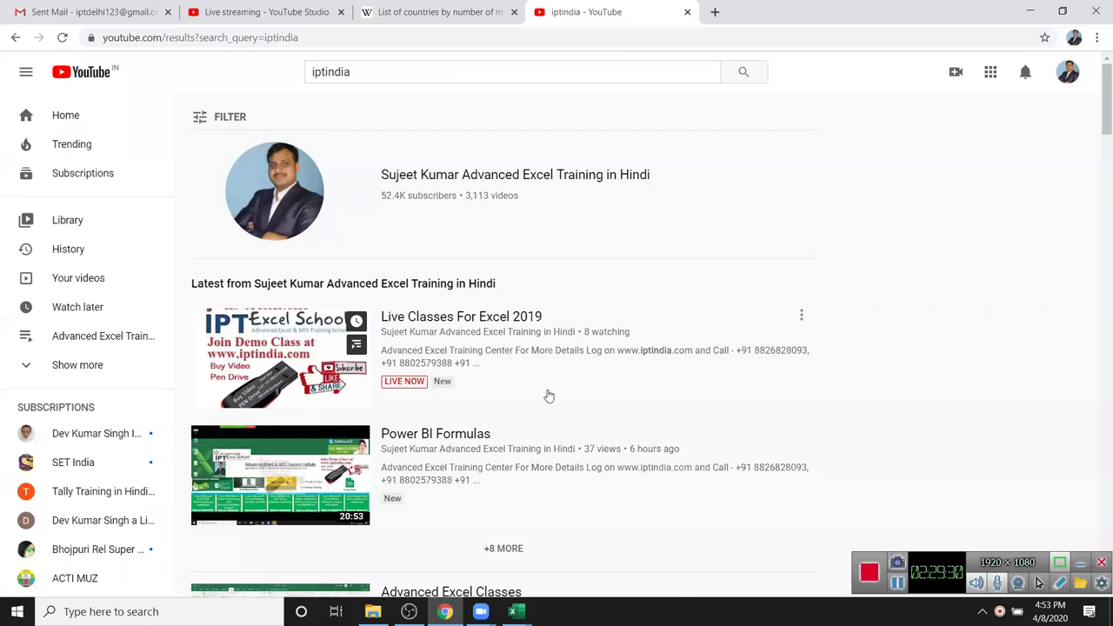
pyautogui.scroll(-2, 547, 396)
pyautogui.scroll(-4, 548, 400)
pyautogui.scroll(4, 549, 399)
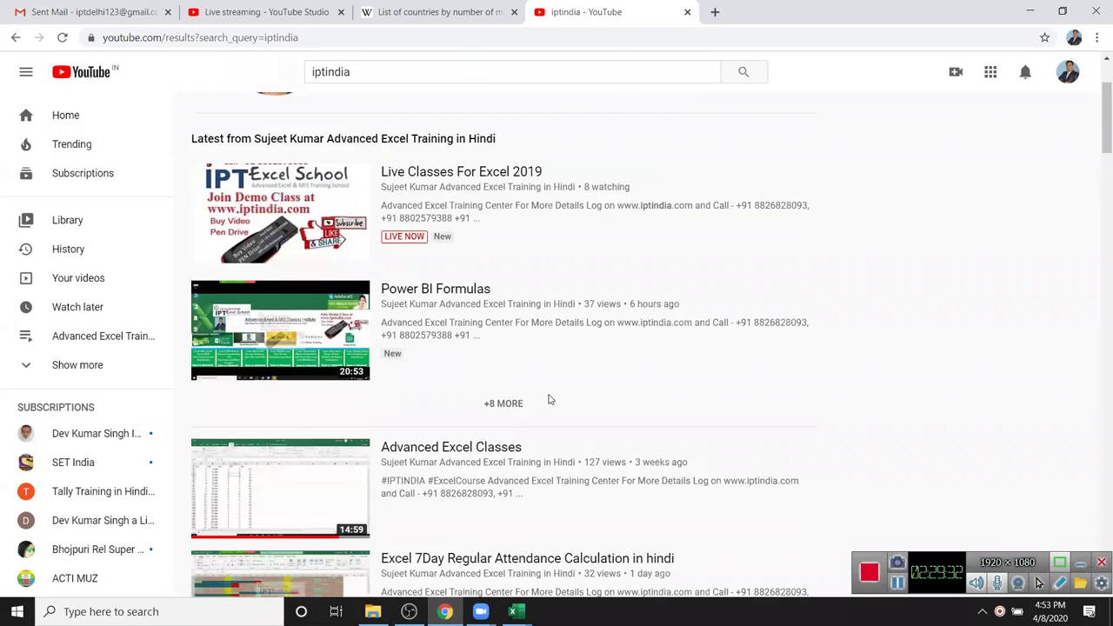
pyautogui.scroll(2, 549, 399)
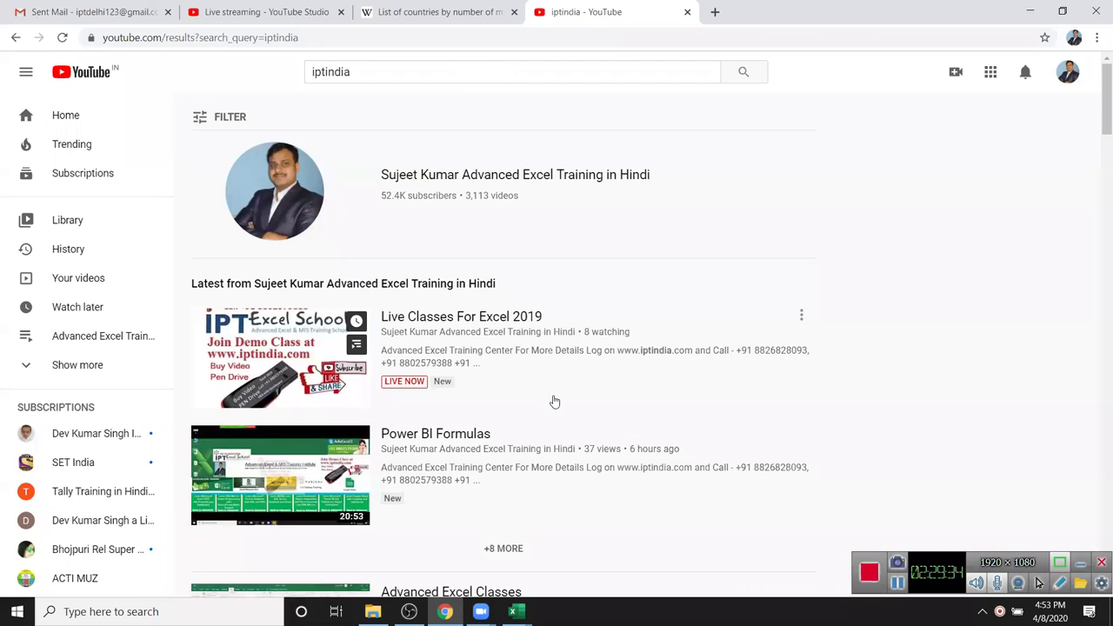
pyautogui.scroll(-5, 551, 399)
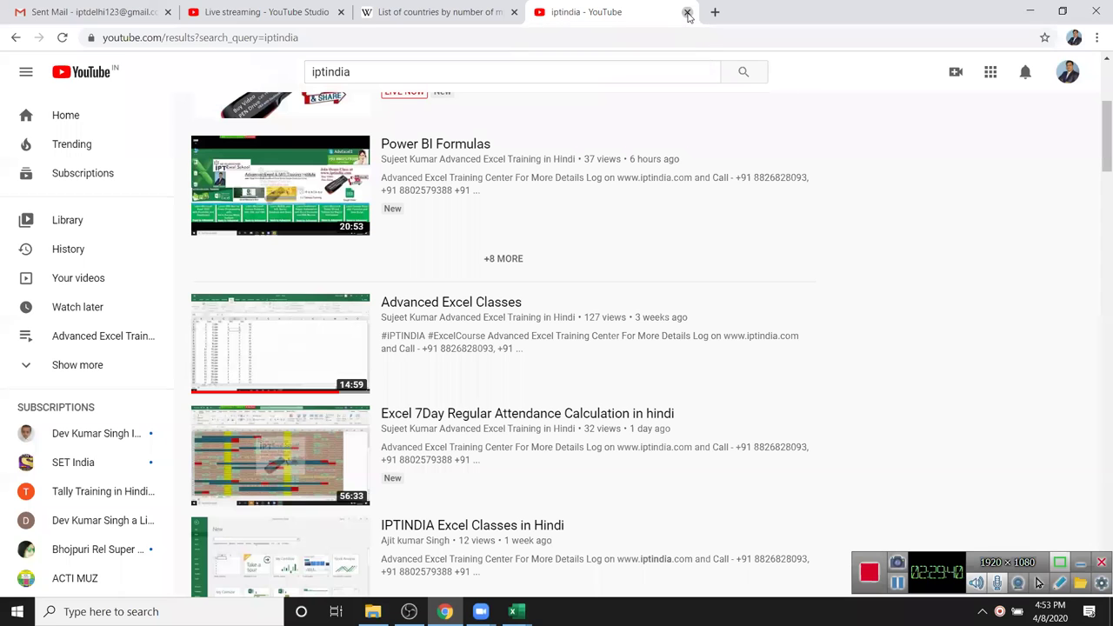
pyautogui.click(688, 13)
# - Minimize the browser and outline the call-us banner on the desktop wallpaper
pyautogui.click(1033, 12)
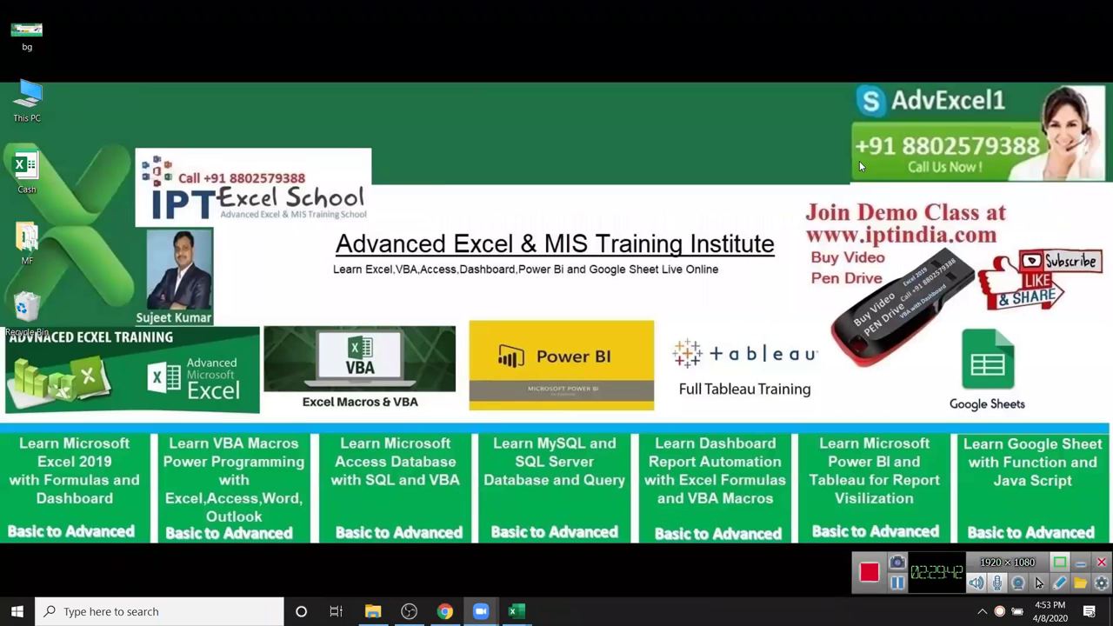
pyautogui.moveTo(826, 127); pyautogui.dragTo(1043, 166)
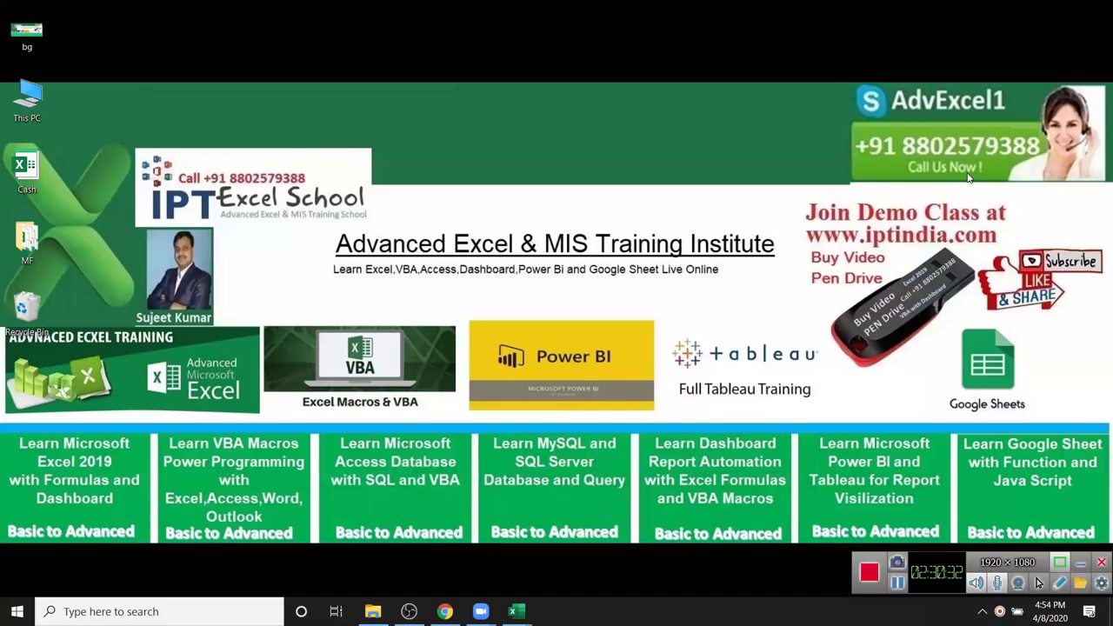
pyautogui.moveTo(835, 124); pyautogui.dragTo(1049, 162)
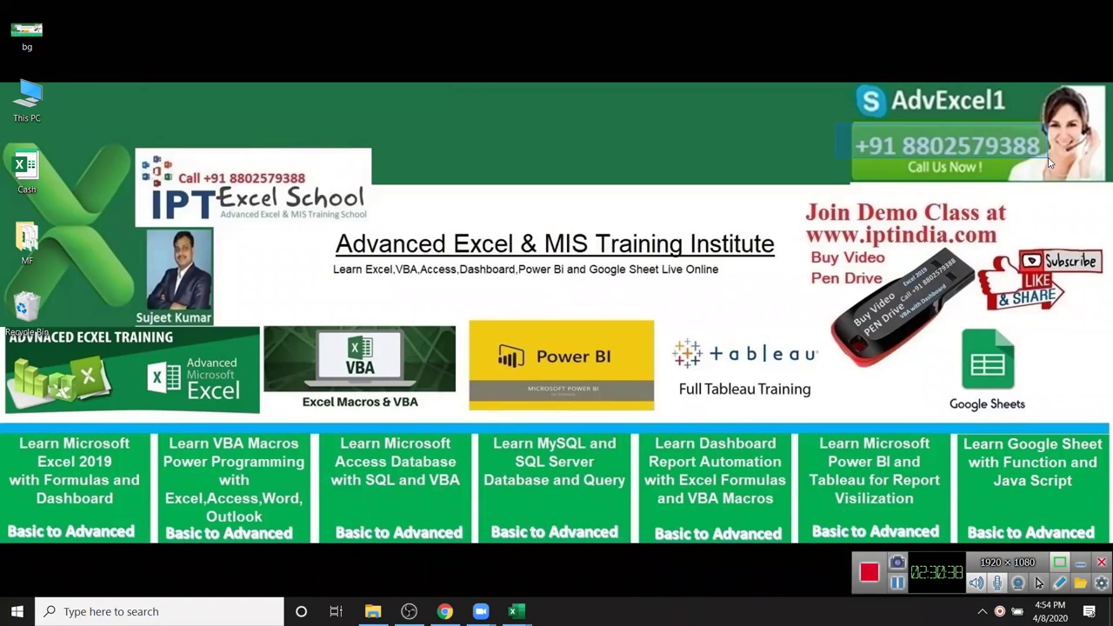
pyautogui.moveTo(1049, 161); pyautogui.dragTo(1049, 161)
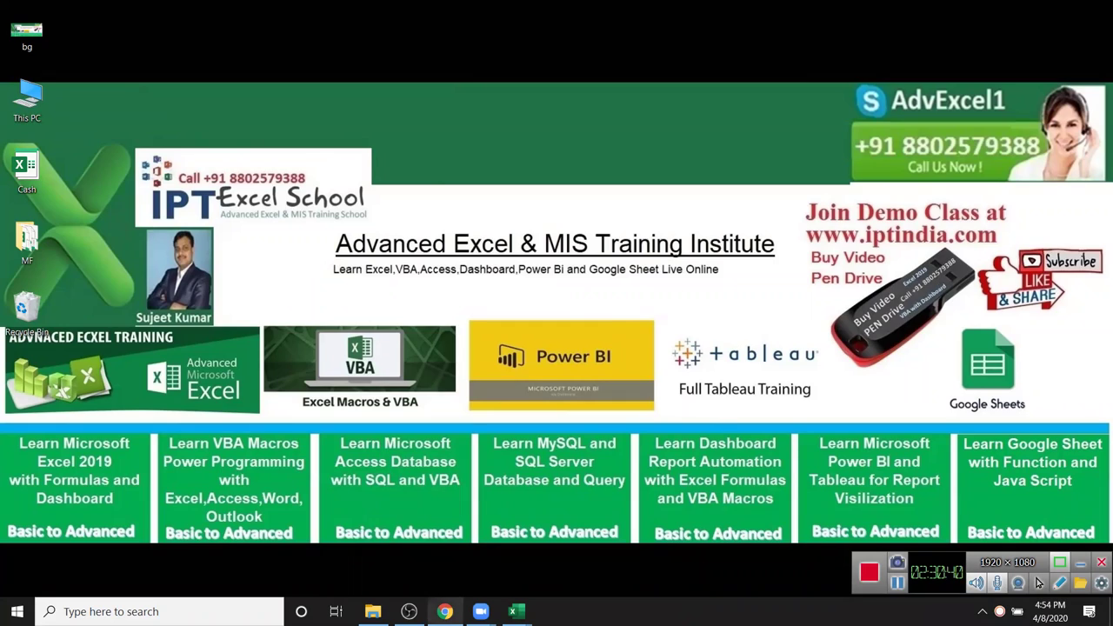
# - Visit Chrome's YouTube Studio live-stream tab, then preview the open Excel windows
pyautogui.click(445, 611)
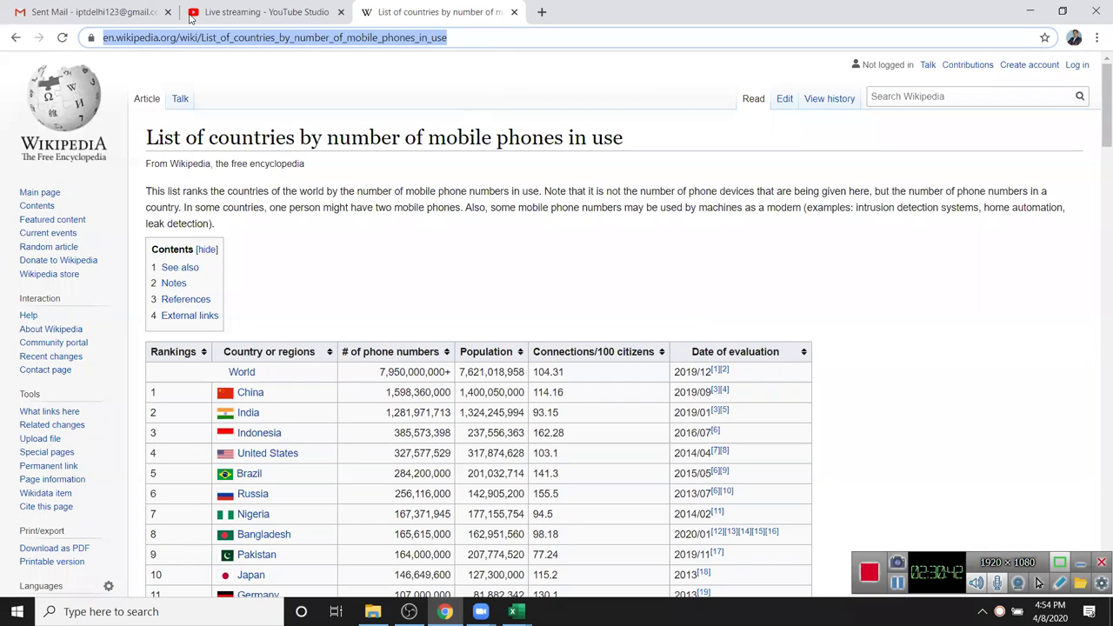
pyautogui.click(191, 14)
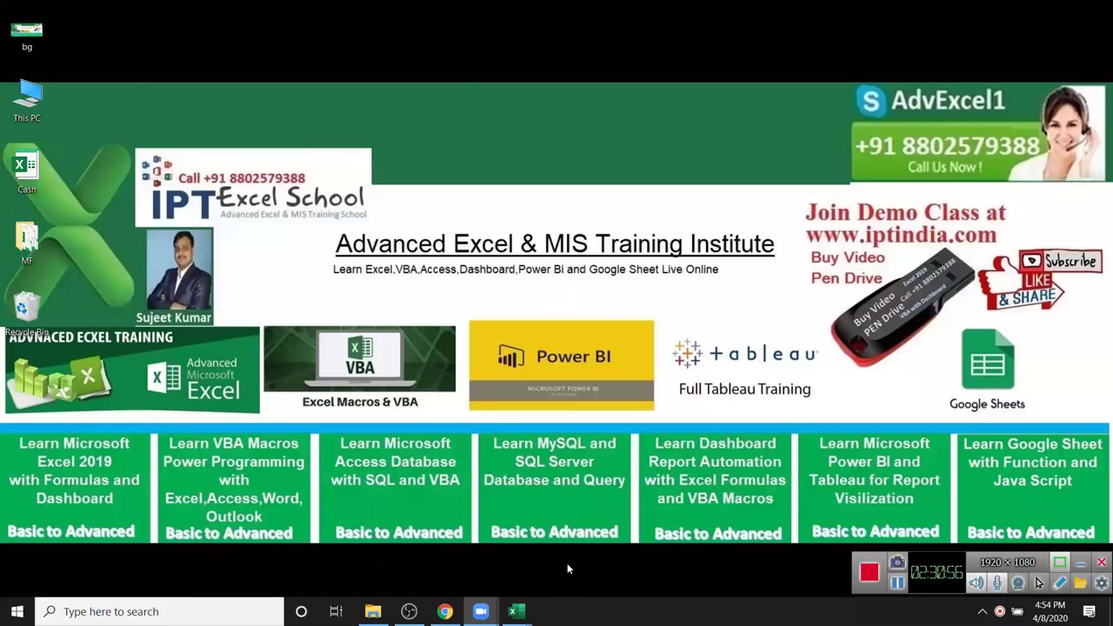
pyautogui.click(517, 612)
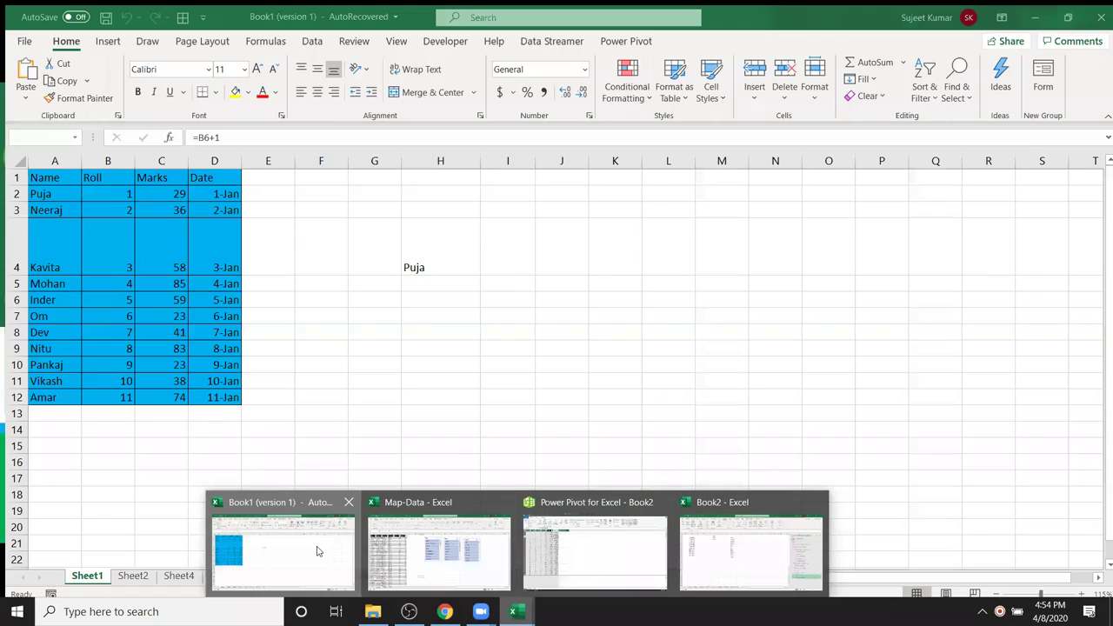
# - In Book1, add a new sheet and enter the heading 'City' in F1
pyautogui.click(317, 551)
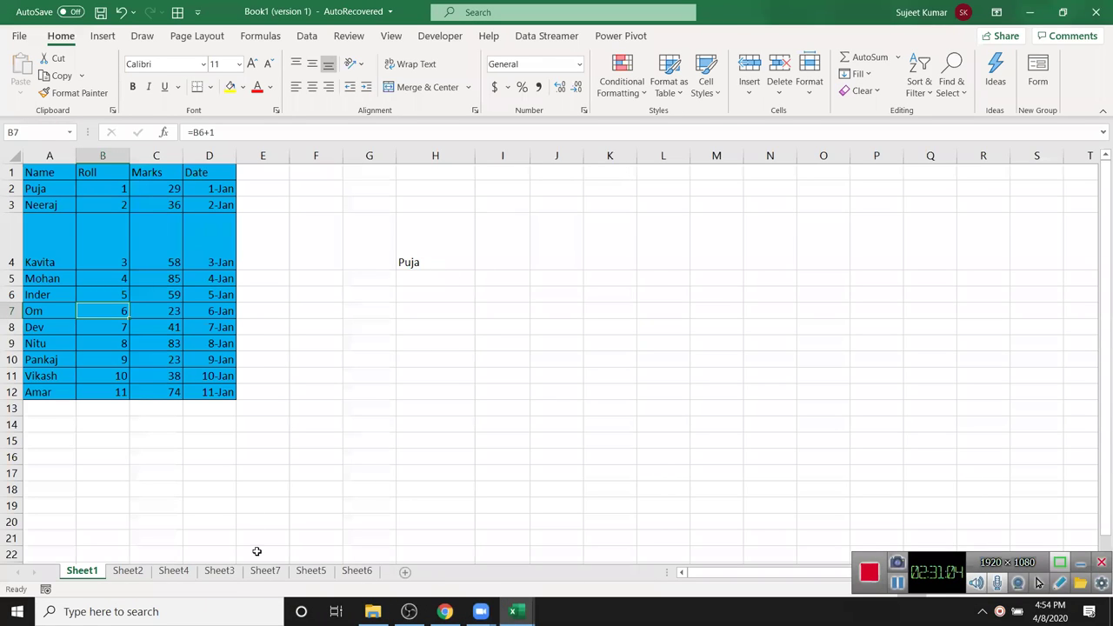
pyautogui.click(317, 572)
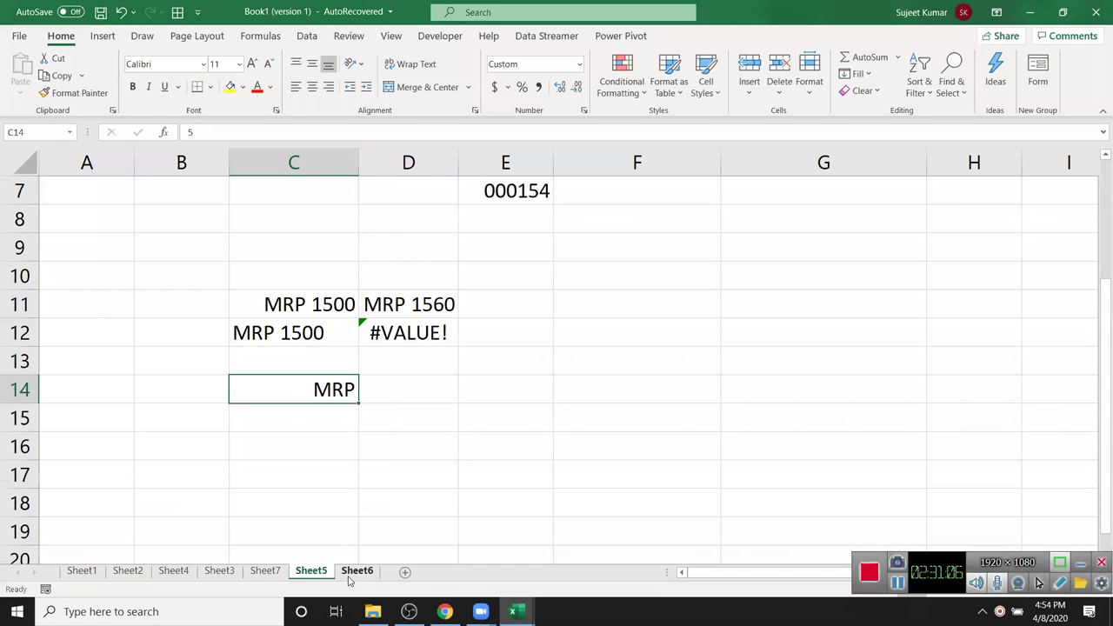
pyautogui.click(358, 575)
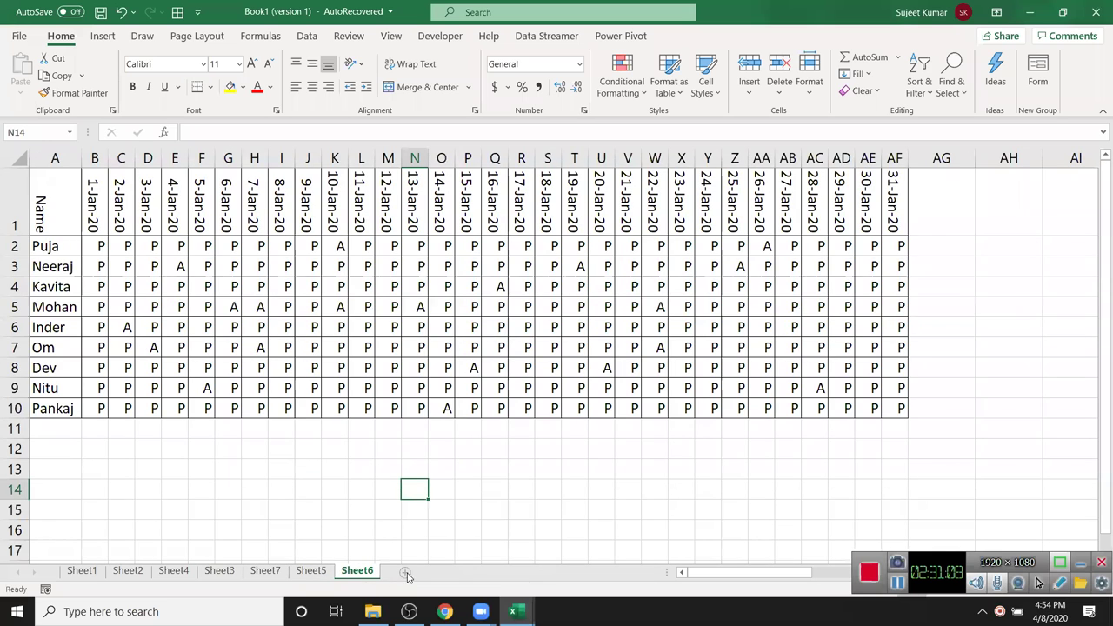
pyautogui.click(405, 572)
pyautogui.click(282, 169)
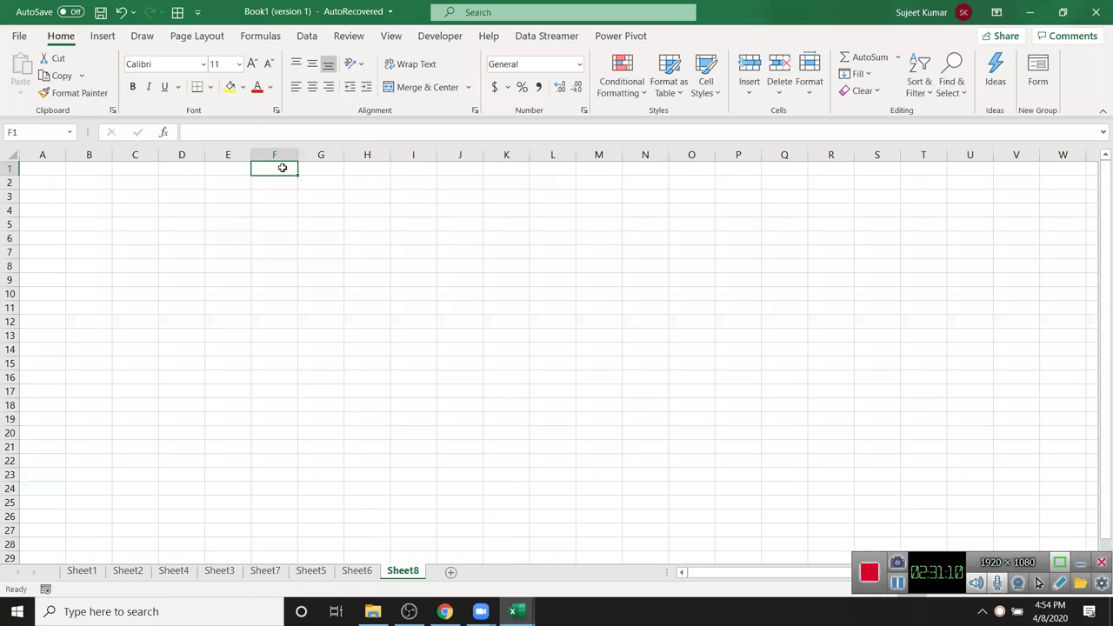
pyautogui.write('City')
pyautogui.press('Return')
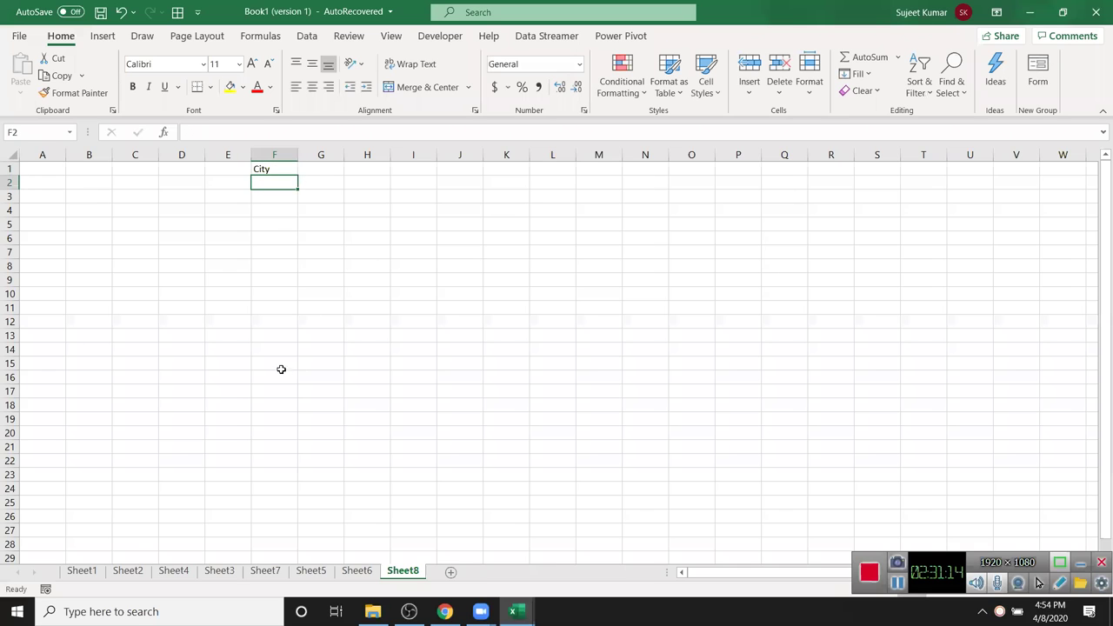
# - Restrict F2:F16 with a List data validation of Pune, Noida, Kanpur
pyautogui.keyDown('shift'); pyautogui.click(282, 376); pyautogui.keyUp('shift')
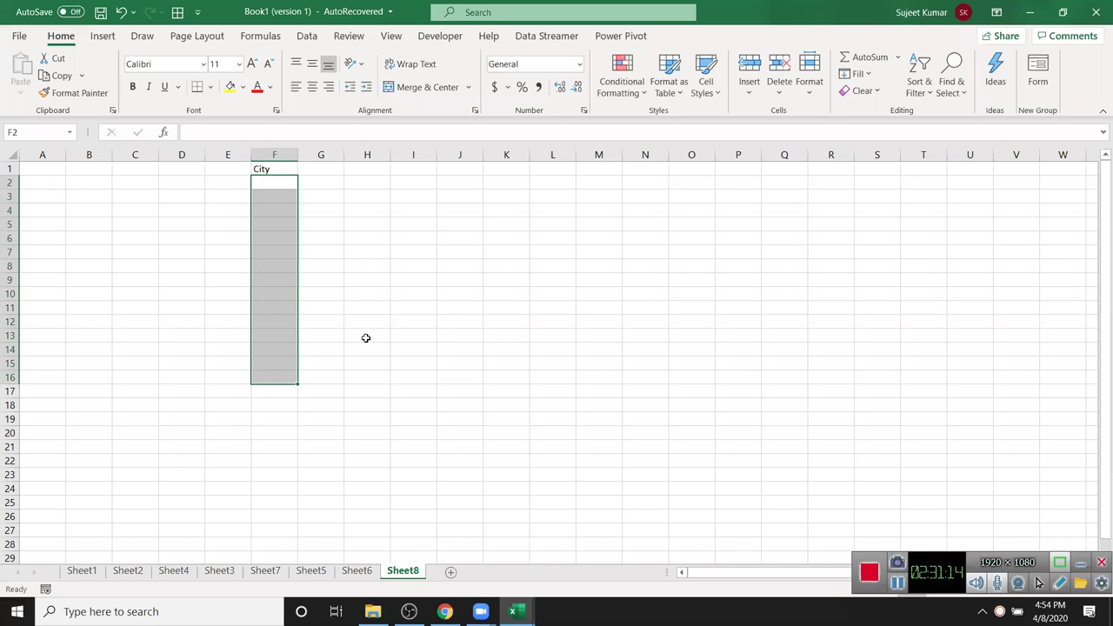
pyautogui.click(307, 36)
pyautogui.click(727, 92)
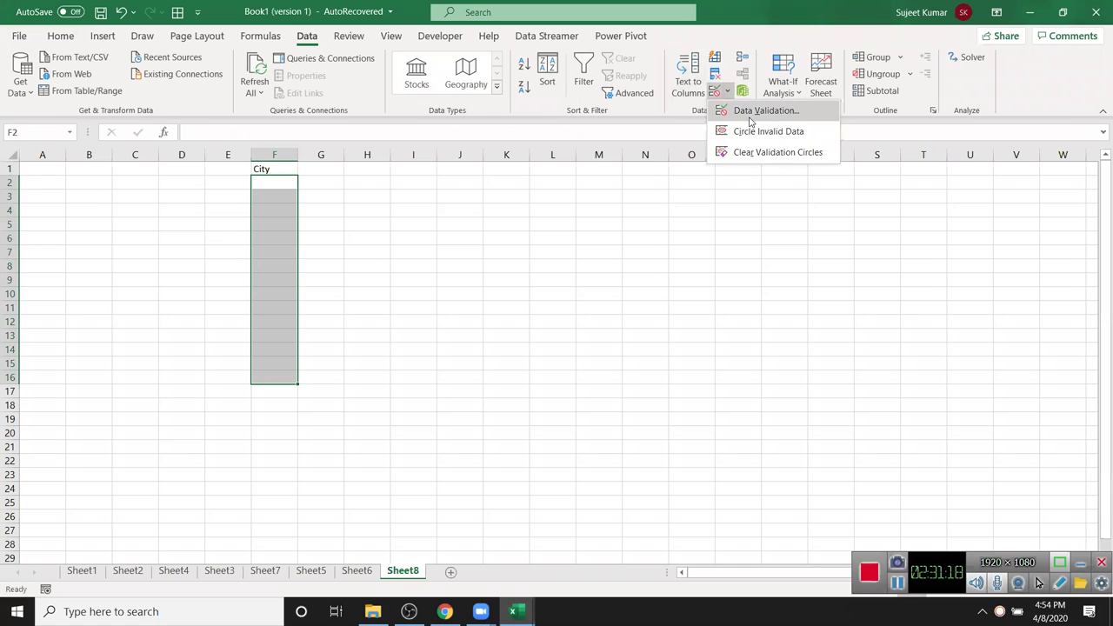
pyautogui.click(753, 115)
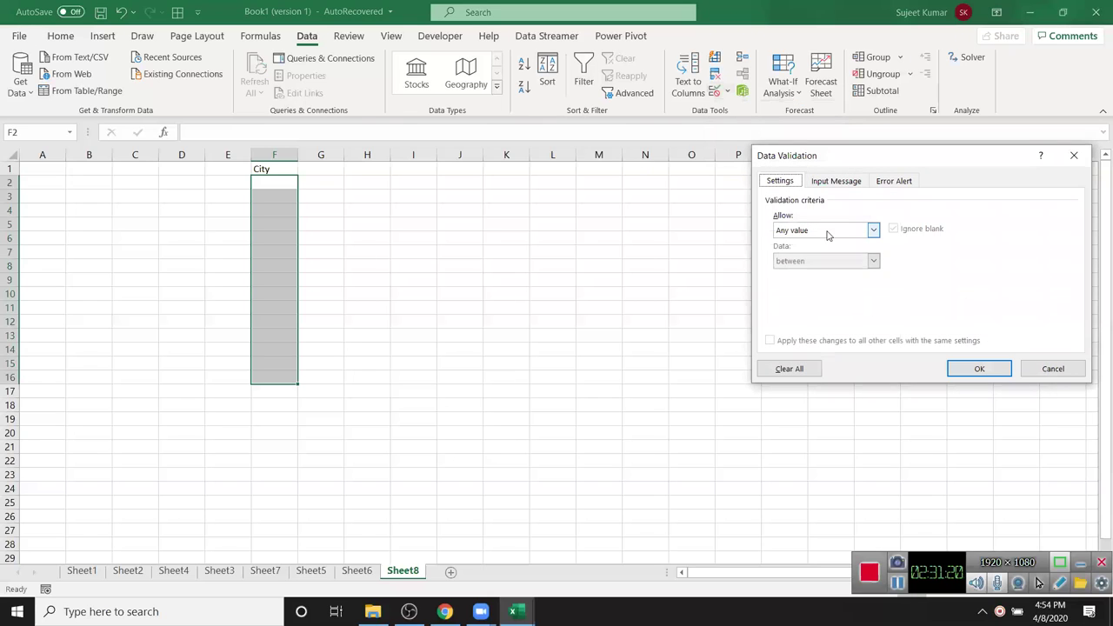
pyautogui.click(816, 237)
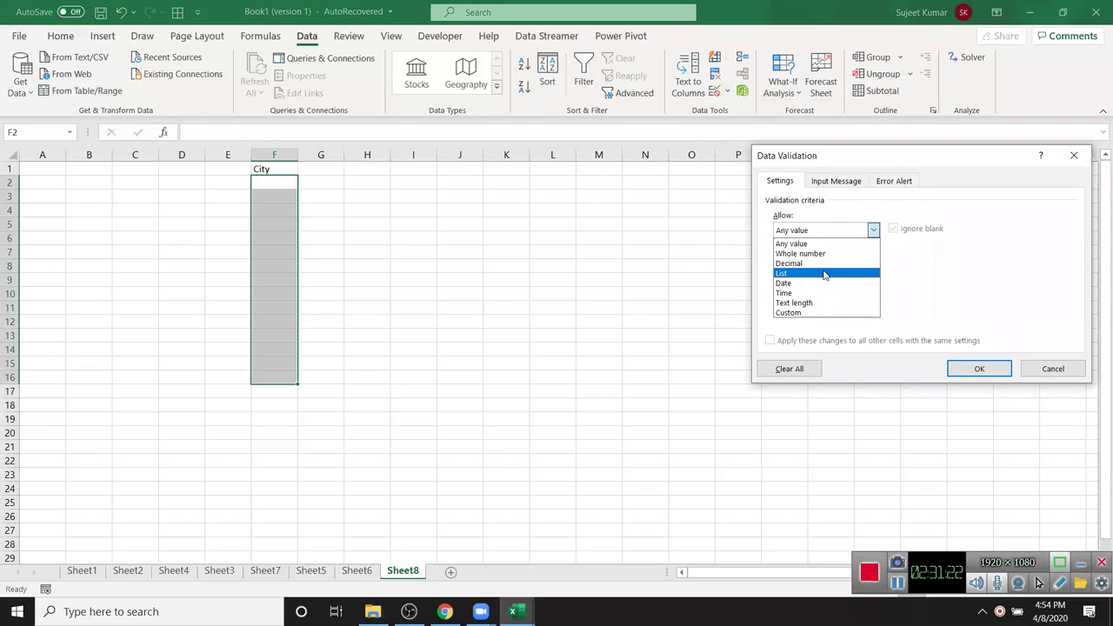
pyautogui.click(824, 275)
pyautogui.moveTo(803, 157); pyautogui.dragTo(709, 166)
pyautogui.click(729, 301)
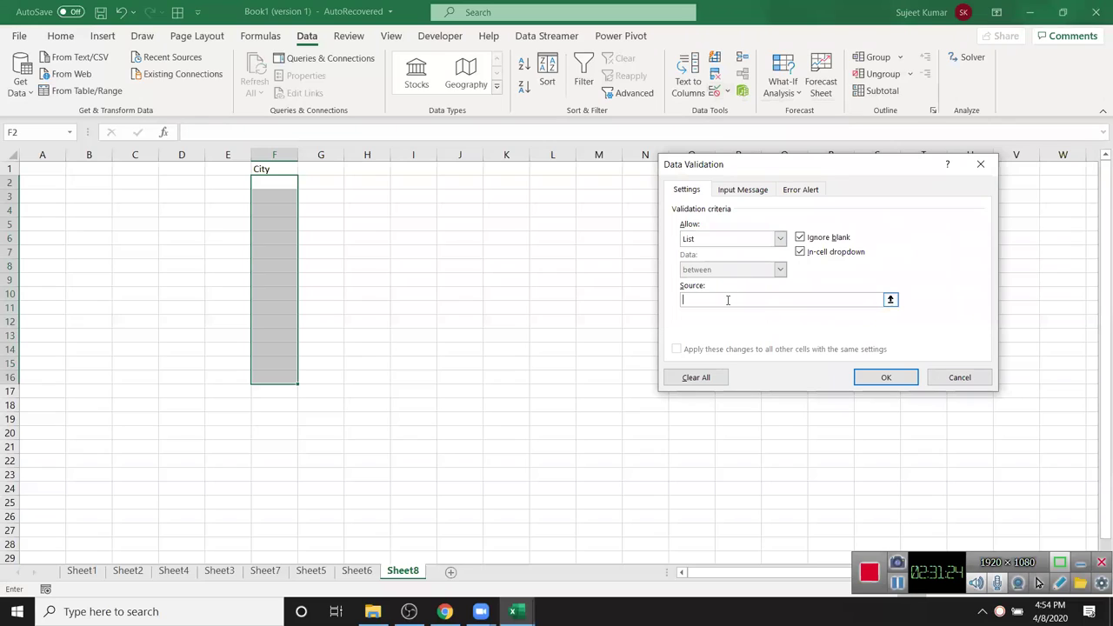
pyautogui.write('Pu')
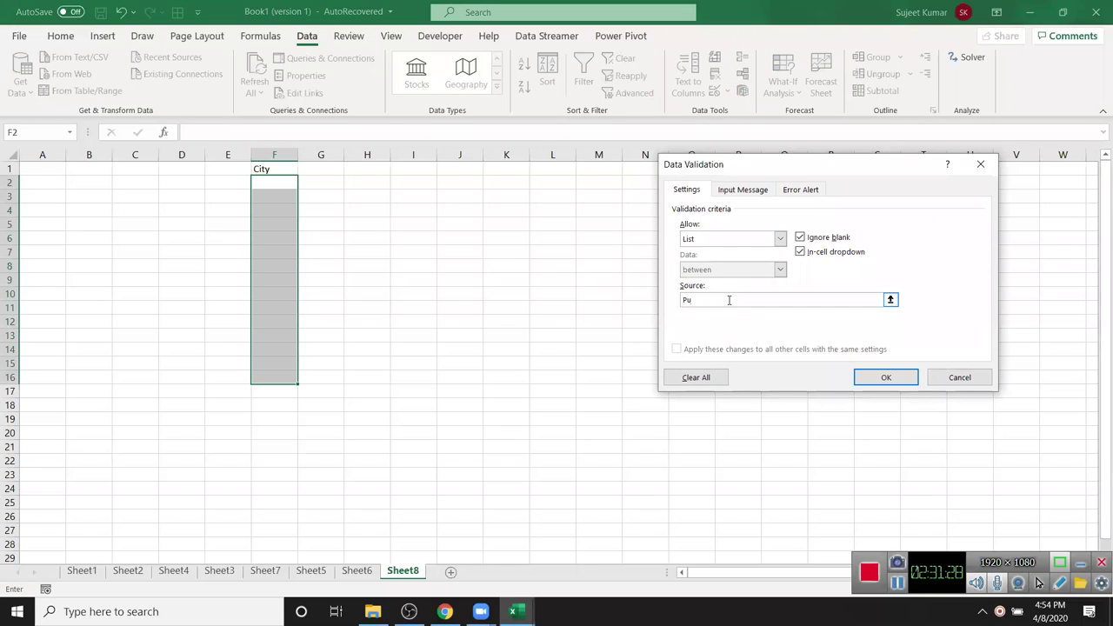
pyautogui.write('ja,Noida,Ka')
pyautogui.click(886, 377)
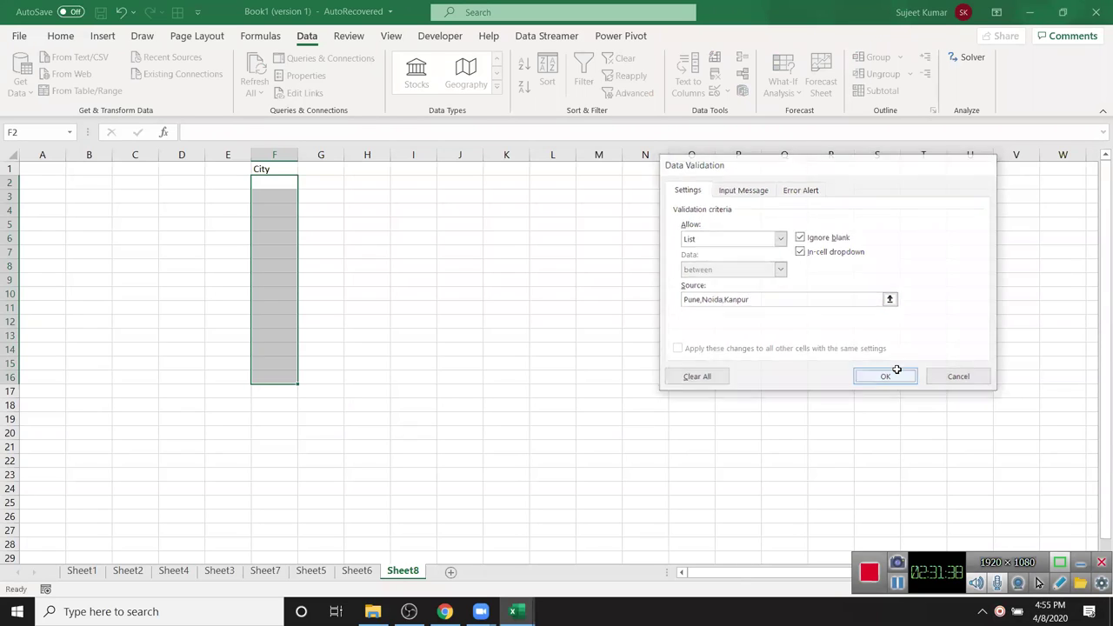
# - Choose Pune from the dropdown in F2 and F3
pyautogui.click(273, 185)
pyautogui.click(303, 183)
pyautogui.click(277, 195)
pyautogui.click(288, 197)
pyautogui.click(303, 200)
pyautogui.click(295, 210)
pyautogui.click(288, 214)
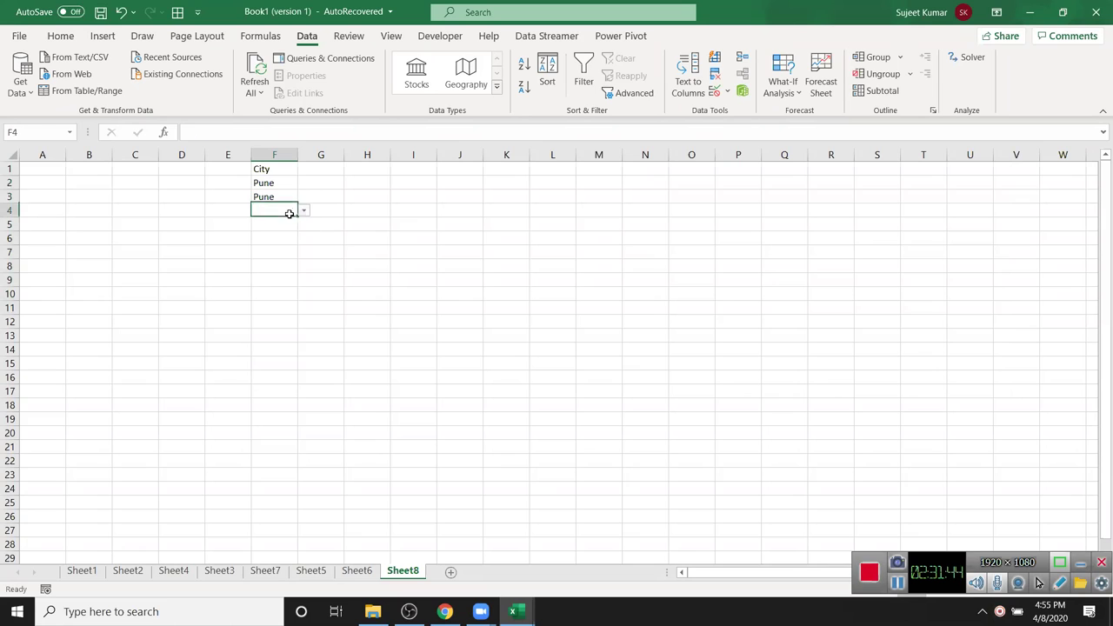
# - Draw a Developer combo box form control over I2:K2, then delete it
pyautogui.click(443, 37)
pyautogui.click(313, 87)
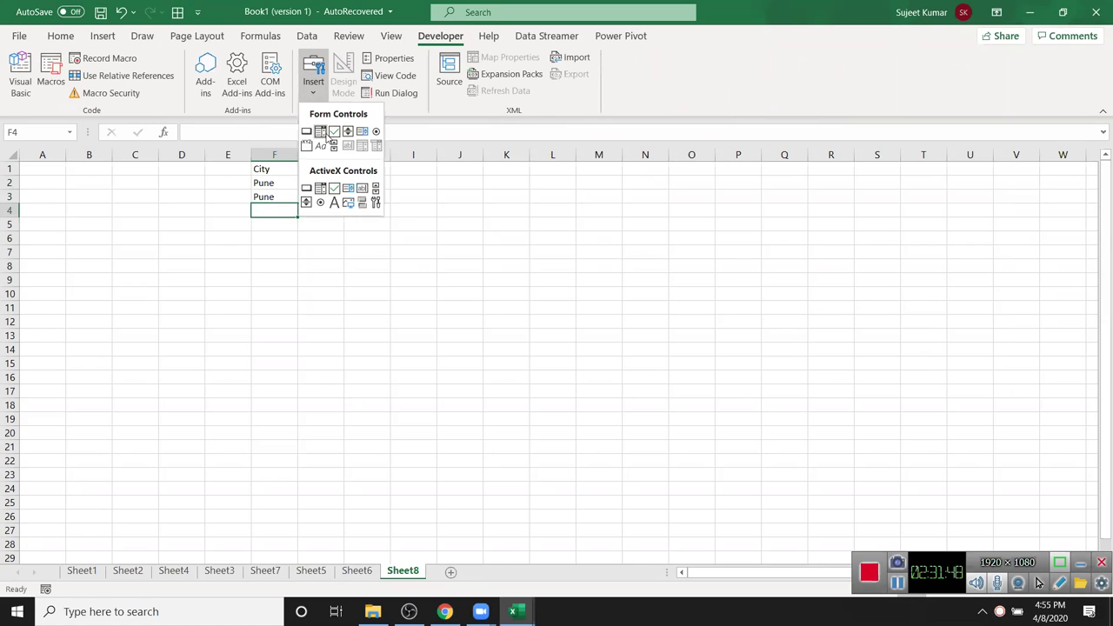
pyautogui.click(320, 131)
pyautogui.moveTo(412, 176); pyautogui.dragTo(519, 197)
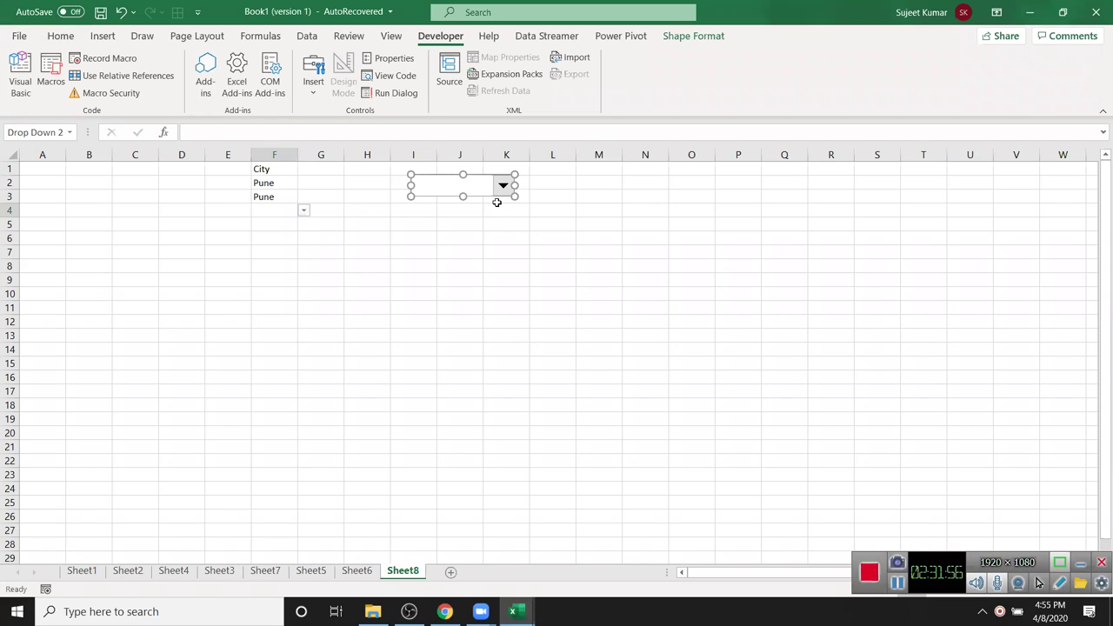
pyautogui.press('Delete')
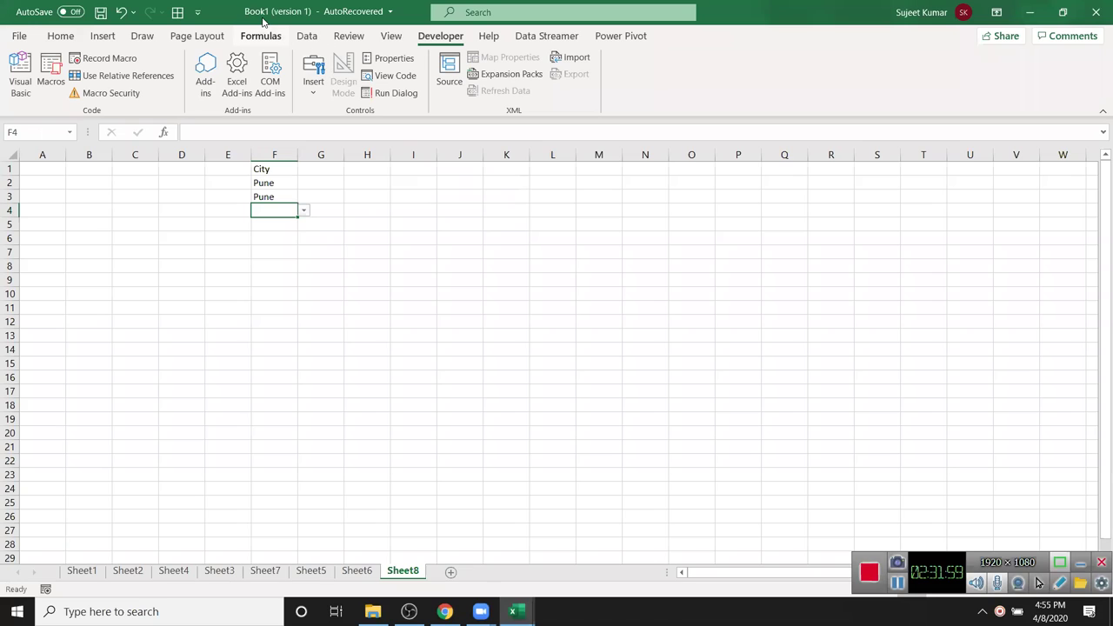
# - Pick Noida from the city dropdowns in F4, F3 and F5
pyautogui.click(303, 210)
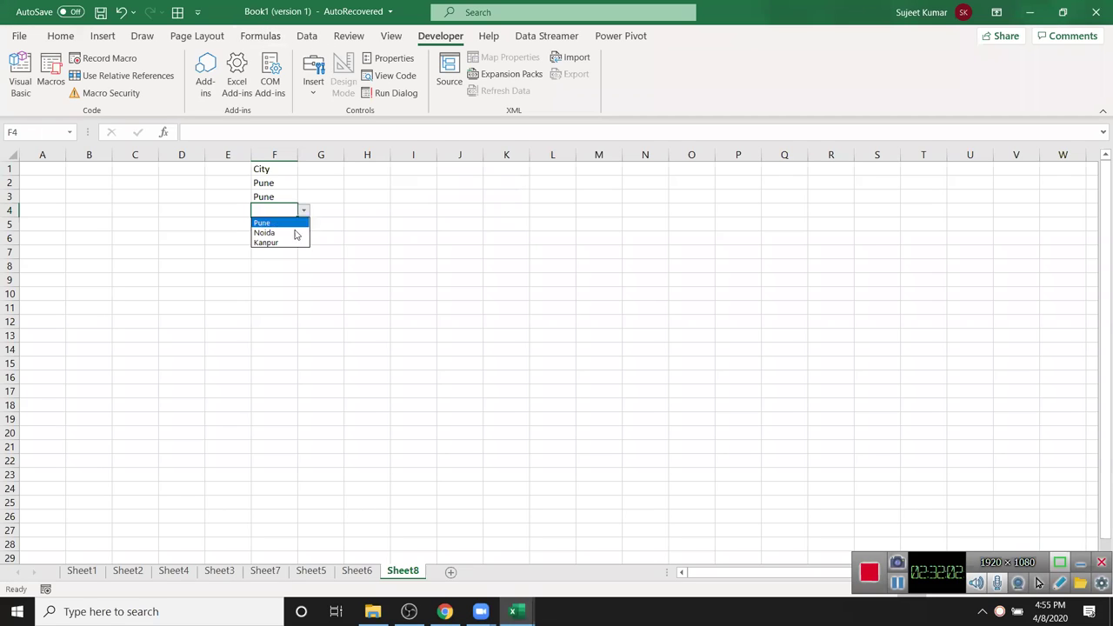
pyautogui.click(294, 233)
pyautogui.click(293, 196)
pyautogui.click(304, 197)
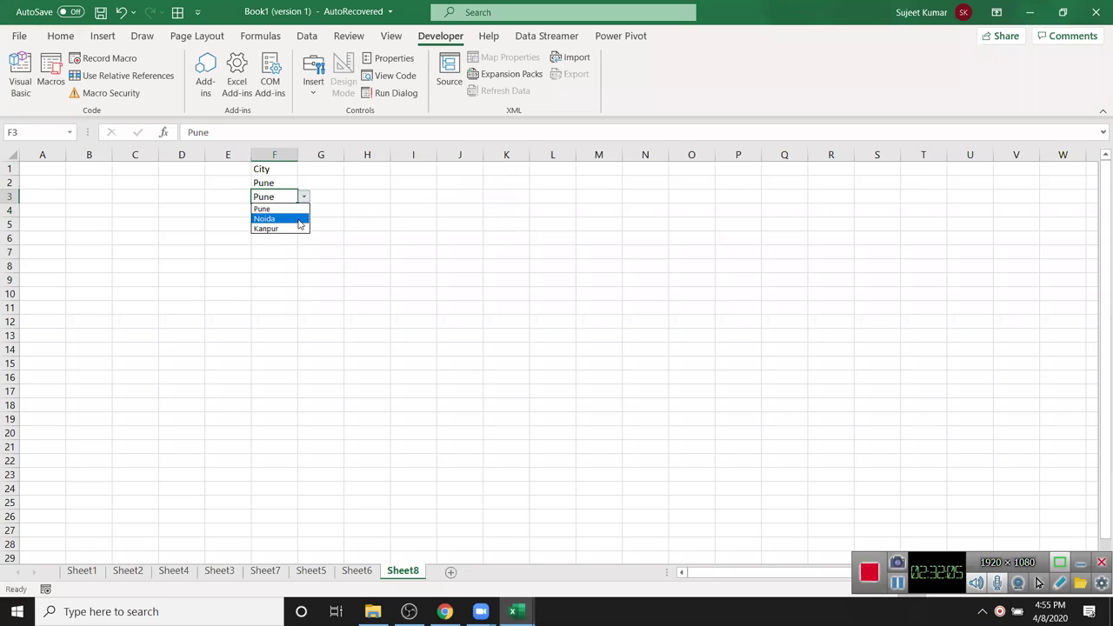
pyautogui.click(299, 221)
pyautogui.click(293, 224)
pyautogui.click(304, 225)
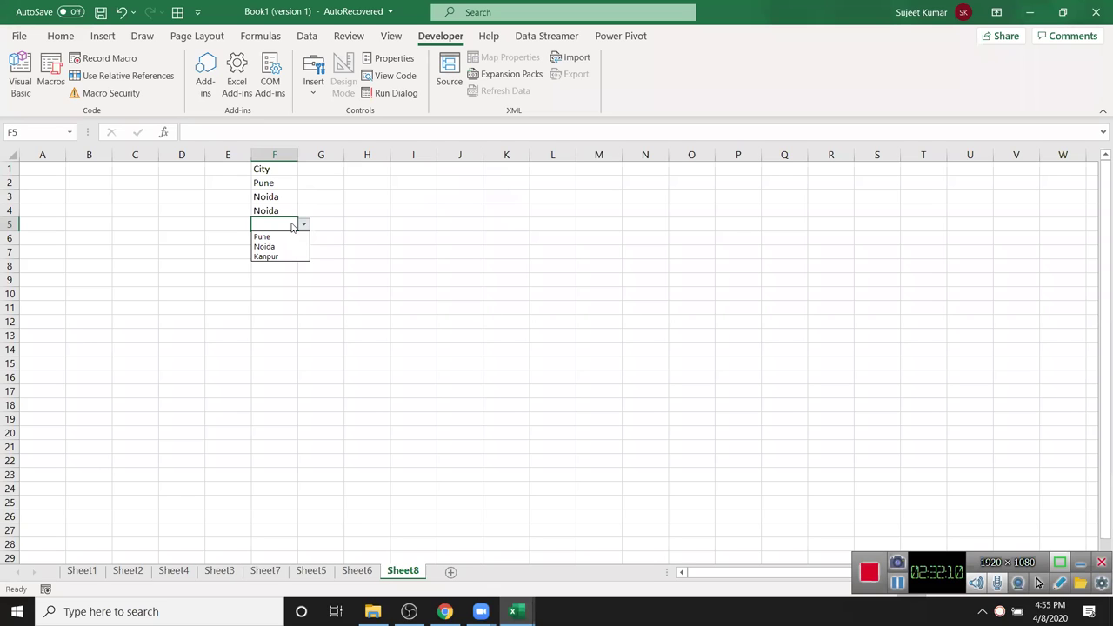
pyautogui.press('Down')
pyautogui.press('Down')
pyautogui.press('Return')
# - Check the city dropdowns in F2, F3 and F9 without changing any values
pyautogui.press('Up')
pyautogui.press('Up')
pyautogui.press('Up')
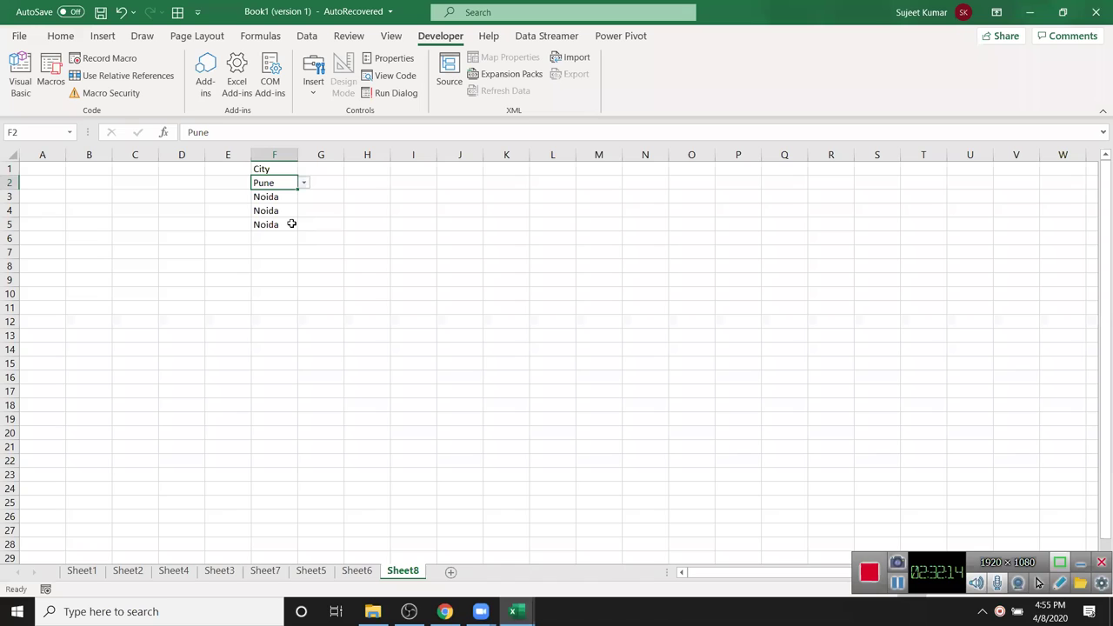
pyautogui.hotkey('alt', 'Down')
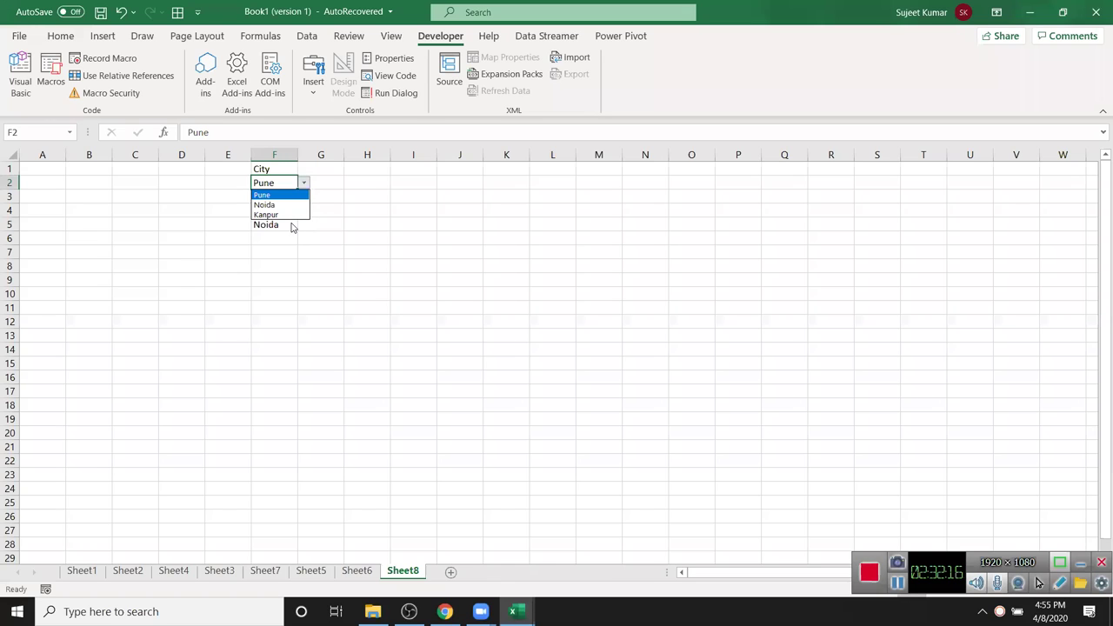
pyautogui.press('Escape')
pyautogui.click(339, 291)
pyautogui.click(272, 199)
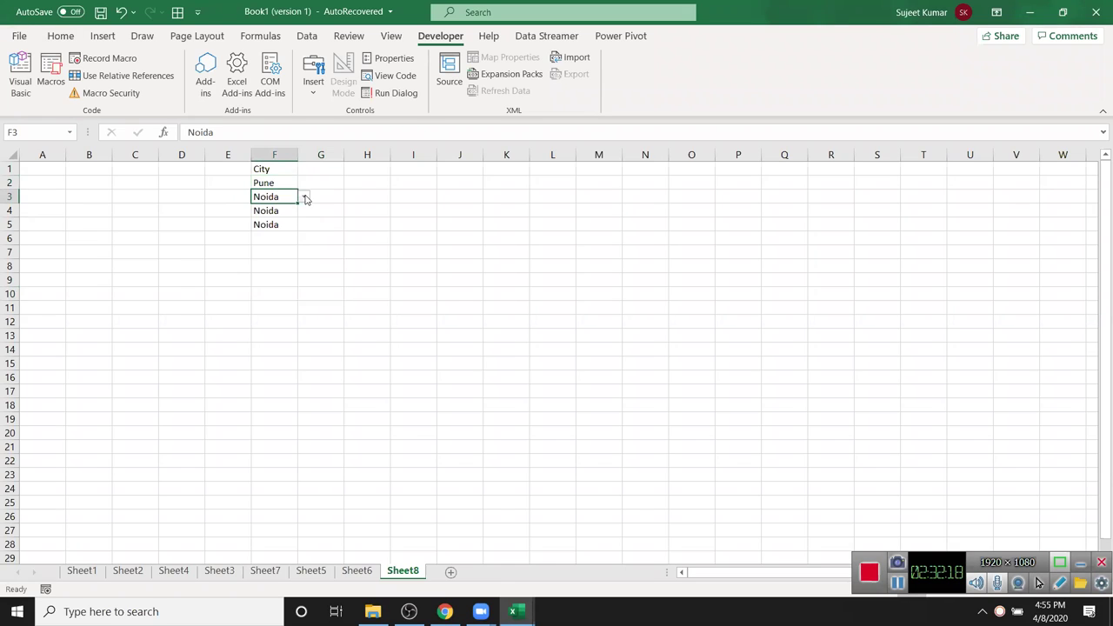
pyautogui.click(305, 198)
pyautogui.press('Escape')
pyautogui.click(304, 198)
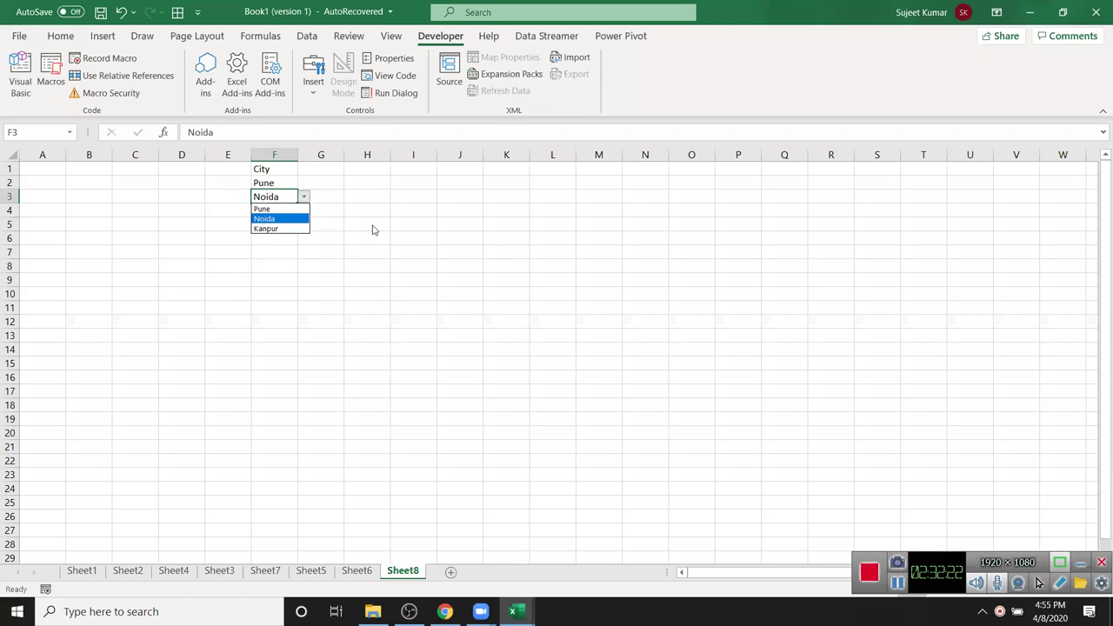
pyautogui.press('Escape')
pyautogui.click(289, 279)
pyautogui.click(304, 280)
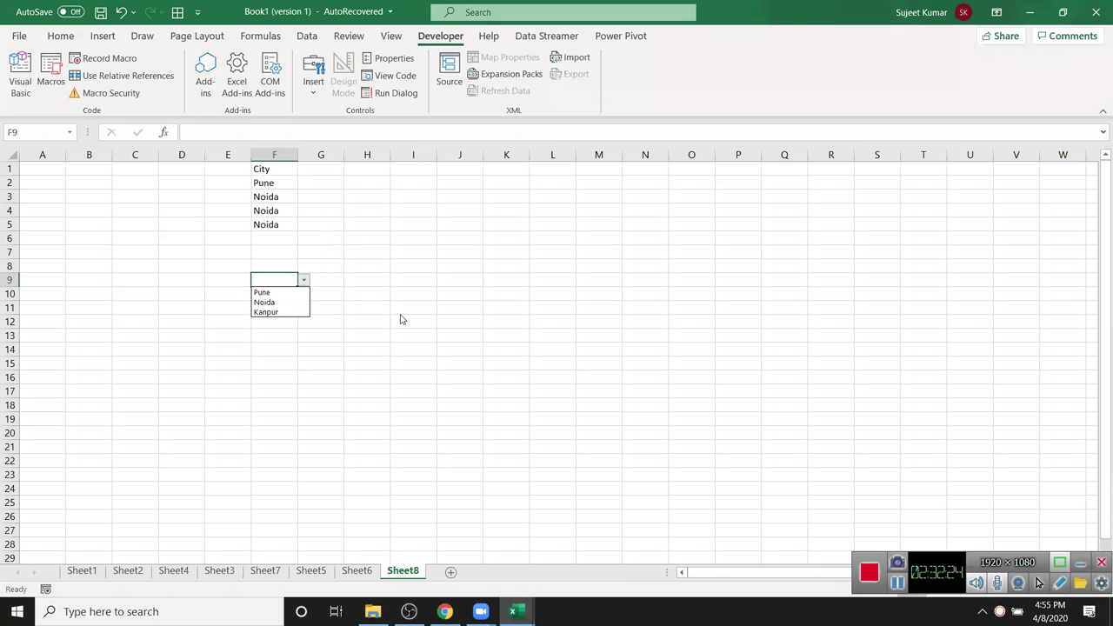
pyautogui.press('Escape')
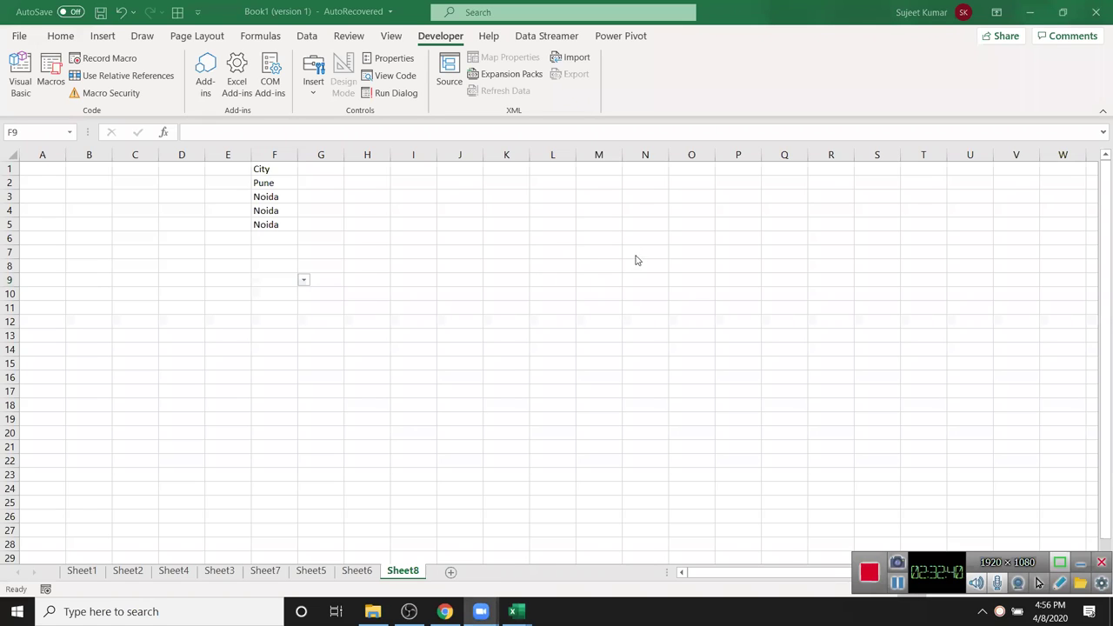
pyautogui.scroll(-6, 636, 260)
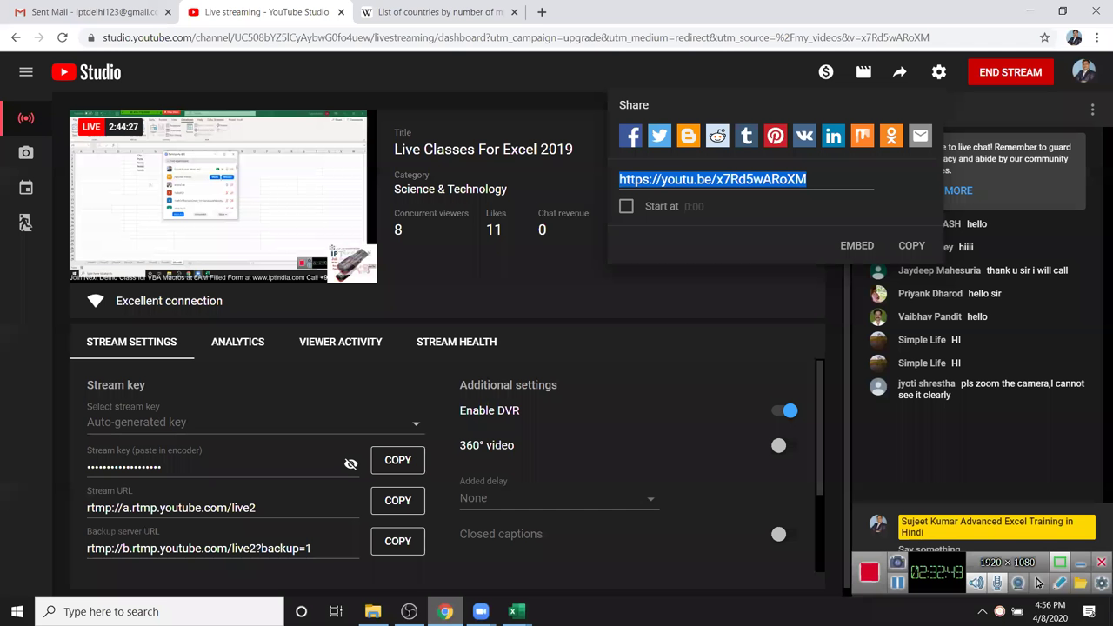
# - Bring up Chrome and go to the Wikipedia mobile-phones-by-country tab
pyautogui.click(444, 611)
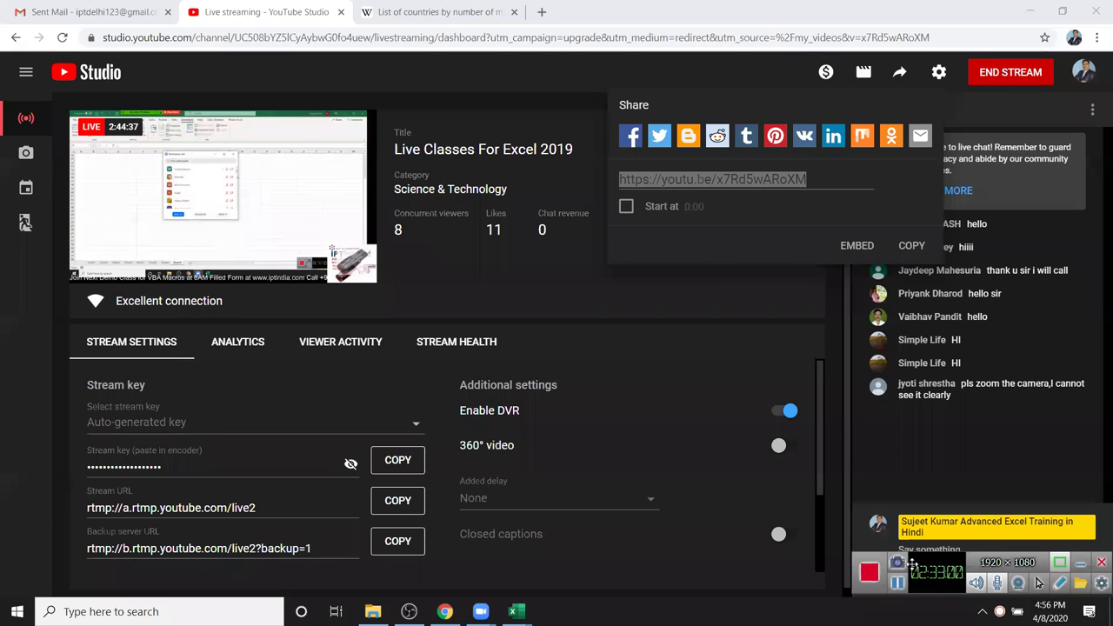
pyautogui.click(459, 18)
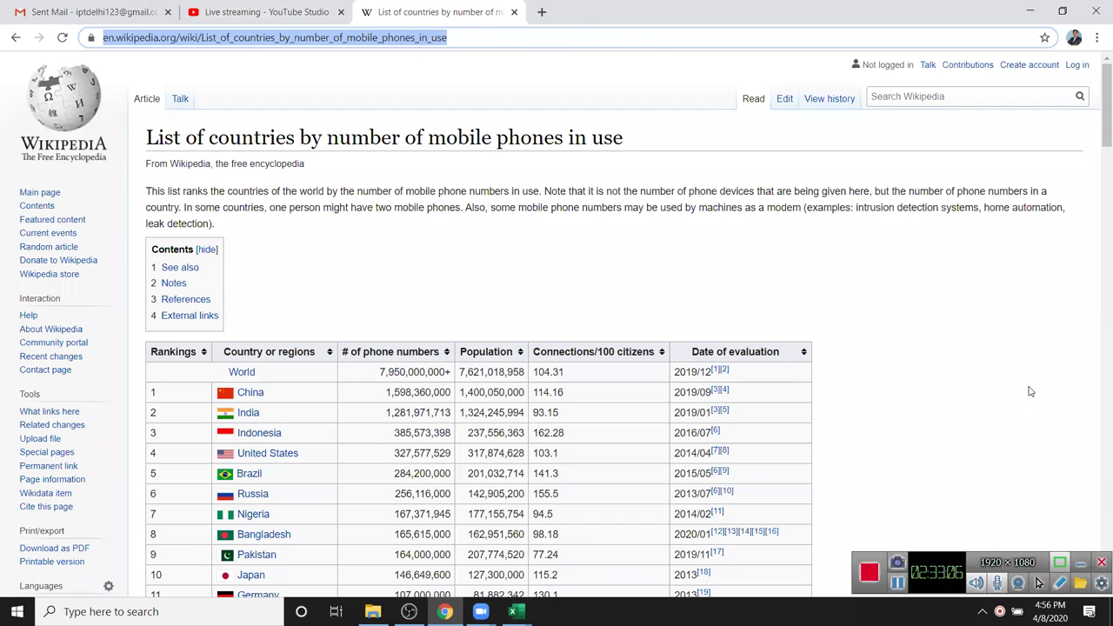
# - Show the desktop with Win+D, then bring up Zoom's end-meeting prompt with Alt+Q
pyautogui.press('super+d')
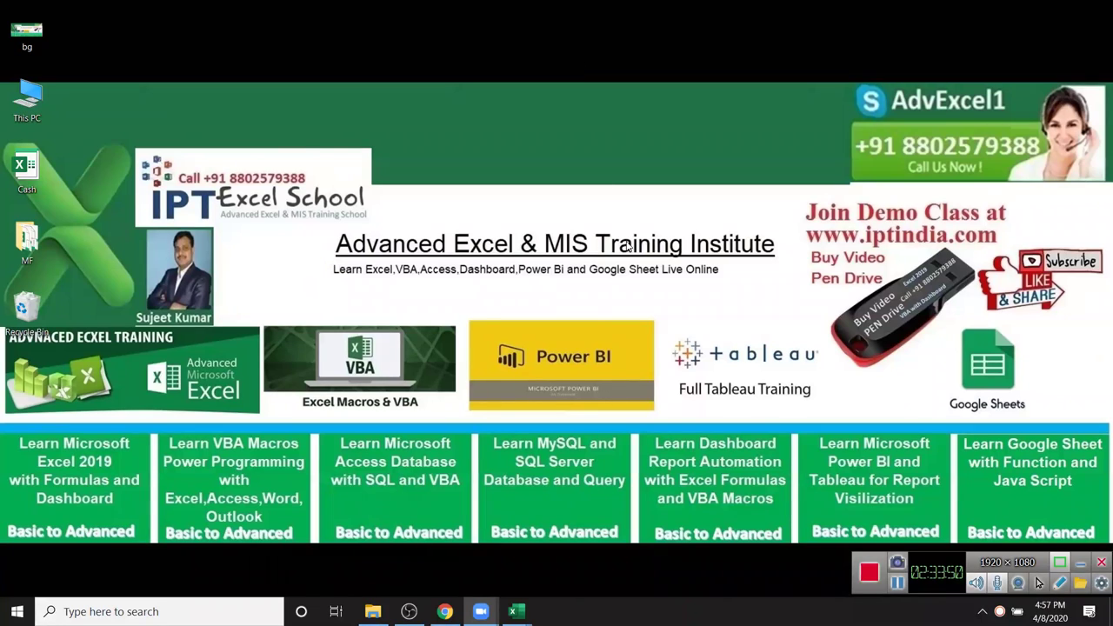
pyautogui.hotkey('alt', 'q')
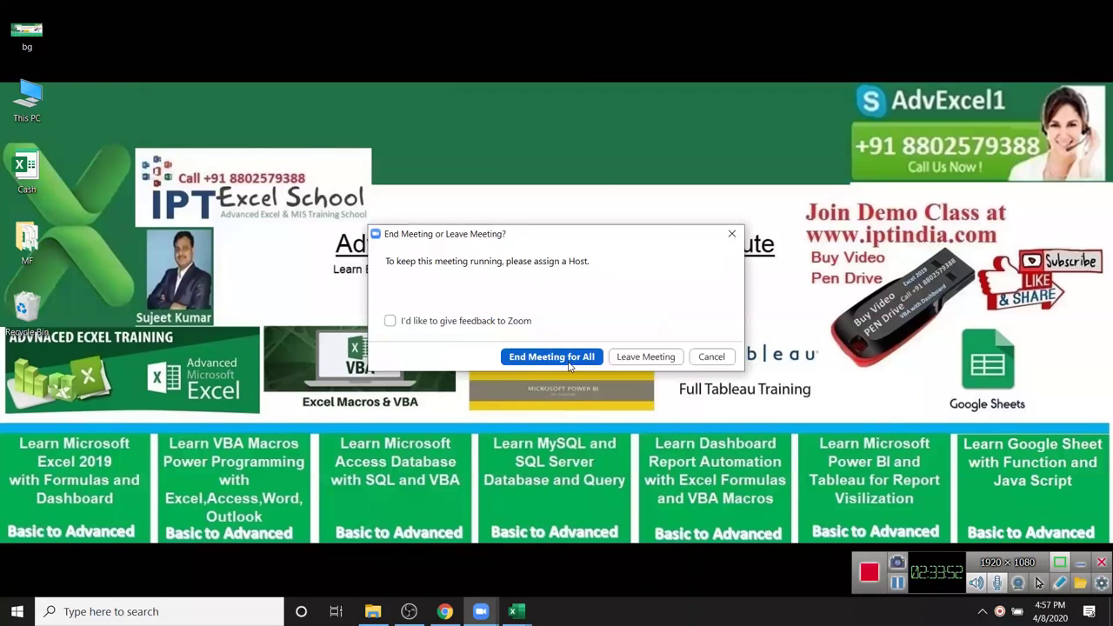